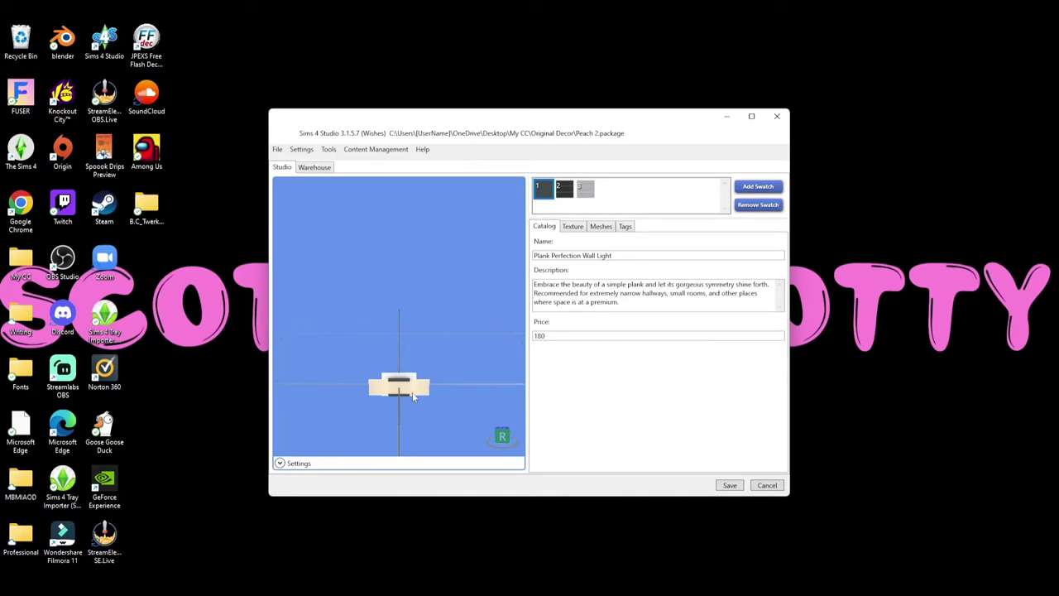
# Replace the object's catalog name with "Peach Wall Light"
pyautogui.moveTo(408, 386); pyautogui.dragTo(563, 297)
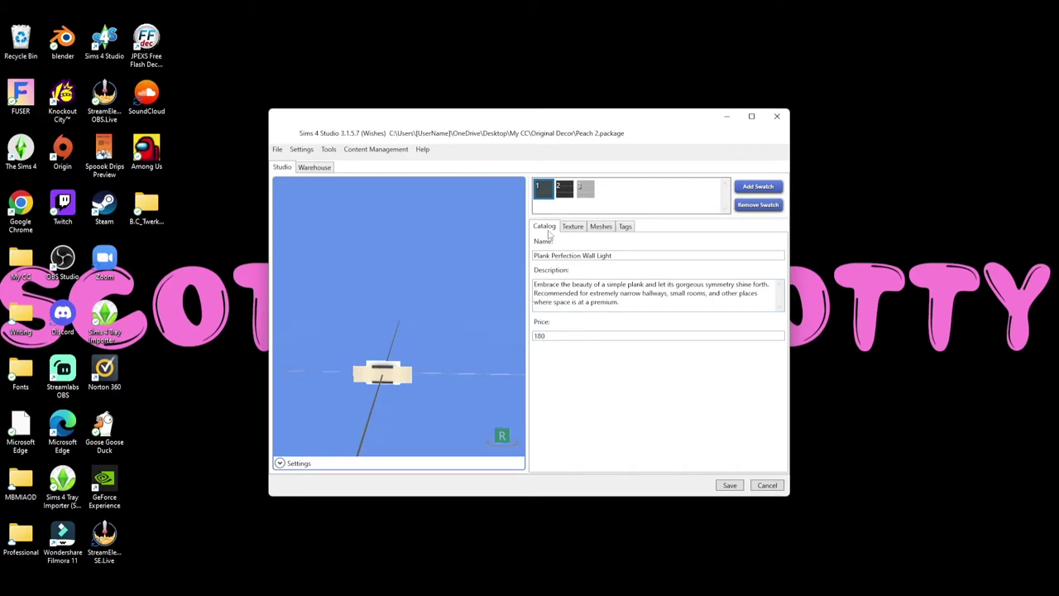
pyautogui.moveTo(638, 257); pyautogui.dragTo(475, 253)
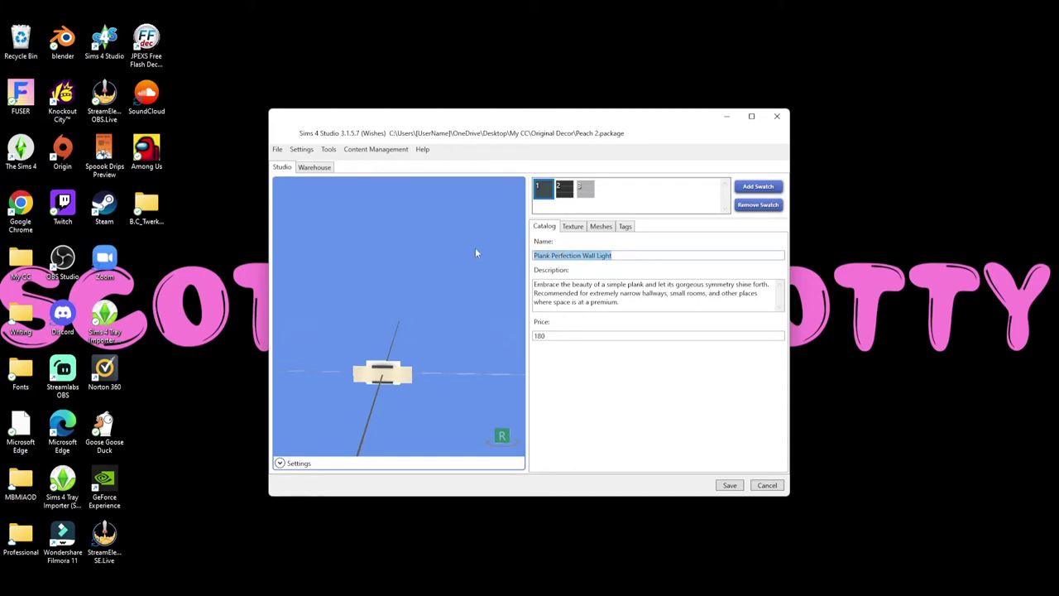
pyautogui.press('BackSpace')
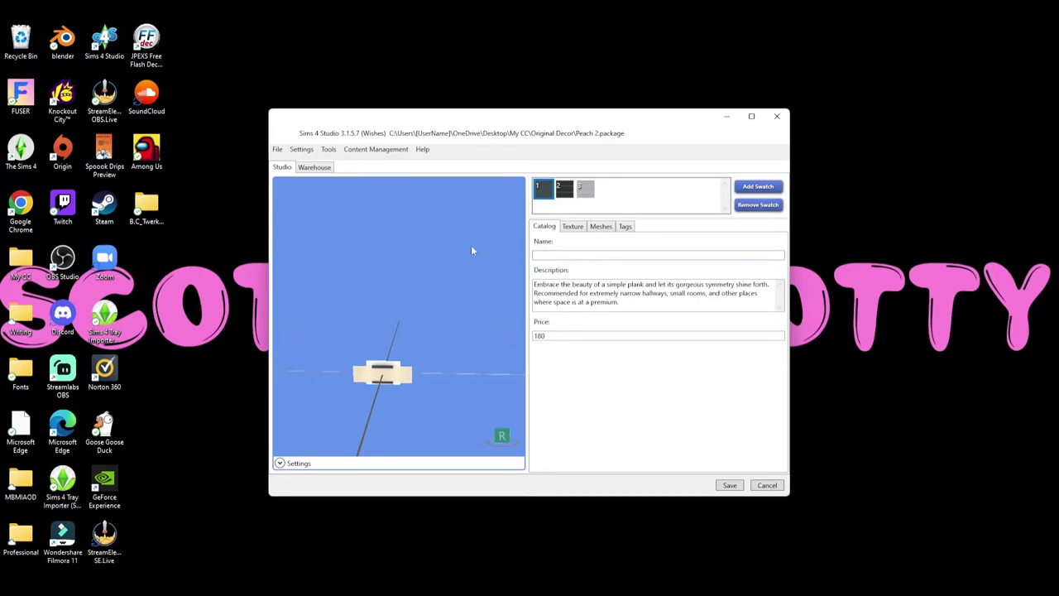
pyautogui.write('Peach Wall Light')
# Clear the catalog description and set the price to 5
pyautogui.moveTo(619, 302); pyautogui.dragTo(521, 274)
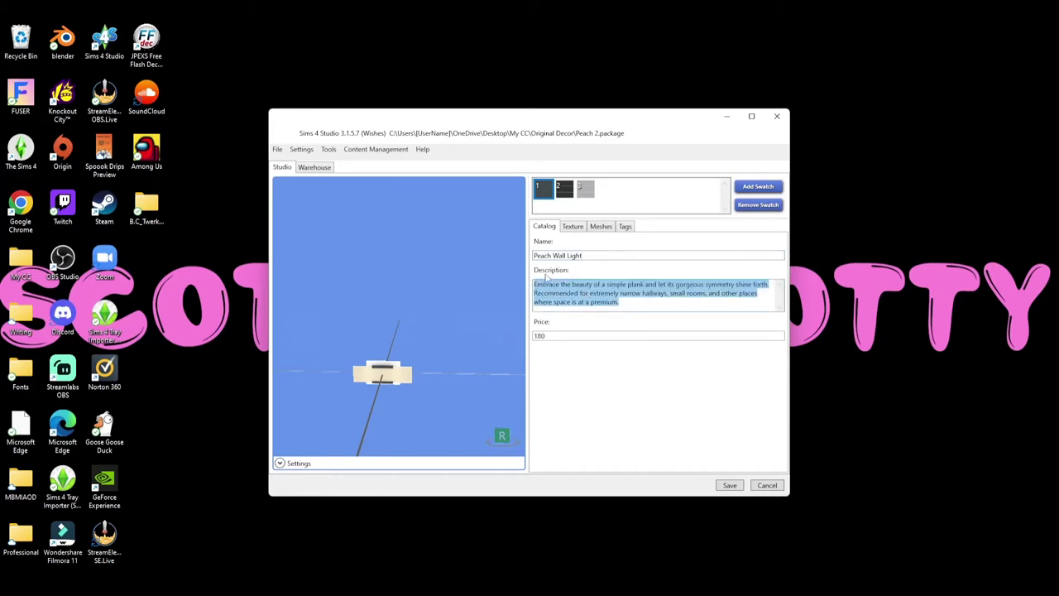
pyautogui.press('BackSpace')
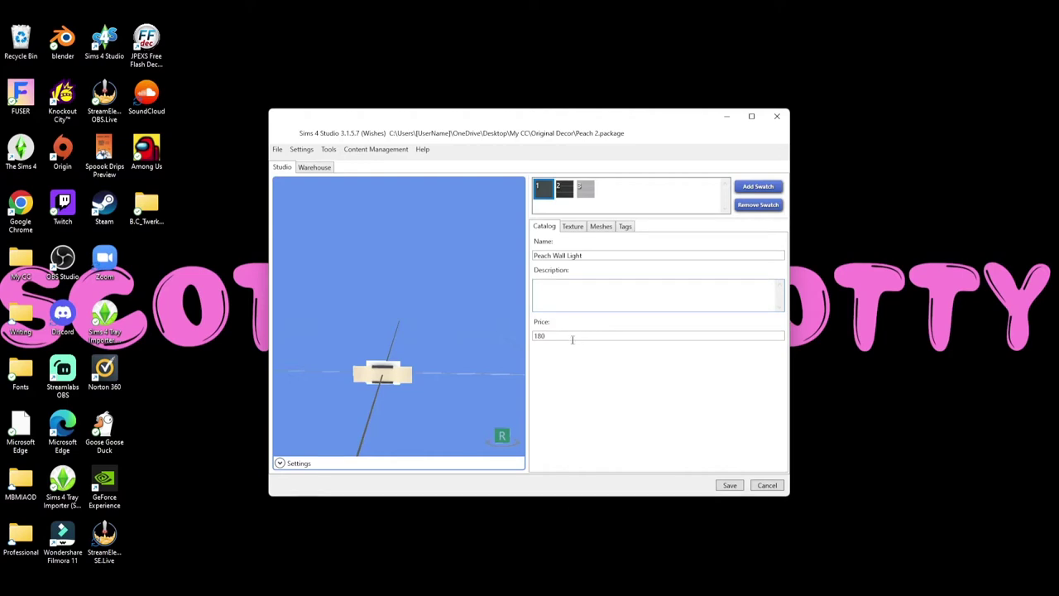
pyautogui.moveTo(573, 336); pyautogui.dragTo(530, 335)
pyautogui.write('5')
# Remove the second and third swatches, keeping only the first one
pyautogui.click(568, 192)
pyautogui.click(745, 207)
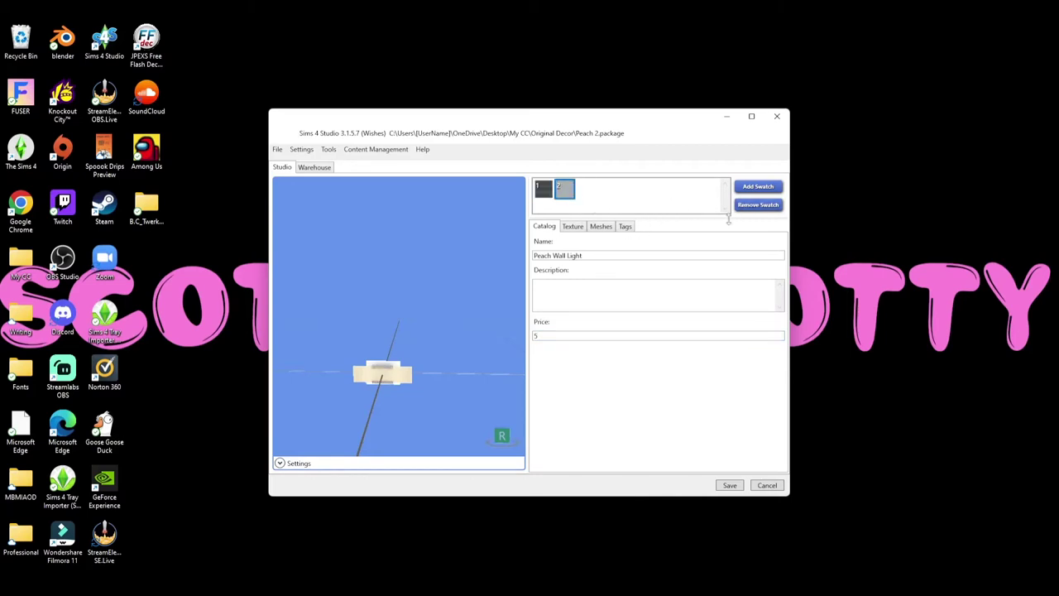
pyautogui.click(757, 207)
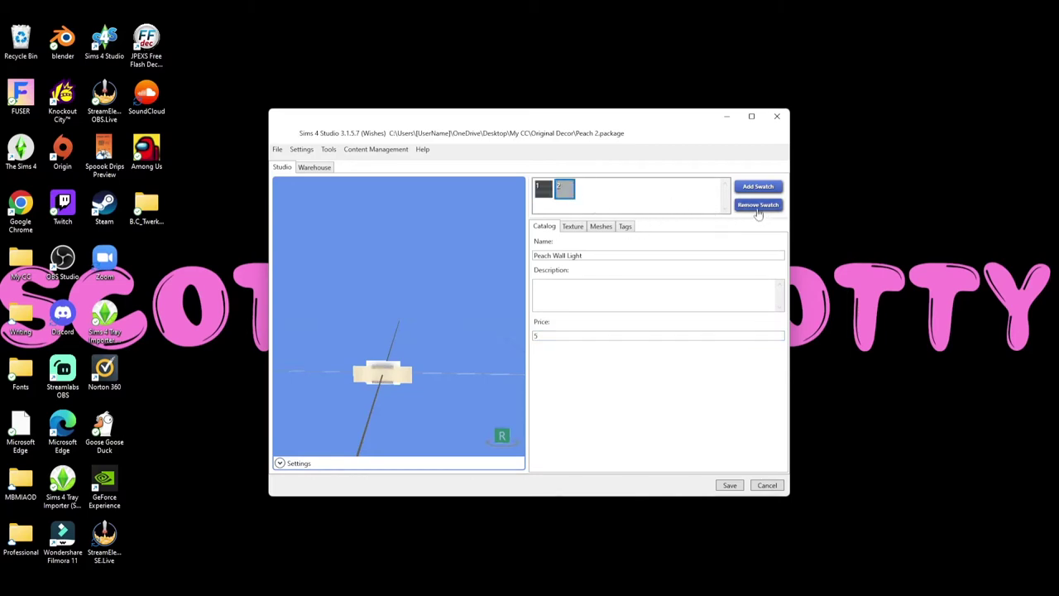
# Clear the second and third colours of the swatch thumbnail
pyautogui.click(576, 227)
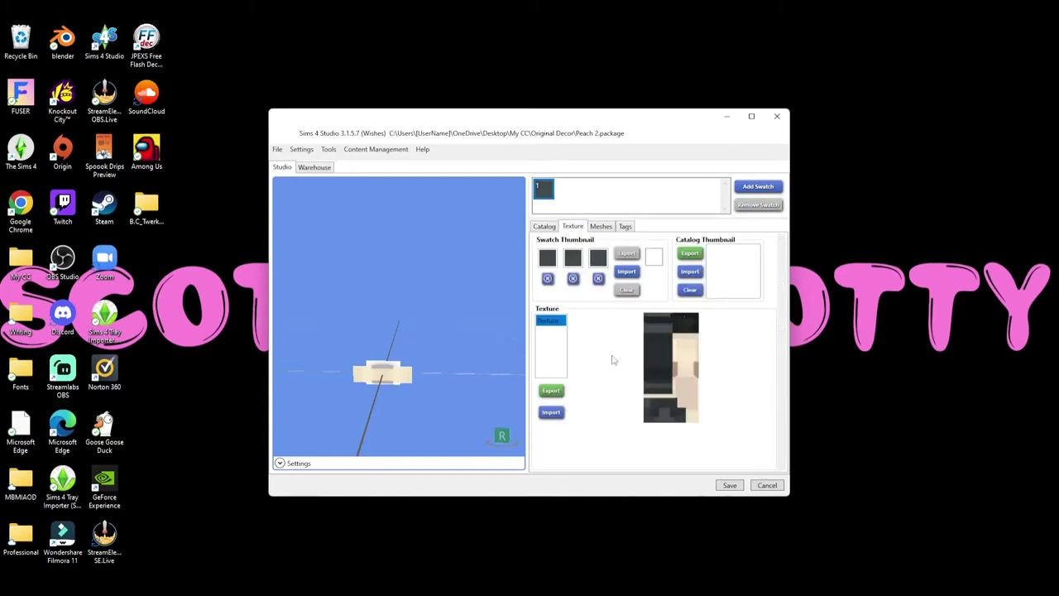
pyautogui.click(598, 278)
pyautogui.click(573, 278)
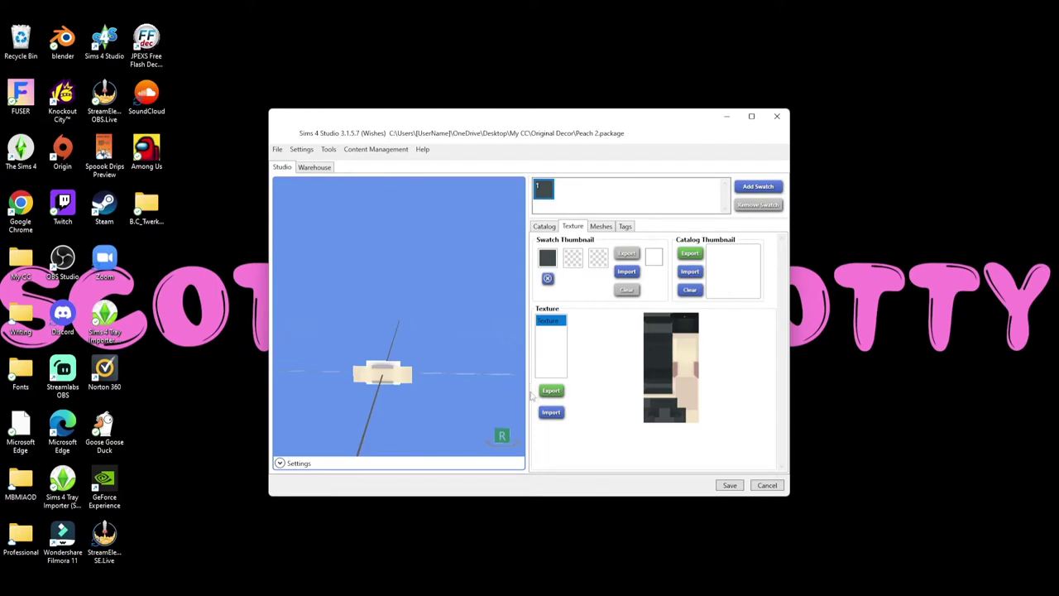
# Export the LOD 0 (High) mesh as a Blender file named "Outside Wall Light" in the Blender Rigs folder of My CC
pyautogui.click(602, 227)
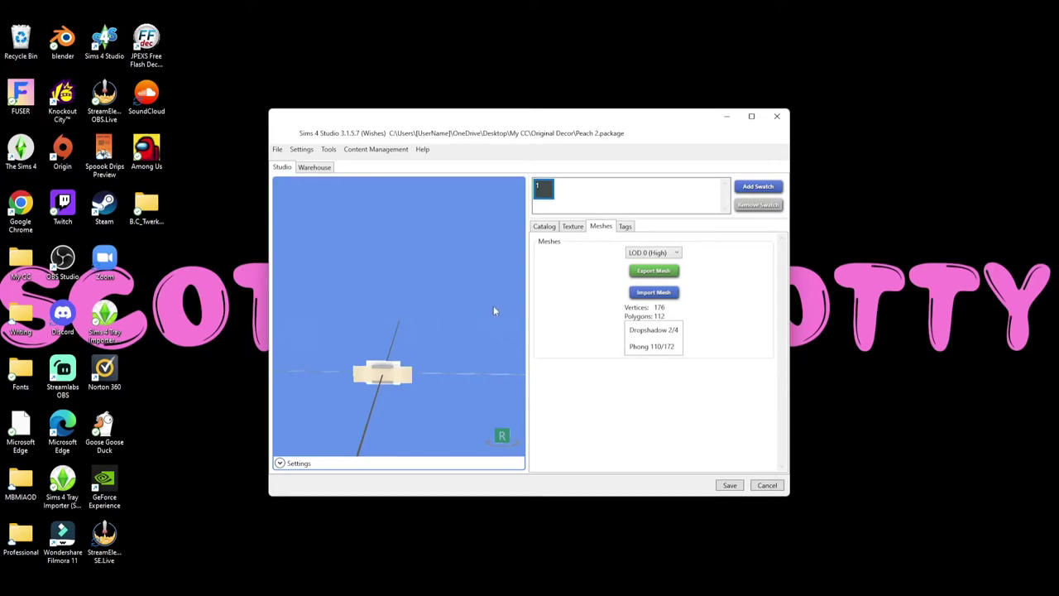
pyautogui.click(653, 256)
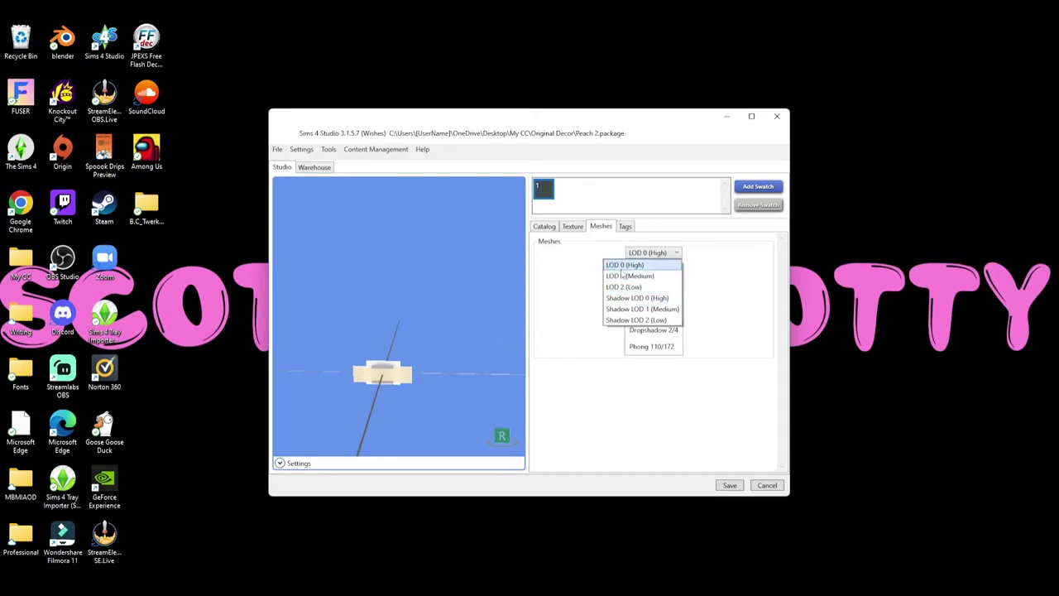
pyautogui.click(567, 290)
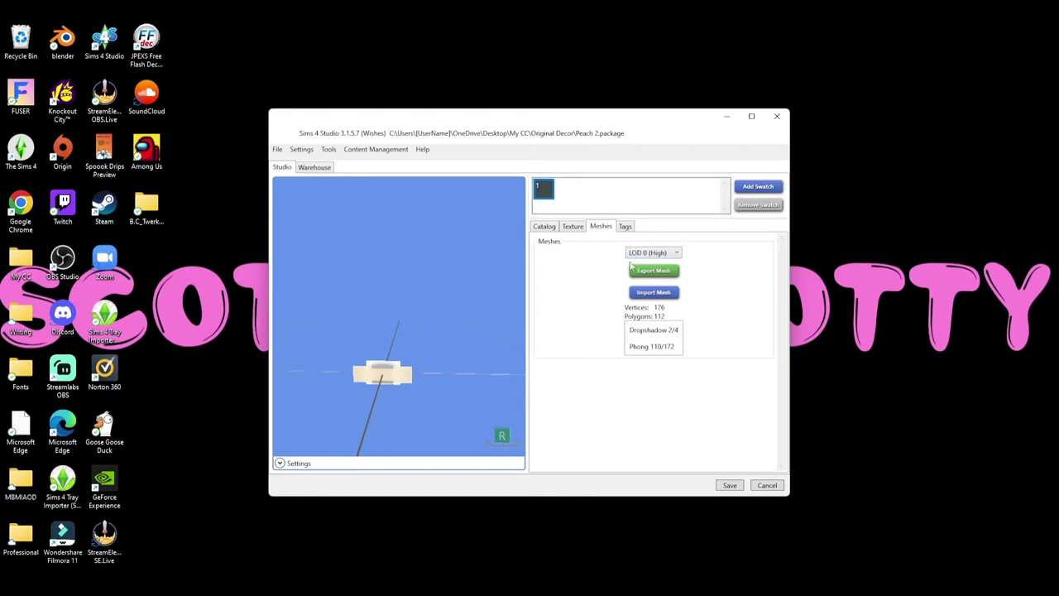
pyautogui.click(653, 272)
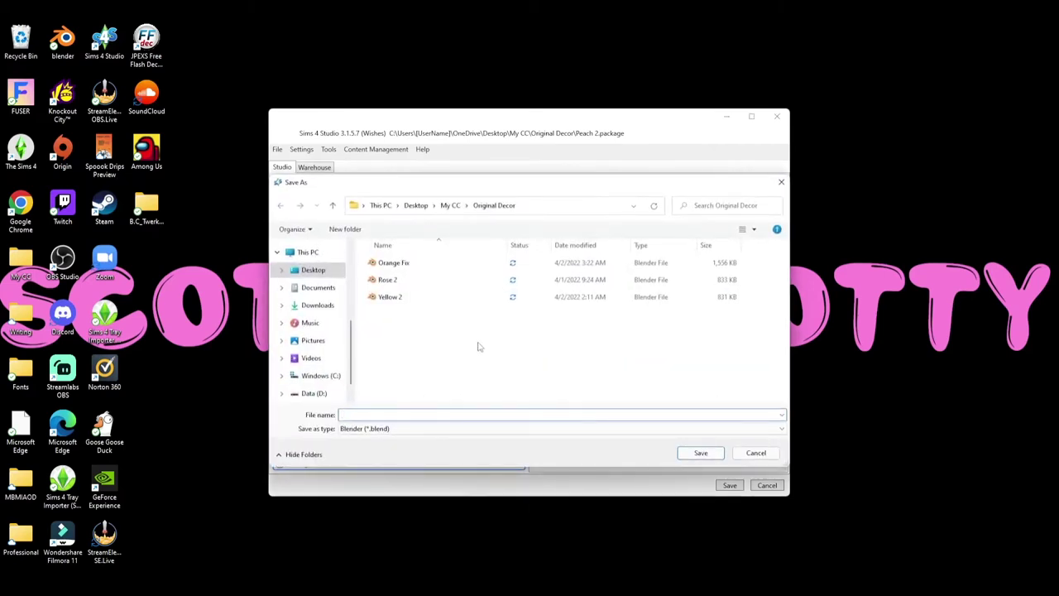
pyautogui.click(454, 206)
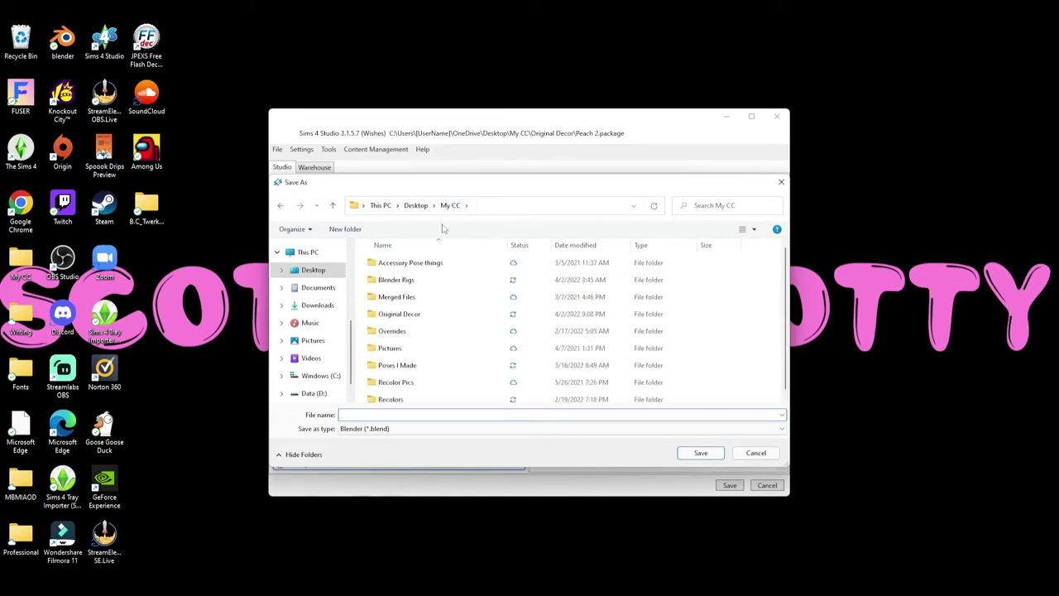
pyautogui.click(416, 283)
pyautogui.doubleClick(416, 282)
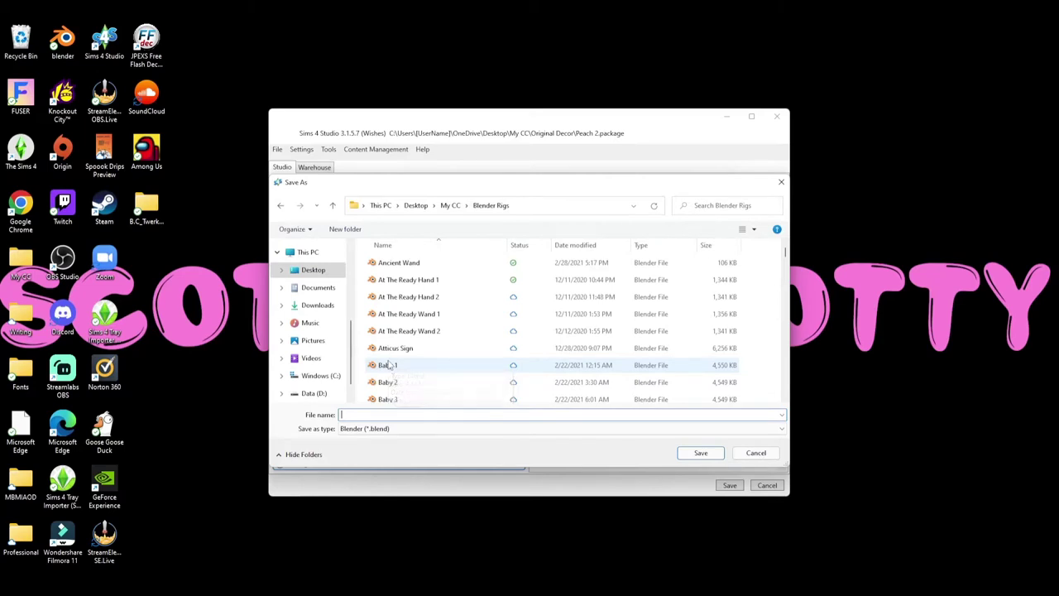
pyautogui.write('Outside Wall Light')
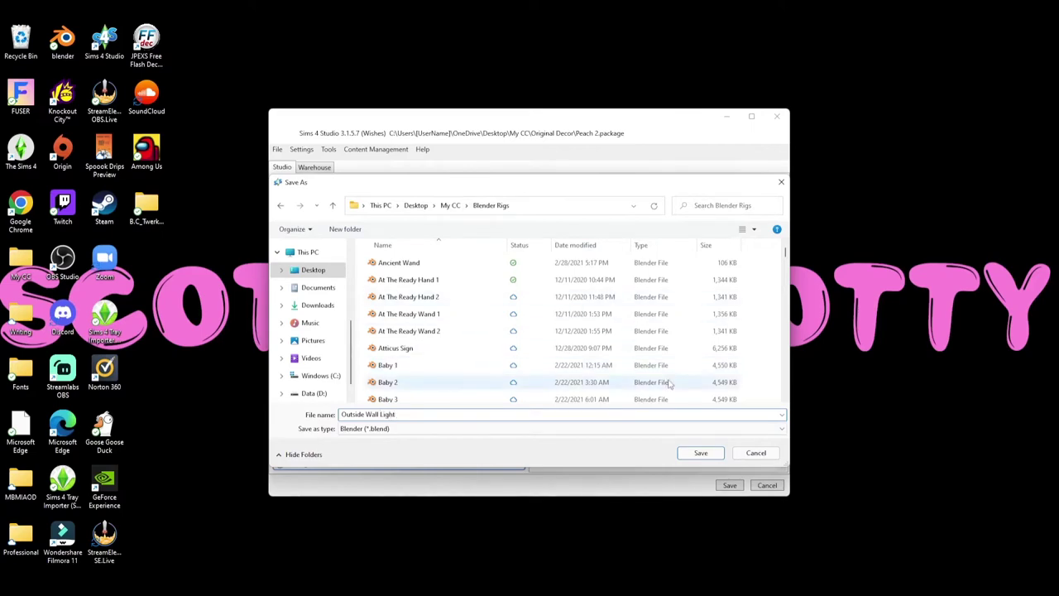
pyautogui.click(700, 453)
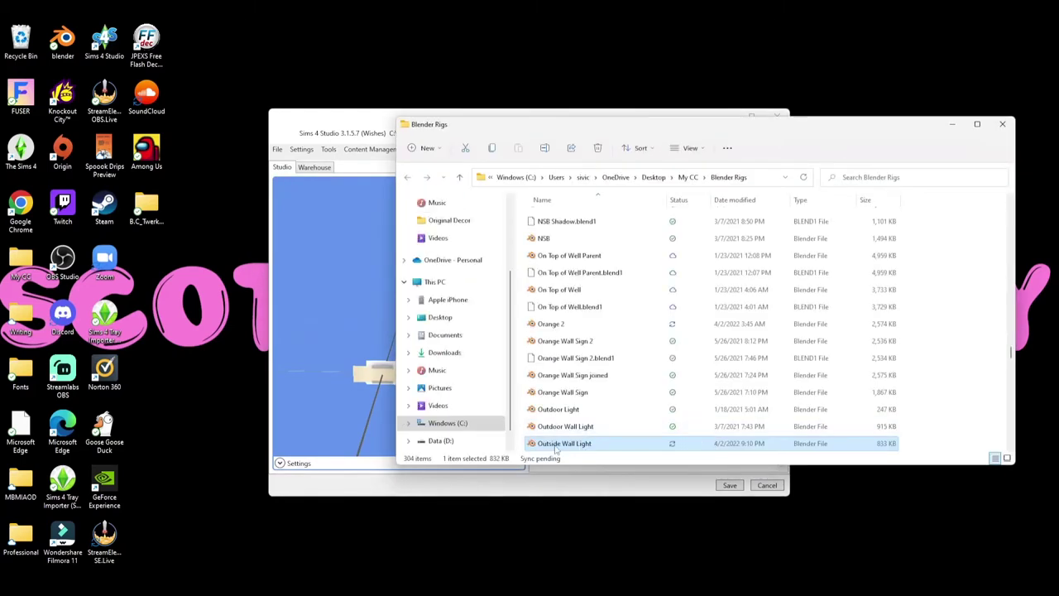
# Open the exported Outside Wall Light file in Blender and examine the wall light mesh from the front
pyautogui.doubleClick(558, 443)
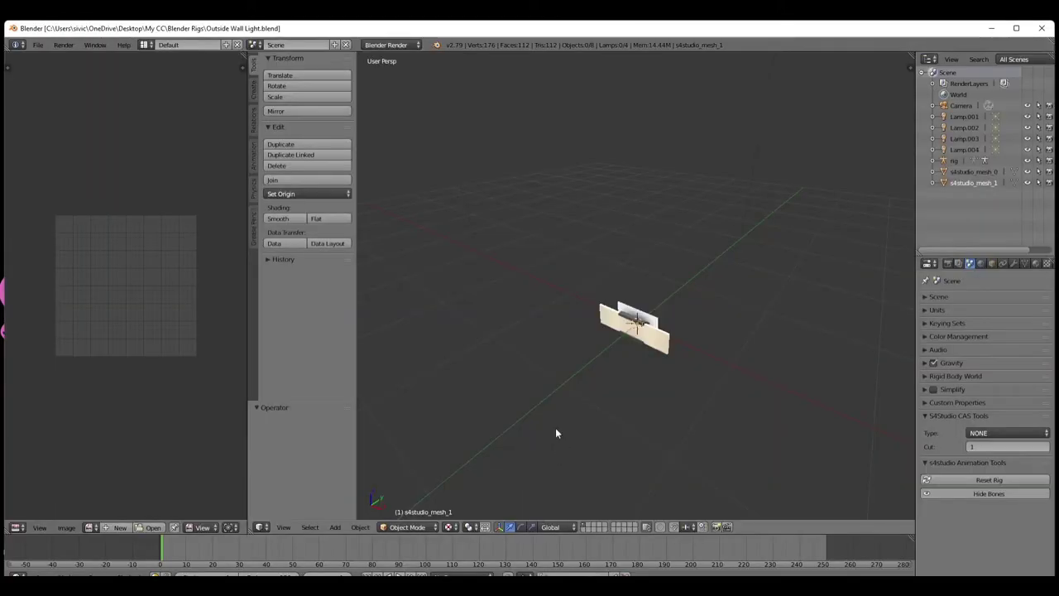
pyautogui.moveTo(480, 387); pyautogui.dragTo(463, 342, button='middle')
pyautogui.scroll(1, 564, 327)
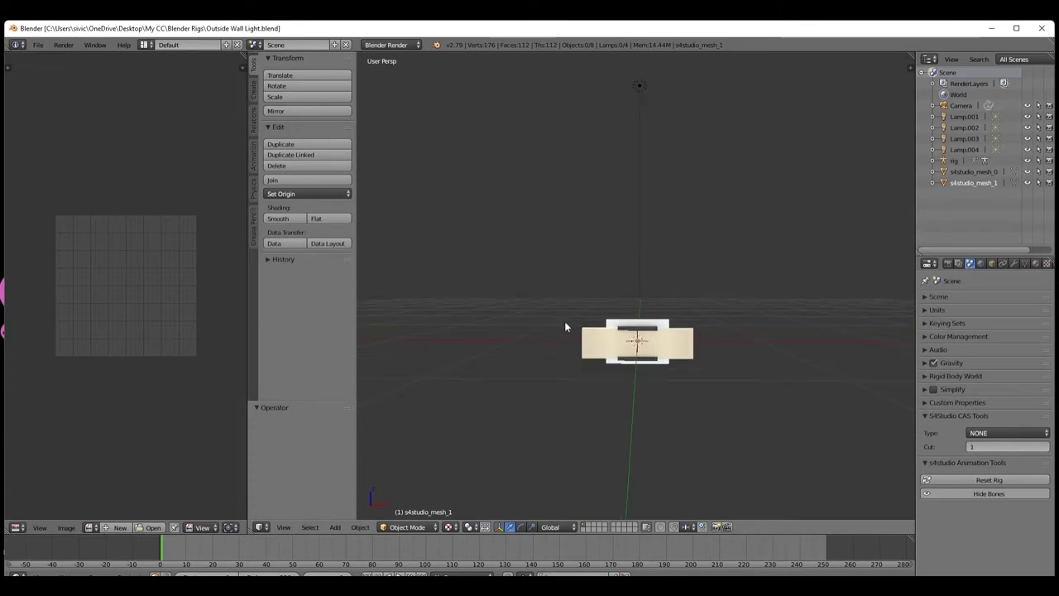
pyautogui.scroll(-2, 562, 332)
pyautogui.moveTo(566, 334)
pyautogui.mouseDown(button='middle')
pyautogui.moveTo(563, 379)
pyautogui.moveTo(674, 377)
pyautogui.moveTo(622, 383)
pyautogui.moveTo(563, 345)
pyautogui.mouseUp(button='middle')
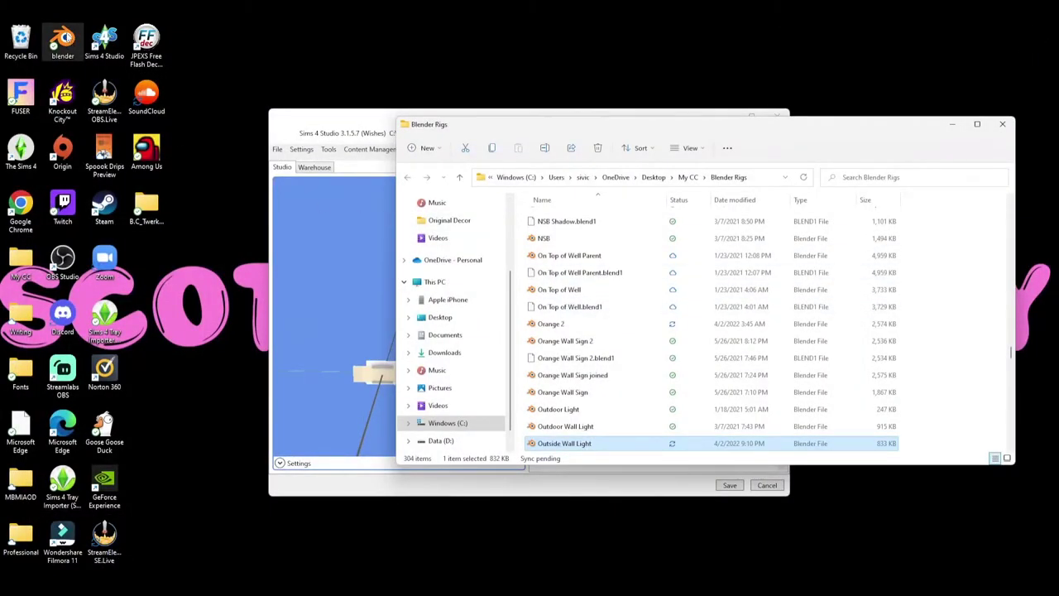
# Start a new Blender session and delete the default cube from the scene
pyautogui.click(68, 37)
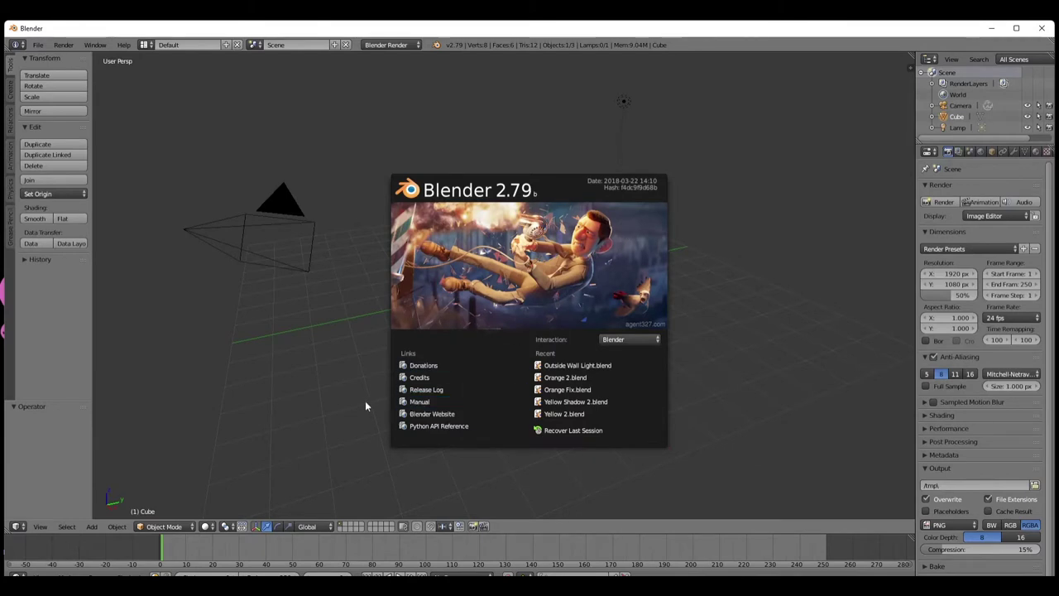
pyautogui.click(329, 379)
pyautogui.moveTo(329, 379); pyautogui.dragTo(425, 333, button='middle')
pyautogui.scroll(5, 450, 342)
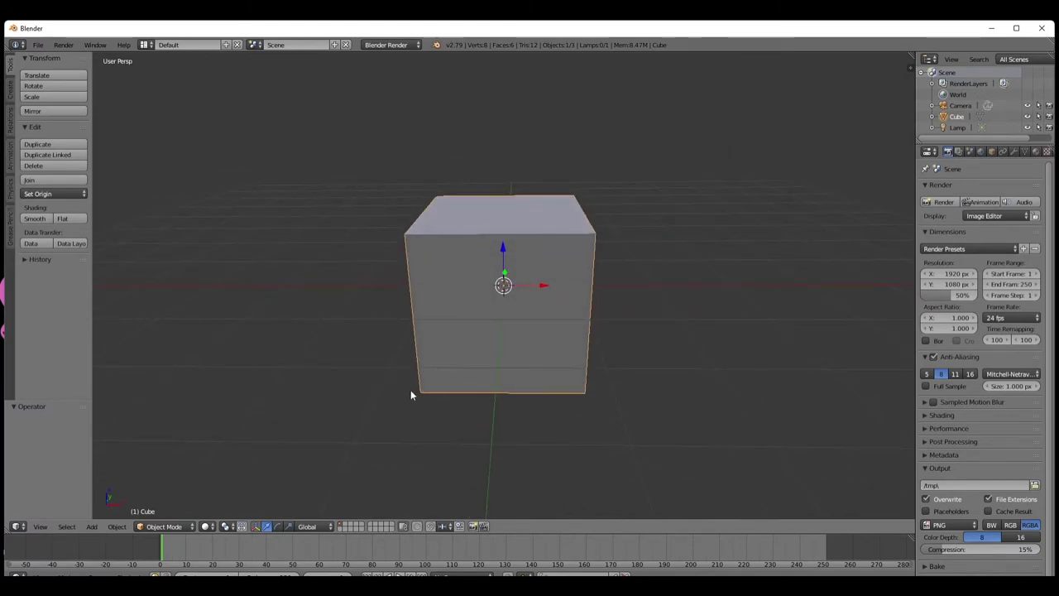
pyautogui.scroll(-3, 407, 379)
pyautogui.scroll(2, 407, 392)
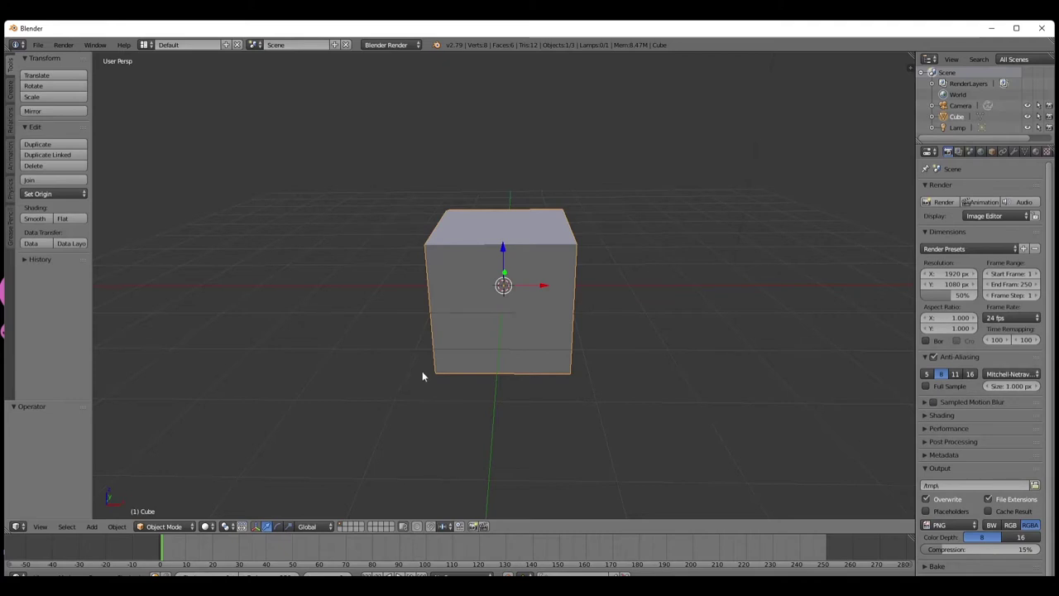
pyautogui.moveTo(426, 407)
pyautogui.mouseDown(button='middle')
pyautogui.moveTo(431, 398)
pyautogui.moveTo(421, 411)
pyautogui.mouseUp(button='middle')
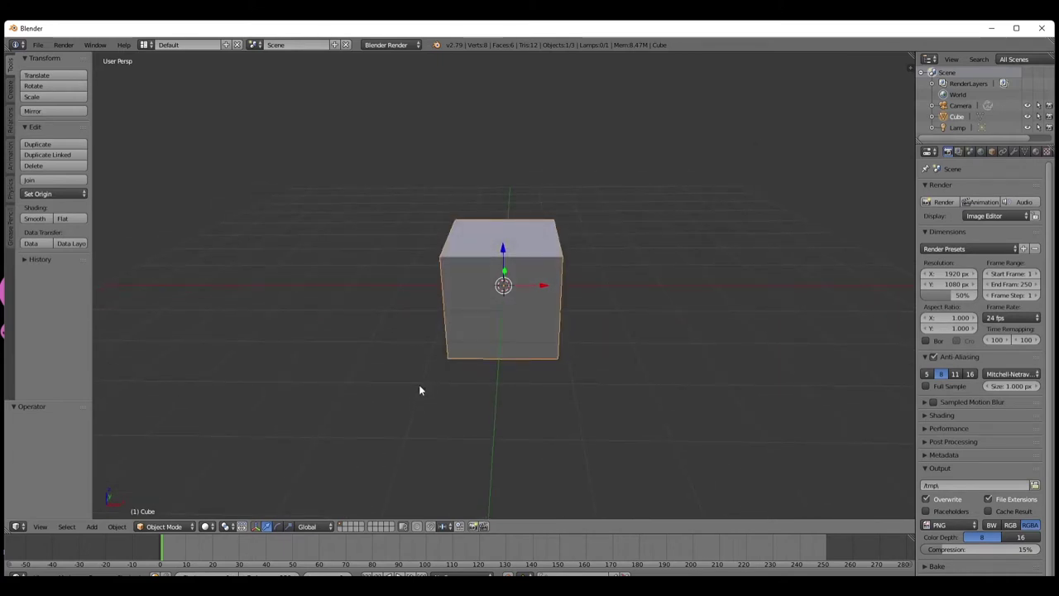
pyautogui.press('x')
pyautogui.press('x')
pyautogui.click(508, 291)
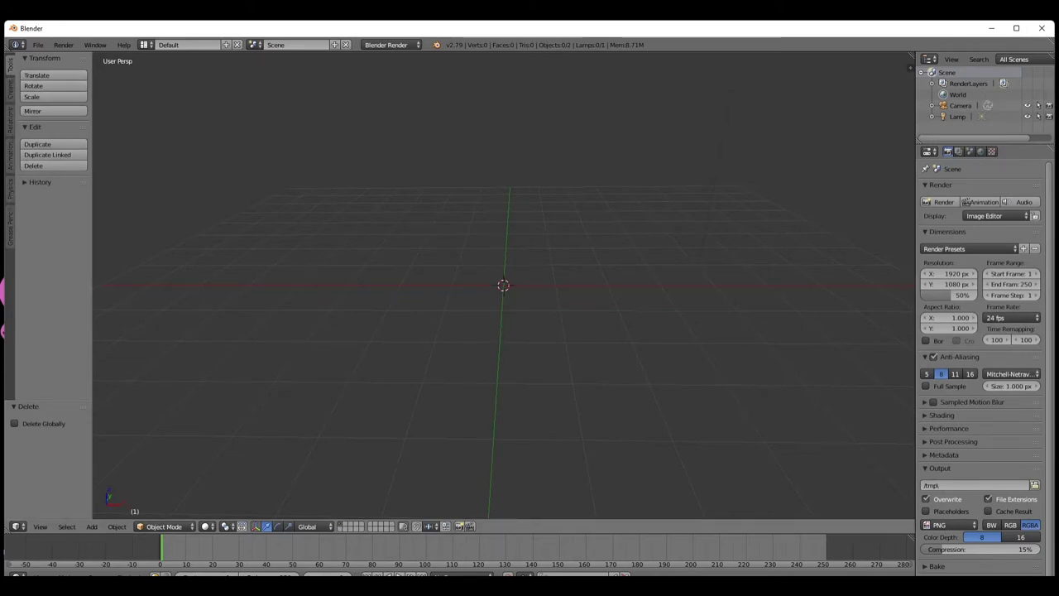
# Add a text object and move it about -0.85 along X, -0.08 along Y and 0.02 along Z
pyautogui.click(10, 93)
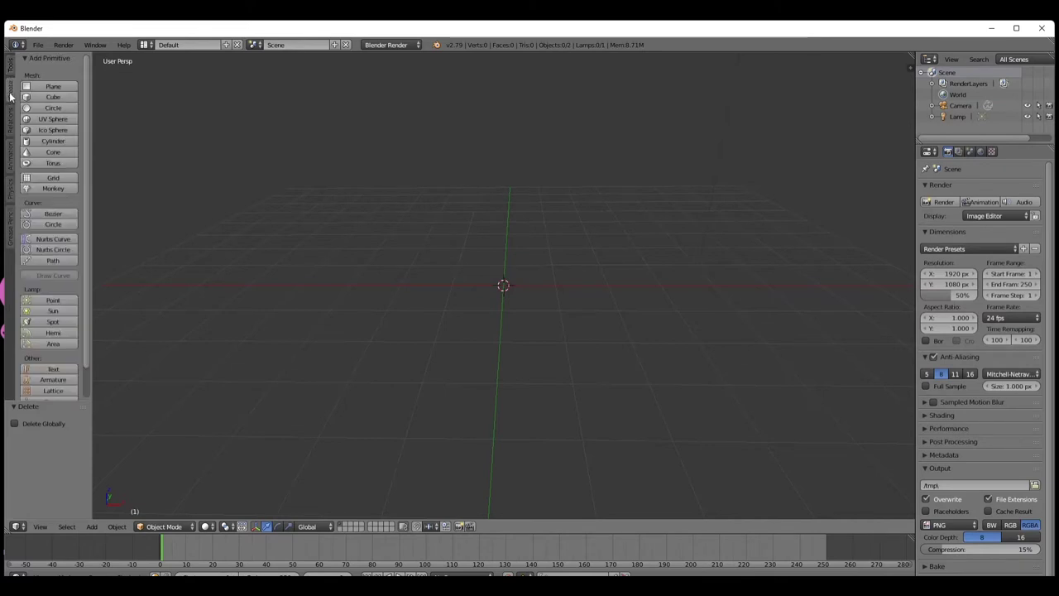
pyautogui.click(50, 369)
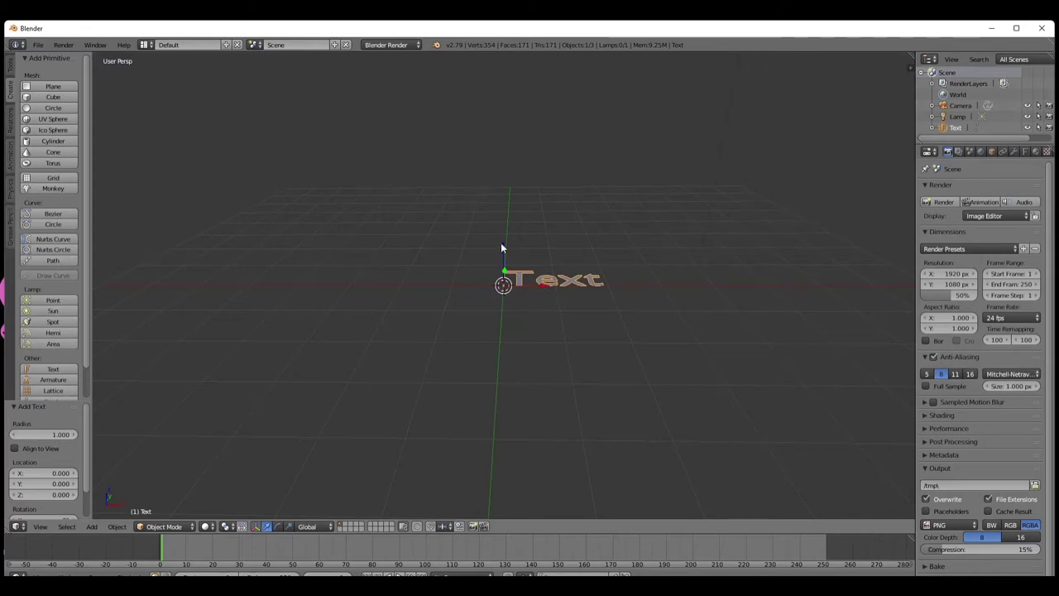
pyautogui.moveTo(501, 246); pyautogui.dragTo(490, 323, button='middle')
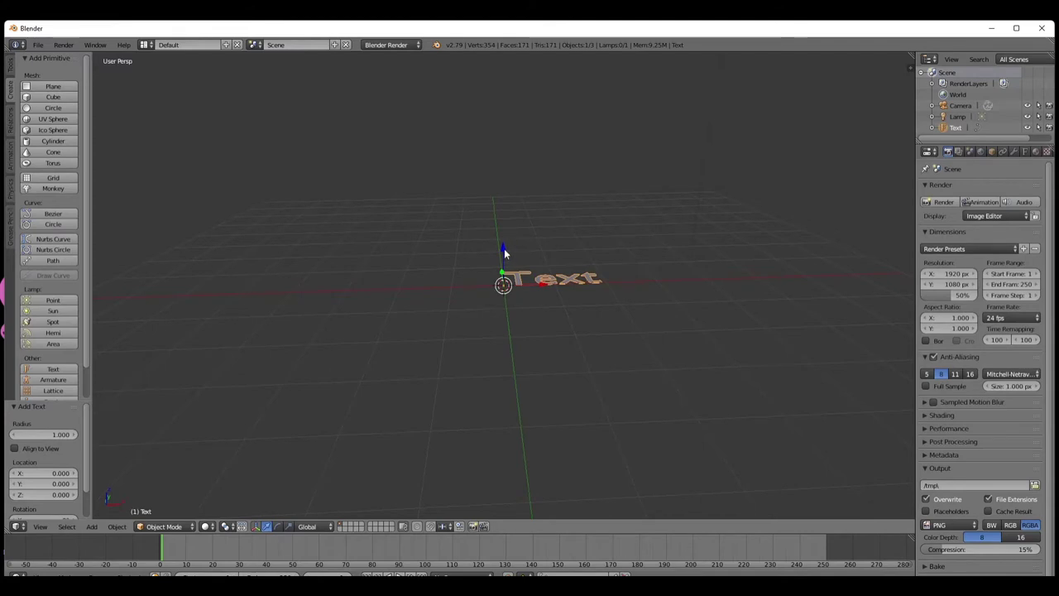
pyautogui.moveTo(501, 250)
pyautogui.mouseDown()
pyautogui.moveTo(499, 231)
pyautogui.moveTo(502, 255)
pyautogui.mouseUp()
pyautogui.moveTo(499, 316); pyautogui.dragTo(463, 285, button='middle')
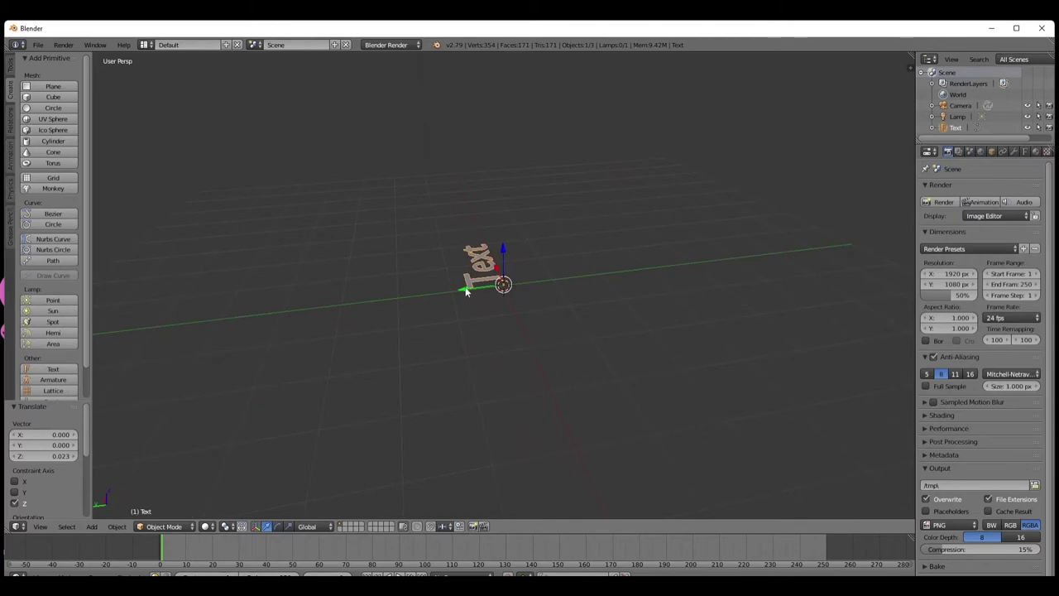
pyautogui.moveTo(465, 287)
pyautogui.mouseDown()
pyautogui.moveTo(445, 290)
pyautogui.moveTo(484, 294)
pyautogui.moveTo(469, 299)
pyautogui.mouseUp()
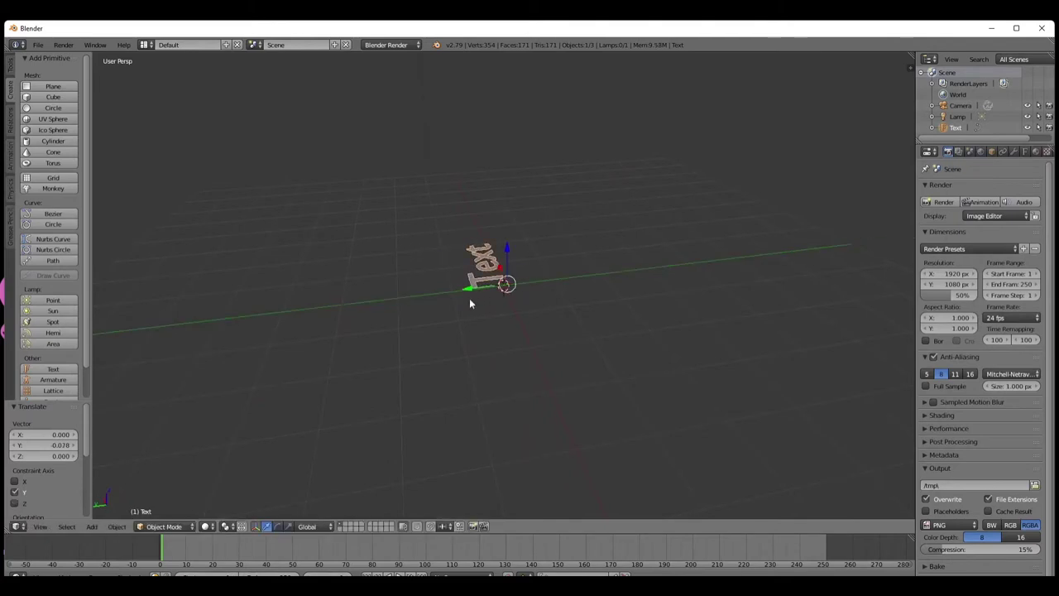
pyautogui.moveTo(469, 299); pyautogui.dragTo(546, 297, button='middle')
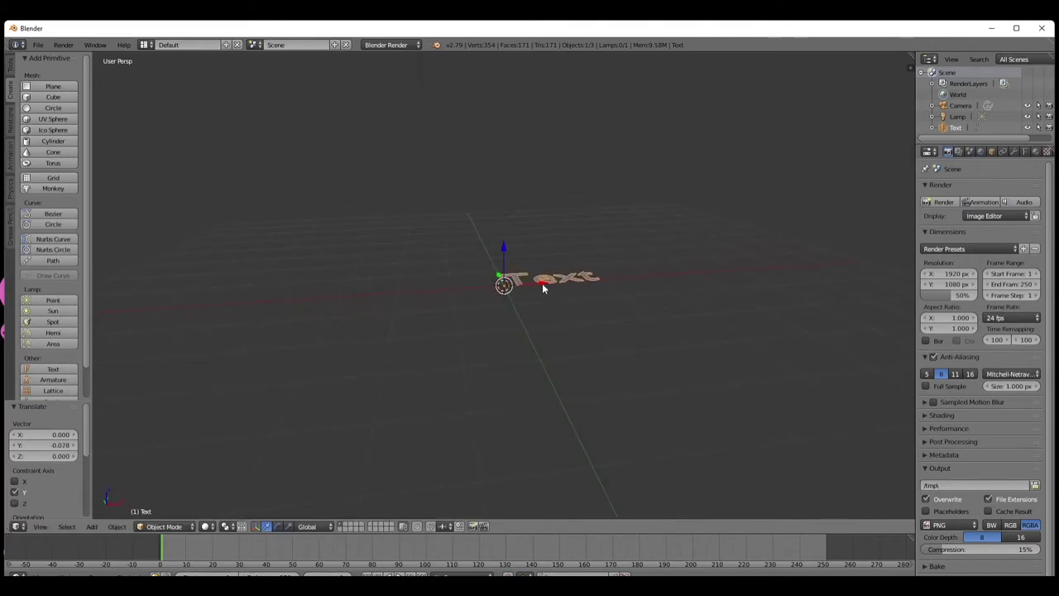
pyautogui.moveTo(542, 286); pyautogui.dragTo(500, 288)
pyautogui.moveTo(510, 348); pyautogui.dragTo(489, 345, button='middle')
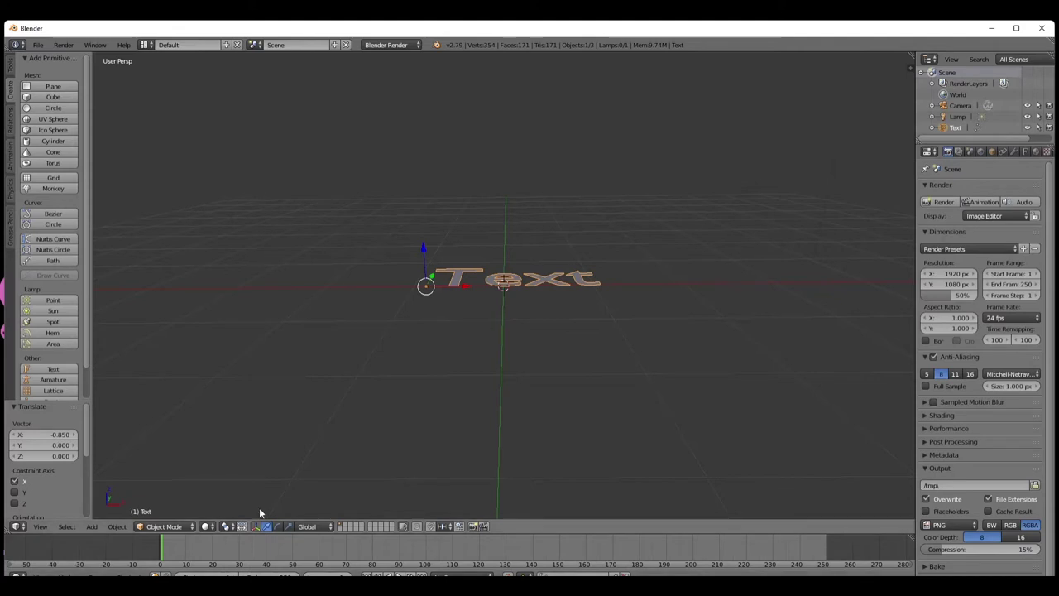
pyautogui.press('r')
pyautogui.press('r')
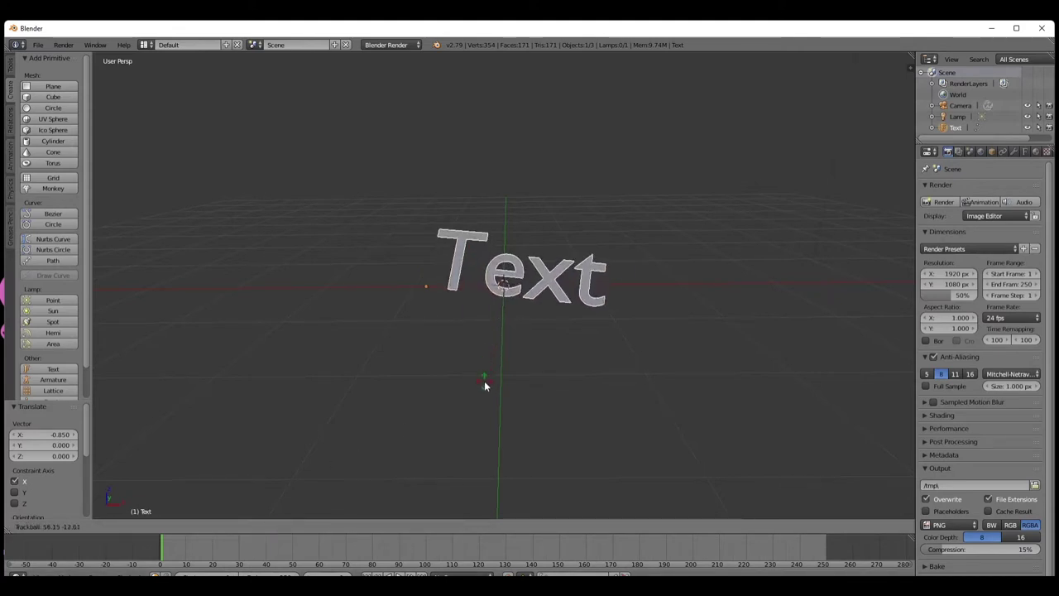
pyautogui.press('Escape')
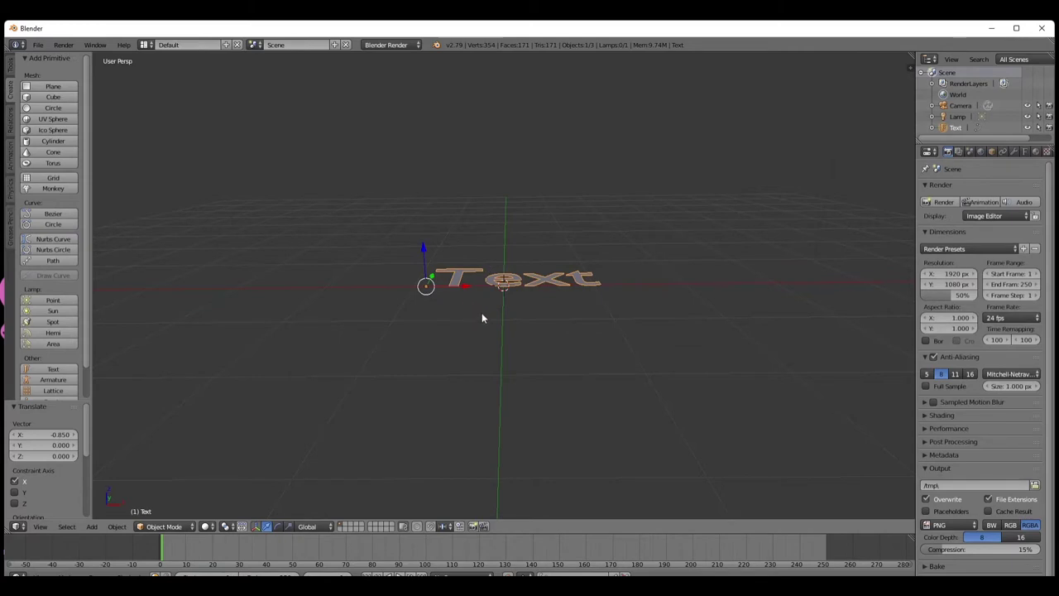
# Stand the text upright with a trackball rotation of about 78.5° and 2.29°, and raise it about 0.39 overall along Z
pyautogui.press('r')
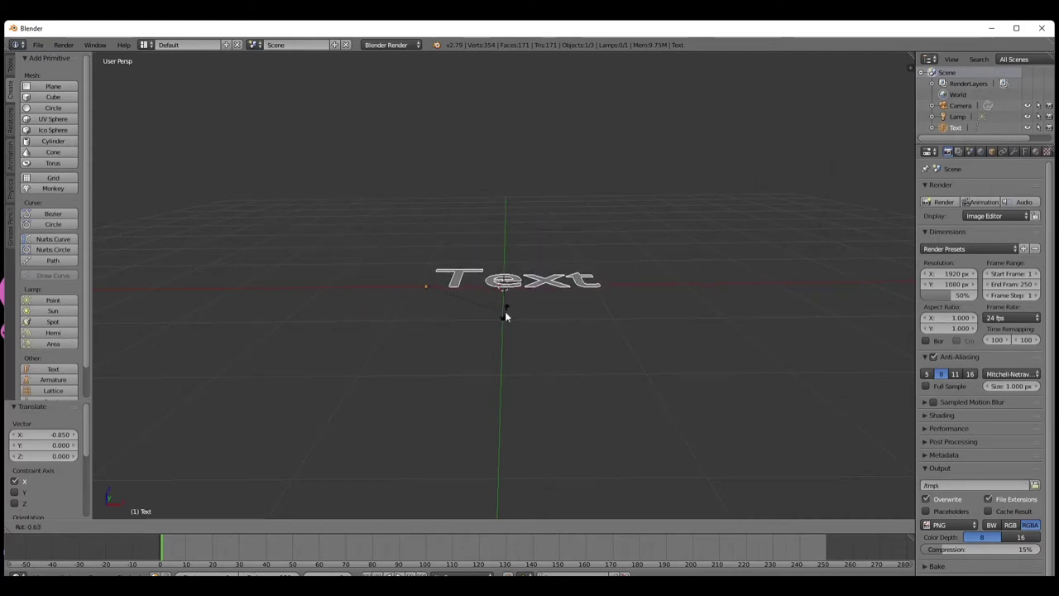
pyautogui.press('r')
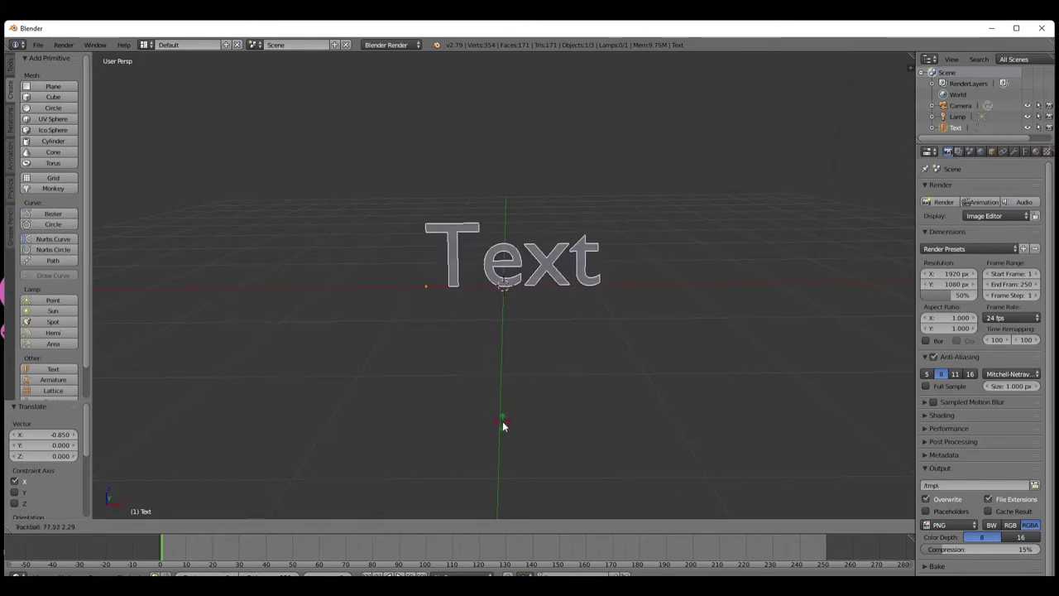
pyautogui.click(503, 422)
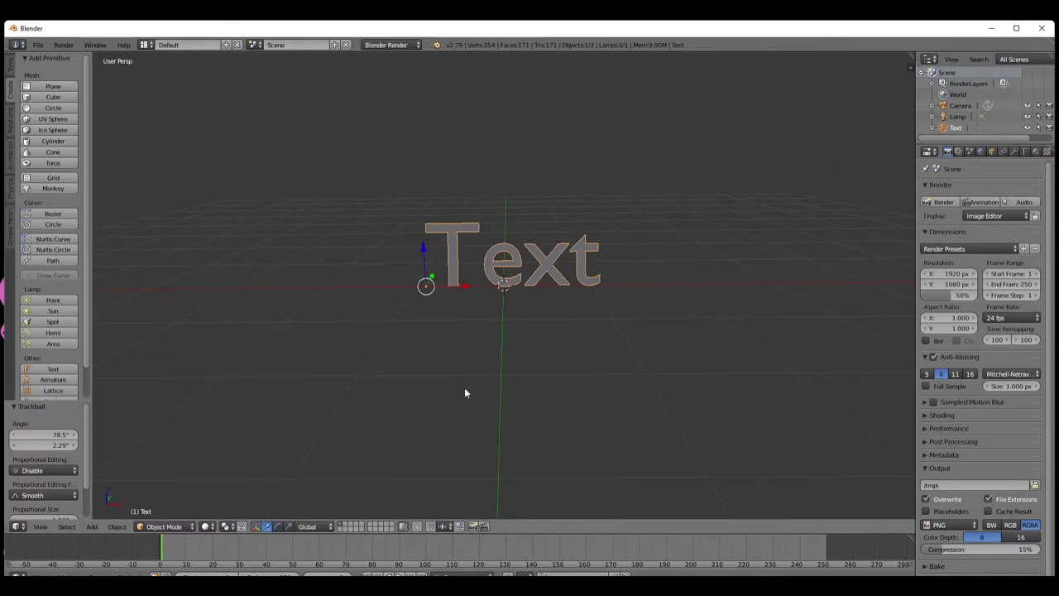
pyautogui.moveTo(423, 248); pyautogui.dragTo(428, 191)
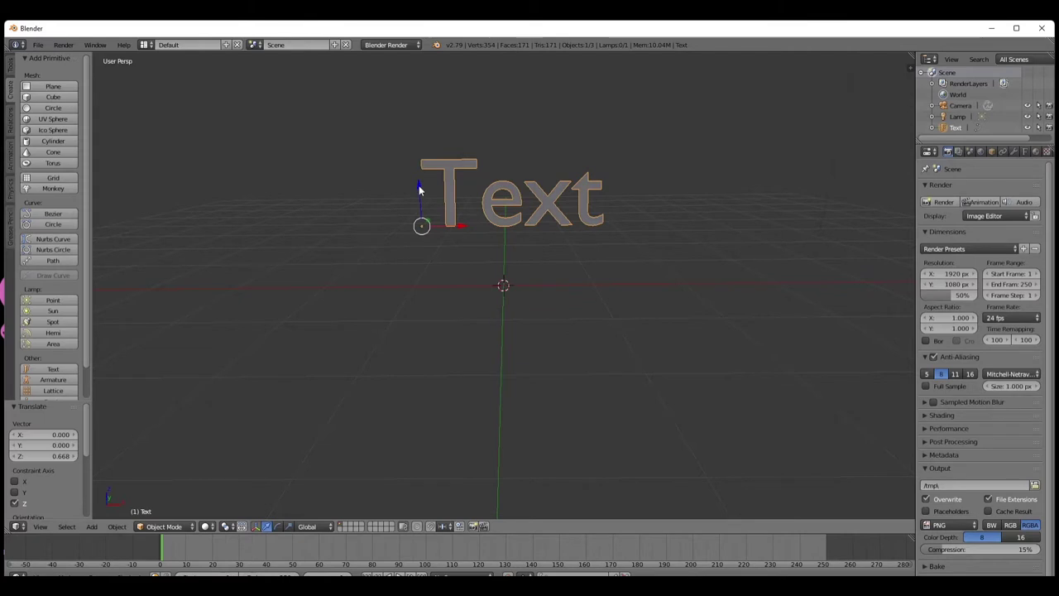
pyautogui.moveTo(419, 188); pyautogui.dragTo(414, 227)
# From the side, straighten the text with a rotation of about 13.2° and move it about 0.076 along Y
pyautogui.moveTo(400, 316); pyautogui.dragTo(527, 353, button='middle')
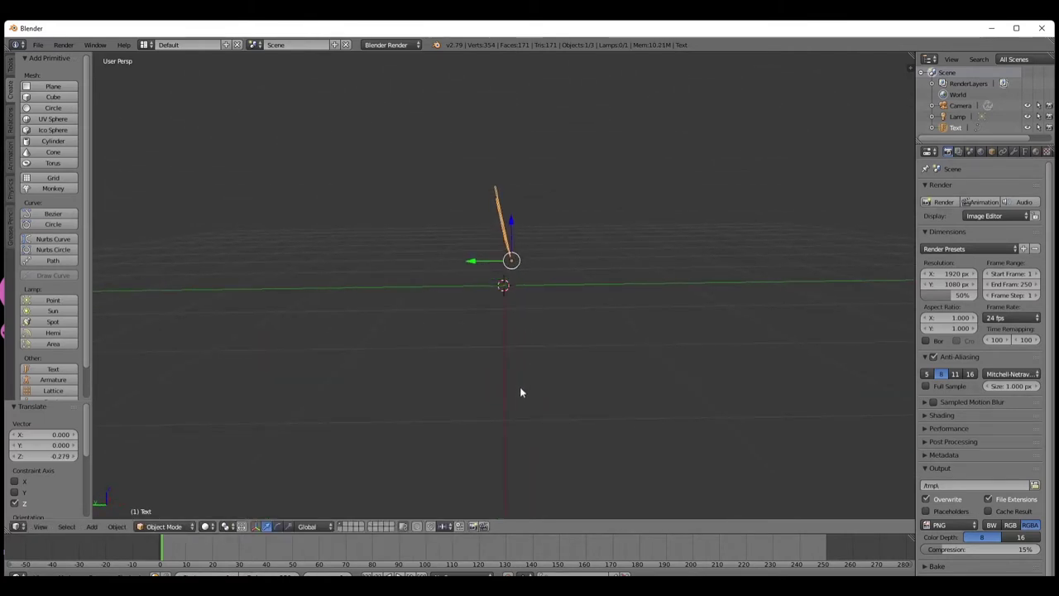
pyautogui.press('r')
pyautogui.click(490, 373)
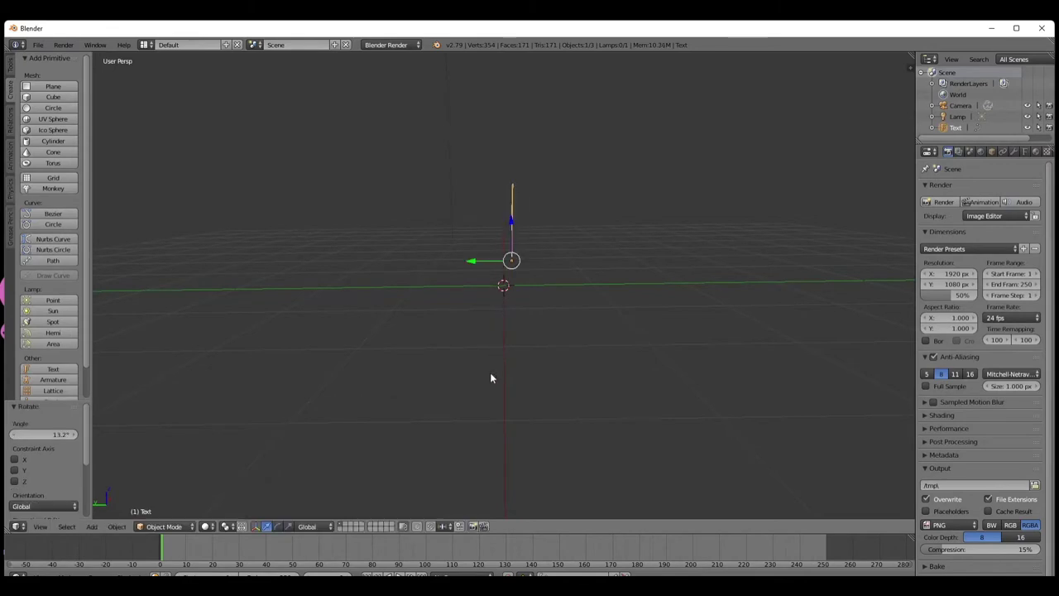
pyautogui.moveTo(469, 261); pyautogui.dragTo(469, 304)
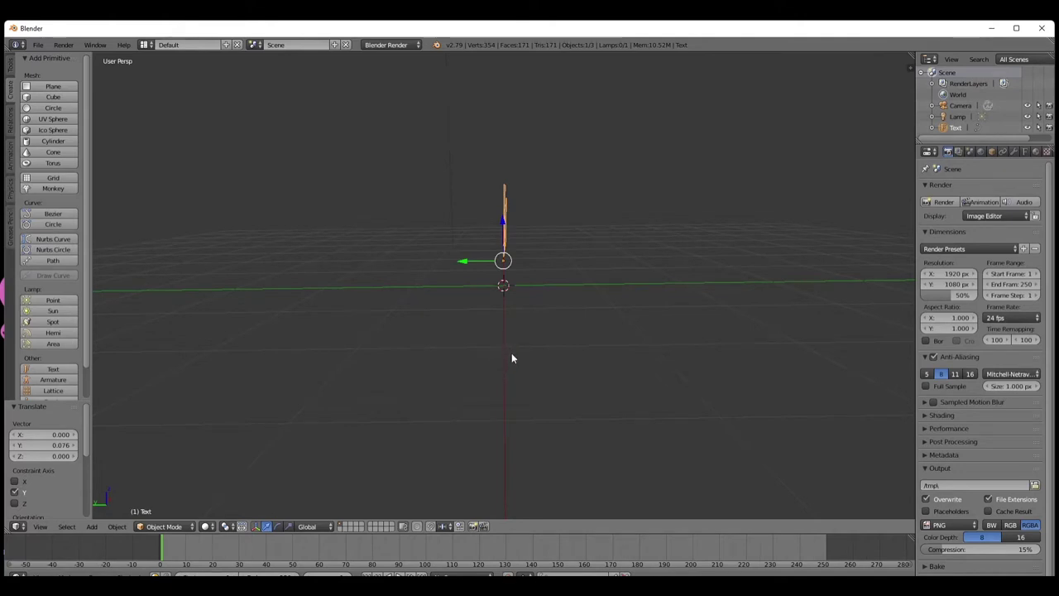
# Lower the text about 0.22 along Z and rotate it about -5.04° as seen from the side
pyautogui.moveTo(510, 355); pyautogui.dragTo(375, 356, button='middle')
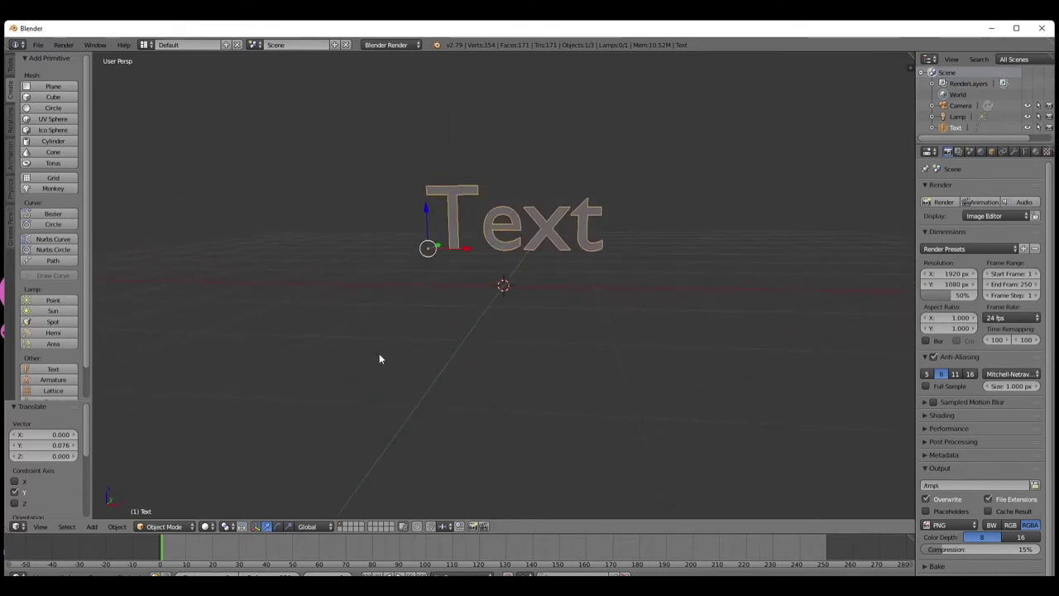
pyautogui.moveTo(475, 423); pyautogui.dragTo(485, 425, button='middle')
pyautogui.moveTo(424, 207); pyautogui.dragTo(424, 228)
pyautogui.moveTo(416, 351); pyautogui.dragTo(544, 353, button='middle')
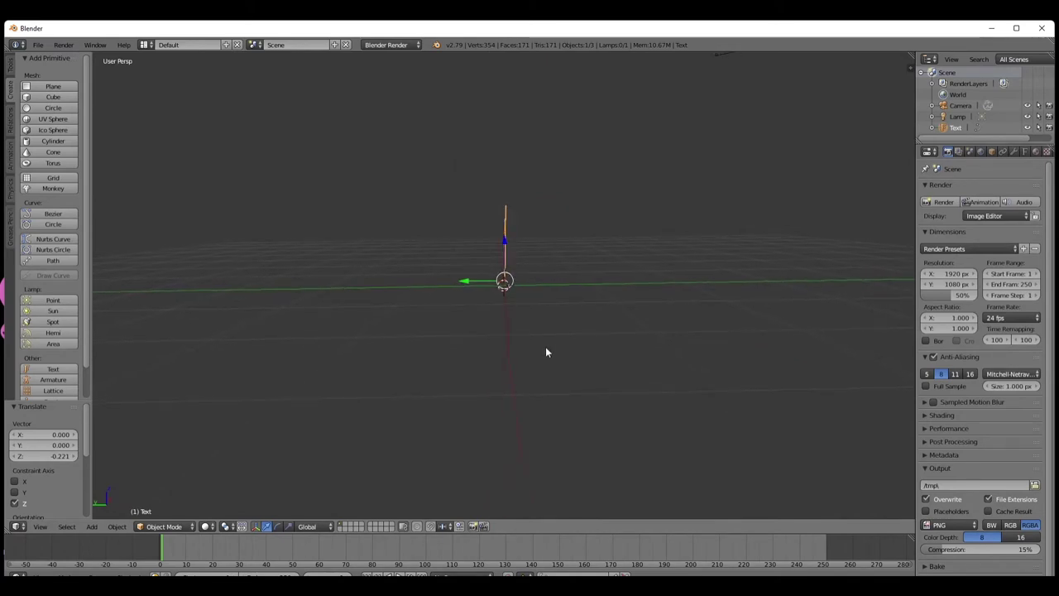
pyautogui.press('r')
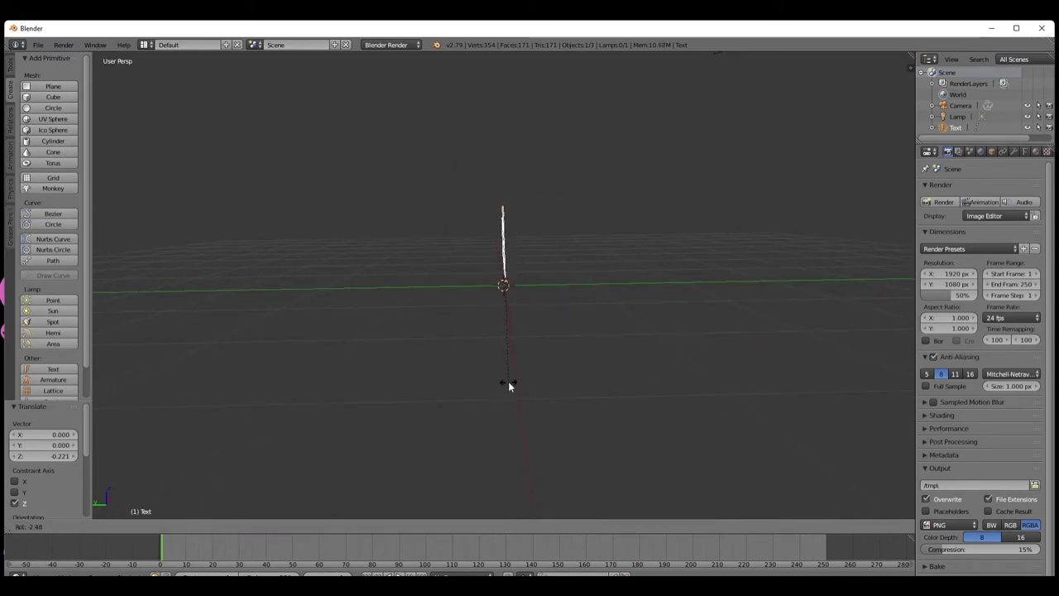
pyautogui.click(509, 381)
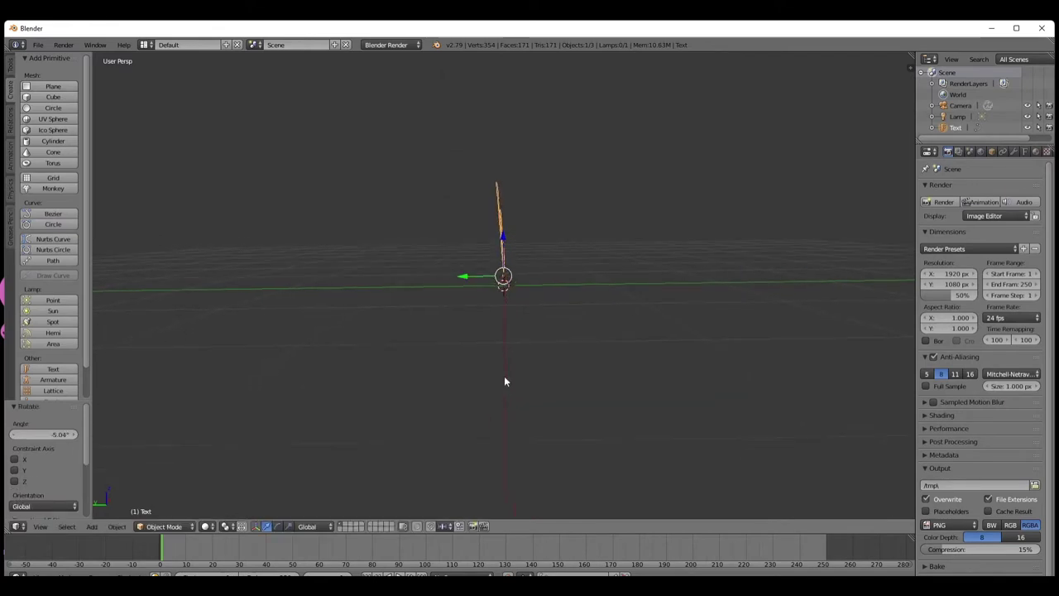
# Correct the text's lean with a trackball rotation of about -1.72° and 0.57°, plus a rotation of about -2.59°
pyautogui.press('r')
pyautogui.click(499, 422)
pyautogui.press('r')
pyautogui.press('r')
pyautogui.click(499, 423)
pyautogui.hotkey('ctrl', 'z')
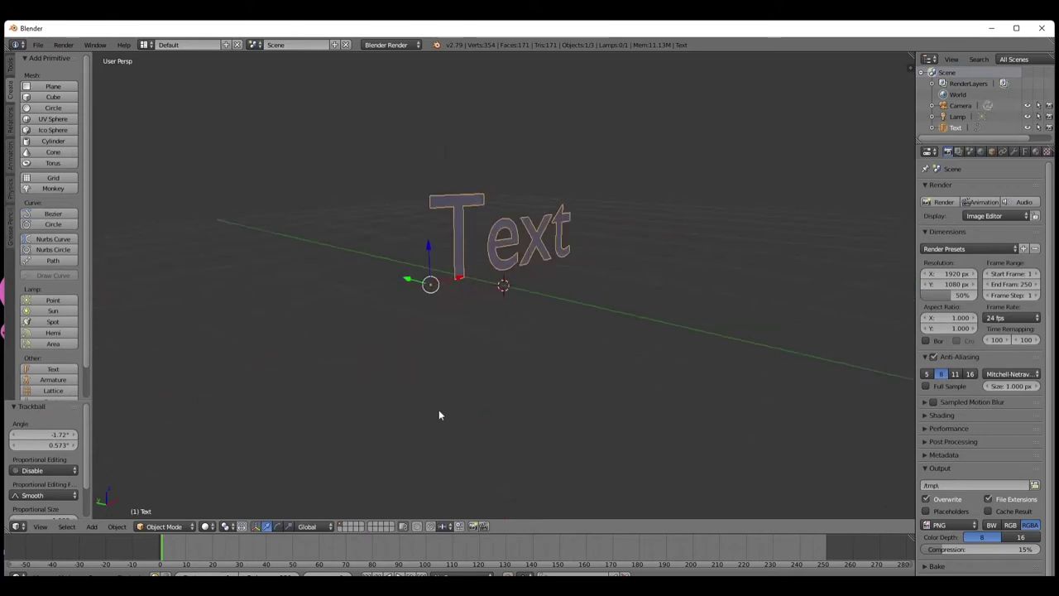
pyautogui.press('r')
pyautogui.click(484, 384)
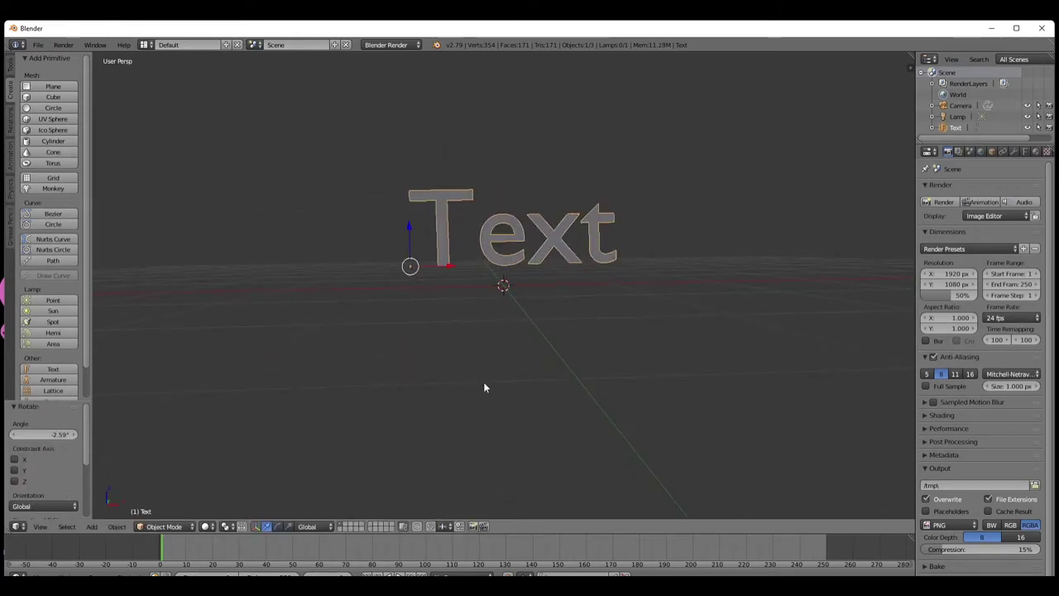
# Fine-tune the text's tilt from the front with two small rotations of about 0.02° and 0.35°
pyautogui.moveTo(481, 367)
pyautogui.mouseDown(button='middle')
pyautogui.moveTo(457, 396)
pyautogui.moveTo(472, 390)
pyautogui.moveTo(483, 350)
pyautogui.mouseUp(button='middle')
pyautogui.press('r')
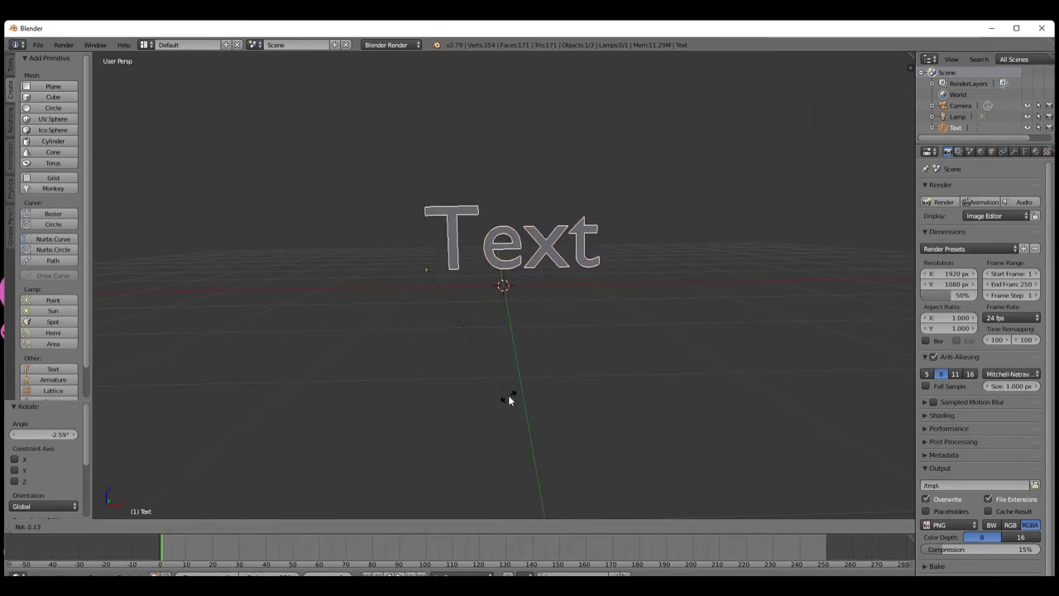
pyautogui.click(508, 395)
pyautogui.press('r')
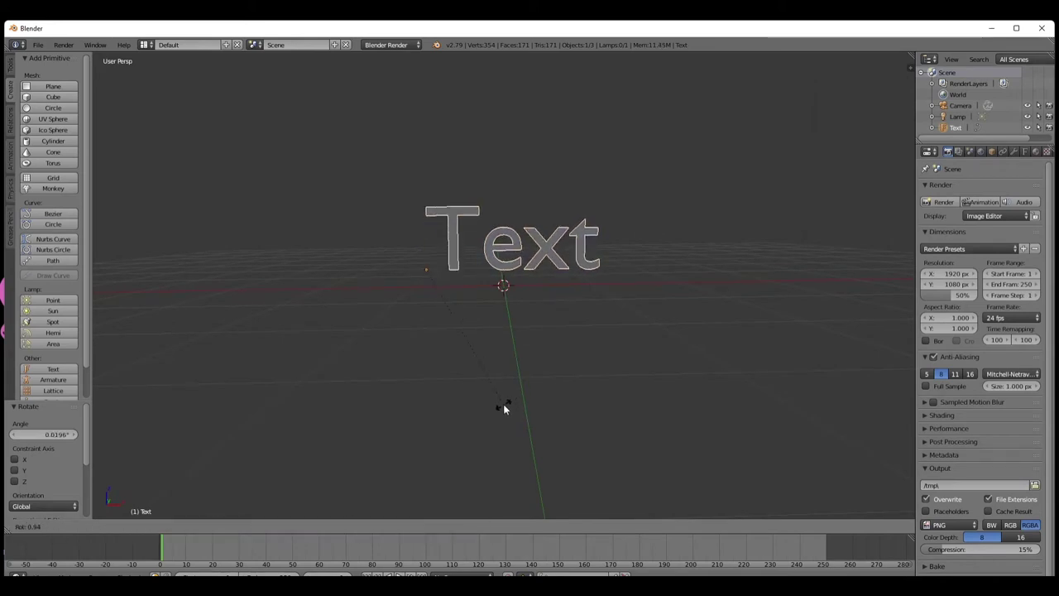
pyautogui.click(503, 404)
pyautogui.moveTo(432, 423); pyautogui.dragTo(453, 401, button='middle')
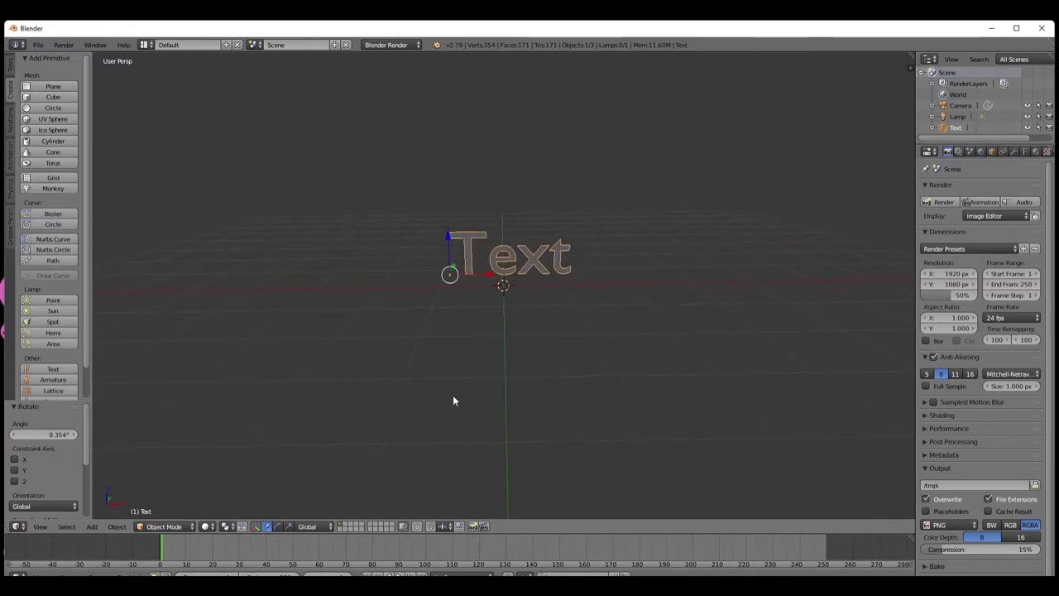
# Replace the text object's default content with "Peach" in Edit Mode
pyautogui.click(163, 528)
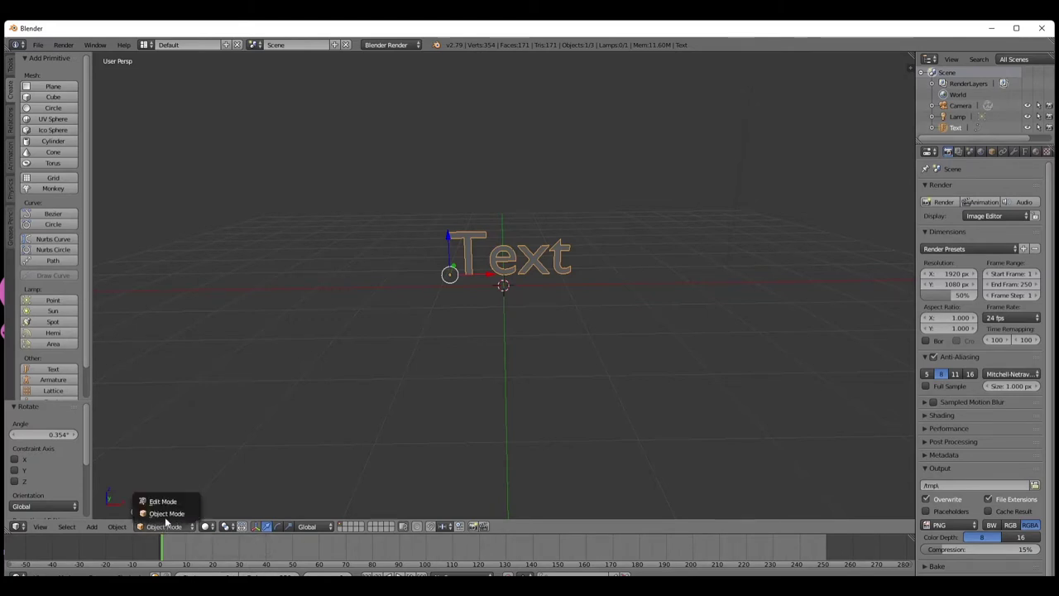
pyautogui.click(169, 503)
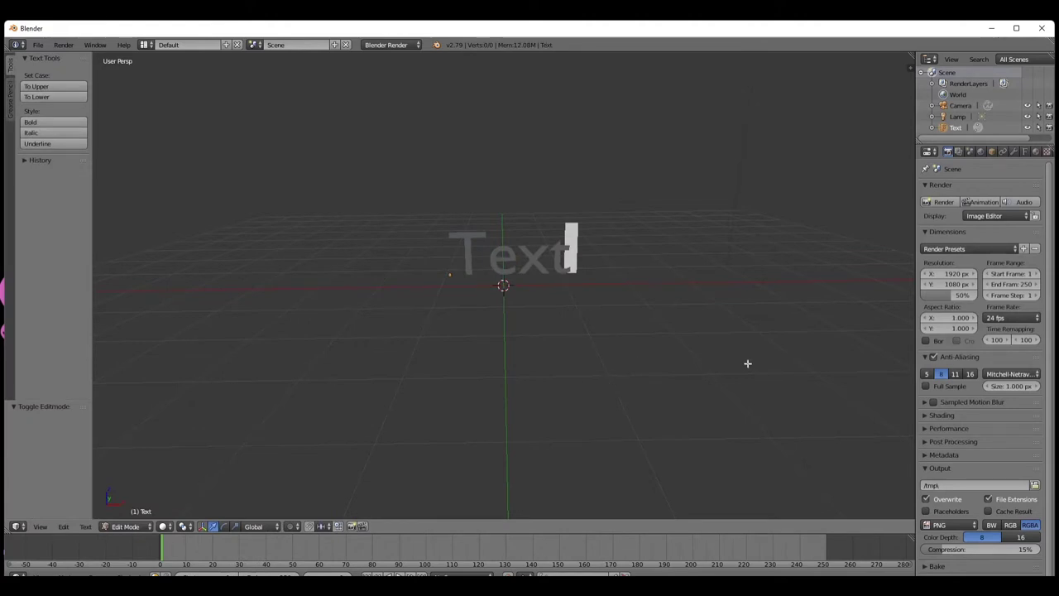
pyautogui.press('BackSpace')
pyautogui.press('BackSpace')
pyautogui.press('BackSpace')
pyautogui.press('BackSpace')
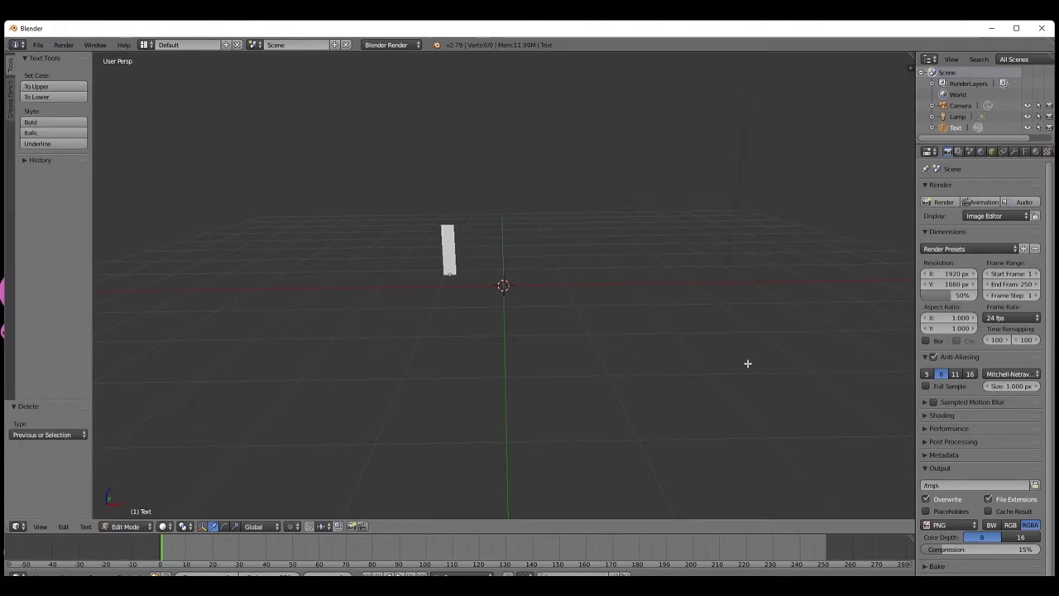
pyautogui.write('Peach')
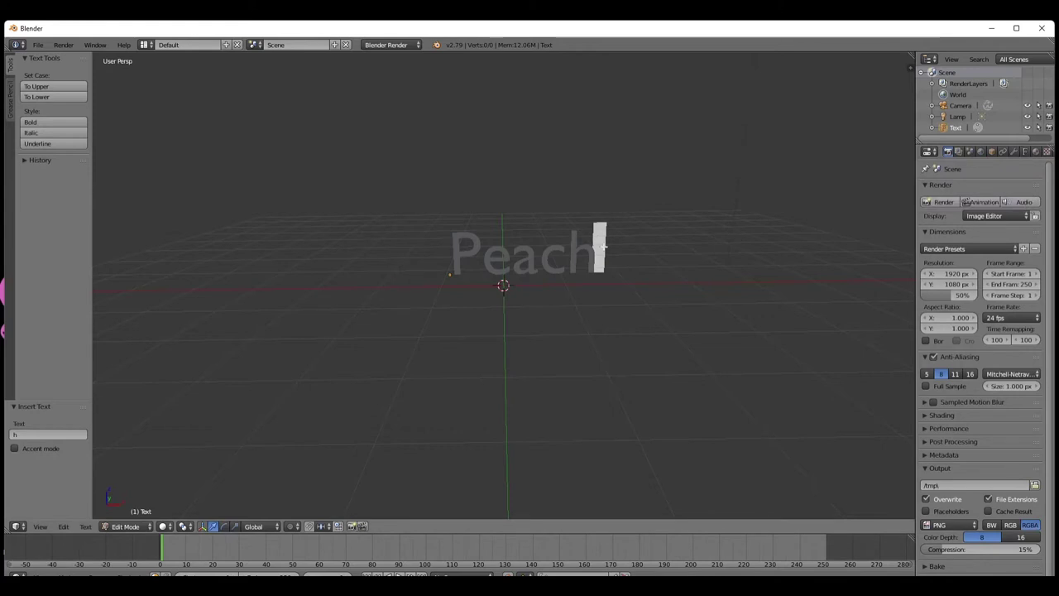
# Load Sweety Rasty.otf from the Fonts folder as the text's regular font and return to Object Mode
pyautogui.click(1026, 153)
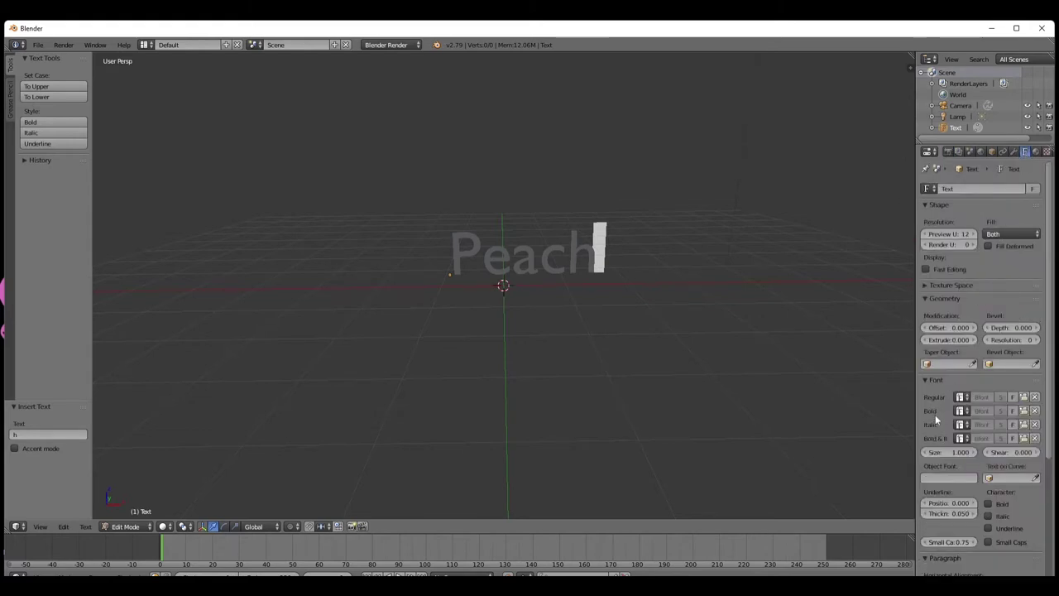
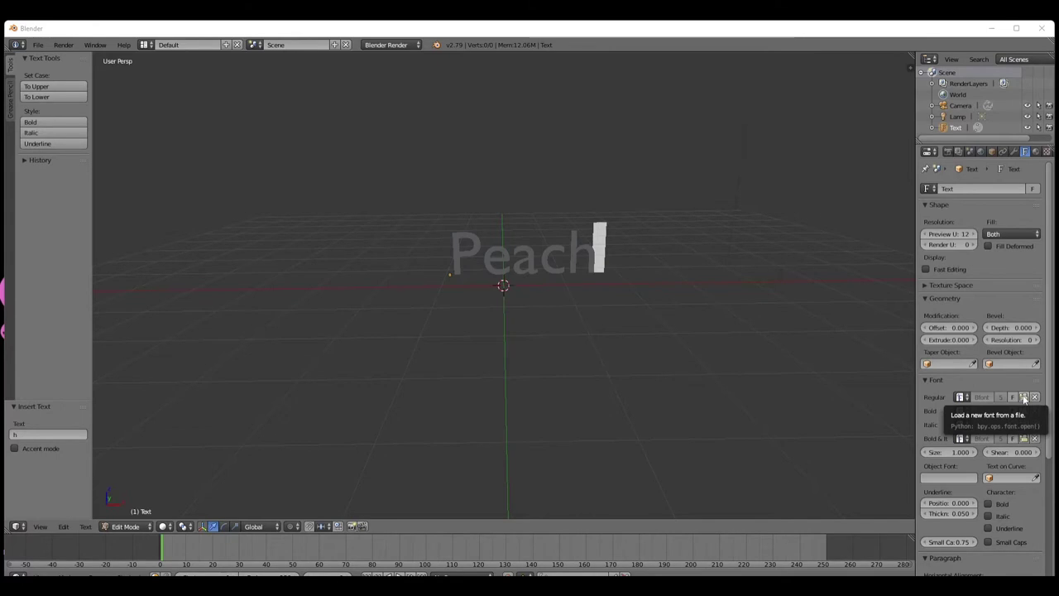
pyautogui.click(1024, 398)
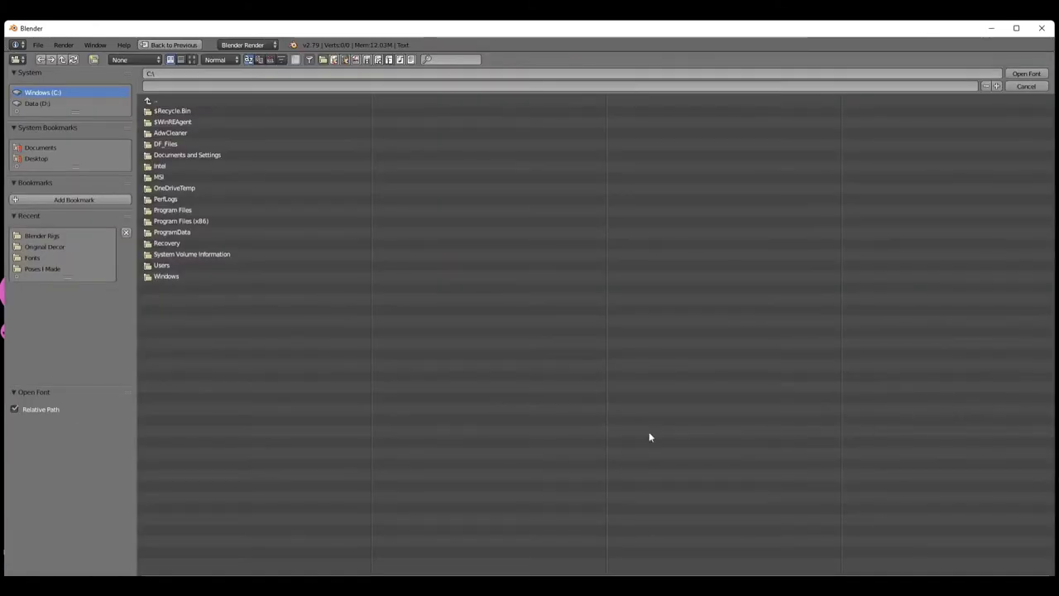
pyautogui.click(32, 258)
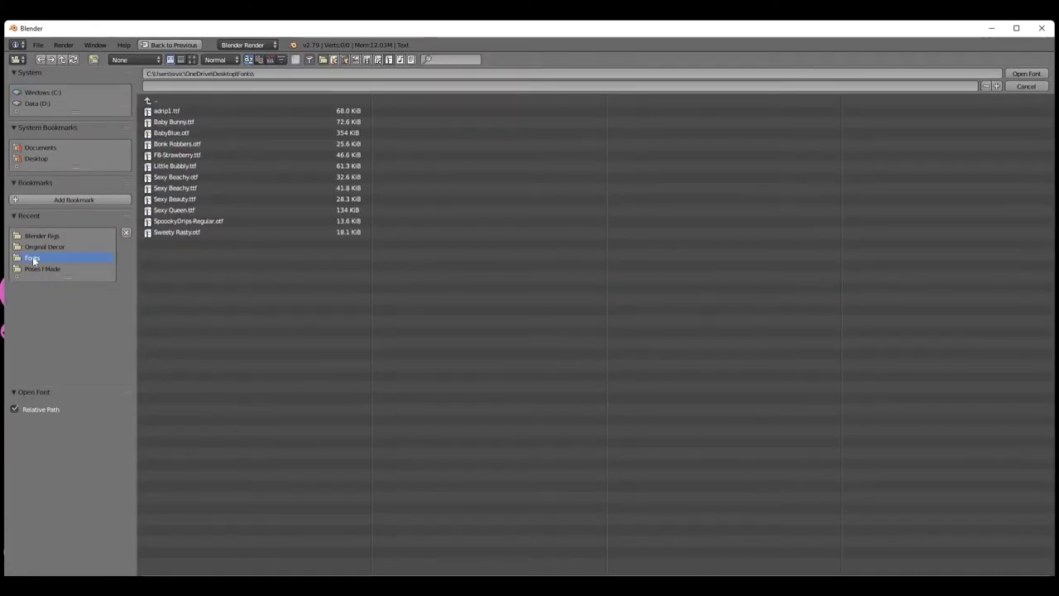
pyautogui.click(207, 235)
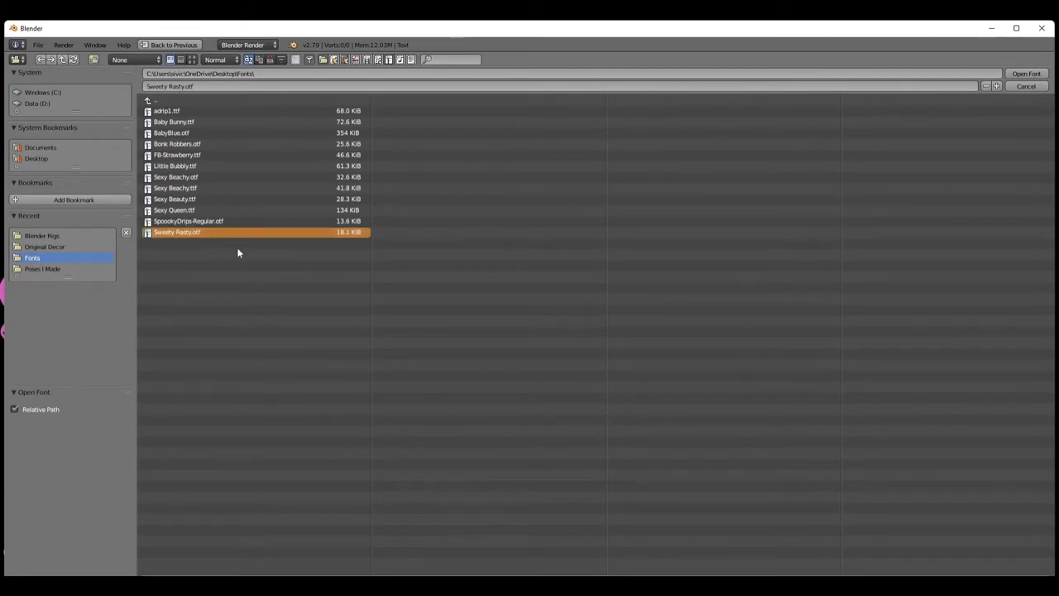
pyautogui.click(1027, 74)
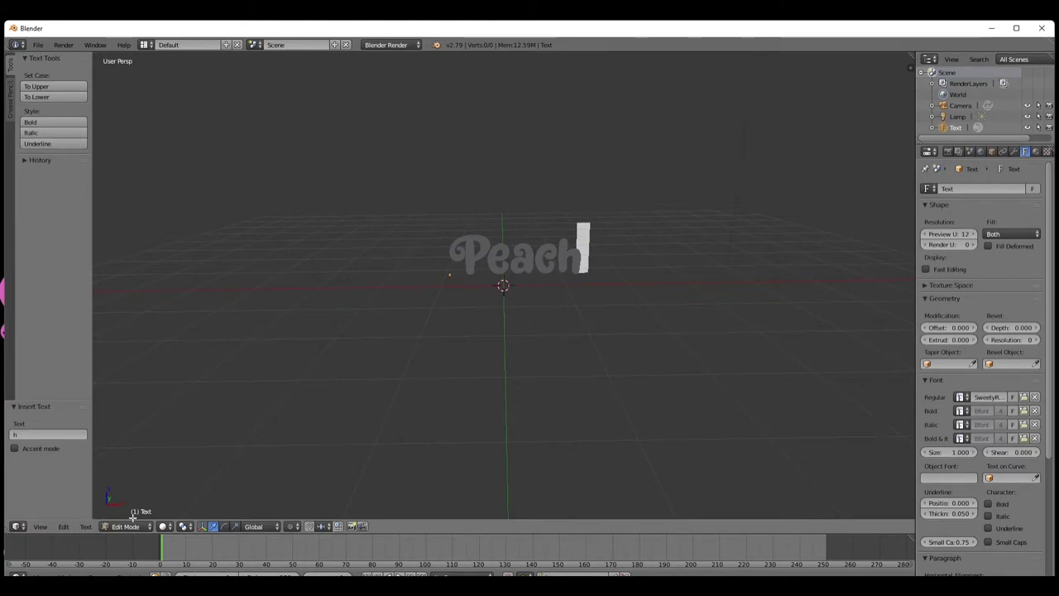
pyautogui.click(126, 527)
pyautogui.click(130, 514)
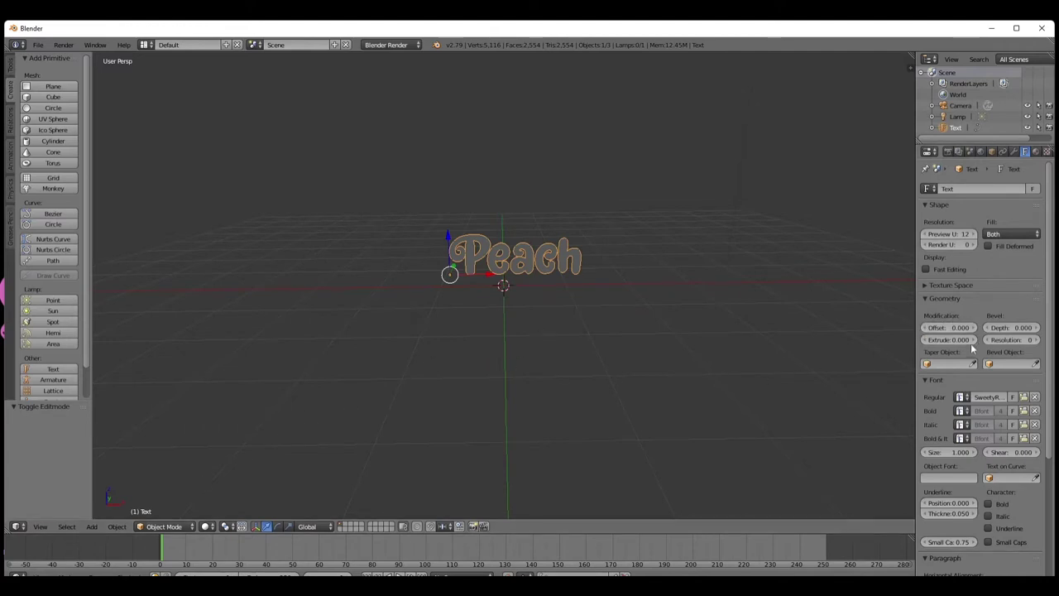
# Give the Peach text thickness by setting its geometry extrusion to 0.025
pyautogui.moveTo(491, 383); pyautogui.dragTo(509, 411, button='middle')
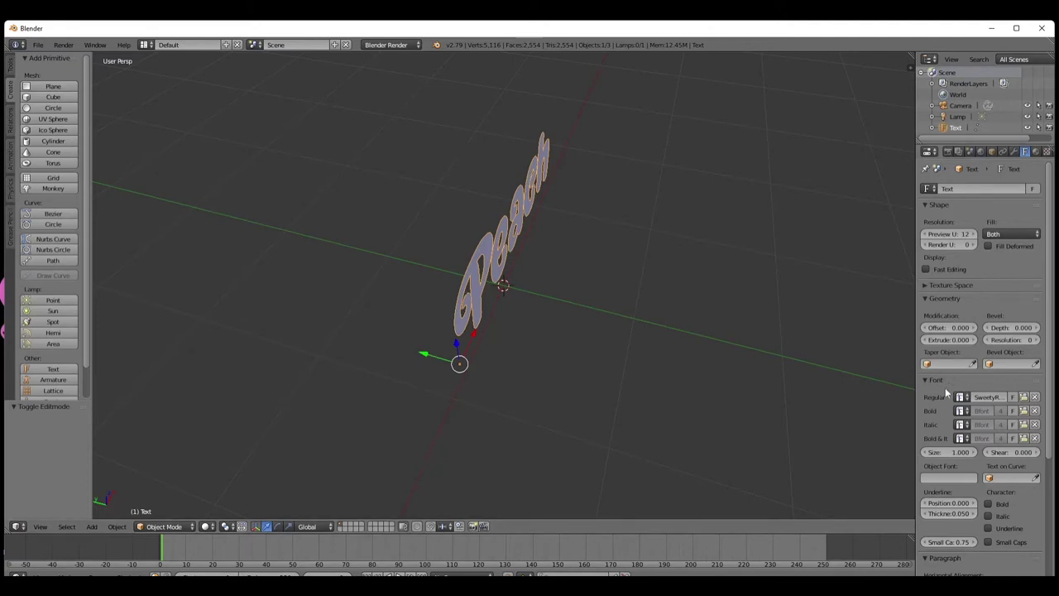
pyautogui.click(975, 341)
pyautogui.moveTo(975, 341)
pyautogui.mouseDown()
pyautogui.moveTo(1002, 341)
pyautogui.moveTo(977, 343)
pyautogui.mouseUp()
pyautogui.click(975, 340)
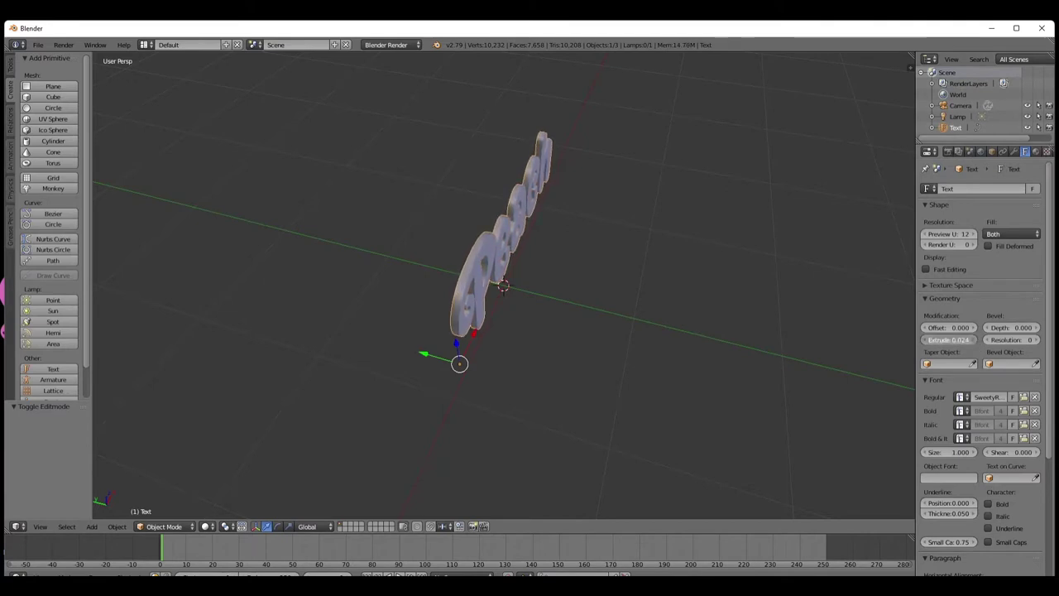
pyautogui.click(975, 340)
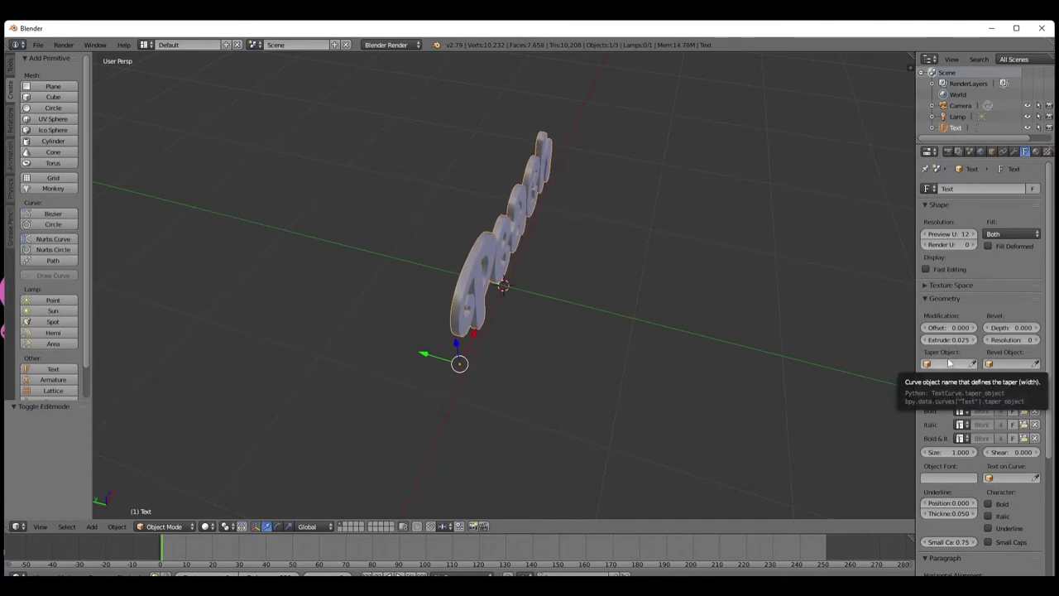
pyautogui.moveTo(650, 365); pyautogui.dragTo(534, 316, button='middle')
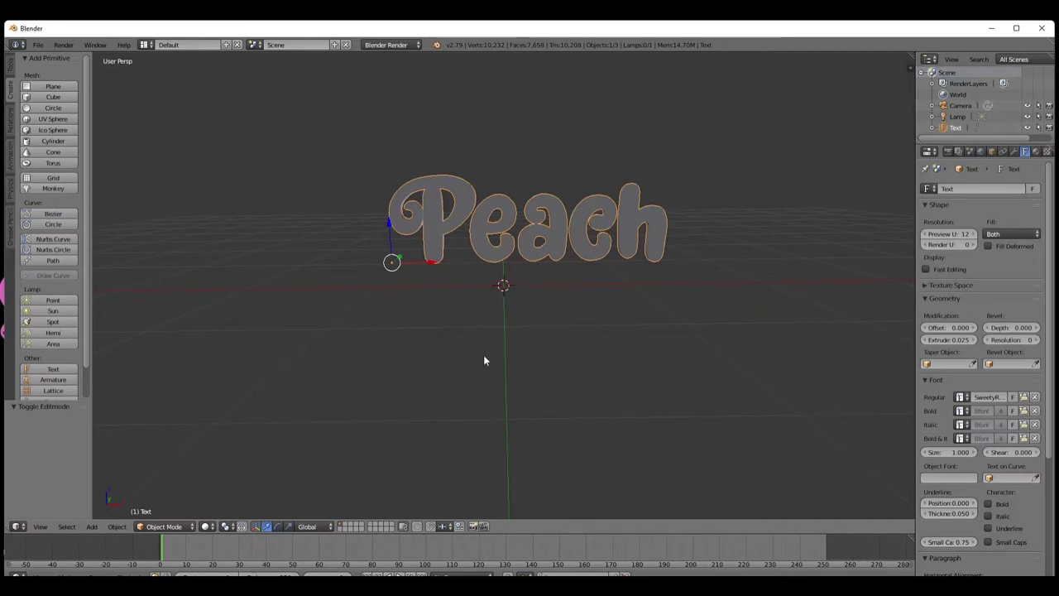
pyautogui.moveTo(458, 356); pyautogui.dragTo(415, 403, button='middle')
pyautogui.moveTo(308, 450); pyautogui.dragTo(431, 392, button='middle')
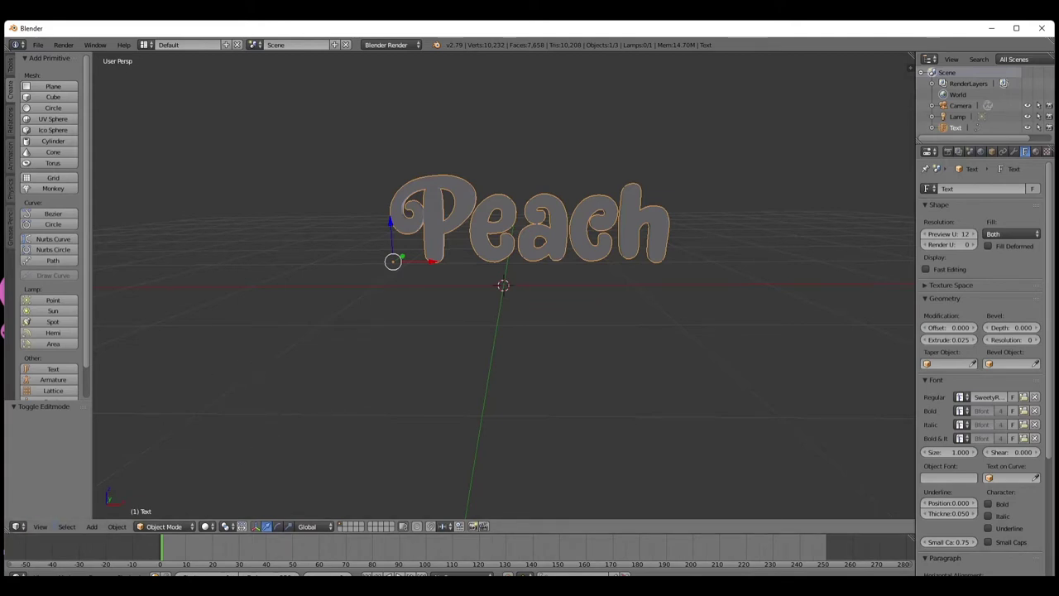
# Split off a narrow area beside the 3D view and switch it to the UV/Image Editor
pyautogui.moveTo(5, 532); pyautogui.dragTo(257, 535)
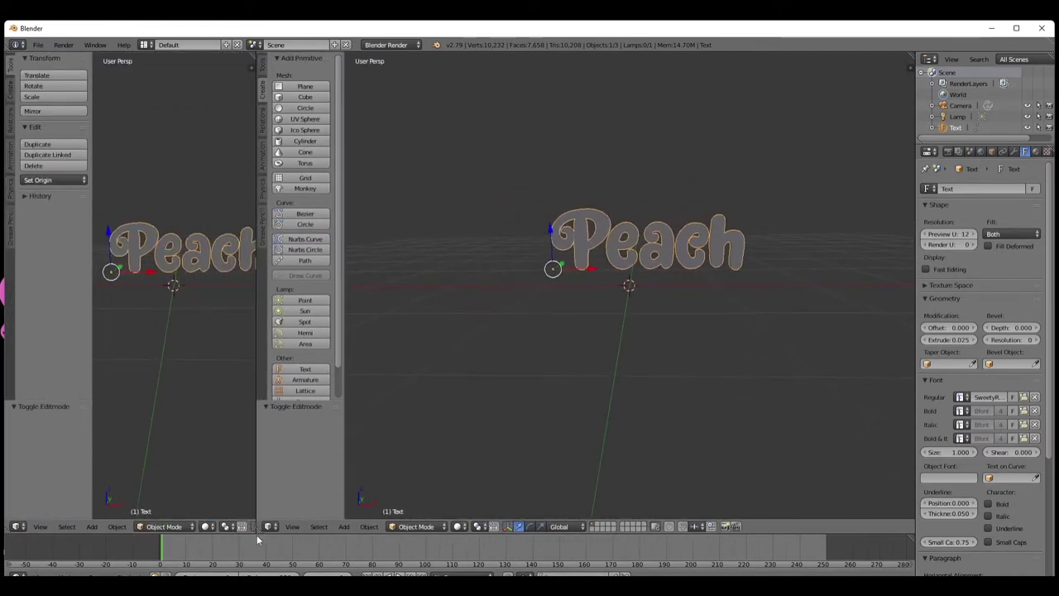
pyautogui.click(19, 526)
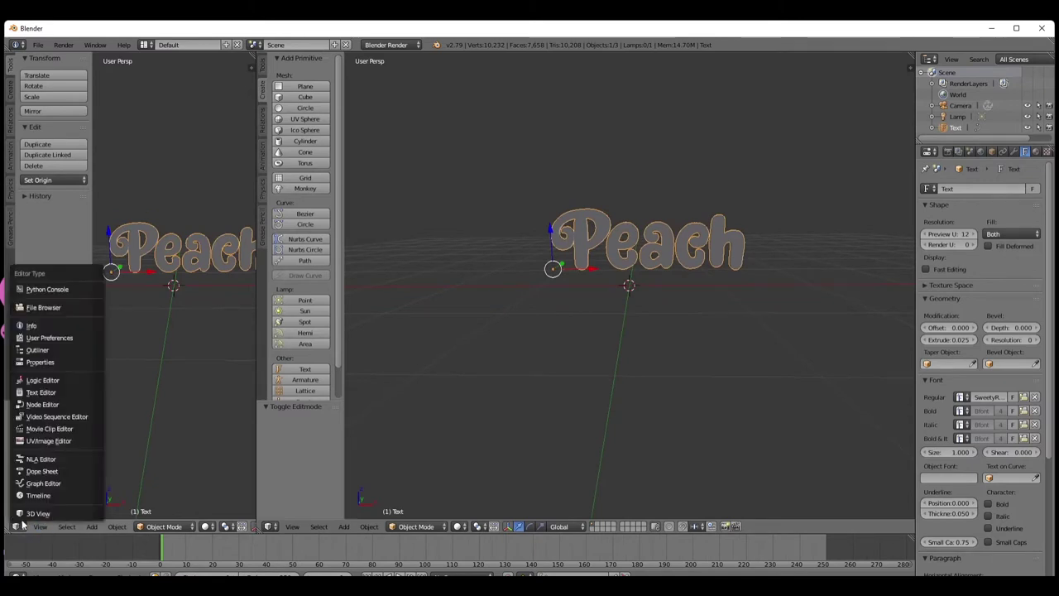
pyautogui.click(22, 524)
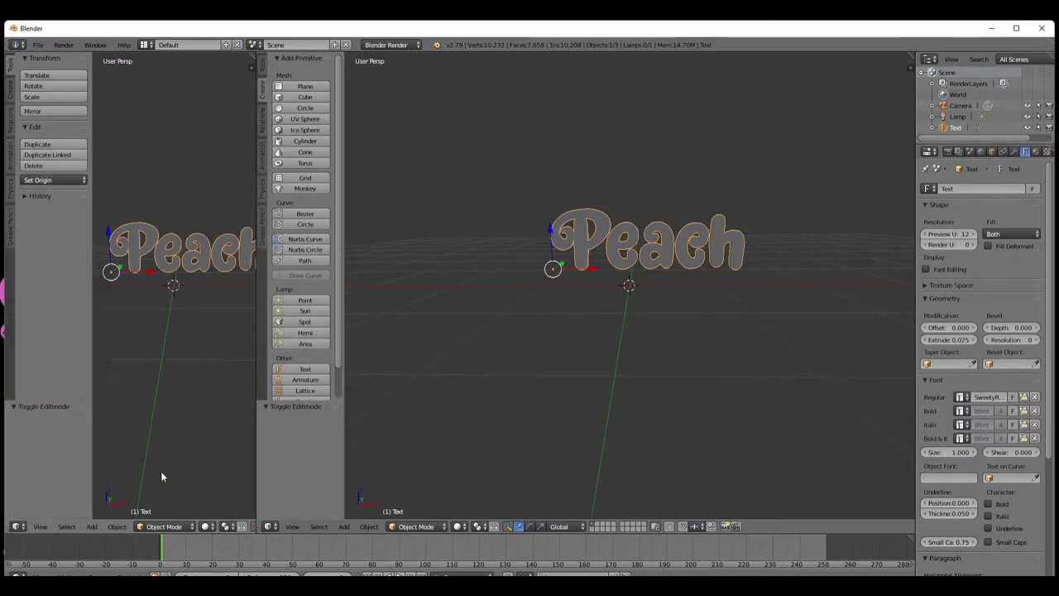
pyautogui.click(16, 527)
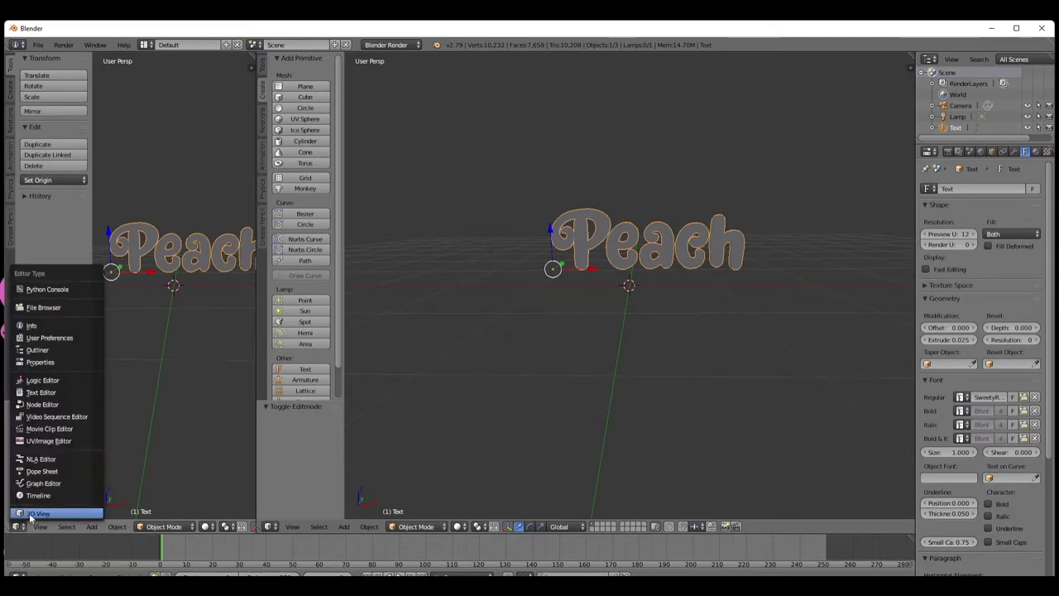
pyautogui.click(50, 443)
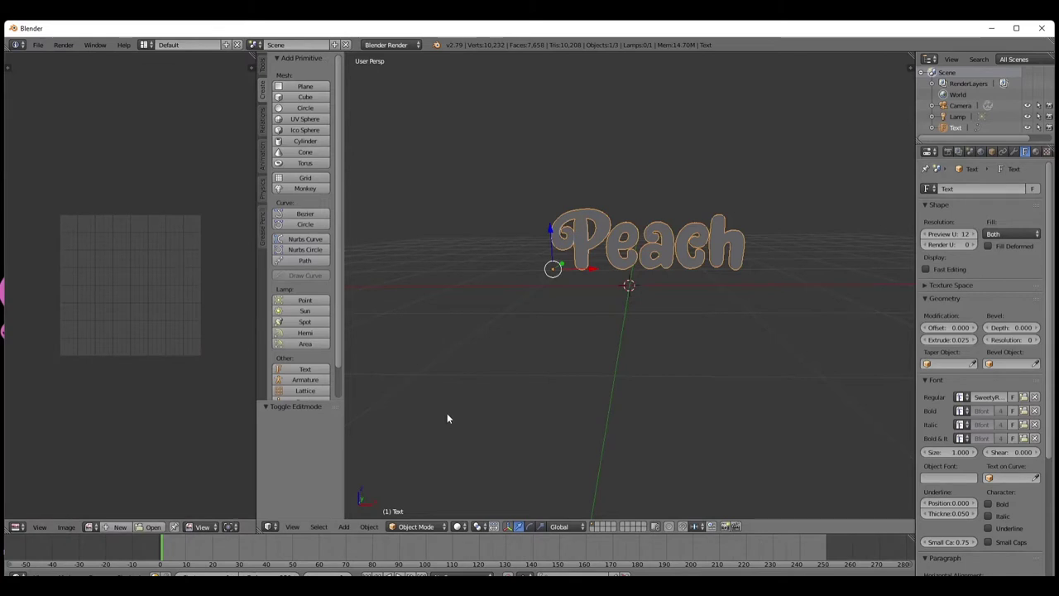
pyautogui.click(585, 377)
pyautogui.press('KP_1')
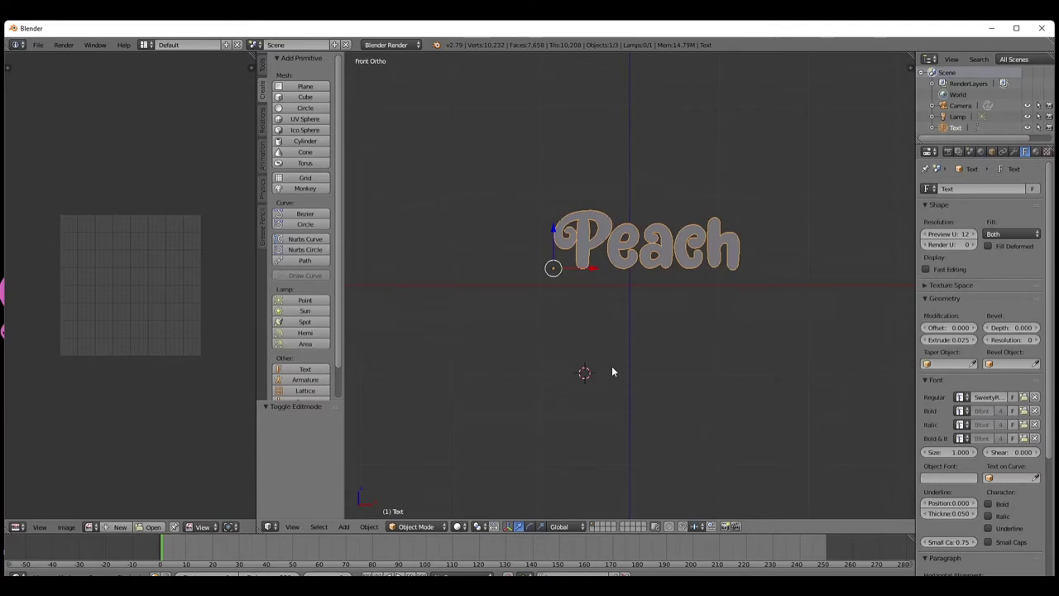
pyautogui.click(414, 527)
pyautogui.click(416, 526)
pyautogui.click(414, 502)
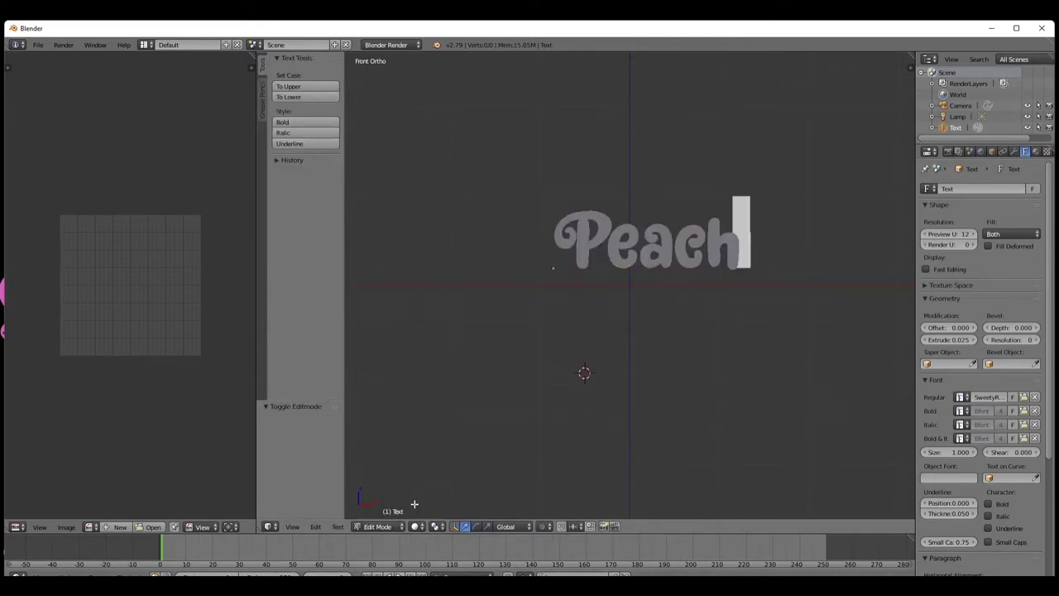
pyautogui.click(389, 528)
pyautogui.click(385, 501)
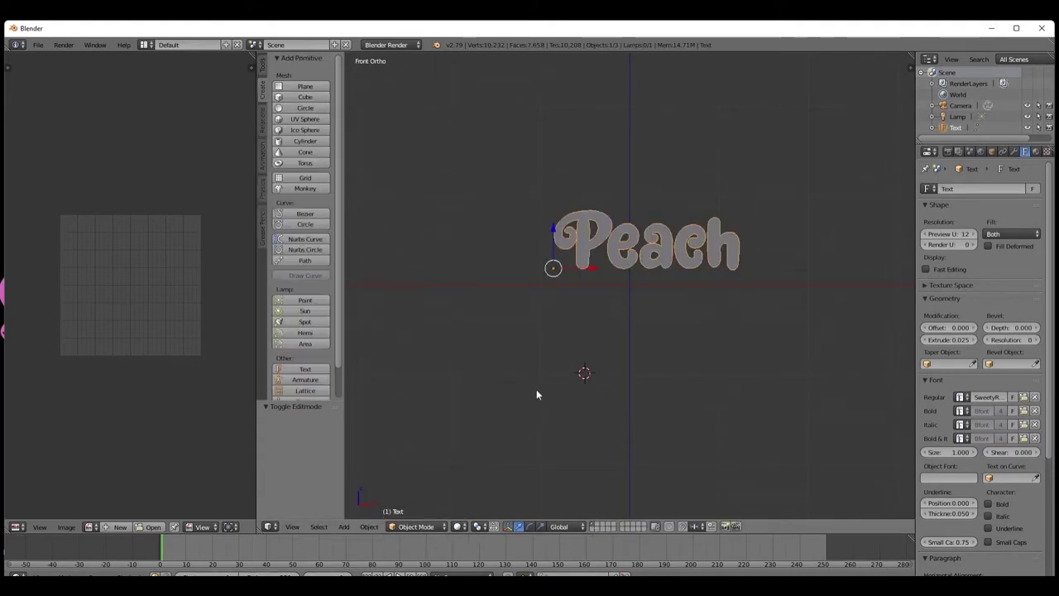
# Convert the Peach text object to a mesh and enter Edit Mode on it
pyautogui.click(370, 528)
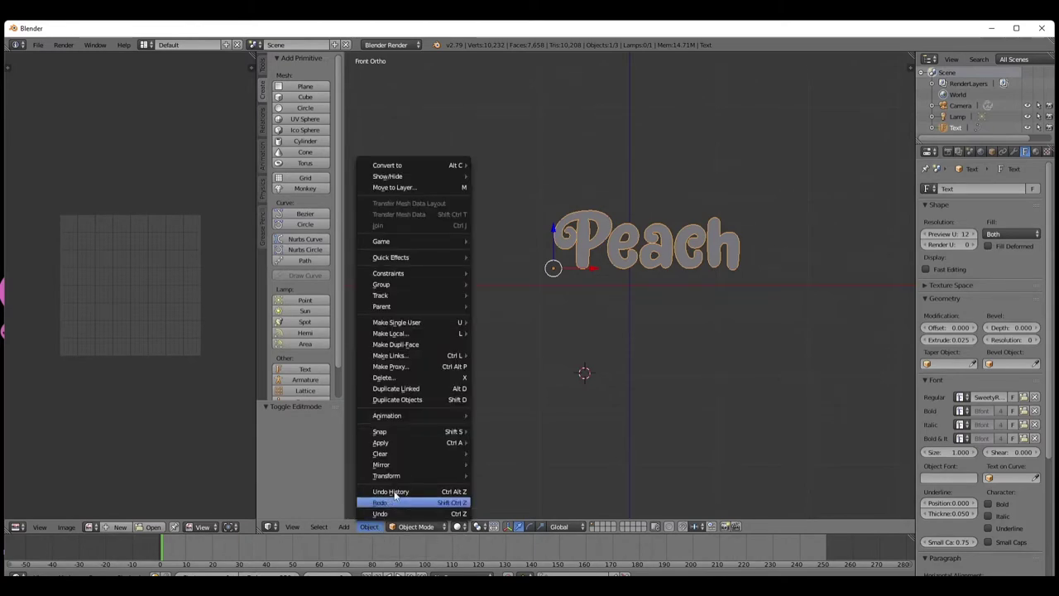
pyautogui.moveTo(401, 172)
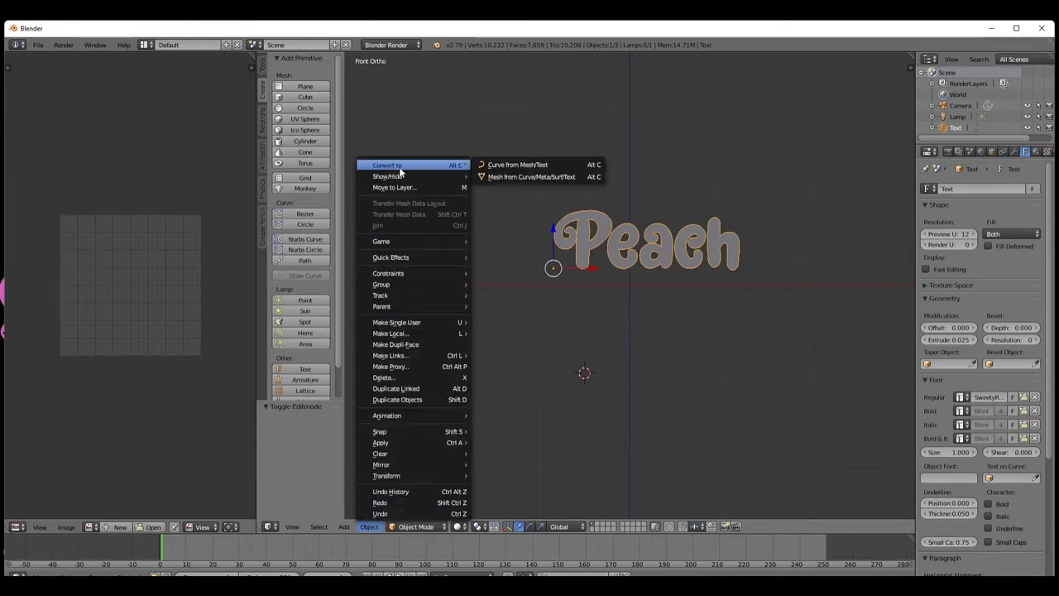
pyautogui.click(508, 177)
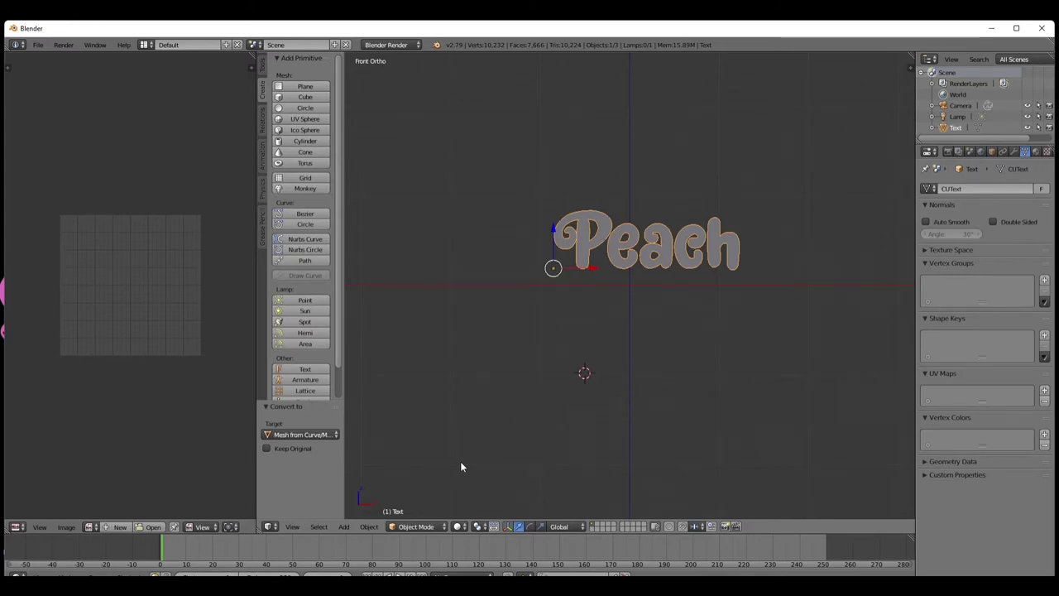
pyautogui.click(422, 527)
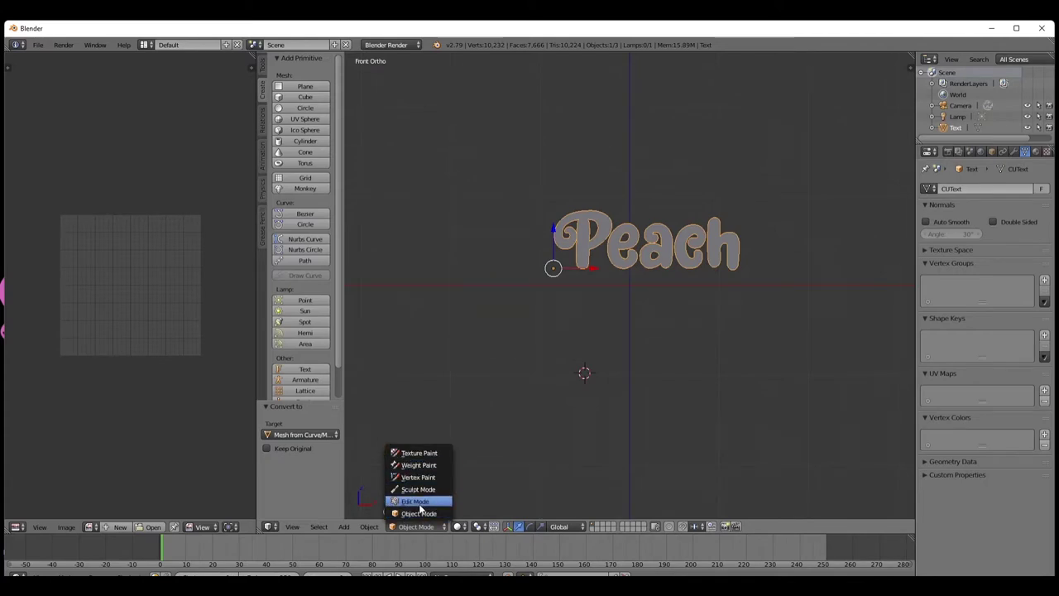
pyautogui.click(418, 503)
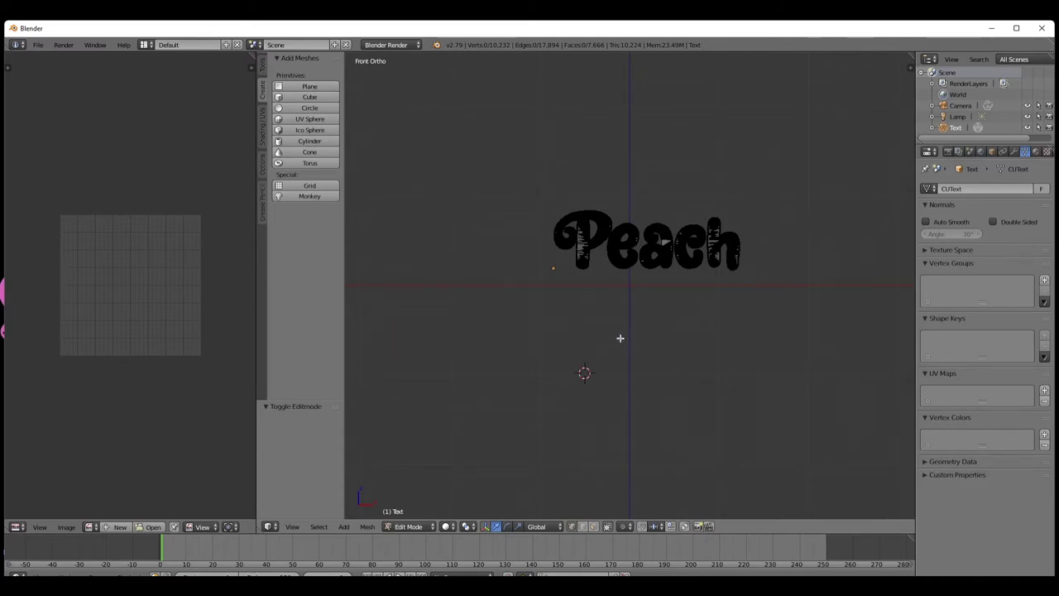
pyautogui.press('a')
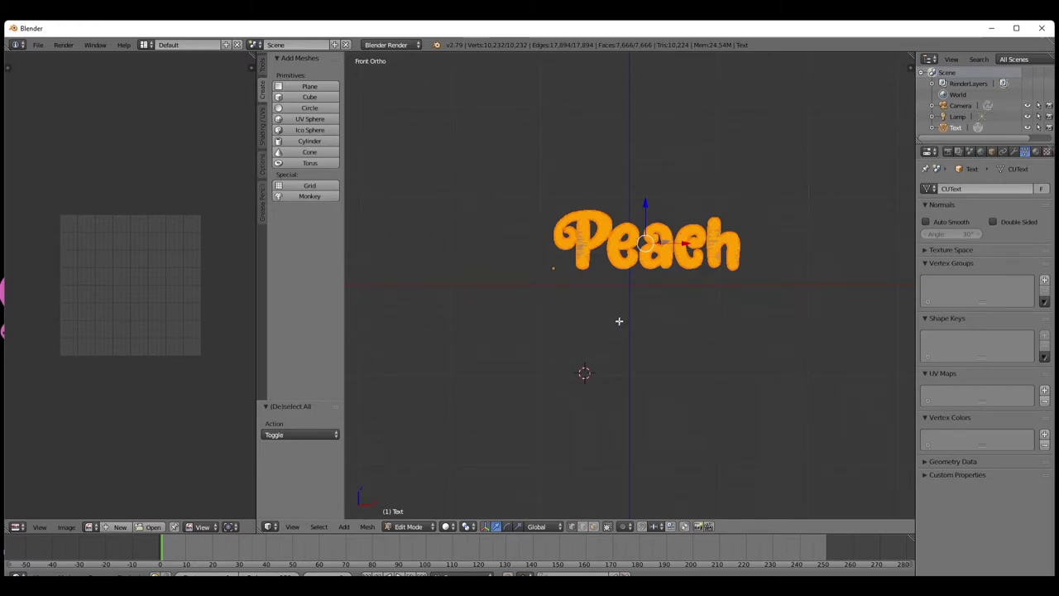
pyautogui.press('a')
pyautogui.moveTo(615, 314); pyautogui.dragTo(584, 326, button='middle')
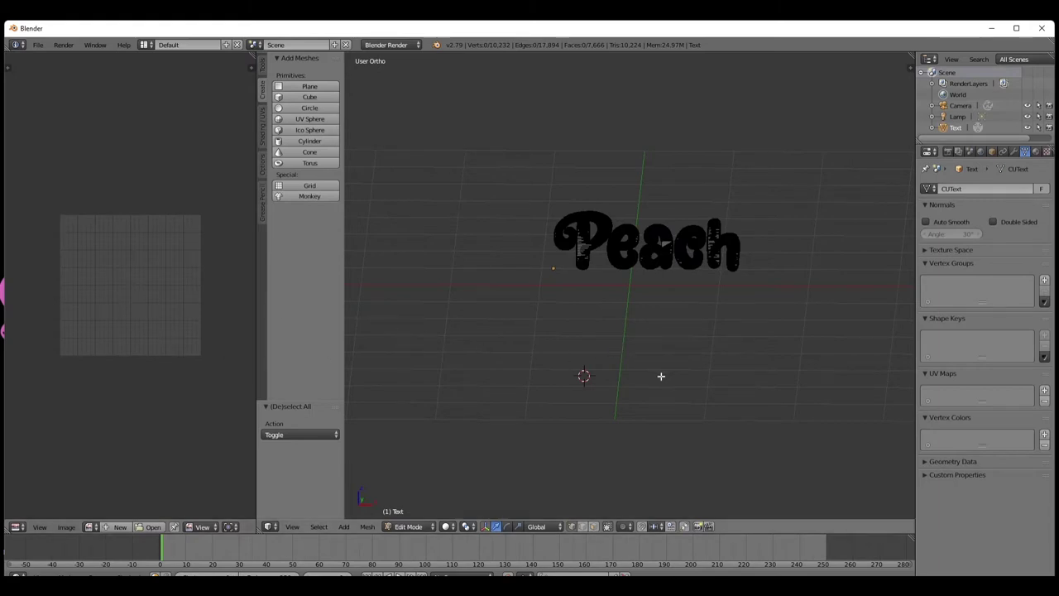
pyautogui.scroll(4, 610, 369)
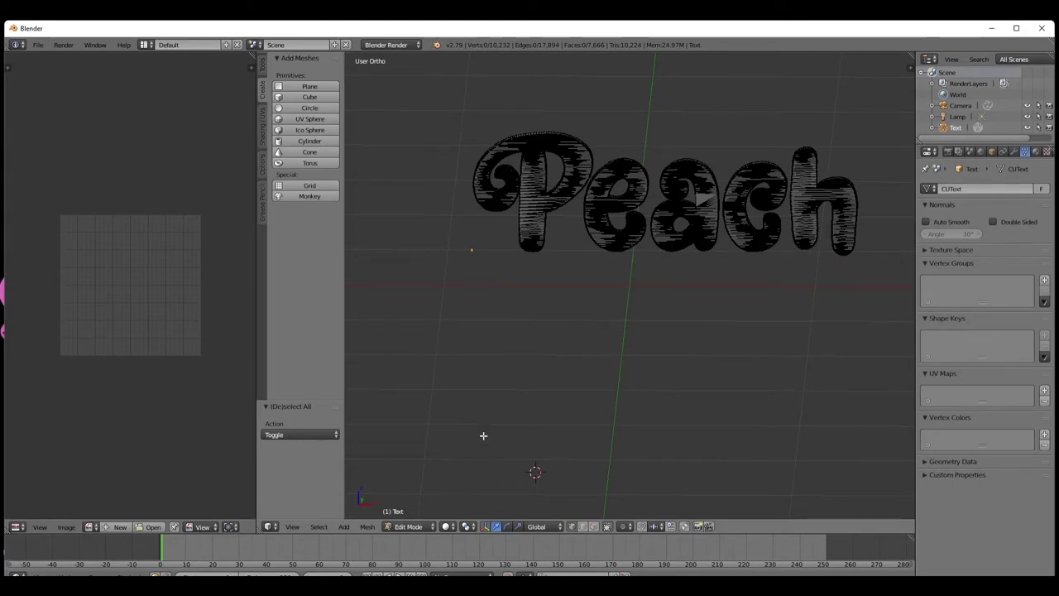
pyautogui.press('c')
pyautogui.moveTo(539, 245)
pyautogui.mouseDown()
pyautogui.moveTo(553, 165)
pyautogui.moveTo(634, 220)
pyautogui.mouseUp()
pyautogui.rightClick(604, 434)
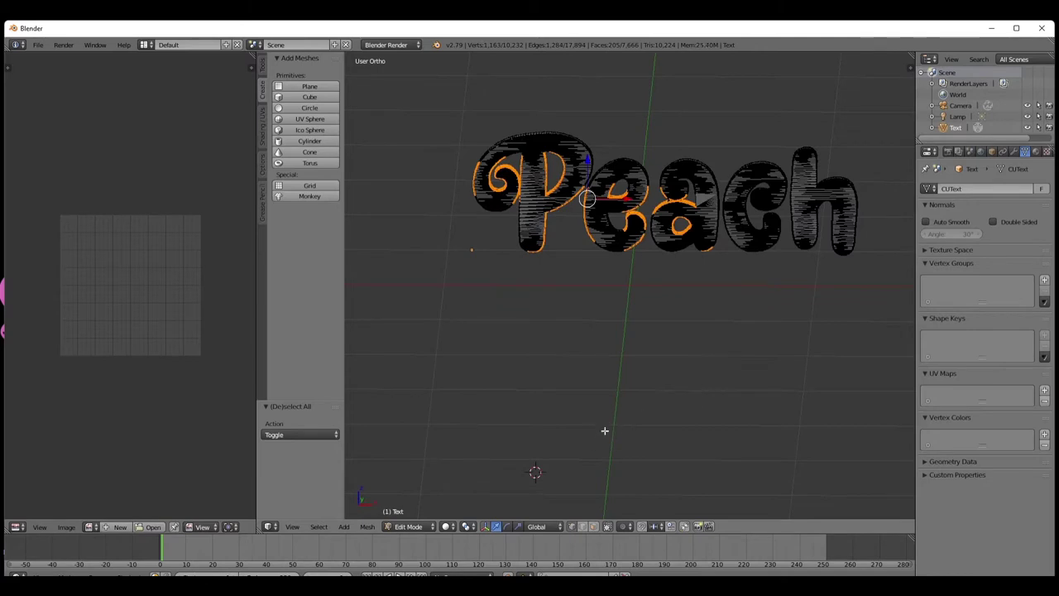
pyautogui.press('a')
# Select all of the Peach mesh's geometry and view it straight from the front
pyautogui.press('a')
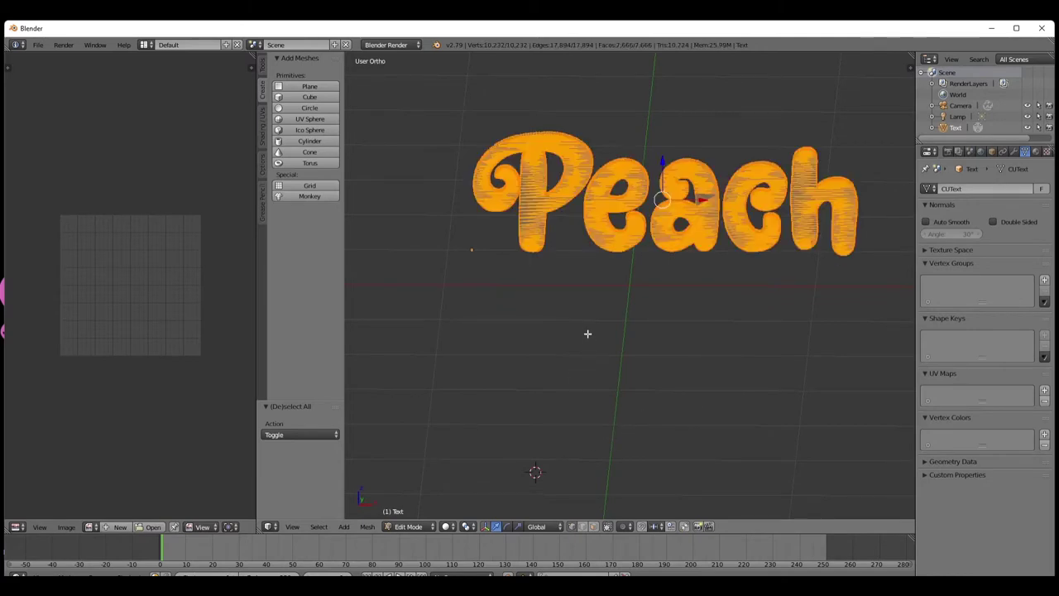
pyautogui.scroll(-1, 603, 326)
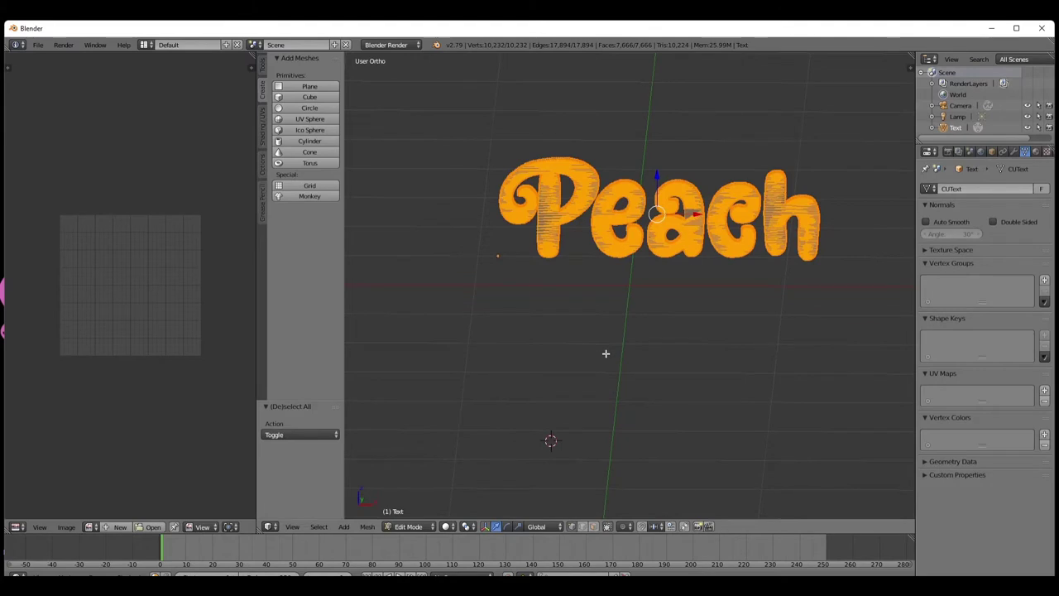
pyautogui.press('KP_1')
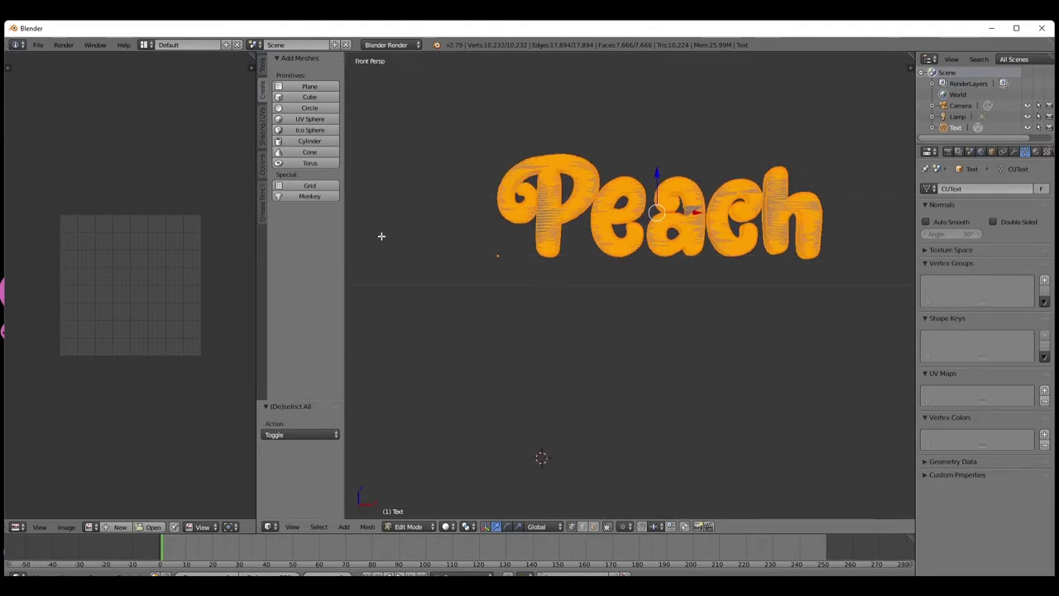
pyautogui.click(413, 527)
pyautogui.click(415, 513)
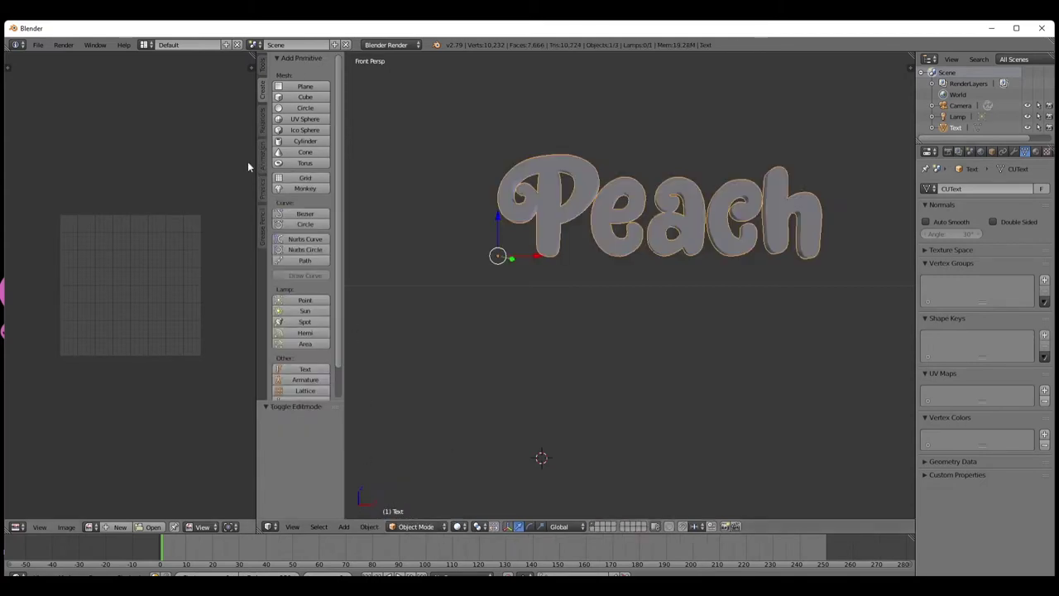
pyautogui.click(413, 527)
pyautogui.click(410, 502)
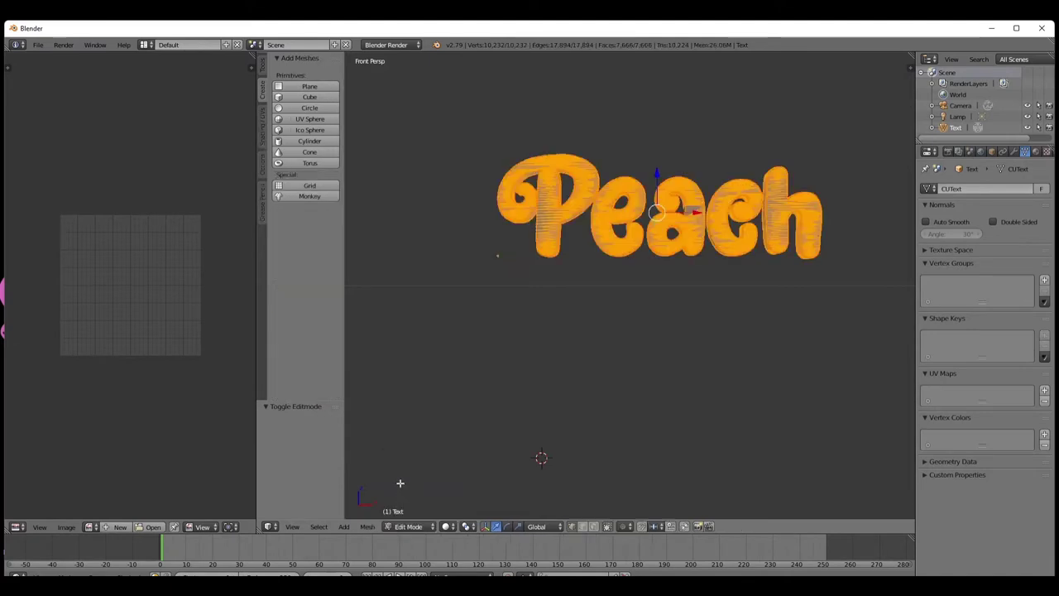
# UV-map the selected Peach mesh with Project From View and scale its UVs up by about 1.49
pyautogui.click(263, 128)
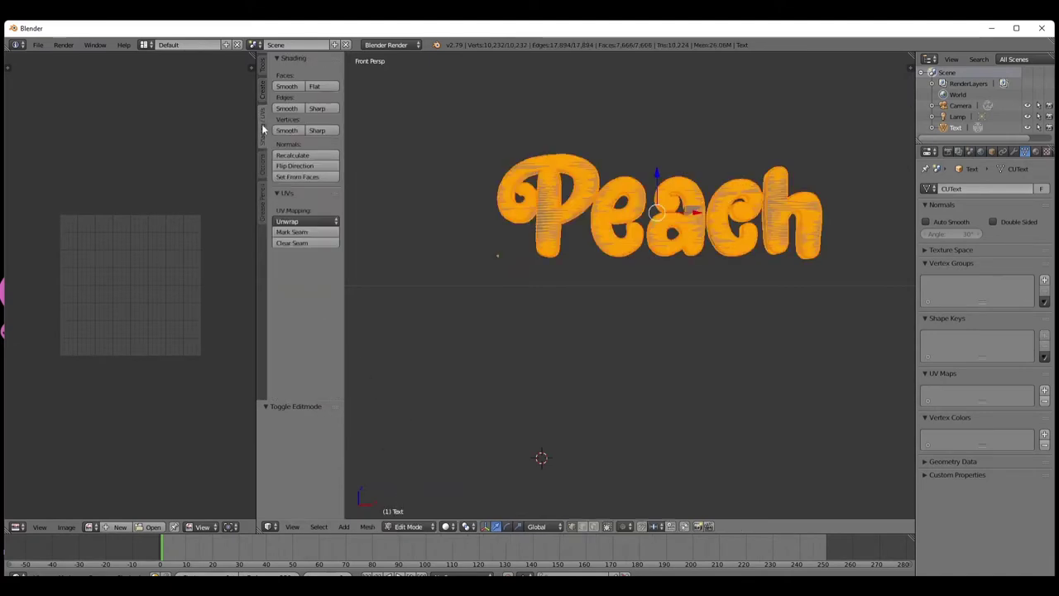
pyautogui.click(308, 221)
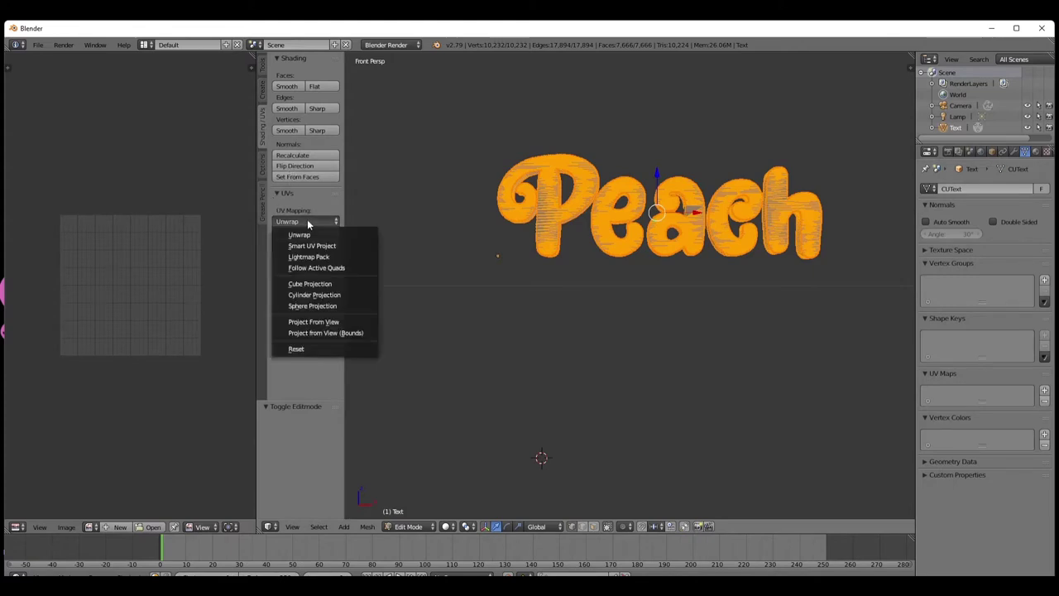
pyautogui.click(315, 323)
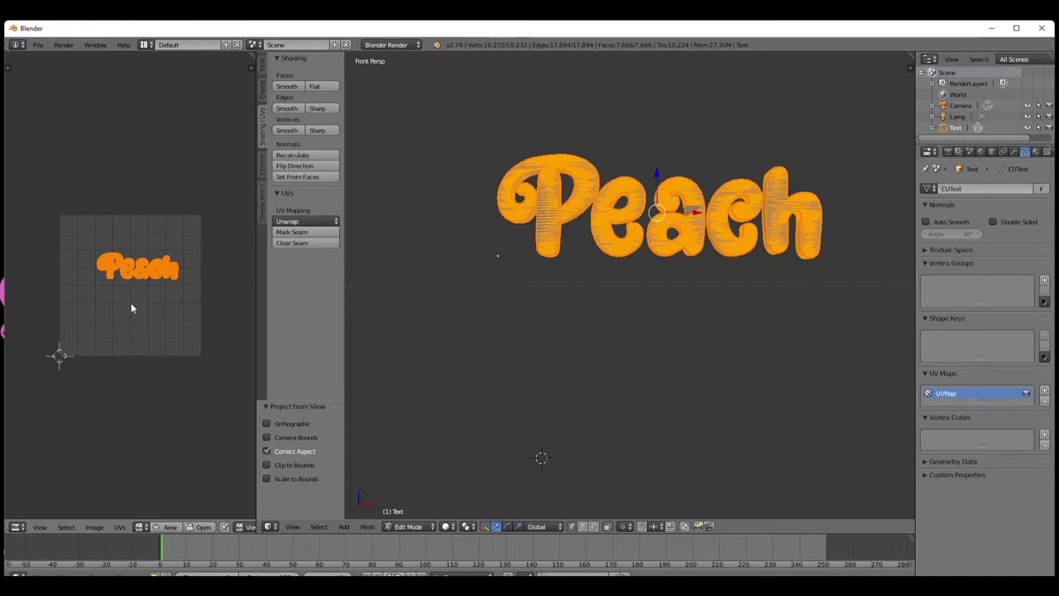
pyautogui.press('s')
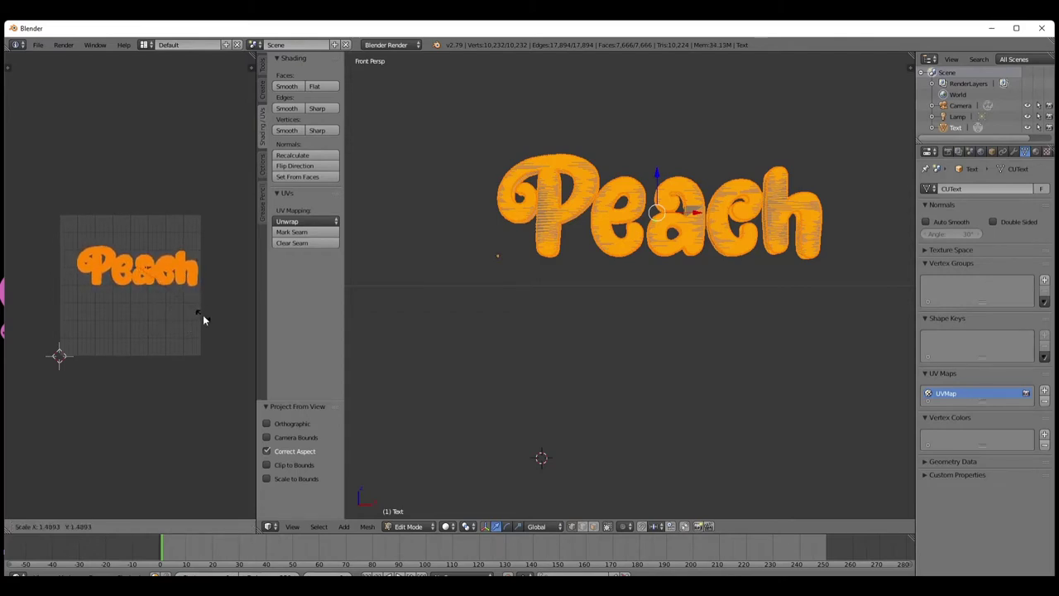
pyautogui.click(201, 322)
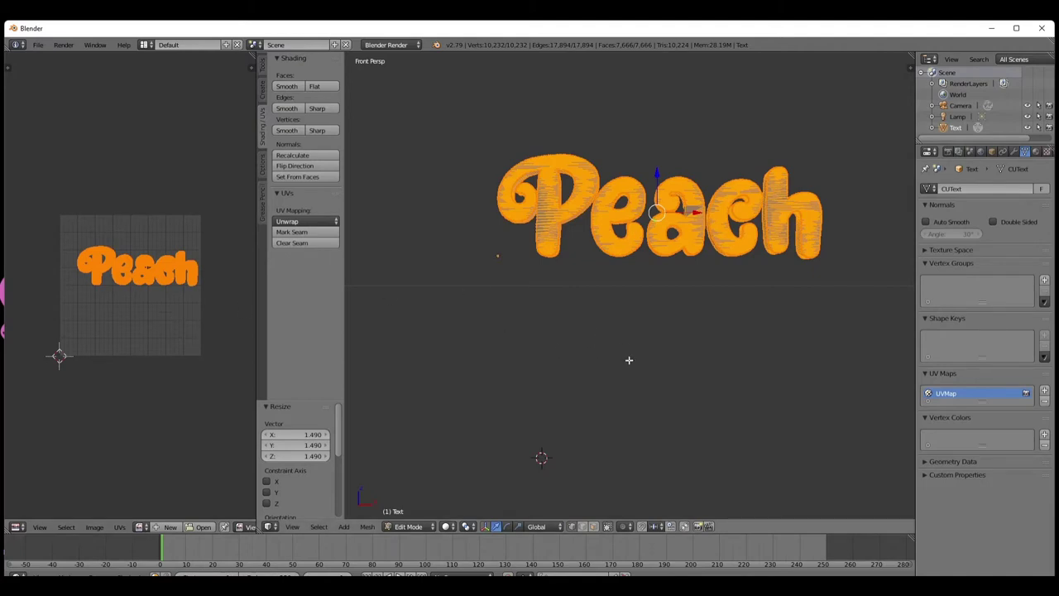
# Export the UV layout as Peach 2.png into the Original Decor folder
pyautogui.click(123, 533)
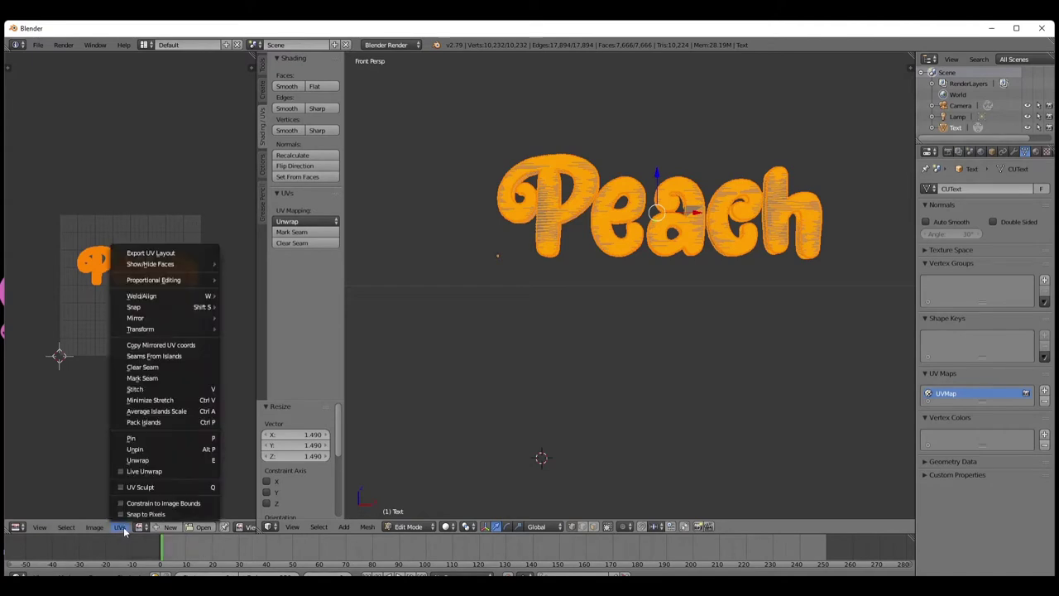
pyautogui.click(161, 255)
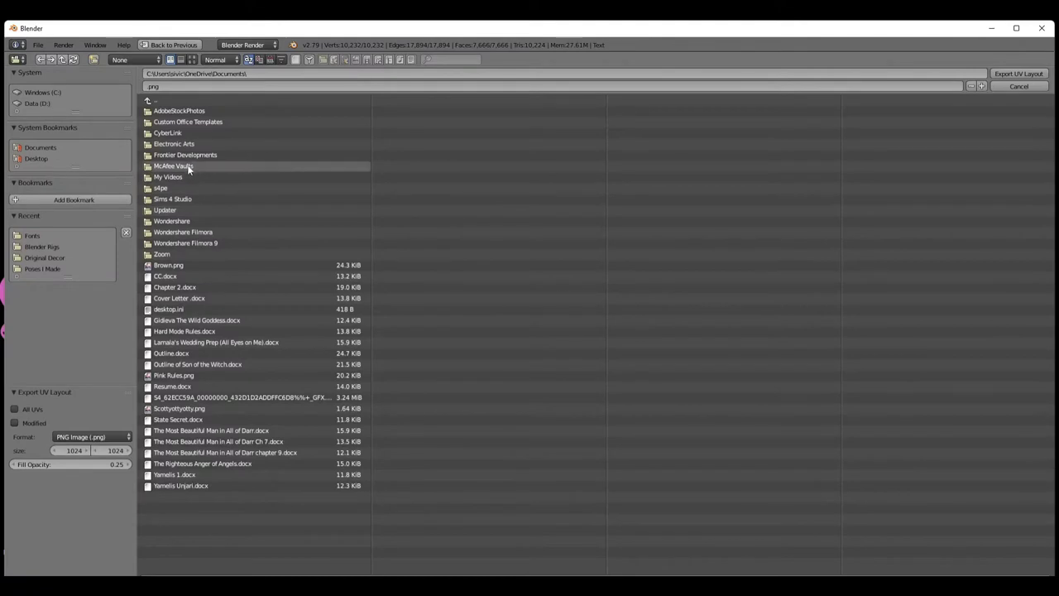
pyautogui.click(48, 257)
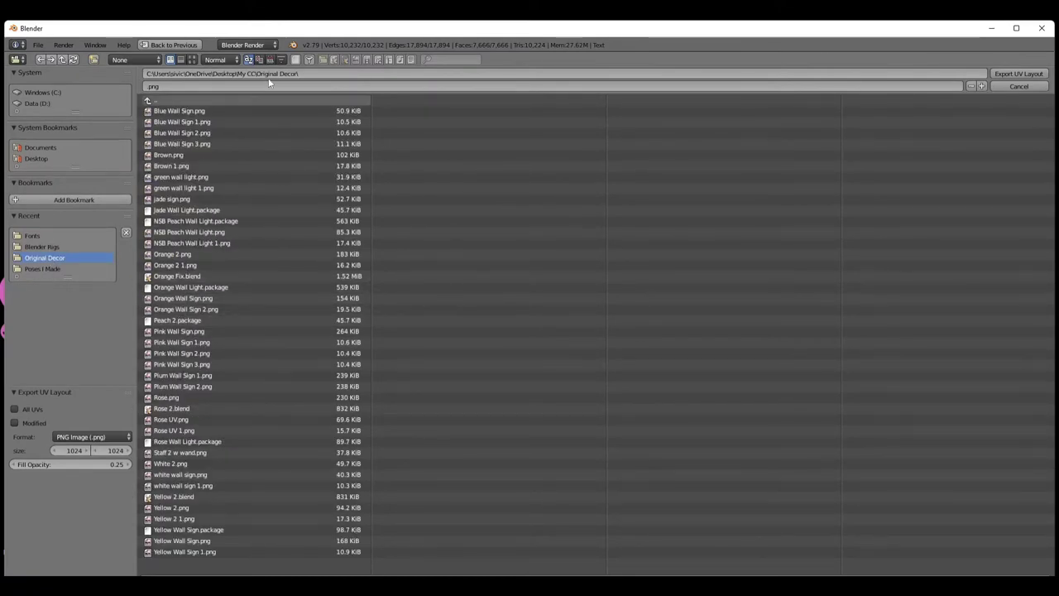
pyautogui.click(148, 86)
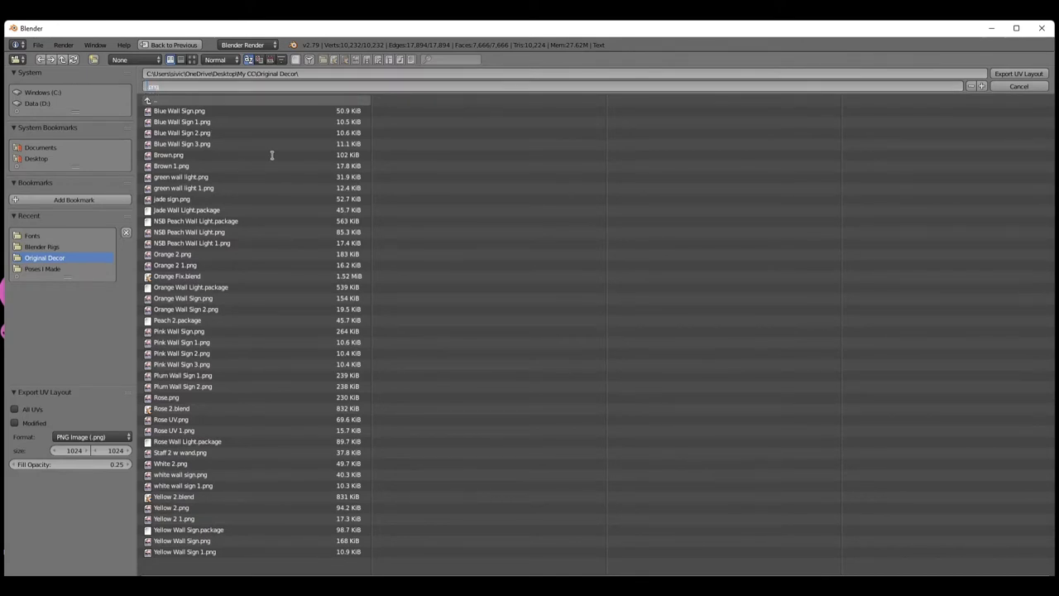
pyautogui.write('Peach 2')
pyautogui.click(1017, 75)
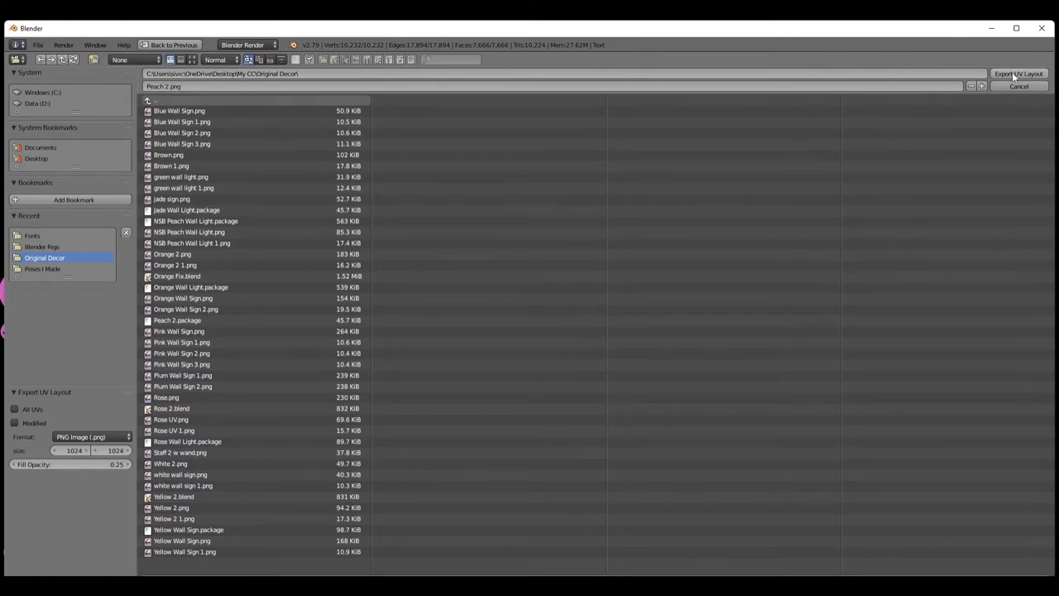
pyautogui.click(1012, 72)
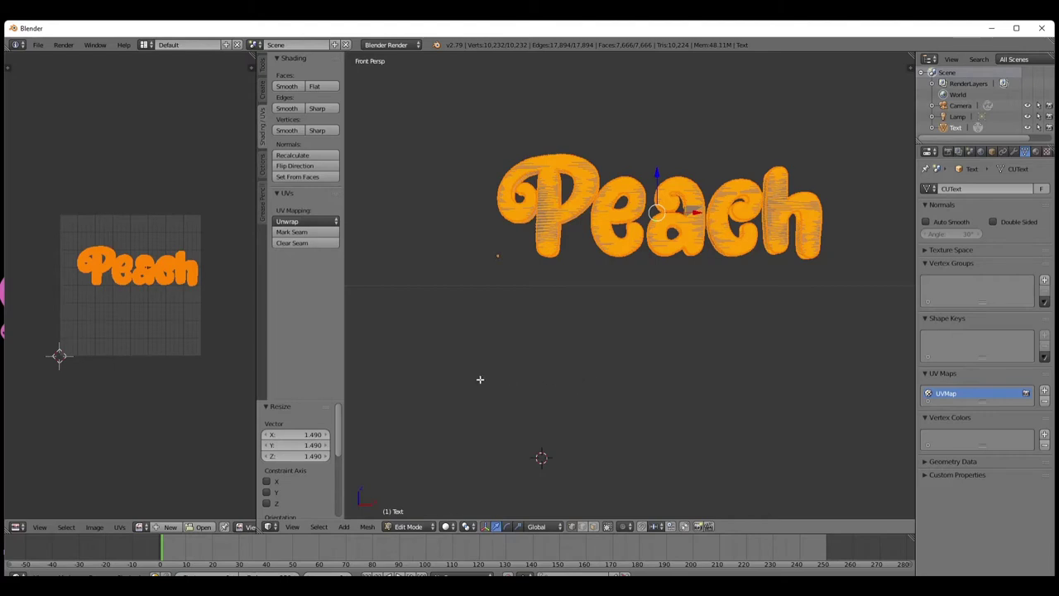
pyautogui.click(507, 341)
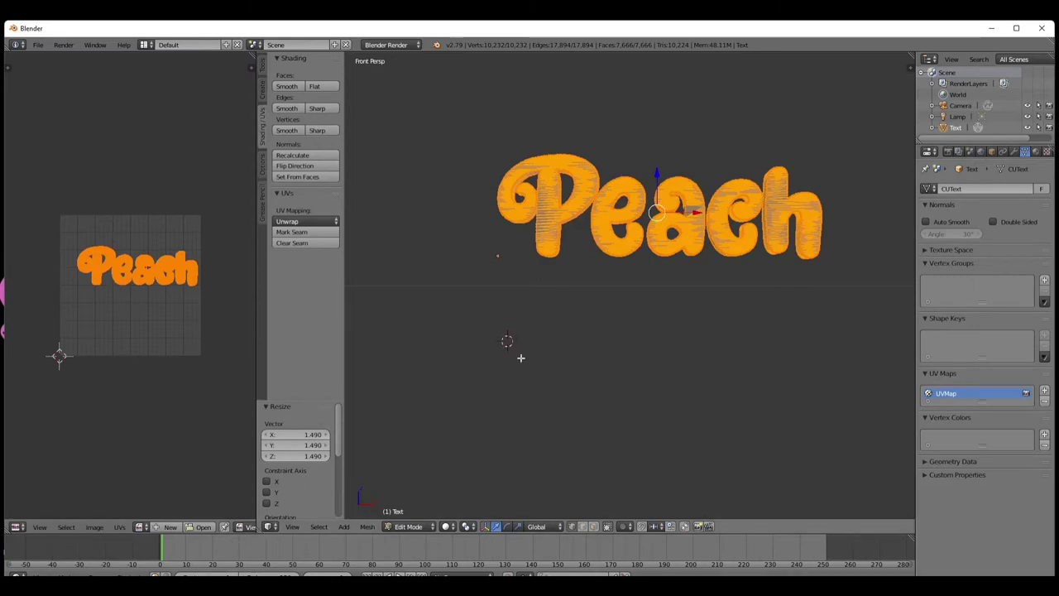
pyautogui.scroll(-4, 532, 360)
pyautogui.moveTo(567, 358); pyautogui.dragTo(567, 398, button='middle')
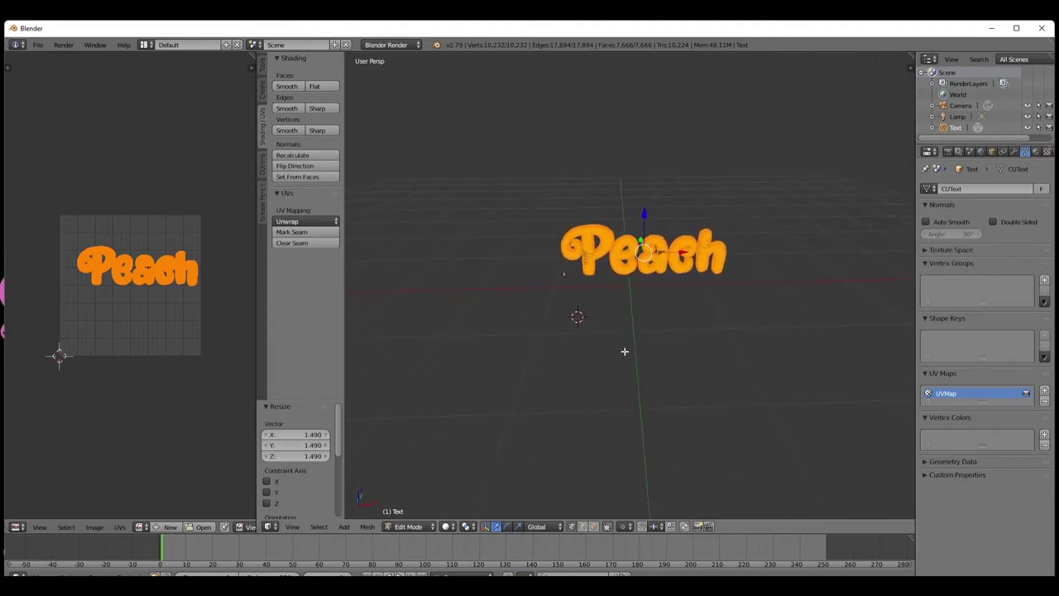
# Deselect all of the Peach mesh's geometry and return to Object Mode
pyautogui.press('a')
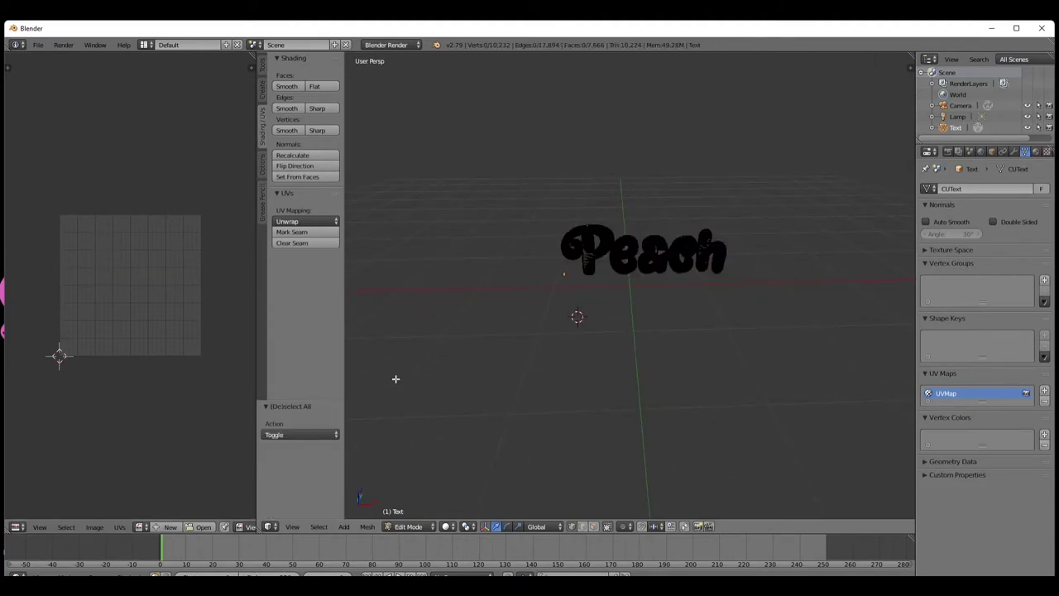
pyautogui.click(422, 527)
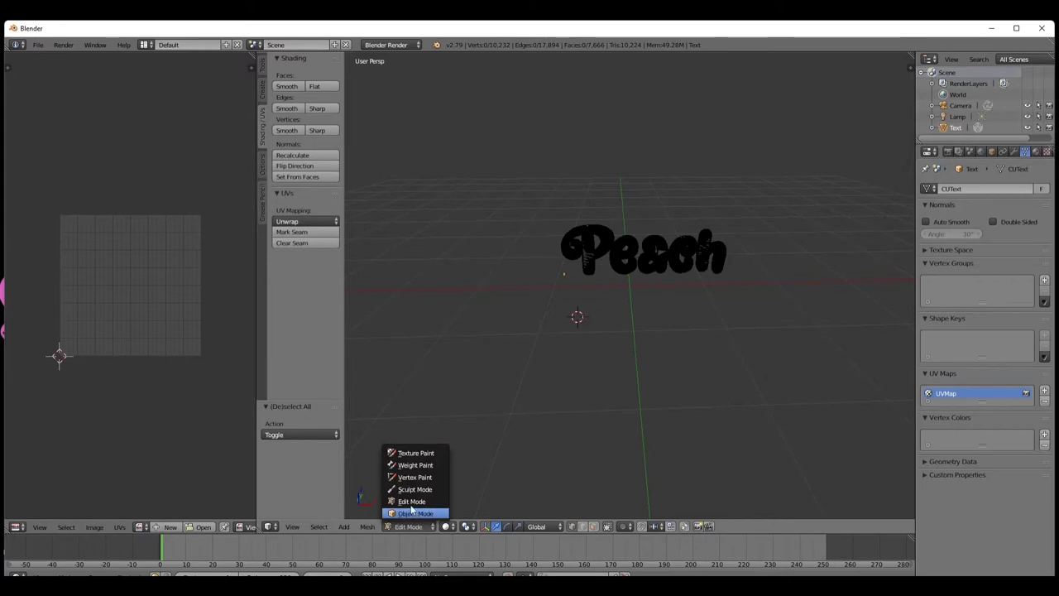
pyautogui.click(406, 514)
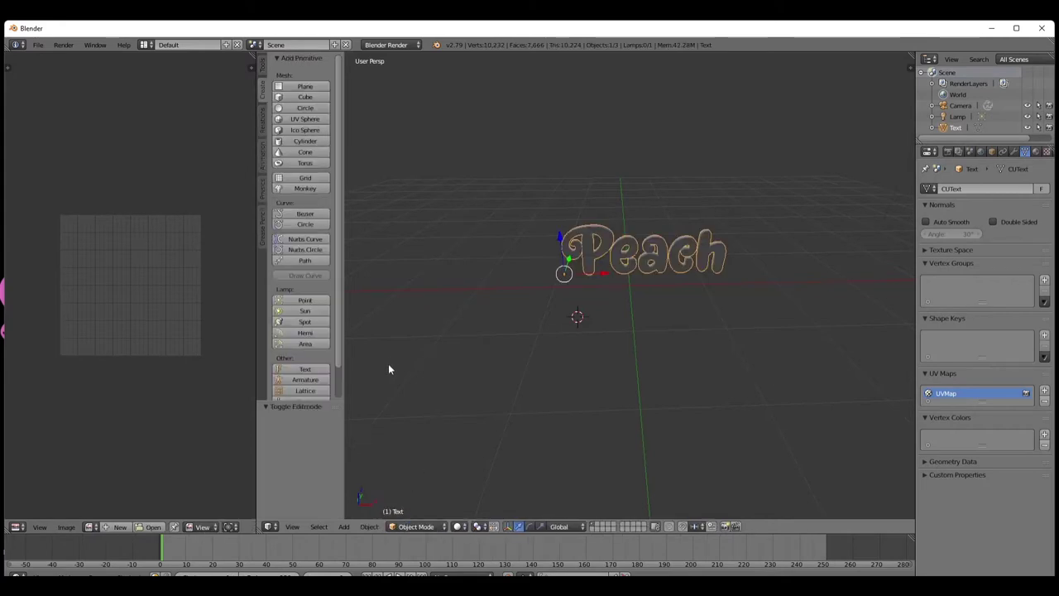
pyautogui.click(38, 45)
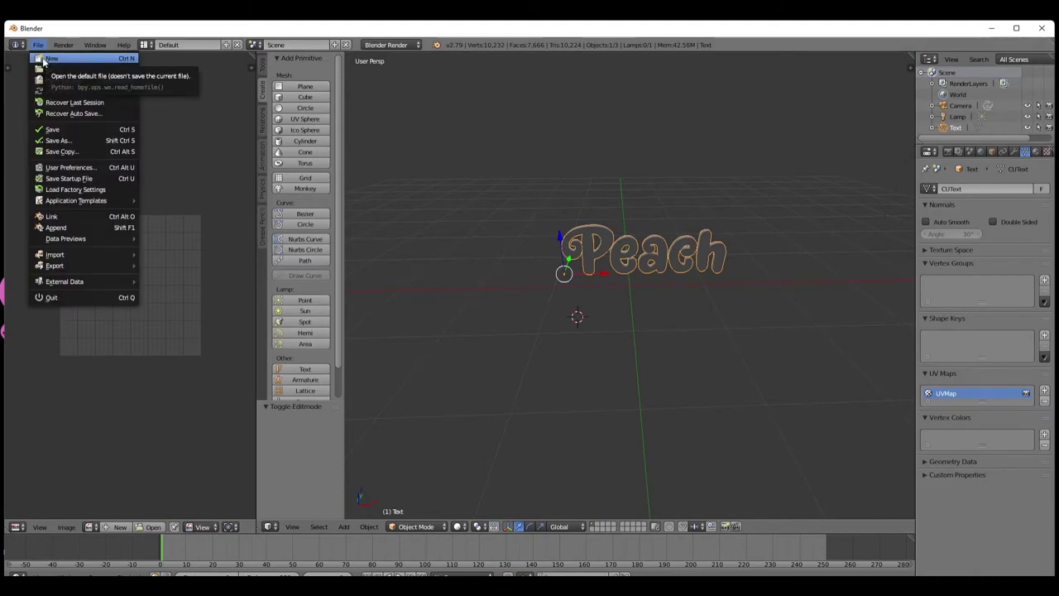
pyautogui.click(415, 527)
pyautogui.click(414, 501)
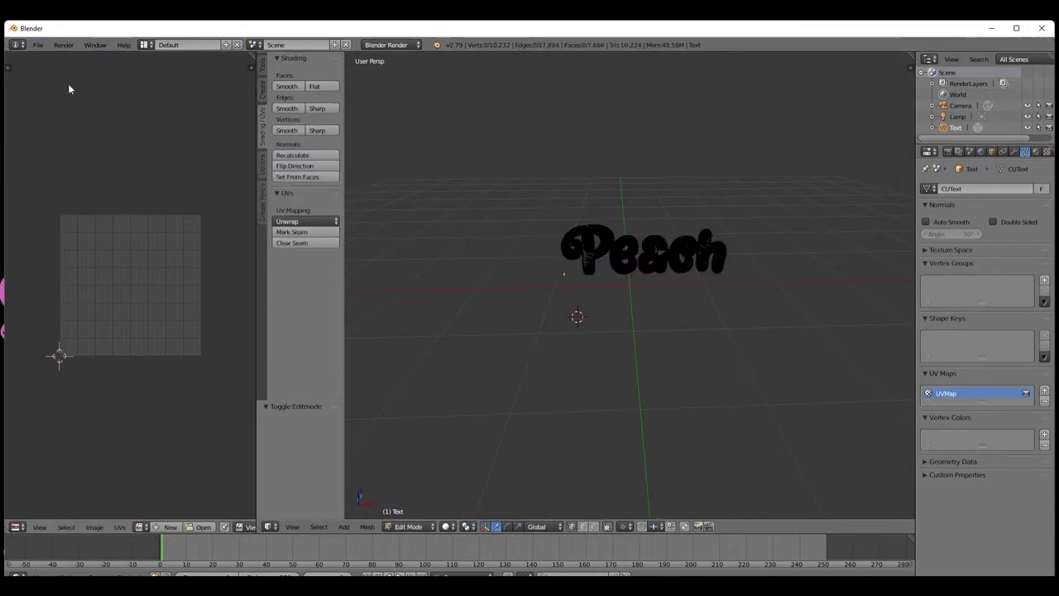
pyautogui.click(414, 527)
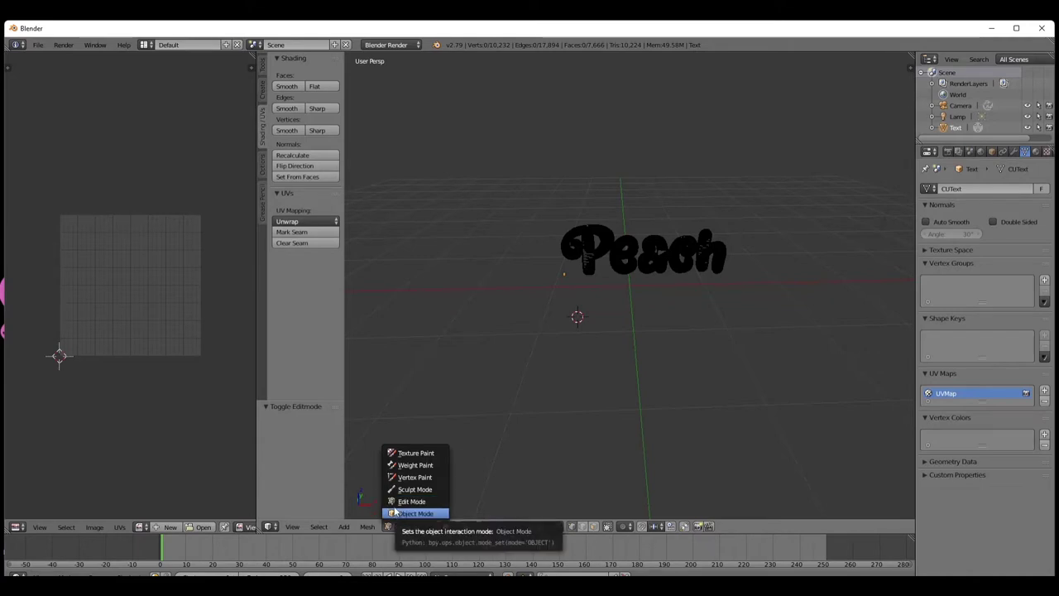
pyautogui.click(394, 503)
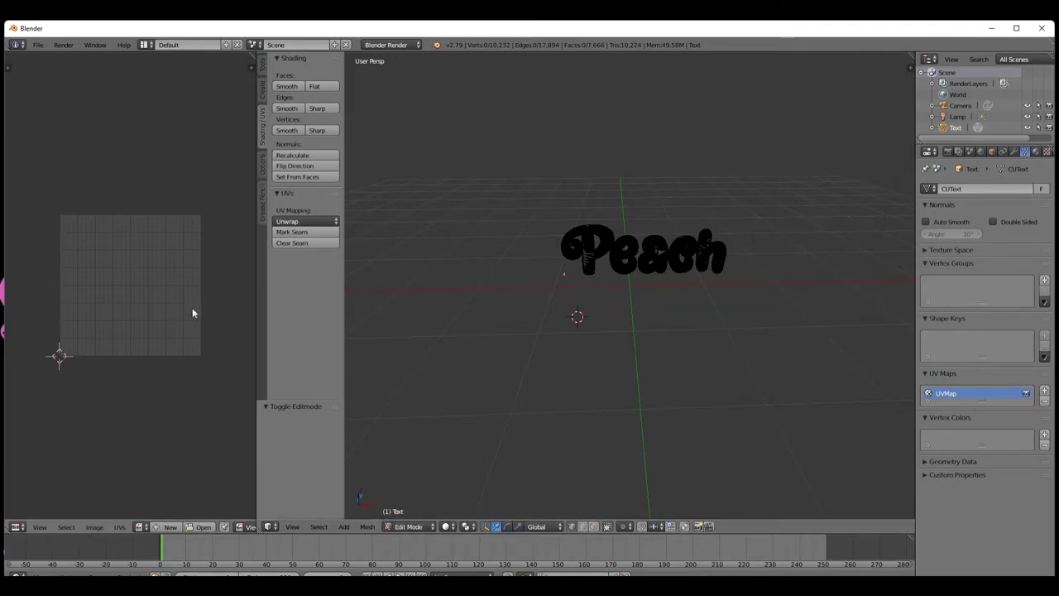
pyautogui.click(408, 527)
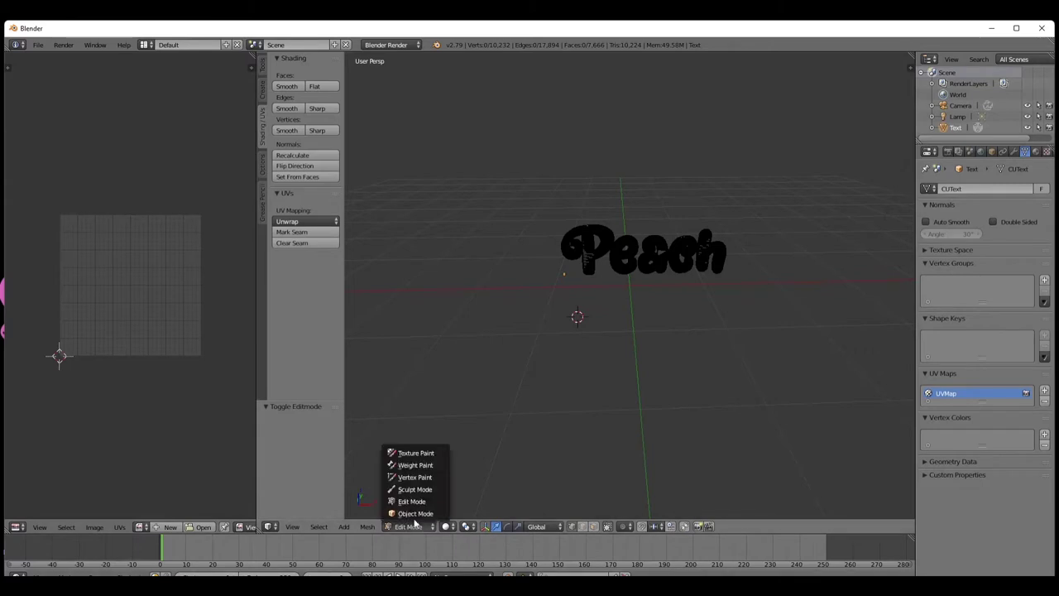
pyautogui.click(409, 507)
pyautogui.click(38, 46)
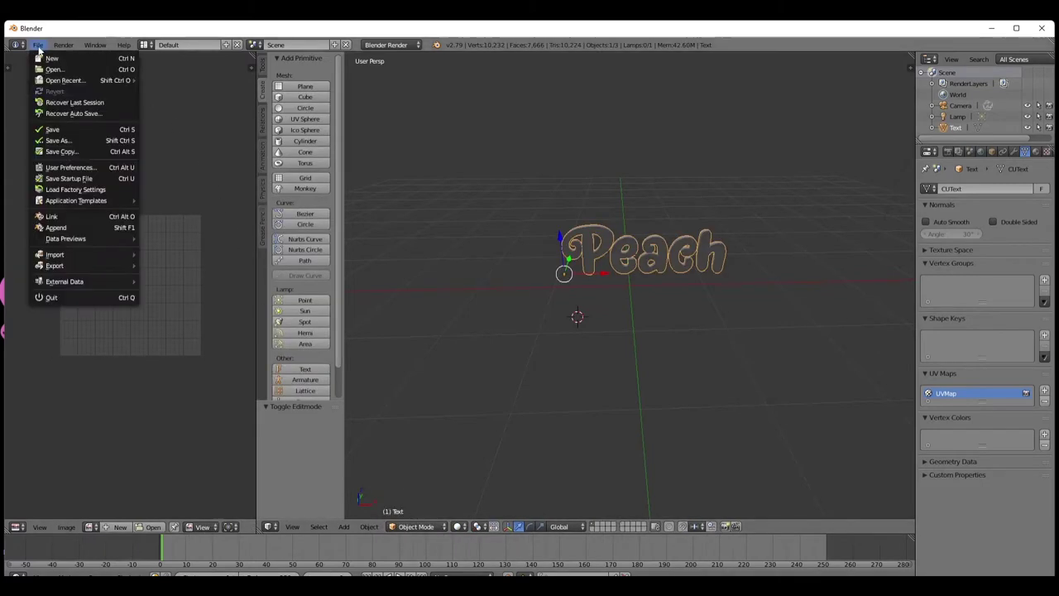
pyautogui.click(408, 526)
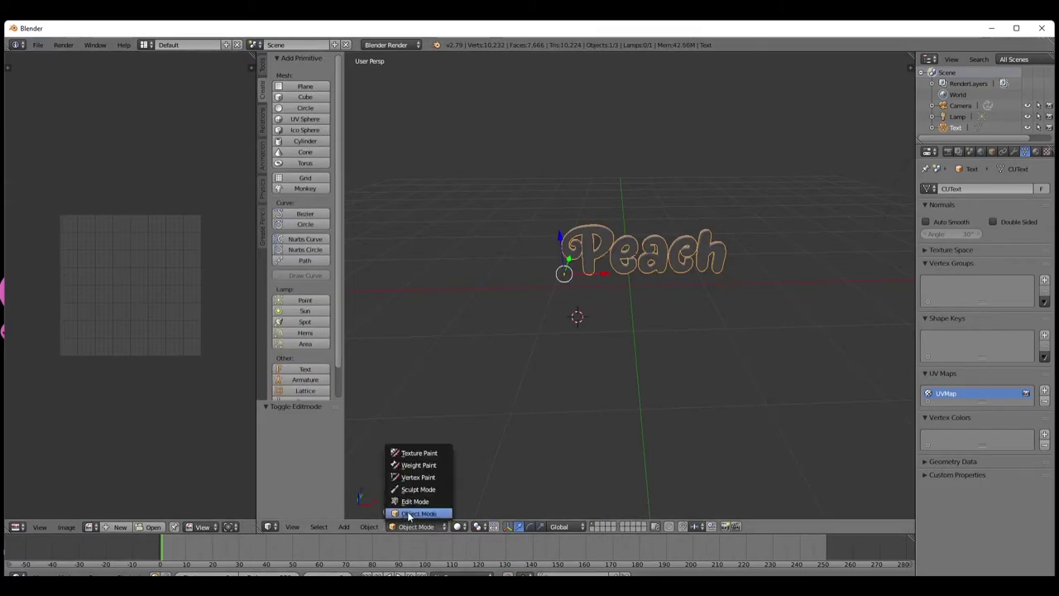
pyautogui.click(398, 495)
pyautogui.click(38, 45)
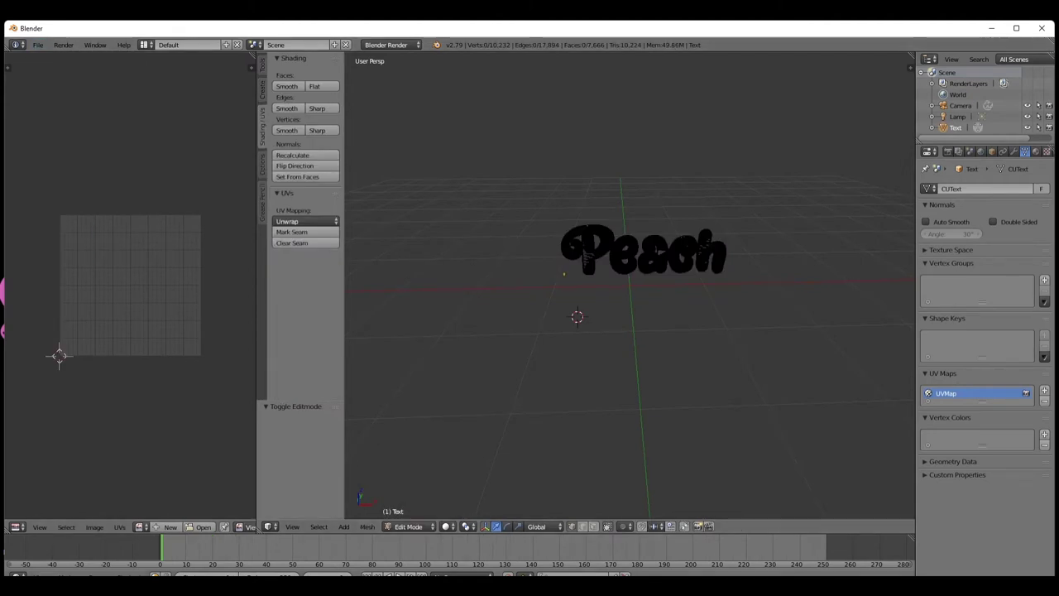
pyautogui.click(403, 527)
pyautogui.click(406, 513)
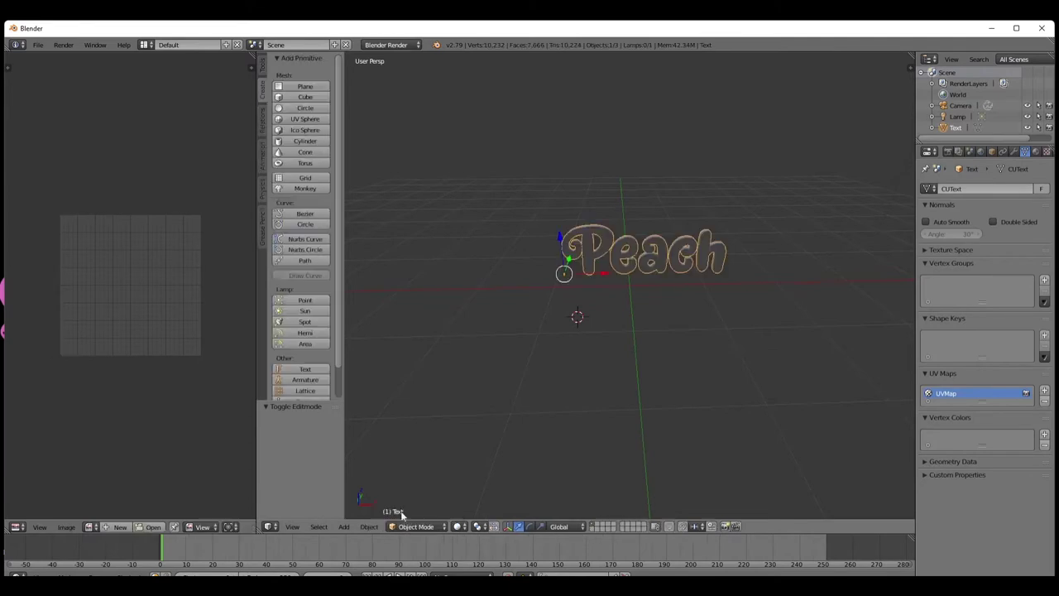
# Start appending from a library and open Outside Wall Light.blend in the Blender Rigs folder
pyautogui.click(38, 45)
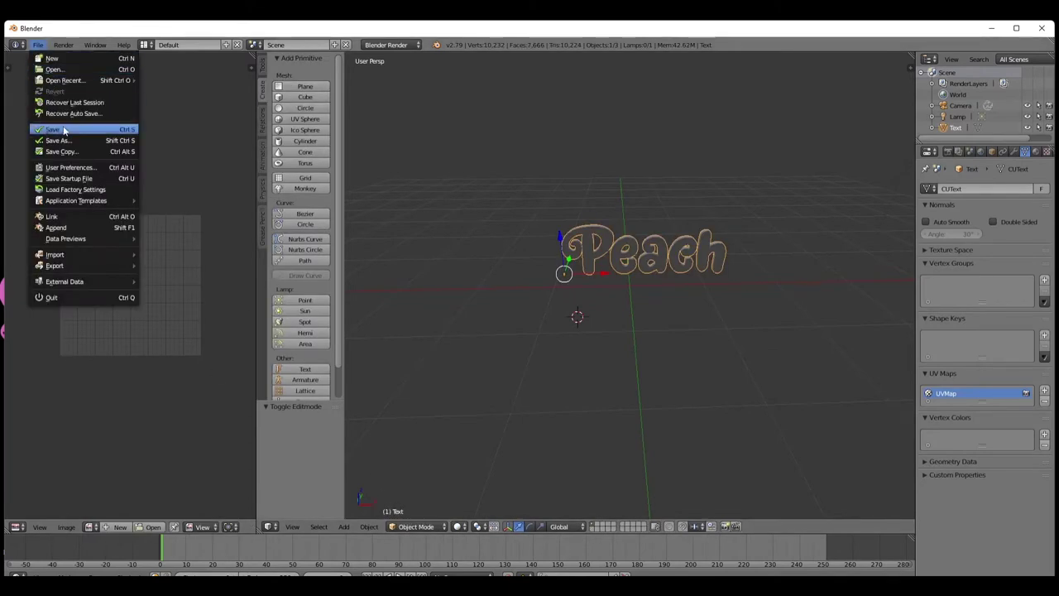
pyautogui.click(59, 226)
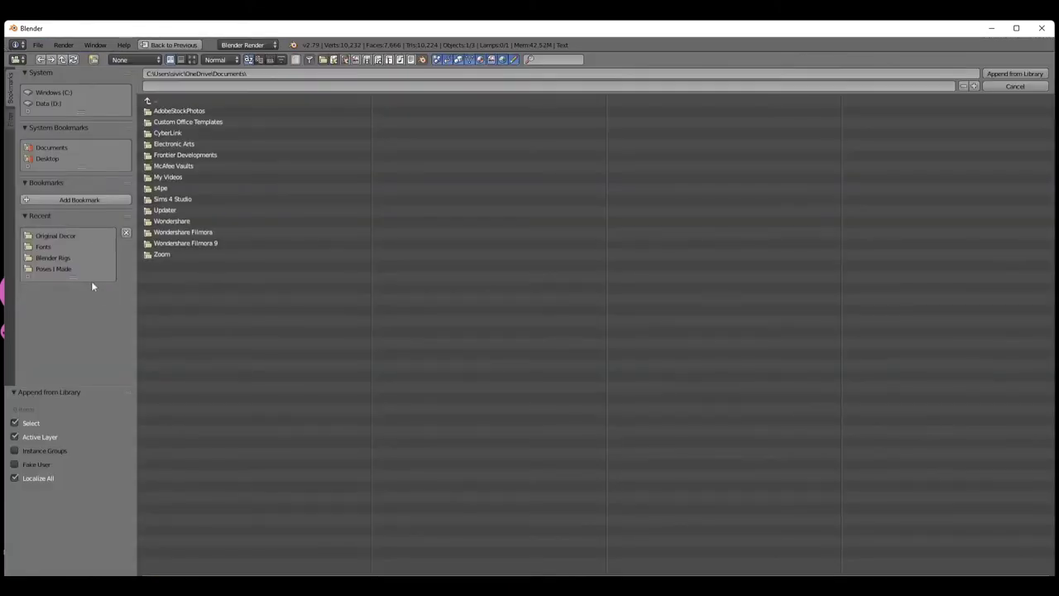
pyautogui.click(52, 258)
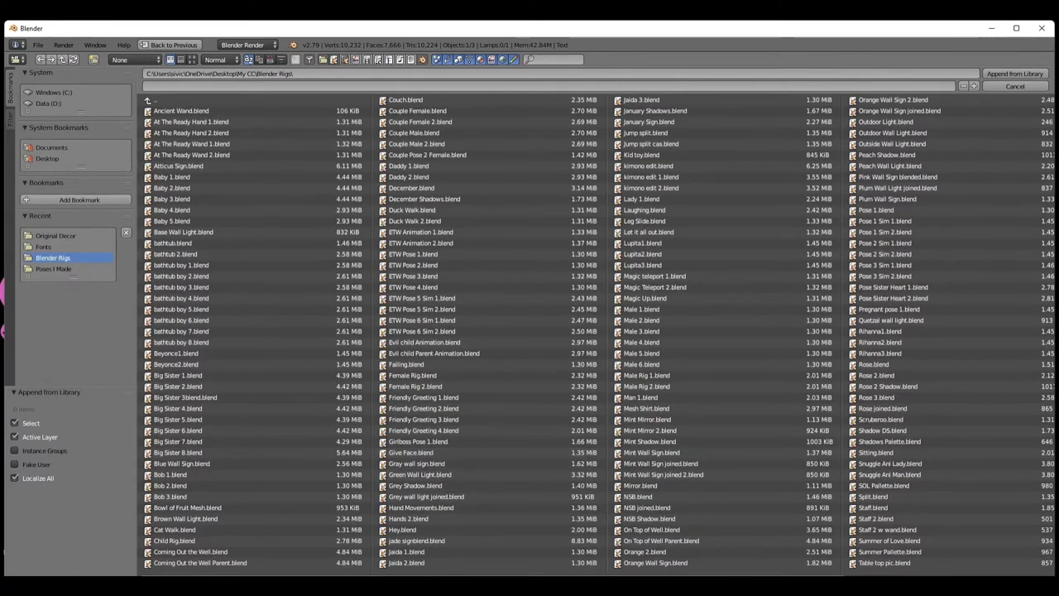
pyautogui.scroll(-5, 596, 331)
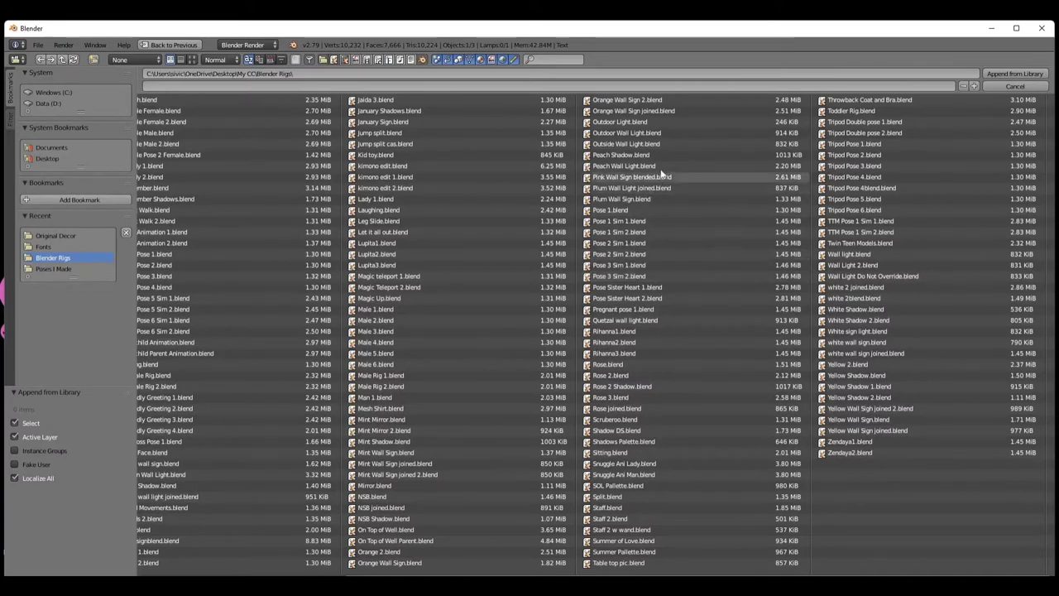
pyautogui.doubleClick(627, 144)
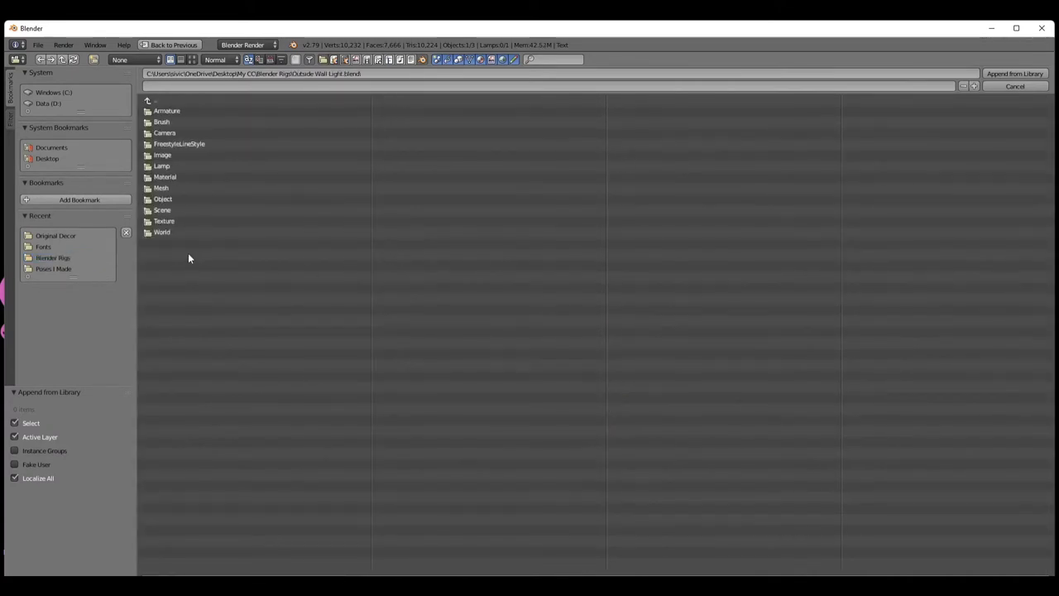
# Append the objects s4studio_mesh_0 and s4studio_mesh_1 from the Outside Wall Light file into the scene
pyautogui.click(163, 200)
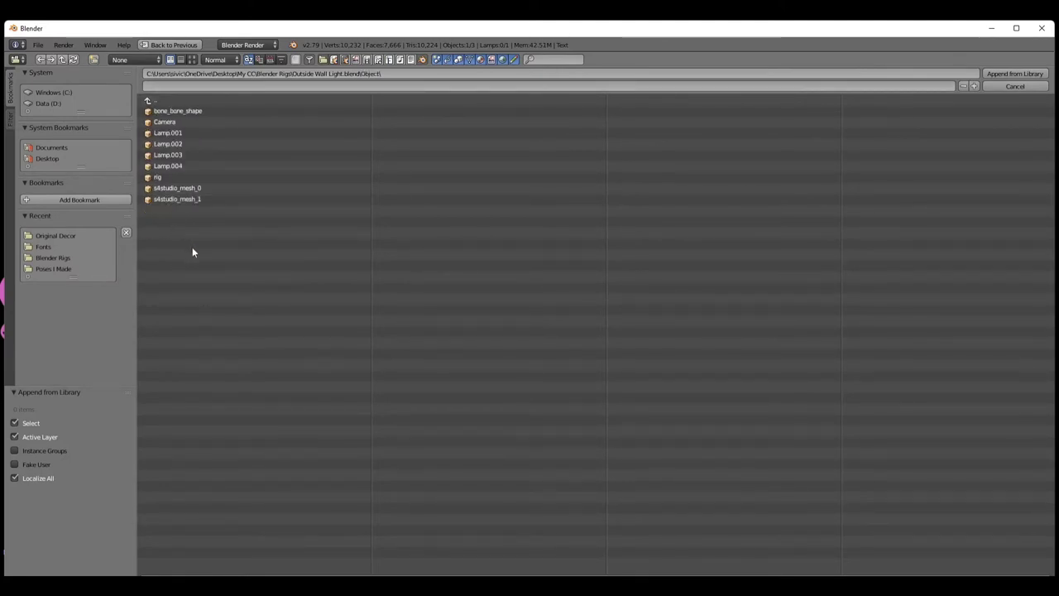
pyautogui.click(40, 60)
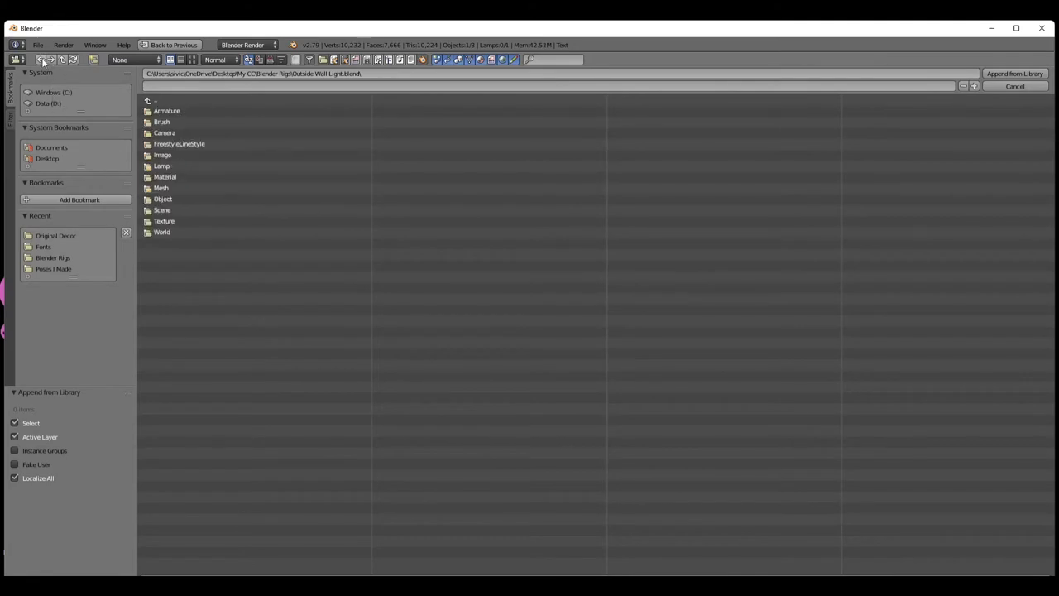
pyautogui.click(170, 200)
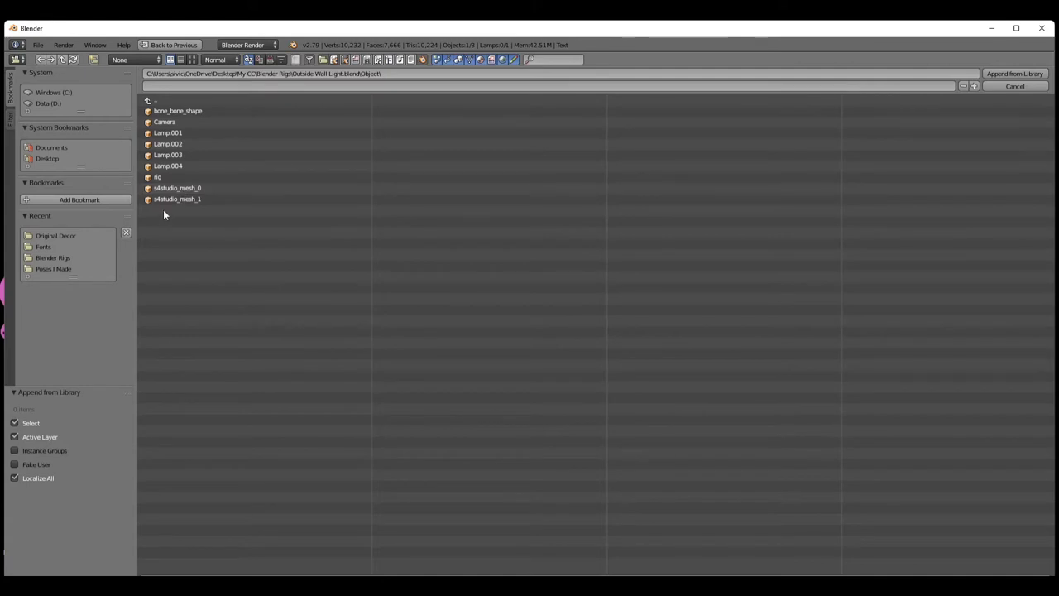
pyautogui.moveTo(173, 210); pyautogui.dragTo(191, 189)
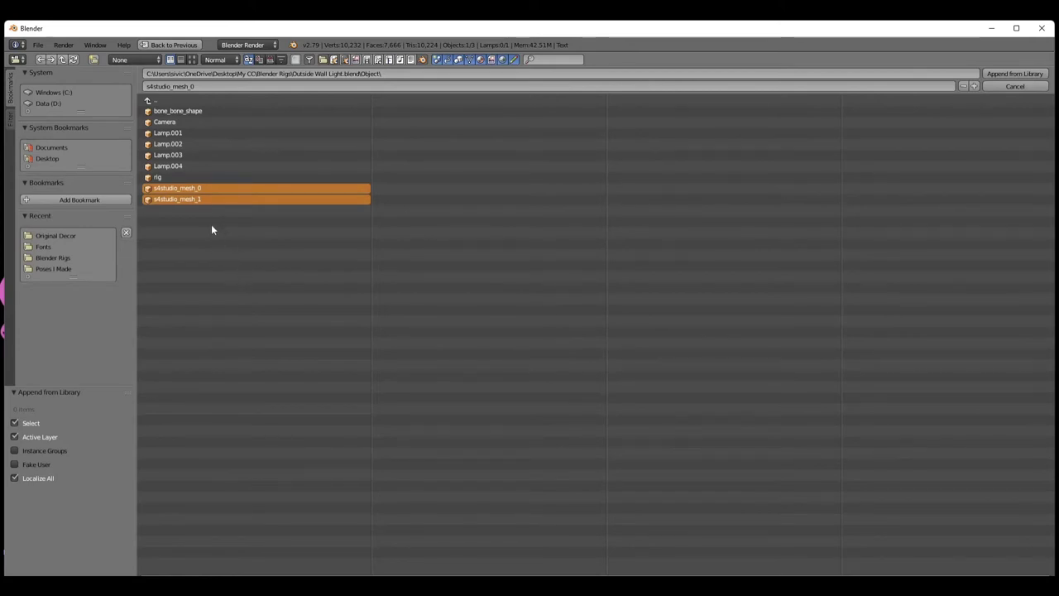
pyautogui.keyDown('shift'); pyautogui.click(184, 189); pyautogui.keyUp('shift')
pyautogui.keyDown('shift'); pyautogui.click(183, 199); pyautogui.keyUp('shift')
pyautogui.moveTo(184, 189); pyautogui.dragTo(186, 195)
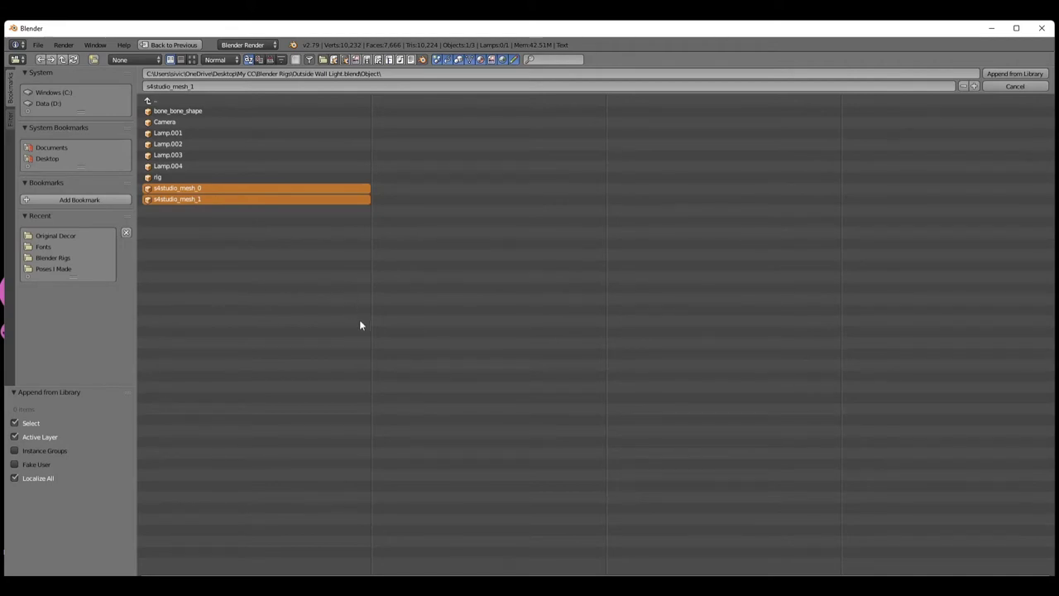
pyautogui.click(1002, 76)
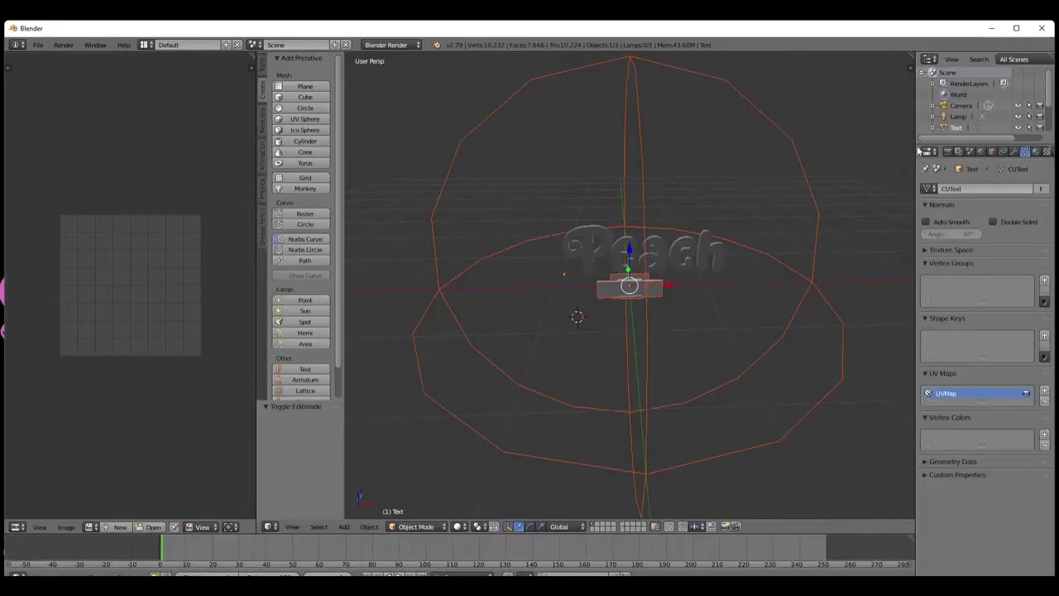
# Select only the Peach text and move it about -0.314 along X and 0.05 along Z, centring it above the wall light
pyautogui.moveTo(649, 375); pyautogui.dragTo(657, 348, button='middle')
pyautogui.scroll(5, 659, 354)
pyautogui.scroll(-6, 659, 361)
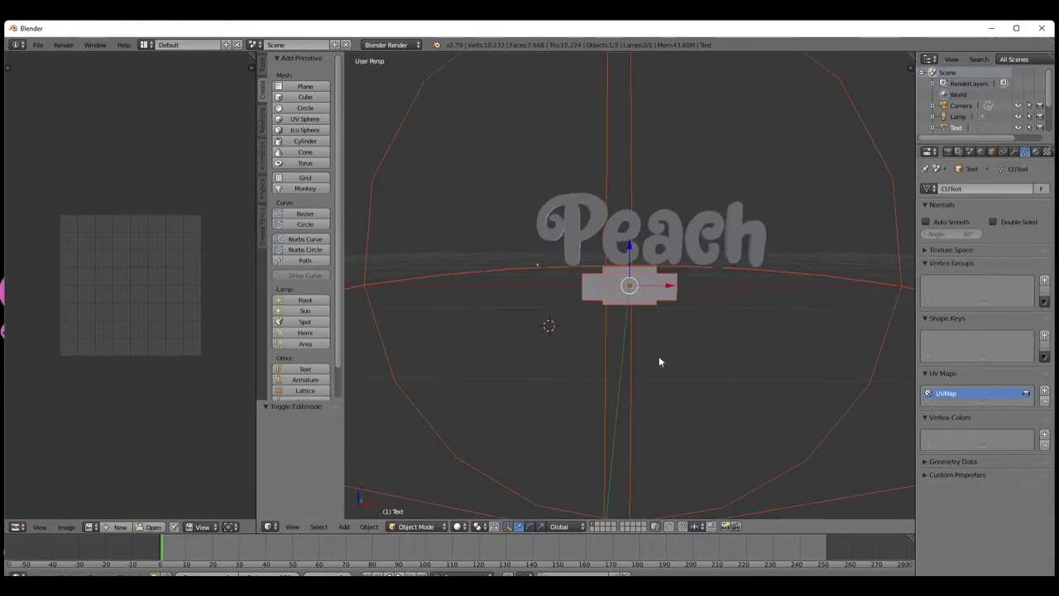
pyautogui.scroll(1, 659, 363)
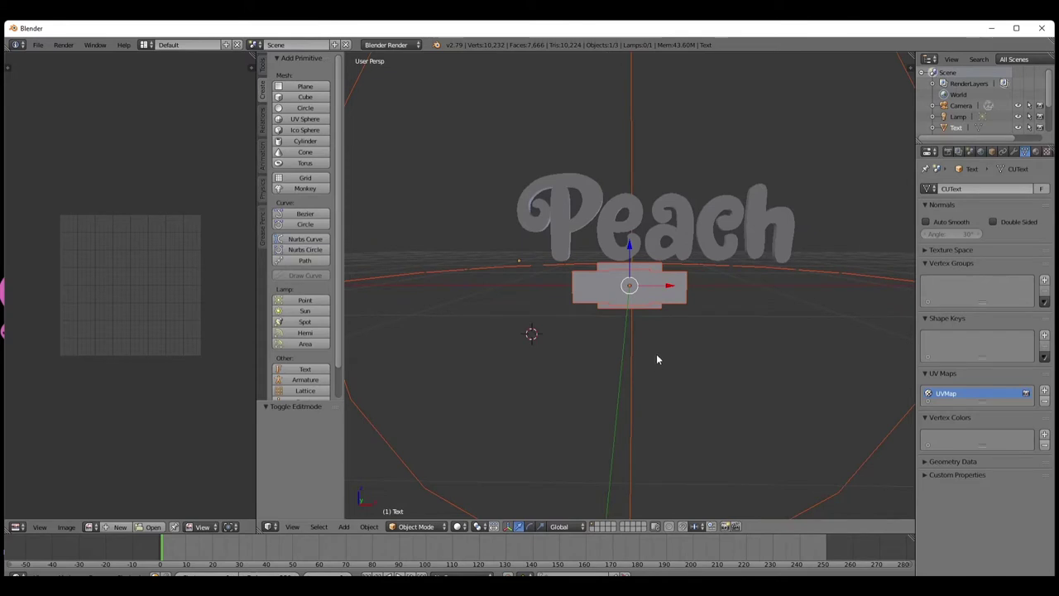
pyautogui.scroll(-3, 967, 113)
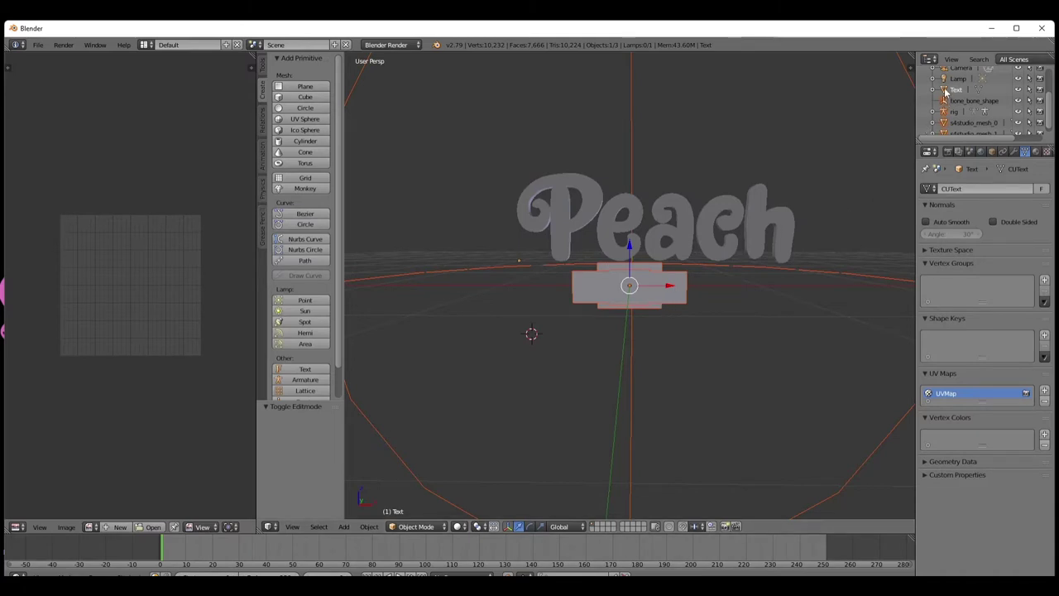
pyautogui.scroll(3, 946, 93)
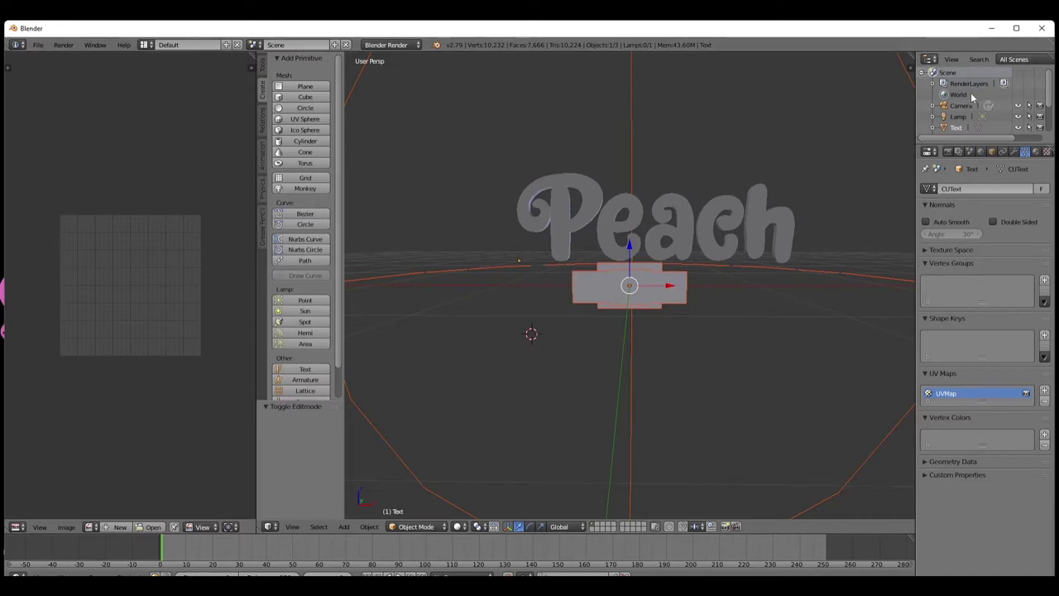
pyautogui.scroll(-2, 960, 99)
pyautogui.click(945, 110)
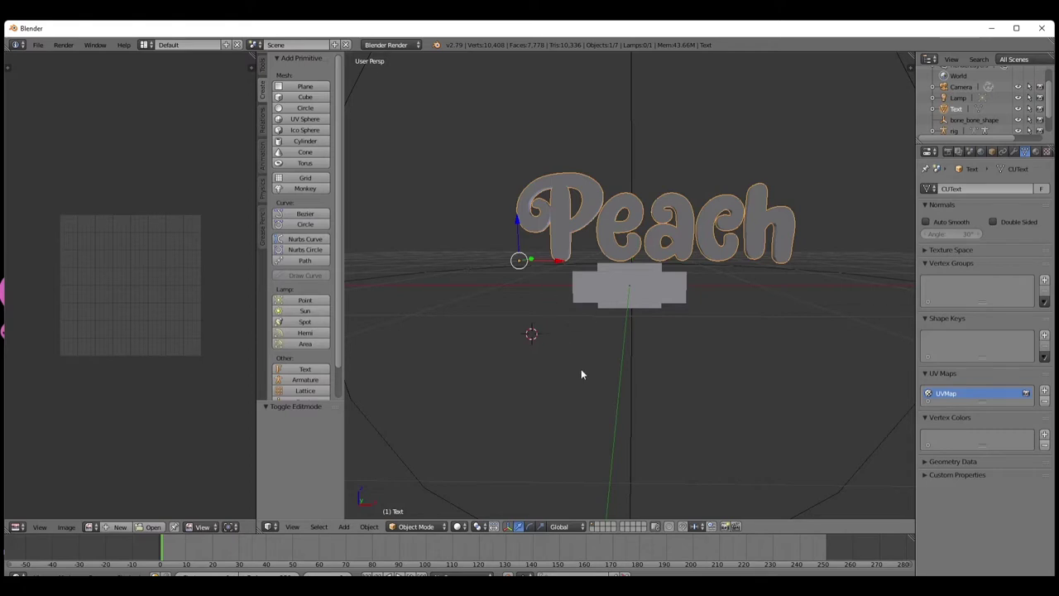
pyautogui.moveTo(565, 382); pyautogui.dragTo(564, 389, button='middle')
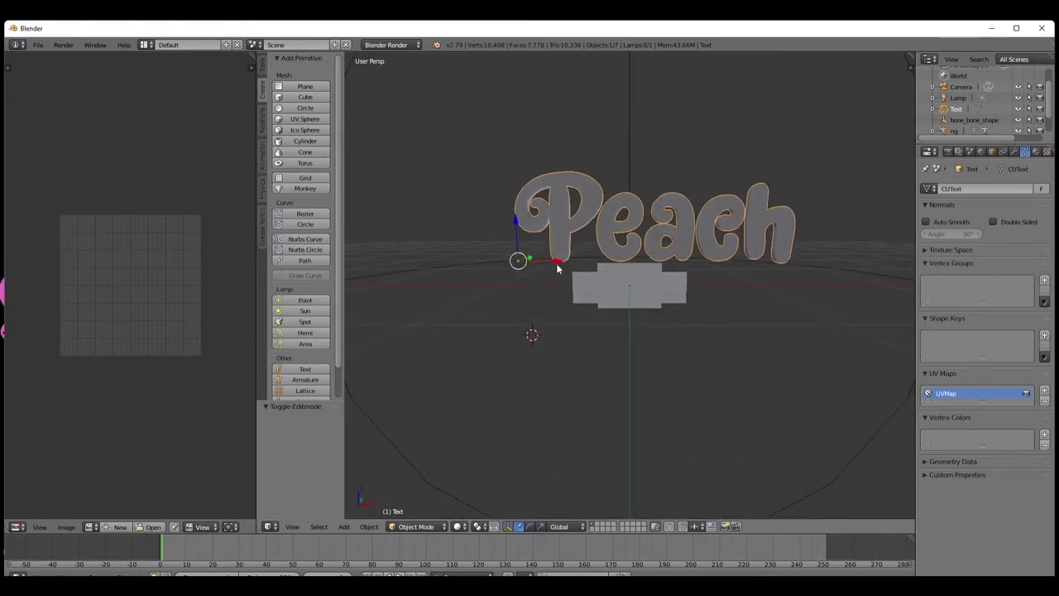
pyautogui.moveTo(557, 265); pyautogui.dragTo(514, 279)
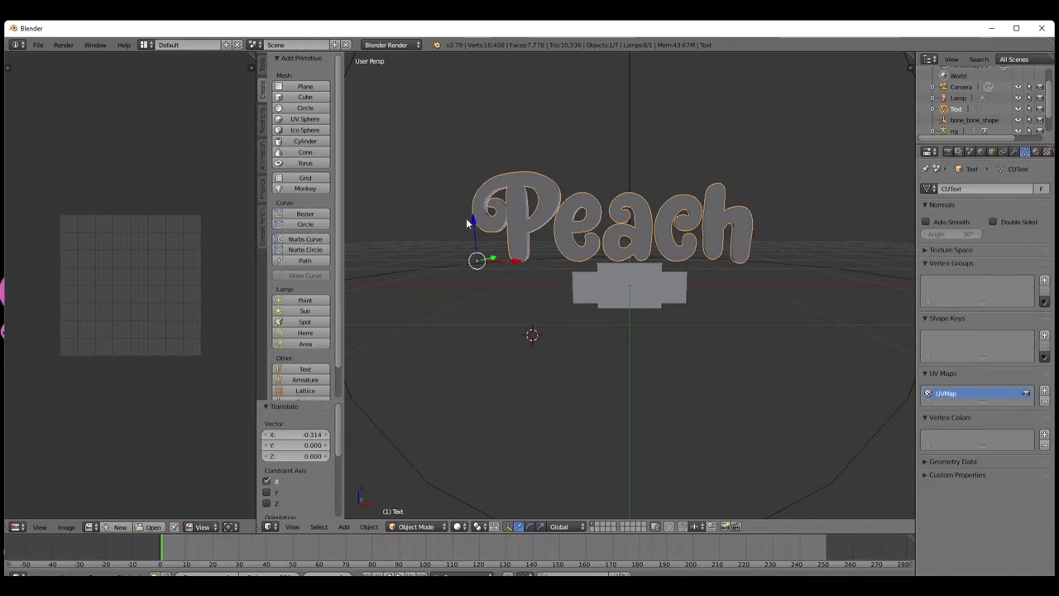
pyautogui.moveTo(474, 221); pyautogui.dragTo(473, 213)
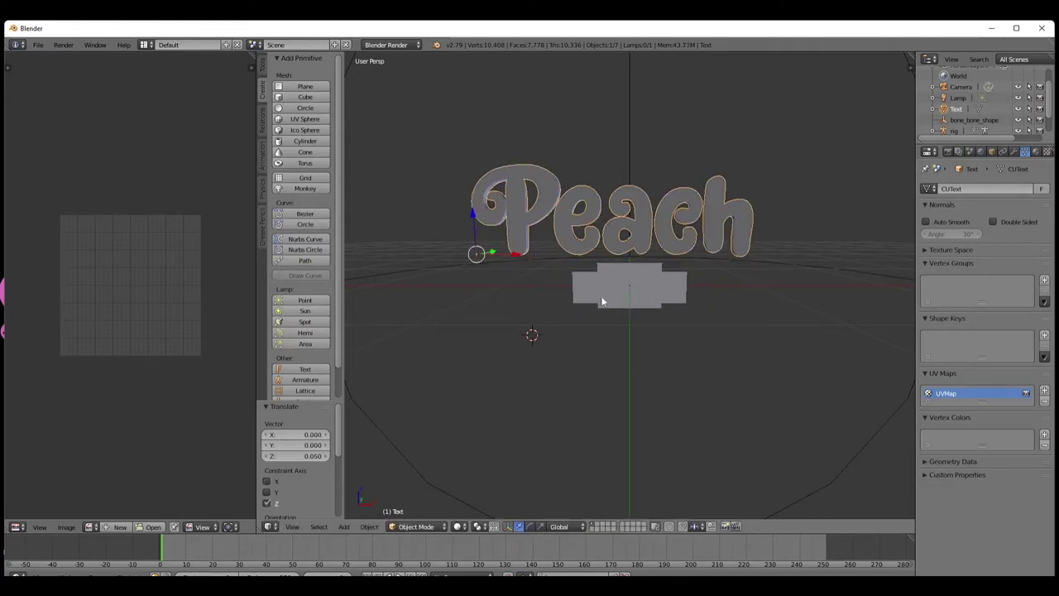
# Add s4studio_mesh_0 and s4studio_mesh_1 to the selection with the Peach text, leaving s4studio_mesh_1 active
pyautogui.scroll(-2, 952, 97)
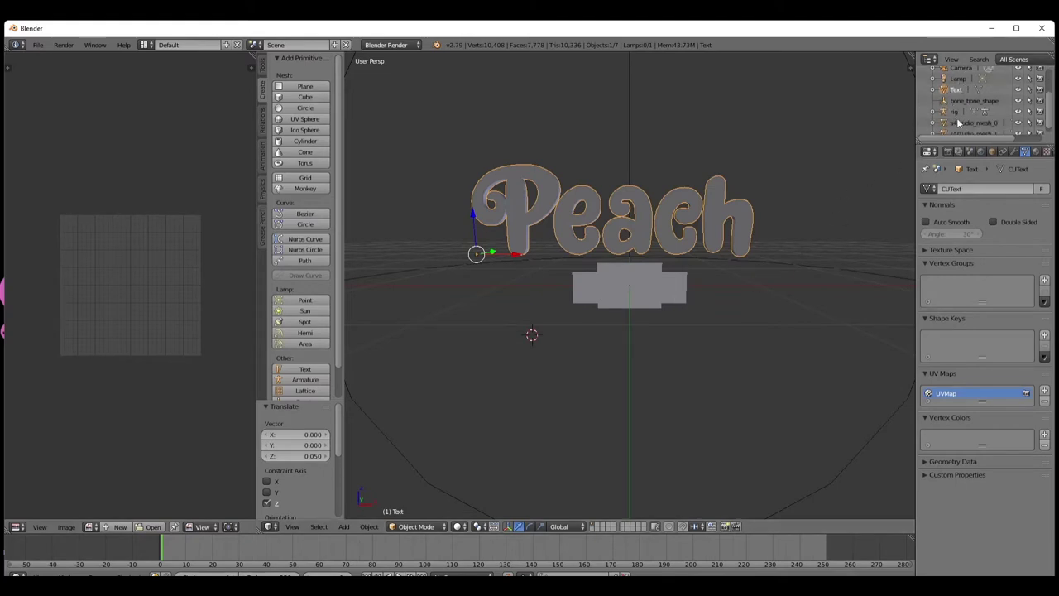
pyautogui.scroll(-1, 945, 96)
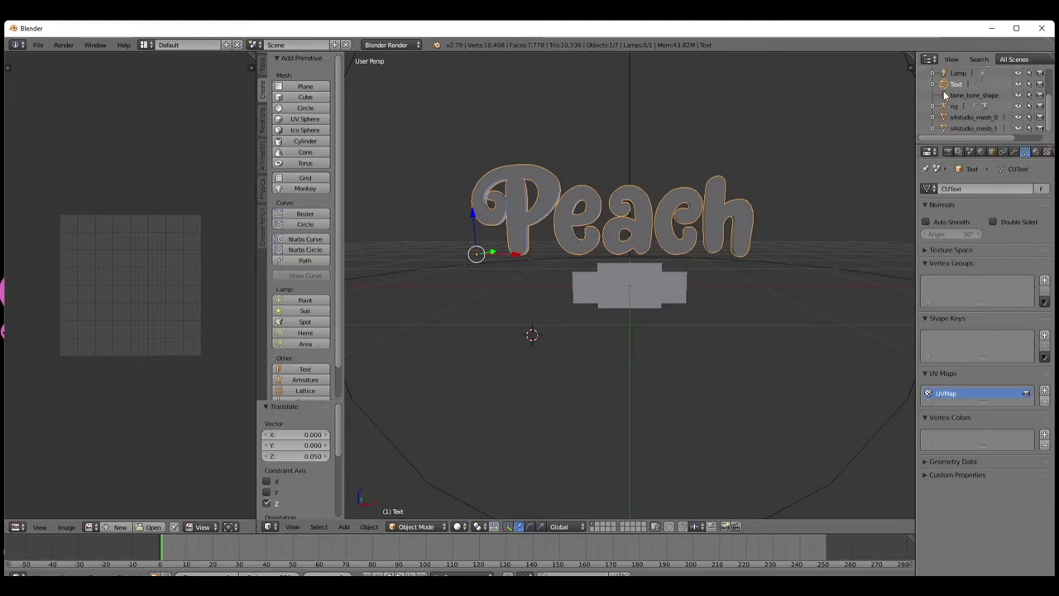
pyautogui.click(945, 121)
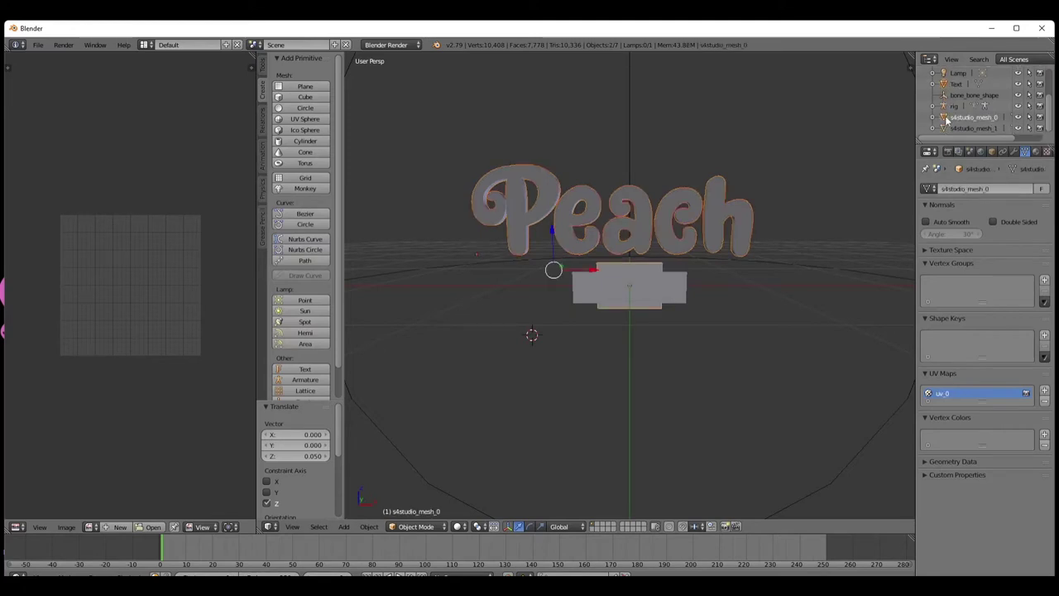
pyautogui.click(946, 129)
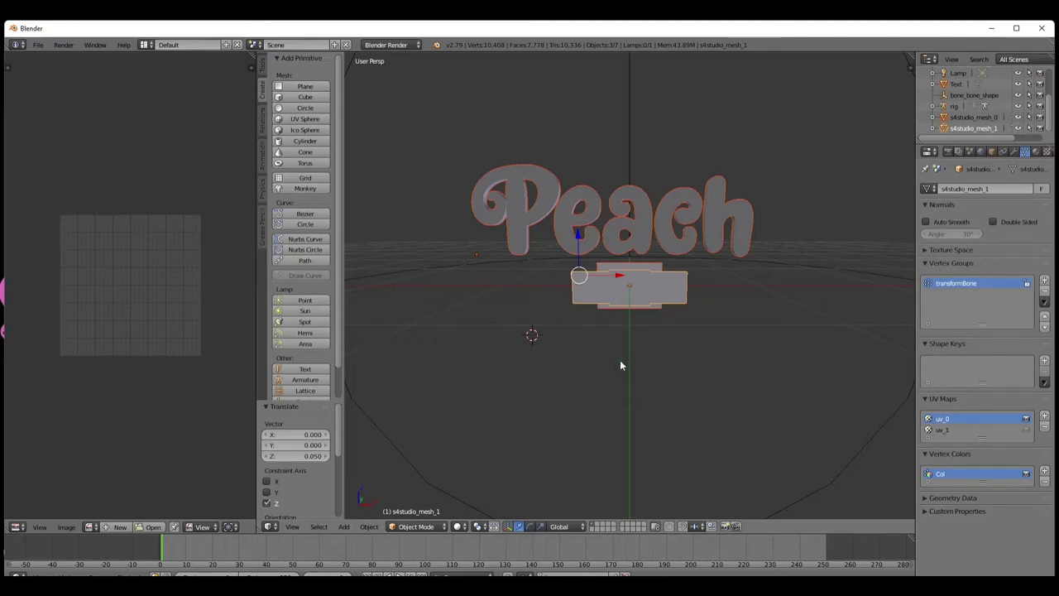
# Join the Peach text and both wall light meshes into one object, nudge it about -0.004 along X, and enter Edit Mode
pyautogui.hotkey('ctrl', 'j')
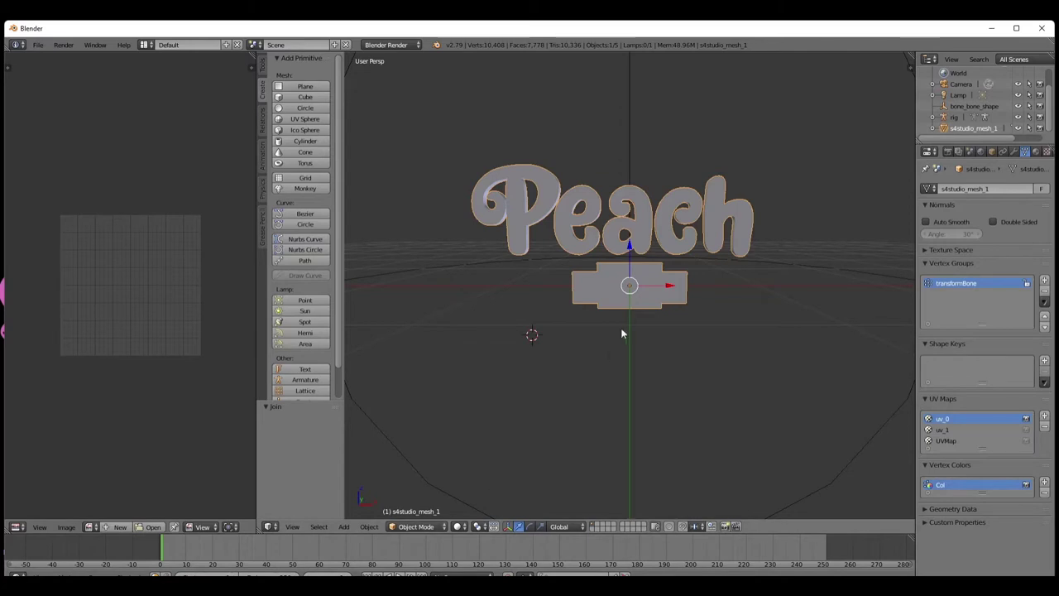
pyautogui.moveTo(671, 287); pyautogui.dragTo(671, 307)
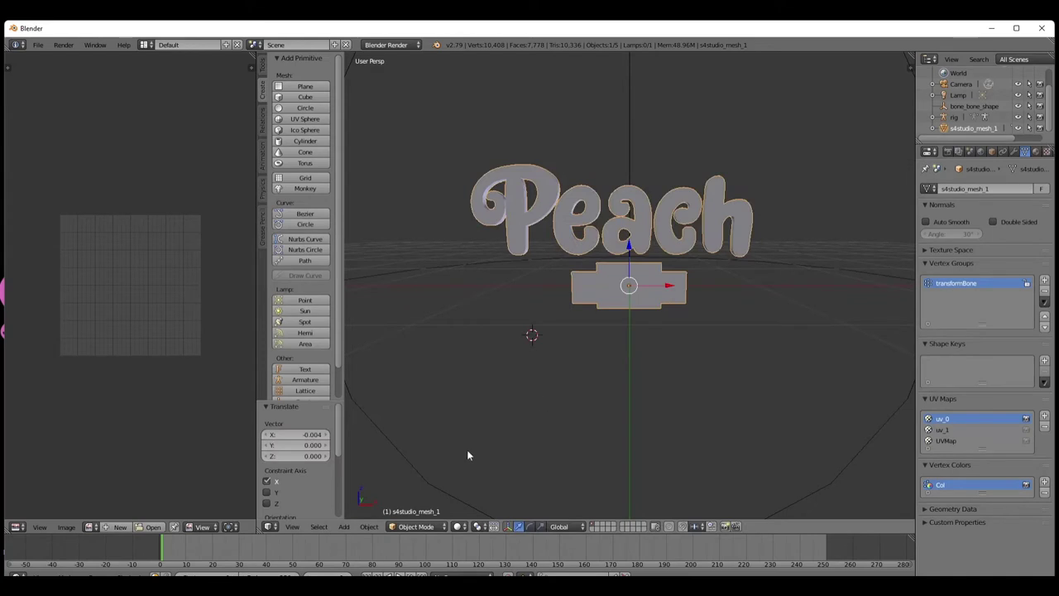
pyautogui.click(420, 527)
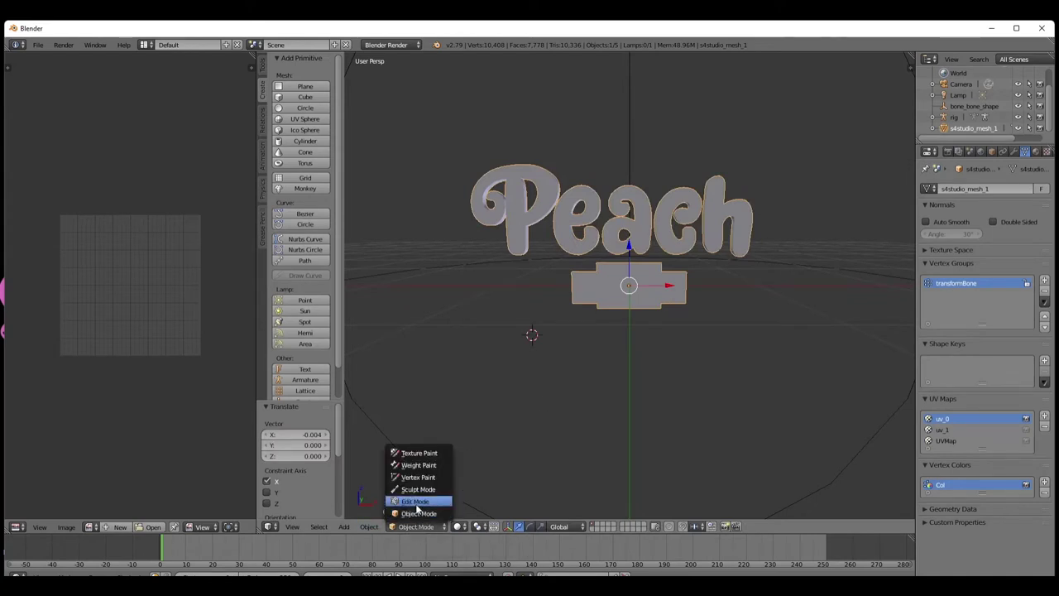
pyautogui.click(416, 502)
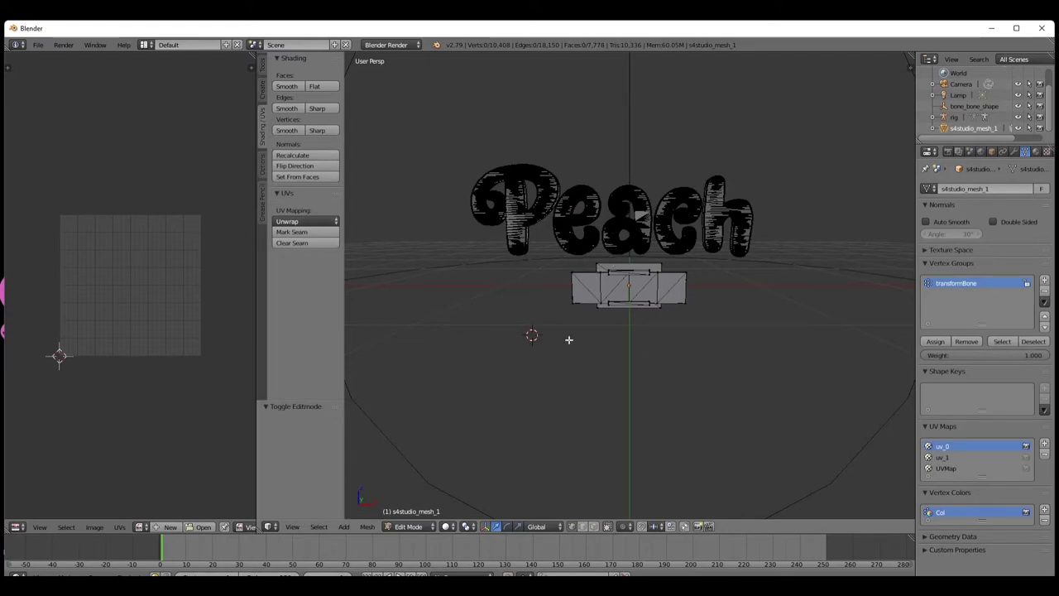
pyautogui.press('c')
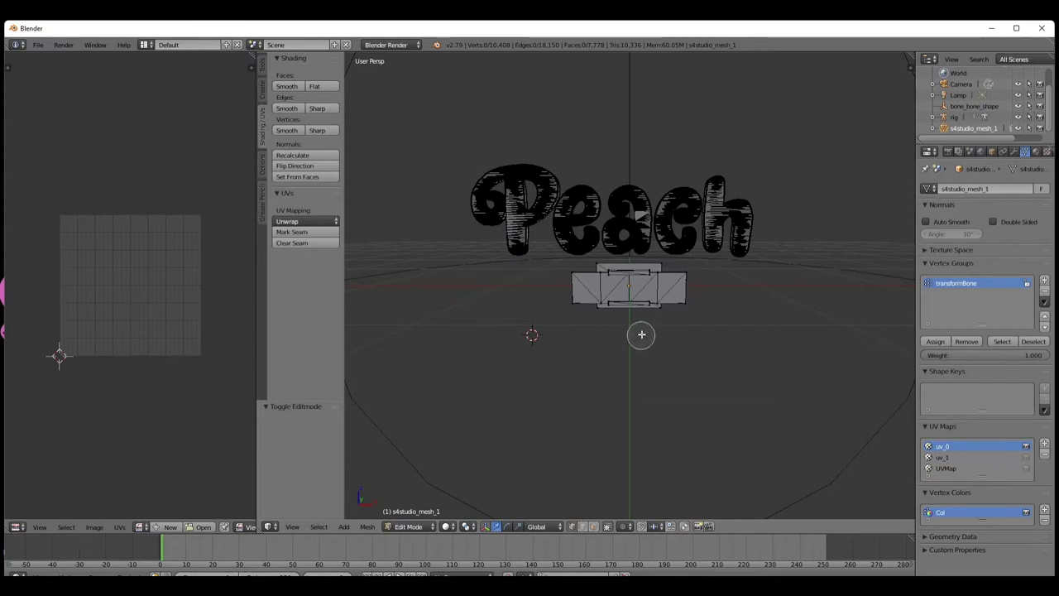
pyautogui.click(575, 278)
pyautogui.moveTo(576, 278)
pyautogui.mouseDown()
pyautogui.moveTo(577, 304)
pyautogui.moveTo(622, 310)
pyautogui.moveTo(665, 306)
pyautogui.moveTo(688, 290)
pyautogui.moveTo(597, 270)
pyautogui.mouseUp()
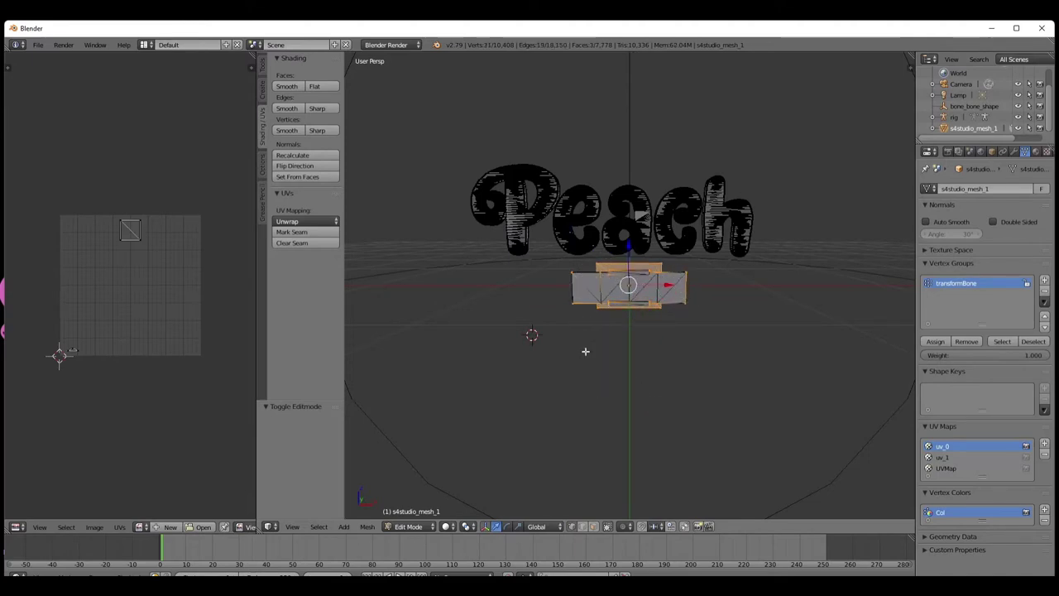
pyautogui.scroll(5, 602, 353)
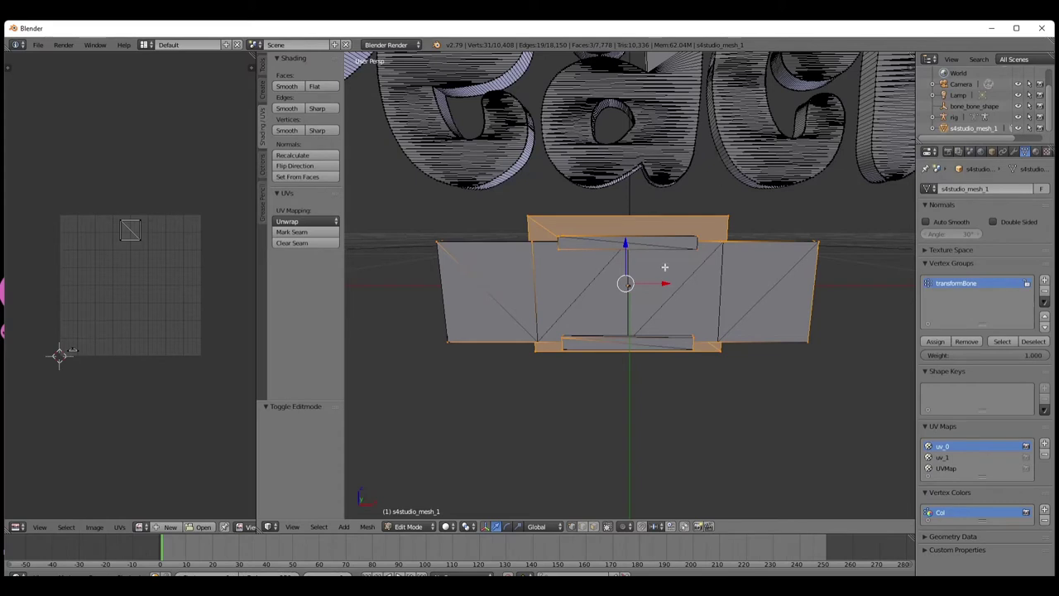
pyautogui.press('c')
pyautogui.moveTo(569, 172)
pyautogui.mouseDown()
pyautogui.moveTo(689, 176)
pyautogui.moveTo(774, 153)
pyautogui.moveTo(778, 208)
pyautogui.moveTo(745, 180)
pyautogui.mouseUp()
pyautogui.rightClick(604, 340)
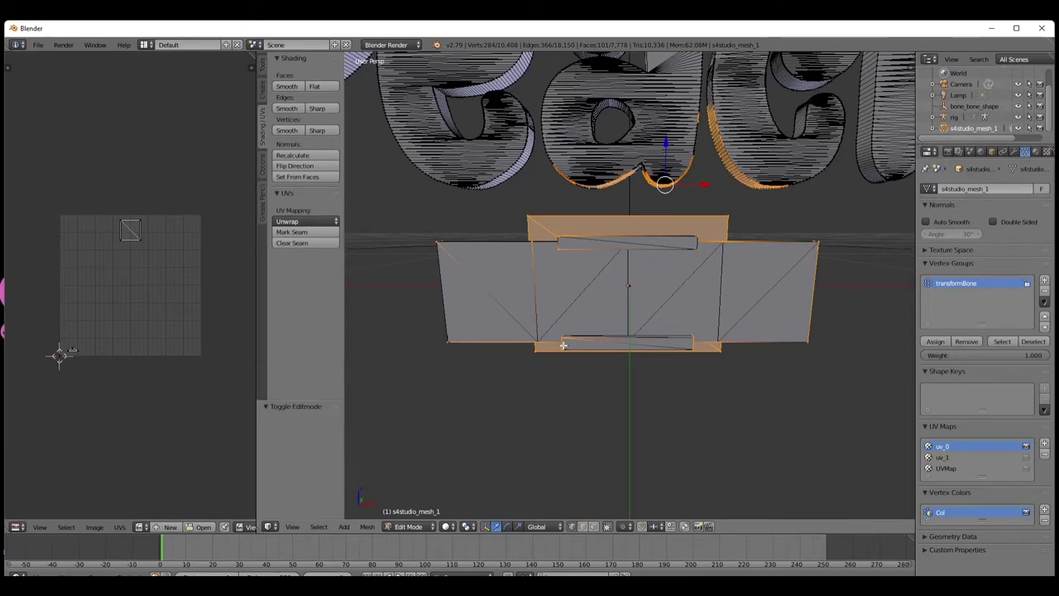
pyautogui.press('a')
pyautogui.press('a')
pyautogui.press('a')
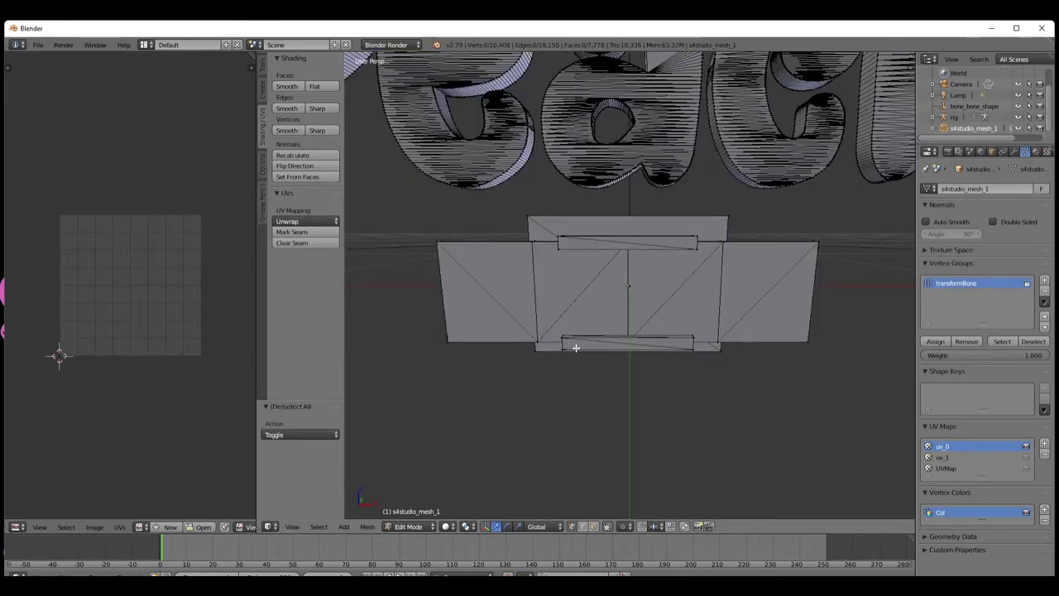
# Select the outer corner, backing plate and rear vertices of the wall light below the text and delete them
pyautogui.rightClick(439, 242)
pyautogui.keyDown('shift'); pyautogui.rightClick(448, 340); pyautogui.keyUp('shift')
pyautogui.keyDown('shift'); pyautogui.rightClick(563, 346); pyautogui.keyUp('shift')
pyautogui.keyDown('shift'); pyautogui.rightClick(721, 348); pyautogui.keyUp('shift')
pyautogui.keyDown('shift'); pyautogui.rightClick(809, 341); pyautogui.keyUp('shift')
pyautogui.keyDown('shift'); pyautogui.rightClick(816, 243); pyautogui.keyUp('shift')
pyautogui.keyDown('shift'); pyautogui.rightClick(698, 245); pyautogui.keyUp('shift')
pyautogui.keyDown('shift'); pyautogui.rightClick(535, 246); pyautogui.keyUp('shift')
pyautogui.keyDown('shift'); pyautogui.rightClick(530, 218); pyautogui.keyUp('shift')
pyautogui.keyDown('shift'); pyautogui.rightClick(728, 218); pyautogui.keyUp('shift')
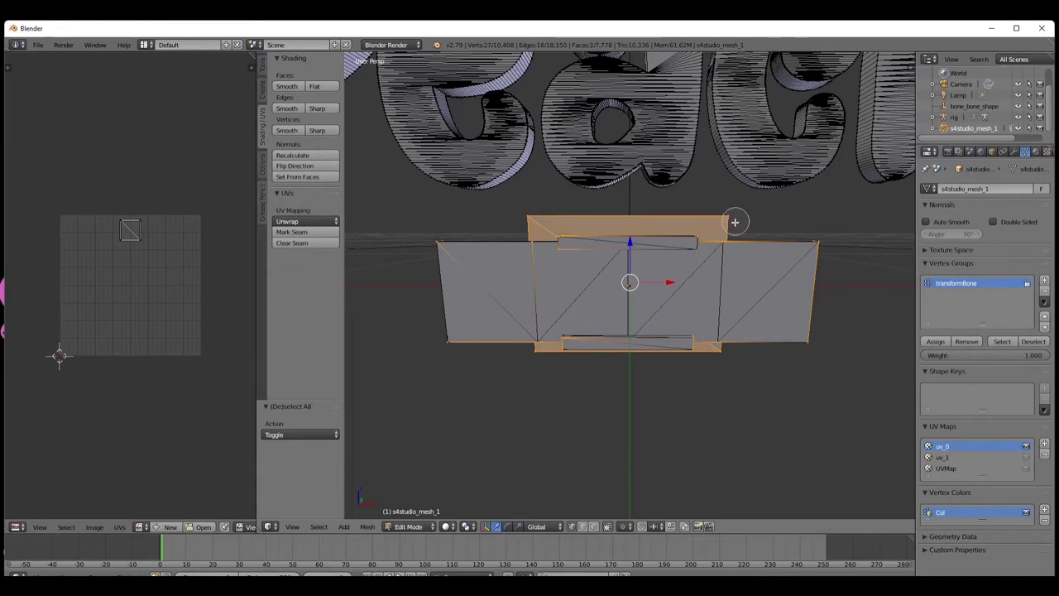
pyautogui.keyDown('shift'); pyautogui.rightClick(592, 338); pyautogui.keyUp('shift')
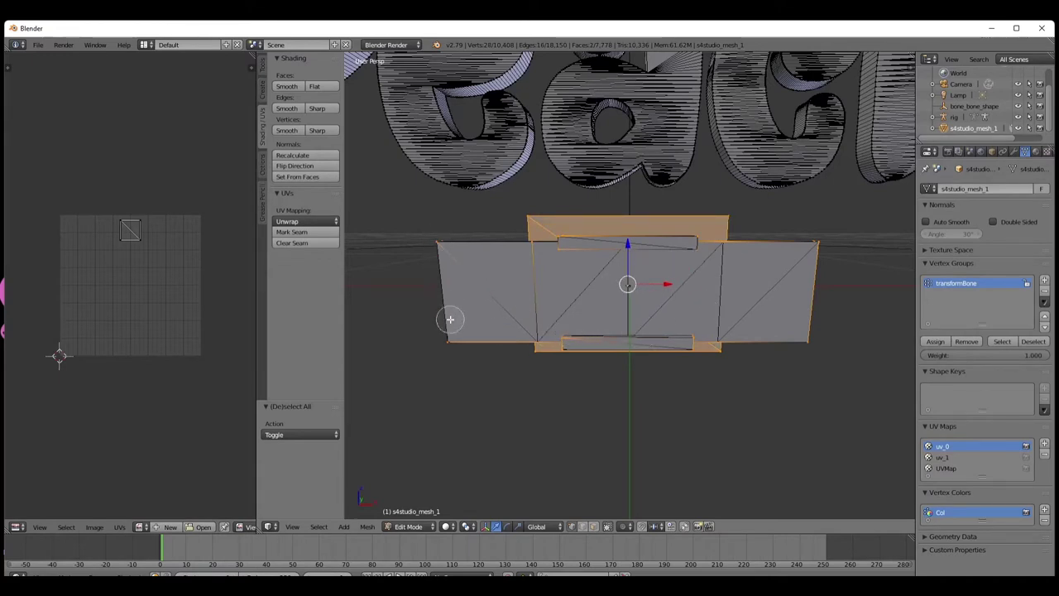
pyautogui.moveTo(452, 343); pyautogui.dragTo(556, 370, button='middle')
pyautogui.press('c')
pyautogui.click(633, 252)
pyautogui.moveTo(633, 257)
pyautogui.mouseDown()
pyautogui.moveTo(662, 276)
pyautogui.moveTo(649, 318)
pyautogui.moveTo(689, 381)
pyautogui.moveTo(664, 379)
pyautogui.mouseUp()
pyautogui.rightClick(664, 379)
pyautogui.moveTo(620, 400)
pyautogui.mouseDown(button='middle')
pyautogui.moveTo(671, 414)
pyautogui.moveTo(730, 399)
pyautogui.mouseUp(button='middle')
pyautogui.press('c')
pyautogui.moveTo(602, 284)
pyautogui.mouseDown()
pyautogui.moveTo(585, 265)
pyautogui.moveTo(562, 288)
pyautogui.moveTo(584, 325)
pyautogui.moveTo(513, 321)
pyautogui.mouseUp()
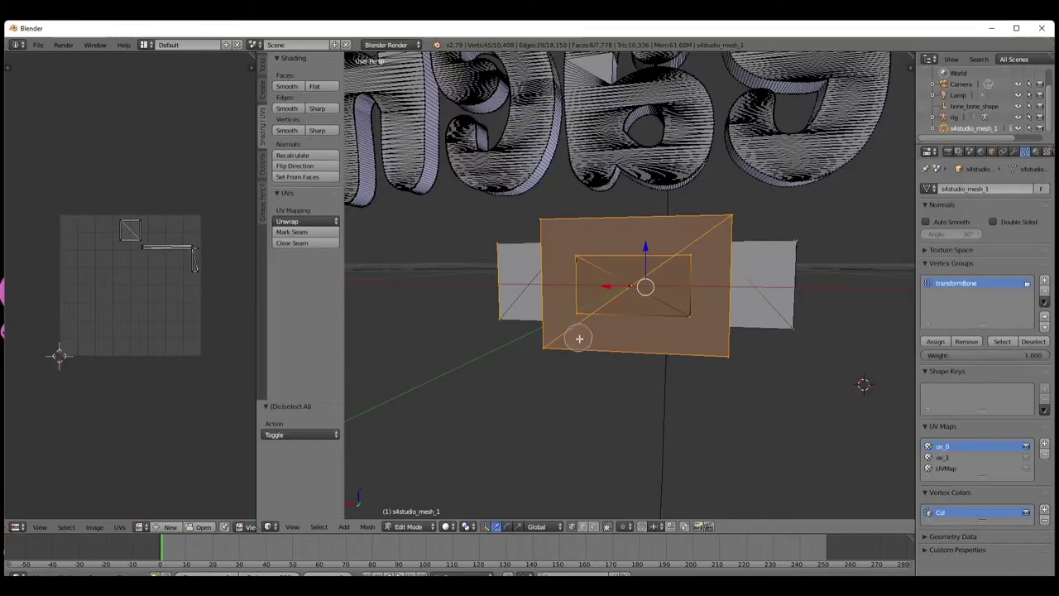
pyautogui.rightClick(705, 377)
pyautogui.moveTo(703, 378)
pyautogui.mouseDown(button='middle')
pyautogui.moveTo(662, 398)
pyautogui.moveTo(466, 384)
pyautogui.mouseUp(button='middle')
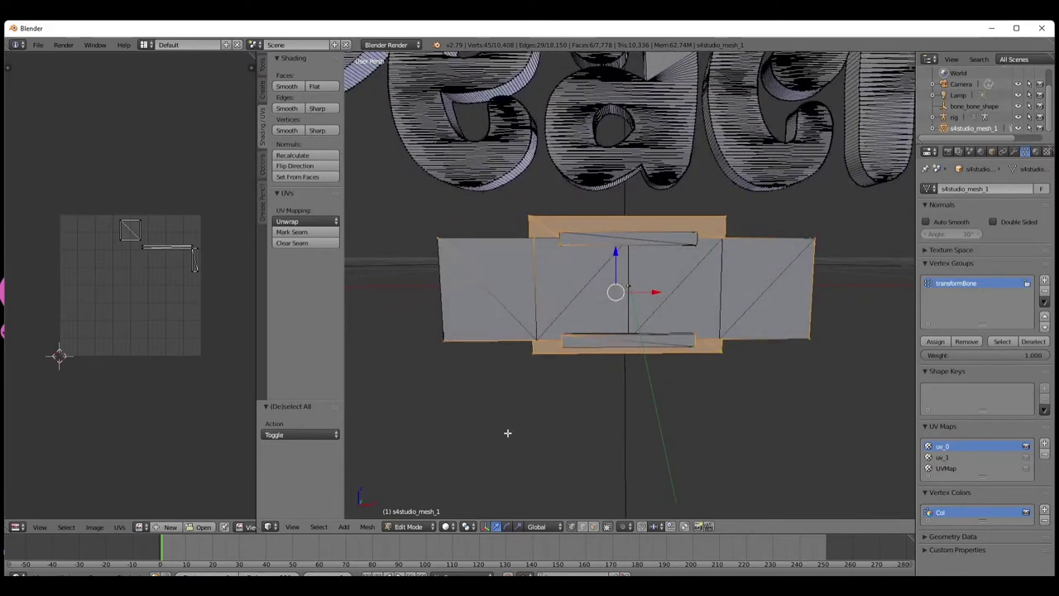
pyautogui.press('c')
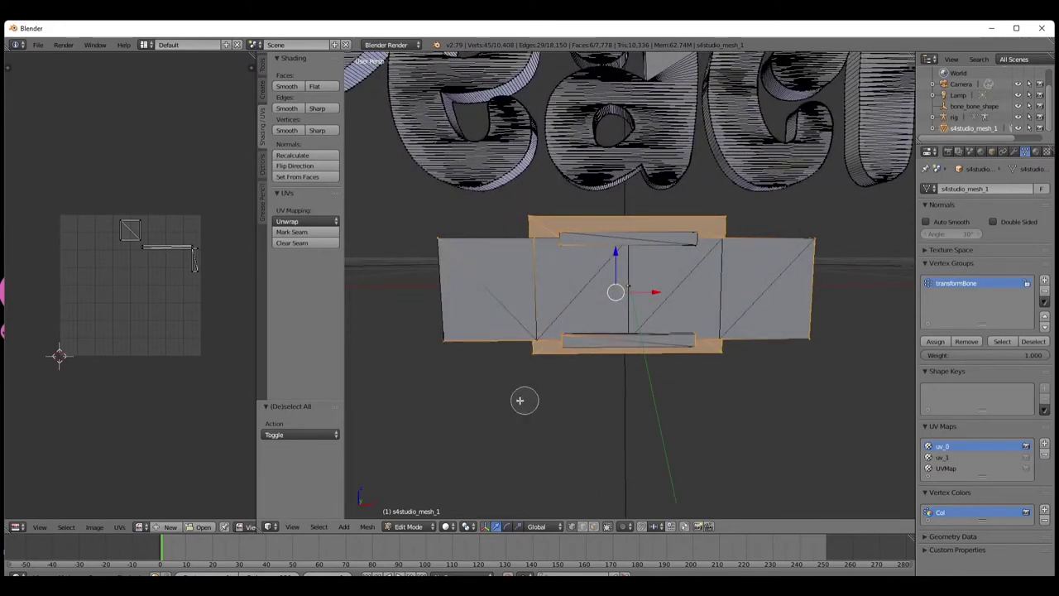
pyautogui.rightClick(523, 404)
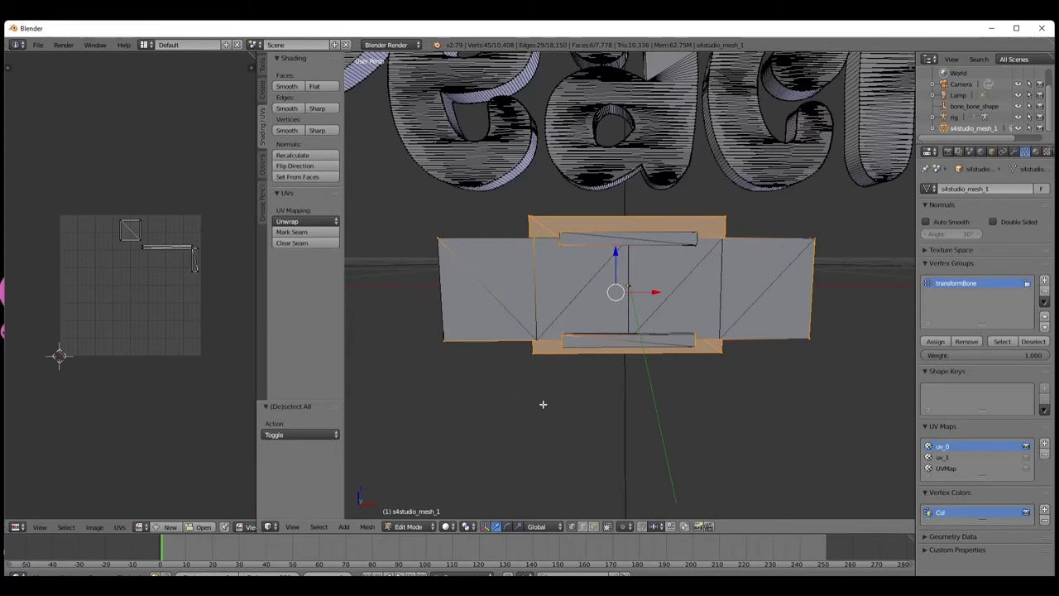
pyautogui.press('x')
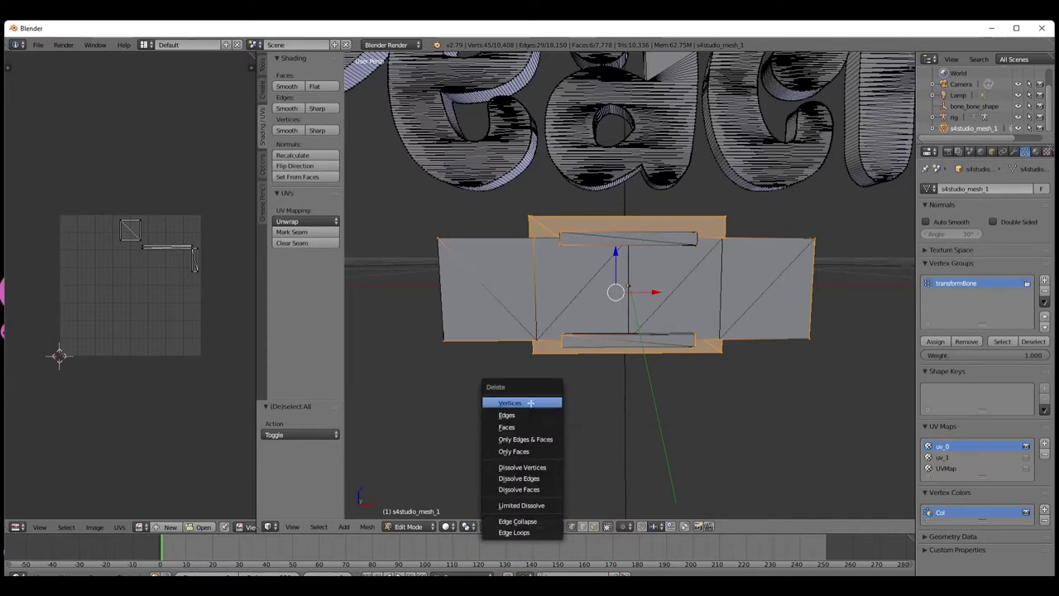
pyautogui.click(531, 402)
# Select the vertices along the wall light's remaining upper and lower edges and its rear parts, and delete them
pyautogui.rightClick(439, 240)
pyautogui.keyDown('shift'); pyautogui.rightClick(448, 341); pyautogui.keyUp('shift')
pyautogui.keyDown('shift'); pyautogui.rightClick(616, 341); pyautogui.keyUp('shift')
pyautogui.keyDown('shift'); pyautogui.rightClick(807, 335); pyautogui.keyUp('shift')
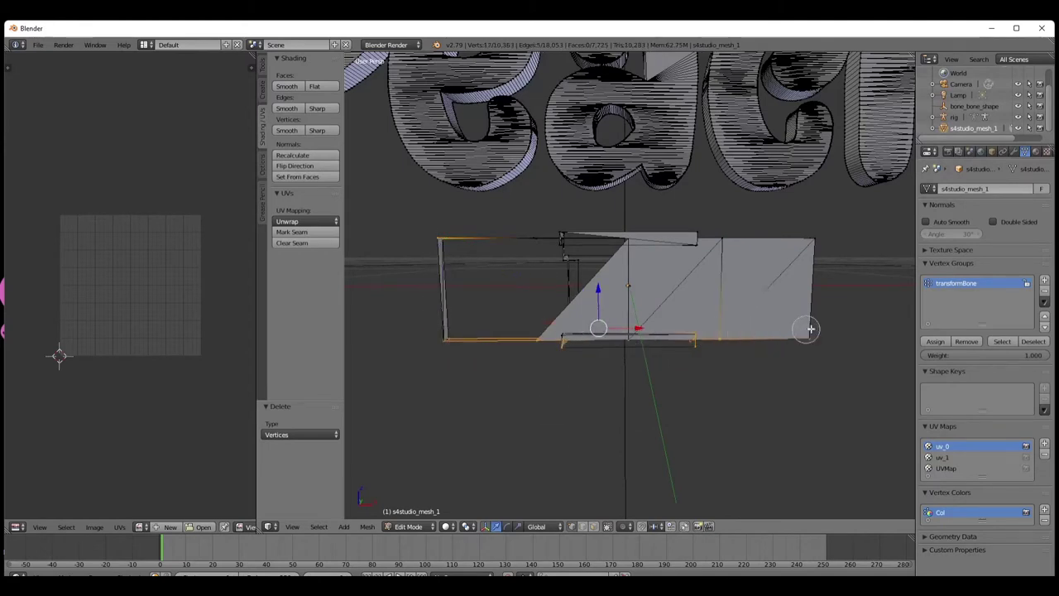
pyautogui.keyDown('shift'); pyautogui.rightClick(813, 240); pyautogui.keyUp('shift')
pyautogui.keyDown('shift'); pyautogui.rightClick(697, 238); pyautogui.keyUp('shift')
pyautogui.keyDown('shift'); pyautogui.rightClick(561, 238); pyautogui.keyUp('shift')
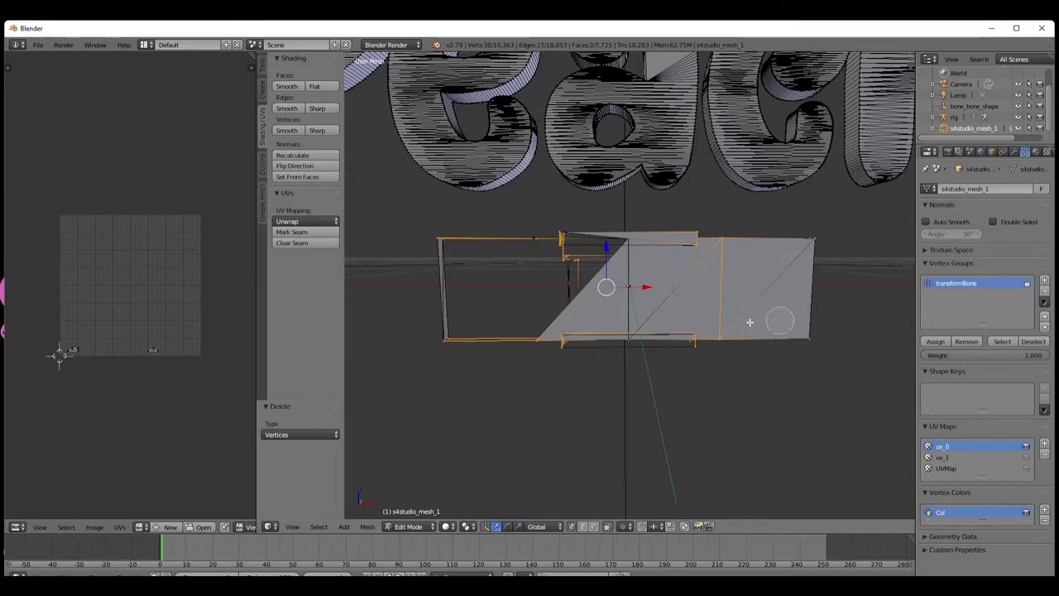
pyautogui.moveTo(511, 367); pyautogui.dragTo(641, 364, button='middle')
pyautogui.press('c')
pyautogui.moveTo(667, 362)
pyautogui.mouseDown()
pyautogui.moveTo(646, 333)
pyautogui.moveTo(626, 300)
pyautogui.moveTo(635, 261)
pyautogui.moveTo(686, 362)
pyautogui.mouseUp()
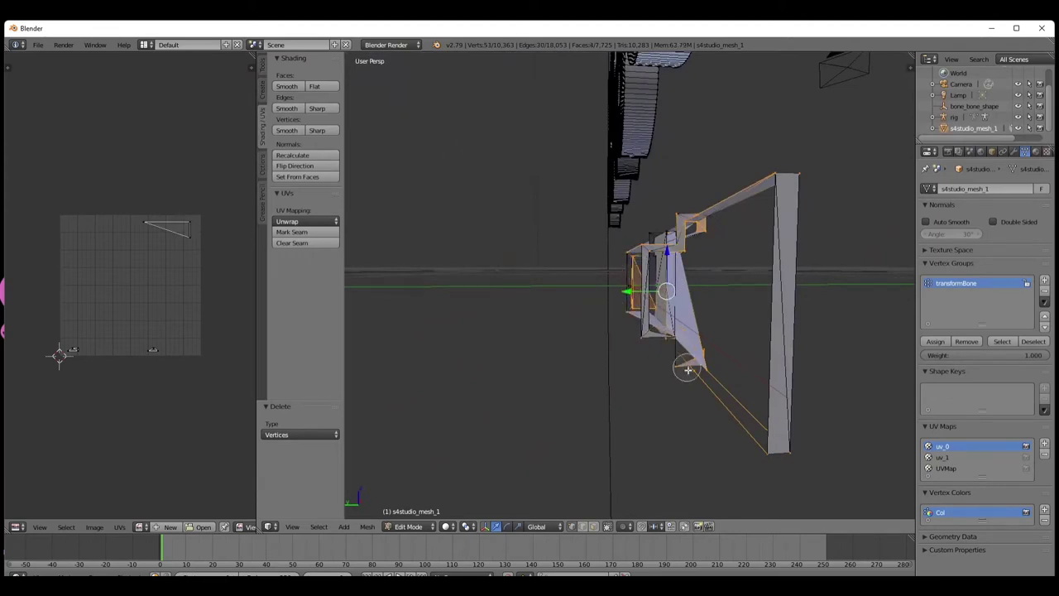
pyautogui.moveTo(656, 243)
pyautogui.mouseDown()
pyautogui.moveTo(667, 229)
pyautogui.moveTo(709, 345)
pyautogui.mouseUp()
pyautogui.press('Escape')
pyautogui.moveTo(710, 345); pyautogui.dragTo(582, 362, button='middle')
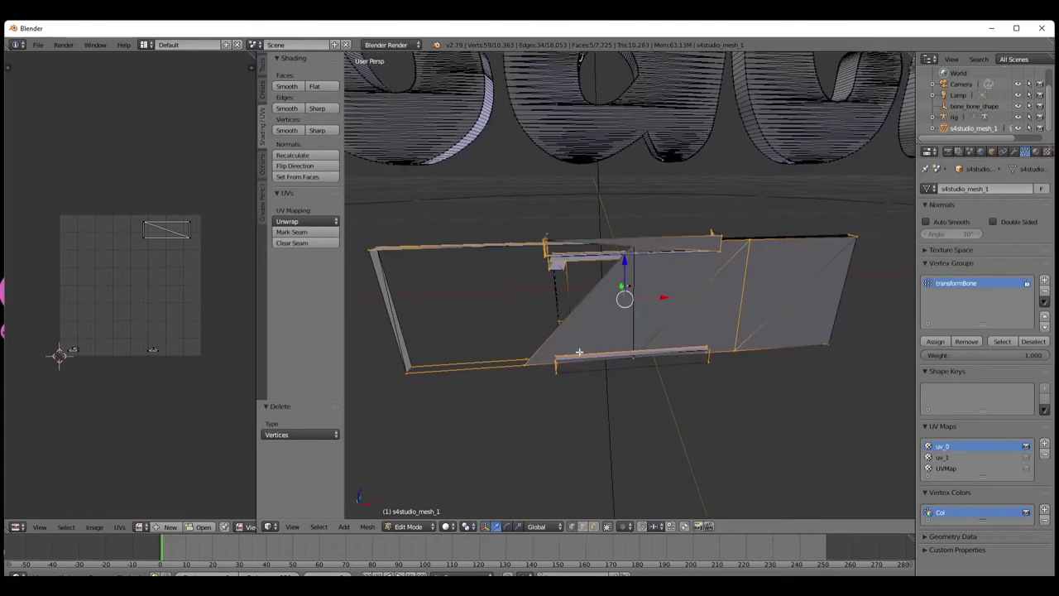
pyautogui.press('x')
pyautogui.click(572, 351)
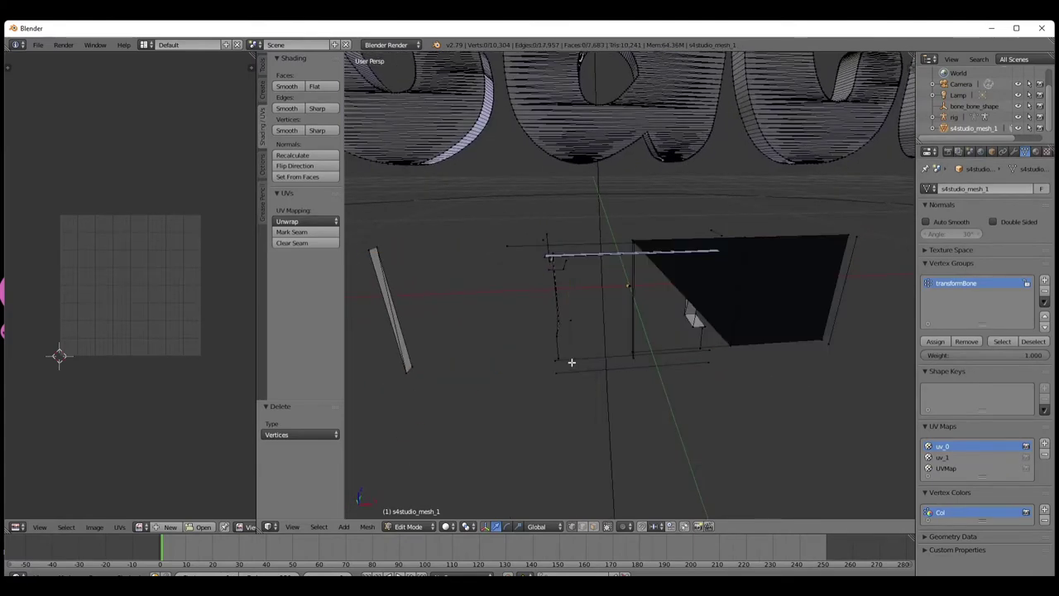
# Select the wall light's remaining side strip, thin top bar and large dark panel, and delete their vertices
pyautogui.press('c')
pyautogui.moveTo(397, 284)
pyautogui.mouseDown()
pyautogui.moveTo(374, 248)
pyautogui.moveTo(423, 375)
pyautogui.moveTo(601, 357)
pyautogui.moveTo(658, 357)
pyautogui.moveTo(565, 373)
pyautogui.moveTo(695, 372)
pyautogui.moveTo(780, 332)
pyautogui.moveTo(828, 331)
pyautogui.moveTo(861, 244)
pyautogui.moveTo(699, 236)
pyautogui.moveTo(505, 248)
pyautogui.moveTo(564, 277)
pyautogui.moveTo(559, 332)
pyautogui.moveTo(575, 328)
pyautogui.moveTo(574, 352)
pyautogui.moveTo(673, 342)
pyautogui.moveTo(663, 303)
pyautogui.moveTo(691, 319)
pyautogui.moveTo(662, 319)
pyautogui.mouseUp()
pyautogui.rightClick(596, 303)
pyautogui.press('x')
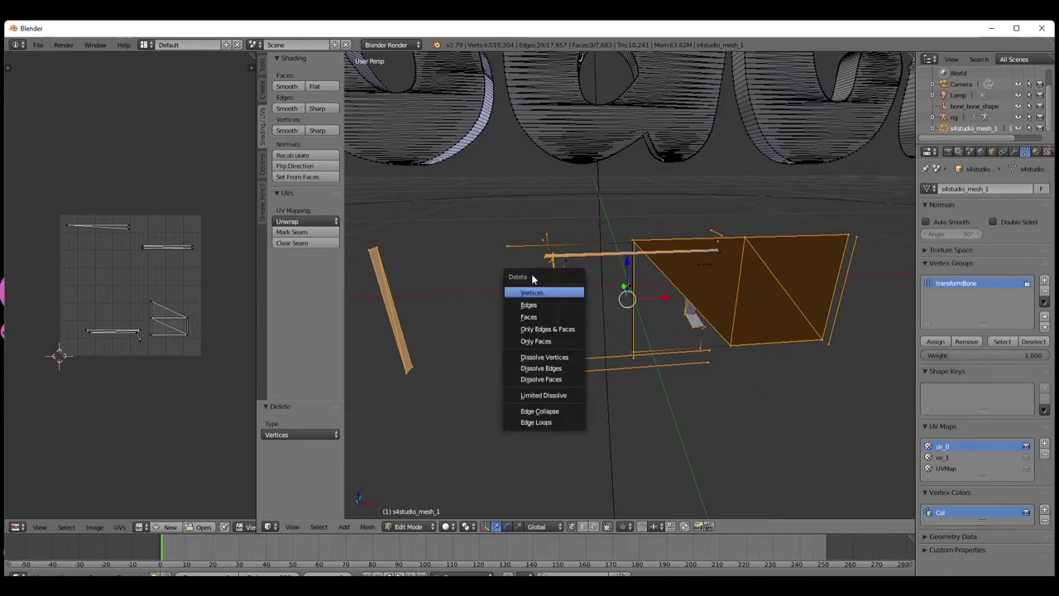
pyautogui.click(534, 295)
# Select the small leftover wall light fragments around the centre and delete their vertices
pyautogui.press('c')
pyautogui.moveTo(591, 295)
pyautogui.mouseDown()
pyautogui.moveTo(549, 267)
pyautogui.moveTo(595, 327)
pyautogui.moveTo(566, 327)
pyautogui.moveTo(656, 275)
pyautogui.moveTo(635, 244)
pyautogui.moveTo(768, 280)
pyautogui.moveTo(677, 251)
pyautogui.moveTo(694, 335)
pyautogui.moveTo(820, 346)
pyautogui.moveTo(654, 268)
pyautogui.mouseUp()
pyautogui.press('Escape')
pyautogui.press('x')
pyautogui.click(553, 299)
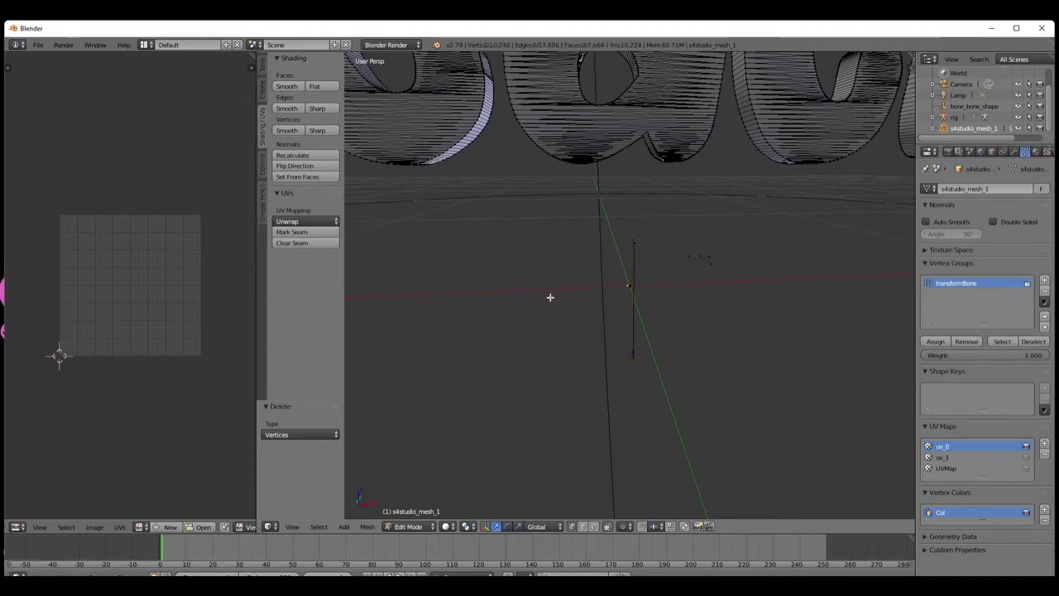
# Delete the last stray wall light vertices and edges, keeping only the Peach text geometry in the mesh
pyautogui.press('c')
pyautogui.moveTo(617, 255)
pyautogui.mouseDown()
pyautogui.moveTo(632, 247)
pyautogui.moveTo(621, 359)
pyautogui.moveTo(706, 260)
pyautogui.mouseUp()
pyautogui.click(707, 260)
pyautogui.press('Escape')
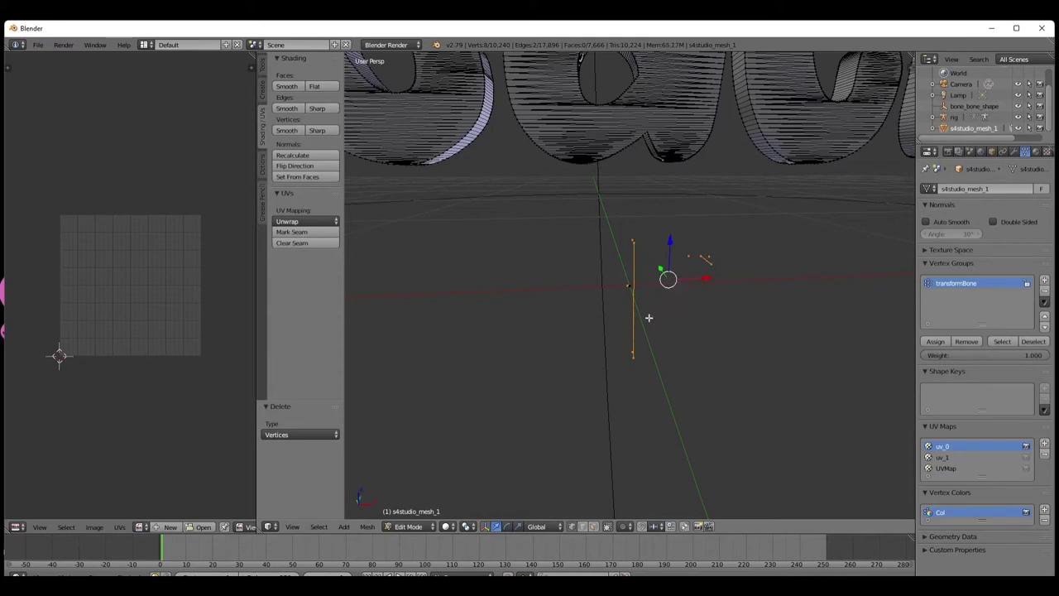
pyautogui.press('x')
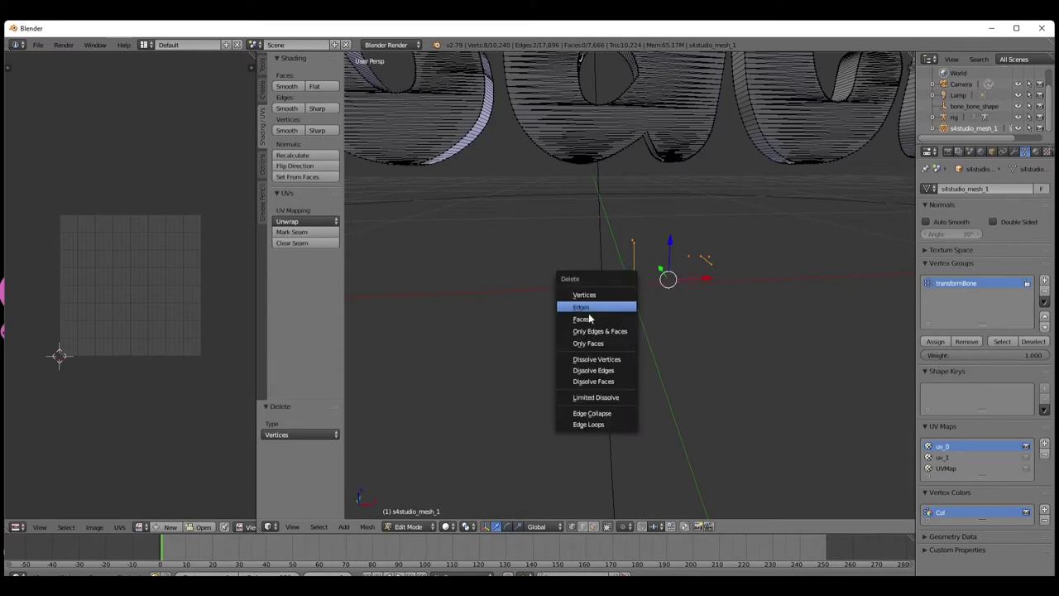
pyautogui.click(600, 303)
pyautogui.press('c')
pyautogui.press('Escape')
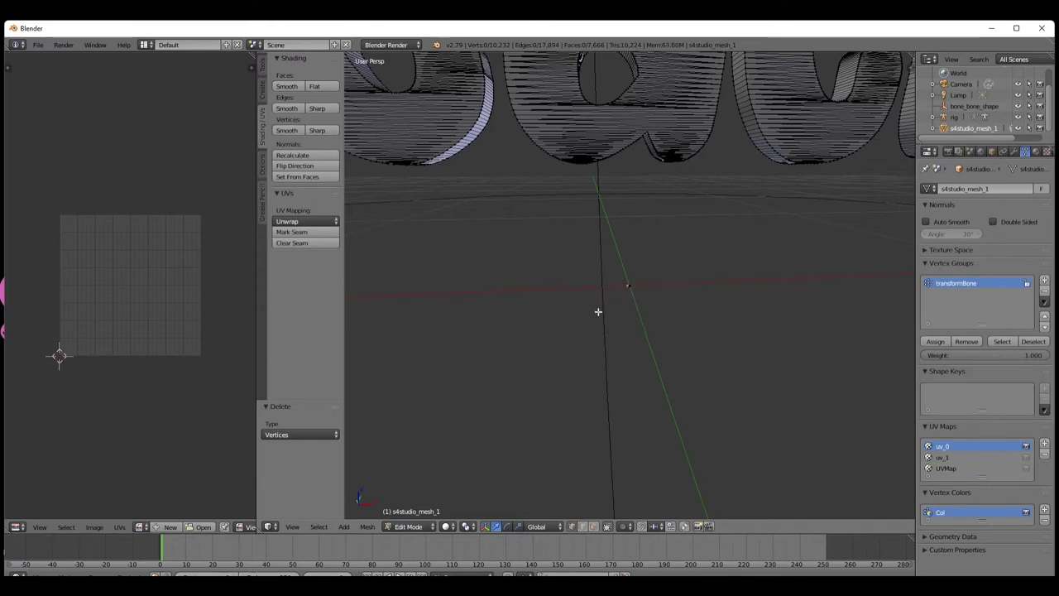
# Return to Object Mode and lower the Peach mesh about 0.148 along Z
pyautogui.scroll(-6, 598, 311)
pyautogui.moveTo(583, 318)
pyautogui.mouseDown(button='middle')
pyautogui.moveTo(558, 326)
pyautogui.moveTo(571, 316)
pyautogui.mouseUp(button='middle')
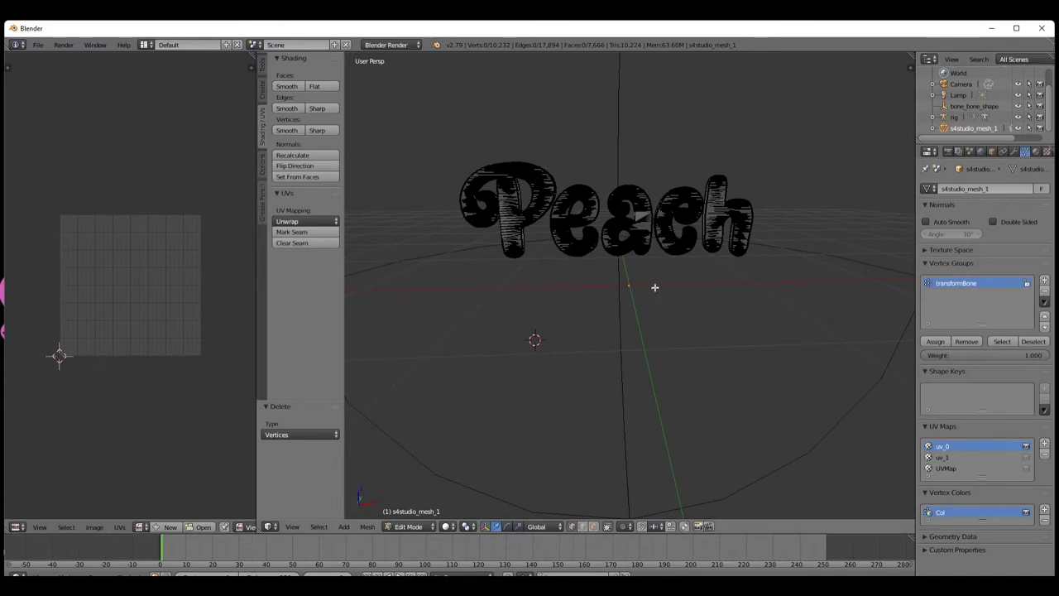
pyautogui.moveTo(679, 270); pyautogui.dragTo(642, 300, button='middle')
pyautogui.click(409, 527)
pyautogui.click(412, 514)
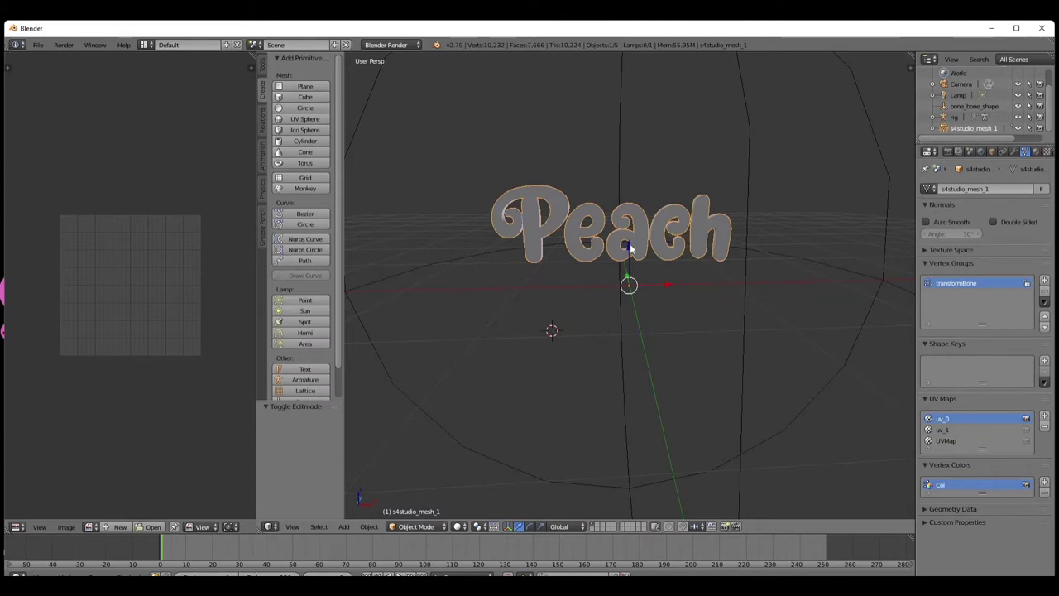
pyautogui.moveTo(627, 248); pyautogui.dragTo(629, 273)
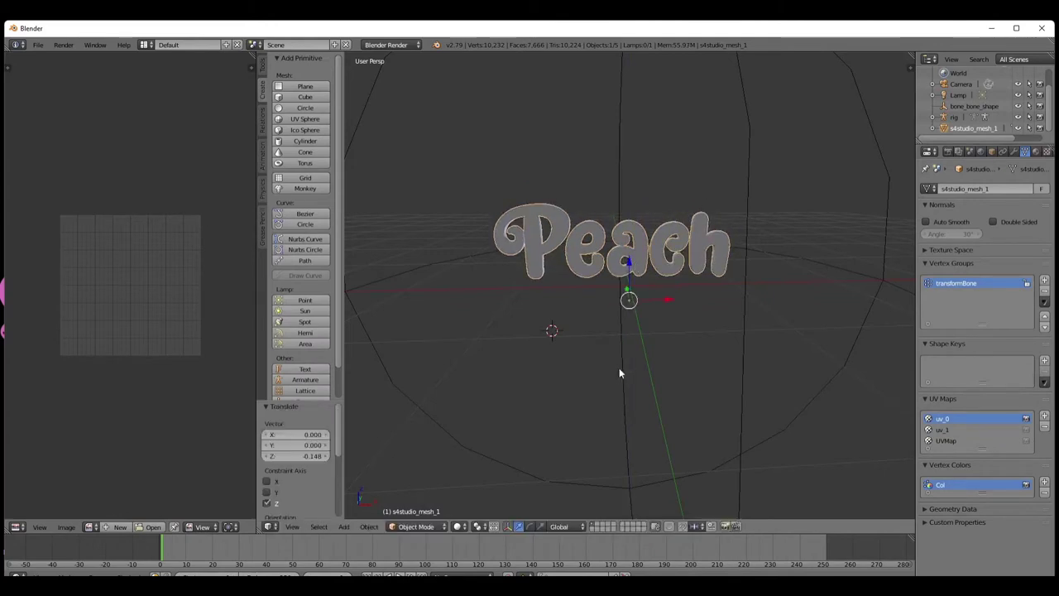
# Remove the uv_0 and uv_1 maps from the joined mesh, keeping only UVMap
pyautogui.moveTo(603, 382); pyautogui.dragTo(655, 382, button='middle')
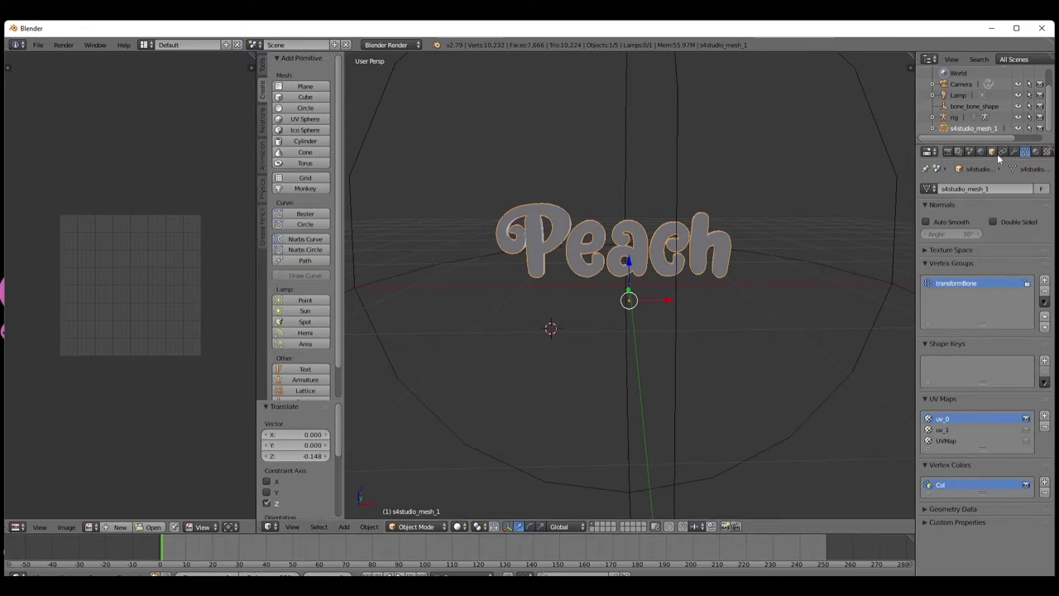
pyautogui.click(1046, 427)
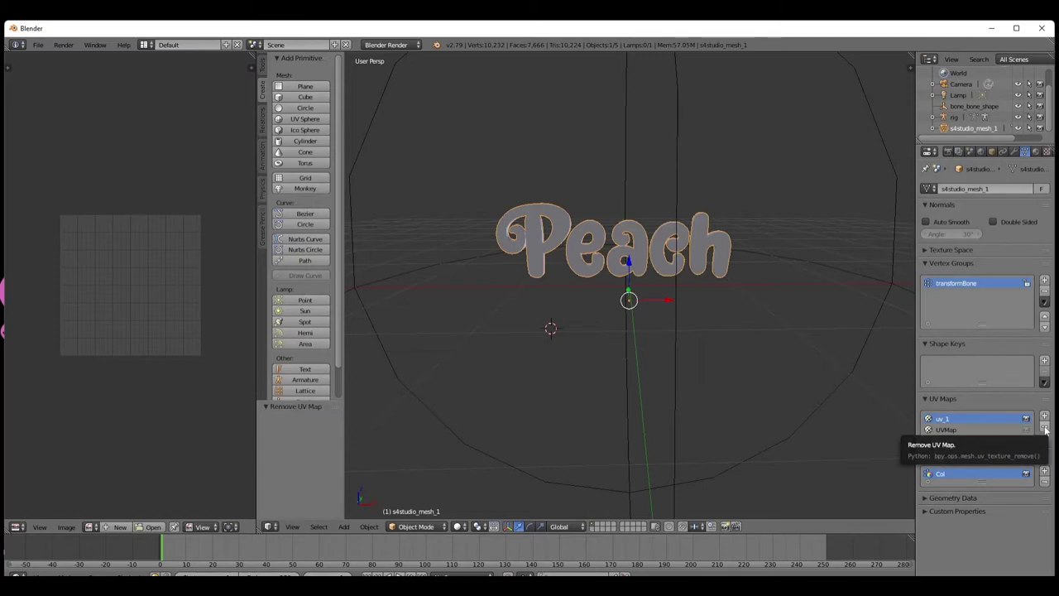
pyautogui.click(1046, 427)
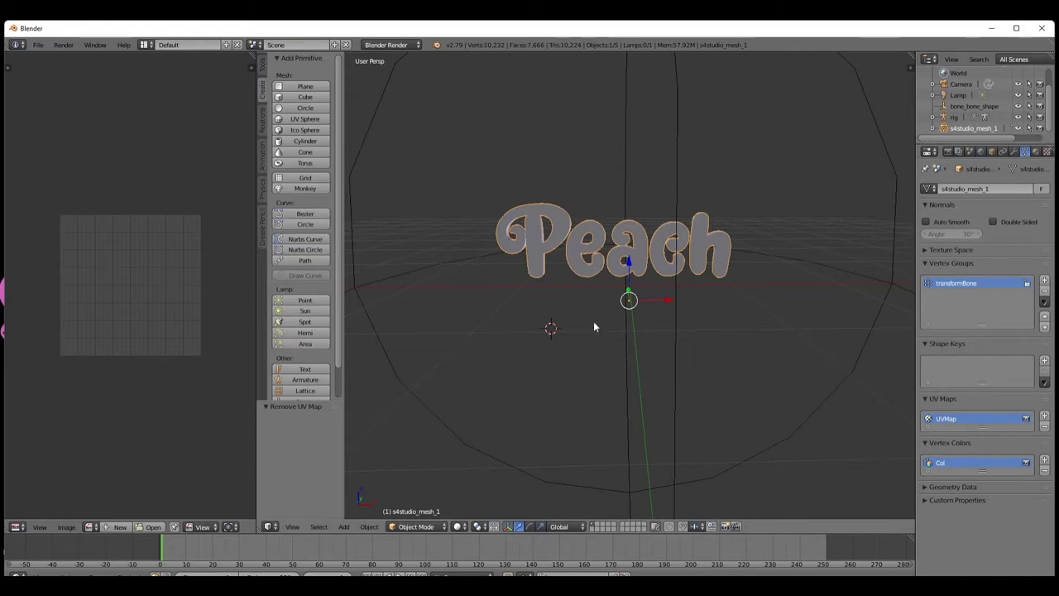
# Save the Blender project under the name Peach 2.blend in the Blender Rigs folder
pyautogui.click(41, 46)
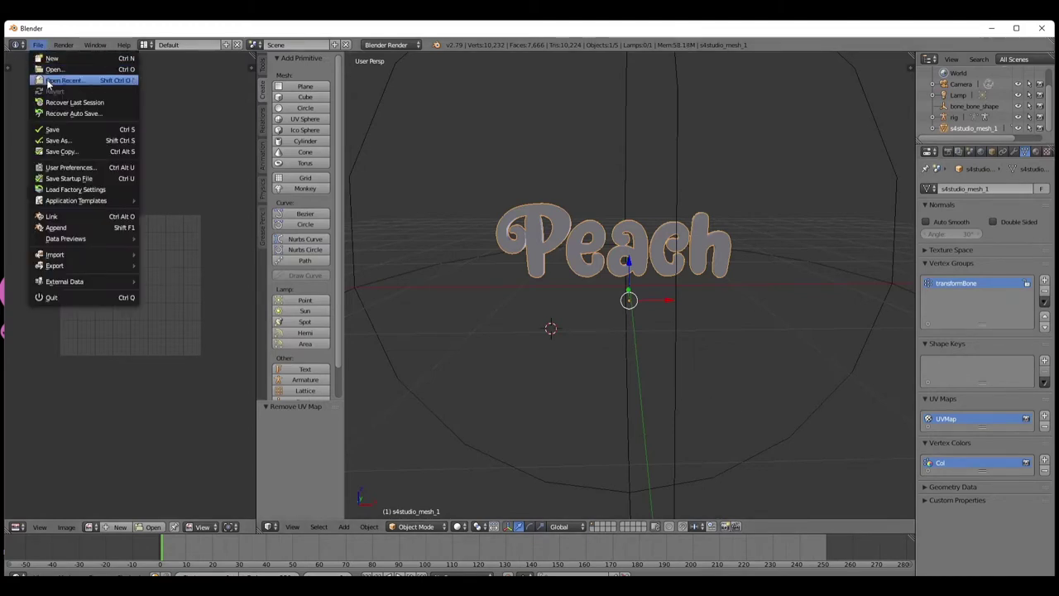
pyautogui.click(58, 140)
pyautogui.click(168, 88)
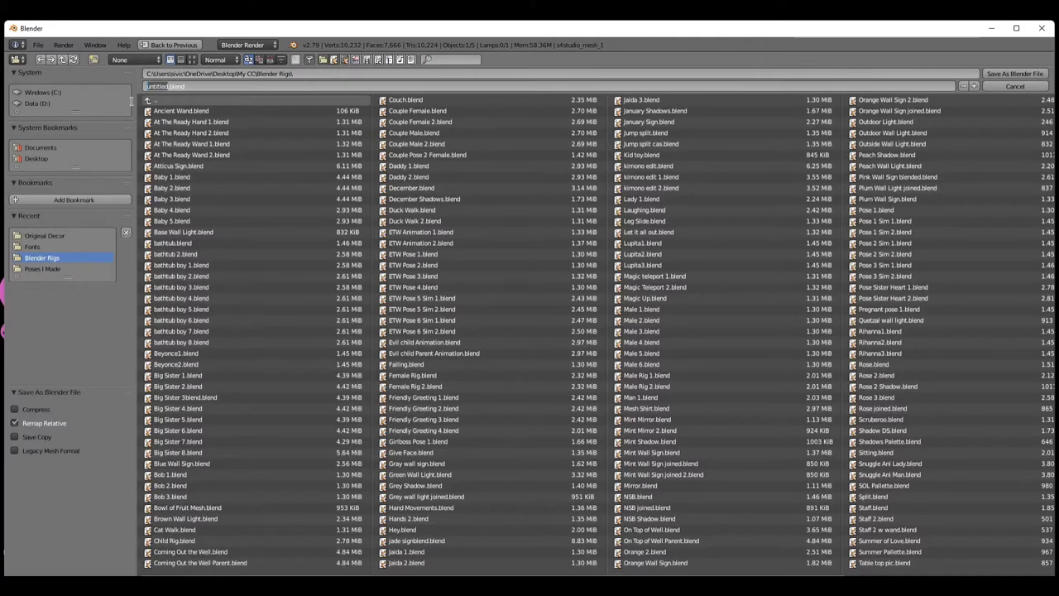
pyautogui.write('Peach.blend')
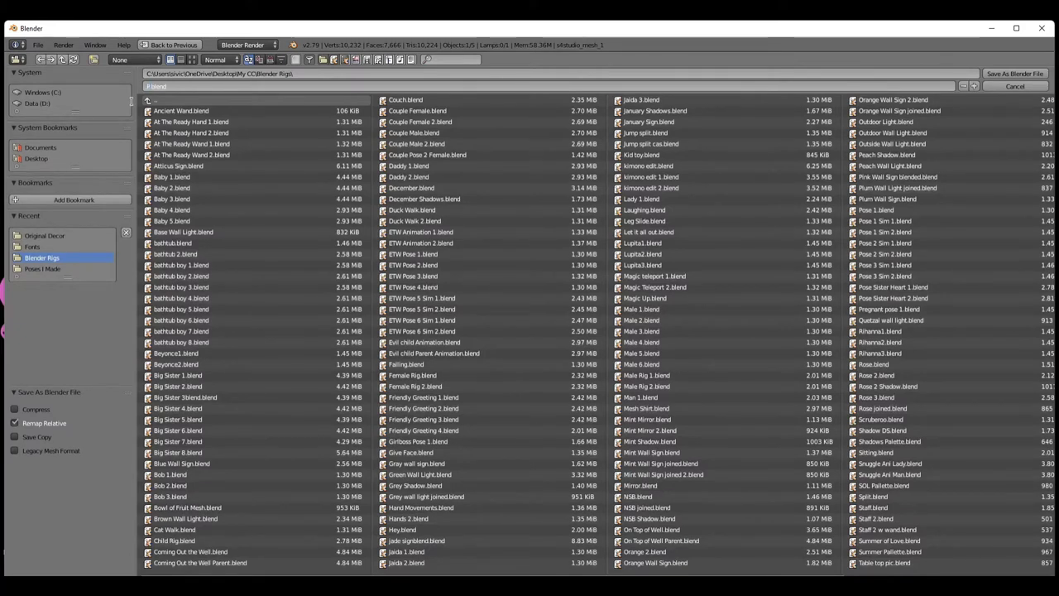
pyautogui.press('Left')
pyautogui.press('Left')
pyautogui.press('Left')
pyautogui.press('Left')
pyautogui.press('Left')
pyautogui.press('Left')
pyautogui.write('2')
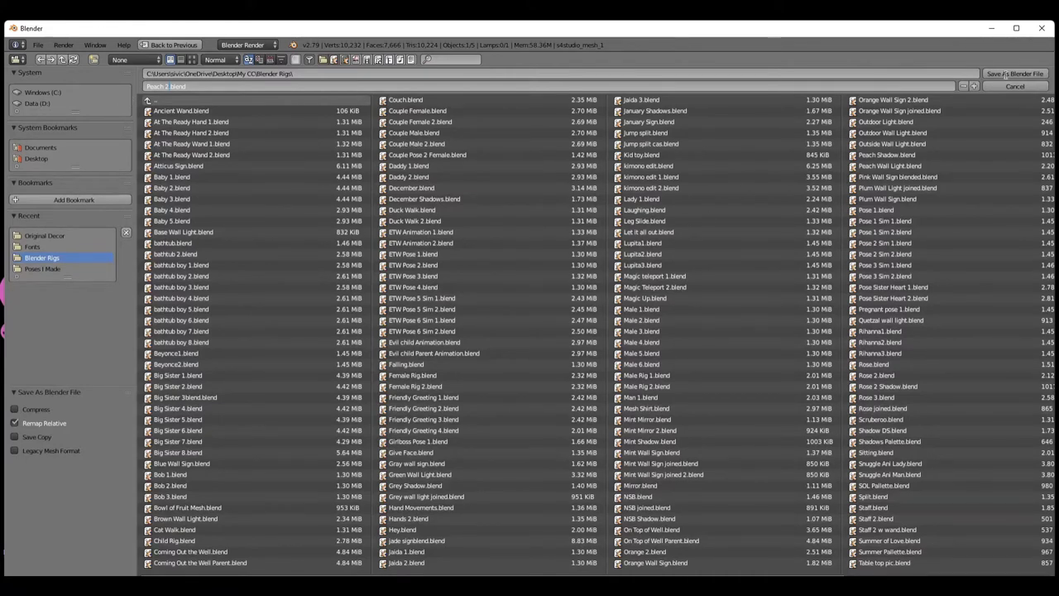
pyautogui.click(1010, 75)
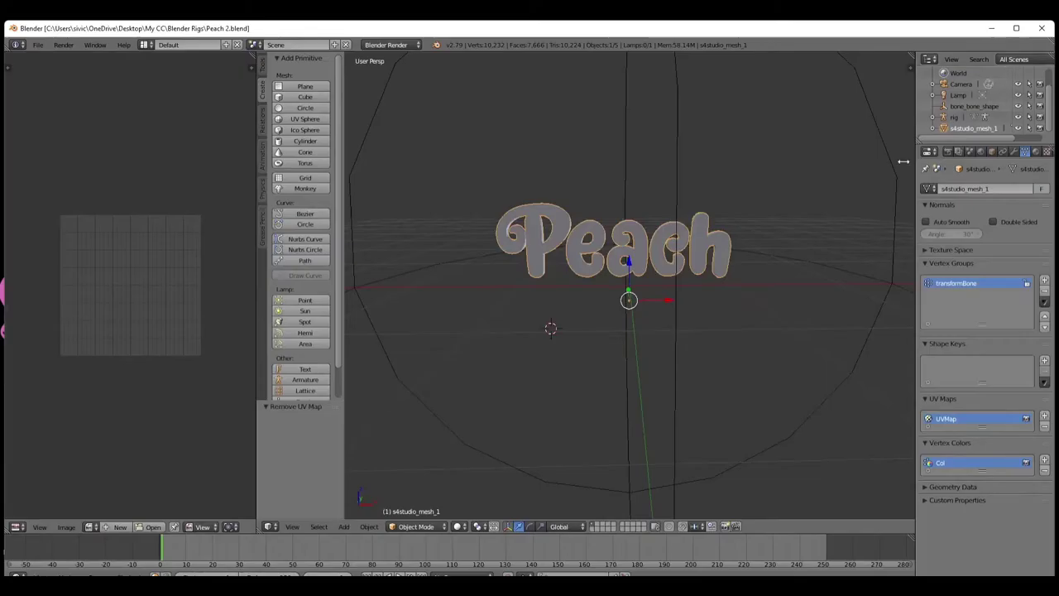
# Switch to Sims 4 Studio and import Peach 2.blend as the LOD 0 (High) mesh
pyautogui.moveTo(662, 590)
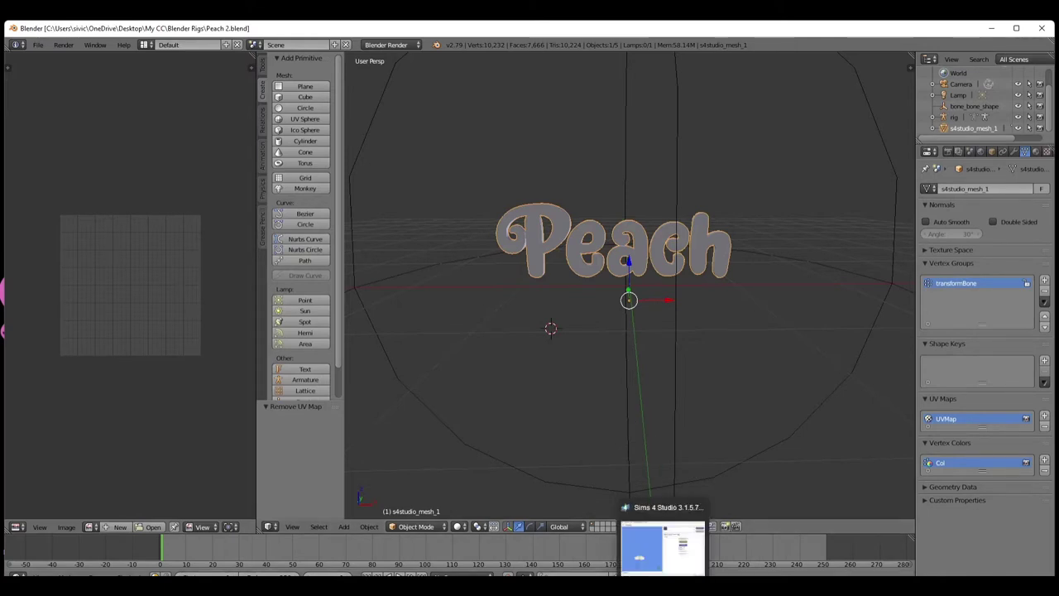
pyautogui.click(665, 542)
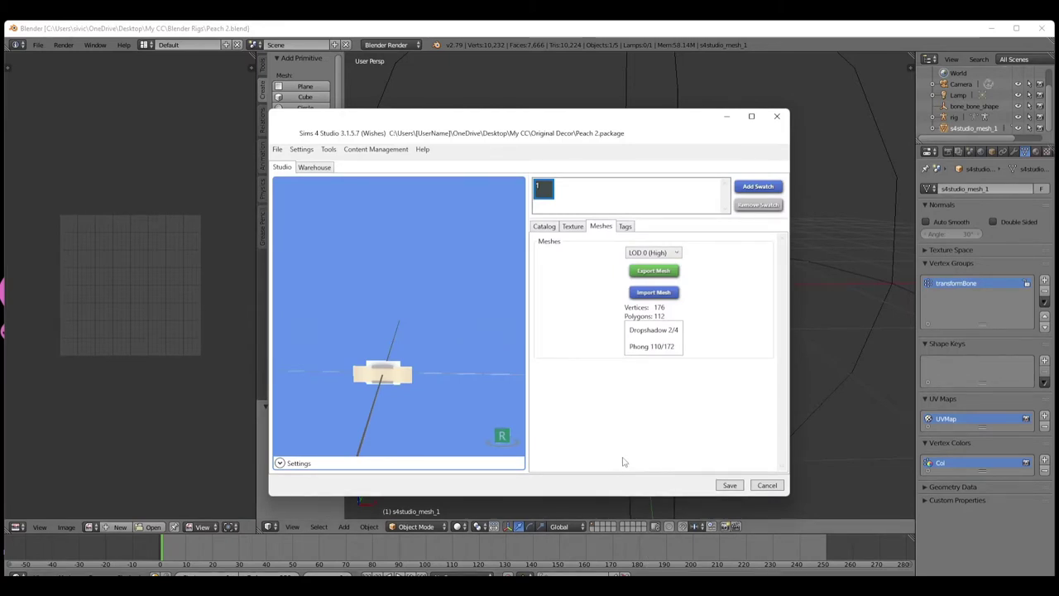
pyautogui.click(639, 254)
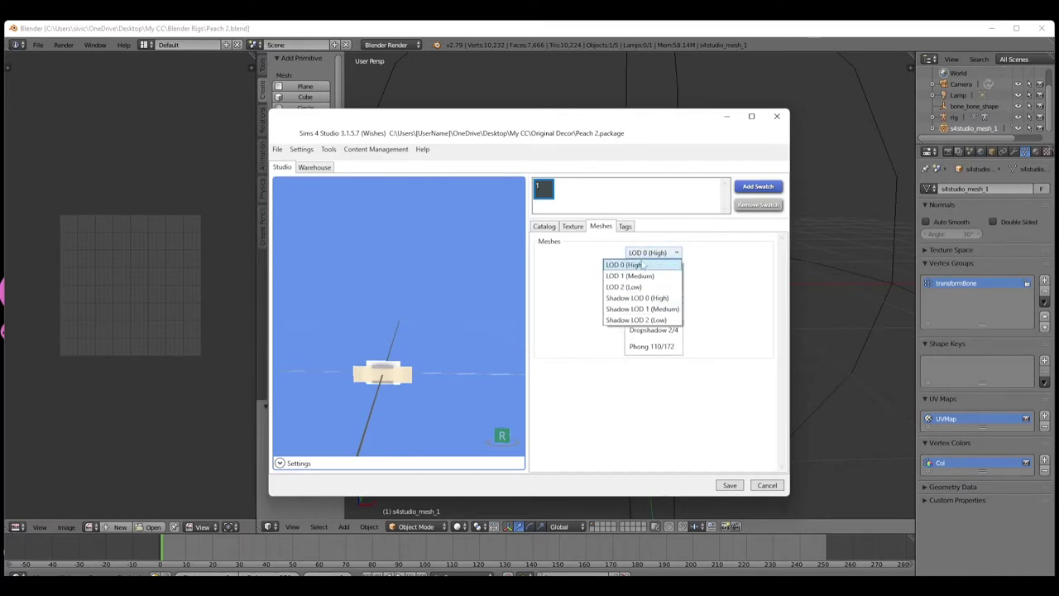
pyautogui.click(638, 265)
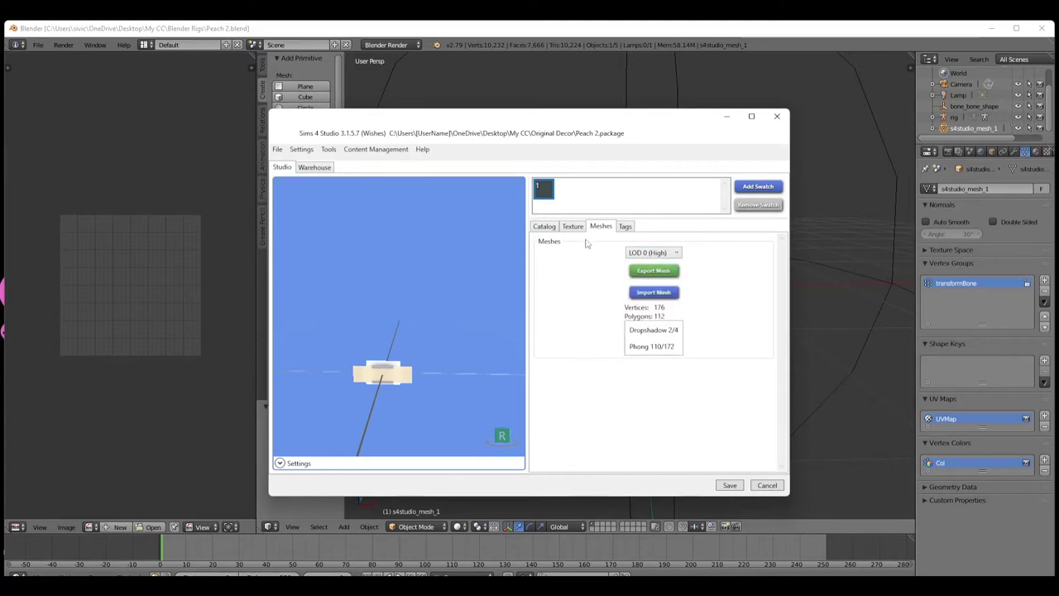
pyautogui.click(648, 293)
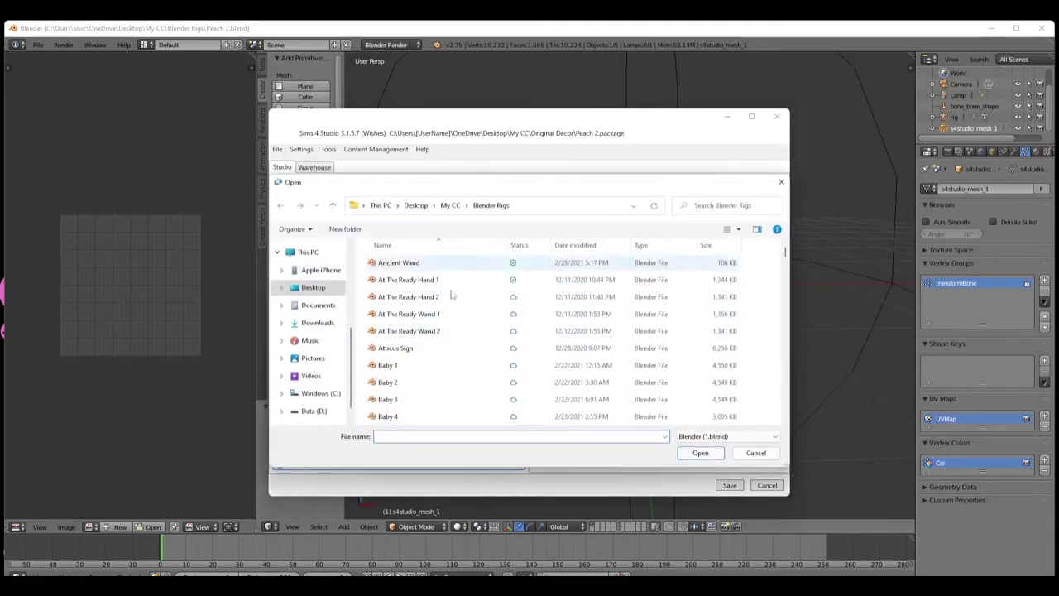
pyautogui.write('pea')
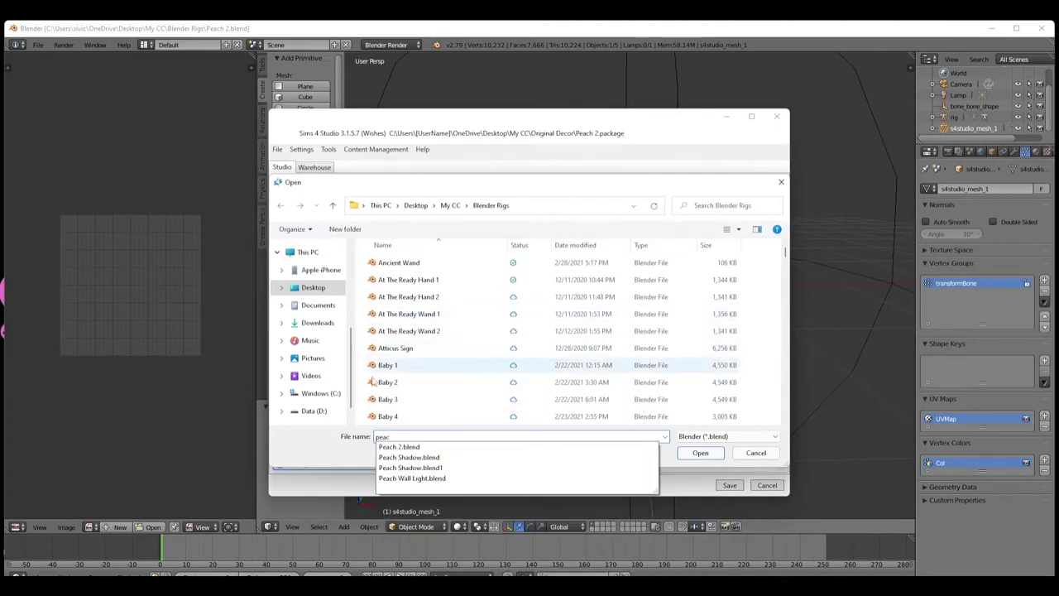
pyautogui.write('c')
pyautogui.click(432, 448)
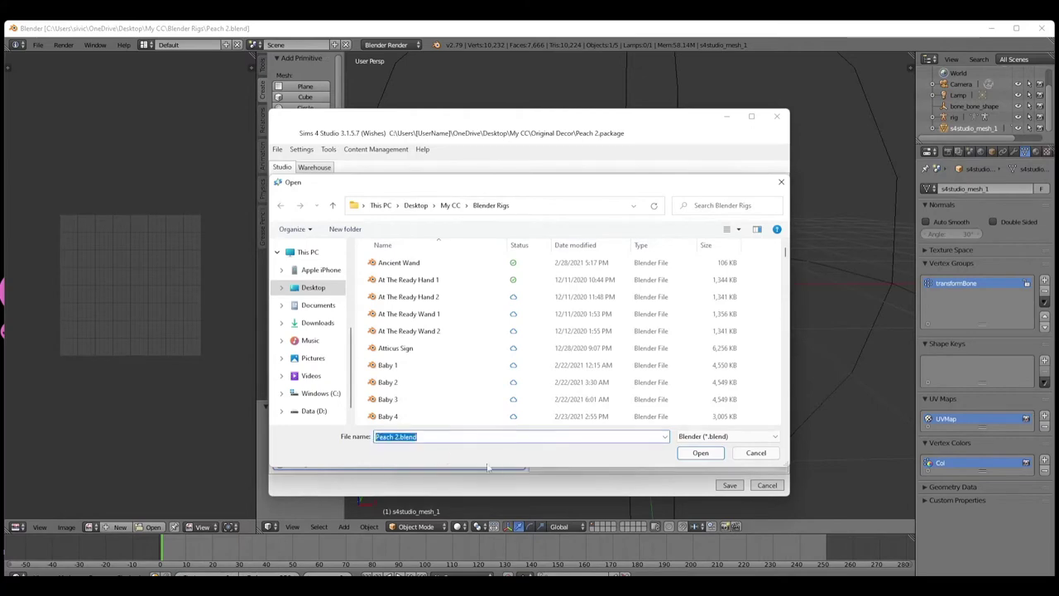
pyautogui.click(700, 453)
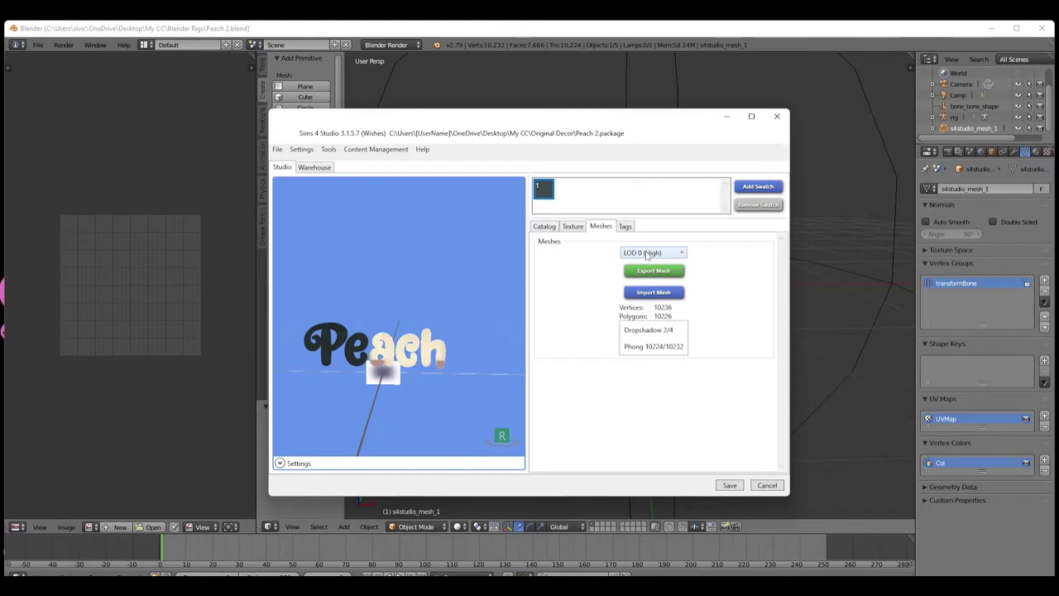
# Import Peach 2.blend as the wall light's LOD 1 (Medium) mesh
pyautogui.click(573, 229)
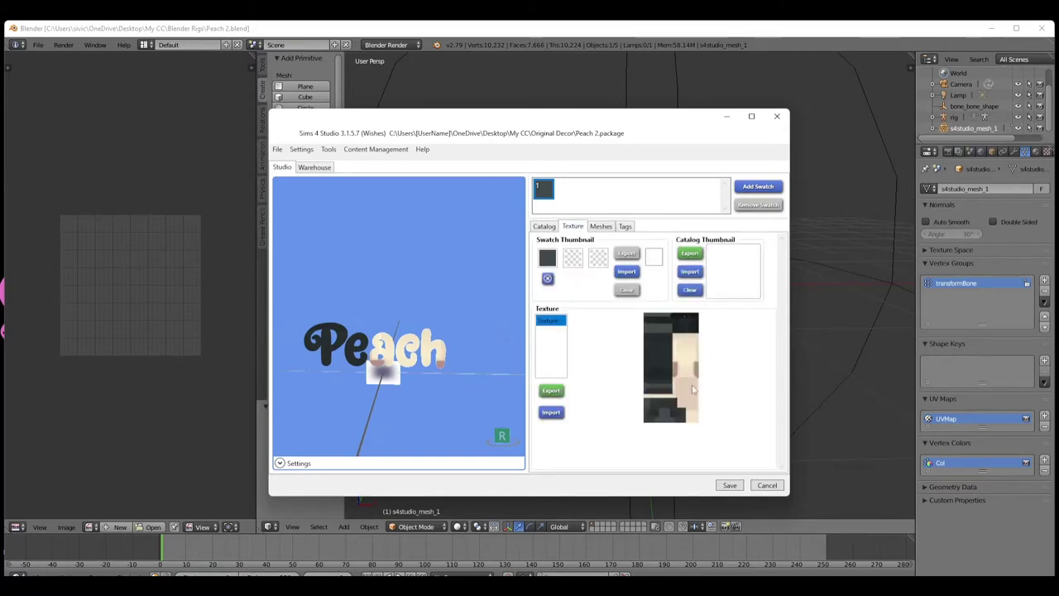
pyautogui.click(601, 227)
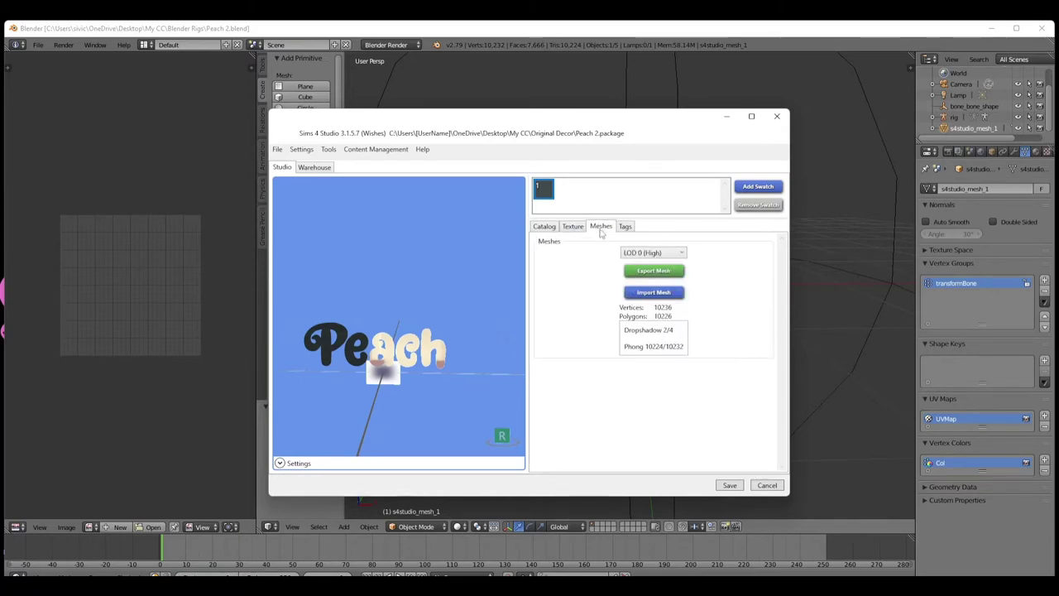
pyautogui.click(636, 254)
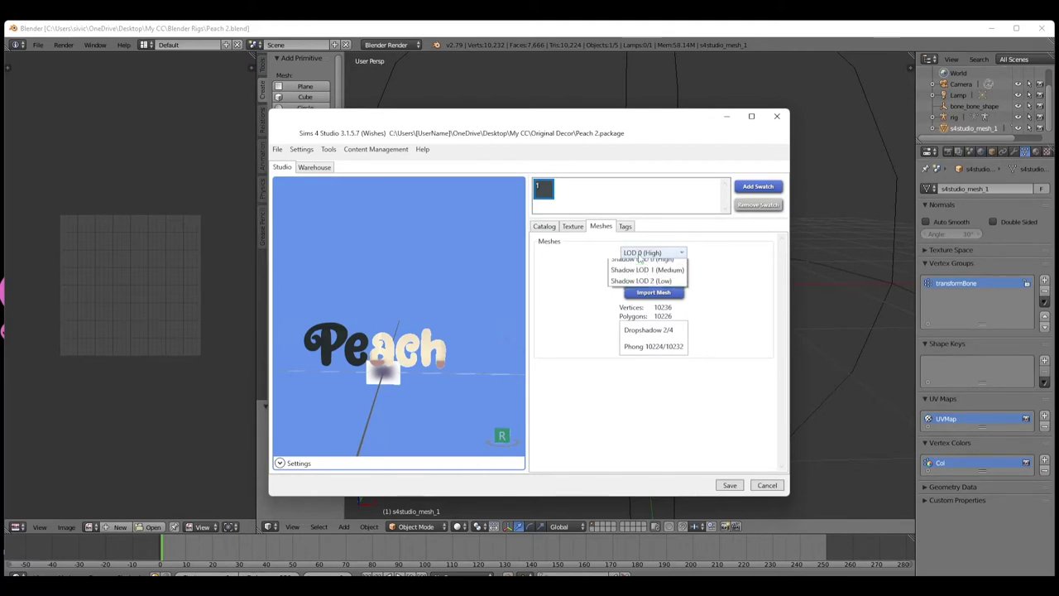
pyautogui.click(635, 277)
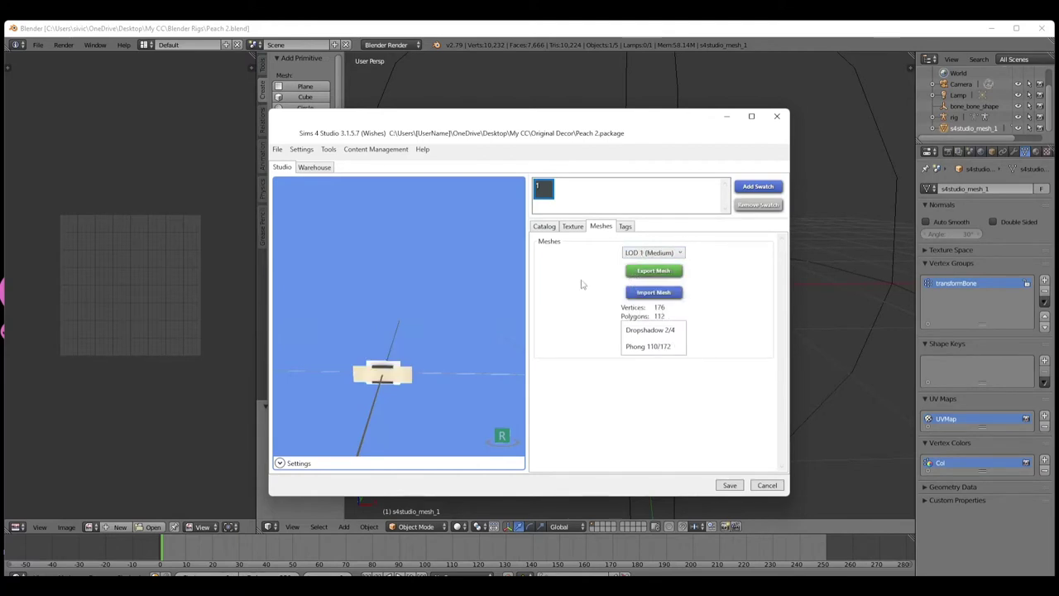
pyautogui.click(641, 294)
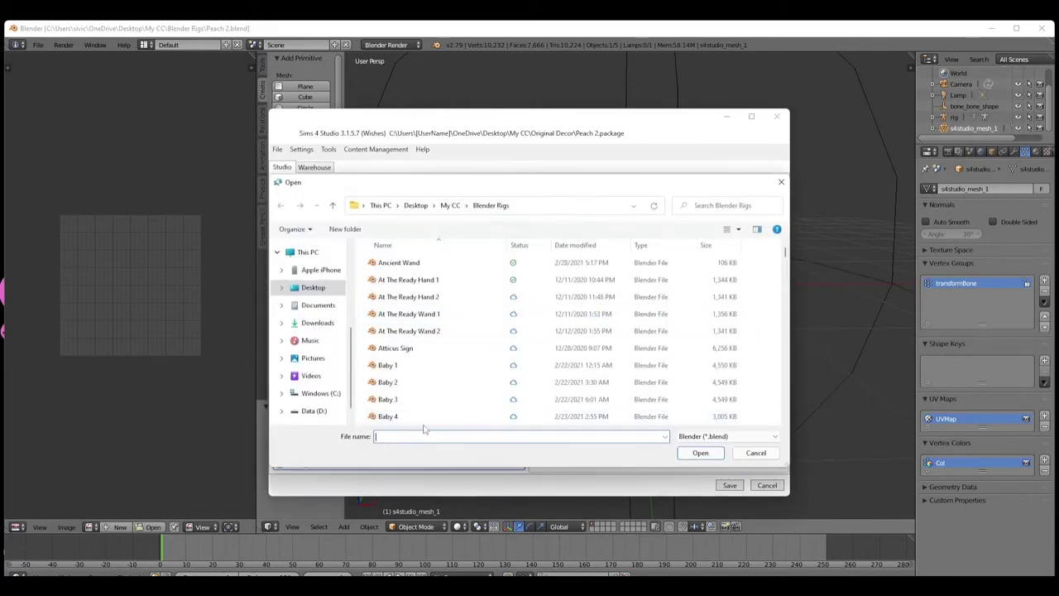
pyautogui.write('pe')
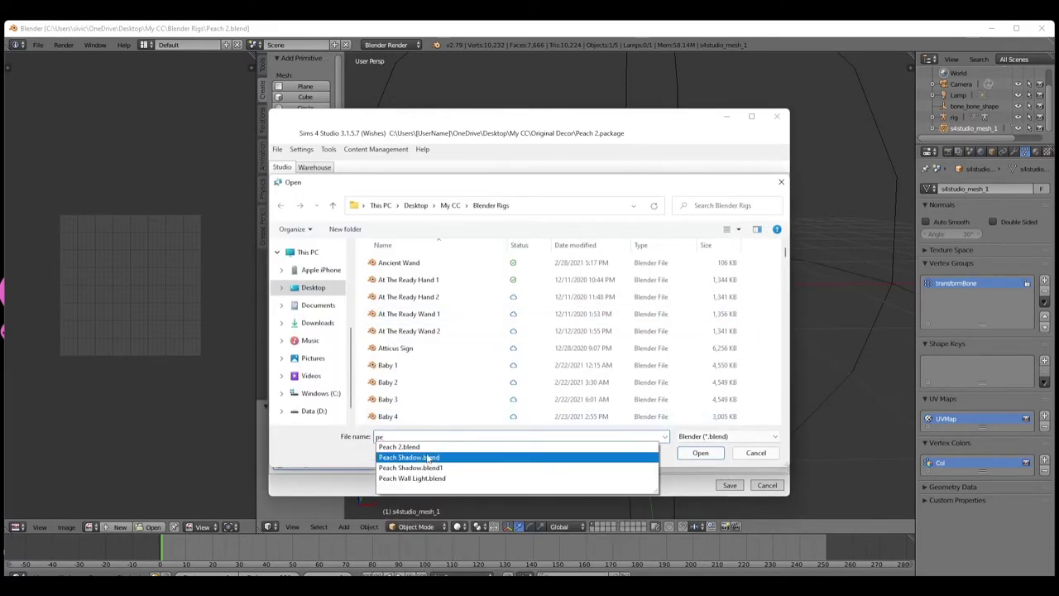
pyautogui.click(424, 448)
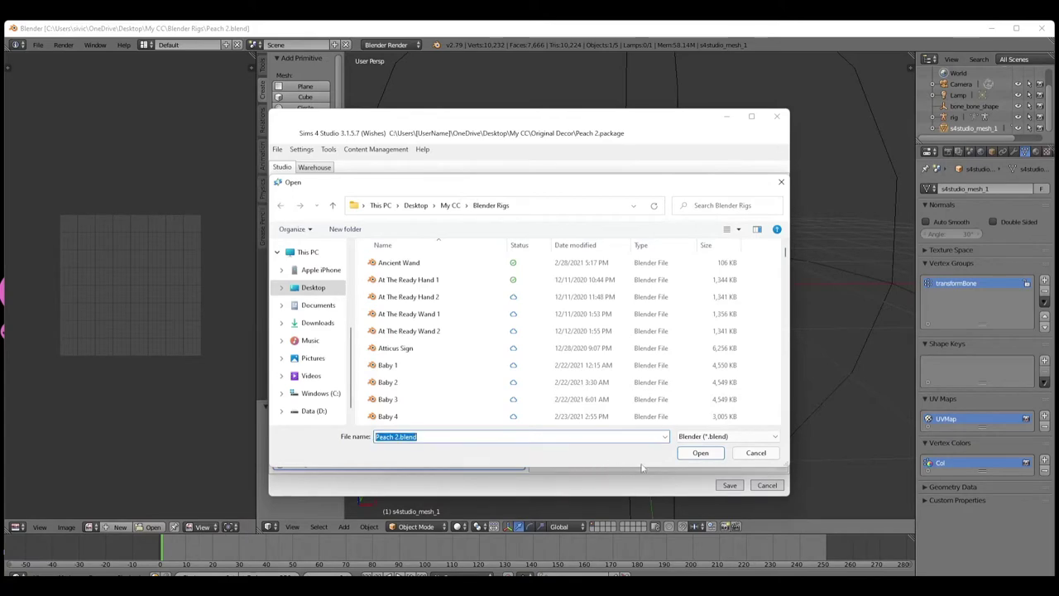
pyautogui.click(700, 454)
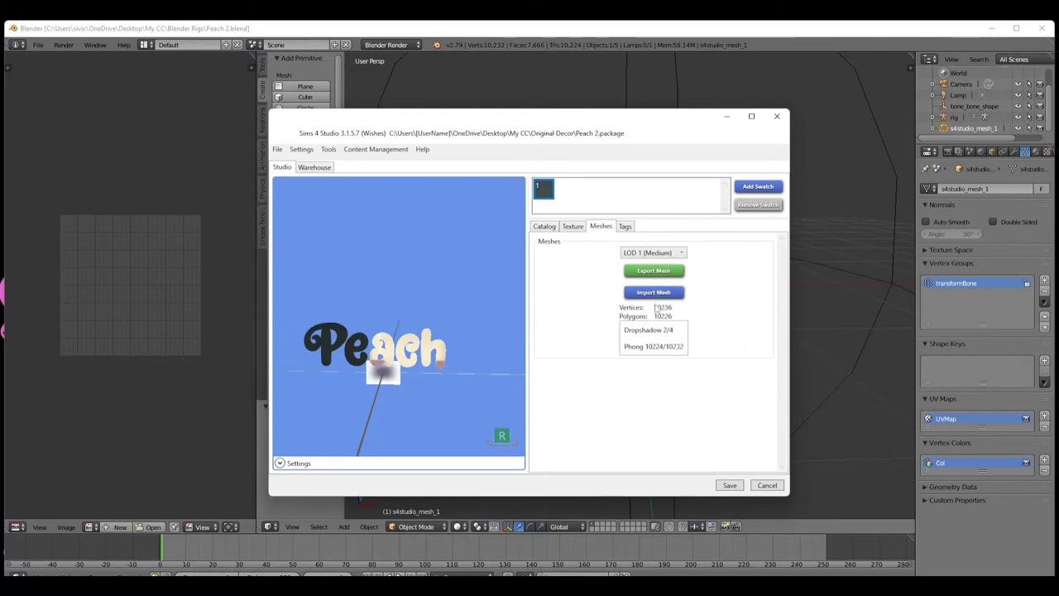
# Replace the LOD 2 (Low) mesh with the one from Peach 2.blend
pyautogui.click(653, 252)
pyautogui.click(640, 287)
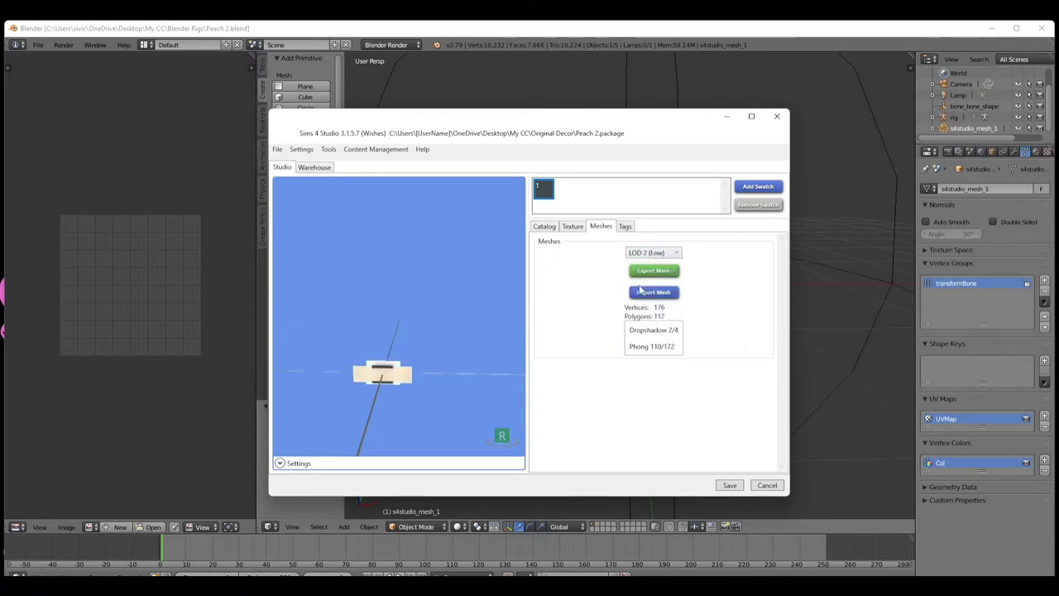
pyautogui.click(645, 294)
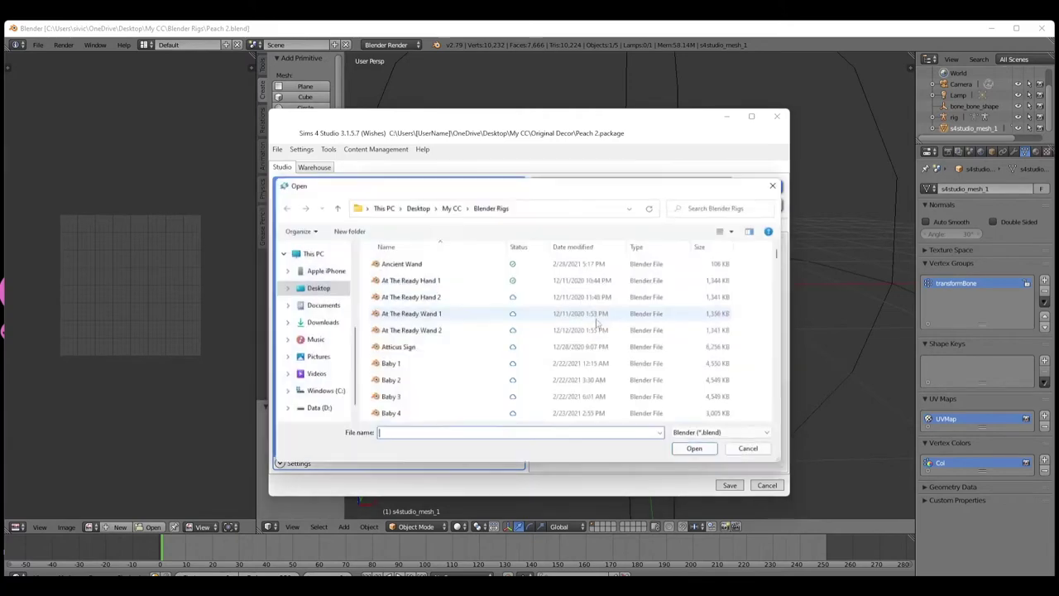
pyautogui.write('pea')
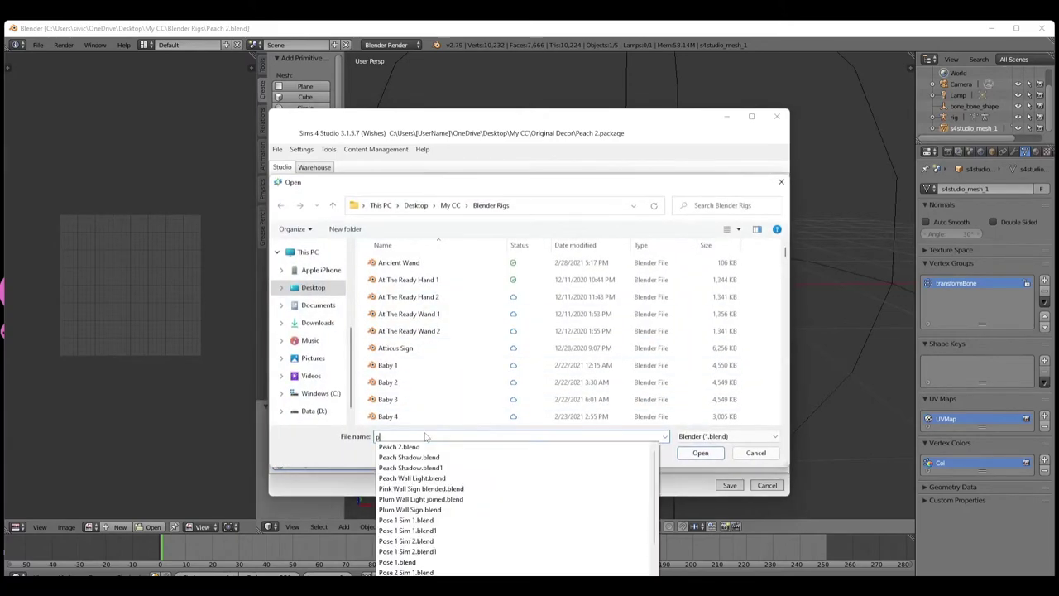
pyautogui.click(450, 447)
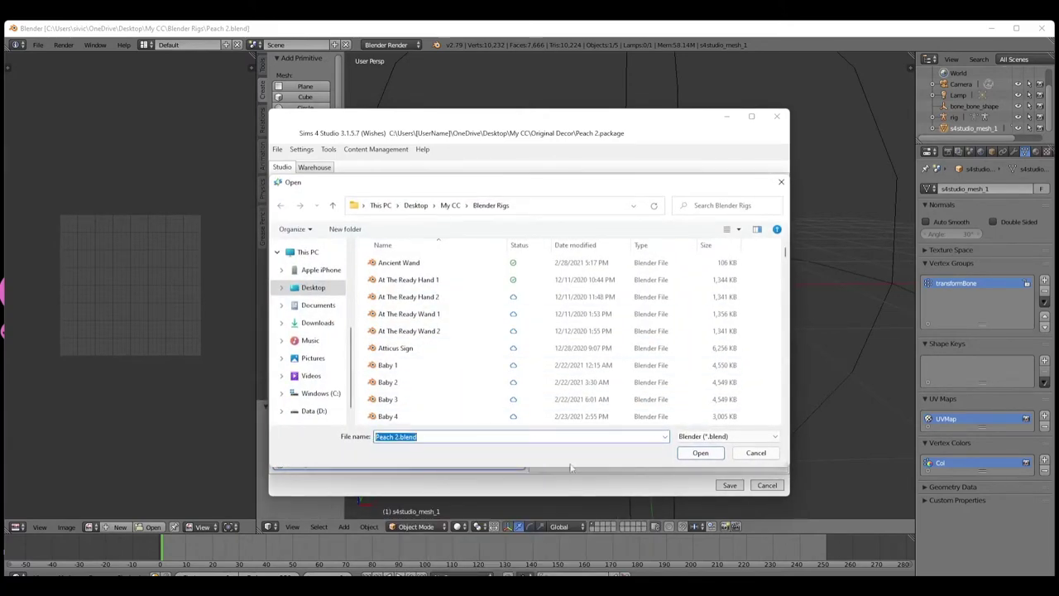
pyautogui.click(696, 453)
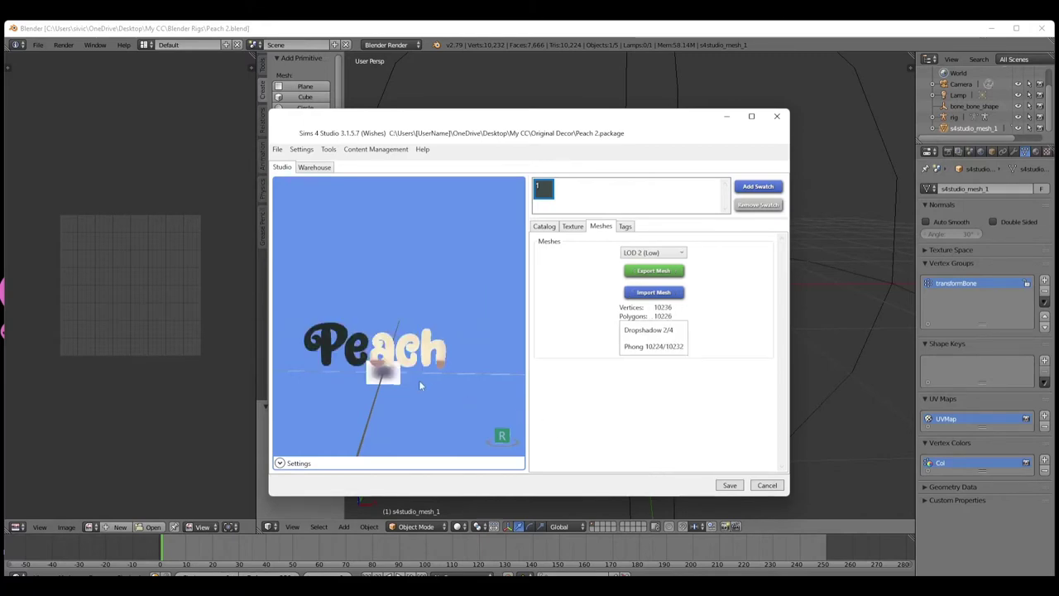
# View the wall light's current texture, minimise Sims 4 Studio and Blender, and launch GIMP 2.10.30
pyautogui.moveTo(368, 388); pyautogui.dragTo(399, 388)
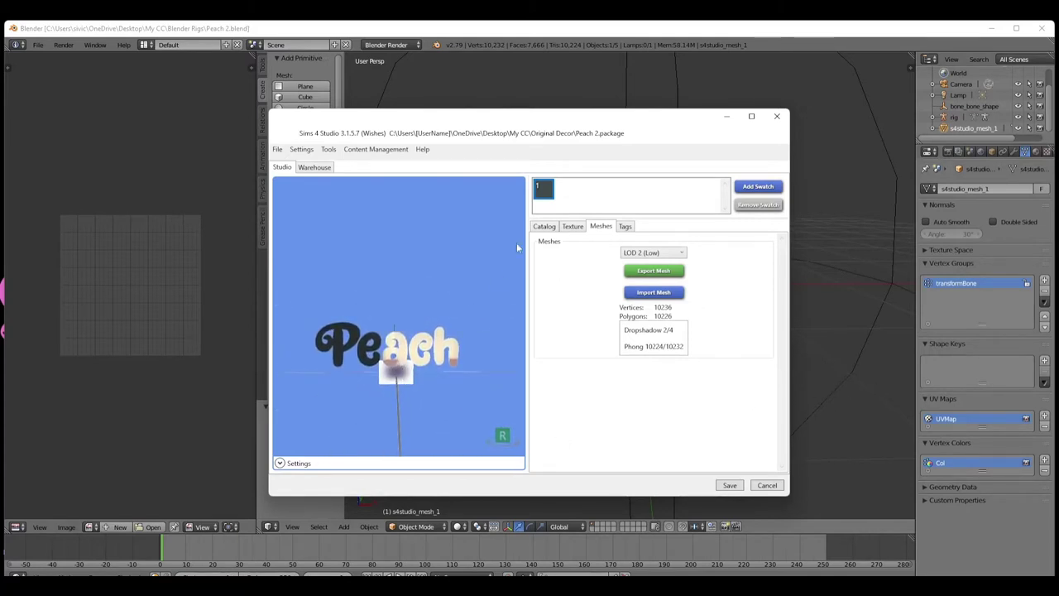
pyautogui.click(571, 229)
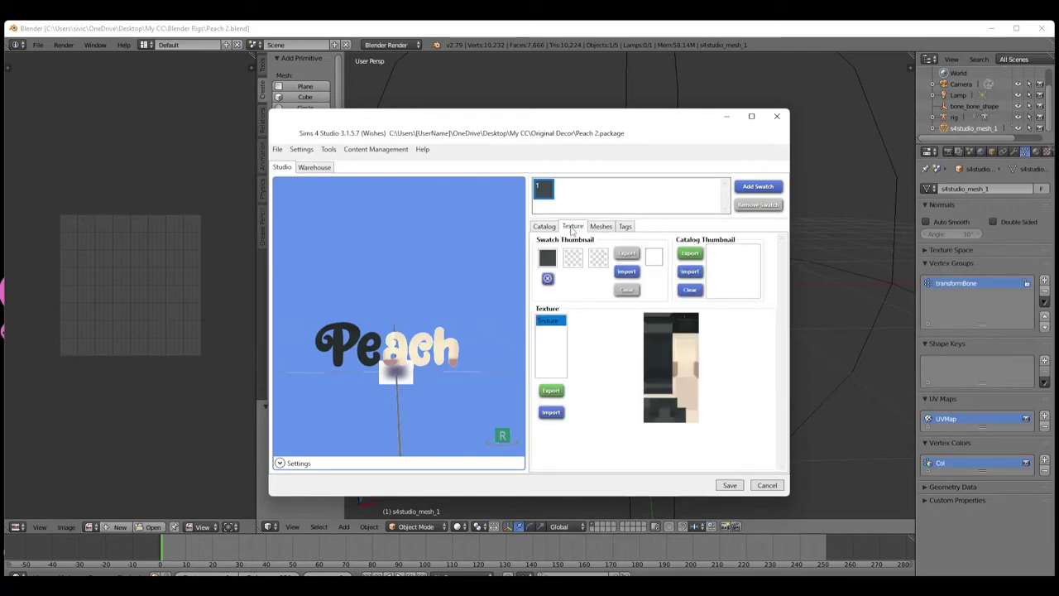
pyautogui.click(728, 117)
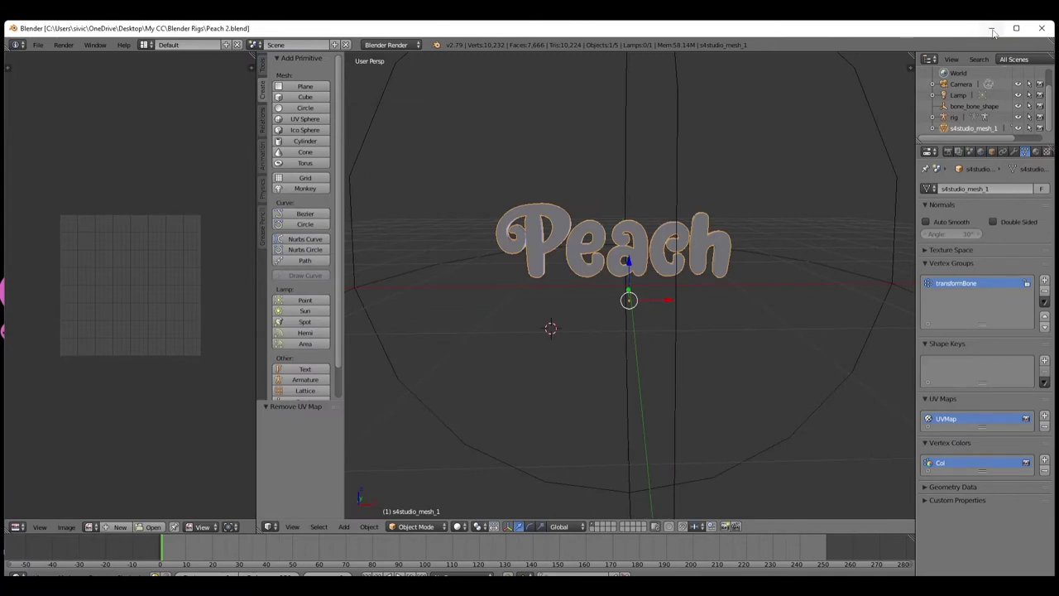
pyautogui.click(993, 30)
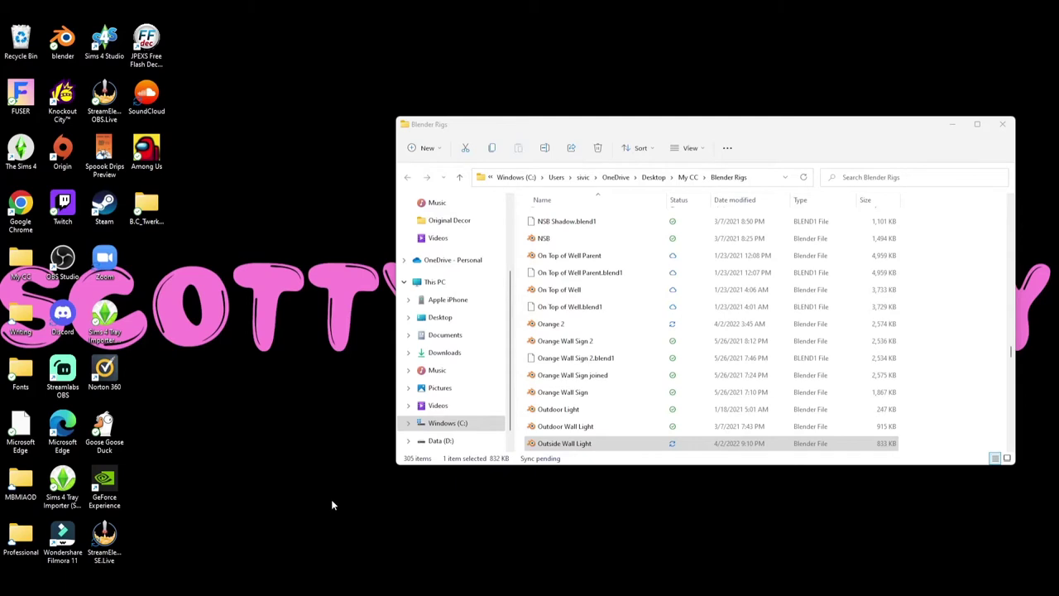
pyautogui.press('super')
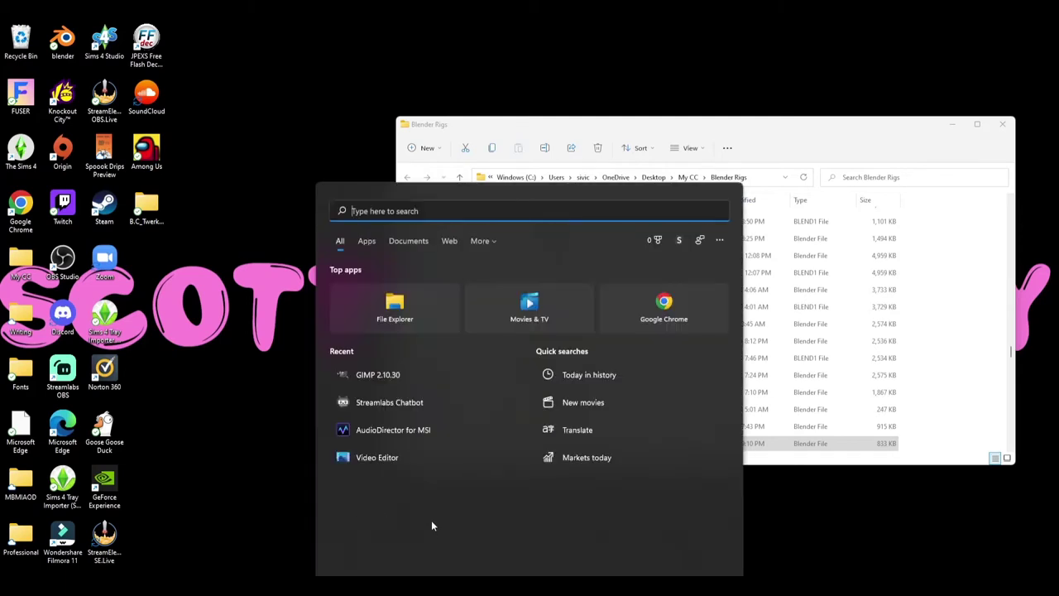
pyautogui.click(392, 375)
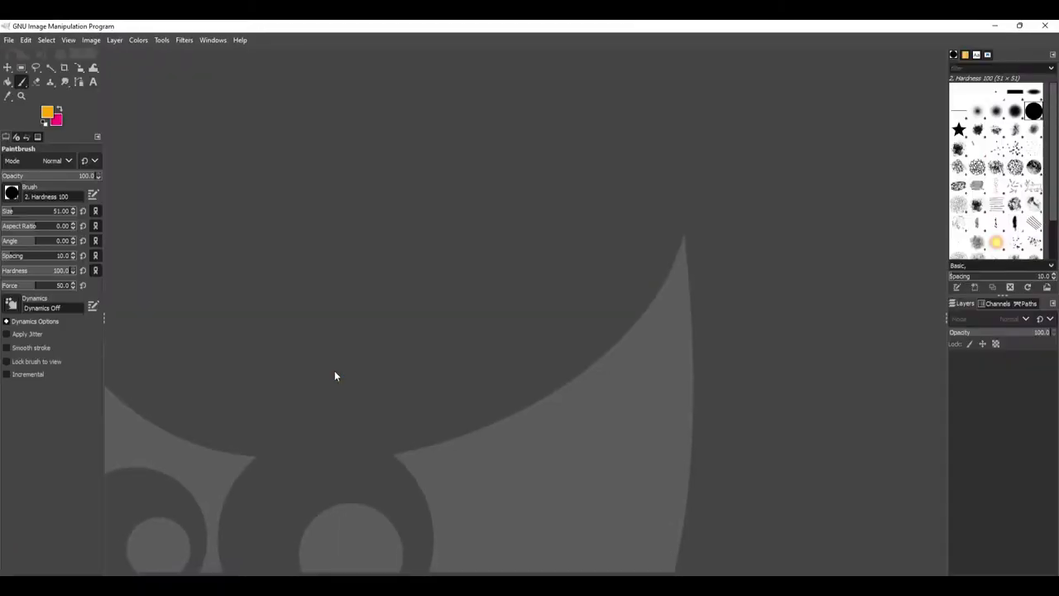
# Open Peach 2.png from the Original Decor folder inside My CC on the Desktop
pyautogui.click(9, 40)
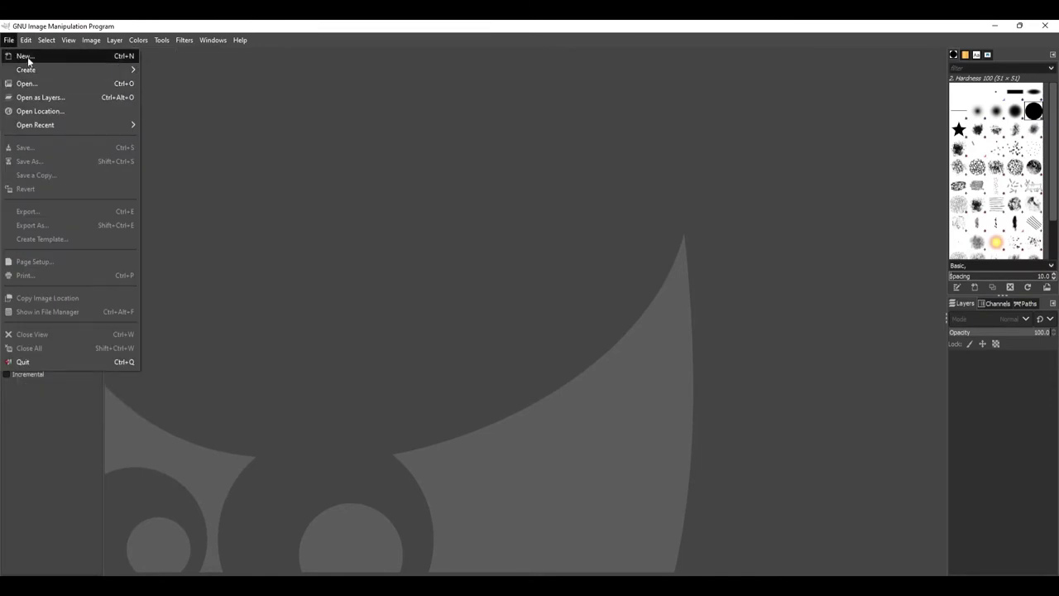
pyautogui.click(37, 86)
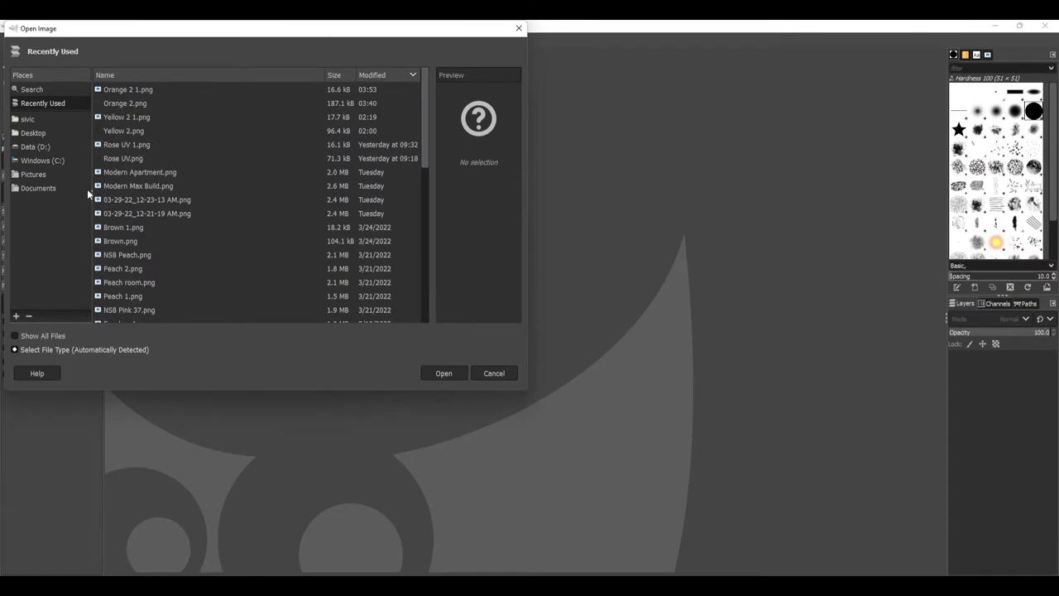
pyautogui.click(41, 135)
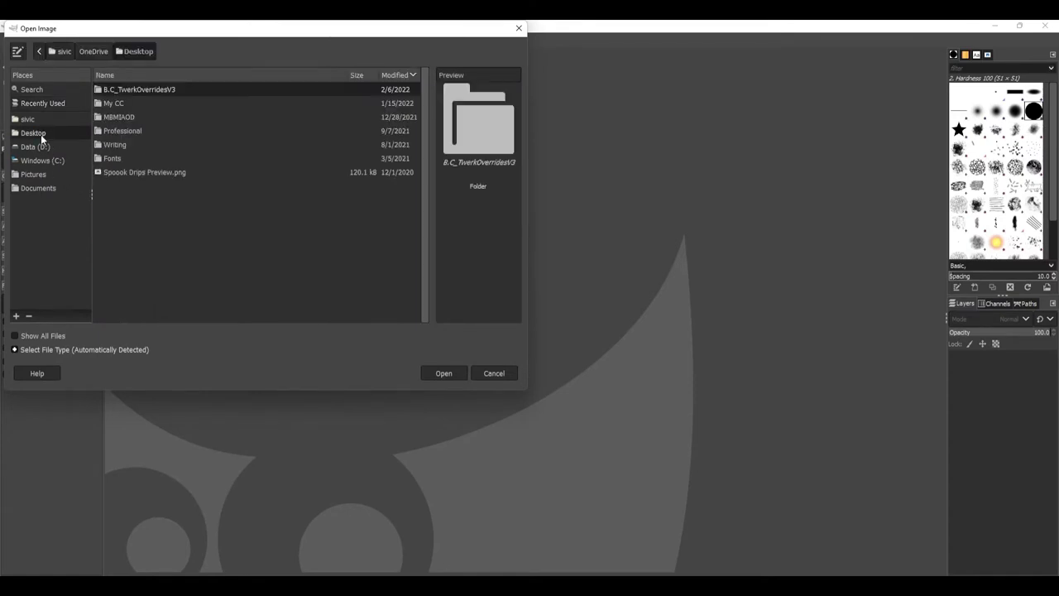
pyautogui.doubleClick(114, 103)
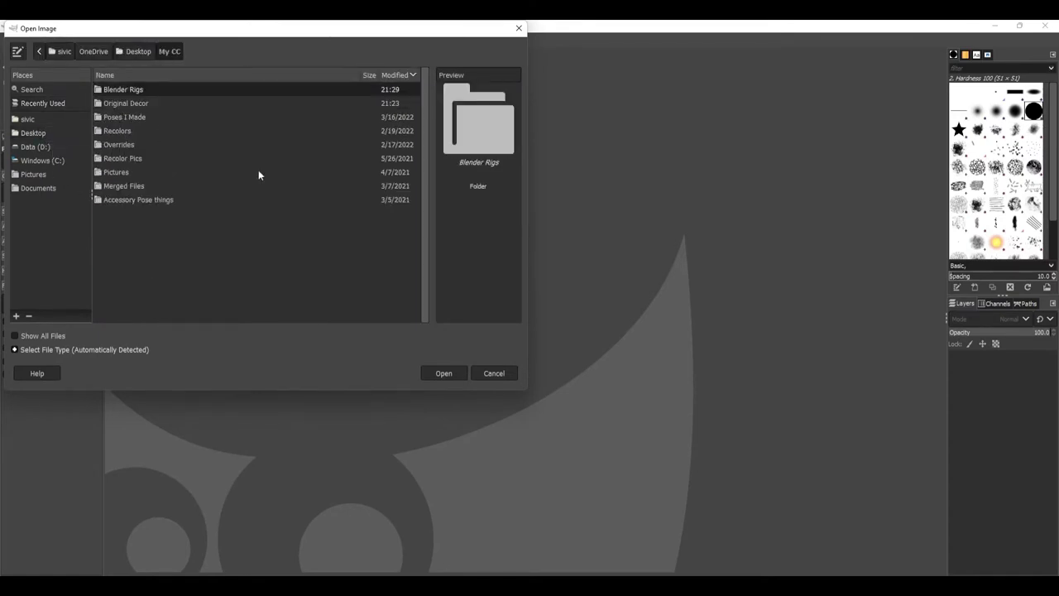
pyautogui.doubleClick(153, 104)
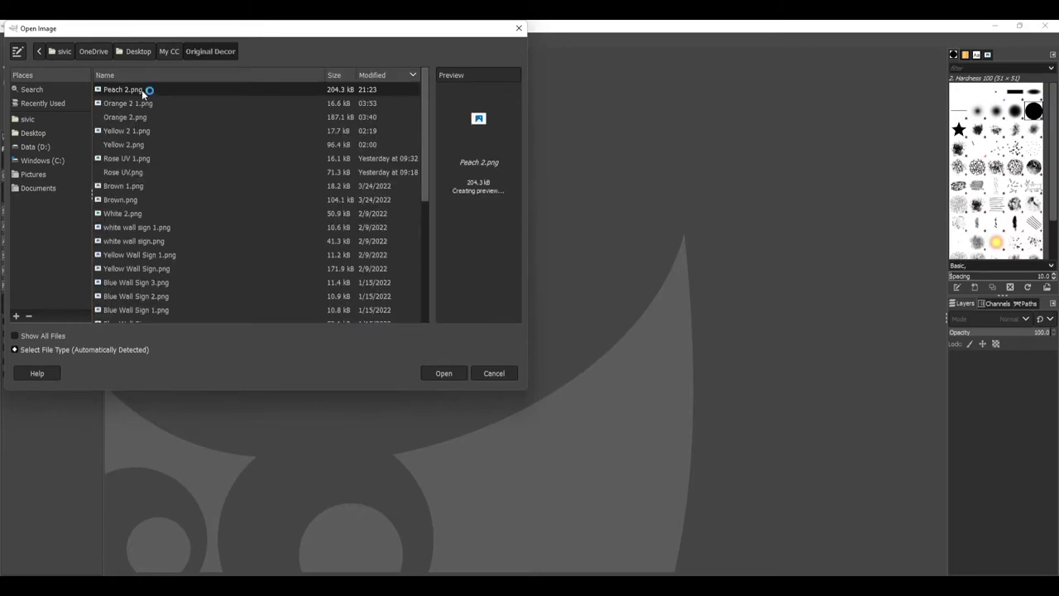
pyautogui.click(439, 373)
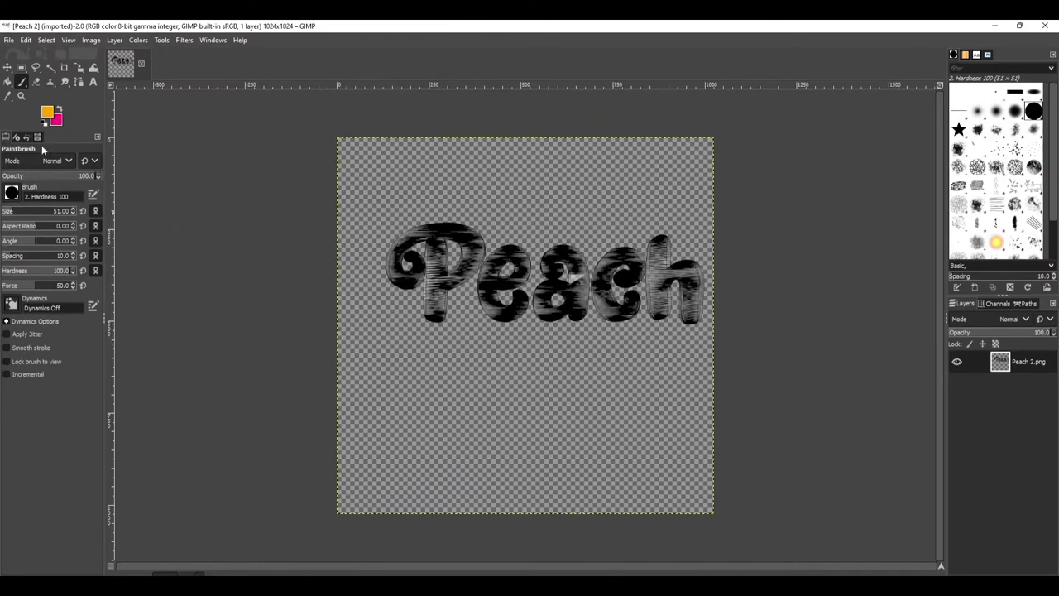
# Select a rectangle of about 966 × 486 px around the Peach lettering and set the foreground colour to ffe5b4
pyautogui.click(22, 67)
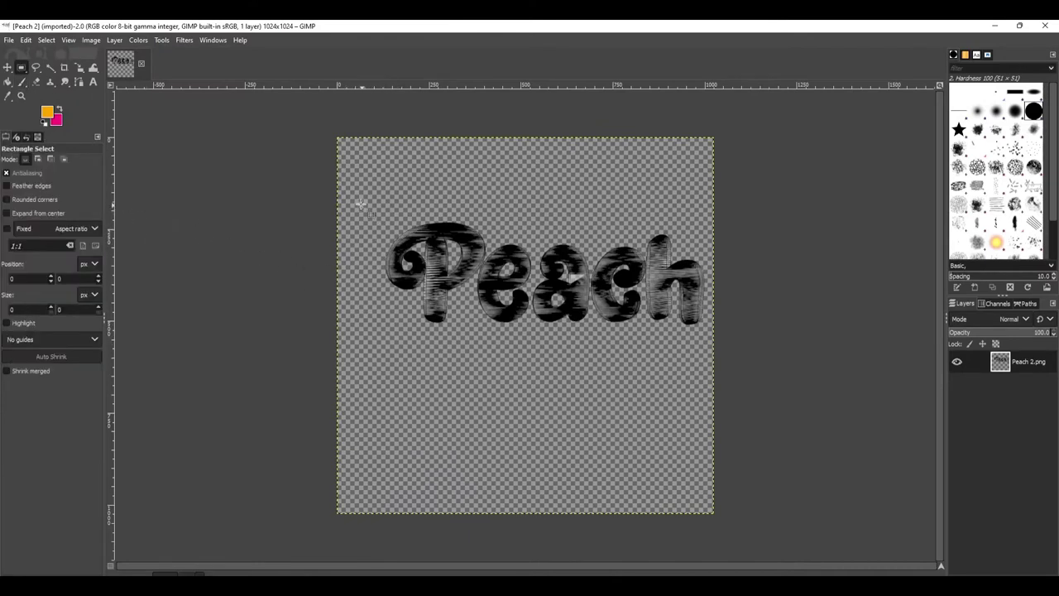
pyautogui.moveTo(356, 203); pyautogui.dragTo(714, 382)
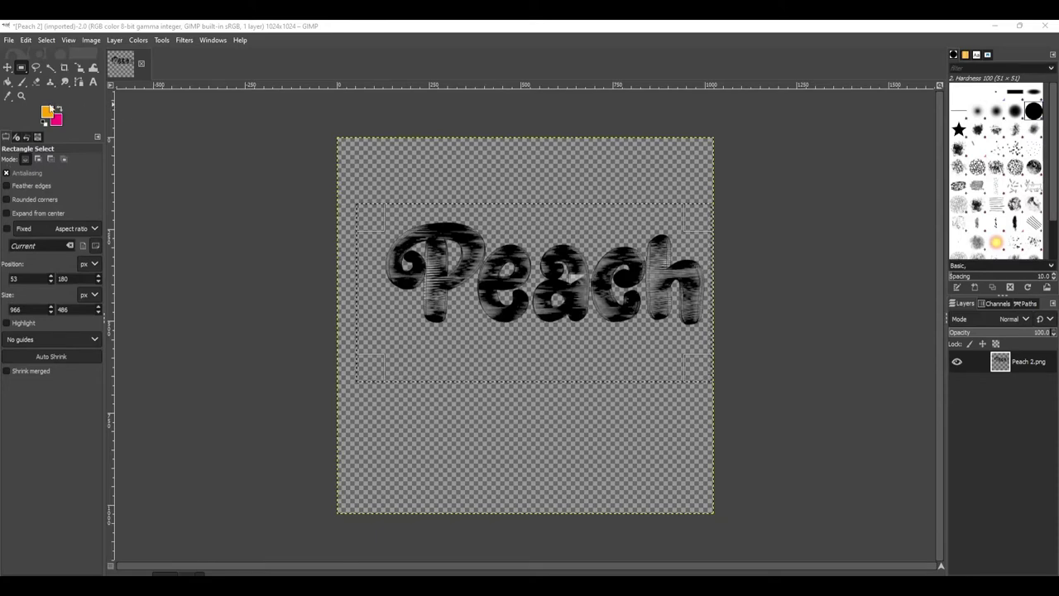
pyautogui.click(47, 113)
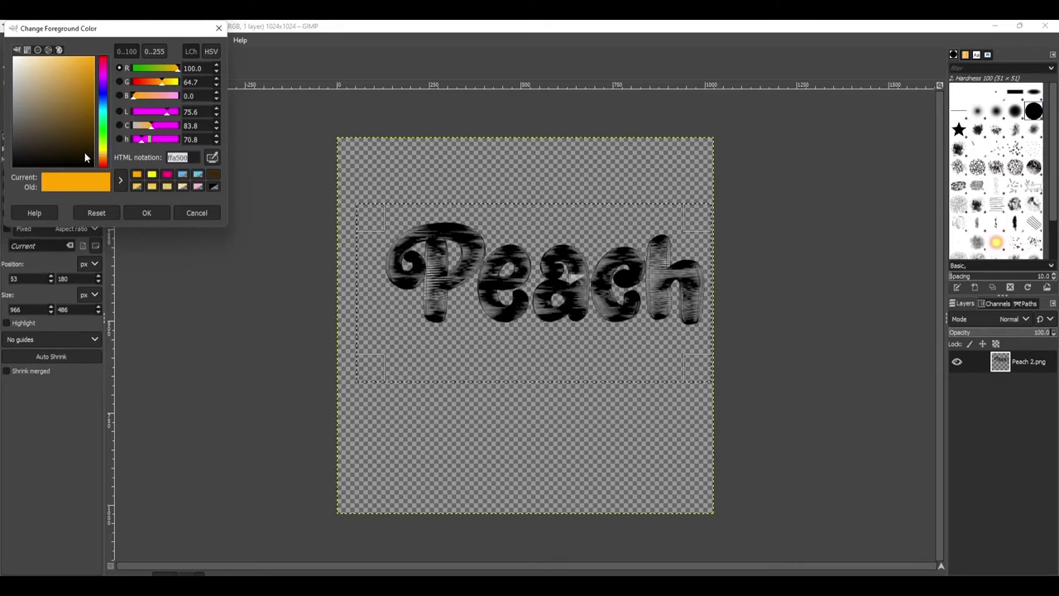
pyautogui.write('ff')
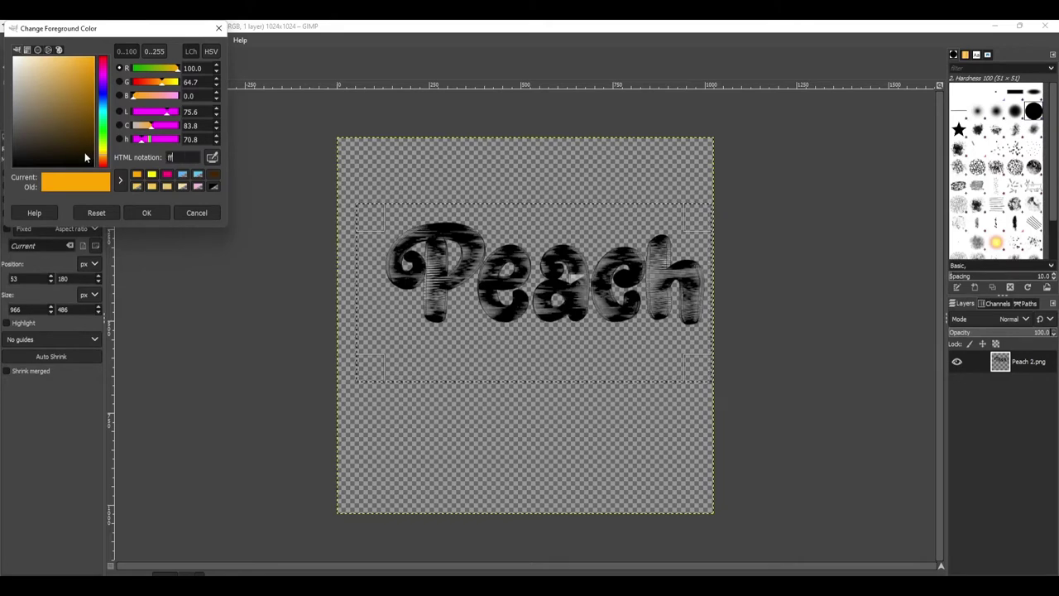
pyautogui.write('e5b3')
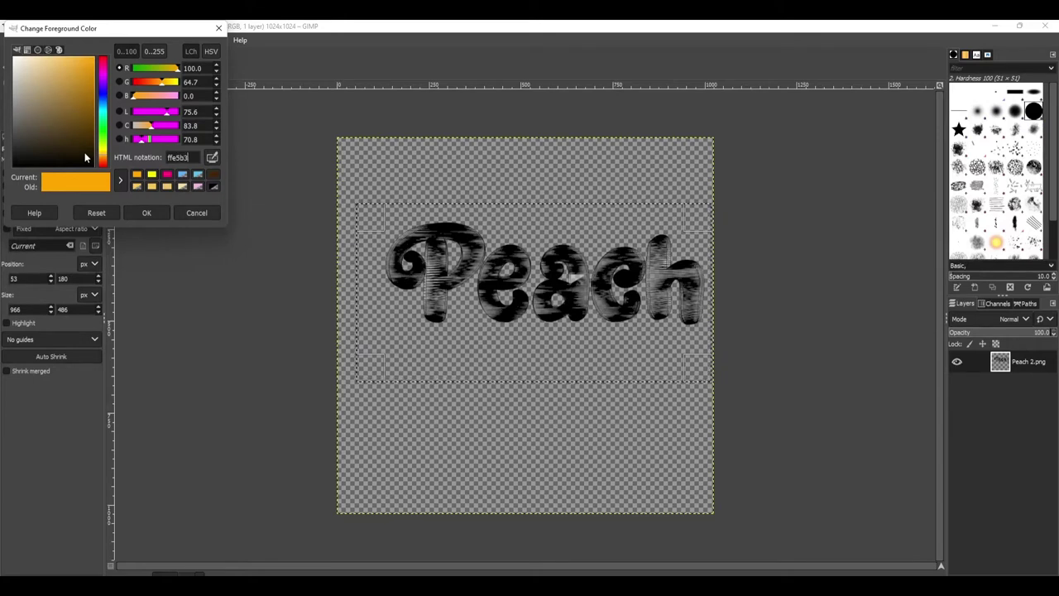
pyautogui.press('BackSpace')
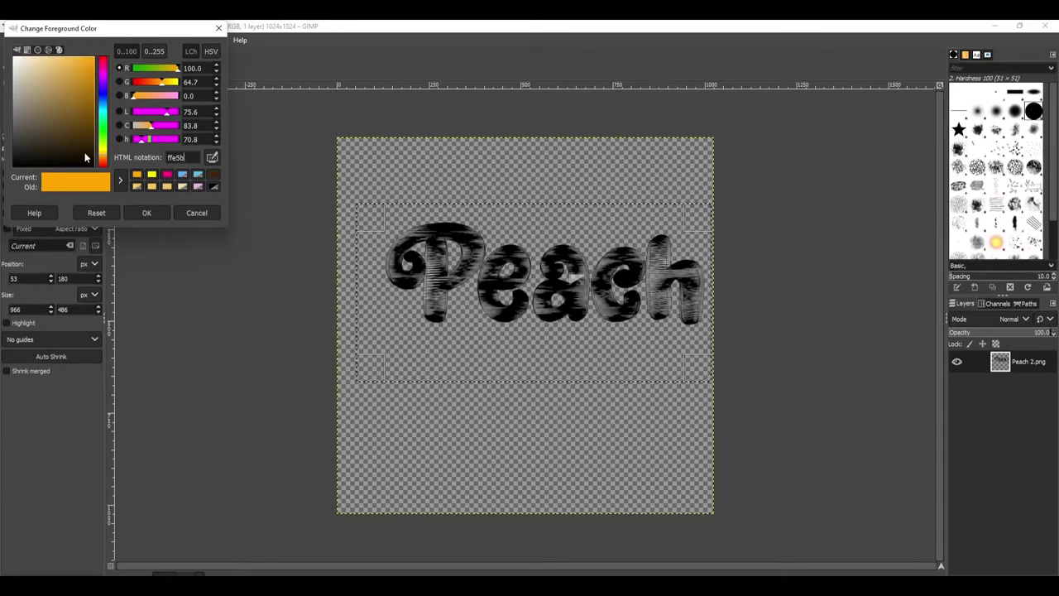
pyautogui.write('4')
pyautogui.press('Return')
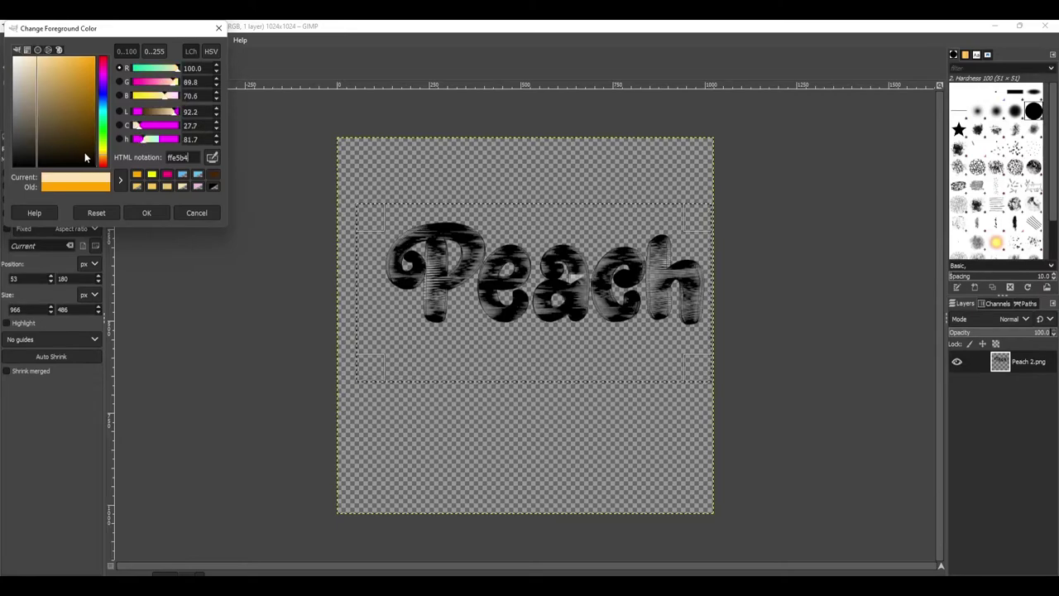
pyautogui.click(138, 214)
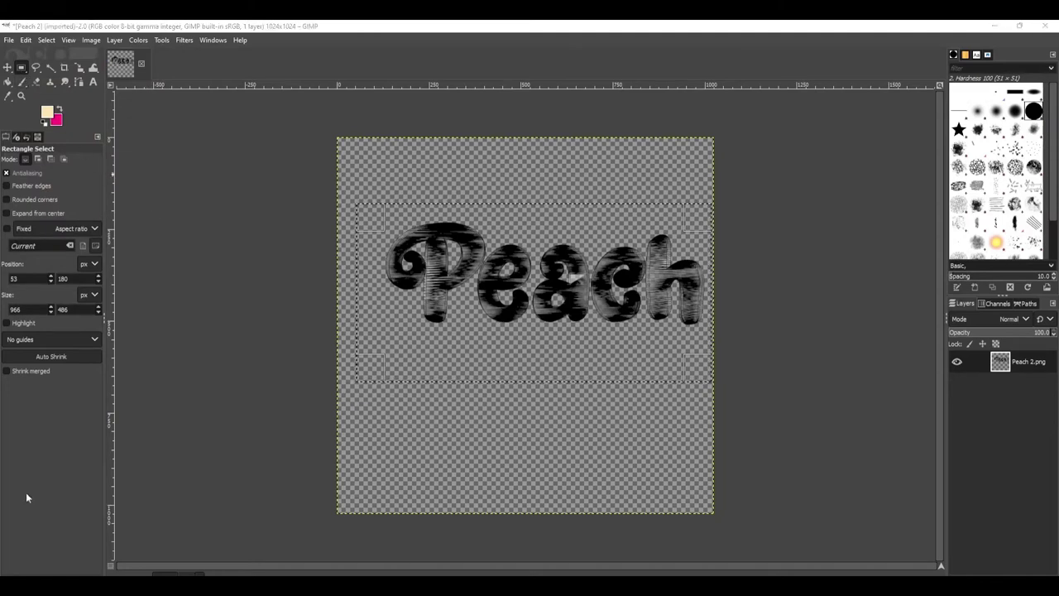
# Paint over the whole Peach lettering inside the selection with the Paintbrush until it is fully covered in the foreground colour
pyautogui.click(22, 82)
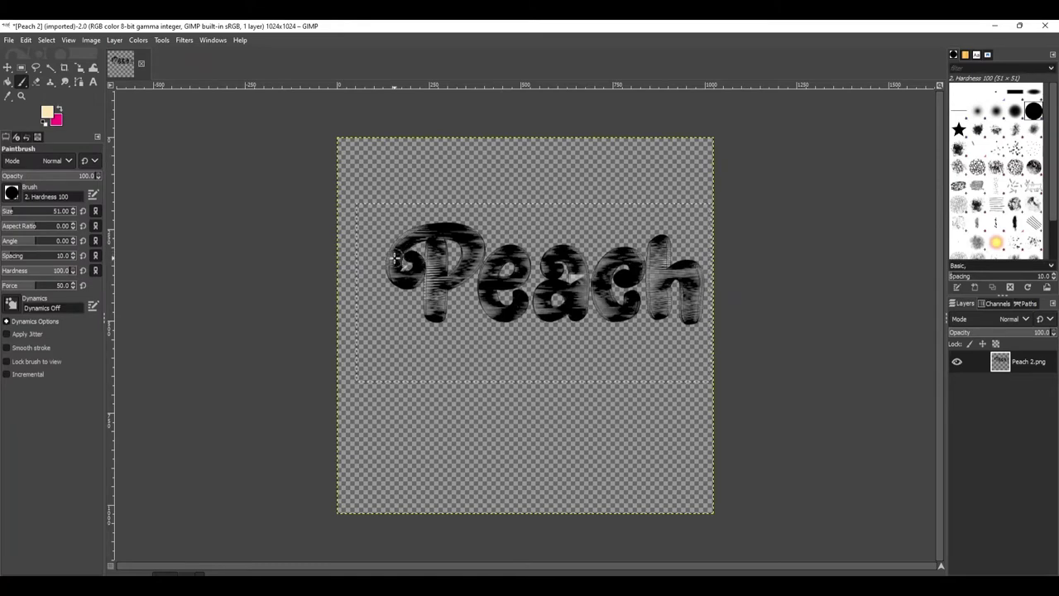
pyautogui.moveTo(392, 271)
pyautogui.mouseDown()
pyautogui.moveTo(414, 237)
pyautogui.moveTo(477, 232)
pyautogui.moveTo(435, 232)
pyautogui.moveTo(399, 246)
pyautogui.moveTo(500, 243)
pyautogui.moveTo(414, 286)
pyautogui.moveTo(454, 317)
pyautogui.moveTo(500, 299)
pyautogui.moveTo(409, 308)
pyautogui.moveTo(453, 275)
pyautogui.moveTo(520, 280)
pyautogui.moveTo(437, 287)
pyautogui.moveTo(448, 326)
pyautogui.moveTo(517, 305)
pyautogui.moveTo(533, 237)
pyautogui.moveTo(505, 262)
pyautogui.moveTo(542, 261)
pyautogui.mouseUp()
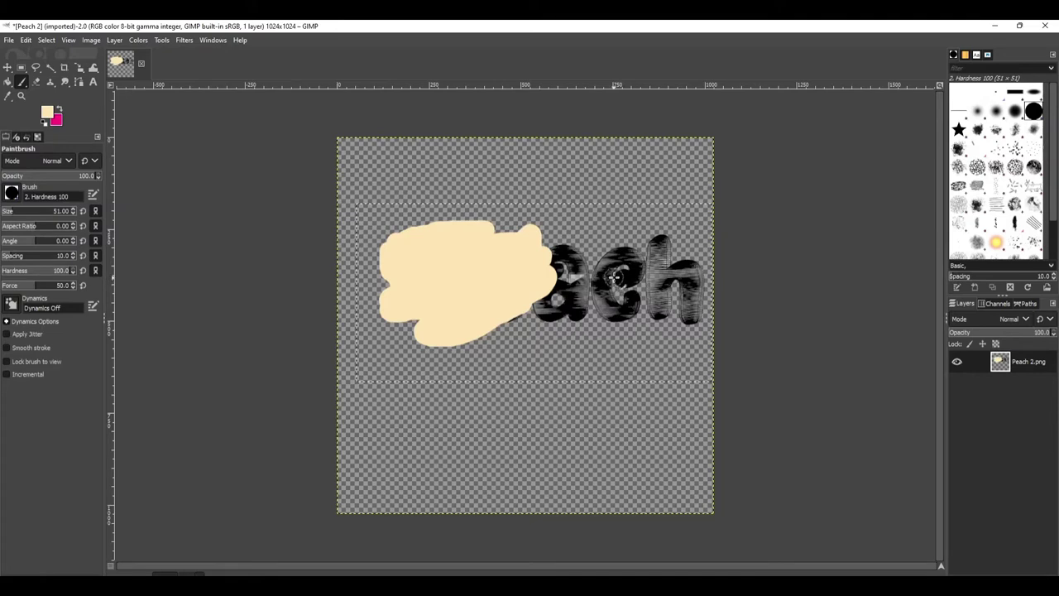
pyautogui.moveTo(620, 274)
pyautogui.mouseDown()
pyautogui.moveTo(607, 314)
pyautogui.moveTo(629, 302)
pyautogui.moveTo(538, 285)
pyautogui.moveTo(574, 250)
pyautogui.moveTo(678, 265)
pyautogui.moveTo(675, 250)
pyautogui.moveTo(643, 252)
pyautogui.moveTo(675, 271)
pyautogui.moveTo(702, 313)
pyautogui.moveTo(669, 245)
pyautogui.moveTo(653, 292)
pyautogui.moveTo(657, 327)
pyautogui.moveTo(648, 302)
pyautogui.moveTo(631, 297)
pyautogui.moveTo(571, 317)
pyautogui.moveTo(512, 314)
pyautogui.moveTo(584, 323)
pyautogui.moveTo(528, 309)
pyautogui.moveTo(597, 293)
pyautogui.moveTo(561, 251)
pyautogui.moveTo(619, 247)
pyautogui.moveTo(668, 261)
pyautogui.moveTo(663, 295)
pyautogui.moveTo(730, 320)
pyautogui.moveTo(398, 313)
pyautogui.moveTo(421, 309)
pyautogui.moveTo(422, 328)
pyautogui.moveTo(480, 253)
pyautogui.moveTo(564, 254)
pyautogui.moveTo(556, 231)
pyautogui.moveTo(517, 236)
pyautogui.moveTo(539, 253)
pyautogui.moveTo(697, 247)
pyautogui.moveTo(493, 293)
pyautogui.moveTo(403, 263)
pyautogui.moveTo(376, 276)
pyautogui.moveTo(380, 266)
pyautogui.moveTo(626, 323)
pyautogui.moveTo(490, 309)
pyautogui.moveTo(647, 335)
pyautogui.moveTo(717, 322)
pyautogui.moveTo(655, 266)
pyautogui.moveTo(517, 252)
pyautogui.moveTo(410, 268)
pyautogui.moveTo(418, 245)
pyautogui.moveTo(405, 236)
pyautogui.moveTo(369, 284)
pyautogui.mouseUp()
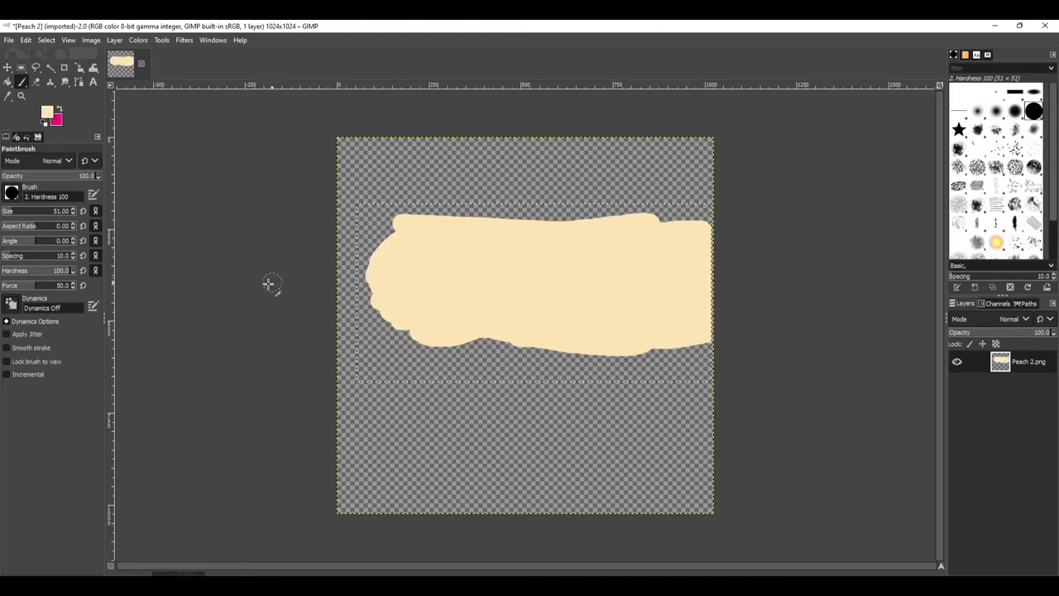
# Export the painted texture as Peach 2 1.png in the Original Decor folder
pyautogui.click(9, 39)
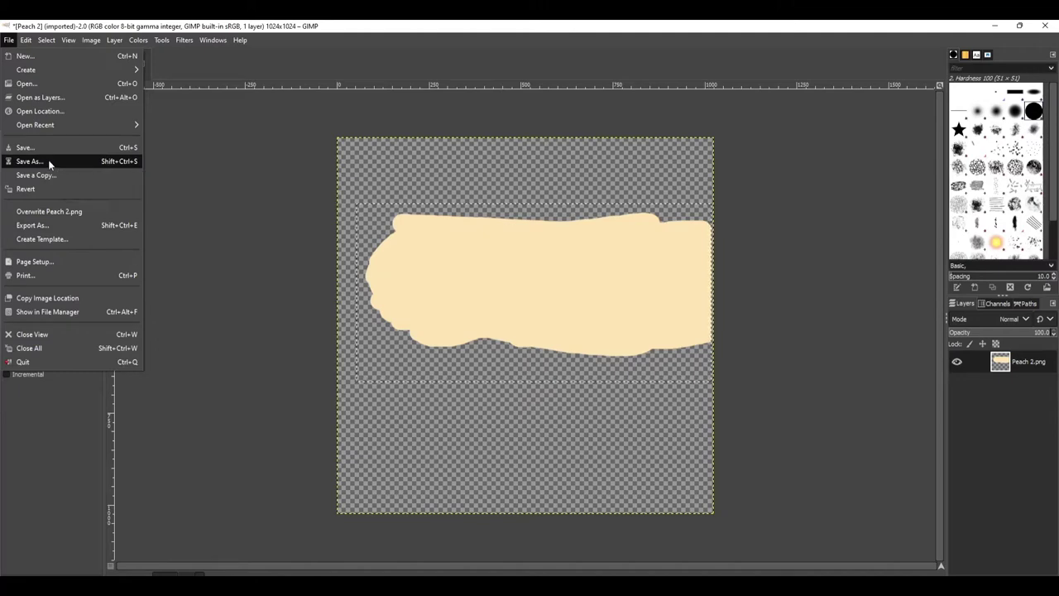
pyautogui.click(46, 231)
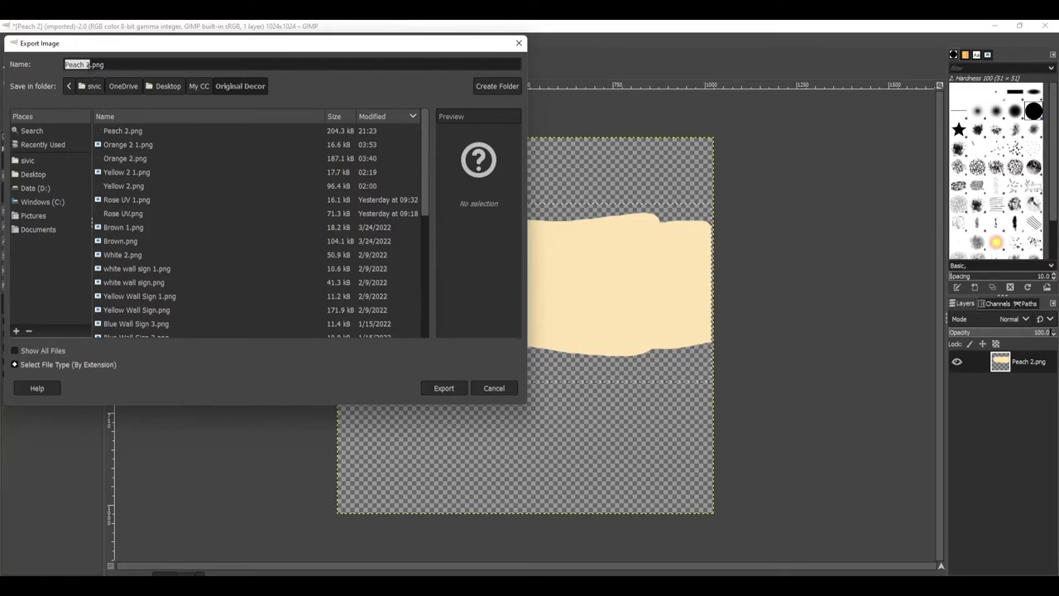
pyautogui.press('Right')
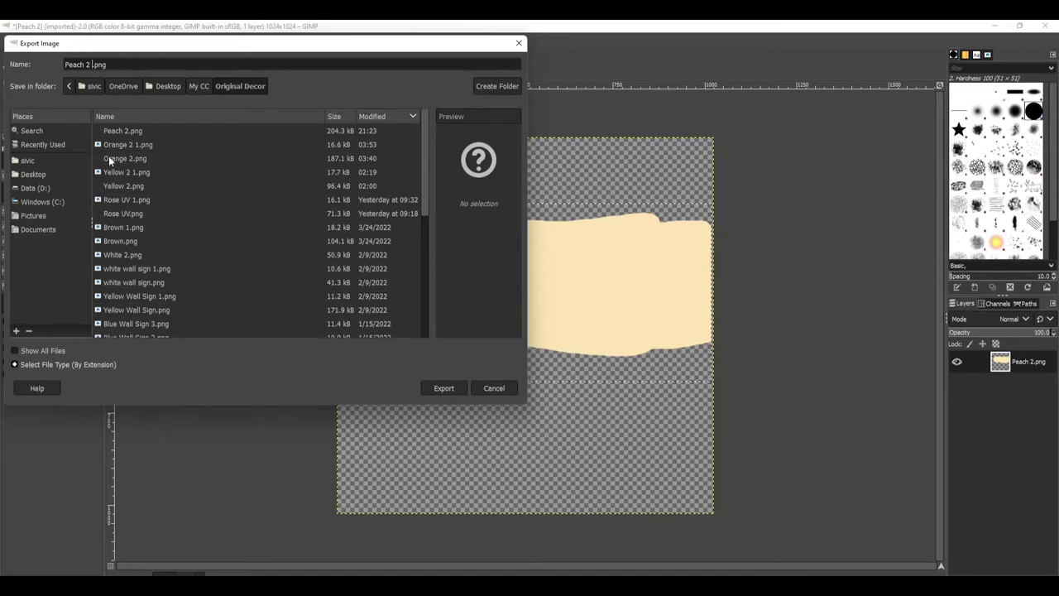
pyautogui.write('1')
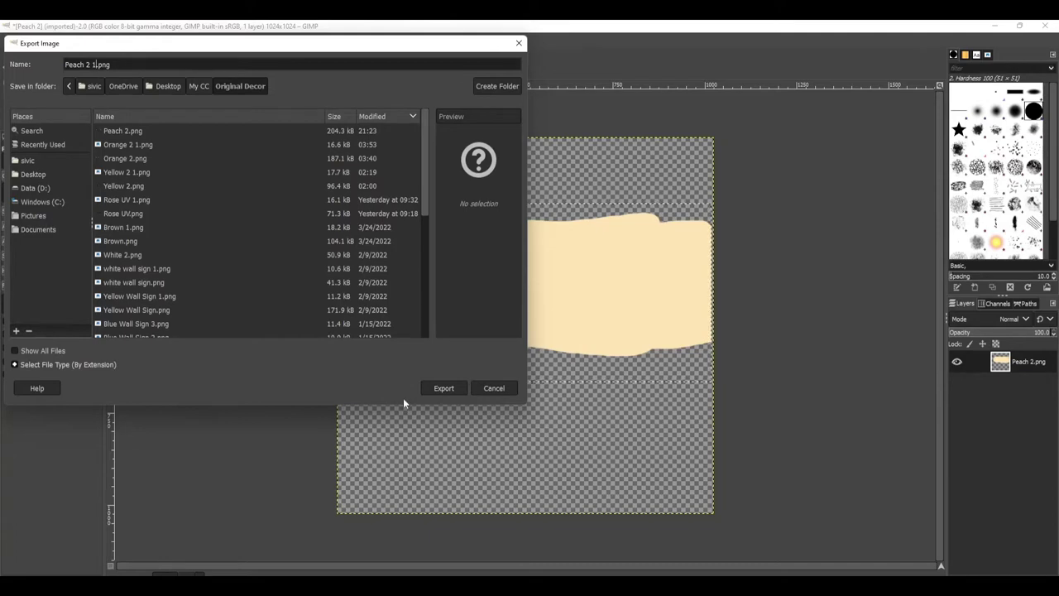
pyautogui.click(432, 389)
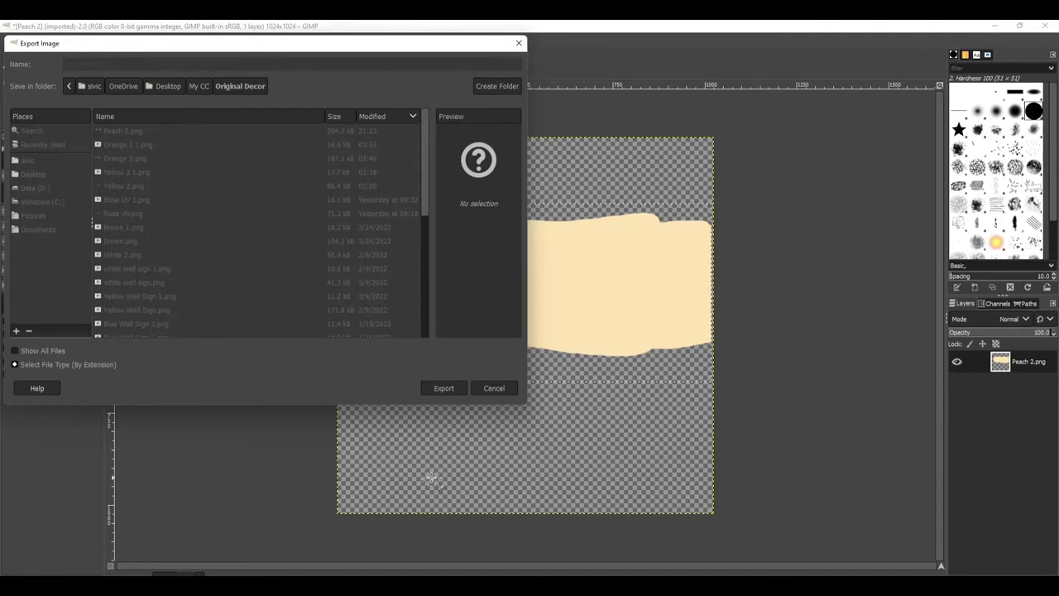
pyautogui.click(522, 452)
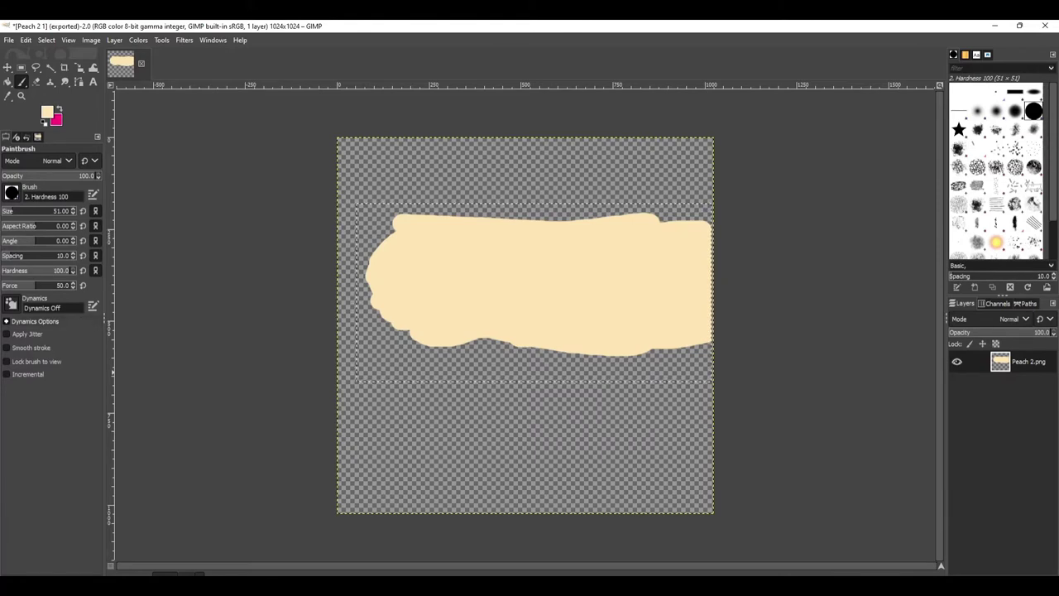
pyautogui.click(8, 40)
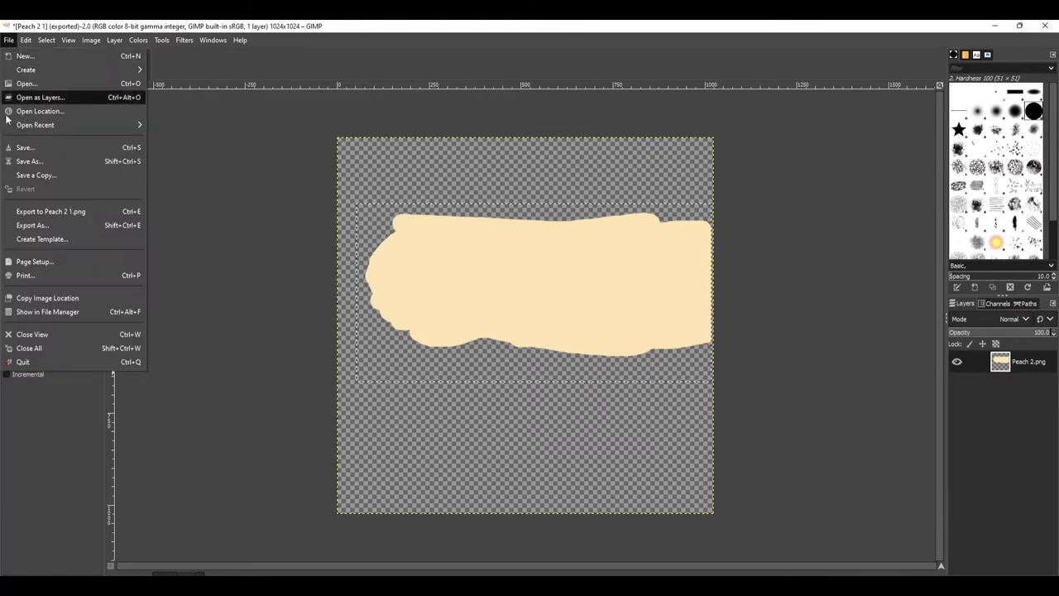
pyautogui.click(24, 225)
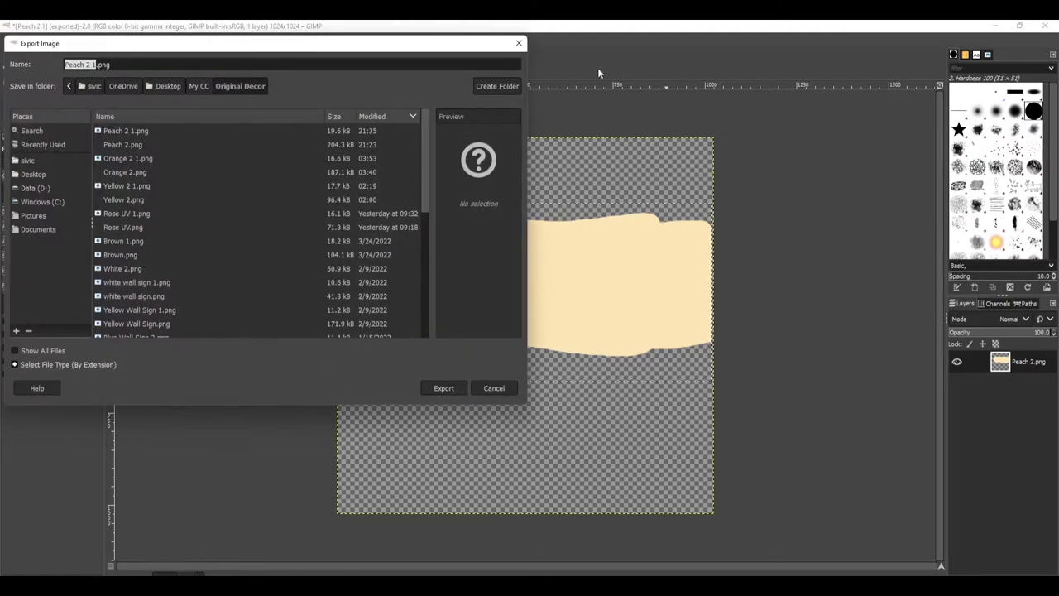
pyautogui.click(519, 43)
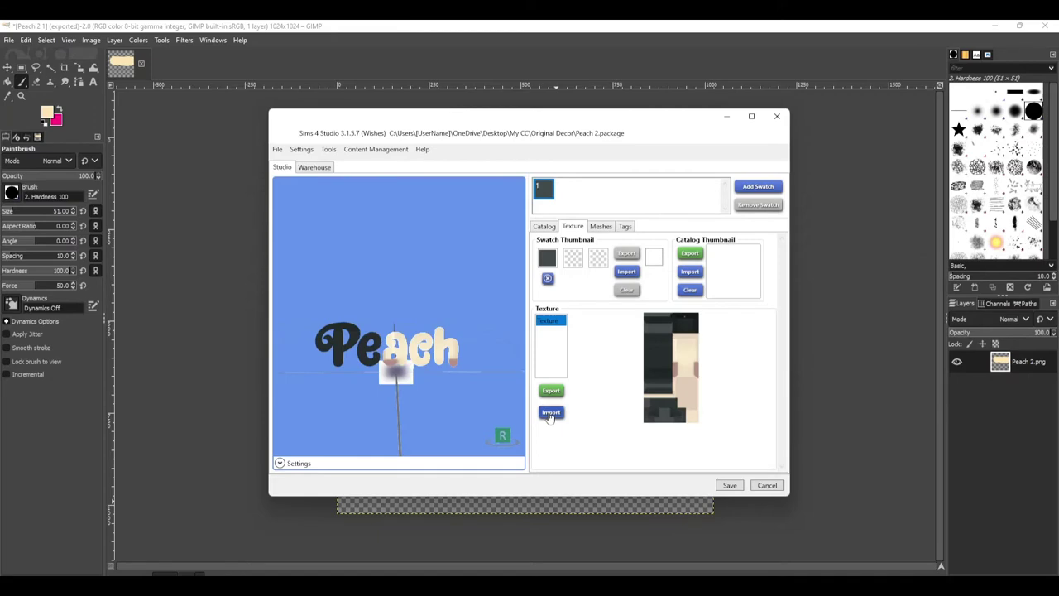
# Switch to Sims 4 Studio and import Peach 2 1.png from the Original Decor folder as the wall light's texture
pyautogui.click(550, 413)
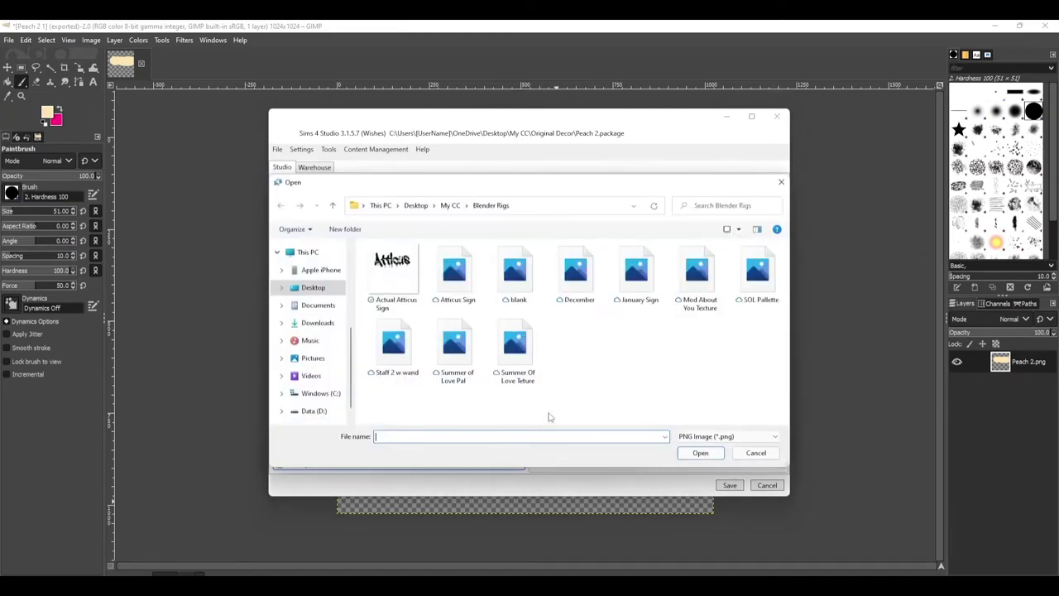
pyautogui.click(450, 206)
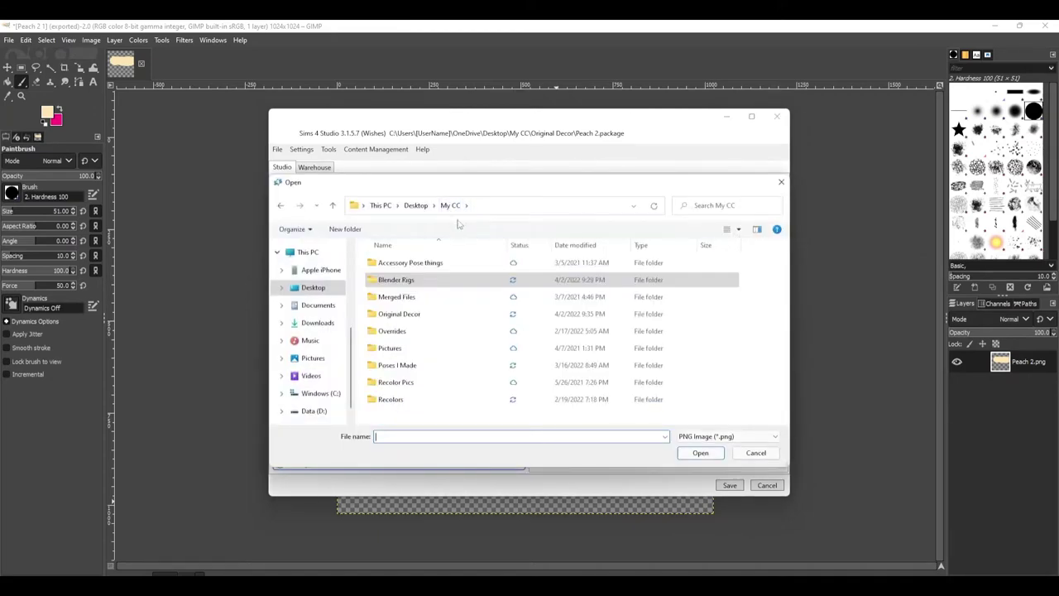
pyautogui.click(403, 316)
pyautogui.doubleClick(403, 316)
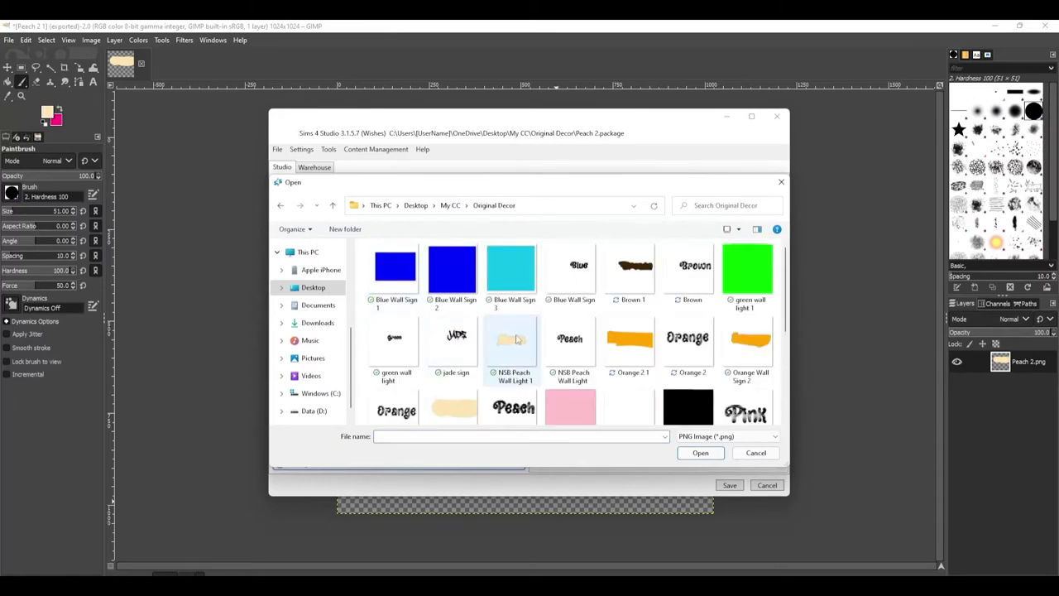
pyautogui.scroll(-3, 513, 346)
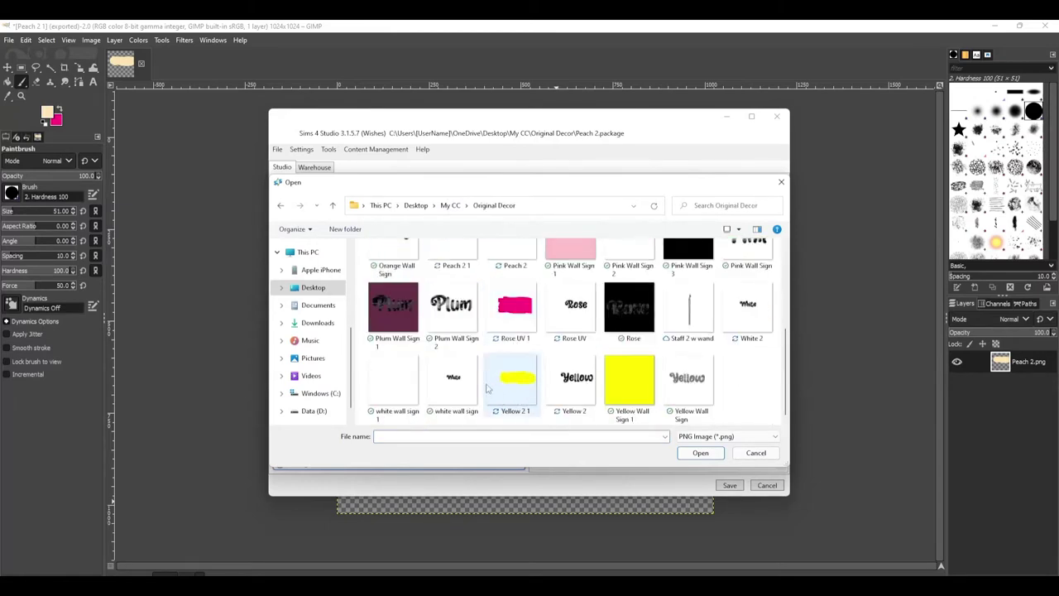
pyautogui.scroll(3, 496, 400)
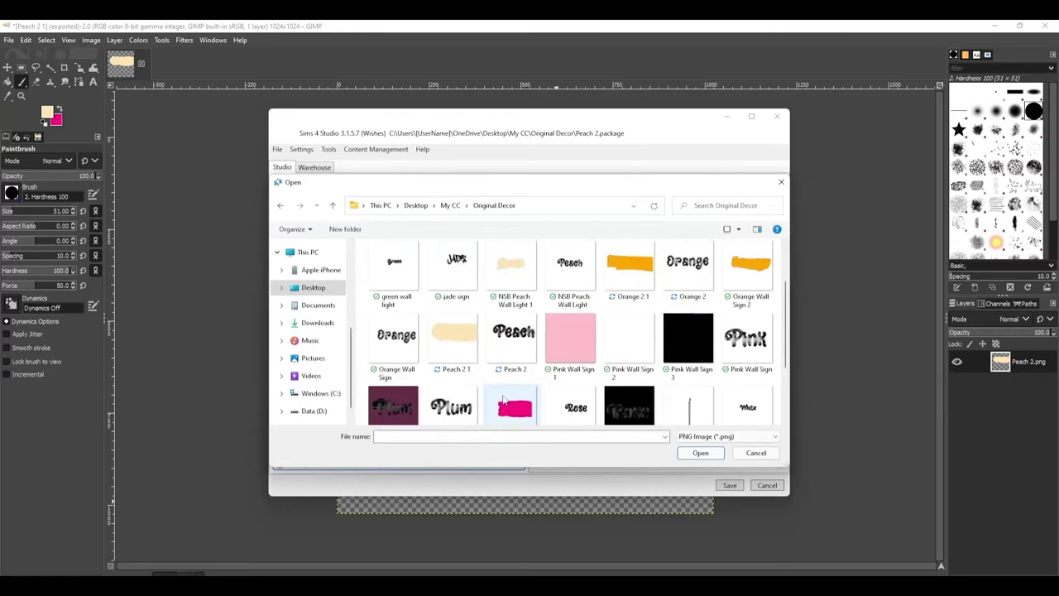
pyautogui.click(441, 344)
pyautogui.click(680, 455)
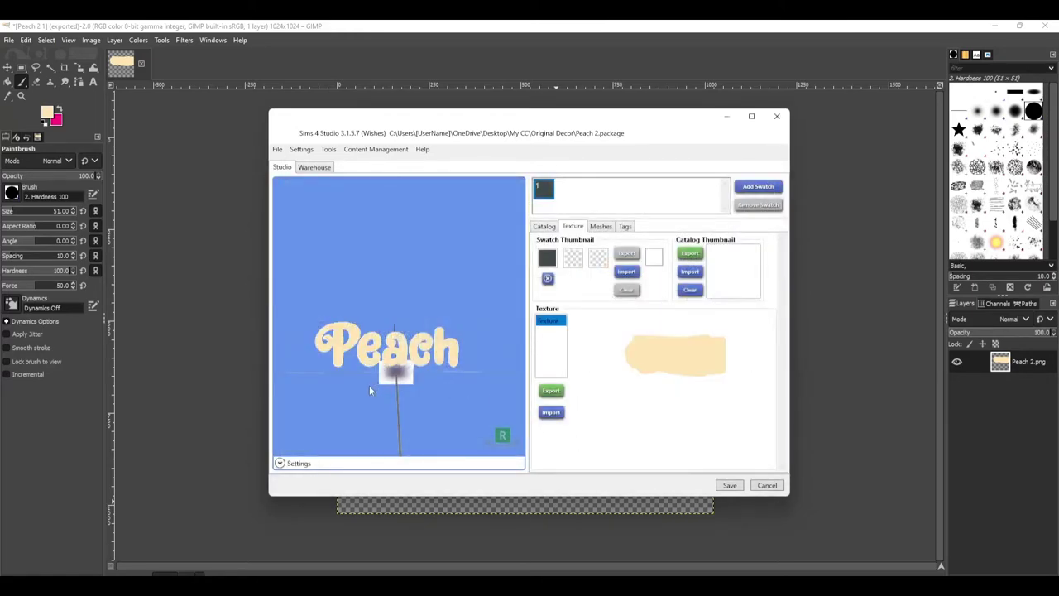
pyautogui.moveTo(367, 390); pyautogui.dragTo(488, 455)
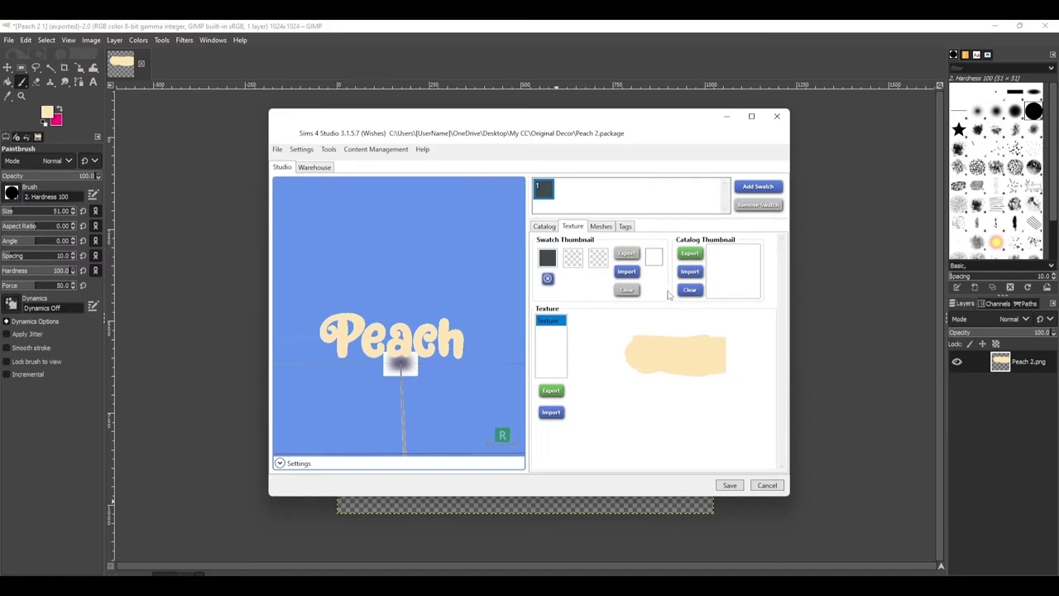
# Set the first swatch thumbnail colour to #ffe5b4
pyautogui.click(545, 259)
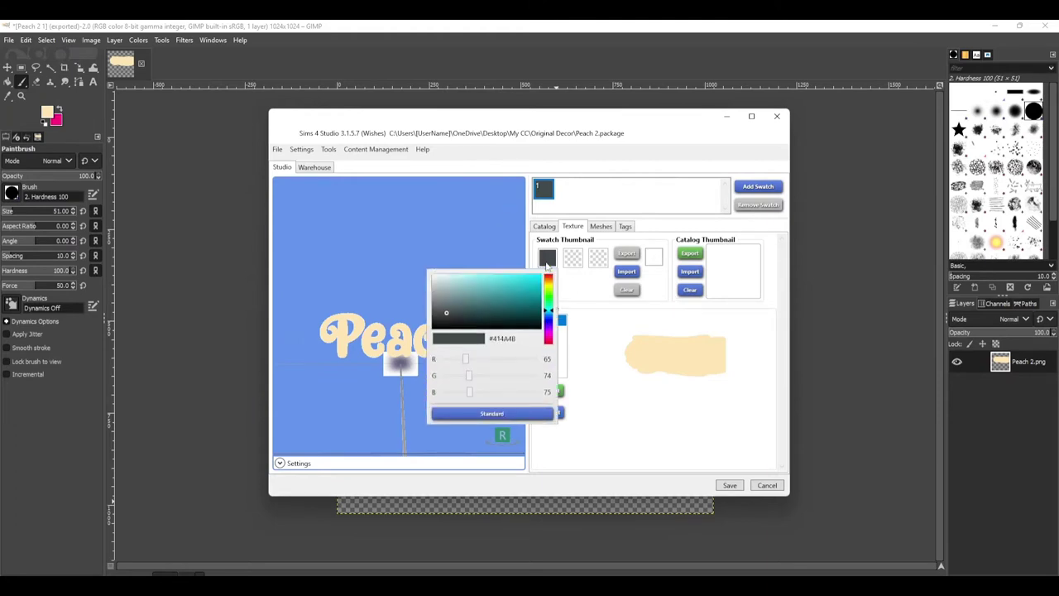
pyautogui.moveTo(514, 340); pyautogui.dragTo(495, 346)
pyautogui.write('#ffe5b4')
pyautogui.press('Return')
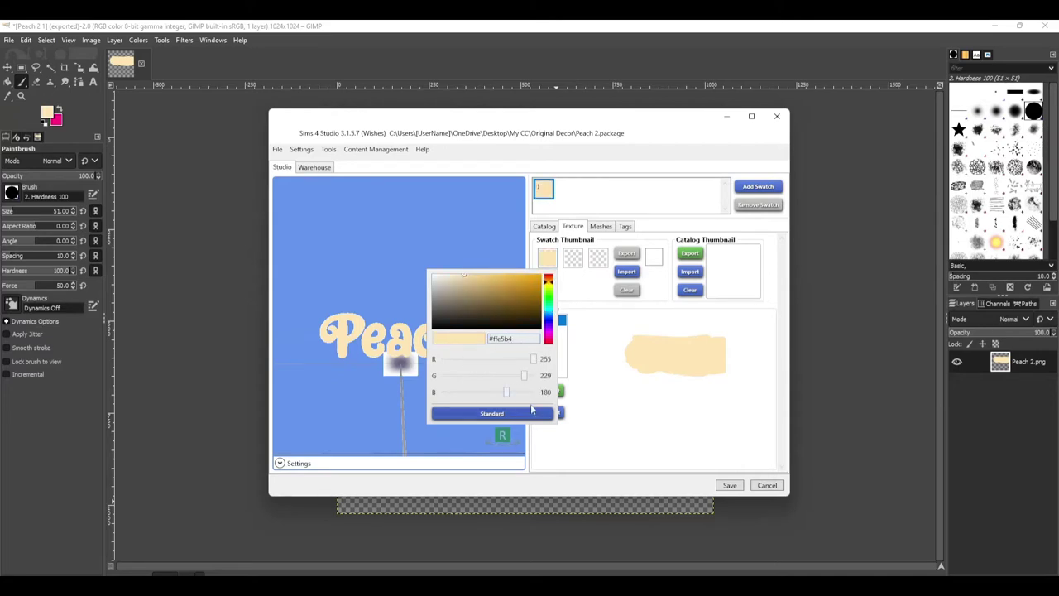
# Close the swatch colour picker and select LOD 0 (High) as the wall light's current mesh
pyautogui.click(610, 411)
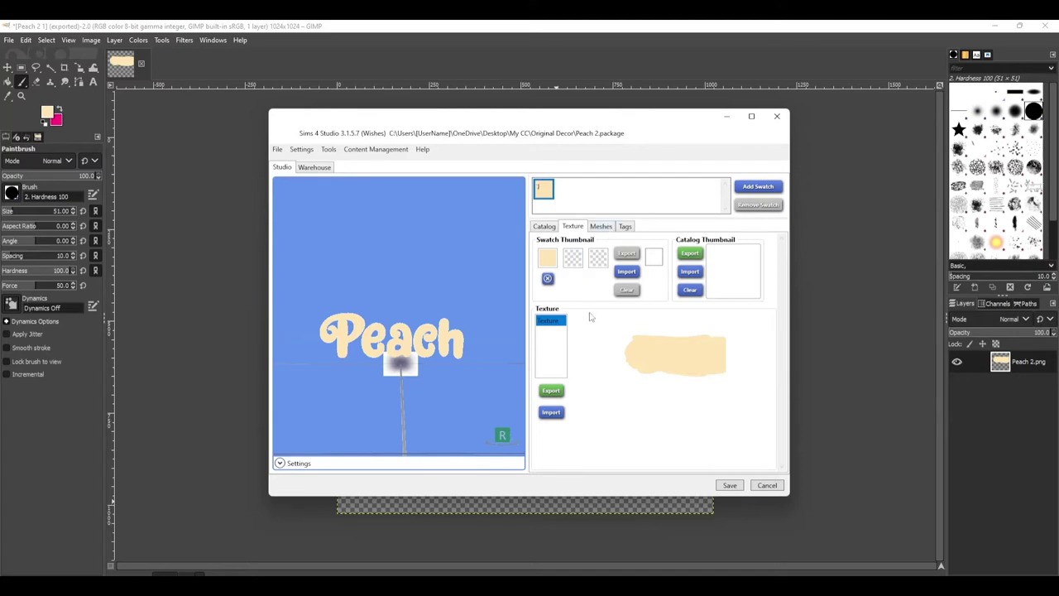
pyautogui.click(600, 227)
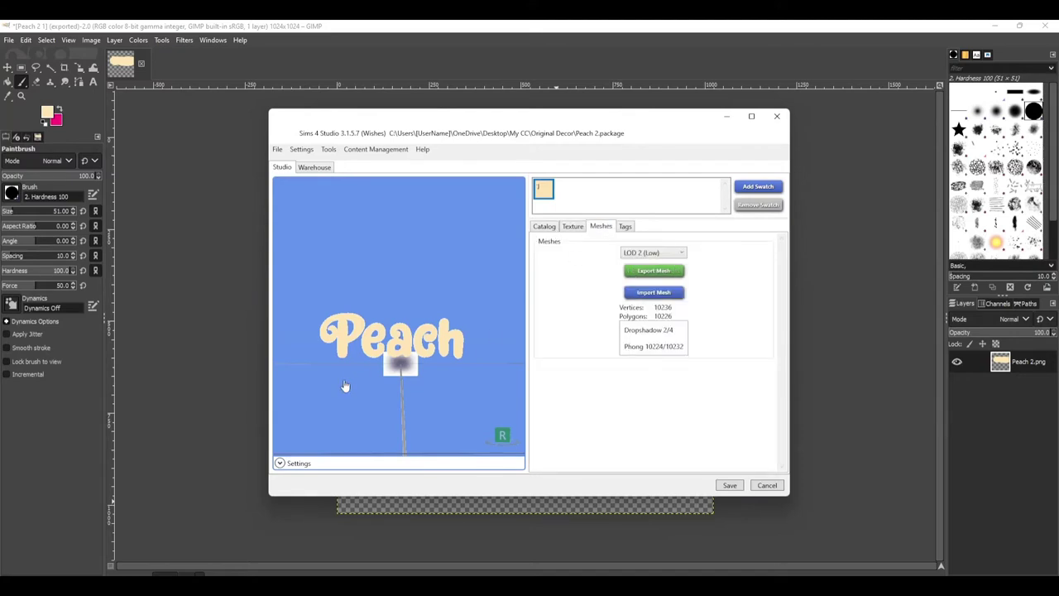
pyautogui.moveTo(730, 320); pyautogui.dragTo(398, 379)
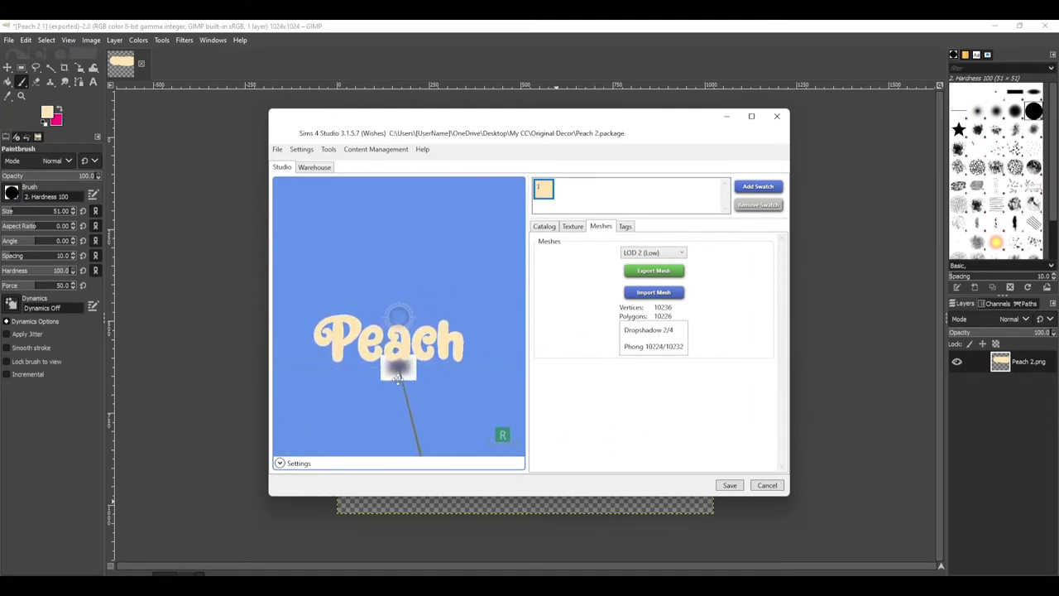
pyautogui.click(642, 253)
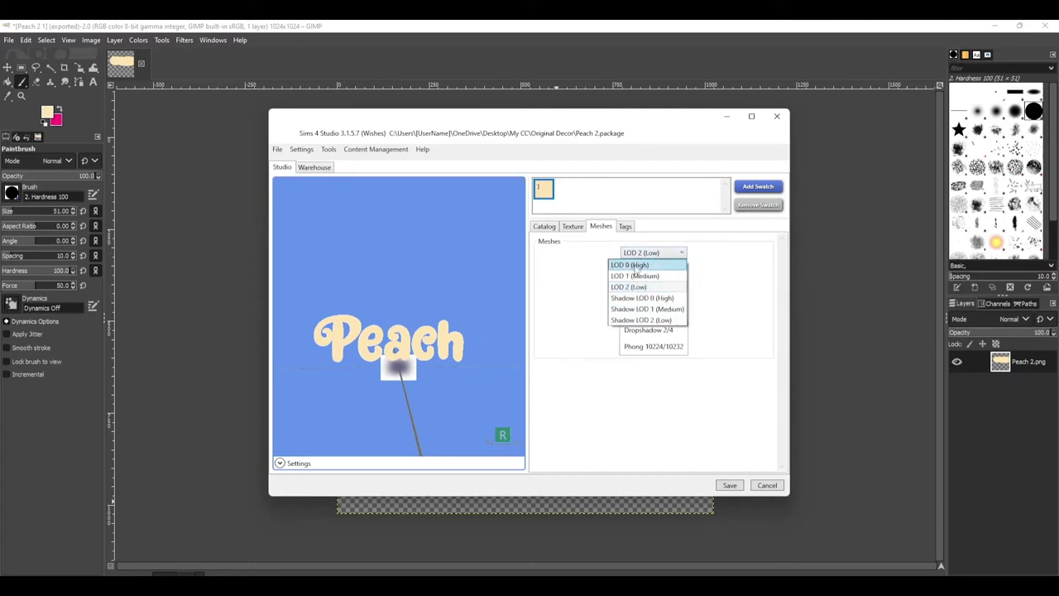
pyautogui.click(634, 266)
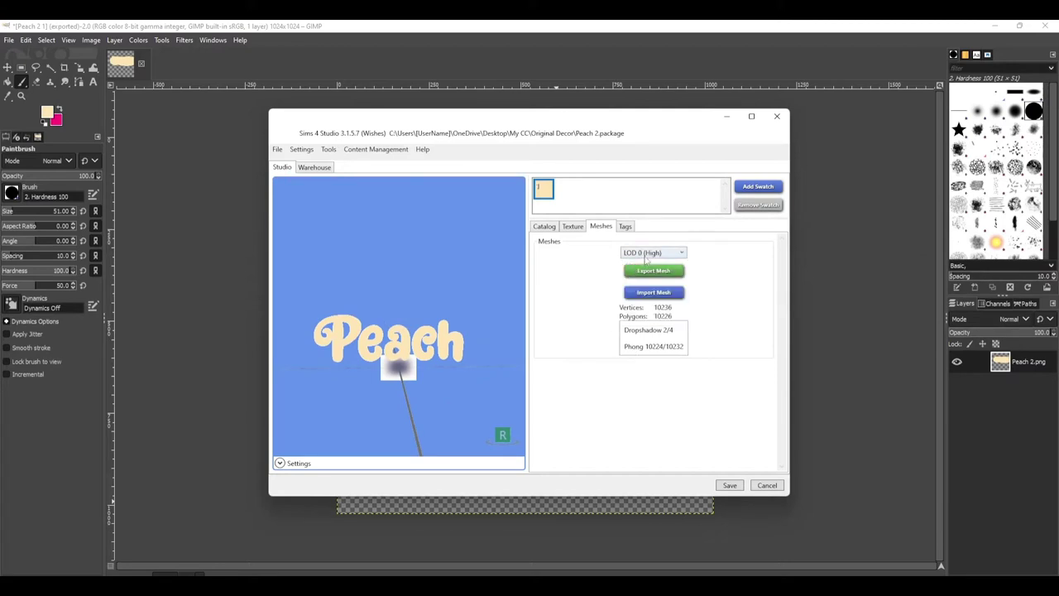
pyautogui.click(648, 255)
pyautogui.click(589, 265)
pyautogui.click(630, 271)
pyautogui.click(651, 253)
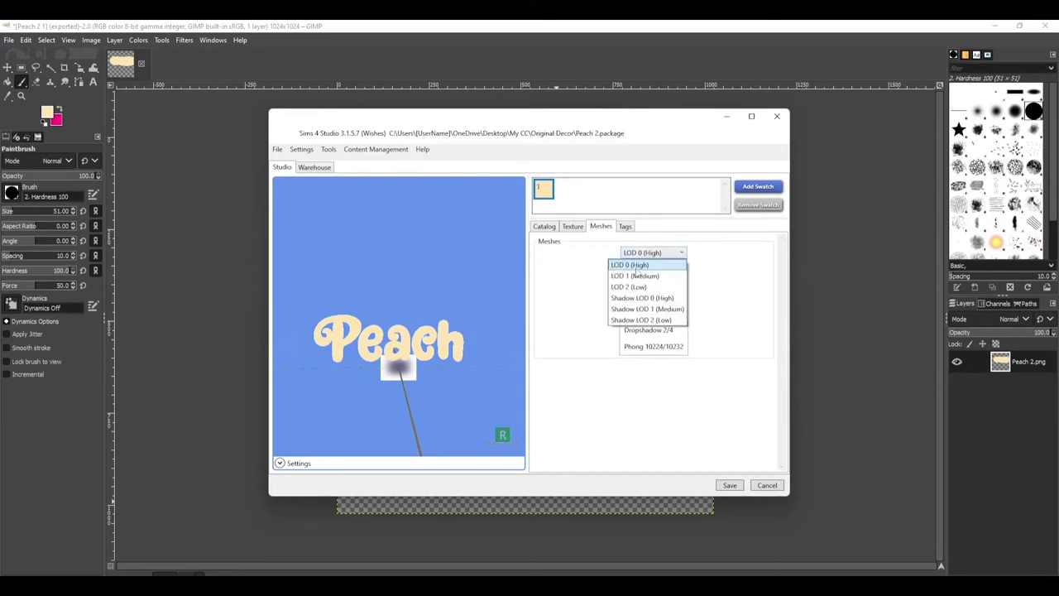
pyautogui.click(635, 267)
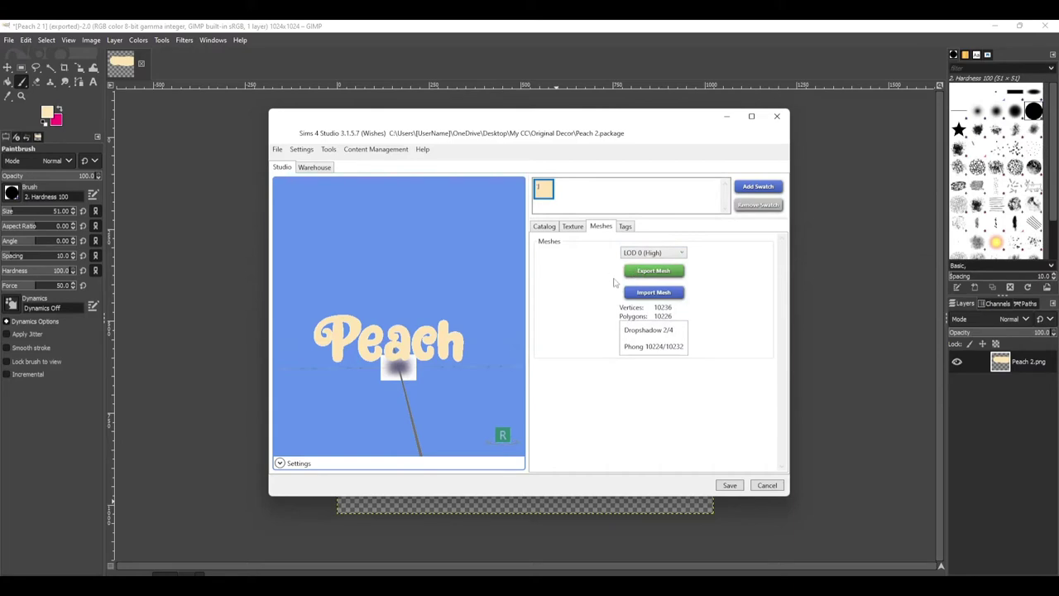
# Export the LOD 0 (High) mesh as Peach 2 Shadow.blend in the My CC > Blender Rigs folder
pyautogui.click(636, 273)
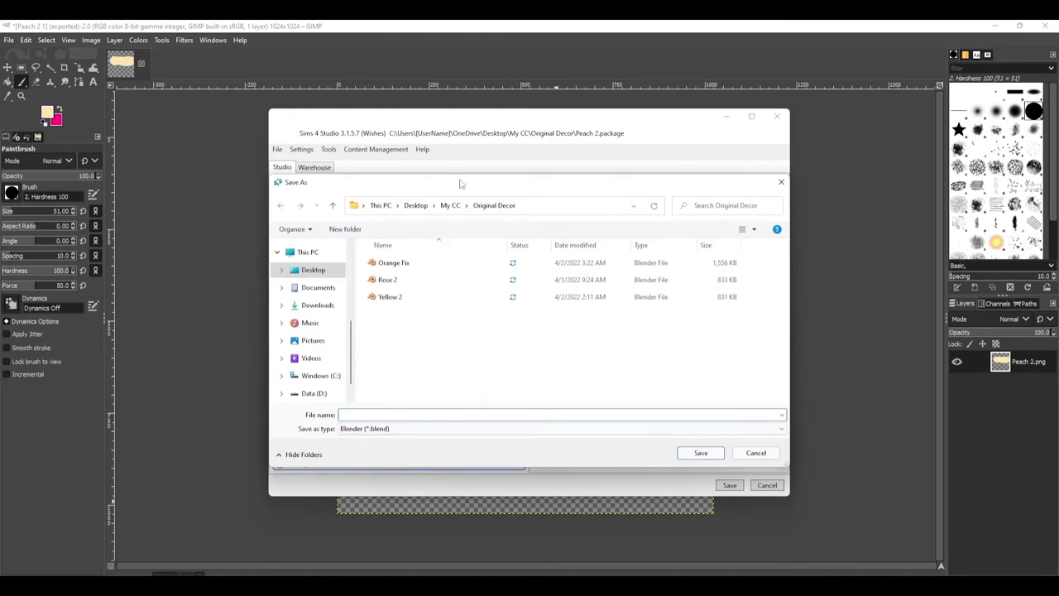
pyautogui.click(450, 208)
pyautogui.doubleClick(404, 280)
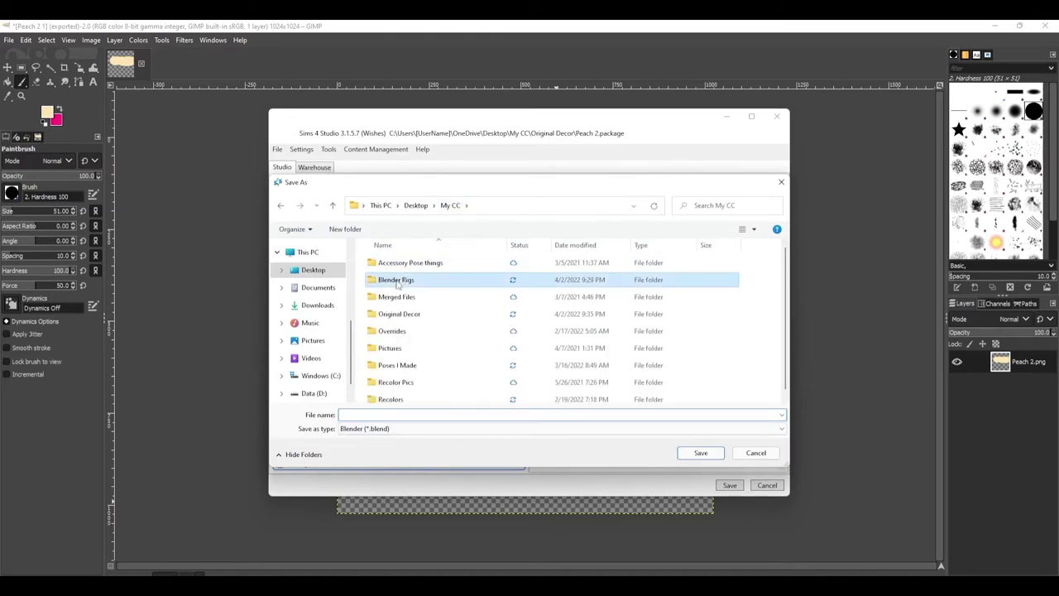
pyautogui.click(387, 416)
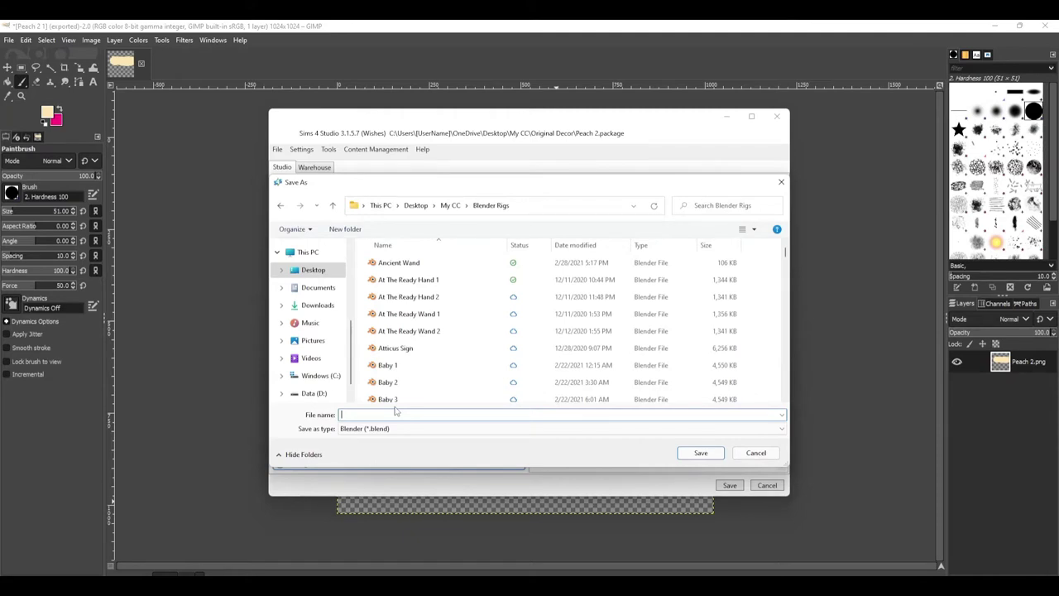
pyautogui.write('Peach')
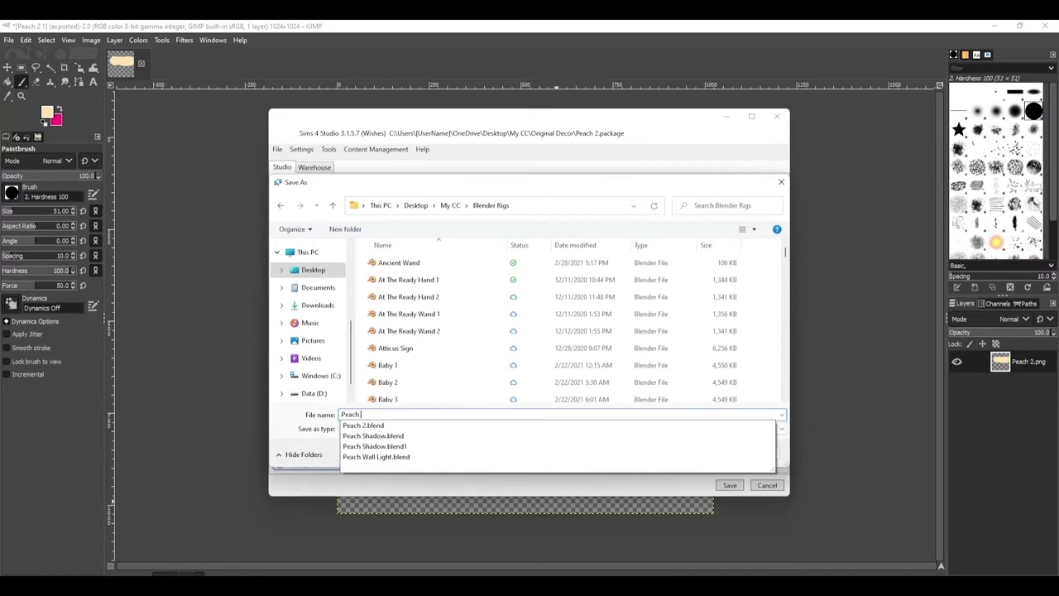
pyautogui.write(' 2 Shadow')
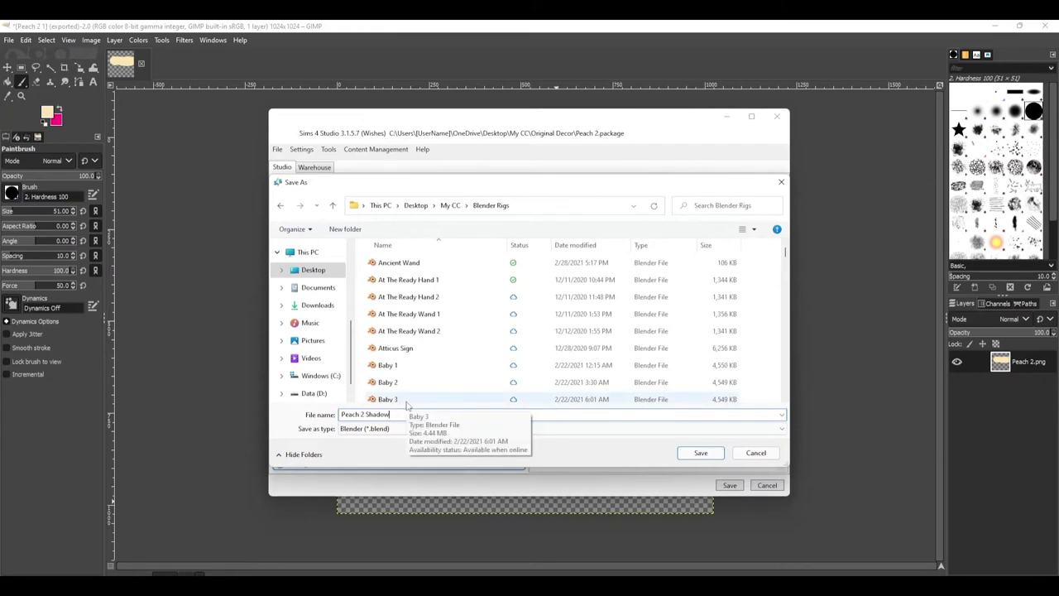
pyautogui.click(406, 429)
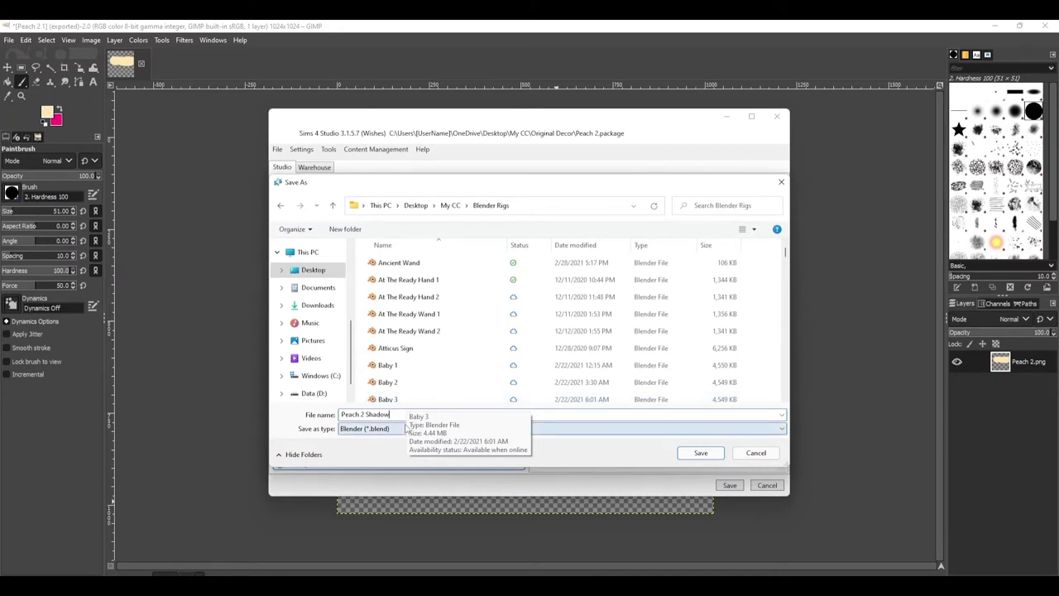
pyautogui.hotkey('shift', 'Tab')
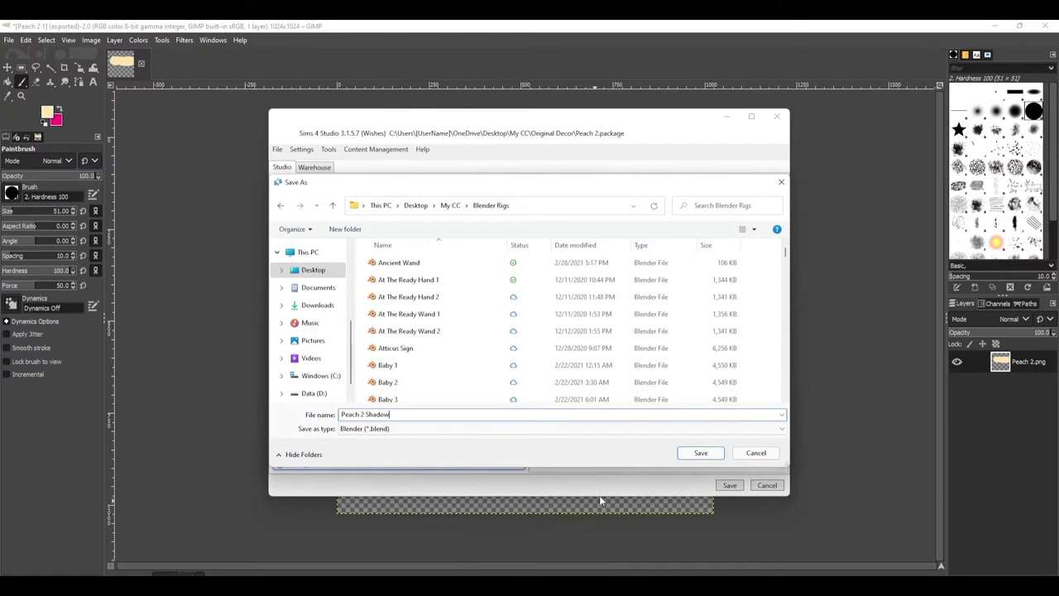
pyautogui.click(692, 455)
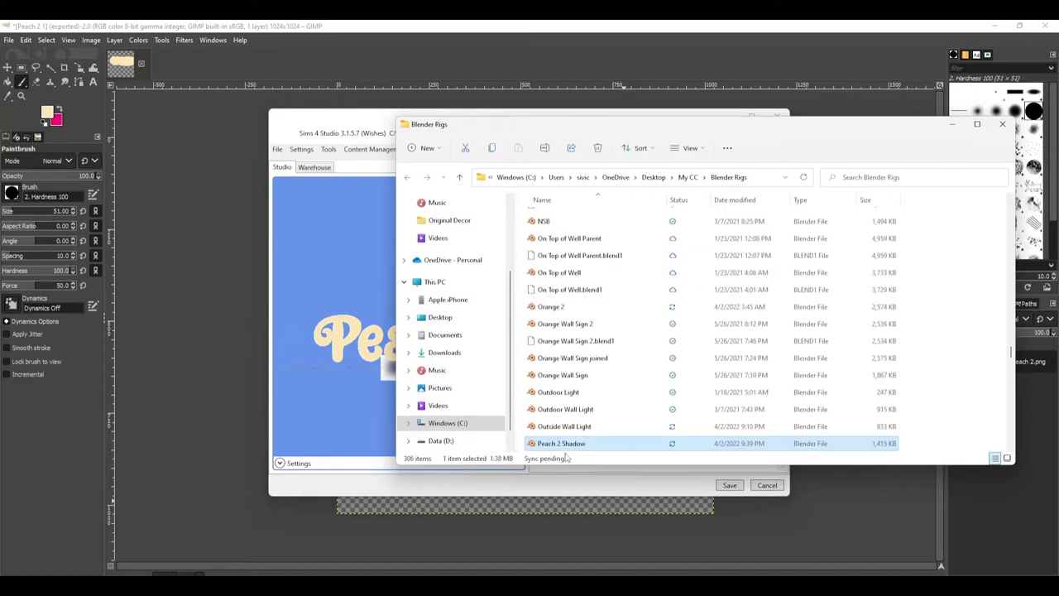
# Open Peach 2 Shadow in Blender and set the S4Studio Cut number of s4studio_mesh_1 to 0
pyautogui.doubleClick(567, 445)
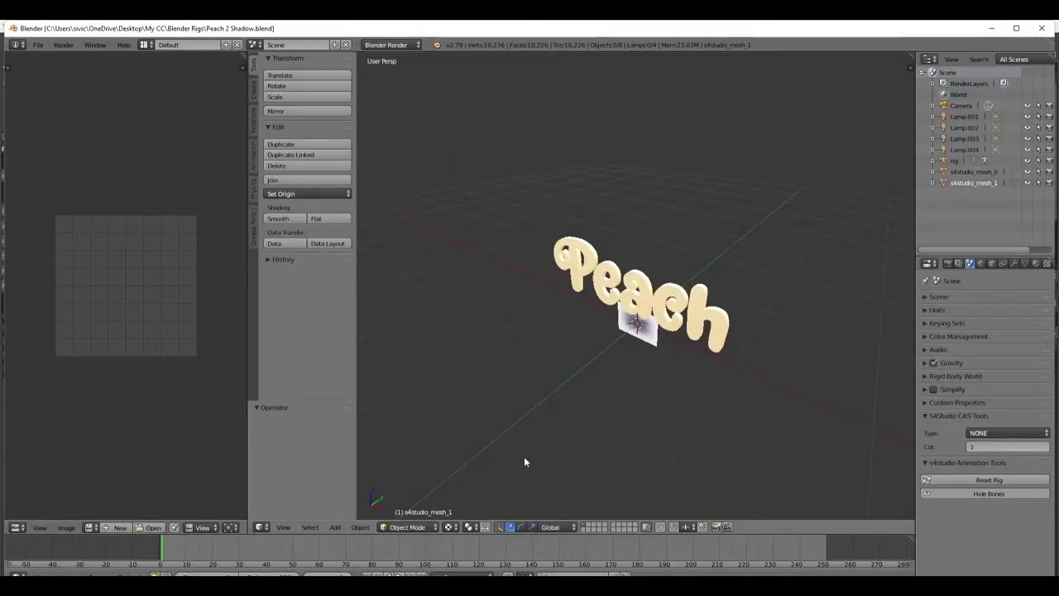
pyautogui.moveTo(577, 372)
pyautogui.mouseDown(button='middle')
pyautogui.moveTo(664, 390)
pyautogui.moveTo(850, 364)
pyautogui.moveTo(605, 355)
pyautogui.moveTo(627, 340)
pyautogui.moveTo(596, 371)
pyautogui.moveTo(552, 384)
pyautogui.moveTo(634, 379)
pyautogui.moveTo(553, 388)
pyautogui.moveTo(591, 361)
pyautogui.moveTo(627, 359)
pyautogui.moveTo(551, 414)
pyautogui.moveTo(586, 385)
pyautogui.mouseUp(button='middle')
pyautogui.scroll(3, 627, 344)
pyautogui.scroll(-3, 582, 372)
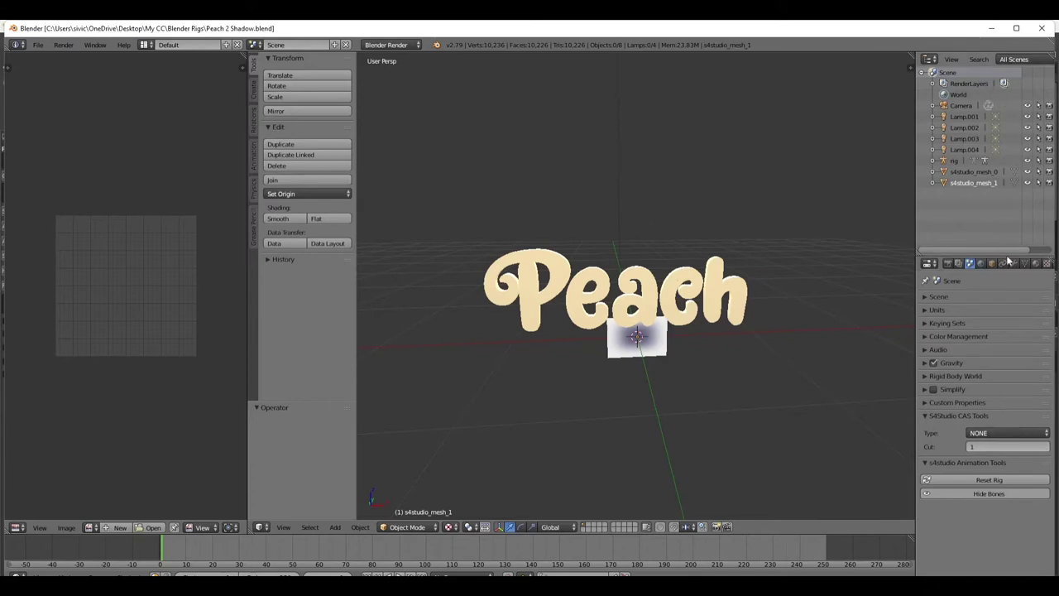
pyautogui.click(986, 446)
# Save the edited Blender file over the existing Peach 2 Shadow.blend in Blender Rigs
pyautogui.click(38, 44)
pyautogui.click(38, 45)
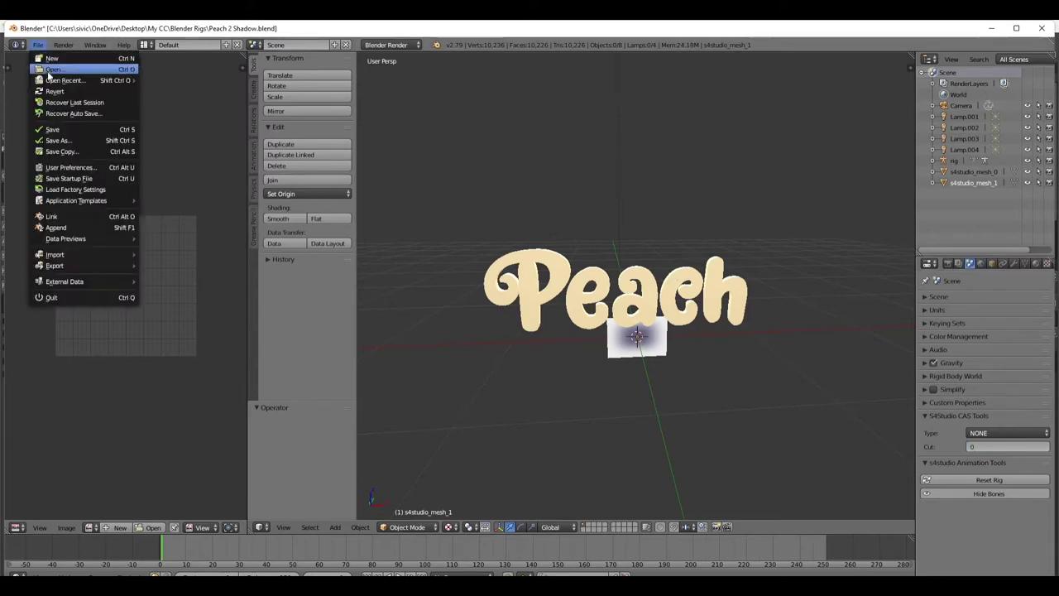
pyautogui.click(62, 139)
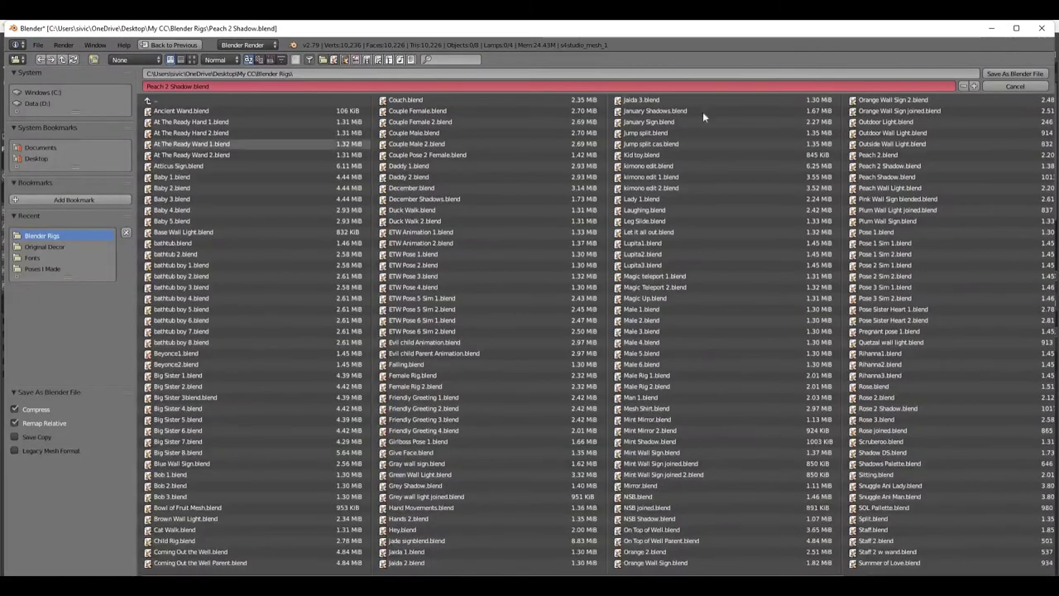
pyautogui.click(1003, 73)
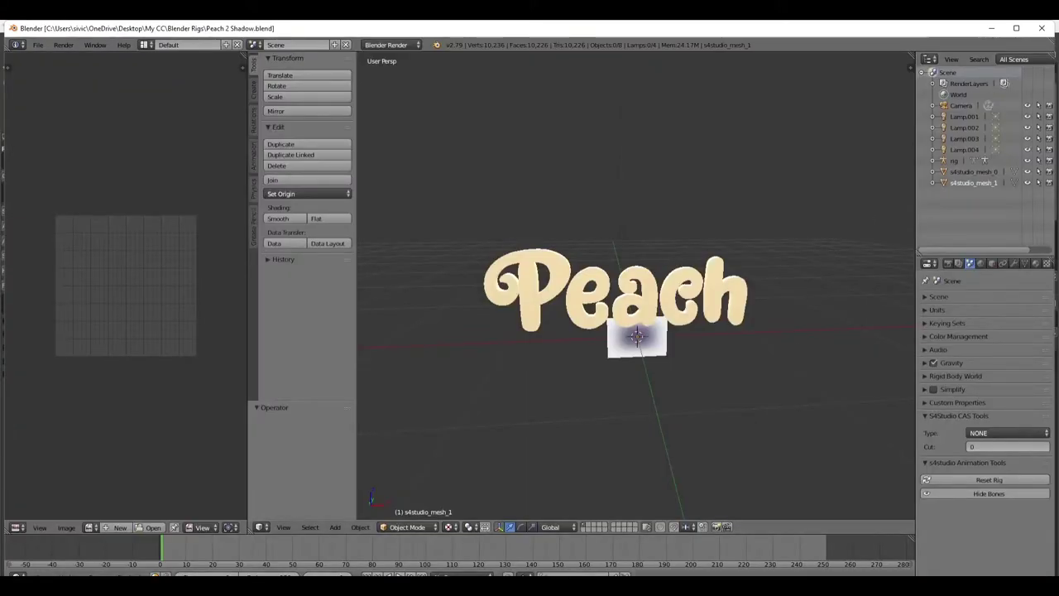
# Switch to Sims 4 Studio and import Peach 2 Shadow.blend as the Shadow LOD 0 (High) mesh
pyautogui.moveTo(651, 584)
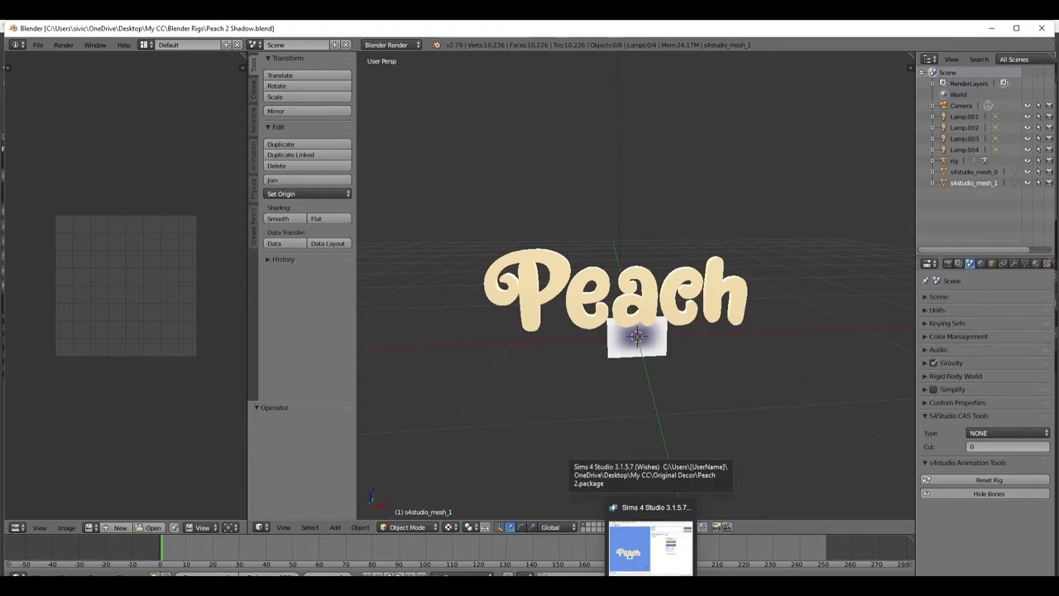
pyautogui.click(651, 550)
pyautogui.click(646, 252)
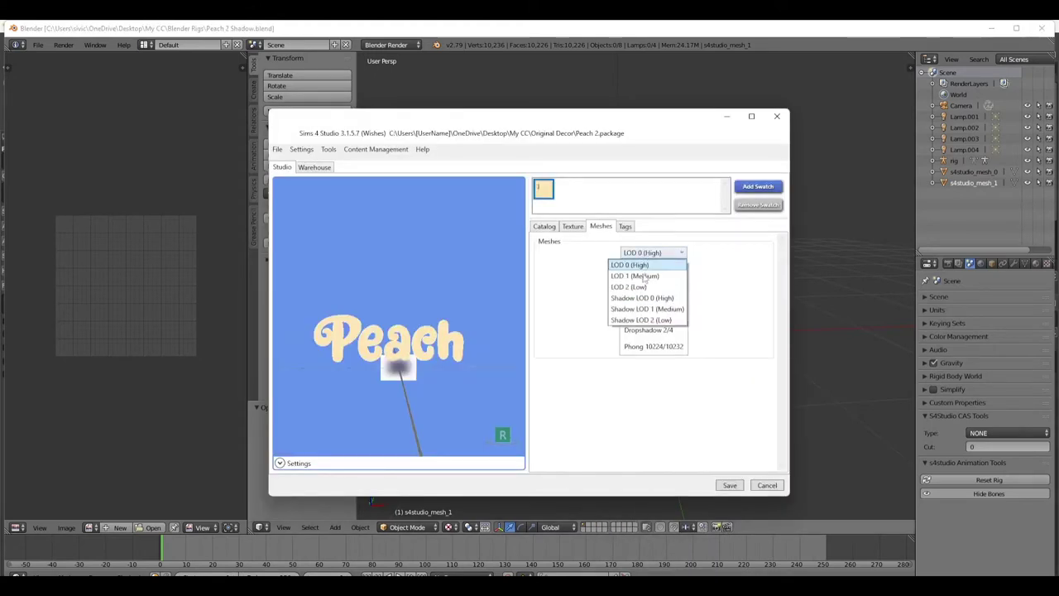
pyautogui.click(644, 298)
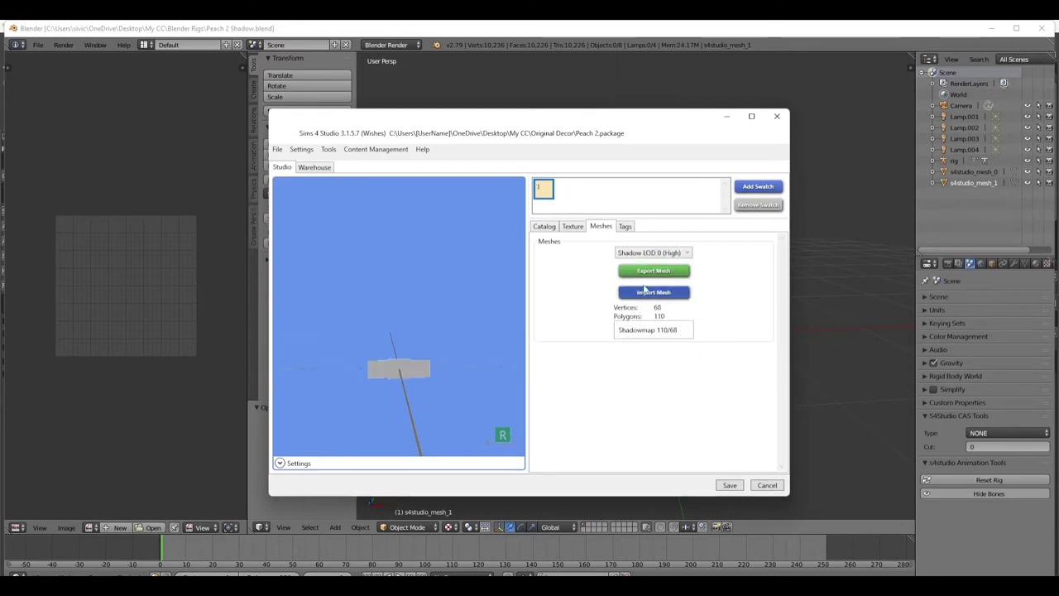
pyautogui.click(638, 294)
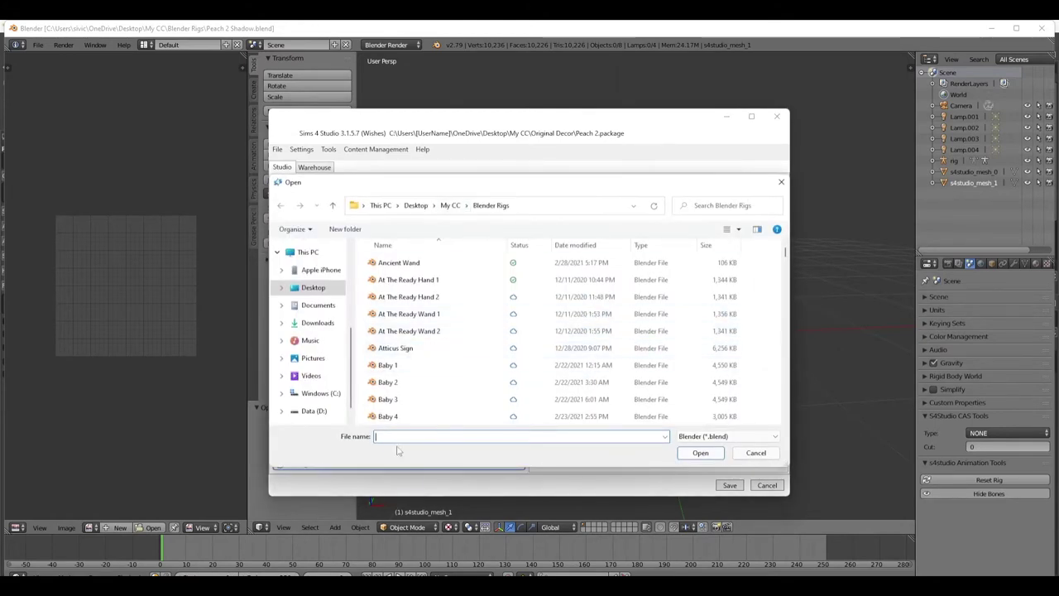
pyautogui.write('pe')
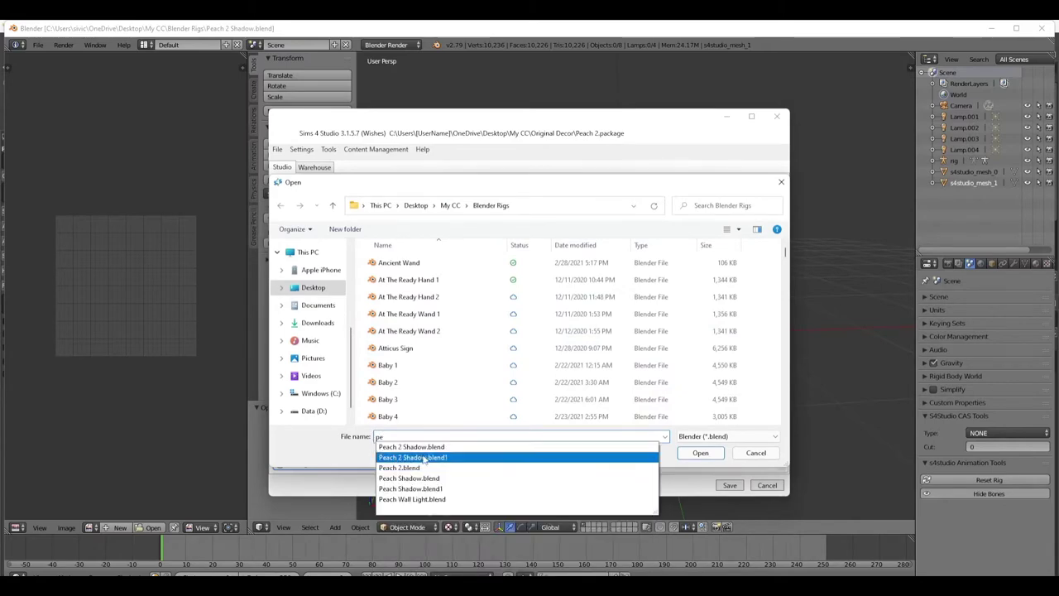
pyautogui.click(433, 447)
pyautogui.click(696, 454)
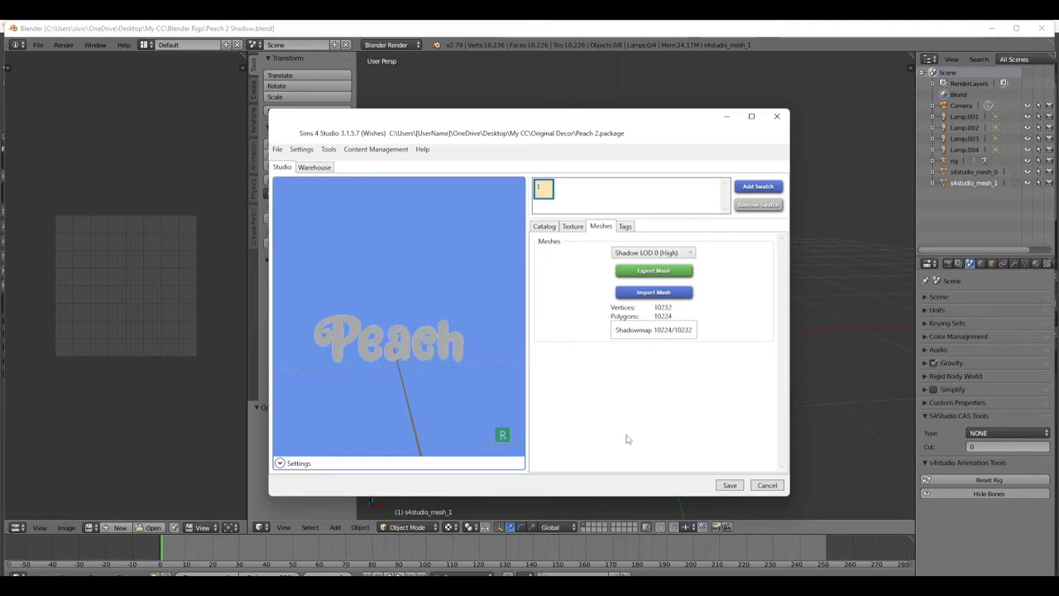
# Import Peach 2 Shadow.blend as the Shadow LOD 1 (Medium) mesh
pyautogui.click(631, 254)
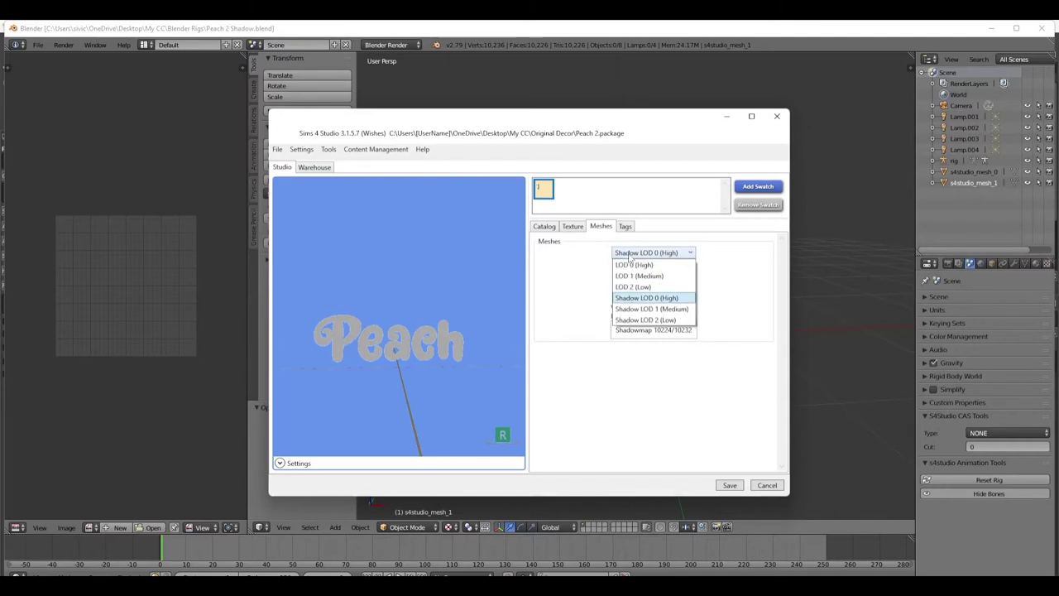
pyautogui.click(644, 309)
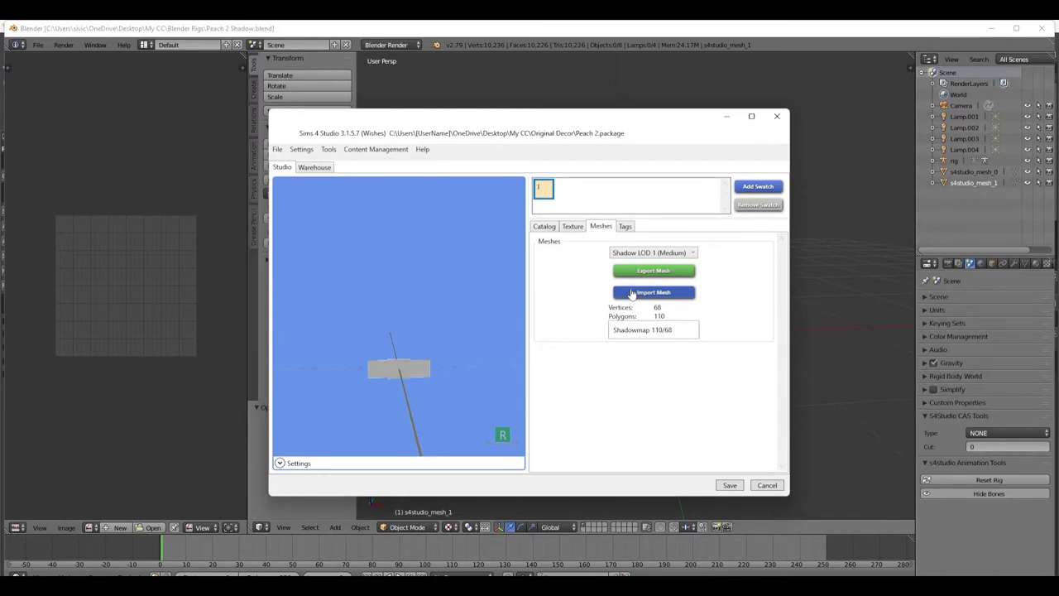
pyautogui.click(631, 294)
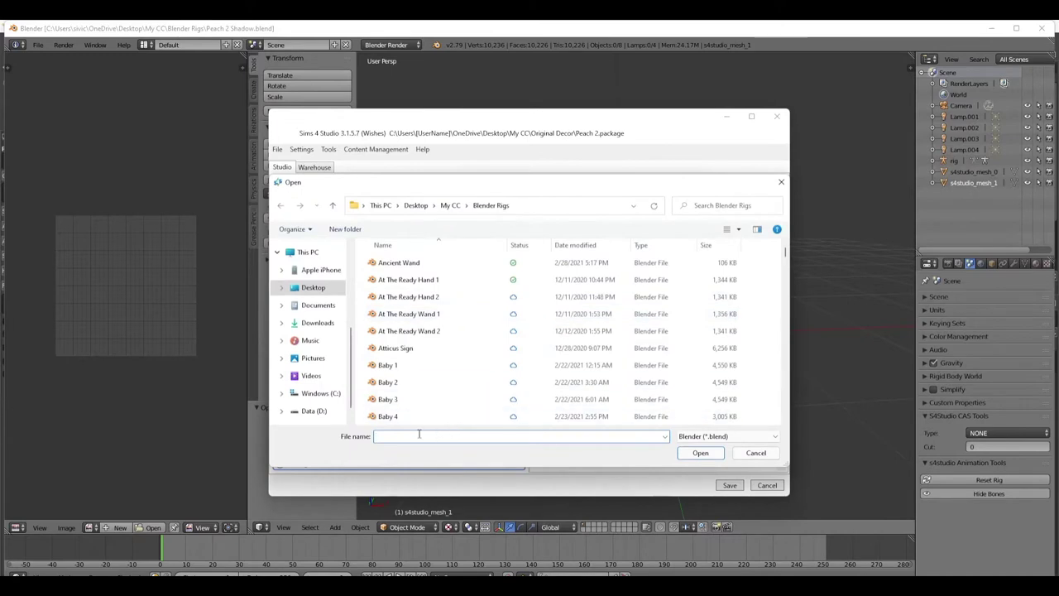
pyautogui.write('pe')
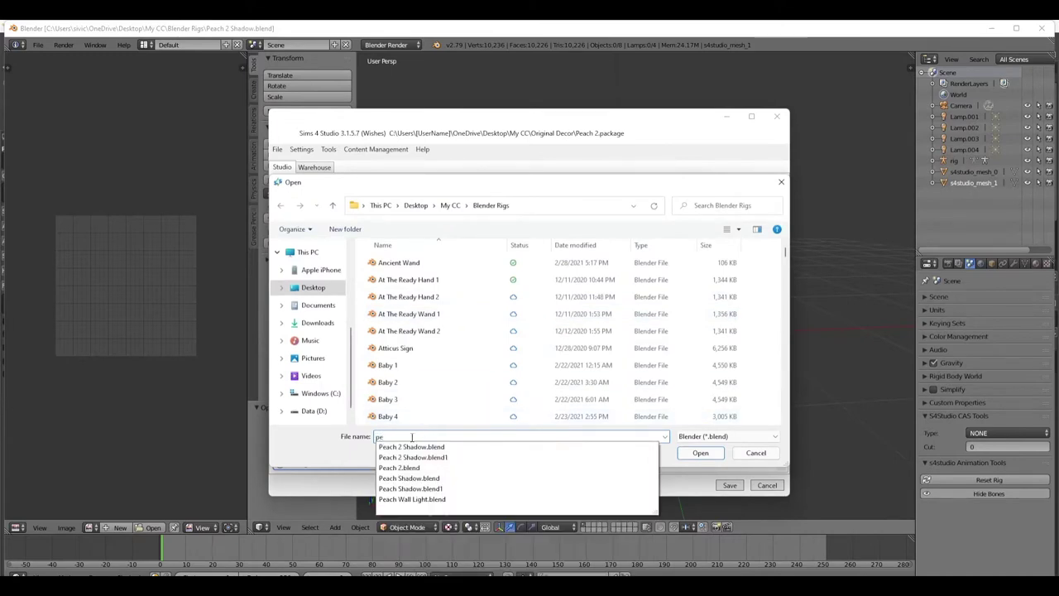
pyautogui.click(414, 447)
pyautogui.click(695, 454)
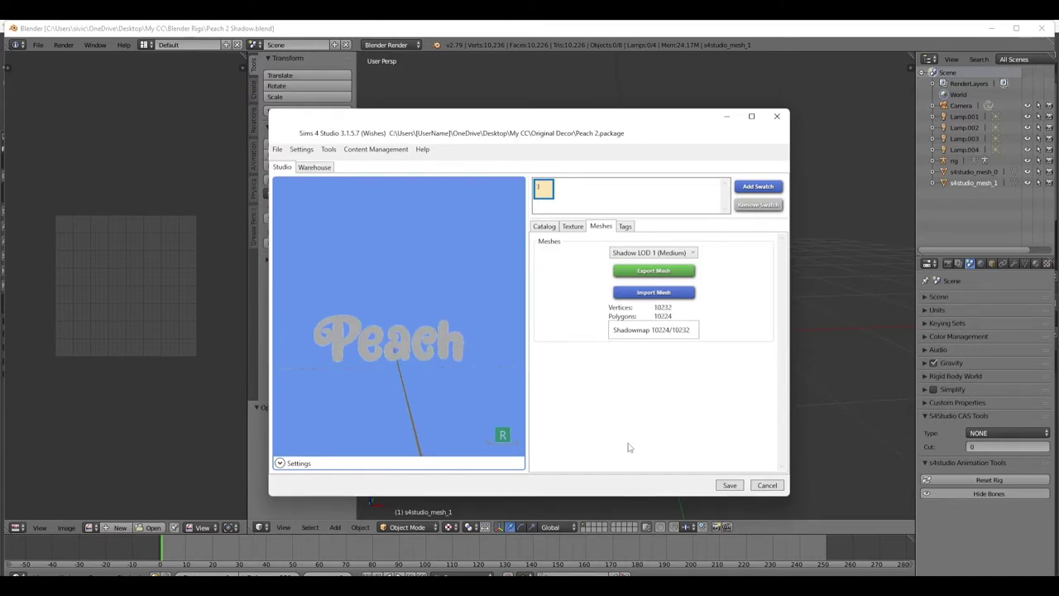
# Import Peach 2 Shadow.blend as the Shadow LOD 2 (Low) mesh
pyautogui.click(633, 253)
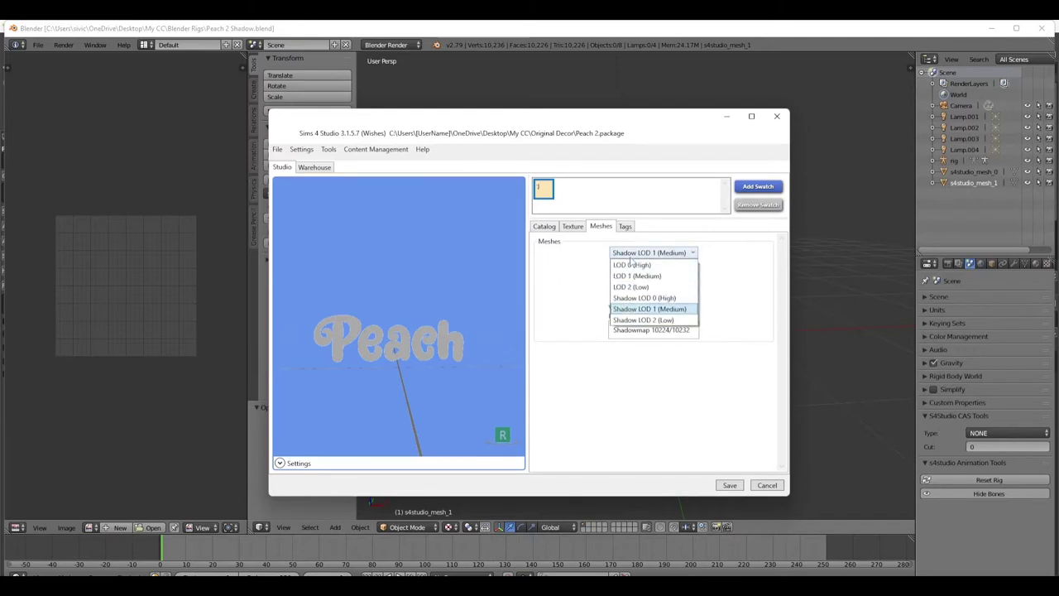
pyautogui.click(637, 320)
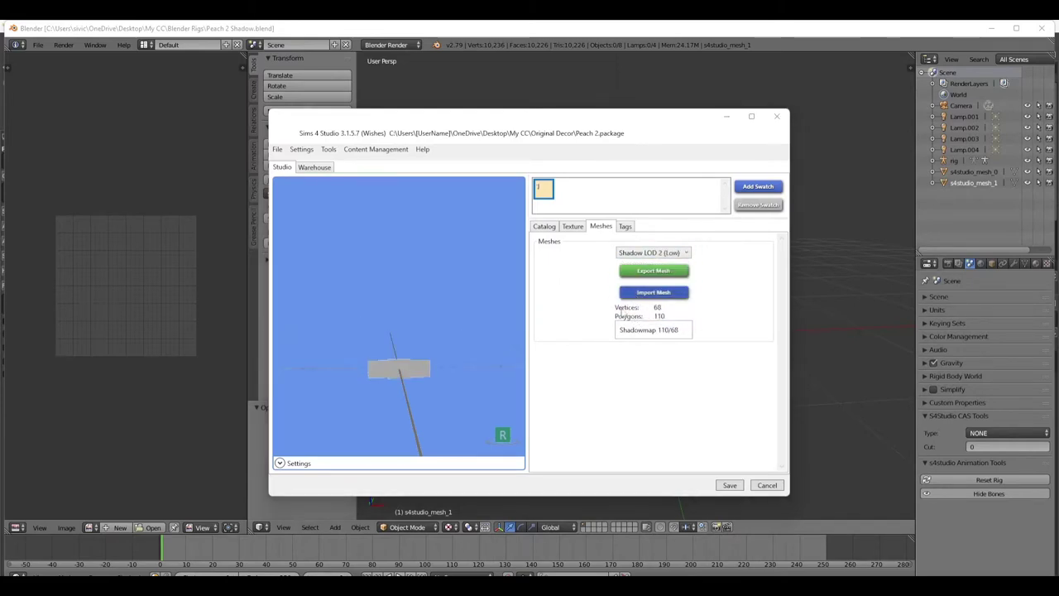
pyautogui.click(654, 292)
pyautogui.write('peac')
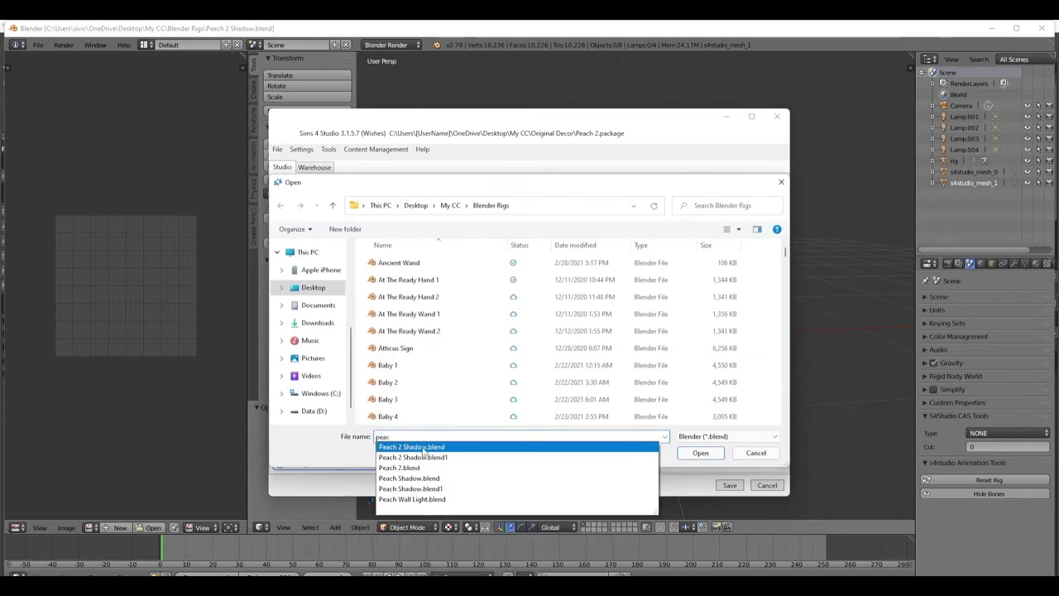
pyautogui.click(423, 451)
pyautogui.click(702, 453)
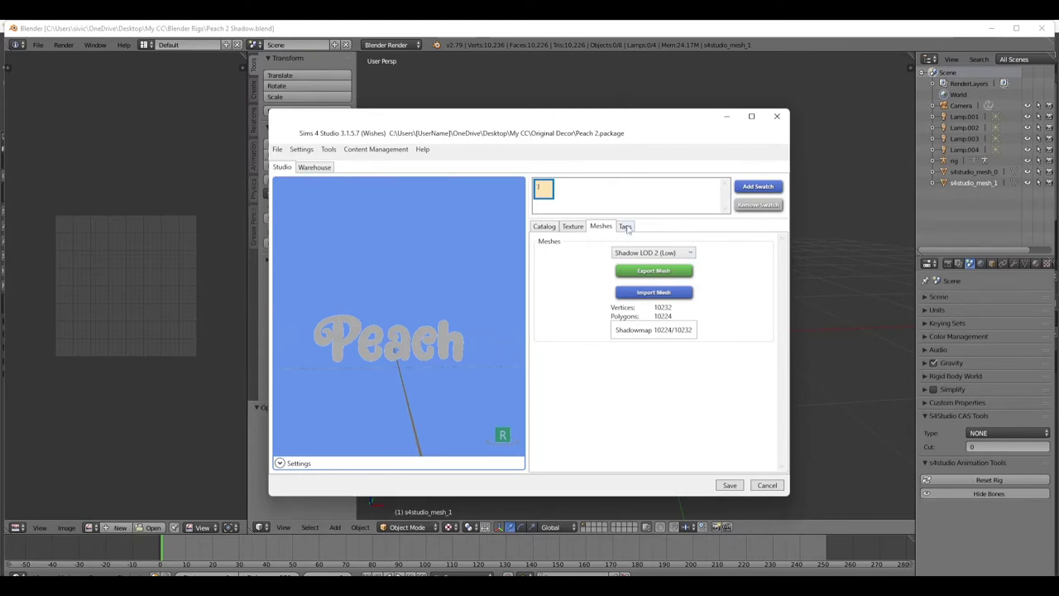
# Tag the wall light with the colors Orange and Yellow and apply the color tags to all swatches
pyautogui.click(627, 226)
pyautogui.click(548, 301)
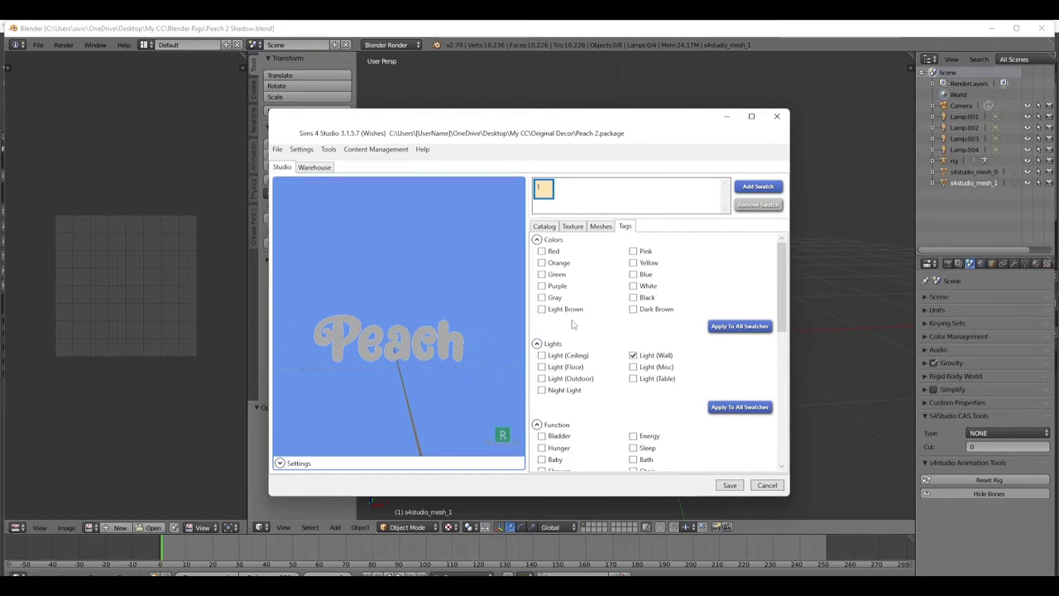
pyautogui.click(634, 264)
pyautogui.click(726, 329)
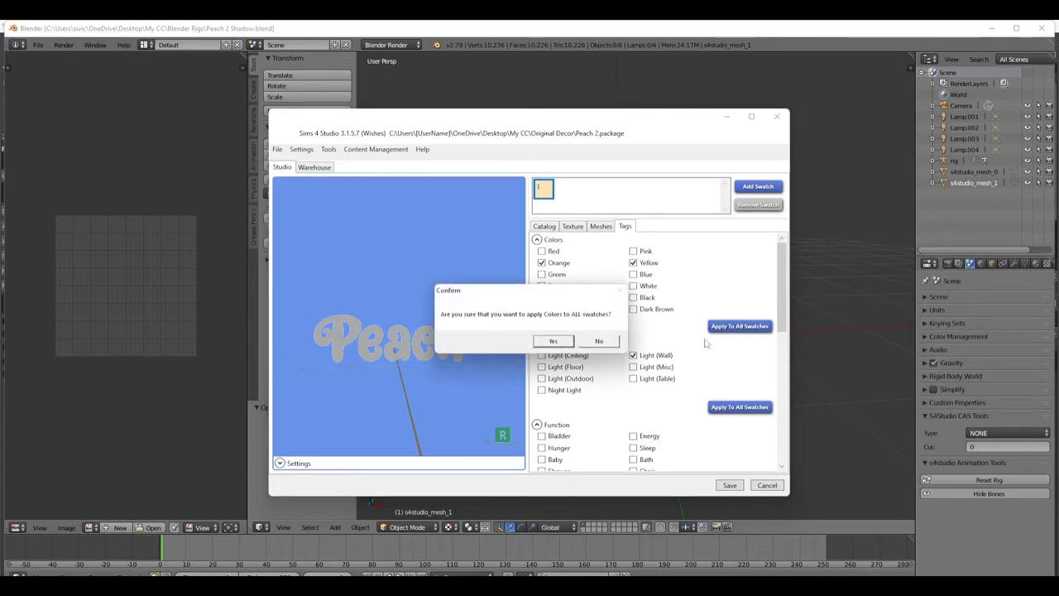
pyautogui.click(555, 342)
# Enable the Environment Score +2 gameplay effect tag and apply it to all swatches
pyautogui.scroll(-1, 642, 359)
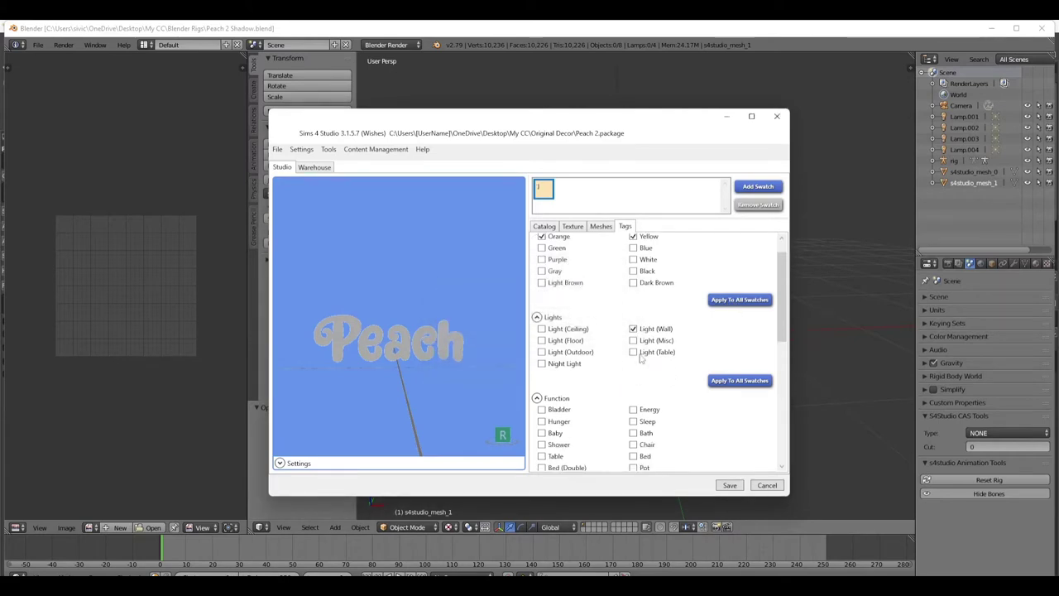
pyautogui.scroll(-1, 642, 358)
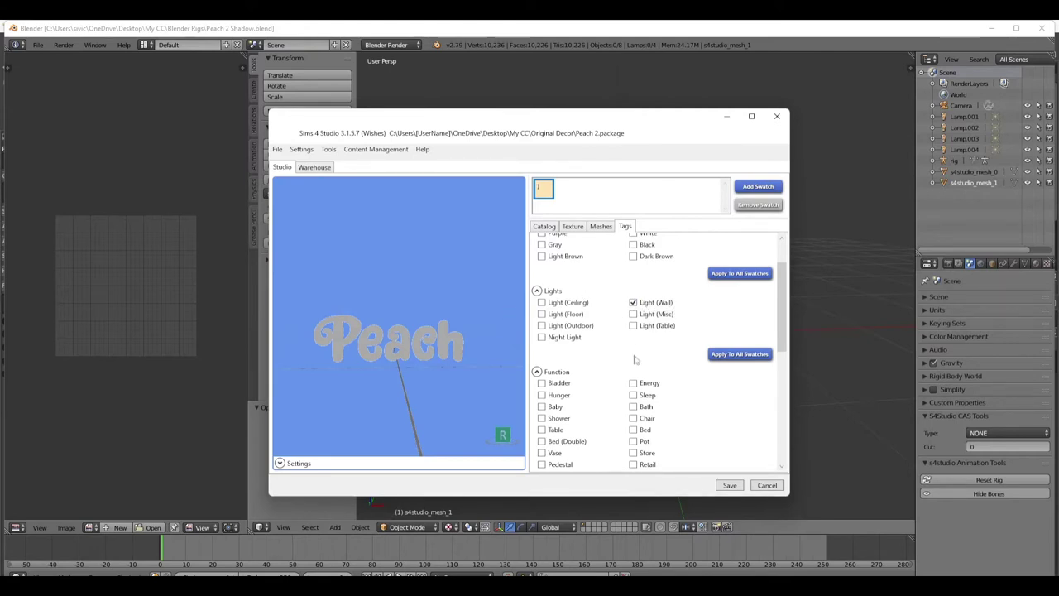
pyautogui.scroll(-3, 634, 360)
pyautogui.scroll(-1, 587, 346)
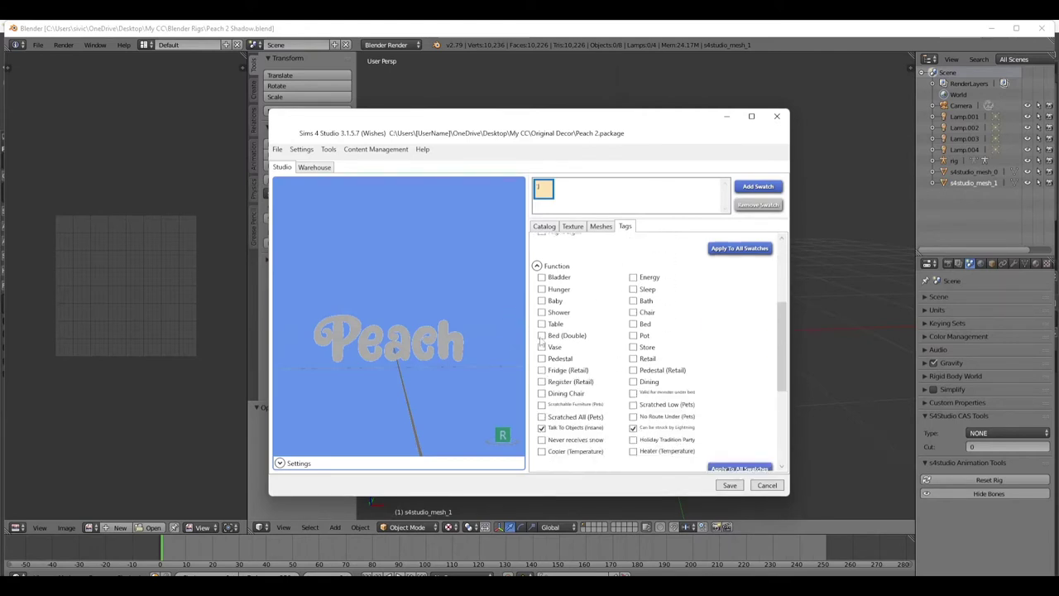
pyautogui.scroll(-2, 629, 377)
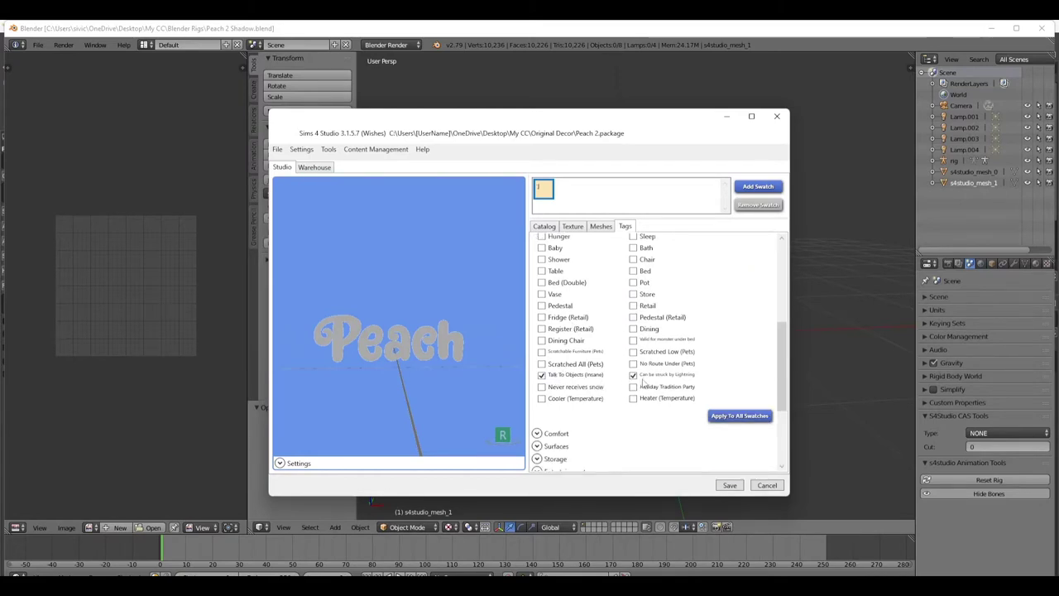
pyautogui.scroll(-5, 616, 370)
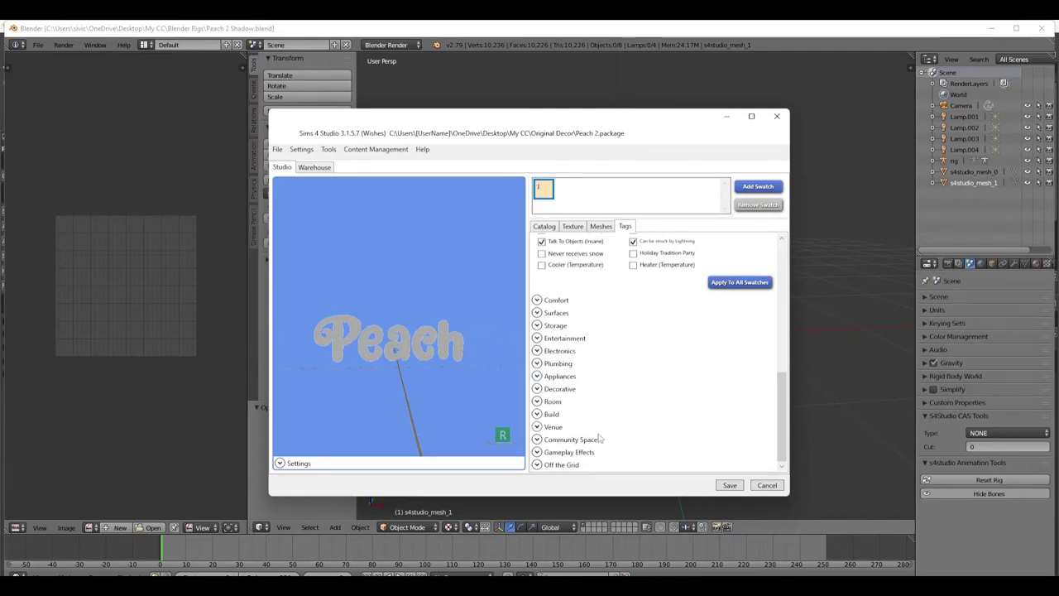
pyautogui.click(537, 451)
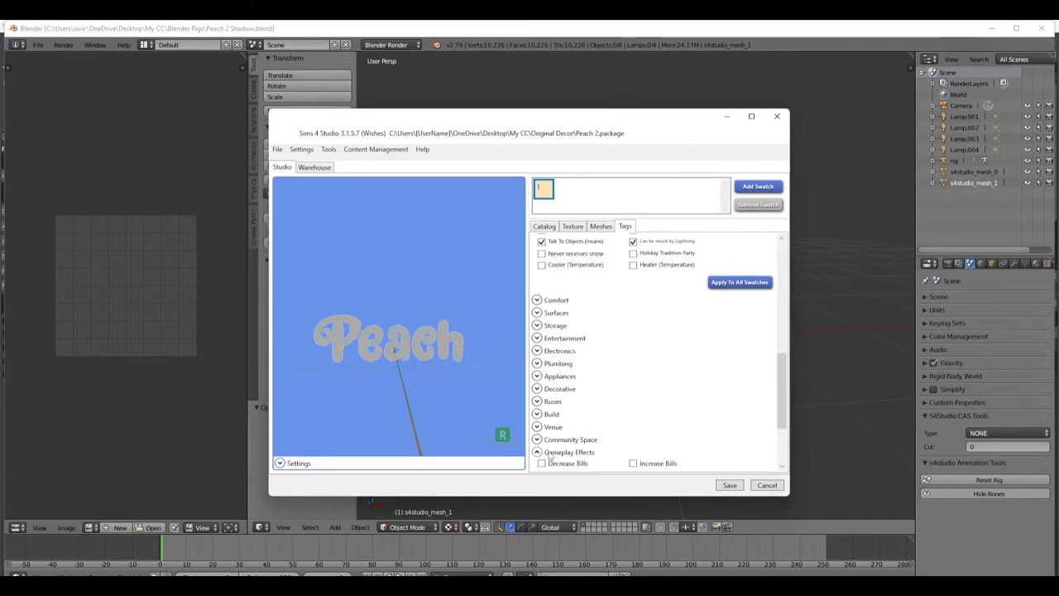
pyautogui.scroll(-3, 651, 425)
pyautogui.click(633, 396)
pyautogui.scroll(-1, 654, 411)
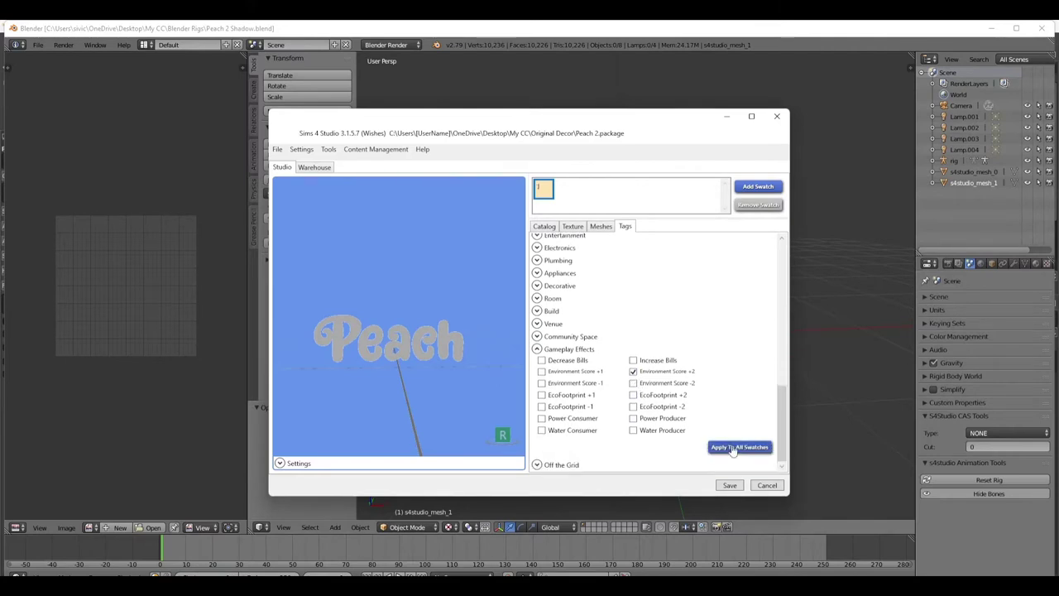
pyautogui.click(733, 447)
pyautogui.click(578, 342)
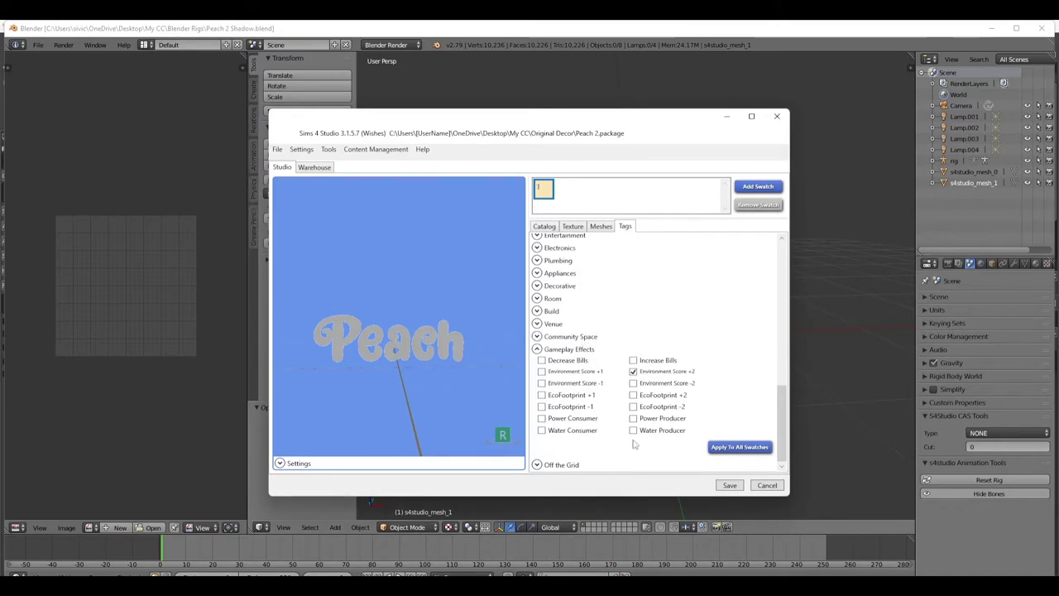
# Collapse the gameplay effect tags and look over the available Community Space tags
pyautogui.scroll(3, 630, 426)
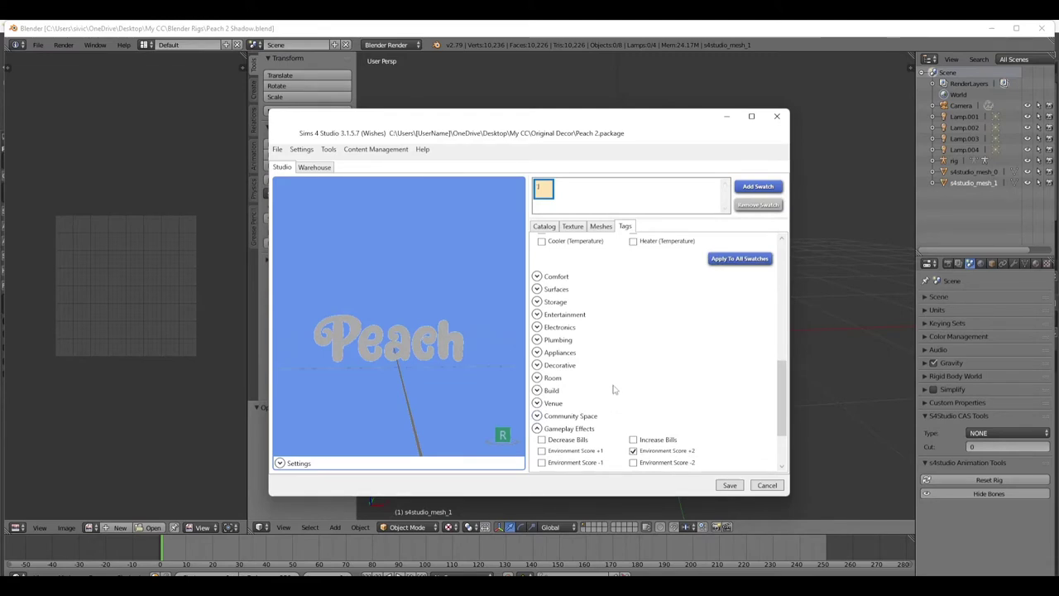
pyautogui.click(537, 428)
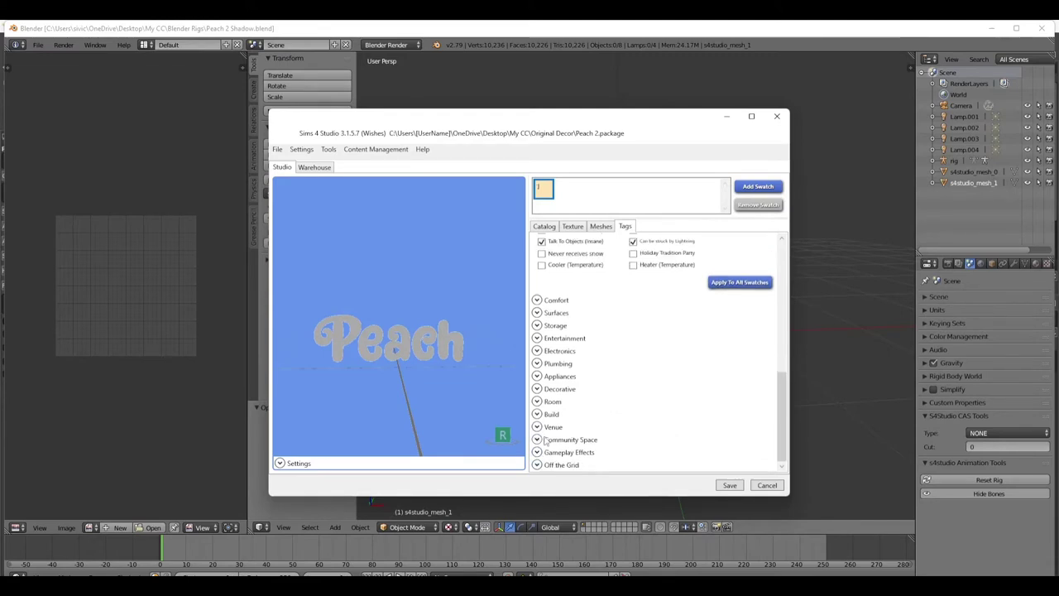
pyautogui.click(540, 440)
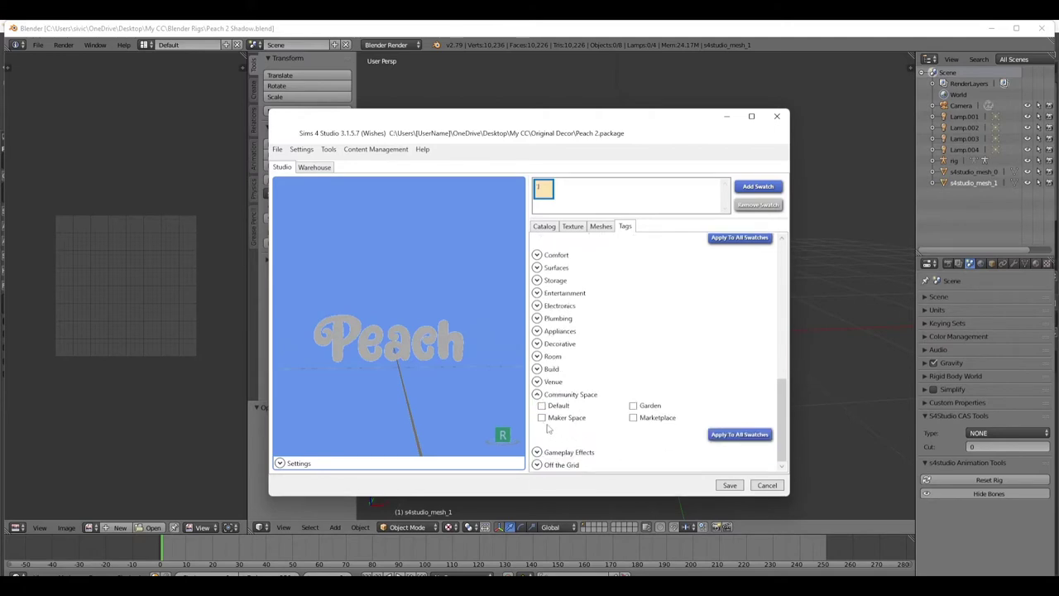
pyautogui.click(537, 395)
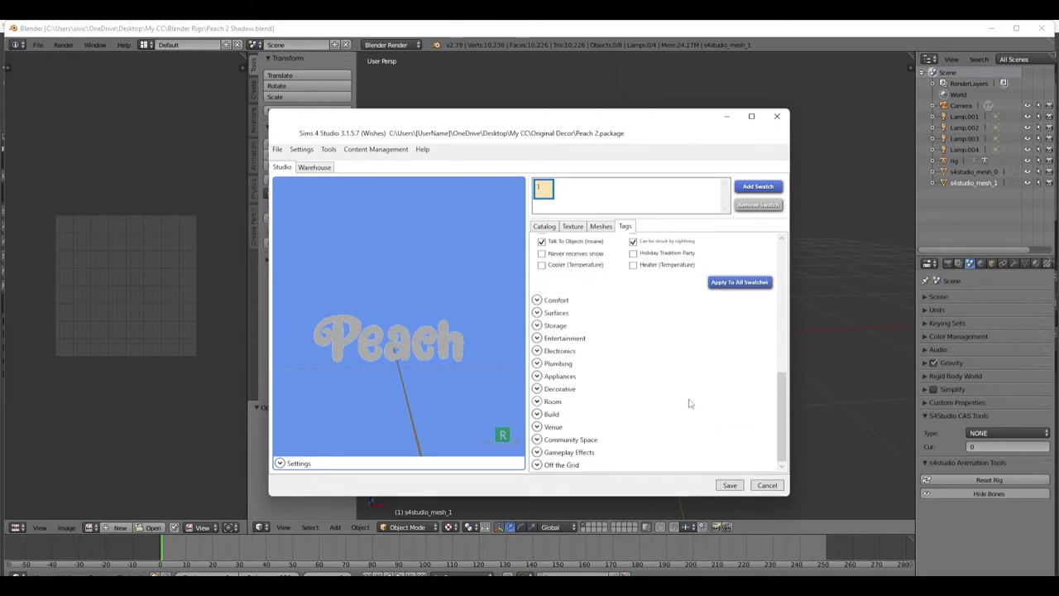
# Open the Peach Wall Light's catalog description for editing
pyautogui.scroll(10, 694, 401)
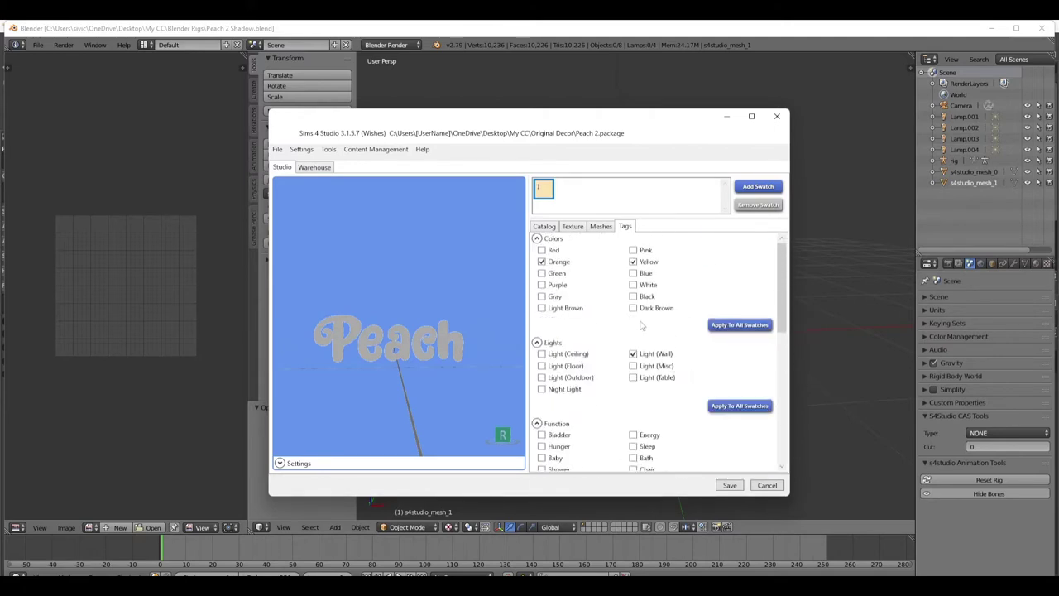
pyautogui.click(545, 228)
pyautogui.click(566, 291)
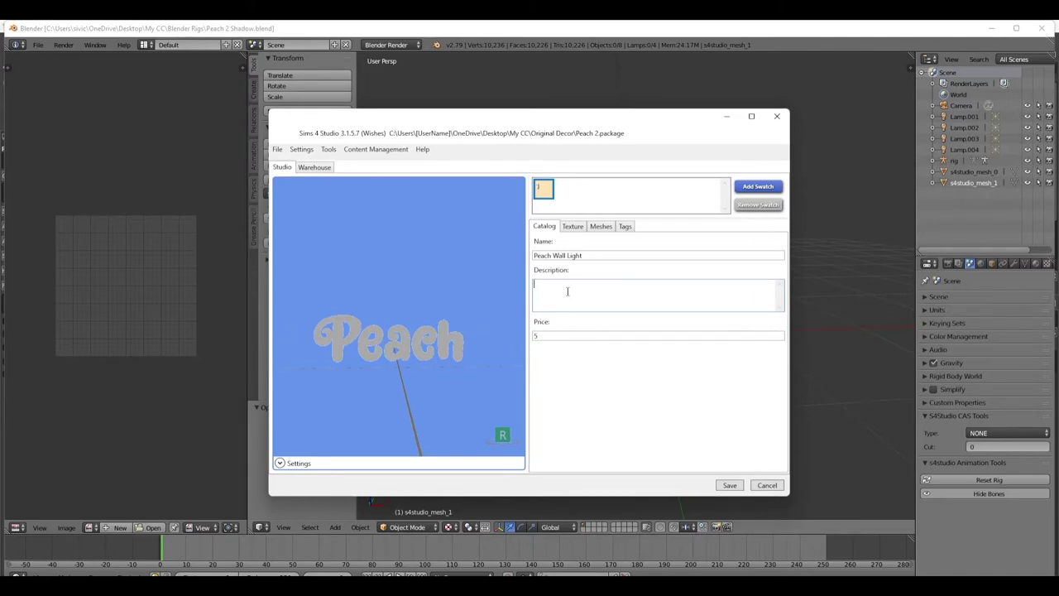
pyautogui.write('Scottyottyo')
pyautogui.write('tty.tublr')
pyautogui.write('mblr.')
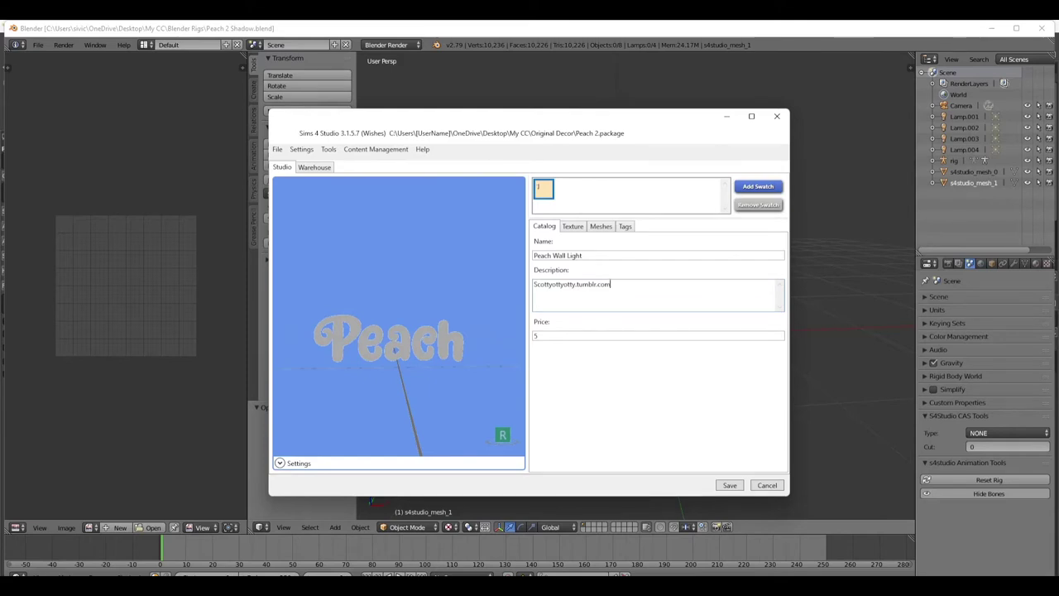
pyautogui.press('BackSpace')
pyautogui.press('BackSpace')
pyautogui.press('BackSpace')
pyautogui.press('BackSpace')
pyautogui.press('BackSpace')
pyautogui.press('BackSpace')
pyautogui.press('BackSpace')
pyautogui.press('BackSpace')
pyautogui.press('BackSpace')
pyautogui.press('BackSpace')
pyautogui.press('BackSpace')
pyautogui.press('BackSpace')
pyautogui.press('BackSpace')
pyautogui.press('BackSpace')
pyautogui.press('BackSpace')
pyautogui.press('BackSpace')
pyautogui.press('BackSpace')
pyautogui.press('BackSpace')
pyautogui.press('BackSpace')
pyautogui.press('BackSpace')
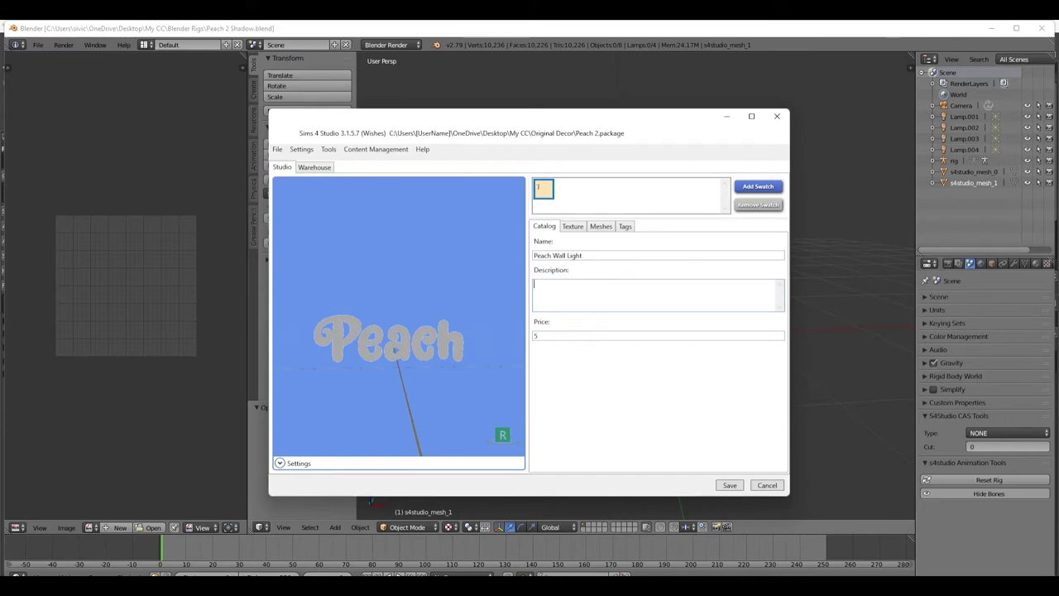
# Describe the item as "It's Peach gen! Time to be a cop! It's okay, you have a sense of humor about it." and add the creator handle below
pyautogui.write("'s")
pyautogui.write(' Peach ge')
pyautogui.write('n!')
pyautogui.write(' Time to be a')
pyautogui.write(' cop')
pyautogui.write('! And')
pyautogui.press('BackSpace')
pyautogui.press('BackSpace')
pyautogui.write("It's okay, you have a sense")
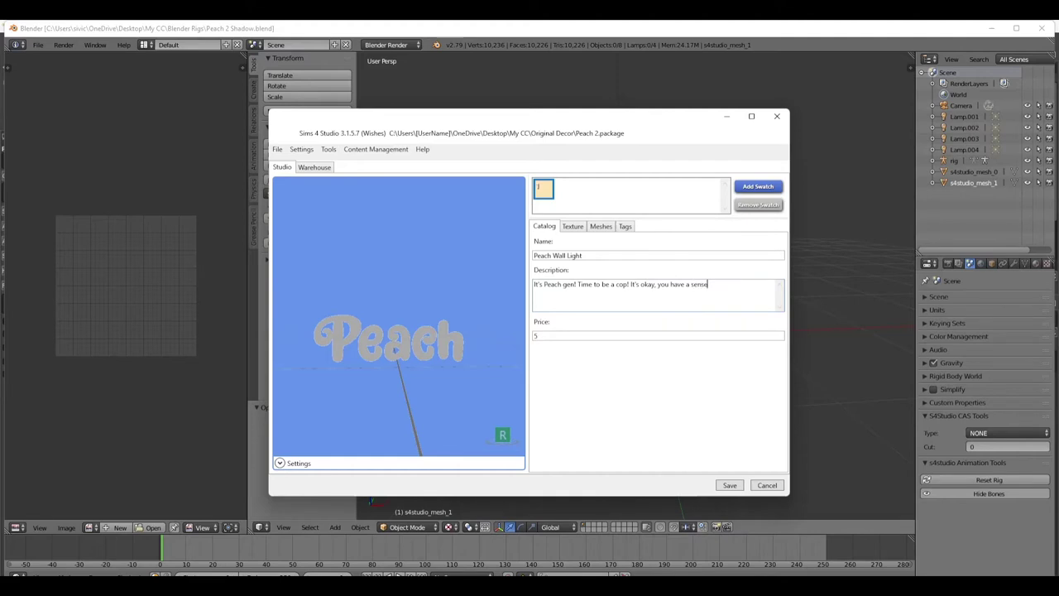
pyautogui.write(' of humor about it.')
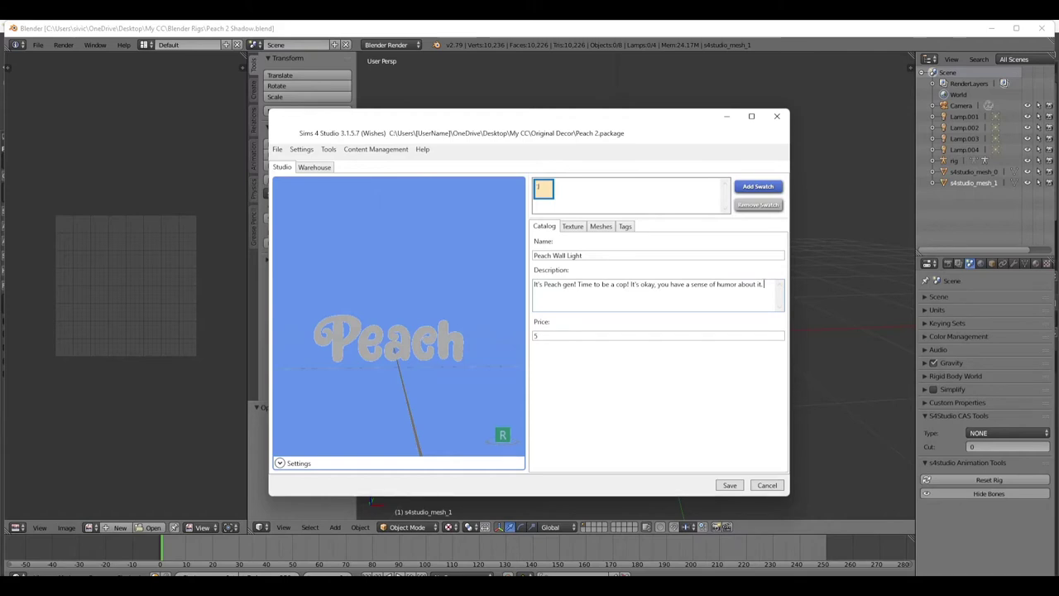
pyautogui.press('Return')
pyautogui.write('Scottyotty')
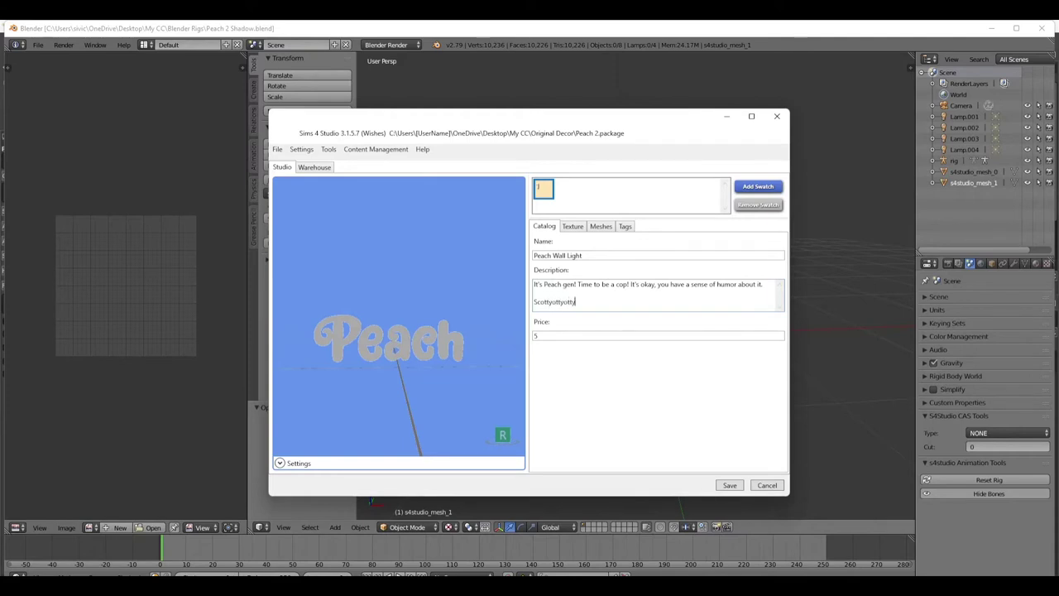
# Save the Peach 2 package with the new tags and catalog description
pyautogui.click(728, 485)
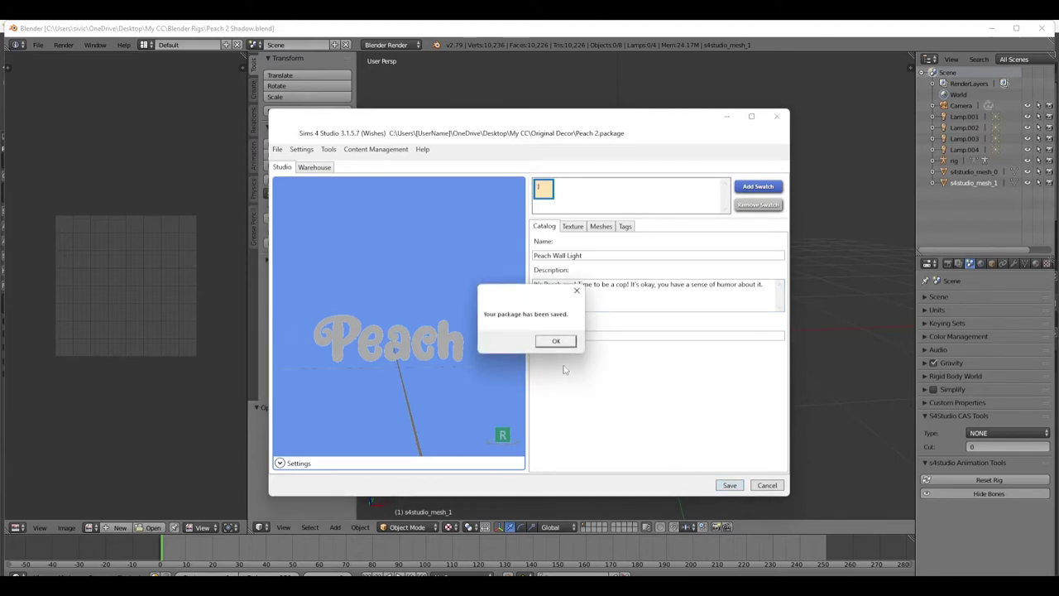
pyautogui.click(549, 344)
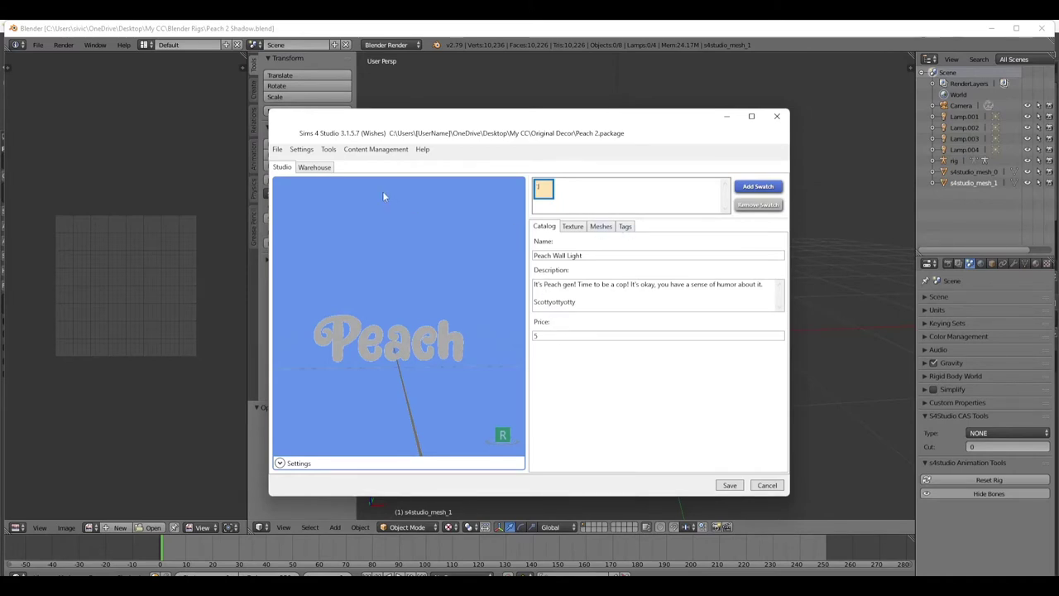
pyautogui.click(315, 168)
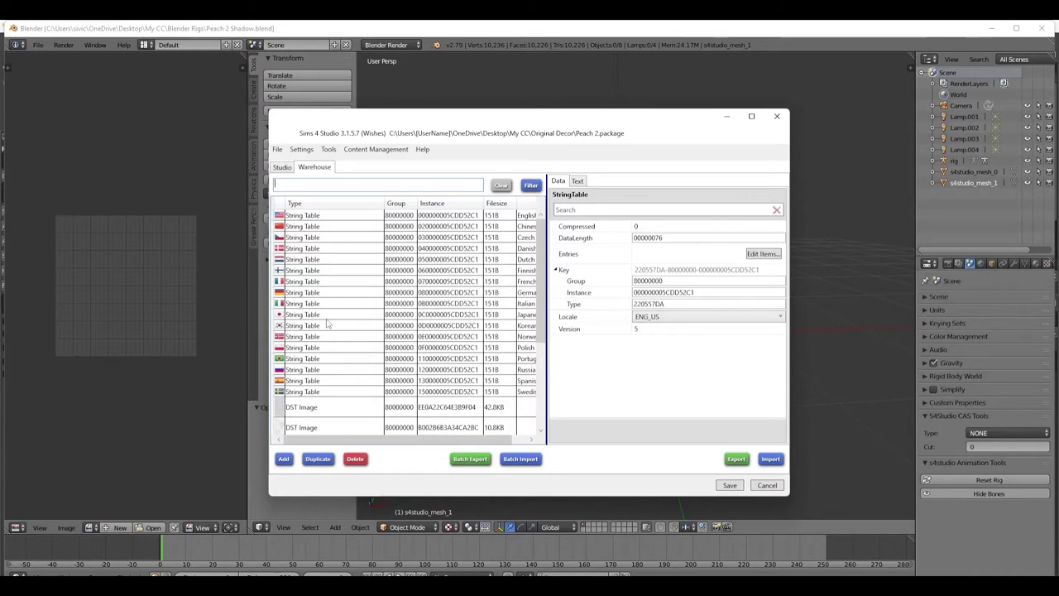
pyautogui.scroll(-2, 327, 327)
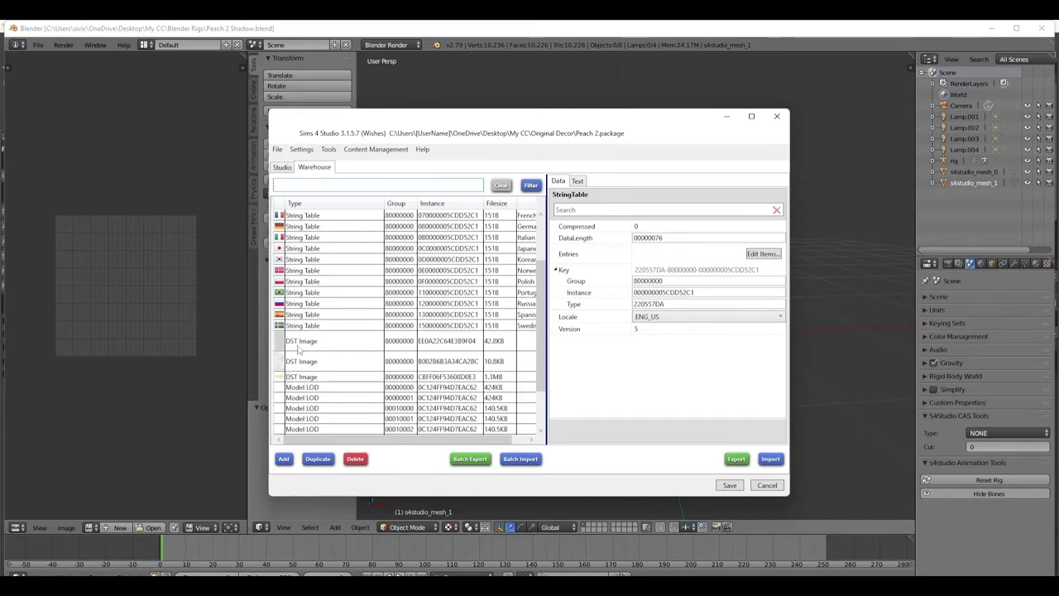
pyautogui.click(301, 345)
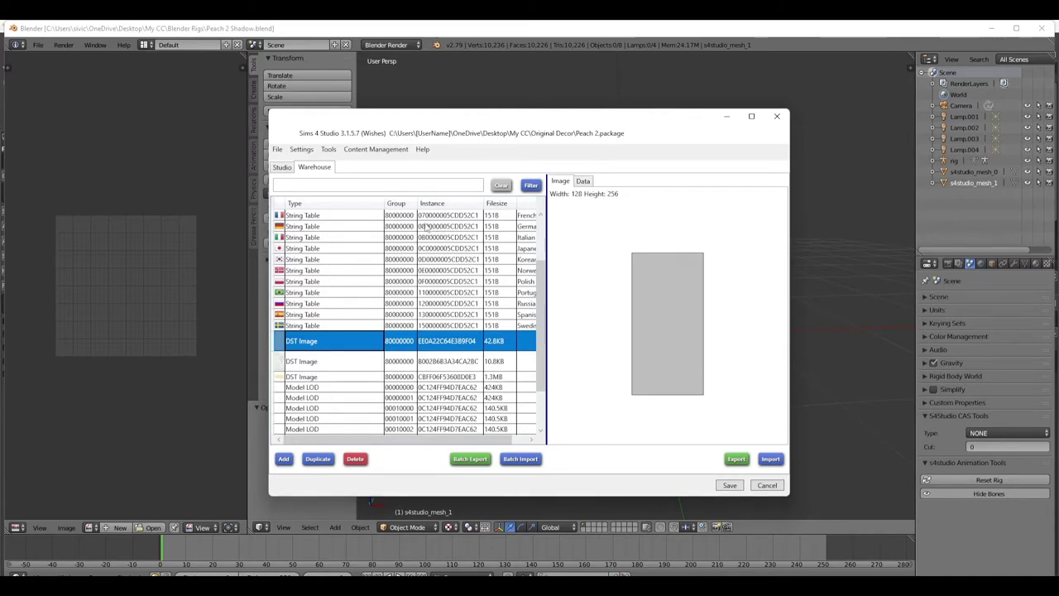
pyautogui.rightClick(335, 344)
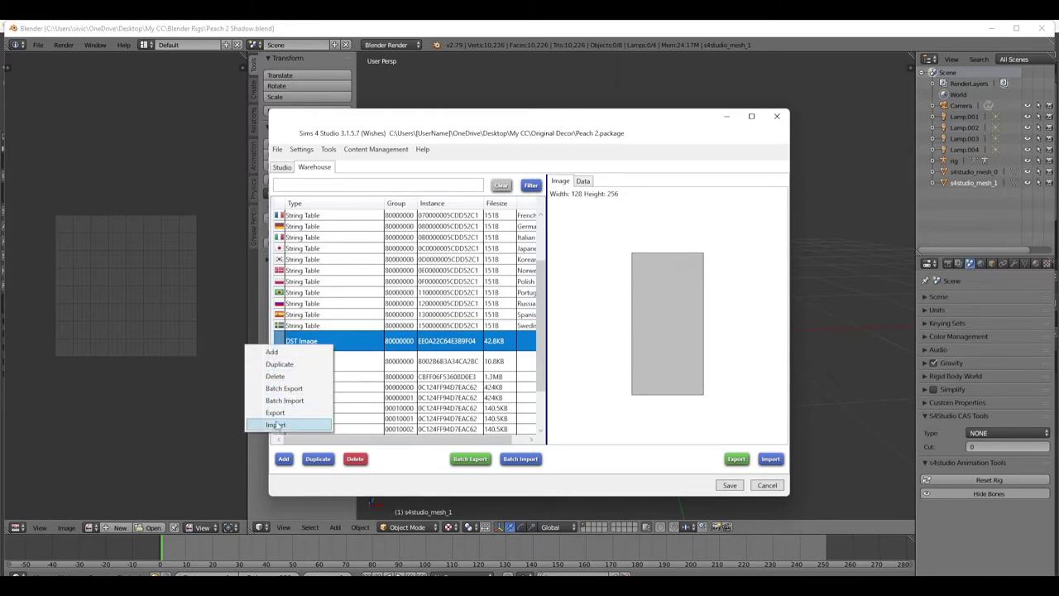
pyautogui.click(275, 425)
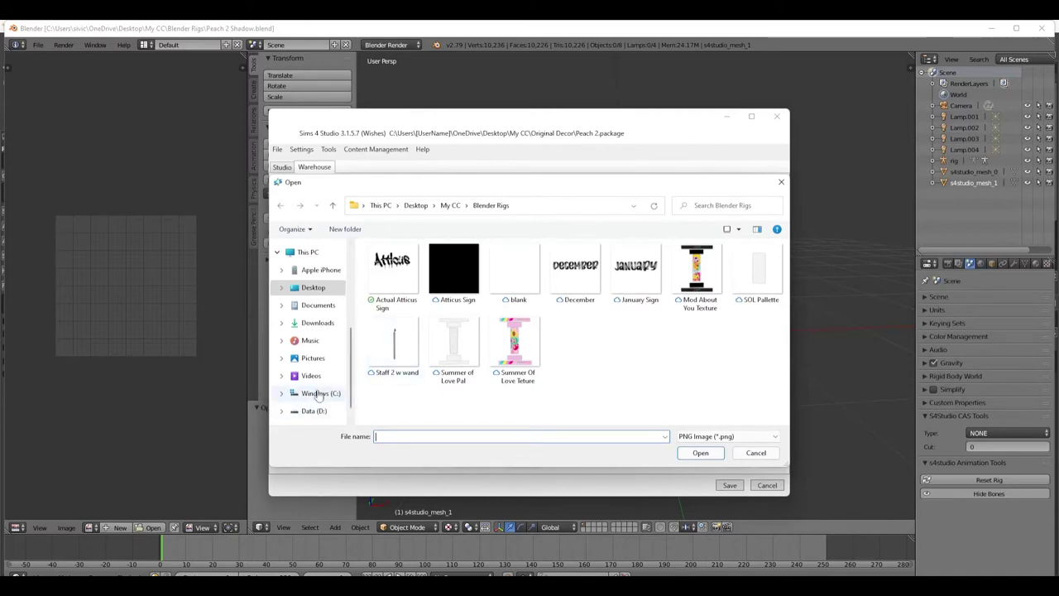
pyautogui.click(756, 452)
pyautogui.click(707, 223)
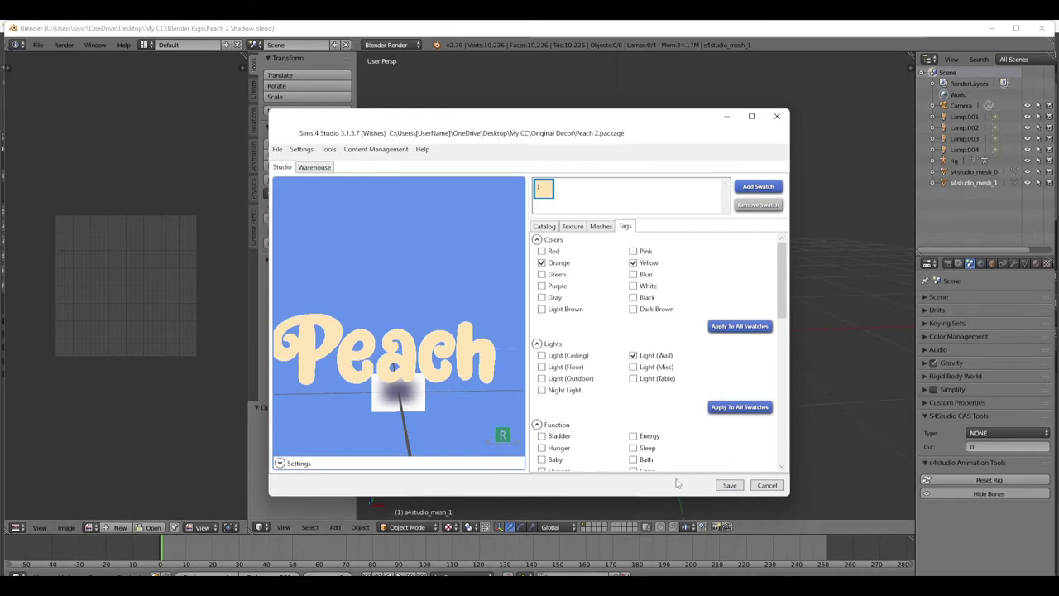
# Return to the Peach Wall Light's catalog details and save the package again
pyautogui.click(543, 230)
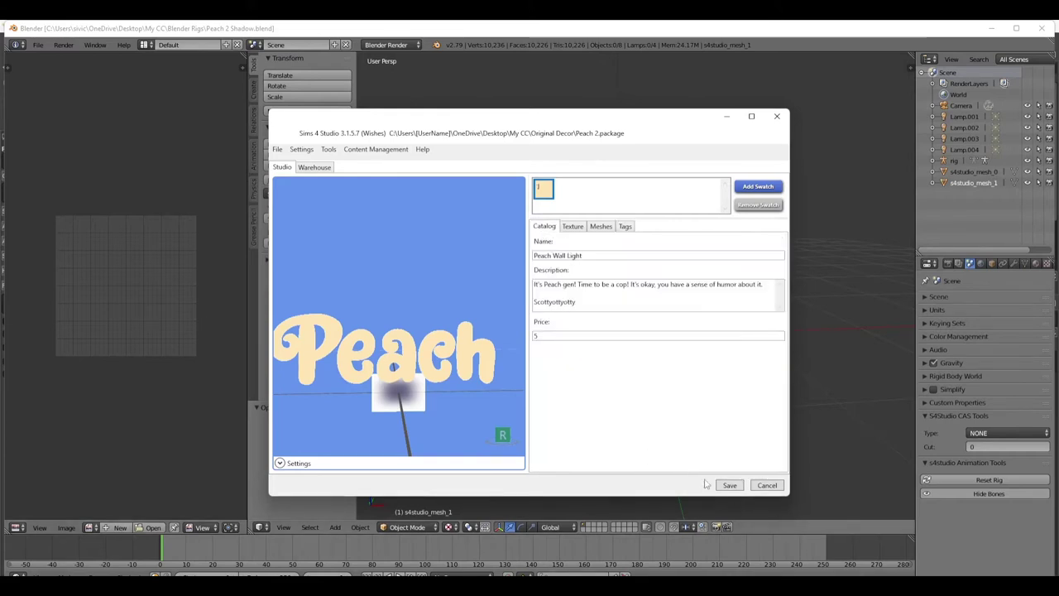
pyautogui.click(730, 487)
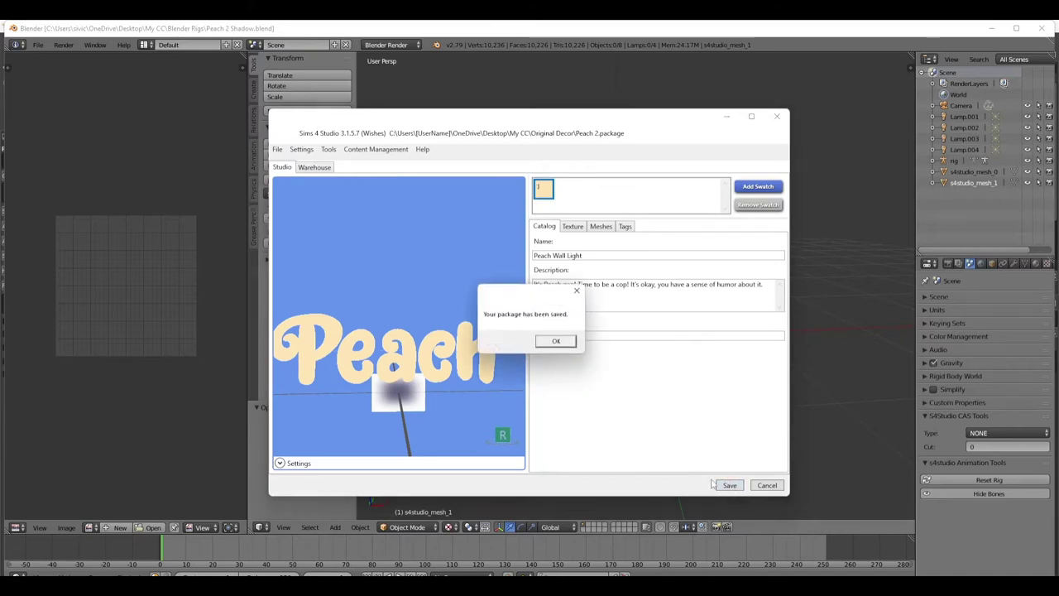
pyautogui.click(565, 345)
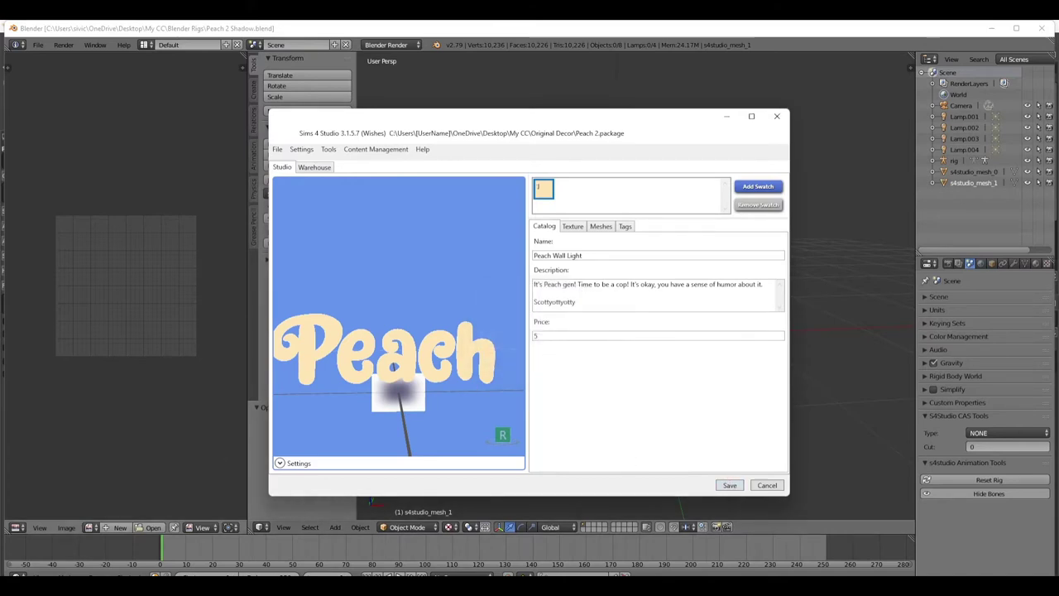
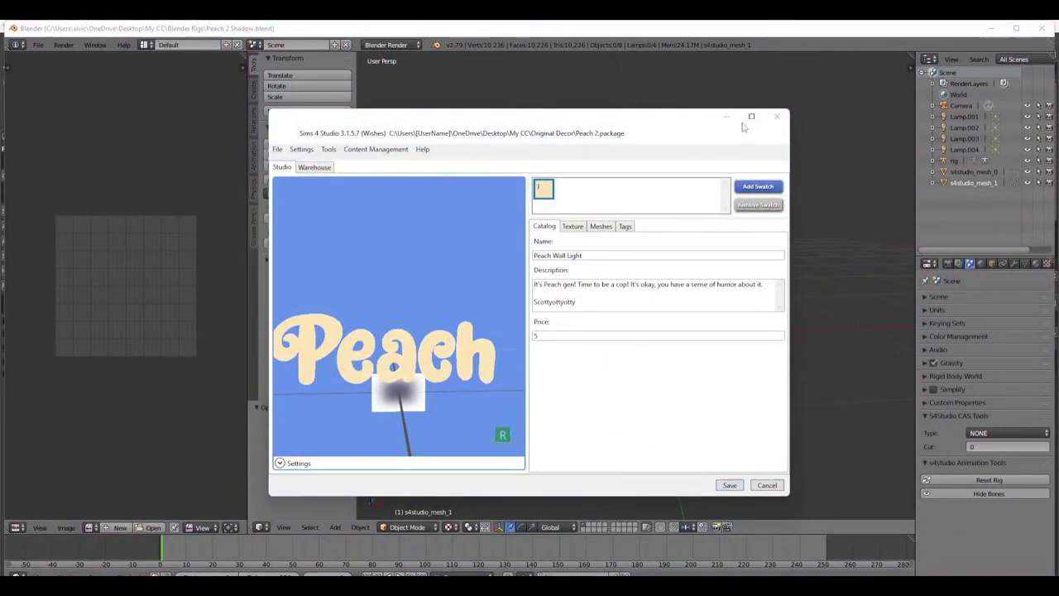
# Clear the finished work windows off the desktop and quit GIMP, discarding the unsaved Peach 2 1 image changes
pyautogui.click(729, 121)
pyautogui.click(1030, 30)
pyautogui.click(1003, 124)
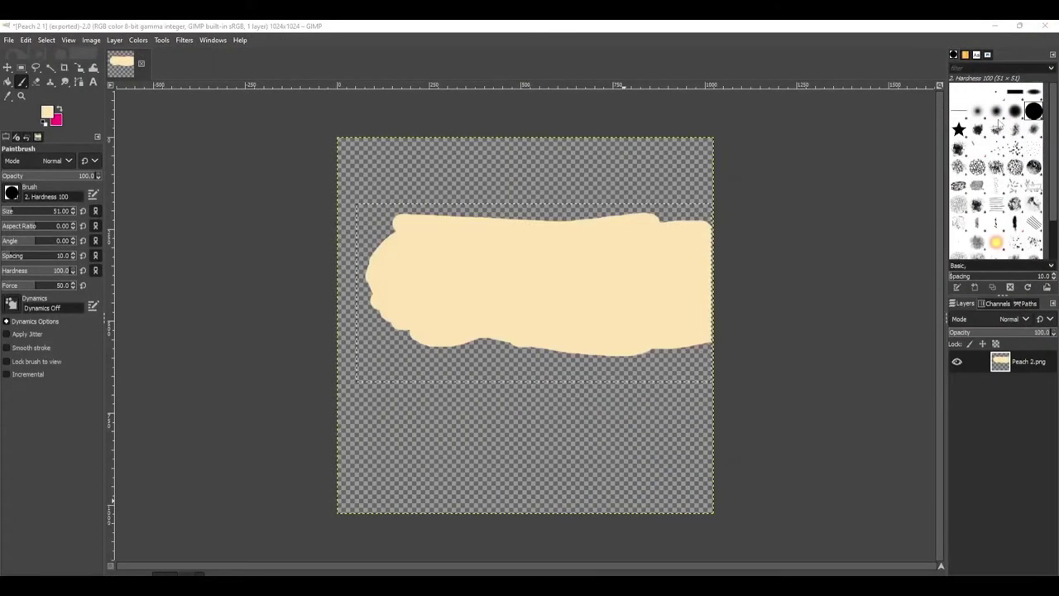
pyautogui.click(1046, 26)
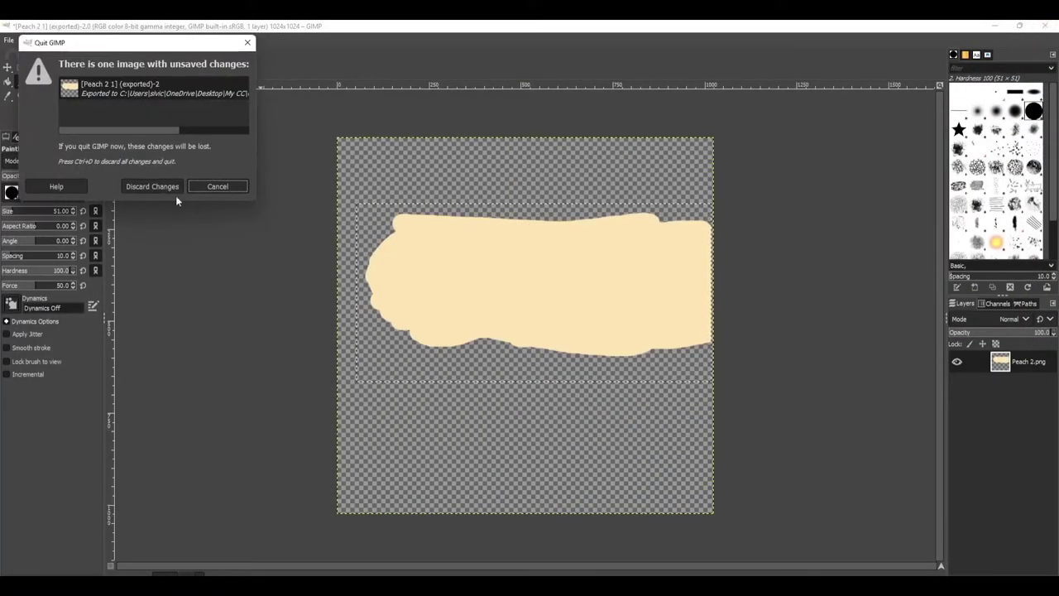
pyautogui.click(149, 187)
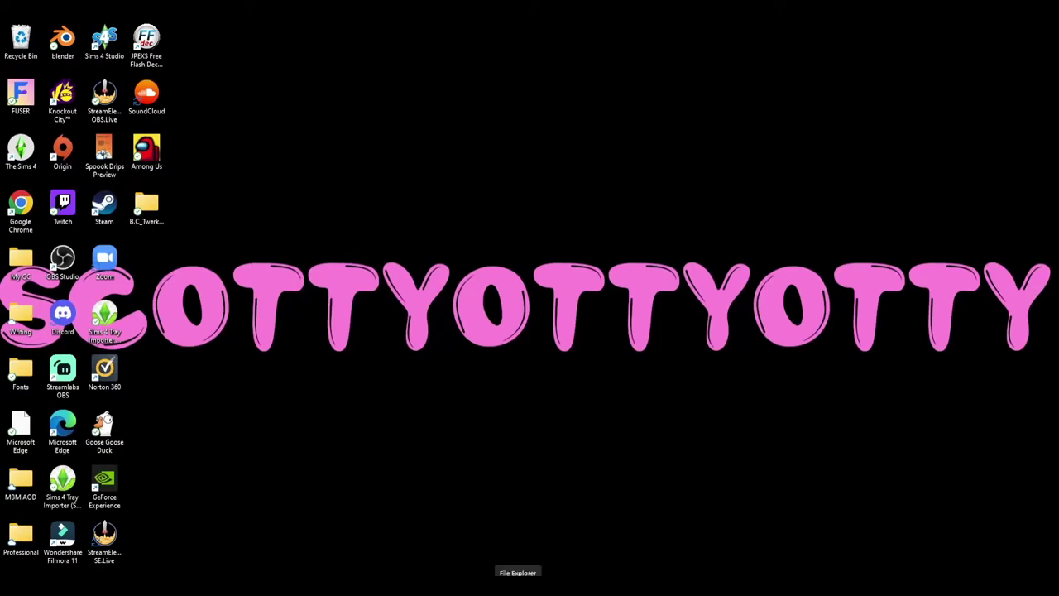
# Open the Sims 4 Mods folder and a second File Explorer window on The Sims 4 folder, placed so both are visible
pyautogui.rightClick(518, 589)
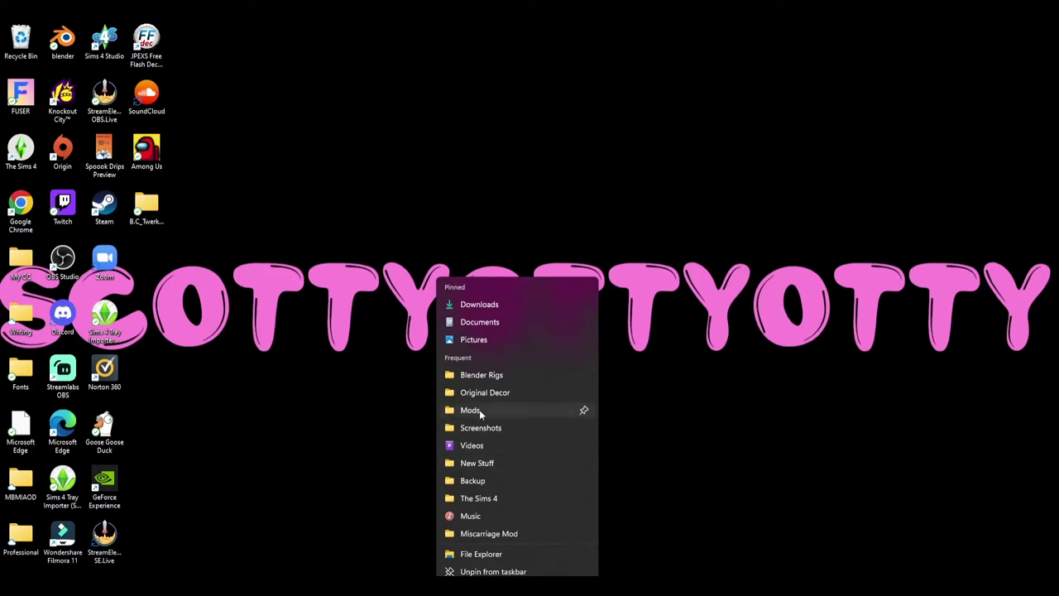
pyautogui.click(473, 410)
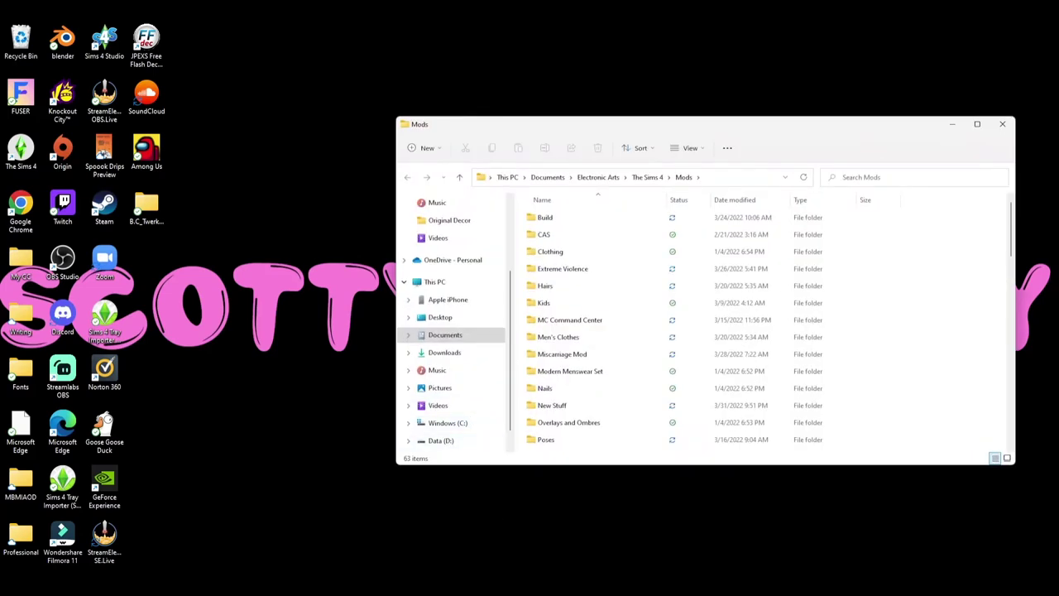
pyautogui.rightClick(480, 591)
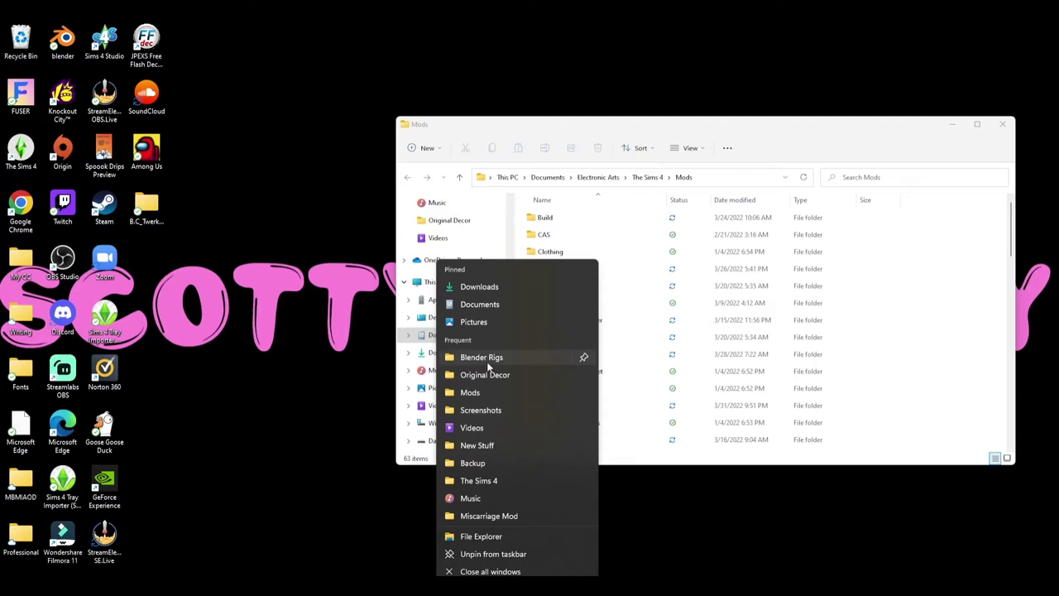
pyautogui.click(479, 482)
pyautogui.moveTo(522, 137); pyautogui.dragTo(244, 171)
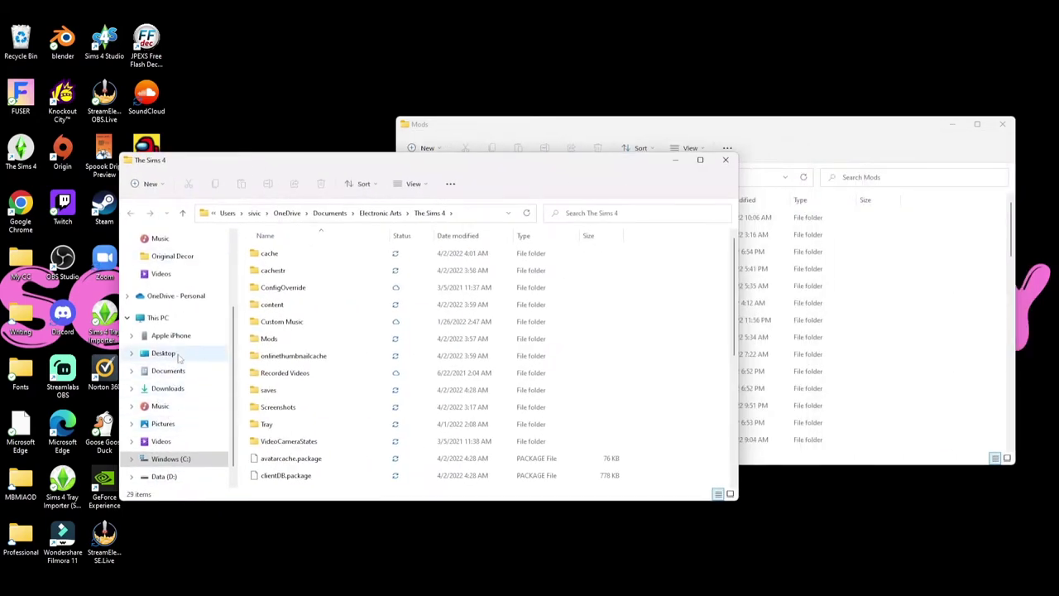
# In the second File Explorer window, go to the Original Decor folder inside My CC on the Desktop and look through its files
pyautogui.click(171, 355)
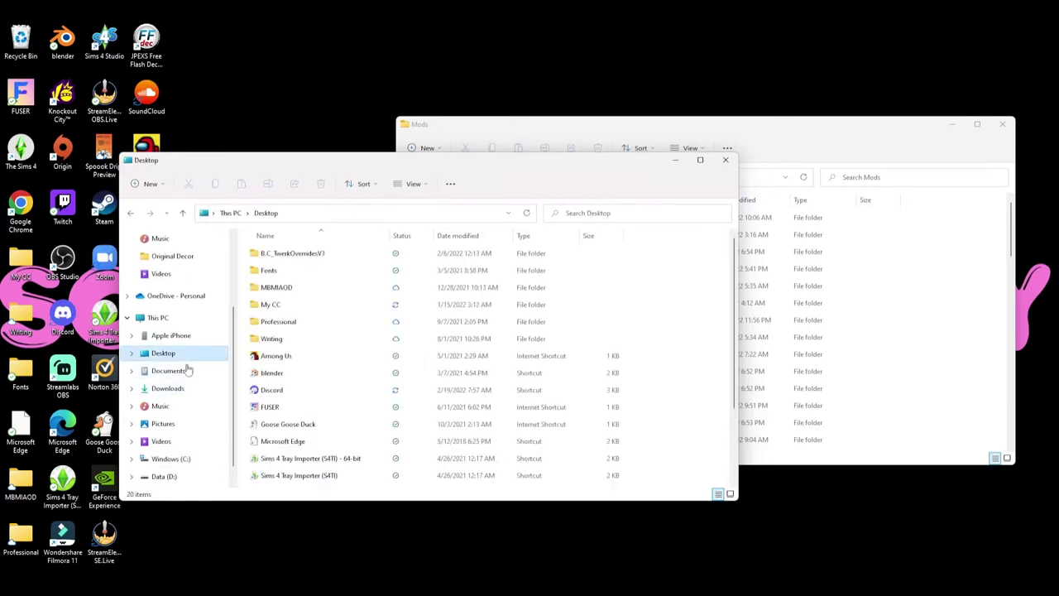
pyautogui.click(273, 305)
pyautogui.doubleClick(273, 305)
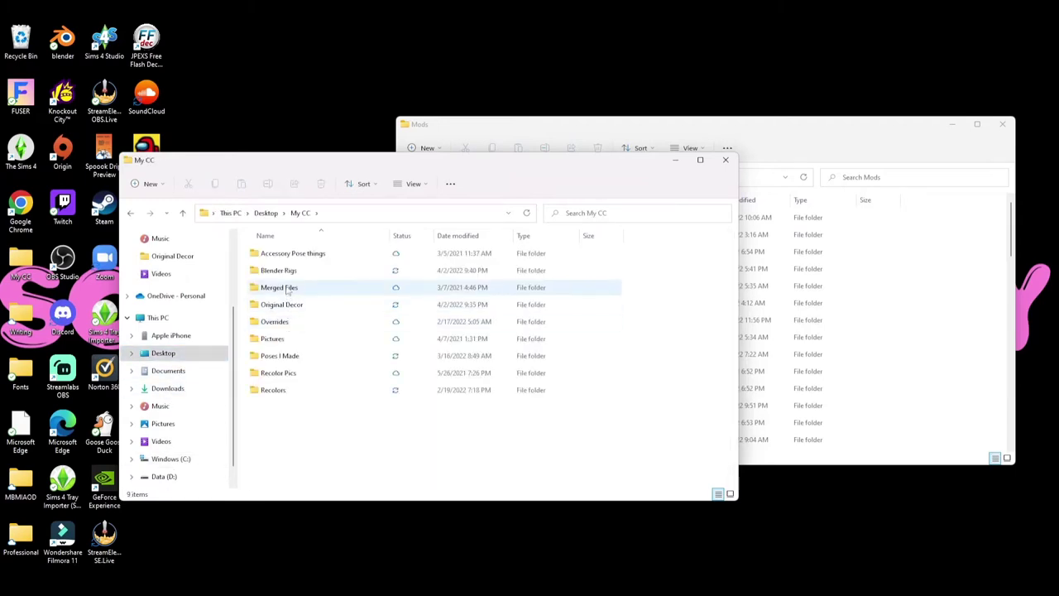
pyautogui.click(292, 308)
pyautogui.doubleClick(292, 308)
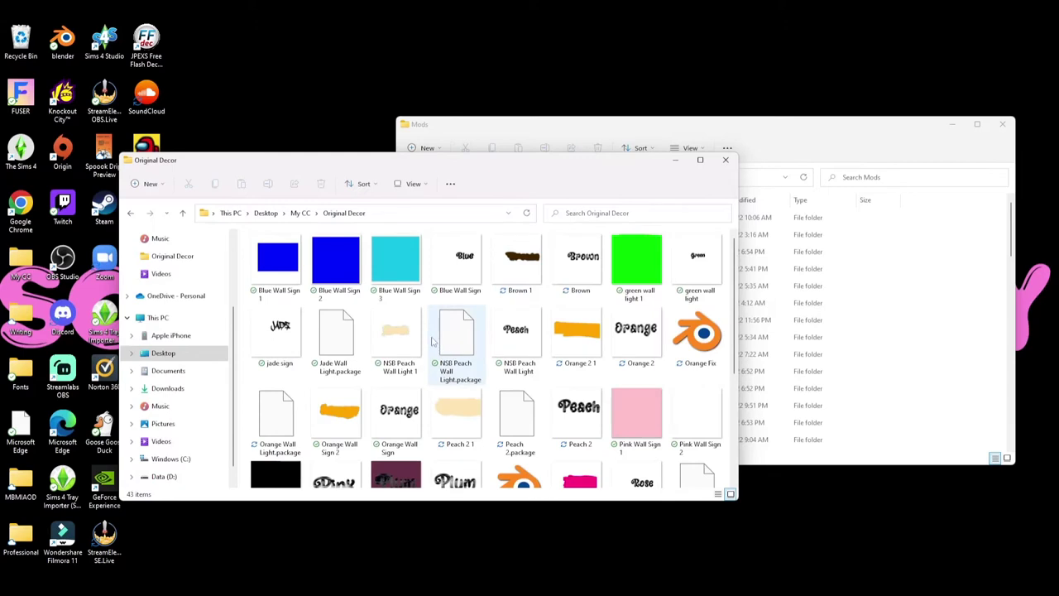
pyautogui.scroll(-5, 447, 348)
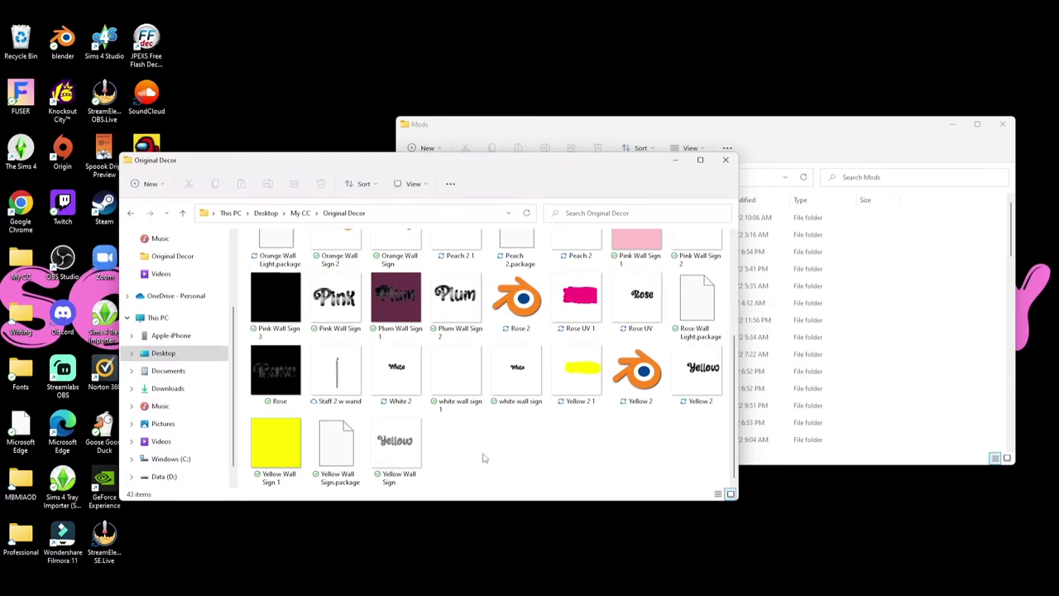
pyautogui.scroll(2, 486, 451)
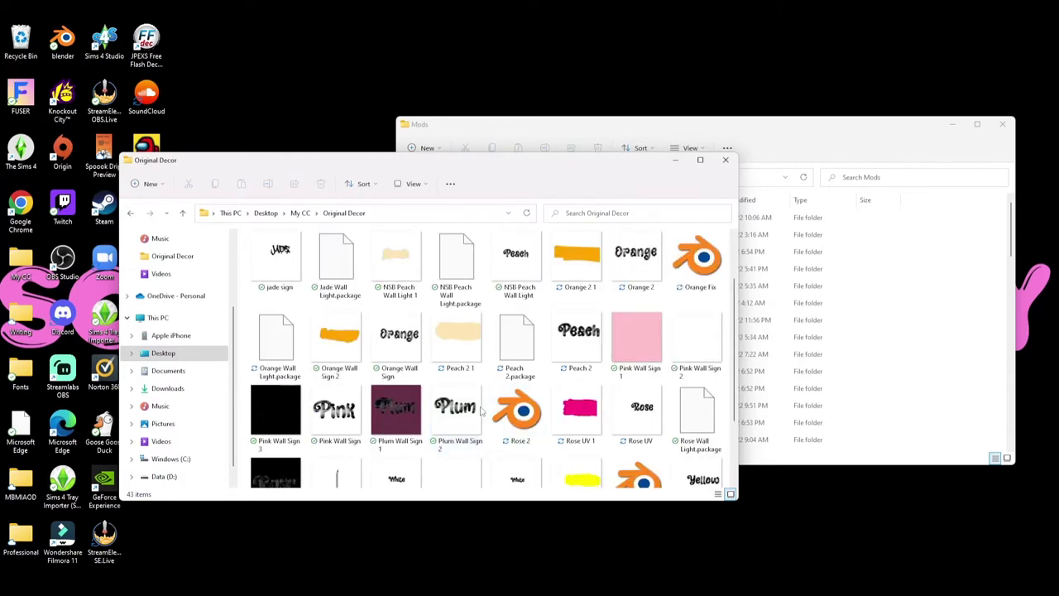
# Delete the old NSB Peach Wall Light.package from the Mods folder
pyautogui.click(728, 128)
pyautogui.scroll(-10, 574, 377)
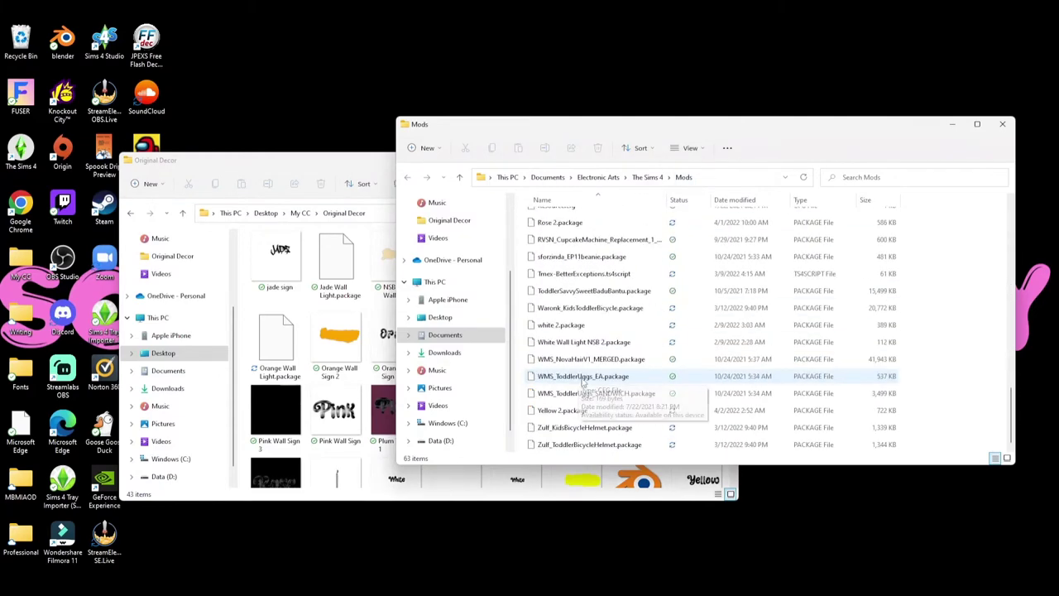
pyautogui.scroll(2, 633, 360)
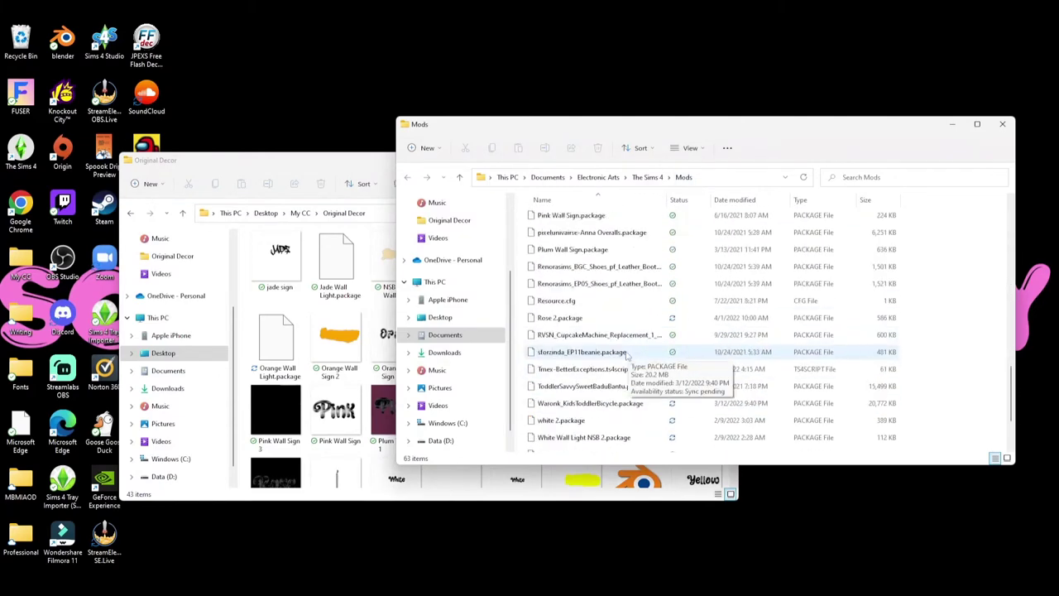
pyautogui.scroll(1, 627, 356)
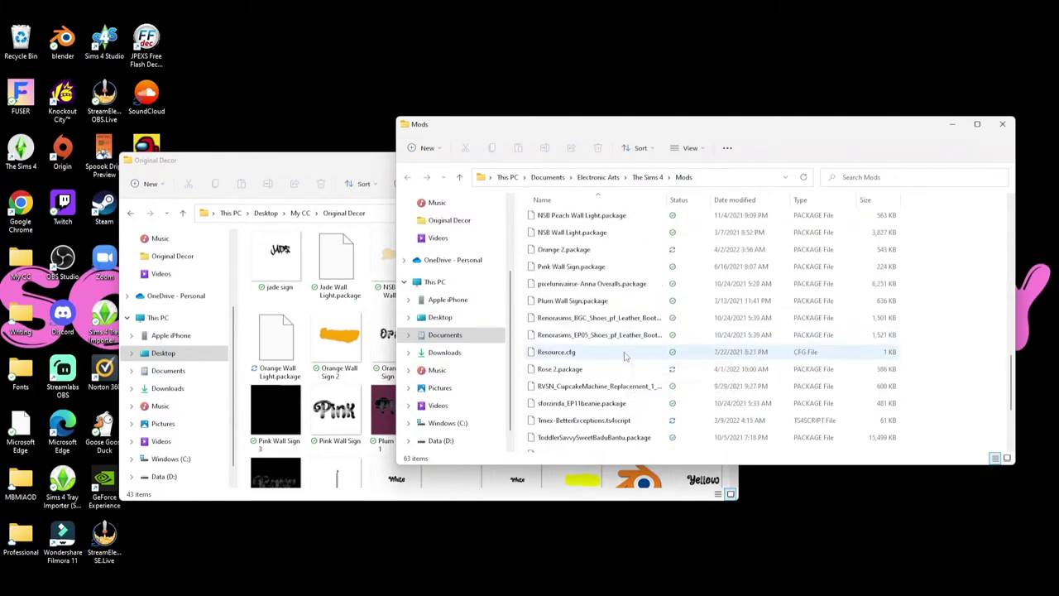
pyautogui.click(598, 216)
pyautogui.click(600, 148)
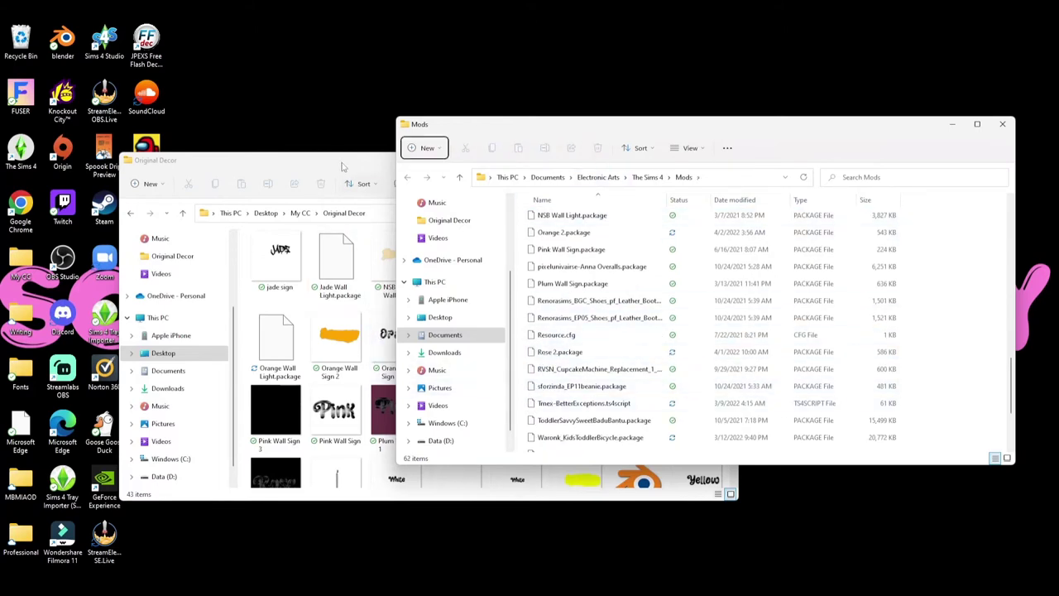
# Move Peach 2.package from Original Decor into the Mods folder and locate it in the file list
pyautogui.click(376, 350)
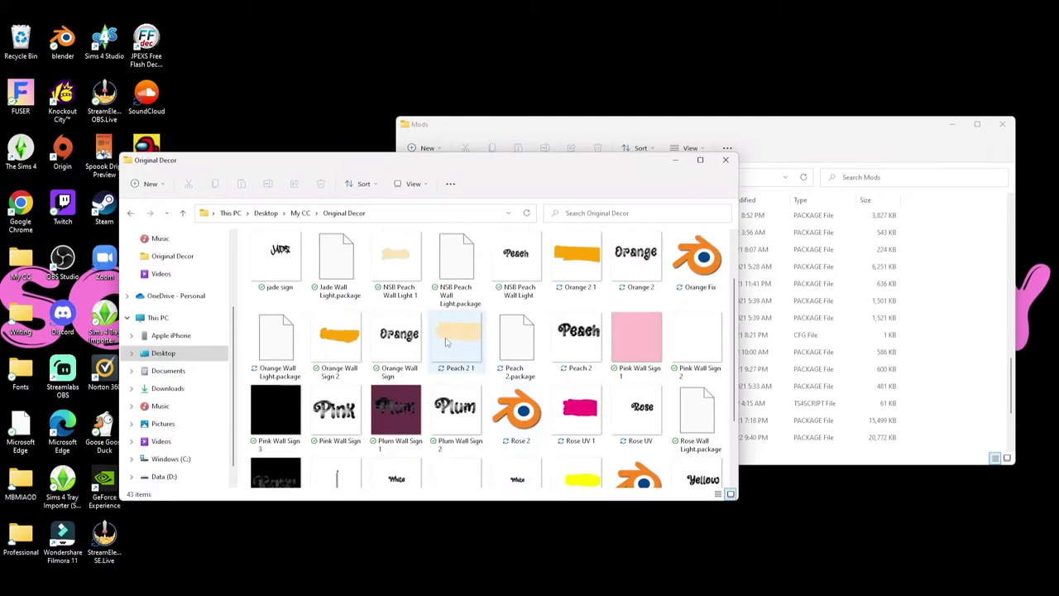
pyautogui.moveTo(517, 339); pyautogui.dragTo(798, 333)
pyautogui.scroll(10, 627, 400)
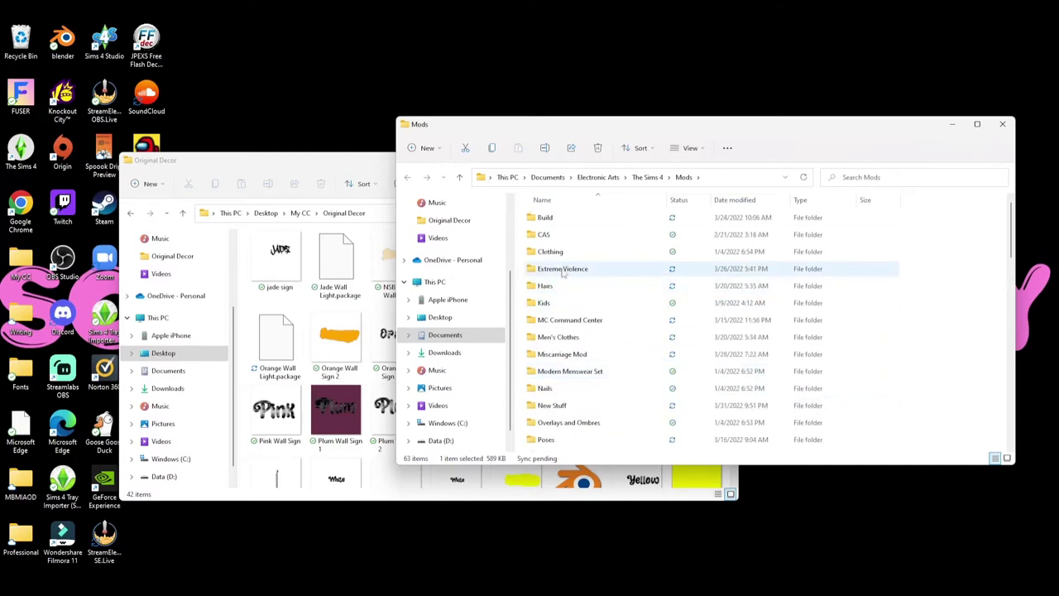
pyautogui.scroll(-10, 567, 286)
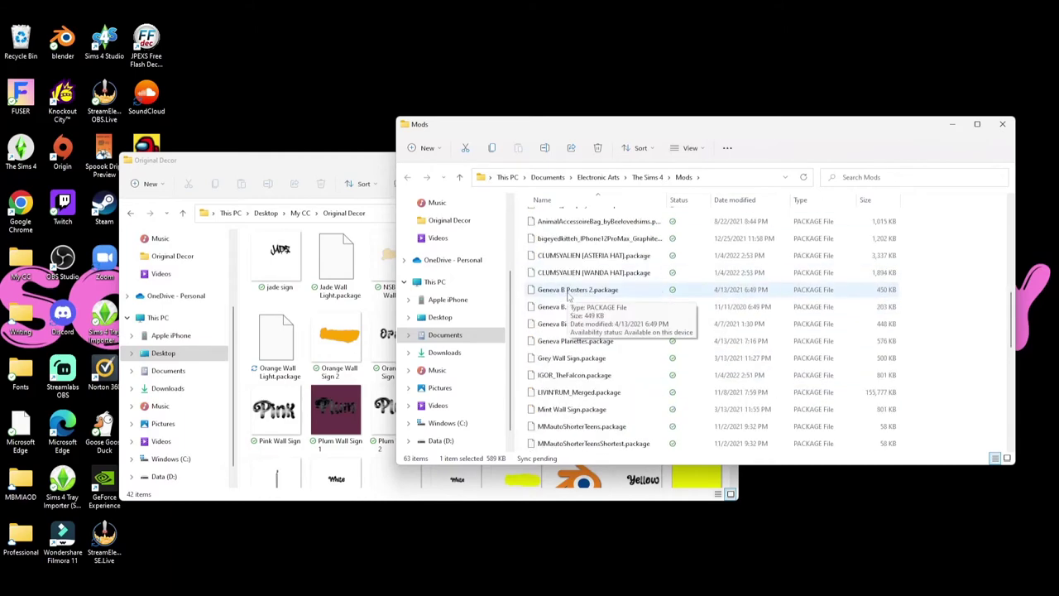
pyautogui.scroll(-1, 595, 298)
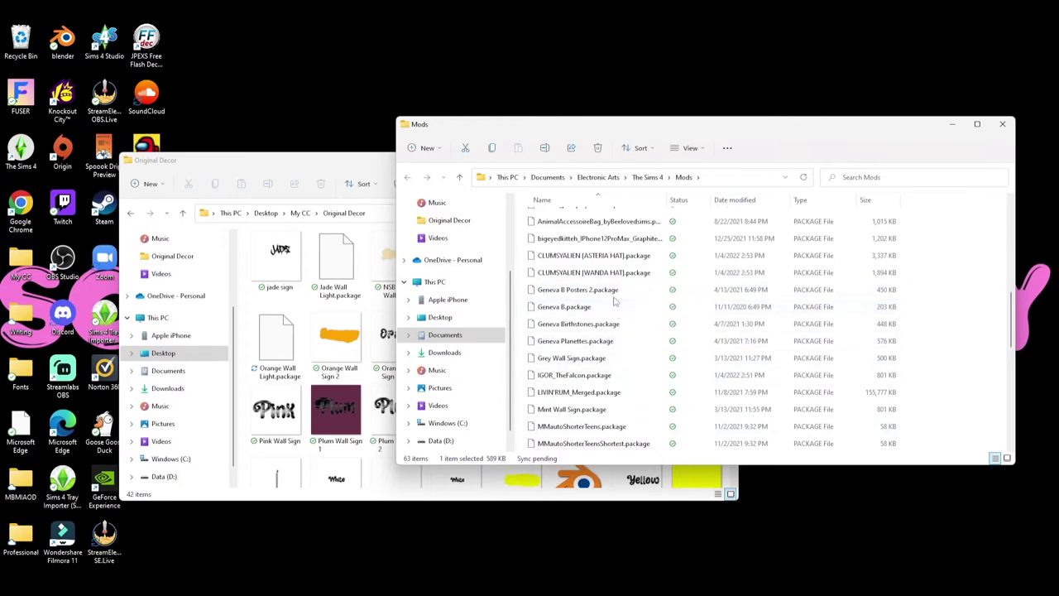
pyautogui.scroll(-7, 627, 314)
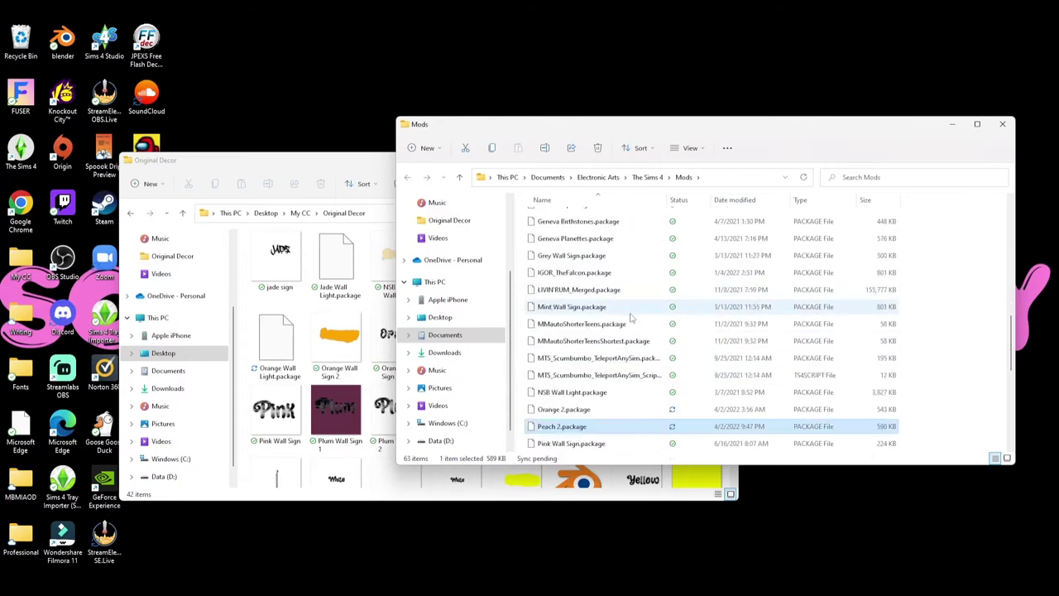
# Examine how the mod subfolders and loose package files are organized in the Mods folder
pyautogui.scroll(-2, 619, 356)
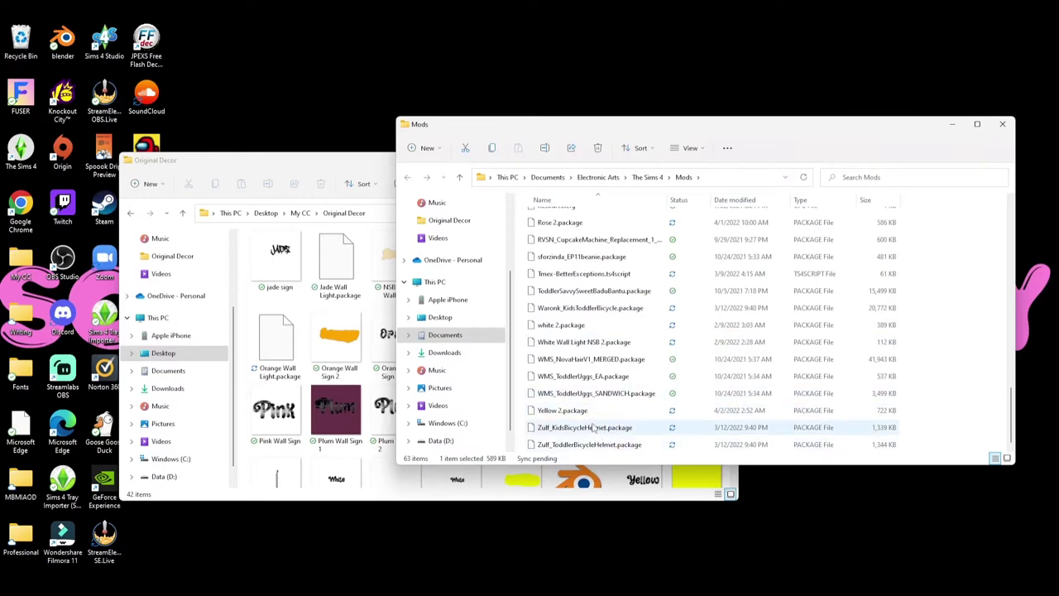
pyautogui.scroll(6, 592, 424)
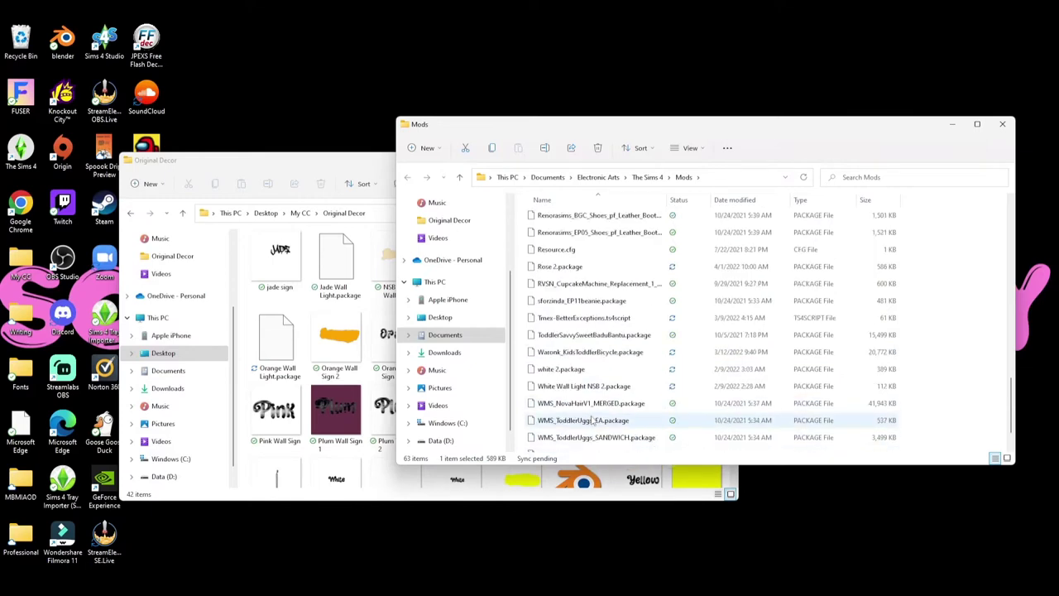
pyautogui.scroll(3, 584, 372)
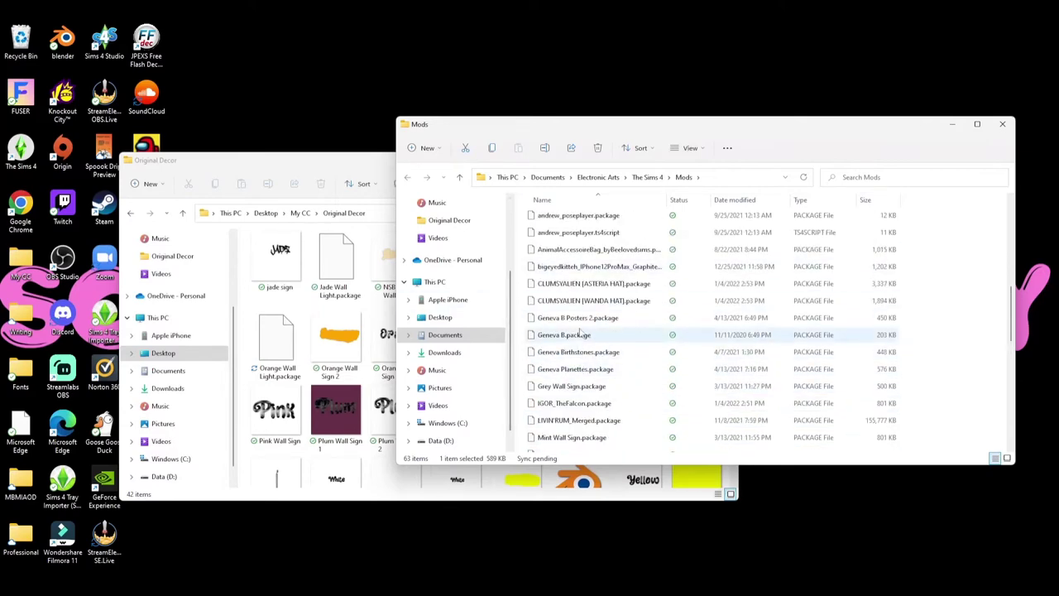
pyautogui.scroll(1, 581, 332)
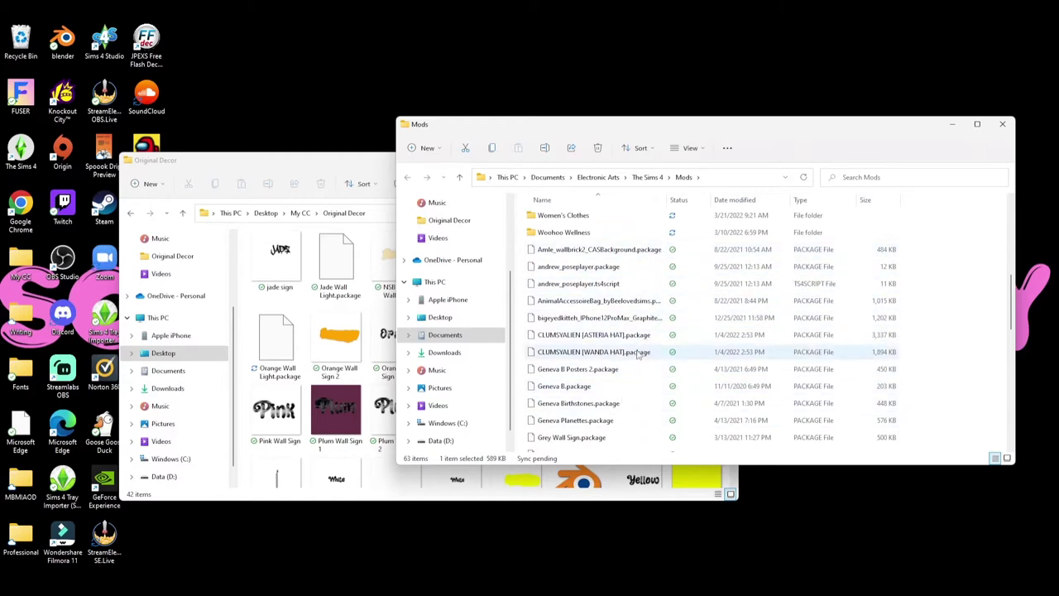
pyautogui.scroll(6, 631, 364)
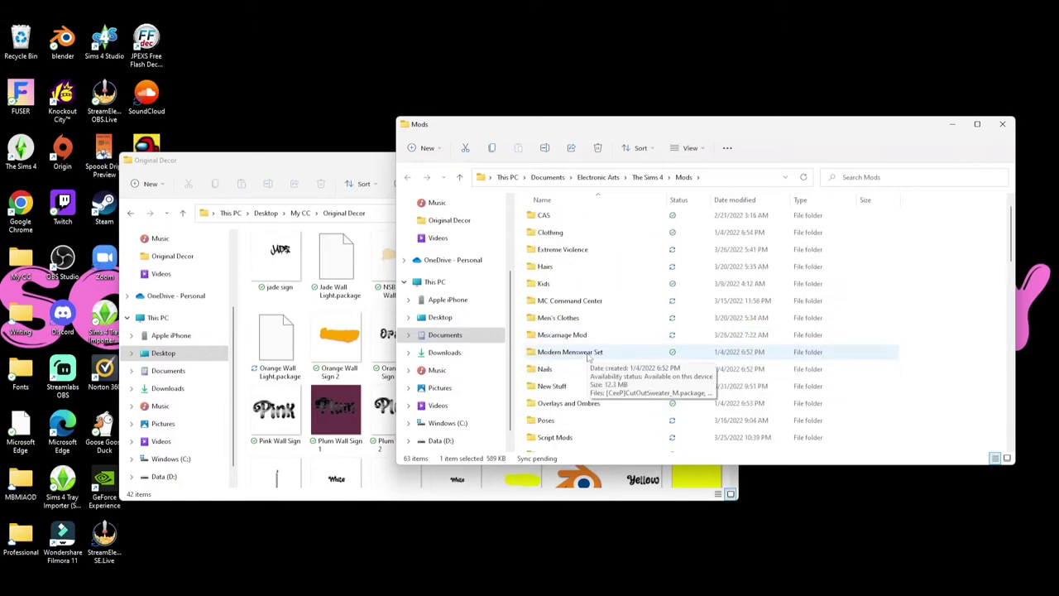
pyautogui.scroll(1, 579, 323)
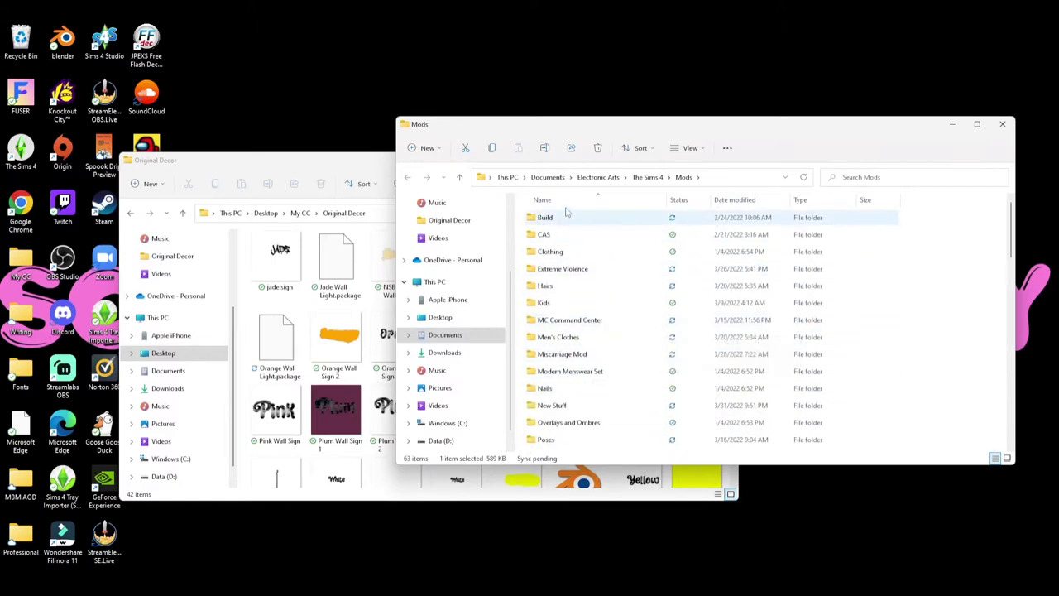
pyautogui.scroll(-8, 611, 340)
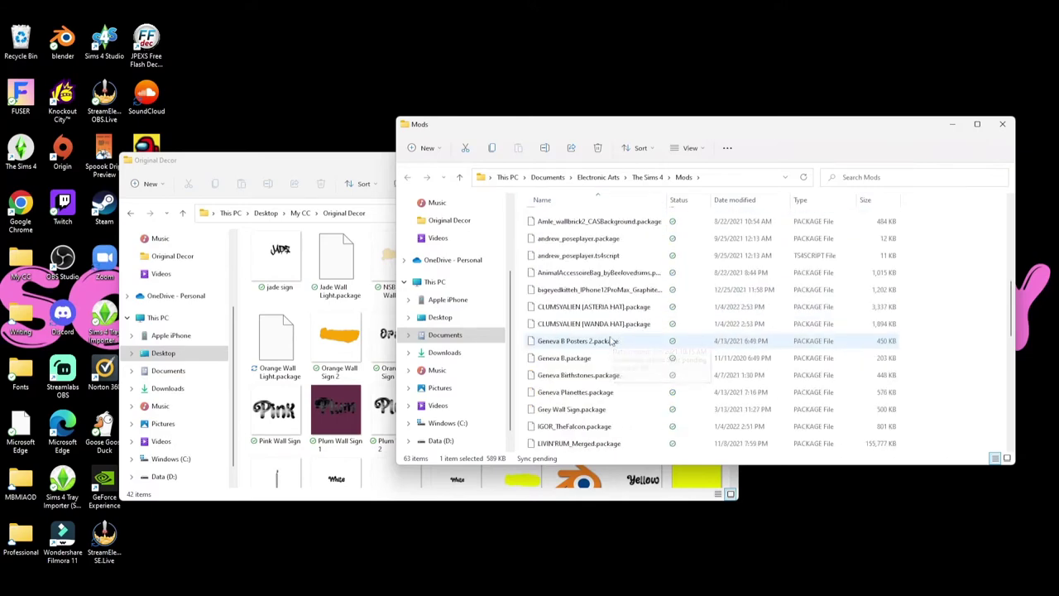
pyautogui.scroll(8, 613, 338)
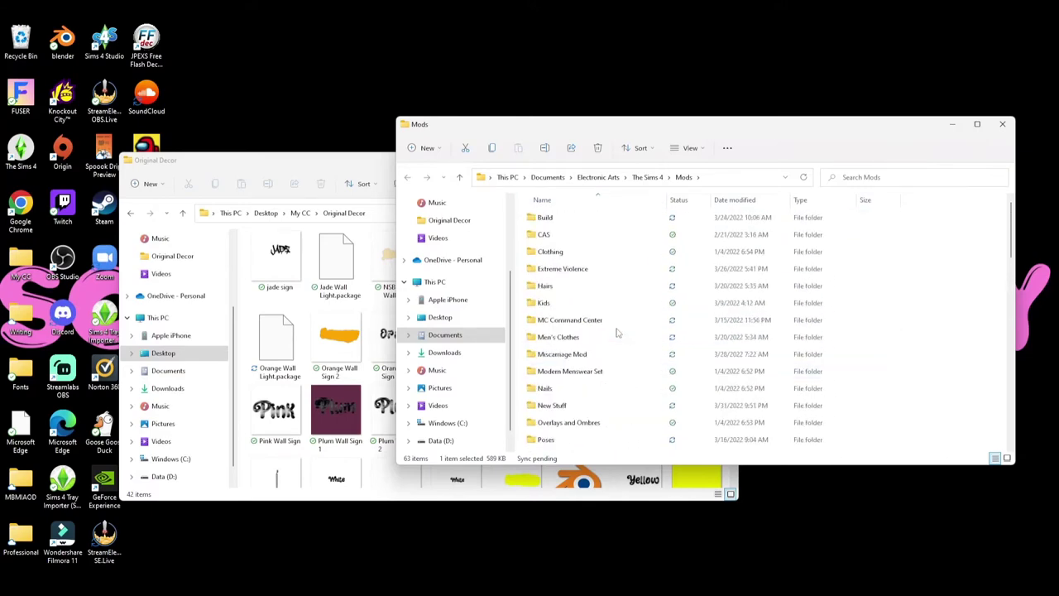
# Look through the script files in the MC Command Center folder and return to the Mods folder
pyautogui.doubleClick(563, 320)
pyautogui.scroll(-1, 579, 372)
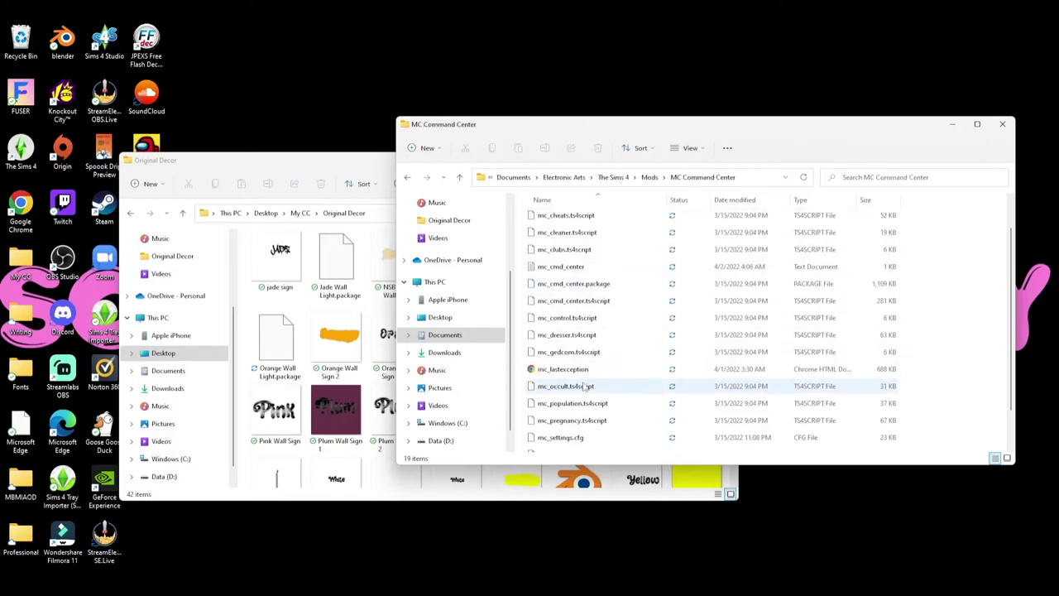
pyautogui.scroll(1, 584, 370)
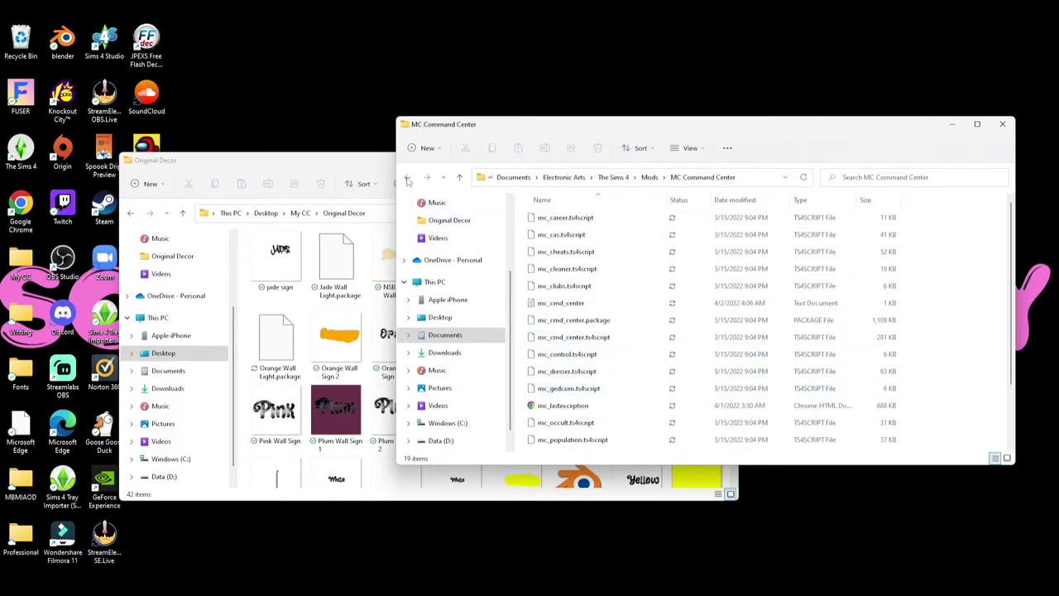
pyautogui.click(407, 177)
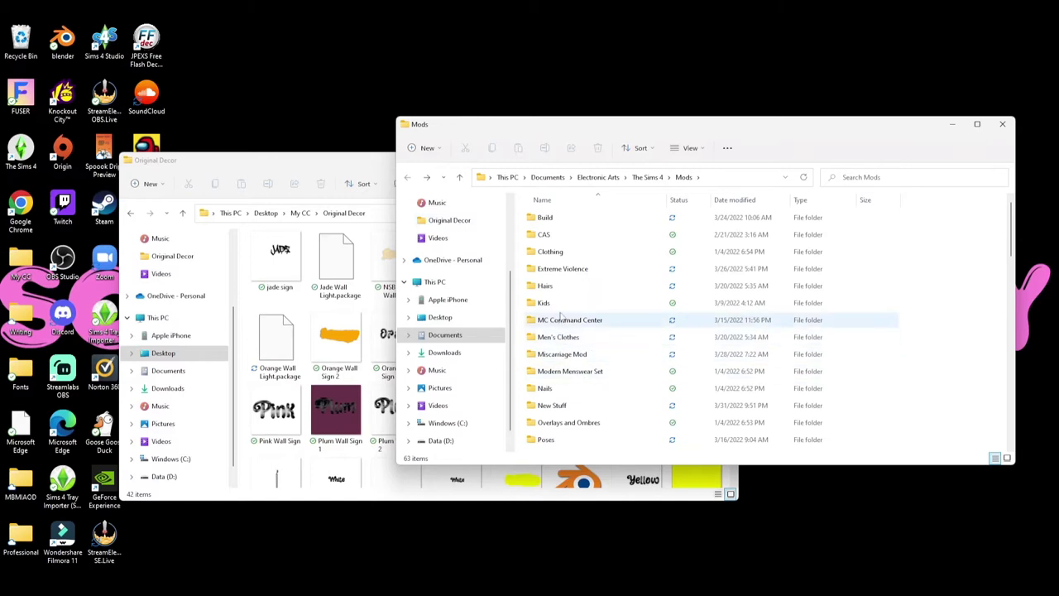
# Open the Extreme Violence folder inside Mods to view its contents
pyautogui.scroll(-1, 583, 363)
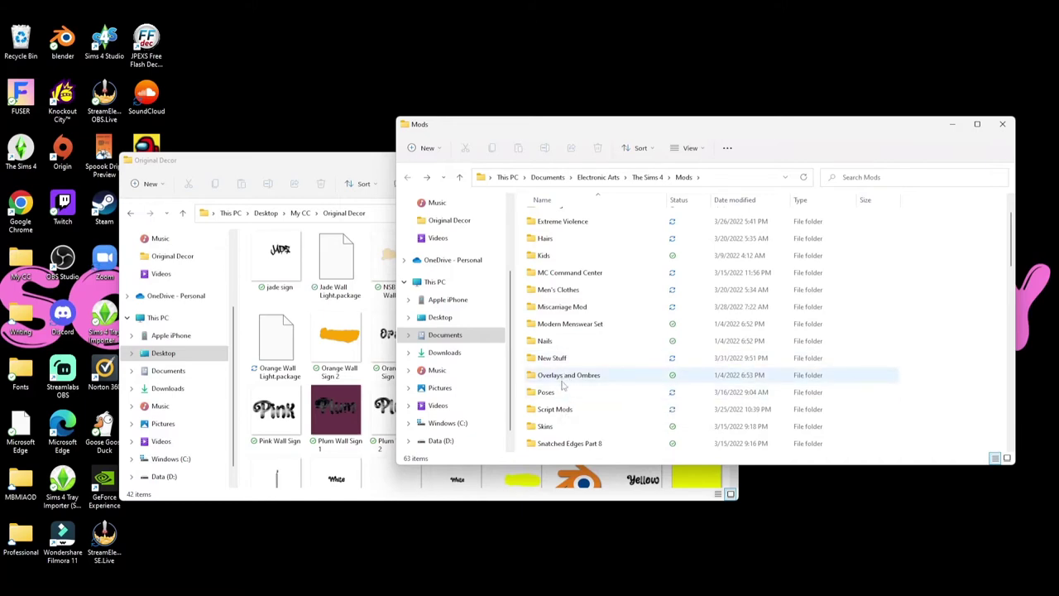
pyautogui.scroll(1, 569, 387)
pyautogui.click(574, 269)
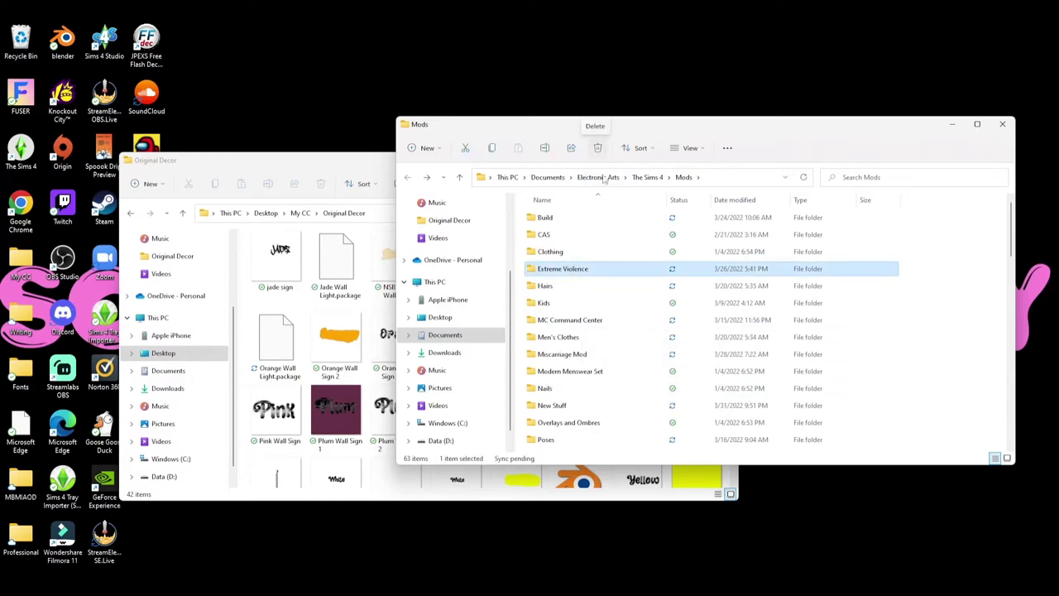
pyautogui.doubleClick(576, 272)
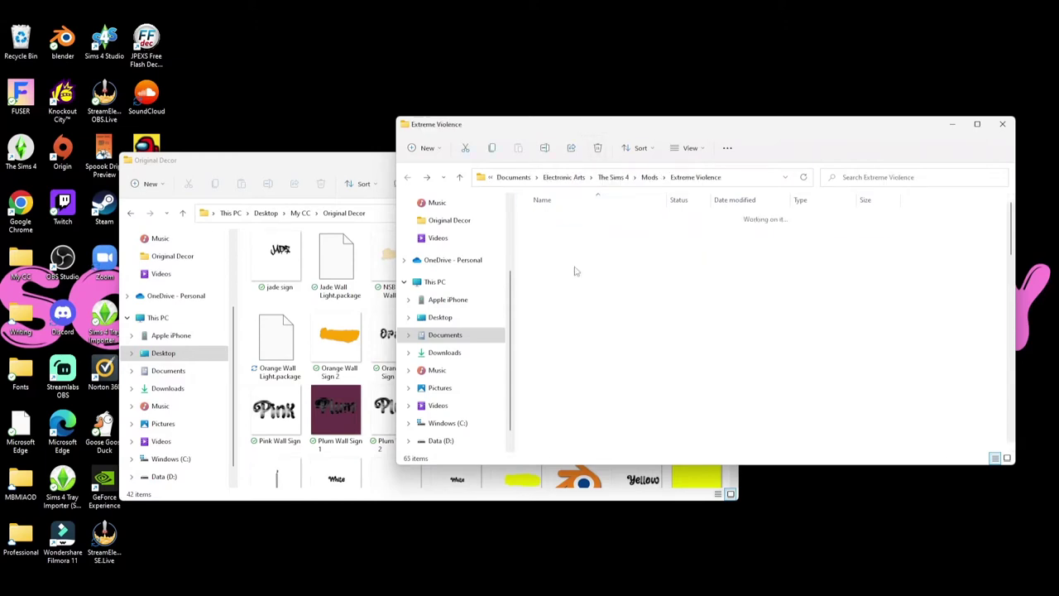
# Look through the package files in the Extreme Violence folder and return to the Mods folder
pyautogui.scroll(-15, 577, 323)
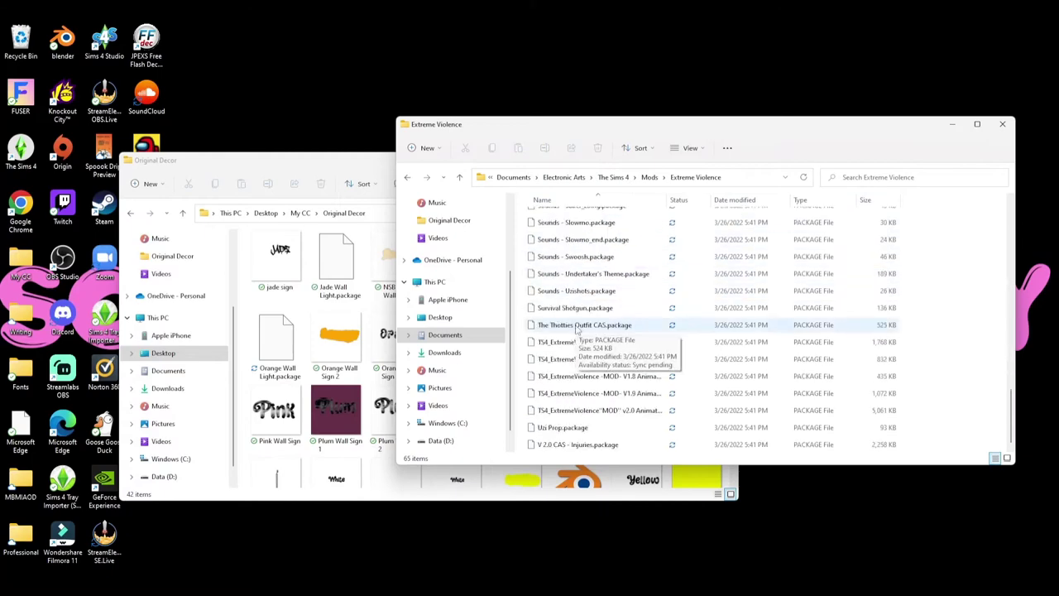
pyautogui.scroll(17, 589, 389)
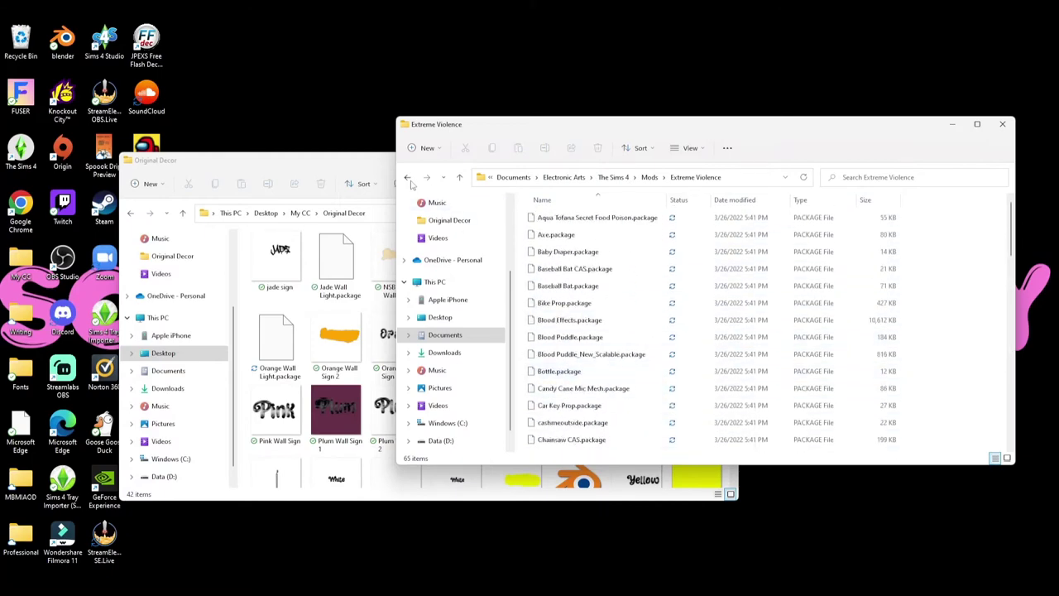
pyautogui.click(408, 179)
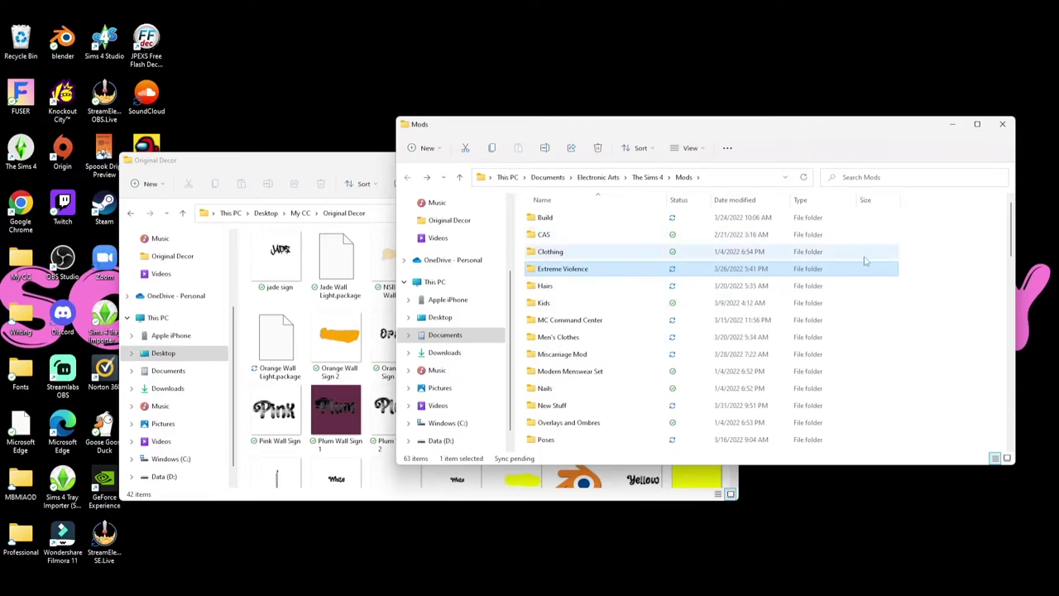
# Look through the package files in the Build folder and return to the Mods folder
pyautogui.doubleClick(542, 220)
pyautogui.scroll(-5, 611, 313)
pyautogui.scroll(-10, 611, 316)
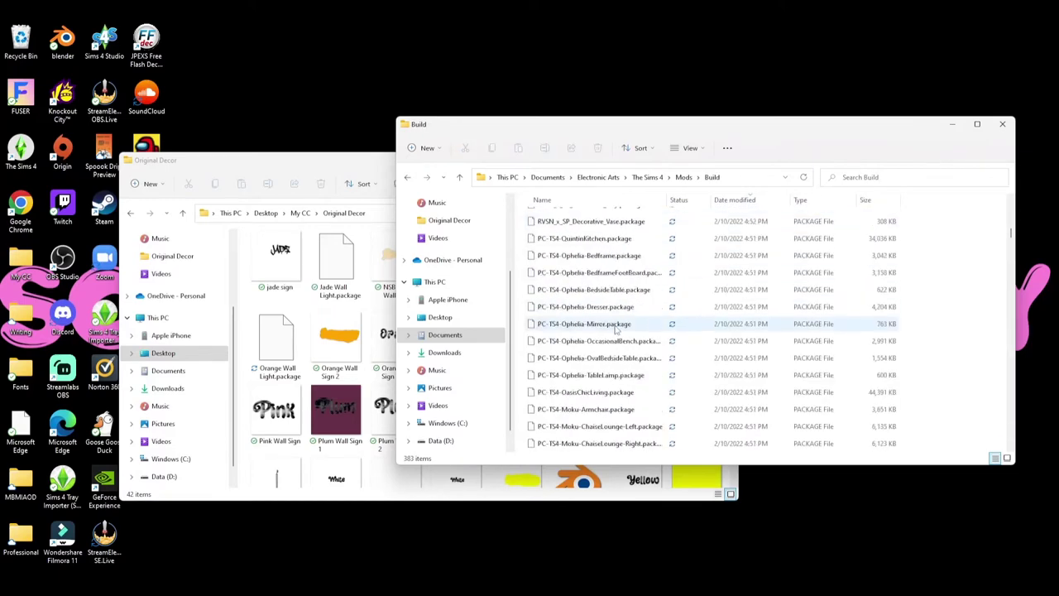
pyautogui.scroll(-10, 613, 344)
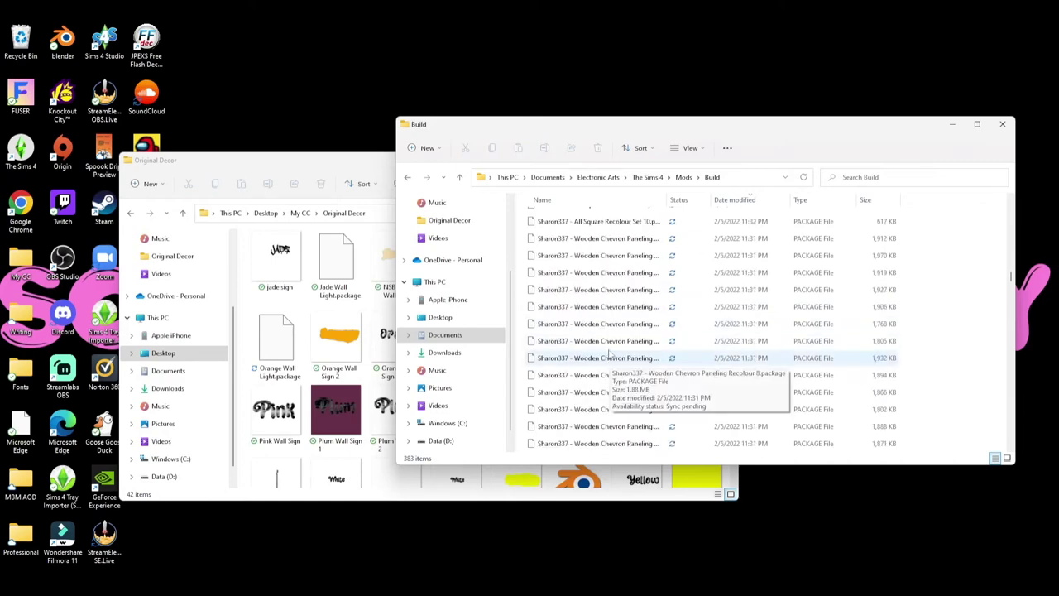
pyautogui.scroll(-10, 621, 356)
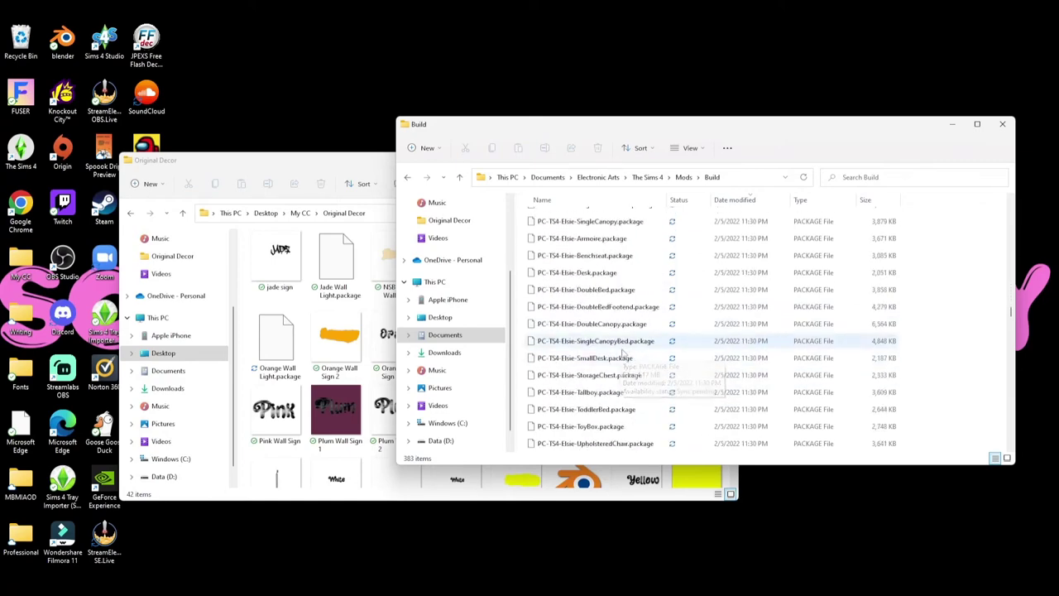
pyautogui.scroll(5, 619, 348)
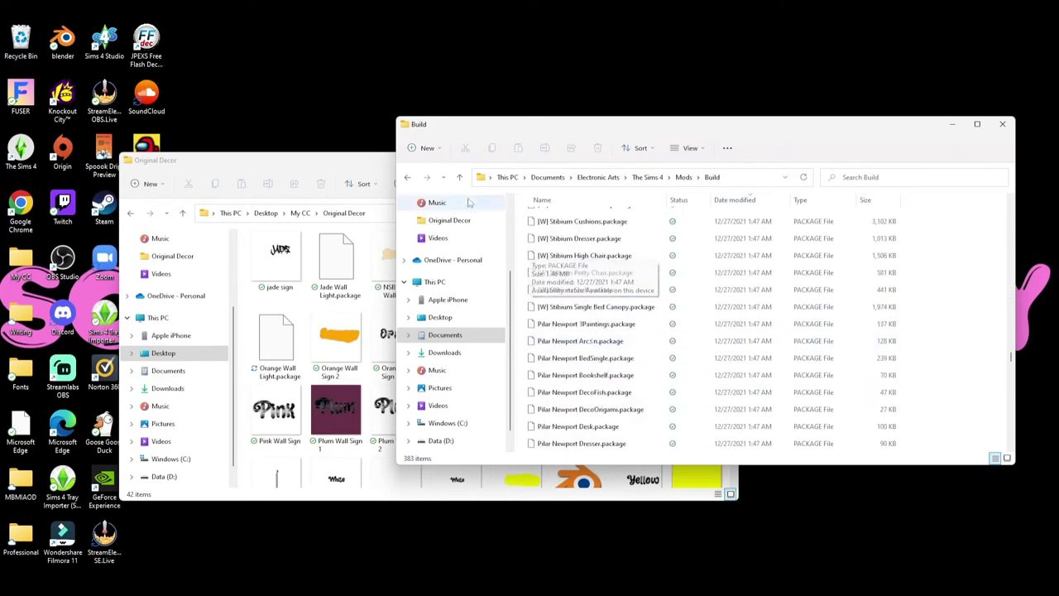
pyautogui.click(406, 177)
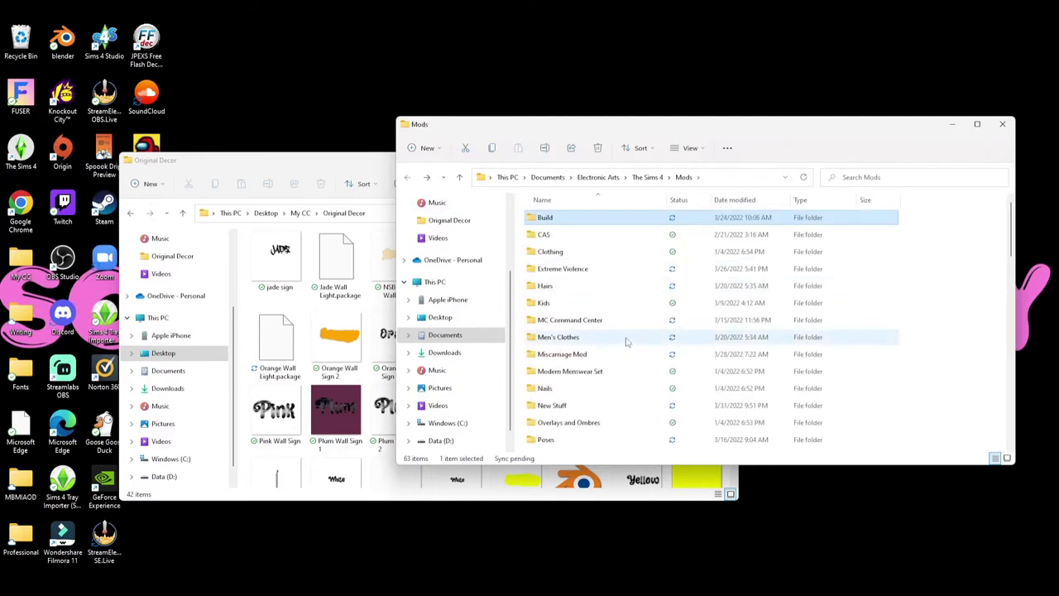
# Close the Original Decor and Mods folder windows
pyautogui.click(303, 168)
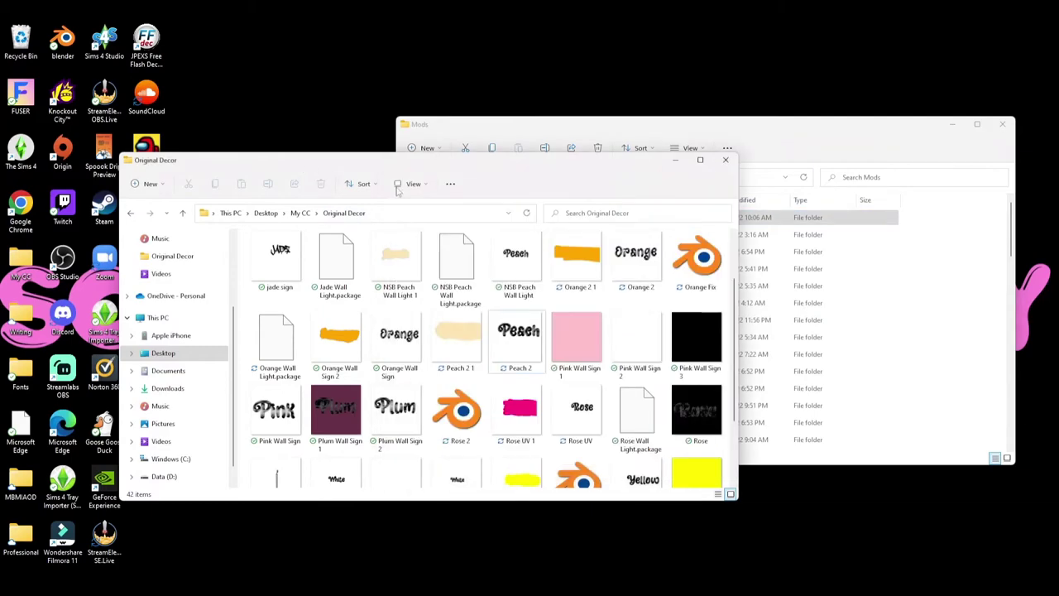
pyautogui.click(726, 161)
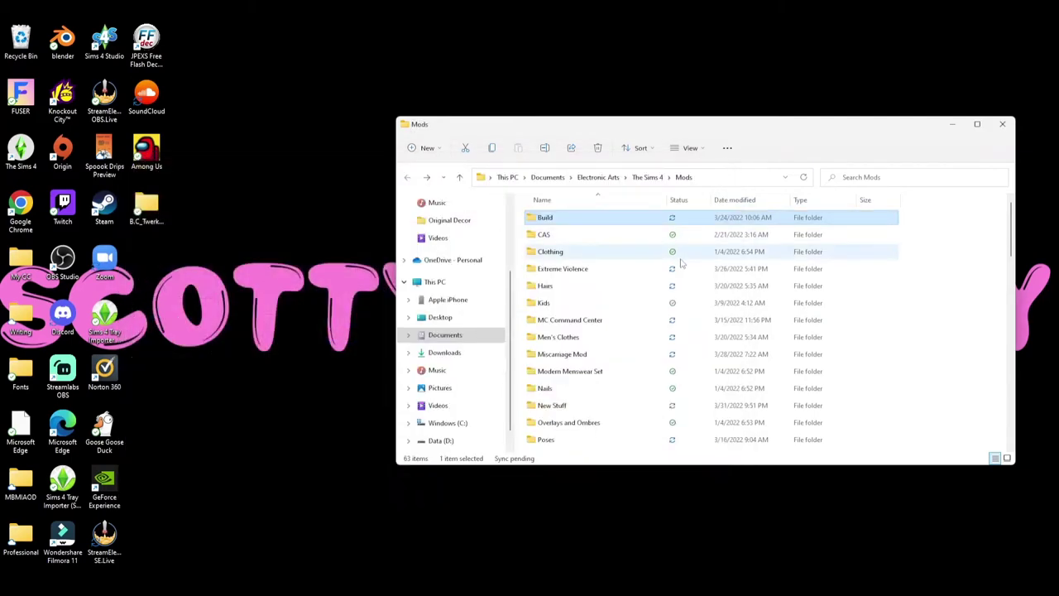
pyautogui.moveTo(690, 257)
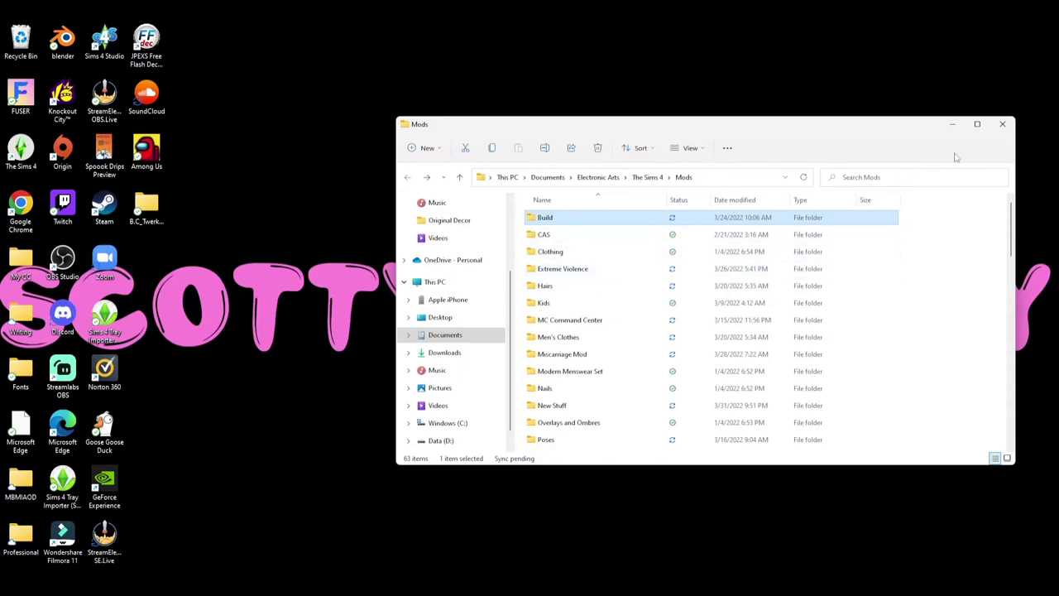
pyautogui.click(1003, 125)
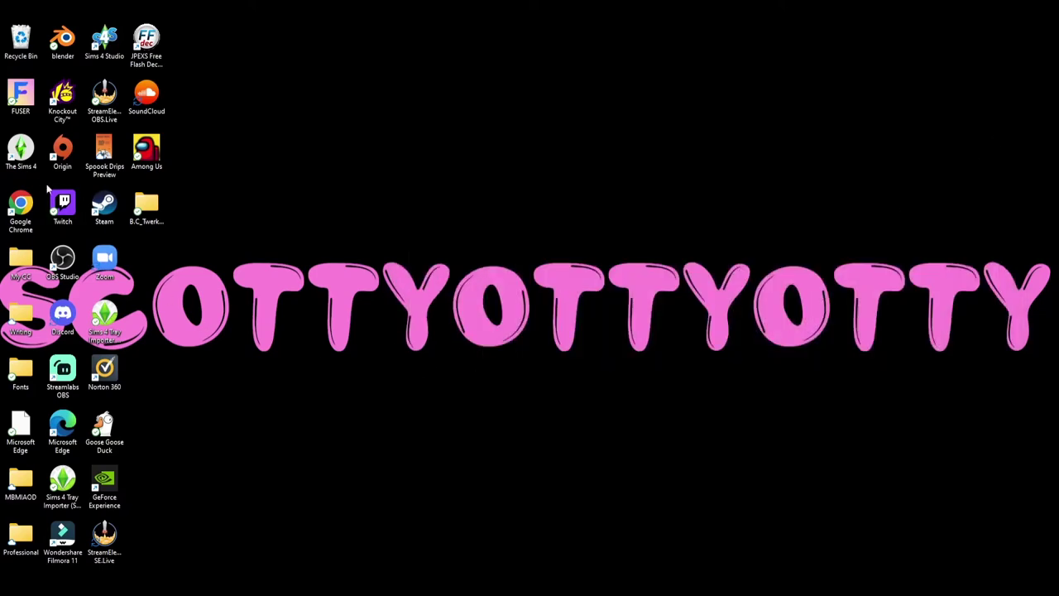
# Launch The Sims 4 in a maximized window, closing the Peach 2 project in Blender
pyautogui.doubleClick(21, 150)
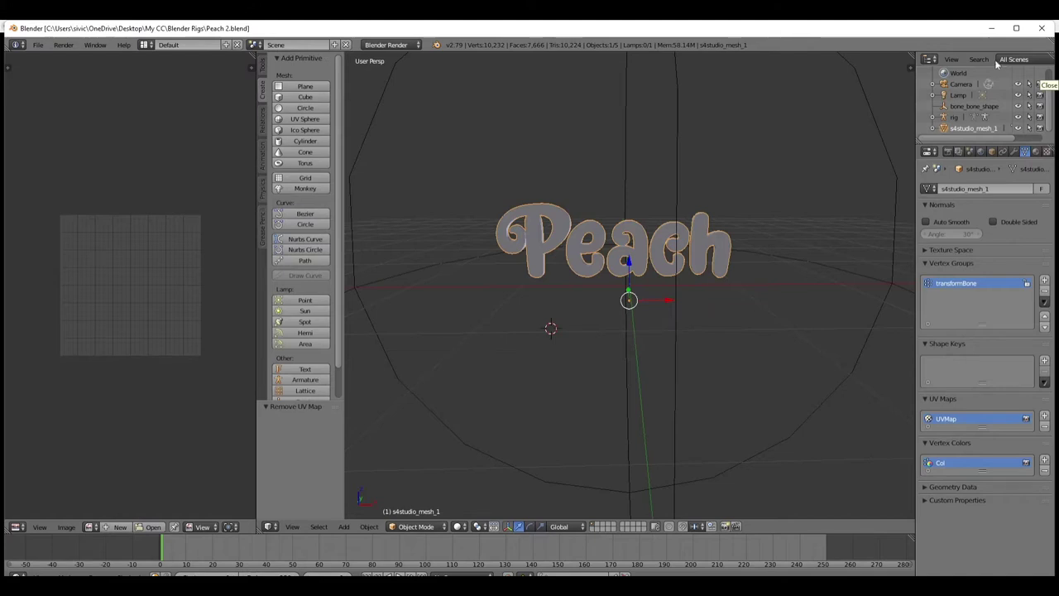
pyautogui.click(1041, 27)
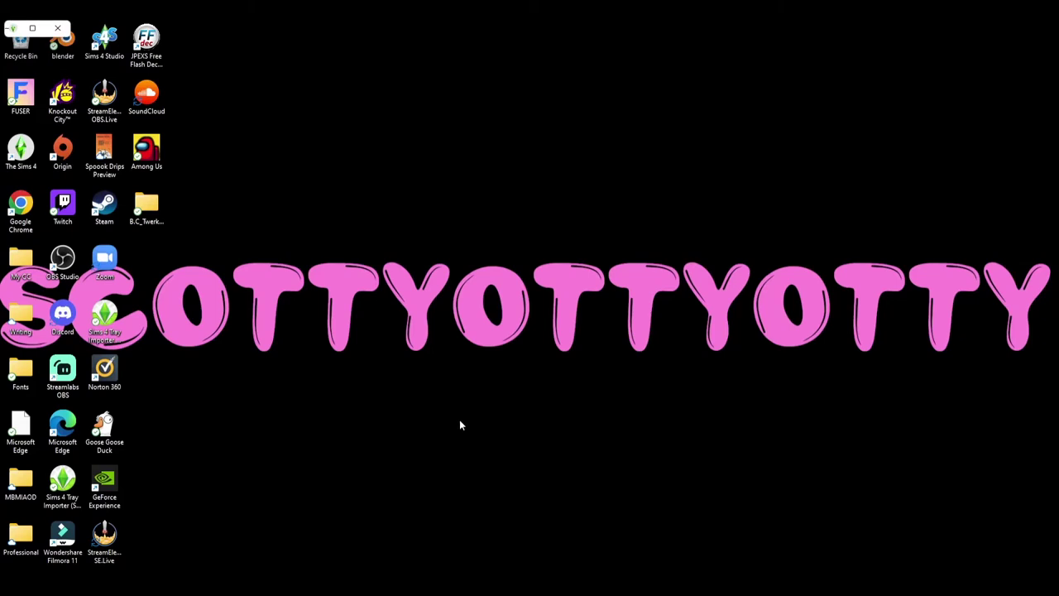
pyautogui.click(33, 30)
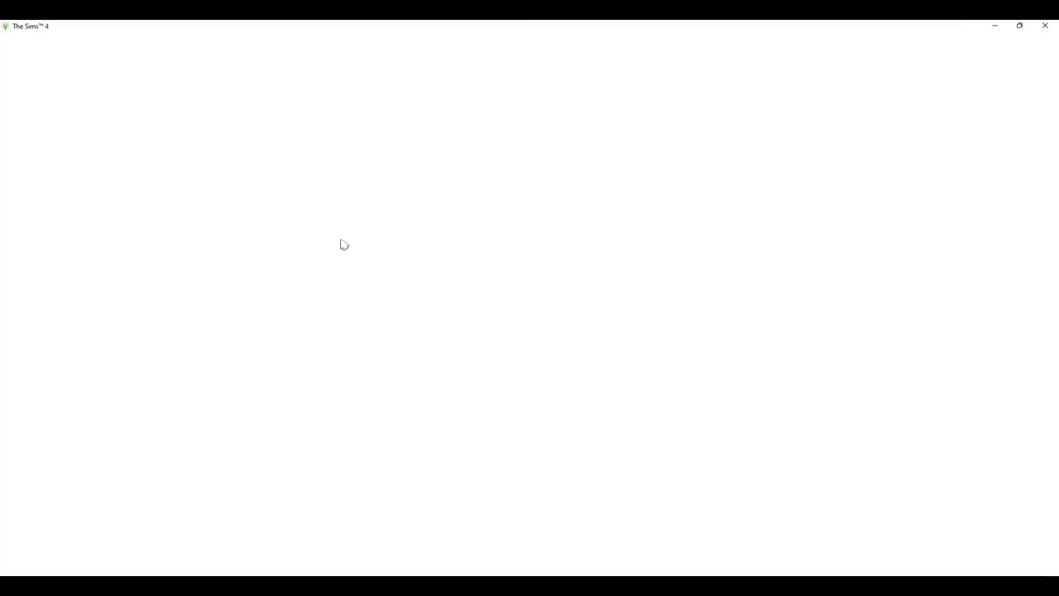
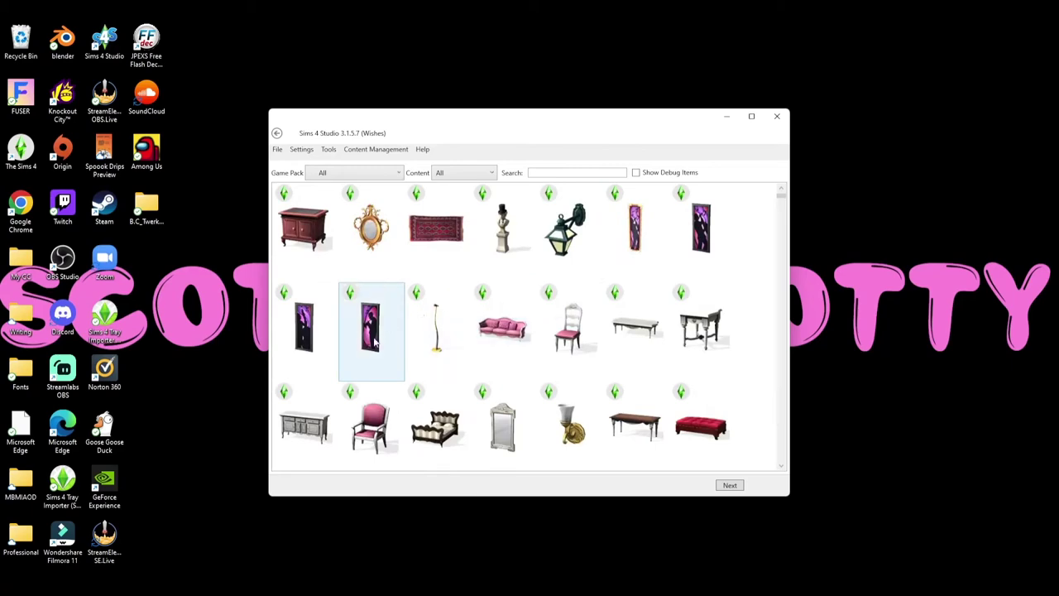
# Browse the unfiltered object catalogue, from base game furniture and decor to game pack items, for a suitable object to use
pyautogui.scroll(-5, 646, 281)
pyautogui.scroll(-3, 638, 291)
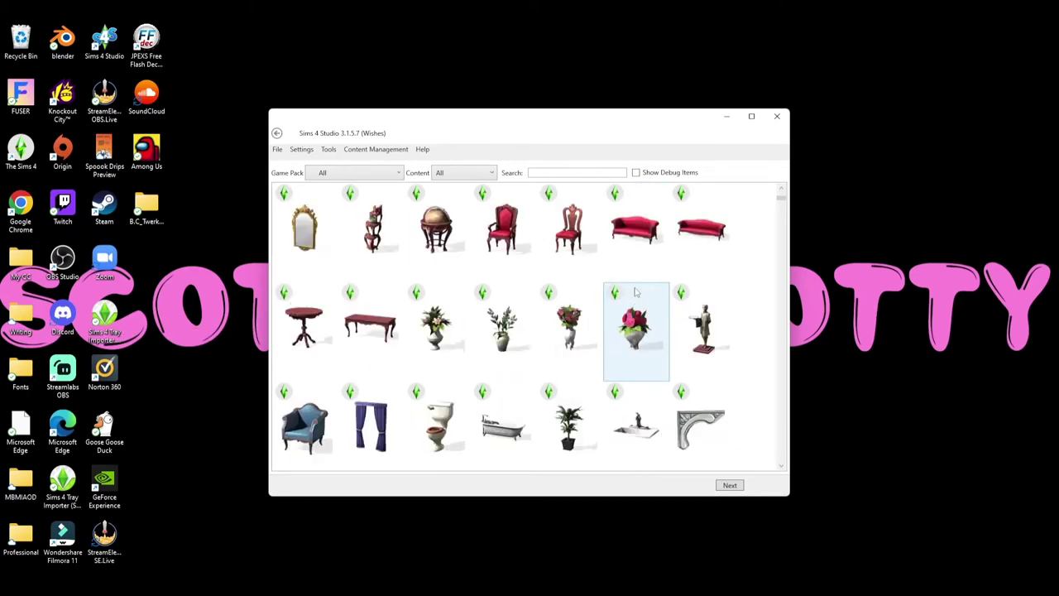
pyautogui.scroll(-6, 619, 288)
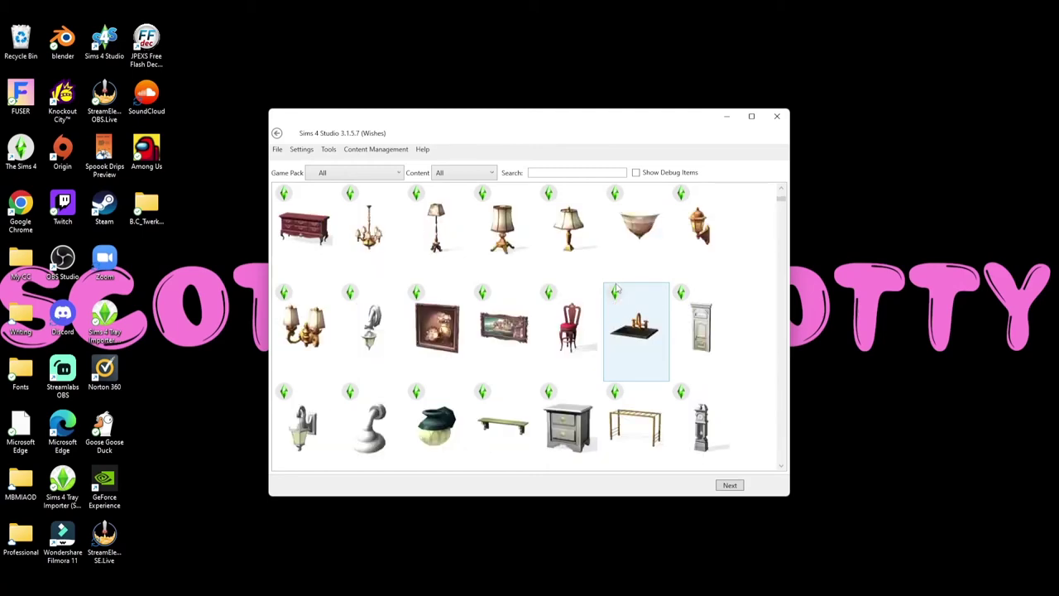
pyautogui.scroll(-6, 615, 290)
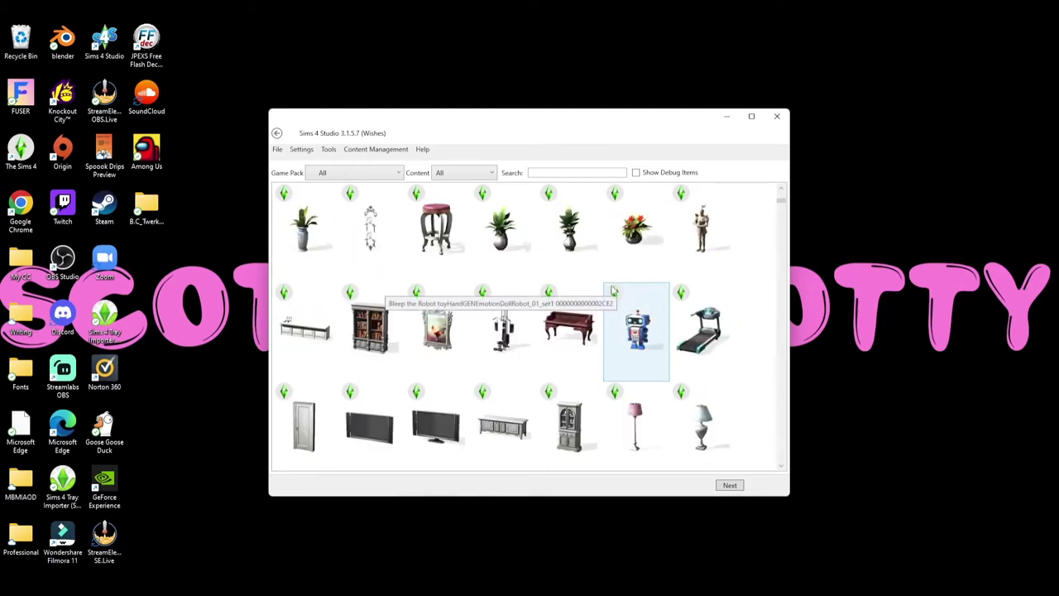
pyautogui.scroll(3, 614, 291)
pyautogui.scroll(-3, 613, 289)
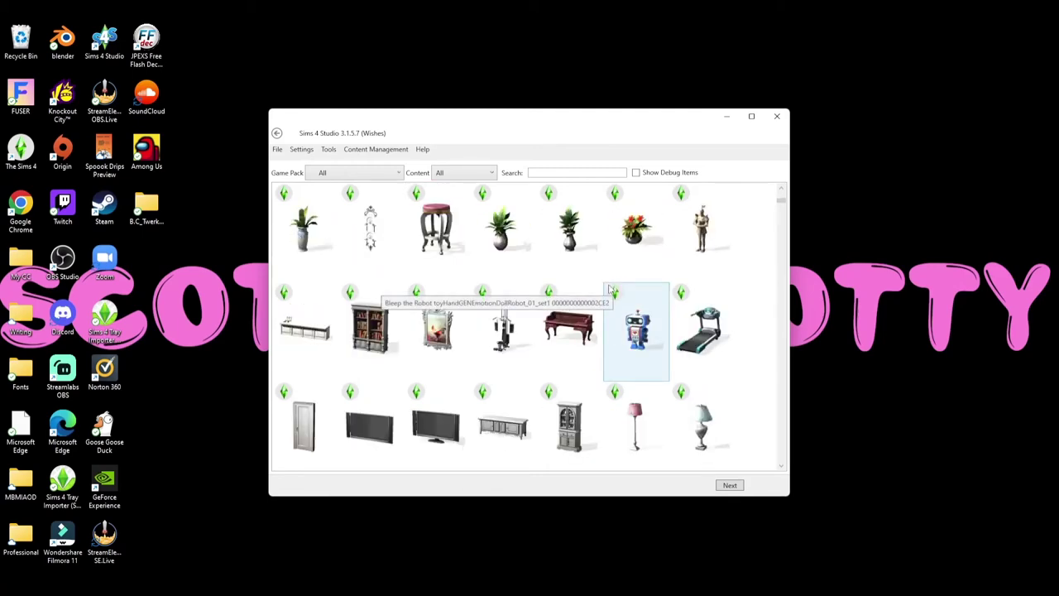
pyautogui.scroll(-3, 611, 289)
pyautogui.scroll(-6, 596, 290)
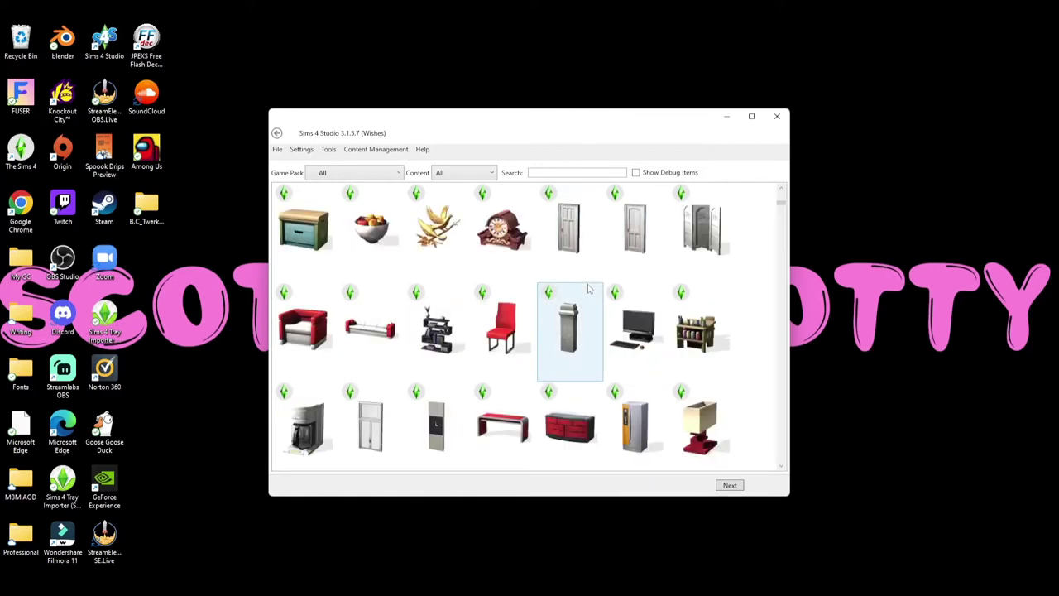
pyautogui.scroll(-3, 586, 291)
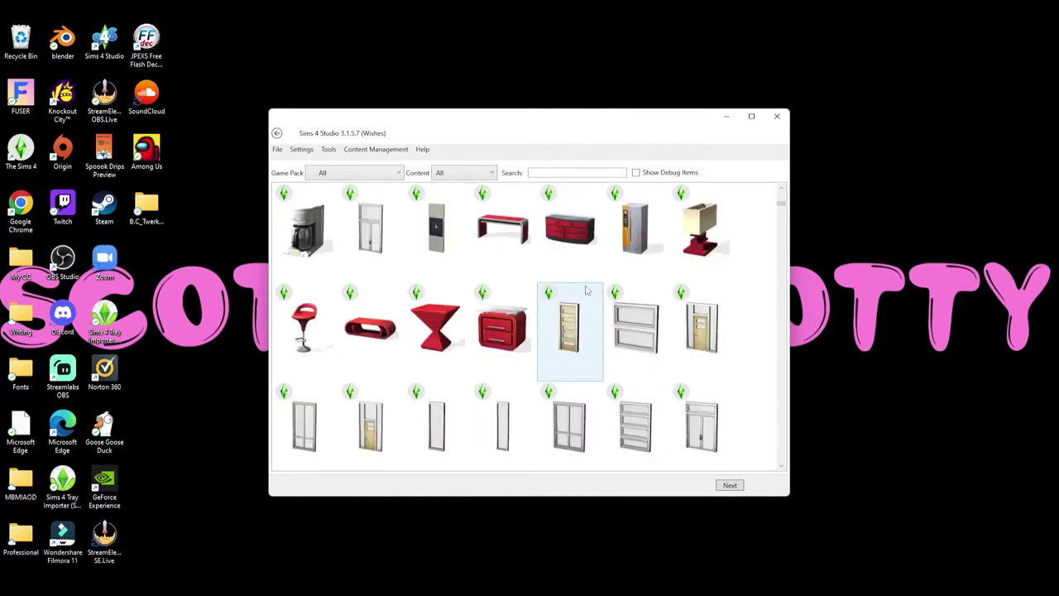
pyautogui.scroll(-3, 586, 290)
pyautogui.scroll(-3, 586, 290)
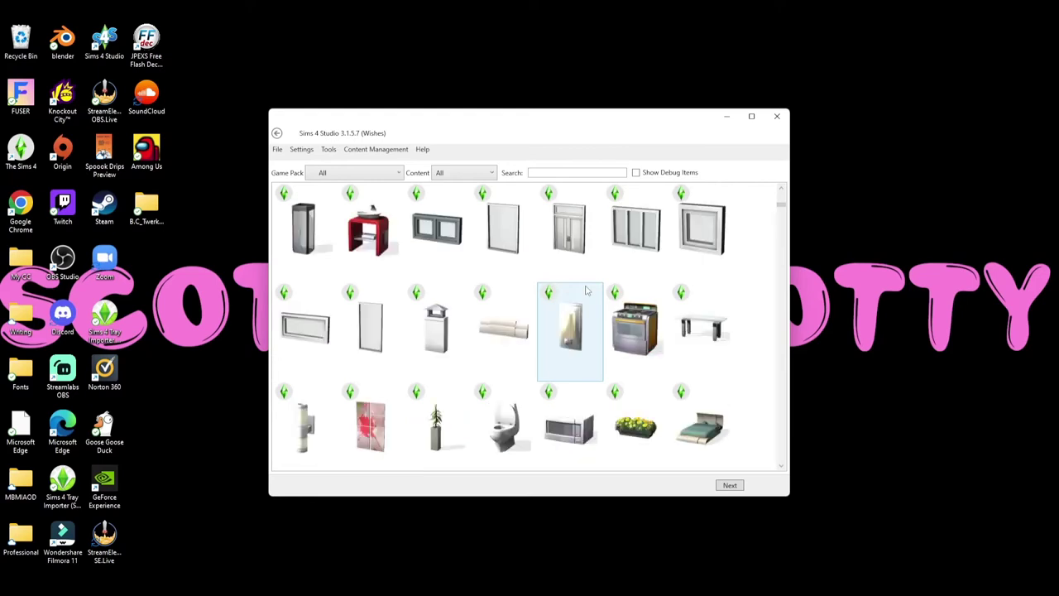
pyautogui.scroll(-3, 586, 291)
pyautogui.scroll(-3, 586, 291)
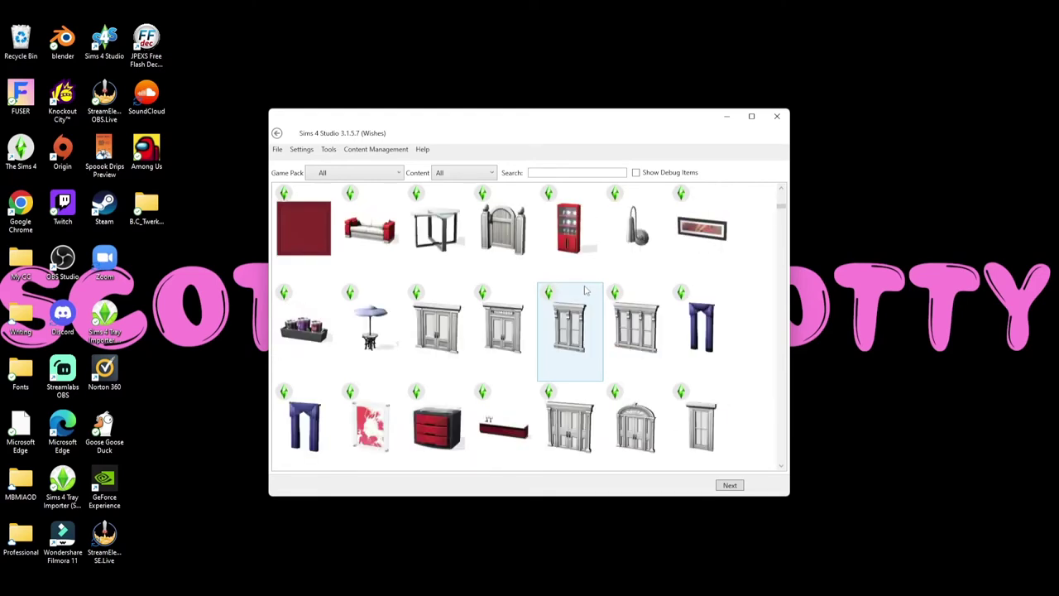
pyautogui.scroll(-3, 586, 290)
pyautogui.scroll(-3, 586, 291)
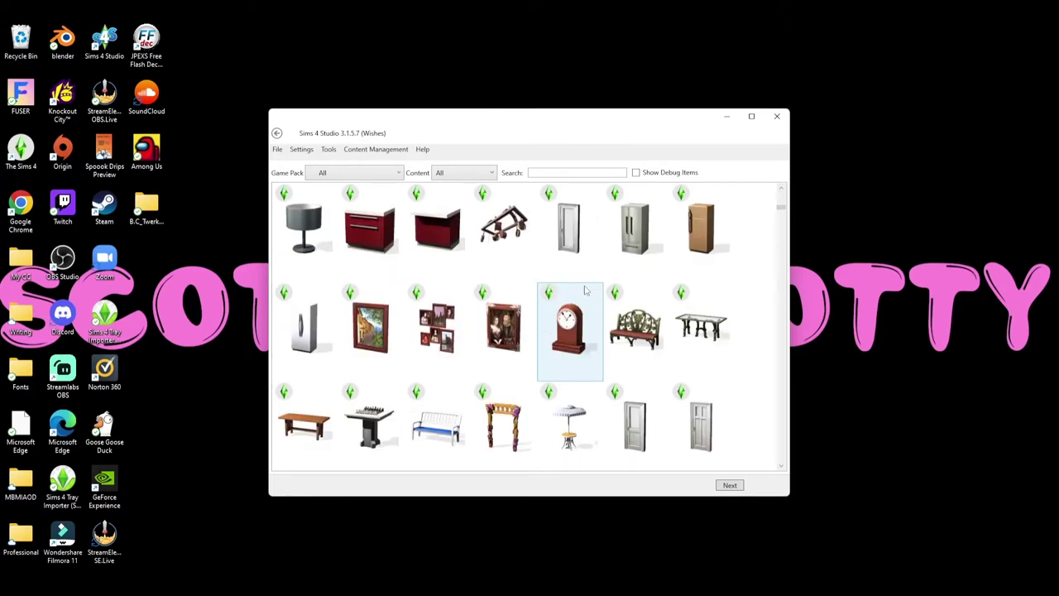
pyautogui.scroll(-3, 586, 291)
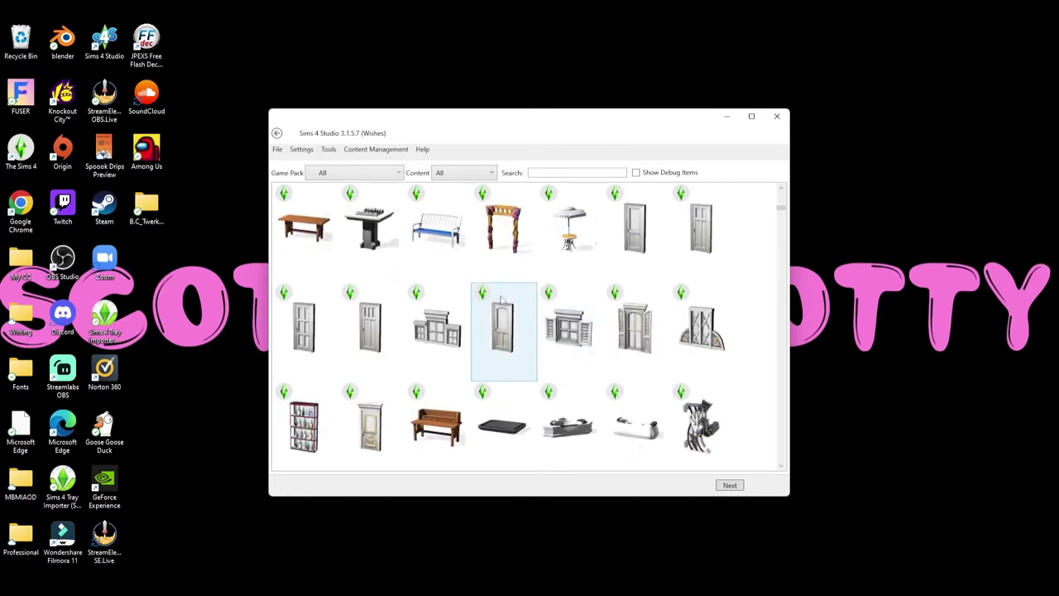
pyautogui.scroll(-3, 501, 300)
pyautogui.scroll(-9, 501, 300)
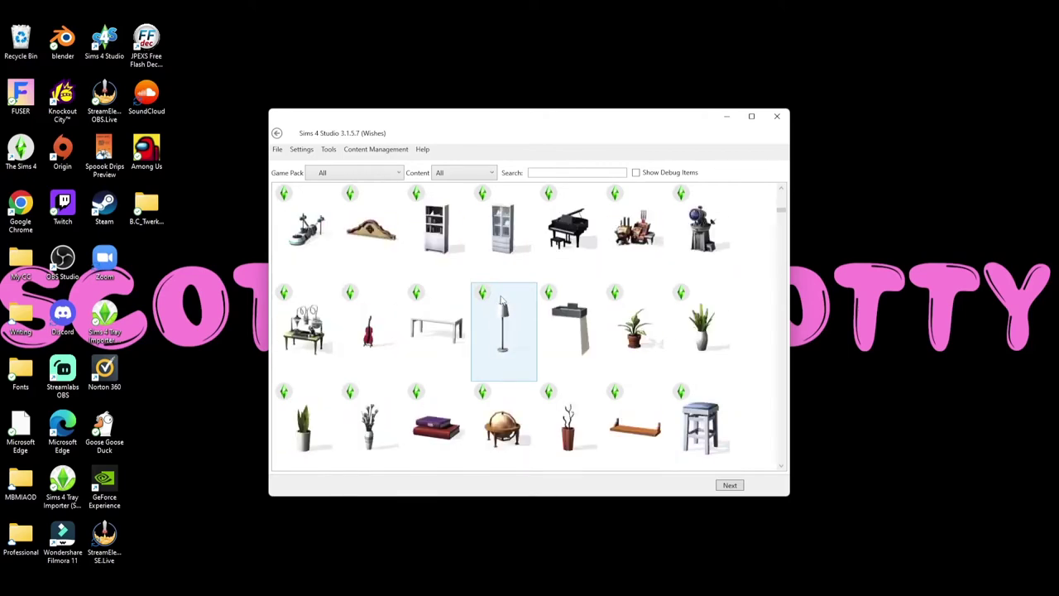
pyautogui.scroll(-12, 500, 299)
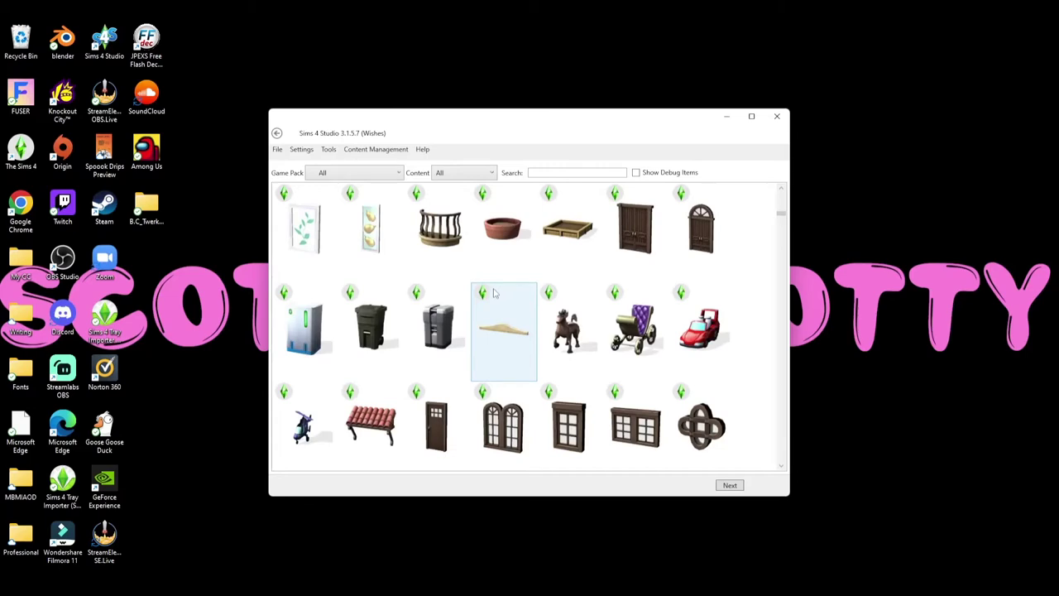
pyautogui.scroll(-3, 495, 293)
pyautogui.scroll(-10, 494, 293)
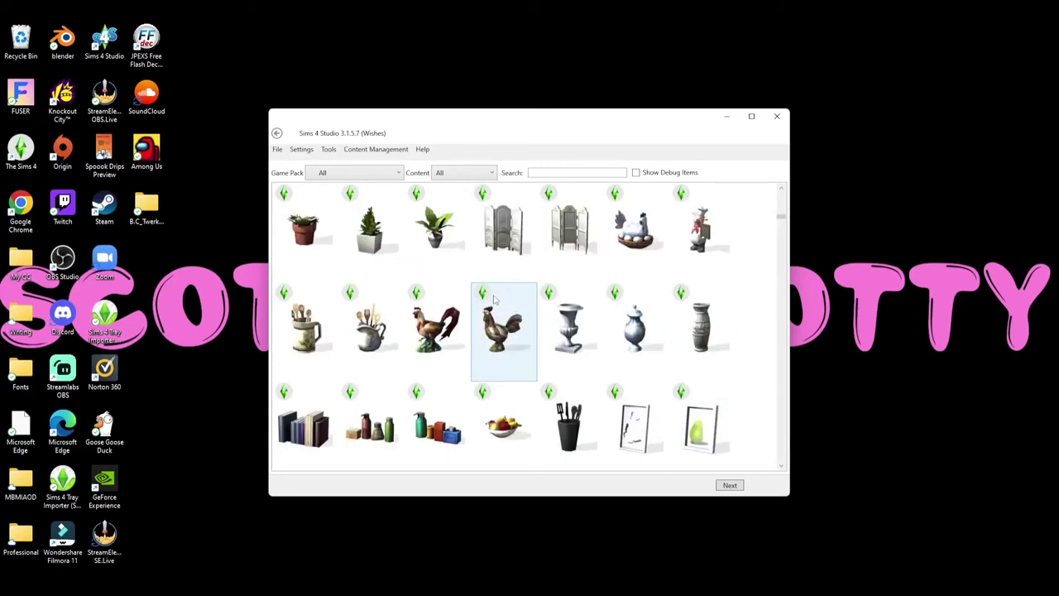
pyautogui.scroll(-15, 495, 302)
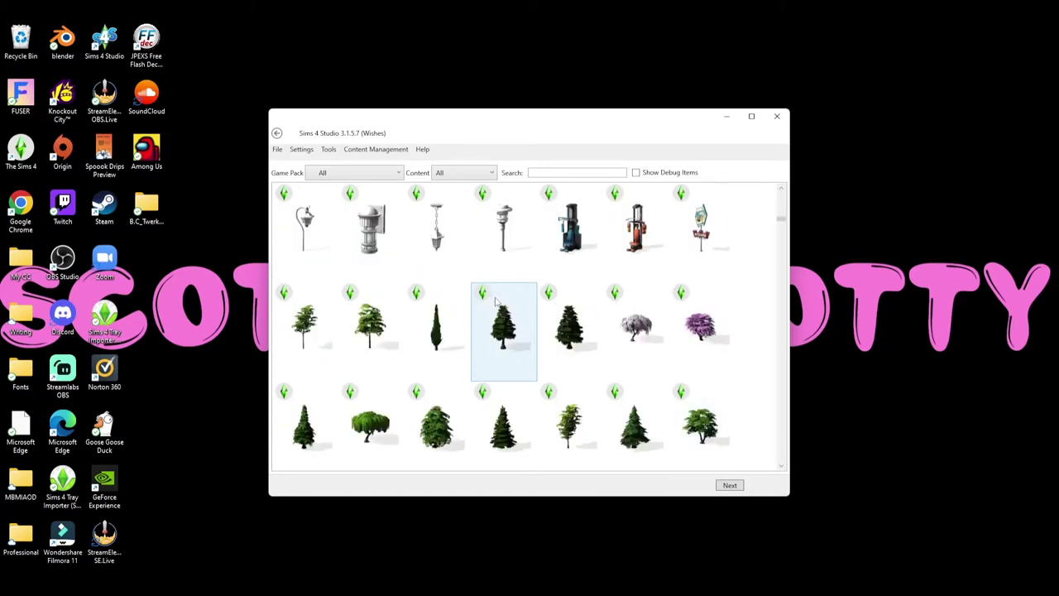
pyautogui.scroll(-8, 494, 298)
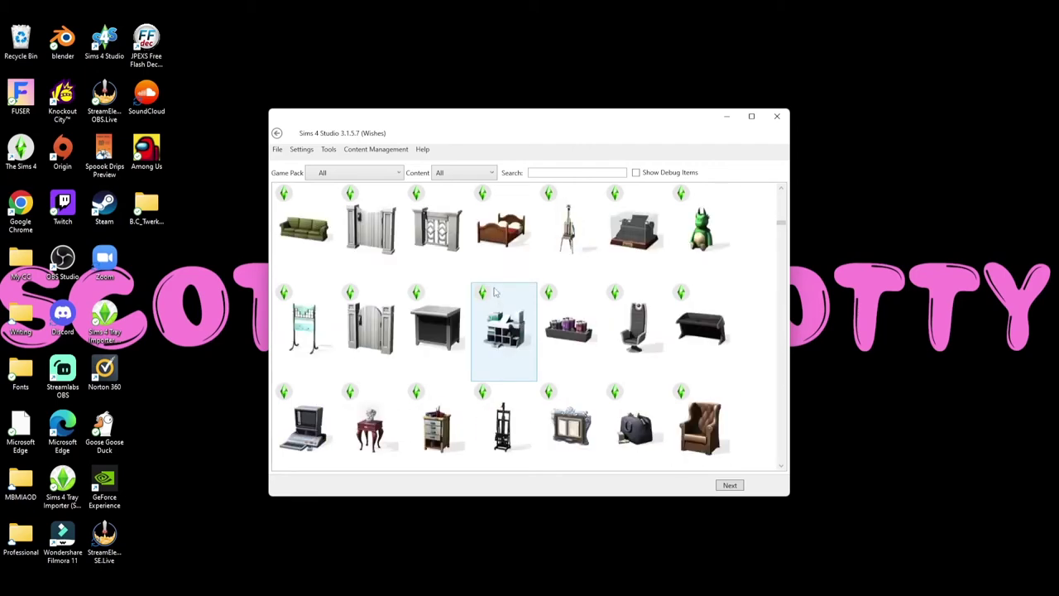
pyautogui.scroll(-12, 488, 305)
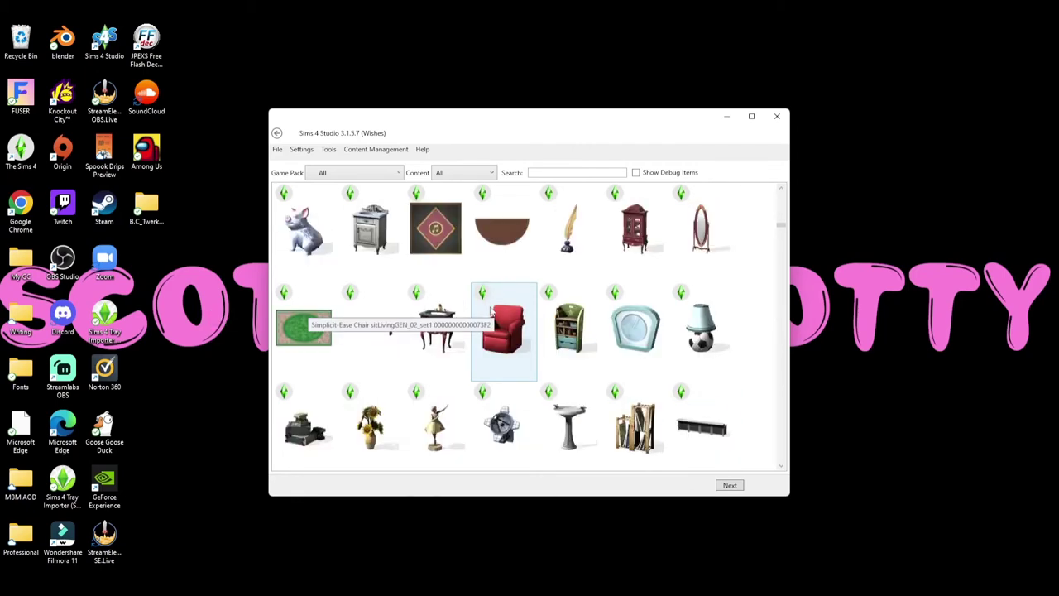
pyautogui.scroll(-9, 490, 306)
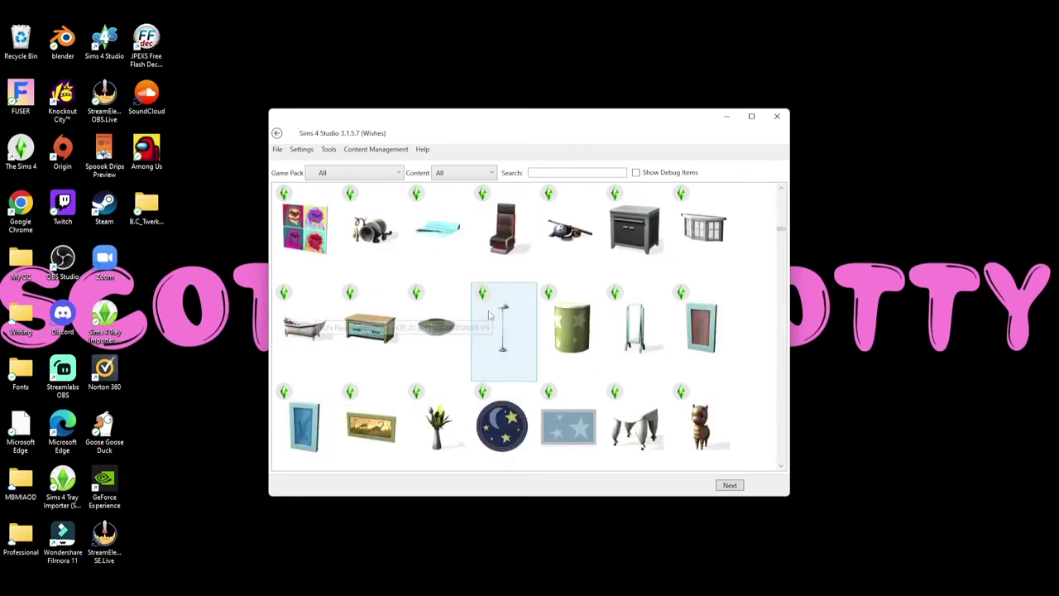
pyautogui.scroll(-12, 490, 314)
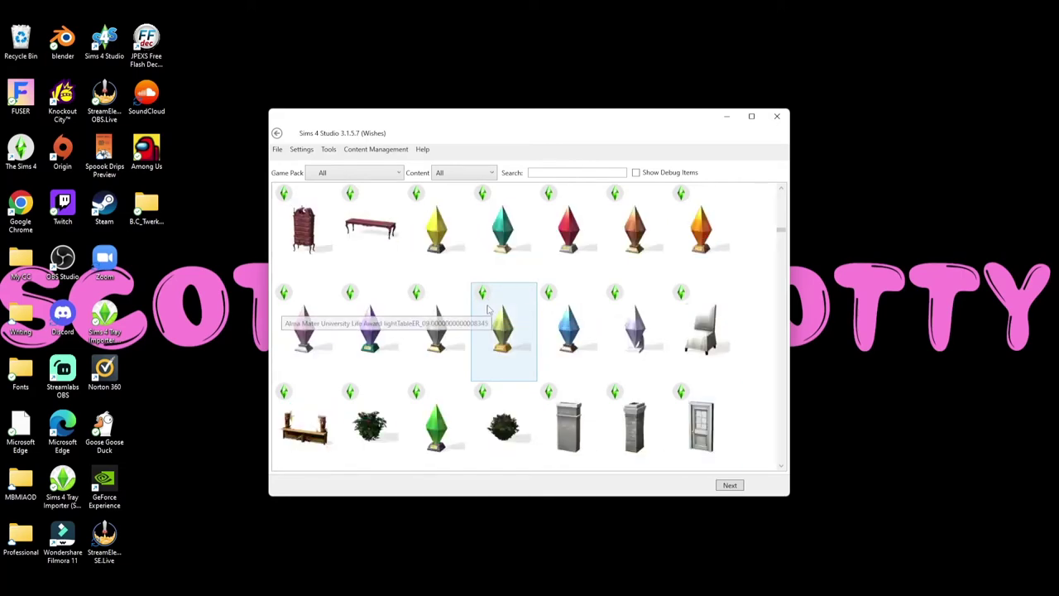
pyautogui.scroll(-10, 488, 310)
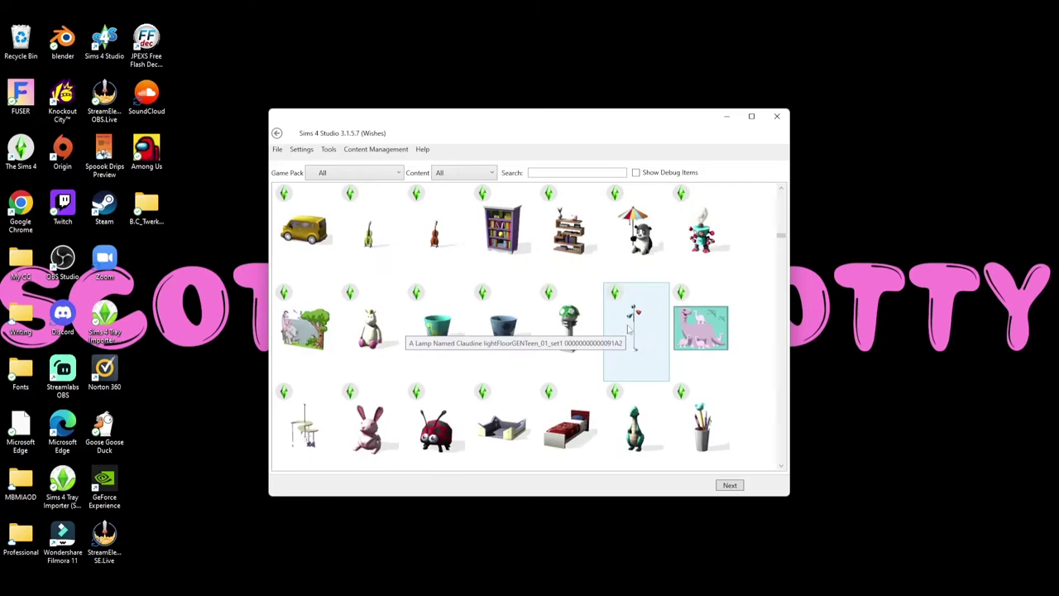
pyautogui.scroll(-5, 629, 330)
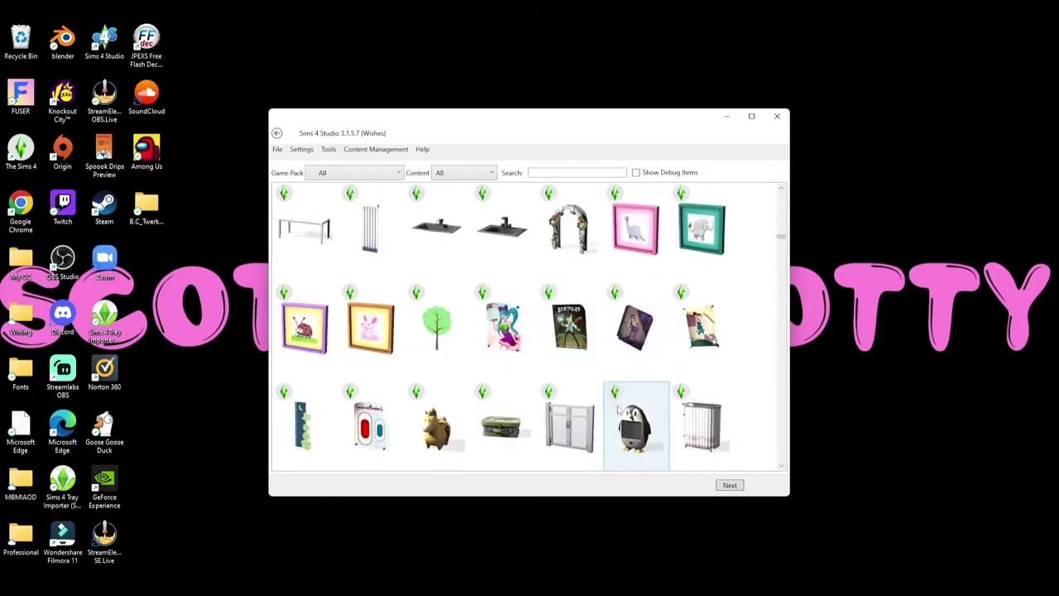
pyautogui.scroll(-8, 580, 397)
pyautogui.scroll(-3, 581, 395)
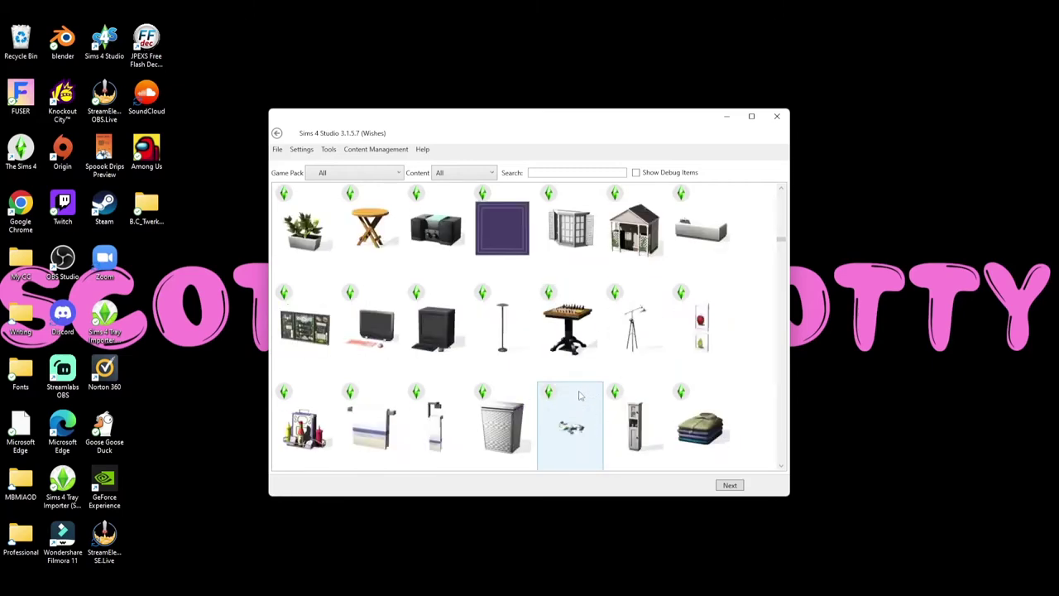
pyautogui.scroll(-3, 580, 395)
pyautogui.scroll(-6, 575, 396)
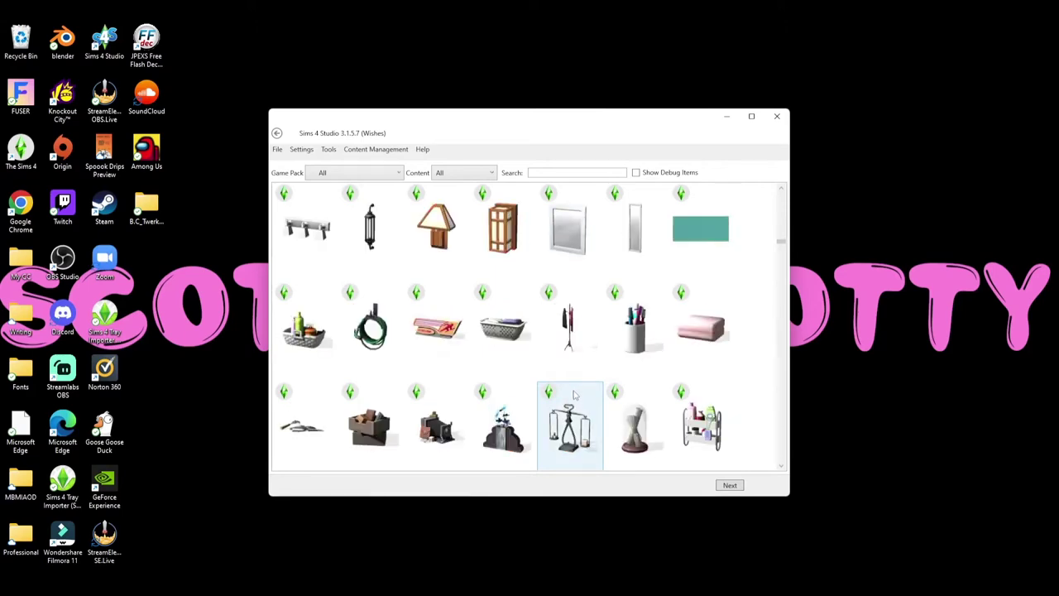
pyautogui.scroll(-3, 566, 393)
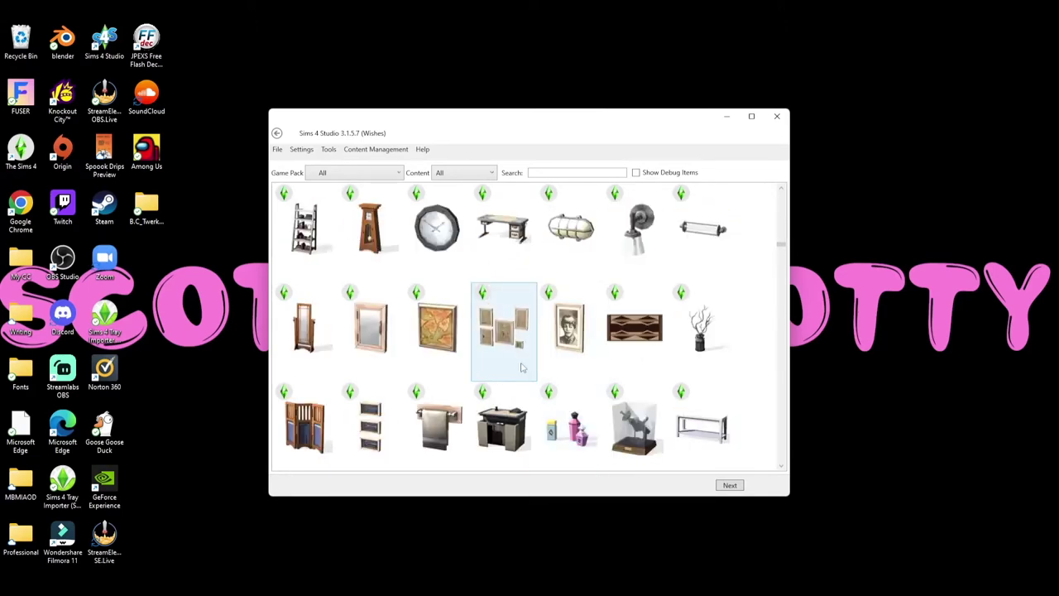
pyautogui.scroll(-2, 521, 367)
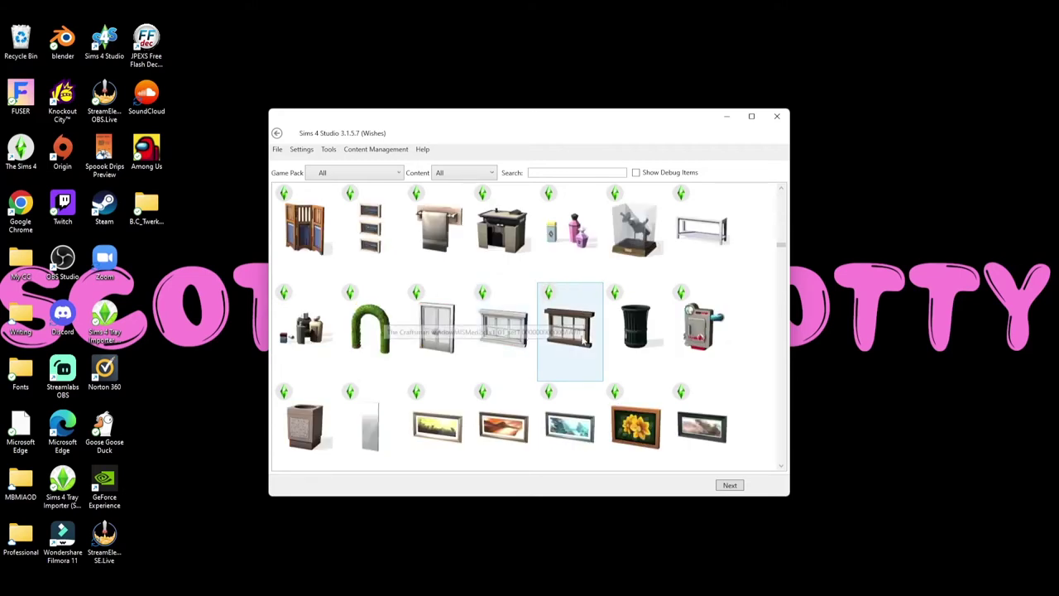
pyautogui.scroll(-2, 576, 384)
pyautogui.scroll(-3, 537, 364)
pyautogui.scroll(-8, 533, 369)
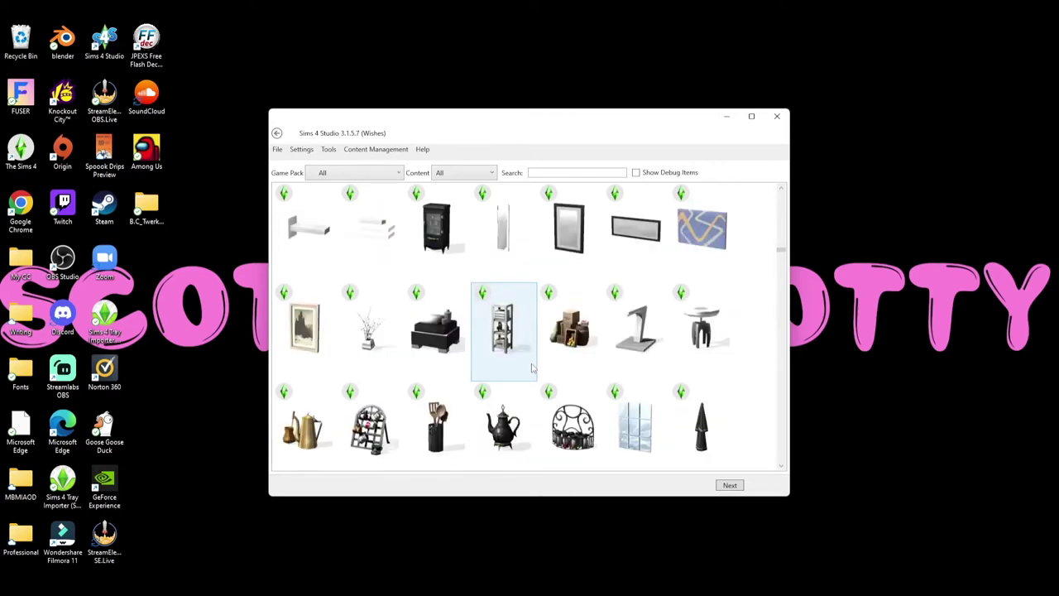
pyautogui.scroll(2, 533, 369)
pyautogui.scroll(-4, 530, 370)
pyautogui.scroll(-6, 526, 369)
pyautogui.scroll(-6, 522, 365)
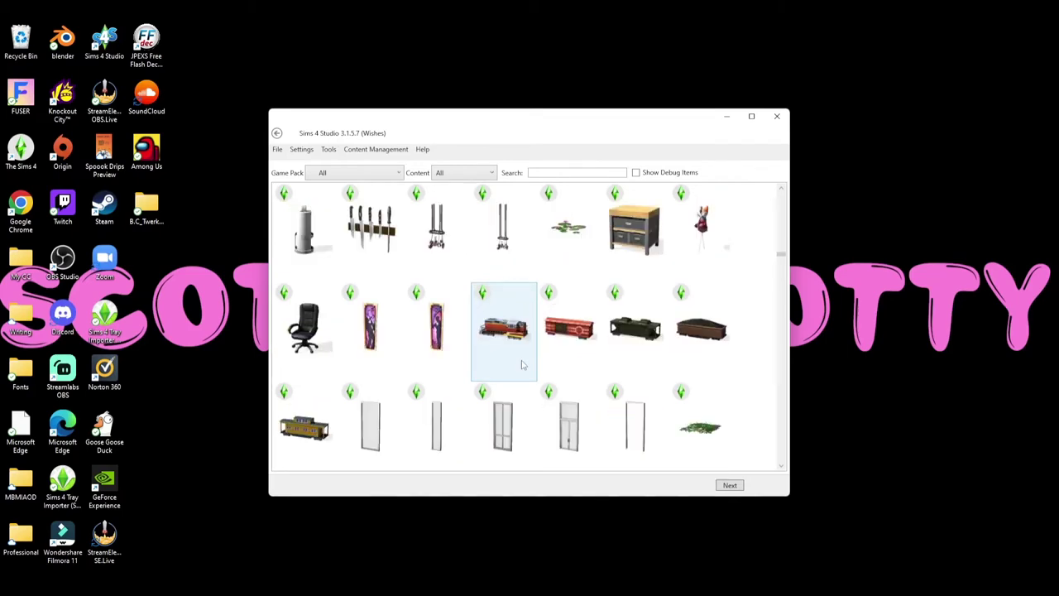
pyautogui.scroll(-2, 523, 365)
pyautogui.scroll(-6, 522, 365)
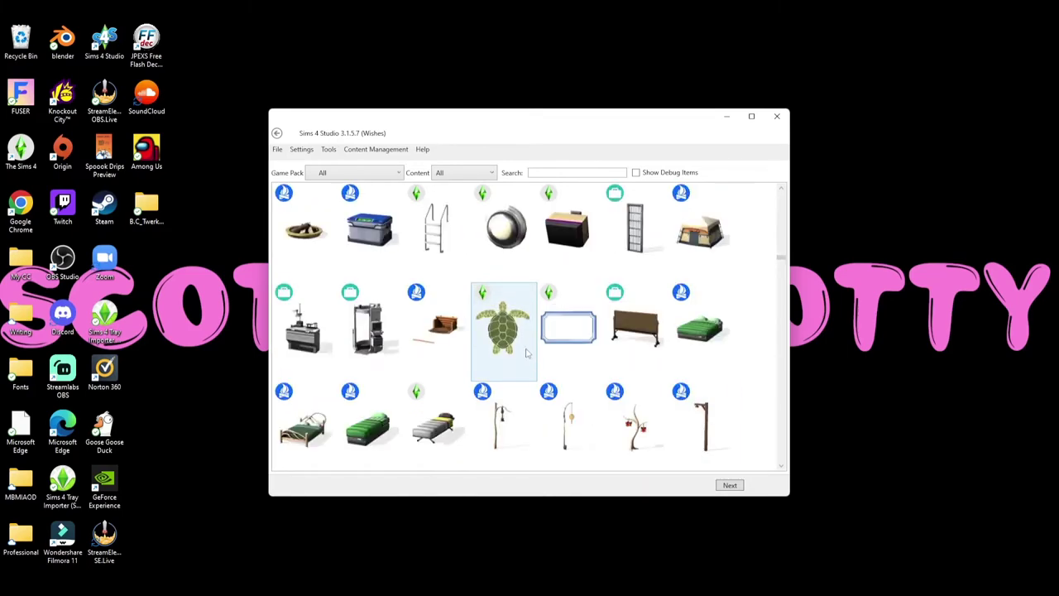
pyautogui.scroll(-2, 522, 365)
pyautogui.scroll(4, 522, 365)
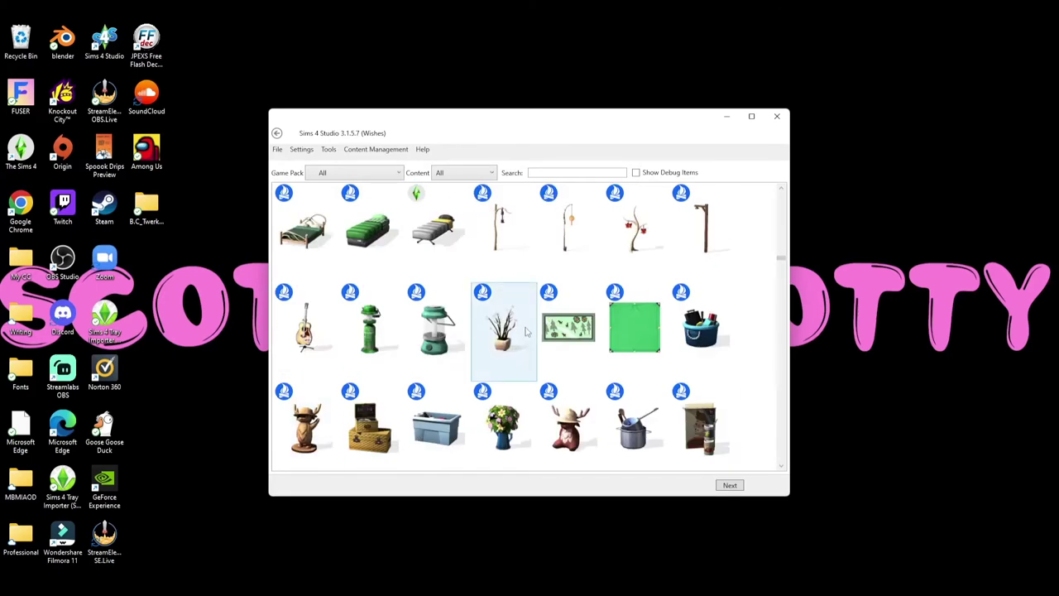
pyautogui.scroll(2, 493, 352)
pyautogui.scroll(2, 493, 352)
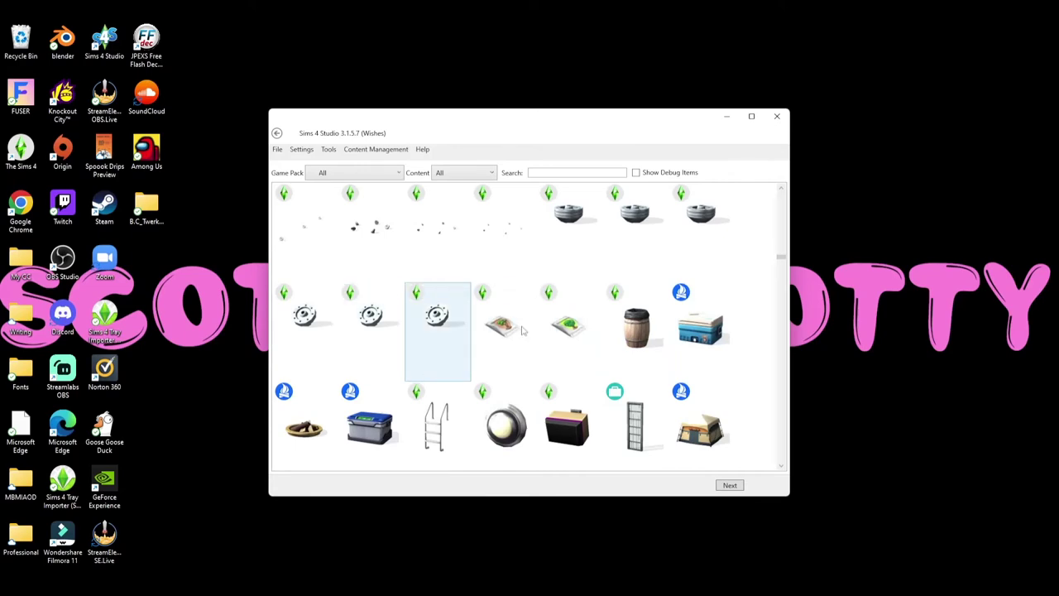
pyautogui.scroll(-8, 418, 306)
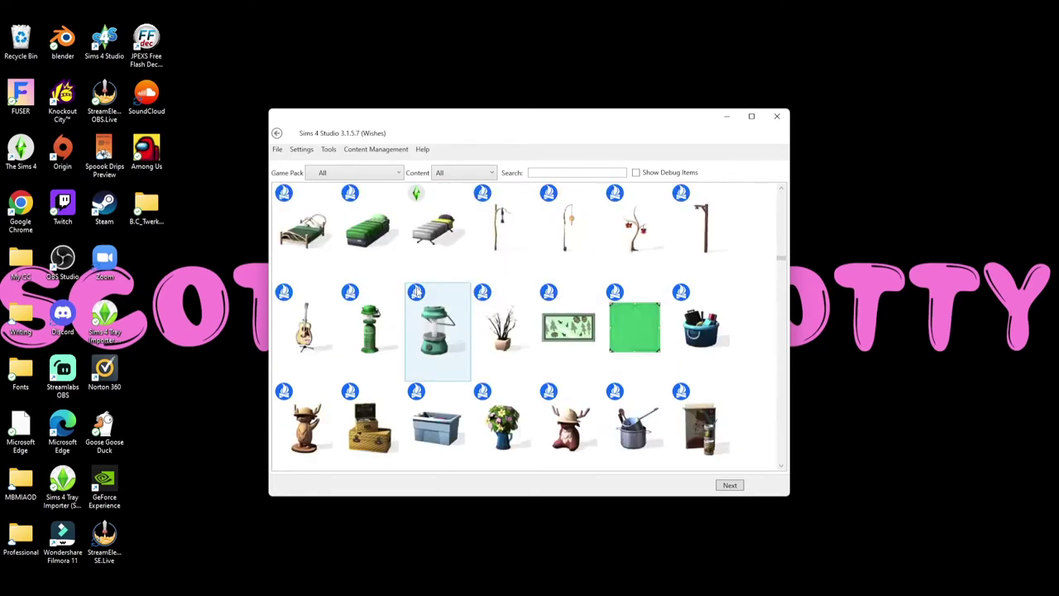
pyautogui.scroll(-2, 418, 307)
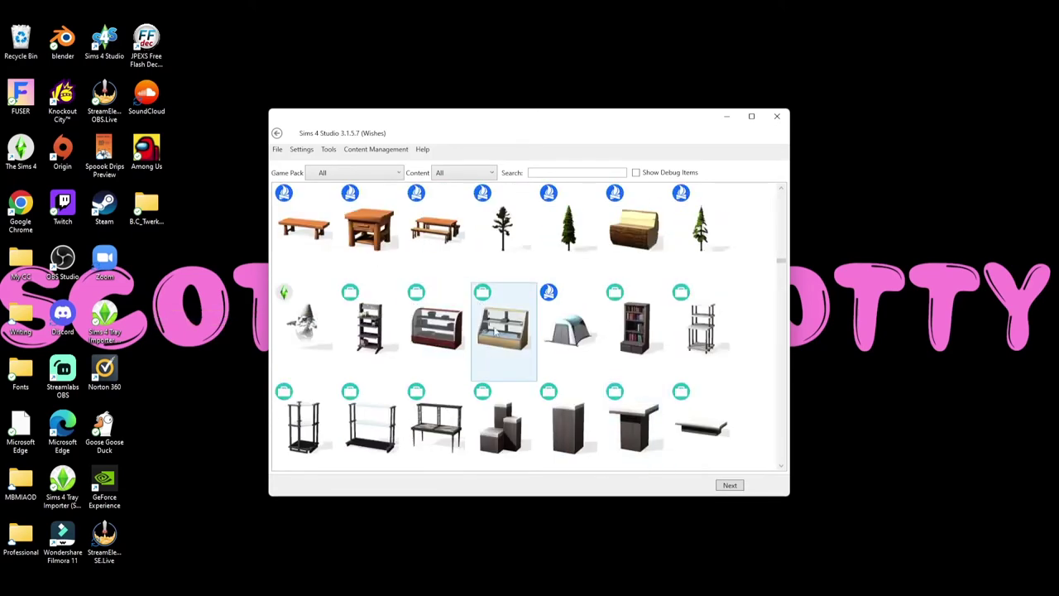
pyautogui.scroll(2, 521, 327)
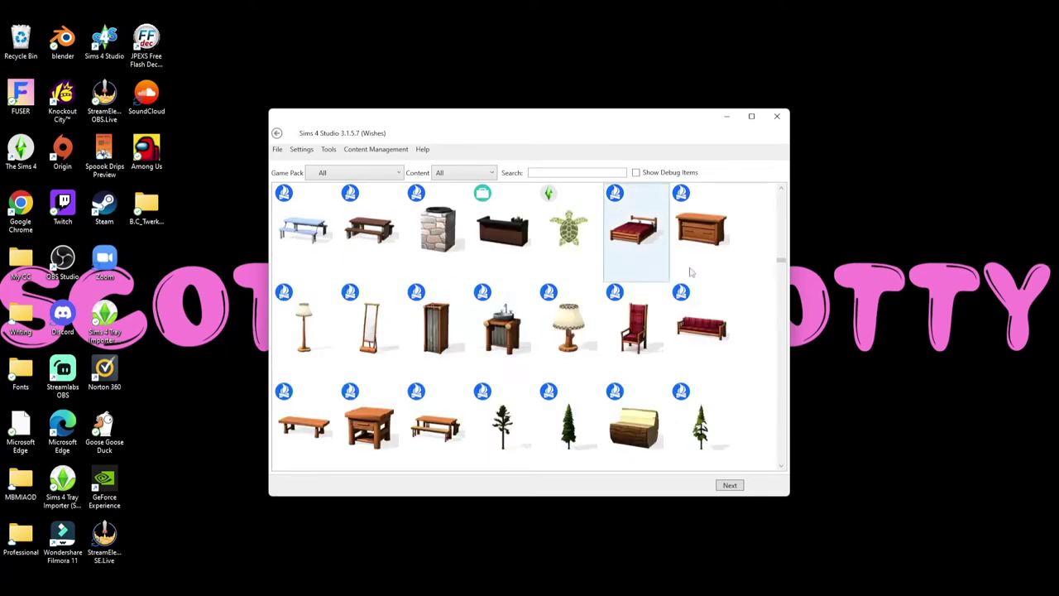
pyautogui.scroll(-4, 496, 319)
pyautogui.scroll(-10, 501, 323)
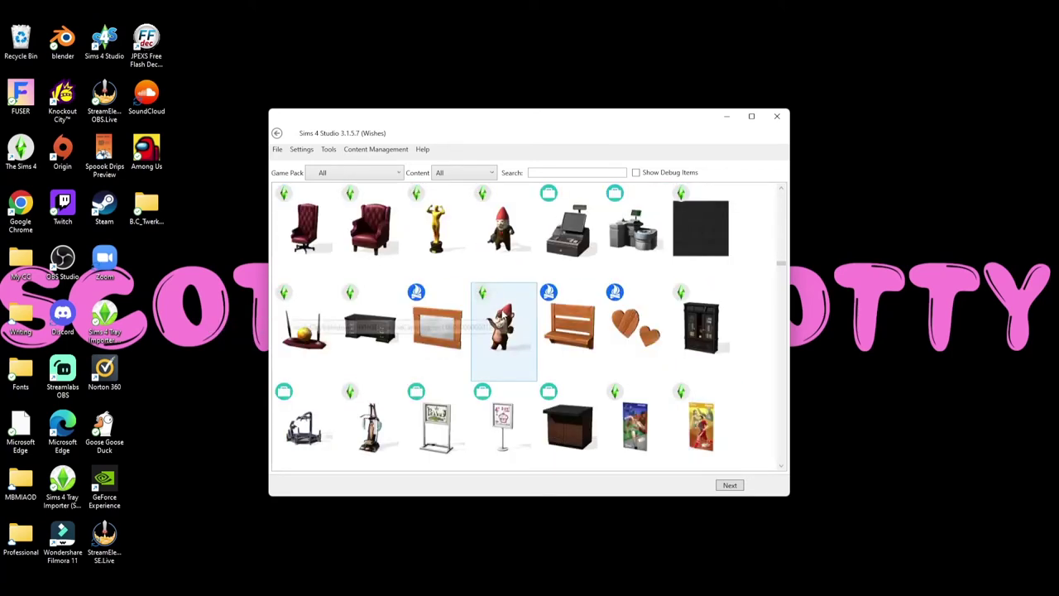
pyautogui.scroll(-5, 596, 347)
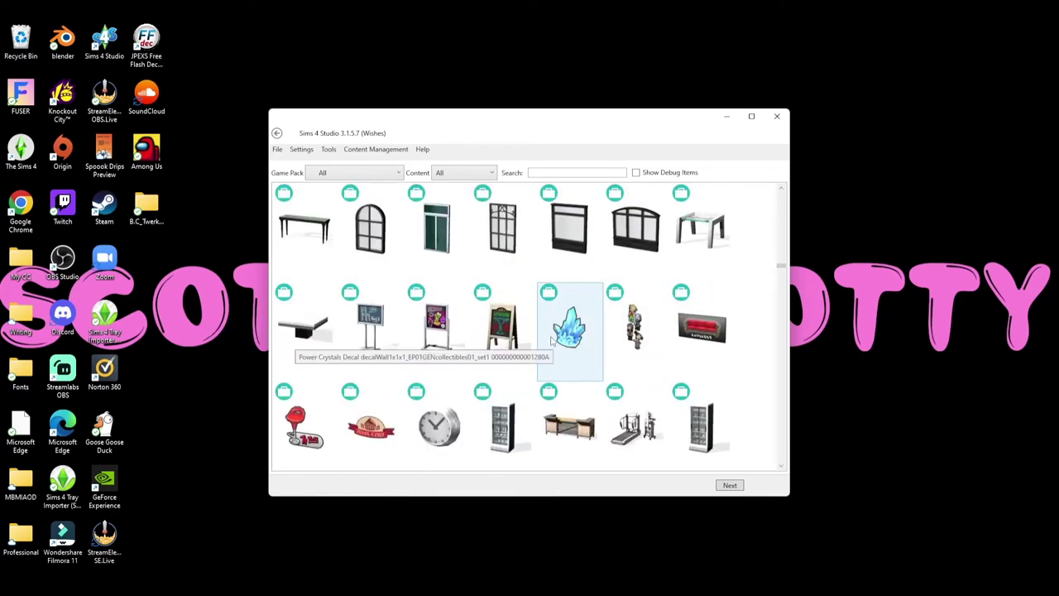
pyautogui.scroll(-5, 530, 323)
pyautogui.scroll(10, 505, 323)
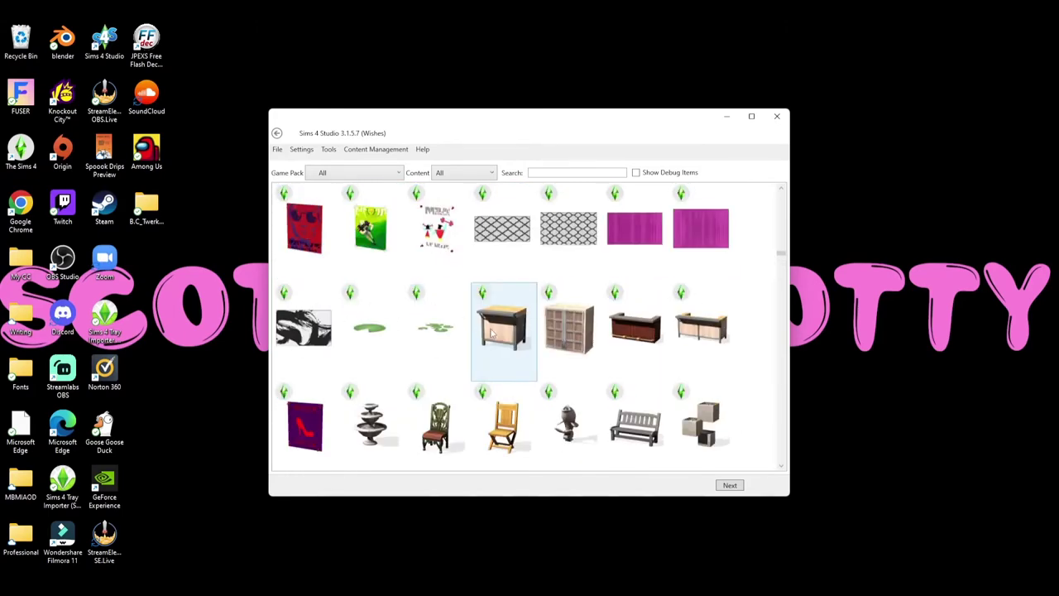
# Look back through the base game objects in the unfiltered catalogue, up to its early entries, for a painting or other suitable base object
pyautogui.scroll(8, 493, 337)
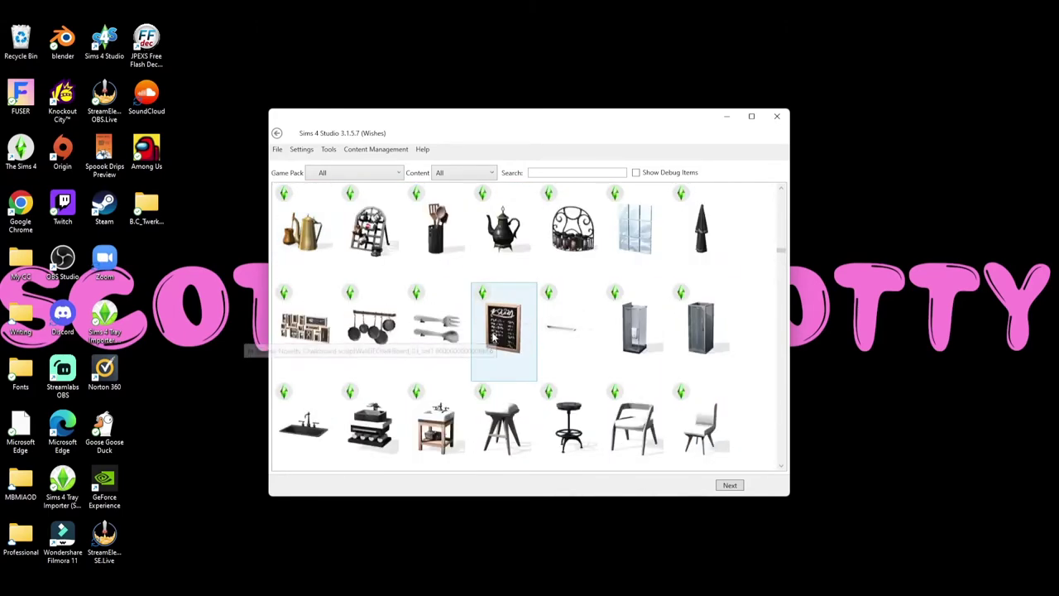
pyautogui.scroll(8, 490, 368)
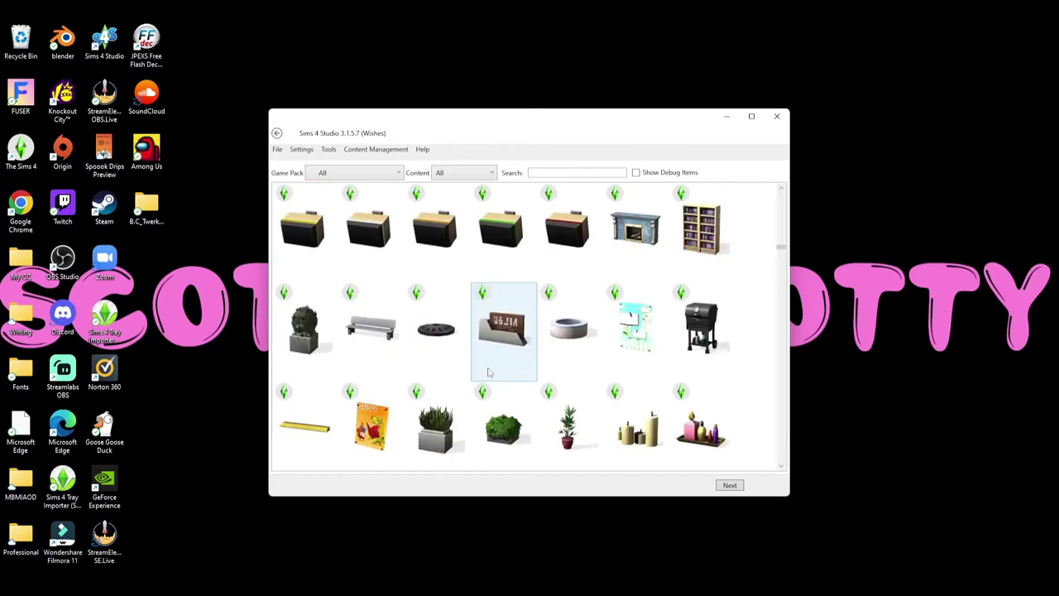
pyautogui.scroll(2, 465, 373)
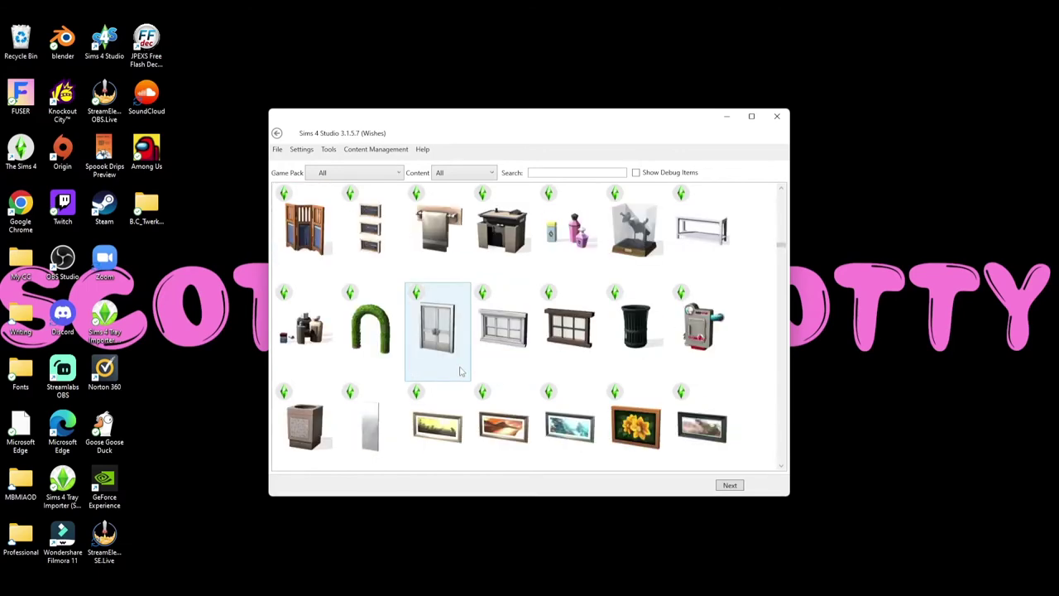
pyautogui.scroll(5, 472, 377)
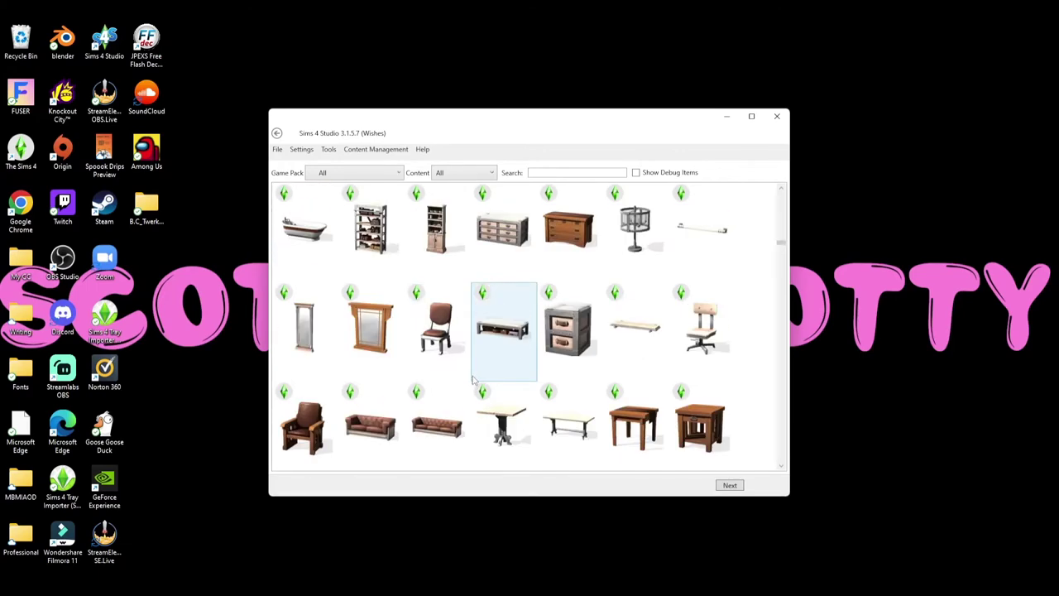
pyautogui.scroll(2, 474, 380)
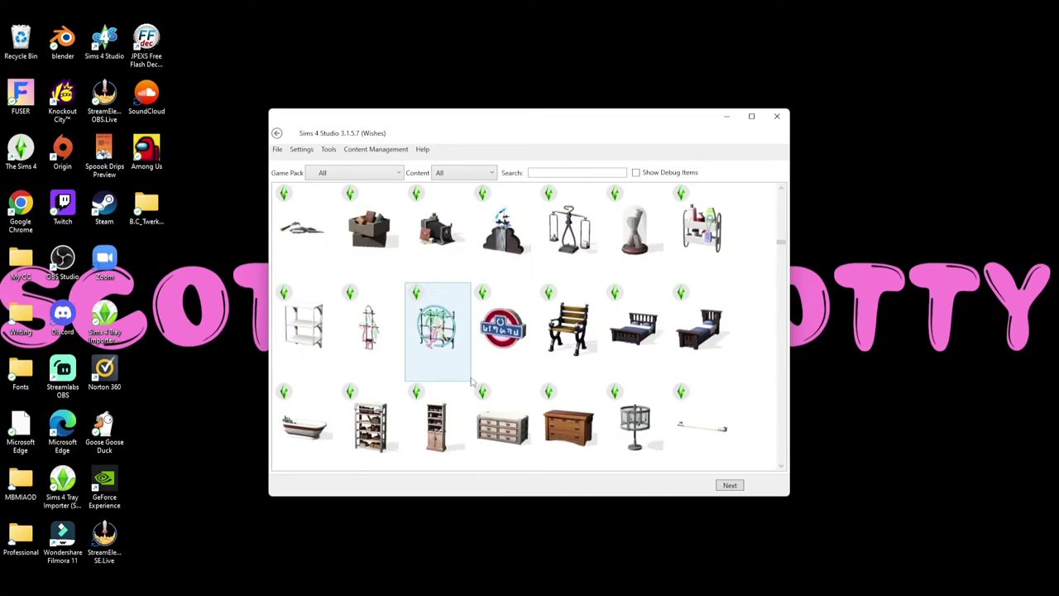
pyautogui.scroll(8, 472, 381)
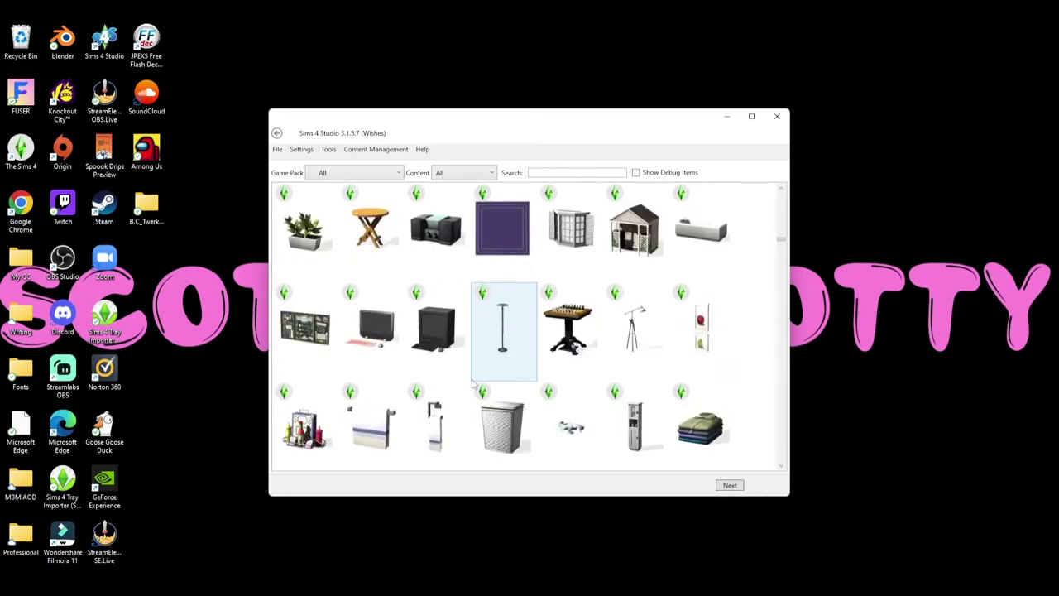
pyautogui.scroll(2, 472, 382)
pyautogui.scroll(6, 470, 385)
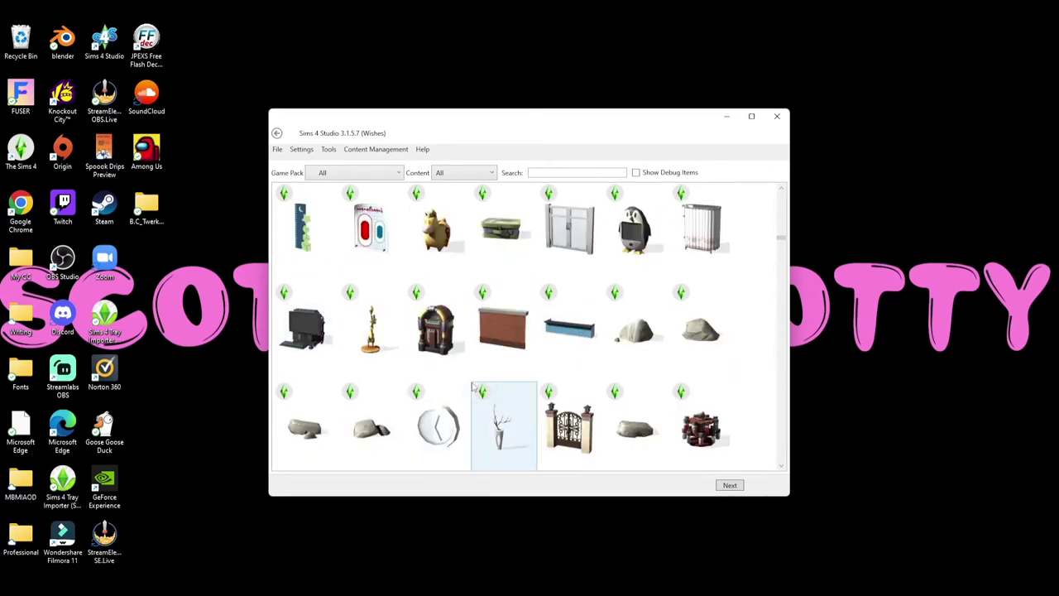
pyautogui.scroll(3, 445, 365)
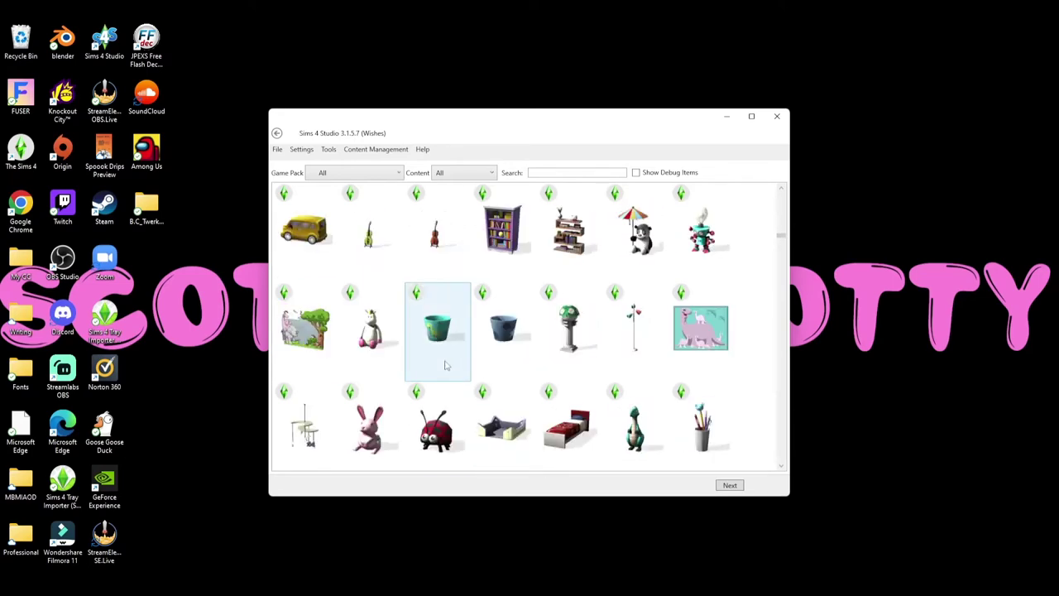
pyautogui.scroll(6, 445, 365)
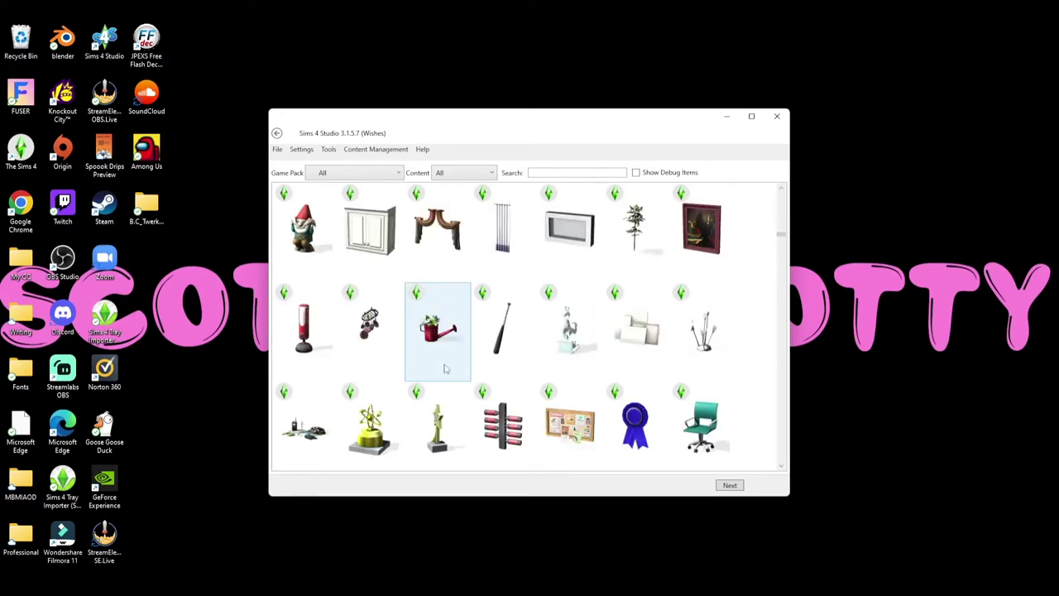
pyautogui.scroll(8, 450, 377)
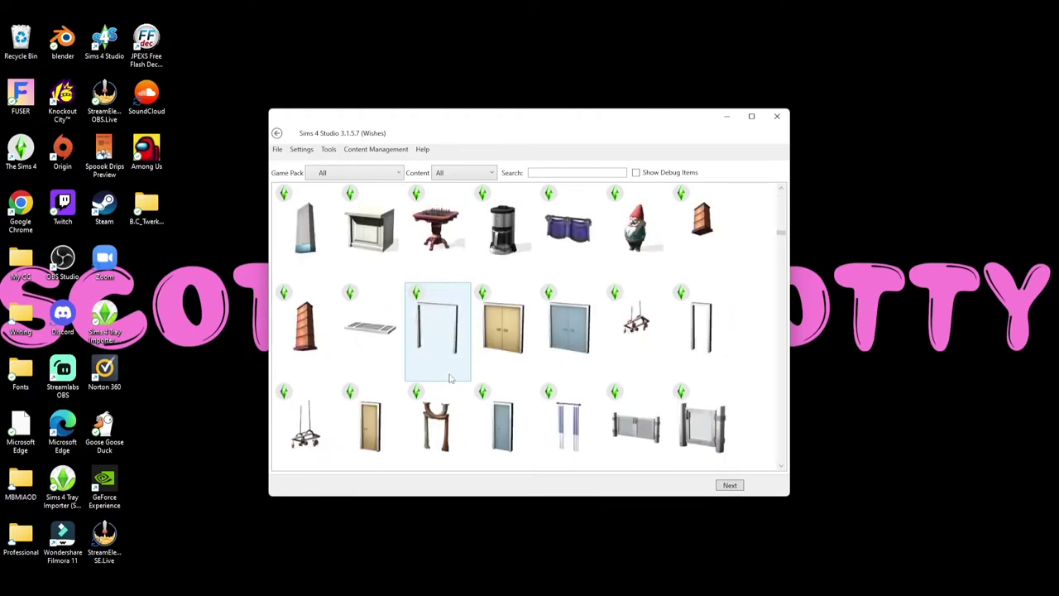
pyautogui.scroll(4, 450, 378)
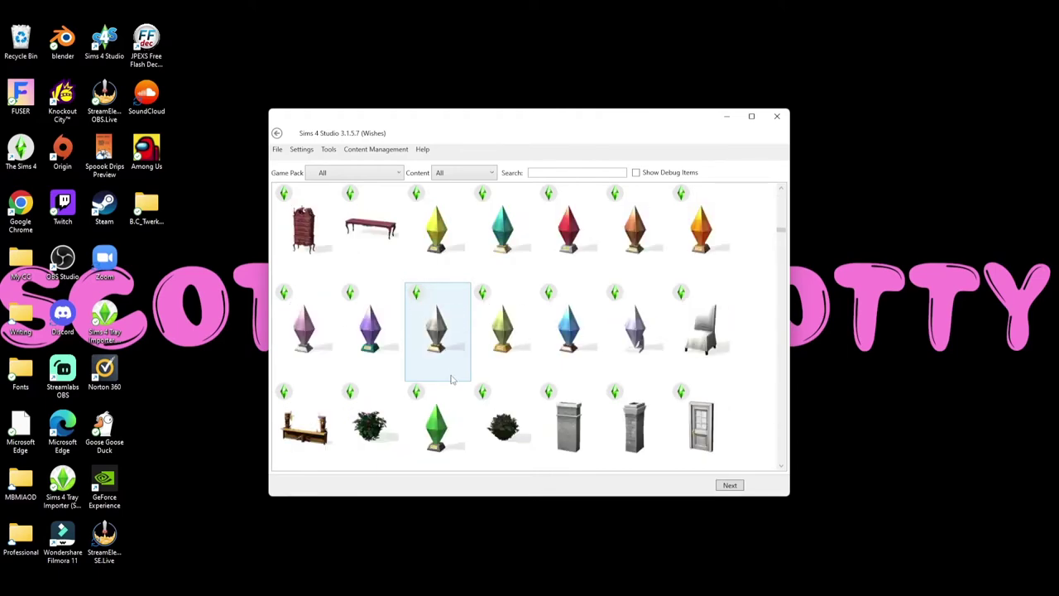
pyautogui.scroll(2, 453, 378)
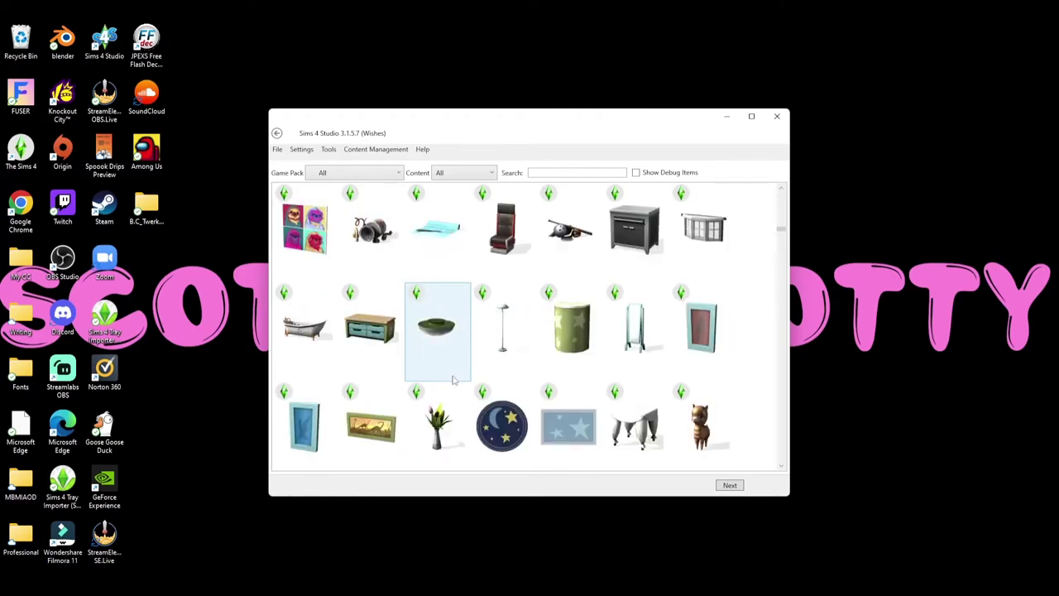
pyautogui.scroll(4, 453, 380)
pyautogui.scroll(2, 452, 380)
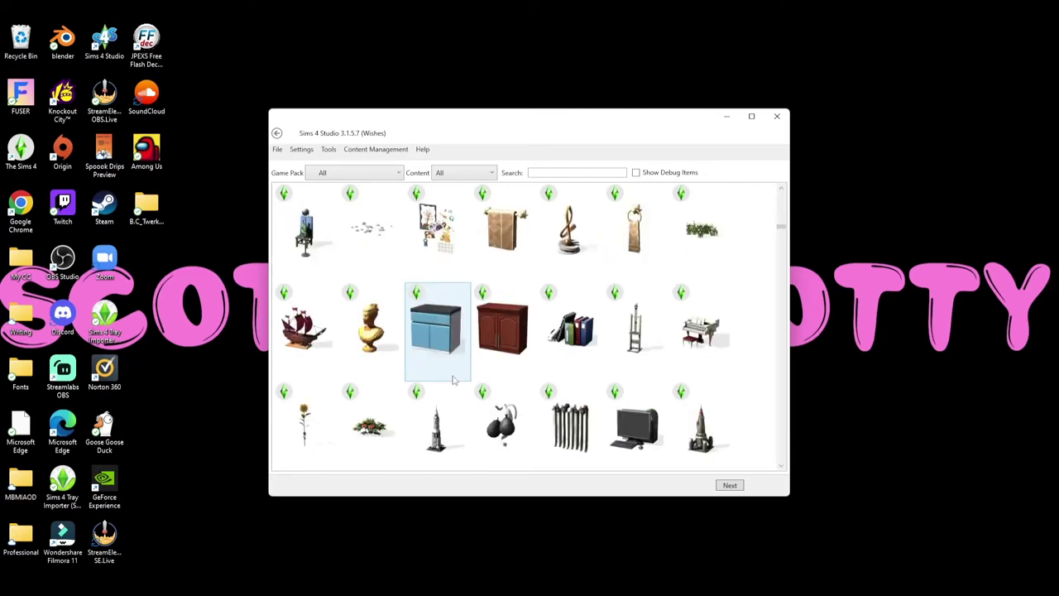
pyautogui.scroll(4, 455, 383)
pyautogui.scroll(2, 459, 385)
pyautogui.scroll(4, 460, 385)
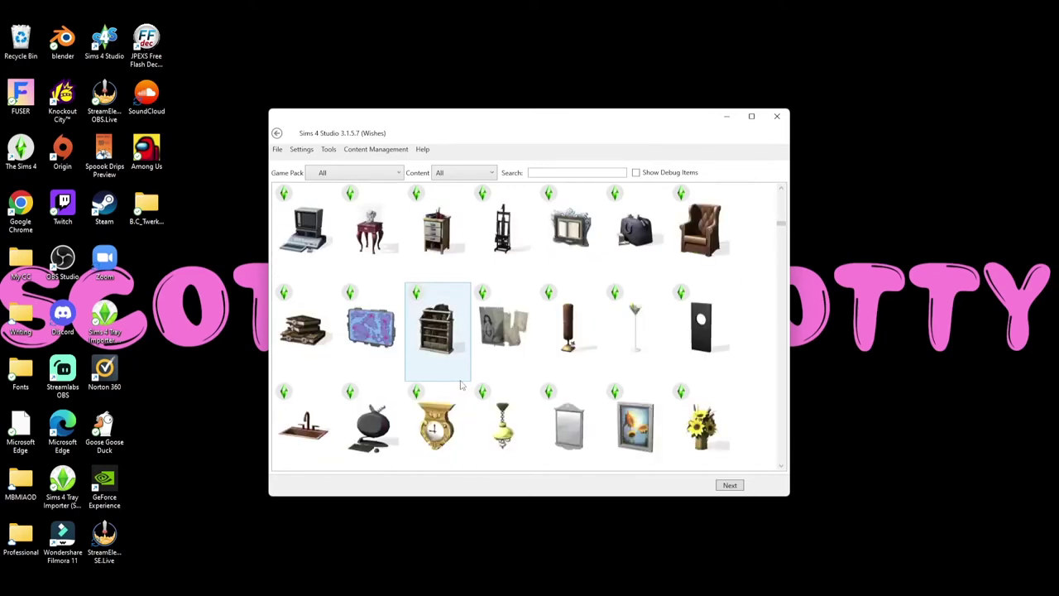
pyautogui.scroll(6, 461, 385)
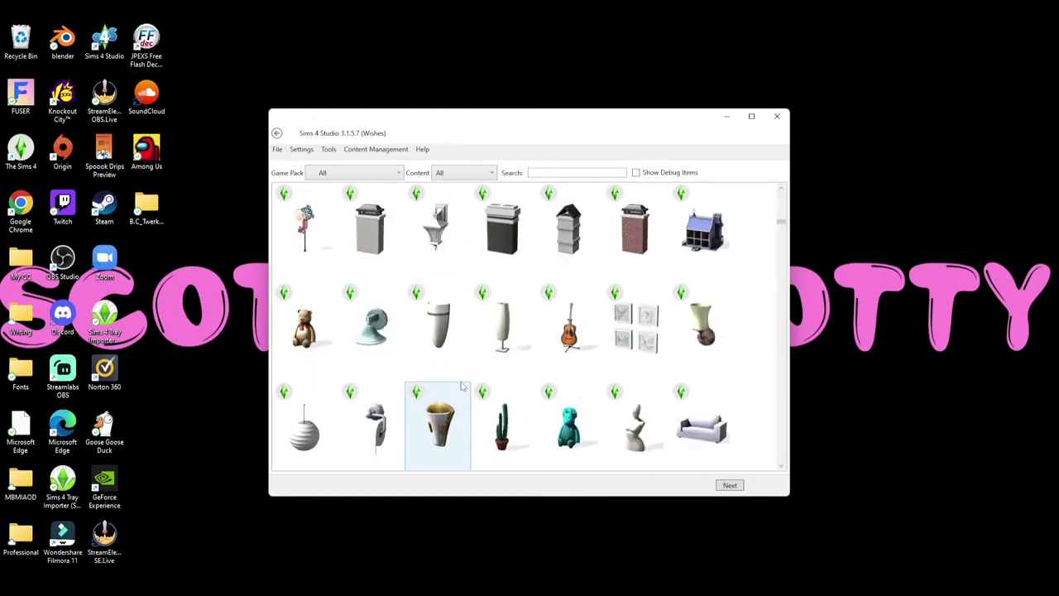
pyautogui.scroll(6, 462, 385)
pyautogui.scroll(6, 463, 383)
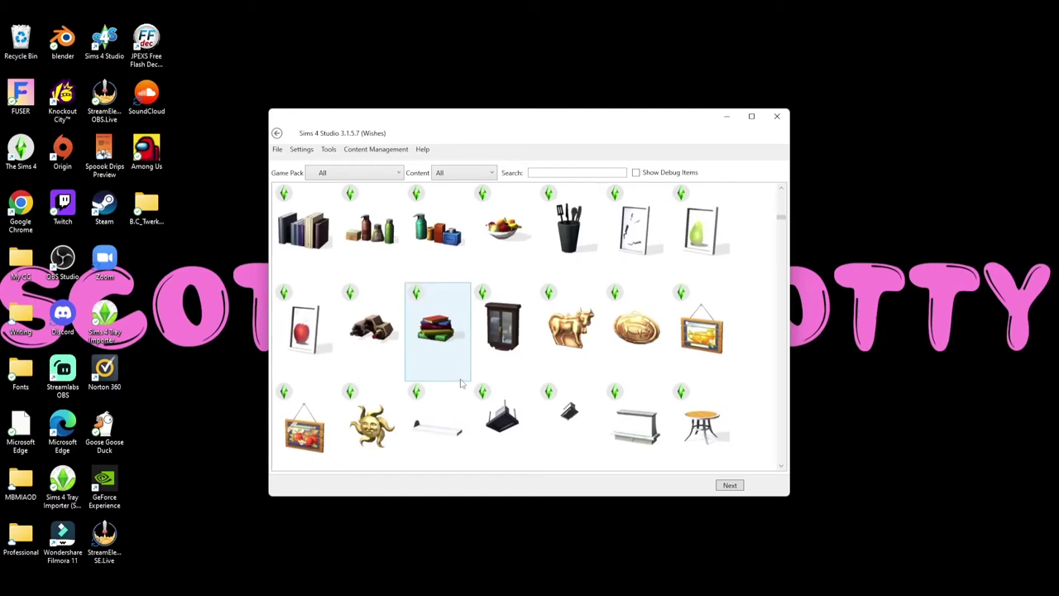
pyautogui.scroll(8, 462, 382)
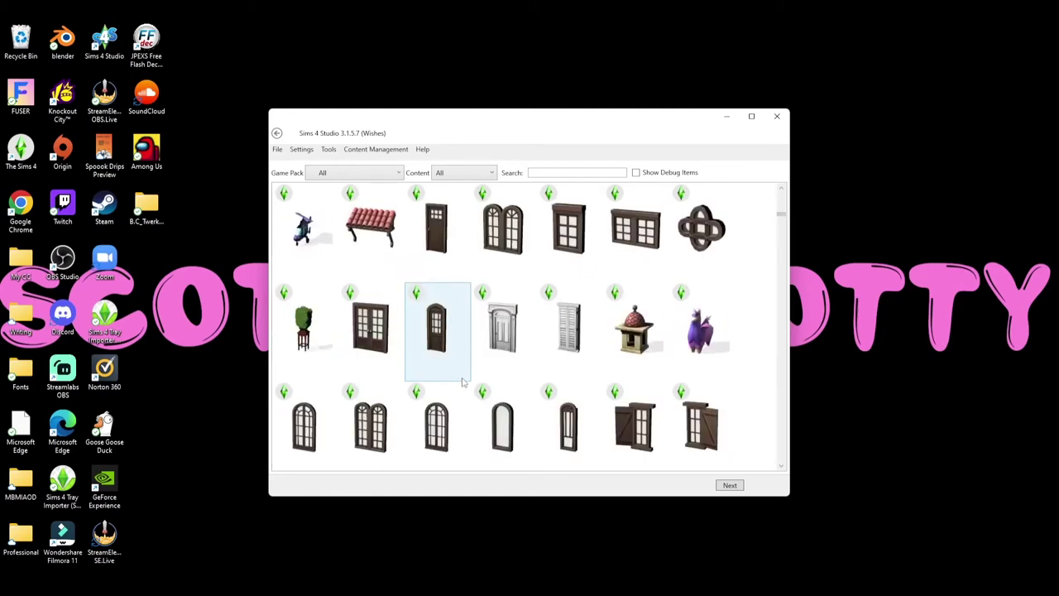
pyautogui.scroll(5, 464, 382)
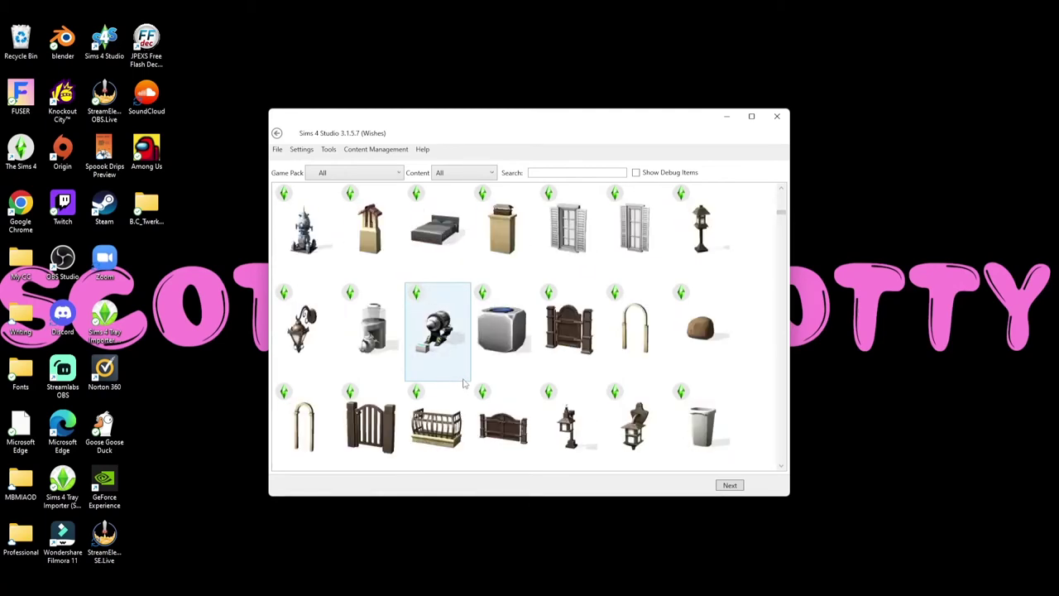
pyautogui.scroll(6, 463, 382)
pyautogui.scroll(3, 463, 382)
pyautogui.scroll(6, 465, 383)
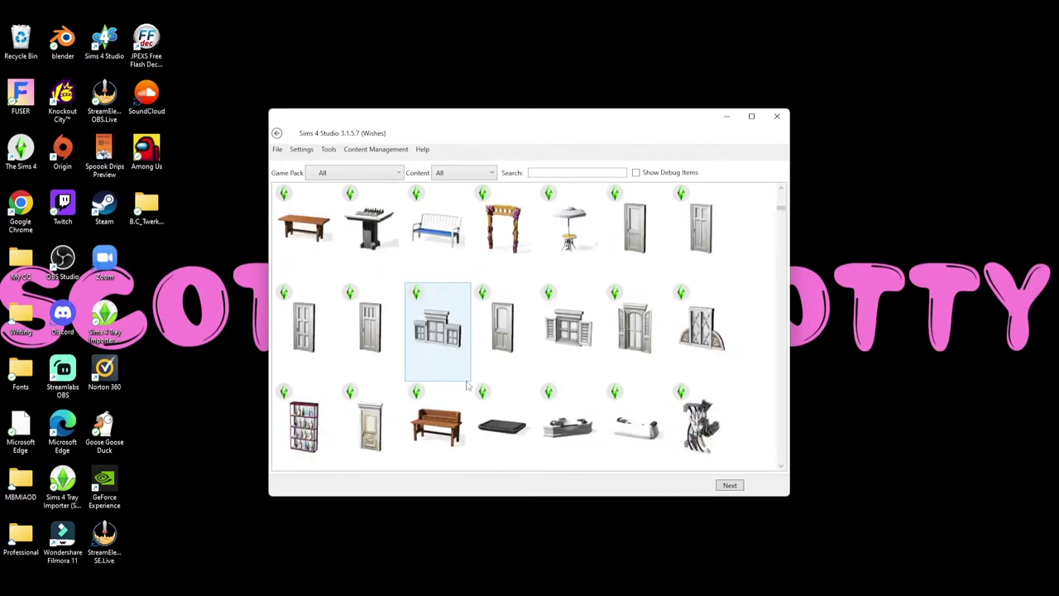
pyautogui.scroll(4, 466, 385)
pyautogui.scroll(-6, 464, 380)
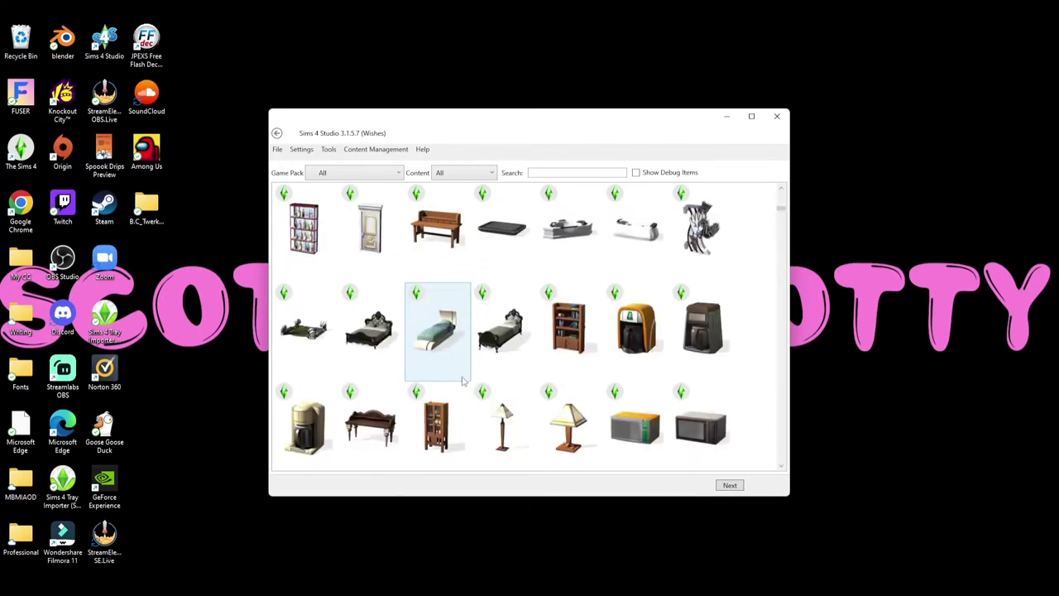
pyautogui.scroll(-3, 464, 381)
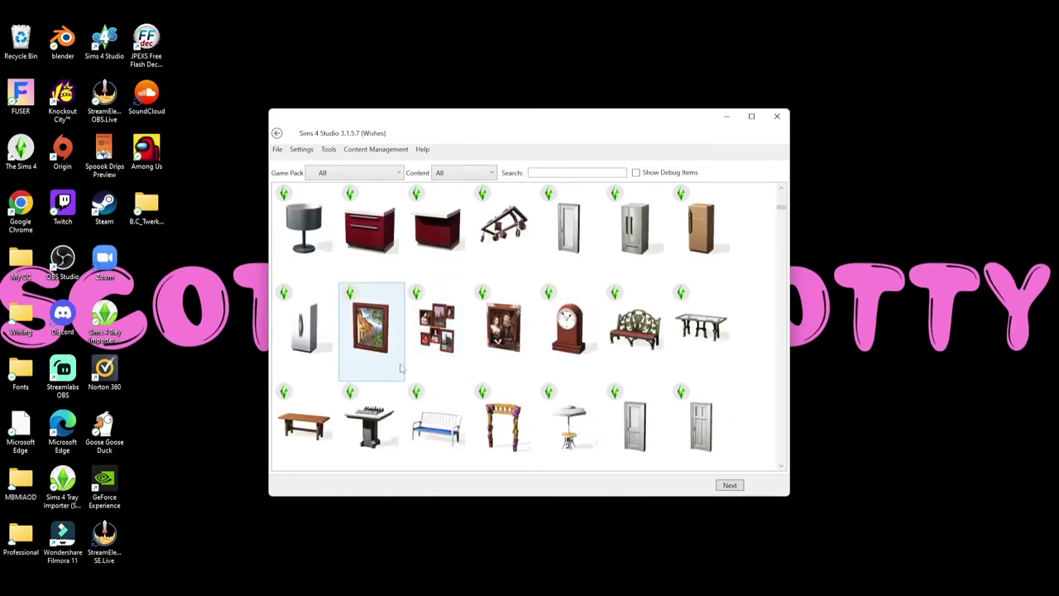
pyautogui.scroll(4, 468, 381)
pyautogui.scroll(6, 472, 379)
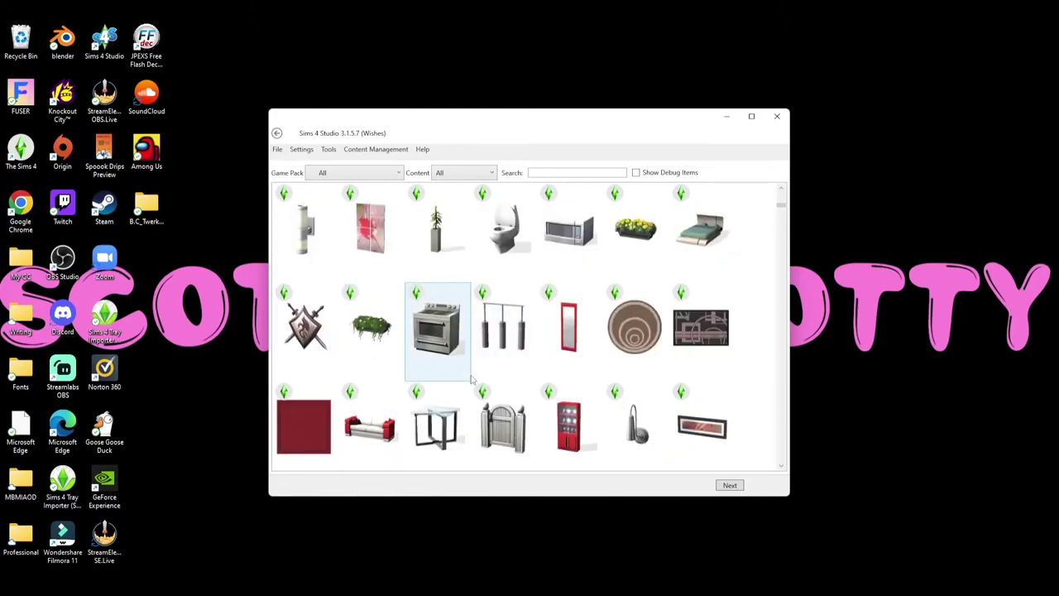
pyautogui.scroll(2, 469, 379)
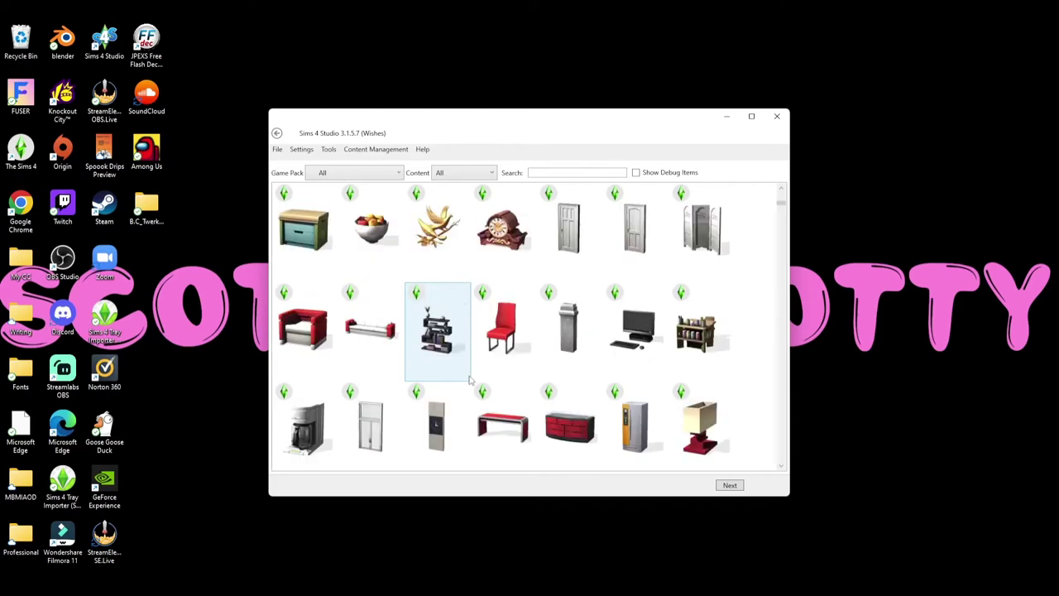
pyautogui.scroll(5, 468, 379)
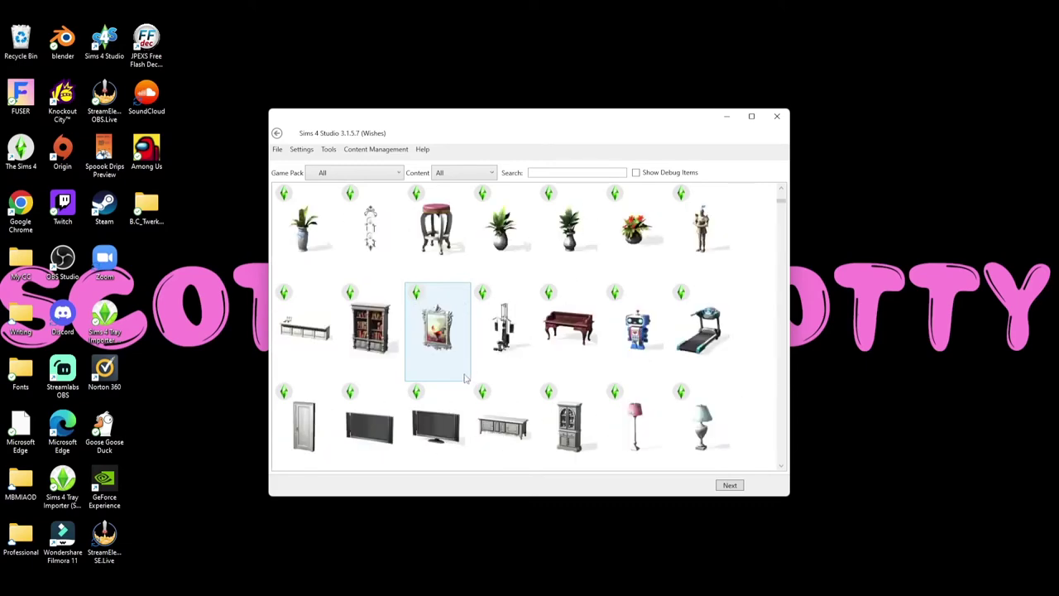
pyautogui.scroll(8, 465, 378)
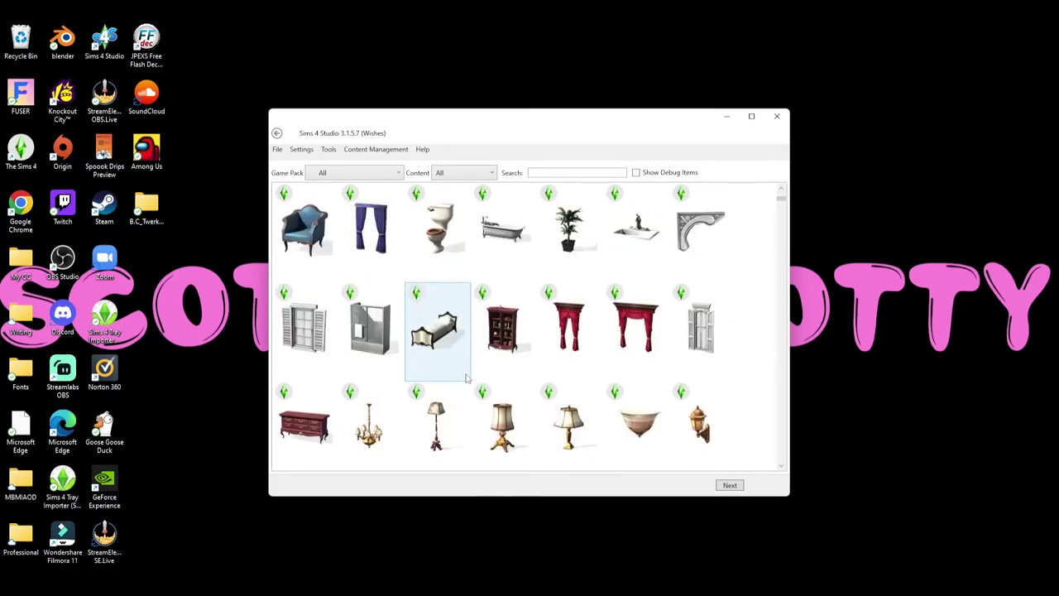
pyautogui.scroll(6, 467, 379)
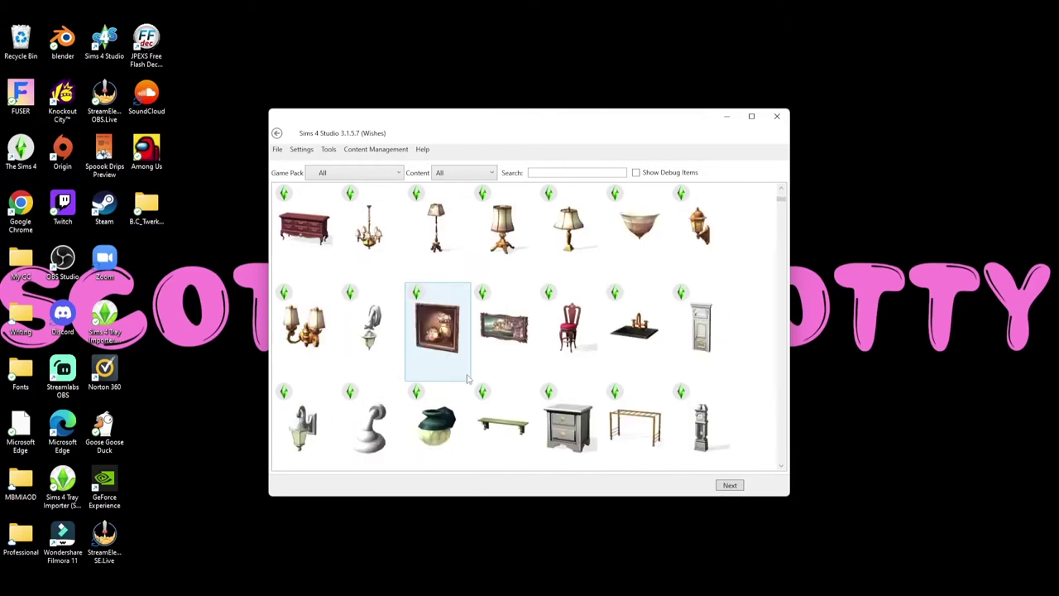
pyautogui.click(456, 357)
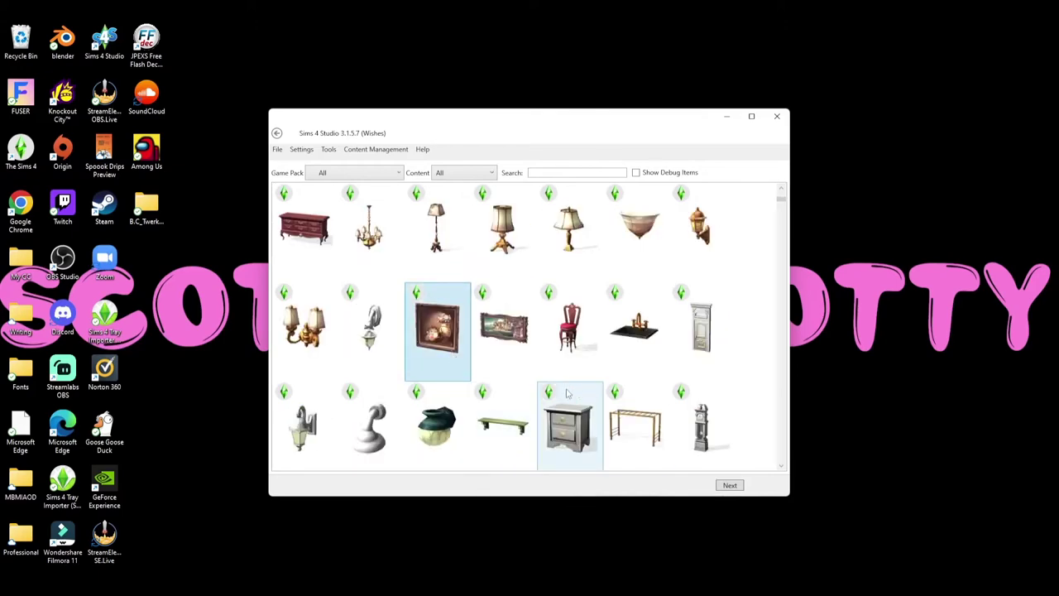
pyautogui.scroll(5, 546, 371)
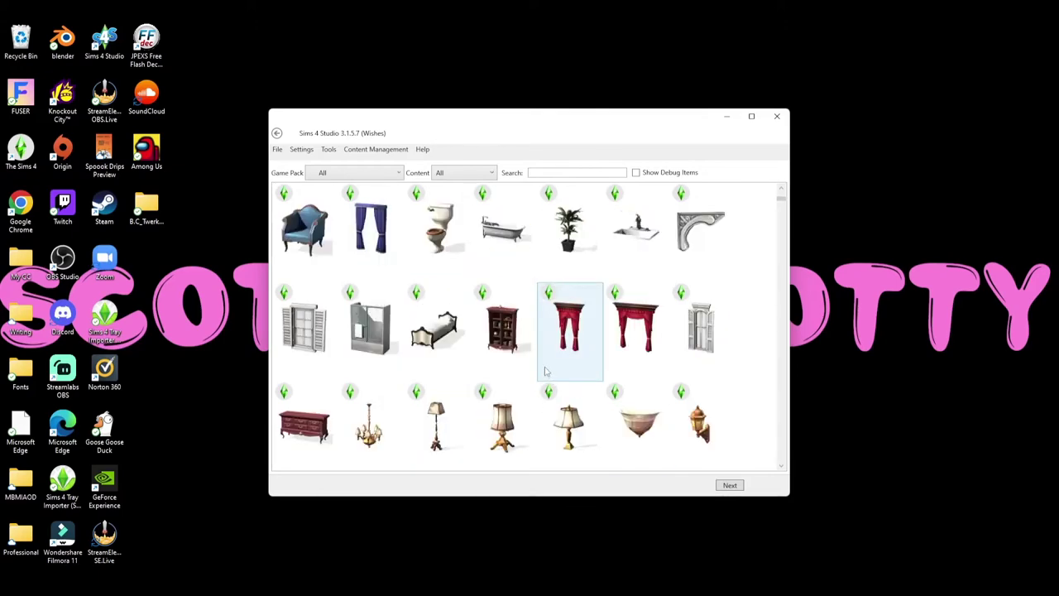
pyautogui.scroll(3, 547, 372)
pyautogui.scroll(2, 506, 343)
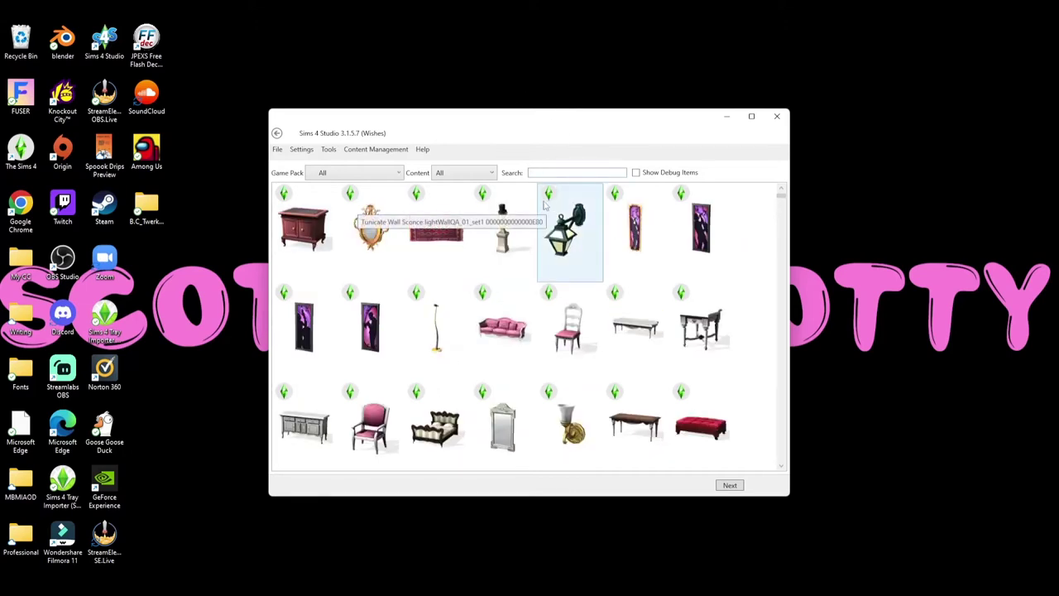
# Search the object catalogue for "sad" and select the Tragic Clown wall painting as the base object
pyautogui.write('sad')
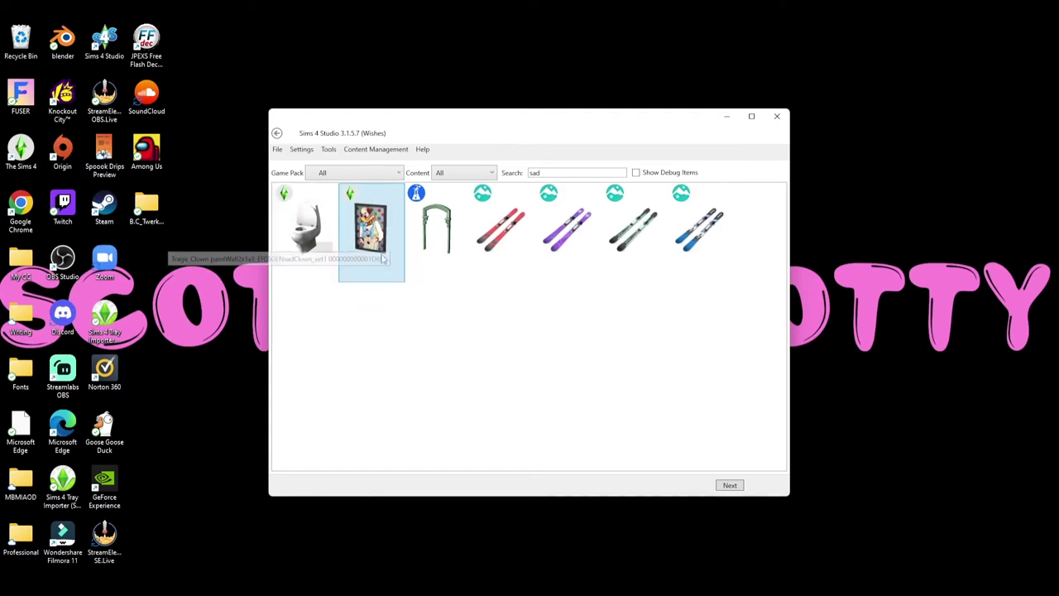
pyautogui.click(730, 487)
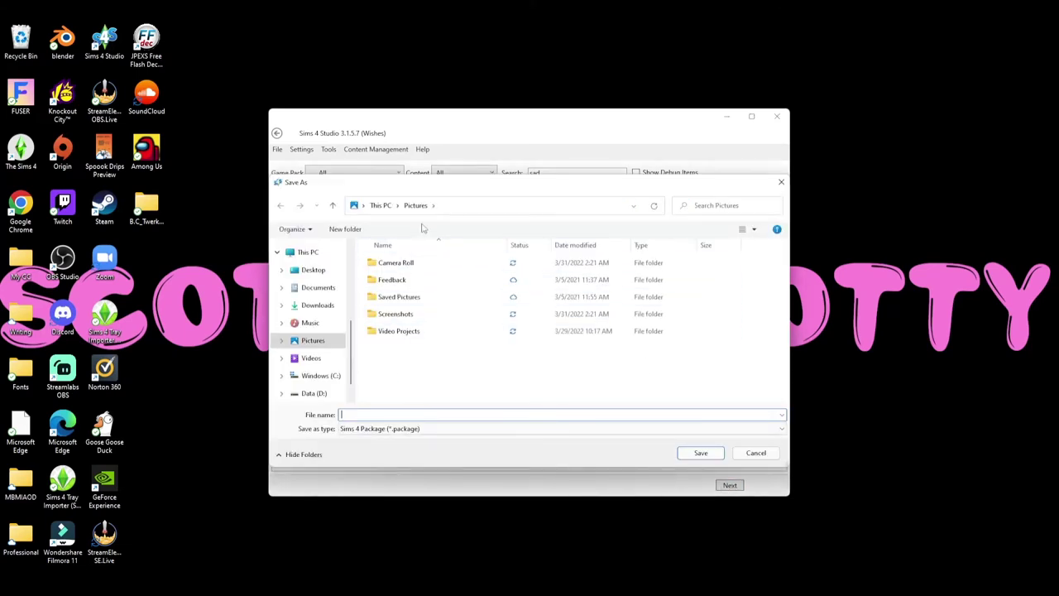
pyautogui.click(781, 182)
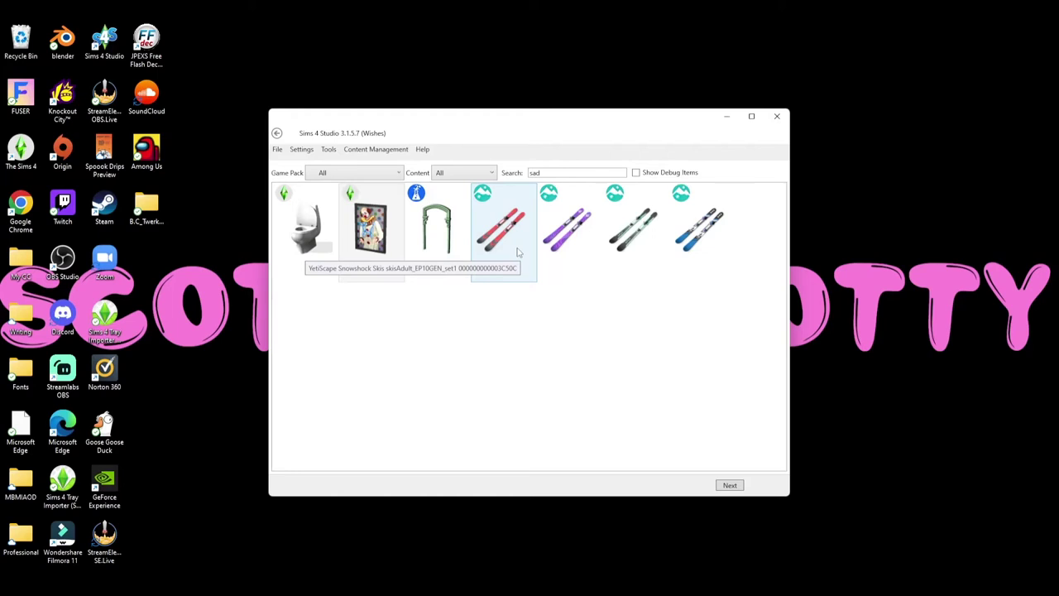
pyautogui.click(387, 239)
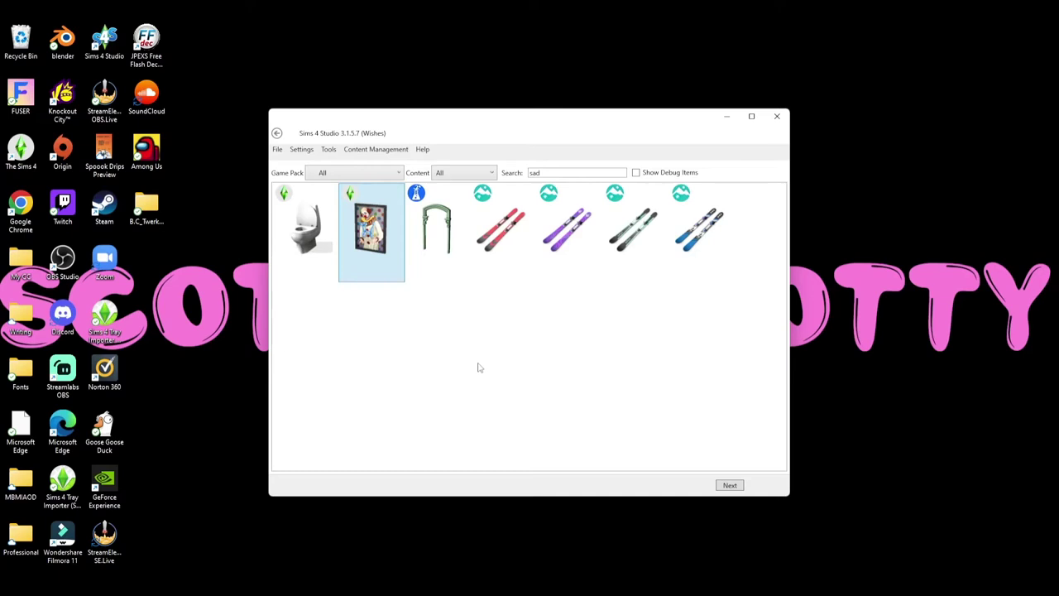
pyautogui.click(731, 486)
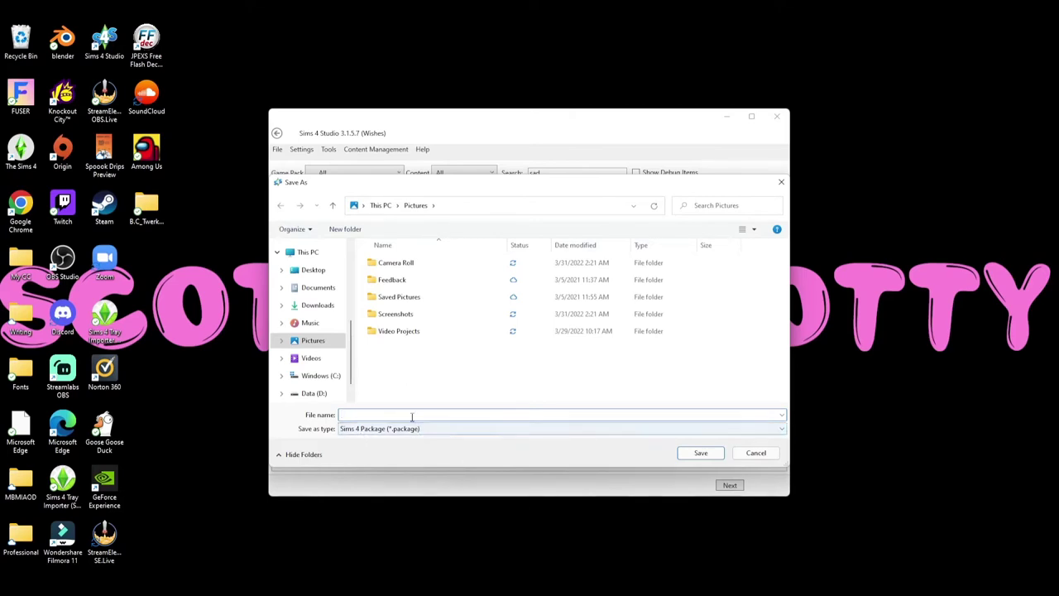
pyautogui.click(409, 415)
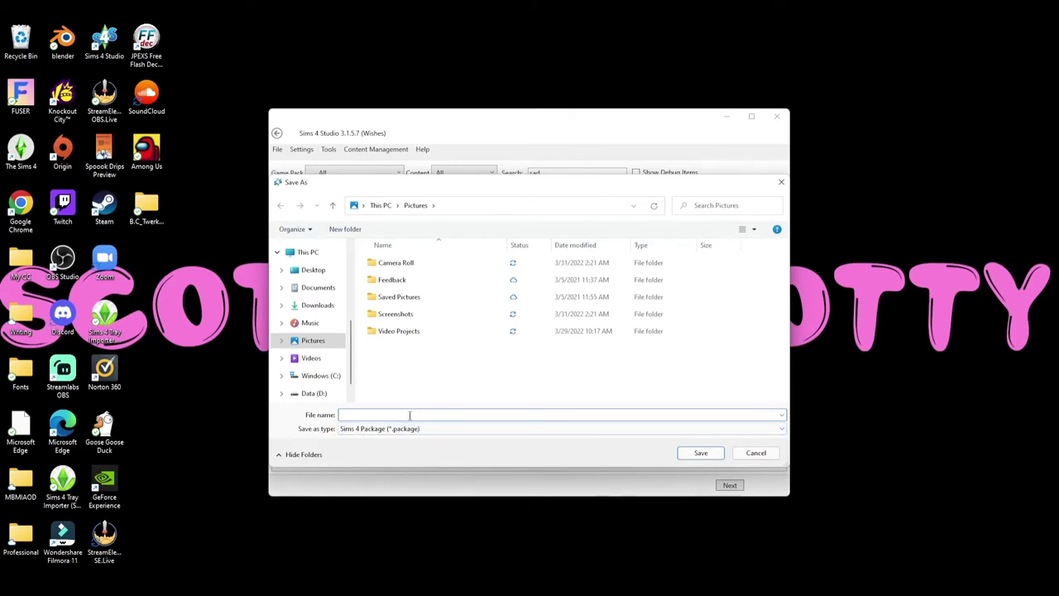
pyautogui.click(306, 276)
pyautogui.doubleClick(389, 315)
pyautogui.doubleClick(393, 318)
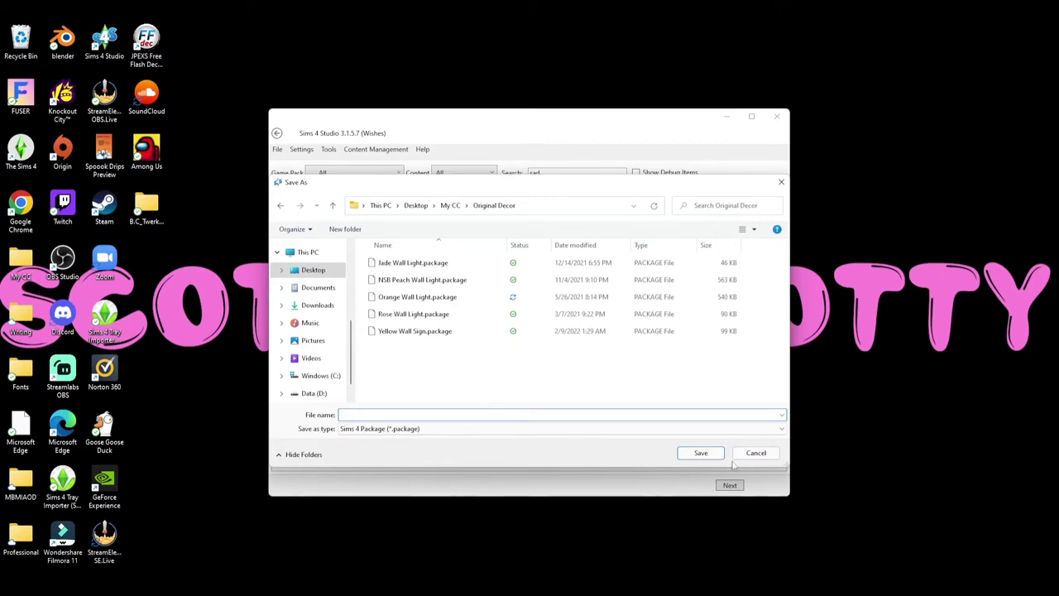
pyautogui.click(782, 182)
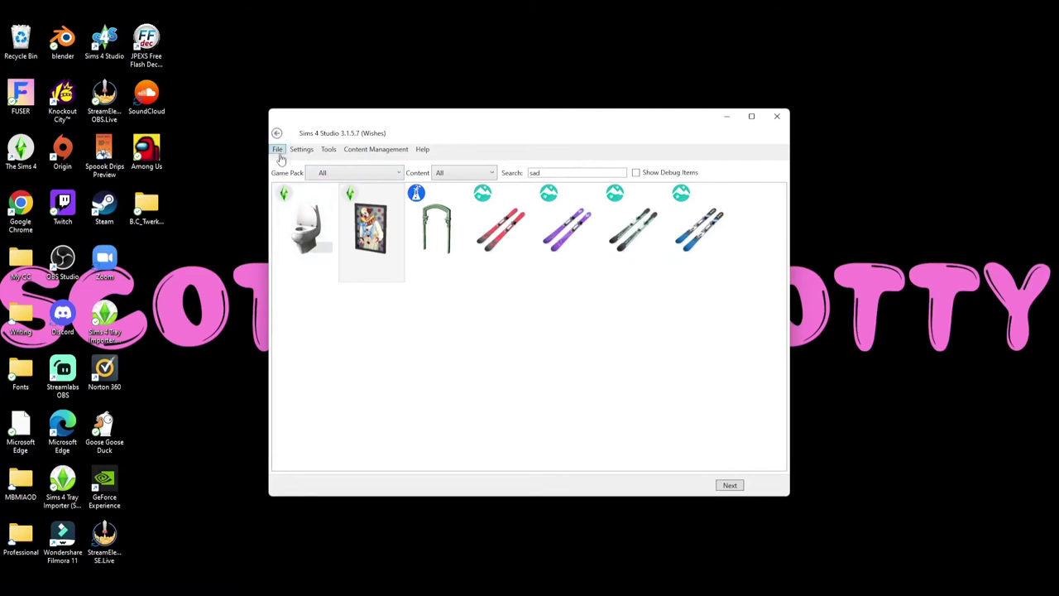
pyautogui.click(278, 150)
pyautogui.click(263, 164)
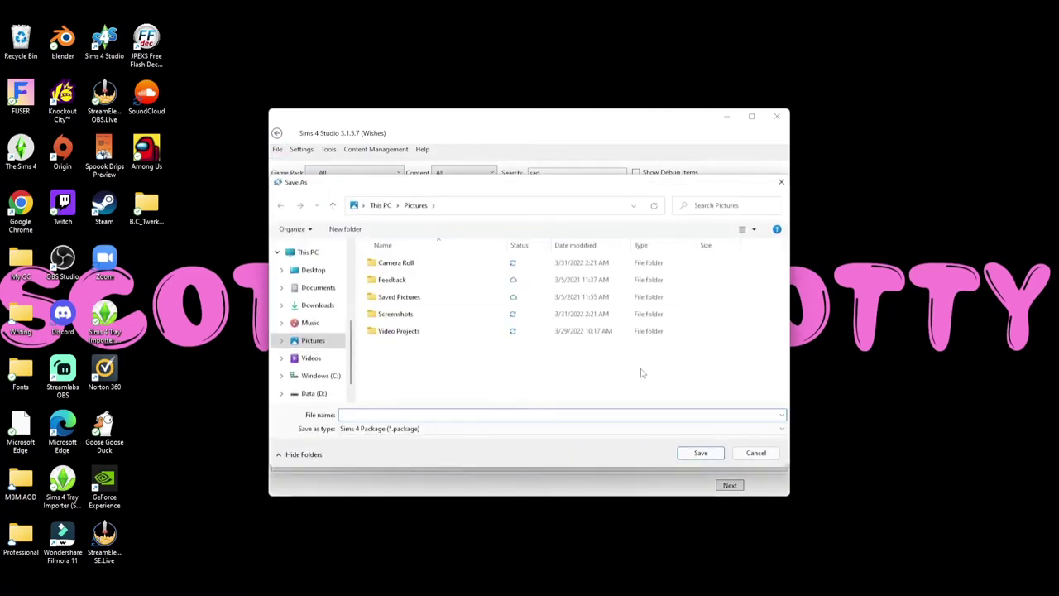
pyautogui.click(755, 452)
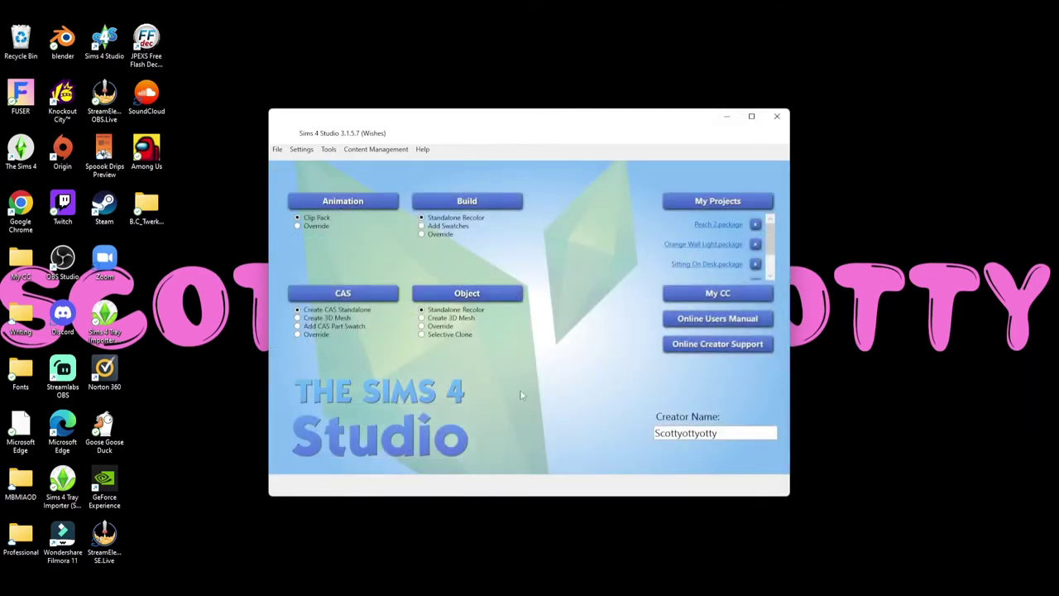
pyautogui.click(727, 119)
pyautogui.click(466, 294)
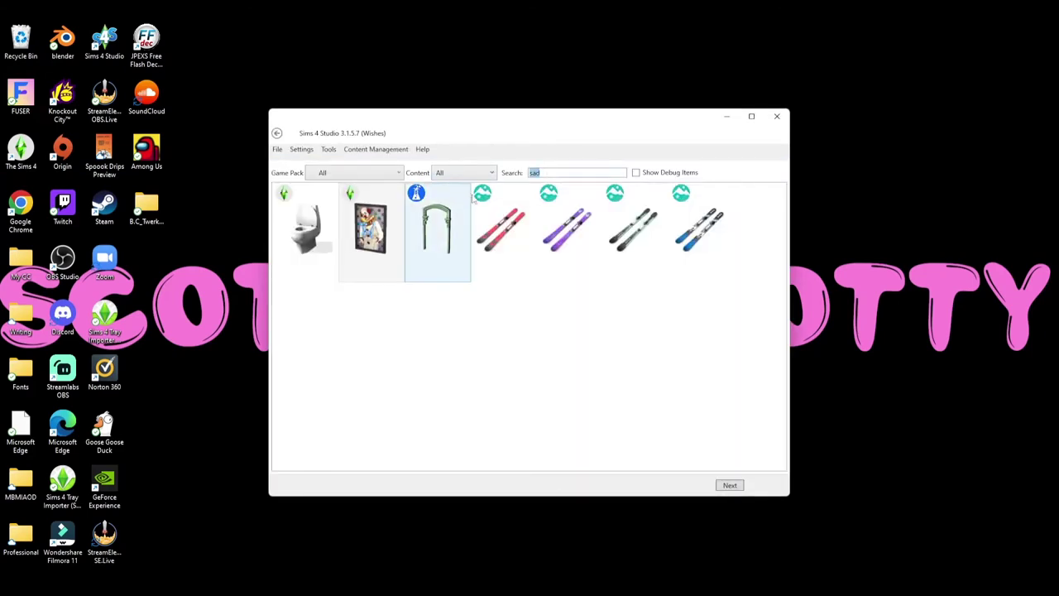
pyautogui.press('BackSpace')
pyautogui.press('BackSpace')
pyautogui.press('BackSpace')
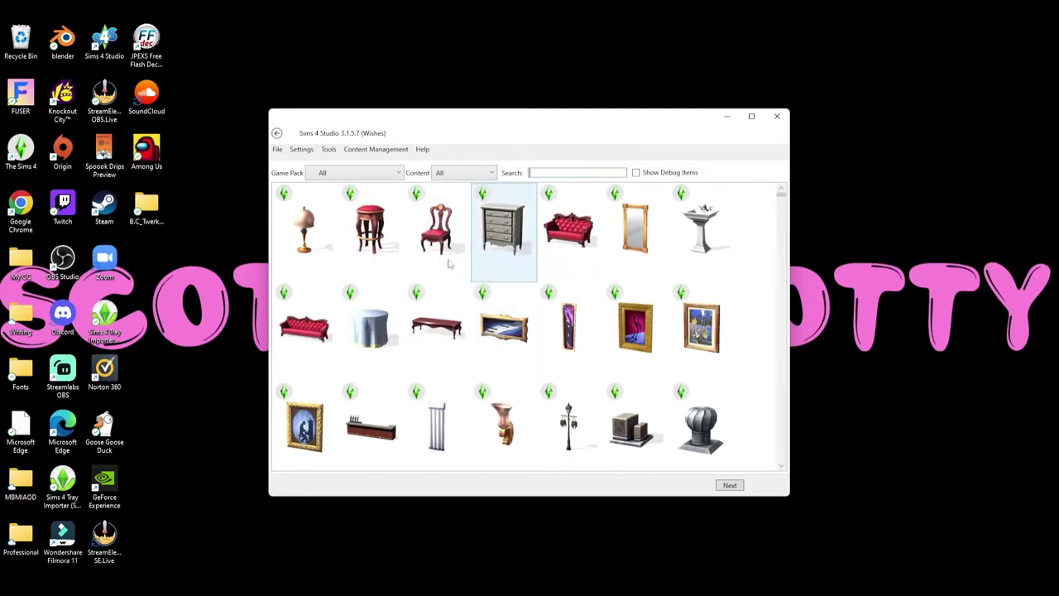
pyautogui.click(276, 132)
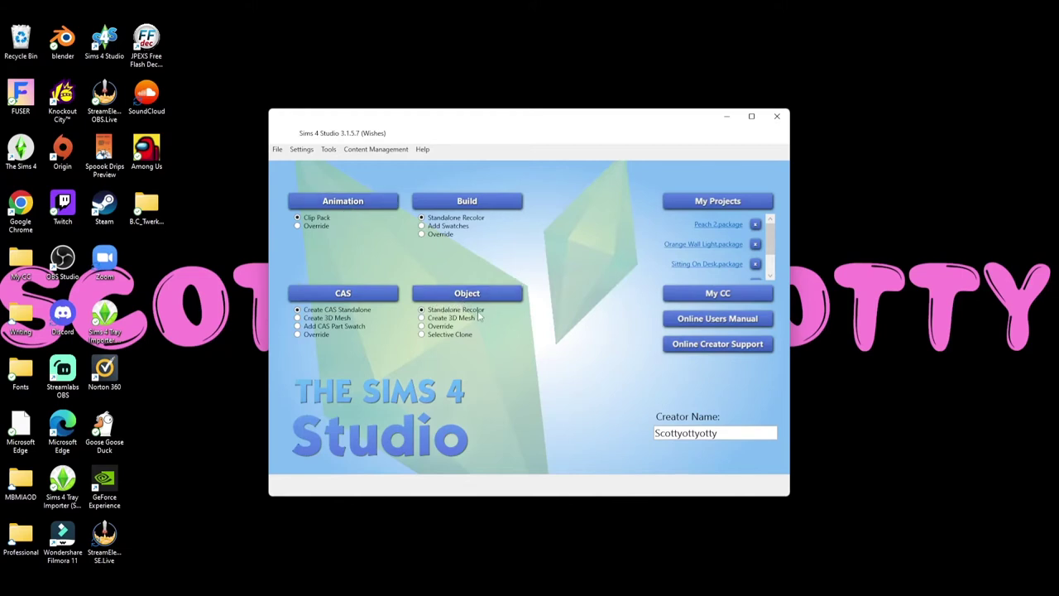
# Start a standalone object recolor, searching the catalogue for "sad" and selecting the Tragic Clown painting as the base
pyautogui.click(447, 297)
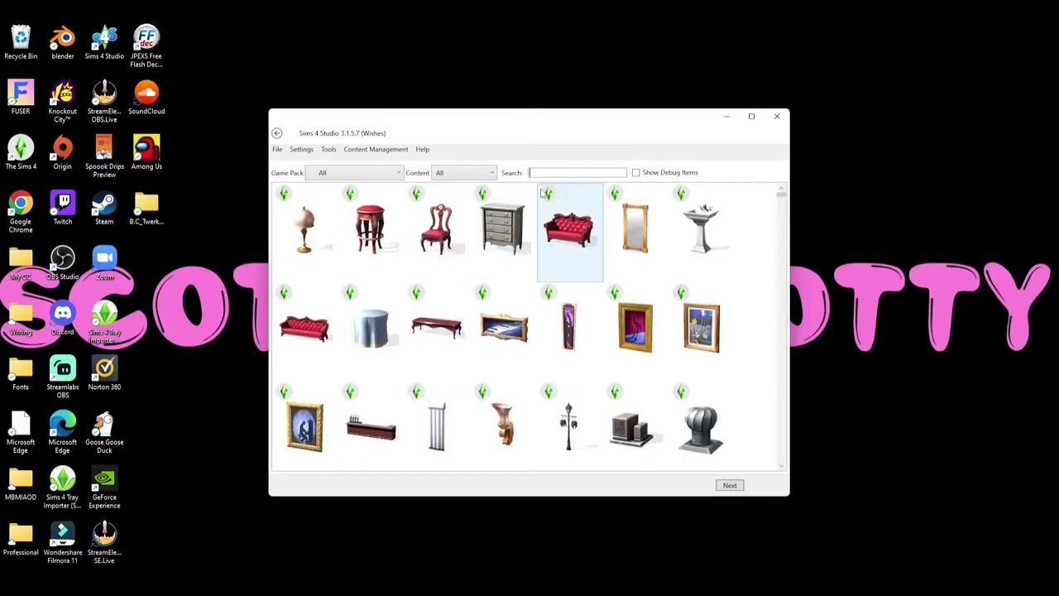
pyautogui.write('sad')
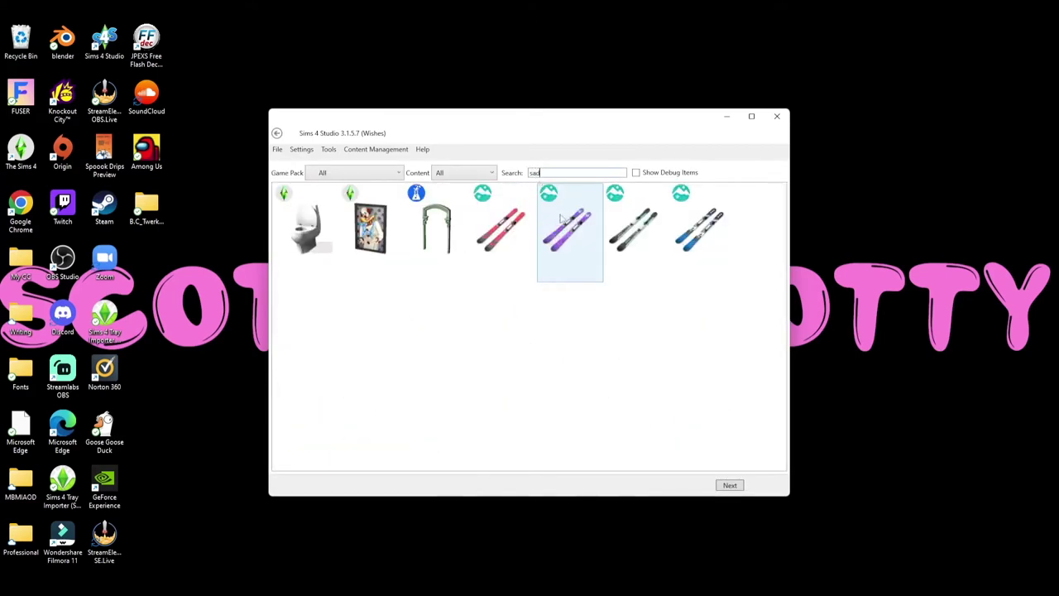
pyautogui.click(380, 236)
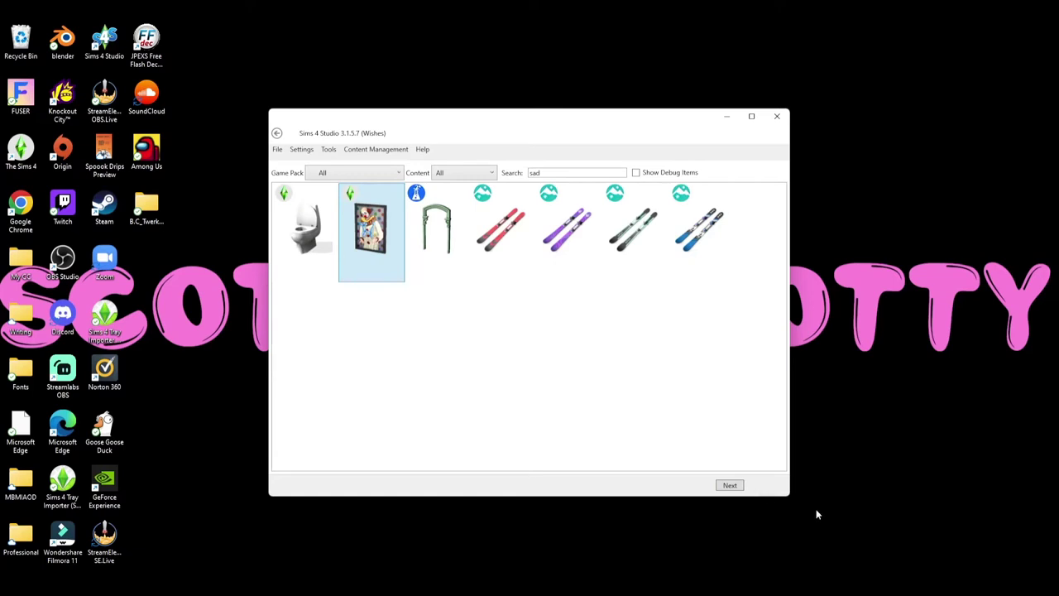
# Save the new package as "Tutorial Pic" in the Original Decor folder inside My CC on the Desktop
pyautogui.click(730, 485)
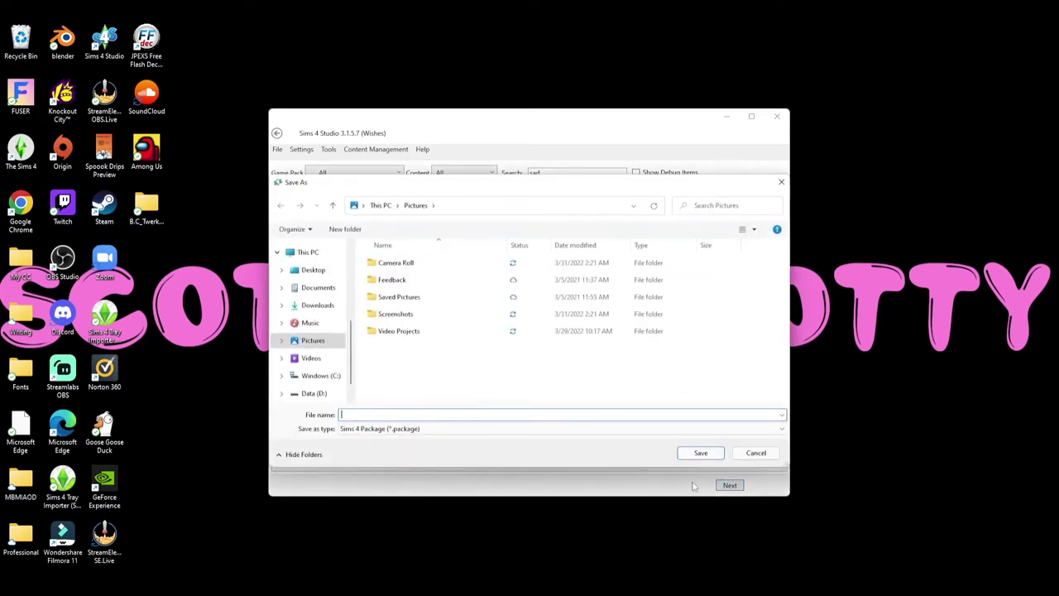
pyautogui.click(312, 270)
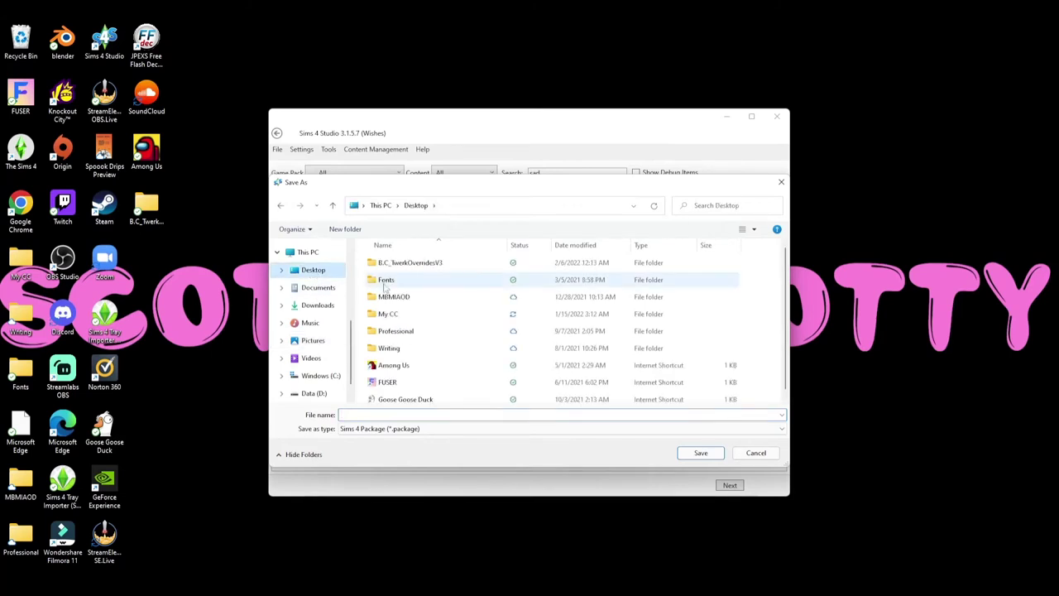
pyautogui.doubleClick(391, 314)
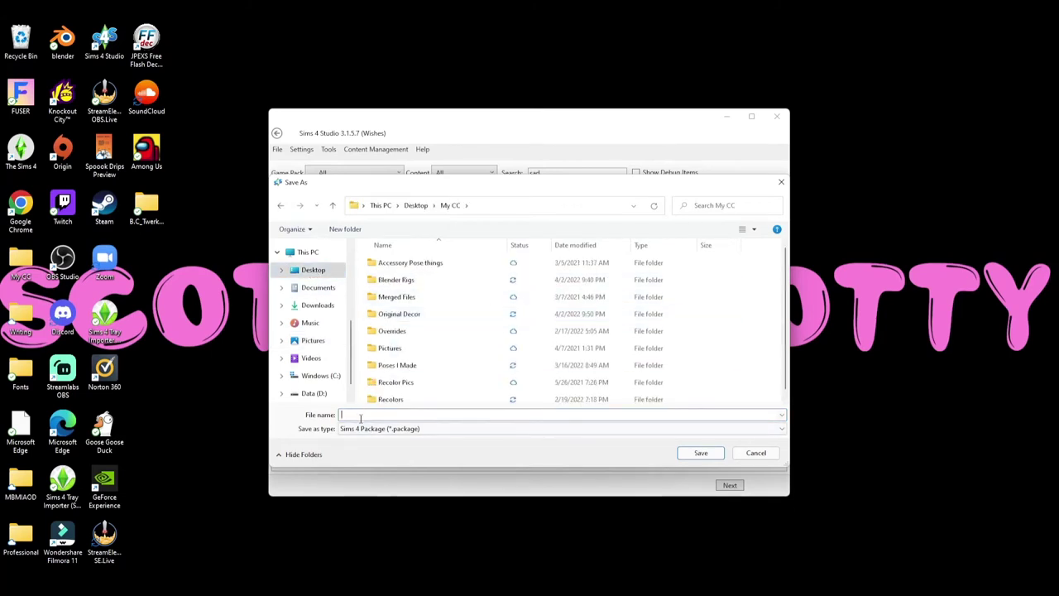
pyautogui.doubleClick(422, 314)
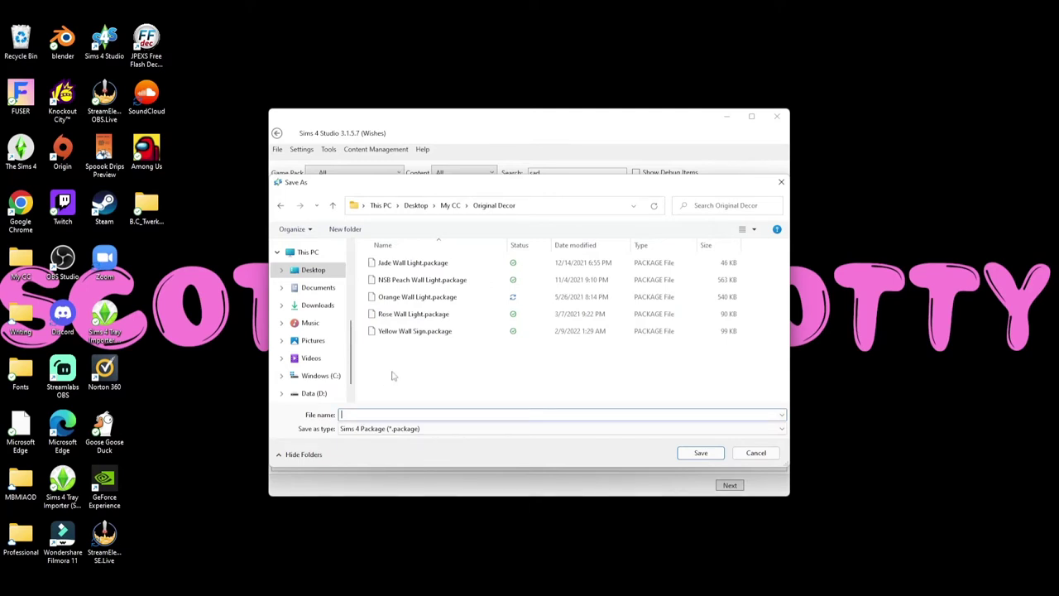
pyautogui.write('Tutorial Pic')
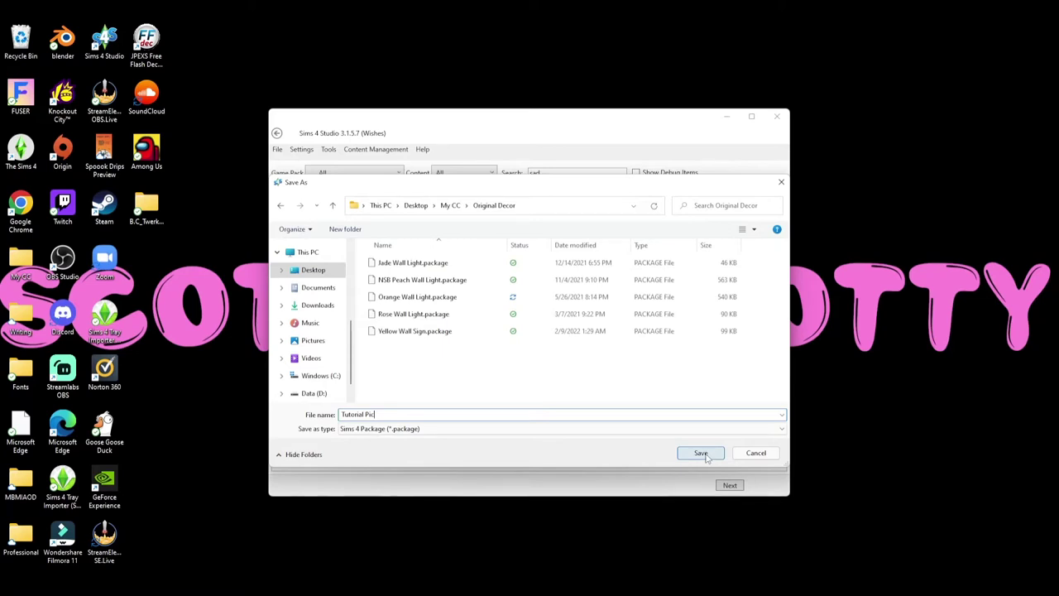
pyautogui.click(702, 454)
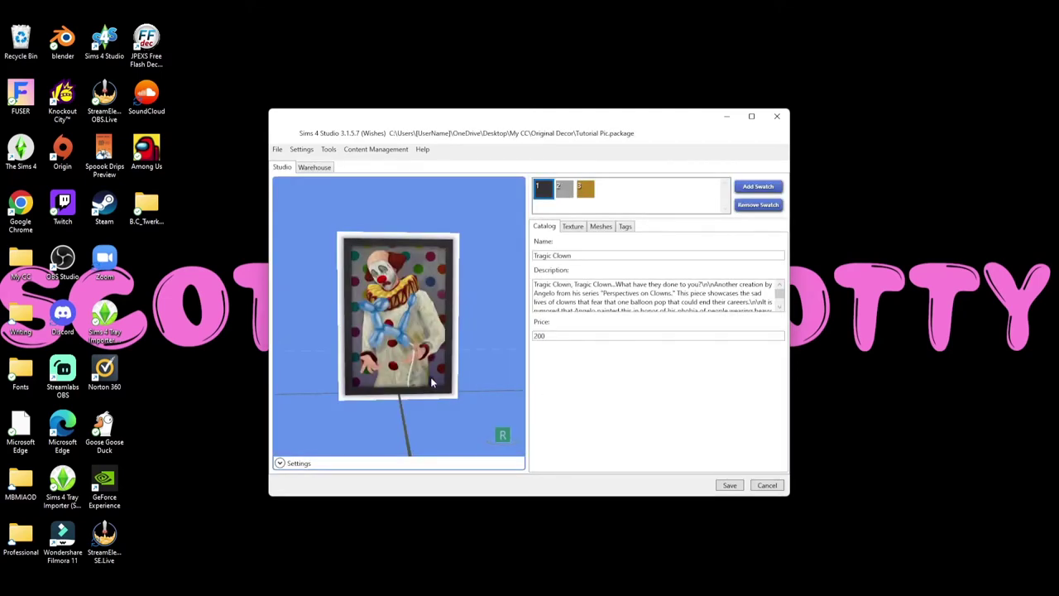
# Export the Tragic Clown painting's texture as a PNG named "Sad Clown Texture" into the Original Decor folder
pyautogui.moveTo(425, 380)
pyautogui.mouseDown()
pyautogui.moveTo(463, 383)
pyautogui.moveTo(422, 370)
pyautogui.moveTo(496, 367)
pyautogui.moveTo(718, 449)
pyautogui.moveTo(818, 420)
pyautogui.moveTo(624, 439)
pyautogui.moveTo(463, 414)
pyautogui.moveTo(324, 361)
pyautogui.moveTo(544, 445)
pyautogui.moveTo(801, 404)
pyautogui.moveTo(421, 410)
pyautogui.moveTo(434, 406)
pyautogui.mouseUp()
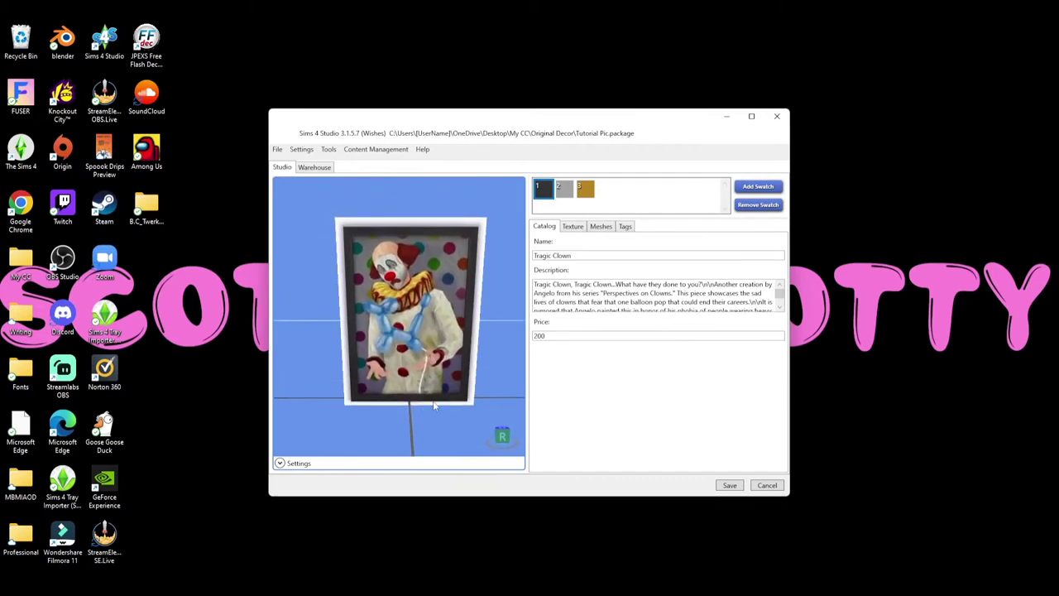
pyautogui.click(602, 226)
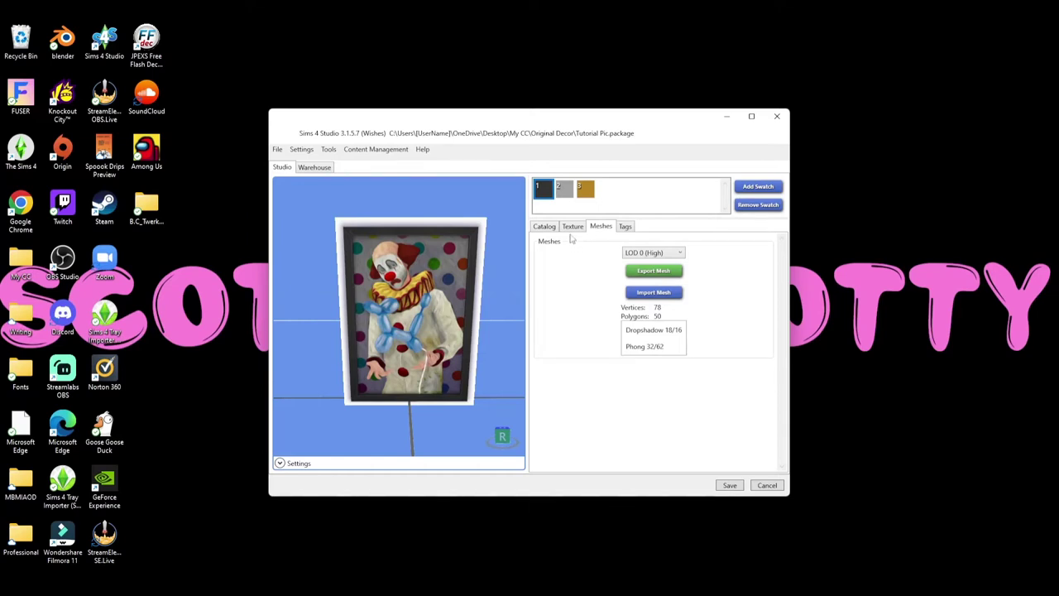
pyautogui.click(574, 227)
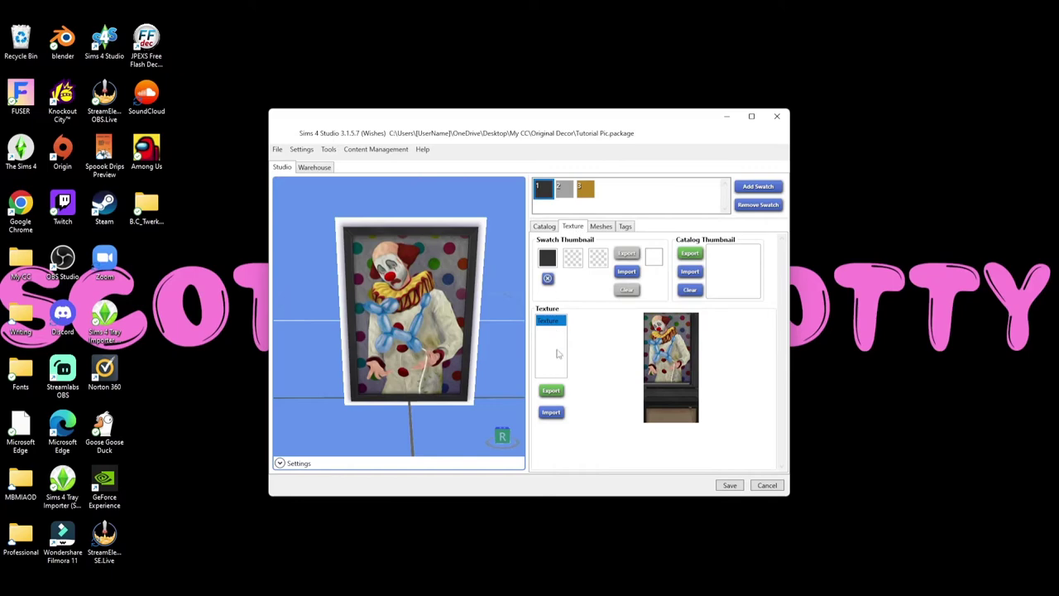
pyautogui.click(552, 396)
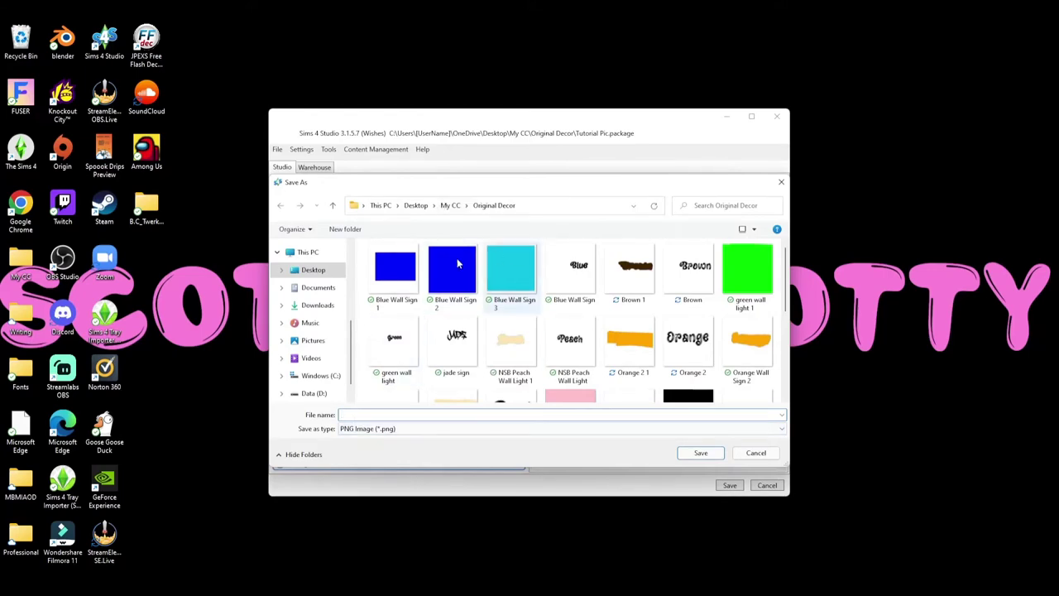
pyautogui.scroll(-3, 522, 331)
pyautogui.scroll(3, 530, 335)
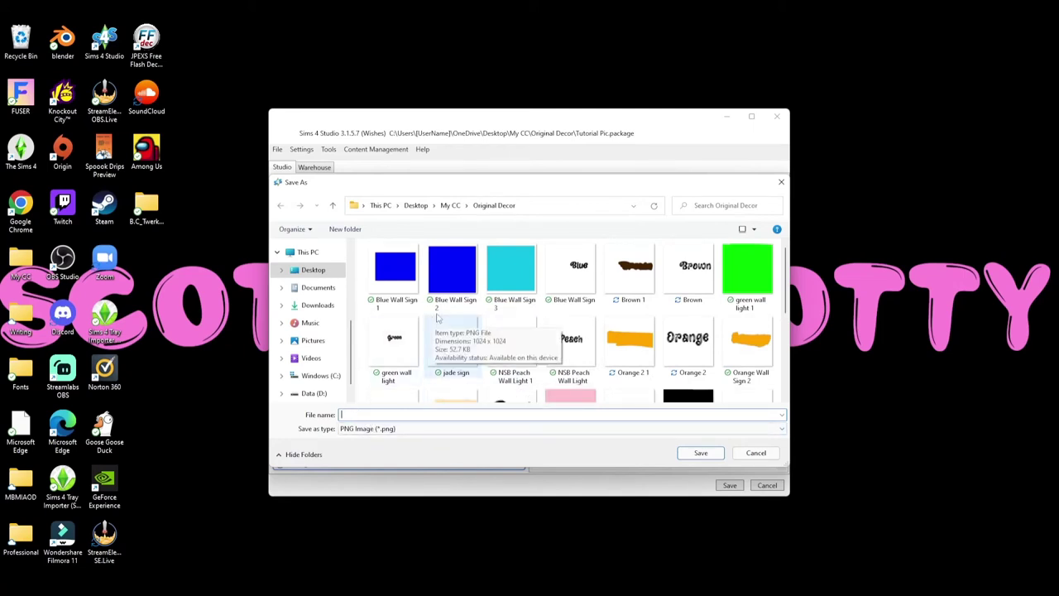
pyautogui.scroll(-5, 458, 303)
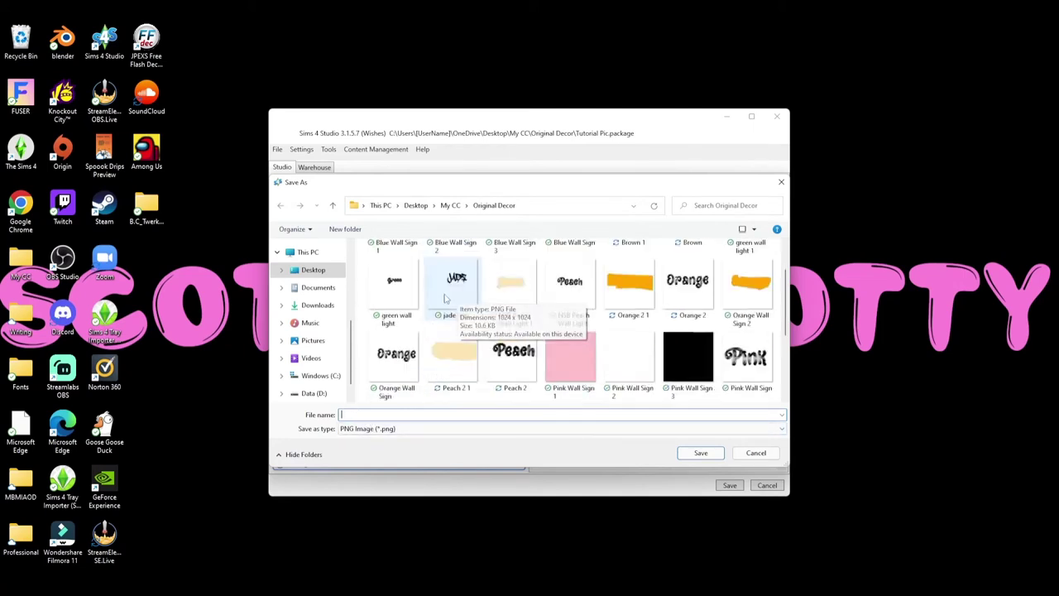
pyautogui.scroll(5, 435, 303)
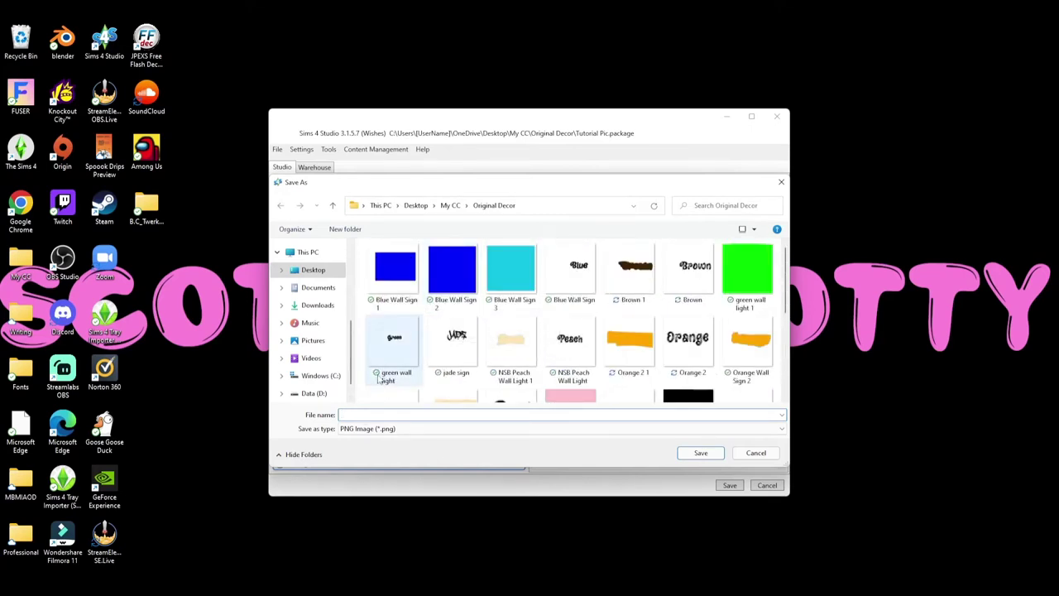
pyautogui.write('Sad Clown Texture')
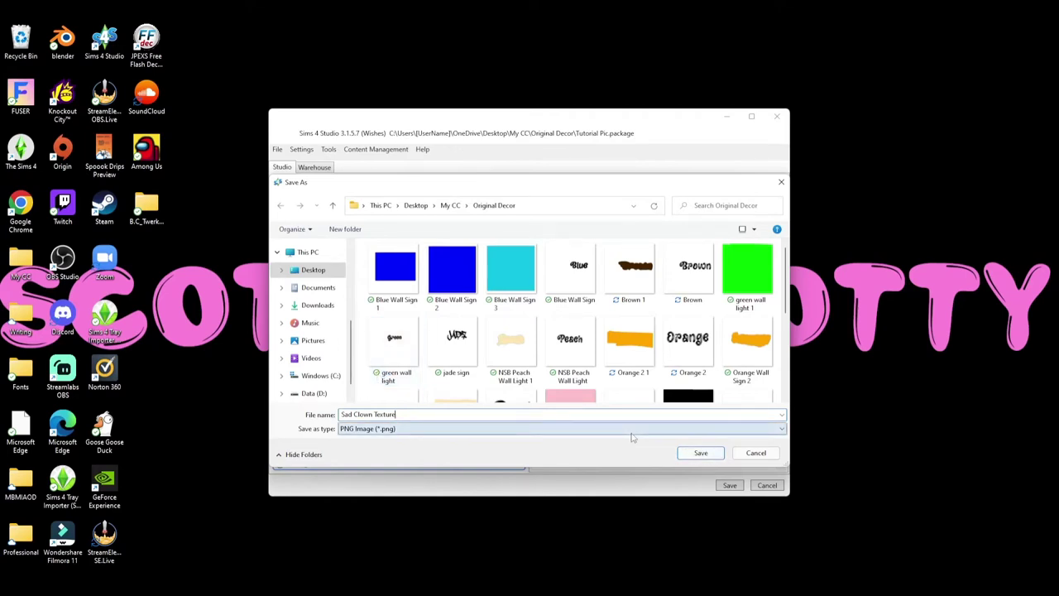
pyautogui.click(701, 453)
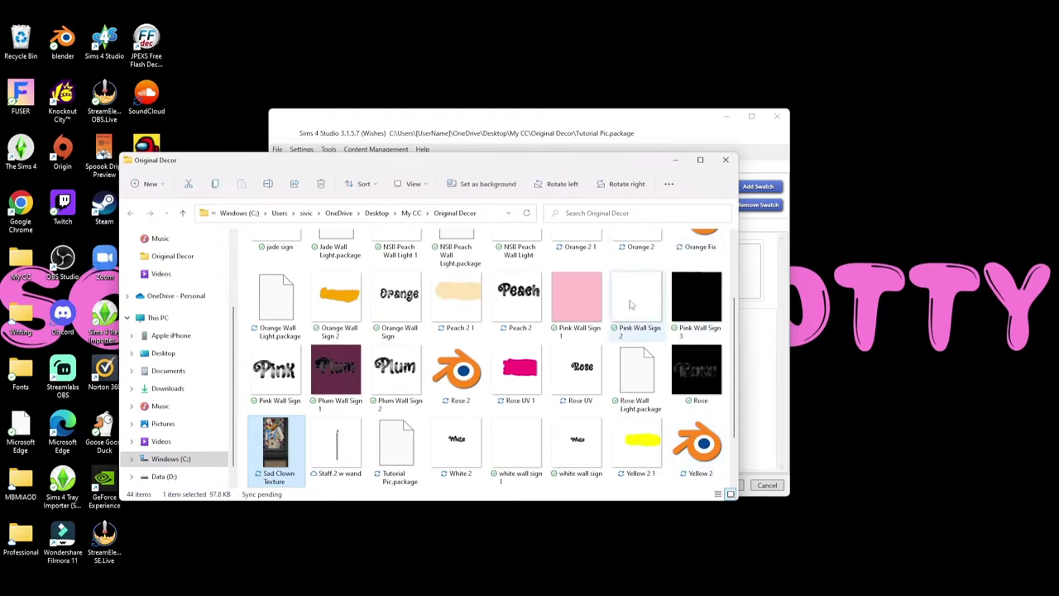
pyautogui.click(679, 163)
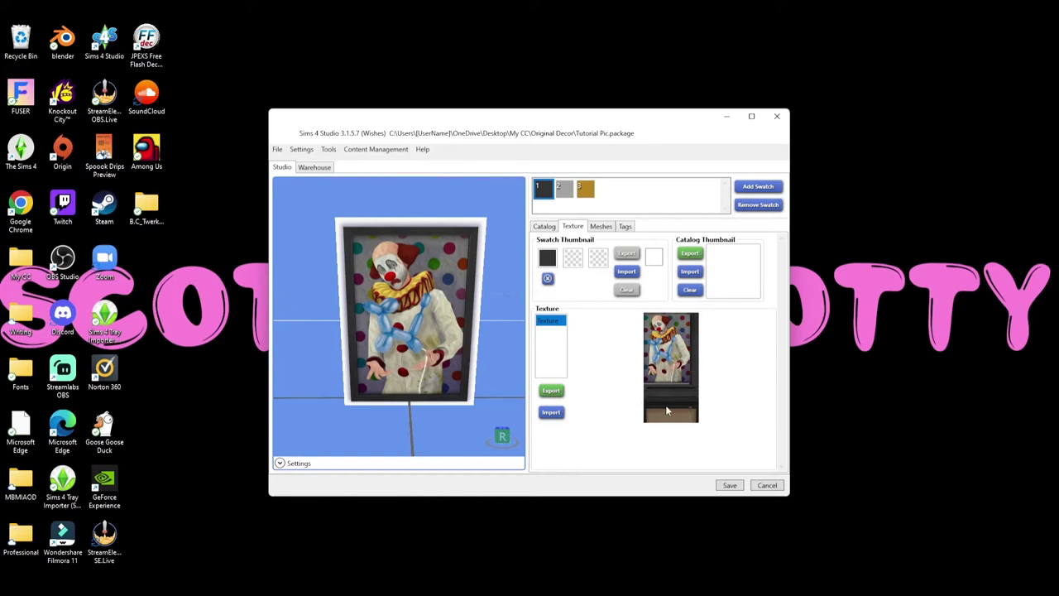
# Examine the back and front of the painting's 3D preview to see which texture areas cover them
pyautogui.moveTo(320, 355); pyautogui.dragTo(711, 419)
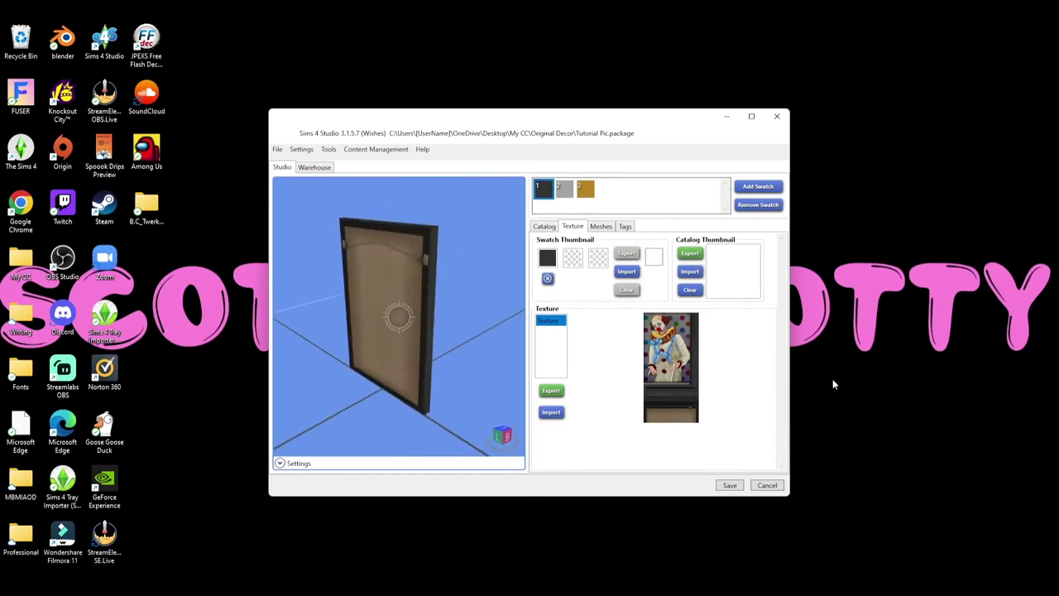
pyautogui.moveTo(379, 307); pyautogui.dragTo(419, 309)
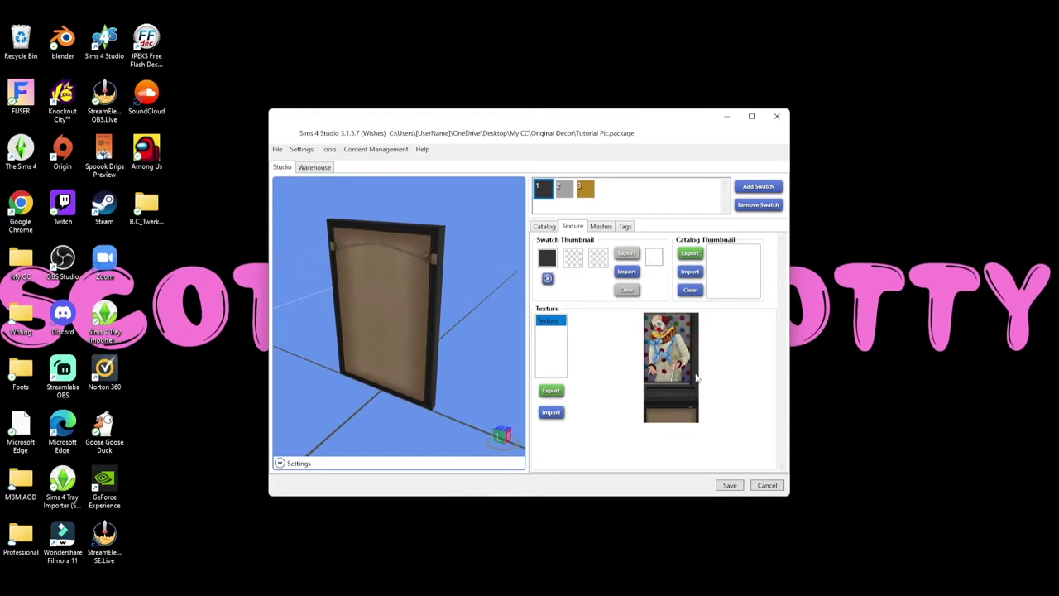
pyautogui.moveTo(461, 377); pyautogui.dragTo(419, 374)
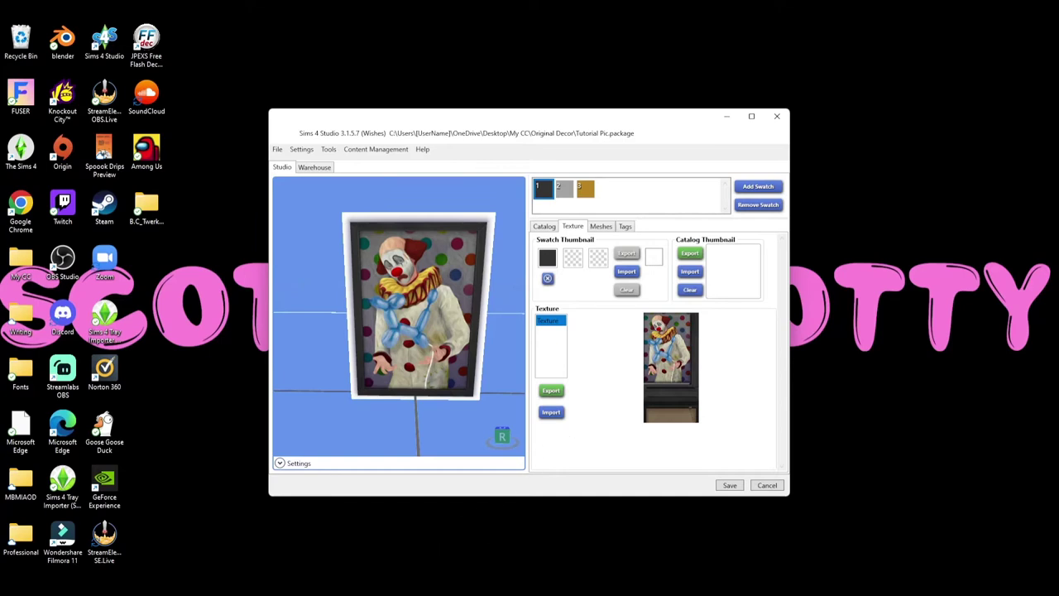
# Switch to GIMP and open "Sad Clown Texture.png" from the Original Decor folder inside My CC on the Desktop
pyautogui.press('super+s')
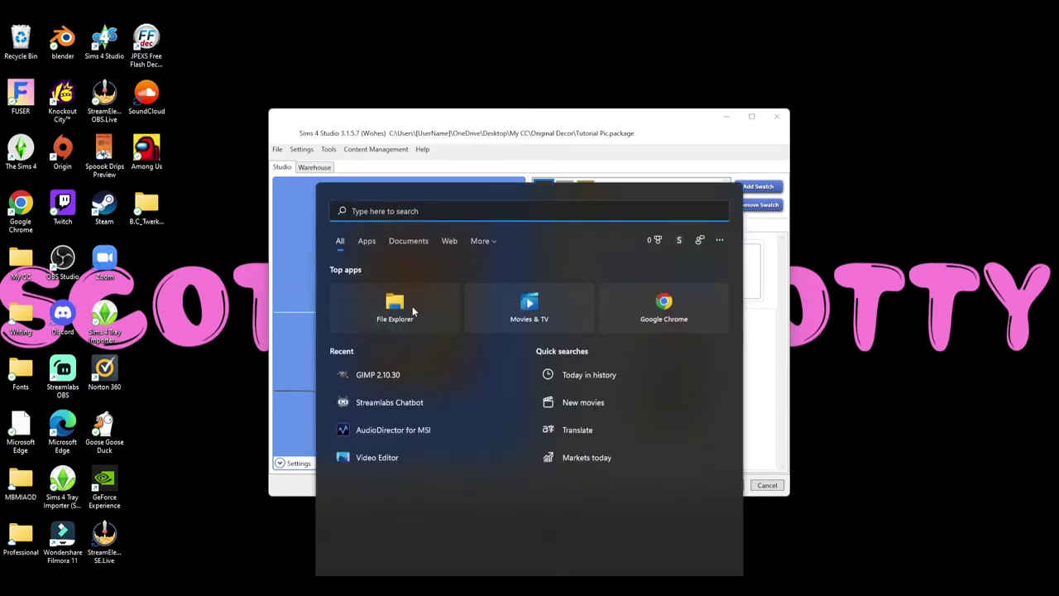
pyautogui.press('Escape')
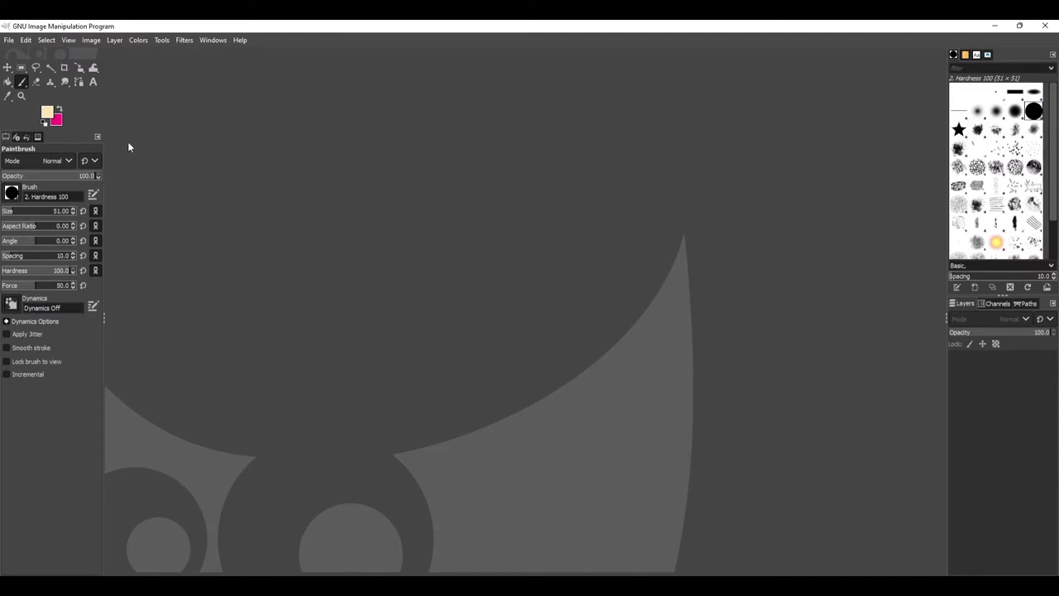
pyautogui.click(15, 40)
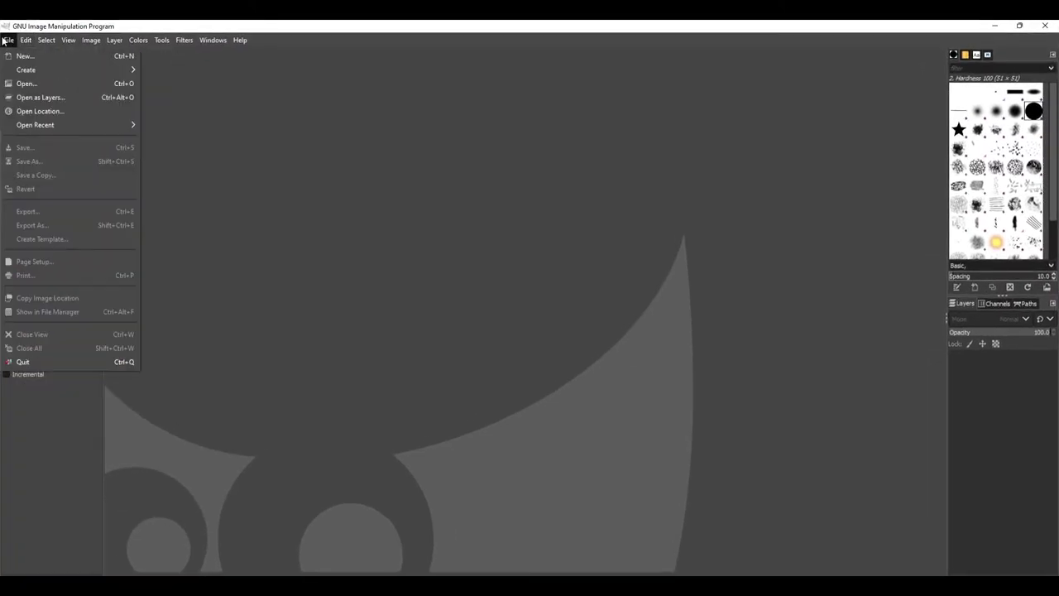
pyautogui.click(26, 84)
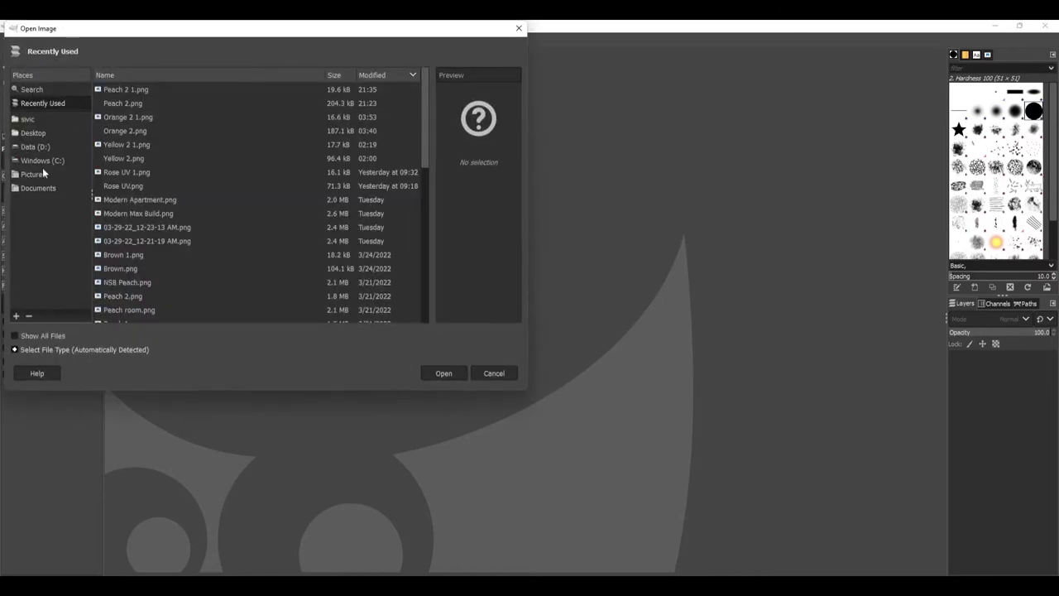
pyautogui.click(38, 133)
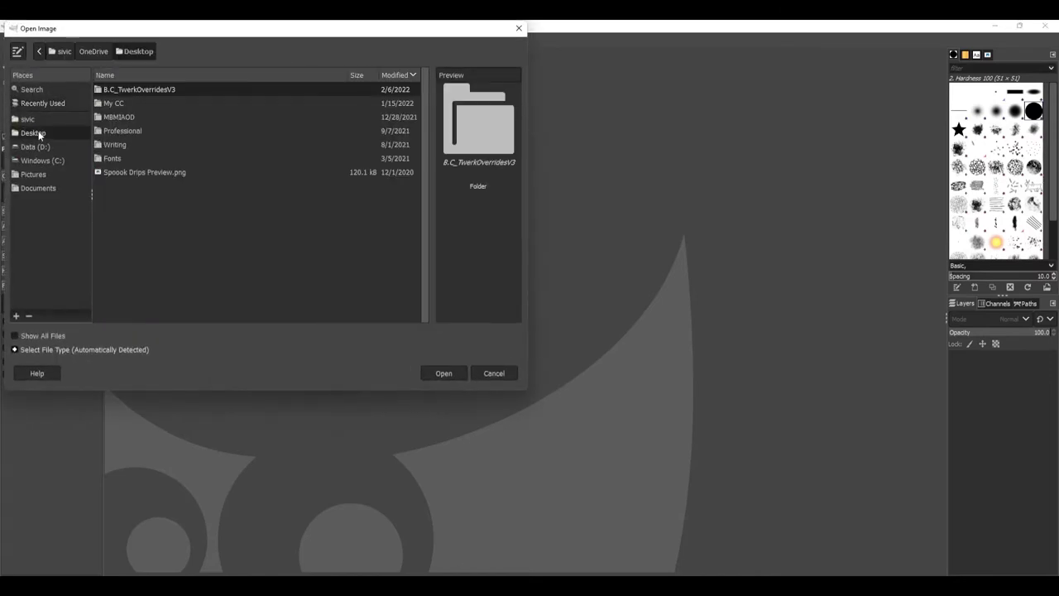
pyautogui.doubleClick(120, 102)
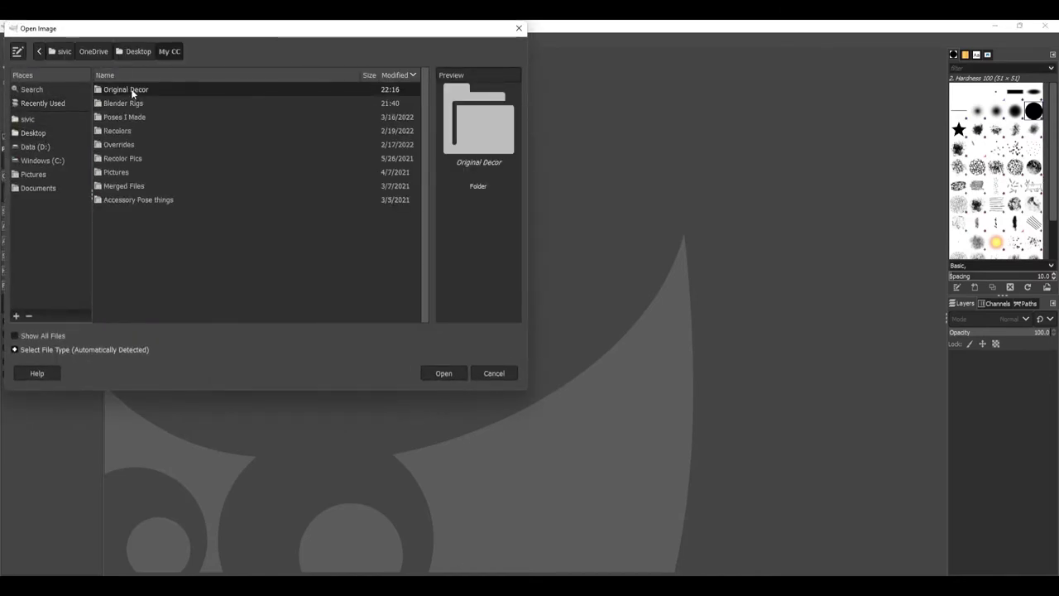
pyautogui.doubleClick(132, 90)
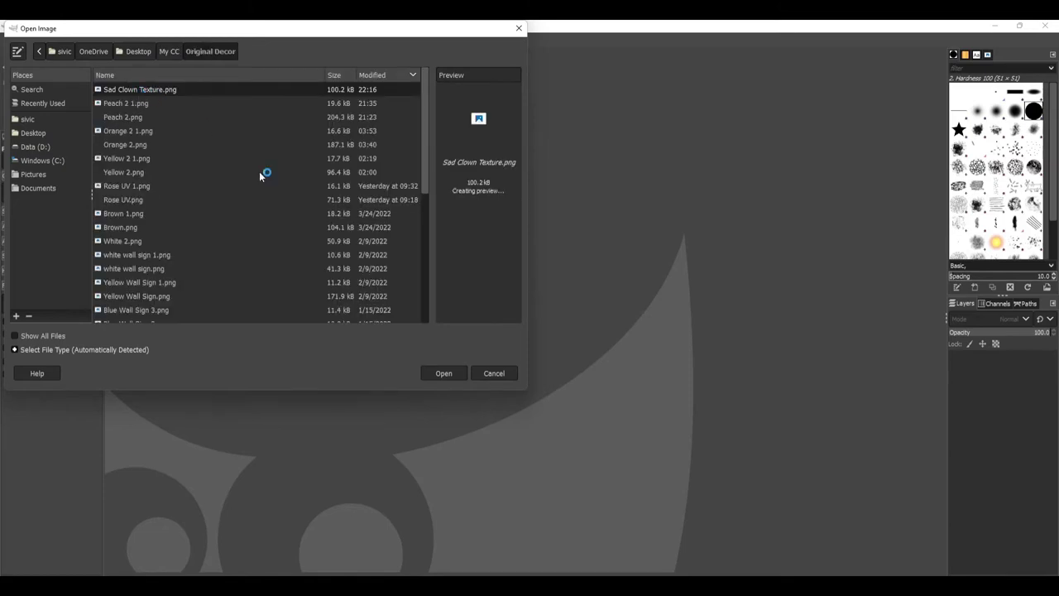
pyautogui.click(444, 373)
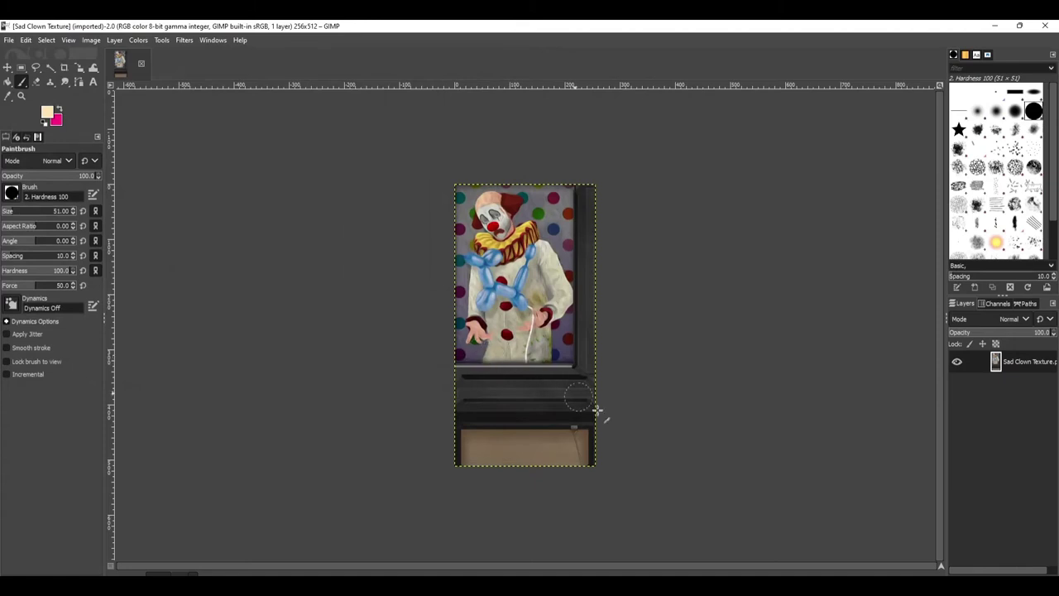
# Select the clown picture inside the frame with a rectangular selection of about 218 by 328 px
pyautogui.click(8, 70)
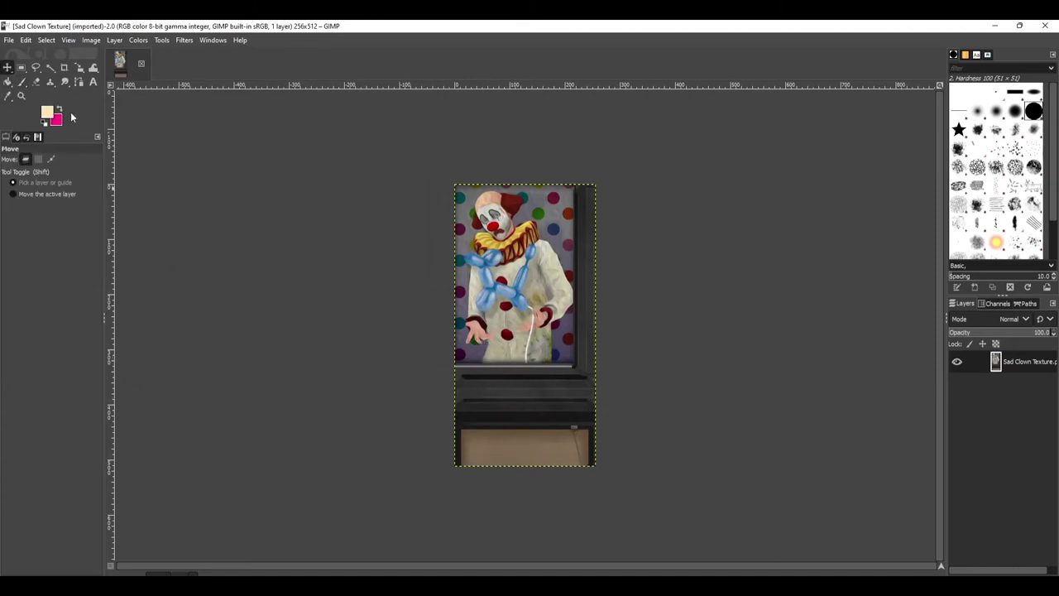
pyautogui.click(23, 69)
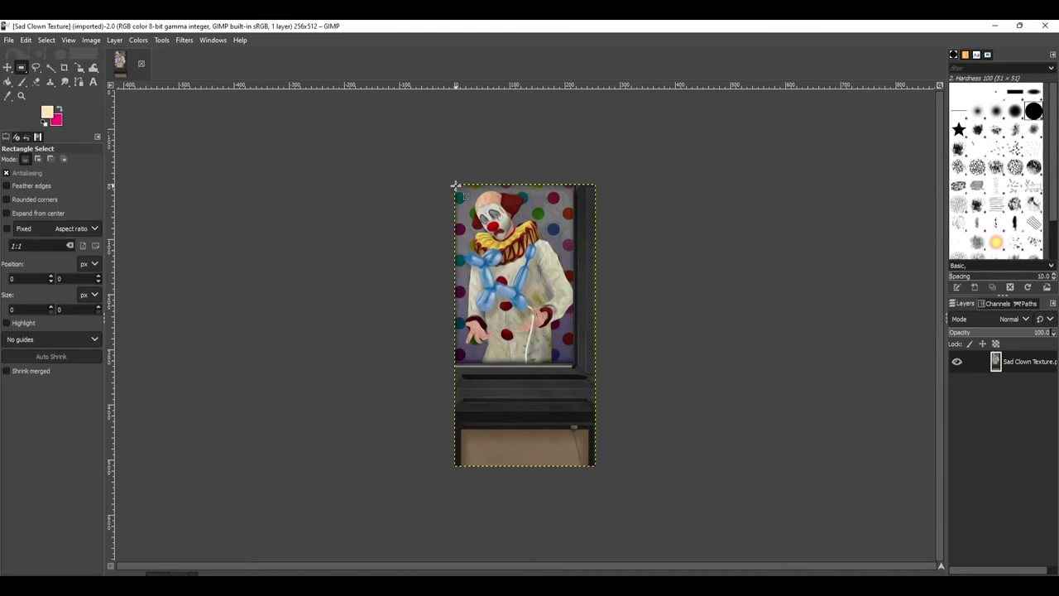
pyautogui.moveTo(457, 187); pyautogui.dragTo(573, 363)
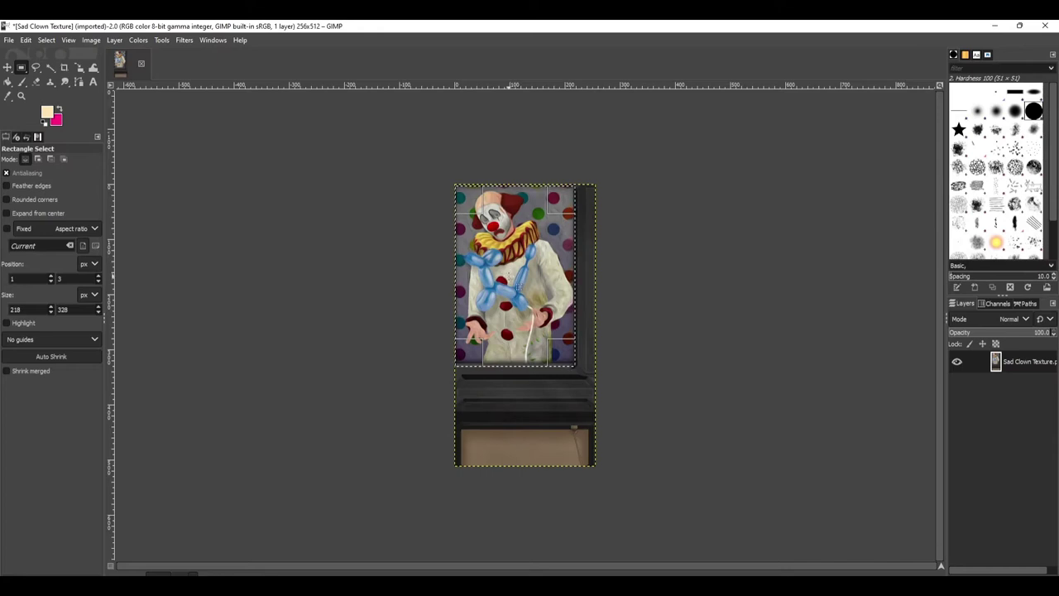
pyautogui.rightClick(511, 280)
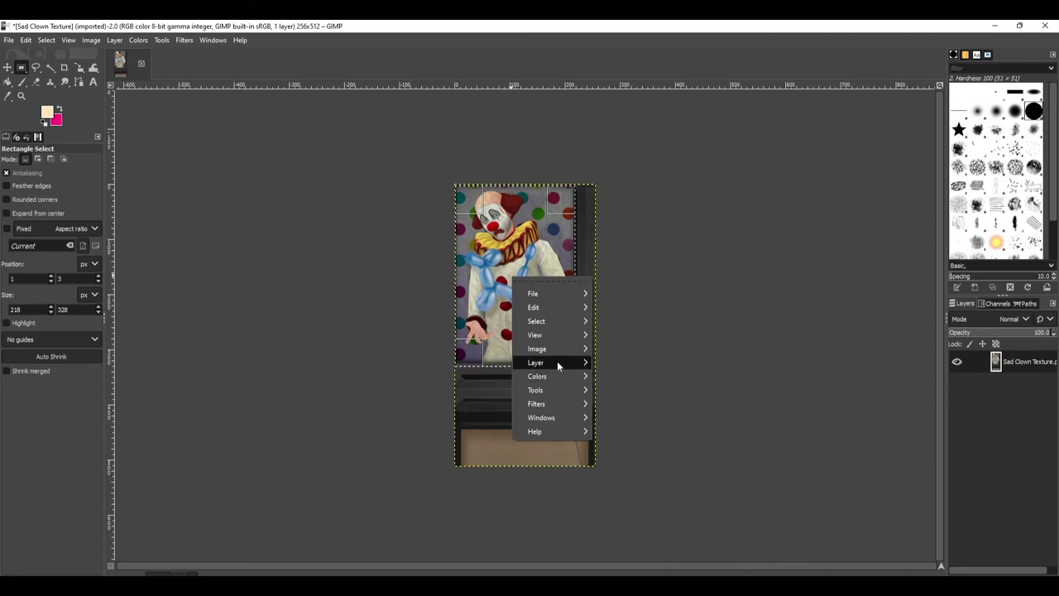
pyautogui.press('Escape')
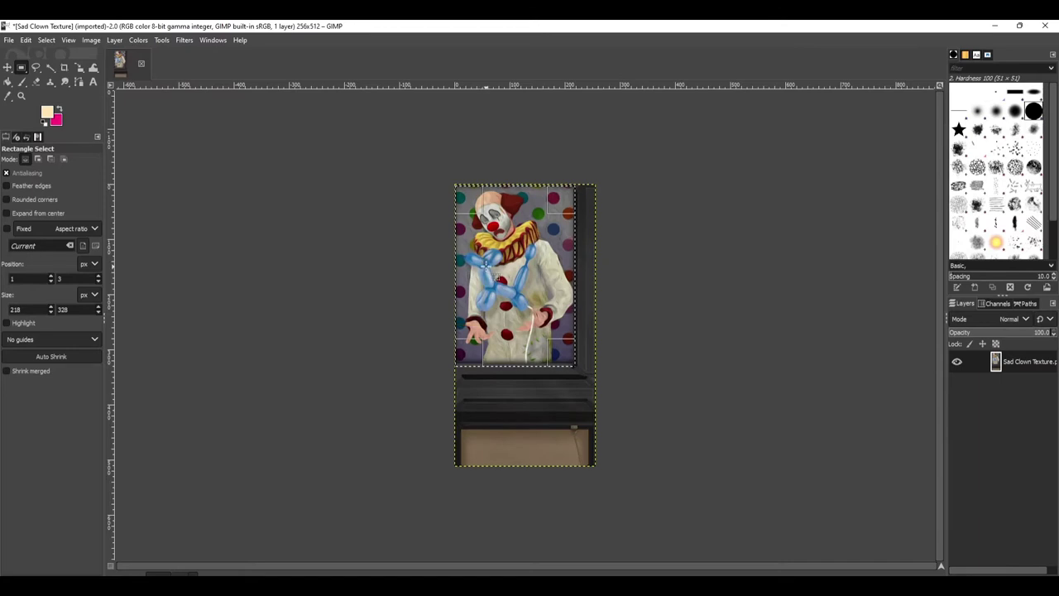
pyautogui.click(79, 82)
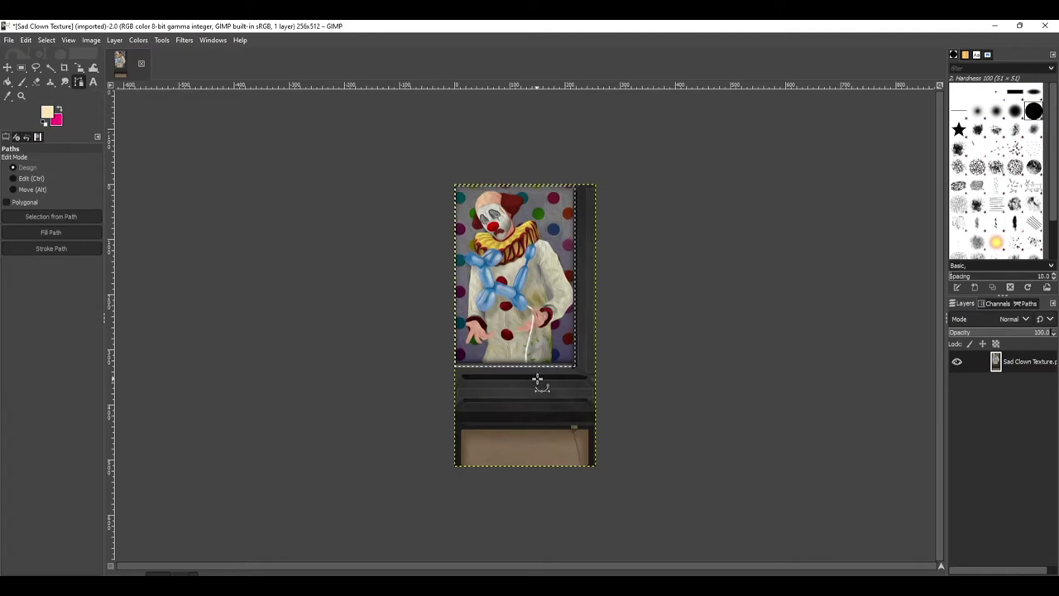
pyautogui.click(9, 43)
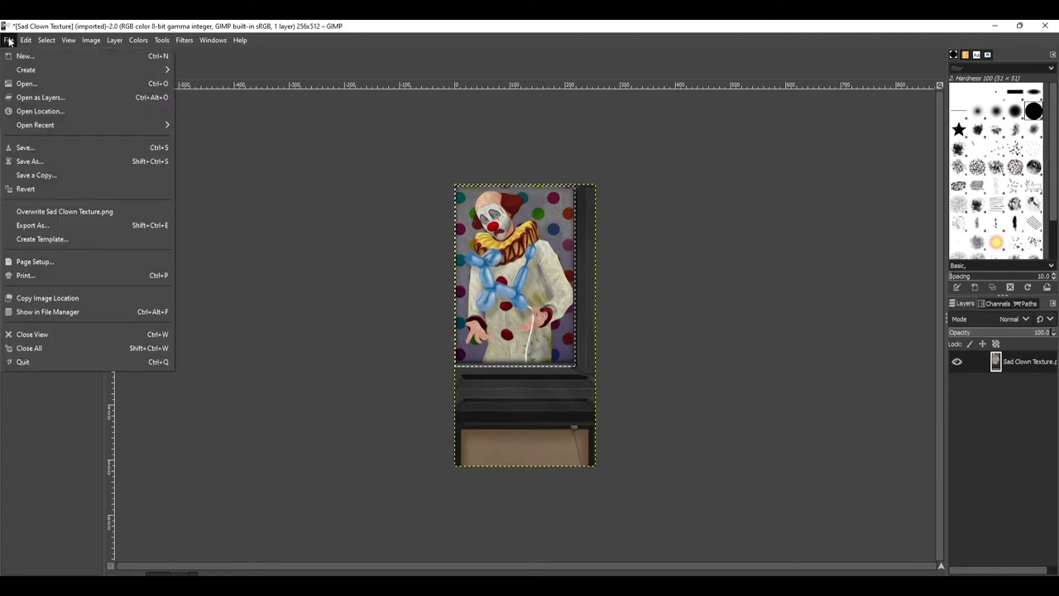
pyautogui.click(314, 424)
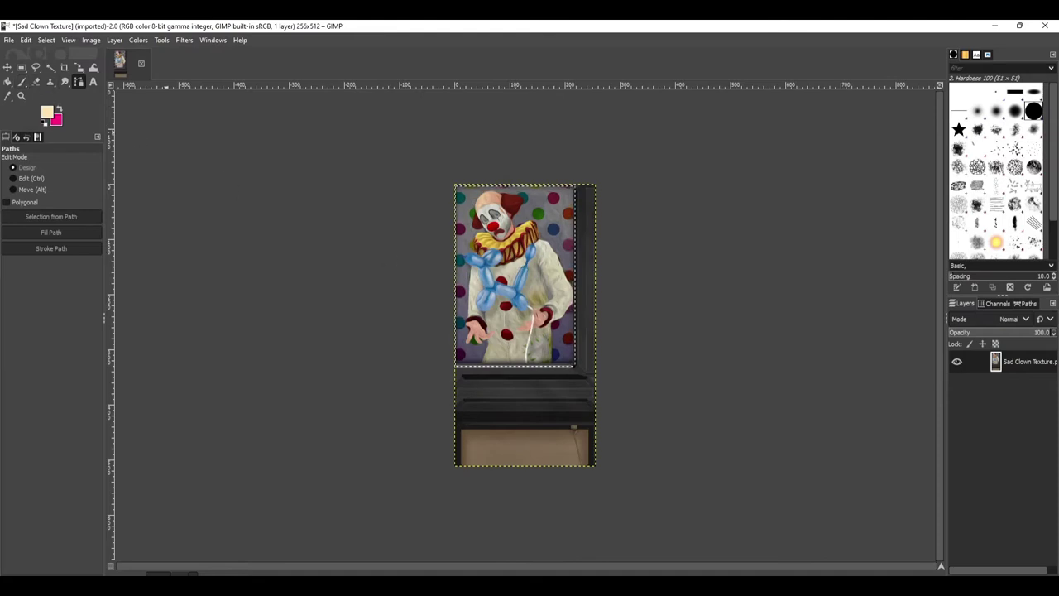
# Try to remove the clown picture with Delete Layer, and undo both the layer deletion and the rectangular selection
pyautogui.click(7, 67)
pyautogui.moveTo(512, 282)
pyautogui.mouseDown()
pyautogui.moveTo(411, 346)
pyautogui.moveTo(512, 284)
pyautogui.moveTo(521, 294)
pyautogui.mouseUp()
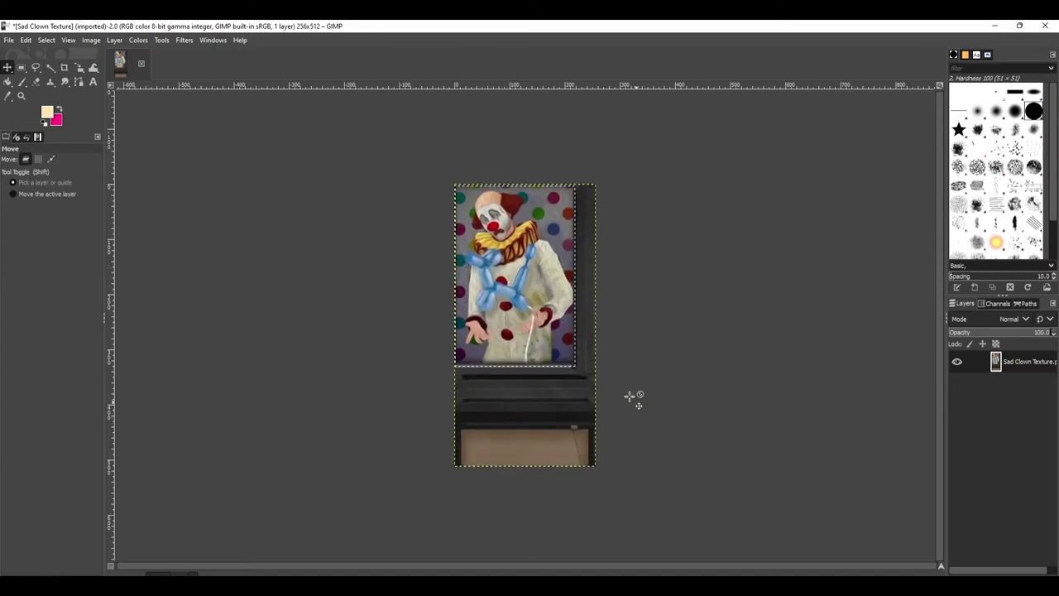
pyautogui.rightClick(516, 290)
pyautogui.moveTo(542, 310)
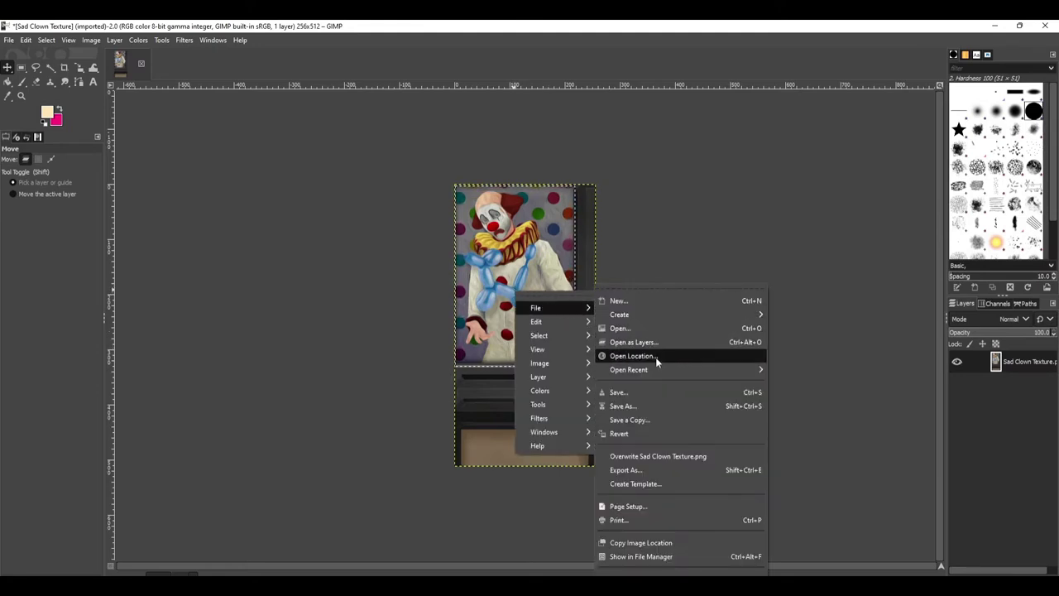
pyautogui.moveTo(584, 377)
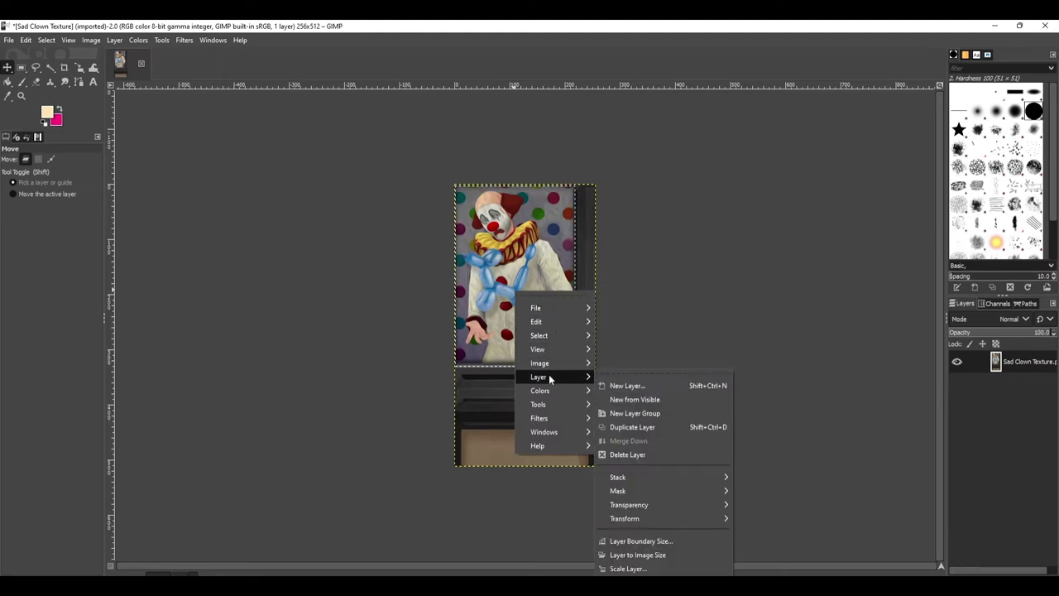
pyautogui.moveTo(646, 485)
pyautogui.click(645, 455)
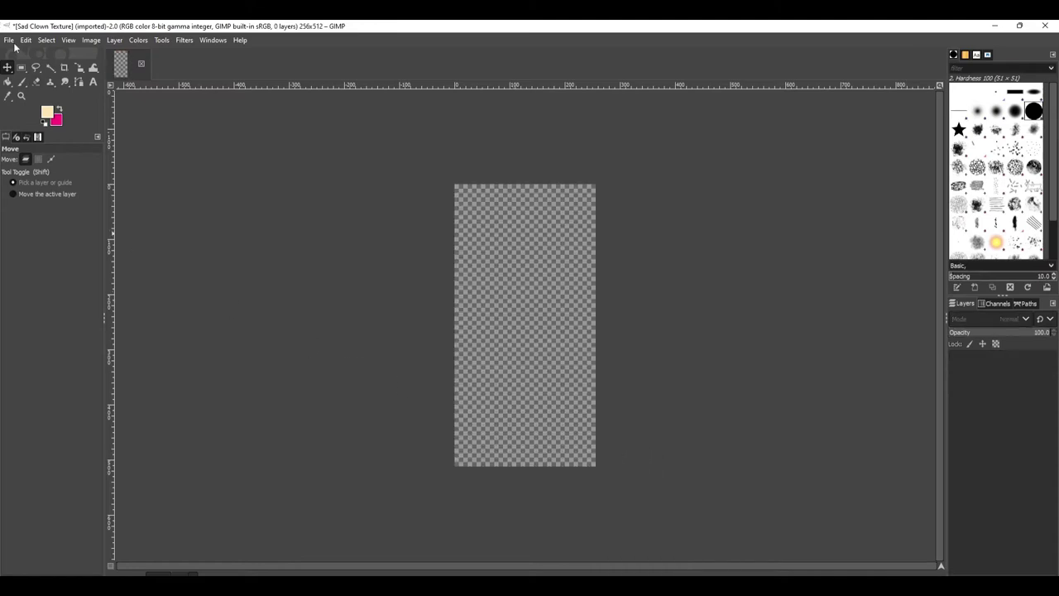
pyautogui.hotkey('ctrl', 'z')
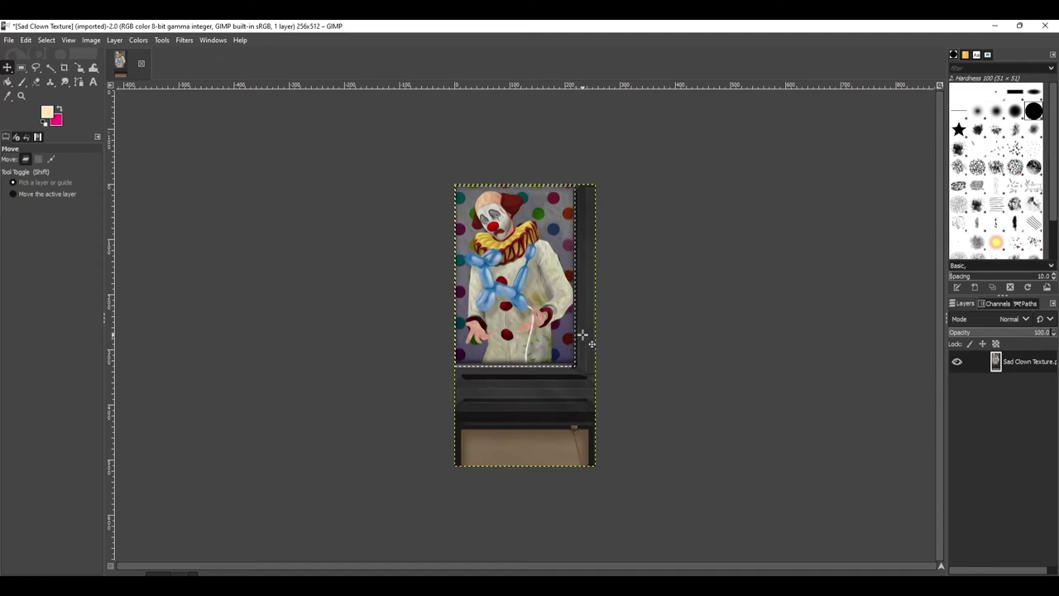
pyautogui.hotkey('ctrl', 'z')
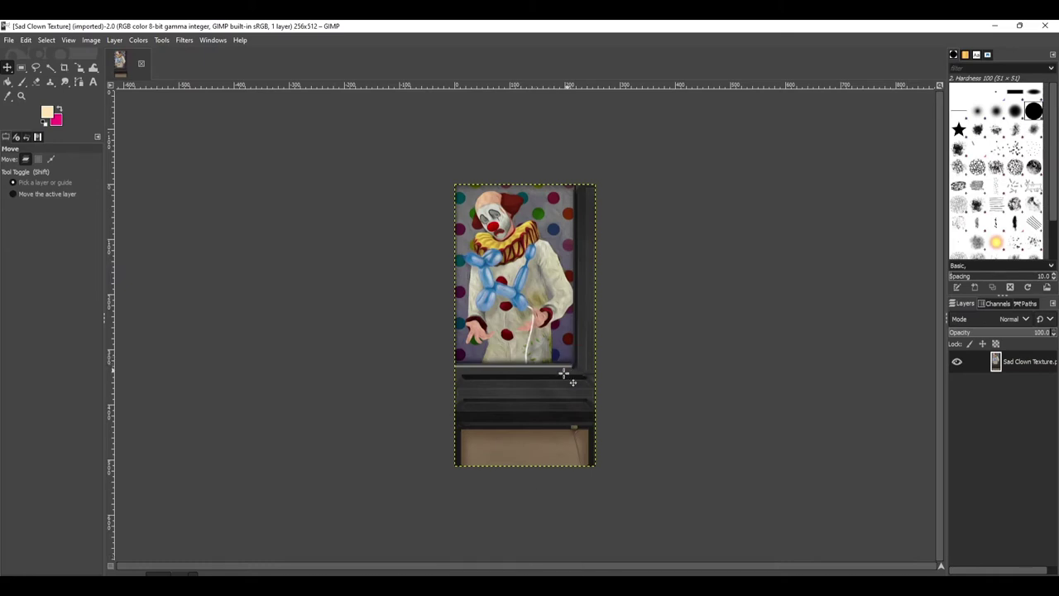
# Trace a closed path along the four corners of the clown picture inside the frame and convert it to a selection
pyautogui.click(79, 82)
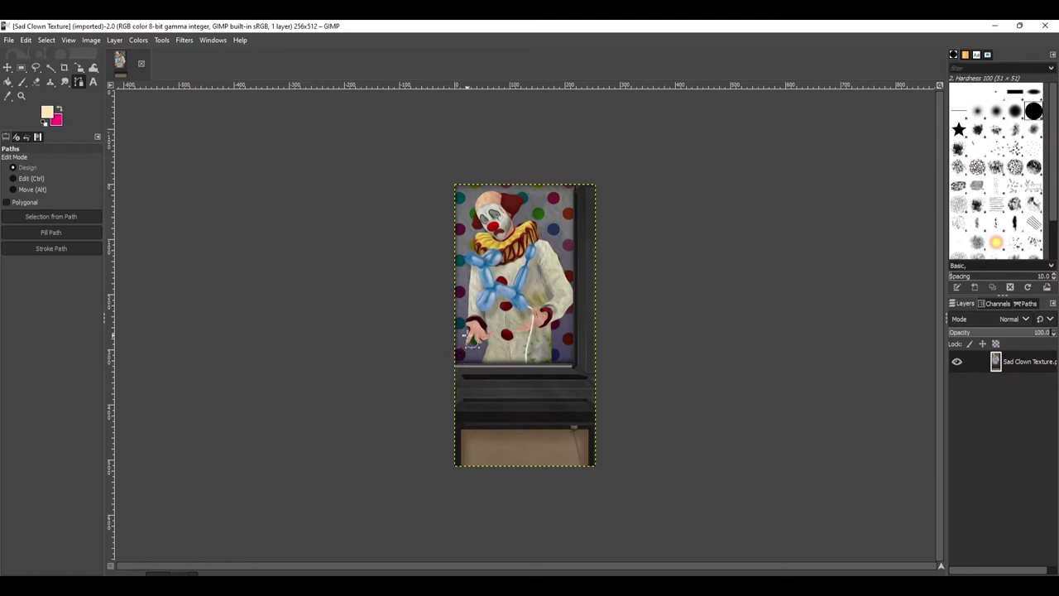
pyautogui.keyDown('ctrl'); pyautogui.scroll(2, 471, 338); pyautogui.keyUp('ctrl')
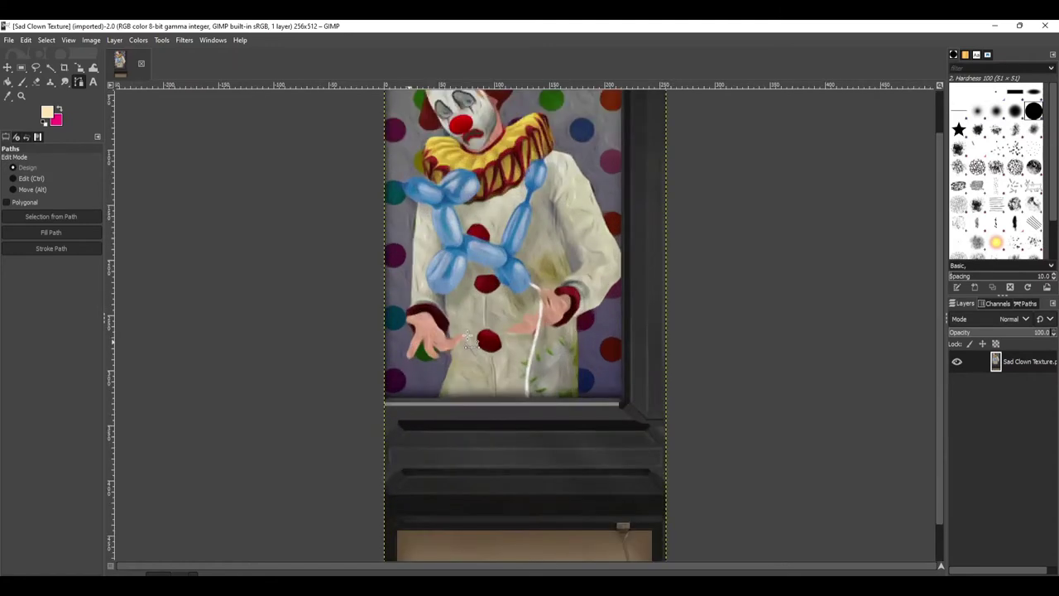
pyautogui.click(385, 404)
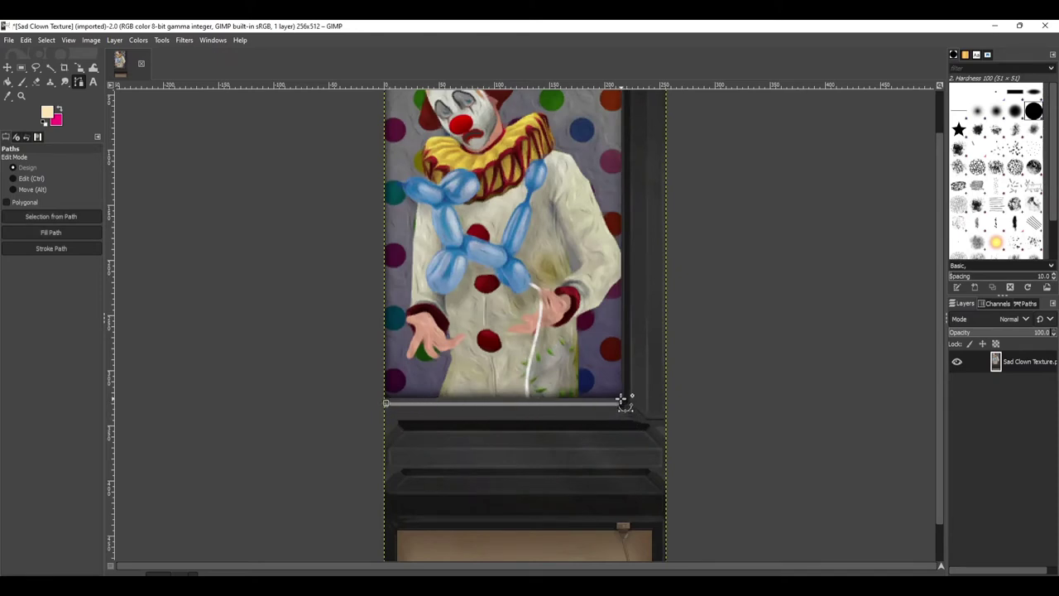
pyautogui.click(623, 399)
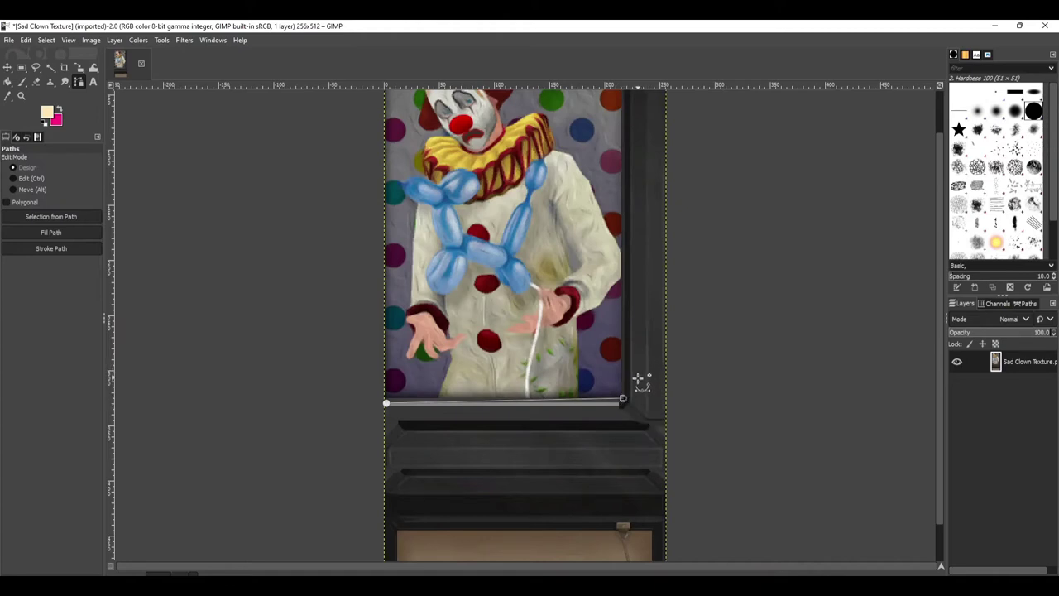
pyautogui.click(421, 394)
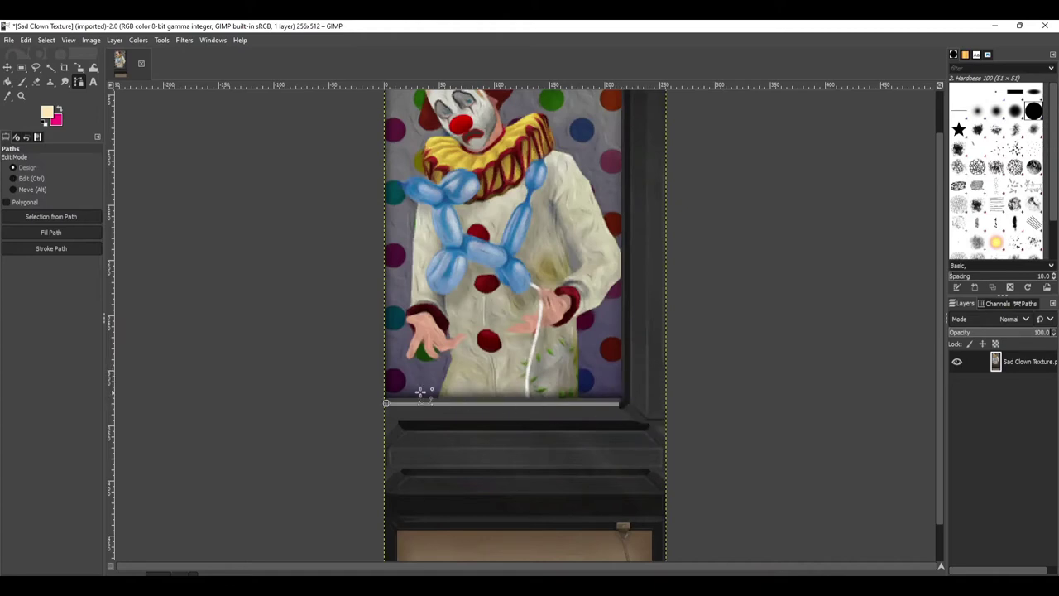
pyautogui.click(623, 402)
pyautogui.moveTo(940, 341); pyautogui.dragTo(925, 229)
pyautogui.click(624, 96)
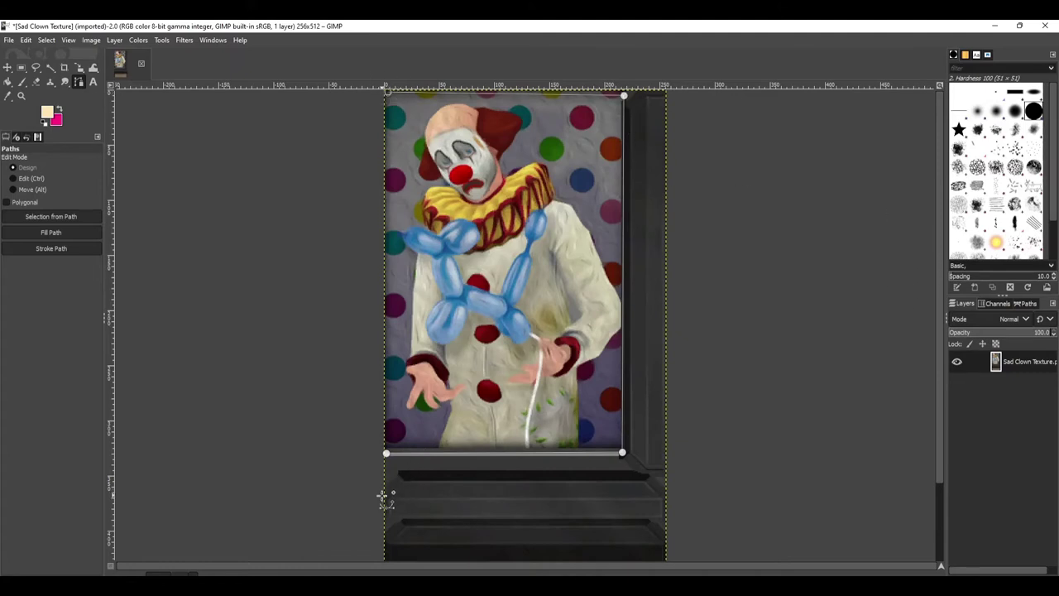
pyautogui.click(385, 447)
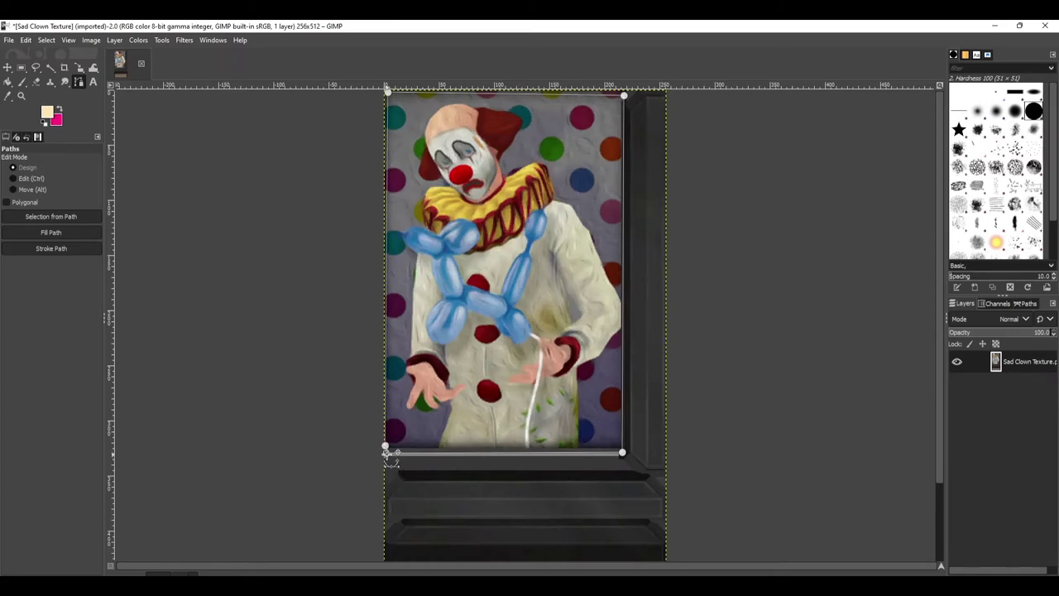
pyautogui.hotkey('shift', 'v')
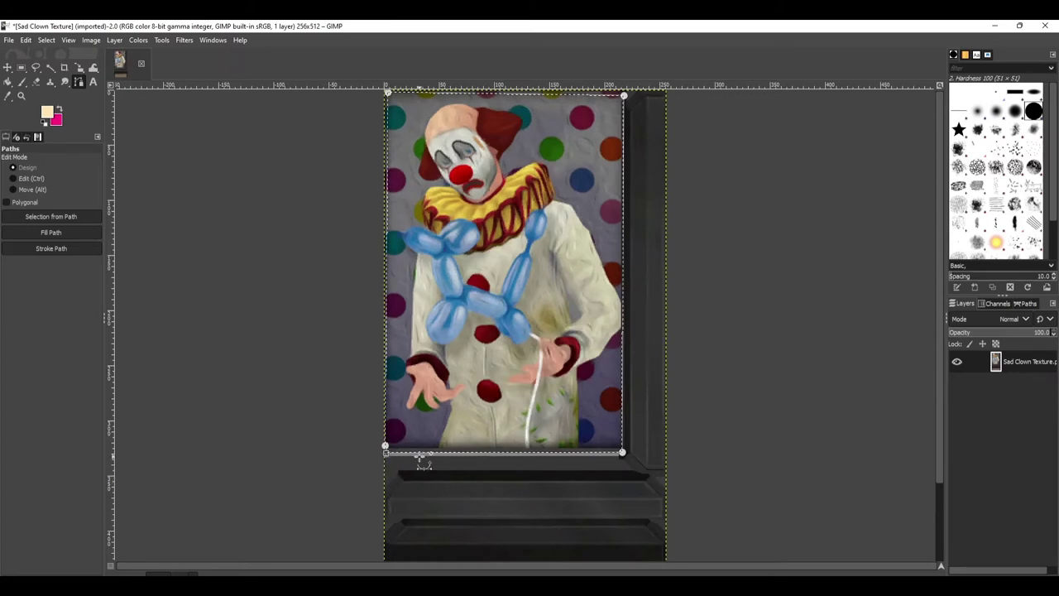
# Delete the selected clown picture from the texture, keeping the surrounding frame
pyautogui.rightClick(474, 339)
pyautogui.moveTo(527, 425)
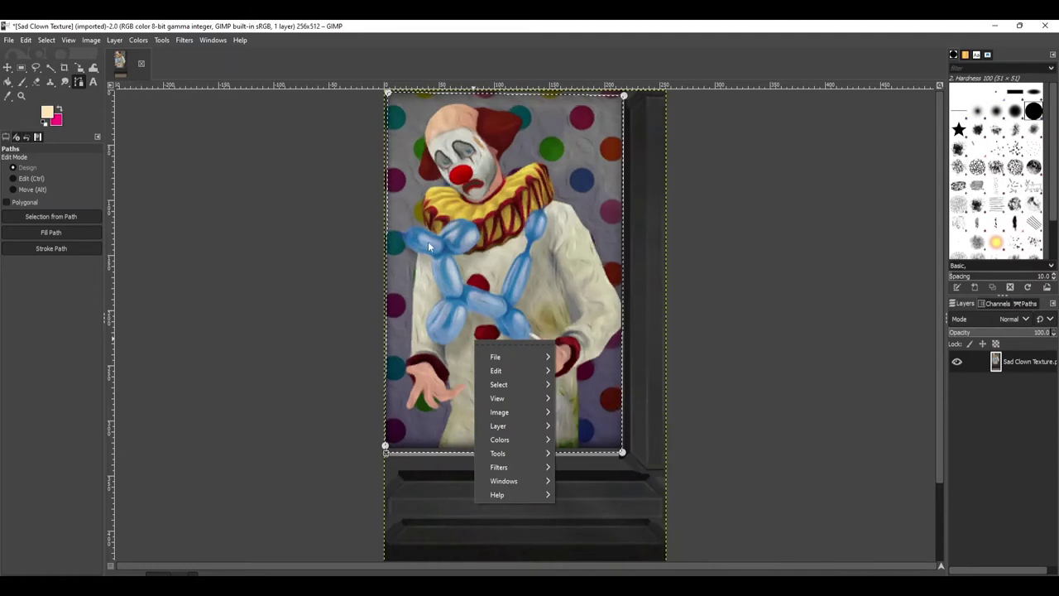
pyautogui.press('alt')
pyautogui.press('Escape')
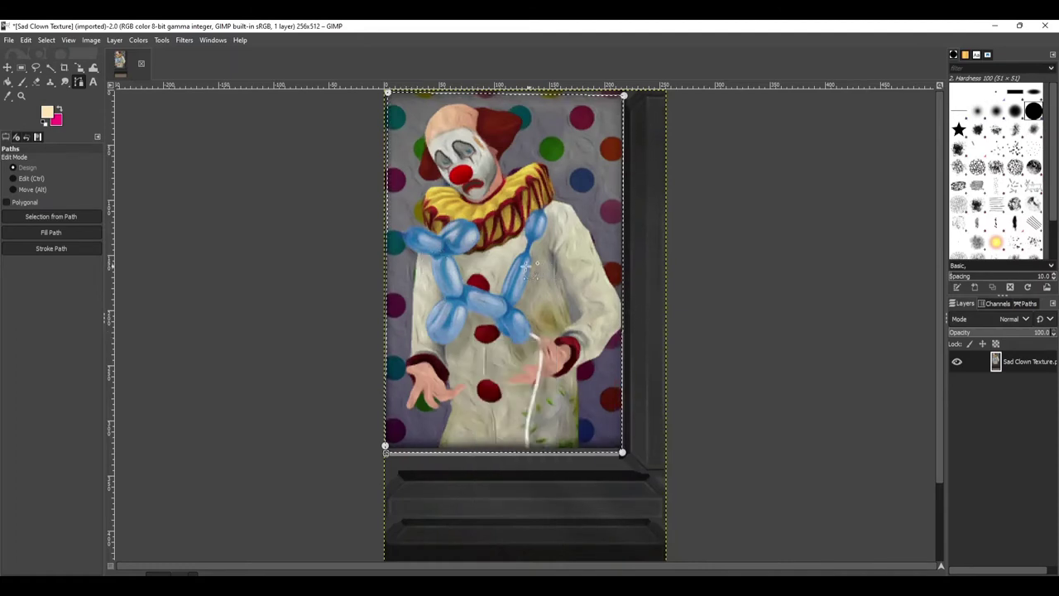
pyautogui.press('Delete')
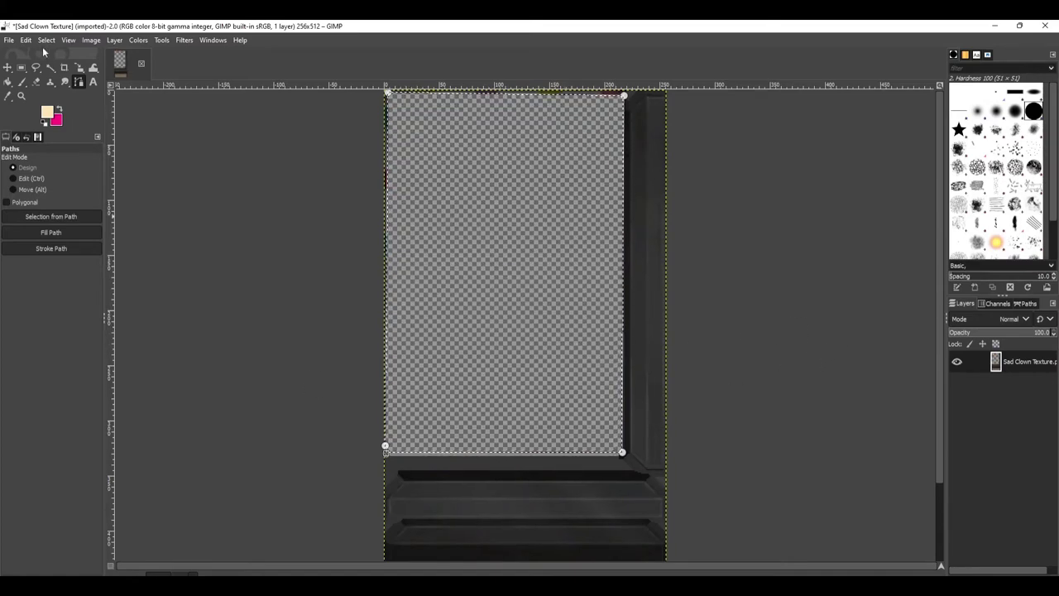
# Activate the Move tool, switch to File Explorer and open the Documents > Electronic Arts > The Sims 4 folder
pyautogui.click(7, 67)
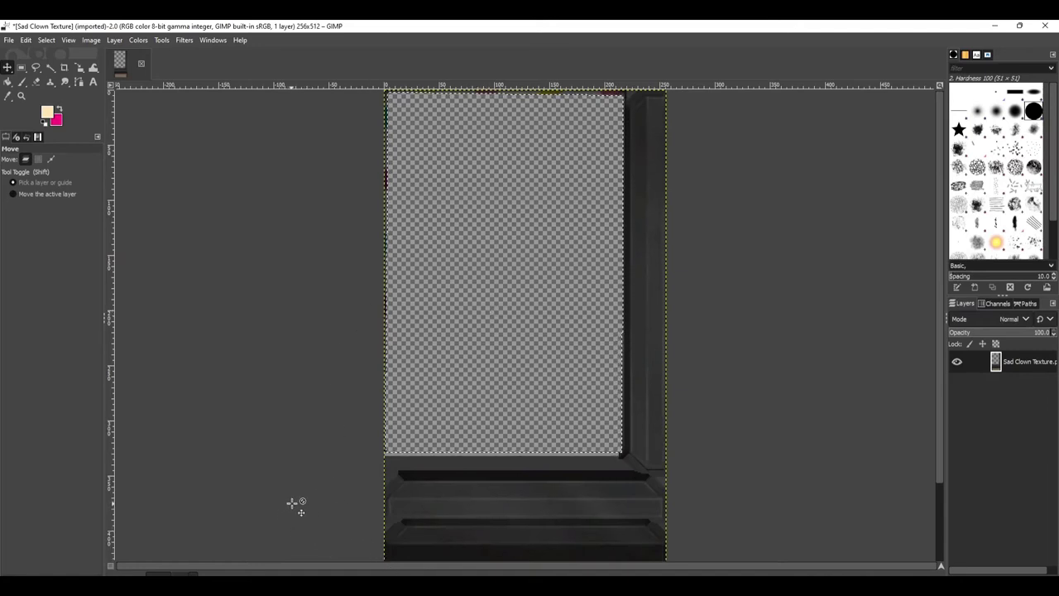
pyautogui.hotkey('alt', 'Tab')
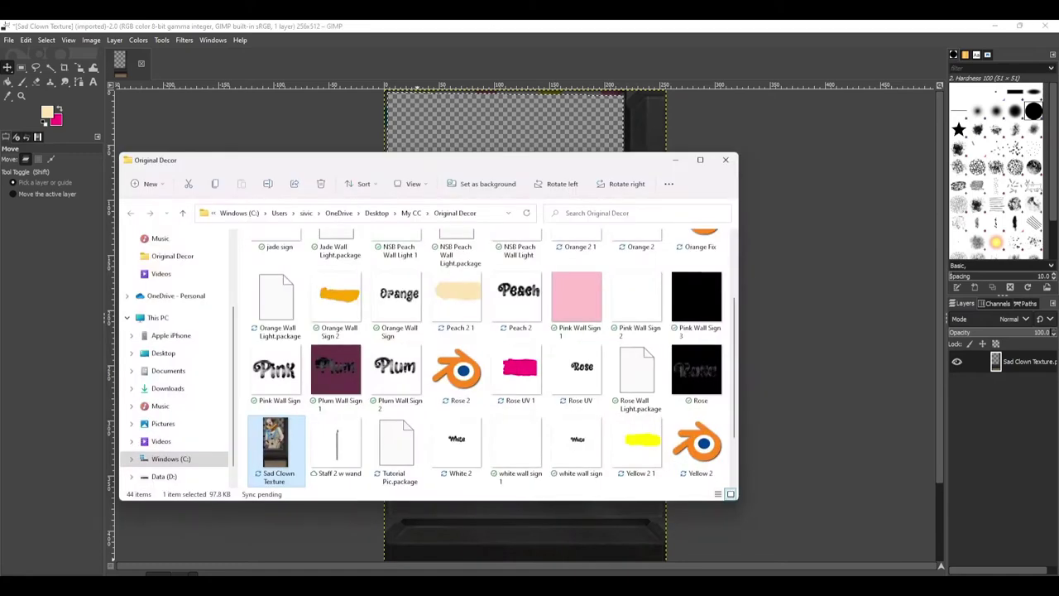
pyautogui.scroll(1, 182, 387)
pyautogui.scroll(-3, 181, 387)
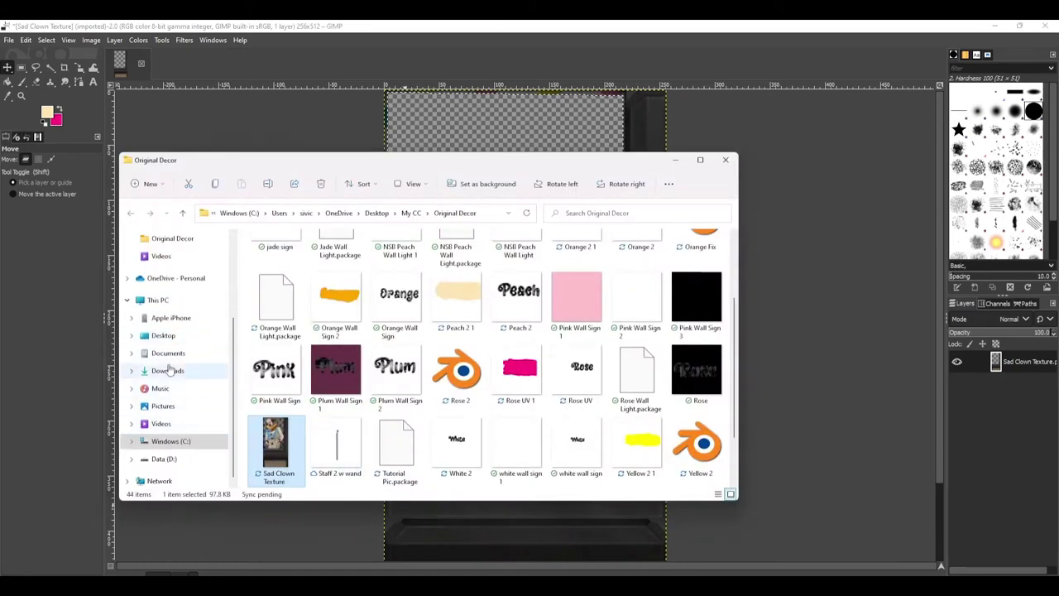
pyautogui.click(167, 354)
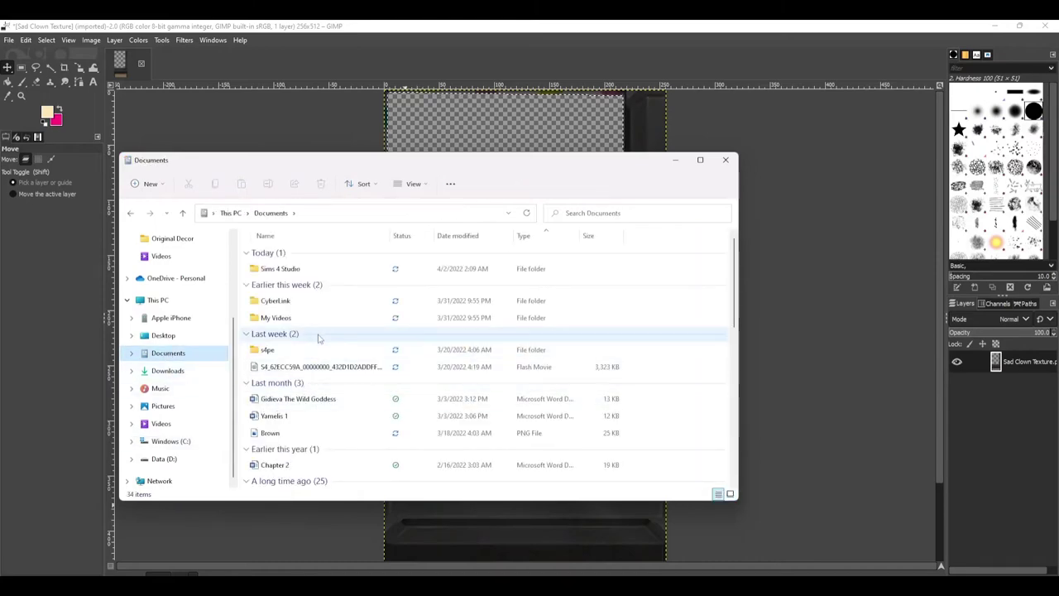
pyautogui.scroll(-8, 319, 354)
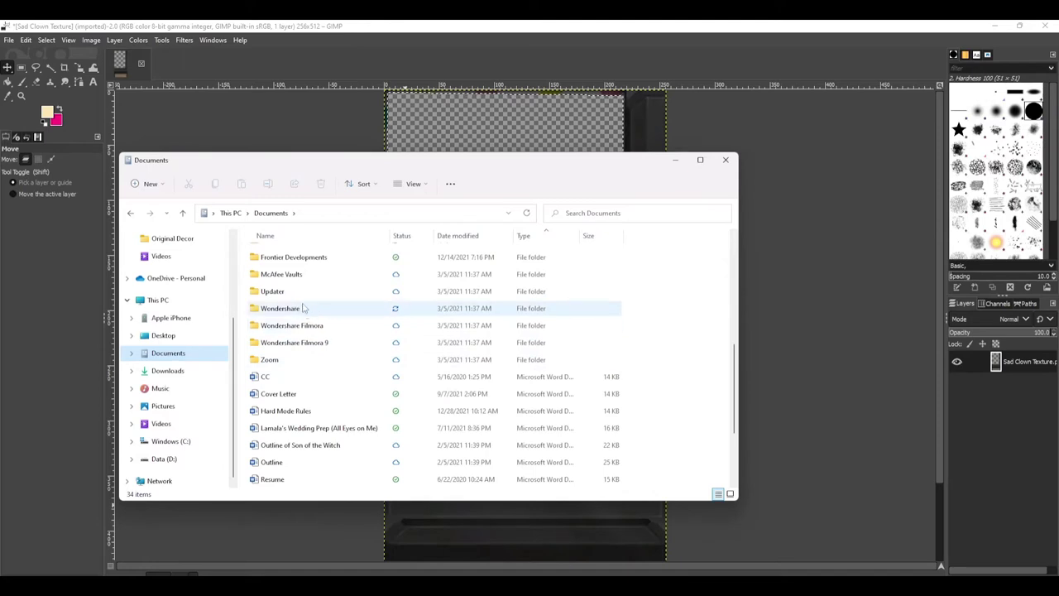
pyautogui.scroll(1, 302, 308)
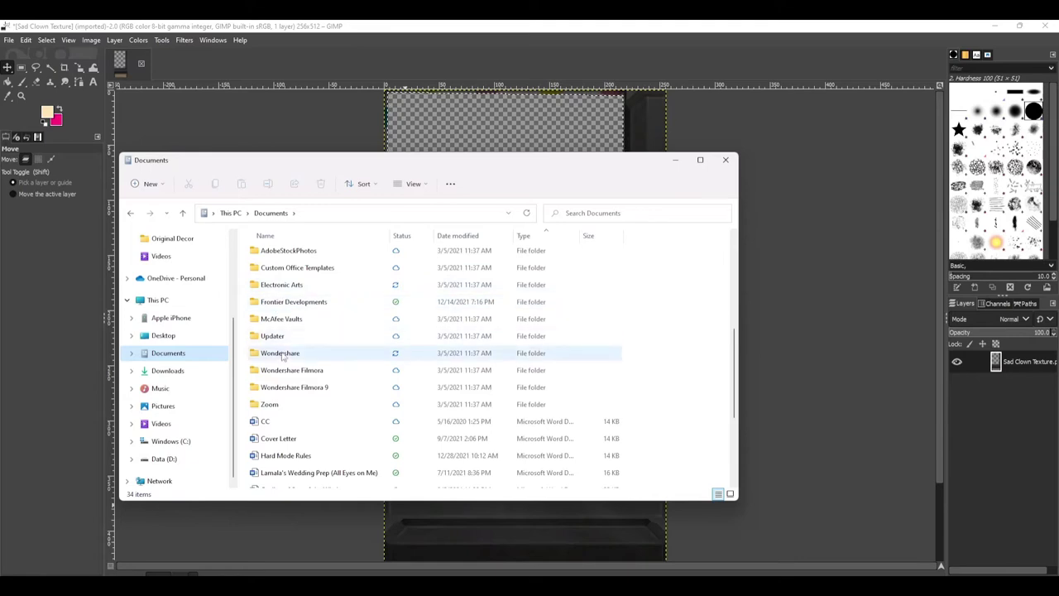
pyautogui.click(269, 285)
pyautogui.doubleClick(269, 285)
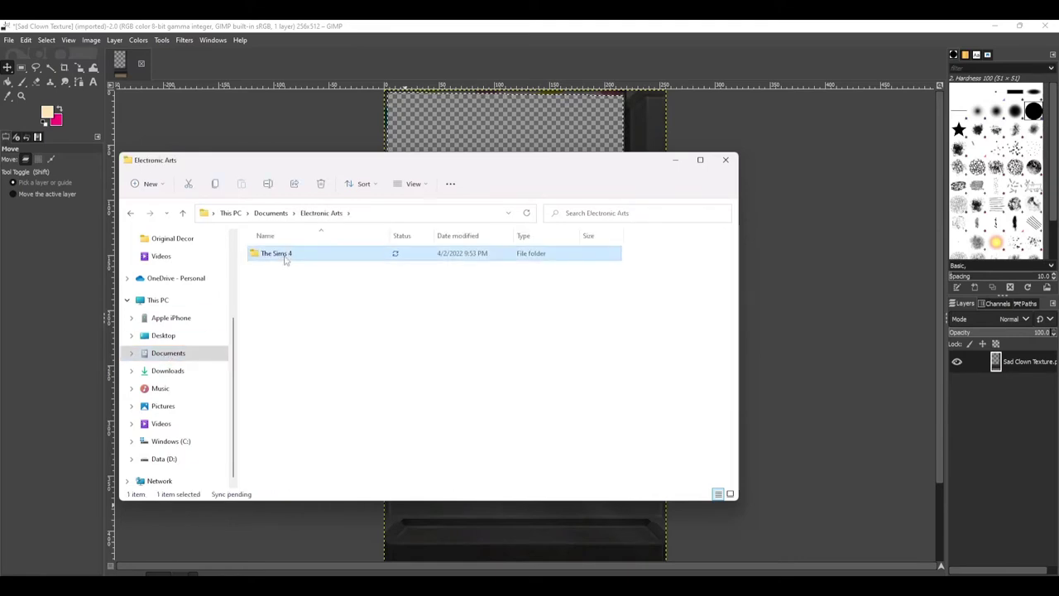
pyautogui.doubleClick(286, 255)
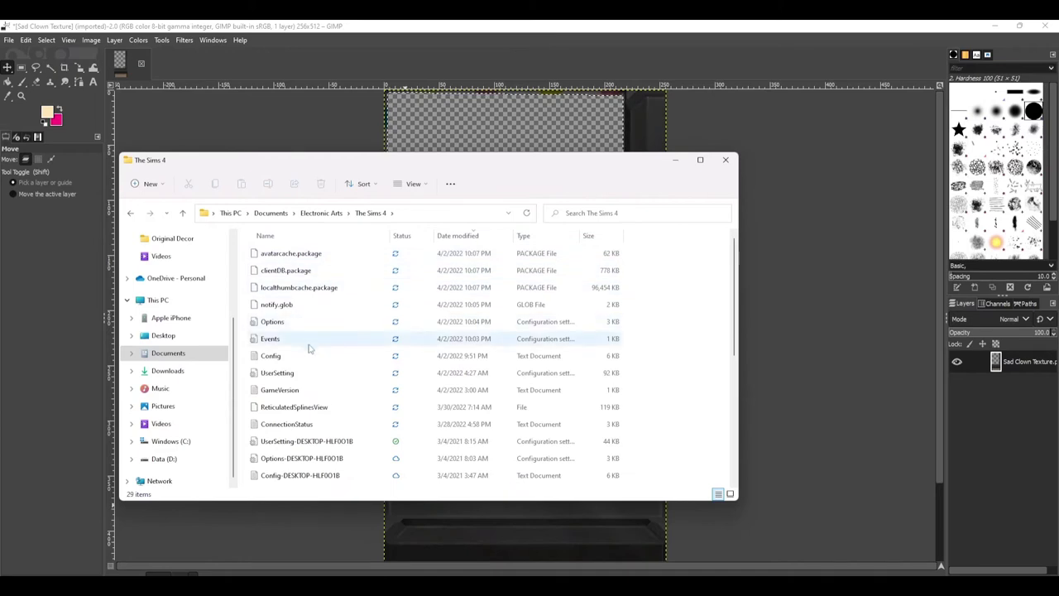
# Look through the Mods, Custom Music and Tray folders inside The Sims 4 folder for saved game pictures
pyautogui.scroll(-5, 317, 364)
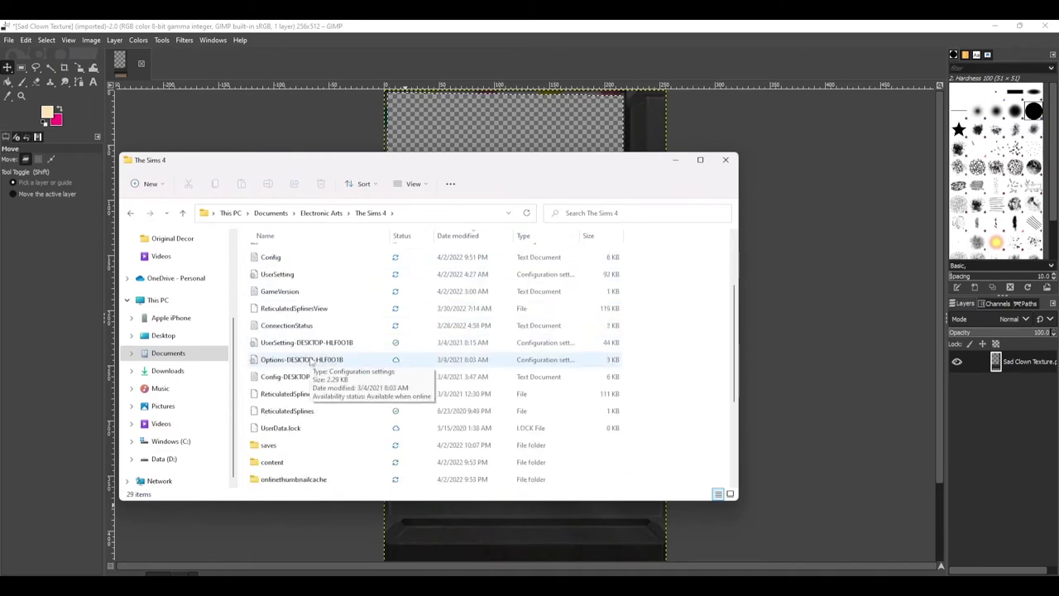
pyautogui.scroll(-1, 310, 367)
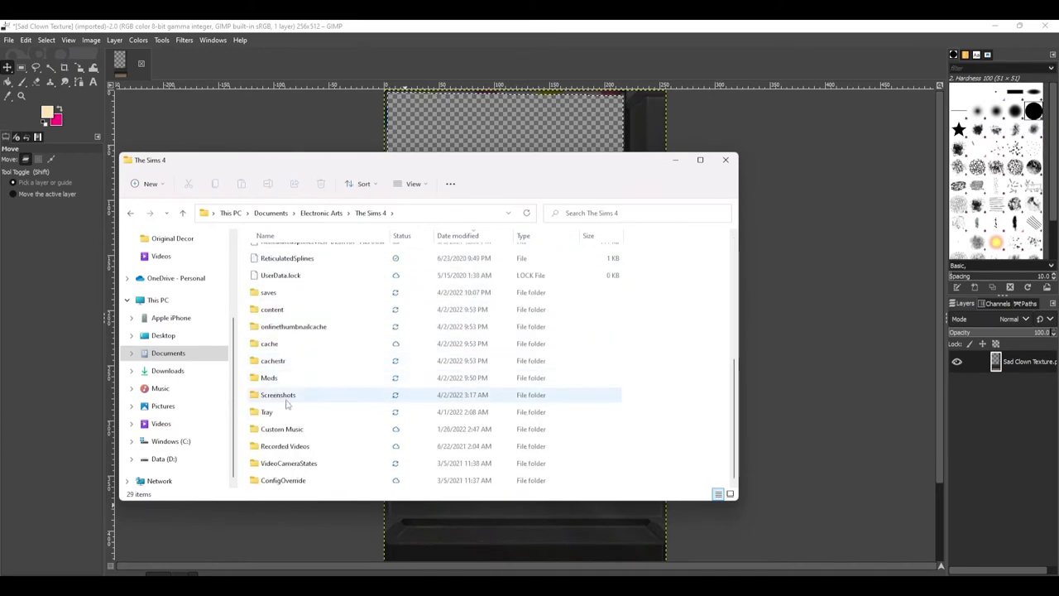
pyautogui.click(279, 383)
pyautogui.doubleClick(279, 381)
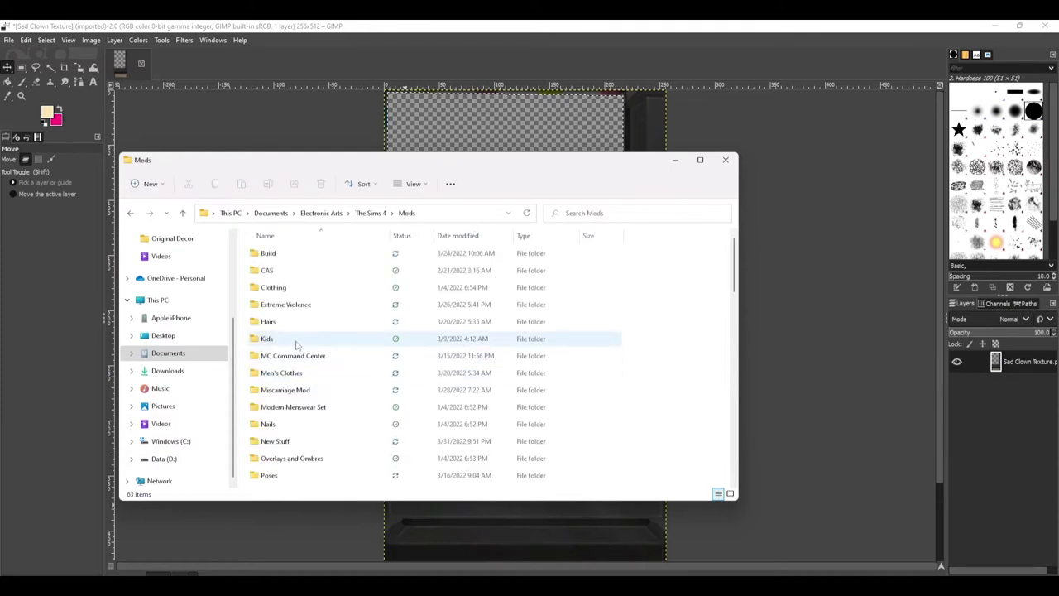
pyautogui.scroll(-6, 319, 368)
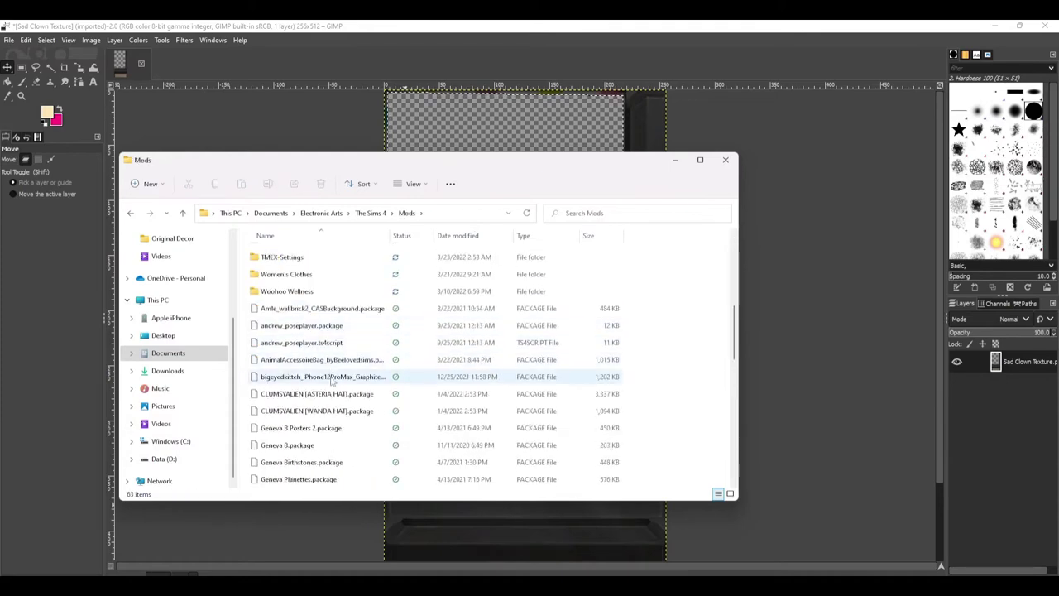
pyautogui.scroll(6, 342, 398)
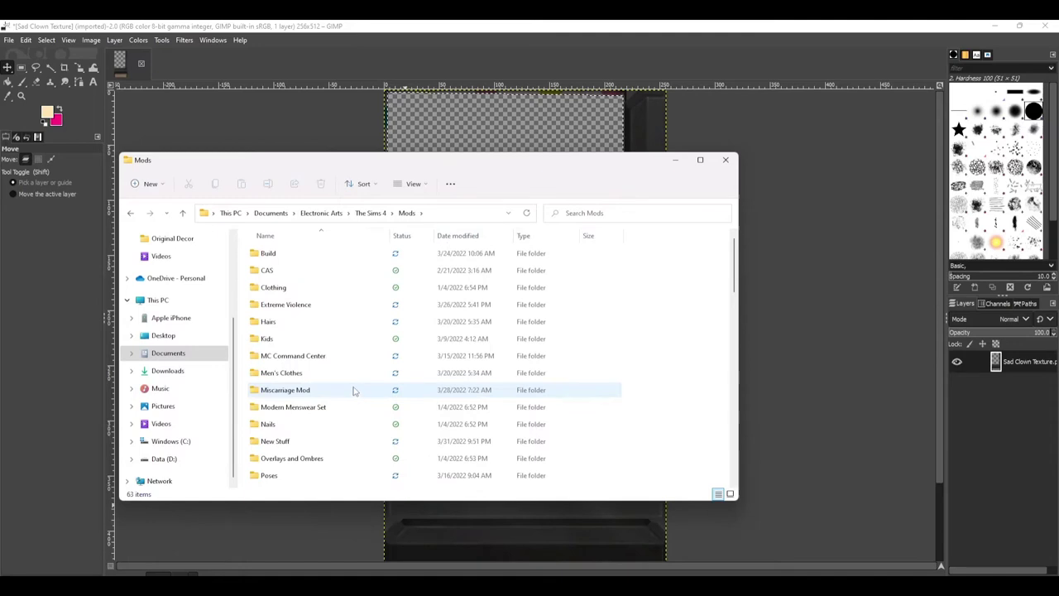
pyautogui.click(131, 213)
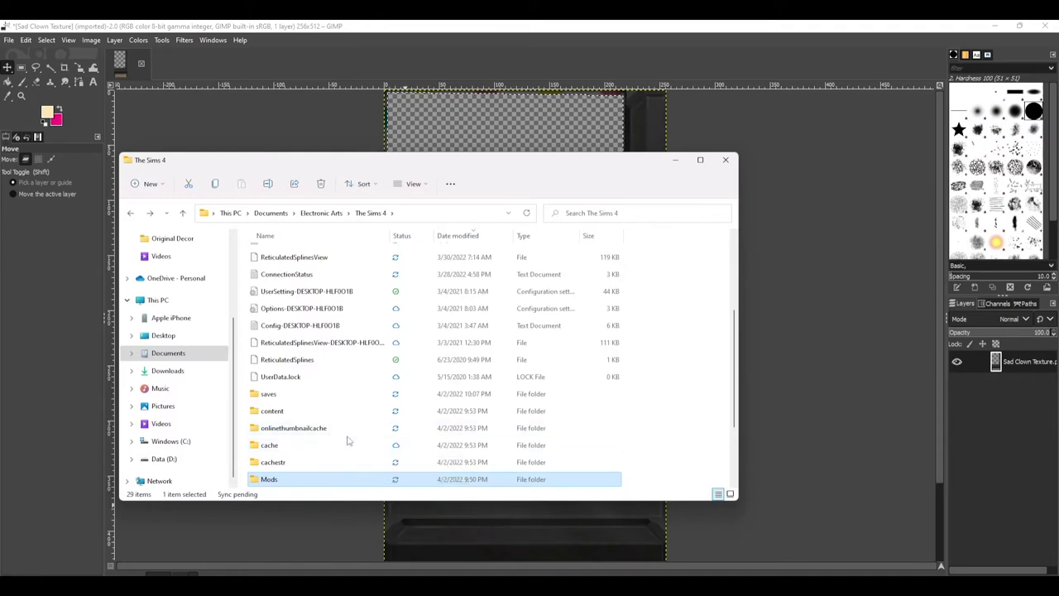
pyautogui.scroll(-2, 319, 412)
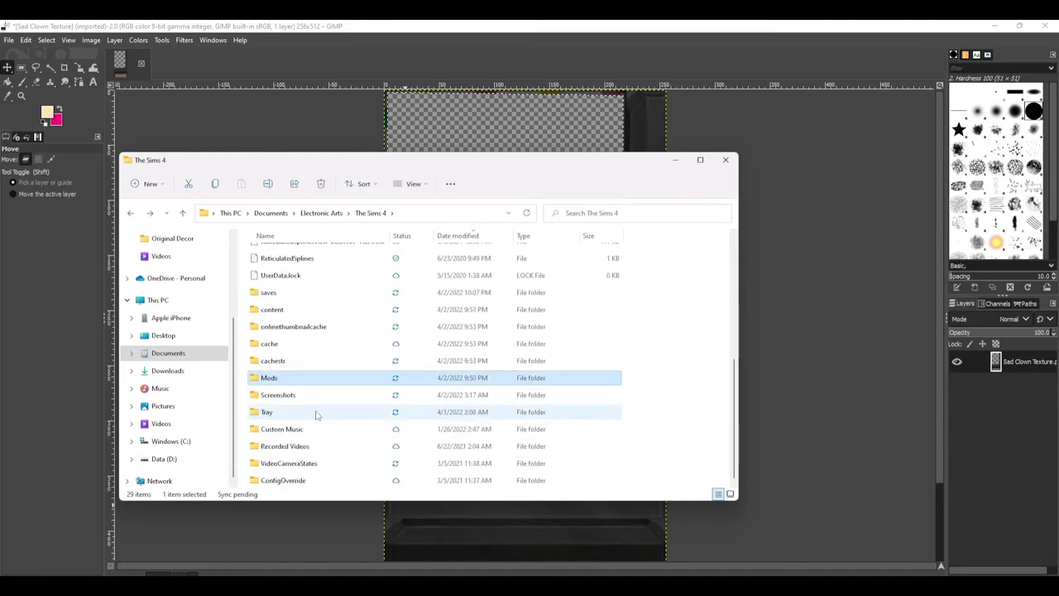
pyautogui.doubleClick(302, 430)
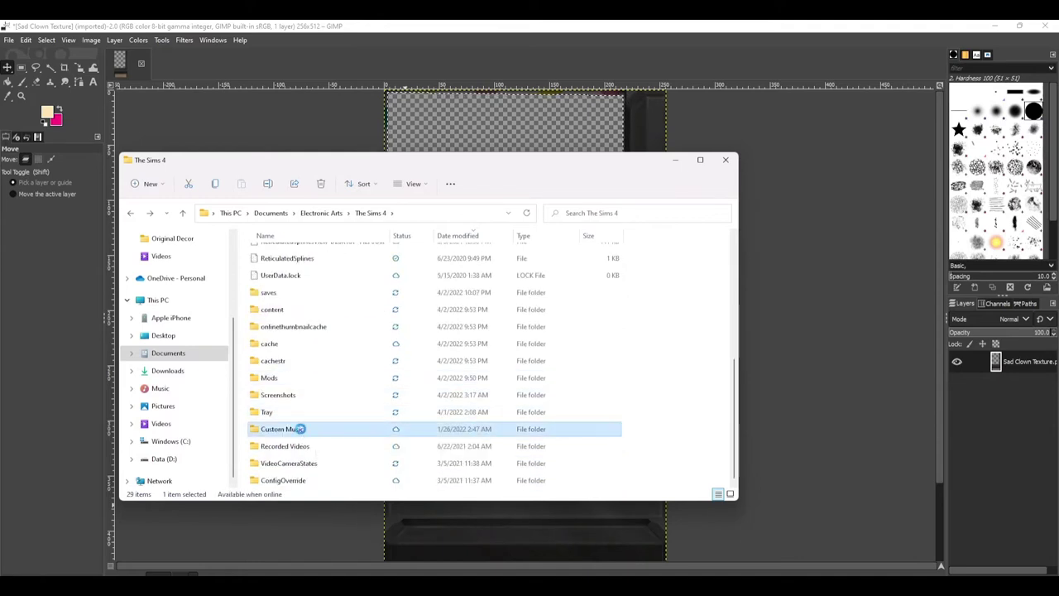
pyautogui.scroll(-6, 304, 343)
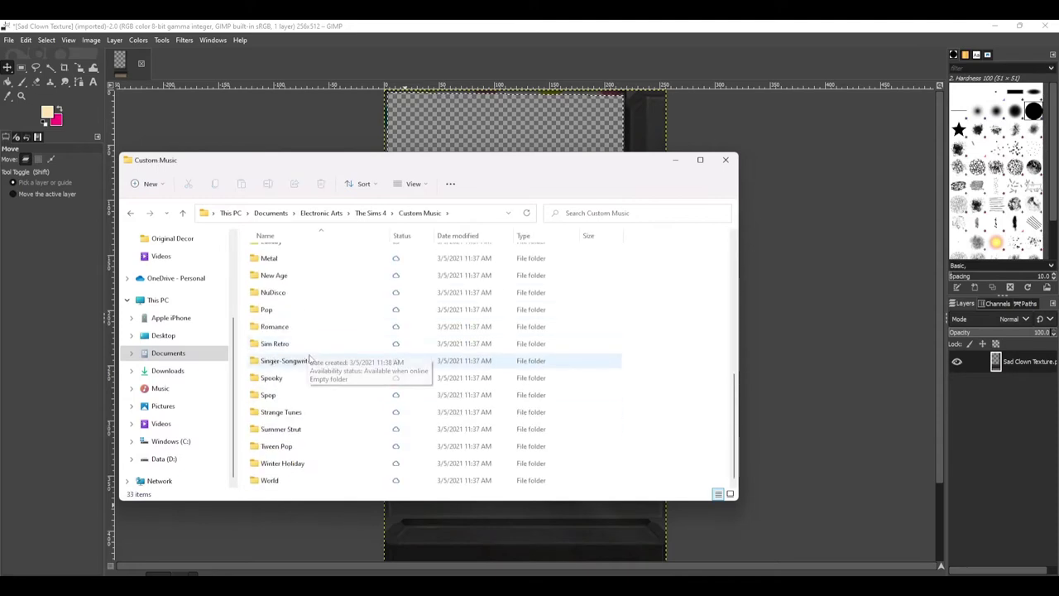
pyautogui.scroll(6, 324, 373)
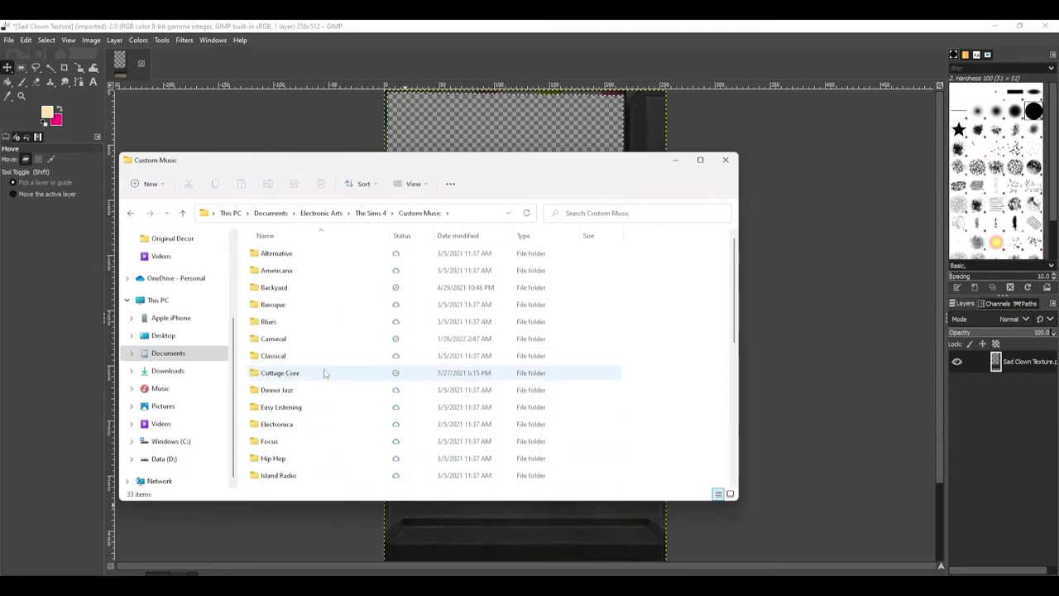
pyautogui.click(130, 213)
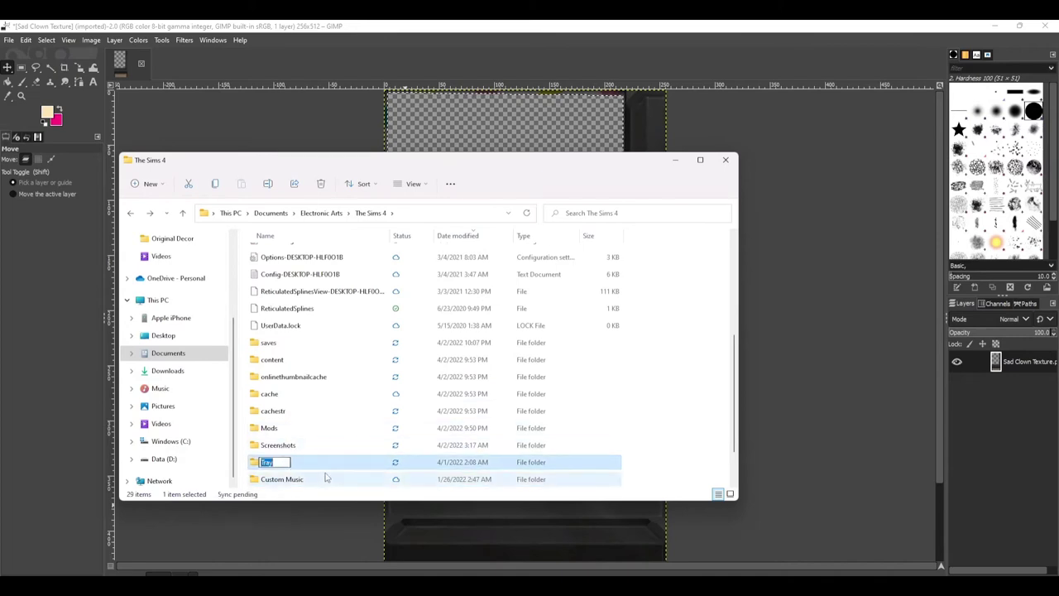
pyautogui.doubleClick(277, 461)
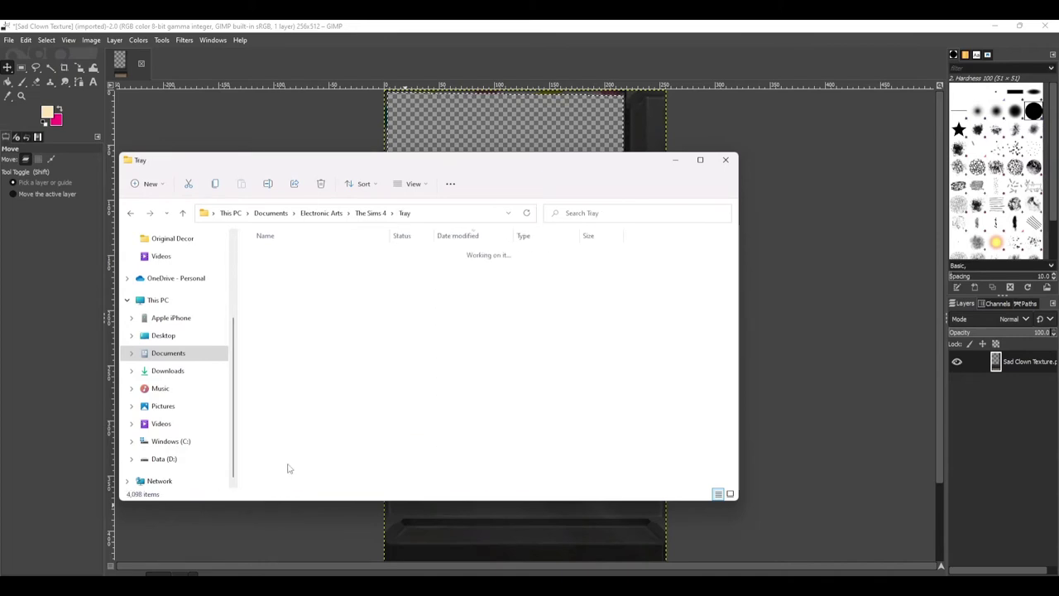
pyautogui.scroll(-2, 302, 406)
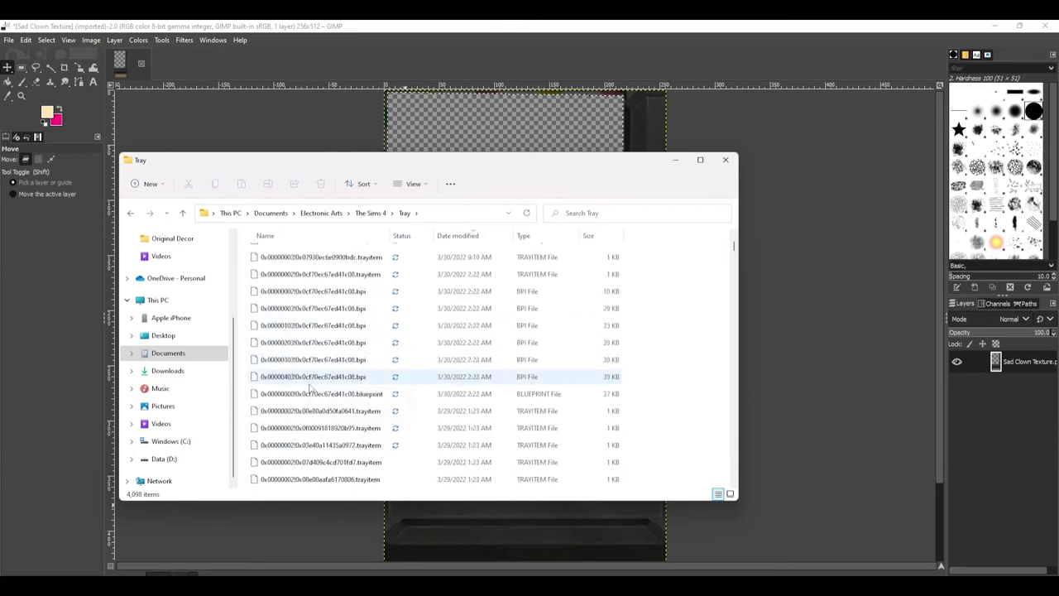
pyautogui.click(130, 213)
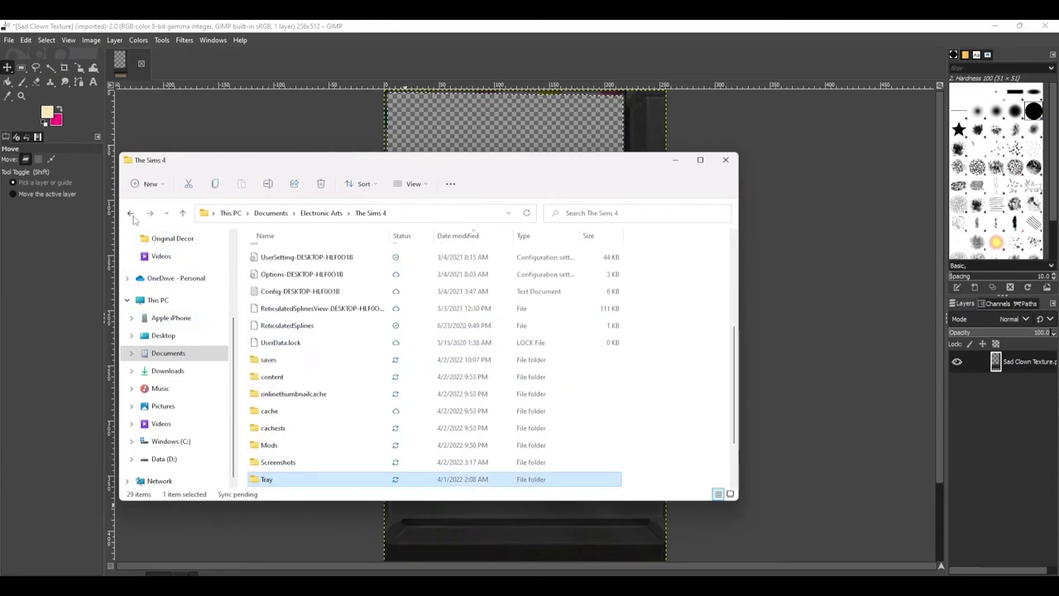
# Open the Screenshots folder and view its newest picture, 04-02-22_3-17-49 AM, in Photos
pyautogui.doubleClick(285, 465)
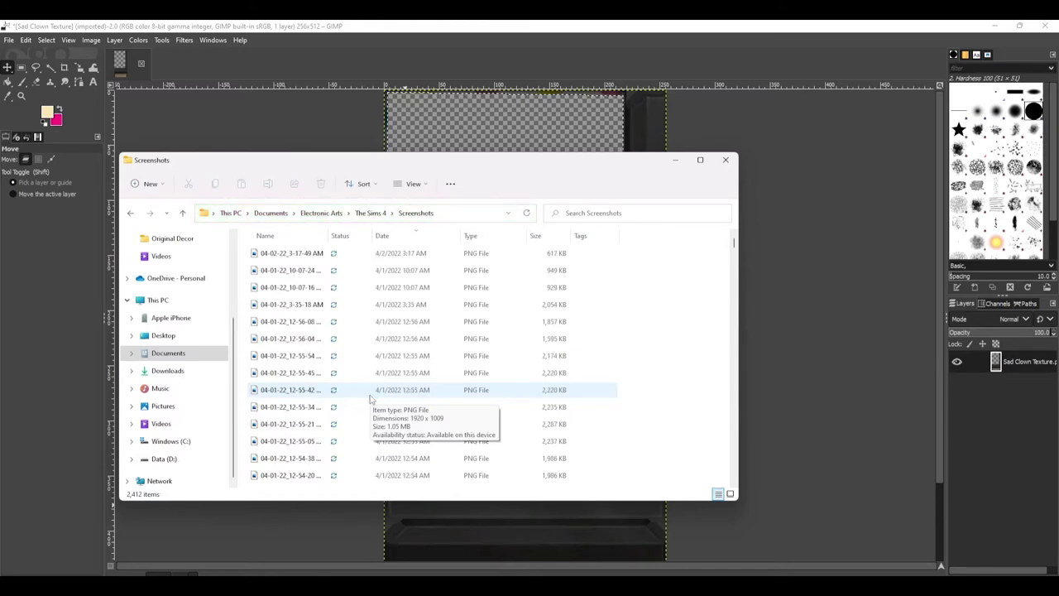
pyautogui.scroll(-5, 299, 362)
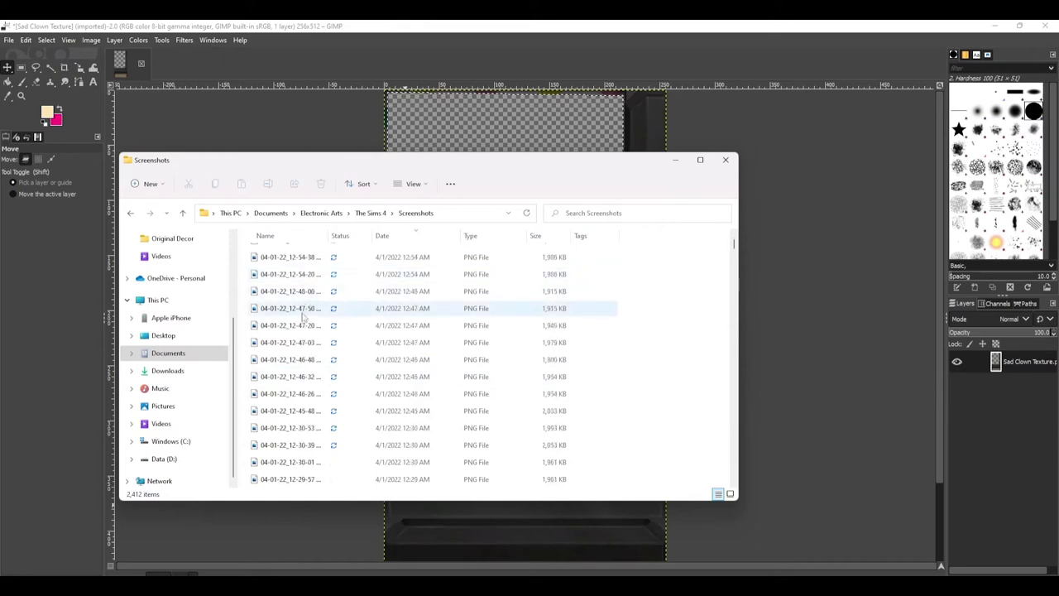
pyautogui.scroll(5, 299, 362)
pyautogui.click(273, 253)
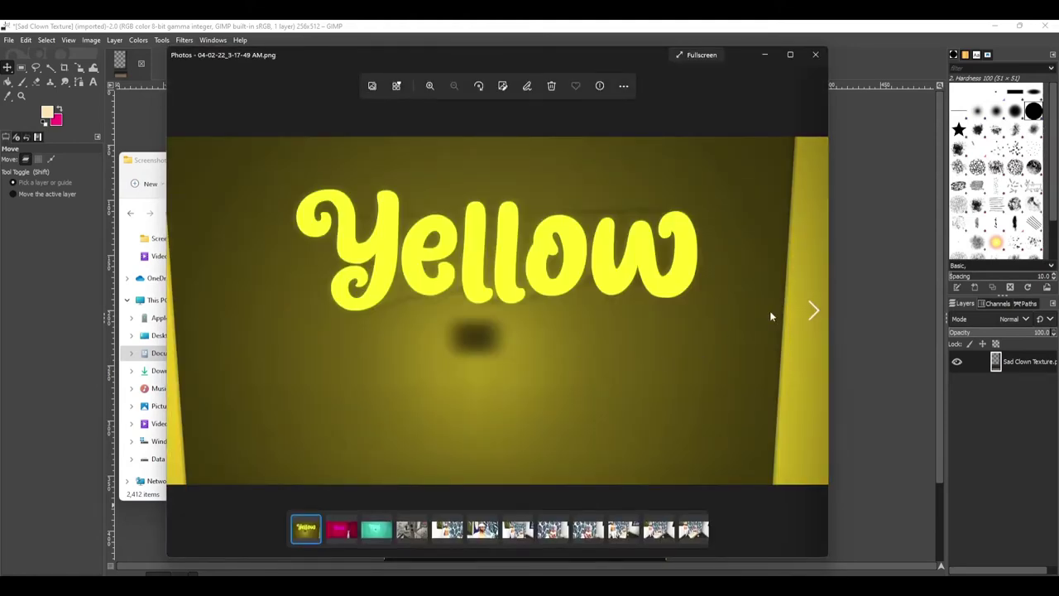
# Look through the game screenshots in Photos from 04-02-22 back to 03-31-22_11-02-01 PM for a picture suited to the painting
pyautogui.click(813, 310)
pyautogui.click(812, 309)
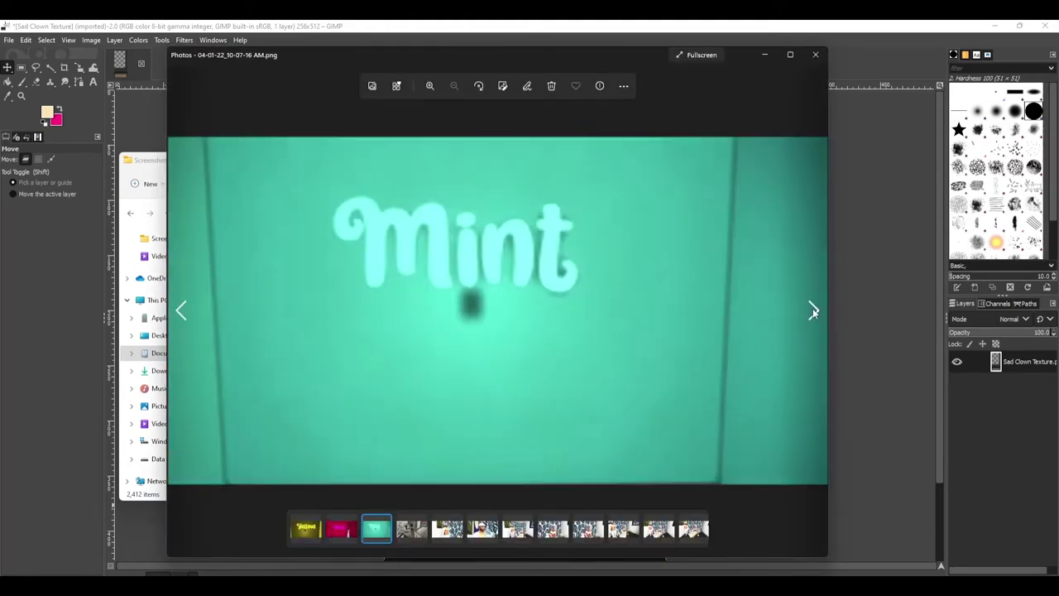
pyautogui.click(813, 310)
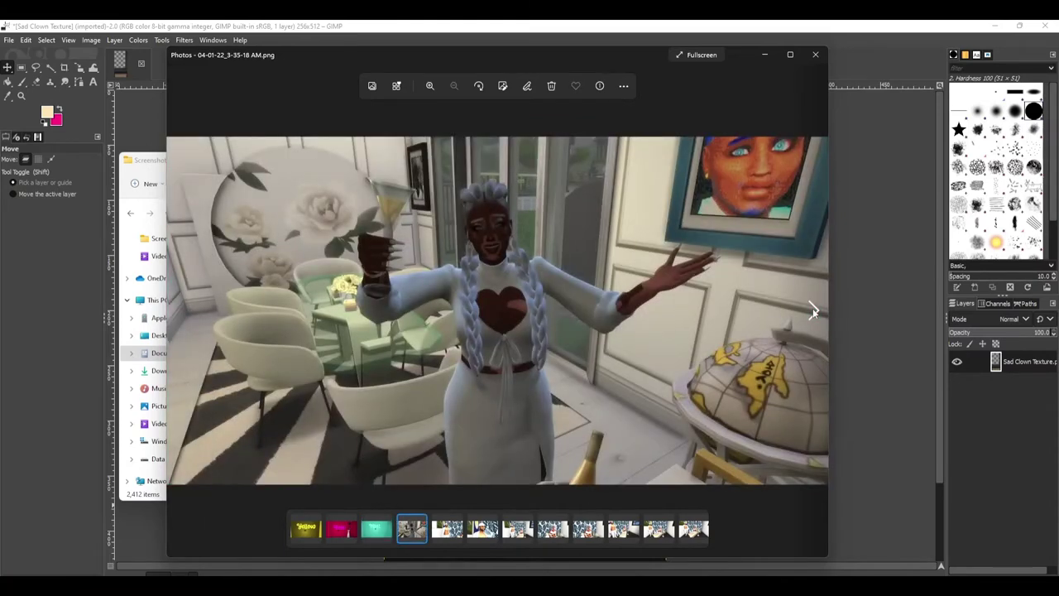
pyautogui.click(812, 309)
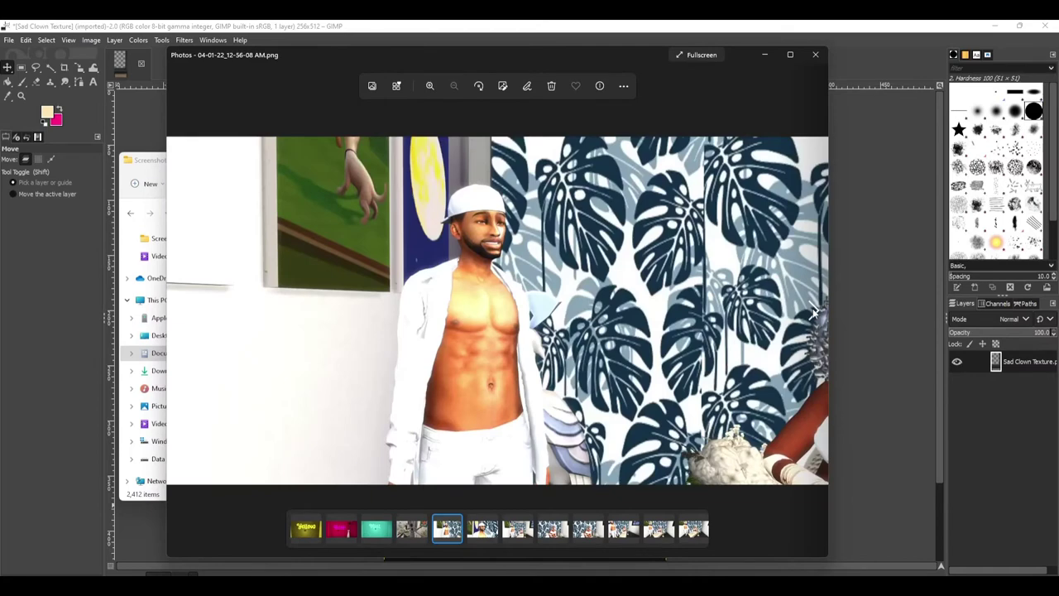
pyautogui.click(813, 309)
pyautogui.click(813, 309)
pyautogui.click(813, 309)
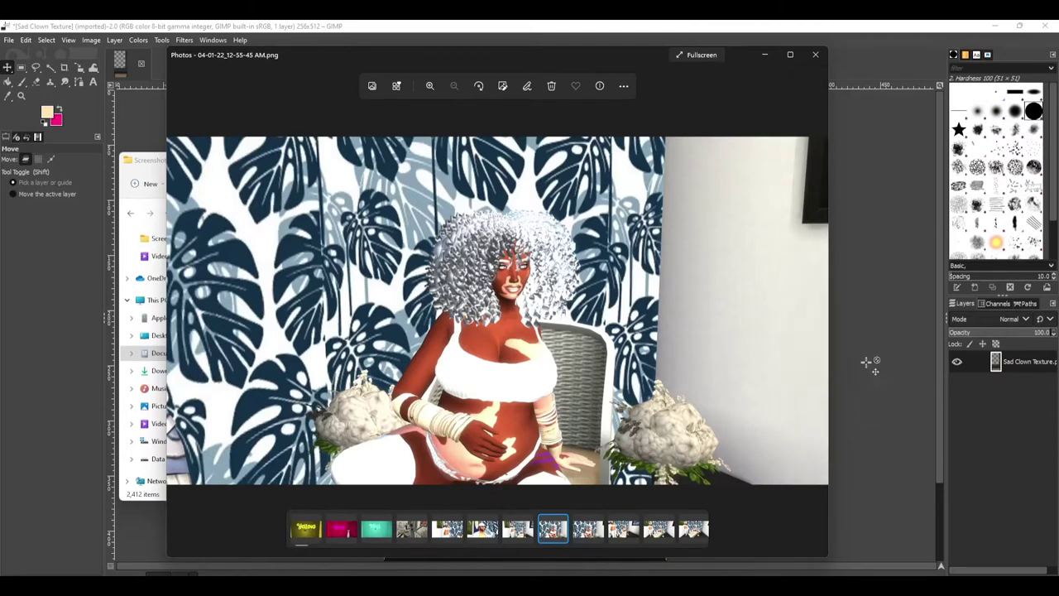
pyautogui.click(813, 310)
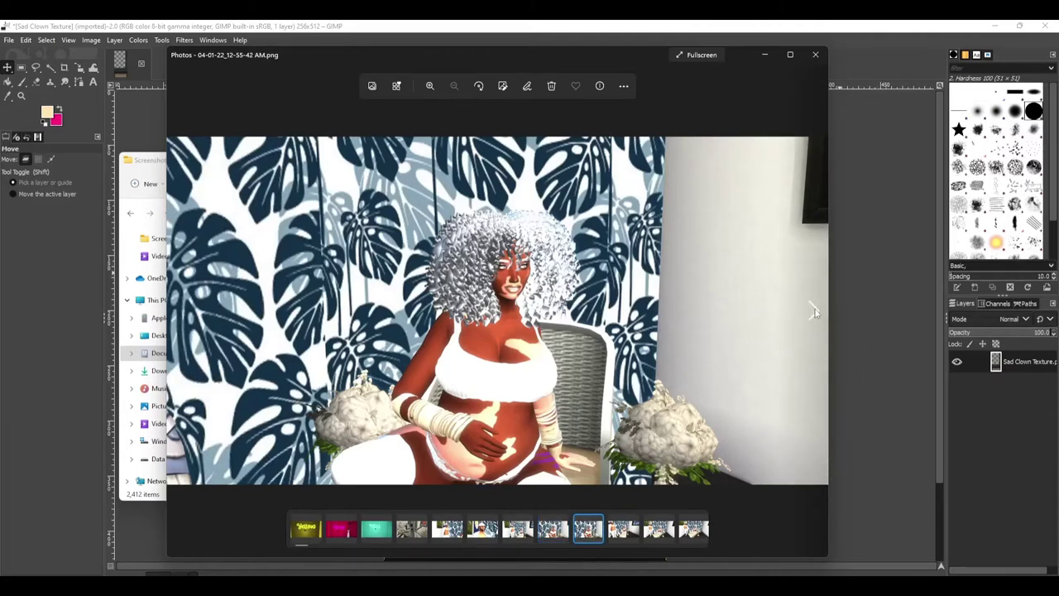
pyautogui.click(813, 310)
pyautogui.click(815, 311)
pyautogui.click(816, 310)
pyautogui.click(816, 310)
pyautogui.click(818, 311)
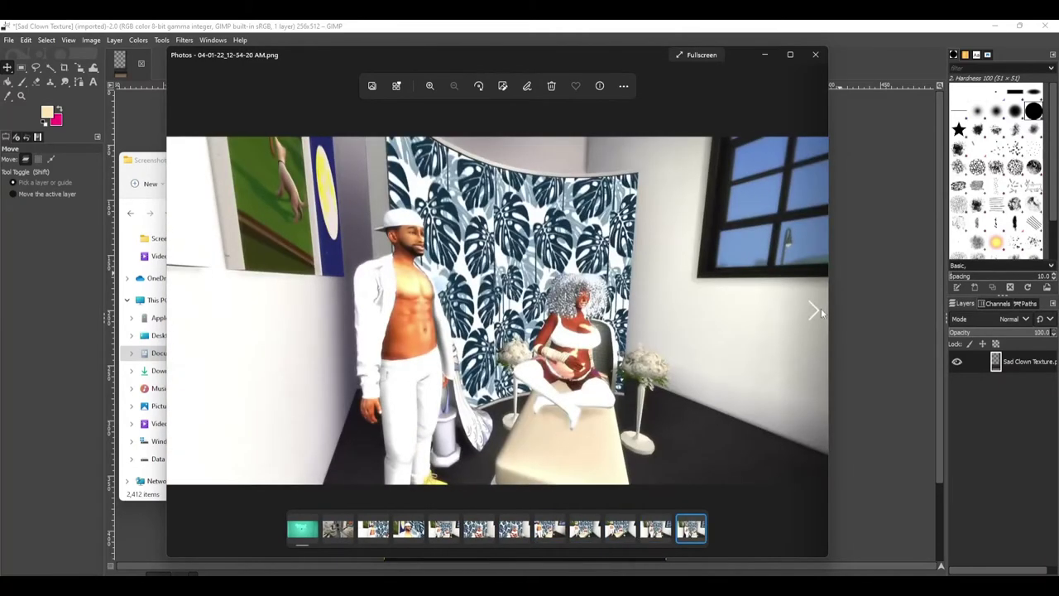
pyautogui.click(819, 311)
pyautogui.click(816, 309)
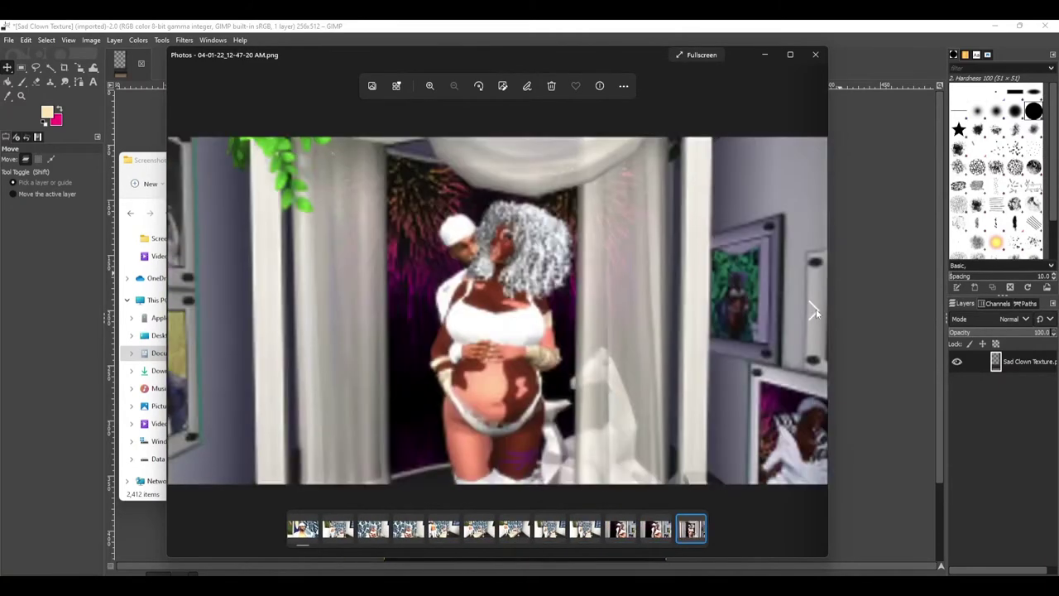
pyautogui.click(815, 311)
pyautogui.click(817, 311)
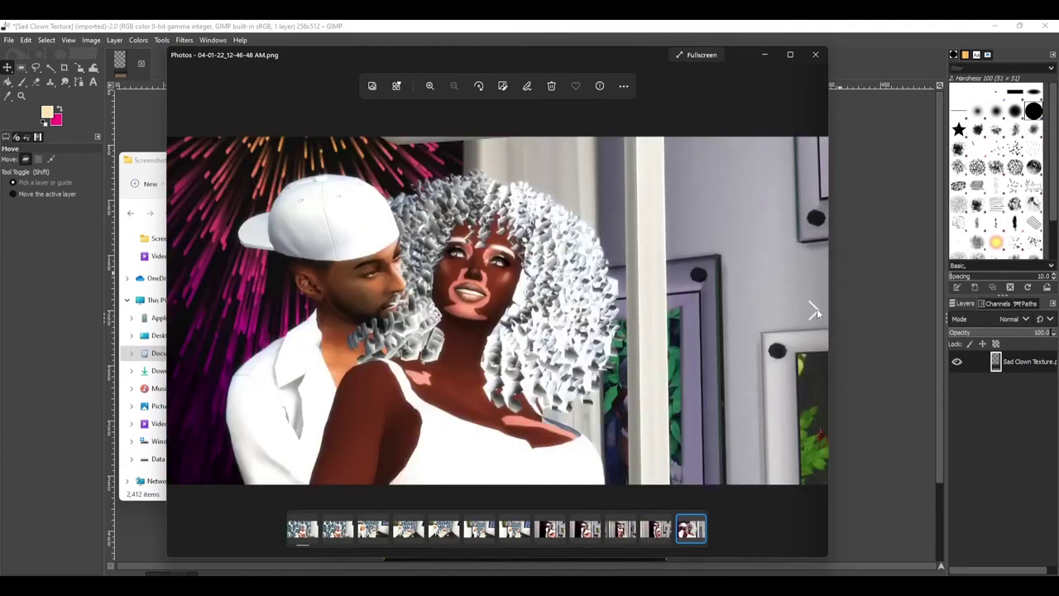
pyautogui.click(817, 309)
pyautogui.click(817, 311)
pyautogui.click(818, 311)
pyautogui.click(819, 312)
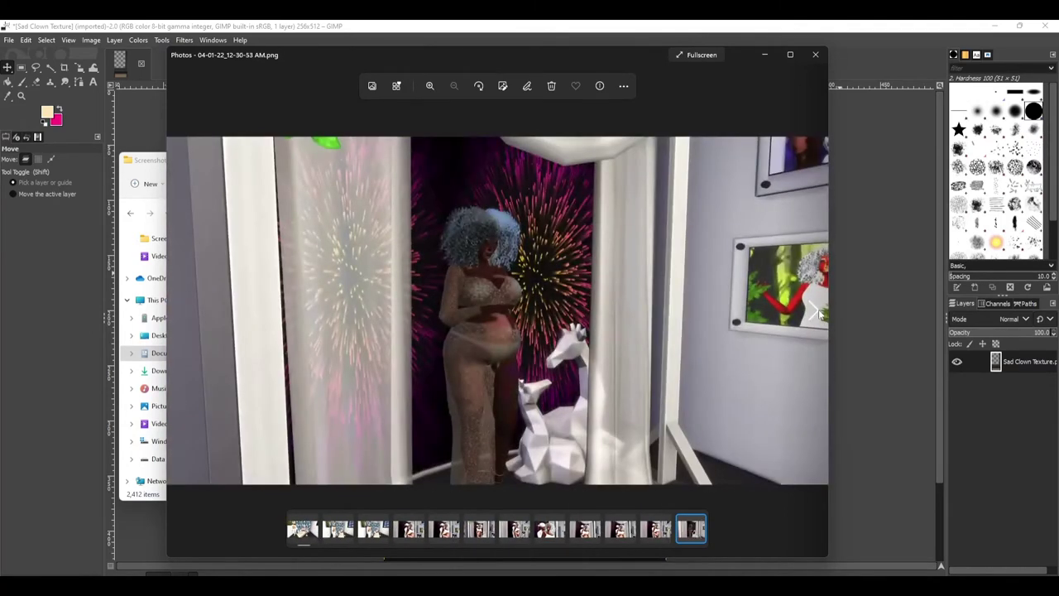
pyautogui.click(819, 311)
pyautogui.click(819, 310)
pyautogui.click(818, 310)
pyautogui.click(819, 310)
pyautogui.click(820, 310)
pyautogui.click(818, 309)
pyautogui.click(818, 310)
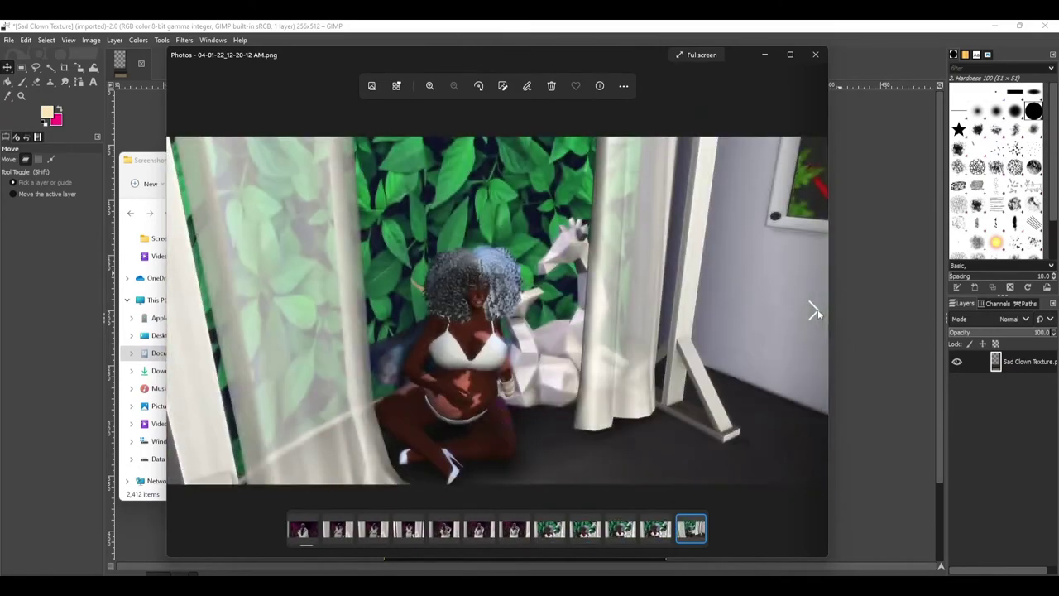
pyautogui.click(818, 309)
pyautogui.click(818, 310)
pyautogui.click(818, 310)
pyautogui.click(818, 310)
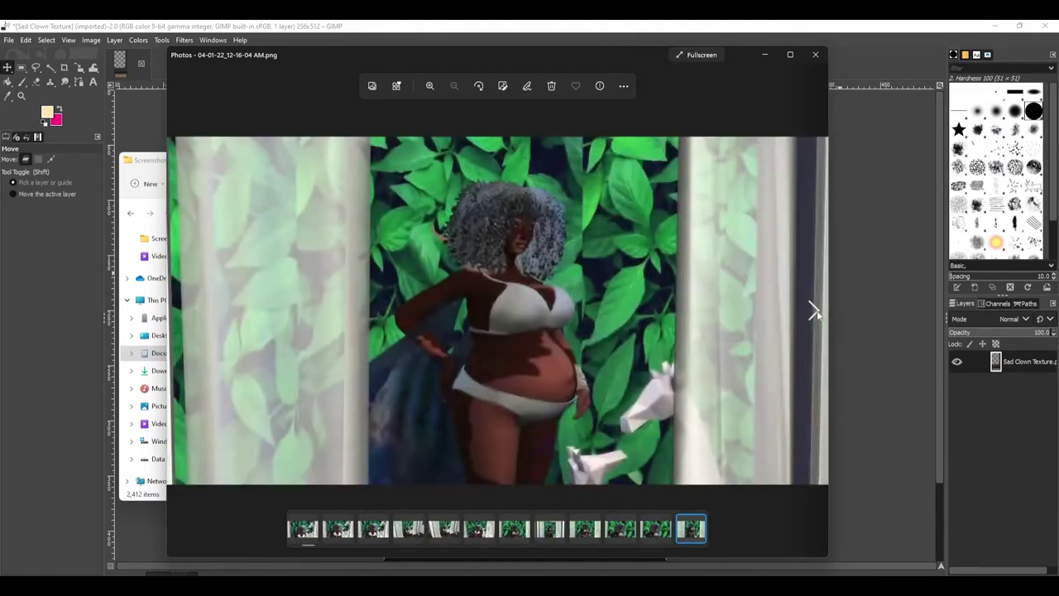
pyautogui.click(817, 310)
pyautogui.click(817, 310)
pyautogui.click(816, 310)
pyautogui.click(816, 310)
pyautogui.click(816, 309)
pyautogui.click(815, 310)
pyautogui.click(815, 310)
pyautogui.click(815, 309)
pyautogui.click(816, 310)
pyautogui.click(815, 310)
pyautogui.click(815, 310)
pyautogui.click(815, 309)
pyautogui.click(816, 310)
pyautogui.click(815, 310)
pyautogui.click(815, 310)
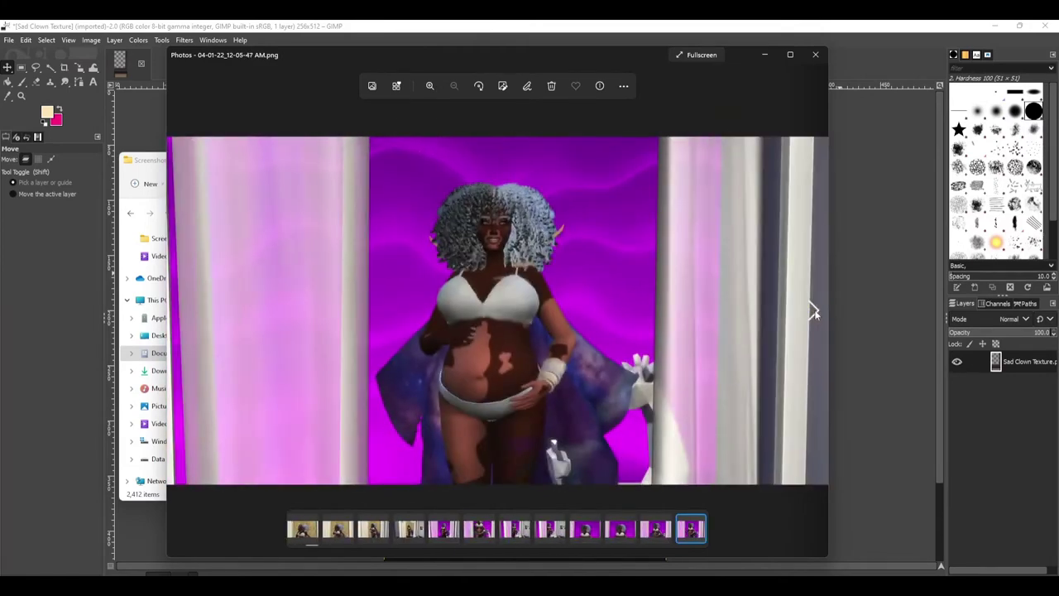
pyautogui.click(814, 310)
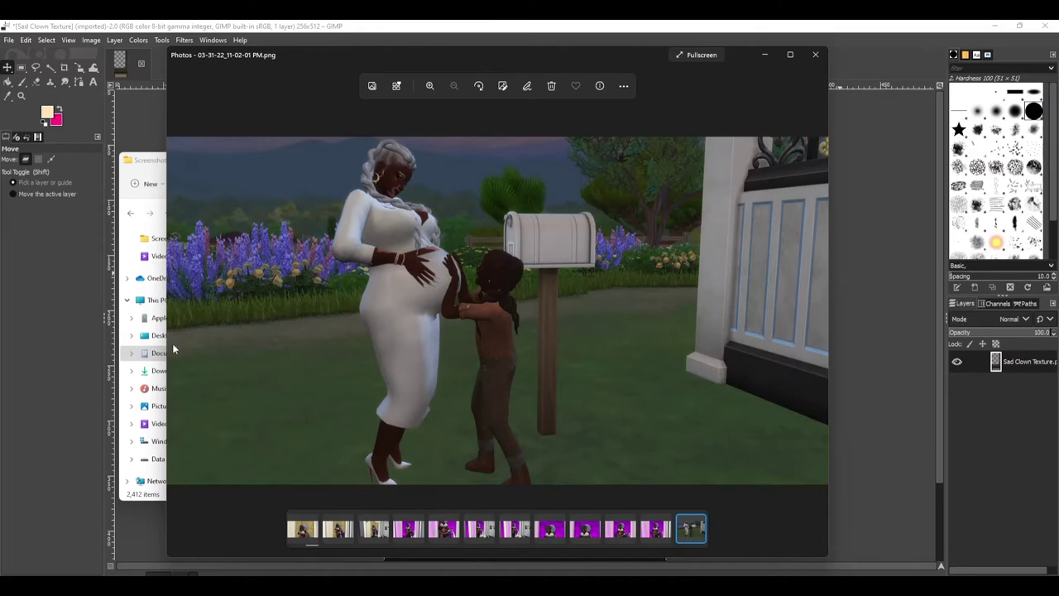
# Switch to GIMP to check the shape of the emptied picture area, and return to the screenshots in Photos
pyautogui.click(52, 357)
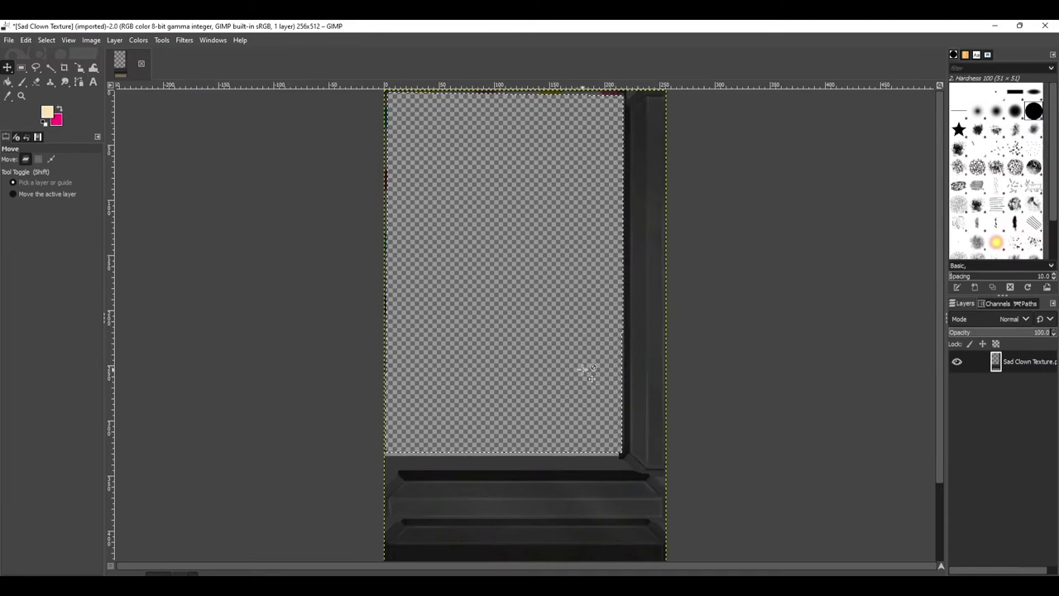
pyautogui.moveTo(505, 586)
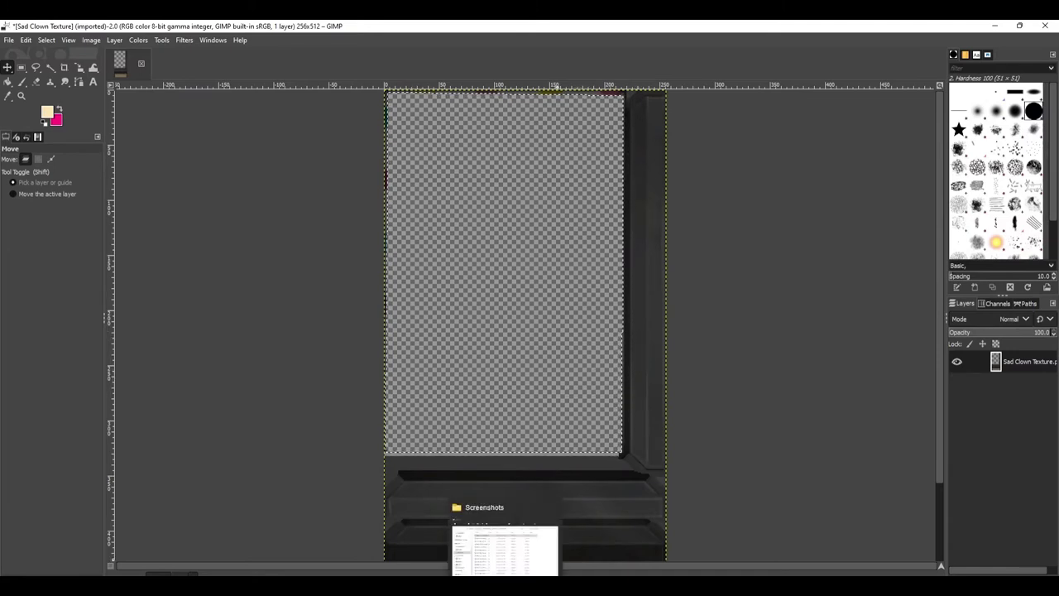
pyautogui.click(505, 551)
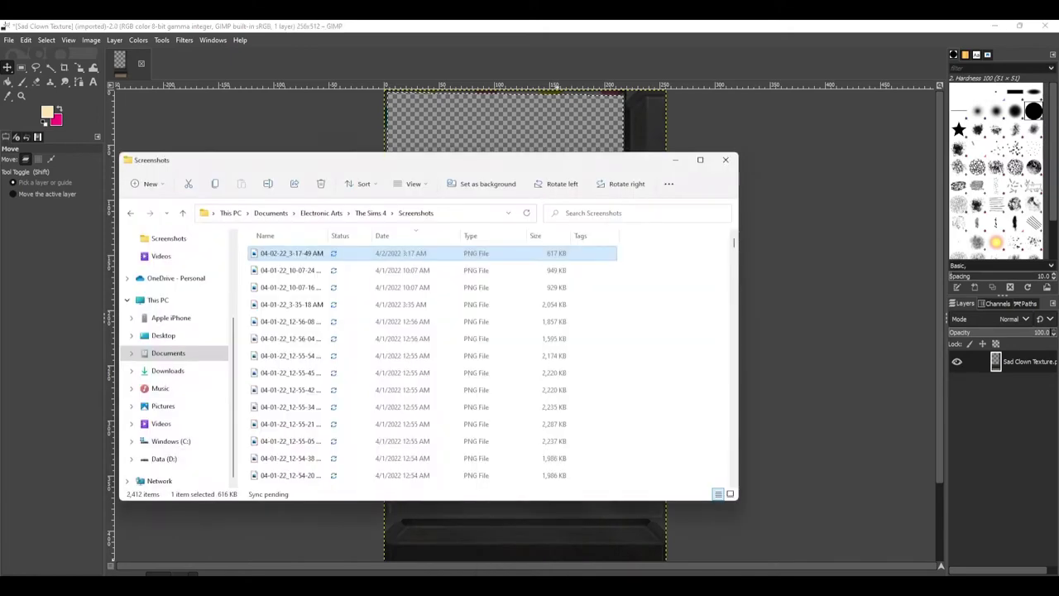
pyautogui.hotkey('alt', 'Tab')
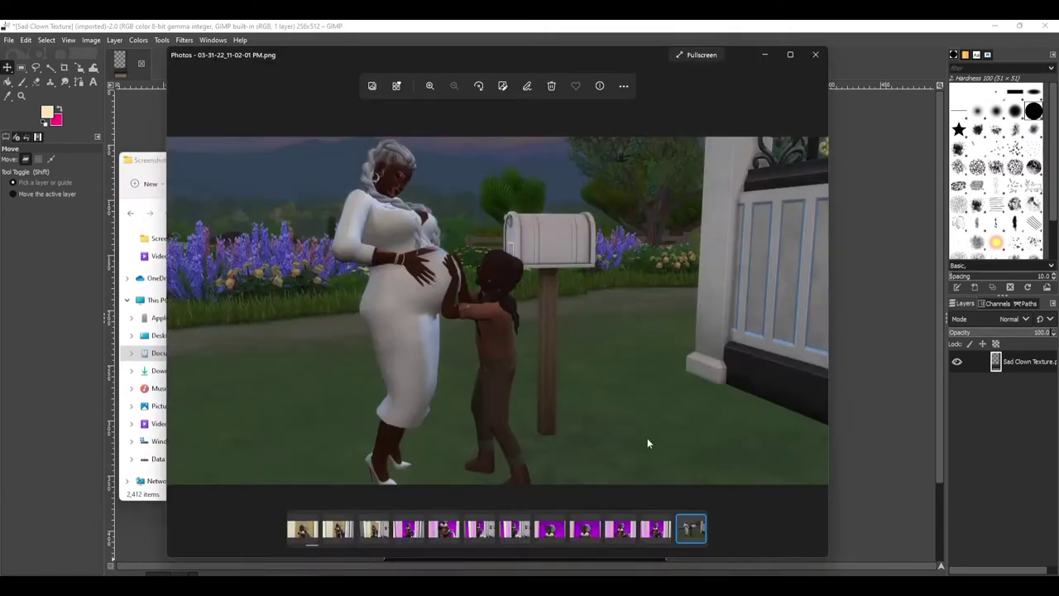
# Look through the older screenshots from 03-31-22 back to 03-26-22_4-47-49 AM, and return to 03-27-22_3-41-37 AM
pyautogui.click(813, 308)
pyautogui.click(811, 307)
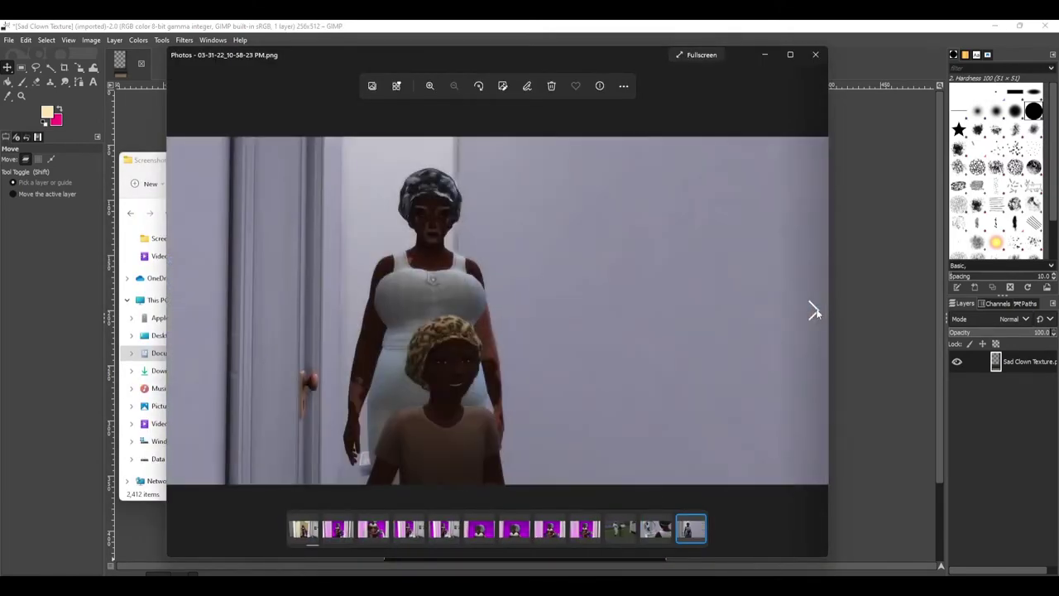
pyautogui.click(813, 310)
pyautogui.click(815, 310)
pyautogui.click(816, 312)
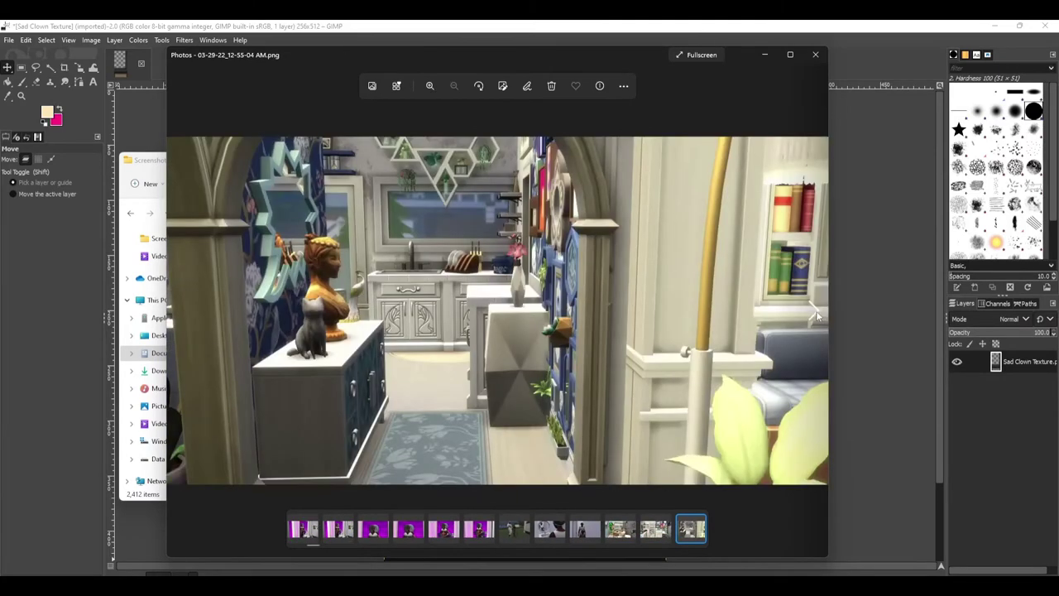
pyautogui.click(814, 312)
pyautogui.click(813, 312)
pyautogui.click(814, 312)
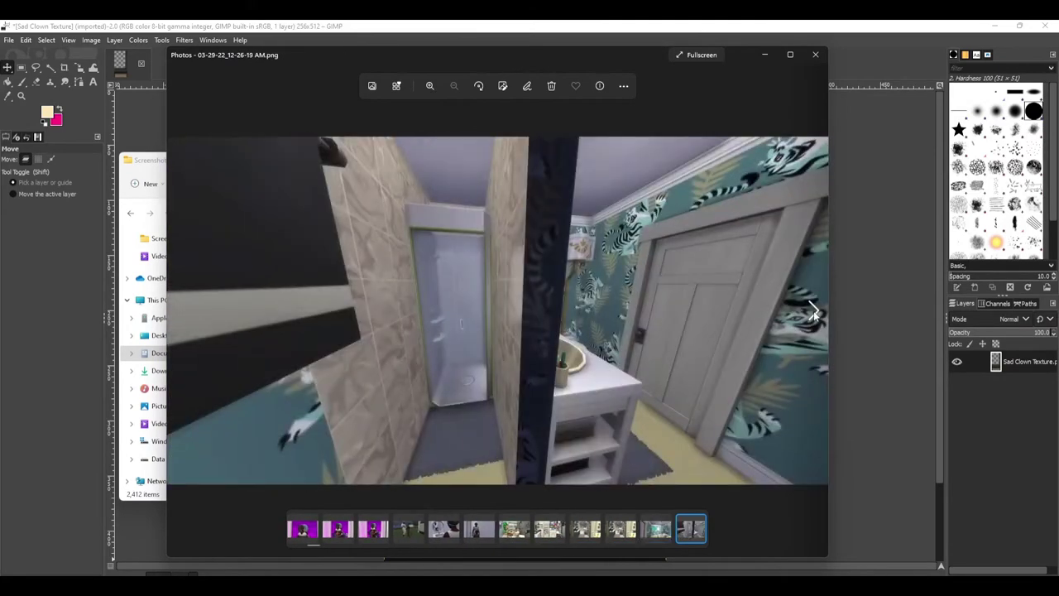
pyautogui.click(813, 312)
pyautogui.click(814, 312)
pyautogui.click(813, 312)
pyautogui.click(814, 312)
pyautogui.click(814, 312)
pyautogui.click(813, 312)
pyautogui.click(814, 312)
pyautogui.click(813, 312)
pyautogui.click(813, 312)
pyautogui.click(814, 312)
pyautogui.click(814, 312)
pyautogui.click(813, 313)
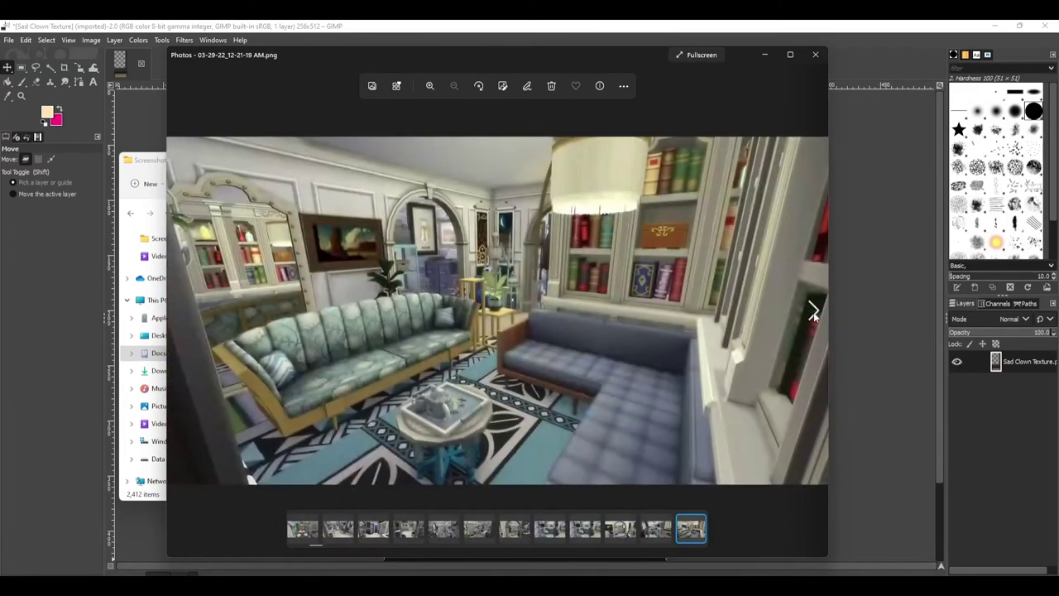
pyautogui.click(813, 312)
pyautogui.click(814, 312)
pyautogui.click(813, 312)
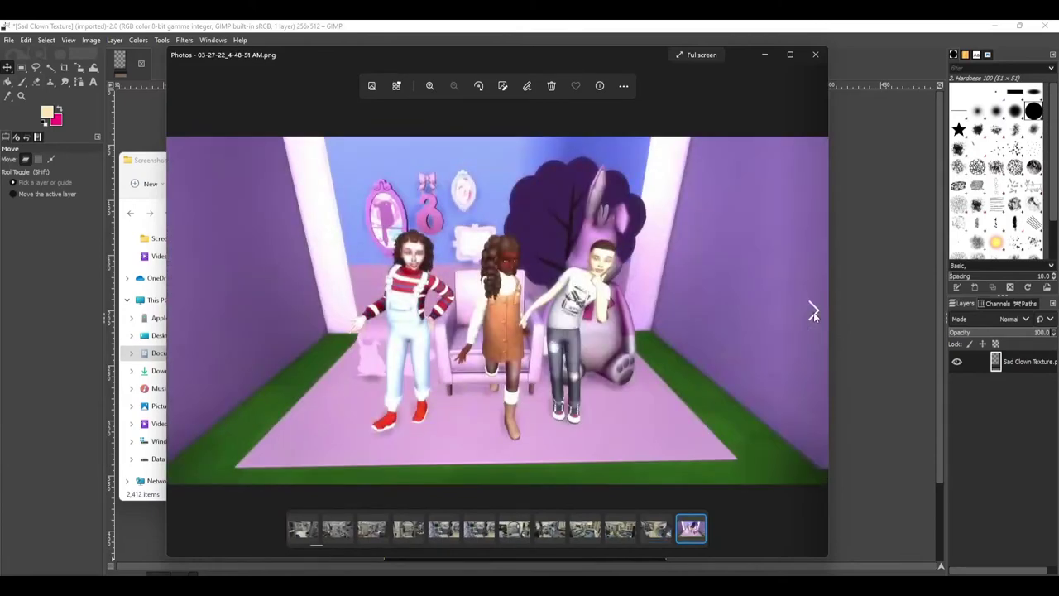
pyautogui.click(813, 312)
pyautogui.click(814, 312)
pyautogui.click(813, 312)
pyautogui.click(814, 312)
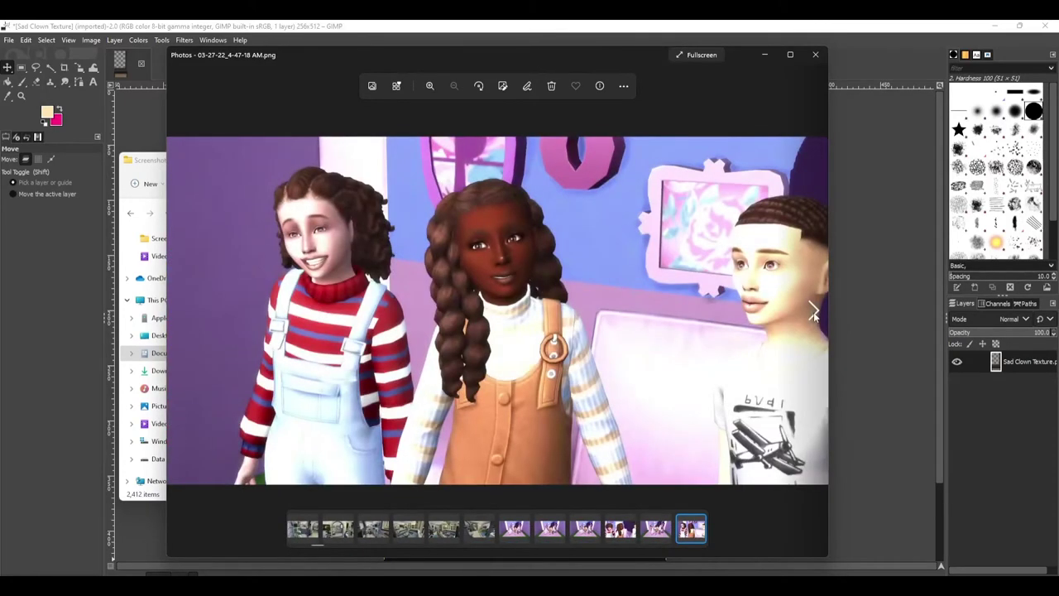
pyautogui.click(814, 312)
pyautogui.click(814, 312)
pyautogui.click(814, 312)
pyautogui.click(814, 312)
pyautogui.click(813, 312)
pyautogui.click(814, 312)
pyautogui.click(814, 312)
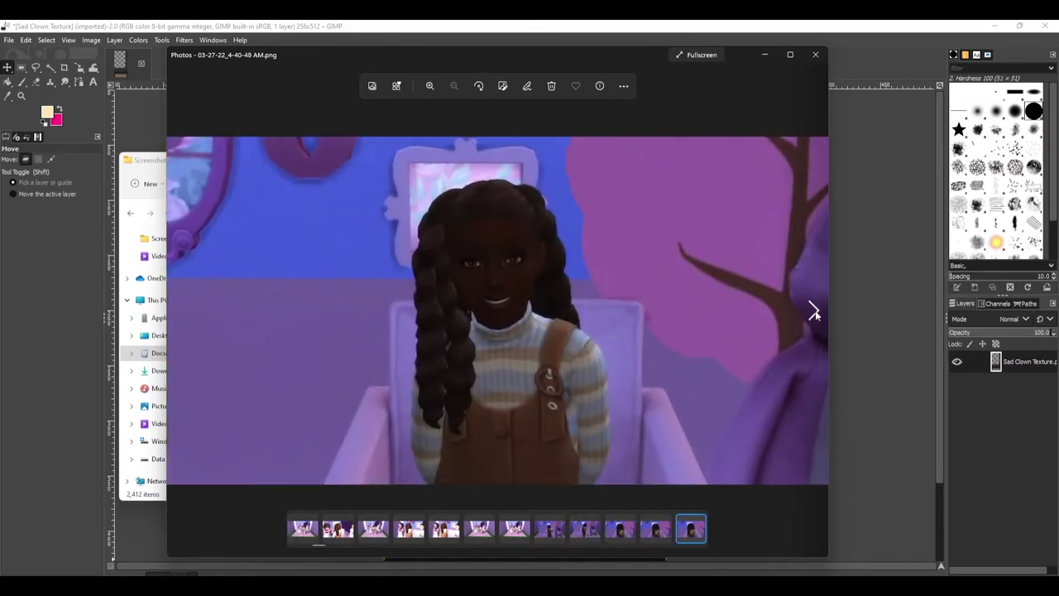
pyautogui.click(813, 312)
pyautogui.click(813, 312)
pyautogui.click(814, 312)
pyautogui.click(814, 312)
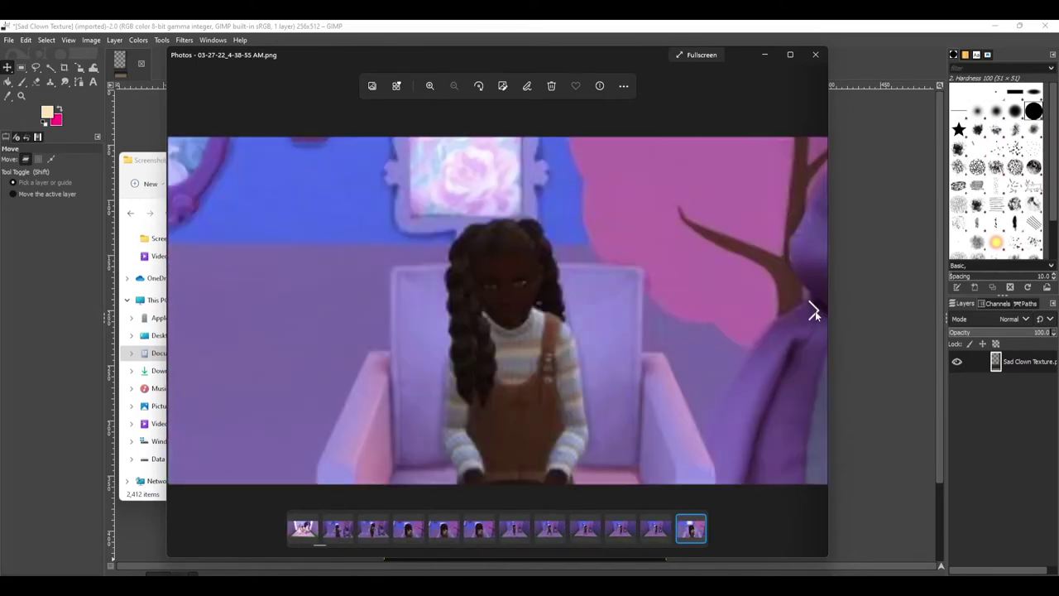
pyautogui.click(814, 312)
pyautogui.click(813, 312)
pyautogui.click(813, 312)
pyautogui.click(814, 312)
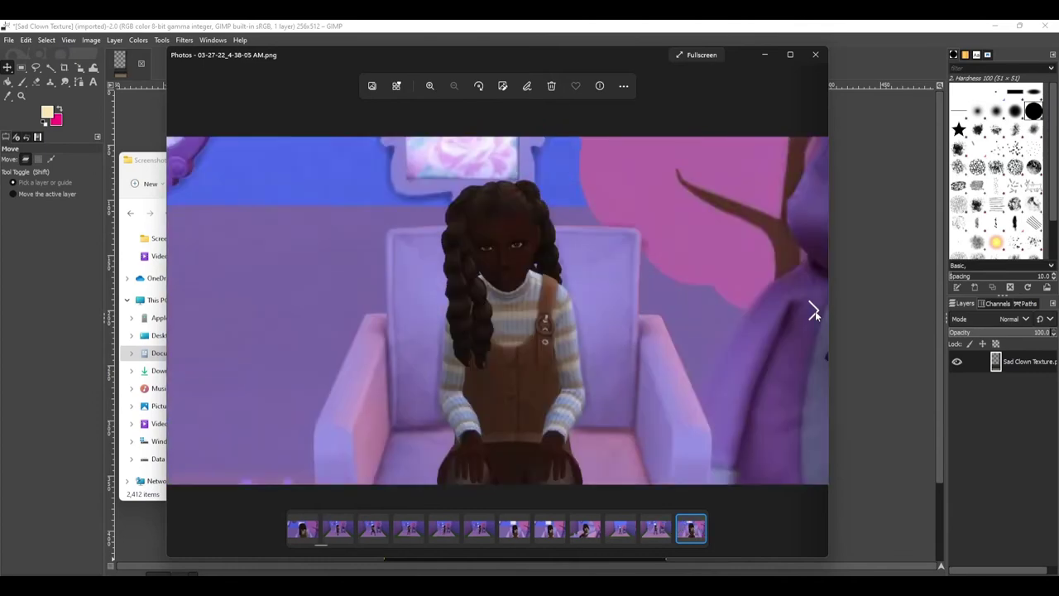
pyautogui.click(813, 312)
pyautogui.click(814, 312)
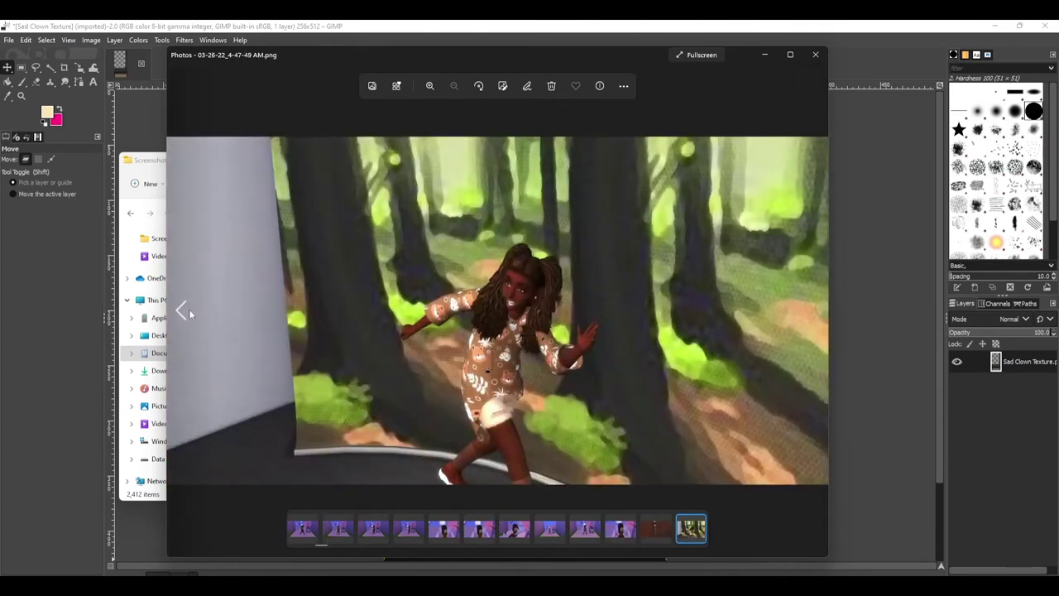
pyautogui.click(183, 310)
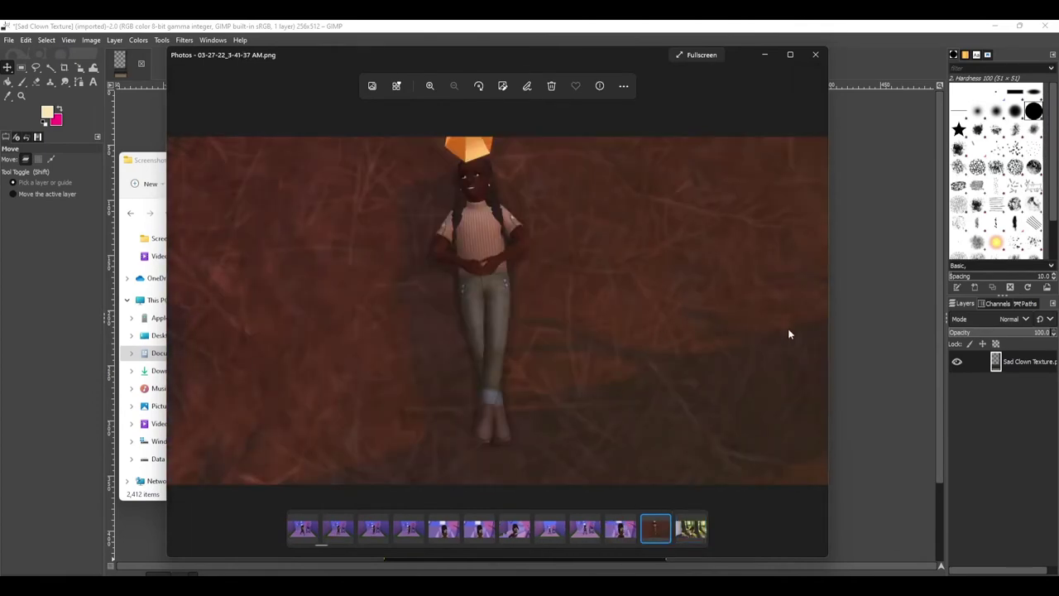
# Look through the older game screenshots in Photos from 03-27-22_3-41-37 AM back to 03-23-22_2-38-00 AM for a picture suited to the painting
pyautogui.click(814, 312)
pyautogui.click(814, 312)
pyautogui.click(813, 312)
pyautogui.click(814, 312)
pyautogui.click(814, 312)
pyautogui.click(814, 312)
pyautogui.click(813, 313)
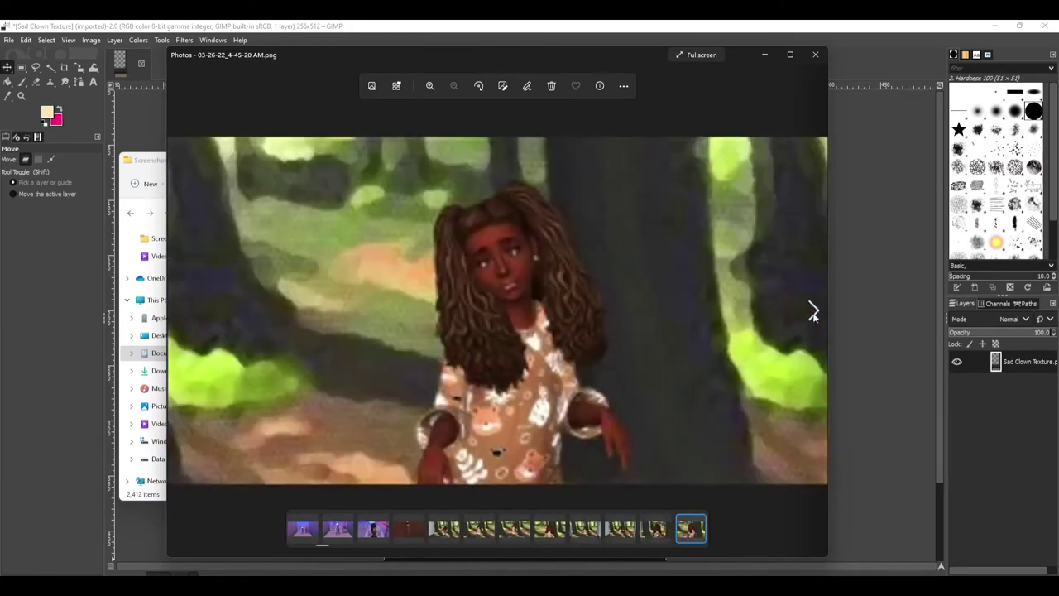
pyautogui.click(813, 312)
pyautogui.click(813, 312)
pyautogui.click(814, 312)
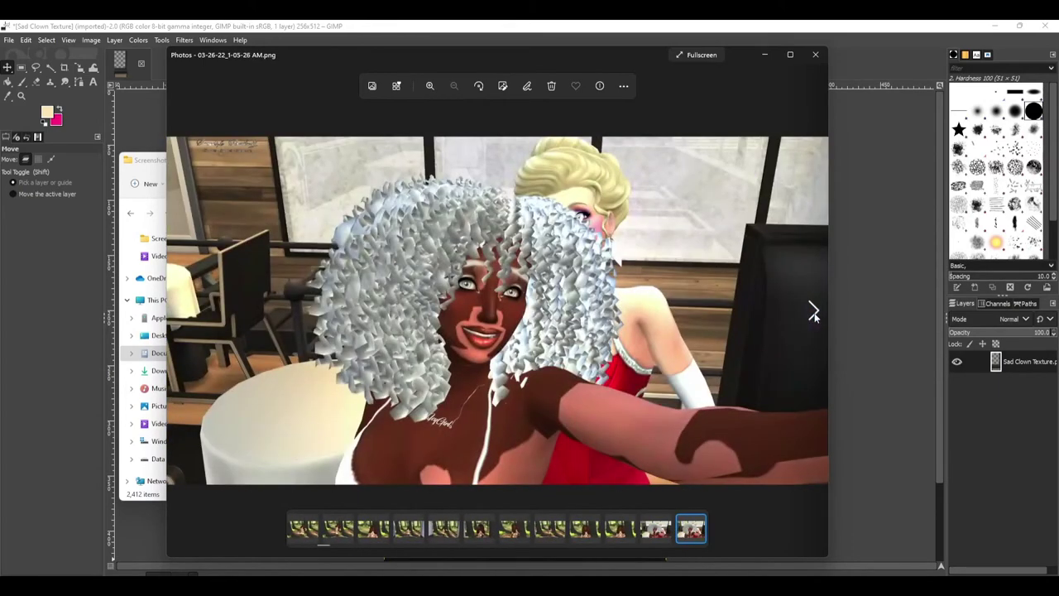
pyautogui.click(814, 312)
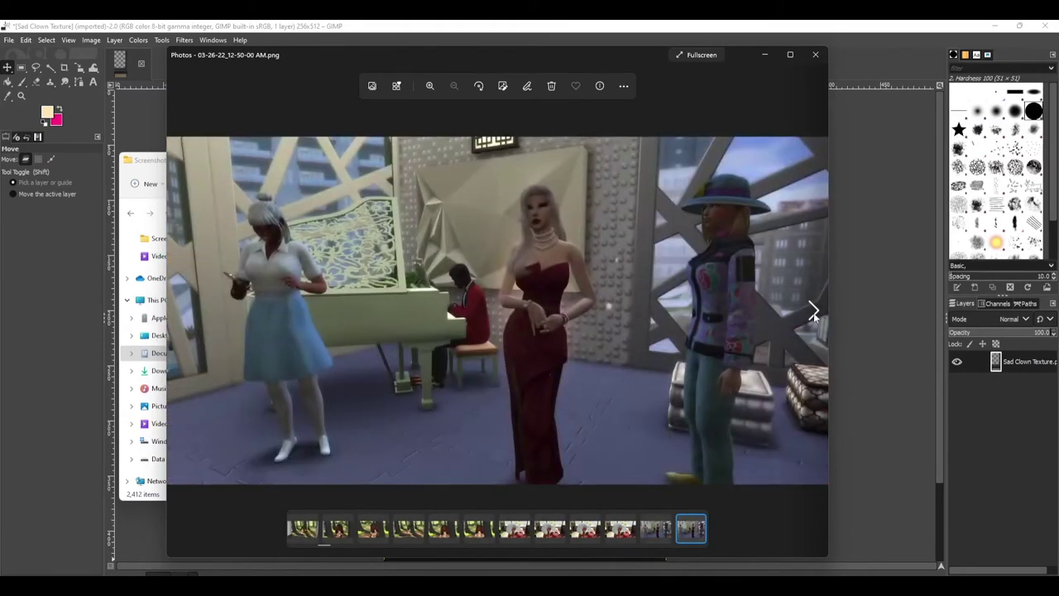
pyautogui.click(814, 312)
pyautogui.click(813, 312)
pyautogui.click(814, 312)
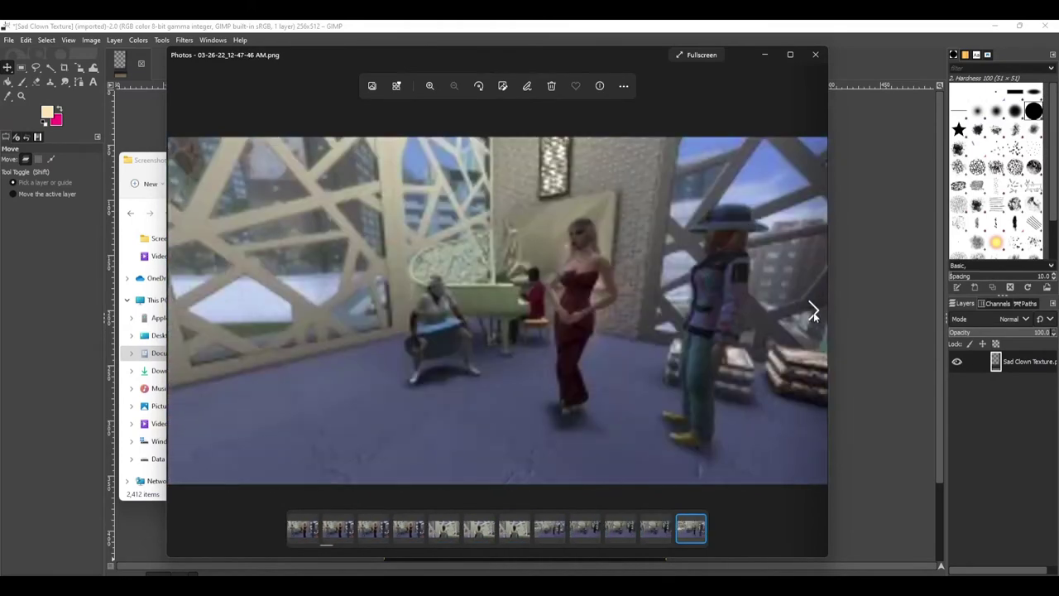
pyautogui.click(813, 312)
pyautogui.click(814, 312)
pyautogui.click(814, 312)
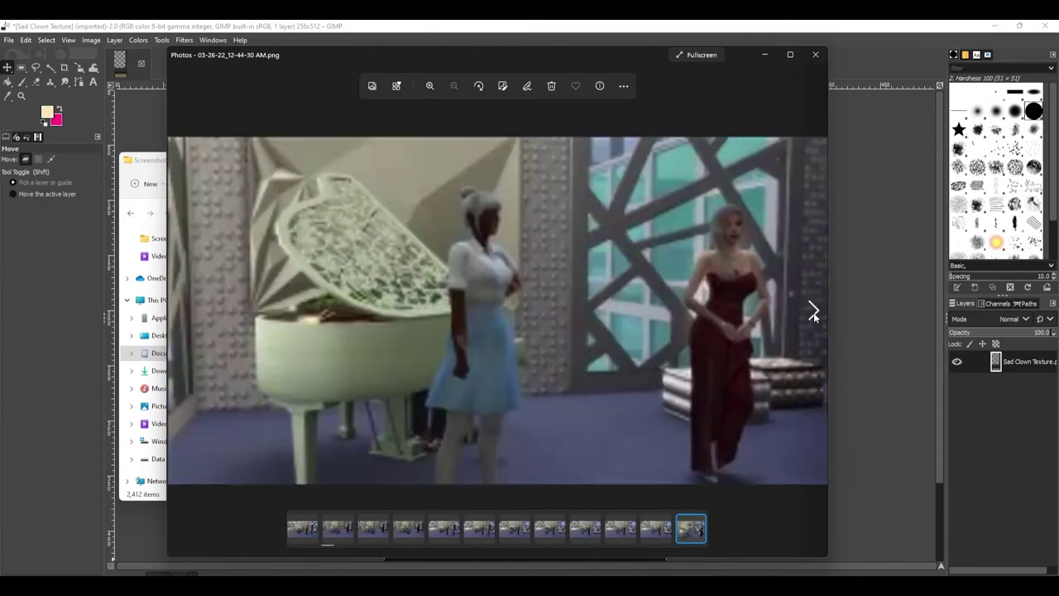
pyautogui.click(814, 312)
pyautogui.click(813, 312)
pyautogui.click(814, 312)
pyautogui.click(814, 312)
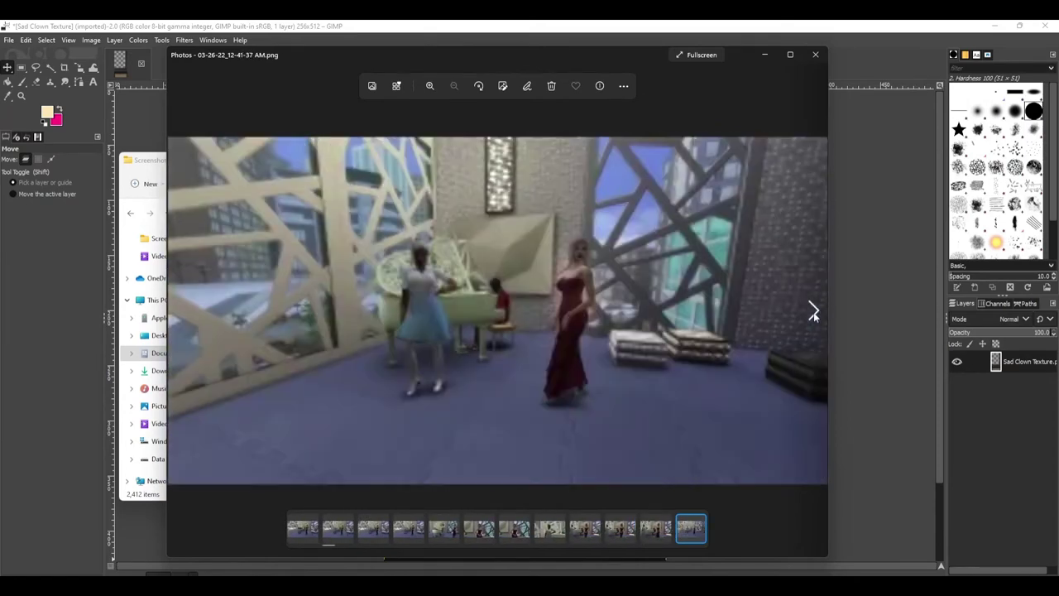
pyautogui.click(814, 312)
pyautogui.click(814, 312)
pyautogui.click(814, 312)
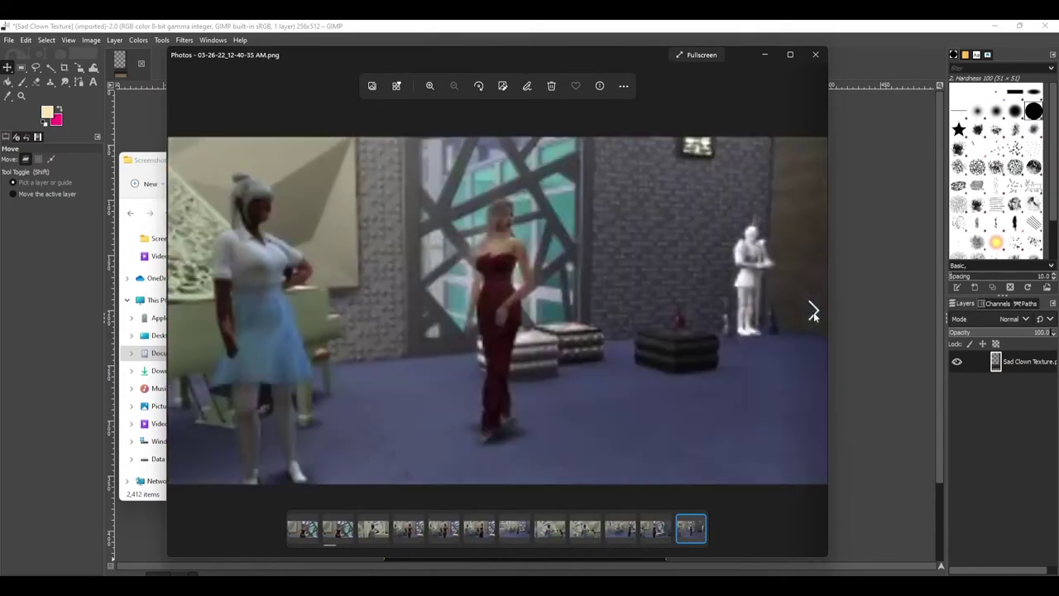
pyautogui.click(814, 312)
pyautogui.click(814, 312)
pyautogui.click(813, 312)
pyautogui.click(814, 312)
pyautogui.click(813, 312)
pyautogui.click(813, 312)
pyautogui.click(813, 312)
pyautogui.click(813, 312)
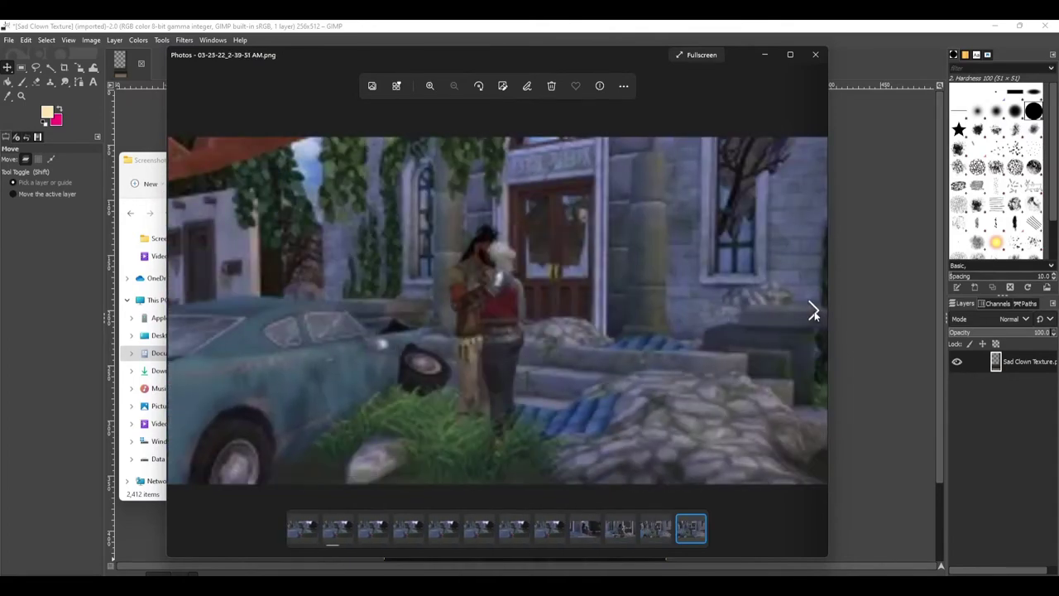
pyautogui.click(813, 312)
pyautogui.click(813, 312)
pyautogui.click(813, 312)
pyautogui.click(814, 312)
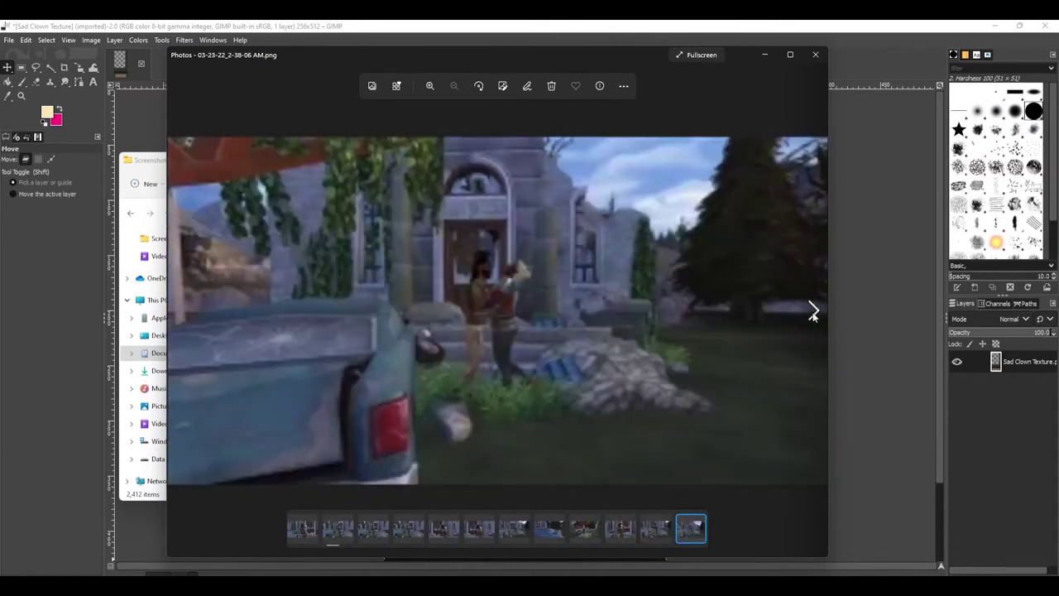
pyautogui.click(813, 312)
pyautogui.click(814, 312)
pyautogui.click(814, 312)
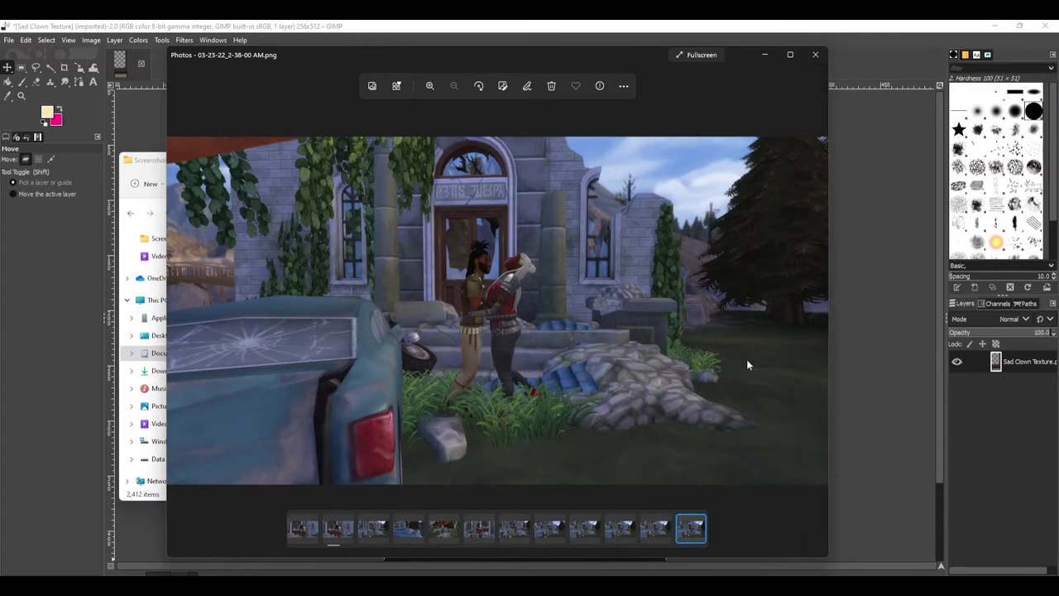
# Continue browsing the older screenshots from 03-23-22_2-38-00 AM back to 03-15-22_3-51-14 PM
pyautogui.click(813, 311)
pyautogui.click(814, 311)
pyautogui.click(814, 312)
pyautogui.click(813, 311)
pyautogui.click(813, 312)
pyautogui.click(814, 311)
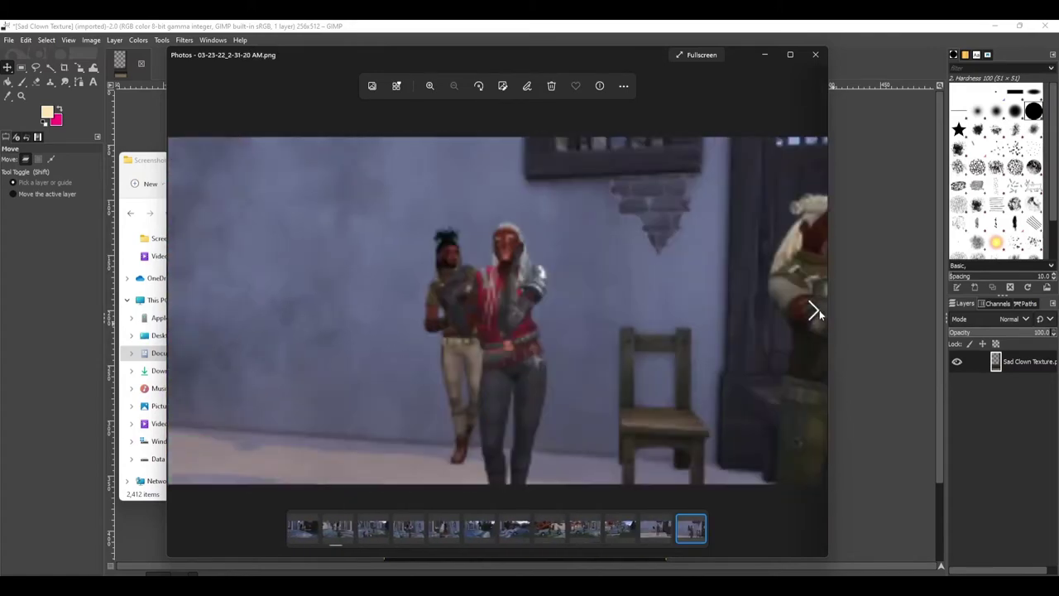
pyautogui.click(814, 311)
pyautogui.click(814, 312)
pyautogui.click(814, 311)
pyautogui.click(815, 311)
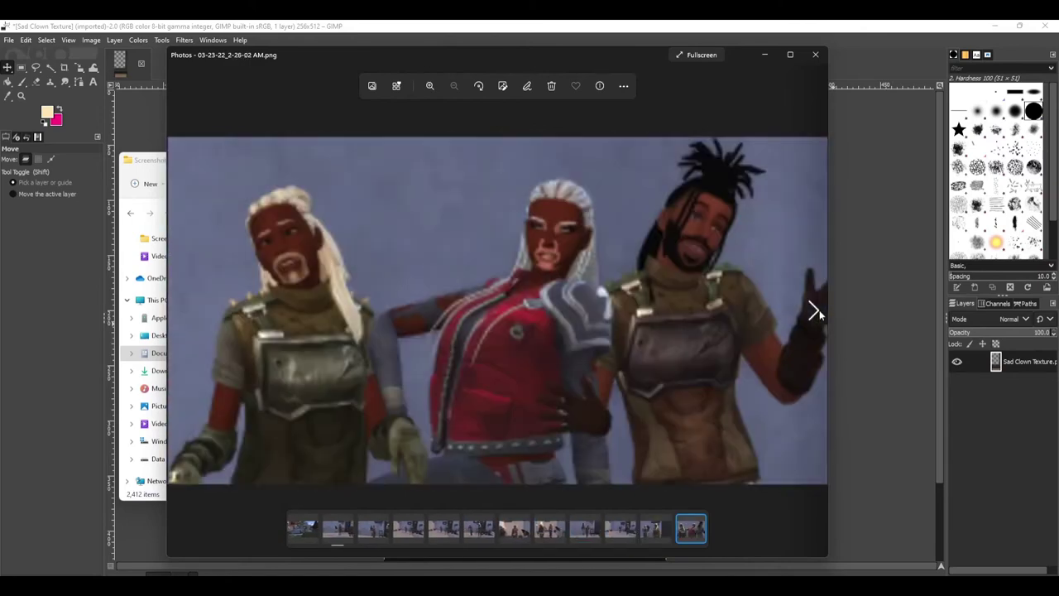
pyautogui.click(815, 311)
pyautogui.click(815, 311)
pyautogui.click(816, 311)
pyautogui.click(815, 311)
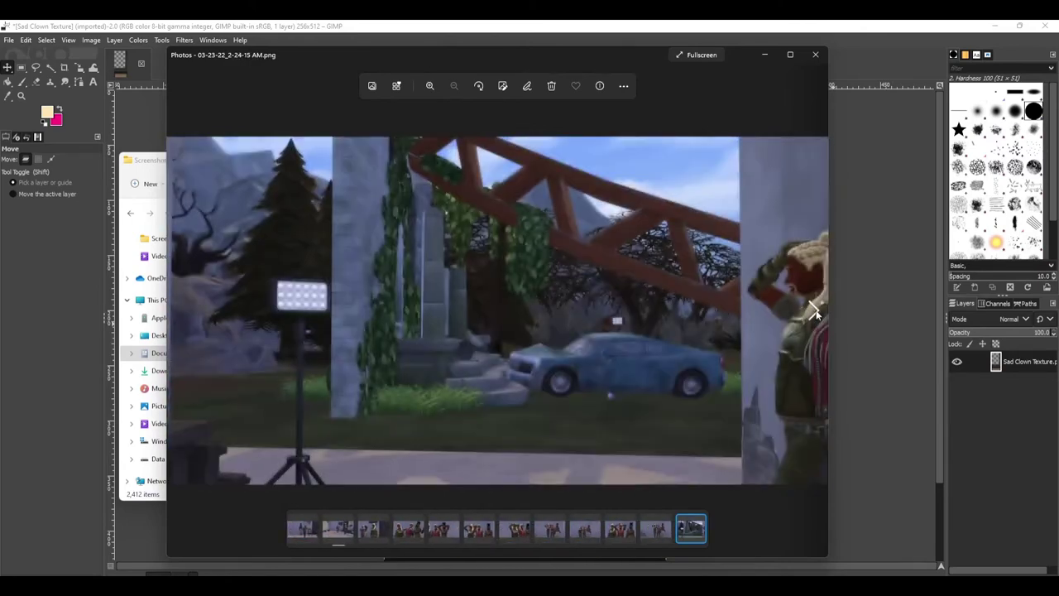
pyautogui.click(815, 312)
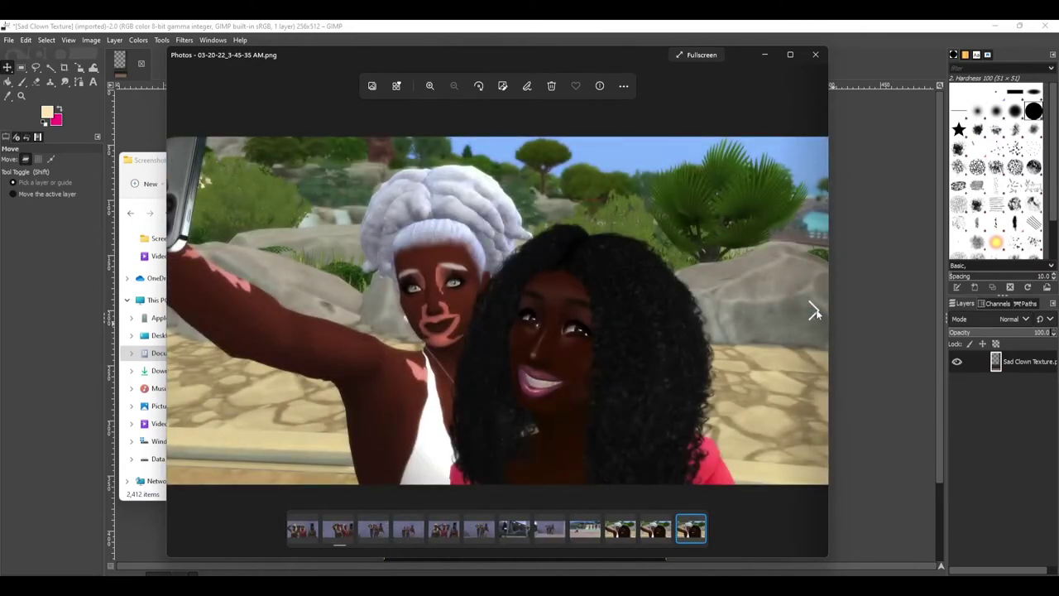
pyautogui.click(816, 311)
pyautogui.click(815, 311)
pyautogui.click(815, 311)
pyautogui.click(816, 311)
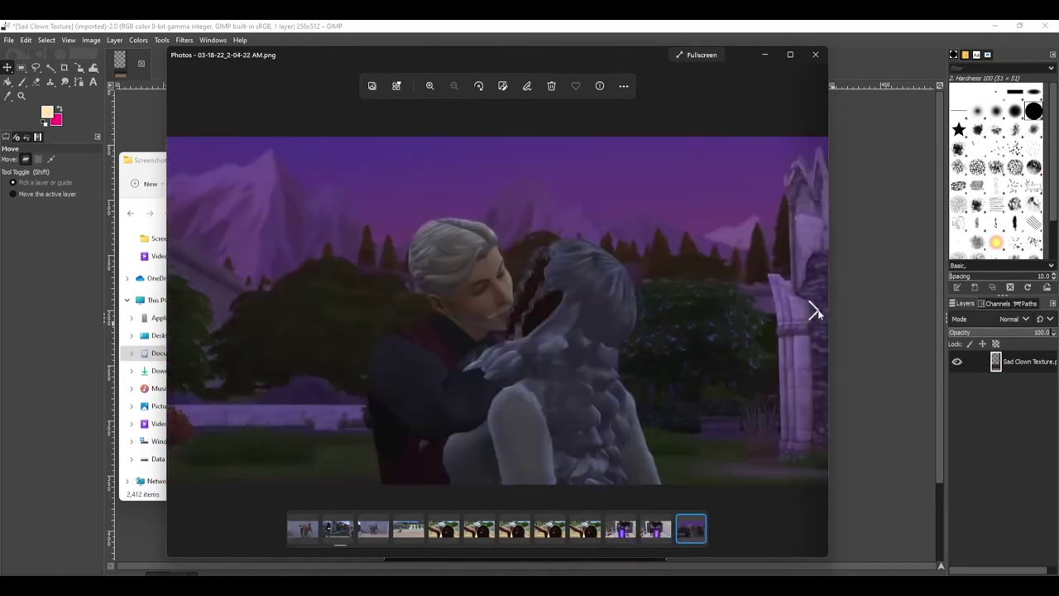
pyautogui.click(815, 312)
pyautogui.click(815, 311)
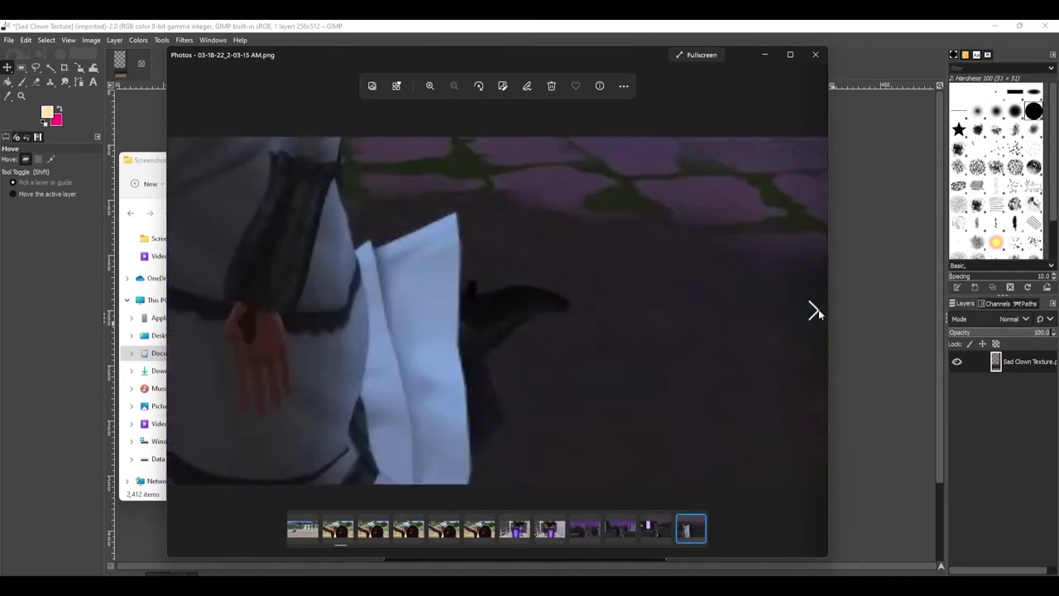
pyautogui.click(816, 311)
pyautogui.click(815, 312)
pyautogui.click(815, 311)
pyautogui.click(815, 311)
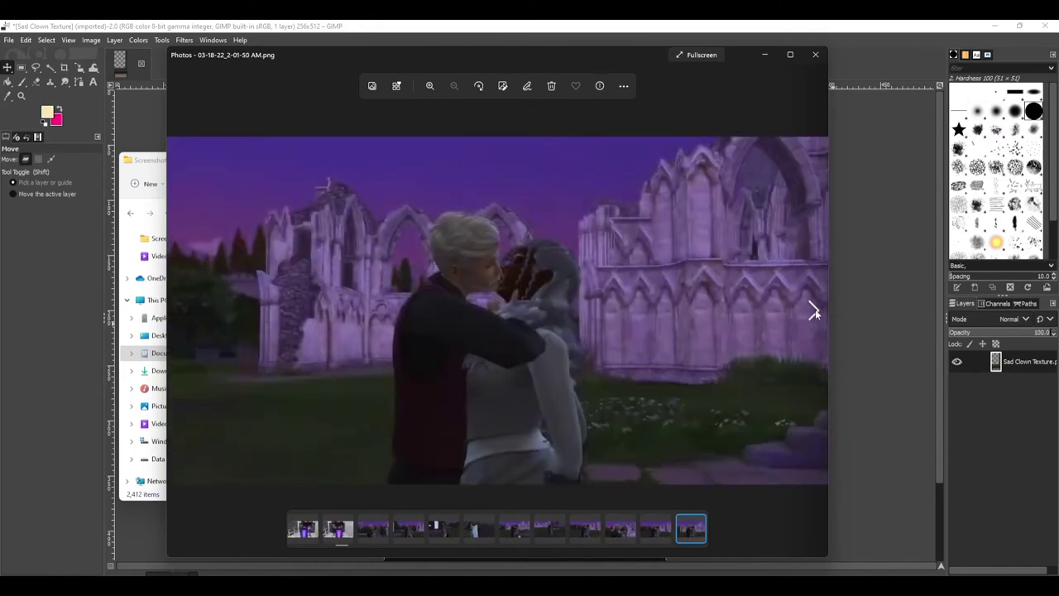
pyautogui.click(815, 311)
pyautogui.click(815, 311)
pyautogui.click(815, 311)
pyautogui.click(816, 311)
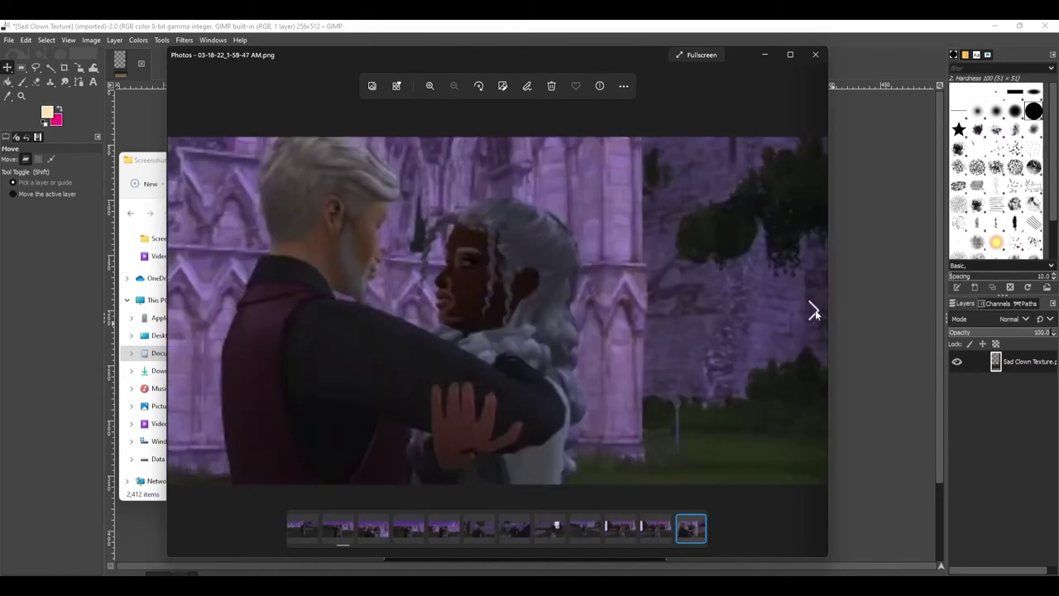
pyautogui.click(816, 311)
pyautogui.click(815, 311)
pyautogui.click(815, 311)
pyautogui.click(816, 311)
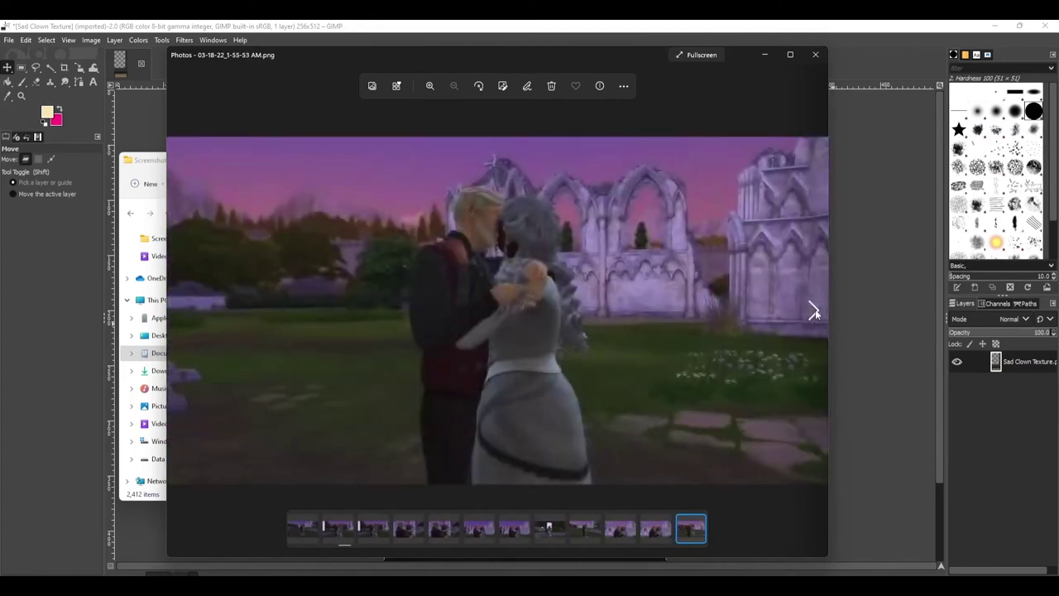
pyautogui.click(816, 311)
pyautogui.click(816, 311)
pyautogui.click(815, 311)
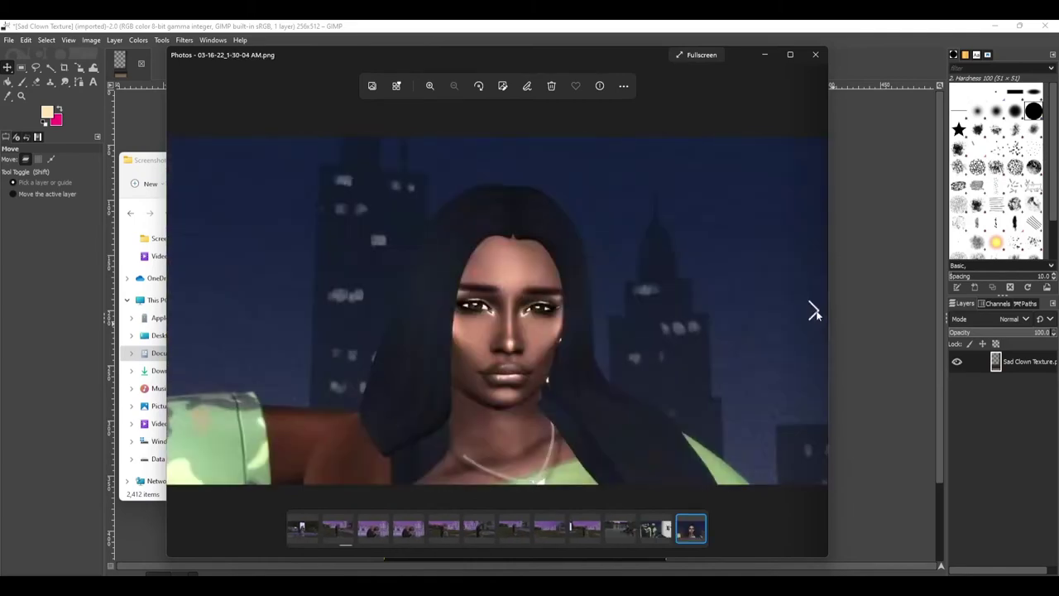
pyautogui.click(815, 311)
pyautogui.click(816, 311)
pyautogui.click(816, 312)
pyautogui.click(815, 311)
pyautogui.click(815, 311)
pyautogui.click(816, 311)
pyautogui.click(815, 311)
pyautogui.click(816, 311)
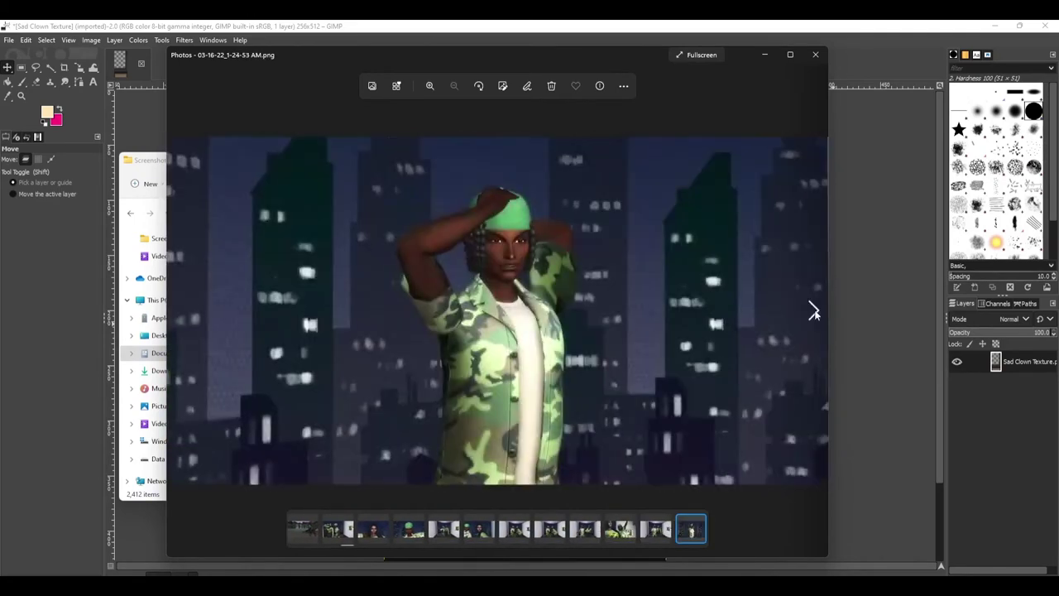
pyautogui.click(815, 311)
pyautogui.click(815, 311)
pyautogui.click(815, 311)
pyautogui.click(815, 311)
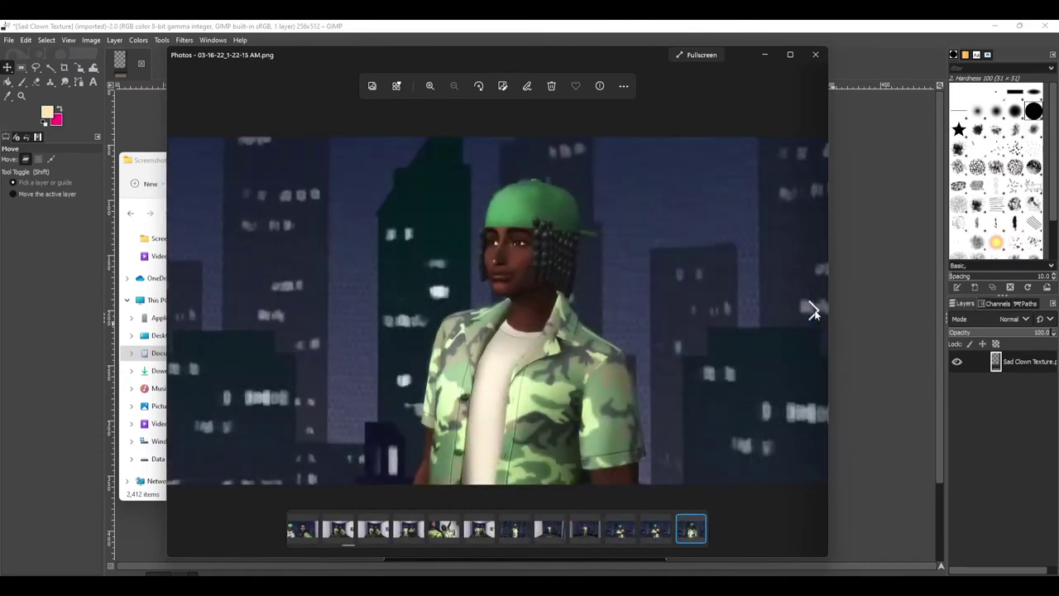
pyautogui.click(816, 311)
pyautogui.click(815, 311)
pyautogui.click(815, 311)
pyautogui.click(815, 311)
pyautogui.click(815, 311)
pyautogui.click(815, 312)
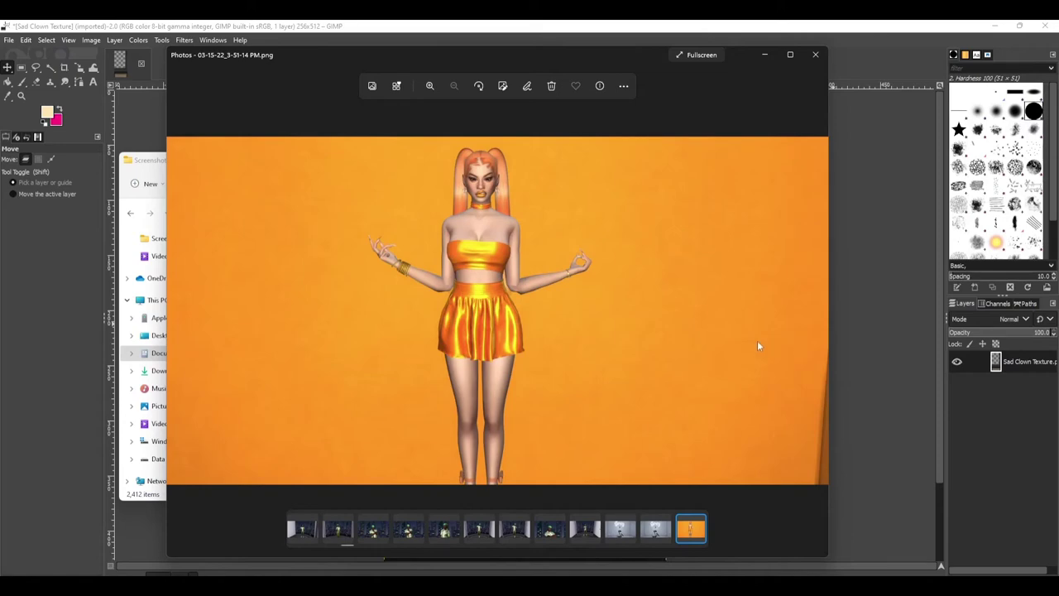
# Look through the colour-themed room screenshots of 03-15-22 and on to the kitchen picture 03-14-22_1-27-42 AM
pyautogui.click(813, 312)
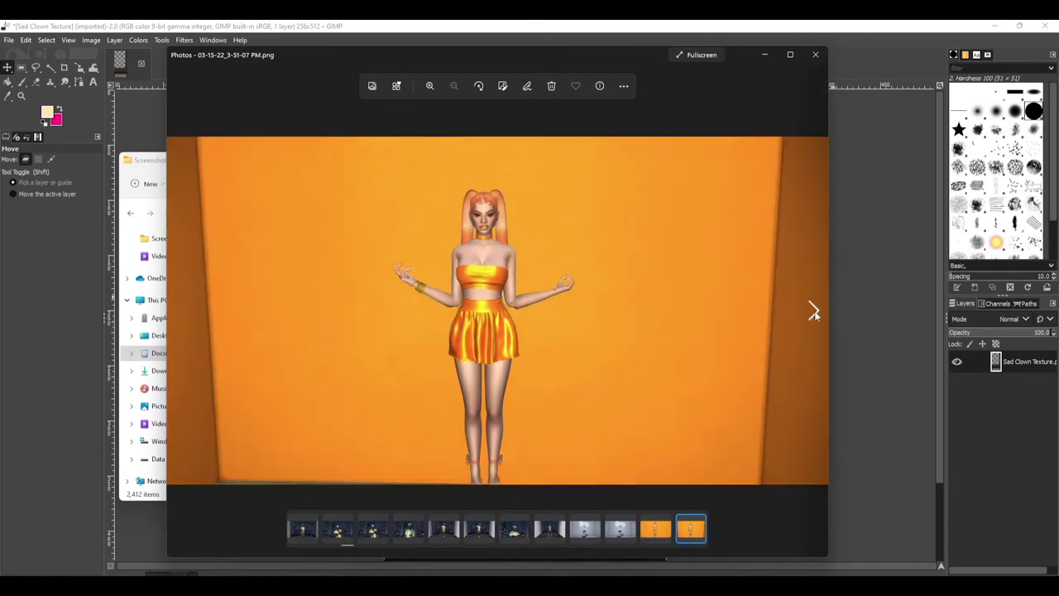
pyautogui.click(814, 311)
pyautogui.click(814, 311)
pyautogui.click(814, 312)
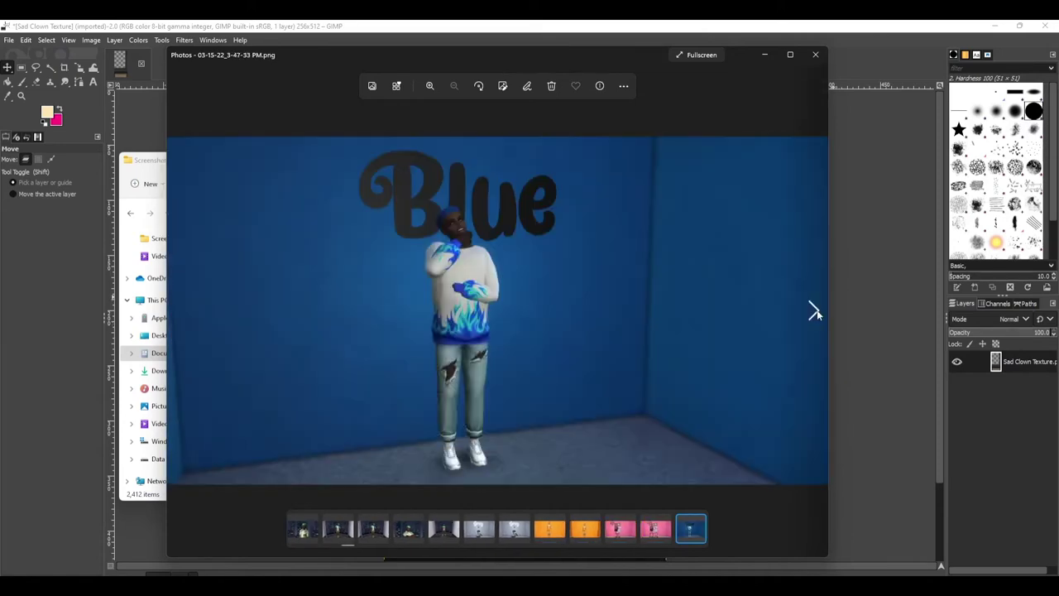
pyautogui.click(814, 311)
pyautogui.click(813, 311)
pyautogui.click(814, 311)
pyautogui.click(813, 312)
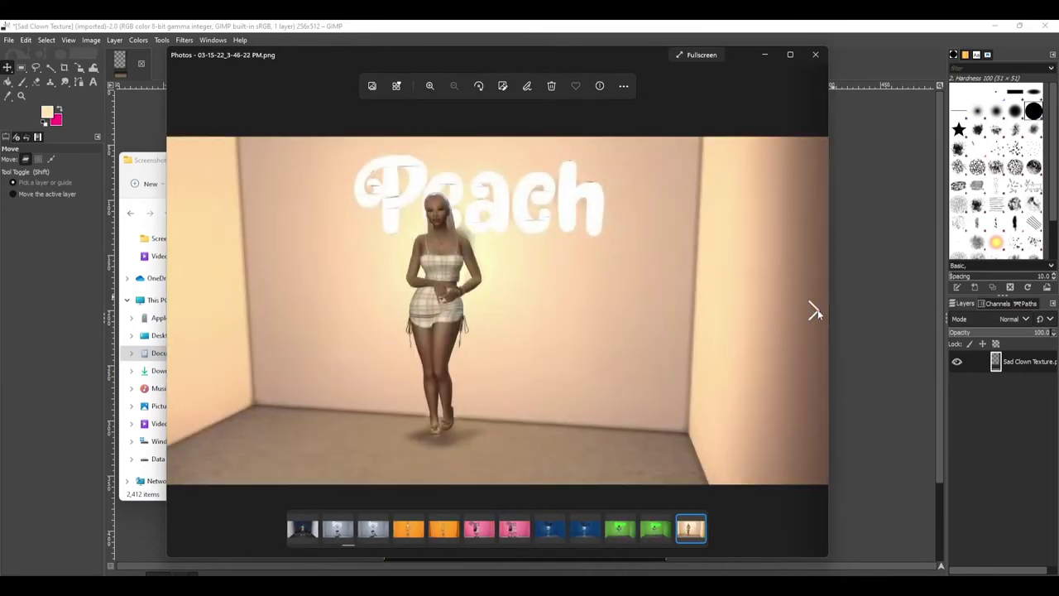
pyautogui.click(814, 312)
pyautogui.click(814, 312)
pyautogui.click(814, 312)
pyautogui.click(814, 312)
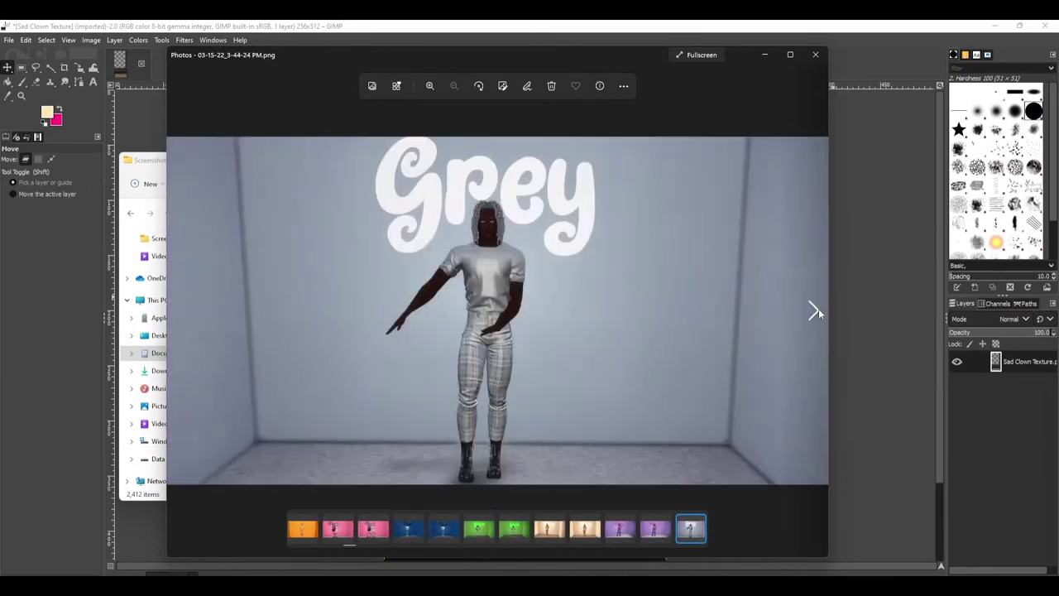
pyautogui.click(814, 312)
pyautogui.click(815, 312)
pyautogui.click(815, 312)
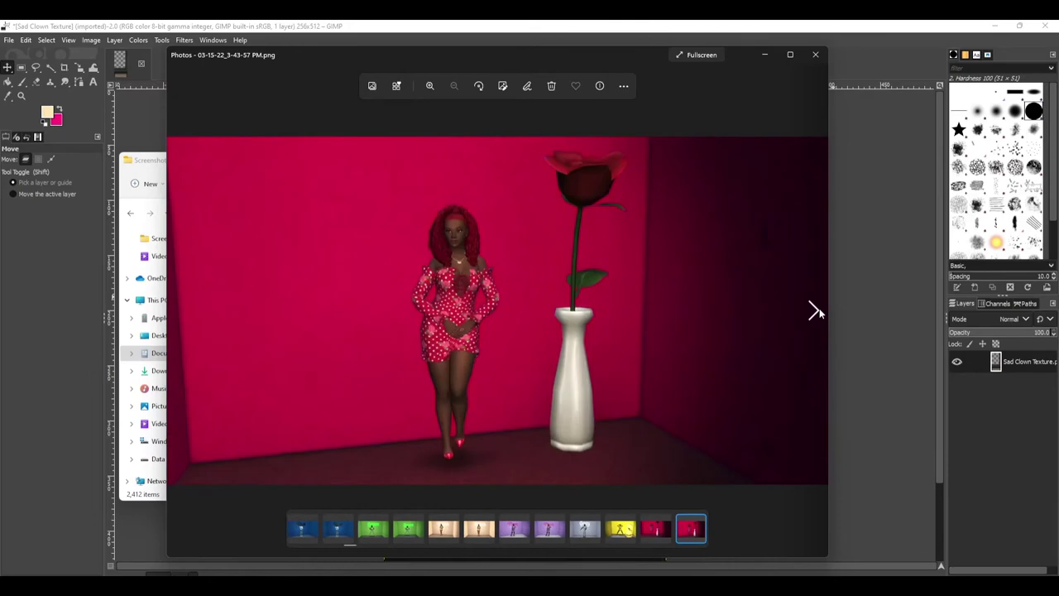
pyautogui.click(814, 312)
pyautogui.click(814, 312)
pyautogui.click(814, 312)
pyautogui.click(814, 312)
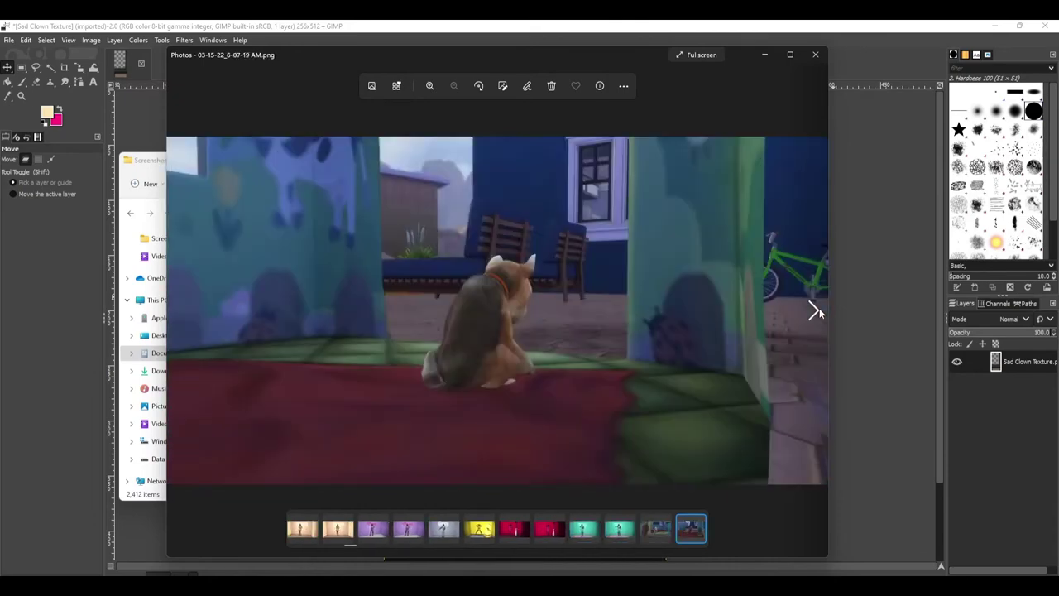
pyautogui.click(814, 312)
pyautogui.click(815, 312)
pyautogui.click(816, 312)
pyautogui.click(815, 312)
pyautogui.click(816, 312)
pyautogui.click(816, 312)
pyautogui.click(816, 313)
pyautogui.click(815, 312)
pyautogui.click(815, 312)
pyautogui.click(815, 312)
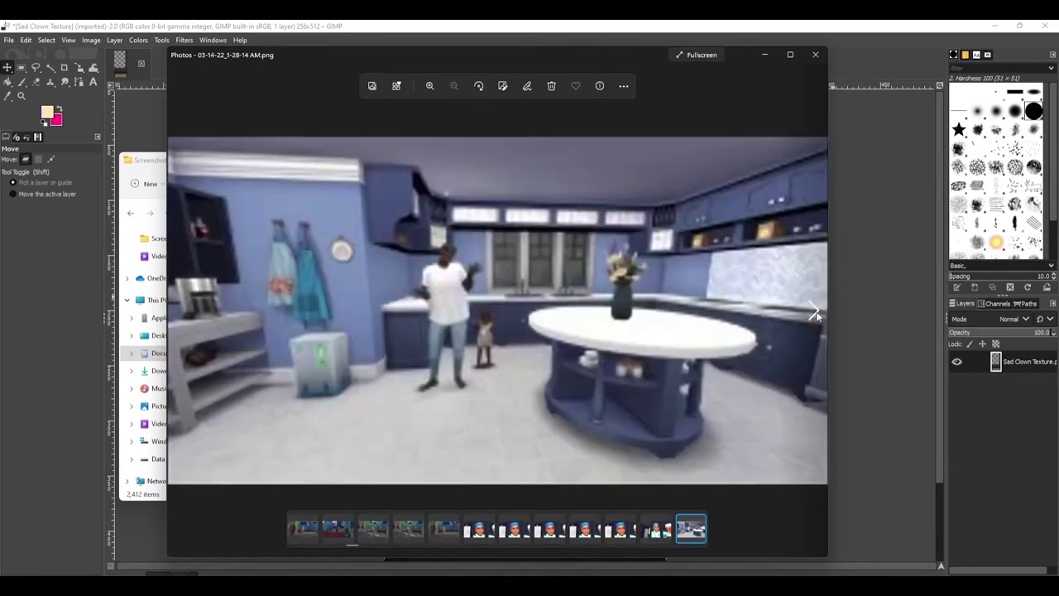
pyautogui.click(815, 313)
pyautogui.click(815, 313)
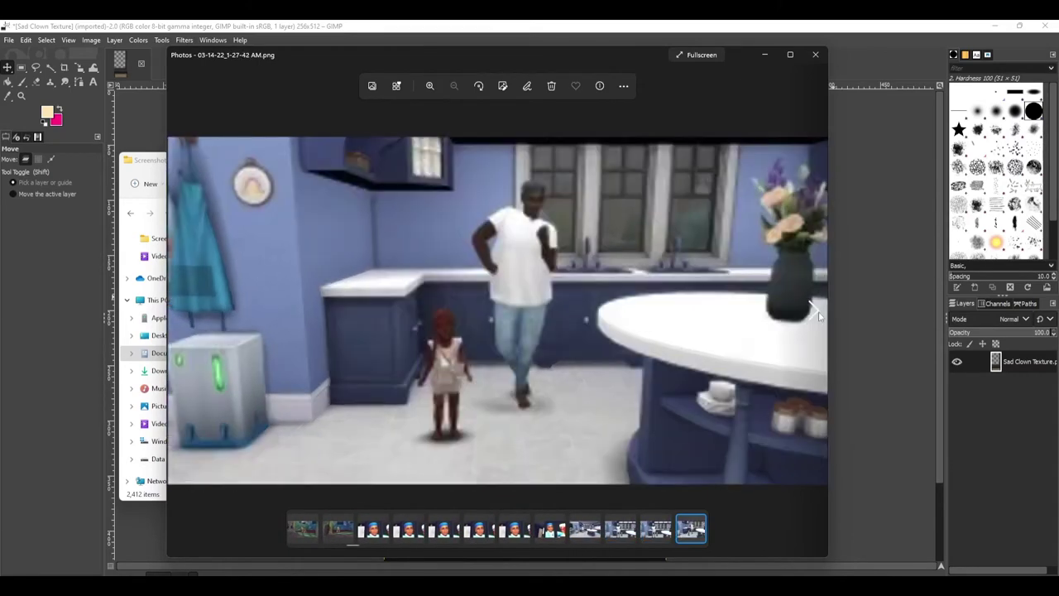
# Go back through the newer screenshots, past the framed portraits, to the Grey room picture 03-15-22_3-44-24 PM
pyautogui.click(182, 312)
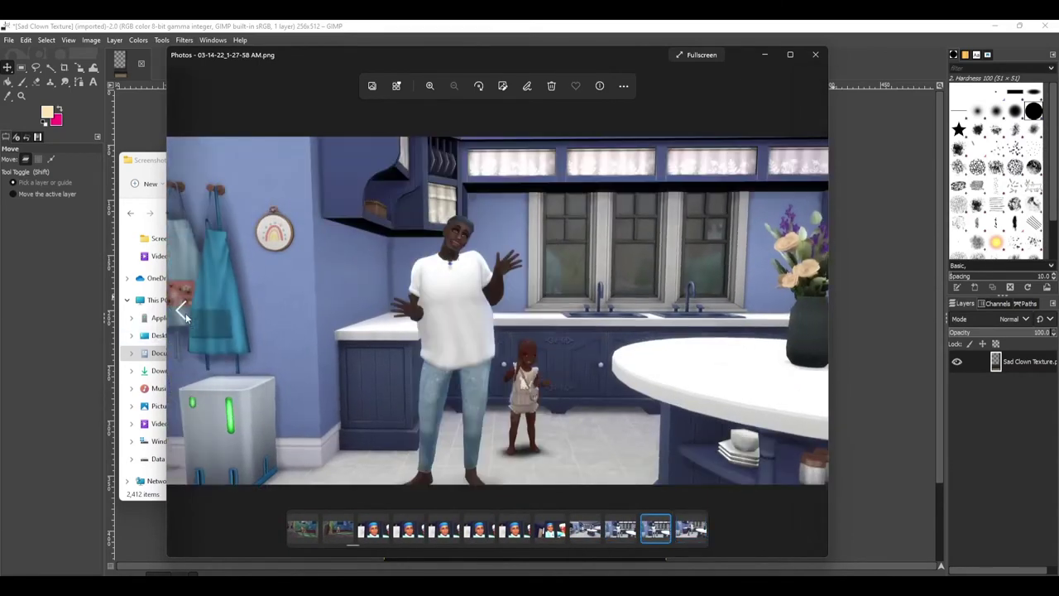
pyautogui.click(184, 312)
pyautogui.click(184, 312)
pyautogui.click(184, 312)
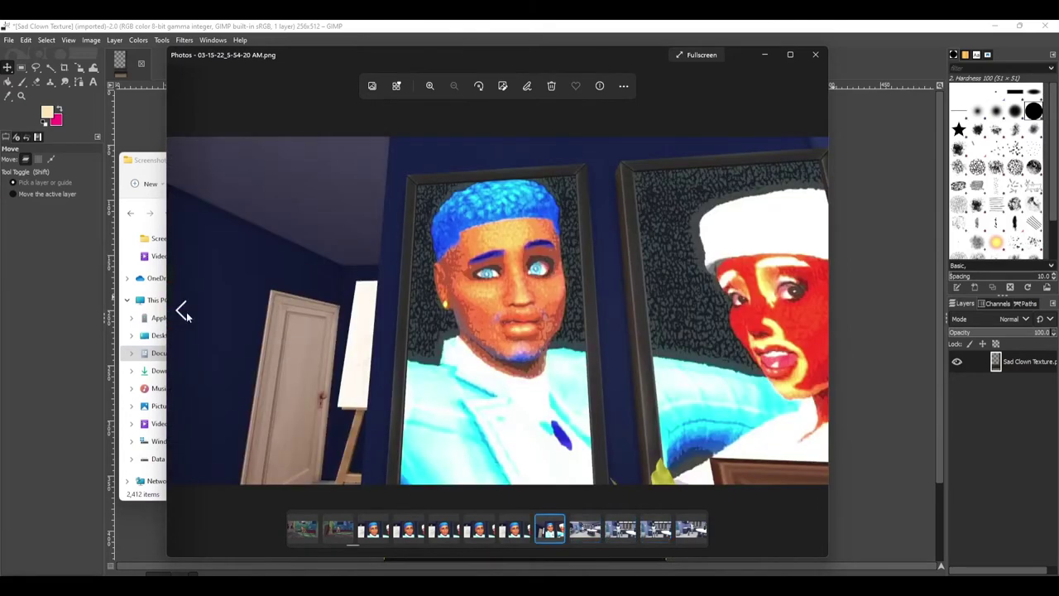
pyautogui.click(184, 312)
pyautogui.click(184, 313)
pyautogui.click(183, 313)
pyautogui.click(183, 312)
pyautogui.click(183, 312)
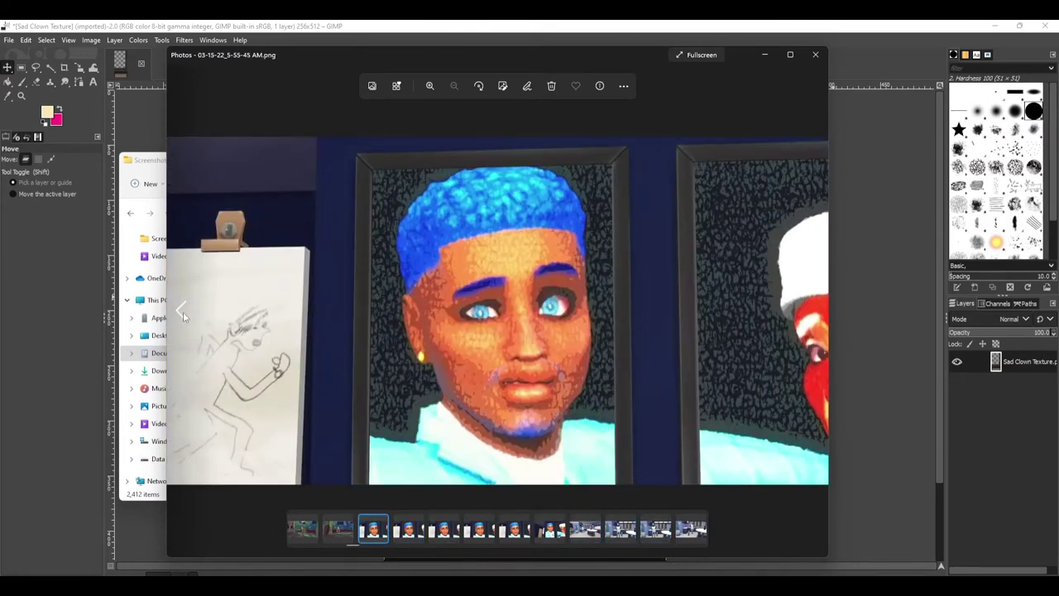
pyautogui.click(183, 312)
pyautogui.click(183, 312)
pyautogui.click(183, 312)
pyautogui.click(183, 313)
pyautogui.click(183, 312)
pyautogui.click(183, 312)
pyautogui.click(183, 312)
pyautogui.click(183, 312)
pyautogui.click(183, 312)
pyautogui.click(183, 312)
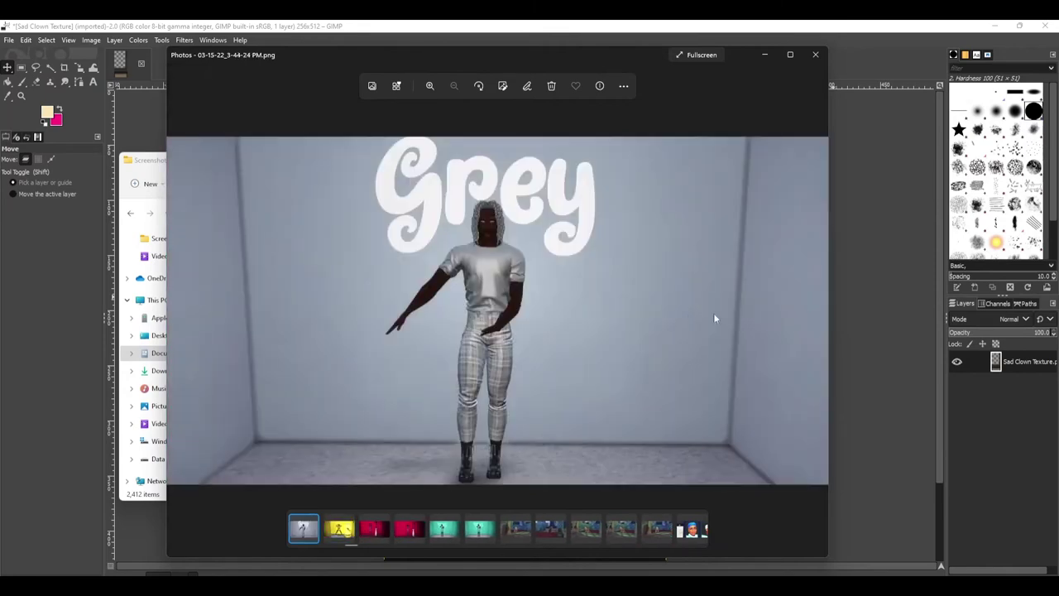
# Browse the newer colour-themed room screenshots from the yellow room forward to the closer orange picture 03-15-22_3-51-14 PM
pyautogui.click(813, 318)
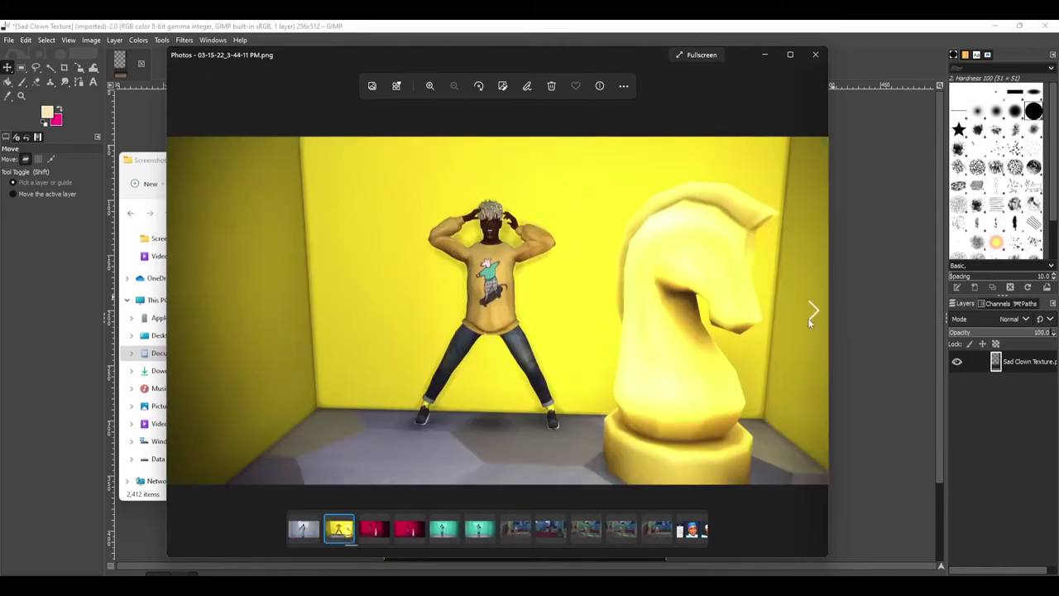
pyautogui.click(183, 318)
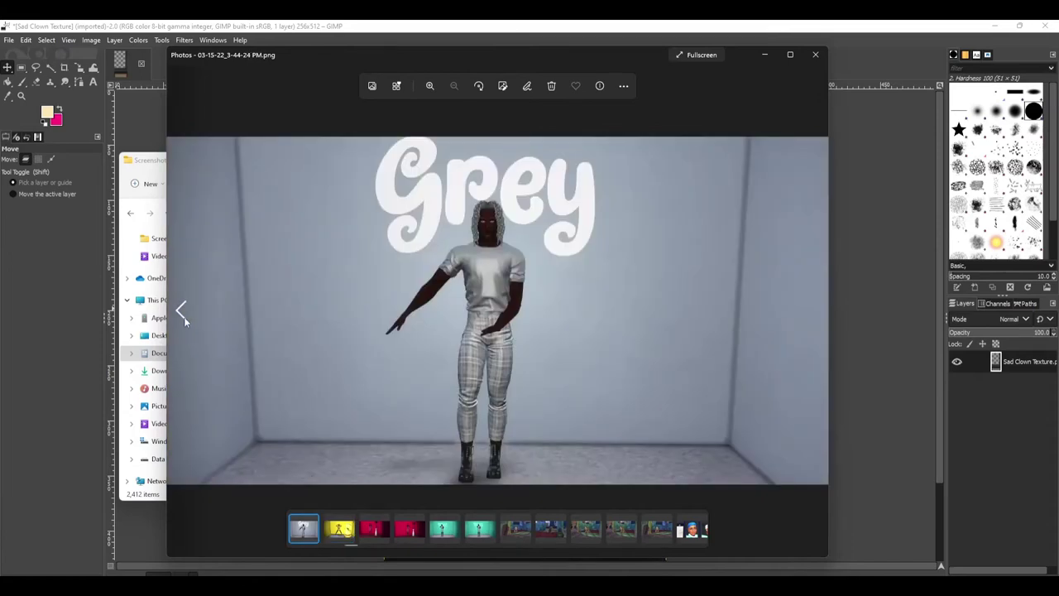
pyautogui.click(183, 312)
pyautogui.click(183, 312)
pyautogui.click(184, 319)
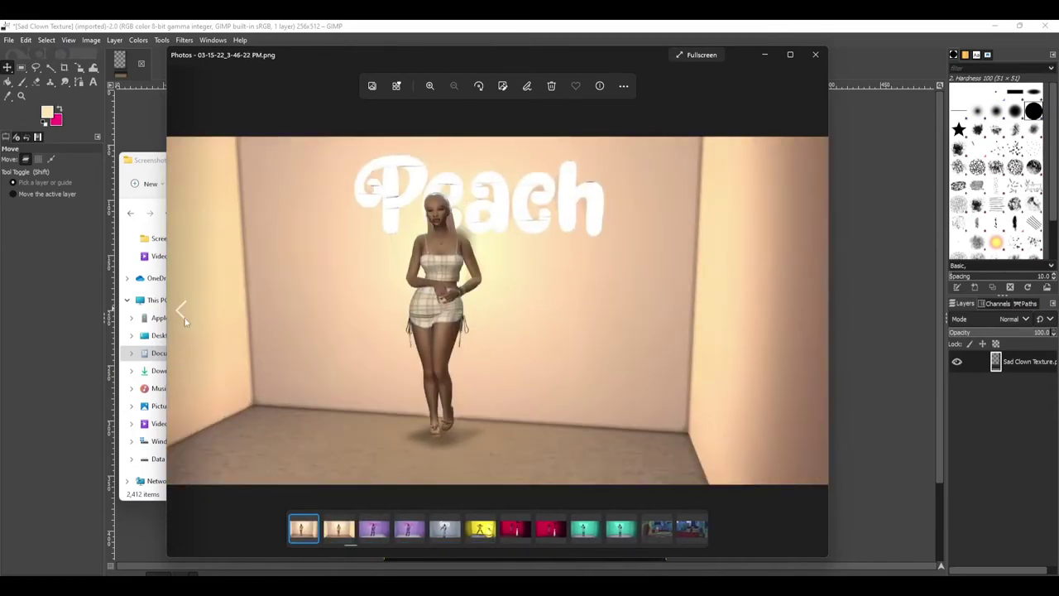
pyautogui.click(182, 312)
pyautogui.click(182, 312)
pyautogui.click(182, 312)
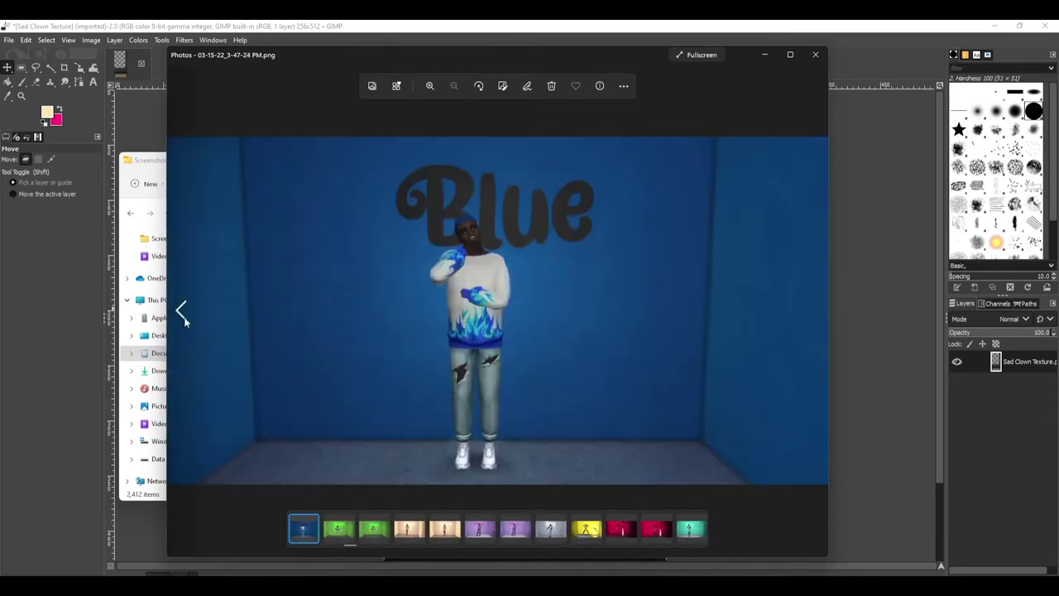
pyautogui.click(182, 312)
pyautogui.click(183, 314)
pyautogui.click(183, 314)
pyautogui.click(183, 315)
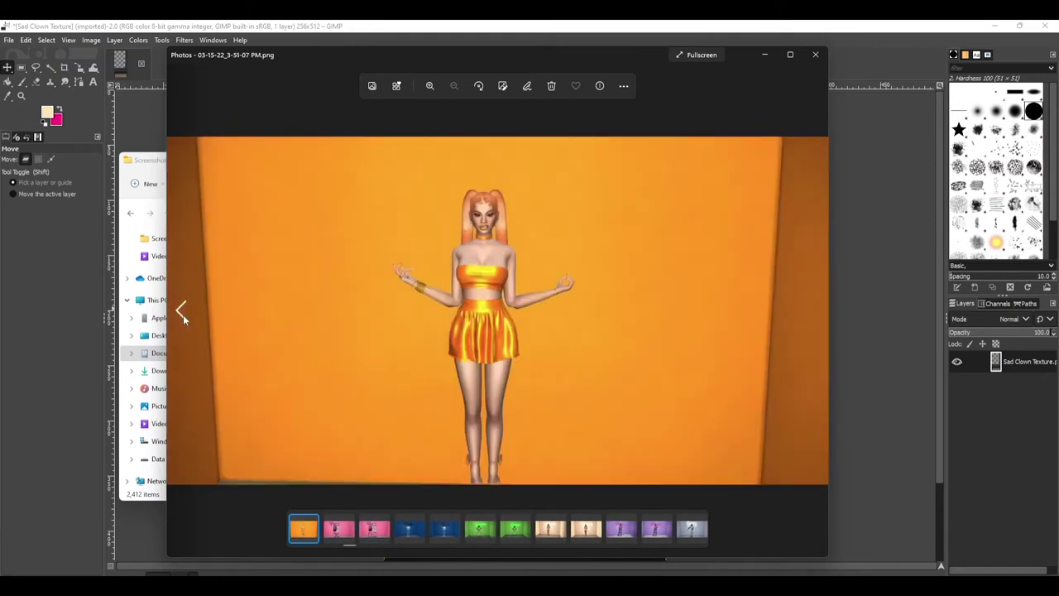
pyautogui.click(182, 314)
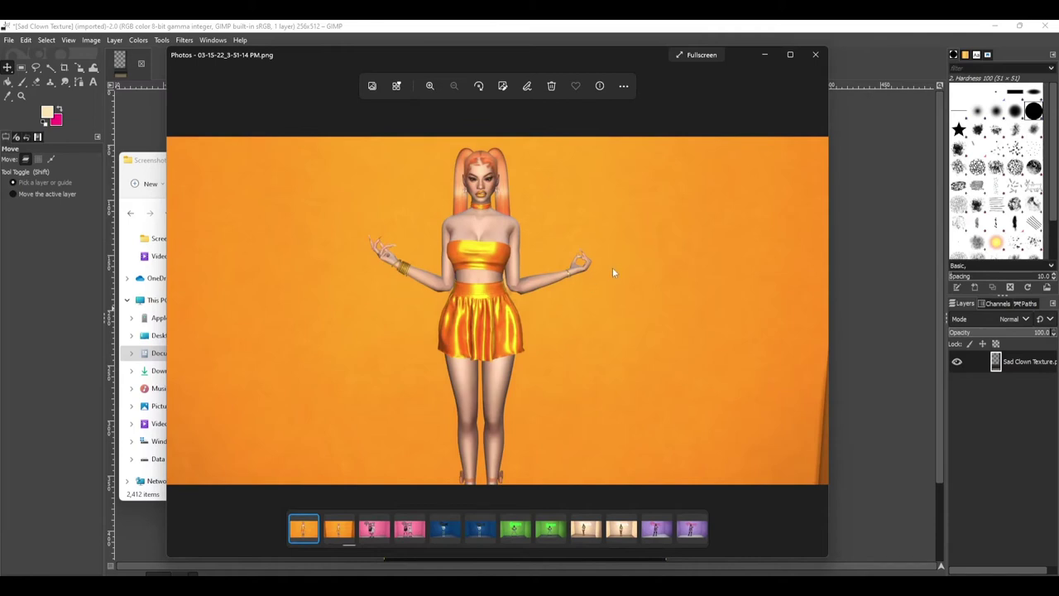
# Save a copy of the closer orange room screenshot in the Pictures folder as "Naranja pic" in PNG format
pyautogui.click(624, 86)
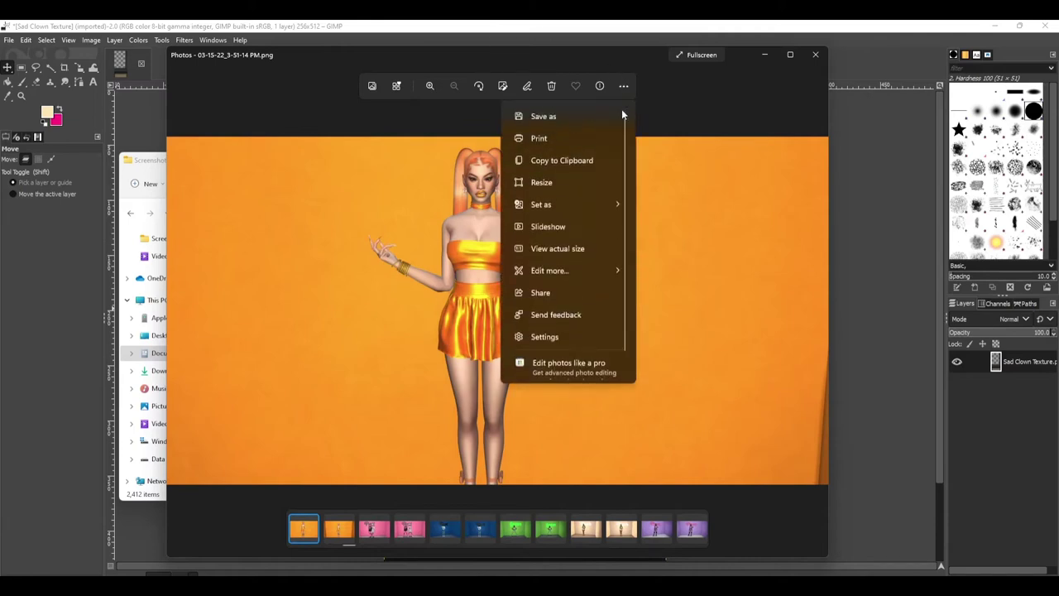
pyautogui.click(562, 117)
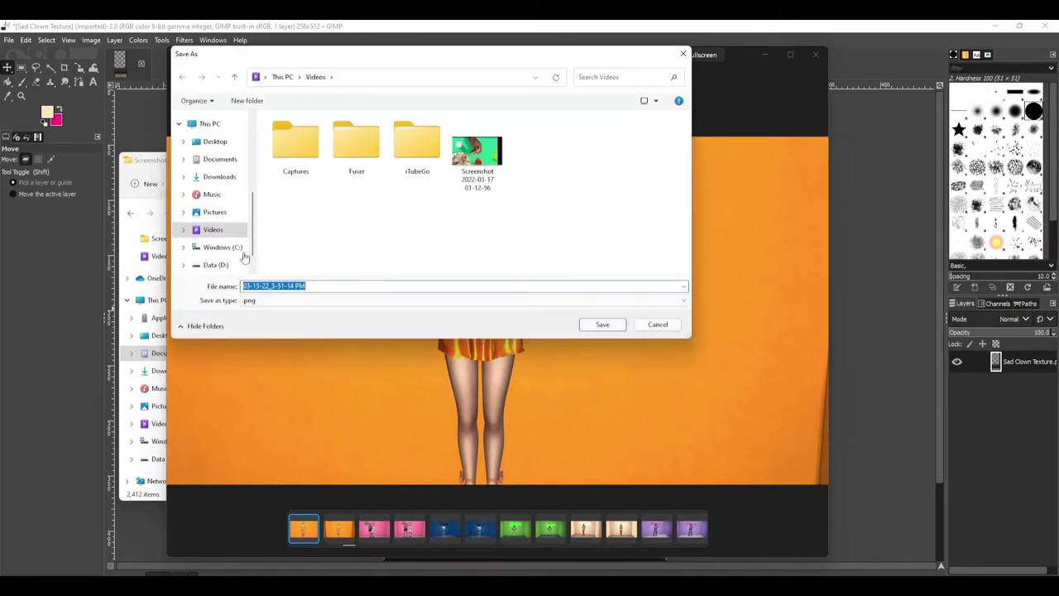
pyautogui.click(217, 214)
pyautogui.click(314, 287)
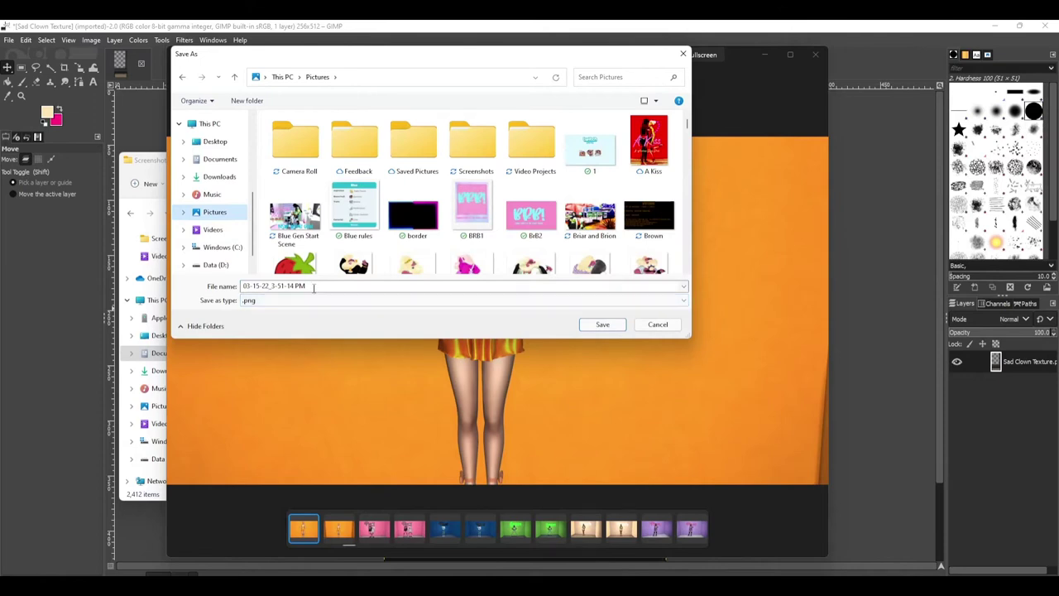
pyautogui.moveTo(314, 287); pyautogui.dragTo(158, 277)
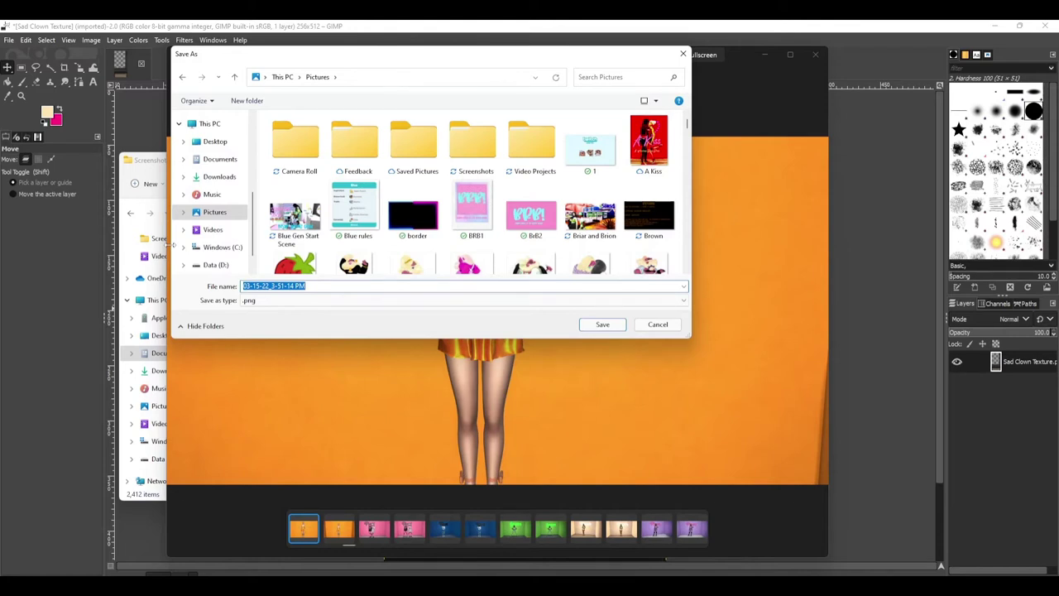
pyautogui.write('N')
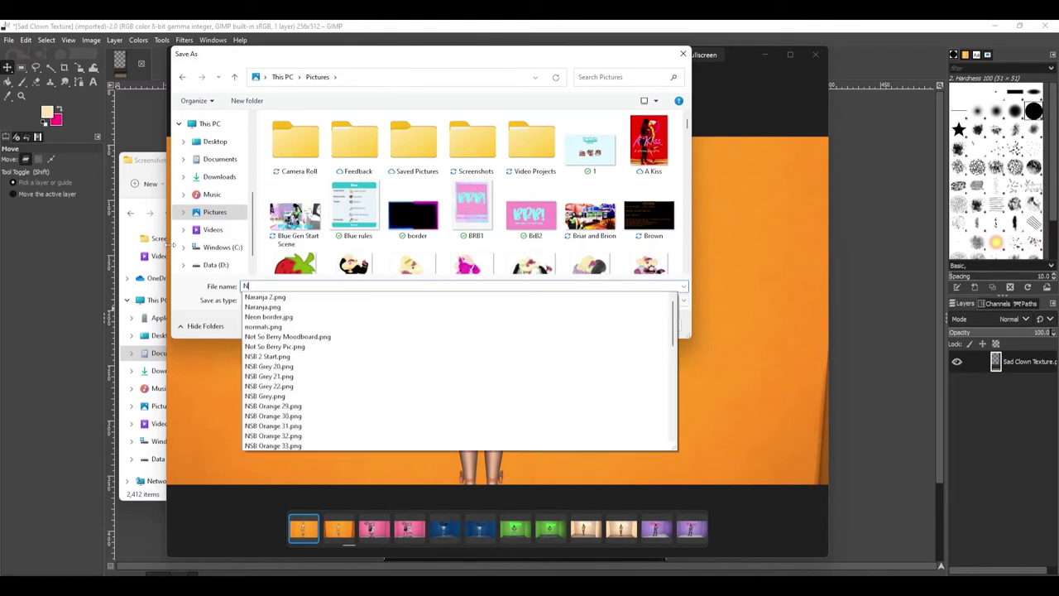
pyautogui.write('aranja pic')
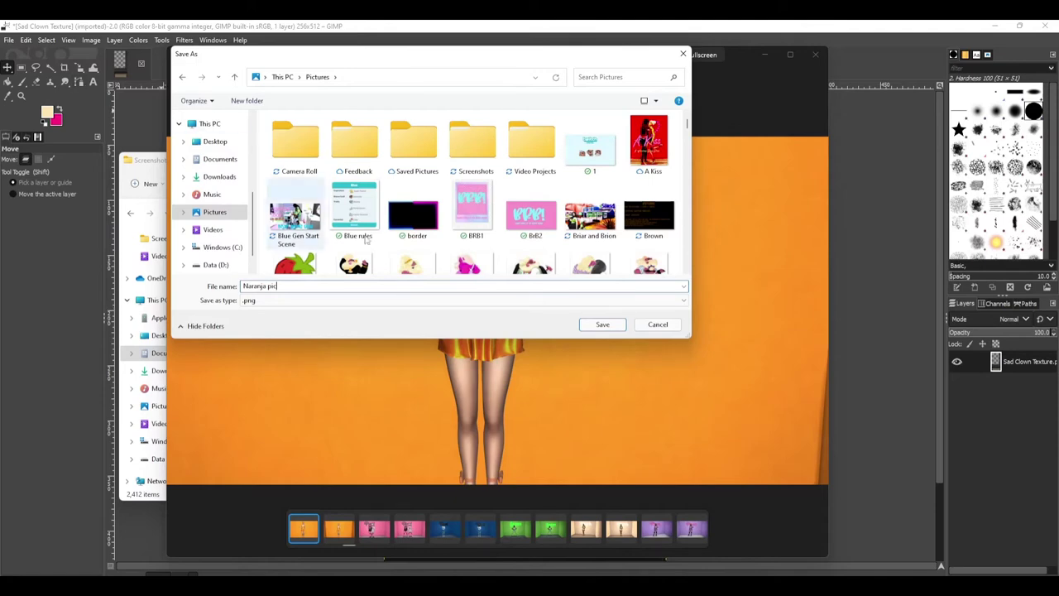
pyautogui.click(601, 325)
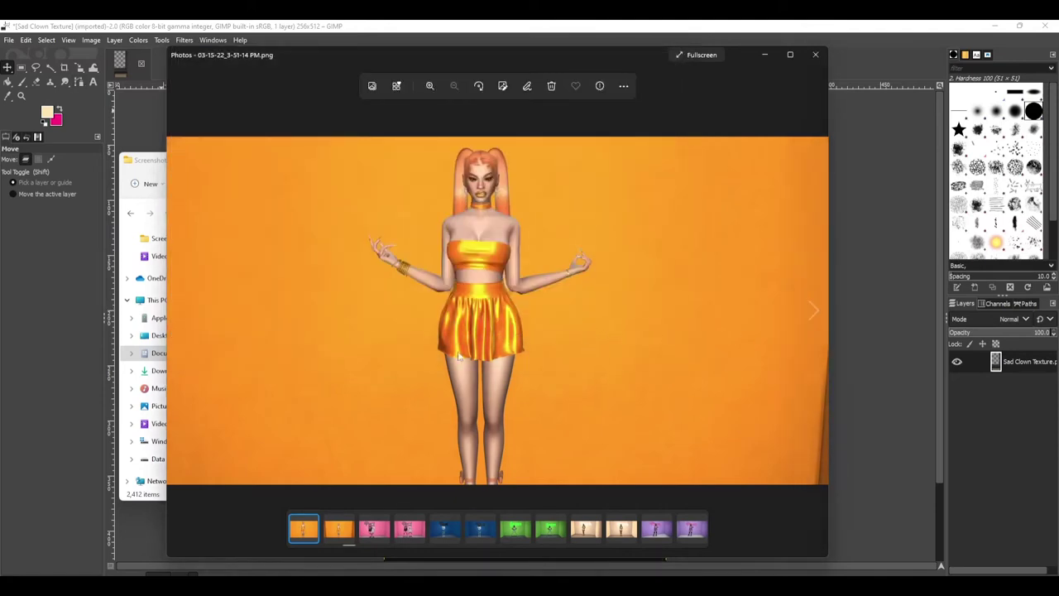
# Check the screenshots newer than the orange ones, then return past the seated Grey pictures to 03-15-22_3-51-07 PM
pyautogui.click(184, 312)
pyautogui.click(184, 312)
pyautogui.click(183, 312)
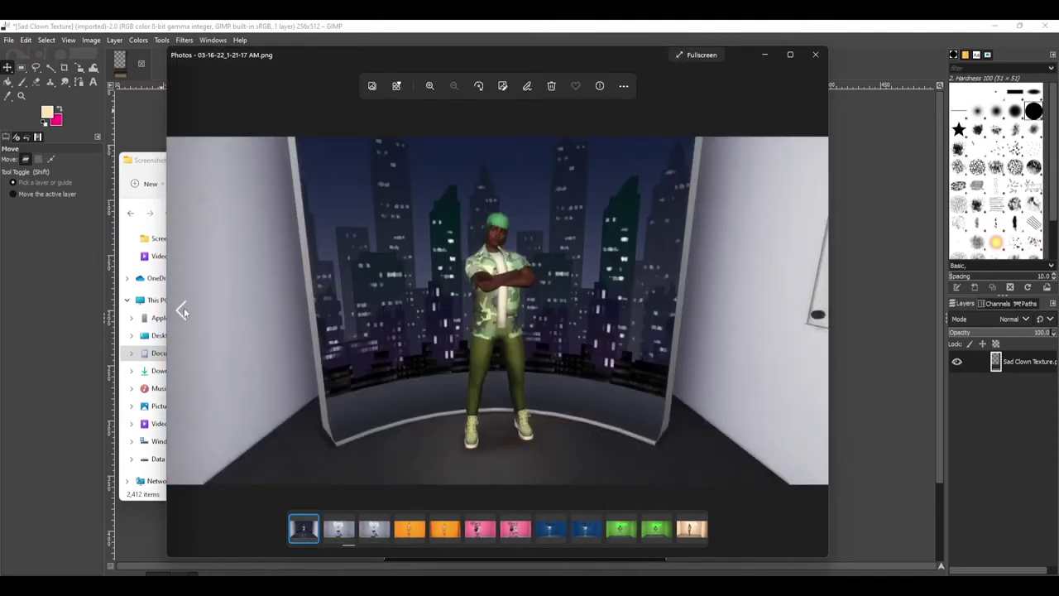
pyautogui.click(184, 312)
pyautogui.click(813, 312)
pyautogui.click(812, 312)
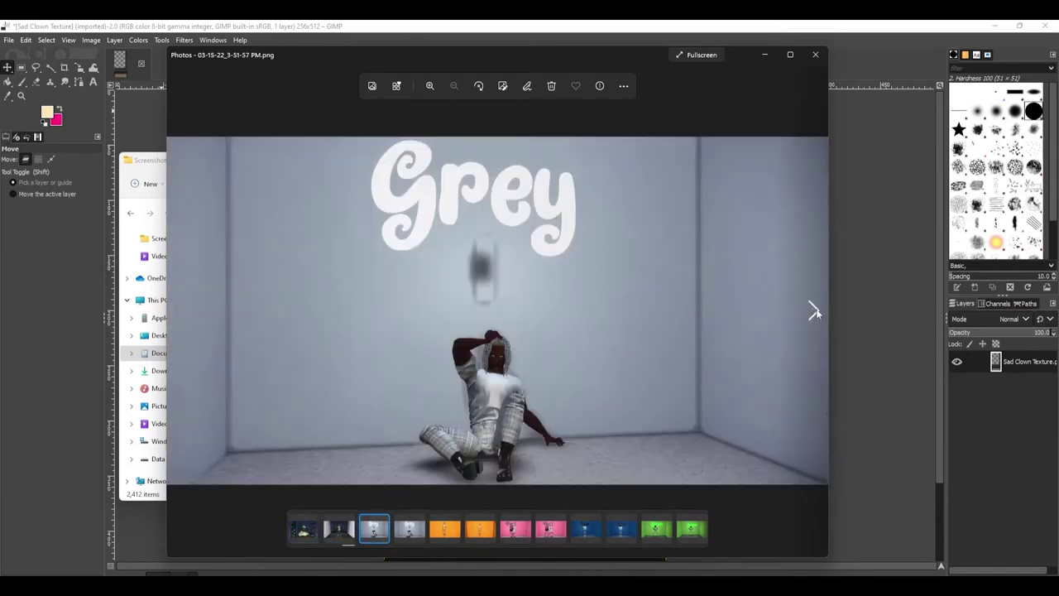
pyautogui.click(815, 312)
pyautogui.click(815, 312)
pyautogui.click(815, 312)
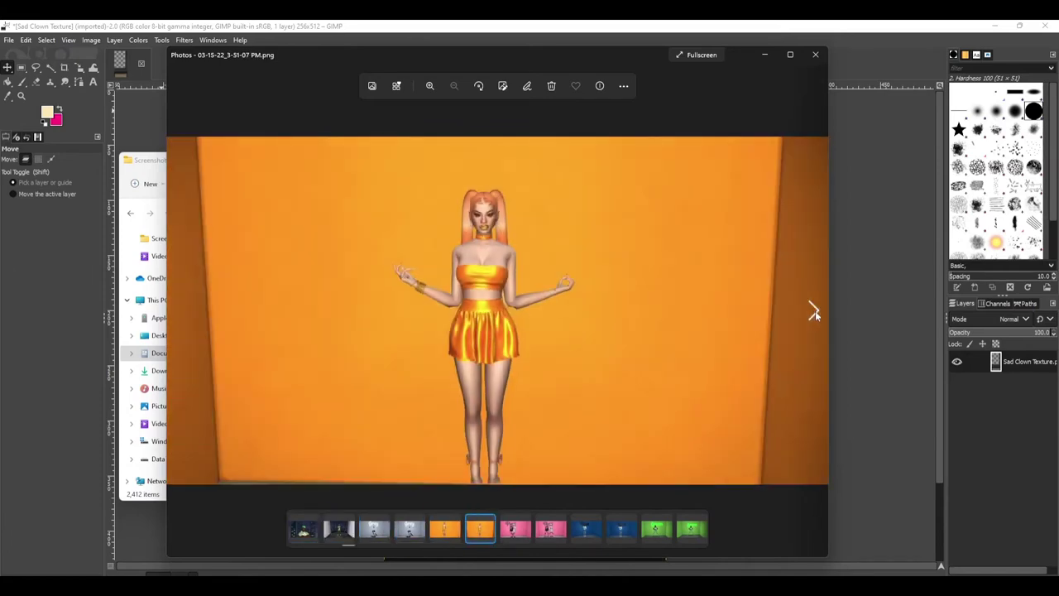
# Look back through the blue, Green, Peach, Plum and Grey room screenshots to the yellow picture 03-15-22_3-44-11 PM
pyautogui.click(815, 313)
pyautogui.click(814, 312)
pyautogui.click(815, 312)
pyautogui.click(814, 313)
pyautogui.click(815, 312)
pyautogui.click(814, 312)
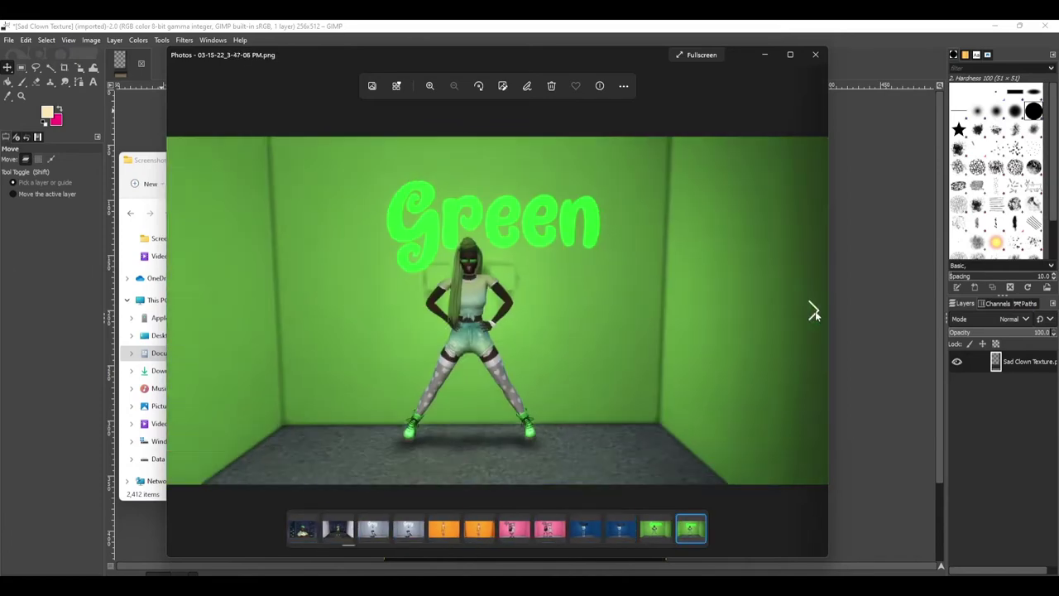
pyautogui.click(815, 312)
pyautogui.click(815, 312)
pyautogui.click(815, 312)
pyautogui.click(815, 313)
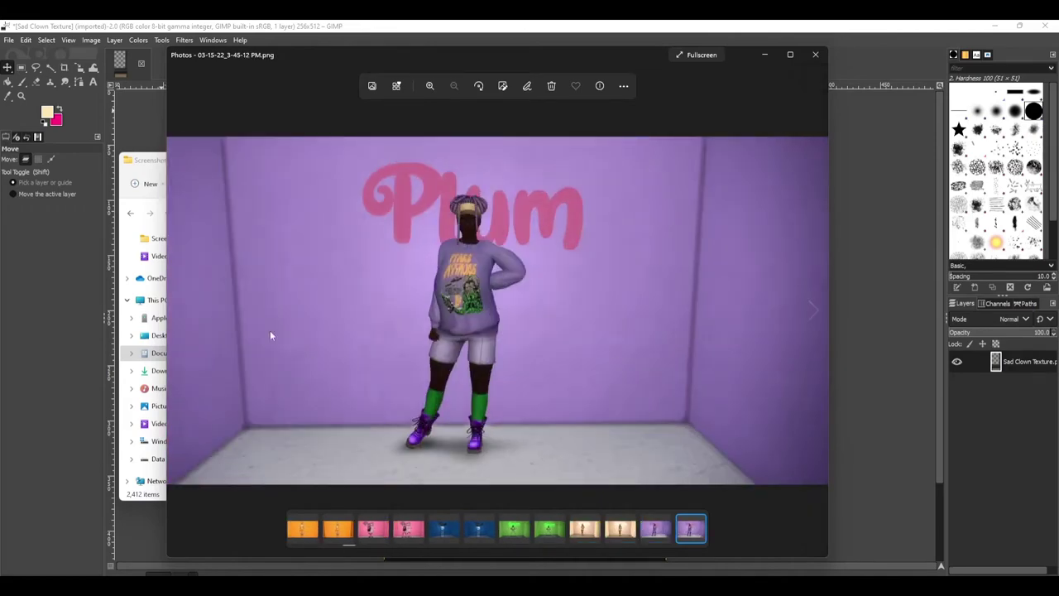
pyautogui.click(182, 313)
pyautogui.click(183, 313)
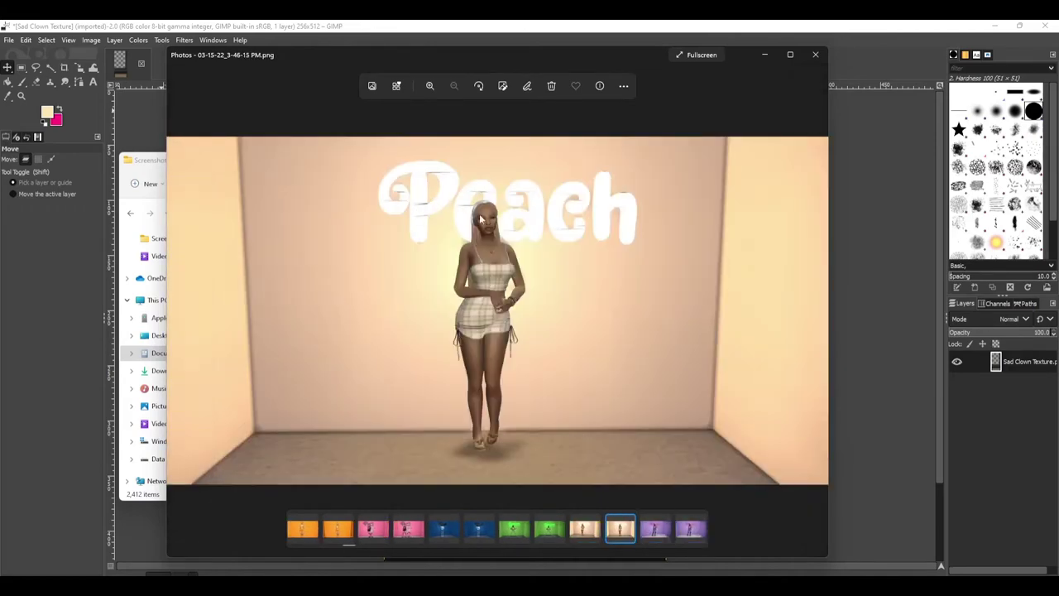
pyautogui.click(814, 312)
pyautogui.click(815, 313)
pyautogui.click(815, 312)
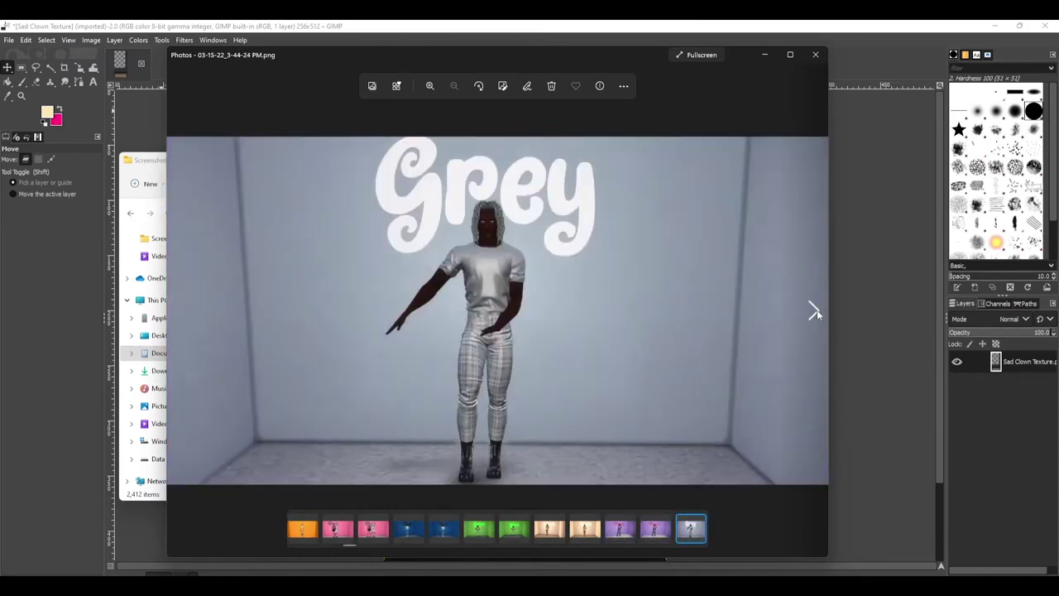
pyautogui.click(815, 312)
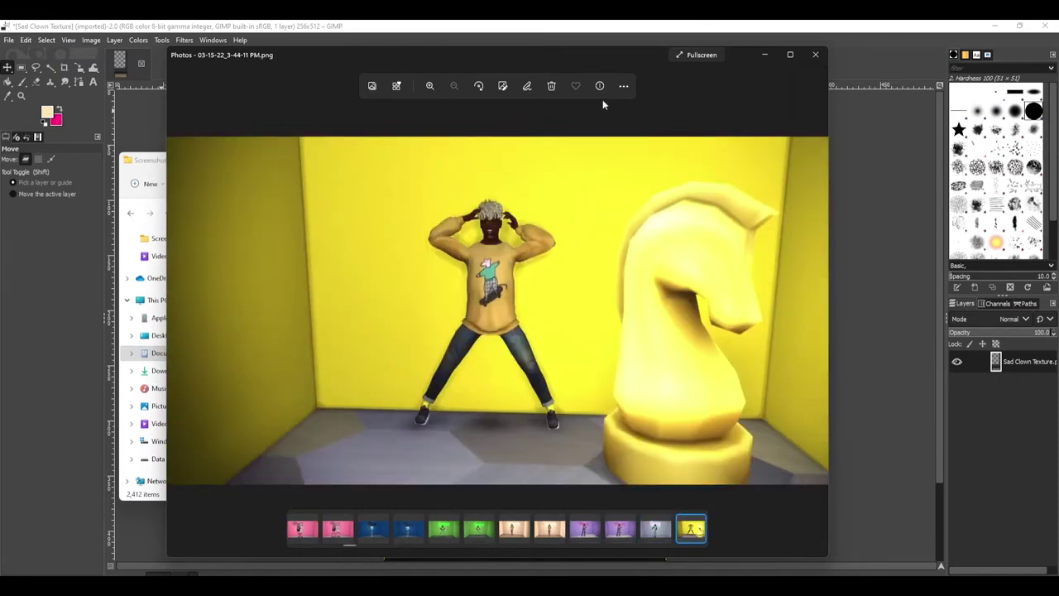
# Save a copy of the yellow room screenshot in the Pictures folder as "Sunflower pic"
pyautogui.click(624, 86)
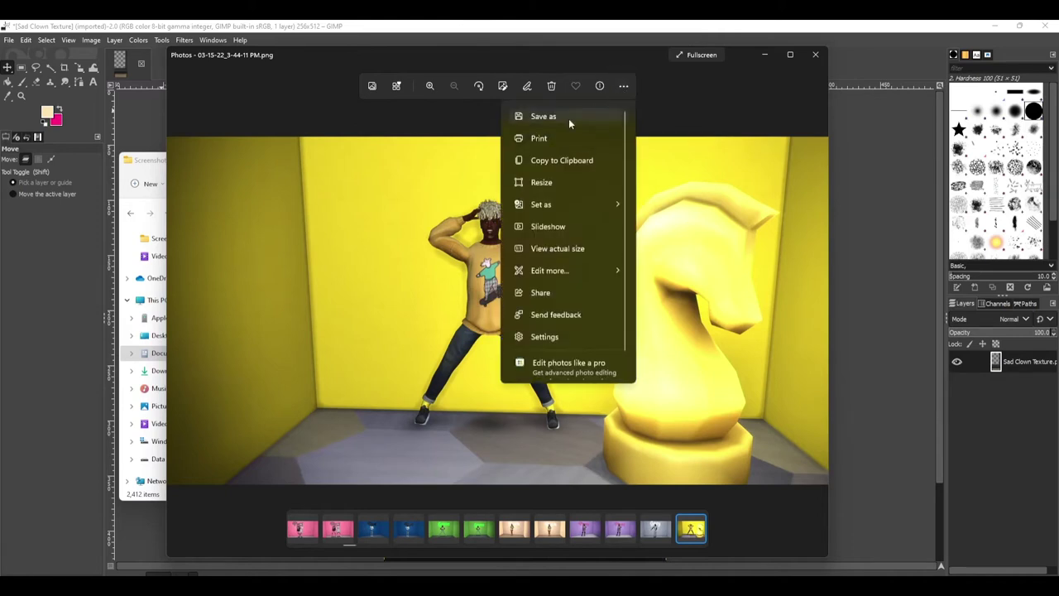
pyautogui.click(543, 115)
pyautogui.hotkey('ctrl', 's')
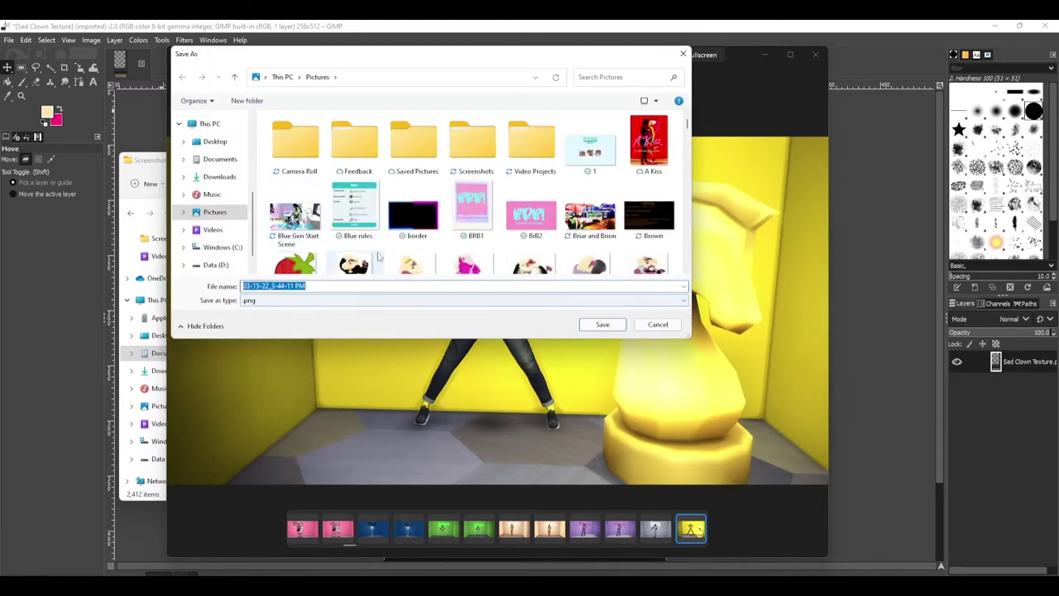
pyautogui.write('Sunflower pic')
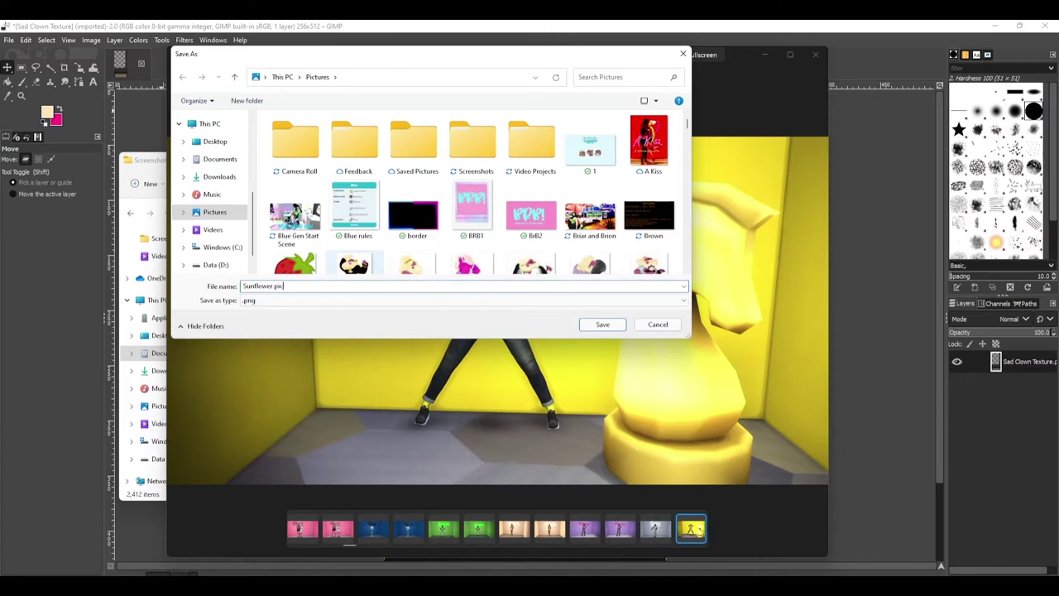
pyautogui.click(602, 324)
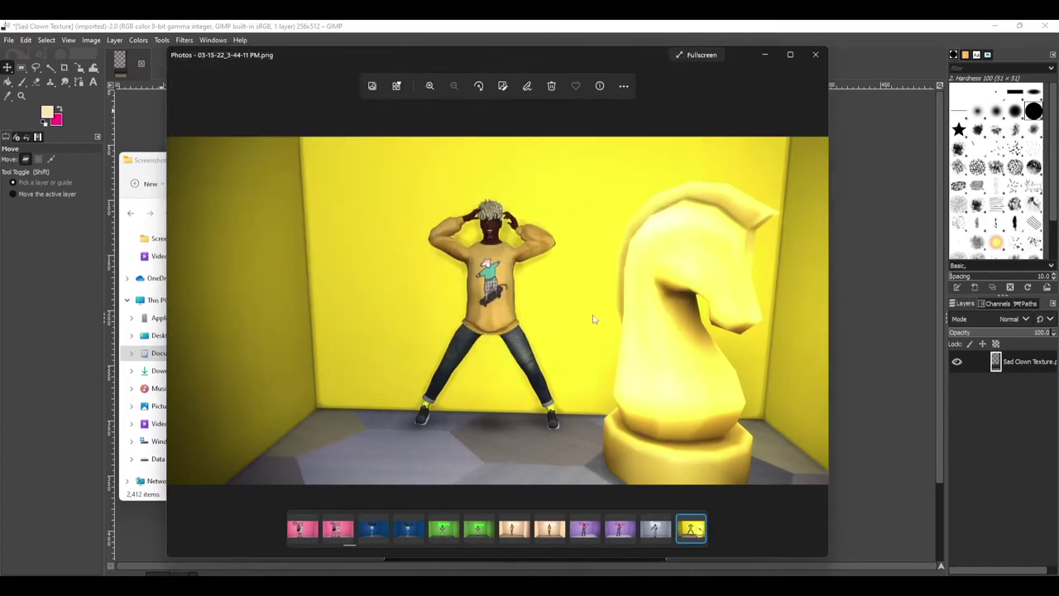
# Compare the two red room screenshots and save a copy of 03-15-22_3-44-02 PM in the Pictures folder as "Rosey Pic"
pyautogui.click(813, 311)
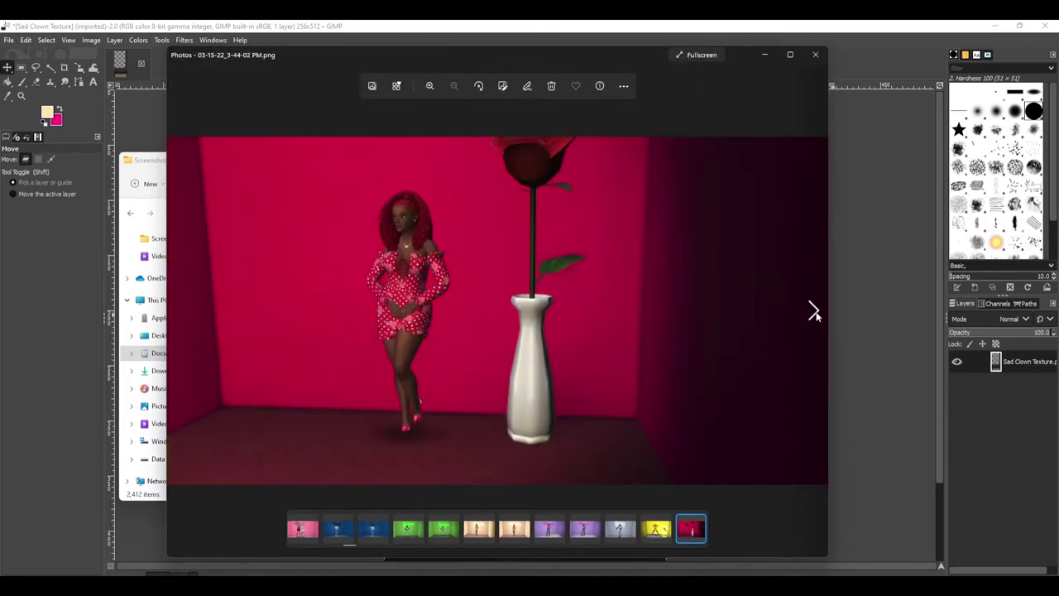
pyautogui.click(814, 311)
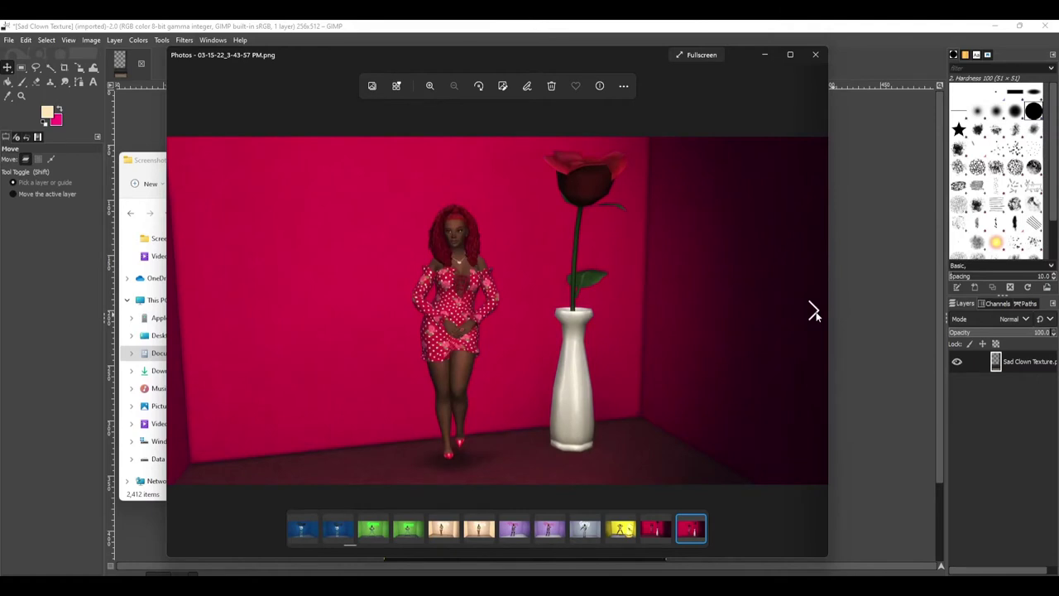
pyautogui.click(178, 308)
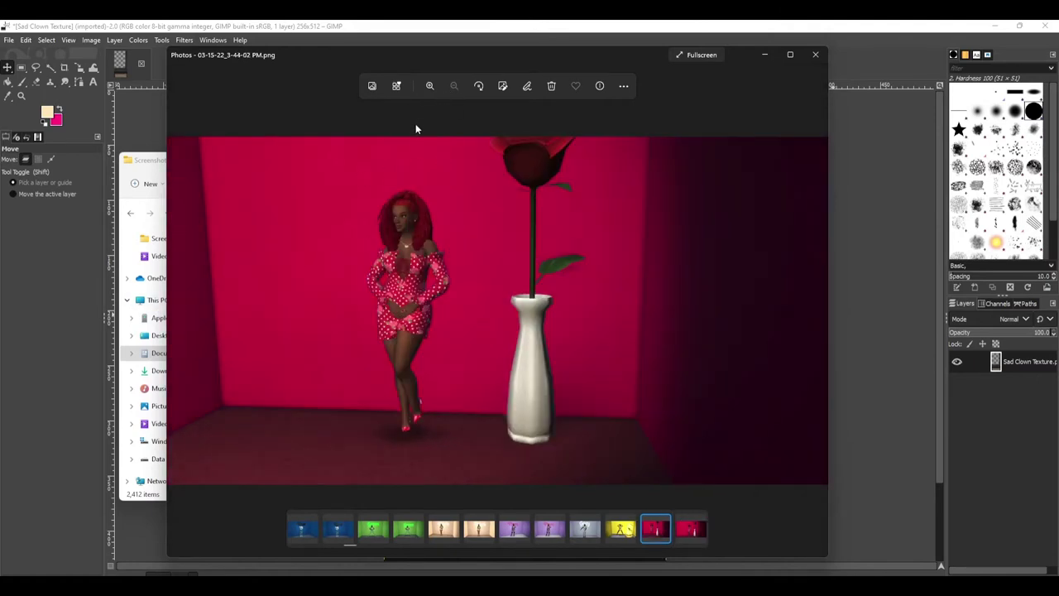
pyautogui.click(624, 86)
pyautogui.click(544, 116)
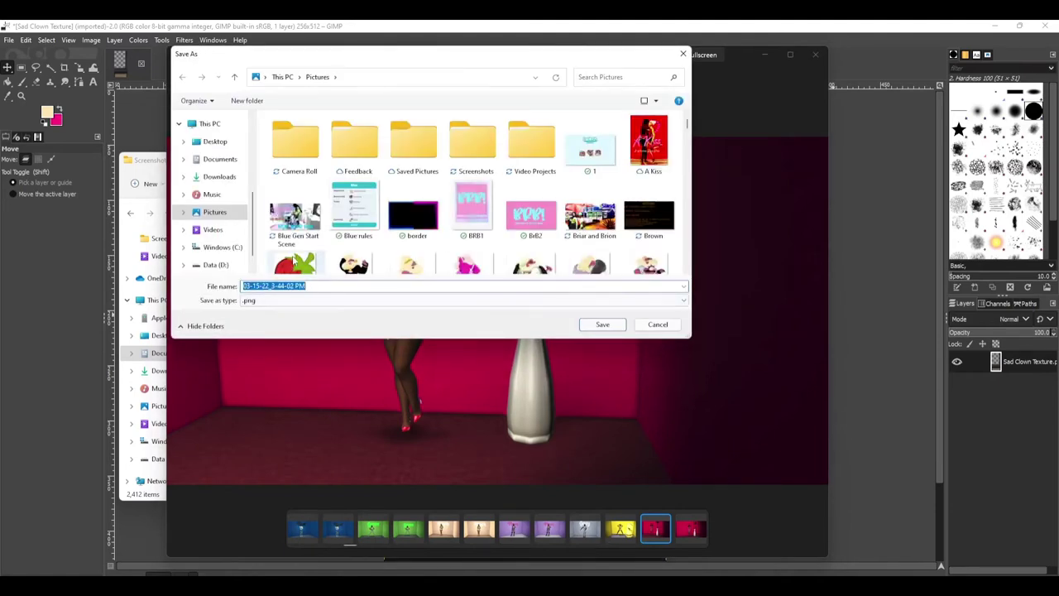
pyautogui.write('Rosey Pic')
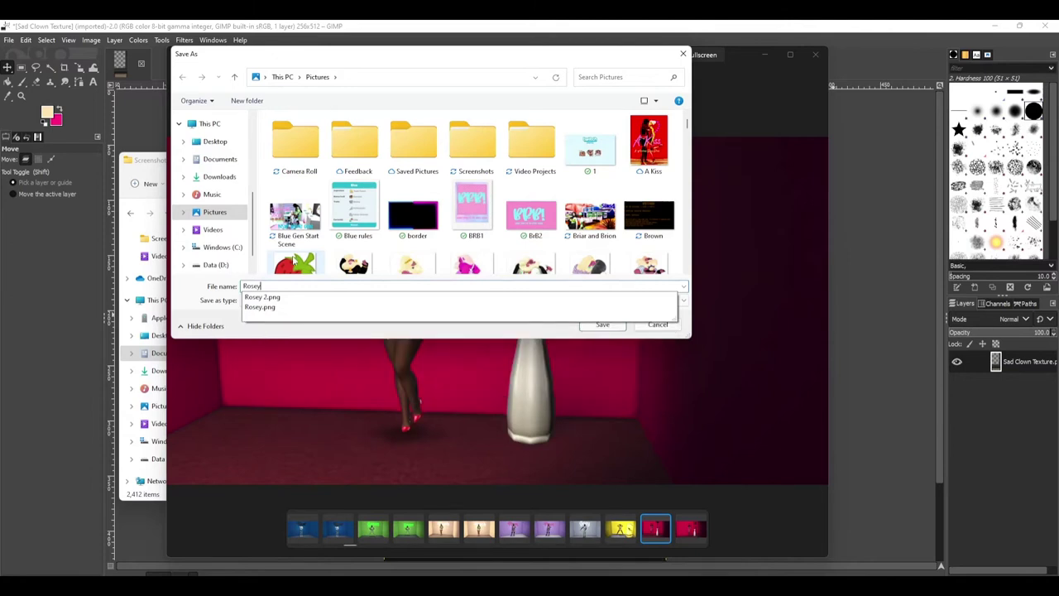
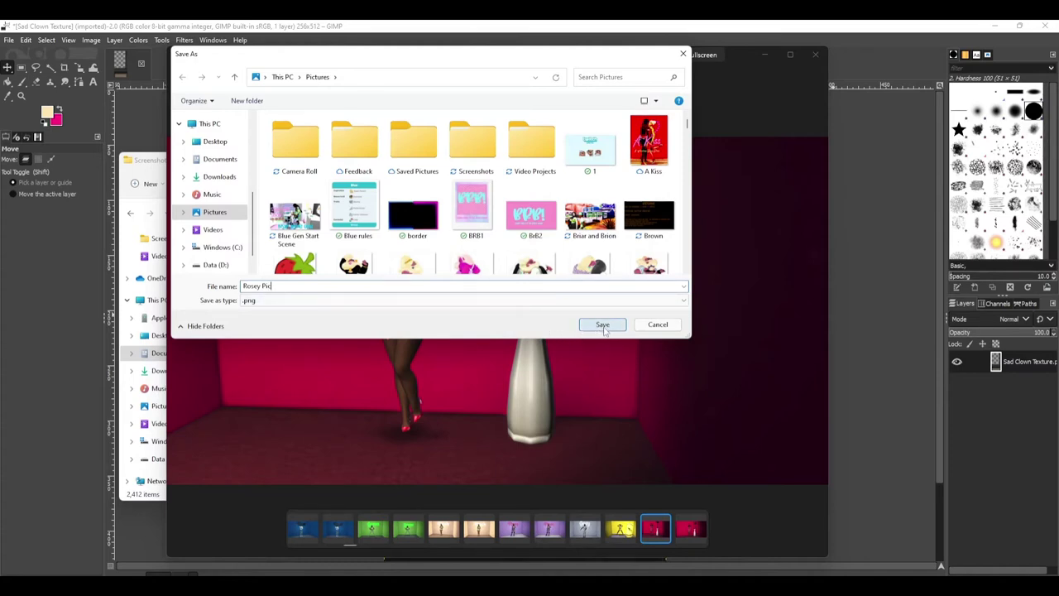
pyautogui.click(604, 326)
# Look through the older screenshots from the red and turquoise rooms to the outdoor throne picture 03-13-22_11-18-50 PM
pyautogui.click(808, 303)
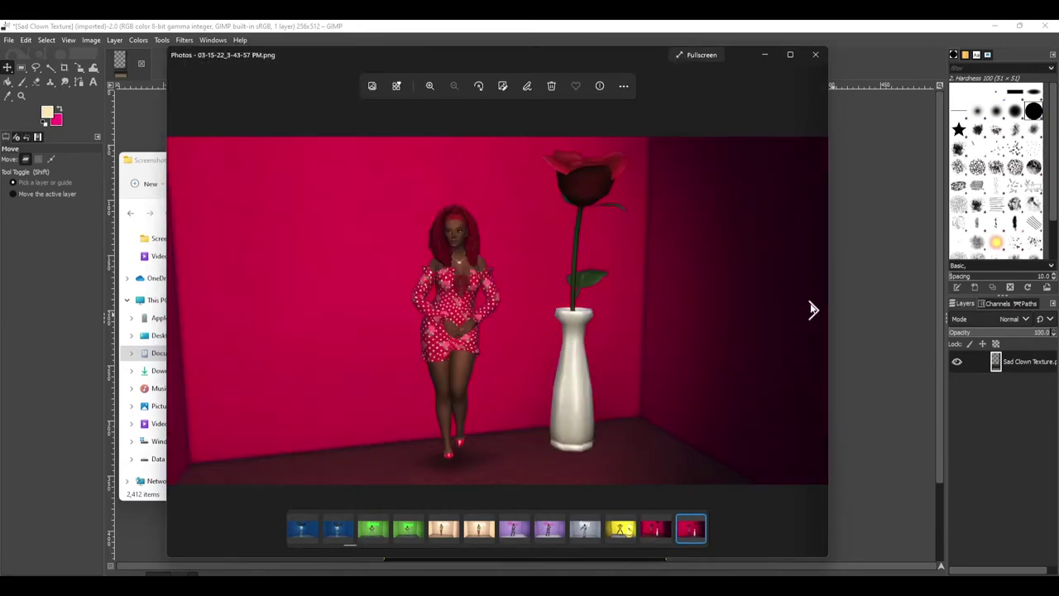
pyautogui.click(809, 303)
pyautogui.click(809, 303)
pyautogui.click(809, 303)
pyautogui.click(812, 309)
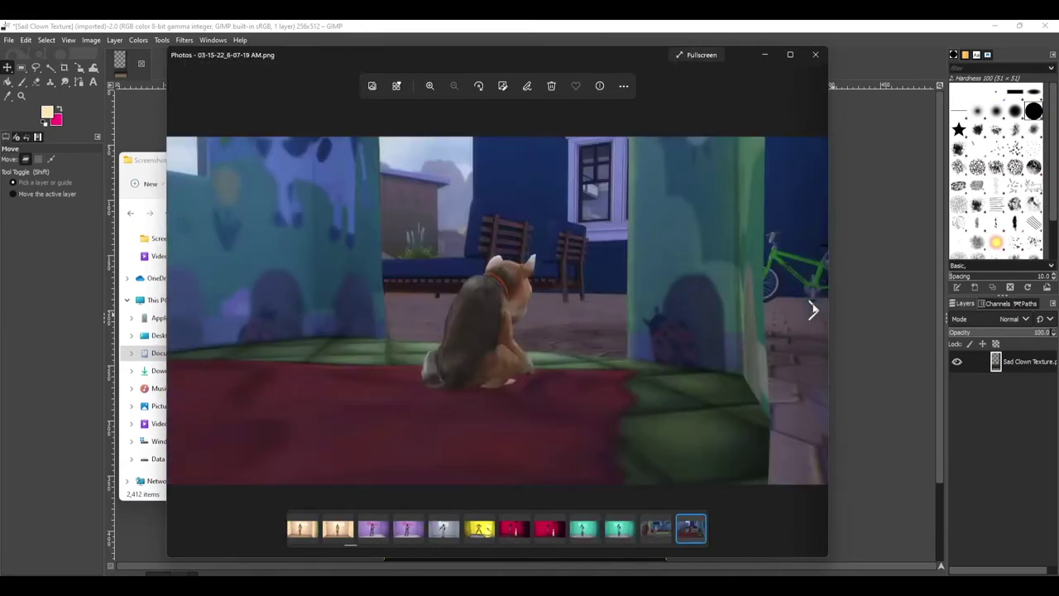
pyautogui.click(811, 309)
pyautogui.click(811, 309)
pyautogui.click(811, 309)
pyautogui.click(811, 309)
pyautogui.click(812, 309)
pyautogui.click(811, 308)
pyautogui.click(812, 309)
pyautogui.click(811, 308)
pyautogui.click(811, 308)
pyautogui.click(812, 310)
pyautogui.click(812, 309)
pyautogui.click(812, 309)
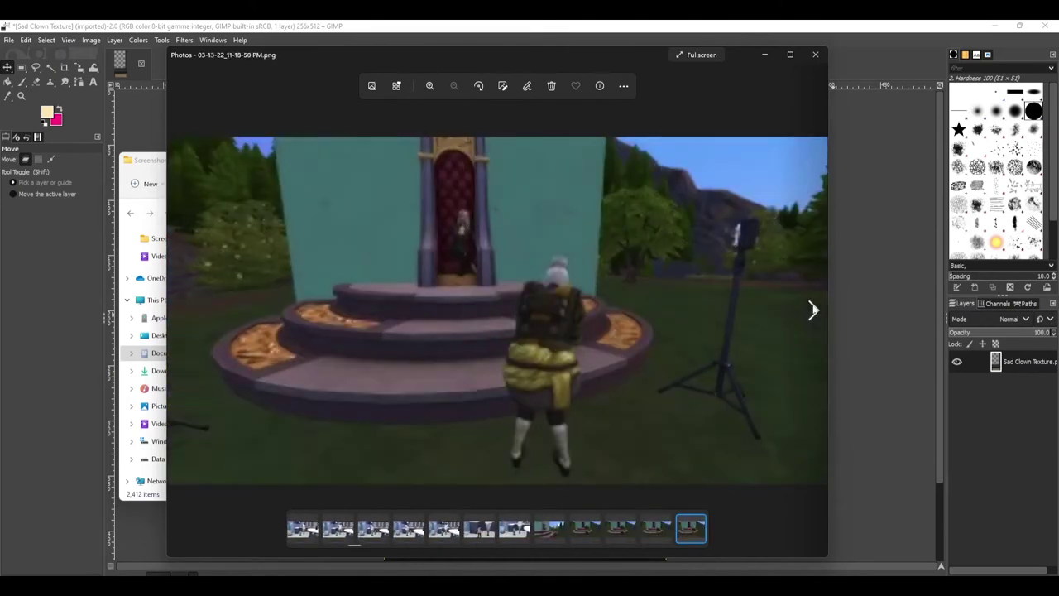
# Check the older throne, group and night-time garden screenshots as far as 03-13-22_1-49-49 AM
pyautogui.click(812, 310)
pyautogui.click(812, 309)
pyautogui.click(812, 309)
pyautogui.click(812, 310)
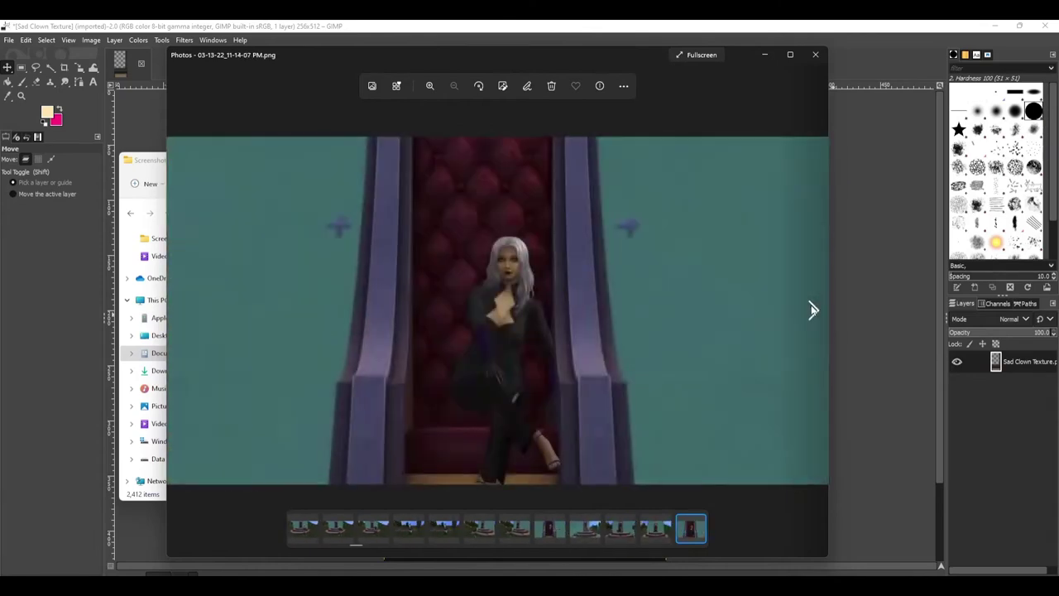
pyautogui.click(812, 310)
pyautogui.click(812, 309)
pyautogui.click(812, 310)
pyautogui.click(812, 309)
pyautogui.click(812, 309)
pyautogui.click(812, 309)
pyautogui.click(811, 310)
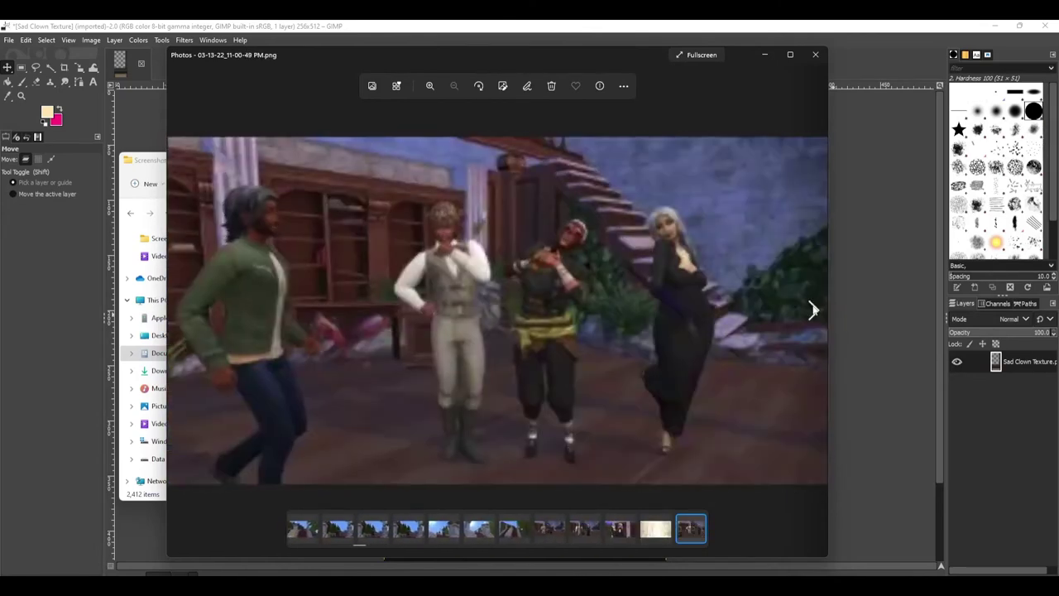
pyautogui.click(811, 309)
pyautogui.click(812, 310)
pyautogui.click(812, 309)
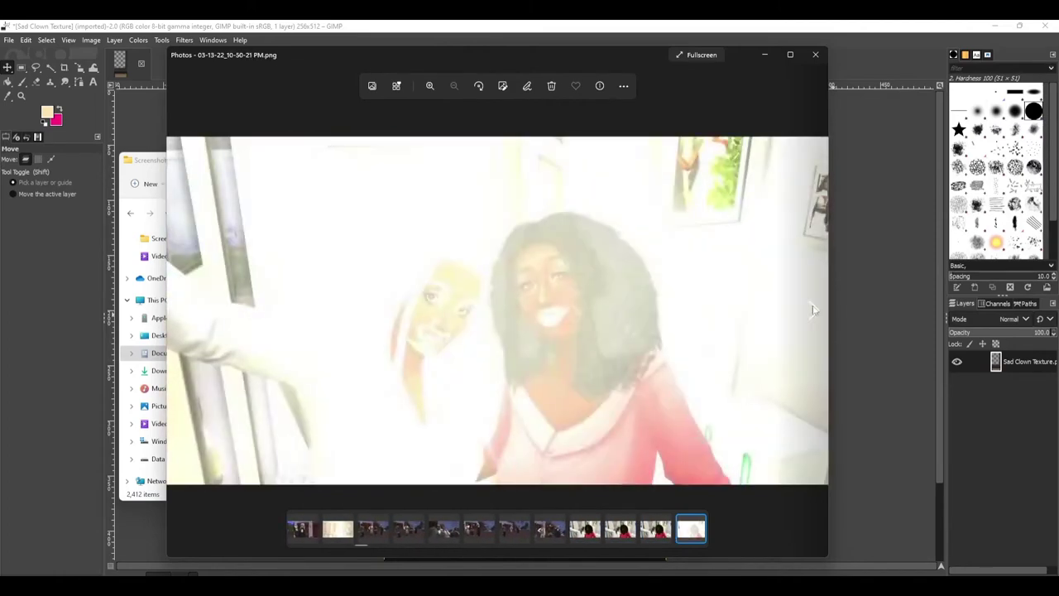
pyautogui.click(812, 309)
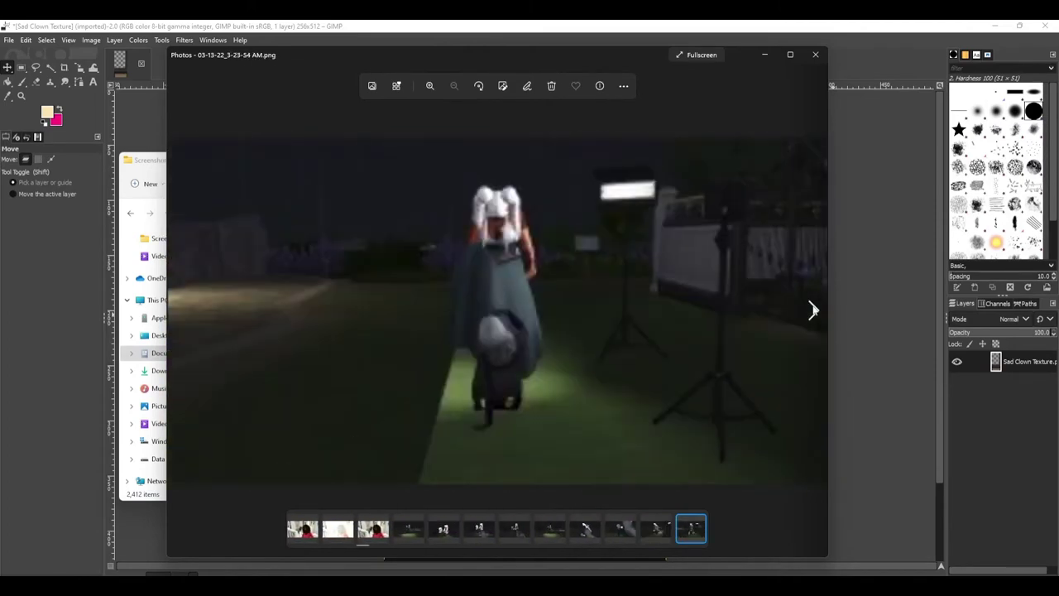
pyautogui.click(812, 309)
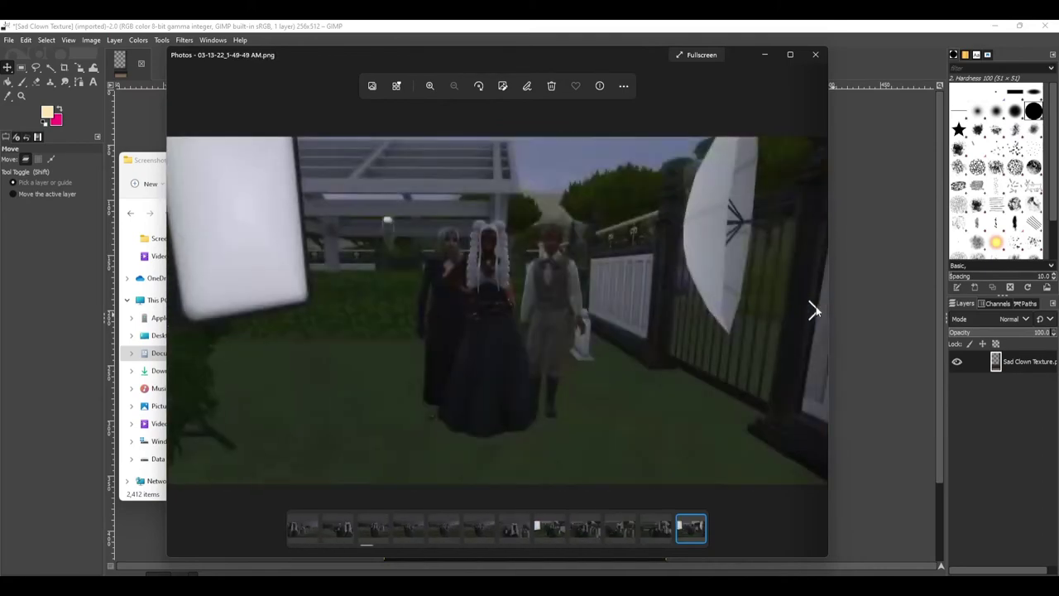
# Check the older selfie, framed painting, nursery and clinic screenshots up to the forest-backdrop picture 03-09-22_12-40-00 AM
pyautogui.click(814, 310)
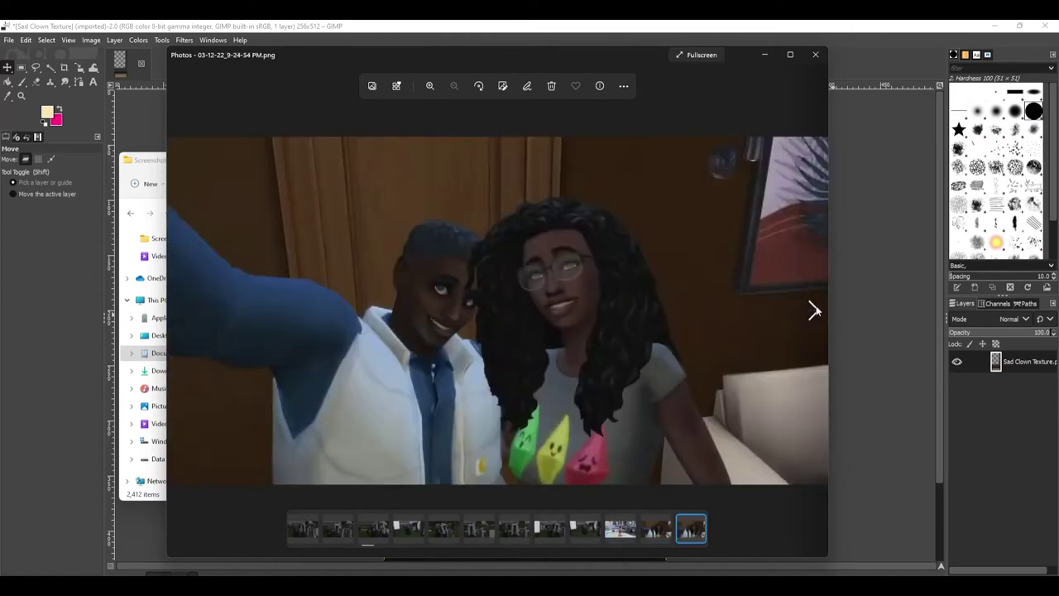
pyautogui.click(814, 309)
pyautogui.click(815, 310)
pyautogui.click(815, 309)
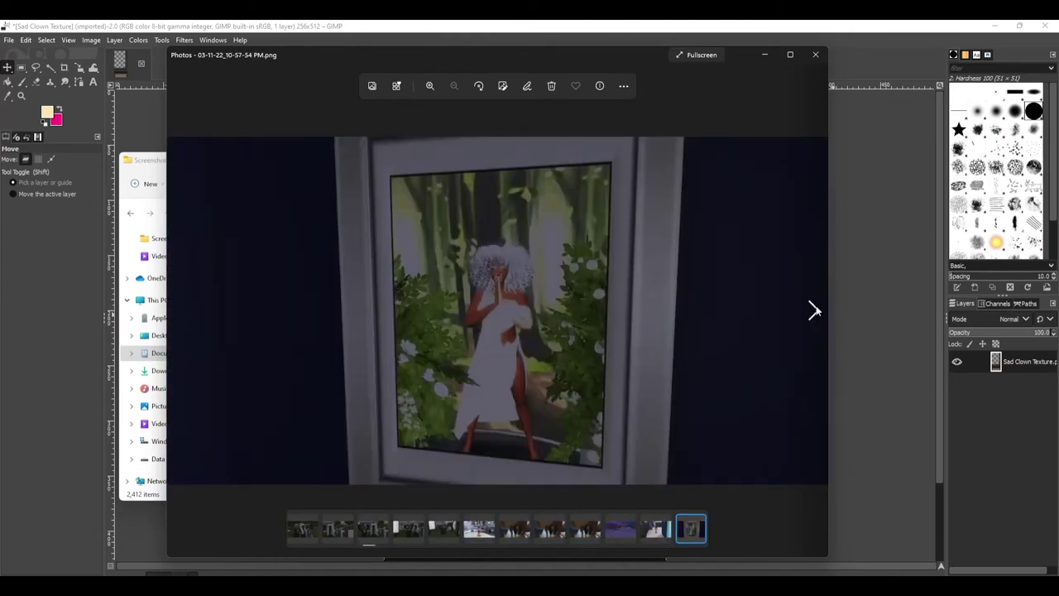
pyautogui.click(815, 310)
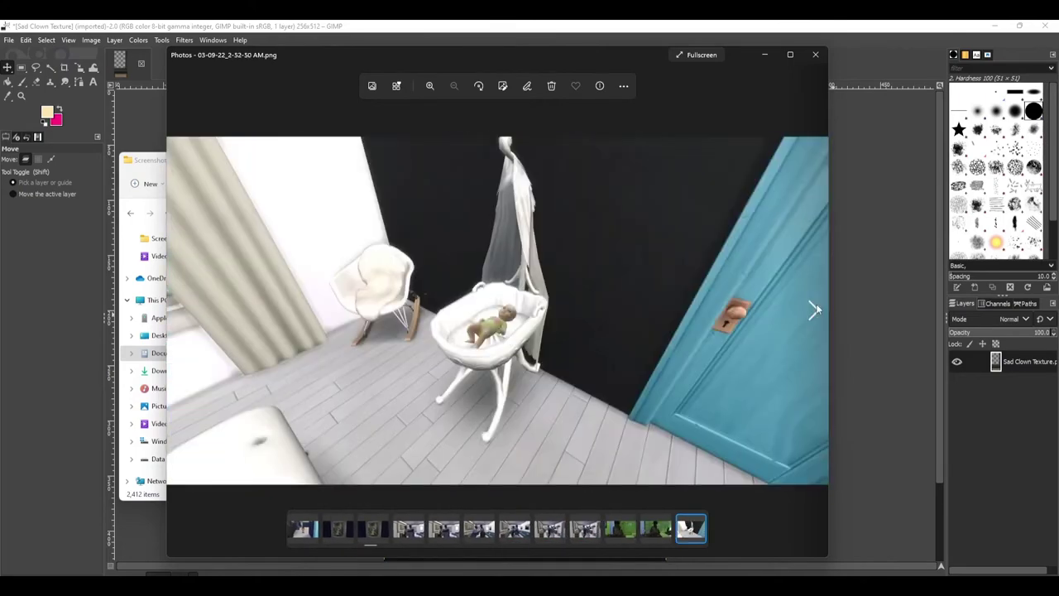
pyautogui.click(814, 310)
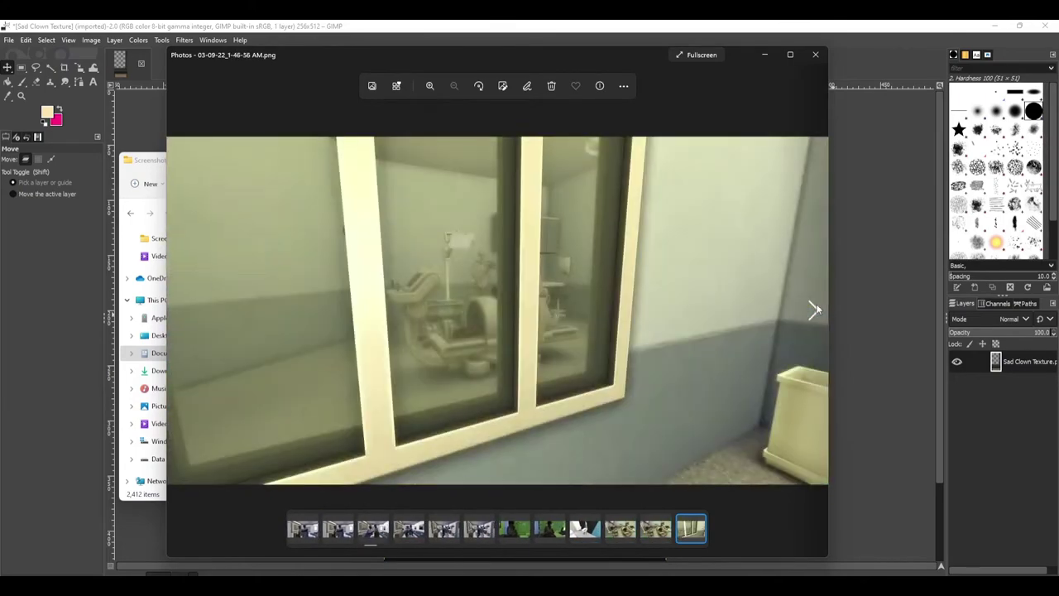
pyautogui.click(814, 309)
pyautogui.click(815, 310)
pyautogui.click(814, 310)
pyautogui.click(814, 309)
pyautogui.click(814, 310)
pyautogui.click(815, 310)
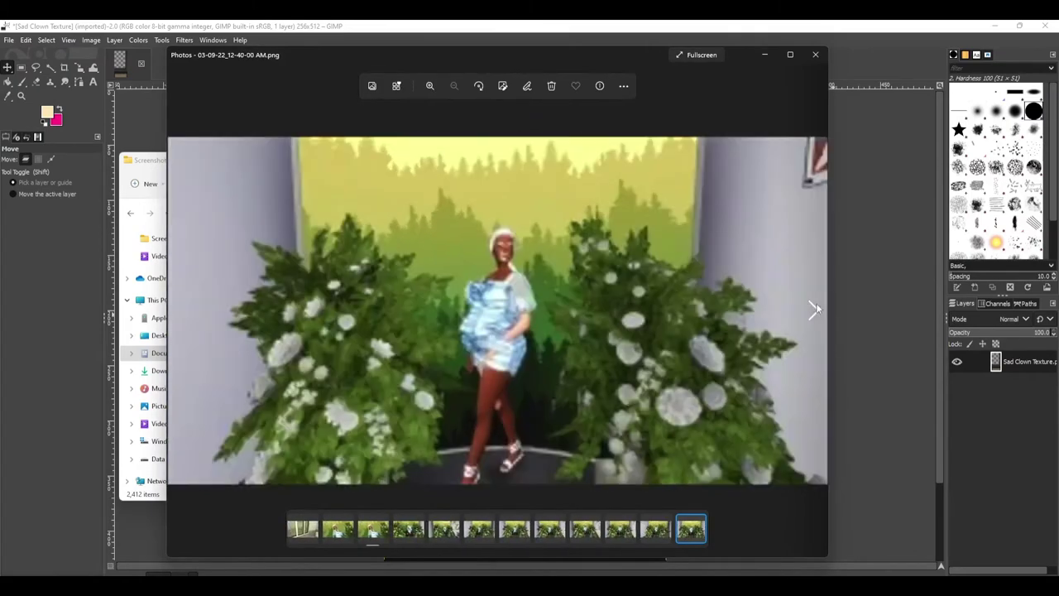
# Go through the white-flower backdrop screenshots to the close-up of the white-haired woman, 03-07-22_1-52-13 AM
pyautogui.click(814, 309)
pyautogui.click(814, 309)
pyautogui.click(814, 310)
pyautogui.click(814, 309)
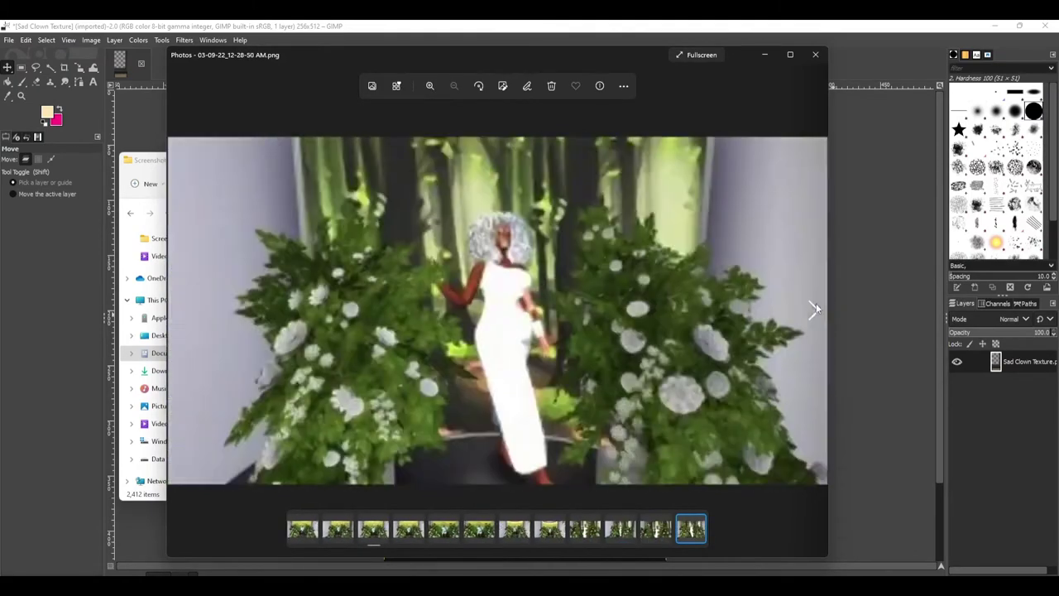
pyautogui.click(815, 309)
pyautogui.click(814, 309)
pyautogui.click(815, 309)
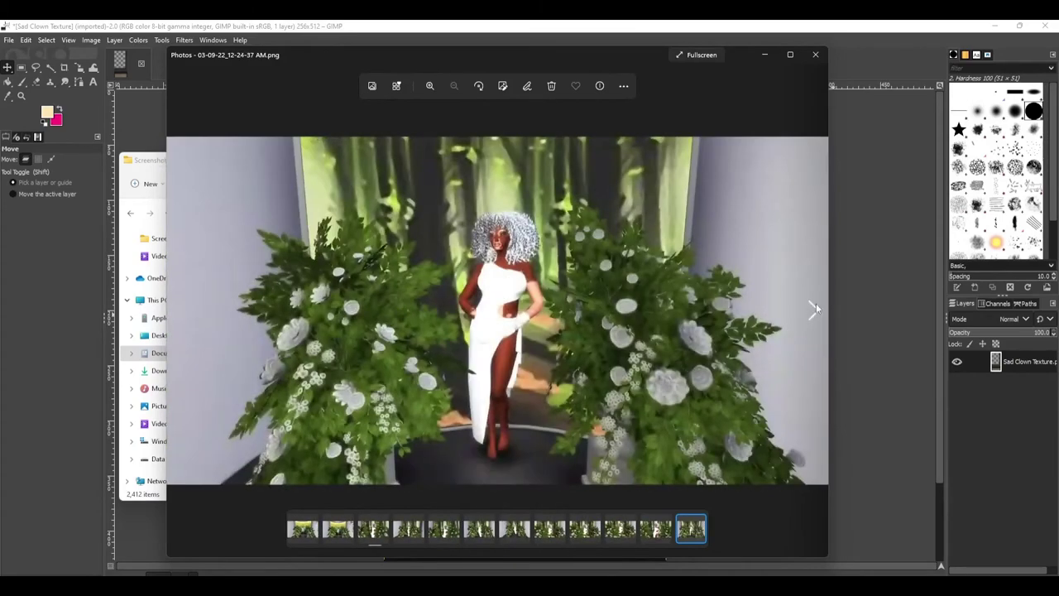
pyautogui.click(815, 310)
pyautogui.click(815, 310)
pyautogui.click(815, 310)
pyautogui.click(815, 310)
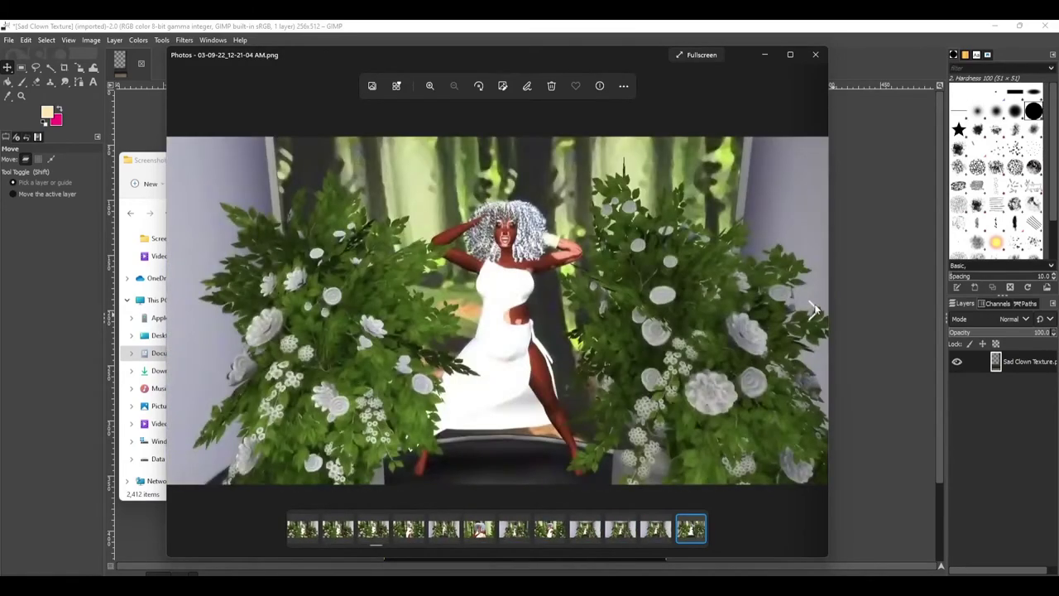
pyautogui.click(814, 309)
pyautogui.click(815, 310)
pyautogui.click(814, 310)
pyautogui.click(815, 310)
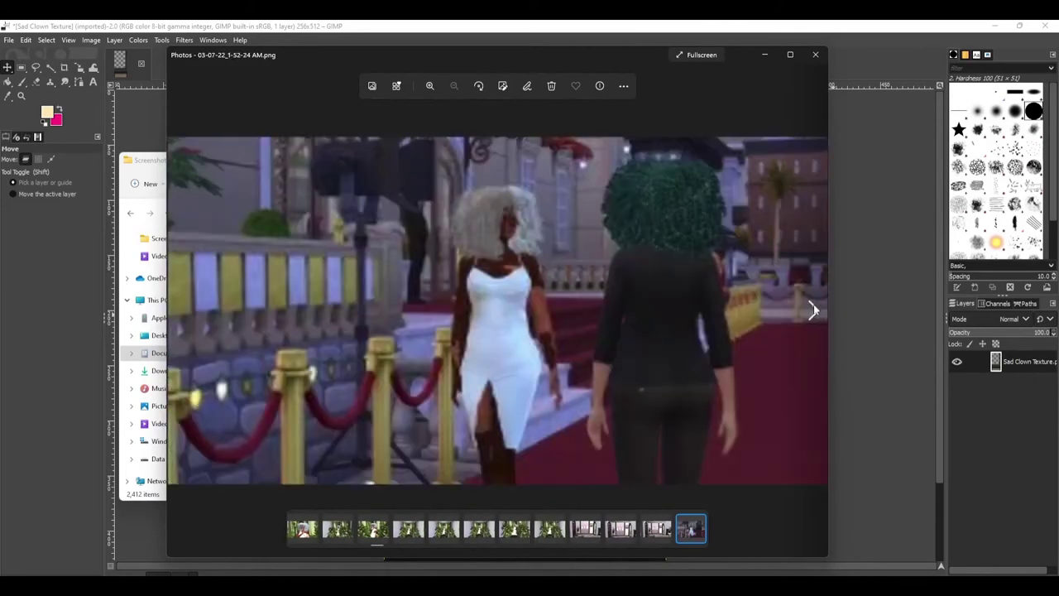
pyautogui.click(815, 310)
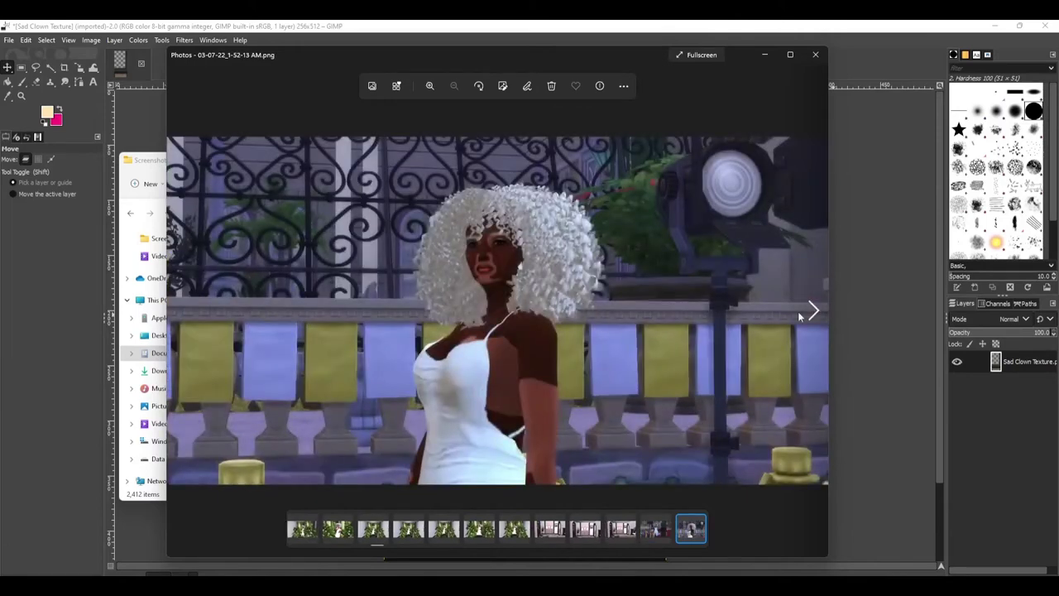
# Save a copy of the white-haired woman's close-up in the Pictures folder as "Snowey Pic"
pyautogui.click(623, 87)
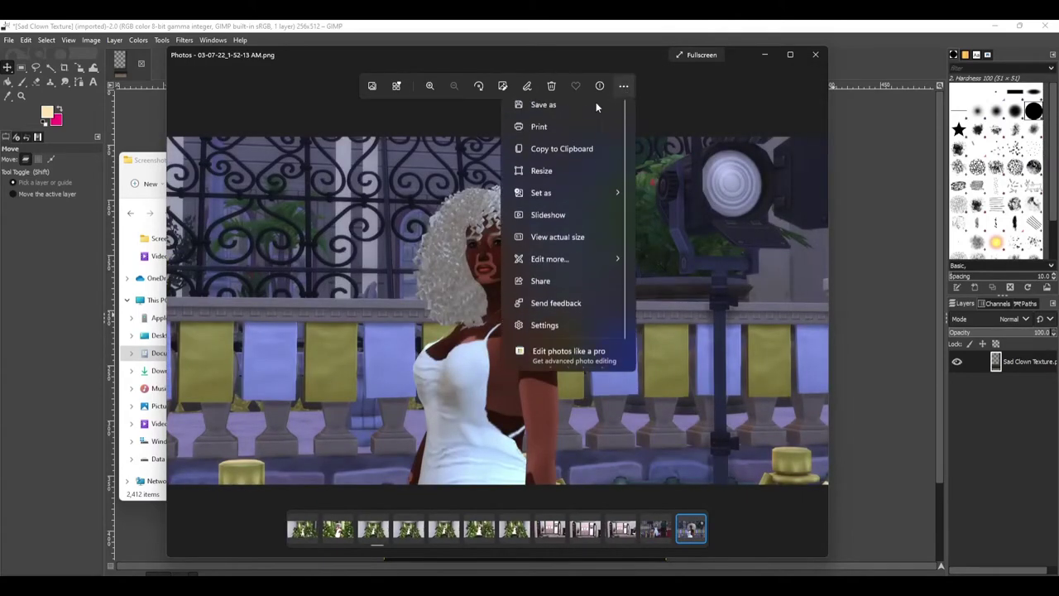
pyautogui.click(548, 116)
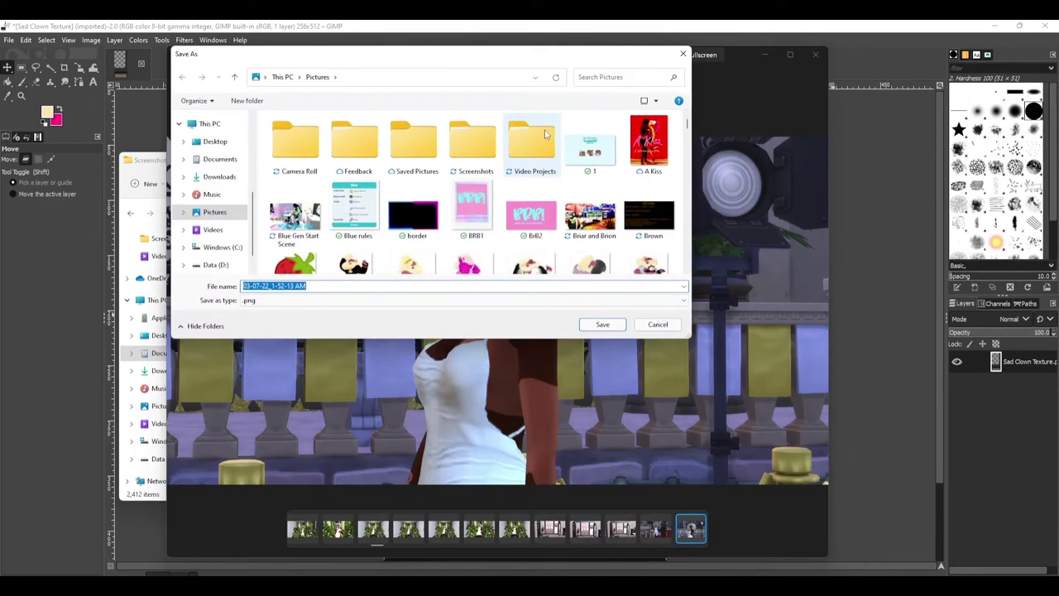
pyautogui.write('Snowy')
pyautogui.press('BackSpace')
pyautogui.write('ey Pic')
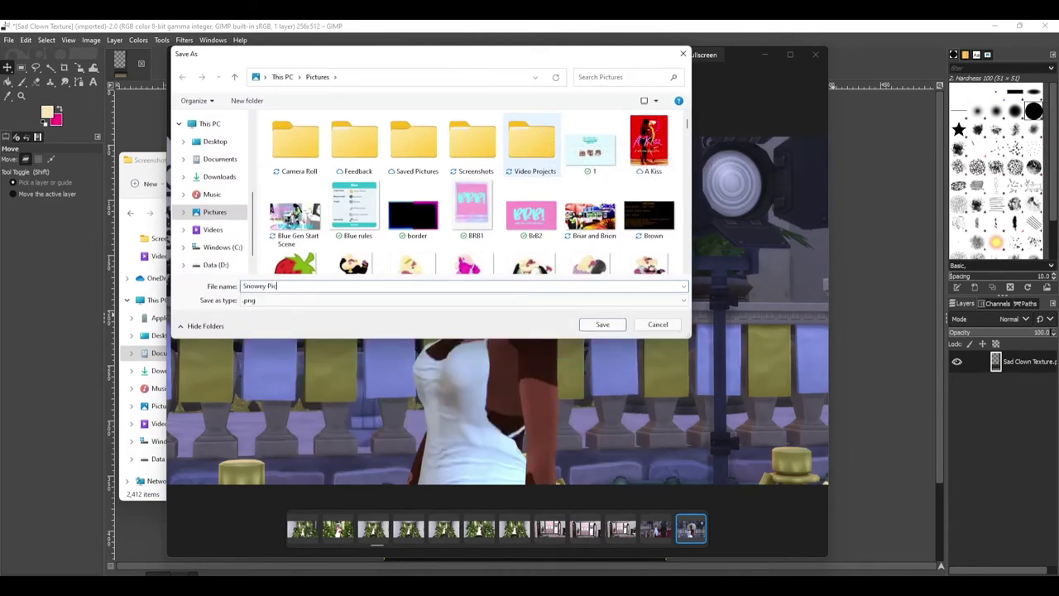
pyautogui.click(603, 323)
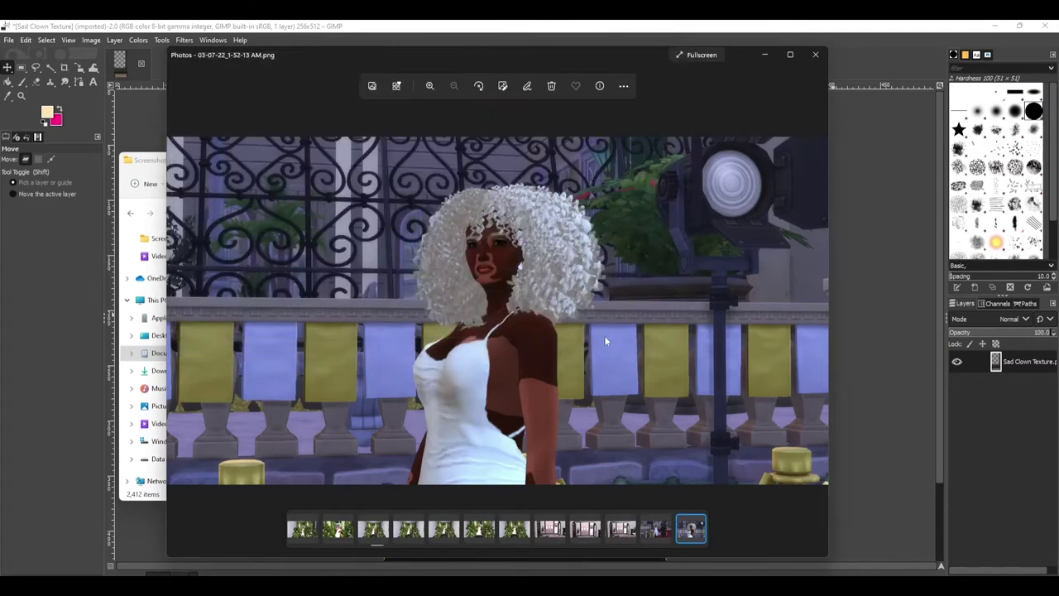
# Look through the older red-carpet, couple, guitar and sunset screenshots to the blue-haired man in 02-25-22_11-53-56 PM
pyautogui.click(814, 311)
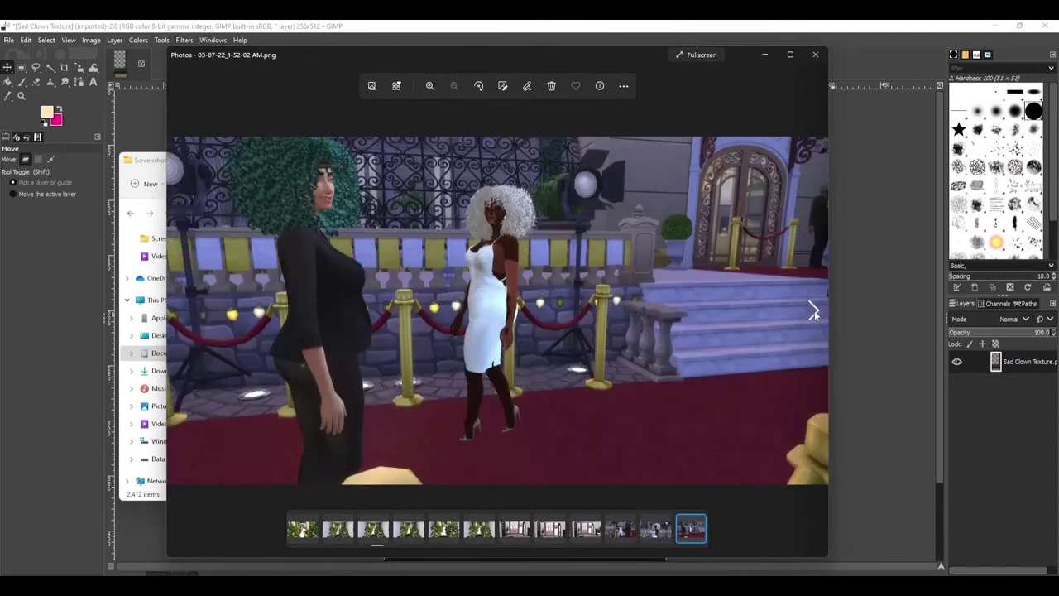
pyautogui.click(813, 311)
pyautogui.click(814, 311)
pyautogui.click(813, 311)
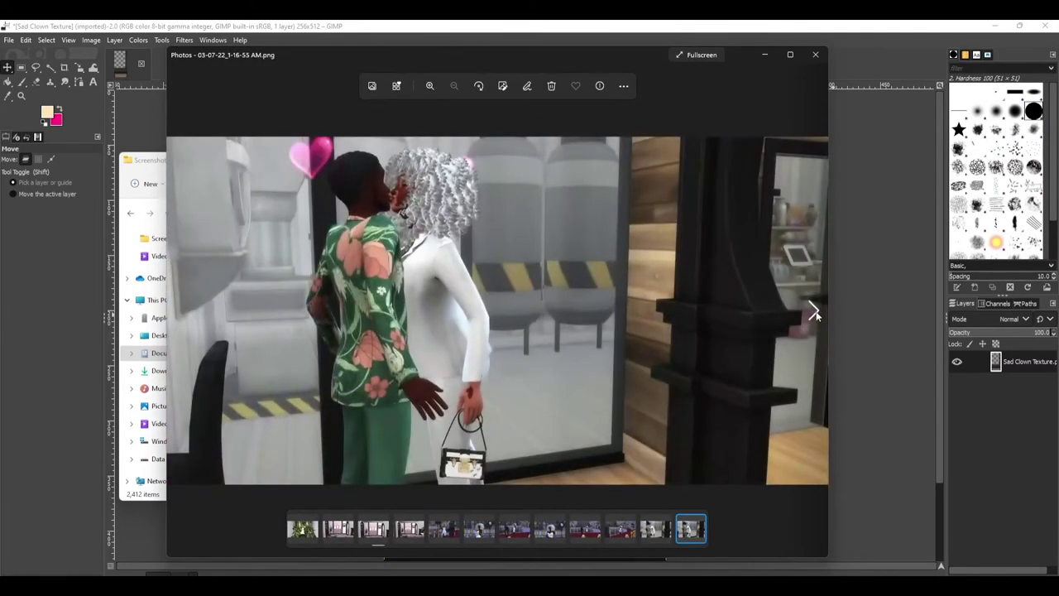
pyautogui.click(814, 312)
pyautogui.click(814, 311)
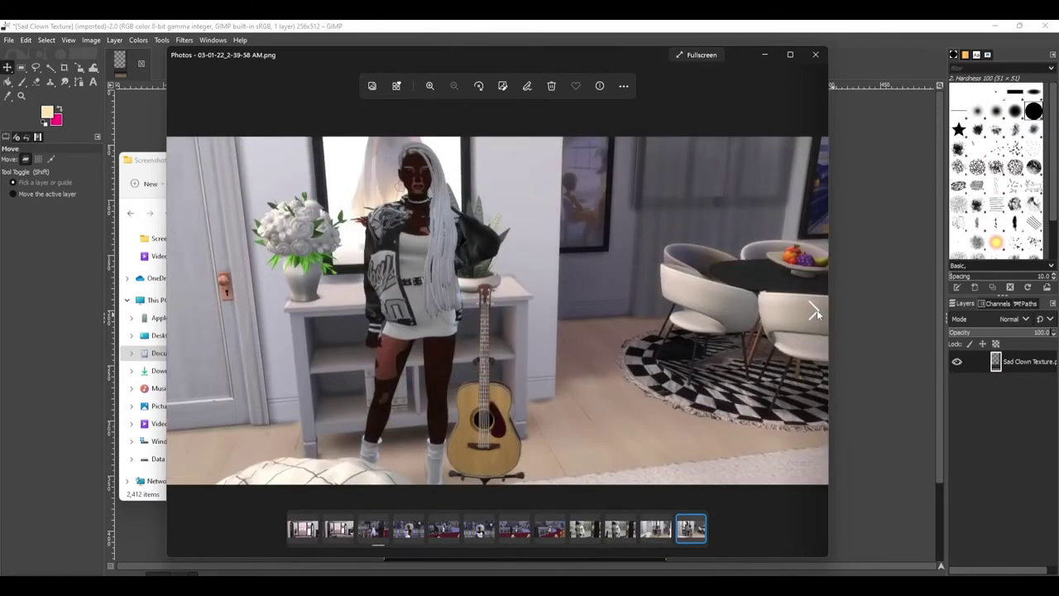
pyautogui.click(815, 312)
pyautogui.click(815, 312)
pyautogui.click(816, 312)
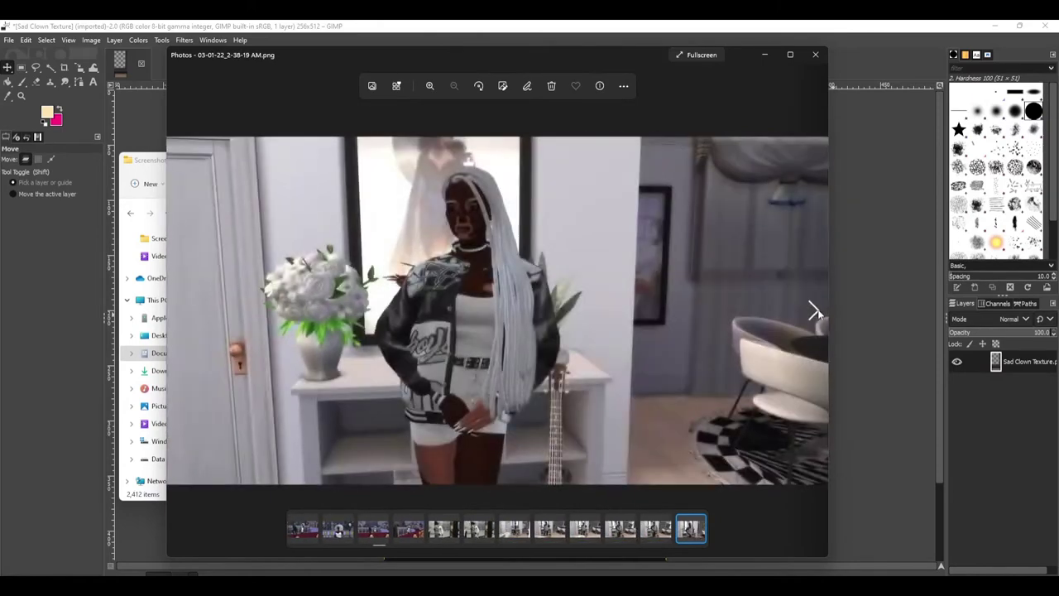
pyautogui.click(817, 312)
pyautogui.click(817, 312)
pyautogui.click(817, 312)
pyautogui.click(817, 312)
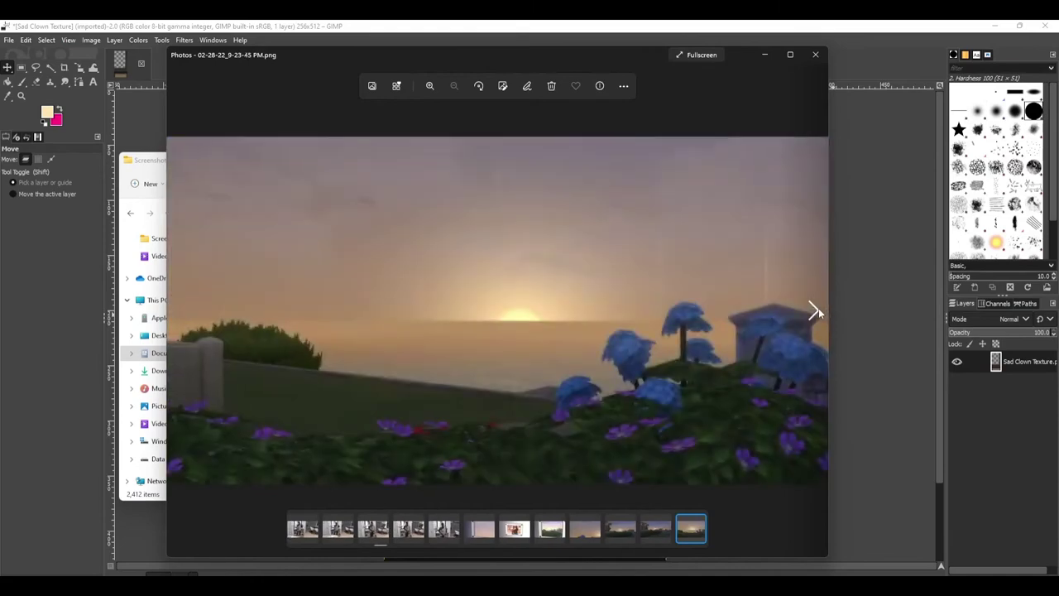
pyautogui.click(817, 312)
pyautogui.click(817, 311)
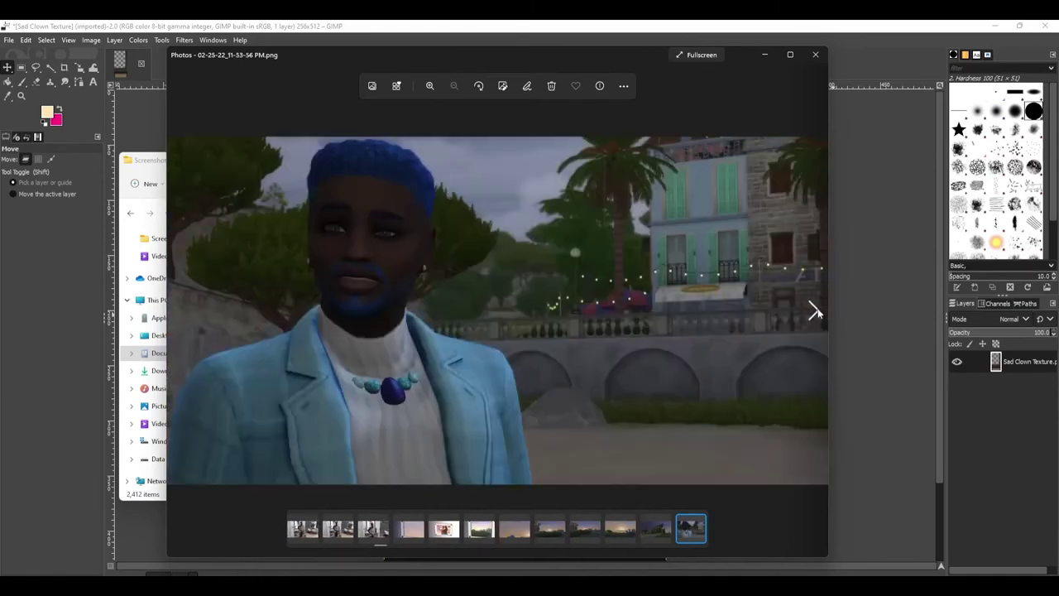
# Recheck the sunset and villa screenshots and continue through the older waterfront pictures to 02-25-22_10-42-09 PM
pyautogui.click(180, 310)
pyautogui.click(181, 311)
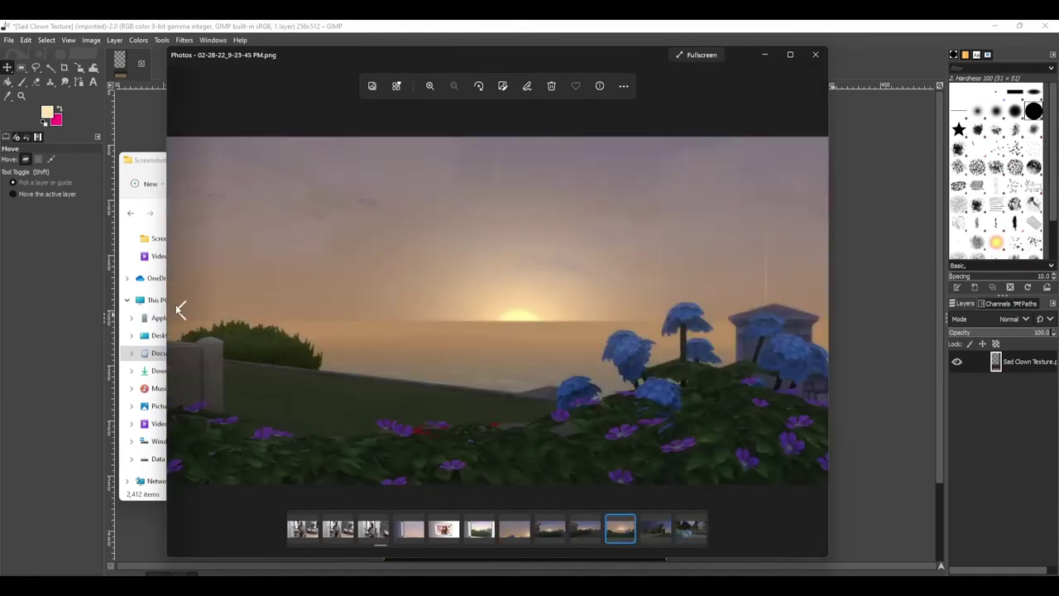
pyautogui.click(815, 312)
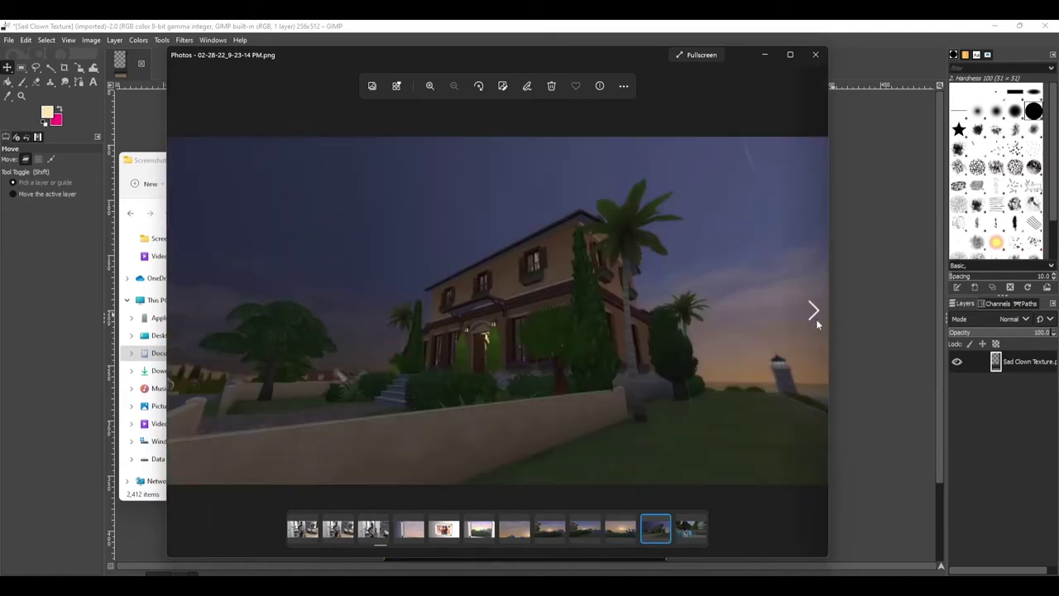
pyautogui.click(814, 312)
pyautogui.click(815, 312)
pyautogui.click(814, 312)
pyautogui.click(814, 312)
pyautogui.click(813, 315)
pyautogui.click(812, 313)
pyautogui.click(813, 313)
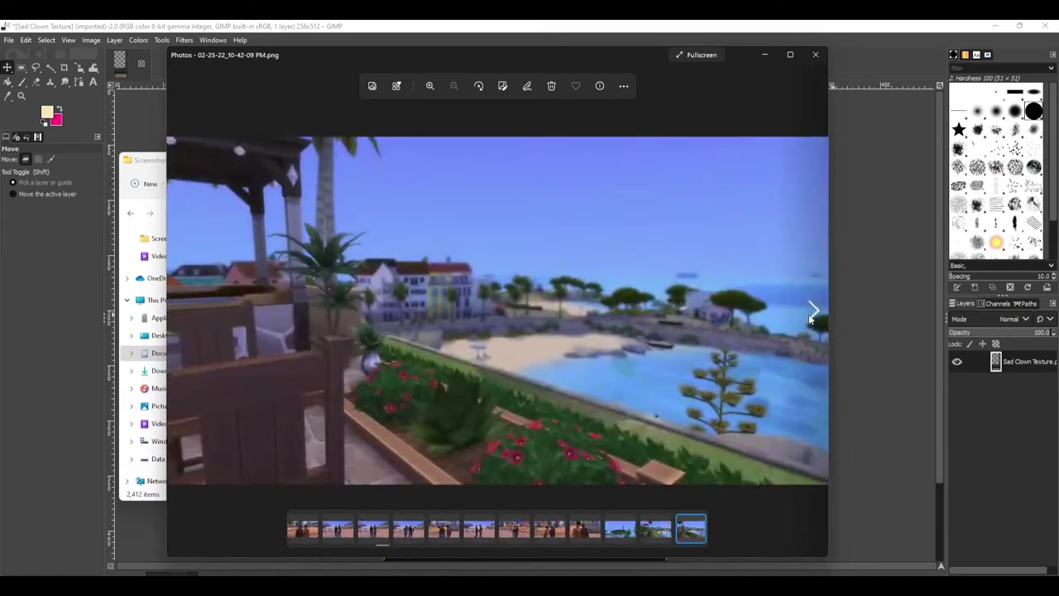
# Look through the older framed-building, coloured-cube and night screenshots to the moon picture, 02-25-22_7-15-10 PM
pyautogui.click(813, 312)
pyautogui.click(813, 313)
pyautogui.click(813, 313)
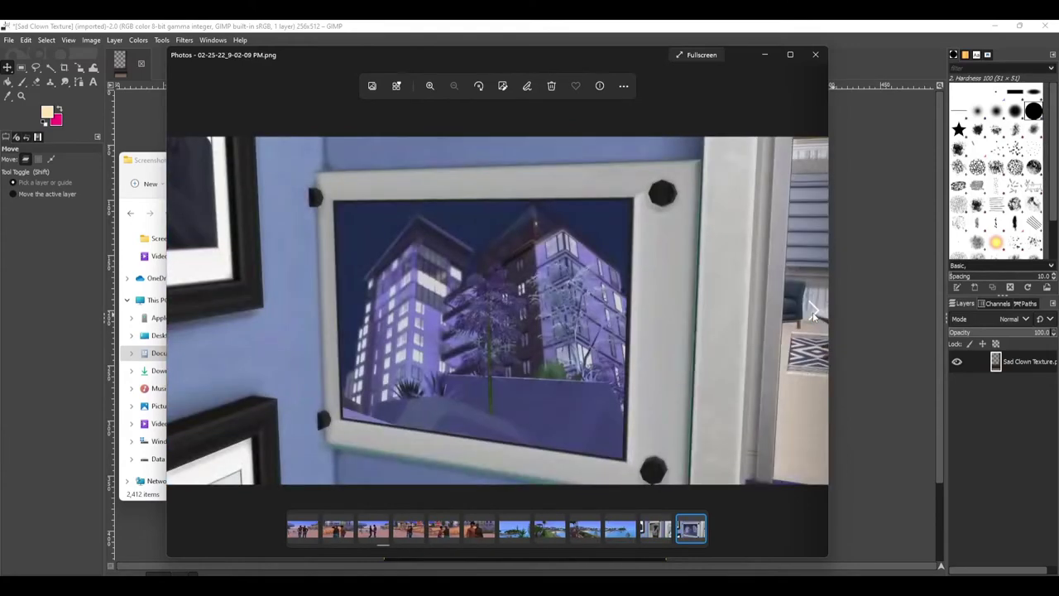
pyautogui.click(812, 313)
pyautogui.click(813, 313)
pyautogui.click(813, 313)
pyautogui.click(813, 313)
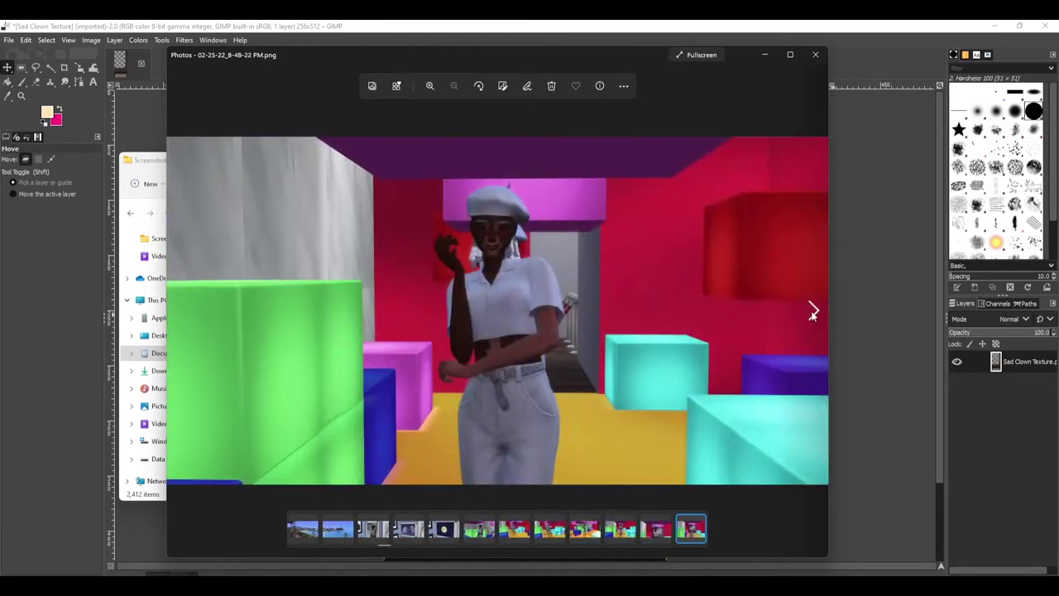
pyautogui.click(813, 313)
pyautogui.click(812, 313)
pyautogui.click(813, 313)
pyautogui.click(812, 312)
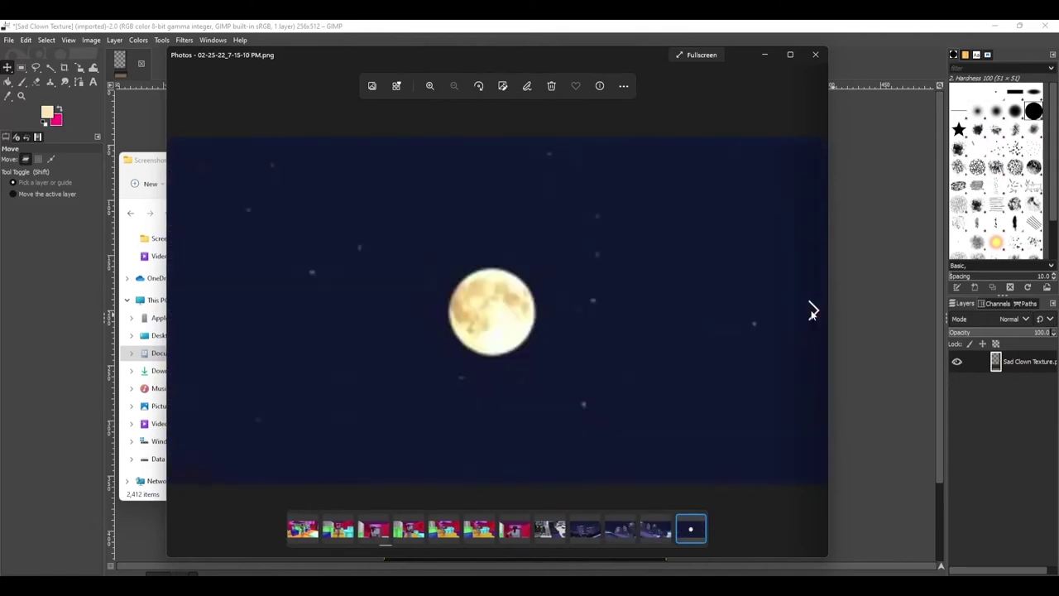
# Continue past the moon and light-bulb backdrop screenshots to the green living-room family picture, 02-23-22_3-16-23 AM
pyautogui.click(813, 313)
pyautogui.click(813, 313)
pyautogui.click(813, 310)
pyautogui.click(813, 310)
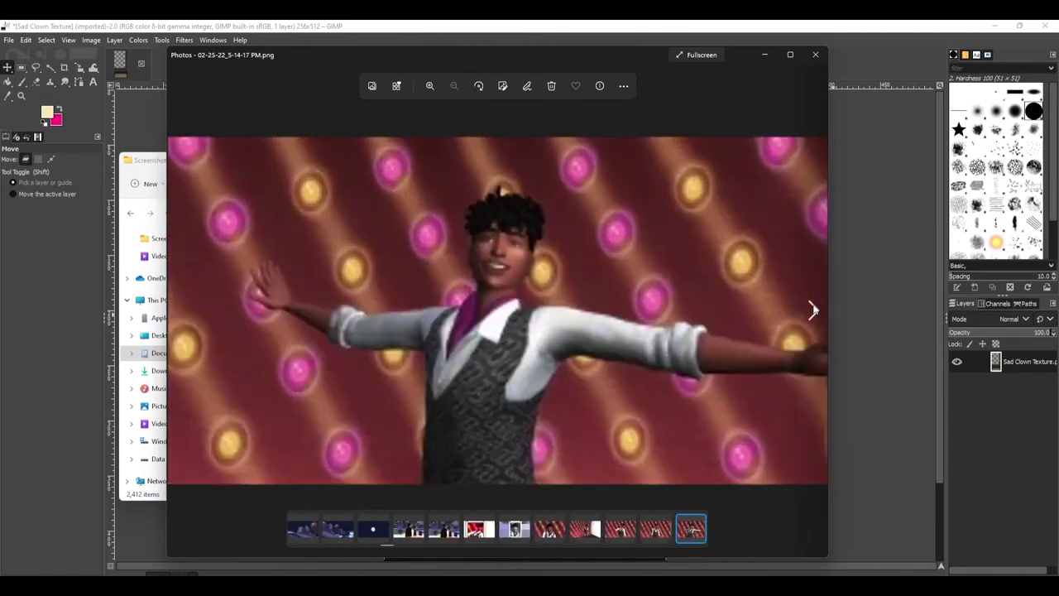
pyautogui.click(812, 310)
pyautogui.click(813, 309)
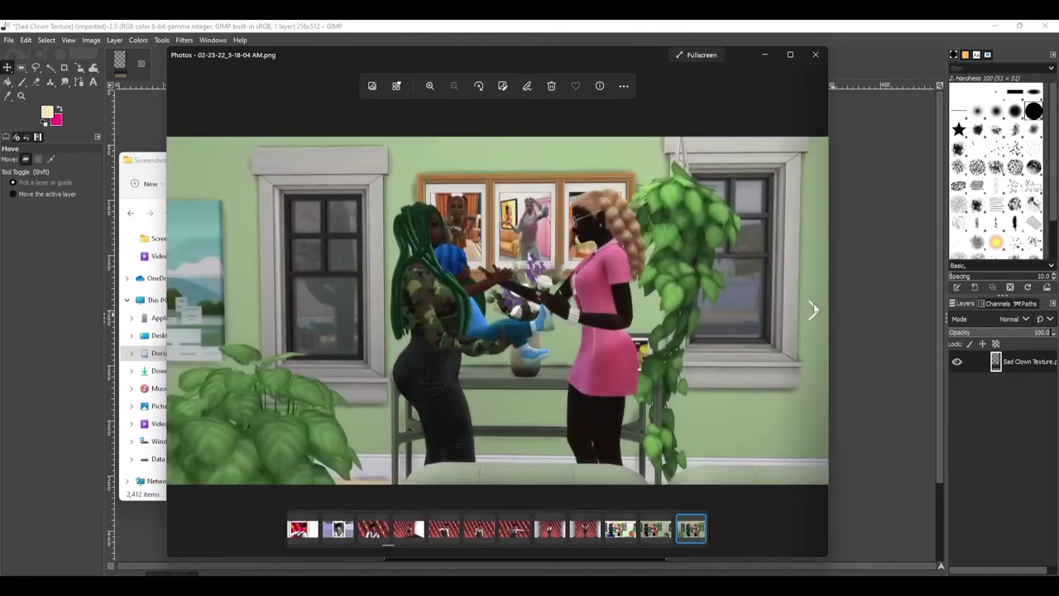
pyautogui.click(812, 309)
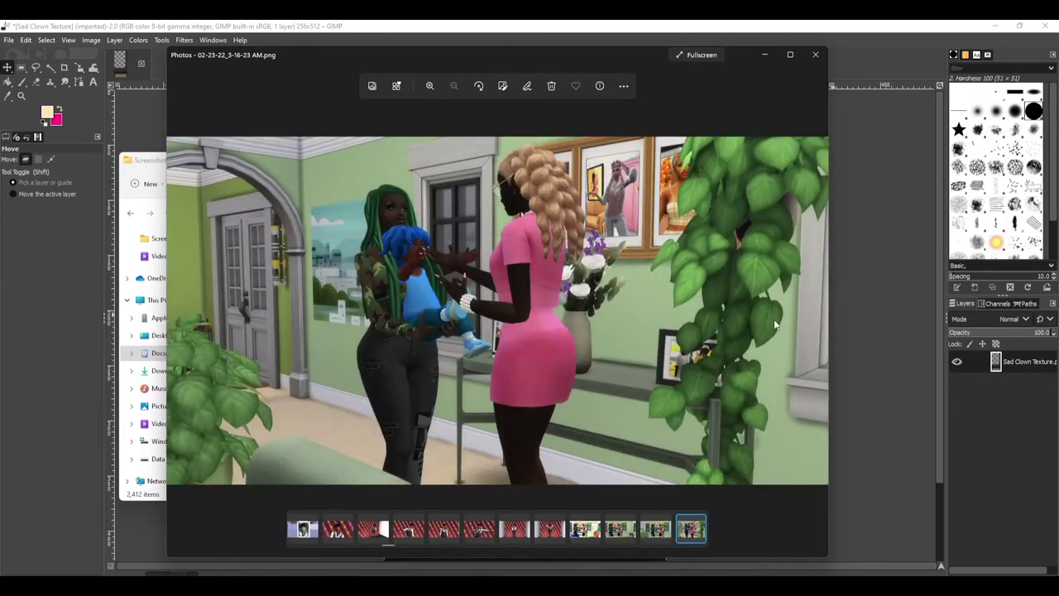
# Compare the green living-room family screenshots, going back through the newer shots to Peaches 3
pyautogui.click(815, 311)
pyautogui.click(818, 312)
pyautogui.click(183, 314)
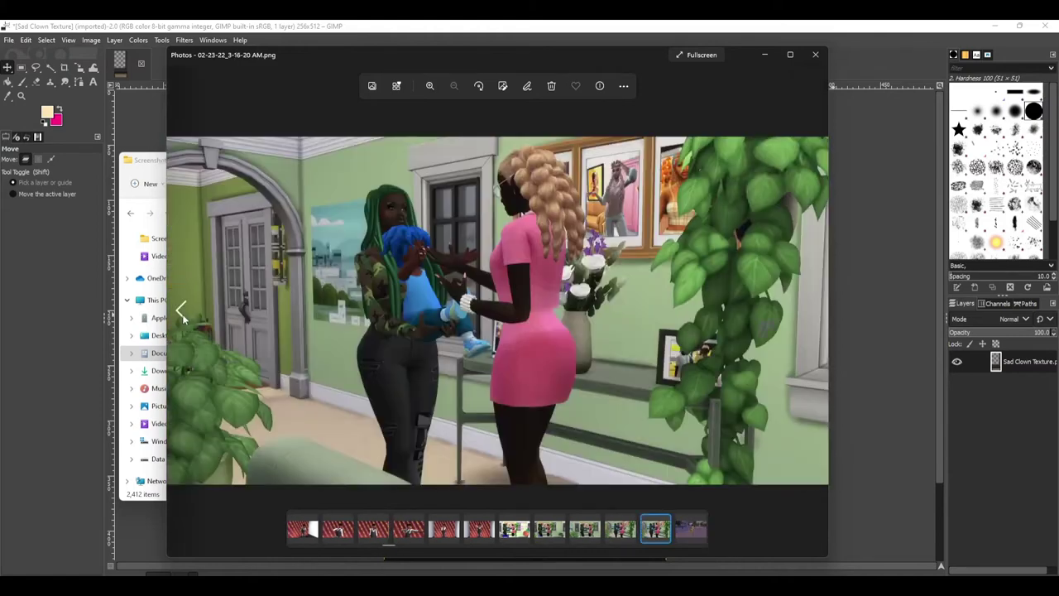
pyautogui.click(189, 317)
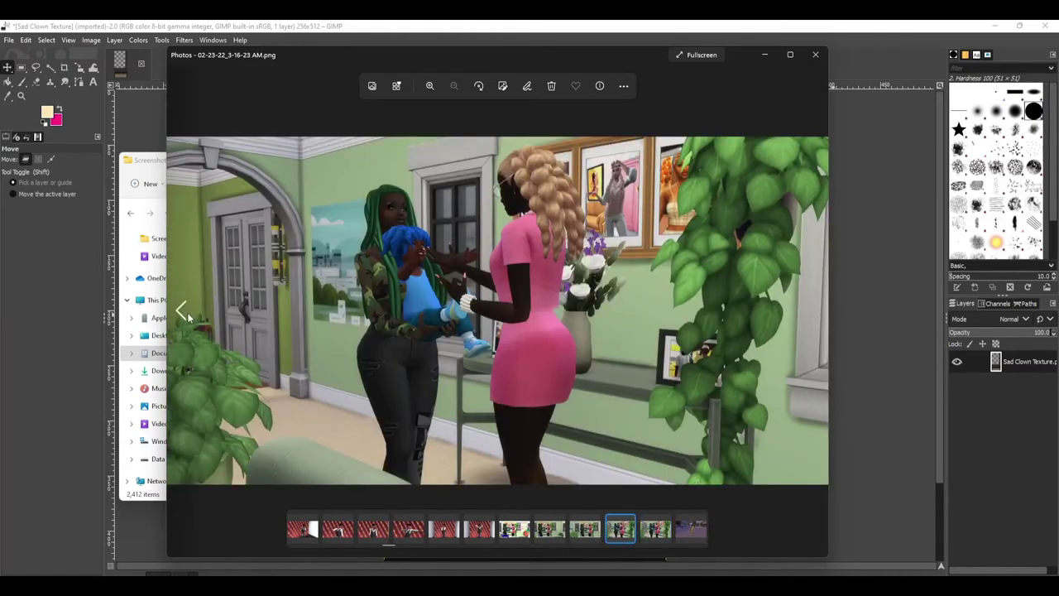
pyautogui.click(188, 314)
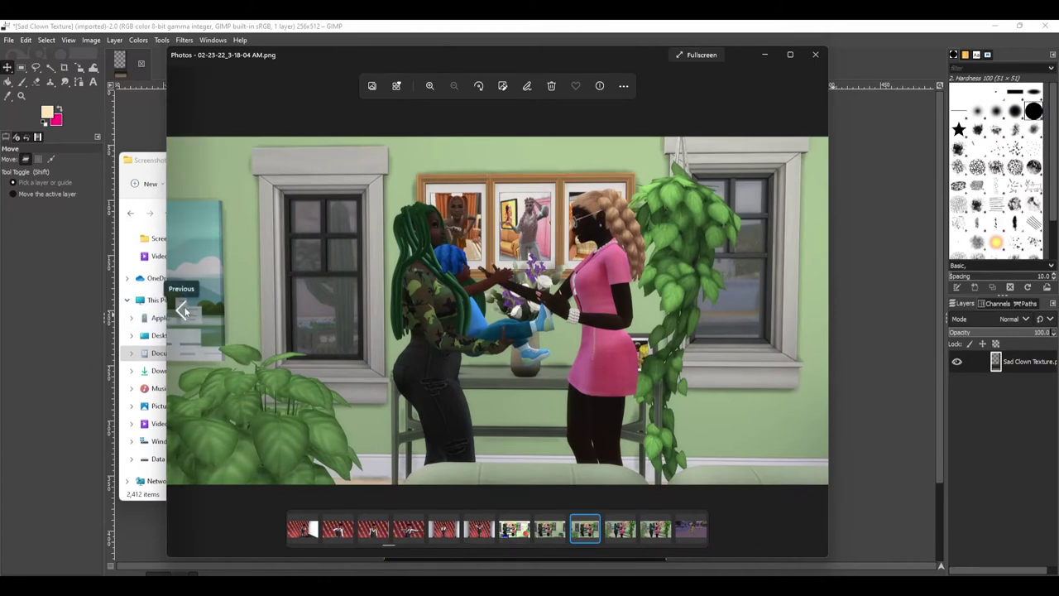
pyautogui.click(183, 310)
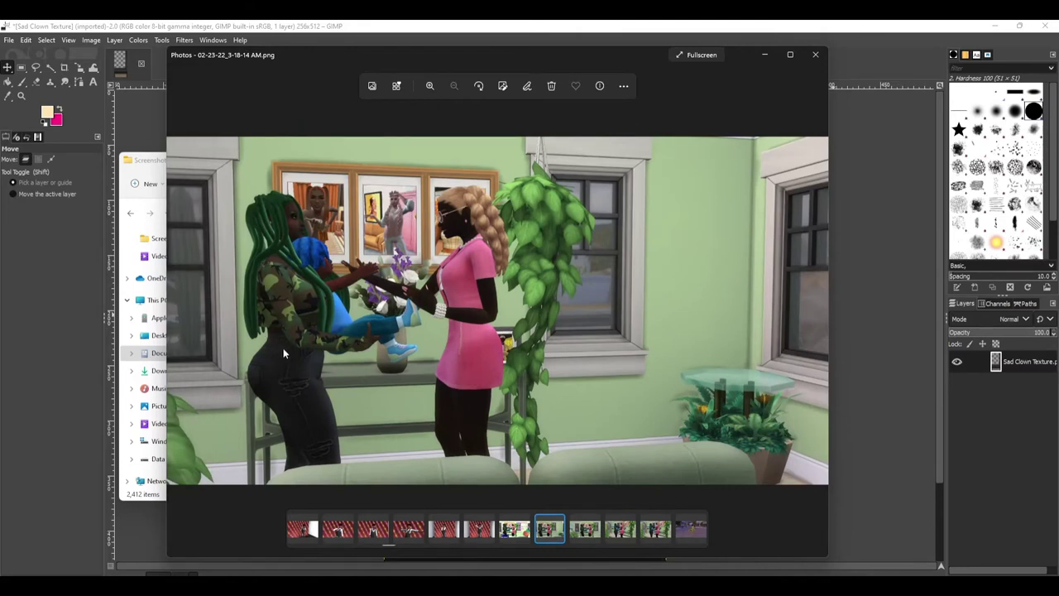
pyautogui.click(181, 314)
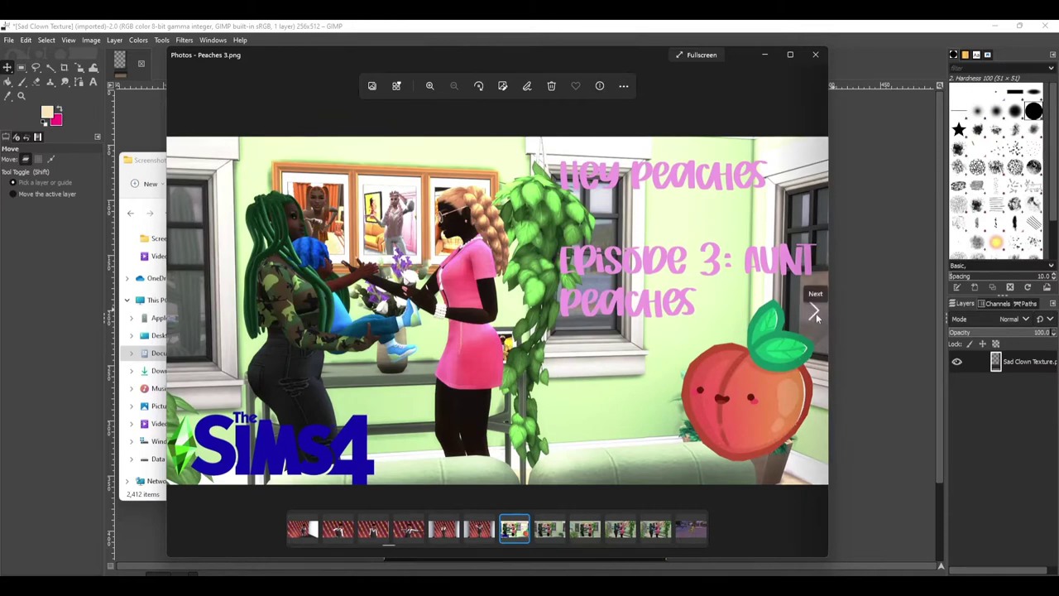
# Go forward again past the green living-room family screenshots to the framed black-and-white portrait, 02-22-22_2-39-22 AM
pyautogui.click(815, 313)
pyautogui.click(815, 312)
pyautogui.click(816, 313)
pyautogui.click(815, 313)
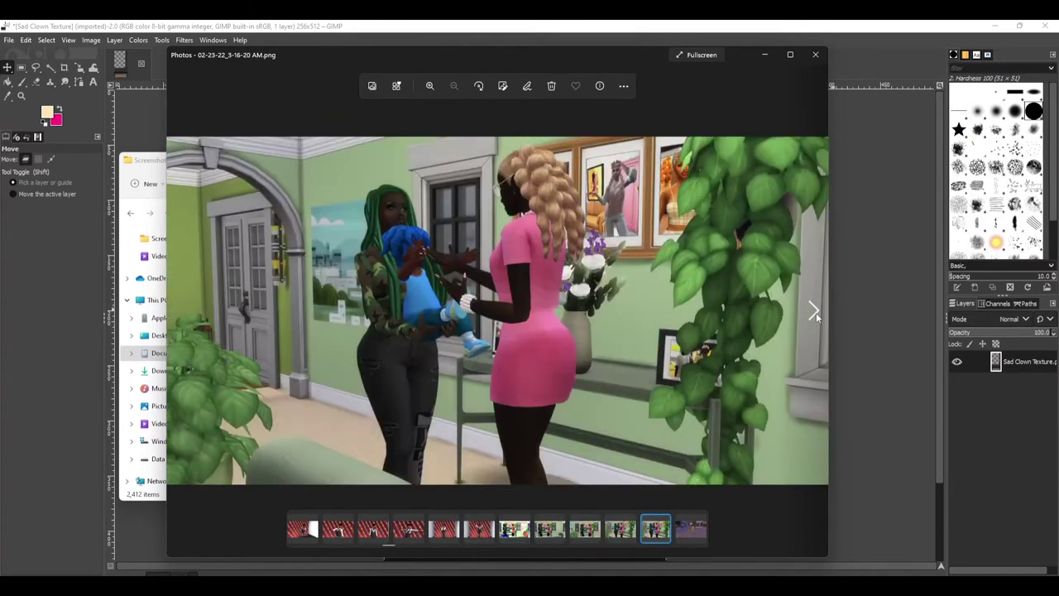
pyautogui.click(815, 313)
pyautogui.click(816, 313)
pyautogui.click(815, 313)
pyautogui.click(815, 313)
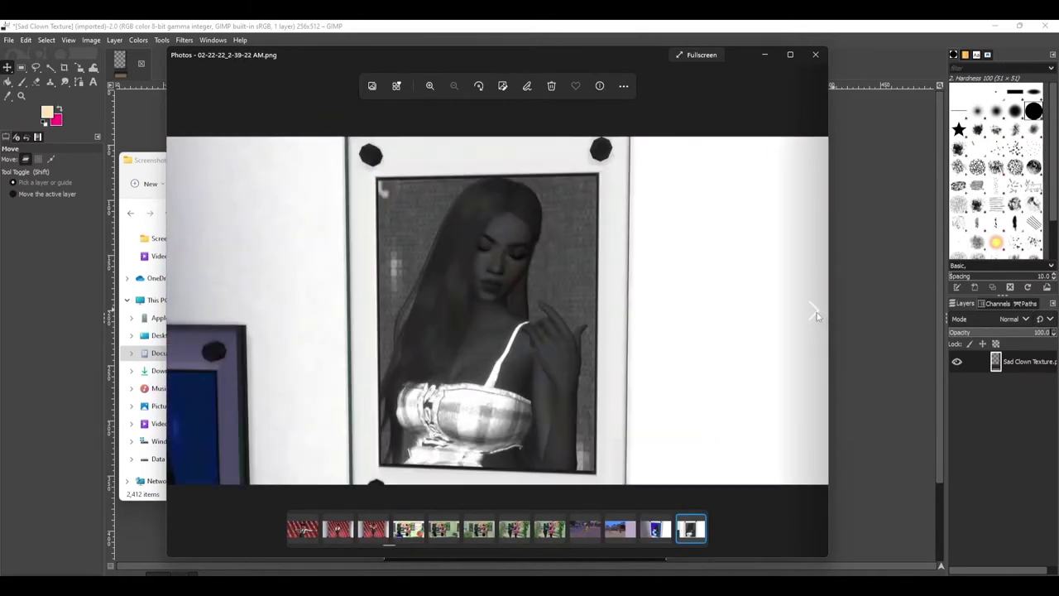
# Look through the white-outfit photo-shoot screenshots to the framed couple picture, 02-21-22_12-08-29 AM
pyautogui.click(815, 313)
pyautogui.click(815, 313)
pyautogui.click(815, 313)
pyautogui.click(815, 313)
pyautogui.click(816, 313)
pyautogui.click(816, 313)
pyautogui.click(816, 313)
pyautogui.click(815, 313)
pyautogui.click(816, 313)
pyautogui.click(815, 313)
pyautogui.click(815, 313)
pyautogui.click(815, 312)
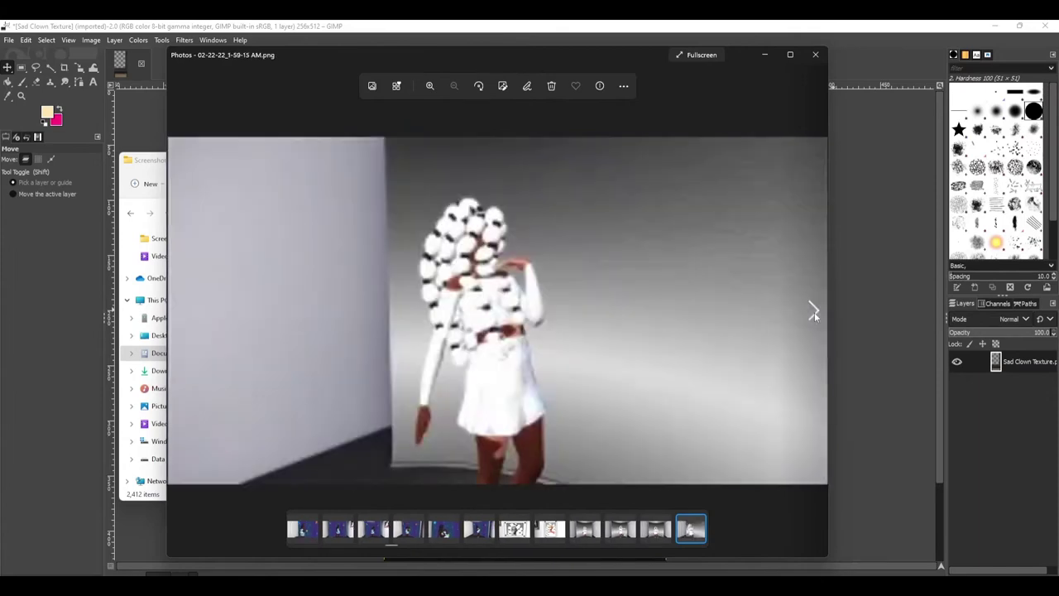
pyautogui.click(815, 313)
pyautogui.click(815, 313)
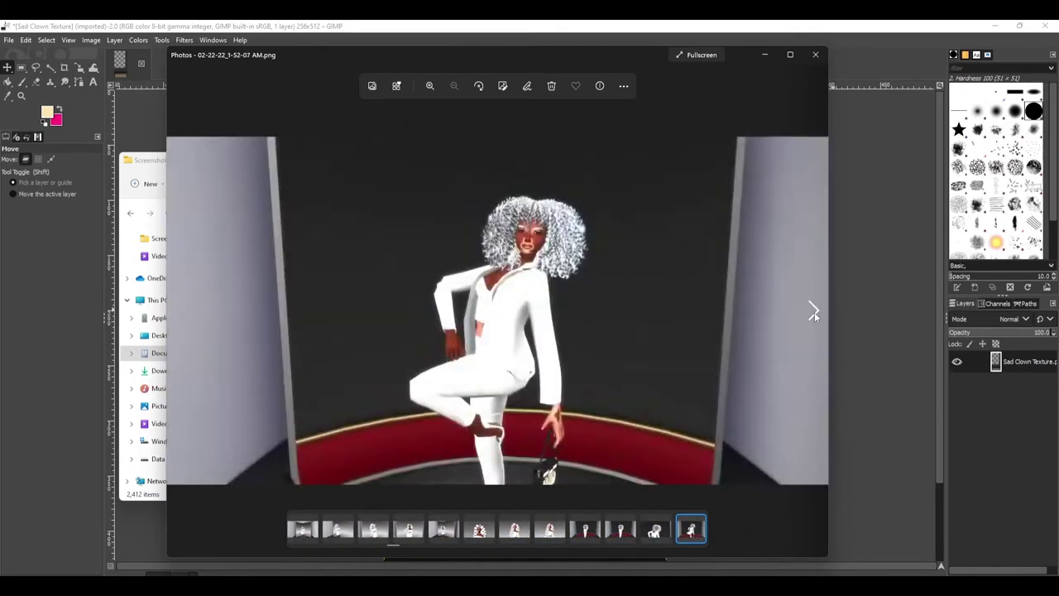
pyautogui.click(816, 313)
pyautogui.click(815, 313)
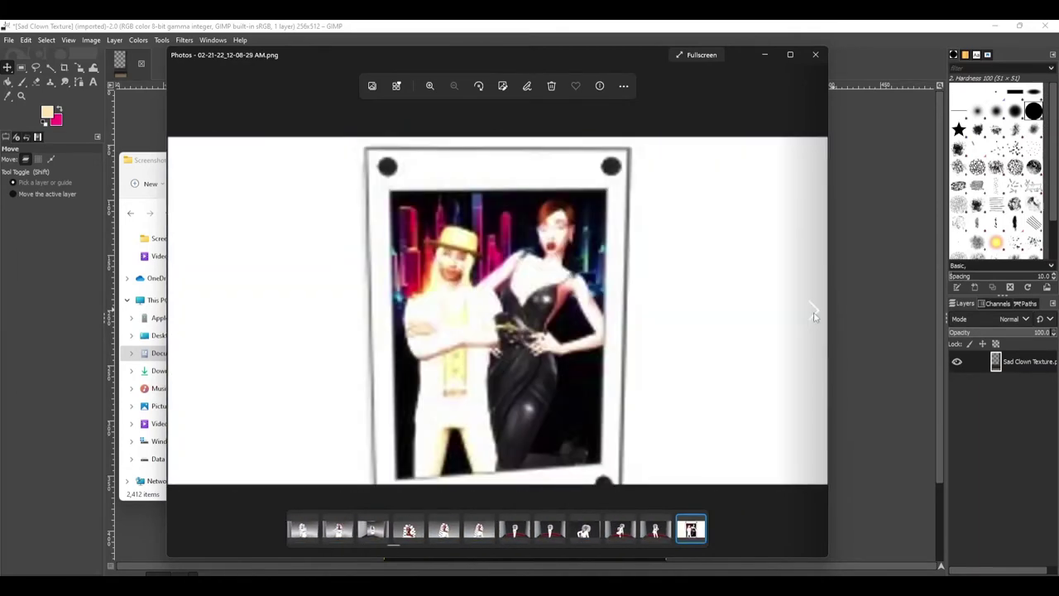
# Look through the neon-skyline couple and framed wedding screenshots to the blue-suit duo in 02-20-22_5-37-21 AM
pyautogui.click(814, 313)
pyautogui.click(814, 313)
pyautogui.click(814, 313)
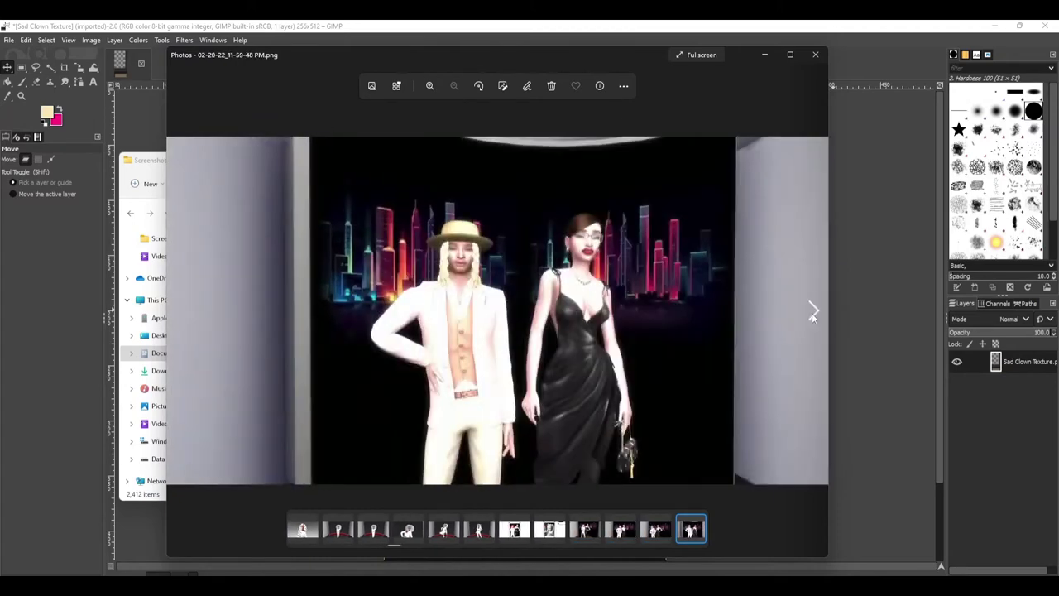
pyautogui.click(814, 313)
pyautogui.click(814, 313)
pyautogui.click(814, 313)
pyautogui.click(813, 313)
pyautogui.click(813, 313)
pyautogui.click(814, 313)
pyautogui.click(814, 313)
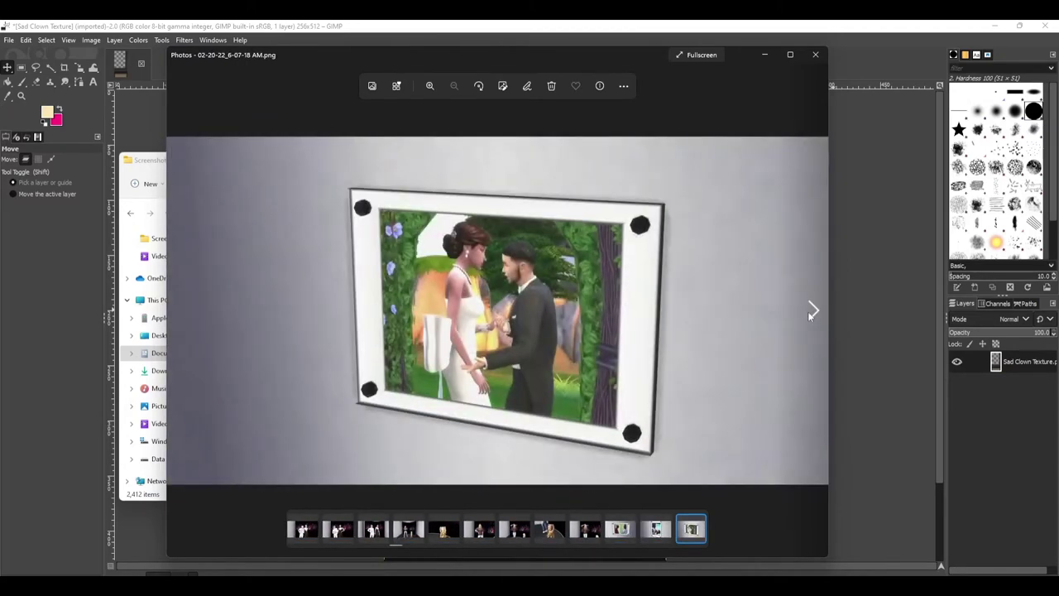
pyautogui.click(813, 313)
pyautogui.click(813, 313)
pyautogui.click(814, 313)
pyautogui.click(814, 313)
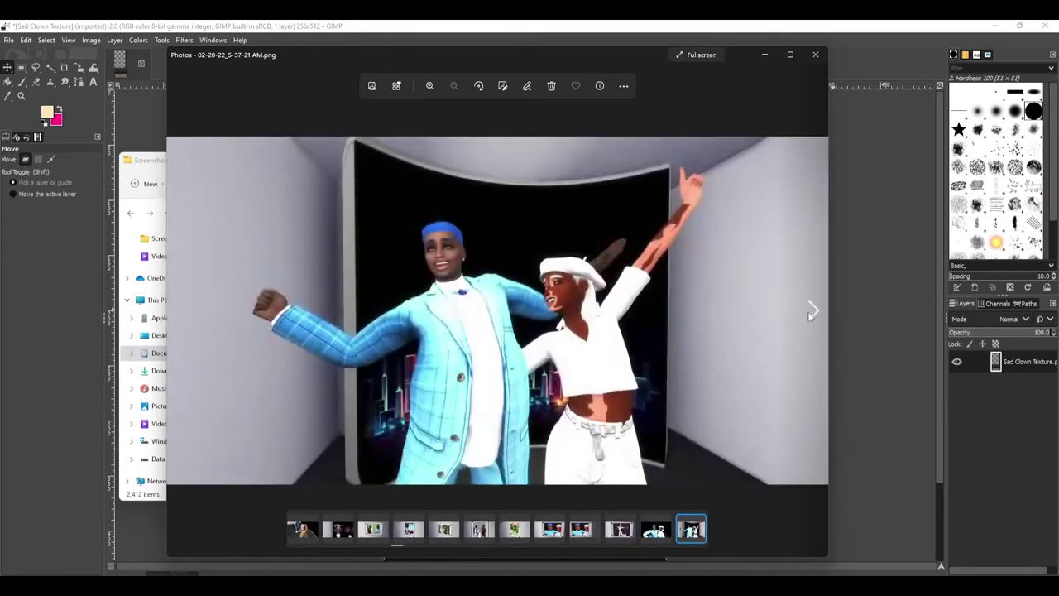
# Continue through the older garden-arch wedding screenshots to the black-and-white bedroom picture, 02-17-22_8-20-26 PM
pyautogui.click(814, 313)
pyautogui.click(814, 313)
pyautogui.click(814, 313)
pyautogui.click(814, 312)
pyautogui.click(814, 313)
pyautogui.click(814, 313)
pyautogui.click(814, 313)
pyautogui.click(812, 313)
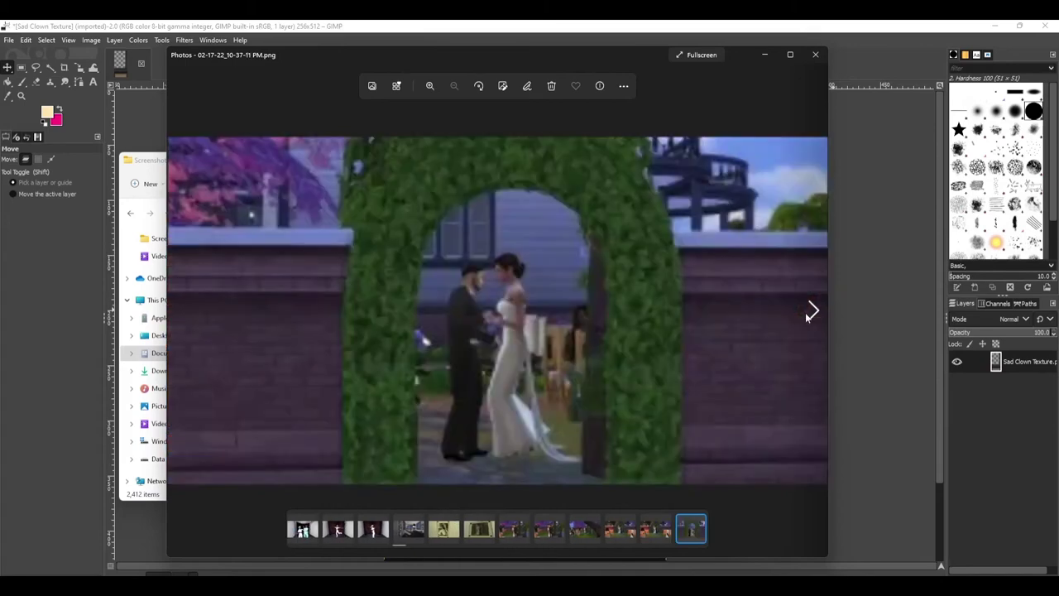
pyautogui.click(812, 313)
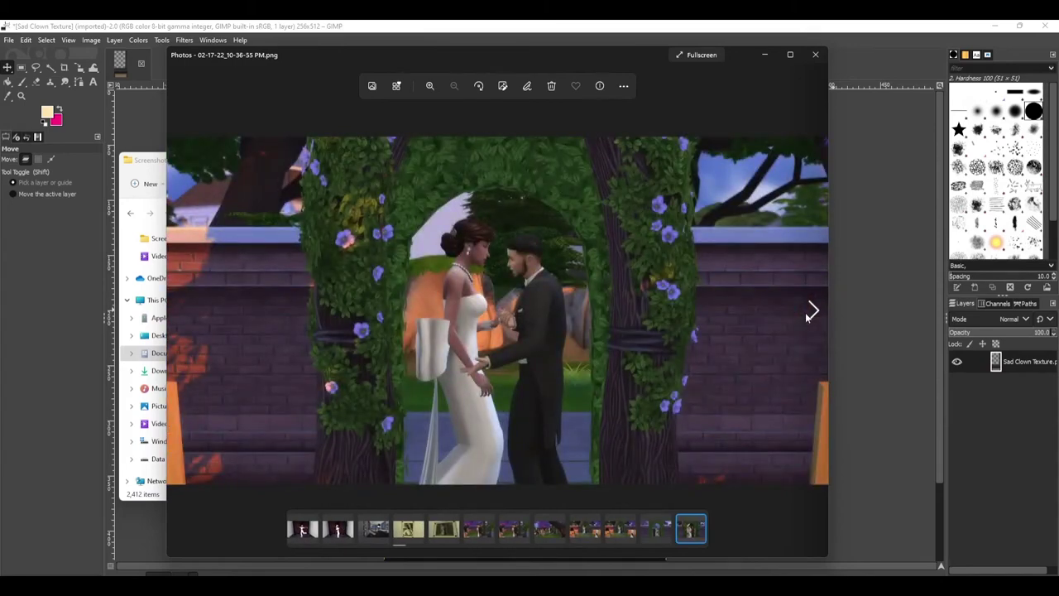
pyautogui.click(810, 311)
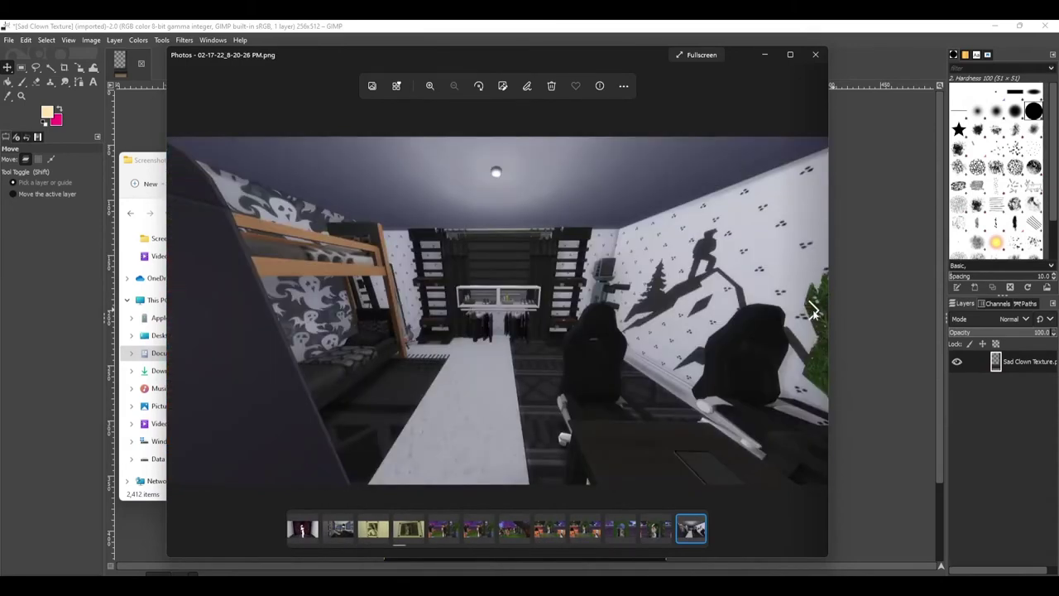
# Look through the older room and couple-selfie screenshots to the framed portrait in 02-14-22_10-27-30 PM
pyautogui.click(813, 311)
pyautogui.click(812, 311)
pyautogui.click(812, 311)
pyautogui.click(813, 311)
pyautogui.click(812, 311)
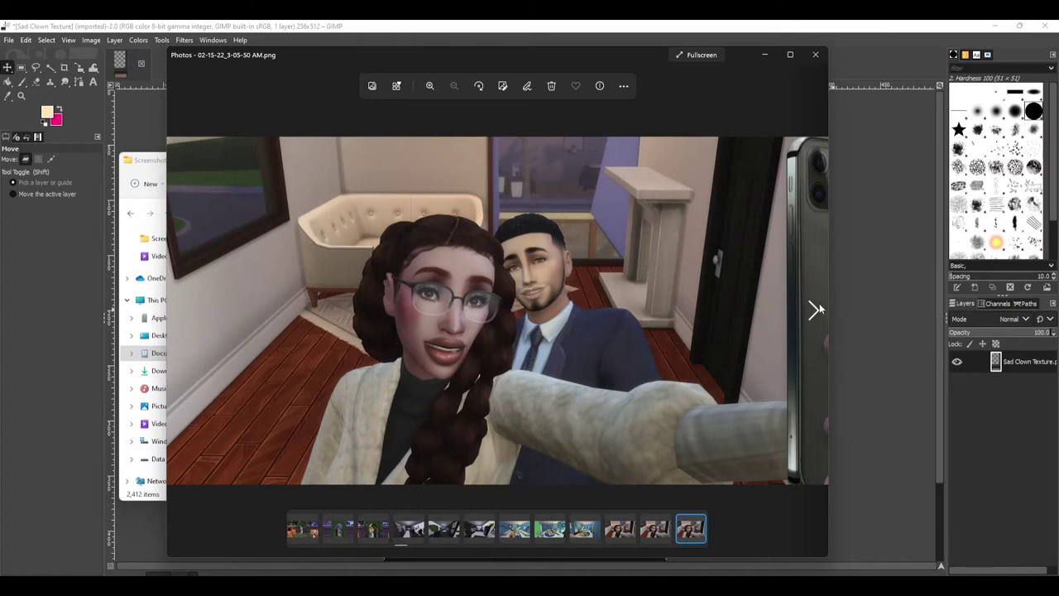
pyautogui.click(816, 309)
pyautogui.click(816, 308)
pyautogui.click(816, 308)
pyautogui.click(816, 309)
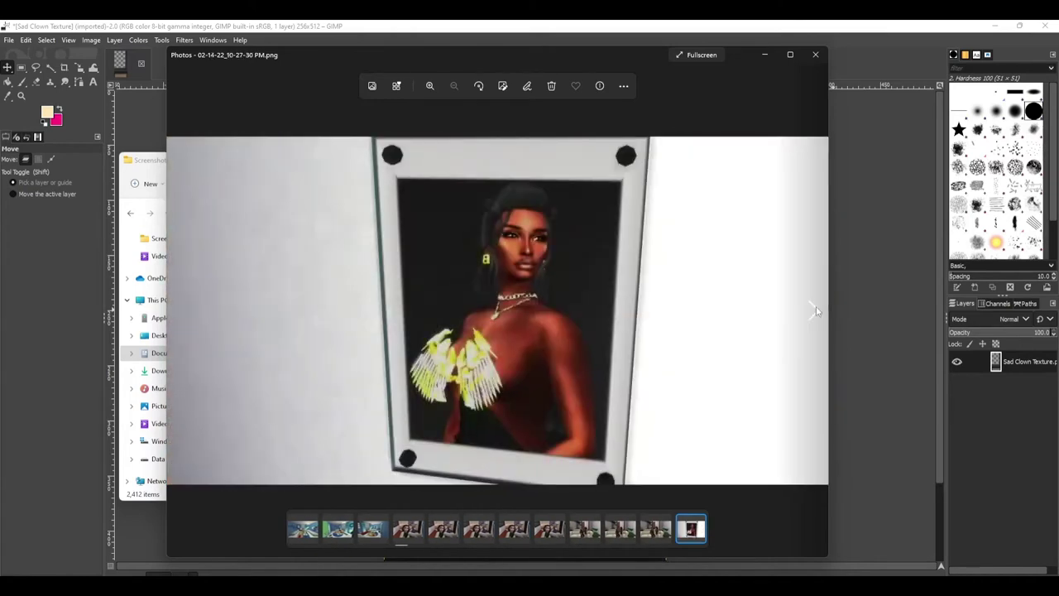
# Go through the framed-portrait, blue-haired man and pink-skirt backdrop screenshots to the trio in 02-14-22_1-01-10 AM
pyautogui.click(816, 309)
pyautogui.click(815, 309)
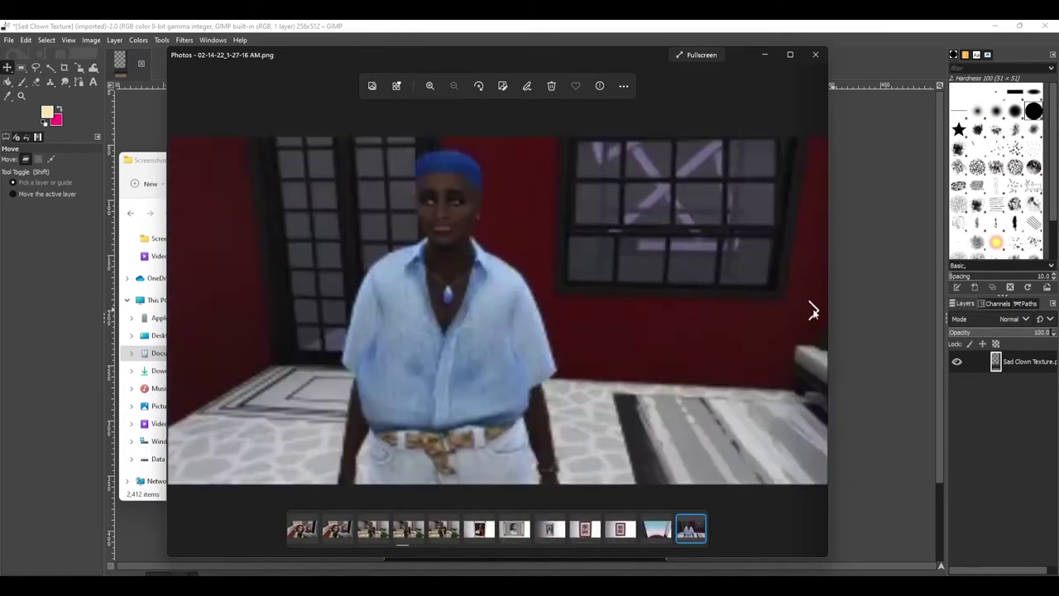
pyautogui.click(813, 310)
pyautogui.click(813, 310)
pyautogui.click(812, 310)
pyautogui.click(813, 310)
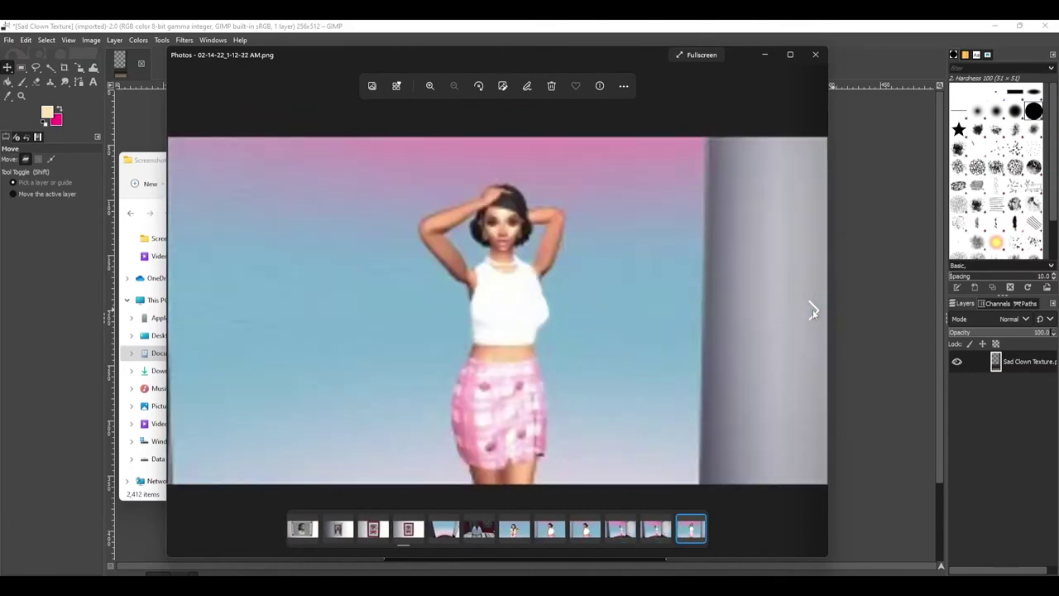
pyautogui.click(812, 309)
pyautogui.click(813, 309)
pyautogui.click(812, 309)
pyautogui.click(812, 309)
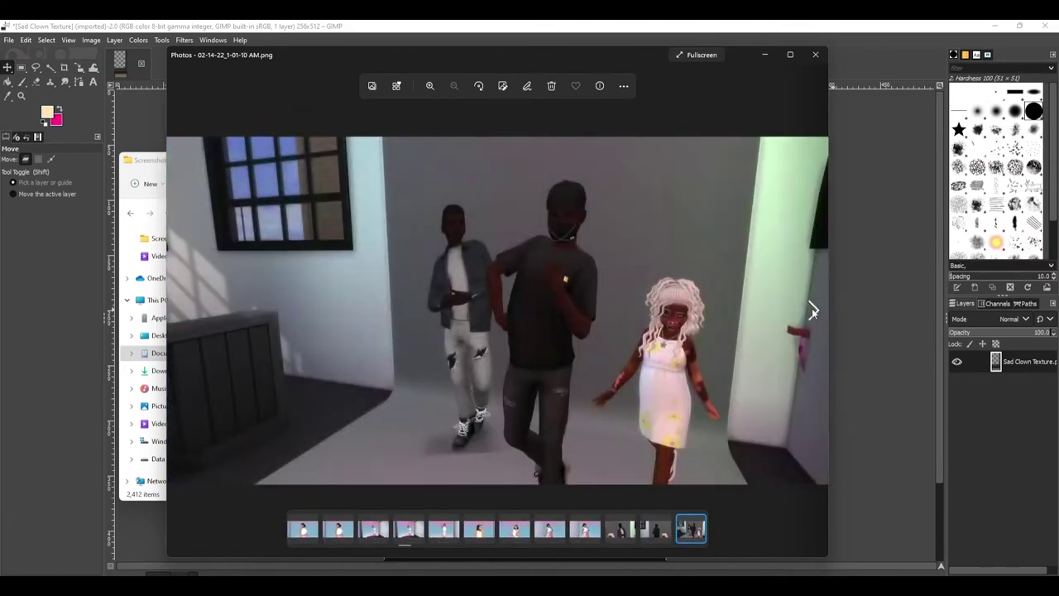
# Look through the grey-backdrop trio screenshots to the woman in the brick-walled room, 02-13-22_8-42-02 PM
pyautogui.click(812, 308)
pyautogui.click(812, 308)
pyautogui.click(812, 308)
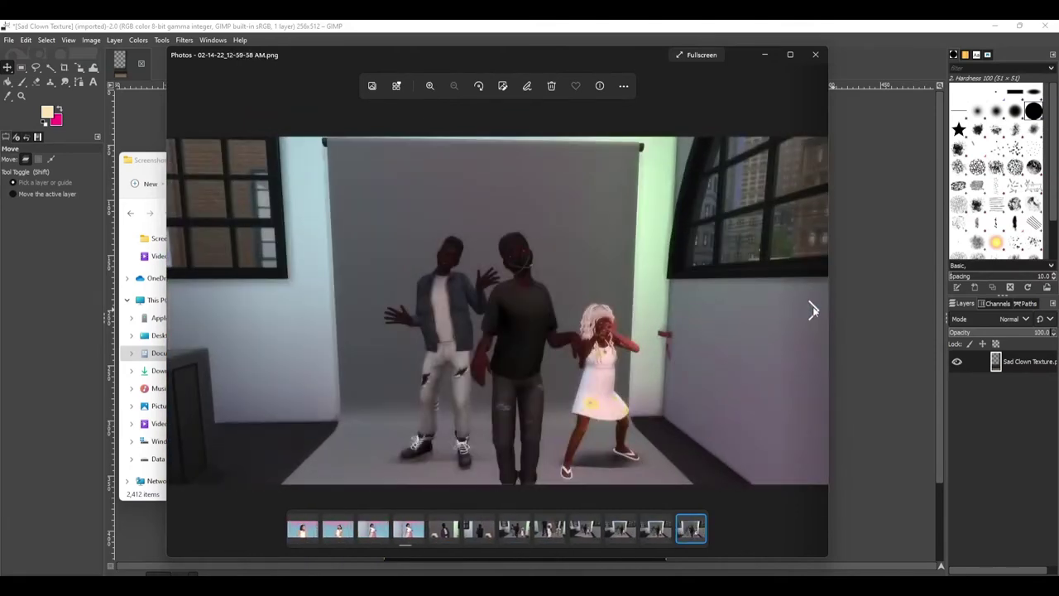
pyautogui.click(812, 308)
pyautogui.click(812, 308)
pyautogui.click(811, 308)
pyautogui.click(811, 309)
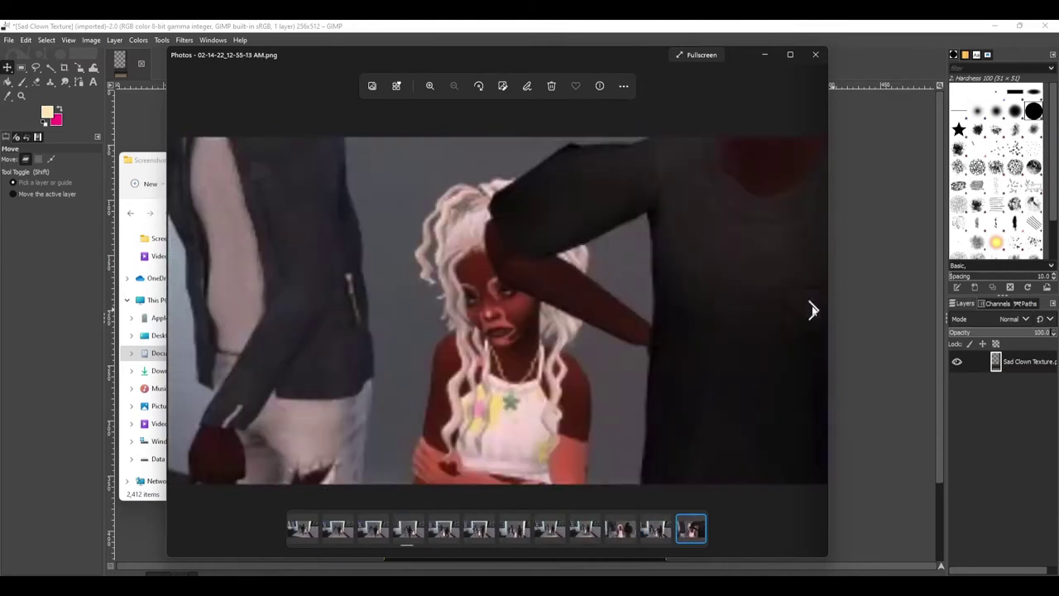
pyautogui.click(812, 309)
pyautogui.click(812, 308)
pyautogui.click(812, 308)
pyautogui.click(812, 309)
pyautogui.click(812, 310)
pyautogui.click(812, 309)
pyautogui.click(812, 309)
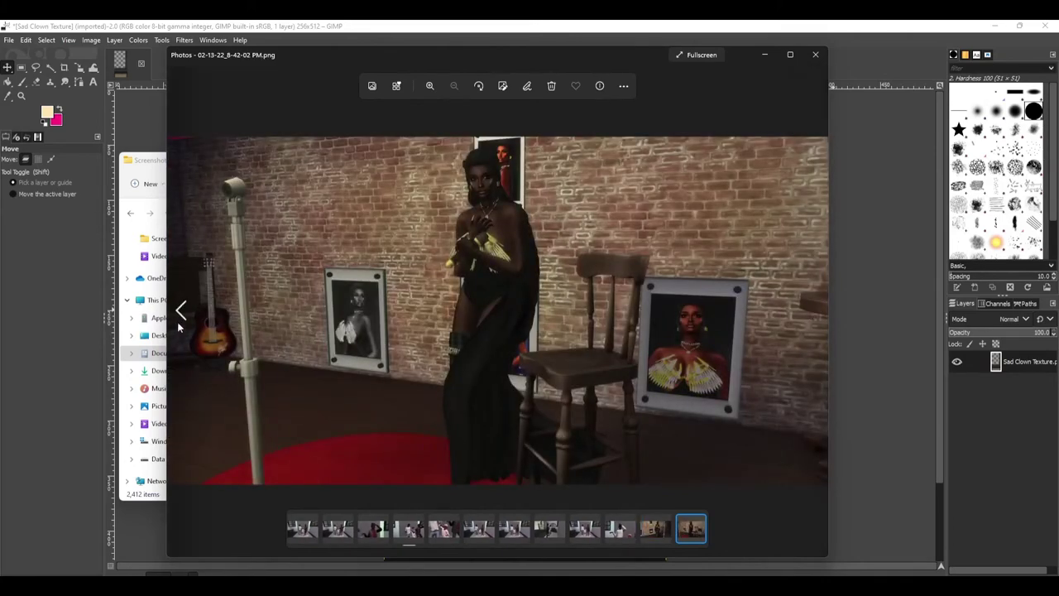
# Recheck the brick-room shots and continue past the desert selfies and kissing couple to the yellow-suited woman in 02-11-22_2-20-31 AM
pyautogui.click(181, 310)
pyautogui.click(815, 310)
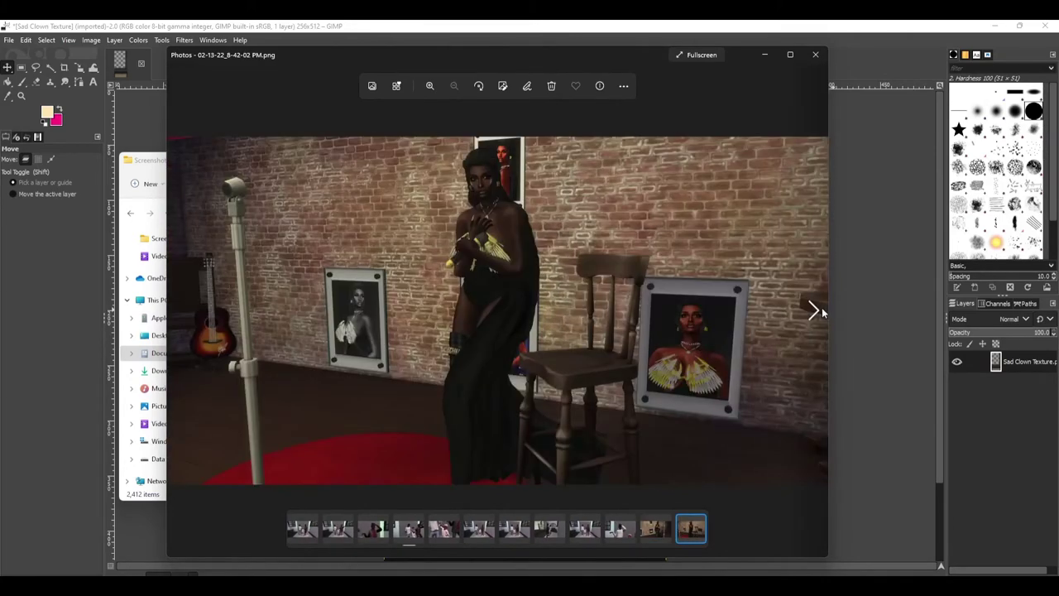
pyautogui.click(821, 311)
pyautogui.click(815, 310)
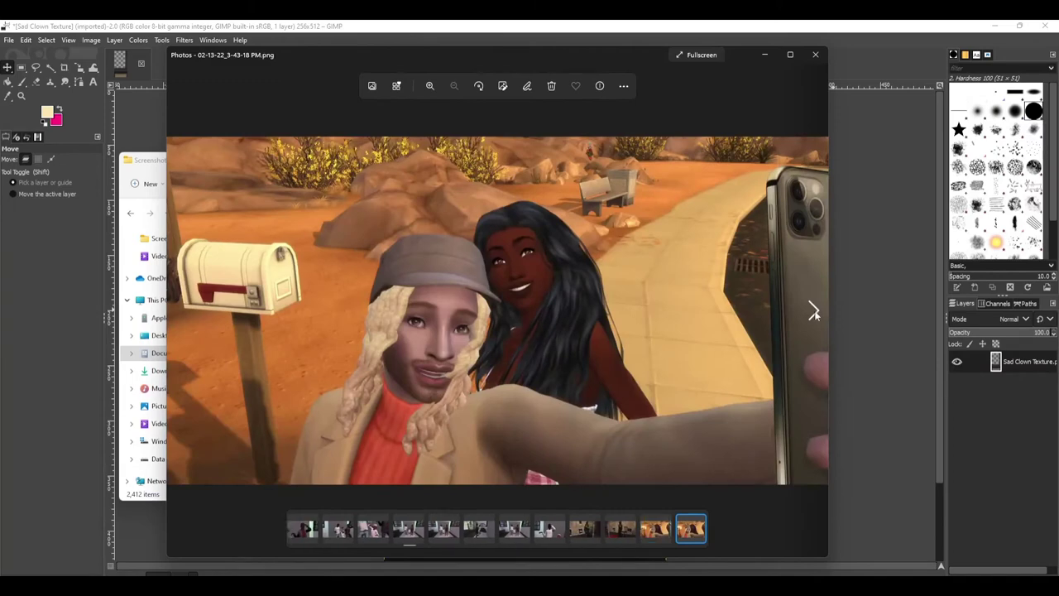
pyautogui.click(814, 311)
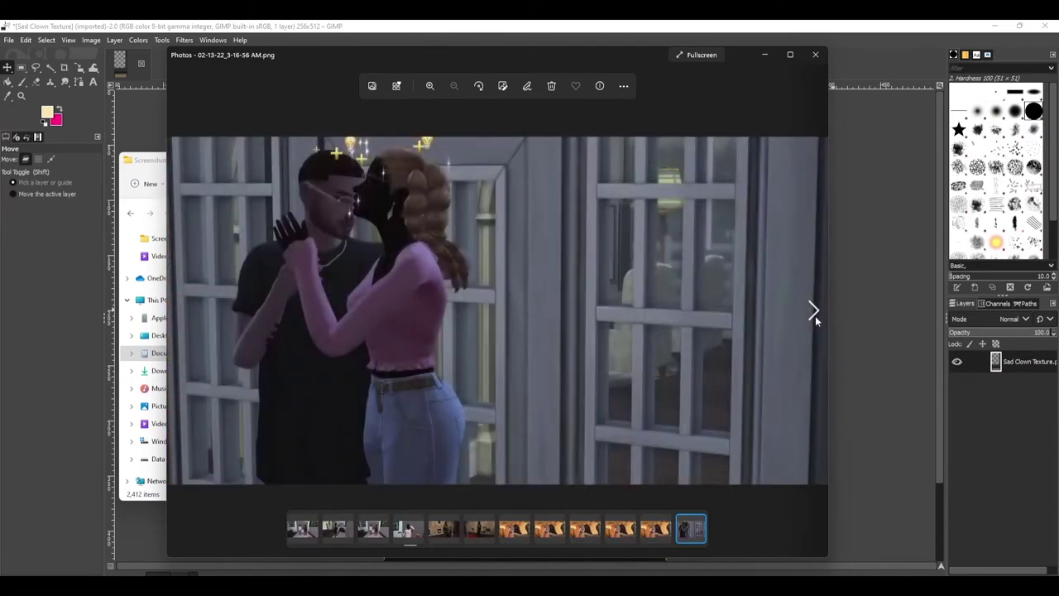
pyautogui.click(814, 311)
pyautogui.click(815, 311)
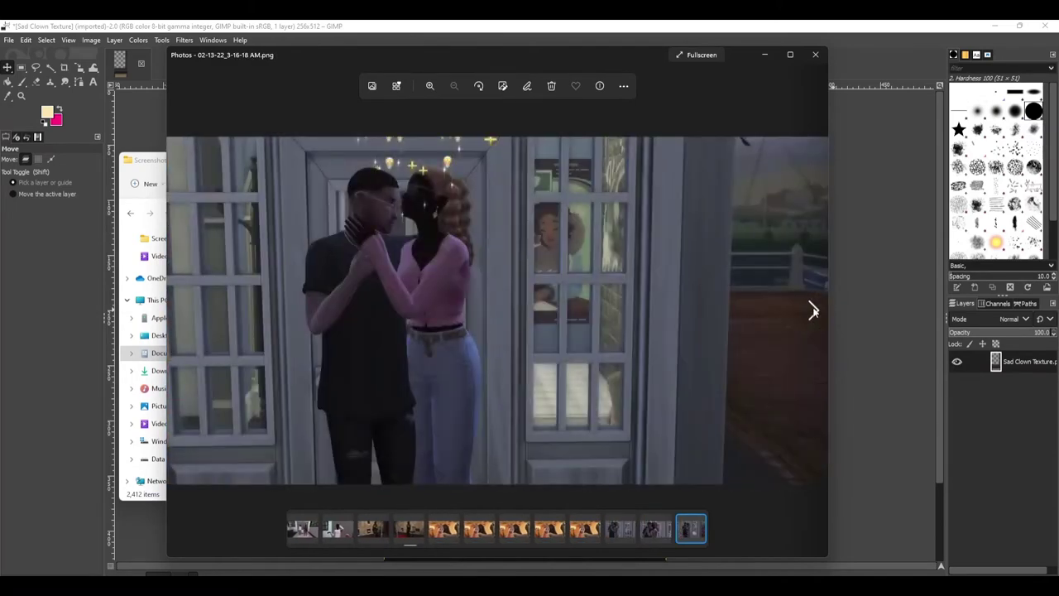
pyautogui.click(815, 312)
pyautogui.click(815, 311)
pyautogui.click(814, 311)
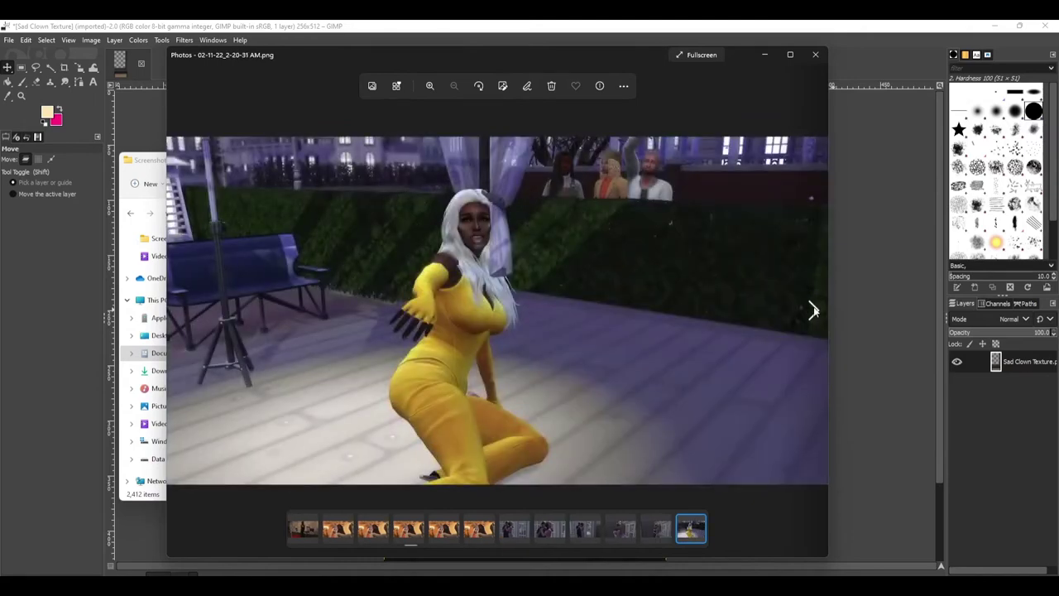
# Browse past the yellow-suit, pink-backdrop and pastel-backdrop screenshots to the woman in profile against black, 02-11-22_12-52-37 AM
pyautogui.click(814, 311)
pyautogui.click(814, 311)
pyautogui.click(815, 311)
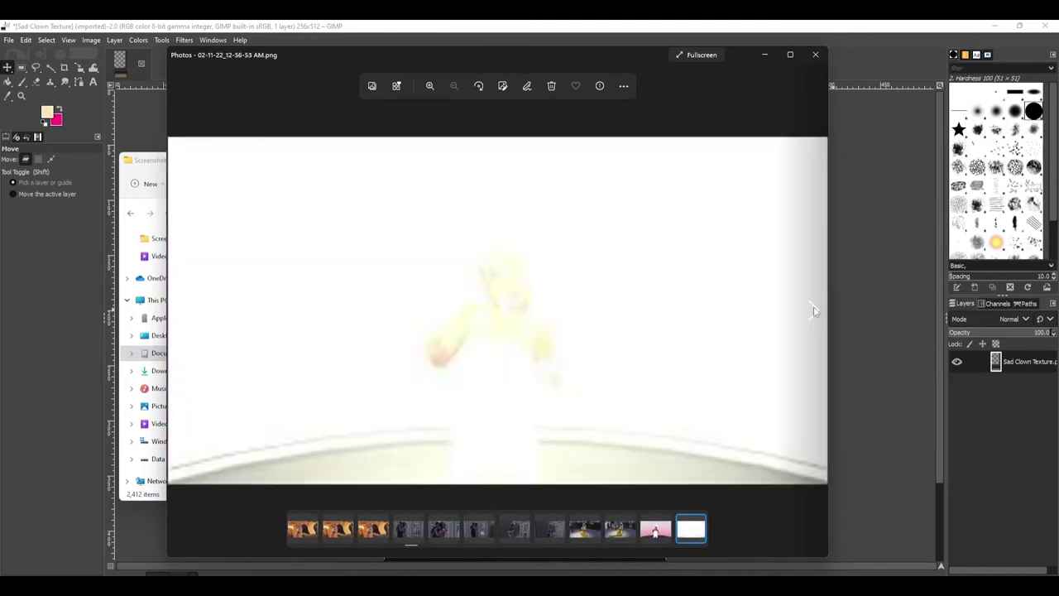
pyautogui.click(815, 311)
pyautogui.click(814, 311)
pyautogui.click(815, 311)
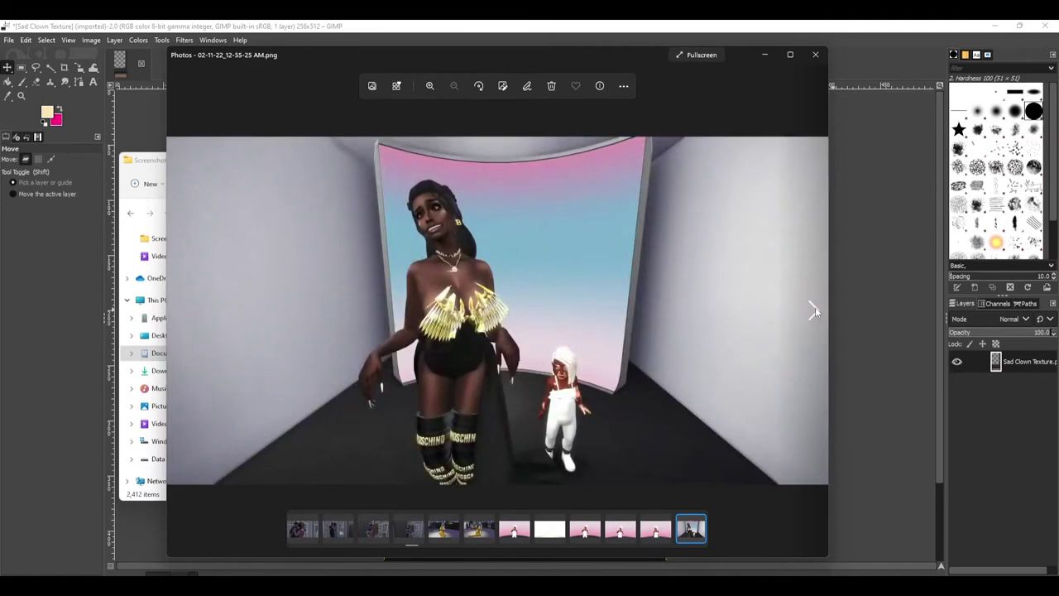
pyautogui.click(814, 310)
pyautogui.click(815, 311)
pyautogui.click(814, 311)
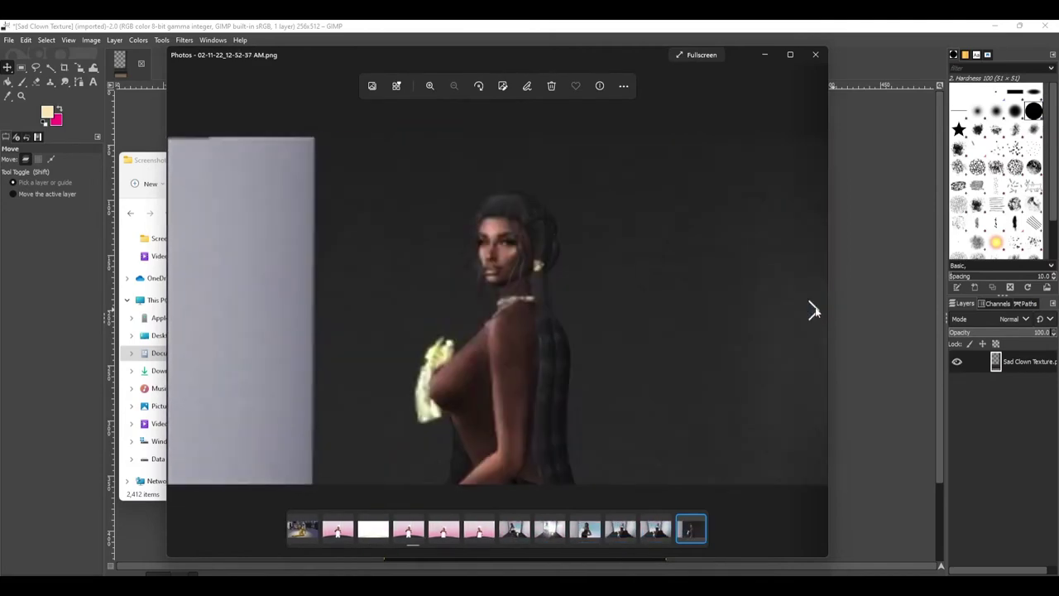
# Continue through the black-backdrop and yellow-dress screenshots to the turquoise outfit against the city skyline, 02-11-22_12-43-08 AM
pyautogui.click(815, 310)
pyautogui.click(814, 311)
pyautogui.click(814, 310)
pyautogui.click(815, 310)
pyautogui.click(814, 310)
pyautogui.click(814, 310)
pyautogui.click(815, 310)
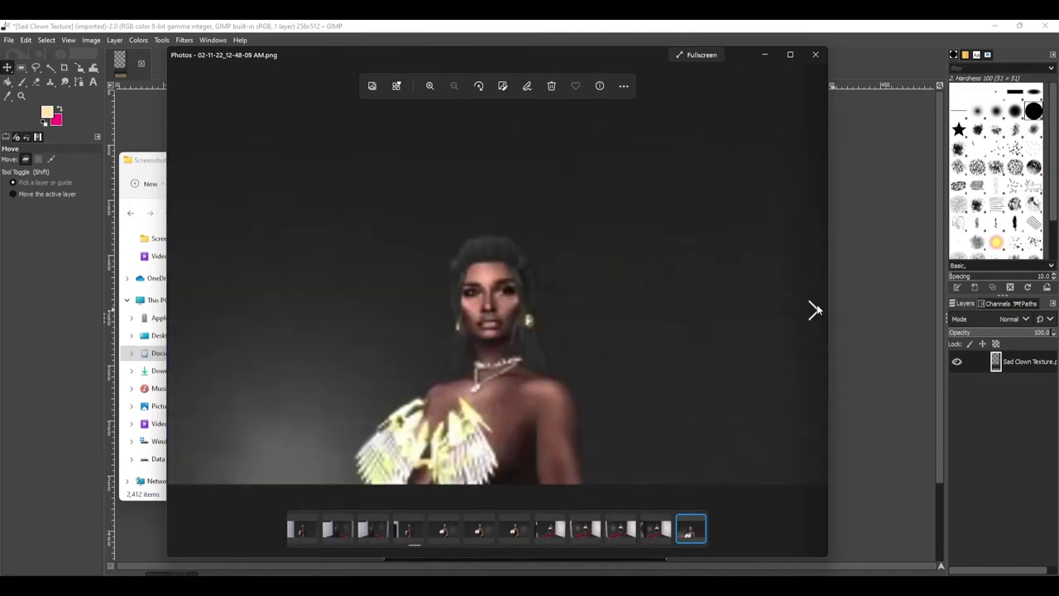
pyautogui.click(815, 310)
pyautogui.click(815, 310)
pyautogui.click(815, 310)
pyautogui.click(814, 310)
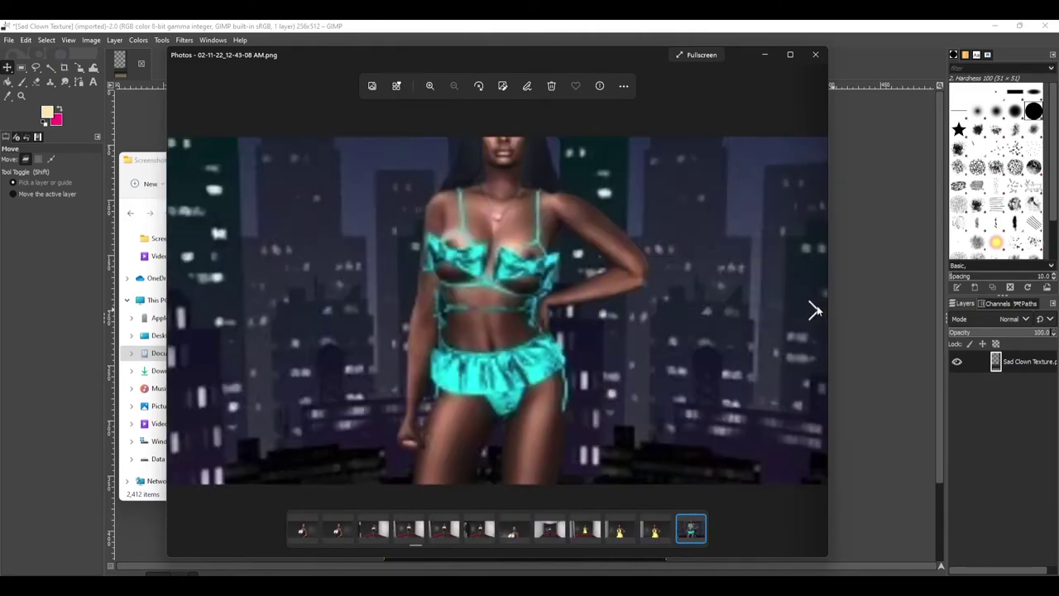
# Look through the turquoise-outfit and white-haired skyline screenshots to the black-and-red backdrop pose in 02-11-22_12-25-41 AM
pyautogui.click(814, 311)
pyautogui.click(814, 310)
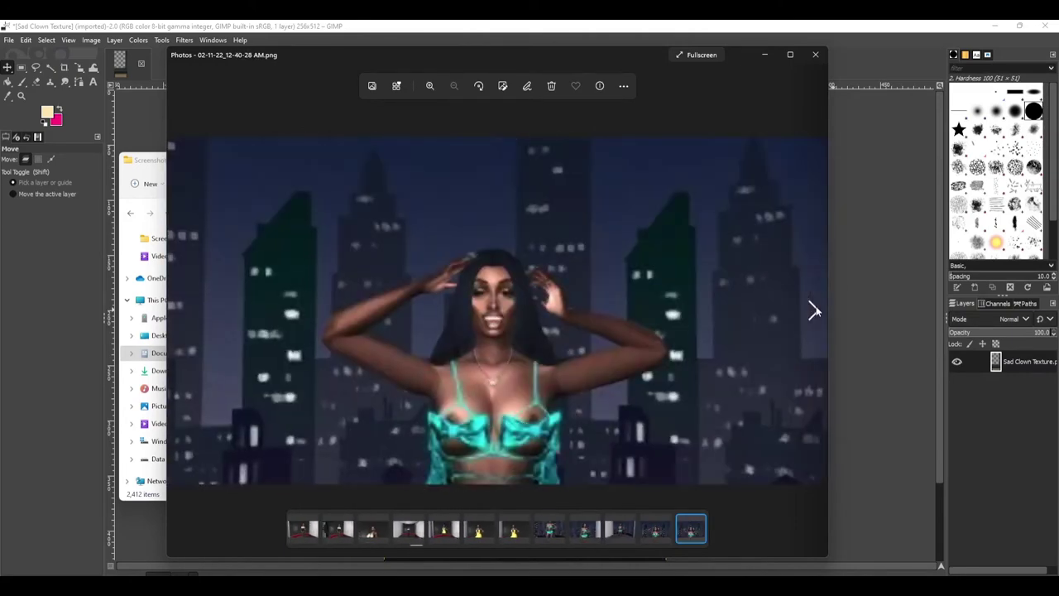
pyautogui.click(815, 310)
pyautogui.click(814, 310)
pyautogui.click(814, 310)
pyautogui.click(815, 310)
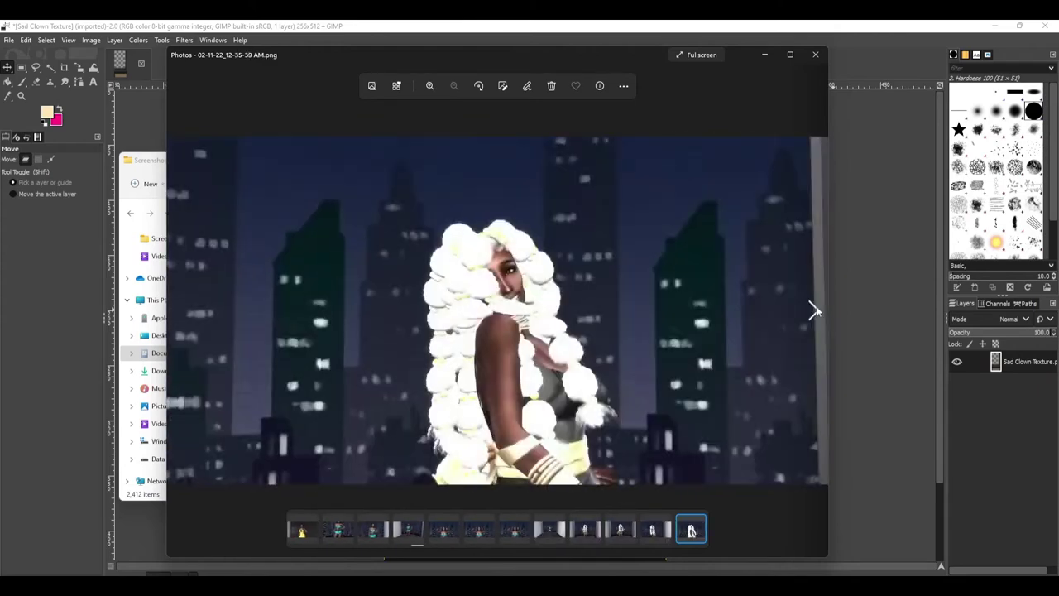
pyautogui.click(815, 310)
pyautogui.click(814, 311)
pyautogui.click(814, 311)
pyautogui.click(814, 310)
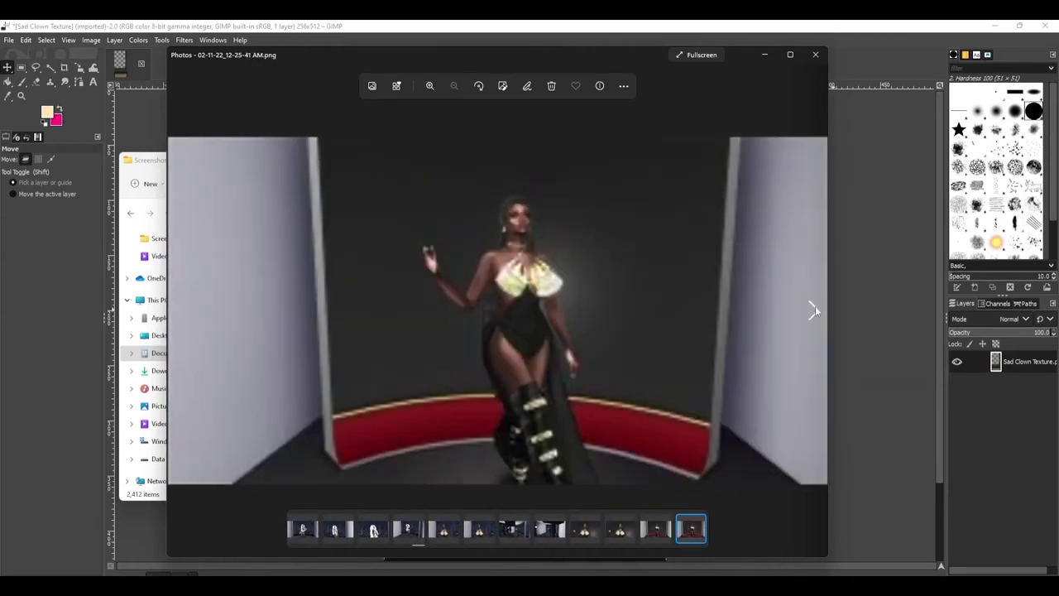
# Look through the remaining skyline screenshots to the road selfie, 02-09-22_9-24-01 PM, and close the photo viewer and Screenshots folder
pyautogui.click(814, 311)
pyautogui.click(814, 310)
pyautogui.click(815, 310)
pyautogui.click(815, 310)
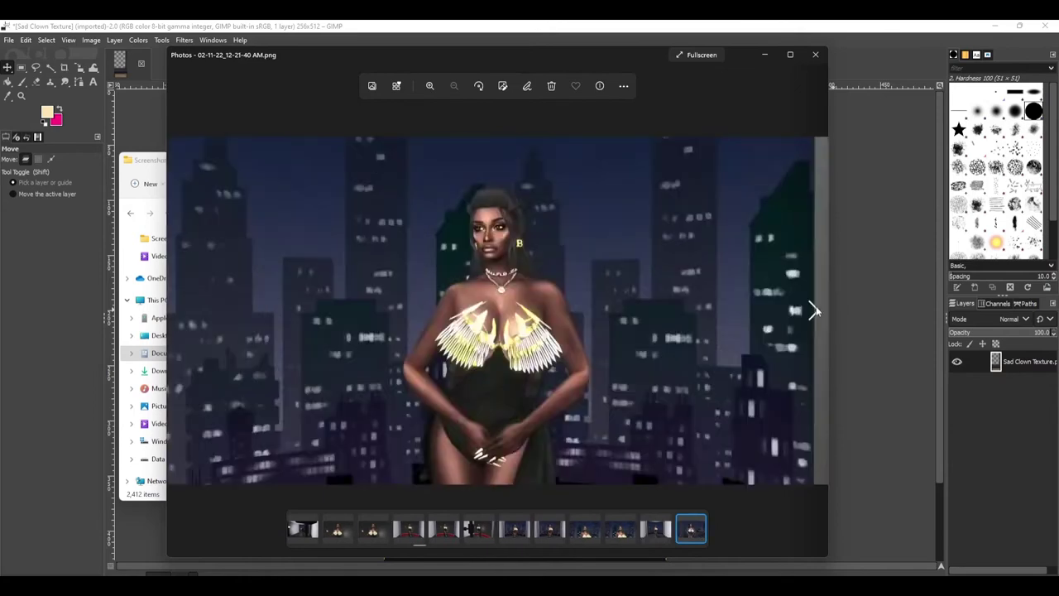
pyautogui.click(815, 310)
pyautogui.click(814, 310)
pyautogui.click(814, 311)
pyautogui.click(815, 311)
pyautogui.click(814, 311)
pyautogui.click(814, 310)
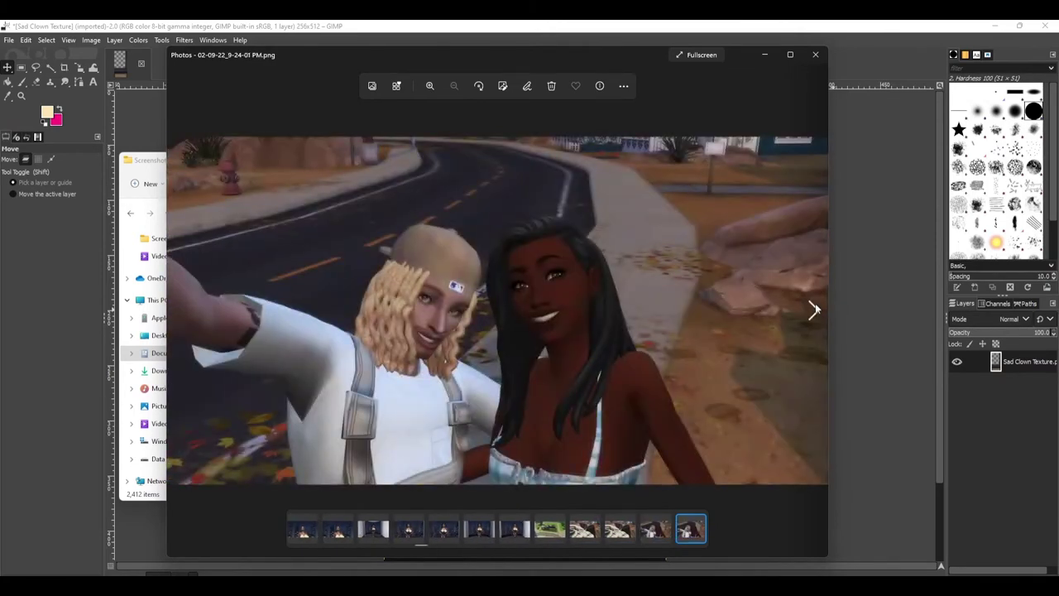
pyautogui.click(815, 54)
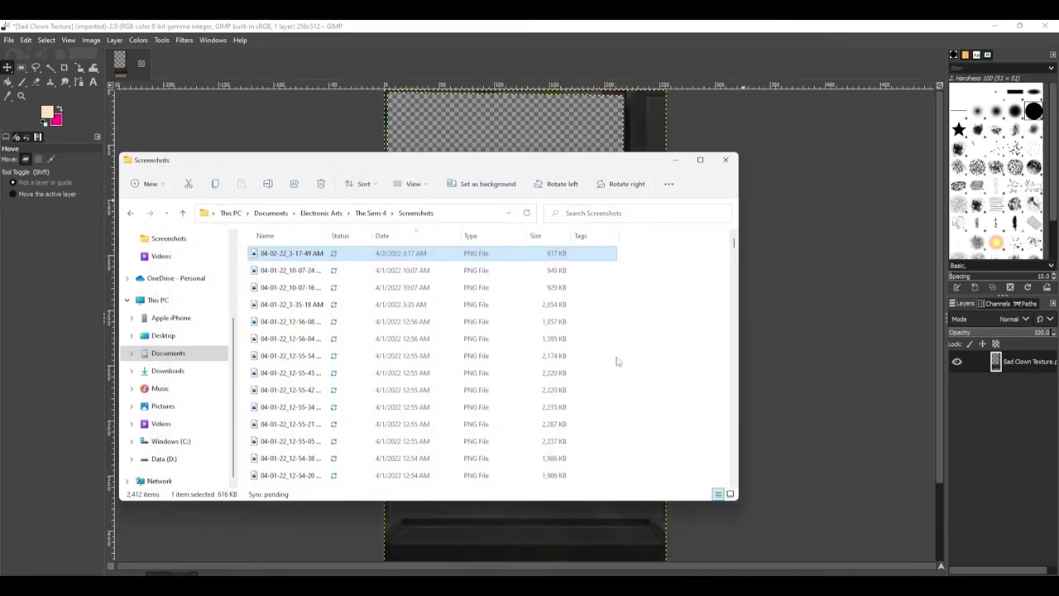
pyautogui.click(726, 160)
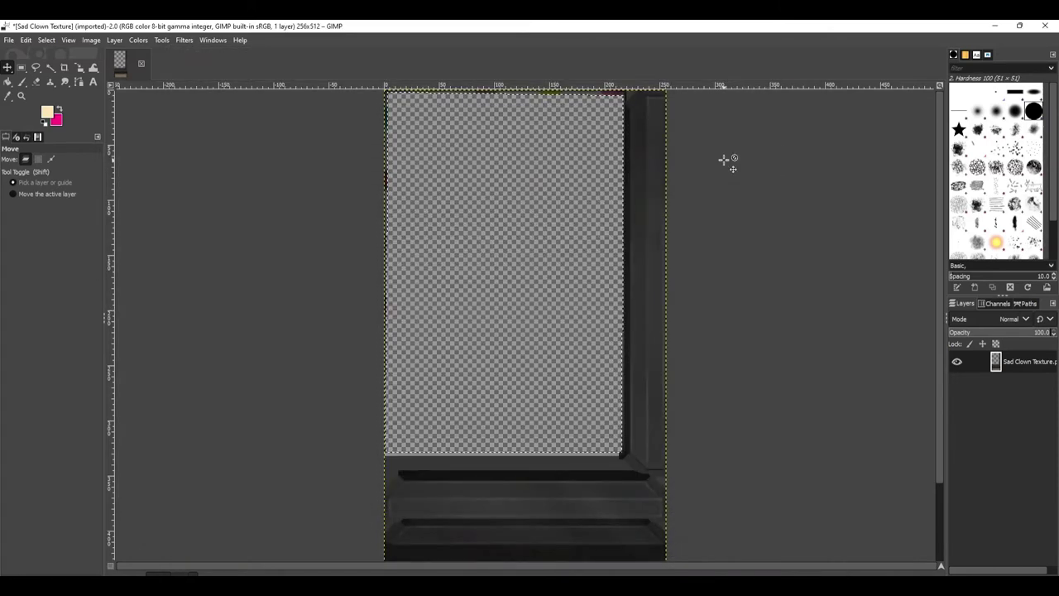
# Open Snowey Pic.png, Rosey Pic.png, Sunflower pic.png and Naranja pic.png together from Pictures, and switch to the Snowey Pic image
pyautogui.click(9, 39)
pyautogui.click(25, 84)
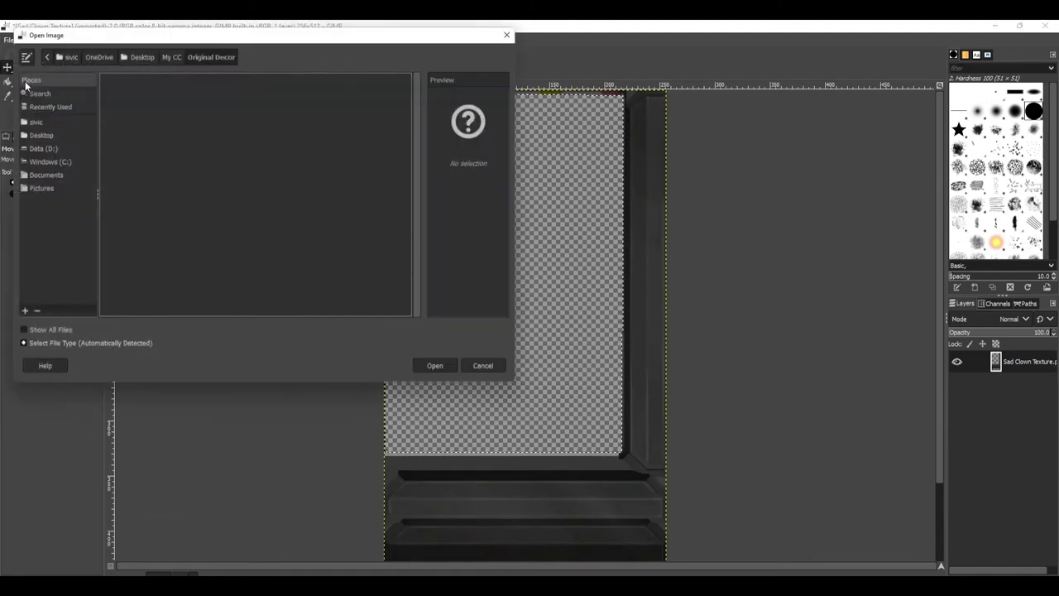
pyautogui.click(37, 188)
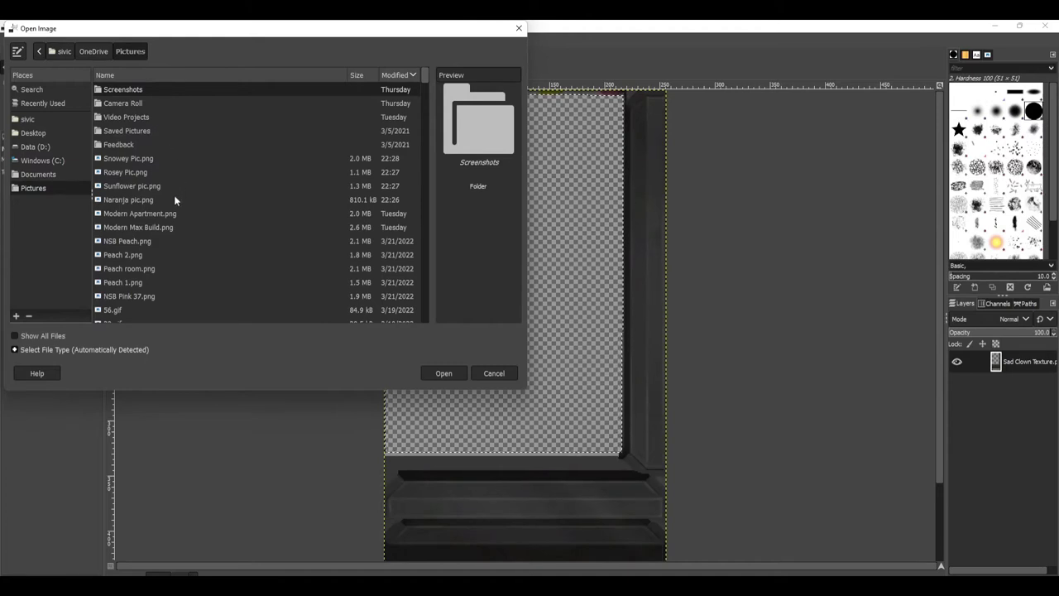
pyautogui.scroll(-1, 174, 201)
pyautogui.scroll(-1, 174, 207)
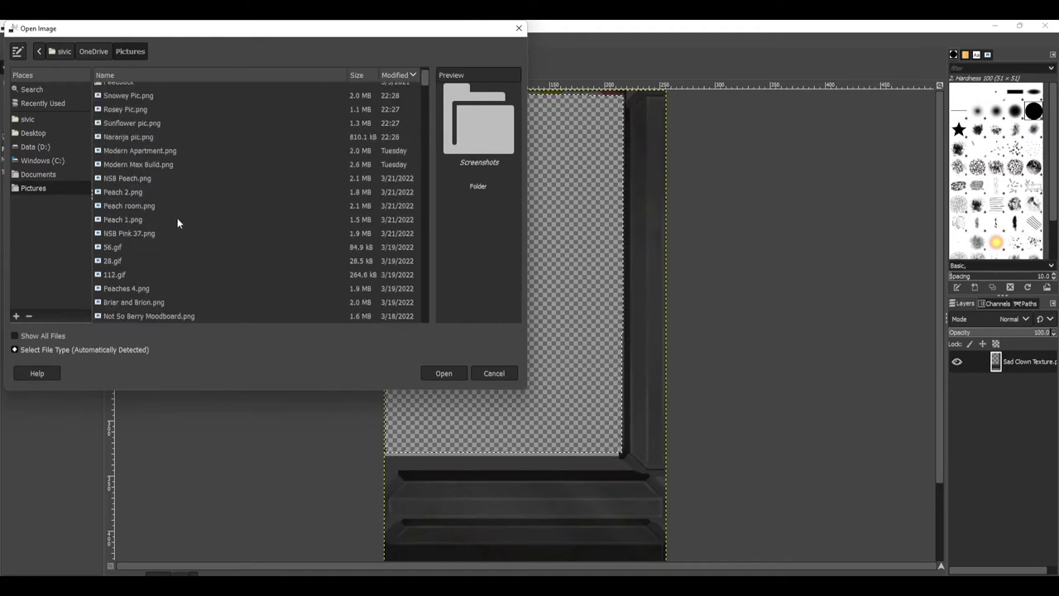
pyautogui.scroll(2, 176, 208)
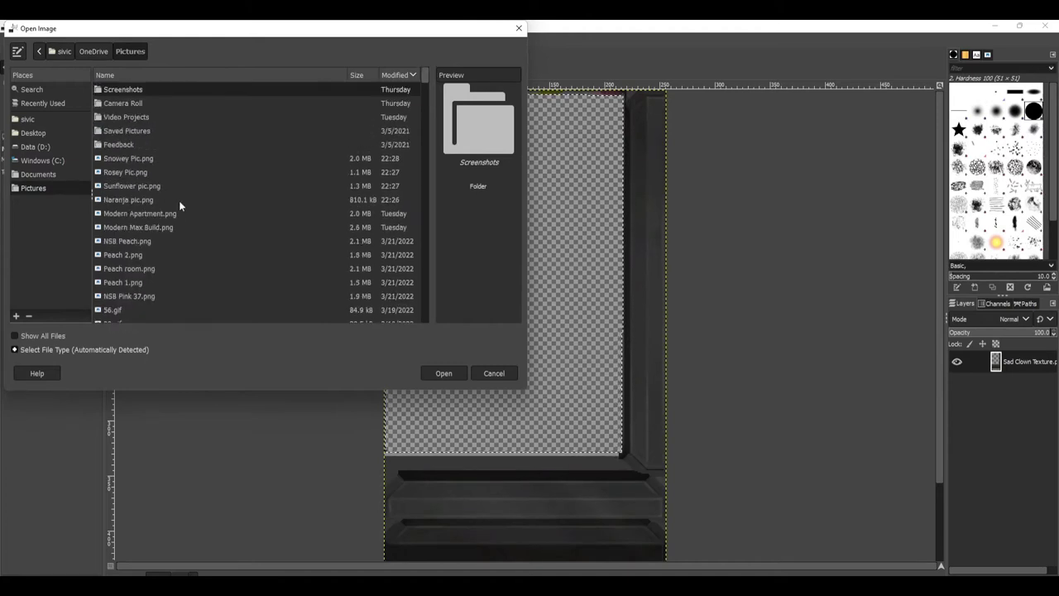
pyautogui.click(129, 200)
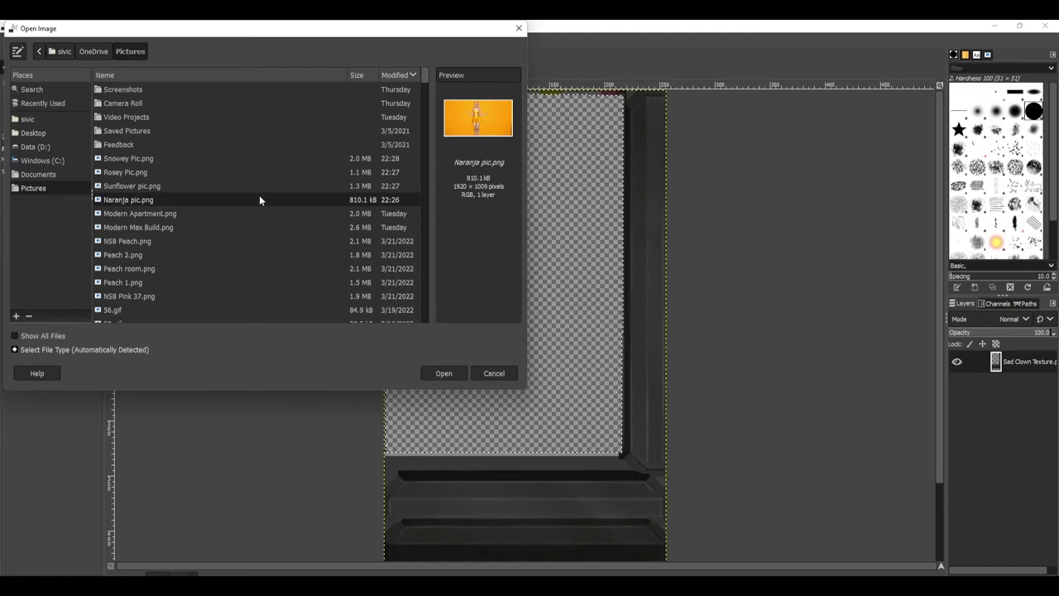
pyautogui.click(128, 186)
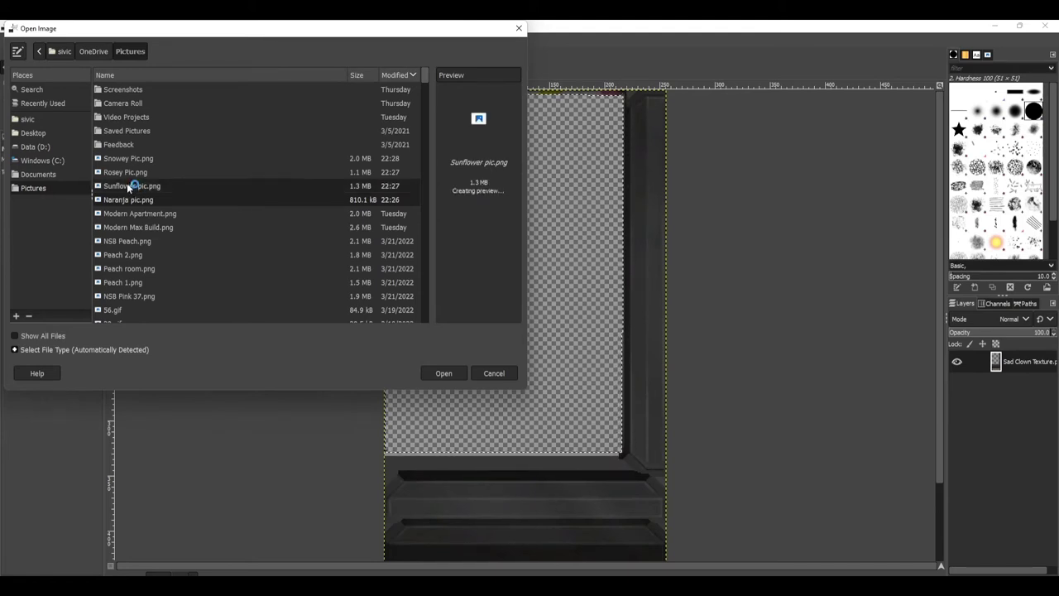
pyautogui.click(126, 172)
pyautogui.click(124, 161)
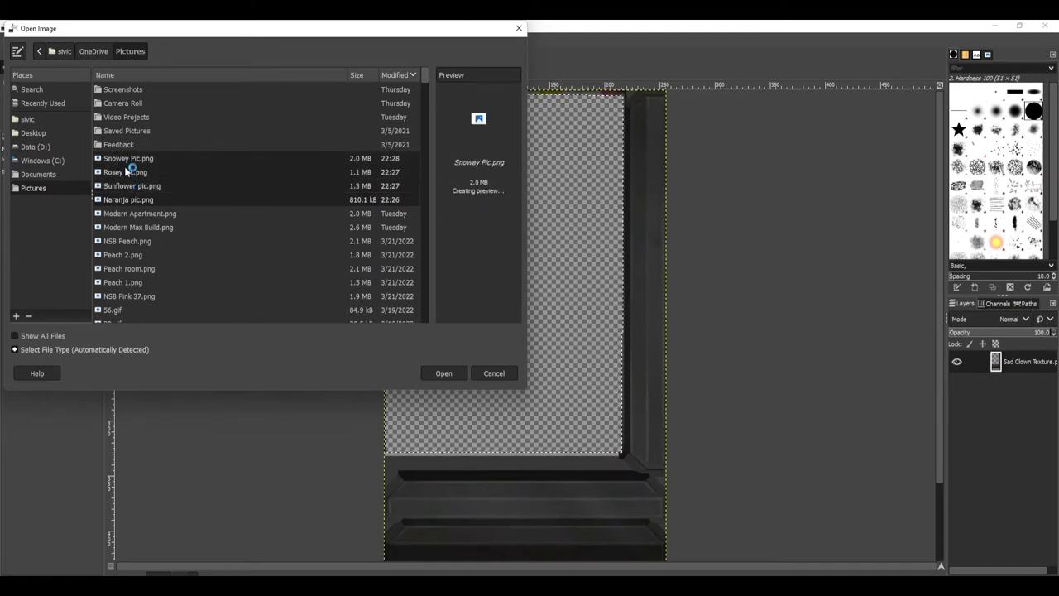
pyautogui.click(444, 373)
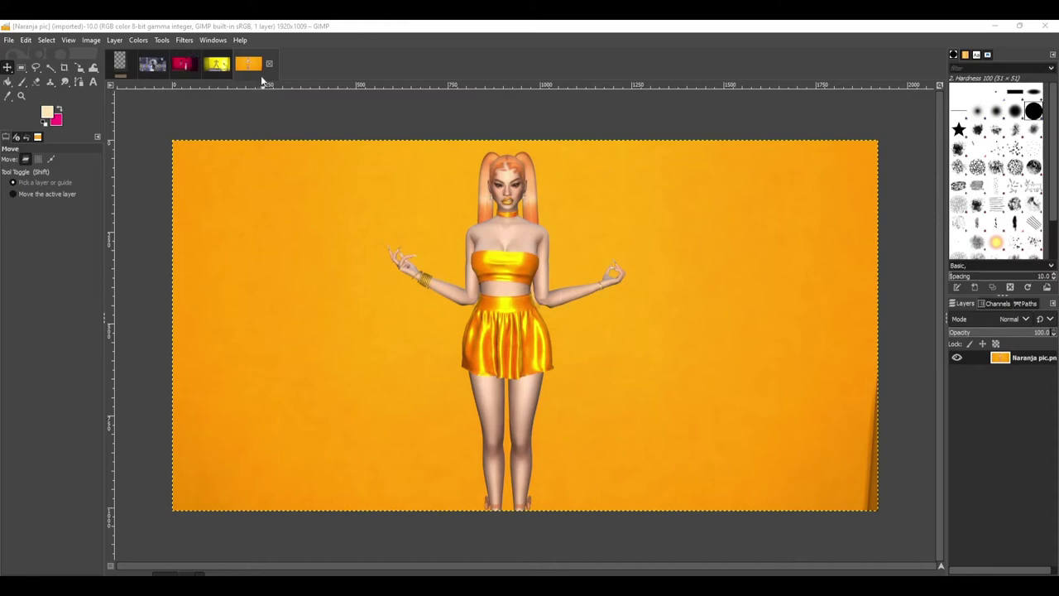
pyautogui.click(157, 67)
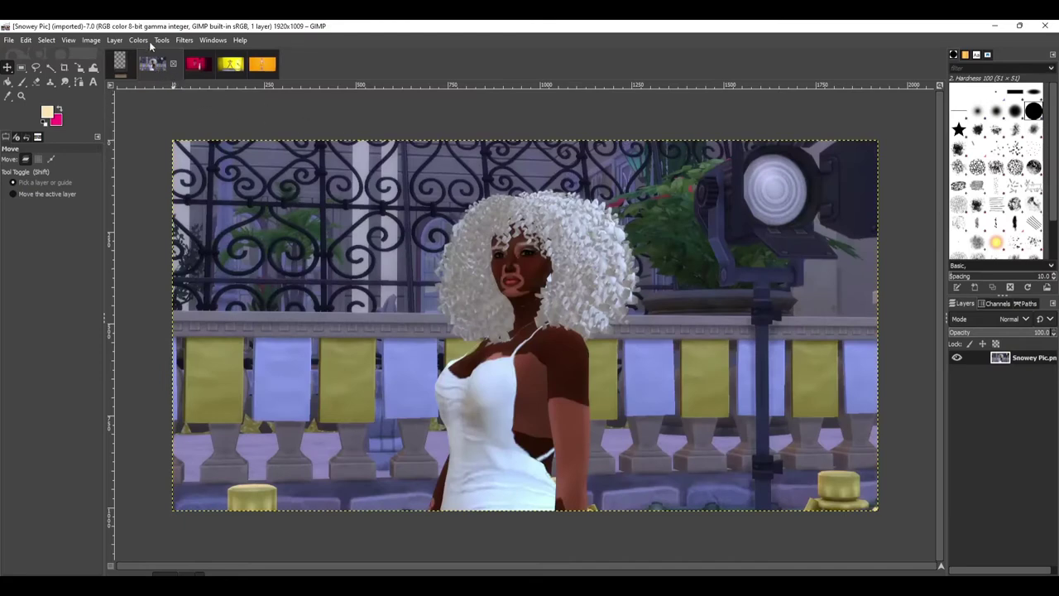
pyautogui.click(144, 38)
pyautogui.click(156, 169)
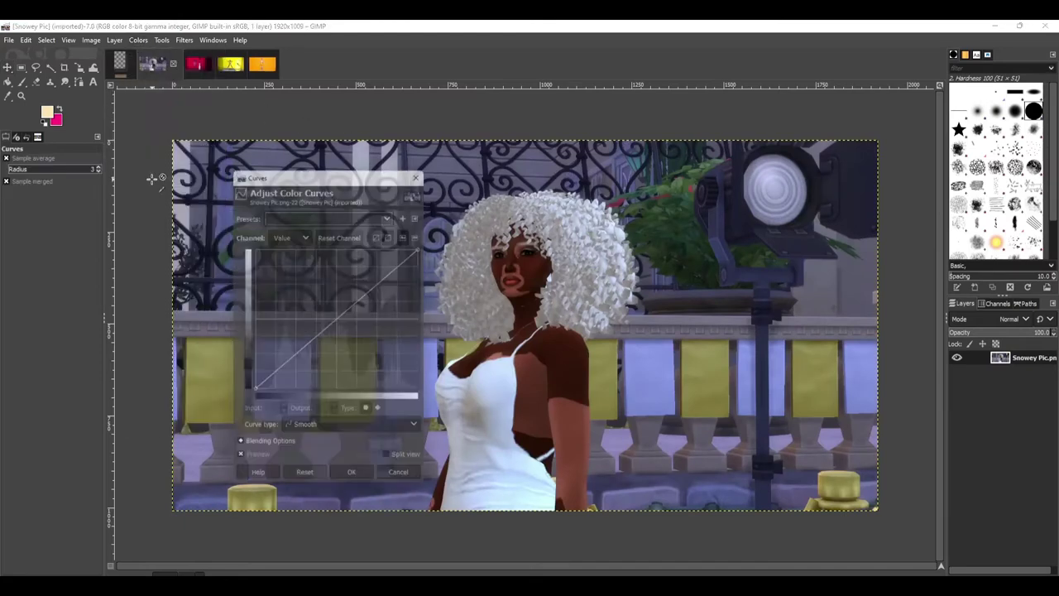
pyautogui.click(424, 170)
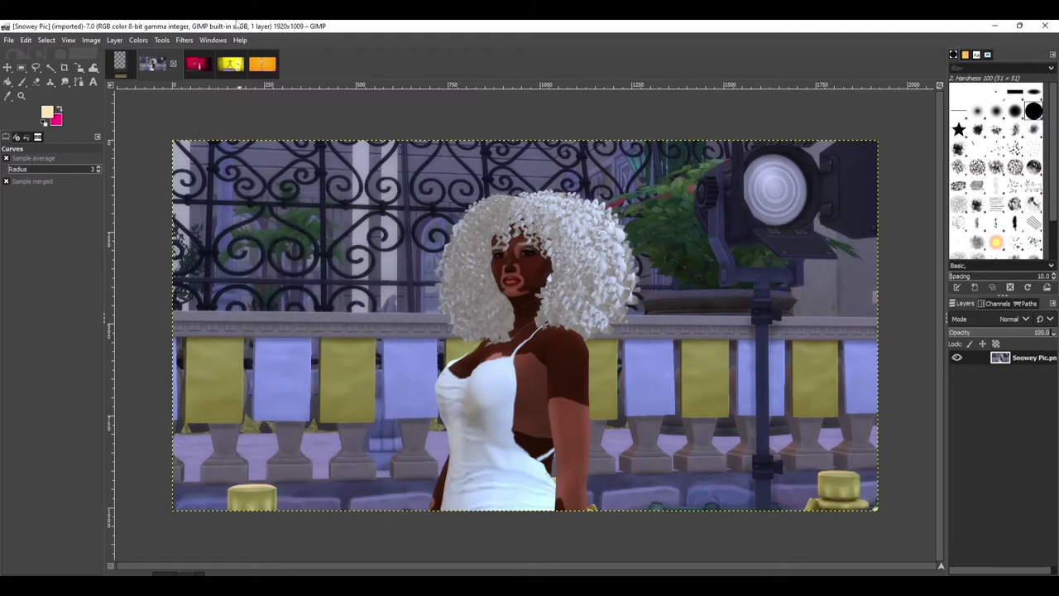
# Brighten Snowey Pic with Value curve points at input 117, output 212 and input 27, output 25
pyautogui.click(135, 39)
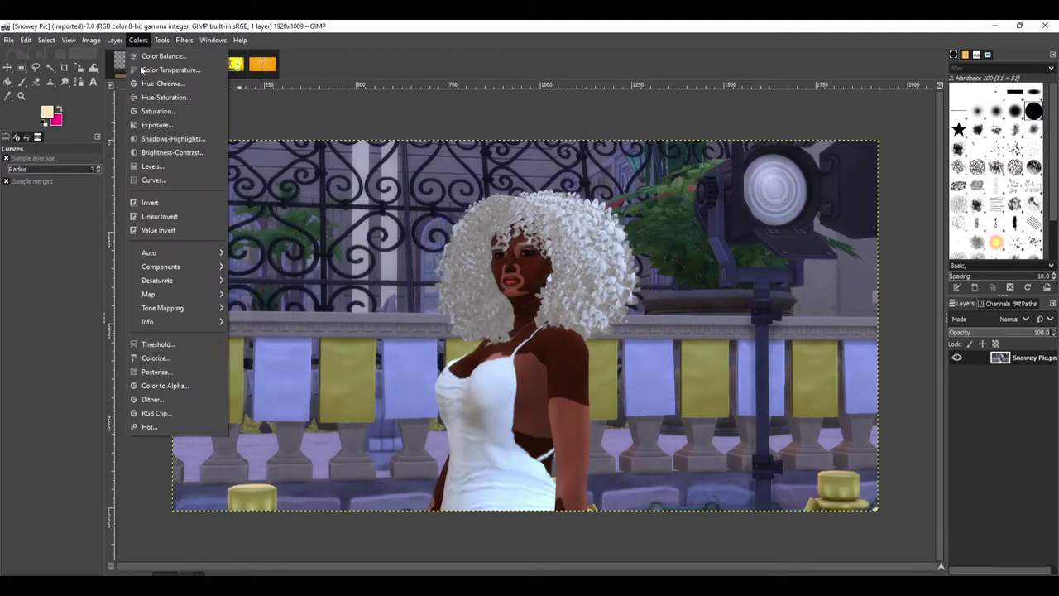
pyautogui.click(134, 183)
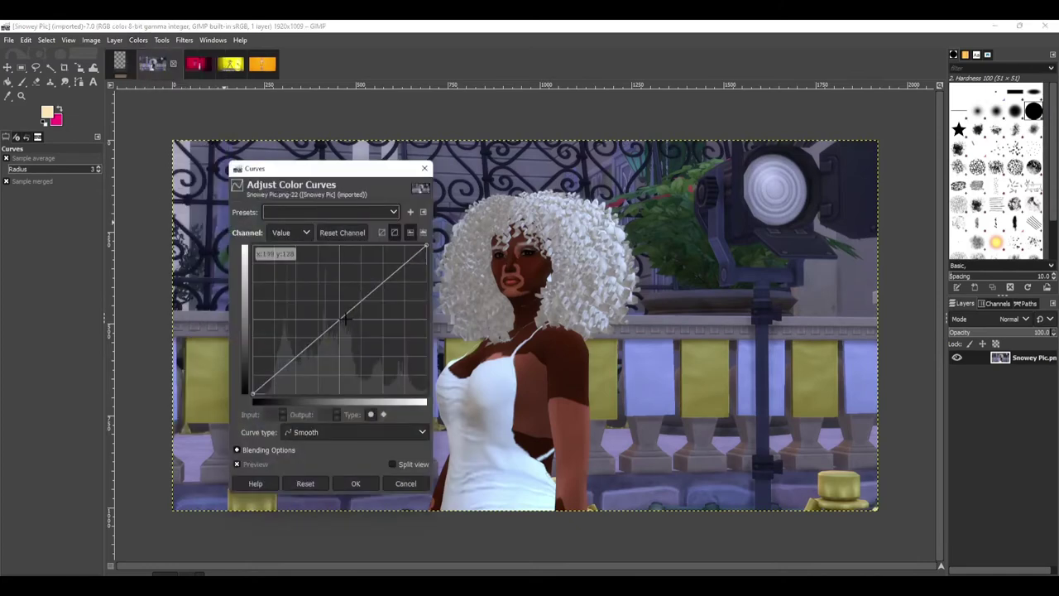
pyautogui.moveTo(342, 319); pyautogui.dragTo(331, 283)
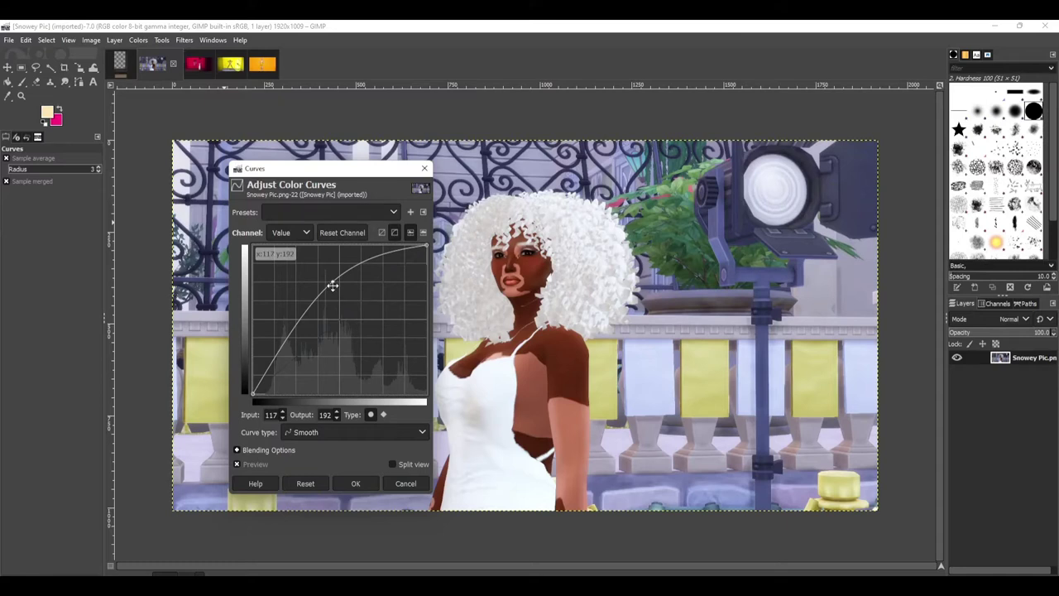
pyautogui.moveTo(332, 280); pyautogui.dragTo(332, 276)
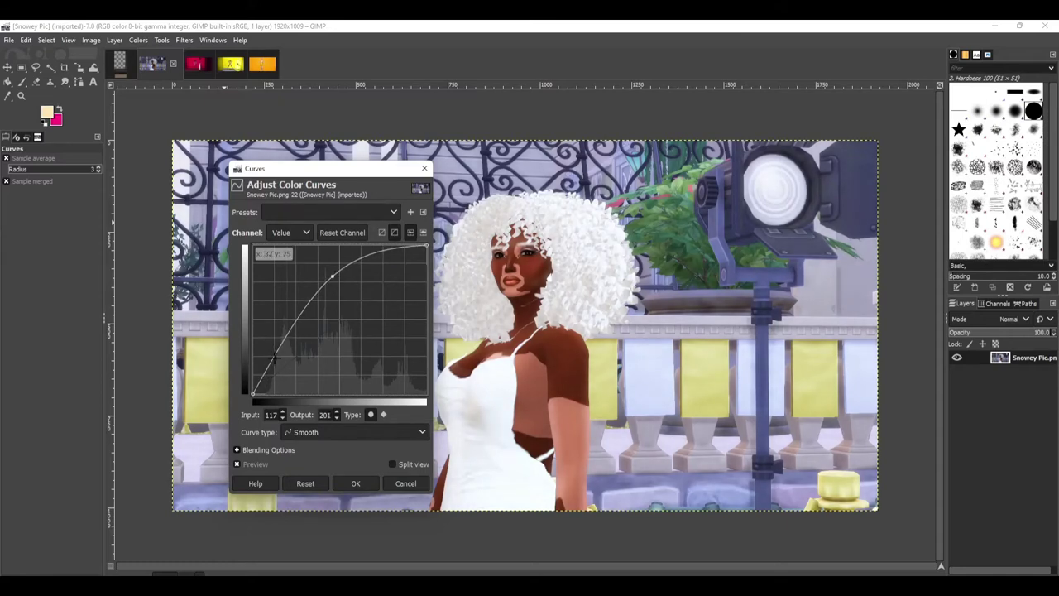
pyautogui.click(267, 369)
pyautogui.moveTo(267, 369); pyautogui.dragTo(270, 379)
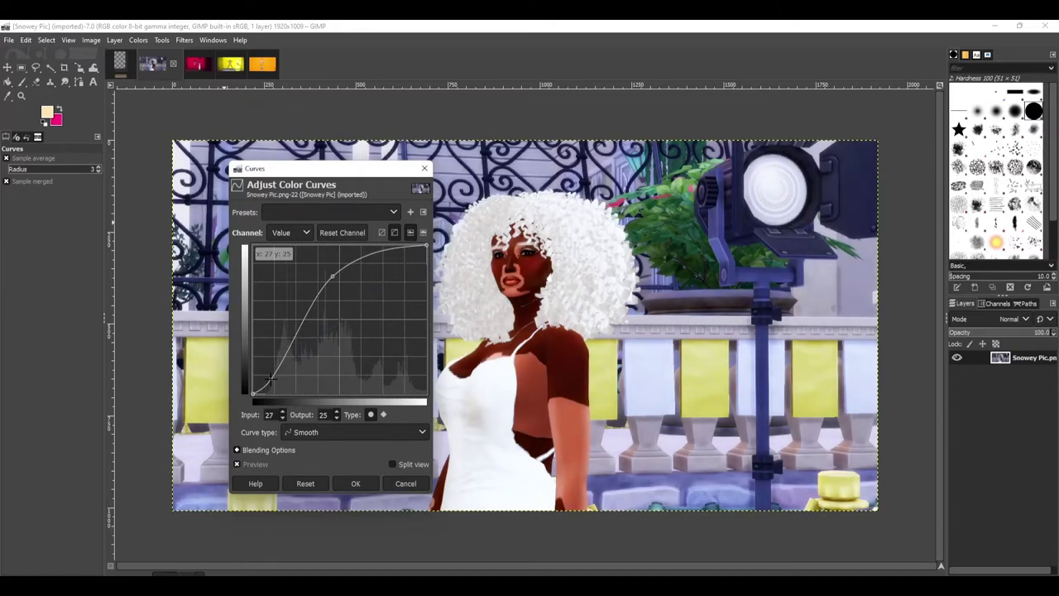
pyautogui.moveTo(332, 275); pyautogui.dragTo(332, 270)
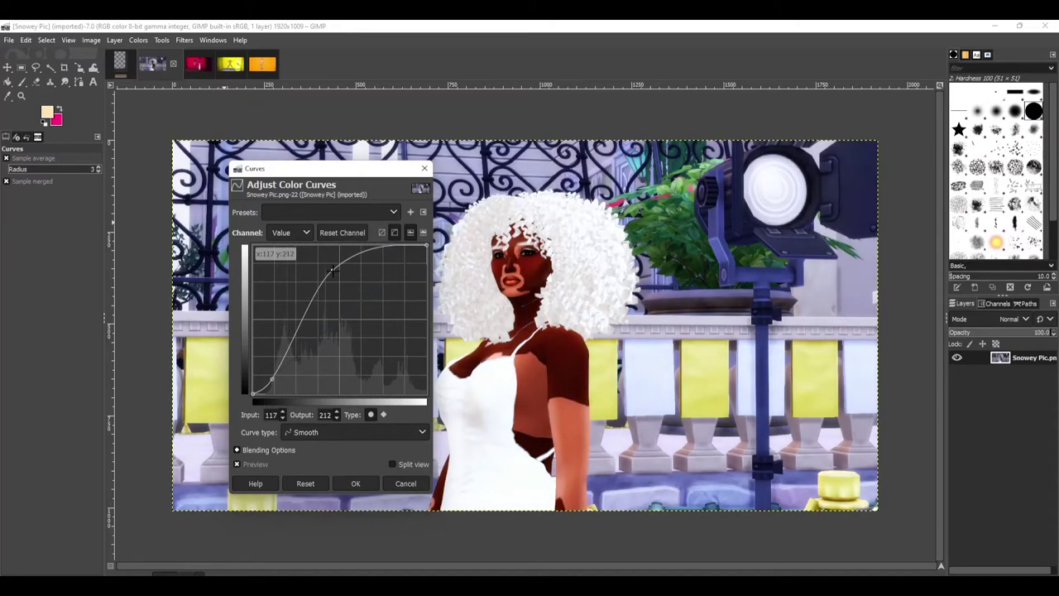
pyautogui.click(357, 483)
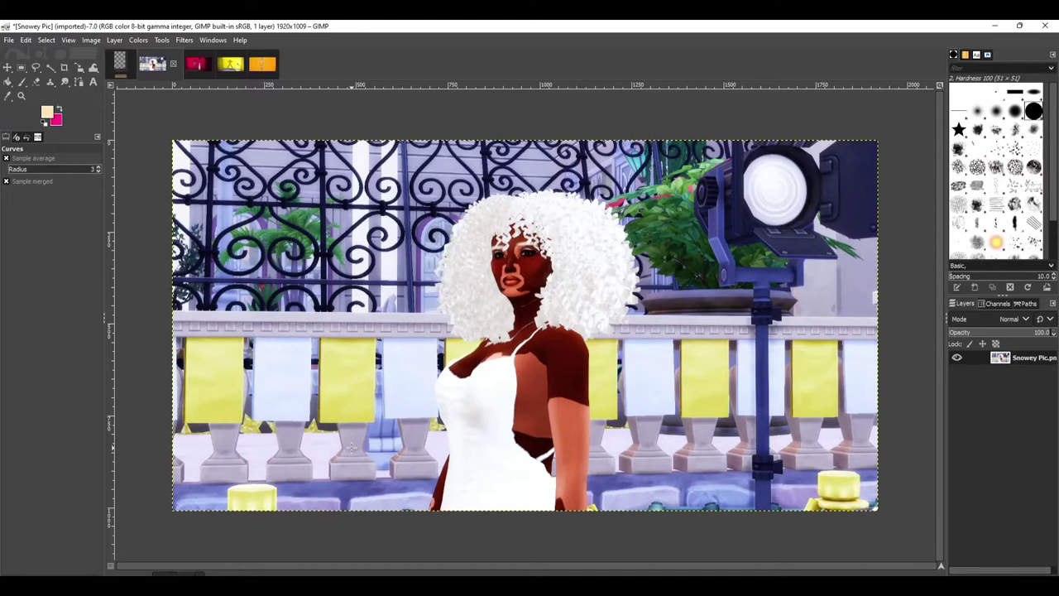
pyautogui.click(9, 40)
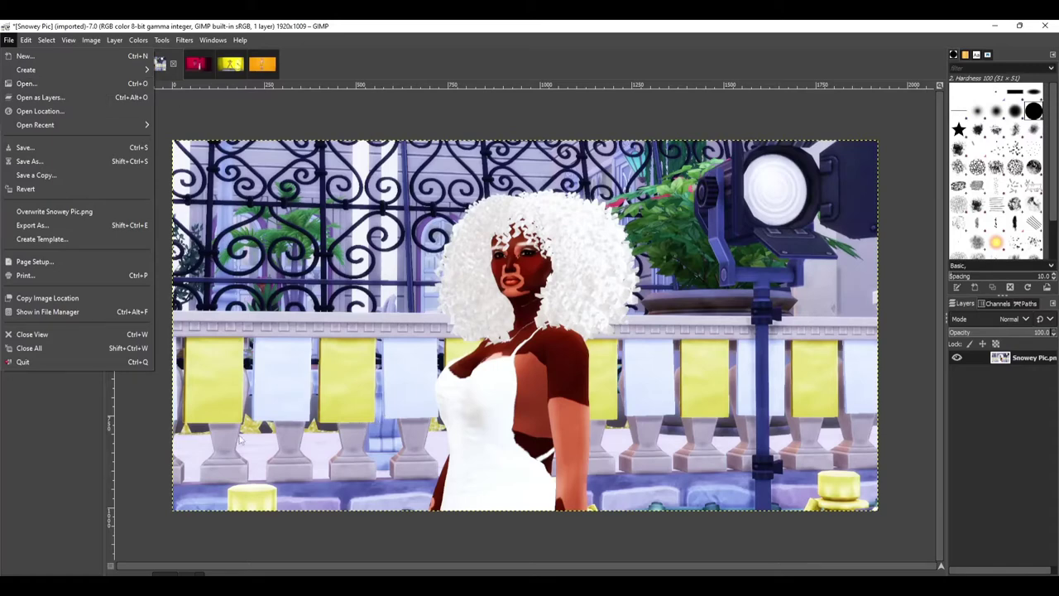
pyautogui.click(77, 433)
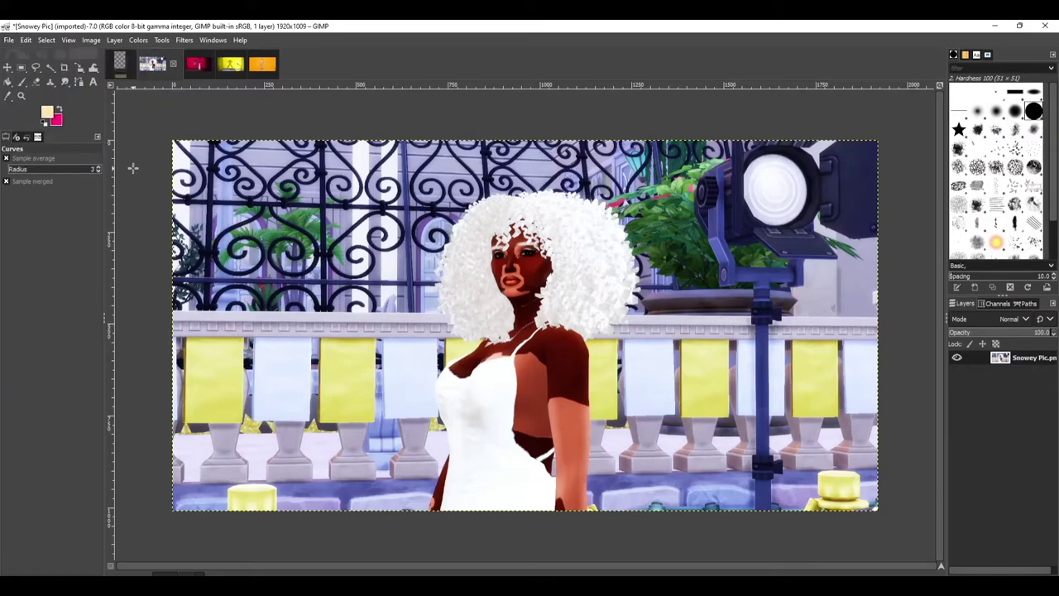
# Brighten Rosey Pic with Value curve points at input 41, output 39 and input 169, output 231
pyautogui.click(197, 70)
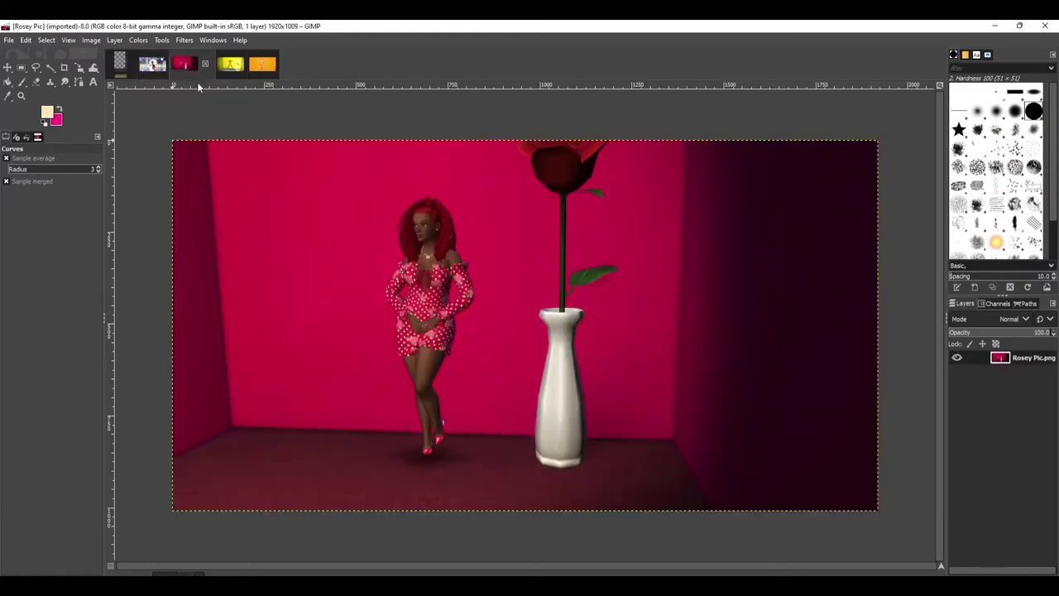
pyautogui.click(138, 39)
pyautogui.click(165, 179)
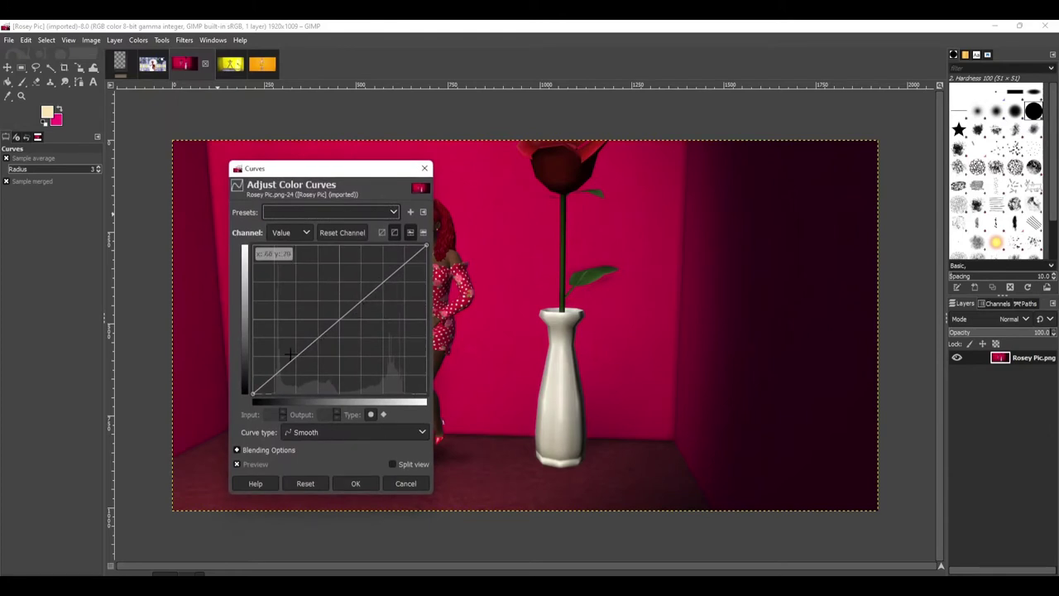
pyautogui.moveTo(276, 375)
pyautogui.mouseDown()
pyautogui.moveTo(276, 331)
pyautogui.moveTo(281, 372)
pyautogui.mouseUp()
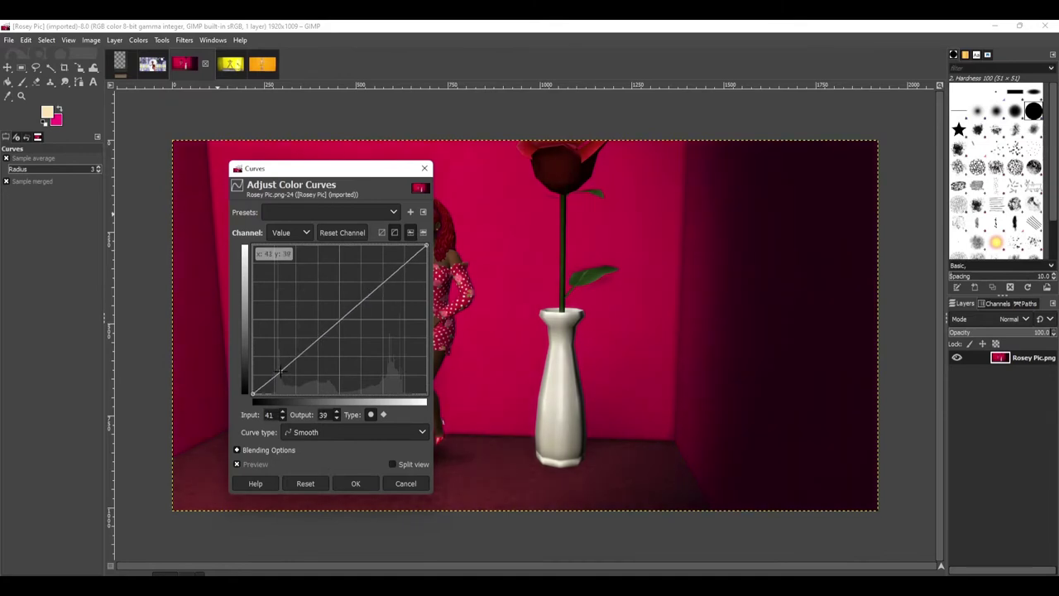
pyautogui.moveTo(370, 294); pyautogui.dragTo(369, 259)
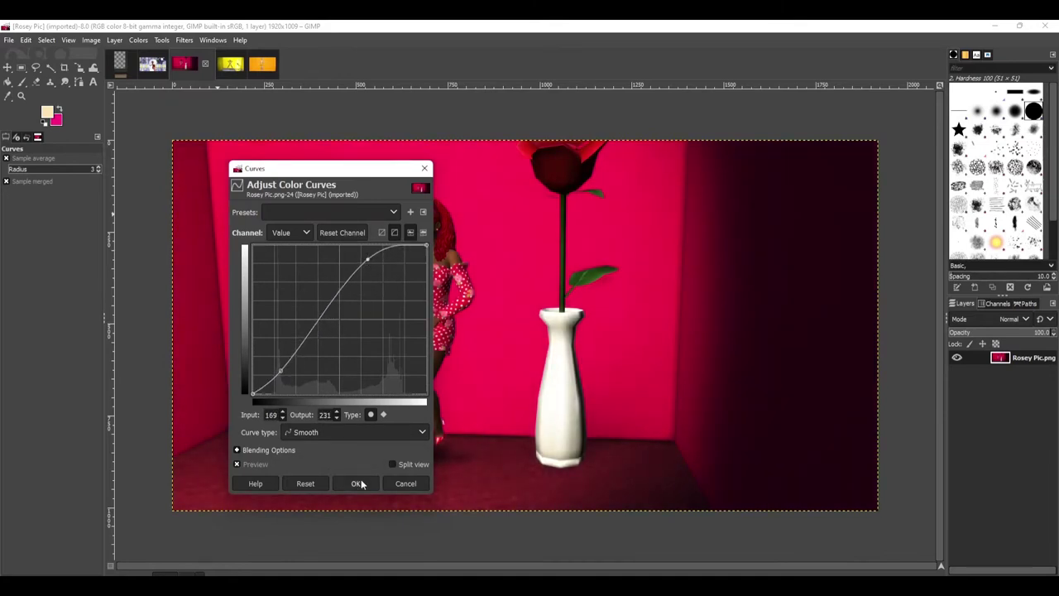
pyautogui.click(355, 484)
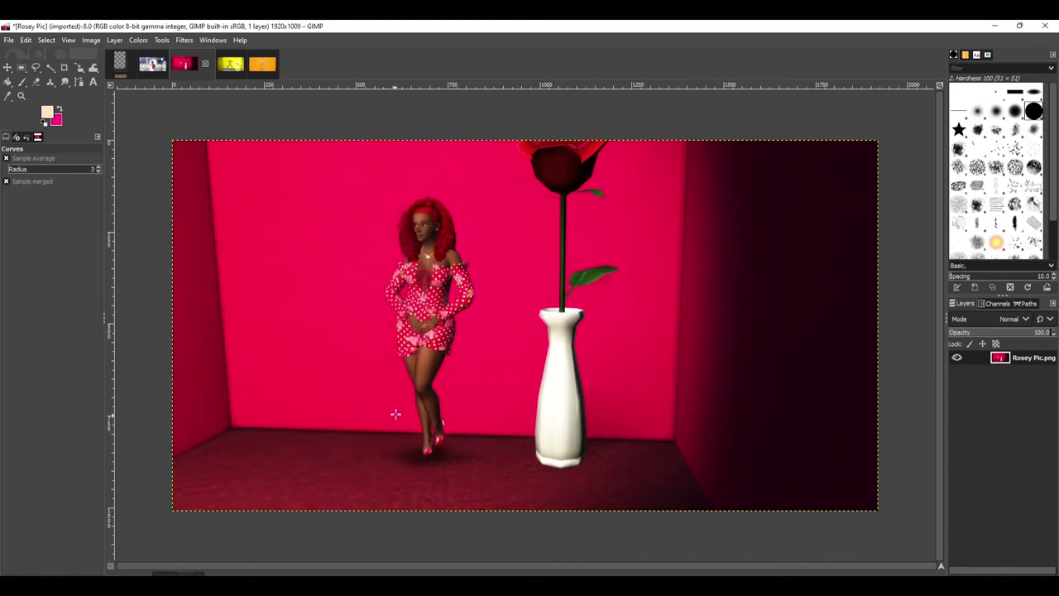
# In the Sunflower picture, raise the Value curve's midtones to output 165 at input 117 and pull the shadows down slightly
pyautogui.click(232, 66)
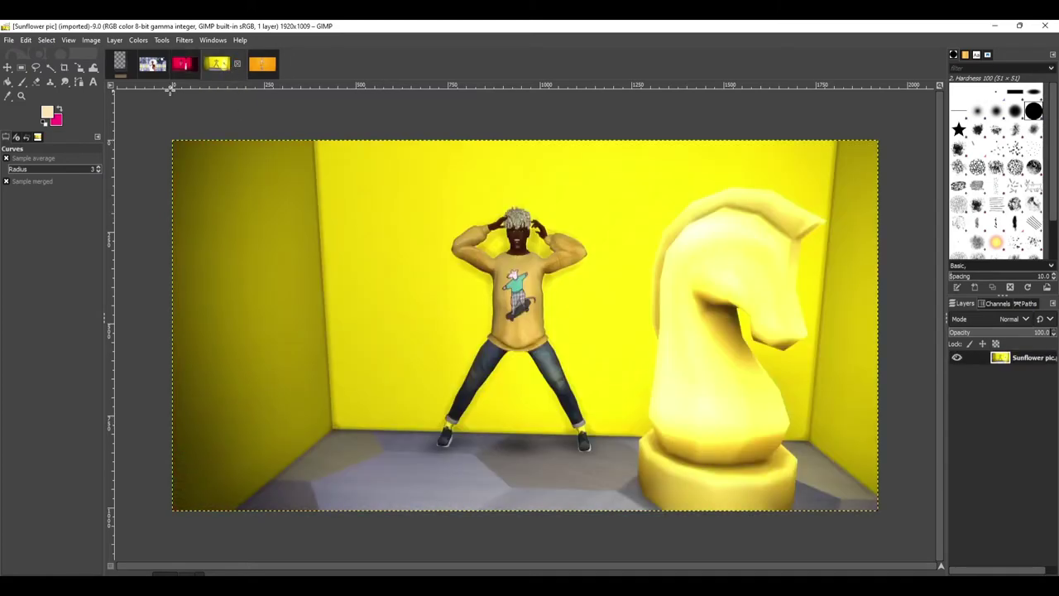
pyautogui.click(138, 40)
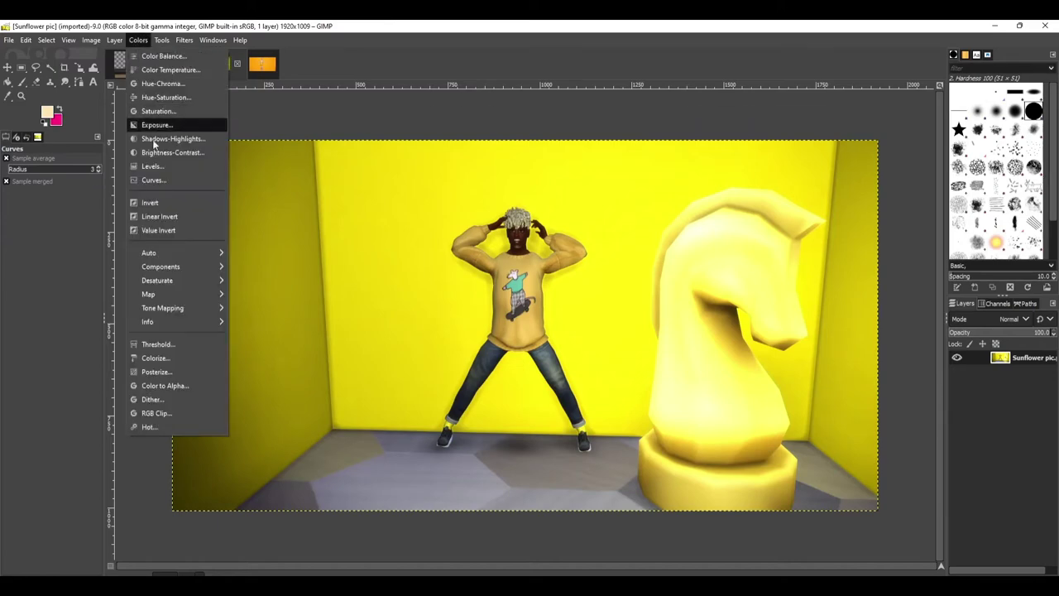
pyautogui.click(152, 181)
pyautogui.moveTo(342, 317); pyautogui.dragTo(331, 297)
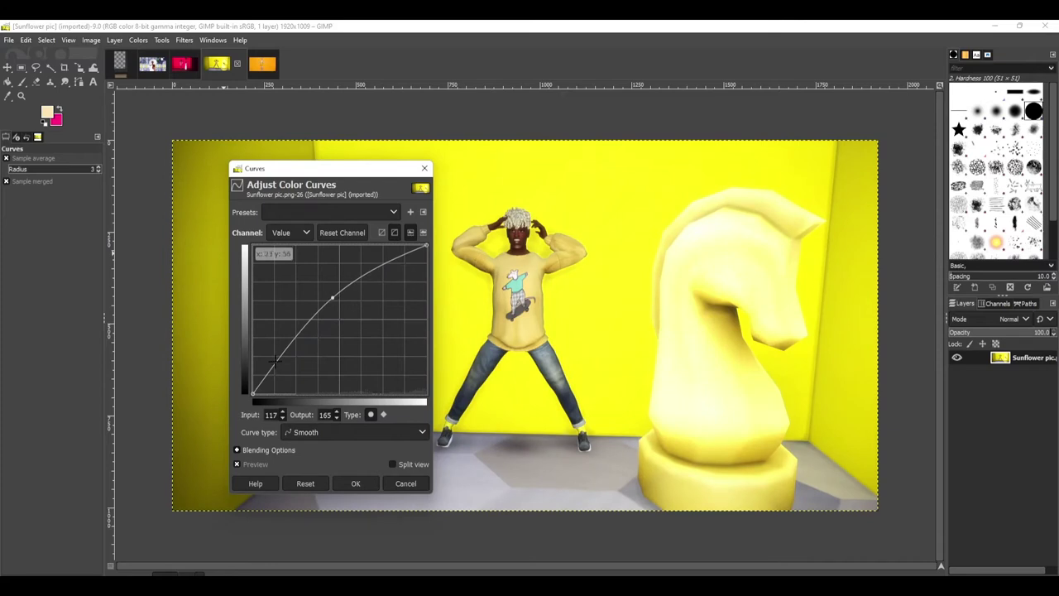
pyautogui.moveTo(276, 360); pyautogui.dragTo(279, 369)
pyautogui.click(369, 481)
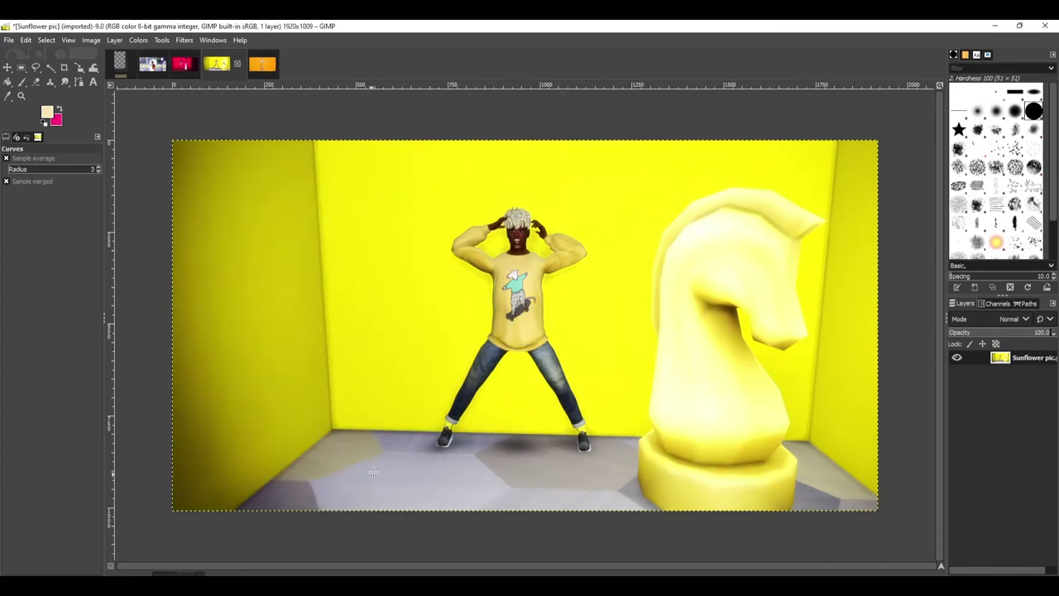
# Adjust the Naranja picture's Value curve to brighten the midtones slightly and deepen the shadows
pyautogui.click(258, 66)
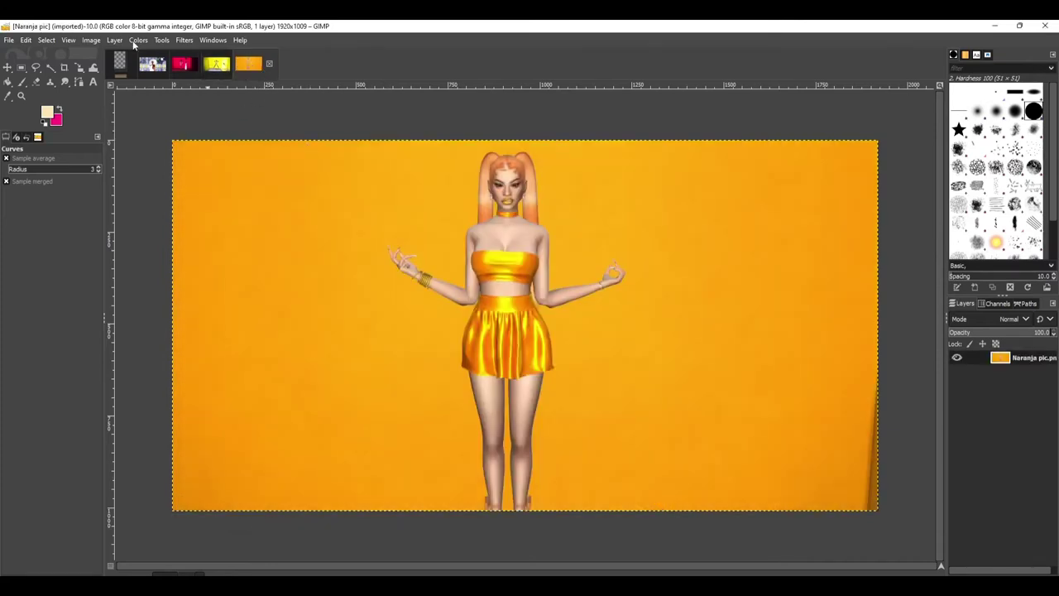
pyautogui.click(138, 40)
pyautogui.click(153, 183)
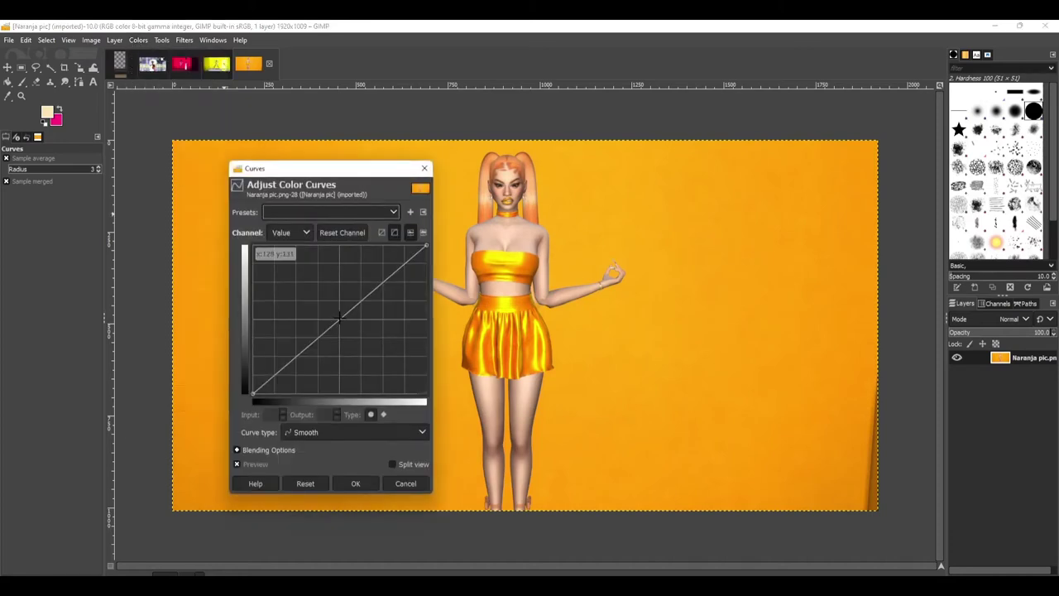
pyautogui.moveTo(338, 319)
pyautogui.mouseDown()
pyautogui.moveTo(331, 300)
pyautogui.moveTo(331, 309)
pyautogui.mouseUp()
pyautogui.moveTo(281, 362); pyautogui.dragTo(293, 387)
pyautogui.click(359, 486)
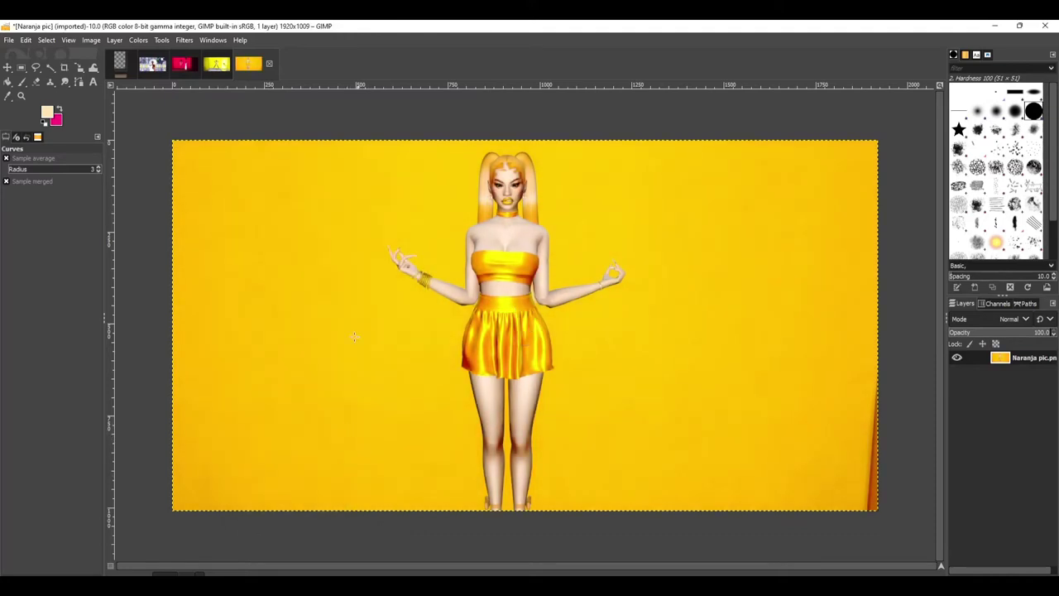
# Add a transparent 256 × 512 px layer named New Pic to the Sad Clown Texture image
pyautogui.click(120, 64)
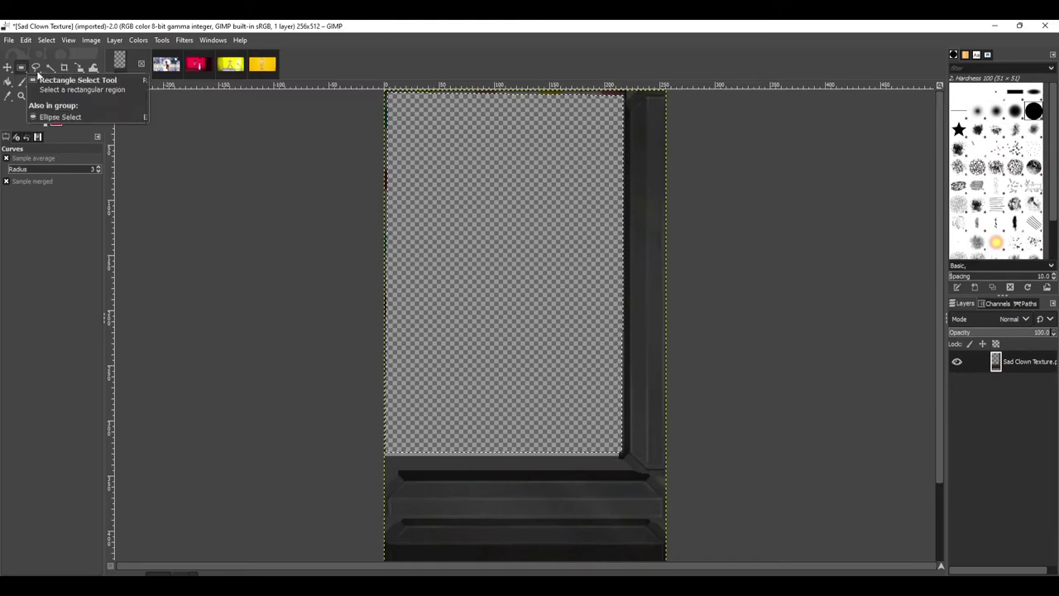
pyautogui.click(269, 70)
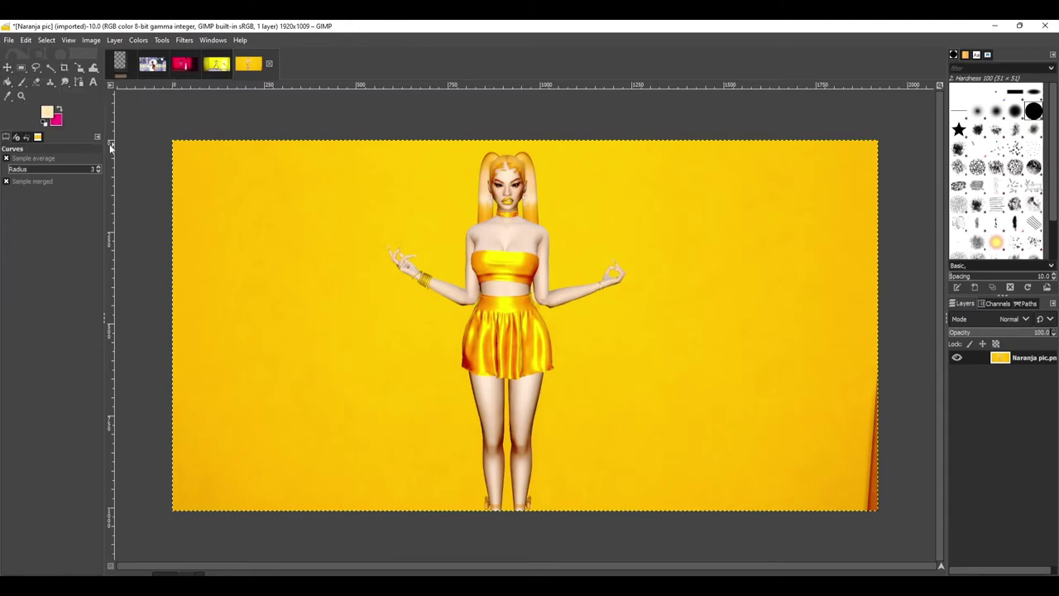
pyautogui.click(120, 63)
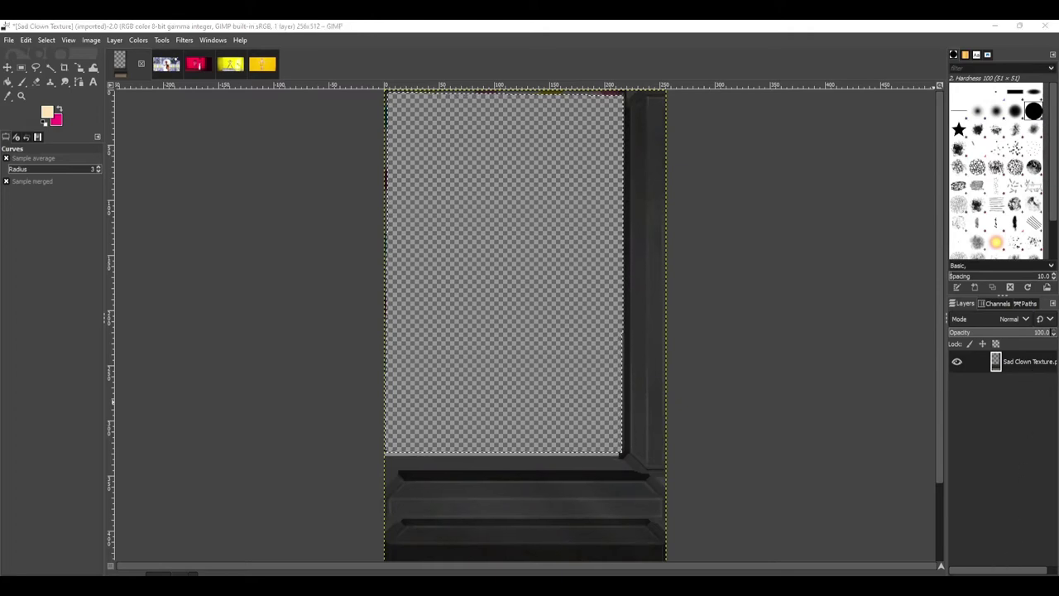
pyautogui.hotkey('shift', 'ctrl', 'n')
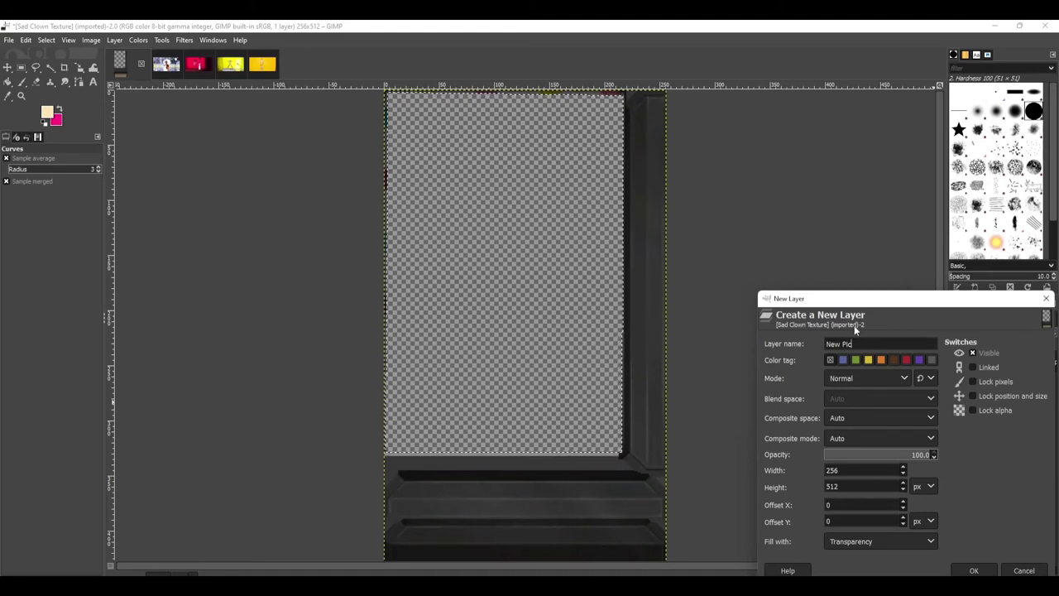
pyautogui.click(974, 570)
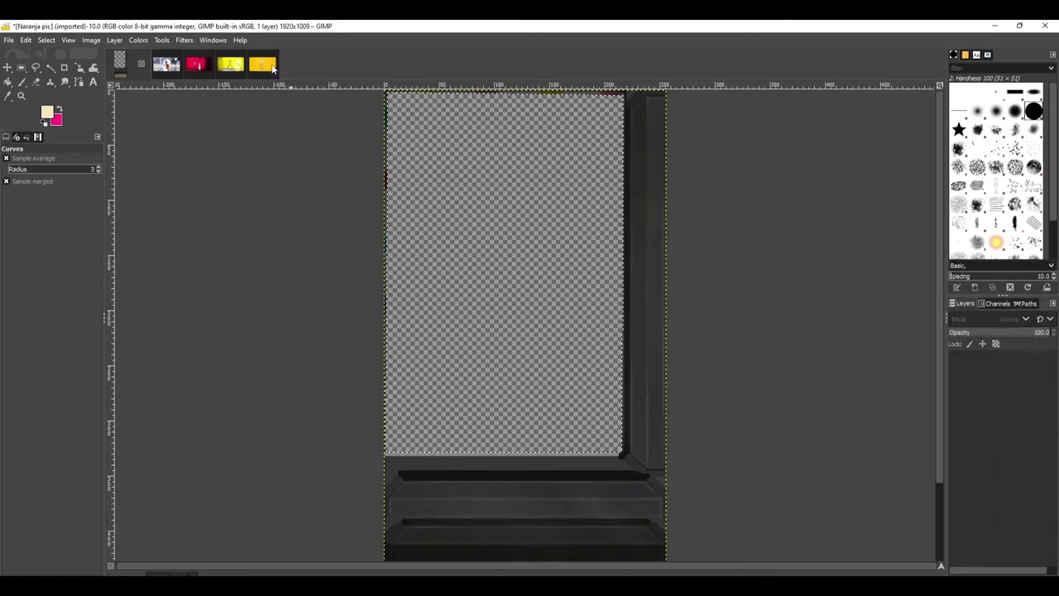
# Copy a rectangular selection of about 1894 × 991 px covering nearly all of the Naranja picture, and return to the Sad Clown Texture image
pyautogui.click(273, 69)
pyautogui.press('r')
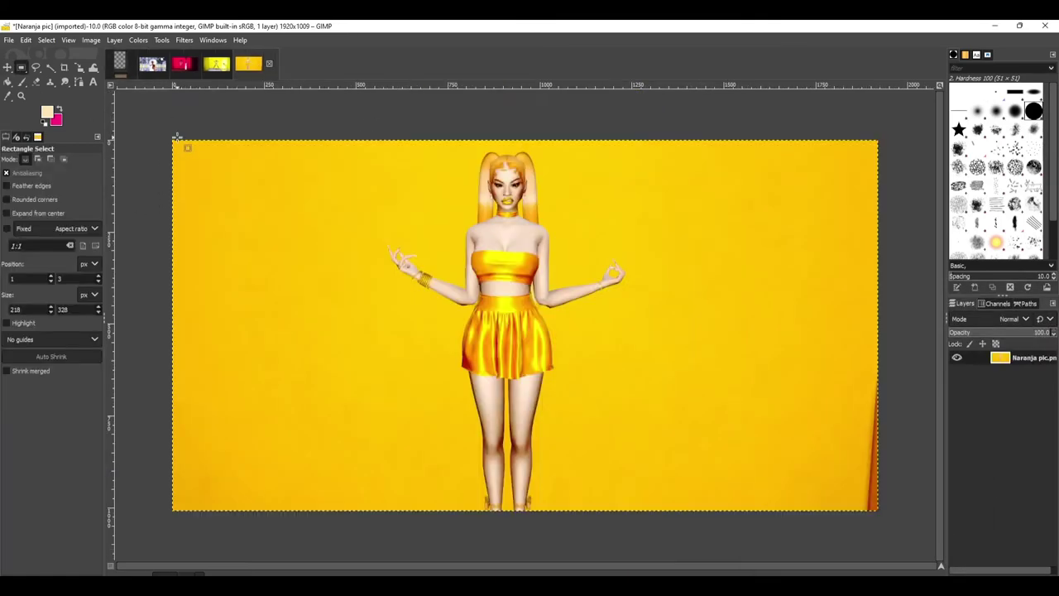
pyautogui.moveTo(176, 143); pyautogui.dragTo(878, 512)
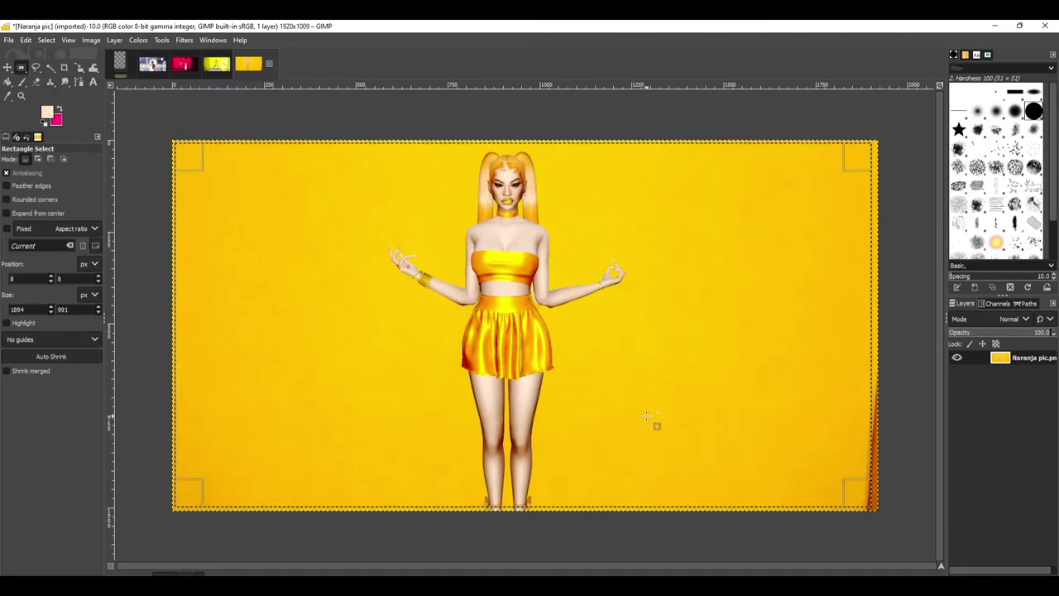
pyautogui.click(118, 67)
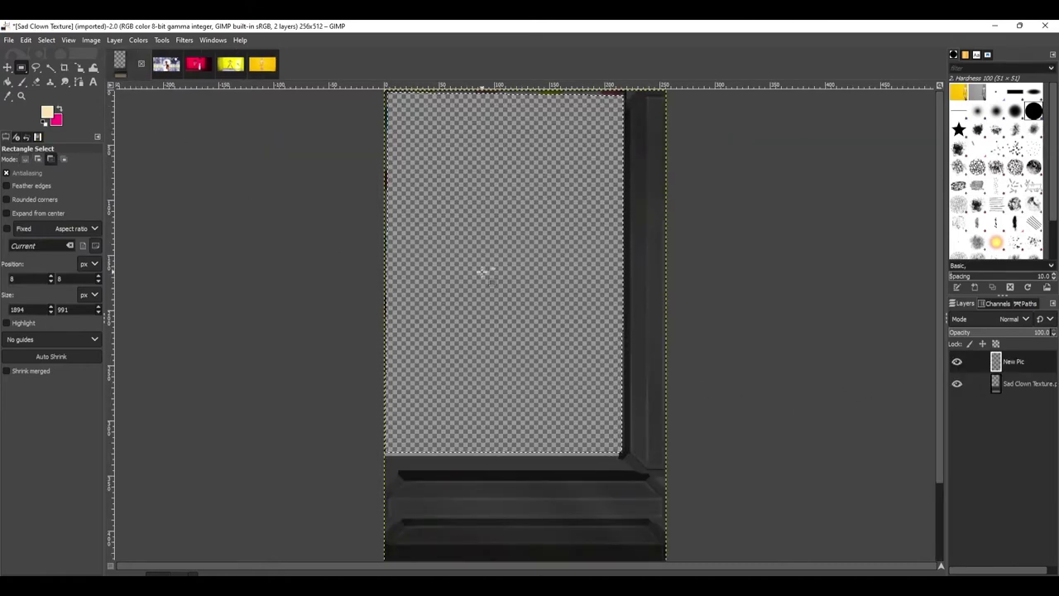
# Paste the copied Naranja picture above New Pic and scale it down to about 741 × 532 px
pyautogui.hotkey('ctrl', 'v')
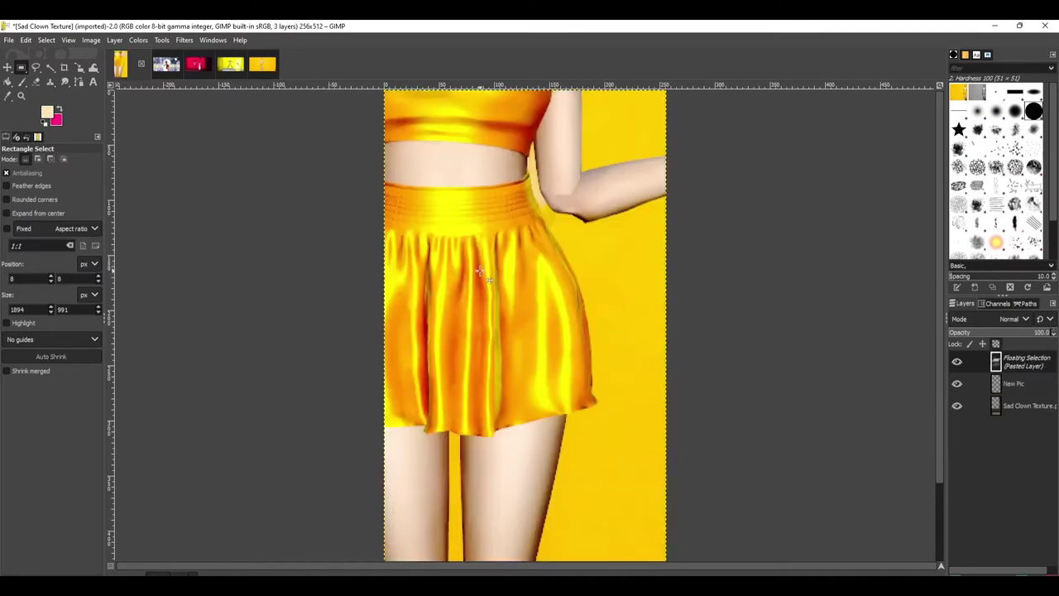
pyautogui.hotkey('shift', 's')
pyautogui.click(485, 273)
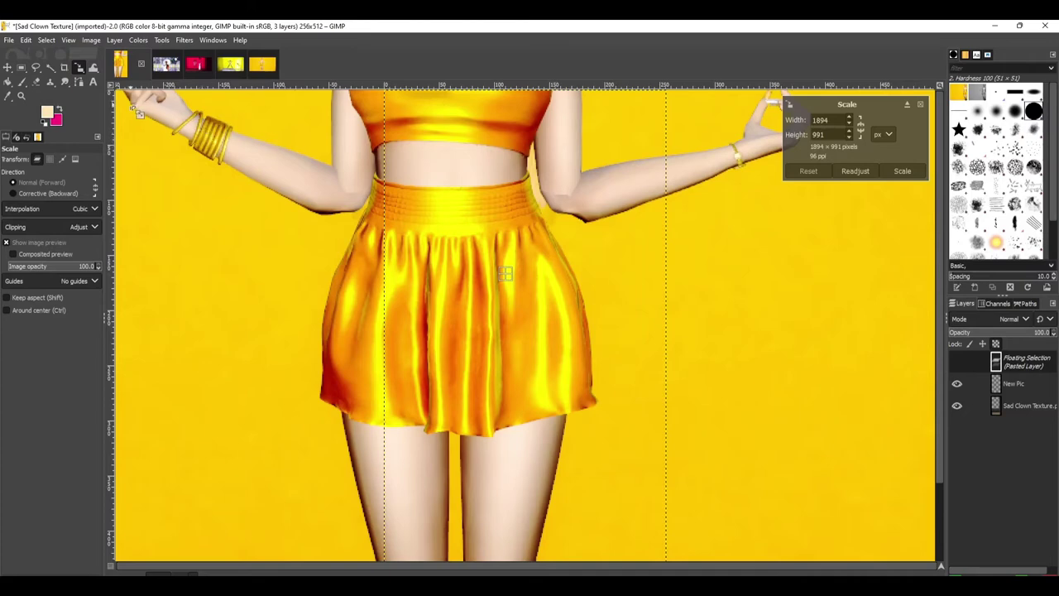
pyautogui.press('shift')
pyautogui.keyDown('shift'); pyautogui.moveTo(147, 119); pyautogui.dragTo(828, 561); pyautogui.keyUp('shift')
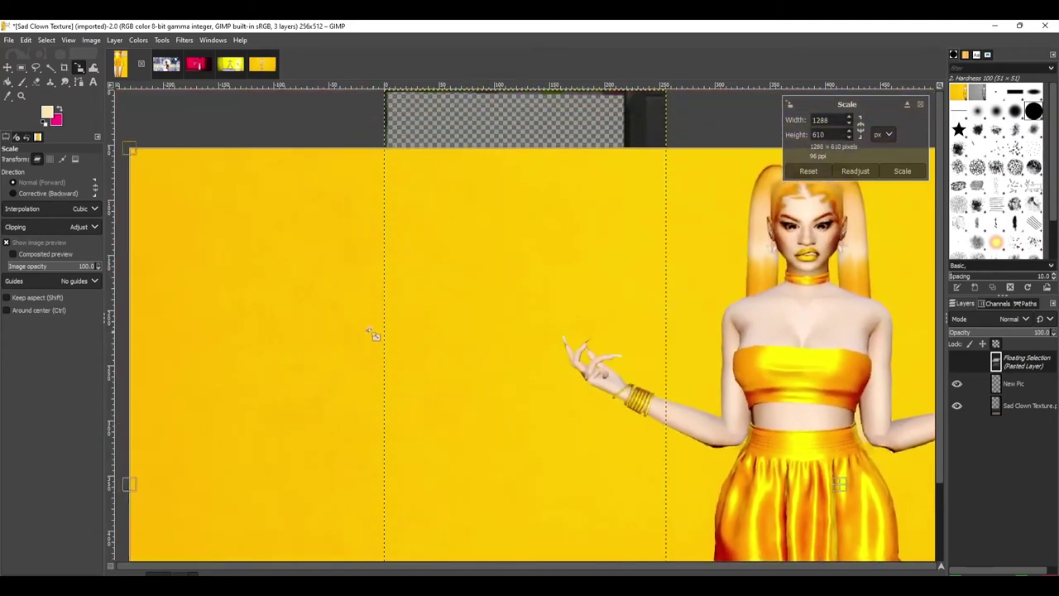
pyautogui.moveTo(139, 157); pyautogui.dragTo(636, 206)
pyautogui.moveTo(733, 240); pyautogui.dragTo(658, 233)
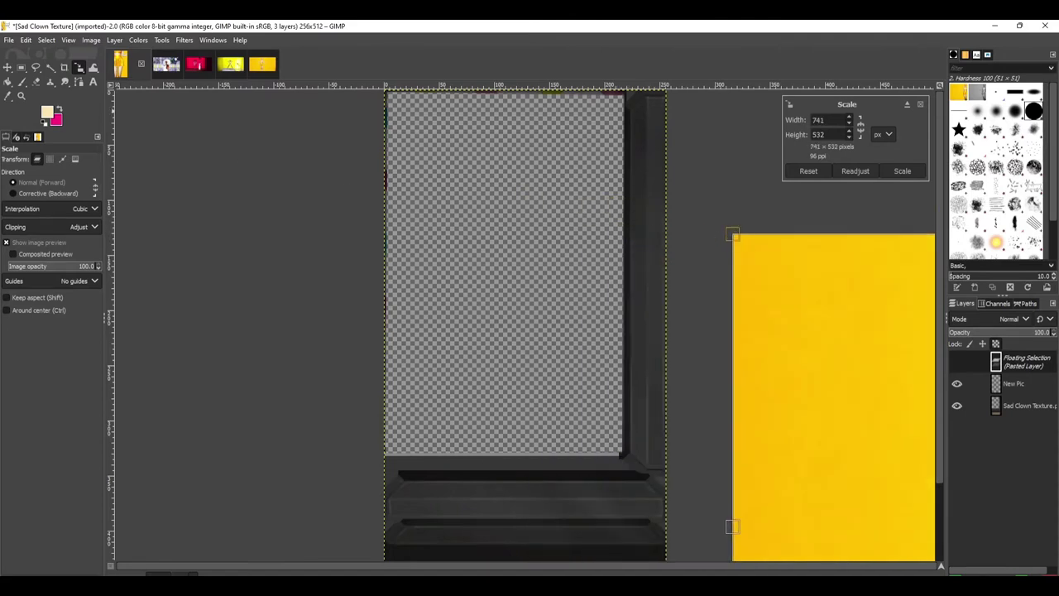
# Move the scaled picture back over the texture canvas with the woman inside the canvas area
pyautogui.click(7, 67)
pyautogui.moveTo(756, 298); pyautogui.dragTo(331, 237)
pyautogui.moveTo(681, 250); pyautogui.dragTo(681, 343)
pyautogui.moveTo(529, 288); pyautogui.dragTo(484, 225)
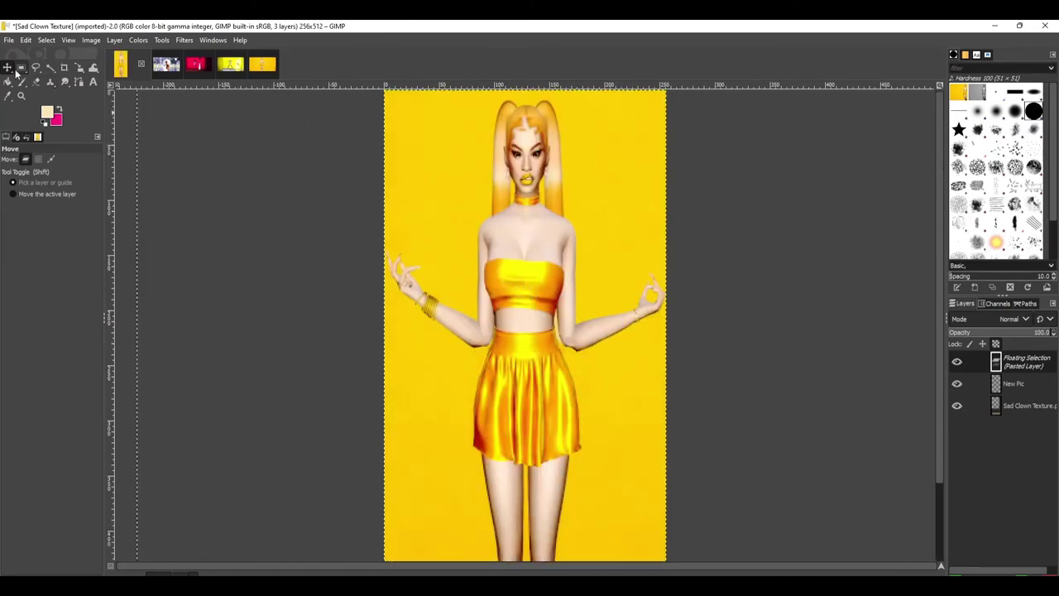
pyautogui.moveTo(249, 185); pyautogui.dragTo(277, 204)
pyautogui.moveTo(488, 287); pyautogui.dragTo(338, 231)
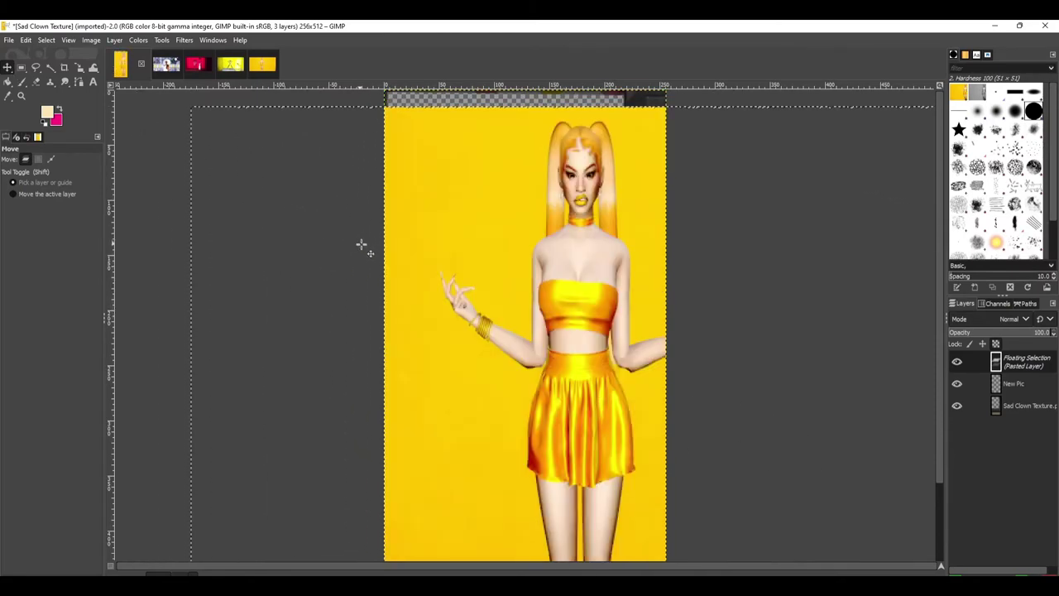
pyautogui.press('shift')
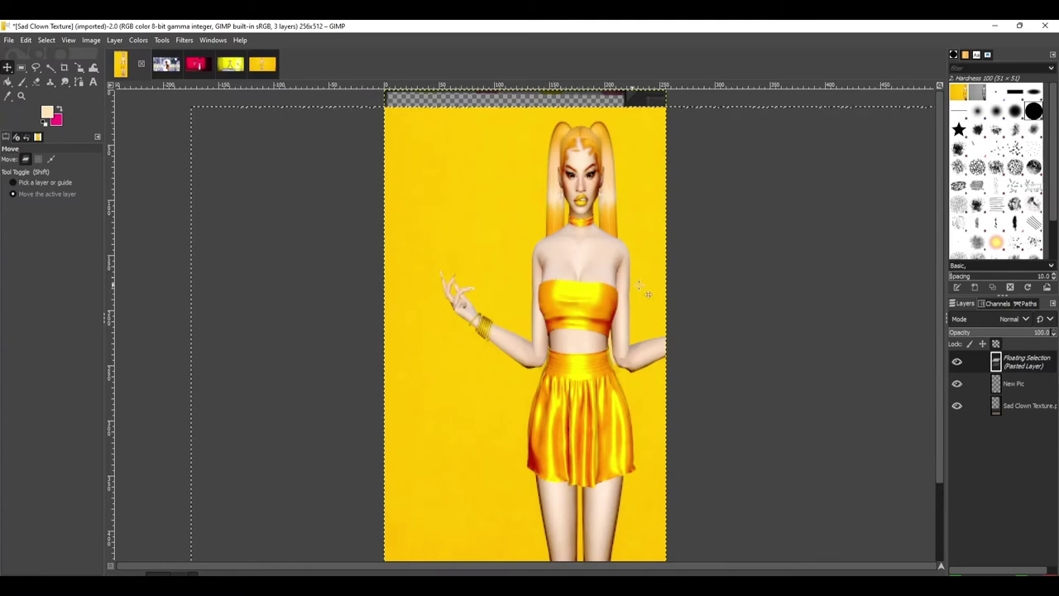
# Scale the pasted picture to about 148 × 320 px and move it over the frame's transparent opening
pyautogui.hotkey('shift', 's')
pyautogui.click(382, 192)
pyautogui.moveTo(289, 157); pyautogui.dragTo(908, 352)
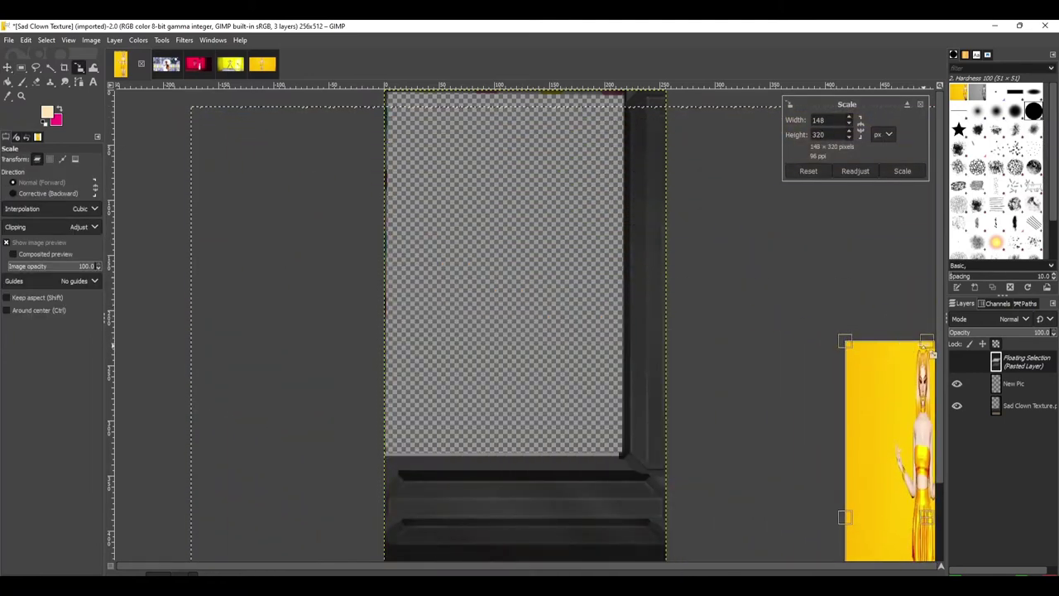
pyautogui.press('Return')
pyautogui.press('m')
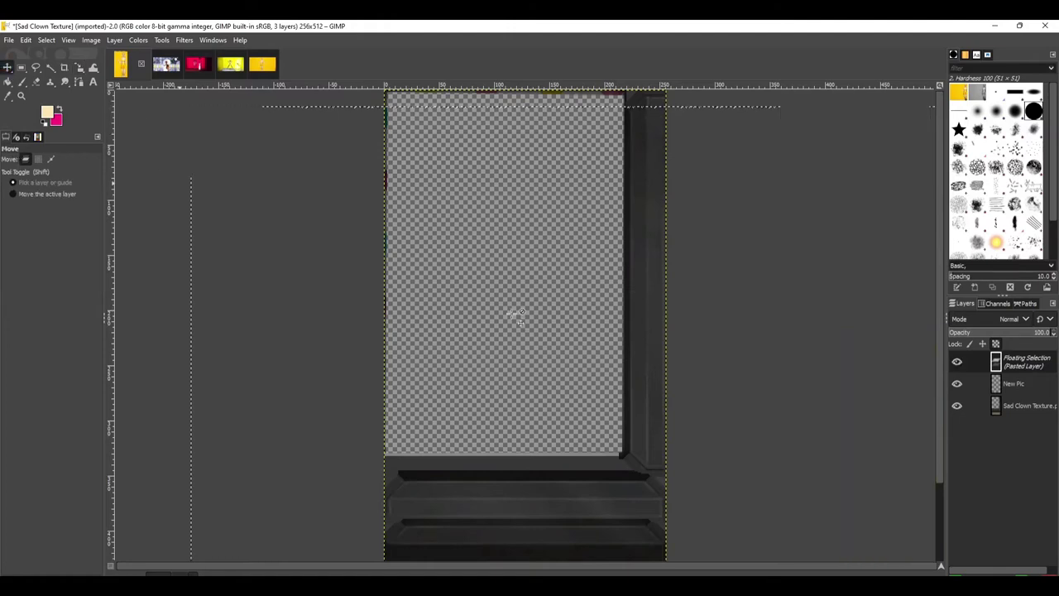
pyautogui.moveTo(915, 420); pyautogui.dragTo(486, 209)
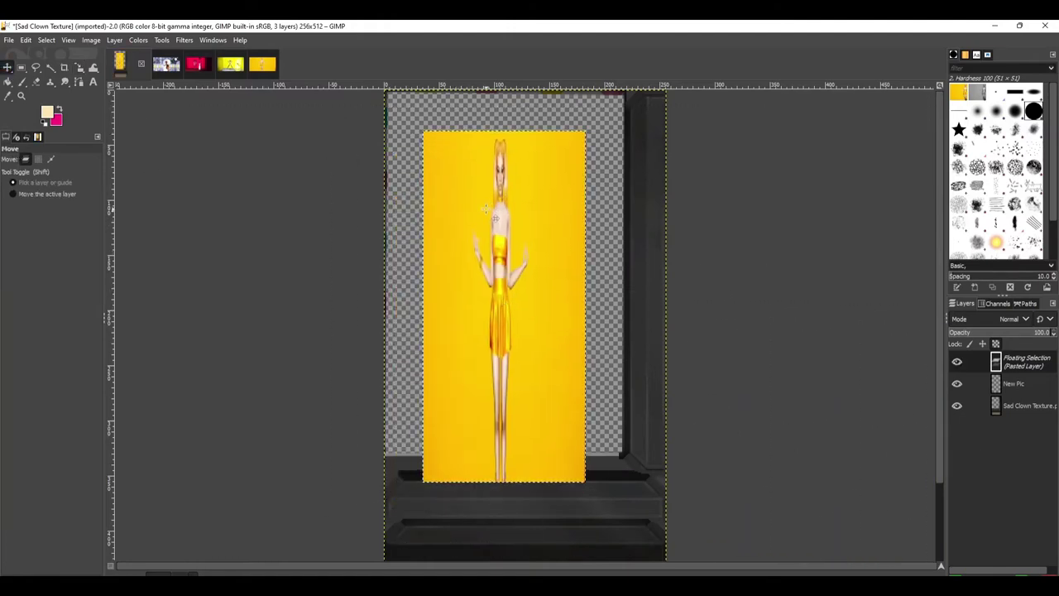
# Stretch the pasted picture to about 218 × 328 px by fitting its corners to the frame's transparent opening
pyautogui.hotkey('shift', 's')
pyautogui.click(432, 146)
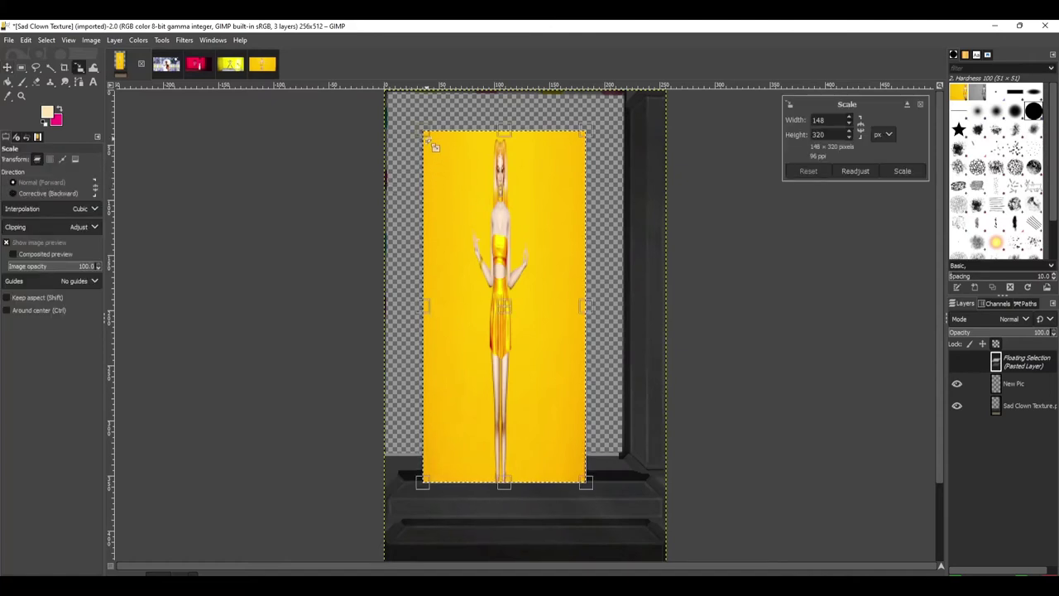
pyautogui.moveTo(429, 143); pyautogui.dragTo(407, 121)
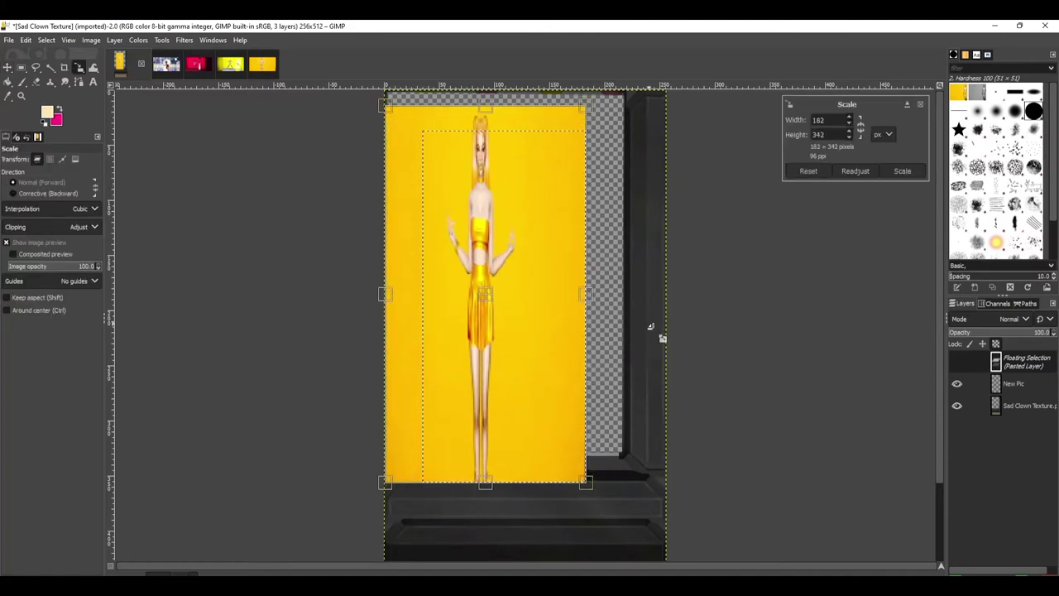
pyautogui.moveTo(590, 480); pyautogui.dragTo(631, 456)
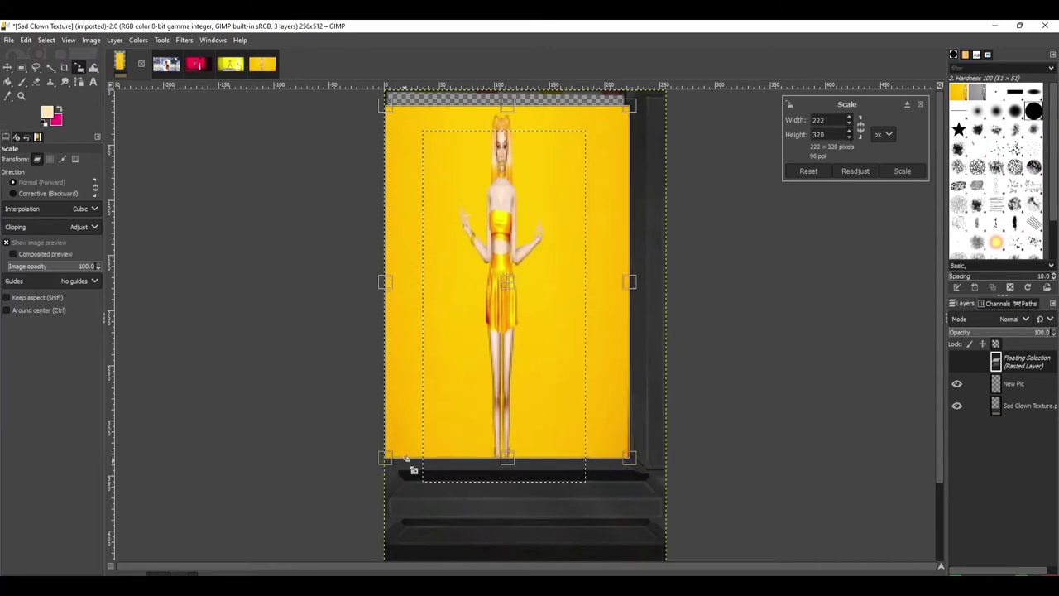
pyautogui.moveTo(386, 458)
pyautogui.mouseDown()
pyautogui.moveTo(402, 444)
pyautogui.moveTo(388, 455)
pyautogui.mouseUp()
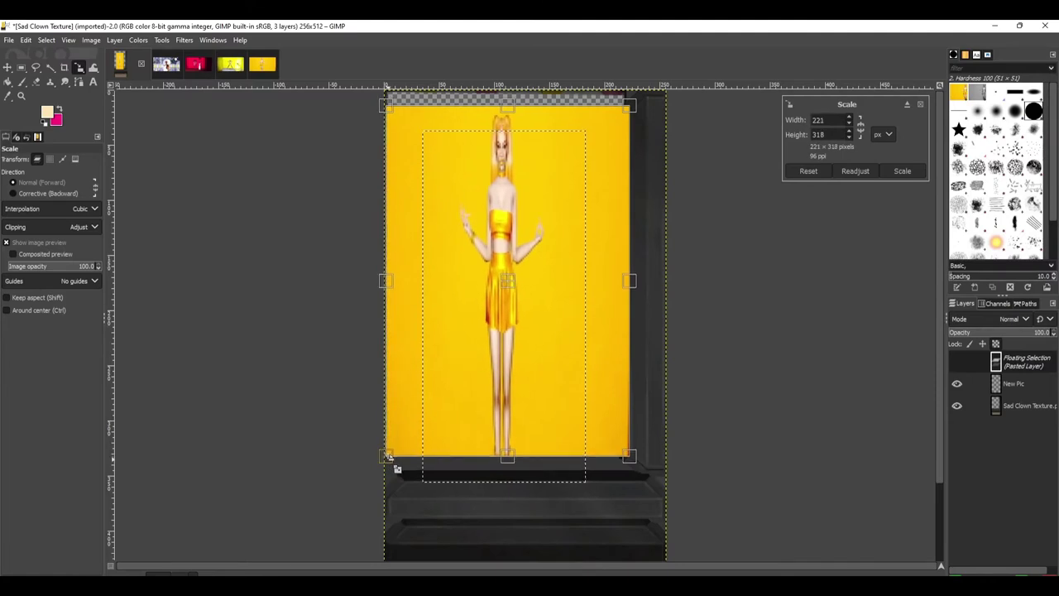
pyautogui.moveTo(394, 120); pyautogui.dragTo(385, 94)
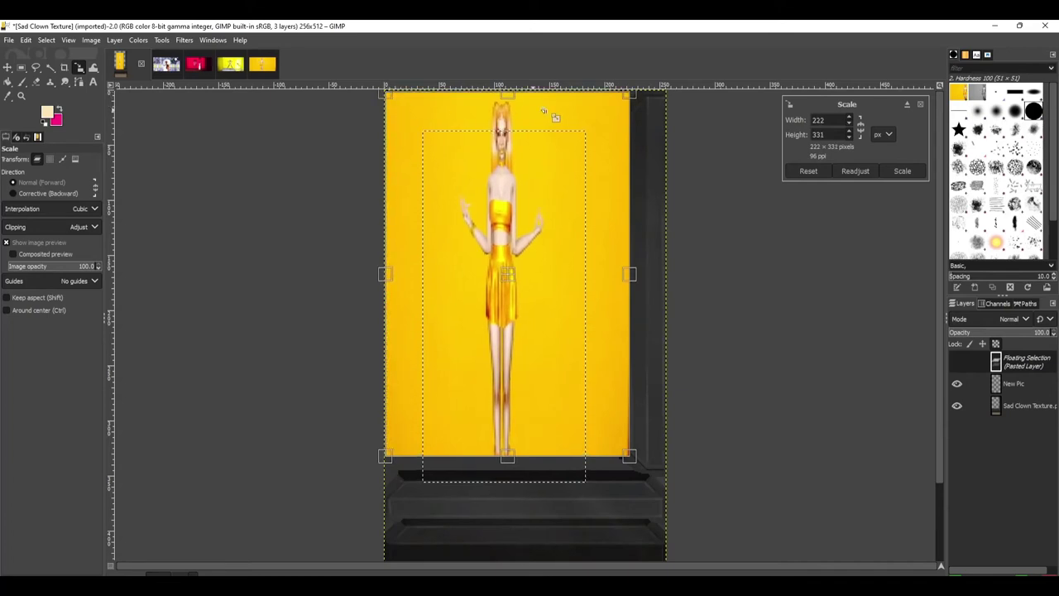
pyautogui.moveTo(629, 96); pyautogui.dragTo(623, 96)
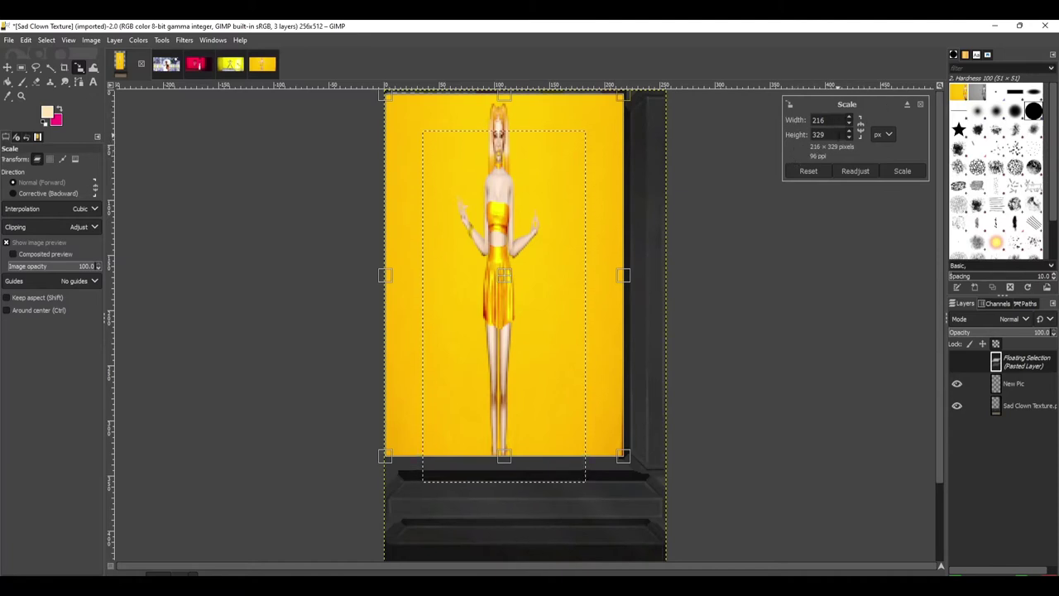
pyautogui.moveTo(638, 471); pyautogui.dragTo(638, 467)
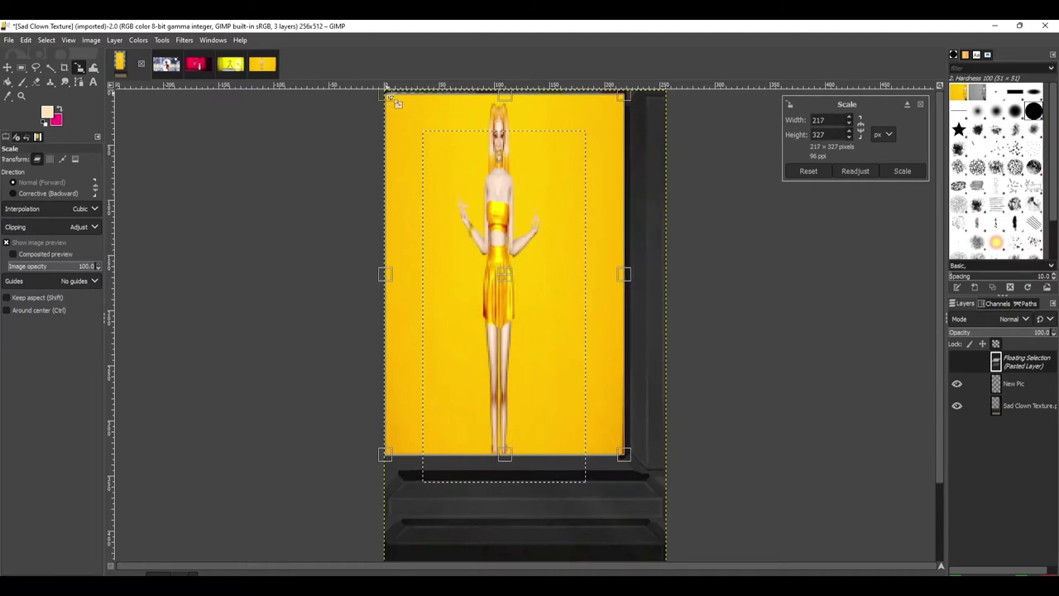
pyautogui.moveTo(399, 104); pyautogui.dragTo(397, 102)
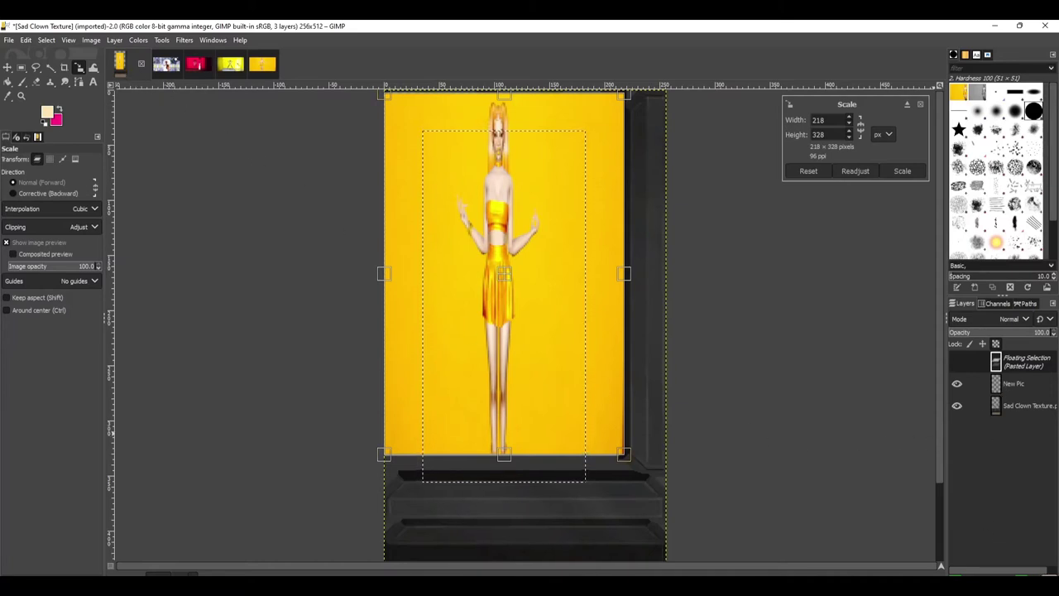
# Undo the scaled paste and paste the copied Naranja picture above New Pic again
pyautogui.hotkey('ctrl', 'z')
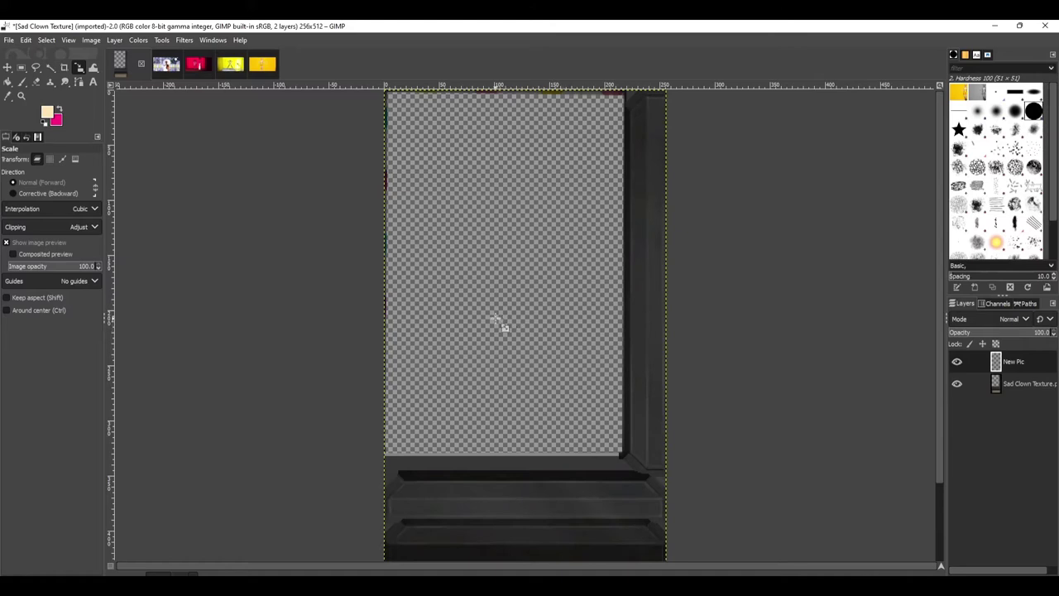
pyautogui.hotkey('ctrl', 'v')
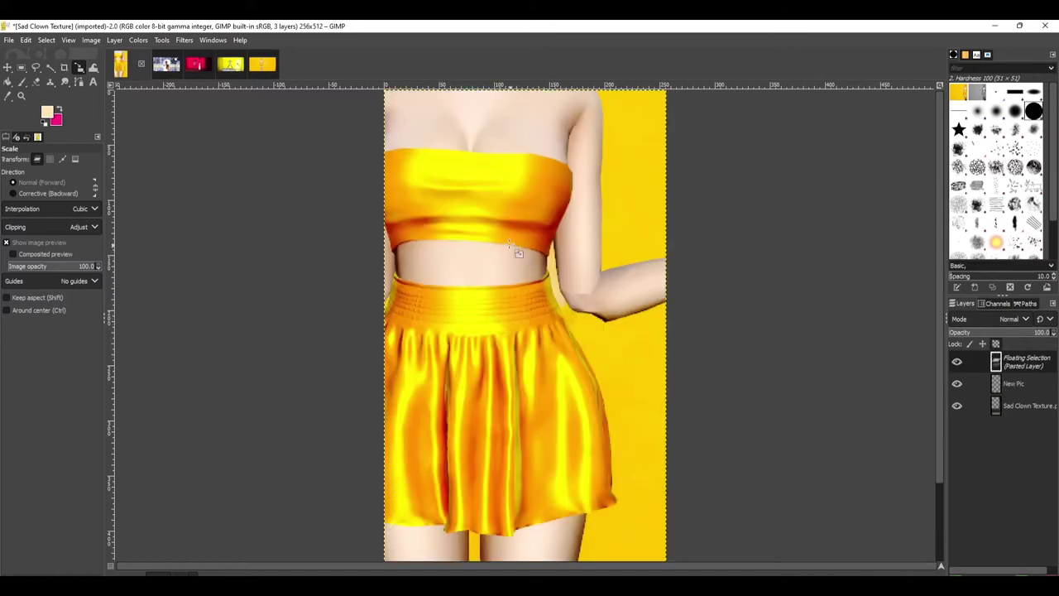
pyautogui.rightClick(481, 218)
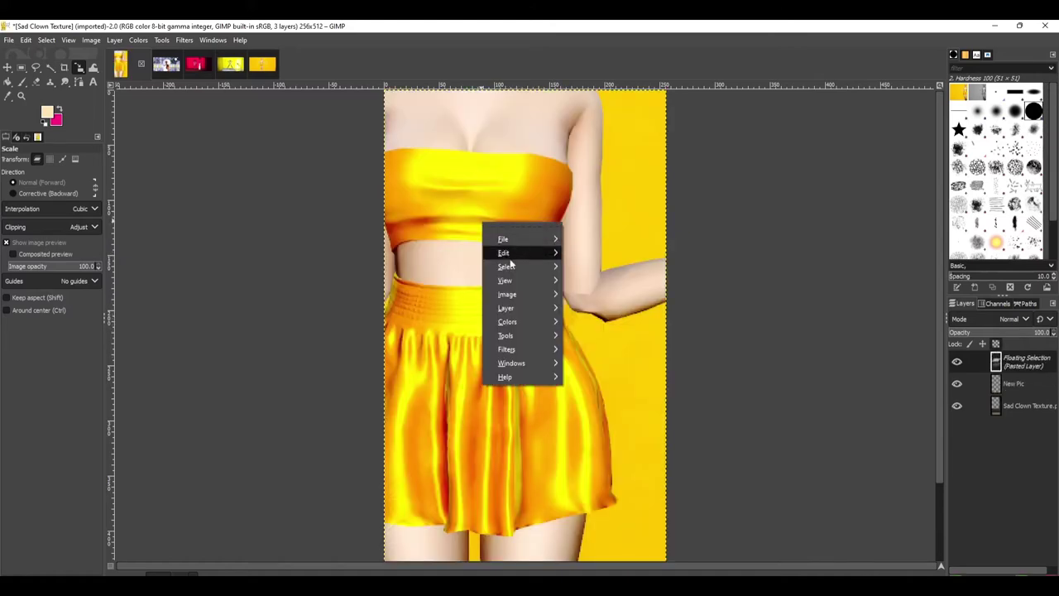
pyautogui.moveTo(517, 308)
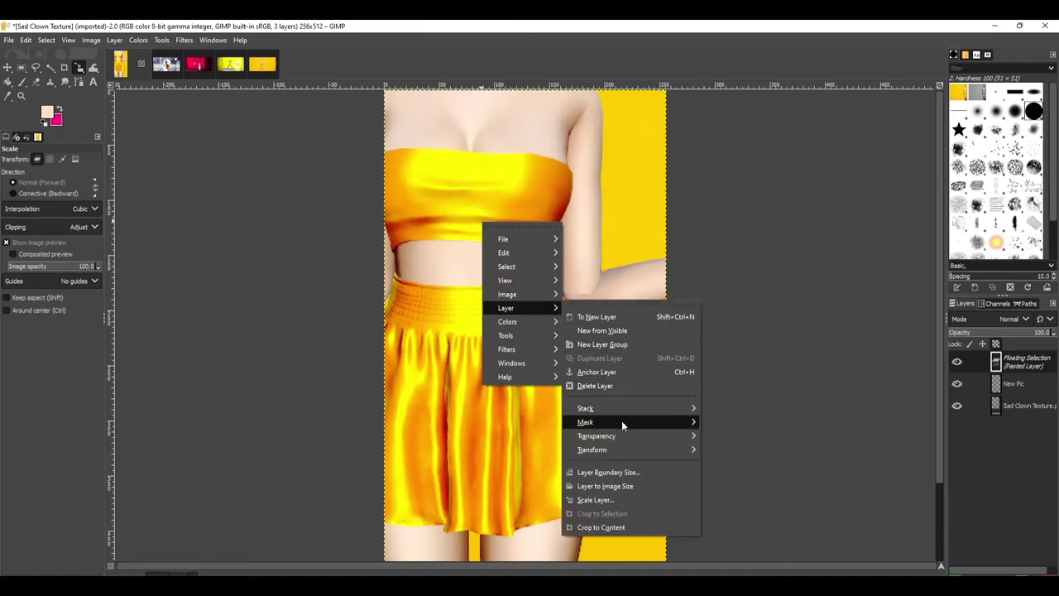
pyautogui.moveTo(627, 451)
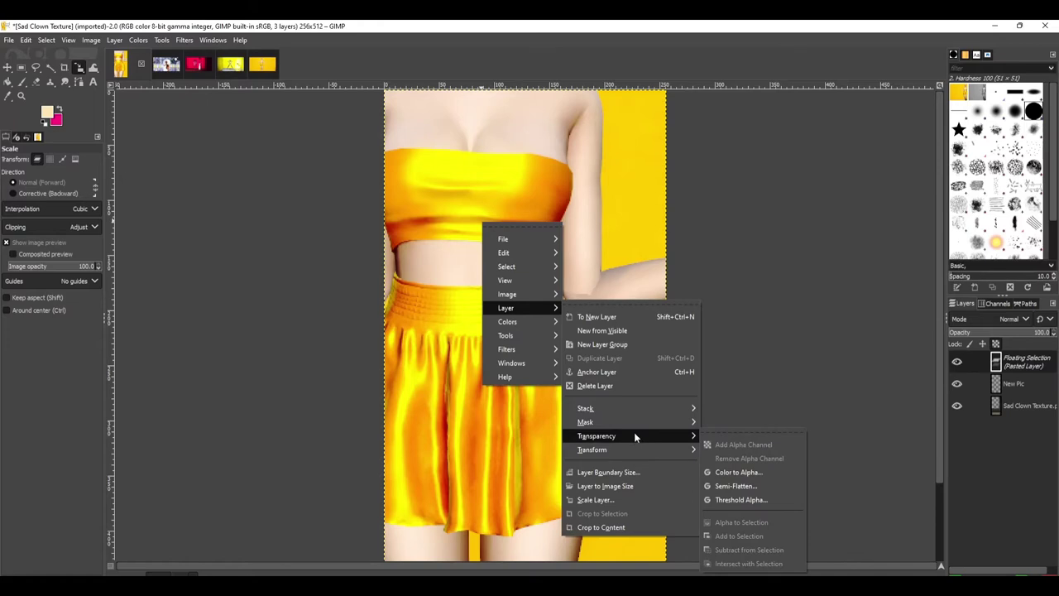
pyautogui.moveTo(637, 449)
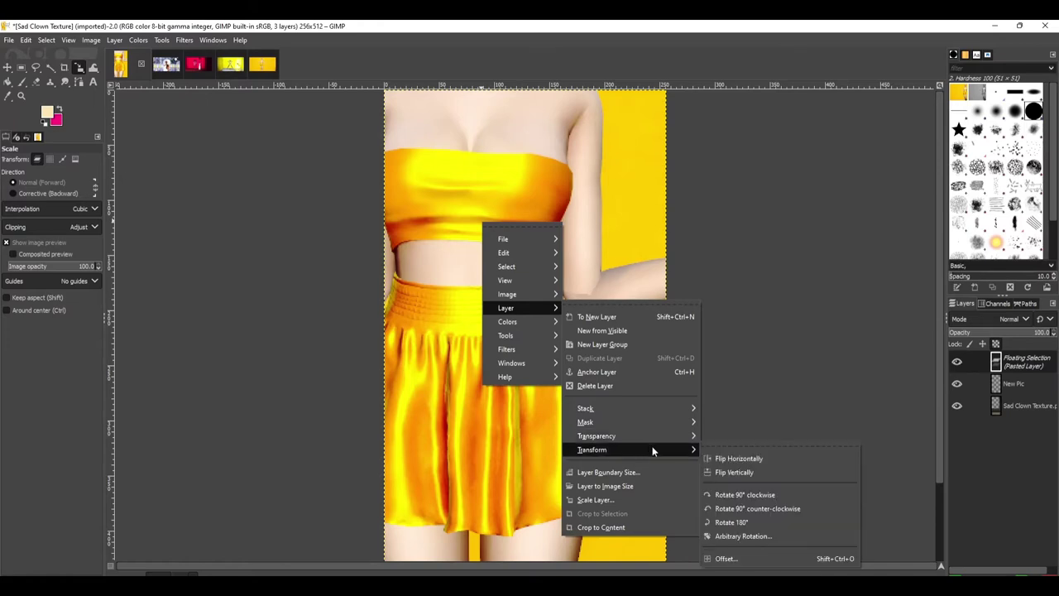
pyautogui.moveTo(667, 416)
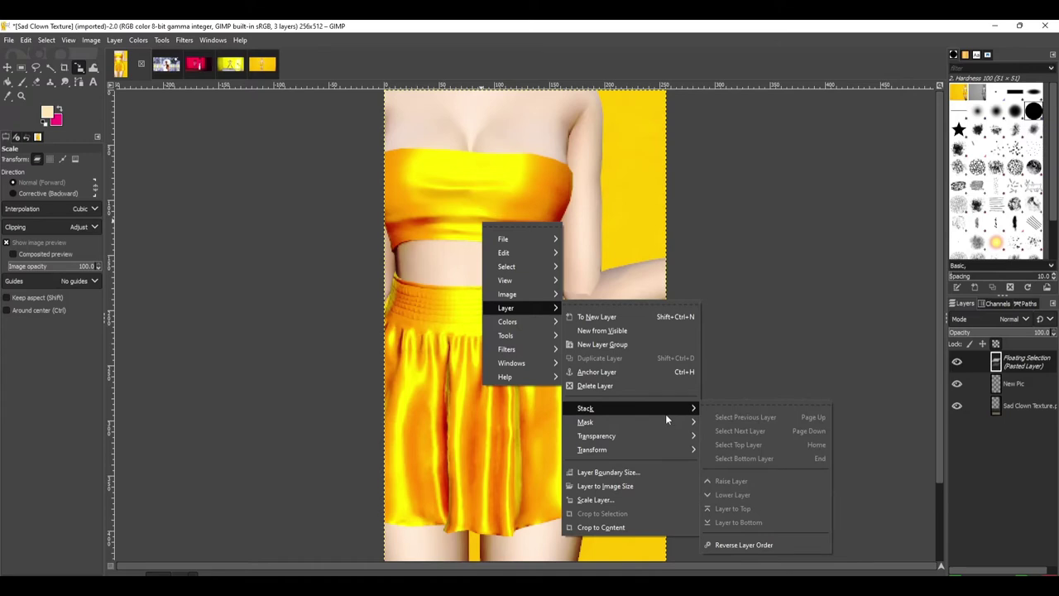
pyautogui.moveTo(535, 294)
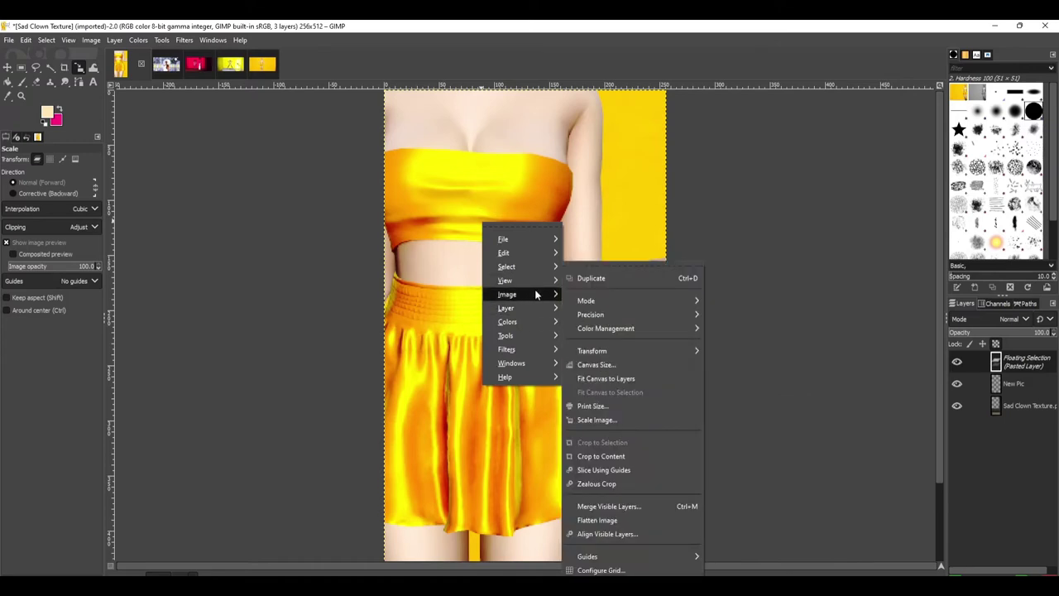
pyautogui.click(625, 419)
pyautogui.click(723, 334)
# Unlink width from height and scale the whole texture image to 218 × 328 px
pyautogui.rightClick(486, 308)
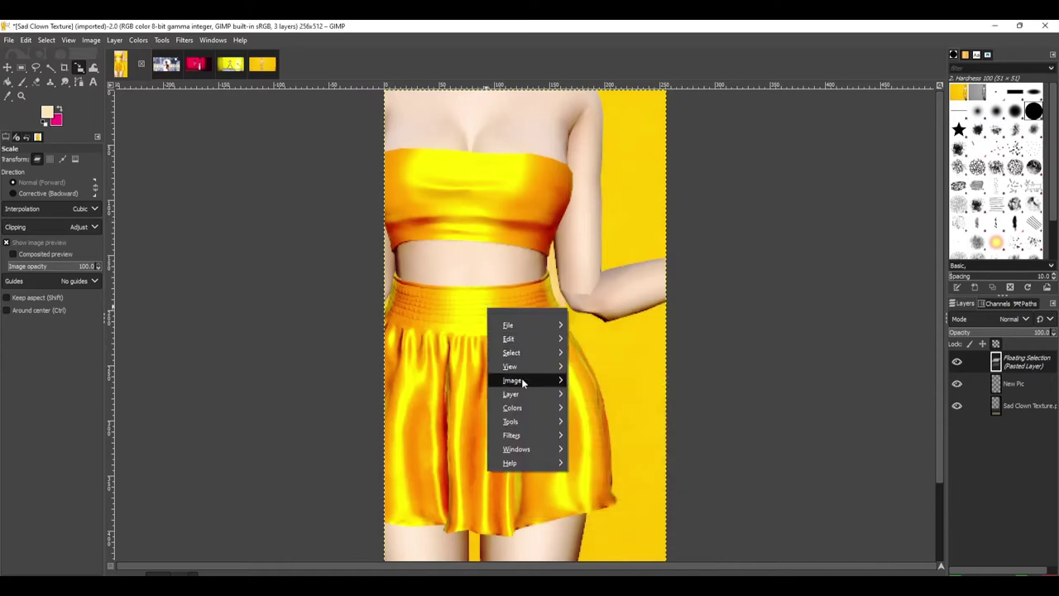
pyautogui.moveTo(526, 381)
pyautogui.click(602, 420)
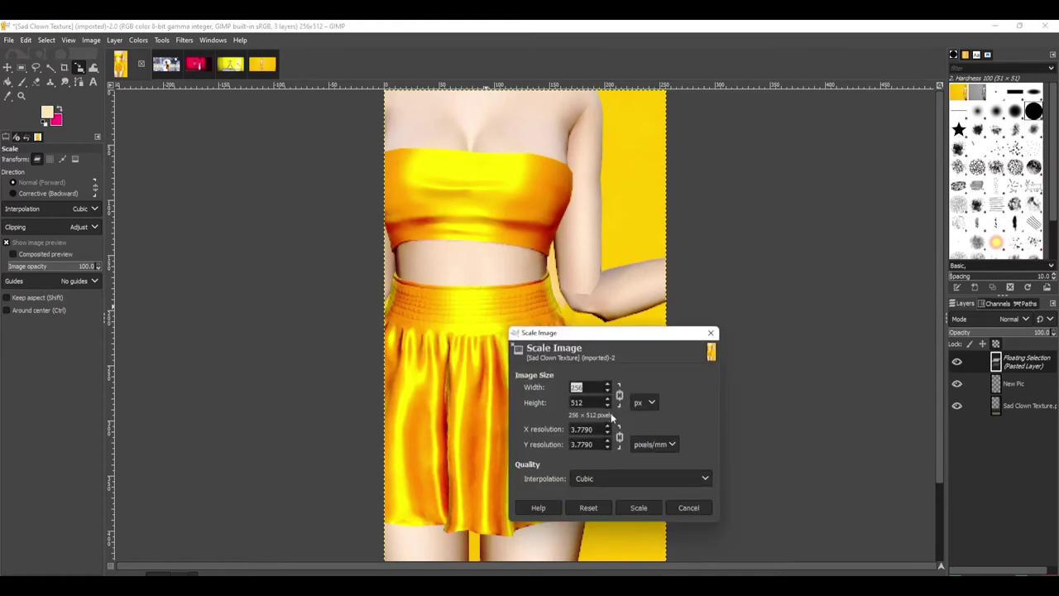
pyautogui.click(617, 398)
pyautogui.click(619, 398)
pyautogui.doubleClick(577, 387)
pyautogui.write('218')
pyautogui.press('Tab')
pyautogui.write('3')
pyautogui.click(639, 508)
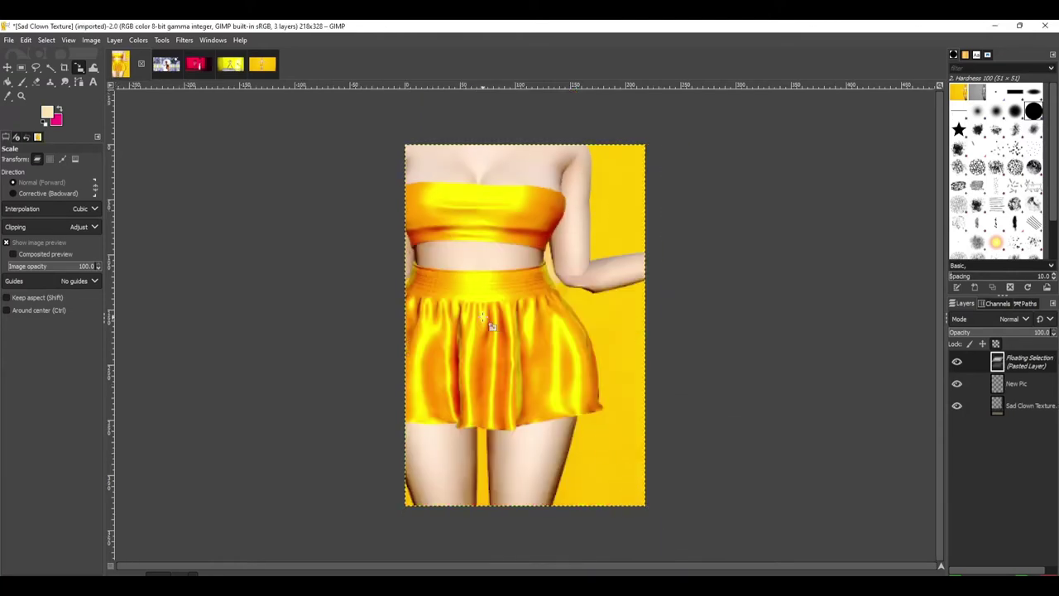
# Scale the pasted picture to 218 × 328 px with the Scale tool
pyautogui.moveTo(502, 331); pyautogui.dragTo(556, 292)
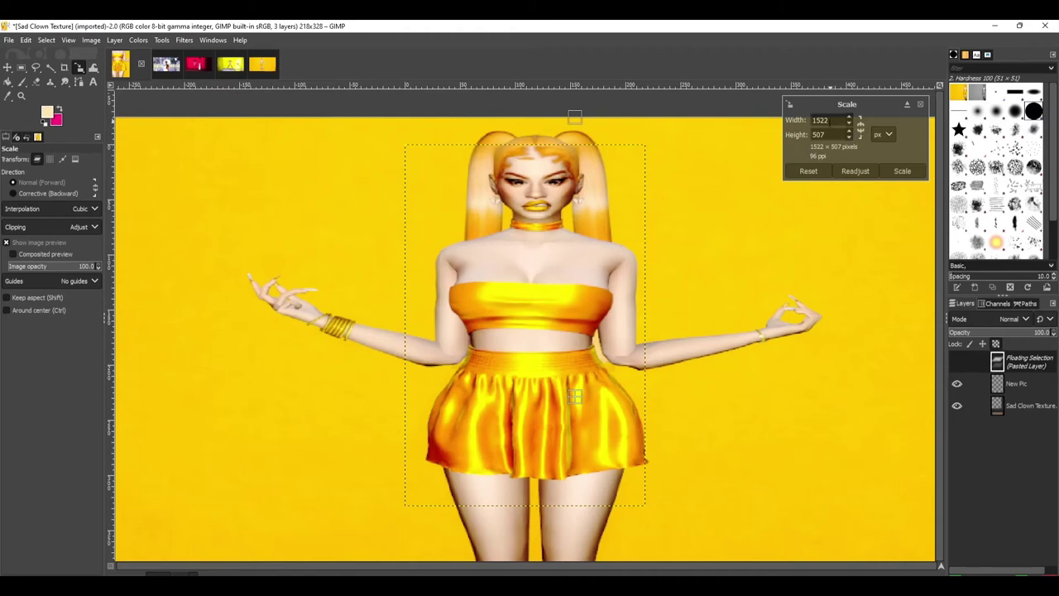
pyautogui.keyDown('ctrl'); pyautogui.moveTo(743, 207); pyautogui.dragTo(737, 201); pyautogui.keyUp('ctrl')
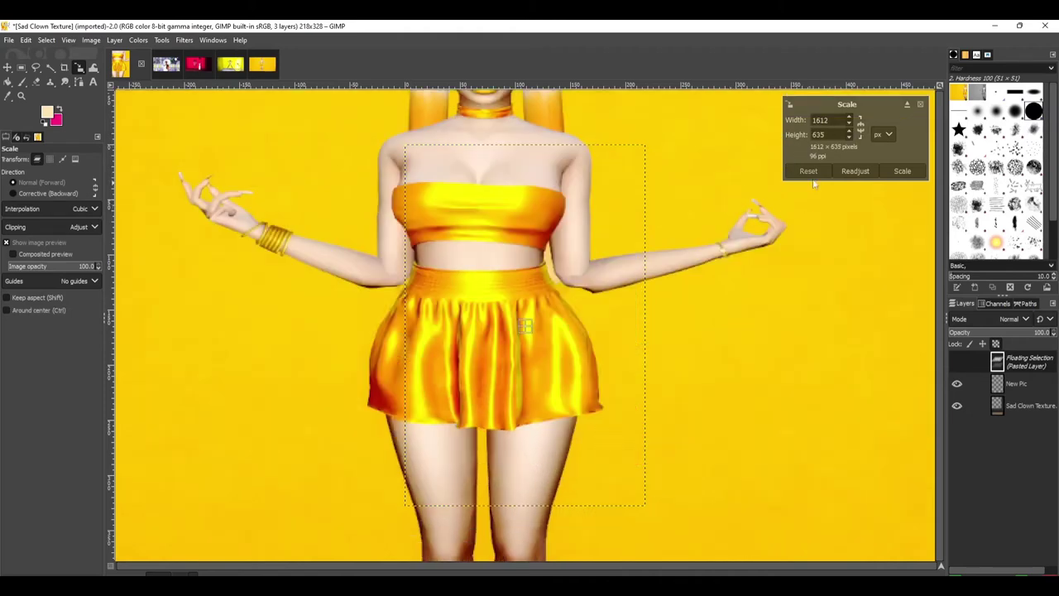
pyautogui.doubleClick(830, 120)
pyautogui.write('218')
pyautogui.press('Tab')
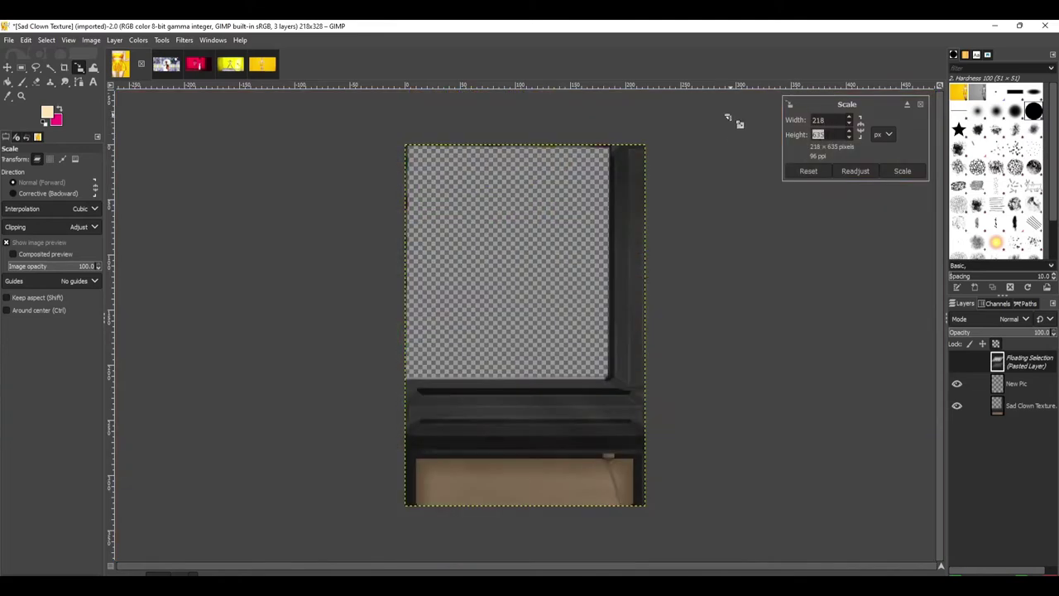
pyautogui.write('328')
pyautogui.click(903, 171)
# Try to bring the scaled picture back over the canvas and anchor it to the New Pic layer
pyautogui.click(580, 410)
pyautogui.moveTo(486, 381); pyautogui.dragTo(533, 384)
pyautogui.rightClick(824, 269)
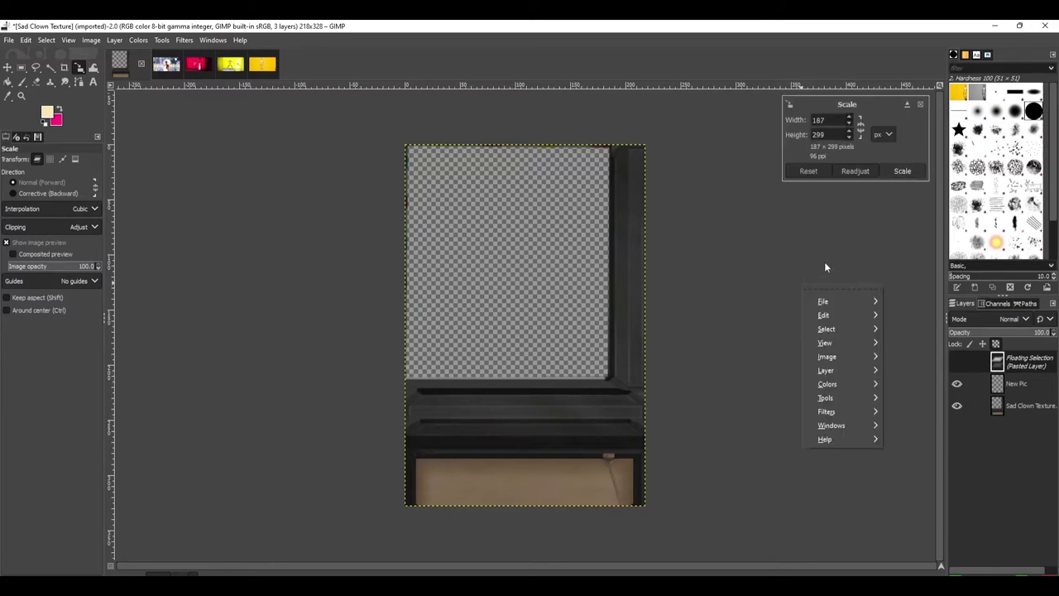
pyautogui.click(667, 297)
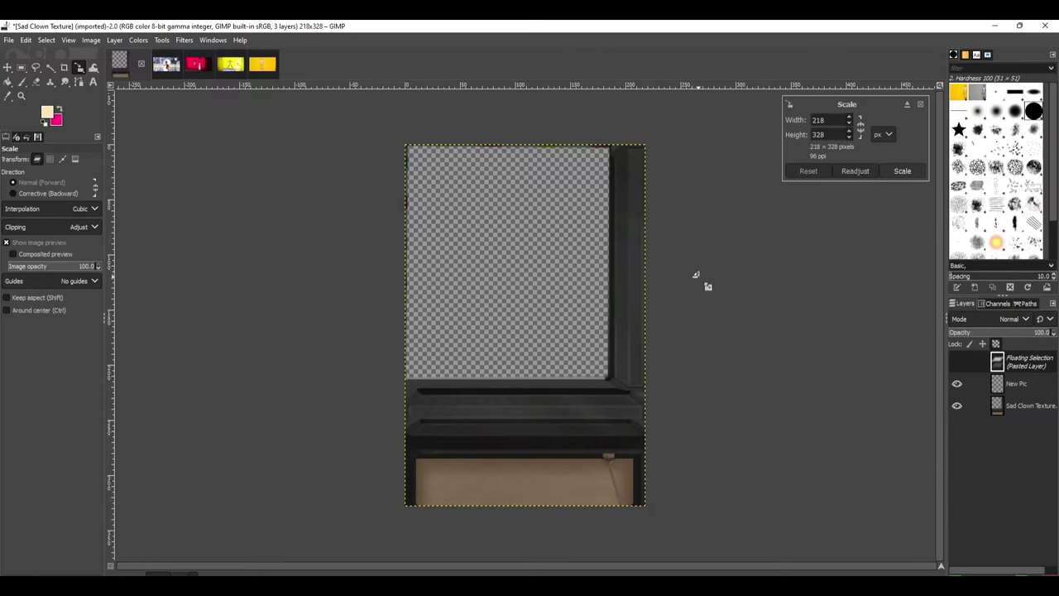
pyautogui.click(8, 69)
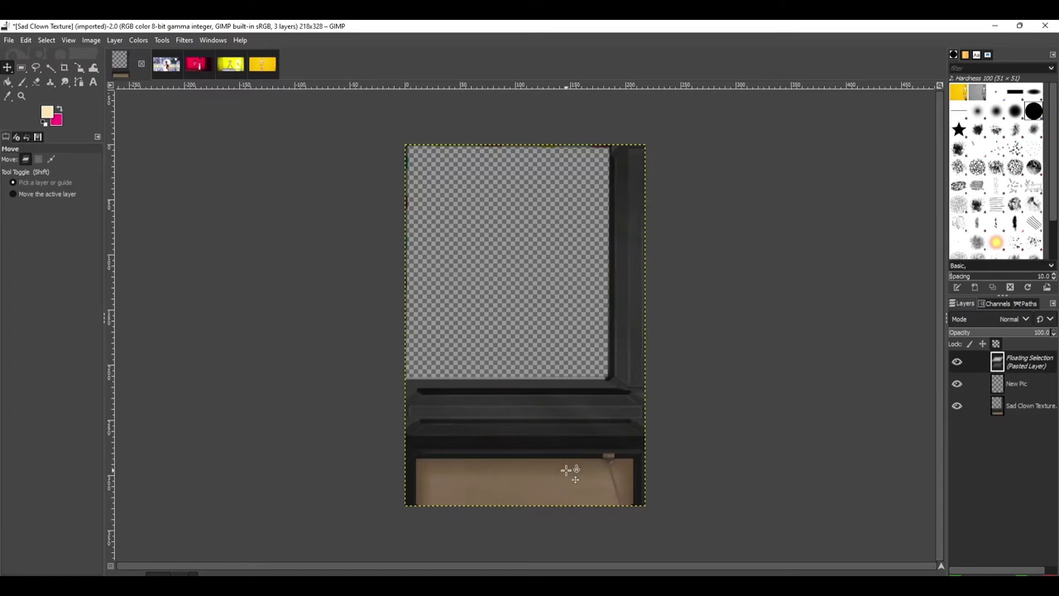
pyautogui.hotkey('ctrl', 'h')
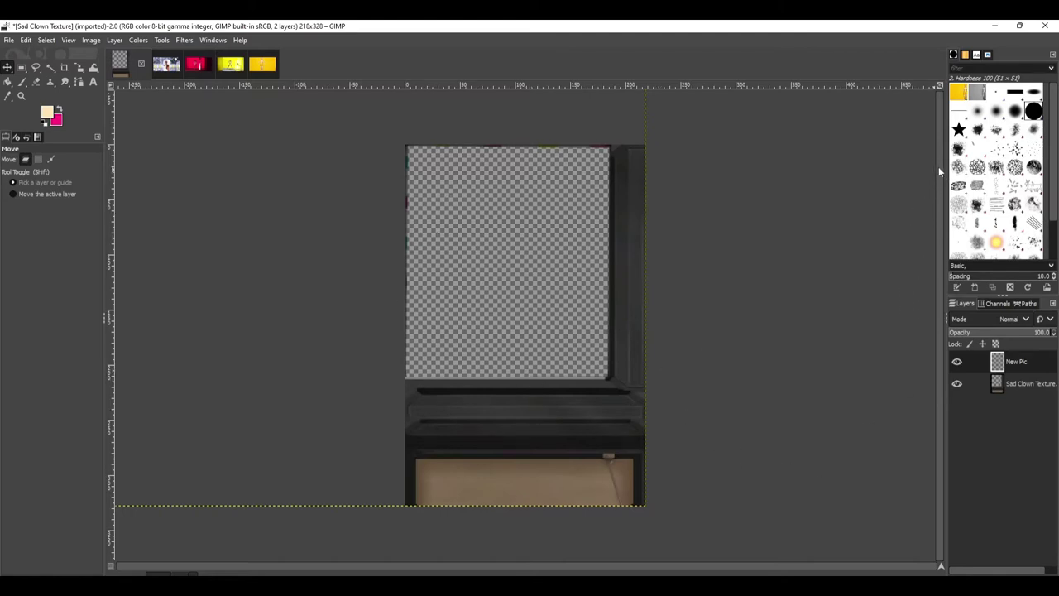
# Paste the Naranja picture again and undo back to the empty 256 × 512 px texture
pyautogui.hotkey('ctrl', 'v')
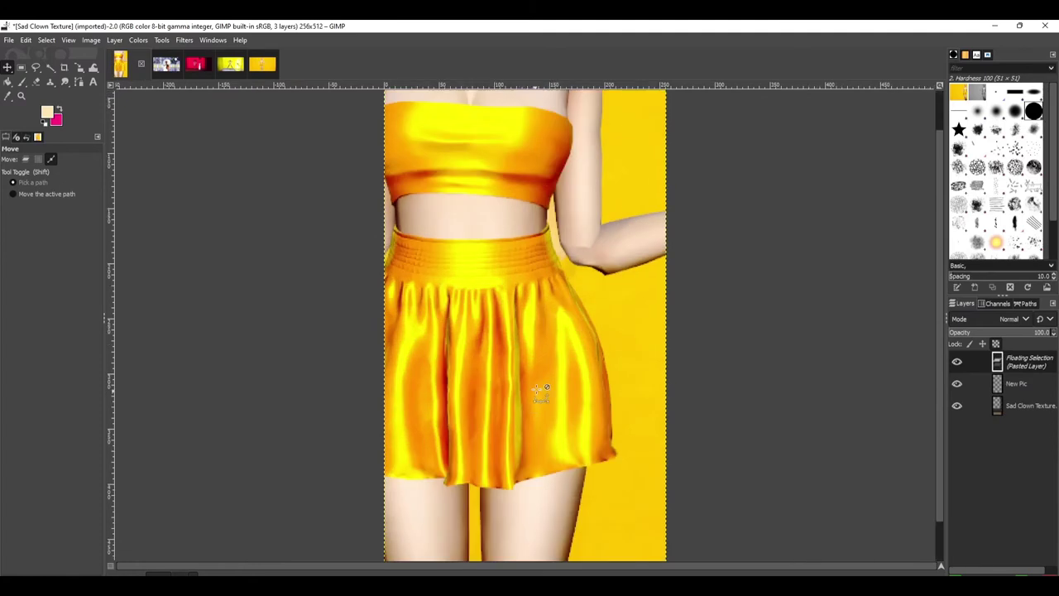
pyautogui.hotkey('ctrl', 'z')
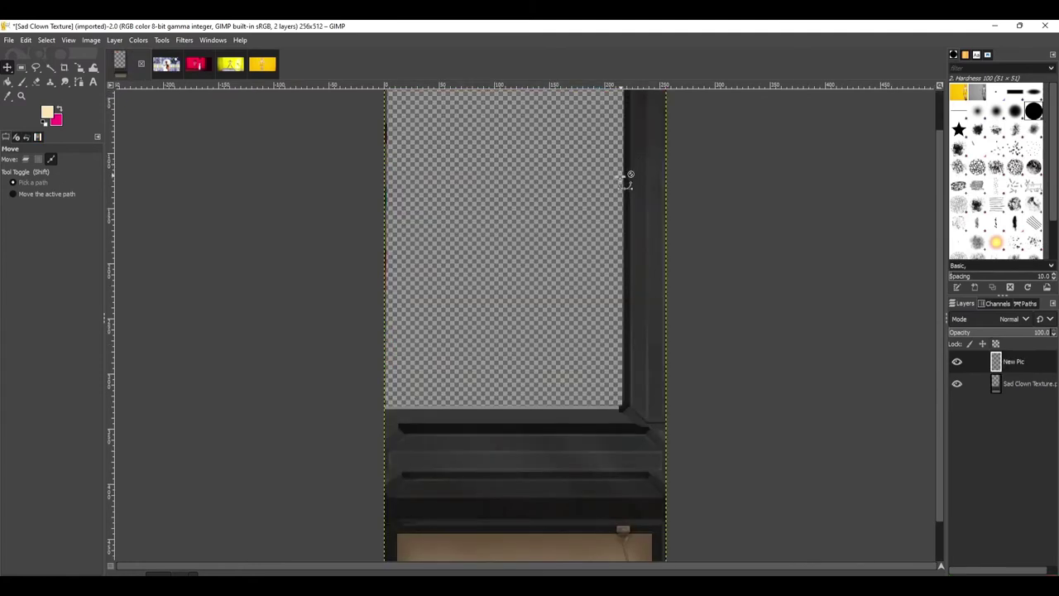
pyautogui.hotkey('ctrl', 'z')
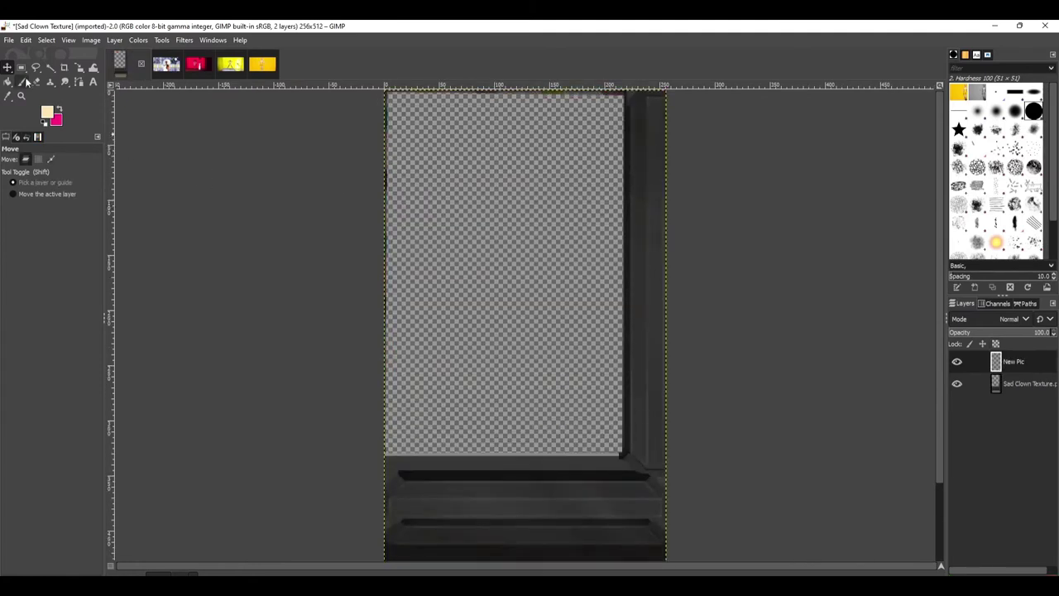
# Outline the frame's transparent opening with a rectangle selection of about 213 × 326 px and paste the Naranja picture
pyautogui.press('r')
pyautogui.moveTo(389, 93); pyautogui.dragTo(622, 454)
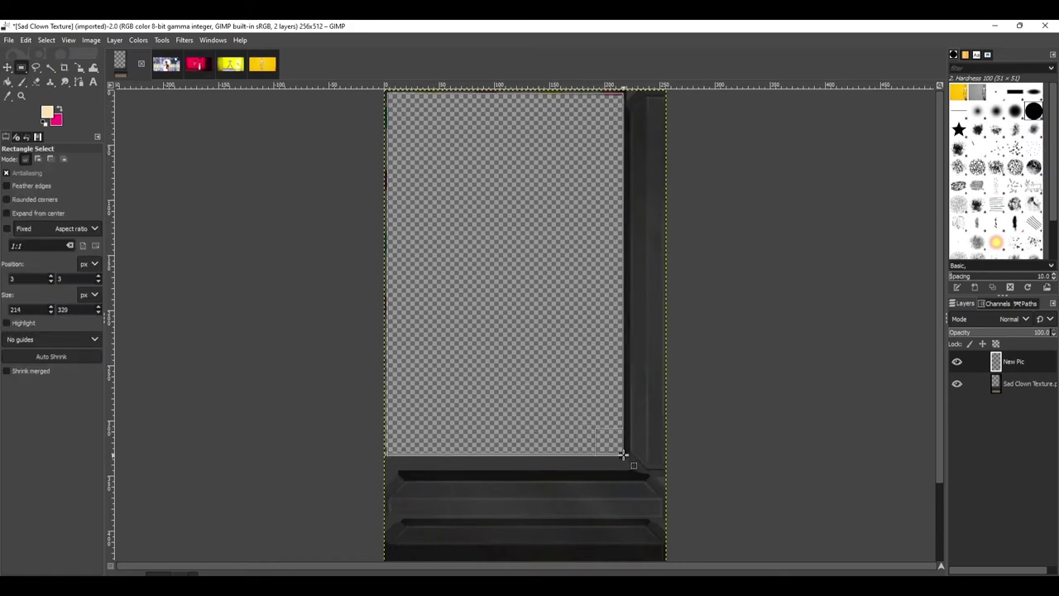
pyautogui.hotkey('ctrl', 'v')
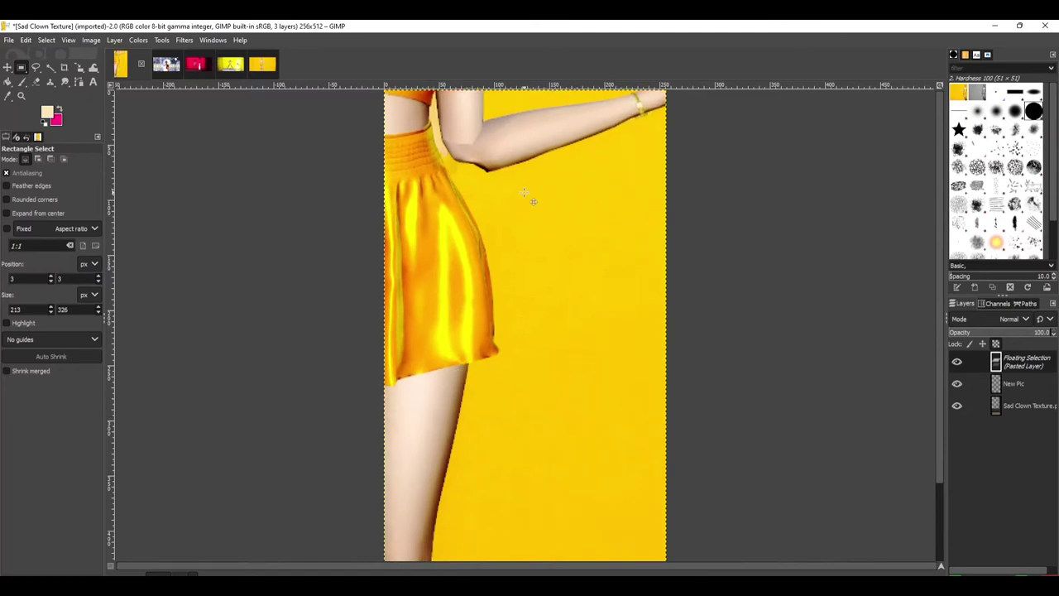
# In the Naranja pic image, scale the layer to 218 × 328 px without keeping its proportions
pyautogui.click(256, 63)
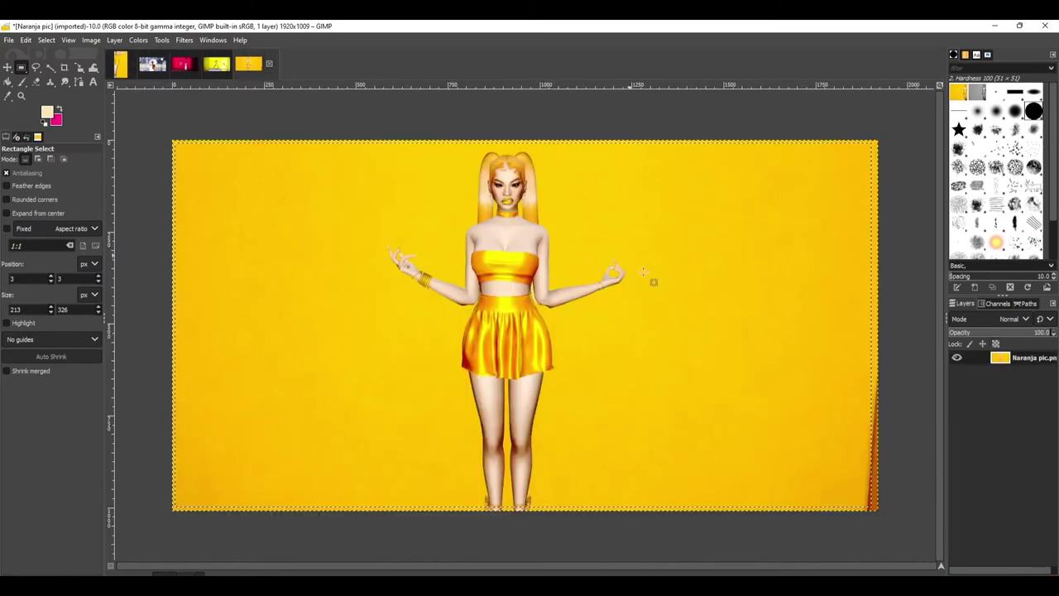
pyautogui.rightClick(583, 285)
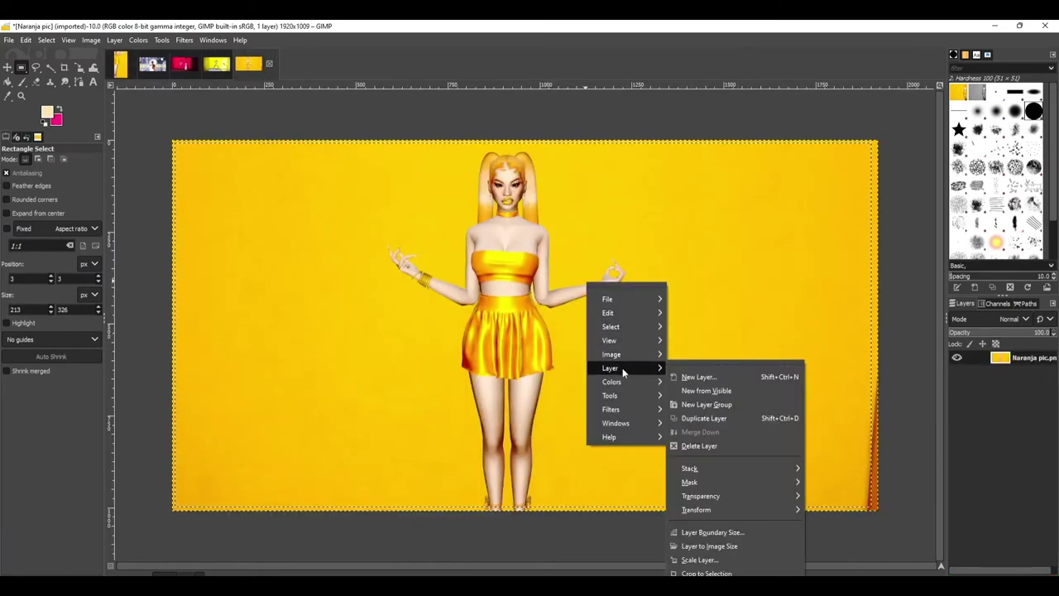
pyautogui.moveTo(627, 358)
pyautogui.click(712, 560)
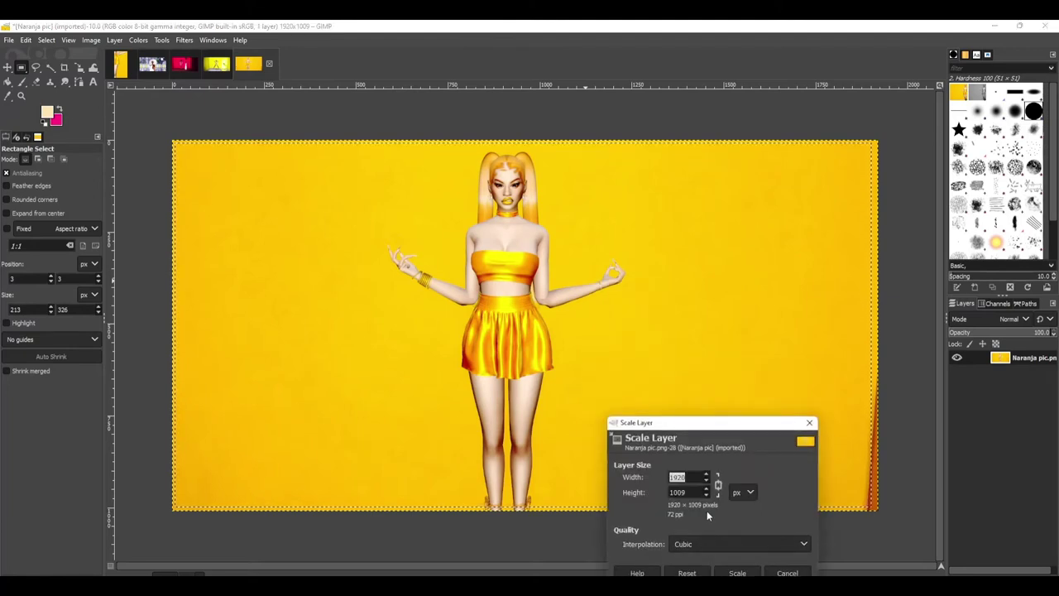
pyautogui.click(685, 477)
pyautogui.moveTo(687, 477); pyautogui.dragTo(596, 465)
pyautogui.write('218')
pyautogui.press('Tab')
pyautogui.write('3')
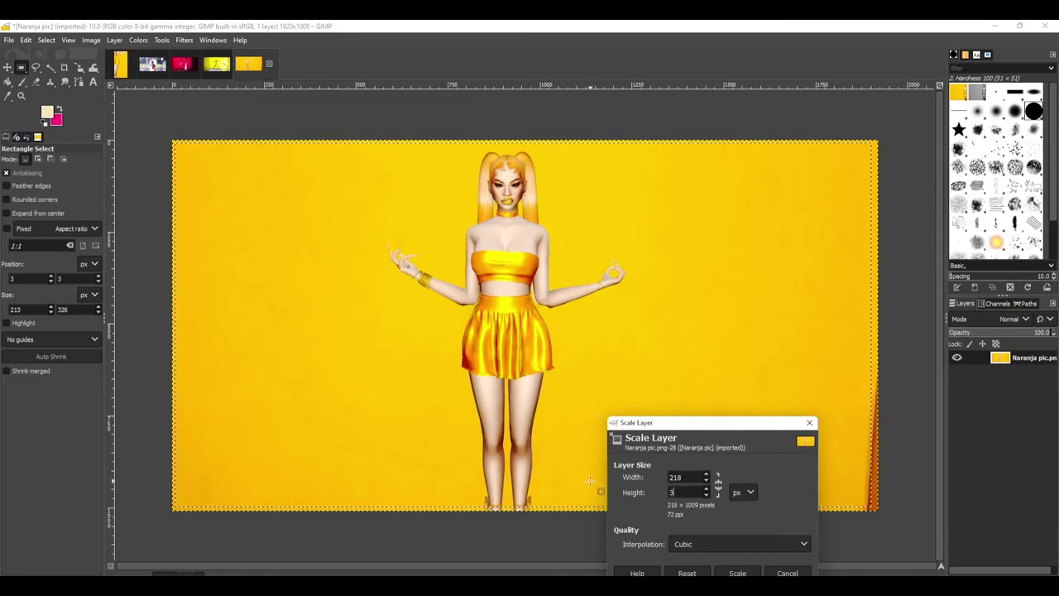
pyautogui.write('28')
pyautogui.click(735, 573)
# Undo the oversized paste in the Sad Clown texture and paste the copied, scaled Naranja picture there instead
pyautogui.click(122, 69)
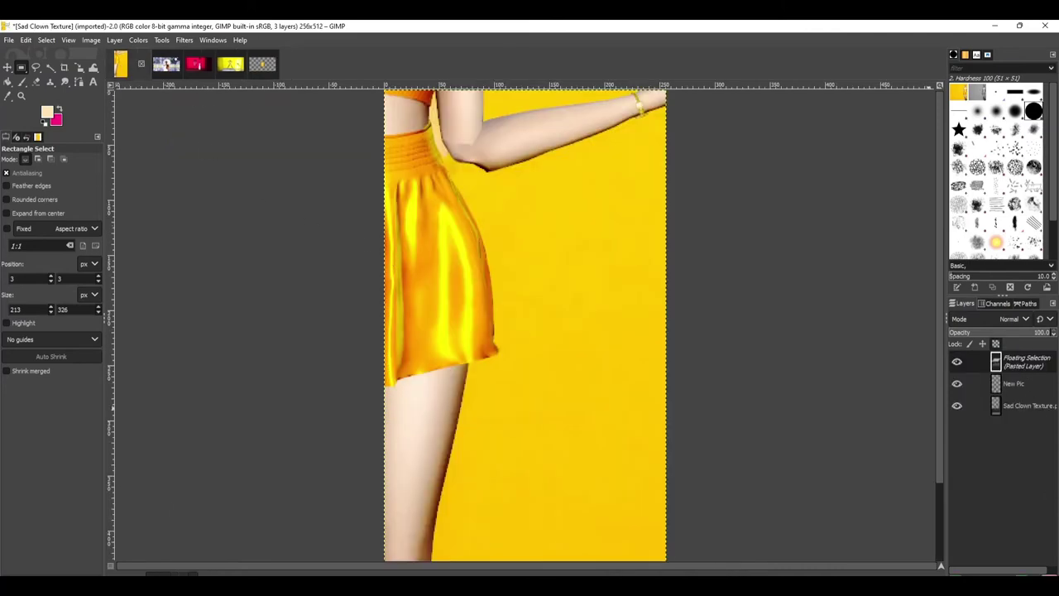
pyautogui.hotkey('ctrl', 'z')
pyautogui.click(263, 64)
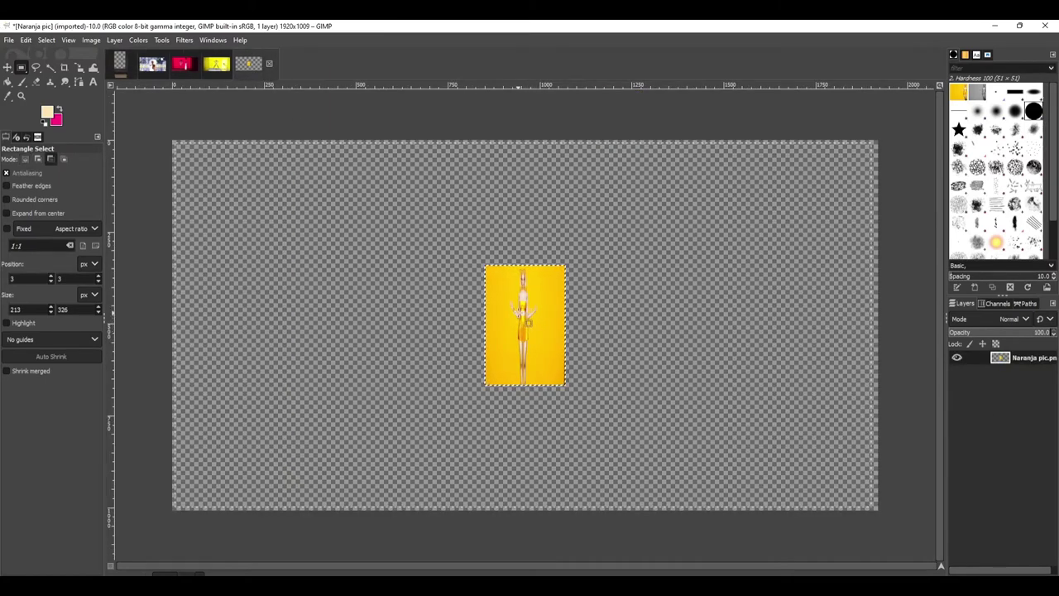
pyautogui.click(120, 64)
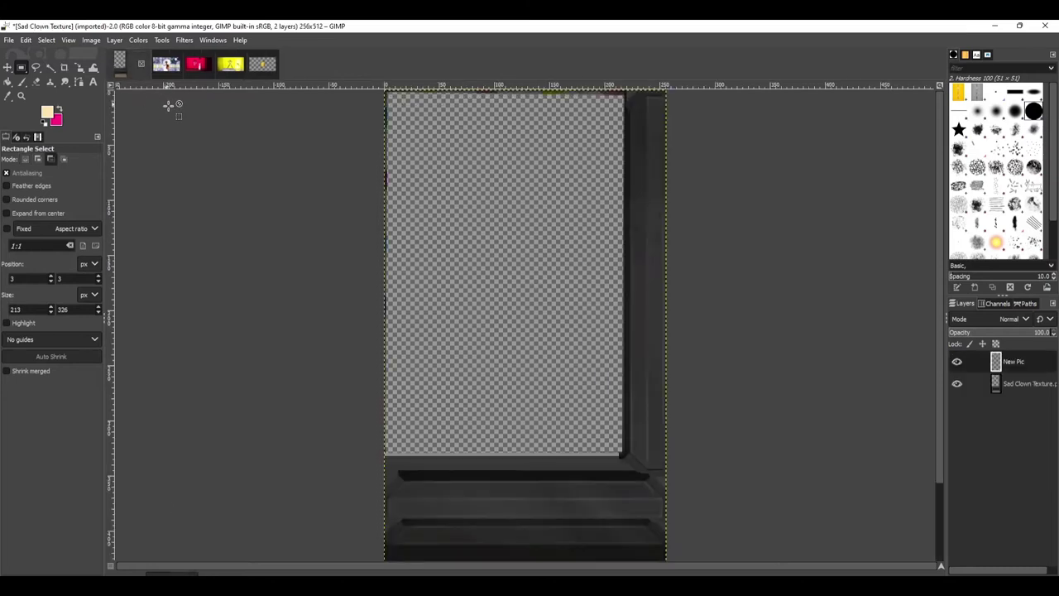
pyautogui.hotkey('ctrl', 'v')
# Move the pasted picture so it covers the frame's transparent opening
pyautogui.moveTo(527, 324); pyautogui.dragTo(505, 271)
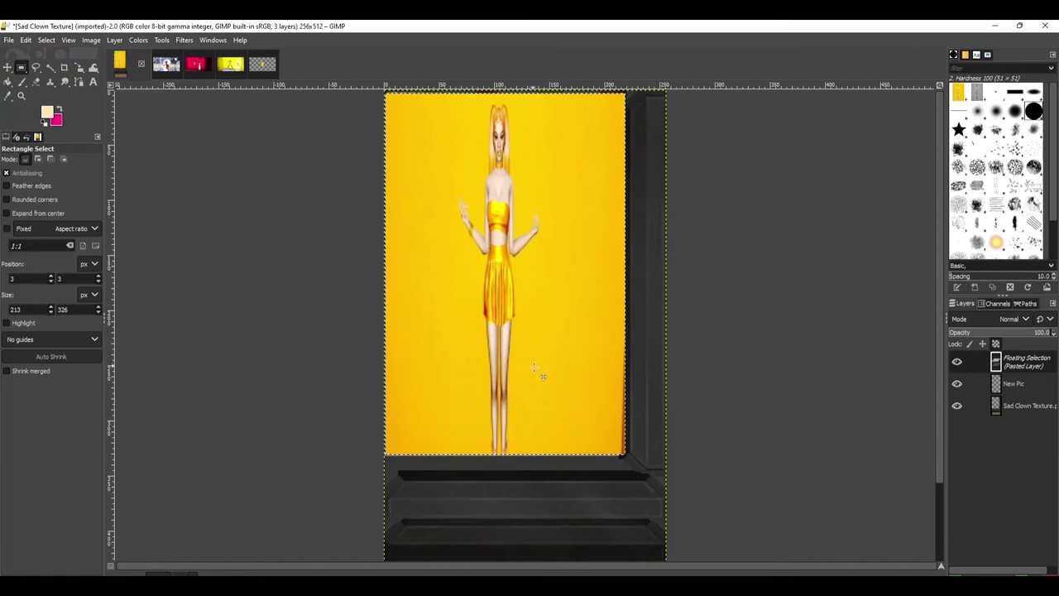
pyautogui.moveTo(574, 419); pyautogui.dragTo(561, 406)
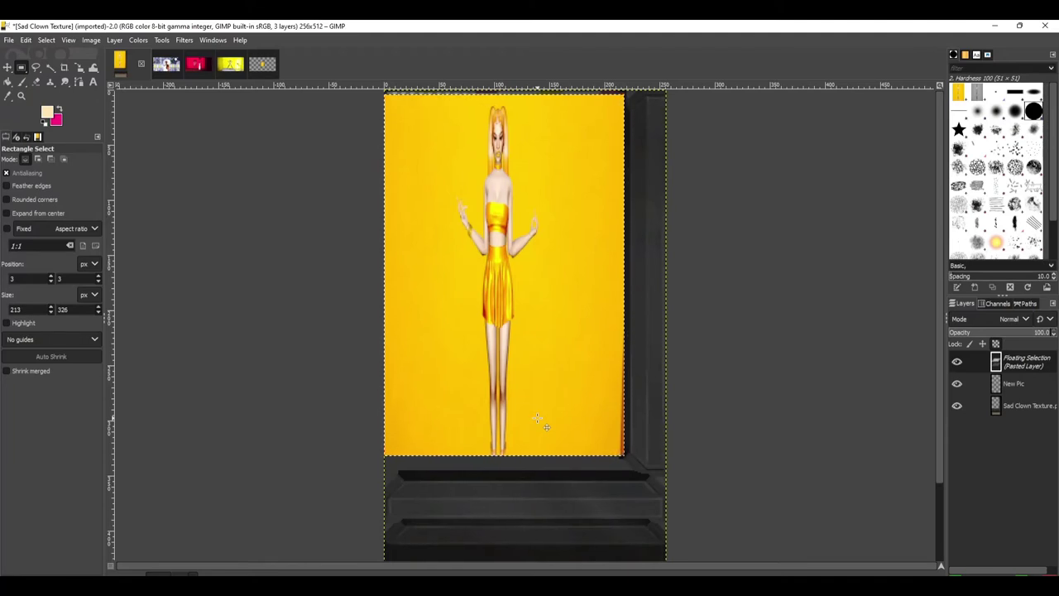
pyautogui.click(263, 63)
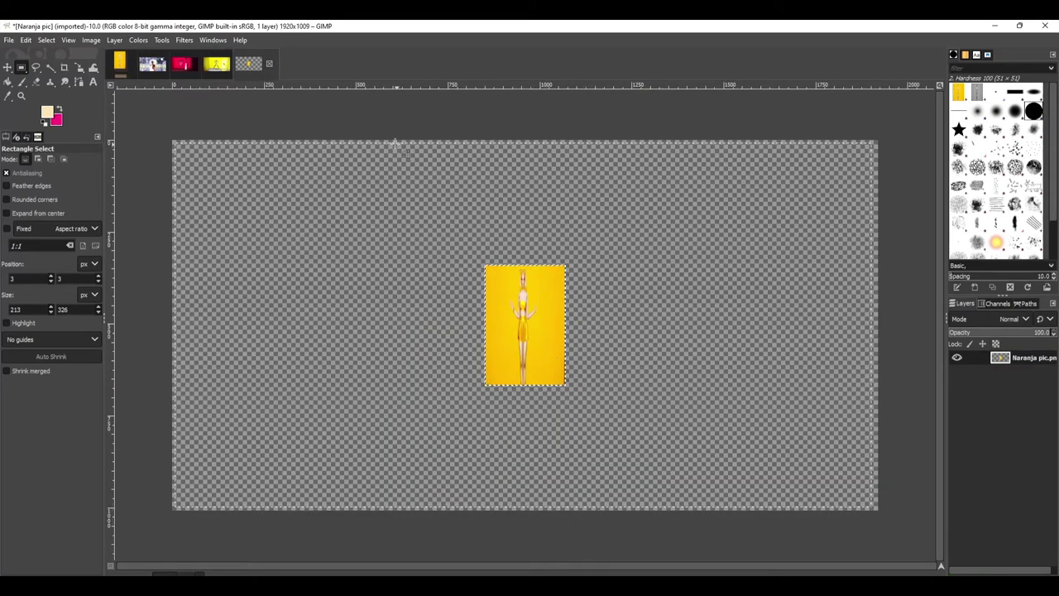
pyautogui.click(121, 64)
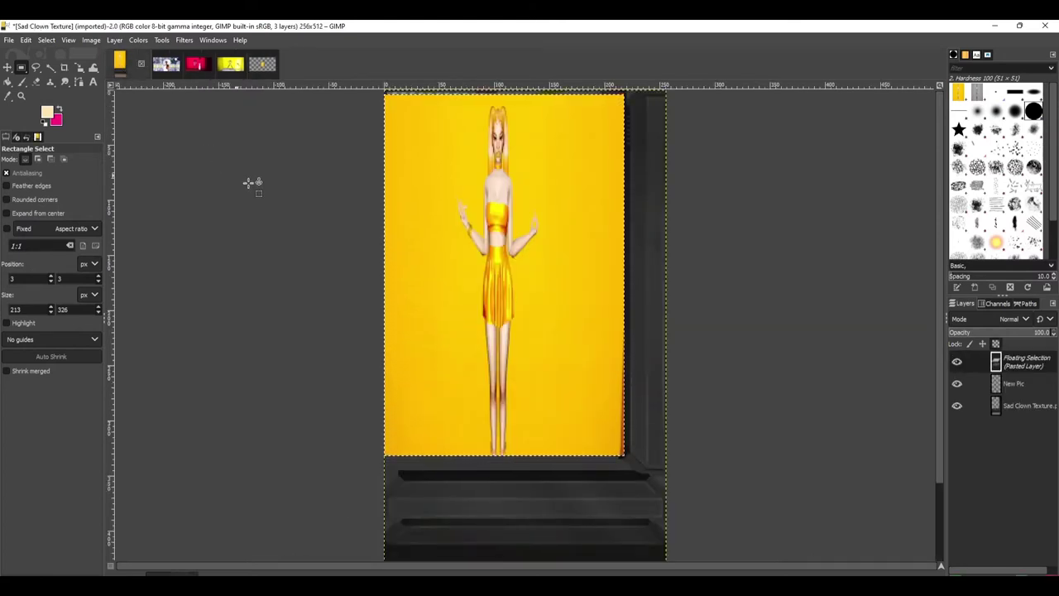
# Export the texture image as "Naranja texture.png" to the Original Decor folder with the current PNG options
pyautogui.click(10, 40)
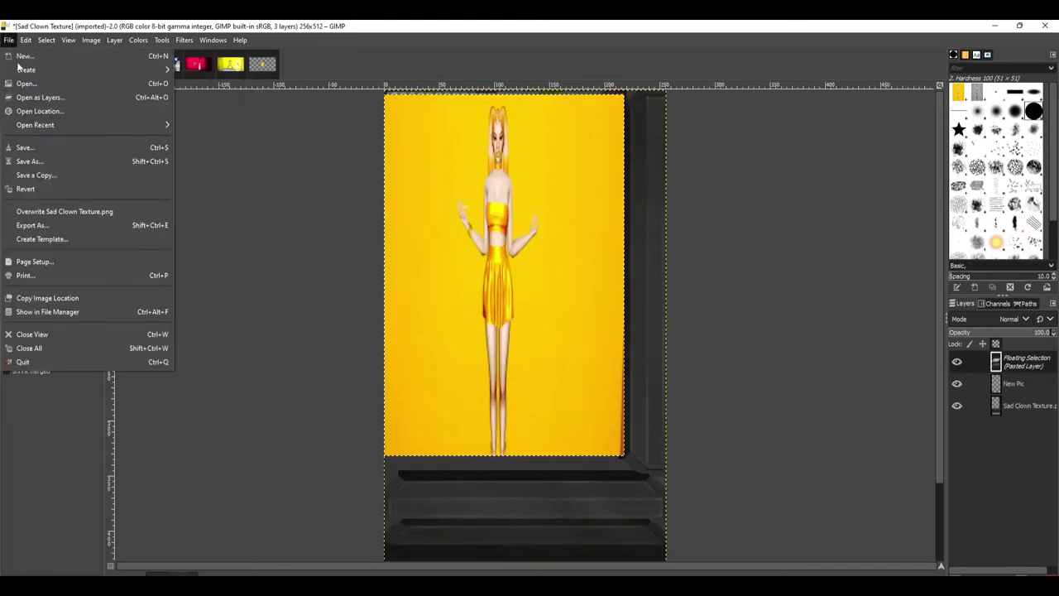
pyautogui.click(33, 226)
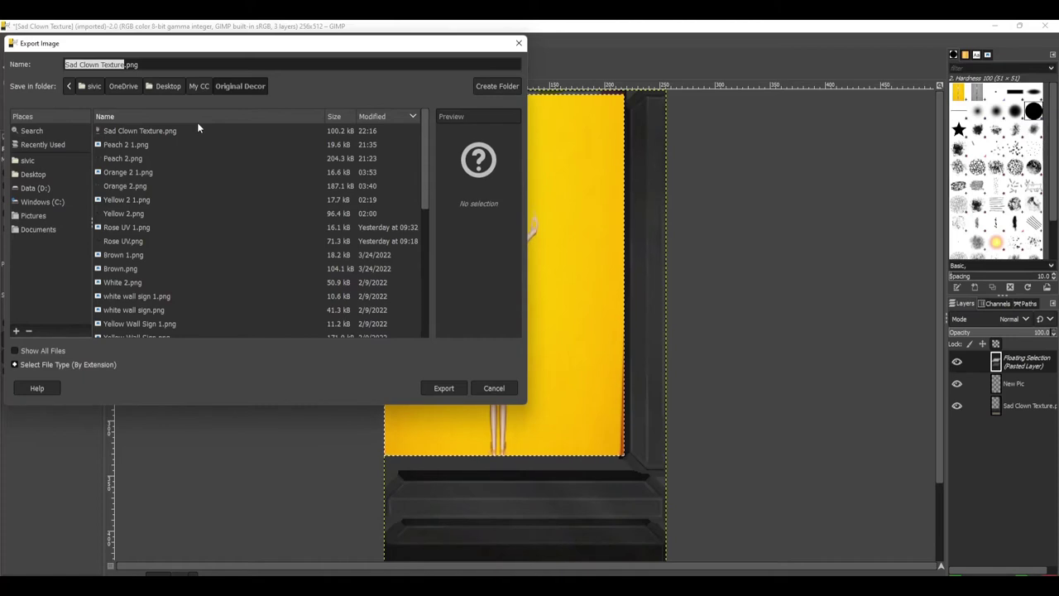
pyautogui.write('Sad')
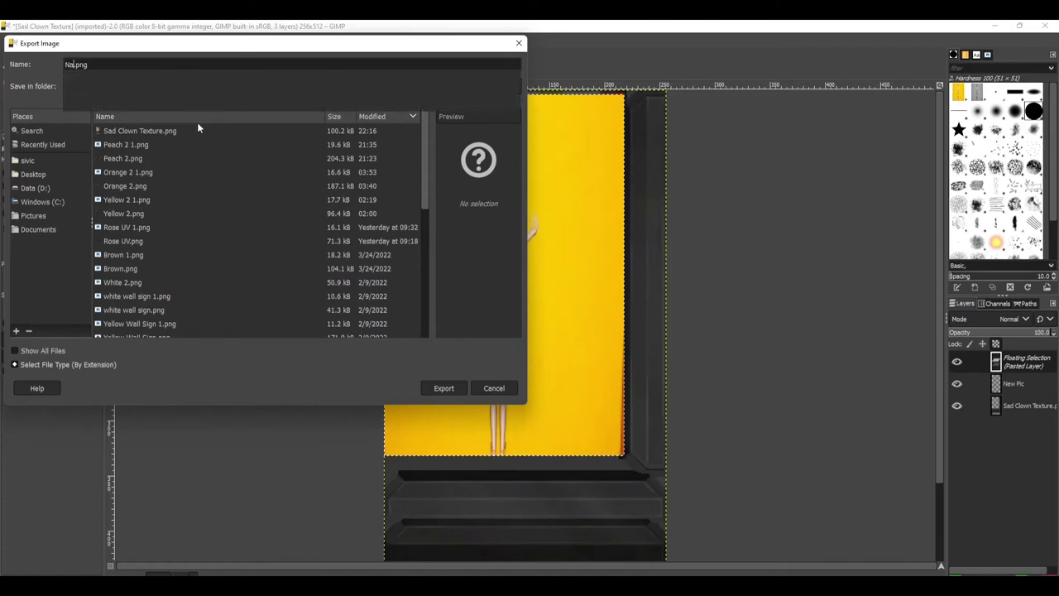
pyautogui.write('ranja')
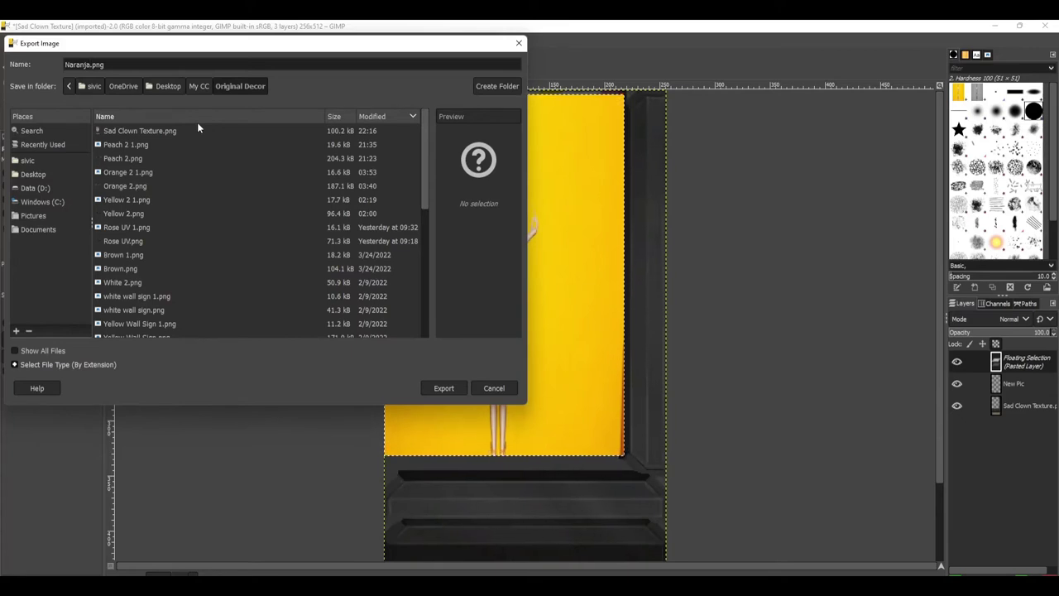
pyautogui.write('tex')
pyautogui.write('ure')
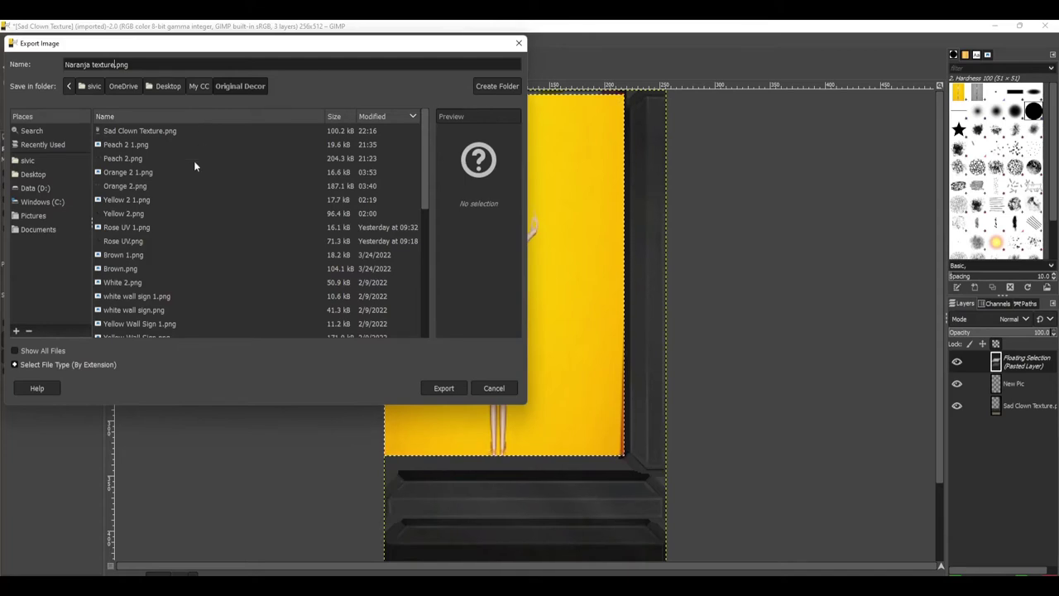
pyautogui.click(439, 388)
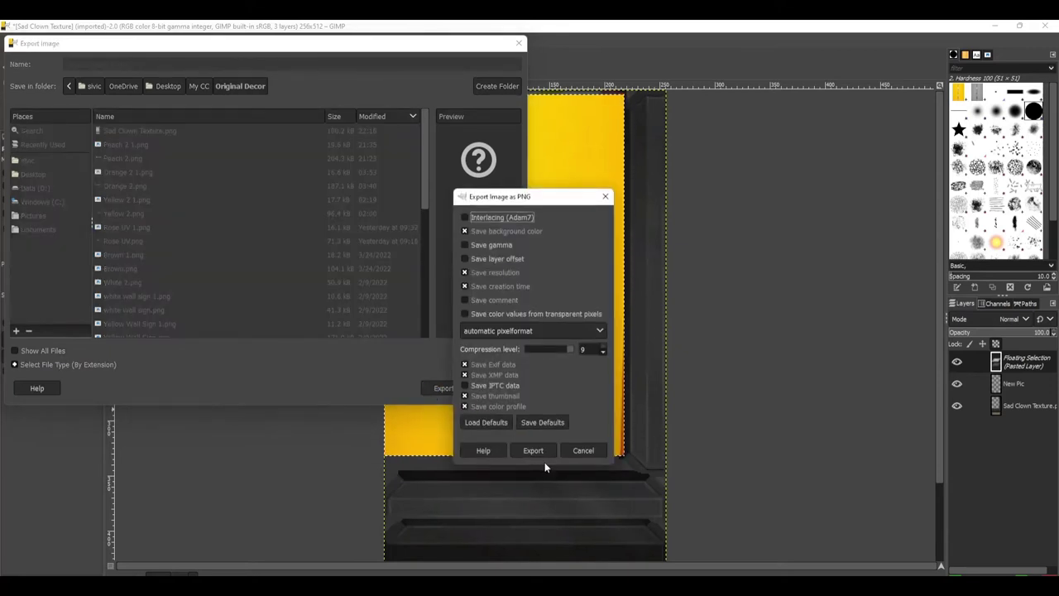
pyautogui.click(532, 447)
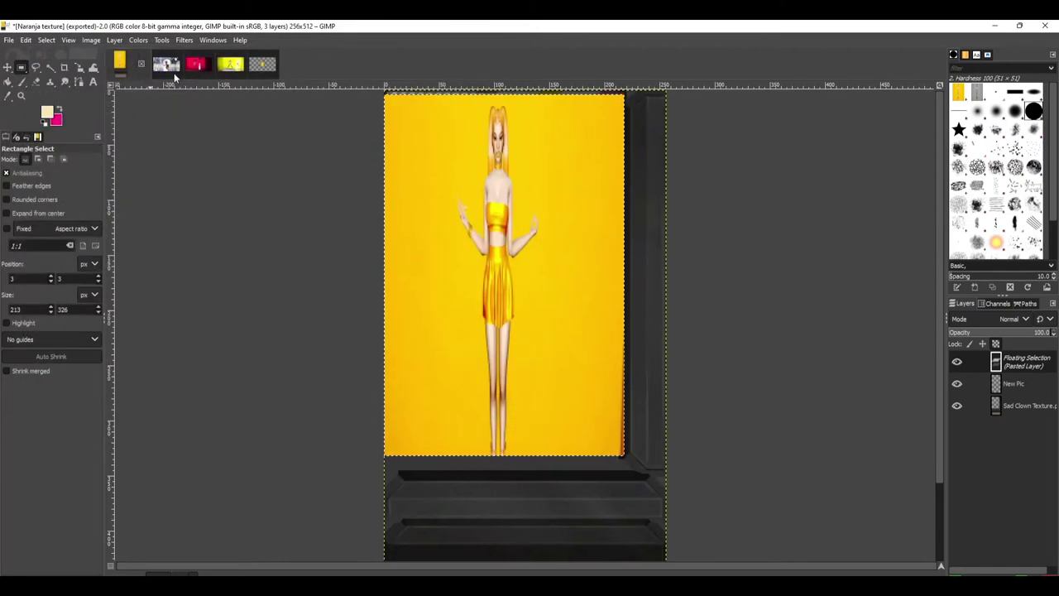
# Switch to Sims 4 Studio, import the Naranja texture into the first swatch, and inspect the framed picture in the 3D preview
pyautogui.hotkey('alt', 'Tab')
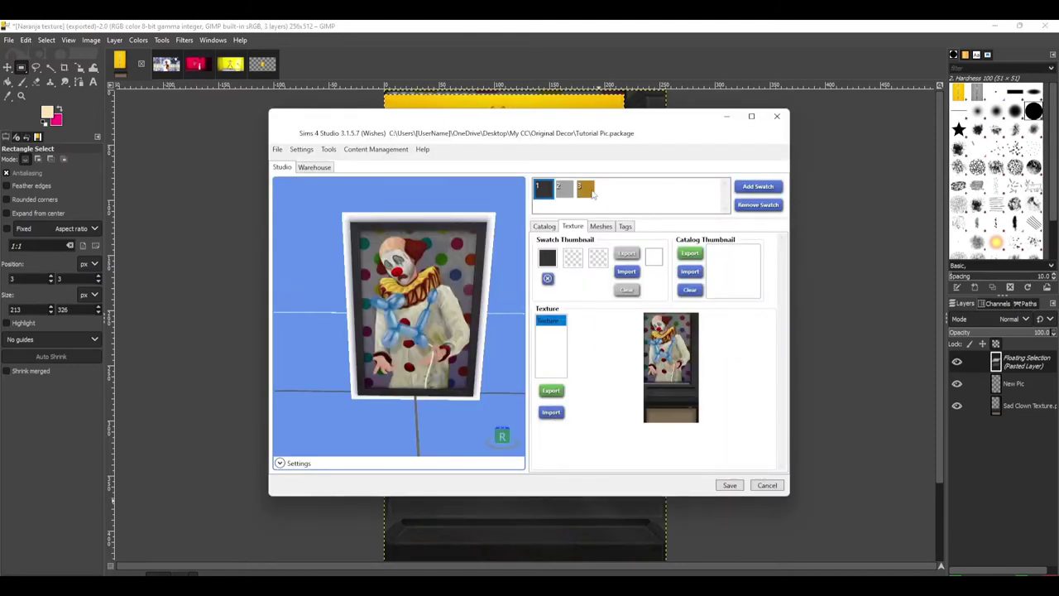
pyautogui.click(552, 412)
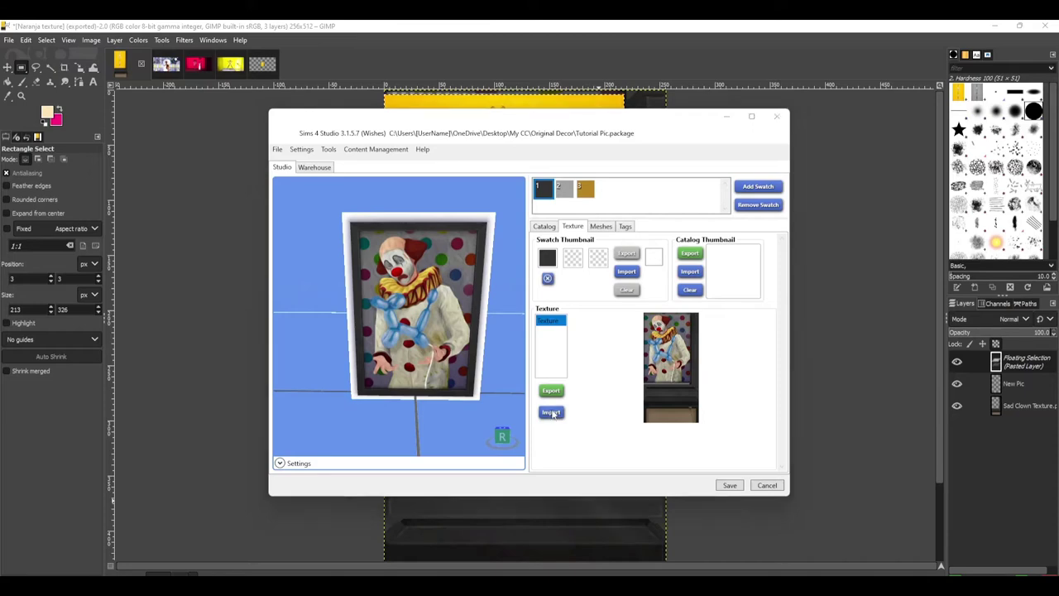
pyautogui.click(514, 346)
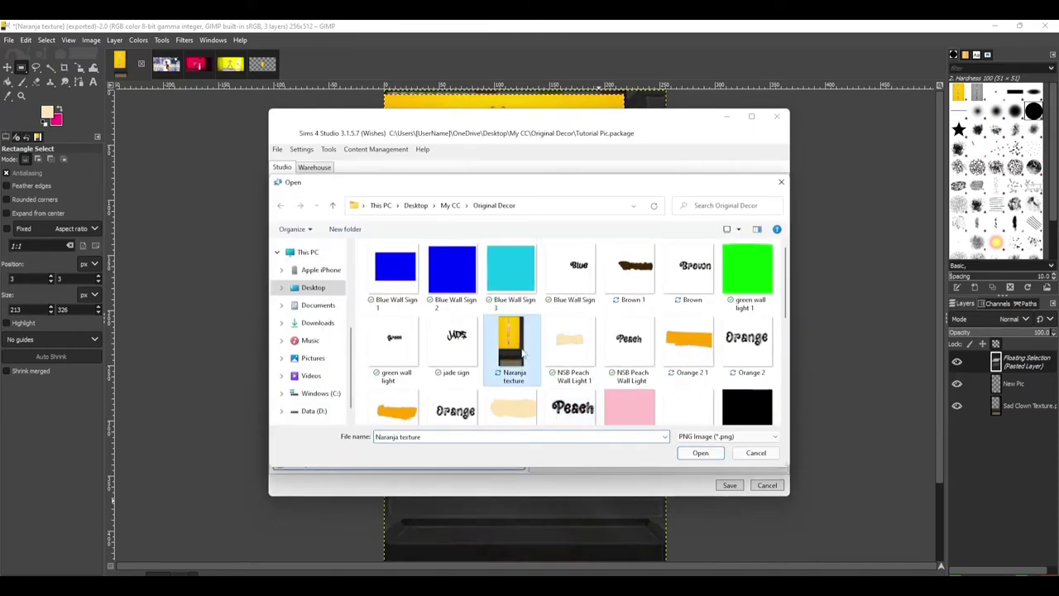
pyautogui.click(699, 453)
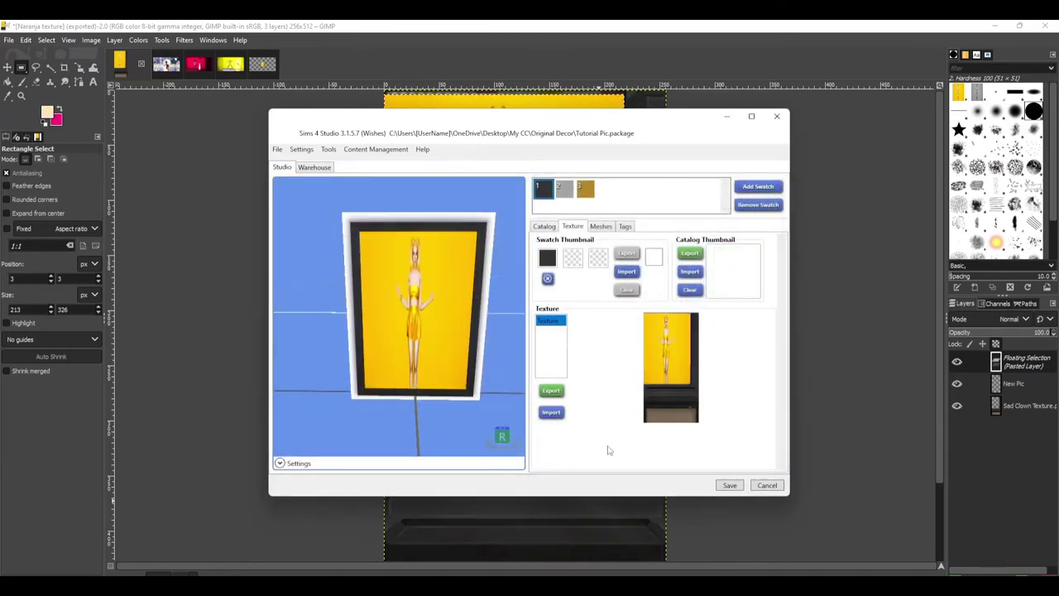
pyautogui.moveTo(465, 403); pyautogui.dragTo(411, 343)
pyautogui.scroll(3, 415, 349)
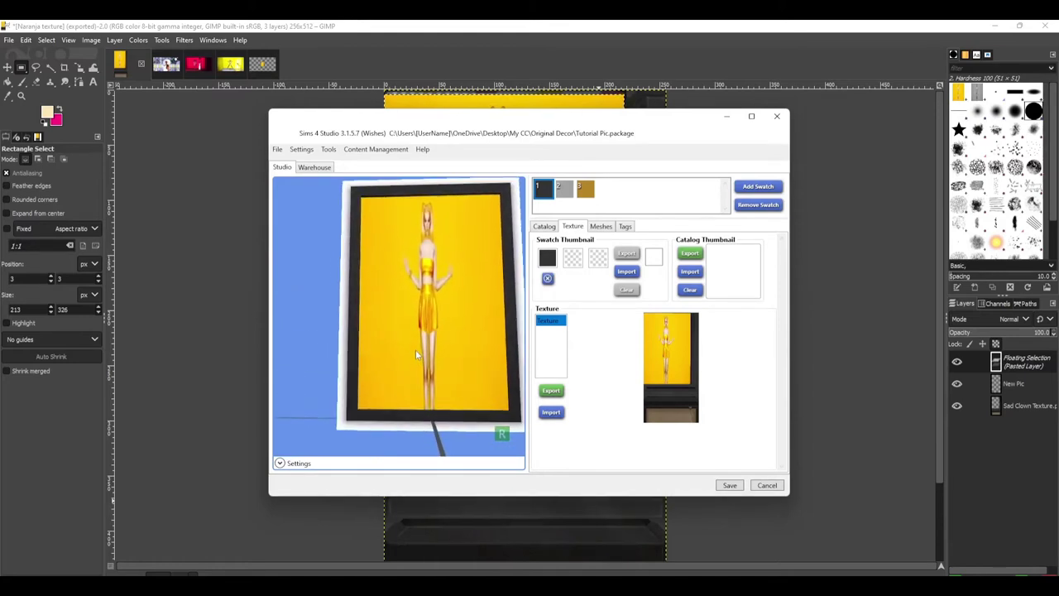
pyautogui.moveTo(407, 380); pyautogui.dragTo(390, 413)
pyautogui.moveTo(395, 374)
pyautogui.mouseDown()
pyautogui.moveTo(390, 384)
pyautogui.moveTo(392, 323)
pyautogui.moveTo(624, 396)
pyautogui.moveTo(403, 371)
pyautogui.mouseUp()
pyautogui.scroll(-5, 403, 371)
pyautogui.scroll(5, 394, 376)
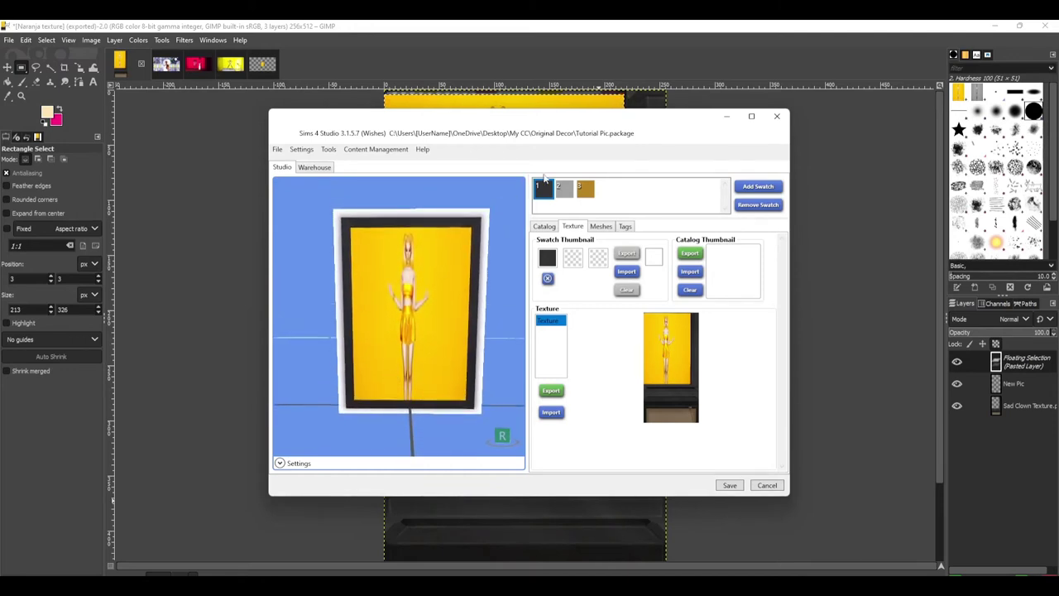
# Remove the second and third original clown swatches and add a new swatch based on the Naranja one
pyautogui.click(565, 188)
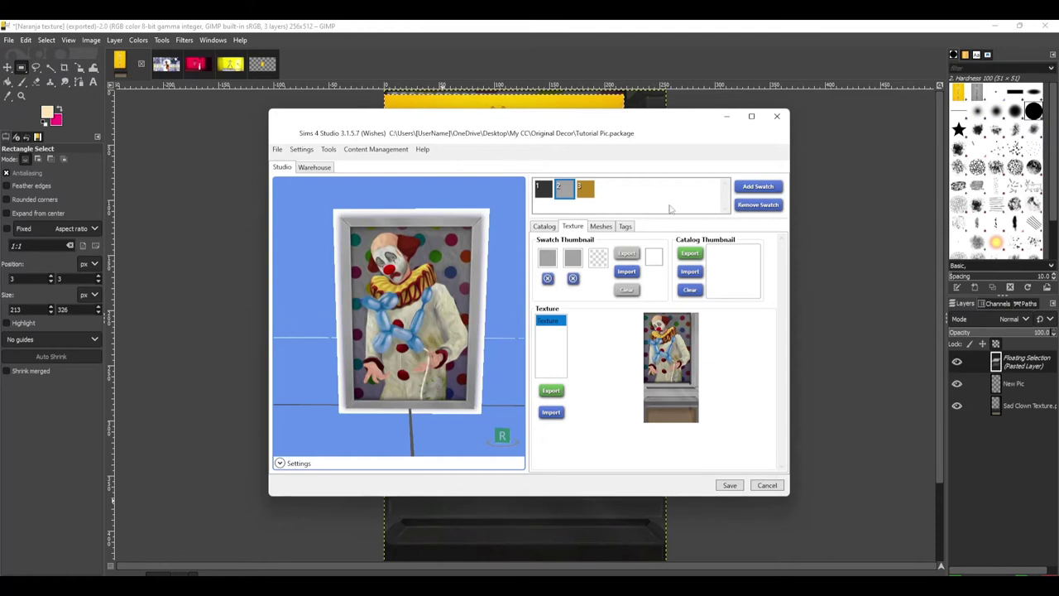
pyautogui.click(754, 206)
pyautogui.click(754, 206)
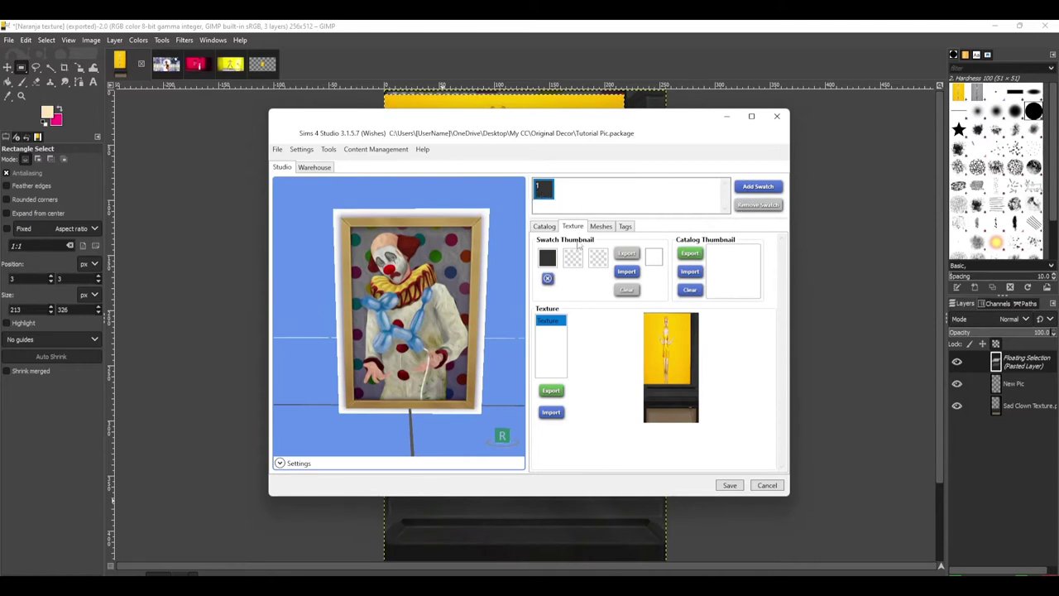
pyautogui.click(756, 187)
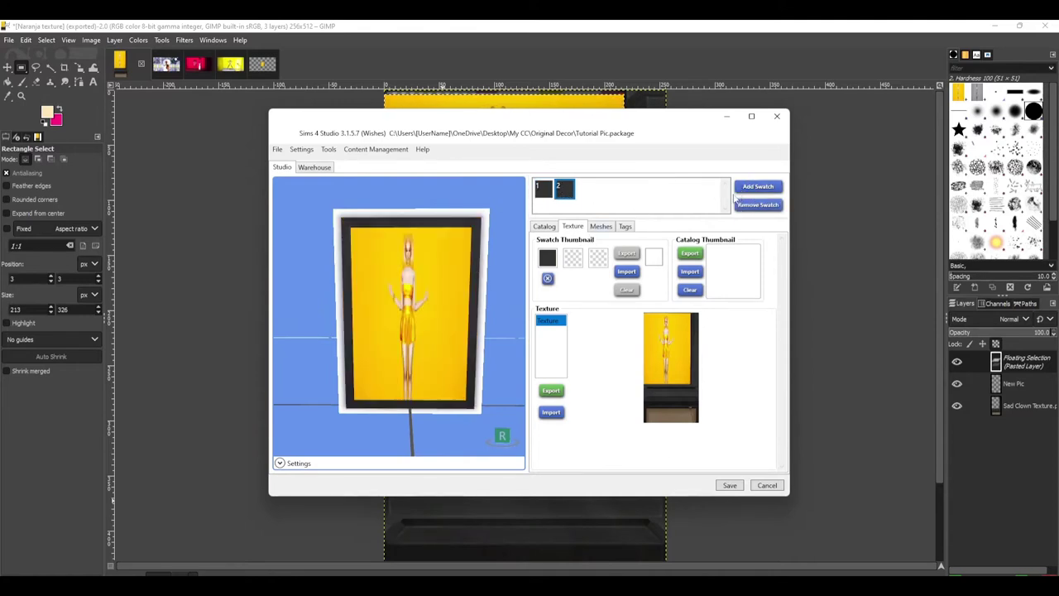
pyautogui.click(547, 193)
pyautogui.click(566, 192)
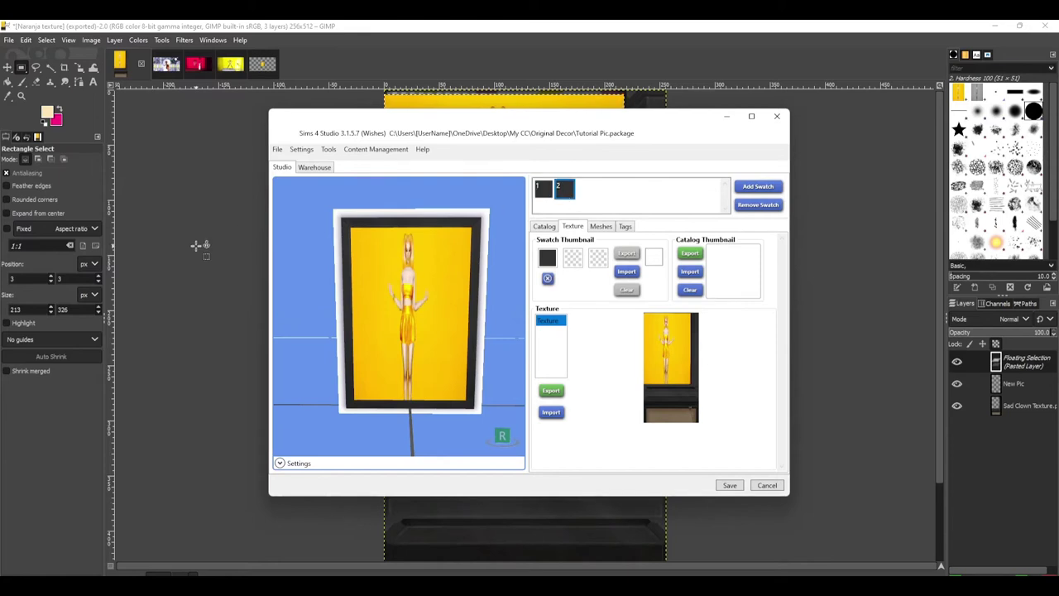
# Back in GIMP, scale the Rosey Pic layer to 218 × 328 px without keeping its proportions
pyautogui.click(193, 66)
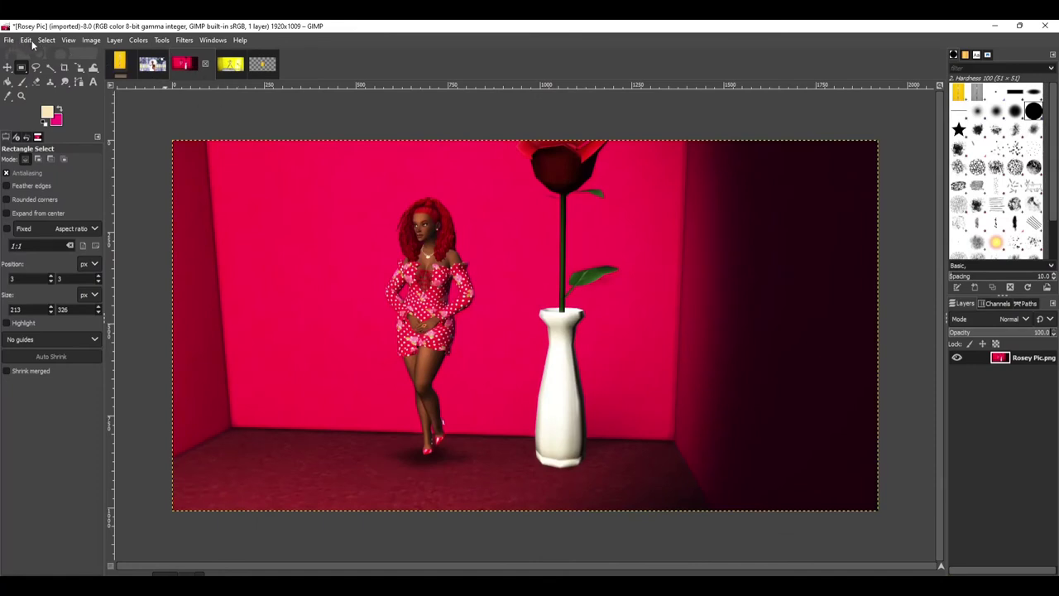
pyautogui.rightClick(315, 275)
pyautogui.moveTo(363, 366)
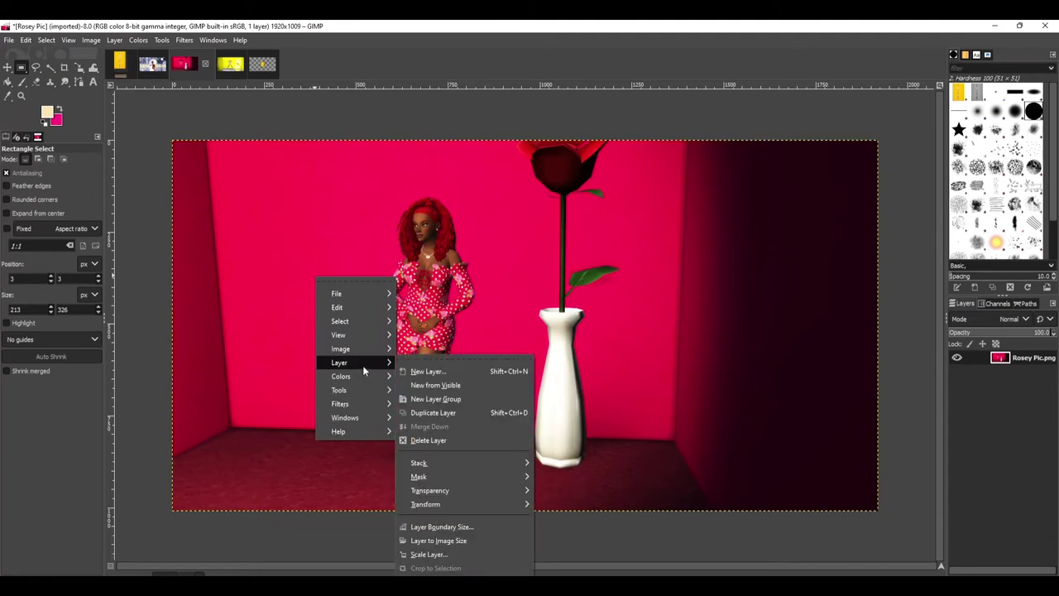
pyautogui.click(448, 551)
pyautogui.click(455, 485)
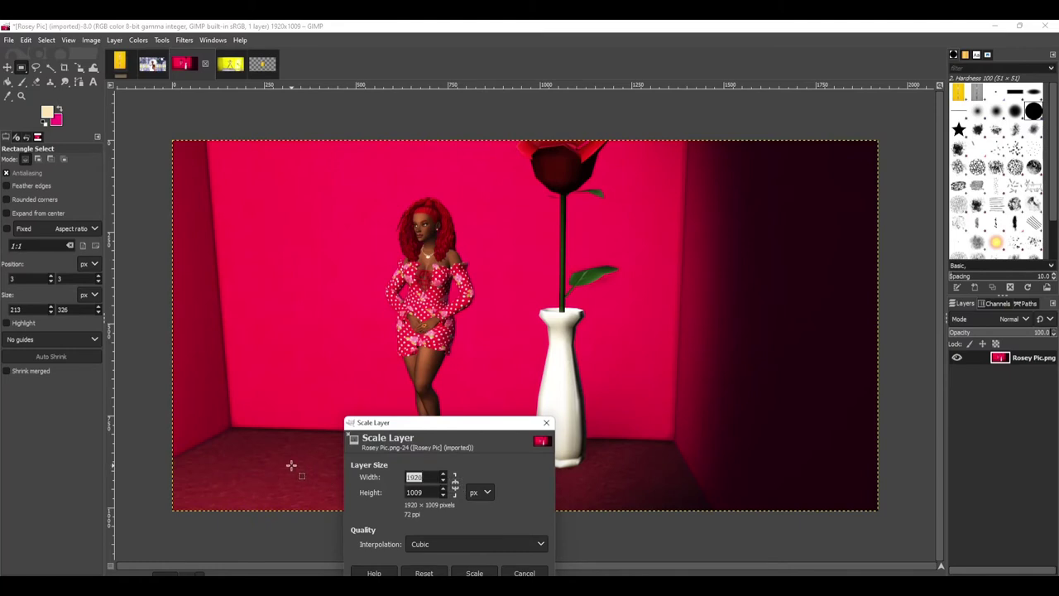
pyautogui.write('218')
pyautogui.click(424, 493)
pyautogui.doubleClick(413, 493)
pyautogui.write('328')
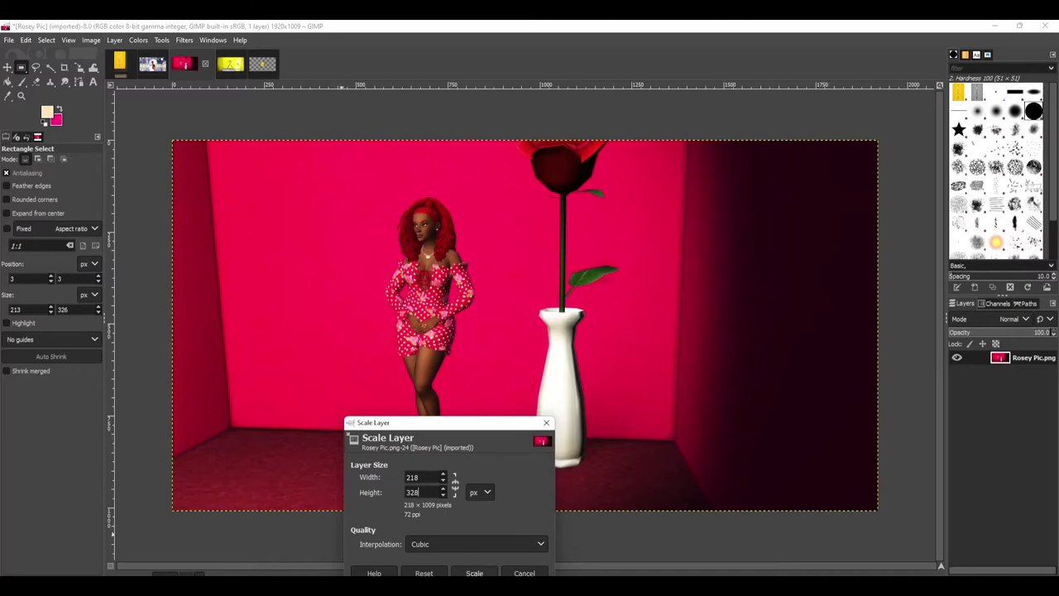
pyautogui.click(474, 573)
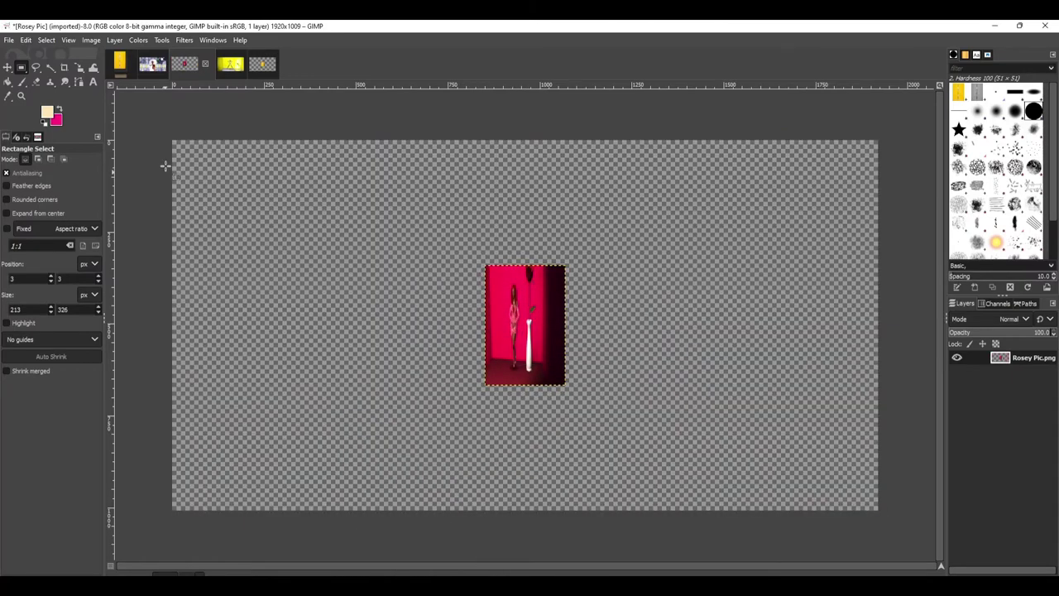
# Copy the scaled Rosey picture and open Sad Clown Texture.png from the My CC > Original Decor folder
pyautogui.press('ctrl')
pyautogui.hotkey('ctrl', 'c')
pyautogui.click(9, 41)
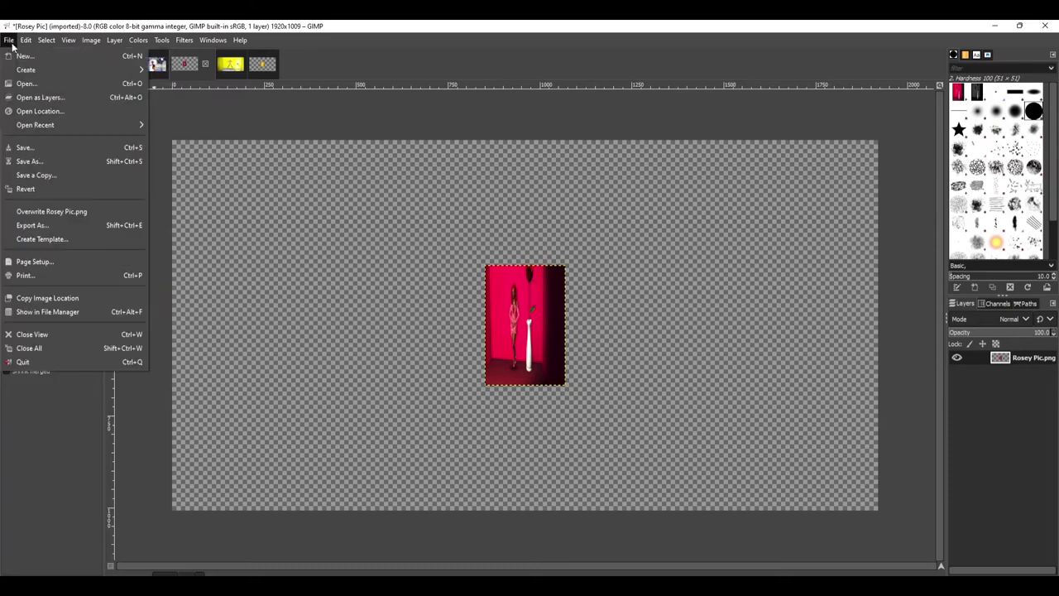
pyautogui.click(23, 84)
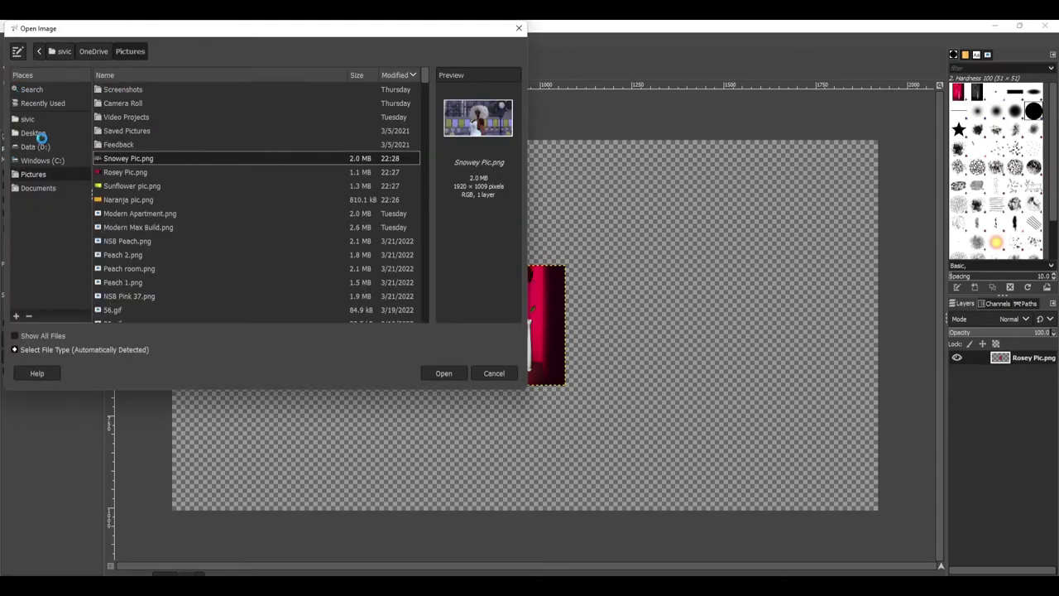
pyautogui.click(37, 133)
pyautogui.doubleClick(123, 101)
pyautogui.doubleClick(136, 91)
pyautogui.click(163, 104)
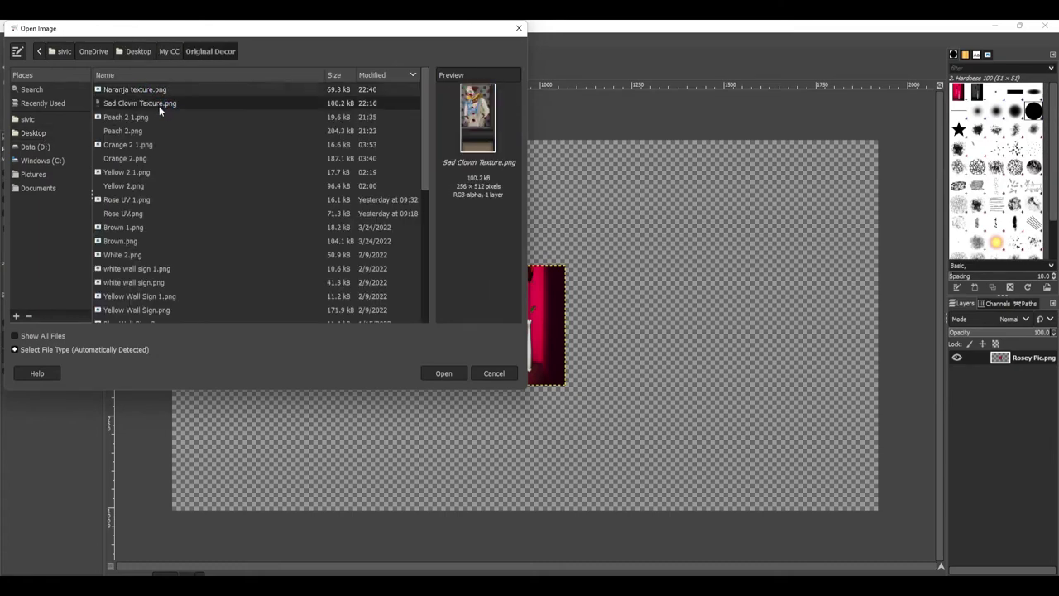
pyautogui.click(442, 373)
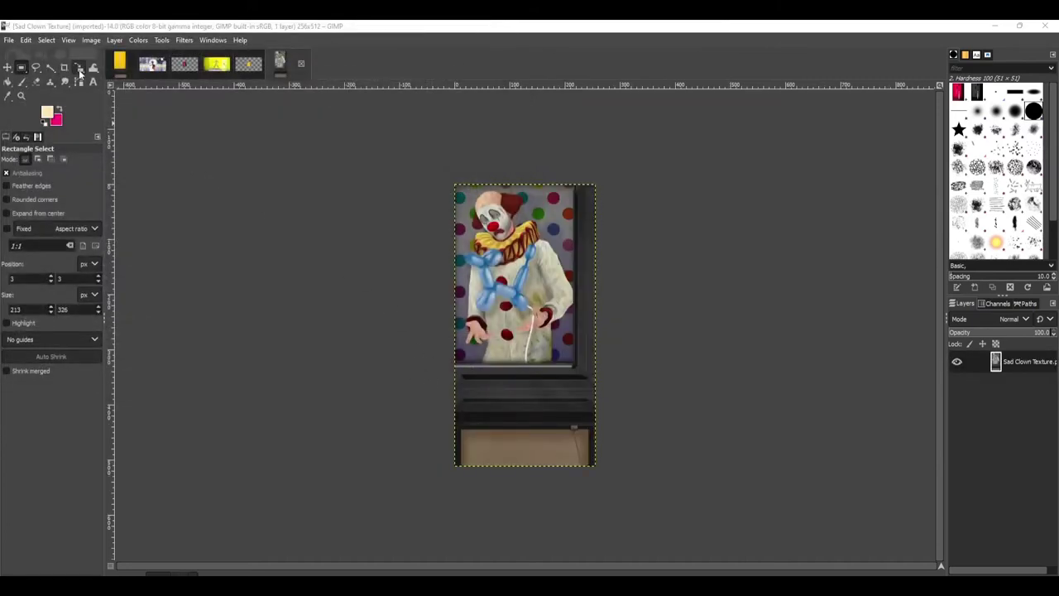
pyautogui.click(79, 71)
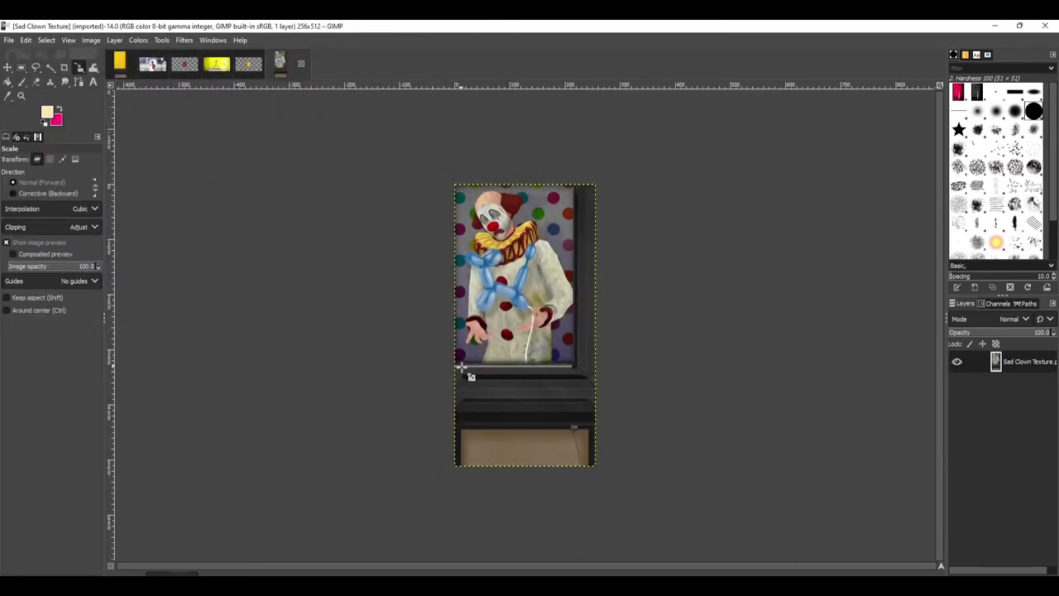
pyautogui.press('2')
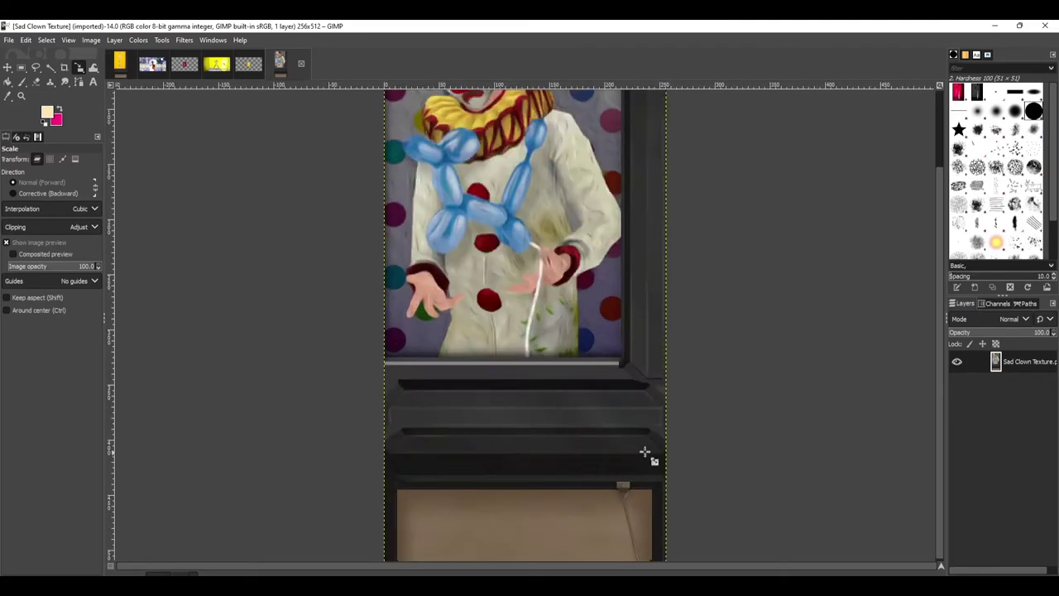
pyautogui.click(386, 361)
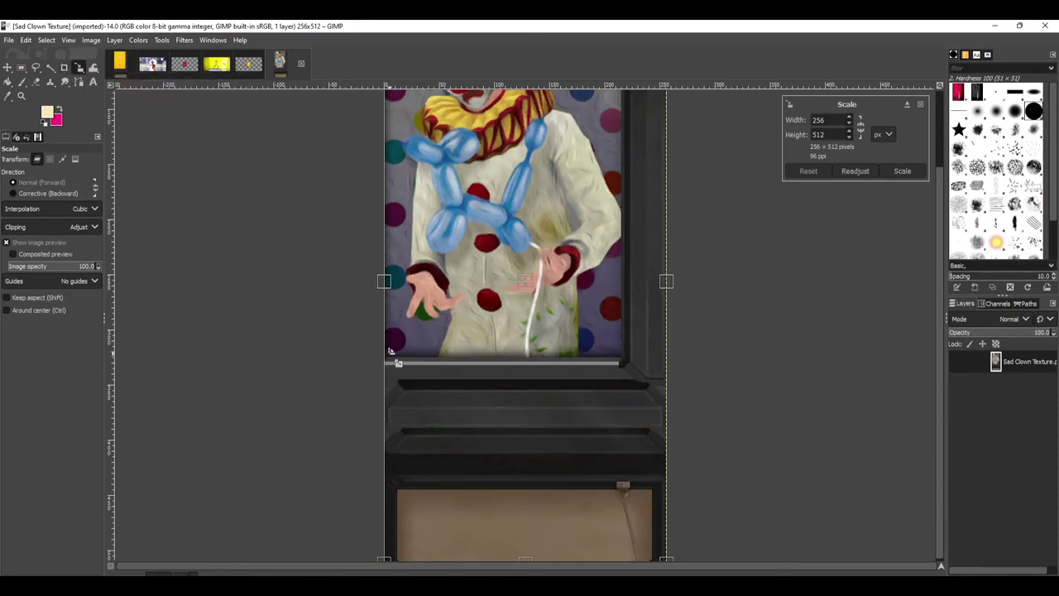
# Outline the clown picture inside its frame with a closed four-corner path, convert it to a selection, and delete the picture
pyautogui.click(78, 81)
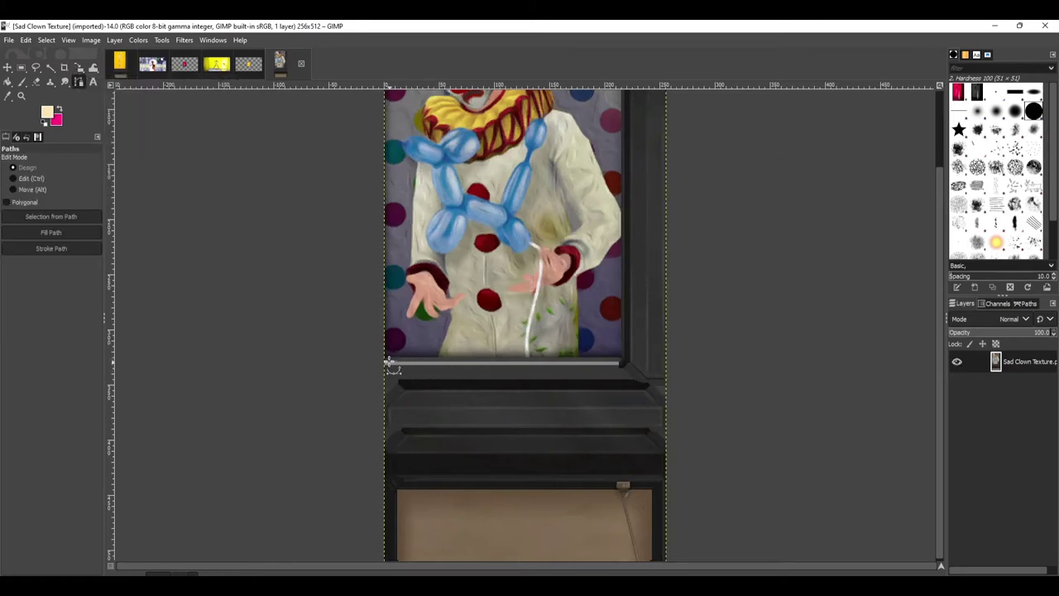
pyautogui.click(386, 360)
pyautogui.click(627, 361)
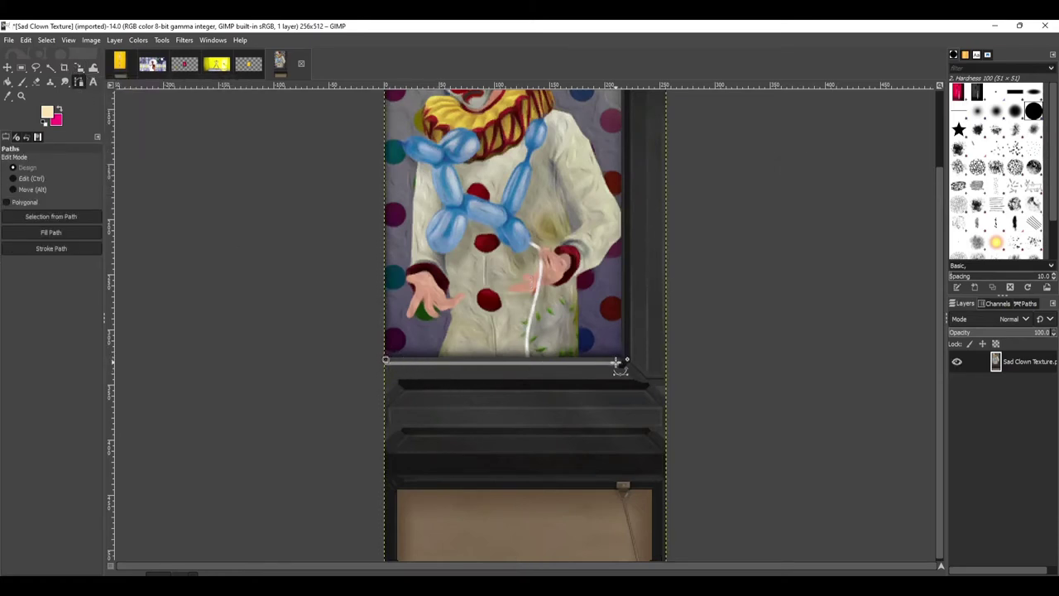
pyautogui.click(621, 361)
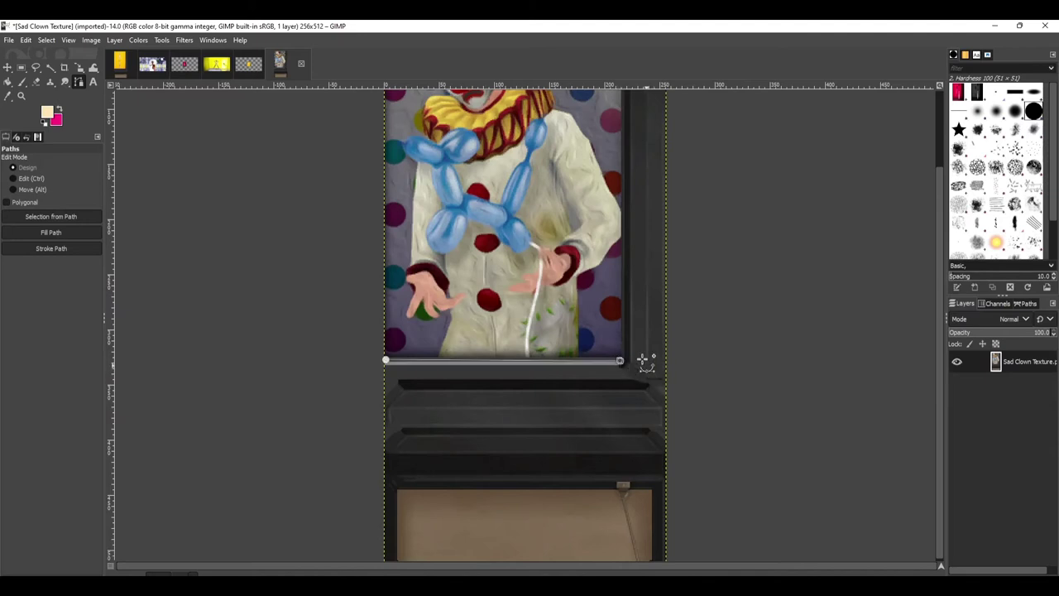
pyautogui.scroll(3, 940, 305)
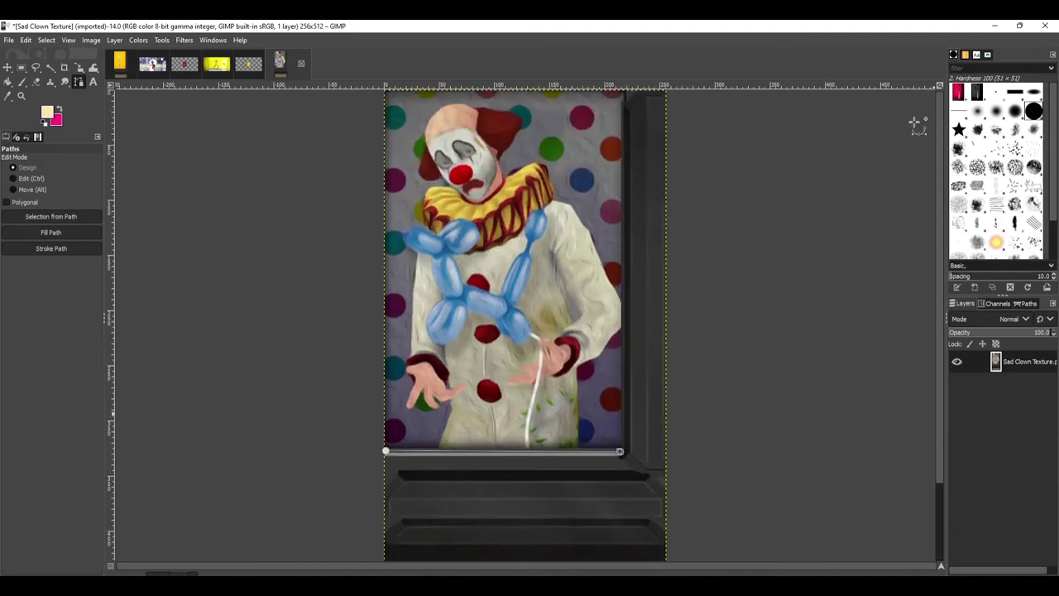
pyautogui.click(622, 94)
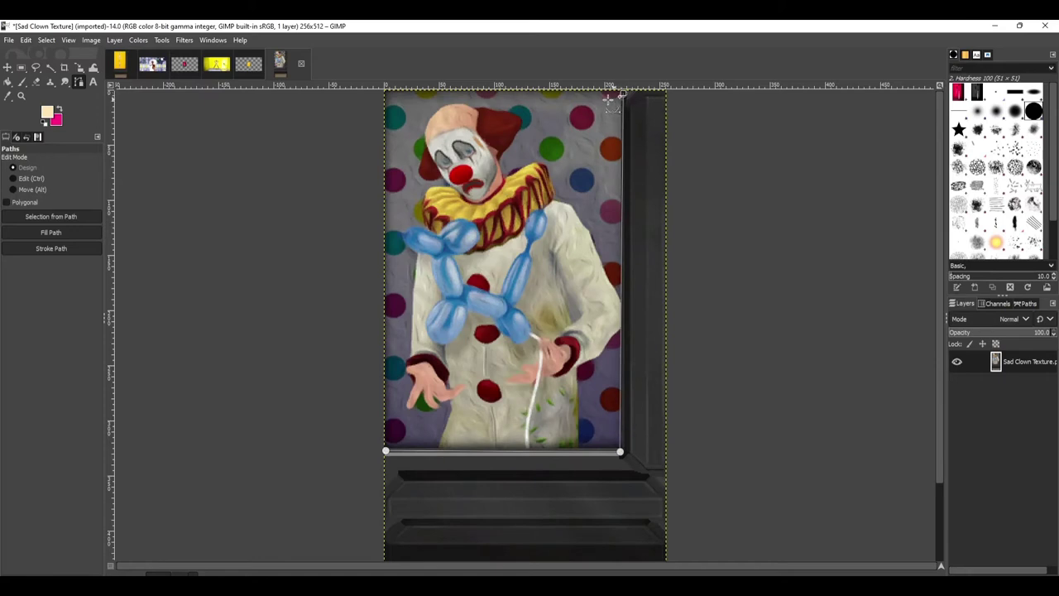
pyautogui.click(386, 93)
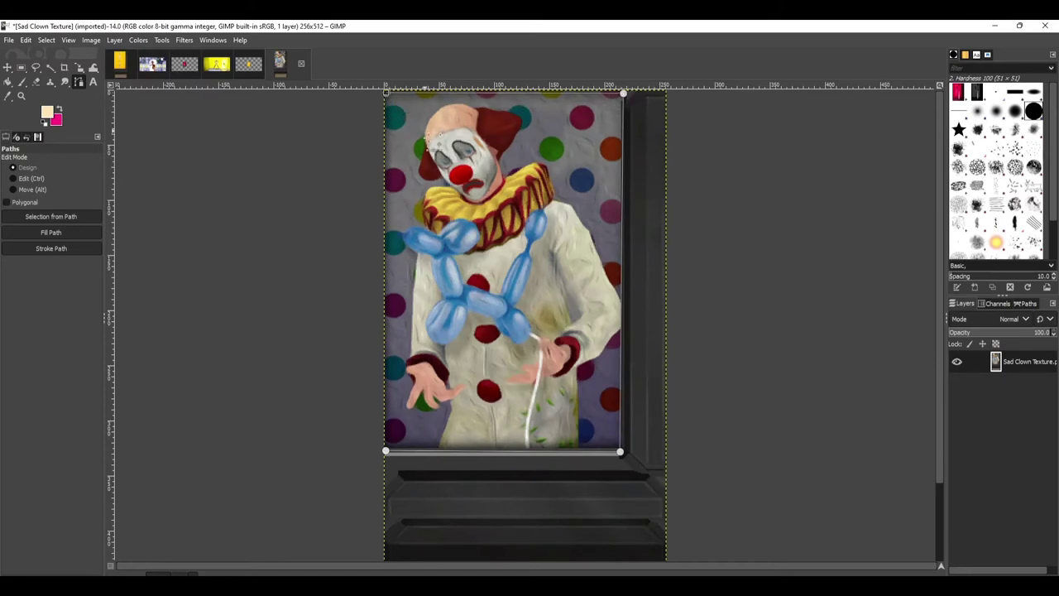
pyautogui.keyDown('ctrl'); pyautogui.click(386, 451); pyautogui.keyUp('ctrl')
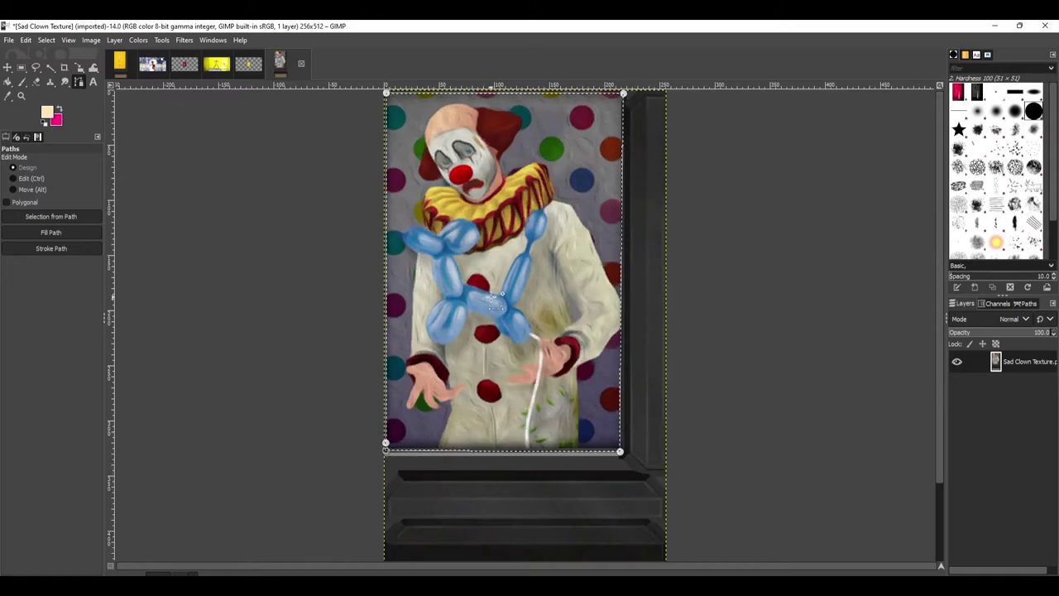
pyautogui.hotkey('shift', 'v')
pyautogui.press('Delete')
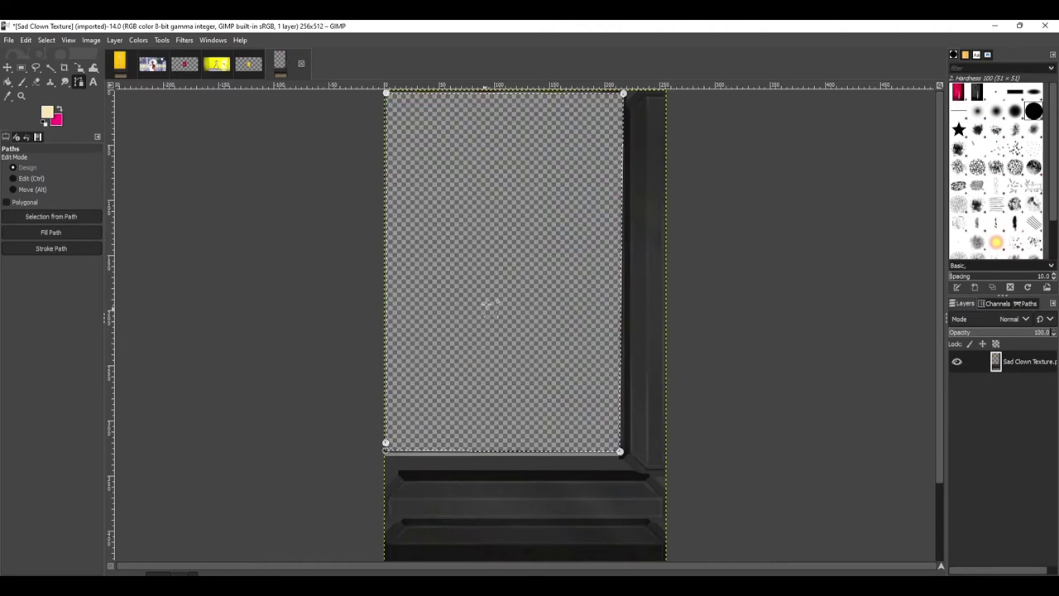
# Paste the copied Rosey picture into the Sad Clown Texture image so that it fills the emptied picture area
pyautogui.hotkey('alt', '3')
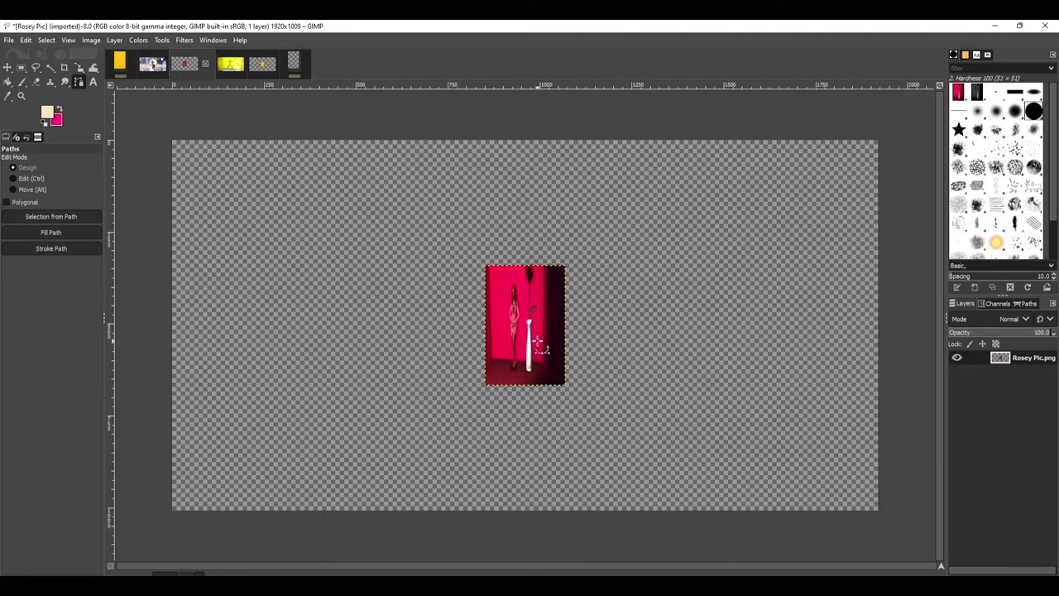
pyautogui.click(8, 67)
pyautogui.press('m')
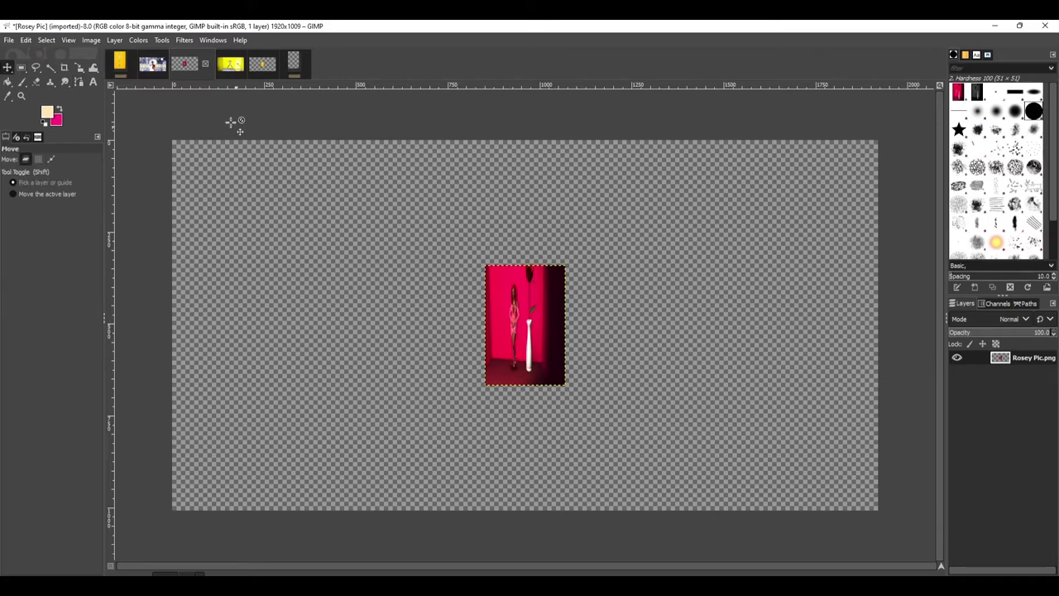
pyautogui.click(294, 63)
pyautogui.hotkey('ctrl', 'v')
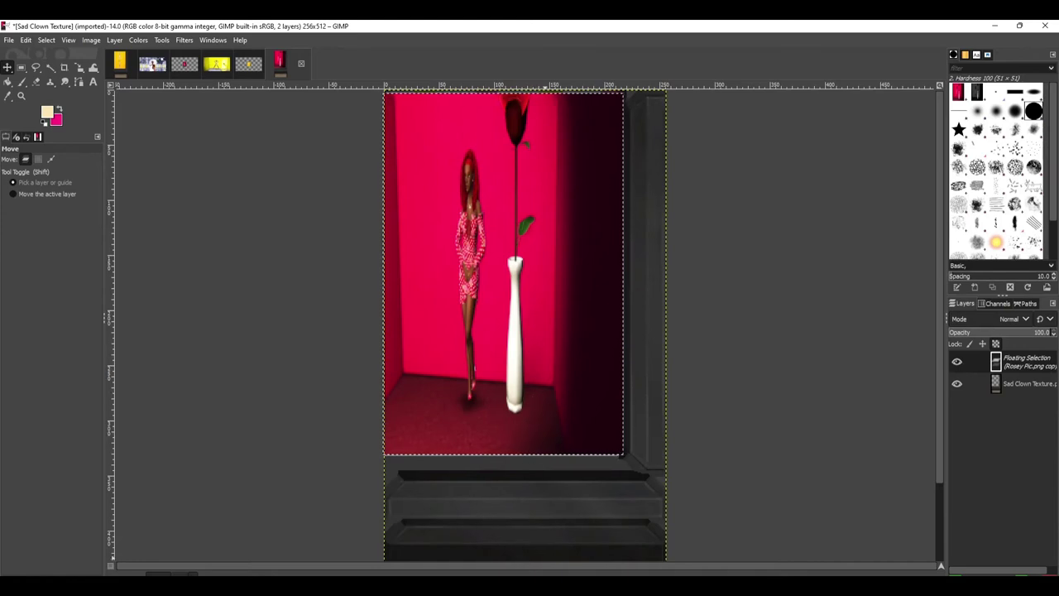
# Export the finished texture as Rosey Texture.png into the Original Decor folder
pyautogui.click(13, 40)
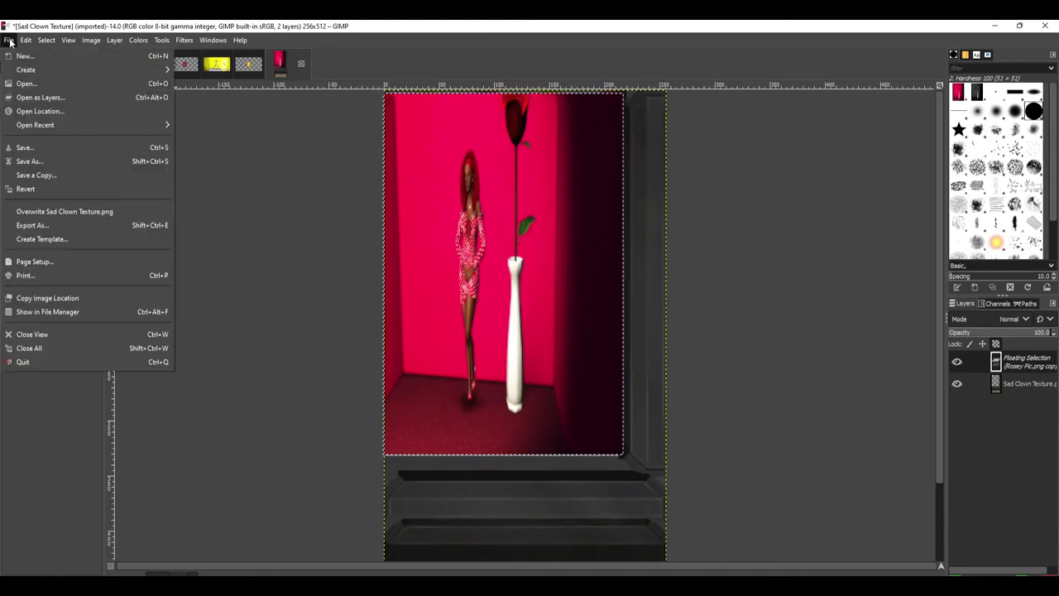
pyautogui.click(33, 225)
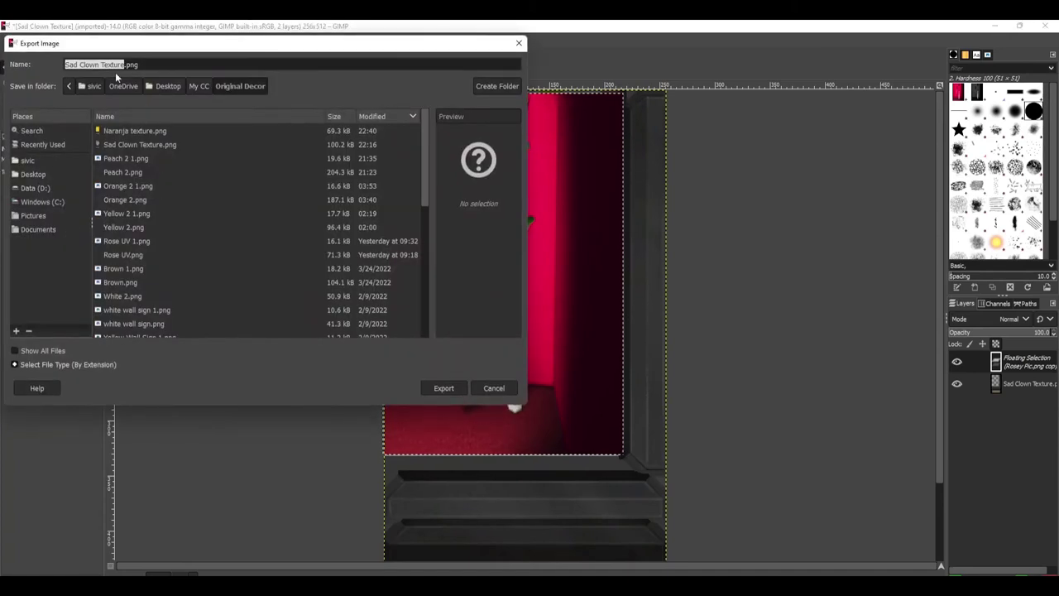
pyautogui.write('Rosey Textu')
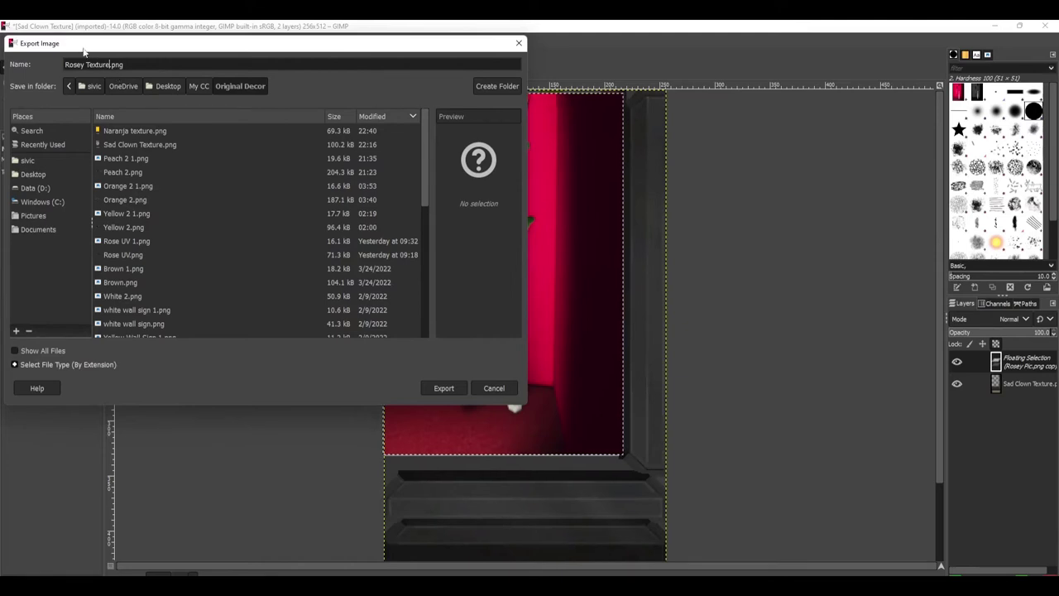
pyautogui.click(445, 388)
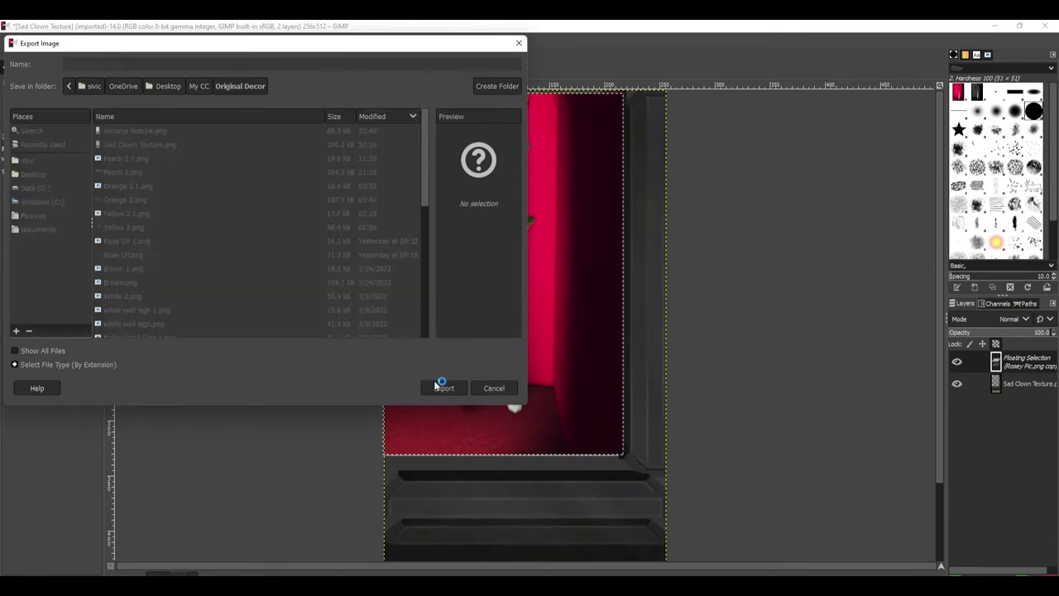
pyautogui.click(530, 451)
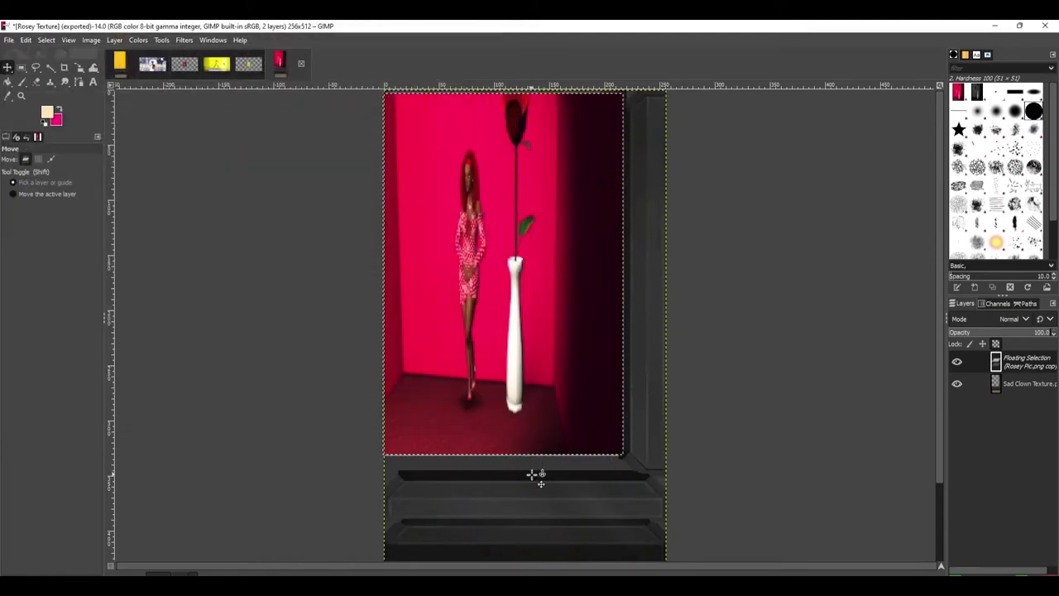
# Switch to Sims 4 Studio and import the Rosey Texture image as the second swatch's texture
pyautogui.hotkey('alt', 'Tab')
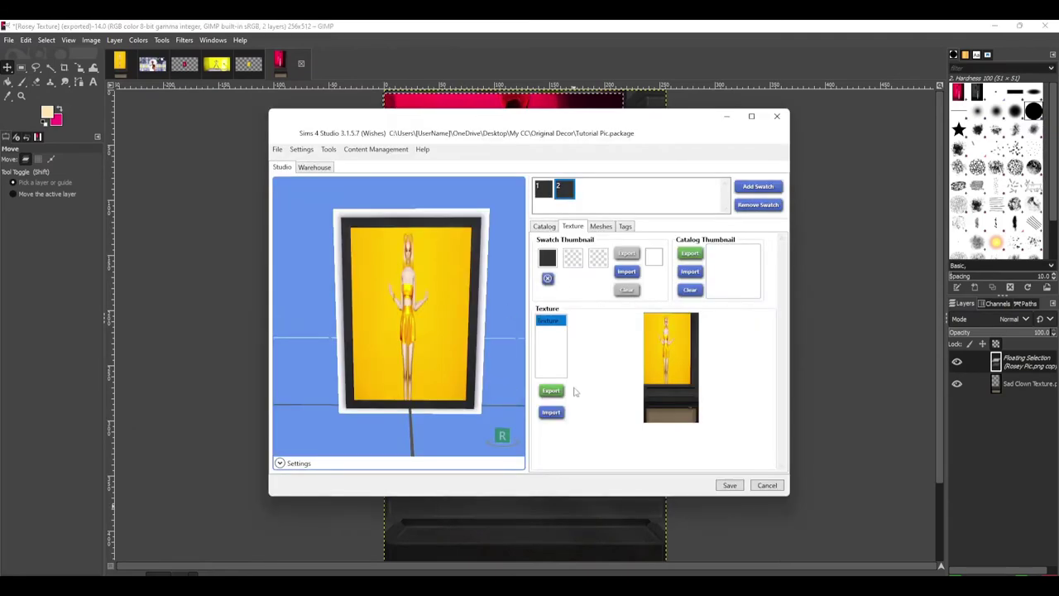
pyautogui.click(552, 412)
pyautogui.scroll(-1, 503, 357)
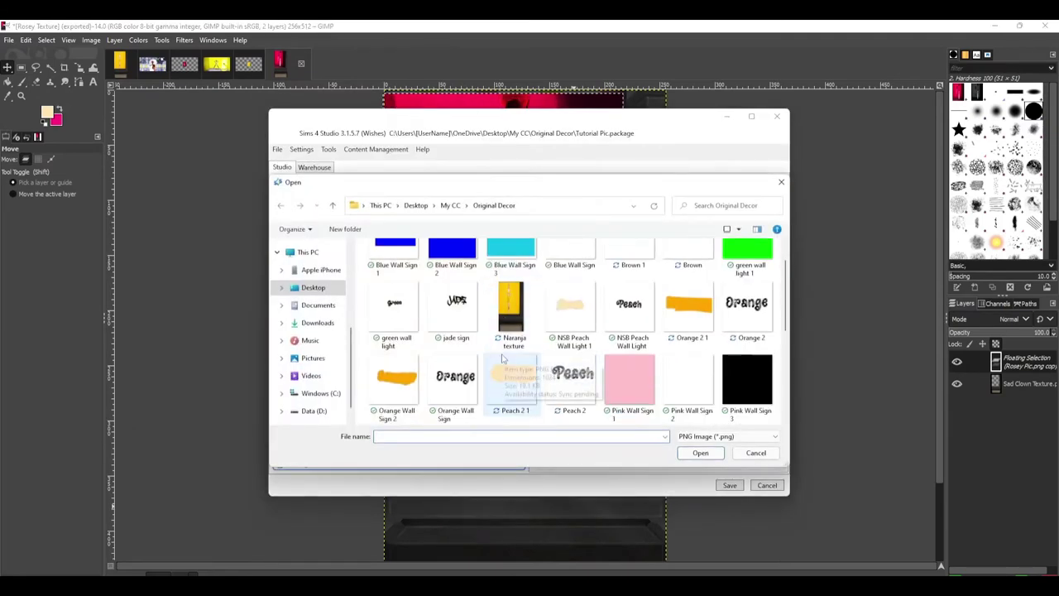
pyautogui.scroll(-2, 502, 358)
pyautogui.click(747, 381)
pyautogui.click(685, 454)
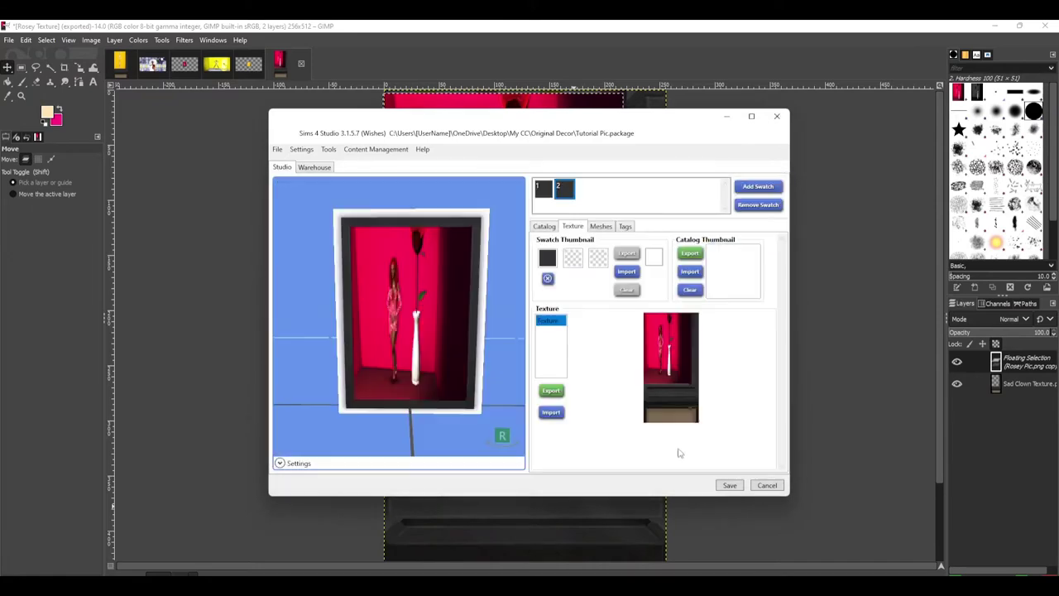
# Inspect the Rosey and Naranja swatches in the 3D preview, switching between both and checking how each picture fits the frame
pyautogui.scroll(5, 446, 428)
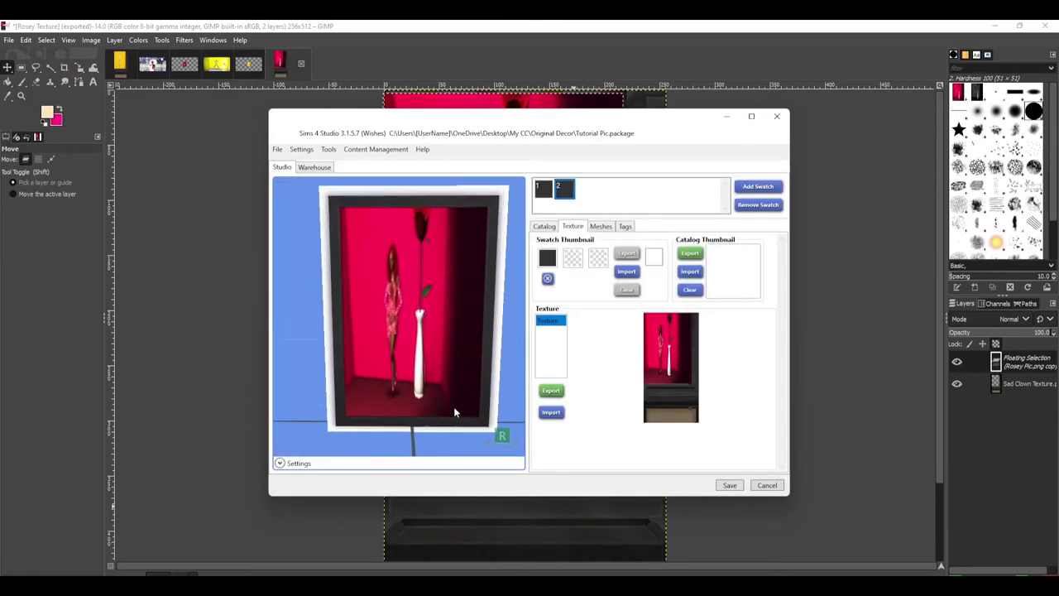
pyautogui.scroll(-3, 428, 377)
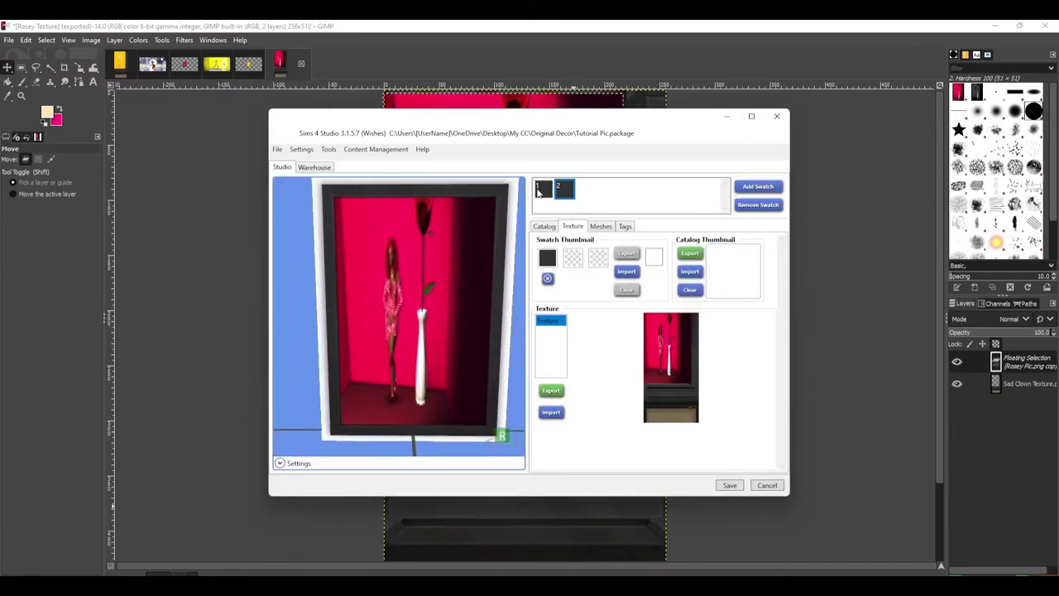
pyautogui.click(543, 188)
pyautogui.scroll(3, 434, 339)
pyautogui.scroll(-3, 432, 345)
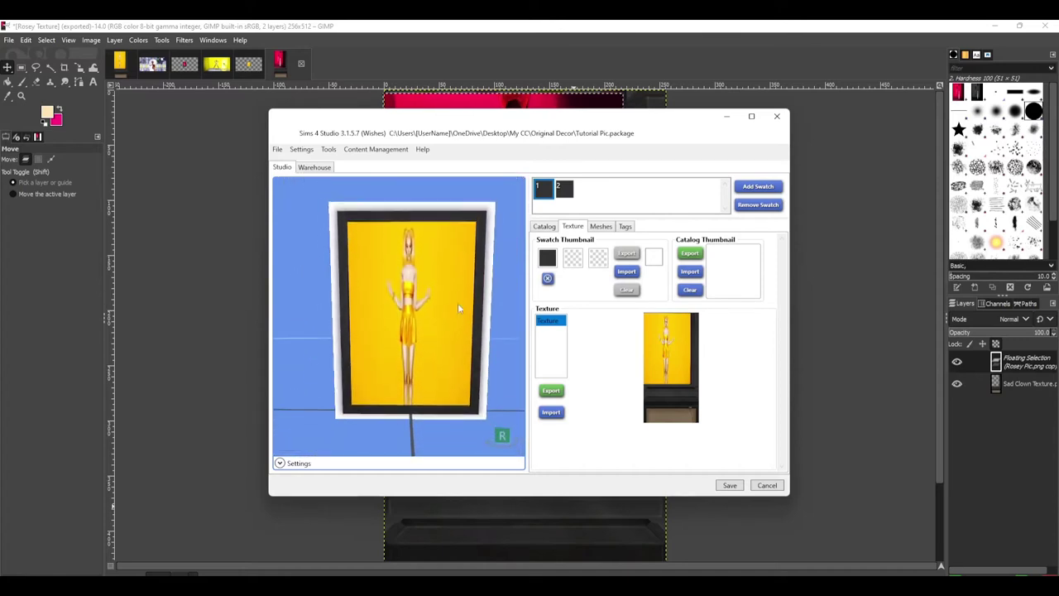
pyautogui.click(565, 189)
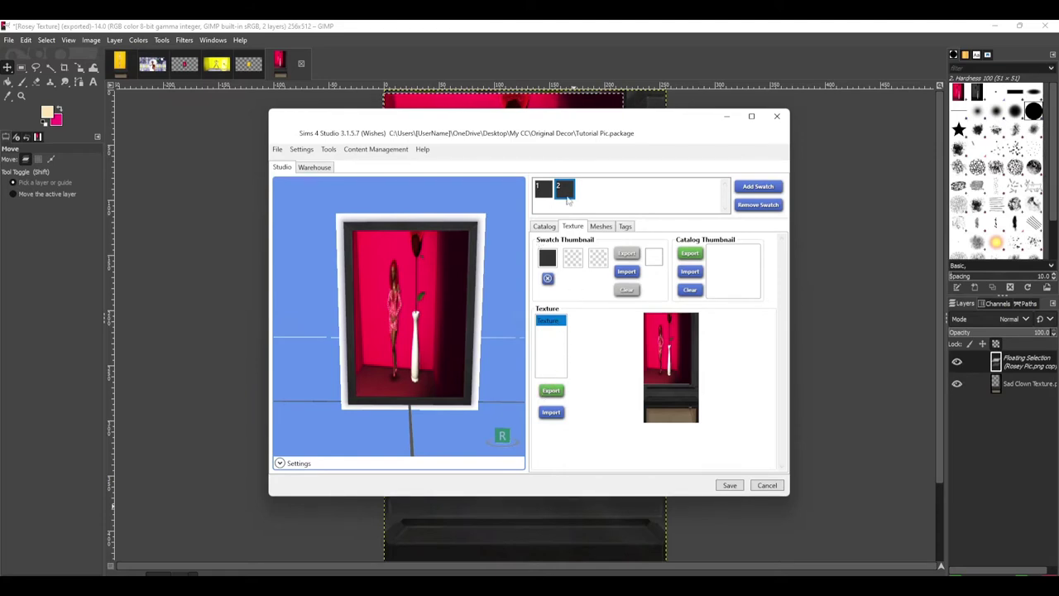
# Minimize Sims 4 Studio, switch to File Explorer, and open the Documents > Electronic Arts > The Sims 4 folder
pyautogui.click(727, 117)
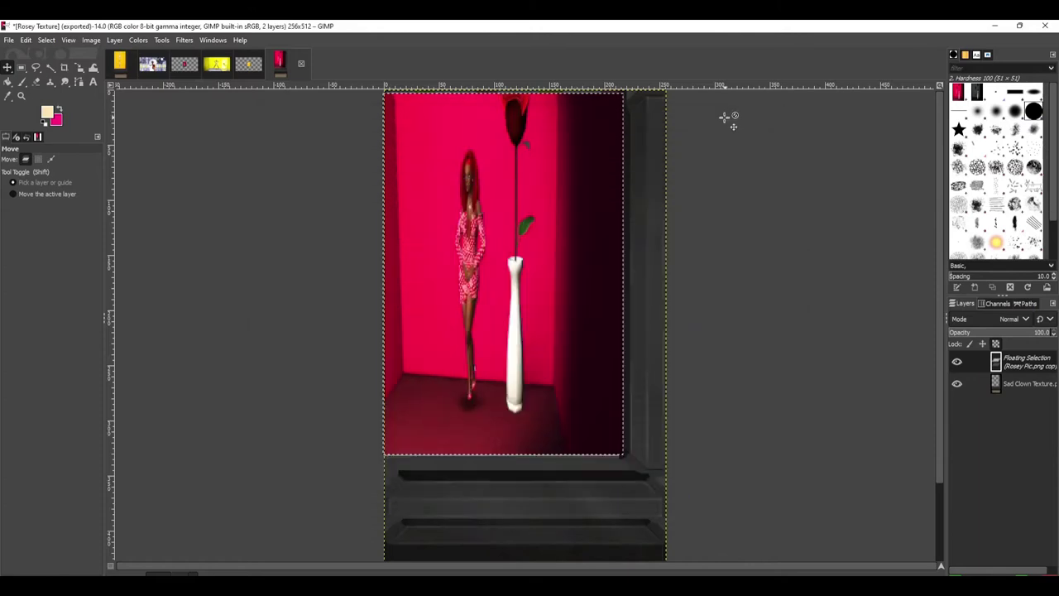
pyautogui.click(517, 571)
pyautogui.moveTo(362, 170); pyautogui.dragTo(466, 152)
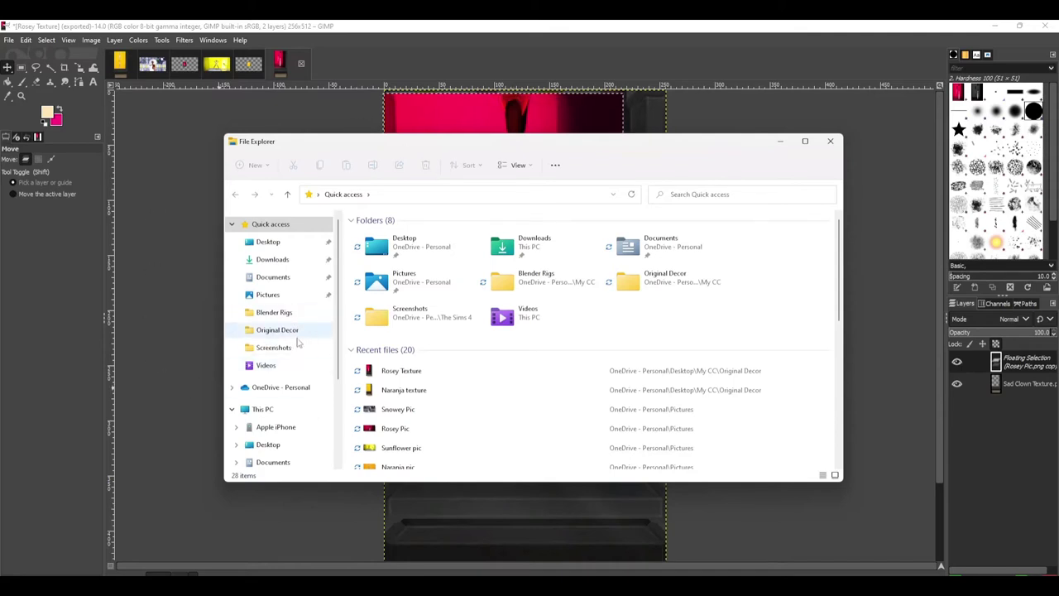
pyautogui.scroll(-2, 298, 327)
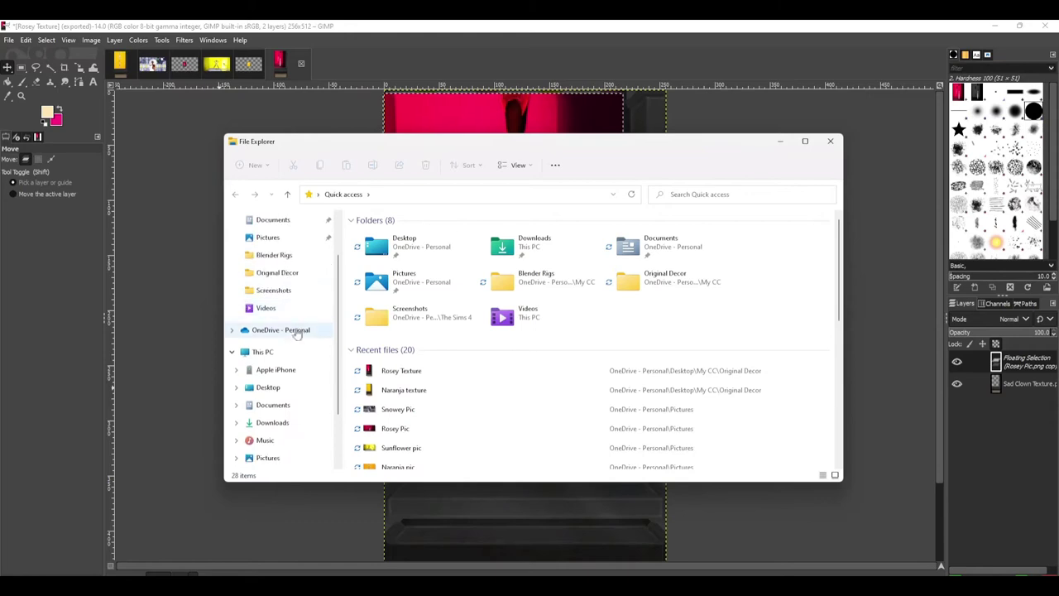
pyautogui.click(271, 407)
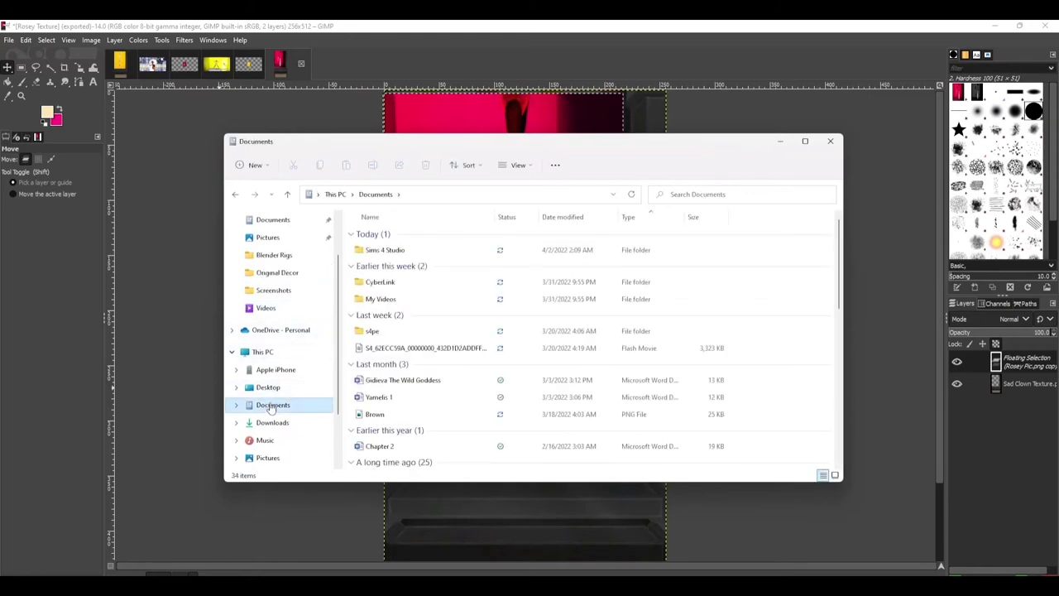
pyautogui.scroll(-3, 425, 367)
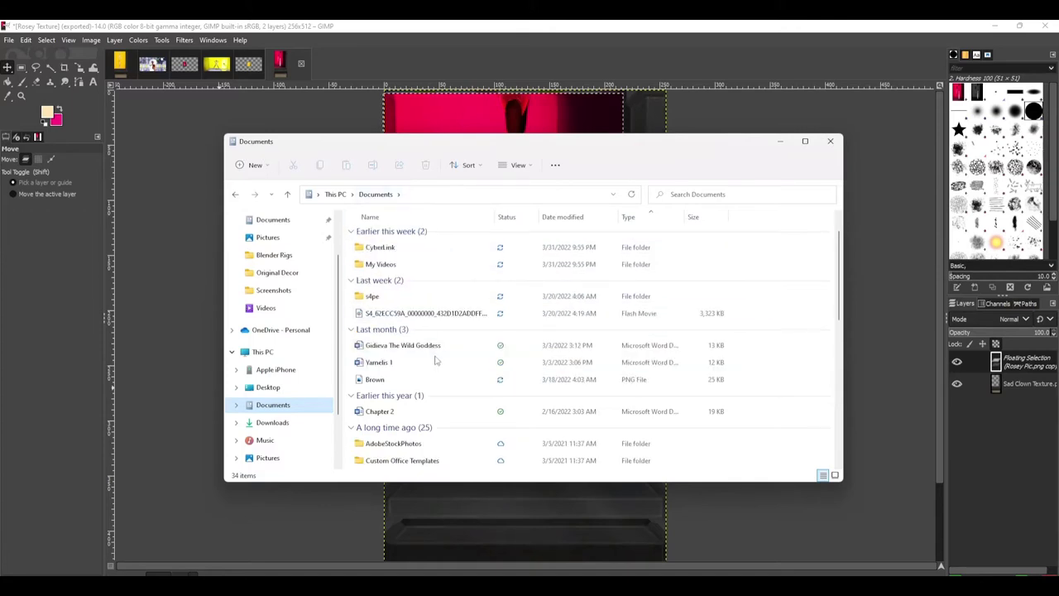
pyautogui.scroll(-2, 425, 367)
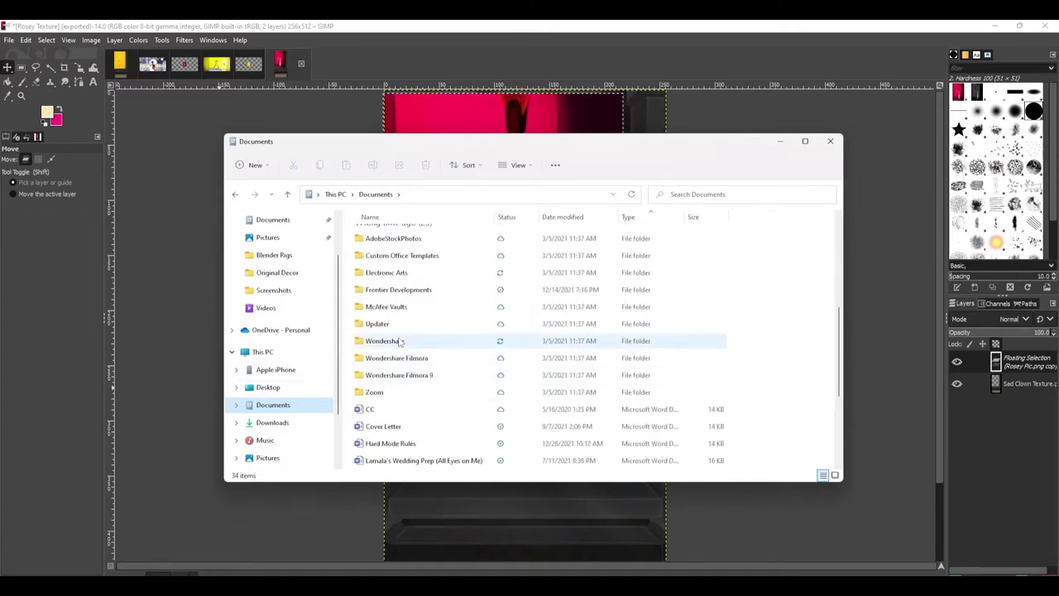
pyautogui.doubleClick(393, 274)
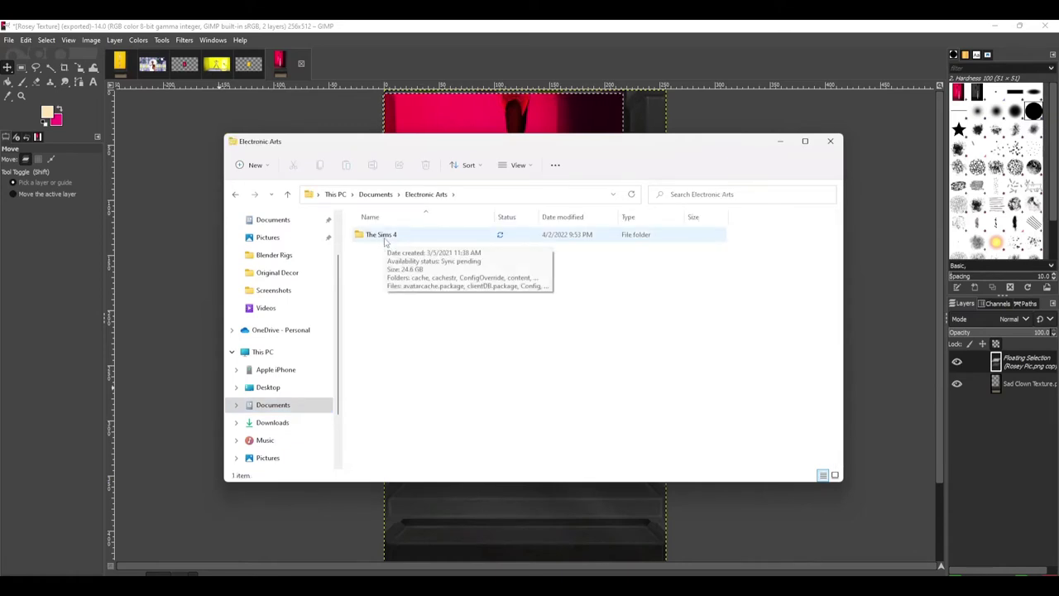
pyautogui.doubleClick(384, 238)
# Open the Mods folder, look through its contents, and open the Script Mods subfolder
pyautogui.scroll(-5, 403, 319)
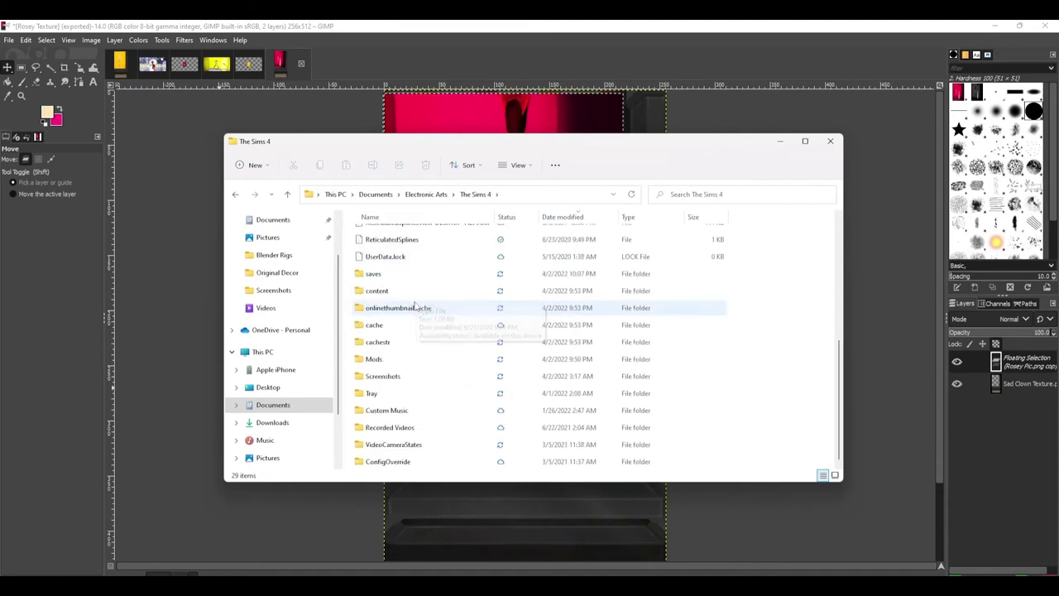
pyautogui.scroll(3, 404, 356)
pyautogui.scroll(-3, 396, 385)
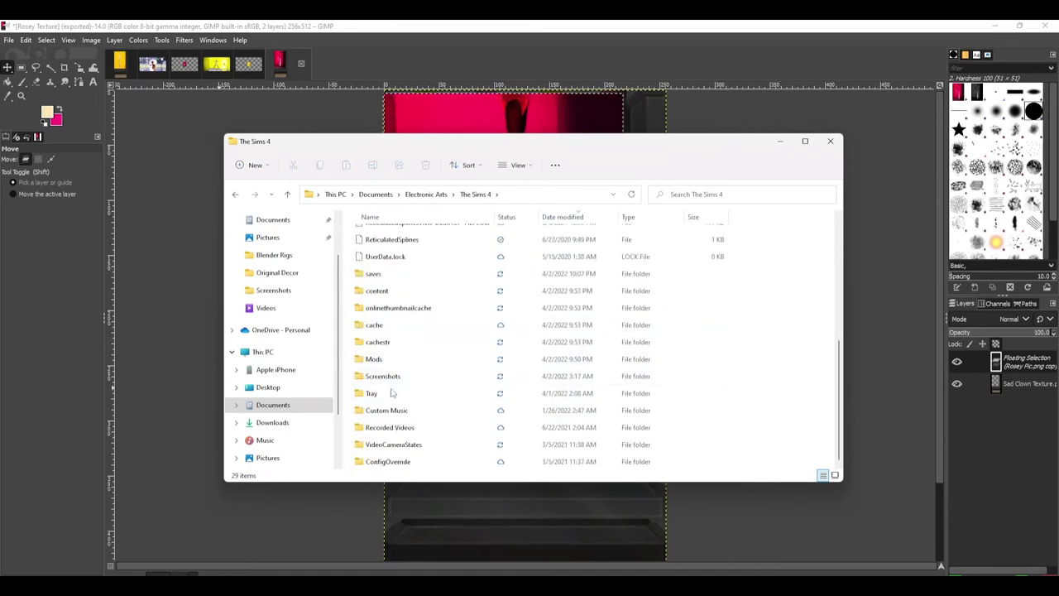
pyautogui.doubleClick(374, 359)
pyautogui.scroll(-8, 401, 268)
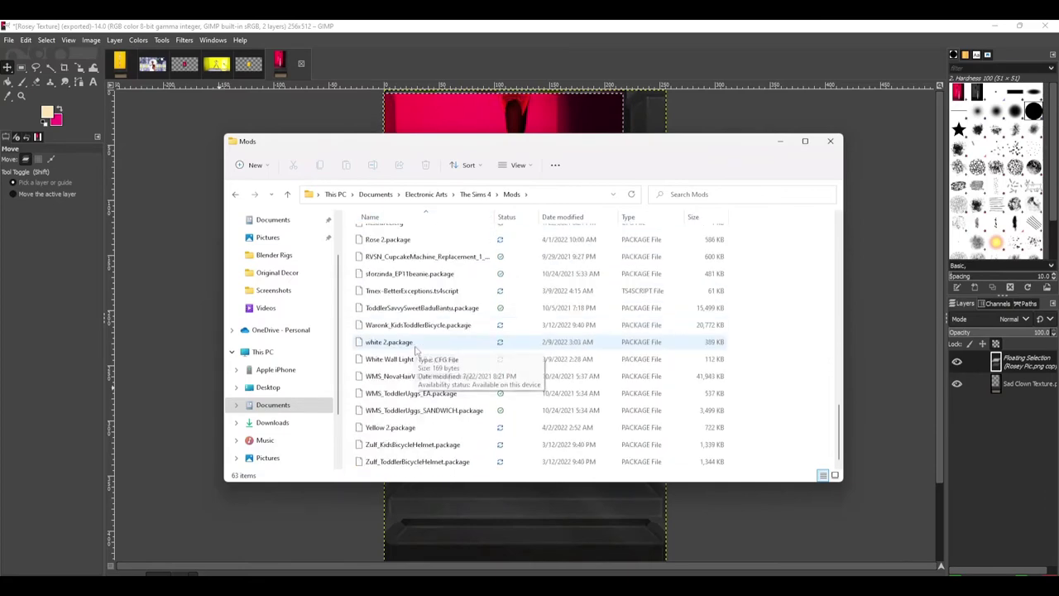
pyautogui.scroll(-3, 414, 356)
pyautogui.scroll(5, 405, 368)
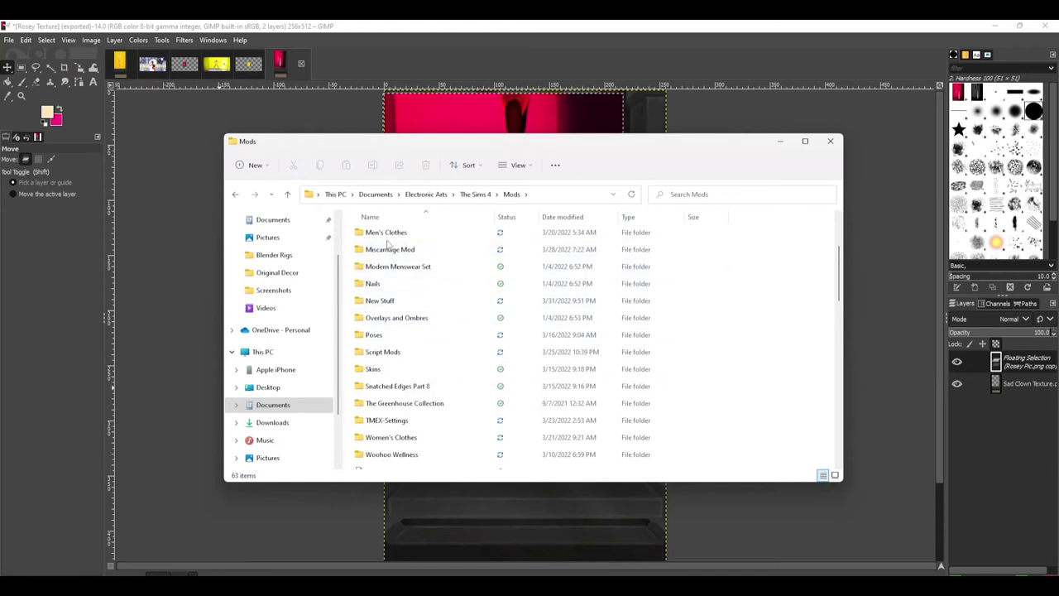
pyautogui.doubleClick(383, 351)
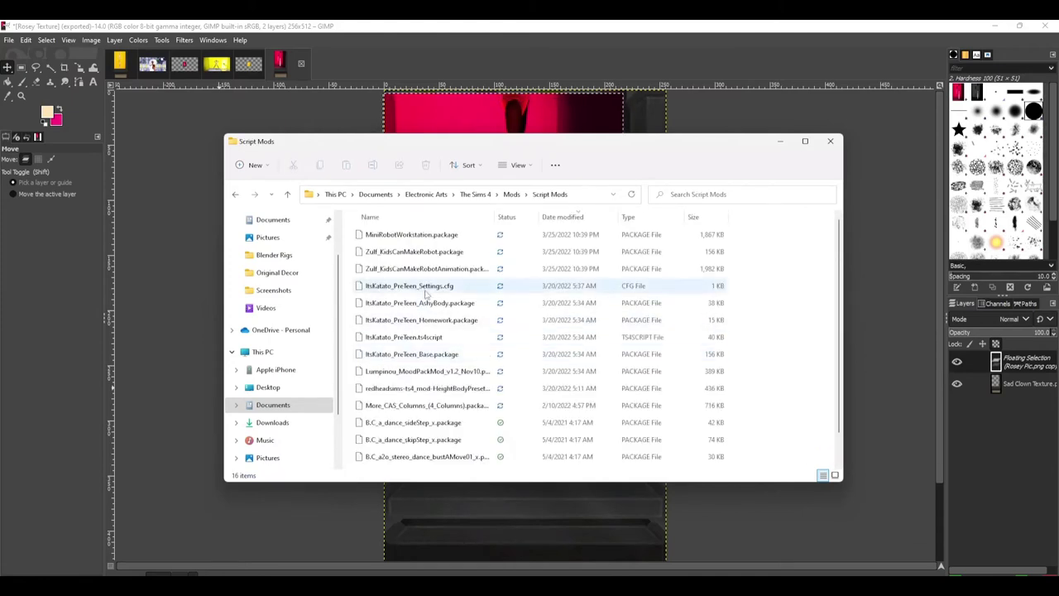
# Look through the Script Mods folder, return to the Mods folder, and review its subfolders and package files
pyautogui.scroll(-1, 427, 316)
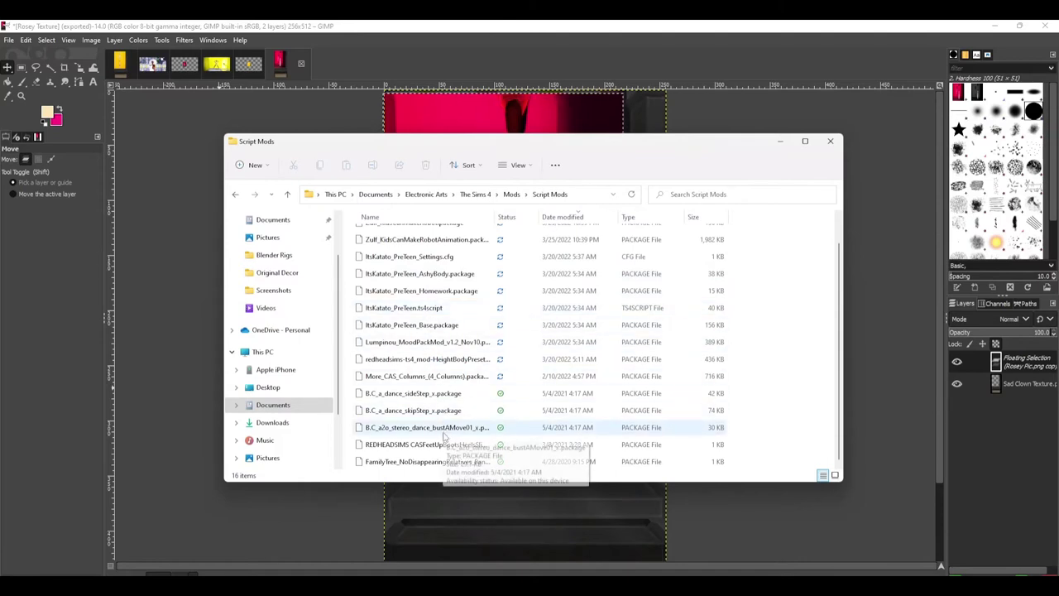
pyautogui.scroll(1, 447, 438)
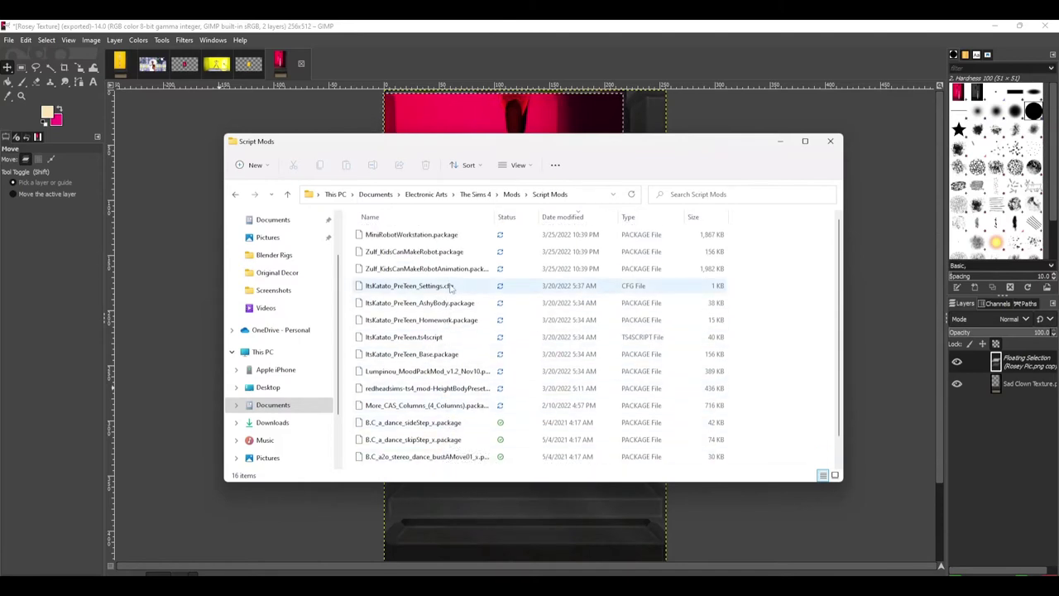
pyautogui.click(235, 194)
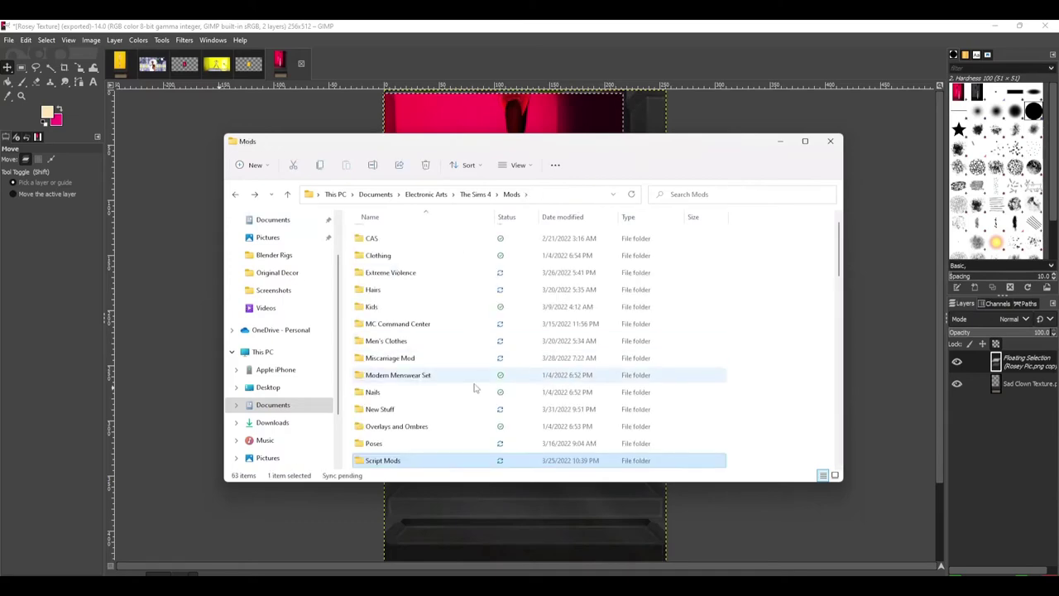
pyautogui.scroll(-5, 424, 377)
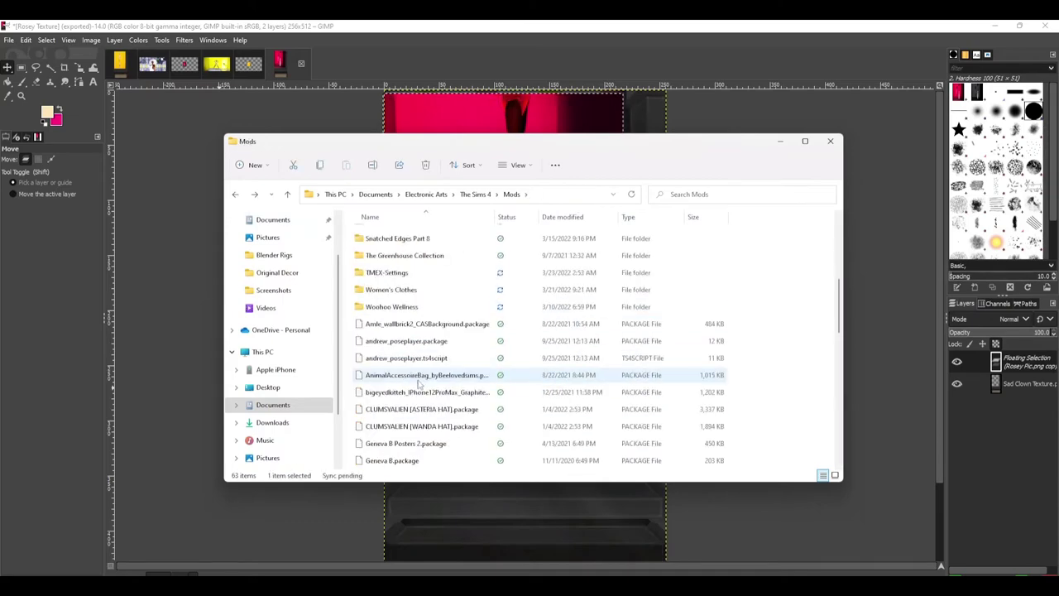
pyautogui.scroll(-8, 424, 379)
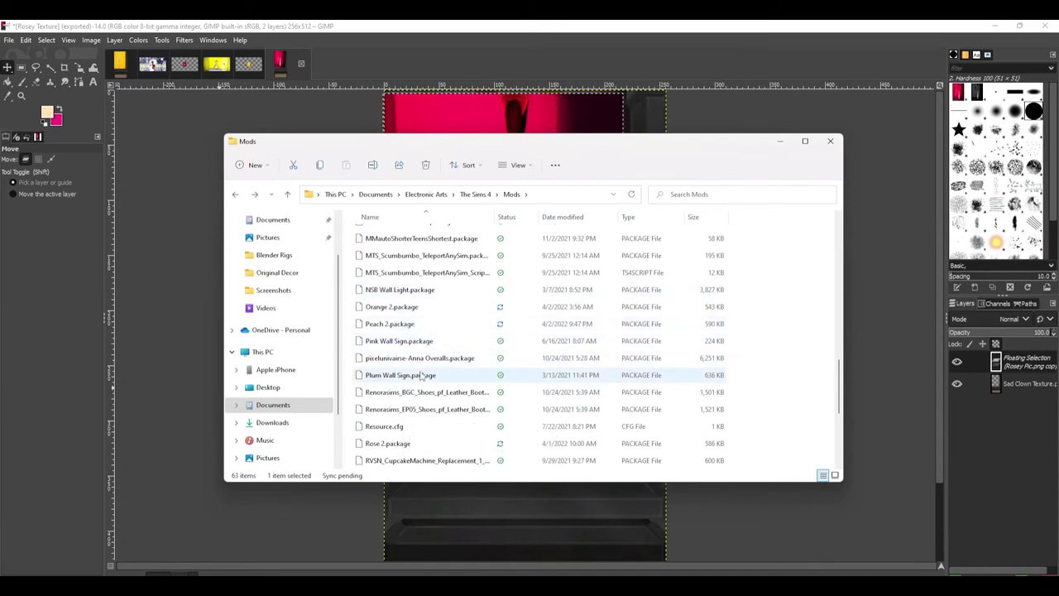
pyautogui.scroll(-4, 418, 381)
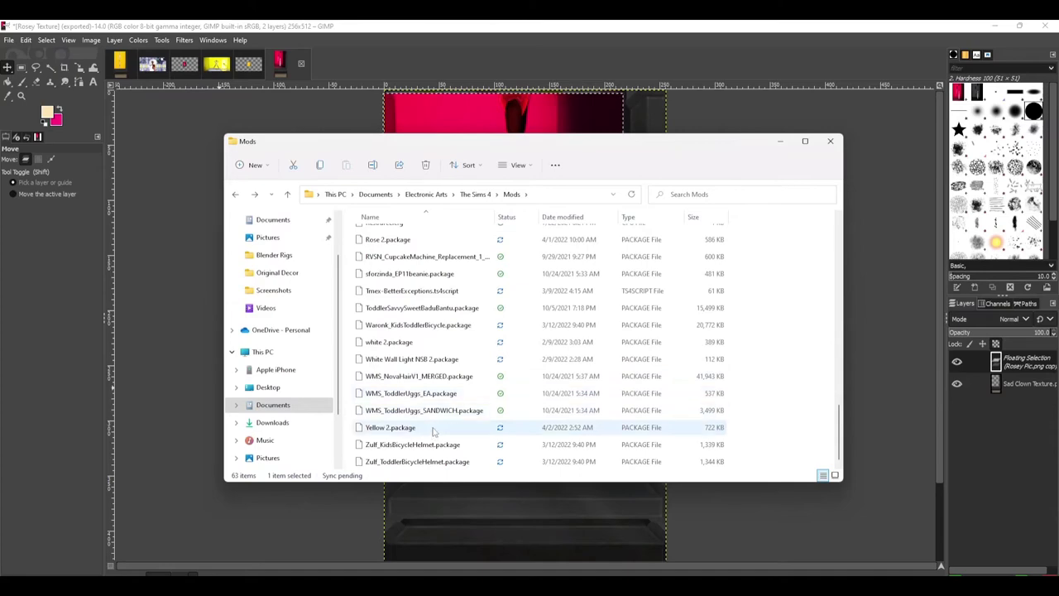
pyautogui.scroll(9, 439, 422)
pyautogui.scroll(5, 443, 422)
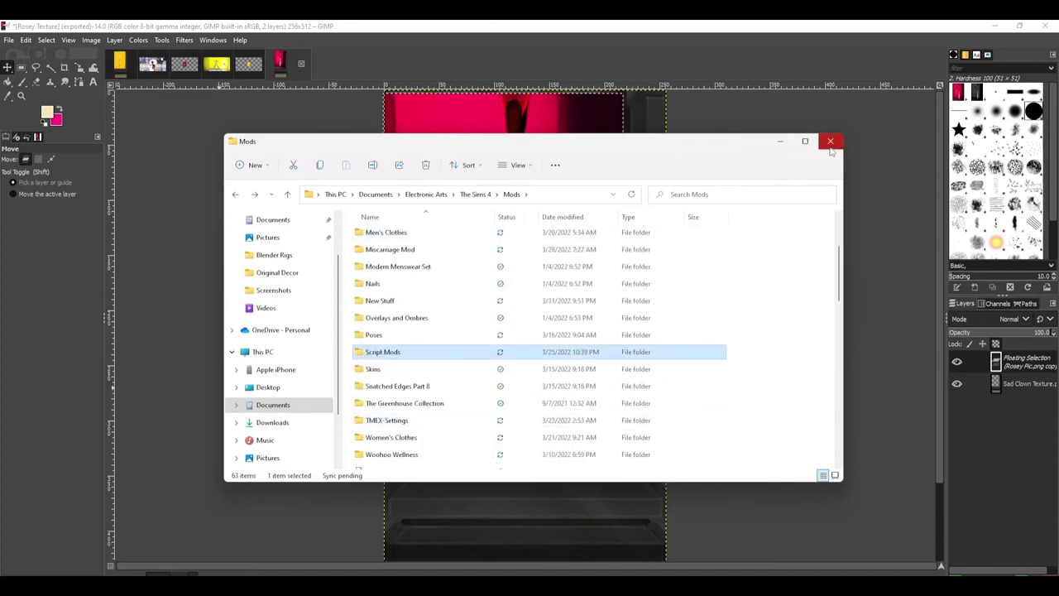
# Minimize File Explorer, switch to Sims 4 Studio, and add a third swatch to the painting
pyautogui.click(778, 143)
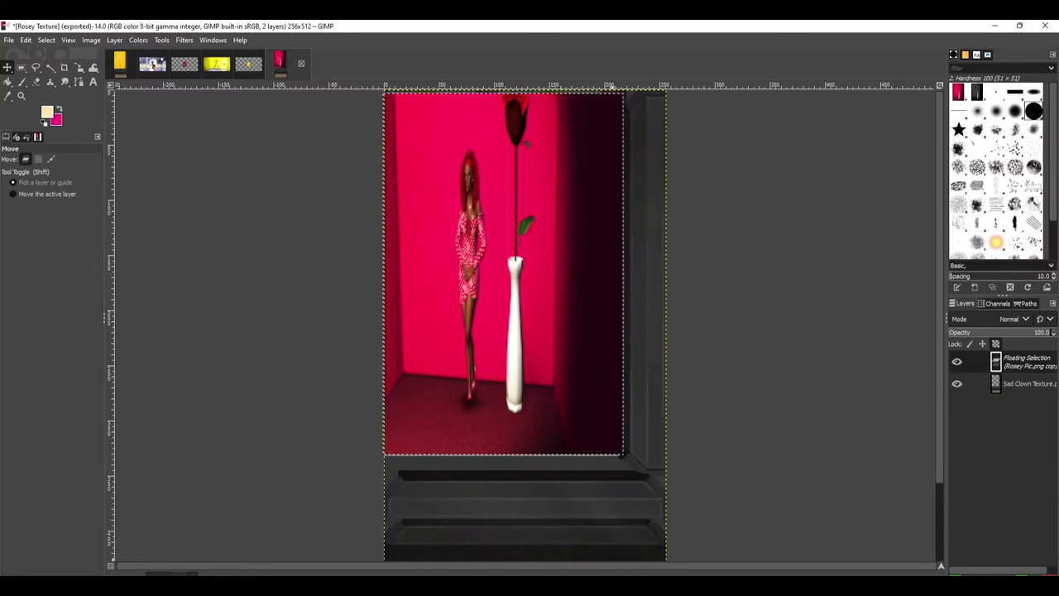
pyautogui.hotkey('alt', 'Tab')
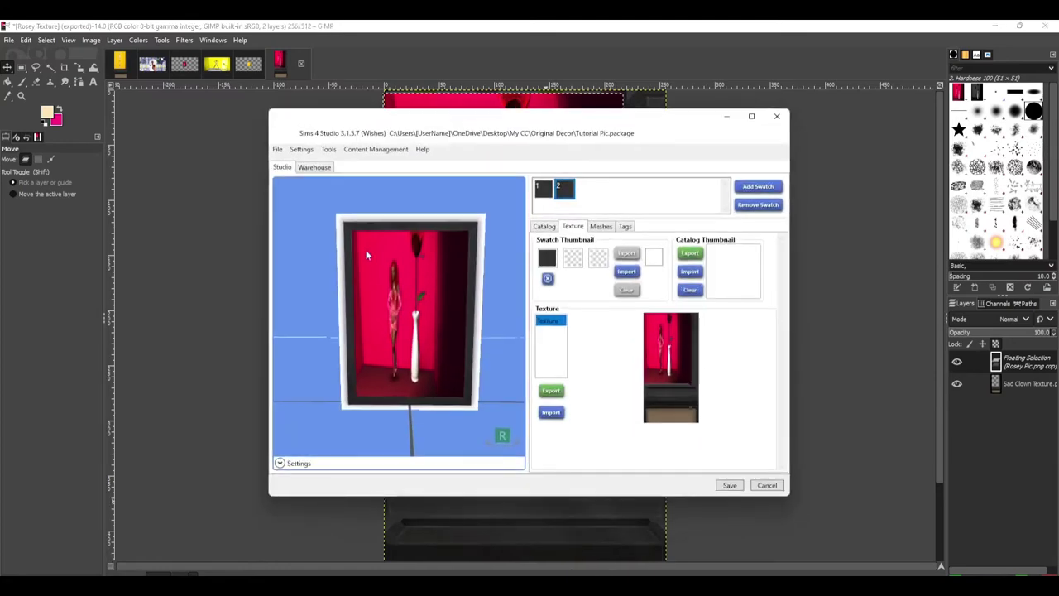
pyautogui.click(763, 188)
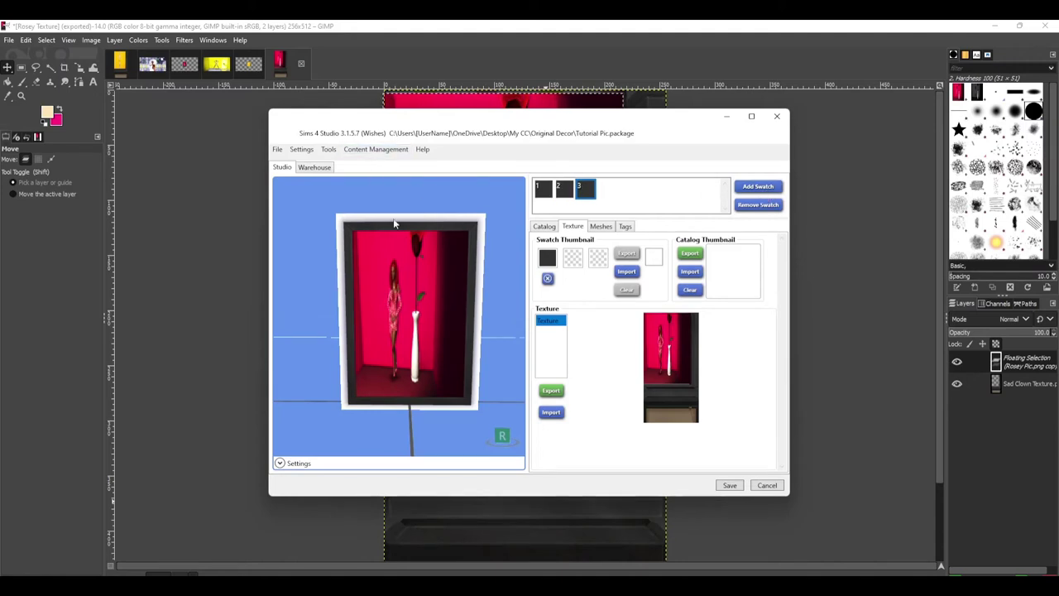
# Switch to GIMP and scale the Sunflower pic layer to 218 × 328 px with the aspect ratio unlinked
pyautogui.hotkey('alt', 'Tab')
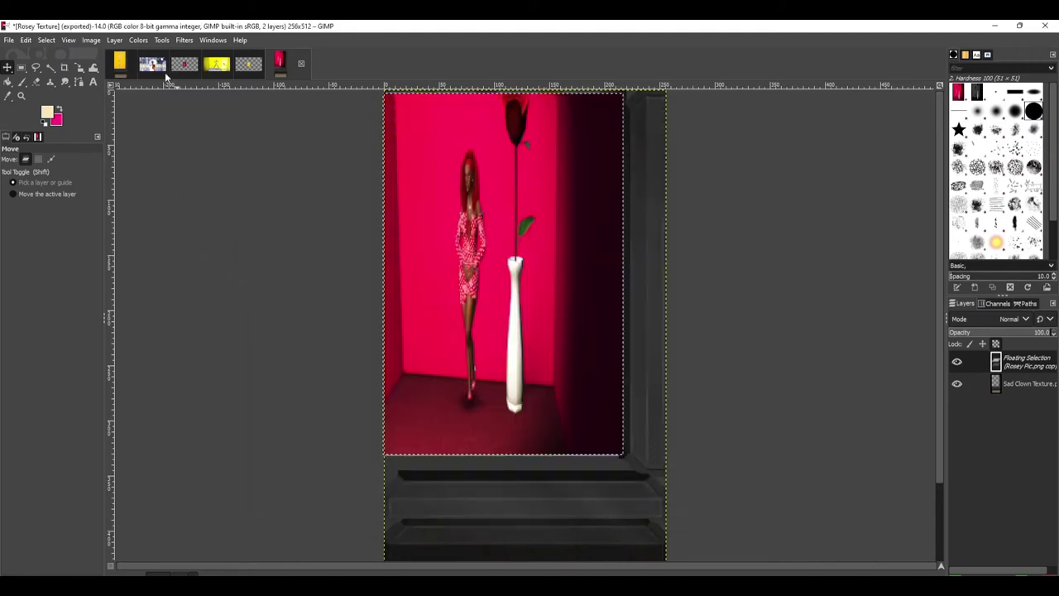
pyautogui.click(218, 66)
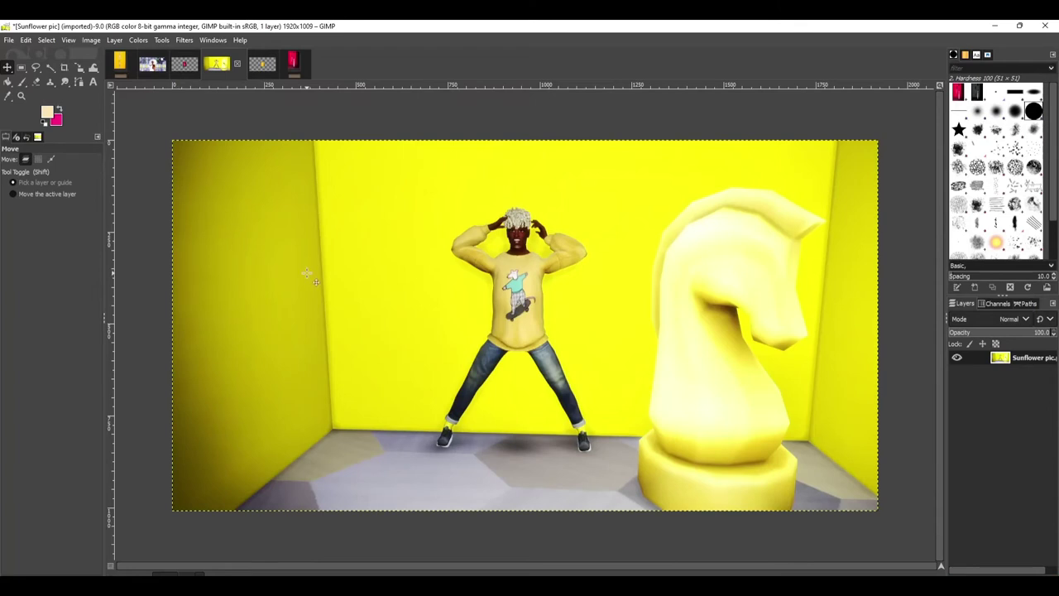
pyautogui.rightClick(306, 274)
pyautogui.moveTo(347, 359)
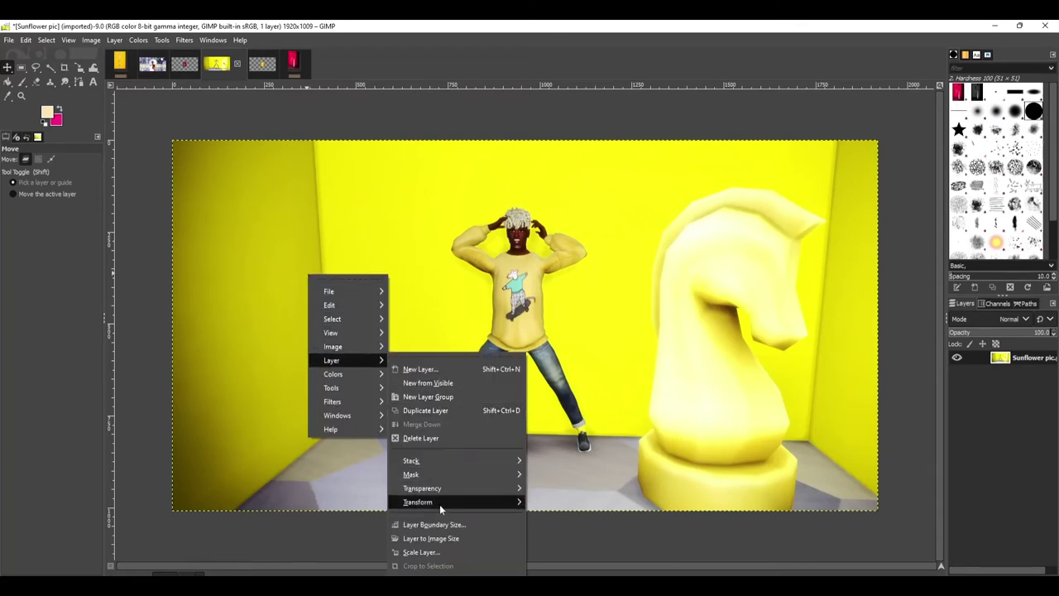
pyautogui.click(424, 551)
pyautogui.click(432, 486)
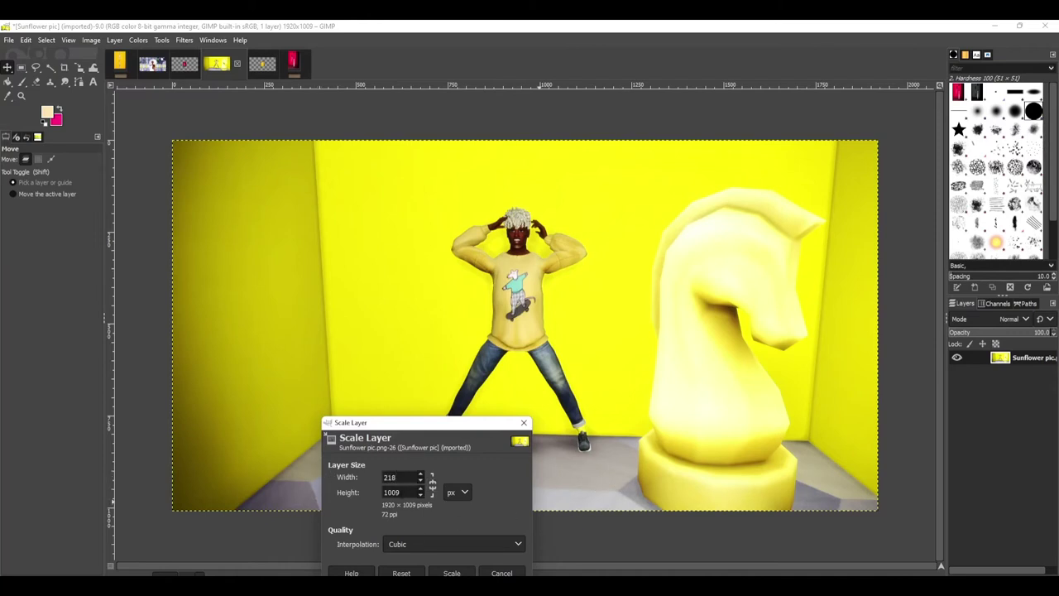
pyautogui.hotkey('ctrl', 'a')
pyautogui.click(446, 573)
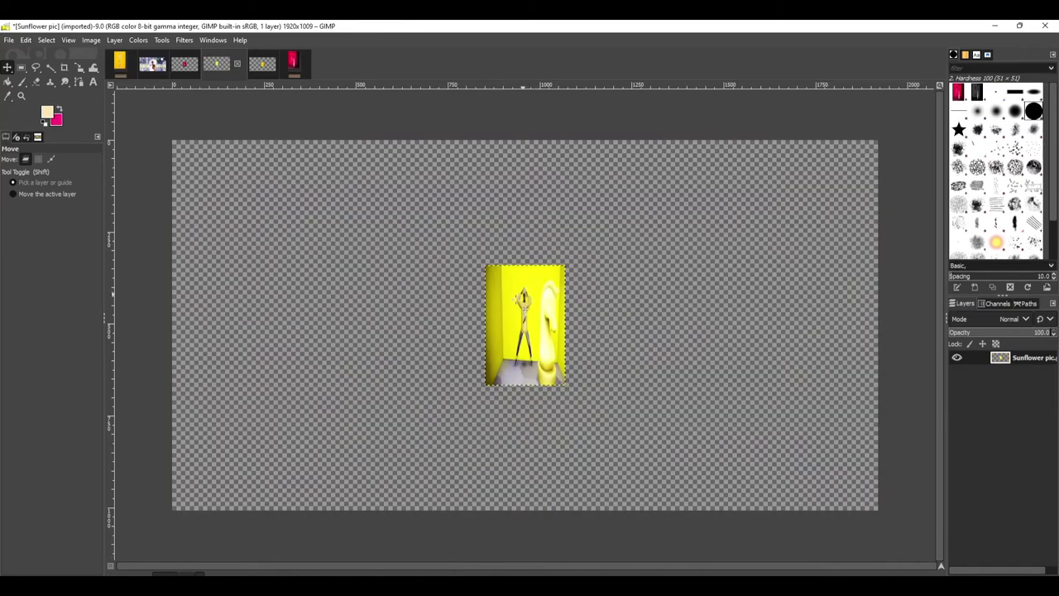
# Copy the scaled Sunflower picture and paste it over the orange picture in the Naranja texture image
pyautogui.click(50, 158)
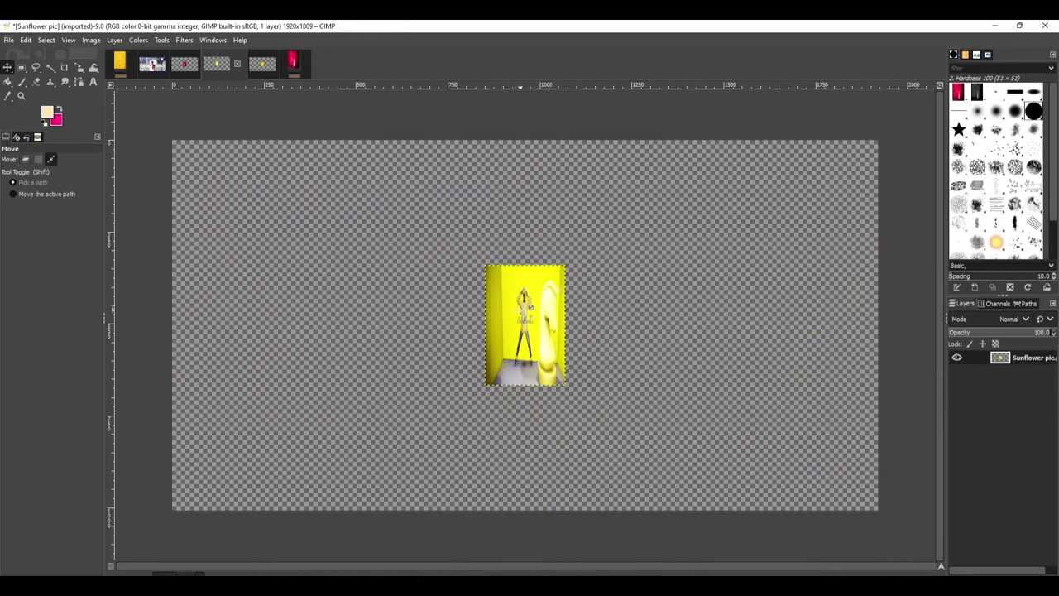
pyautogui.hotkey('ctrl', 'c')
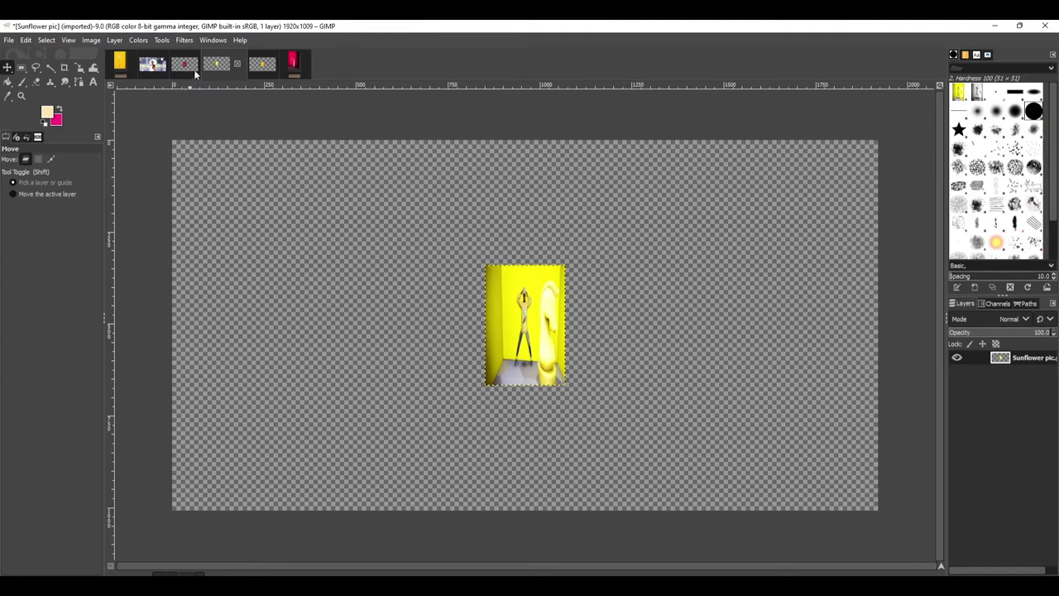
pyautogui.click(120, 64)
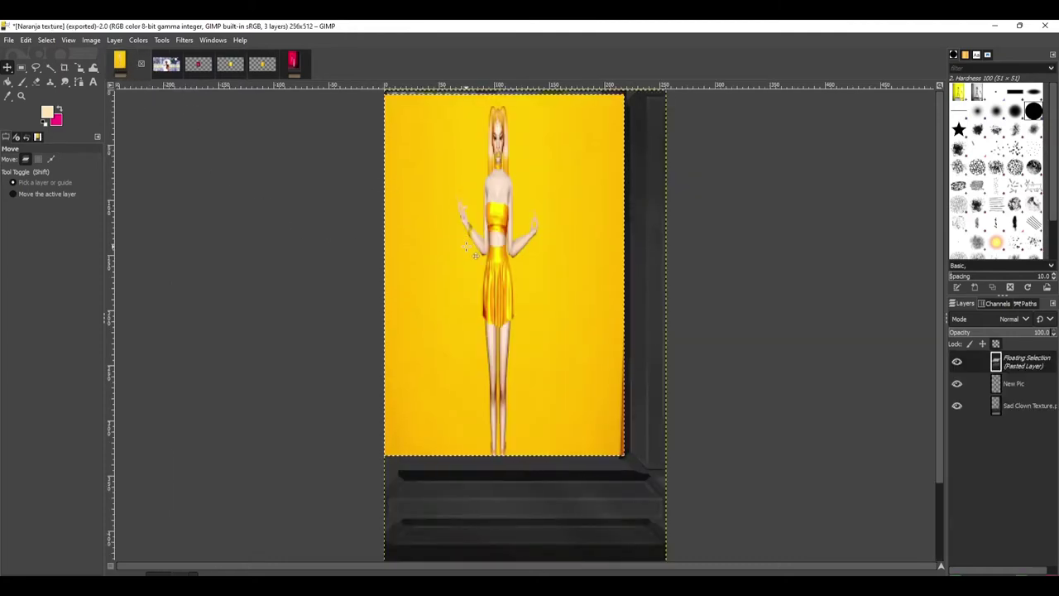
pyautogui.hotkey('ctrl', 'v')
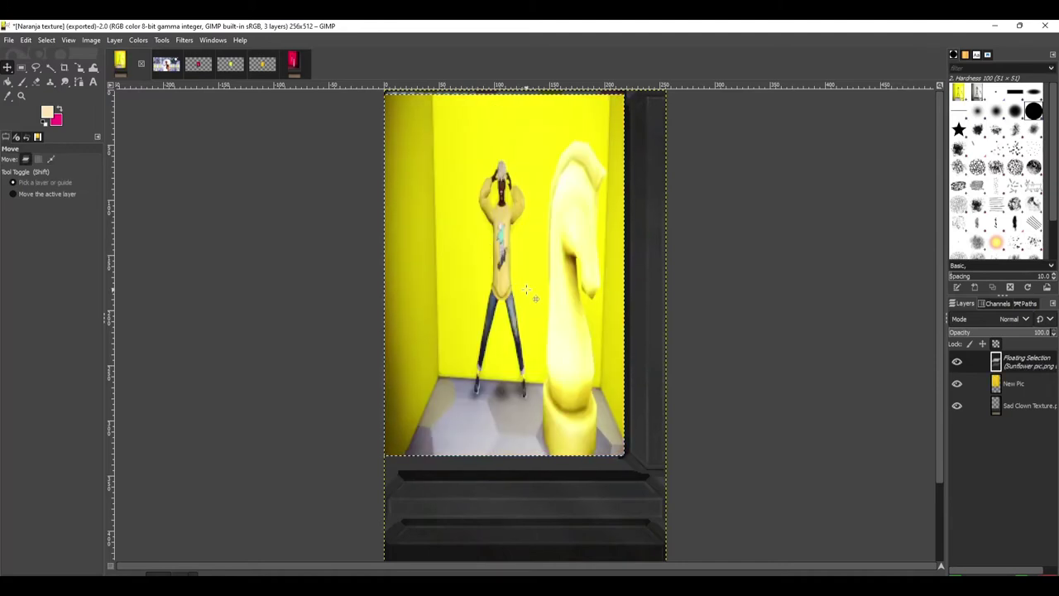
# Export the image as "Sundlower texture.png" to the Original Decor folder, keeping the existing PNG options
pyautogui.click(10, 40)
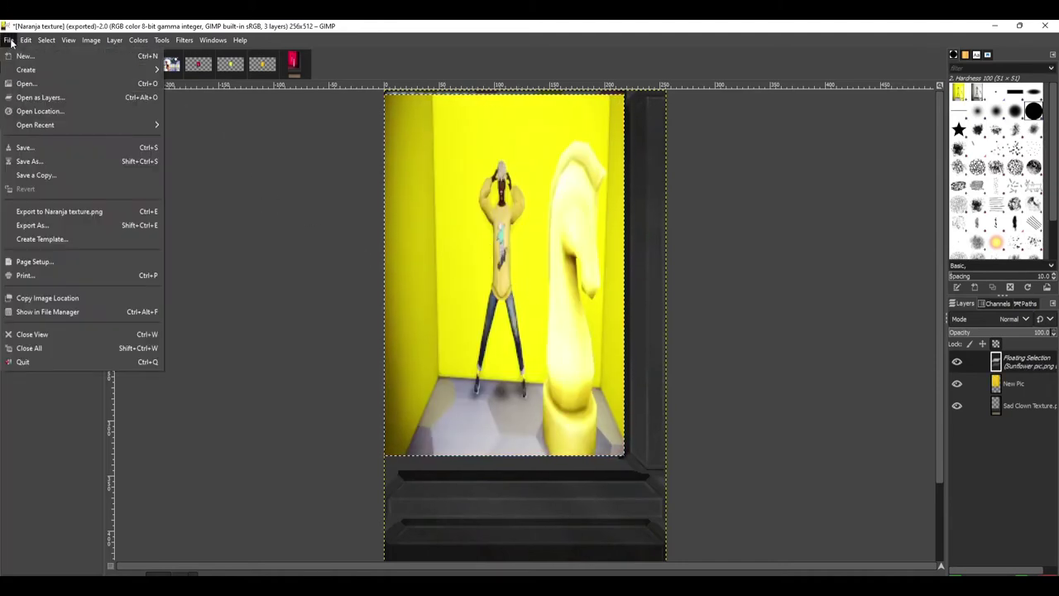
pyautogui.click(44, 226)
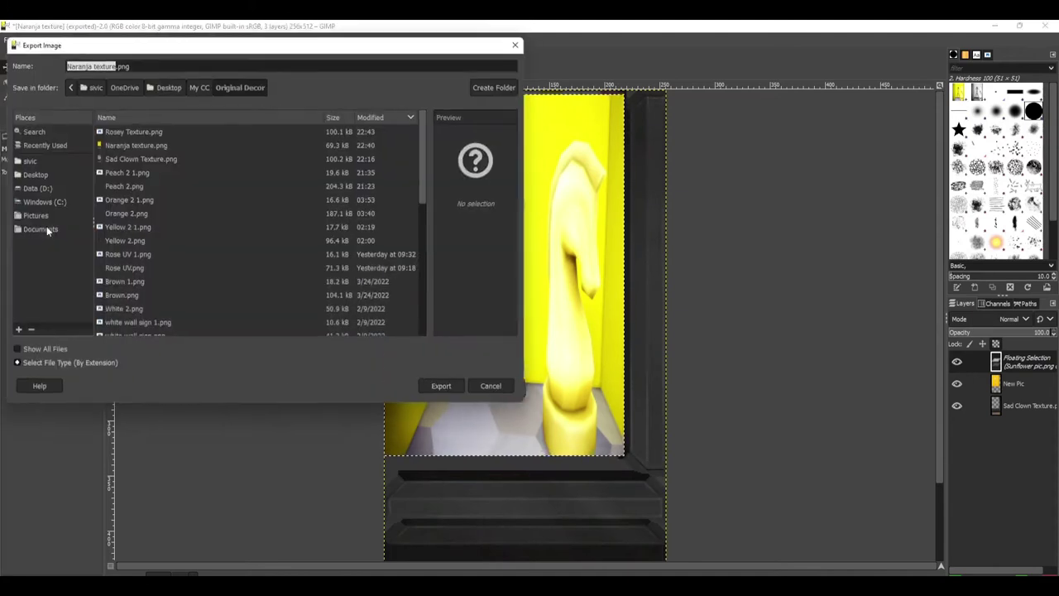
pyautogui.write('Sundlower texture')
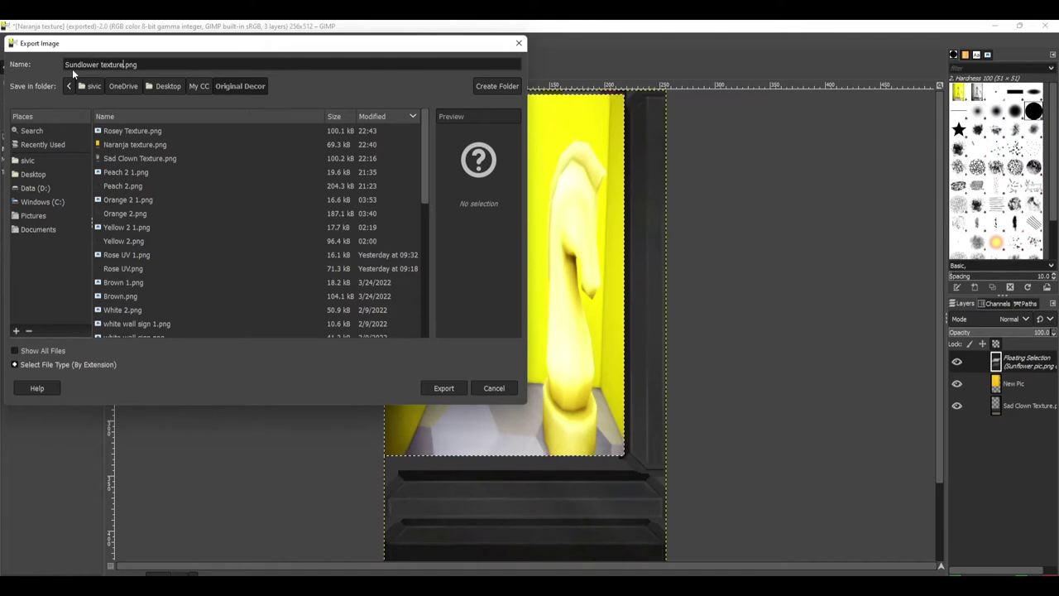
pyautogui.click(451, 389)
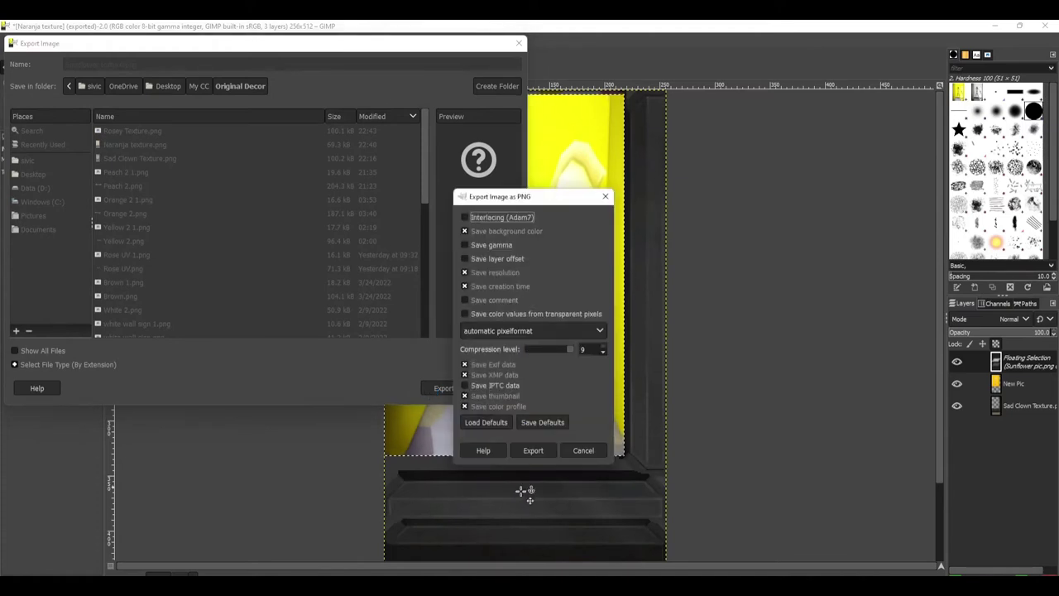
pyautogui.click(533, 450)
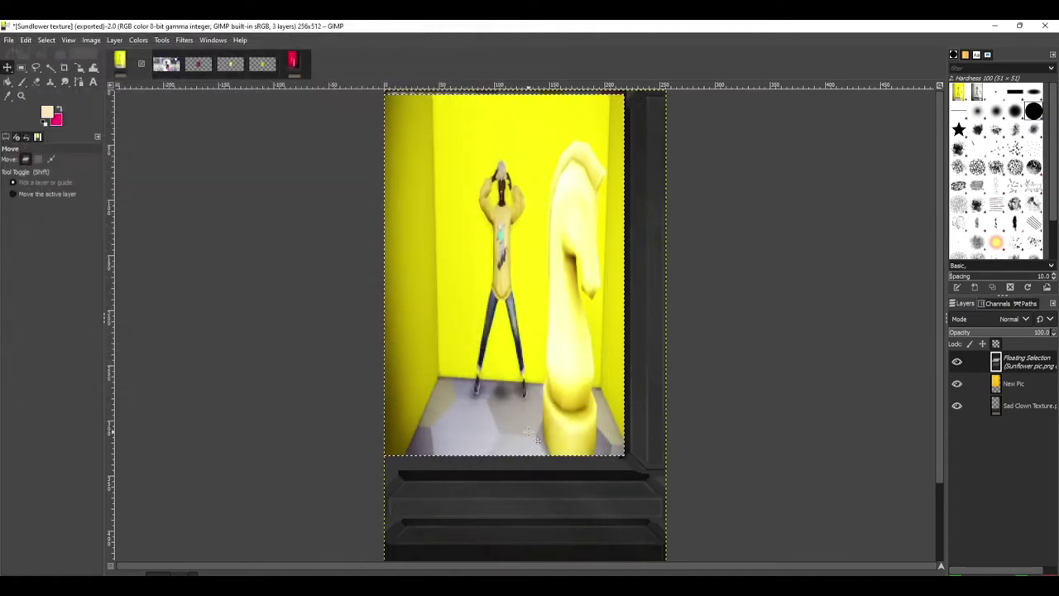
# Switch to Sims 4 Studio, import the Sundlower texture image into the third swatch, and add a fourth swatch
pyautogui.click(662, 546)
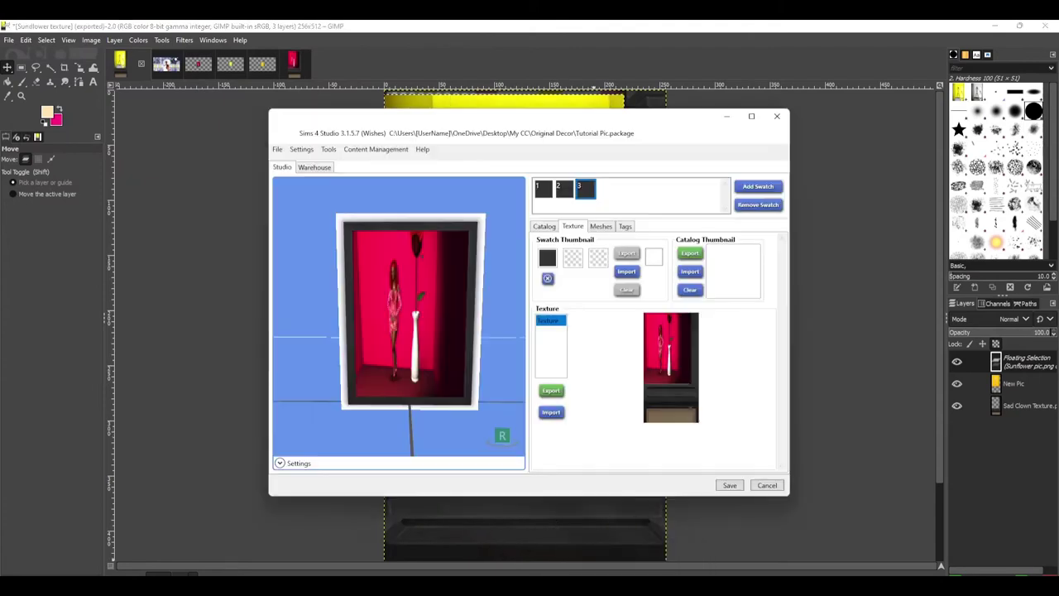
pyautogui.click(551, 413)
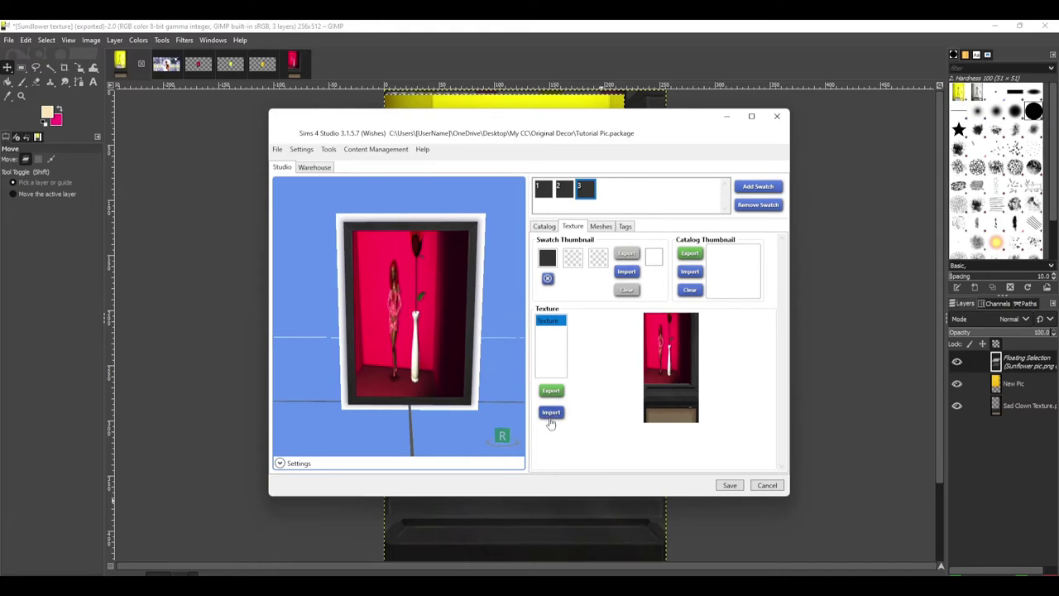
pyautogui.scroll(-5, 592, 364)
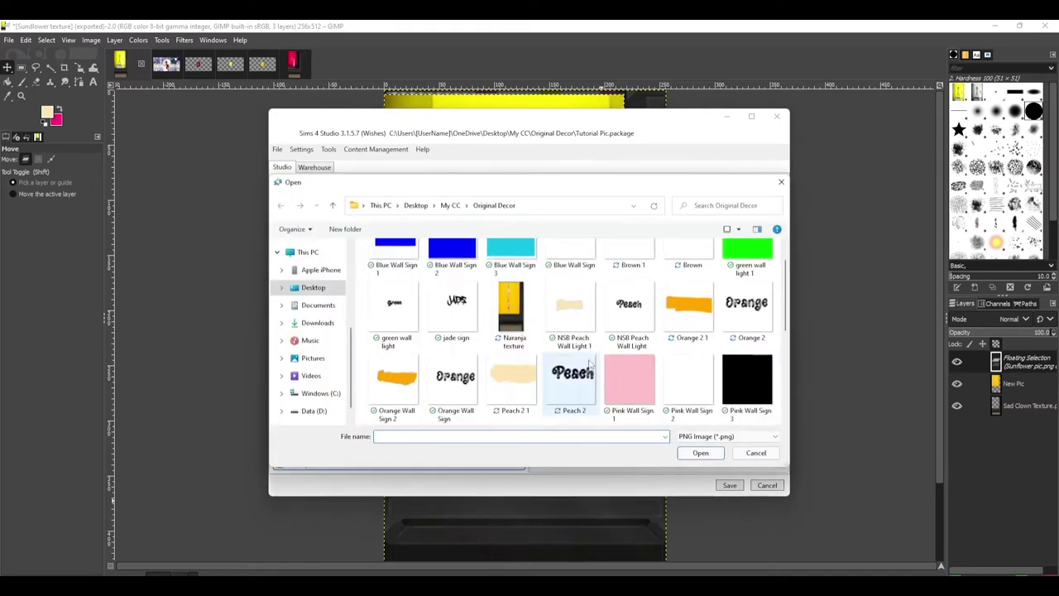
pyautogui.click(534, 404)
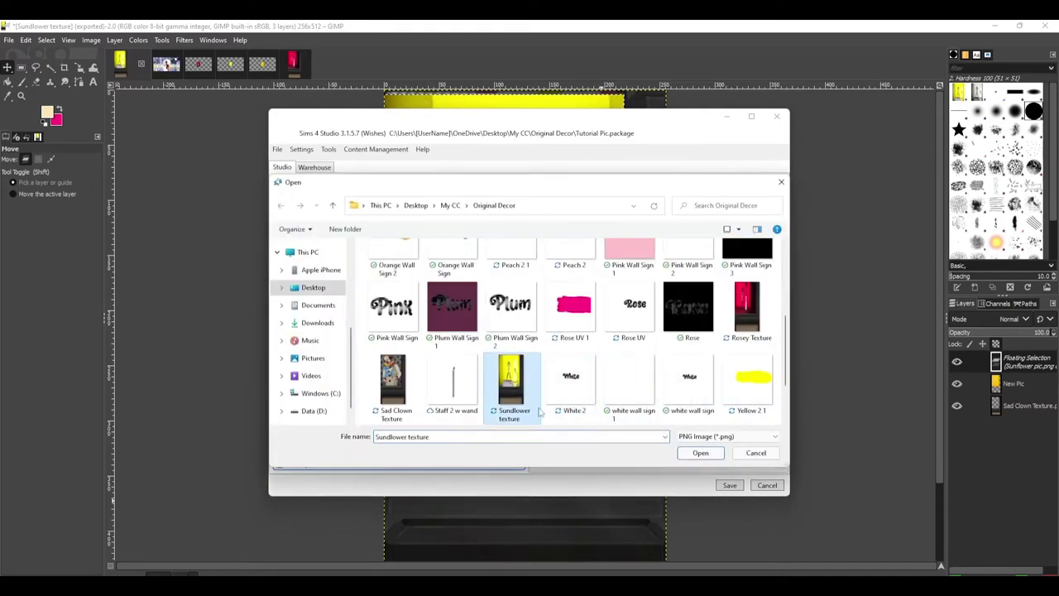
pyautogui.click(700, 453)
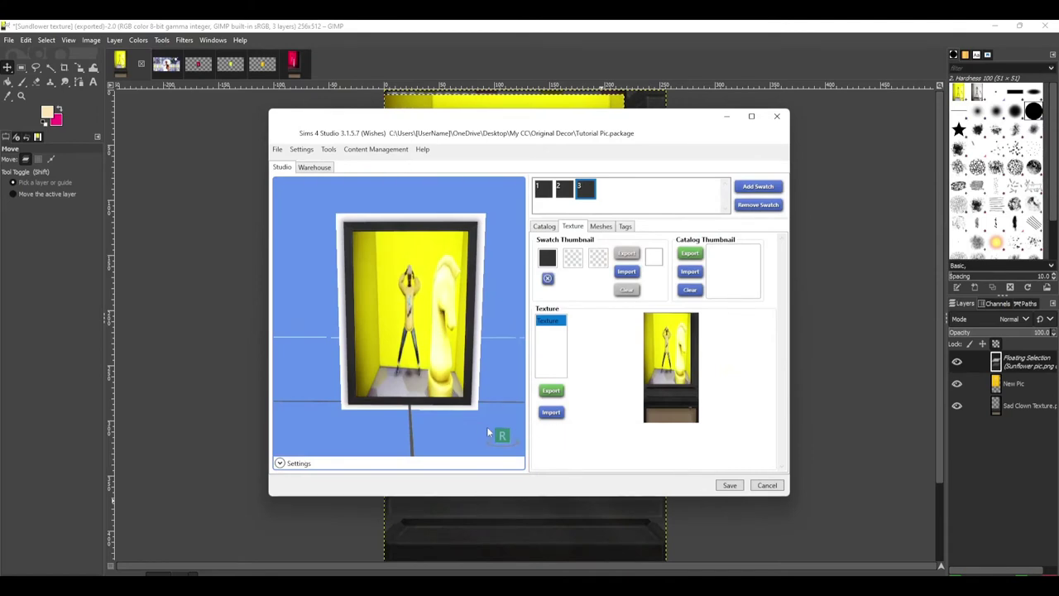
pyautogui.click(756, 187)
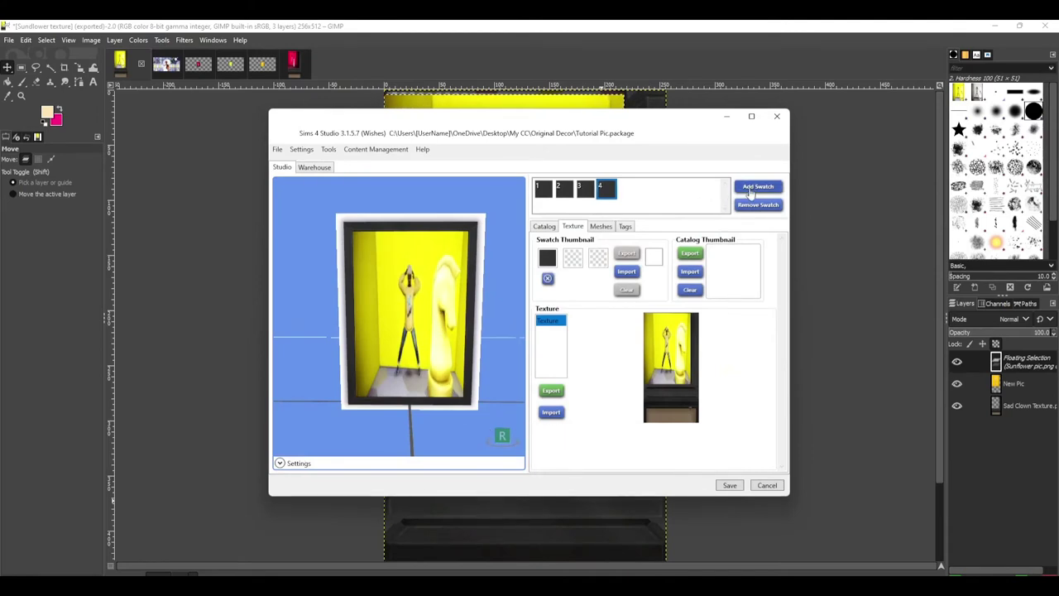
# Switch to GIMP and scale the Snowey Pic layer to 218 × 328 px
pyautogui.click(166, 70)
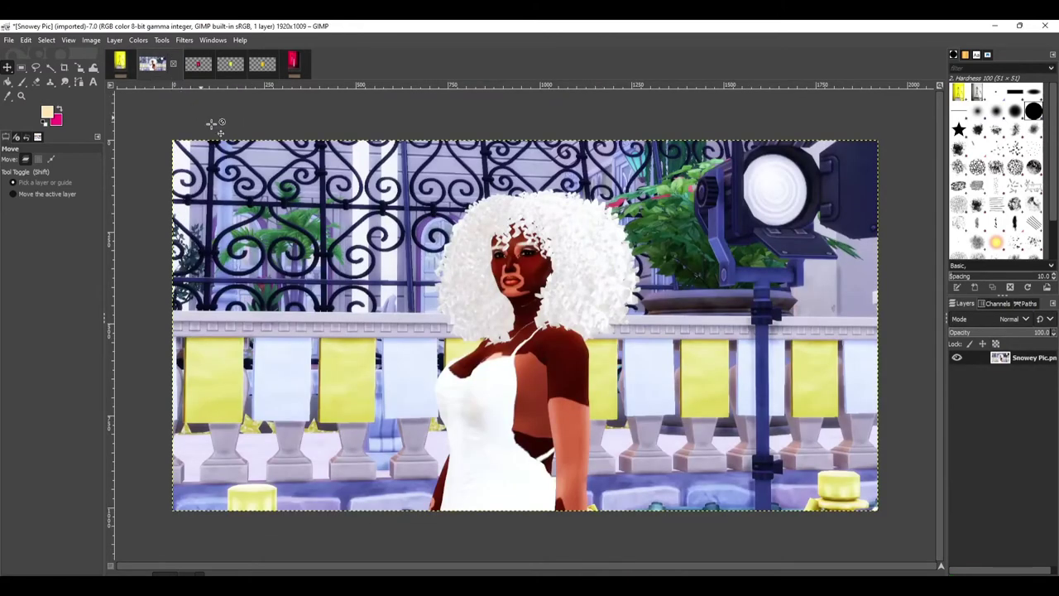
pyautogui.rightClick(314, 256)
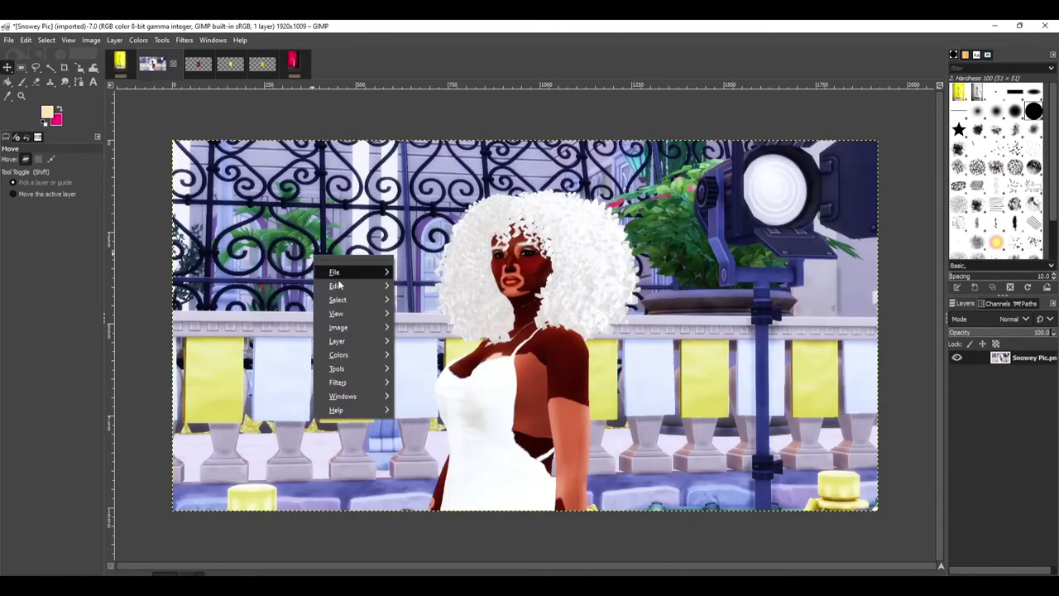
pyautogui.moveTo(352, 338)
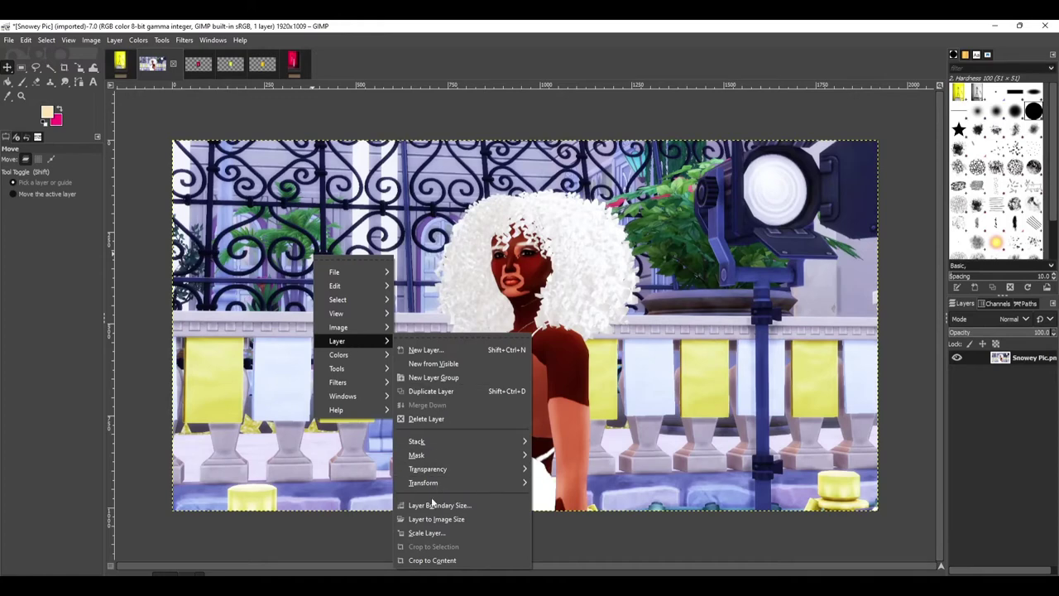
pyautogui.click(433, 534)
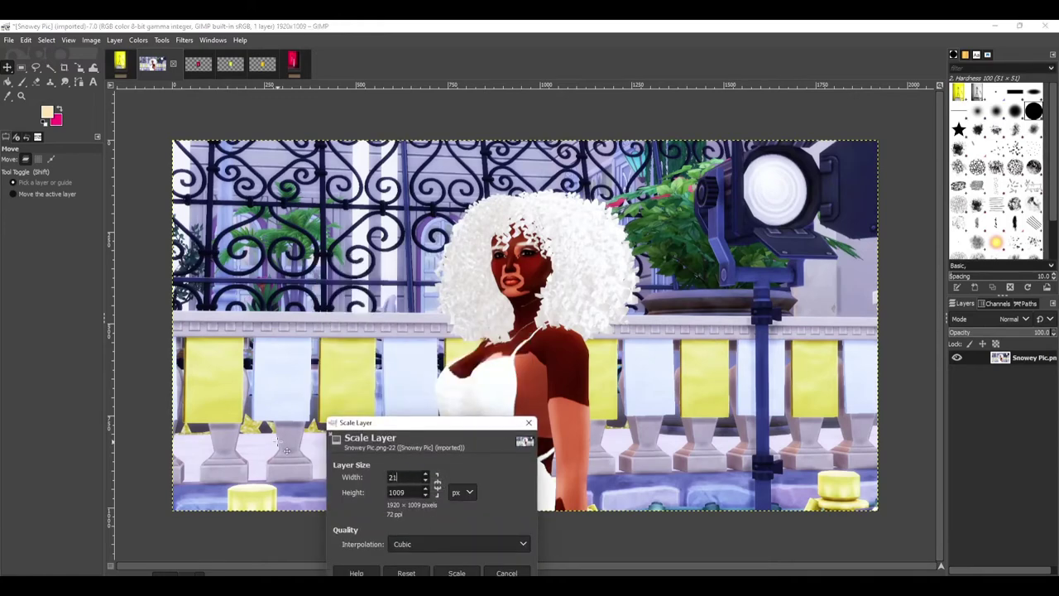
pyautogui.press('Tab')
pyautogui.write('328')
pyautogui.click(457, 572)
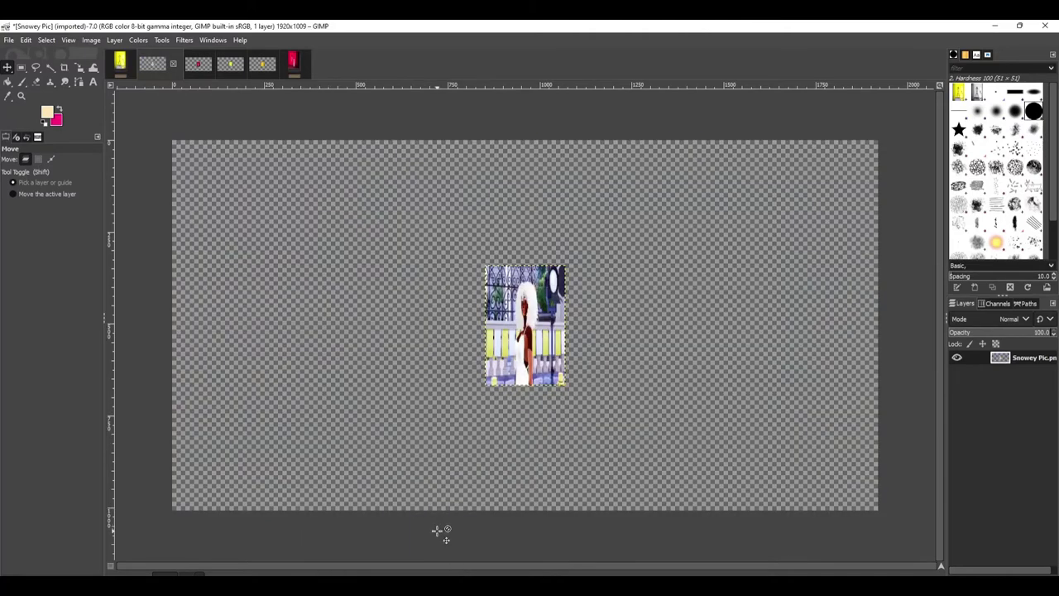
# Copy the scaled Snowey picture and paste it over the red picture in the Rosey Texture image
pyautogui.click(50, 158)
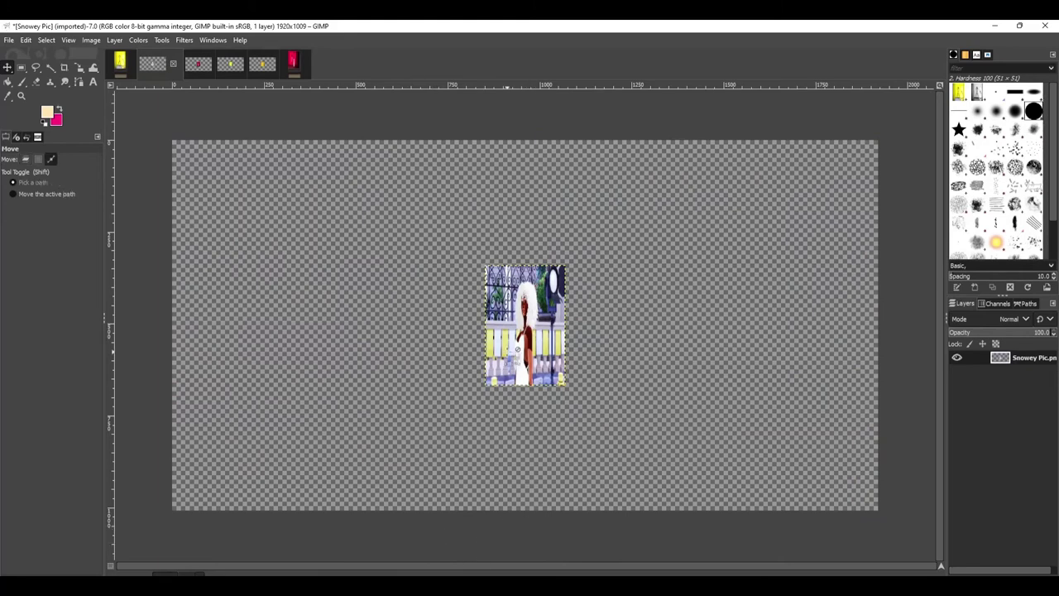
pyautogui.click(25, 158)
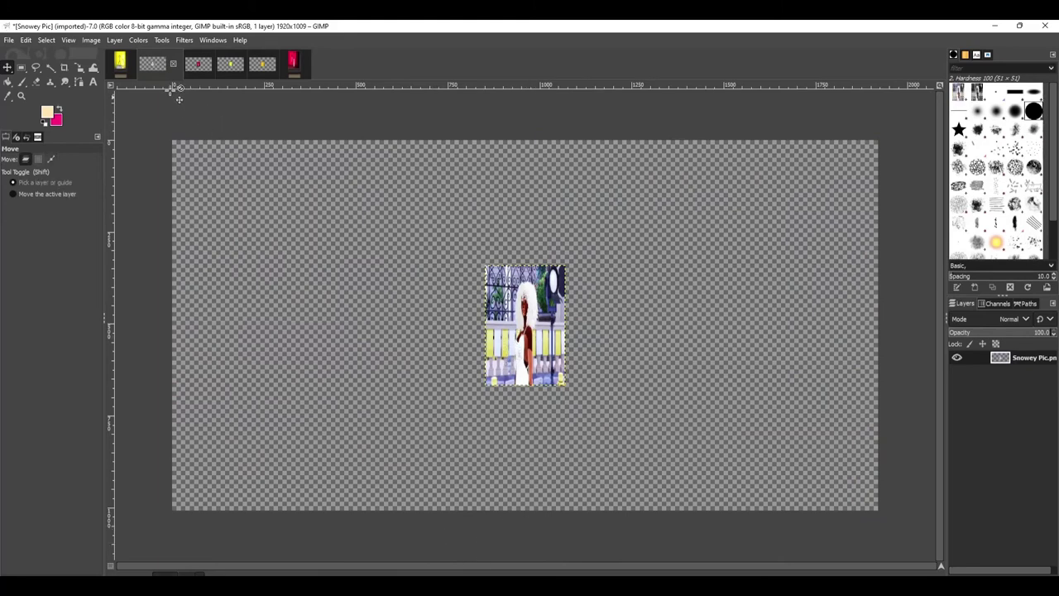
pyautogui.click(293, 63)
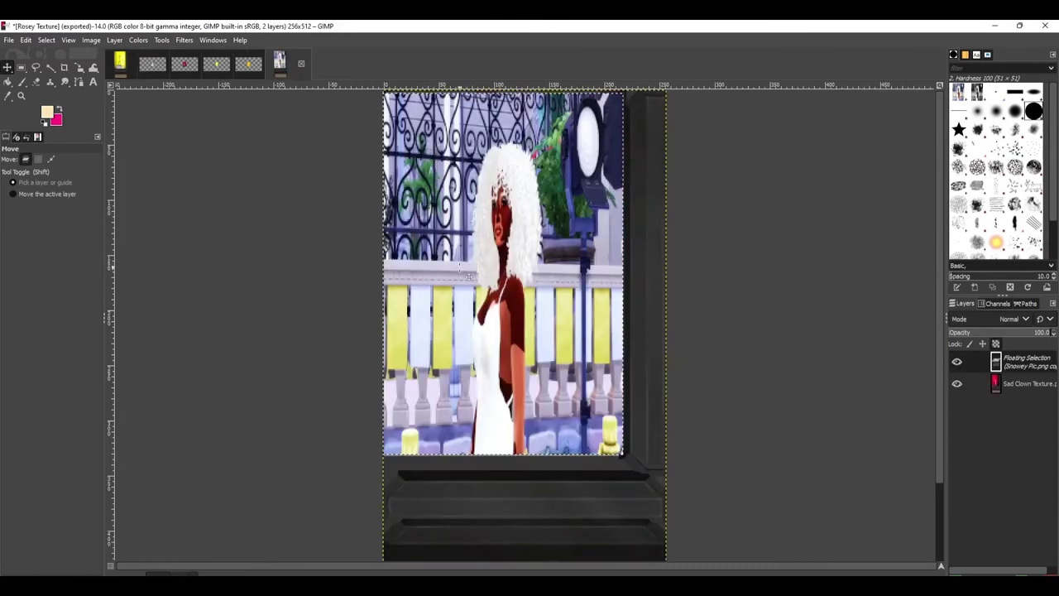
# Export the image as "Snowey Texture.png" to the Original Decor folder, keeping the existing PNG options
pyautogui.click(15, 40)
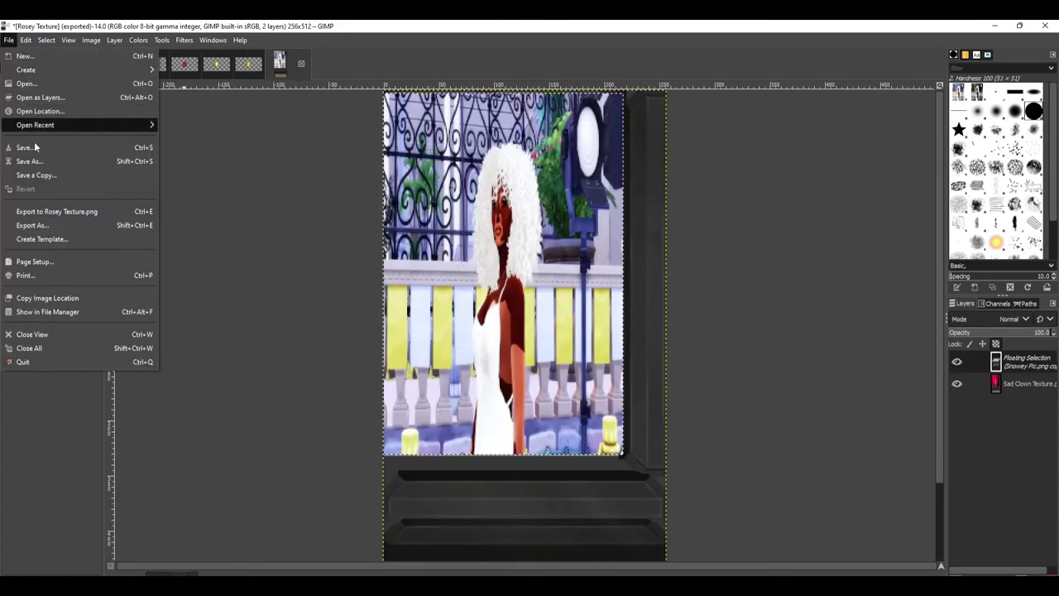
pyautogui.click(33, 222)
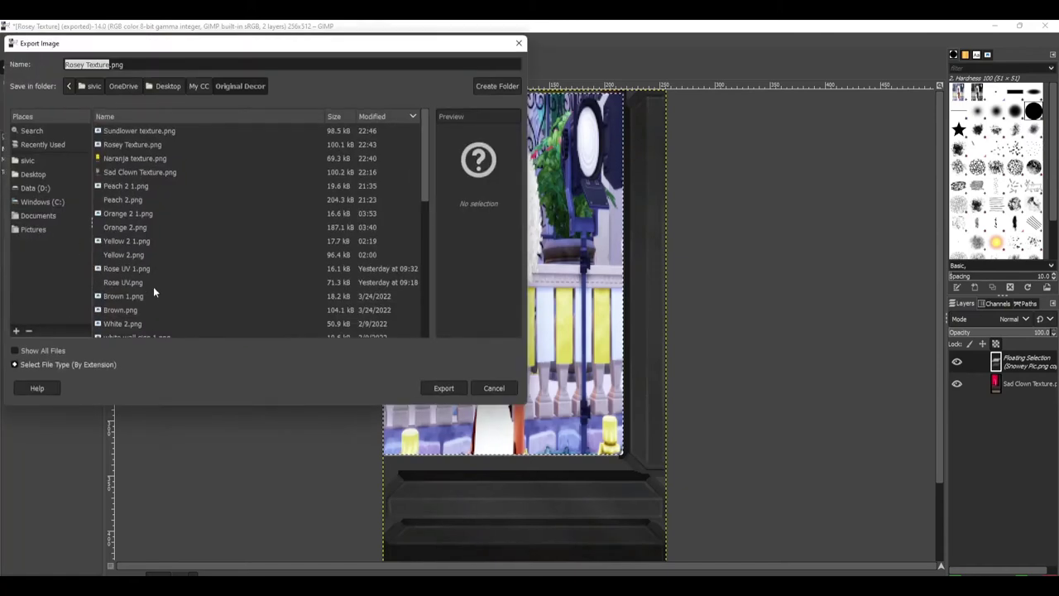
pyautogui.write('Snowey T')
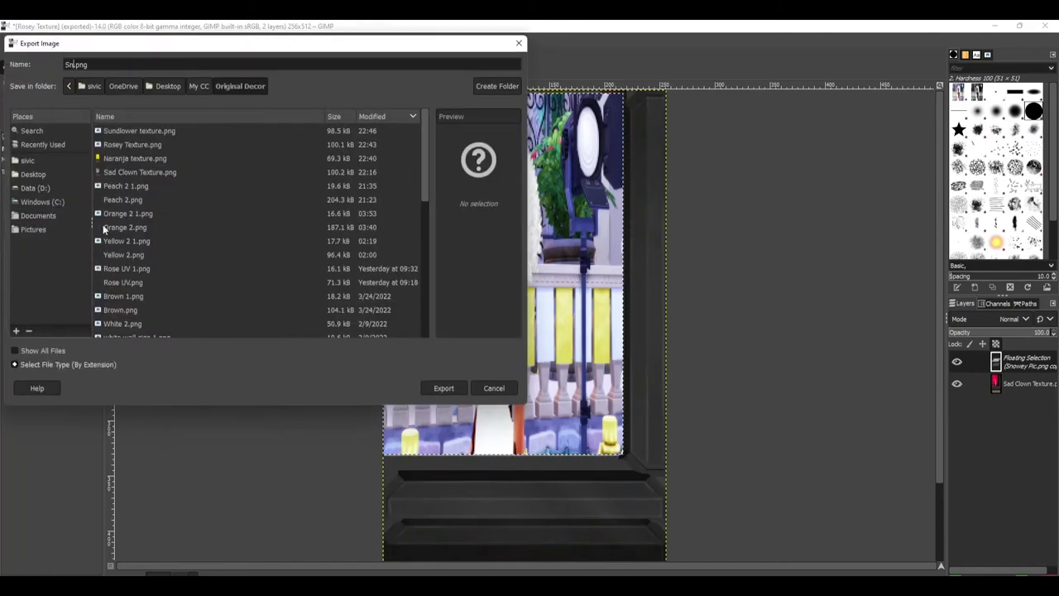
pyautogui.write('exture')
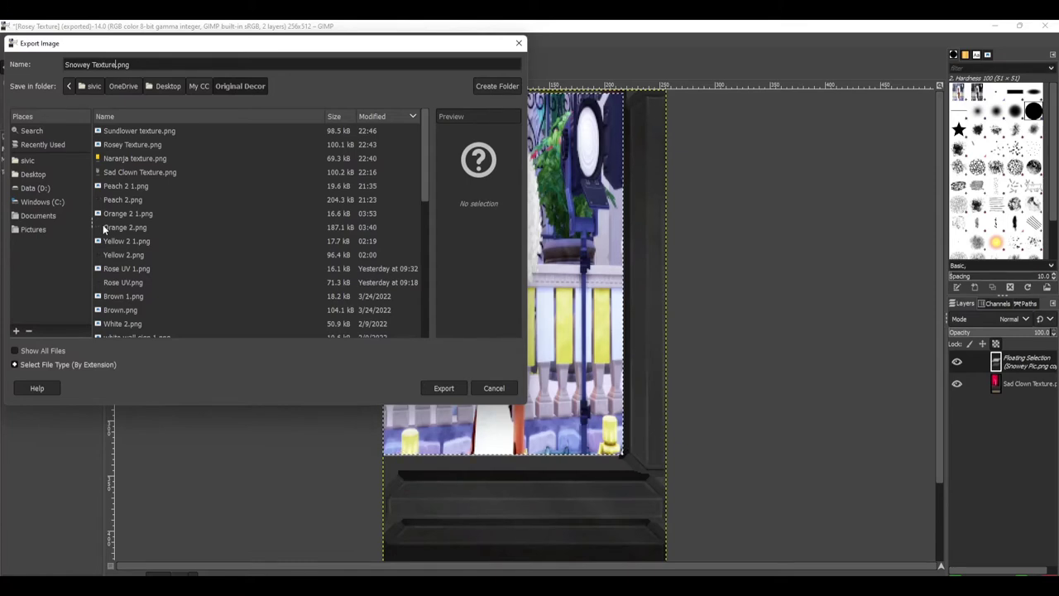
pyautogui.click(443, 389)
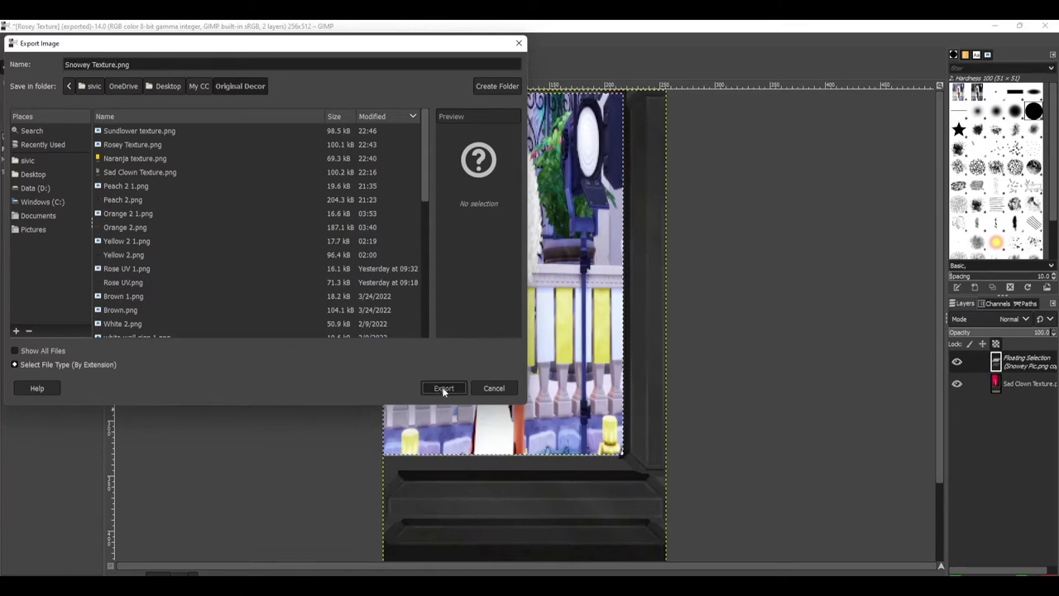
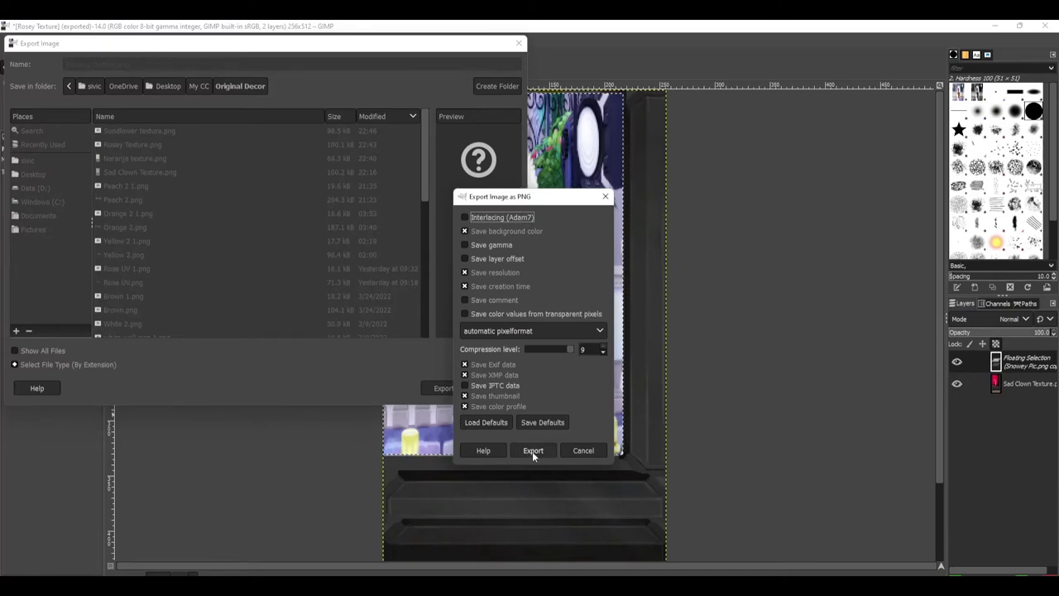
pyautogui.click(533, 451)
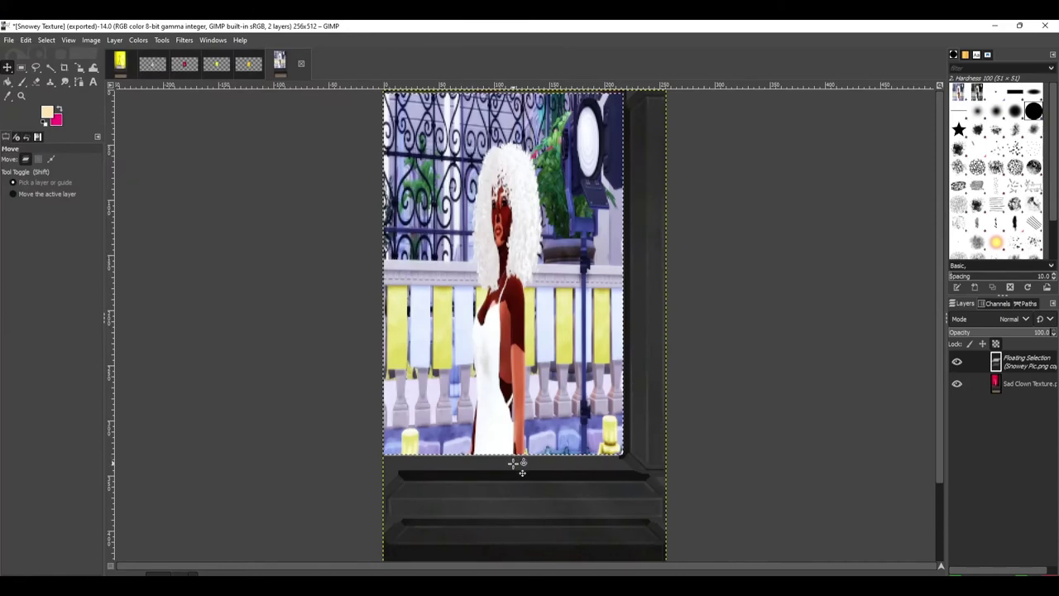
# Switch to Sims 4 Studio, import the Snowey Texture image into the fourth swatch, and preview the other swatches
pyautogui.hotkey('alt', 'Tab')
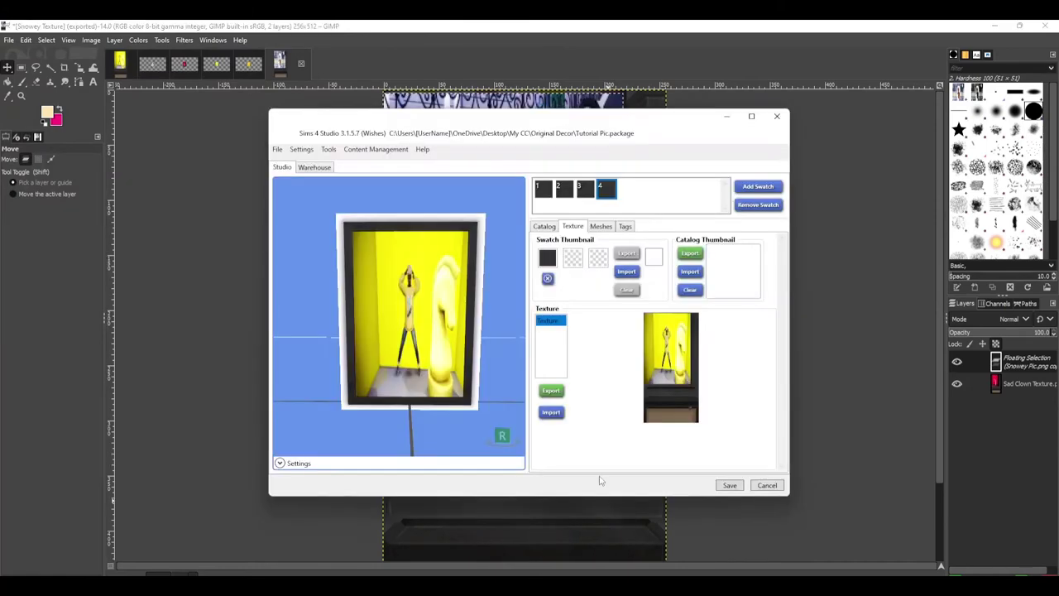
pyautogui.click(551, 411)
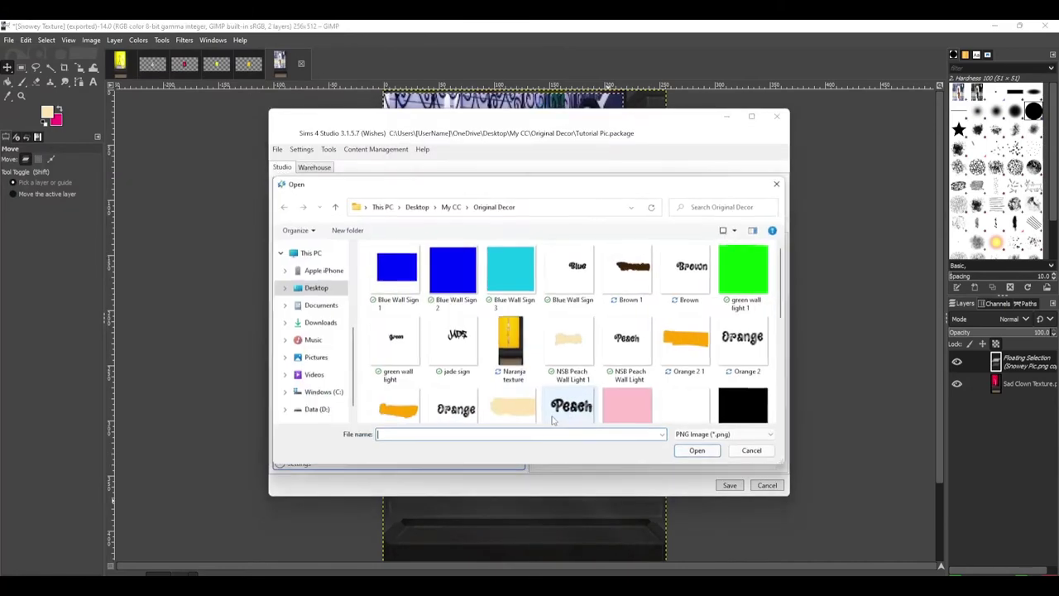
pyautogui.scroll(-3, 574, 350)
pyautogui.scroll(-1, 574, 349)
pyautogui.click(452, 310)
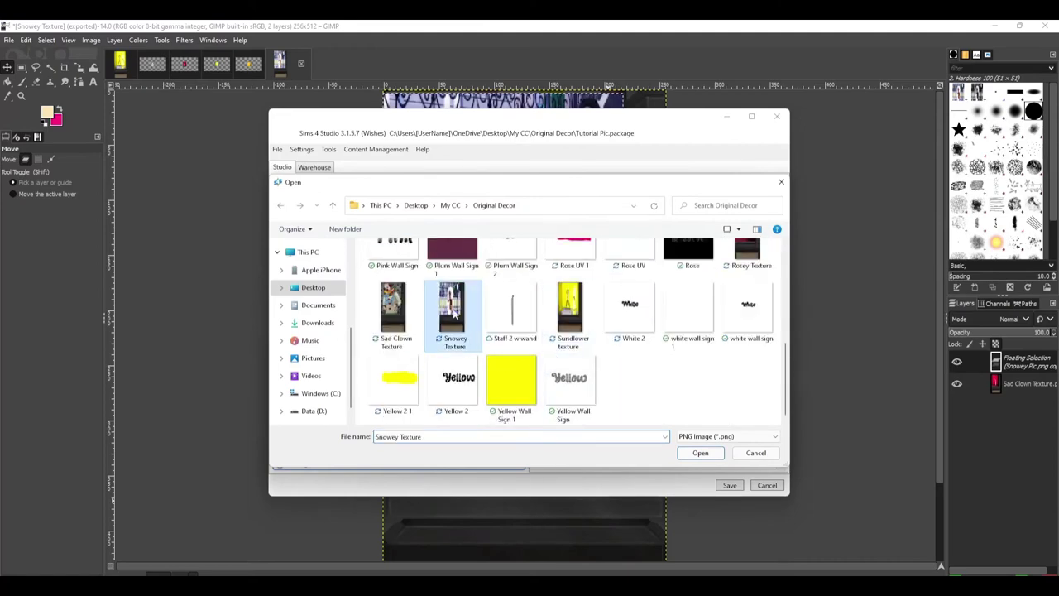
pyautogui.click(699, 452)
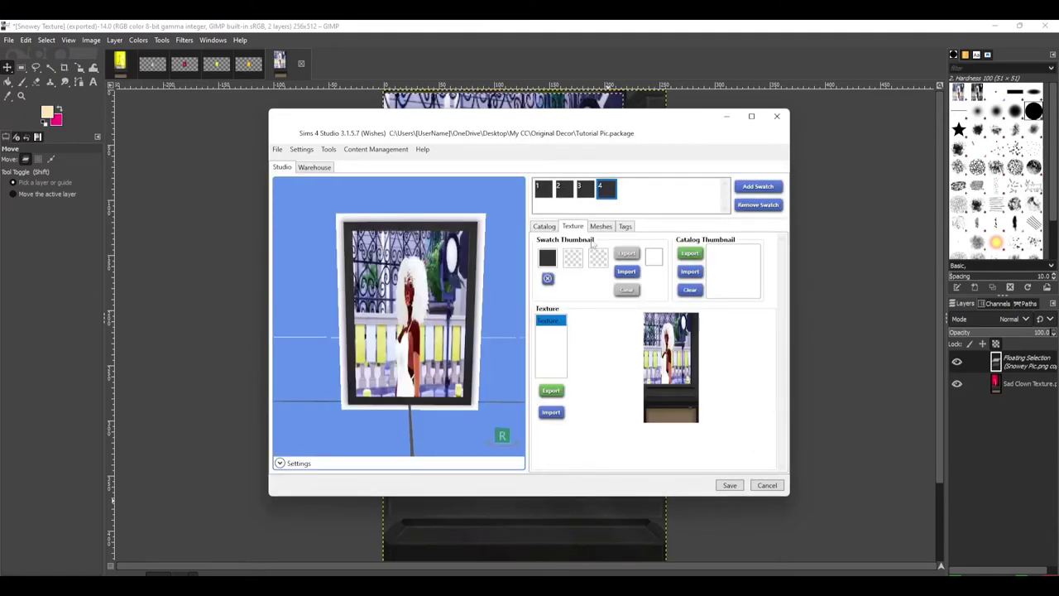
pyautogui.click(587, 191)
pyautogui.click(568, 192)
pyautogui.click(547, 194)
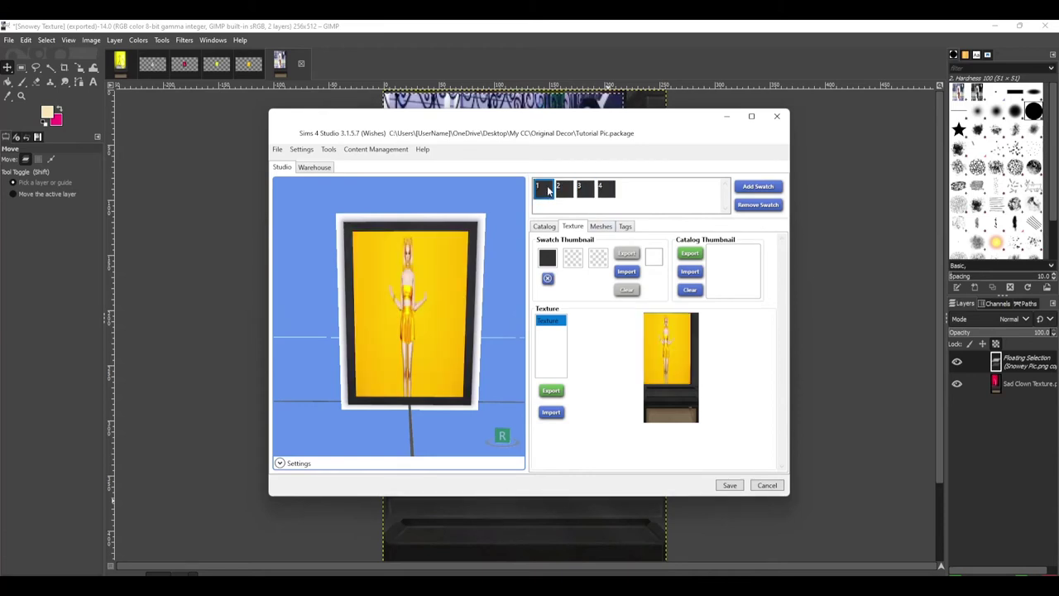
pyautogui.click(603, 191)
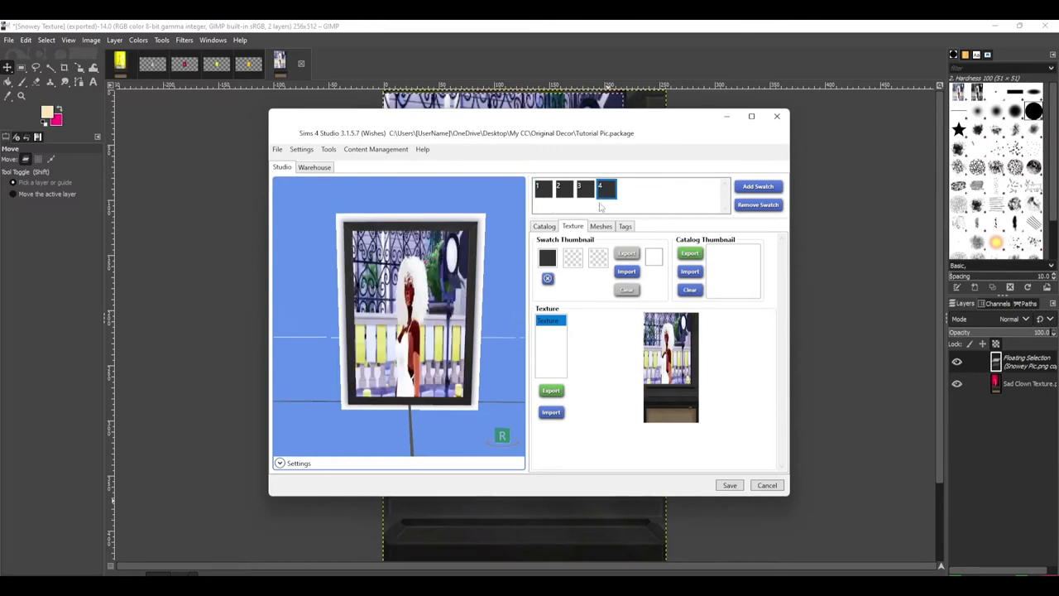
# Rename the catalog item from the fourth swatch's catalog details as "Rando Photos"
pyautogui.click(548, 228)
pyautogui.moveTo(577, 255); pyautogui.dragTo(417, 235)
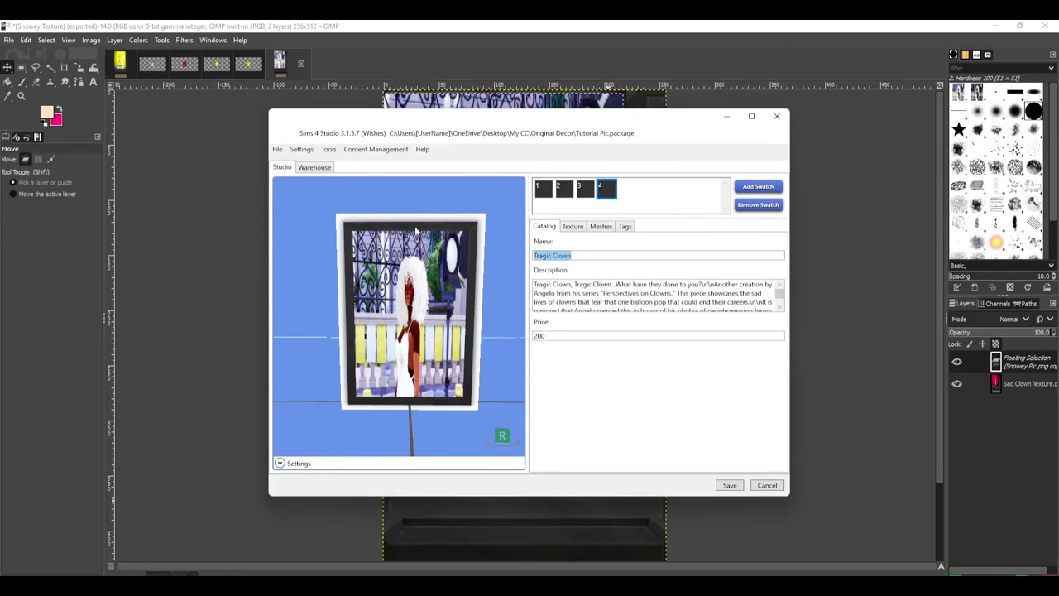
pyautogui.write('Rando Photos')
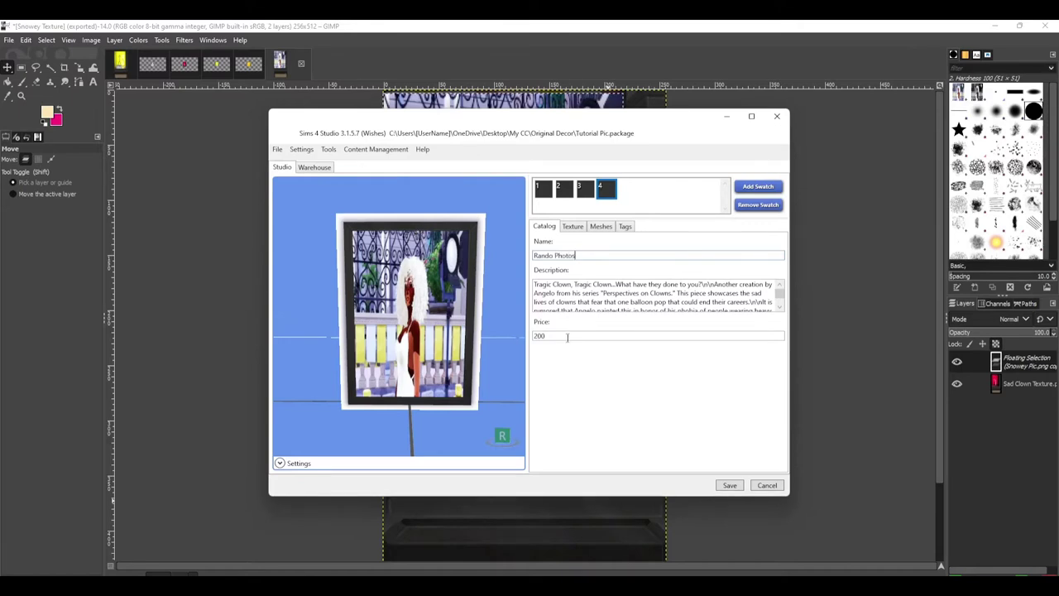
# Set the catalog price of the item to 5
pyautogui.press('Tab')
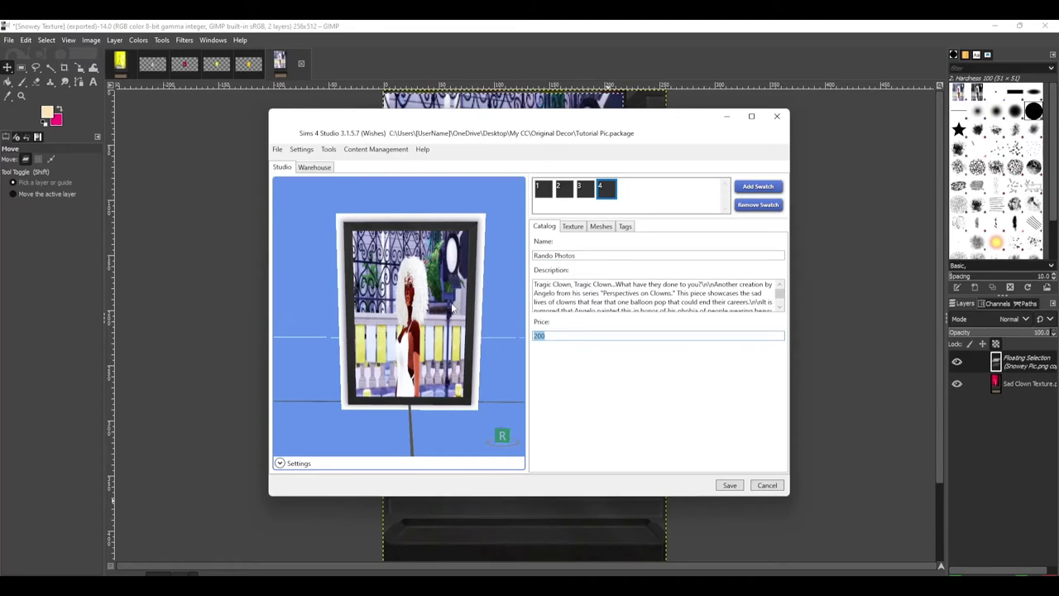
pyautogui.write('5')
pyautogui.write('300000')
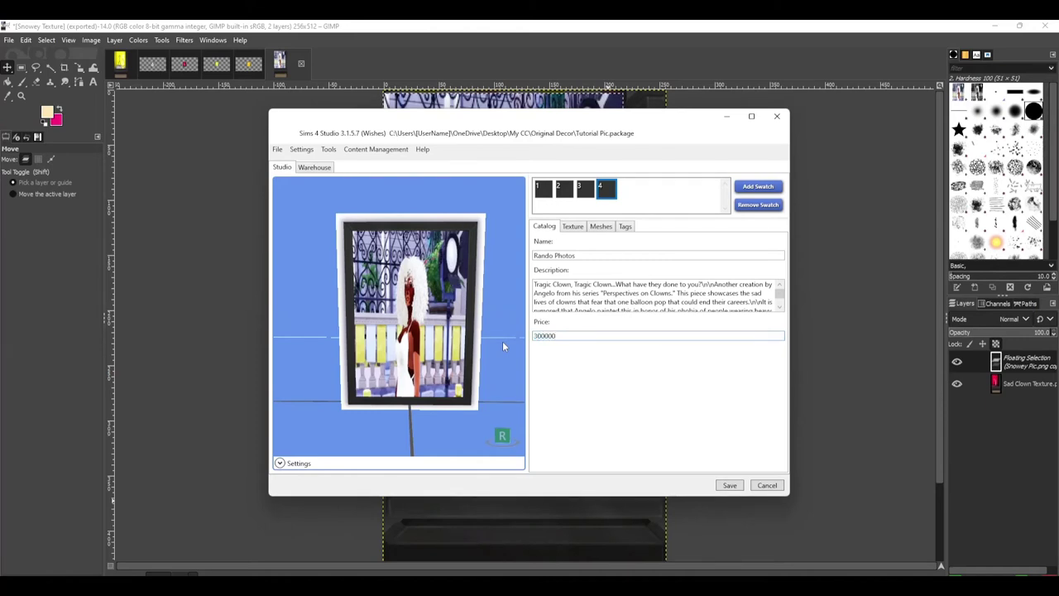
pyautogui.press('BackSpace')
pyautogui.press('BackSpace')
pyautogui.press('BackSpace')
pyautogui.press('BackSpace')
pyautogui.press('BackSpace')
pyautogui.press('BackSpace')
pyautogui.write('5')
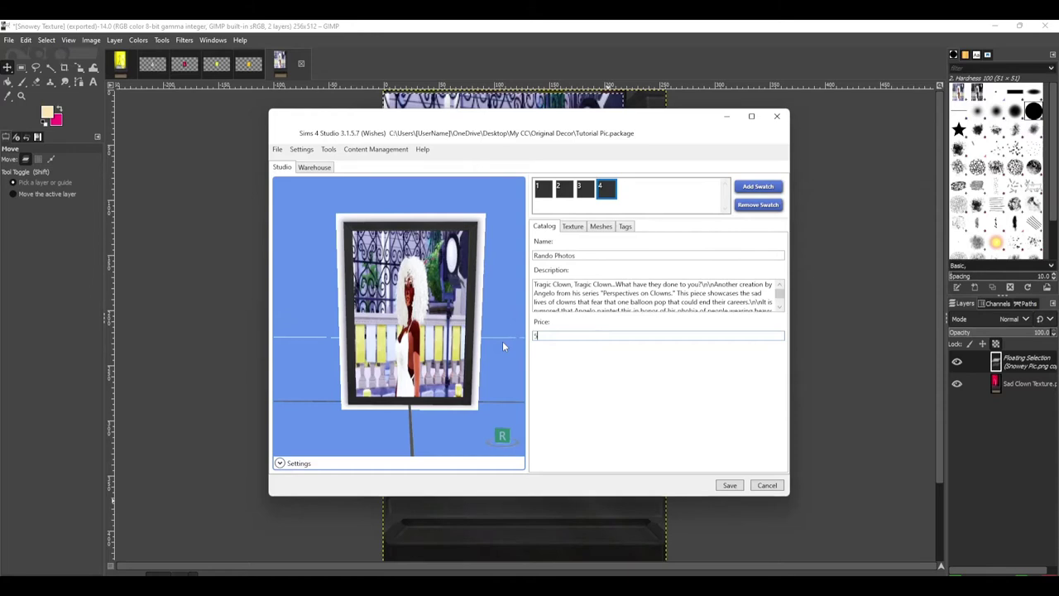
# Set the first swatch's thumbnail colour to the golden yellow #E6B22D to match its picture
pyautogui.click(572, 226)
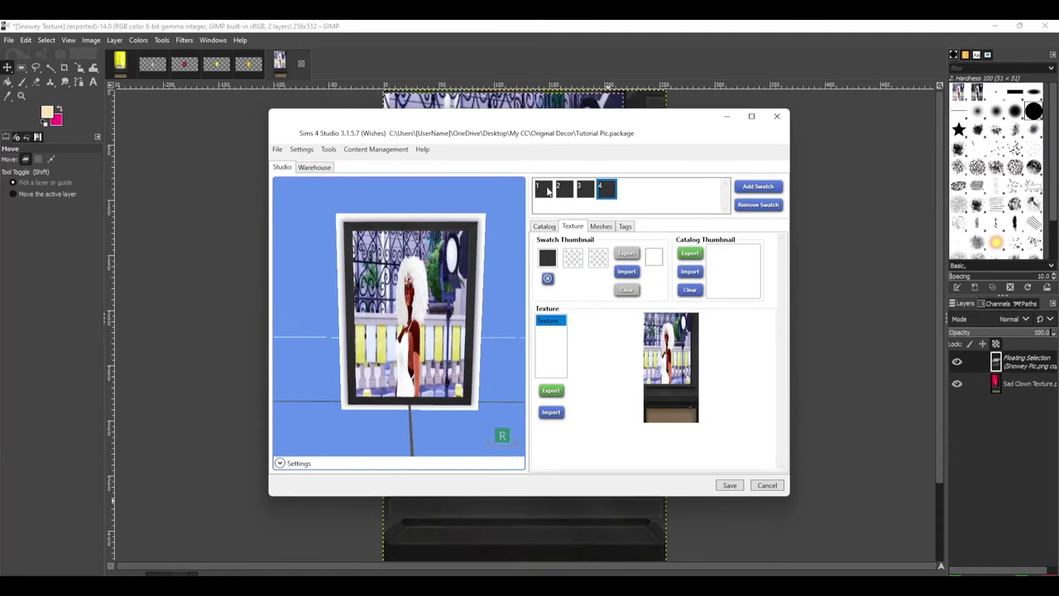
pyautogui.click(545, 190)
pyautogui.click(548, 258)
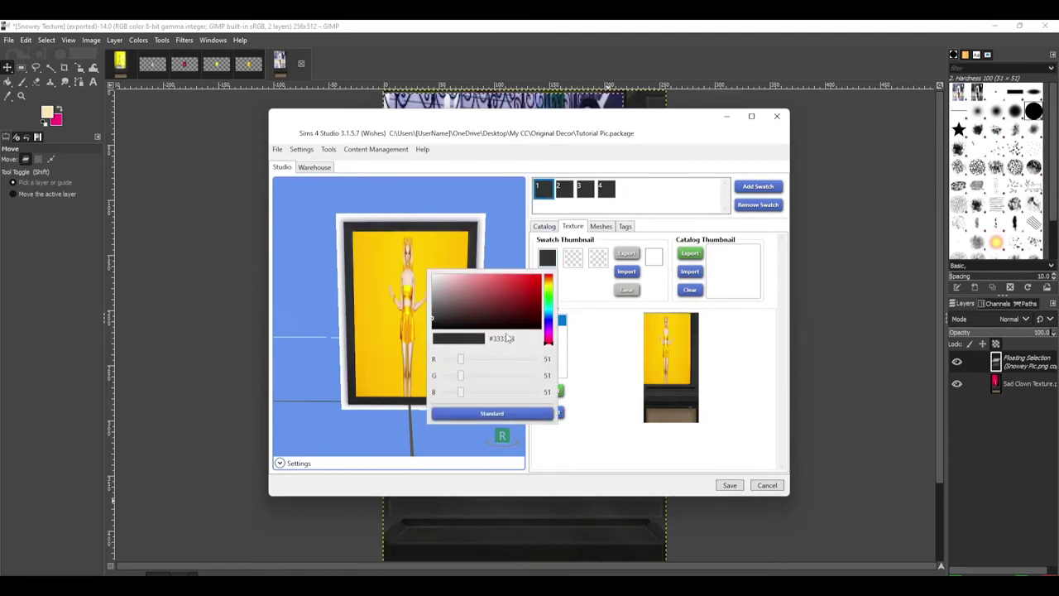
pyautogui.click(549, 287)
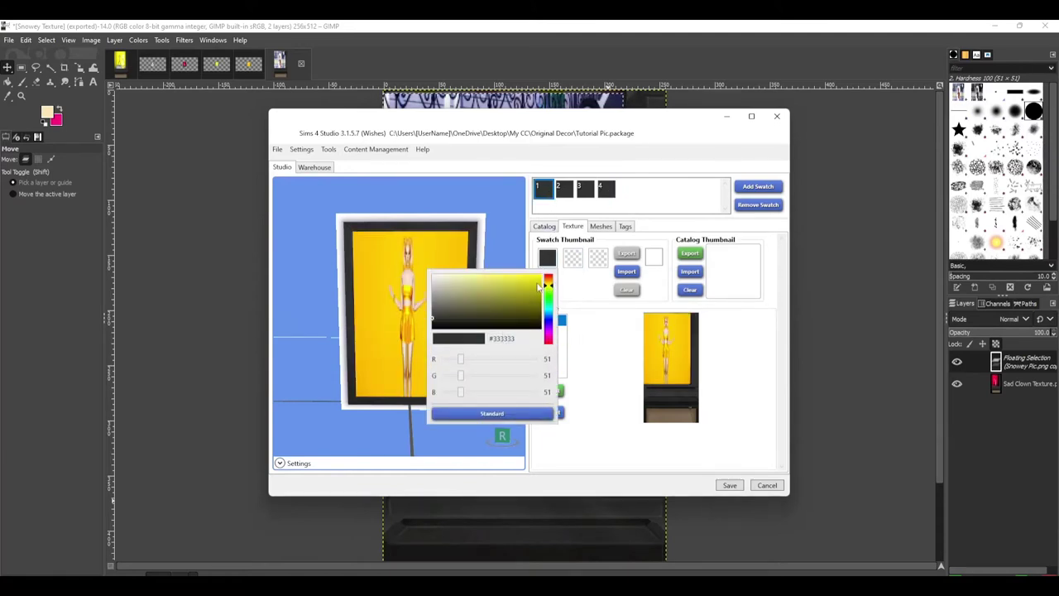
pyautogui.click(537, 285)
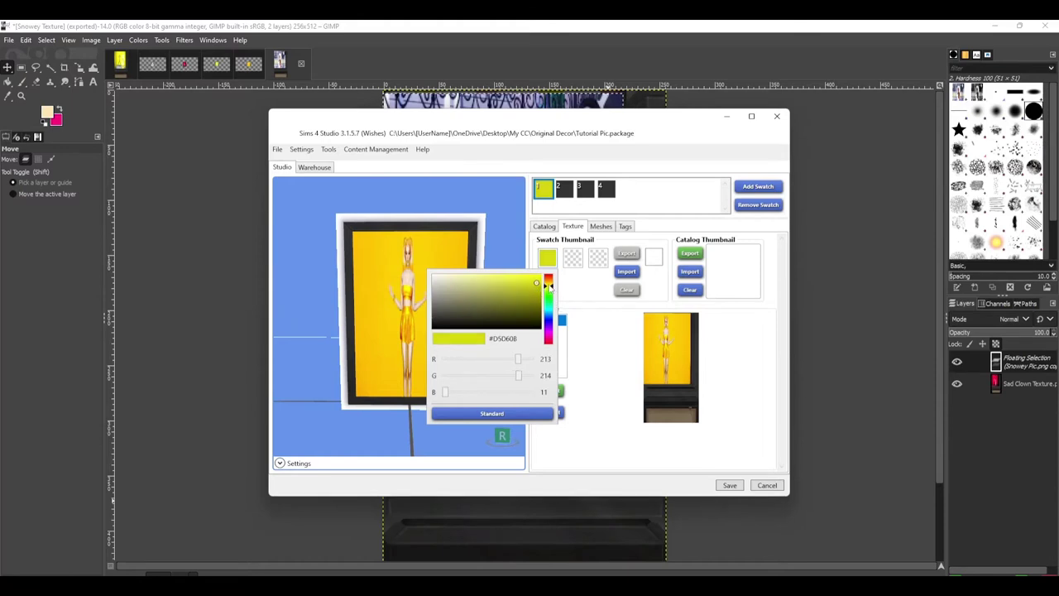
pyautogui.click(548, 292)
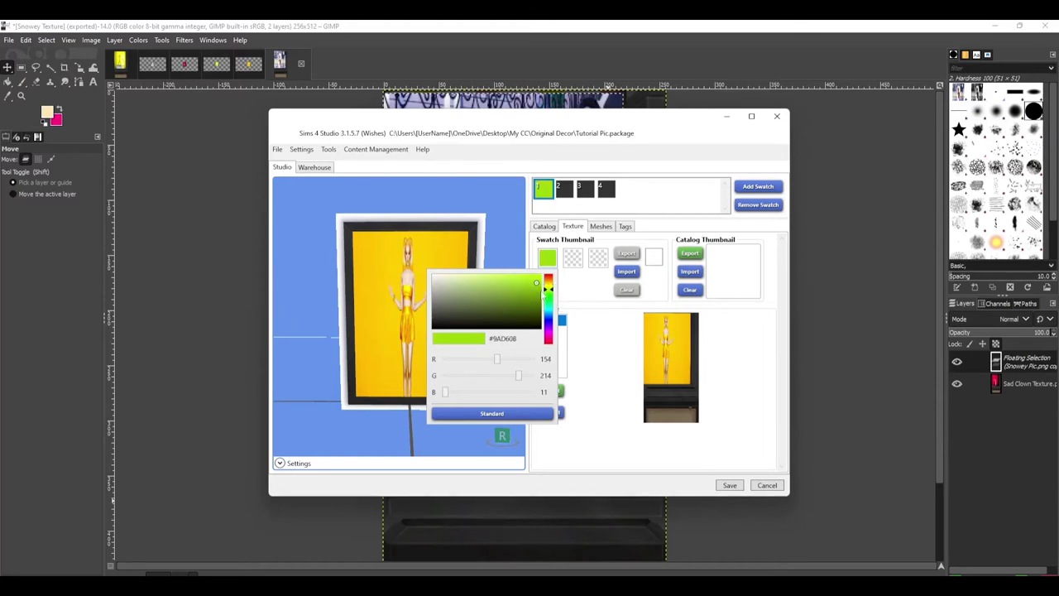
pyautogui.click(548, 284)
pyautogui.click(520, 283)
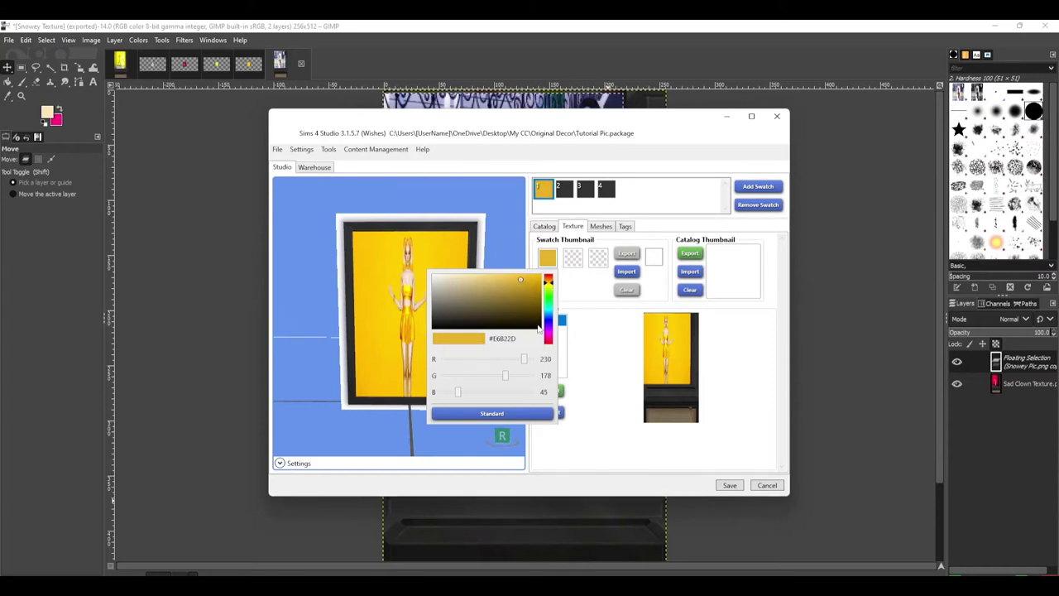
pyautogui.click(613, 365)
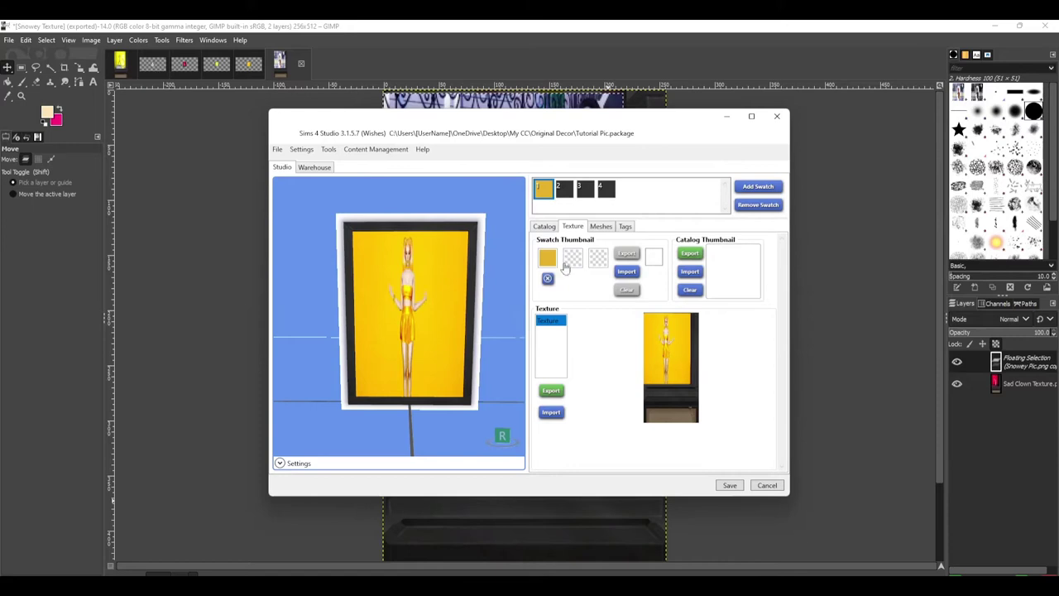
# Try black as a second thumbnail colour for the first swatch and remove it again
pyautogui.click(574, 260)
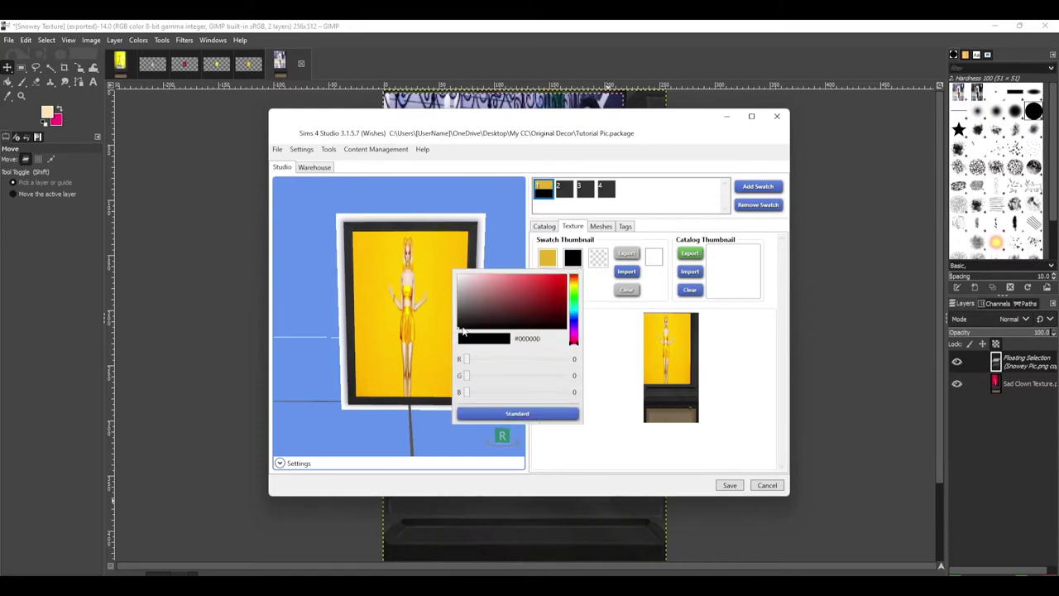
pyautogui.click(603, 361)
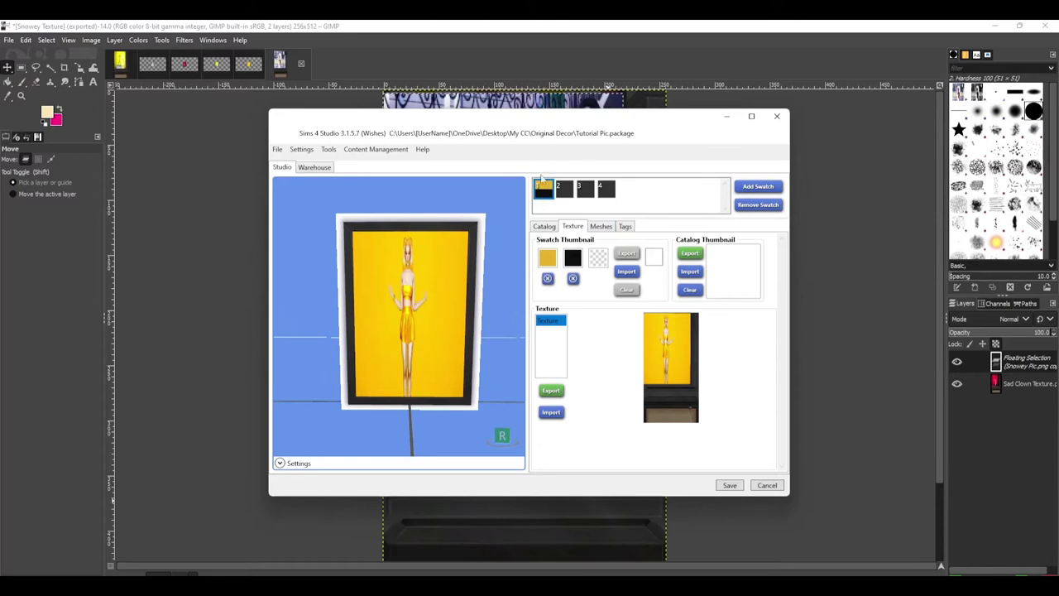
pyautogui.click(572, 278)
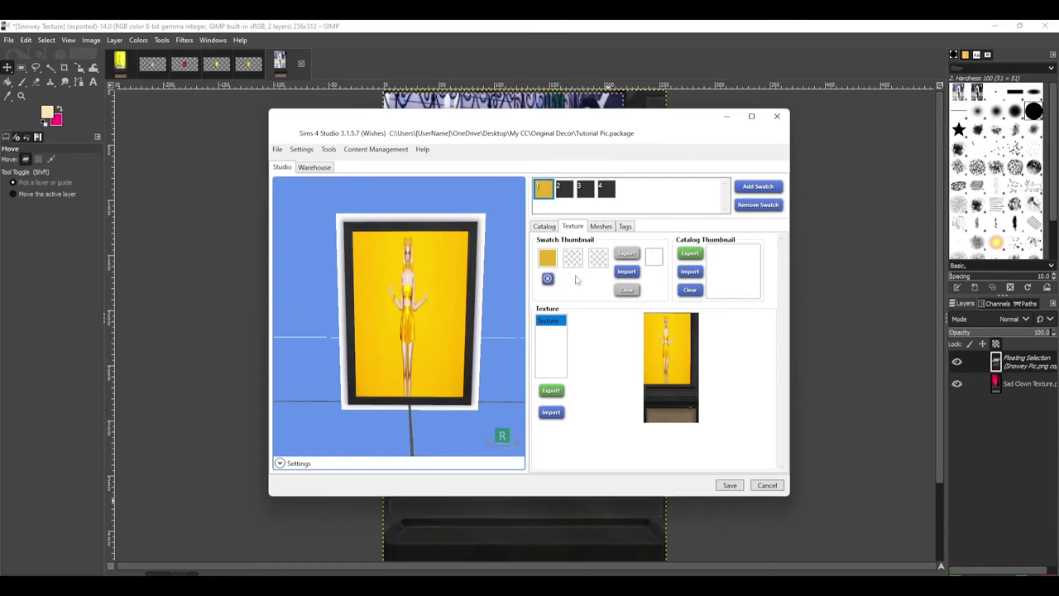
# Adjust the first swatch's thumbnail colour to the more saturated orange-yellow #F7B50B
pyautogui.click(548, 258)
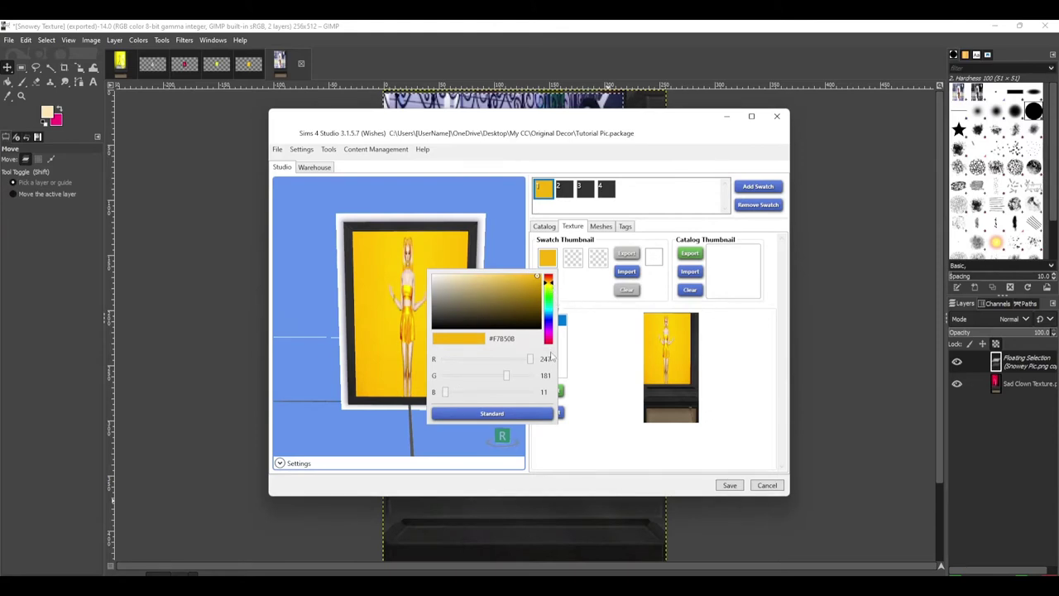
pyautogui.click(596, 358)
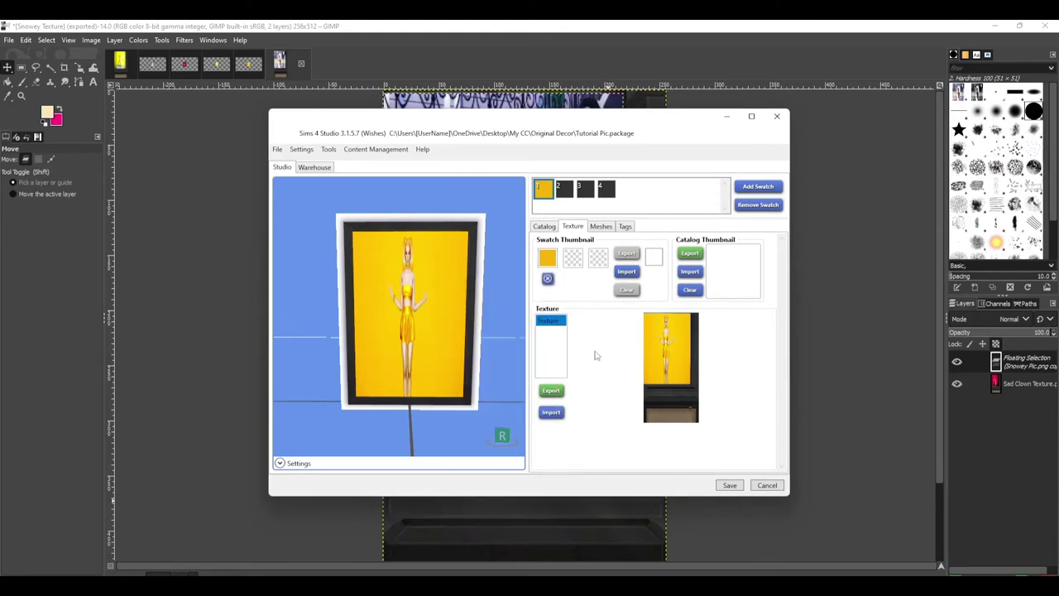
# Set the second swatch's thumbnail colour to the red #F20F0F
pyautogui.click(565, 190)
pyautogui.click(548, 259)
pyautogui.click(538, 283)
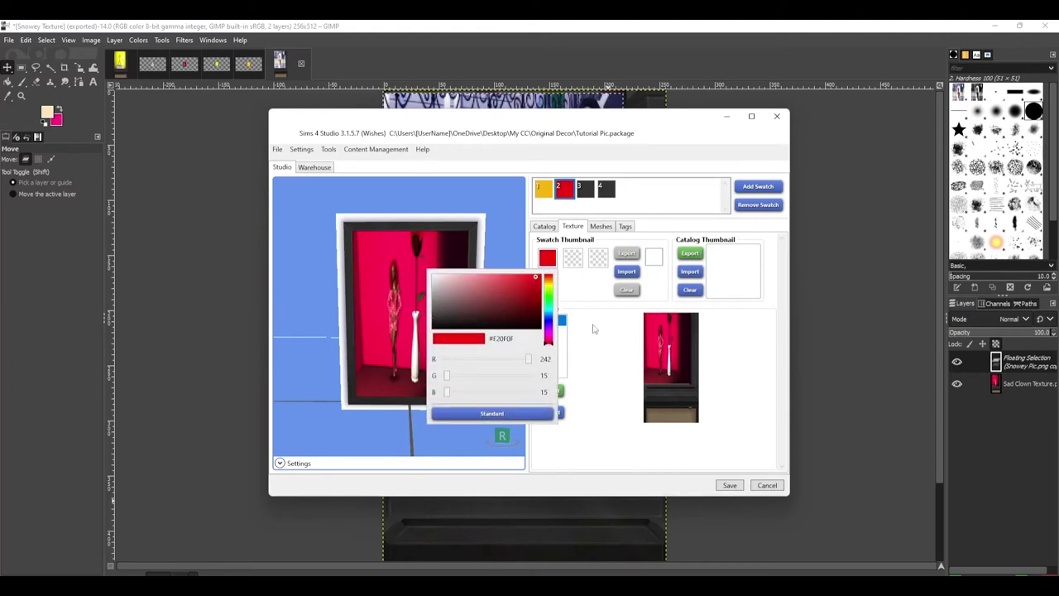
pyautogui.click(595, 328)
# Set the third swatch's thumbnail colour to the light yellow #F0EA5F to match its picture
pyautogui.click(584, 190)
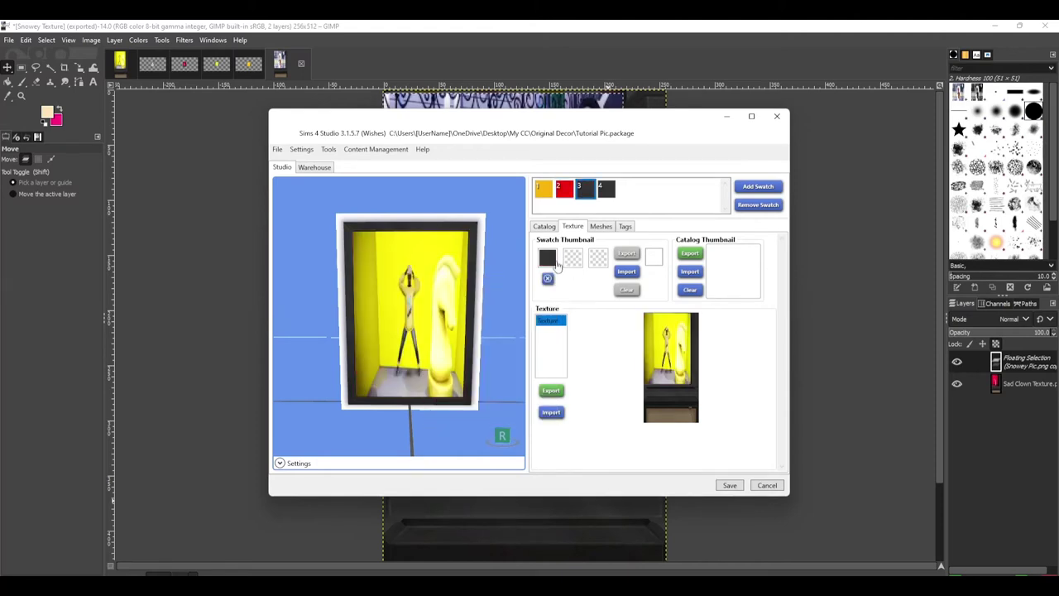
pyautogui.click(549, 260)
pyautogui.click(548, 288)
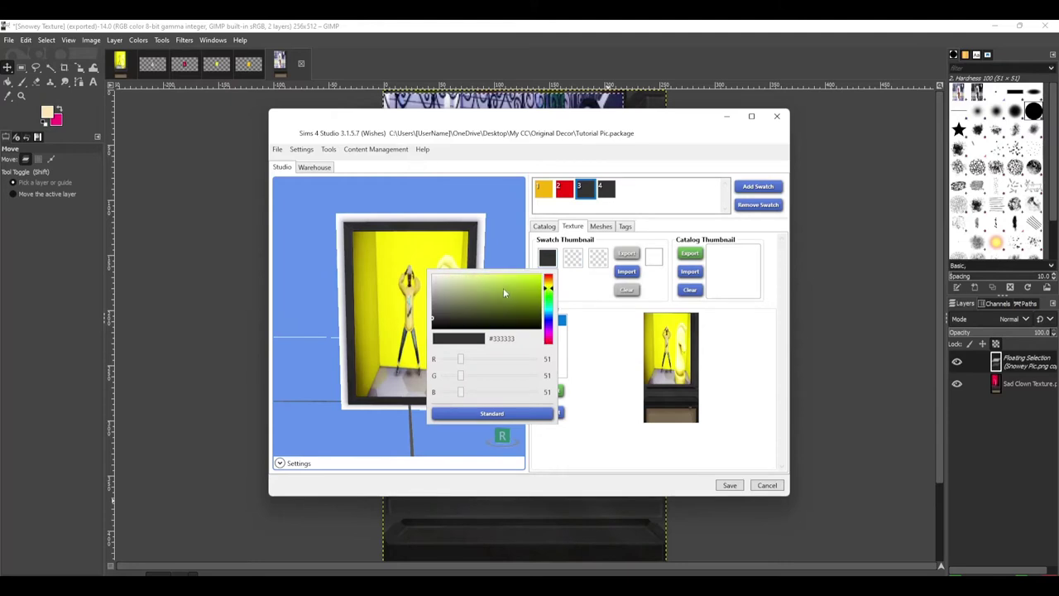
pyautogui.click(499, 282)
pyautogui.click(548, 285)
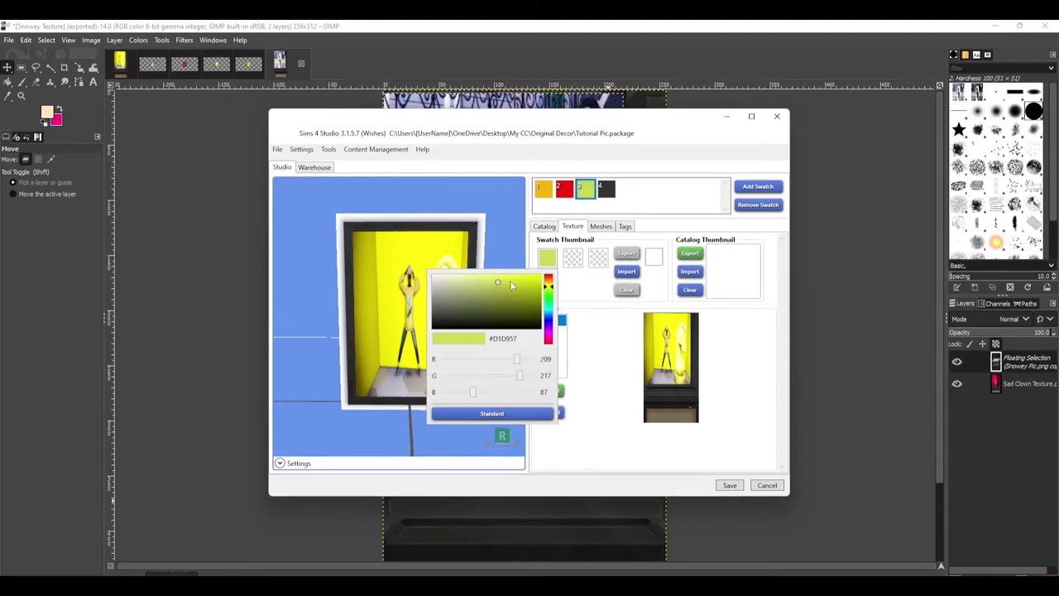
pyautogui.moveTo(551, 286); pyautogui.dragTo(550, 287)
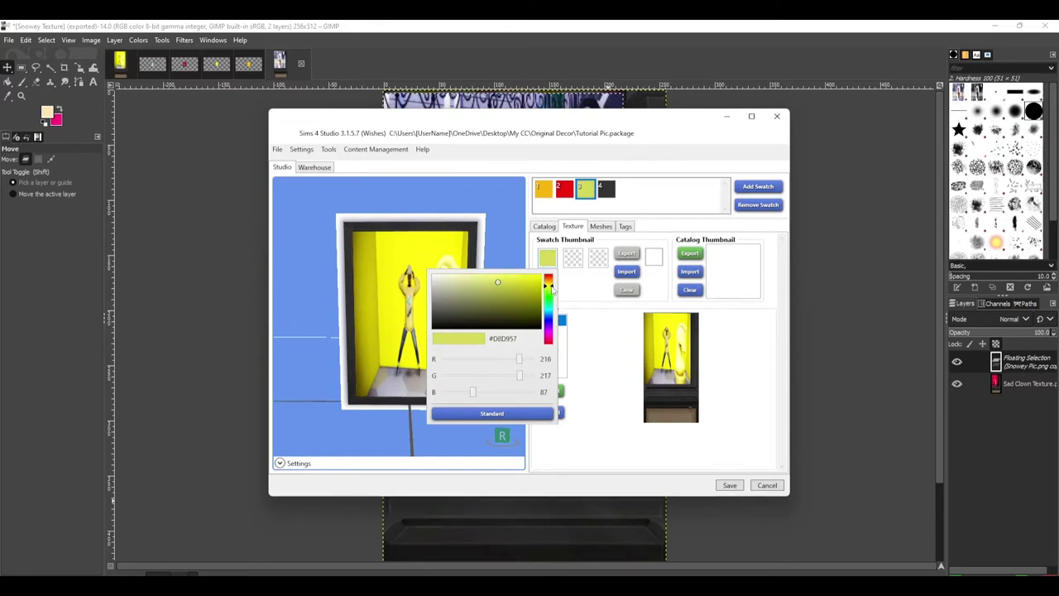
pyautogui.moveTo(552, 290); pyautogui.dragTo(554, 289)
pyautogui.click(507, 283)
pyautogui.click(499, 278)
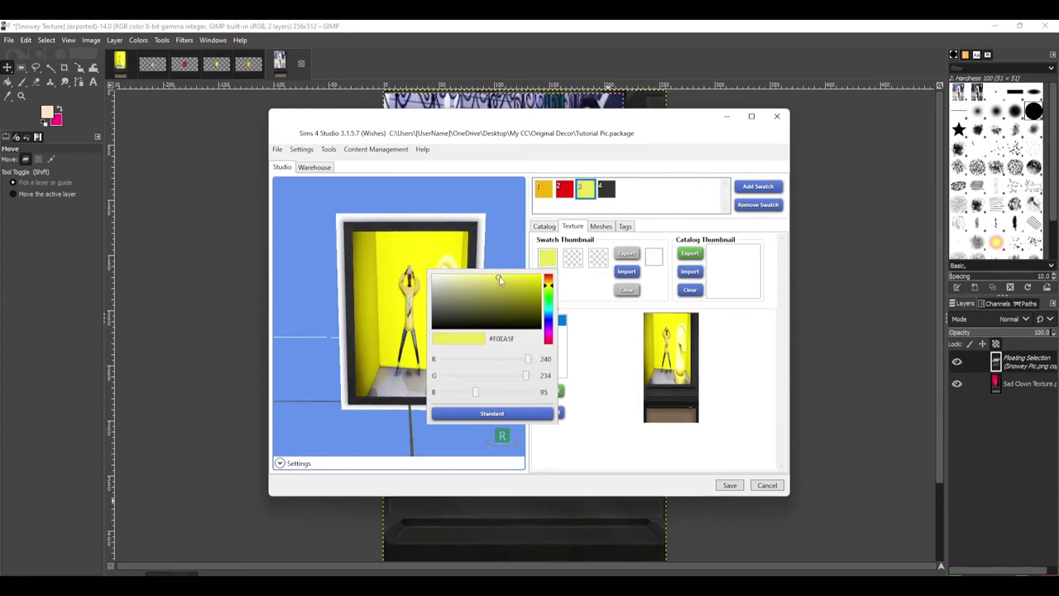
pyautogui.click(594, 364)
# Set the fourth swatch's thumbnail colour to a near-white shade
pyautogui.click(605, 189)
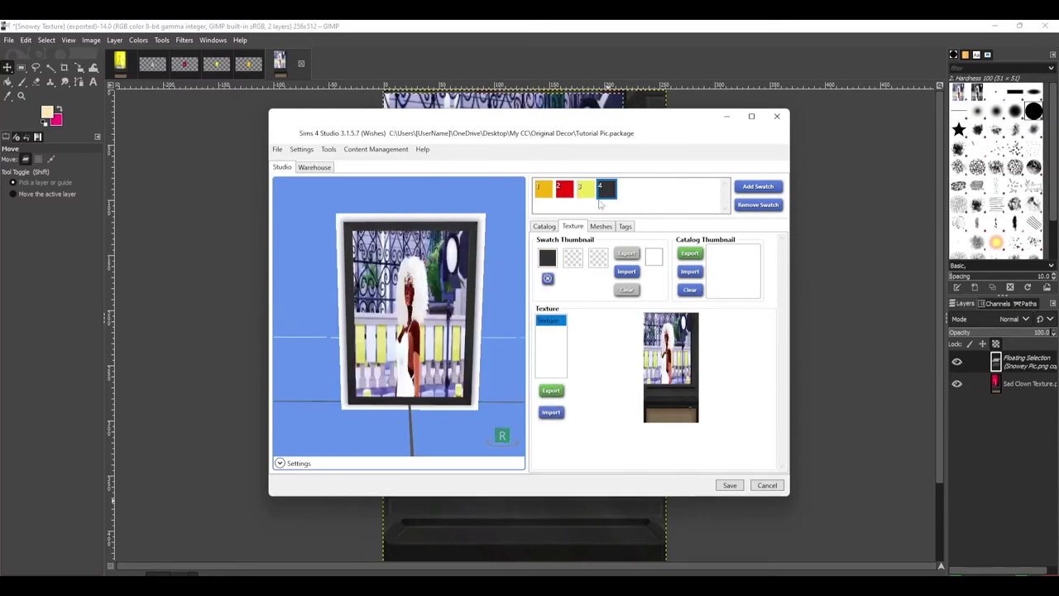
pyautogui.click(547, 257)
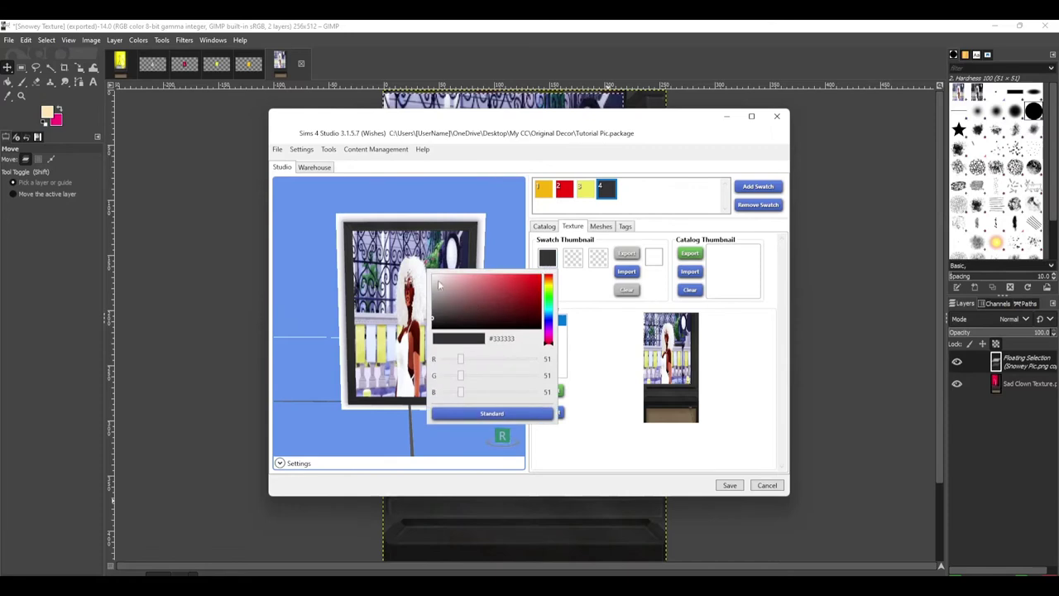
pyautogui.click(594, 322)
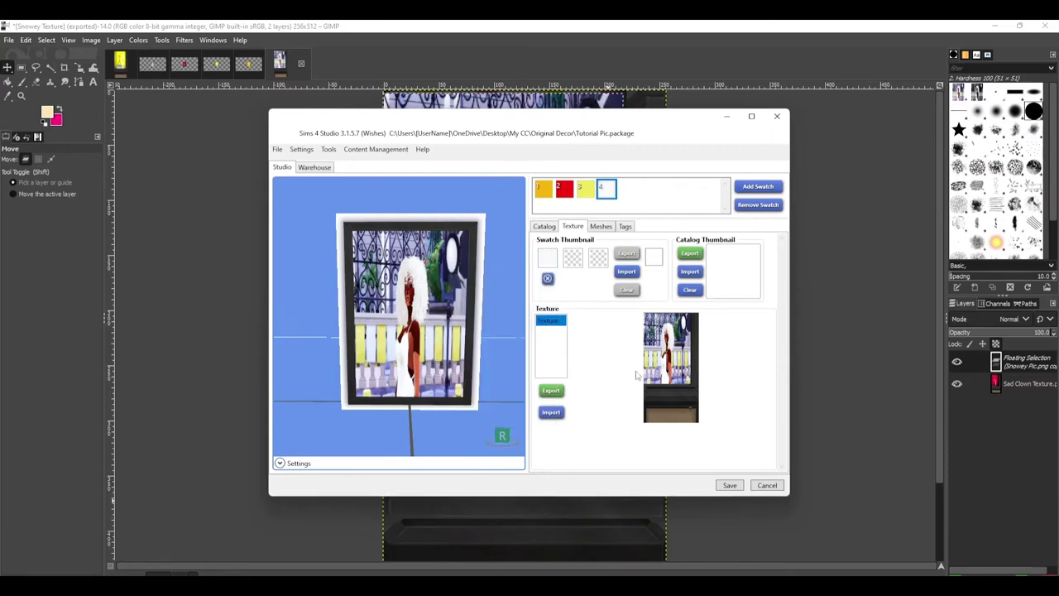
# Add the Orange, Red and Yellow colour tags and apply the colour tags to all swatches
pyautogui.click(602, 229)
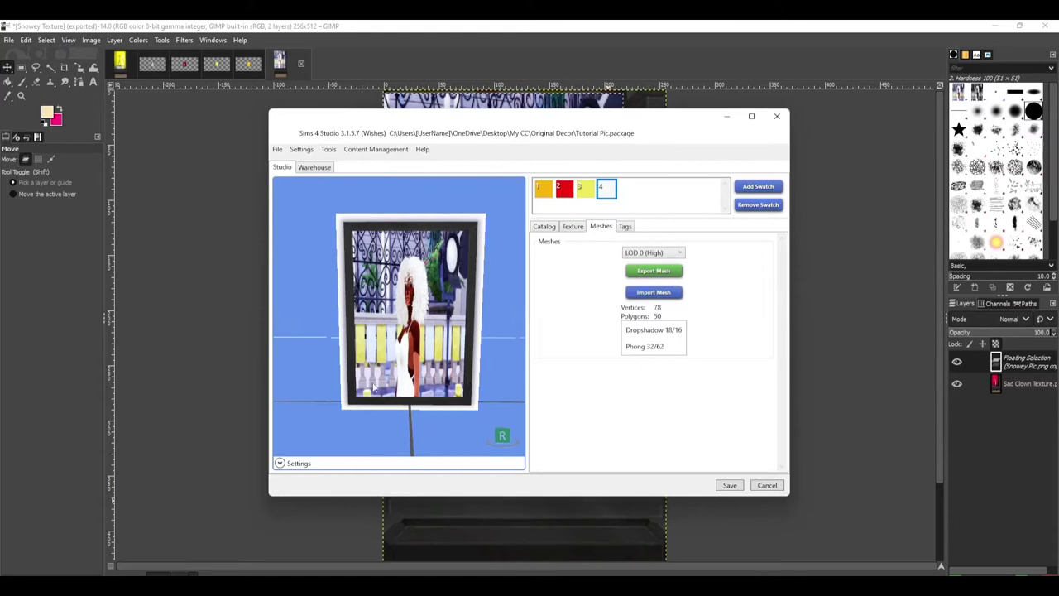
pyautogui.click(625, 227)
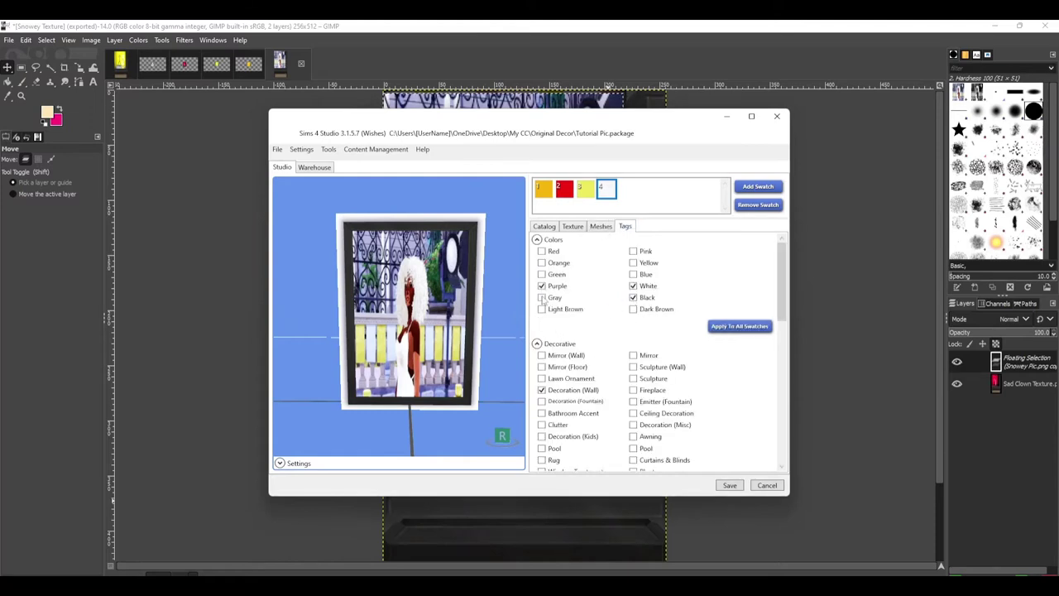
pyautogui.click(542, 263)
pyautogui.click(542, 251)
pyautogui.click(633, 262)
pyautogui.click(732, 327)
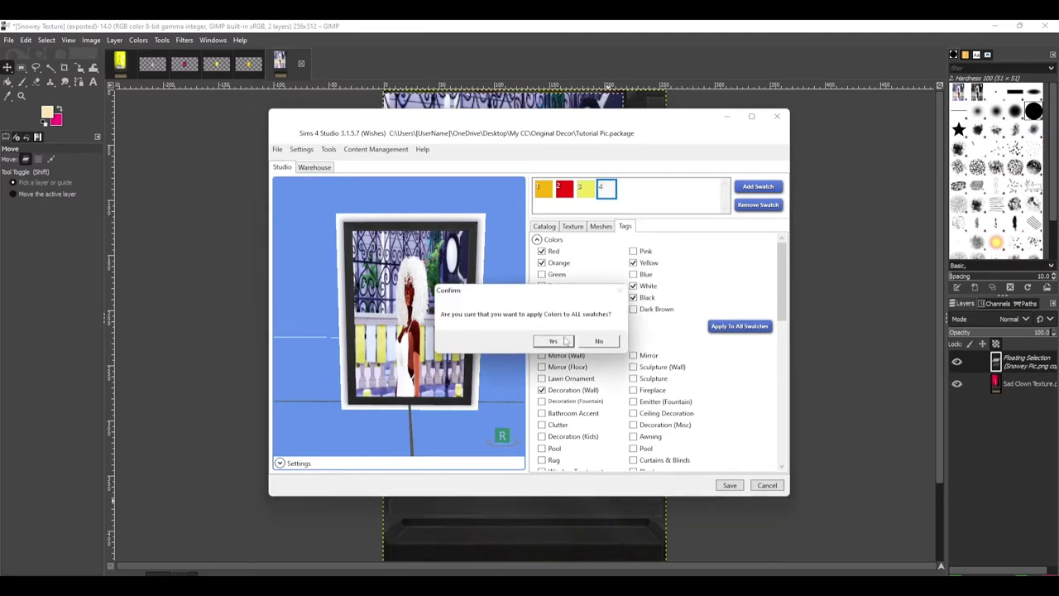
pyautogui.click(565, 340)
# Enable the Environment Score +2 gameplay effect and apply it to all swatches
pyautogui.scroll(-4, 617, 309)
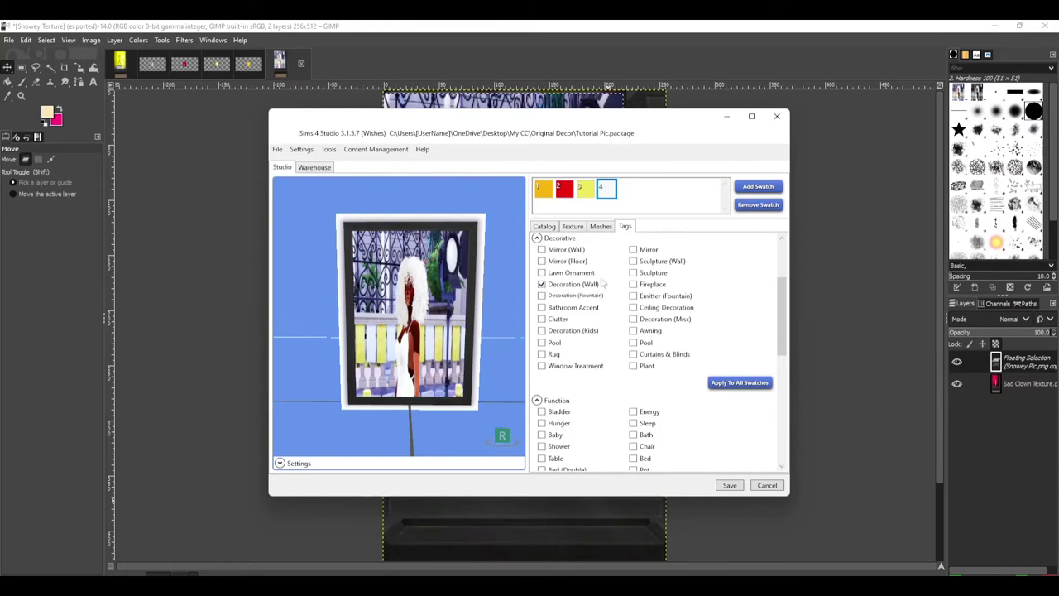
pyautogui.scroll(-3, 584, 310)
pyautogui.scroll(-5, 593, 331)
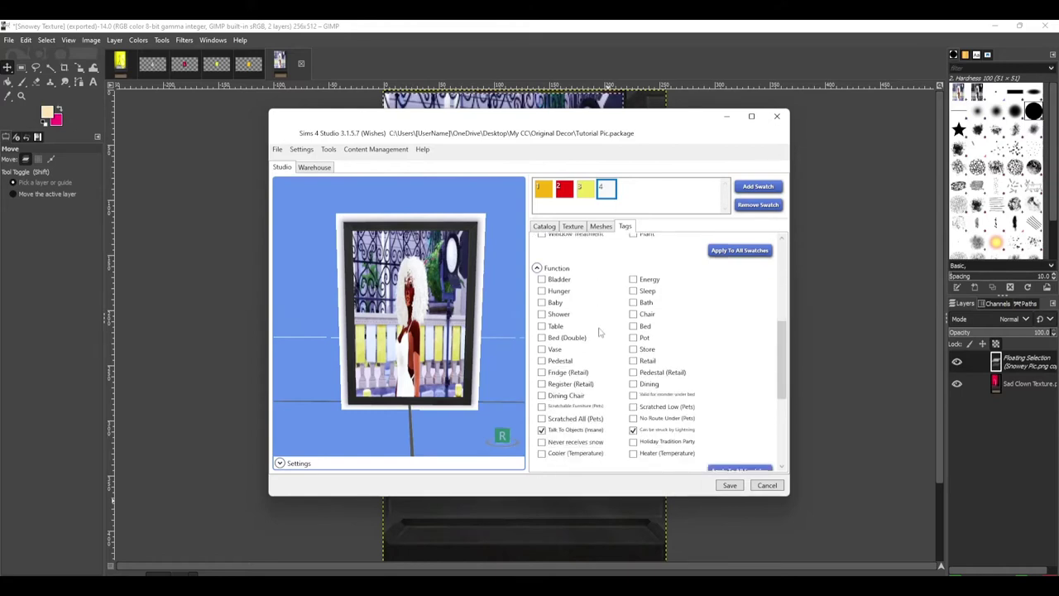
pyautogui.scroll(2, 601, 395)
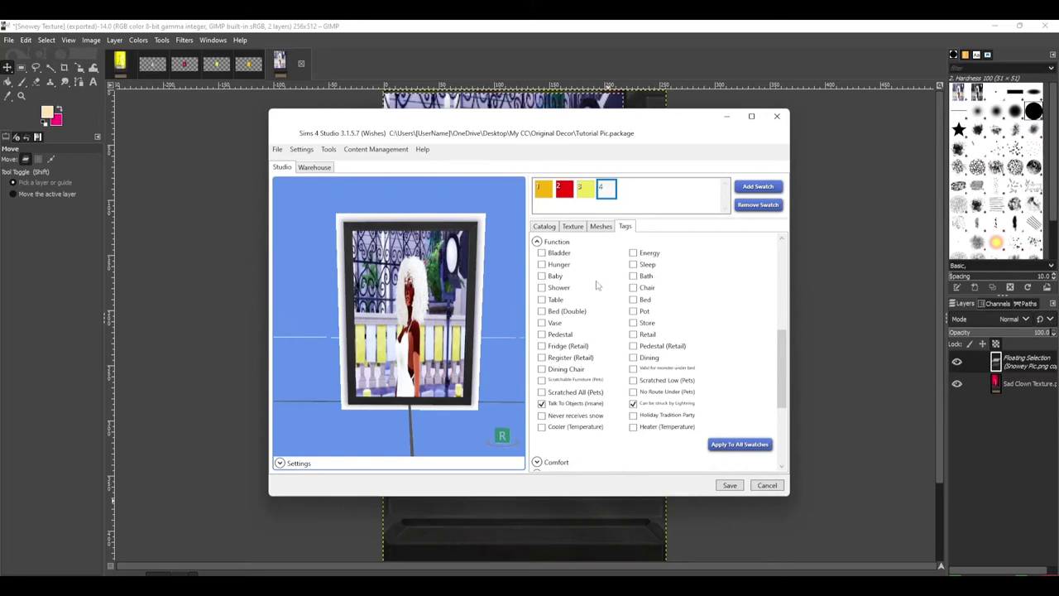
pyautogui.scroll(-6, 577, 331)
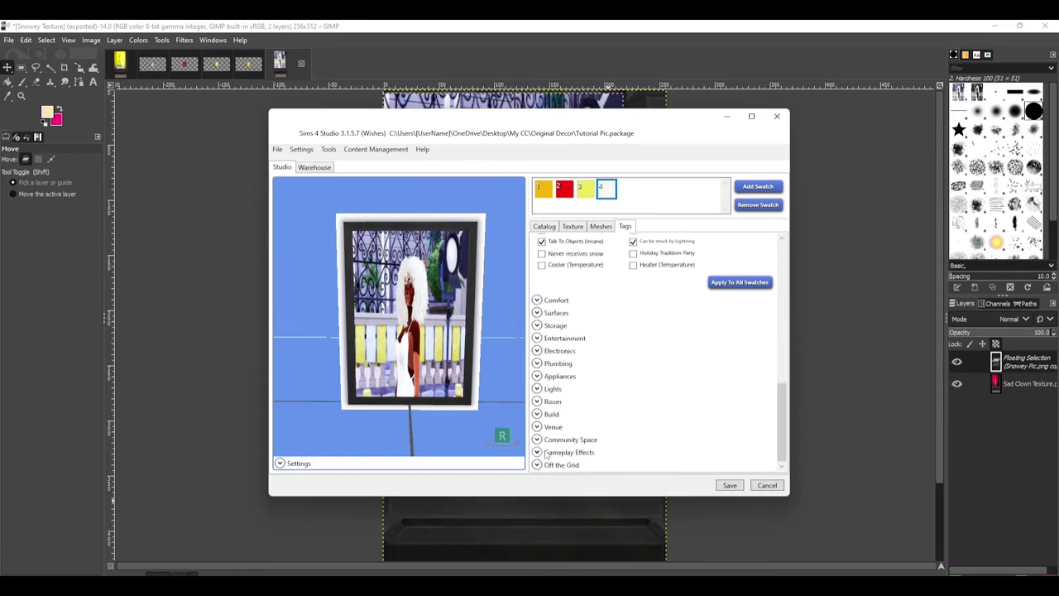
pyautogui.click(538, 453)
pyautogui.scroll(-4, 579, 414)
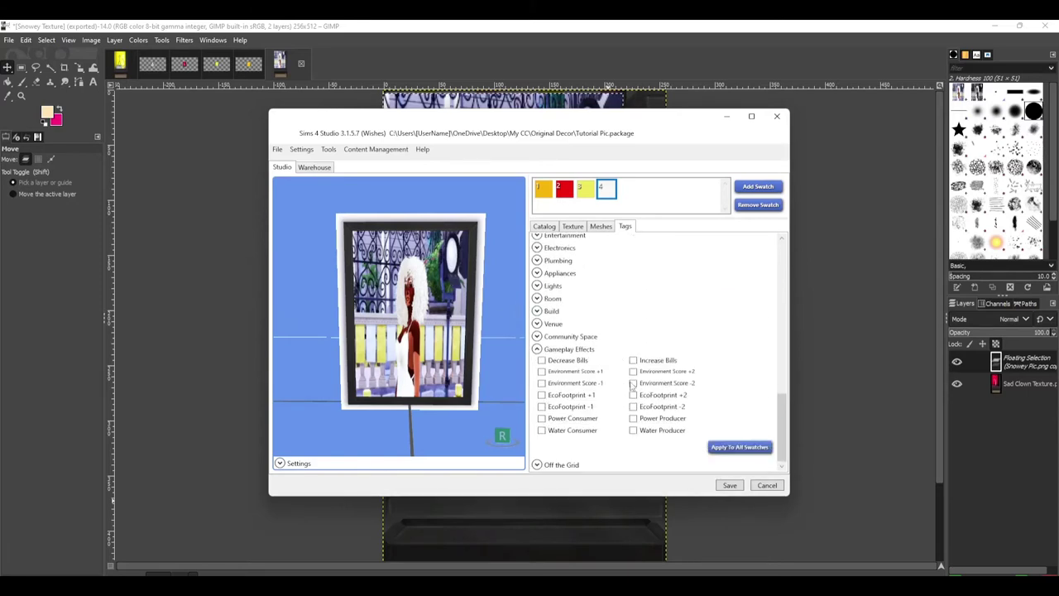
pyautogui.click(633, 373)
pyautogui.click(731, 448)
pyautogui.click(569, 341)
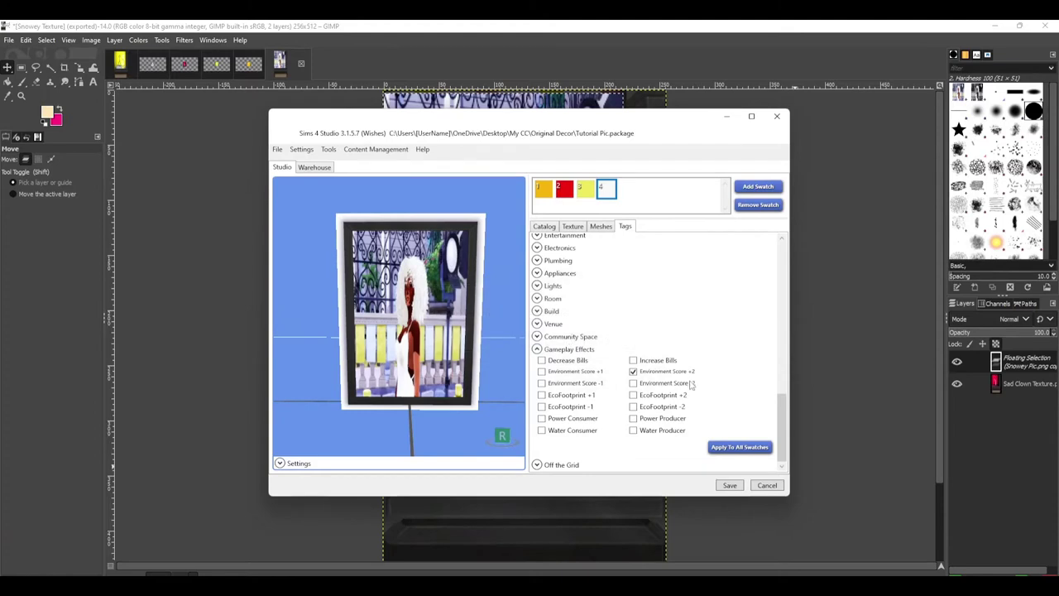
# Replace the catalog description with "Rando Photos of my sims" plus the creator's name two lines below, and save the package
pyautogui.scroll(10, 611, 368)
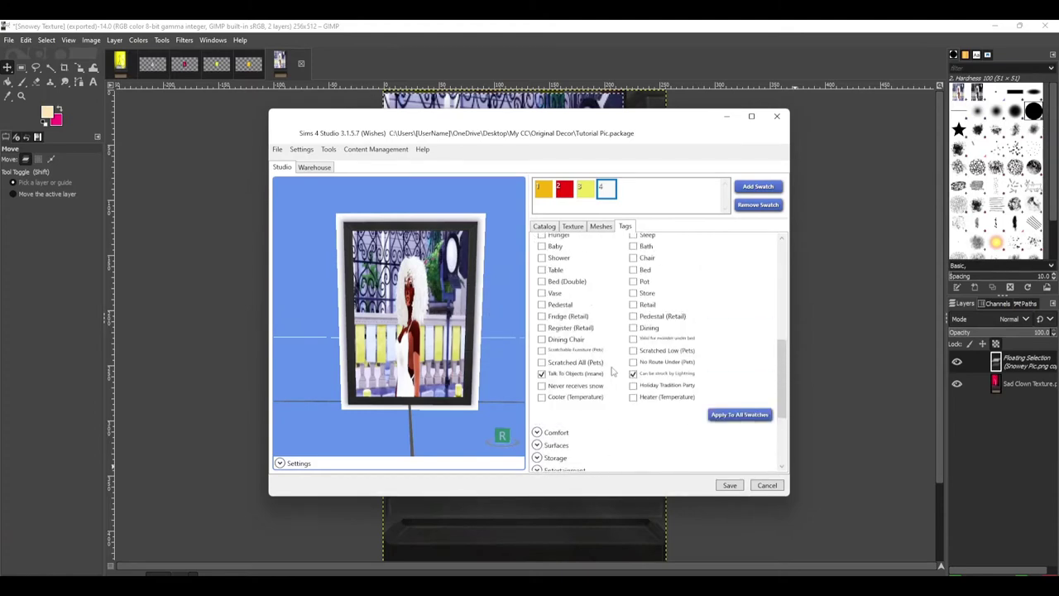
pyautogui.scroll(3, 611, 369)
pyautogui.click(545, 226)
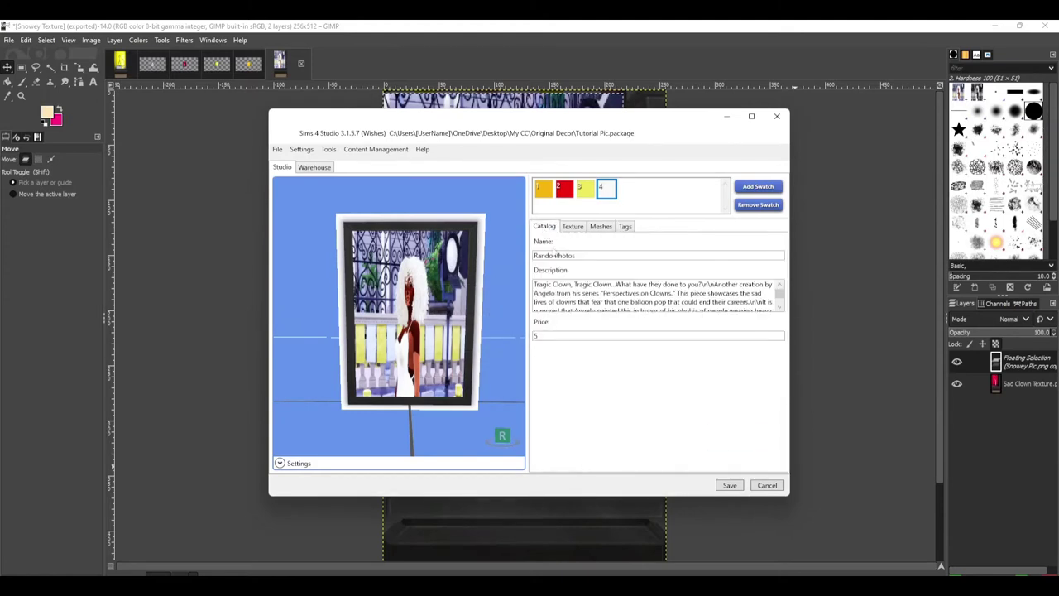
pyautogui.scroll(-1, 634, 301)
pyautogui.moveTo(721, 307); pyautogui.dragTo(508, 257)
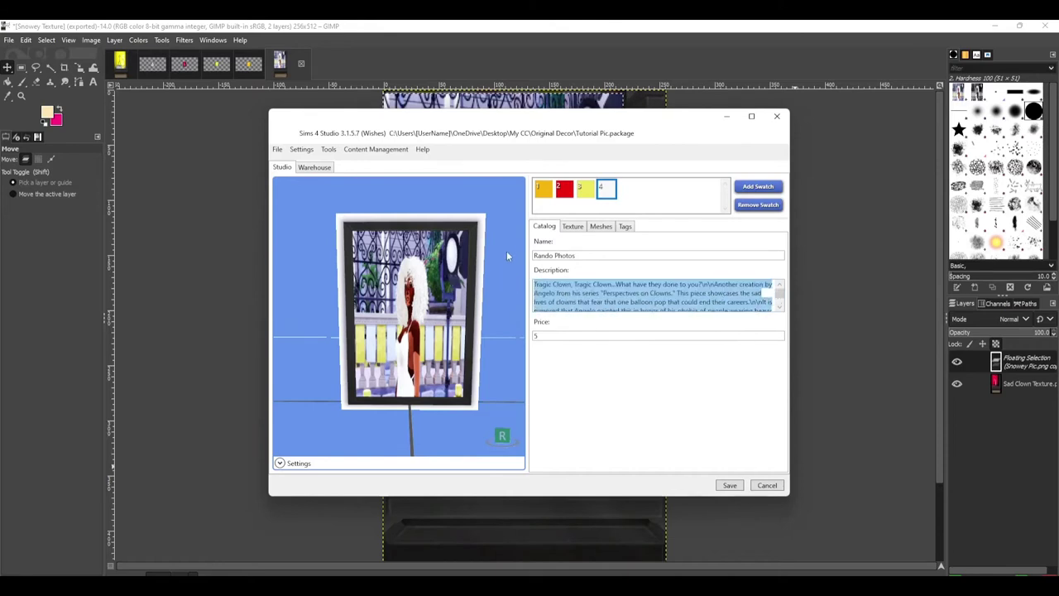
pyautogui.press('BackSpace')
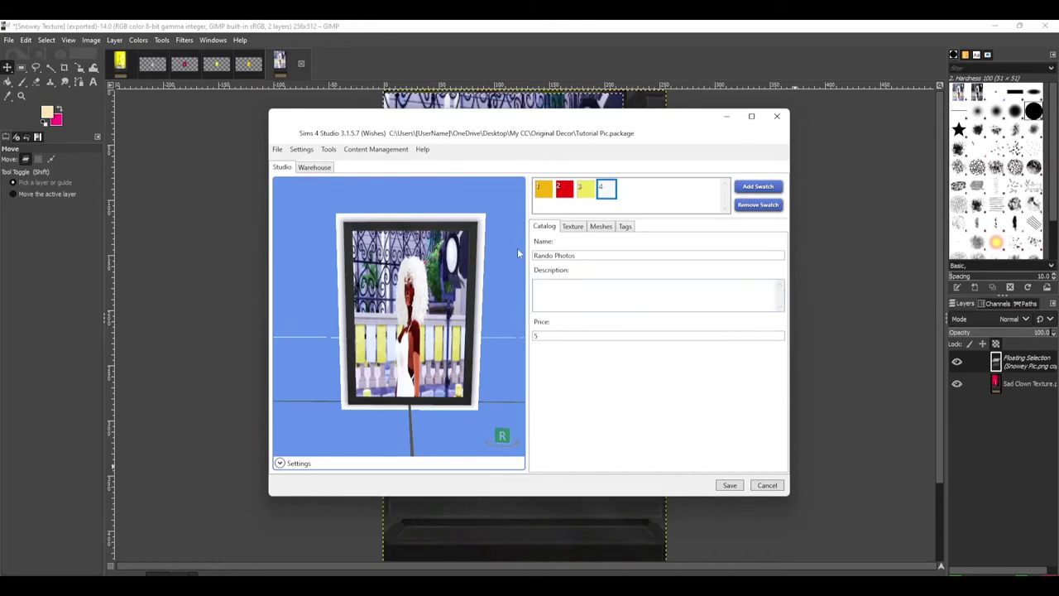
pyautogui.write('Rando Photos of my sims')
pyautogui.press('Return')
pyautogui.press('Return')
pyautogui.write('Scotty')
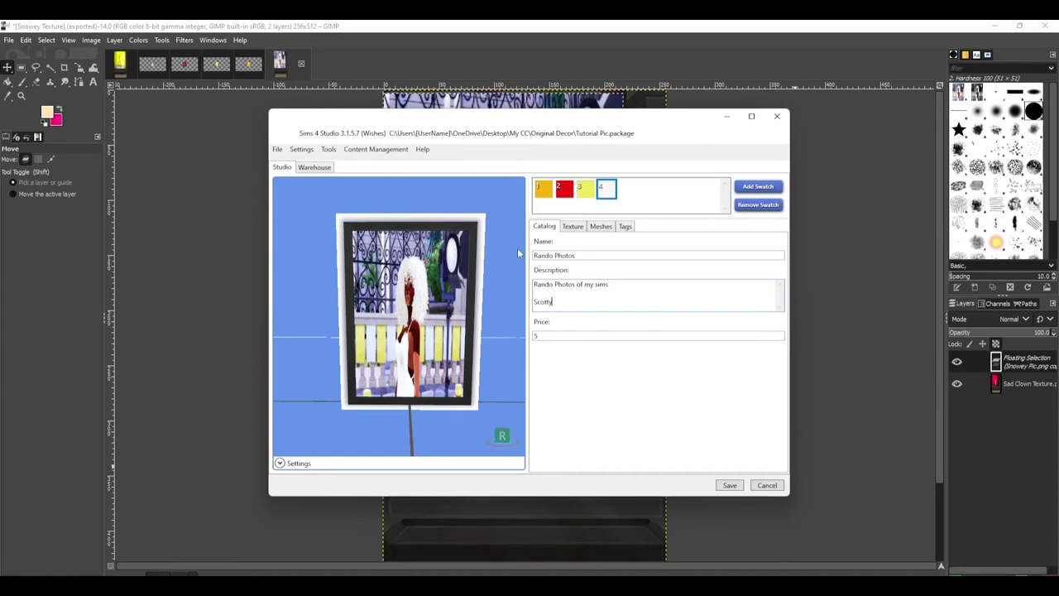
pyautogui.write('ottyoo')
pyautogui.press('BackSpace')
pyautogui.write('tty')
pyautogui.click(730, 487)
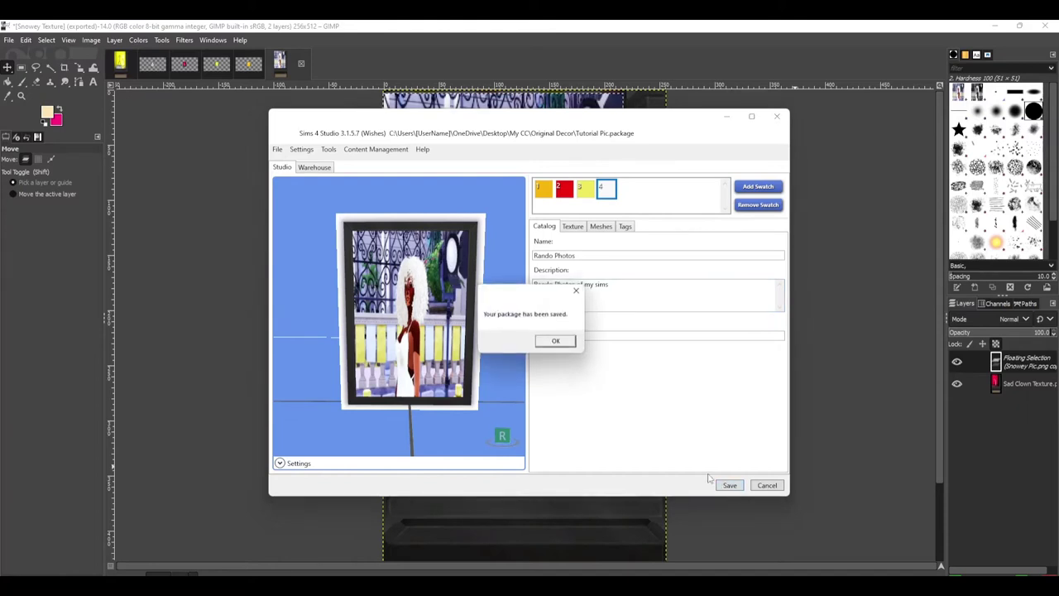
pyautogui.click(557, 342)
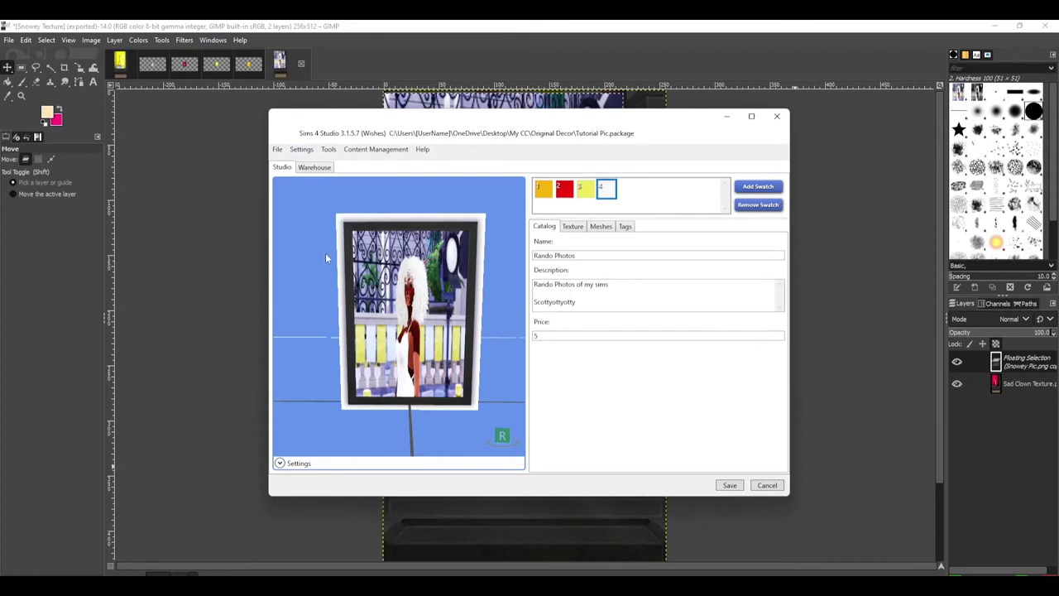
# Create another package from the clown painting, saved as More Pics in the Original Decor folder, and show its texture settings
pyautogui.click(276, 150)
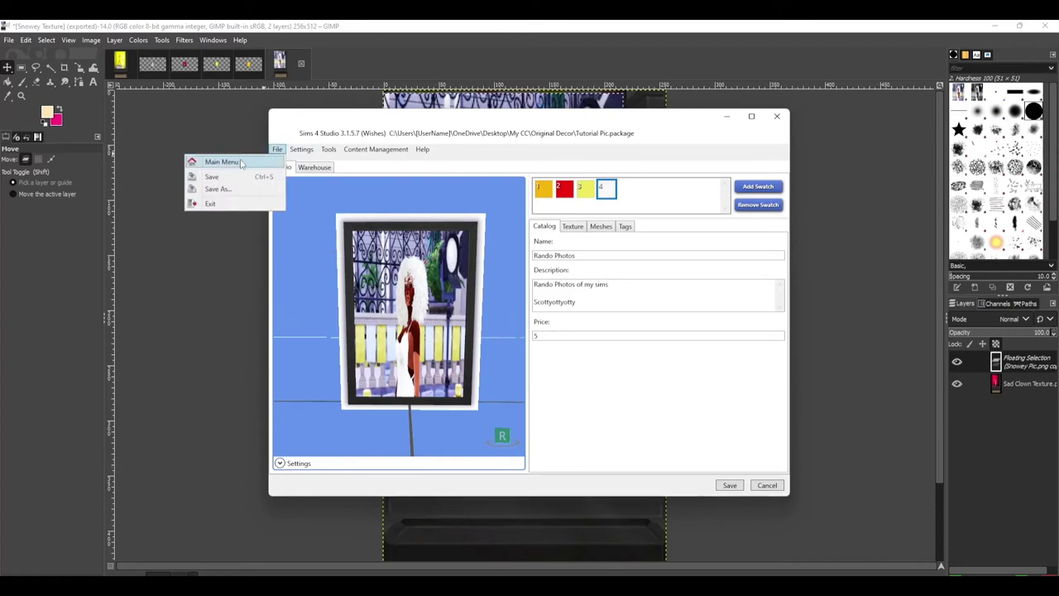
pyautogui.click(207, 161)
pyautogui.click(443, 295)
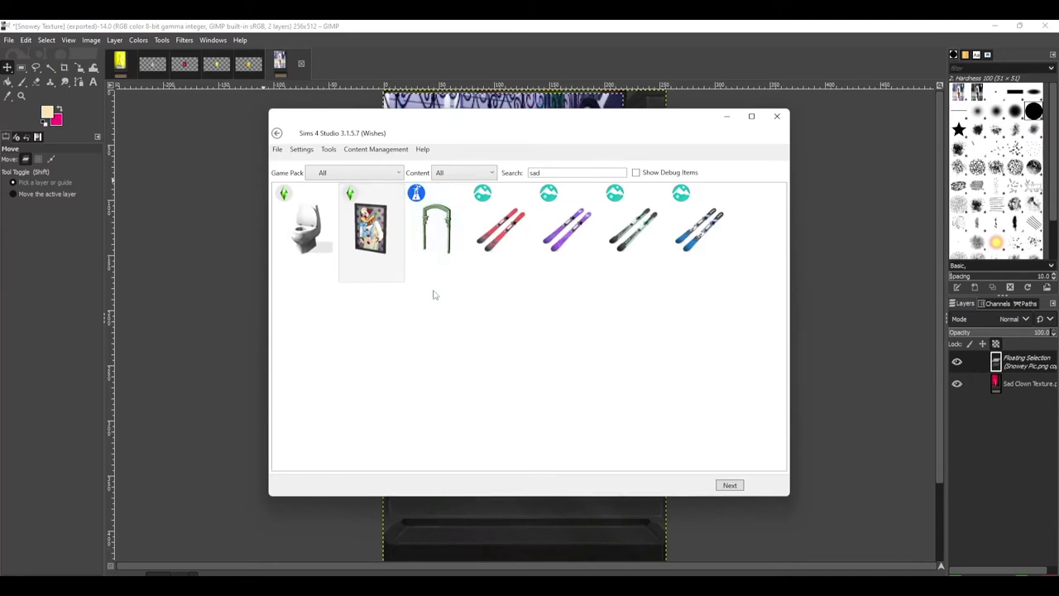
pyautogui.click(729, 485)
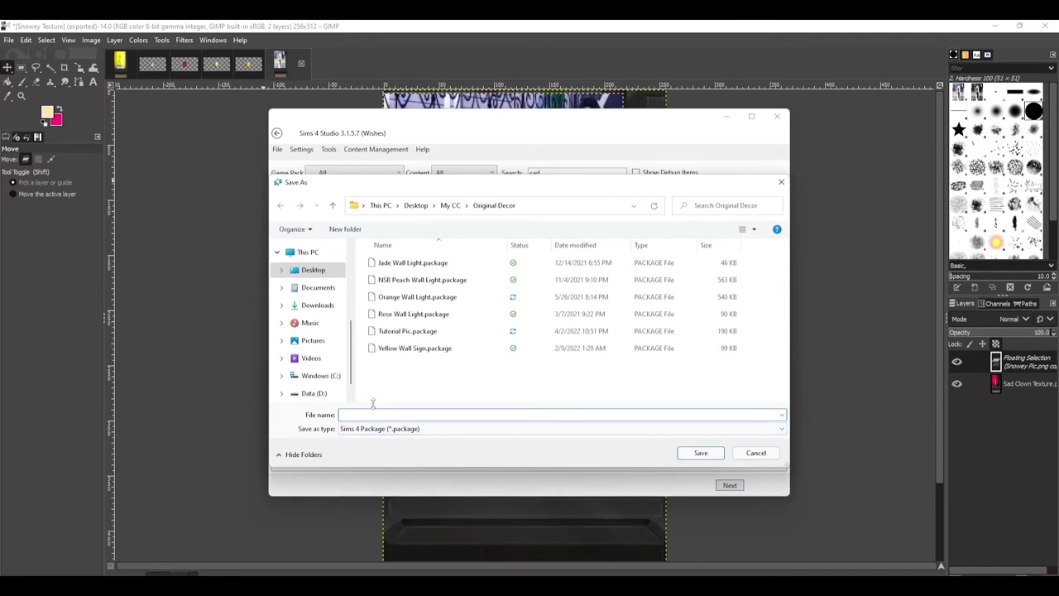
pyautogui.write('More Pics')
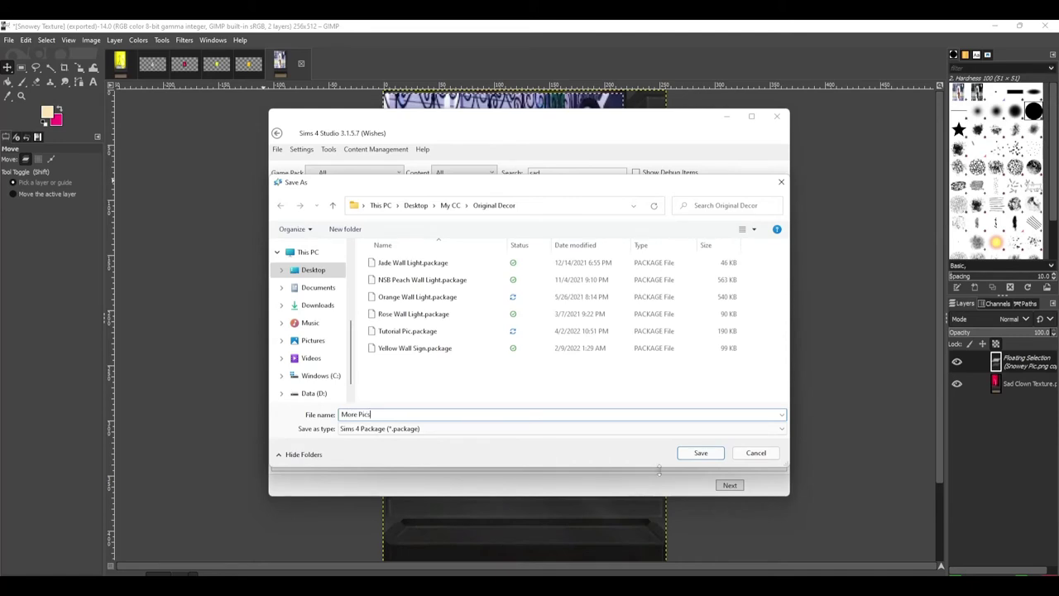
pyautogui.click(699, 455)
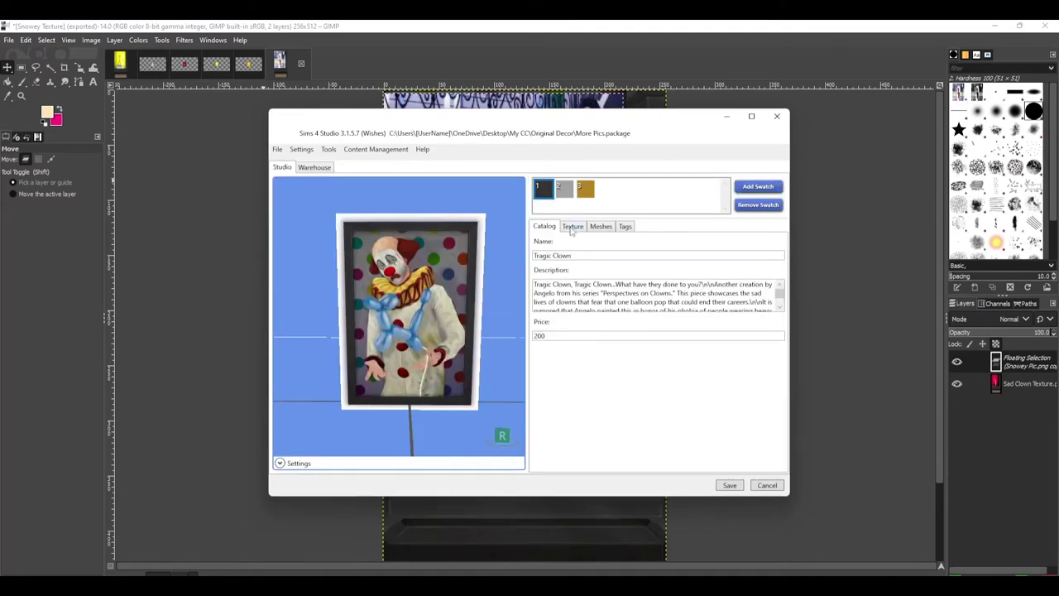
pyautogui.click(573, 228)
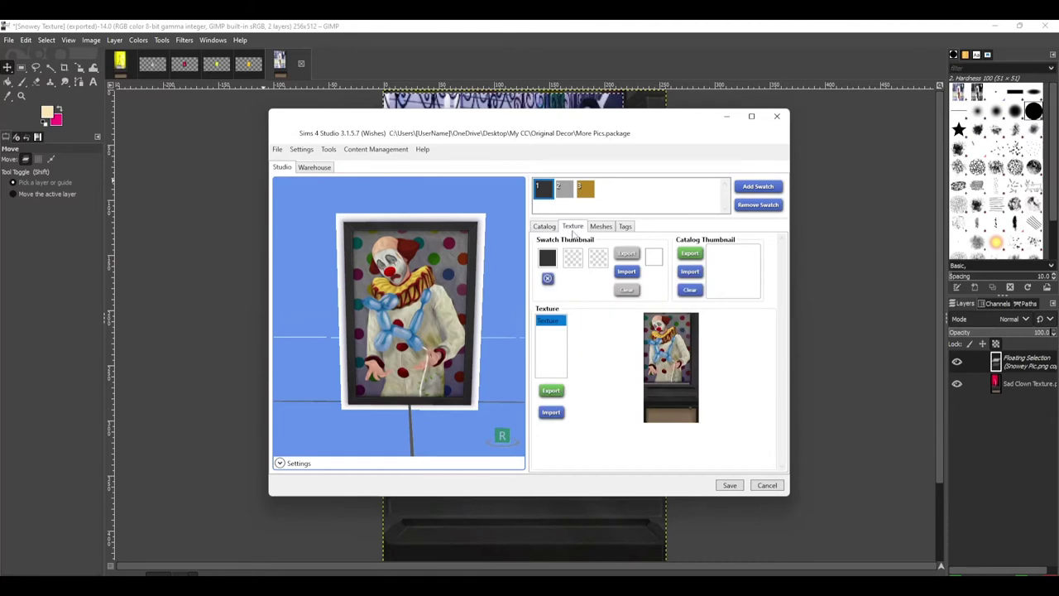
# Switch to GIMP and look through the Pictures folder for character images to open
pyautogui.click(173, 424)
pyautogui.click(8, 40)
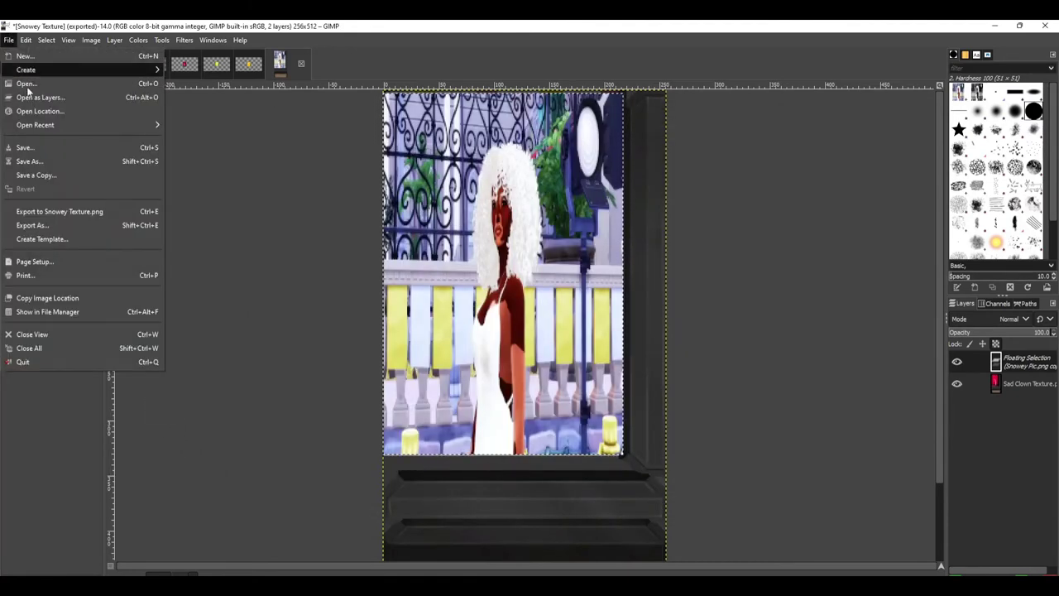
pyautogui.click(33, 93)
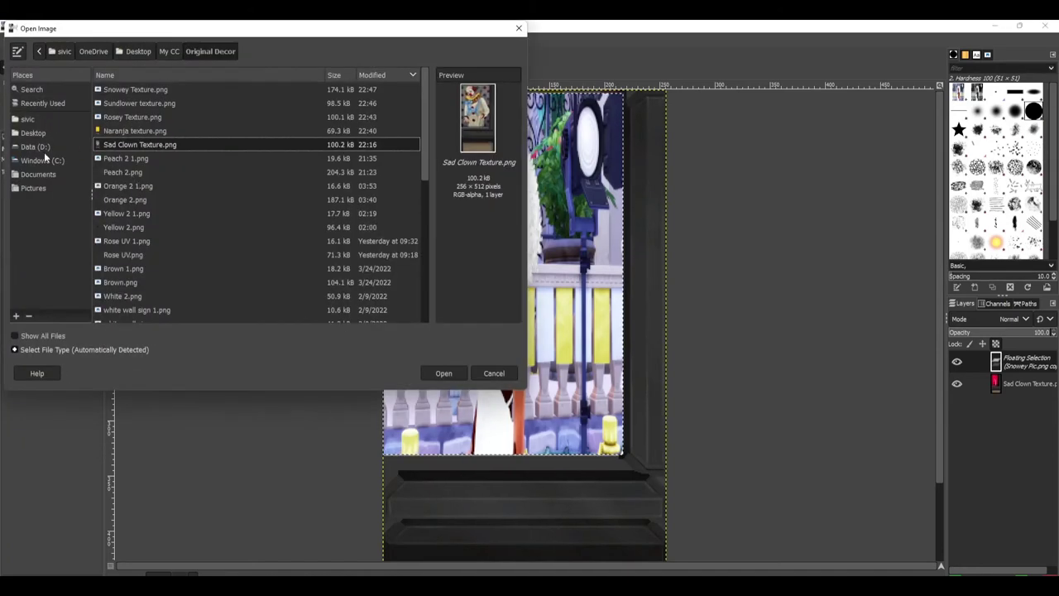
pyautogui.click(33, 189)
pyautogui.scroll(-10, 193, 192)
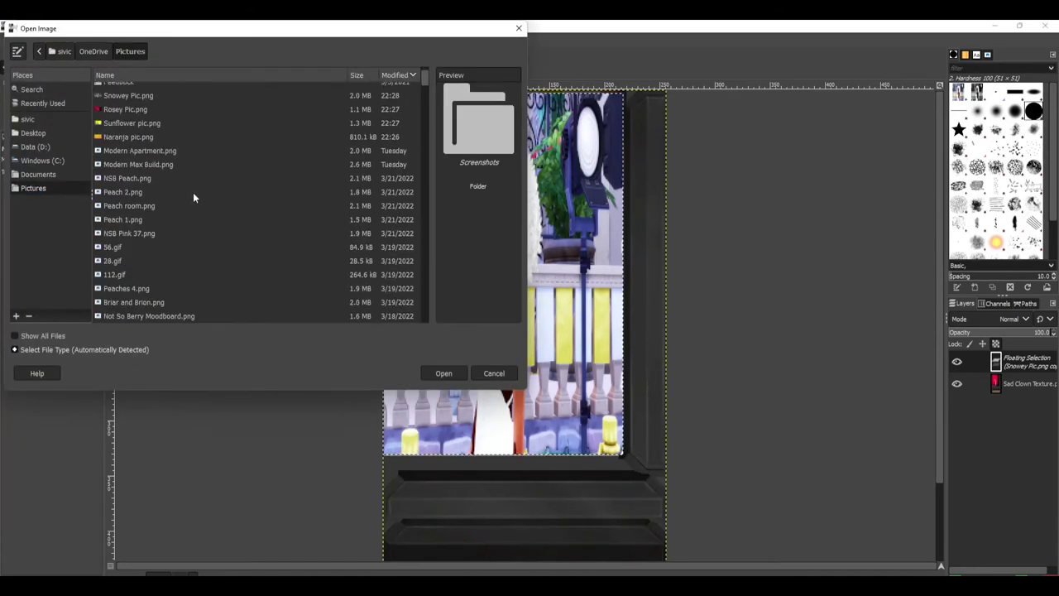
pyautogui.scroll(-15, 188, 176)
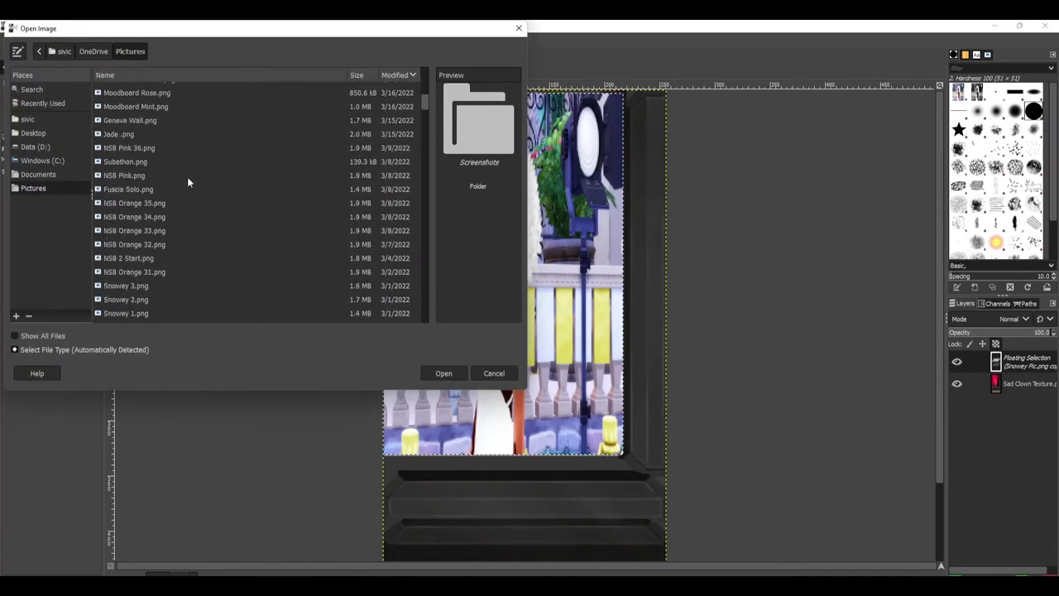
pyautogui.scroll(-15, 187, 184)
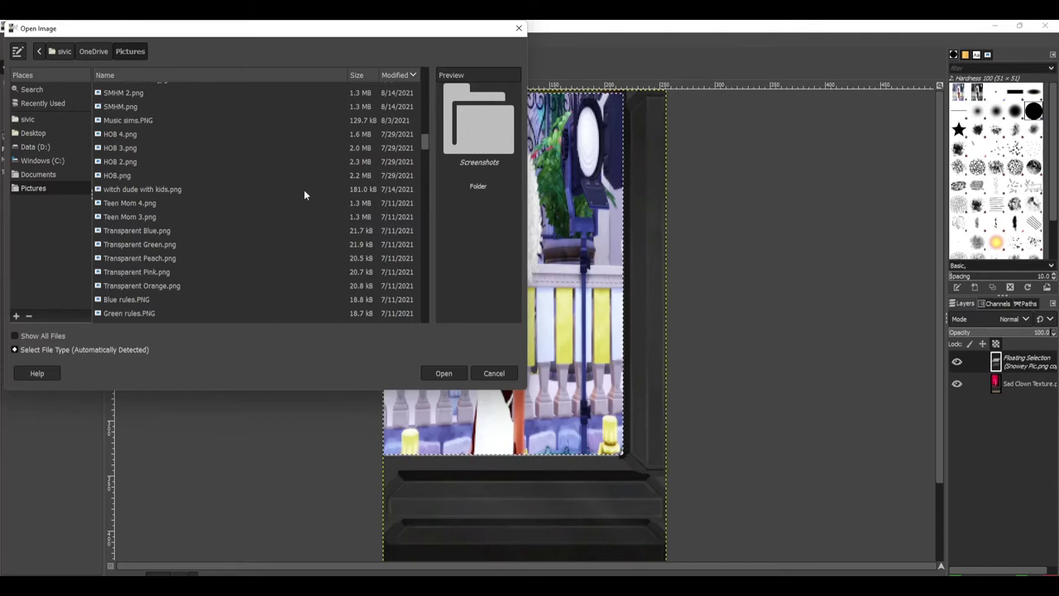
pyautogui.scroll(-5, 166, 230)
pyautogui.scroll(-3, 173, 242)
pyautogui.scroll(-15, 172, 238)
pyautogui.scroll(-10, 173, 237)
pyautogui.scroll(-10, 173, 240)
pyautogui.scroll(-10, 173, 241)
pyautogui.scroll(-10, 173, 242)
pyautogui.scroll(-1, 171, 237)
pyautogui.scroll(1, 169, 236)
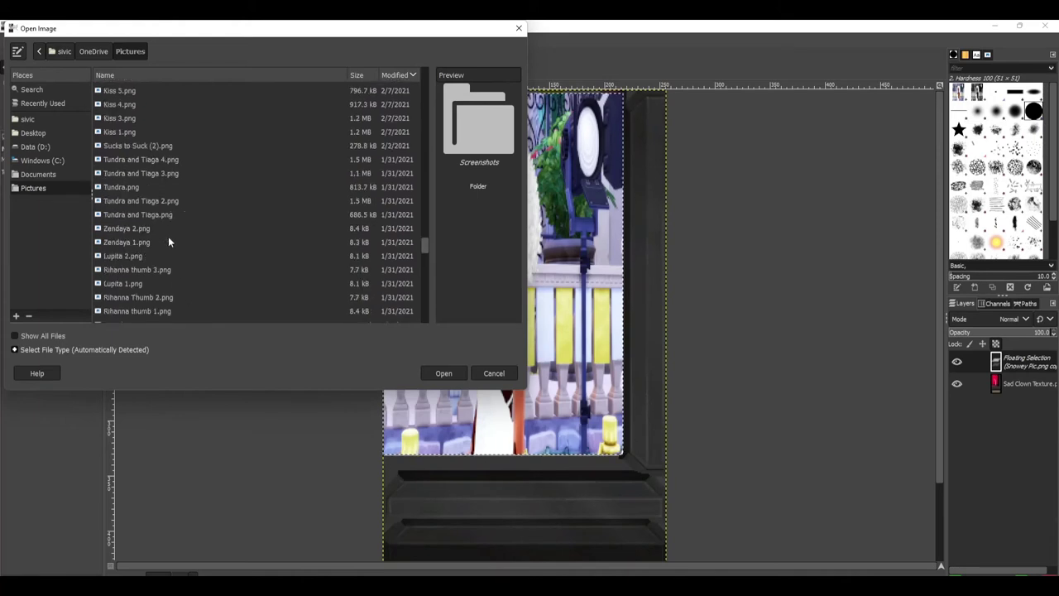
pyautogui.click(114, 131)
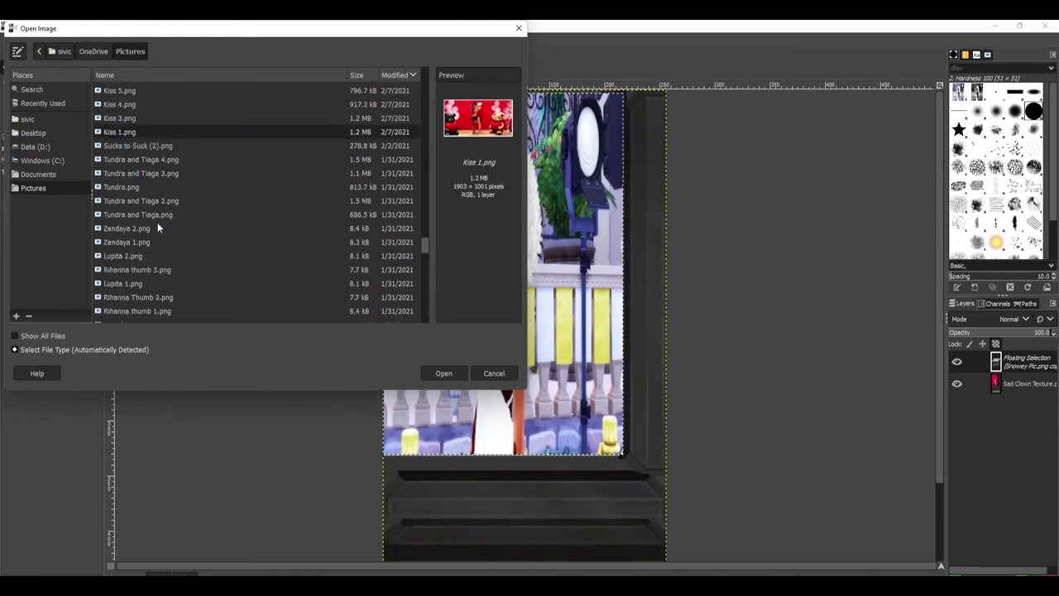
pyautogui.scroll(-2, 153, 229)
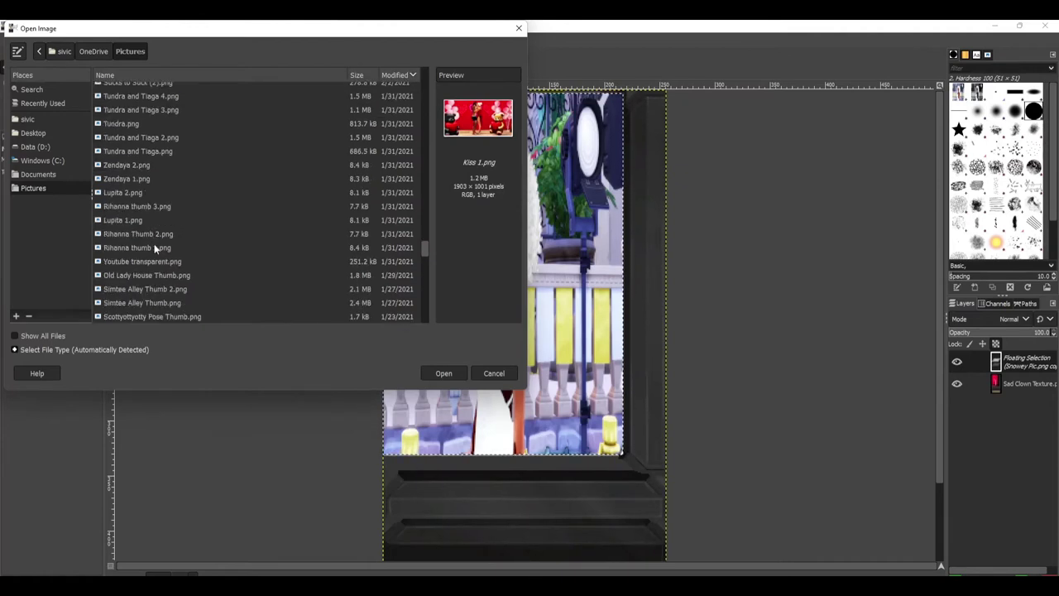
pyautogui.scroll(-6, 144, 247)
pyautogui.scroll(-12, 146, 250)
pyautogui.scroll(-10, 149, 255)
pyautogui.scroll(-4, 145, 264)
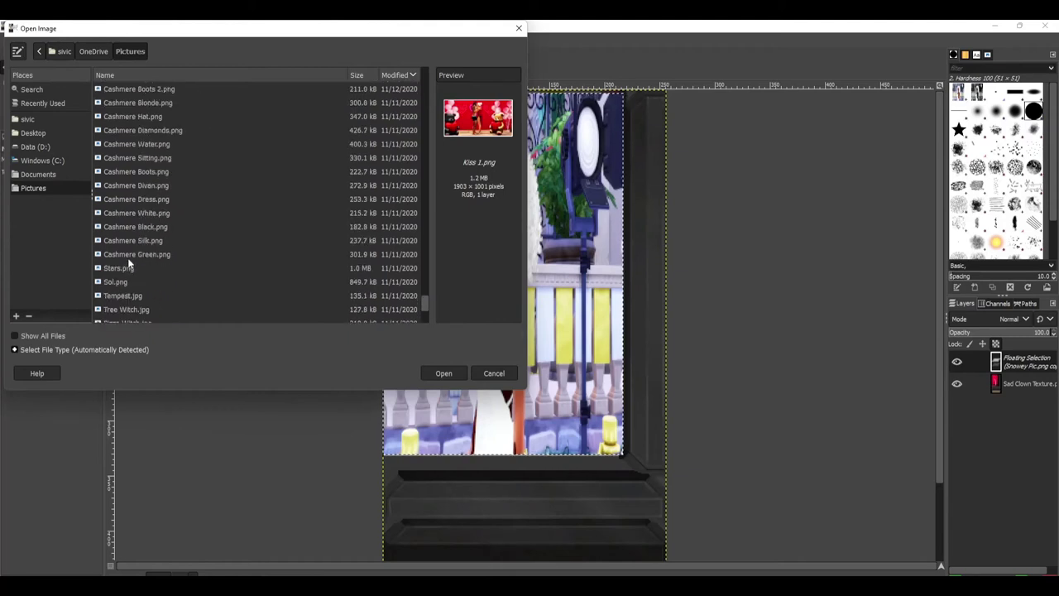
# Open Cashmere Green, Silk, Black and White from the Pictures folder together, and show the Cashmere Silk image
pyautogui.click(128, 257)
pyautogui.scroll(-2, 129, 255)
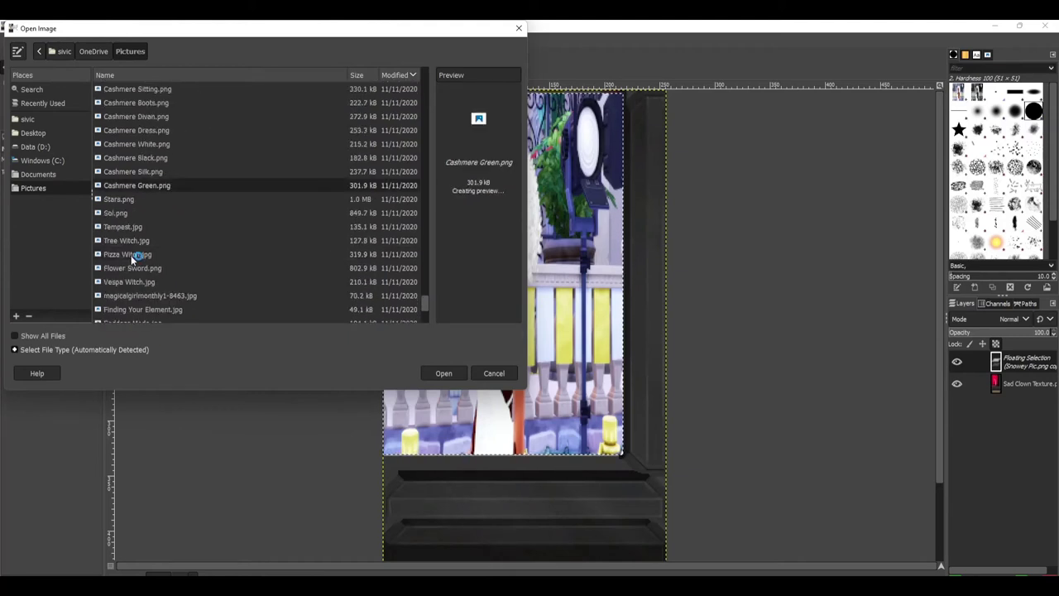
pyautogui.scroll(2, 142, 246)
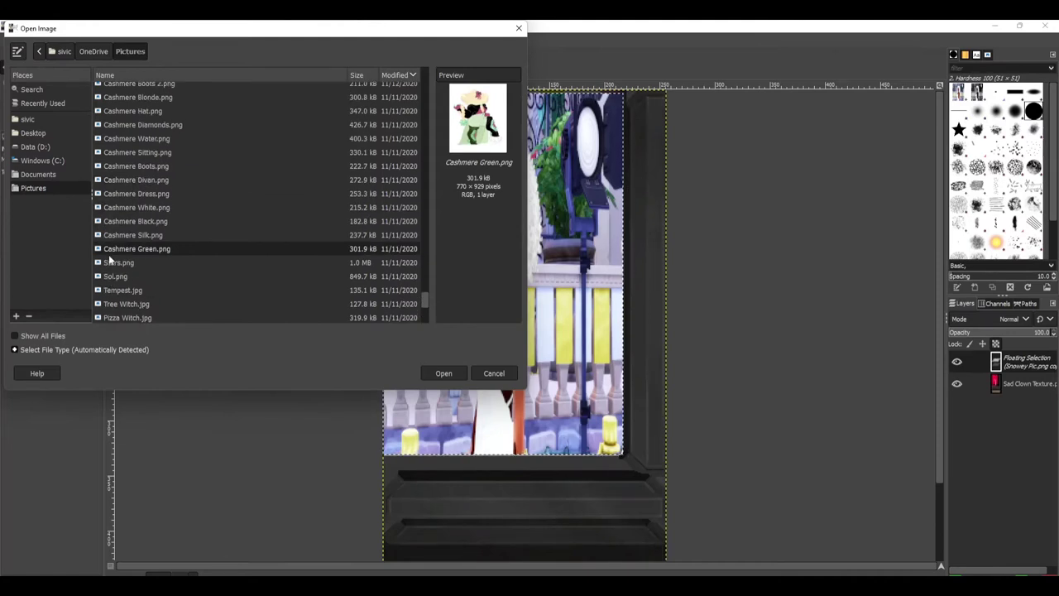
pyautogui.keyDown('shift'); pyautogui.click(108, 238); pyautogui.keyUp('shift')
pyautogui.hotkey('shift', 'Up')
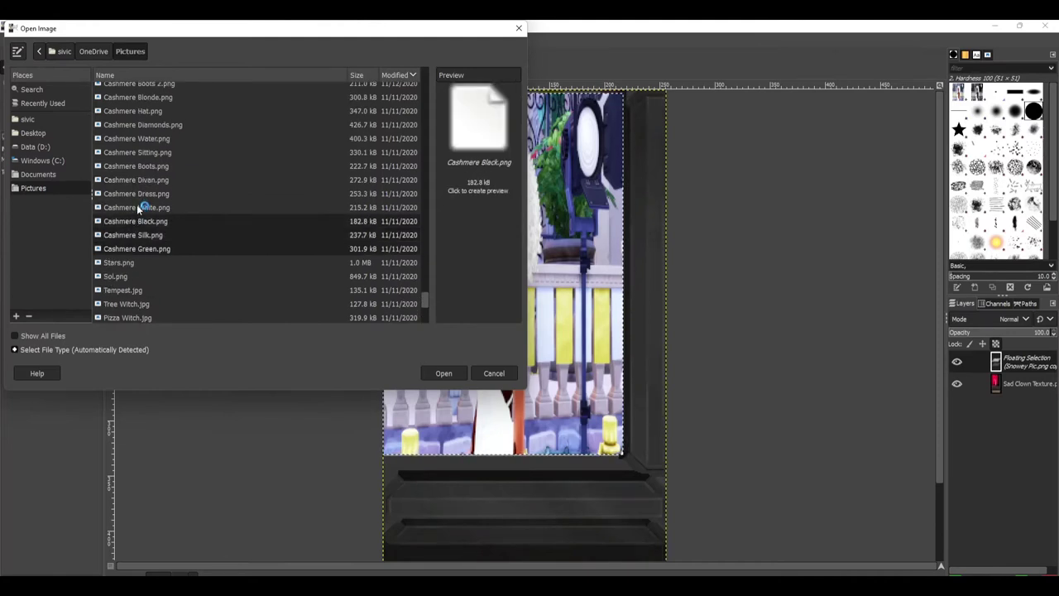
pyautogui.hotkey('shift', 'Up')
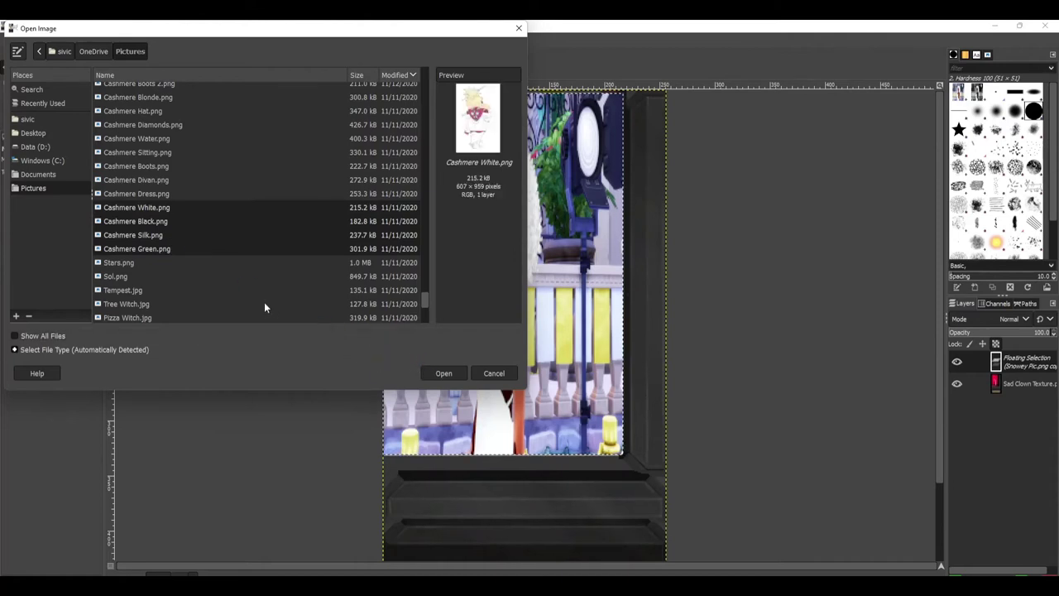
pyautogui.click(437, 372)
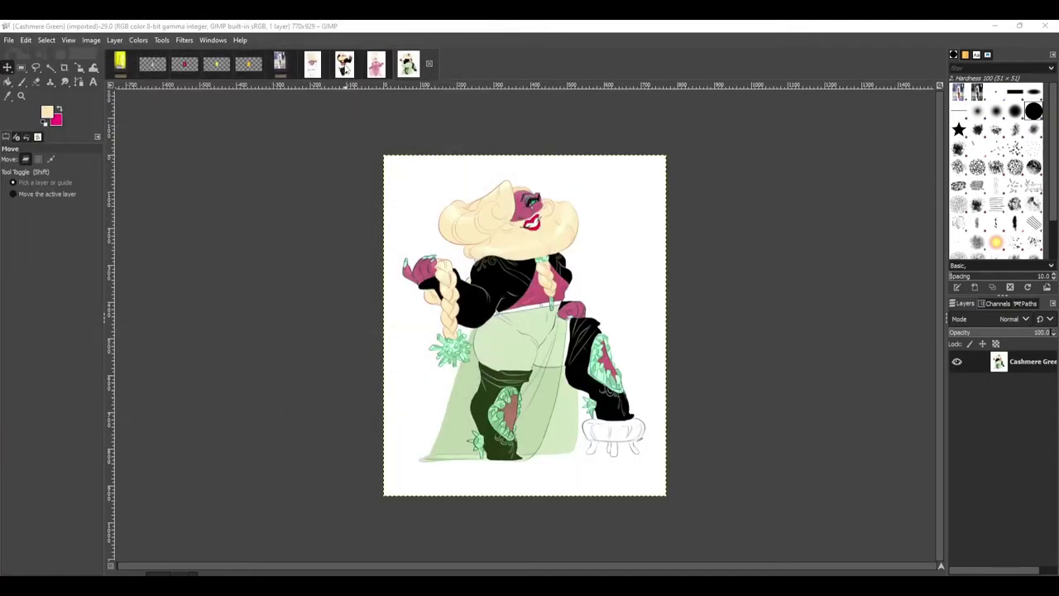
pyautogui.click(346, 66)
pyautogui.click(376, 65)
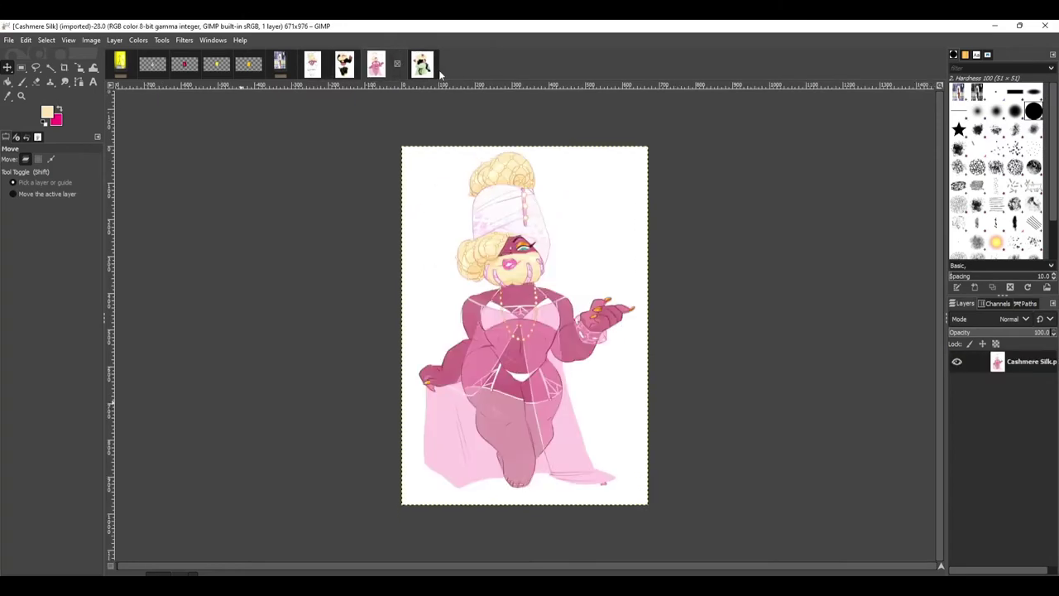
# Open Sad Clown Texture.png from the Original Decor folder inside My CC on the Desktop
pyautogui.click(8, 42)
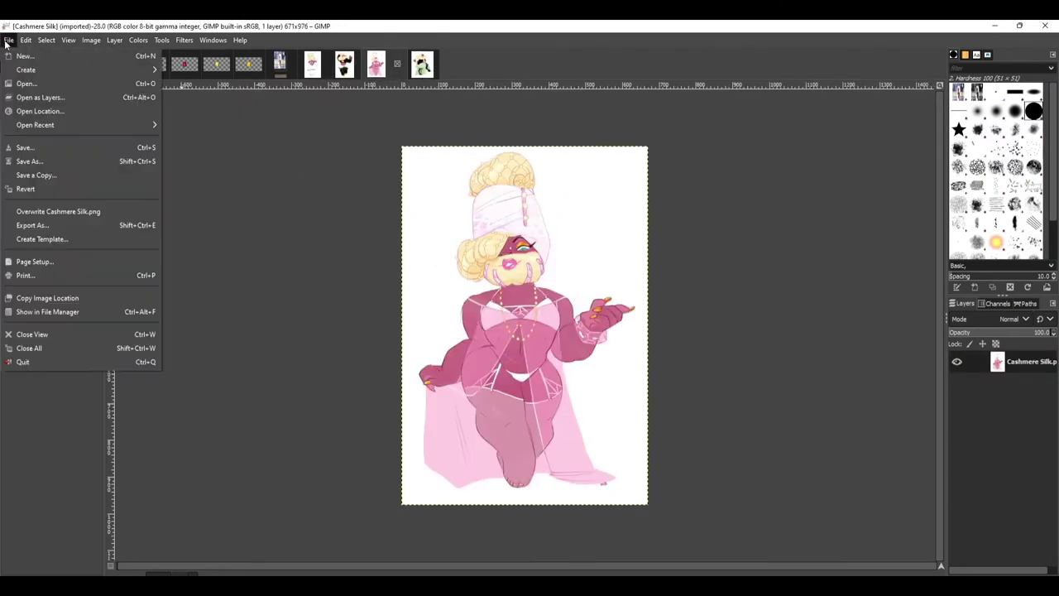
pyautogui.click(26, 83)
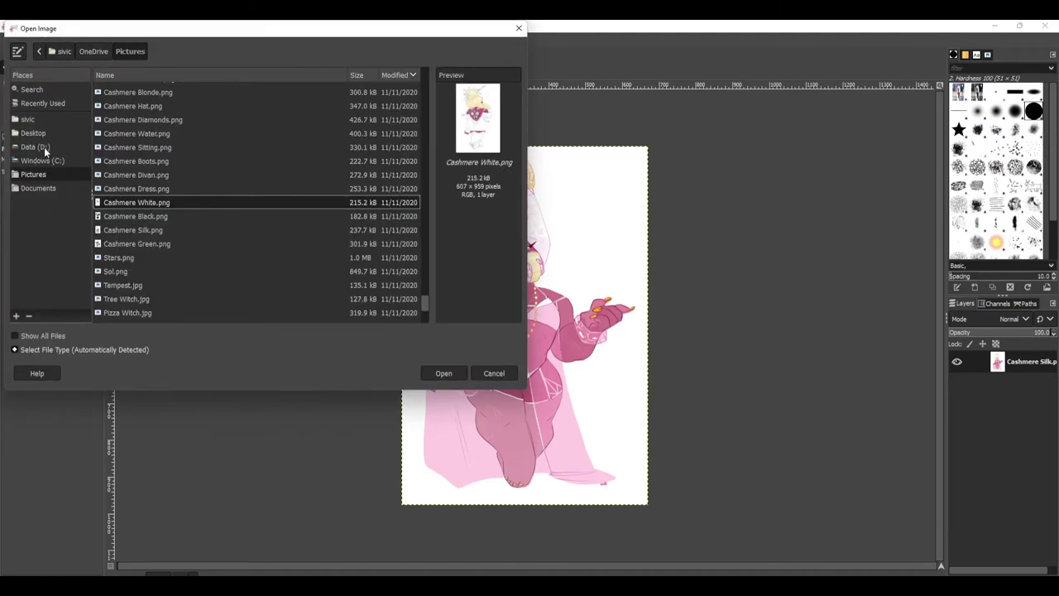
pyautogui.click(39, 134)
pyautogui.doubleClick(113, 103)
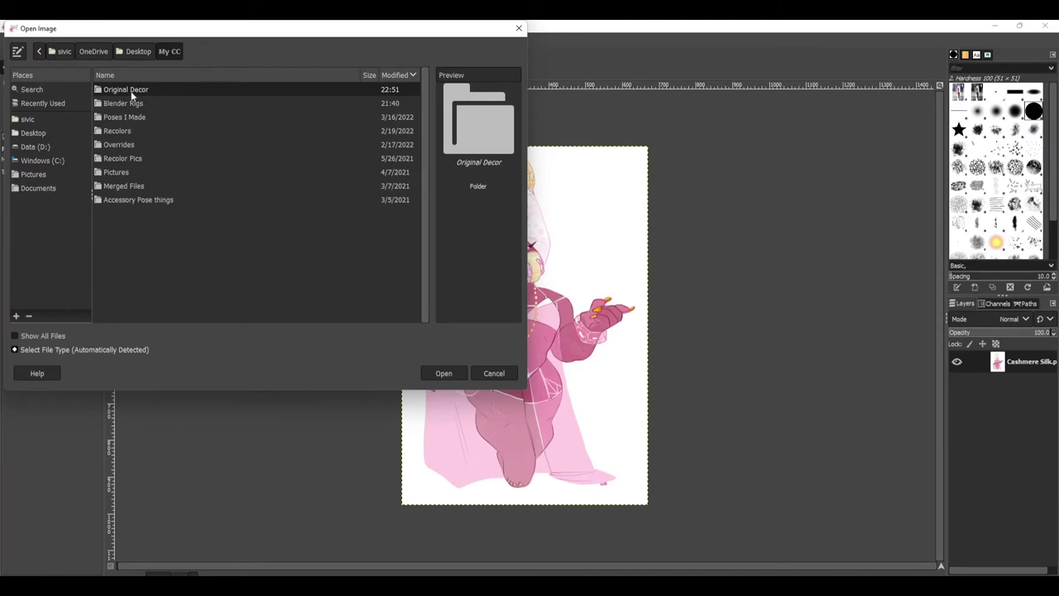
pyautogui.doubleClick(131, 90)
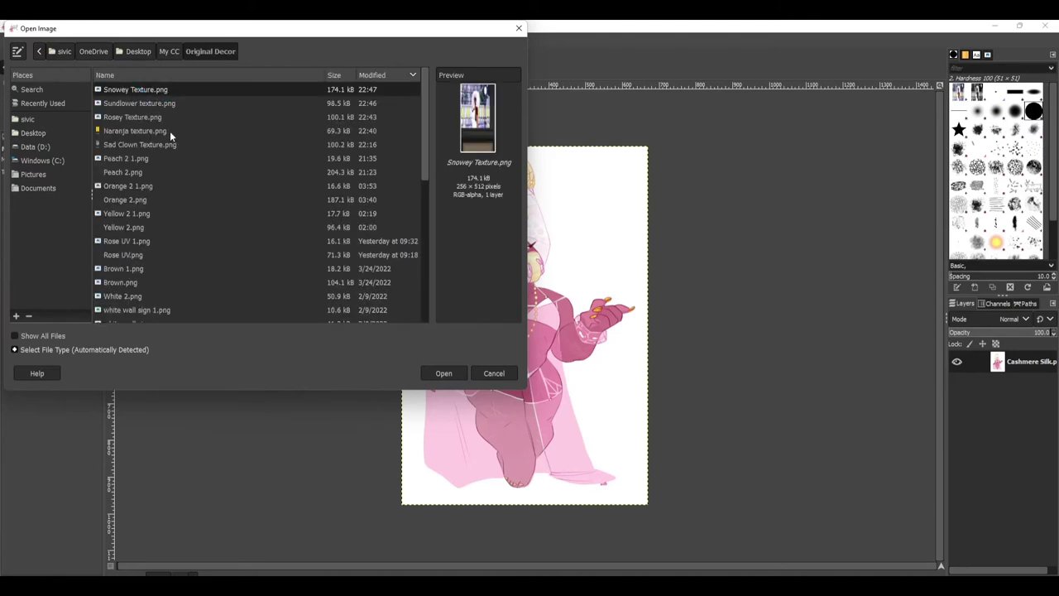
pyautogui.click(137, 145)
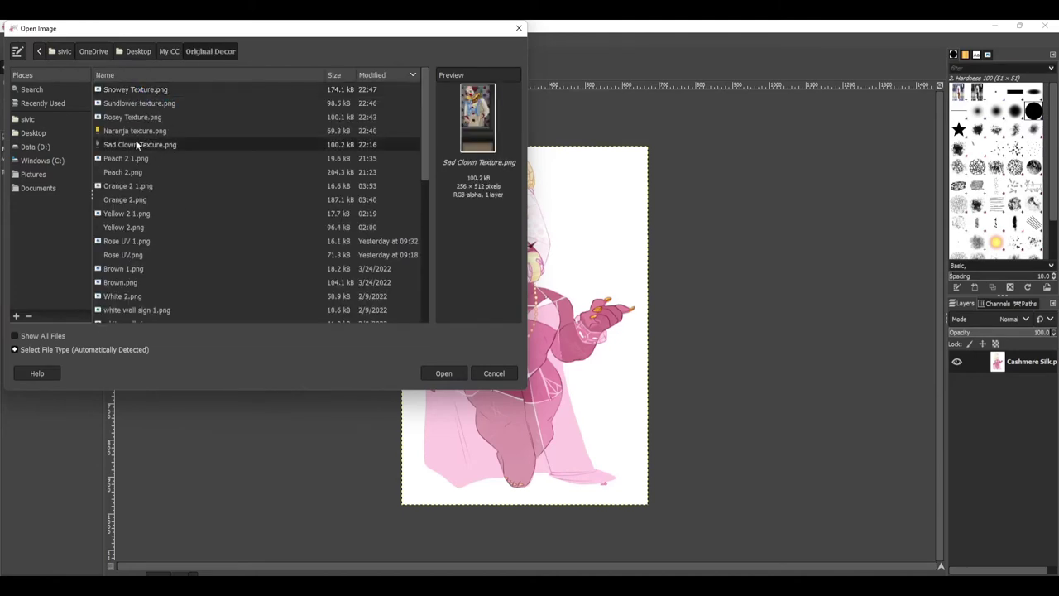
pyautogui.click(443, 374)
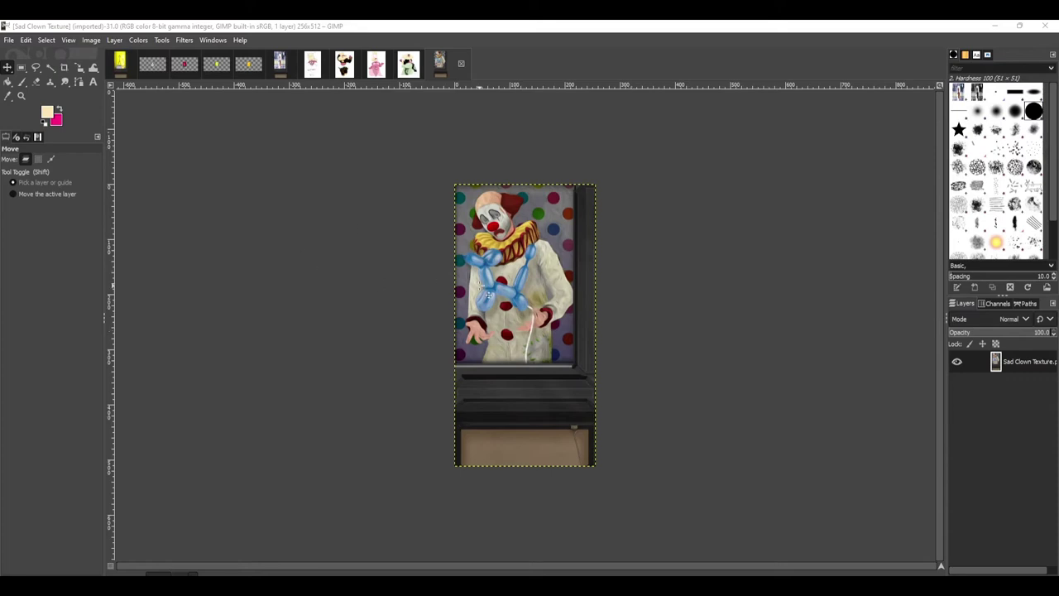
# Outline the clown picture area inside the frame with the Paths tool, convert the path to a selection and delete its contents
pyautogui.keyDown('ctrl'); pyautogui.scroll(2, 526, 282); pyautogui.keyUp('ctrl')
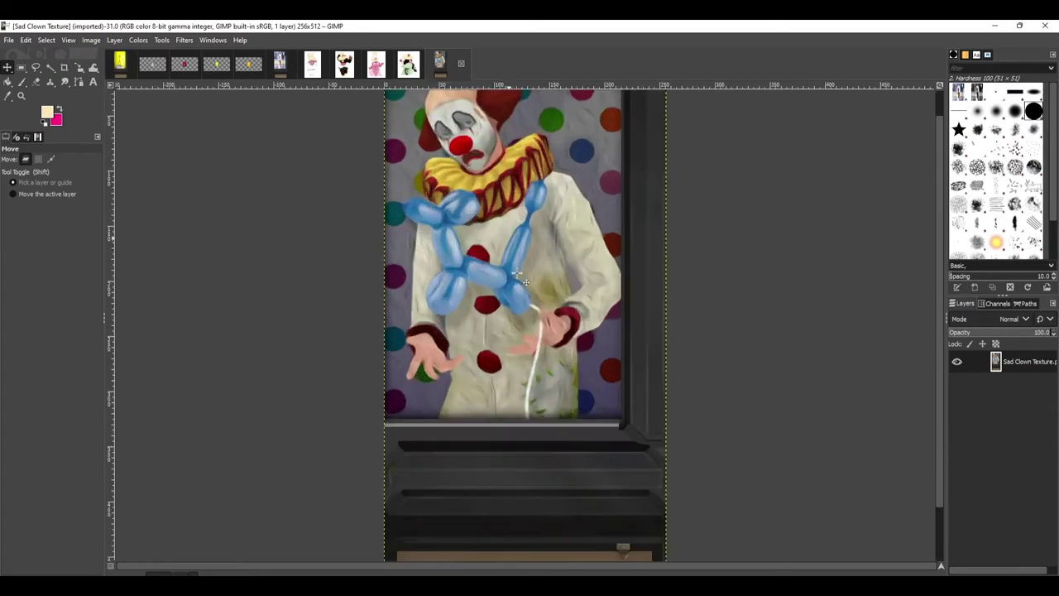
pyautogui.scroll(1, 400, 325)
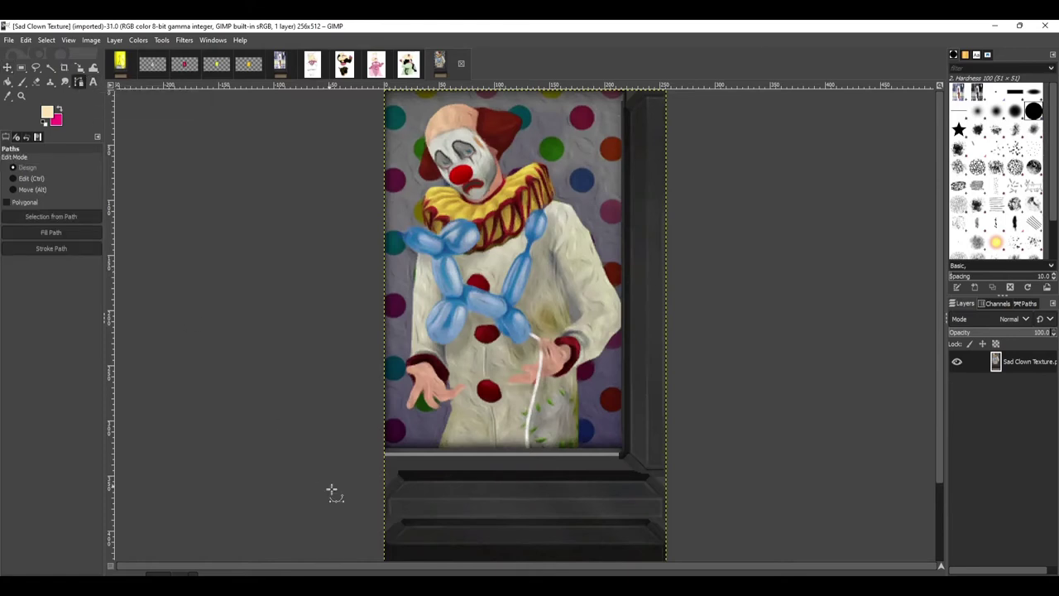
pyautogui.click(386, 448)
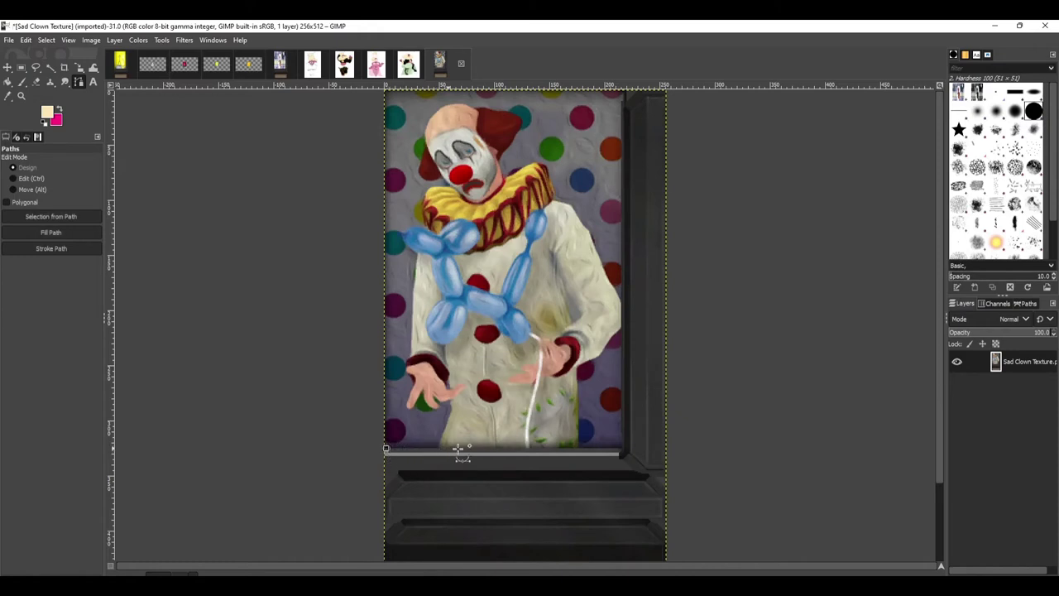
pyautogui.click(620, 450)
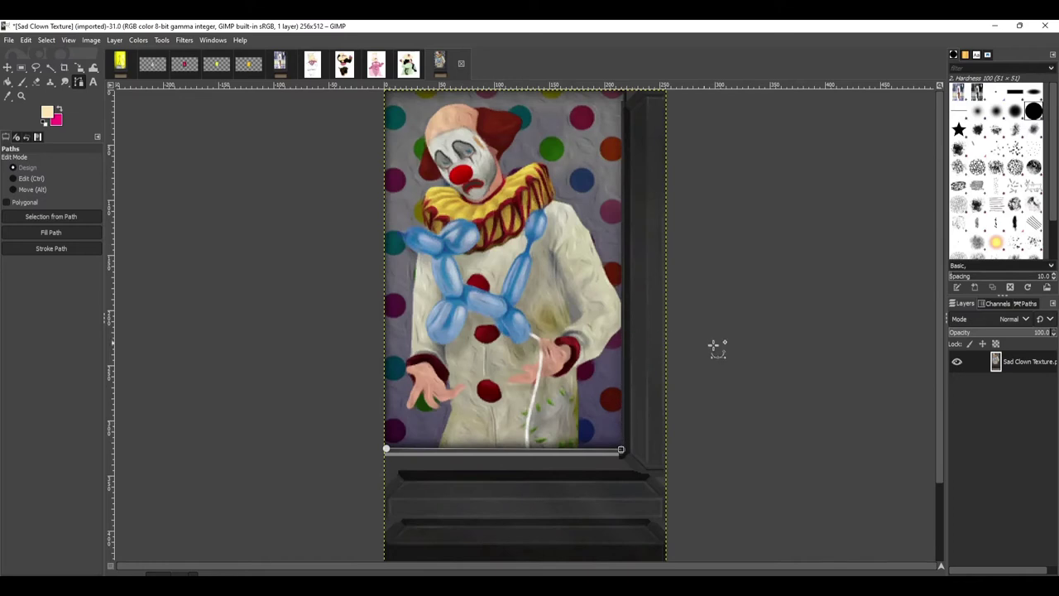
pyautogui.click(621, 92)
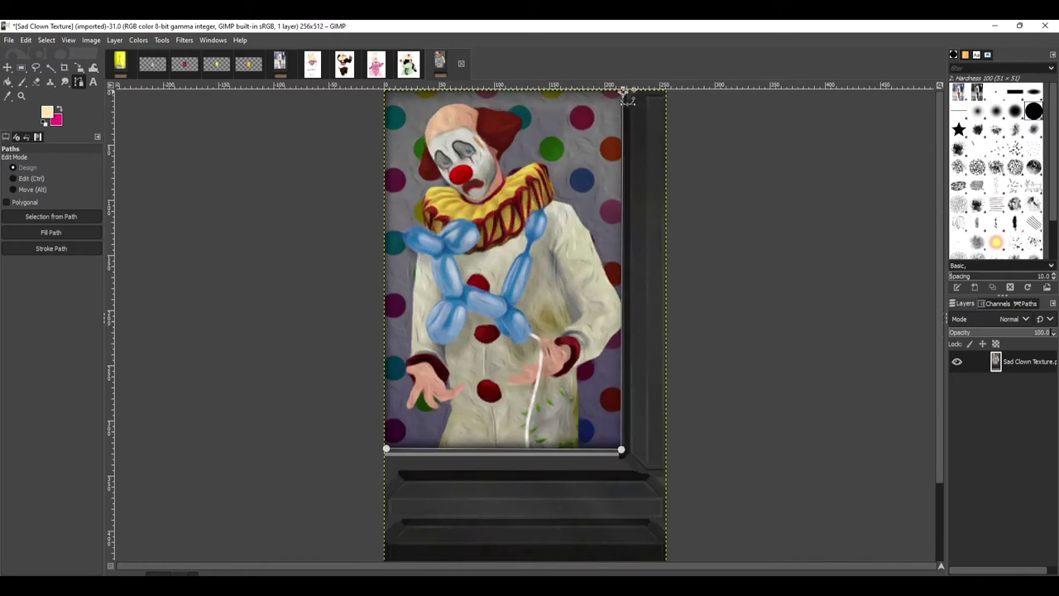
pyautogui.click(386, 92)
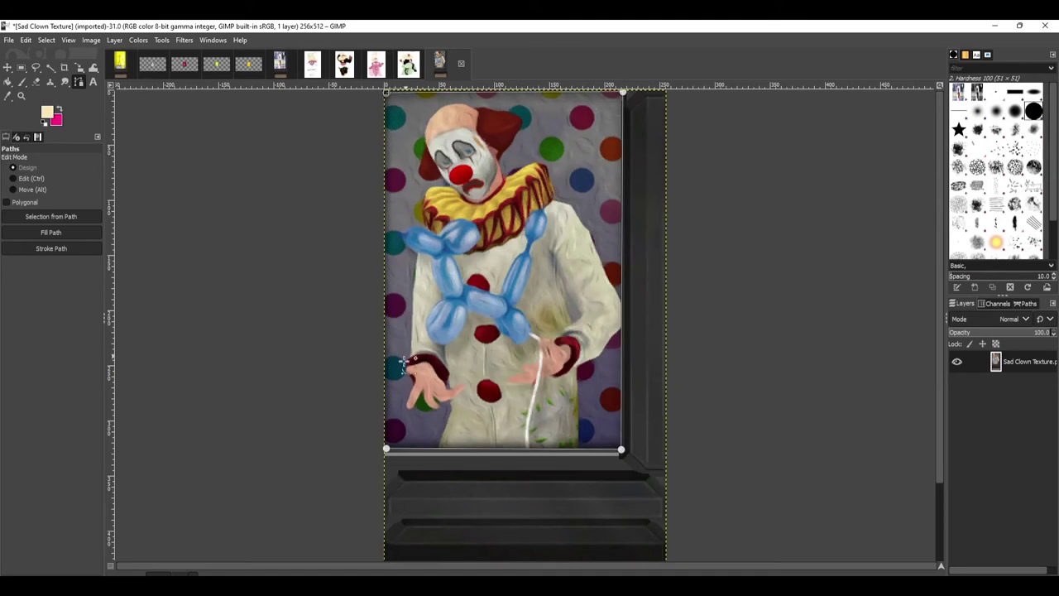
pyautogui.click(386, 448)
pyautogui.hotkey('shift', 'v')
pyautogui.press('Delete')
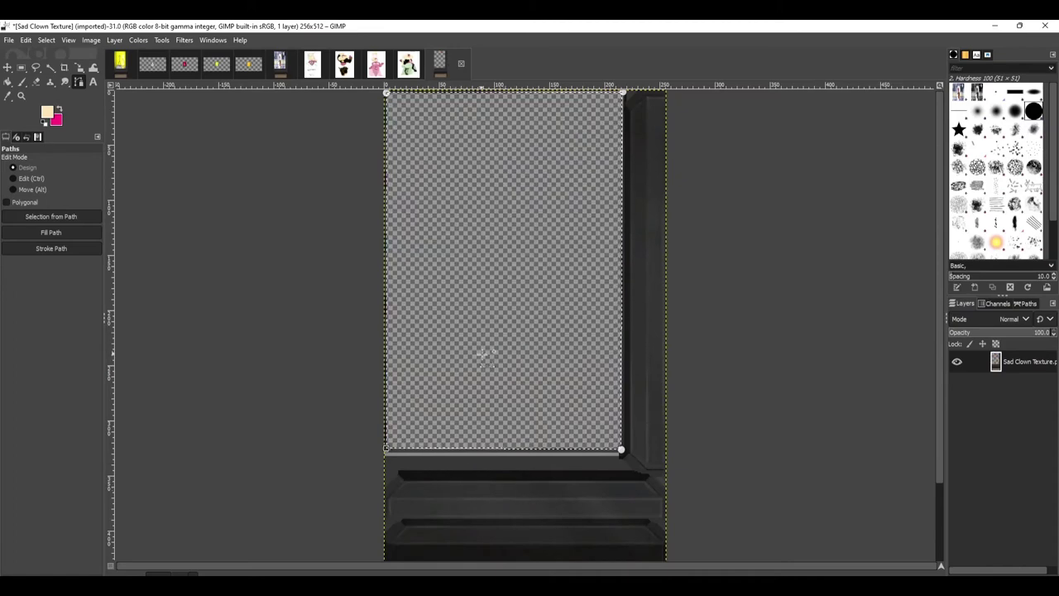
# Draw a rectangular selection of about 646 × 963 px around nearly the whole Cashmere Silk image
pyautogui.click(377, 71)
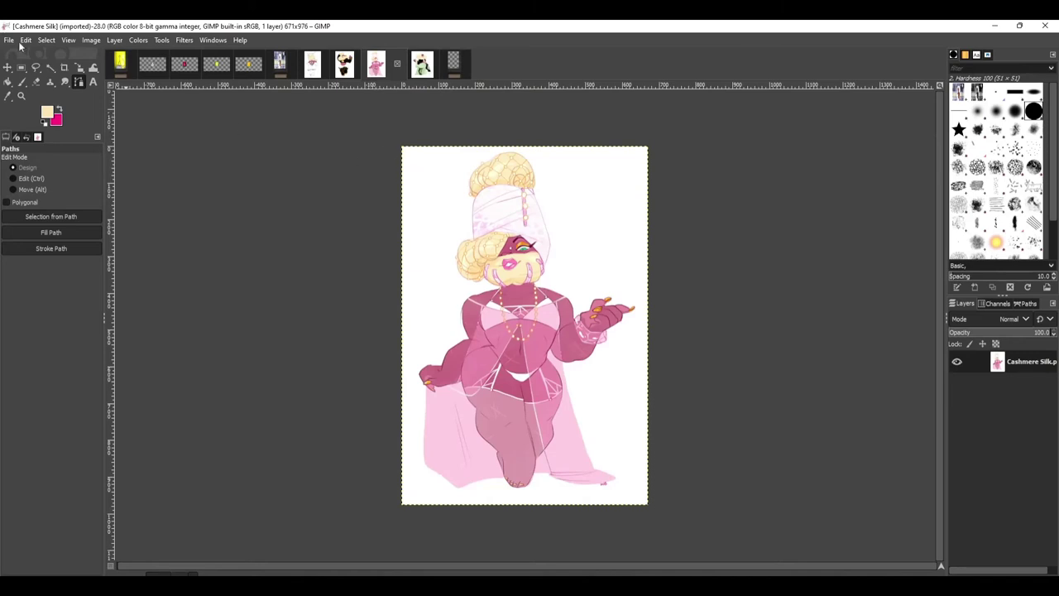
pyautogui.press('r')
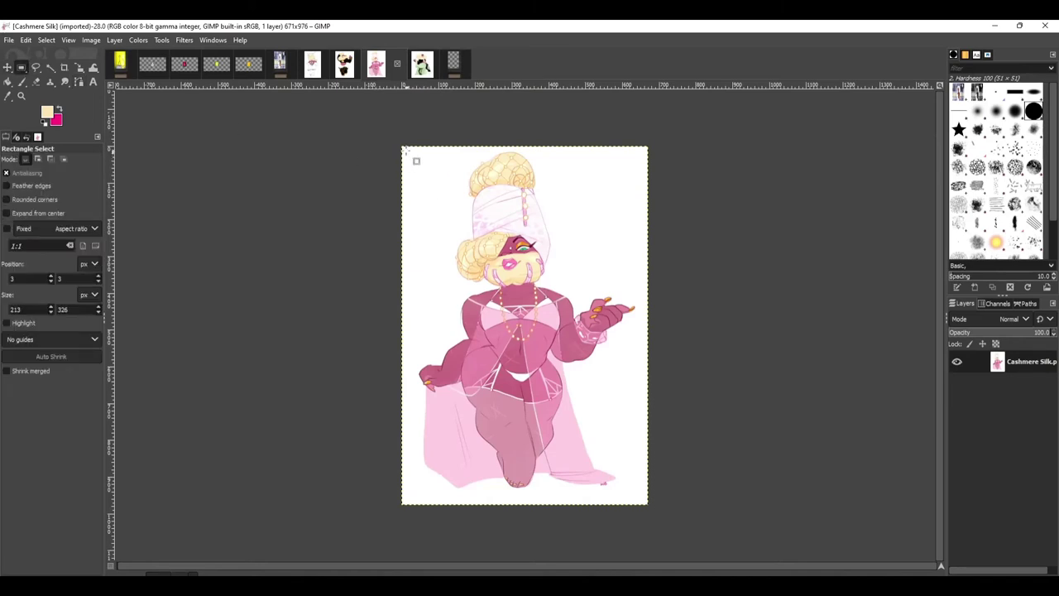
pyautogui.moveTo(402, 149); pyautogui.dragTo(650, 508)
# Scale the Cashmere Silk image to 218 px wide and 328 px high
pyautogui.rightClick(506, 347)
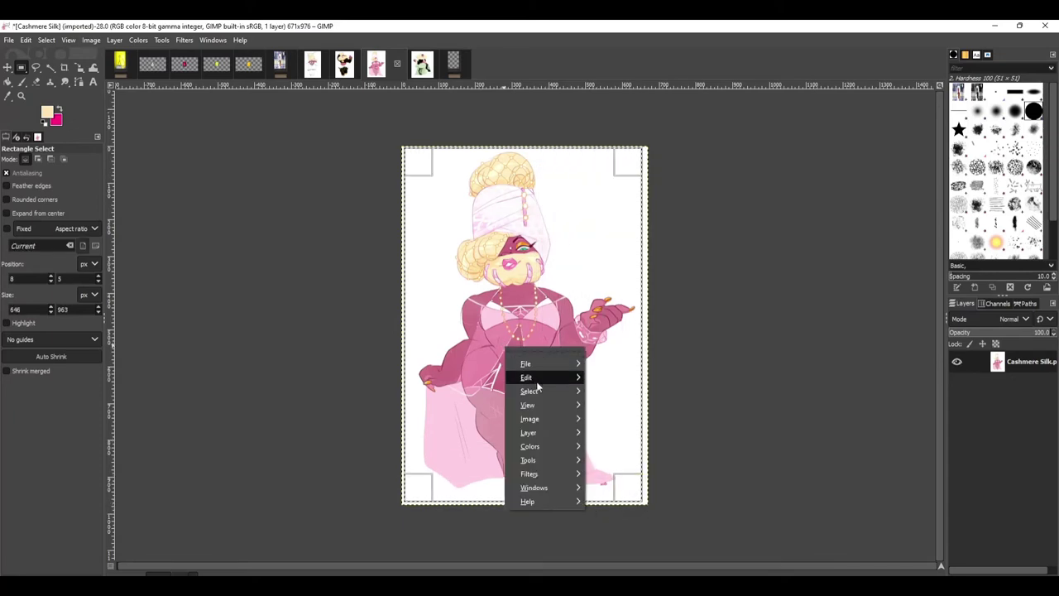
pyautogui.moveTo(544, 421)
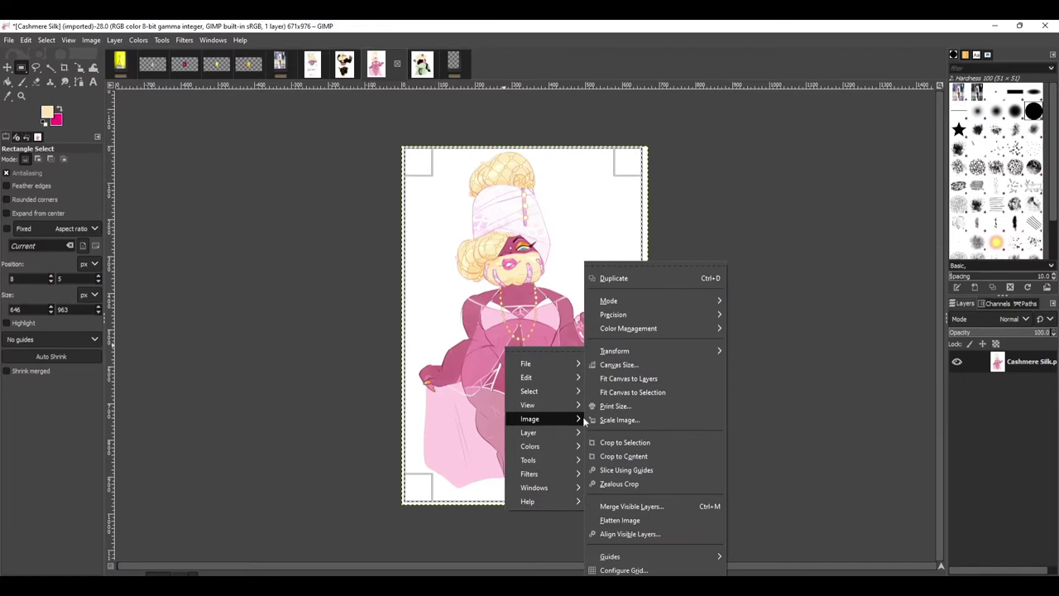
pyautogui.click(616, 420)
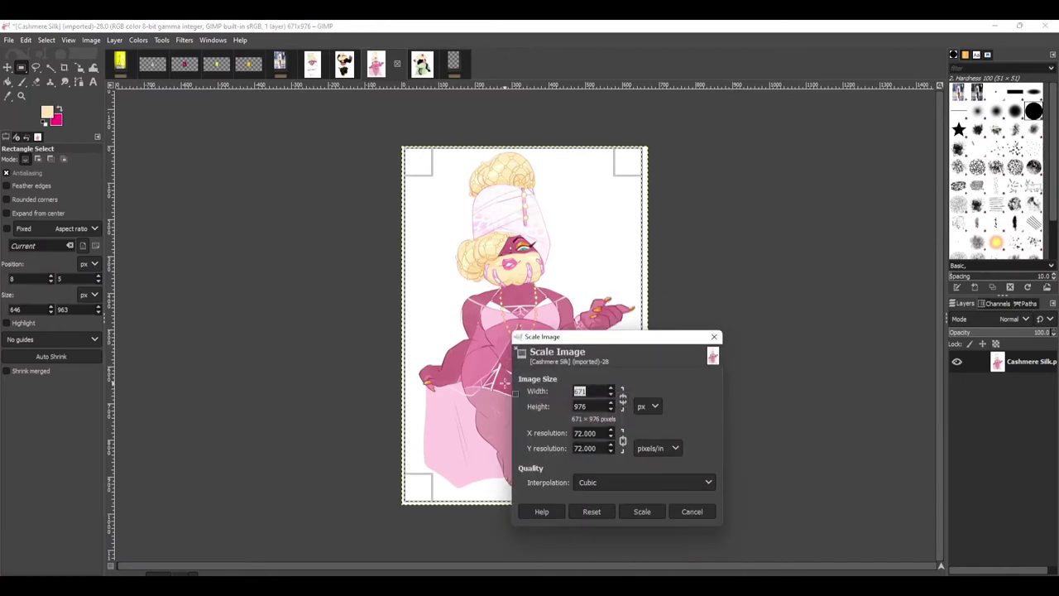
pyautogui.write('218')
pyautogui.press('Tab')
pyautogui.write('328')
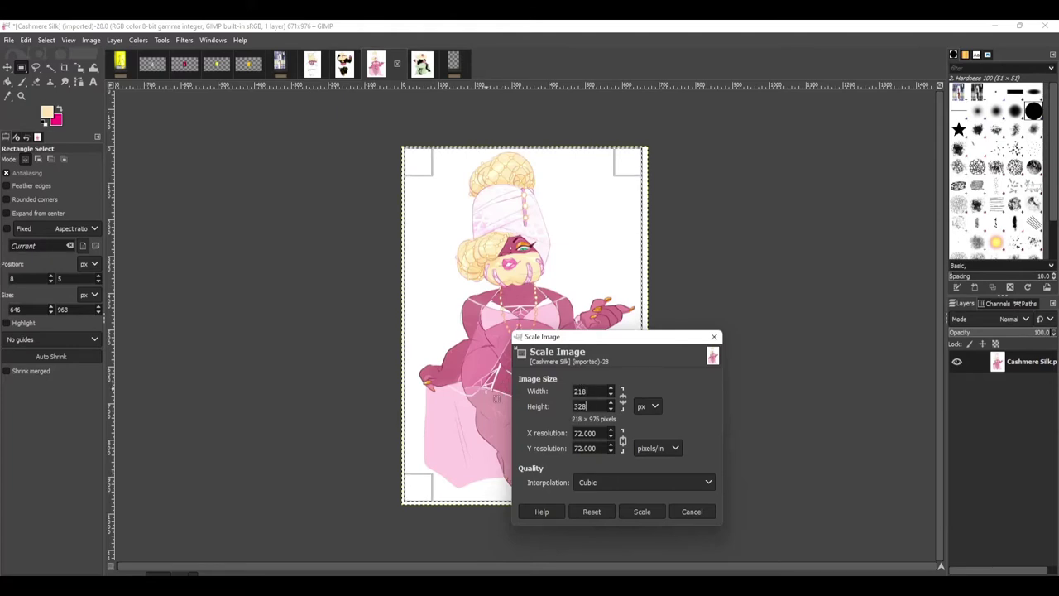
pyautogui.click(637, 511)
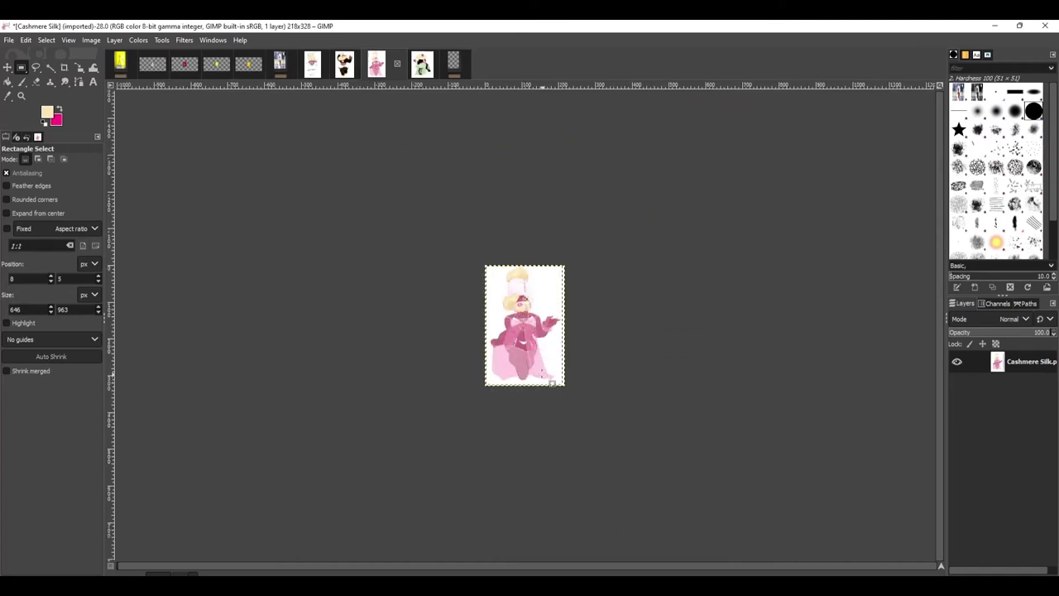
# Copy the scaled Cashmere Silk picture into the Sad Clown Texture image and align it over the transparent frame opening
pyautogui.press('m')
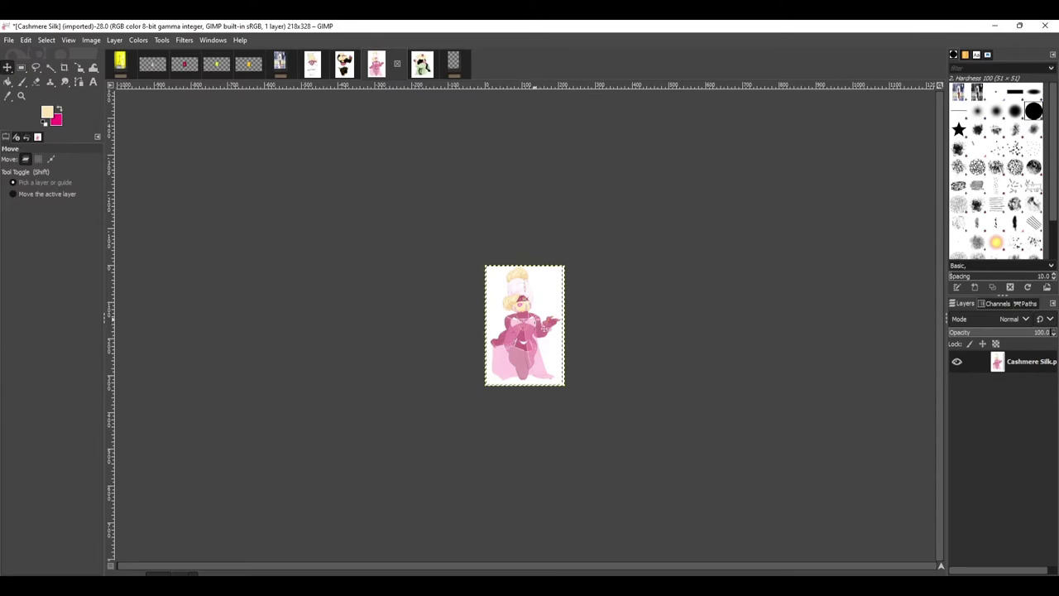
pyautogui.hotkey('ctrl', 'c')
pyautogui.click(454, 63)
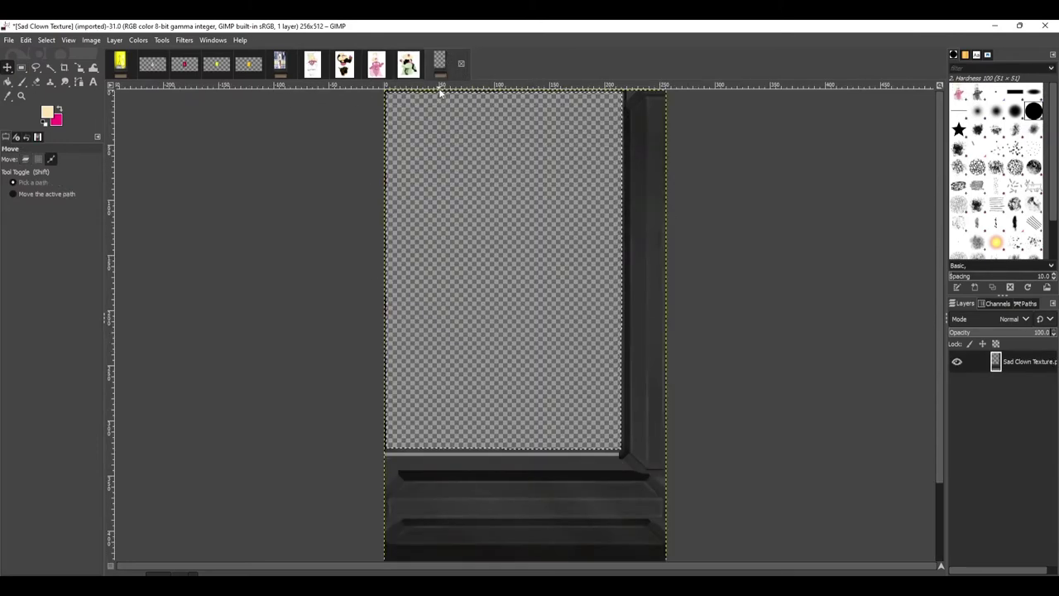
pyautogui.hotkey('ctrl', 'v')
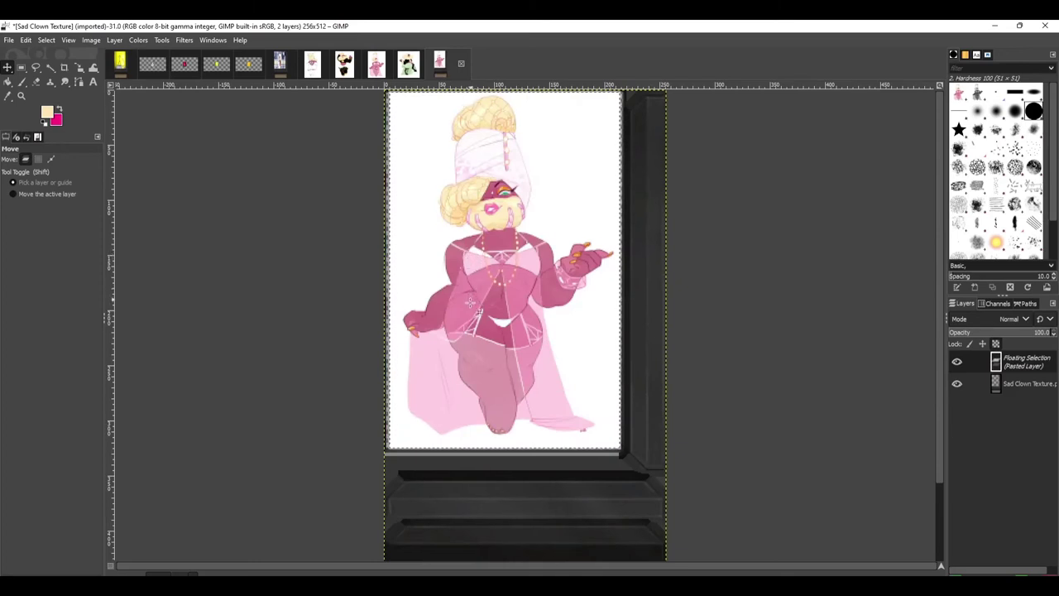
pyautogui.moveTo(522, 379); pyautogui.dragTo(525, 381)
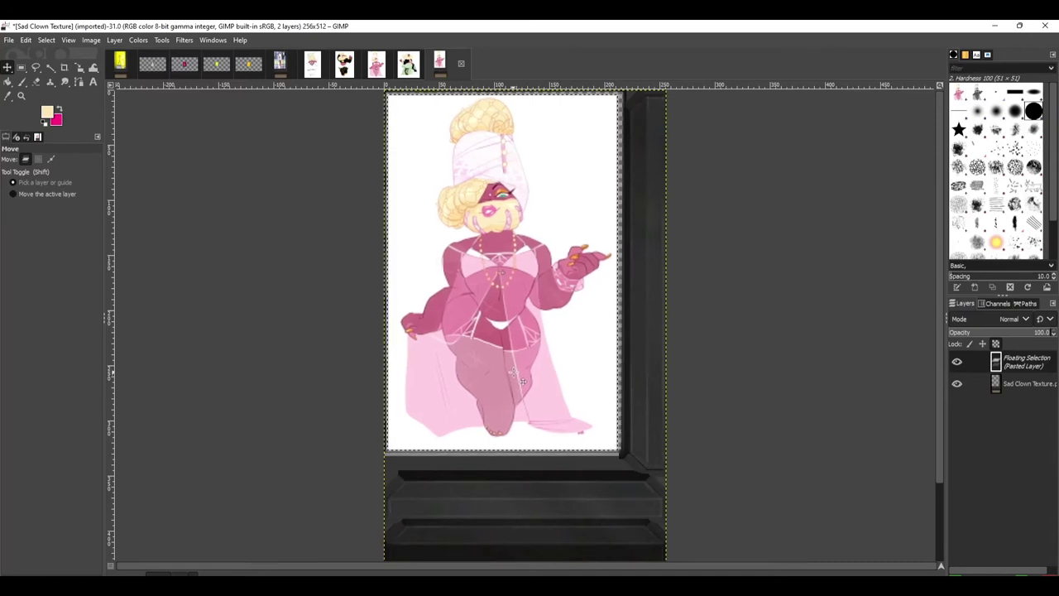
pyautogui.moveTo(524, 380); pyautogui.dragTo(527, 382)
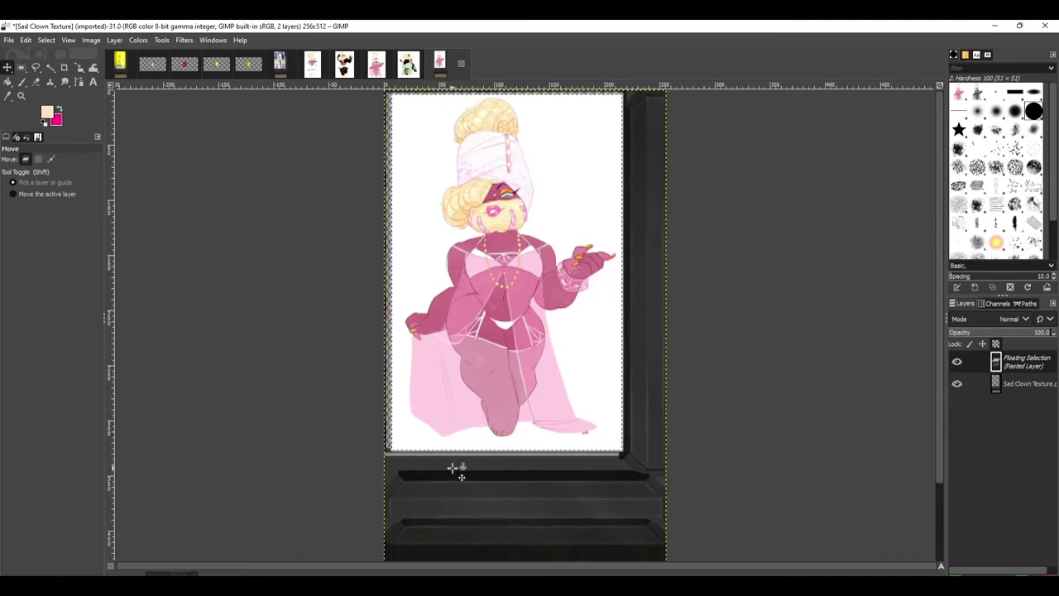
# Remove the pasted Cashmere Silk picture from the Sad Clown Texture image
pyautogui.rightClick(512, 476)
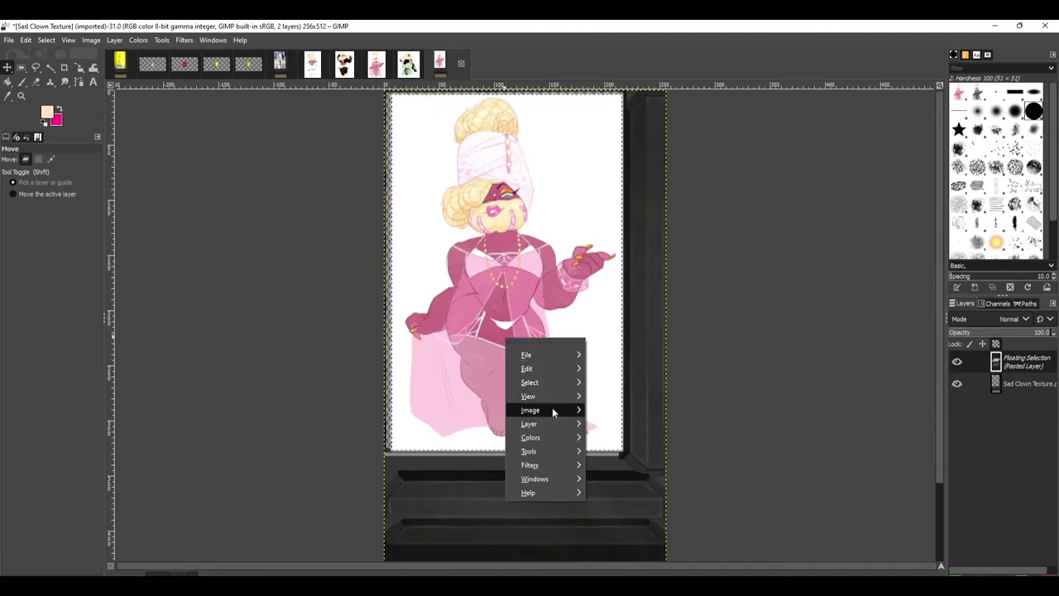
pyautogui.moveTo(553, 408)
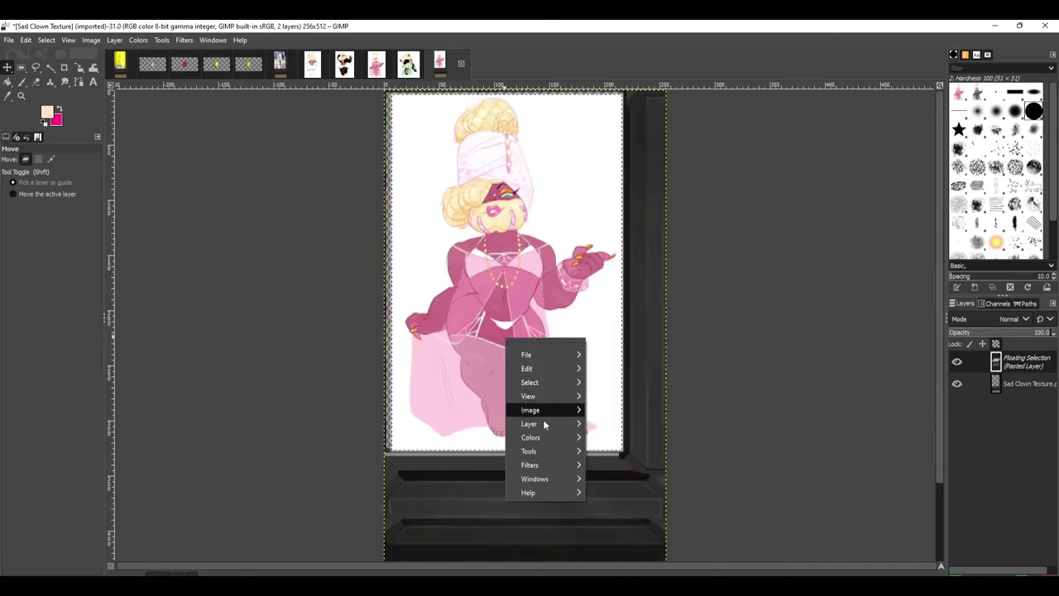
pyautogui.click(617, 465)
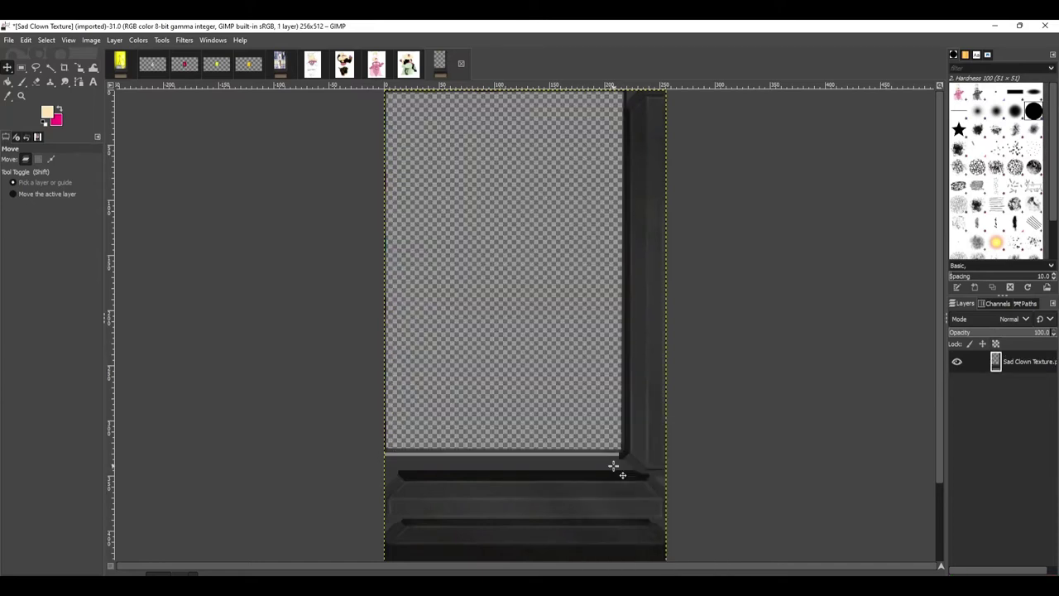
# Copy the full Cashmere Black picture and paste it into the Sad Clown Texture image
pyautogui.click(377, 66)
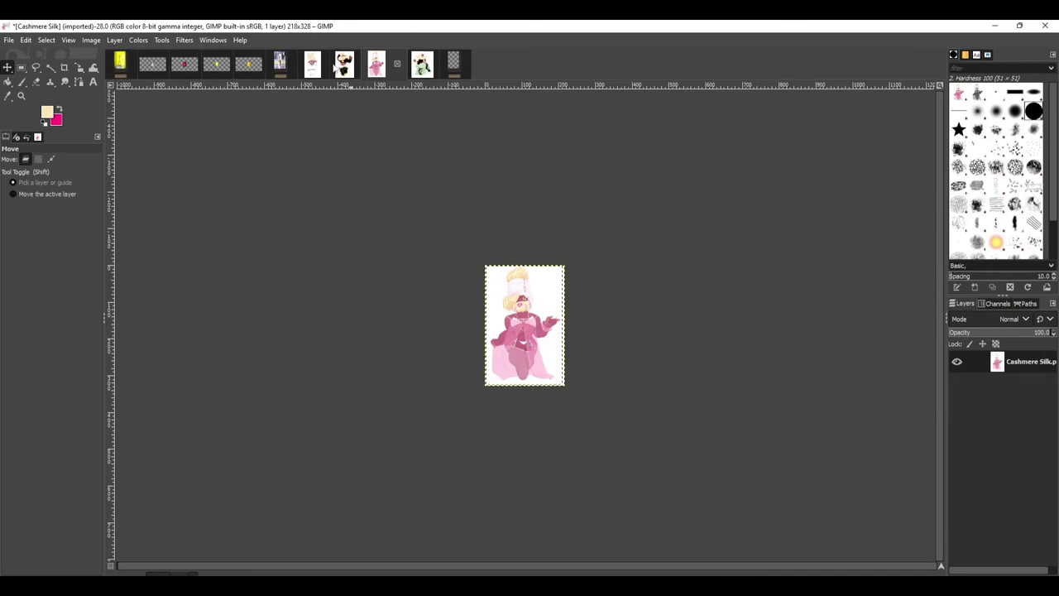
pyautogui.click(346, 66)
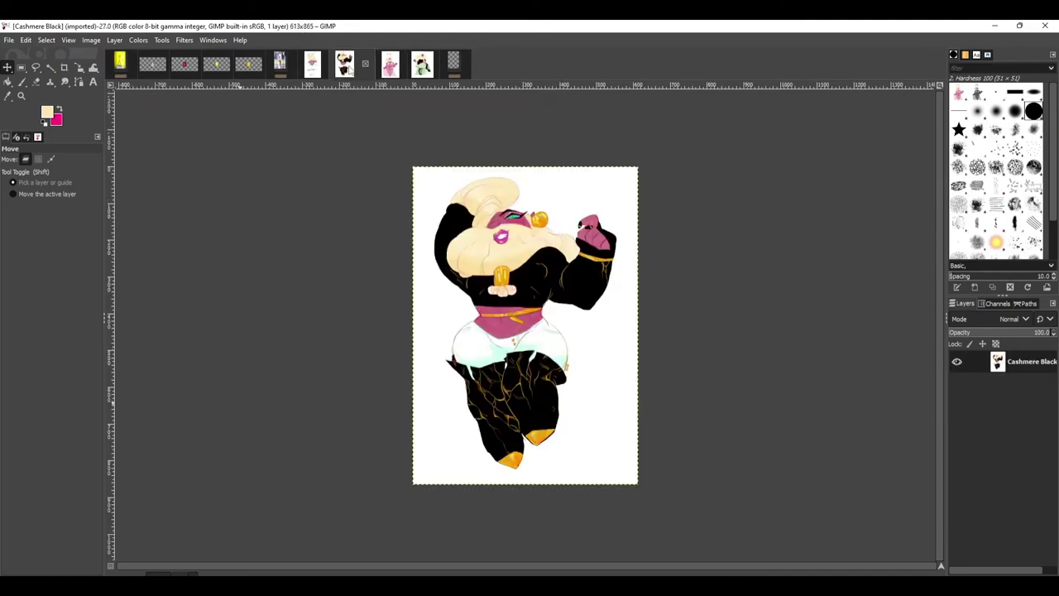
pyautogui.rightClick(457, 228)
pyautogui.click(350, 322)
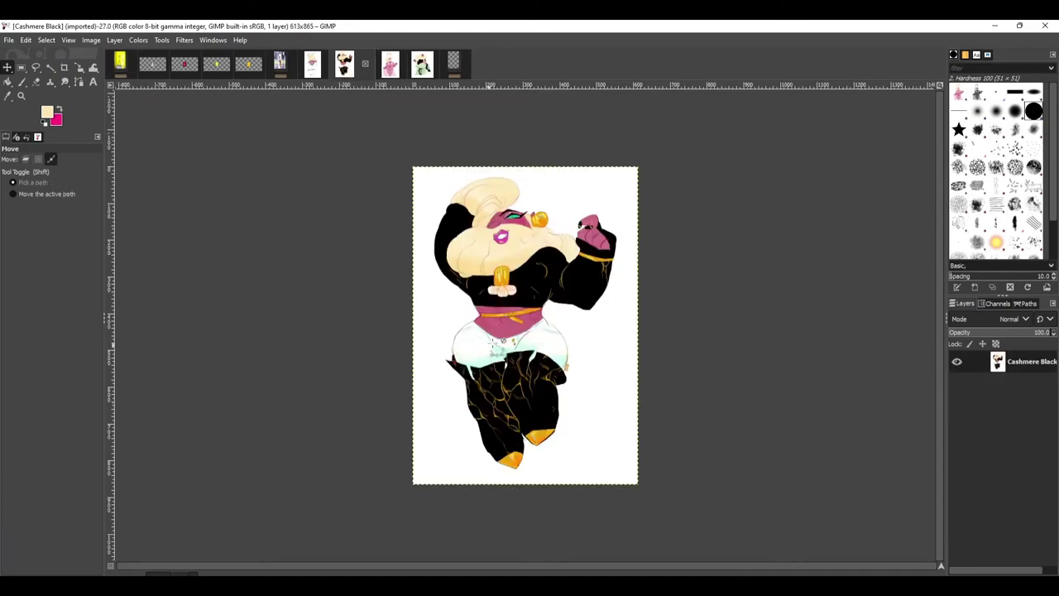
pyautogui.hotkey('ctrl', 'c')
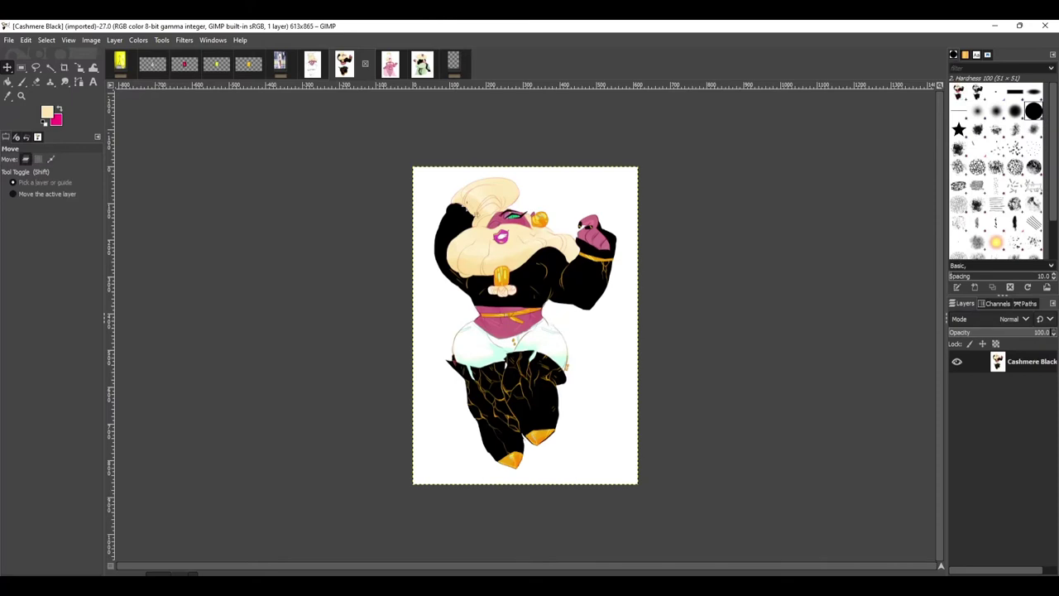
pyautogui.click(453, 63)
pyautogui.hotkey('ctrl', 'v')
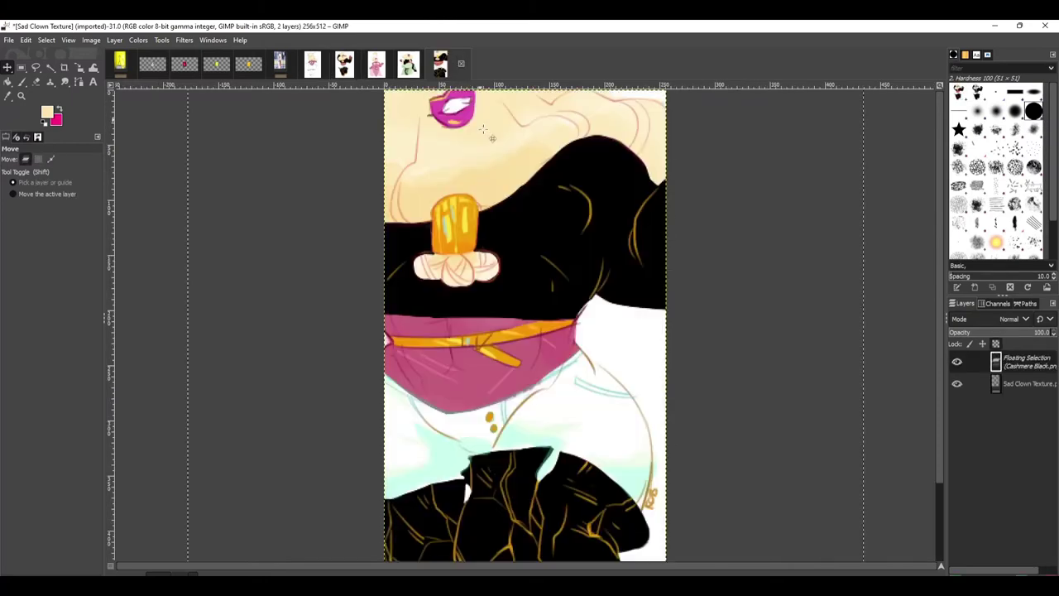
# Scale the pasted Cashmere Black layer to 220 × 329 px and move it over the transparent frame opening
pyautogui.rightClick(516, 282)
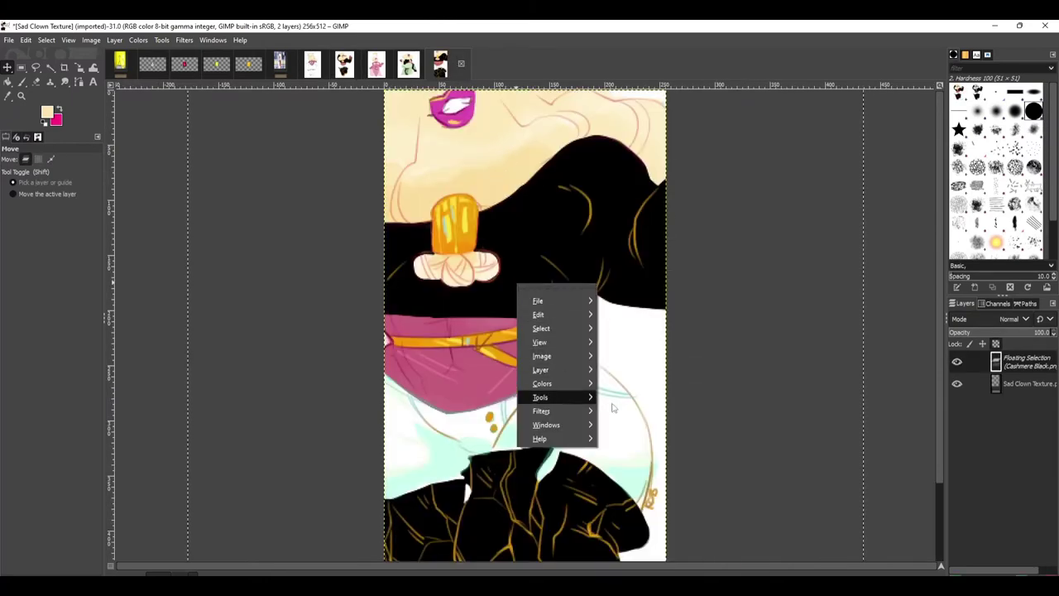
pyautogui.moveTo(555, 372)
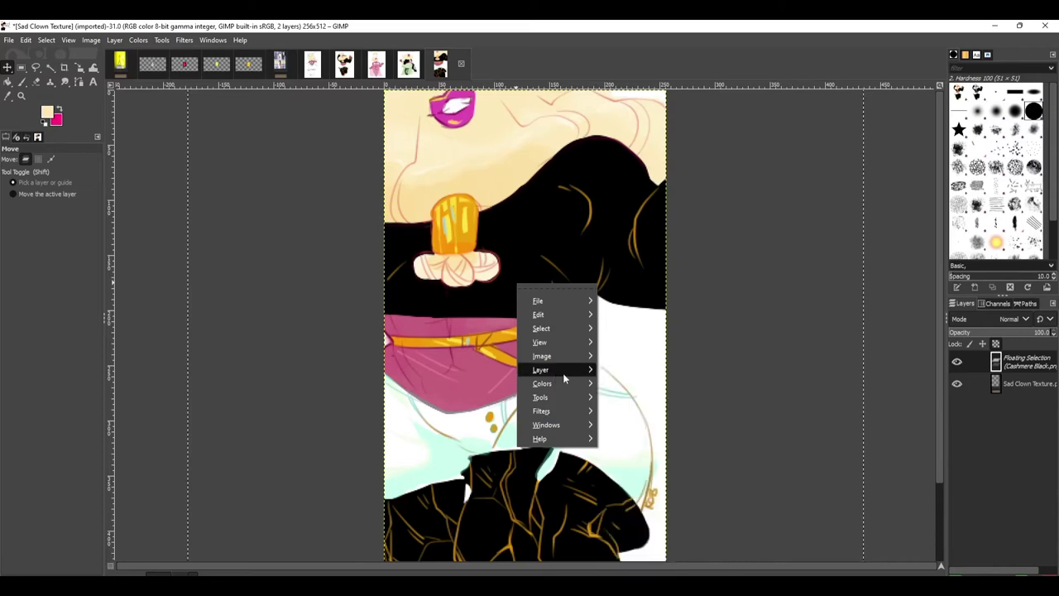
pyautogui.click(645, 562)
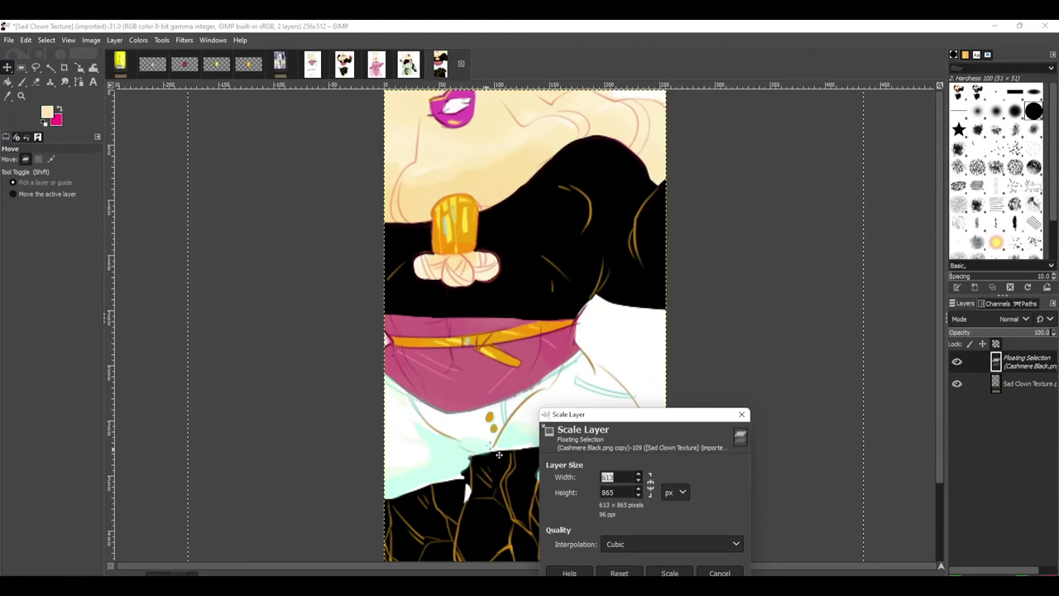
pyautogui.write('220')
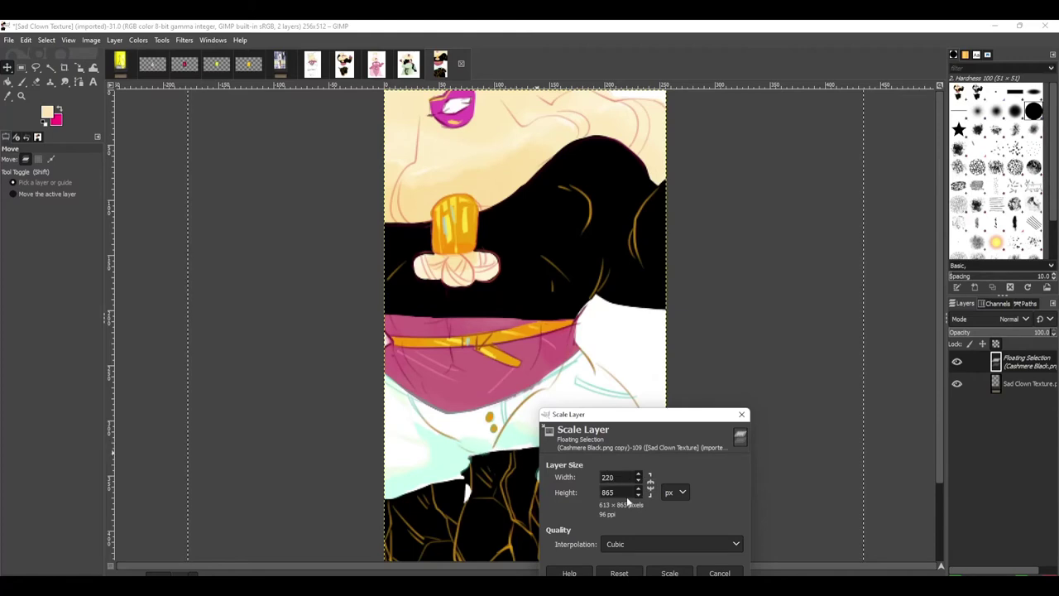
pyautogui.press('Tab')
pyautogui.write('329')
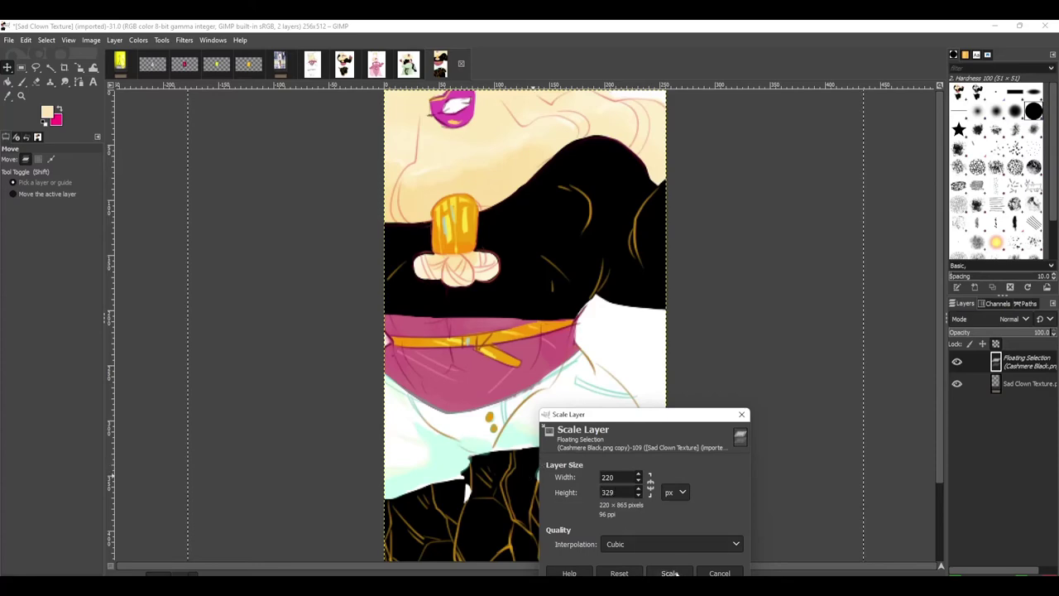
pyautogui.click(670, 573)
pyautogui.moveTo(522, 347); pyautogui.dragTo(512, 267)
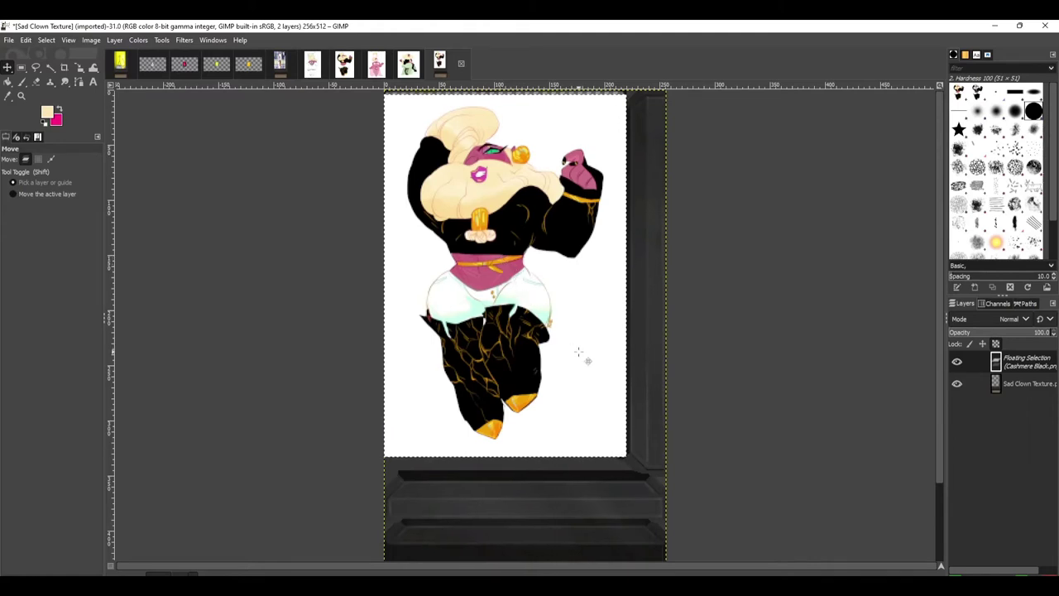
# Export the composed texture as Cashmere 1.png in the Original Decor folder
pyautogui.click(8, 40)
pyautogui.click(33, 227)
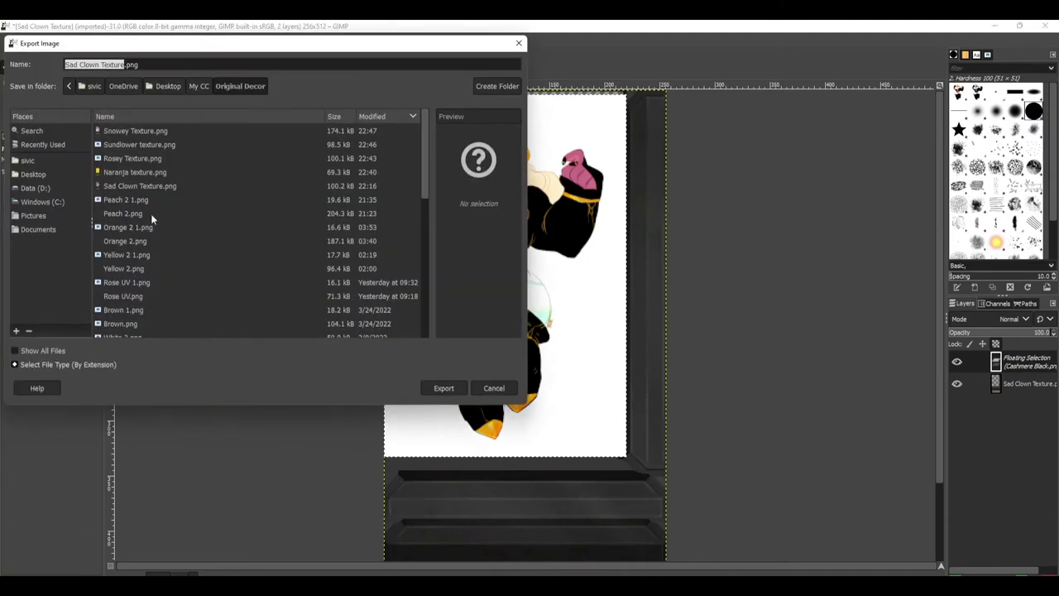
pyautogui.write('C')
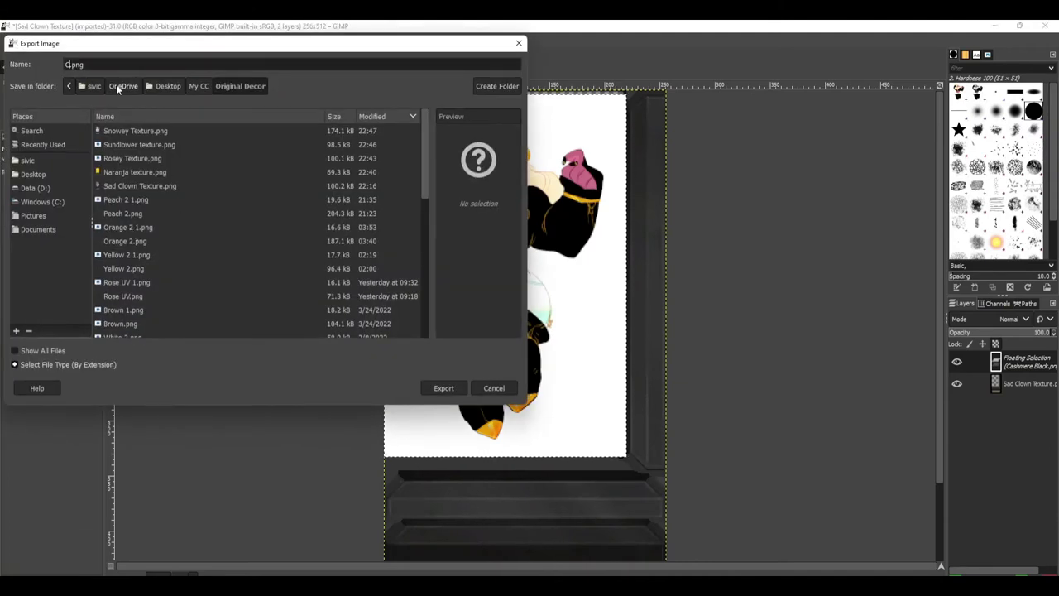
pyautogui.write('ashmere 1')
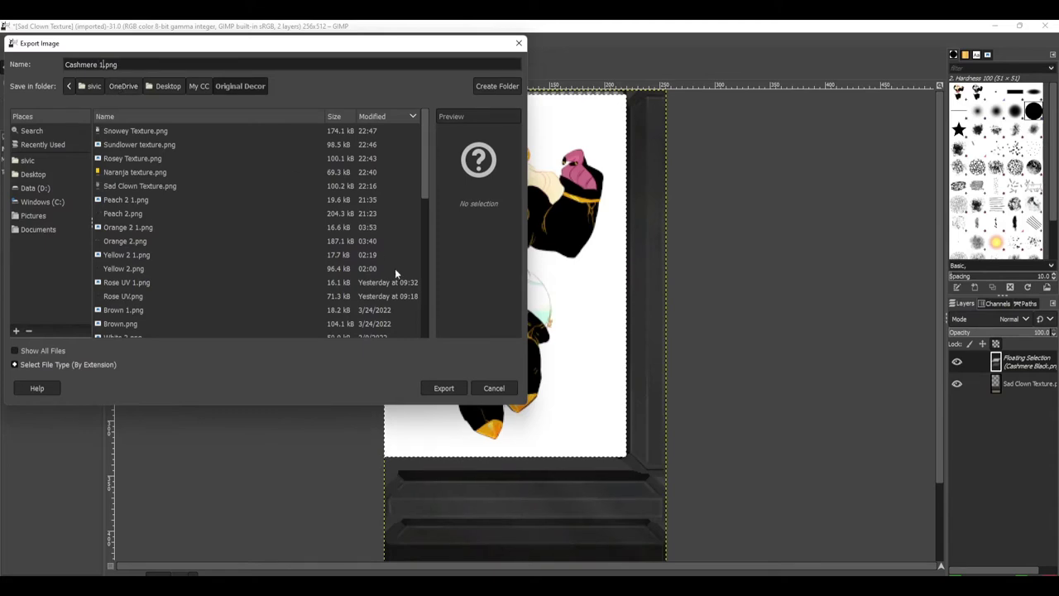
pyautogui.click(442, 387)
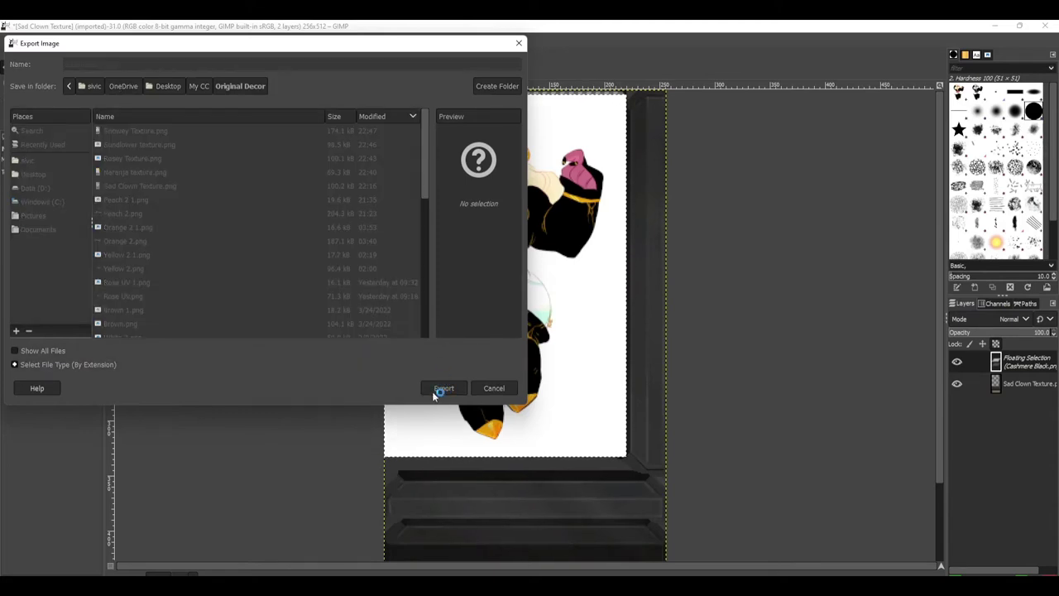
pyautogui.click(532, 440)
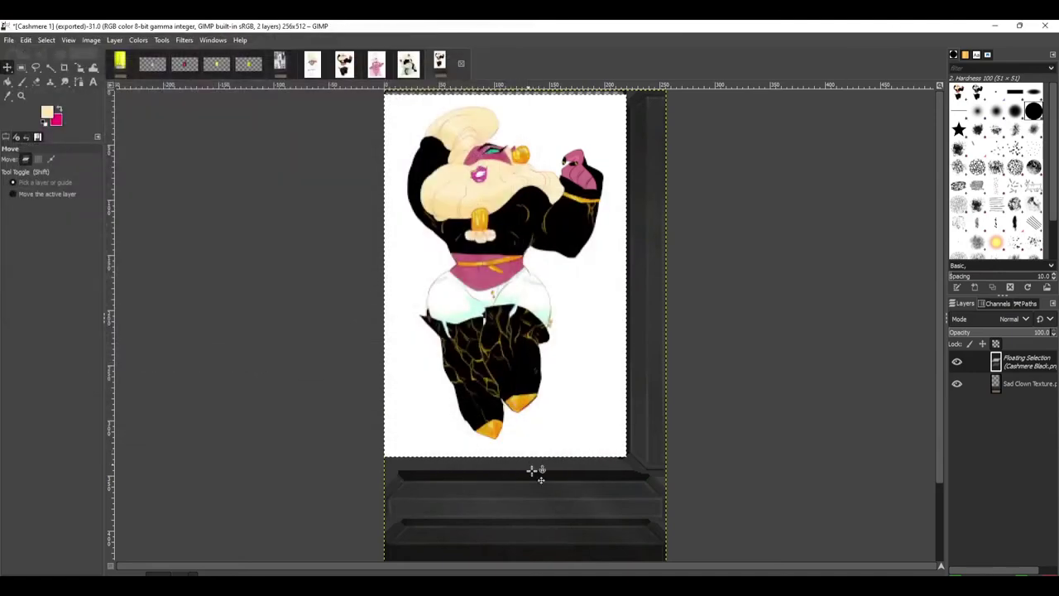
# Switch to Sims 4 Studio and import Cashmere 1 as the texture of the first swatch
pyautogui.hotkey('alt', 'Tab')
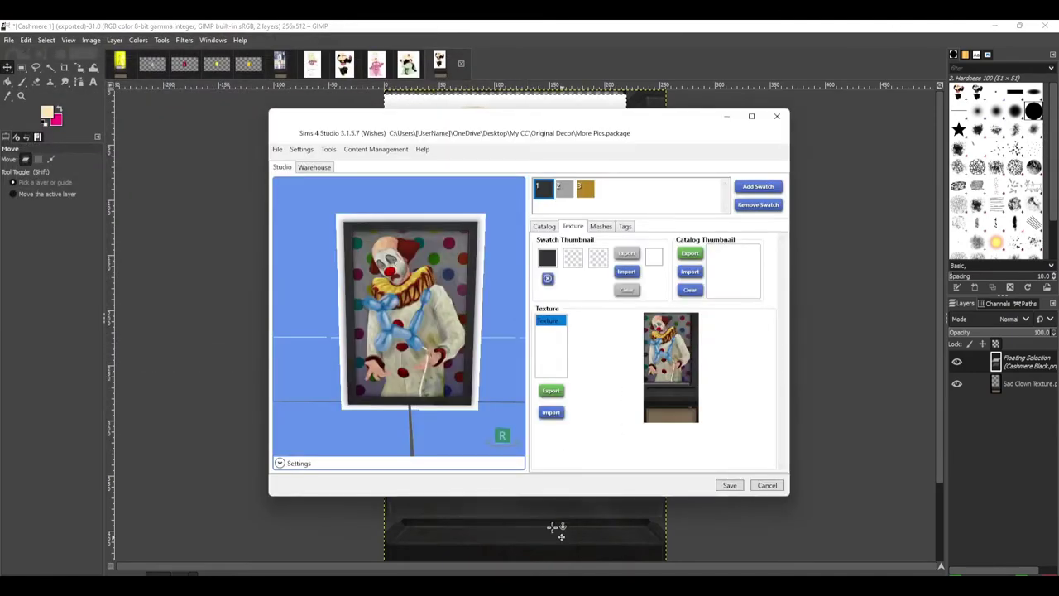
pyautogui.click(552, 413)
pyautogui.click(748, 271)
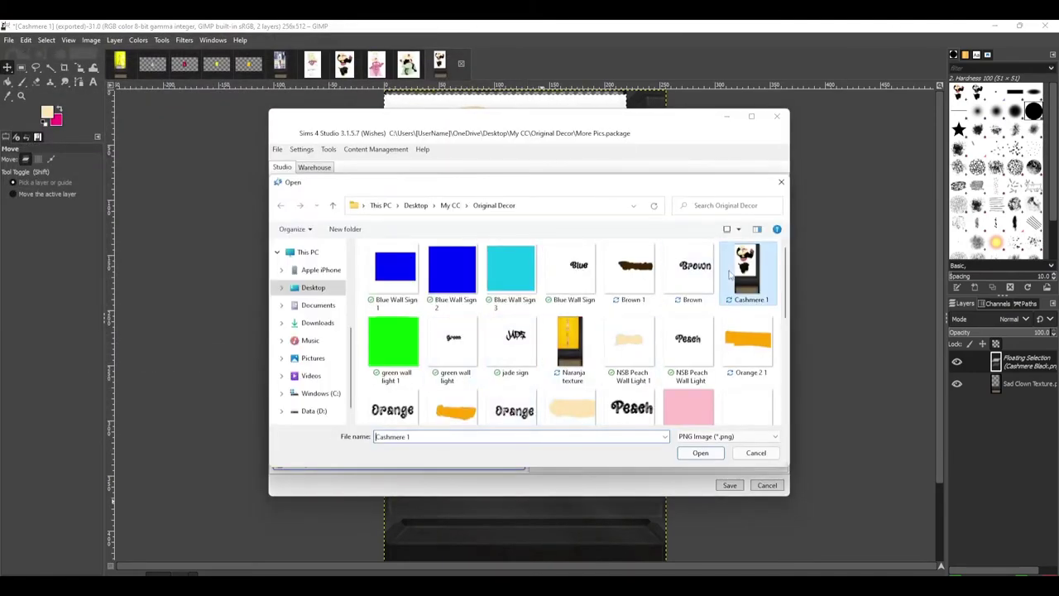
pyautogui.click(701, 453)
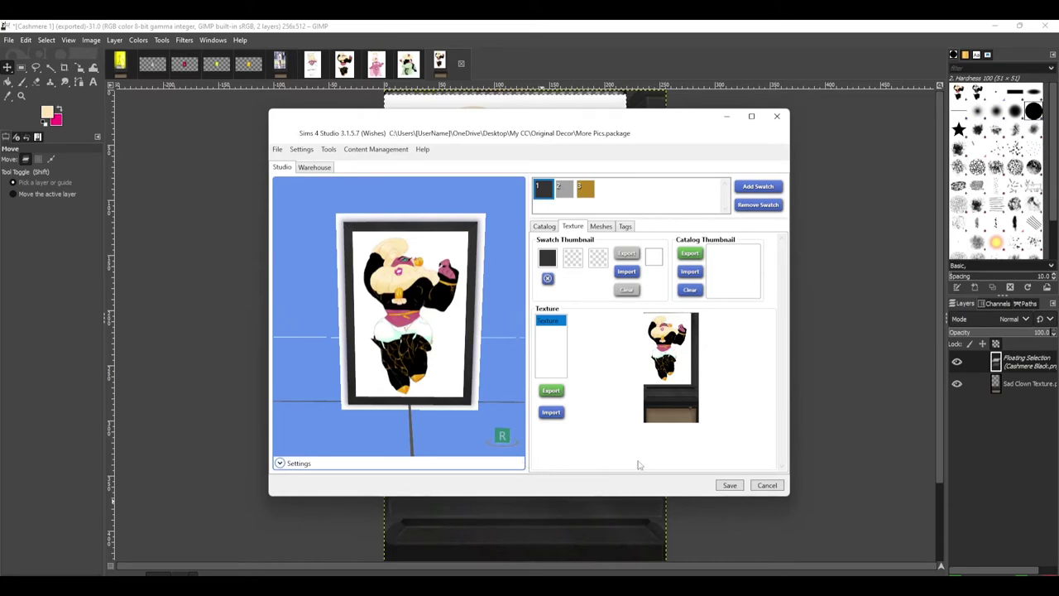
# Remove the grey and gold frame swatches, and add a new second swatch based on the Cashmere one
pyautogui.click(569, 194)
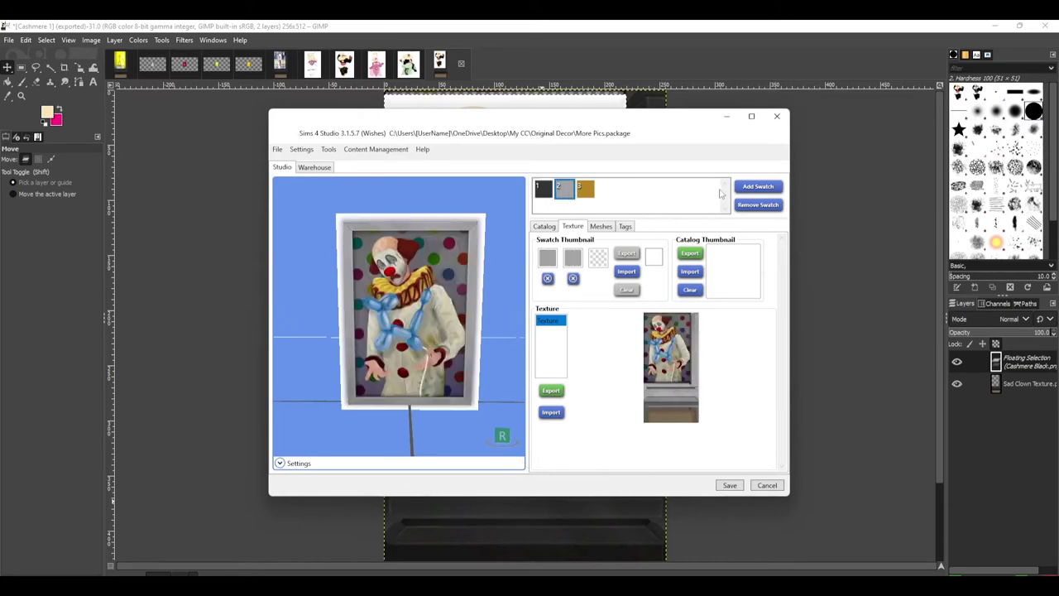
pyautogui.click(757, 204)
pyautogui.click(757, 205)
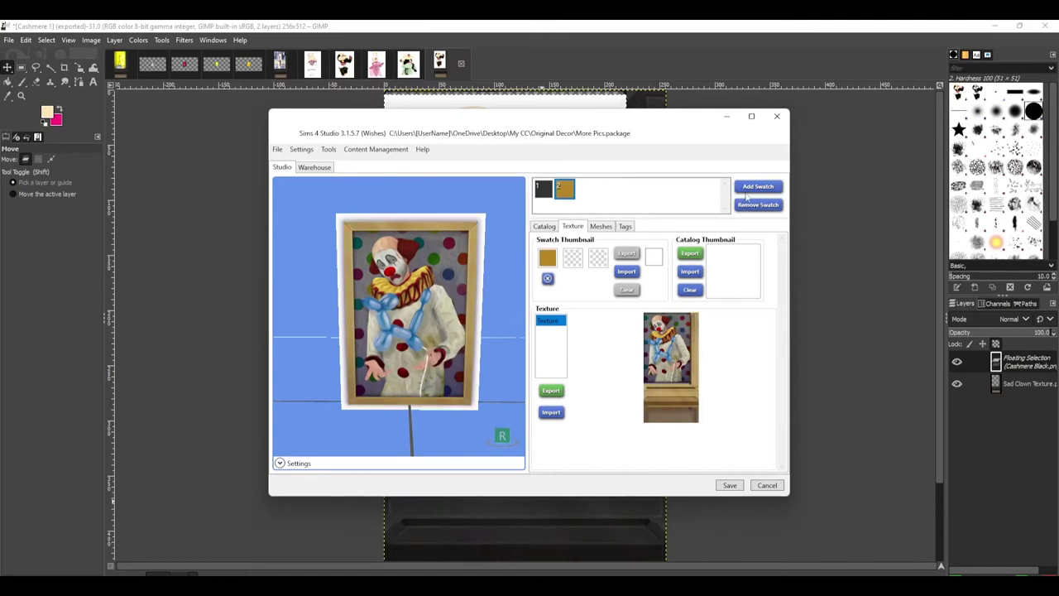
pyautogui.click(757, 187)
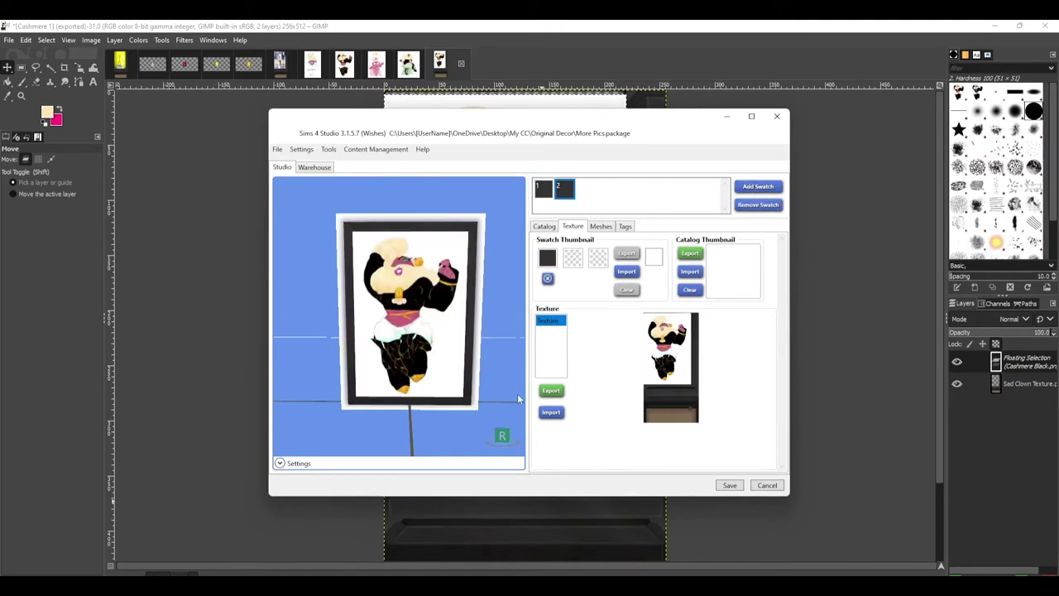
# Switch back to GIMP and undo the scaling of the Cashmere Silk image
pyautogui.click(58, 373)
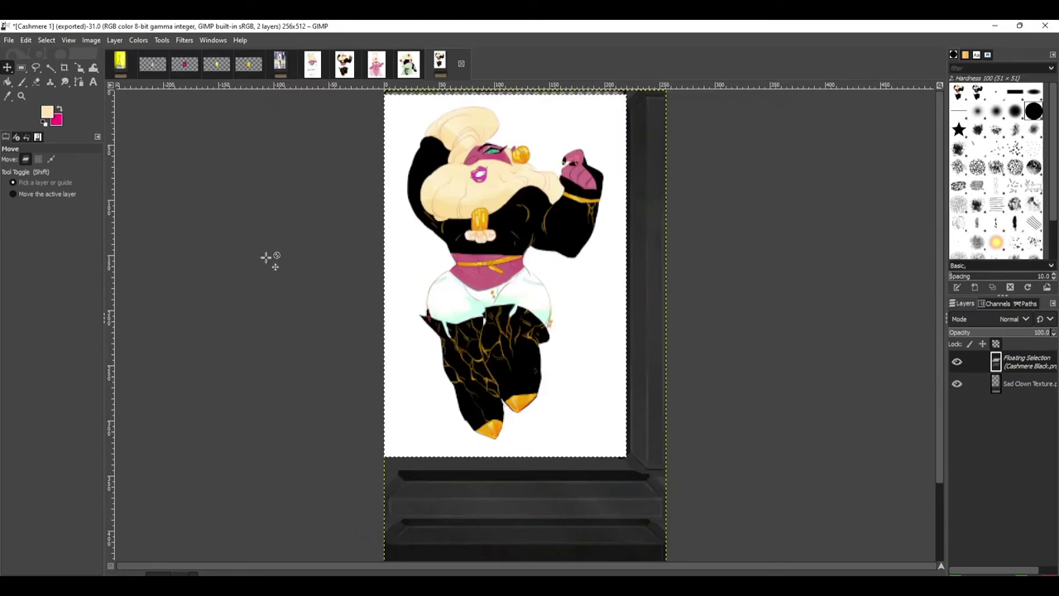
pyautogui.click(376, 64)
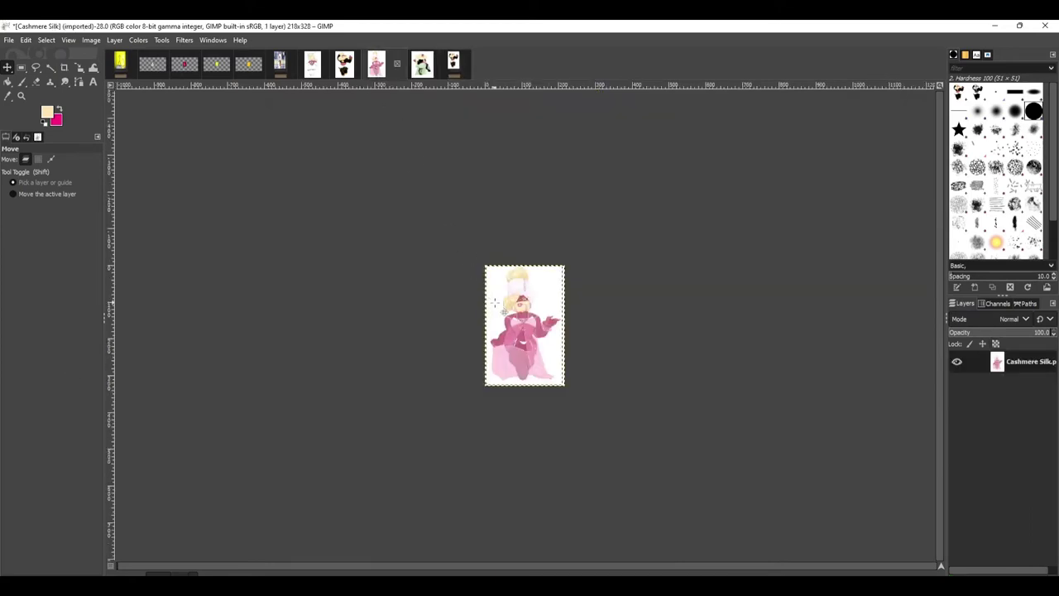
pyautogui.hotkey('ctrl', 'z')
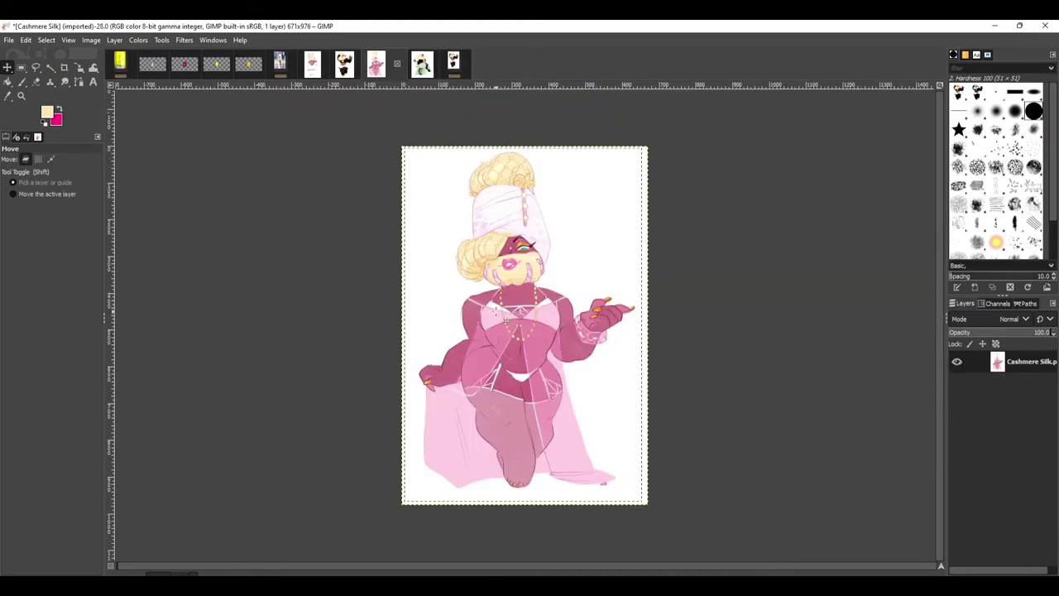
# Scale the Cashmere Silk layer to 220 px wide and 329 px high, without keeping the aspect ratio
pyautogui.rightClick(467, 288)
pyautogui.moveTo(499, 377)
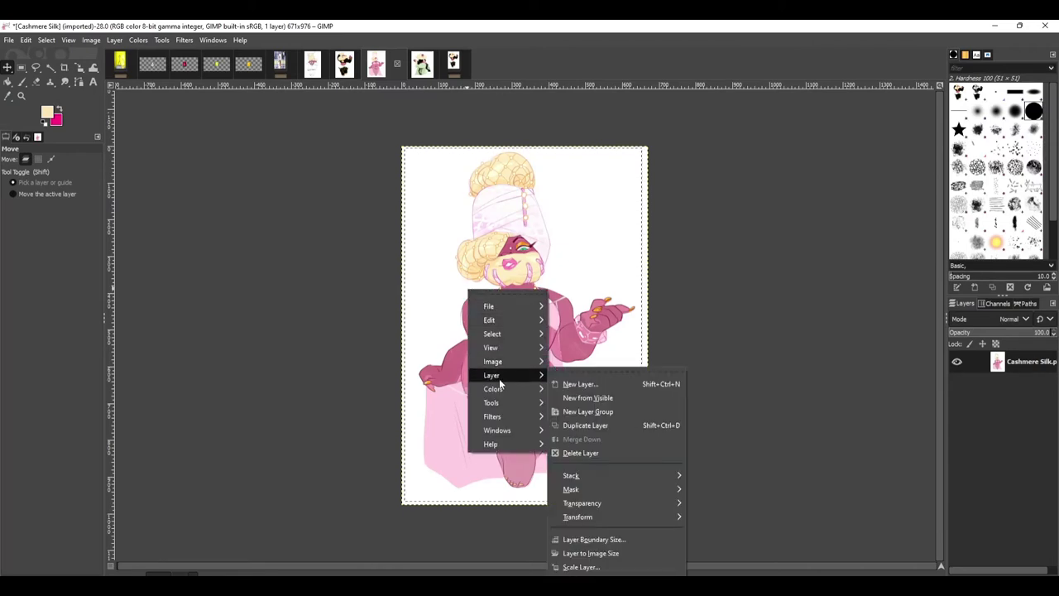
pyautogui.click(617, 568)
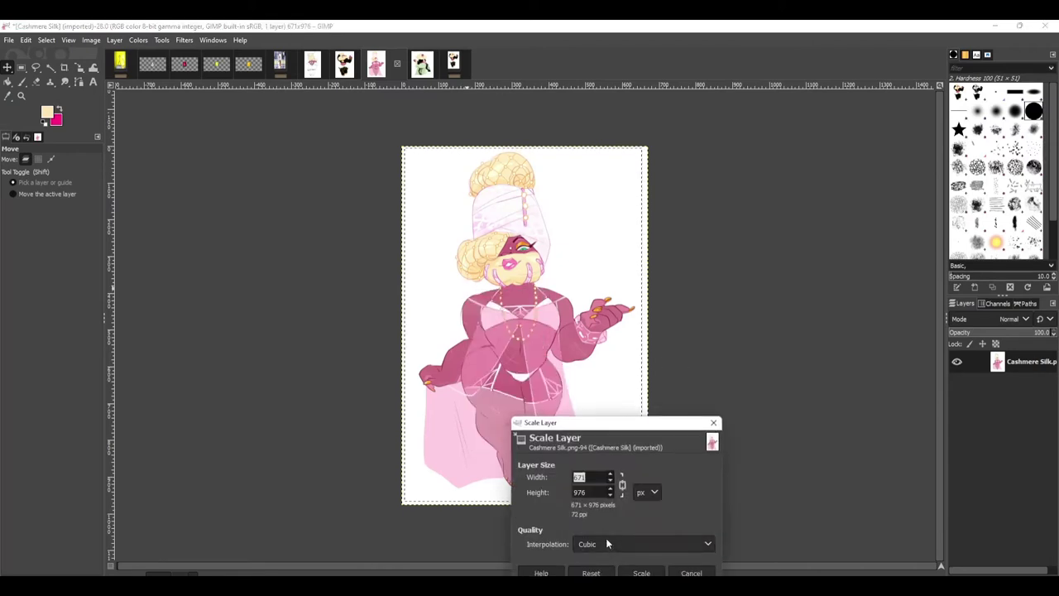
pyautogui.write('220')
pyautogui.press('Tab')
pyautogui.write('32')
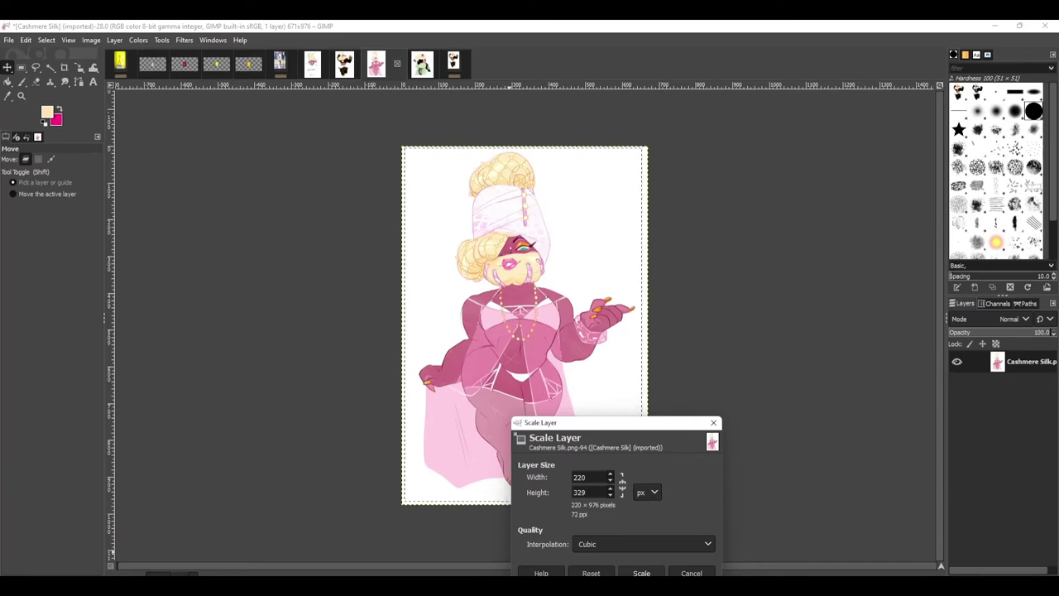
pyautogui.click(641, 573)
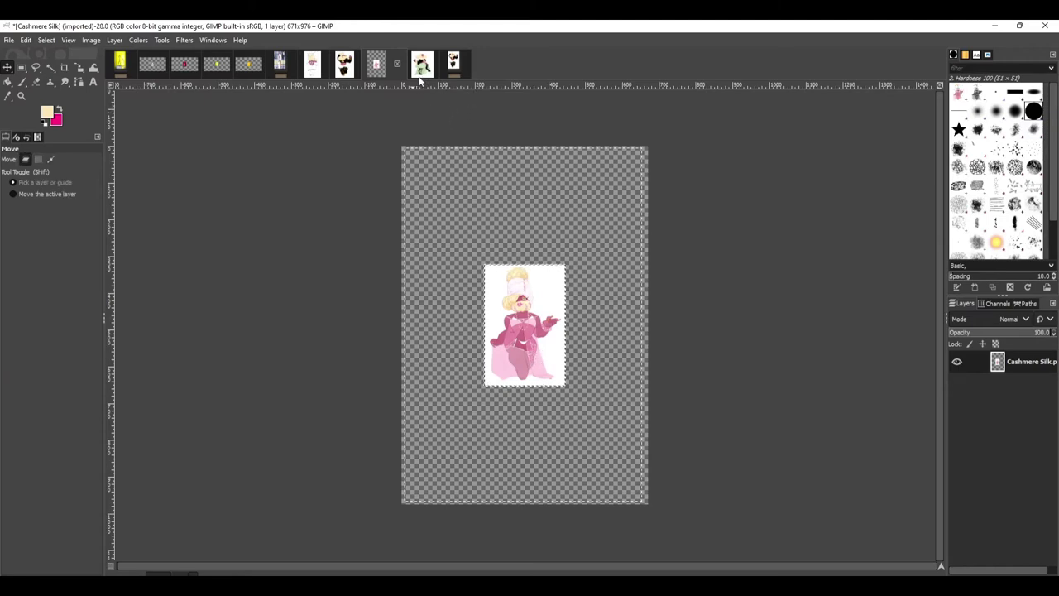
# Paste the scaled Cashmere Silk artwork over the picture area of the frame texture and export it as Cashmere 2.png in Original Decor
pyautogui.click(453, 64)
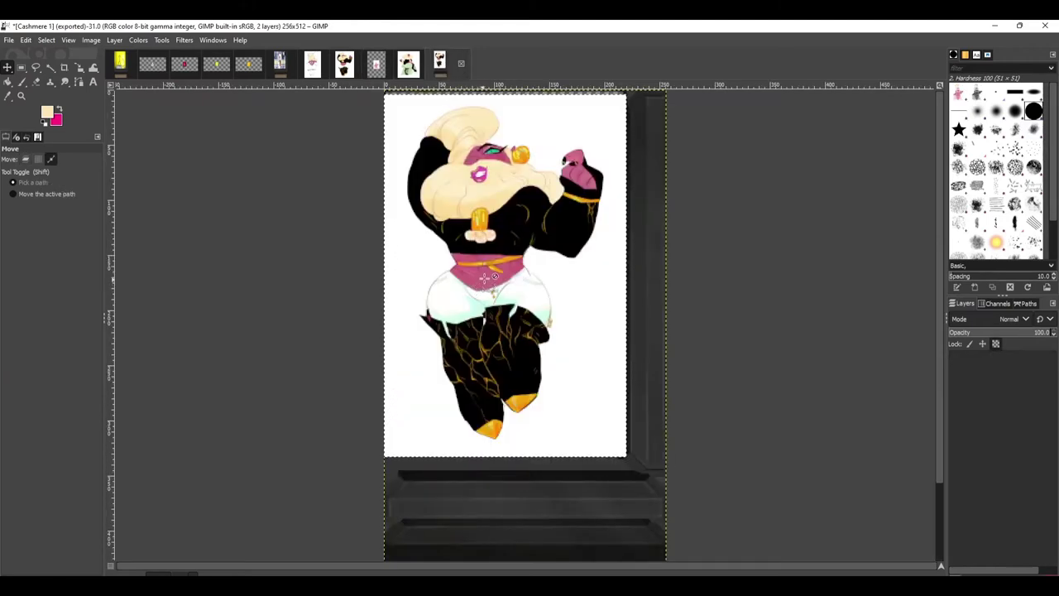
pyautogui.hotkey('ctrl', 'v')
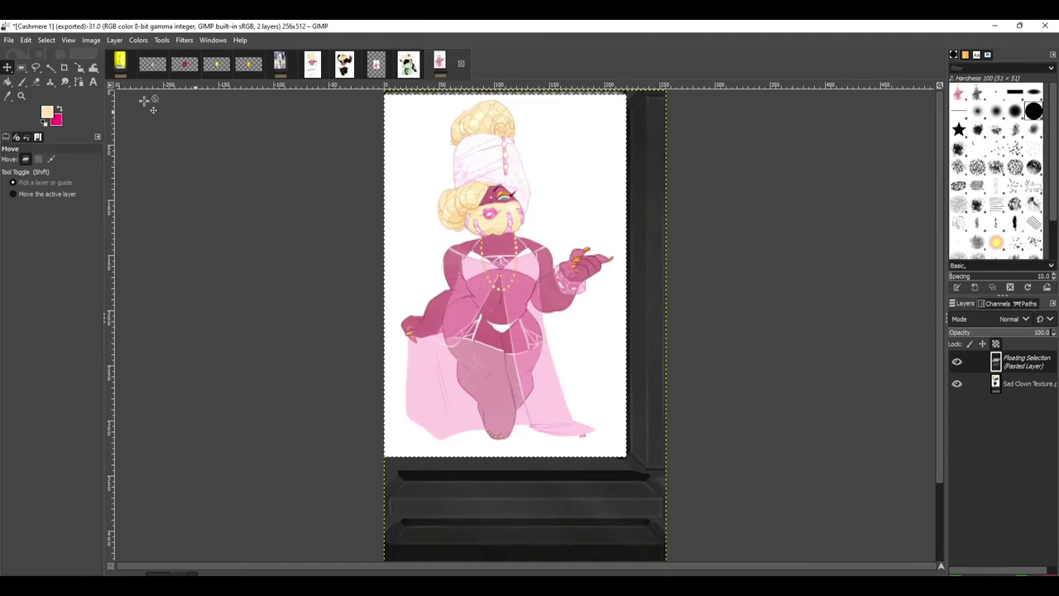
pyautogui.click(10, 41)
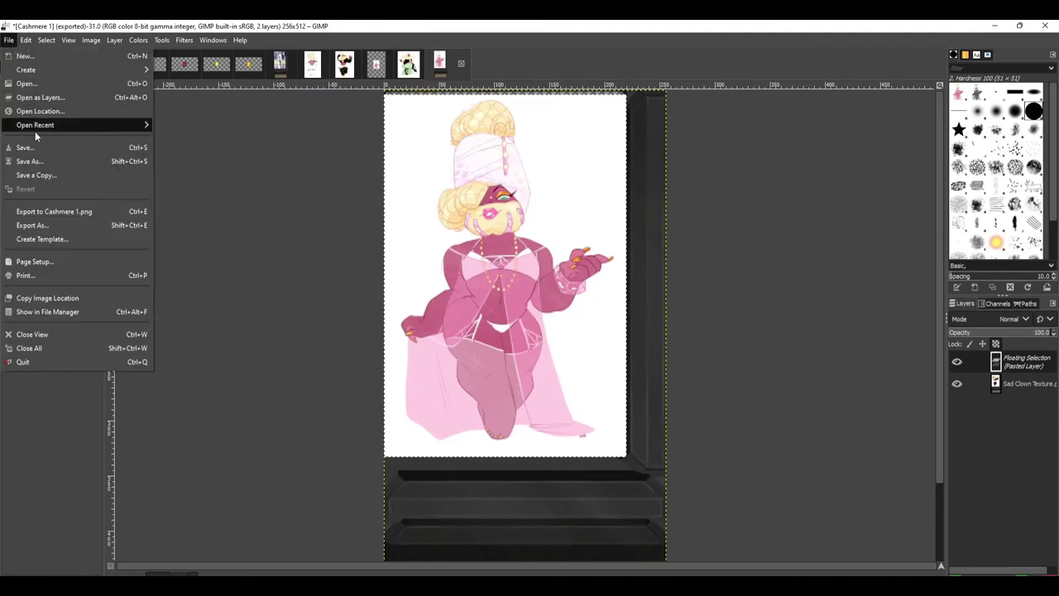
pyautogui.click(50, 225)
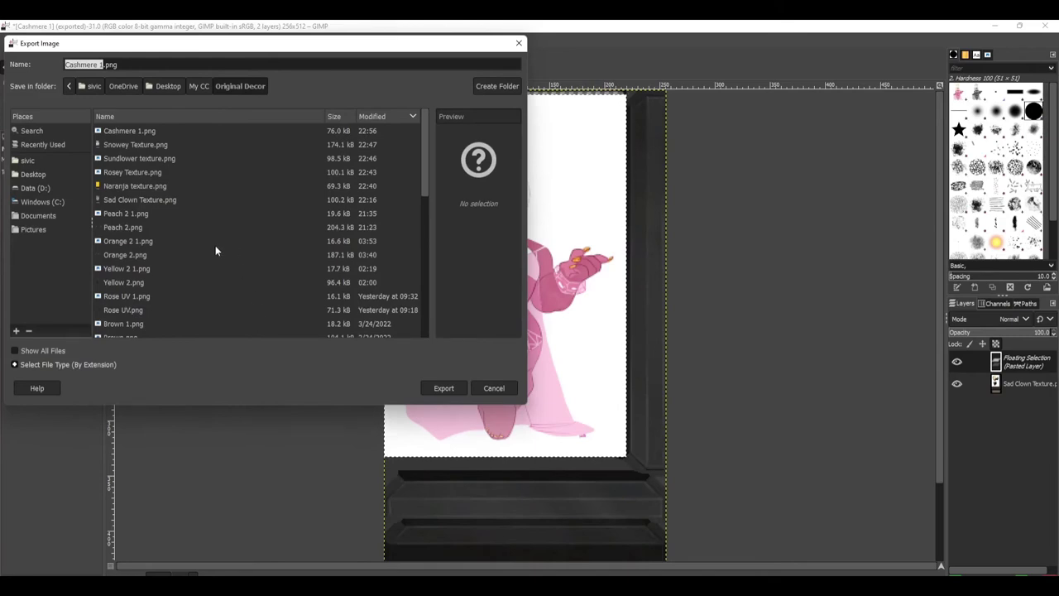
pyautogui.write('Cashmere')
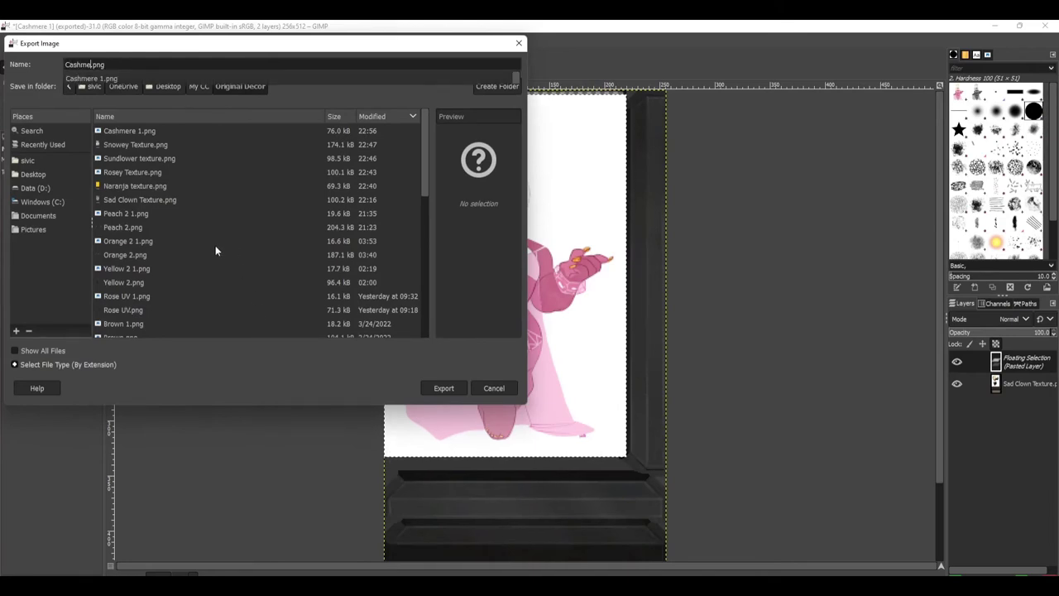
pyautogui.write(' 2')
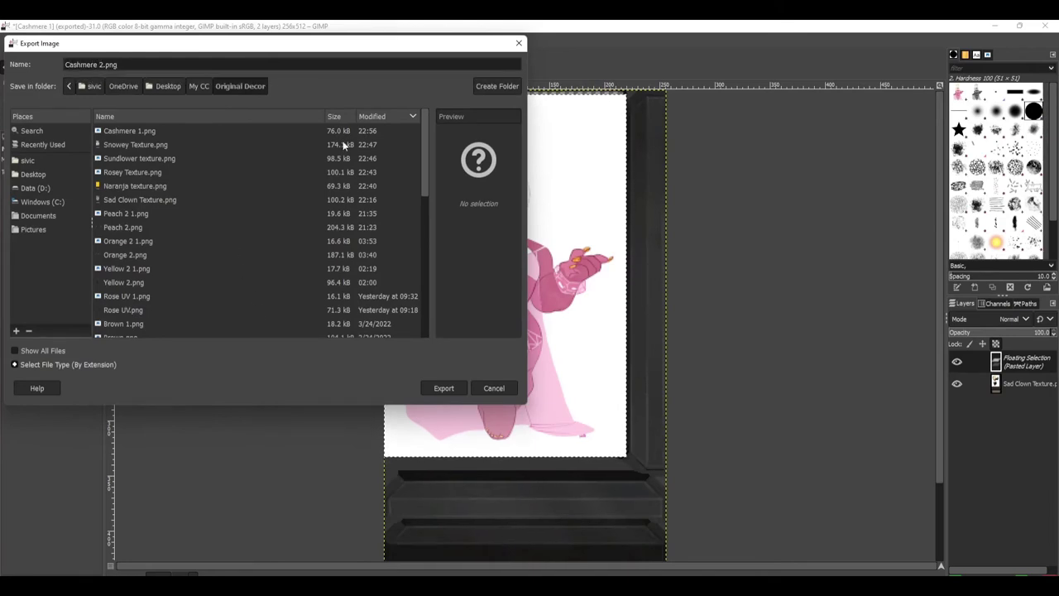
pyautogui.click(444, 393)
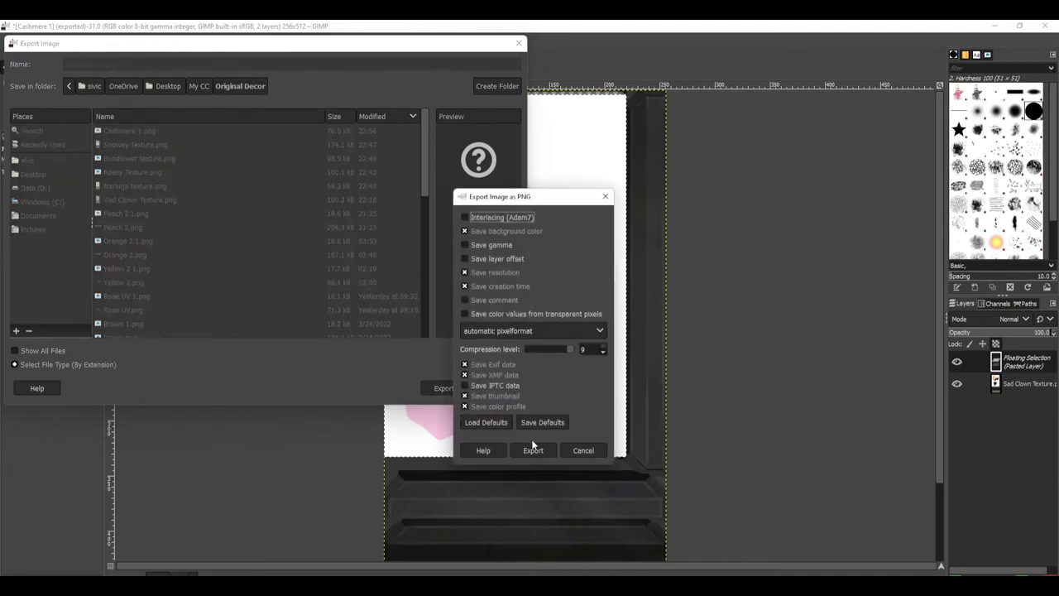
pyautogui.click(534, 447)
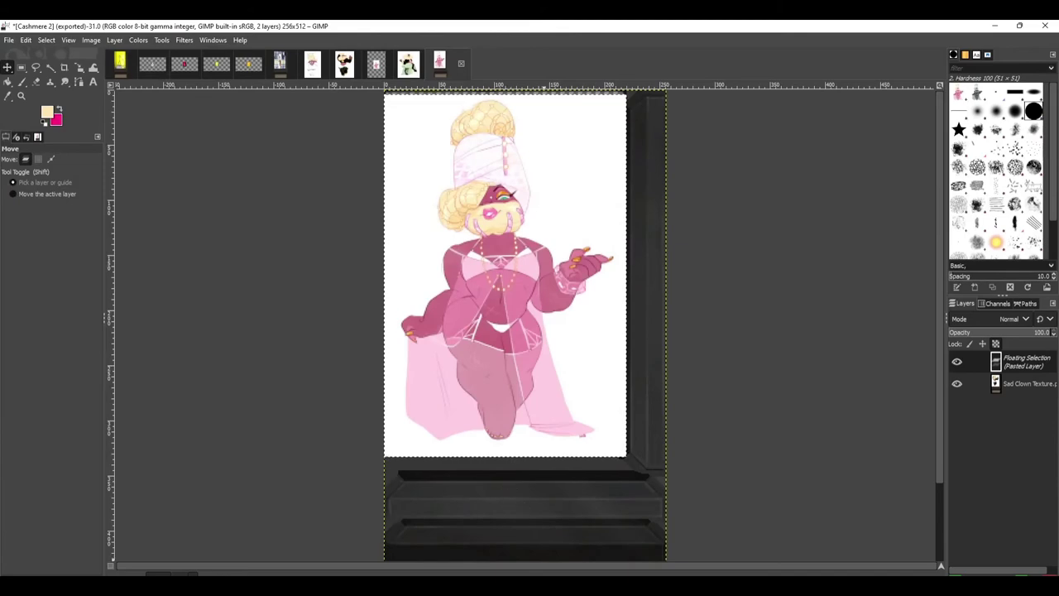
# Switch to Sims 4 Studio, import Cashmere 2 as the second swatch's texture, and add a third swatch
pyautogui.hotkey('alt', 'Tab')
pyautogui.click(551, 411)
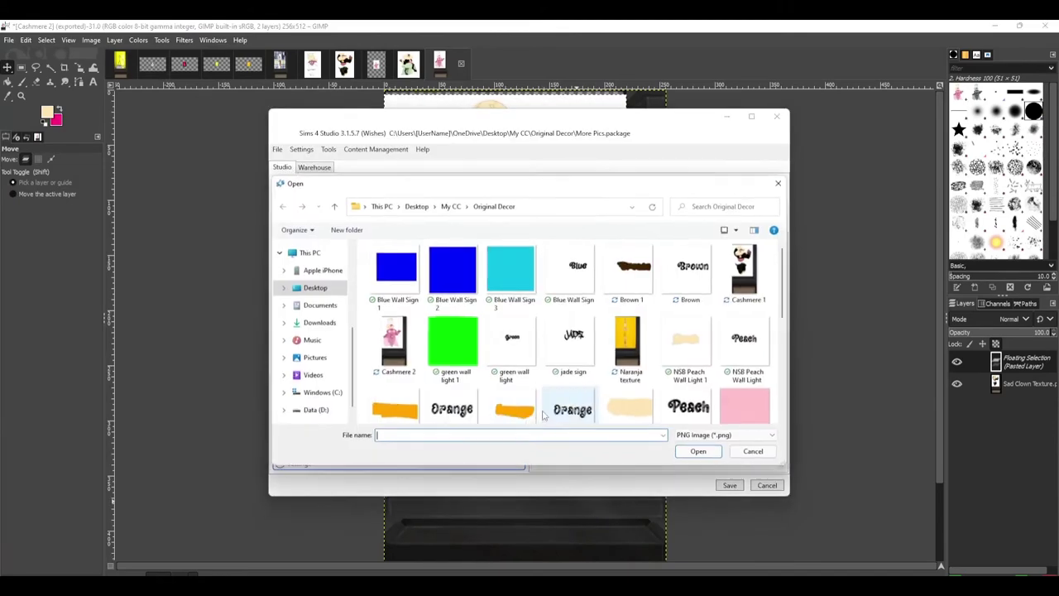
pyautogui.click(404, 346)
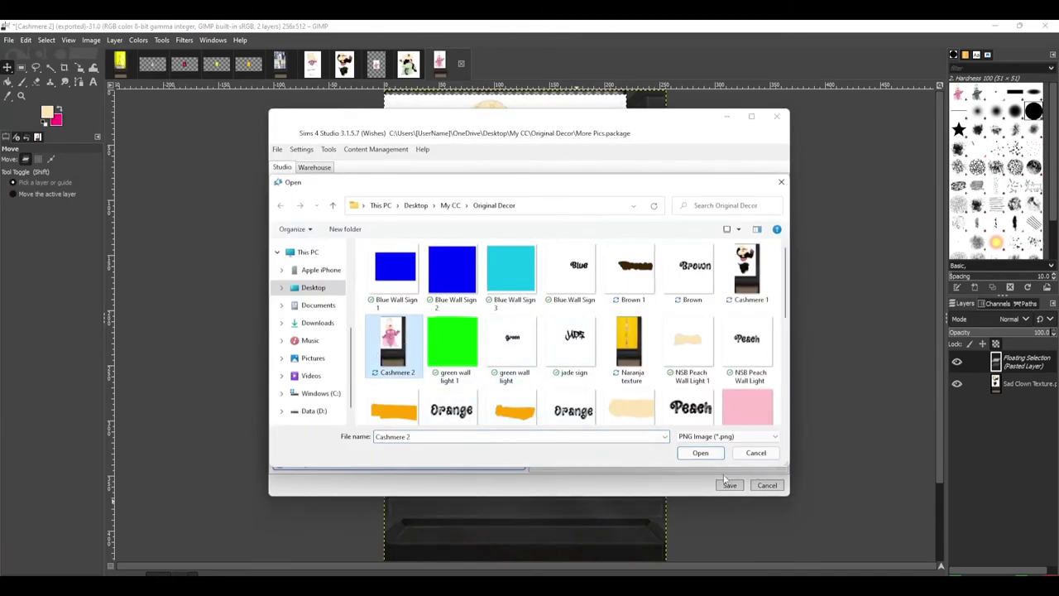
pyautogui.click(704, 457)
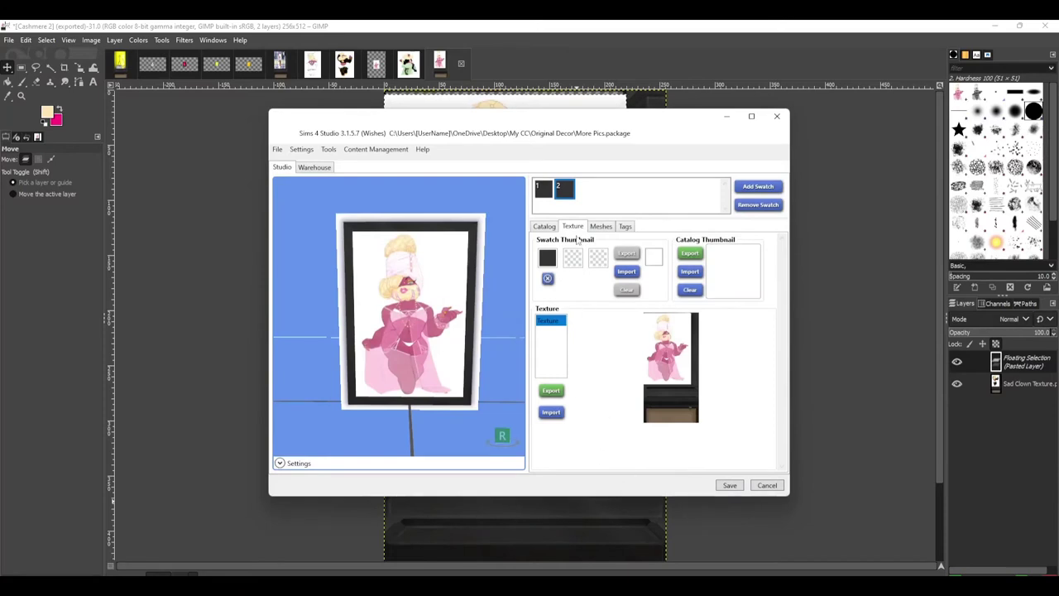
pyautogui.click(755, 187)
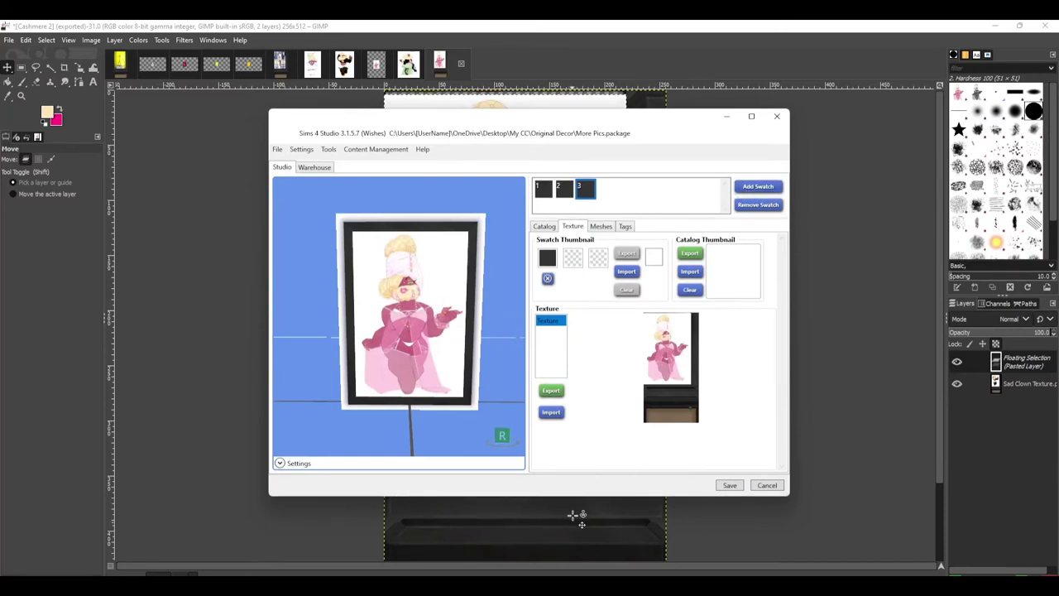
# Switch back to GIMP and scale the Cashmere White layer to 220 × 328 px with the aspect ratio unlinked
pyautogui.click(185, 325)
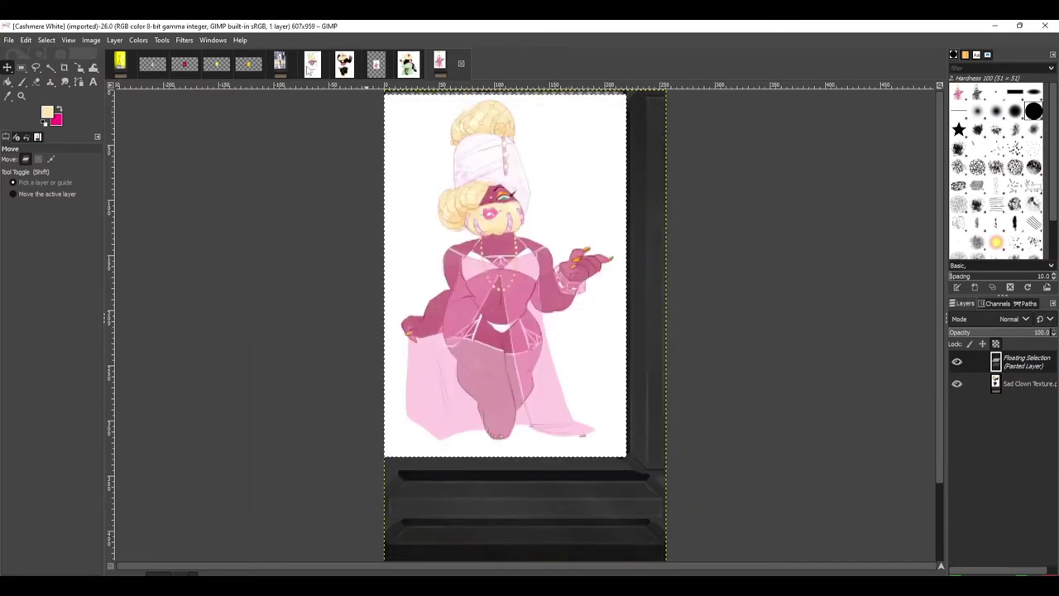
pyautogui.click(312, 66)
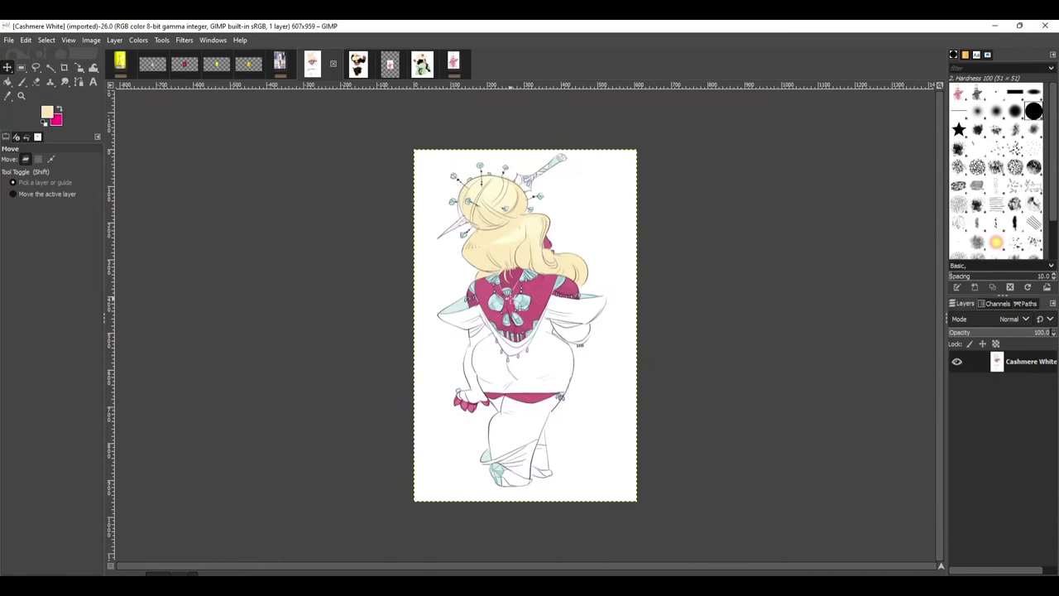
pyautogui.rightClick(512, 301)
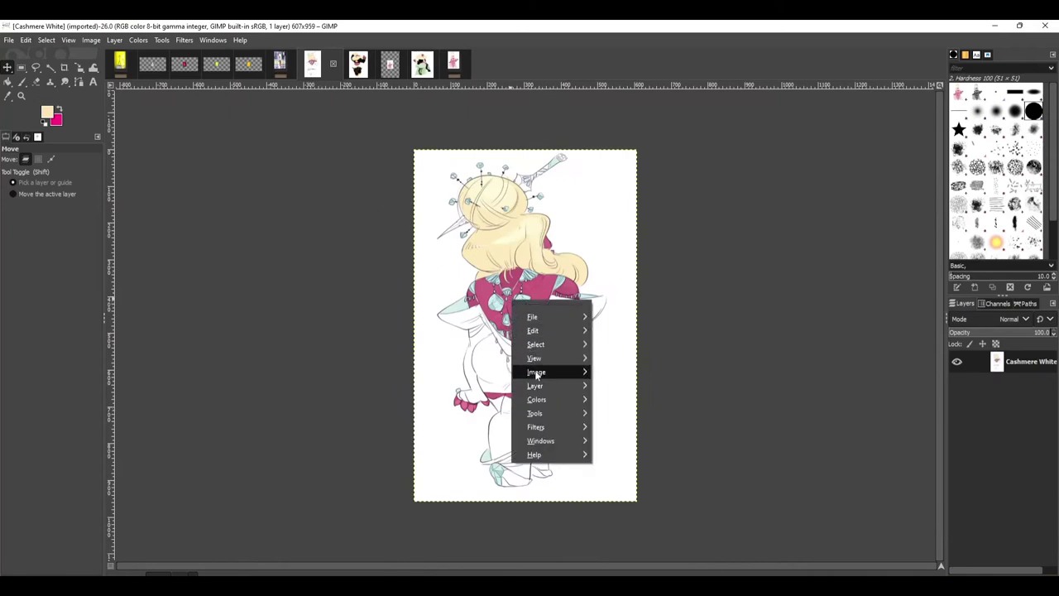
pyautogui.moveTo(538, 375)
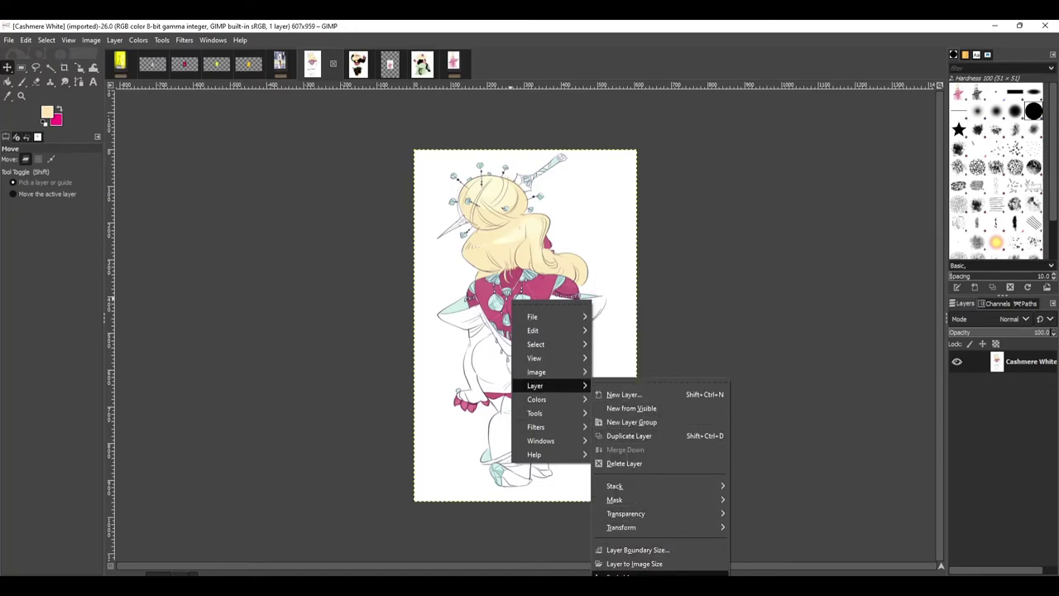
pyautogui.click(633, 563)
pyautogui.click(634, 484)
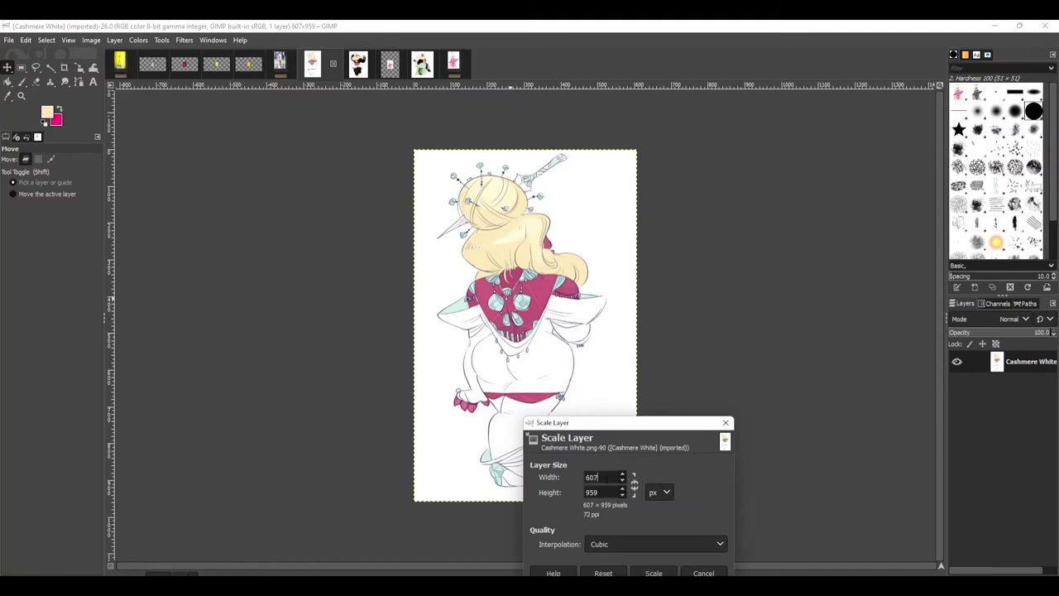
pyautogui.write('220')
pyautogui.press('Tab')
pyautogui.write('328')
pyautogui.click(653, 573)
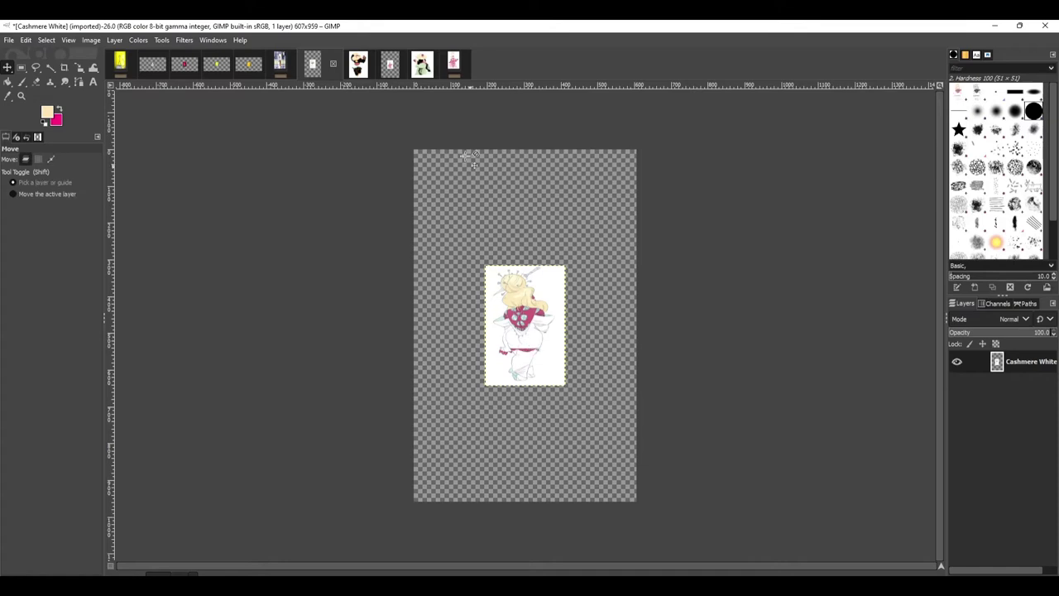
# Paste the scaled Cashmere White artwork over the picture area of the frame texture and export it as Cashmere 3.png in Original Decor
pyautogui.click(454, 64)
pyautogui.hotkey('ctrl', 'v')
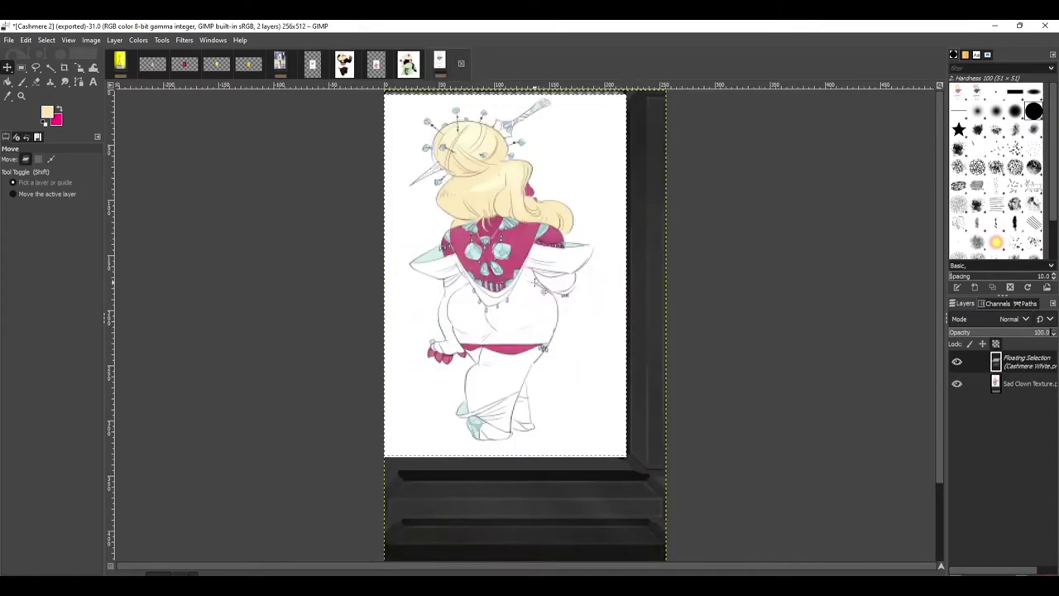
pyautogui.click(10, 41)
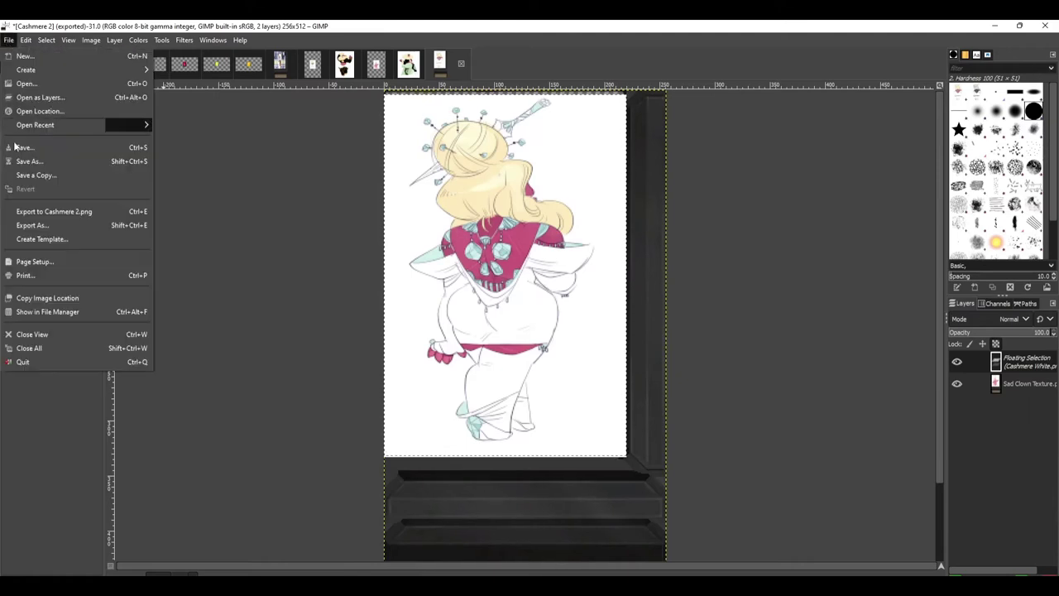
pyautogui.click(33, 226)
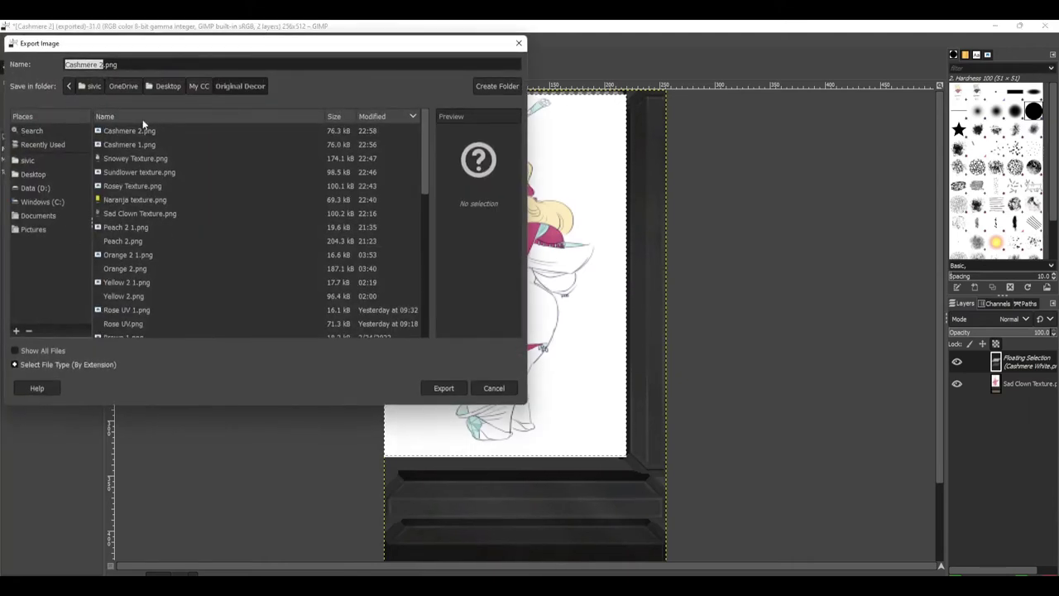
pyautogui.click(100, 64)
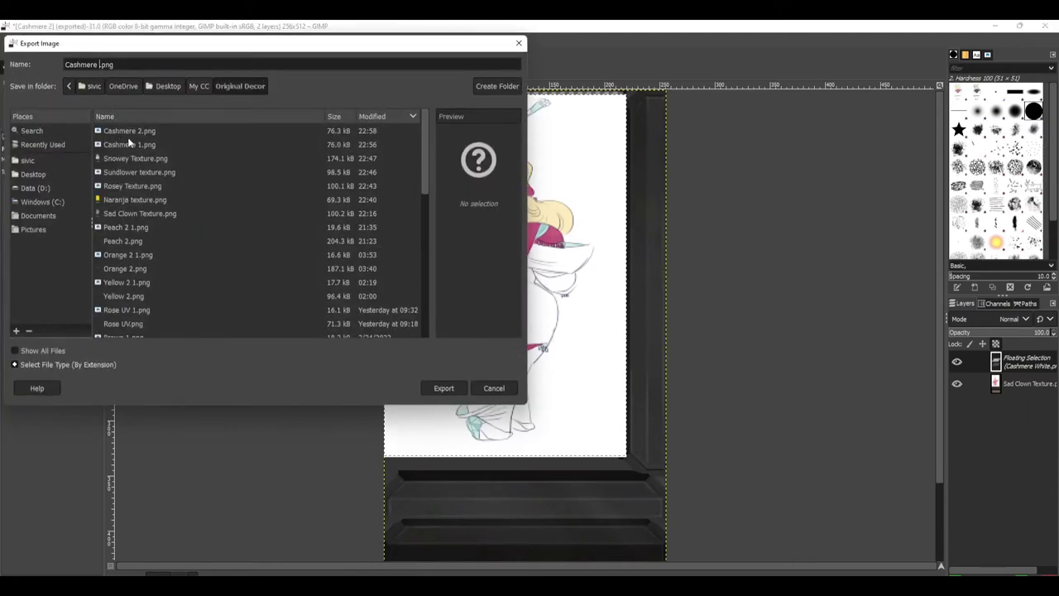
pyautogui.press('BackSpace')
pyautogui.write('3')
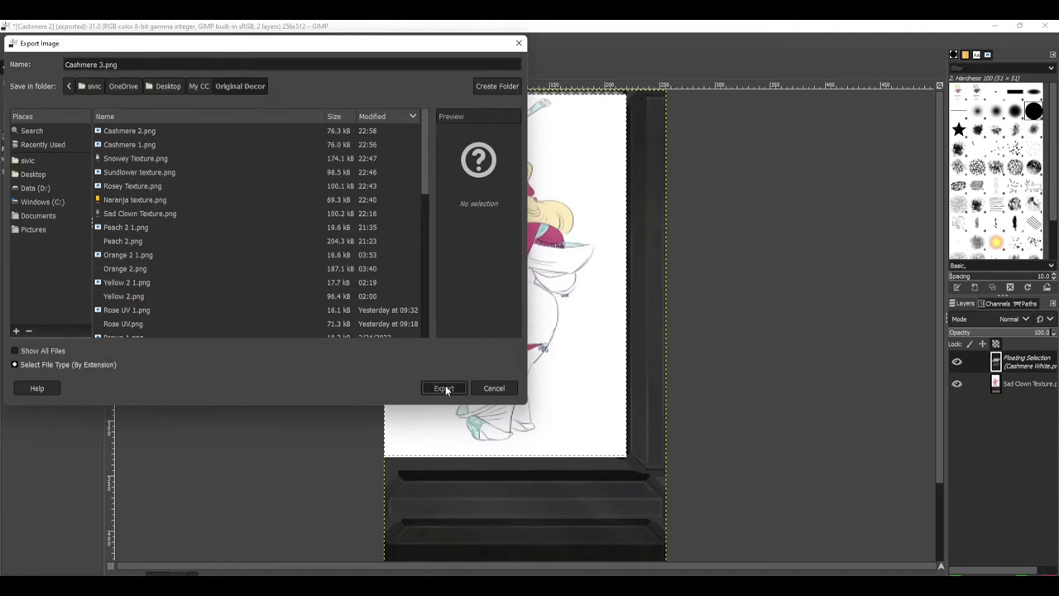
pyautogui.click(449, 391)
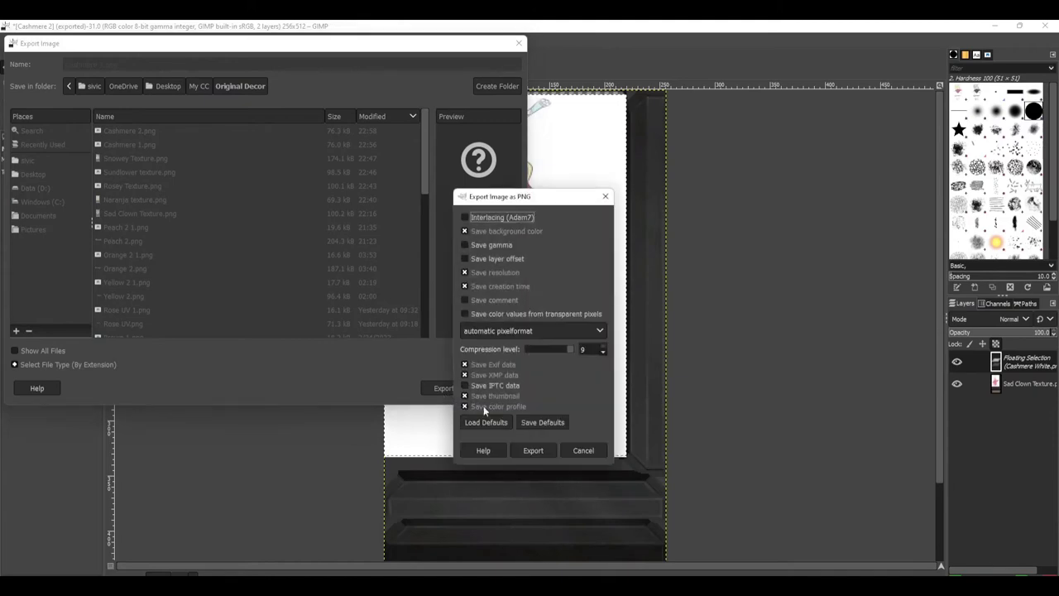
pyautogui.click(532, 451)
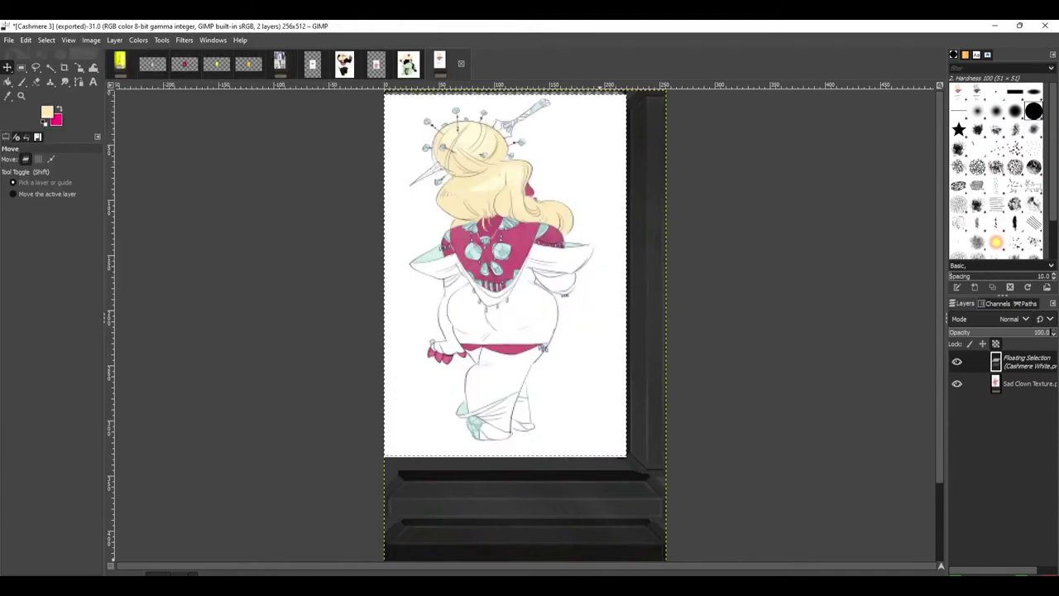
# Switch to Sims 4 Studio, import Cashmere 3 as the third swatch's texture, and add a fourth swatch
pyautogui.hotkey('alt', 'Tab')
pyautogui.click(551, 411)
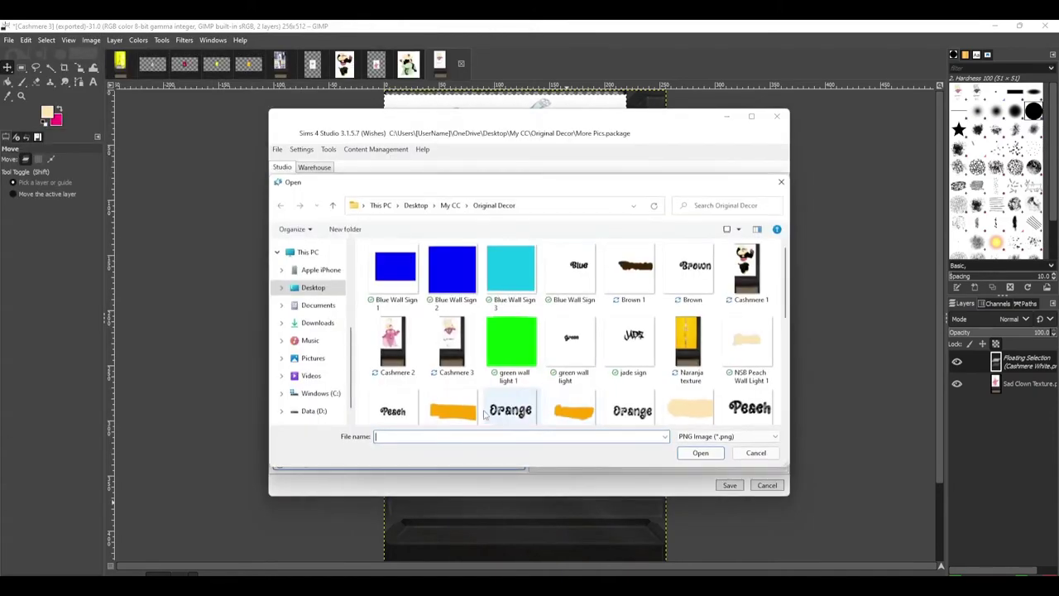
pyautogui.click(435, 354)
pyautogui.click(700, 453)
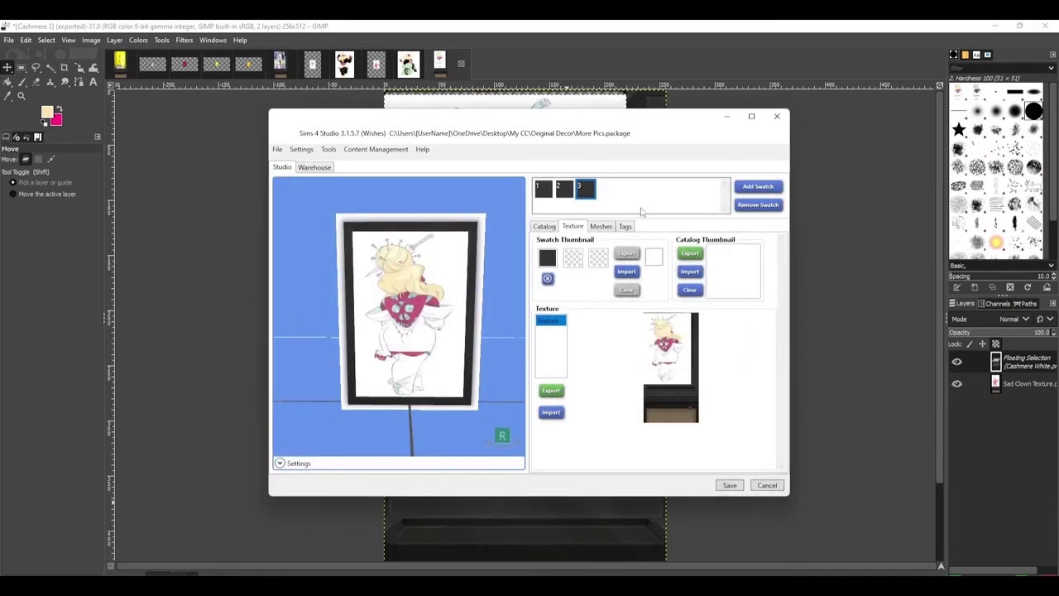
pyautogui.click(748, 190)
# Switch to GIMP and scale the Cashmere Green layer to 220 × 329 px with the aspect ratio unlinked
pyautogui.click(252, 116)
pyautogui.click(408, 67)
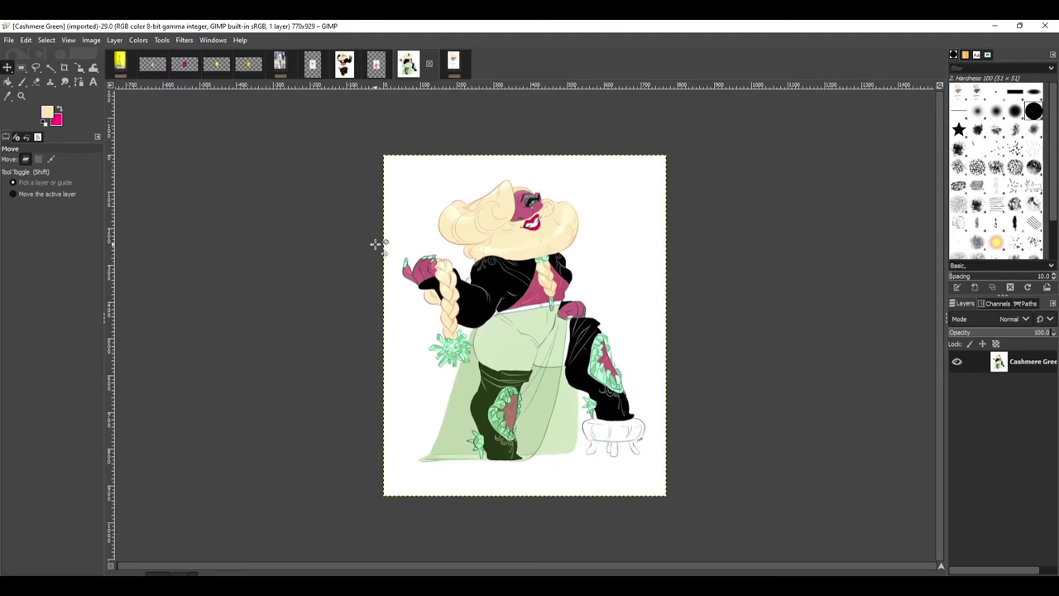
pyautogui.rightClick(465, 287)
pyautogui.moveTo(503, 373)
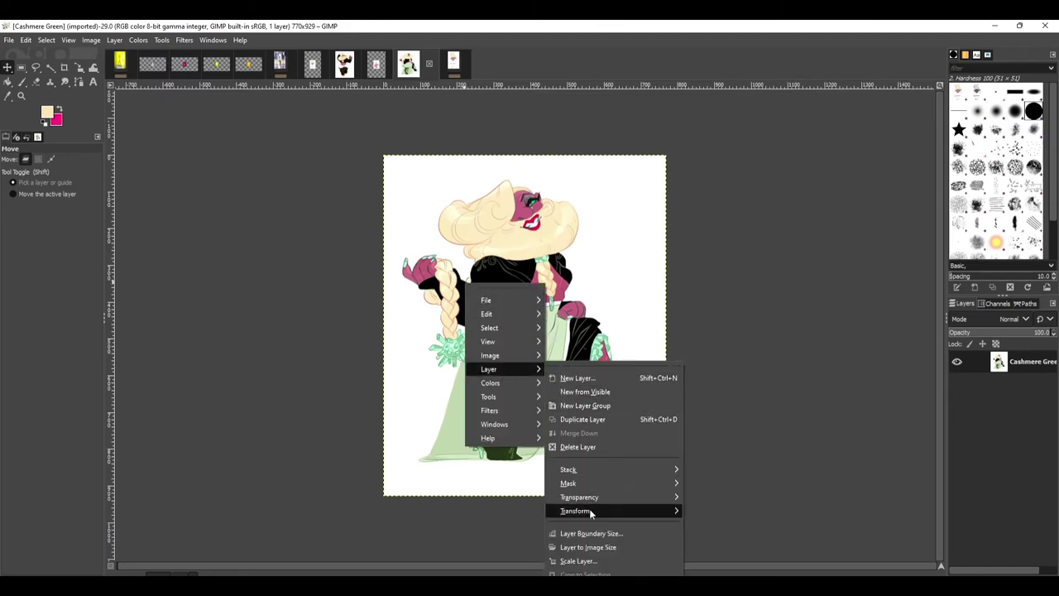
pyautogui.click(579, 562)
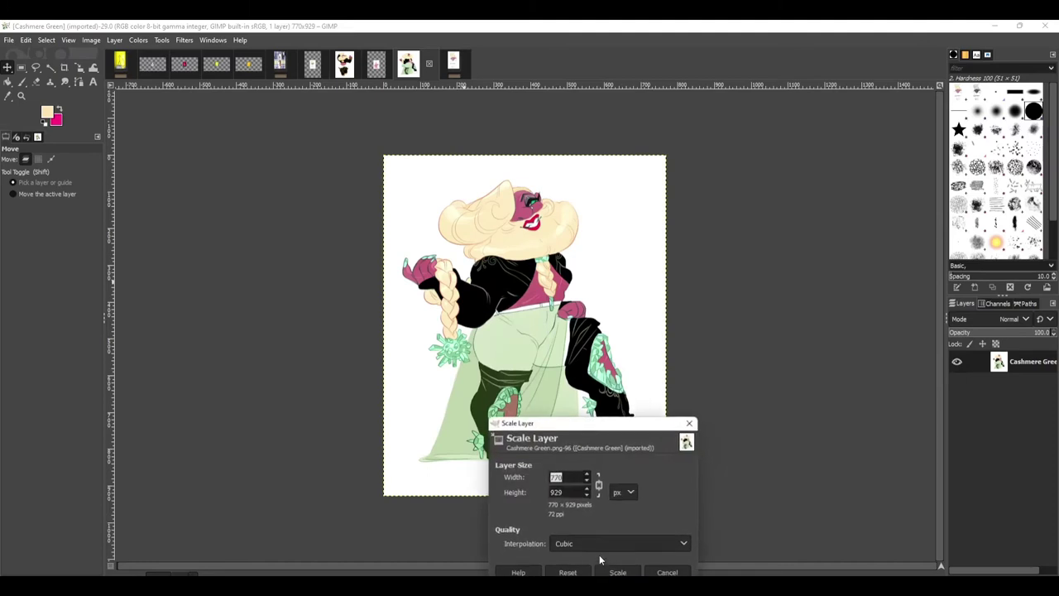
pyautogui.click(599, 486)
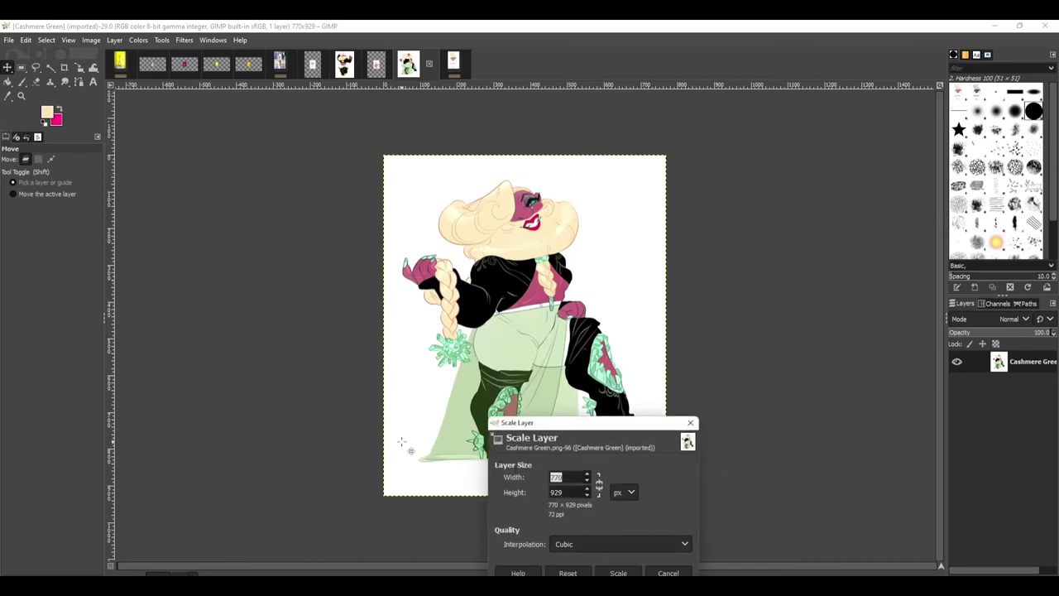
pyautogui.write('220')
pyautogui.press('Tab')
pyautogui.write('329')
pyautogui.click(619, 573)
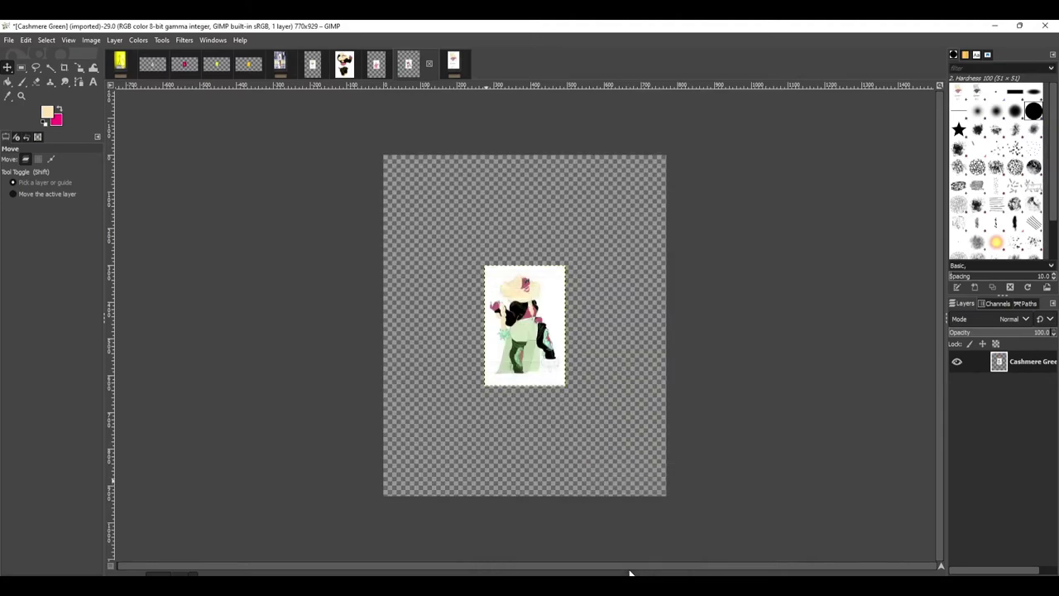
# Paste the scaled Cashmere Green artwork over the picture area of the frame texture and export it as Cashmere 4.png in Original Decor
pyautogui.press('ctrl')
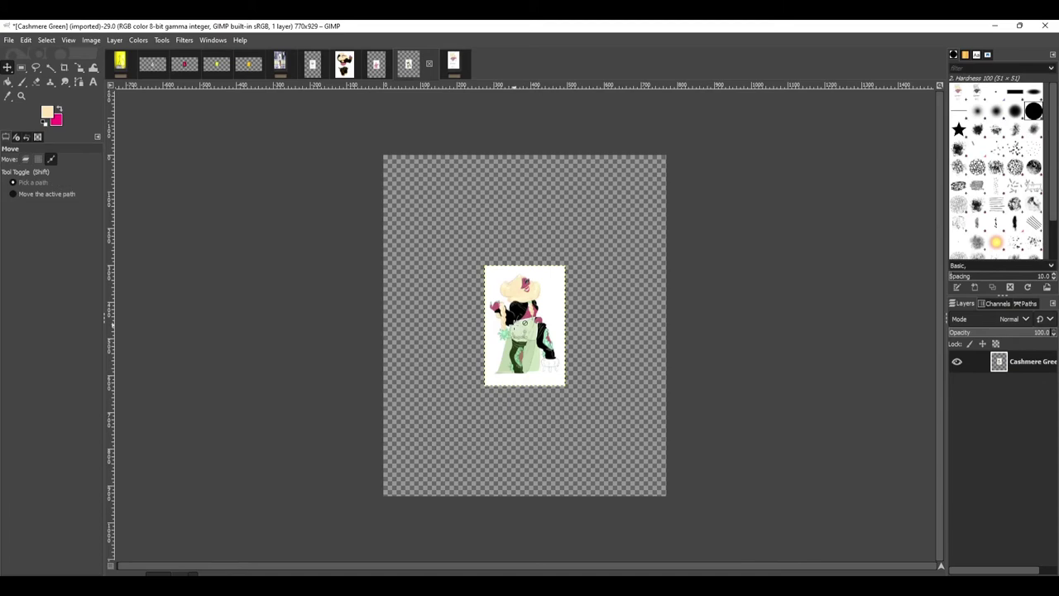
pyautogui.click(453, 64)
pyautogui.hotkey('ctrl', 'v')
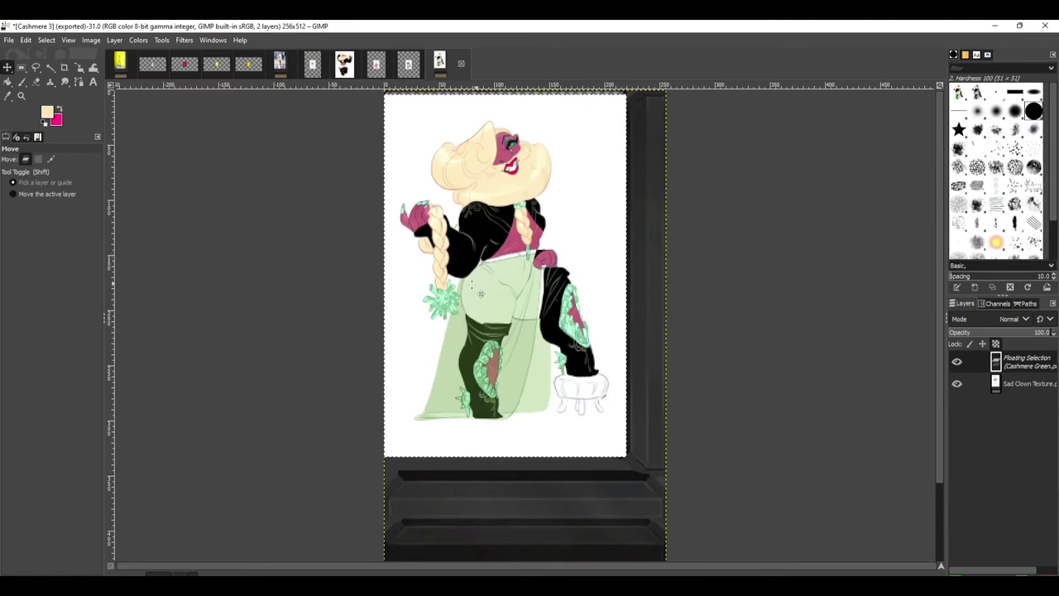
pyautogui.click(10, 41)
pyautogui.click(33, 225)
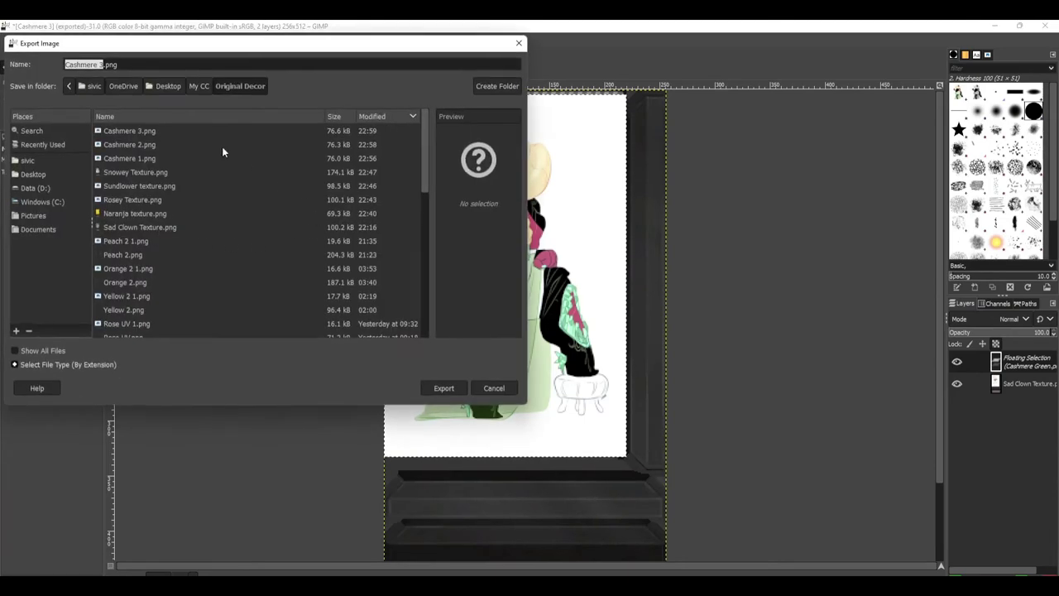
pyautogui.press('Right')
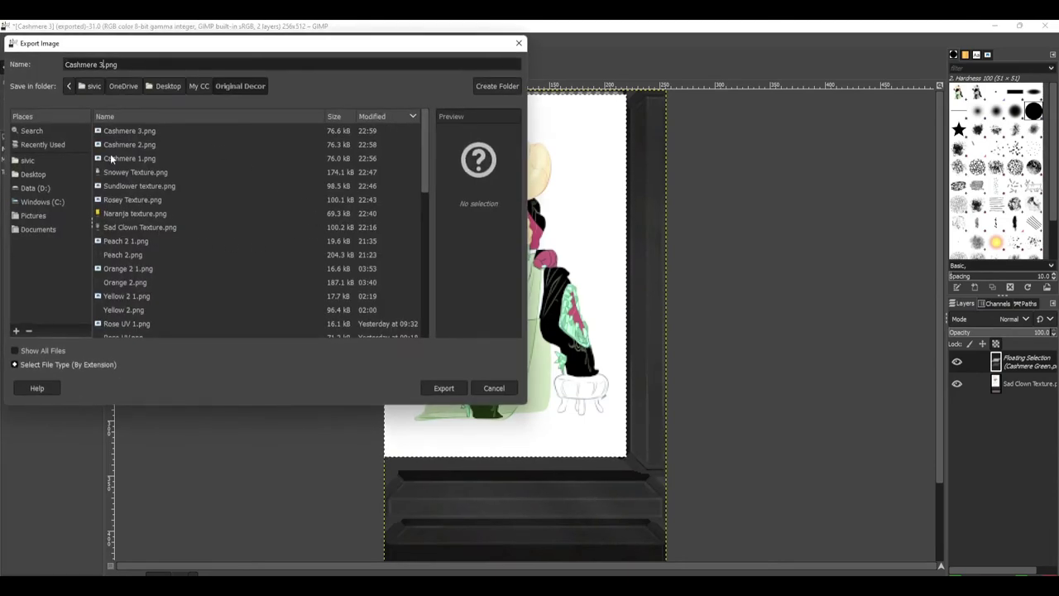
pyautogui.press('BackSpace')
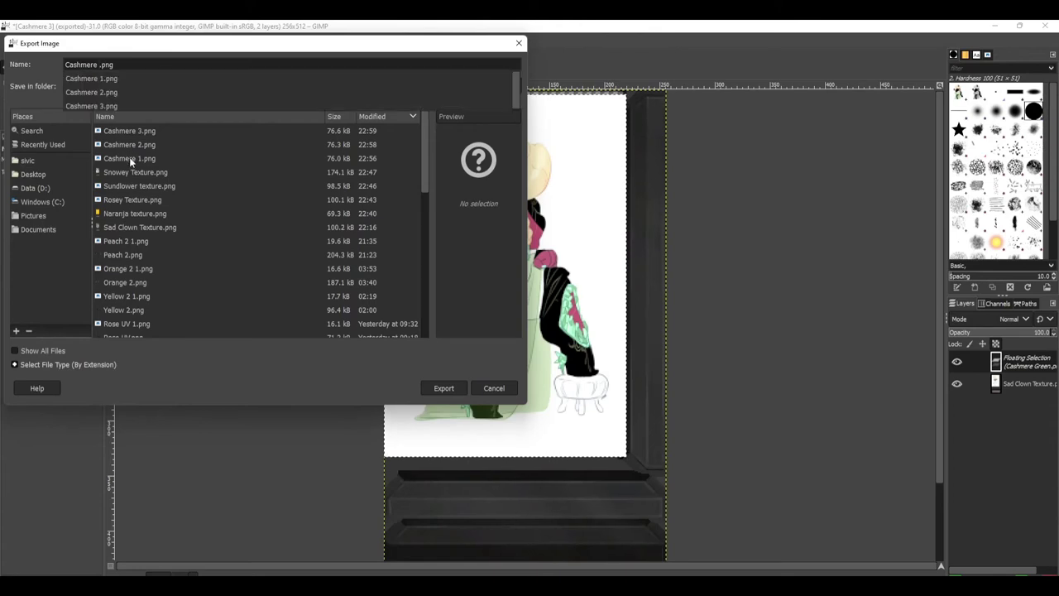
pyautogui.write('4')
pyautogui.click(439, 388)
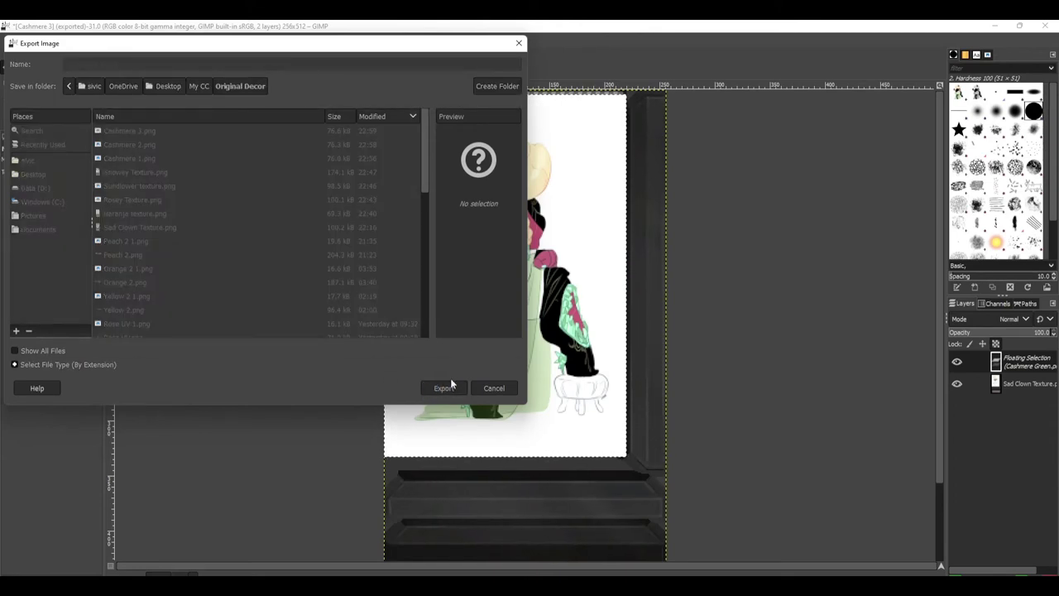
pyautogui.click(518, 450)
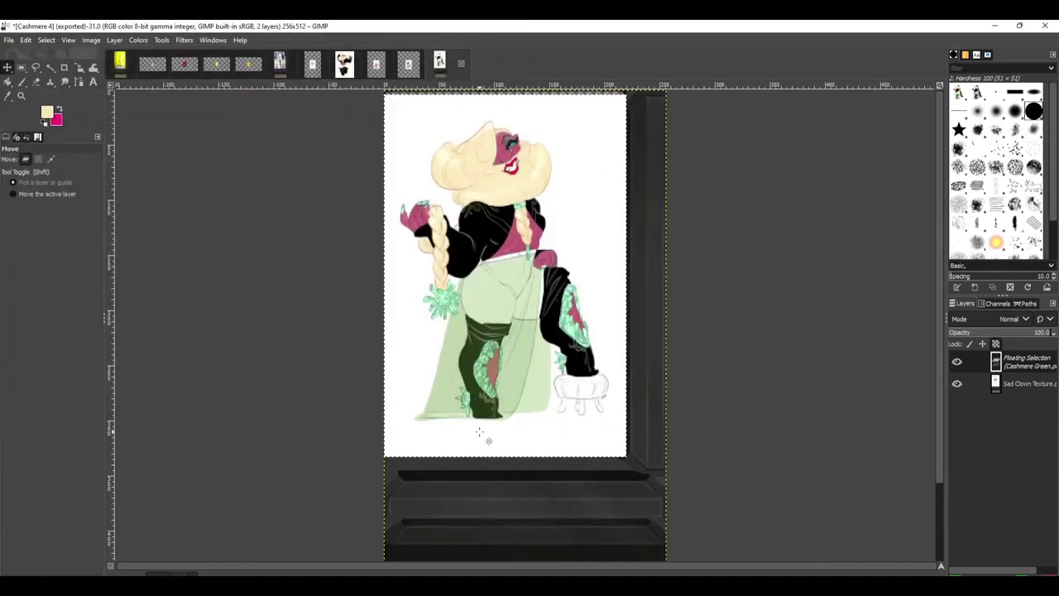
# Switch to Sims 4 Studio, import Cashmere 4 as the fourth swatch's texture, and check the preview of all four swatches
pyautogui.hotkey('alt', 'Tab')
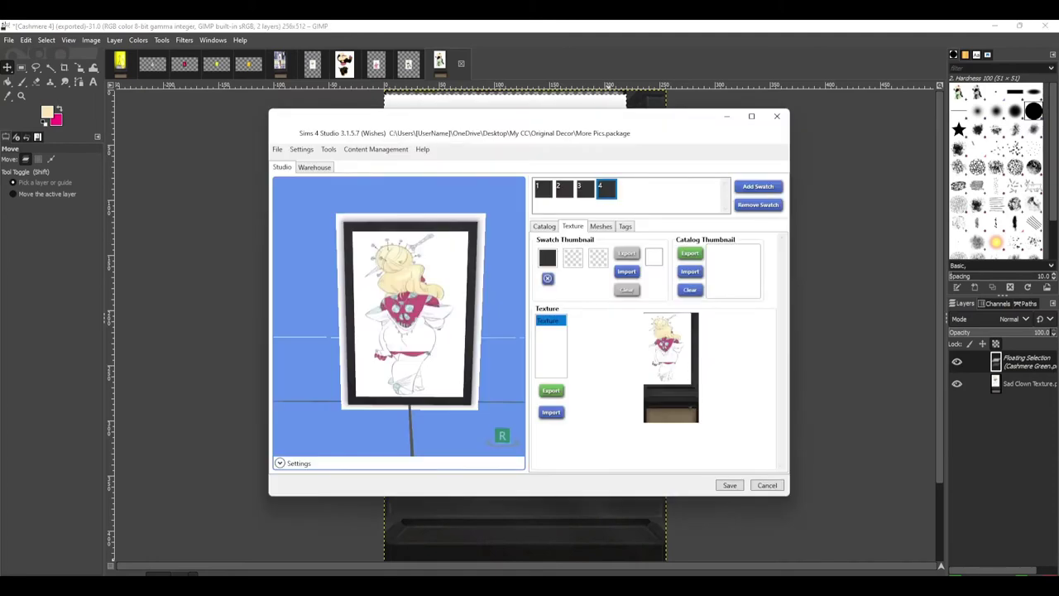
pyautogui.click(590, 190)
pyautogui.click(609, 192)
pyautogui.click(548, 411)
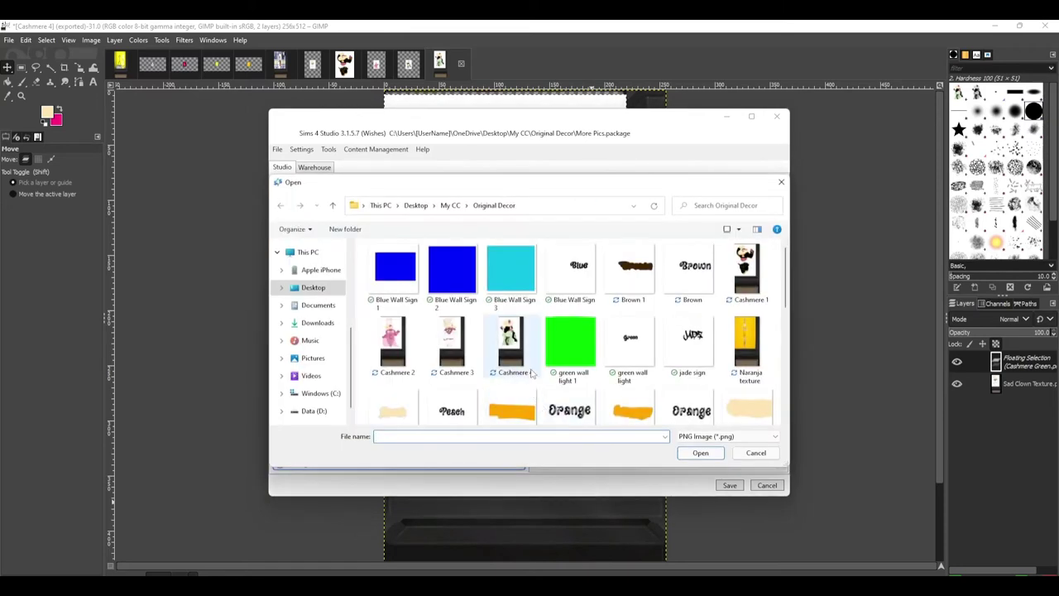
pyautogui.click(511, 344)
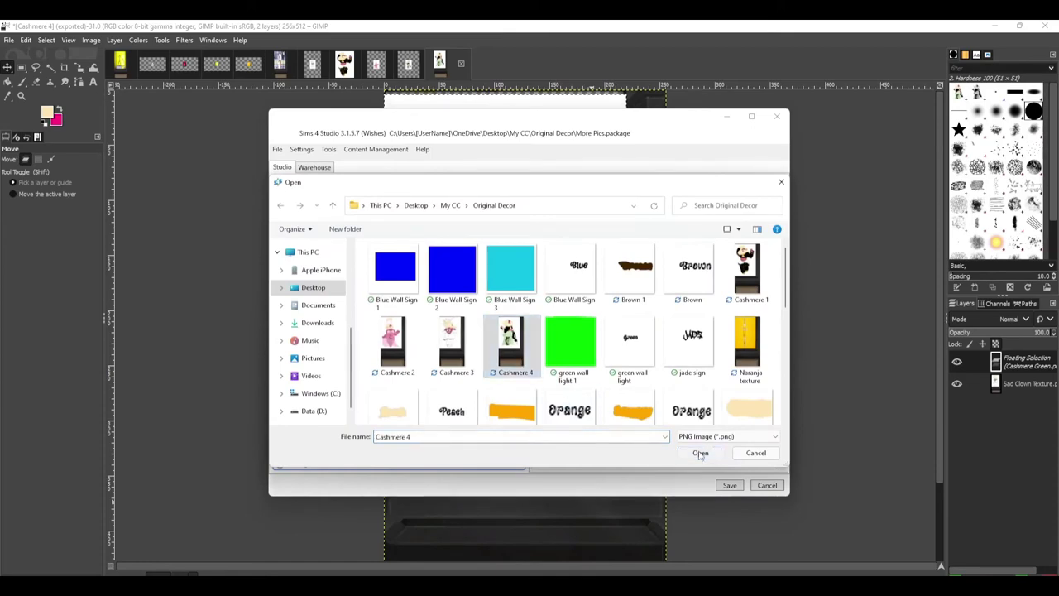
pyautogui.click(702, 456)
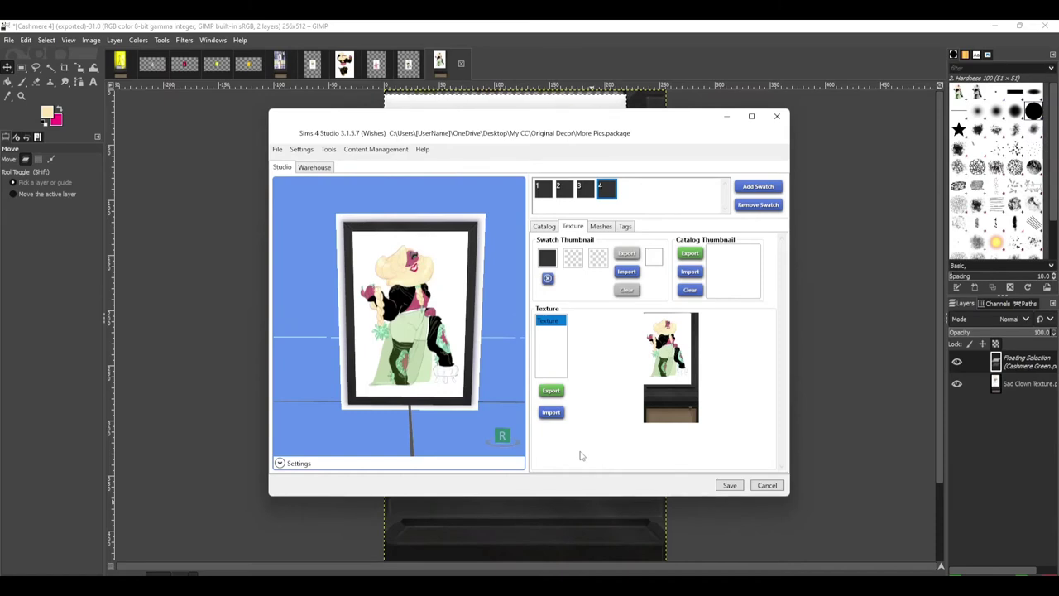
pyautogui.click(540, 188)
pyautogui.click(566, 192)
pyautogui.click(590, 192)
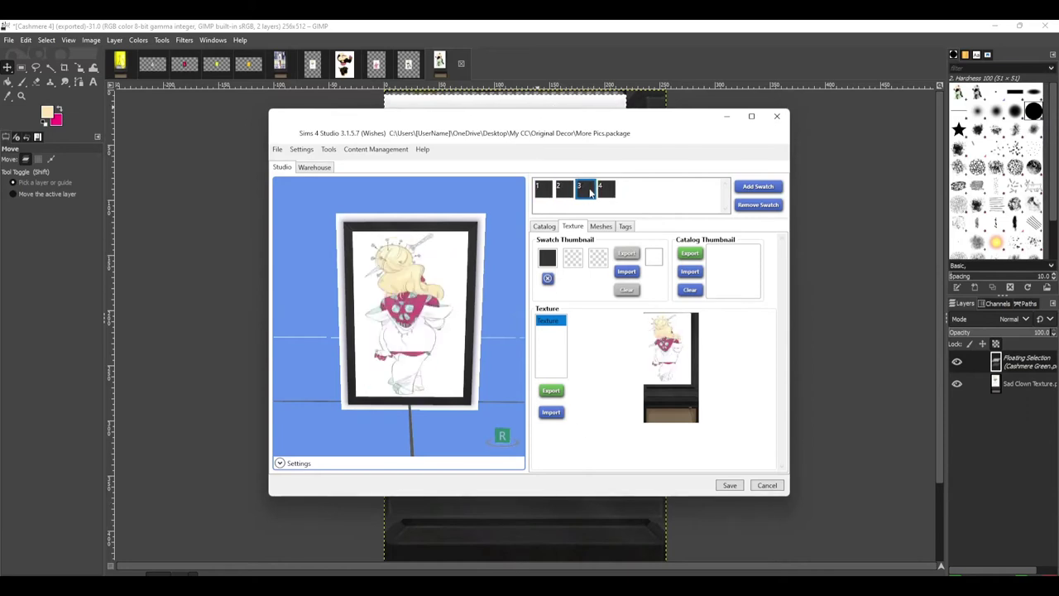
pyautogui.click(606, 189)
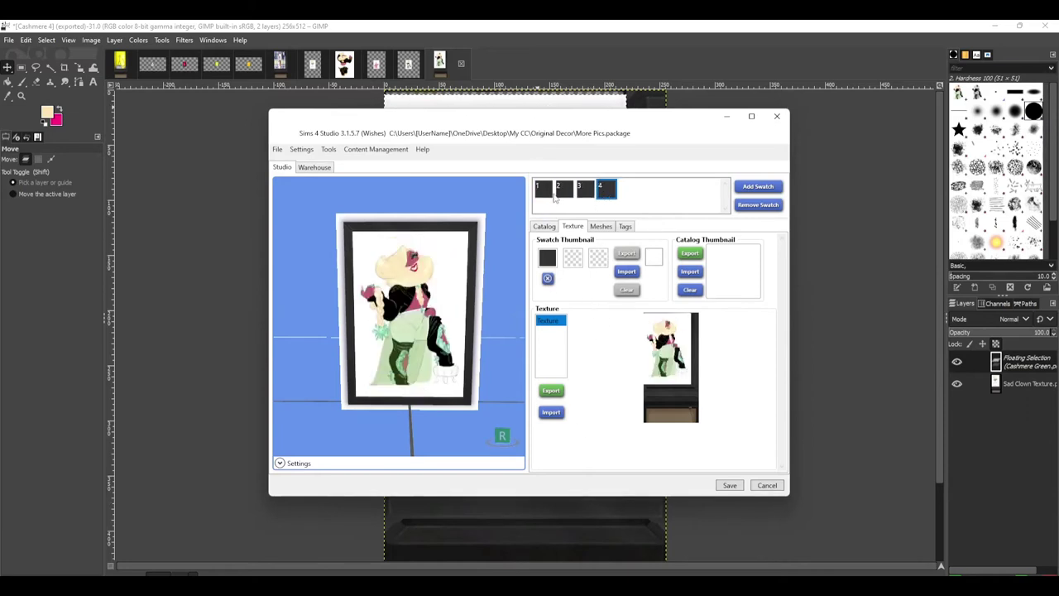
# Add color tags to the swatches: Pink for the second, Blue for the third and Green for the fourth
pyautogui.click(625, 227)
pyautogui.scroll(3, 569, 315)
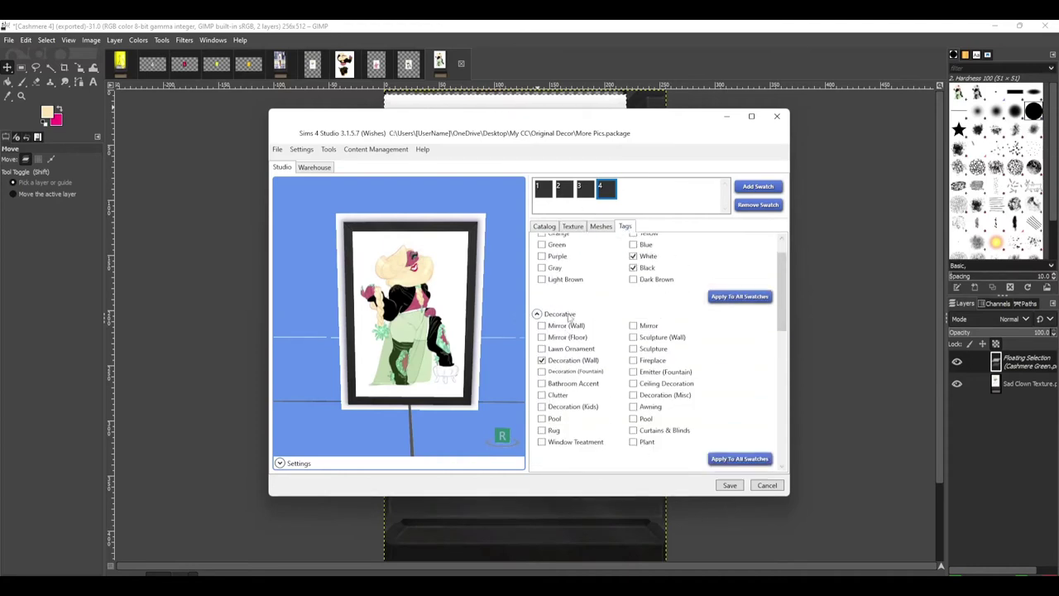
pyautogui.scroll(1, 569, 314)
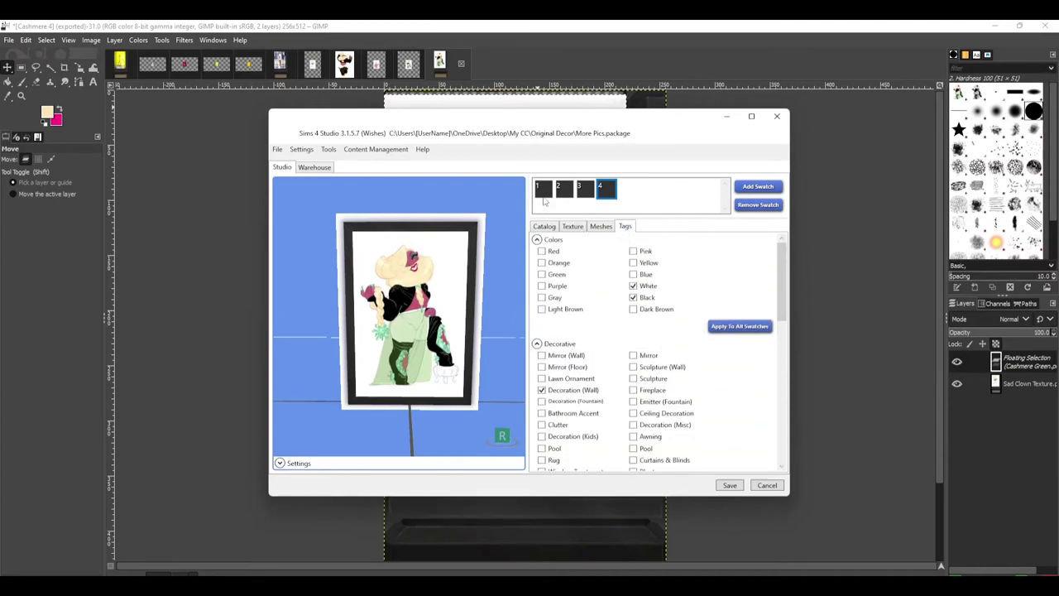
pyautogui.click(546, 194)
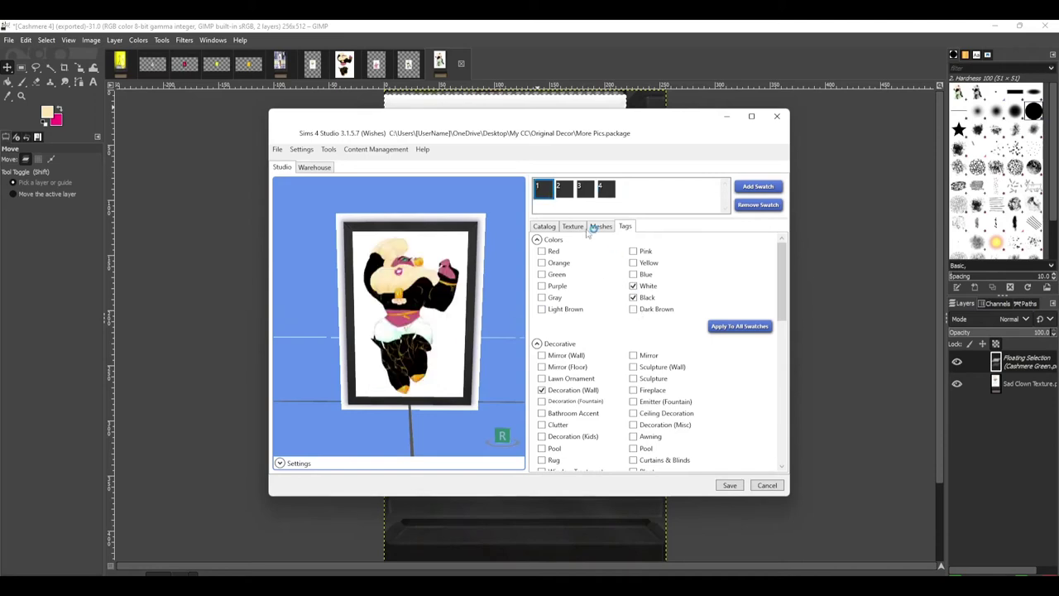
pyautogui.click(571, 194)
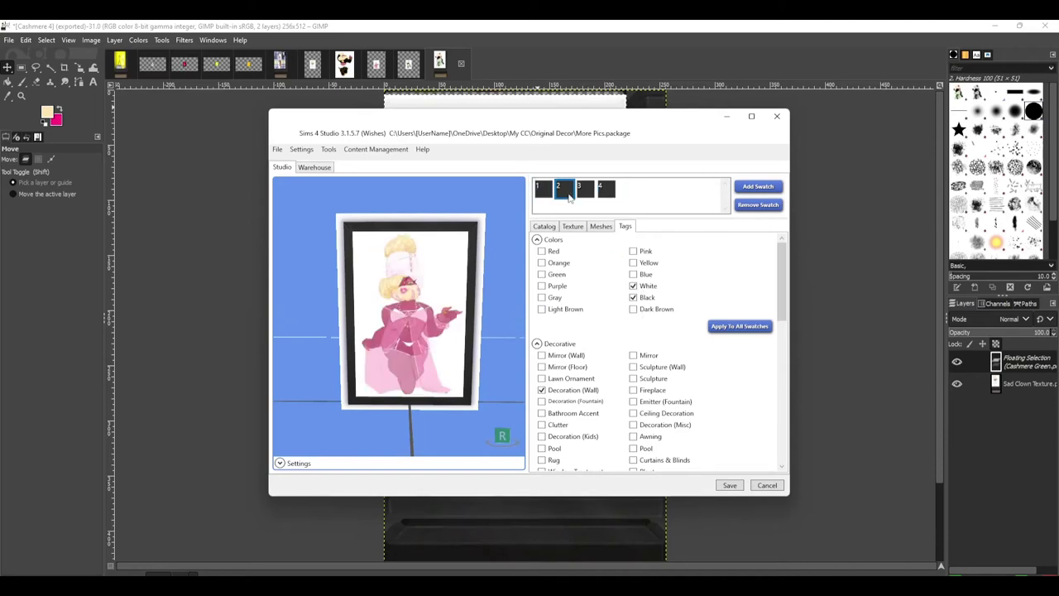
pyautogui.click(633, 251)
pyautogui.click(586, 190)
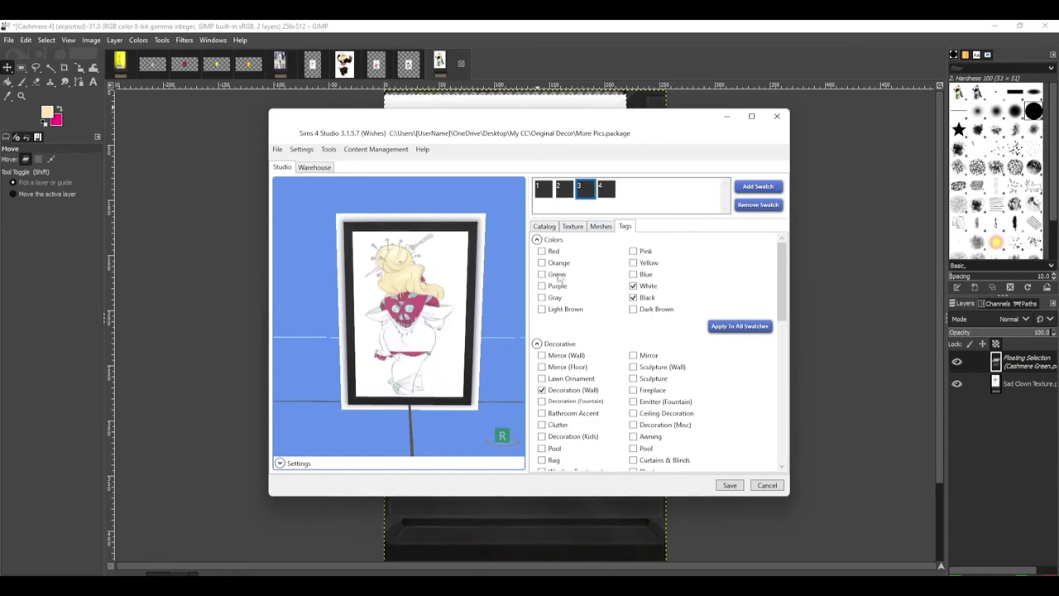
pyautogui.click(634, 275)
pyautogui.click(607, 192)
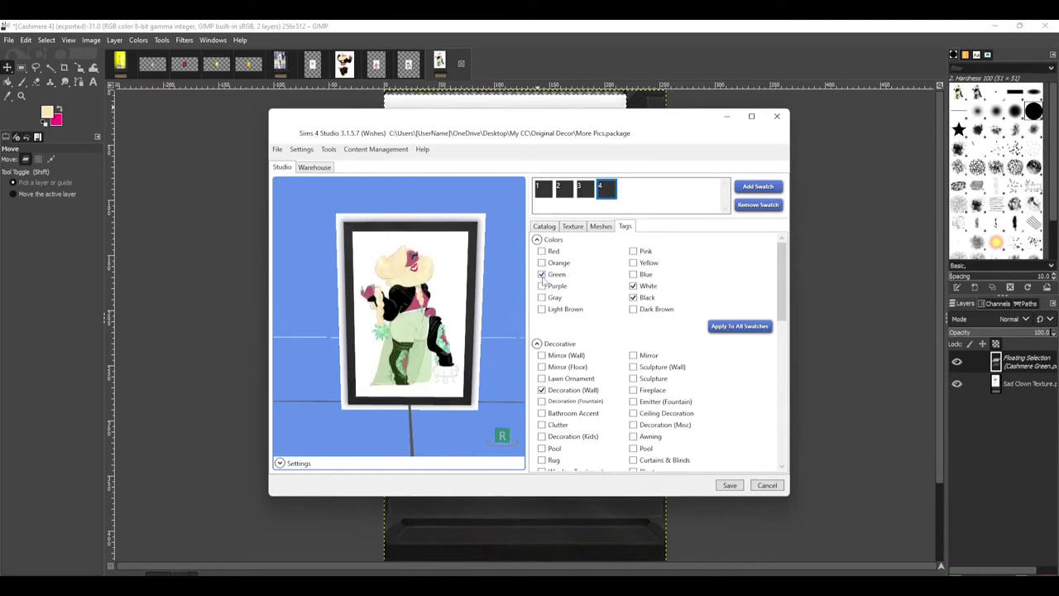
# Enable the Environment Score +2 gameplay effect tag for swatch 4
pyautogui.scroll(-3, 602, 370)
pyautogui.scroll(-10, 604, 381)
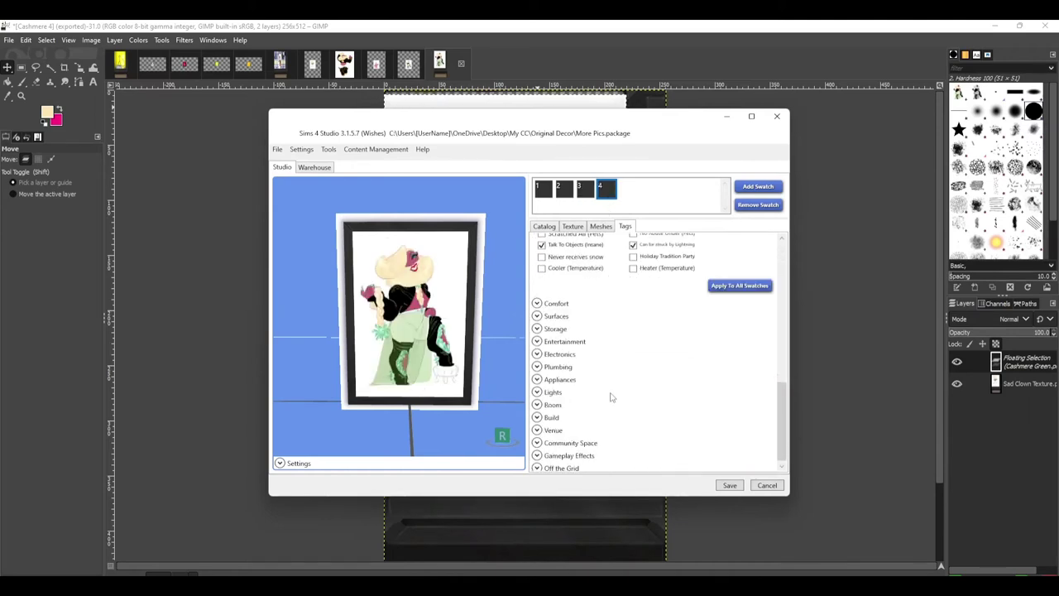
pyautogui.click(537, 452)
pyautogui.scroll(-3, 665, 445)
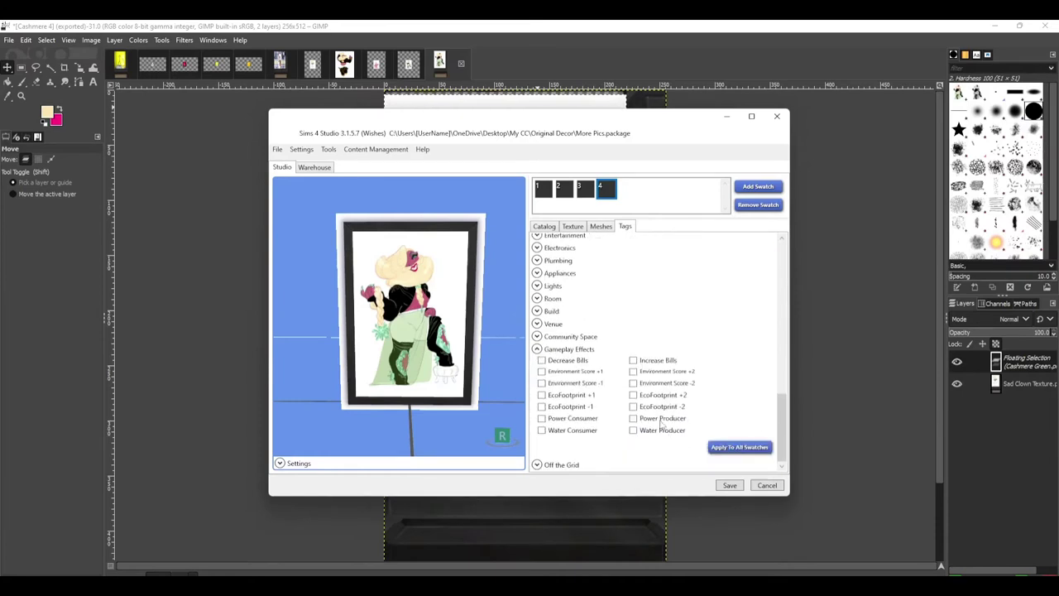
pyautogui.click(634, 372)
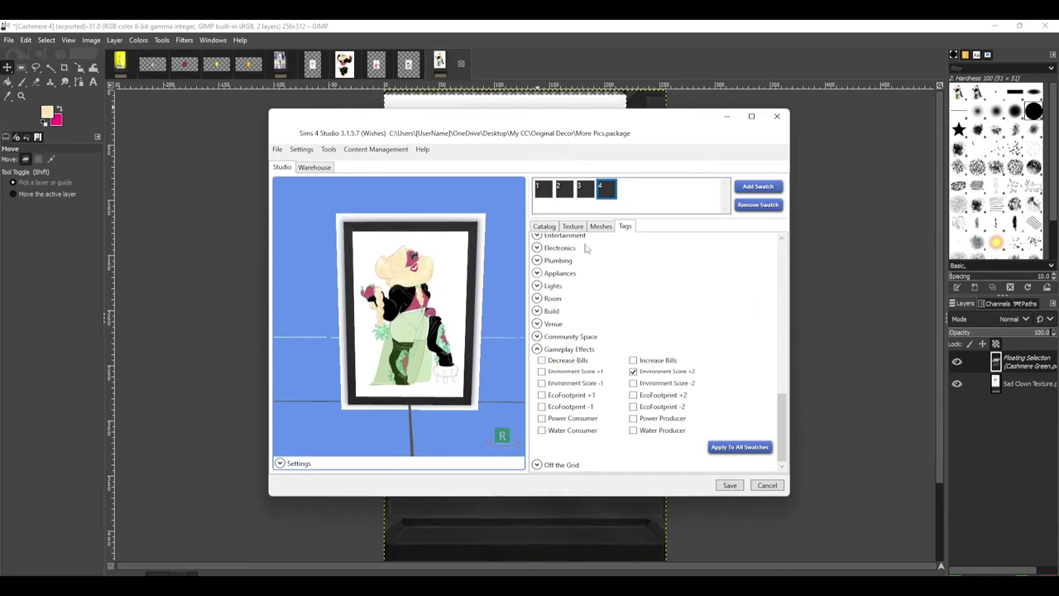
pyautogui.click(564, 192)
pyautogui.click(584, 192)
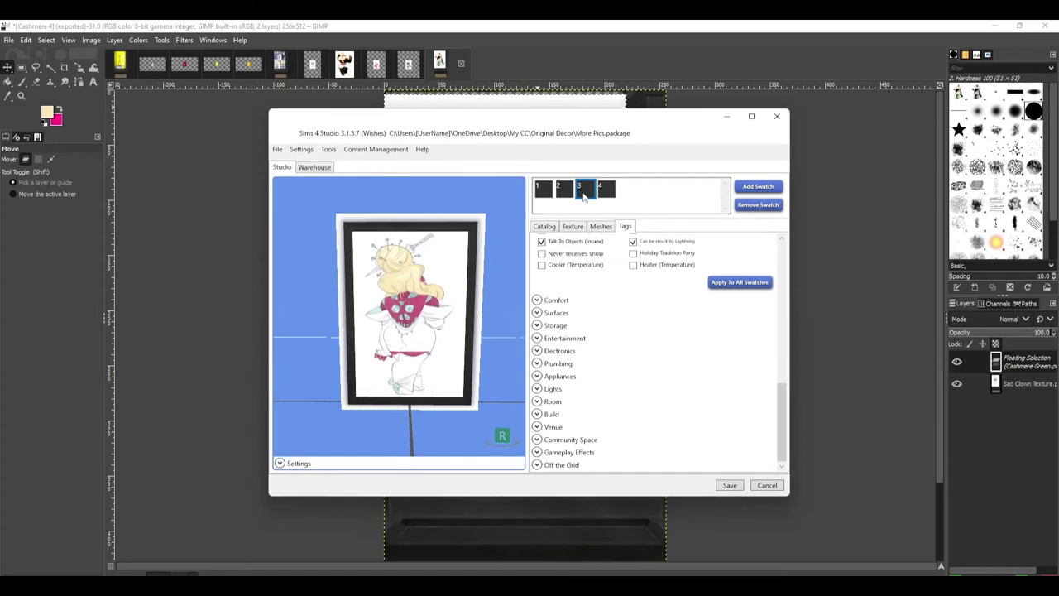
pyautogui.click(69, 304)
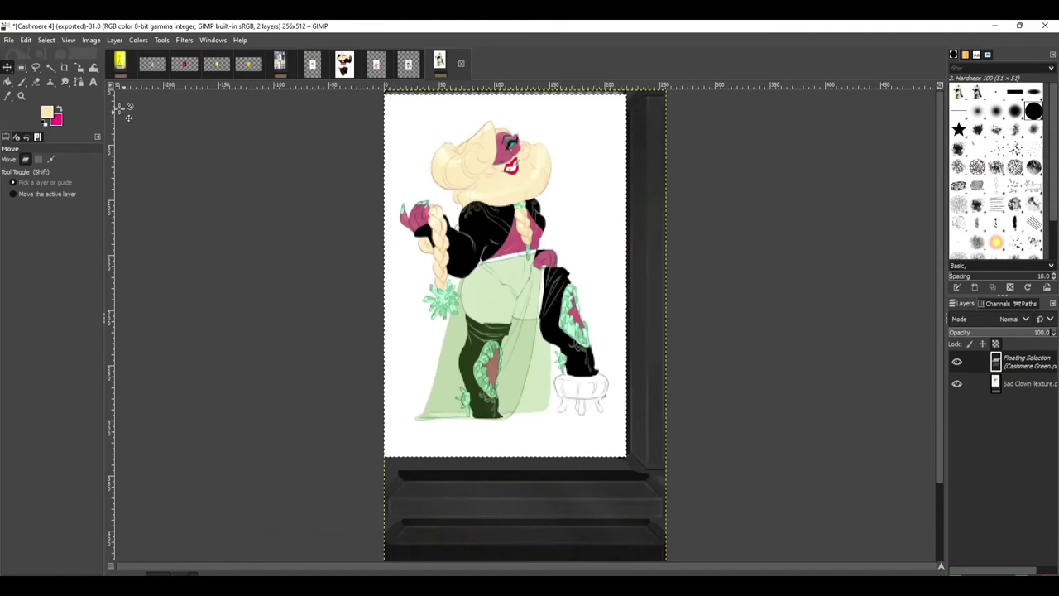
pyautogui.click(8, 40)
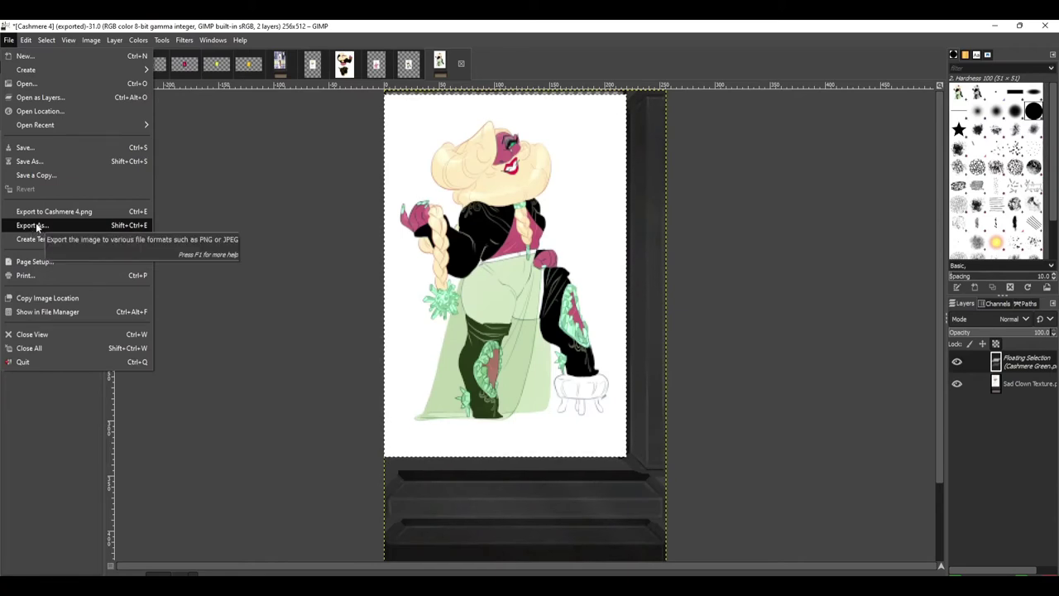
pyautogui.click(38, 160)
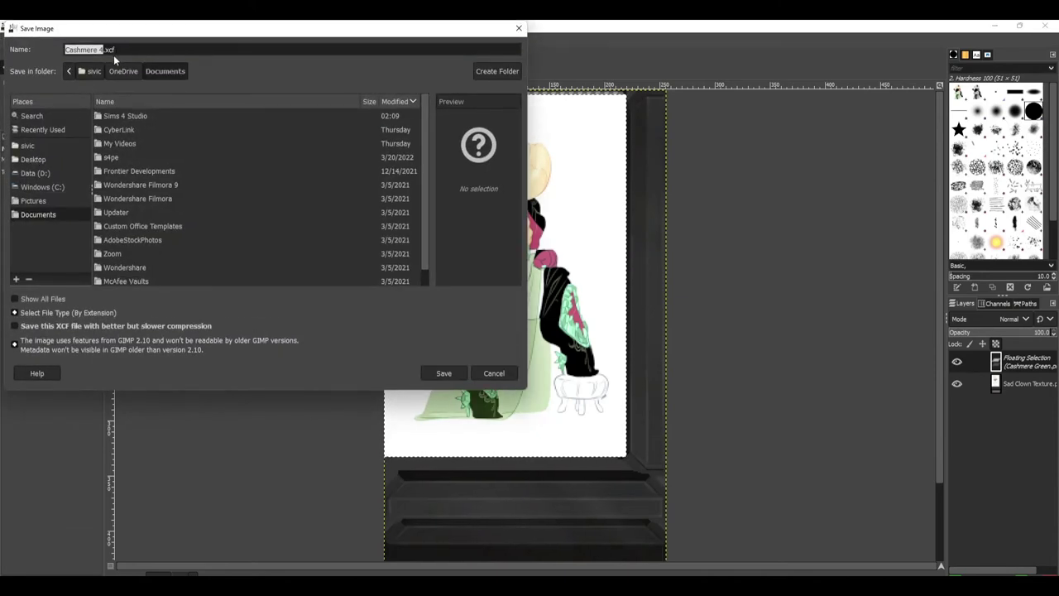
pyautogui.click(519, 28)
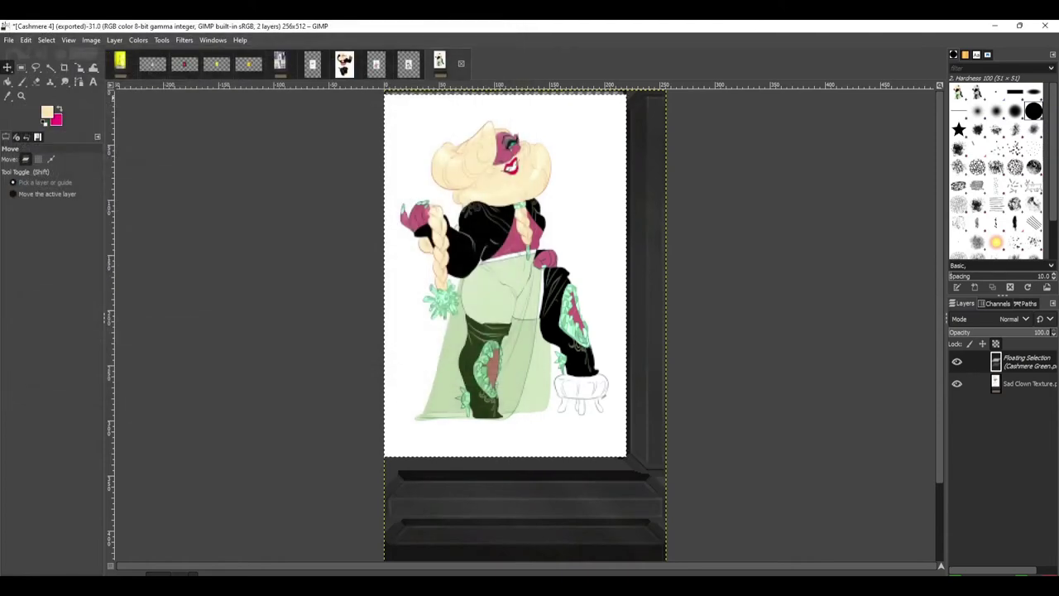
pyautogui.click(8, 40)
pyautogui.moveTo(26, 40)
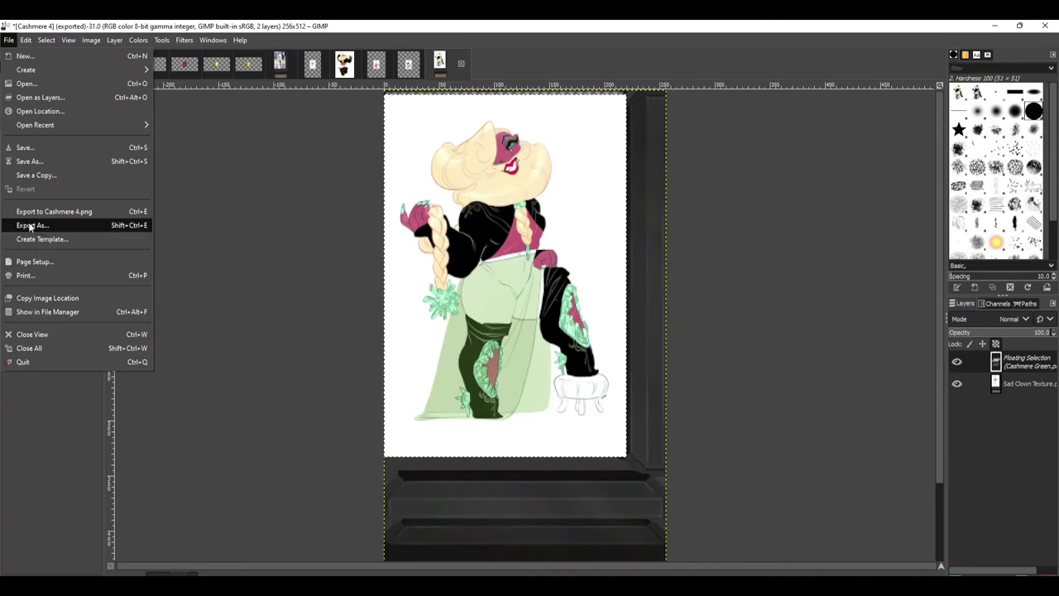
pyautogui.click(52, 225)
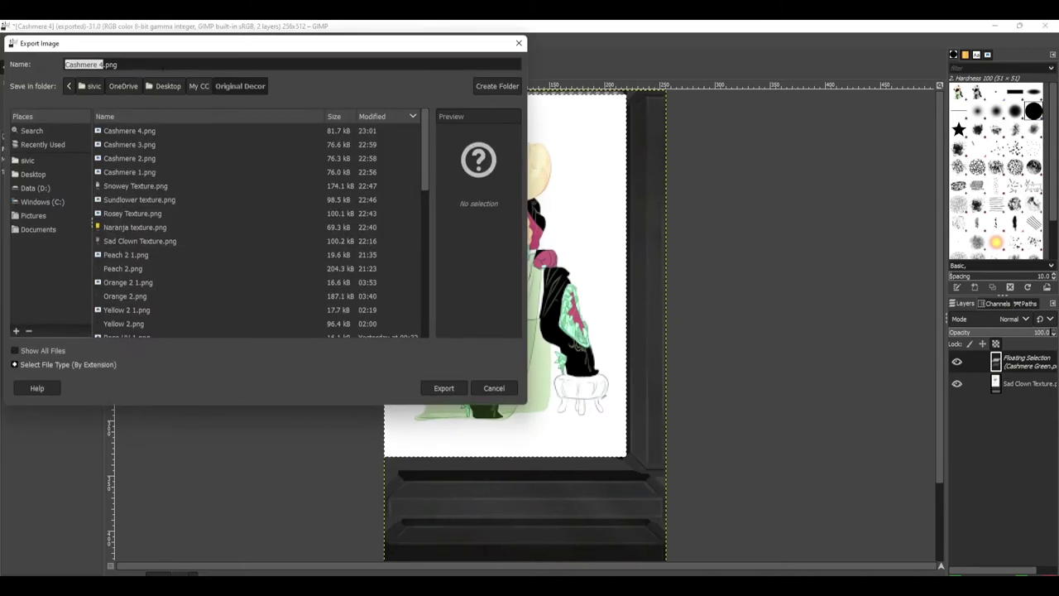
pyautogui.click(519, 43)
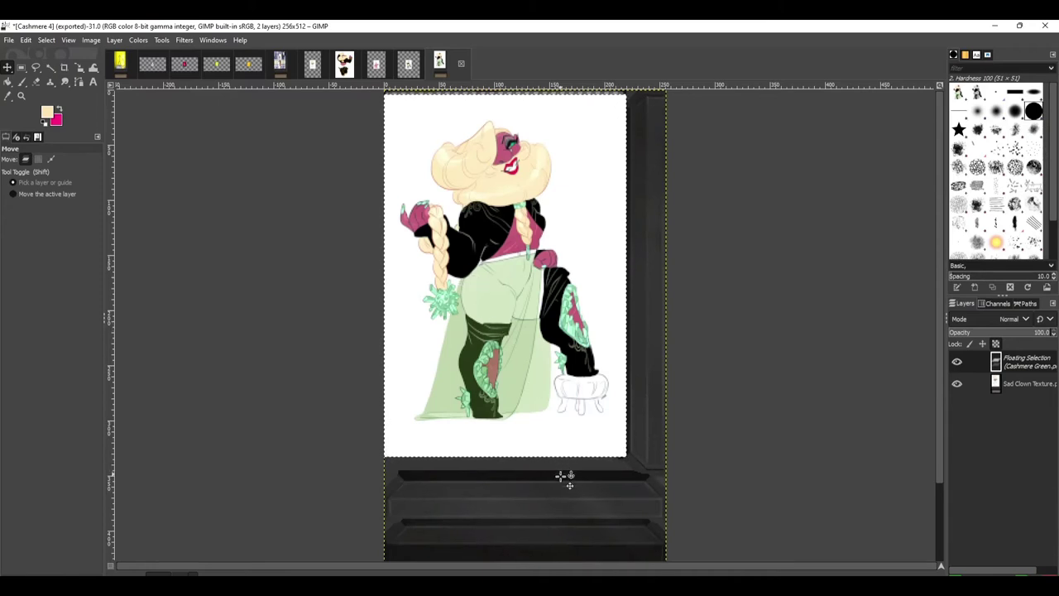
pyautogui.moveTo(637, 584)
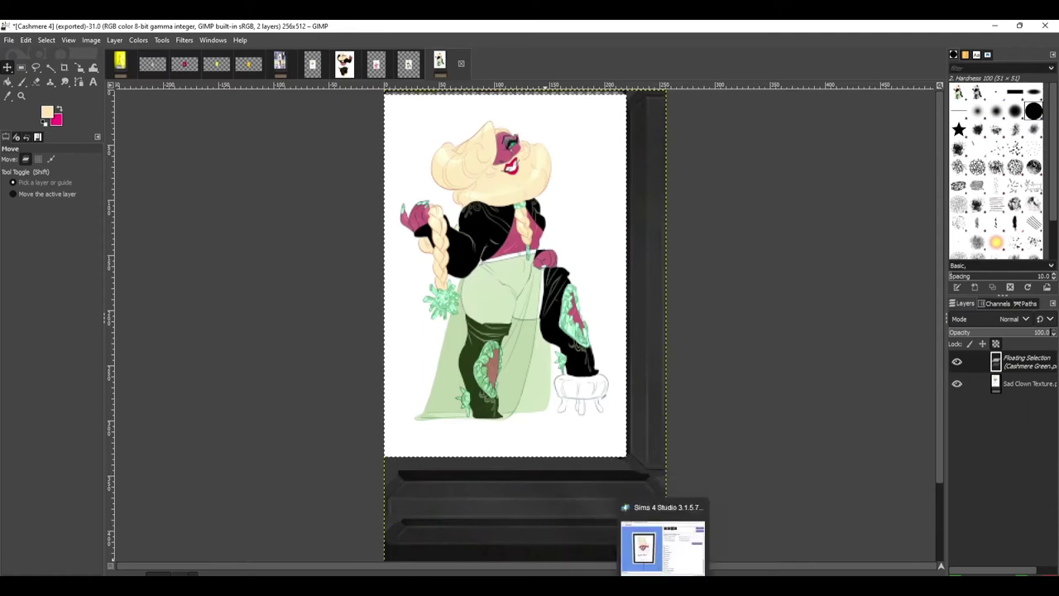
pyautogui.click(663, 584)
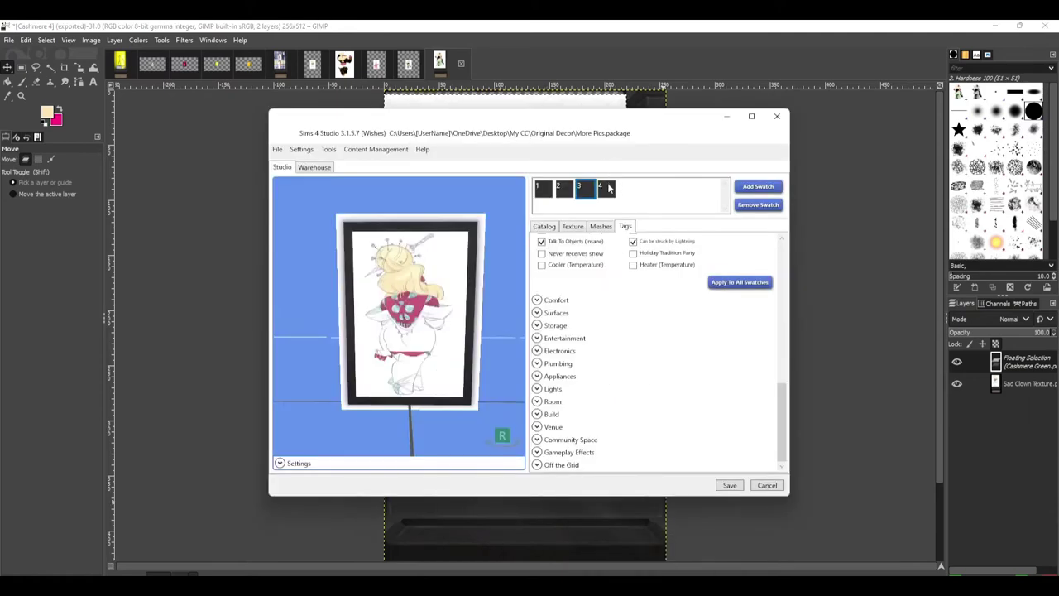
# Select swatch 1 and set the item's catalog name to "Cashmere the Dwarf"
pyautogui.click(608, 189)
pyautogui.click(549, 195)
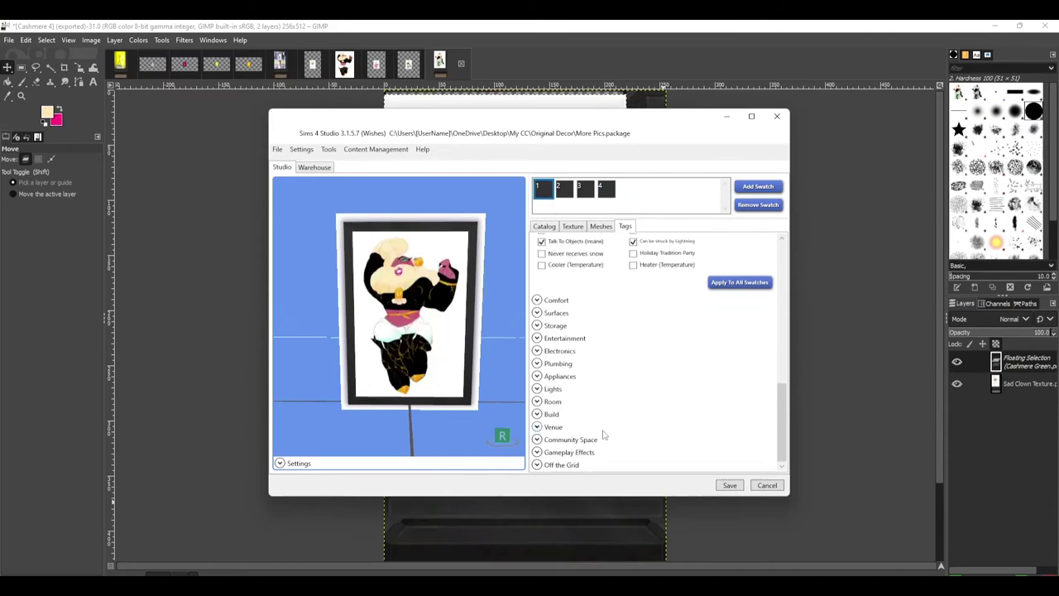
pyautogui.scroll(10, 613, 418)
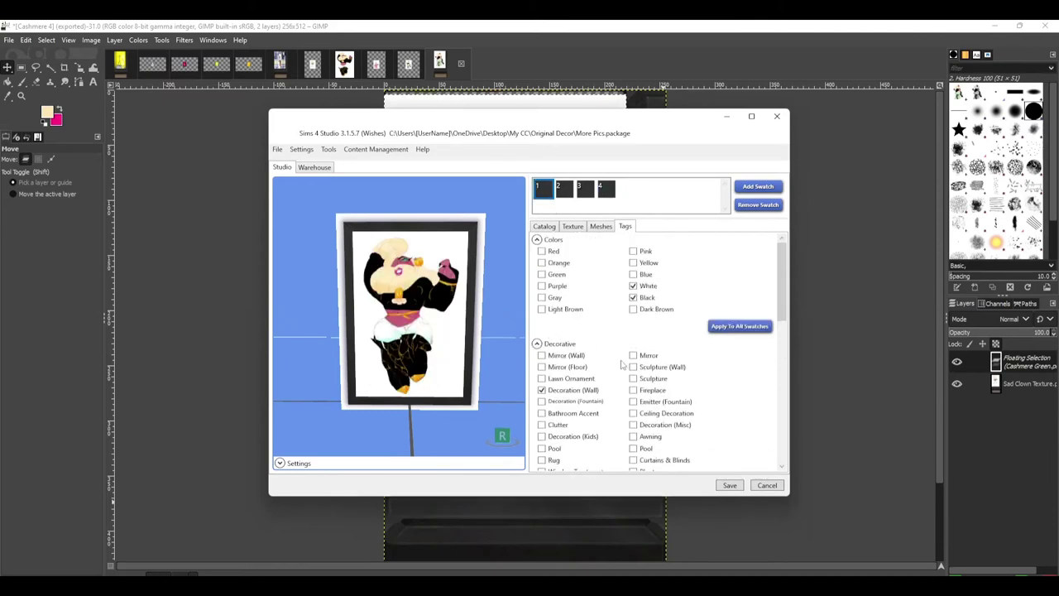
pyautogui.click(550, 228)
pyautogui.moveTo(571, 255); pyautogui.dragTo(422, 235)
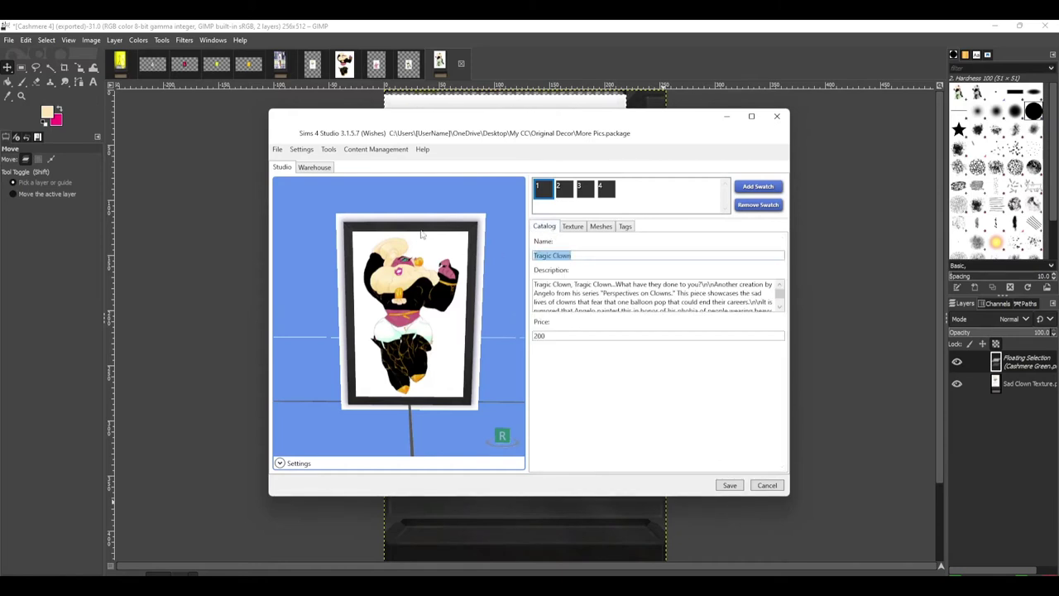
pyautogui.write('Cashmere the Du')
pyautogui.write('arf')
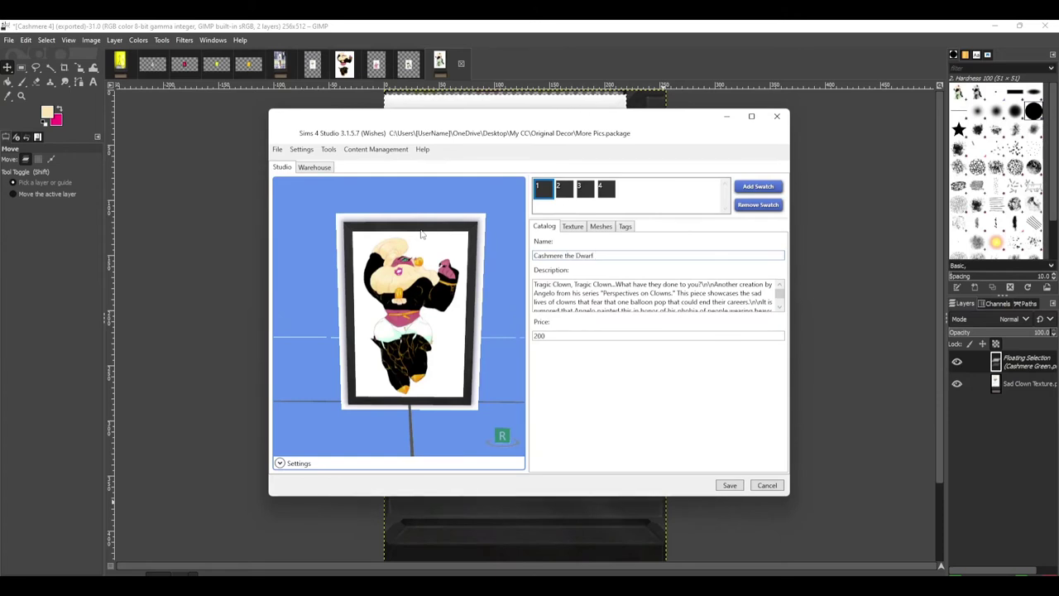
# Clear the existing catalog description and check swatches 2, 3 and 4 before returning to swatch 1
pyautogui.scroll(-2, 732, 307)
pyautogui.moveTo(732, 307); pyautogui.dragTo(516, 277)
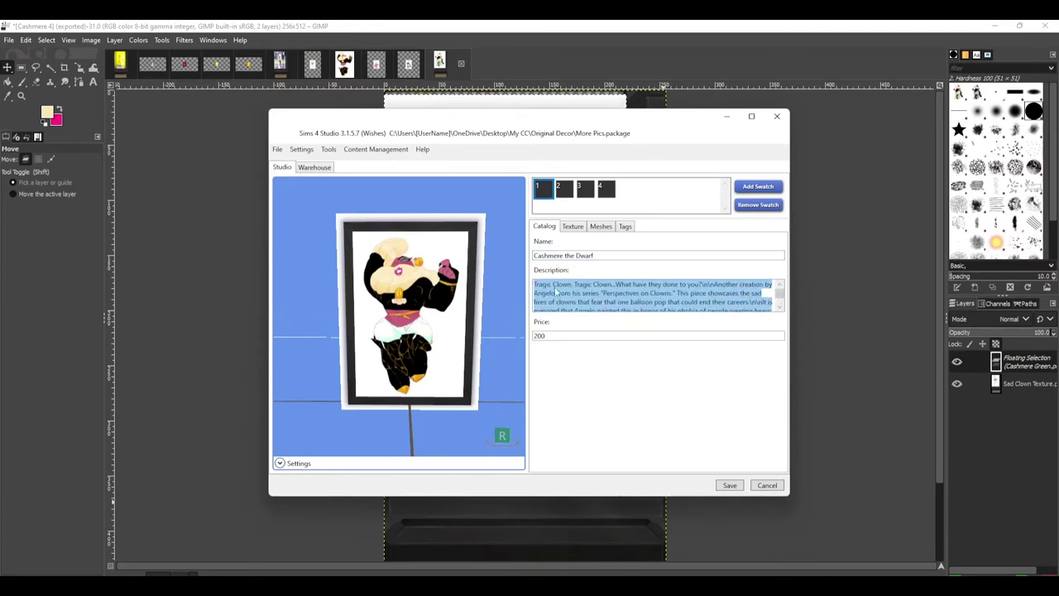
pyautogui.press('Delete')
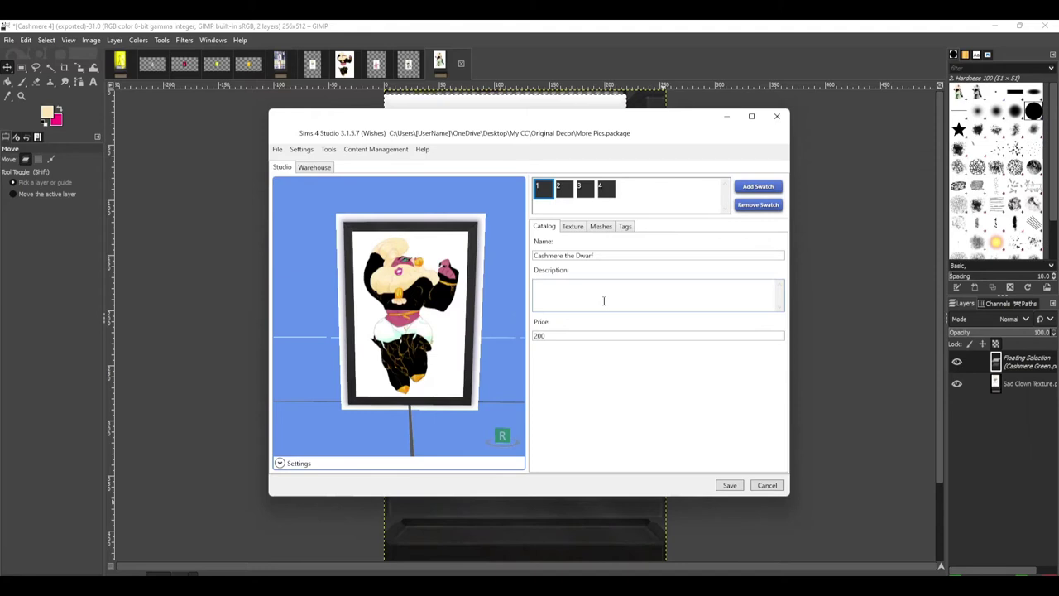
pyautogui.click(565, 189)
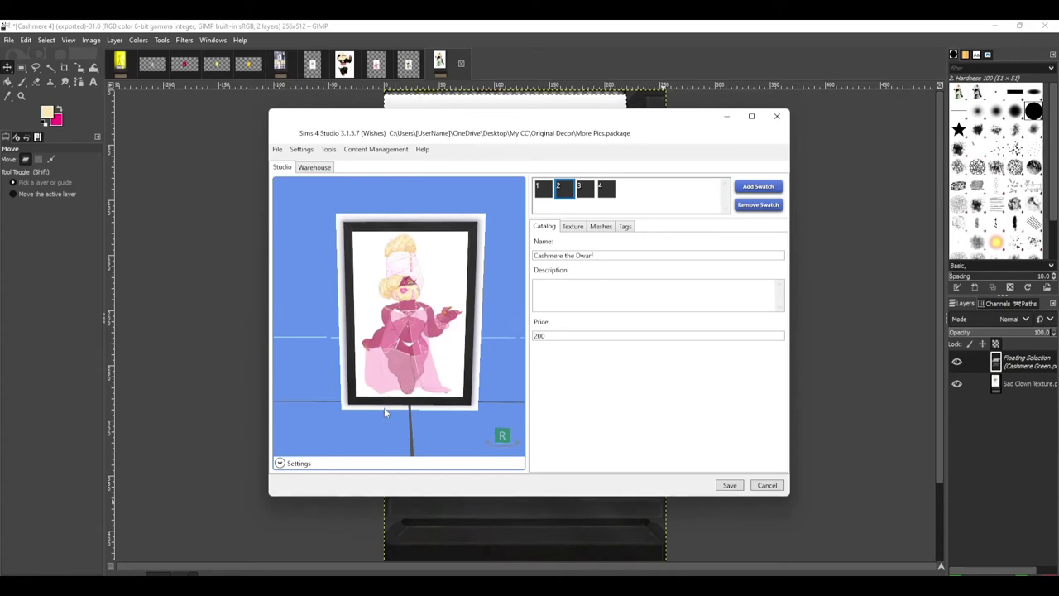
pyautogui.click(593, 188)
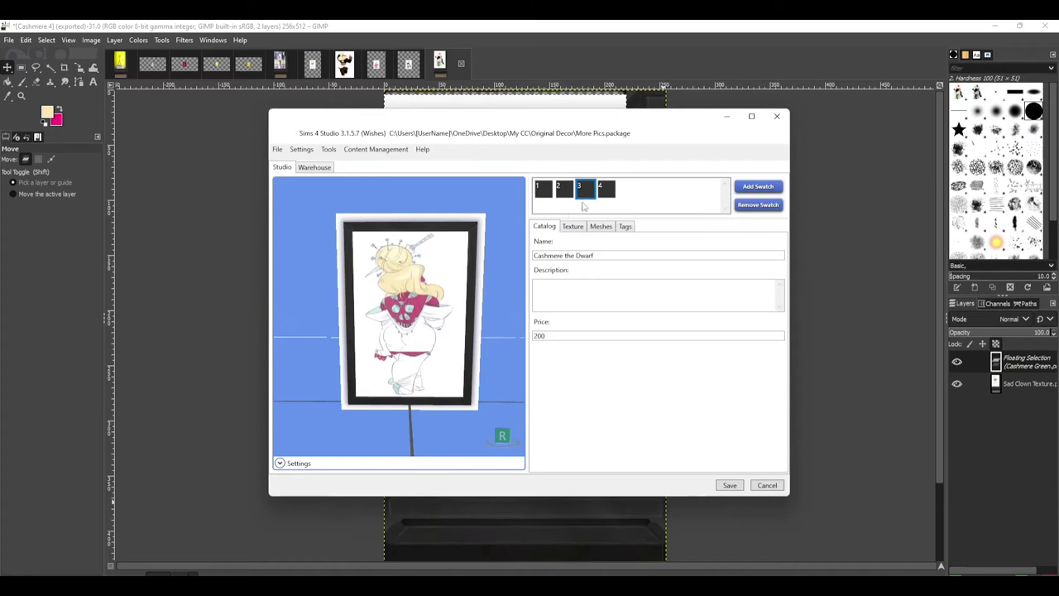
pyautogui.click(607, 192)
pyautogui.click(543, 189)
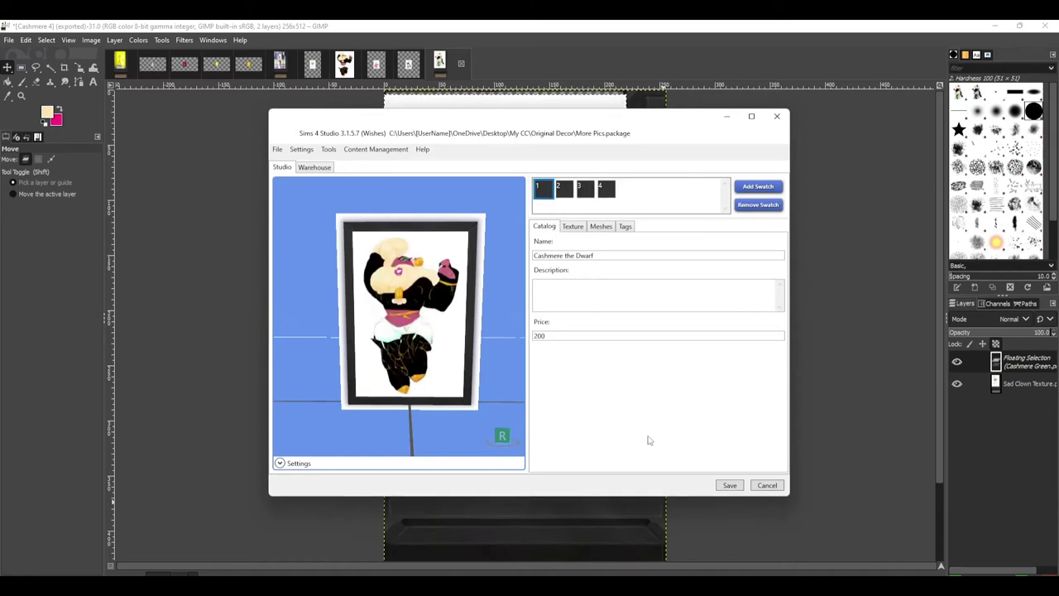
# Enter the catalog description "Credit to the Artist: Theverworstthing.tumblr.com"
pyautogui.click(568, 291)
pyautogui.write('The')
pyautogui.write('veryorstthing.tubm')
pyautogui.write('mbl')
pyautogui.write('r.com')
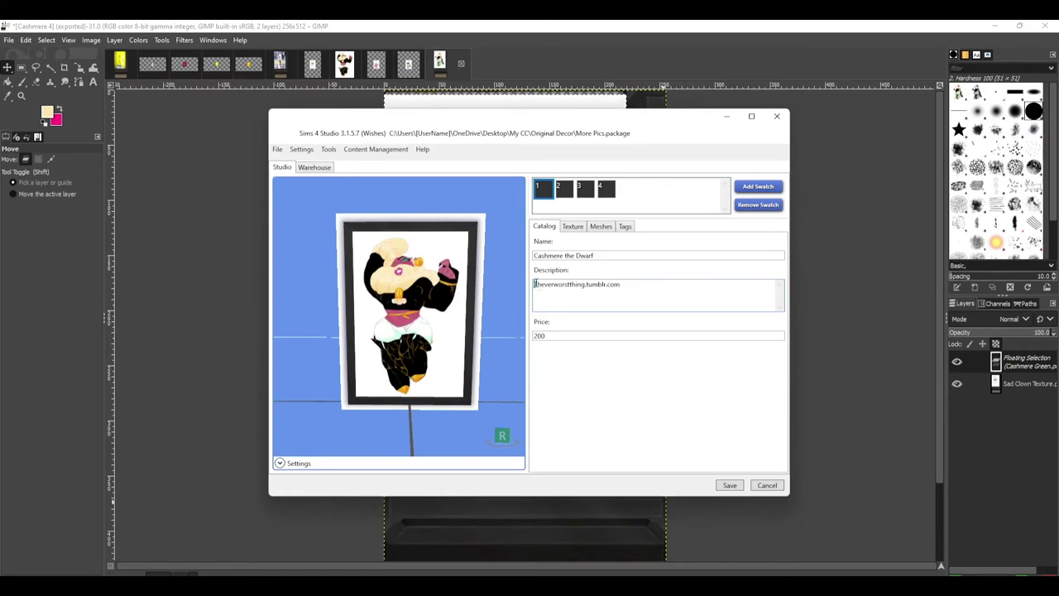
pyautogui.write('Credit to ')
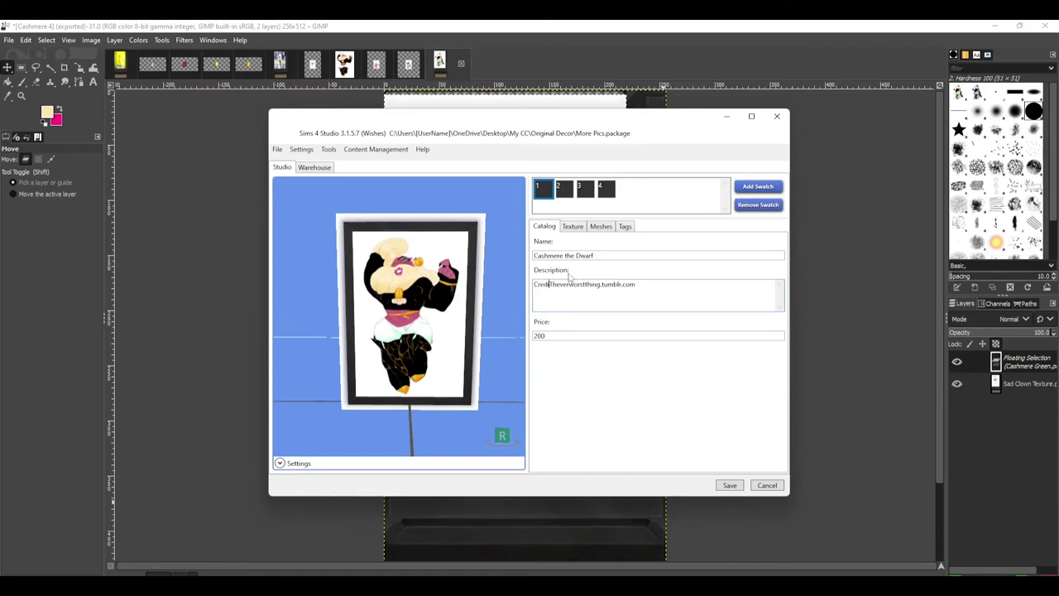
pyautogui.write('the Artist:')
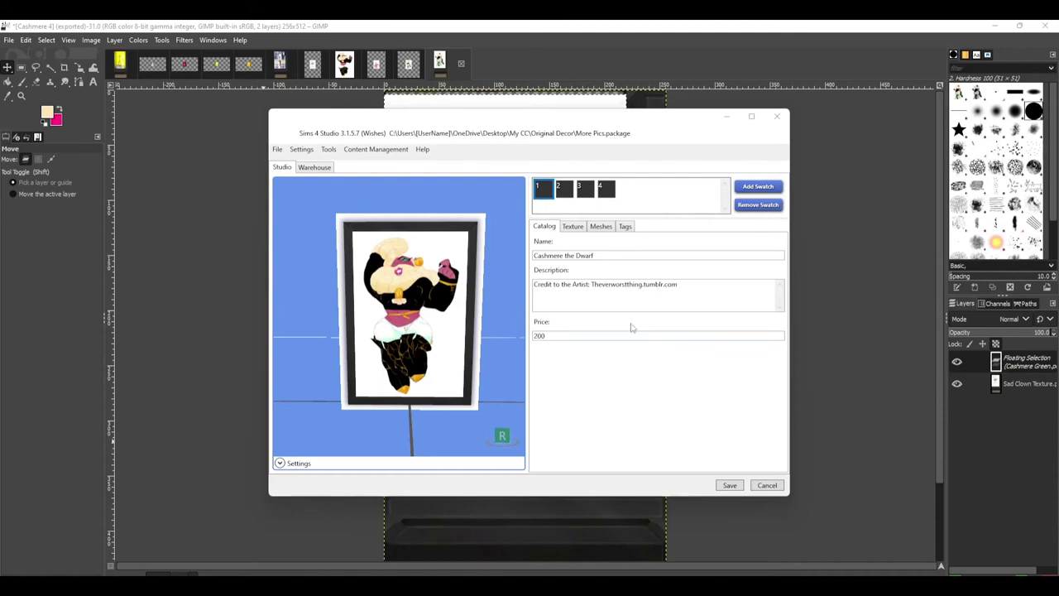
# Set the item's price to 5 and save the package
pyautogui.doubleClick(569, 334)
pyautogui.write('5')
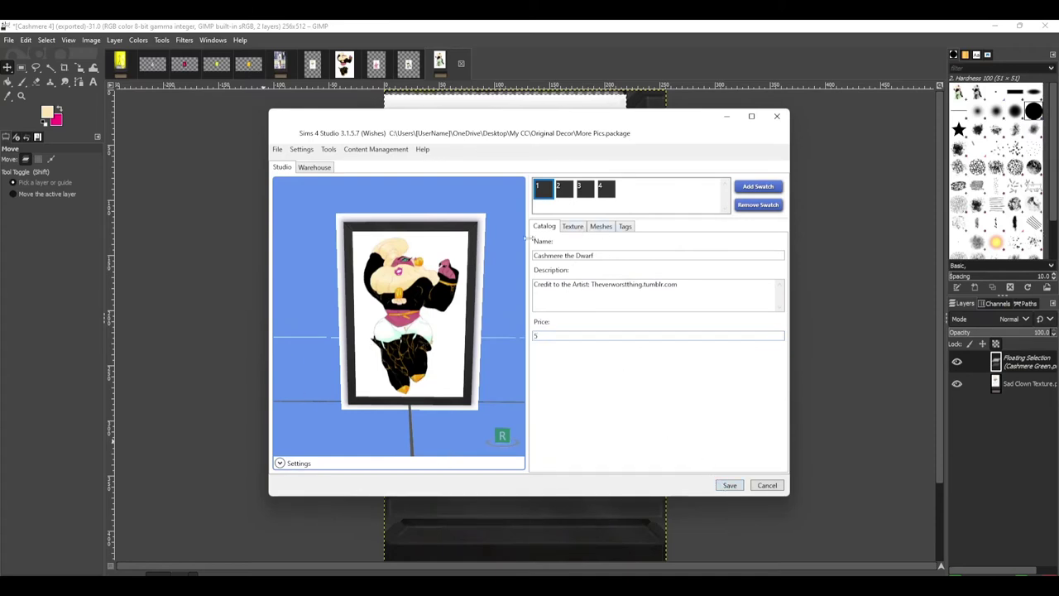
pyautogui.click(728, 486)
pyautogui.click(556, 344)
# Minimize Sims 4 Studio and quit GIMP, discarding all unsaved image changes
pyautogui.click(727, 116)
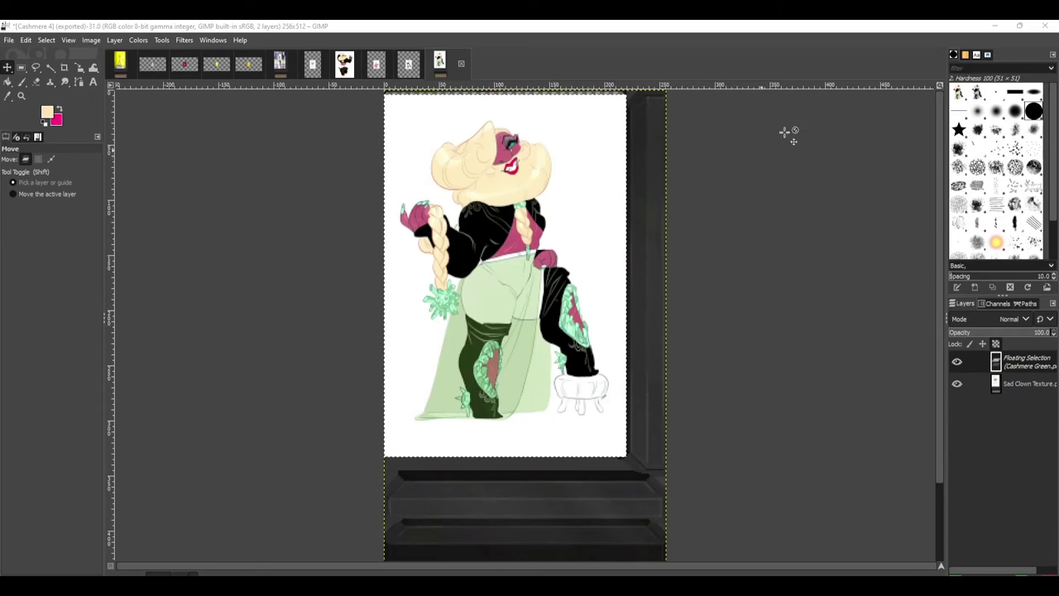
pyautogui.click(1045, 27)
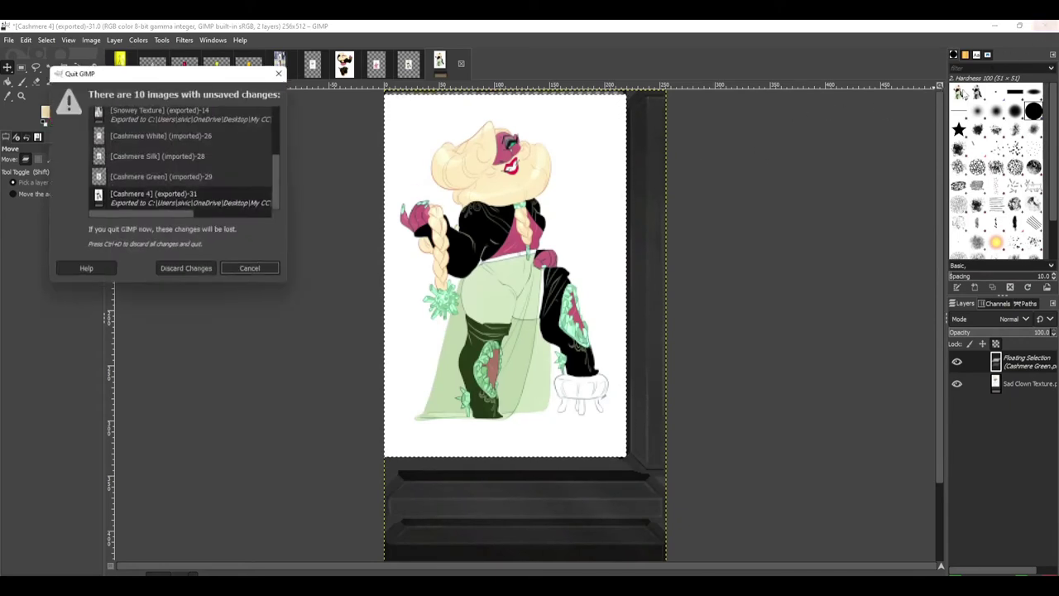
pyautogui.click(204, 272)
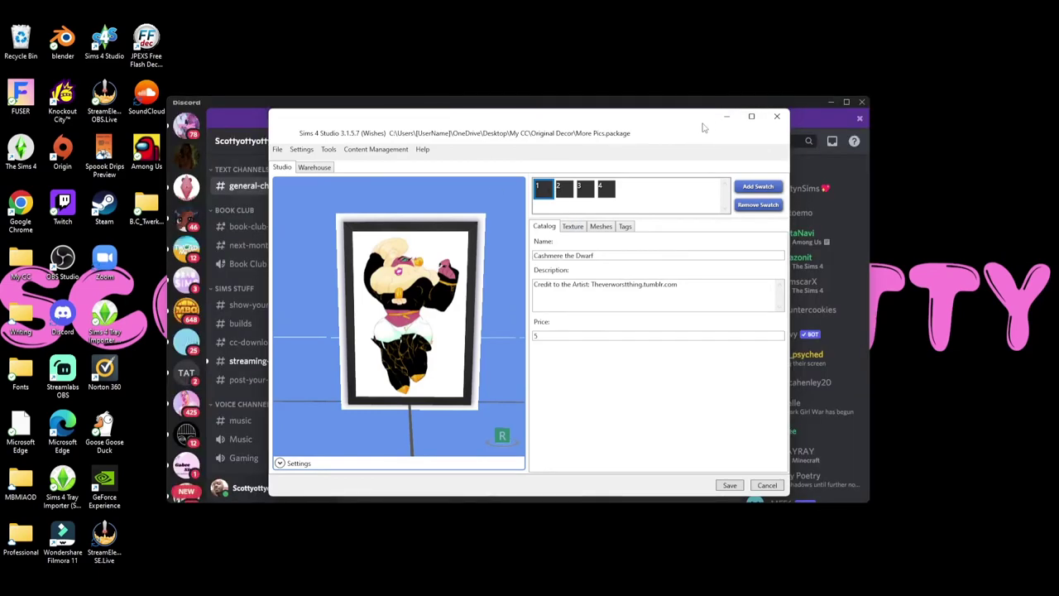
# Minimize the Discord window and return Sims 4 Studio to its main menu
pyautogui.click(829, 101)
pyautogui.click(831, 103)
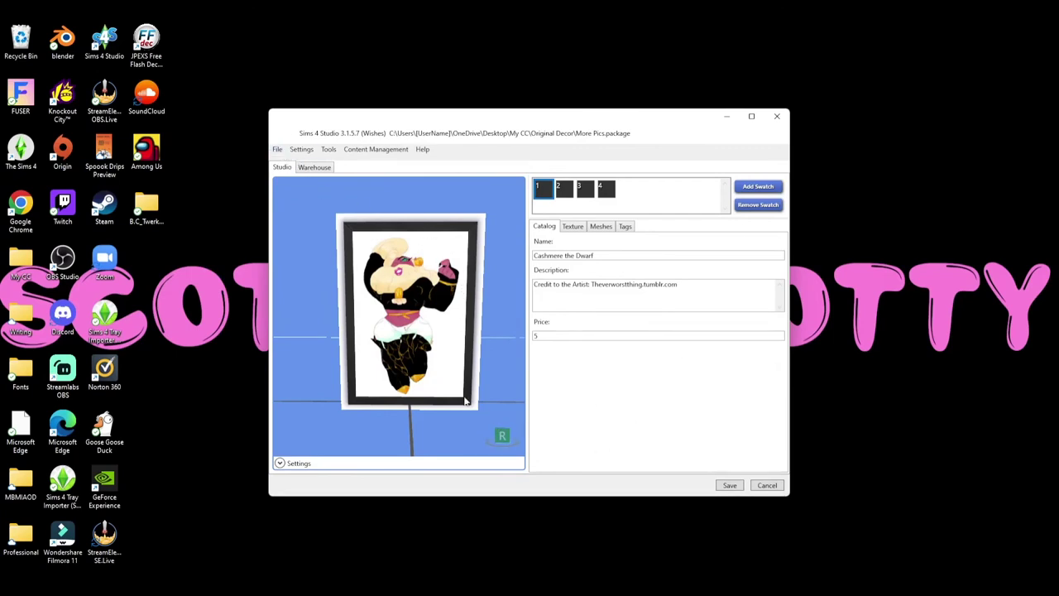
pyautogui.click(280, 151)
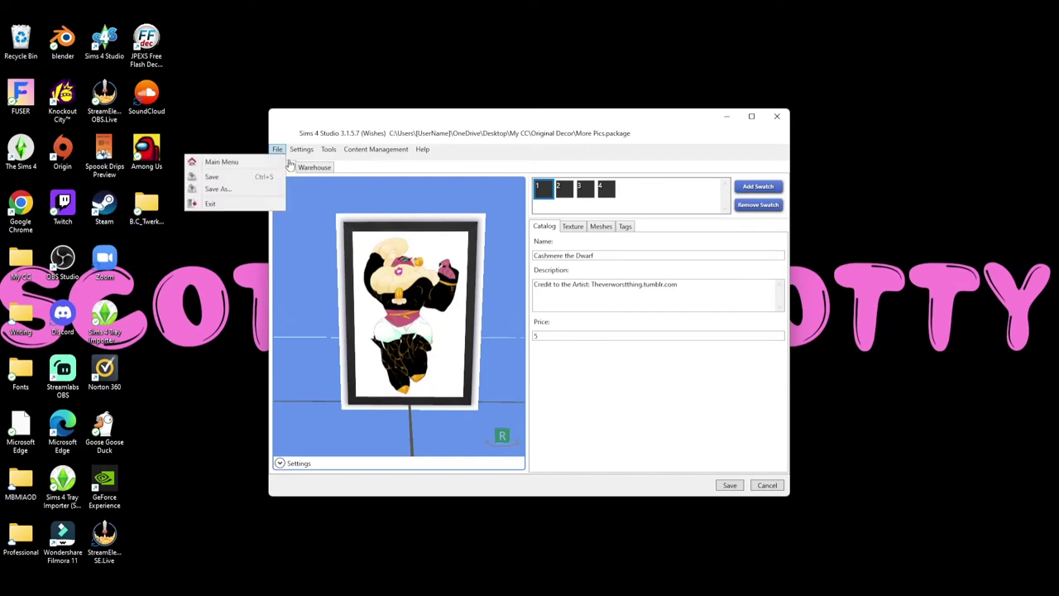
pyautogui.click(262, 163)
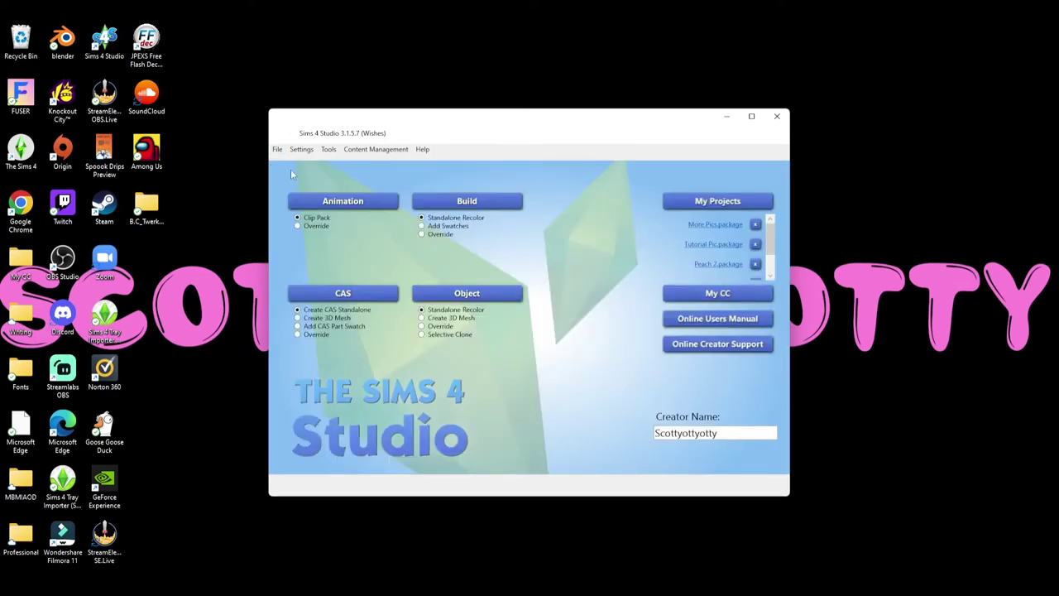
# Switch to the Mods folder in File Explorer, open the Original Decor folder in a second window, and arrange both windows side by side
pyautogui.hotkey('alt', 'Tab')
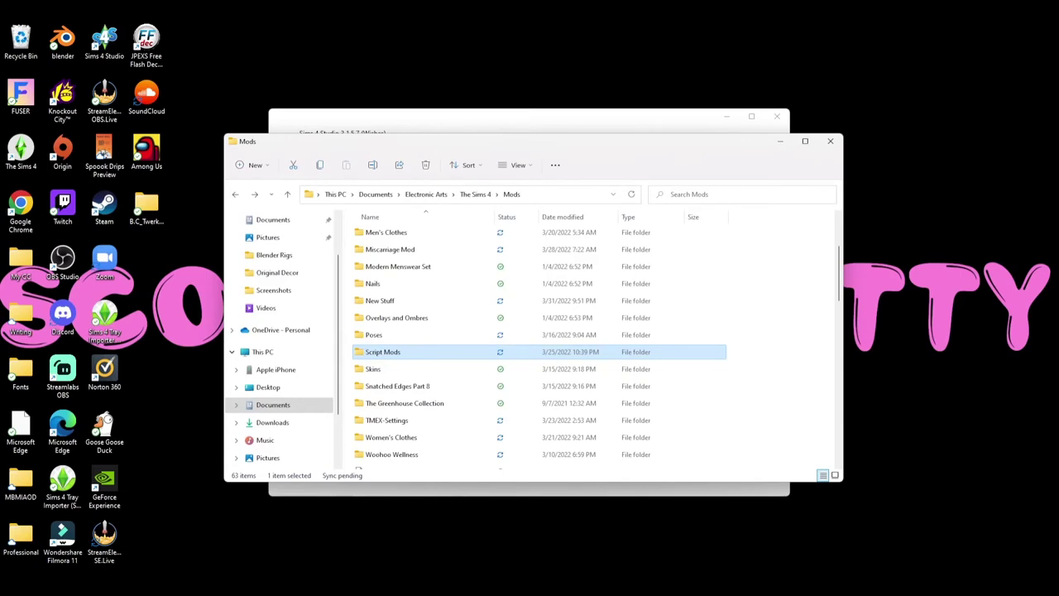
pyautogui.moveTo(529, 592)
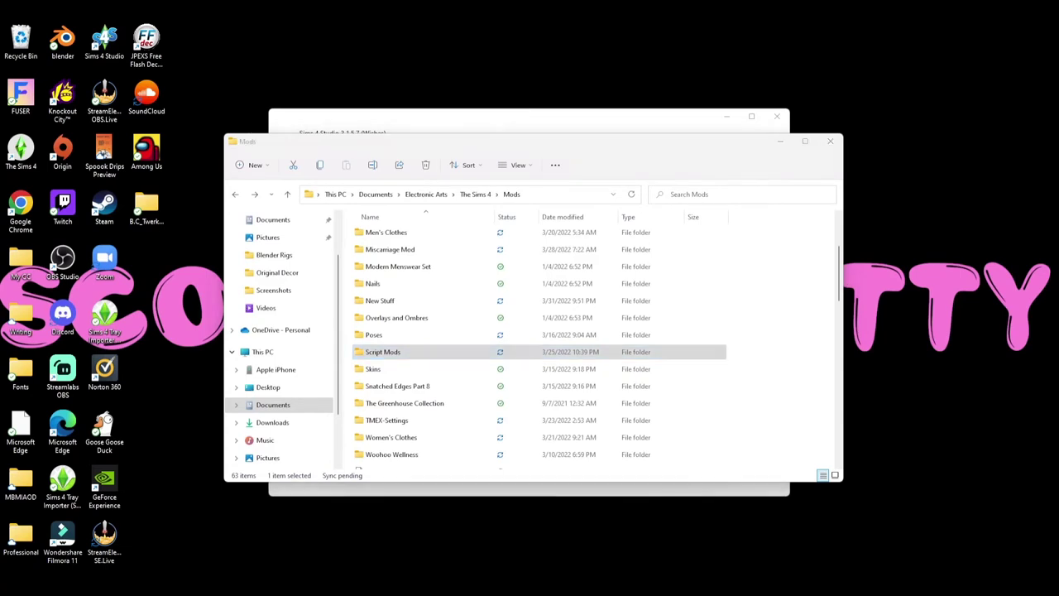
pyautogui.rightClick(529, 592)
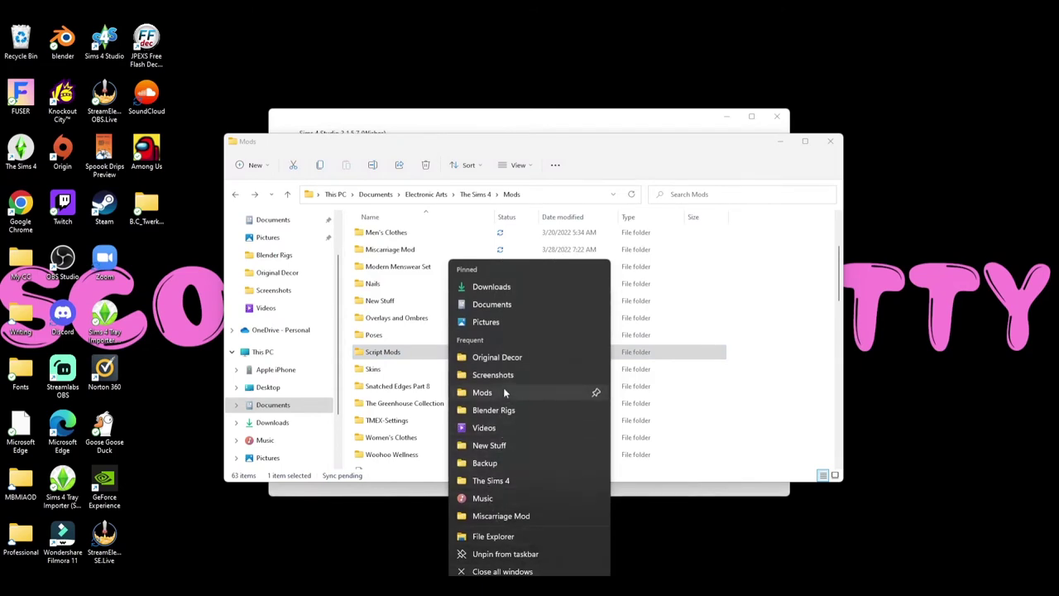
pyautogui.click(468, 357)
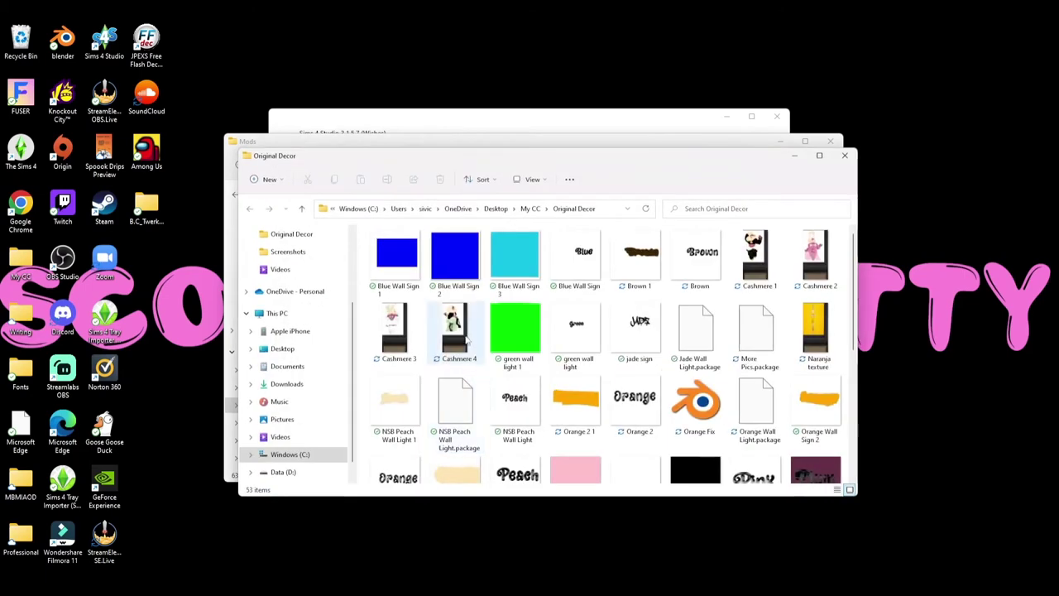
pyautogui.moveTo(460, 145); pyautogui.dragTo(425, 195)
pyautogui.moveTo(471, 159); pyautogui.dragTo(634, 88)
pyautogui.moveTo(326, 191); pyautogui.dragTo(206, 177)
# Look through the package files in the New Stuff subfolder of Mods and return to the Mods folder
pyautogui.scroll(-5, 259, 412)
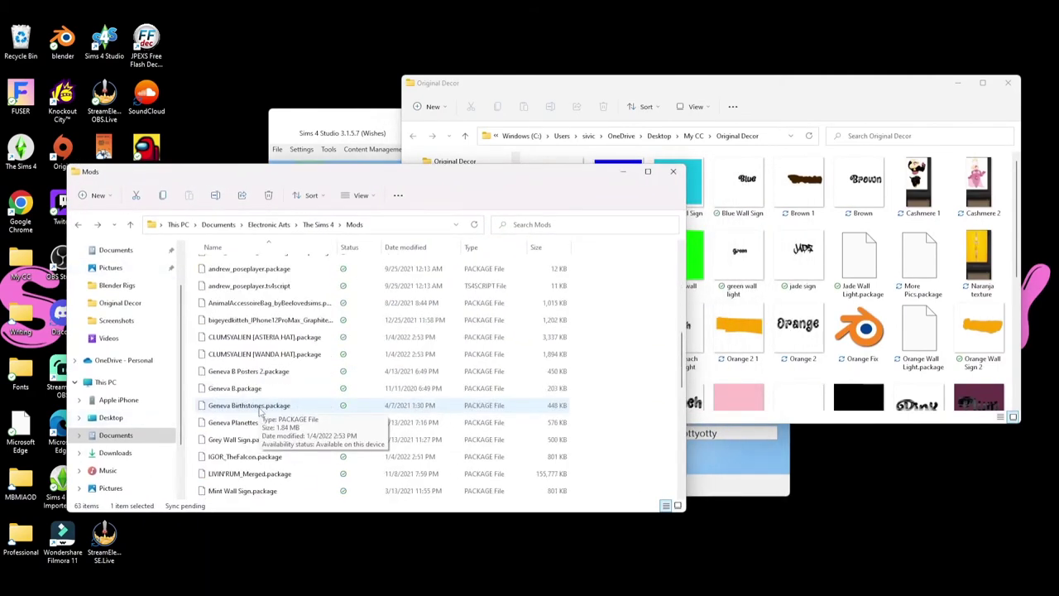
pyautogui.scroll(4, 259, 411)
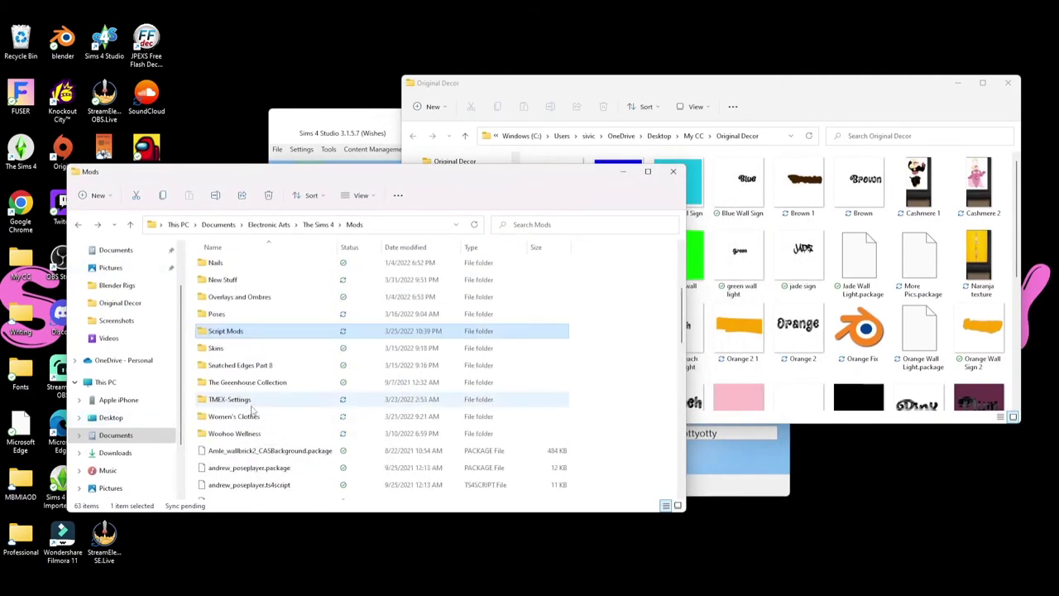
pyautogui.doubleClick(232, 280)
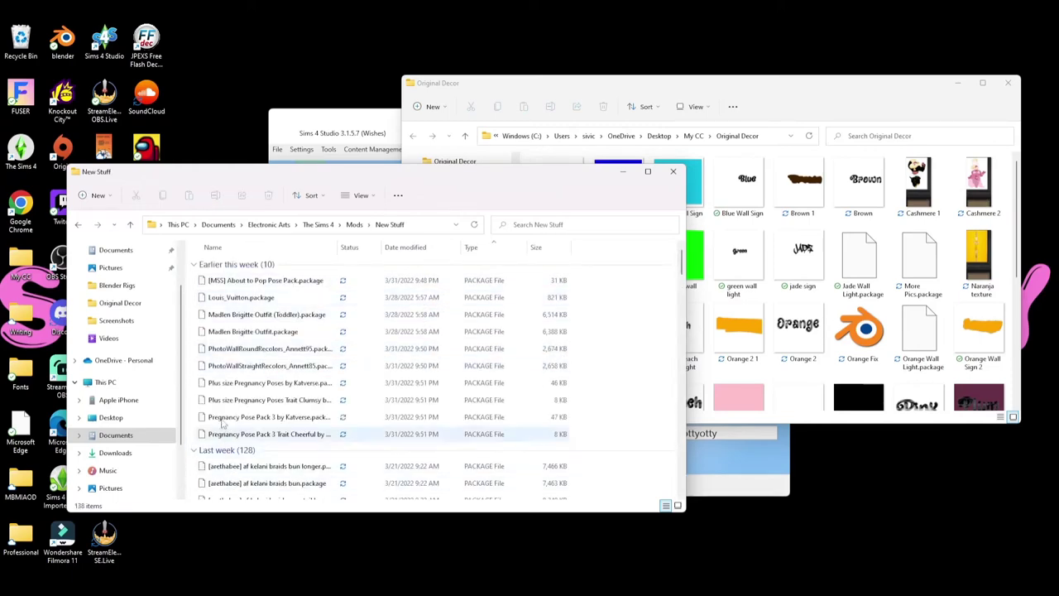
pyautogui.scroll(-10, 224, 431)
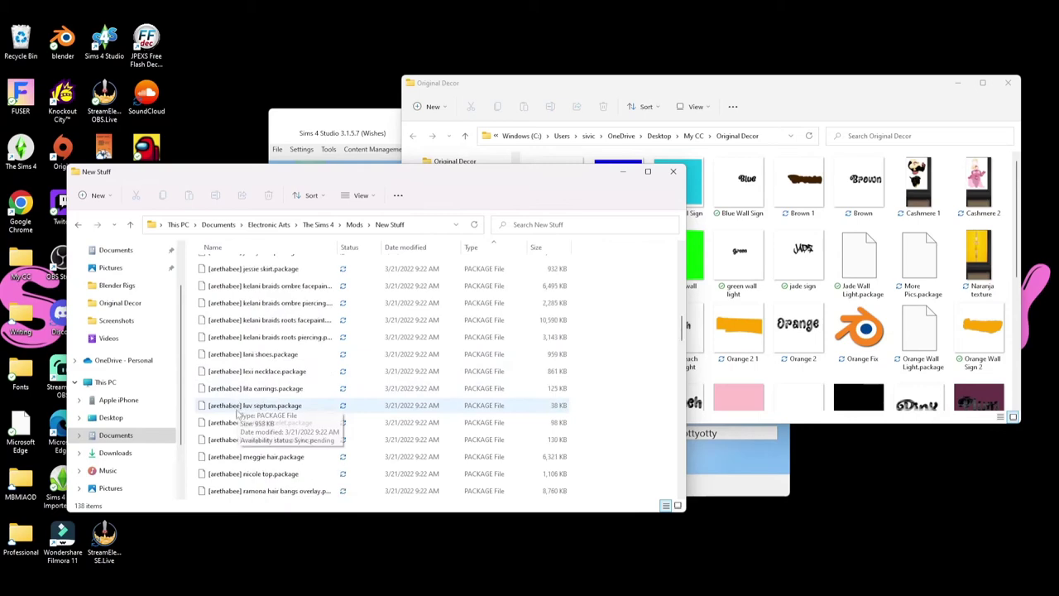
pyautogui.scroll(10, 249, 409)
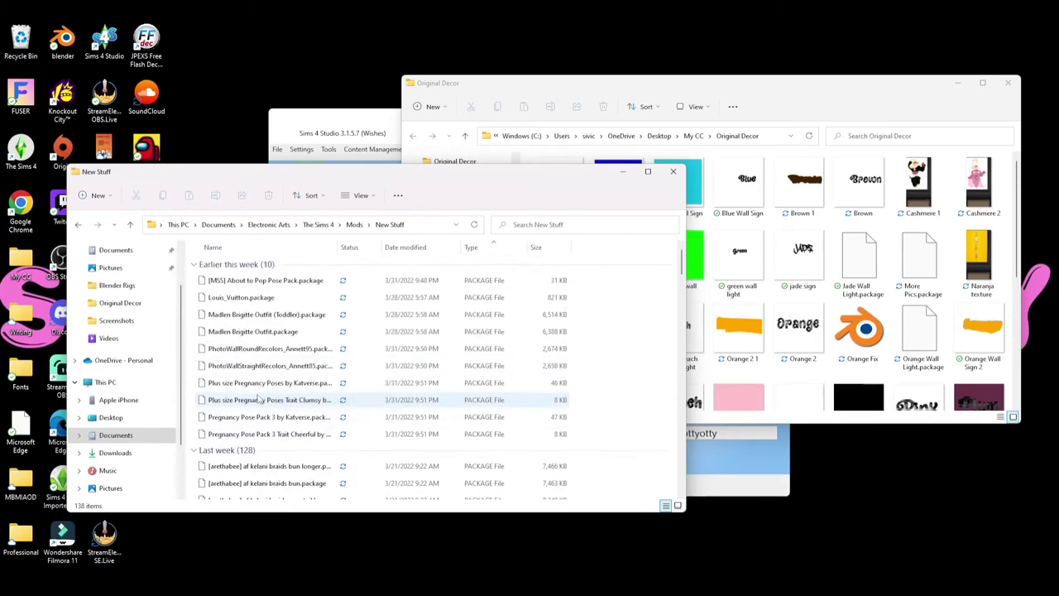
pyautogui.click(78, 225)
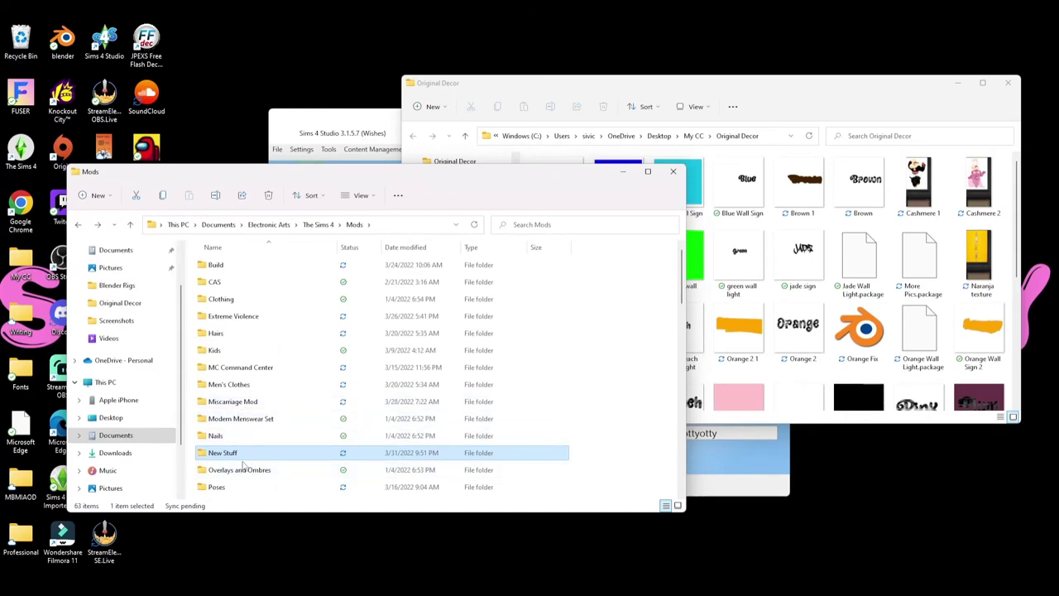
pyautogui.click(109, 199)
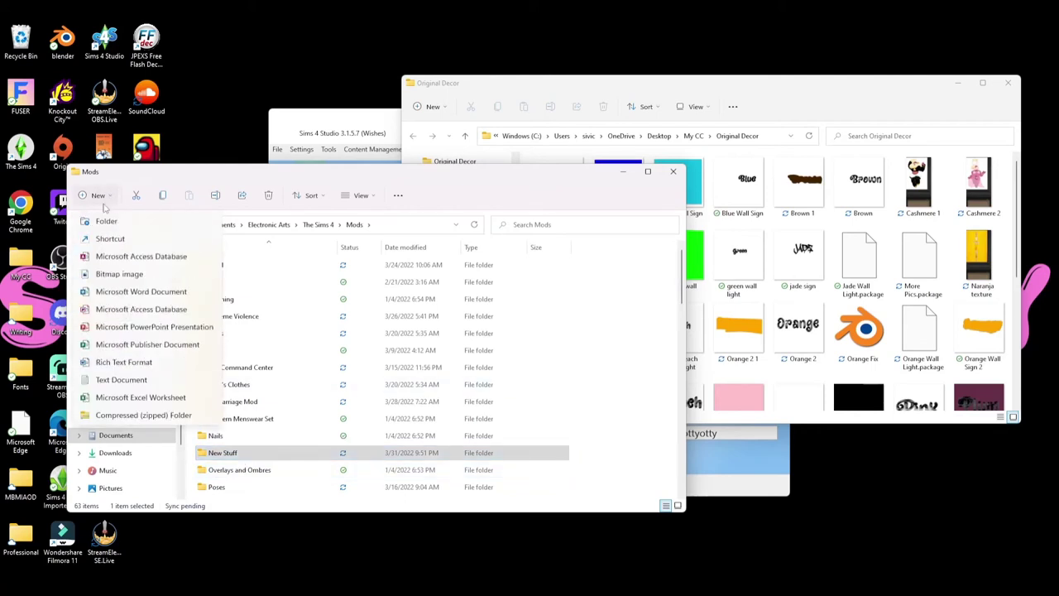
pyautogui.click(289, 458)
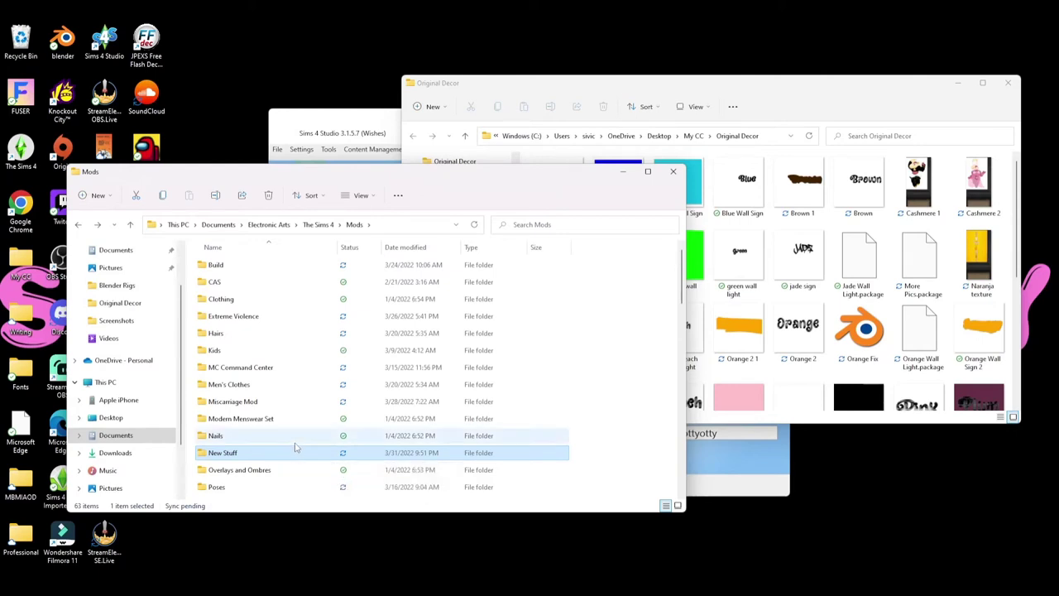
# Open the New Stuff subfolder of Mods and move Tutorial Pic.package into it from Original Decor
pyautogui.moveTo(279, 452)
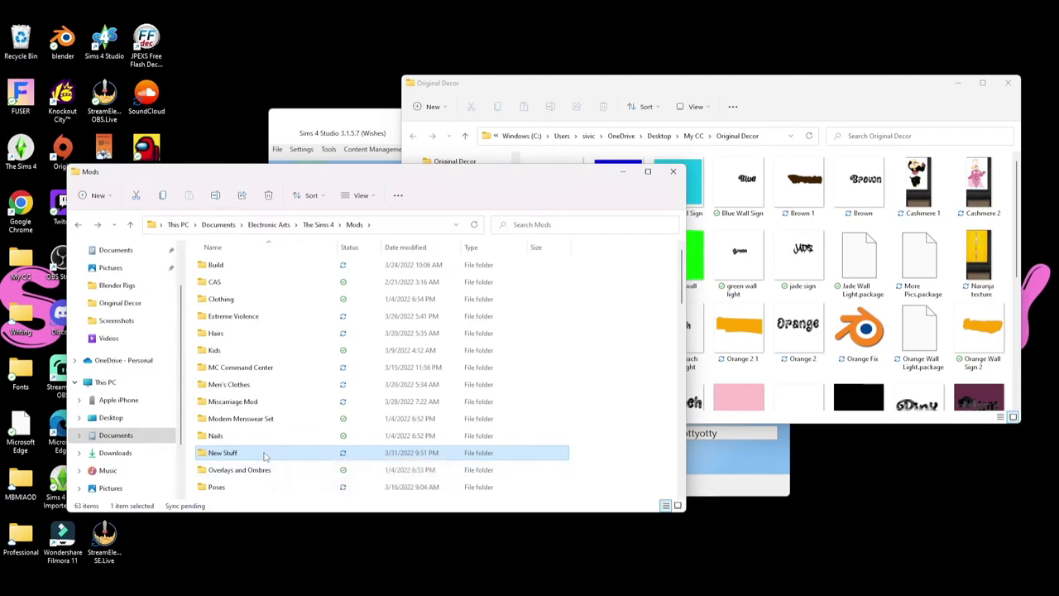
pyautogui.doubleClick(266, 455)
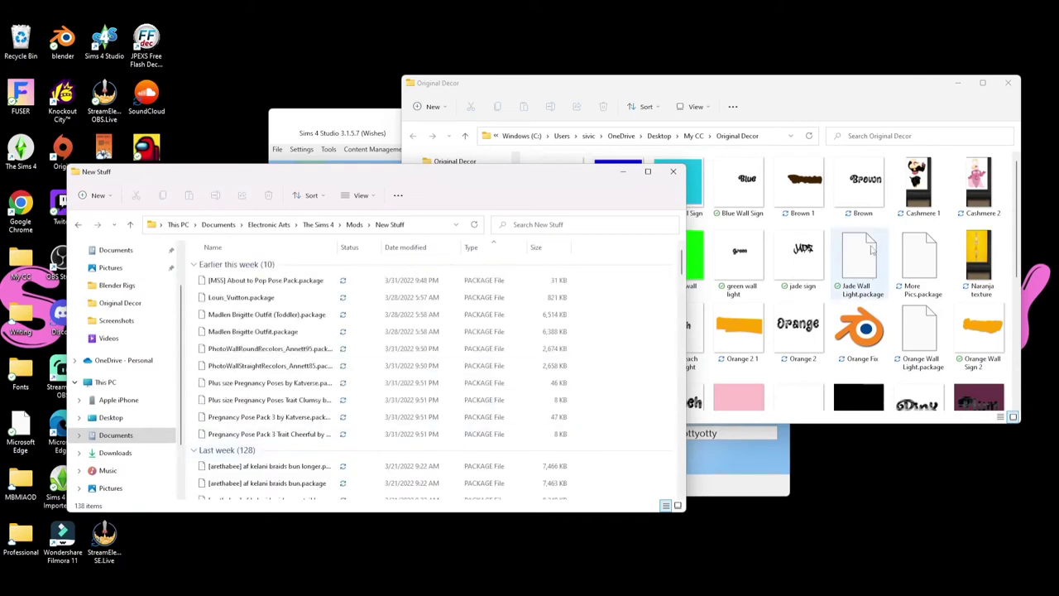
pyautogui.click(824, 114)
pyautogui.scroll(-2, 681, 286)
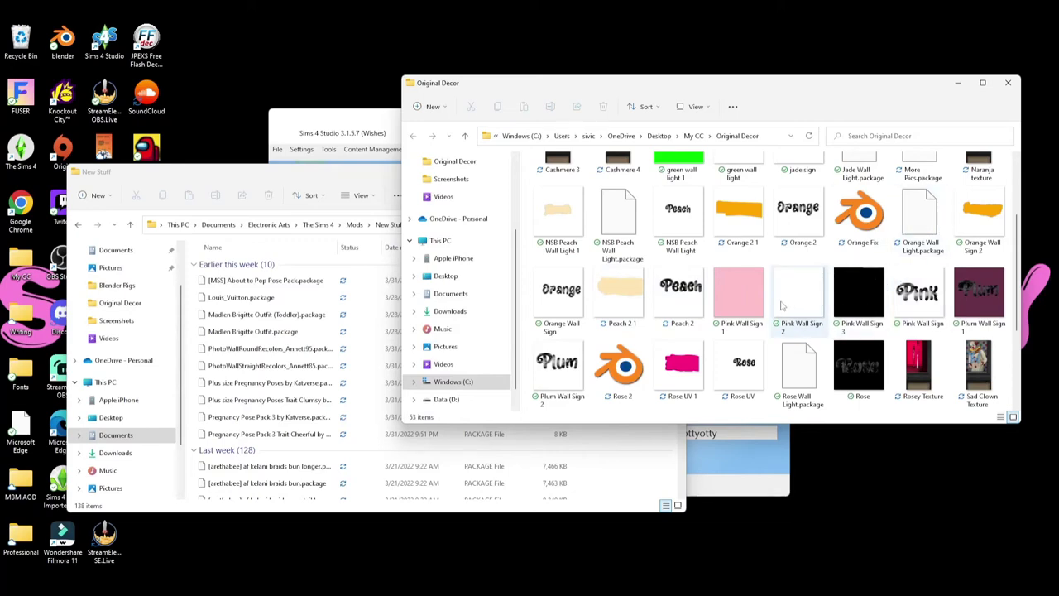
pyautogui.scroll(2, 745, 319)
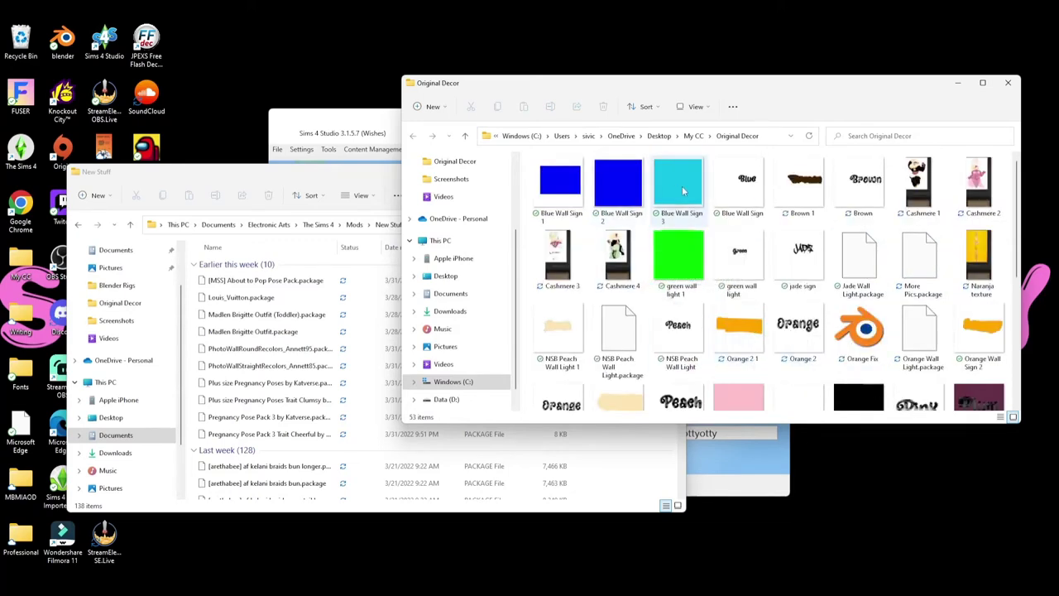
pyautogui.scroll(-3, 760, 269)
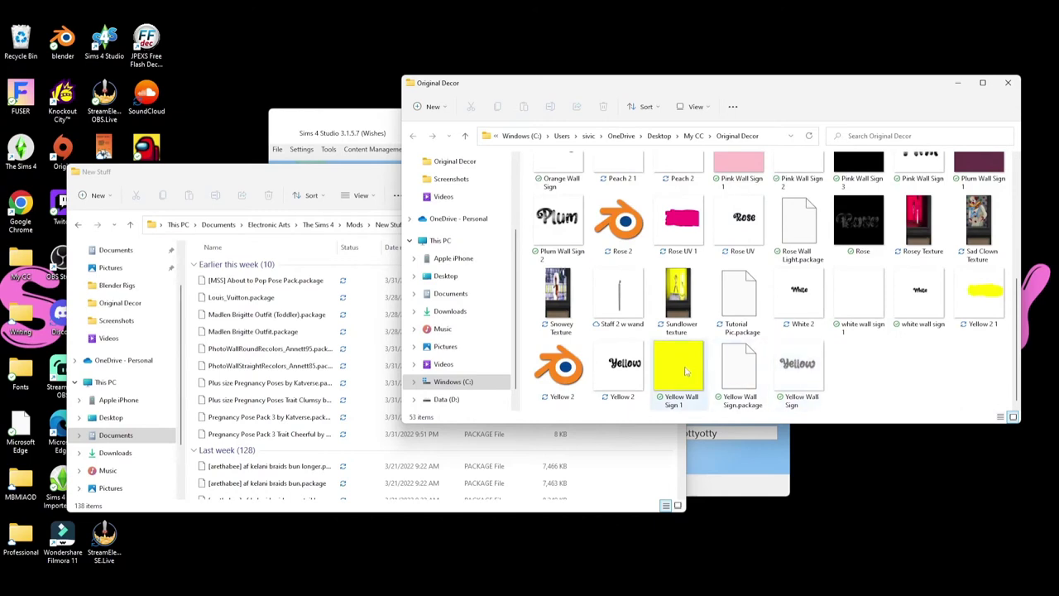
pyautogui.click(740, 298)
pyautogui.moveTo(542, 371); pyautogui.dragTo(273, 386)
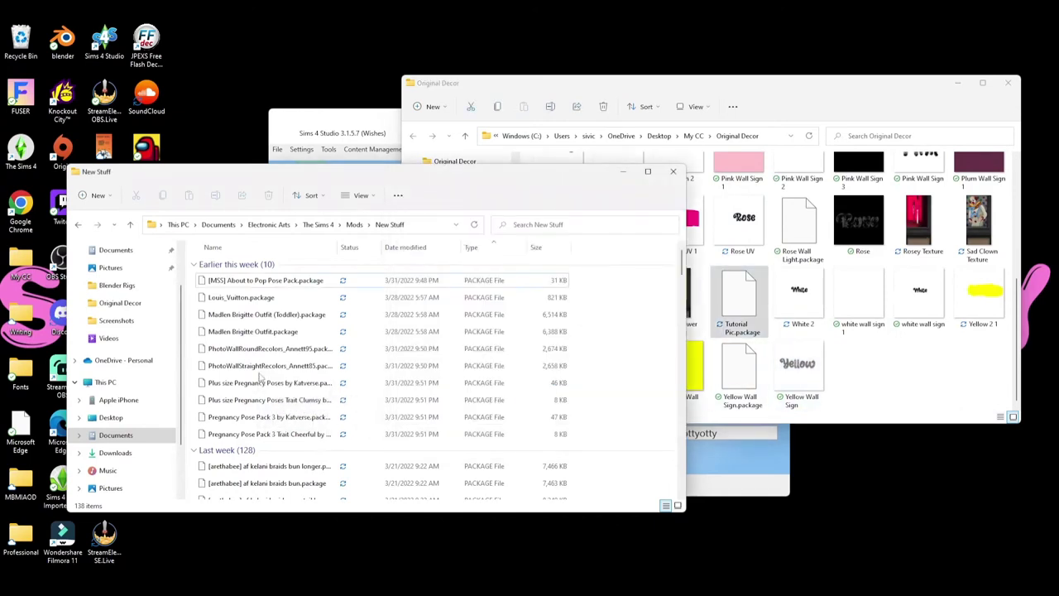
# Move More Pics.package from Original Decor into the New Stuff folder and close both folder windows
pyautogui.click(857, 372)
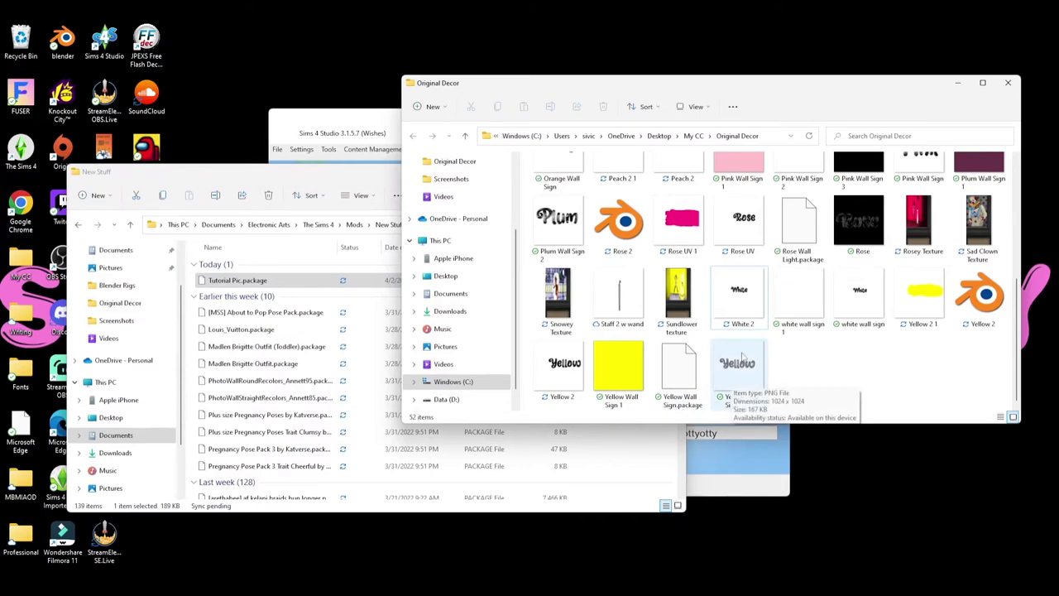
pyautogui.scroll(2, 743, 353)
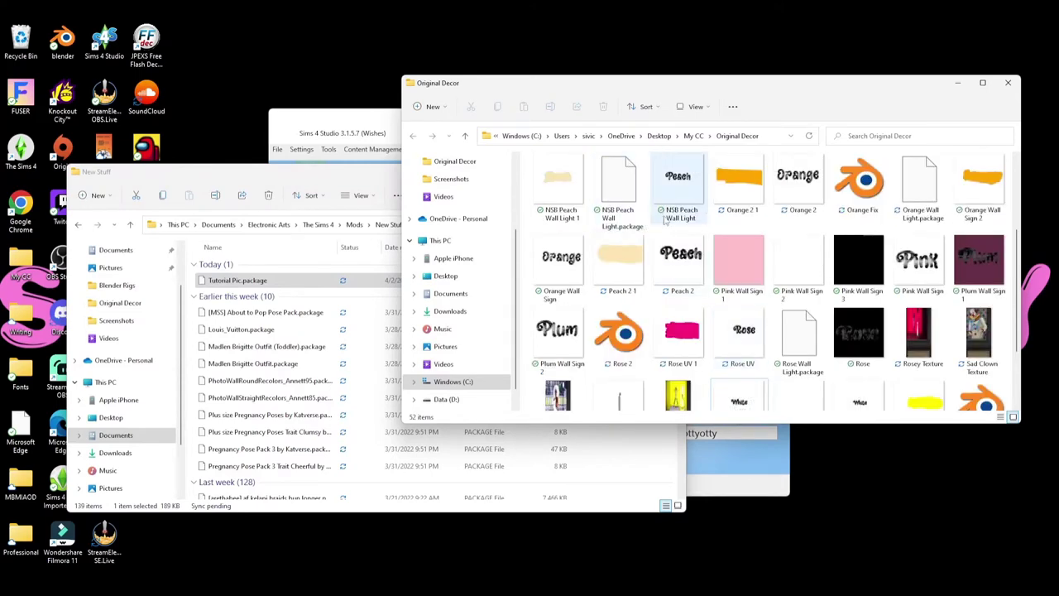
pyautogui.scroll(3, 782, 202)
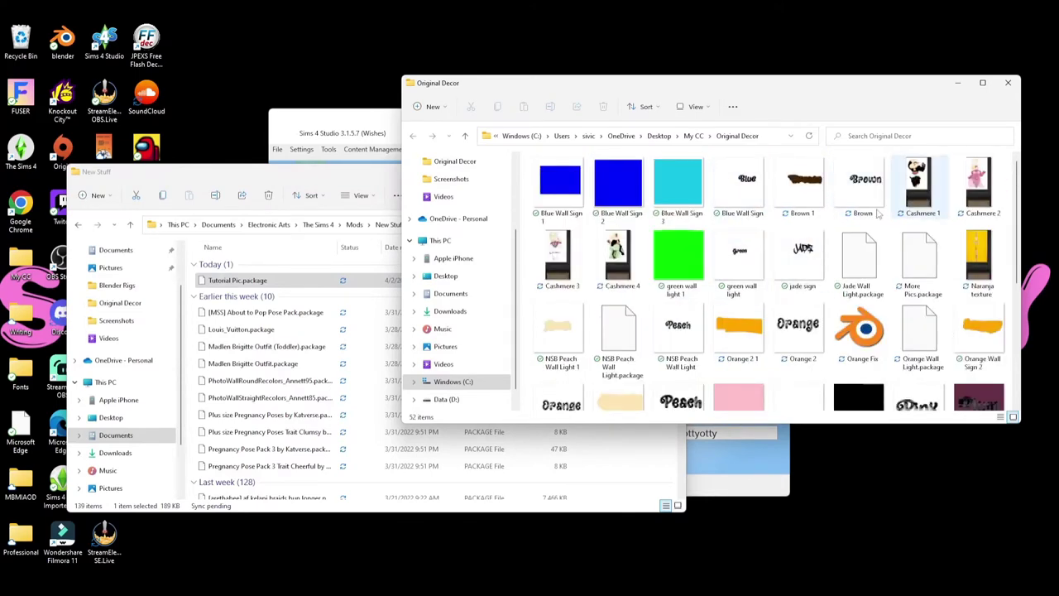
pyautogui.moveTo(919, 263); pyautogui.dragTo(326, 370)
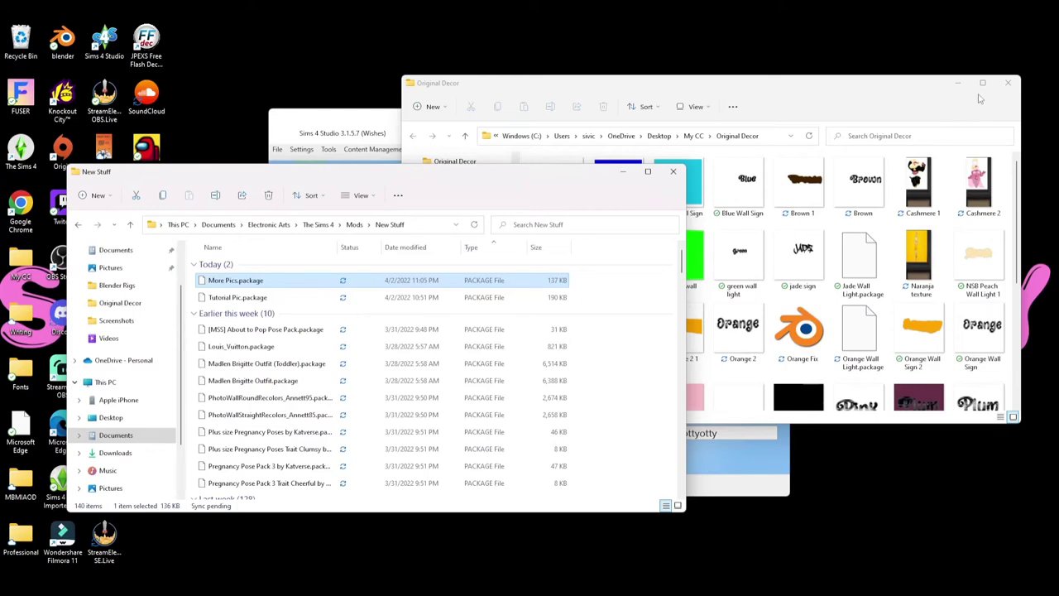
pyautogui.click(1008, 84)
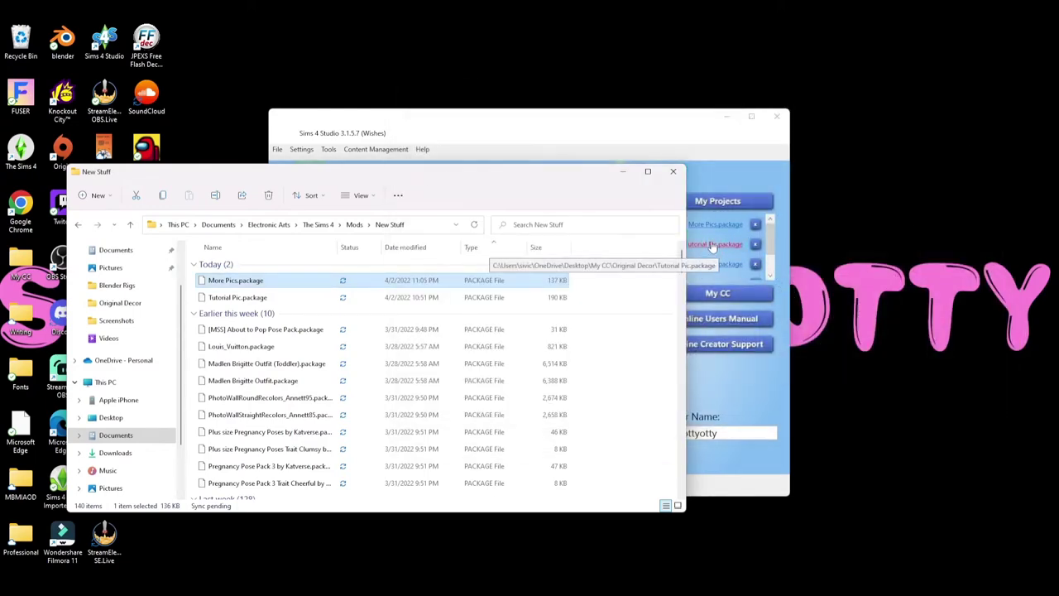
pyautogui.click(673, 172)
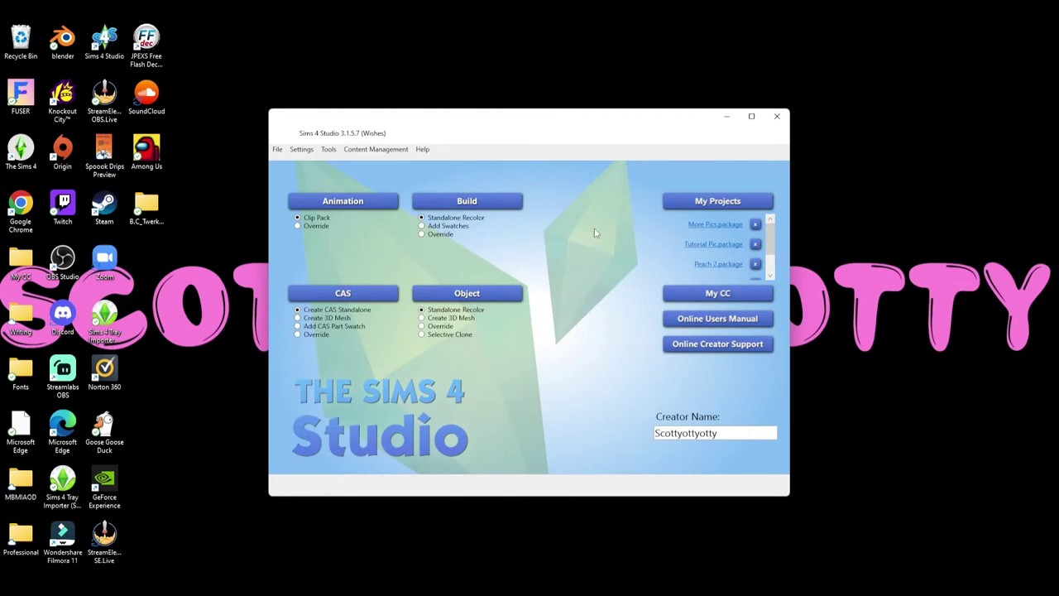
# Open a new File Explorer window, reposition it higher on the desktop, and go to the Documents folder
pyautogui.press('super+e')
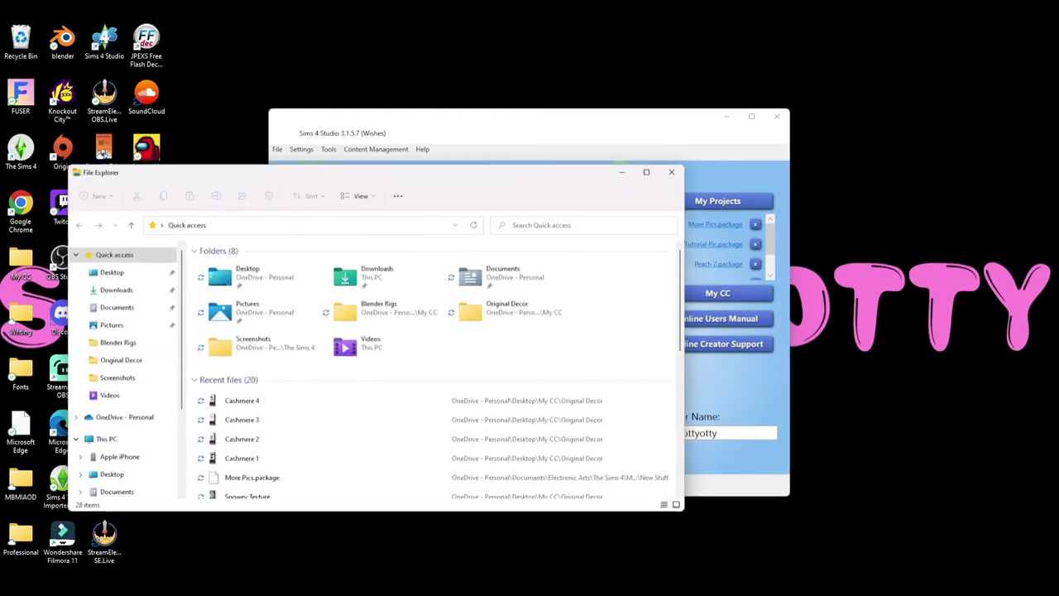
pyautogui.moveTo(294, 176); pyautogui.dragTo(429, 85)
pyautogui.scroll(-1, 281, 315)
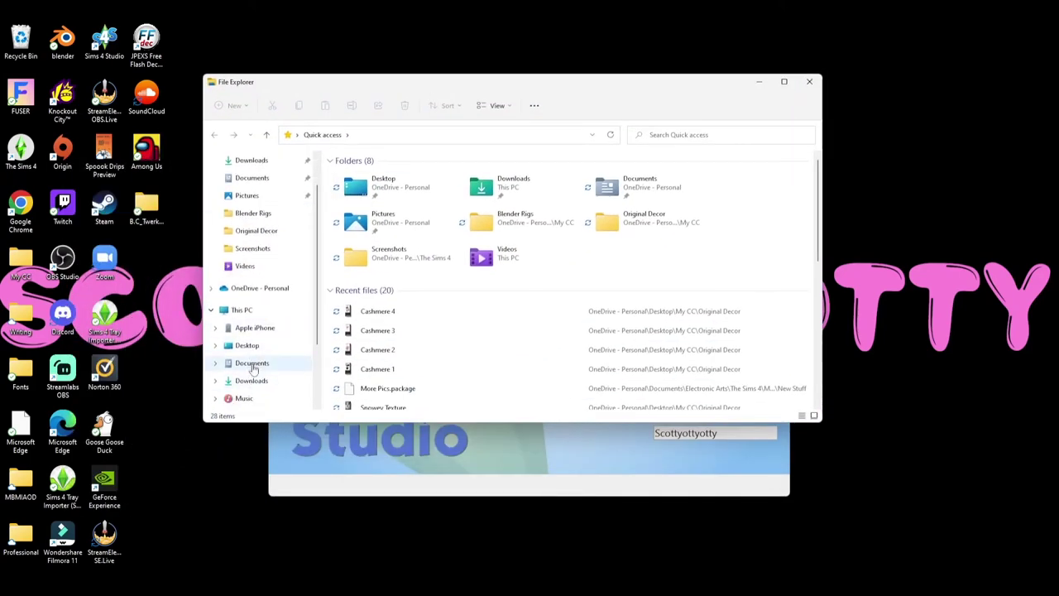
pyautogui.click(253, 363)
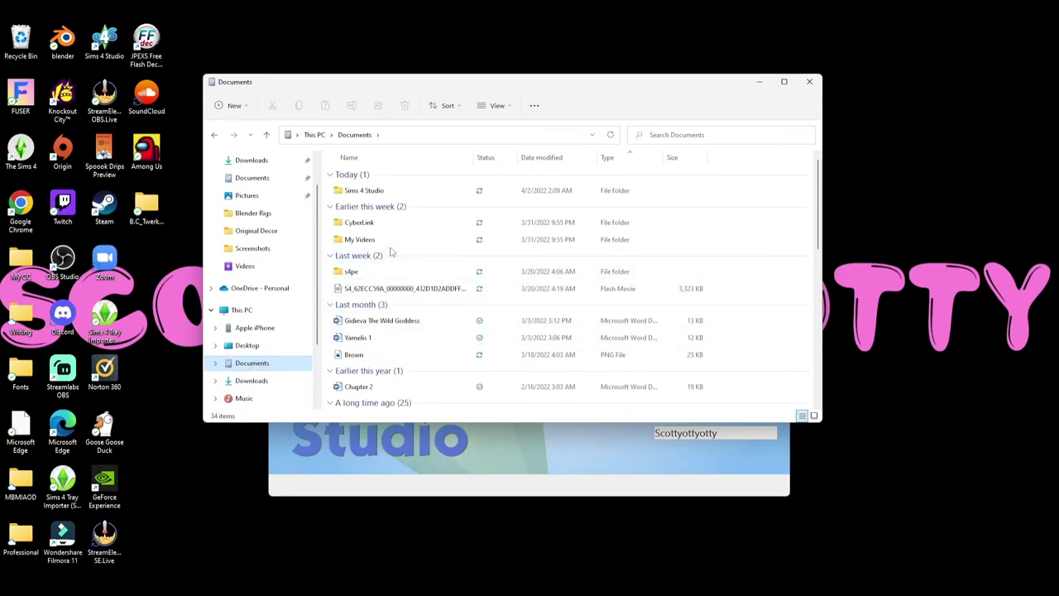
# Browse from Documents through Electronic Arts and The Sims 4 to the Mods folder
pyautogui.scroll(-10, 389, 314)
pyautogui.scroll(5, 385, 288)
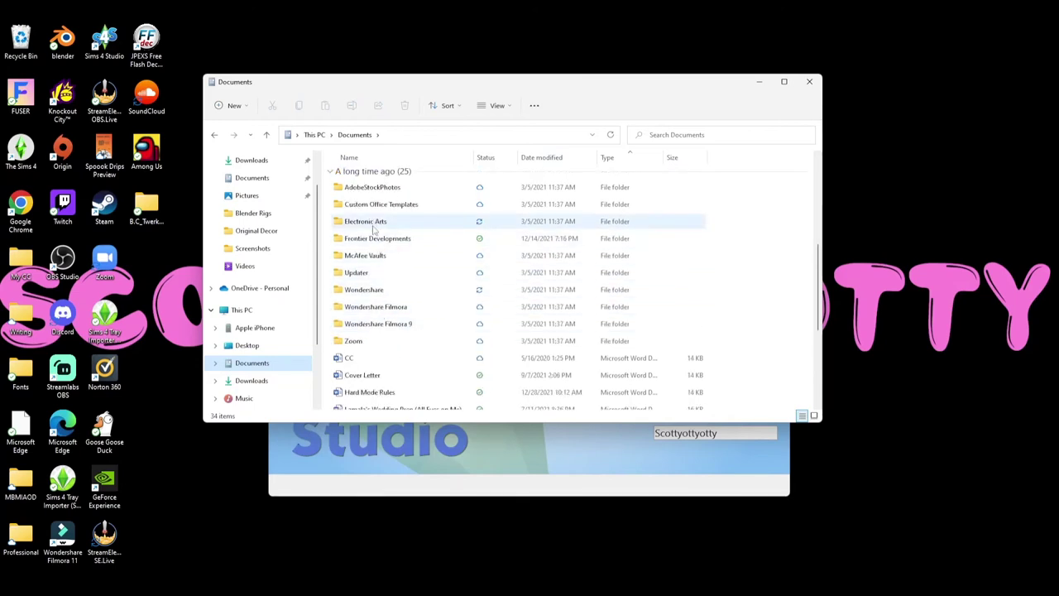
pyautogui.moveTo(374, 231)
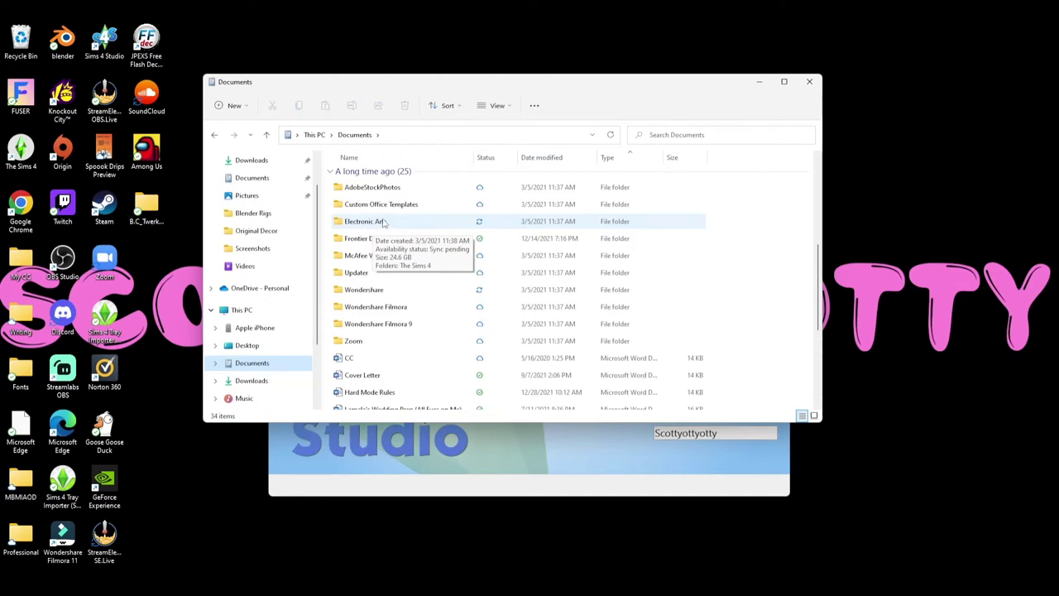
pyautogui.doubleClick(377, 224)
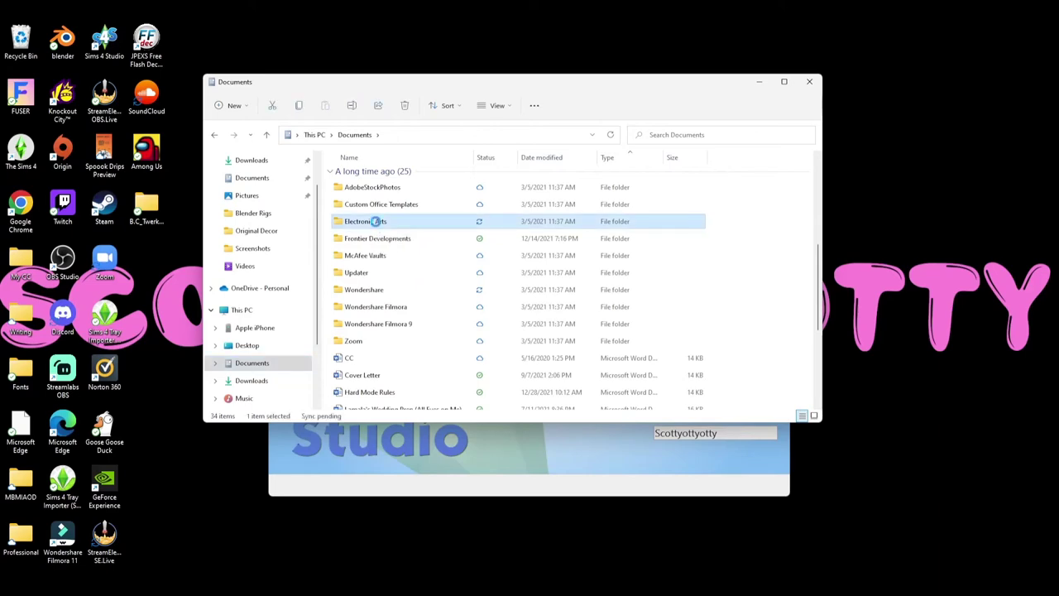
pyautogui.doubleClick(359, 174)
pyautogui.scroll(-5, 373, 290)
pyautogui.doubleClick(367, 301)
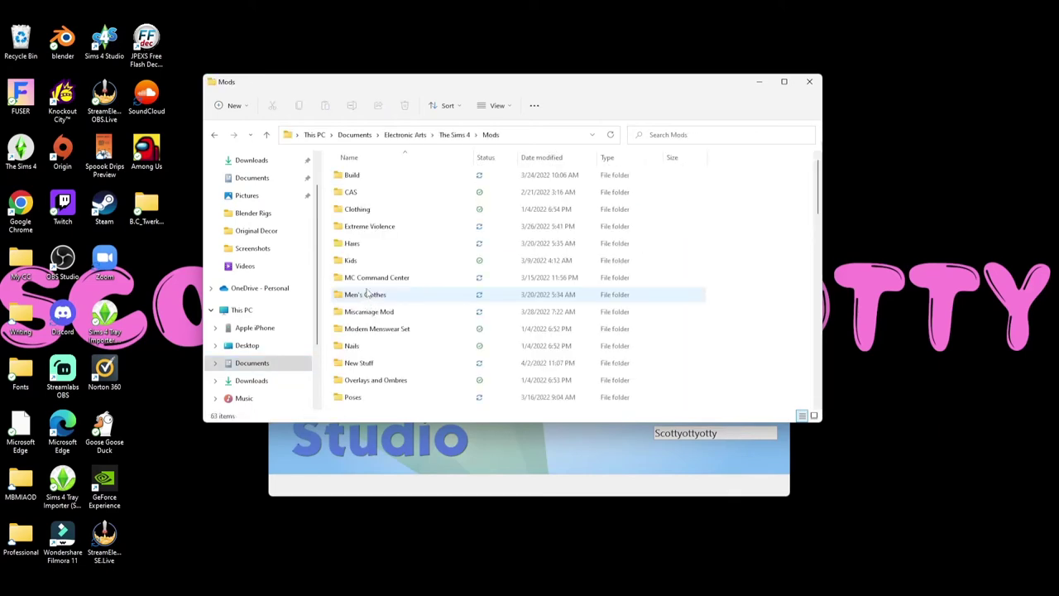
# Open the New Stuff folder inside Mods and look through its package files down to the end of the list
pyautogui.doubleClick(358, 365)
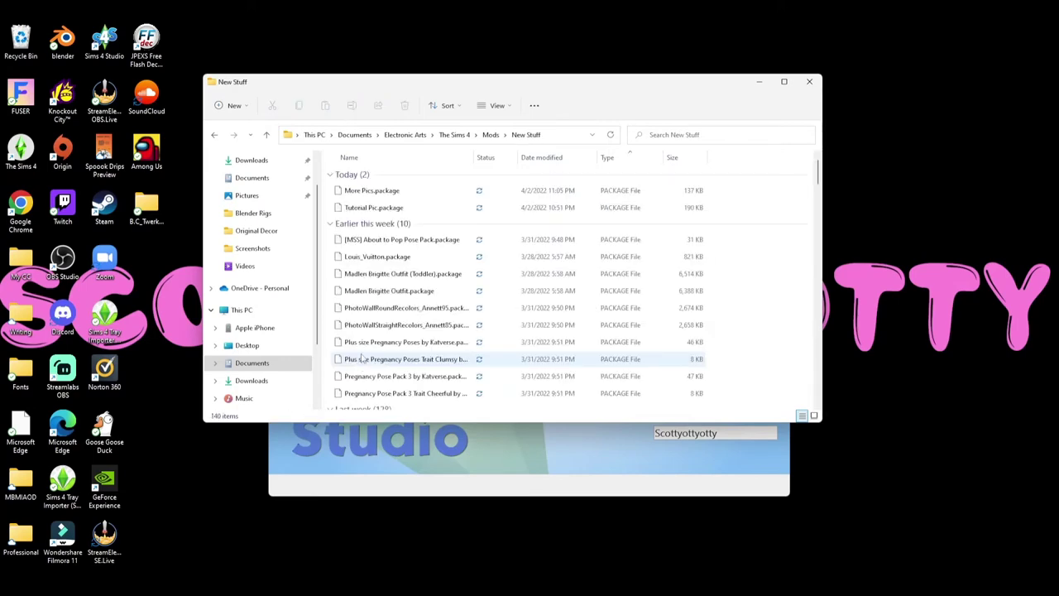
pyautogui.scroll(-10, 388, 339)
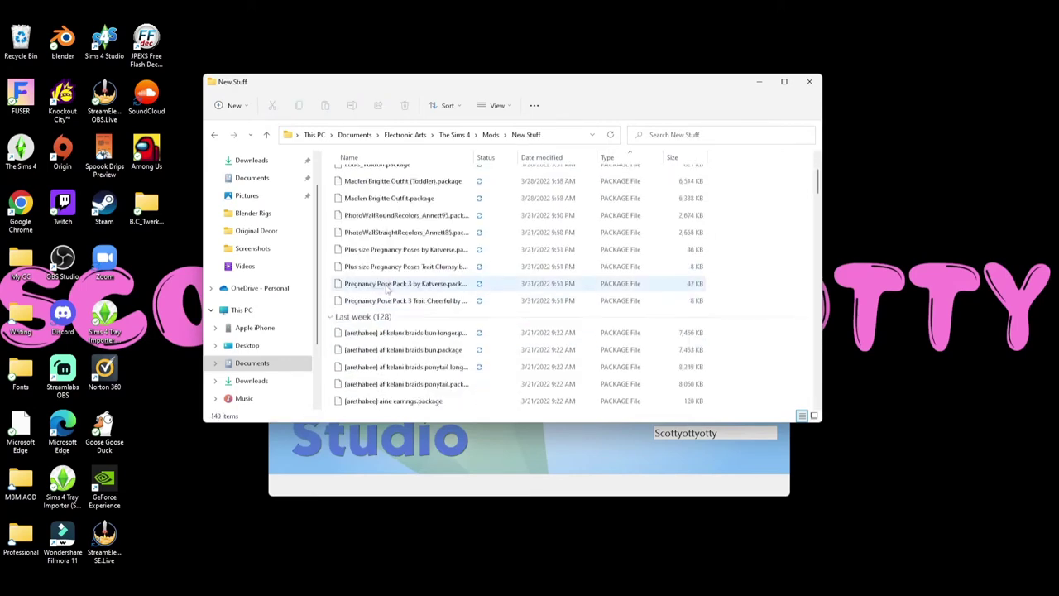
pyautogui.scroll(-12, 383, 358)
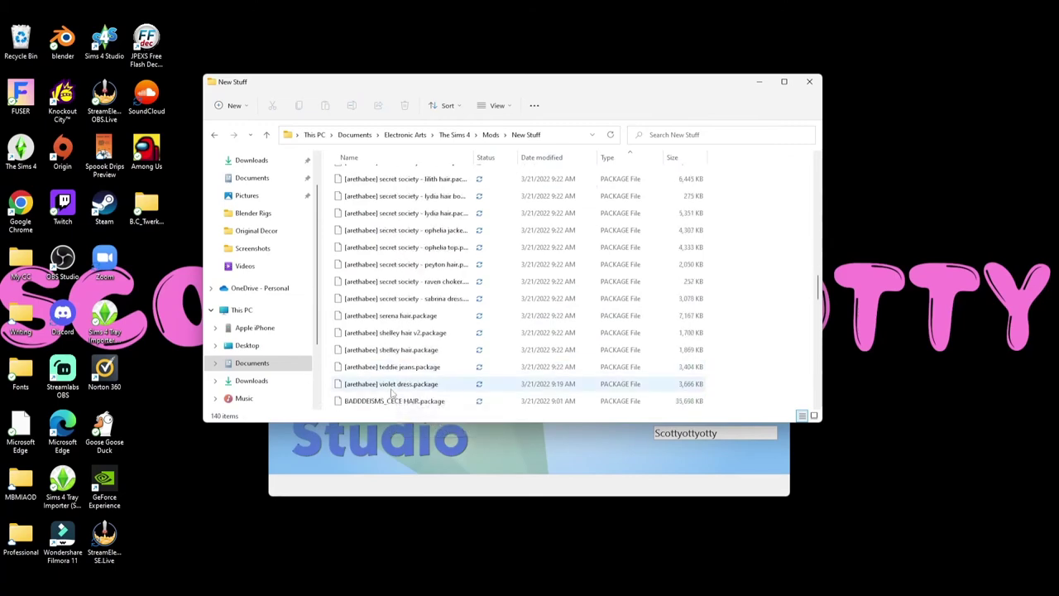
pyautogui.scroll(-10, 414, 389)
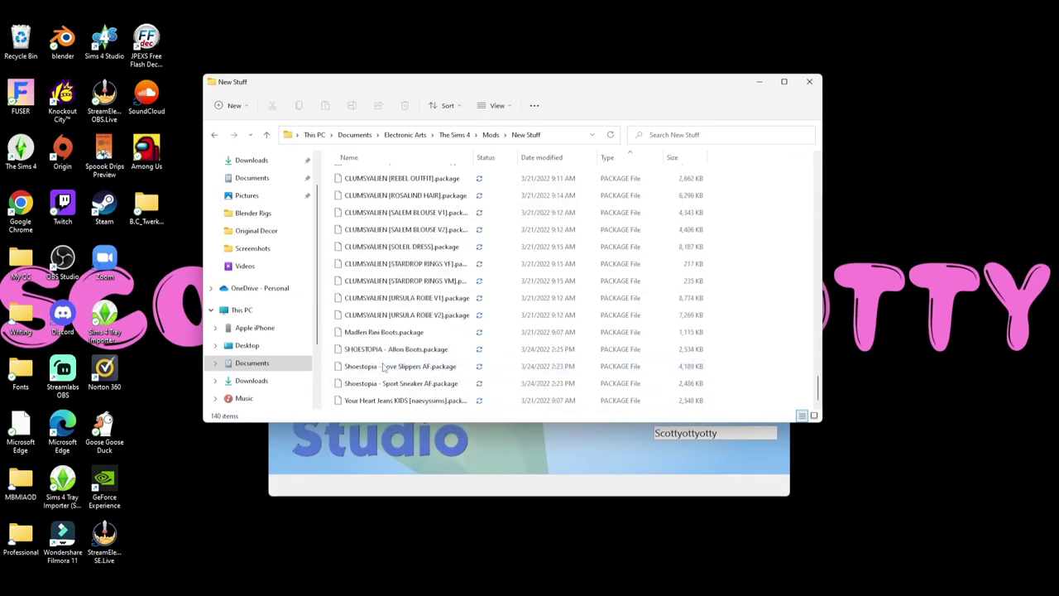
# Go back to the beginning of the New Stuff package list and close the folder window
pyautogui.scroll(15, 410, 320)
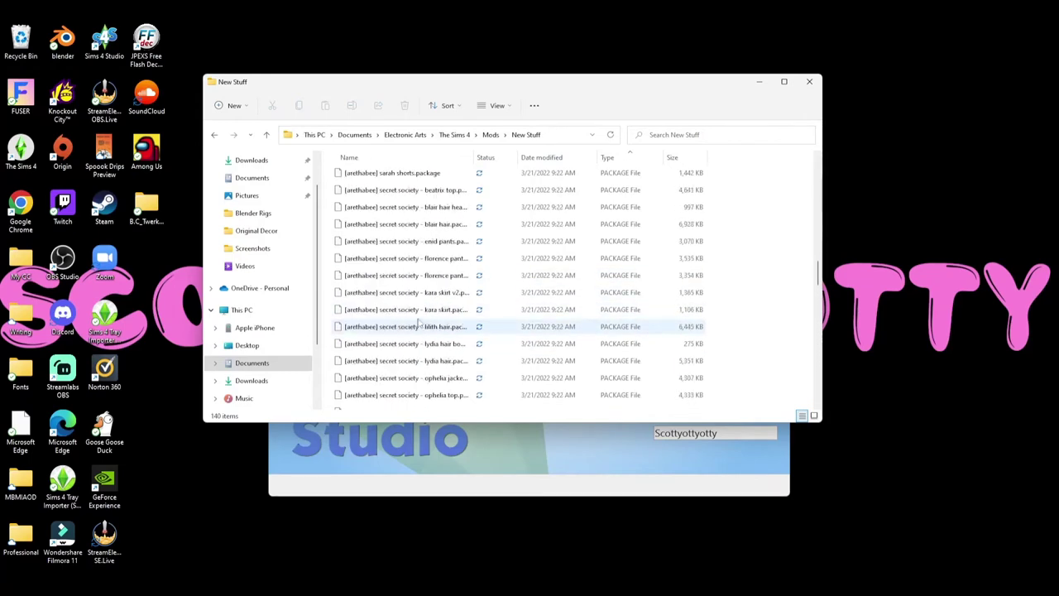
pyautogui.scroll(15, 412, 327)
pyautogui.scroll(-1, 412, 327)
pyautogui.scroll(1, 412, 327)
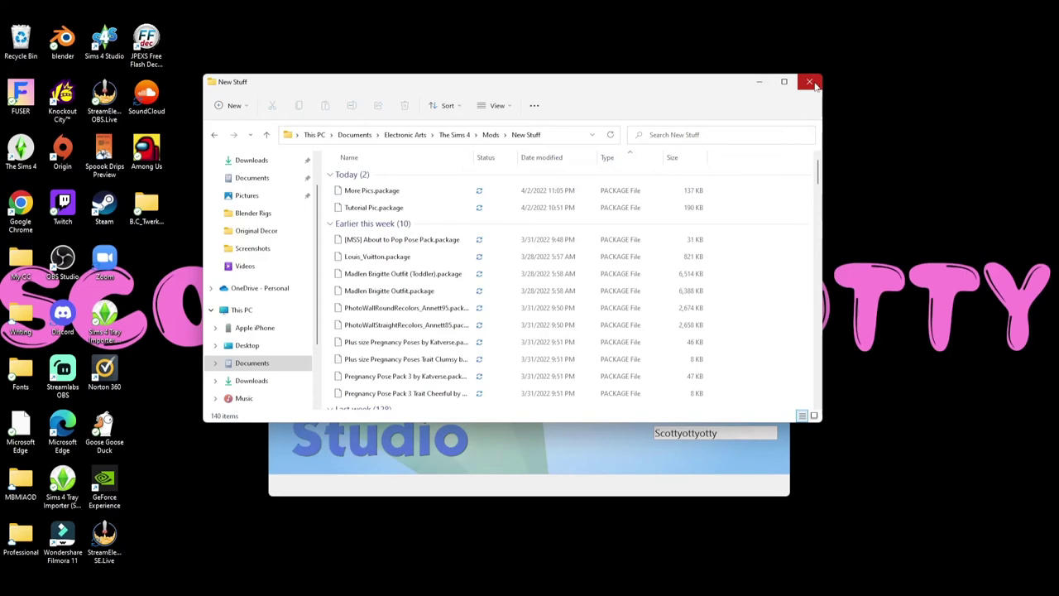
pyautogui.click(811, 83)
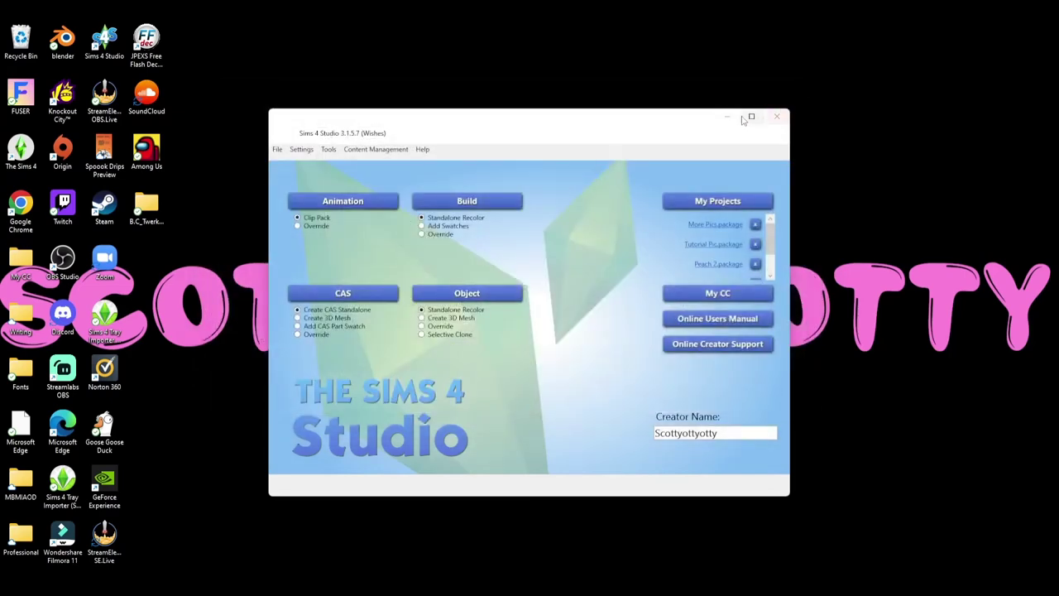
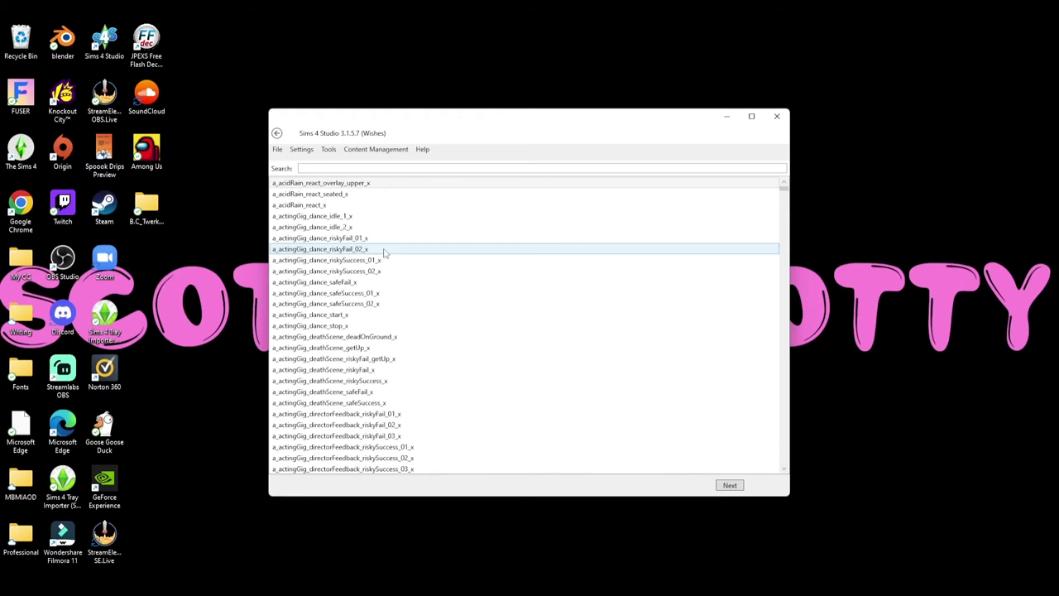
# Examine the animation clip list from the a_actingGig clips through the a_actingSkill, a_ageUp and a_artSociety entries to the a_cameraTripod poses
pyautogui.click(397, 262)
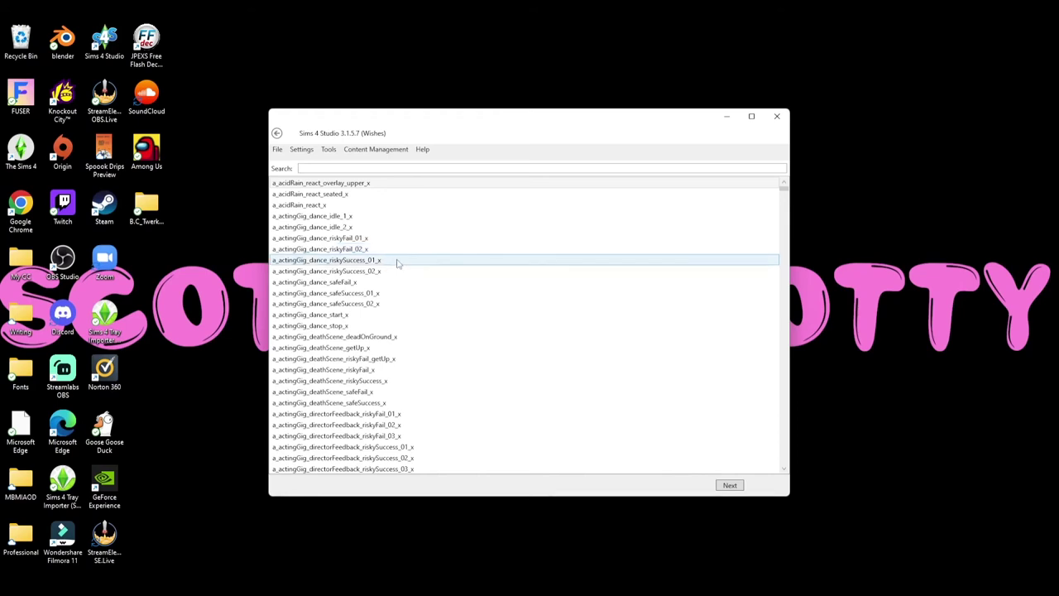
pyautogui.click(395, 272)
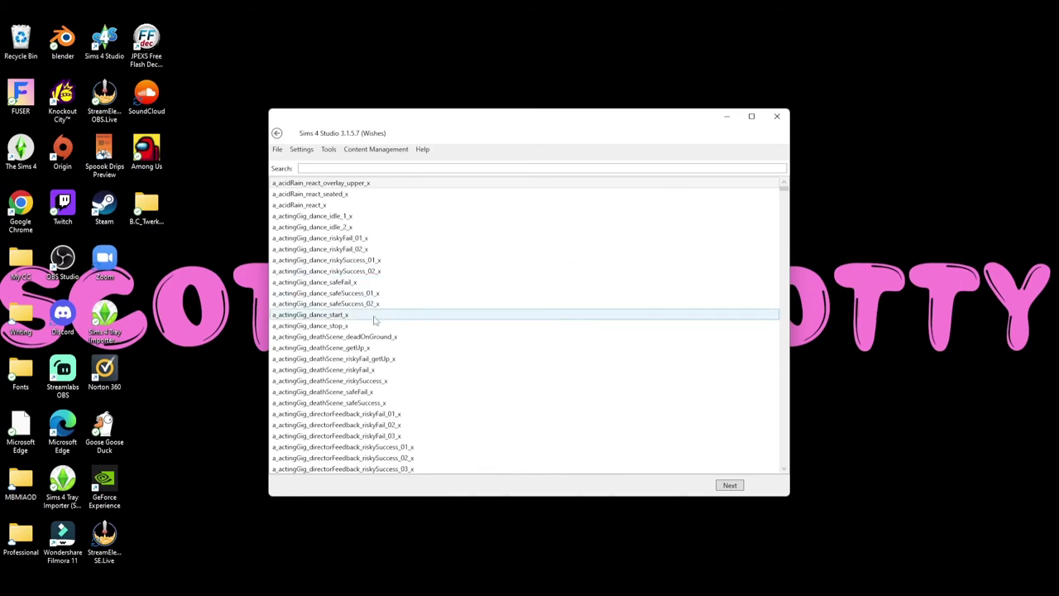
pyautogui.scroll(-4, 375, 321)
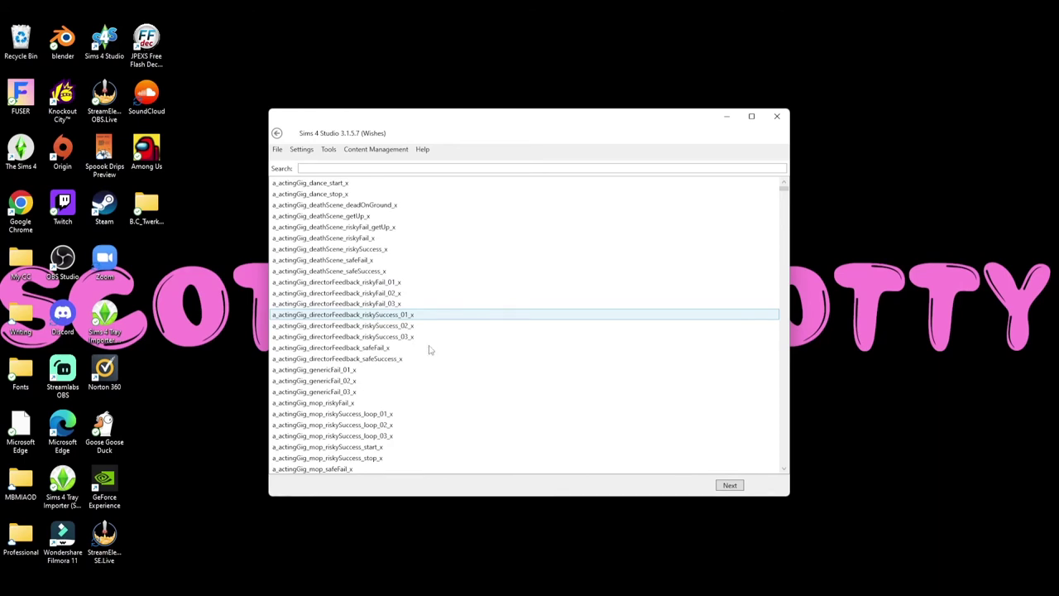
pyautogui.scroll(2, 570, 303)
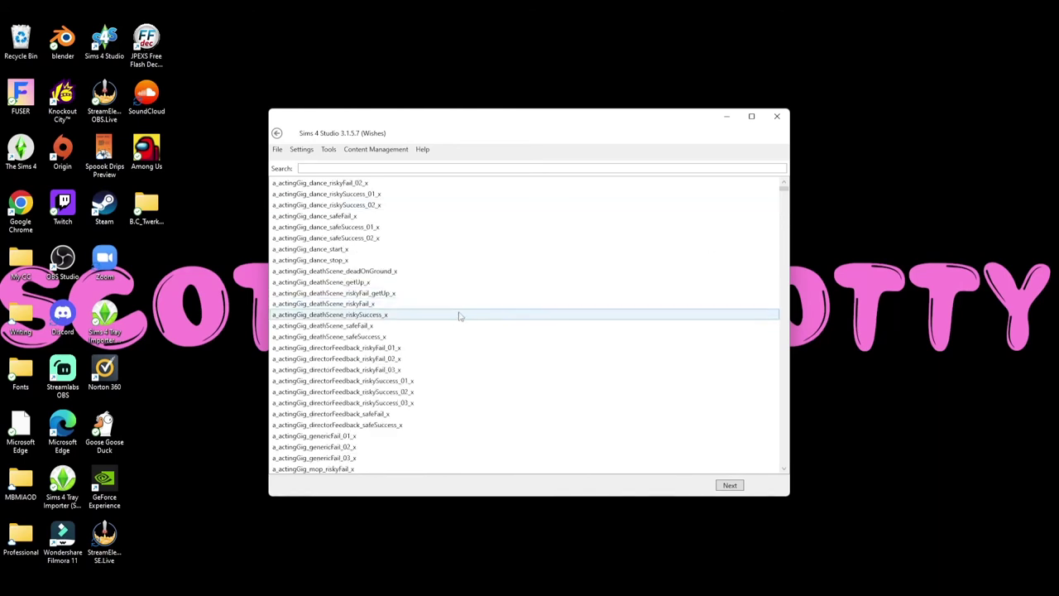
pyautogui.scroll(-8, 455, 318)
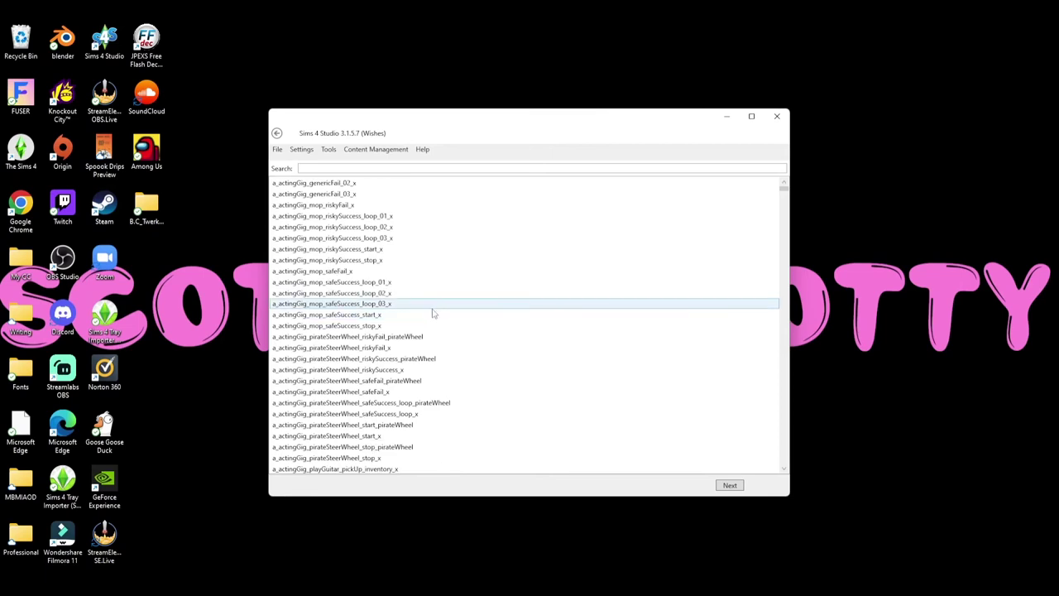
pyautogui.scroll(-12, 427, 308)
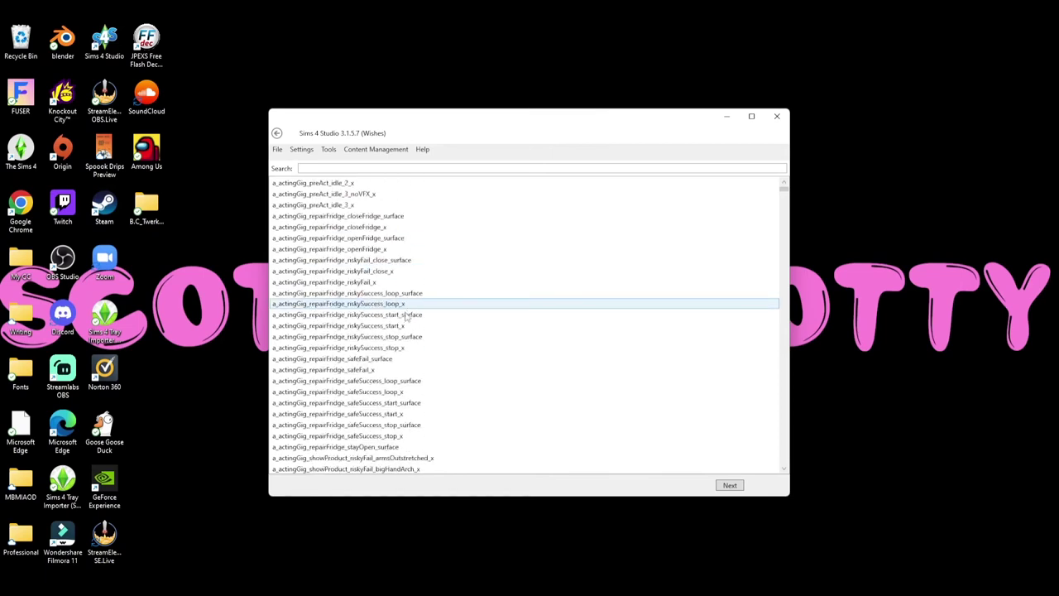
pyautogui.scroll(-15, 410, 320)
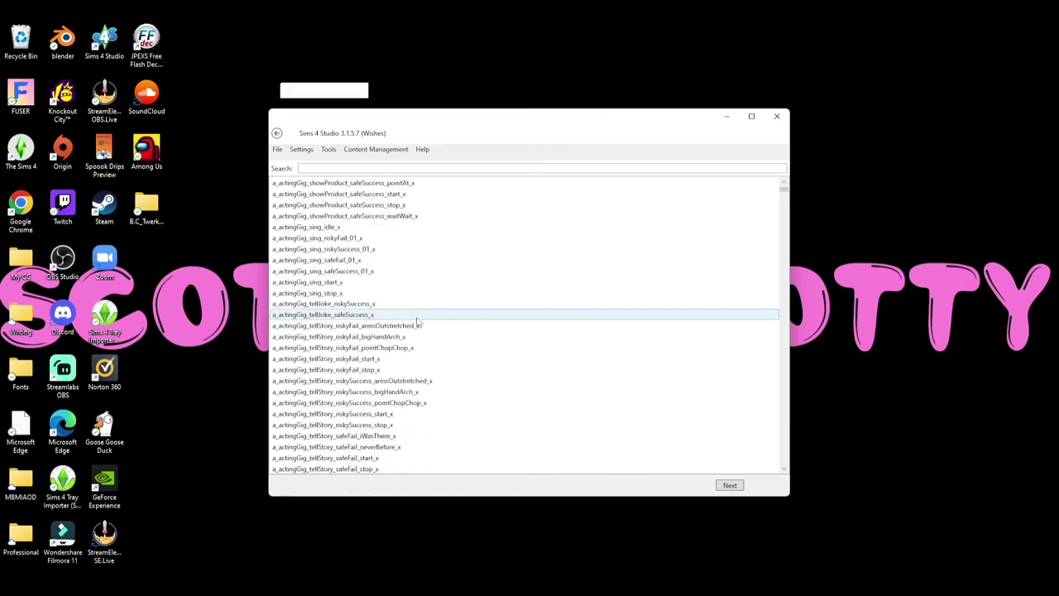
pyautogui.scroll(-5, 418, 319)
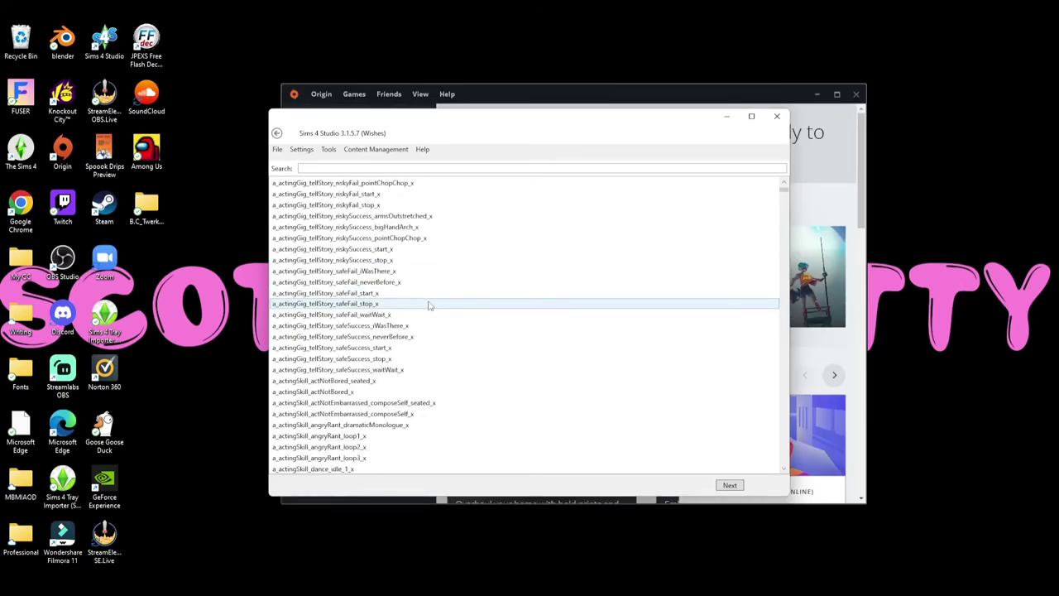
pyautogui.scroll(-15, 418, 308)
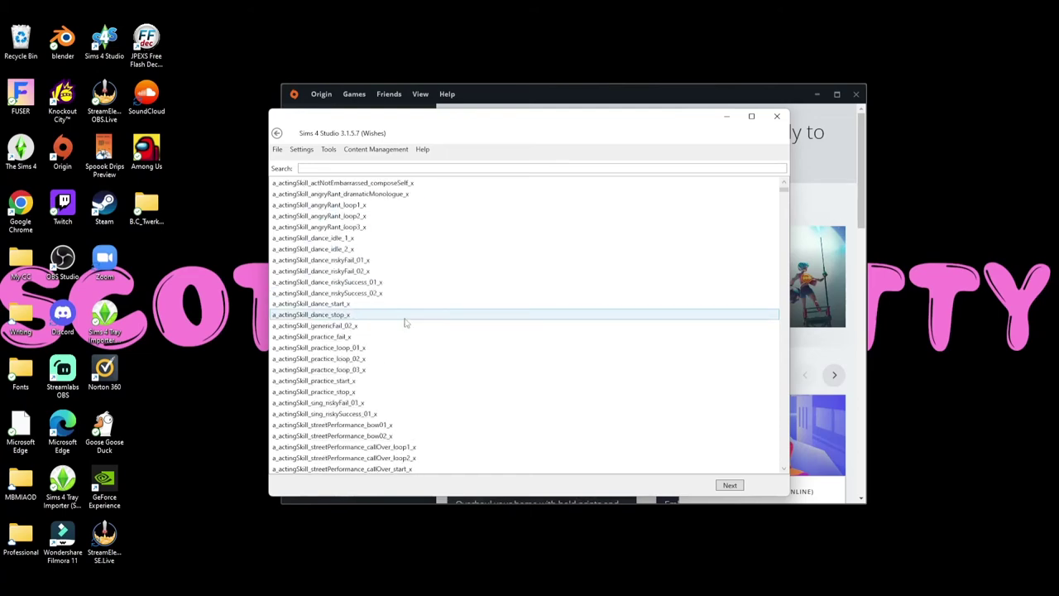
pyautogui.scroll(-2, 390, 305)
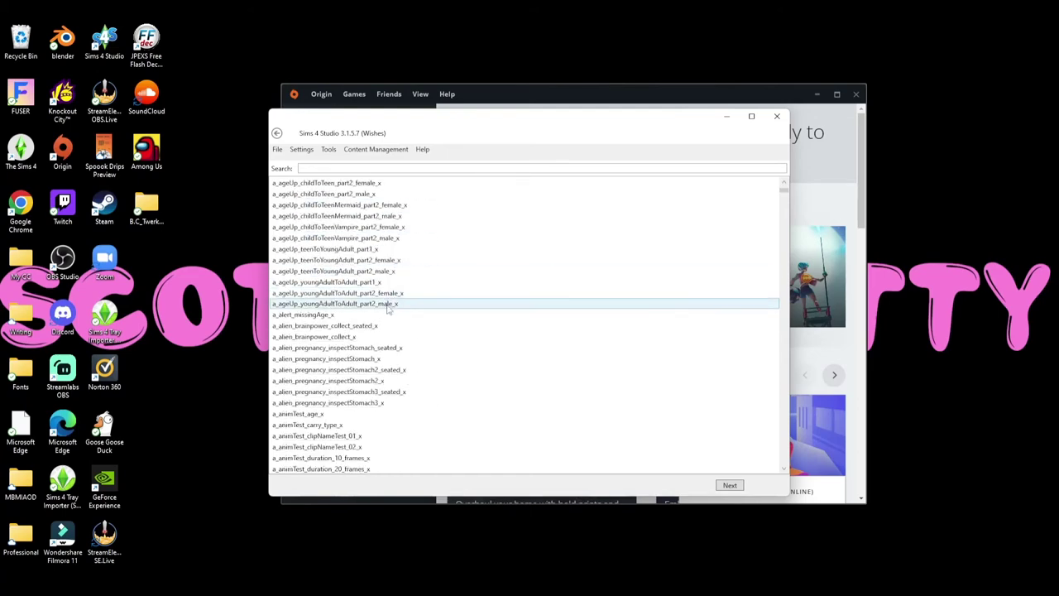
pyautogui.scroll(7, 395, 306)
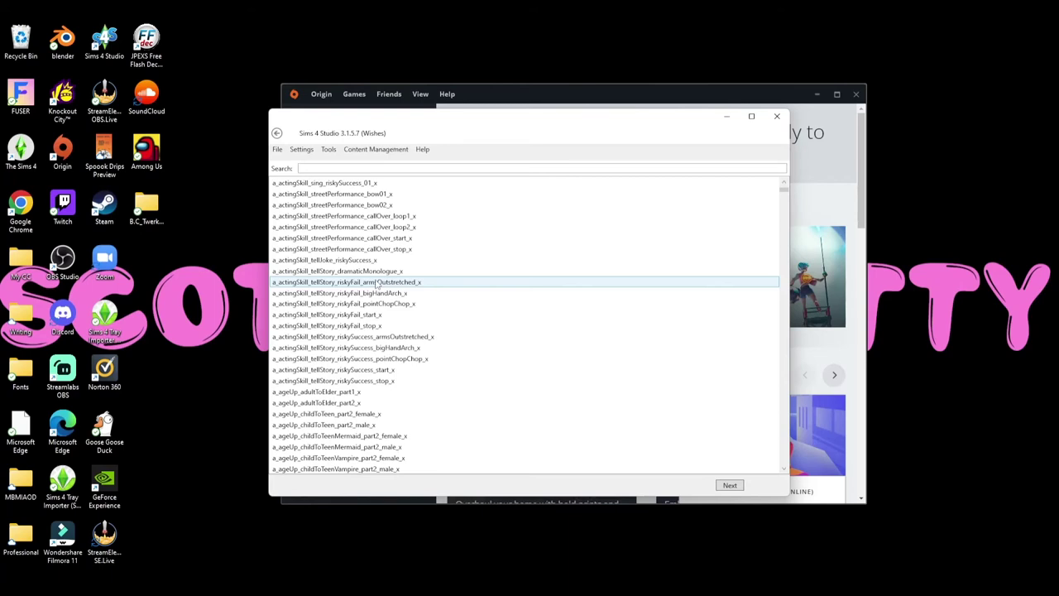
pyautogui.scroll(-15, 374, 286)
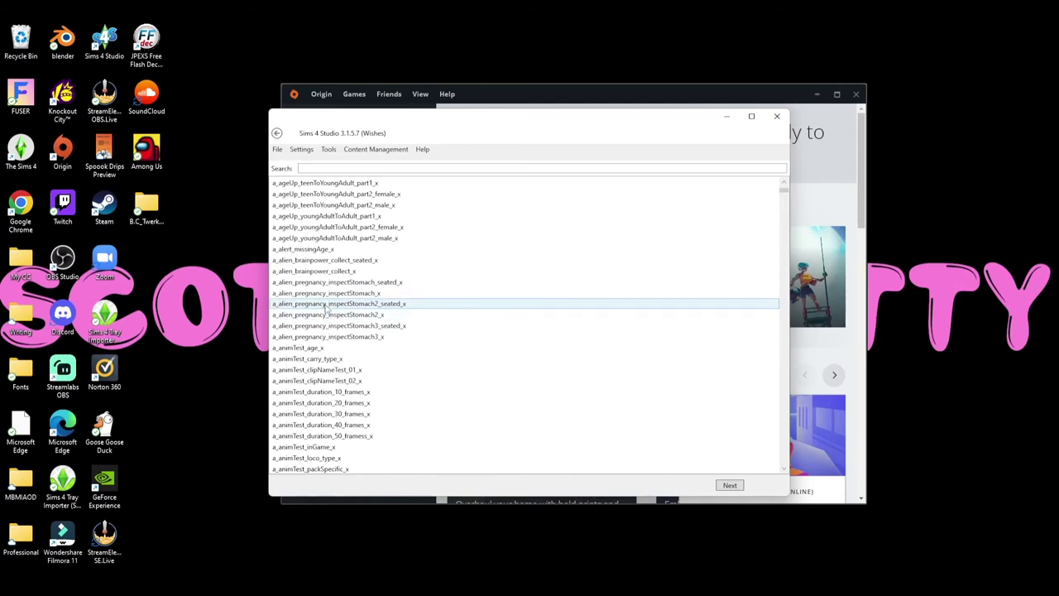
pyautogui.scroll(-12, 328, 308)
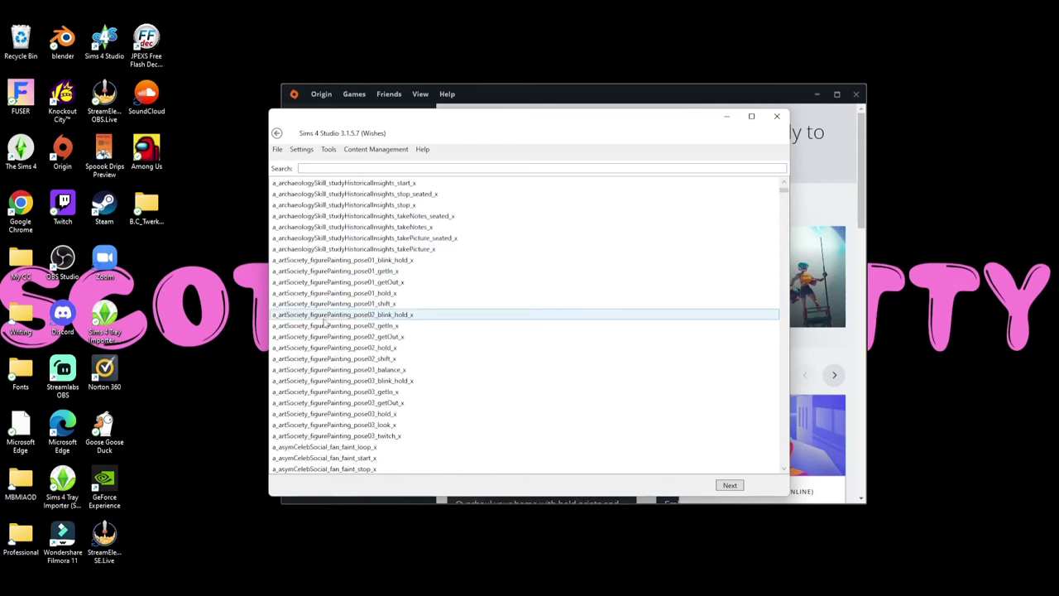
pyautogui.scroll(-12, 324, 320)
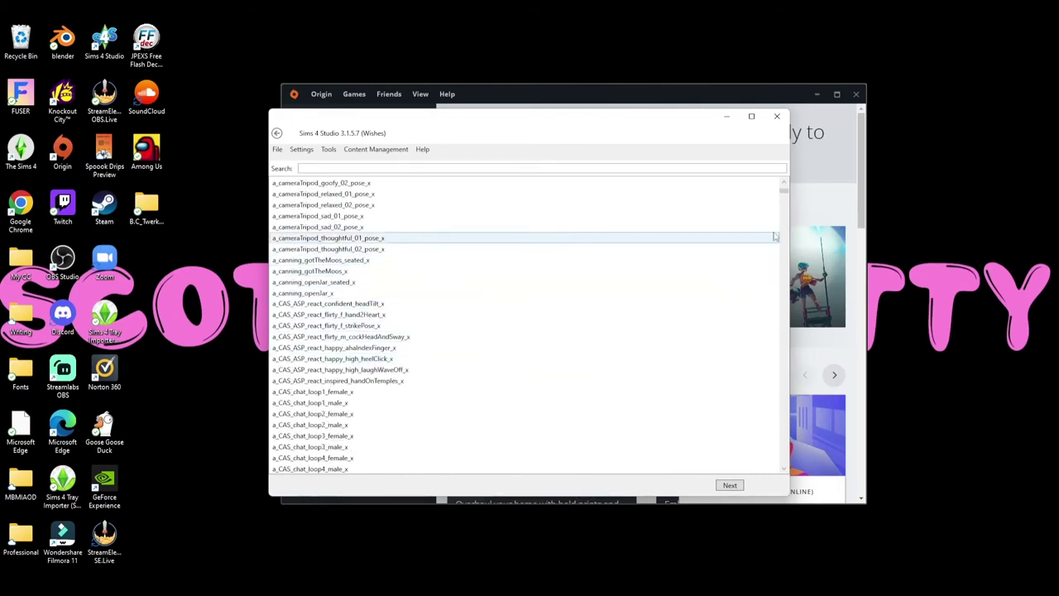
# Examine the a2o object clips and the a2a_soc social clips much further along the animation list
pyautogui.moveTo(784, 192); pyautogui.dragTo(776, 281)
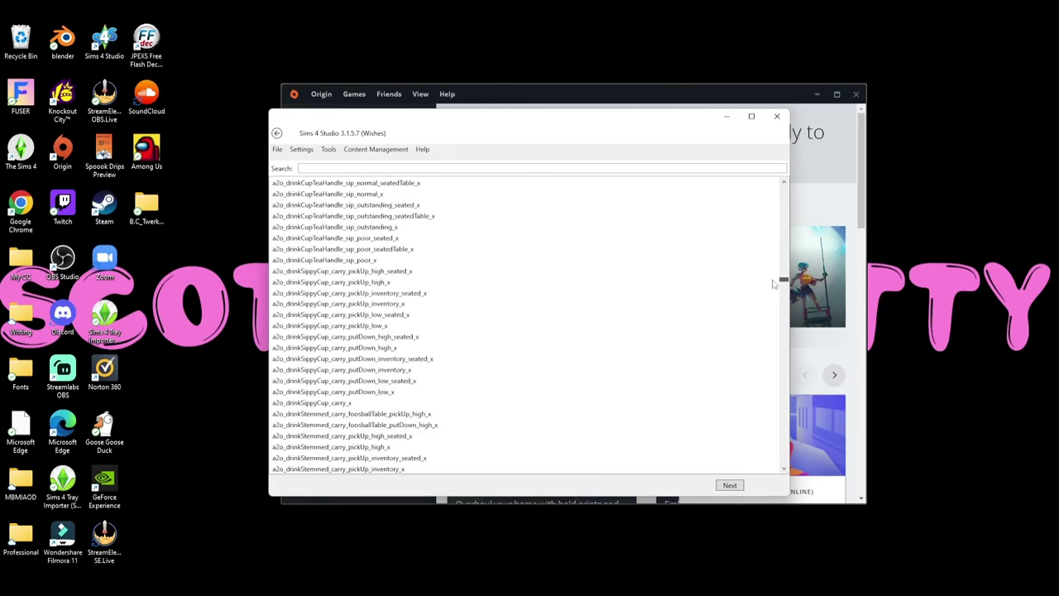
pyautogui.scroll(-5, 499, 307)
pyautogui.scroll(2, 397, 292)
pyautogui.scroll(10, 397, 292)
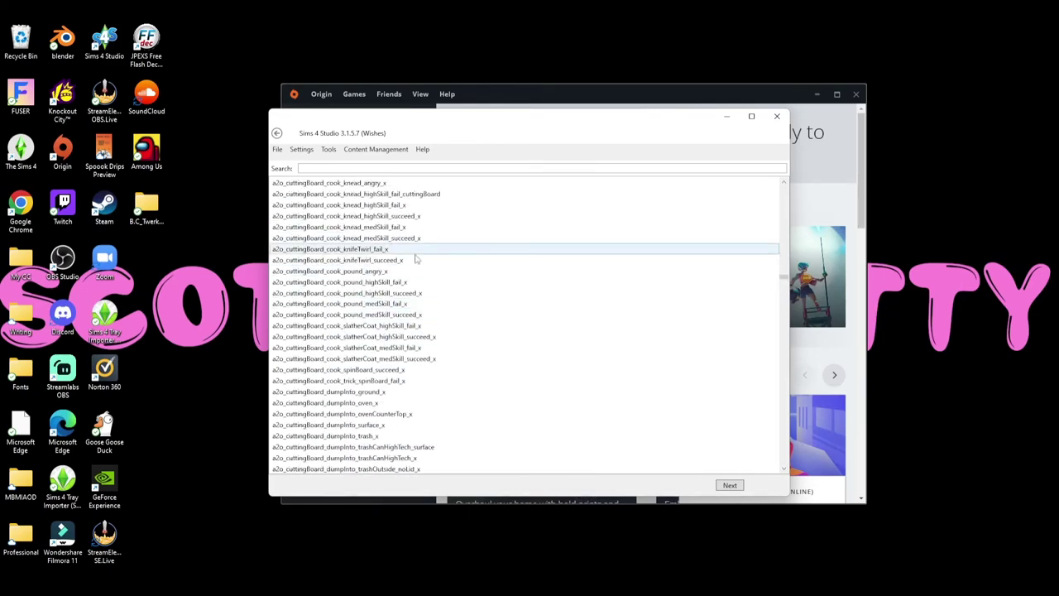
pyautogui.moveTo(784, 281); pyautogui.dragTo(794, 244)
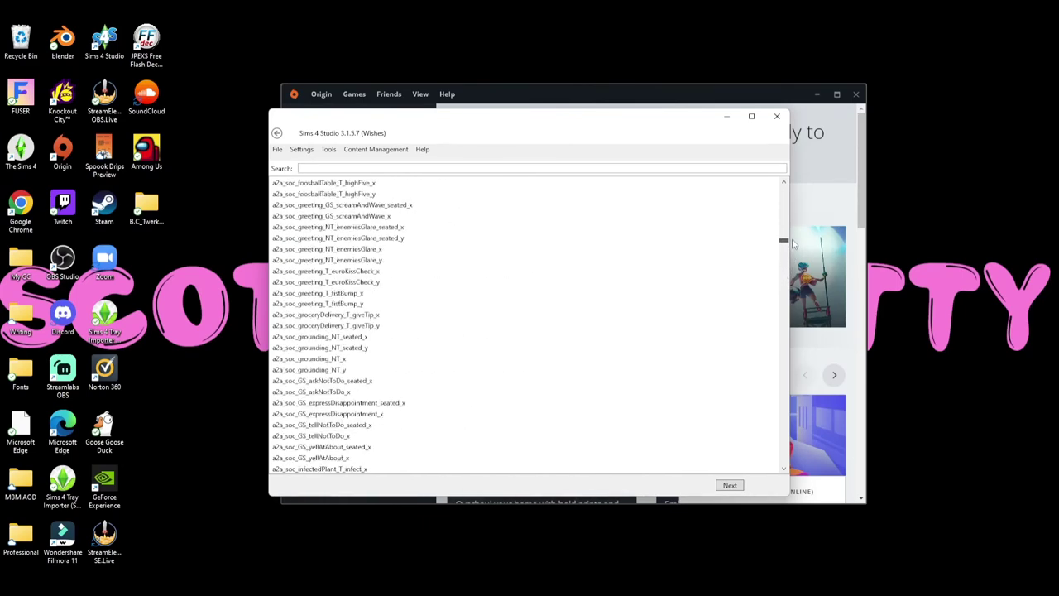
pyautogui.scroll(2, 771, 246)
pyautogui.scroll(1, 331, 226)
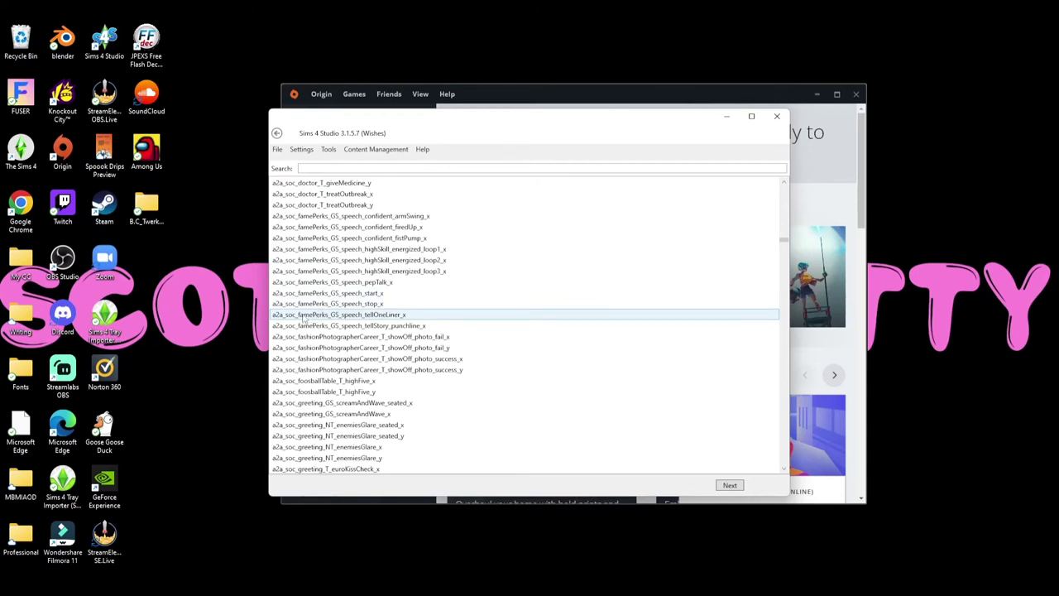
pyautogui.scroll(6, 310, 319)
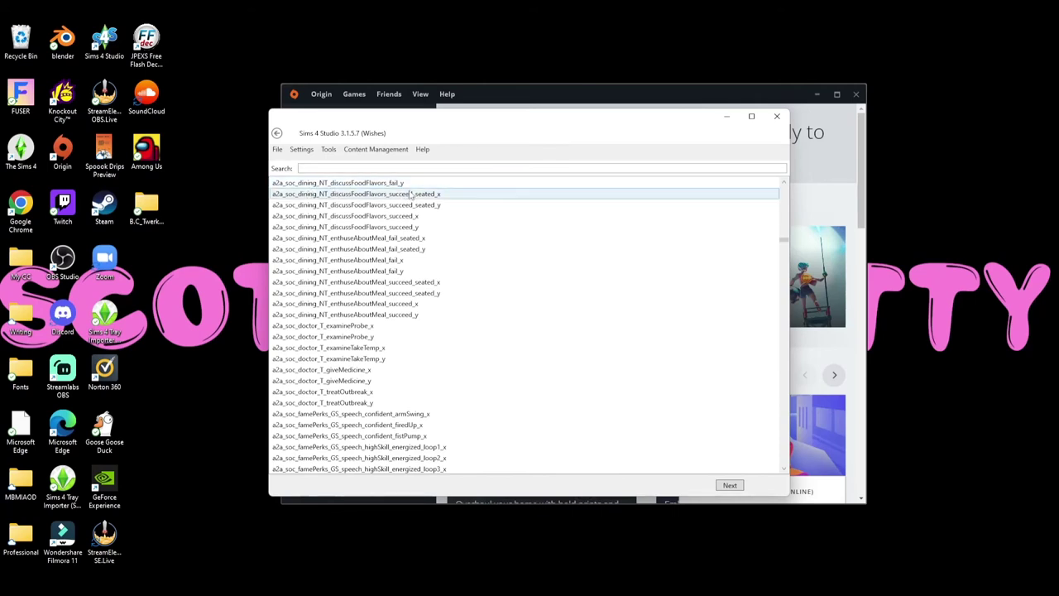
pyautogui.scroll(1, 389, 217)
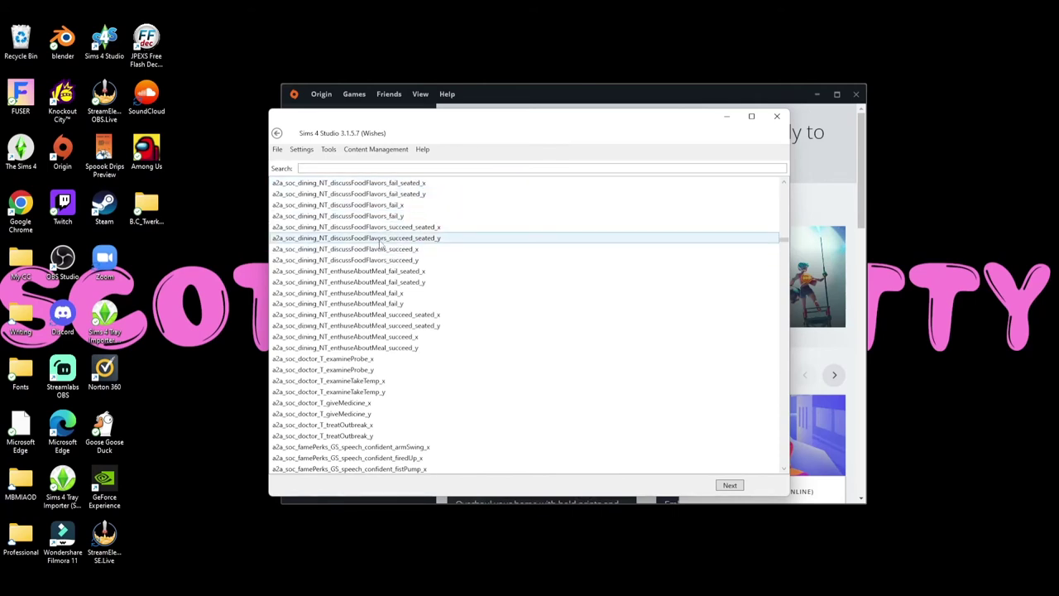
pyautogui.scroll(1, 381, 246)
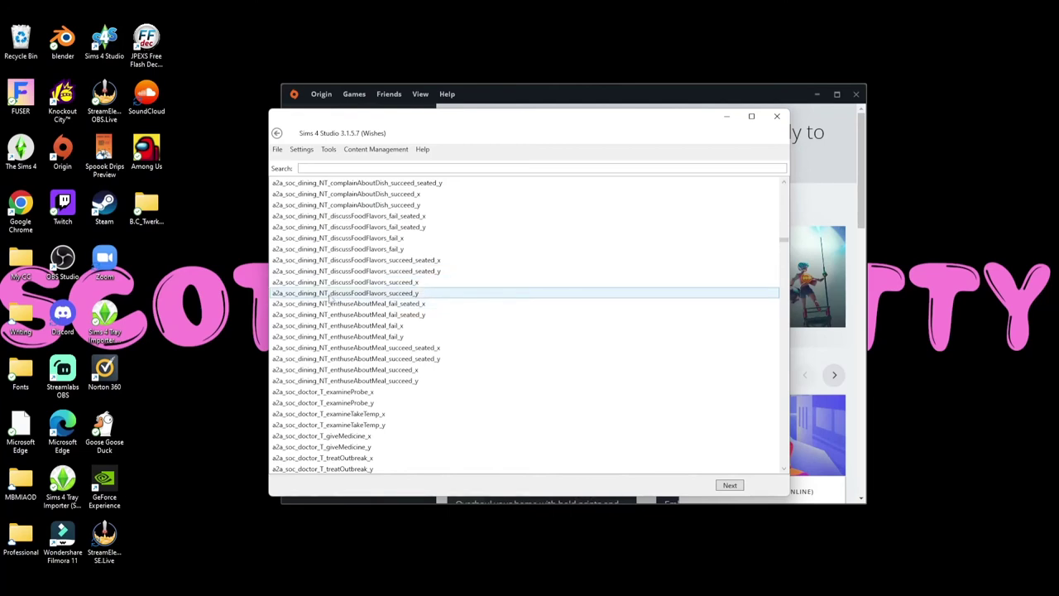
pyautogui.scroll(-20, 335, 339)
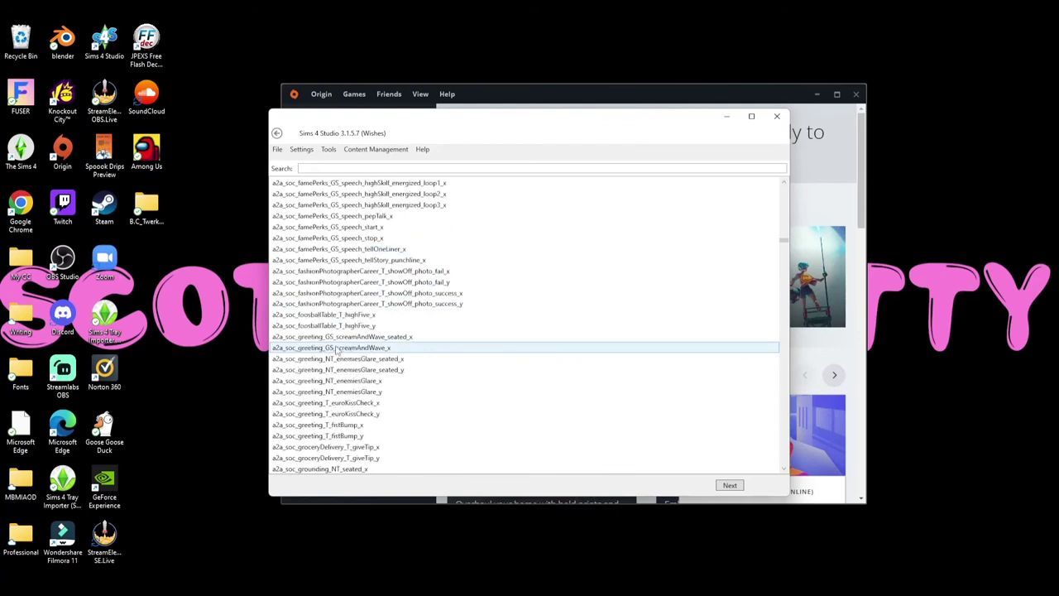
pyautogui.scroll(-20, 335, 296)
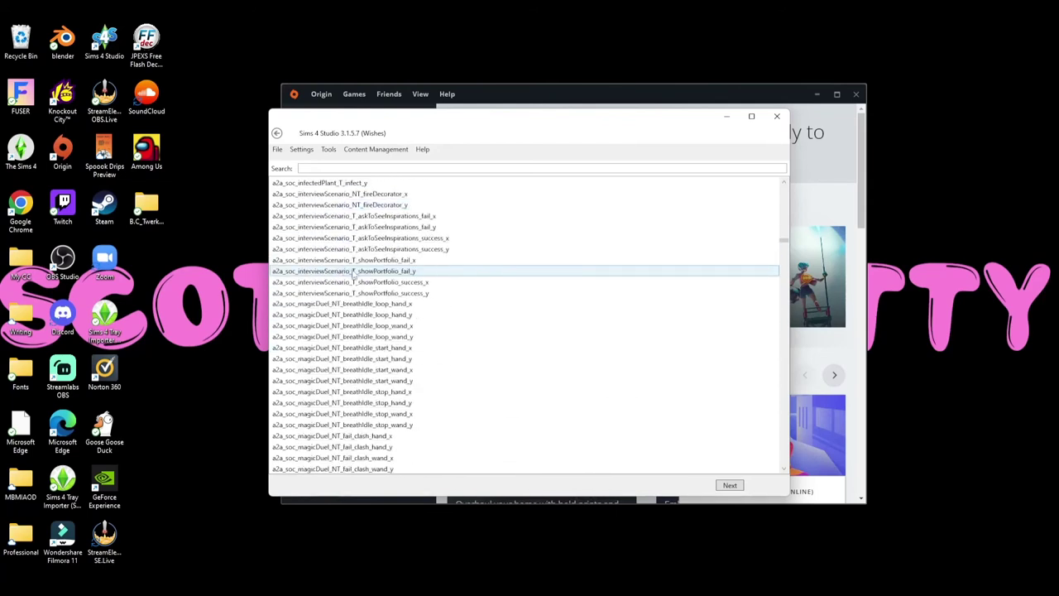
pyautogui.scroll(-15, 358, 286)
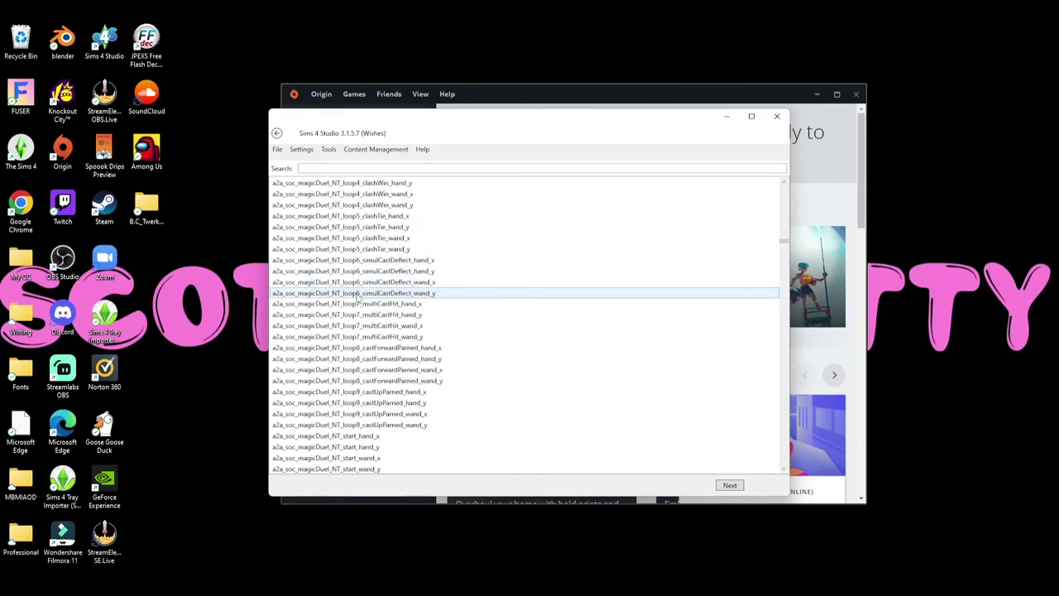
pyautogui.scroll(-10, 362, 303)
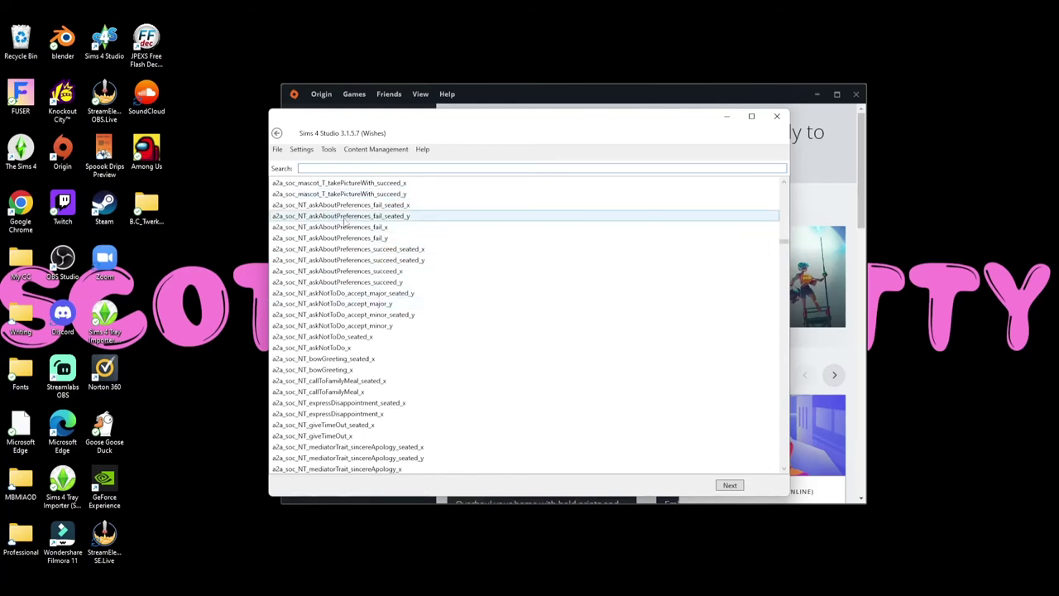
# Search the animation clips for "dance" and look through the matching entries
pyautogui.write('d')
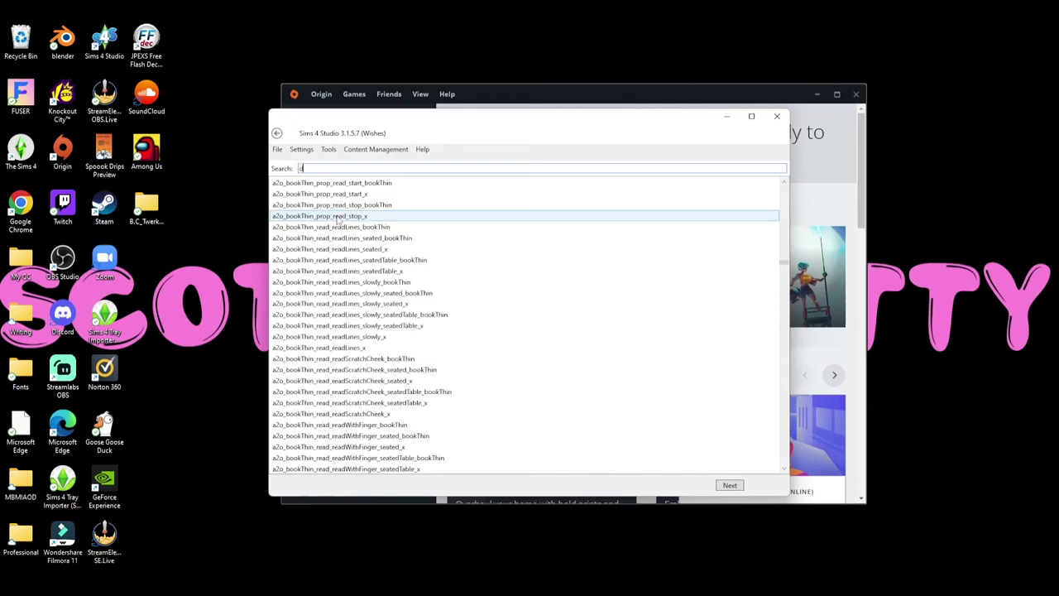
pyautogui.write('anc')
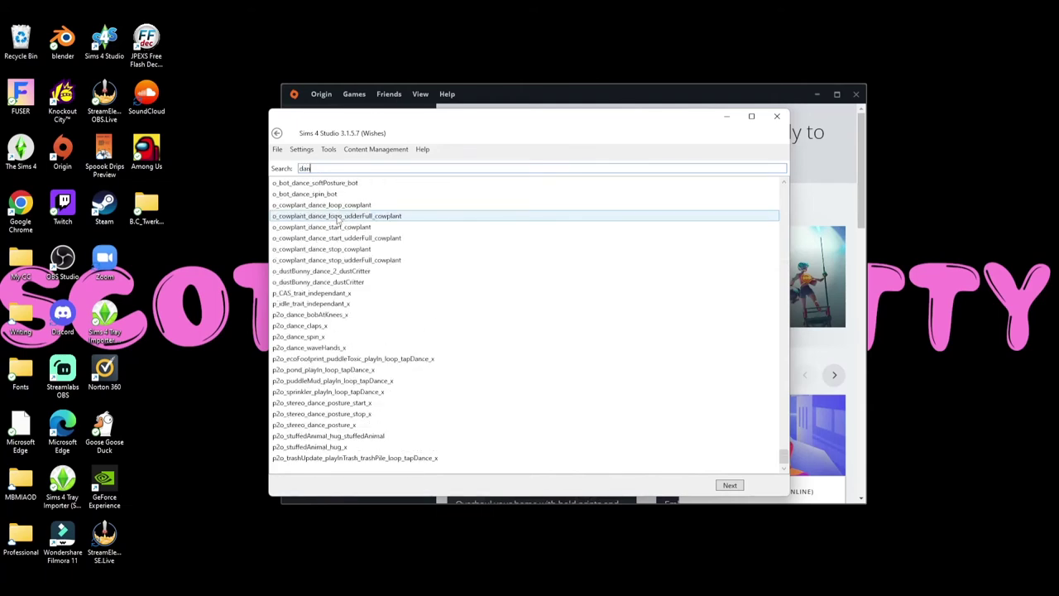
pyautogui.write('e')
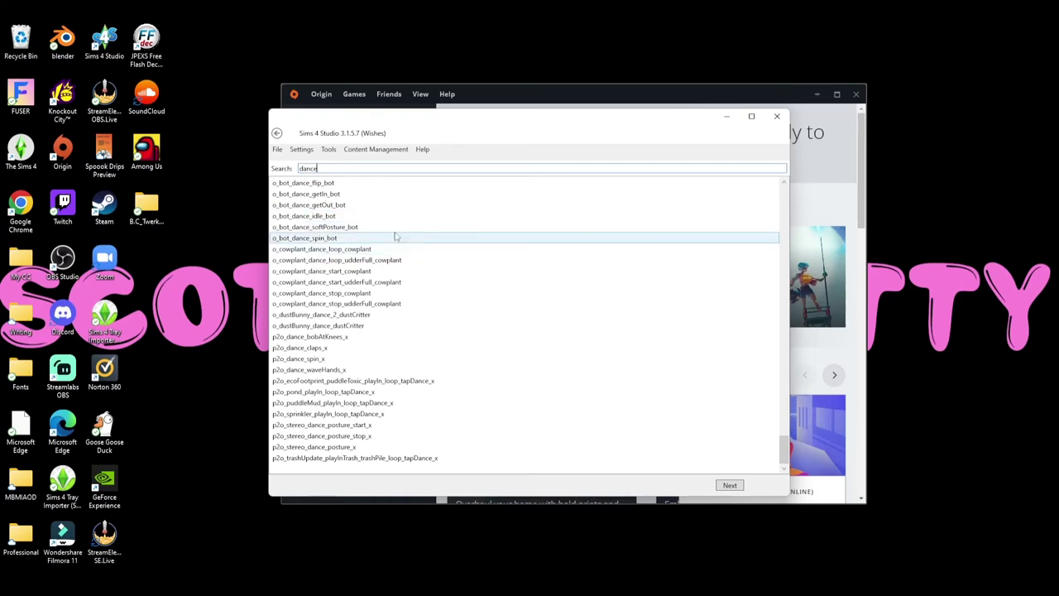
pyautogui.scroll(5, 352, 365)
pyautogui.scroll(10, 351, 376)
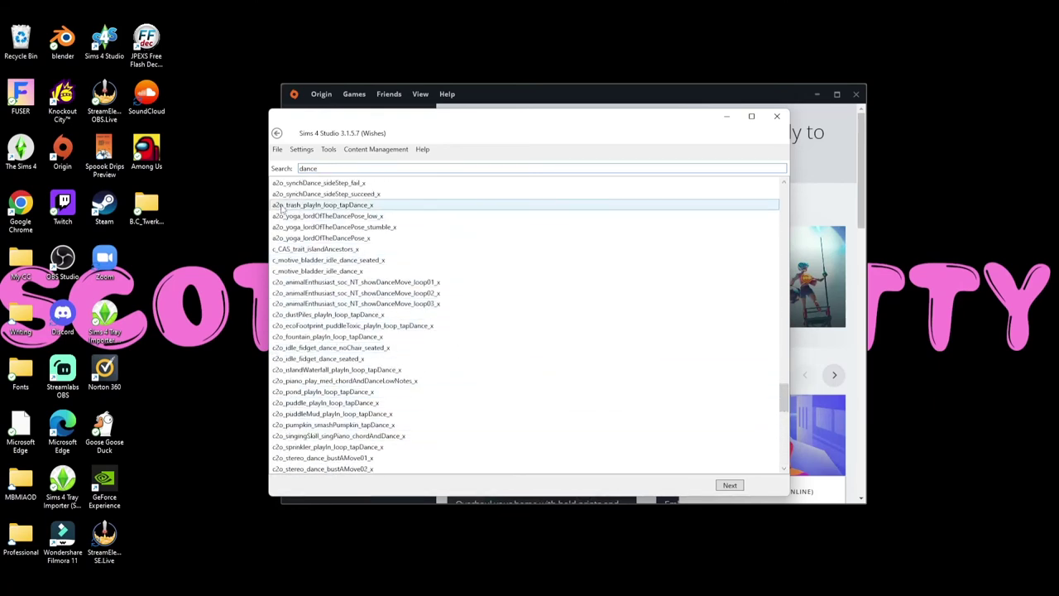
pyautogui.scroll(-12, 314, 406)
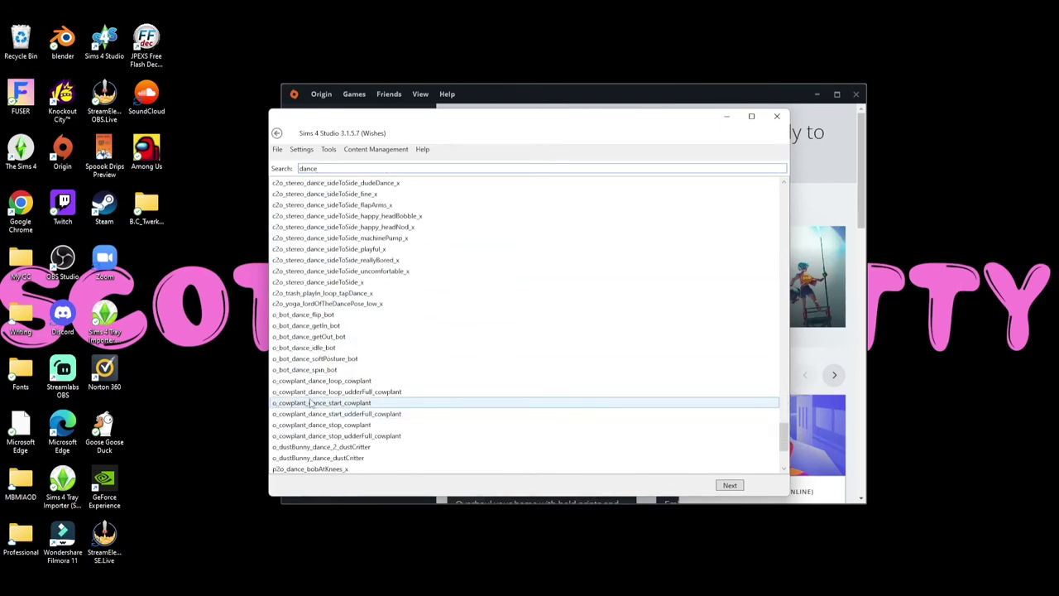
pyautogui.scroll(-1, 323, 410)
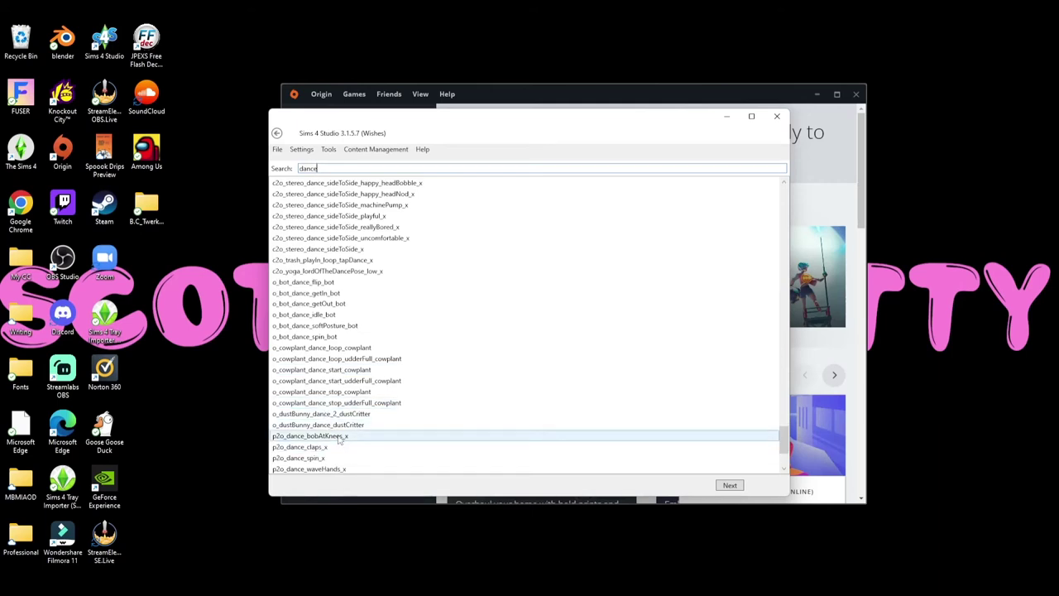
# Examine the dance clips from the final p2o_dance entries back through the a2a_romantic sexyDanceMove clips to the a_dance and a_actingGig clips
pyautogui.scroll(-2, 478, 426)
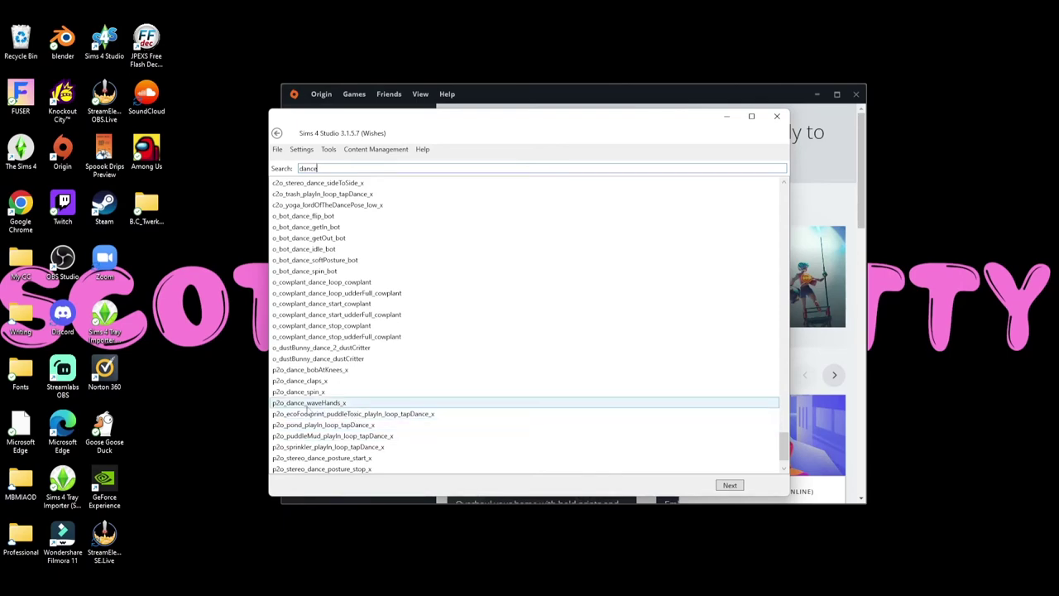
pyautogui.scroll(15, 310, 409)
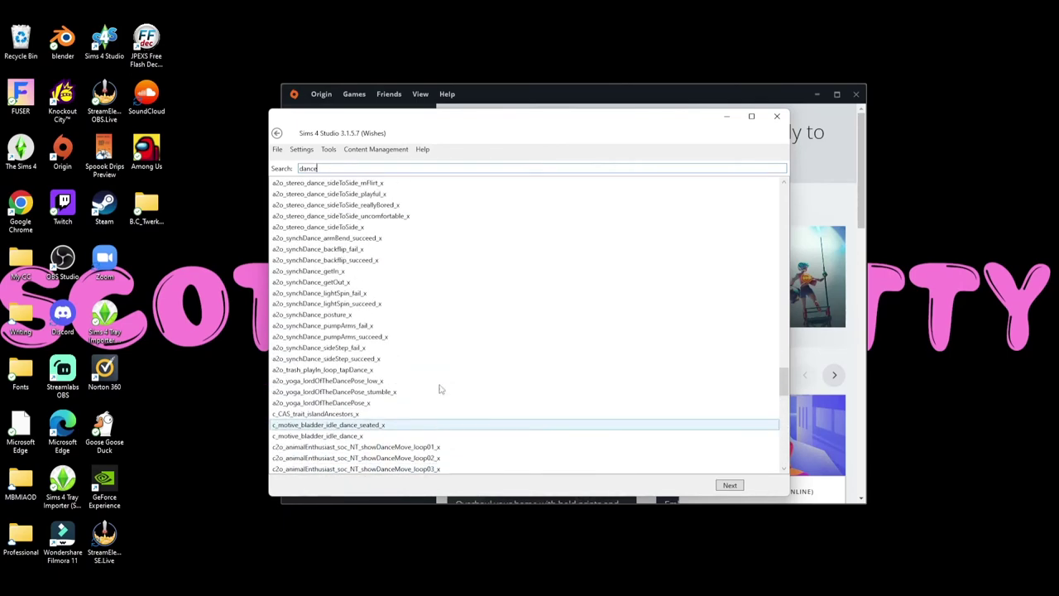
pyautogui.scroll(10, 440, 389)
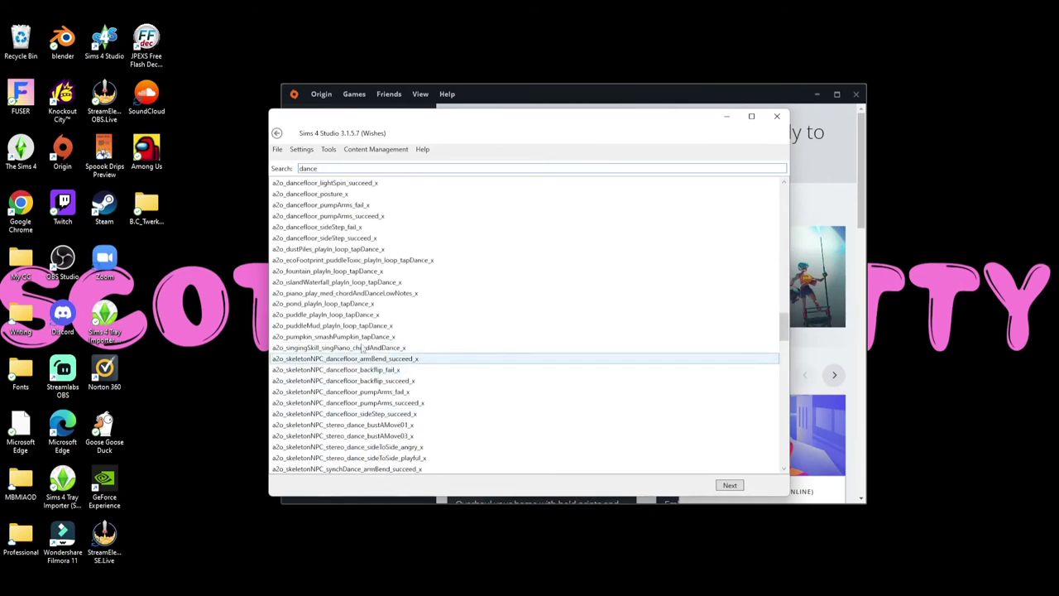
pyautogui.scroll(12, 364, 348)
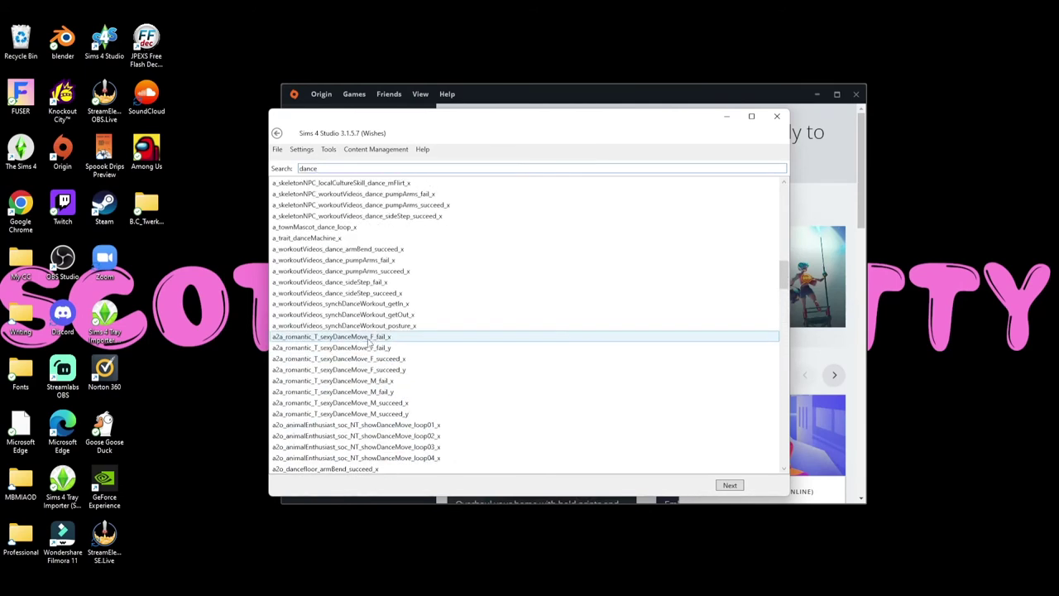
pyautogui.scroll(6, 368, 343)
pyautogui.scroll(-7, 367, 346)
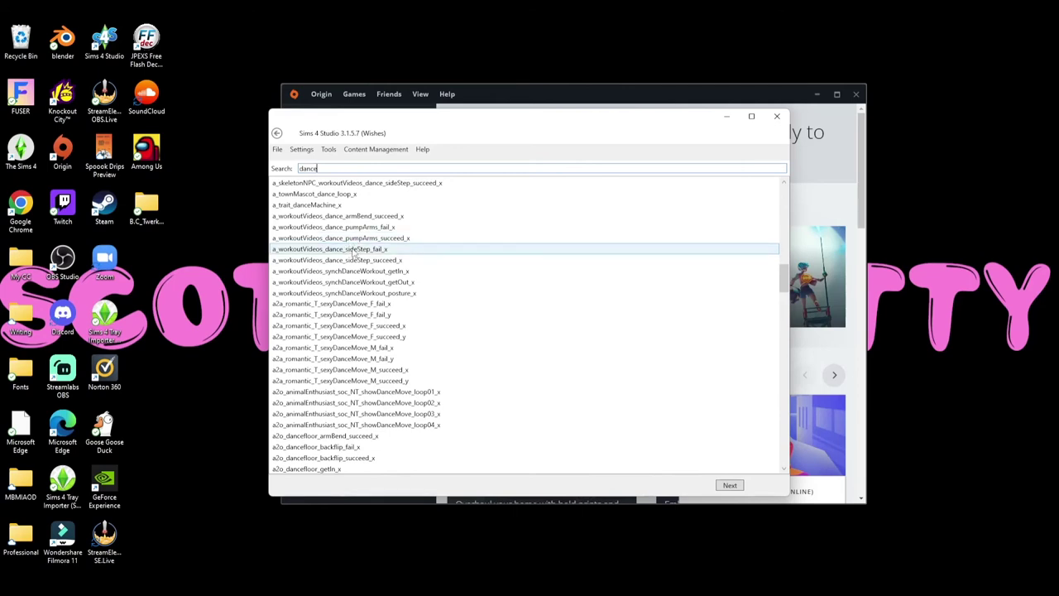
pyautogui.scroll(15, 353, 251)
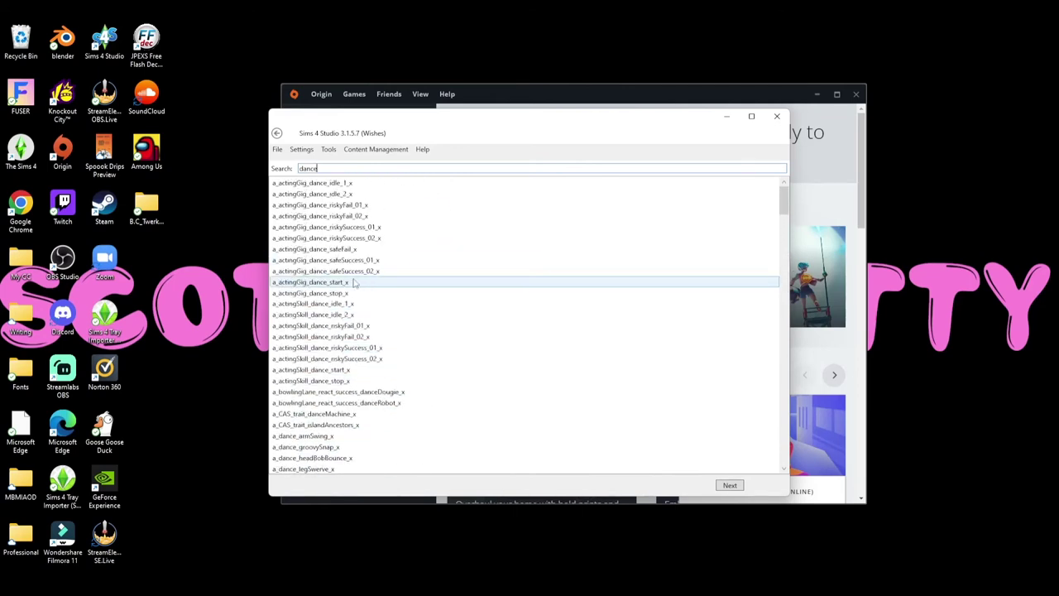
pyautogui.scroll(-6, 353, 283)
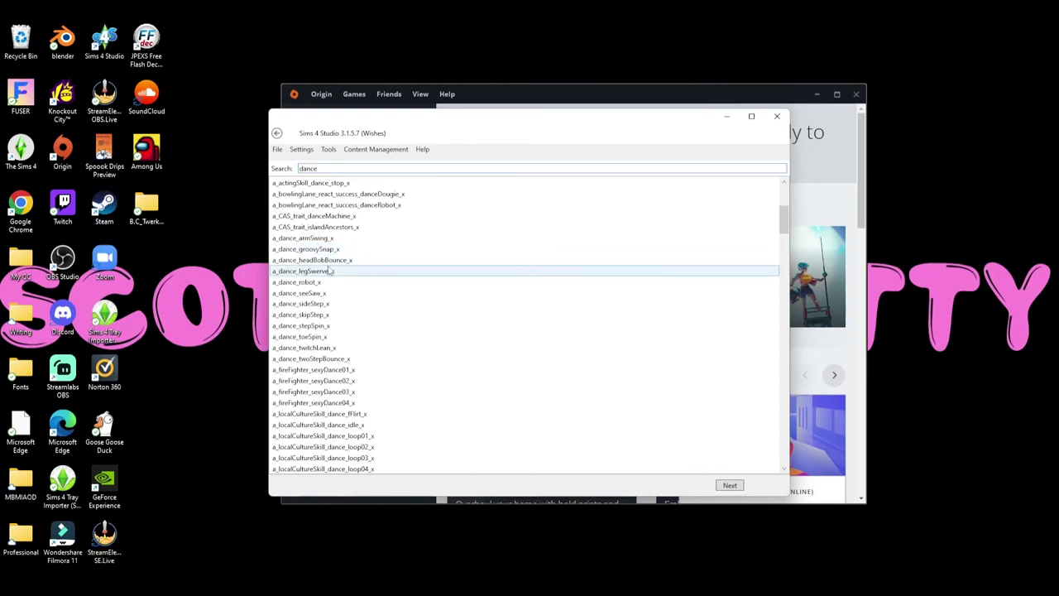
pyautogui.scroll(-1, 324, 290)
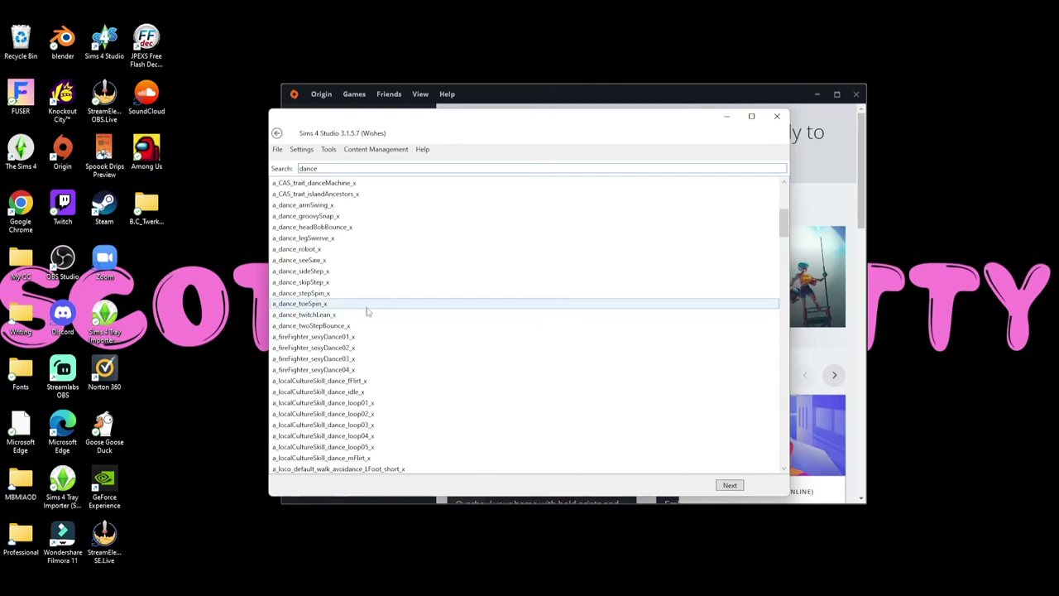
pyautogui.scroll(7, 367, 364)
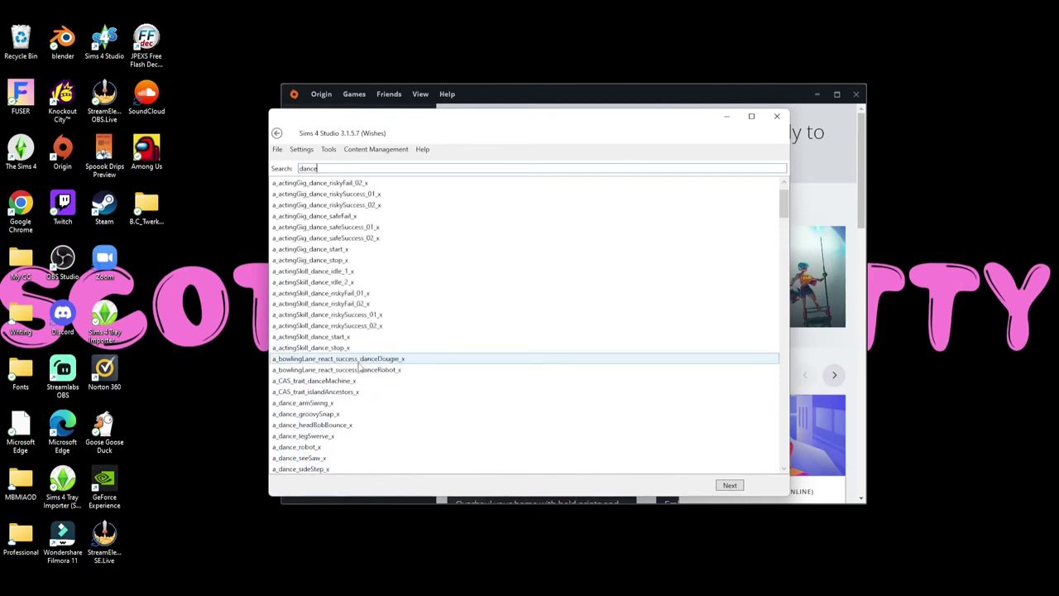
# Search the animation clips for "trait" and go back to the start screen
pyautogui.moveTo(331, 168); pyautogui.dragTo(261, 165)
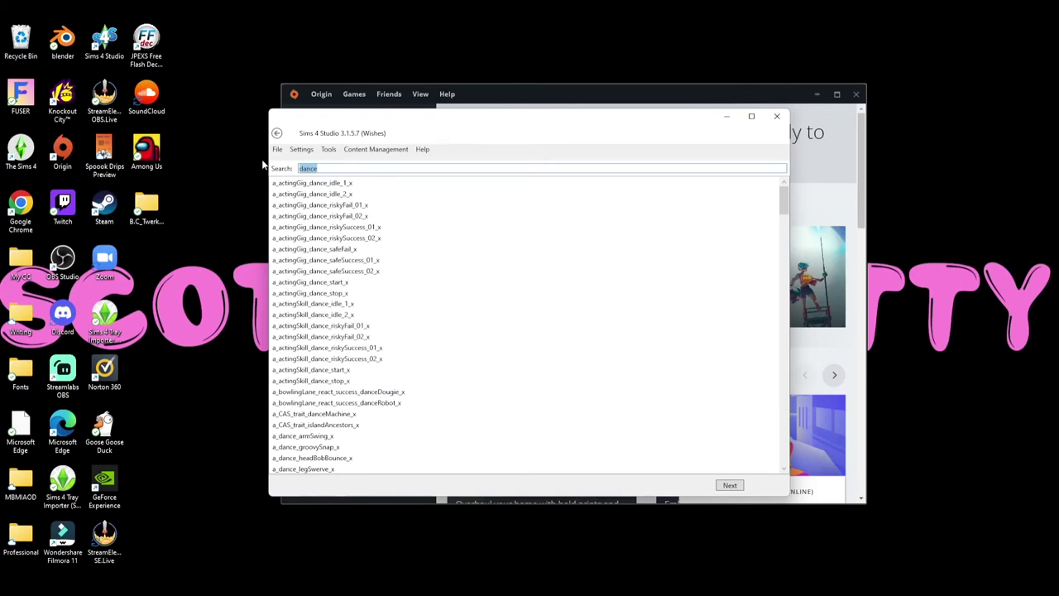
pyautogui.write('trai')
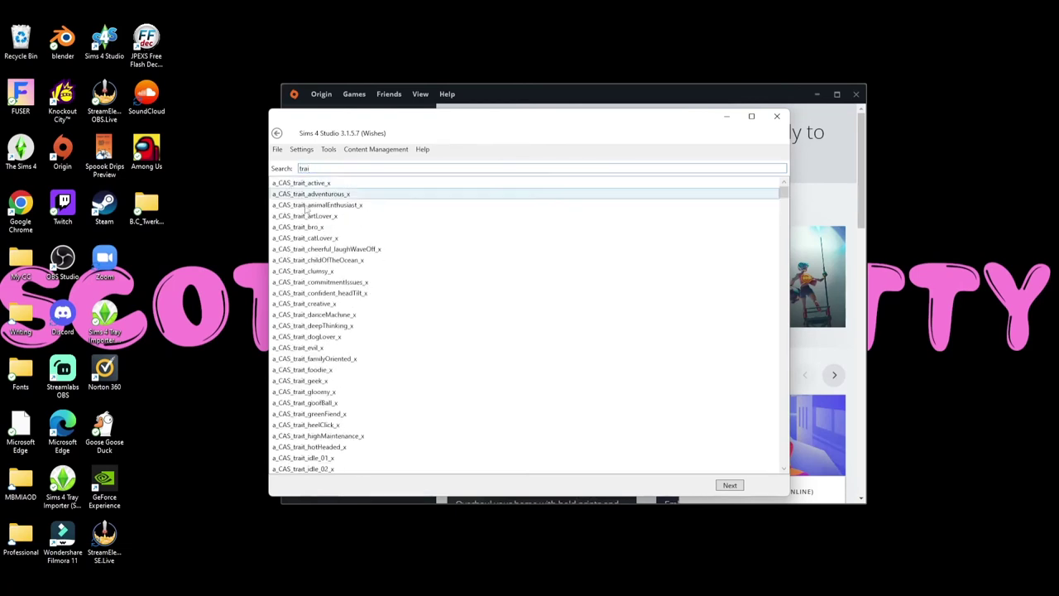
pyautogui.write('t')
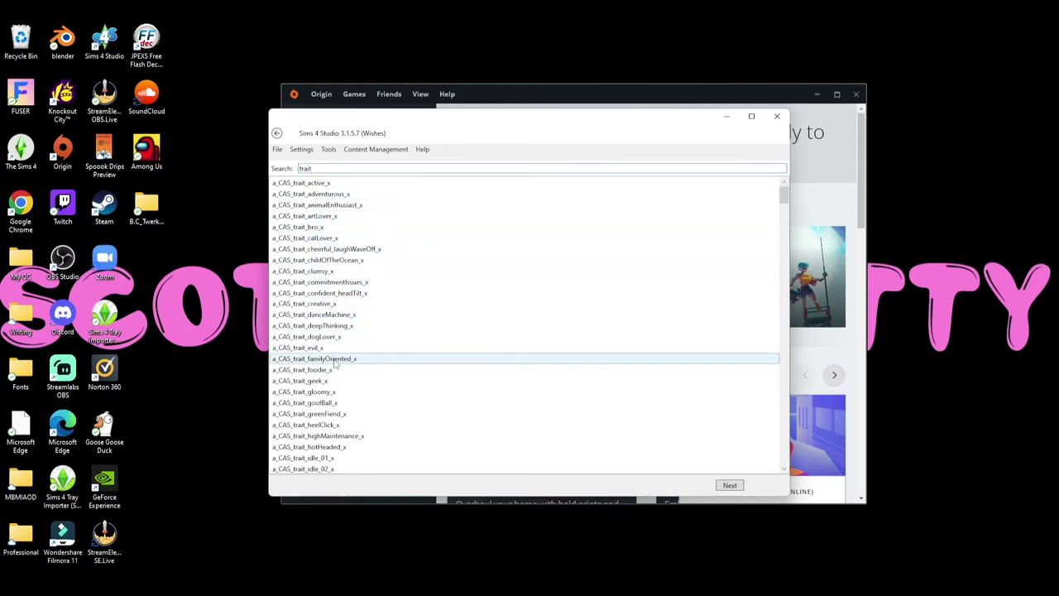
pyautogui.click(278, 133)
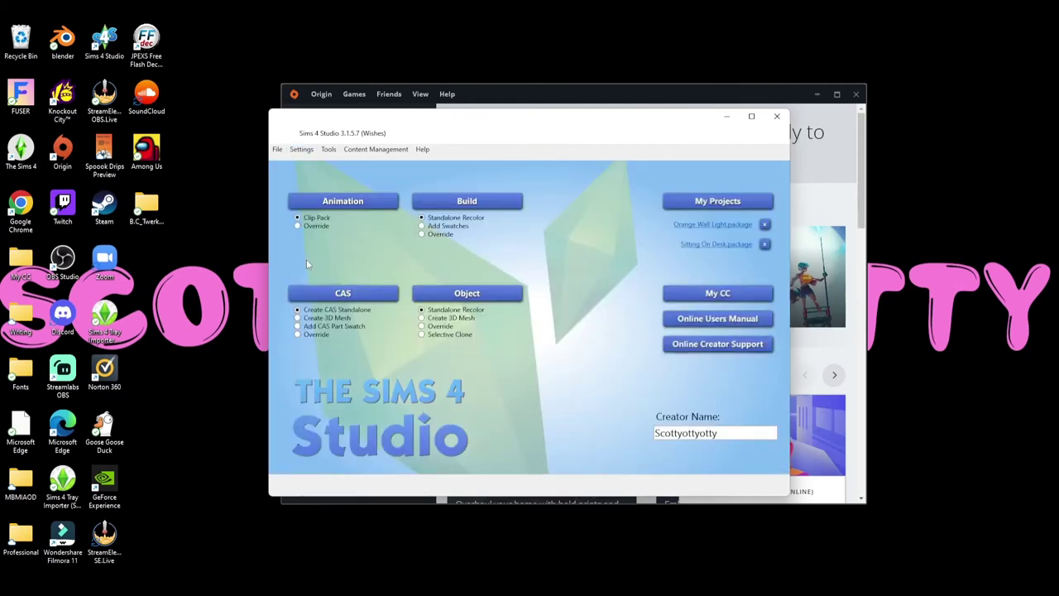
# Create a new animation clip pack and save it as "Simple Poses and Ani" in the Poses I Made folder of My CC
pyautogui.click(345, 207)
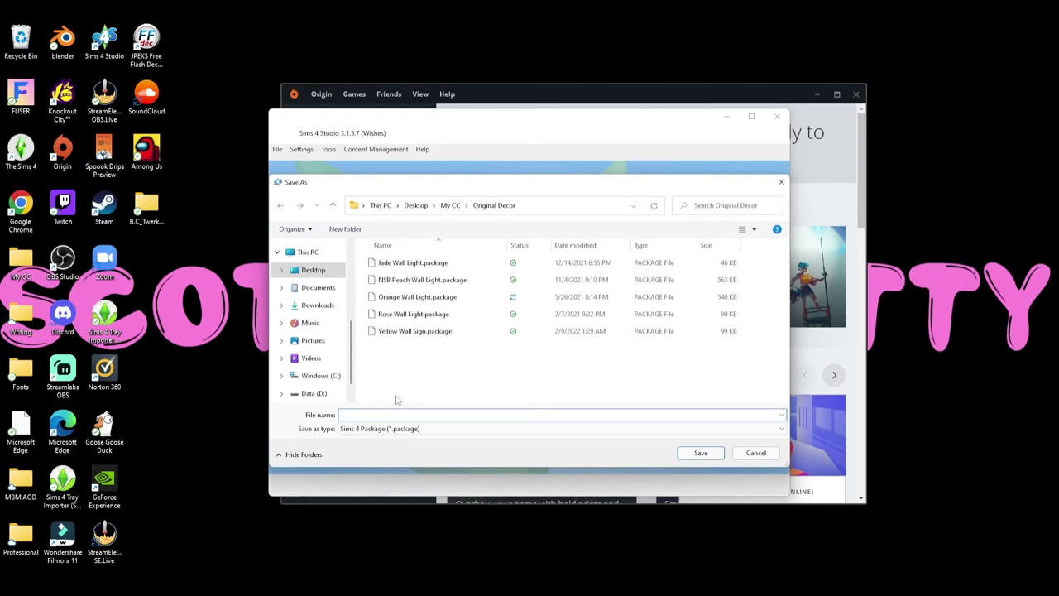
pyautogui.click(451, 205)
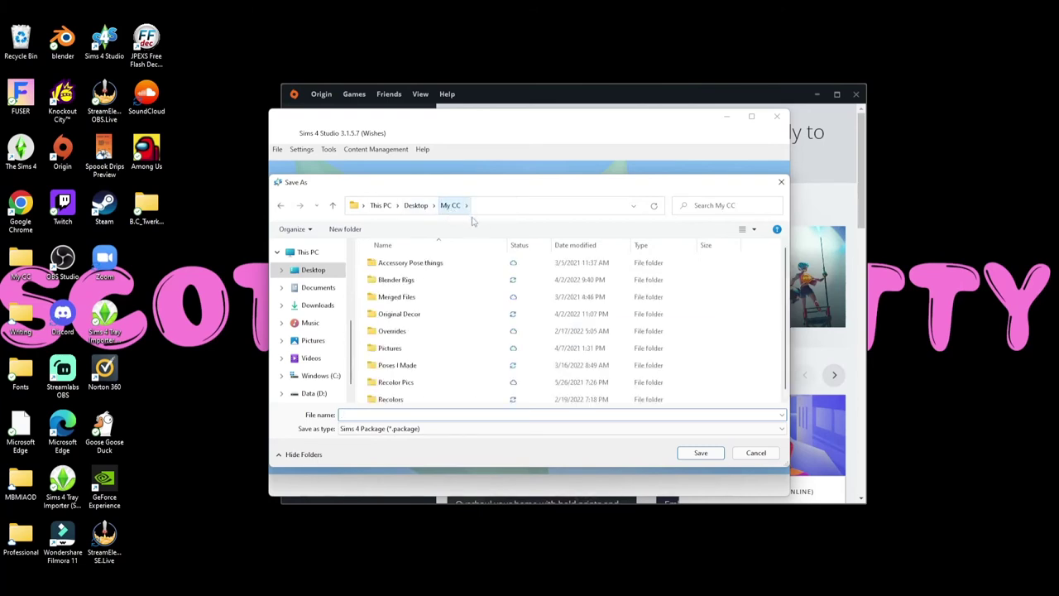
pyautogui.doubleClick(404, 366)
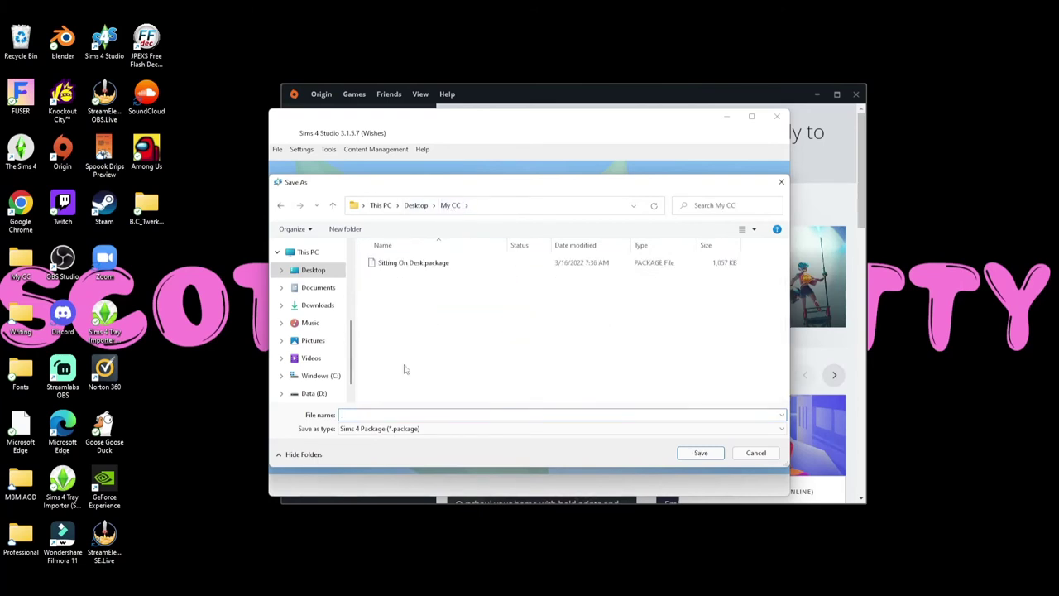
pyautogui.click(367, 414)
pyautogui.write('Simp')
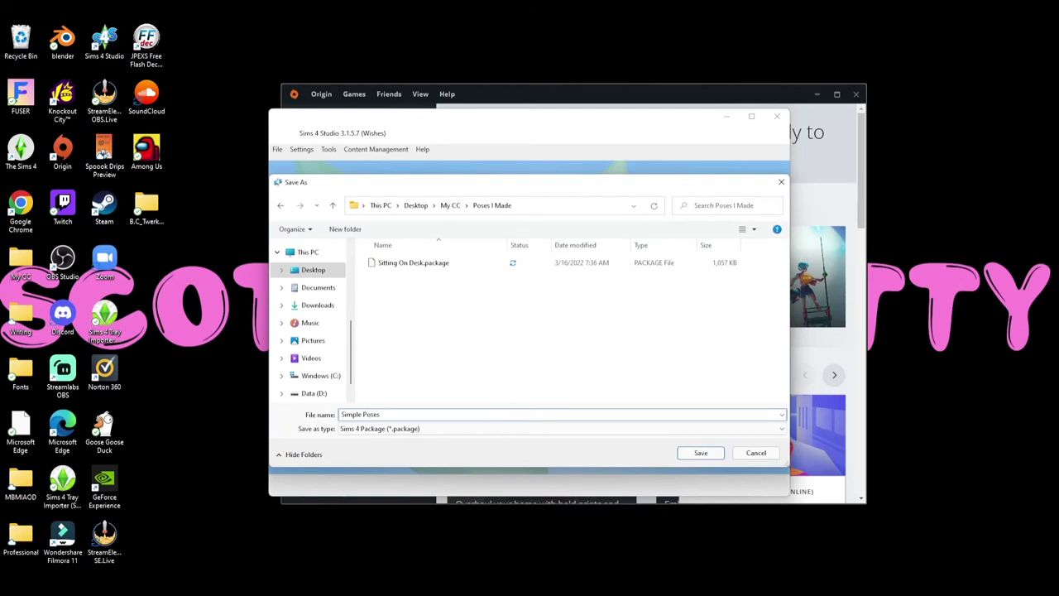
pyautogui.write('le Poses and Ani')
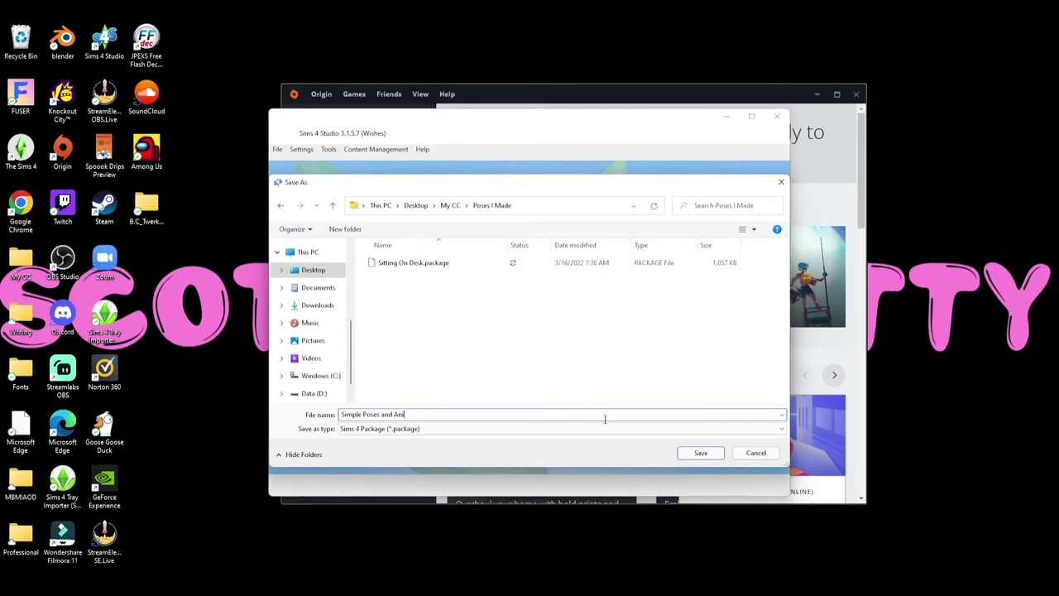
pyautogui.click(700, 454)
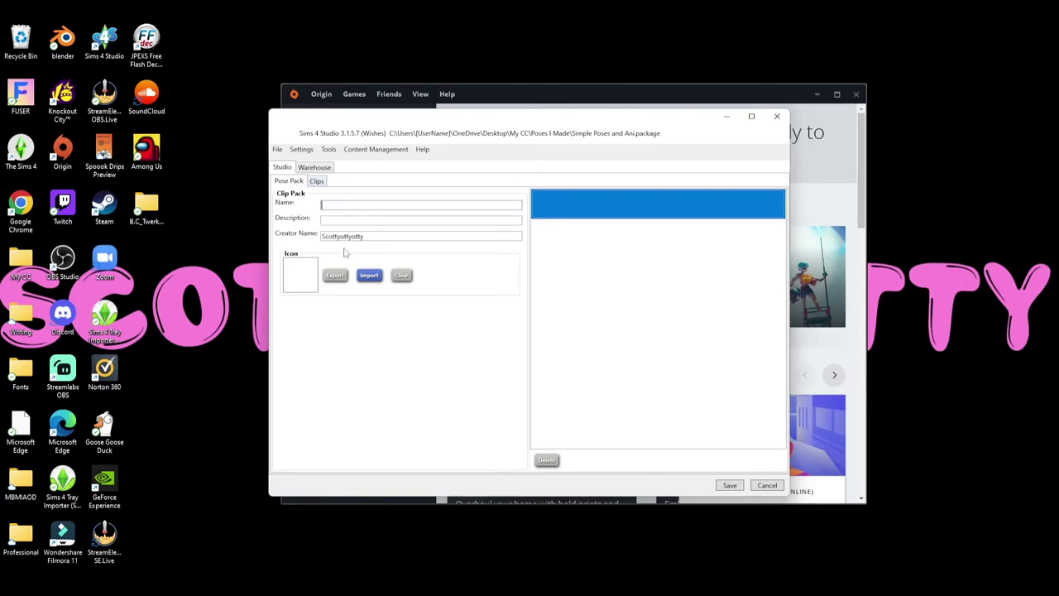
# Name the clip pack "Simple Pose Pack" and give it the description "Simple Tutorial Poses"
pyautogui.click(315, 182)
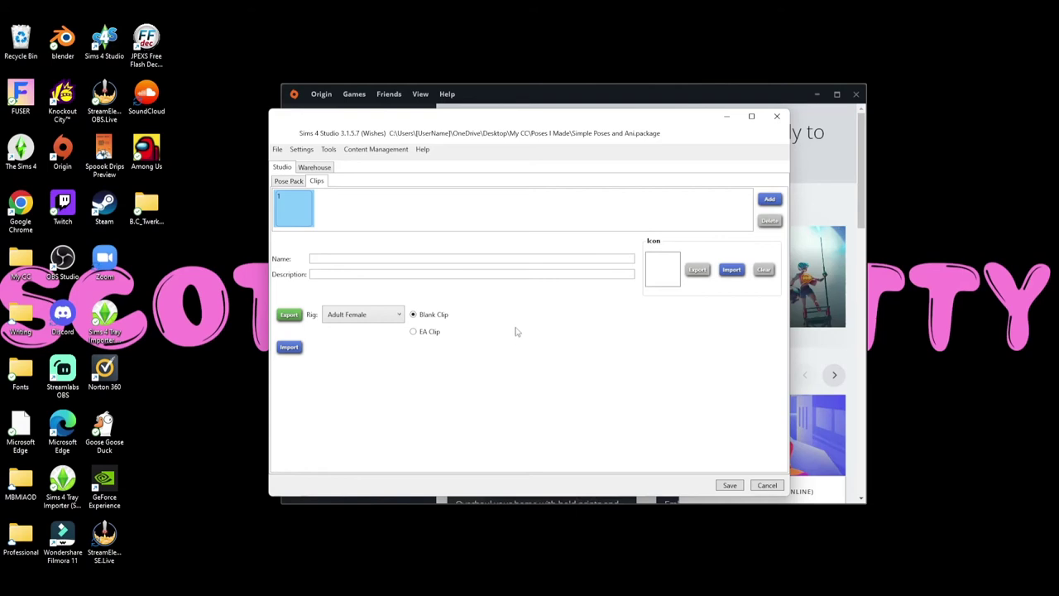
pyautogui.click(298, 183)
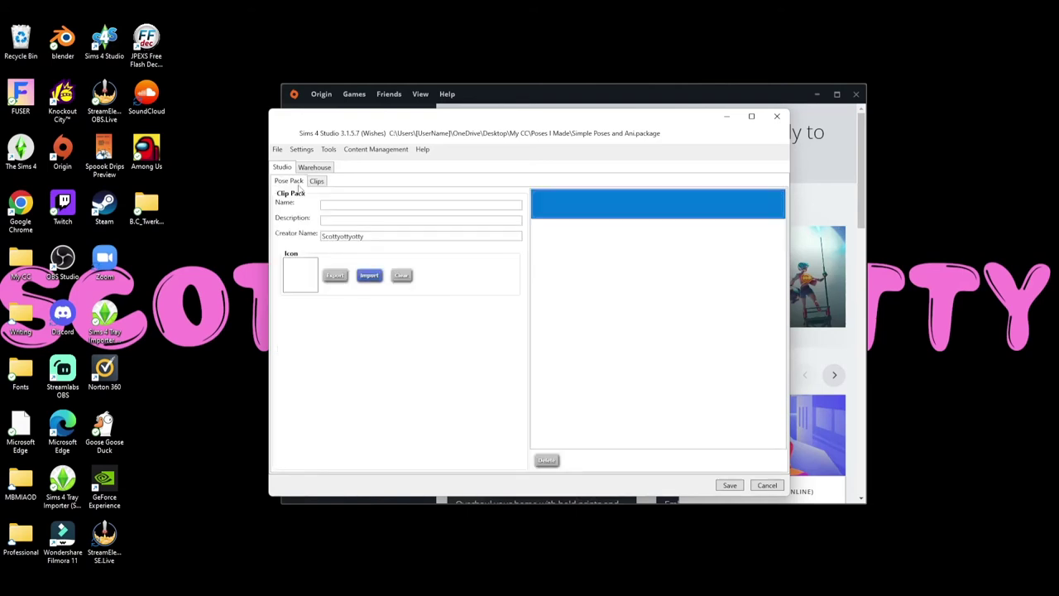
pyautogui.click(337, 206)
pyautogui.write('Simple Pose Pack')
pyautogui.click(357, 220)
pyautogui.write('Simple Tutorial Po')
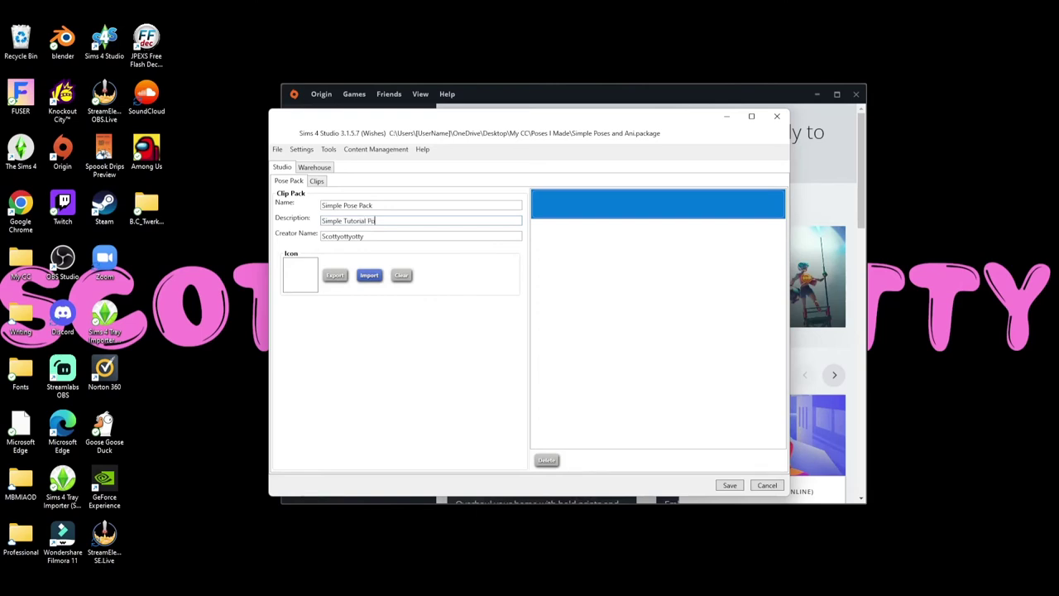
pyautogui.write('ses')
pyautogui.click(317, 182)
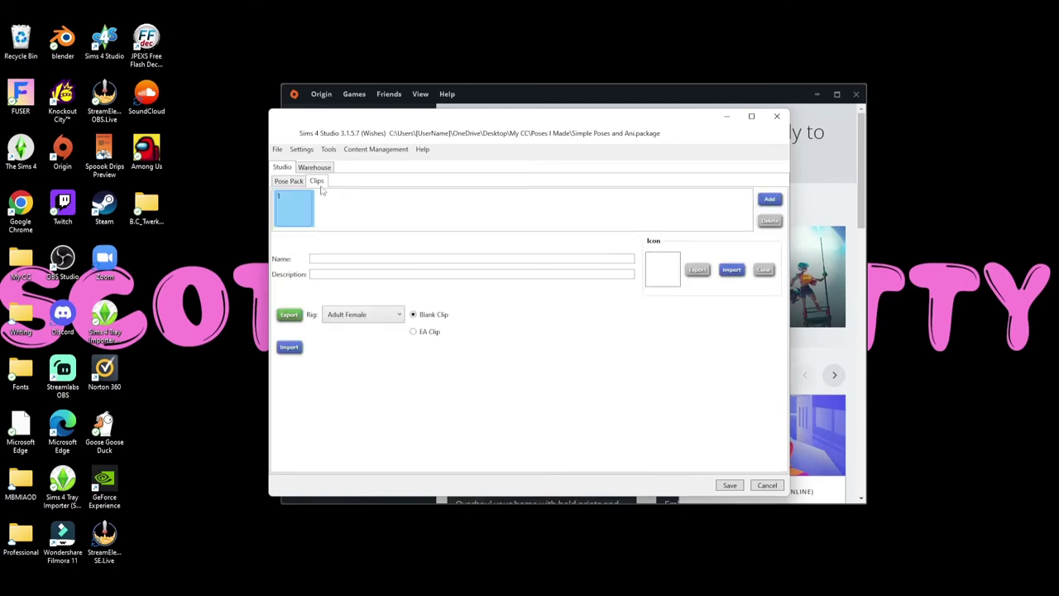
pyautogui.click(288, 181)
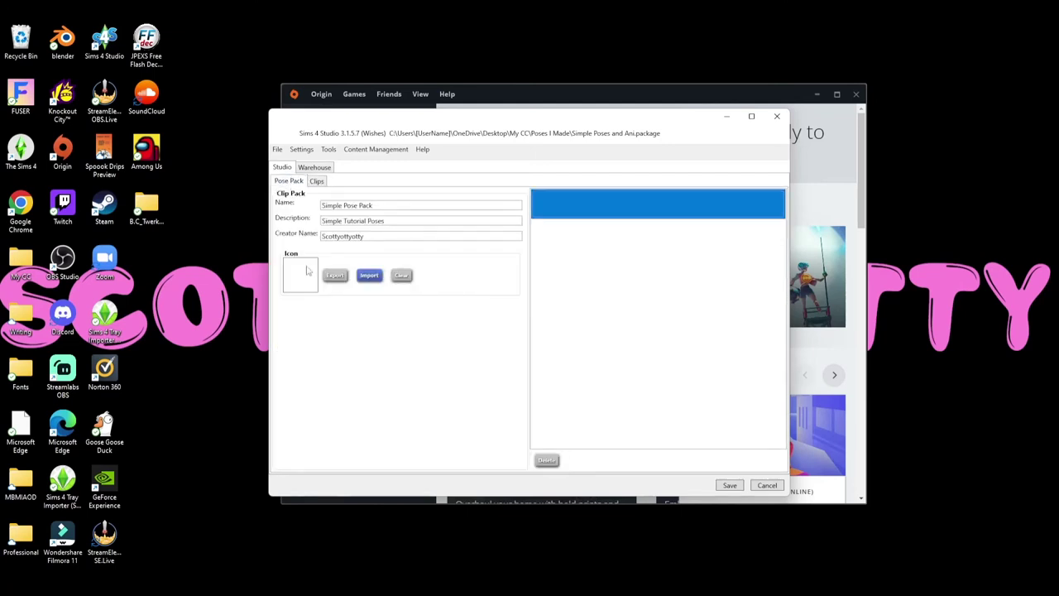
# Import the creator's Pose Thumb PNG from the Pictures folder as the clip pack's icon
pyautogui.click(370, 276)
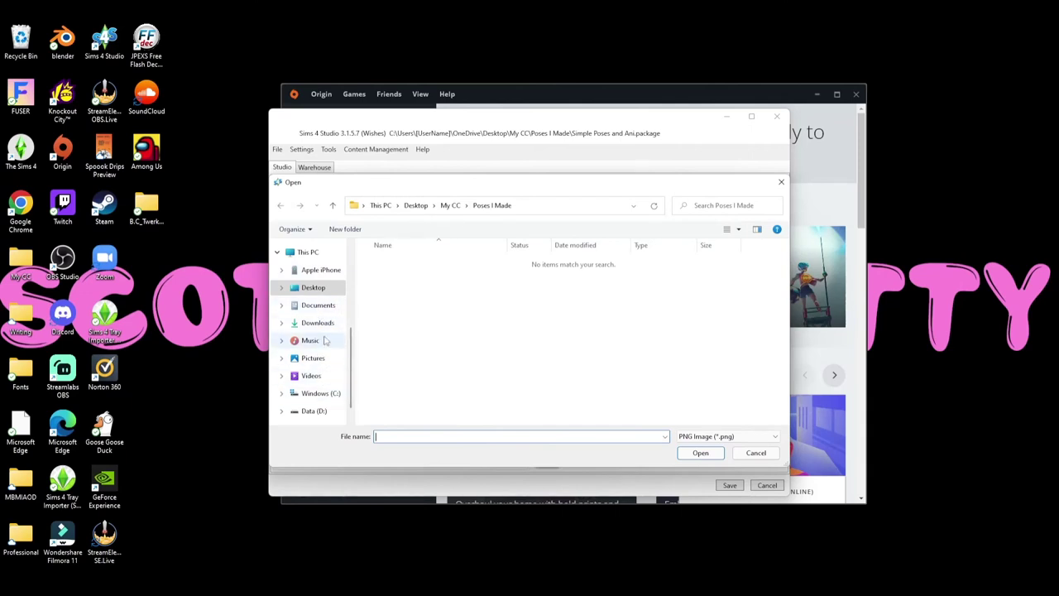
pyautogui.scroll(-1, 323, 345)
pyautogui.scroll(4, 327, 356)
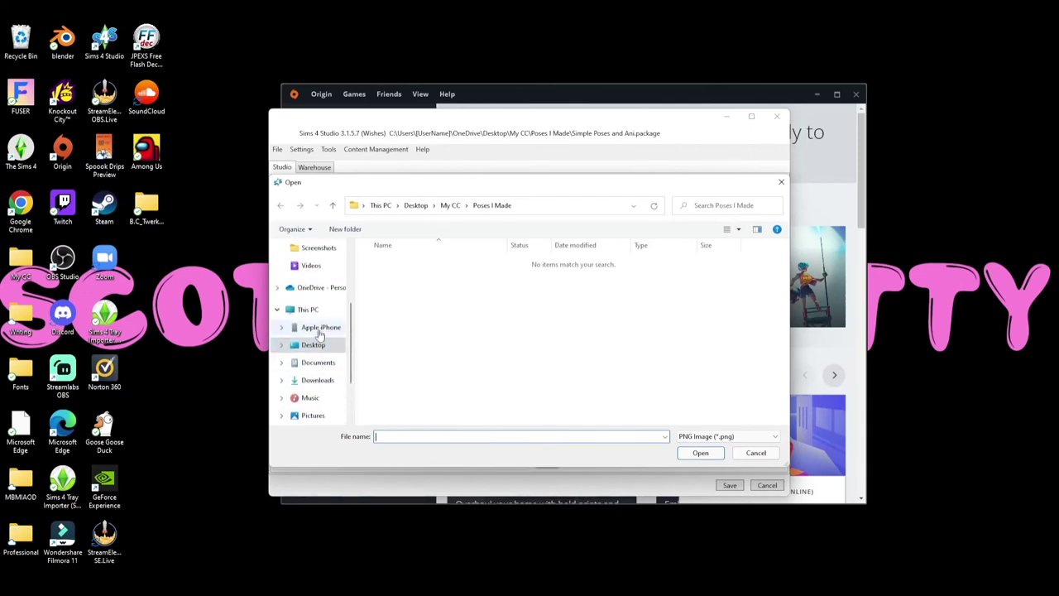
pyautogui.scroll(-4, 329, 374)
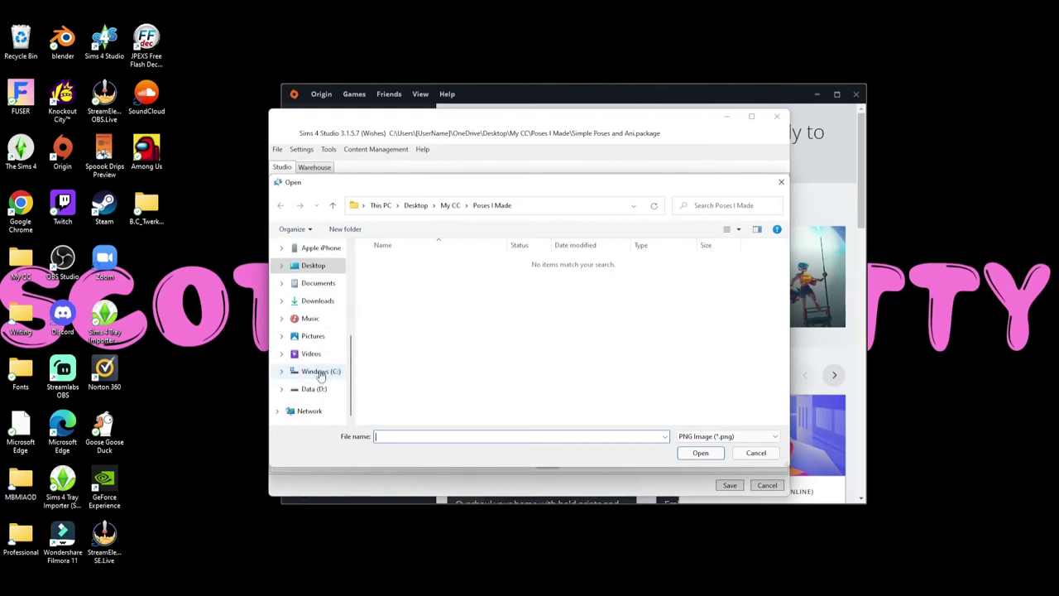
pyautogui.click(313, 336)
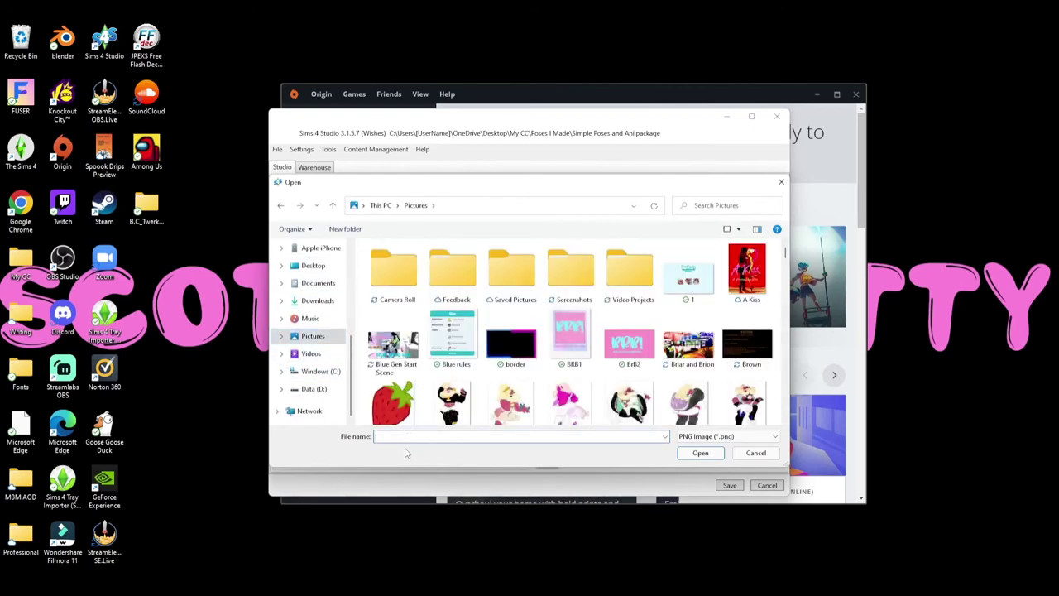
pyautogui.write('sc')
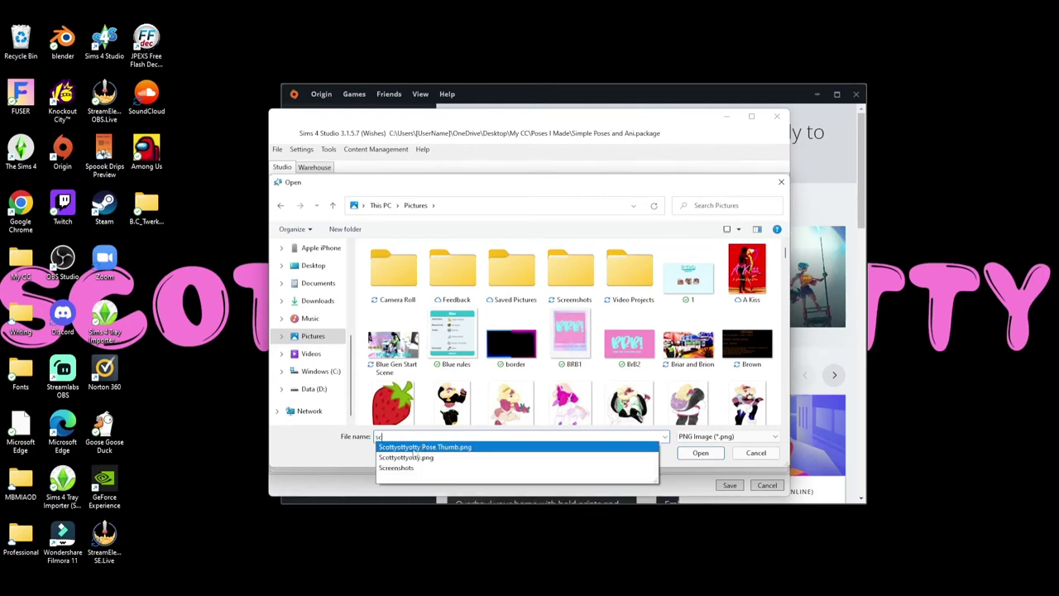
pyautogui.click(418, 452)
pyautogui.click(700, 453)
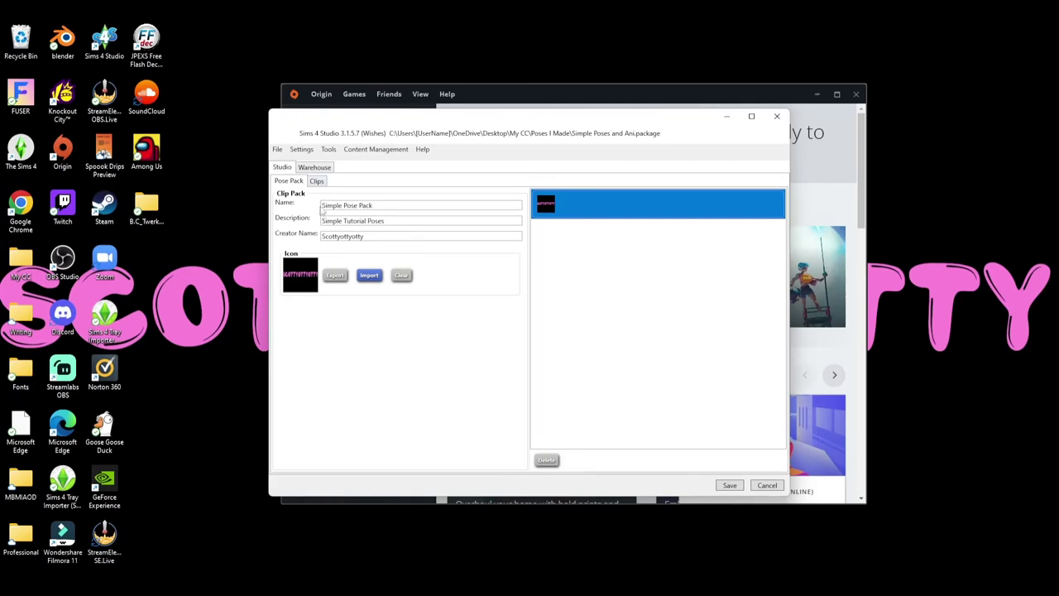
# Name the first clip "Pose 1", look through the available rigs and choose Adult Female
pyautogui.click(318, 183)
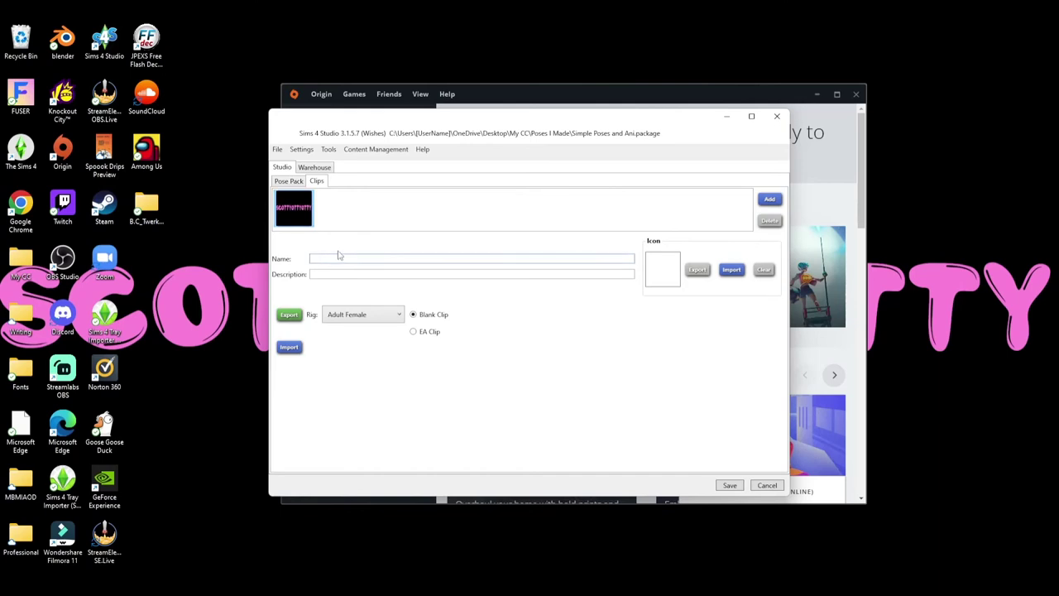
pyautogui.write('Pose 1')
pyautogui.click(387, 320)
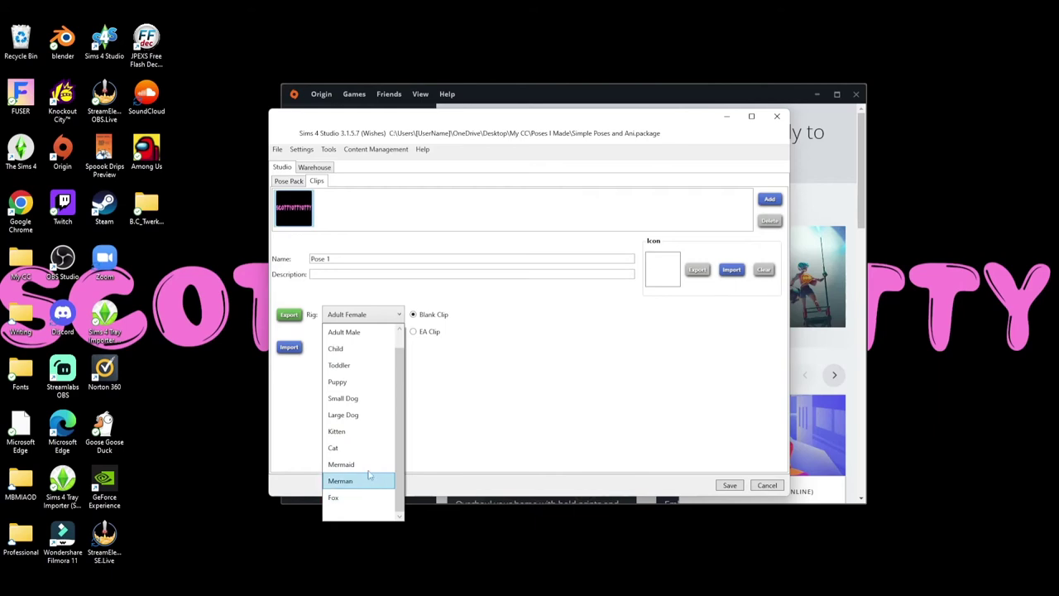
pyautogui.scroll(1, 385, 448)
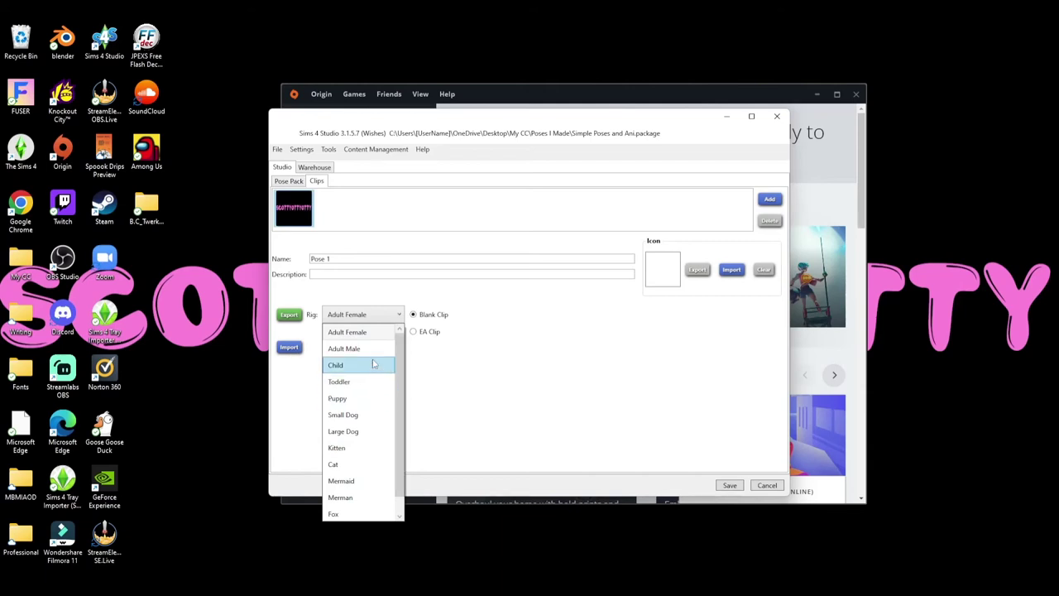
pyautogui.click(359, 335)
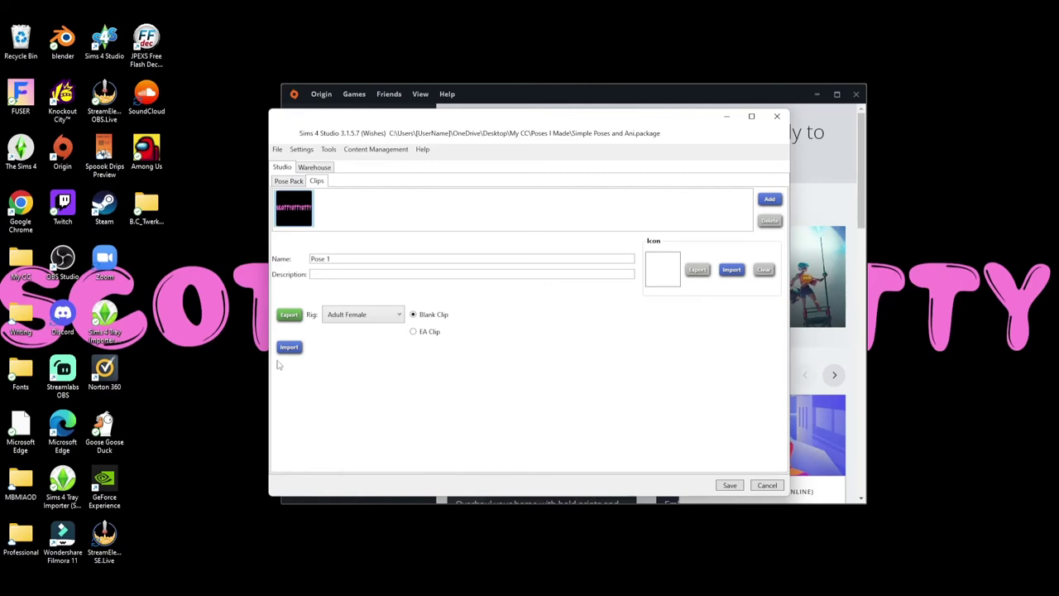
pyautogui.click(355, 316)
pyautogui.click(356, 335)
# Change the clip's rig to Adult Male for the blank clip
pyautogui.click(338, 316)
pyautogui.click(343, 348)
pyautogui.click(288, 316)
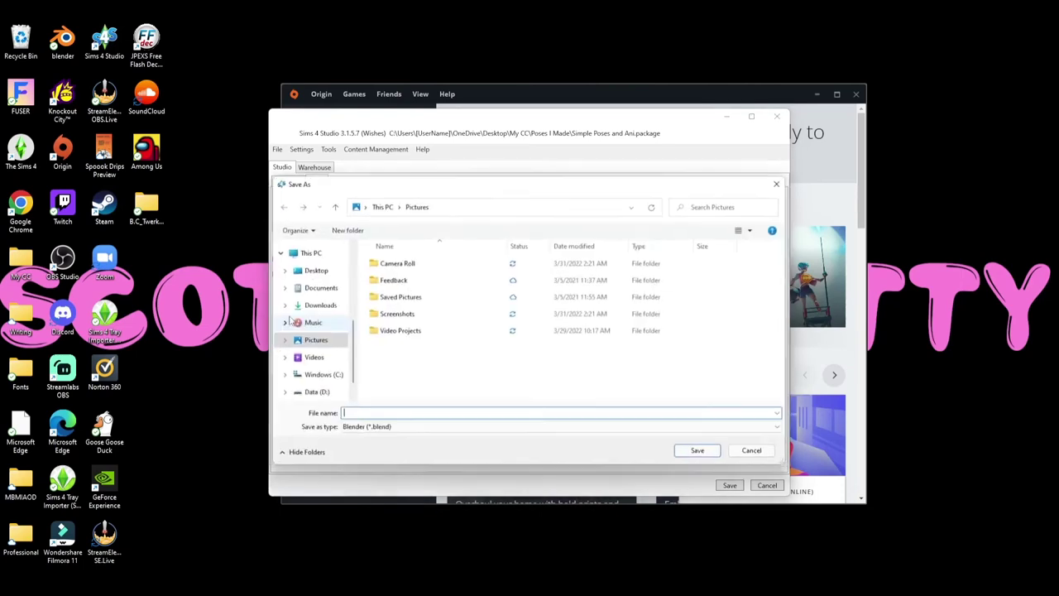
pyautogui.click(781, 182)
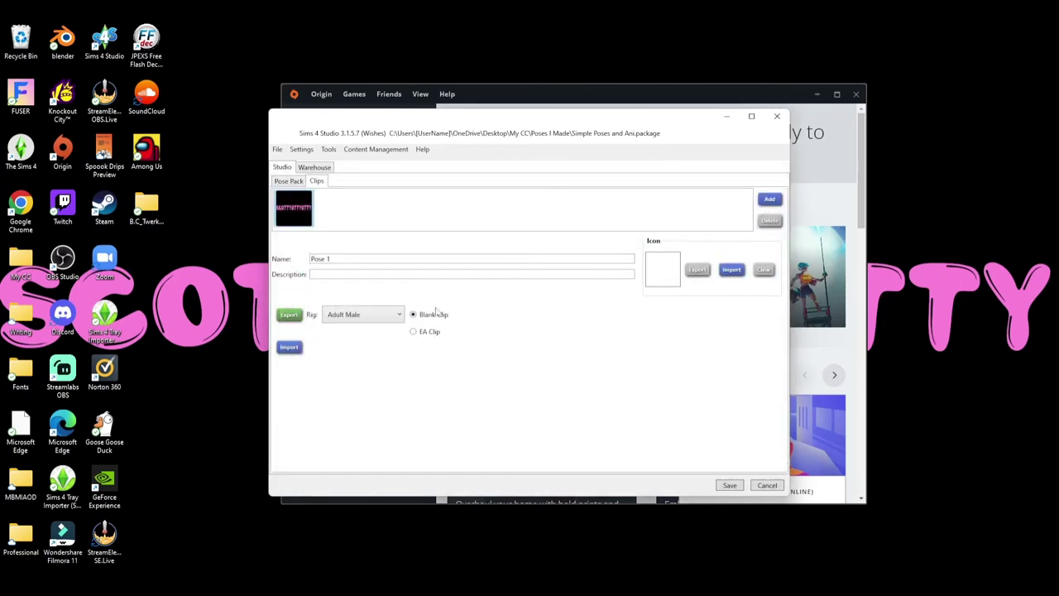
# Export the blank clip as "Man 2" into the Blender Rigs folder inside My CC on the Desktop
pyautogui.click(289, 316)
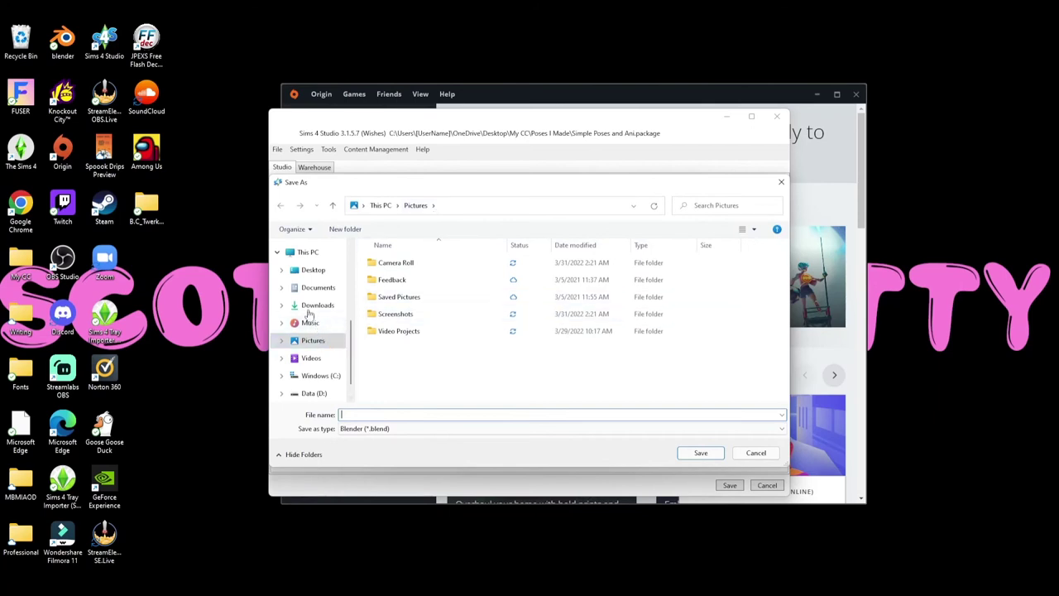
pyautogui.scroll(1, 322, 319)
pyautogui.click(315, 310)
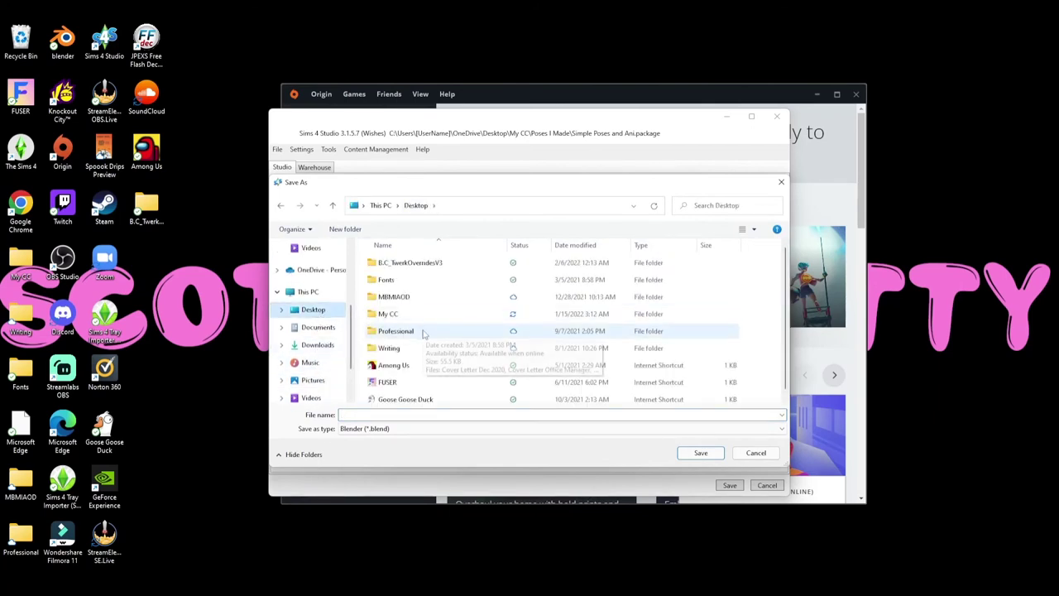
pyautogui.doubleClick(410, 313)
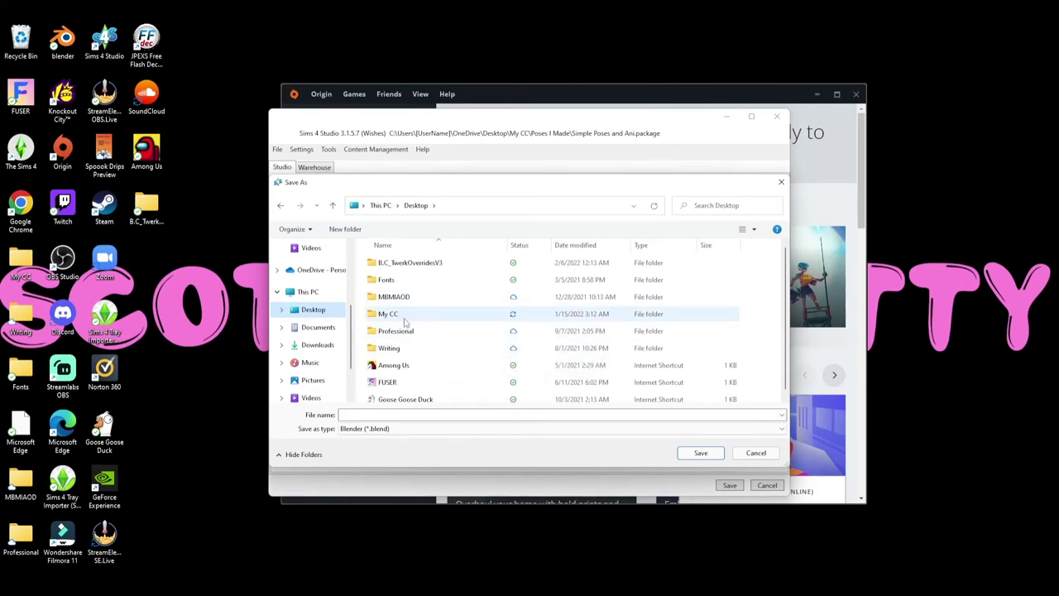
pyautogui.click(409, 282)
pyautogui.doubleClick(409, 284)
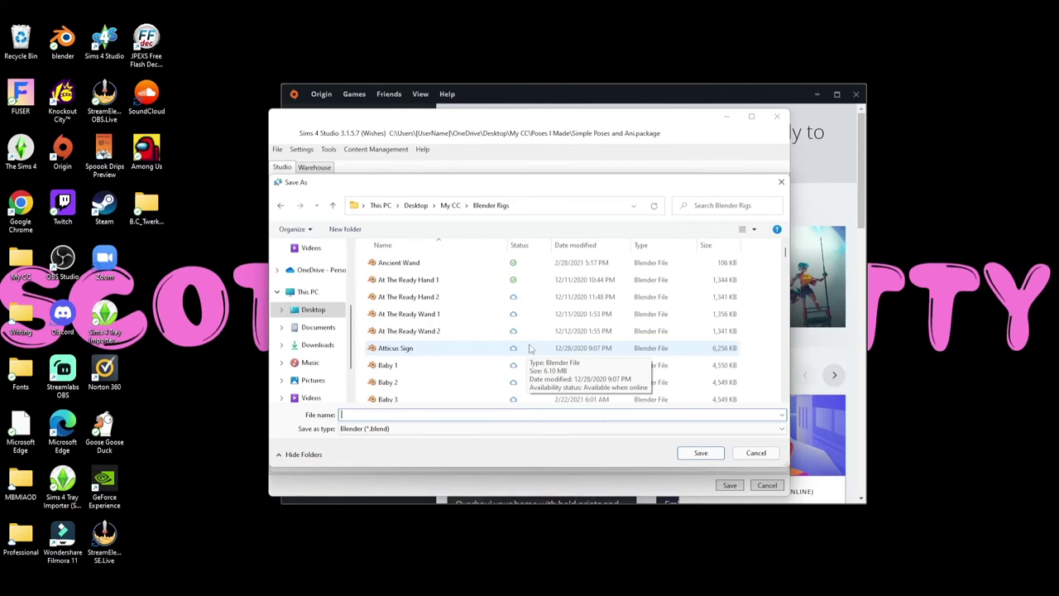
pyautogui.write('Man')
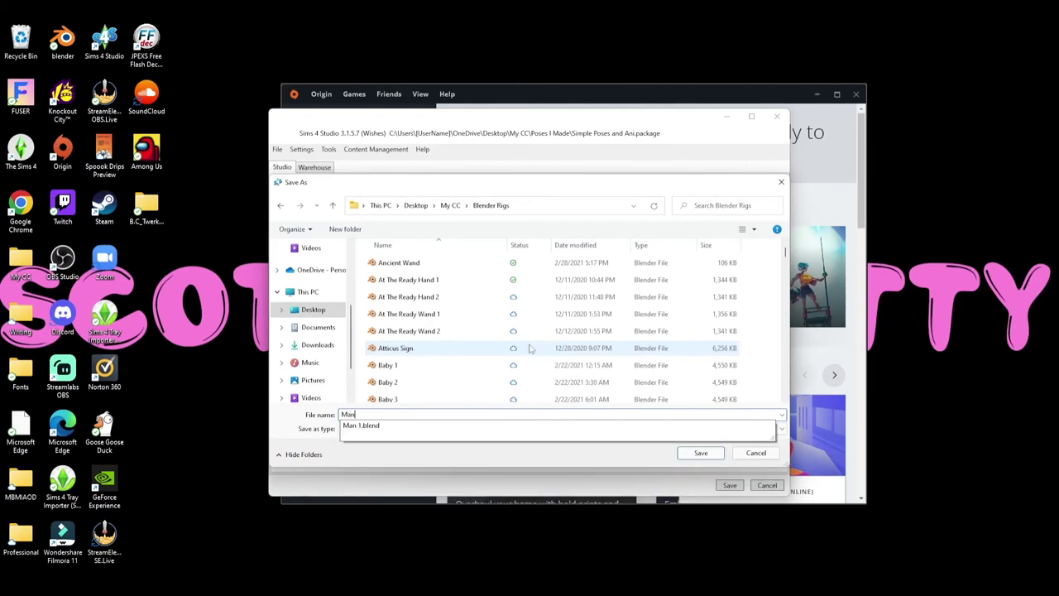
pyautogui.write(' 2')
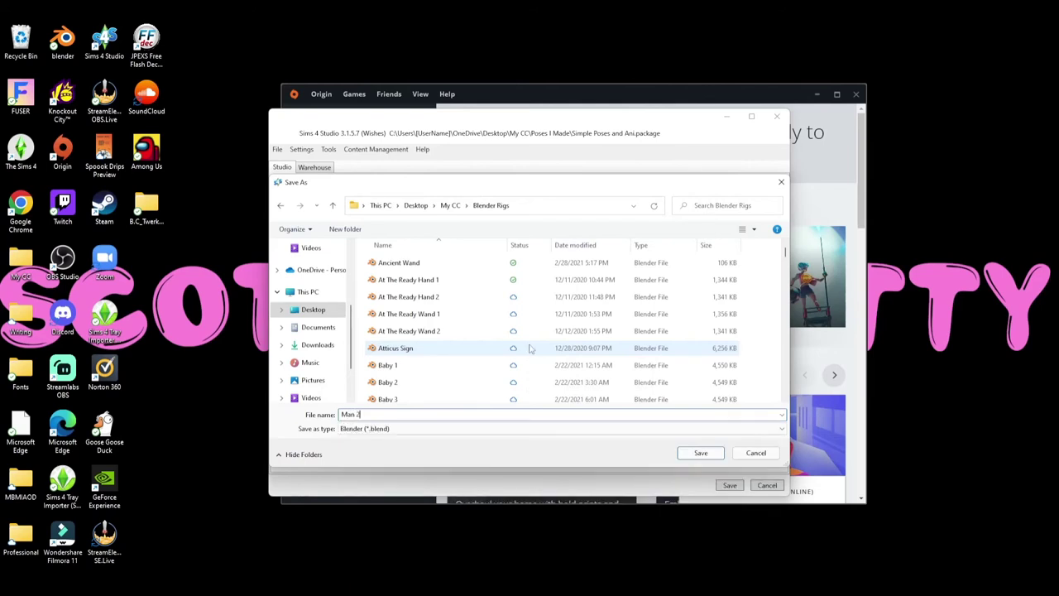
pyautogui.click(699, 452)
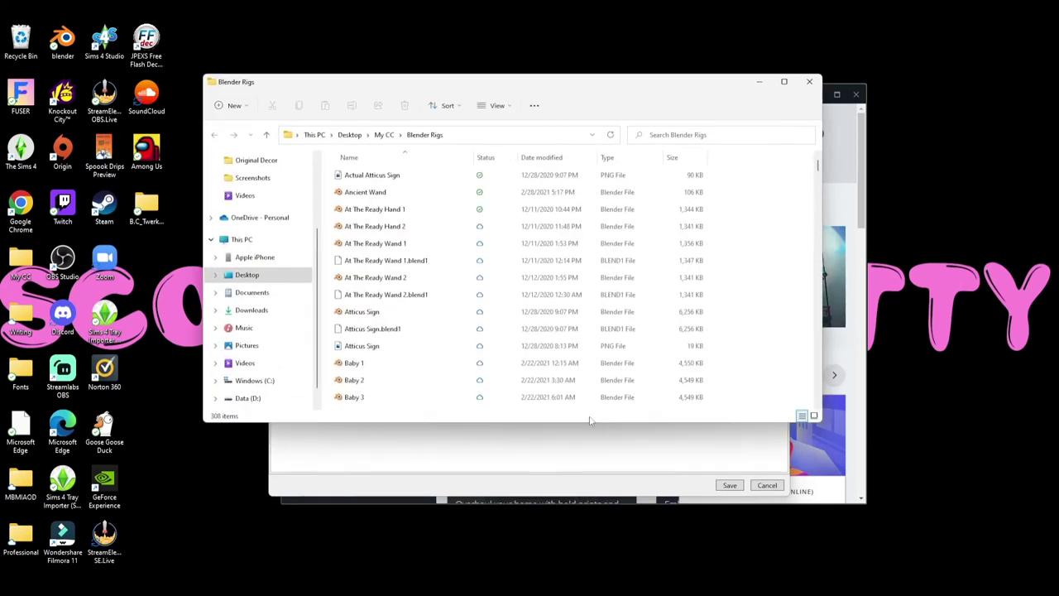
# Find the exported Man 2 file in the Blender Rigs folder and open it in Blender
pyautogui.scroll(-8, 398, 255)
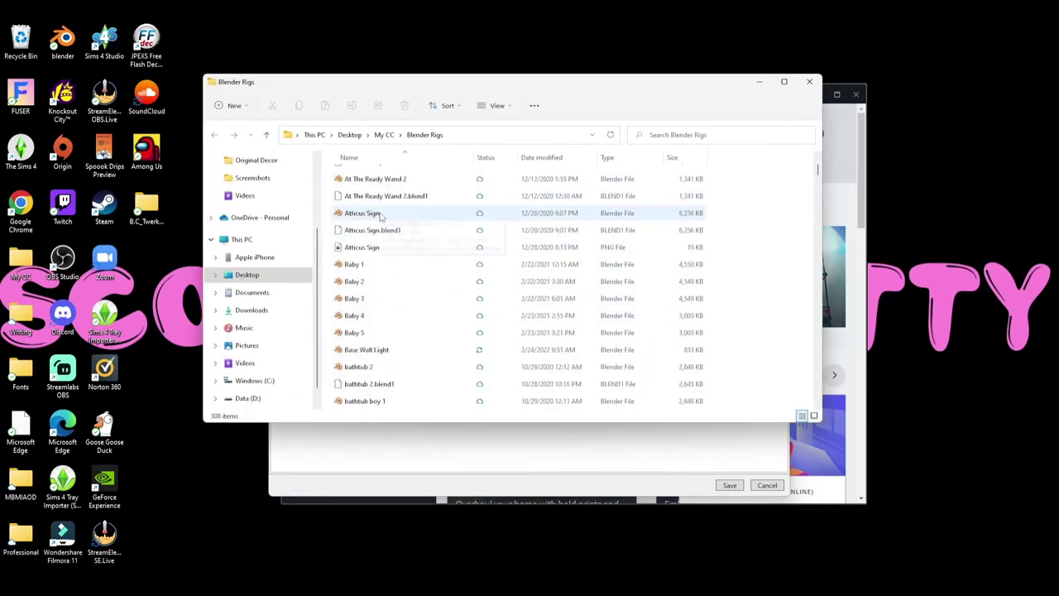
pyautogui.scroll(-14, 386, 252)
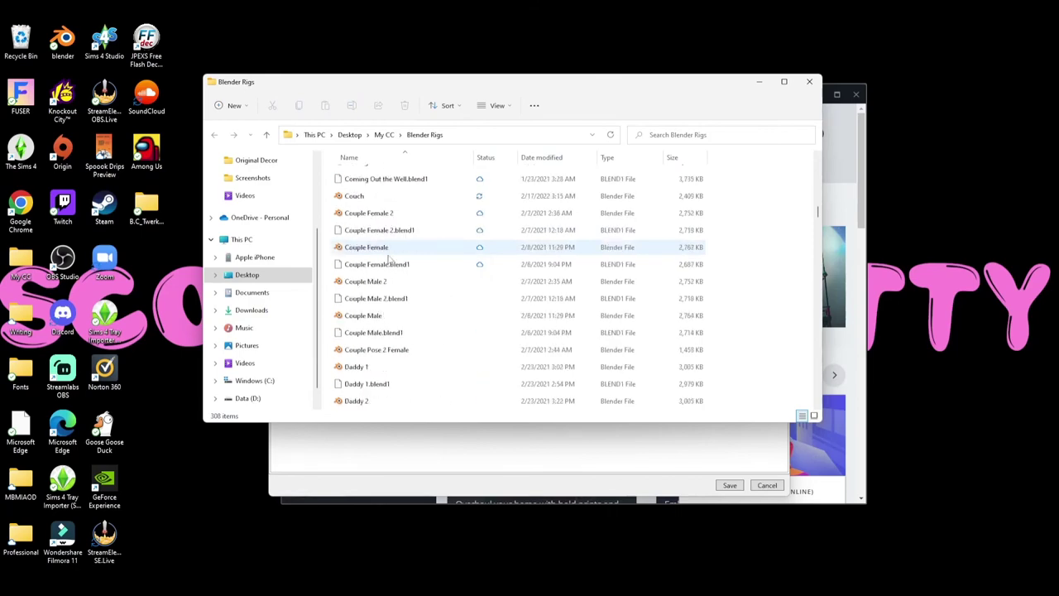
pyautogui.scroll(-12, 439, 269)
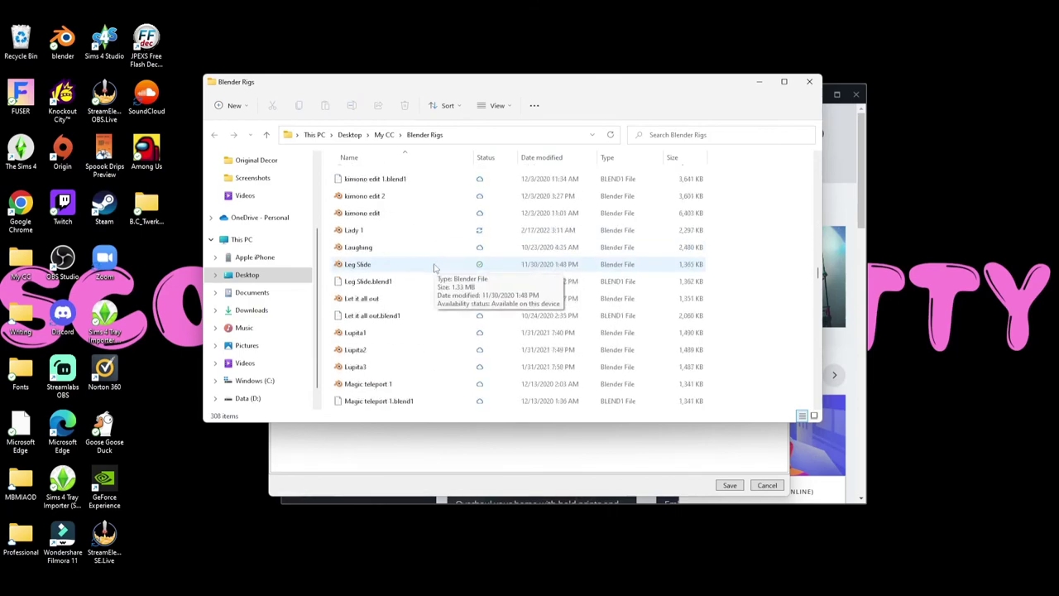
pyautogui.scroll(-3, 418, 285)
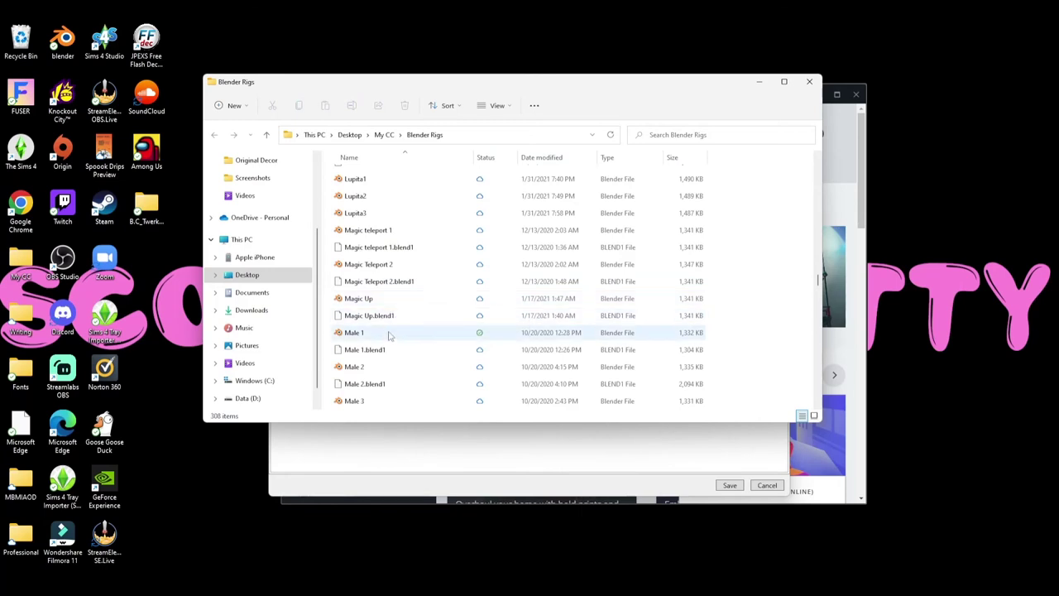
pyautogui.scroll(-8, 384, 331)
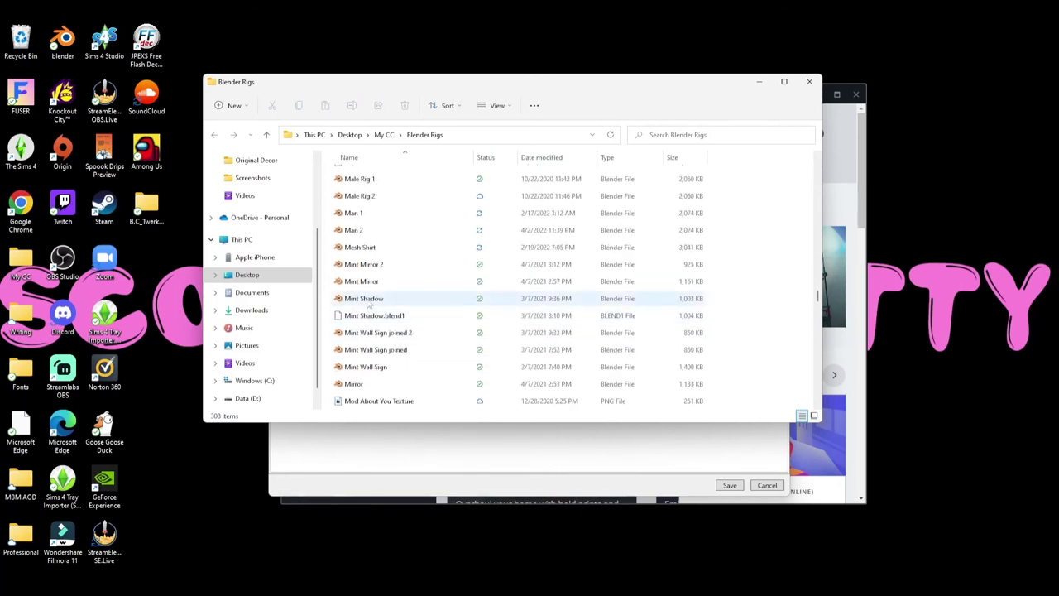
pyautogui.click(361, 235)
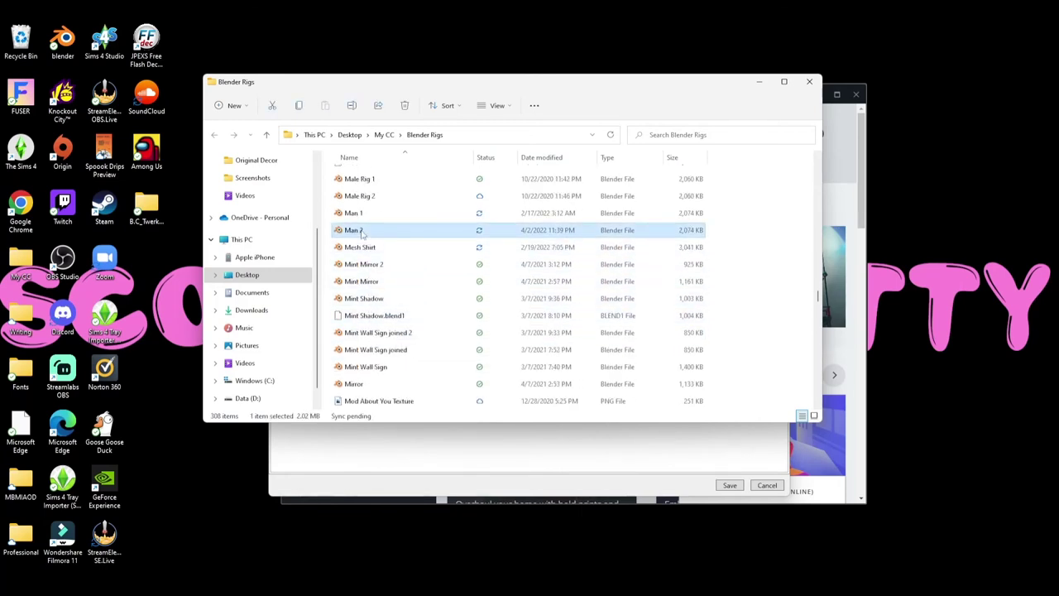
pyautogui.doubleClick(361, 231)
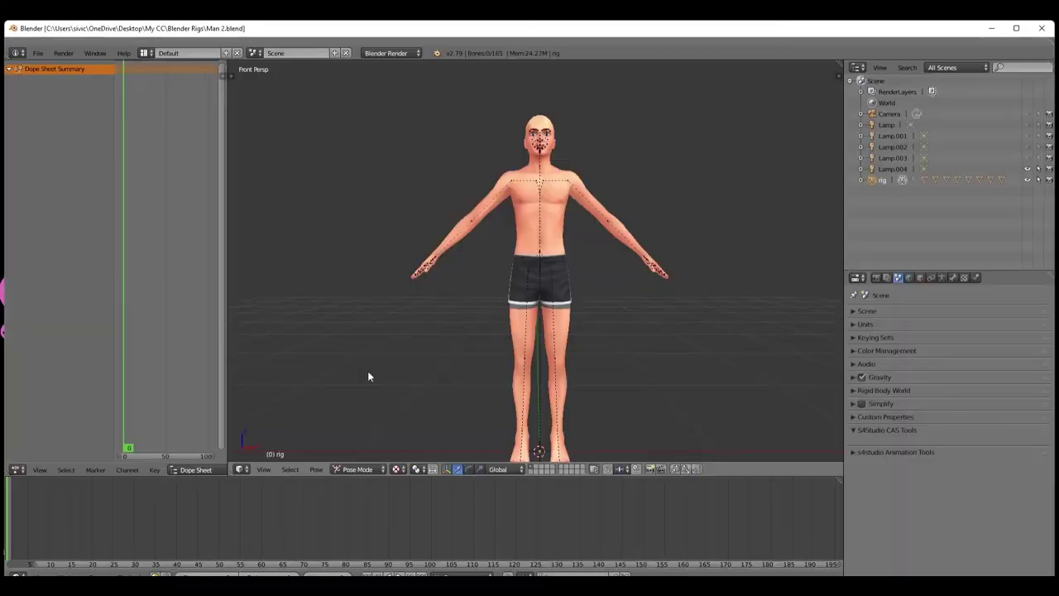
# Inspect the rig's waist and hip bones, selecting the lower spine, both thighs and finally the root bone to identify each
pyautogui.scroll(-4, 577, 338)
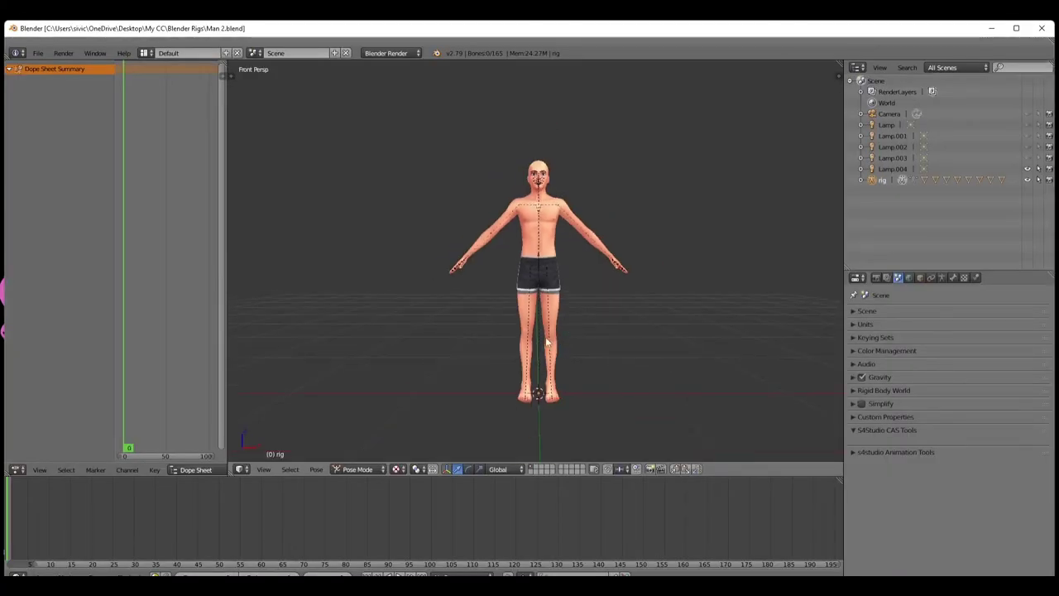
pyautogui.moveTo(546, 340); pyautogui.dragTo(538, 368, button='middle')
pyautogui.scroll(4, 549, 370)
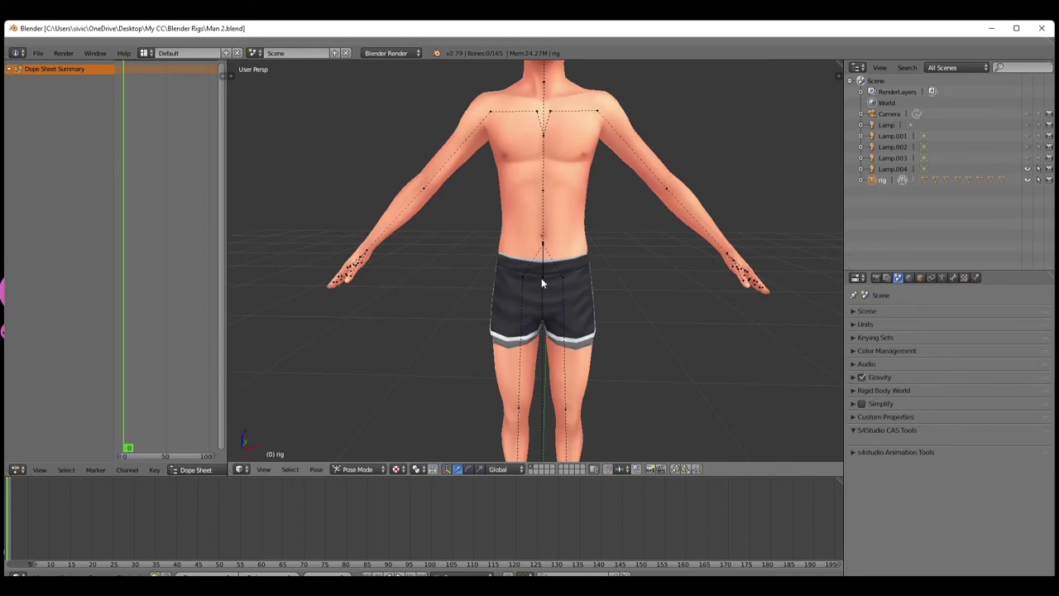
pyautogui.scroll(4, 541, 278)
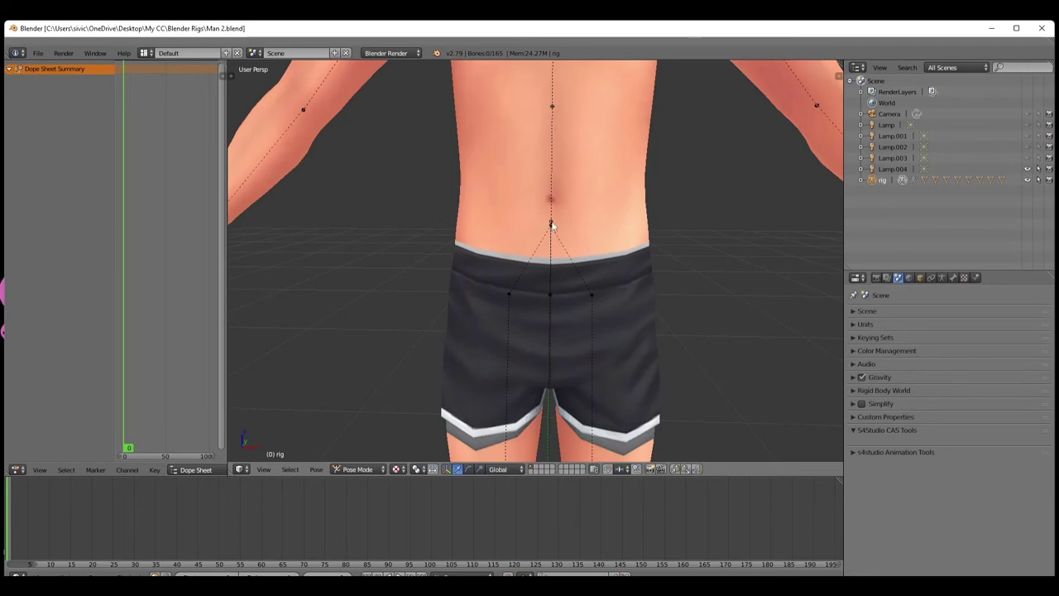
pyautogui.scroll(3, 551, 225)
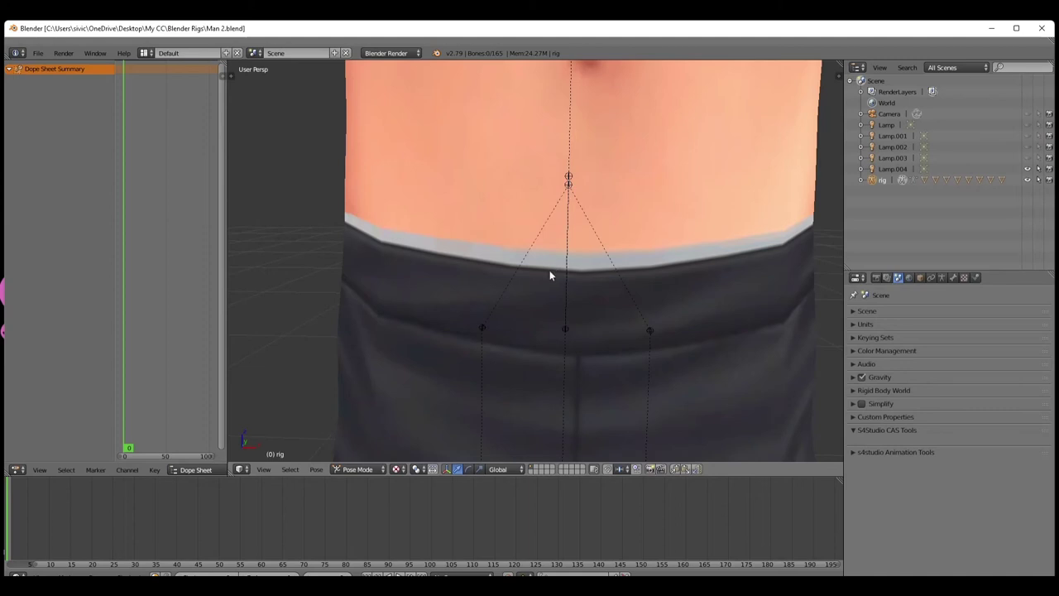
pyautogui.rightClick(569, 178)
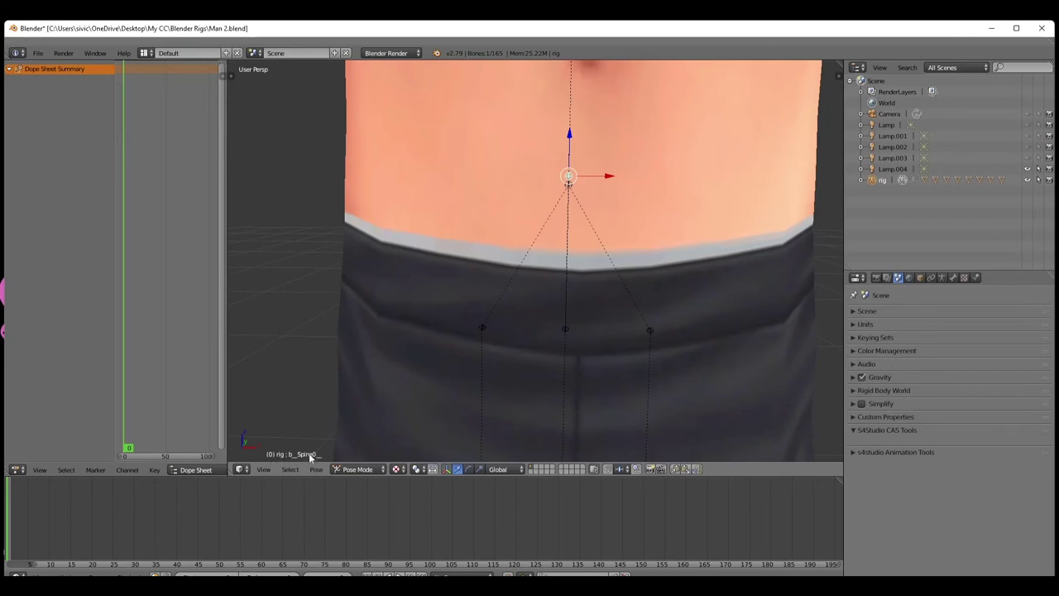
pyautogui.rightClick(569, 189)
pyautogui.rightClick(482, 328)
pyautogui.rightClick(650, 330)
pyautogui.rightClick(564, 331)
# Try out the root bone's movement by shifting the whole figure along the X axis and then along the Z axis
pyautogui.scroll(-10, 547, 318)
pyautogui.scroll(3, 501, 348)
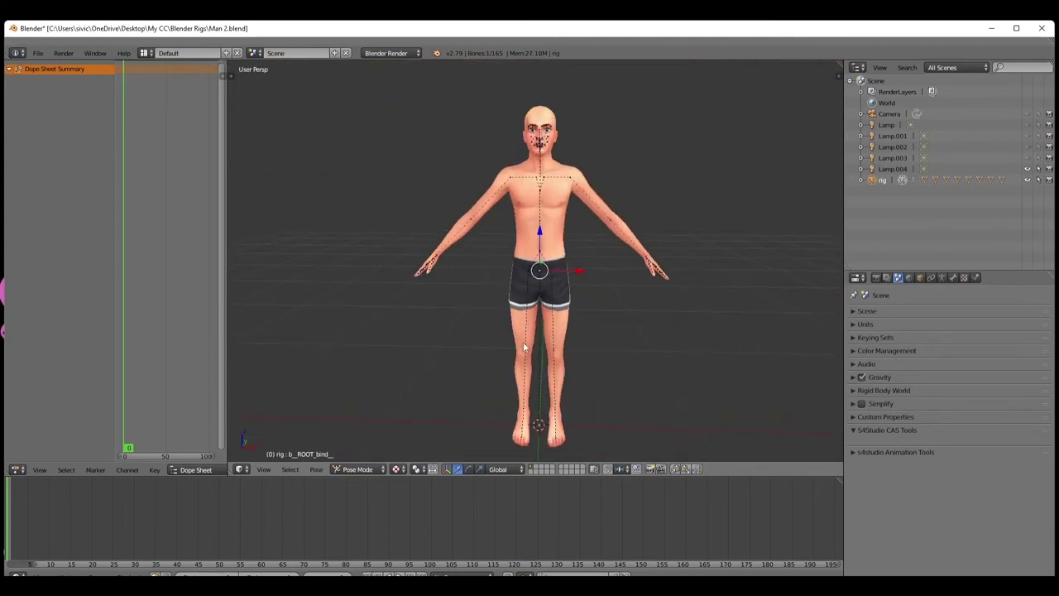
pyautogui.moveTo(501, 348); pyautogui.dragTo(504, 361, button='middle')
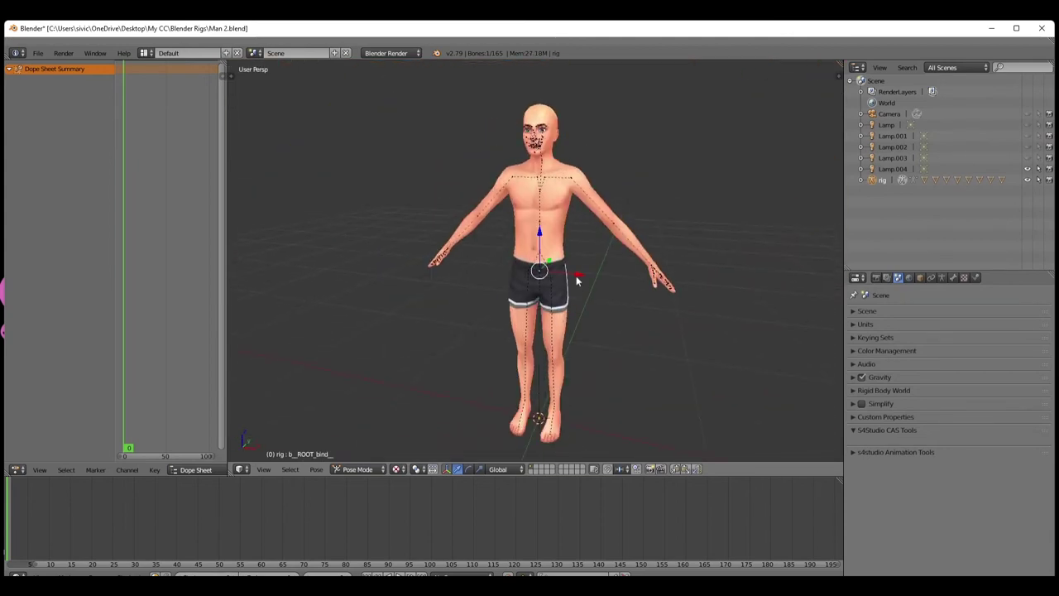
pyautogui.moveTo(577, 282)
pyautogui.mouseDown()
pyautogui.moveTo(509, 271)
pyautogui.moveTo(606, 284)
pyautogui.moveTo(571, 292)
pyautogui.moveTo(575, 283)
pyautogui.mouseUp()
pyautogui.moveTo(530, 359); pyautogui.dragTo(559, 348, button='middle')
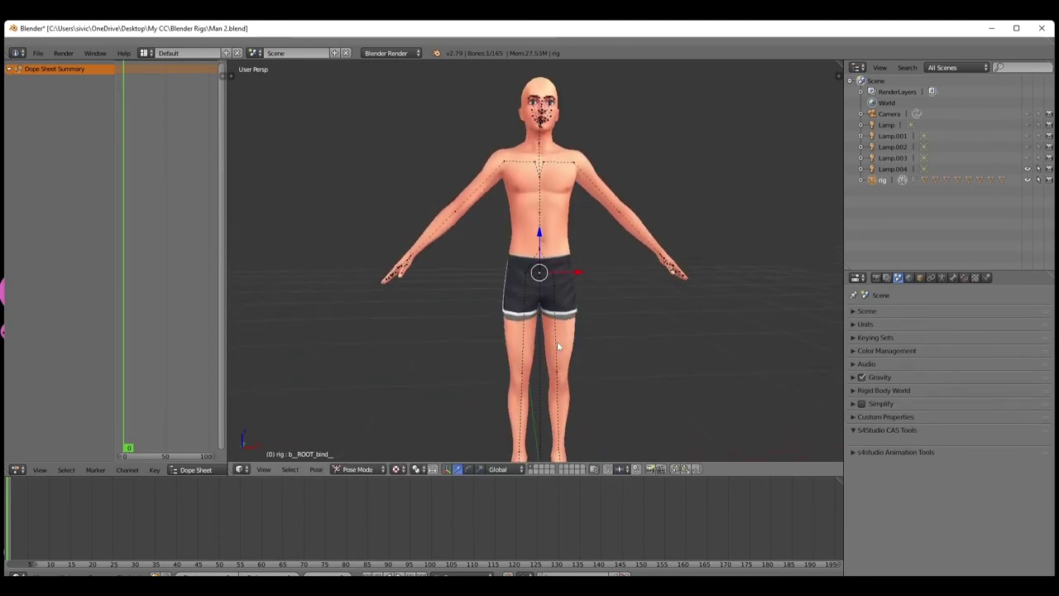
pyautogui.scroll(4, 539, 353)
pyautogui.scroll(-7, 534, 350)
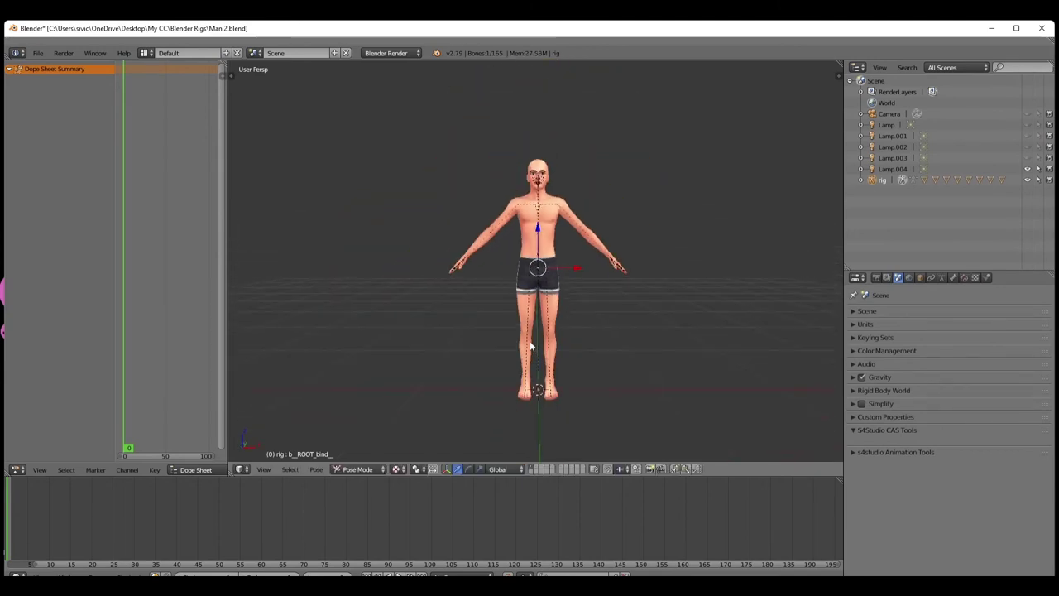
pyautogui.moveTo(538, 229)
pyautogui.mouseDown()
pyautogui.moveTo(534, 207)
pyautogui.moveTo(535, 248)
pyautogui.mouseUp()
# Move the b__Spine1__ bone up and down along the Z axis, leaving the torso near its original height
pyautogui.scroll(2, 539, 387)
pyautogui.scroll(2, 539, 387)
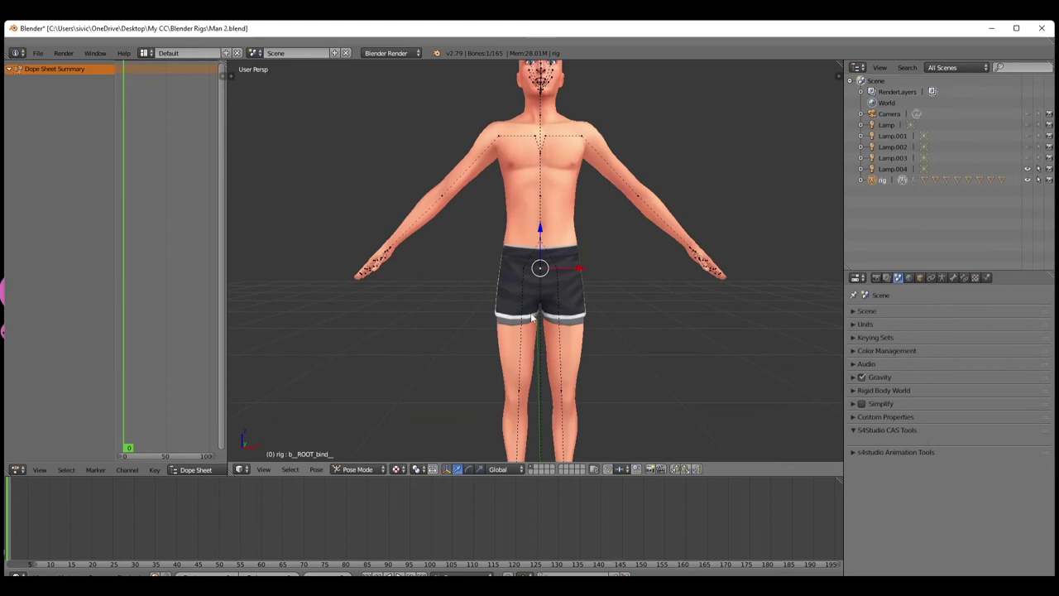
pyautogui.rightClick(540, 199)
pyautogui.press('g')
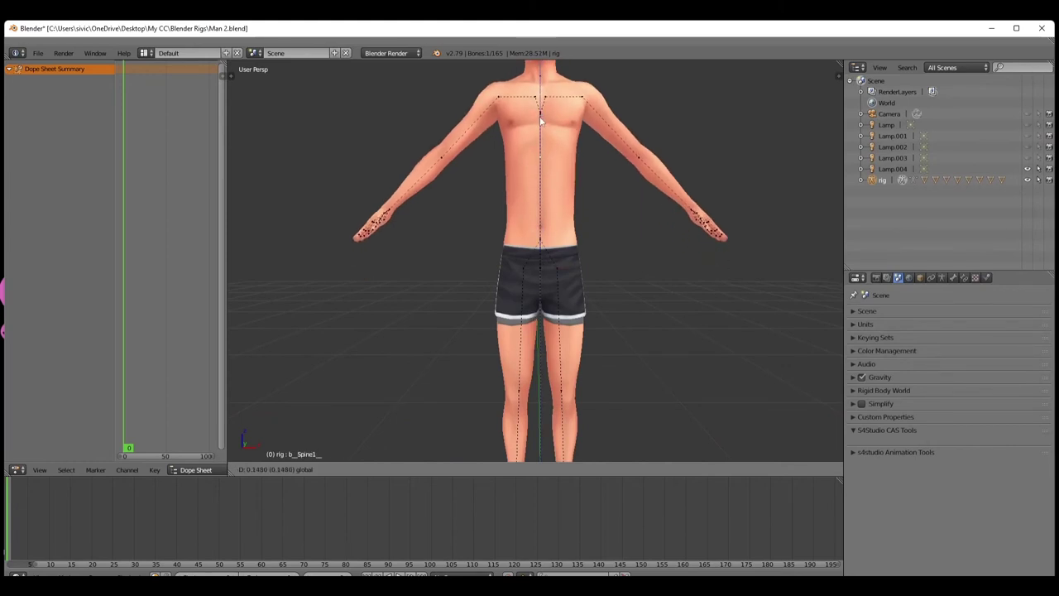
pyautogui.click(547, 169)
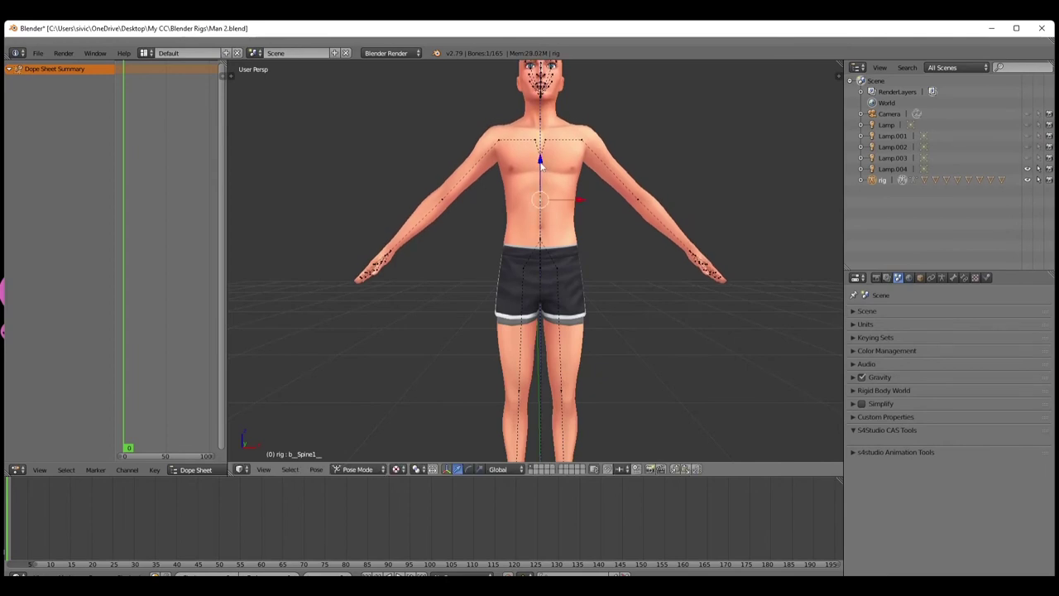
pyautogui.press('g')
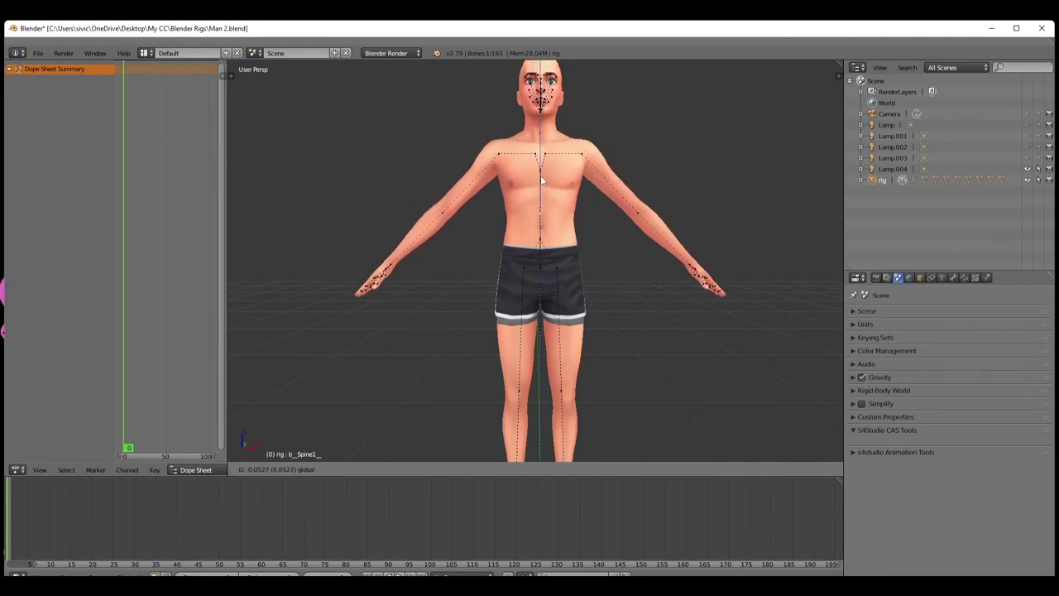
pyautogui.click(542, 174)
# Raise the right thigh bone slightly along the Z axis
pyautogui.scroll(-4, 512, 373)
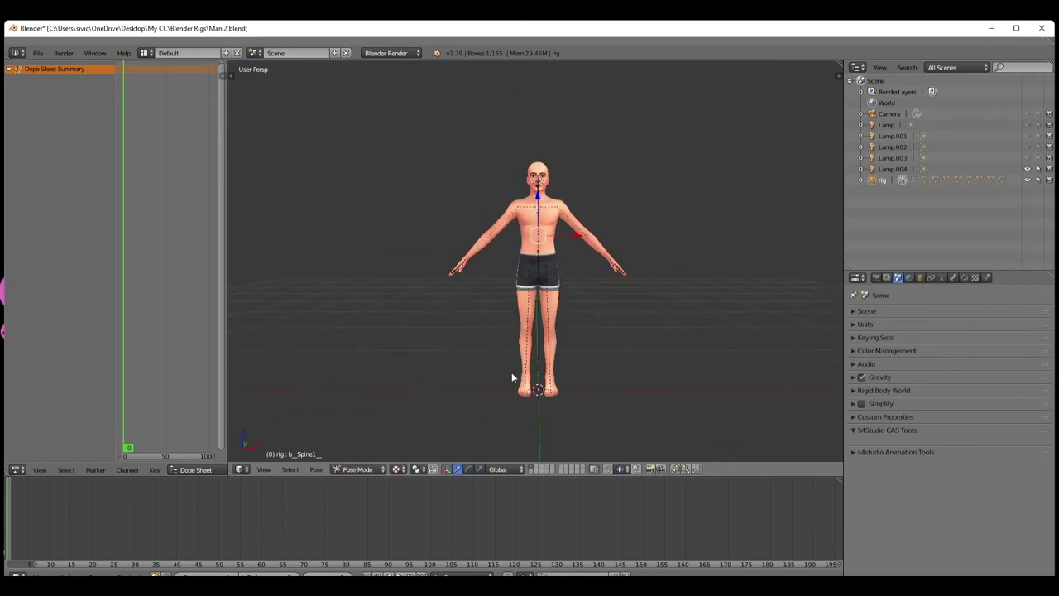
pyautogui.scroll(2, 510, 389)
pyautogui.scroll(1, 510, 389)
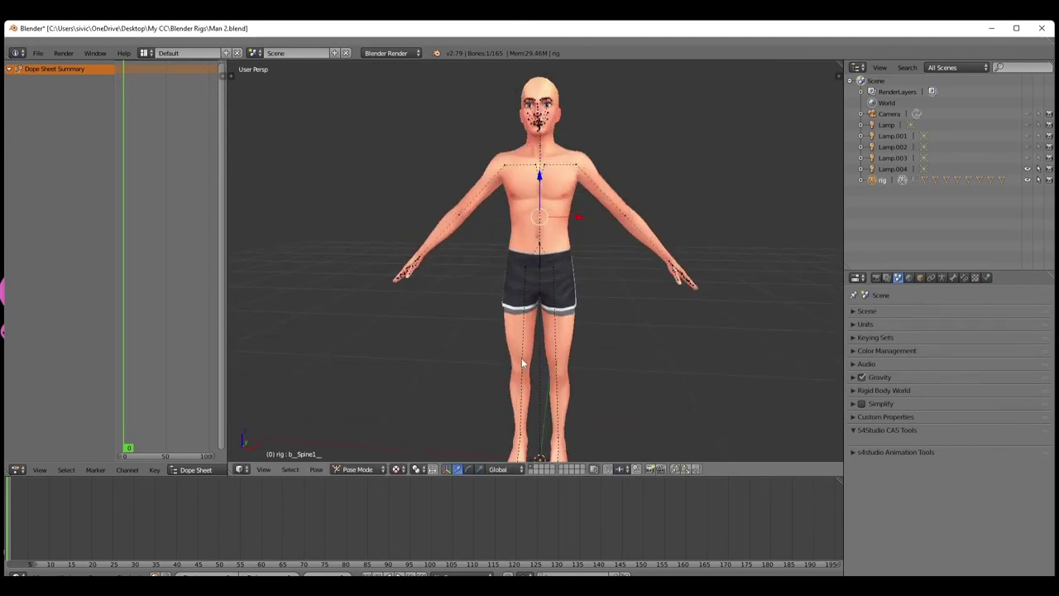
pyautogui.scroll(2, 518, 356)
pyautogui.rightClick(520, 271)
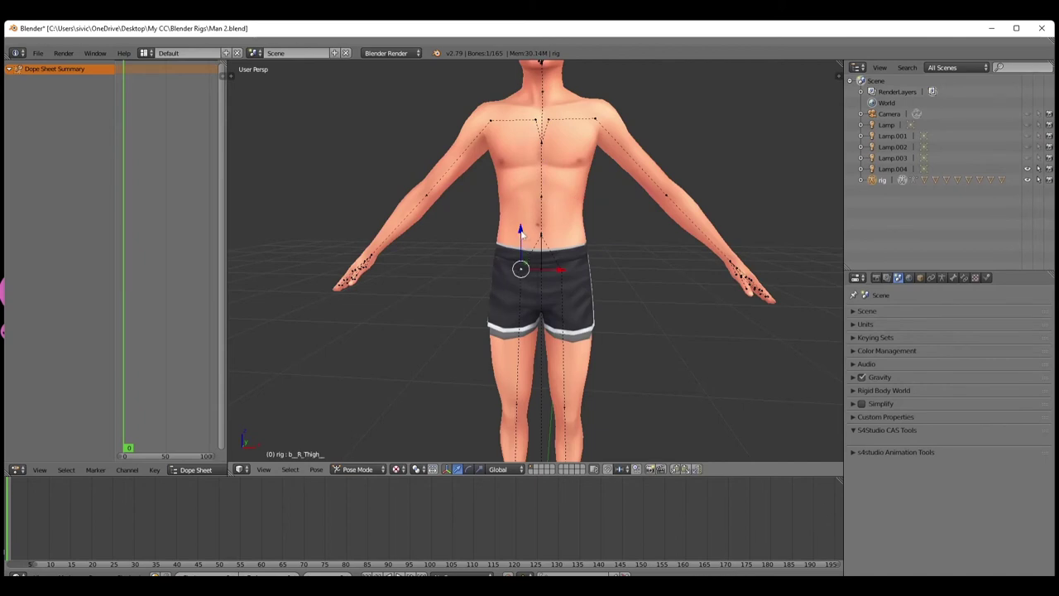
pyautogui.press('g')
pyautogui.press('z')
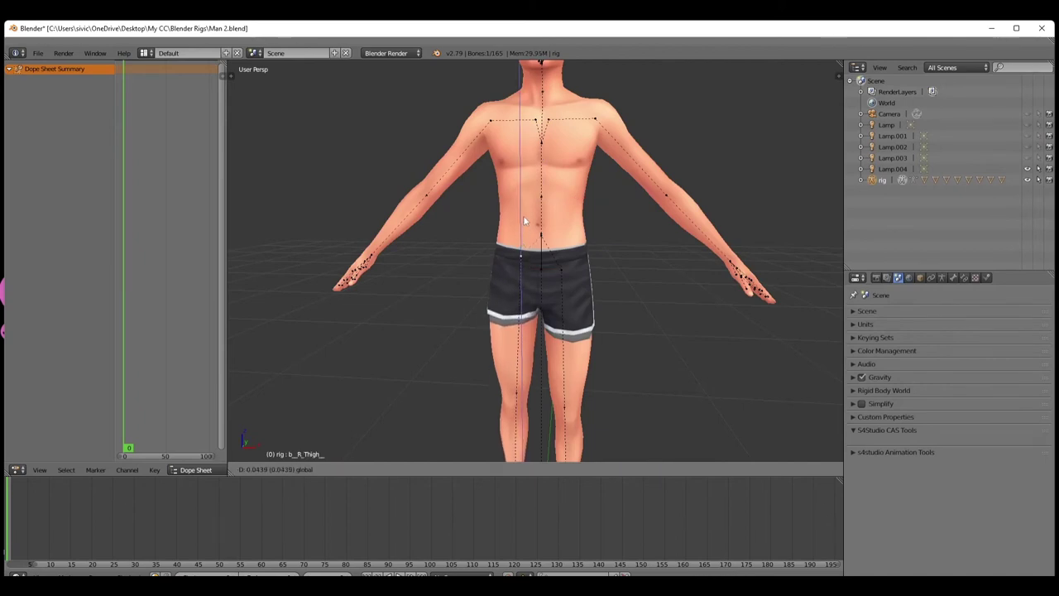
pyautogui.click(574, 305)
# Raise the left thigh bone about 0.045 along the Z axis to match the right thigh
pyautogui.rightClick(563, 275)
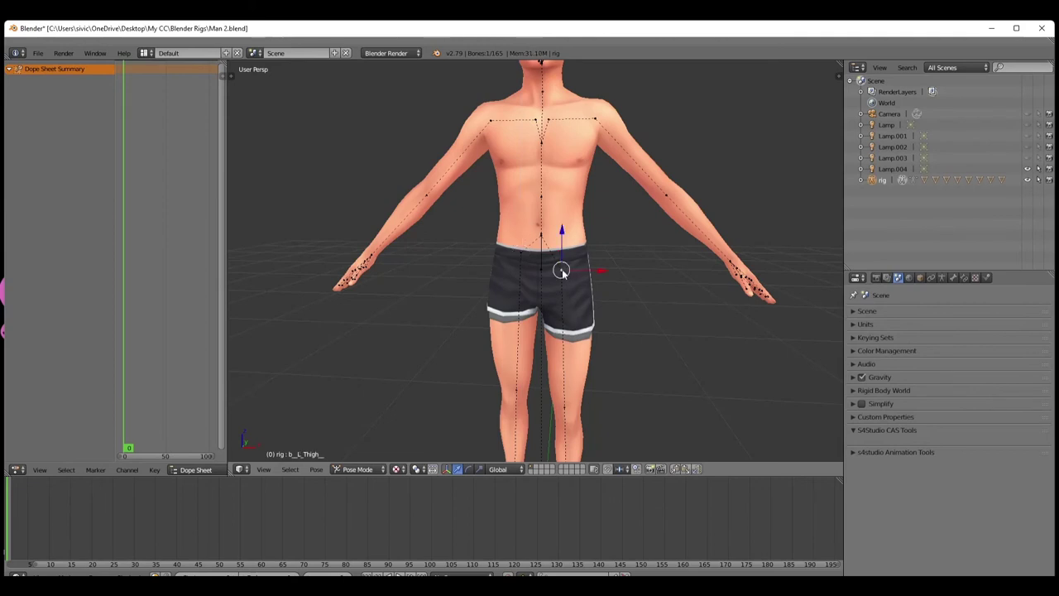
pyautogui.press('g')
pyautogui.press('z')
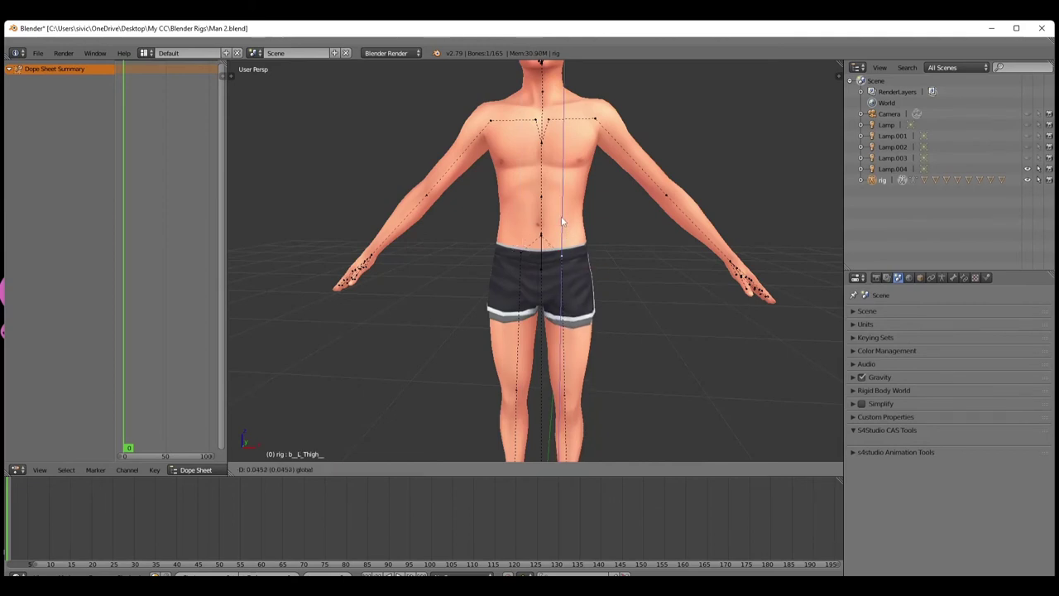
pyautogui.click(563, 223)
pyautogui.scroll(-3, 579, 289)
pyautogui.moveTo(504, 403); pyautogui.dragTo(540, 327, button='middle')
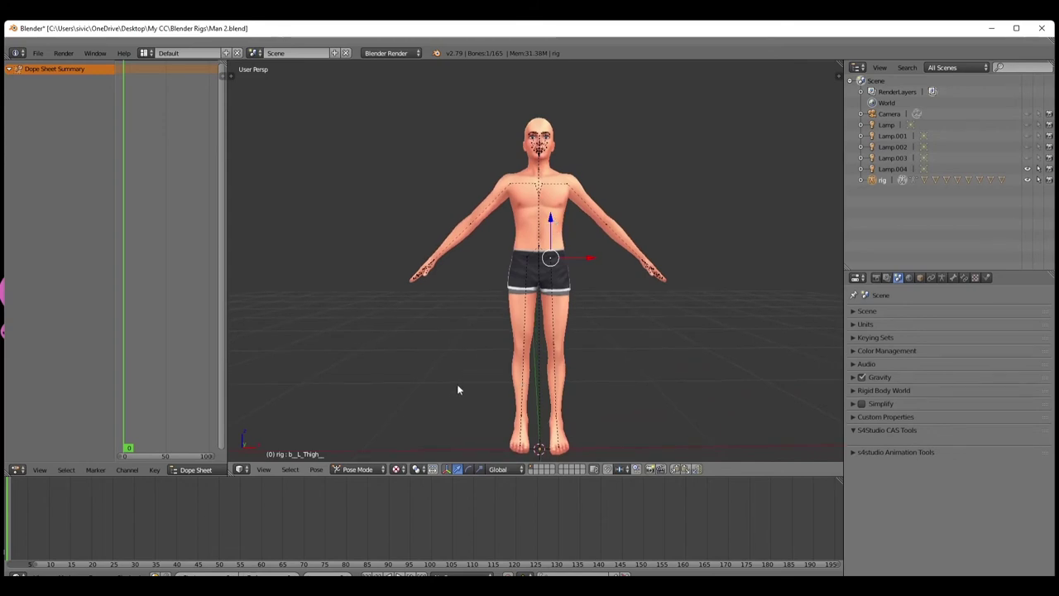
# Select the root bone, switch briefly to the b__Spine1__ bone and back, and examine the figure from several angles
pyautogui.moveTo(458, 390); pyautogui.dragTo(477, 377, button='middle')
pyautogui.rightClick(538, 268)
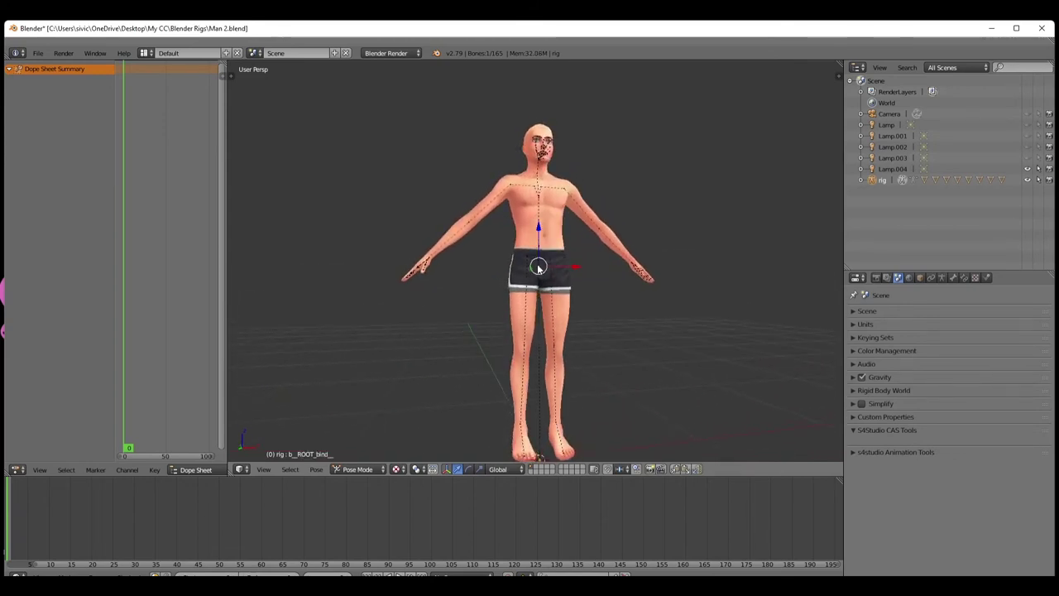
pyautogui.moveTo(542, 233); pyautogui.dragTo(513, 394, button='middle')
pyautogui.scroll(3, 530, 377)
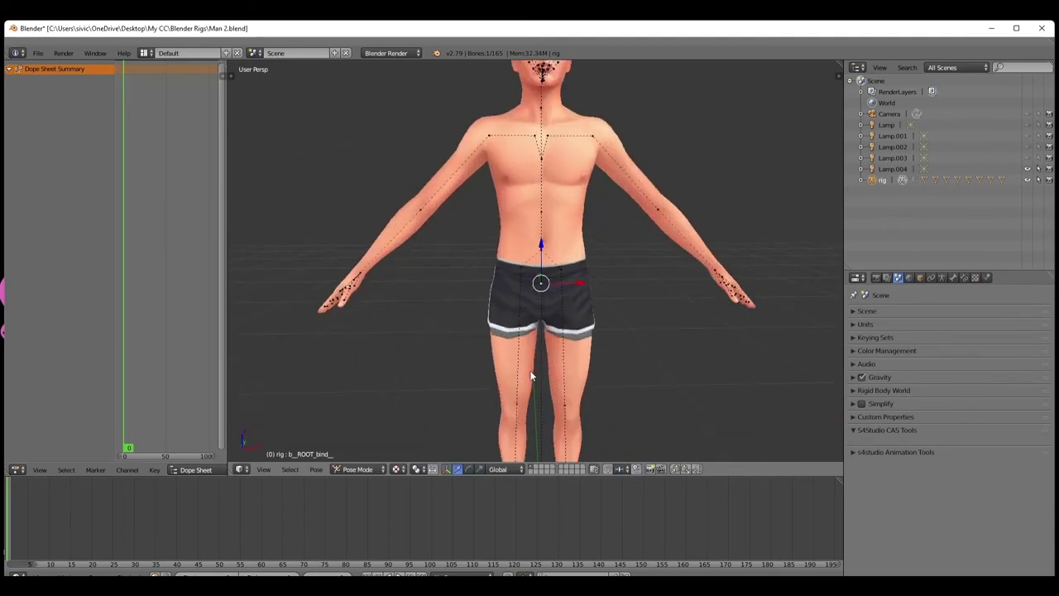
pyautogui.scroll(-5, 515, 386)
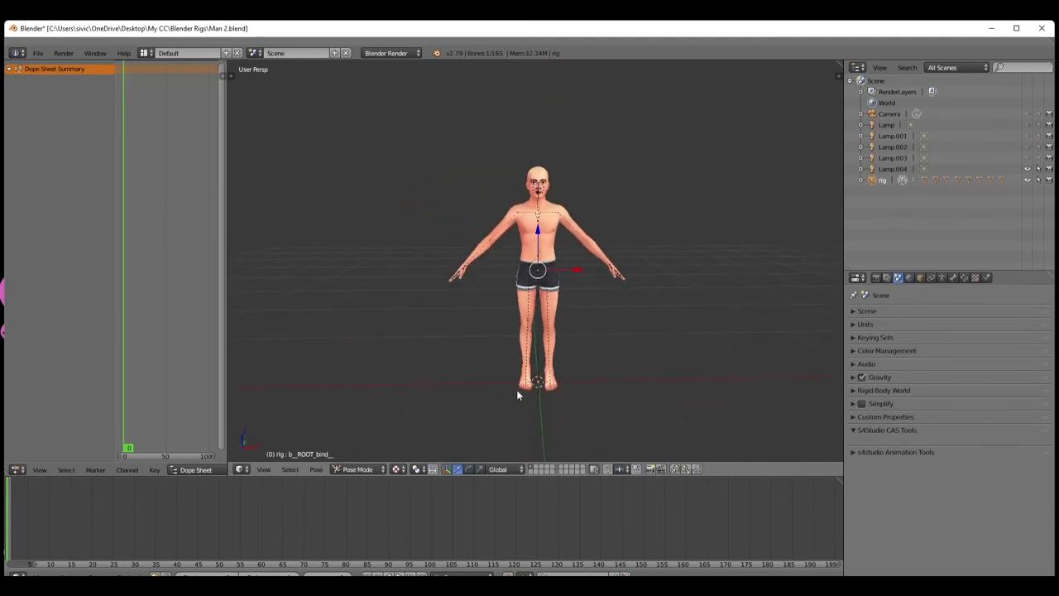
pyautogui.moveTo(517, 396); pyautogui.dragTo(532, 387, button='middle')
pyautogui.press(']')
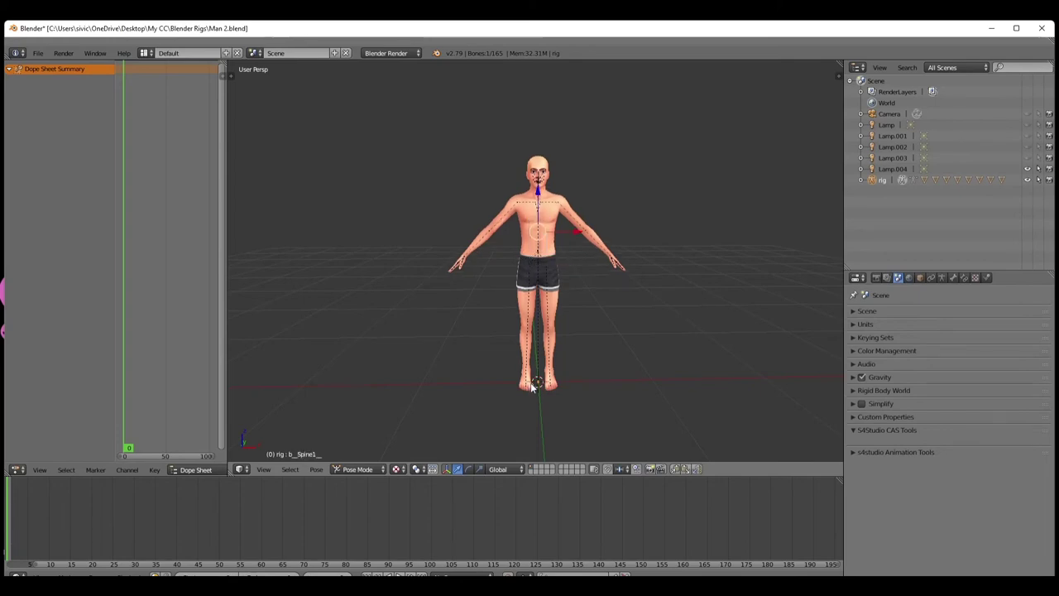
pyautogui.press('[')
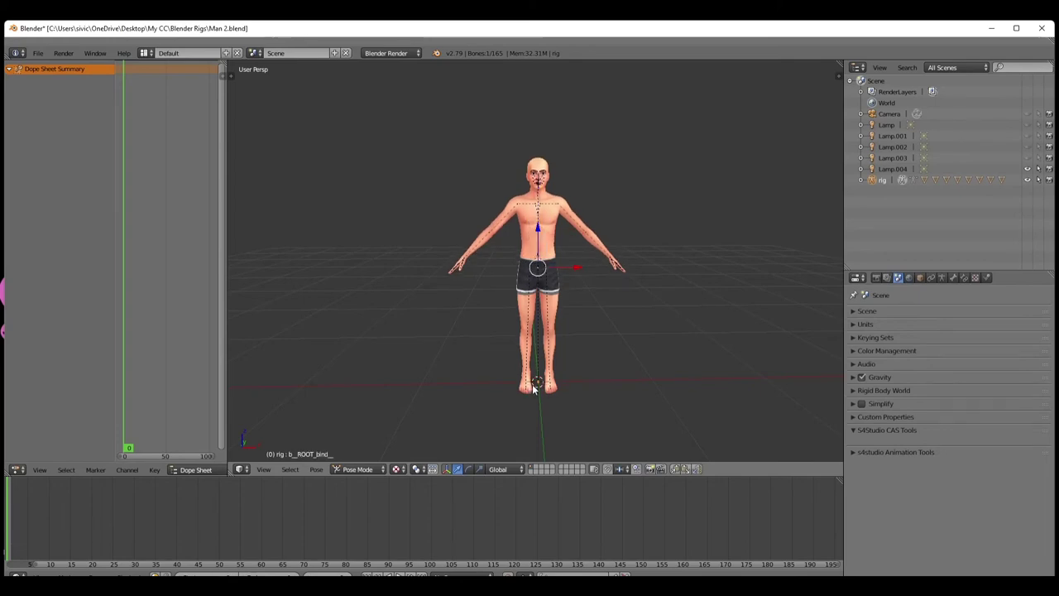
pyautogui.scroll(5, 537, 396)
pyautogui.moveTo(539, 402); pyautogui.dragTo(670, 401, button='middle')
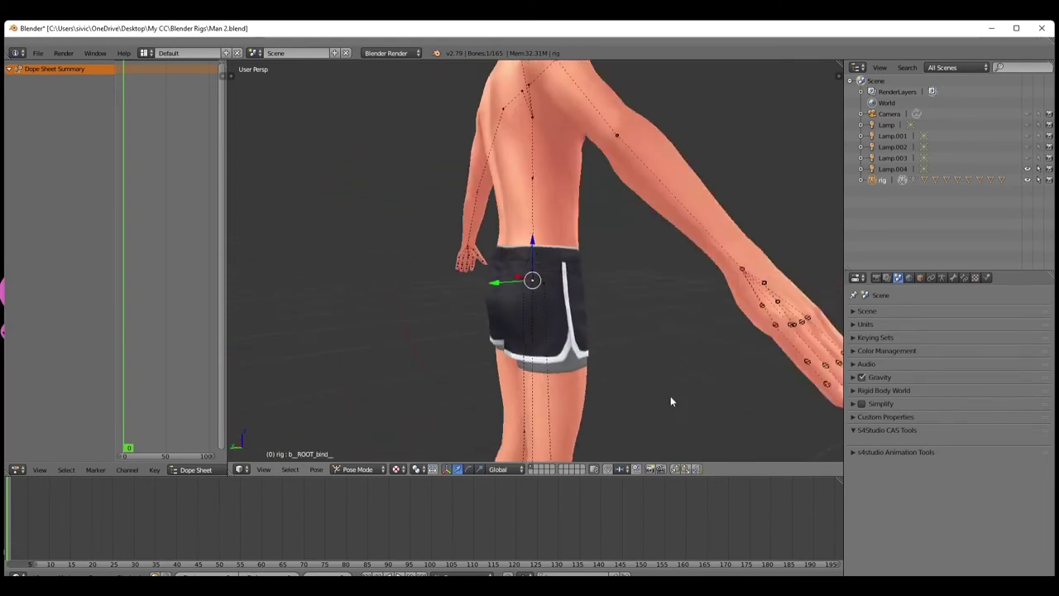
pyautogui.press('KP_1')
pyautogui.scroll(-4, 526, 389)
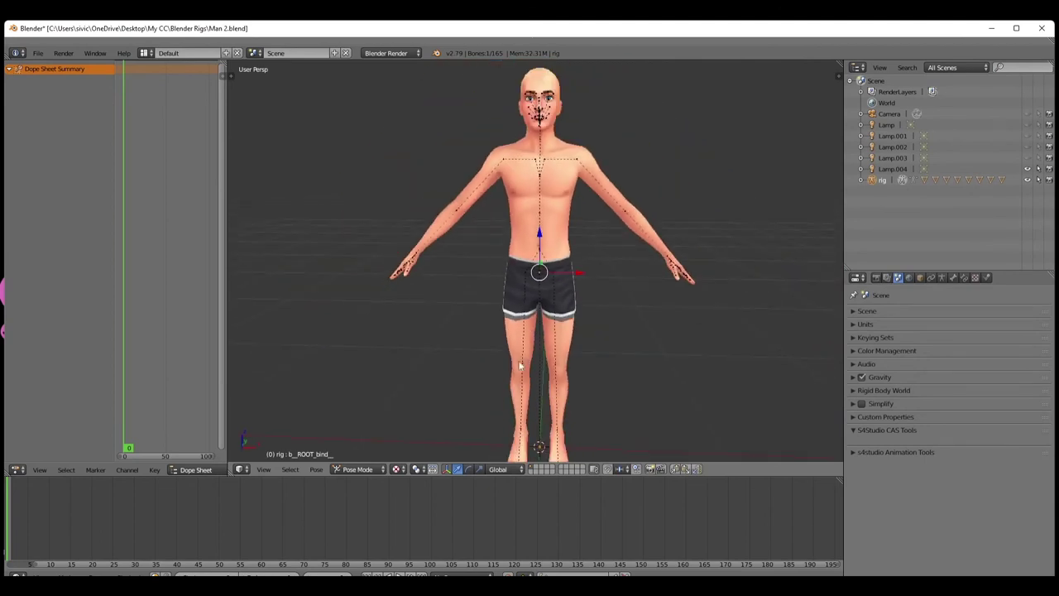
pyautogui.scroll(2, 519, 365)
pyautogui.scroll(-1, 513, 331)
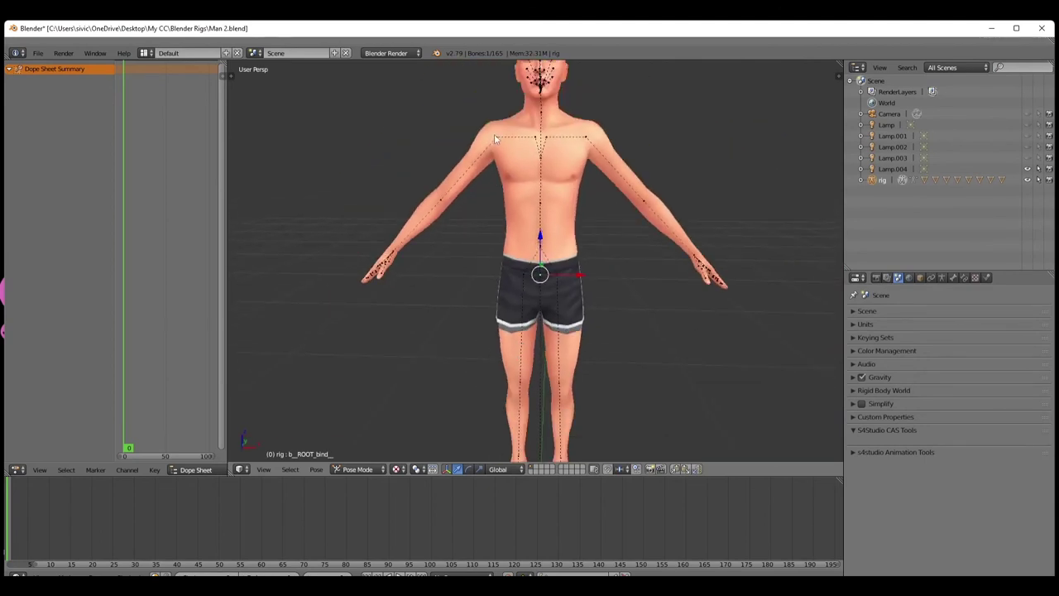
# Rotate the right upper arm bone down until the arm hangs beside the torso
pyautogui.rightClick(495, 139)
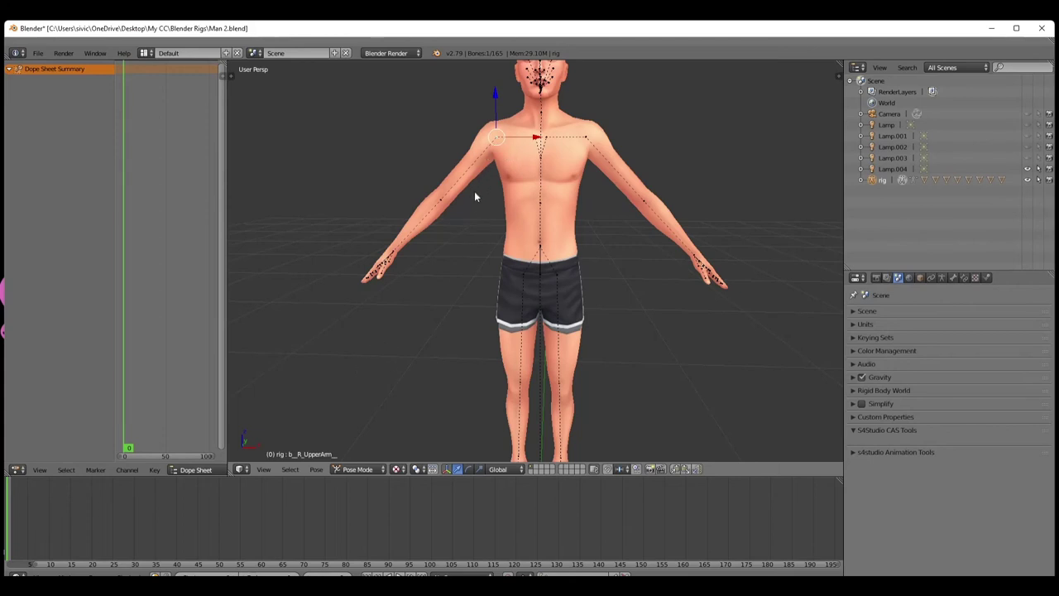
pyautogui.rightClick(587, 139)
pyautogui.rightClick(500, 140)
pyautogui.press('r')
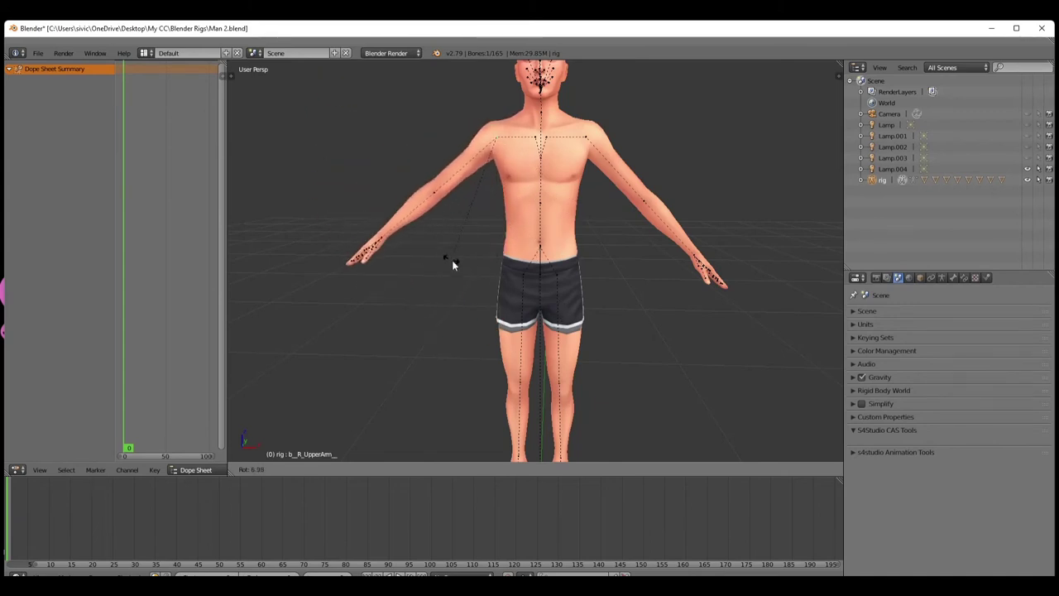
pyautogui.click(561, 305)
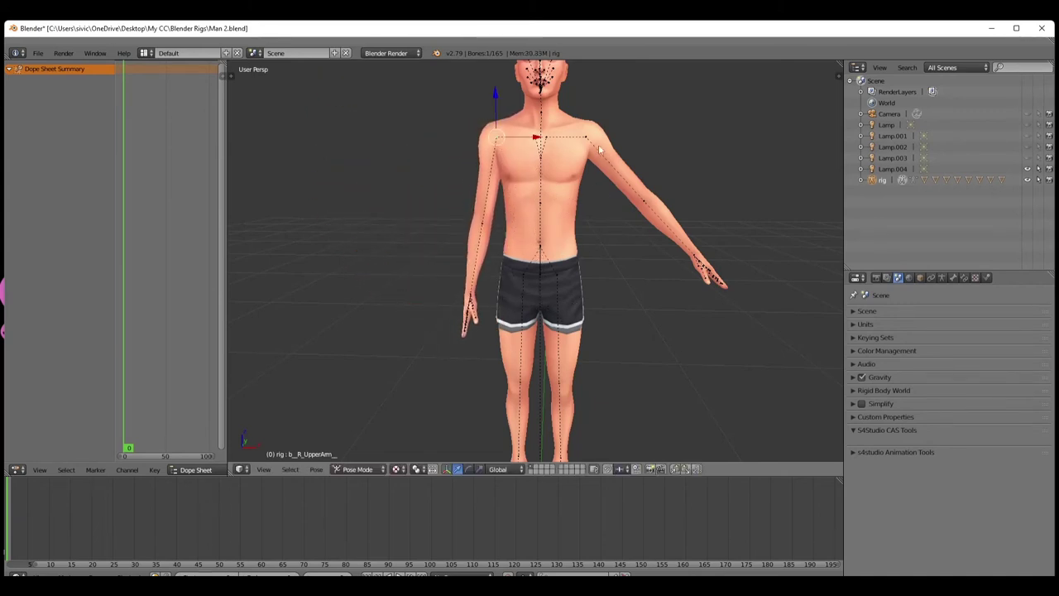
# Rotate the left upper arm bone down beside the torso and bring the right upper arm in closer to match
pyautogui.rightClick(590, 141)
pyautogui.press('r')
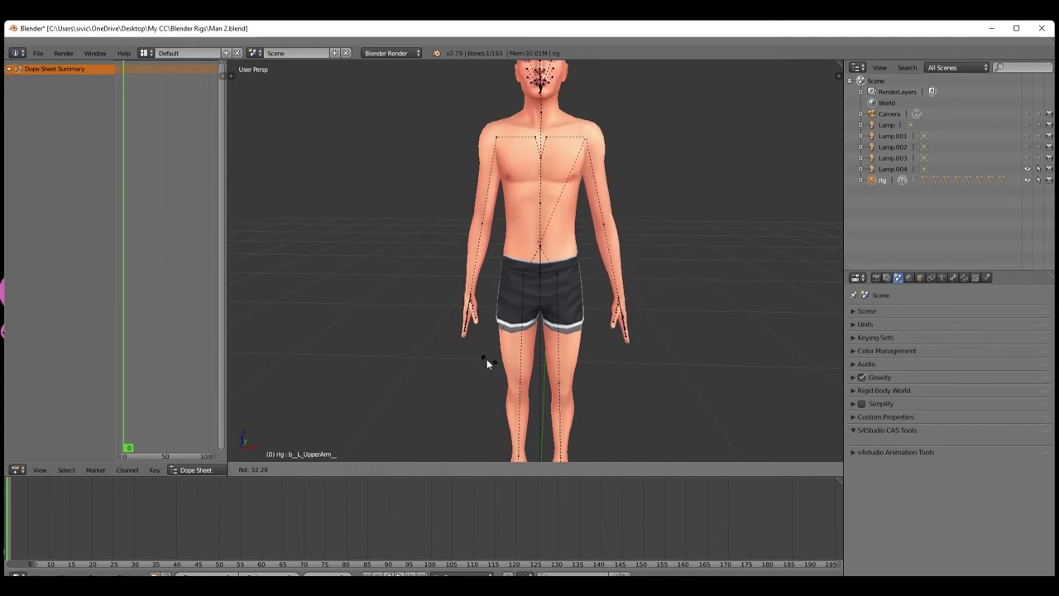
pyautogui.rightClick(500, 134)
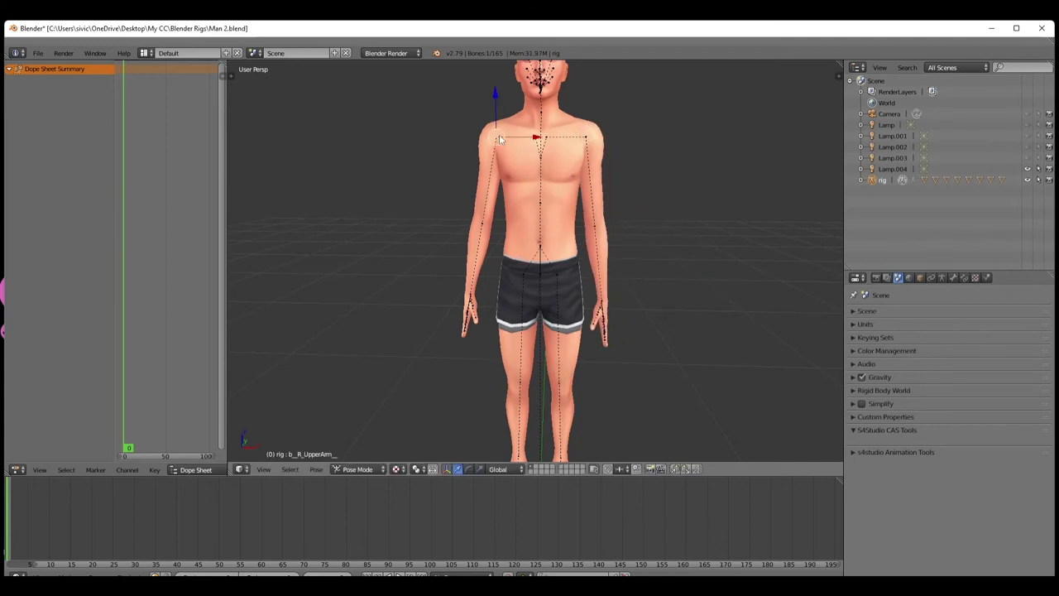
pyautogui.press('r')
pyautogui.click(521, 342)
pyautogui.scroll(-4, 499, 332)
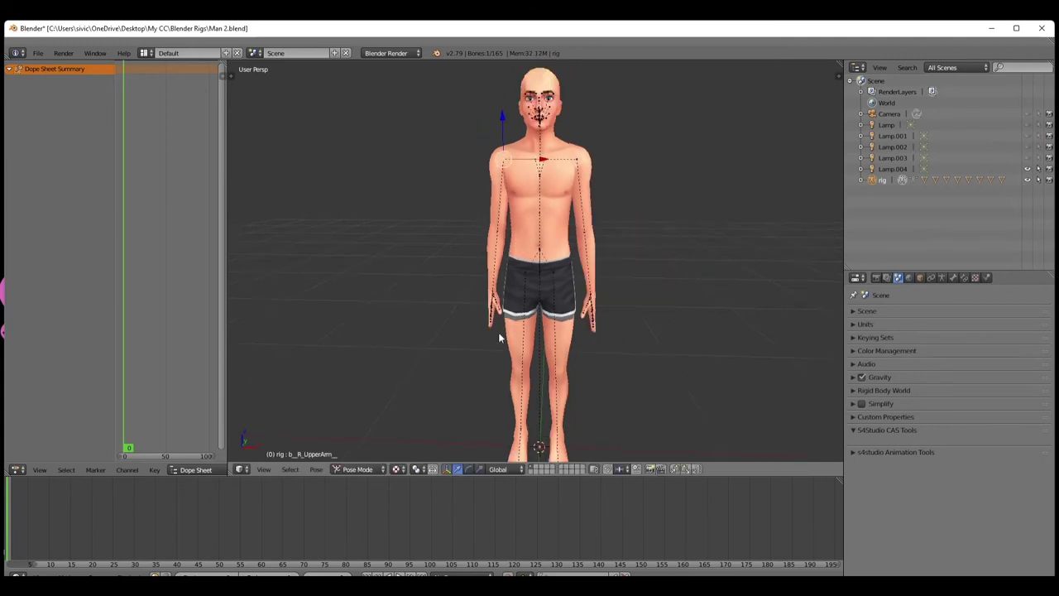
pyautogui.moveTo(506, 350); pyautogui.dragTo(490, 330, button='middle')
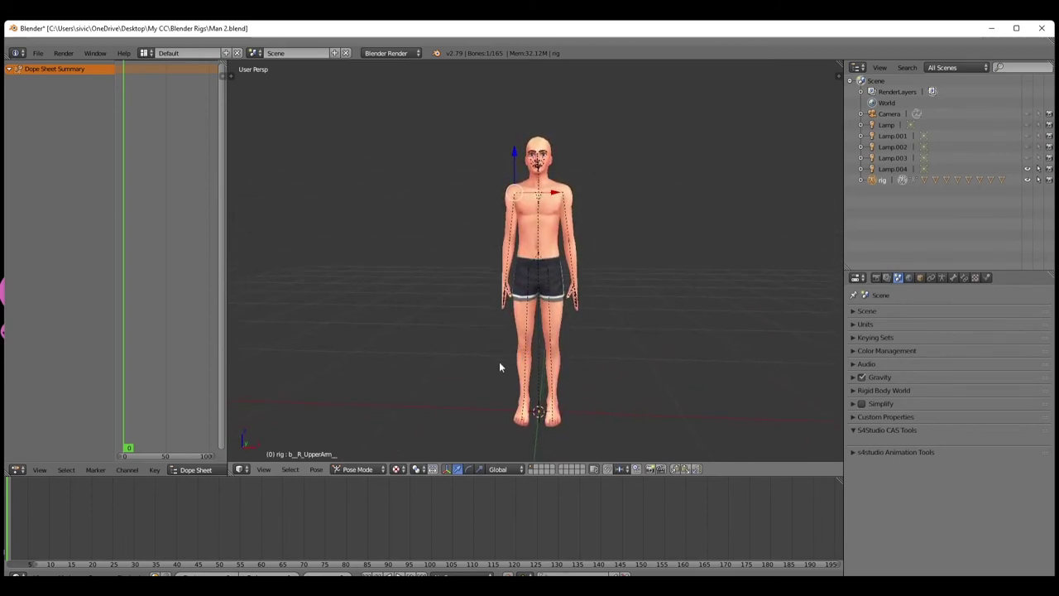
pyautogui.moveTo(502, 367)
pyautogui.mouseDown(button='middle')
pyautogui.moveTo(556, 366)
pyautogui.moveTo(513, 372)
pyautogui.mouseUp(button='middle')
pyautogui.scroll(3, 512, 372)
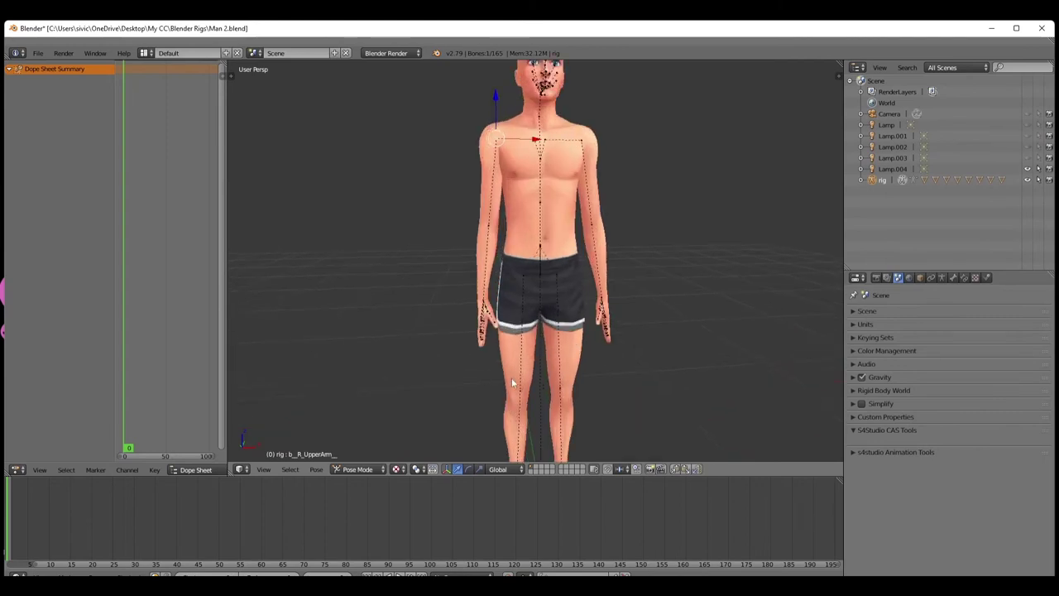
pyautogui.scroll(-2, 509, 374)
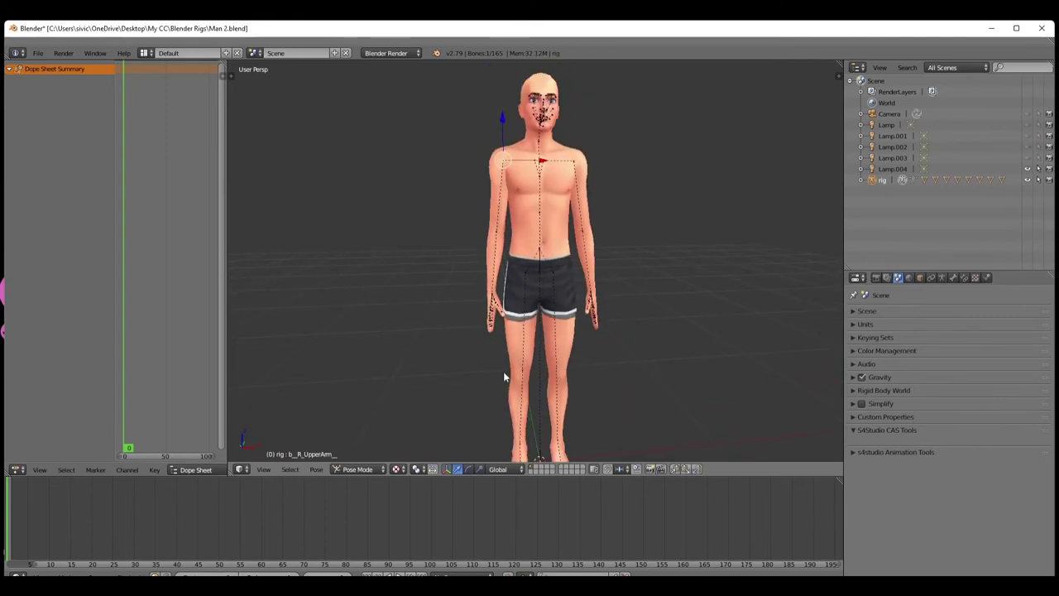
pyautogui.scroll(3, 497, 379)
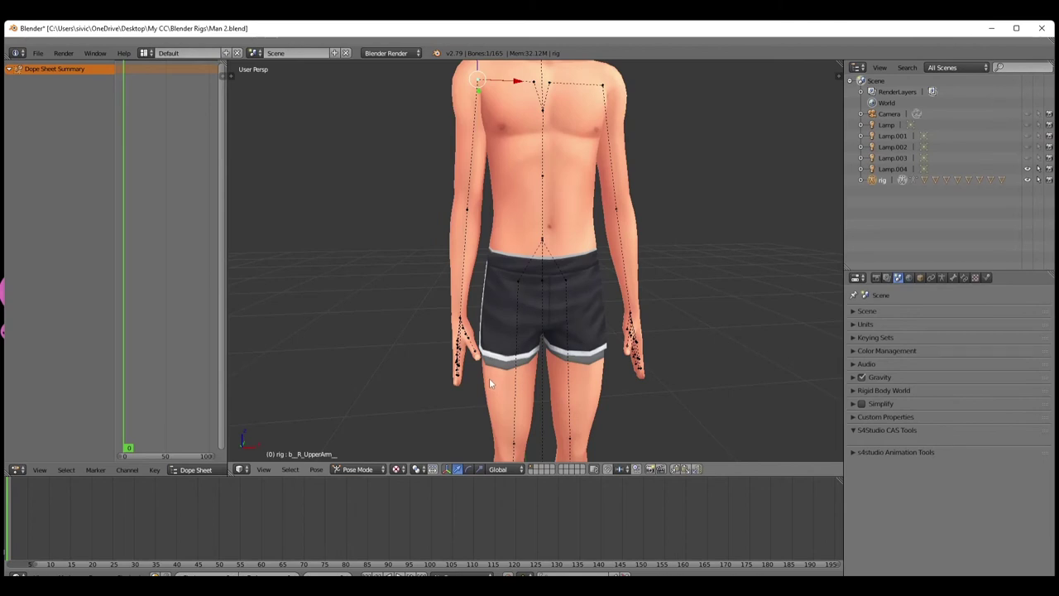
pyautogui.scroll(-3, 500, 360)
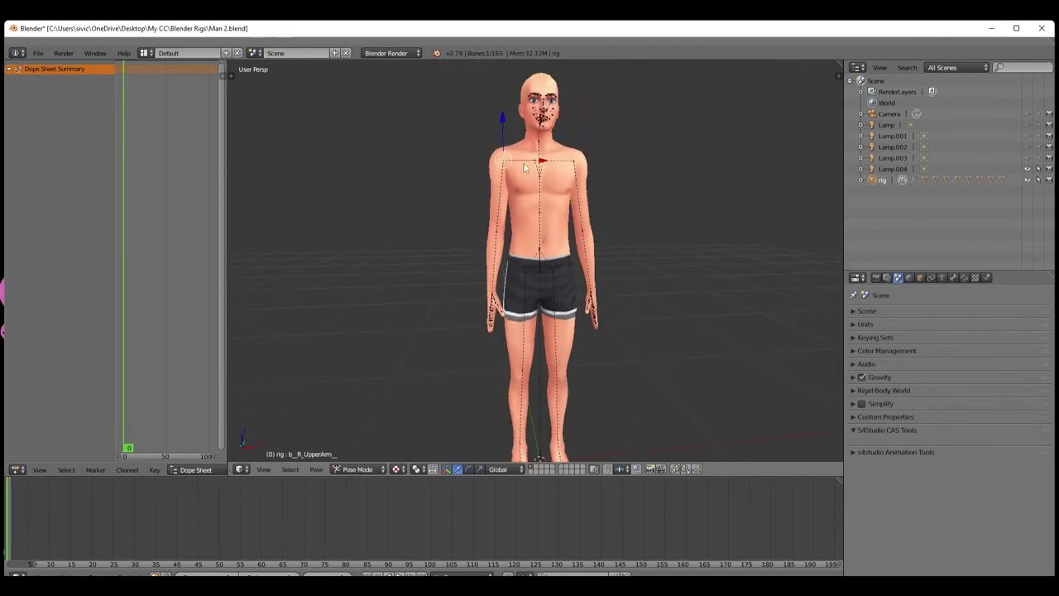
# Try out plain rotation and trackball rotation on the right upper arm bone
pyautogui.press('r')
pyautogui.press('Escape')
pyautogui.press('r')
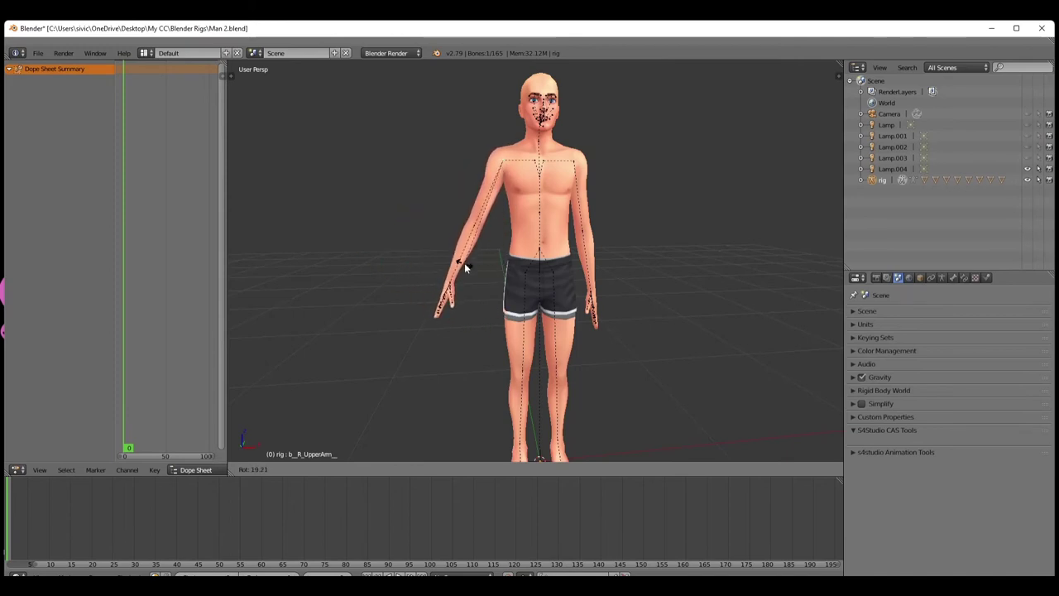
pyautogui.press('Escape')
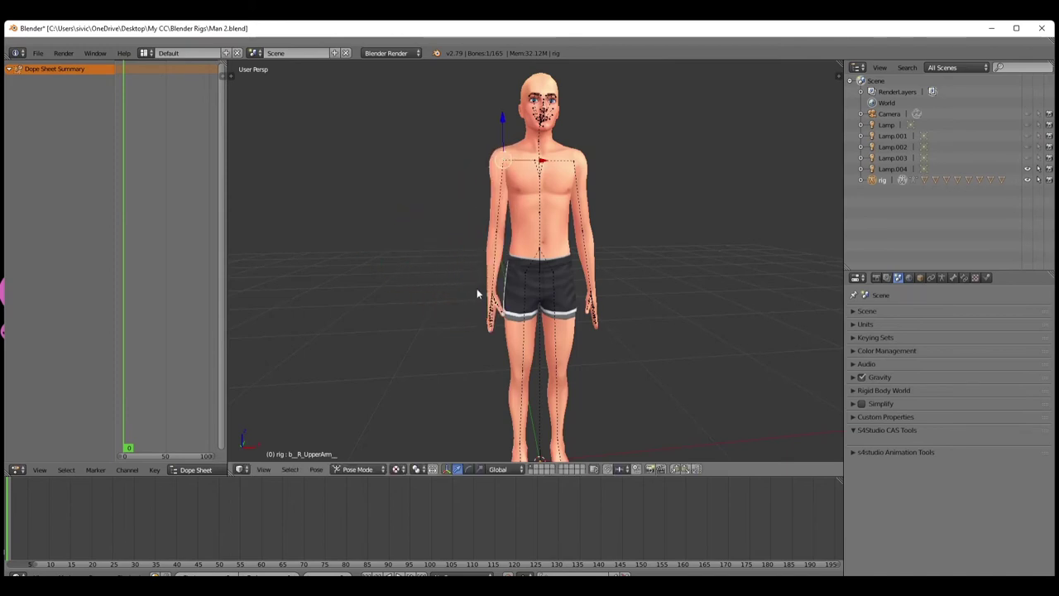
pyautogui.press('r')
pyautogui.press('r')
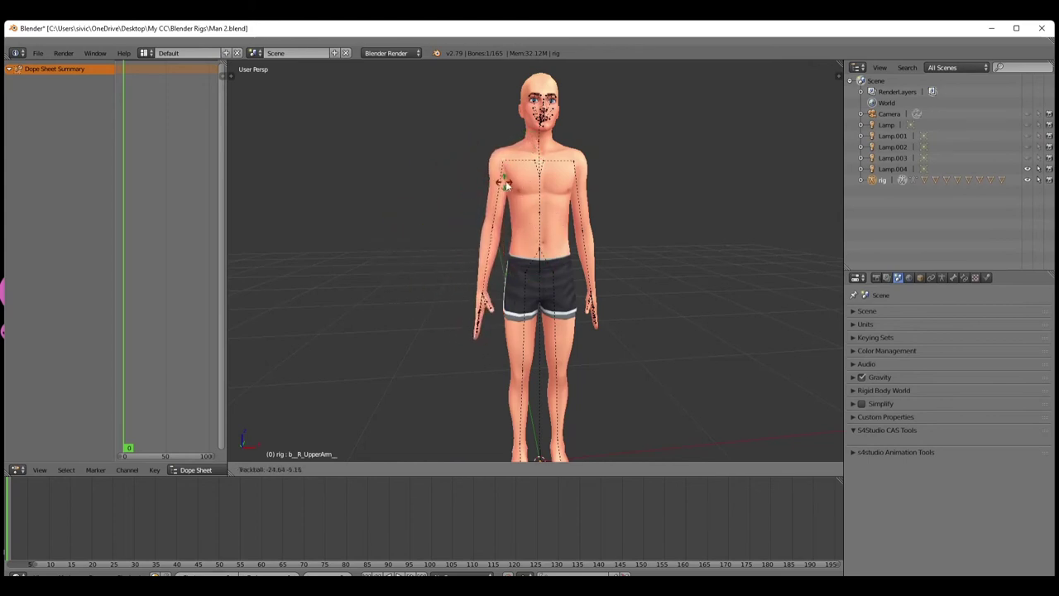
pyautogui.click(499, 241)
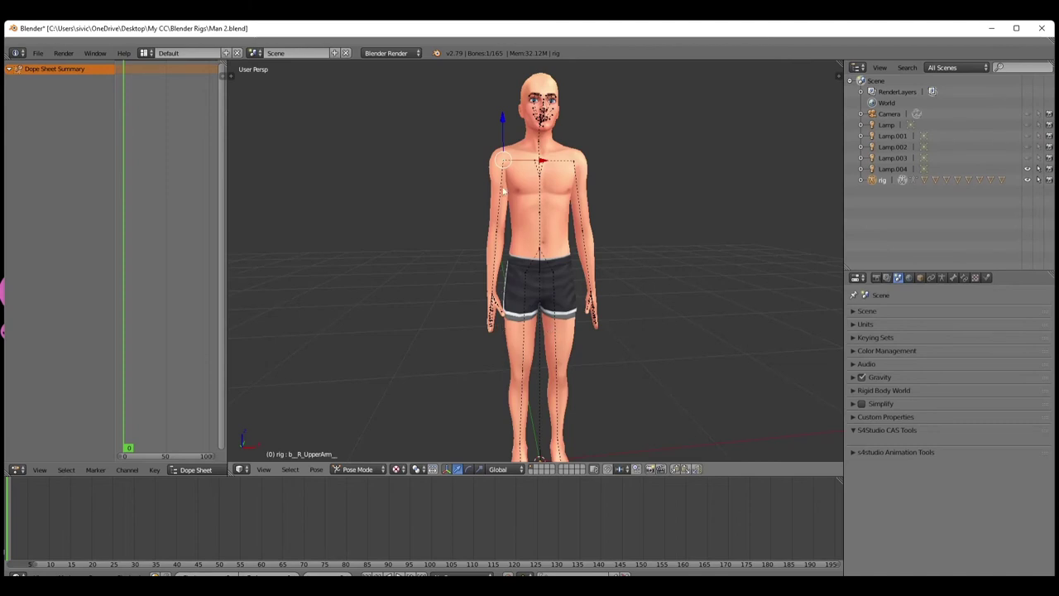
# Try swinging the right upper arm outward and twisting it with trackball rotation, undoing an action in between
pyautogui.moveTo(487, 339)
pyautogui.mouseDown(button='middle')
pyautogui.moveTo(487, 350)
pyautogui.moveTo(601, 397)
pyautogui.moveTo(655, 385)
pyautogui.moveTo(512, 360)
pyautogui.moveTo(475, 334)
pyautogui.moveTo(439, 338)
pyautogui.moveTo(496, 332)
pyautogui.mouseUp(button='middle')
pyautogui.scroll(1, 437, 323)
pyautogui.press('r')
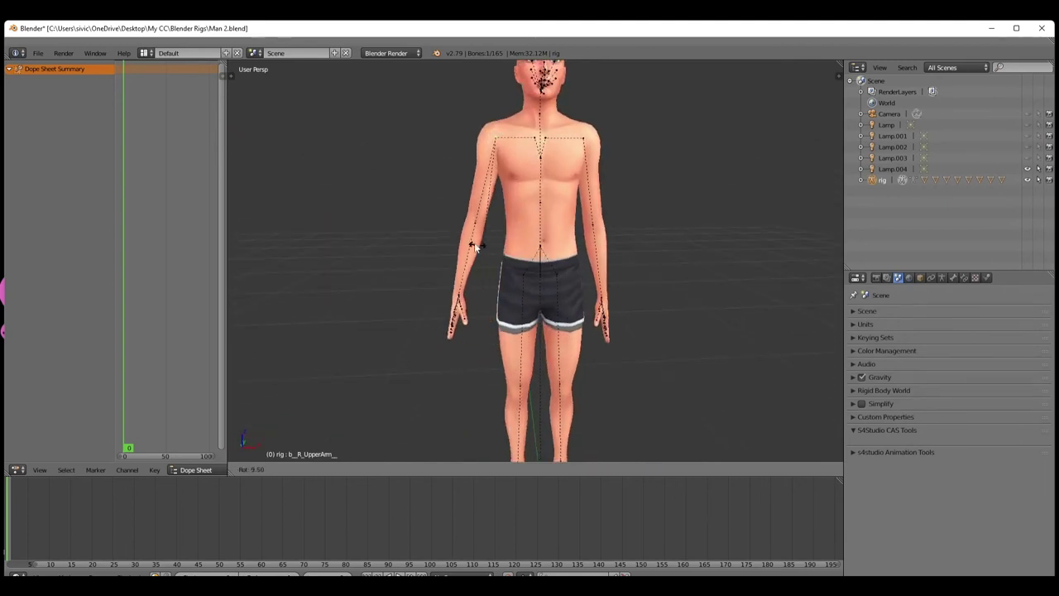
pyautogui.click(395, 202)
pyautogui.press('r')
pyautogui.press('r')
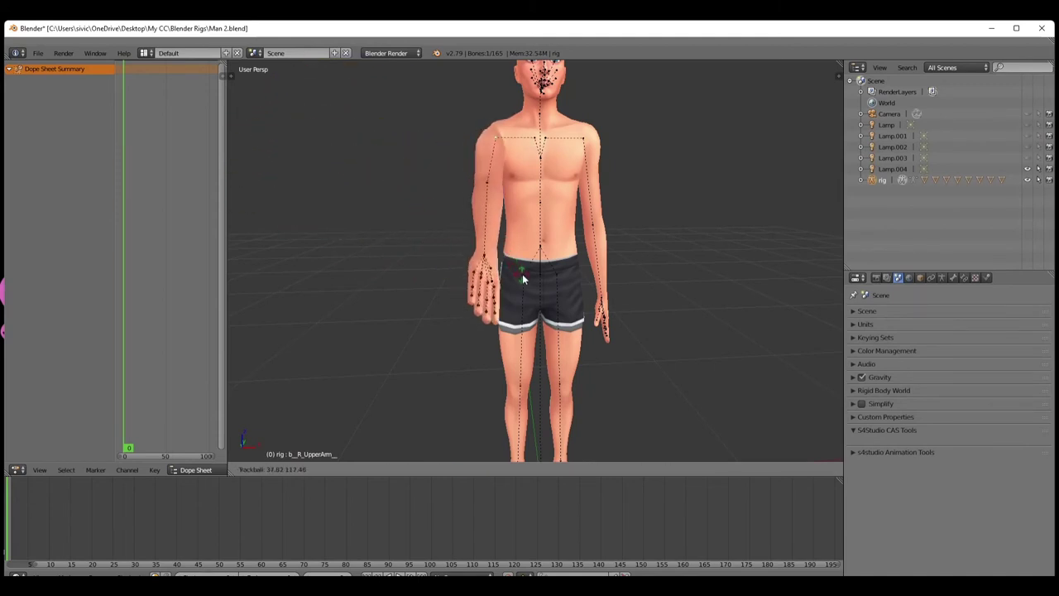
pyautogui.click(528, 279)
pyautogui.moveTo(528, 280); pyautogui.dragTo(495, 312, button='middle')
pyautogui.scroll(3, 466, 331)
pyautogui.hotkey('ctrl', 'z')
pyautogui.scroll(-3, 514, 339)
pyautogui.press('r')
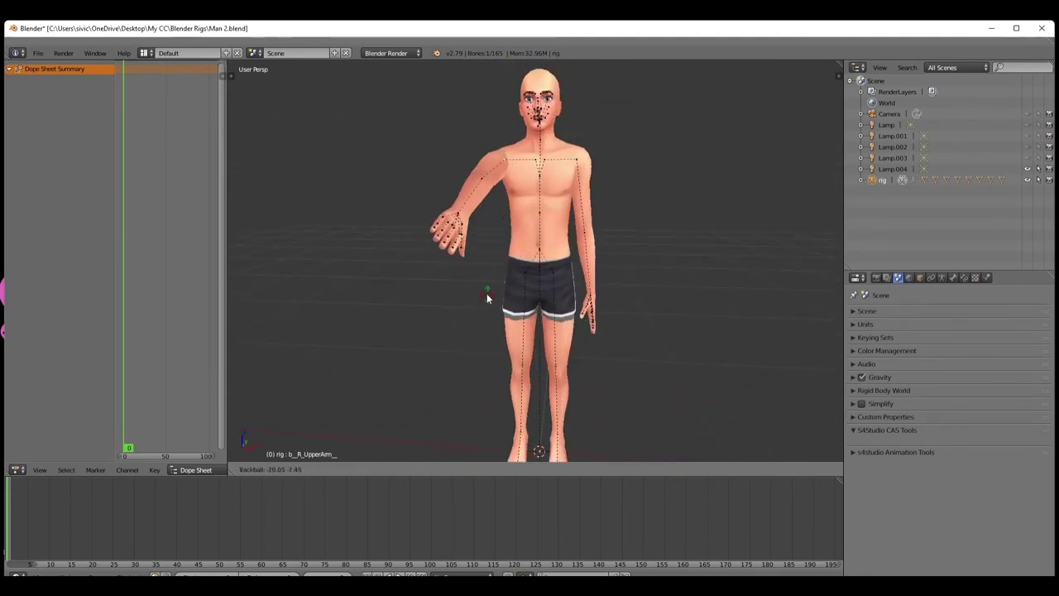
pyautogui.rightClick(448, 302)
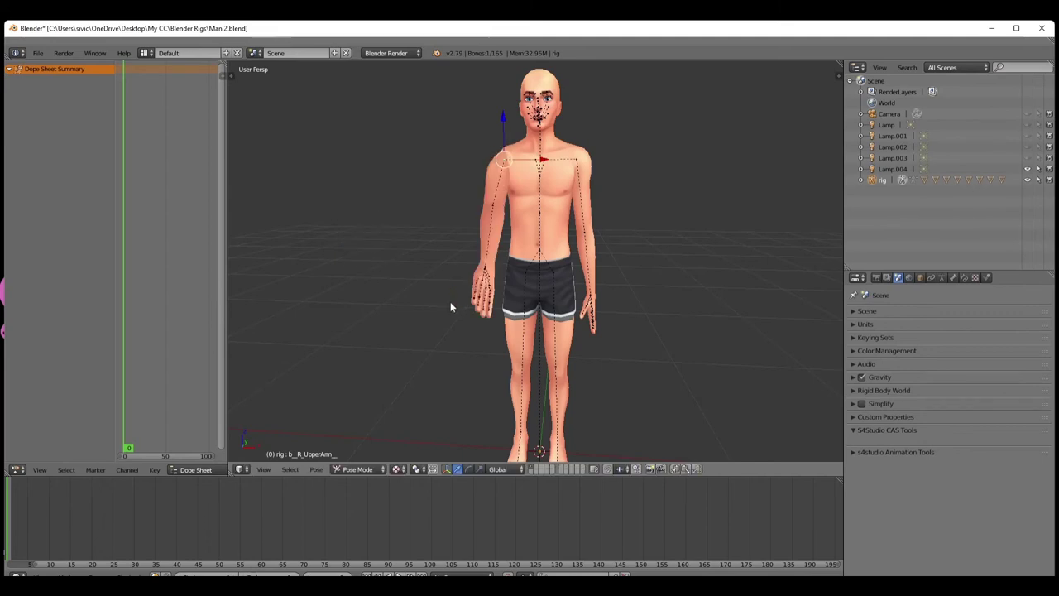
# Turn the right upper arm with plain and trackball rotation until it hangs beside the body with the palm facing inward
pyautogui.press('r')
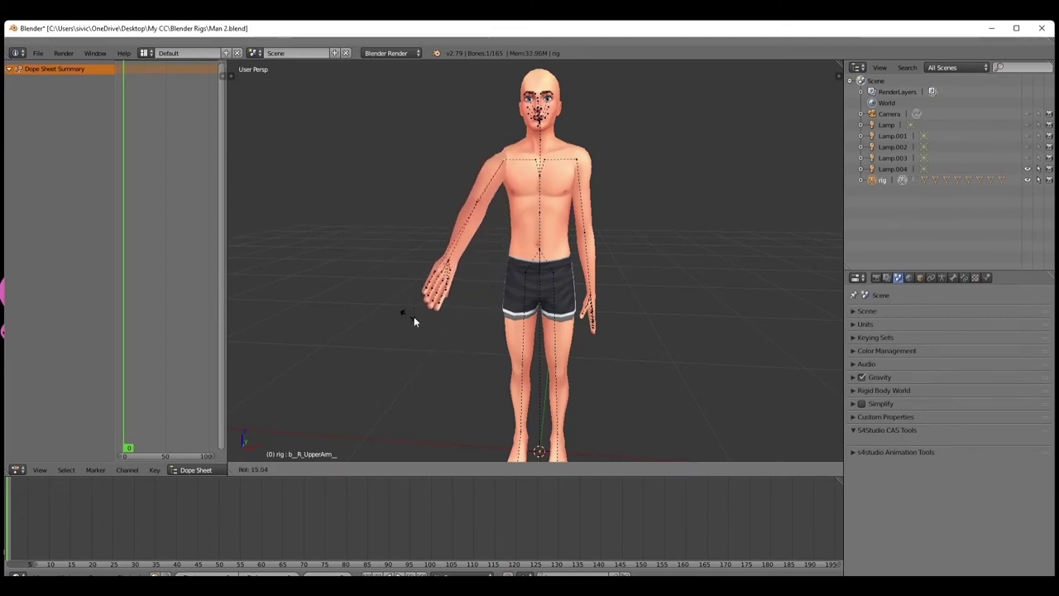
pyautogui.click(494, 308)
pyautogui.press('r')
pyautogui.press('r')
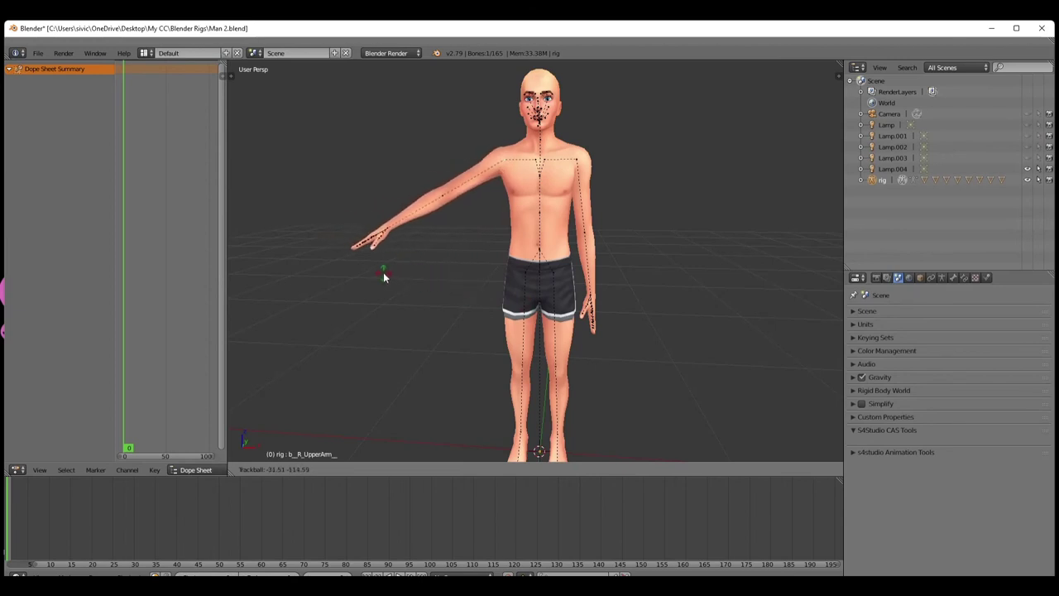
pyautogui.click(383, 273)
pyautogui.press('r')
pyautogui.click(550, 355)
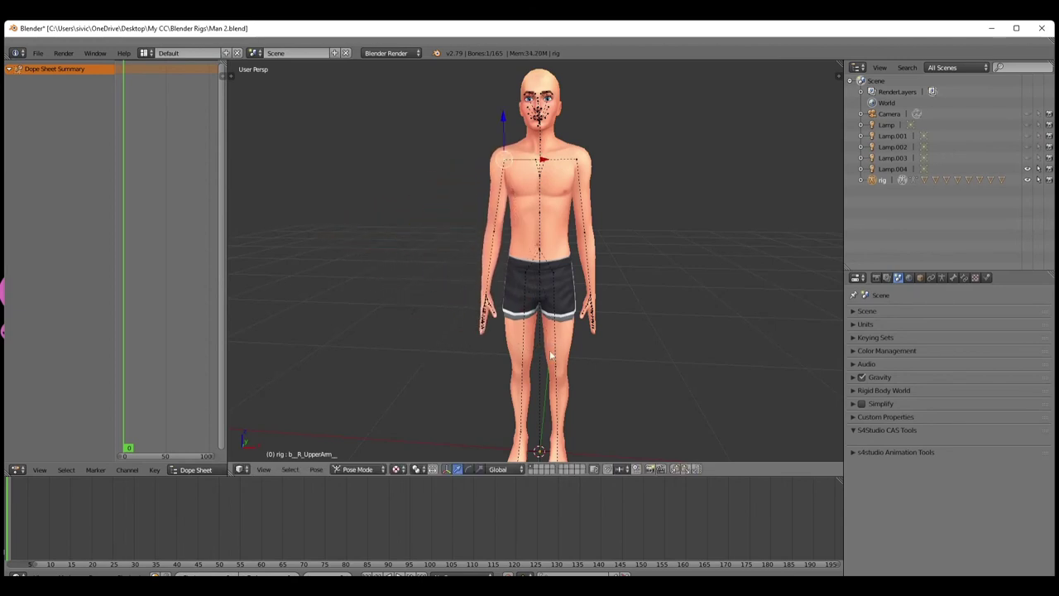
# Select the right forearm bone and examine both lowered arms from several angles and distances
pyautogui.rightClick(491, 237)
pyautogui.moveTo(495, 315); pyautogui.dragTo(581, 356, button='middle')
pyautogui.scroll(5, 530, 357)
pyautogui.scroll(-5, 532, 357)
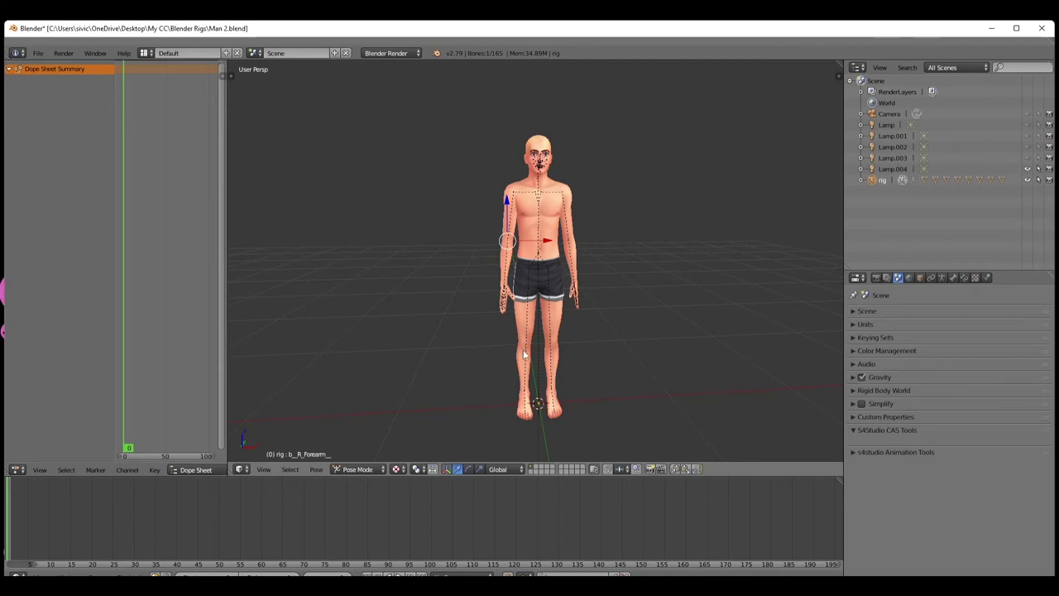
pyautogui.scroll(5, 525, 319)
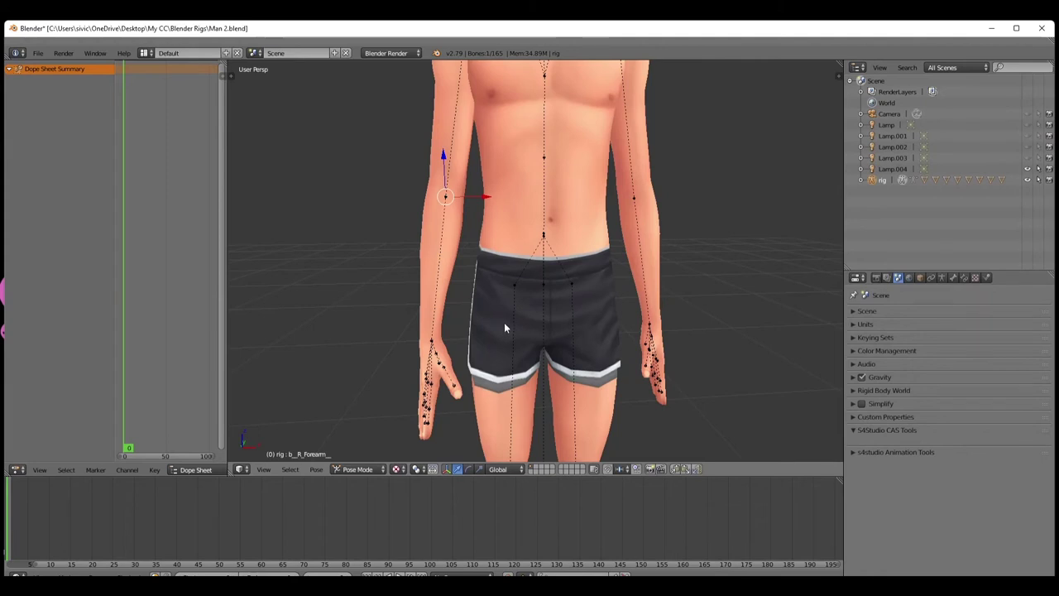
pyautogui.scroll(-5, 504, 324)
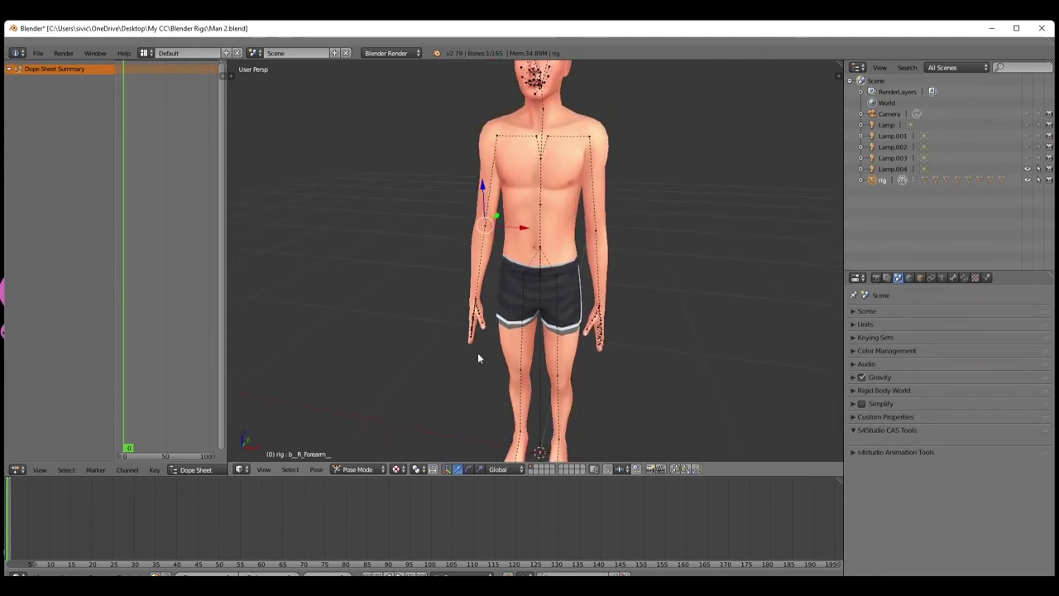
pyautogui.scroll(-3, 482, 353)
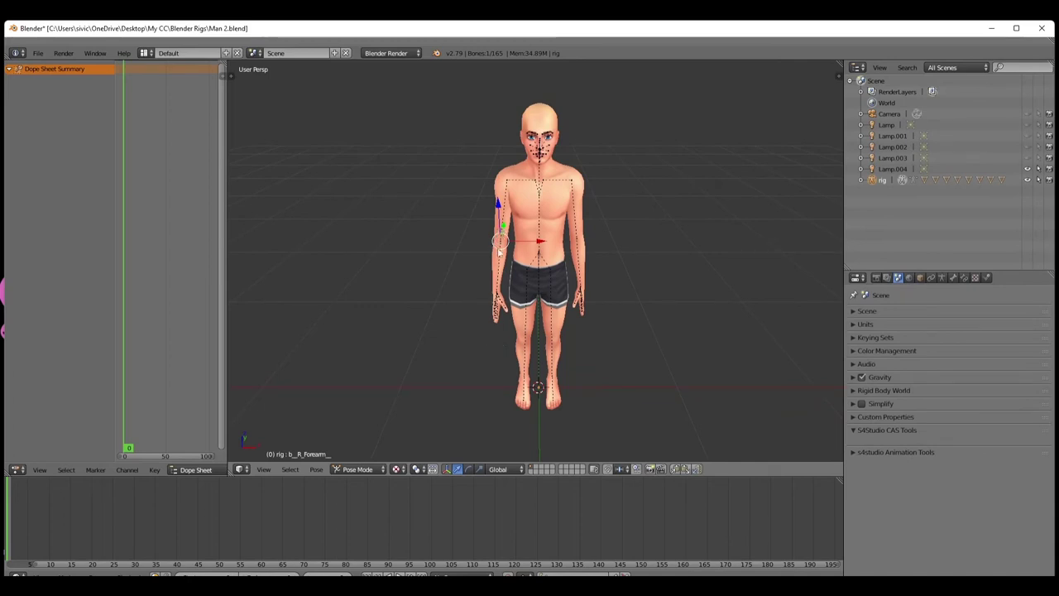
pyautogui.scroll(2, 509, 269)
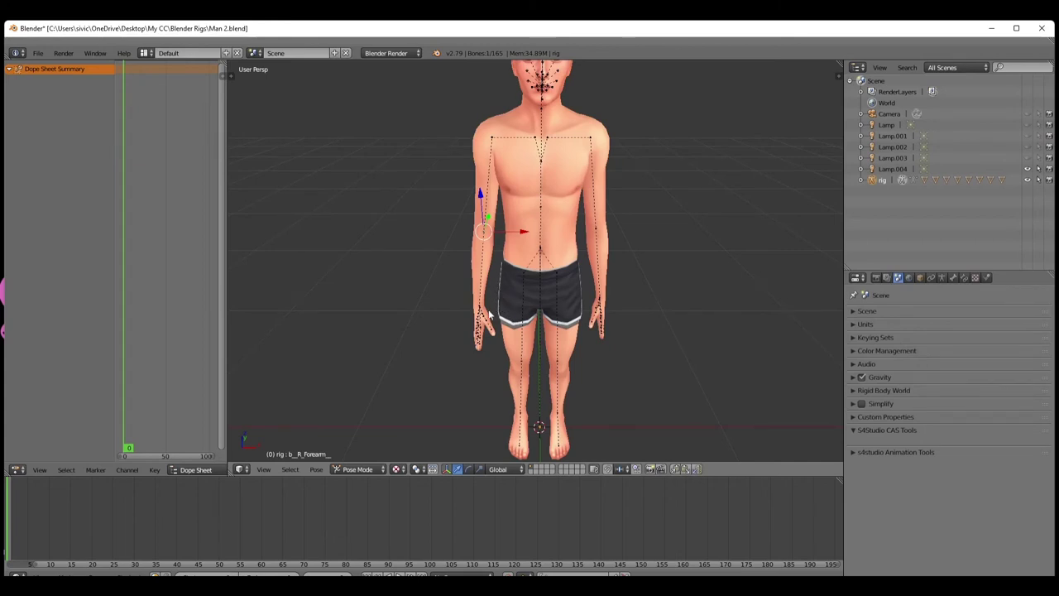
# Swing the right upper arm bone outward from the torso using plain and trackball rotation
pyautogui.rightClick(494, 143)
pyautogui.press('r')
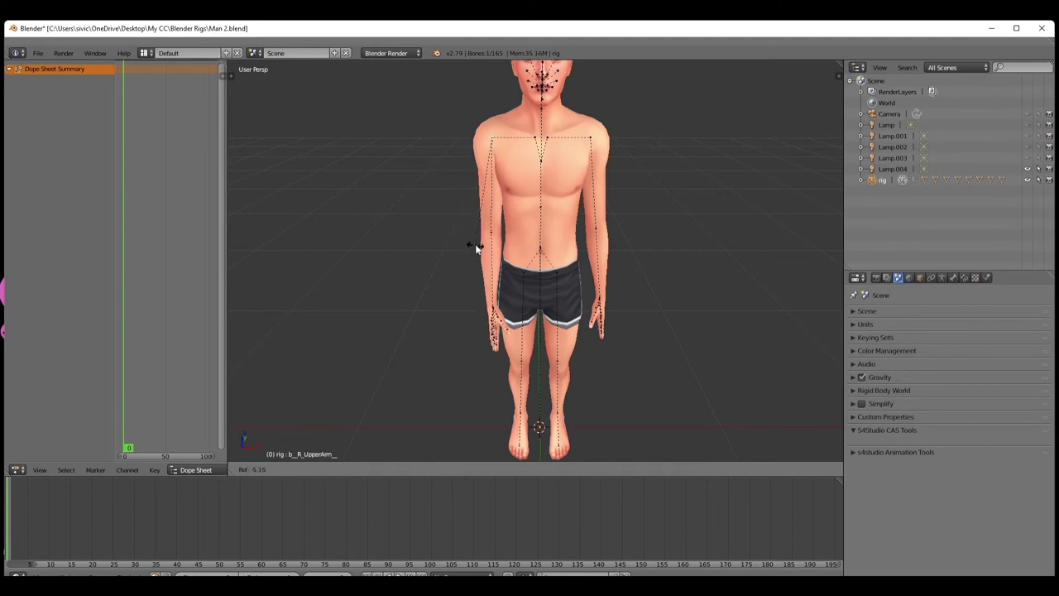
pyautogui.press('r')
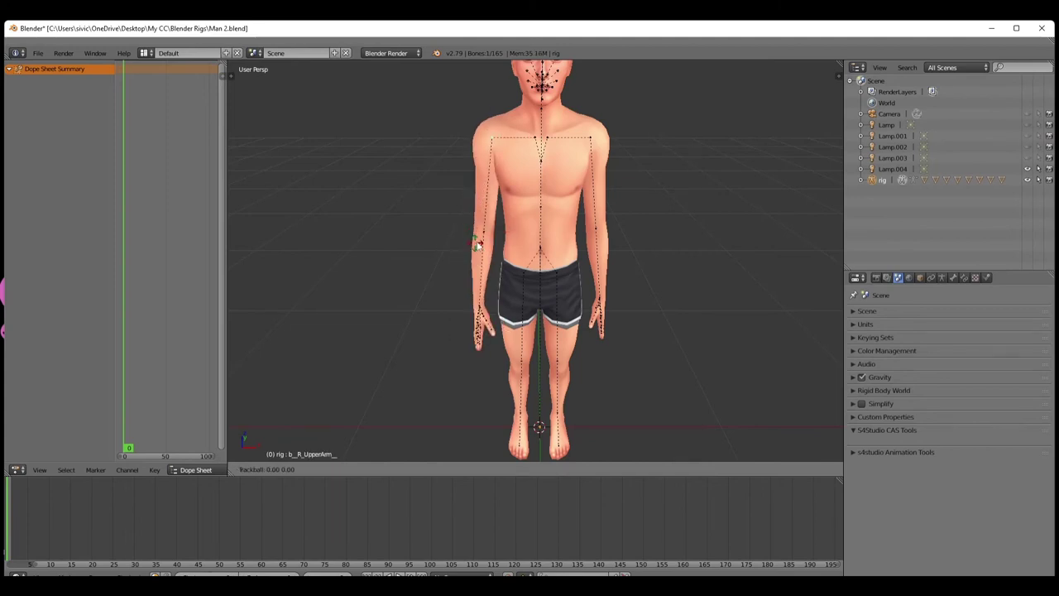
pyautogui.click(480, 276)
pyautogui.press('r')
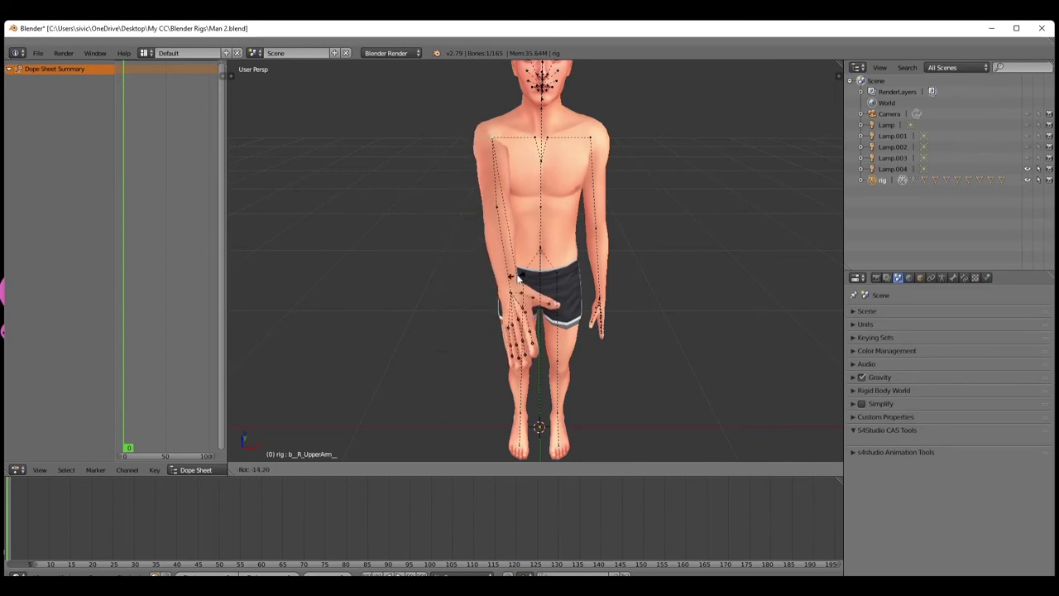
pyautogui.click(494, 272)
pyautogui.press('r')
pyautogui.press('r')
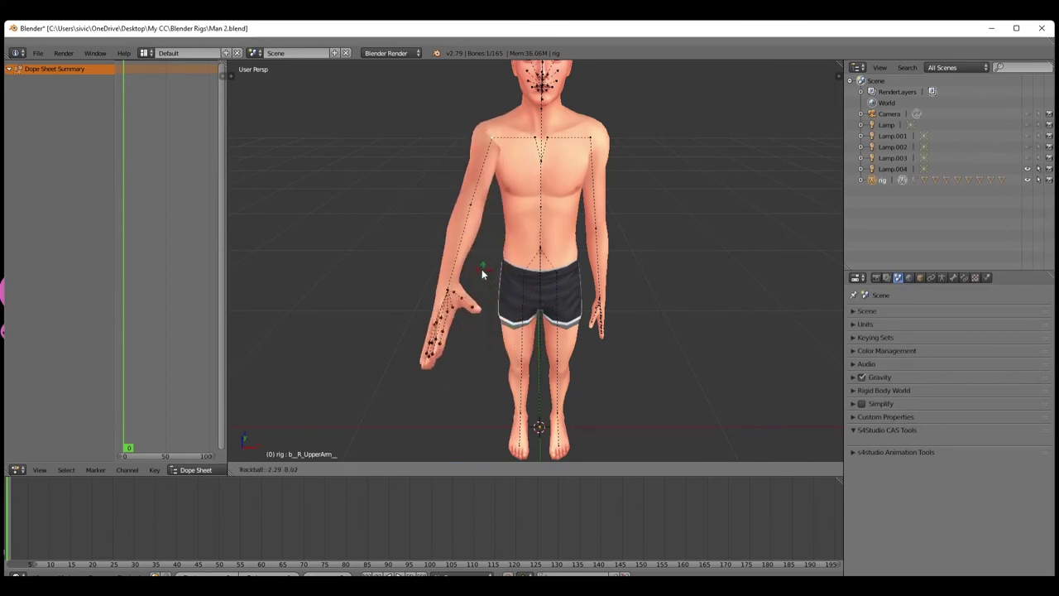
pyautogui.click(466, 268)
# Bend the right forearm bone inward at the elbow and rotate the right upper arm bone farther out from the body
pyautogui.rightClick(452, 207)
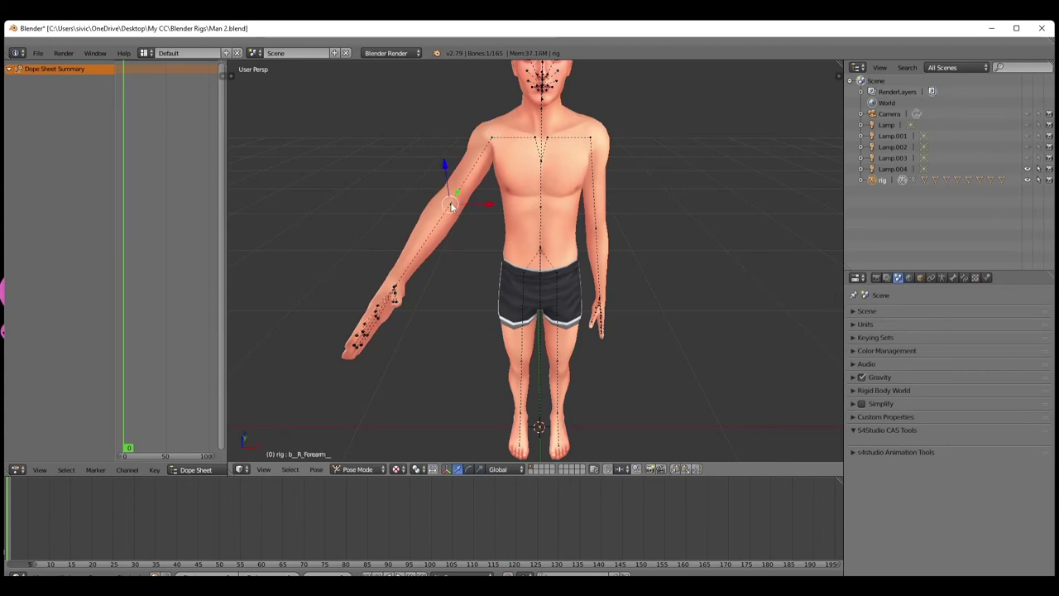
pyautogui.press('r')
pyautogui.click(501, 232)
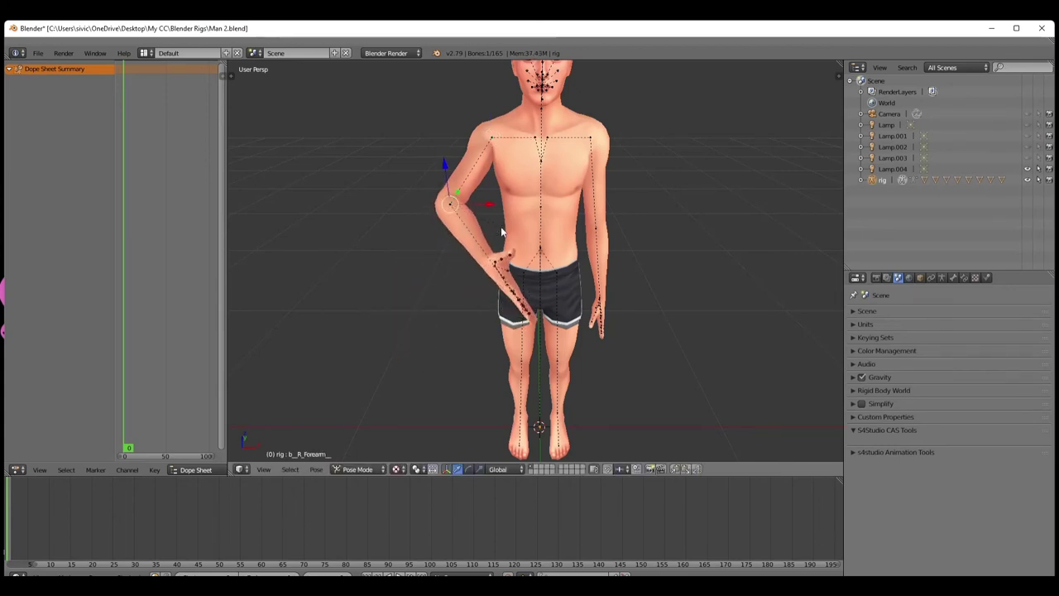
pyautogui.moveTo(501, 231)
pyautogui.mouseDown(button='middle')
pyautogui.moveTo(452, 253)
pyautogui.moveTo(483, 232)
pyautogui.mouseUp(button='middle')
pyautogui.rightClick(491, 160)
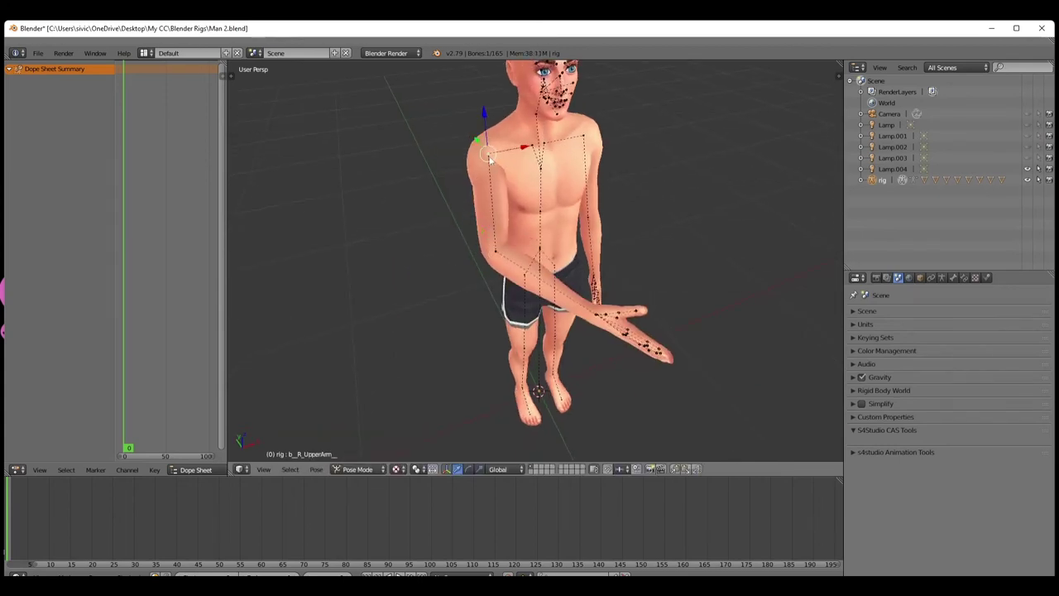
pyautogui.press('r')
pyautogui.click(429, 238)
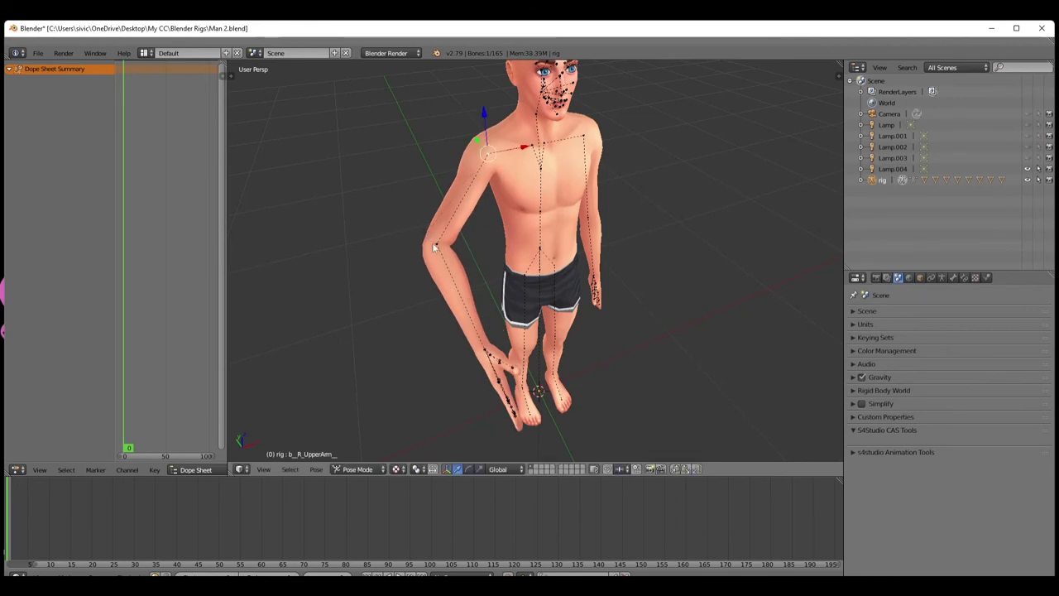
# Rotate the right forearm bone across the front of the torso and fine-tune it with trackball rotation at chest height
pyautogui.rightClick(434, 247)
pyautogui.press('r')
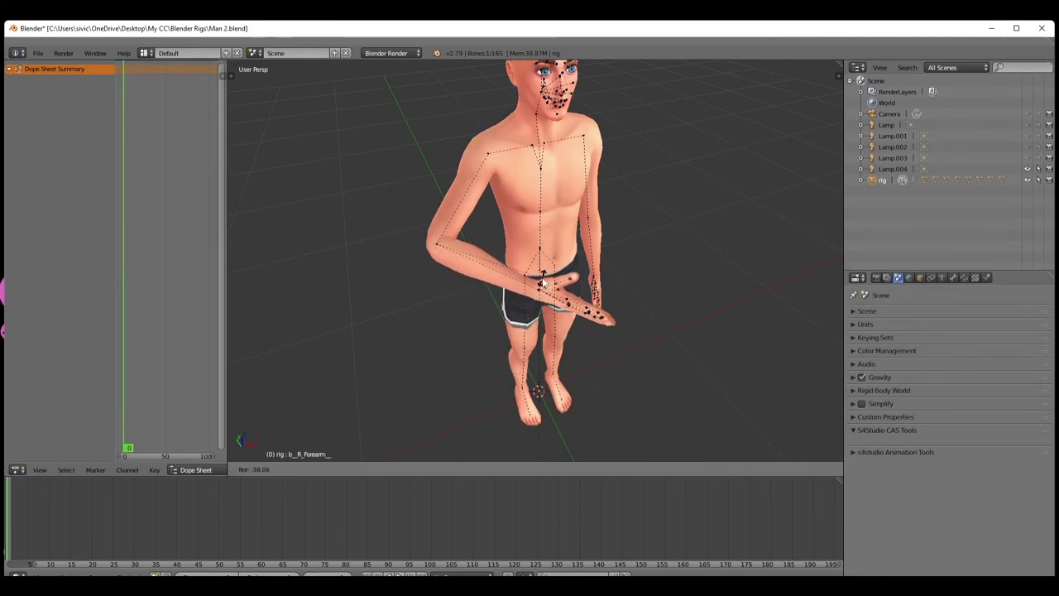
pyautogui.click(542, 281)
pyautogui.moveTo(543, 282); pyautogui.dragTo(523, 295, button='middle')
pyautogui.press('r')
pyautogui.press('r')
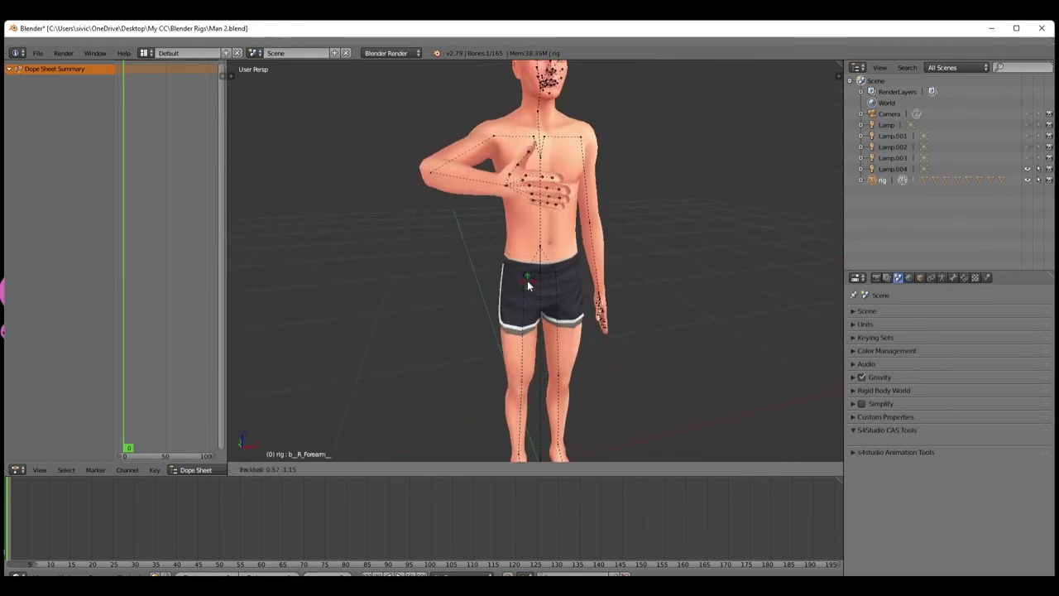
pyautogui.click(533, 281)
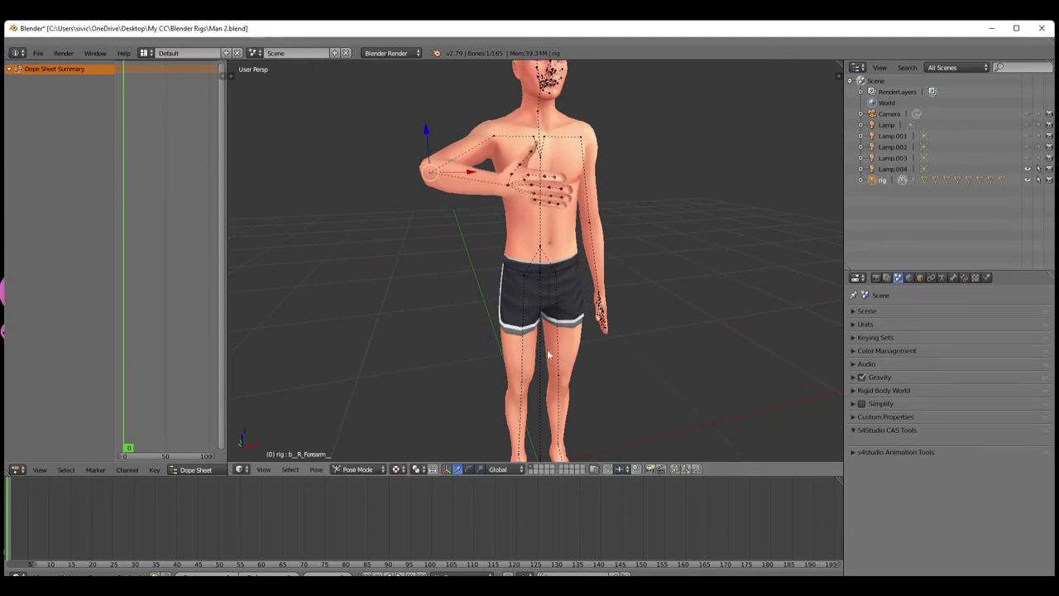
# Try two trackball rotations on the right forearm bone and undo them
pyautogui.press('r')
pyautogui.press('r')
pyautogui.click(462, 368)
pyautogui.press('r')
pyautogui.press('r')
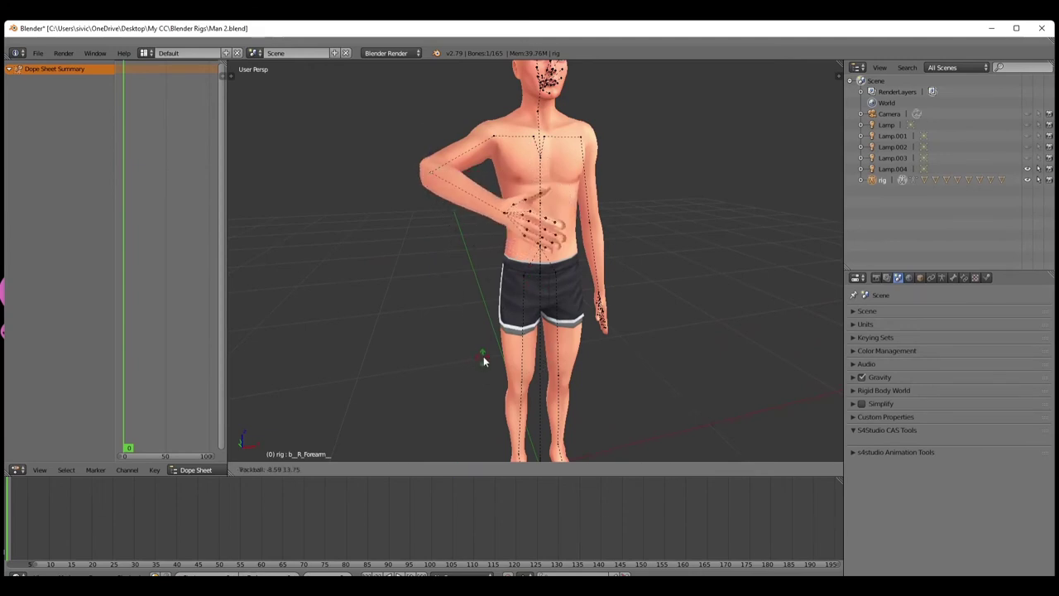
pyautogui.click(483, 356)
pyautogui.hotkey('ctrl', 'z')
pyautogui.moveTo(480, 350); pyautogui.dragTo(452, 348, button='middle')
pyautogui.hotkey('ctrl', 'z')
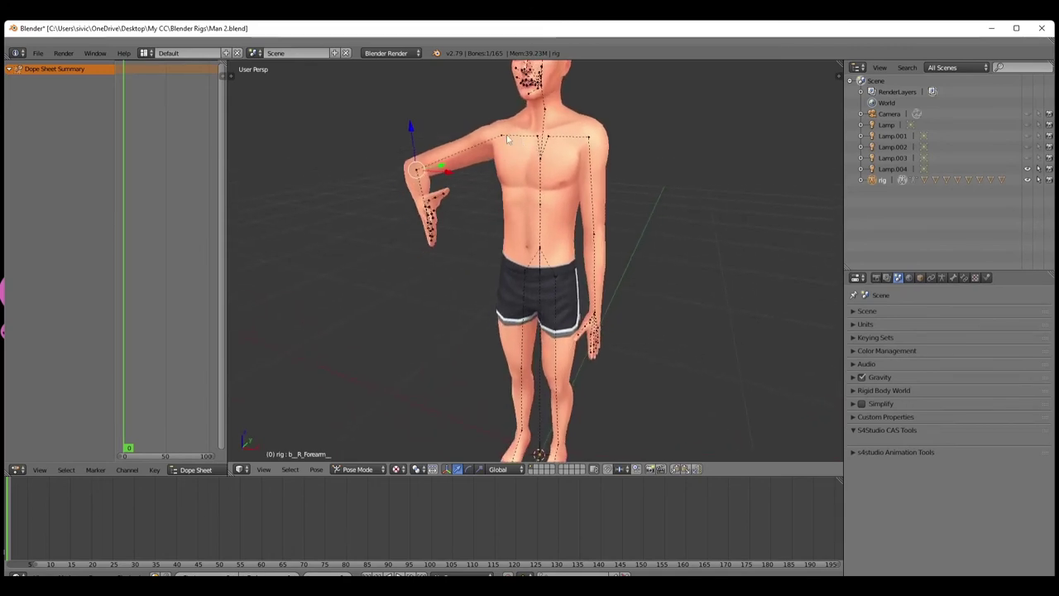
# Rotate the right upper arm bone down beside the torso, keeping the elbow bent with the forearm in front
pyautogui.rightClick(507, 143)
pyautogui.press('r')
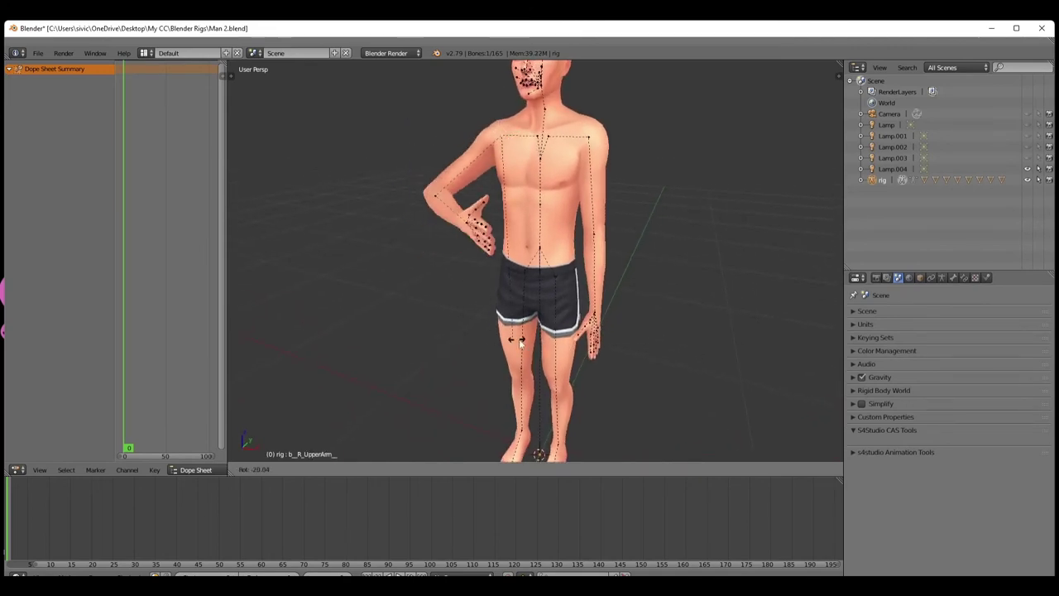
pyautogui.click(532, 348)
pyautogui.hotkey('ctrl', 'z')
pyautogui.moveTo(532, 347); pyautogui.dragTo(587, 335, button='middle')
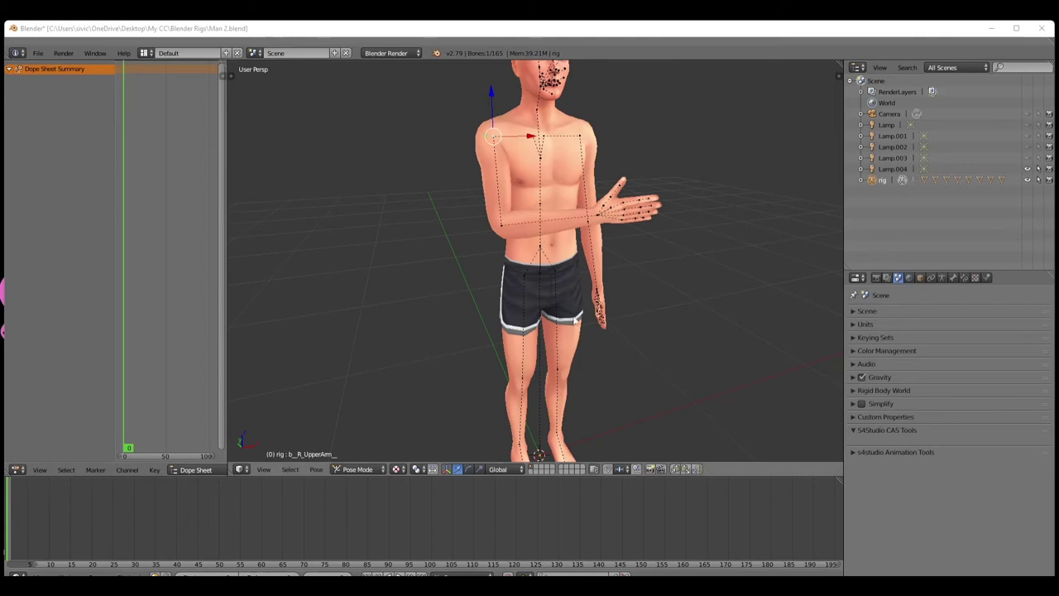
# Examine the bent right arm's position against the body from several angles and distances
pyautogui.moveTo(565, 336); pyautogui.dragTo(538, 250, button='middle')
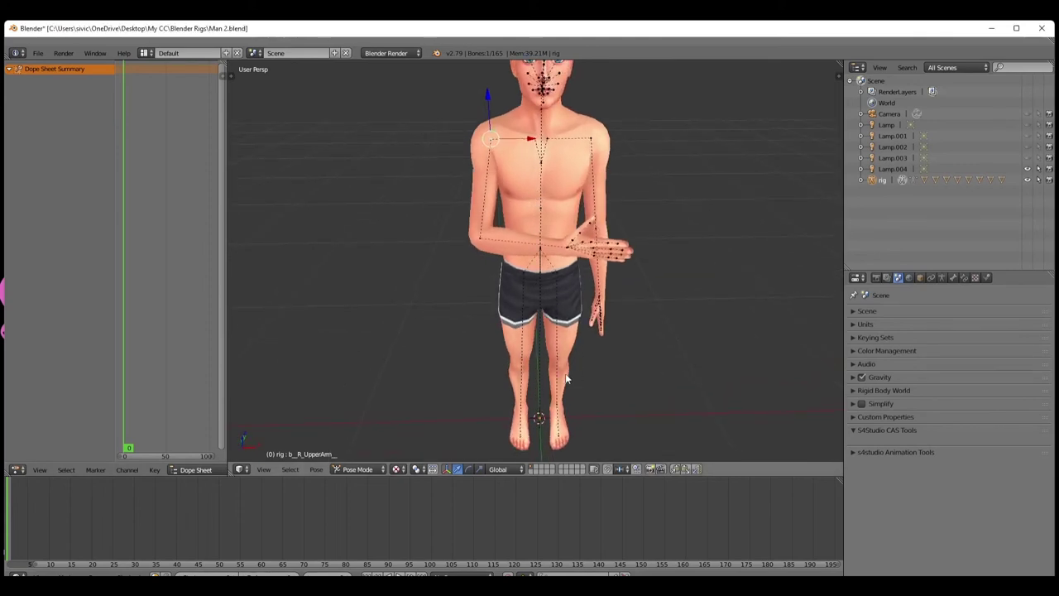
pyautogui.moveTo(558, 383)
pyautogui.mouseDown(button='middle')
pyautogui.moveTo(489, 377)
pyautogui.moveTo(548, 365)
pyautogui.mouseUp(button='middle')
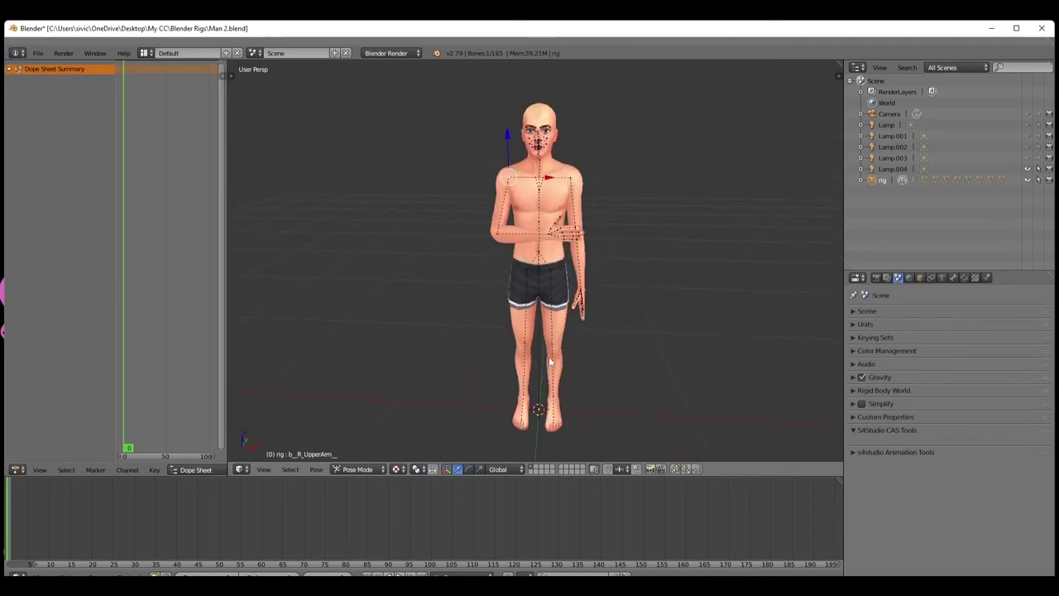
pyautogui.scroll(2, 550, 362)
pyautogui.scroll(-2, 550, 374)
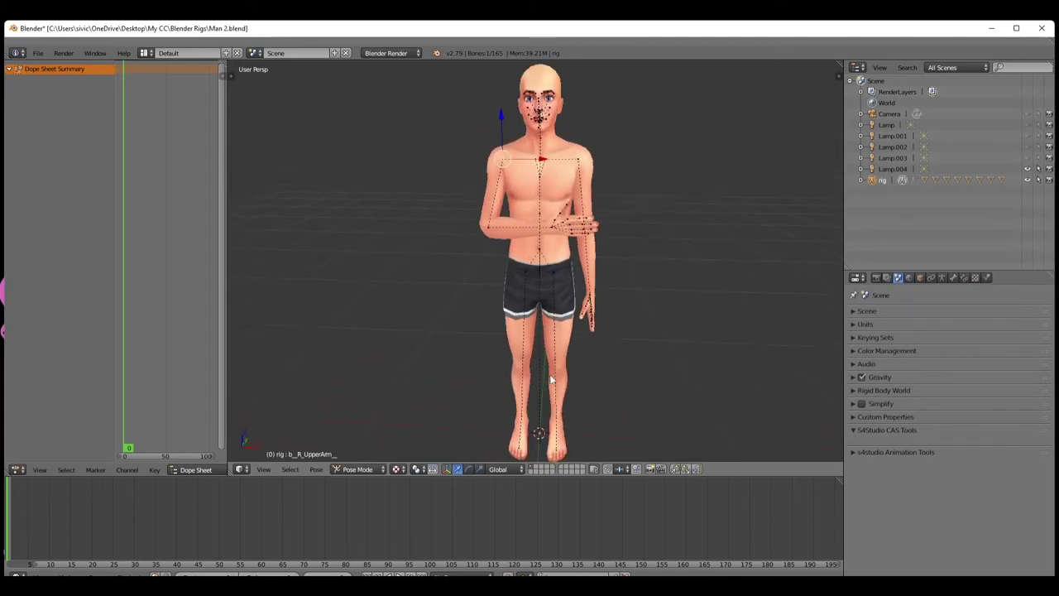
pyautogui.moveTo(549, 374); pyautogui.dragTo(509, 356, button='middle')
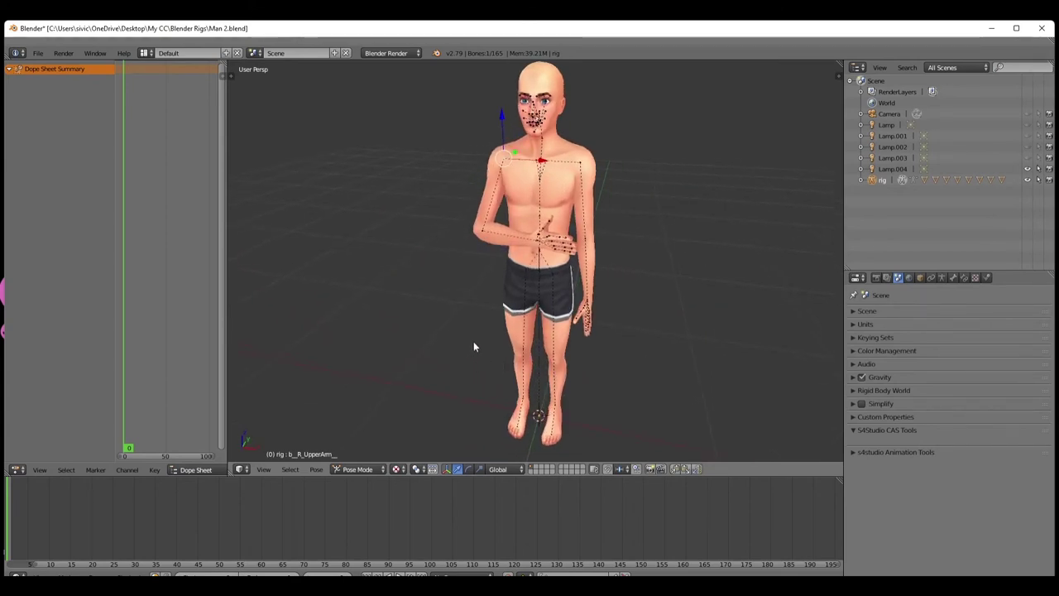
pyautogui.moveTo(502, 355)
pyautogui.mouseDown(button='middle')
pyautogui.moveTo(657, 386)
pyautogui.moveTo(742, 339)
pyautogui.moveTo(545, 321)
pyautogui.moveTo(490, 345)
pyautogui.mouseUp(button='middle')
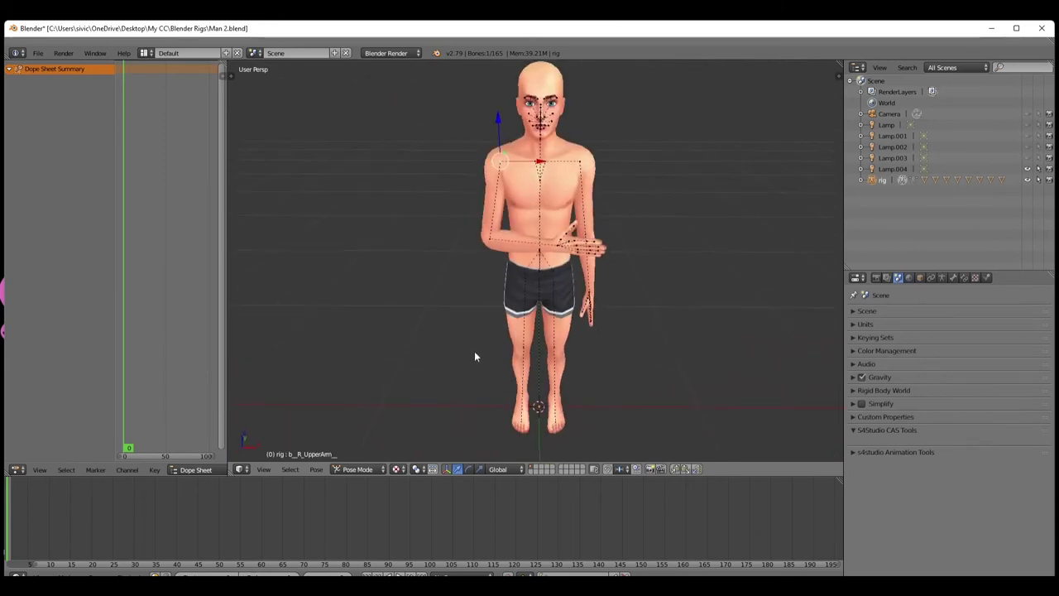
pyautogui.moveTo(437, 341)
pyautogui.mouseDown(button='middle')
pyautogui.moveTo(449, 337)
pyautogui.moveTo(402, 365)
pyautogui.moveTo(663, 339)
pyautogui.moveTo(469, 301)
pyautogui.moveTo(506, 325)
pyautogui.moveTo(445, 357)
pyautogui.mouseUp(button='middle')
pyautogui.moveTo(391, 277); pyautogui.dragTo(500, 283, button='middle')
pyautogui.scroll(3, 500, 283)
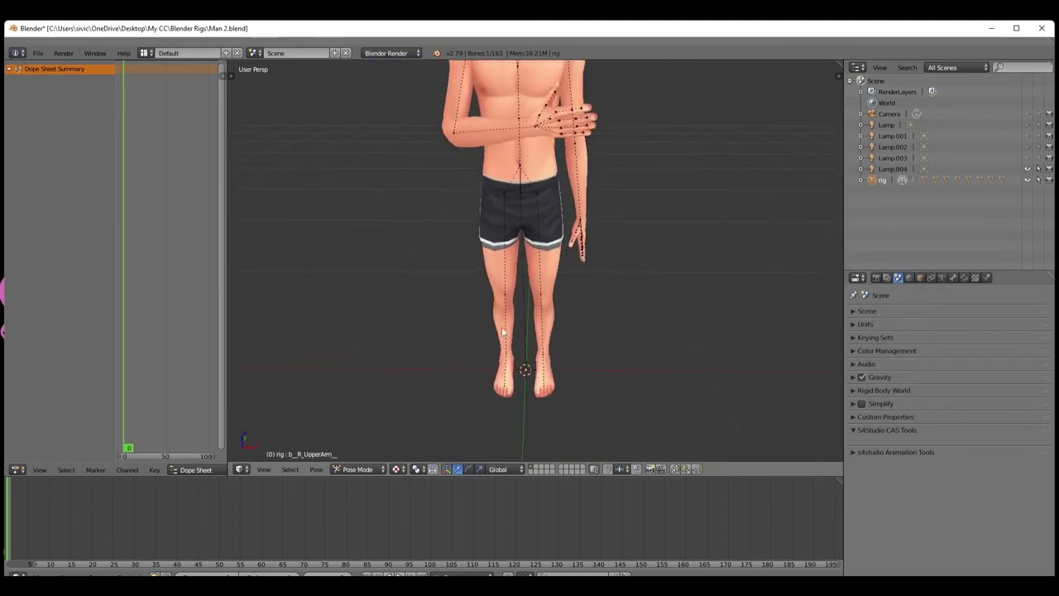
pyautogui.moveTo(440, 316); pyautogui.dragTo(348, 187, button='middle')
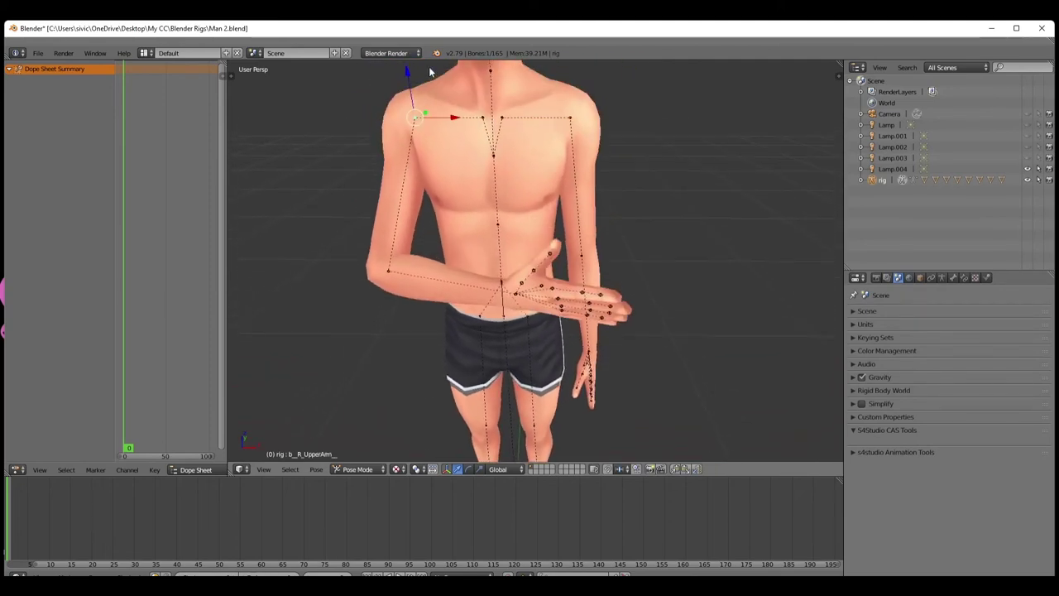
pyautogui.scroll(2, 343, 227)
pyautogui.scroll(-3, 342, 229)
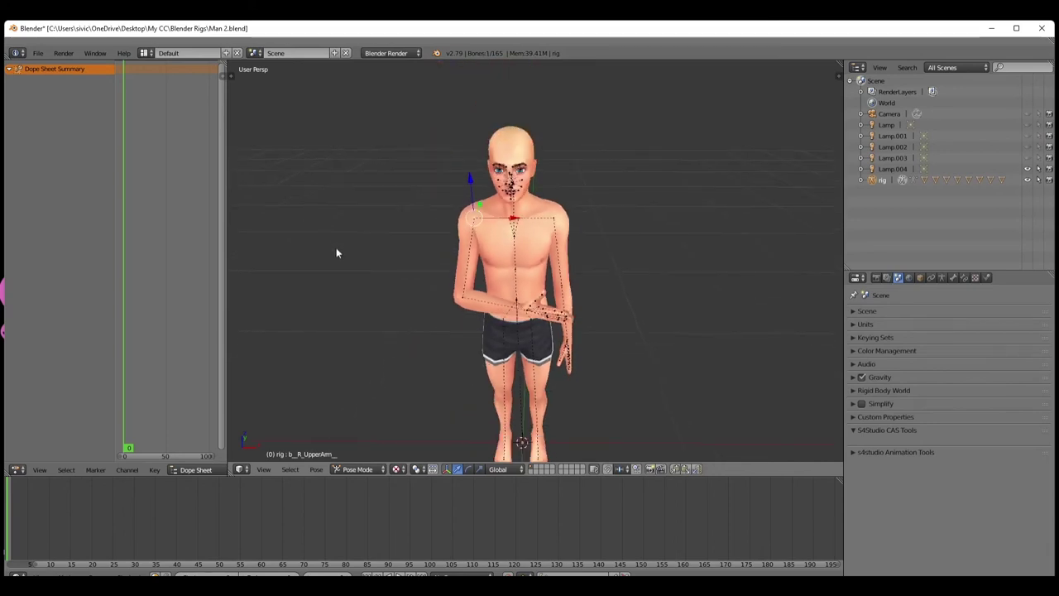
pyautogui.click(369, 322)
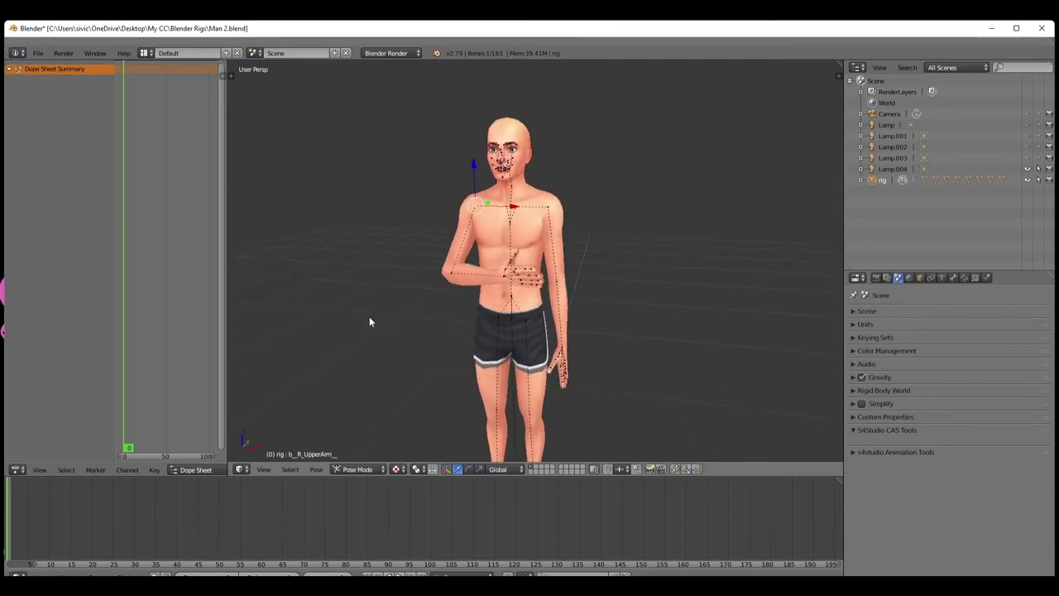
# Rotate the right forearm bone slightly down and back up until the hand crosses the upper chest
pyautogui.moveTo(370, 322); pyautogui.dragTo(437, 219, button='middle')
pyautogui.rightClick(439, 215)
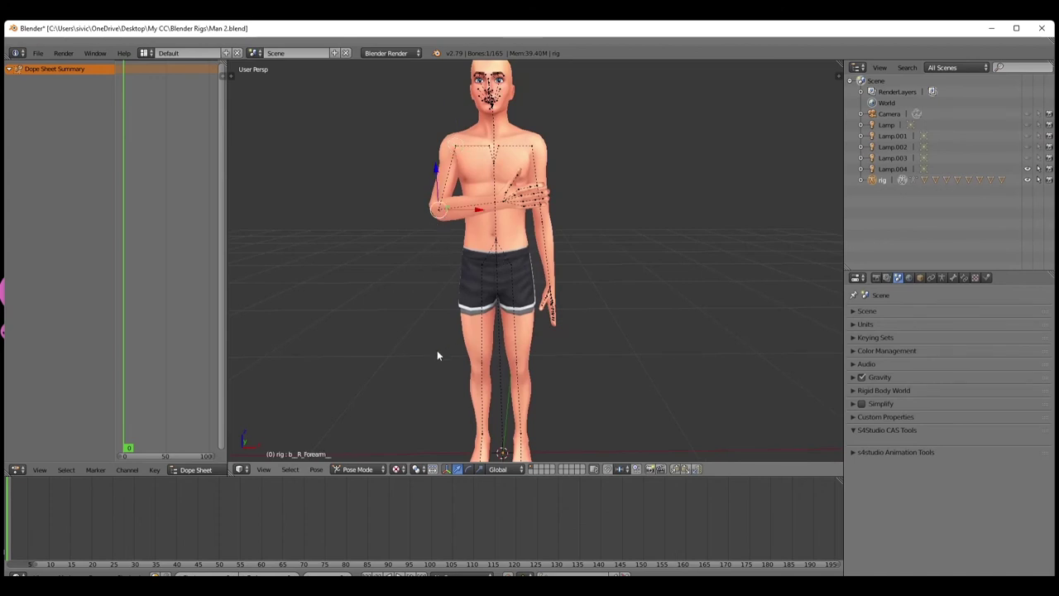
pyautogui.press('r')
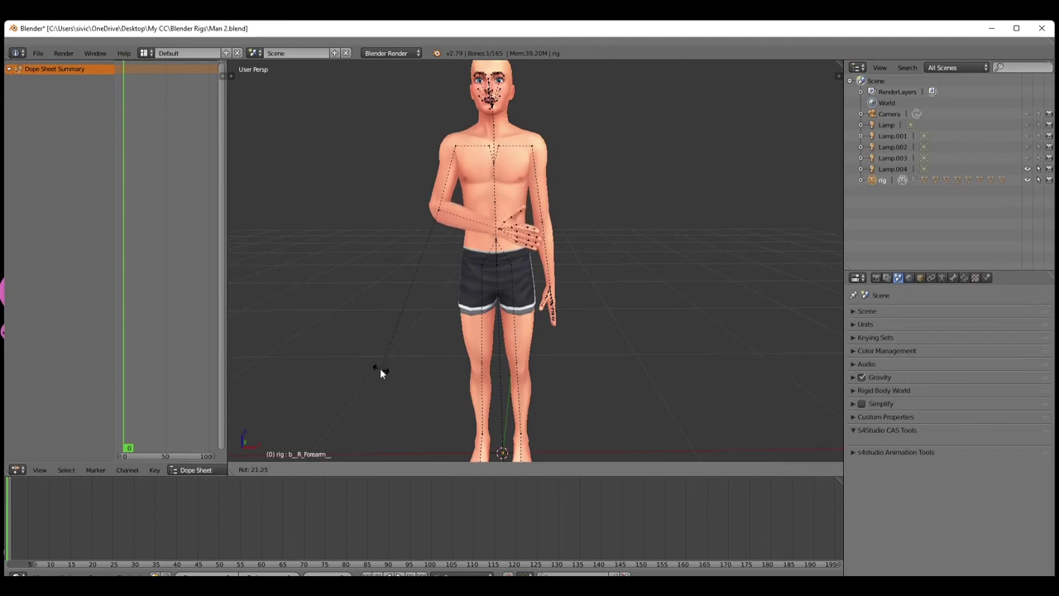
pyautogui.click(370, 368)
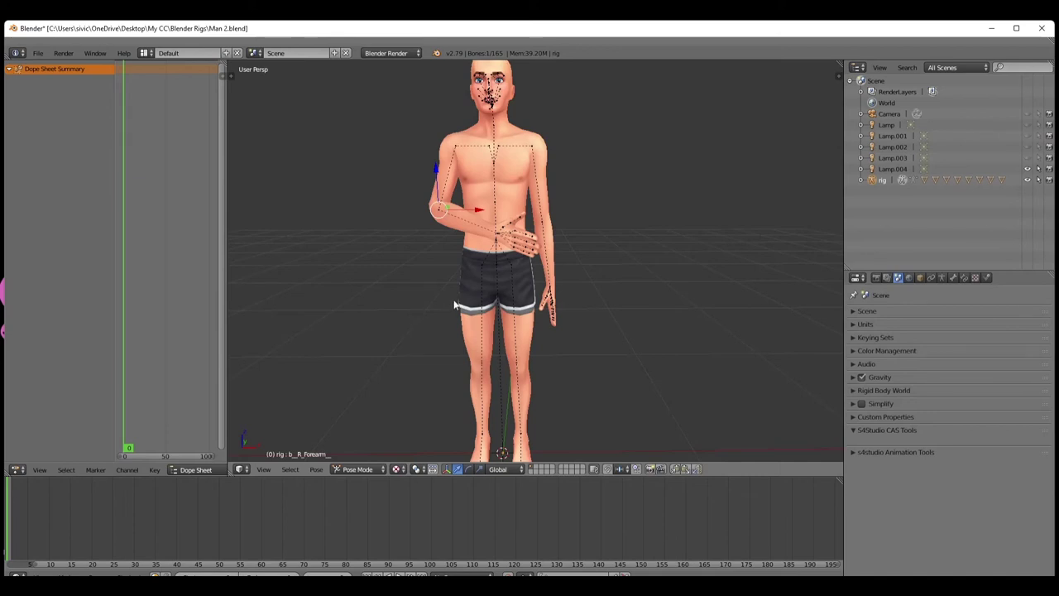
pyautogui.press('r')
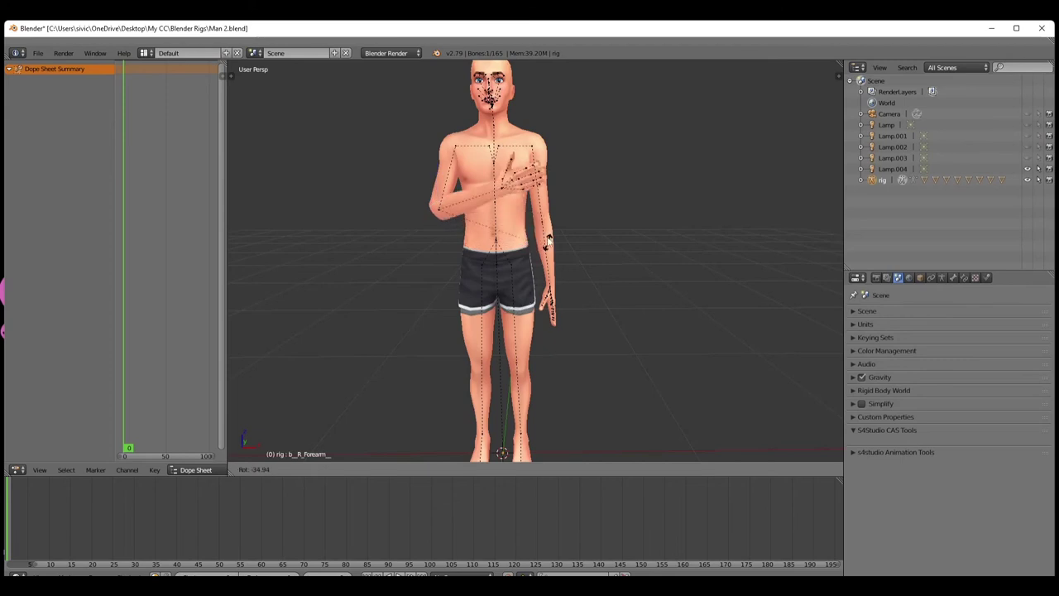
pyautogui.click(530, 178)
# Raise the right forearm bone with trackball rotation so the hand comes up in front of the chin
pyautogui.moveTo(529, 178); pyautogui.dragTo(421, 273, button='middle')
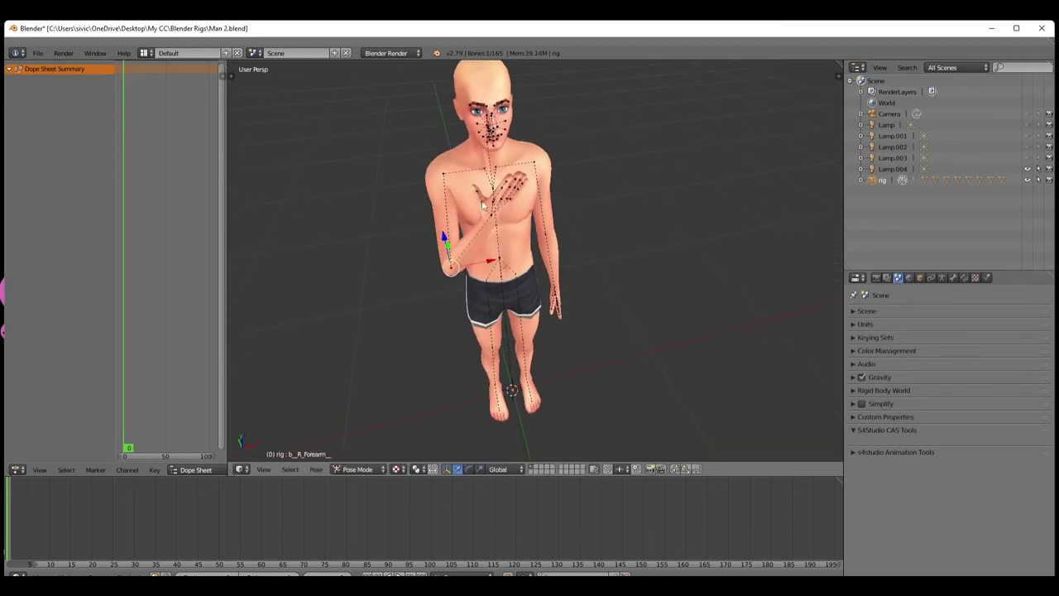
pyautogui.press('r')
pyautogui.press('r')
pyautogui.click(466, 170)
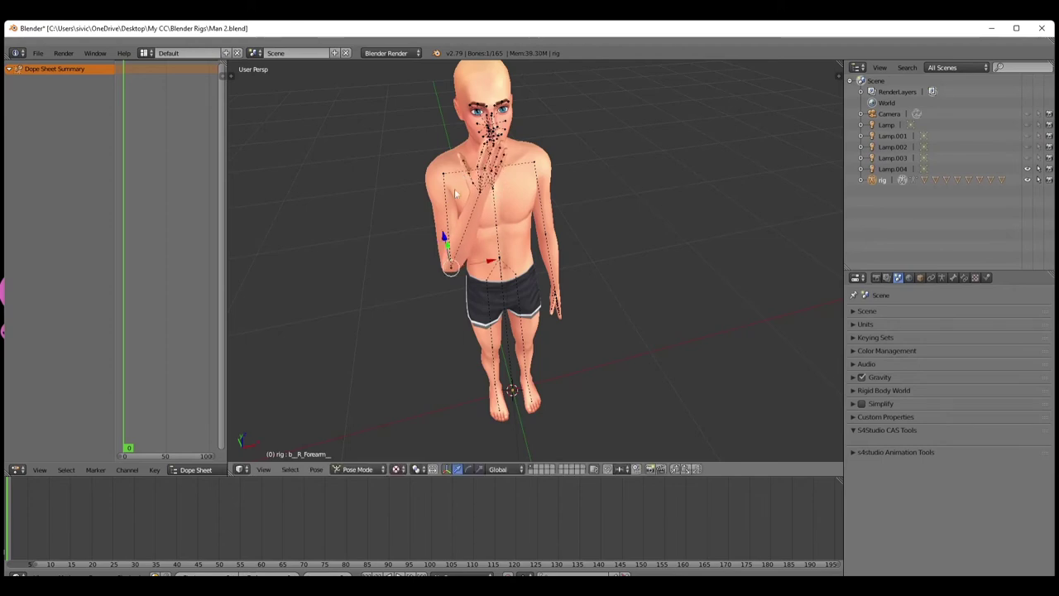
# Tilt the right forearm bone forward with trackball rotation so the raised hand sits in front of the upper chest
pyautogui.scroll(3, 449, 237)
pyautogui.moveTo(449, 237); pyautogui.dragTo(386, 274, button='middle')
pyautogui.press('r')
pyautogui.press('r')
pyautogui.click(402, 304)
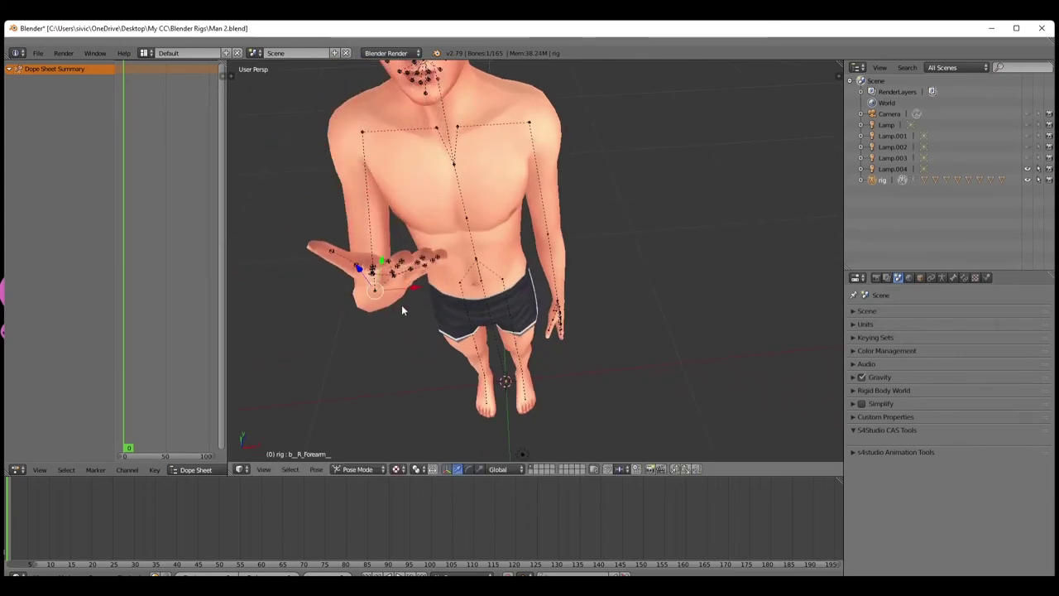
# Rotate the left forearm bone inward so the elbow bends and the forearm crosses the hips
pyautogui.rightClick(550, 238)
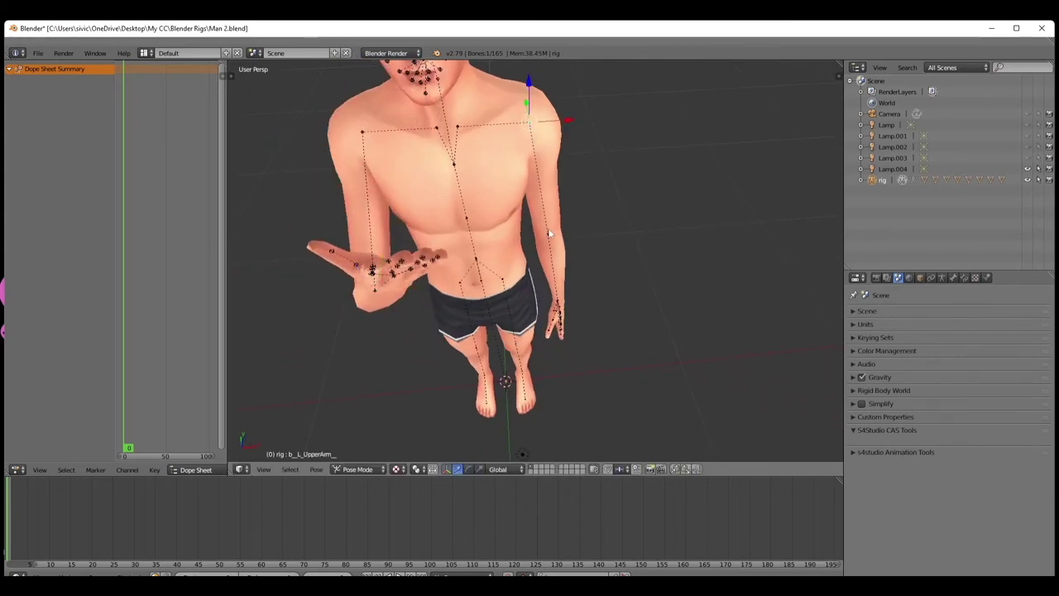
pyautogui.rightClick(550, 235)
pyautogui.press('r')
pyautogui.press('r')
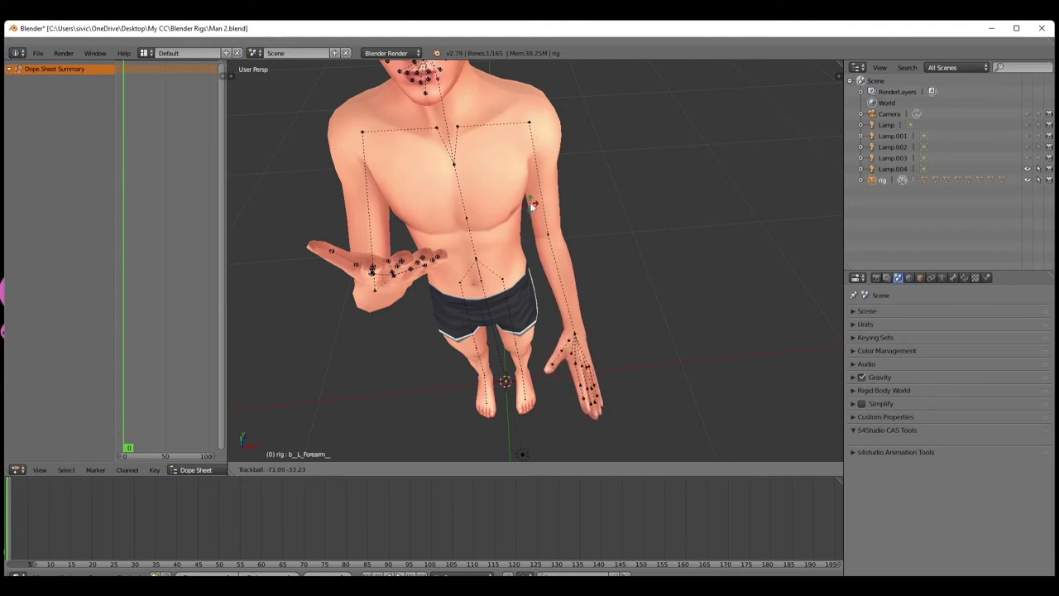
pyautogui.click(533, 195)
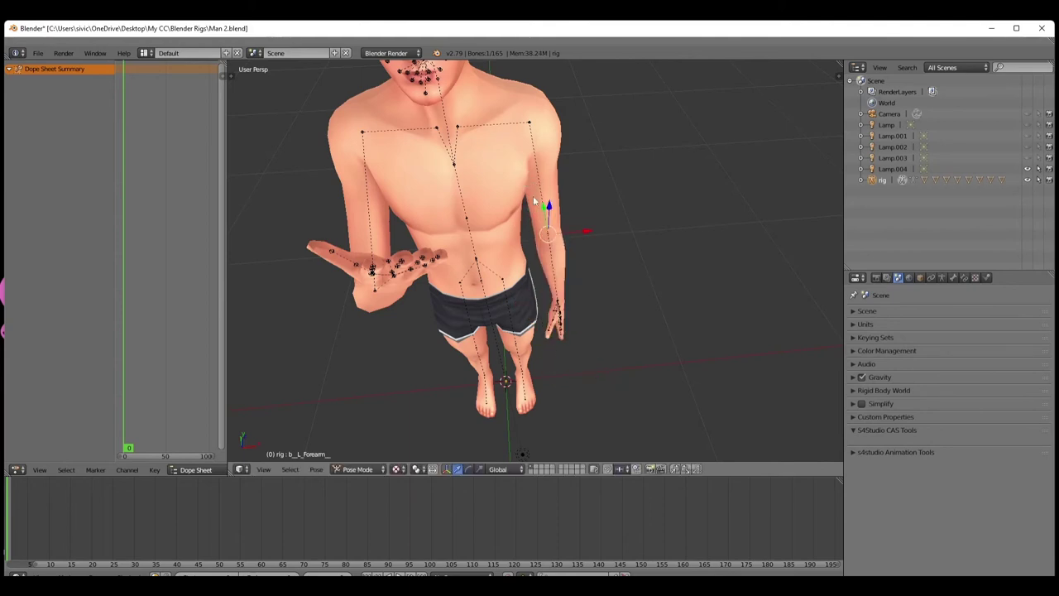
pyautogui.press('r')
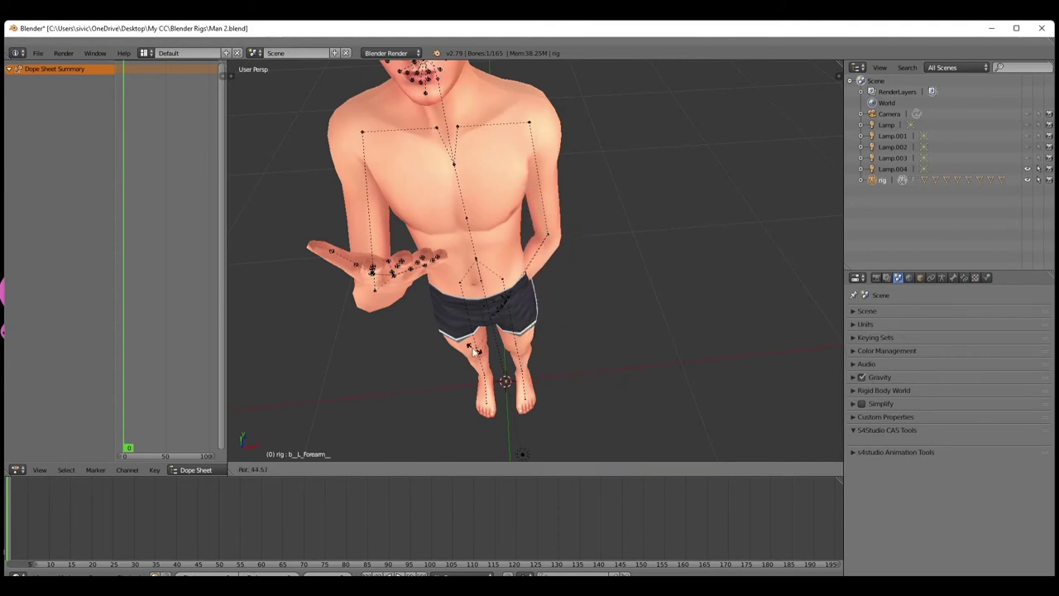
pyautogui.press('Escape')
# Rotate the left upper arm bone forward so the bent arm comes out in front of the body
pyautogui.rightClick(546, 236)
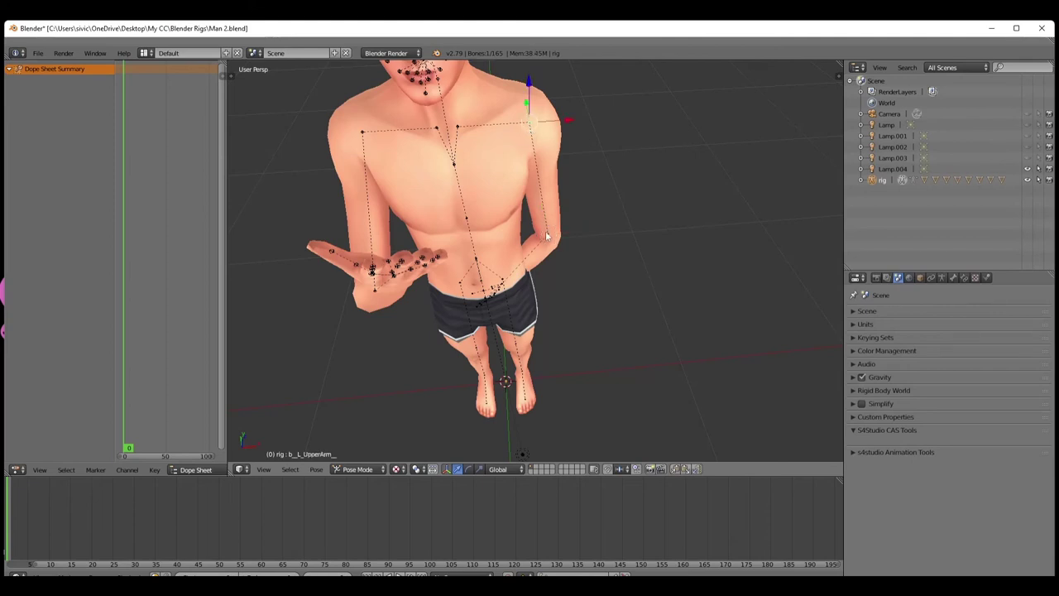
pyautogui.press('r')
pyautogui.click(541, 226)
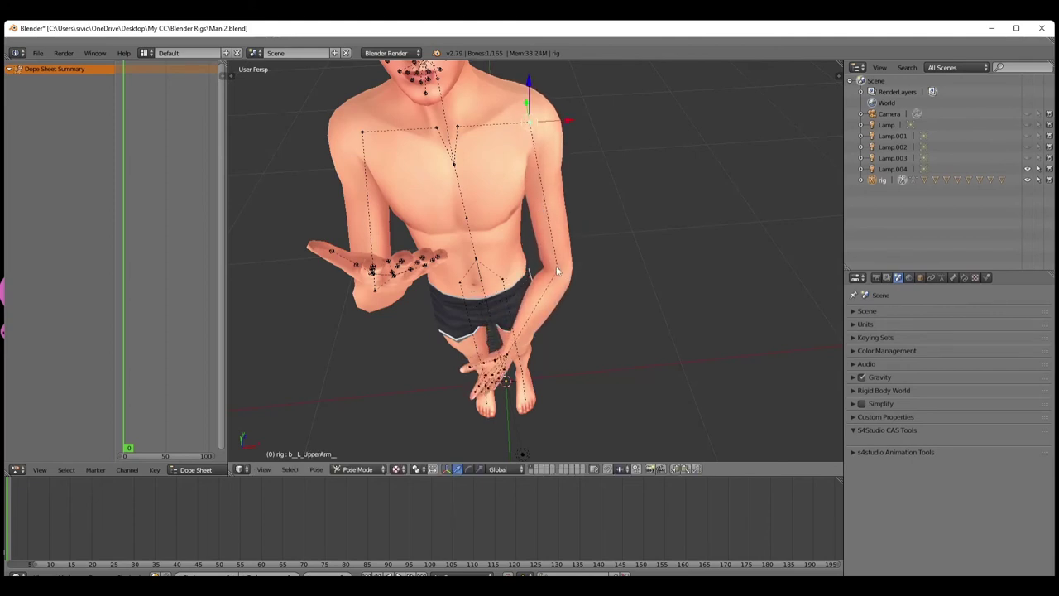
pyautogui.rightClick(556, 266)
pyautogui.press('r')
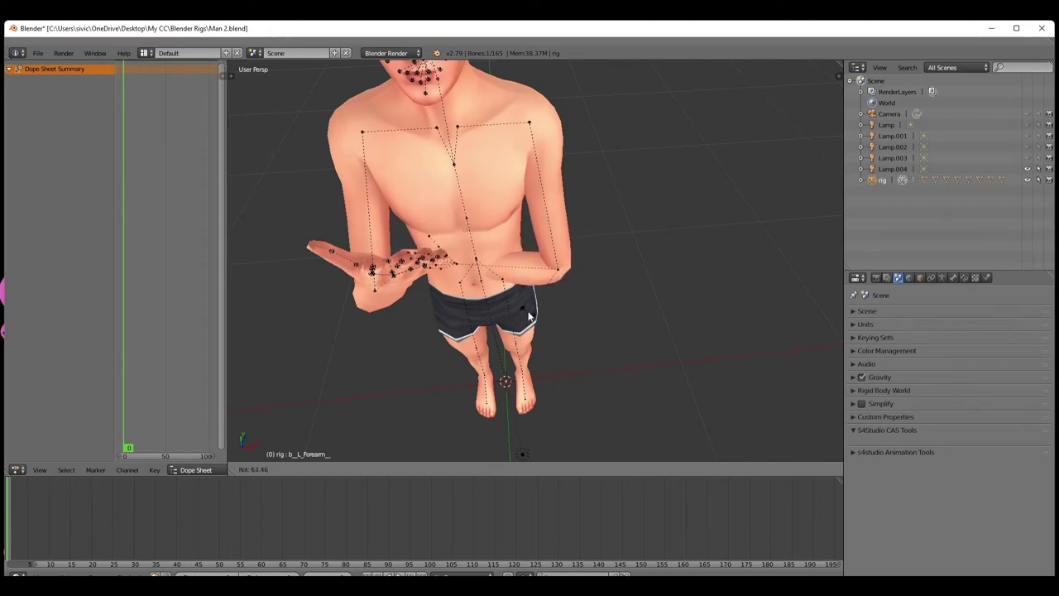
pyautogui.press('r')
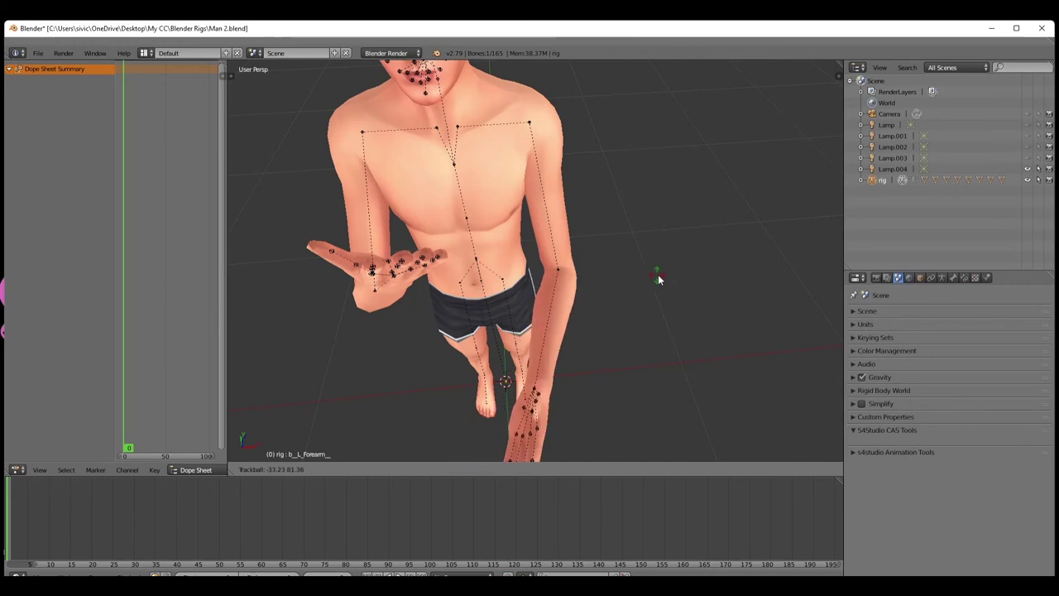
pyautogui.click(623, 329)
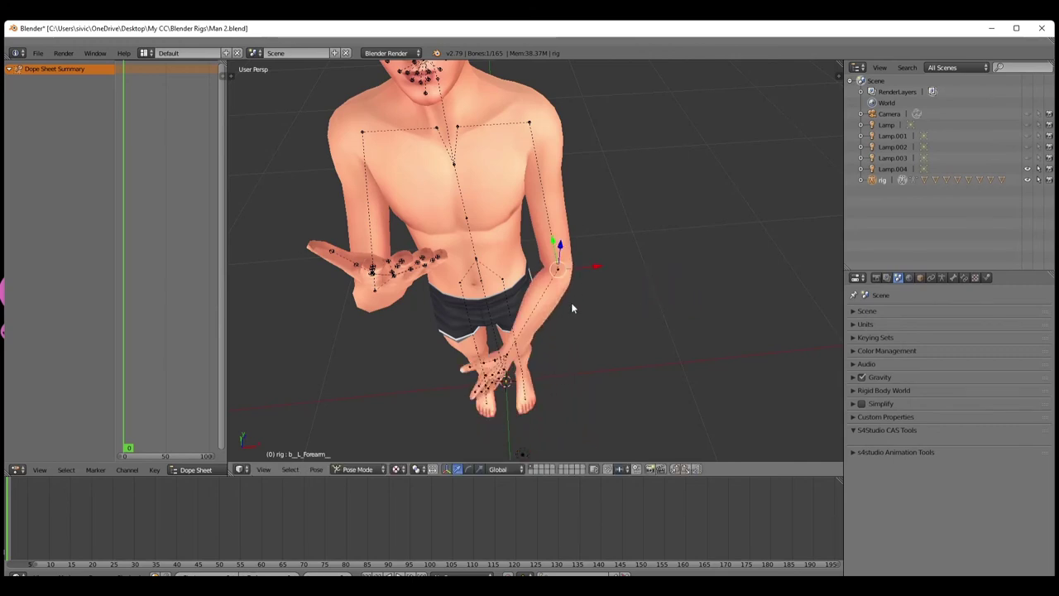
# Rotate the left forearm bone up across the waist, and swing the left upper arm slightly outward with trackball rotation
pyautogui.moveTo(580, 326); pyautogui.dragTo(582, 288, button='middle')
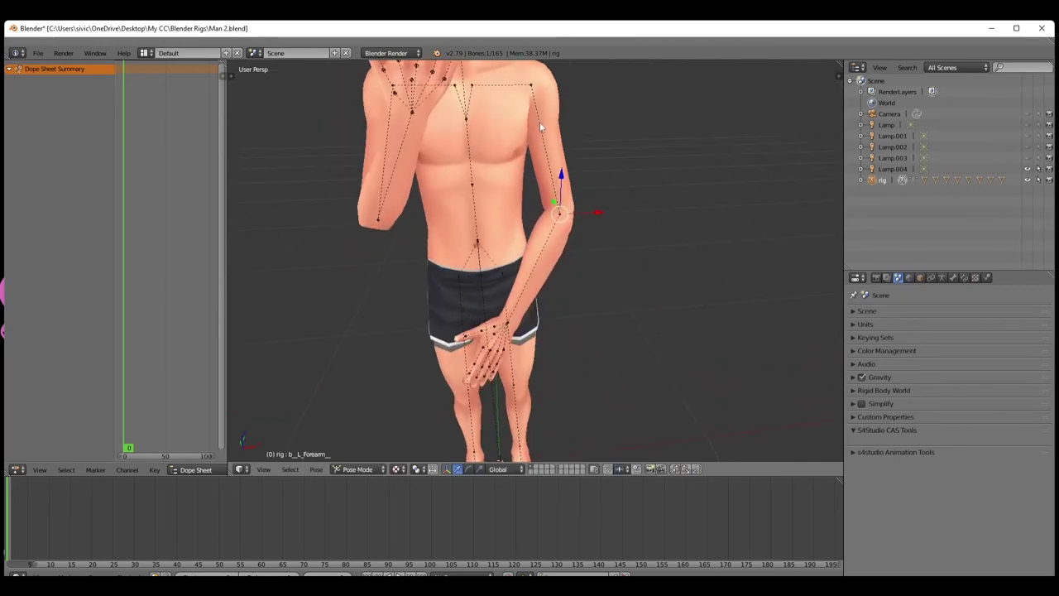
pyautogui.press('r')
pyautogui.click(449, 279)
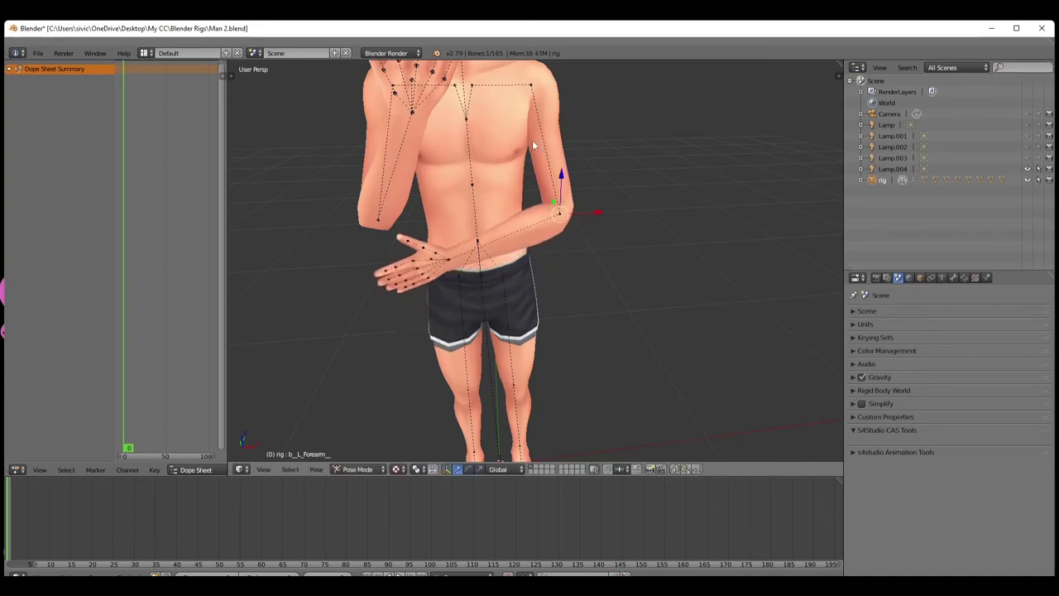
pyautogui.rightClick(531, 89)
pyautogui.press('r')
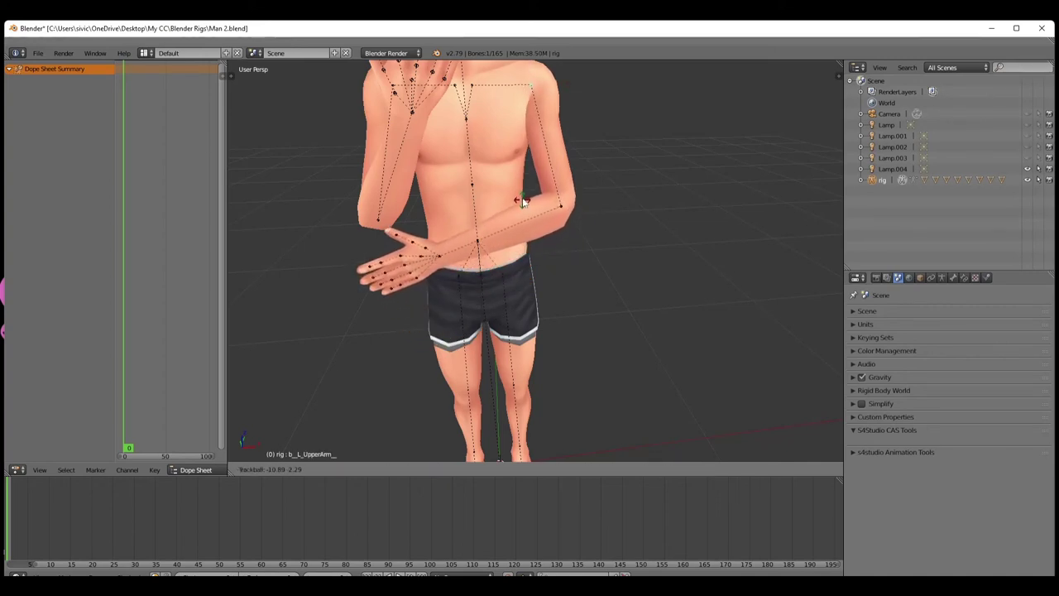
pyautogui.click(519, 210)
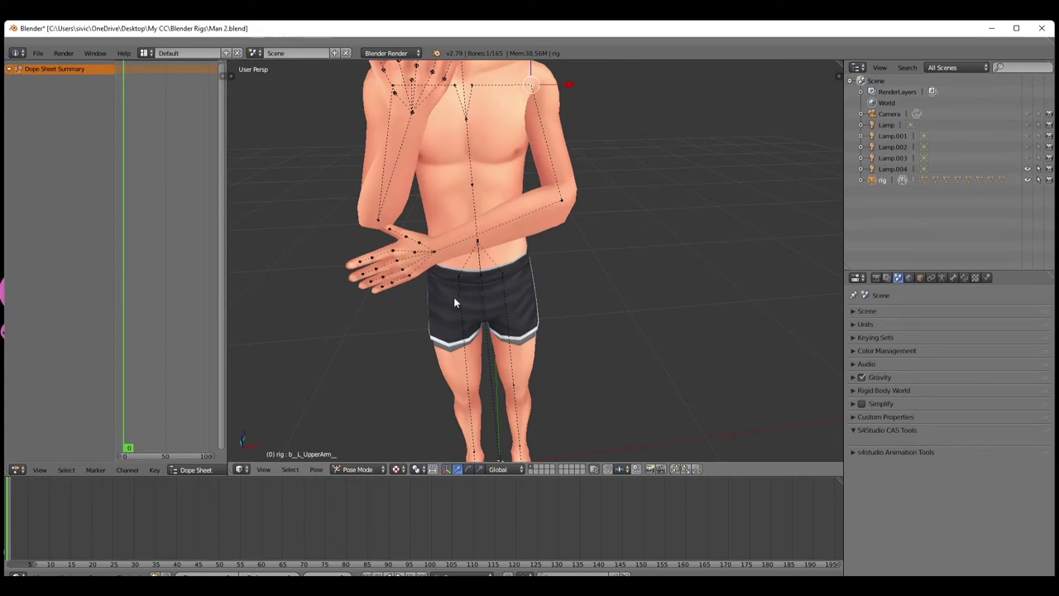
# Rotate the left forearm bone upward until the left hand is raised beside the right hand in front of the face
pyautogui.scroll(-4, 435, 279)
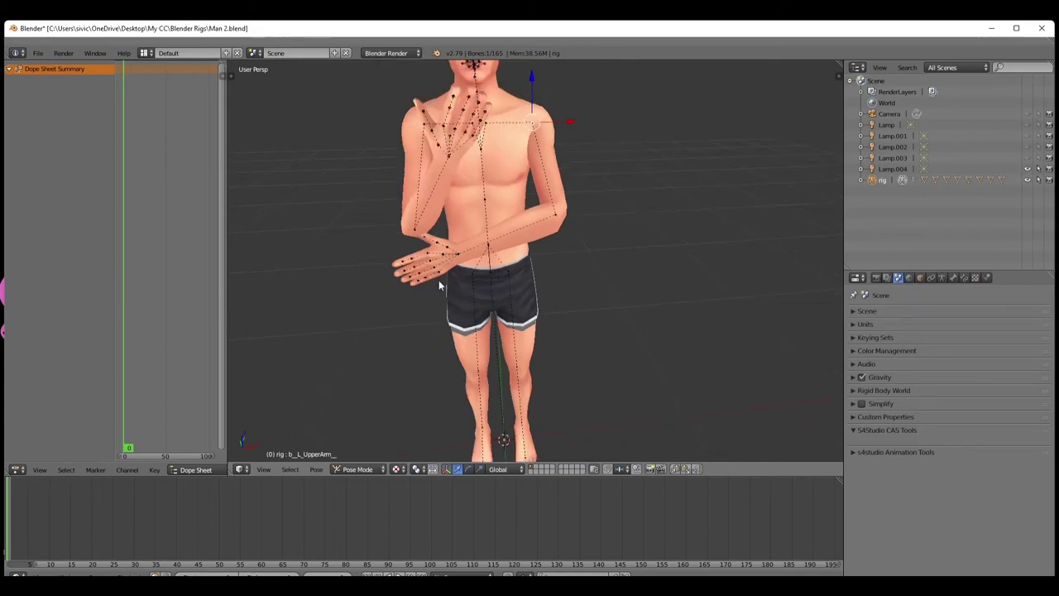
pyautogui.rightClick(550, 230)
pyautogui.press('r')
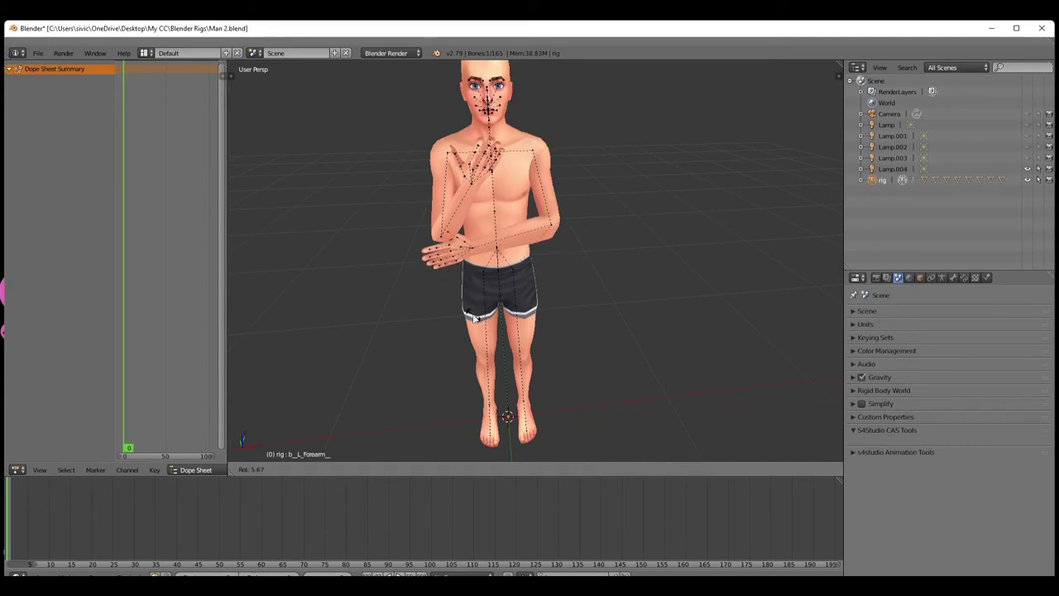
pyautogui.click(471, 182)
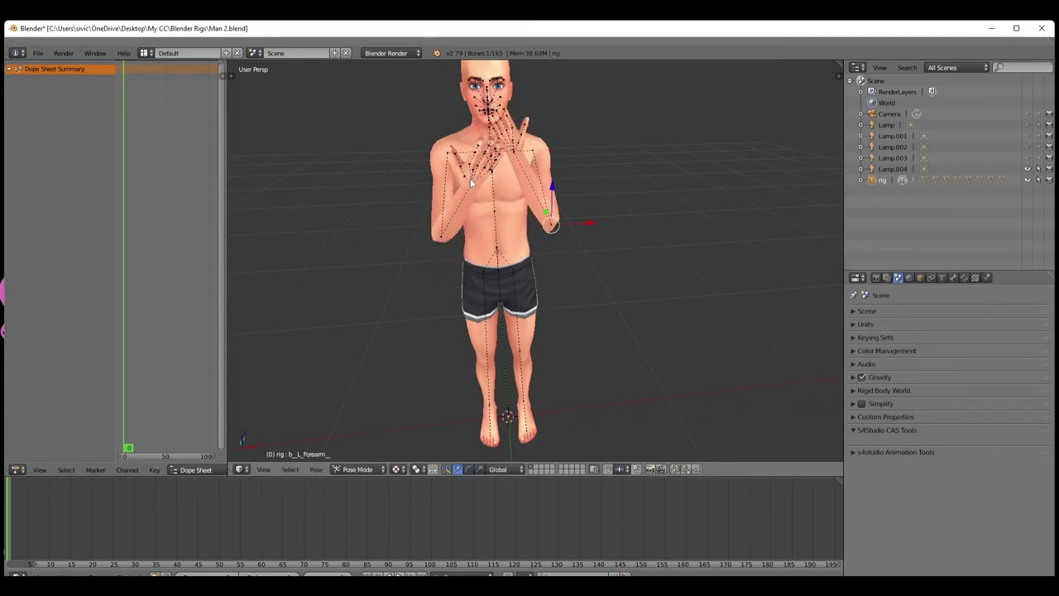
pyautogui.press('r')
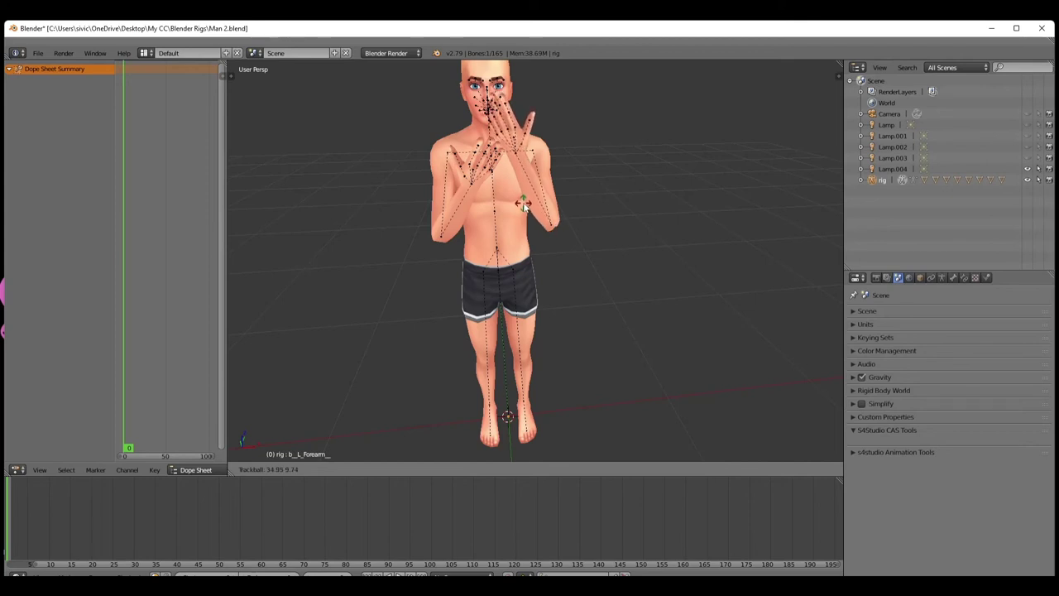
pyautogui.click(532, 176)
# Lower the left upper arm bone with trackball rotation so both hands are level in front of the chest
pyautogui.rightClick(535, 152)
pyautogui.press('r')
pyautogui.press('r')
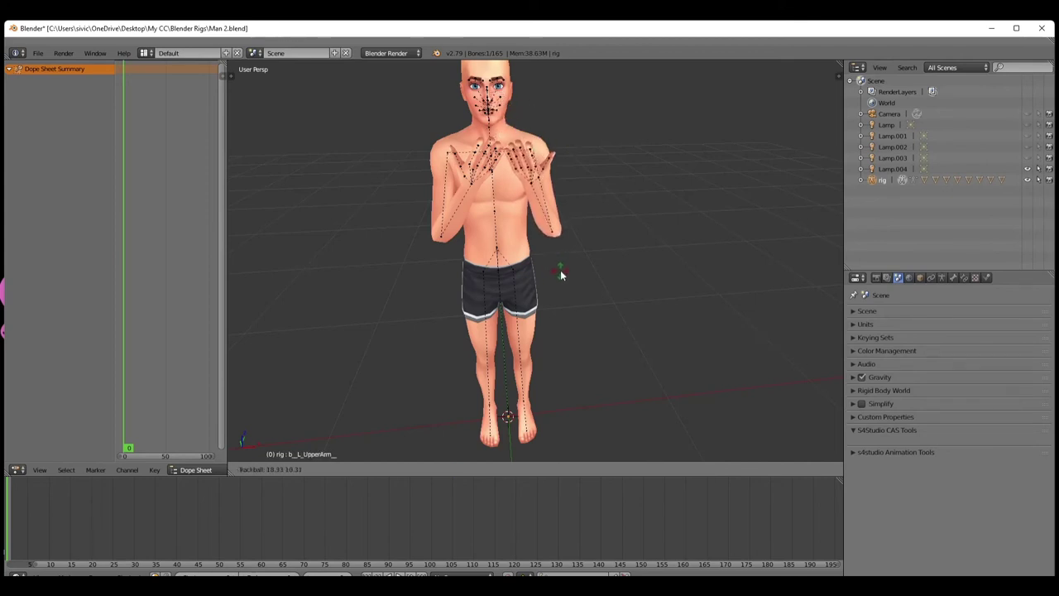
pyautogui.click(560, 269)
# Rotate the left forearm bone inward so the left hand overlaps the right hand in front of the body
pyautogui.moveTo(536, 268); pyautogui.dragTo(545, 213, button='middle')
pyautogui.rightClick(545, 211)
pyautogui.press('r')
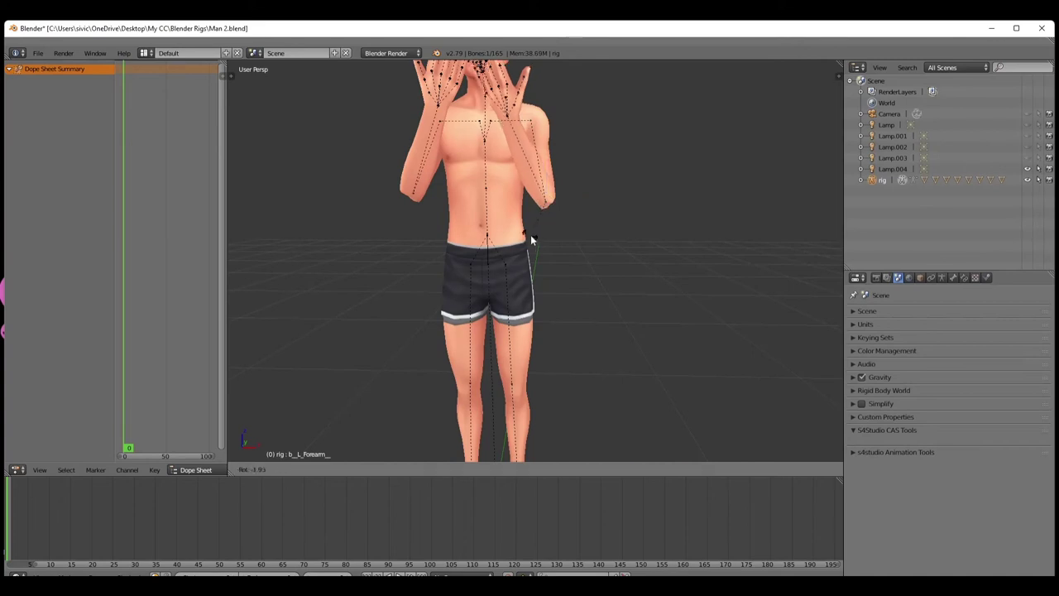
pyautogui.click(536, 237)
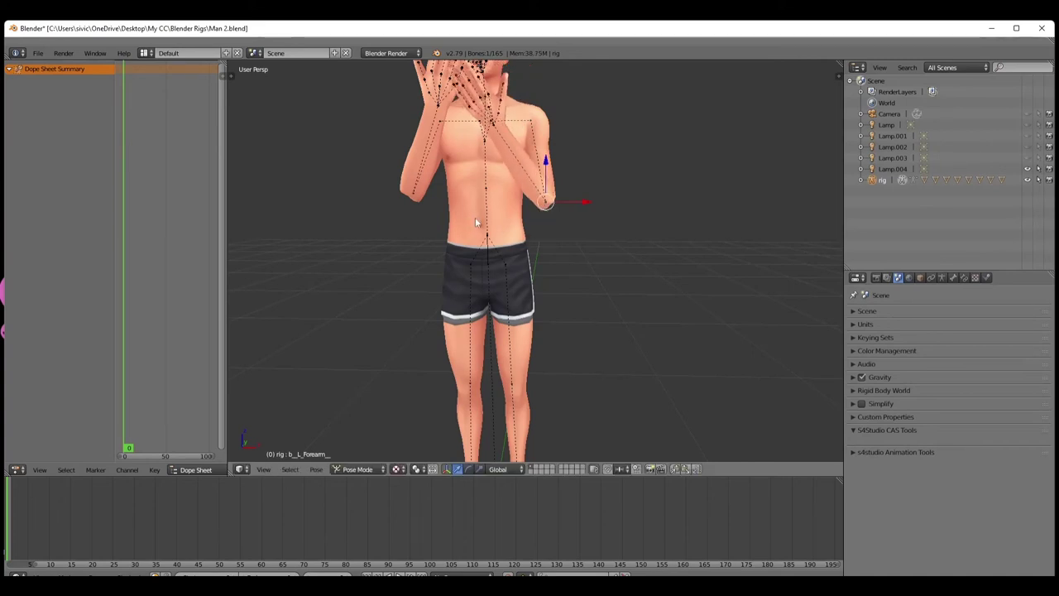
pyautogui.moveTo(476, 217); pyautogui.dragTo(494, 275, button='middle')
pyautogui.scroll(4, 495, 275)
pyautogui.scroll(-3, 490, 277)
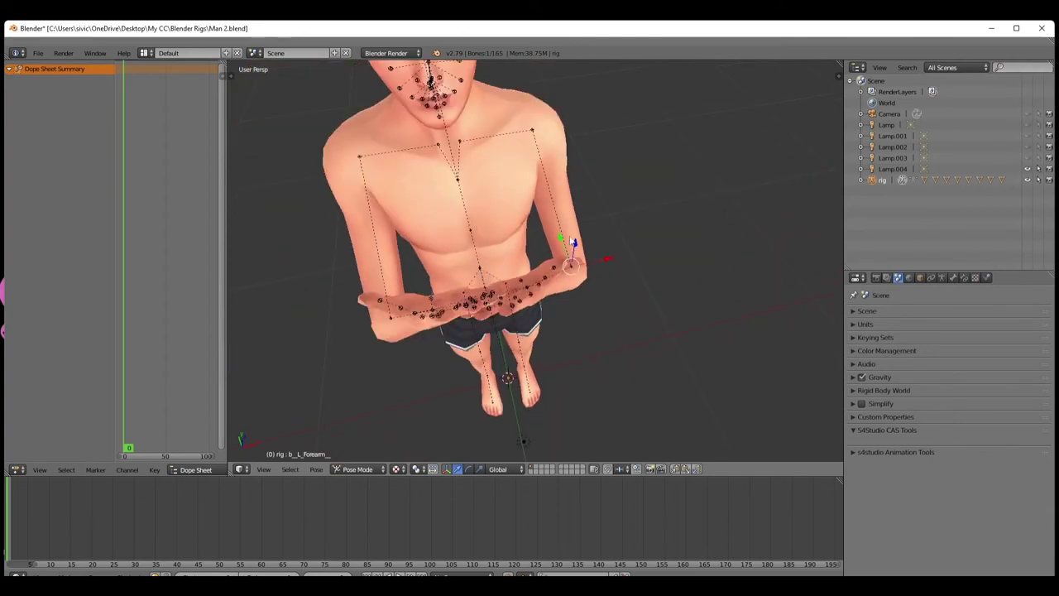
# Examine the upper lip bones of the face by selecting the right, centre and left ones individually
pyautogui.moveTo(601, 241); pyautogui.dragTo(552, 304, button='middle')
pyautogui.scroll(6, 551, 304)
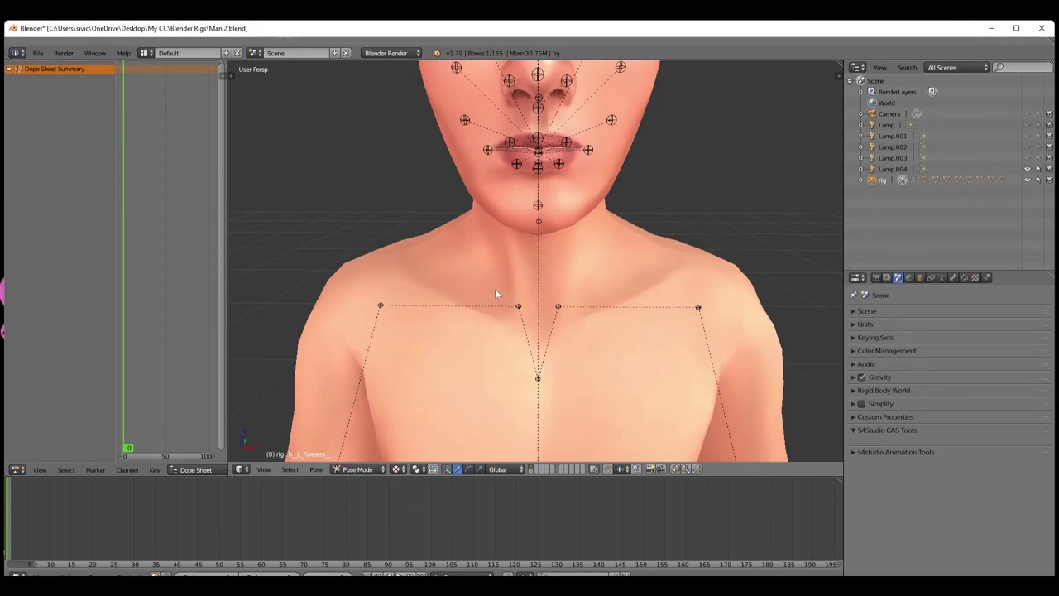
pyautogui.moveTo(496, 292); pyautogui.dragTo(461, 300, button='middle')
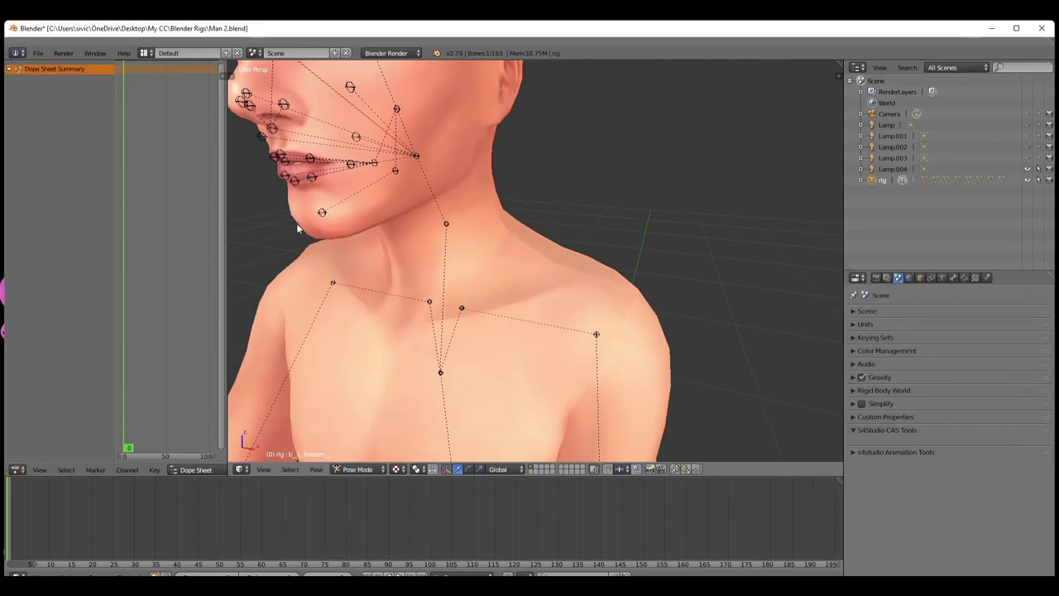
pyautogui.moveTo(296, 223); pyautogui.dragTo(385, 214, button='middle')
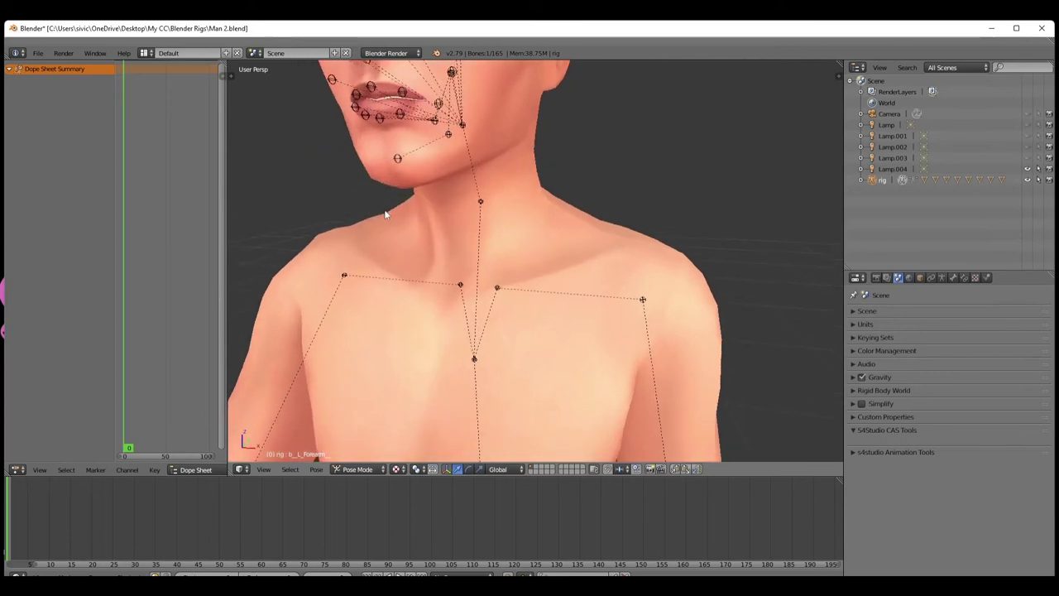
pyautogui.rightClick(356, 97)
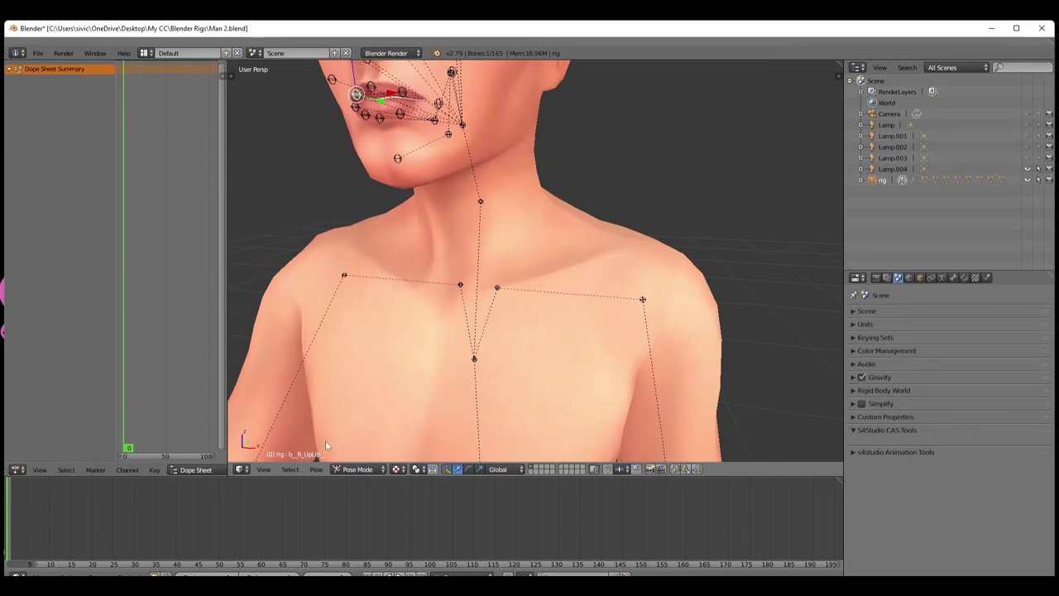
pyautogui.moveTo(346, 282); pyautogui.dragTo(435, 205, button='middle')
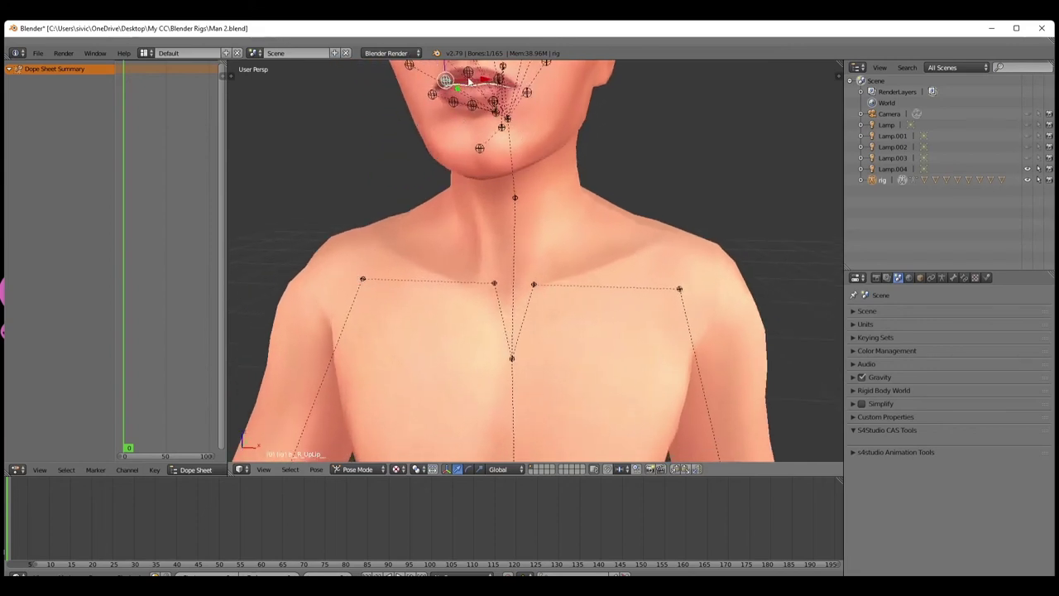
pyautogui.moveTo(397, 305); pyautogui.dragTo(388, 308, button='middle')
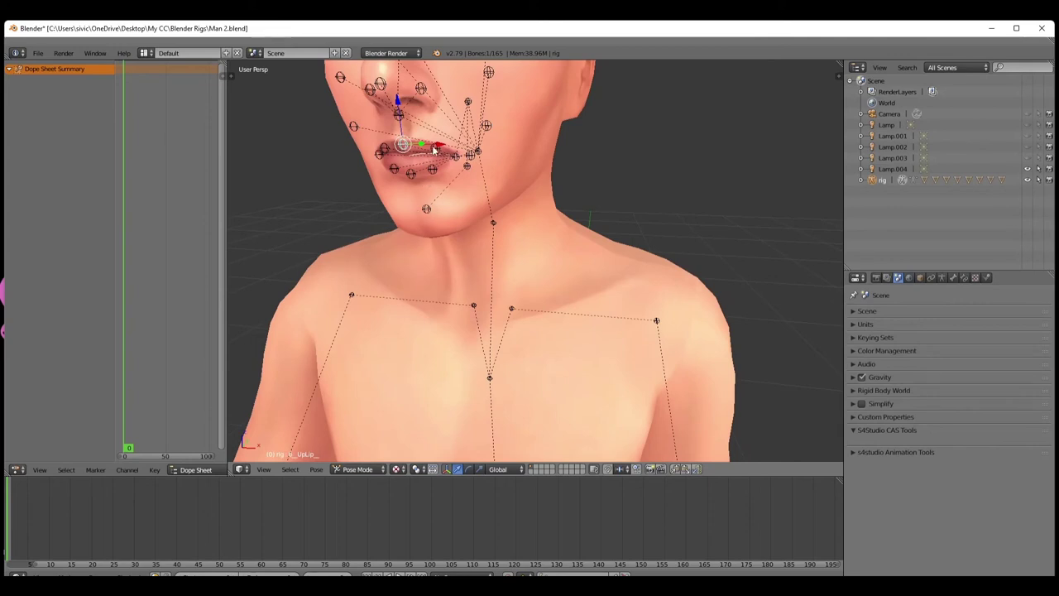
pyautogui.rightClick(434, 149)
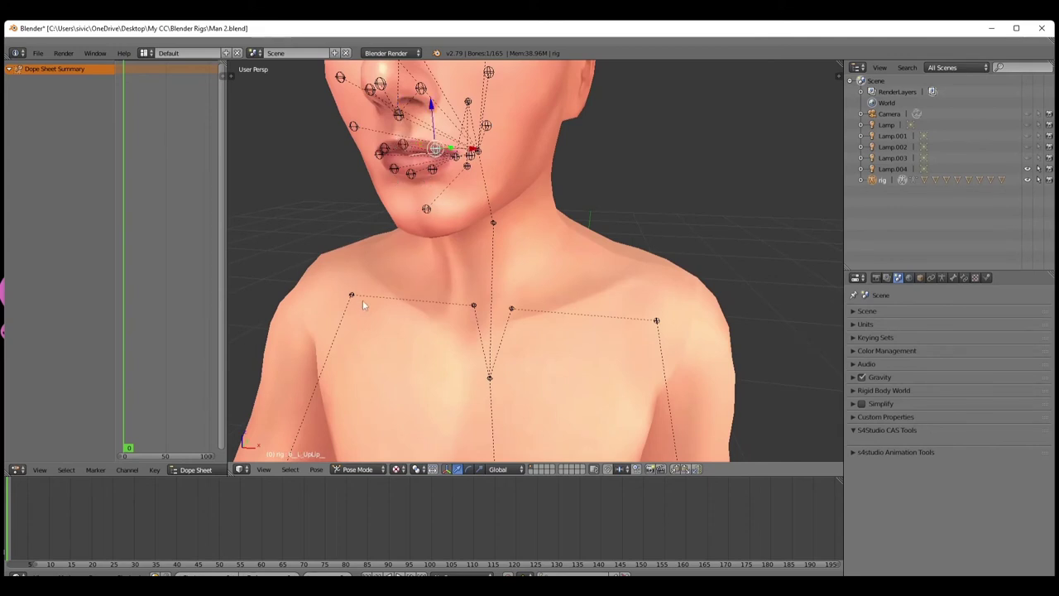
# Examine the right and left lower lip bones, the left mouth corner bone and the CAS lower mouth area bone
pyautogui.moveTo(395, 328); pyautogui.dragTo(403, 328, button='middle')
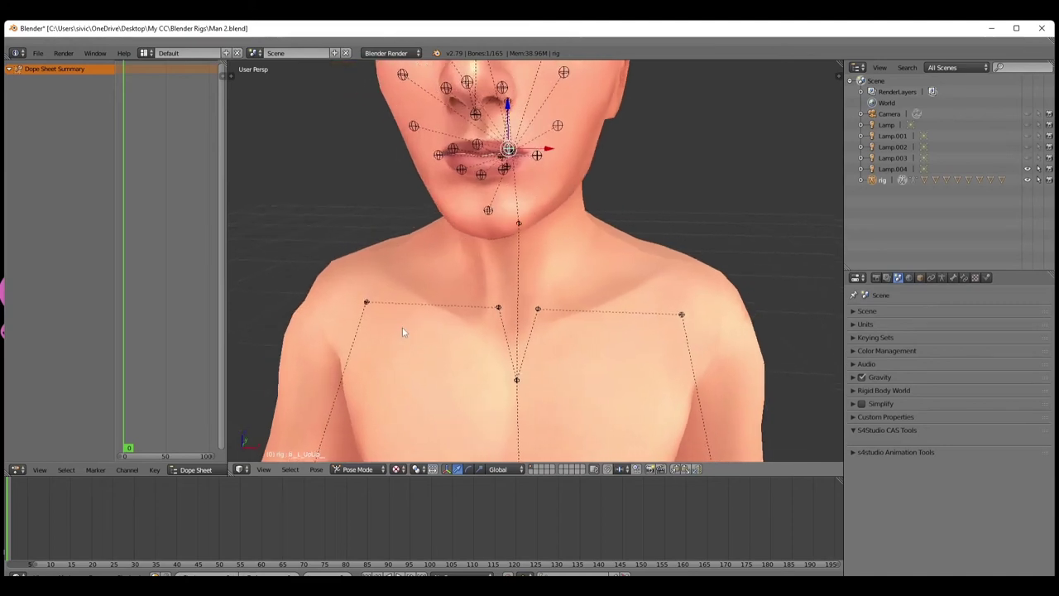
pyautogui.rightClick(461, 170)
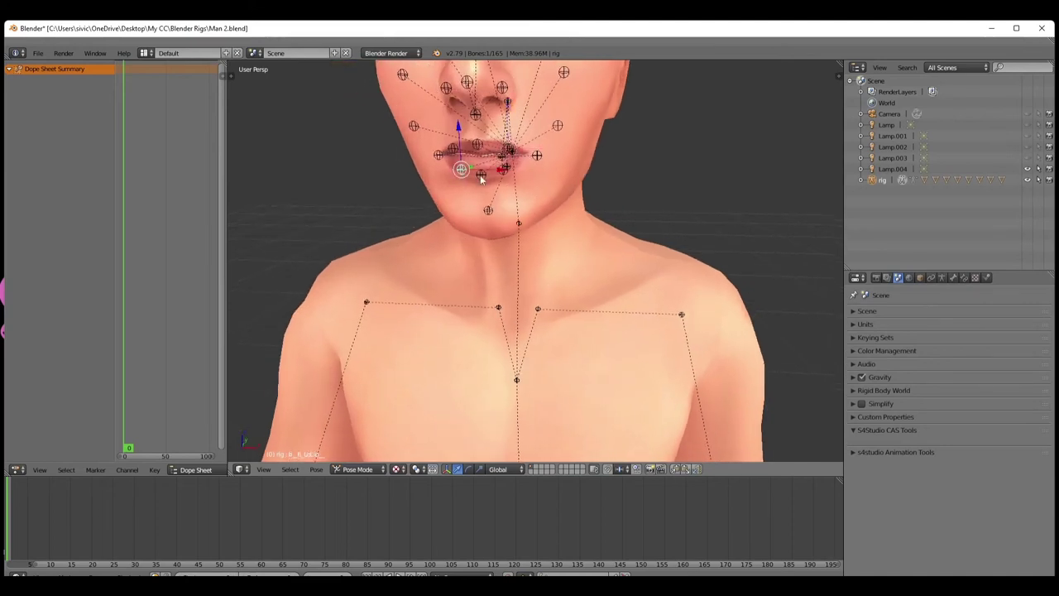
pyautogui.rightClick(502, 168)
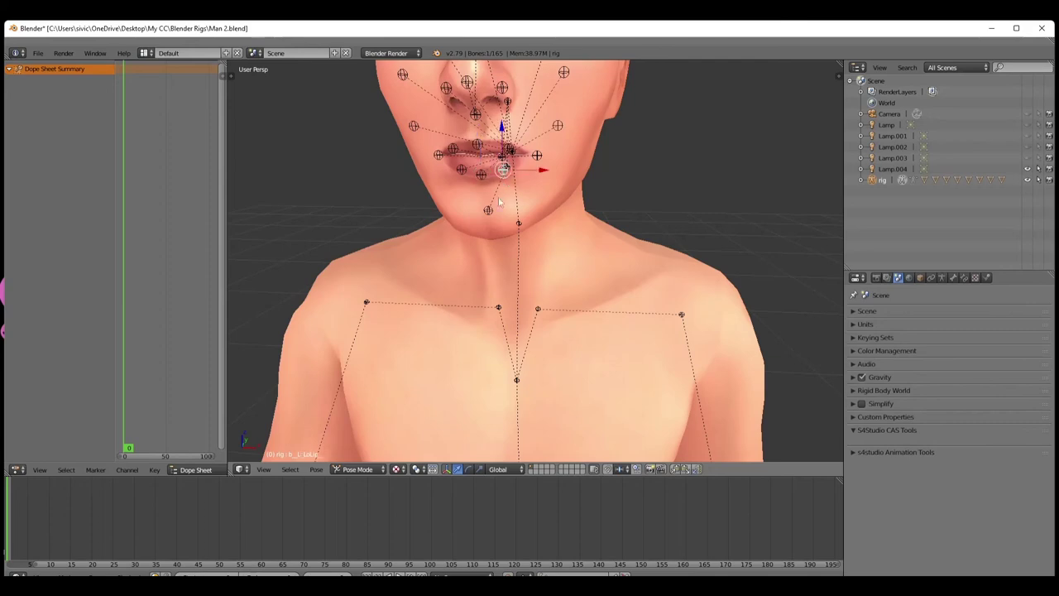
pyautogui.moveTo(499, 202); pyautogui.dragTo(353, 200, button='middle')
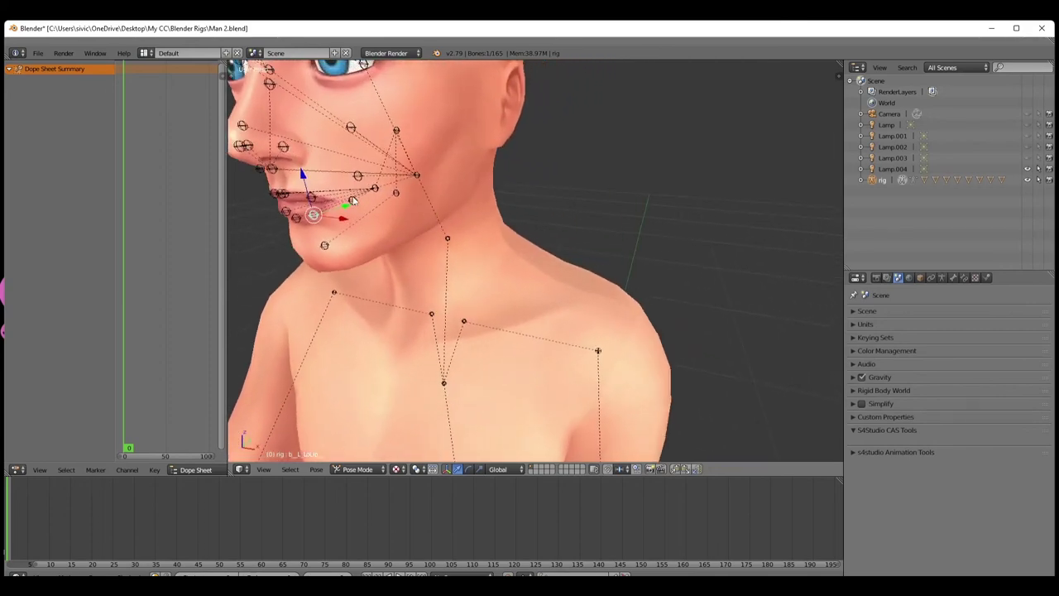
pyautogui.rightClick(353, 200)
pyautogui.moveTo(376, 260); pyautogui.dragTo(384, 258, button='middle')
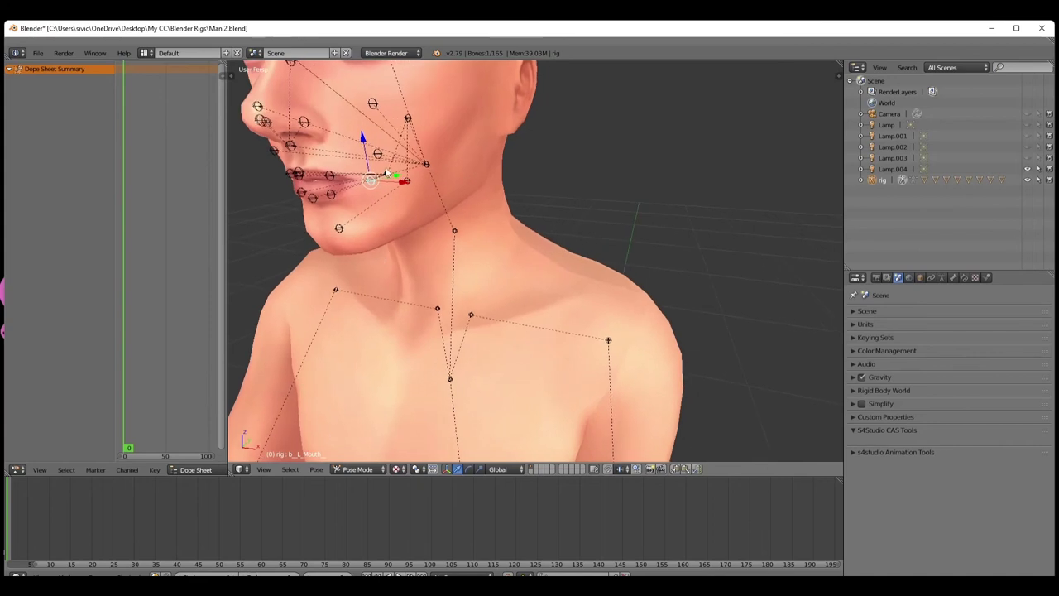
pyautogui.rightClick(387, 173)
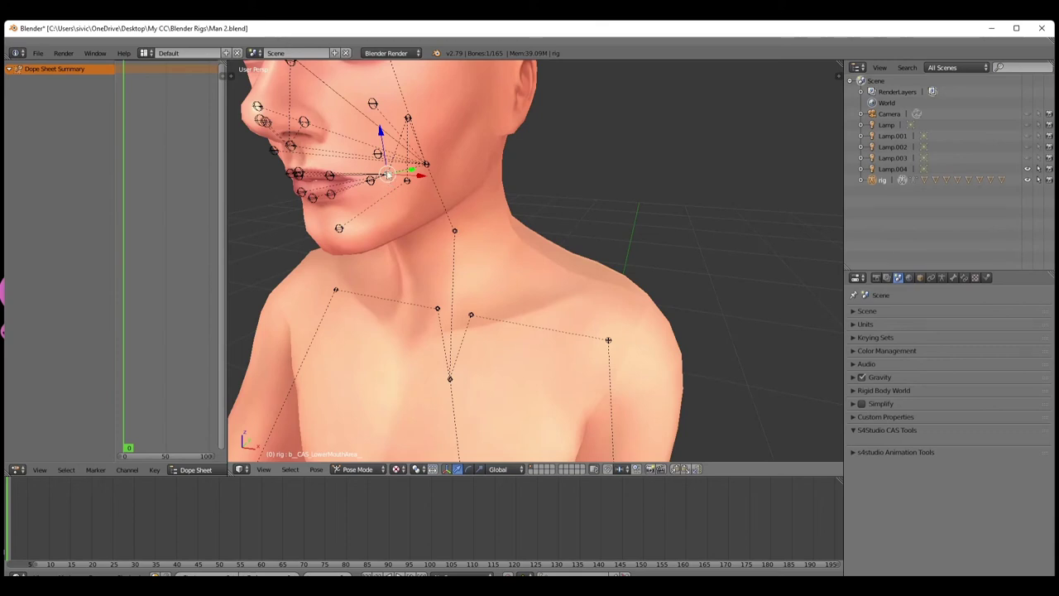
# Lower the CAS lower mouth area bone by about 0.0025 along the Z axis to part the lips
pyautogui.press('g')
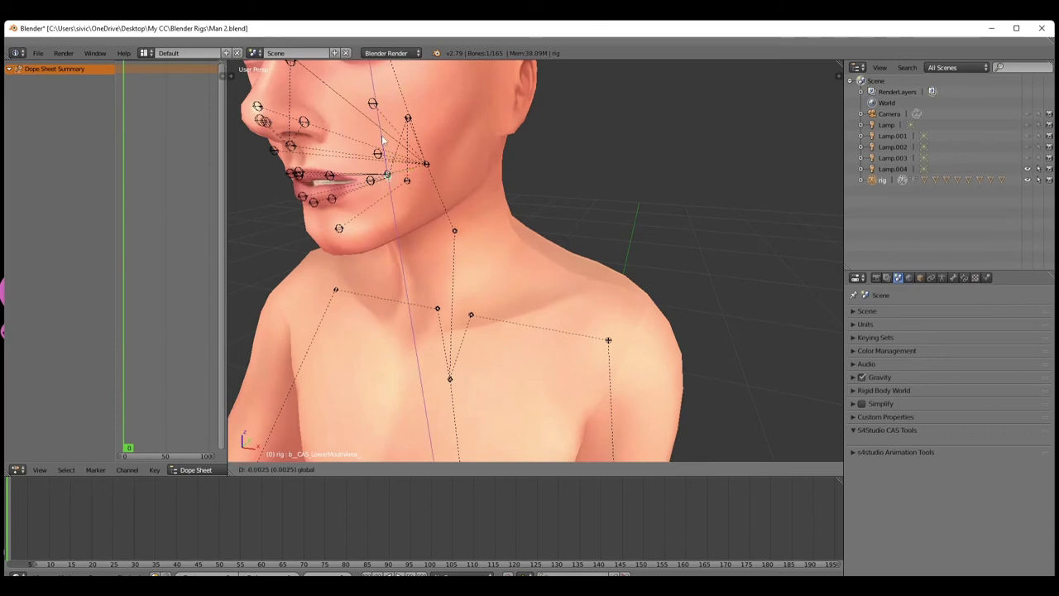
pyautogui.click(382, 139)
pyautogui.moveTo(306, 224); pyautogui.dragTo(299, 283, button='middle')
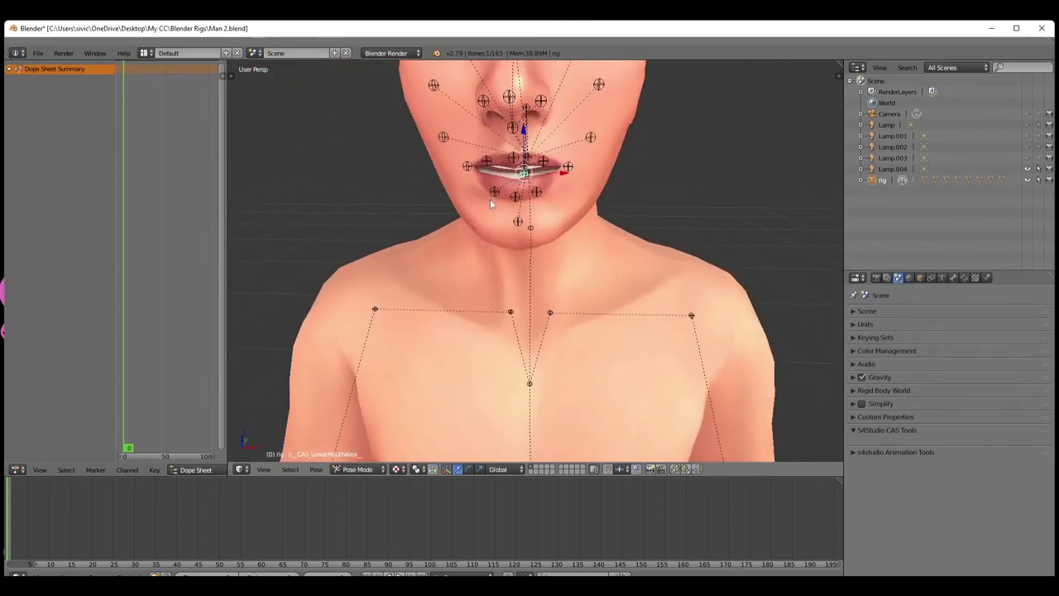
pyautogui.moveTo(510, 281); pyautogui.dragTo(420, 166, button='middle')
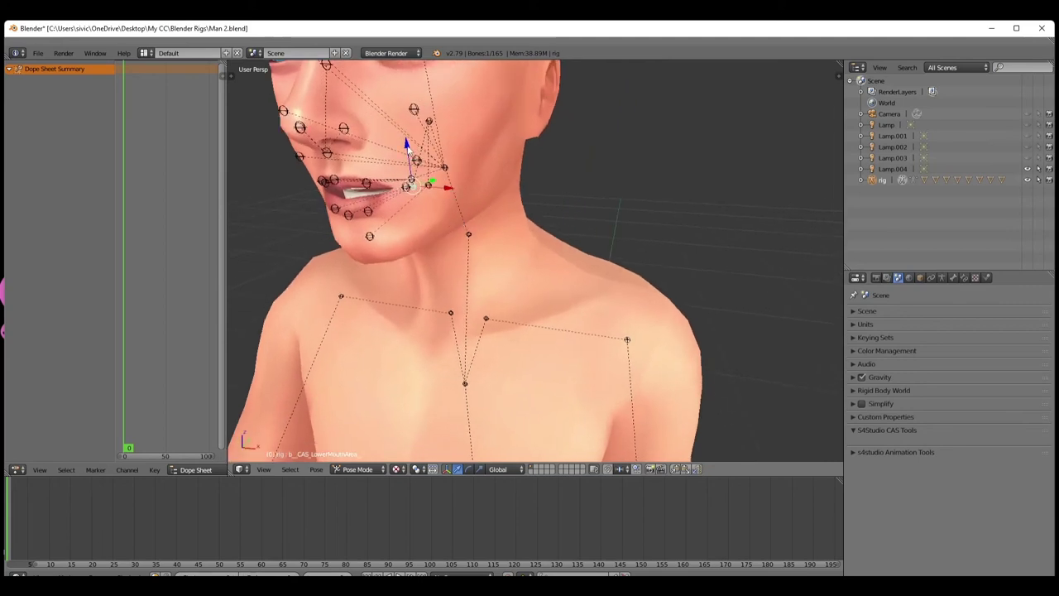
# Raise the CAS lower mouth area bone by about 0.0046 along the Z axis to bring the lips together
pyautogui.press('g')
pyautogui.press('z')
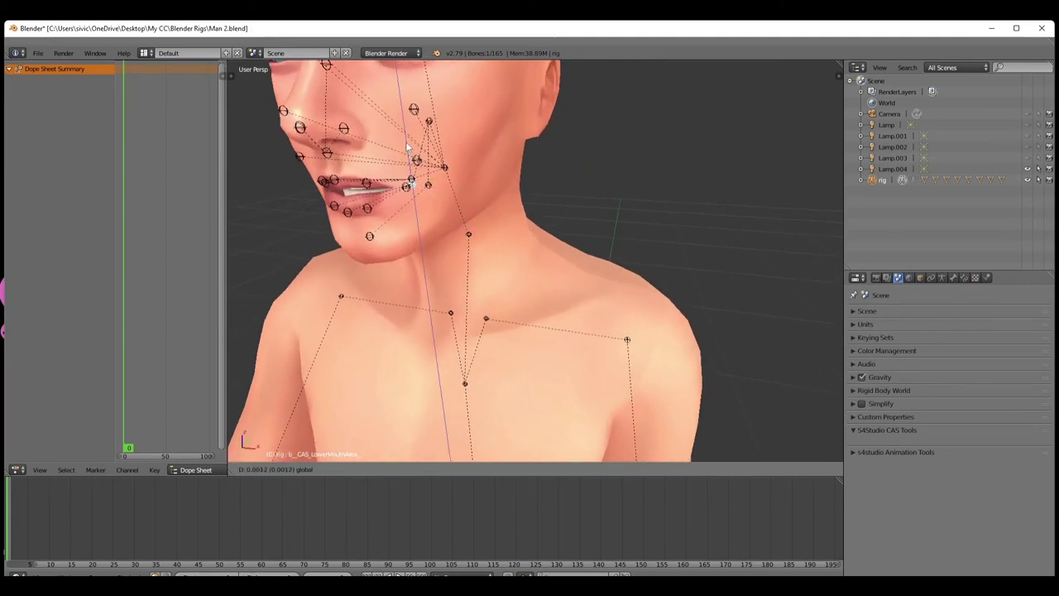
pyautogui.moveTo(406, 141)
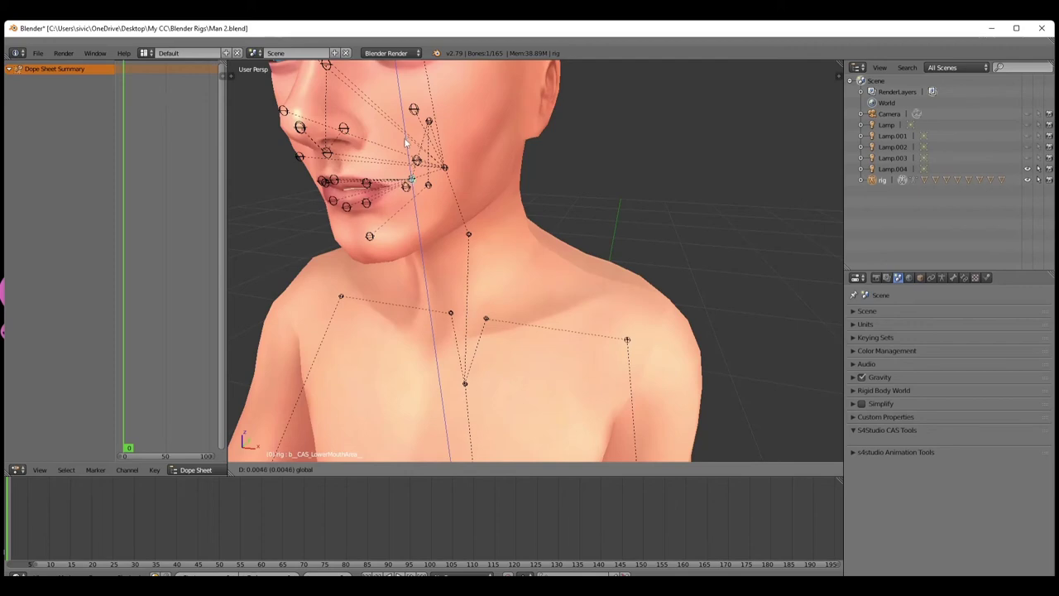
pyautogui.click(406, 144)
pyautogui.moveTo(328, 263); pyautogui.dragTo(487, 291, button='middle')
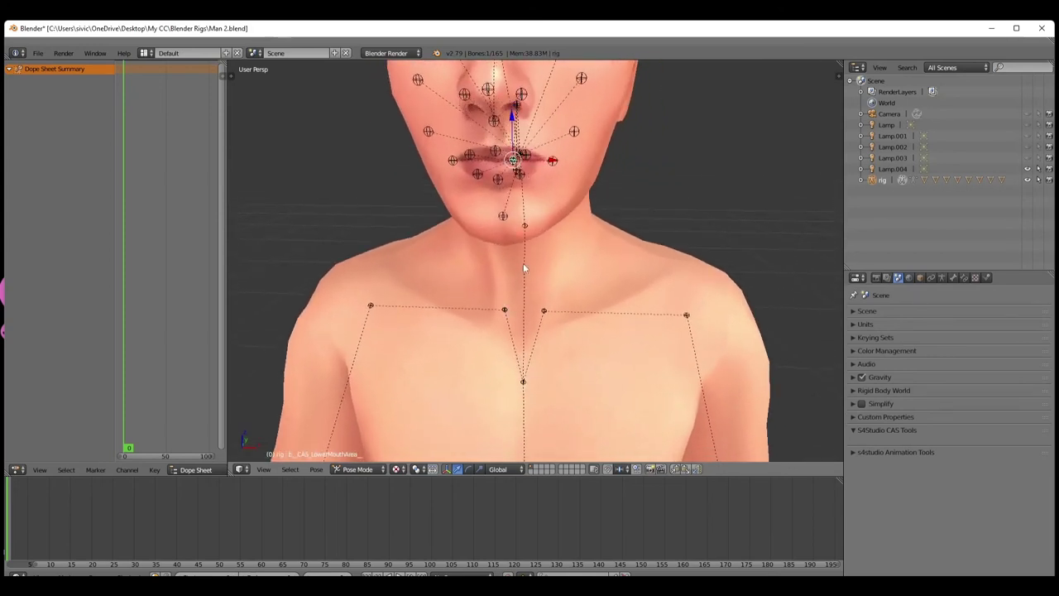
pyautogui.keyDown('shift'); pyautogui.rightClick(495, 152); pyautogui.keyUp('shift')
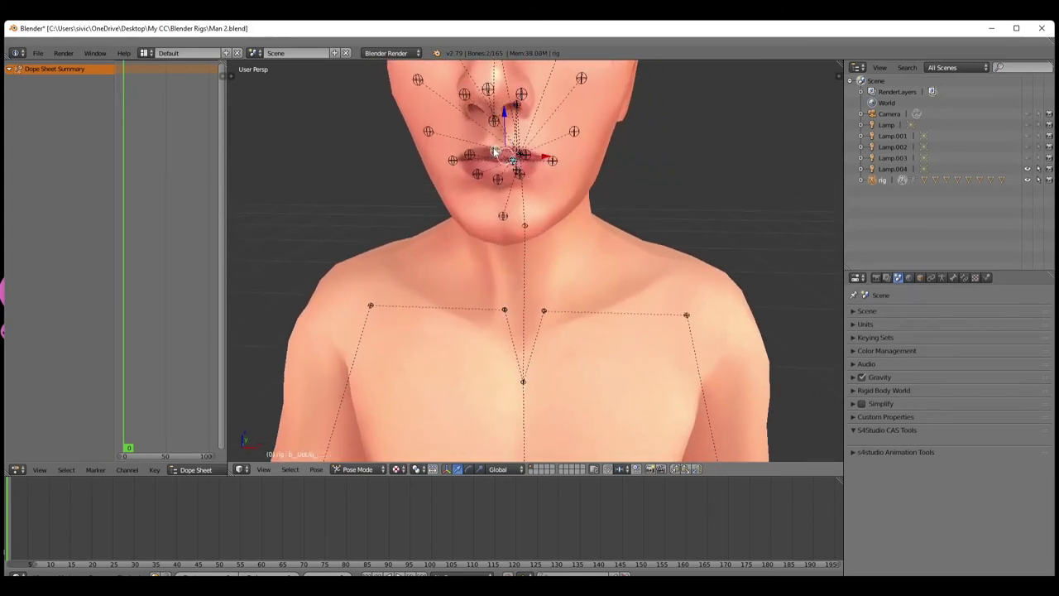
pyautogui.keyDown('shift'); pyautogui.rightClick(466, 153); pyautogui.keyUp('shift')
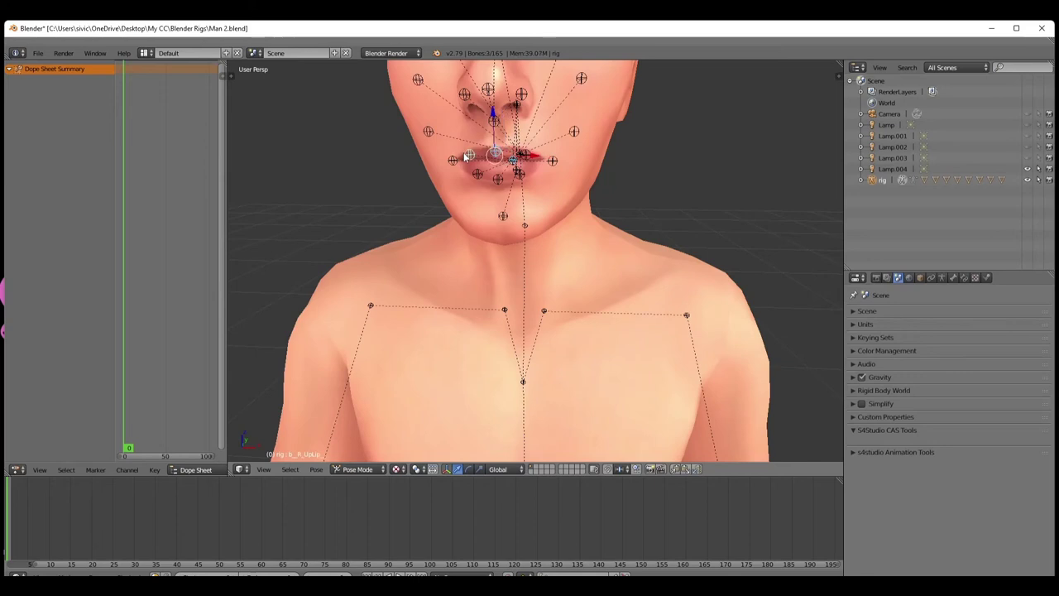
pyautogui.keyDown('shift'); pyautogui.rightClick(521, 158); pyautogui.keyUp('shift')
pyautogui.moveTo(503, 226); pyautogui.dragTo(443, 239, button='middle')
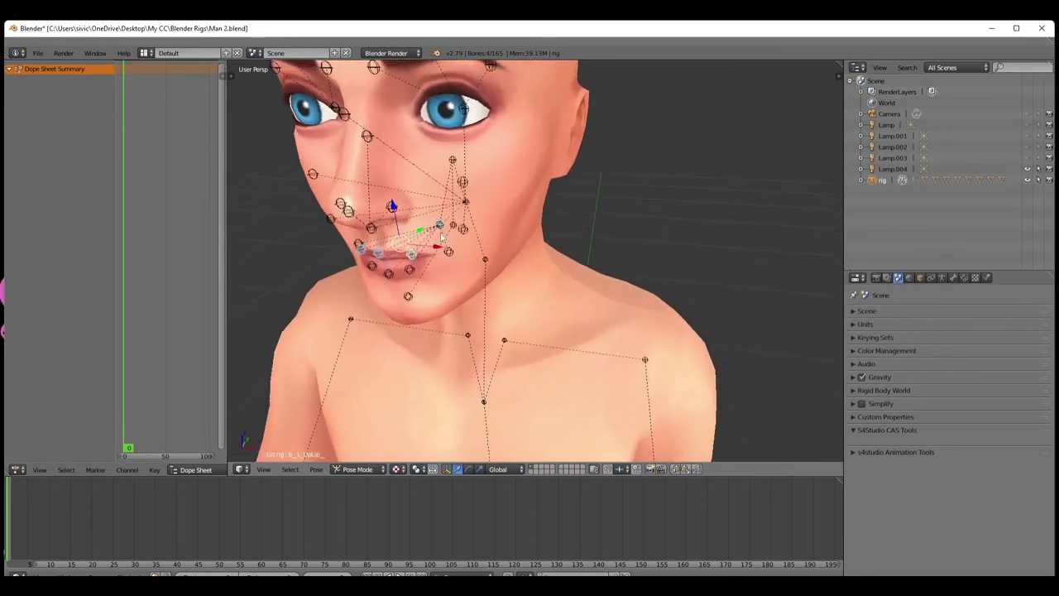
pyautogui.rightClick(444, 225)
pyautogui.moveTo(360, 252); pyautogui.dragTo(456, 280, button='middle')
# Select the right, centre and left upper lip bones together and raise them slightly along the Z axis
pyautogui.rightClick(502, 264)
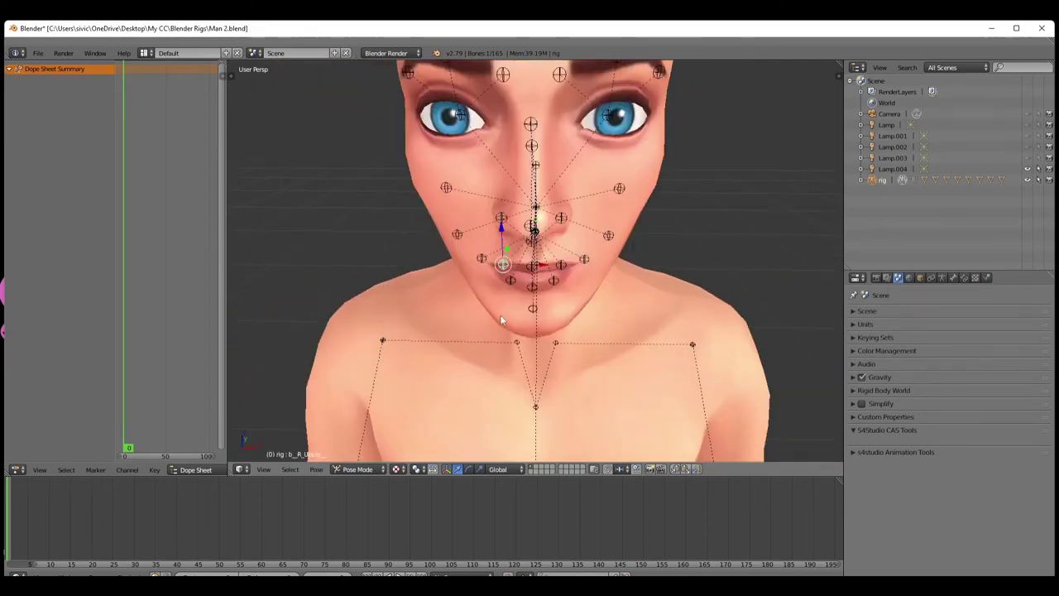
pyautogui.moveTo(500, 314); pyautogui.dragTo(482, 336, button='middle')
pyautogui.keyDown('shift'); pyautogui.rightClick(470, 279); pyautogui.keyUp('shift')
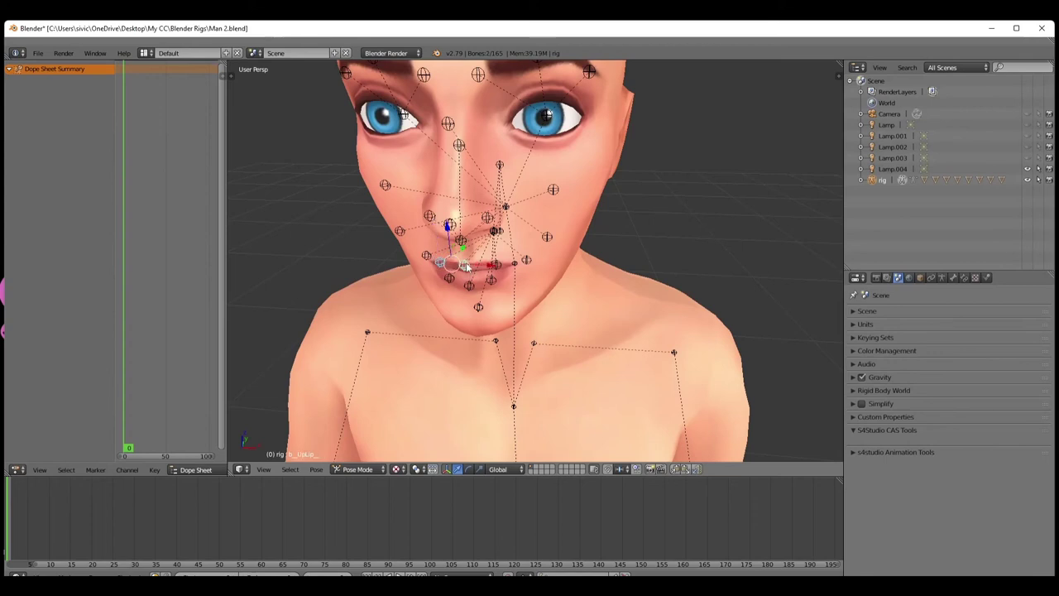
pyautogui.keyDown('shift'); pyautogui.rightClick(495, 266); pyautogui.keyUp('shift')
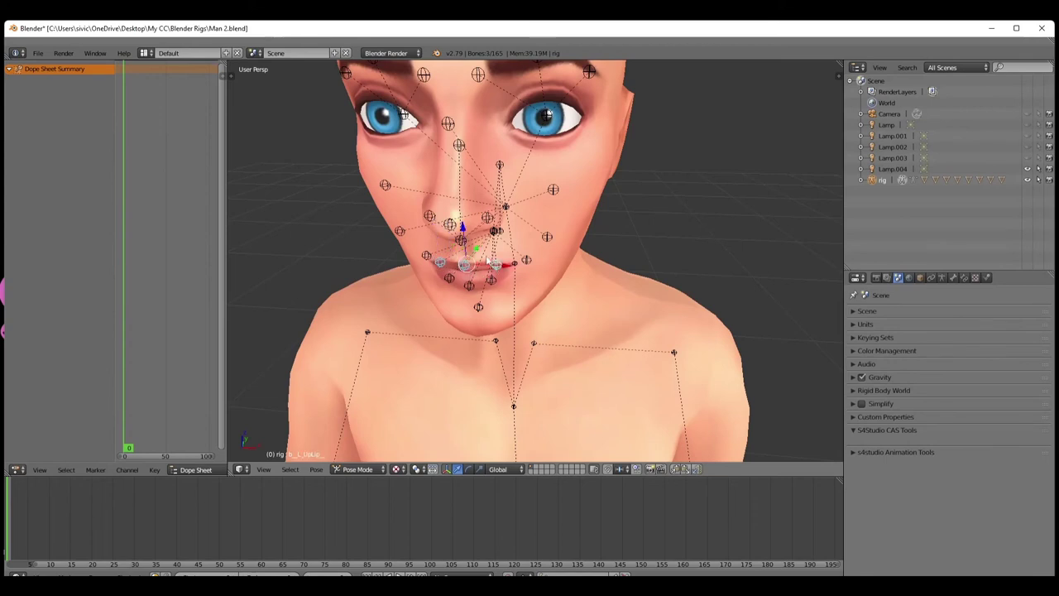
pyautogui.moveTo(489, 261); pyautogui.dragTo(509, 197, button='middle')
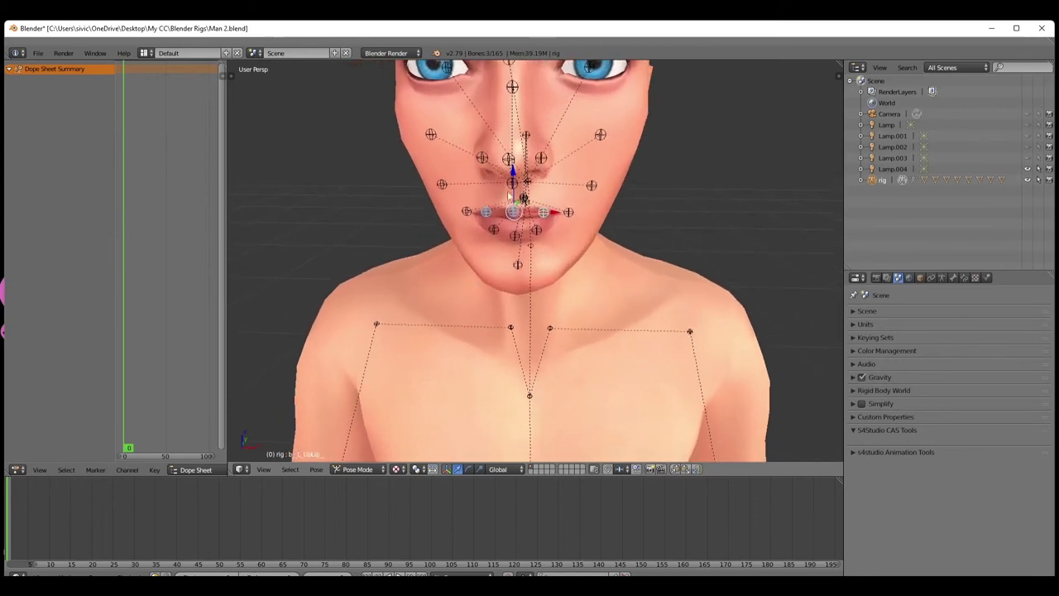
pyautogui.press('g')
pyautogui.press('z')
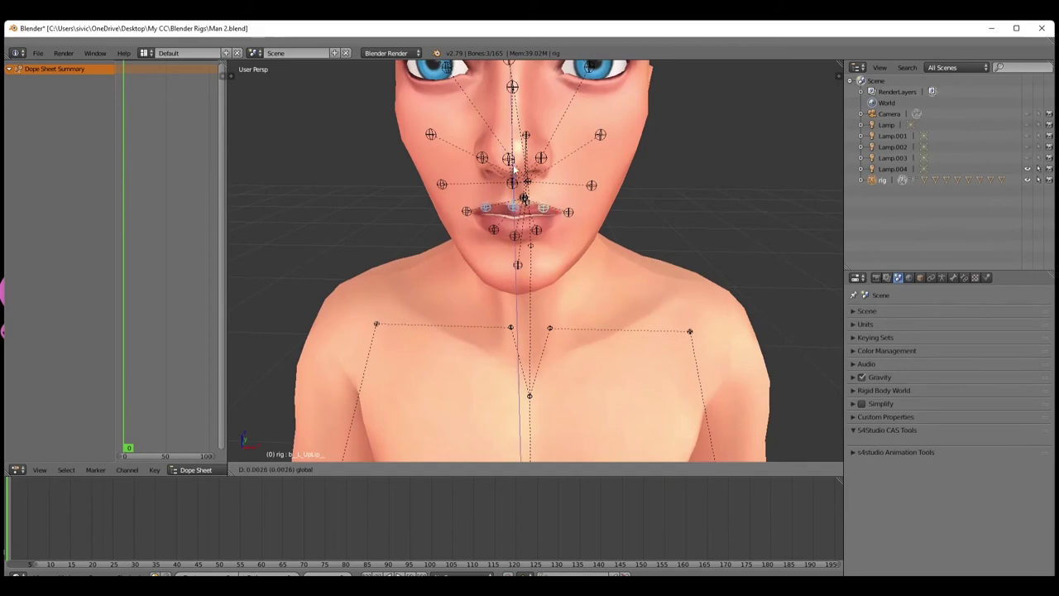
# Push the three selected upper lip bones forward along the Y axis so the upper lip protrudes
pyautogui.moveTo(497, 236); pyautogui.dragTo(357, 260, button='middle')
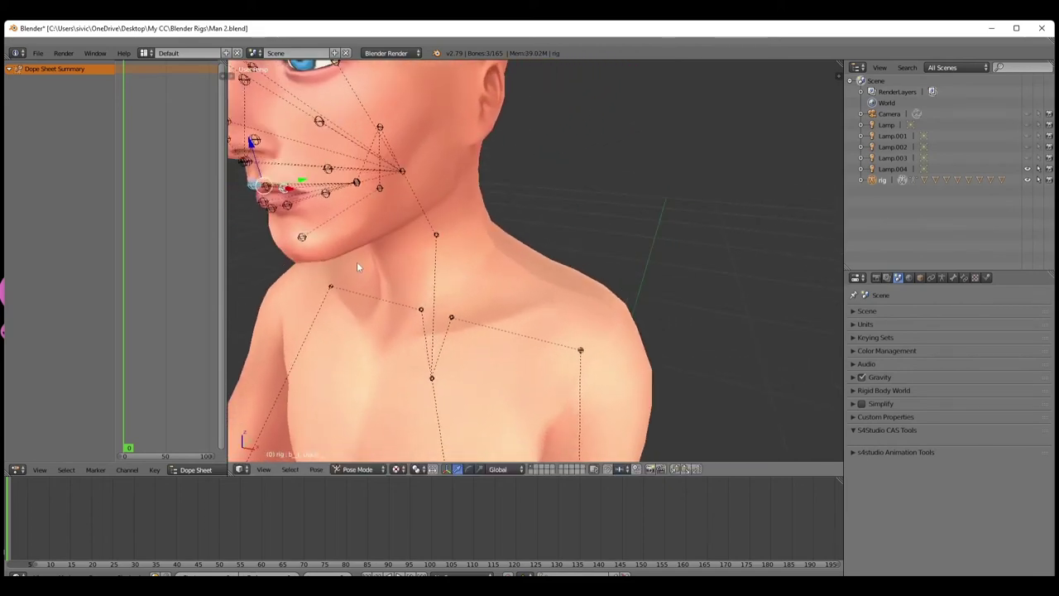
pyautogui.moveTo(302, 182); pyautogui.dragTo(298, 186)
pyautogui.moveTo(300, 273)
pyautogui.mouseDown(button='middle')
pyautogui.moveTo(320, 275)
pyautogui.moveTo(297, 279)
pyautogui.mouseUp(button='middle')
pyautogui.moveTo(296, 315); pyautogui.dragTo(362, 286, button='middle')
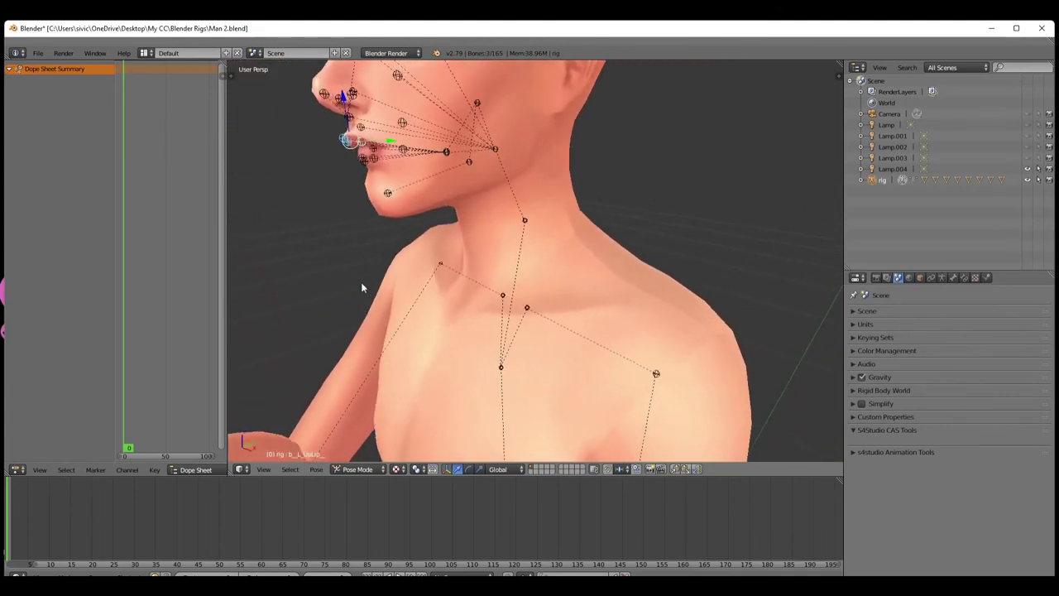
pyautogui.scroll(4, 369, 292)
pyautogui.scroll(-4, 374, 296)
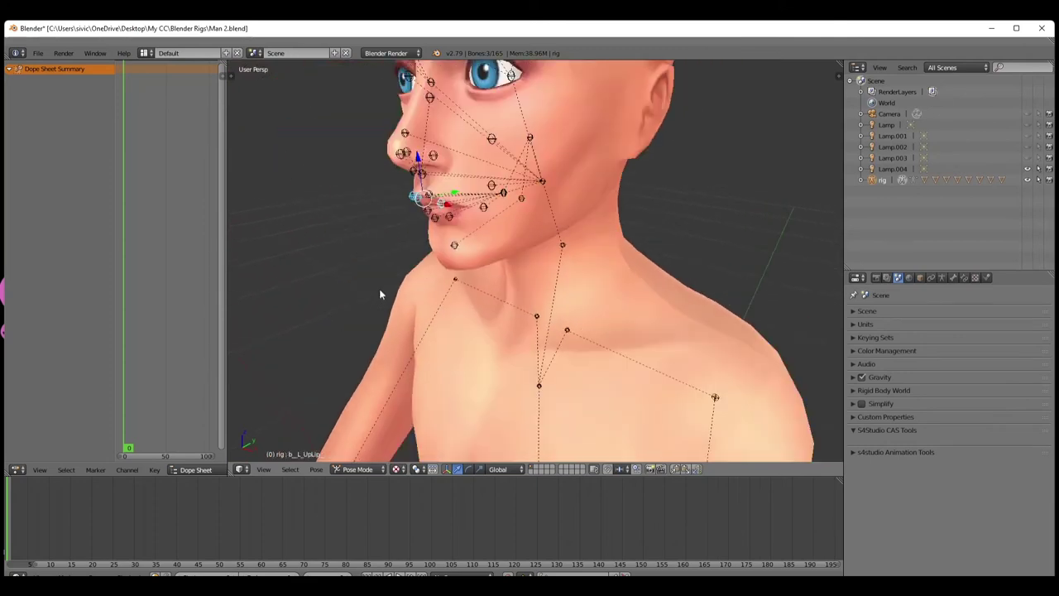
# Select the right, centre and left lower lip bones together and push them forward about 0.0043 along the Y axis
pyautogui.rightClick(428, 213)
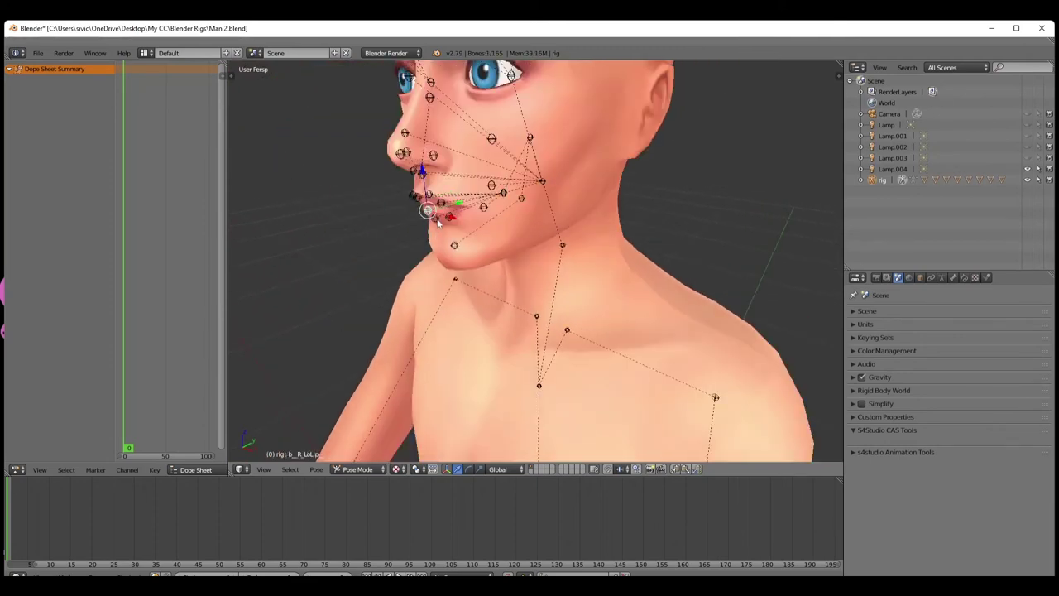
pyautogui.keyDown('shift'); pyautogui.rightClick(433, 219); pyautogui.keyUp('shift')
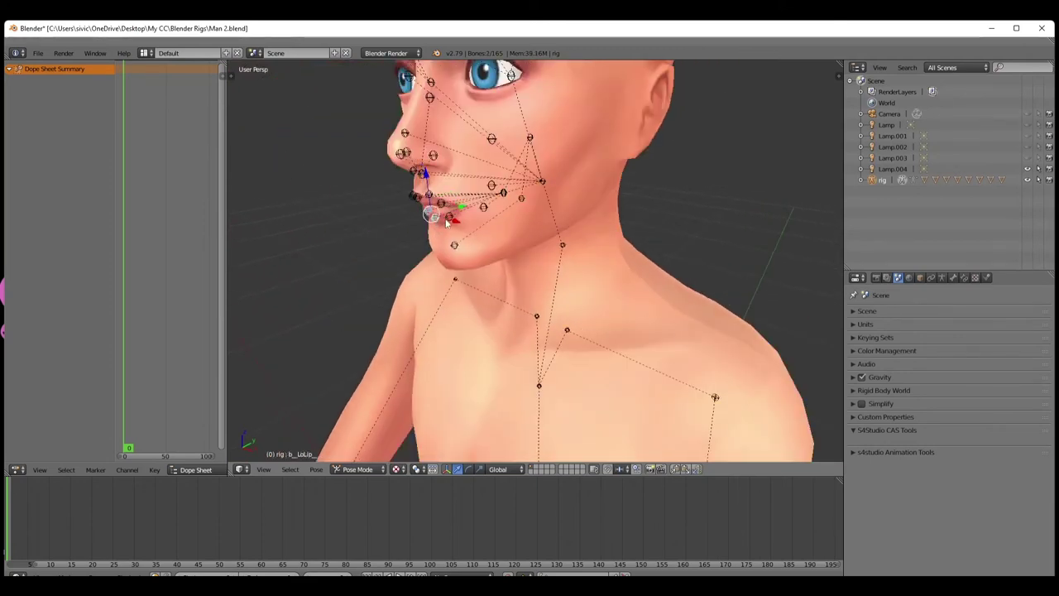
pyautogui.keyDown('shift'); pyautogui.rightClick(448, 220); pyautogui.keyUp('shift')
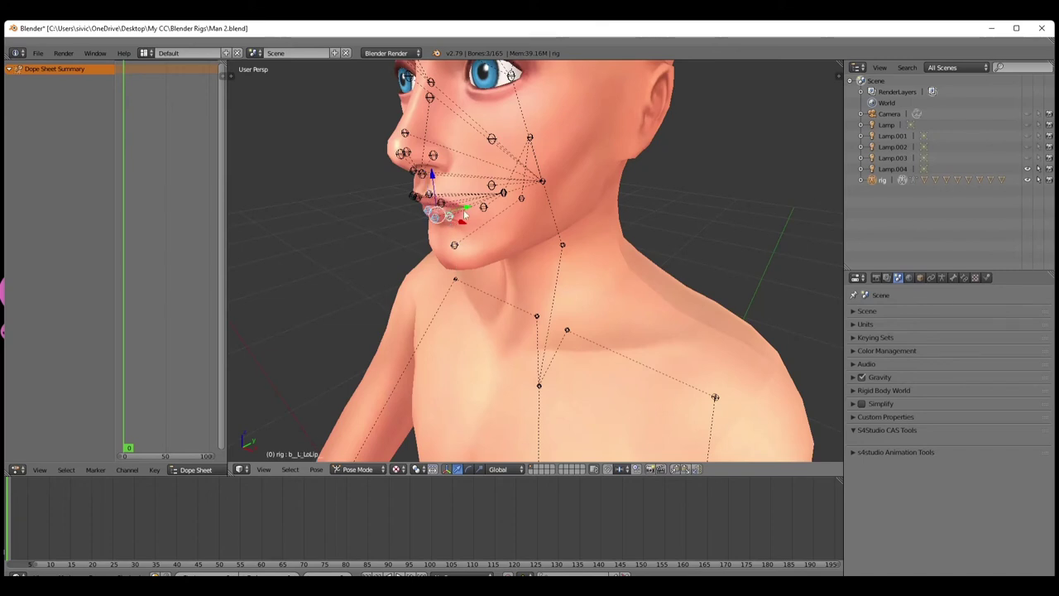
pyautogui.press('g')
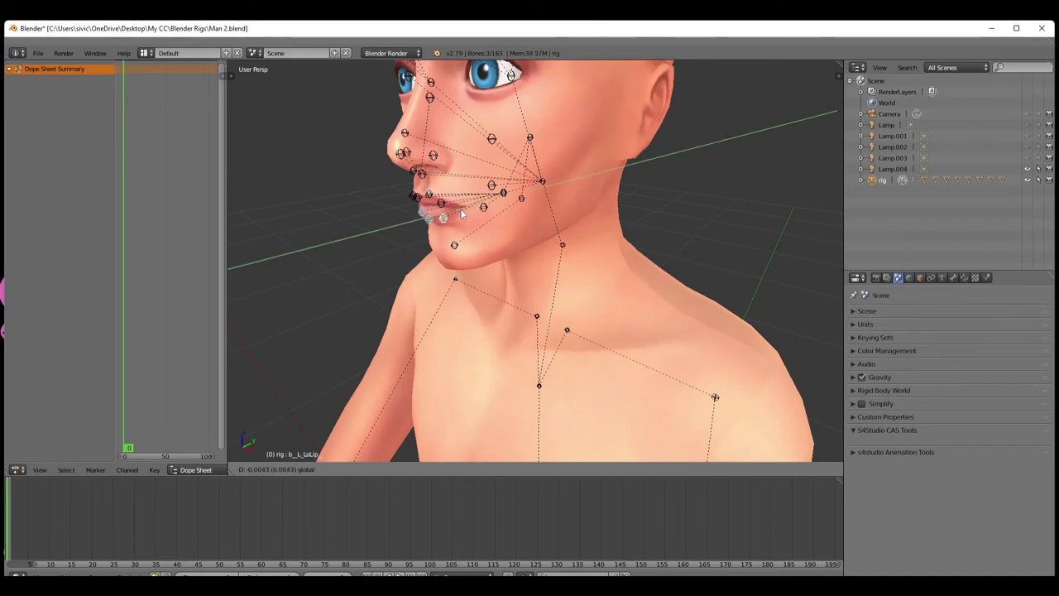
pyautogui.click(390, 281)
pyautogui.moveTo(389, 279); pyautogui.dragTo(422, 273, button='middle')
# Raise the centre upper lip bone slightly along the Z axis to open the middle of the mouth
pyautogui.rightClick(538, 139)
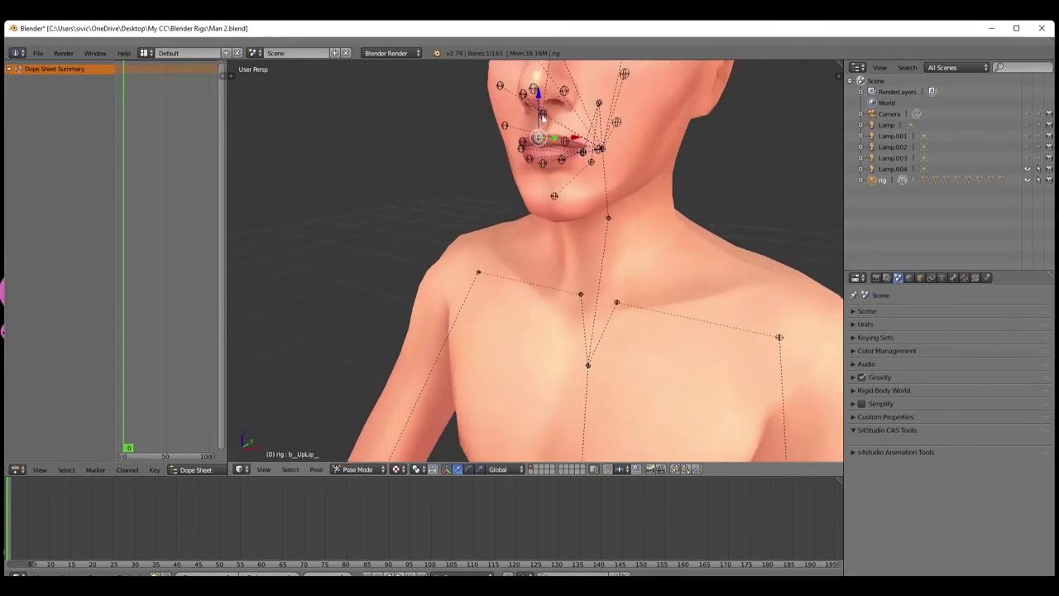
pyautogui.press('g')
pyautogui.press('z')
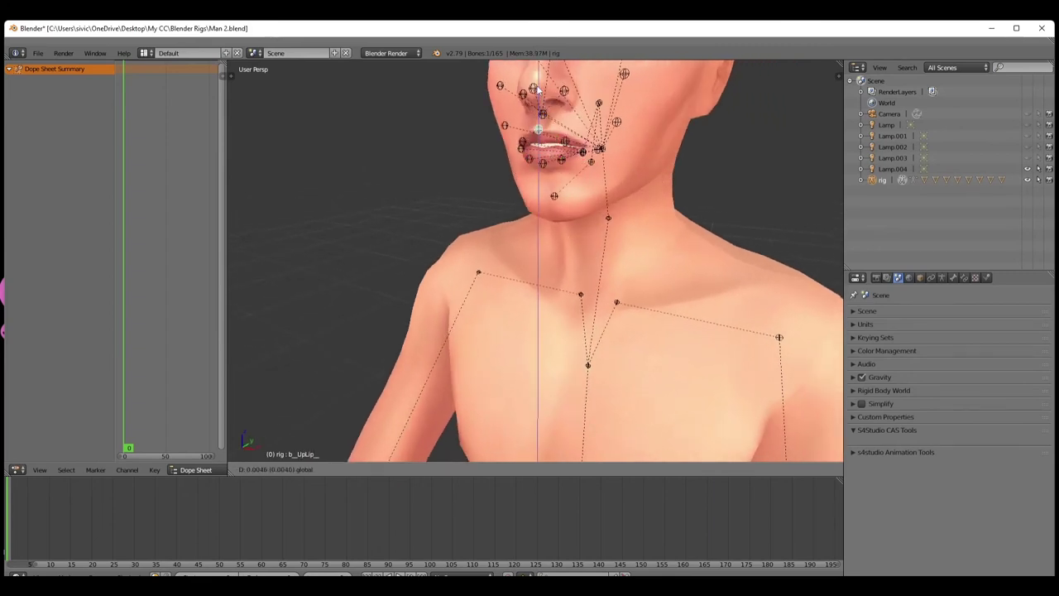
pyautogui.click(537, 91)
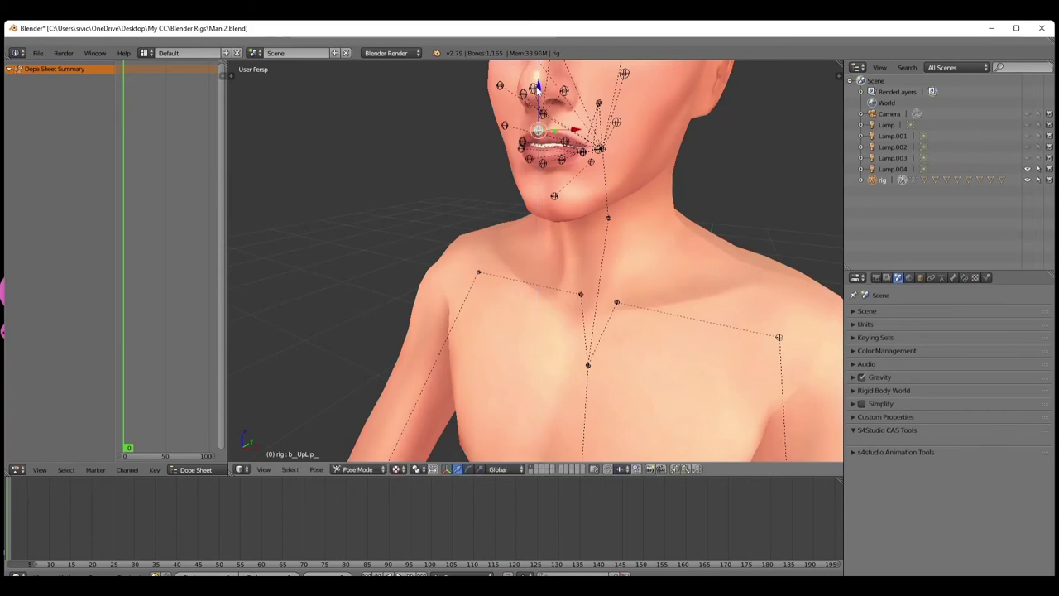
# Raise the centre lower lip bone along the Z axis towards the upper lip
pyautogui.rightClick(543, 163)
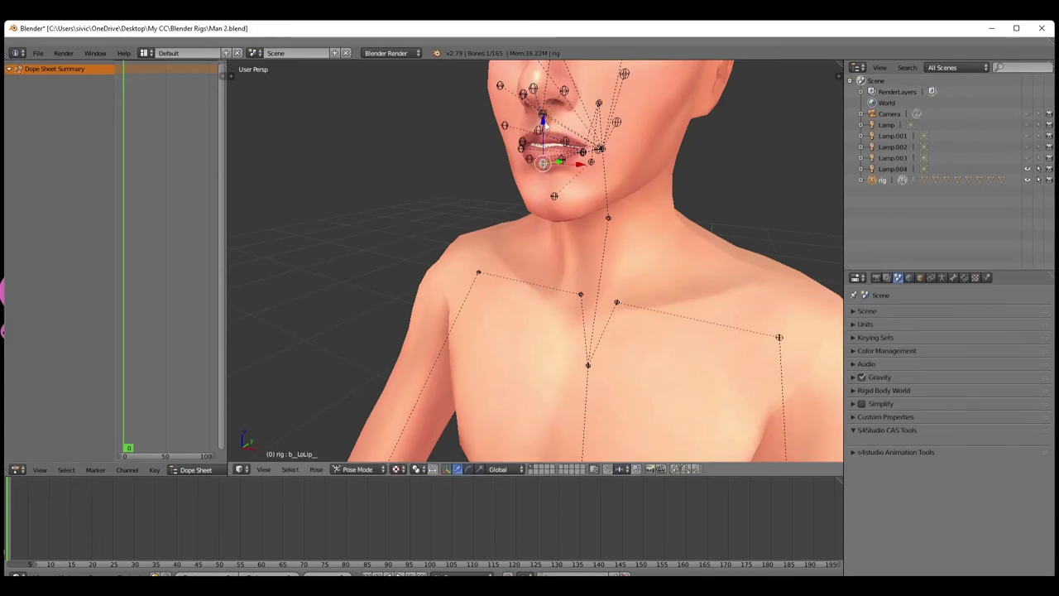
pyautogui.press('g')
pyautogui.press('z')
pyautogui.click(543, 117)
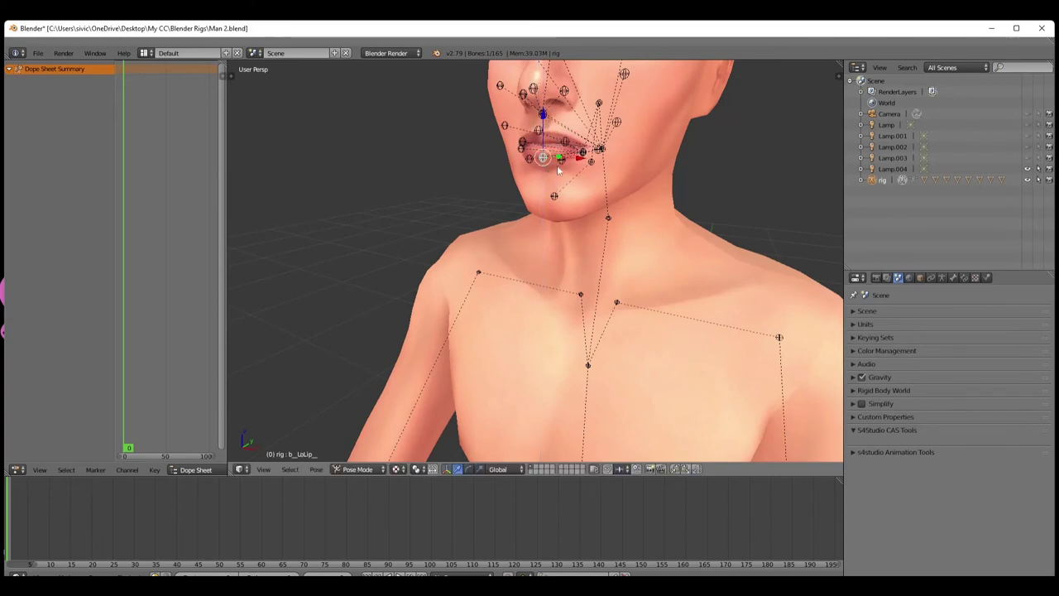
# Push the centre lower lip bone forward along the Y axis, and the centre upper lip bone forward by about 0.0034
pyautogui.moveTo(553, 176); pyautogui.dragTo(515, 240, button='middle')
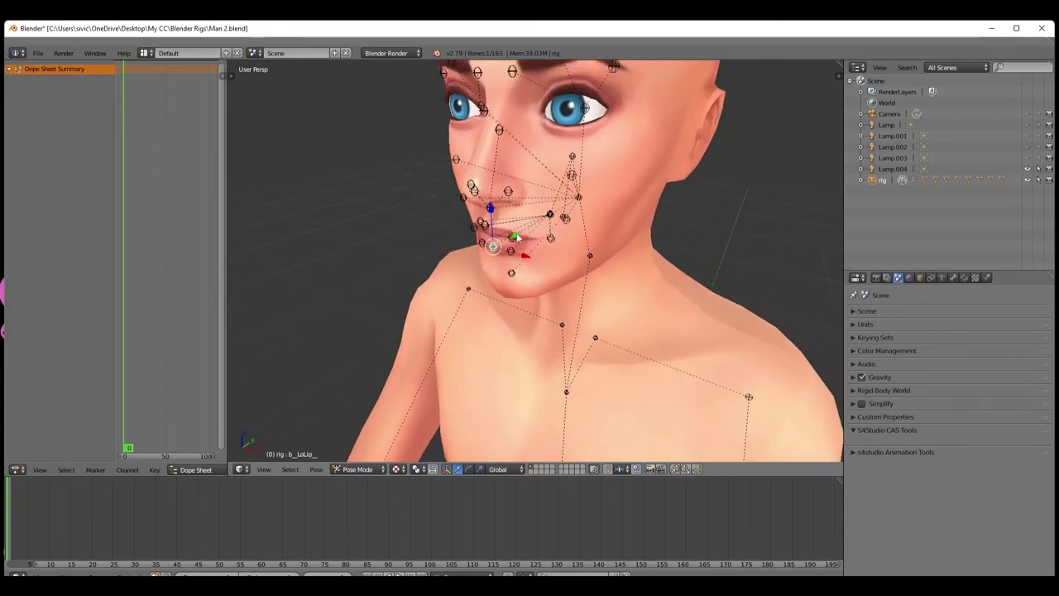
pyautogui.moveTo(516, 237)
pyautogui.mouseDown()
pyautogui.moveTo(497, 240)
pyautogui.moveTo(508, 221)
pyautogui.mouseUp()
pyautogui.rightClick(488, 228)
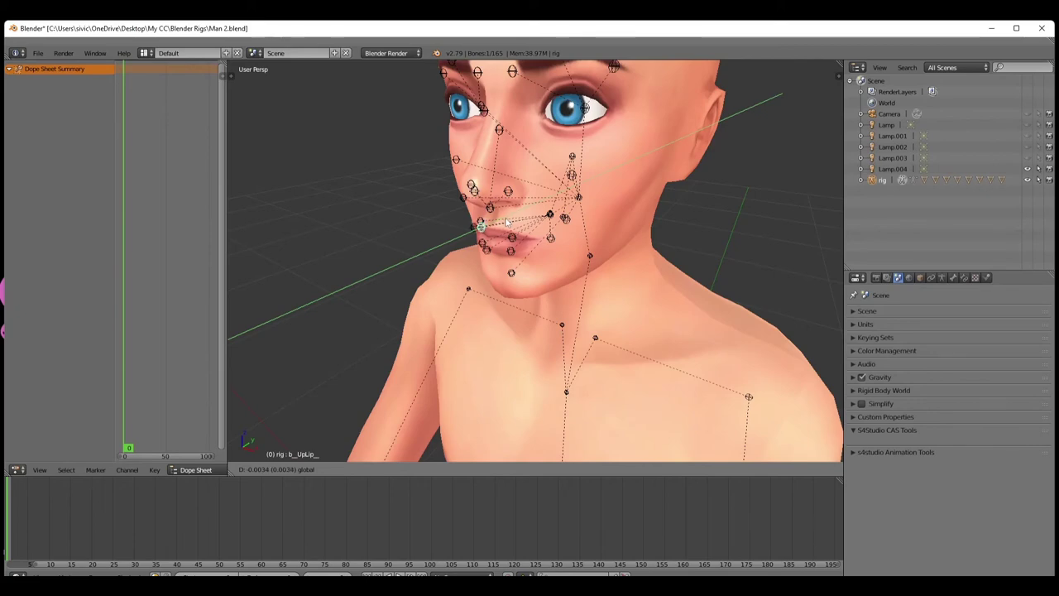
pyautogui.click(507, 222)
# Raise the right forearm bone with trackball rotation so the right hand comes up in front of the mouth
pyautogui.moveTo(507, 222); pyautogui.dragTo(518, 380, button='middle')
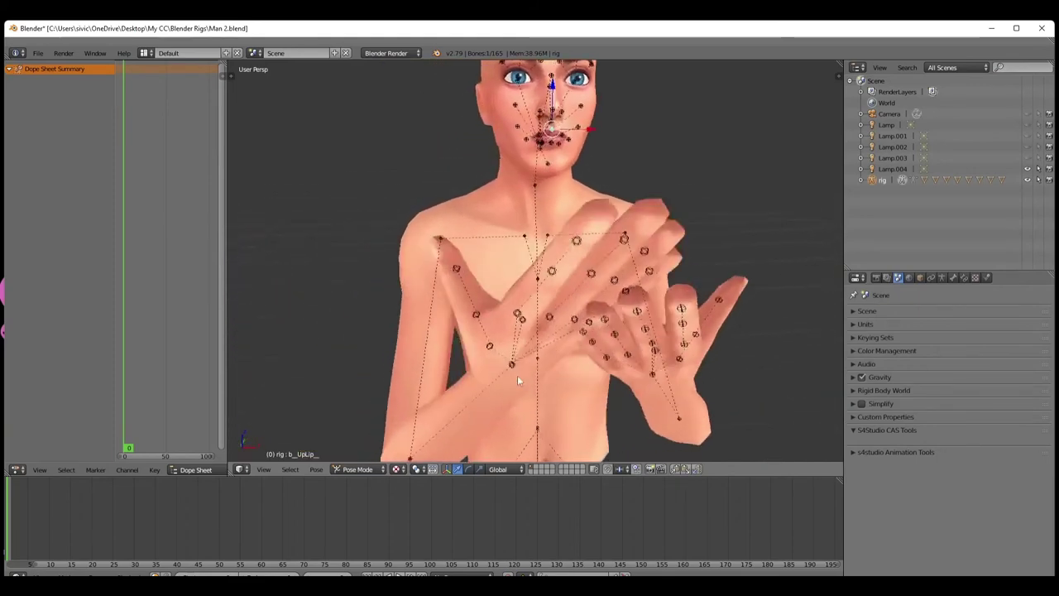
pyautogui.scroll(-2, 466, 419)
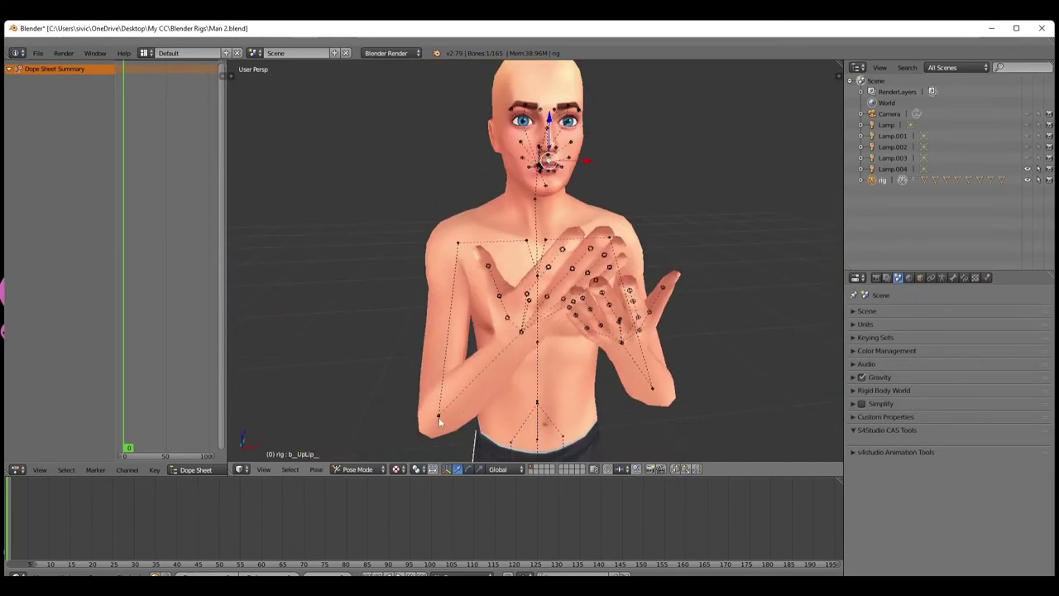
pyautogui.rightClick(439, 419)
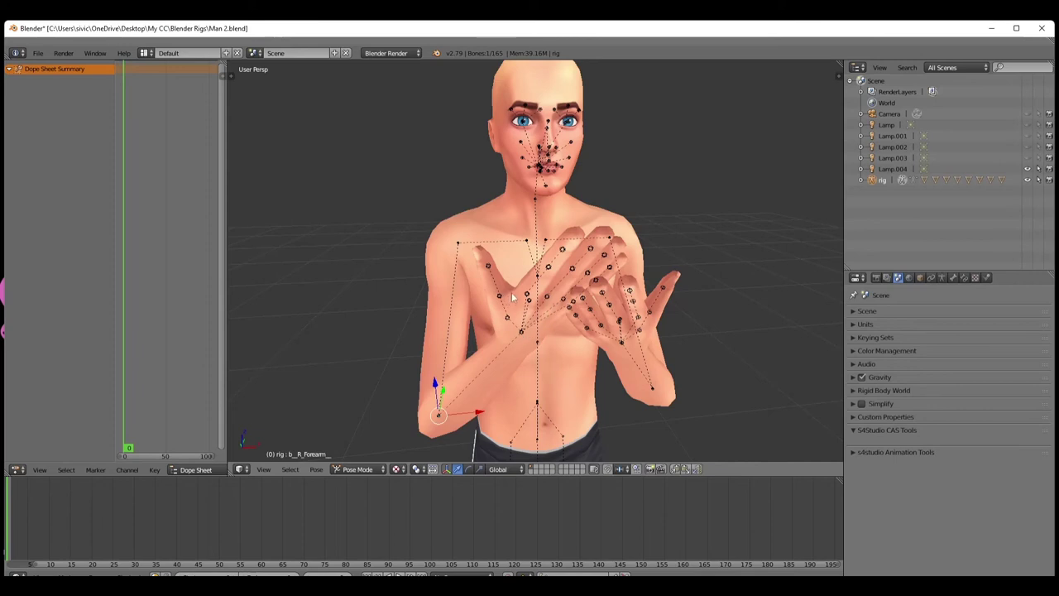
pyautogui.press('r')
pyautogui.press('r')
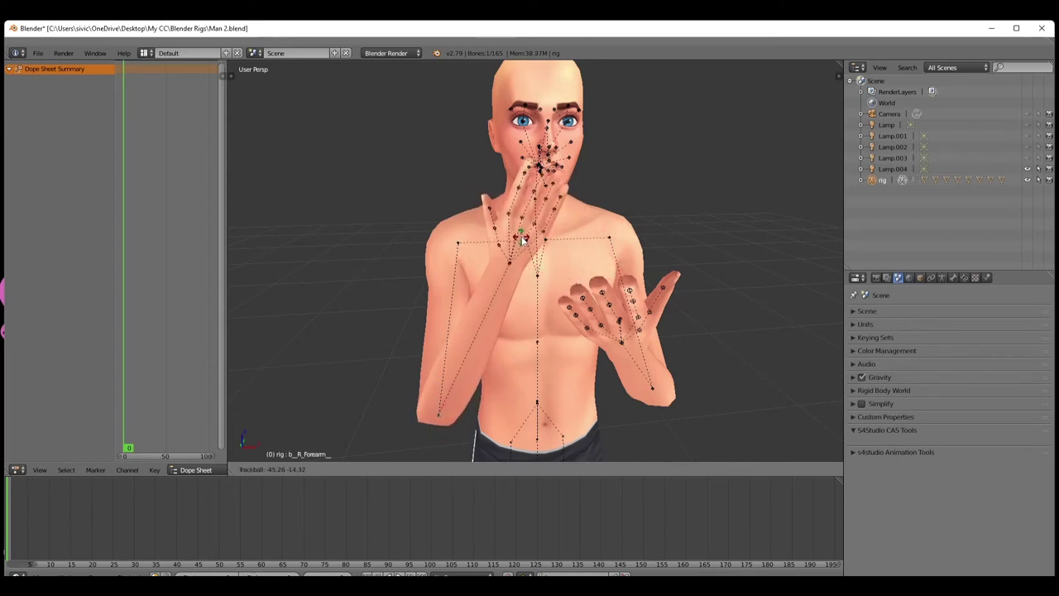
pyautogui.click(523, 246)
pyautogui.moveTo(523, 246); pyautogui.dragTo(505, 280, button='middle')
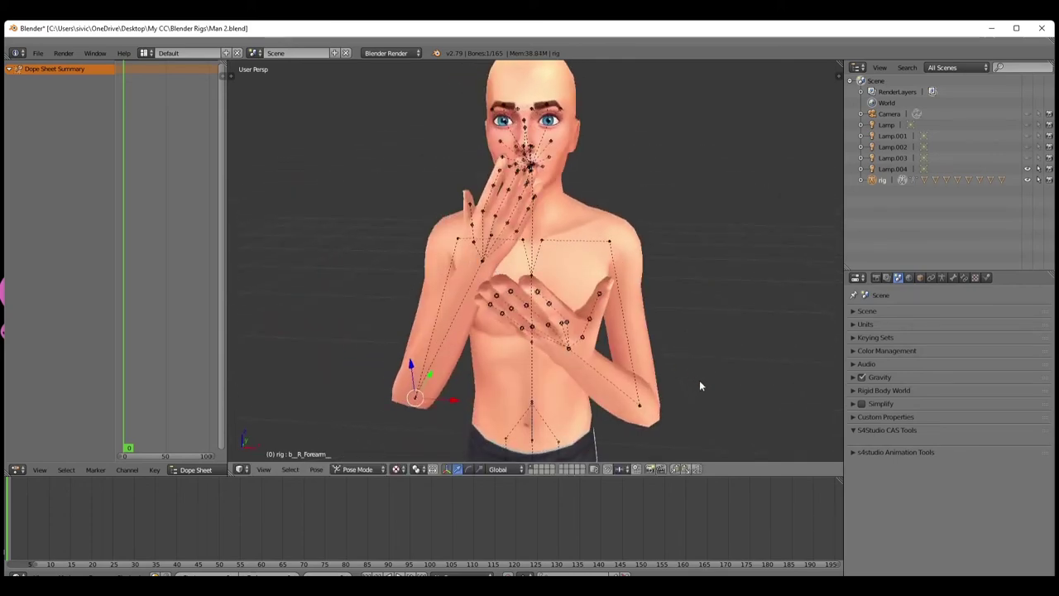
# Raise the left forearm bone with trackball rotation so the left hand meets the right hand just below the mouth
pyautogui.rightClick(640, 406)
pyautogui.rightClick(640, 411)
pyautogui.press('r')
pyautogui.press('r')
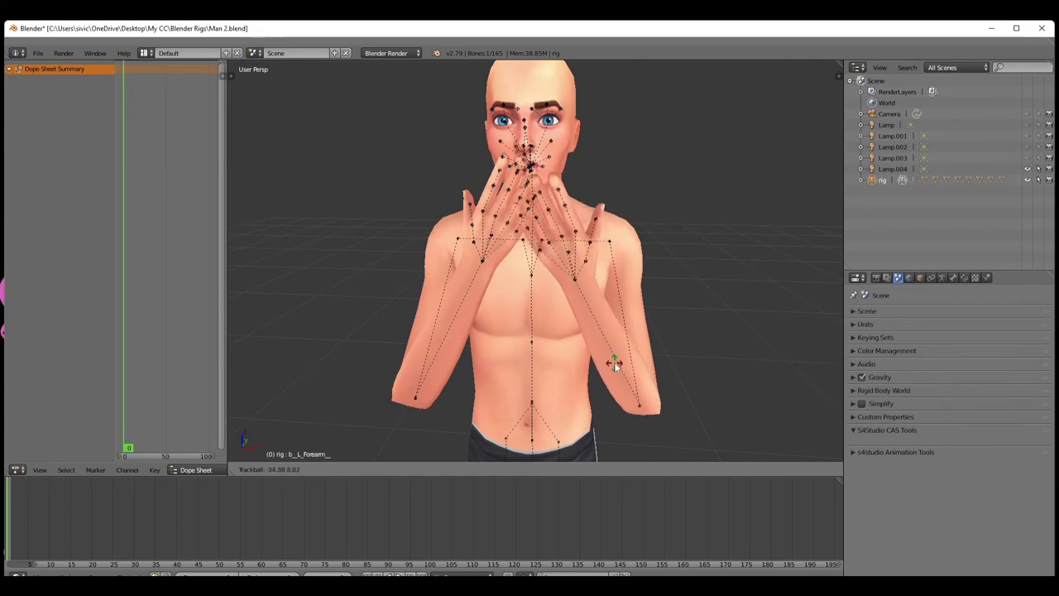
pyautogui.click(614, 361)
pyautogui.moveTo(614, 362); pyautogui.dragTo(619, 393, button='middle')
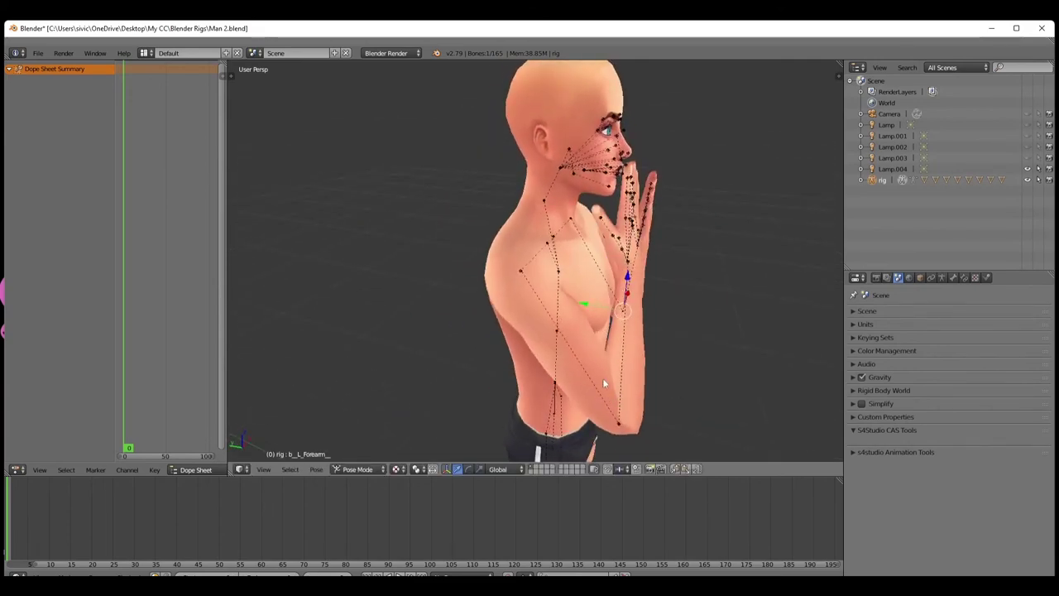
# Rotate the right upper arm bone slightly in side view to adjust how the raised arm sits in front of the chest
pyautogui.moveTo(533, 334); pyautogui.dragTo(348, 343, button='middle')
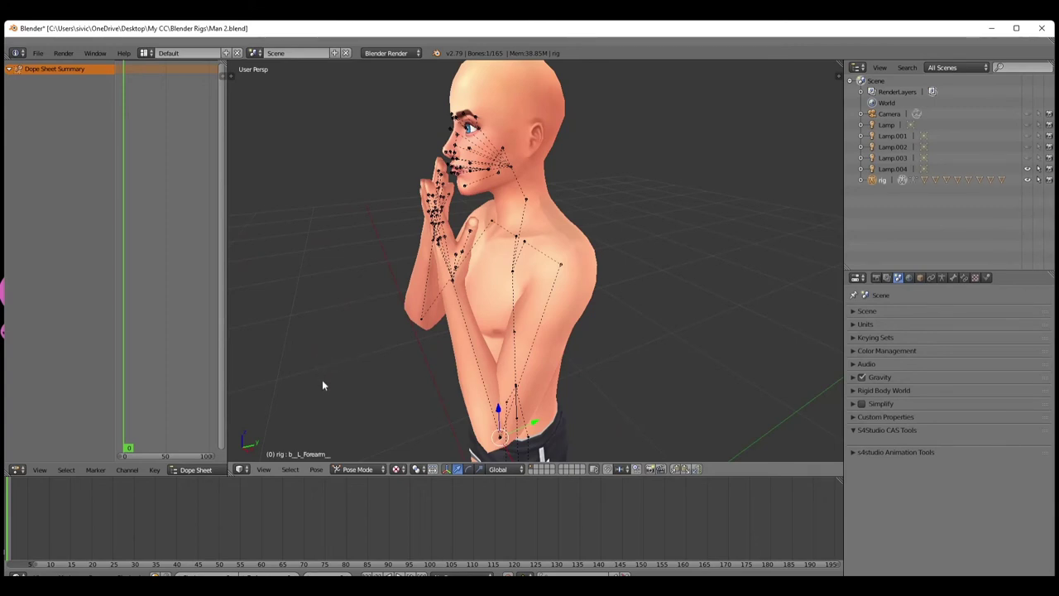
pyautogui.moveTo(322, 385); pyautogui.dragTo(500, 400, button='middle')
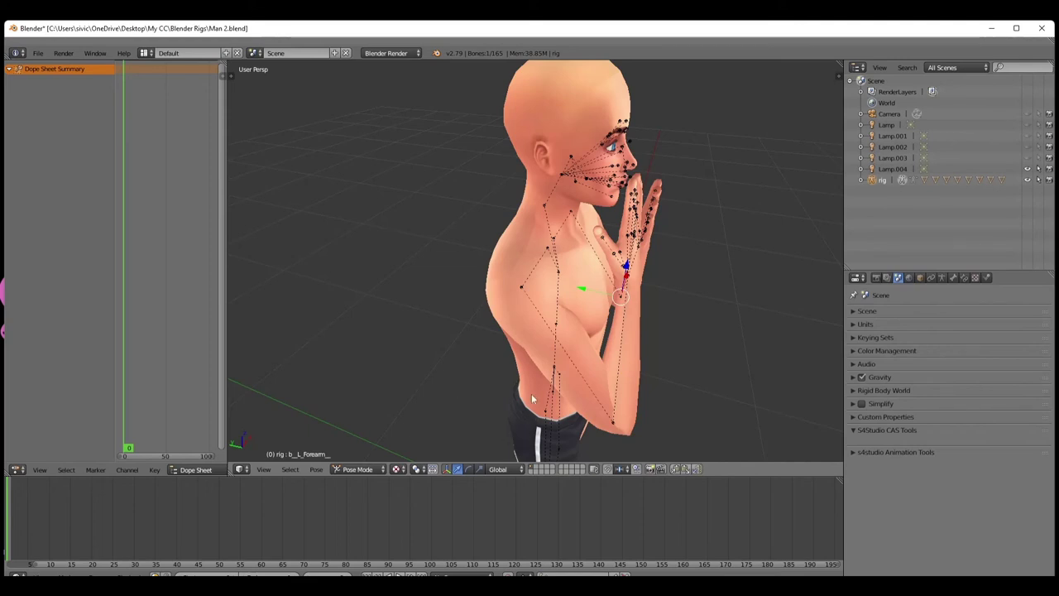
pyautogui.rightClick(525, 294)
pyautogui.moveTo(530, 386); pyautogui.dragTo(548, 369, button='middle')
pyautogui.press('r')
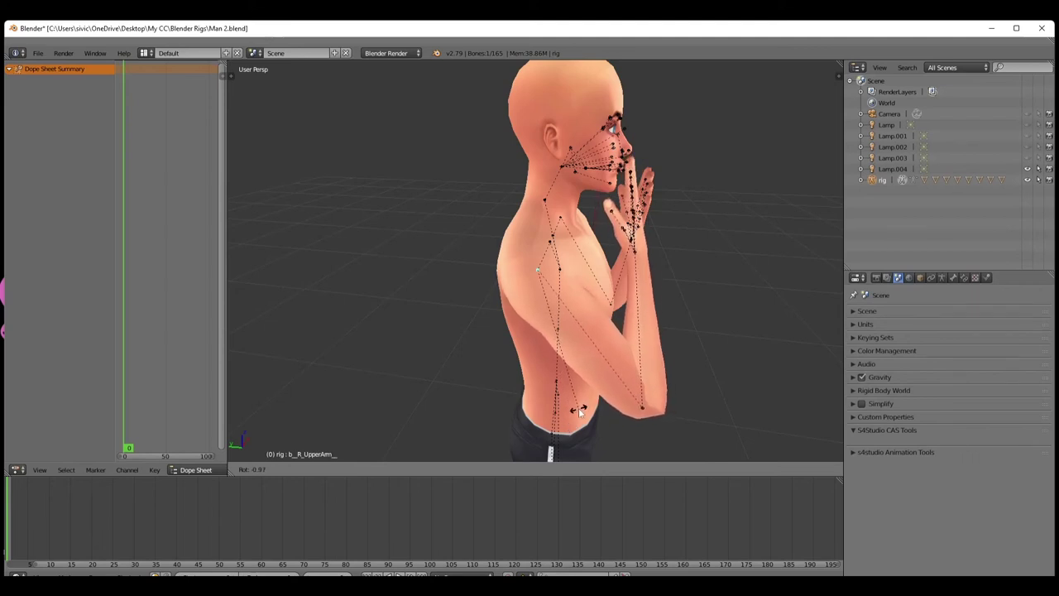
pyautogui.click(579, 410)
pyautogui.moveTo(579, 410); pyautogui.dragTo(578, 253, button='middle')
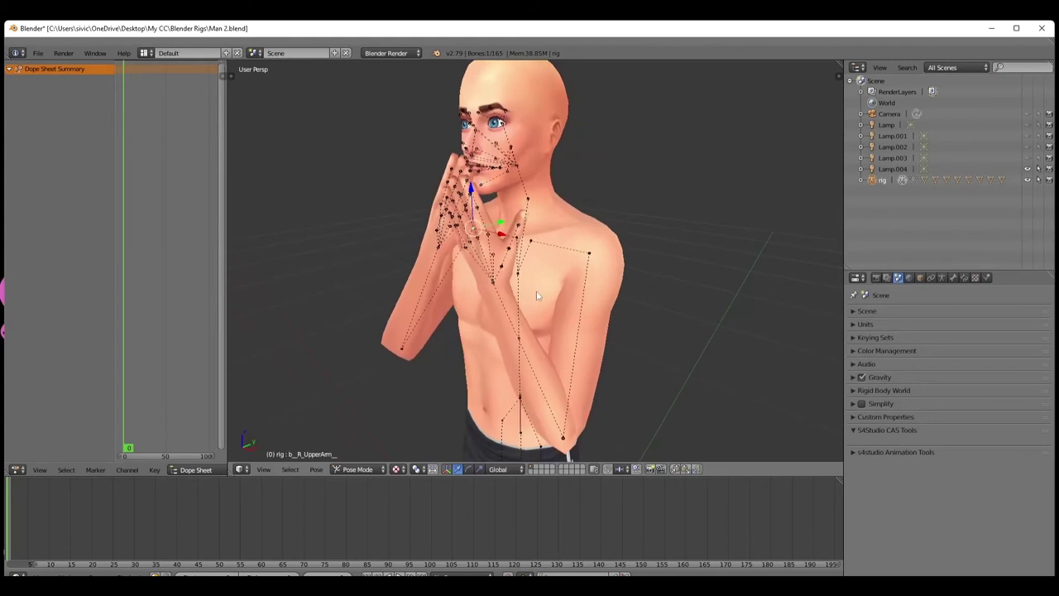
# Rotate the left upper arm bone with trackball rotation so the left hand rises beside the right hand over the mouth
pyautogui.rightClick(592, 256)
pyautogui.moveTo(486, 364); pyautogui.dragTo(605, 412, button='middle')
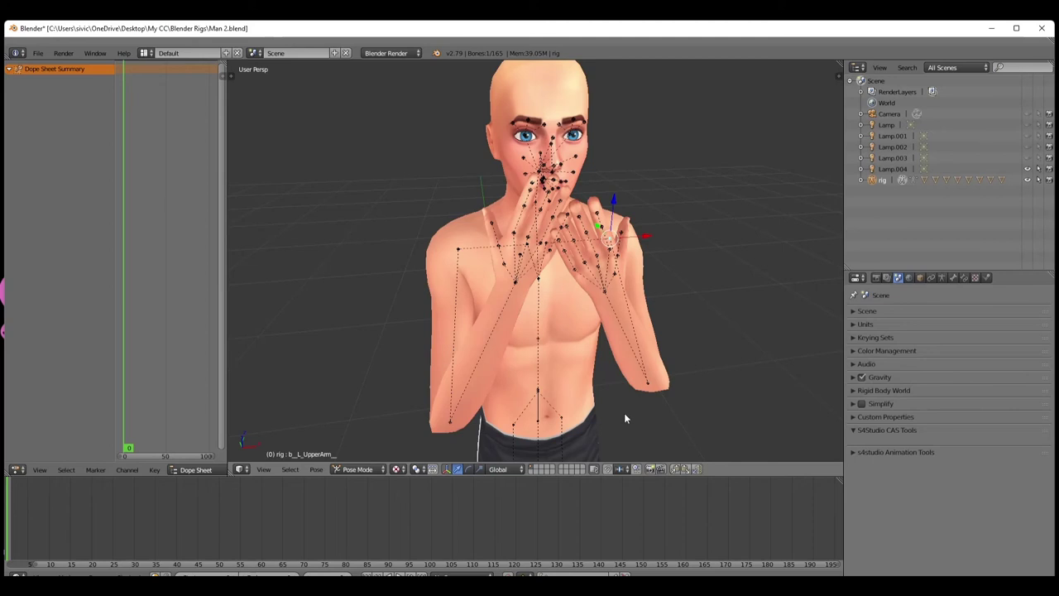
pyautogui.press('r')
pyautogui.press('r')
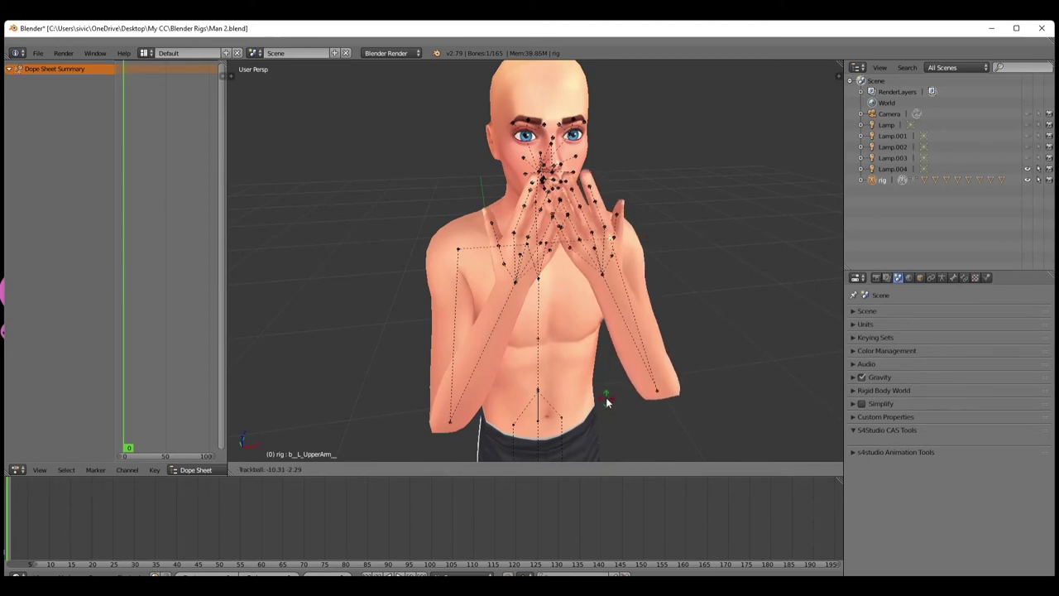
pyautogui.click(603, 398)
pyautogui.moveTo(604, 399); pyautogui.dragTo(437, 399, button='middle')
# Fine-tune the left hand bone at the wrist with two small trackball rotations so its fingers overlap the right hand's
pyautogui.scroll(4, 437, 405)
pyautogui.moveTo(405, 354); pyautogui.dragTo(553, 327, button='middle')
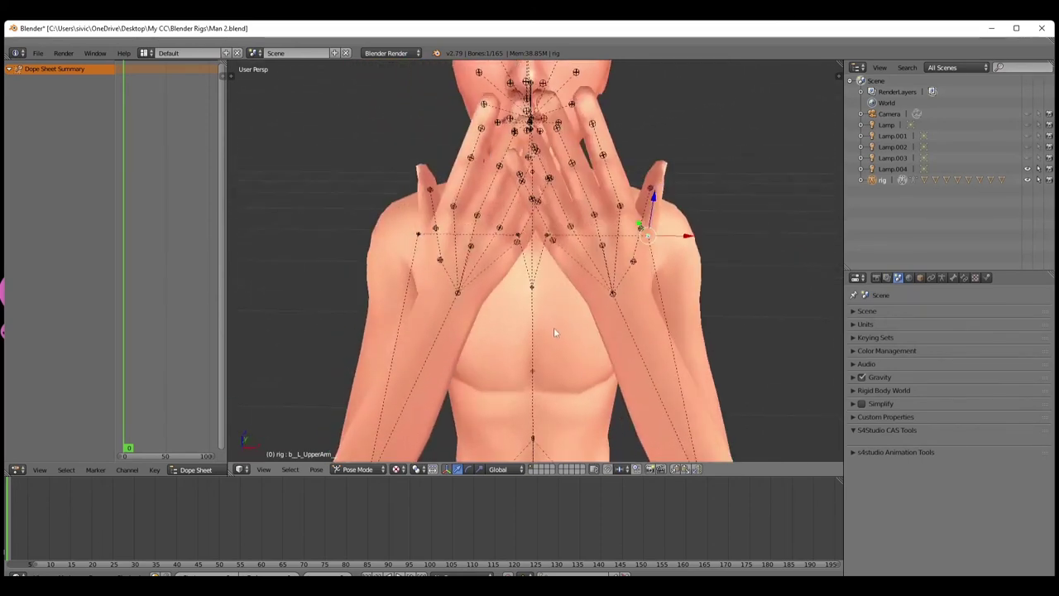
pyautogui.rightClick(611, 302)
pyautogui.press('r')
pyautogui.press('r')
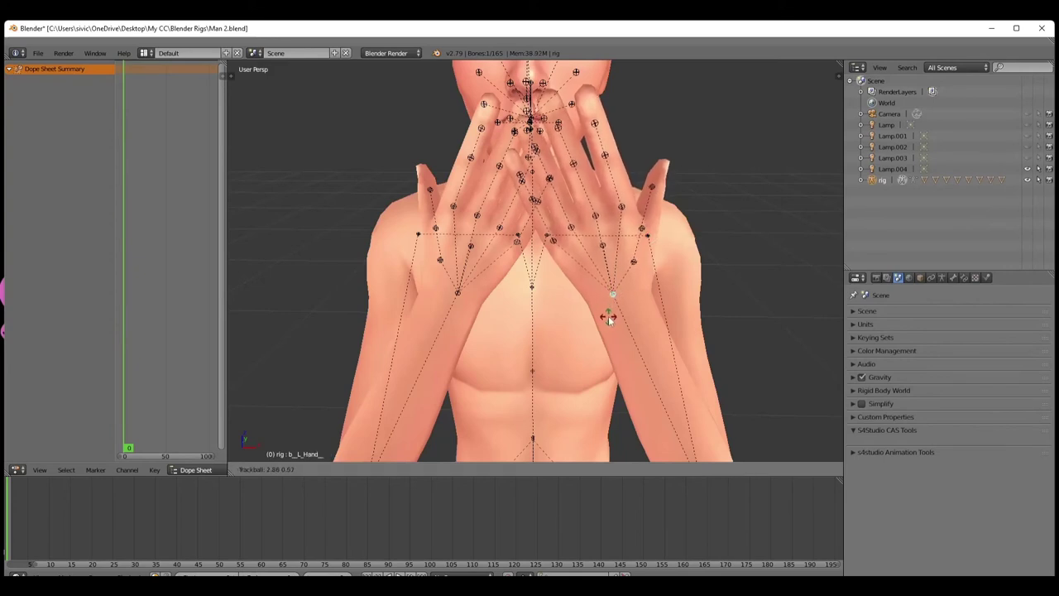
pyautogui.click(605, 319)
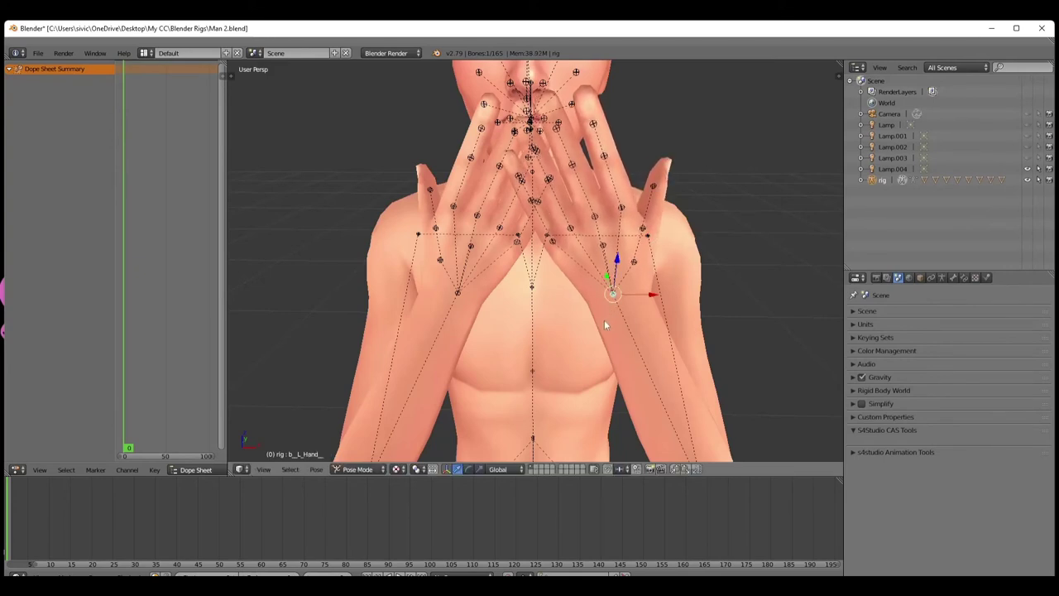
pyautogui.press('r')
pyautogui.press('r')
pyautogui.click(588, 331)
pyautogui.moveTo(549, 330); pyautogui.dragTo(565, 336, button='middle')
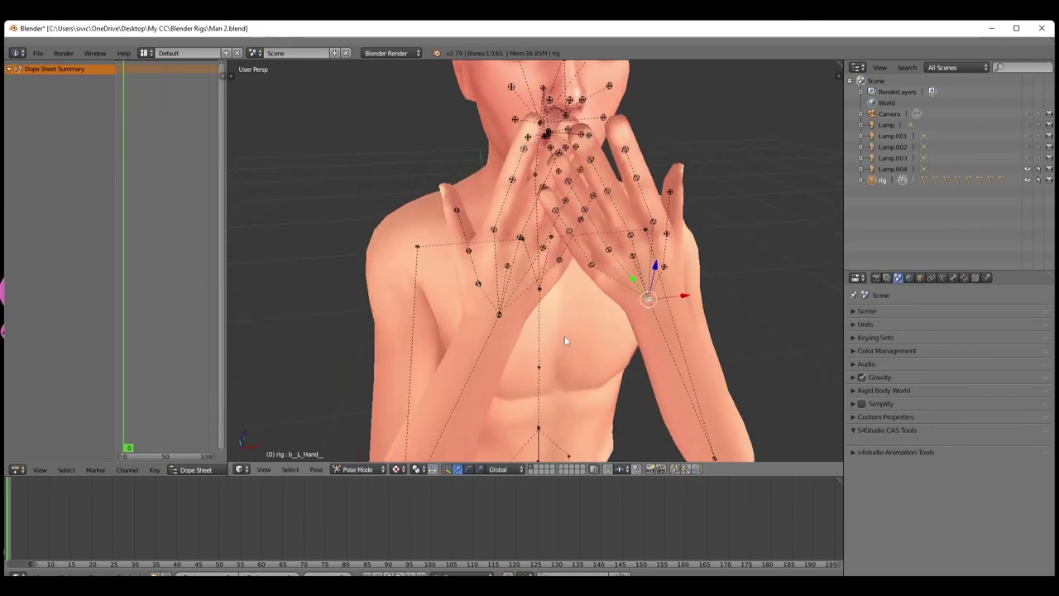
# Rotate the base bone of the right thumb with trackball and plain rotation so the thumb comes closer to the hand
pyautogui.rightClick(477, 284)
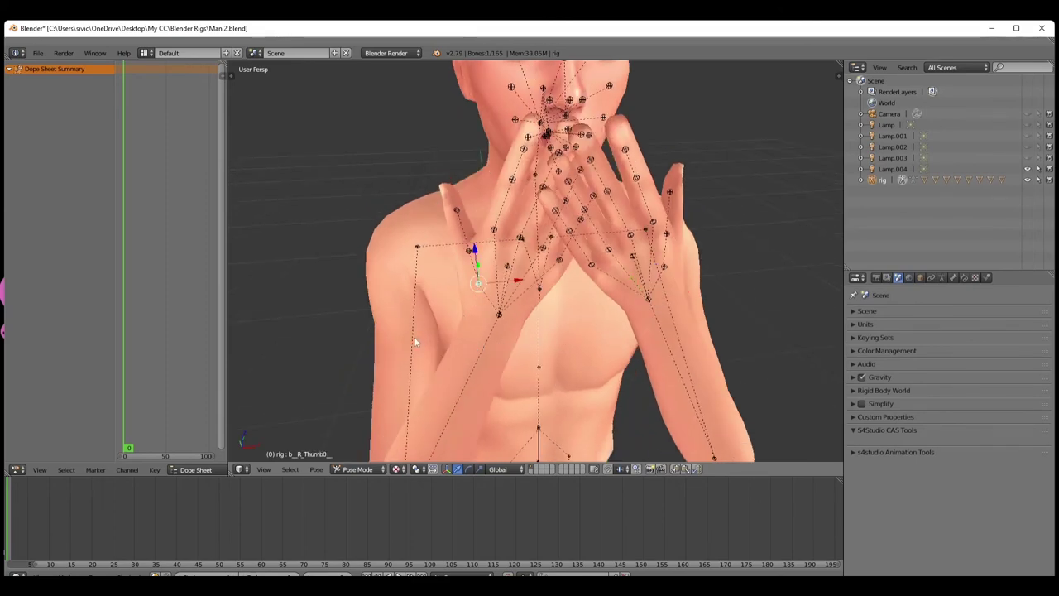
pyautogui.press('r')
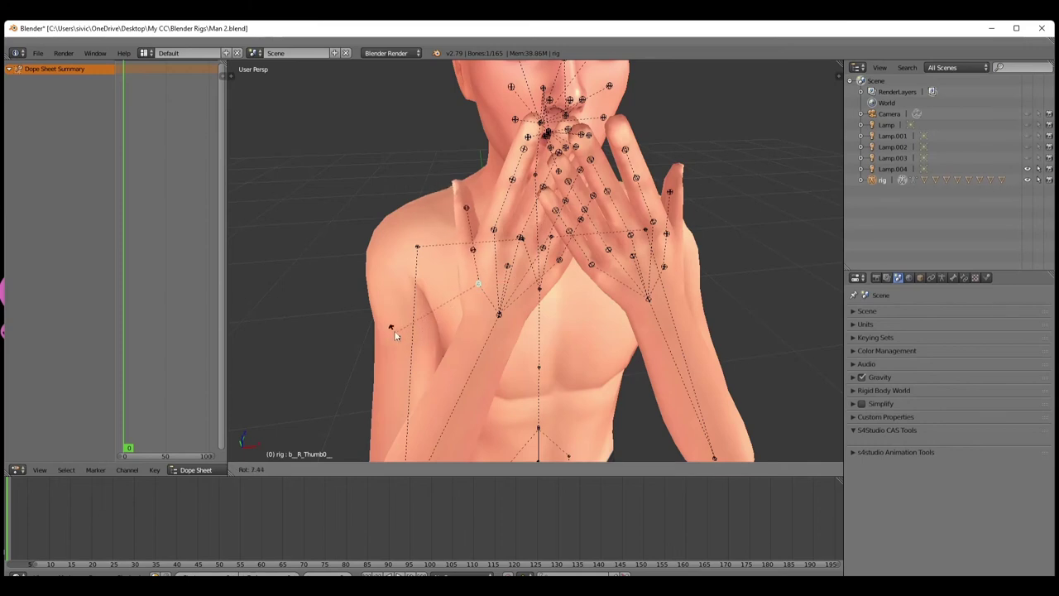
pyautogui.press('r')
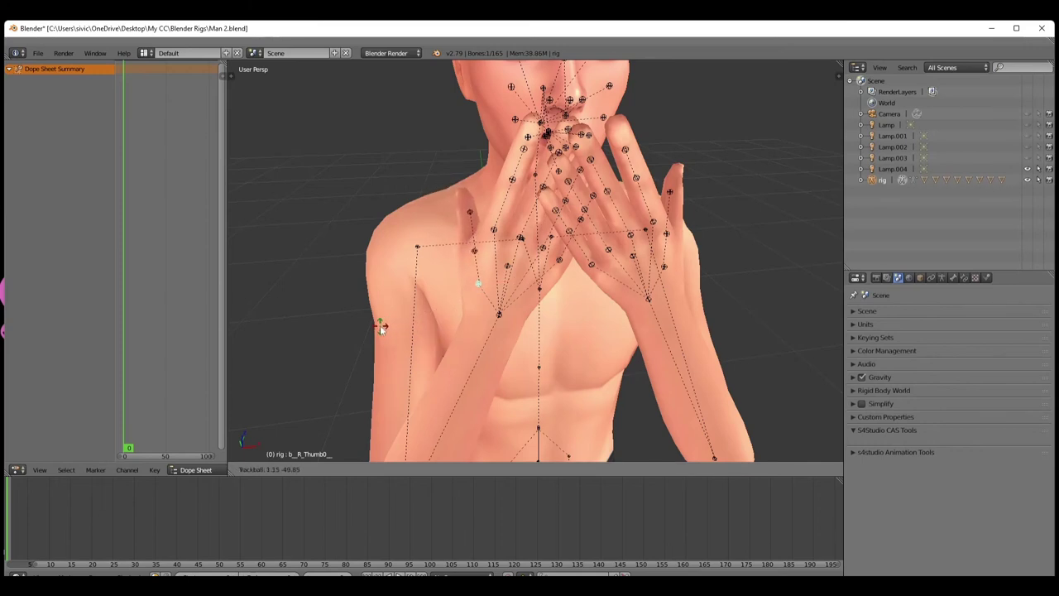
pyautogui.click(411, 336)
pyautogui.press('r')
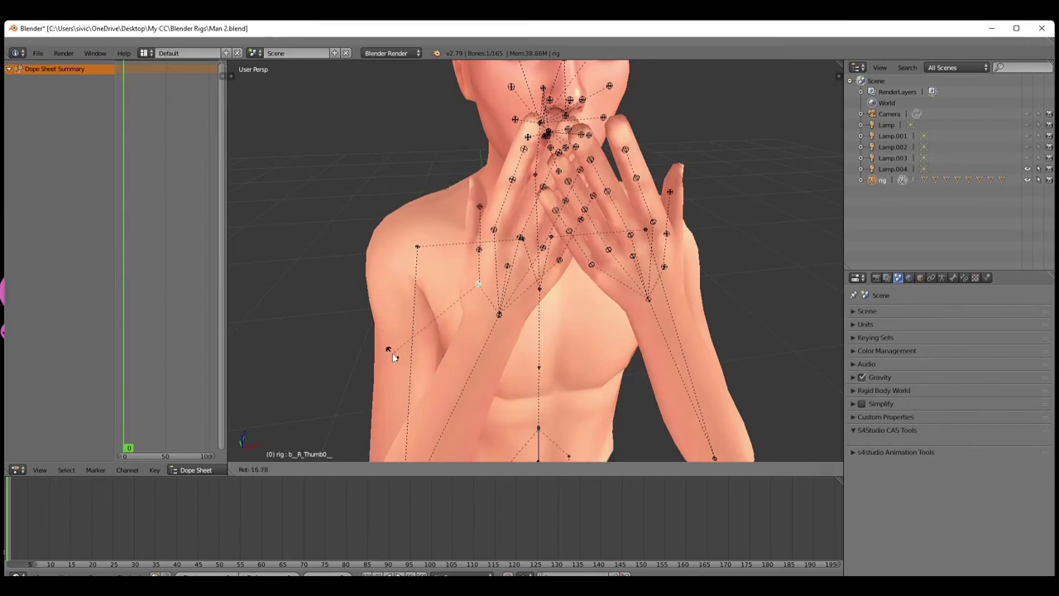
pyautogui.click(393, 356)
pyautogui.moveTo(443, 335); pyautogui.dragTo(550, 298, button='middle')
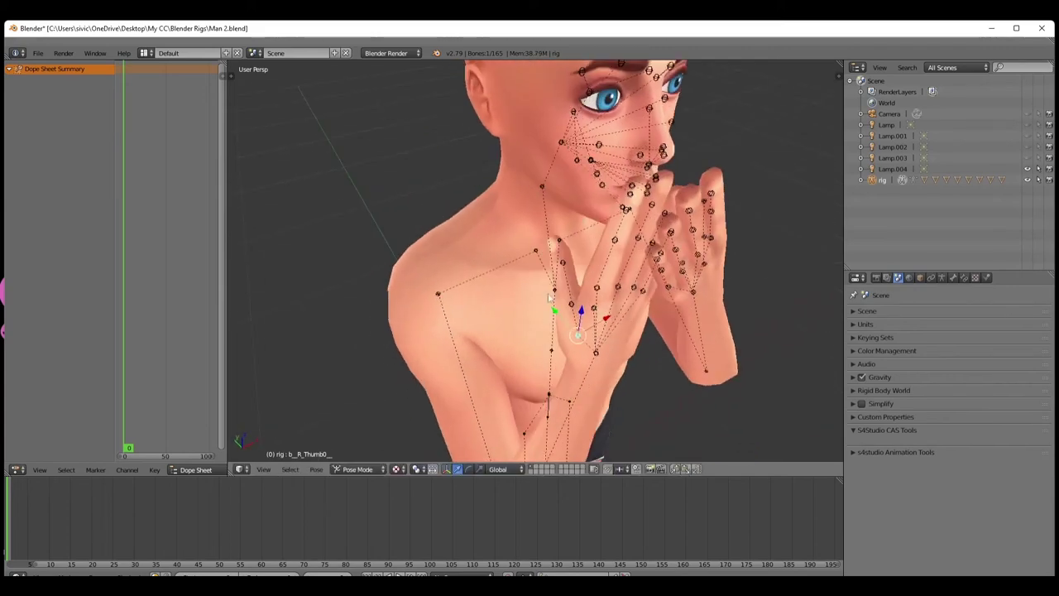
# Bend the tip bone of the right thumb with trackball rotation, and adjust it with a further rotation
pyautogui.rightClick(566, 267)
pyautogui.press('r')
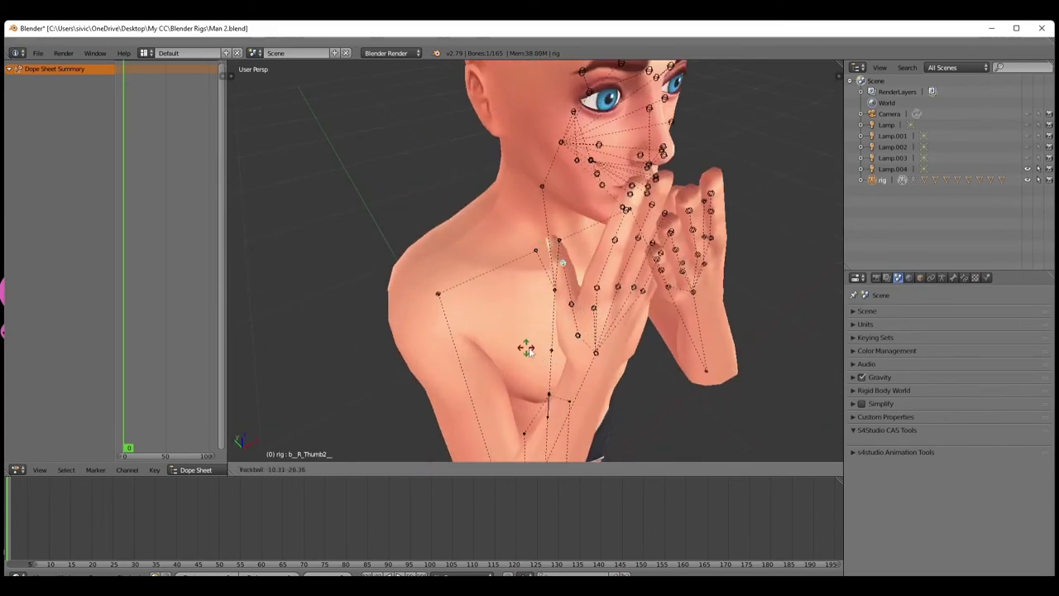
pyautogui.click(539, 354)
pyautogui.press('r')
pyautogui.click(501, 387)
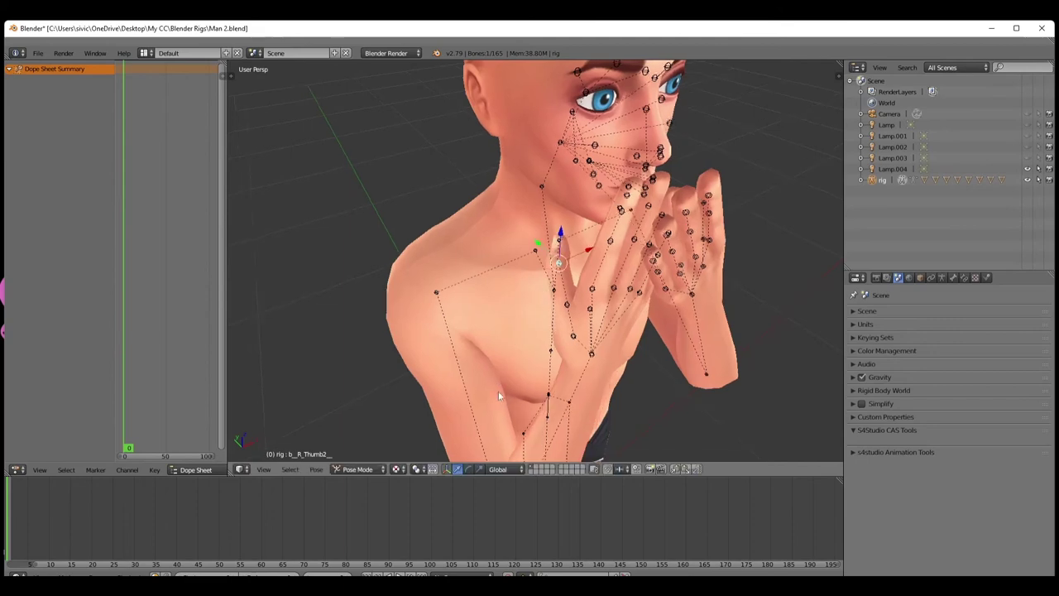
pyautogui.moveTo(498, 391); pyautogui.dragTo(468, 365, button='middle')
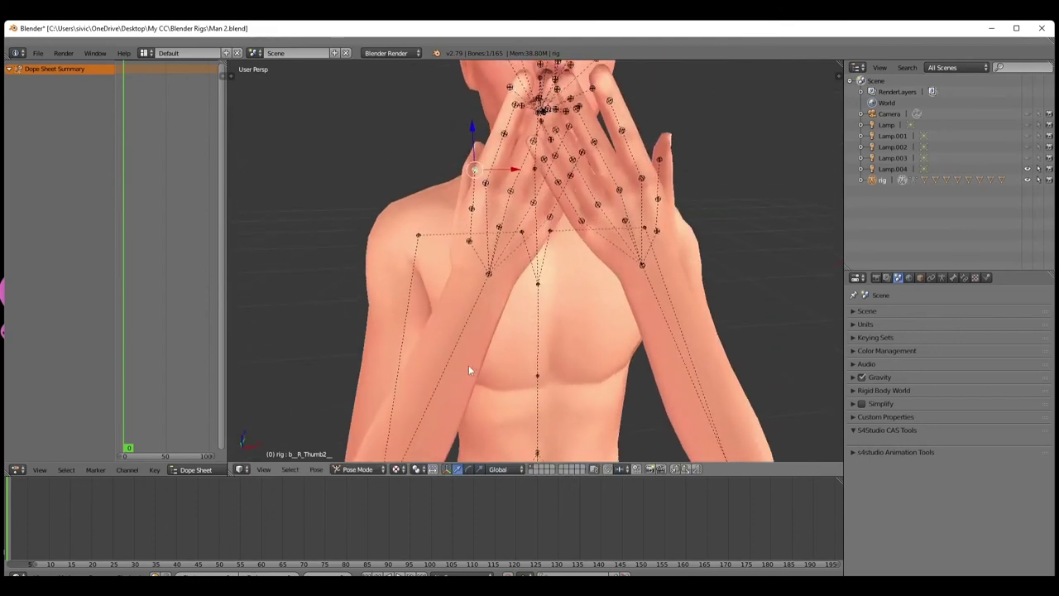
# Rotate the base bone of the left thumb inwards by about 10 degrees so the thumb stands closer to the fingers
pyautogui.rightClick(657, 234)
pyautogui.press('r')
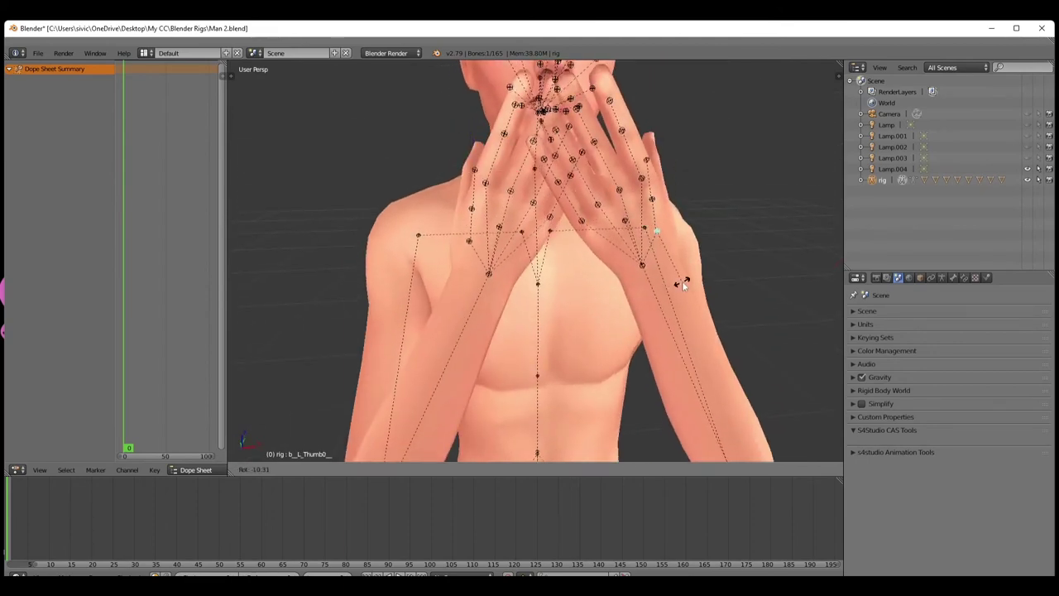
pyautogui.click(682, 281)
pyautogui.moveTo(682, 280); pyautogui.dragTo(614, 282, button='middle')
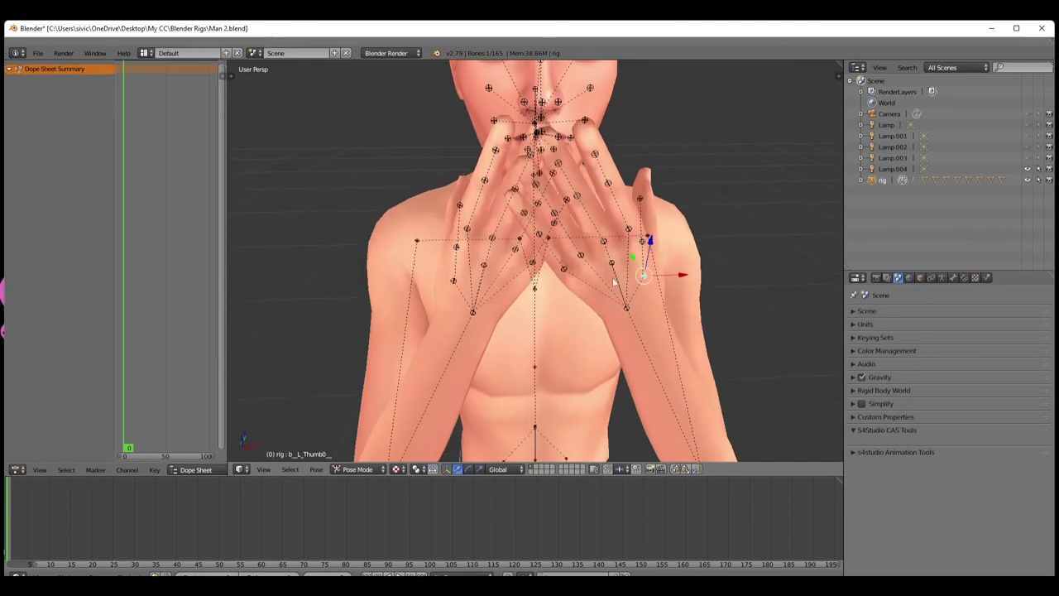
# Bend the middle joint of the left index finger slightly towards the face with trackball rotation
pyautogui.rightClick(607, 196)
pyautogui.press('r')
pyautogui.press('r')
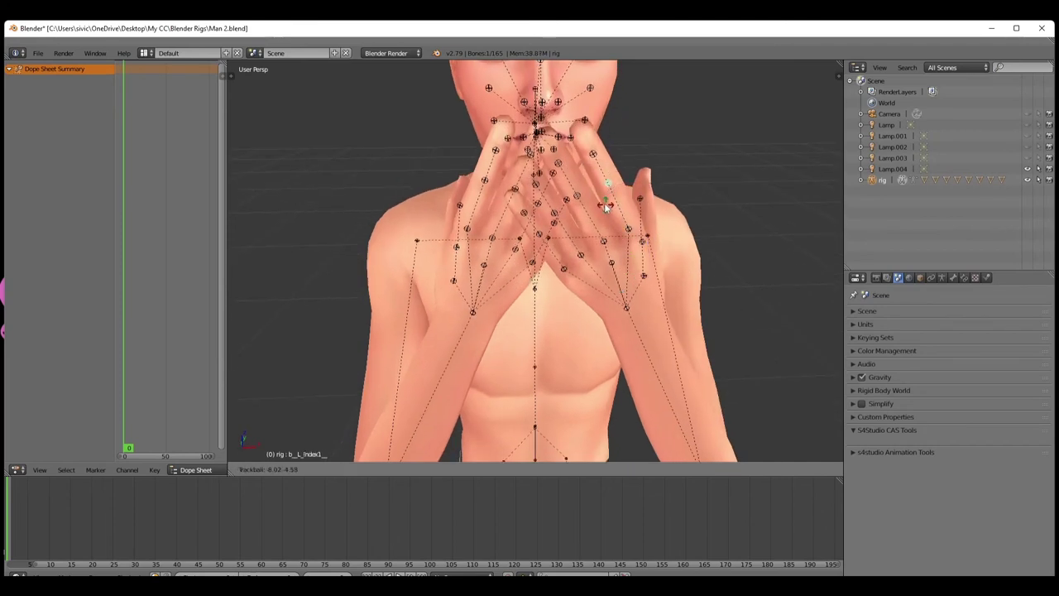
pyautogui.click(601, 209)
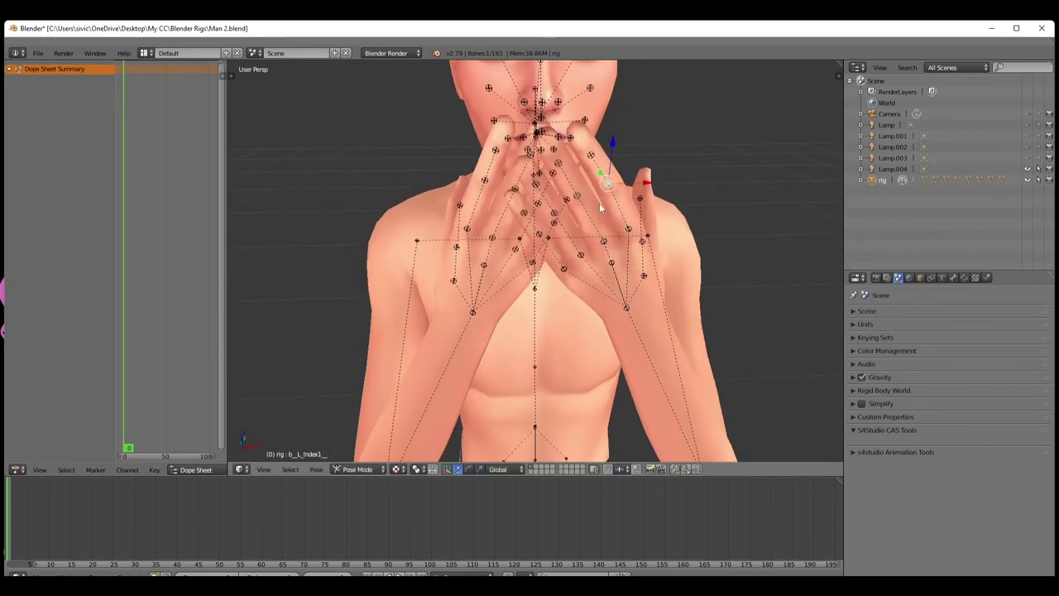
pyautogui.moveTo(593, 223)
pyautogui.mouseDown(button='middle')
pyautogui.moveTo(666, 231)
pyautogui.moveTo(586, 227)
pyautogui.mouseUp(button='middle')
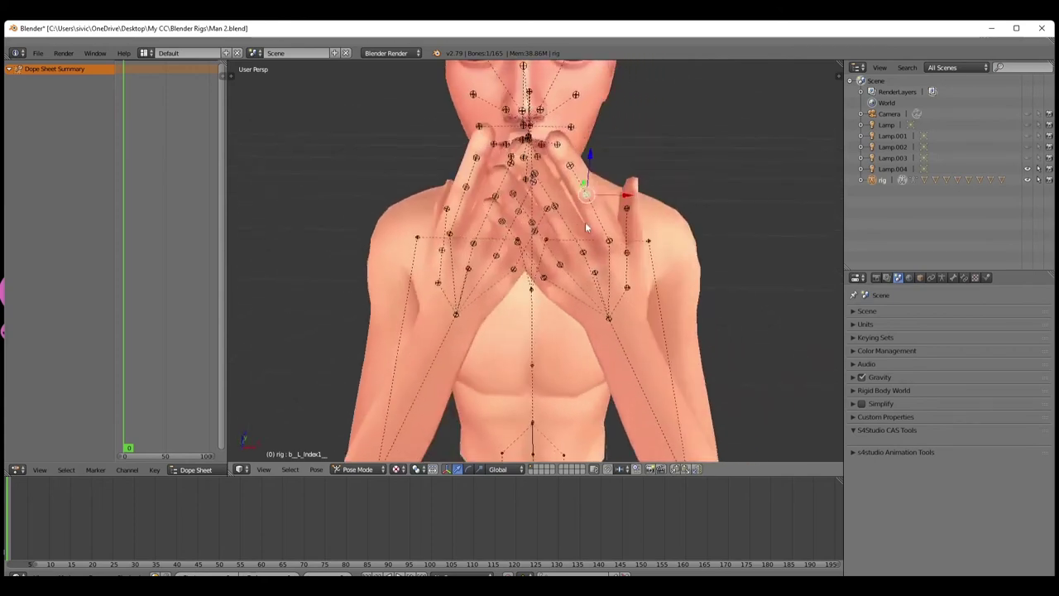
pyautogui.press('r')
pyautogui.click(606, 286)
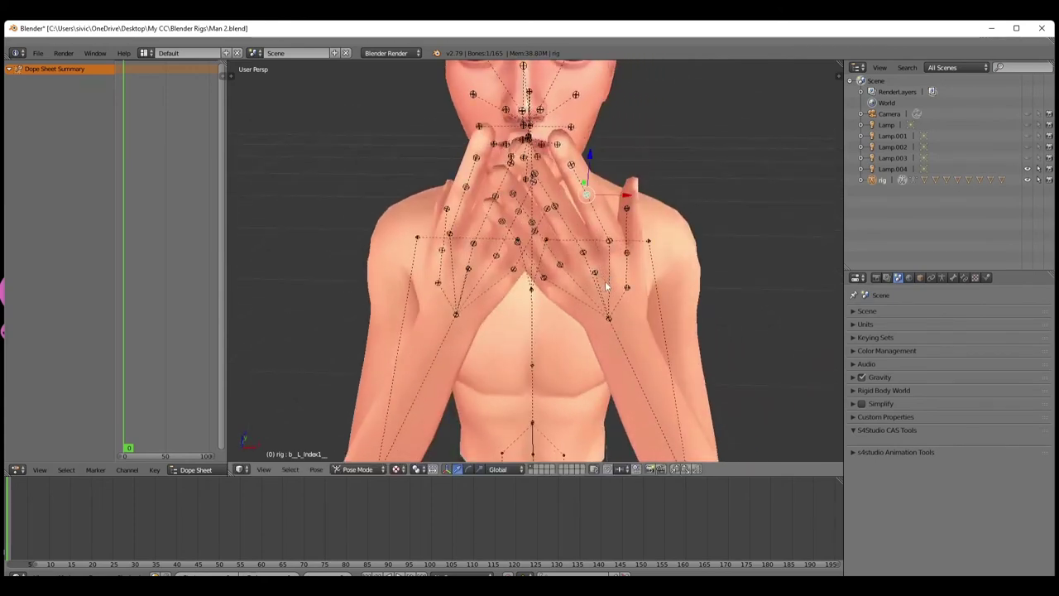
# Bend the middle joint of the left middle finger with trackball rotation
pyautogui.rightClick(560, 210)
pyautogui.moveTo(578, 255); pyautogui.dragTo(614, 256, button='middle')
pyautogui.press('r')
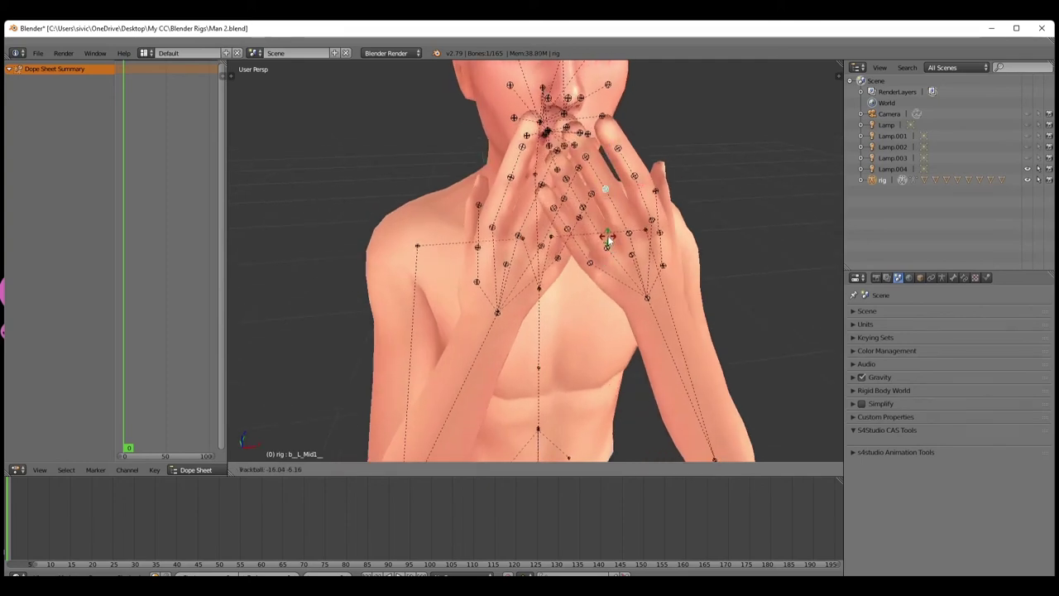
pyautogui.click(609, 240)
pyautogui.moveTo(595, 244)
pyautogui.mouseDown(button='middle')
pyautogui.moveTo(658, 244)
pyautogui.moveTo(637, 227)
pyautogui.moveTo(605, 247)
pyautogui.mouseUp(button='middle')
# Bend the middle joint of the left ring finger with trackball rotation
pyautogui.rightClick(668, 213)
pyautogui.press('r')
pyautogui.press('r')
pyautogui.click(604, 237)
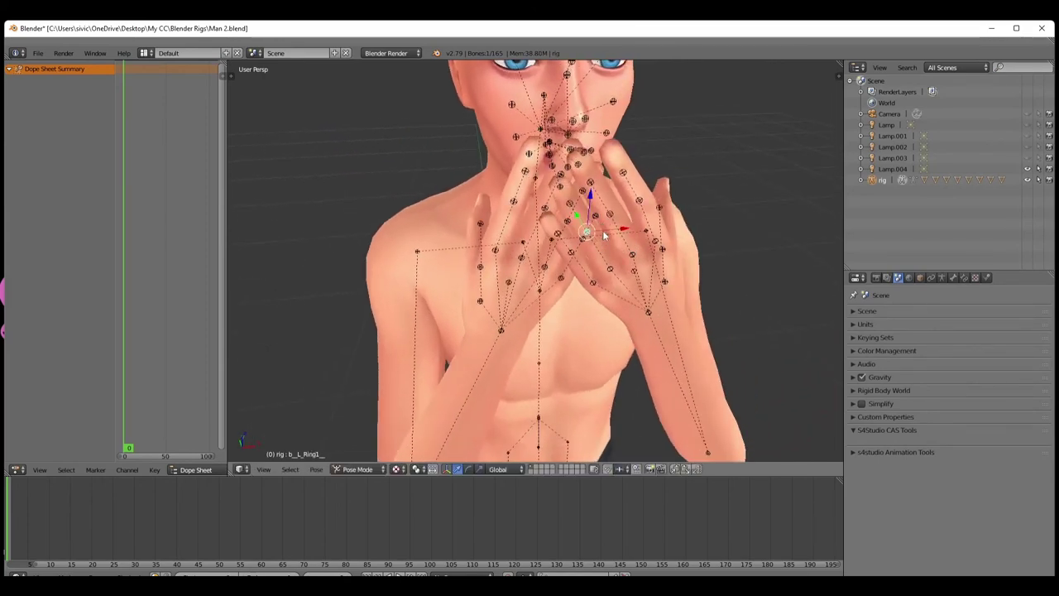
# Bend the middle joint of the left little finger with trackball rotation
pyautogui.rightClick(574, 256)
pyautogui.press('r')
pyautogui.press('r')
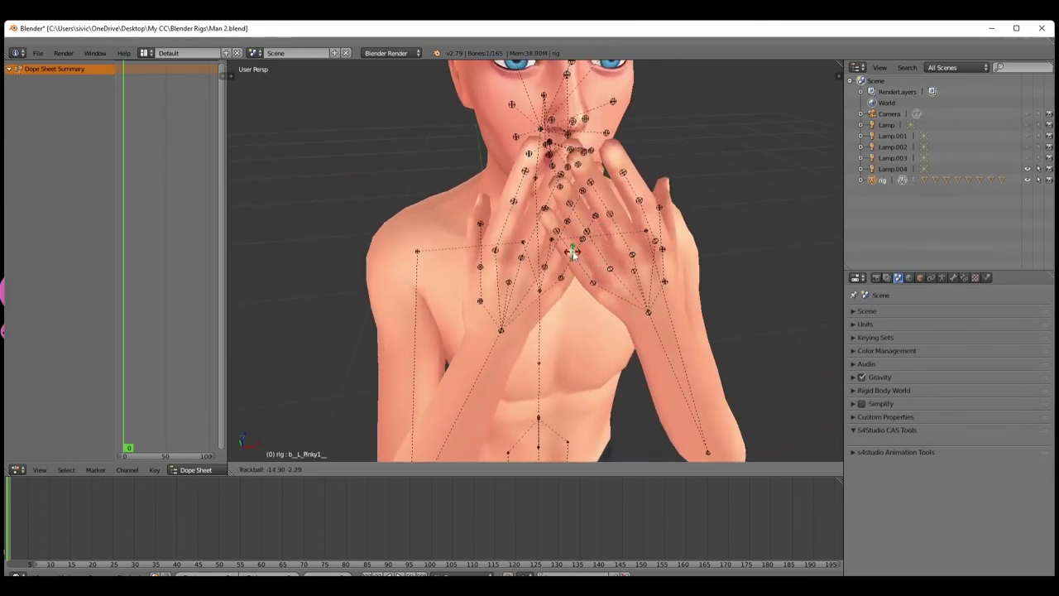
pyautogui.click(573, 259)
pyautogui.moveTo(573, 258); pyautogui.dragTo(657, 281, button='middle')
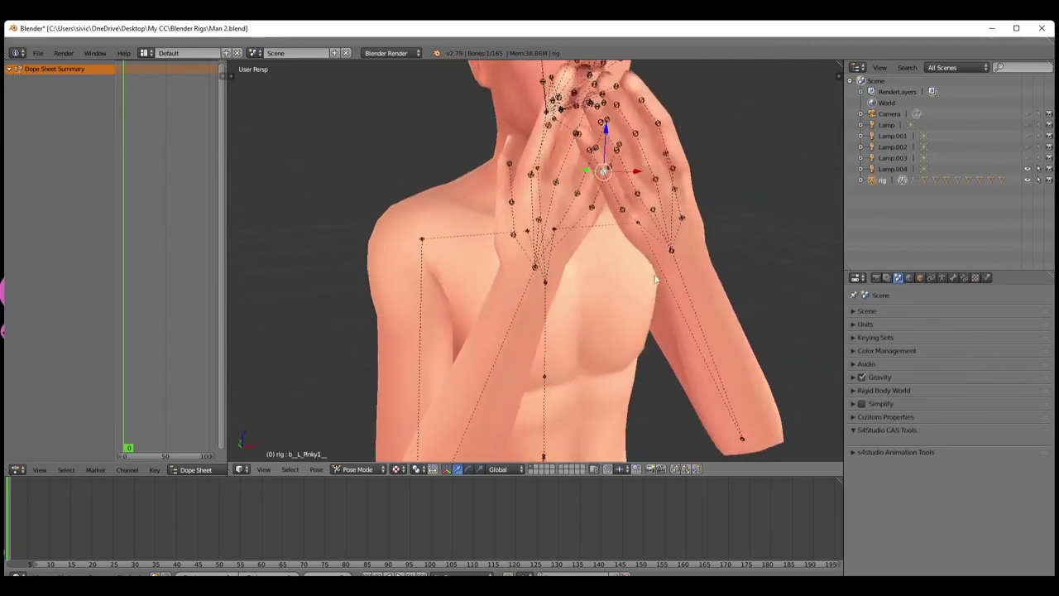
# Try another slight trackball rotation of the left hand bone at the wrist
pyautogui.rightClick(675, 251)
pyautogui.press('r')
pyautogui.press('r')
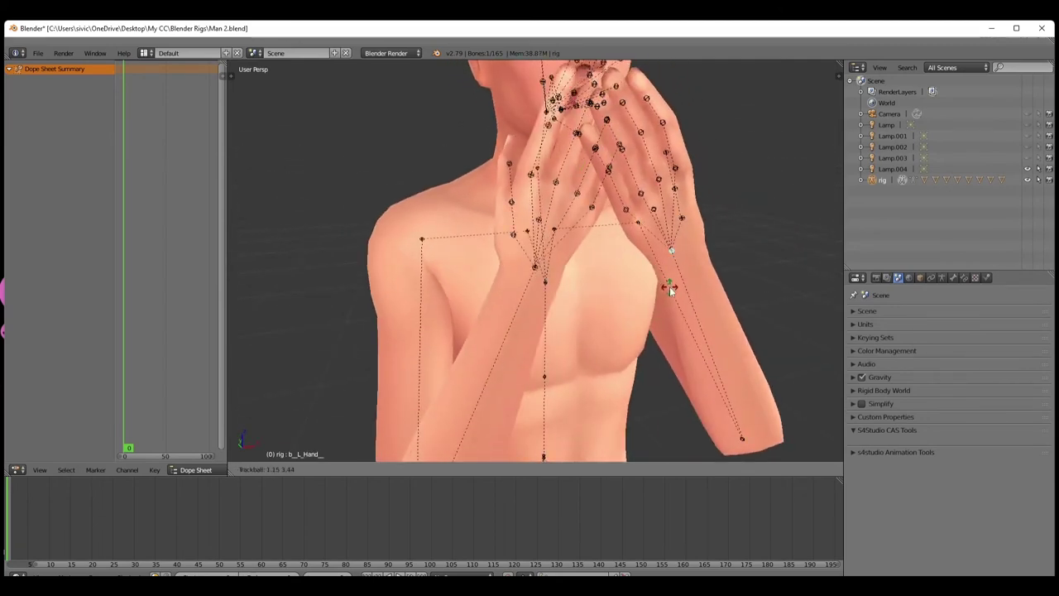
pyautogui.click(668, 290)
# Check the hands from the front and above, and undo the last rotation of the left hand bone
pyautogui.moveTo(626, 296); pyautogui.dragTo(605, 329, button='middle')
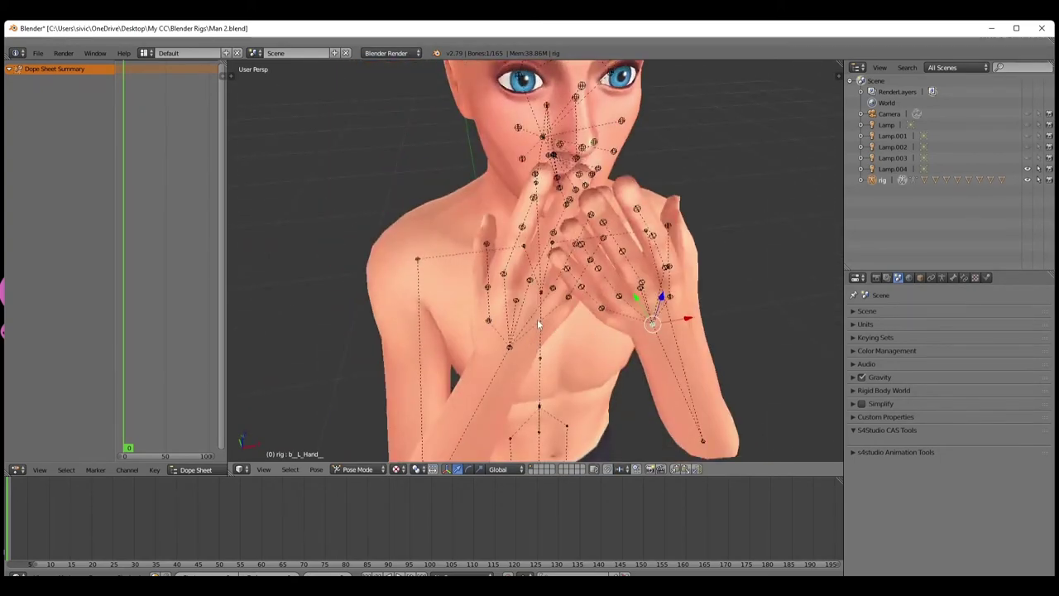
pyautogui.moveTo(539, 323); pyautogui.dragTo(494, 319, button='middle')
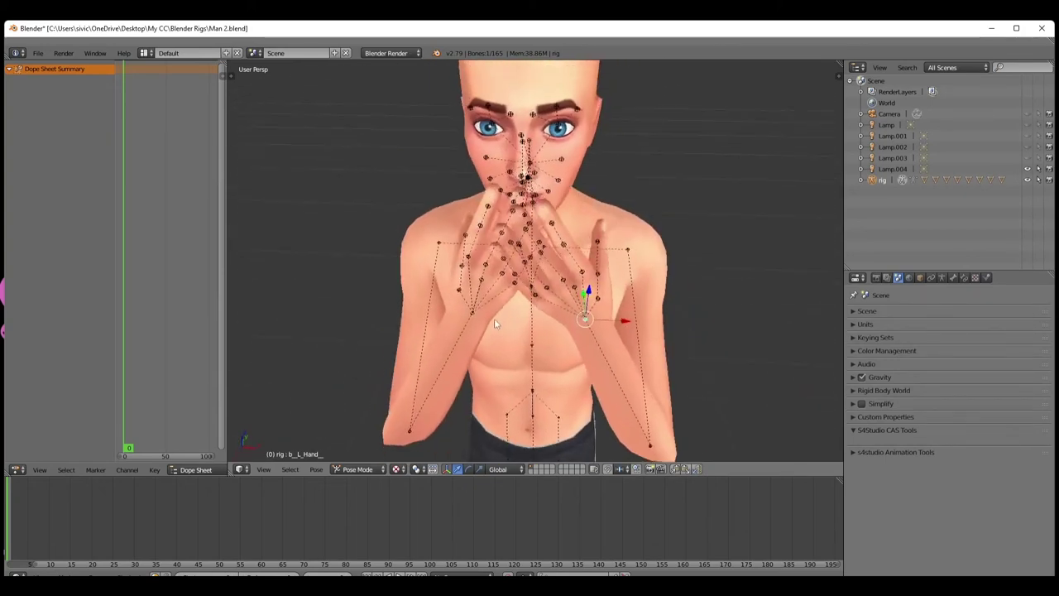
pyautogui.scroll(2, 498, 319)
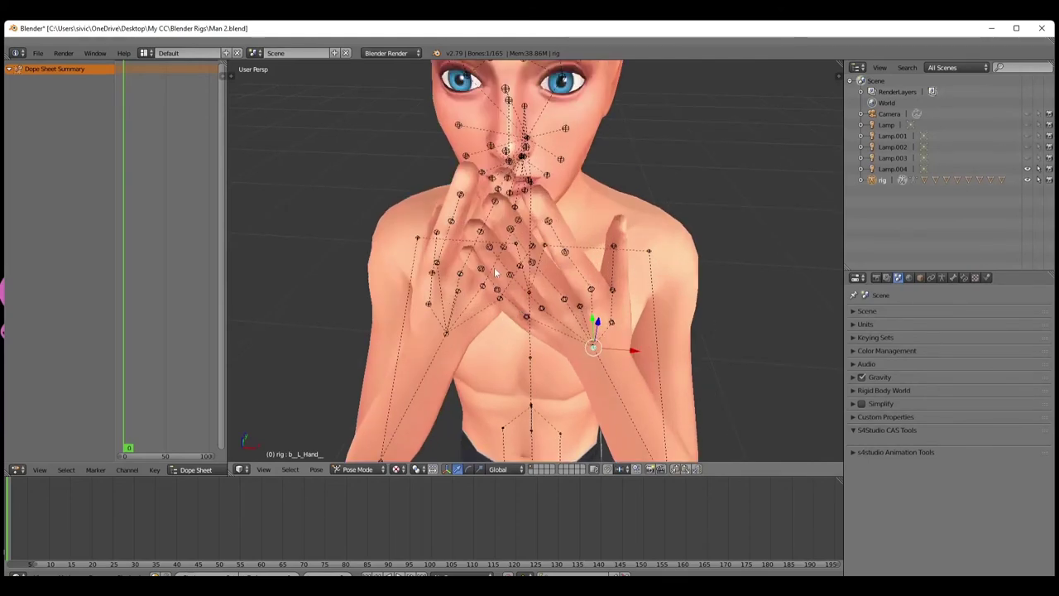
pyautogui.moveTo(495, 273); pyautogui.dragTo(515, 302, button='middle')
pyautogui.hotkey('ctrl', 'z')
pyautogui.hotkey('ctrl', 'z')
pyautogui.hotkey('ctrl', 'z')
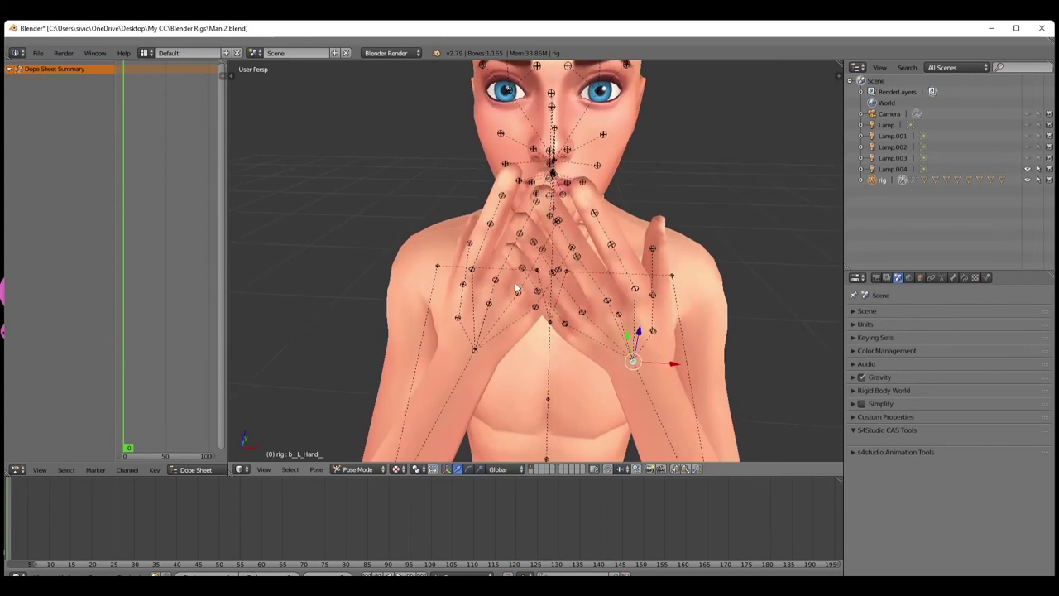
# Select the b__R_Eye__ bone among the overlapping right eye bones and add the b__L_Eye__ bone to the selection
pyautogui.rightClick(512, 91)
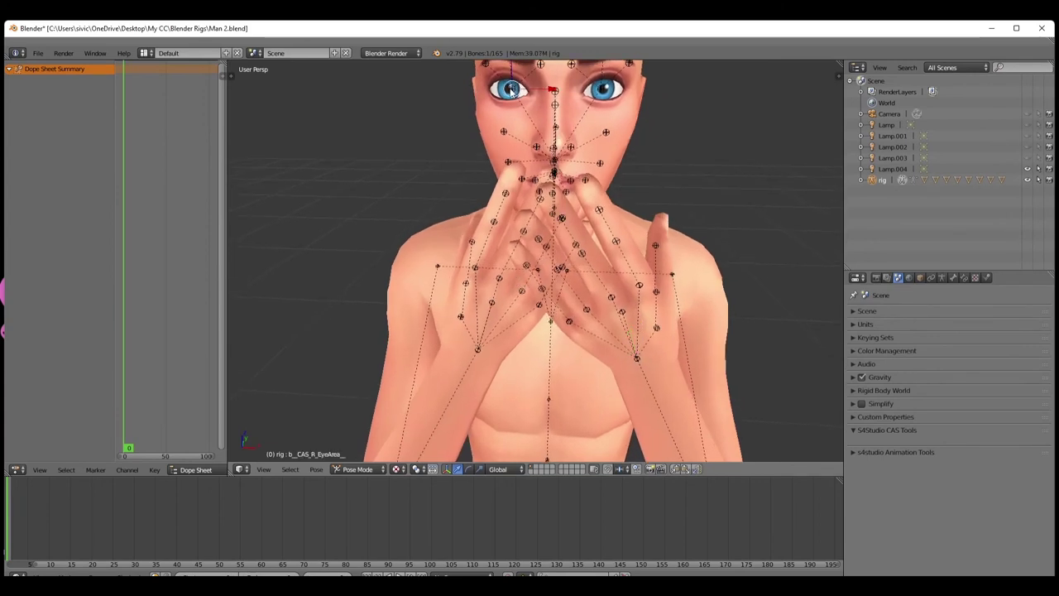
pyautogui.rightClick(512, 91)
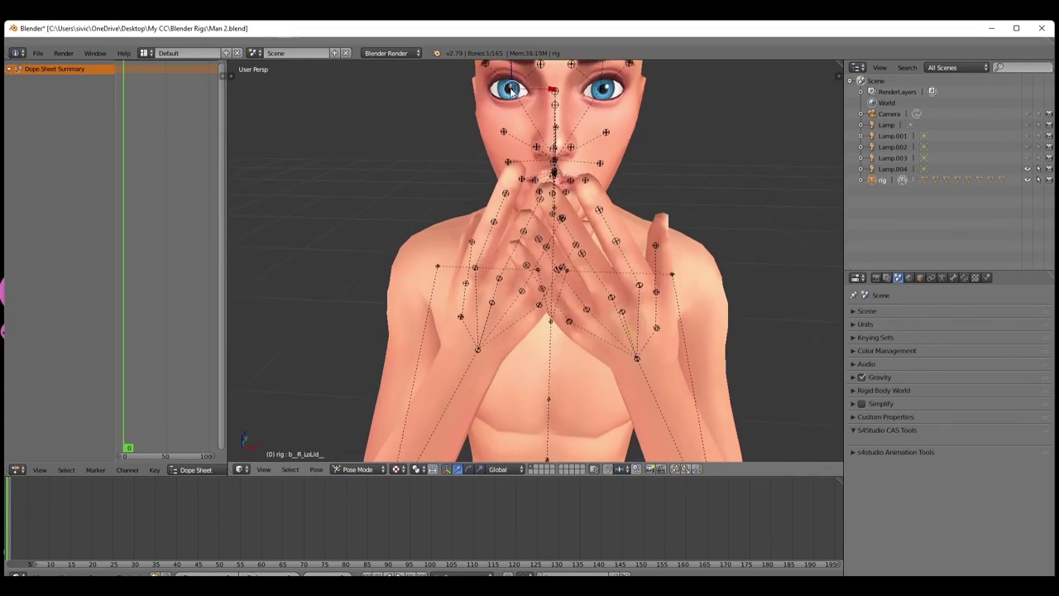
pyautogui.rightClick(512, 91)
pyautogui.rightClick(513, 91)
pyautogui.rightClick(512, 91)
pyautogui.rightClick(513, 92)
pyautogui.rightClick(513, 93)
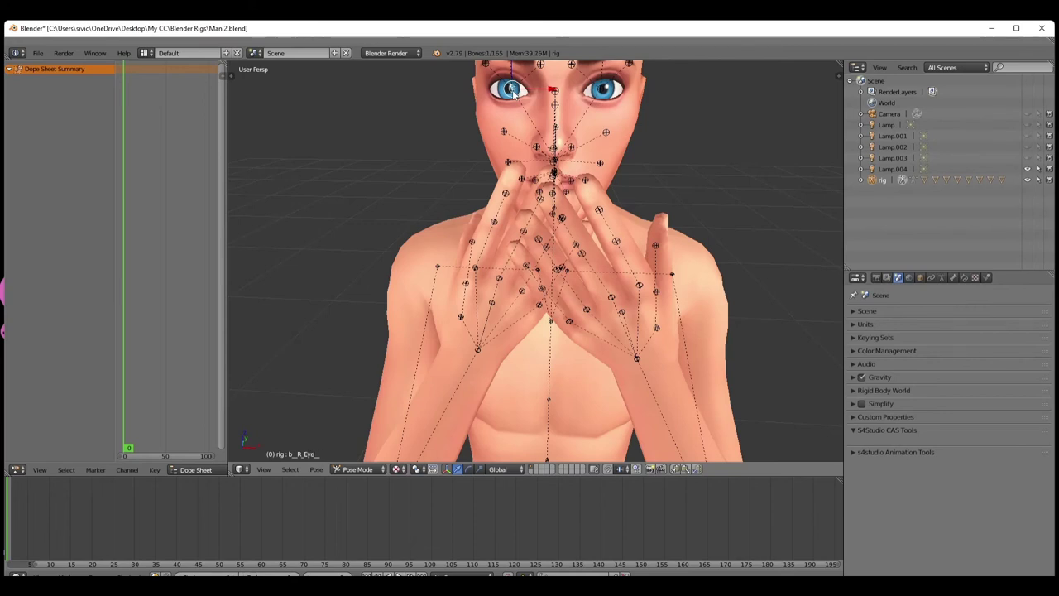
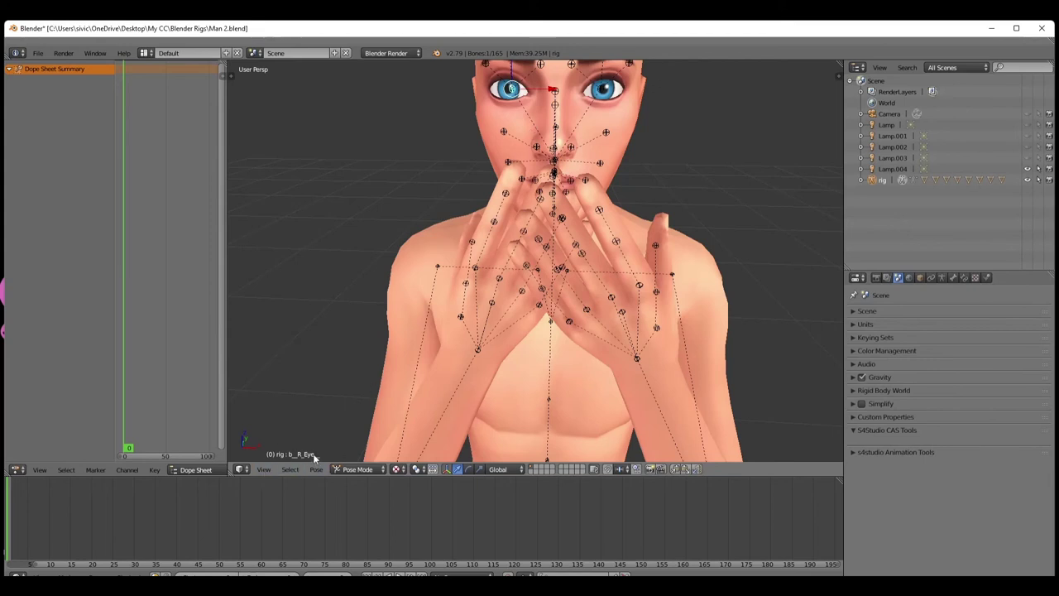
pyautogui.rightClick(603, 93)
pyautogui.rightClick(604, 93)
pyautogui.keyDown('shift'); pyautogui.rightClick(603, 94); pyautogui.keyUp('shift')
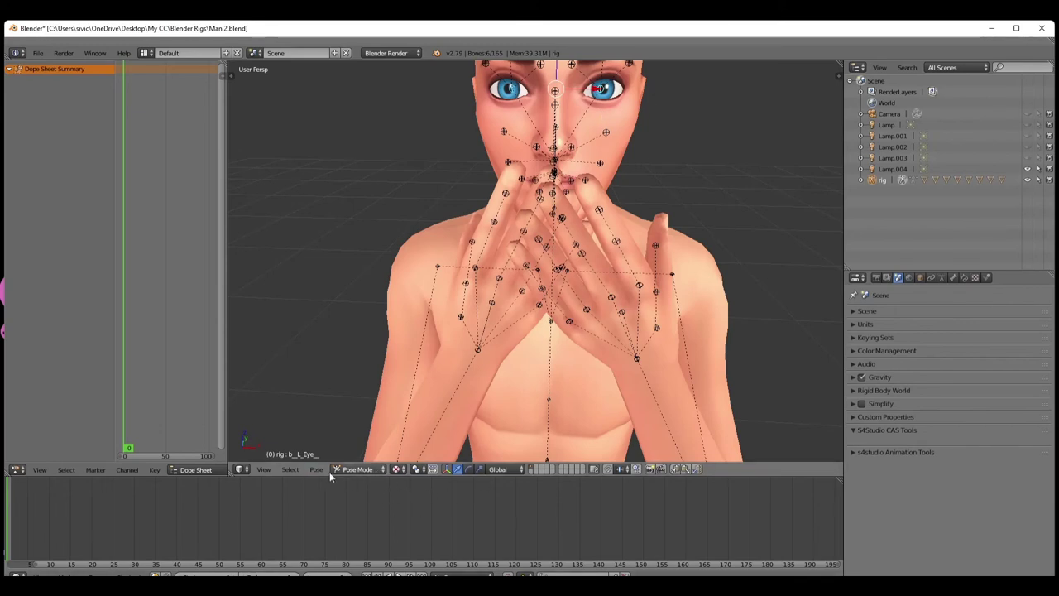
pyautogui.click(418, 470)
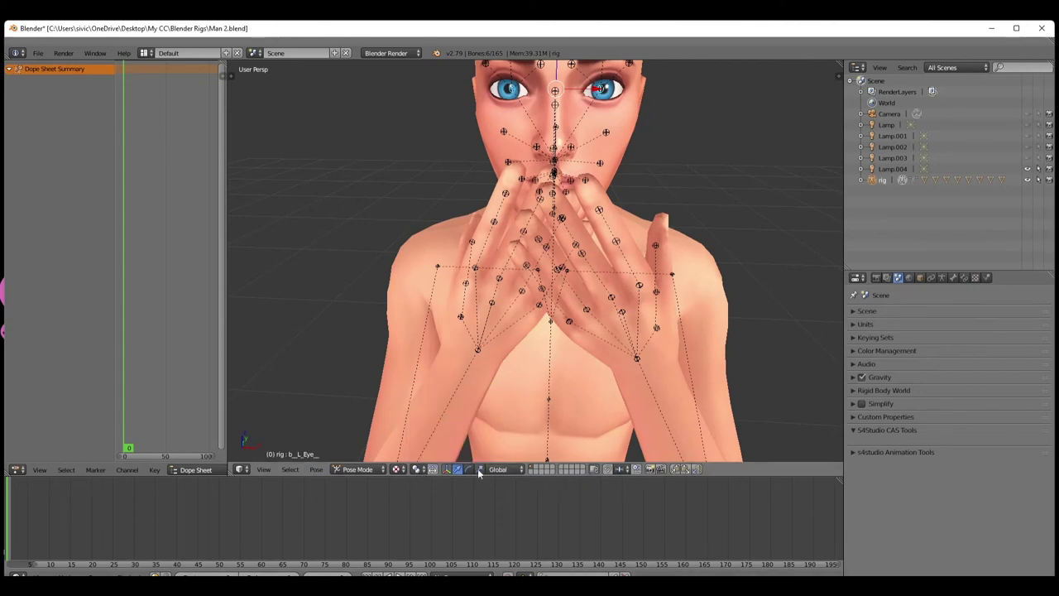
pyautogui.click(398, 469)
pyautogui.click(497, 470)
pyautogui.click(496, 470)
pyautogui.click(371, 468)
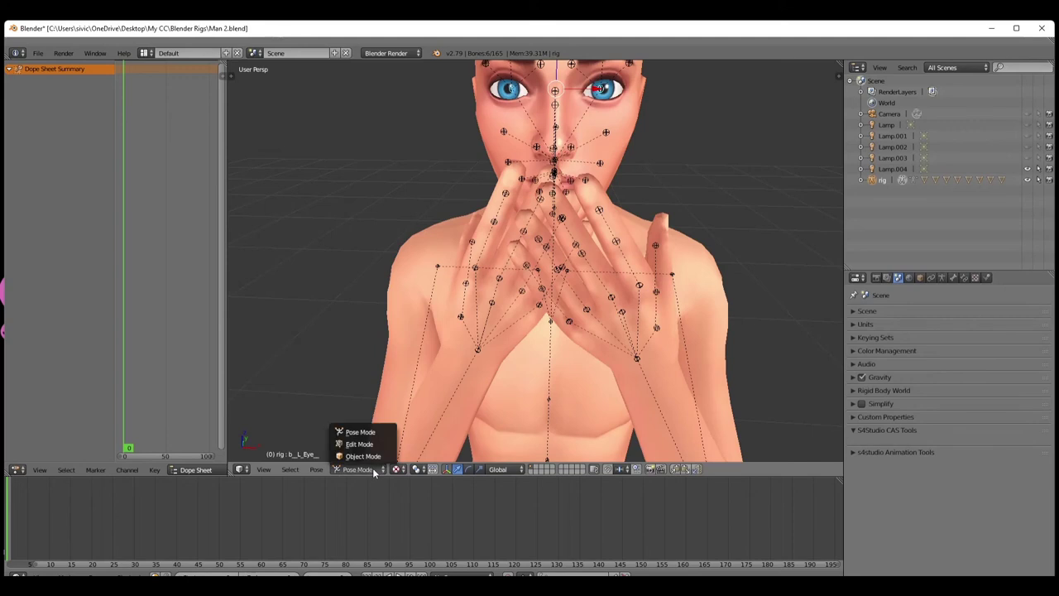
pyautogui.click(373, 467)
pyautogui.click(318, 469)
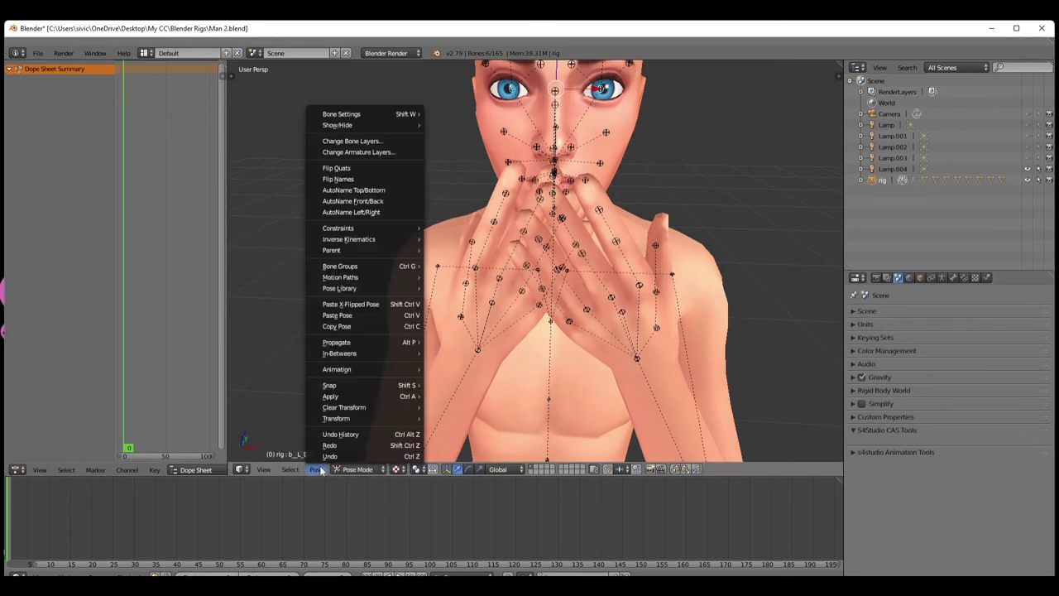
pyautogui.click(320, 471)
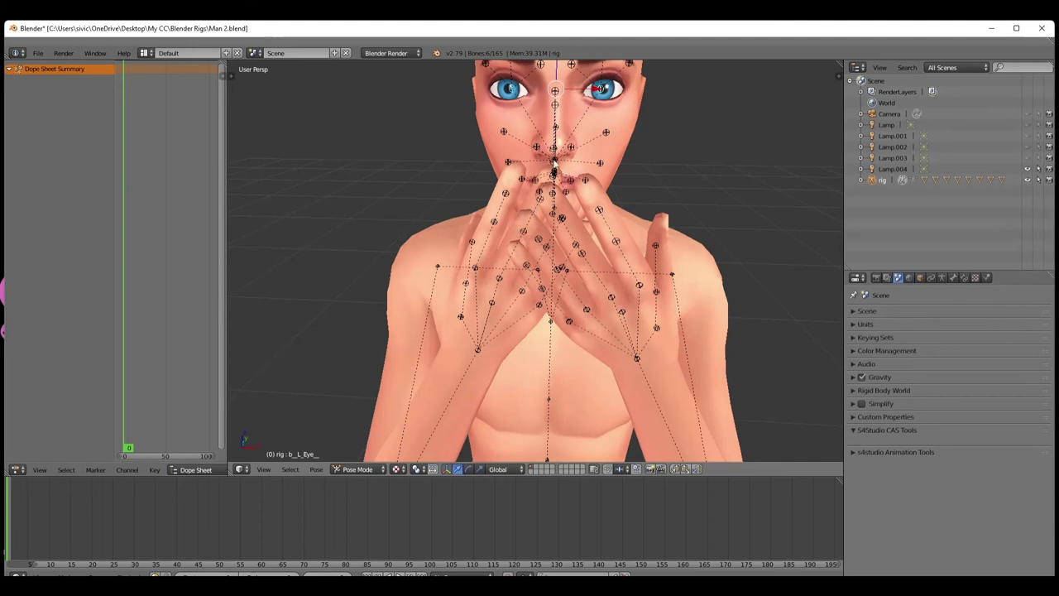
# Try a slight trackball rotation of the selected eye bones and undo it
pyautogui.press('r')
pyautogui.press('r')
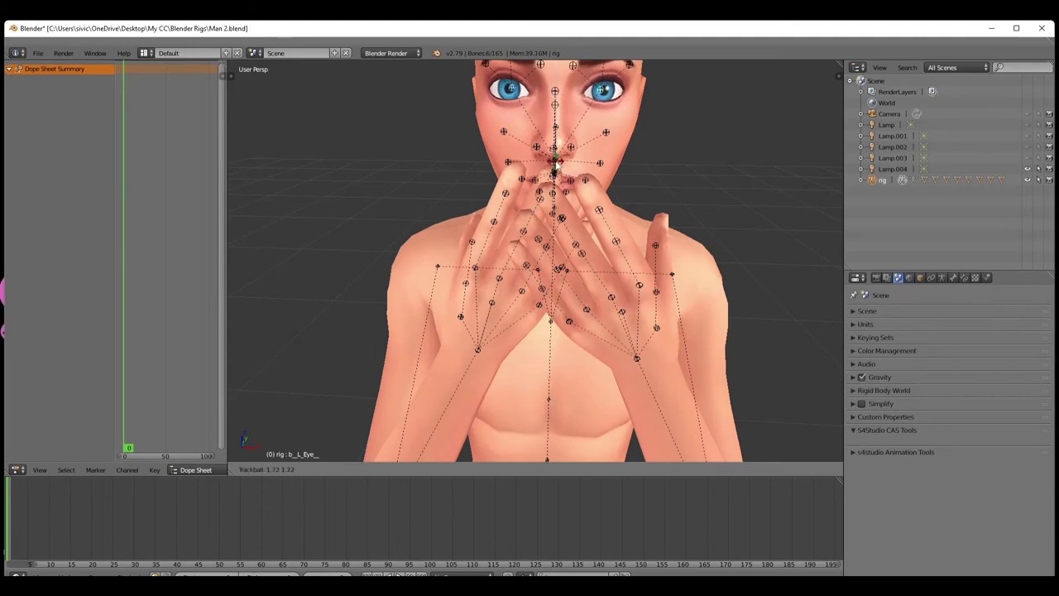
pyautogui.click(557, 167)
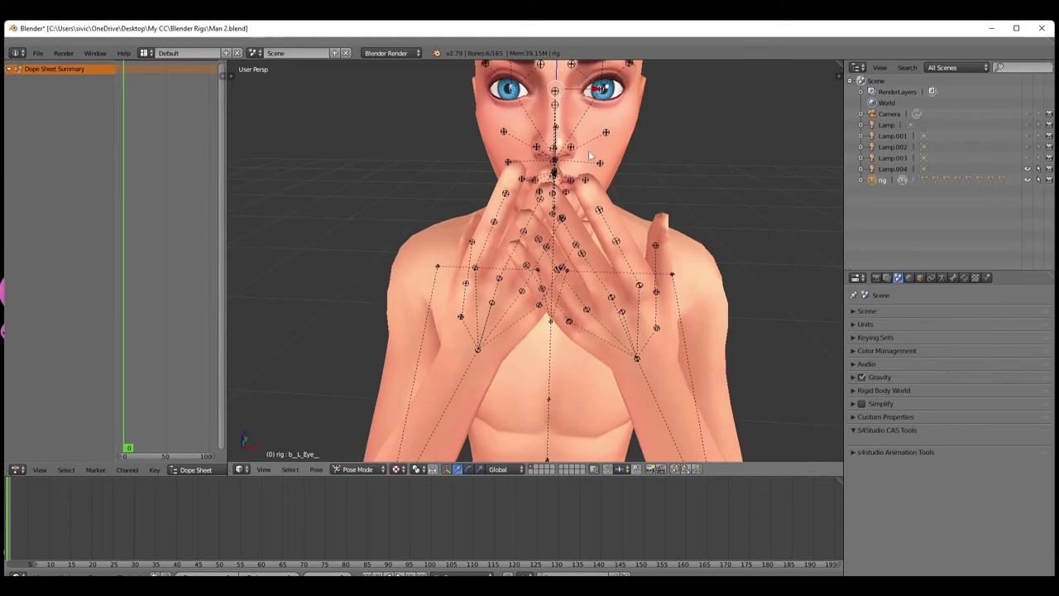
pyautogui.hotkey('ctrl', 'z')
# Extend the selection at the left eye again and try another slight trackball rotation to turn both eyes together
pyautogui.keyDown('shift'); pyautogui.rightClick(601, 89); pyautogui.keyUp('shift')
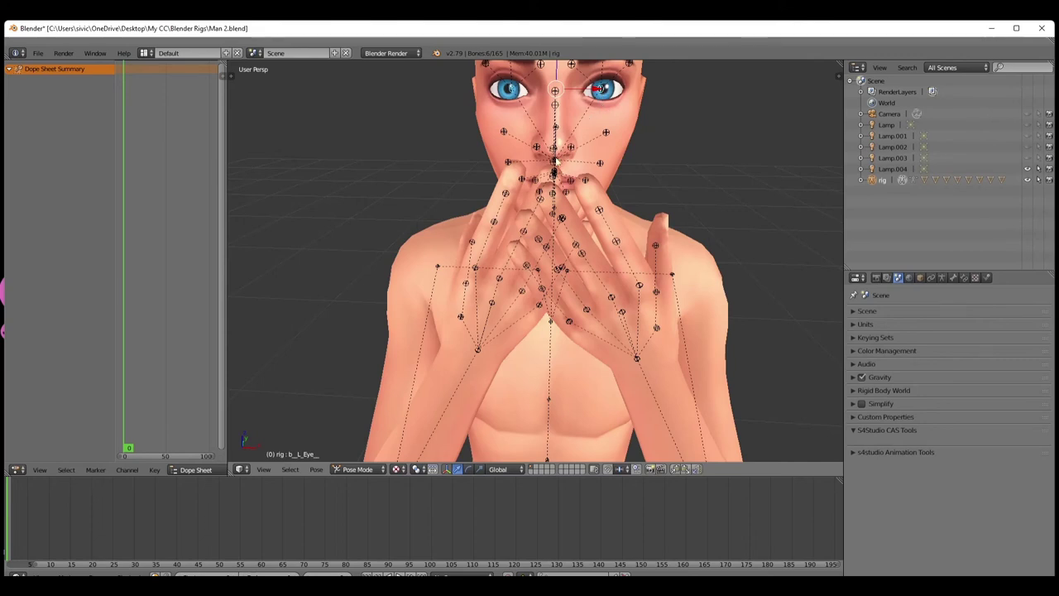
pyautogui.press('r')
pyautogui.press('r')
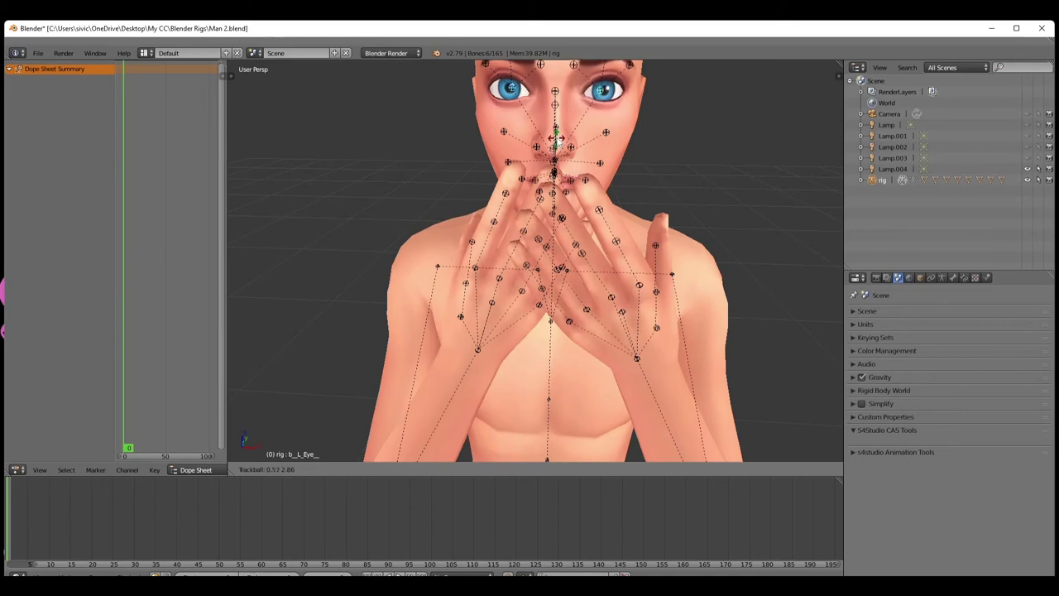
pyautogui.click(579, 96)
# Restart the bone selection at the right eye, picking a single bone among the overlapping ones
pyautogui.rightClick(513, 94)
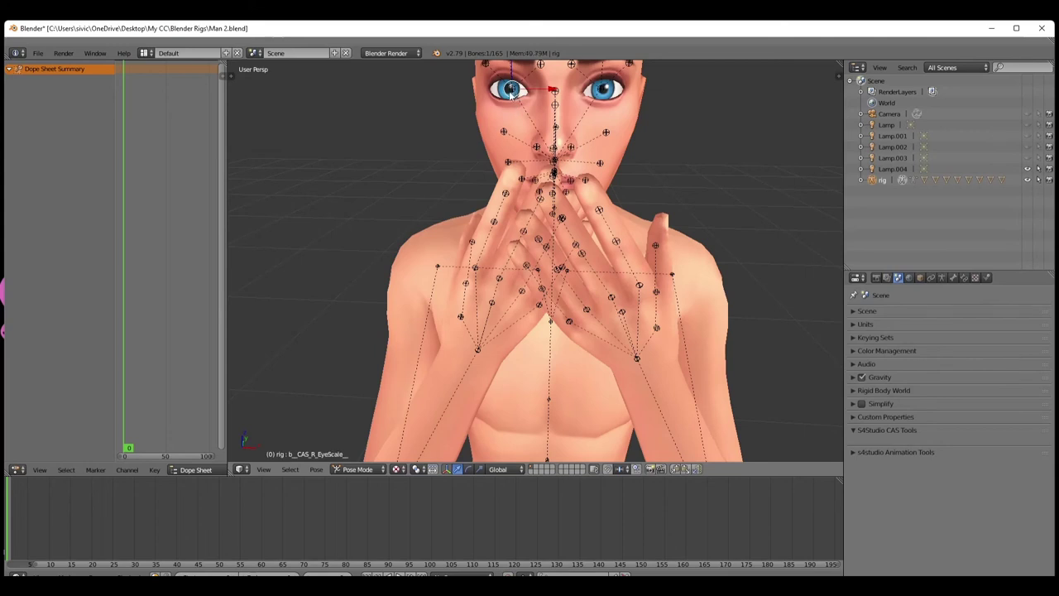
# Set the pose's pivot point to Individual Origins
pyautogui.click(418, 469)
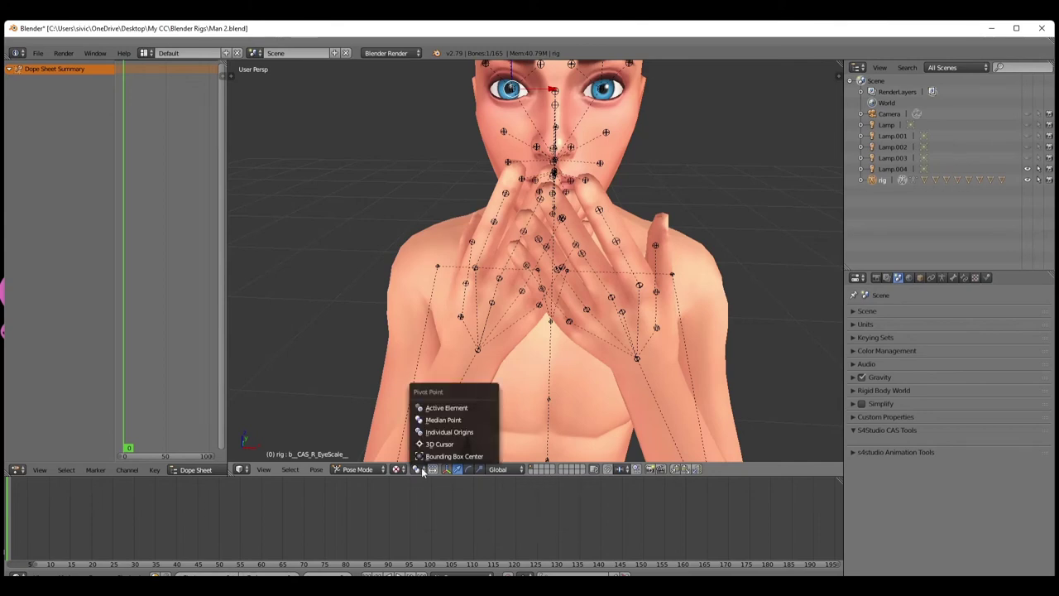
pyautogui.click(445, 434)
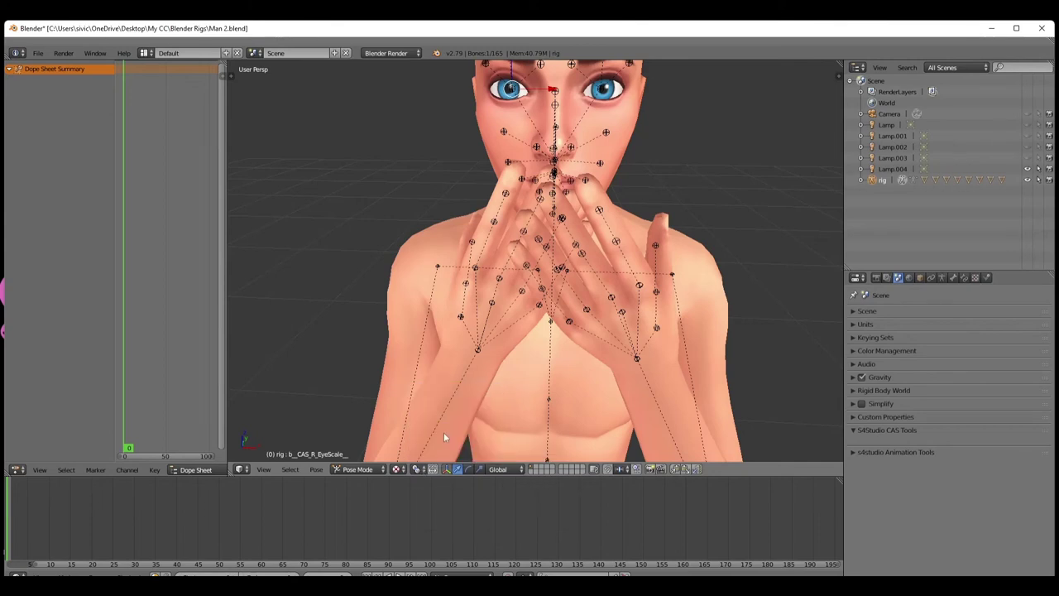
pyautogui.rightClick(513, 91)
pyautogui.rightClick(511, 93)
pyautogui.rightClick(514, 93)
pyautogui.rightClick(514, 93)
pyautogui.rightClick(602, 89)
pyautogui.rightClick(601, 89)
pyautogui.rightClick(602, 89)
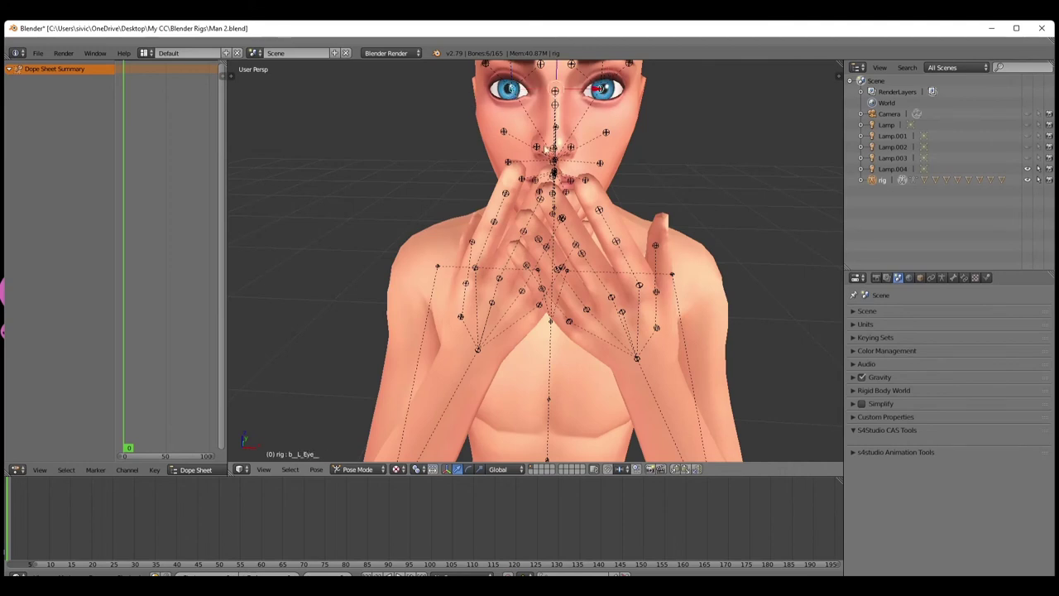
pyautogui.press('r')
pyautogui.press('r')
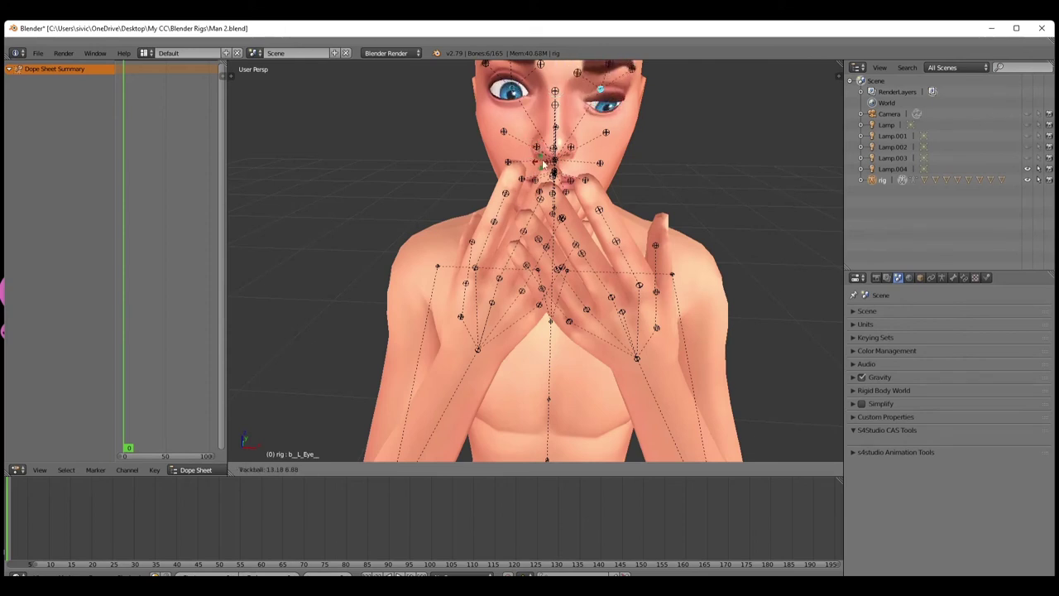
pyautogui.rightClick(538, 155)
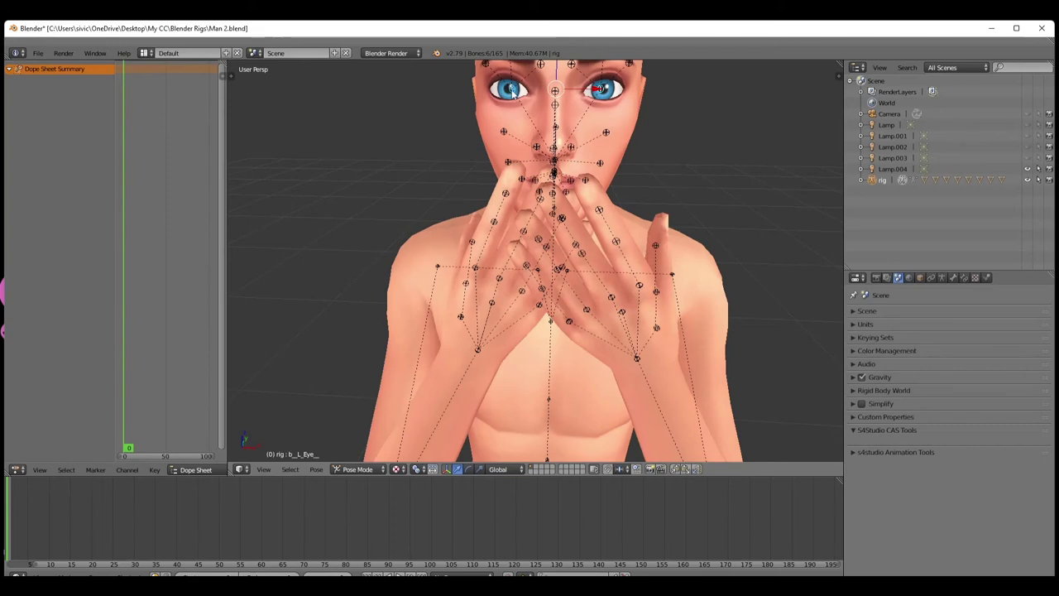
# Trackball-rotate the b__R_Eye__ bone by about 7° and 4° to turn the right eye slightly inward
pyautogui.rightClick(513, 93)
pyautogui.rightClick(513, 93)
pyautogui.rightClick(513, 93)
pyautogui.press('r')
pyautogui.press('r')
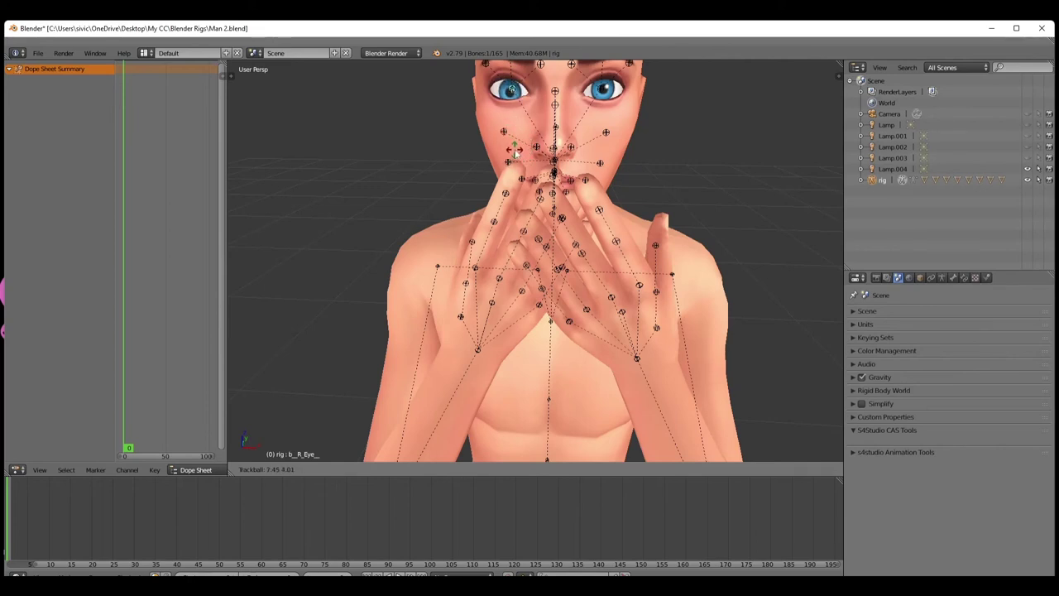
pyautogui.click(516, 149)
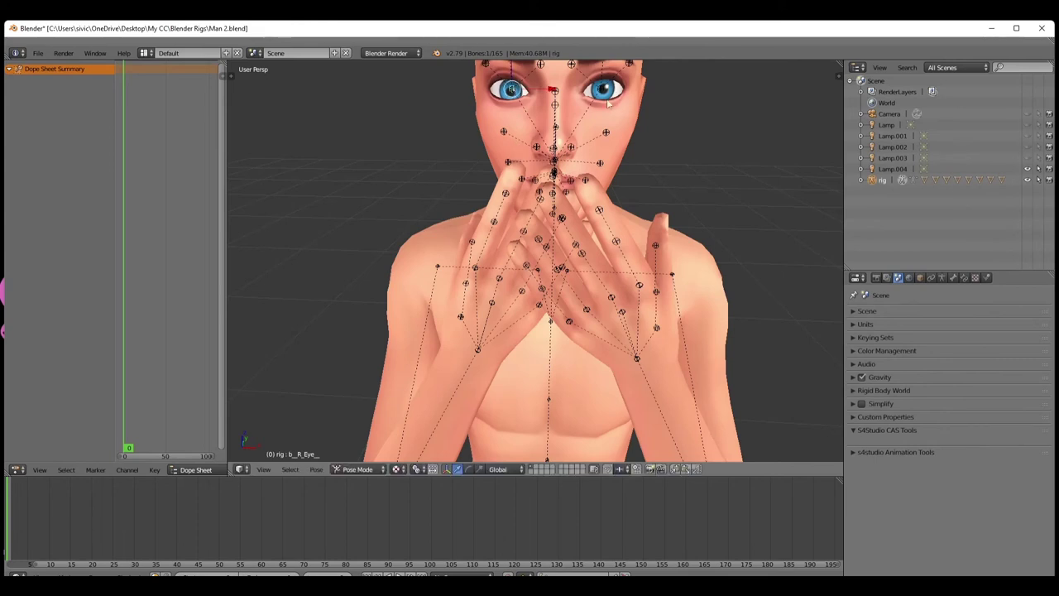
# Trackball-rotate the b__L_Eye__ bone slightly to align the left eye's gaze with the right eye
pyautogui.rightClick(603, 91)
pyautogui.rightClick(600, 96)
pyautogui.rightClick(600, 97)
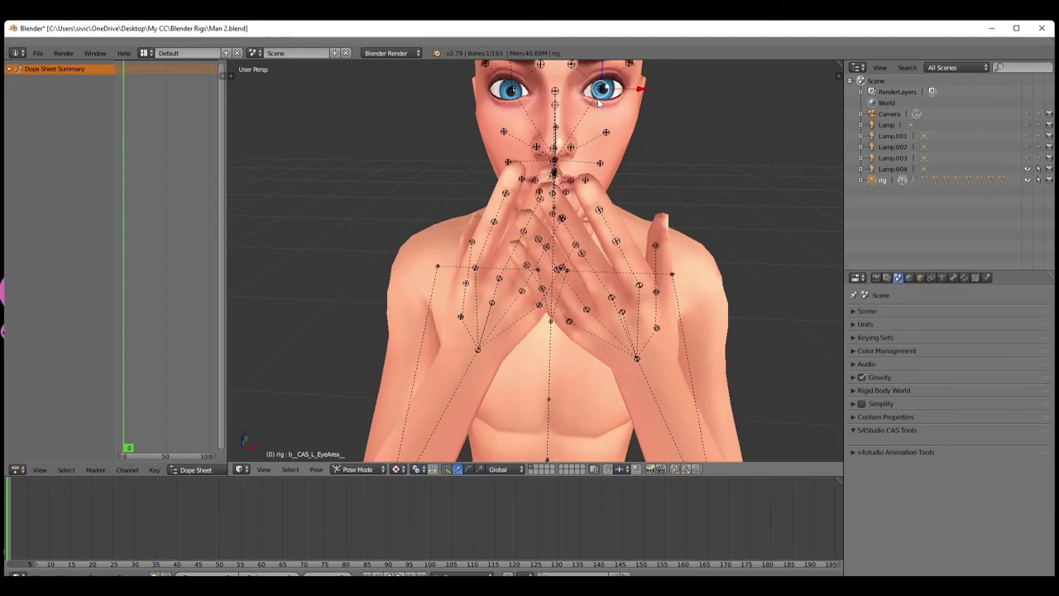
pyautogui.rightClick(603, 94)
pyautogui.rightClick(603, 93)
pyautogui.rightClick(603, 96)
pyautogui.rightClick(602, 90)
pyautogui.press('r')
pyautogui.press('r')
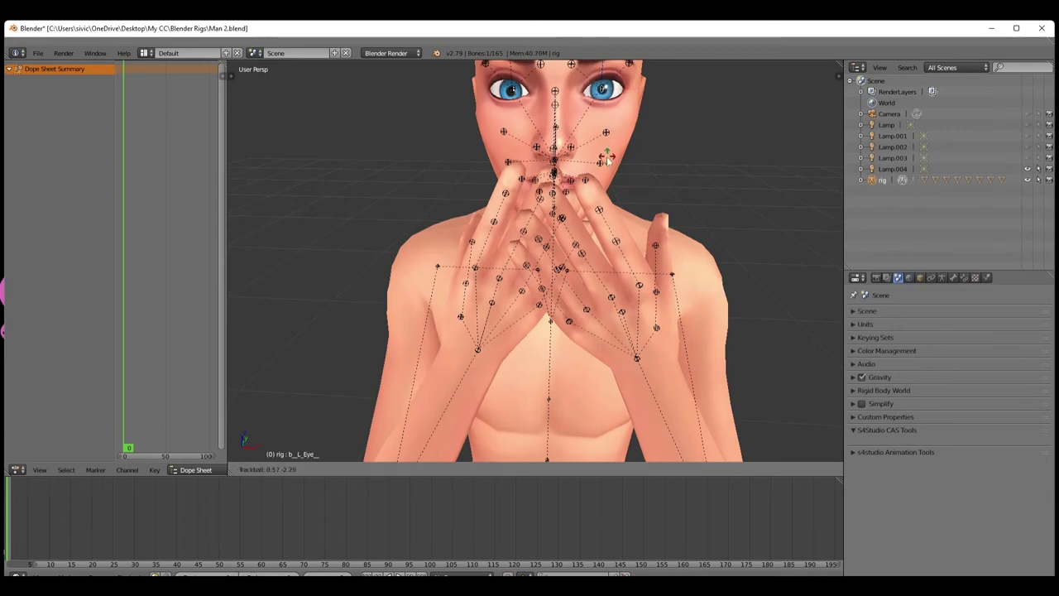
pyautogui.click(607, 166)
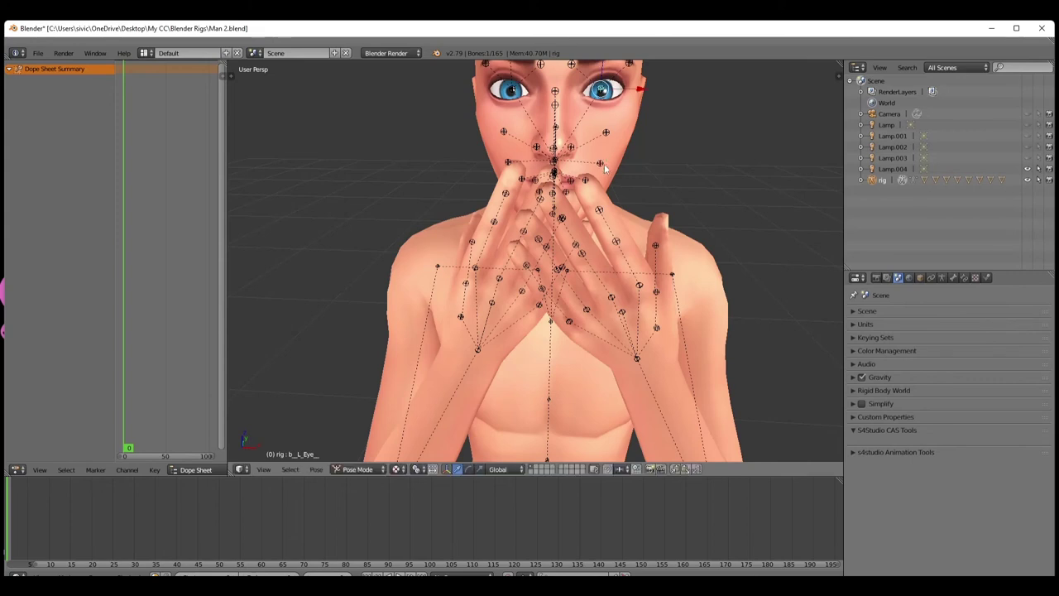
# Refine the right eye's gaze with another small trackball rotation of the b__R_Eye__ bone
pyautogui.rightClick(514, 91)
pyautogui.rightClick(513, 91)
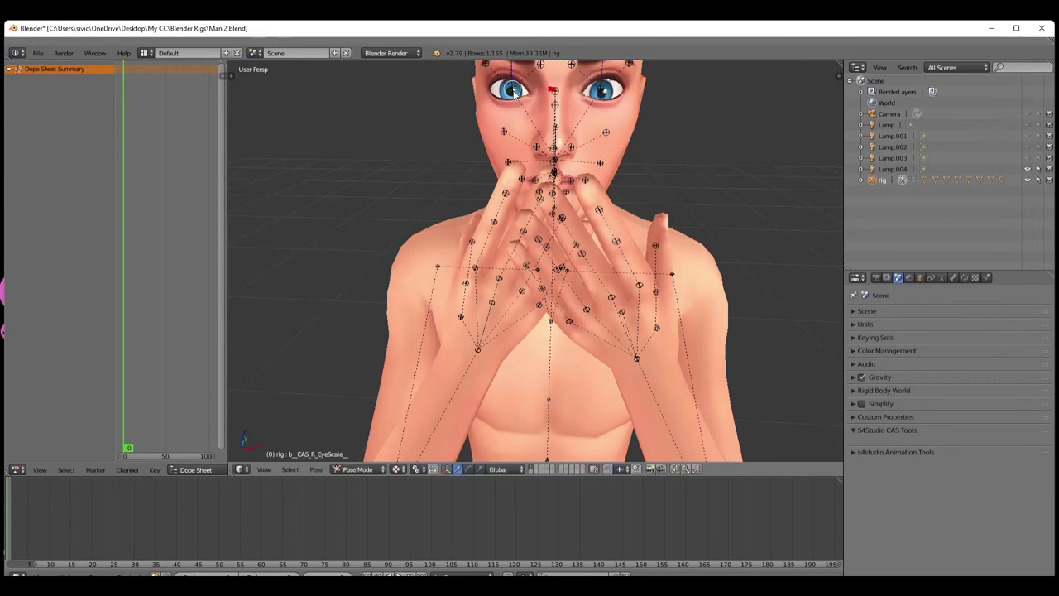
pyautogui.rightClick(513, 91)
pyautogui.rightClick(513, 91)
pyautogui.rightClick(514, 91)
pyautogui.press('r')
pyautogui.press('r')
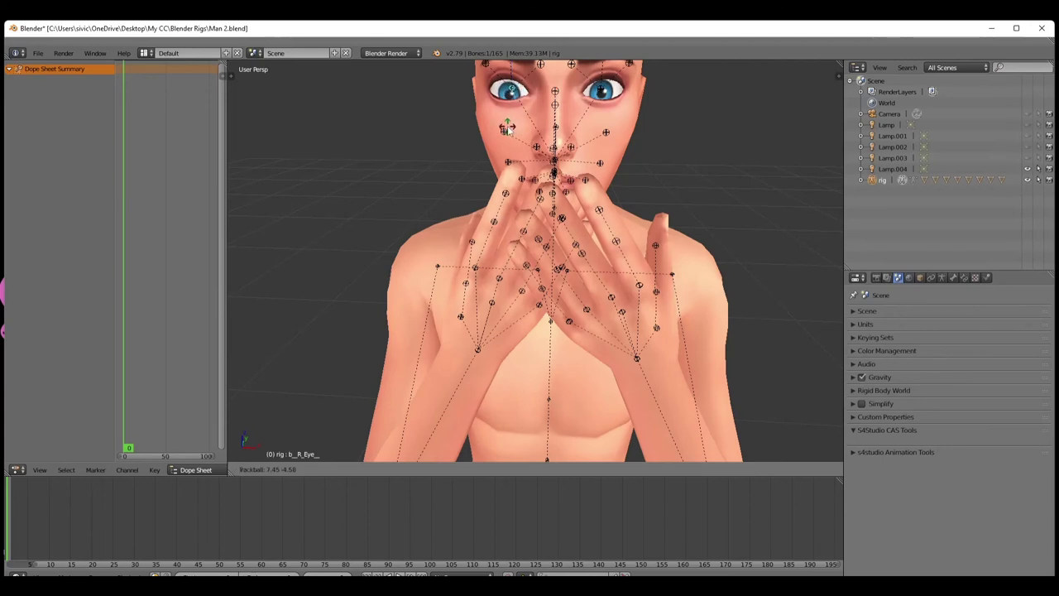
pyautogui.click(514, 122)
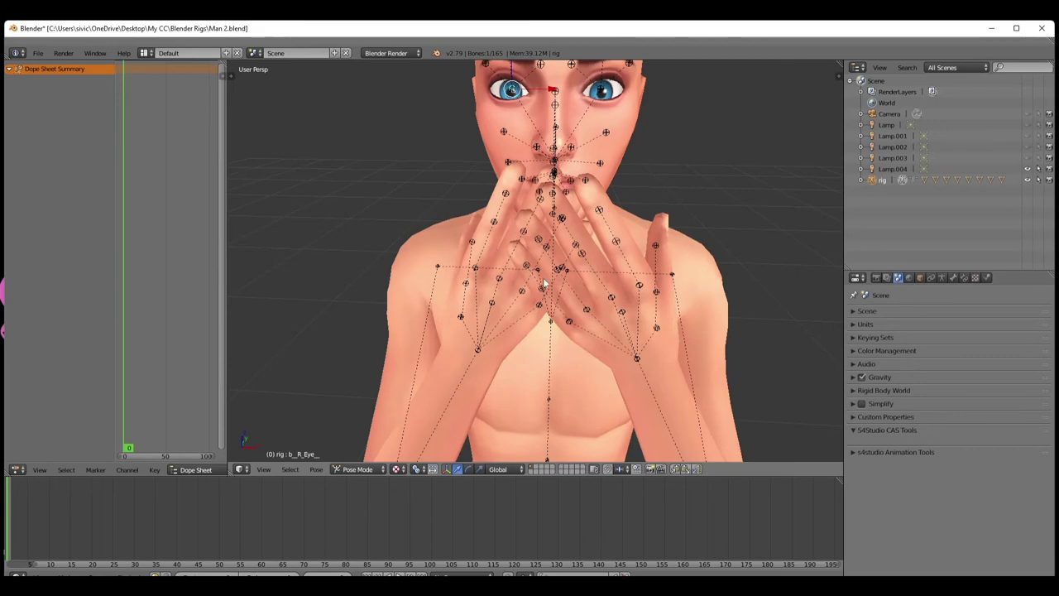
# Examine the whole figure's pose from the front, from head to feet
pyautogui.scroll(-2, 550, 286)
pyautogui.moveTo(542, 318)
pyautogui.mouseDown(button='middle')
pyautogui.moveTo(616, 320)
pyautogui.moveTo(561, 321)
pyautogui.moveTo(539, 299)
pyautogui.mouseUp(button='middle')
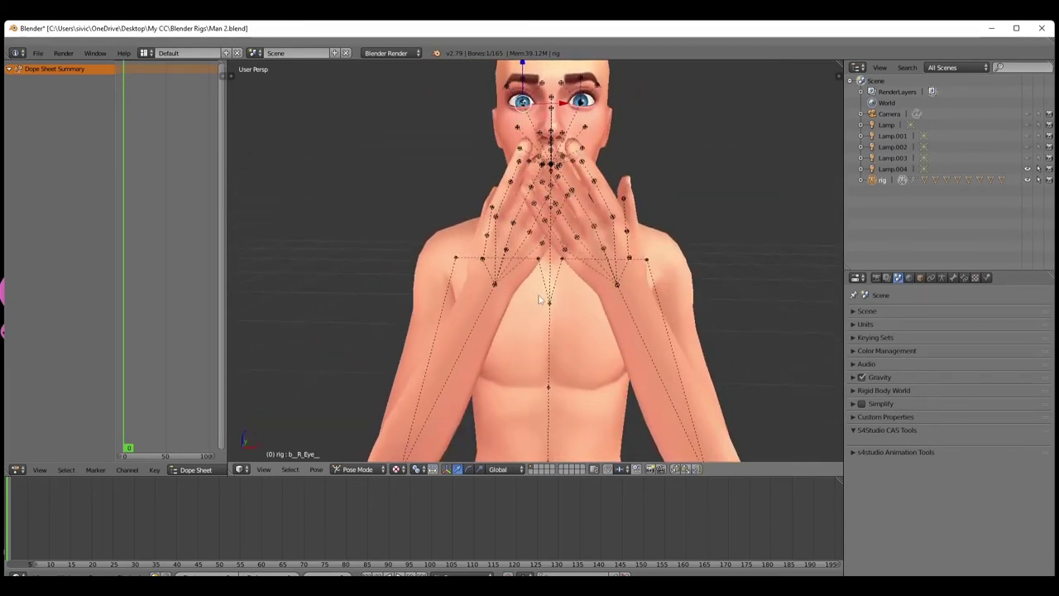
pyautogui.scroll(-1, 536, 308)
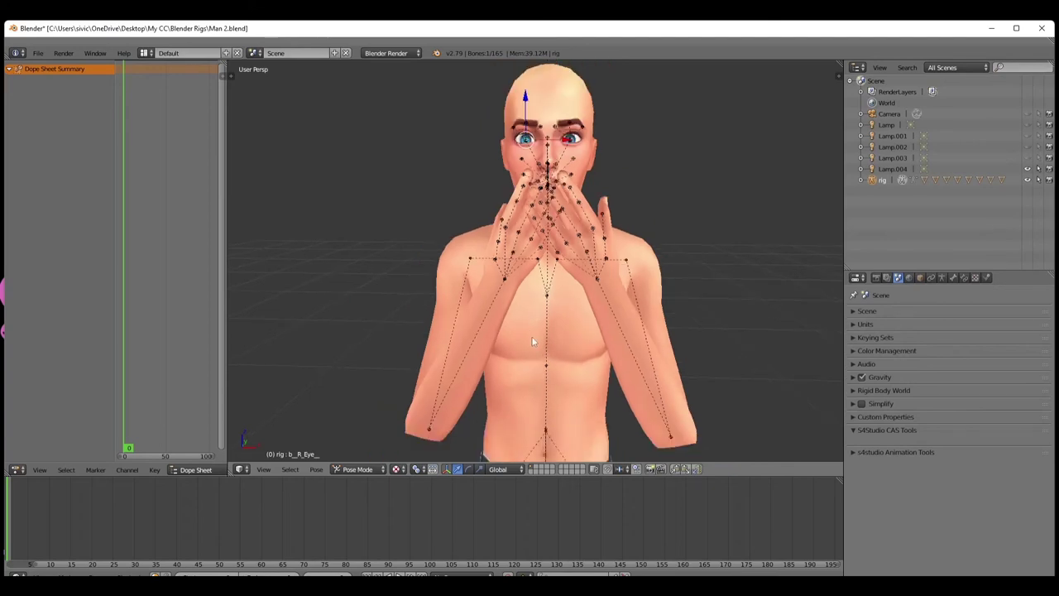
pyautogui.moveTo(533, 341); pyautogui.dragTo(522, 362, button='middle')
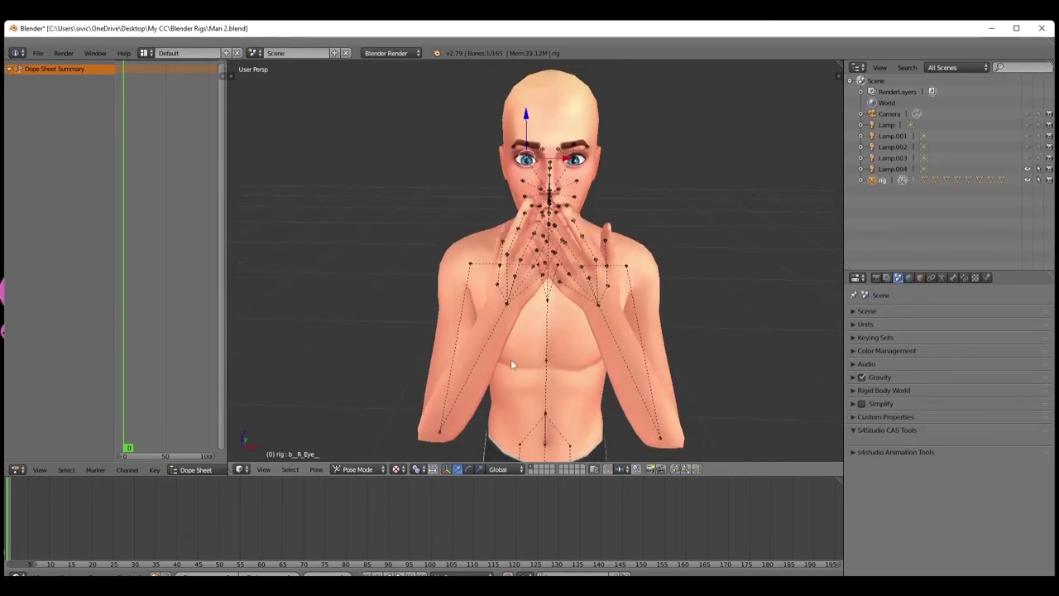
pyautogui.scroll(-3, 509, 358)
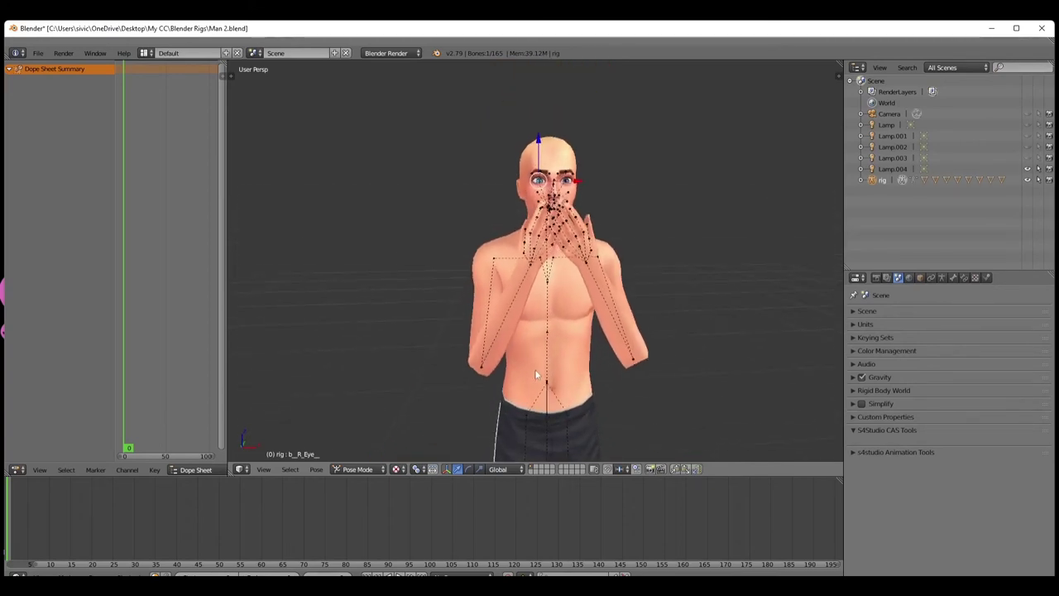
pyautogui.scroll(-3, 535, 374)
pyautogui.scroll(1, 538, 386)
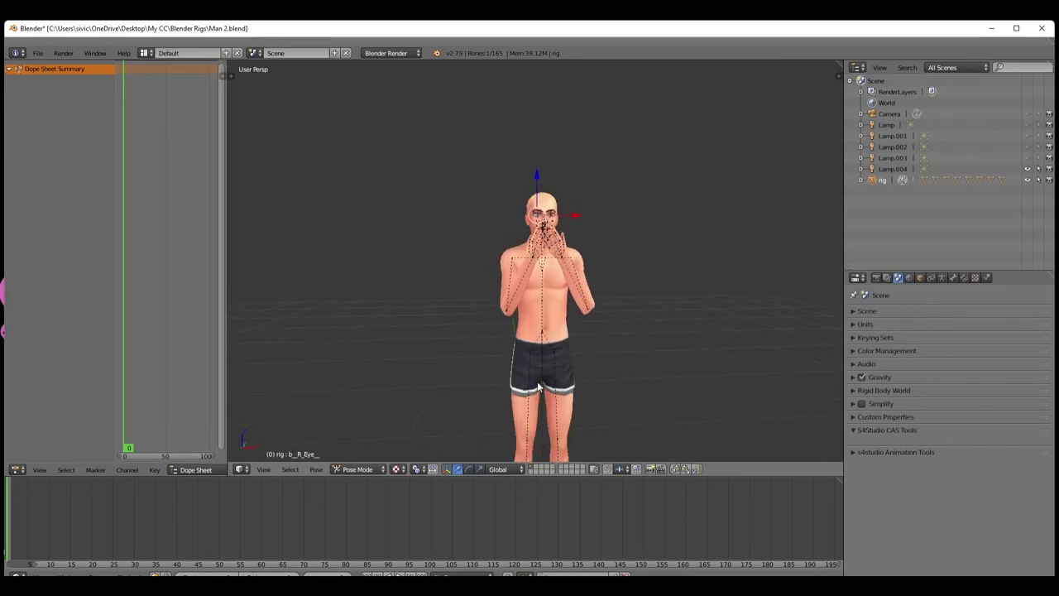
pyautogui.moveTo(538, 386)
pyautogui.mouseDown(button='middle')
pyautogui.moveTo(526, 402)
pyautogui.moveTo(667, 399)
pyautogui.moveTo(528, 395)
pyautogui.mouseUp(button='middle')
pyautogui.scroll(-2, 526, 405)
pyautogui.scroll(1, 528, 395)
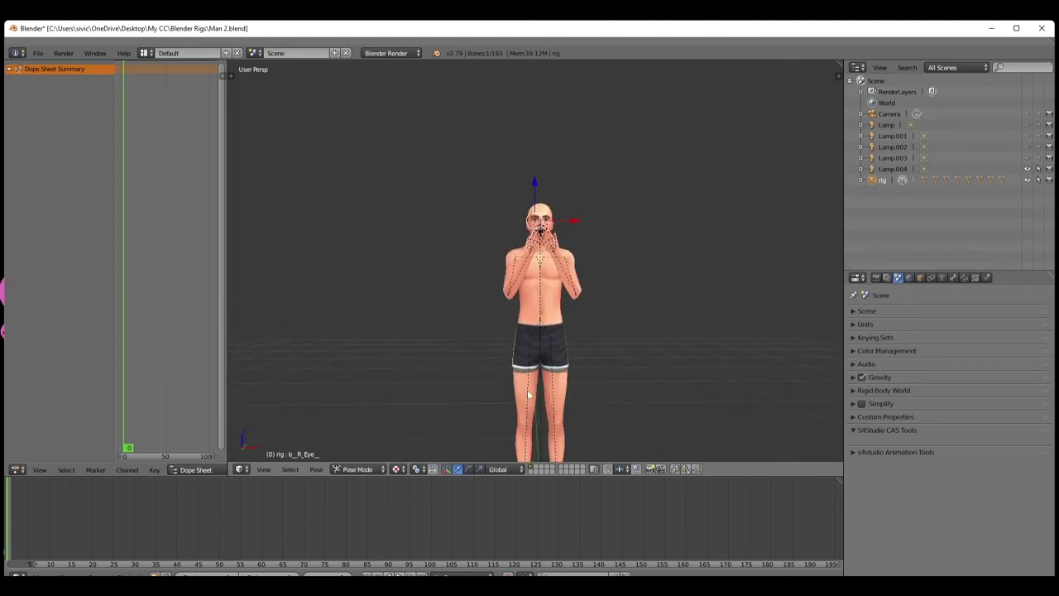
pyautogui.scroll(-2, 505, 415)
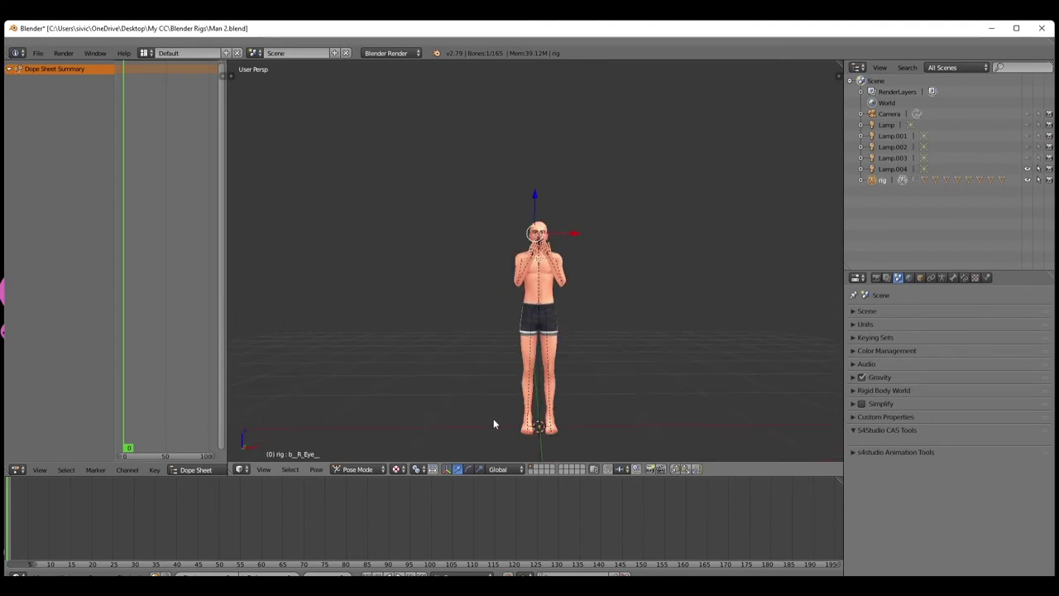
pyautogui.keyDown('shift'); pyautogui.moveTo(494, 424); pyautogui.dragTo(488, 373, button='middle'); pyautogui.keyUp('shift')
pyautogui.scroll(3, 488, 373)
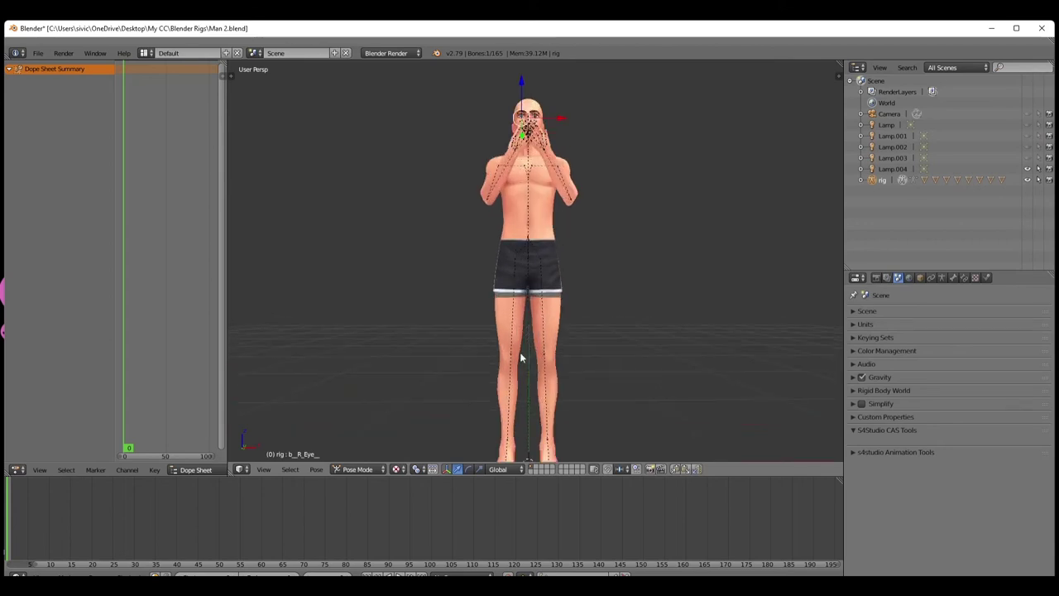
pyautogui.scroll(-1, 496, 401)
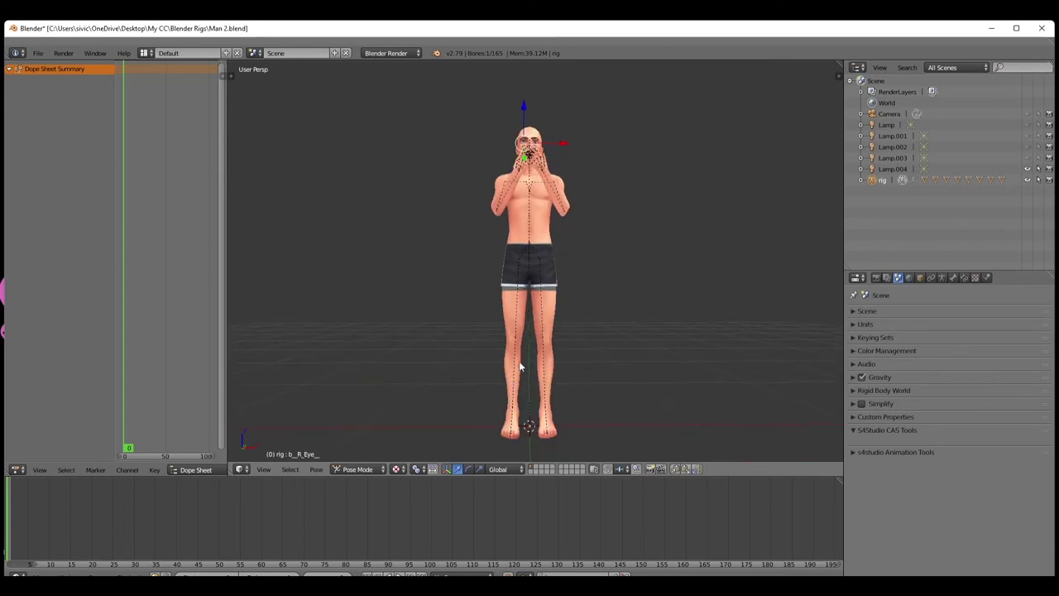
pyautogui.scroll(1, 519, 361)
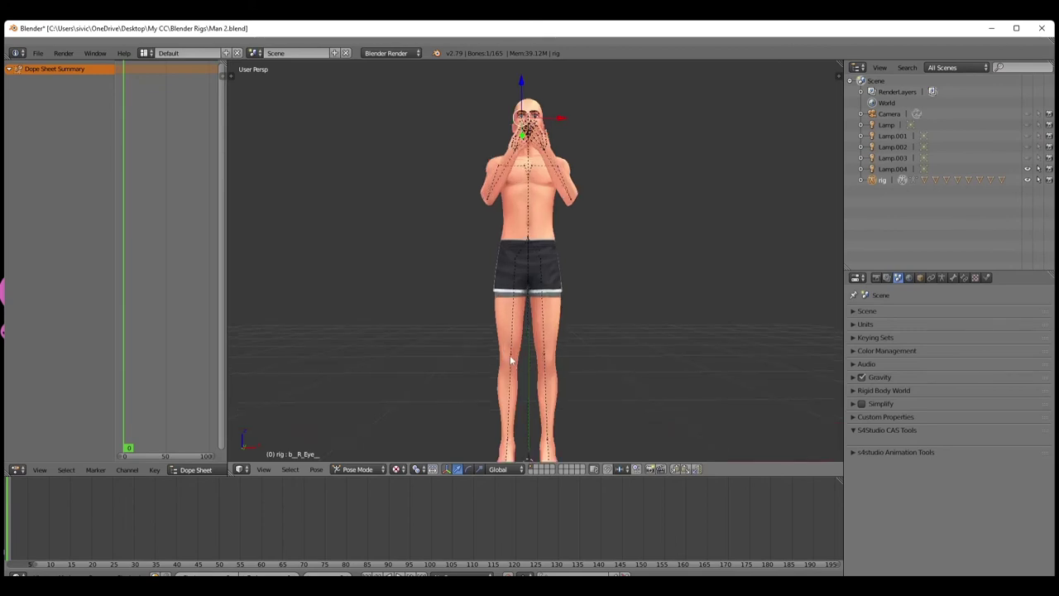
# Rotate the b__R_Calf__ bone backward about 17° in side view to bend the right knee
pyautogui.click(511, 357)
pyautogui.rightClick(511, 357)
pyautogui.moveTo(496, 390); pyautogui.dragTo(606, 398, button='middle')
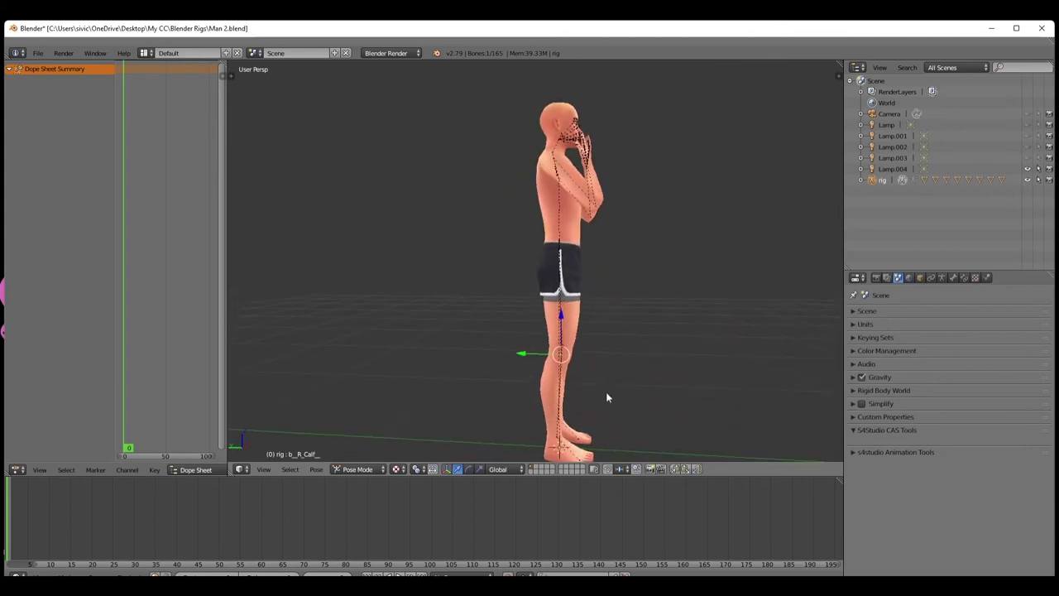
pyautogui.press('r')
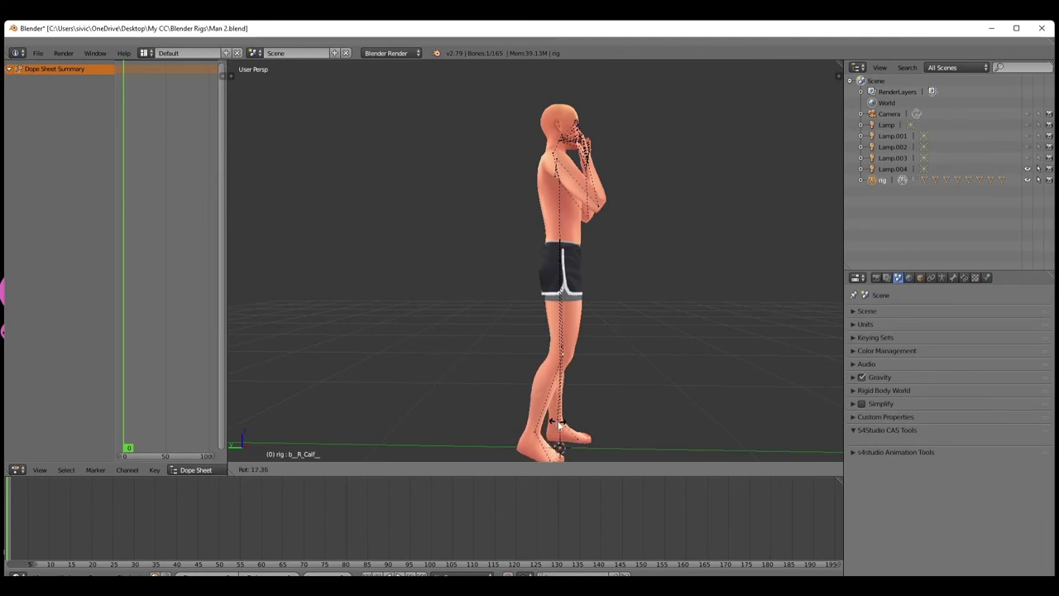
pyautogui.click(559, 425)
# Rotate the b__L_Calf__ bone backward from the opposite side to bend the left knee like the right one
pyautogui.moveTo(558, 425); pyautogui.dragTo(496, 383, button='middle')
pyautogui.rightClick(489, 406)
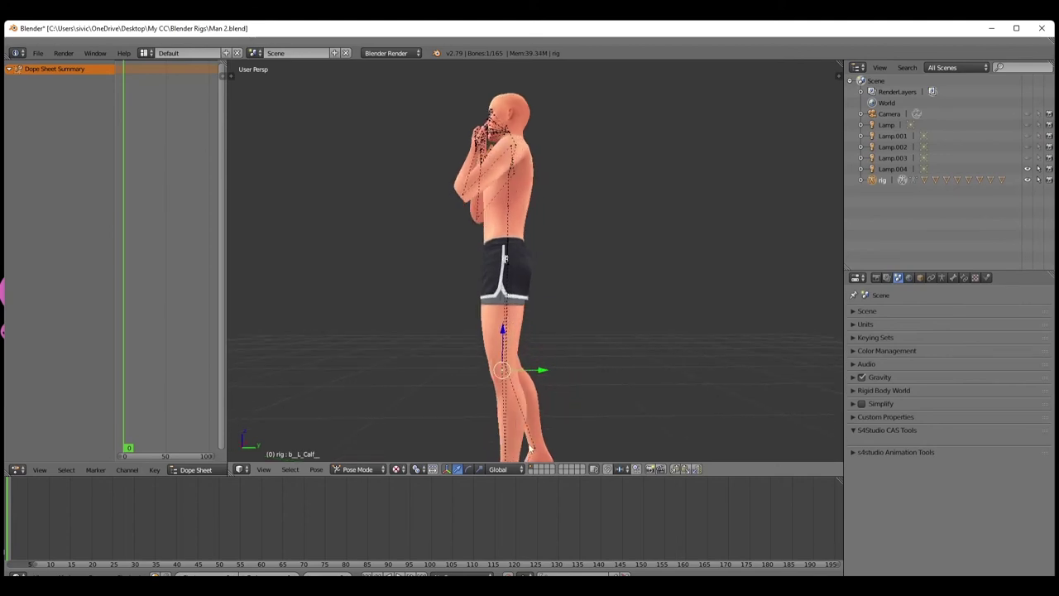
pyautogui.press('r')
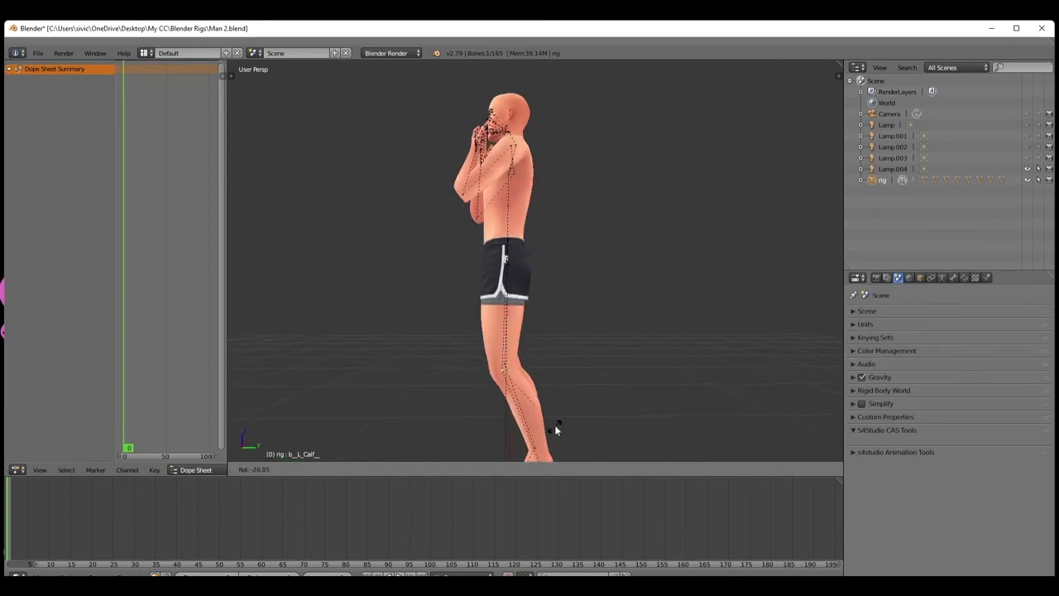
pyautogui.click(553, 425)
# Rotate the b__ROOT_bind__ bone about 8° in side view so the whole body leans backward
pyautogui.moveTo(516, 425); pyautogui.dragTo(521, 389, button='middle')
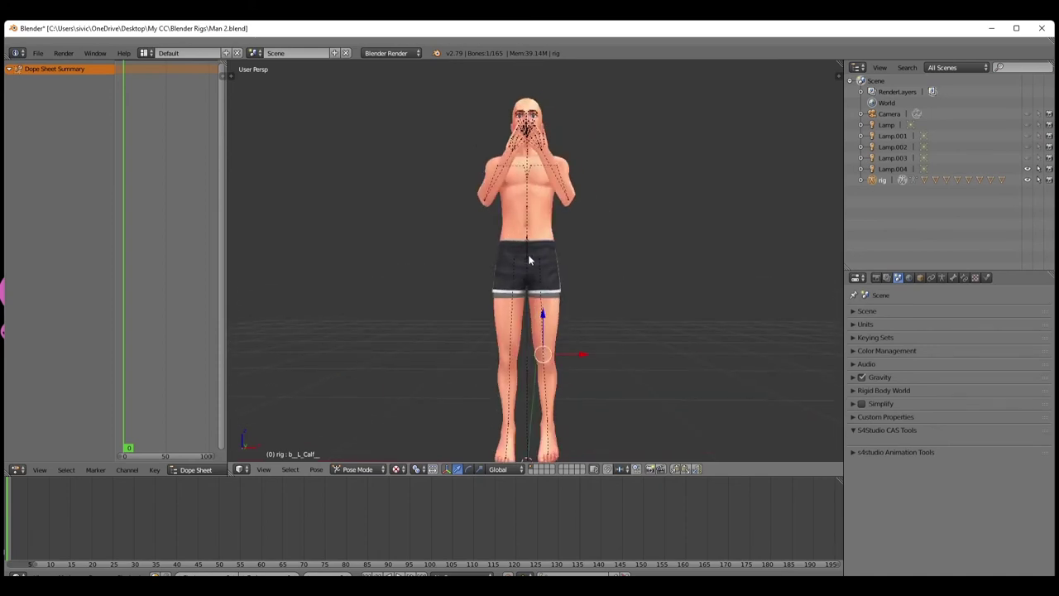
pyautogui.rightClick(530, 260)
pyautogui.moveTo(529, 261); pyautogui.dragTo(566, 377, button='middle')
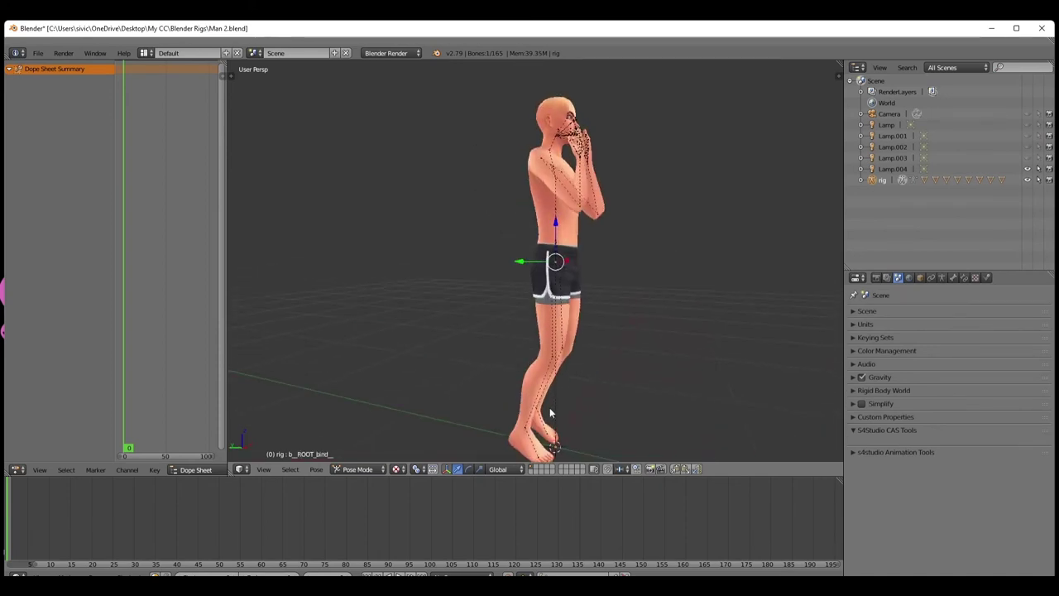
pyautogui.moveTo(550, 413)
pyautogui.mouseDown(button='middle')
pyautogui.moveTo(568, 405)
pyautogui.moveTo(558, 419)
pyautogui.mouseUp(button='middle')
pyautogui.press('r')
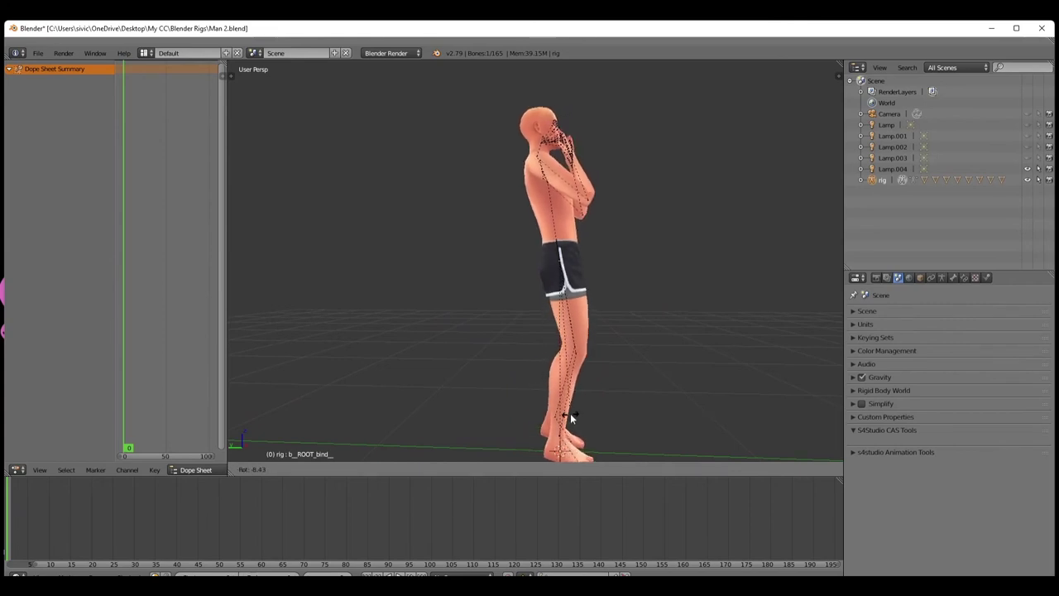
pyautogui.click(570, 413)
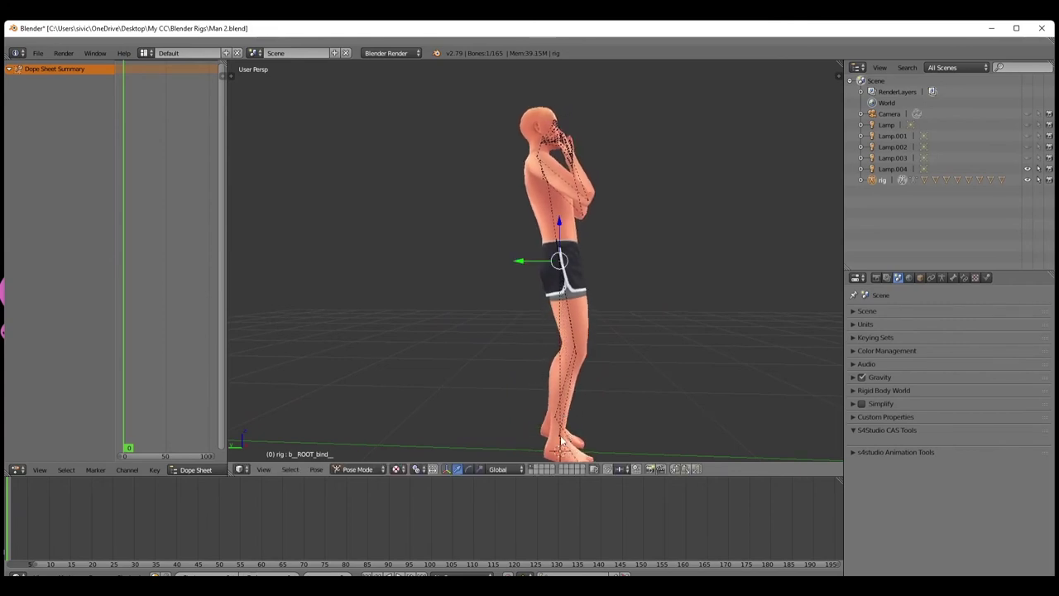
# Rotate the b__R_Foot__ and b__L_Foot__ bones in side view so both feet lie flat on the ground
pyautogui.rightClick(562, 441)
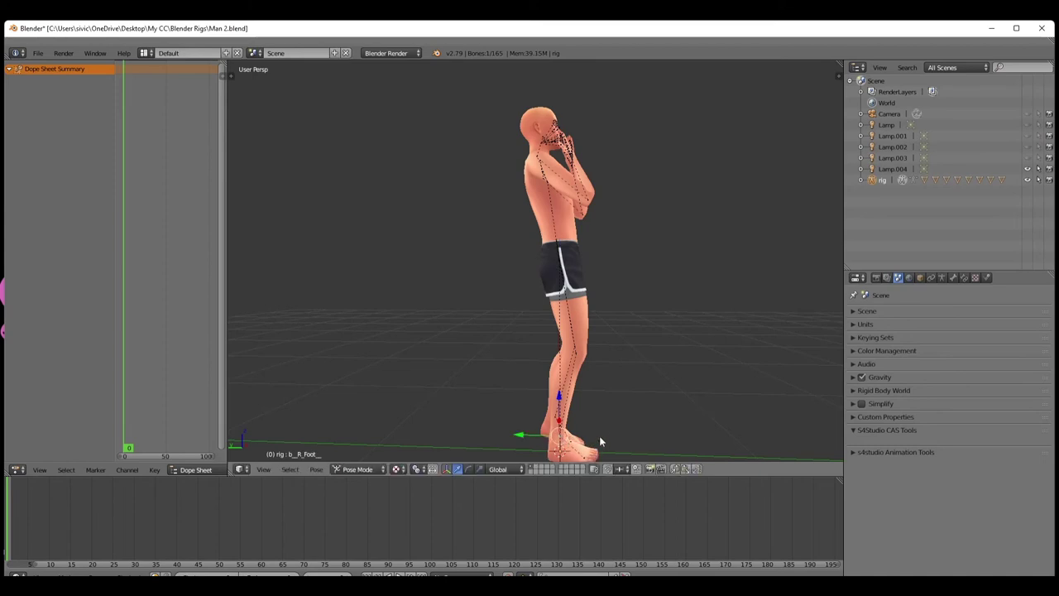
pyautogui.moveTo(599, 436); pyautogui.dragTo(409, 423, button='middle')
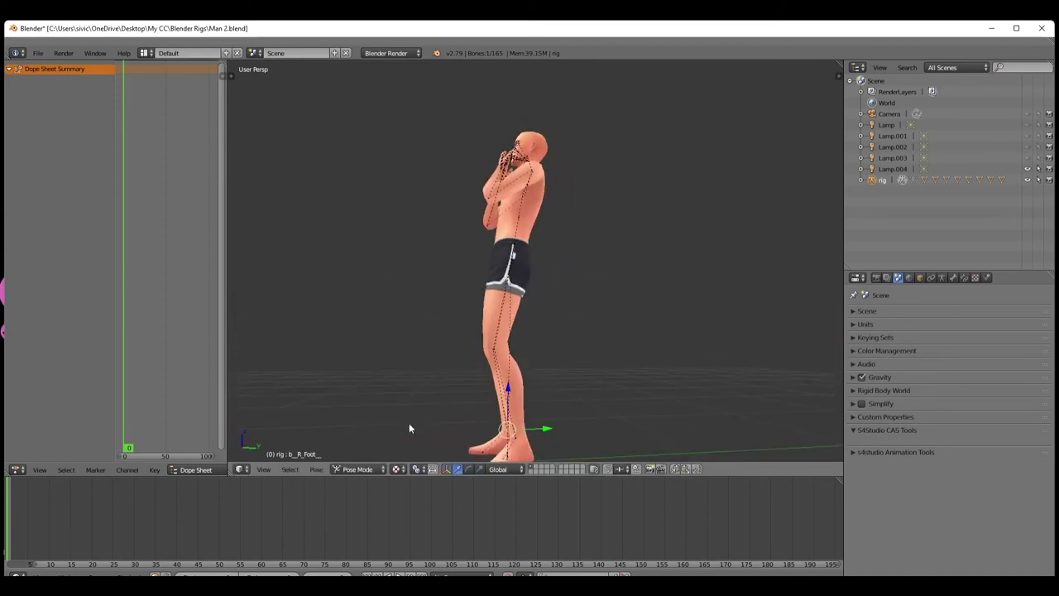
pyautogui.rightClick(512, 444)
pyautogui.press('r')
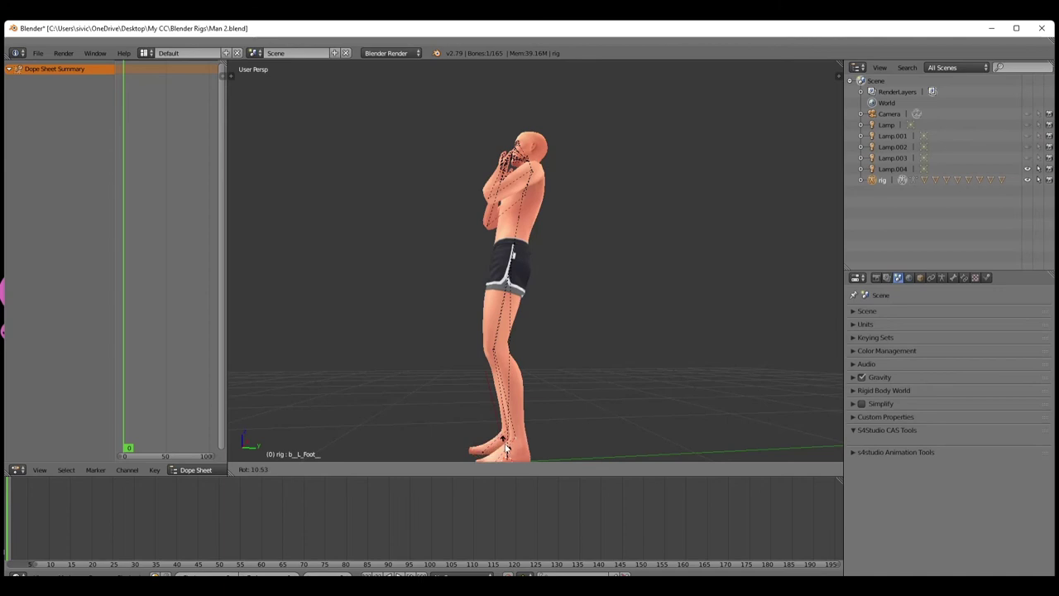
pyautogui.click(503, 447)
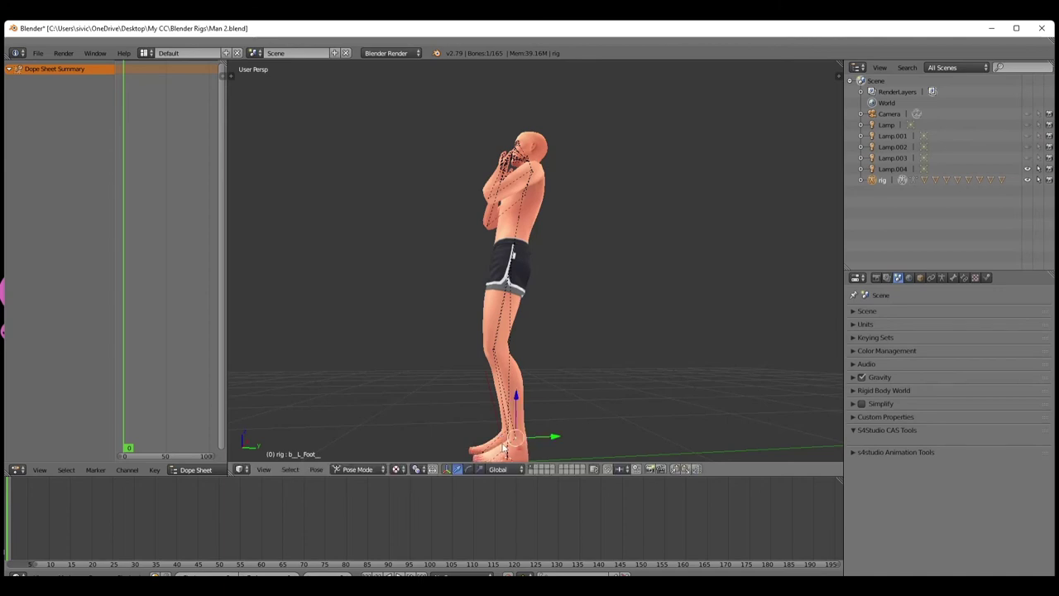
pyautogui.moveTo(503, 447); pyautogui.dragTo(525, 402, button='middle')
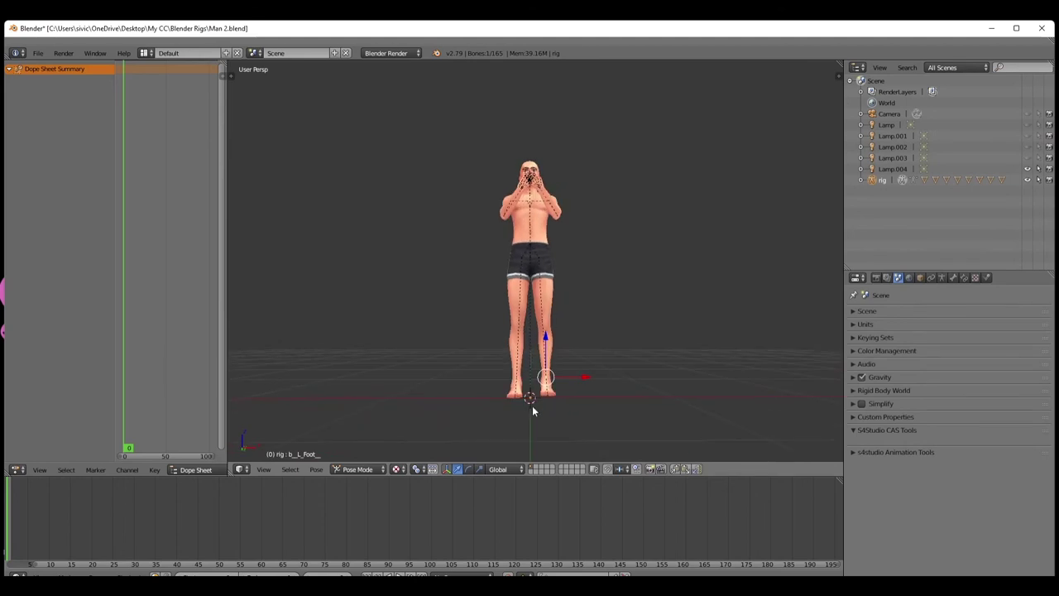
pyautogui.scroll(1, 532, 405)
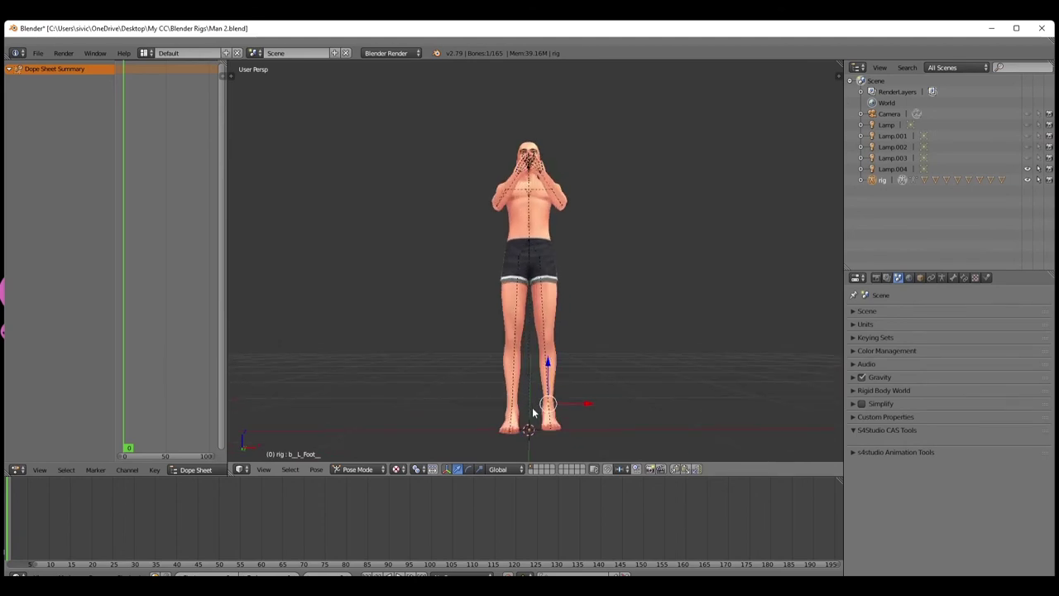
pyautogui.rightClick(528, 255)
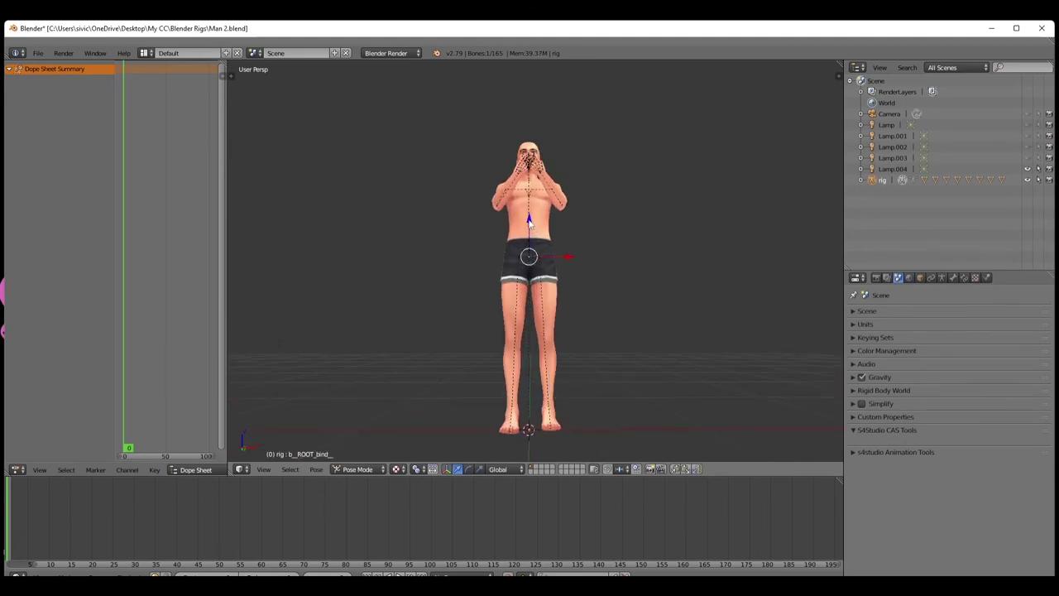
pyautogui.press('g')
pyautogui.press('Escape')
pyautogui.moveTo(459, 348); pyautogui.dragTo(567, 290, button='middle')
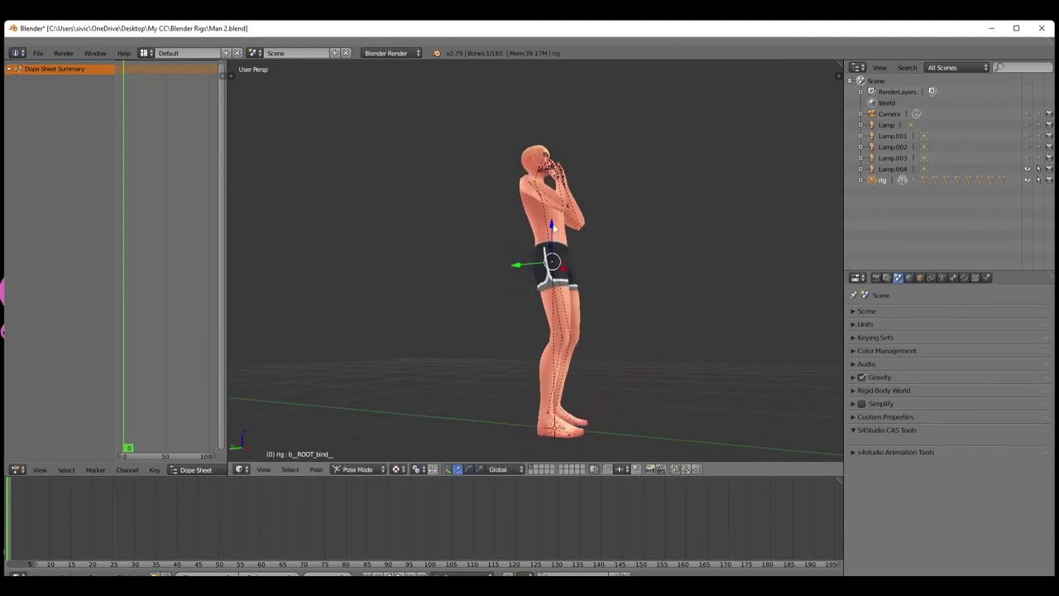
pyautogui.press('g')
pyautogui.press('z')
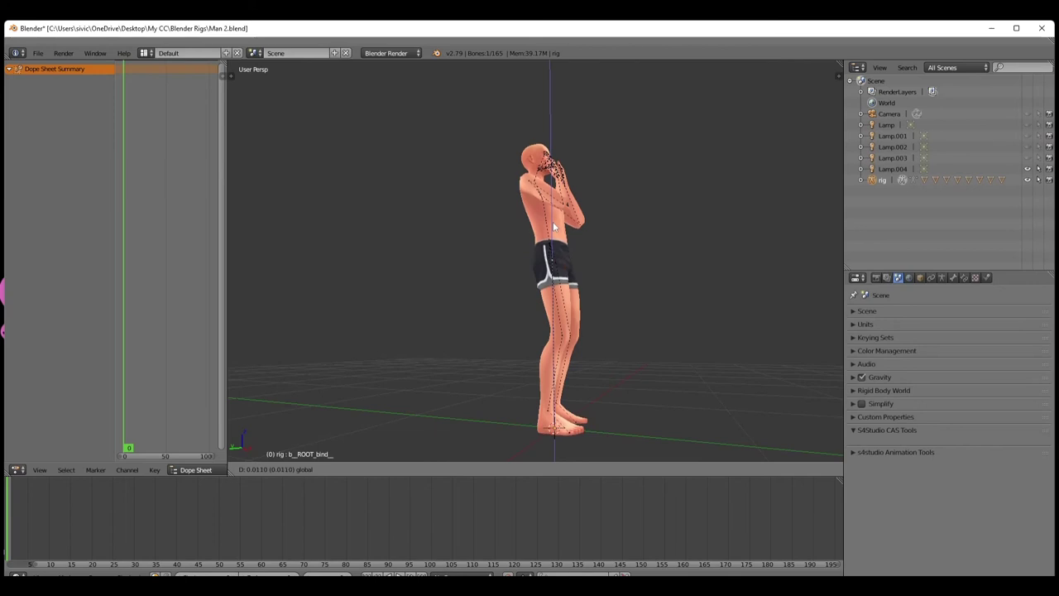
pyautogui.press('Escape')
# Examine the hips, waist, legs and feet of the posed character from the front at several heights and distances
pyautogui.moveTo(553, 222); pyautogui.dragTo(443, 323, button='middle')
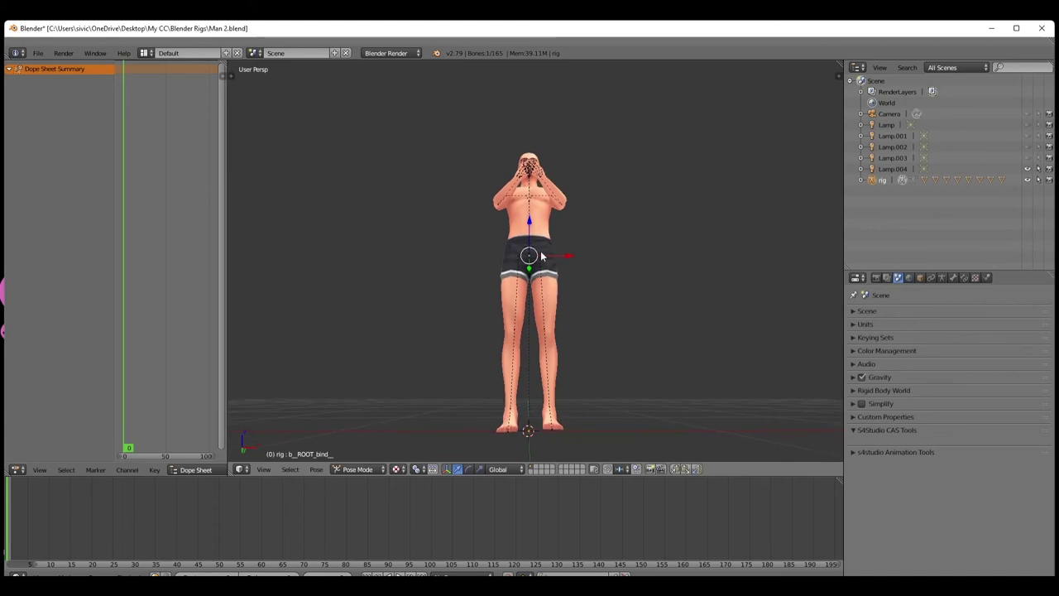
pyautogui.scroll(5, 542, 267)
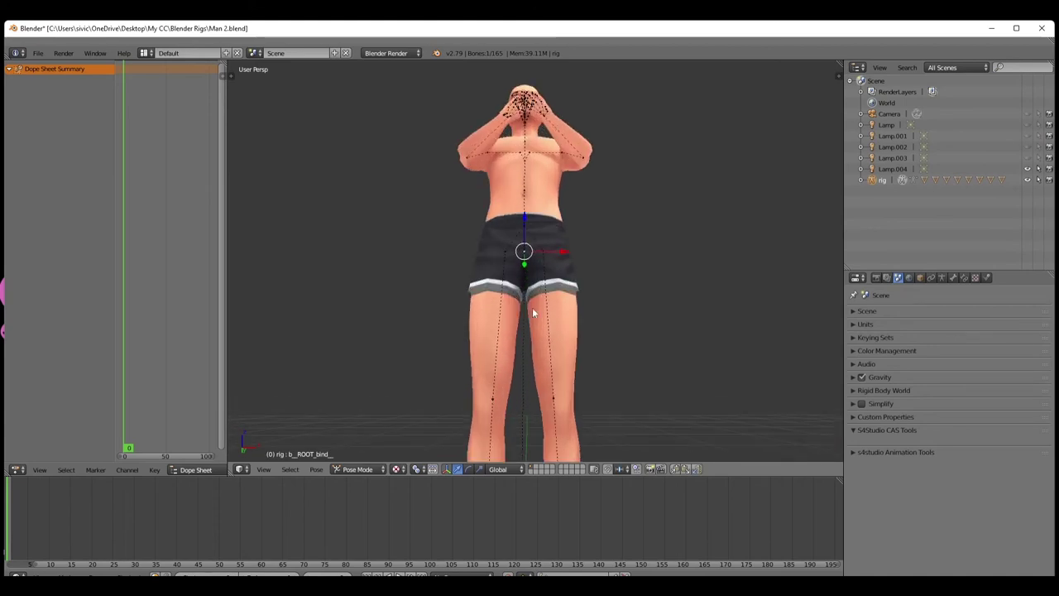
pyautogui.rightClick(532, 274)
pyautogui.scroll(-6, 537, 331)
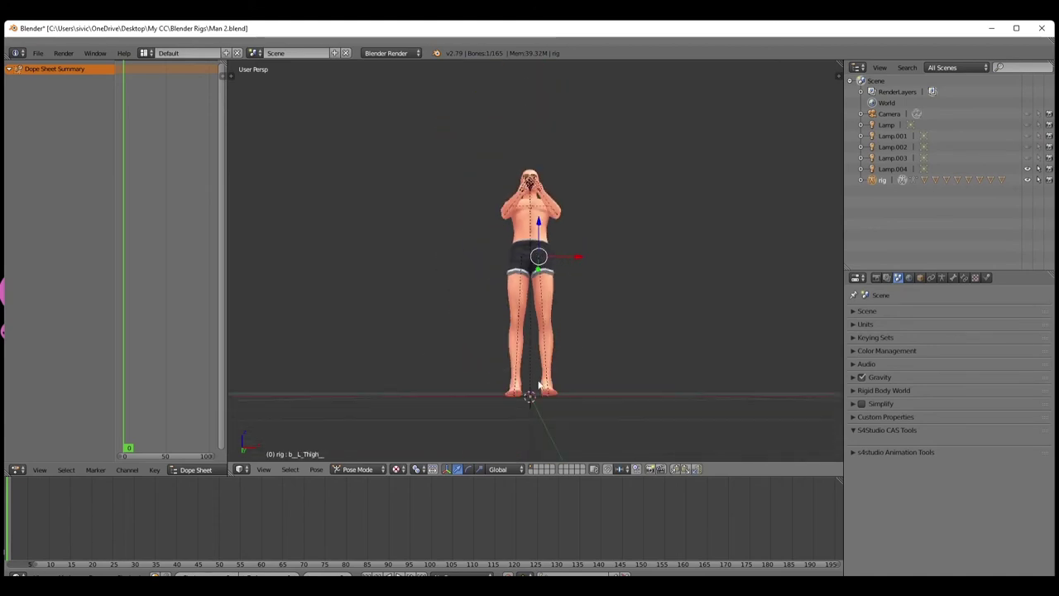
pyautogui.moveTo(538, 383); pyautogui.dragTo(535, 378, button='middle')
pyautogui.moveTo(537, 390); pyautogui.dragTo(555, 361, button='middle')
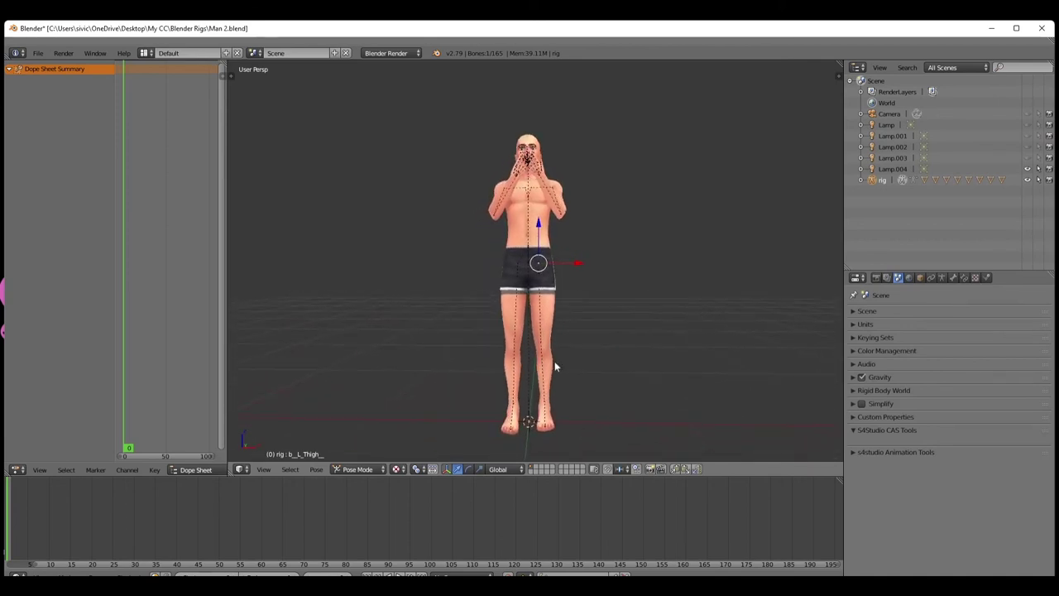
pyautogui.rightClick(527, 262)
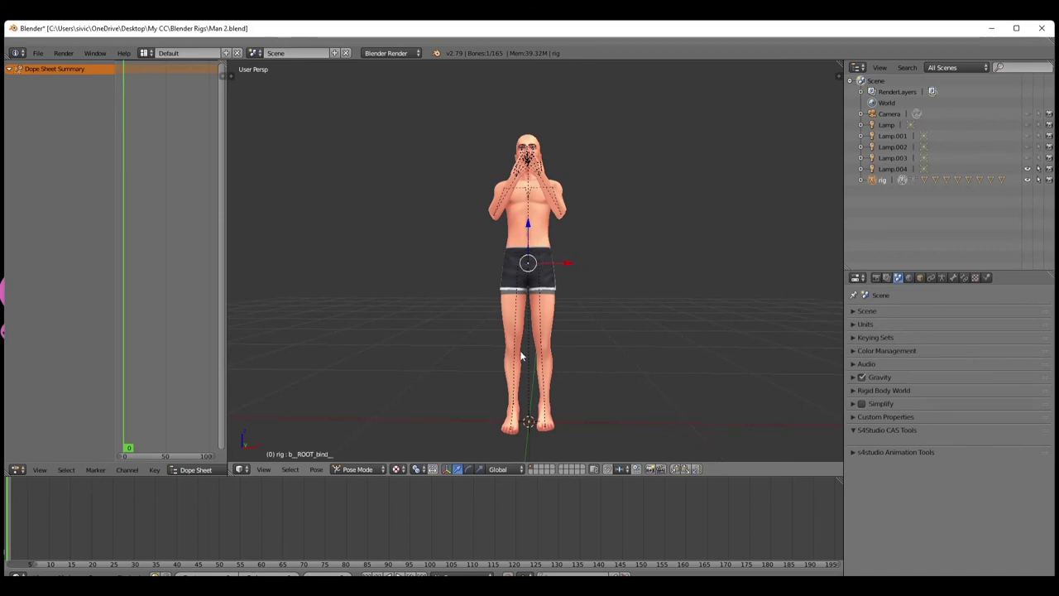
pyautogui.moveTo(522, 354); pyautogui.dragTo(453, 364, button='middle')
pyautogui.scroll(2, 511, 380)
pyautogui.scroll(1, 523, 260)
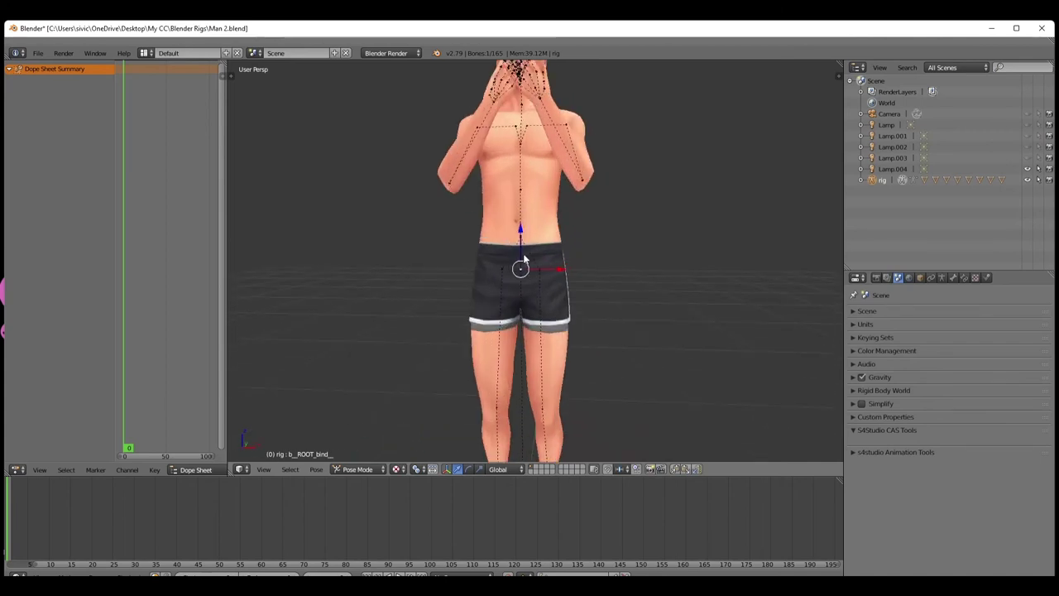
pyautogui.rightClick(520, 239)
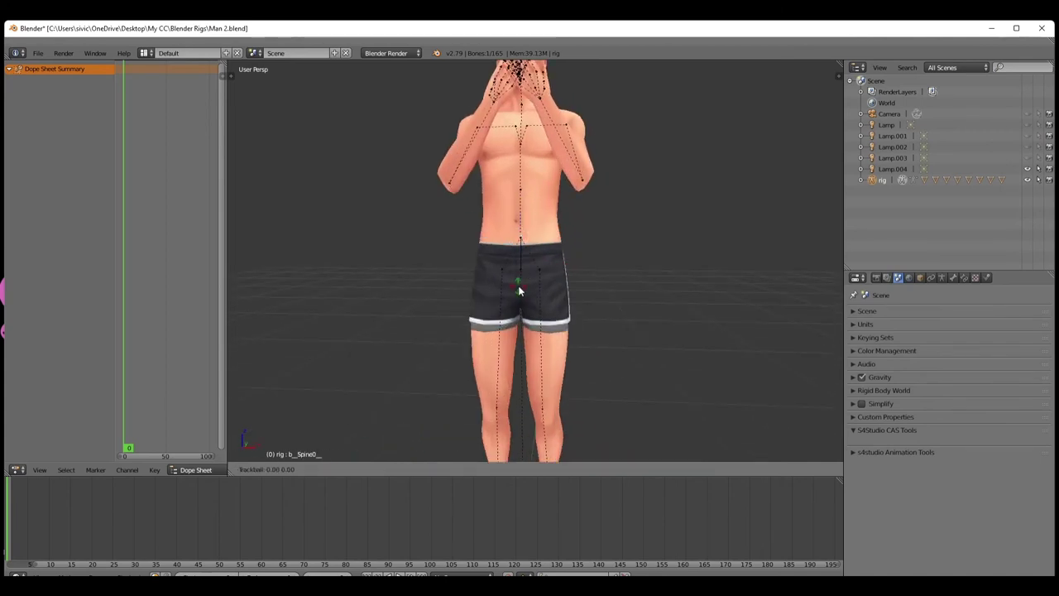
pyautogui.scroll(-2, 496, 314)
pyautogui.moveTo(484, 336); pyautogui.dragTo(496, 360, button='middle')
pyautogui.scroll(4, 496, 359)
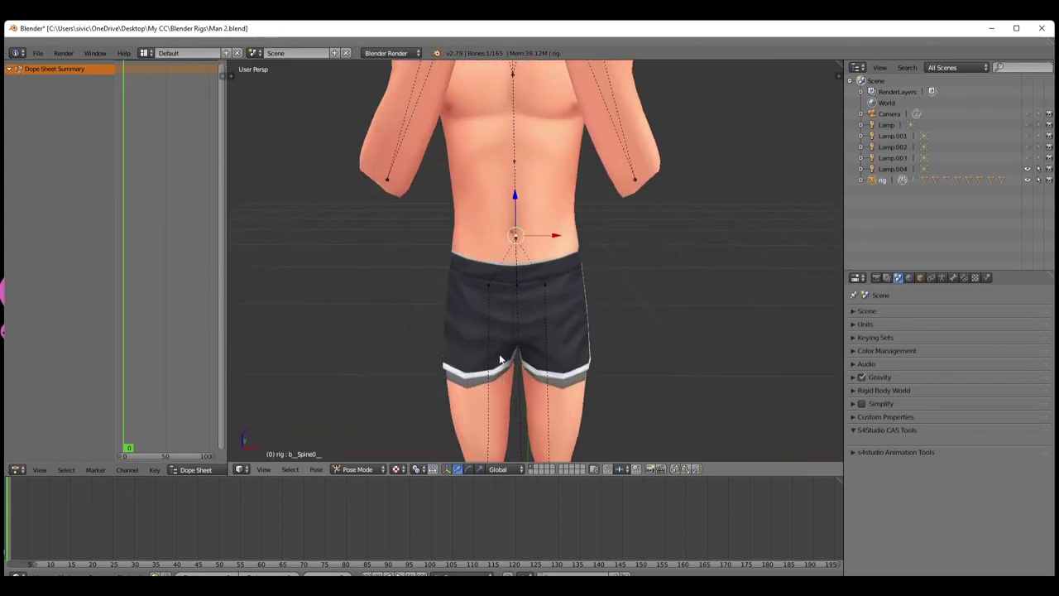
pyautogui.scroll(-4, 497, 360)
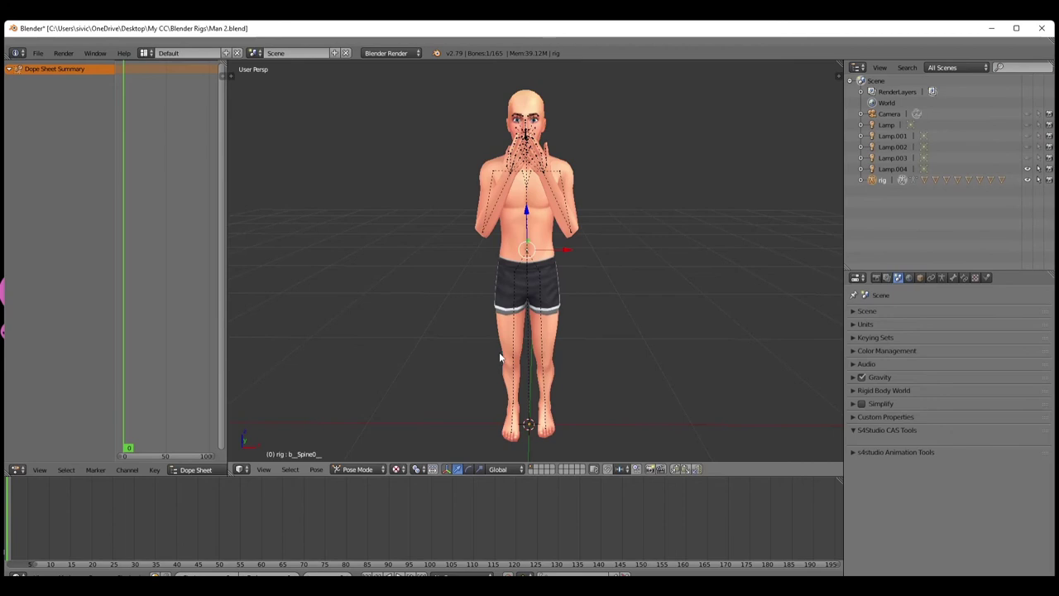
pyautogui.scroll(1, 507, 356)
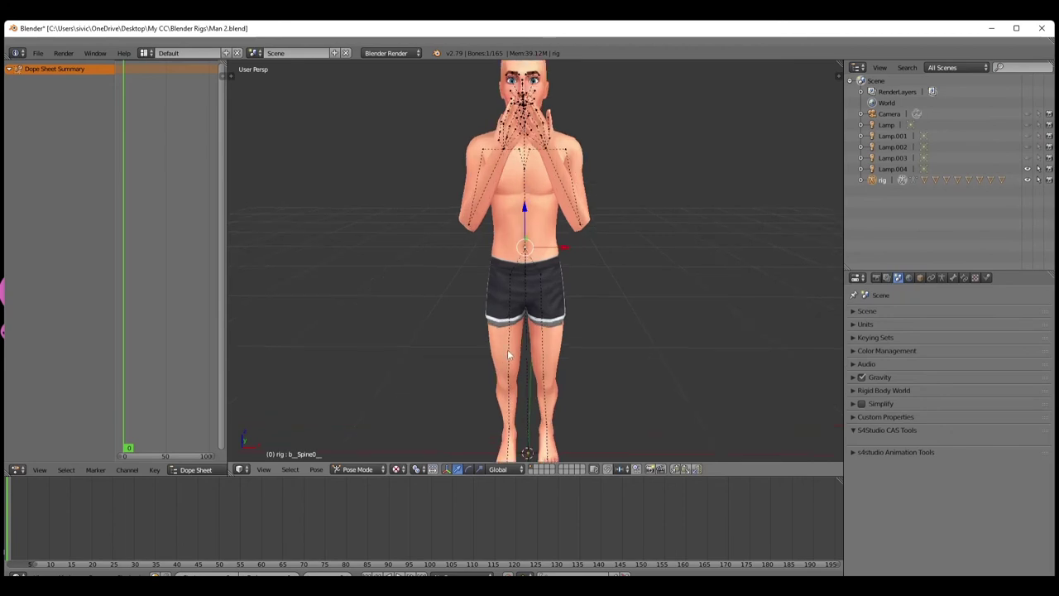
pyautogui.keyDown('shift'); pyautogui.moveTo(500, 331); pyautogui.dragTo(510, 401, button='middle'); pyautogui.keyUp('shift')
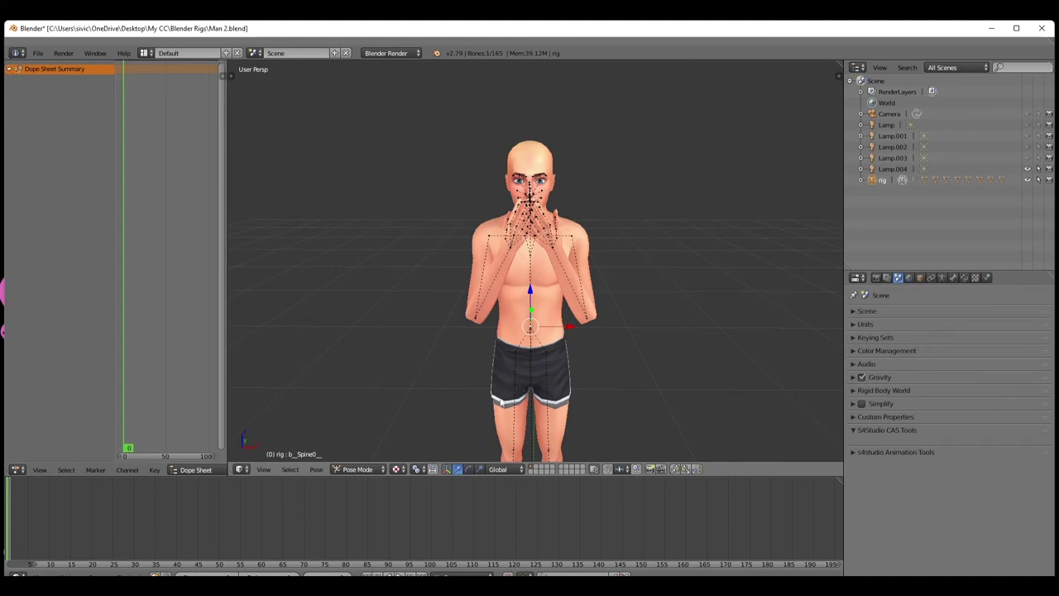
# Examine the face, the eyes and the placement of the hands over the mouth up close from the front
pyautogui.scroll(4, 529, 383)
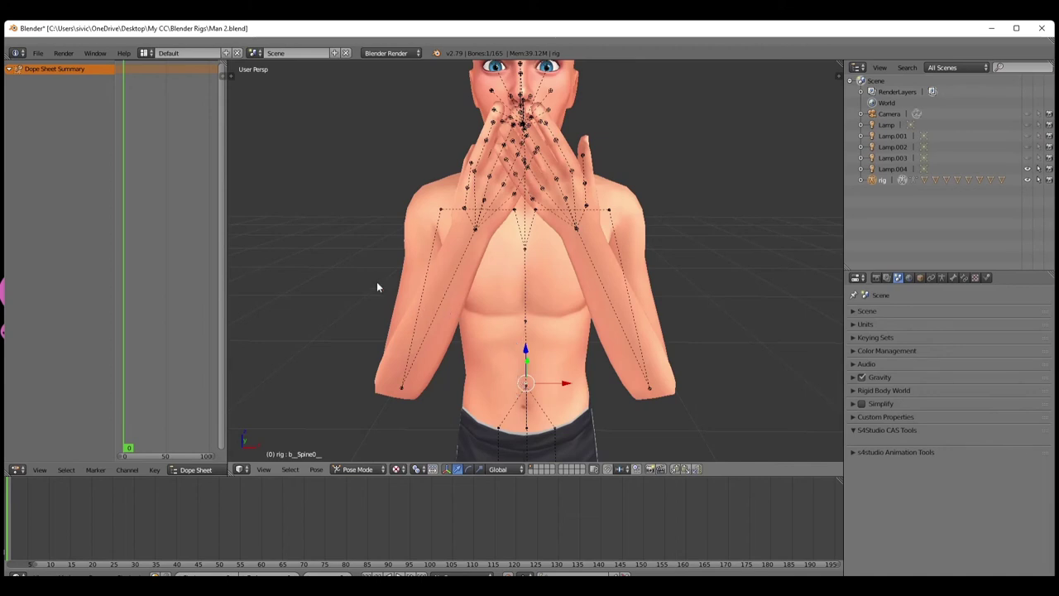
pyautogui.moveTo(377, 287); pyautogui.dragTo(383, 368, button='middle')
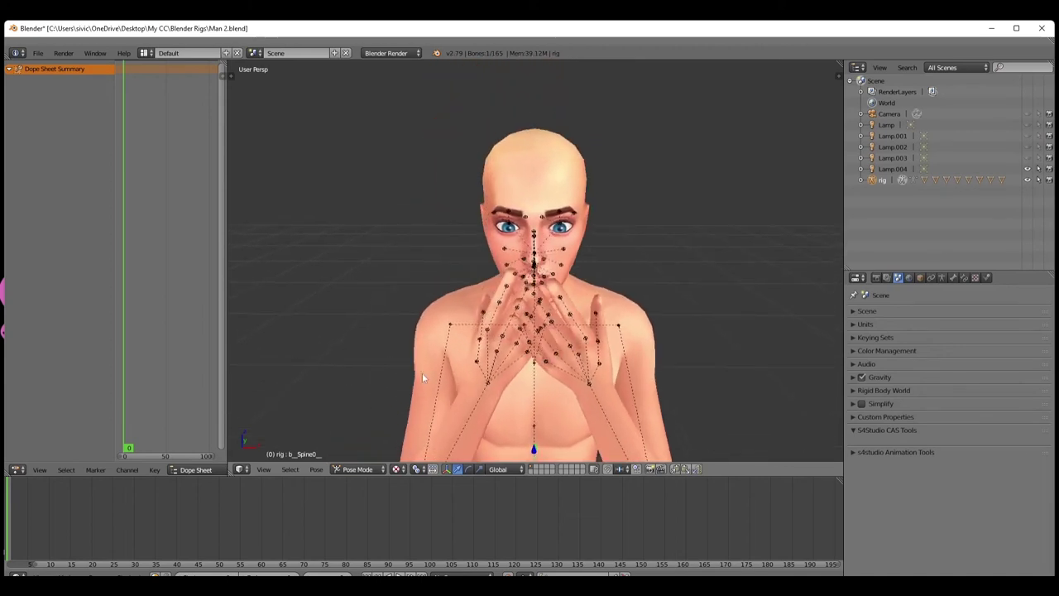
pyautogui.scroll(2, 422, 377)
pyautogui.rightClick(534, 220)
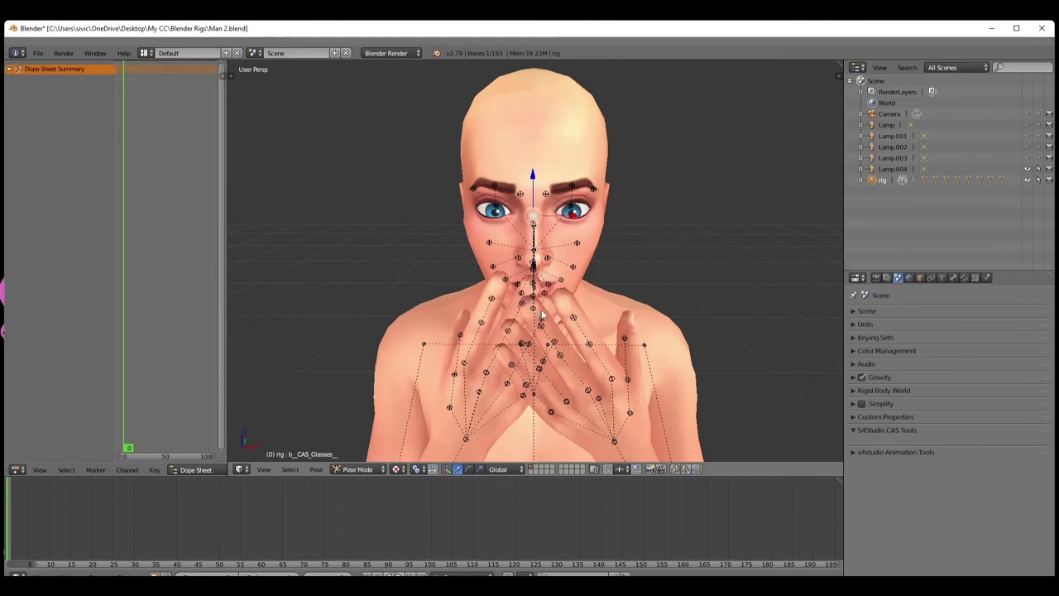
pyautogui.scroll(-6, 548, 313)
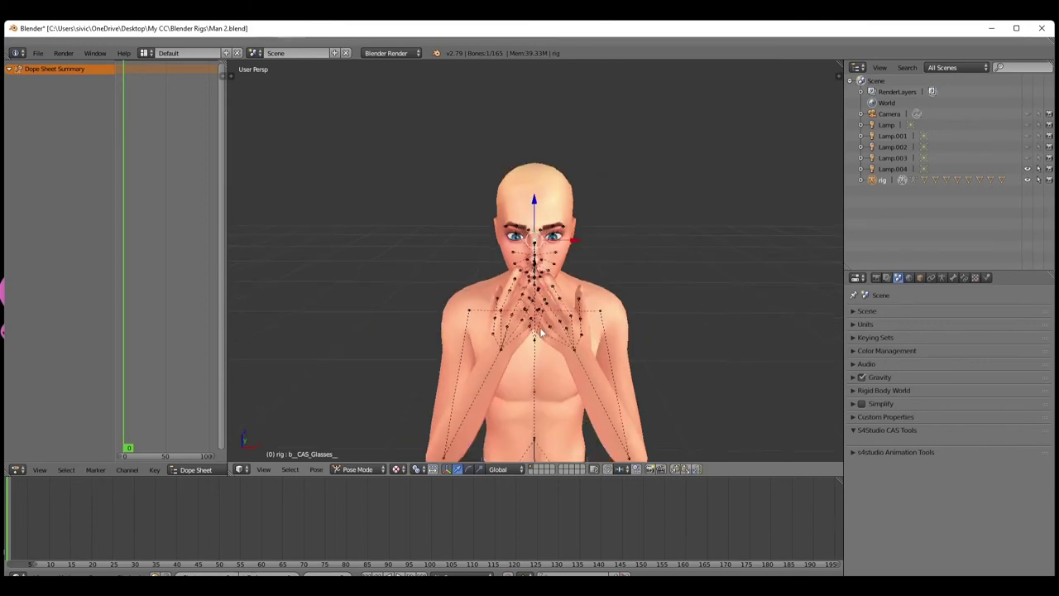
pyautogui.moveTo(548, 313); pyautogui.dragTo(517, 386, button='middle')
pyautogui.scroll(4, 544, 377)
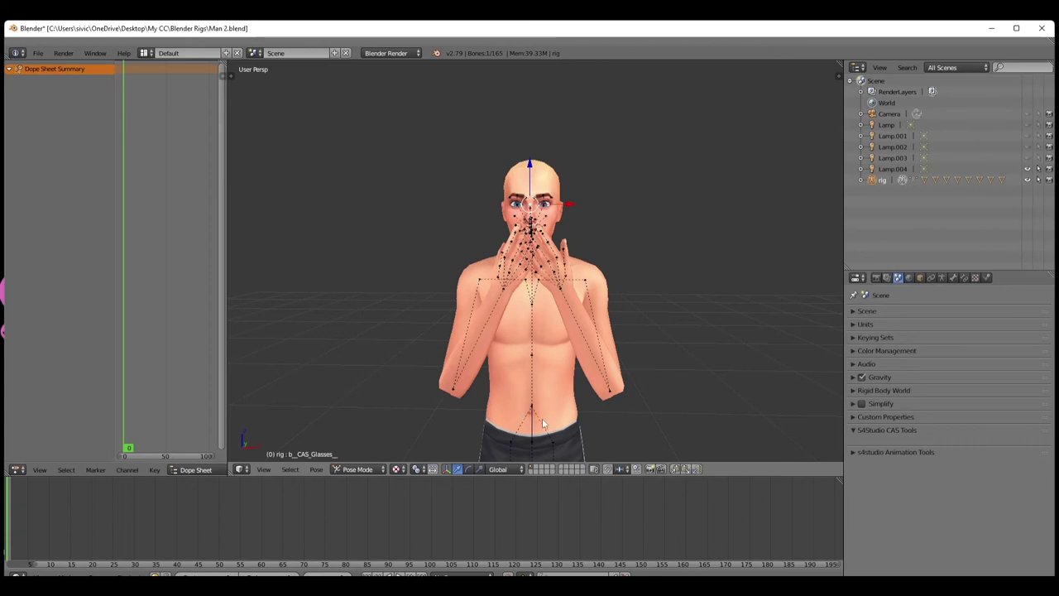
pyautogui.scroll(2, 543, 423)
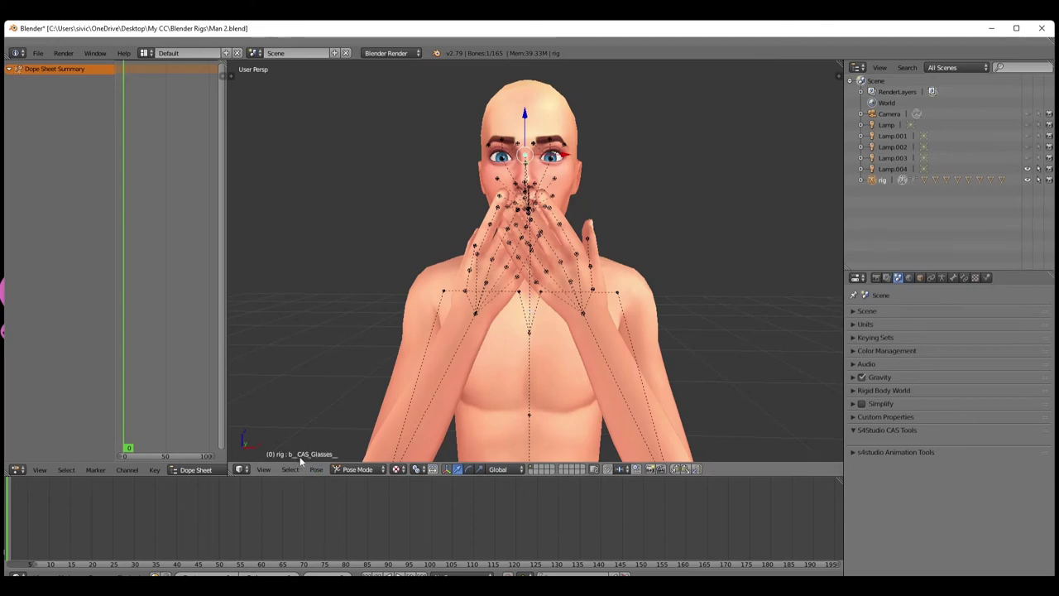
pyautogui.scroll(3, 478, 310)
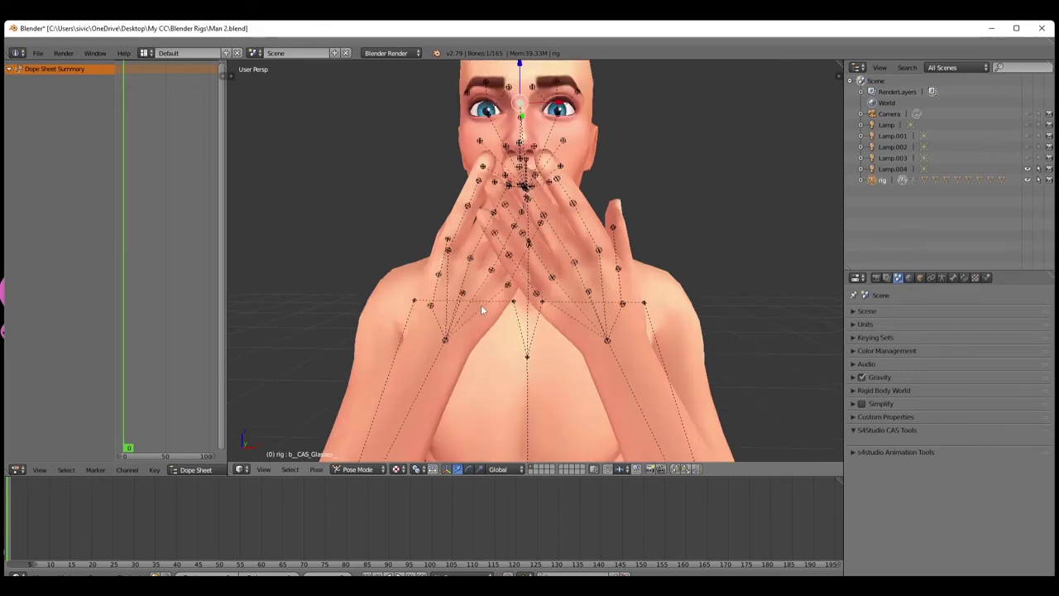
pyautogui.moveTo(481, 305); pyautogui.dragTo(491, 340, button='middle')
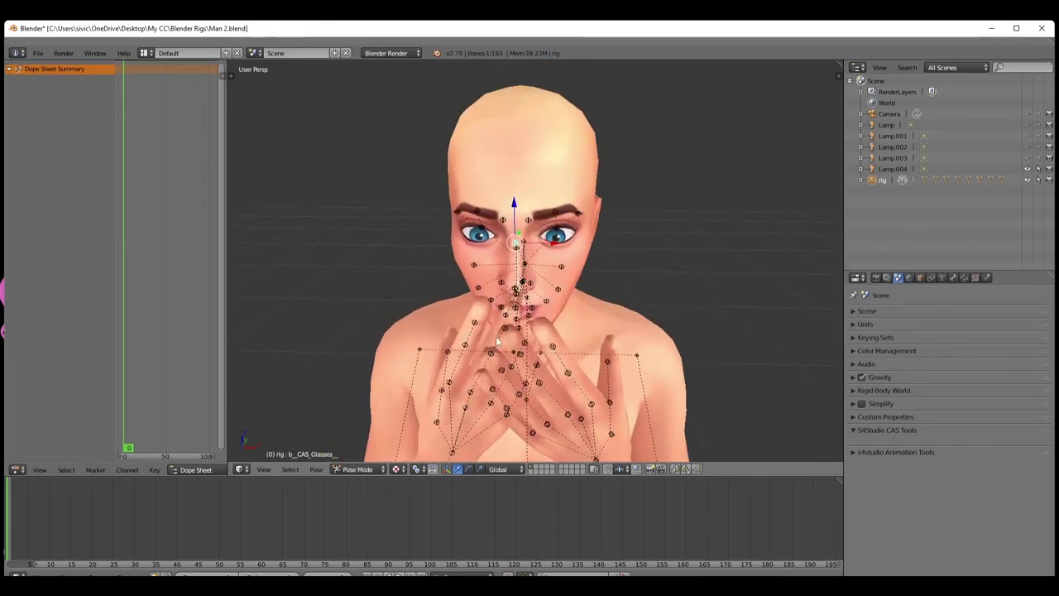
pyautogui.moveTo(516, 291); pyautogui.dragTo(511, 278, button='middle')
pyautogui.scroll(-4, 511, 276)
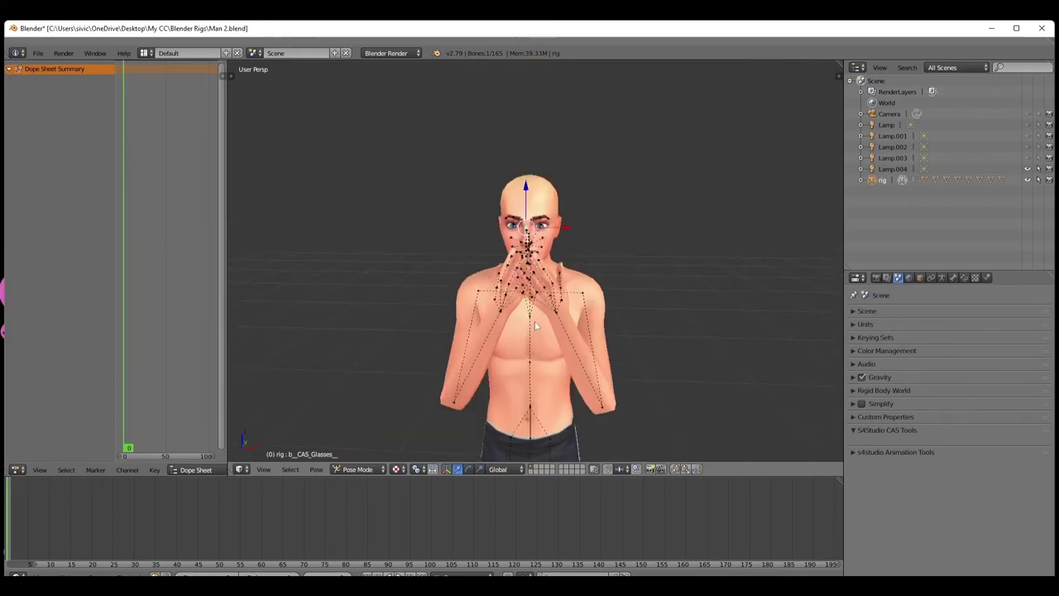
# Select all bones of the rig and insert a LocRot keyframe for them at frame 0
pyautogui.press('a')
pyautogui.press('a')
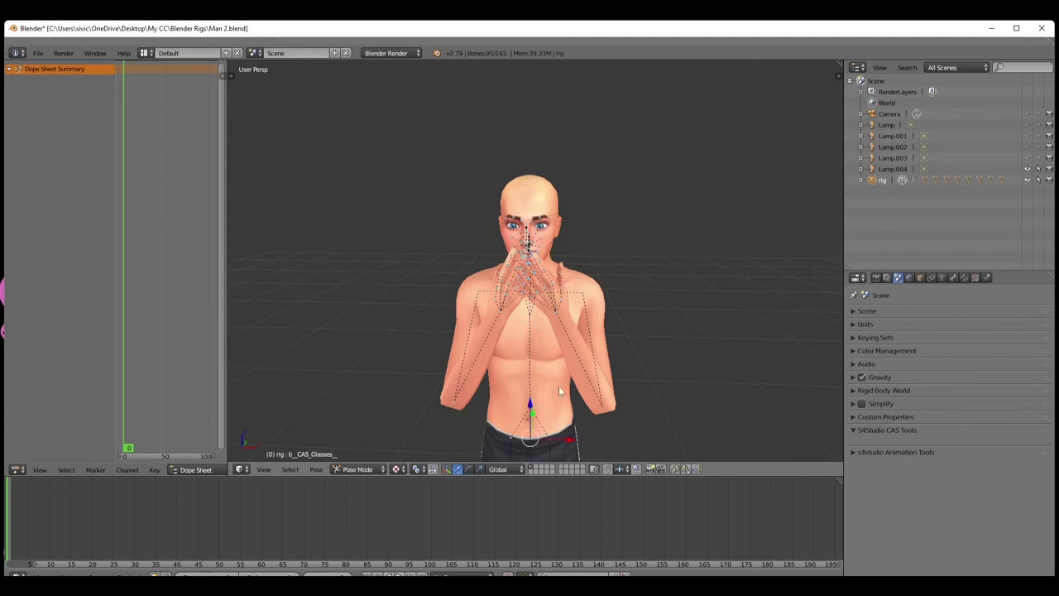
pyautogui.scroll(-3, 560, 391)
pyautogui.scroll(1, 538, 397)
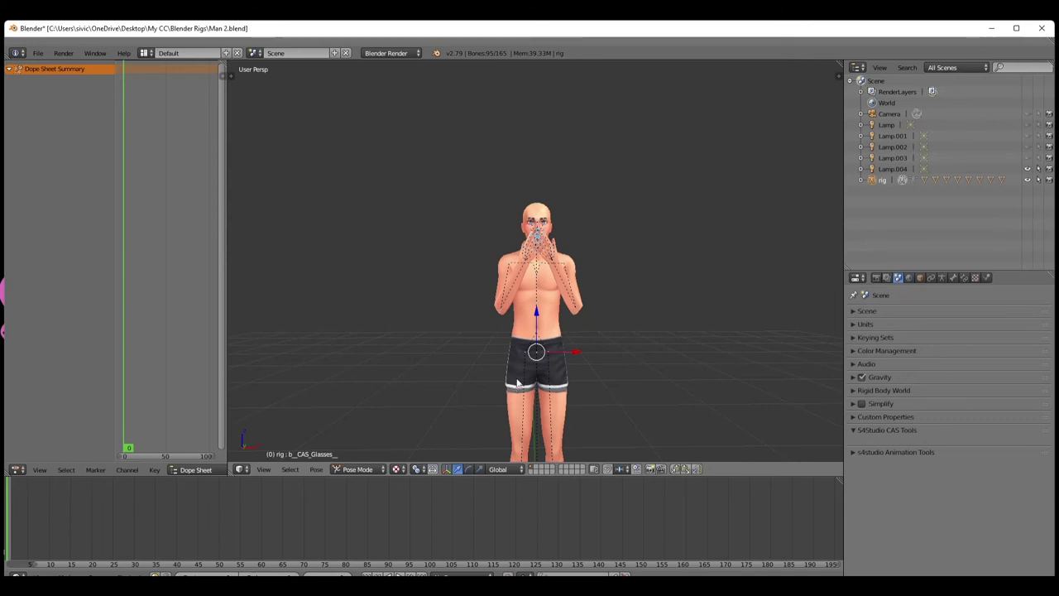
pyautogui.press('i')
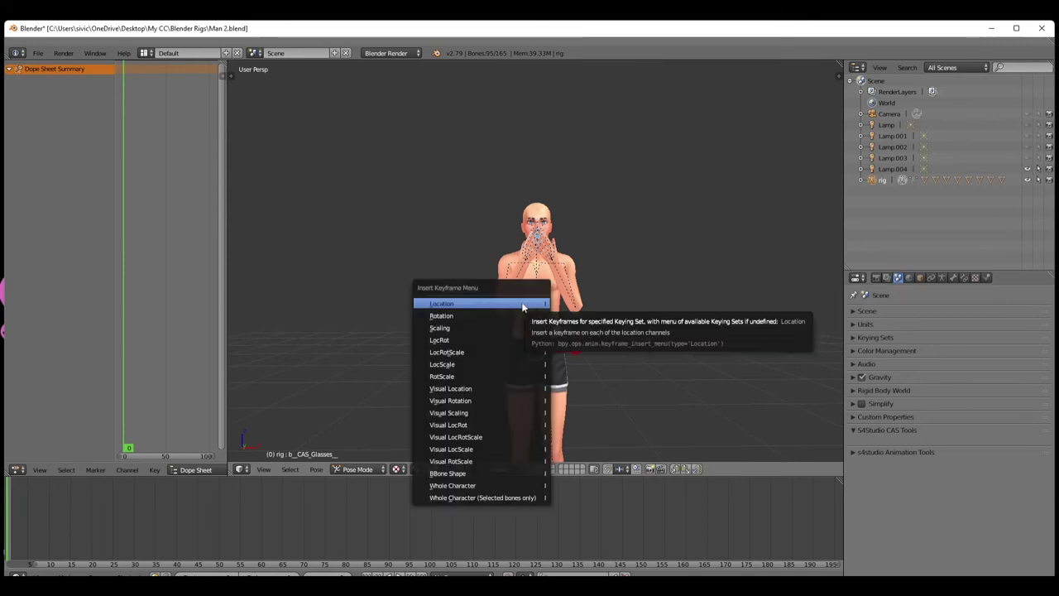
pyautogui.click(463, 343)
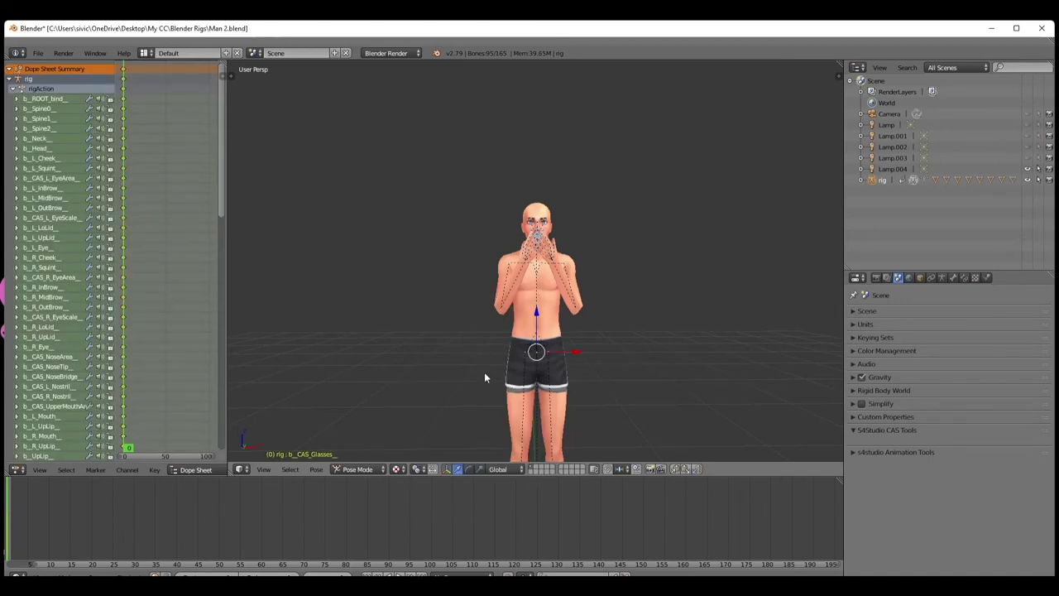
# Save the posed rig as a new file named Blowing Kiss 1.blend in the Blender Rigs folder
pyautogui.click(37, 53)
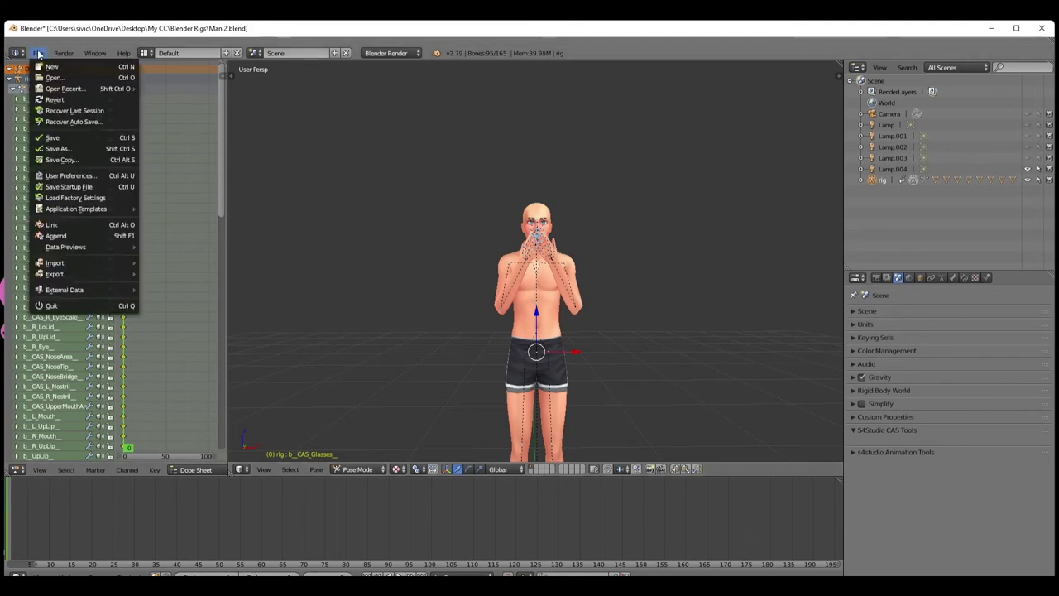
pyautogui.click(59, 148)
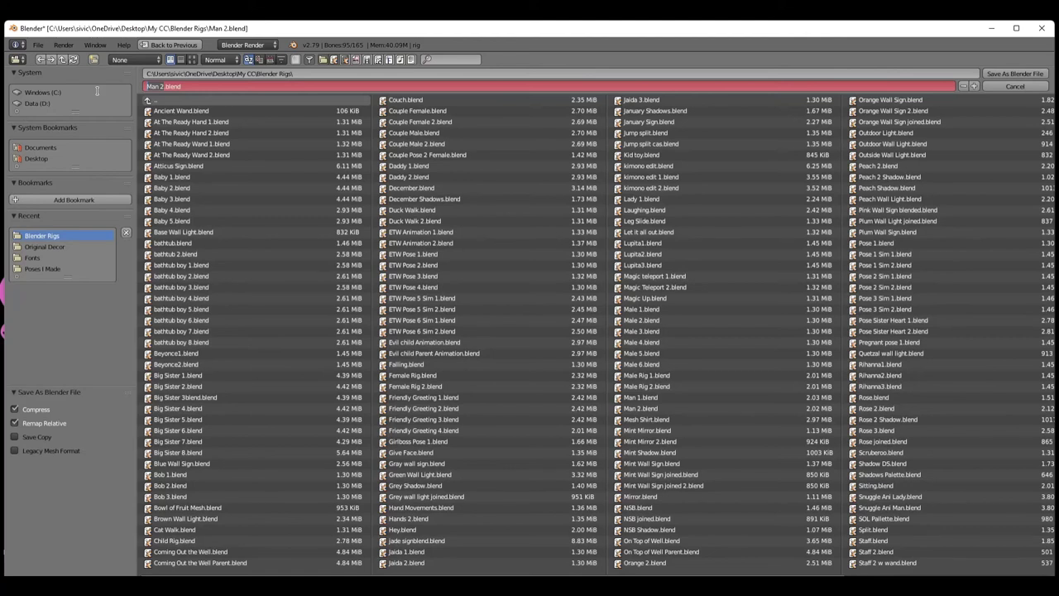
pyautogui.write('Blowing.blend')
pyautogui.write(' Kiss 1')
pyautogui.click(1009, 74)
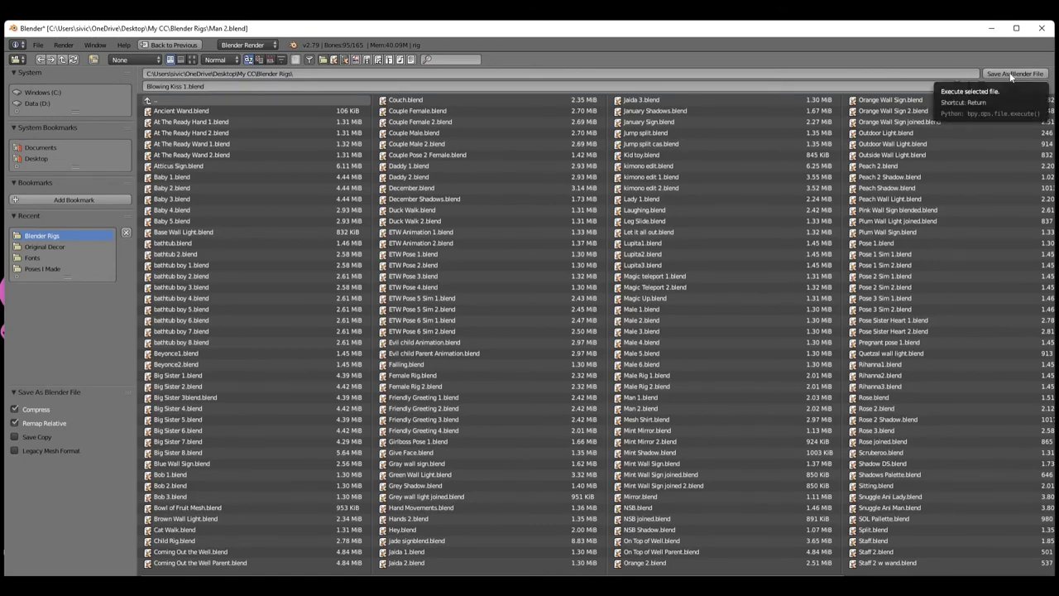
pyautogui.click(1010, 75)
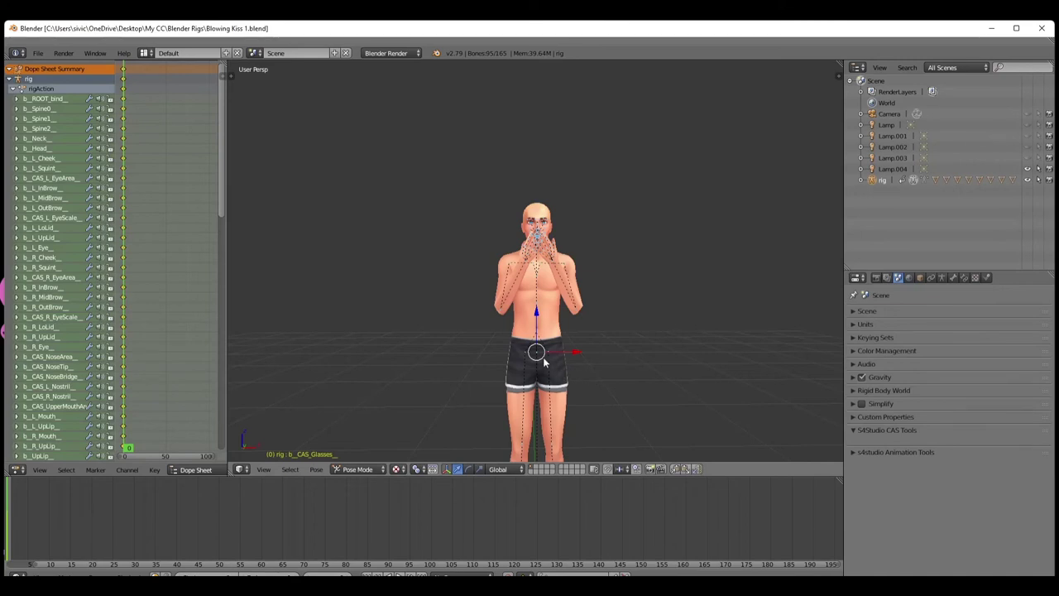
# Select only the b__Spine2__ bone in the upper chest
pyautogui.scroll(5, 530, 356)
pyautogui.rightClick(541, 305)
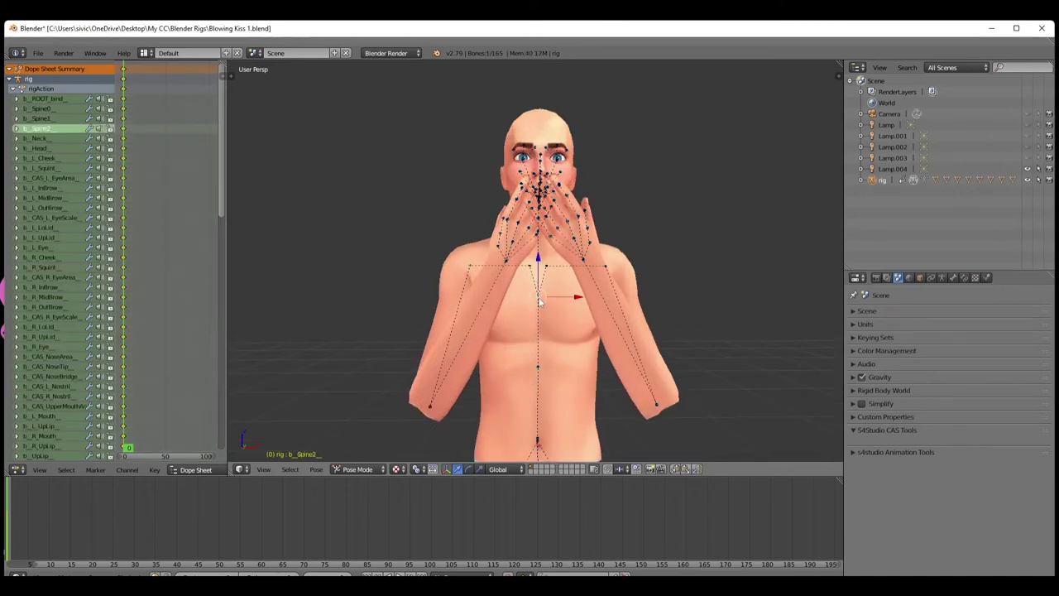
pyautogui.scroll(-4, 540, 326)
pyautogui.scroll(-3, 529, 352)
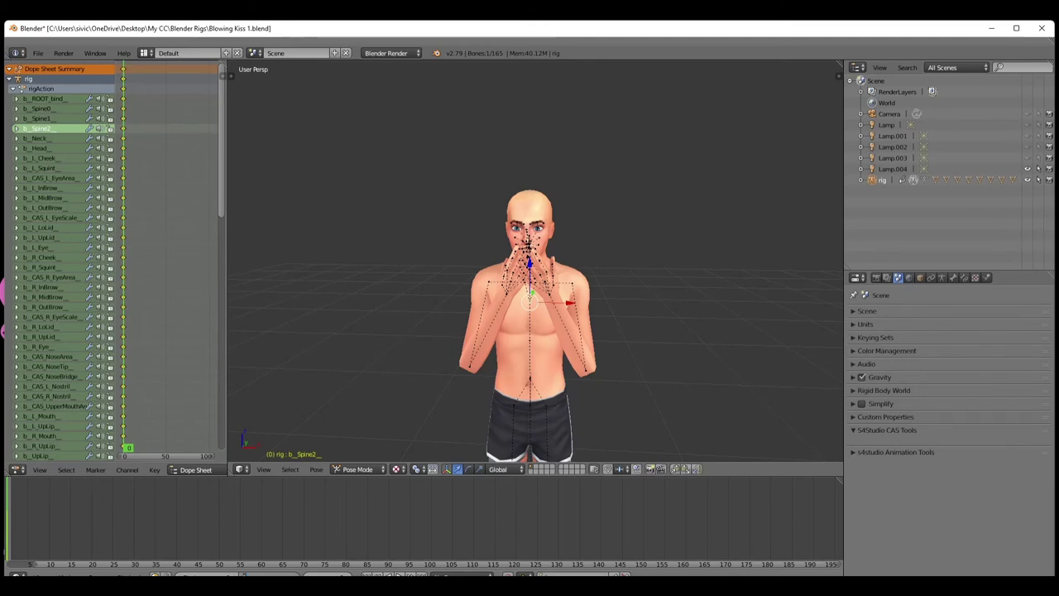
# Go to frame 60 and rotate the b__L_Forearm__ bone to lower the left hand away from the mouth
pyautogui.press('Return')
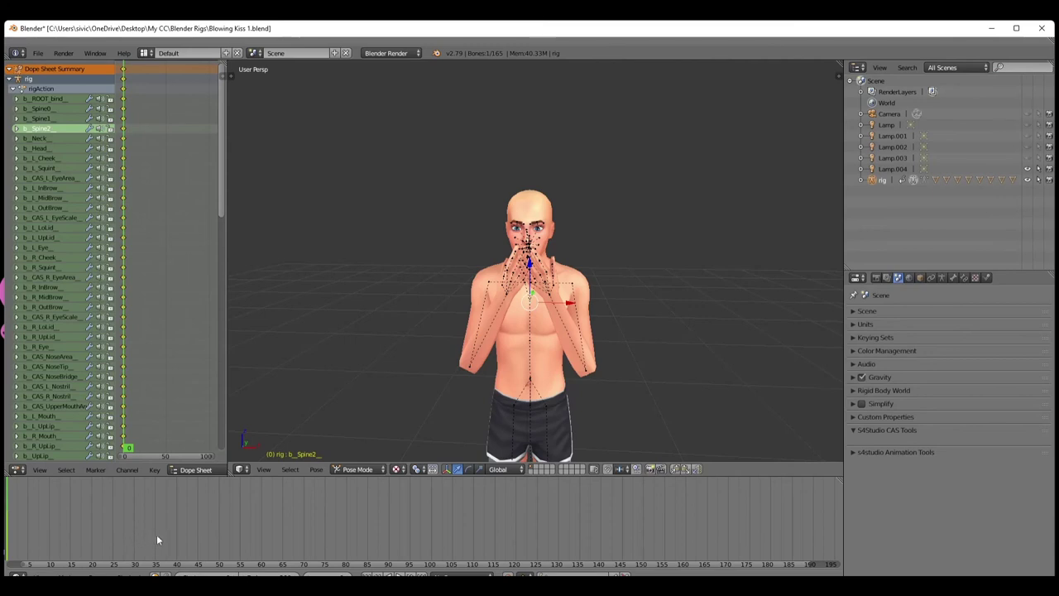
pyautogui.click(261, 527)
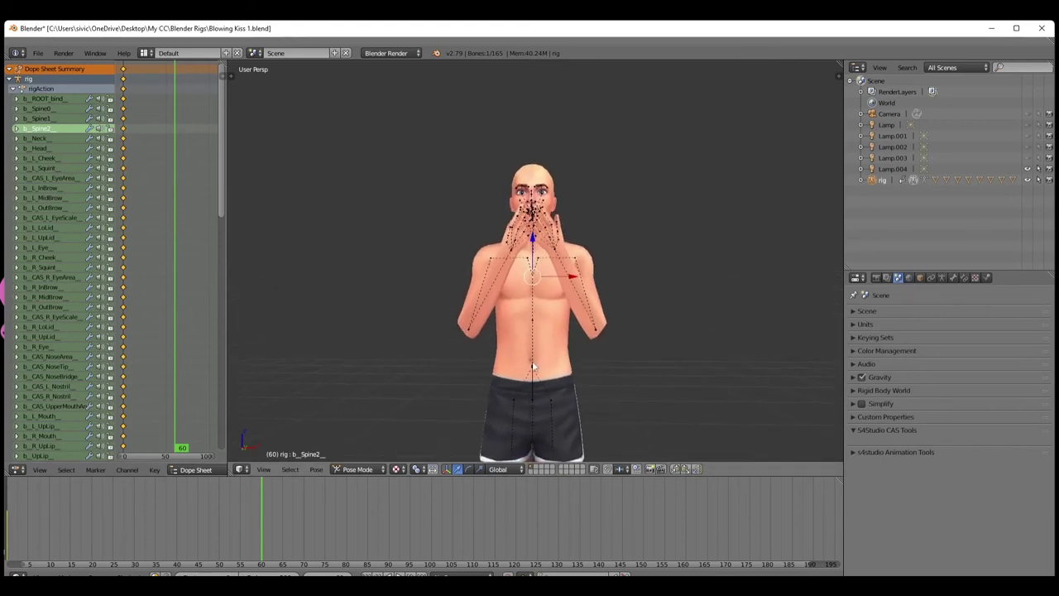
pyautogui.scroll(3, 521, 373)
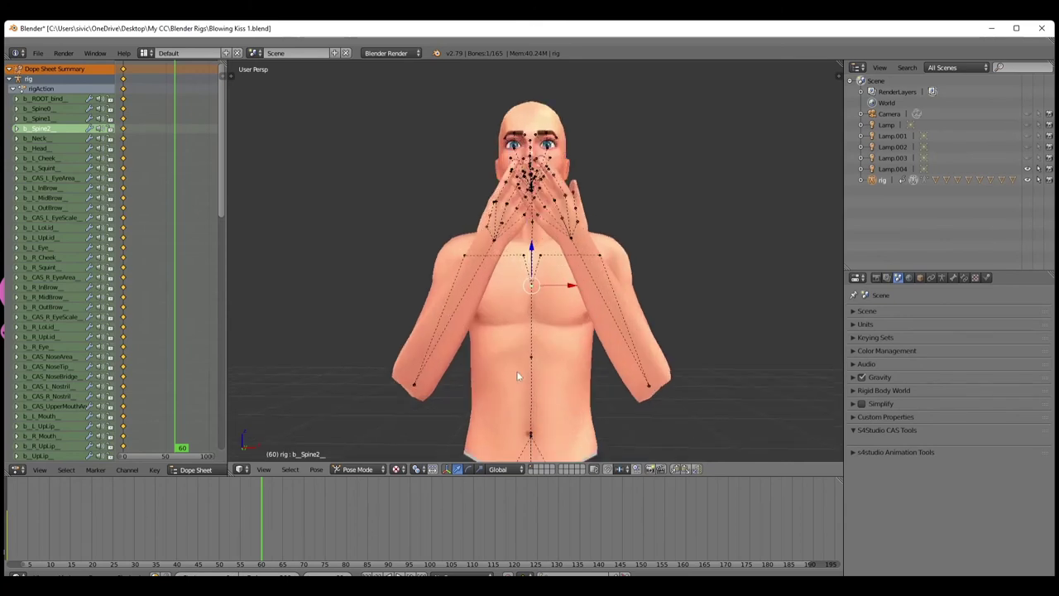
pyautogui.rightClick(415, 387)
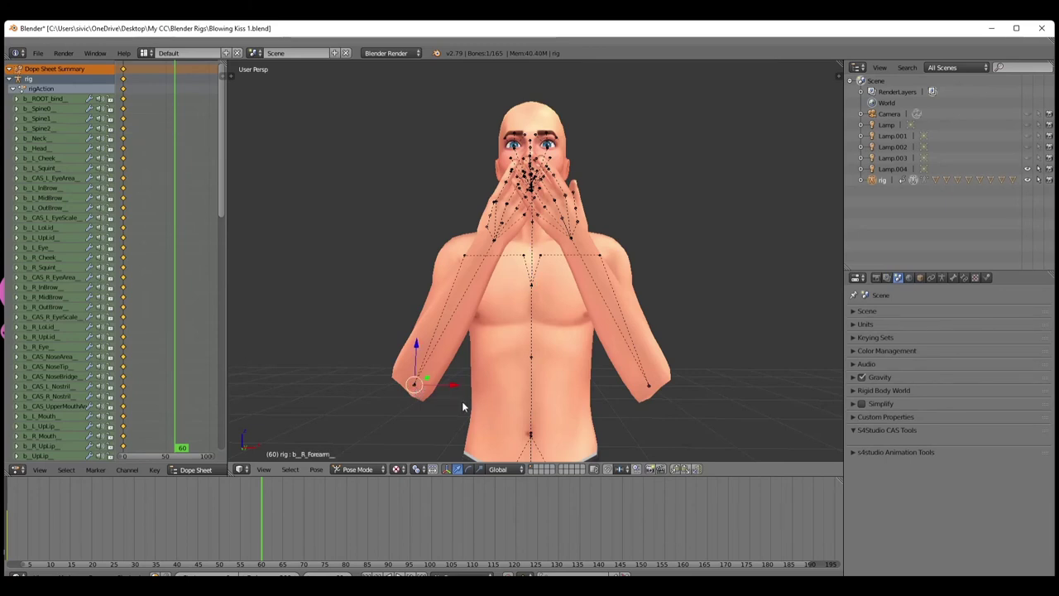
pyautogui.scroll(-1, 466, 403)
pyautogui.scroll(-1, 485, 376)
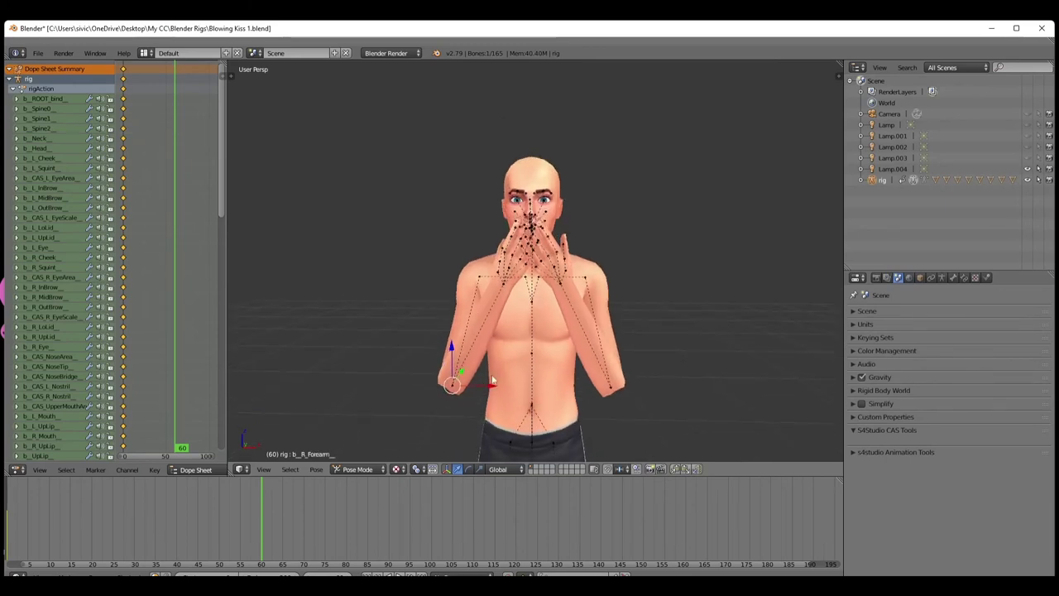
pyautogui.rightClick(610, 393)
pyautogui.press('r')
pyautogui.press('r')
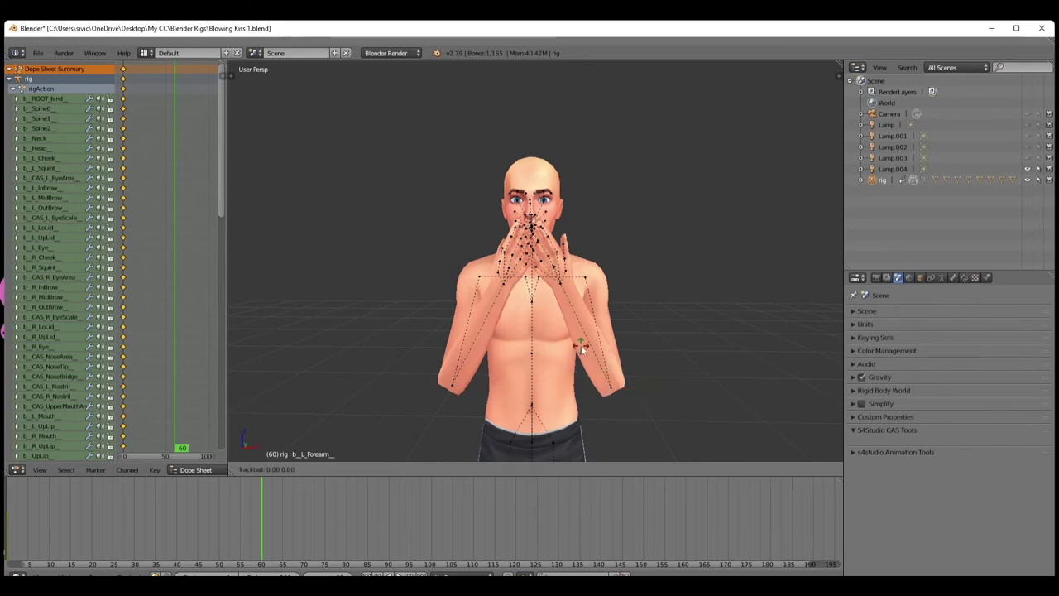
pyautogui.click(585, 374)
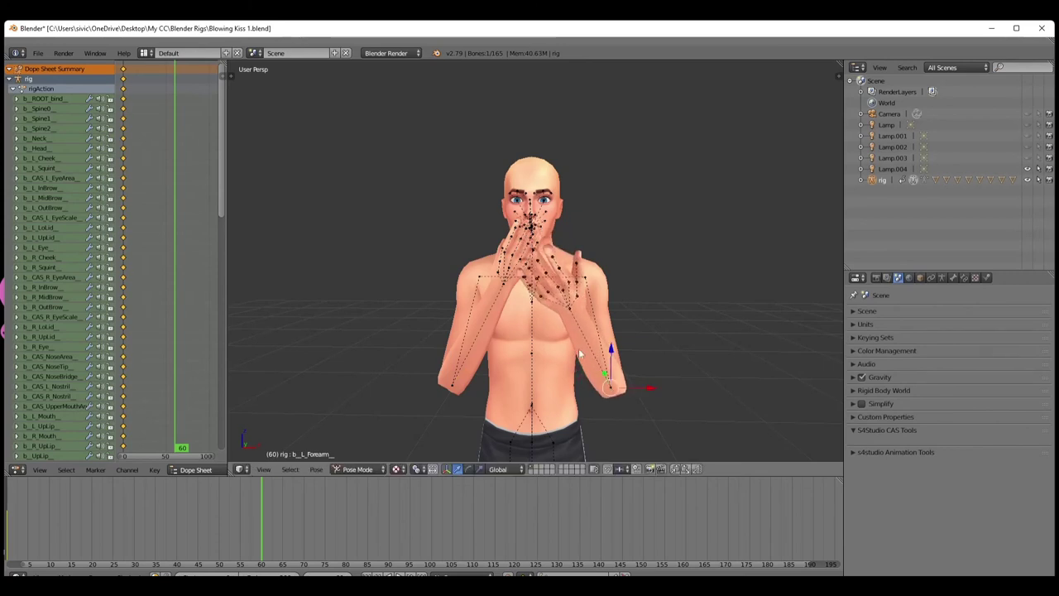
# Rotate the b__L_Hand__ bone to turn the left palm upward and adjust the b__L_Thumb0__ bone at the thumb's base
pyautogui.rightClick(571, 311)
pyautogui.press('r')
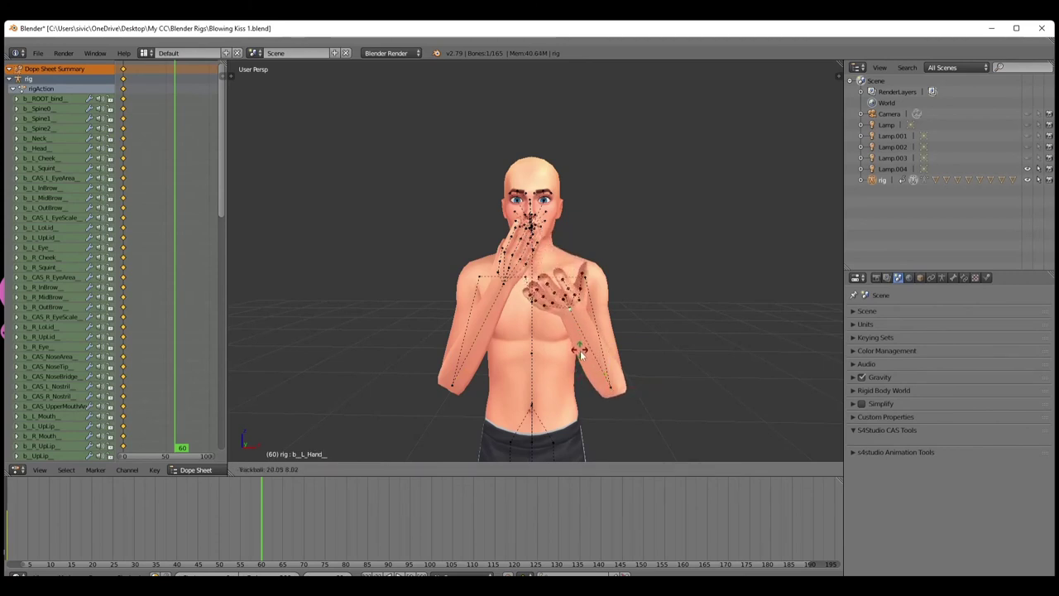
pyautogui.click(581, 361)
pyautogui.rightClick(585, 306)
pyautogui.press('r')
pyautogui.press('r')
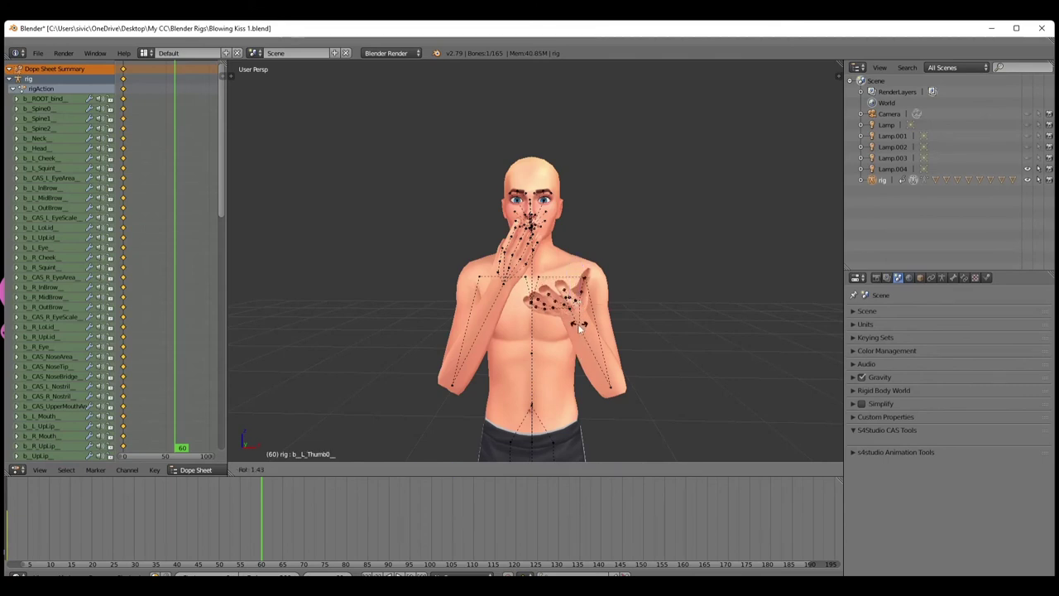
pyautogui.click(574, 333)
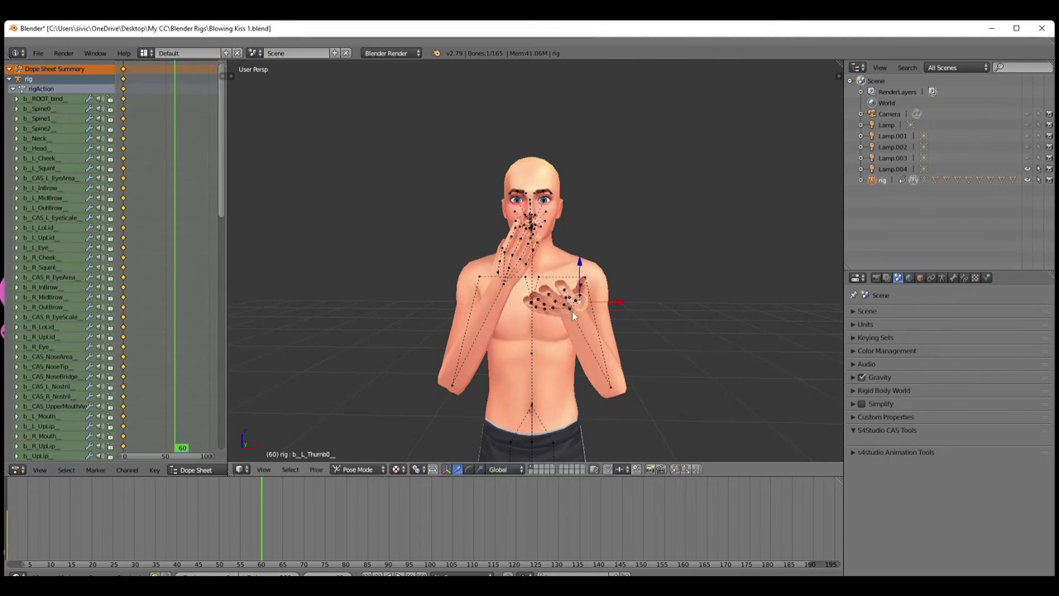
# Bend the left hand further back at the wrist until its palm lies nearly flat
pyautogui.rightClick(573, 315)
pyautogui.press('r')
pyautogui.press('r')
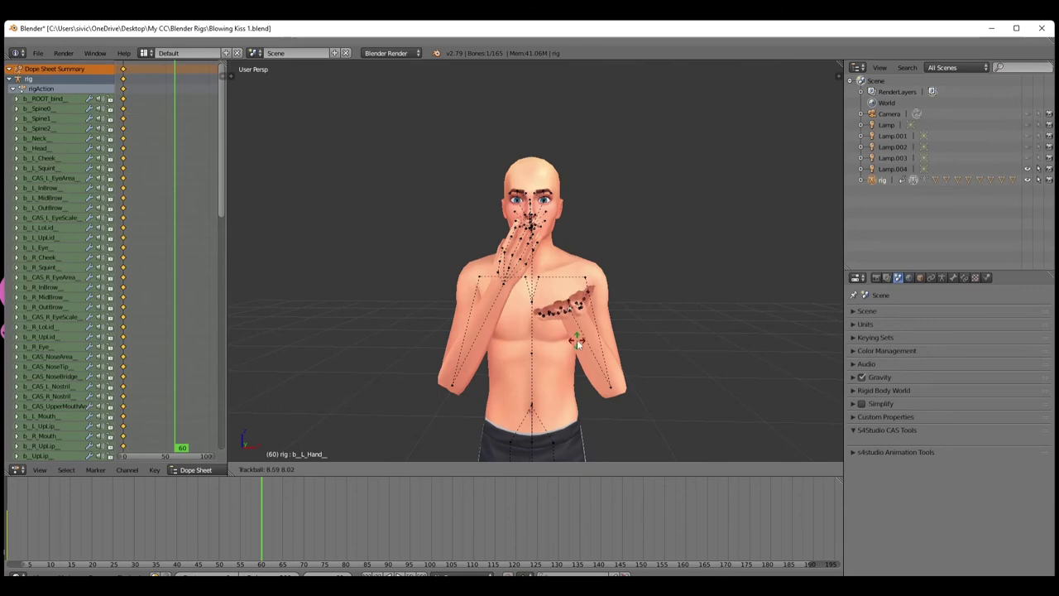
pyautogui.click(577, 342)
# Try rotating the b__L_Mid0__ bone at the base of the left middle finger, then undo it
pyautogui.scroll(6, 542, 348)
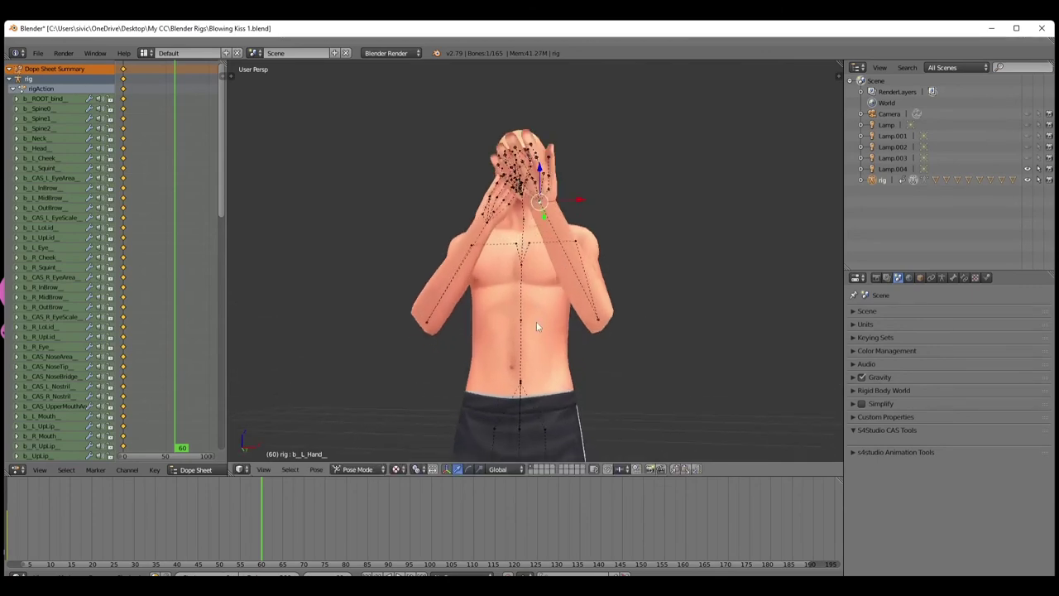
pyautogui.scroll(-2, 538, 319)
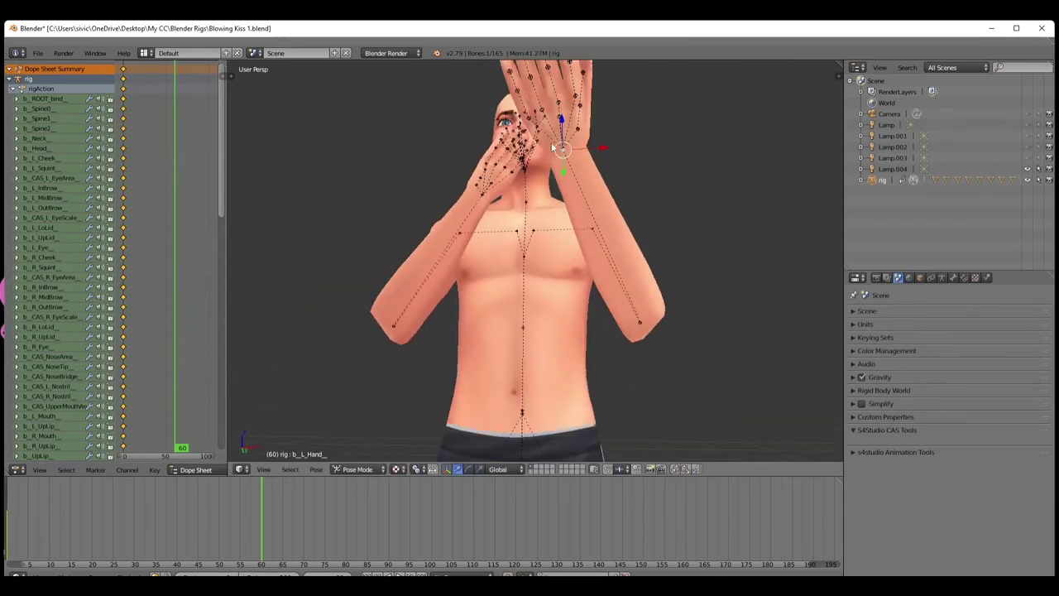
pyautogui.scroll(-3, 552, 147)
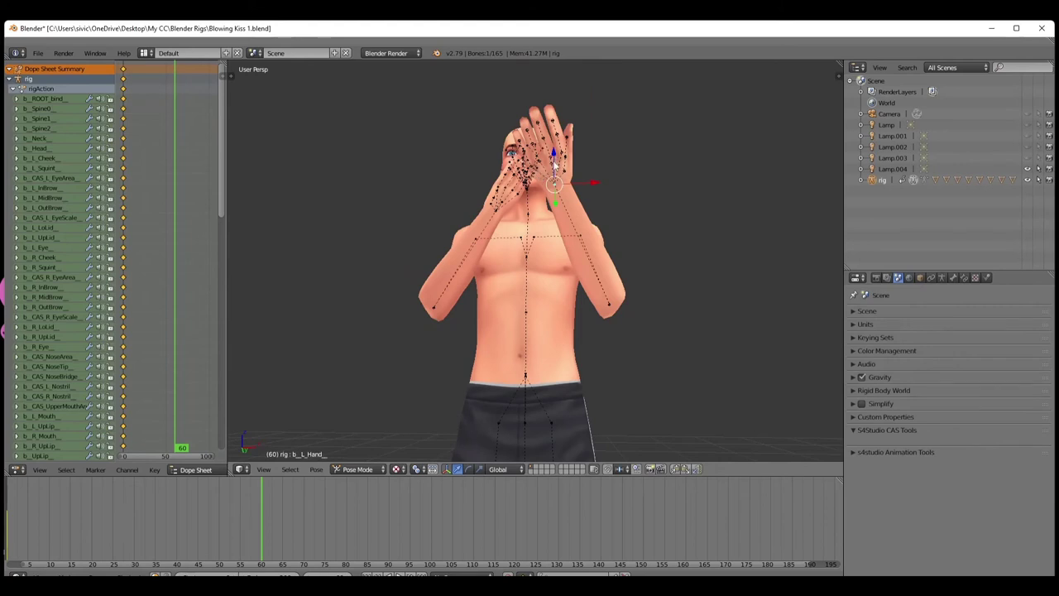
pyautogui.rightClick(553, 162)
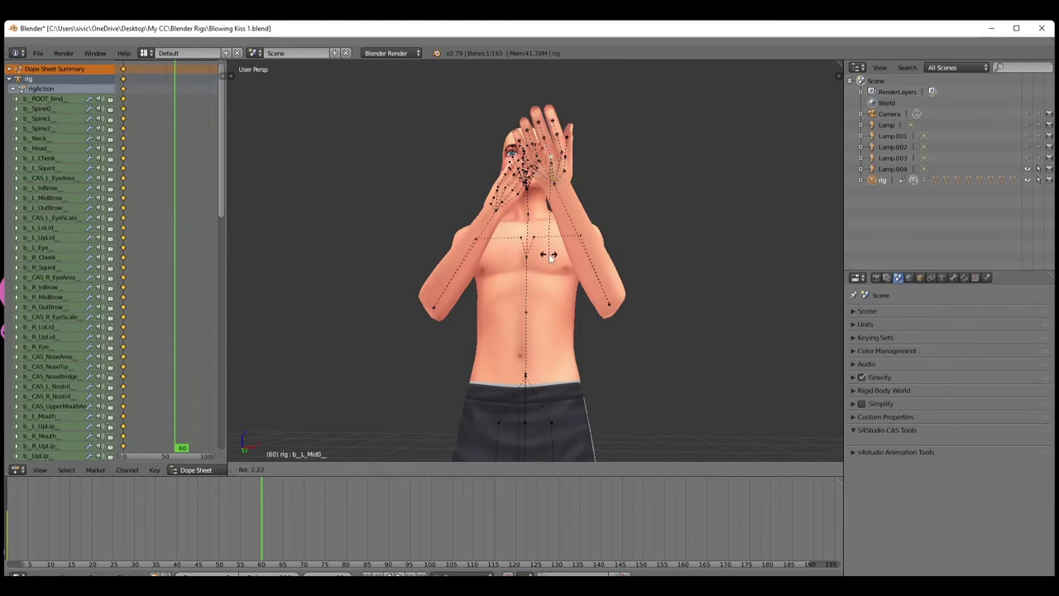
pyautogui.hotkey('ctrl', 'z')
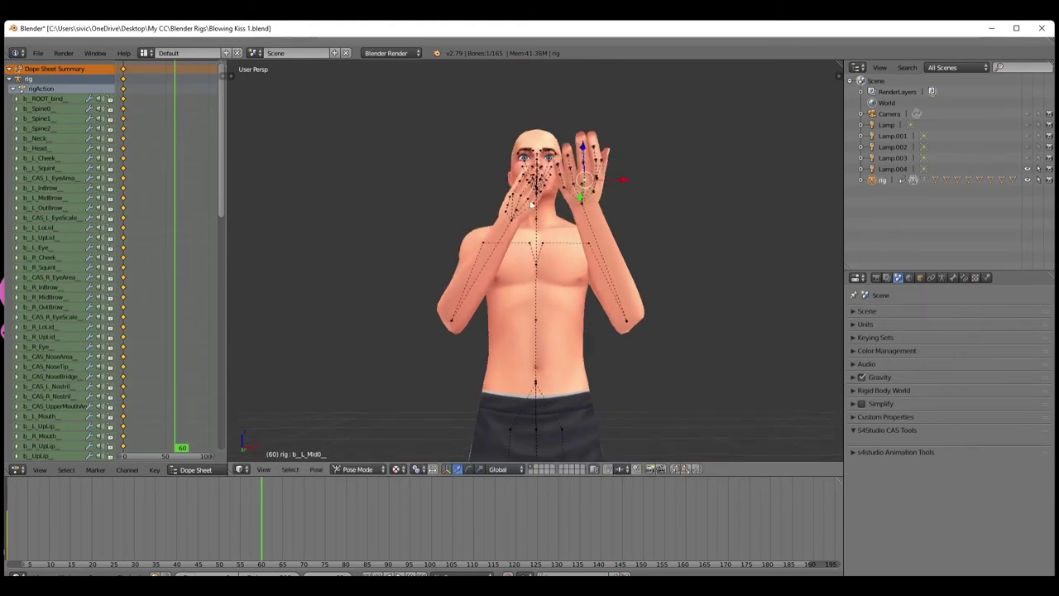
# Rotate the b__L_Ring0__ and b__L_Pinky0__ bones to bring the left ring and little fingers closer to the middle finger
pyautogui.scroll(4, 592, 178)
pyautogui.scroll(-2, 593, 178)
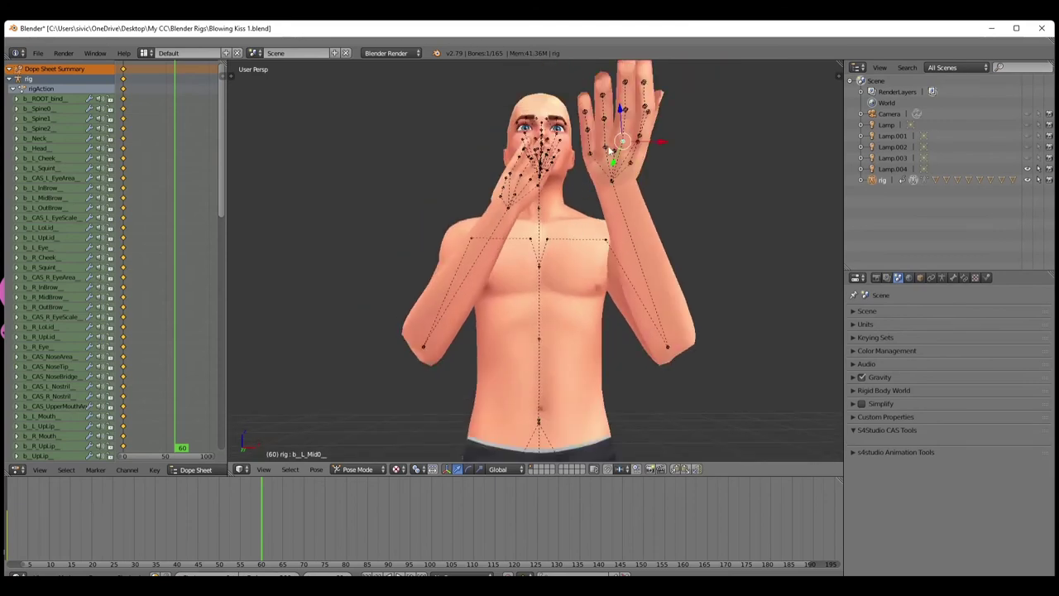
pyautogui.rightClick(606, 152)
pyautogui.press('r')
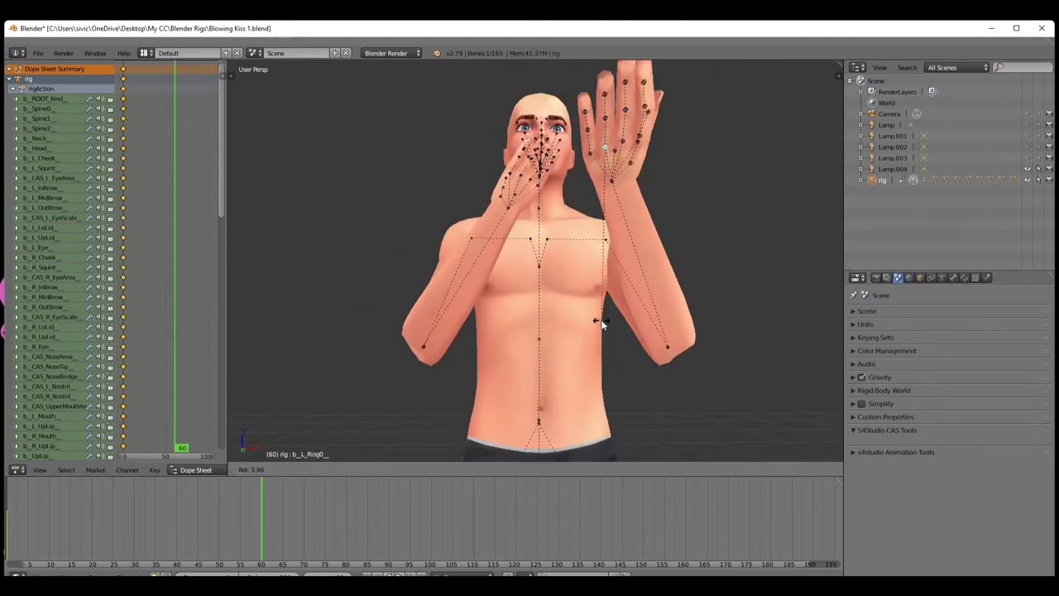
pyautogui.click(591, 279)
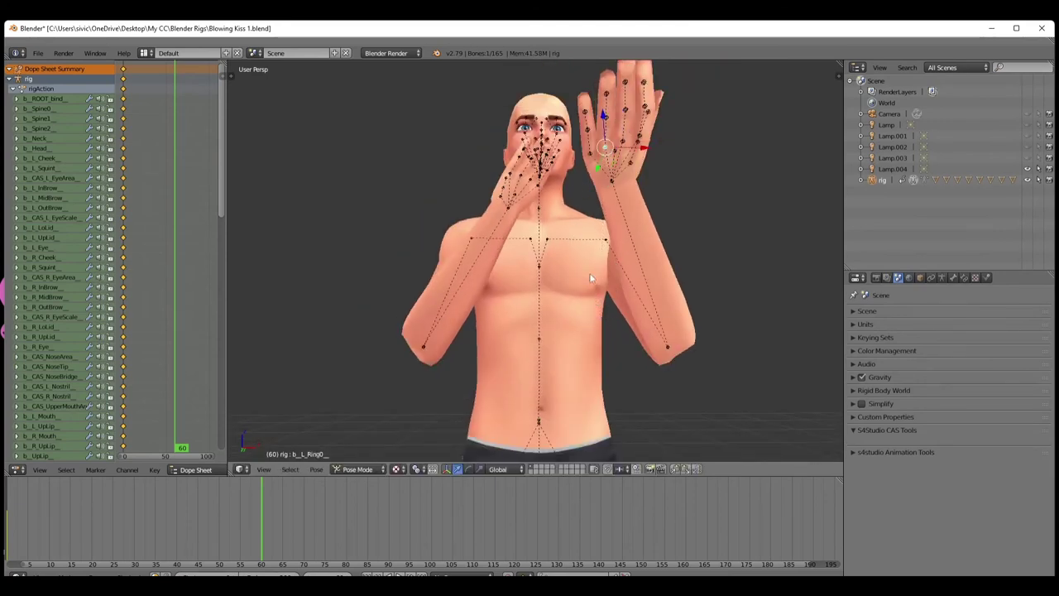
pyautogui.rightClick(591, 156)
pyautogui.press('r')
pyautogui.click(618, 180)
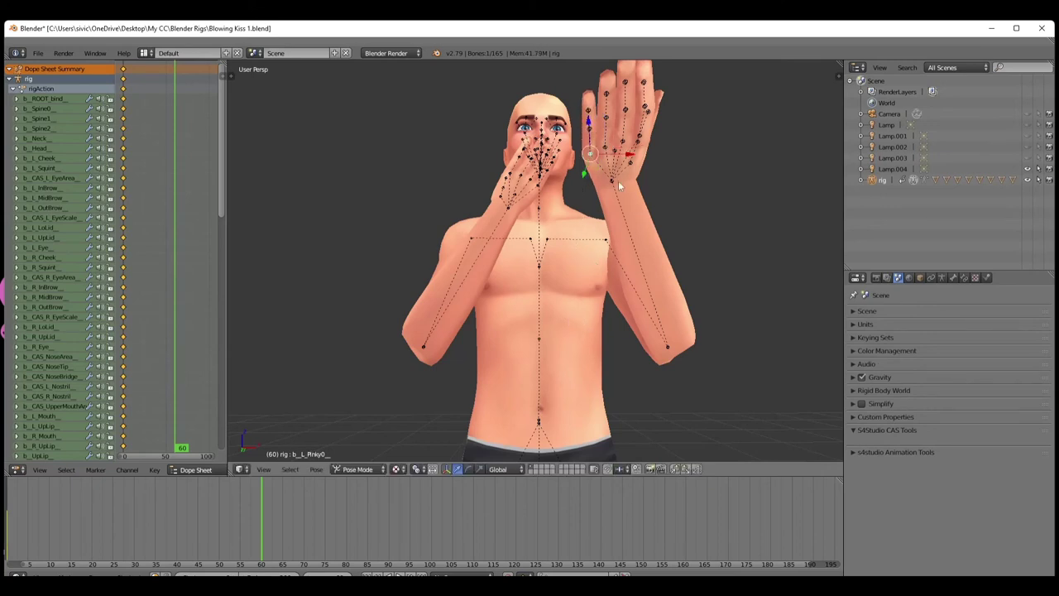
# Rotate the b__L_Hand__ bone slightly so the left fingers tilt toward the head
pyautogui.rightClick(613, 181)
pyautogui.press('r')
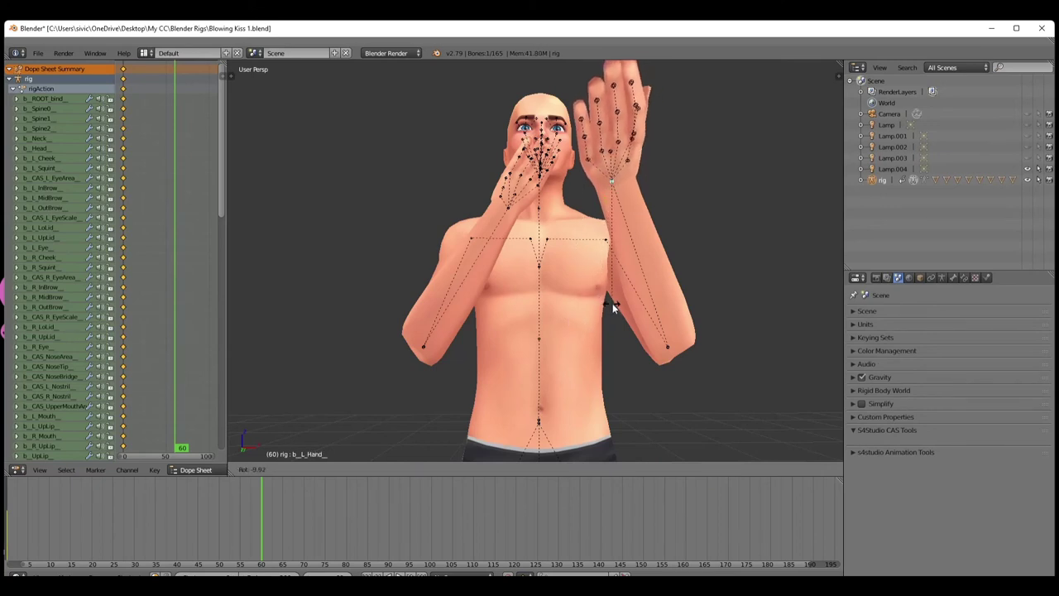
pyautogui.click(605, 306)
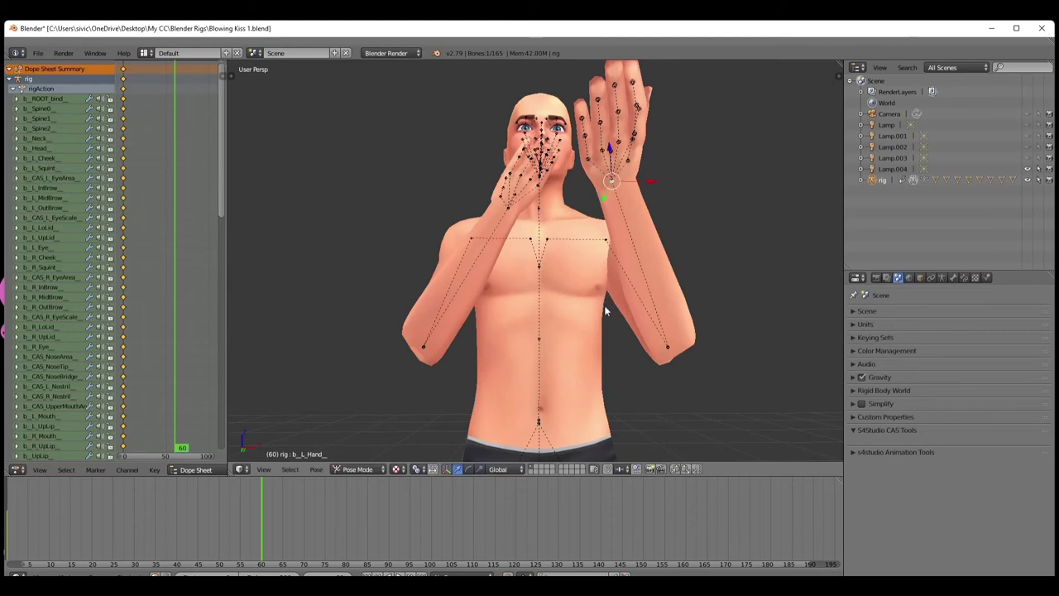
# Try rotating the b__L_UpperArm__ bone to bring the left elbow closer to the torso
pyautogui.rightClick(608, 243)
pyautogui.press('r')
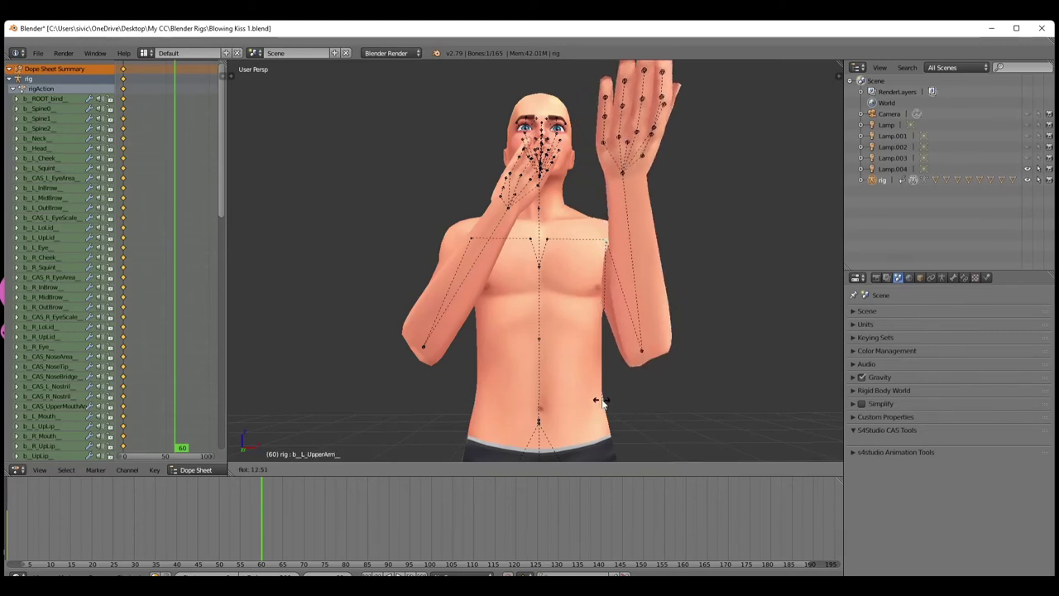
pyautogui.click(605, 395)
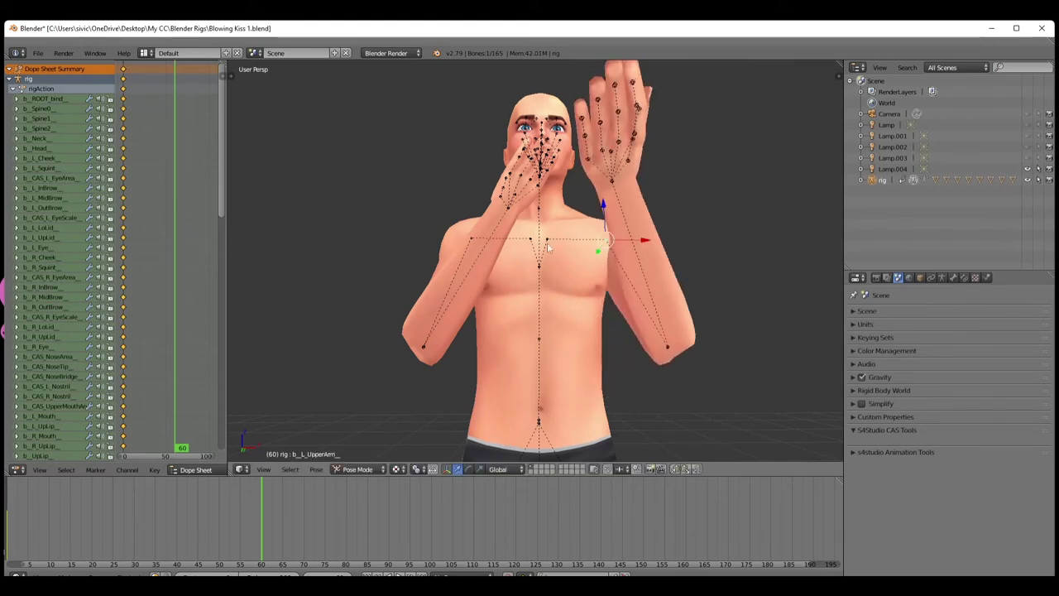
# Rotate the b__L_Clavicle__ bone freely to swing the whole left arm inward in front of the chest
pyautogui.press('[')
pyautogui.press('r')
pyautogui.press('r')
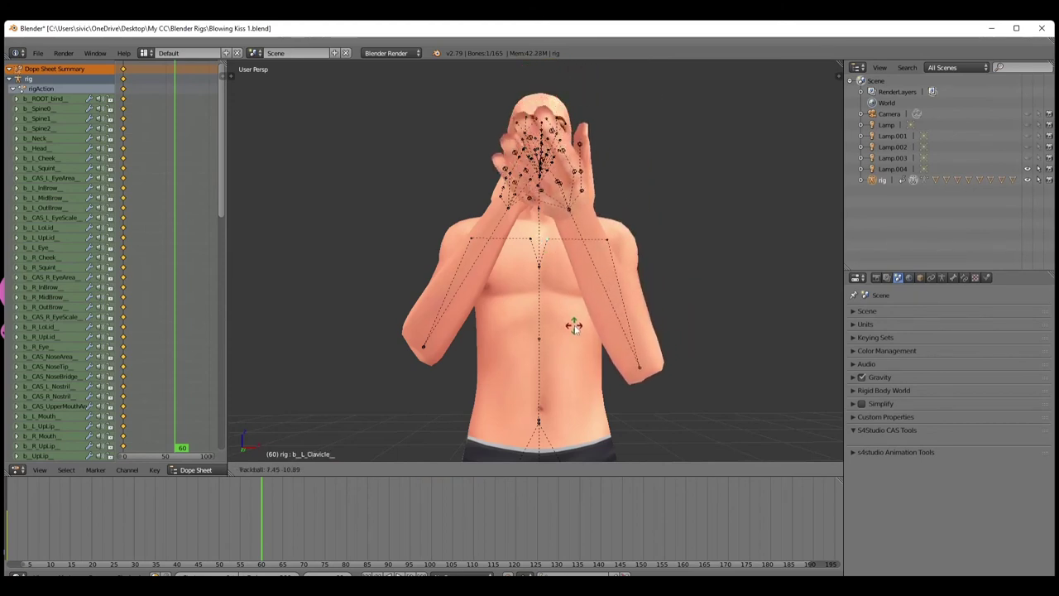
pyautogui.rightClick(577, 324)
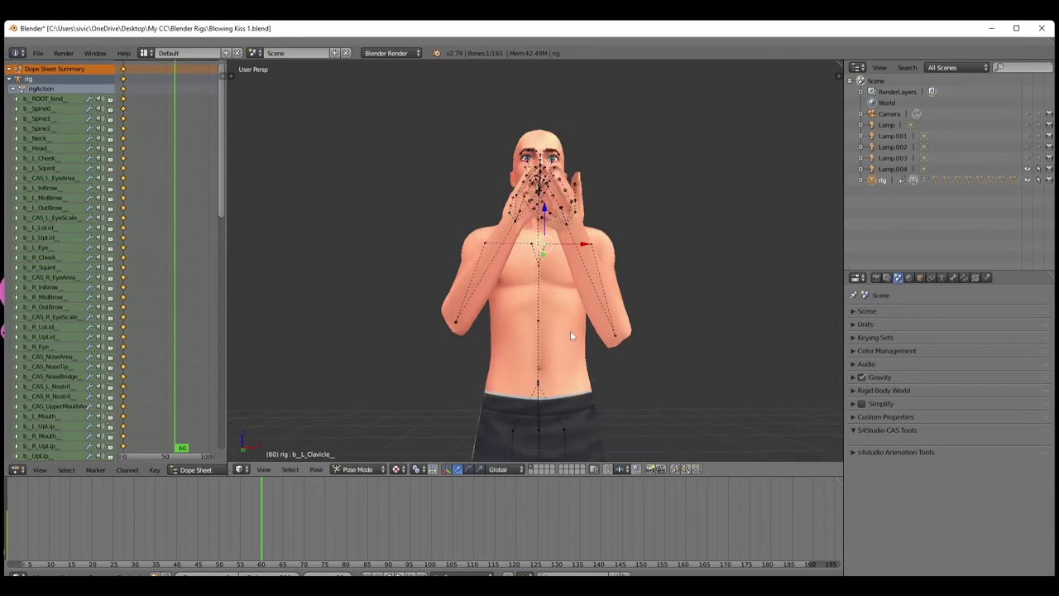
# Rotate the b__R_Forearm__ bone freely to lower the right hand from the mouth and bring it forward
pyautogui.keyDown('shift'); pyautogui.moveTo(577, 353); pyautogui.dragTo(575, 353, button='middle'); pyautogui.keyUp('shift')
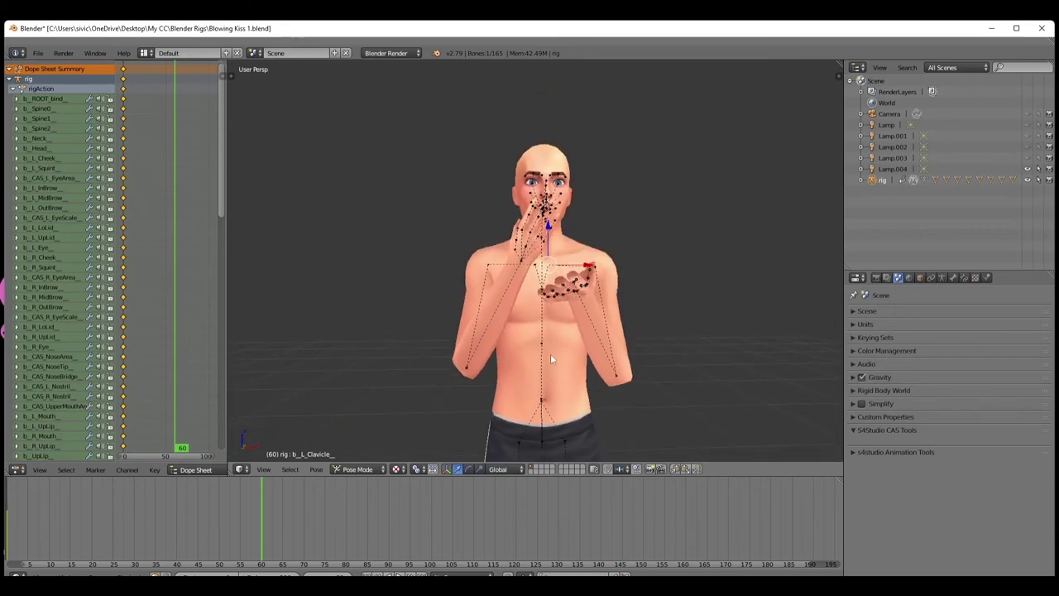
pyautogui.scroll(2, 550, 359)
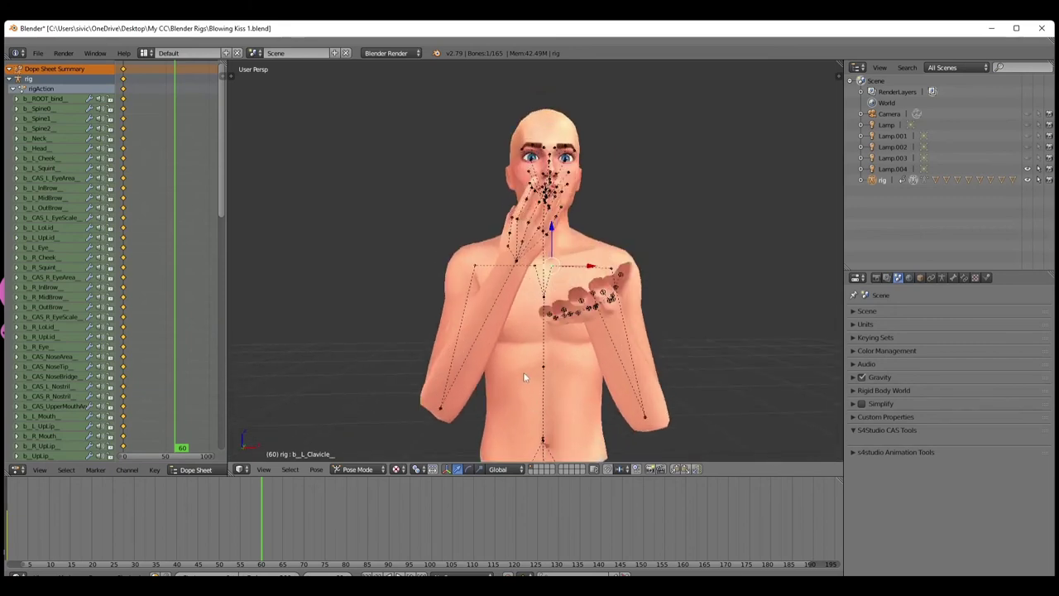
pyautogui.rightClick(442, 409)
pyautogui.press('r')
pyautogui.press('r')
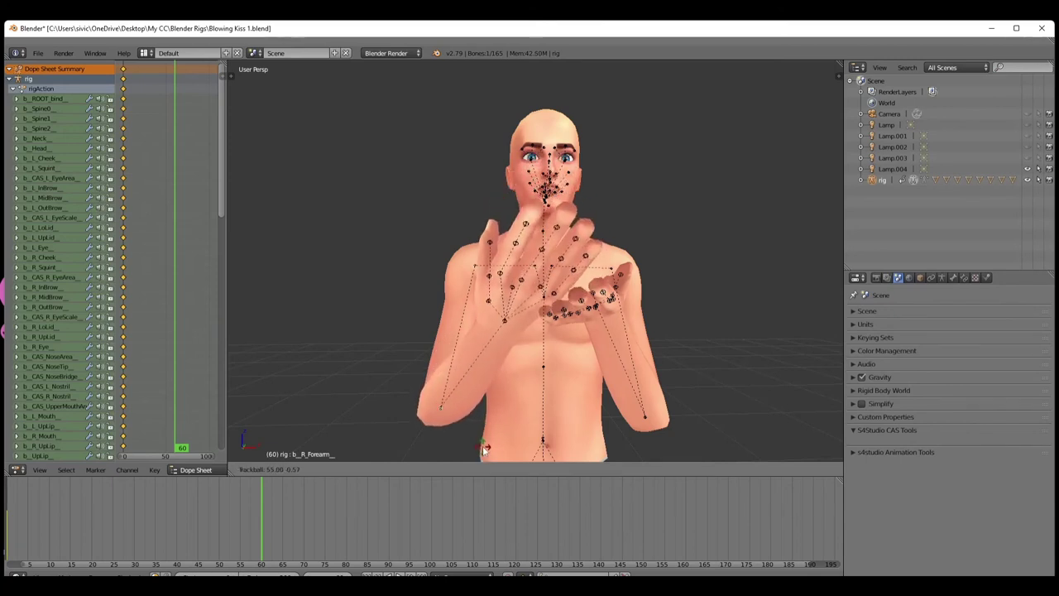
pyautogui.click(469, 442)
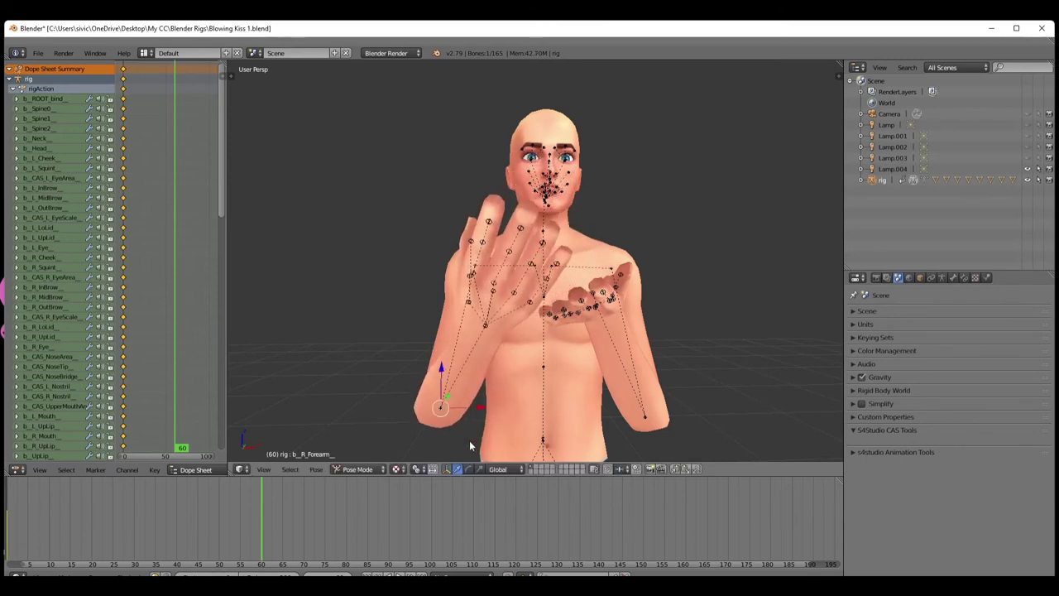
# Rotate the b__R_Clavicle__ bone freely to swing the whole right arm inward across the chest
pyautogui.scroll(5, 513, 426)
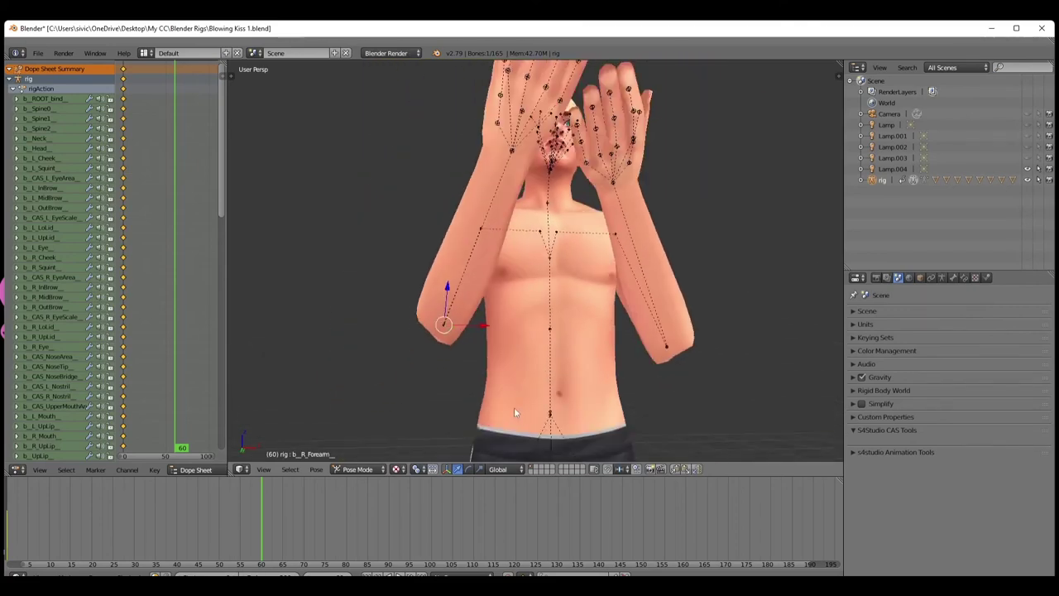
pyautogui.rightClick(544, 241)
pyautogui.press('r')
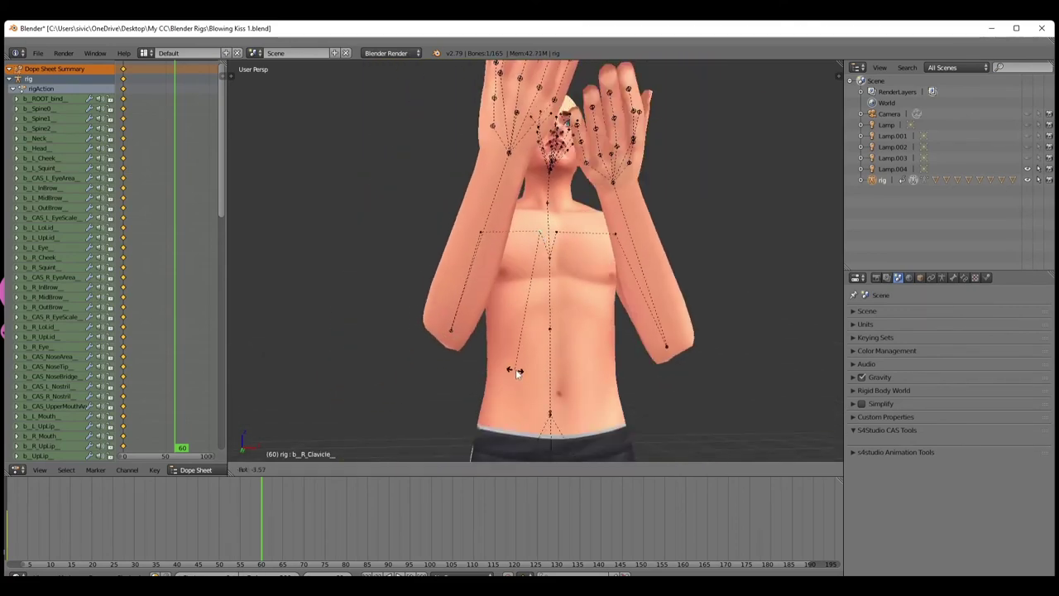
pyautogui.press('r')
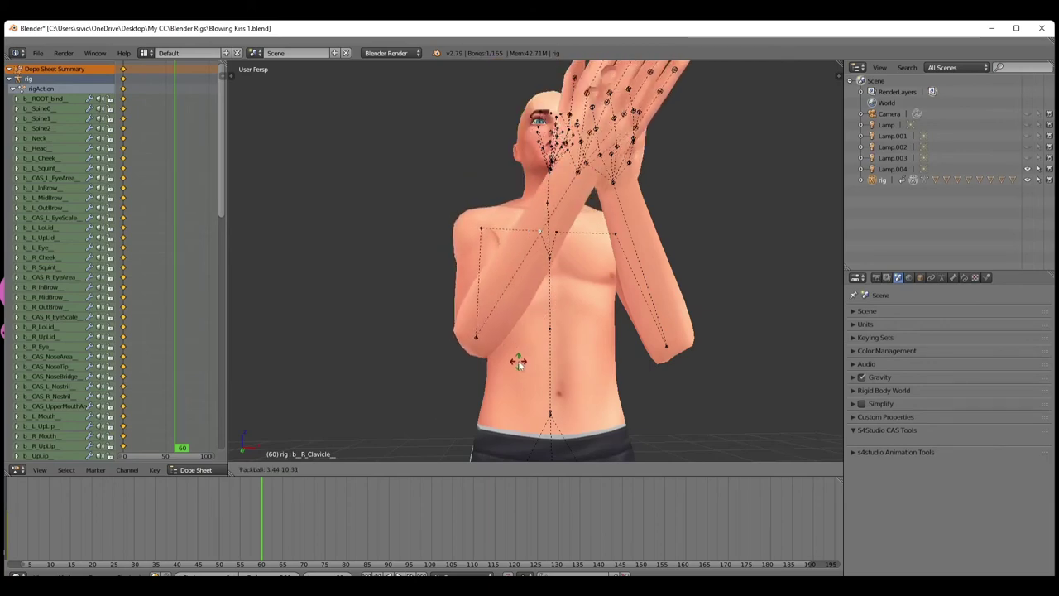
pyautogui.click(518, 360)
# Rotate the b__R_Forearm__ bone to turn the right forearm outward, away from the left hand
pyautogui.rightClick(477, 342)
pyautogui.press('r')
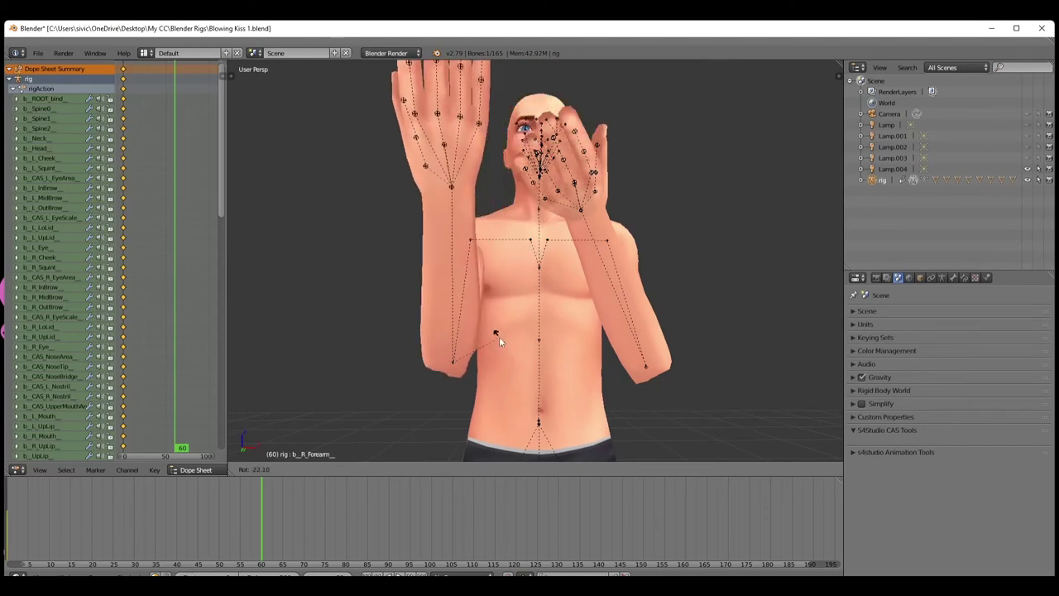
pyautogui.click(501, 341)
# Rotate the b__R_UpperArm__ bone to bring the right elbow down beside the torso, then the b__R_Forearm__ bone to raise the forearm
pyautogui.moveTo(501, 341); pyautogui.dragTo(507, 286, button='middle')
pyautogui.rightClick(540, 262)
pyautogui.press('r')
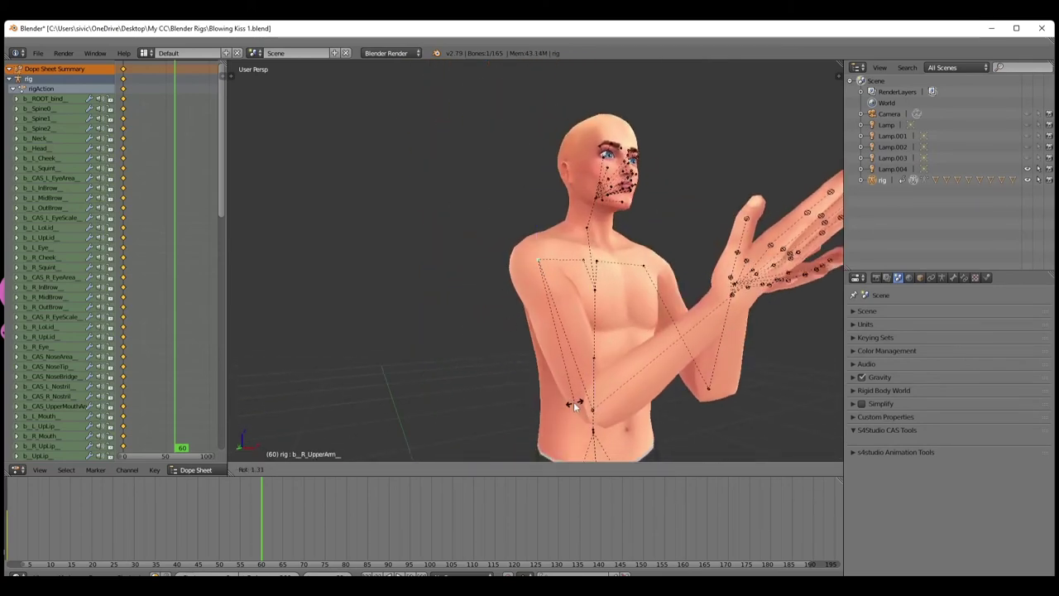
pyautogui.click(524, 404)
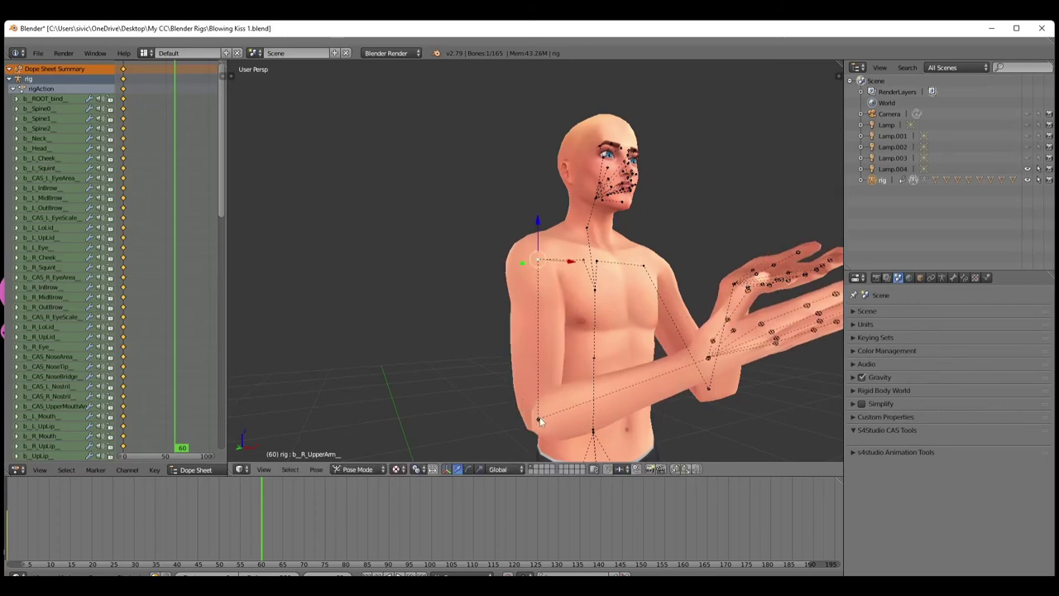
pyautogui.rightClick(539, 422)
pyautogui.press('r')
pyautogui.click(589, 414)
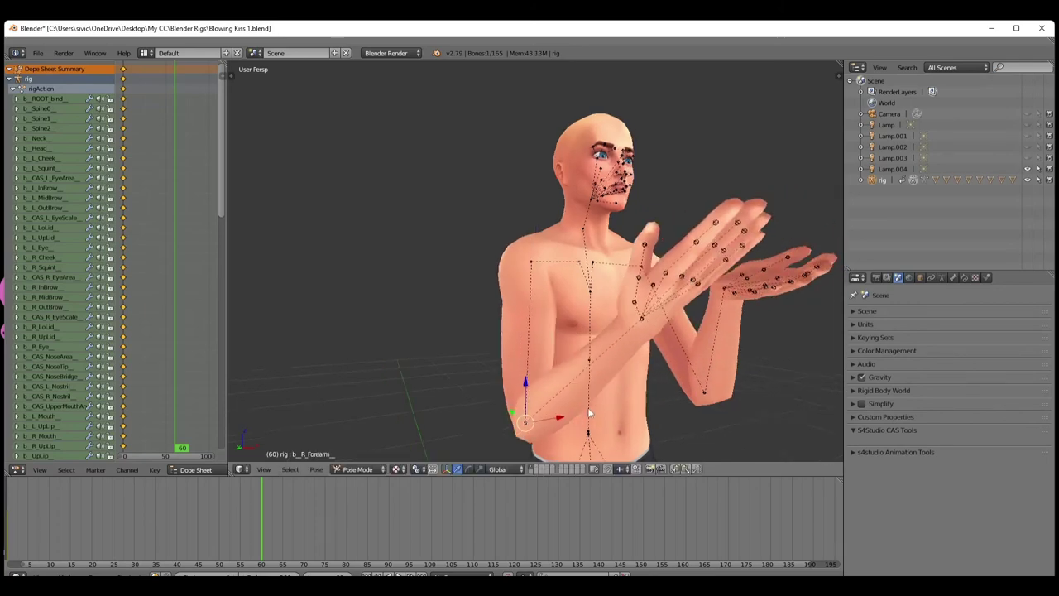
# Rotate the b__R_Hand__ bone freely to tilt the right palm upward with the fingers pointing forward
pyautogui.moveTo(589, 414); pyautogui.dragTo(568, 406, button='middle')
pyautogui.rightClick(475, 275)
pyautogui.press('r')
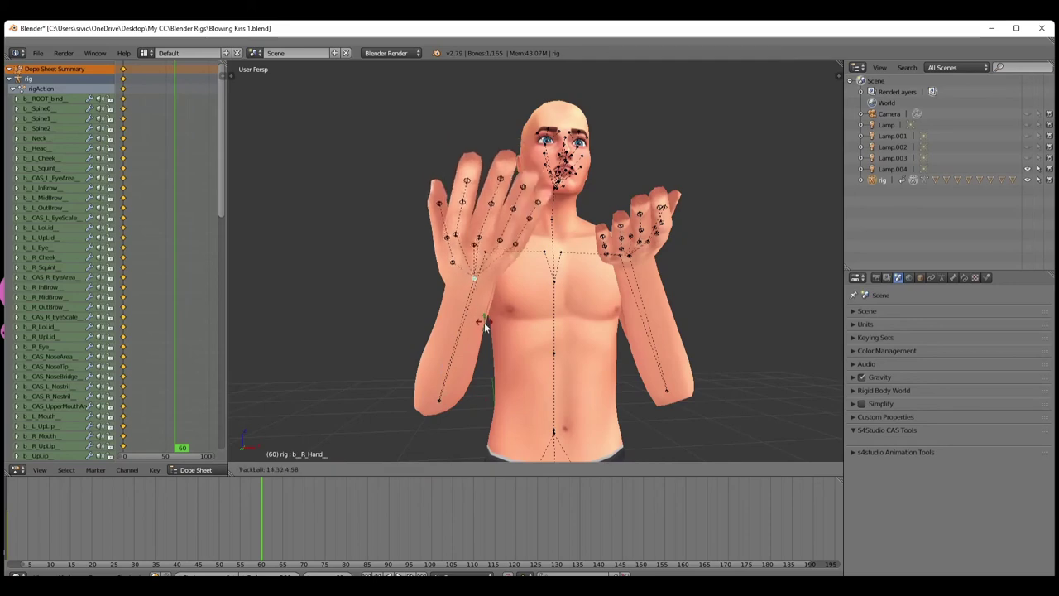
pyautogui.click(479, 372)
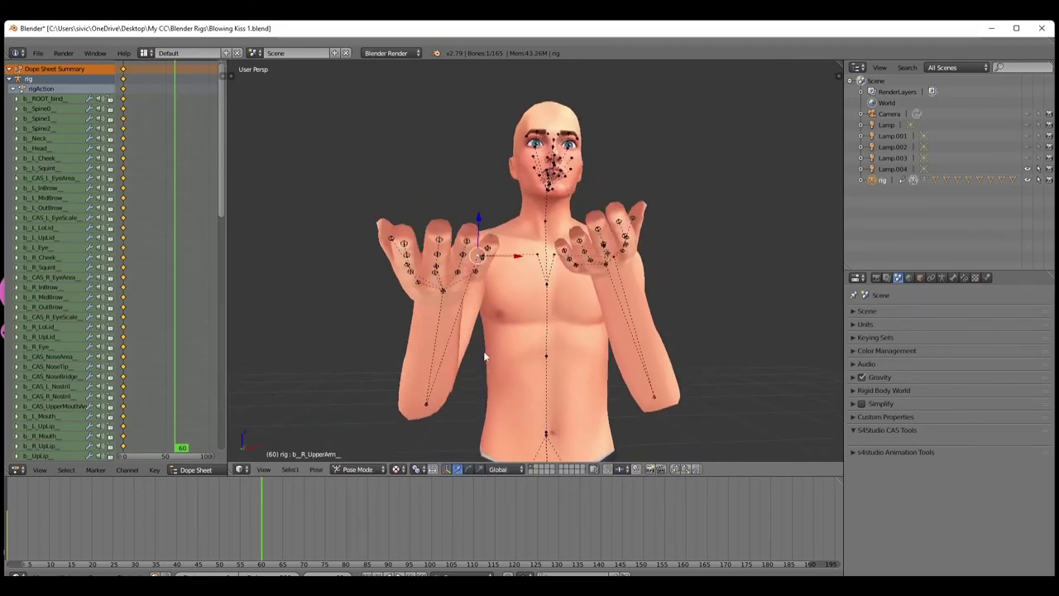
# Rotate the b__R_UpperArm__ bone toward the torso and the b__R_Clavicle__ bone freely to swing the right arm inward
pyautogui.press('r')
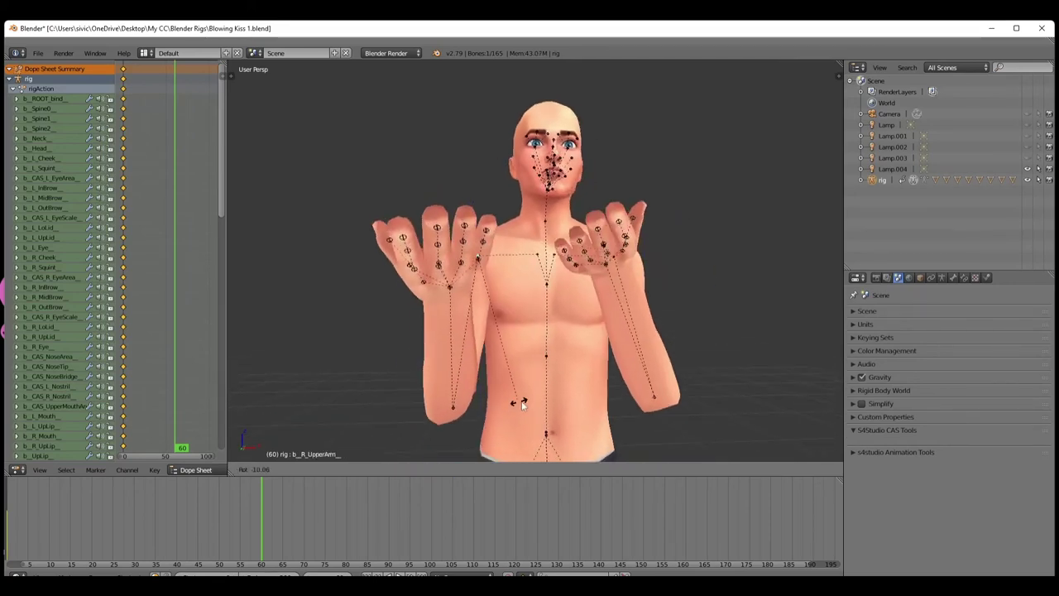
pyautogui.click(546, 357)
pyautogui.rightClick(544, 263)
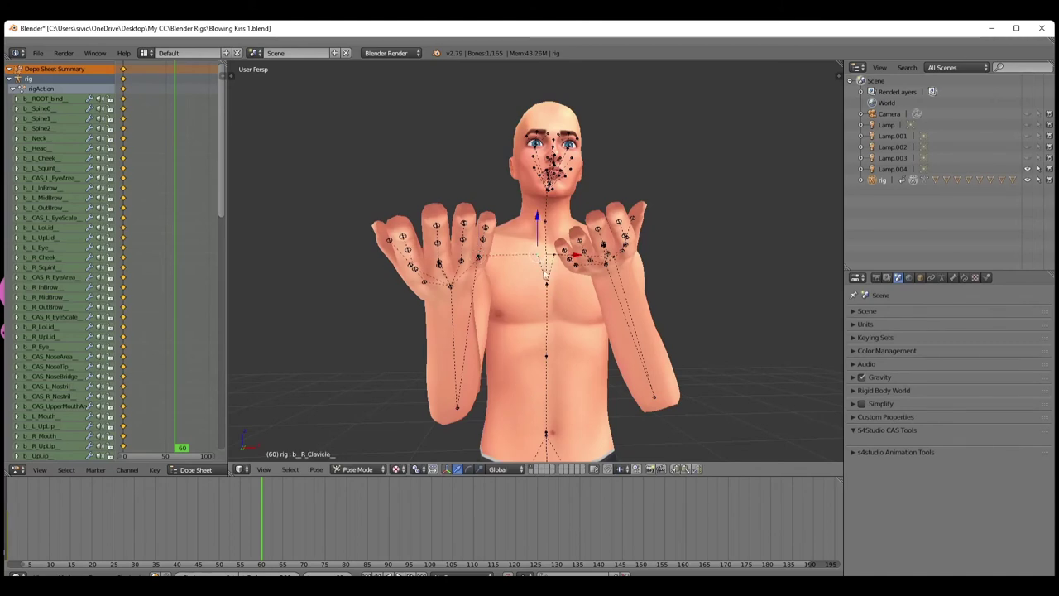
pyautogui.press('r')
pyautogui.press('r')
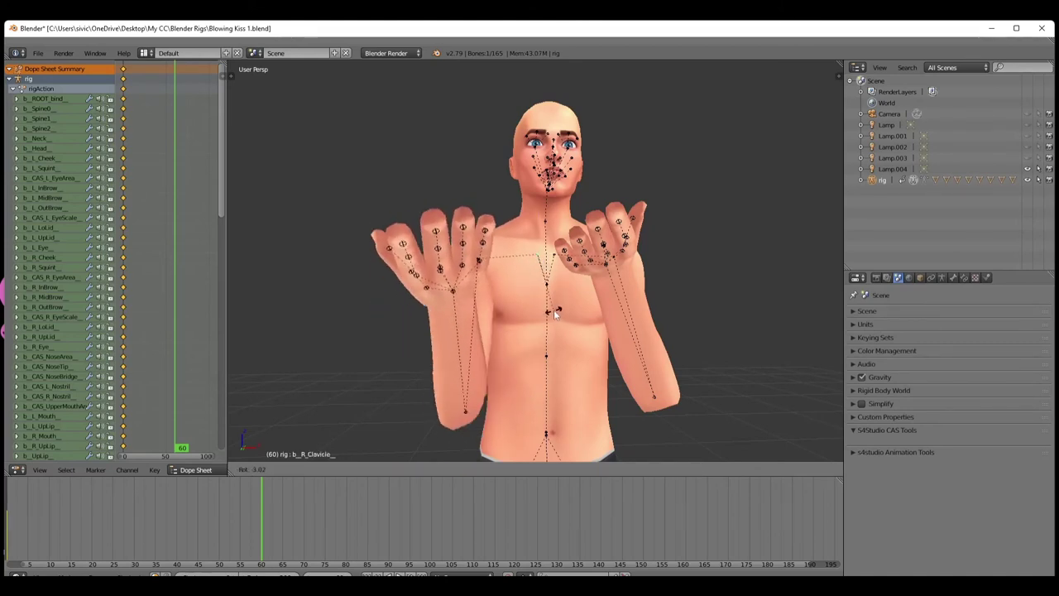
pyautogui.click(558, 308)
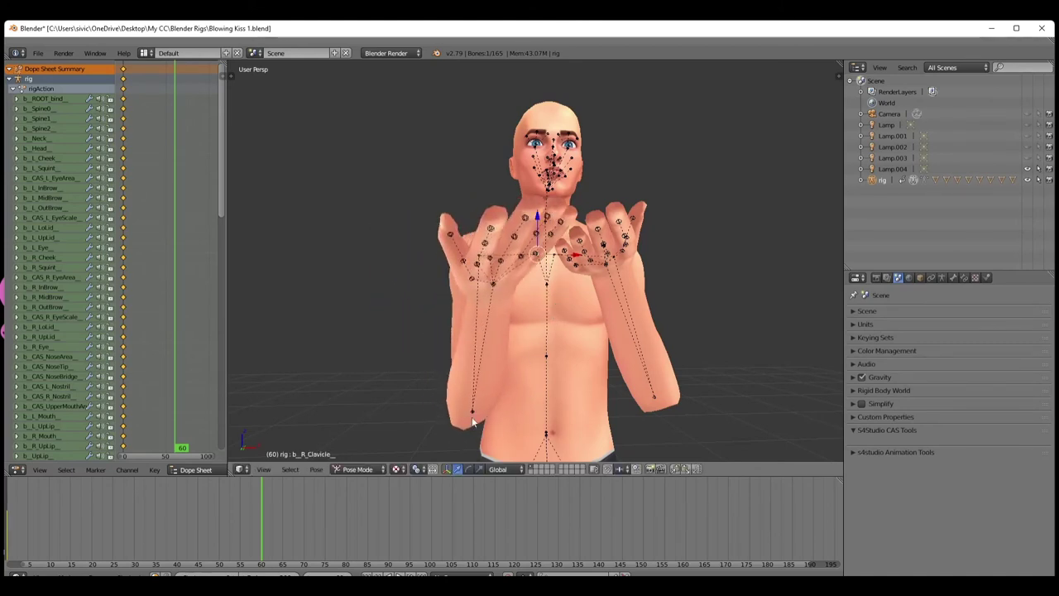
# Rotate the b__L_Forearm__ bone to swing the left forearm outward, away from the right hand
pyautogui.rightClick(654, 401)
pyautogui.press('r')
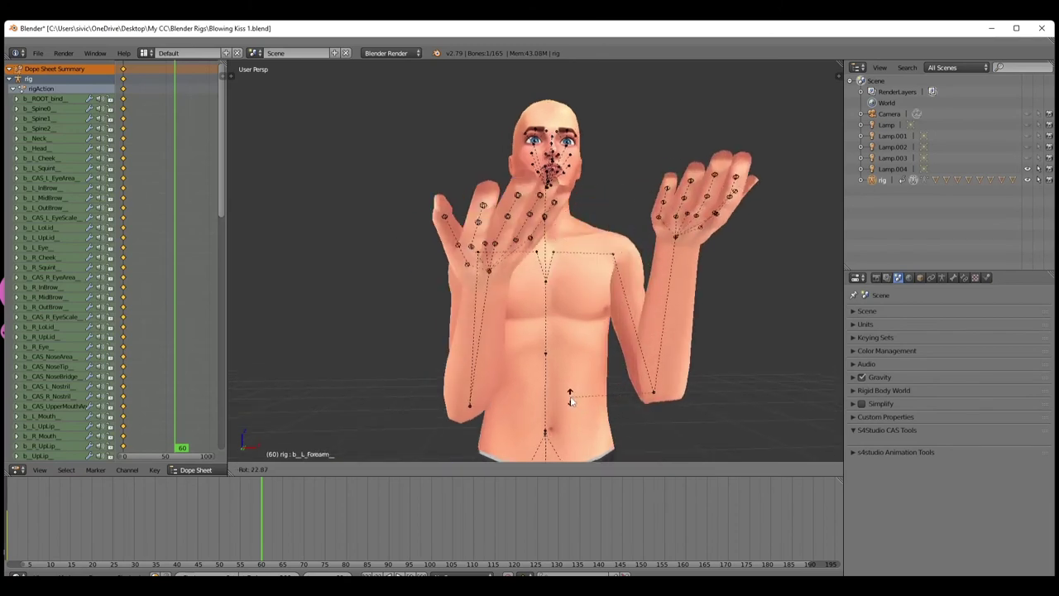
pyautogui.click(623, 267)
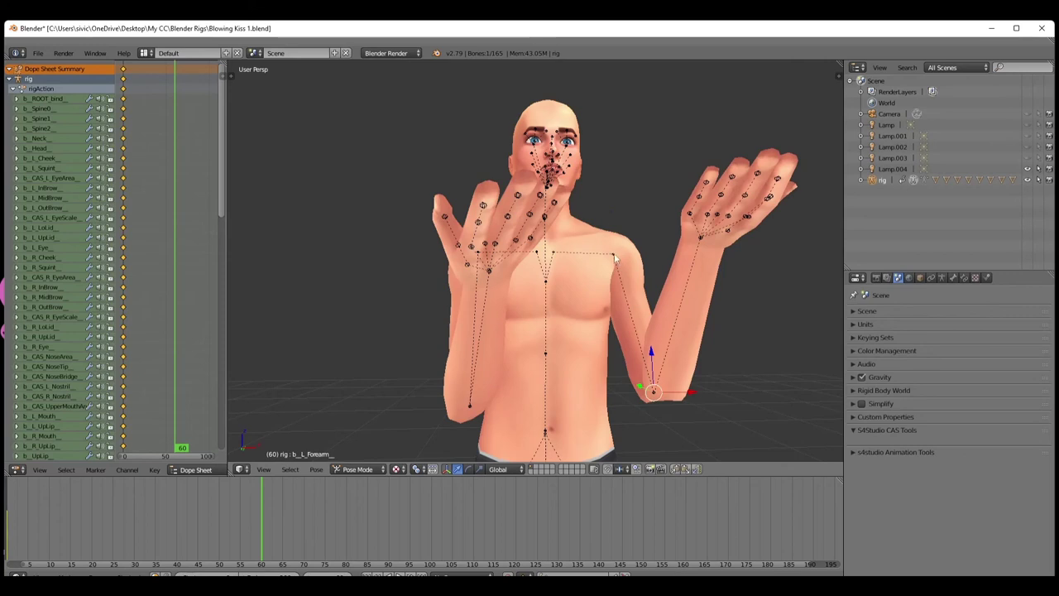
# Rotate the b__L_UpperArm__ bone in against the torso and the b__L_Forearm__ bone inward to bring the hands together
pyautogui.rightClick(615, 259)
pyautogui.press('r')
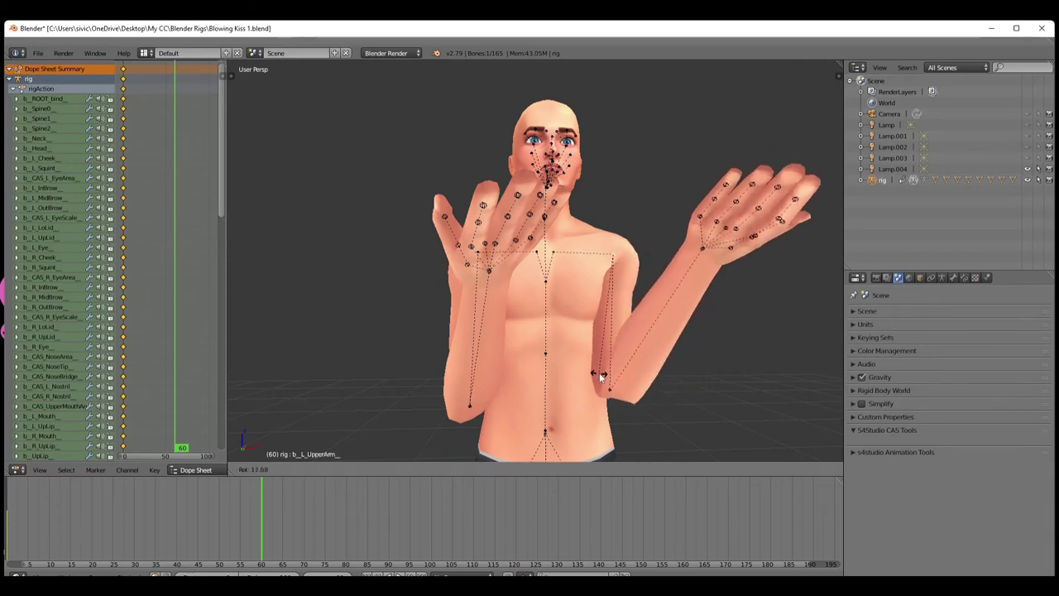
pyautogui.click(601, 376)
pyautogui.rightClick(612, 395)
pyautogui.press('r')
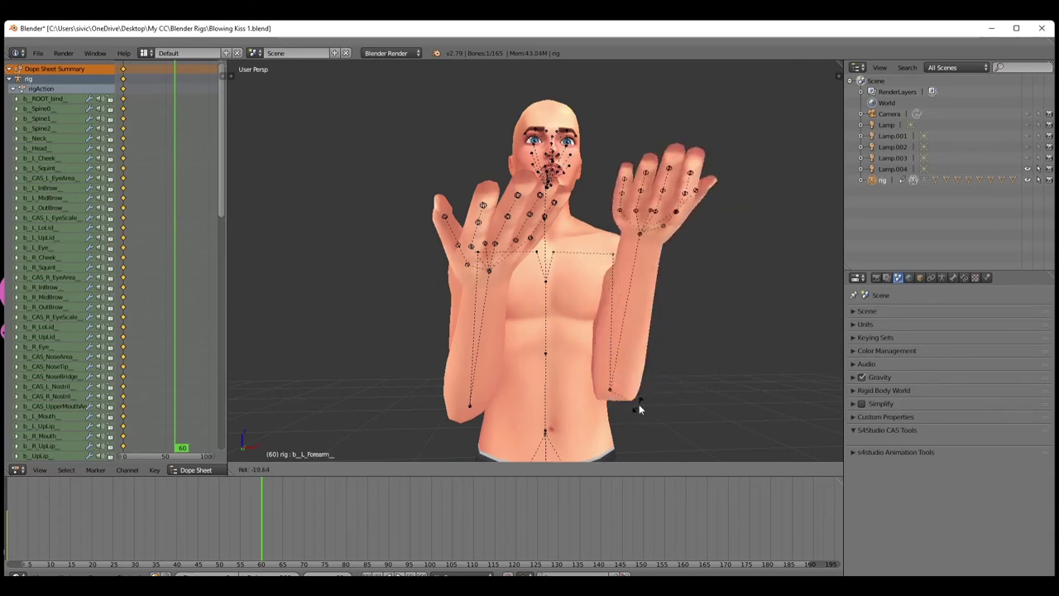
pyautogui.click(684, 403)
# Rotate the b__L_Hand__ bone freely to tilt the left palm open beside the right hand
pyautogui.rightClick(583, 246)
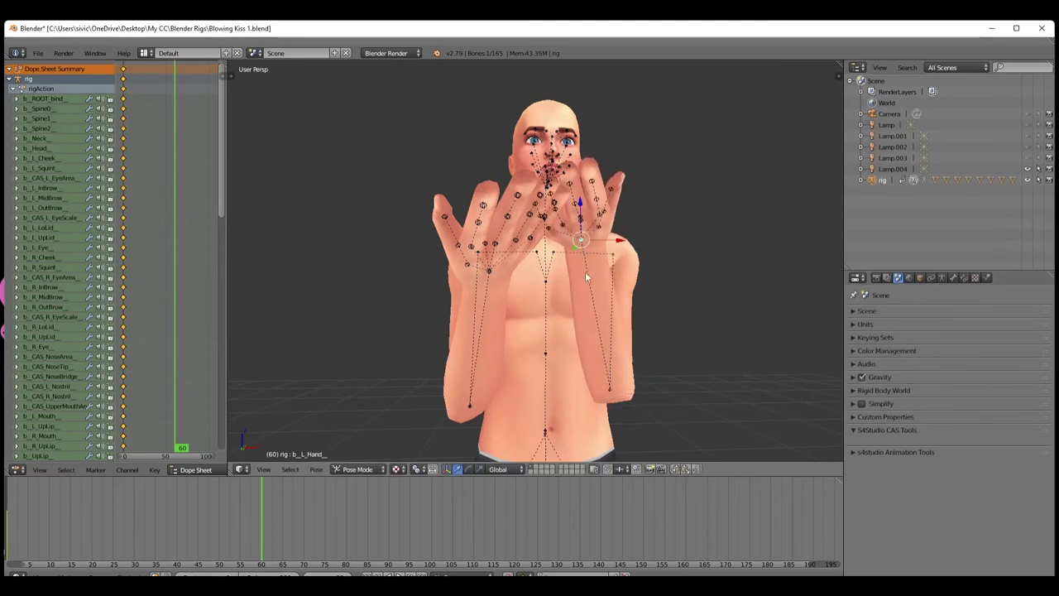
pyautogui.press('r')
pyautogui.press('r')
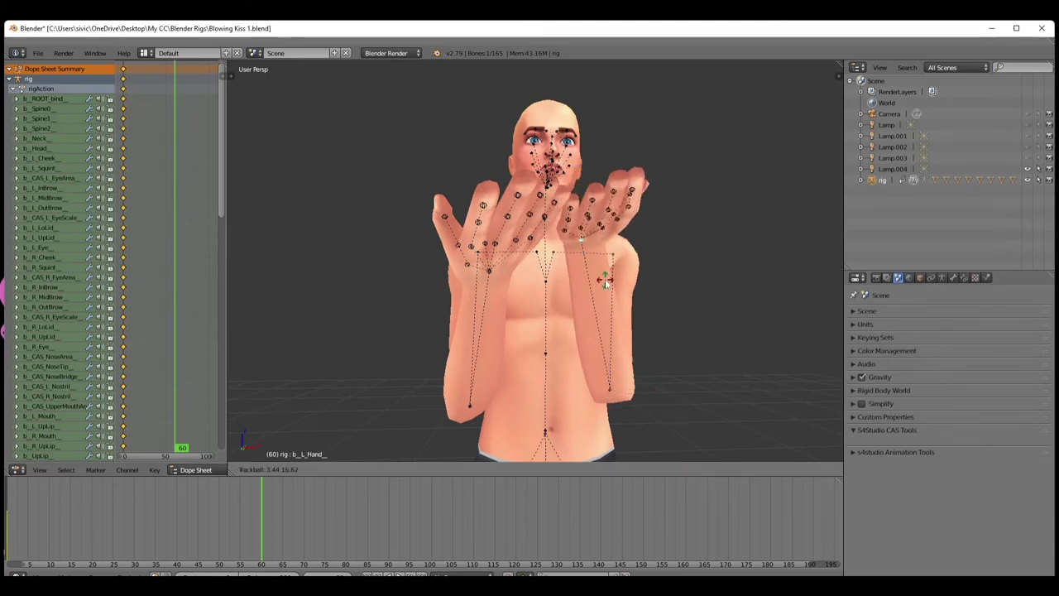
pyautogui.click(571, 304)
pyautogui.hotkey('alt', 'a')
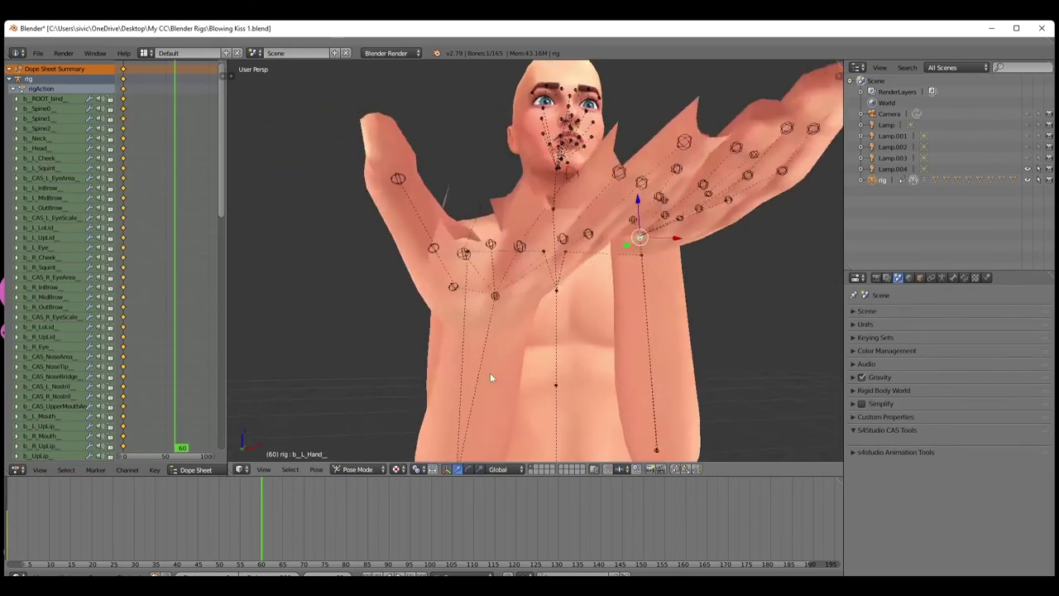
pyautogui.press('Escape')
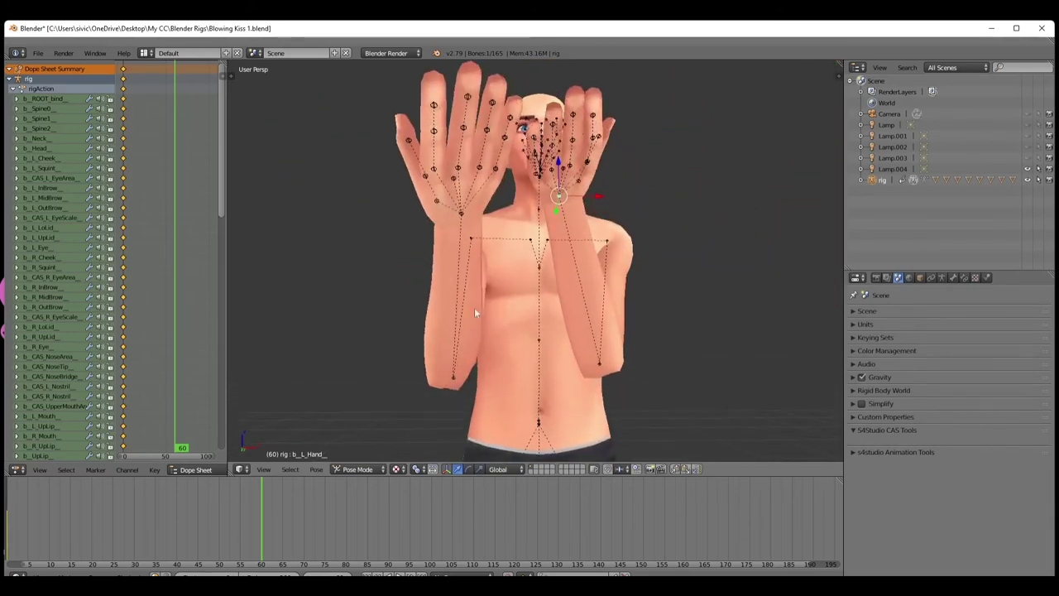
# Rotate the b__R_Hand__ bone to turn the right hand's fingers slightly outward
pyautogui.rightClick(464, 217)
pyautogui.press('r')
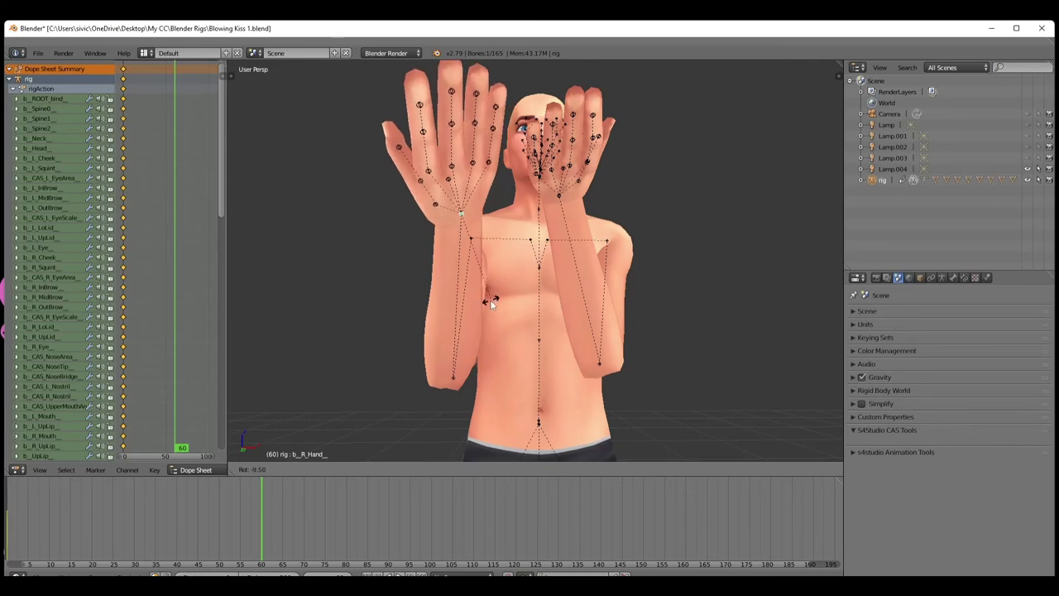
pyautogui.click(477, 302)
pyautogui.moveTo(469, 329); pyautogui.dragTo(571, 357, button='middle')
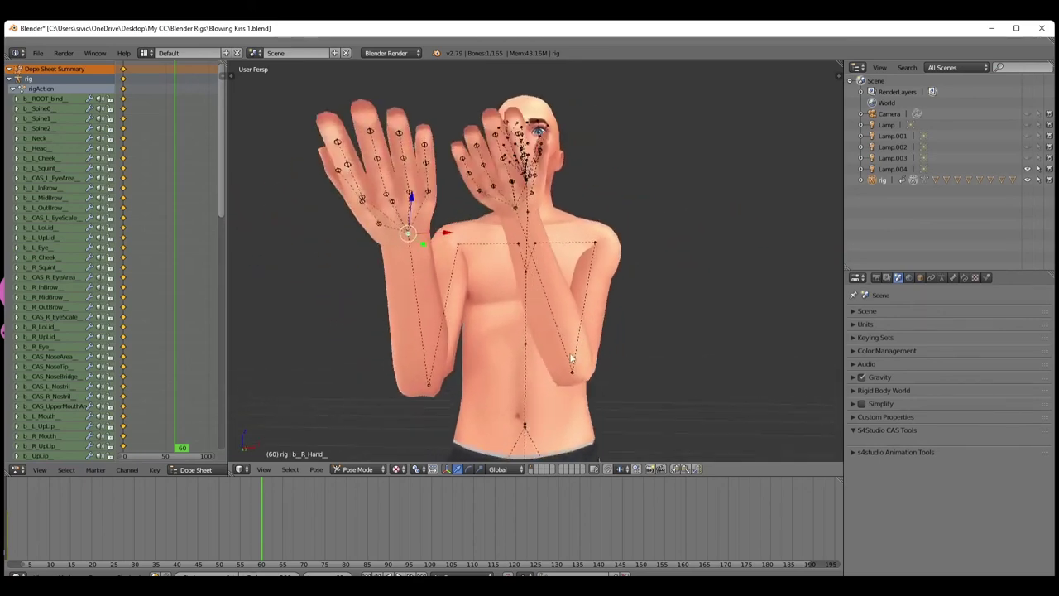
# Rotate the b__R_Forearm__ bone to lean the right forearm outward, away from the left hand
pyautogui.rightClick(458, 250)
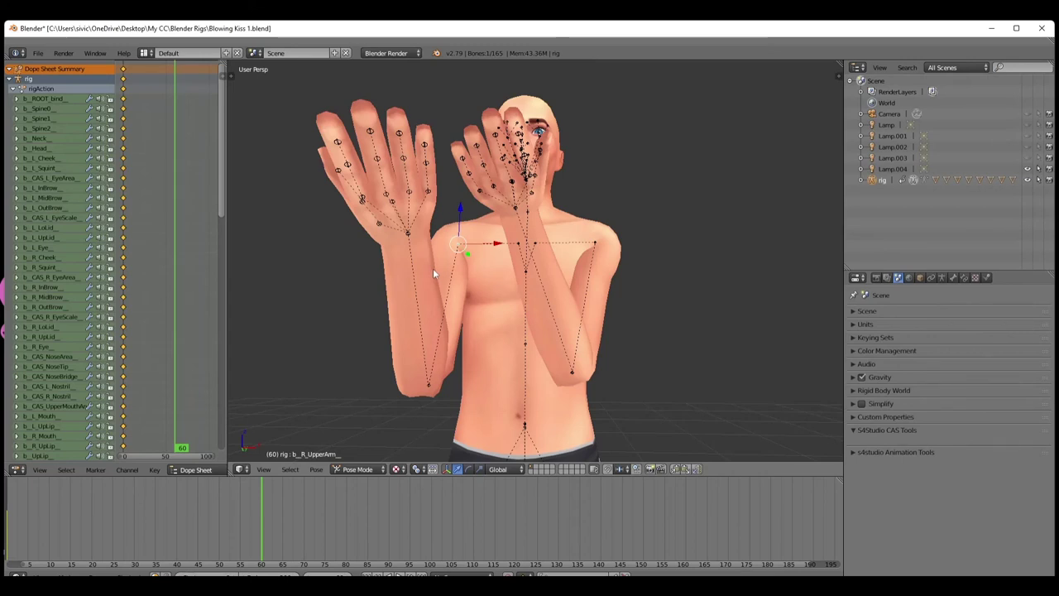
pyautogui.moveTo(489, 302); pyautogui.dragTo(496, 320, button='middle')
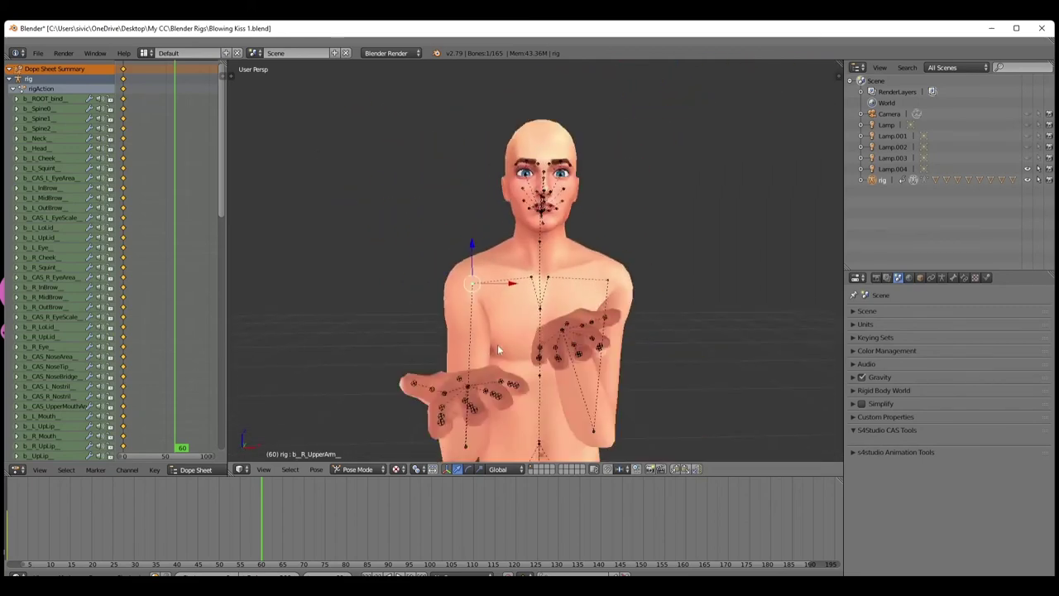
pyautogui.rightClick(466, 449)
pyautogui.press('r')
pyautogui.click(473, 445)
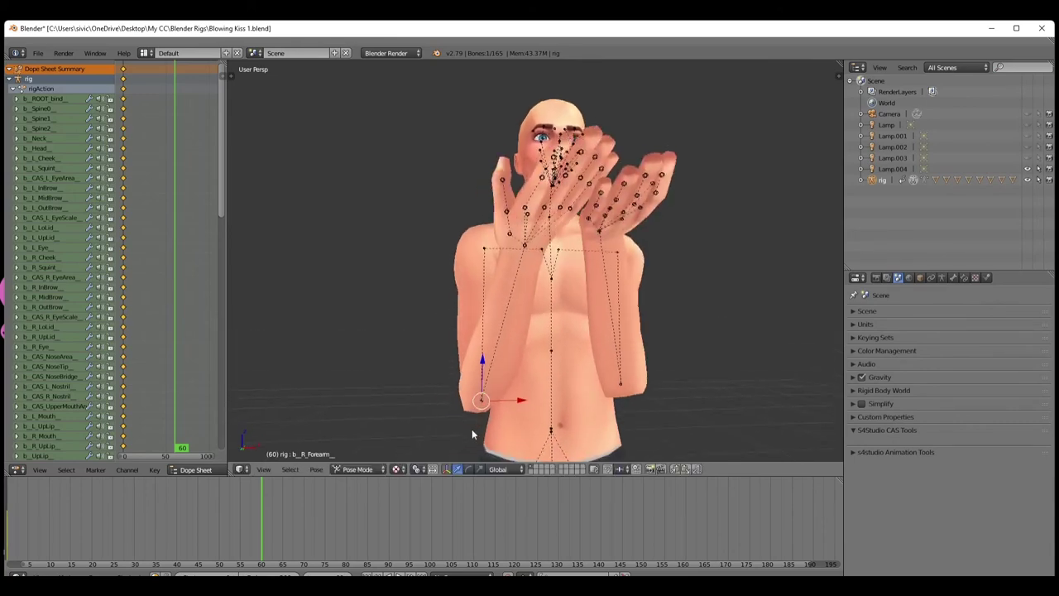
pyautogui.press('r')
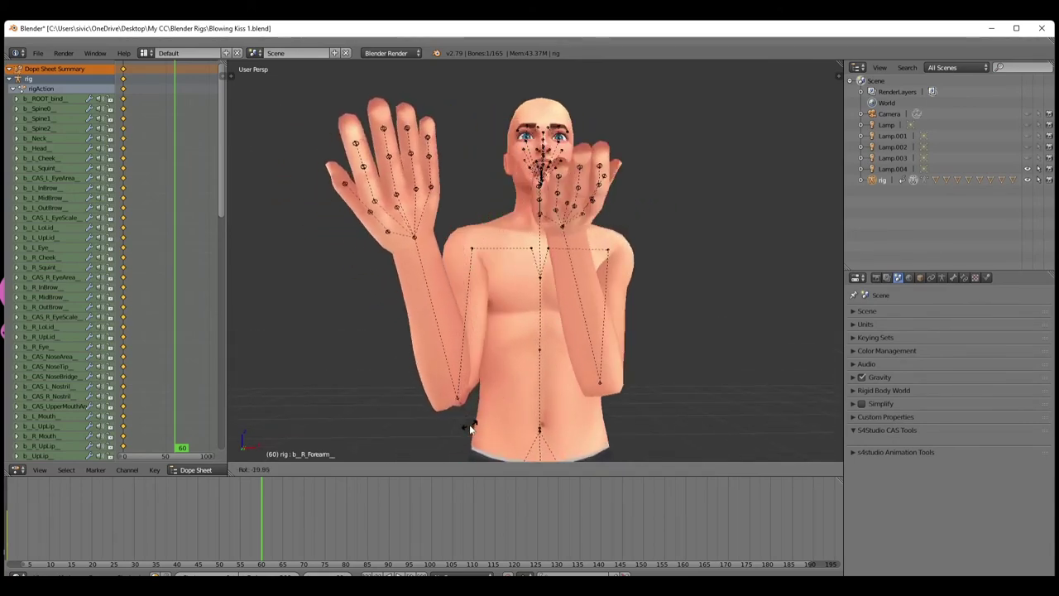
pyautogui.click(473, 250)
pyautogui.rightClick(473, 250)
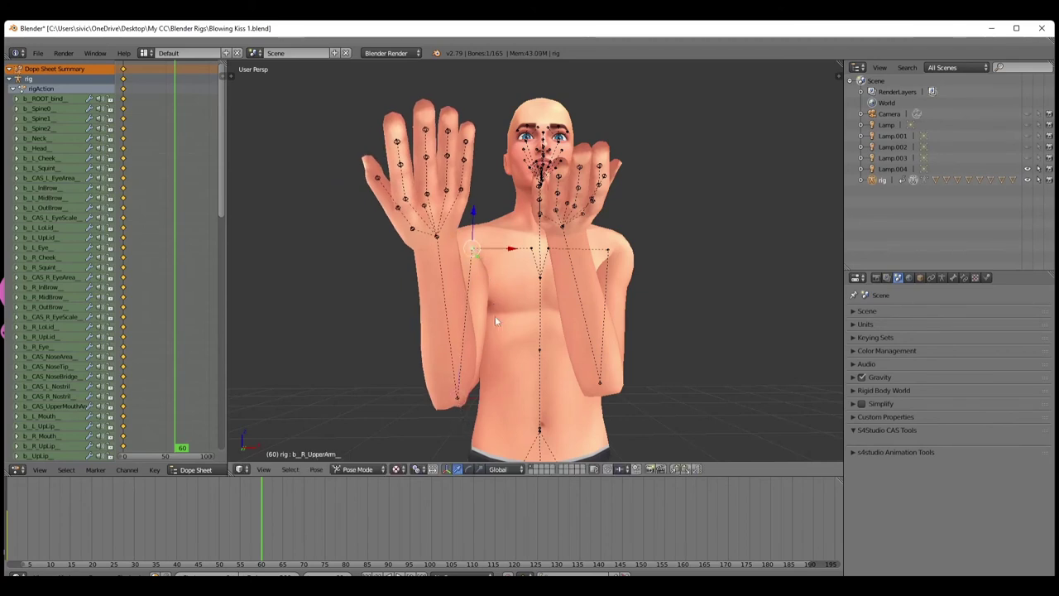
pyautogui.press('r')
pyautogui.press('r')
pyautogui.rightClick(510, 362)
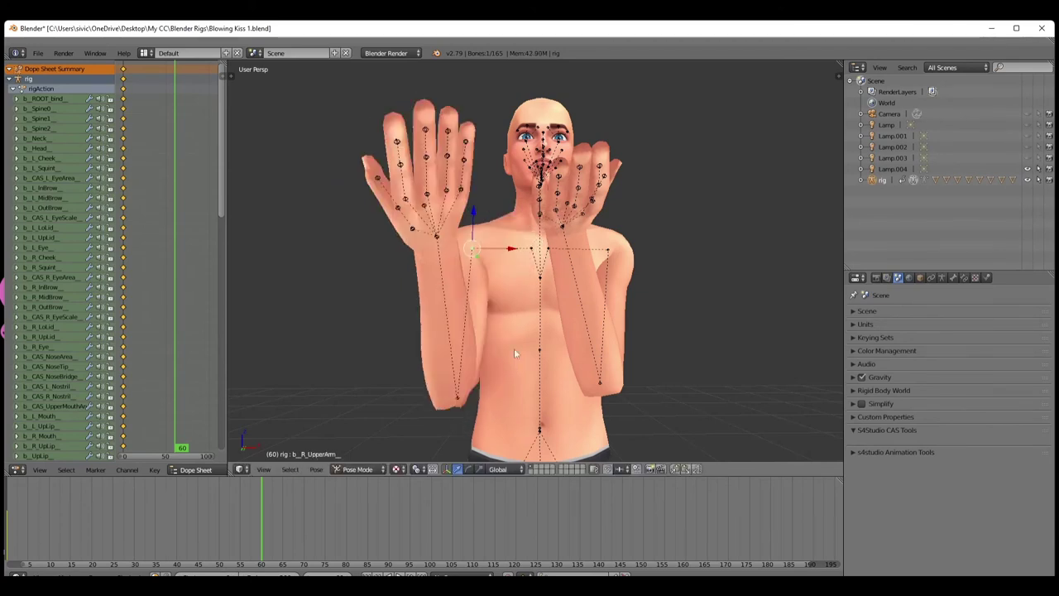
pyautogui.rightClick(531, 255)
pyautogui.press('r')
pyautogui.press('r')
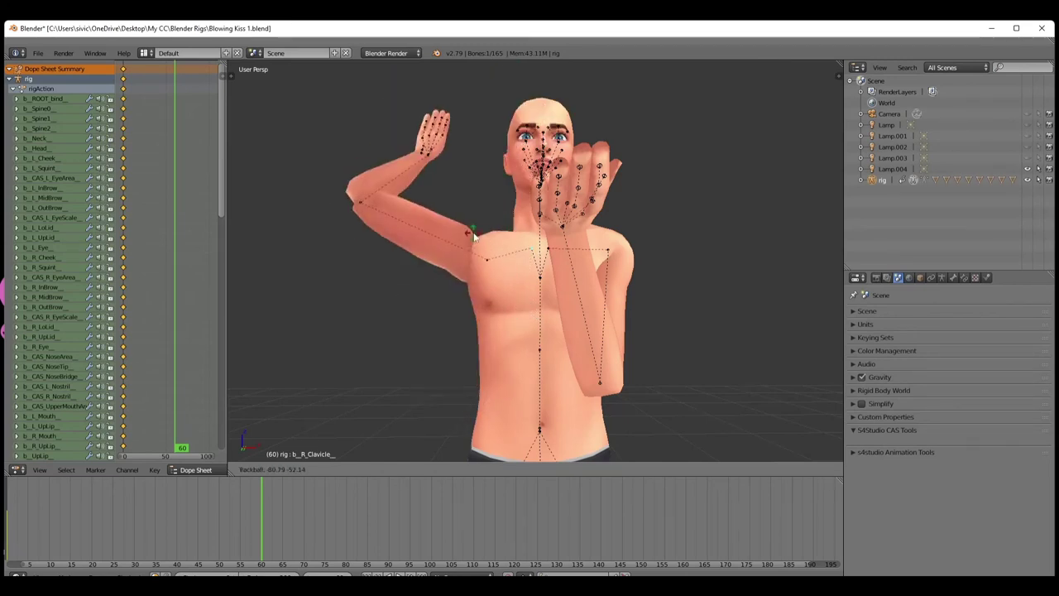
pyautogui.click(598, 393)
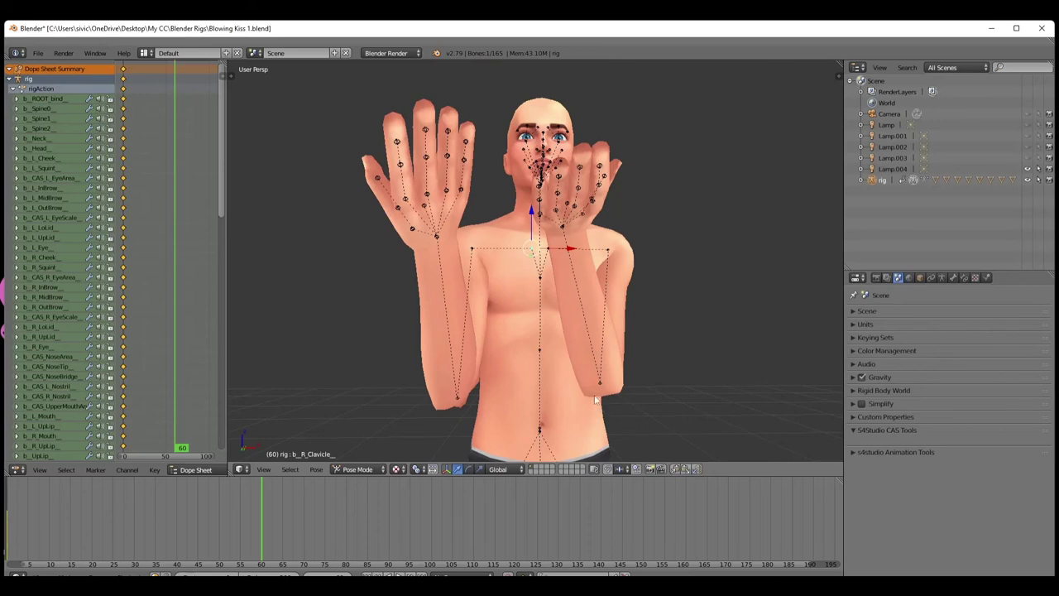
# Undo the recent hand, forearm and upper arm rotations back to the pose with the left forearm swung outward
pyautogui.hotkey('ctrl', 'z')
pyautogui.hotkey('ctrl', 'z')
pyautogui.hotkey('ctrl', 'z')
pyautogui.hotkey('ctrl', 'z')
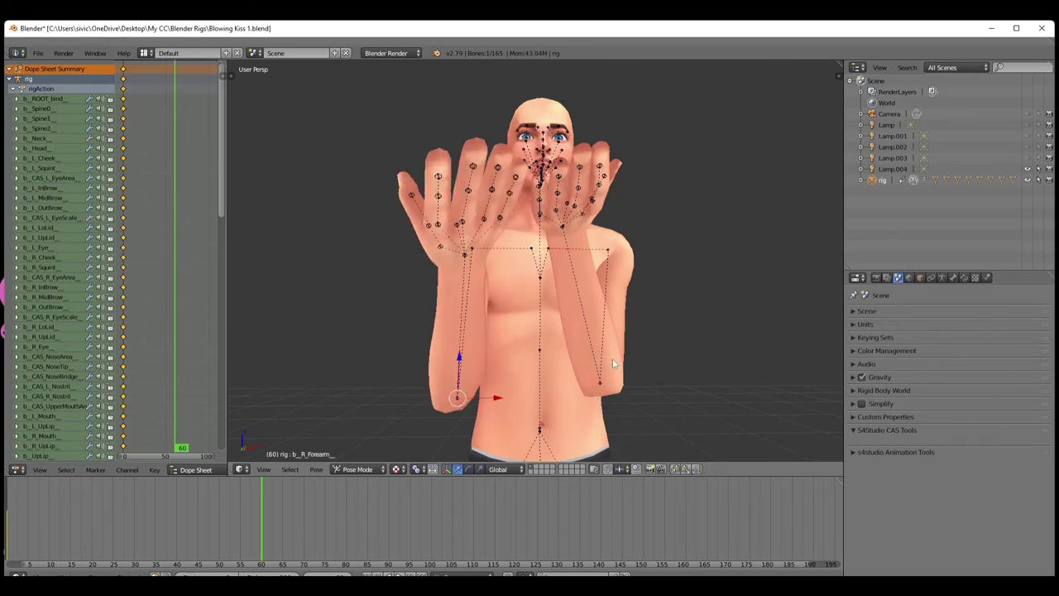
pyautogui.hotkey('ctrl', 'z')
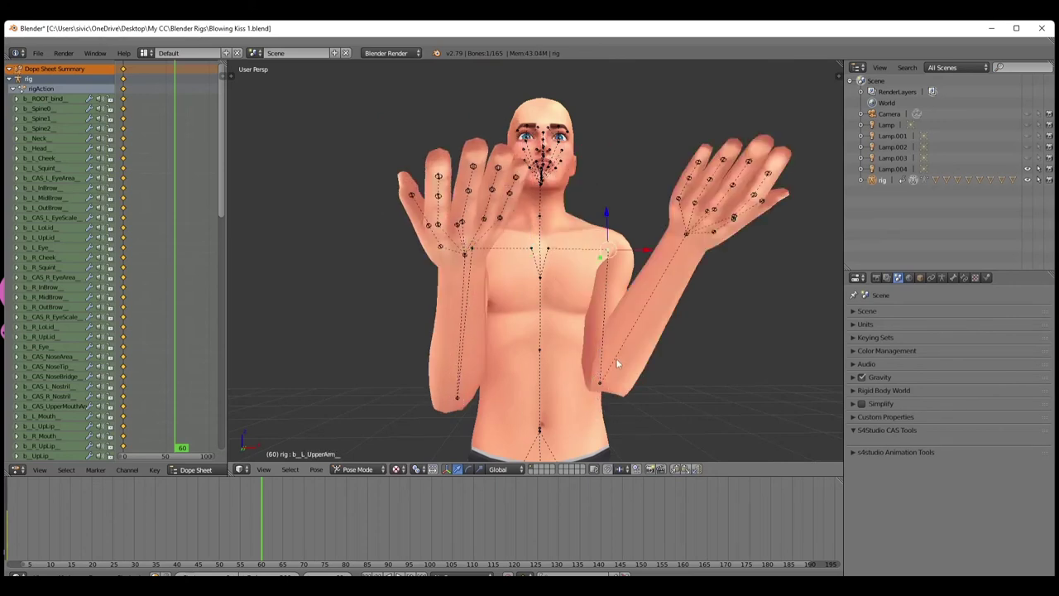
pyautogui.hotkey('ctrl', 'z')
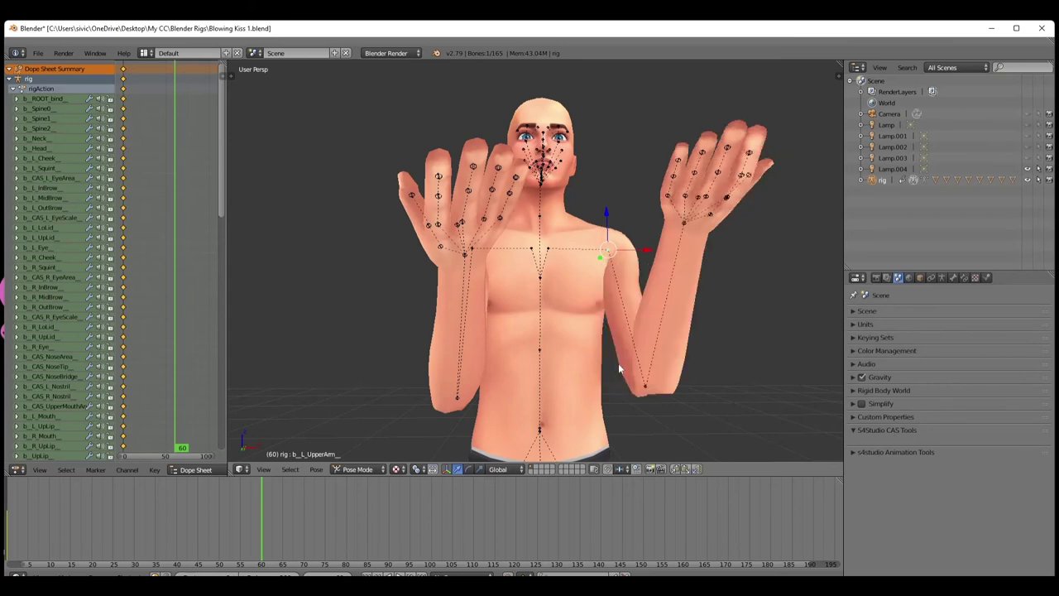
# Rotate the b__L_UpperArm__ bone slightly to bring the left elbow closer to the torso
pyautogui.rightClick(647, 386)
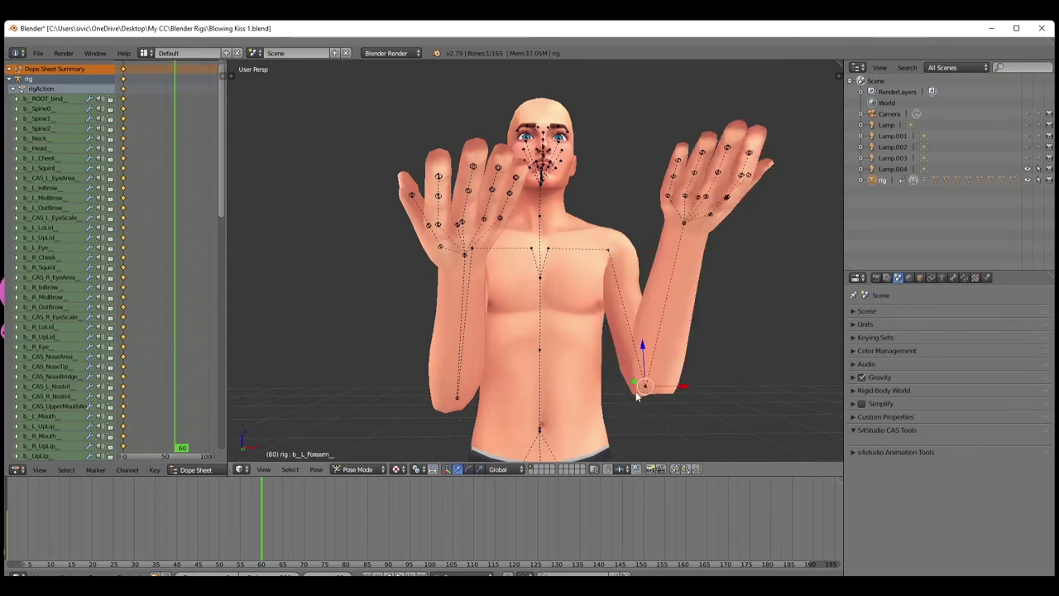
pyautogui.rightClick(609, 249)
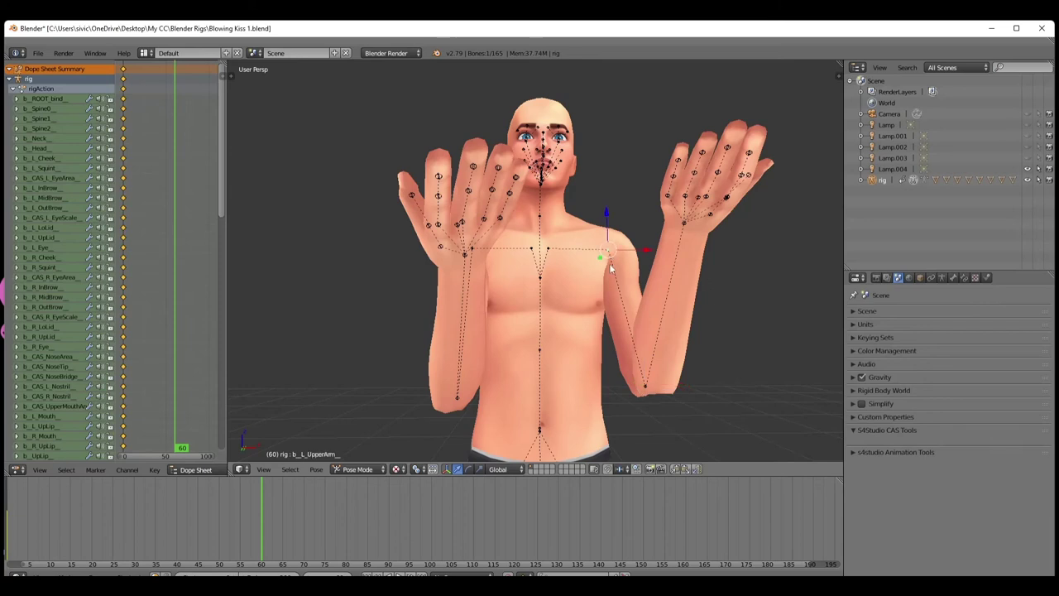
pyautogui.press('r')
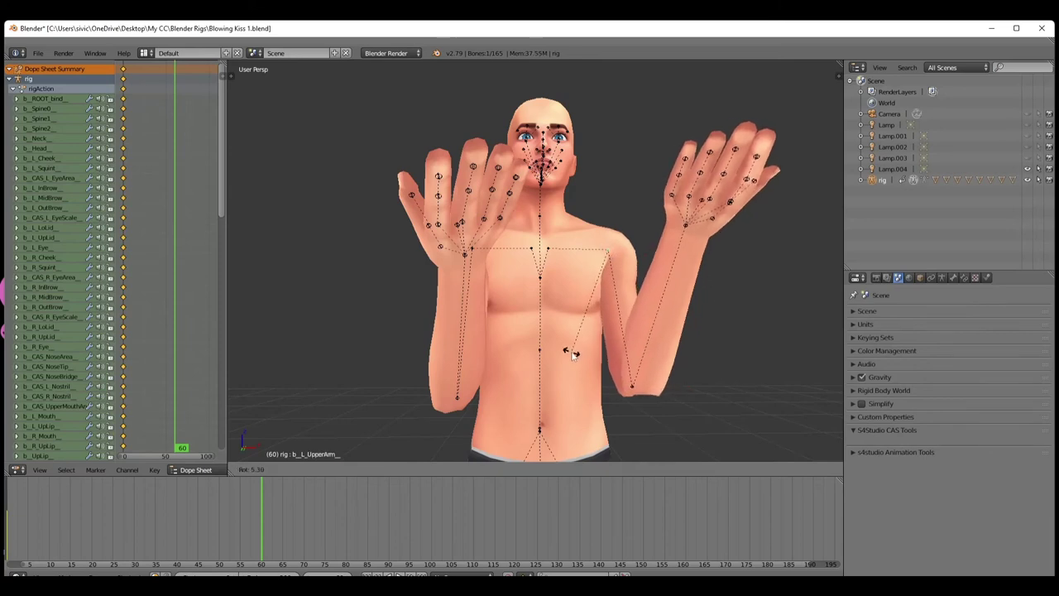
pyautogui.click(570, 355)
pyautogui.moveTo(570, 355); pyautogui.dragTo(602, 407, button='middle')
pyautogui.hotkey('ctrl', 'z')
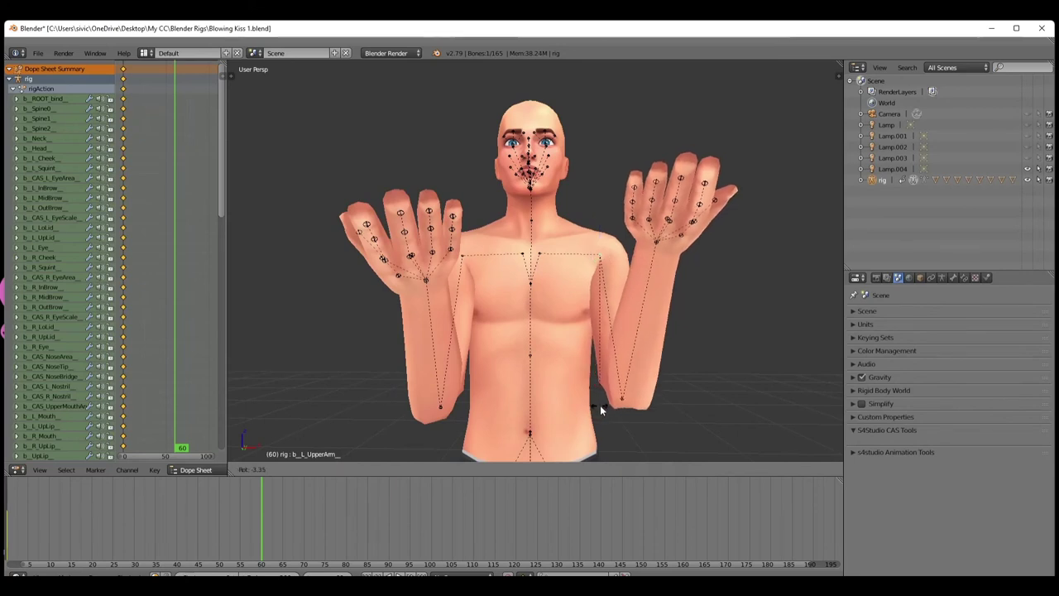
# Rotate the b__L_Forearm__ and b__R_Forearm__ bones inward to bring both hands closer together in front of the chest
pyautogui.press('r')
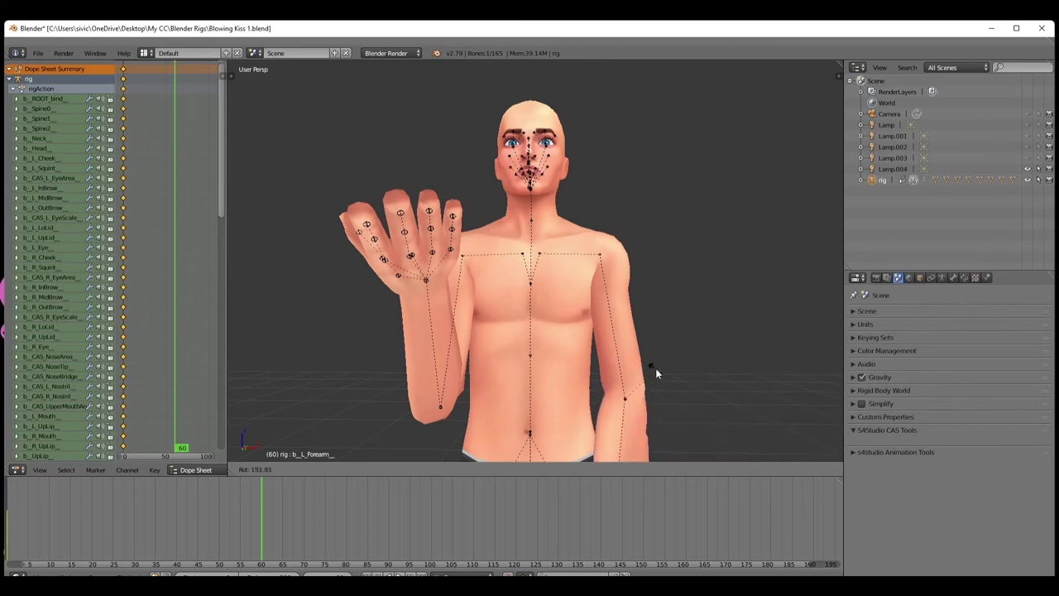
pyautogui.click(616, 462)
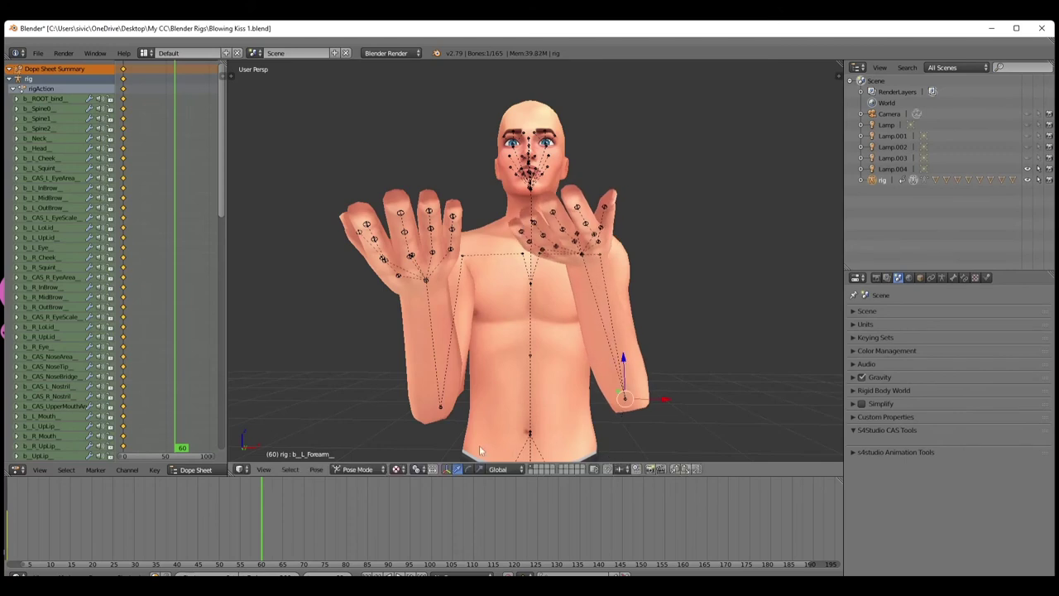
pyautogui.rightClick(440, 409)
pyautogui.press('r')
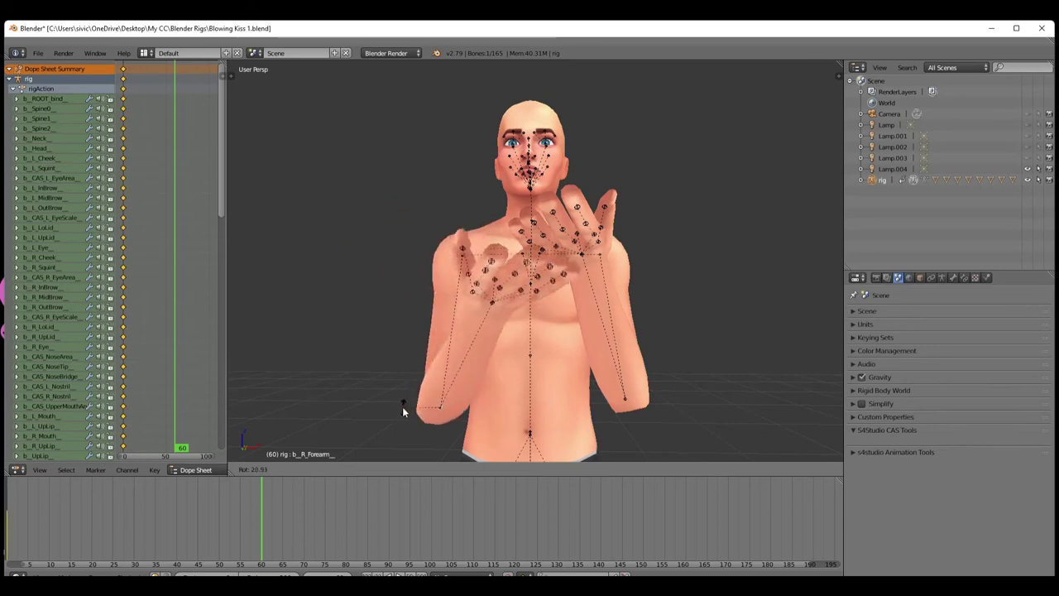
pyautogui.click(444, 409)
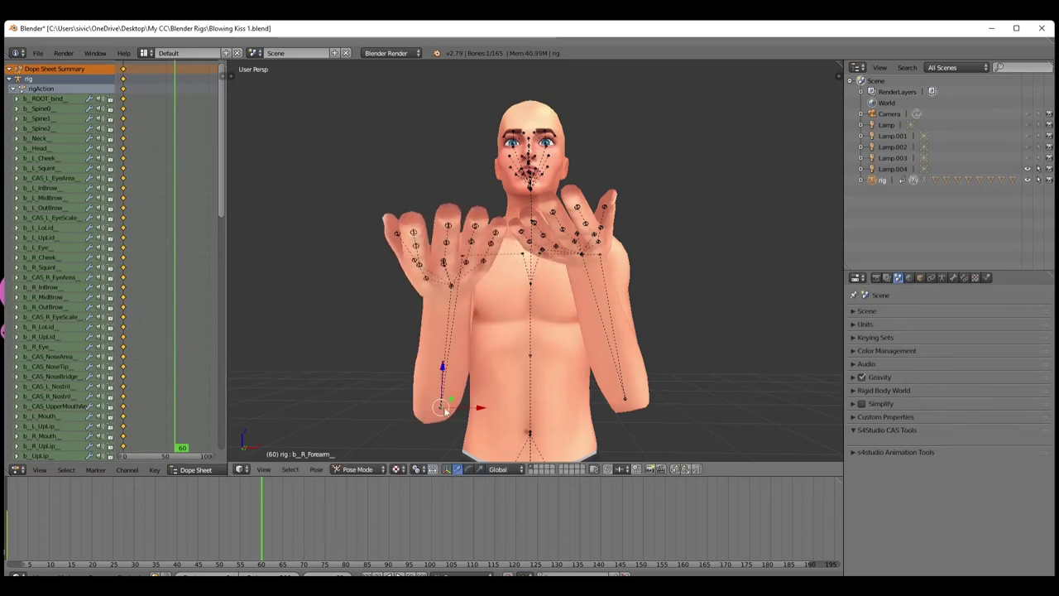
# Rotate the b__L_Forearm__ bone slightly outward so the left hand sits in front of the left side of the chest
pyautogui.scroll(-3, 506, 387)
pyautogui.hotkey('ctrl', 'z')
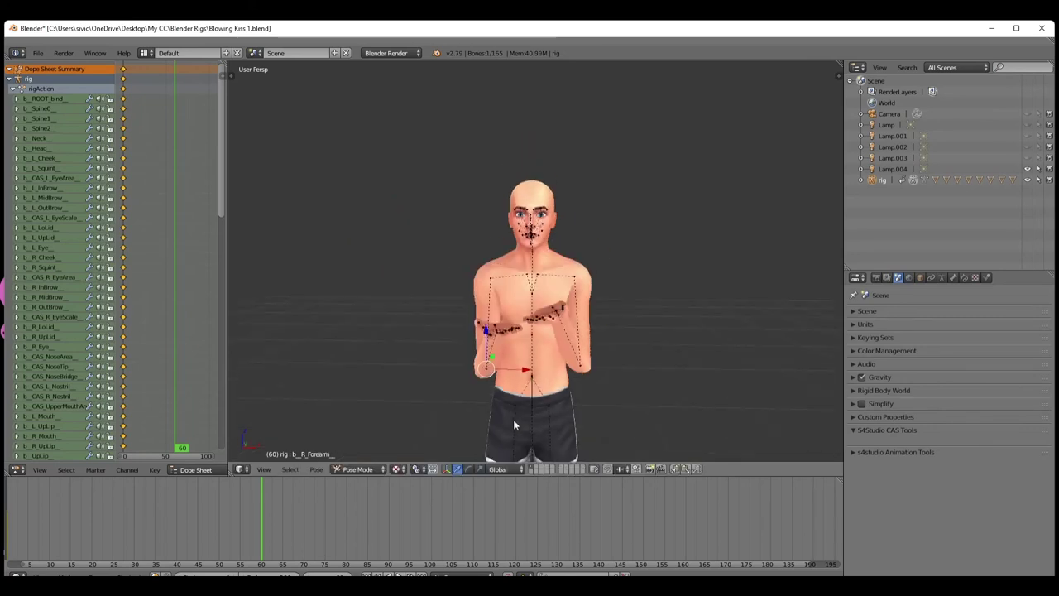
pyautogui.rightClick(586, 374)
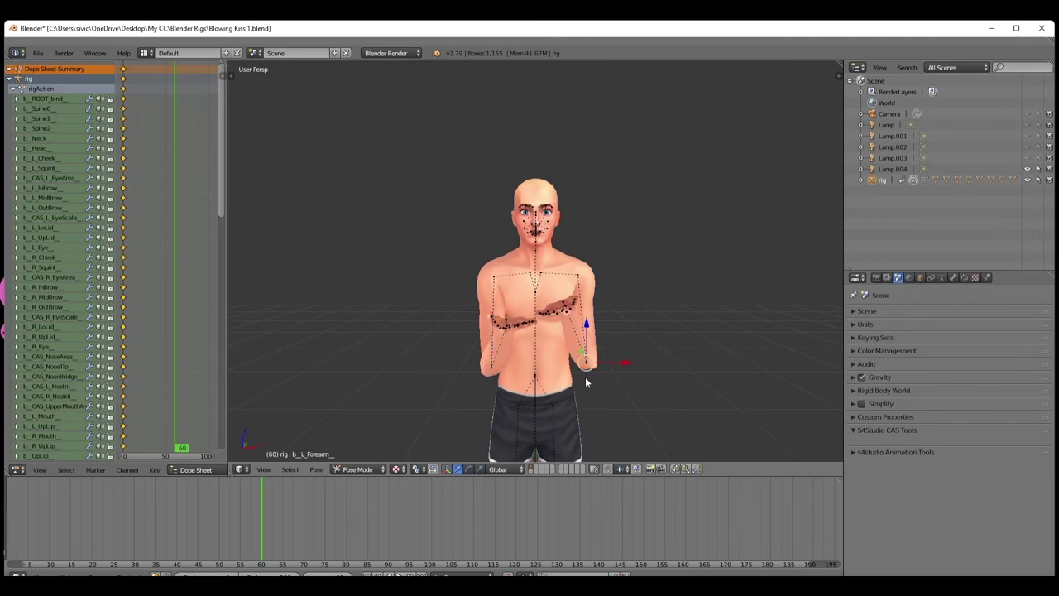
pyautogui.press('r')
pyautogui.click(571, 393)
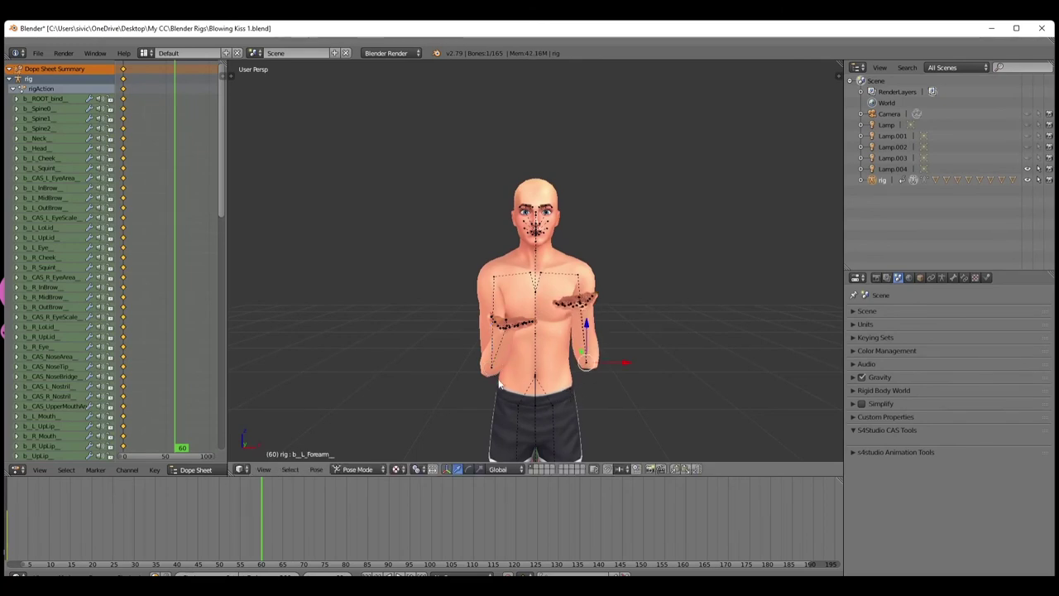
# Rotate the b__R_UpperArm__ bone freely with trackball rotation to bring the right hand level with and beside the left hand
pyautogui.rightClick(495, 281)
pyautogui.press('r')
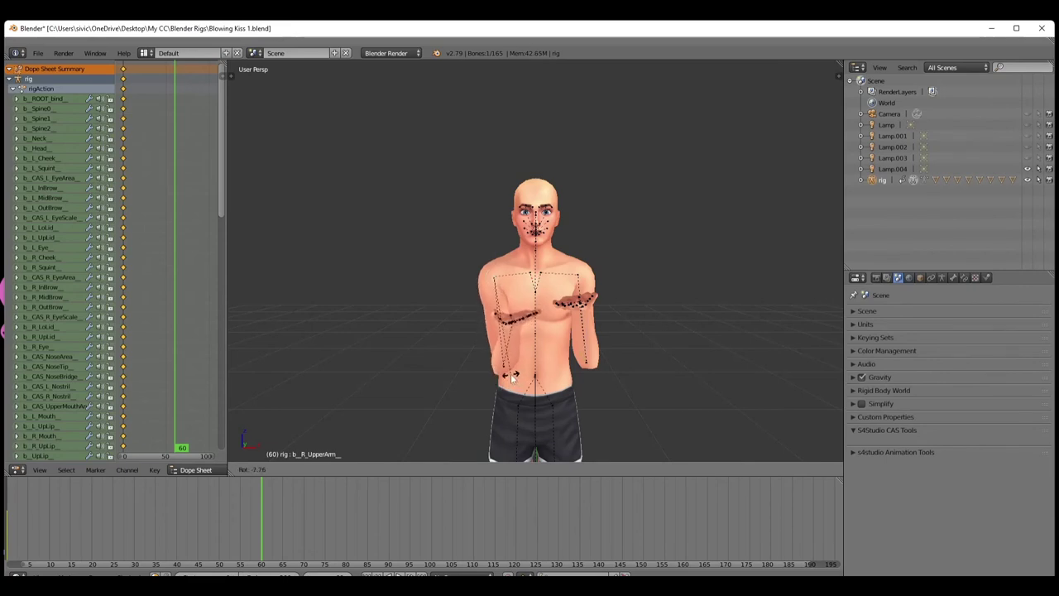
pyautogui.press('r')
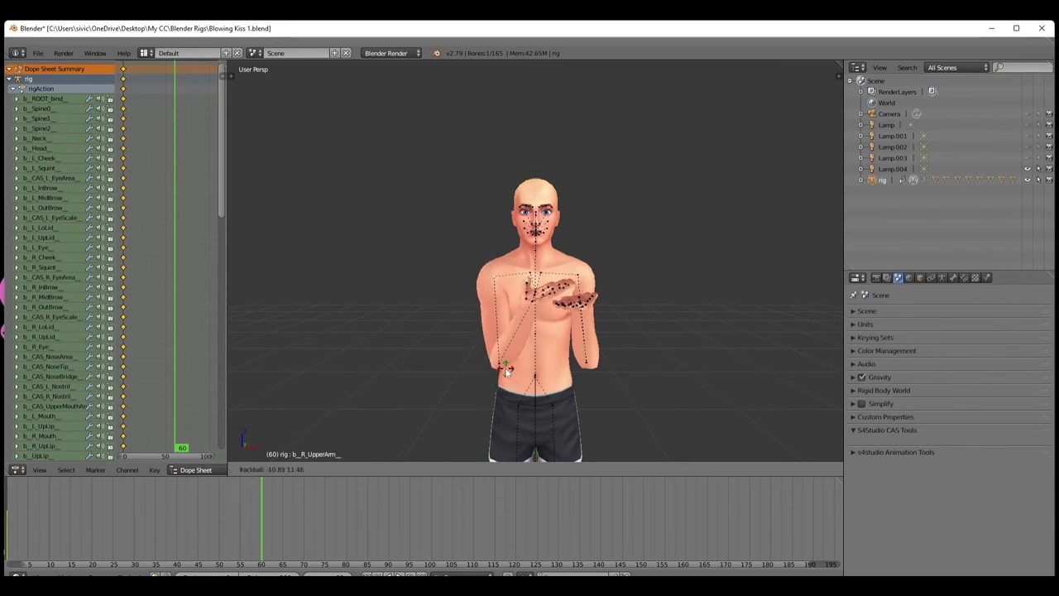
pyautogui.click(499, 331)
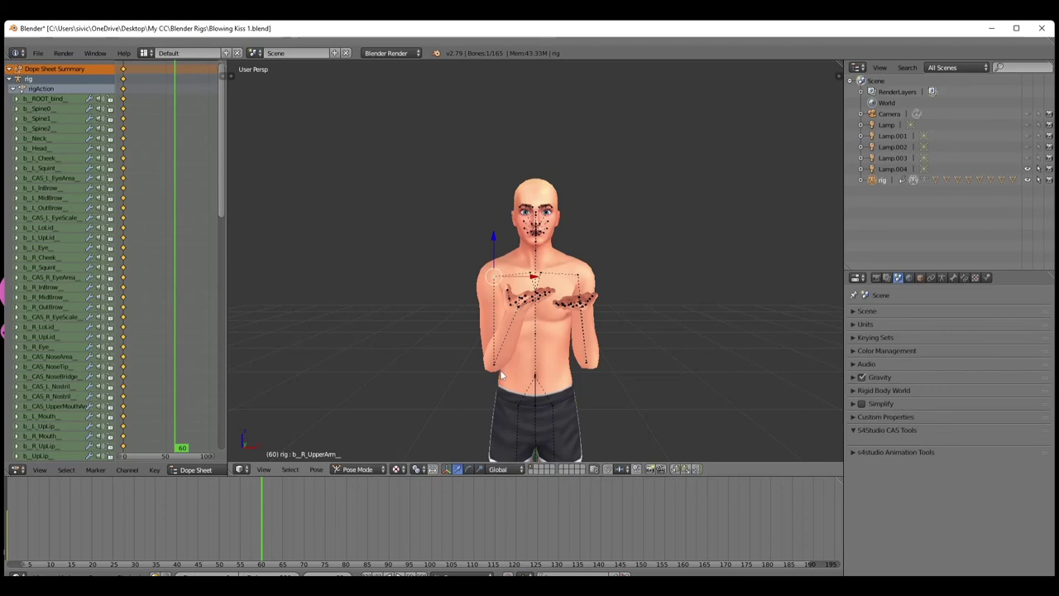
# Trackball-rotate the b__R_Hand__ bone to level the right palm, and rotate b__R_Forearm__ slightly outward to separate the hands
pyautogui.rightClick(522, 313)
pyautogui.press('r')
pyautogui.press('r')
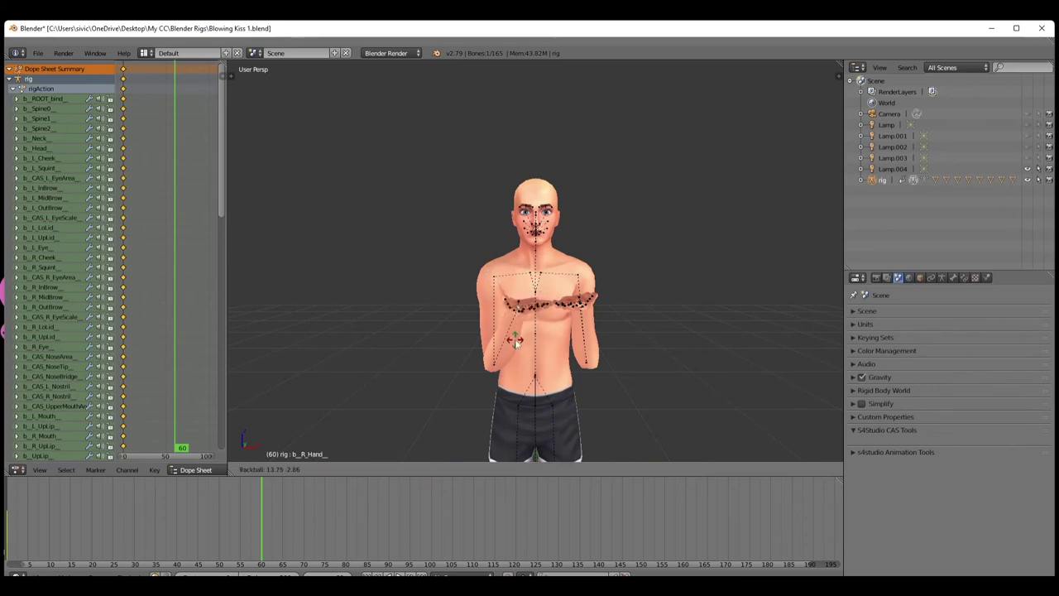
pyautogui.click(500, 360)
pyautogui.rightClick(487, 373)
pyautogui.press('r')
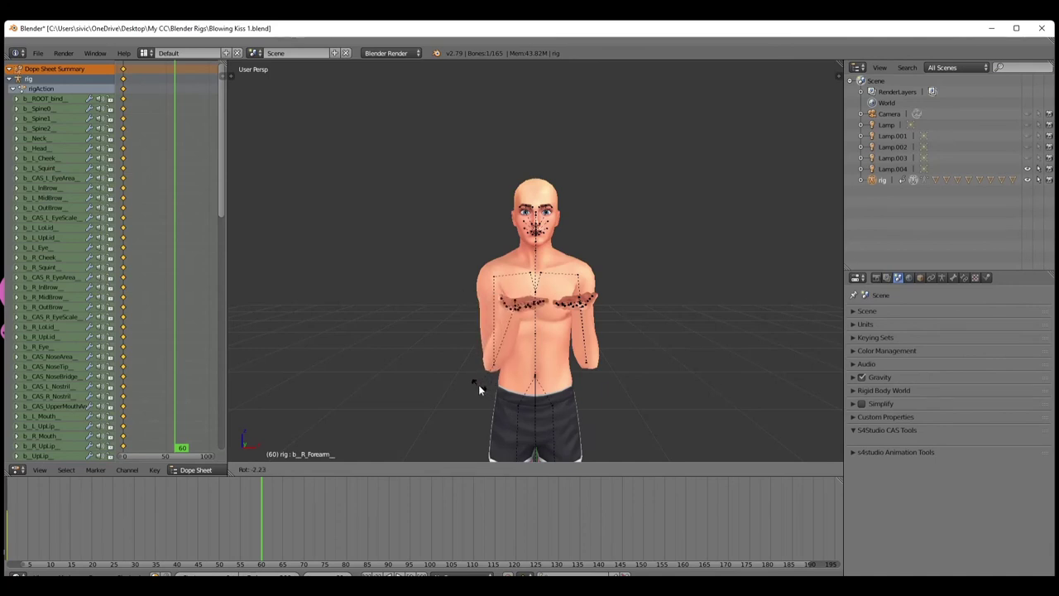
pyautogui.click(478, 385)
# Select the b__R_Eye__ bone among the overlapping right-eye bones and trackball-rotate it slightly to adjust the right eye's gaze
pyautogui.moveTo(502, 389); pyautogui.dragTo(496, 396, button='middle')
pyautogui.scroll(2, 497, 395)
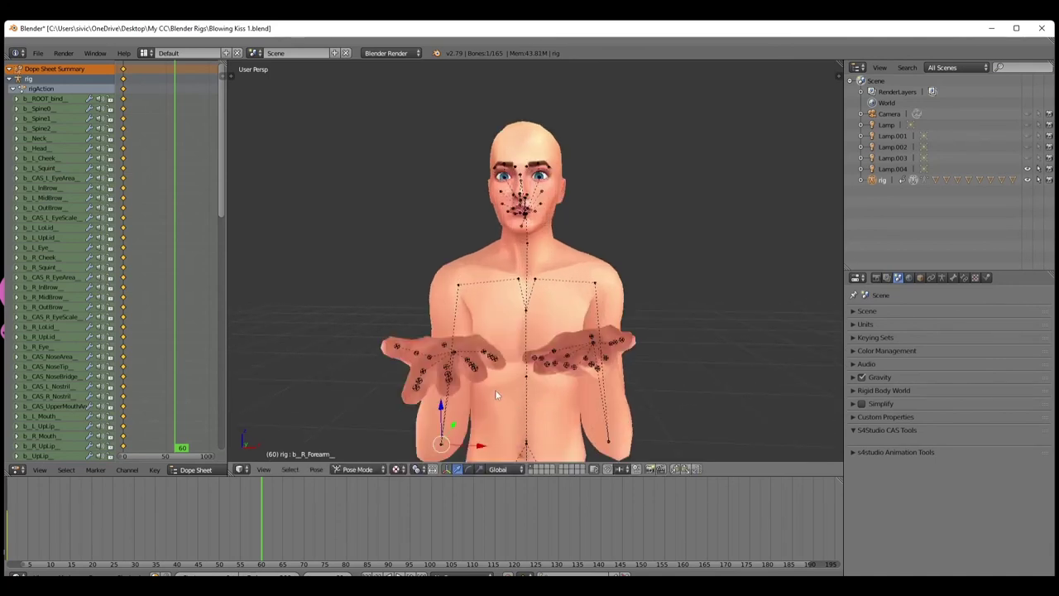
pyautogui.scroll(-3, 497, 395)
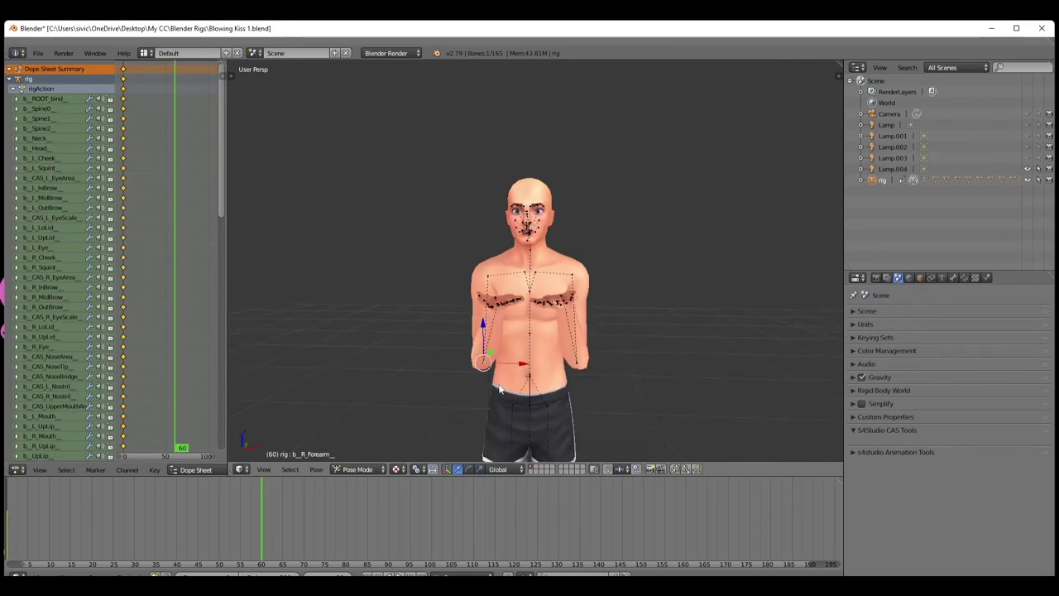
pyautogui.scroll(-3, 509, 390)
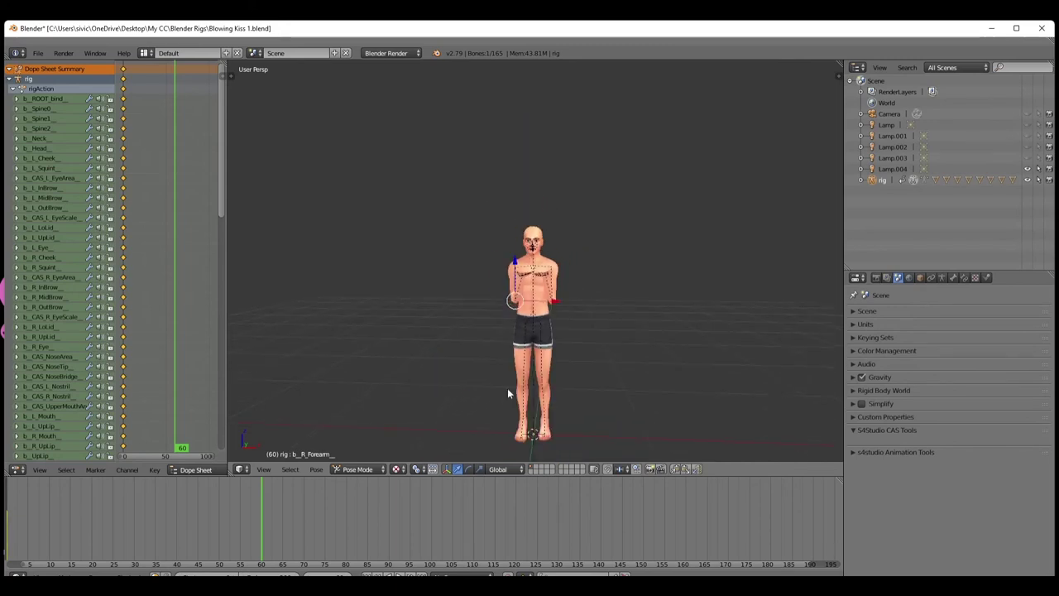
pyautogui.scroll(6, 505, 401)
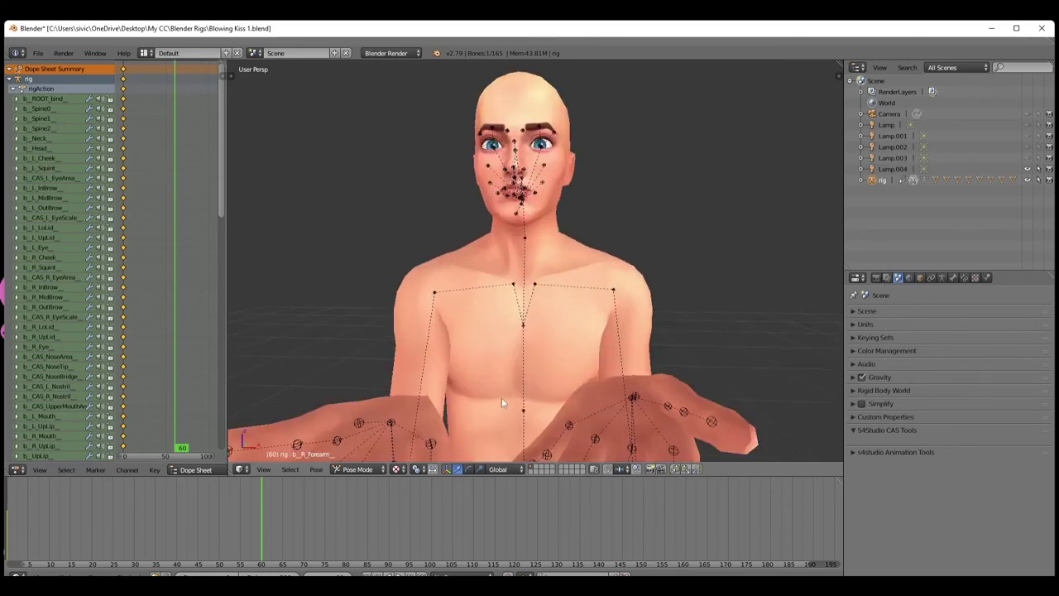
pyautogui.moveTo(511, 401); pyautogui.dragTo(416, 391, button='middle')
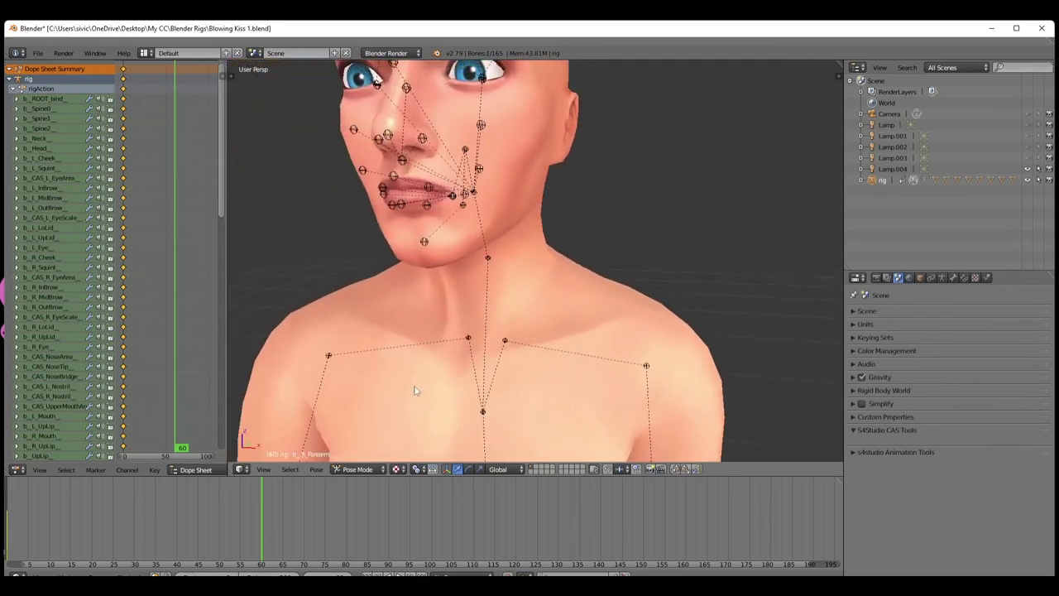
pyautogui.moveTo(397, 264)
pyautogui.mouseDown(button='middle')
pyautogui.moveTo(356, 287)
pyautogui.moveTo(364, 274)
pyautogui.moveTo(390, 283)
pyautogui.mouseUp(button='middle')
pyautogui.press('KP_2')
pyautogui.press('KP_2')
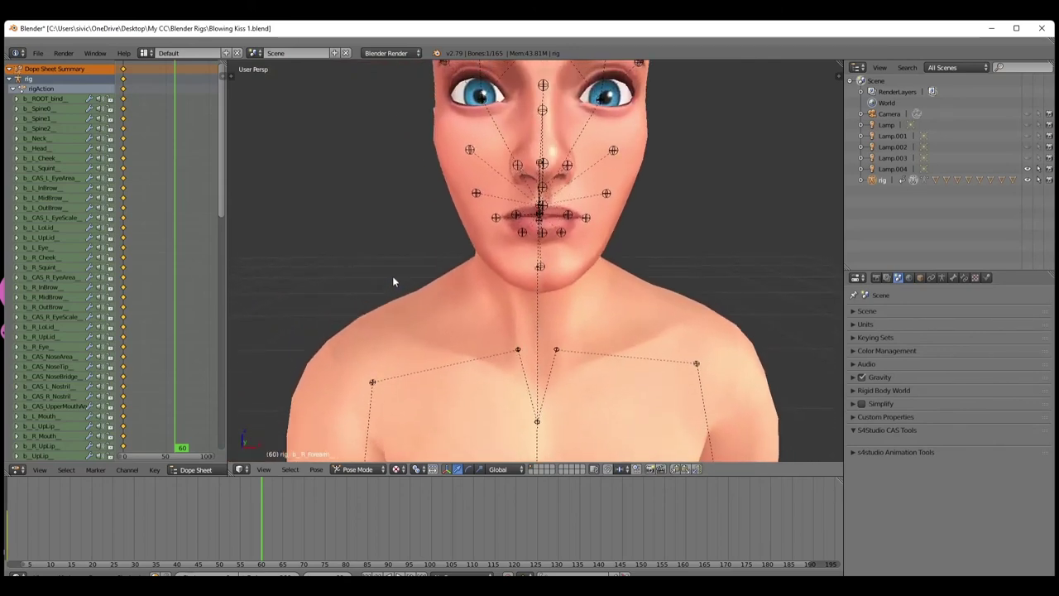
pyautogui.rightClick(467, 127)
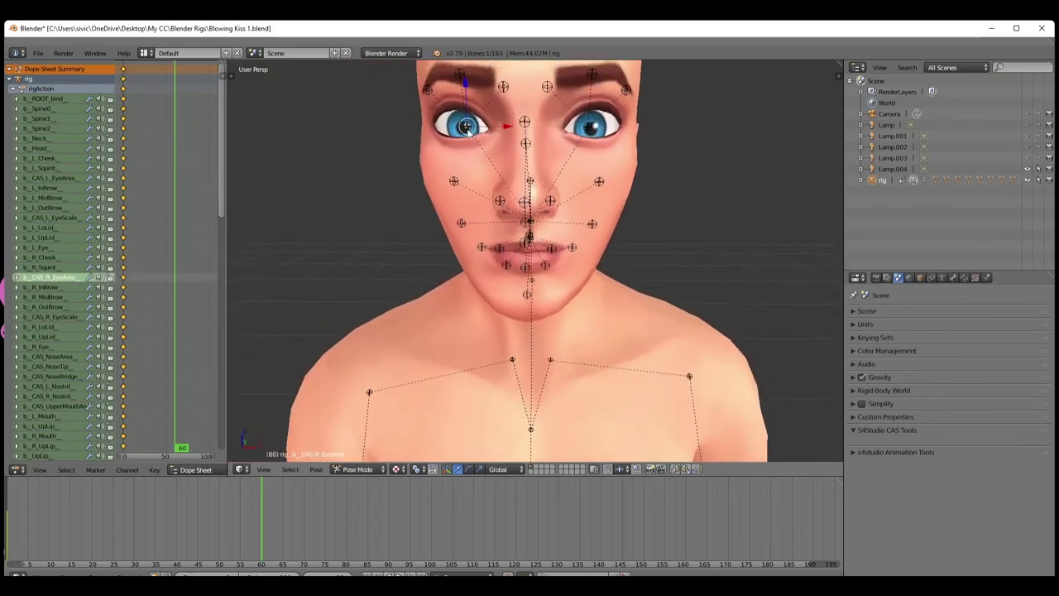
pyautogui.rightClick(466, 126)
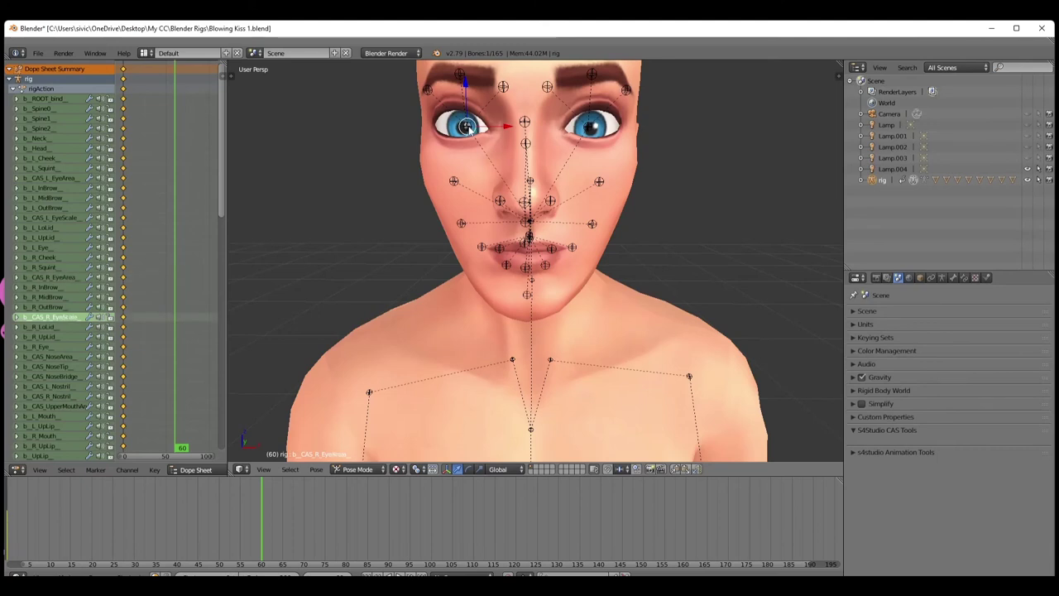
pyautogui.rightClick(467, 126)
pyautogui.rightClick(466, 125)
pyautogui.rightClick(467, 125)
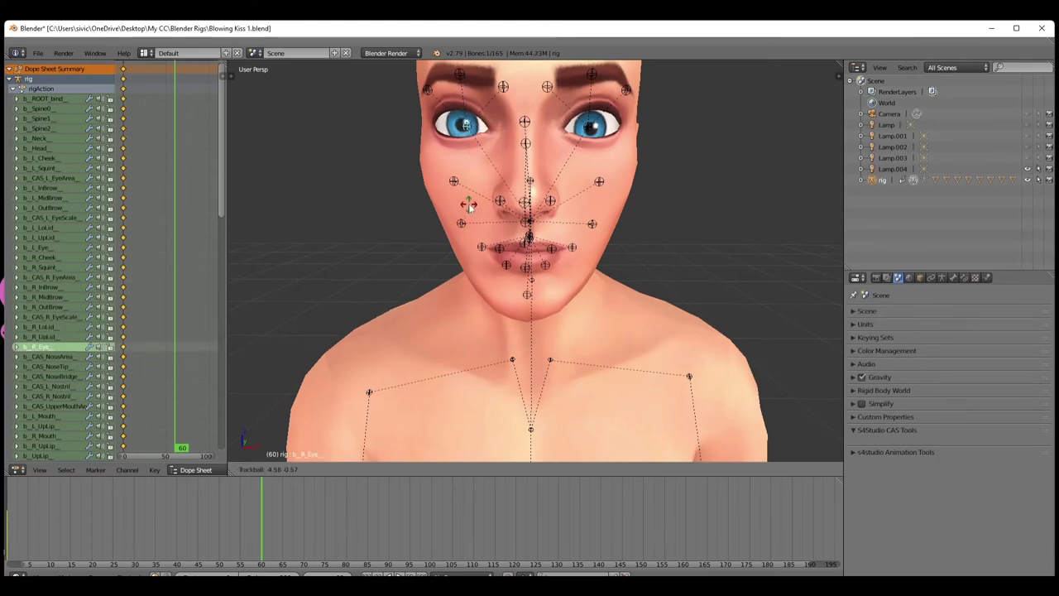
# Select the b__L_Eye__ bone among the overlapping left-eye bones and trackball-rotate it slightly to match the right eye's gaze
pyautogui.rightClick(592, 128)
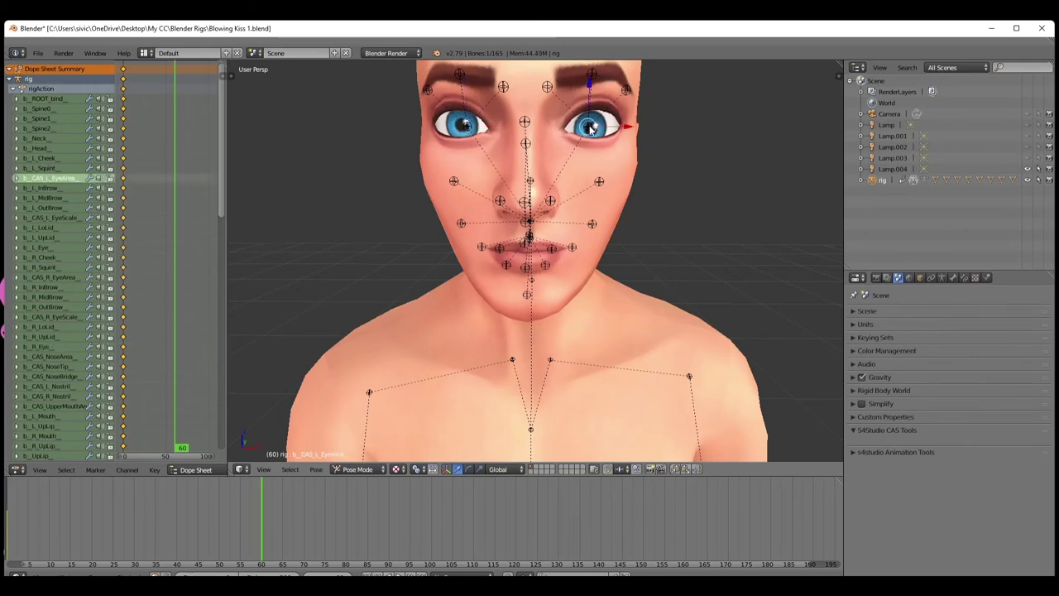
pyautogui.rightClick(591, 128)
pyautogui.rightClick(590, 128)
pyautogui.rightClick(591, 129)
pyautogui.rightClick(591, 129)
pyautogui.rightClick(591, 128)
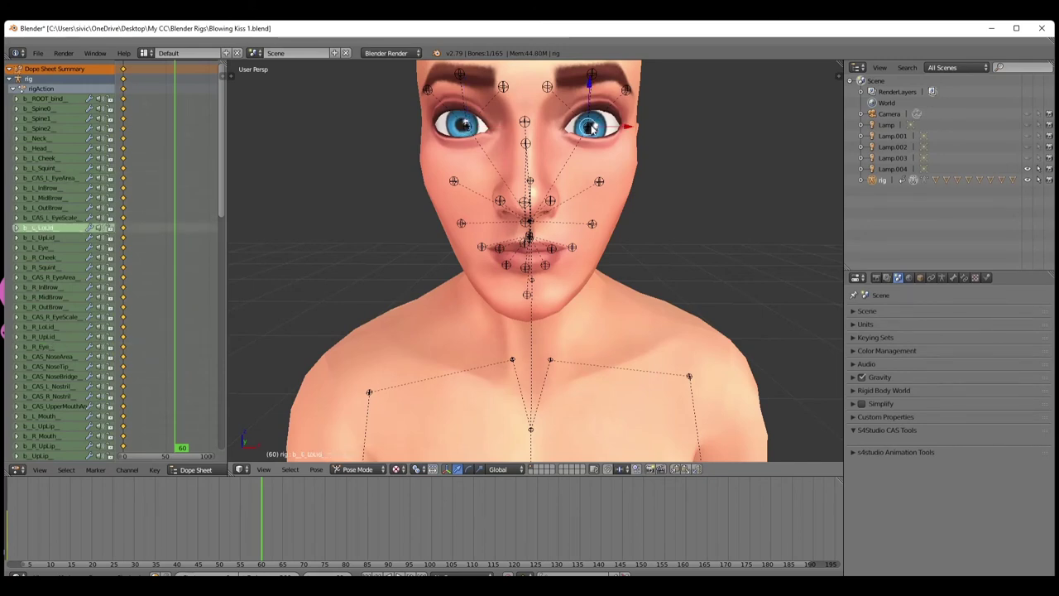
pyautogui.rightClick(591, 128)
pyautogui.rightClick(591, 128)
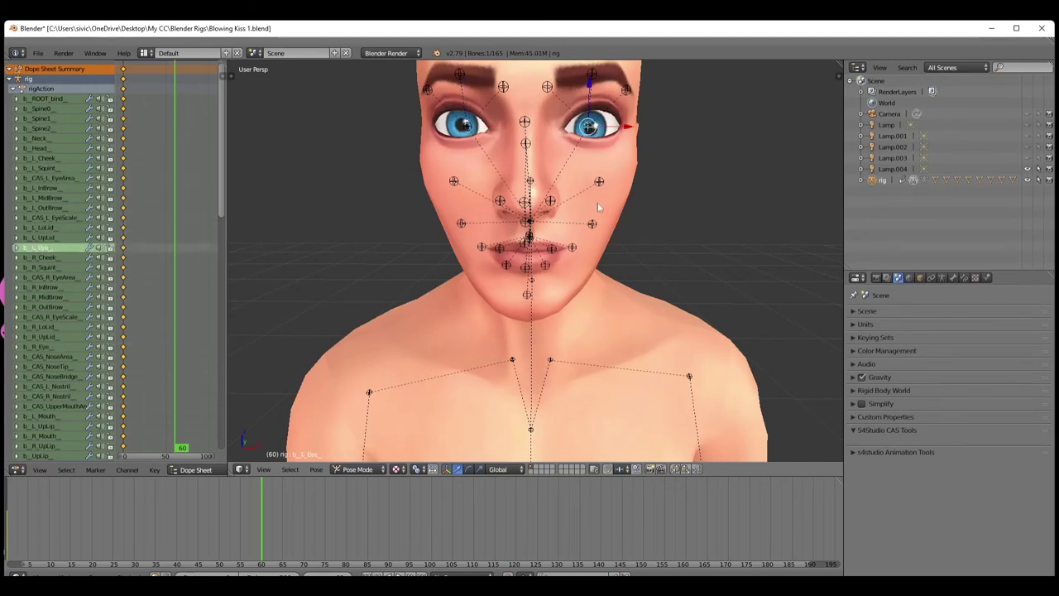
pyautogui.press('r')
pyautogui.press('r')
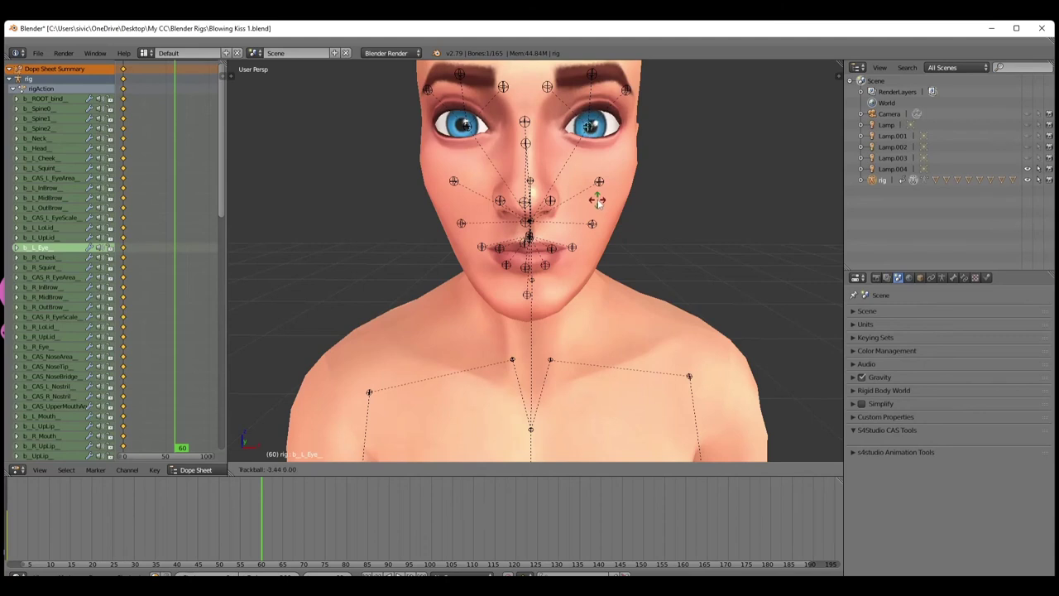
pyautogui.click(592, 206)
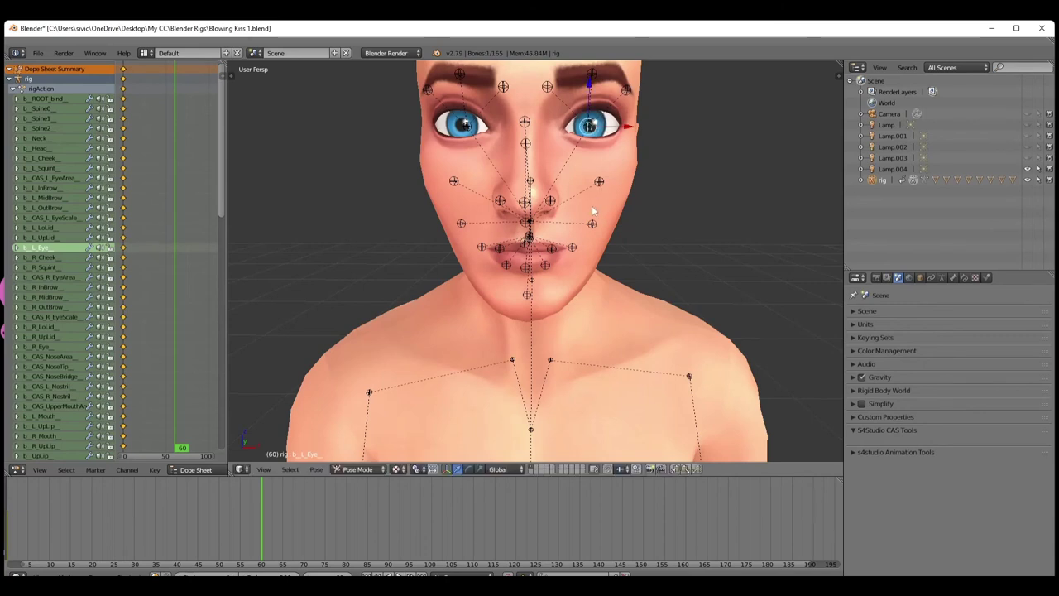
# Rotate the b__R_Calf__ bone in a side view to swing the right lower leg forward
pyautogui.scroll(-7, 571, 249)
pyautogui.hotkey('ctrl', 'z')
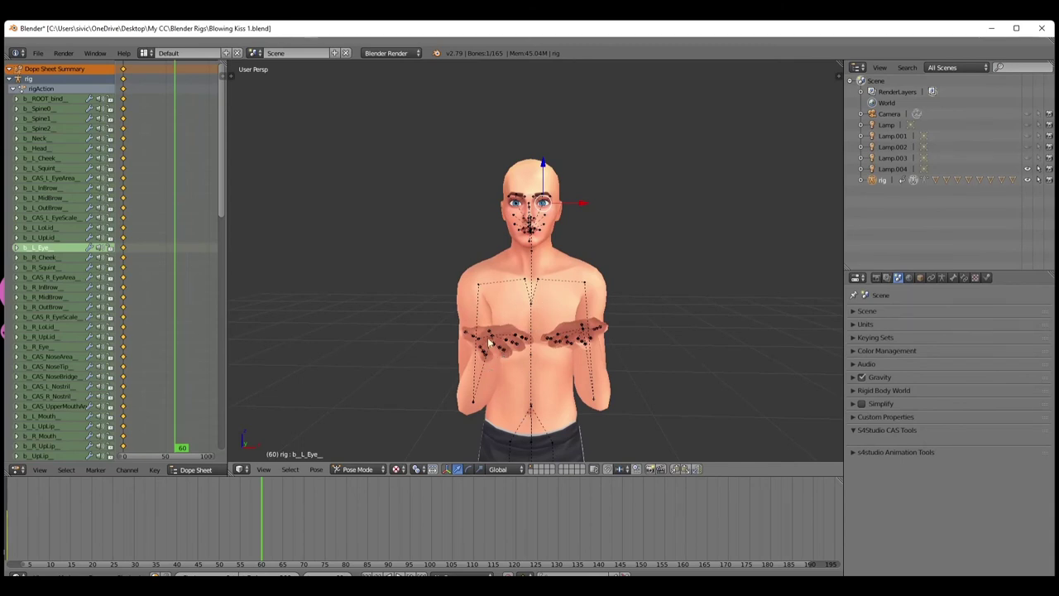
pyautogui.hotkey('ctrl', 'z')
pyautogui.scroll(-4, 533, 383)
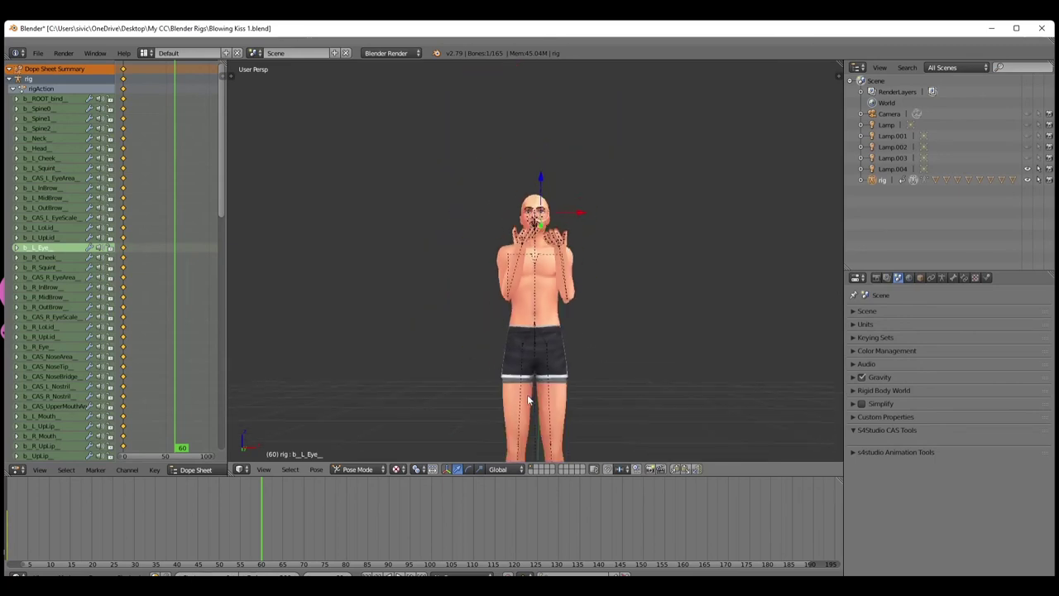
pyautogui.moveTo(533, 383); pyautogui.dragTo(376, 407, button='middle')
pyautogui.scroll(2, 553, 443)
pyautogui.scroll(-2, 409, 395)
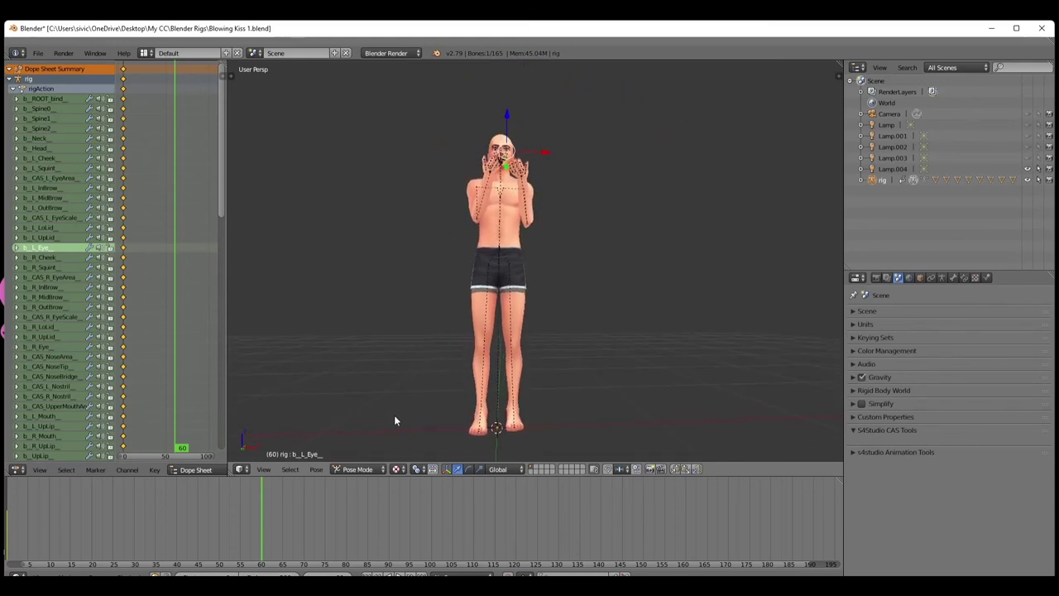
pyautogui.scroll(1, 401, 411)
pyautogui.moveTo(404, 414); pyautogui.dragTo(501, 418, button='middle')
pyautogui.rightClick(574, 366)
pyautogui.press('r')
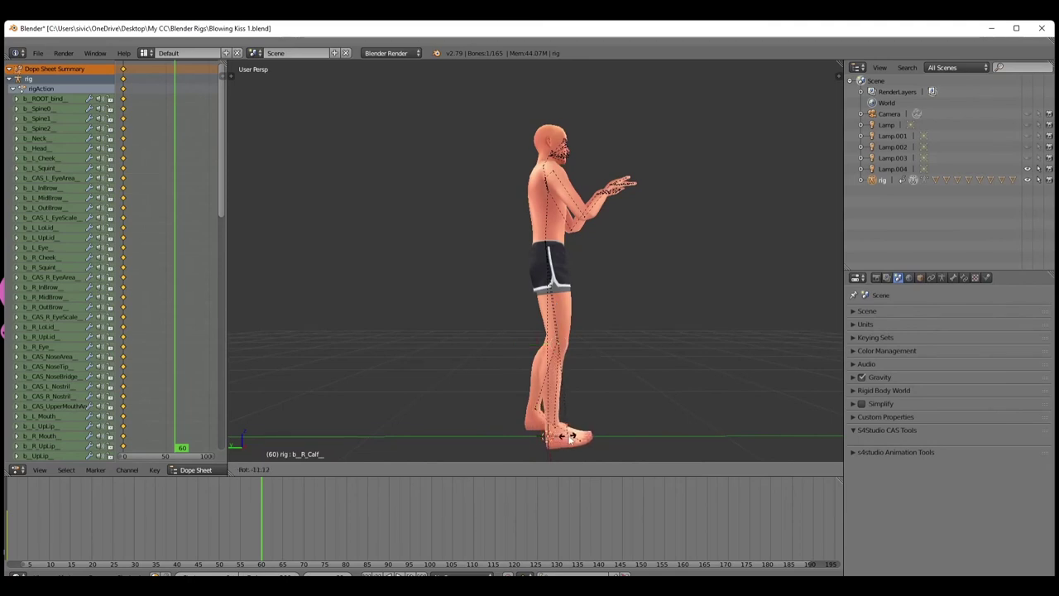
pyautogui.click(579, 441)
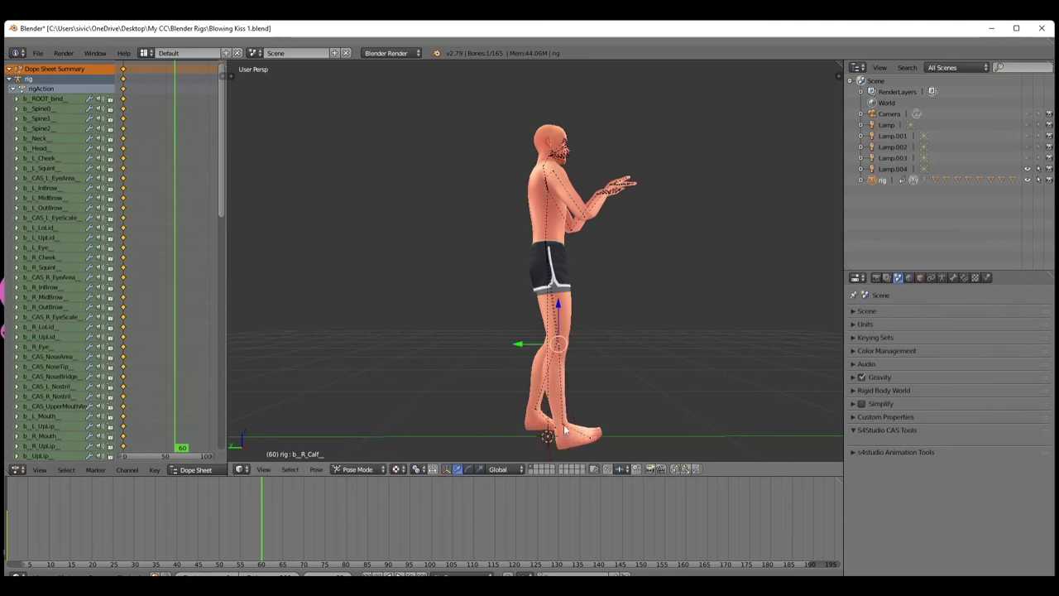
# Rotate the b__R_Foot__ bone to lay the right foot flat on the floor
pyautogui.rightClick(566, 430)
pyautogui.press('r')
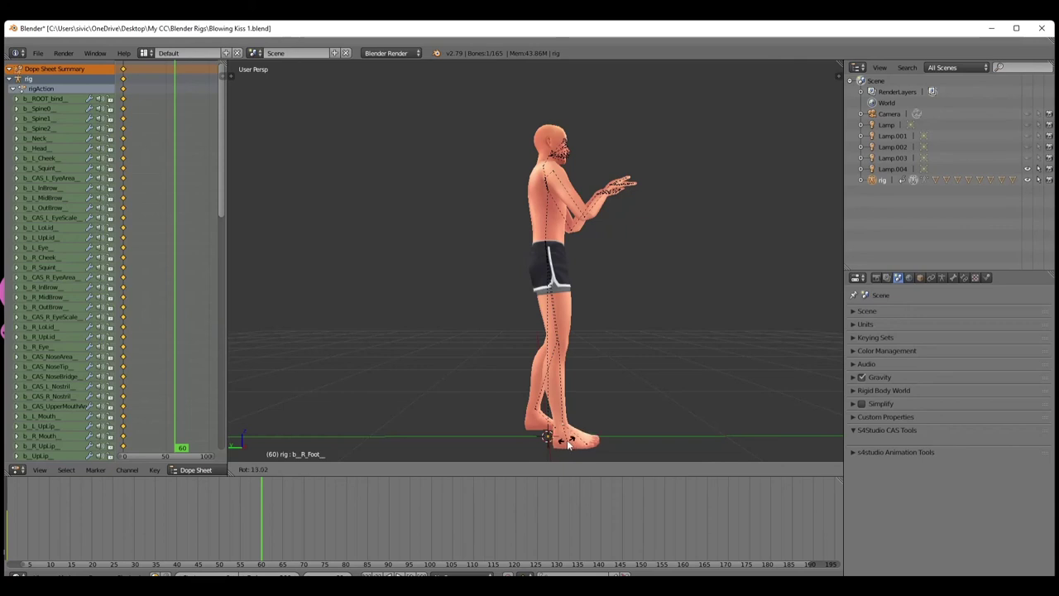
pyautogui.click(570, 445)
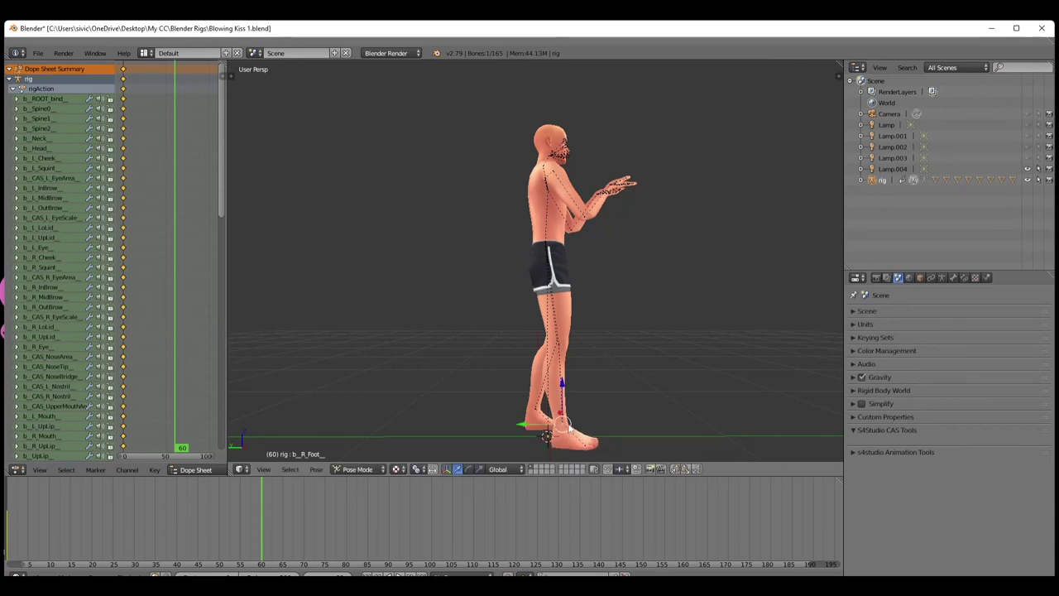
pyautogui.moveTo(569, 426); pyautogui.dragTo(694, 413, button='middle')
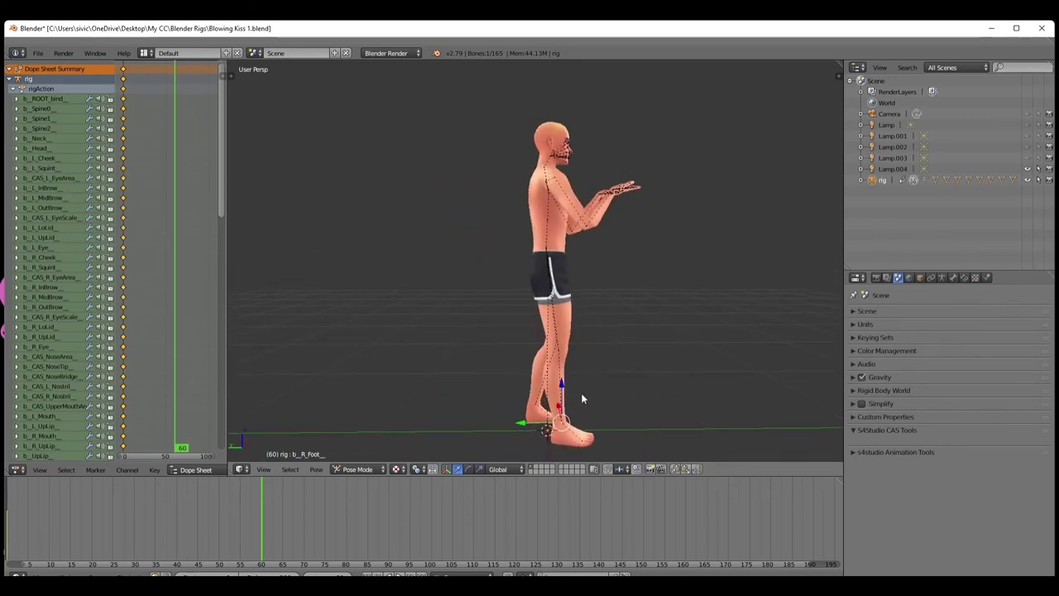
pyautogui.moveTo(570, 350); pyautogui.dragTo(467, 317, button='middle')
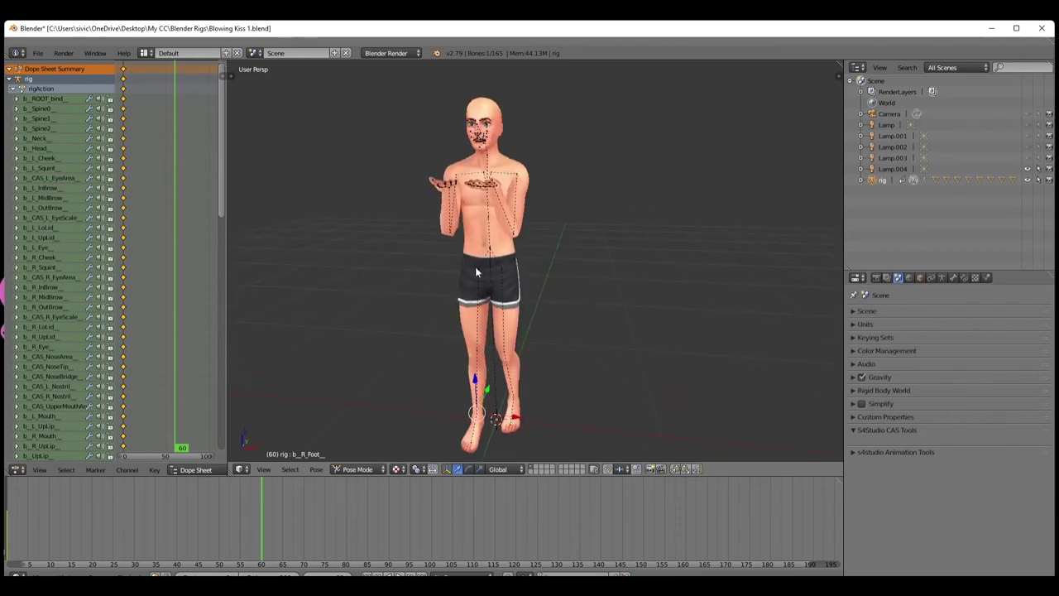
# Rotate the b__R_Thigh__ bone in side view to bring the right leg back under the body, and rotate b__R_Foot__ to flatten the foot
pyautogui.rightClick(476, 273)
pyautogui.moveTo(476, 272); pyautogui.dragTo(586, 387, button='middle')
pyautogui.press('r')
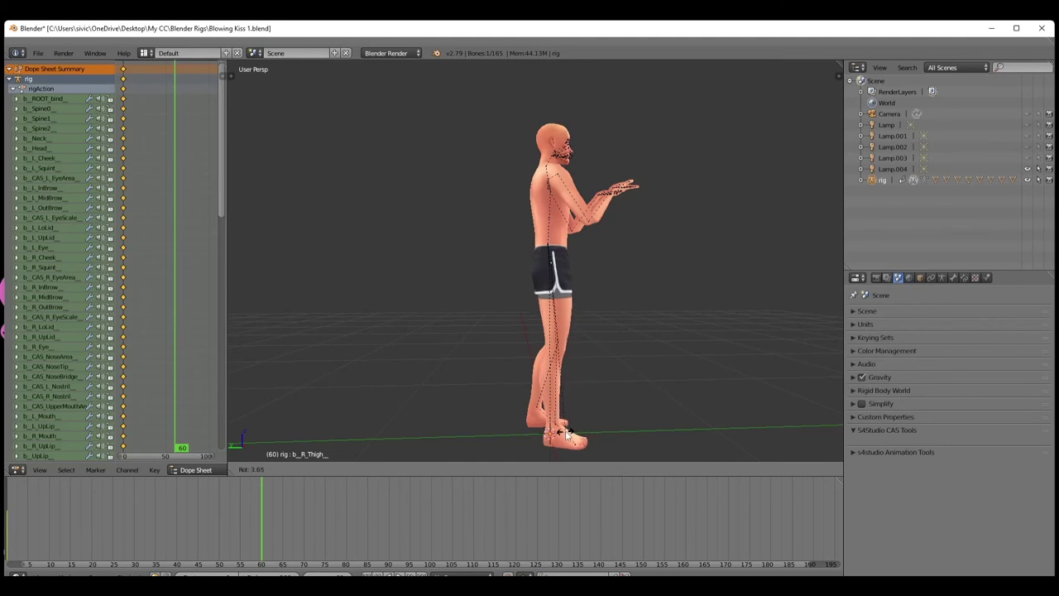
pyautogui.click(560, 433)
pyautogui.moveTo(561, 433); pyautogui.dragTo(551, 441, button='middle')
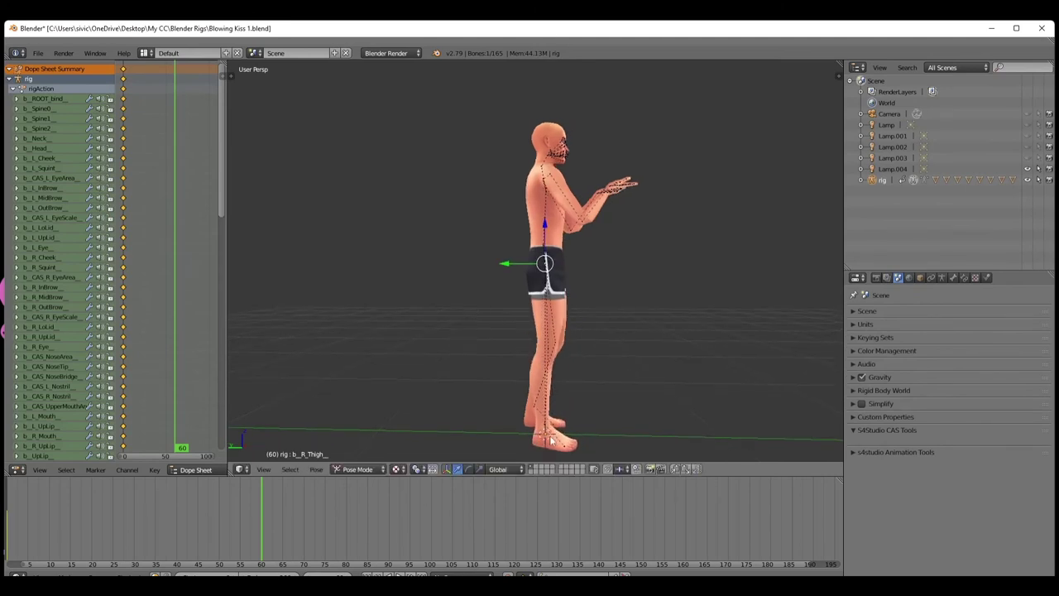
pyautogui.rightClick(551, 437)
pyautogui.press('r')
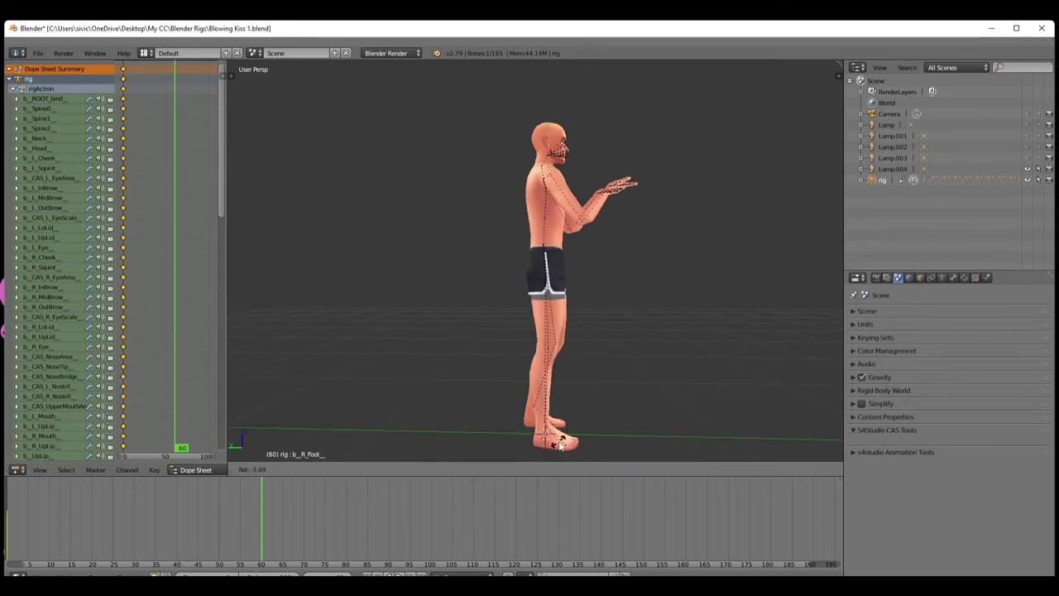
pyautogui.click(560, 446)
# Rotate the b__L_Calf__ bone in side view to swing the left lower leg forward, and rotate b__L_Foot__ to tilt the foot toward the floor
pyautogui.moveTo(561, 445); pyautogui.dragTo(505, 414, button='middle')
pyautogui.rightClick(506, 354)
pyautogui.press('r')
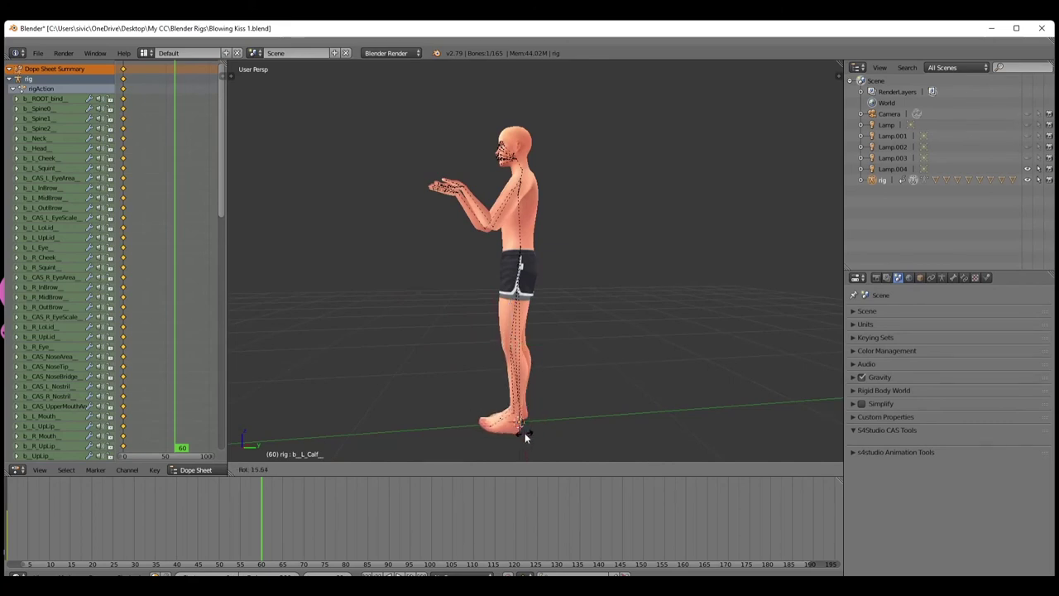
pyautogui.click(523, 433)
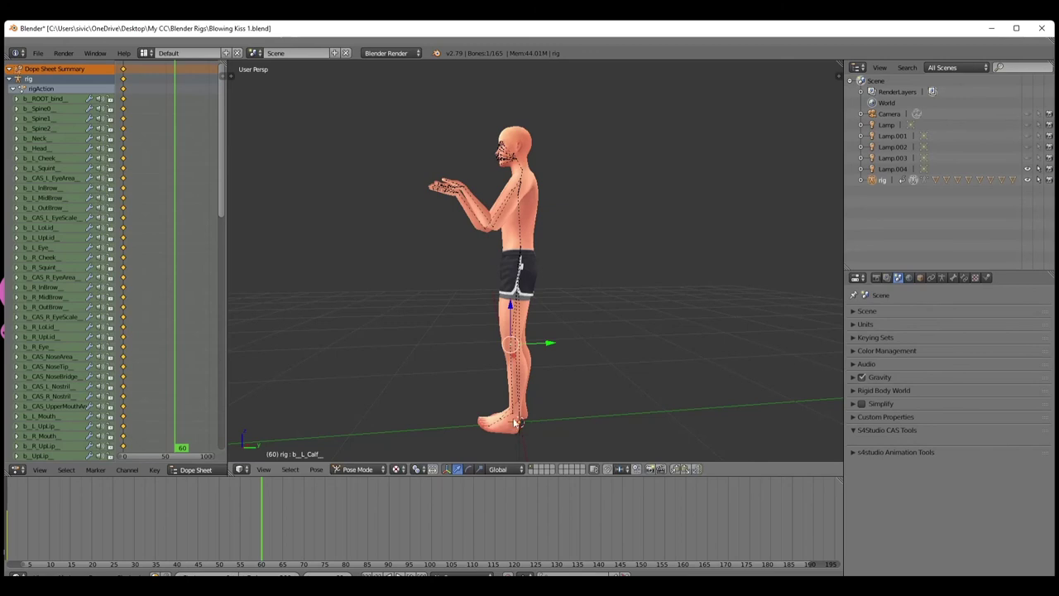
pyautogui.rightClick(515, 425)
pyautogui.press('r')
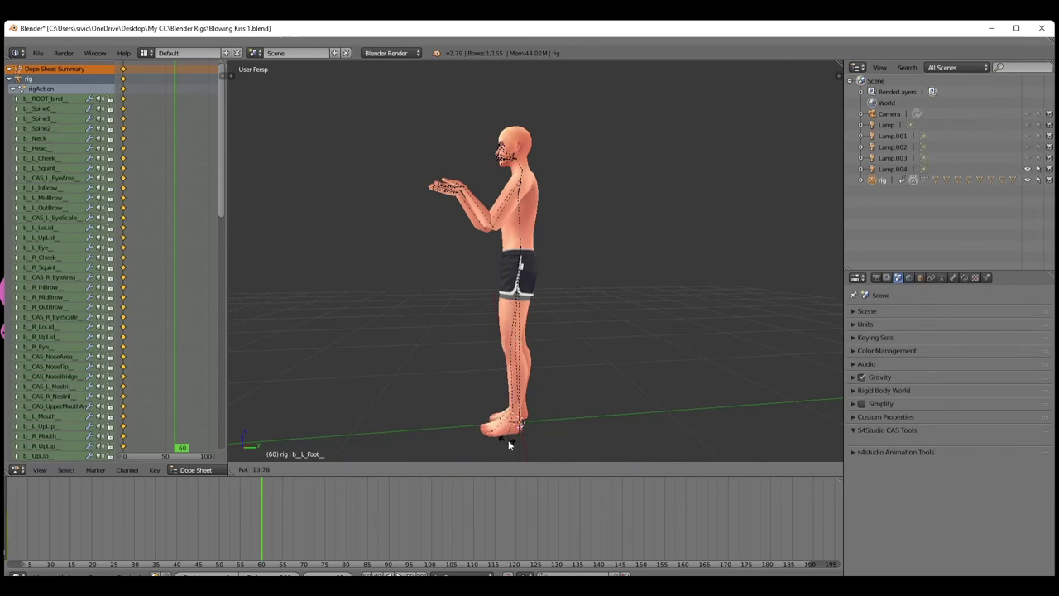
pyautogui.click(510, 440)
# Rotate the b__L_Thigh__ bone slightly back to straighten the left leg, and rotate b__L_Foot__ to level the left foot
pyautogui.moveTo(511, 439); pyautogui.dragTo(470, 378, button='middle')
pyautogui.rightClick(502, 272)
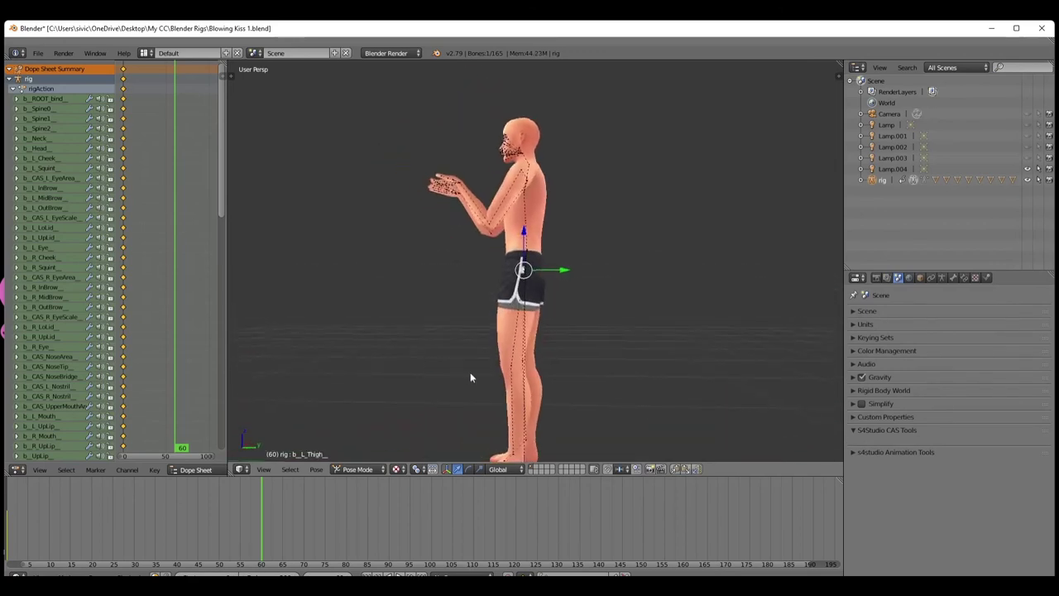
pyautogui.press('r')
pyautogui.click(514, 438)
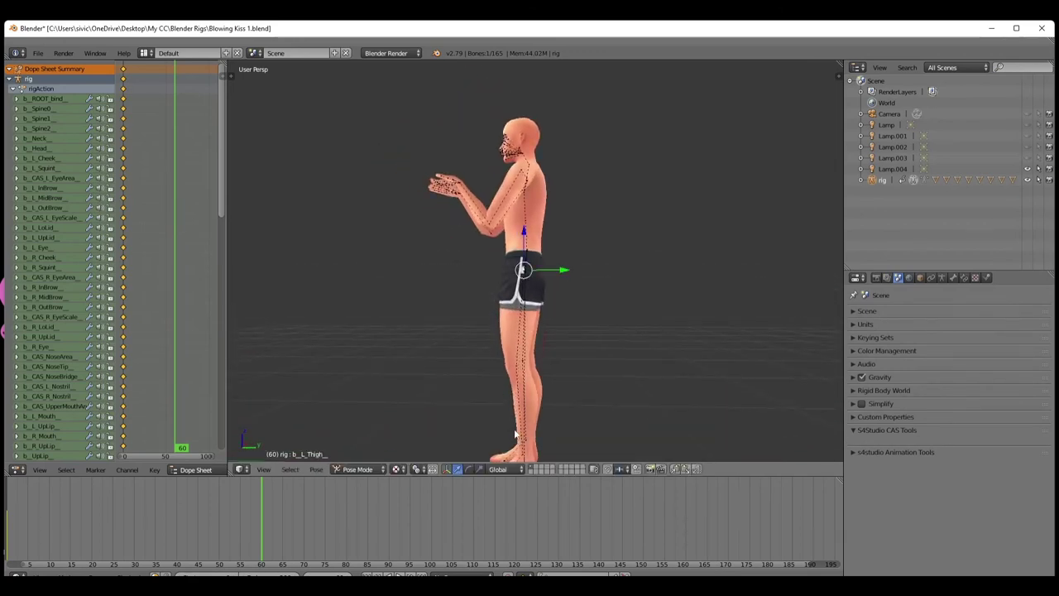
pyautogui.rightClick(524, 432)
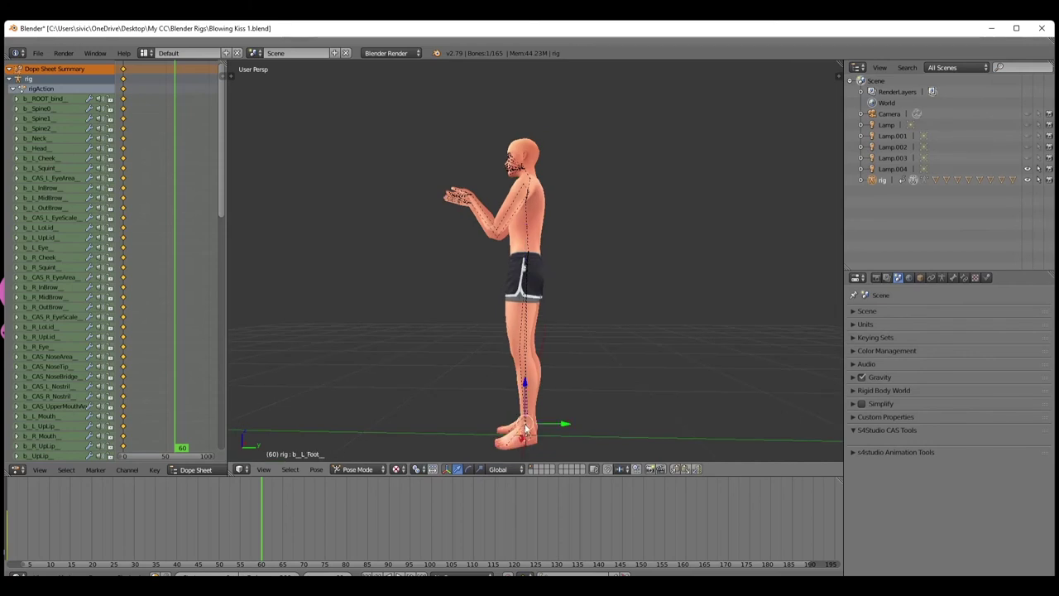
pyautogui.press('r')
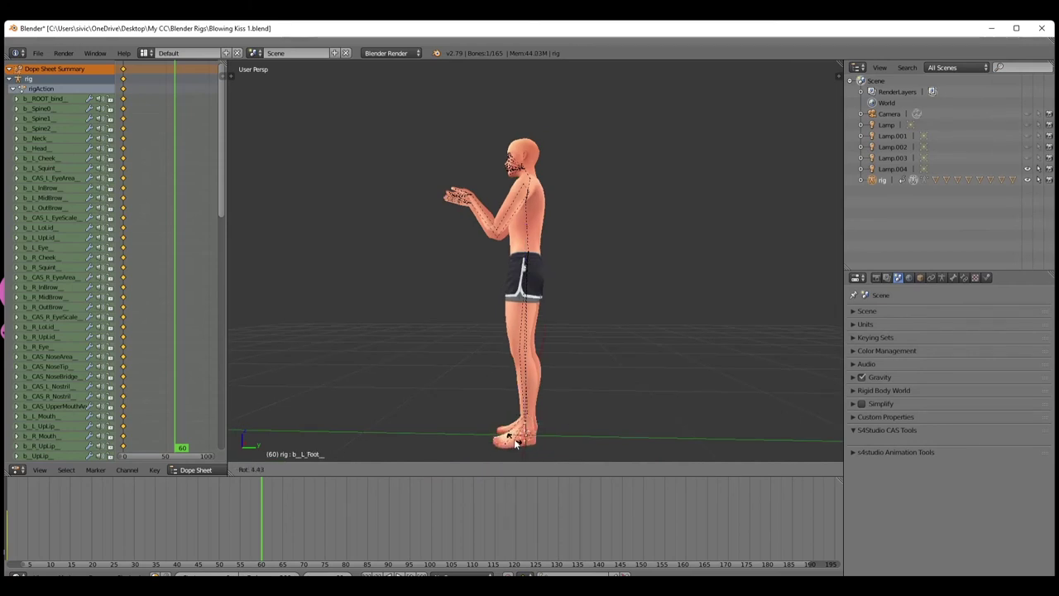
pyautogui.click(514, 444)
# Move the b__ROOT_bind__ bone slightly up along the Z axis to raise the whole body so the feet meet the floor
pyautogui.moveTo(515, 444); pyautogui.dragTo(468, 405, button='middle')
pyautogui.rightClick(500, 261)
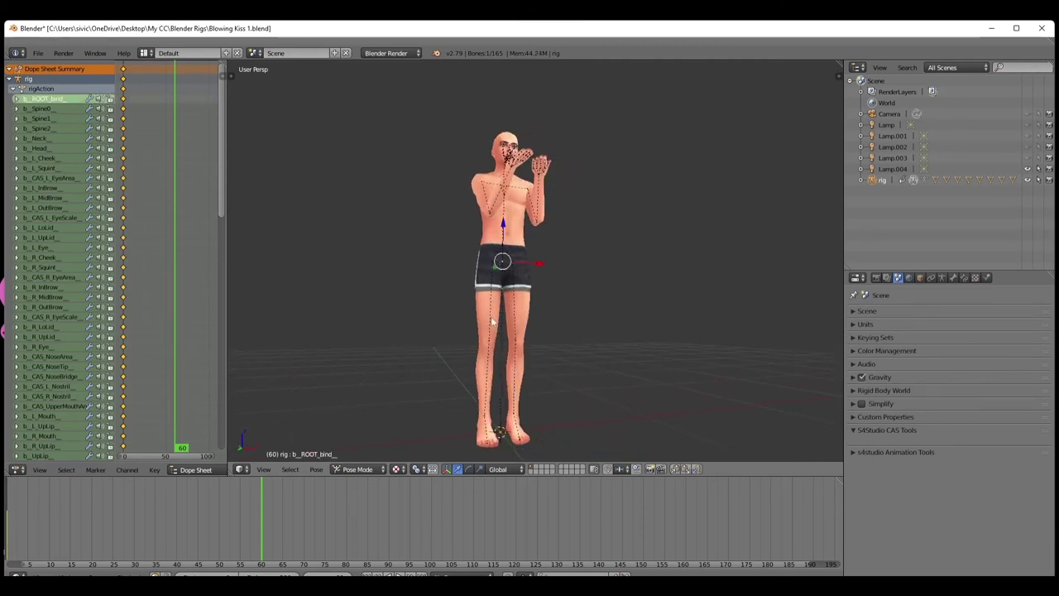
pyautogui.moveTo(491, 322); pyautogui.dragTo(572, 318, button='middle')
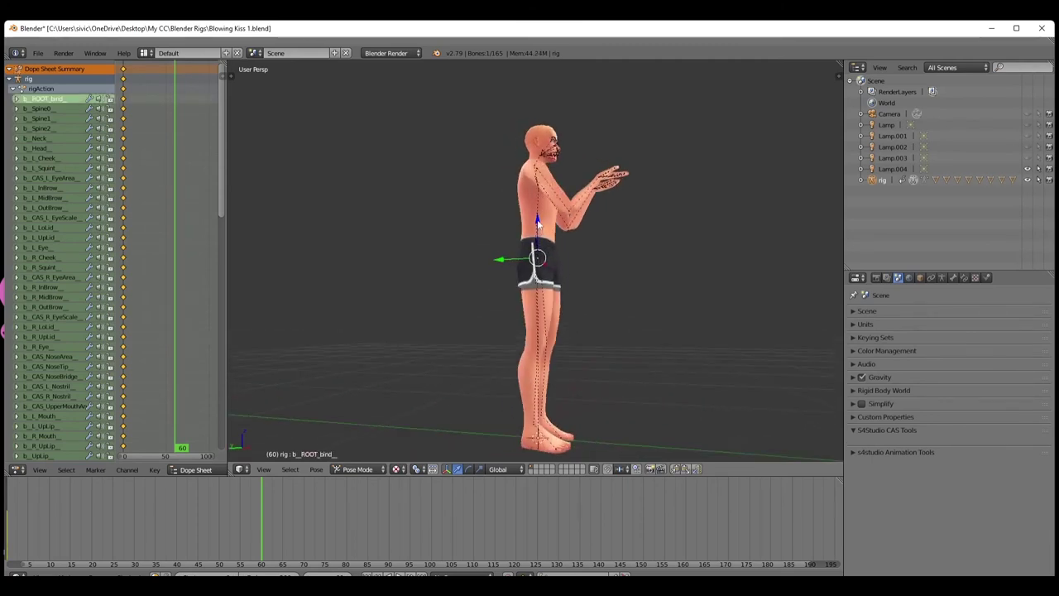
pyautogui.moveTo(537, 222); pyautogui.dragTo(534, 219)
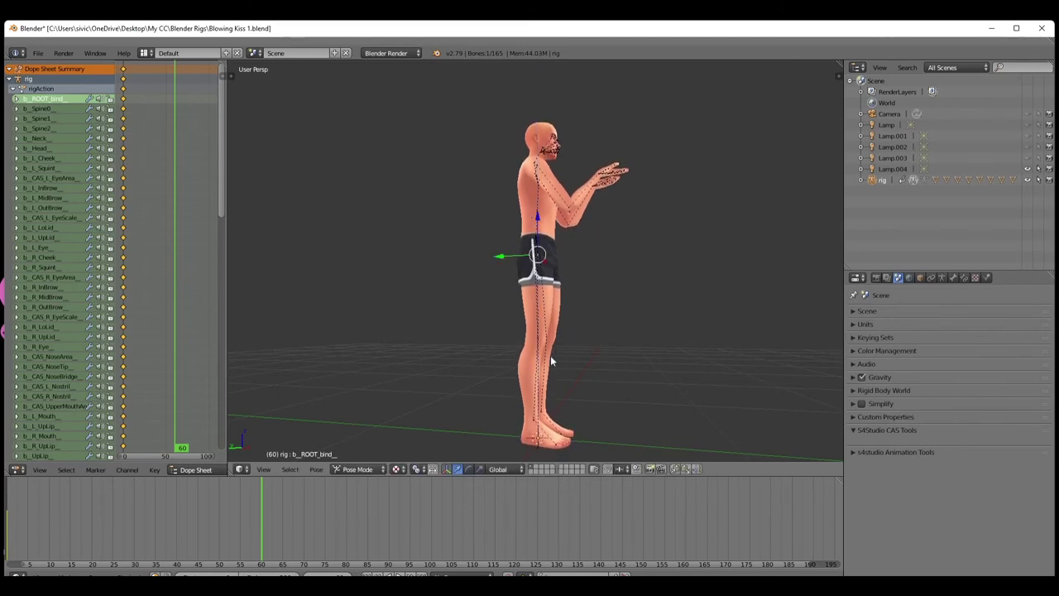
pyautogui.moveTo(551, 361); pyautogui.dragTo(472, 384, button='middle')
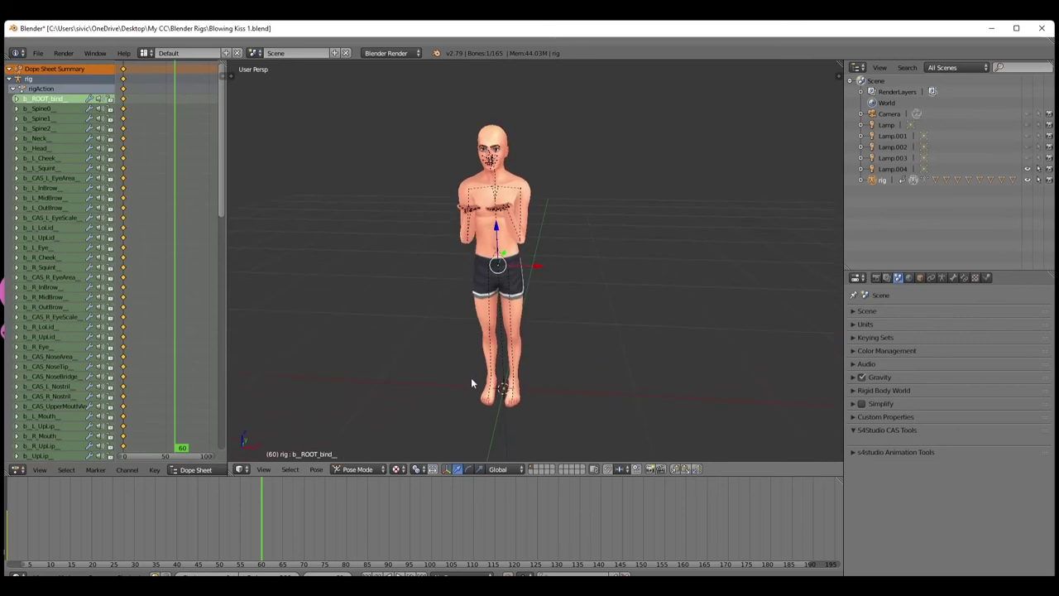
pyautogui.scroll(4, 475, 381)
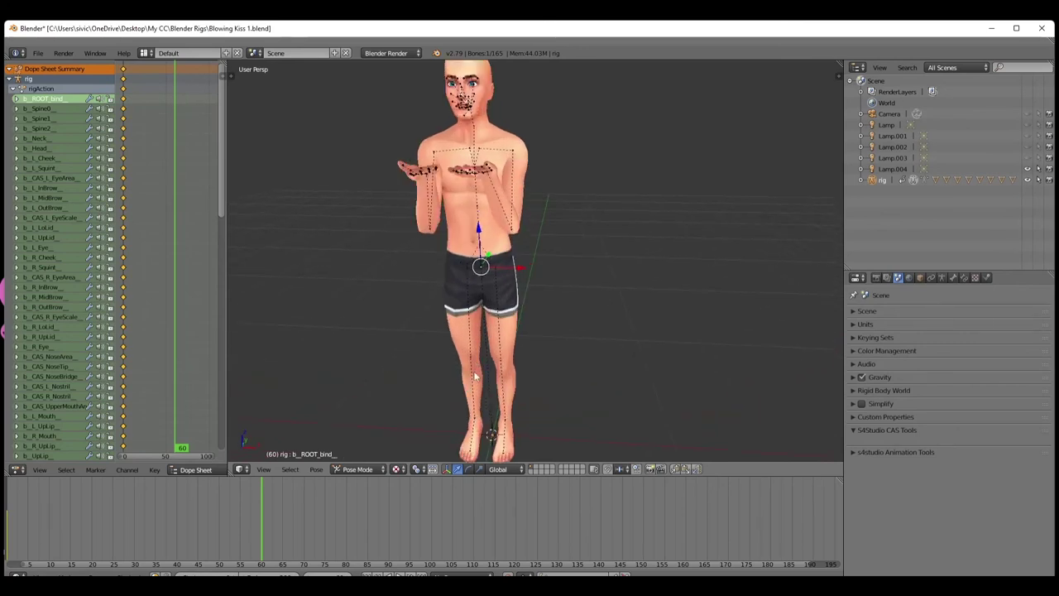
pyautogui.scroll(-2, 475, 385)
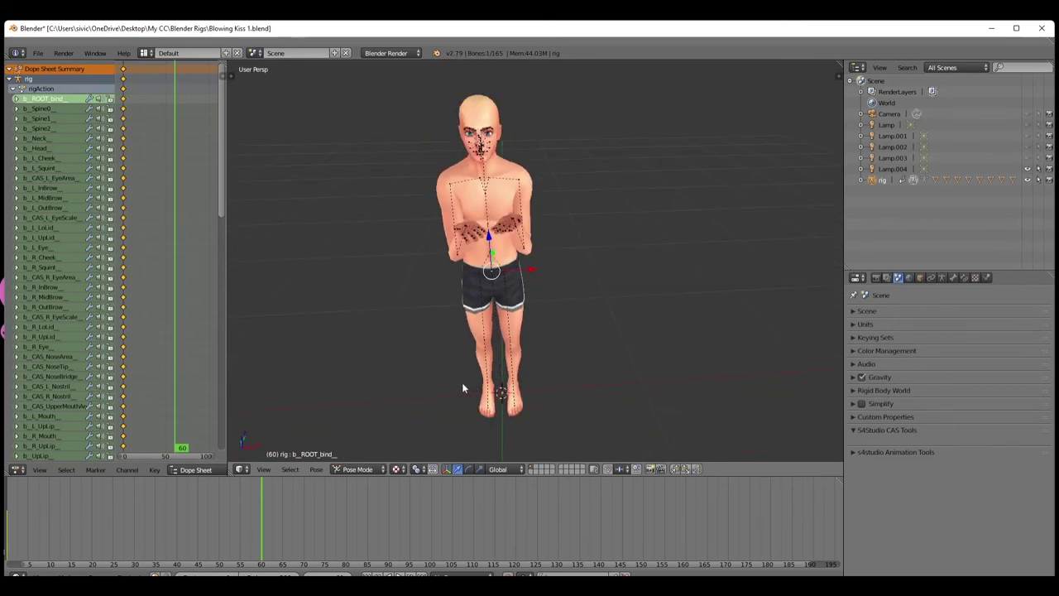
# Move the b__L_Mouth__ and b__R_Mouth__ bones slightly up along the Z axis to lift both corners of the mouth
pyautogui.moveTo(426, 364); pyautogui.dragTo(514, 348, button='middle')
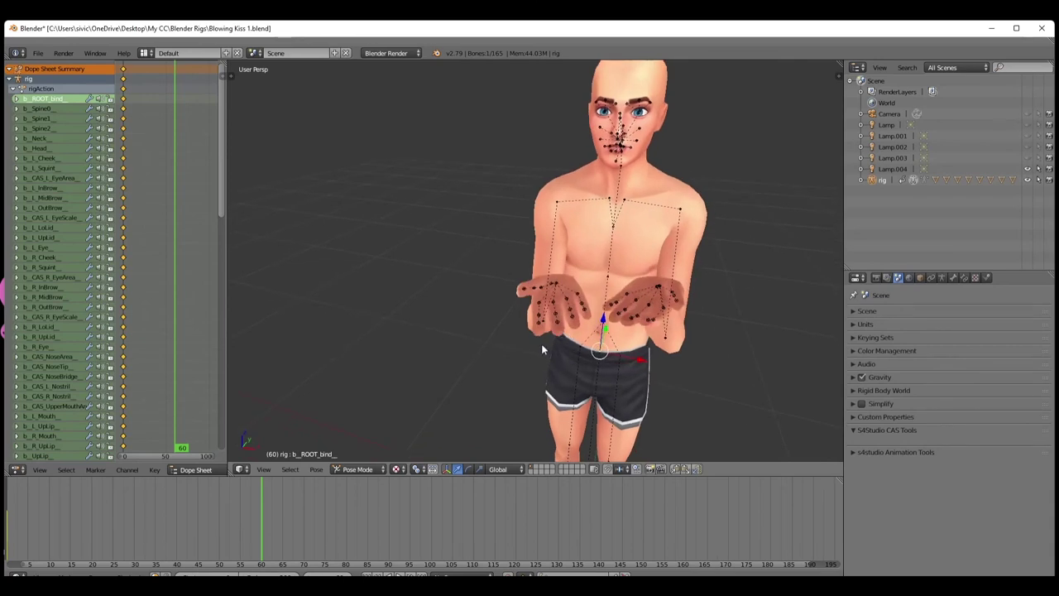
pyautogui.rightClick(620, 118)
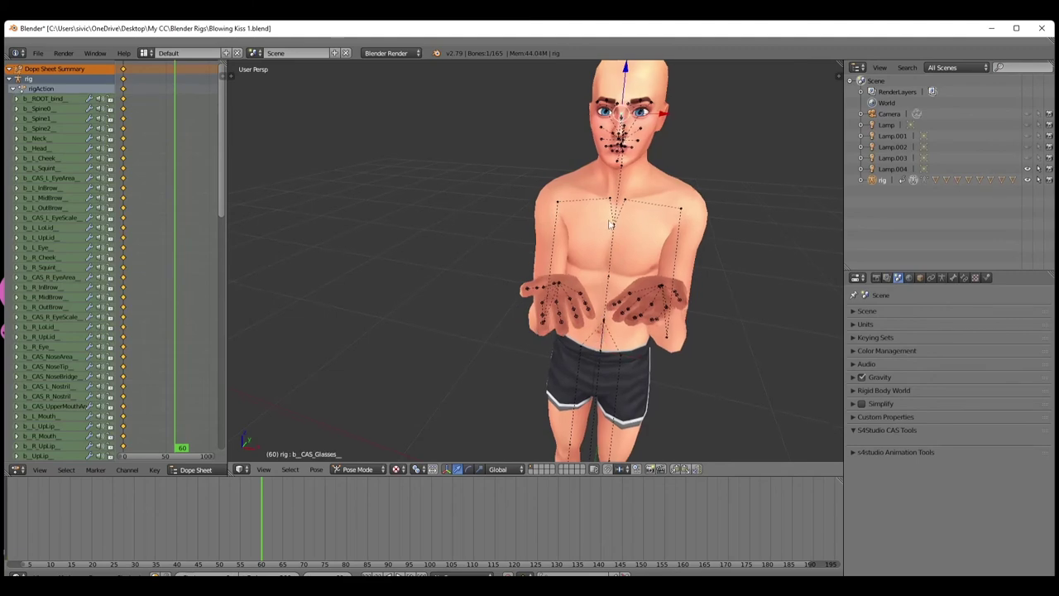
pyautogui.scroll(4, 610, 222)
pyautogui.scroll(-2, 610, 223)
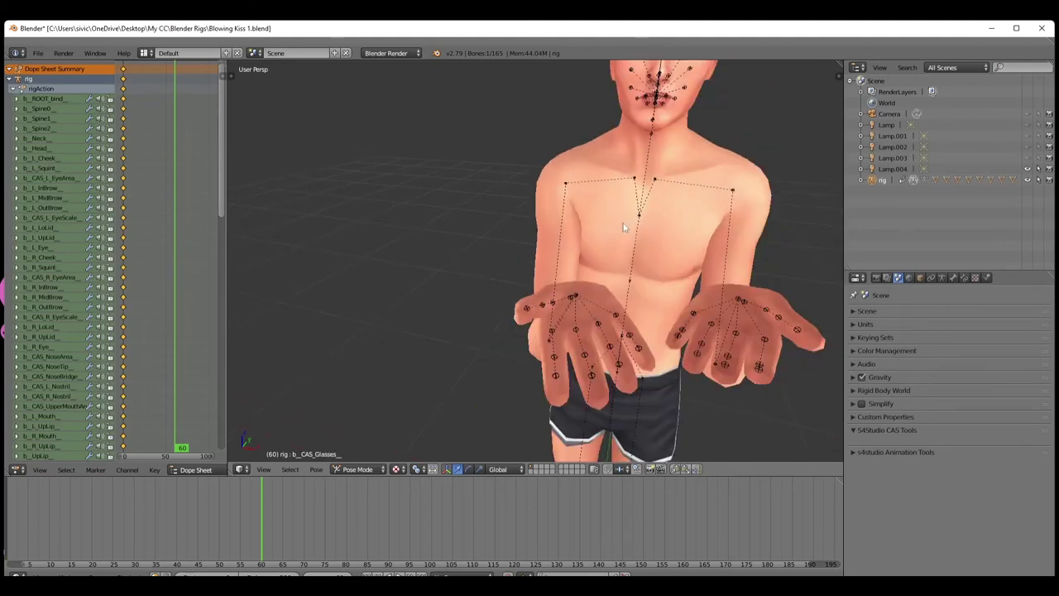
pyautogui.scroll(-3, 624, 228)
pyautogui.keyDown('shift'); pyautogui.moveTo(624, 228); pyautogui.dragTo(649, 211, button='middle'); pyautogui.keyUp('shift')
pyautogui.scroll(4, 654, 207)
pyautogui.rightClick(627, 207)
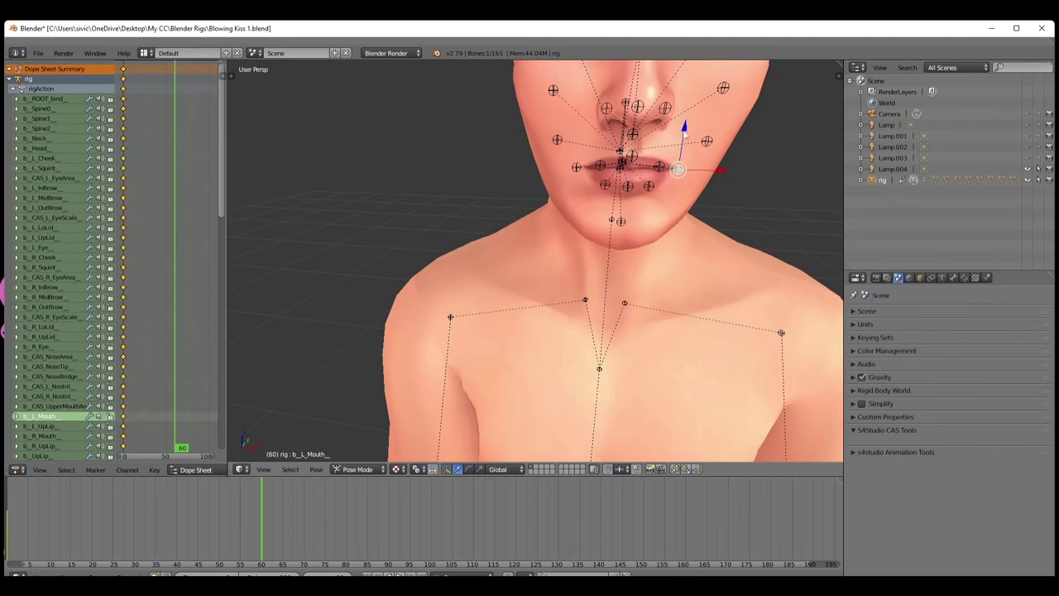
pyautogui.moveTo(685, 125); pyautogui.dragTo(692, 117)
pyautogui.rightClick(577, 168)
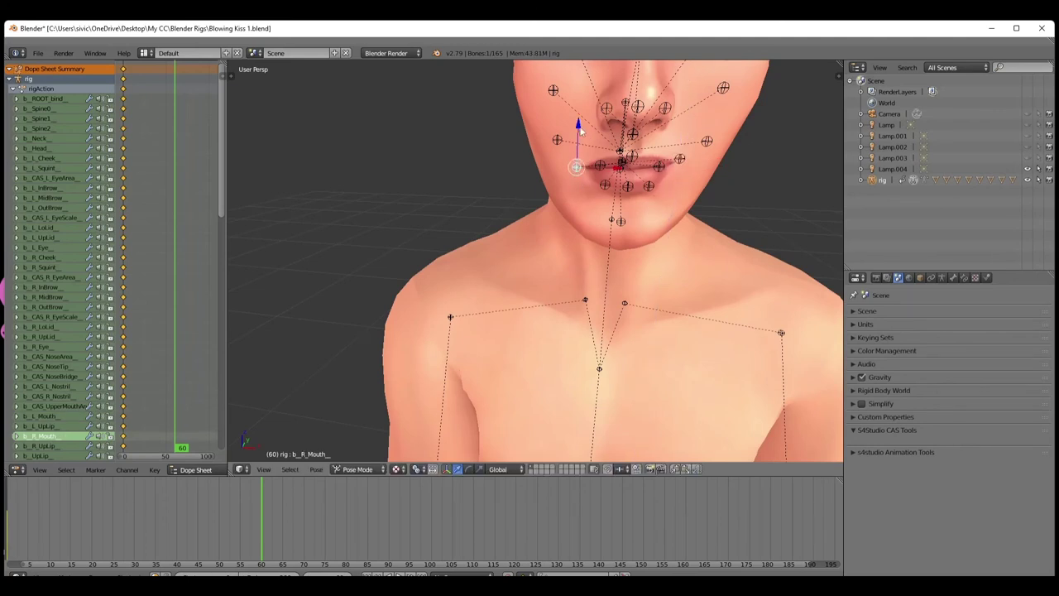
pyautogui.moveTo(579, 126); pyautogui.dragTo(581, 118)
pyautogui.scroll(-5, 586, 294)
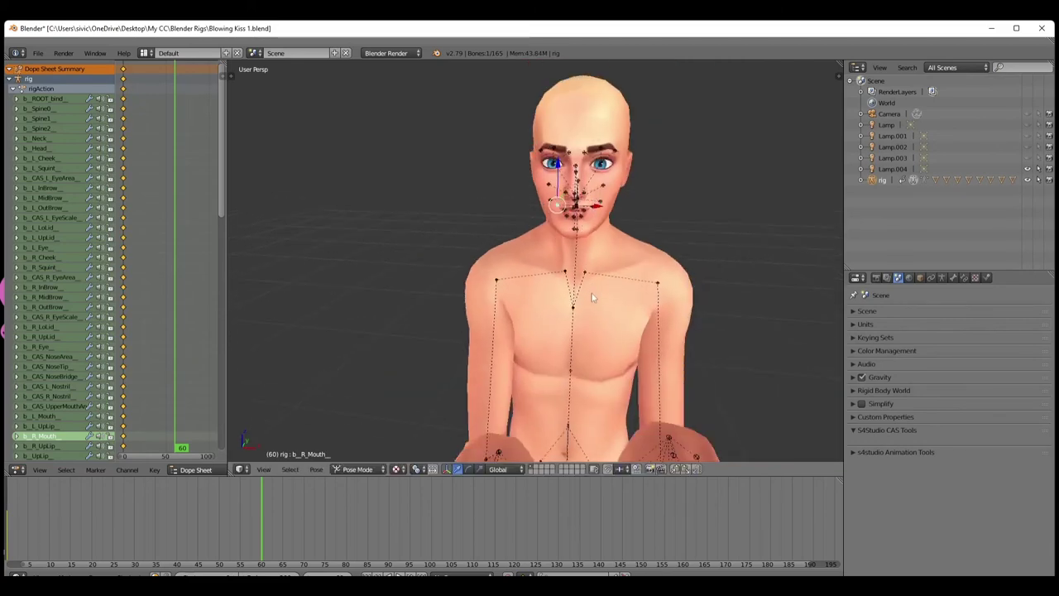
pyautogui.scroll(-3, 579, 313)
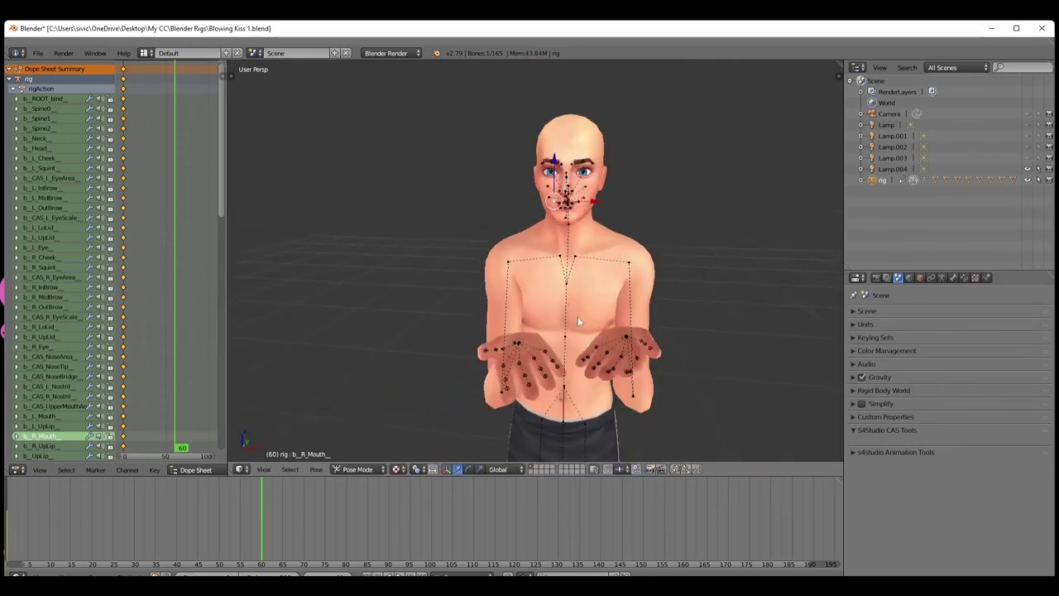
# Insert a LocRot keyframe for all of the rig's bones at frame 60, and deselect the bones
pyautogui.rightClick(559, 200)
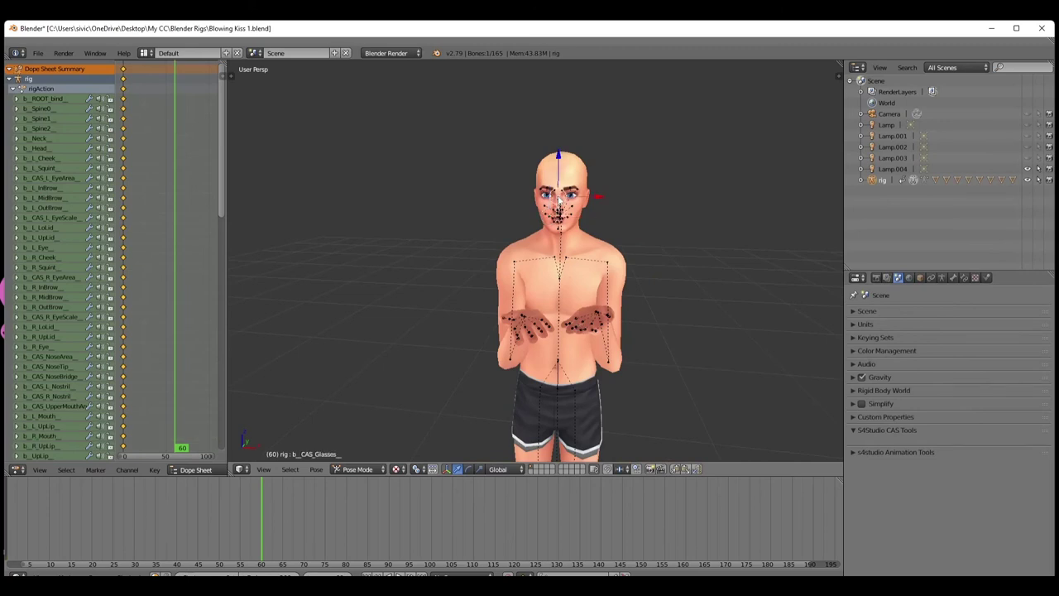
pyautogui.scroll(1, 546, 250)
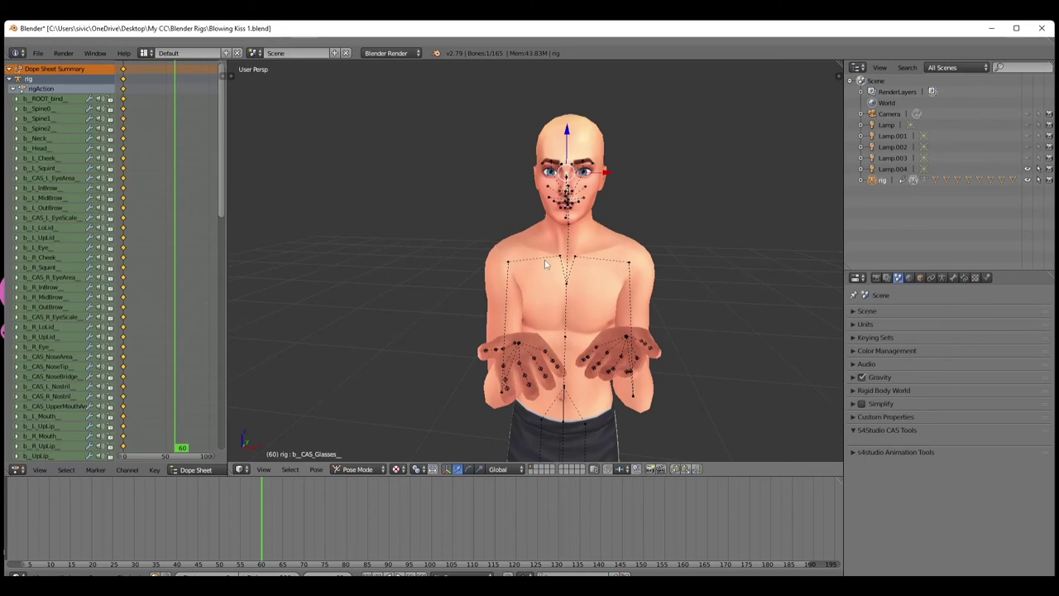
pyautogui.press('a')
pyautogui.press('i')
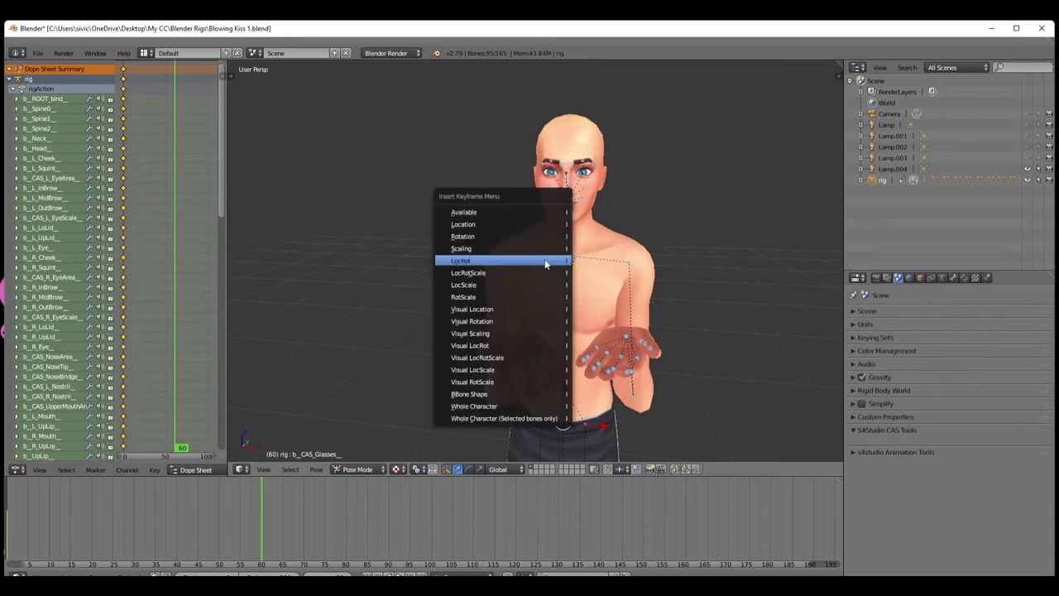
pyautogui.click(545, 263)
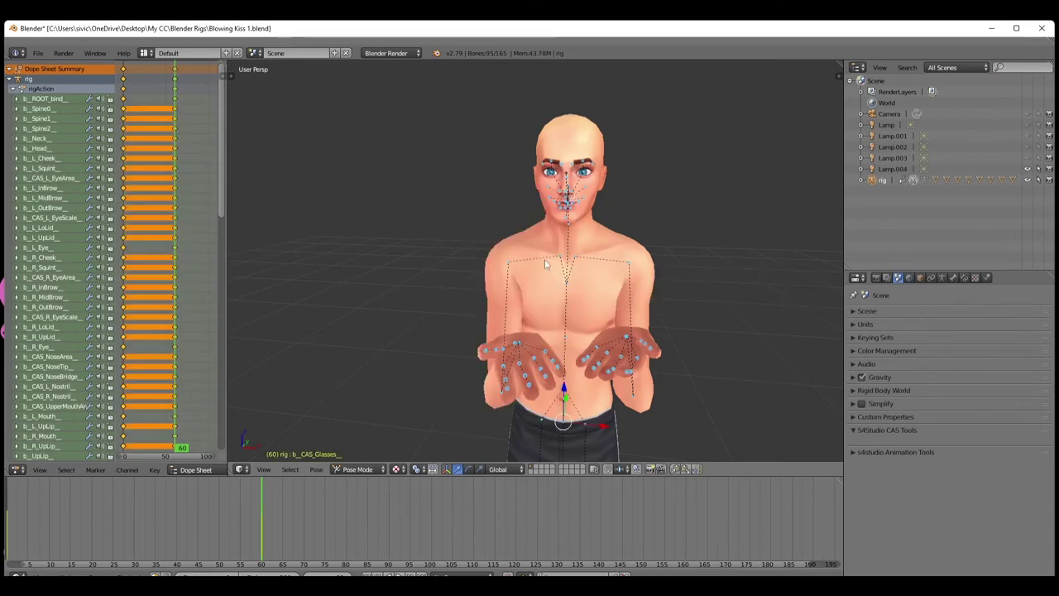
pyautogui.scroll(-3, 426, 396)
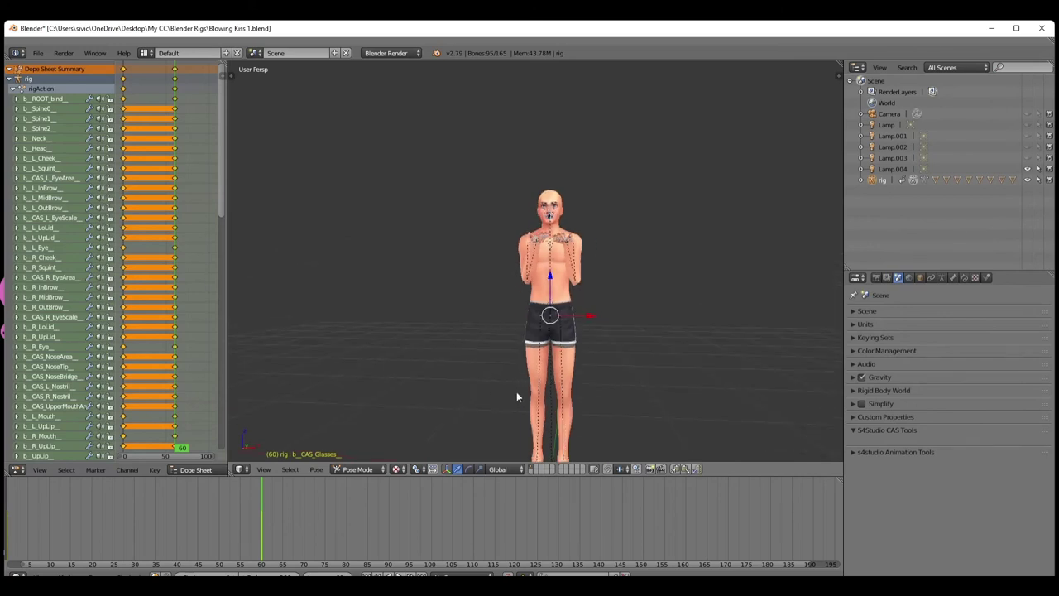
pyautogui.press('a')
pyautogui.scroll(-1, 530, 366)
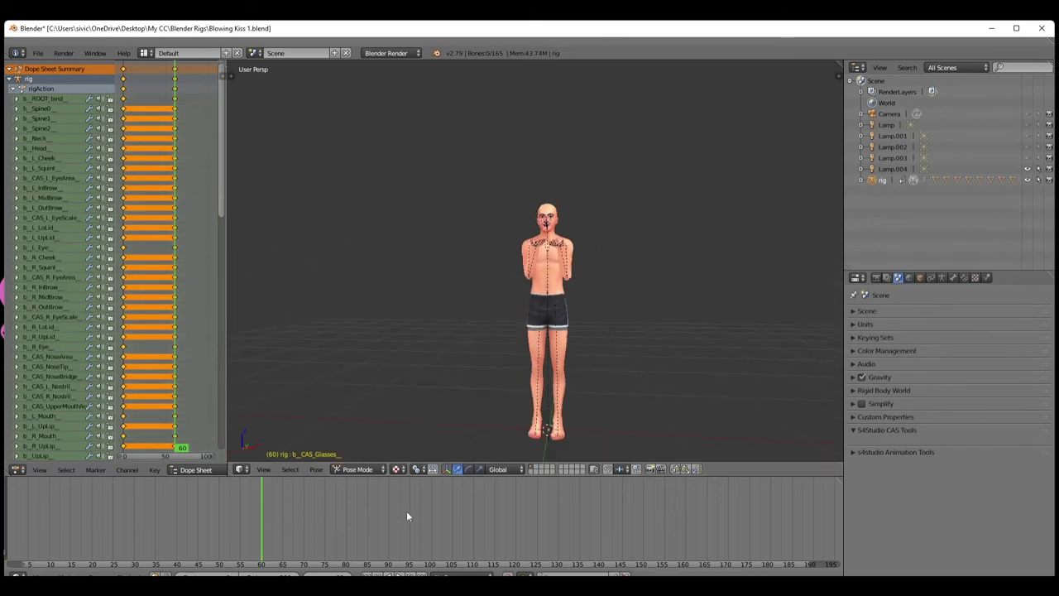
# Play back the animation and examine the hand and face motion from several angles, then stop playback
pyautogui.hotkey('alt', 'a')
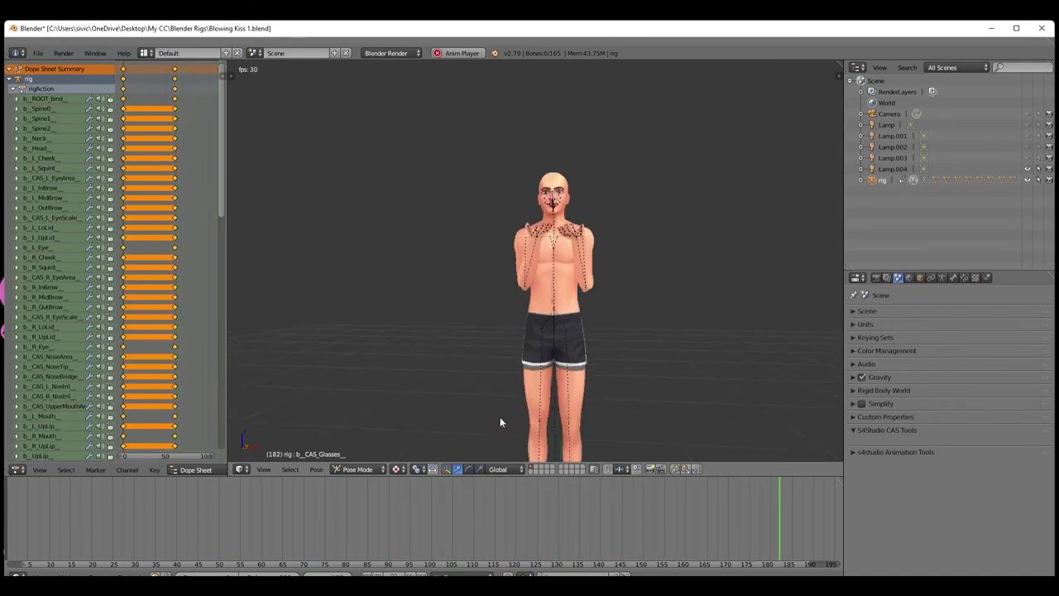
pyautogui.moveTo(496, 426); pyautogui.dragTo(475, 393, button='middle')
pyautogui.scroll(4, 475, 391)
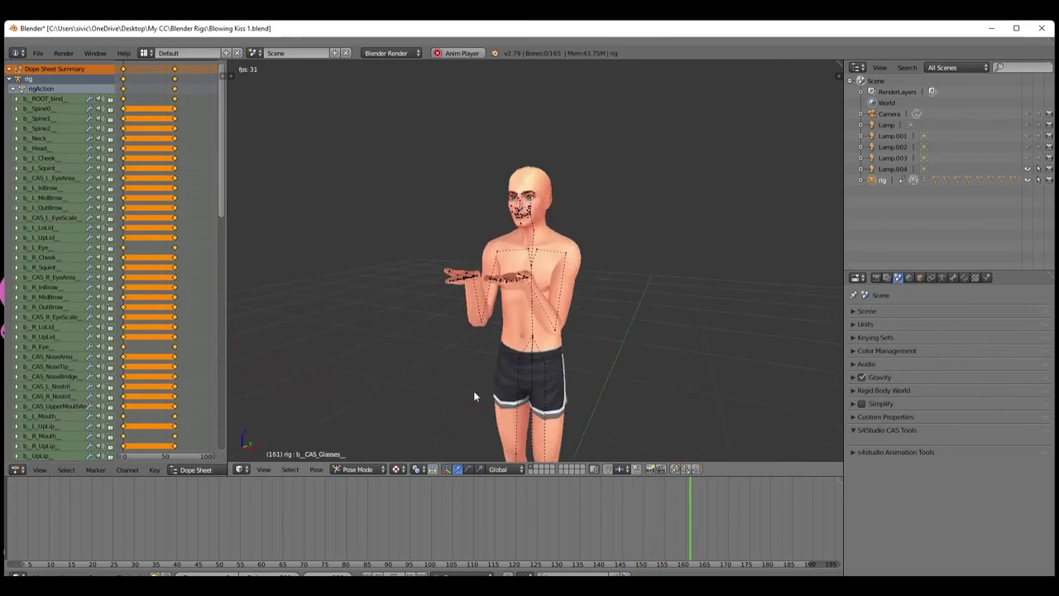
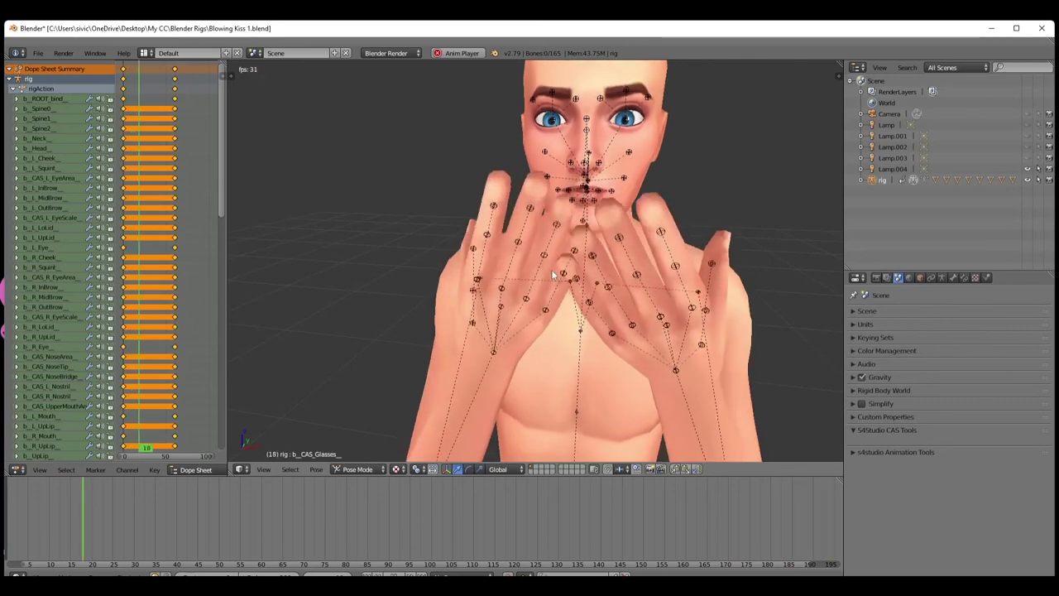
pyautogui.scroll(-5, 565, 215)
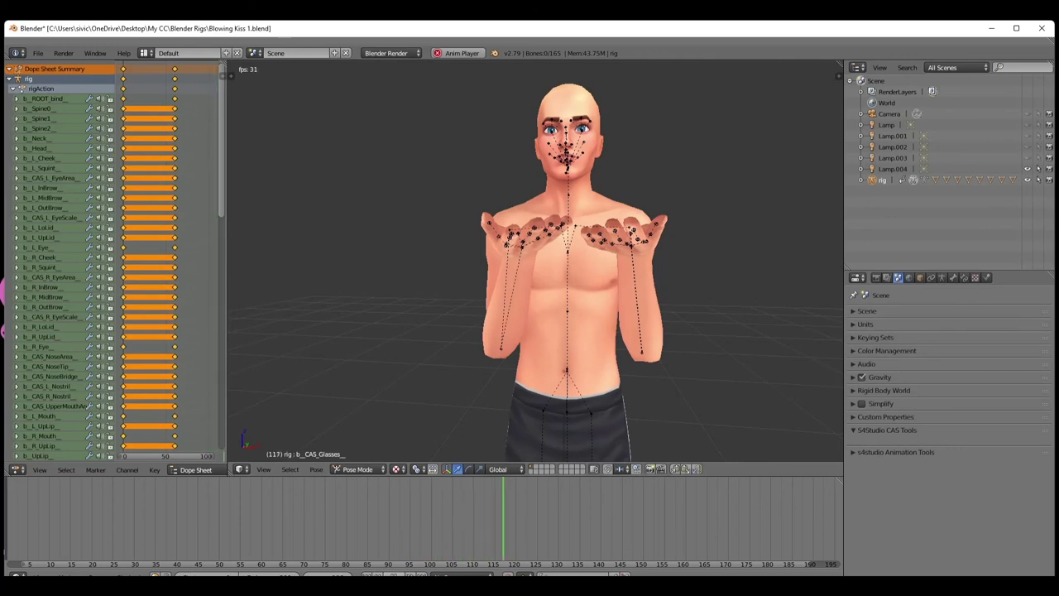
pyautogui.hotkey('alt', 'a')
# Set the current frame to 120 in the timeline
pyautogui.click(262, 531)
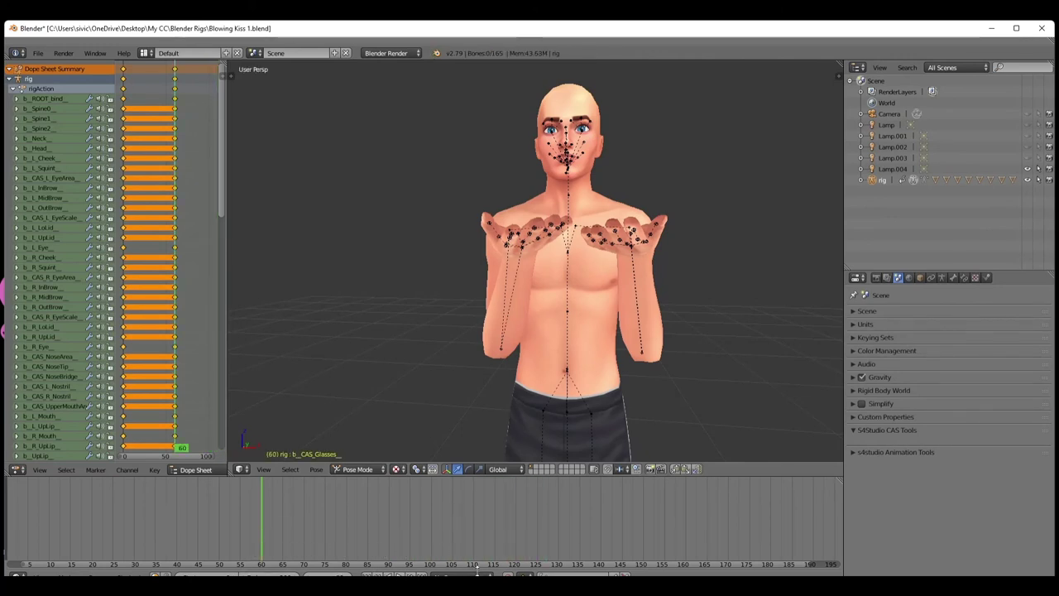
pyautogui.click(515, 529)
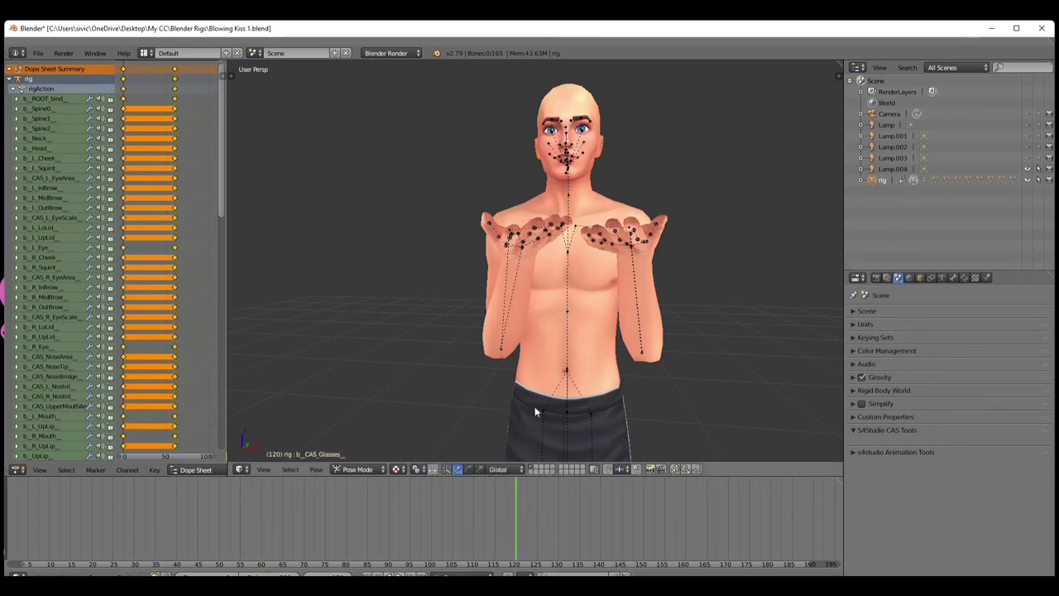
# Rotate the b__R_Forearm__ bone down and outward so the right hand extends away from the chest
pyautogui.scroll(-3, 534, 406)
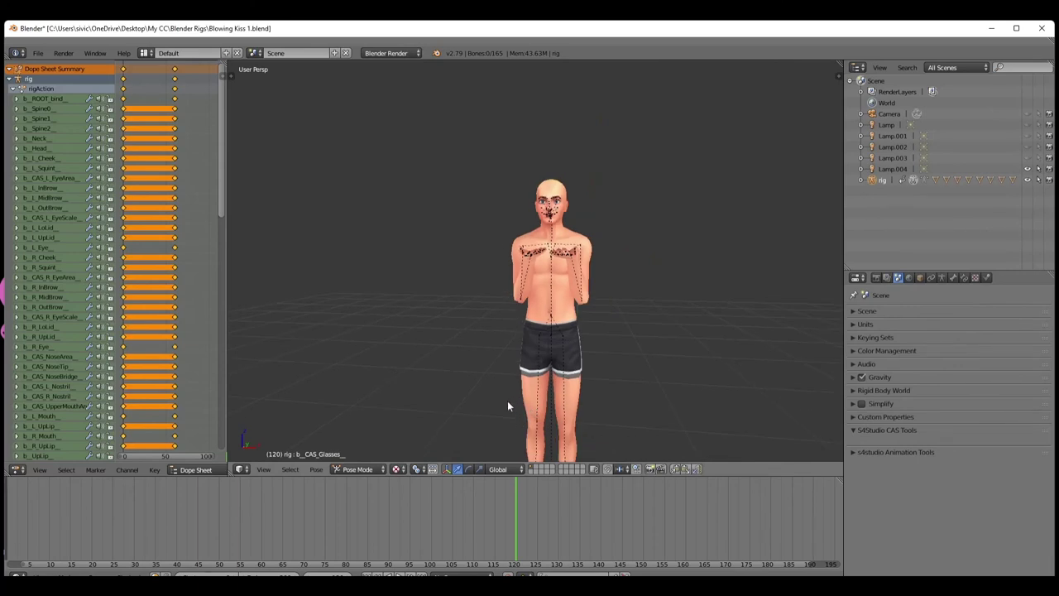
pyautogui.moveTo(507, 406); pyautogui.dragTo(495, 438, button='middle')
pyautogui.scroll(4, 530, 408)
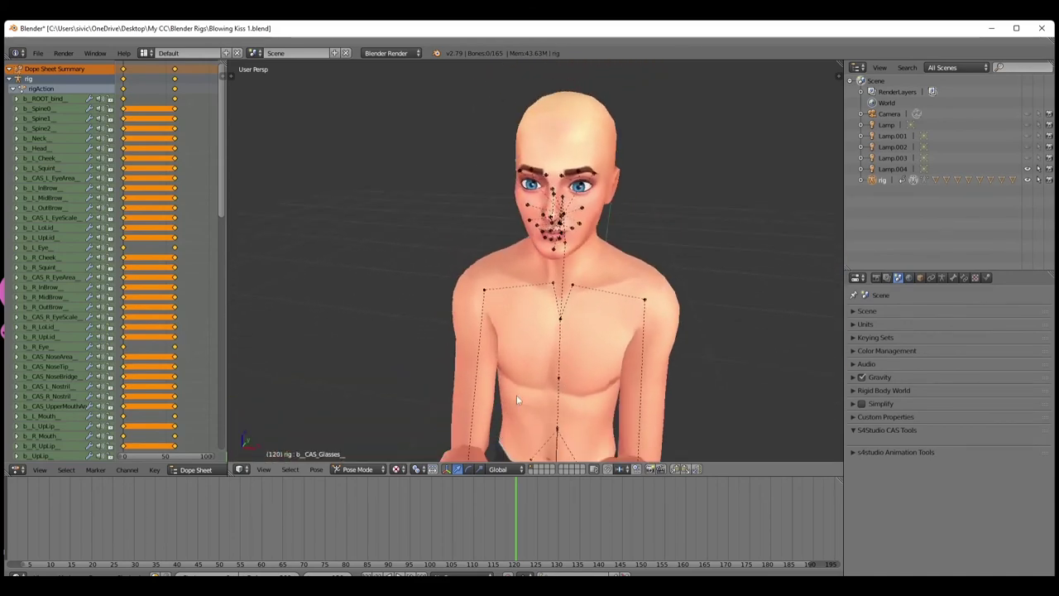
pyautogui.scroll(4, 518, 396)
pyautogui.scroll(-6, 522, 364)
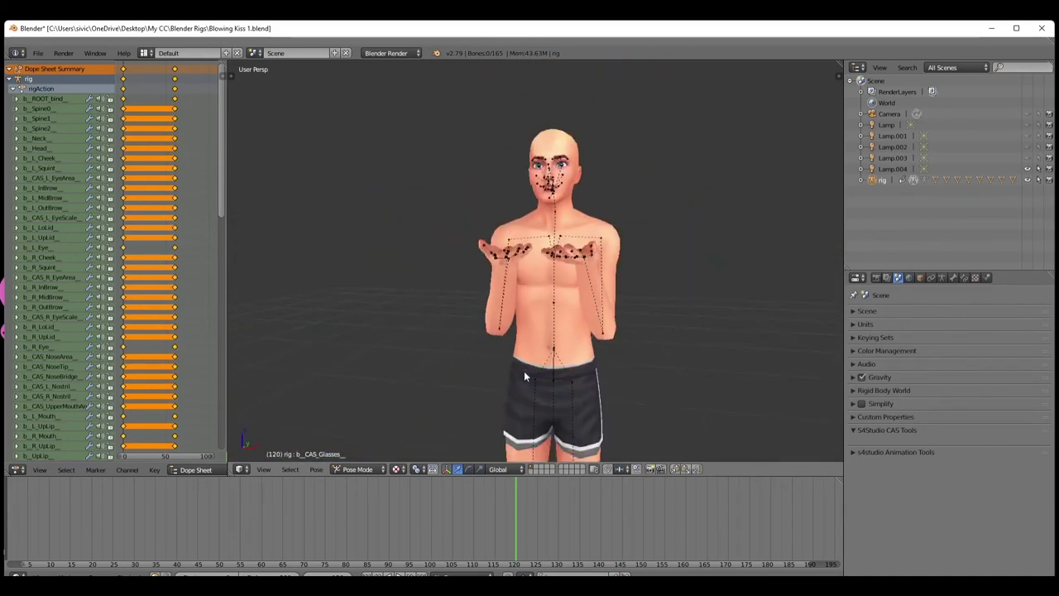
pyautogui.moveTo(524, 376); pyautogui.dragTo(530, 377, button='middle')
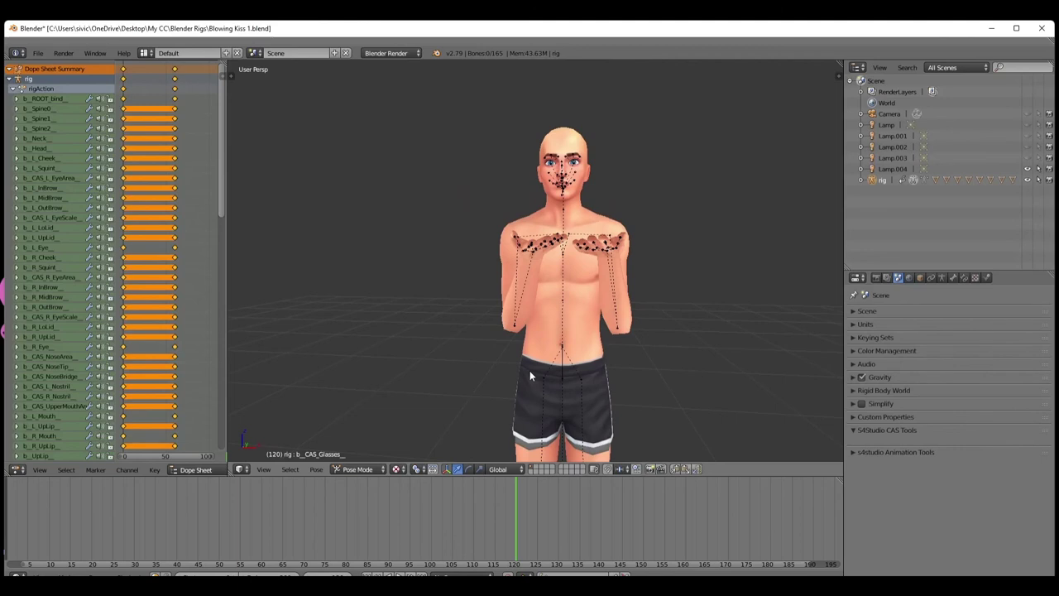
pyautogui.rightClick(514, 327)
pyautogui.press('t')
pyautogui.press('t')
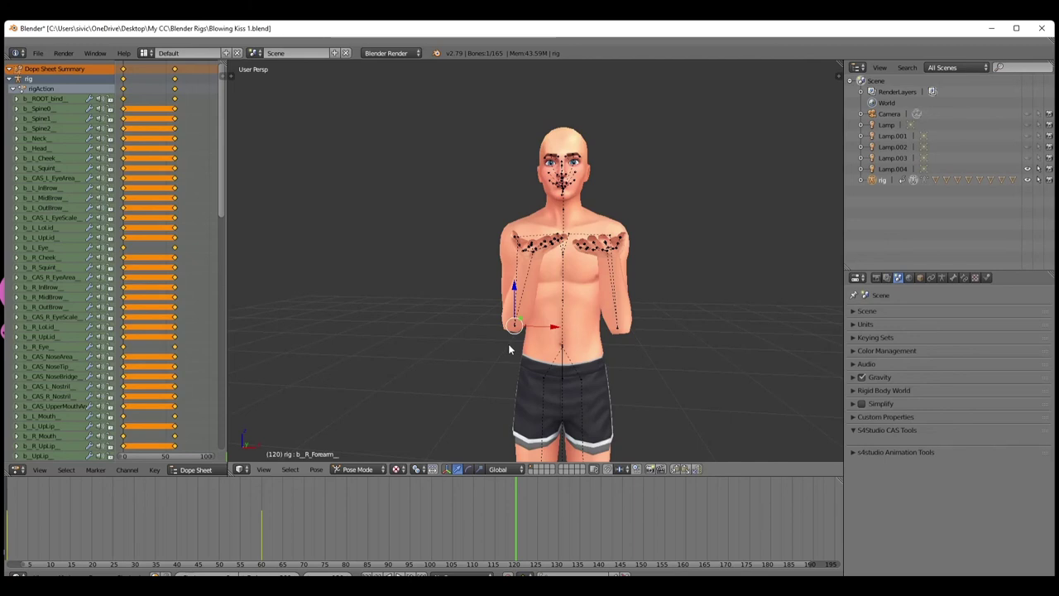
pyautogui.press('r')
pyautogui.press('r')
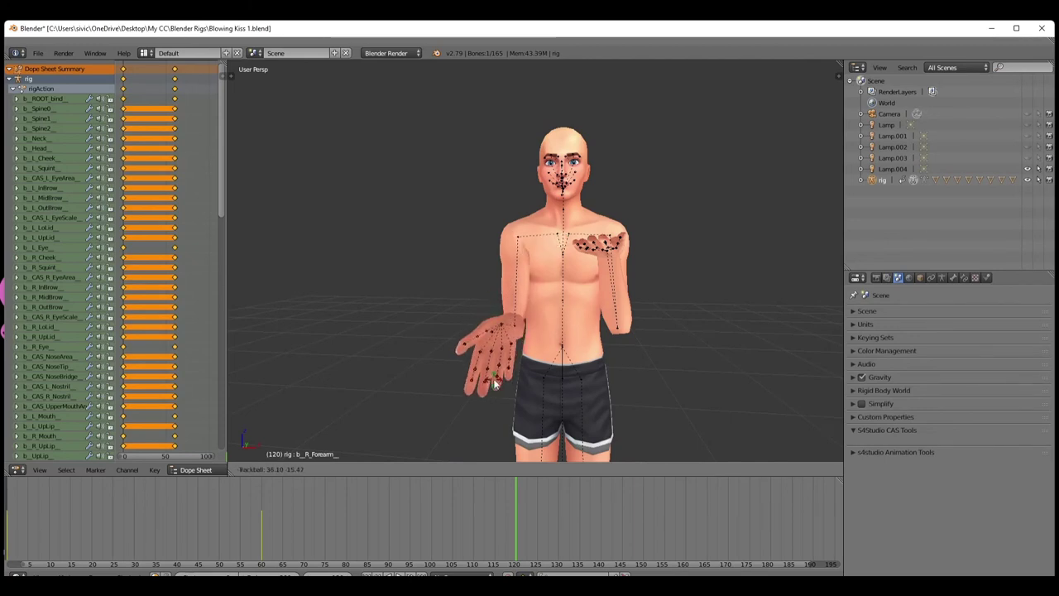
pyautogui.click(500, 353)
# Rotate the b__R_Hand__ bone freely so the open right palm turns out to the side
pyautogui.rightClick(502, 322)
pyautogui.press('r')
pyautogui.press('r')
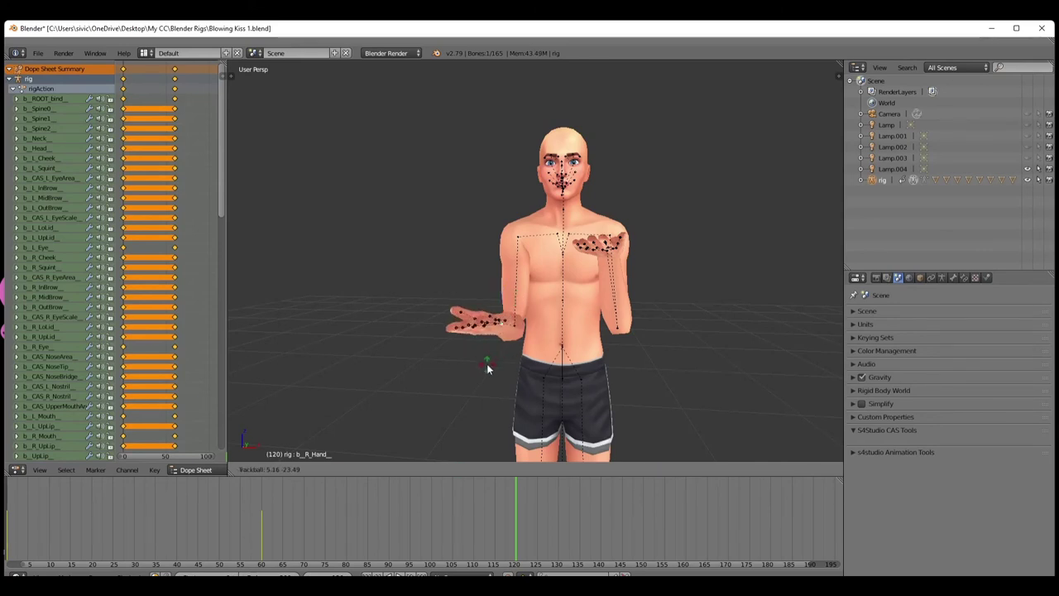
pyautogui.click(488, 364)
pyautogui.press('r')
pyautogui.press('r')
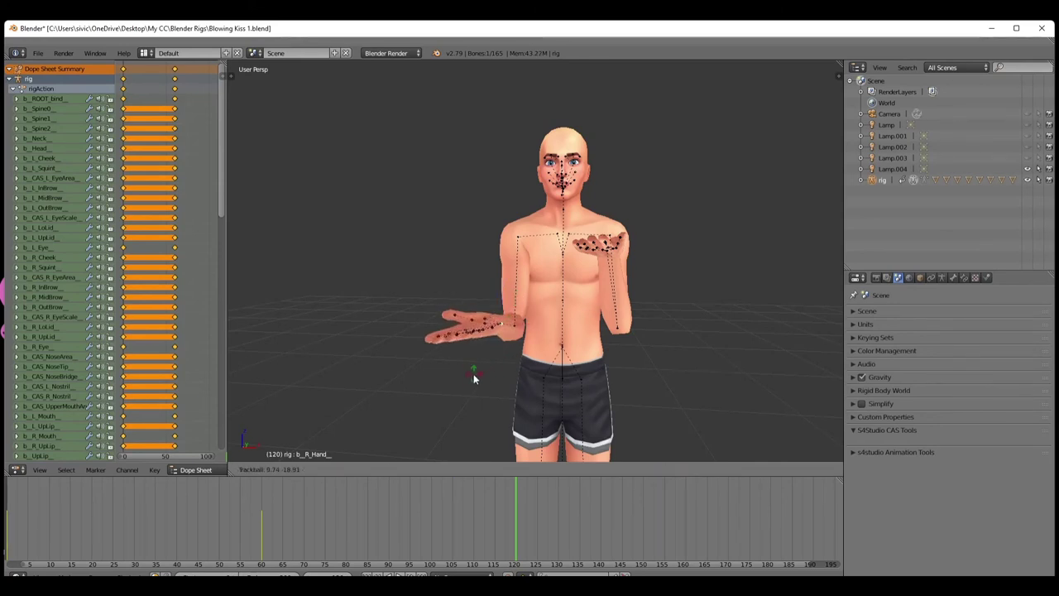
pyautogui.click(482, 386)
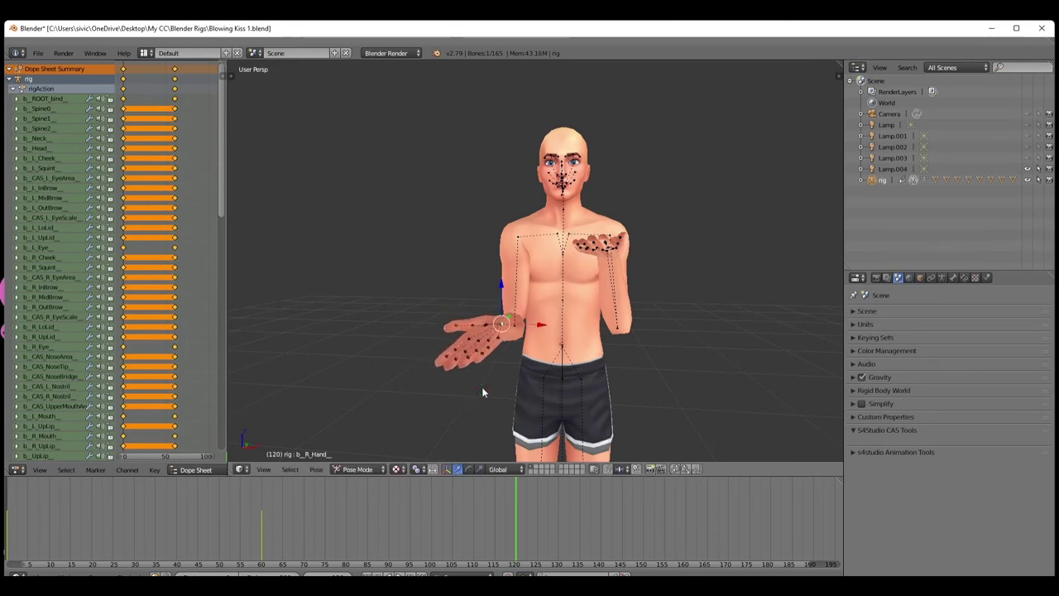
# Rotate the b__L_Forearm__ bone down and outward, and swing the b__L_Hand__ bone outward
pyautogui.rightClick(614, 338)
pyautogui.press('r')
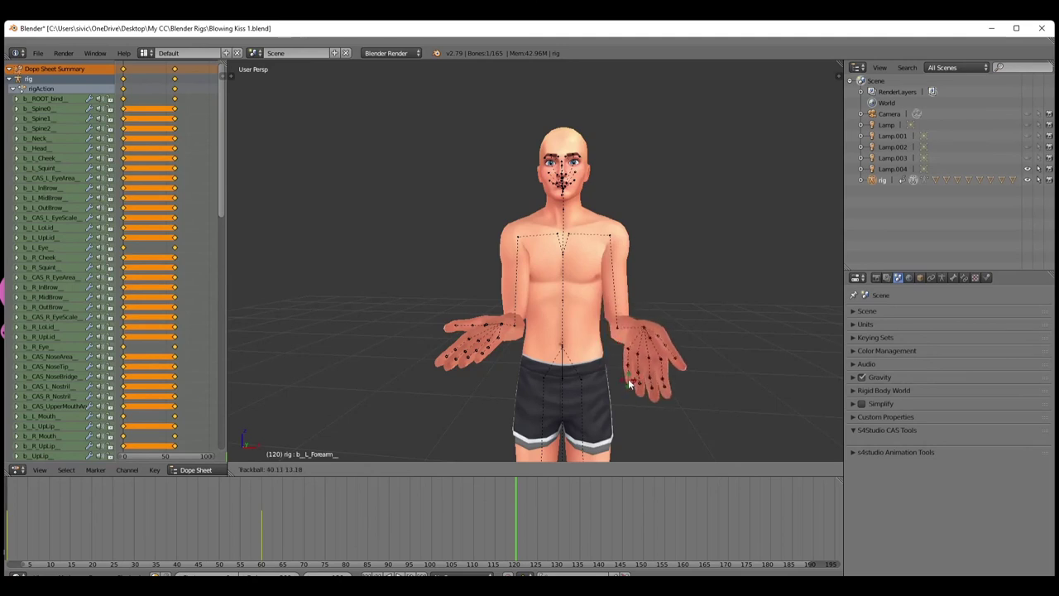
pyautogui.click(625, 378)
pyautogui.rightClick(638, 333)
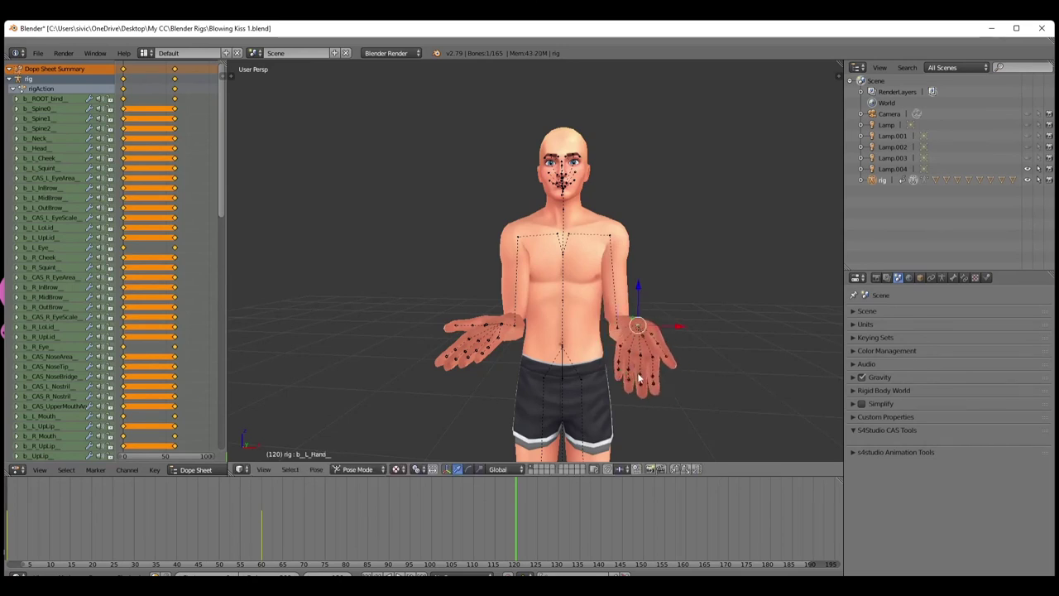
pyautogui.press('r')
pyautogui.click(696, 367)
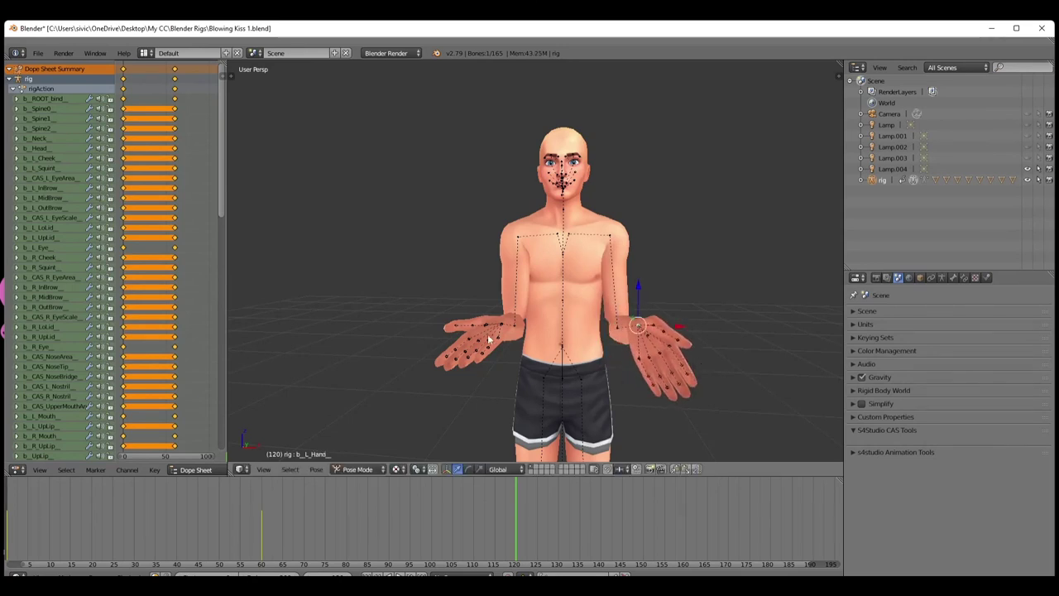
# Refine the b__R_Hand__ bone's rotation so the open right palm faces forward and mirrors the left hand
pyautogui.rightClick(509, 327)
pyautogui.press('r')
pyautogui.press('r')
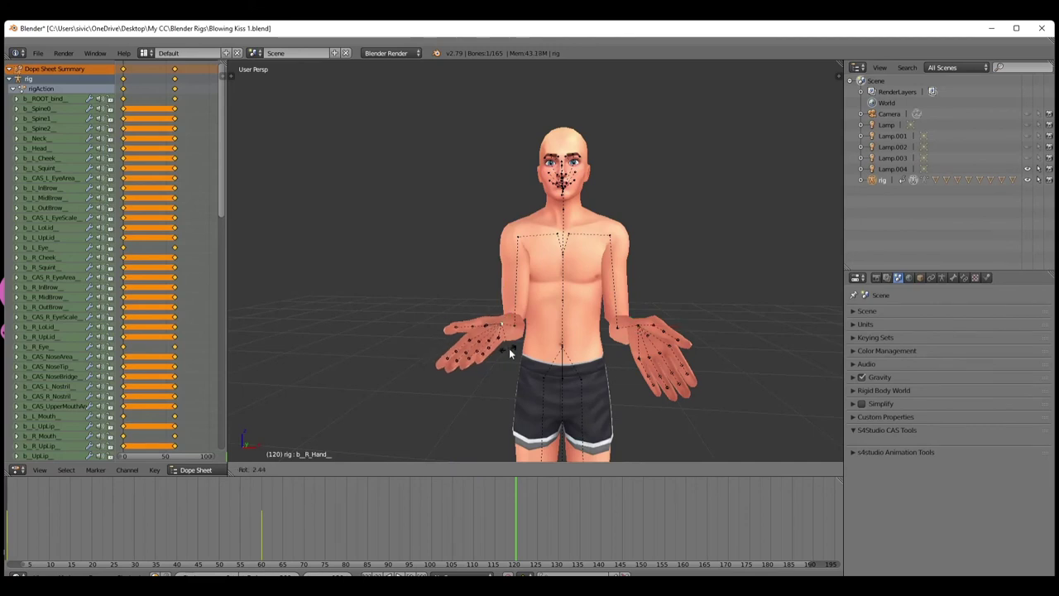
pyautogui.click(527, 348)
pyautogui.press('r')
pyautogui.press('r')
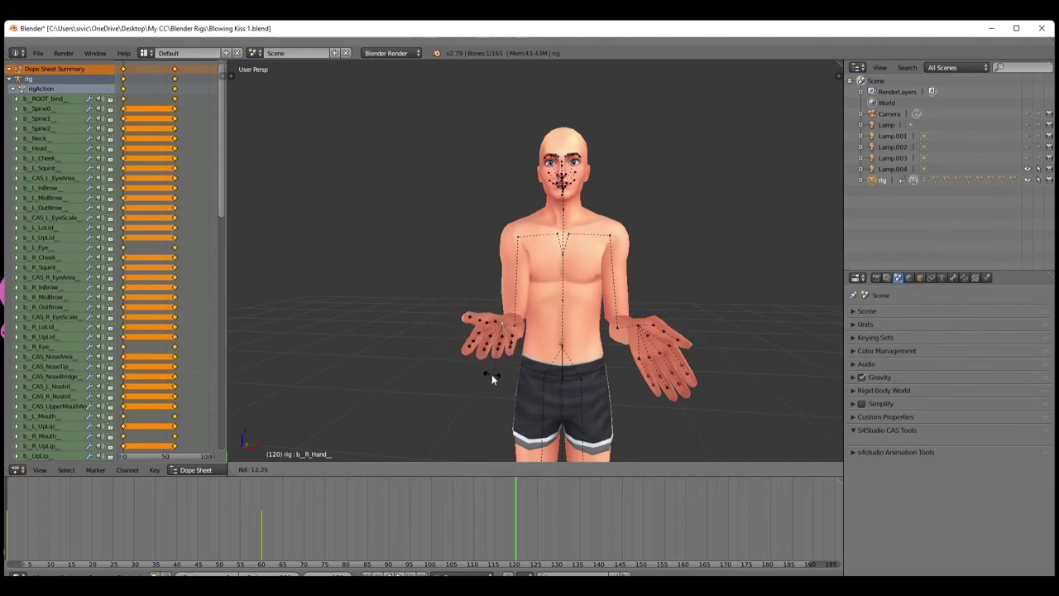
pyautogui.click(498, 362)
pyautogui.press('r')
pyautogui.press('r')
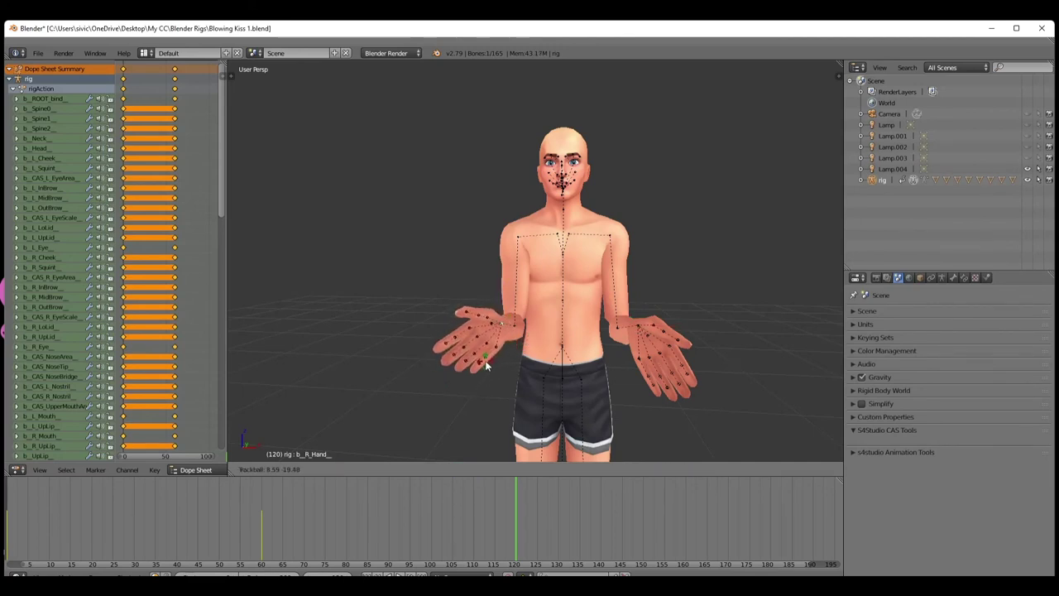
pyautogui.click(501, 361)
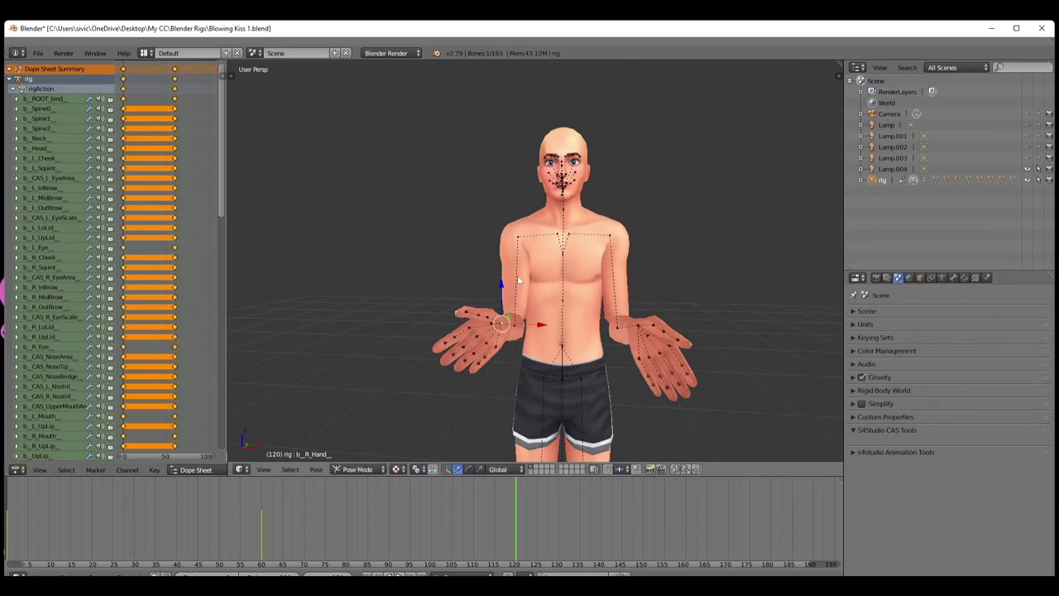
# Rotate the b__R_UpperArm__ bone outward so the right forearm and hand spread down and away from the body
pyautogui.rightClick(518, 241)
pyautogui.press('r')
pyautogui.press('r')
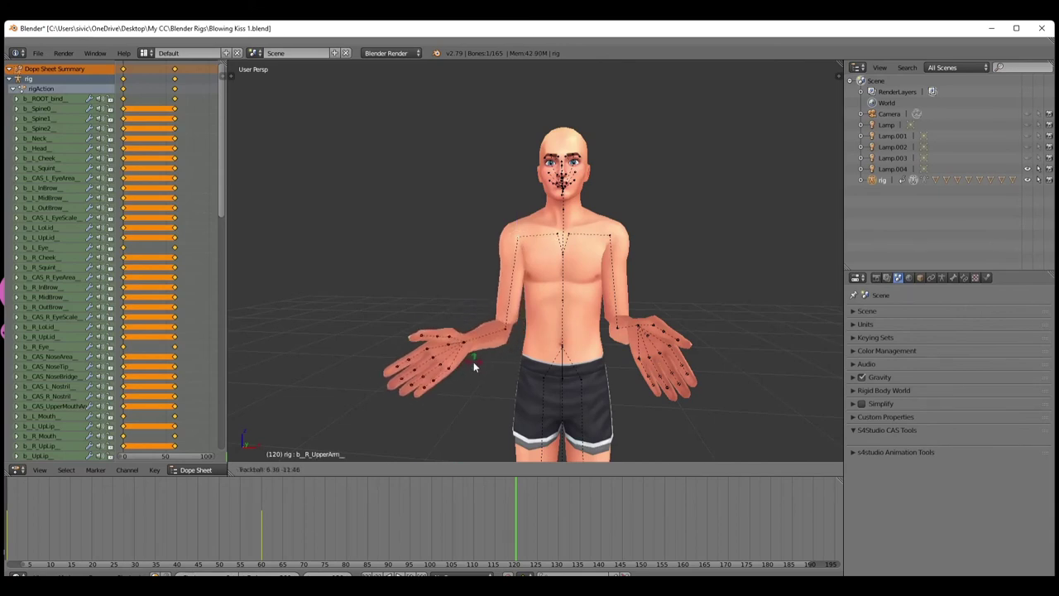
pyautogui.rightClick(468, 373)
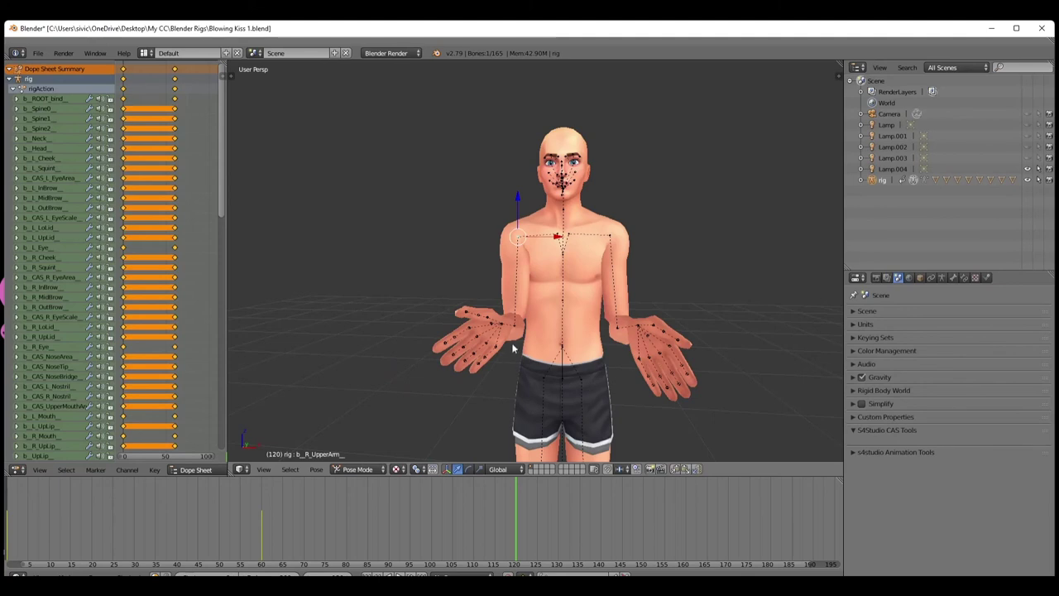
pyautogui.press('r')
pyautogui.press('r')
pyautogui.click(462, 403)
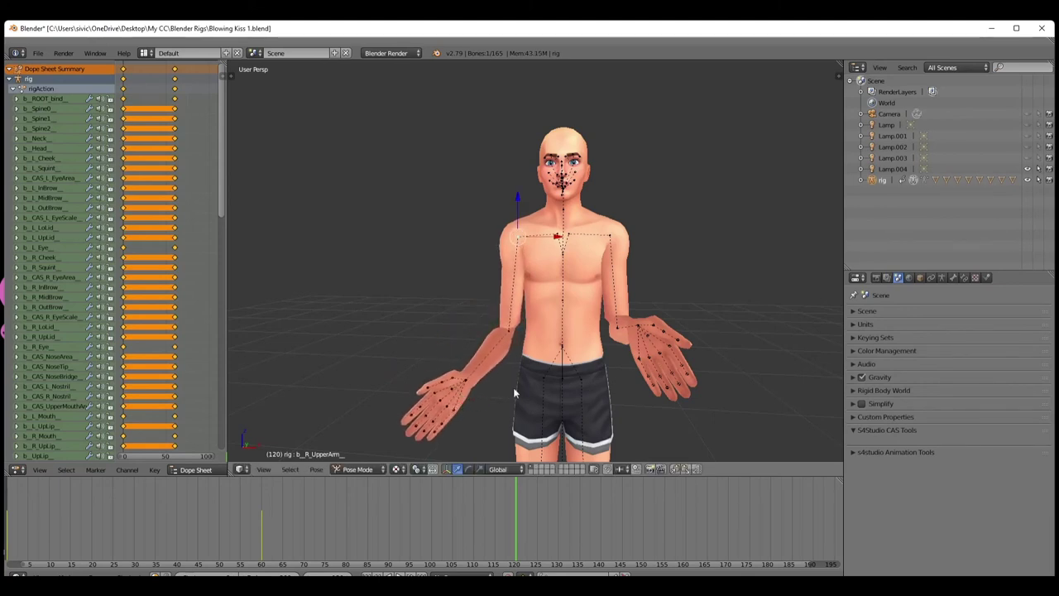
# Rotate the b__L_UpperArm__ bone so the left forearm and hand spread downward to match the right arm
pyautogui.rightClick(611, 242)
pyautogui.press('r')
pyautogui.press('r')
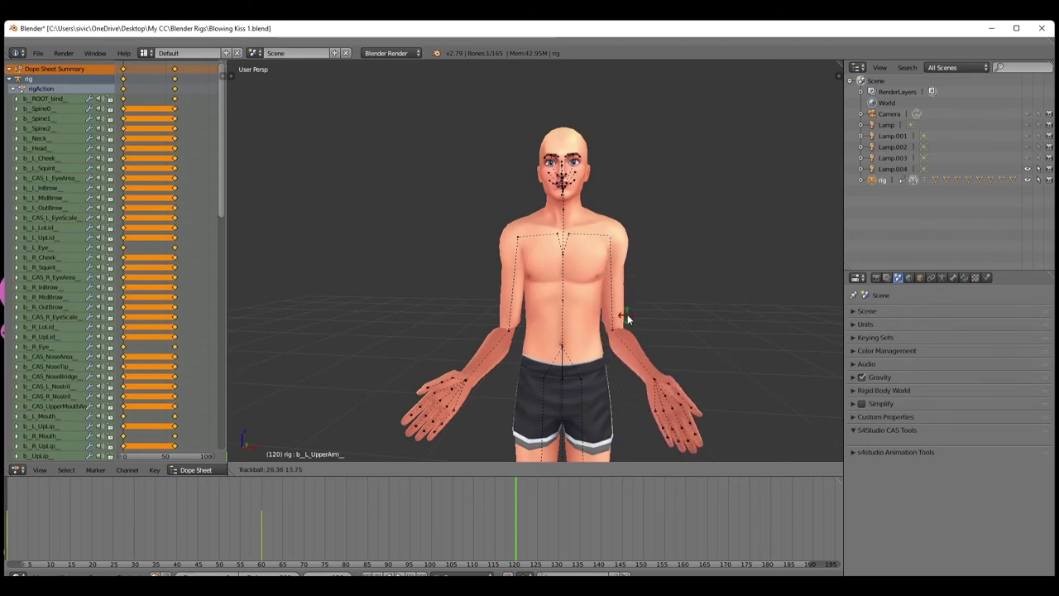
pyautogui.click(631, 319)
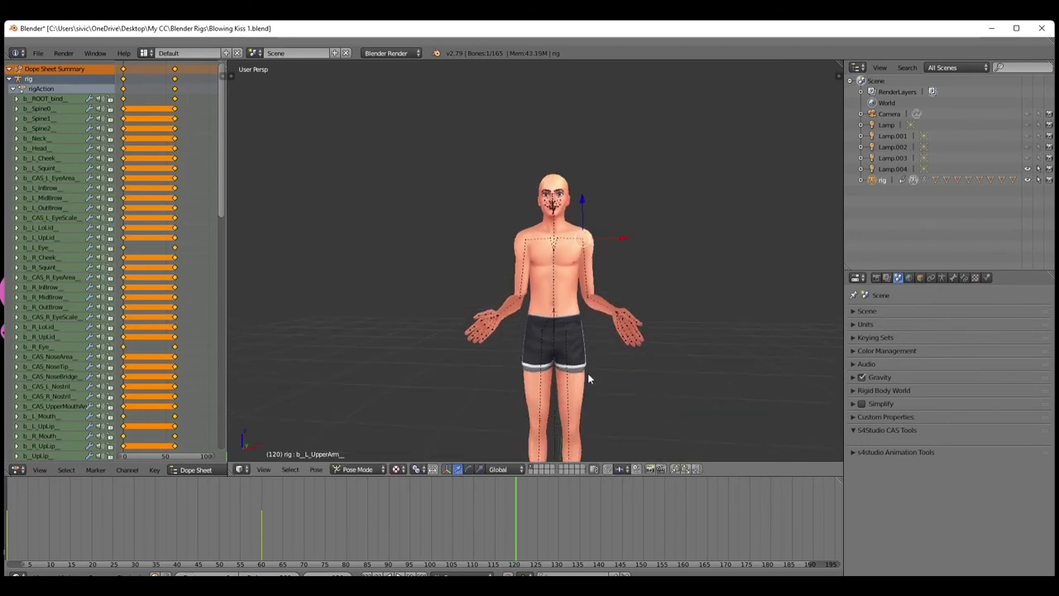
pyautogui.scroll(-2, 587, 366)
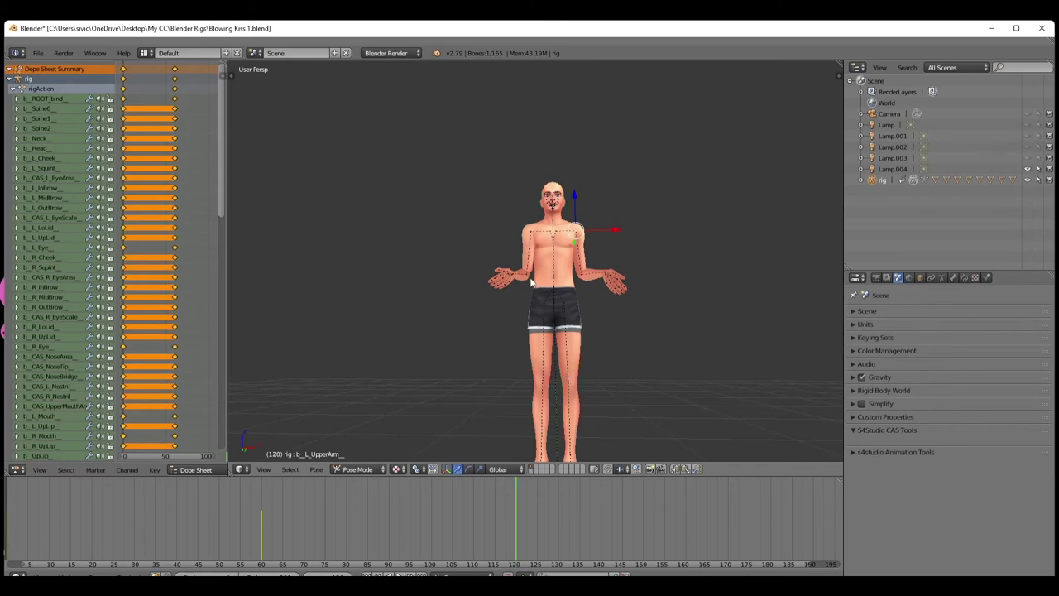
pyautogui.press('r')
pyautogui.press('r')
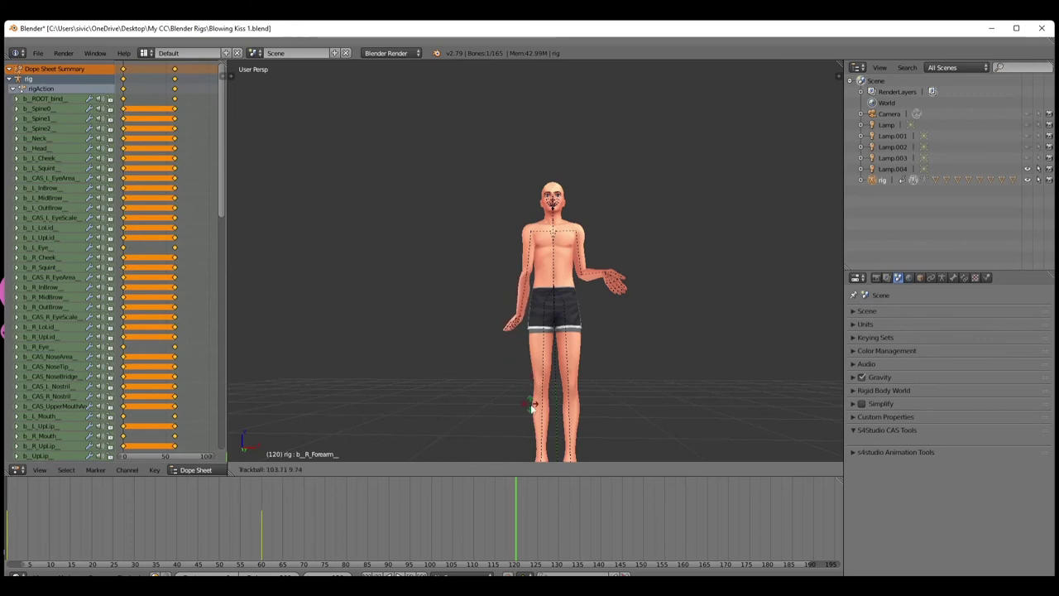
pyautogui.rightClick(437, 336)
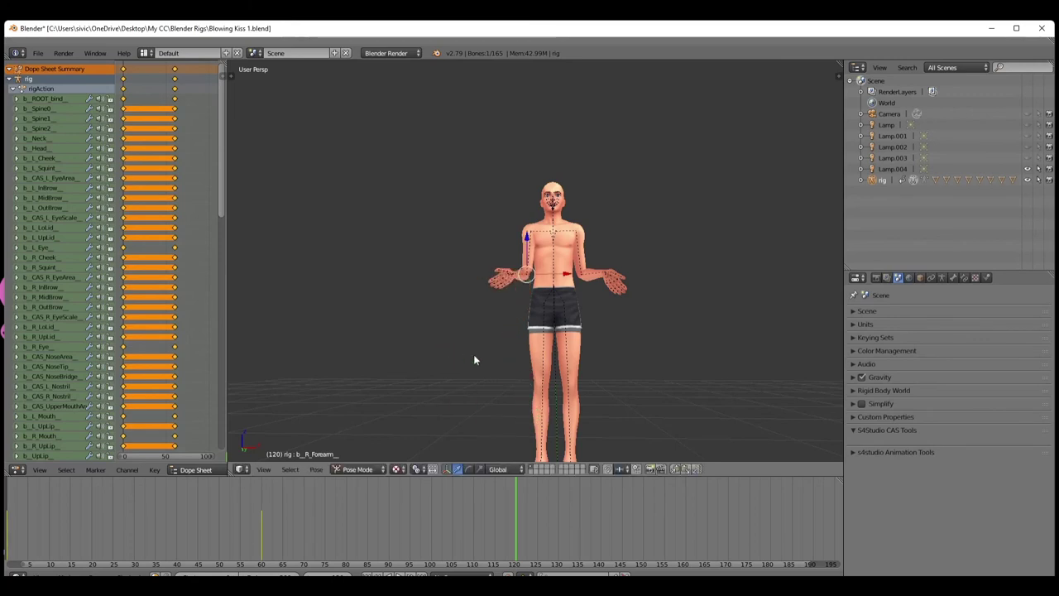
pyautogui.rightClick(546, 388)
pyautogui.press('r')
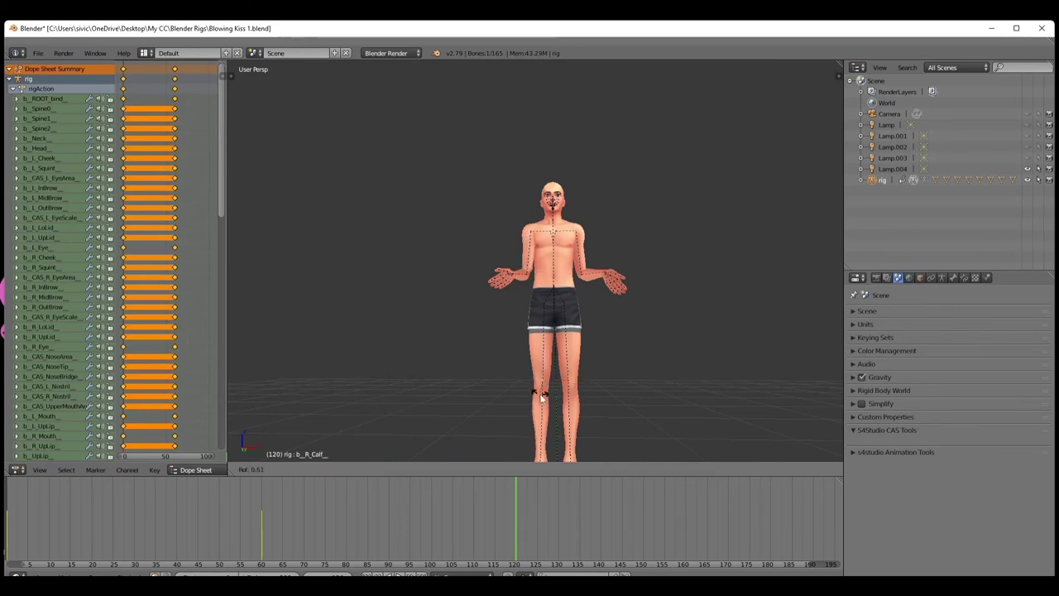
pyautogui.press('r')
pyautogui.rightClick(543, 409)
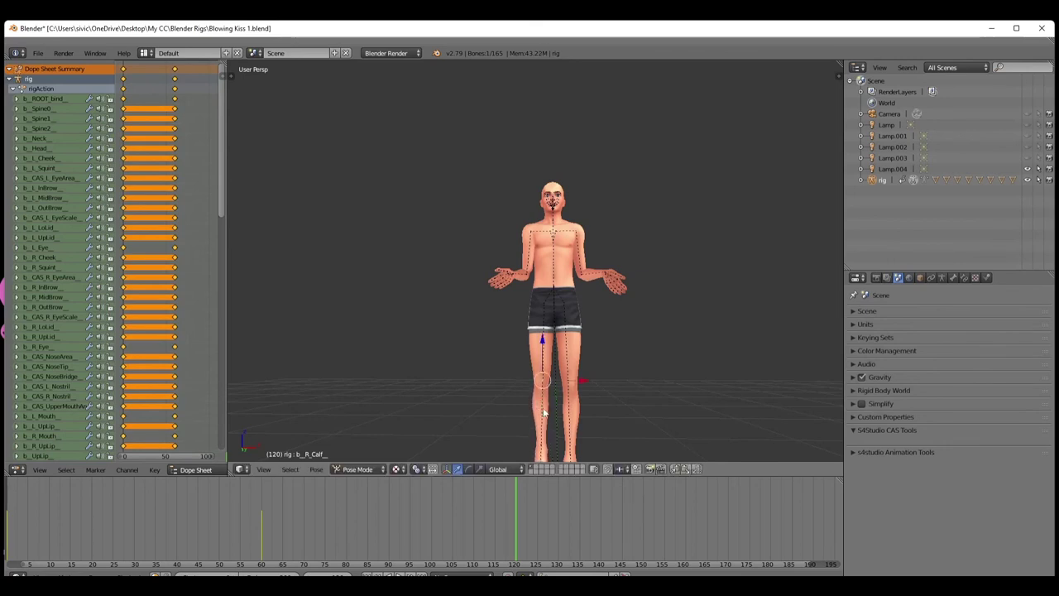
# Rotate the b__R_Thigh__ and b__L_Thigh__ bones slightly to adjust the stance of both legs
pyautogui.rightClick(542, 325)
pyautogui.press('r')
pyautogui.press('r')
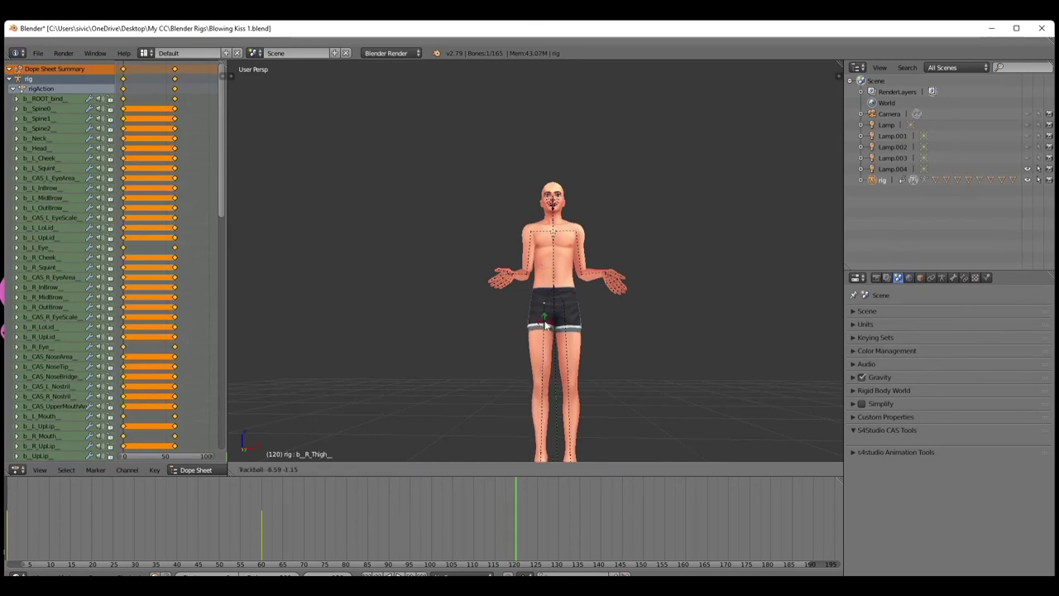
pyautogui.press('r')
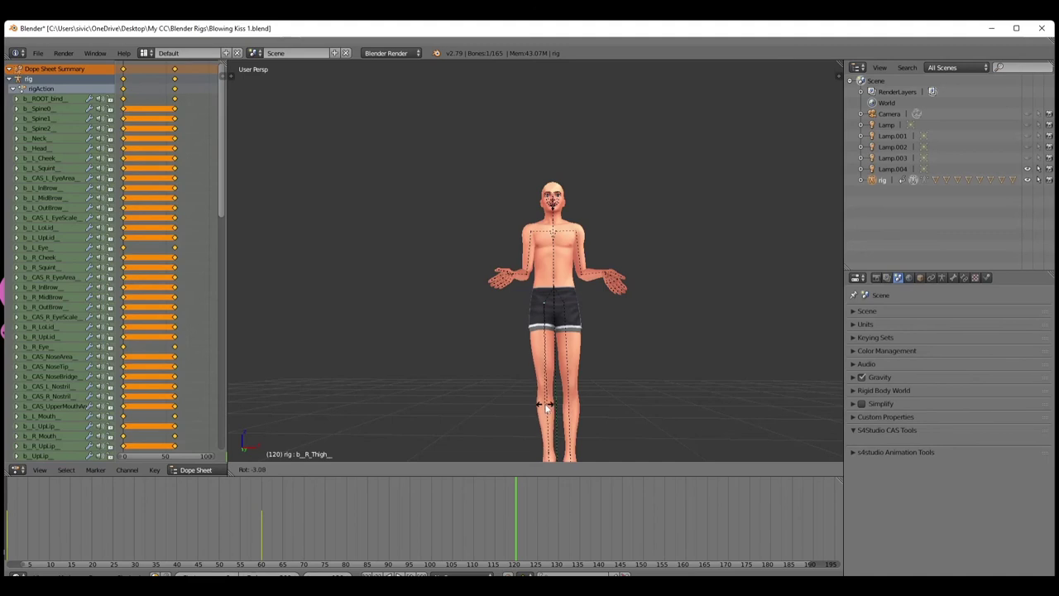
pyautogui.click(523, 408)
pyautogui.scroll(-3, 522, 411)
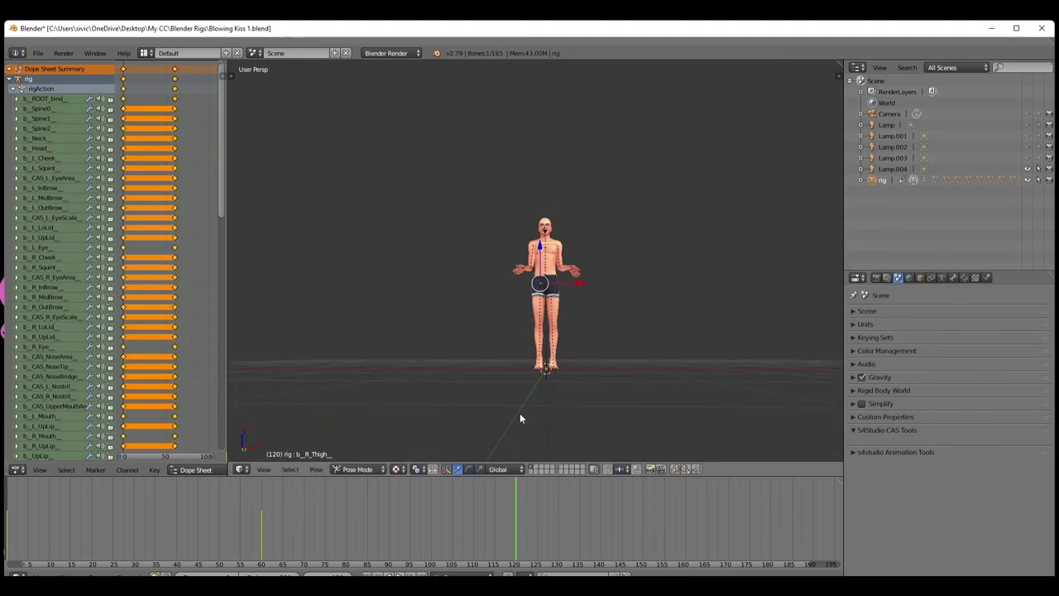
pyautogui.scroll(2, 519, 413)
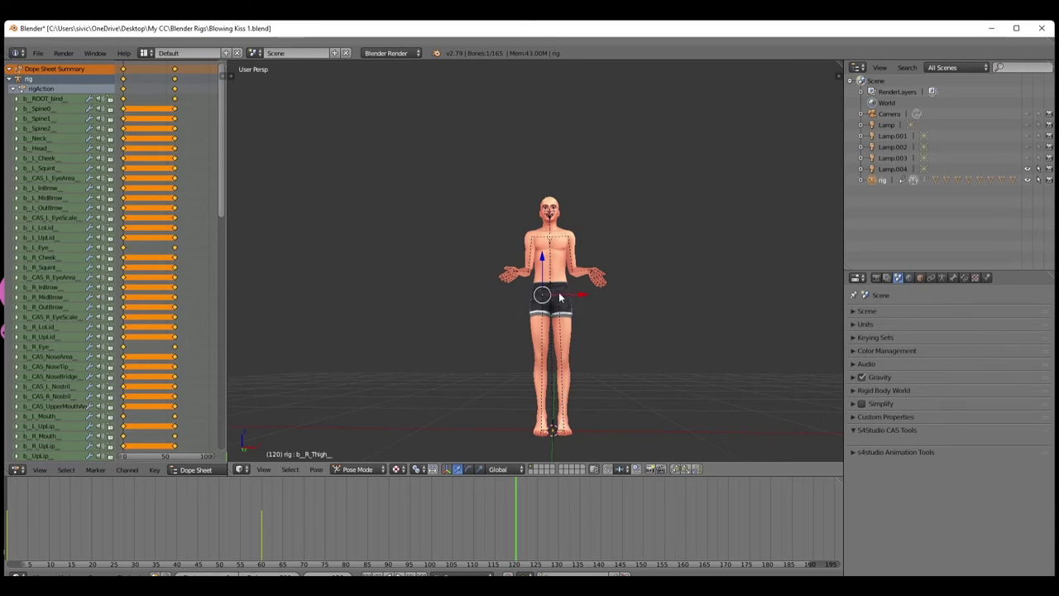
pyautogui.rightClick(566, 321)
pyautogui.press('r')
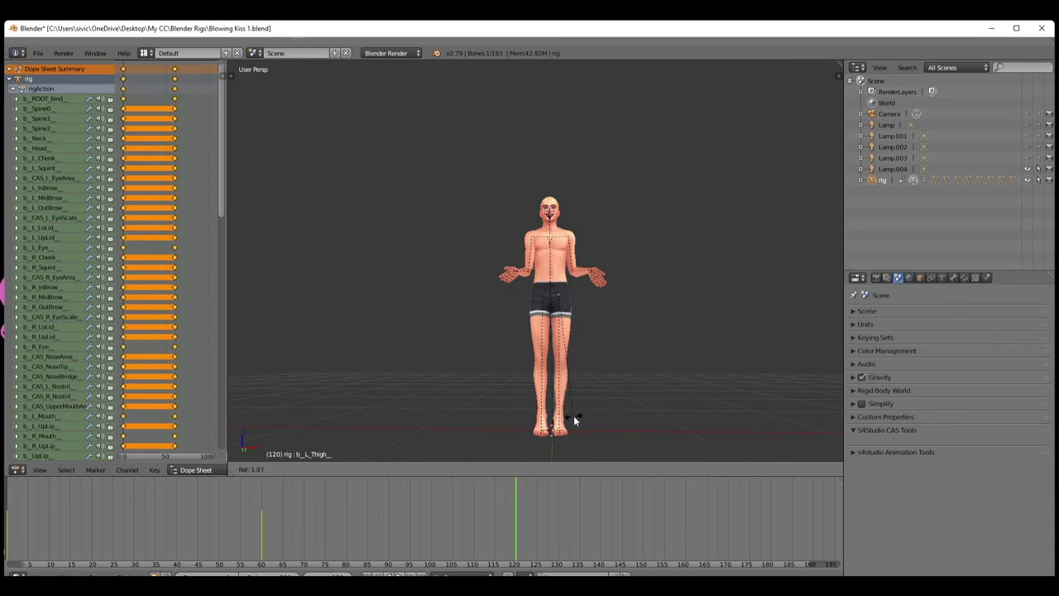
pyautogui.click(548, 427)
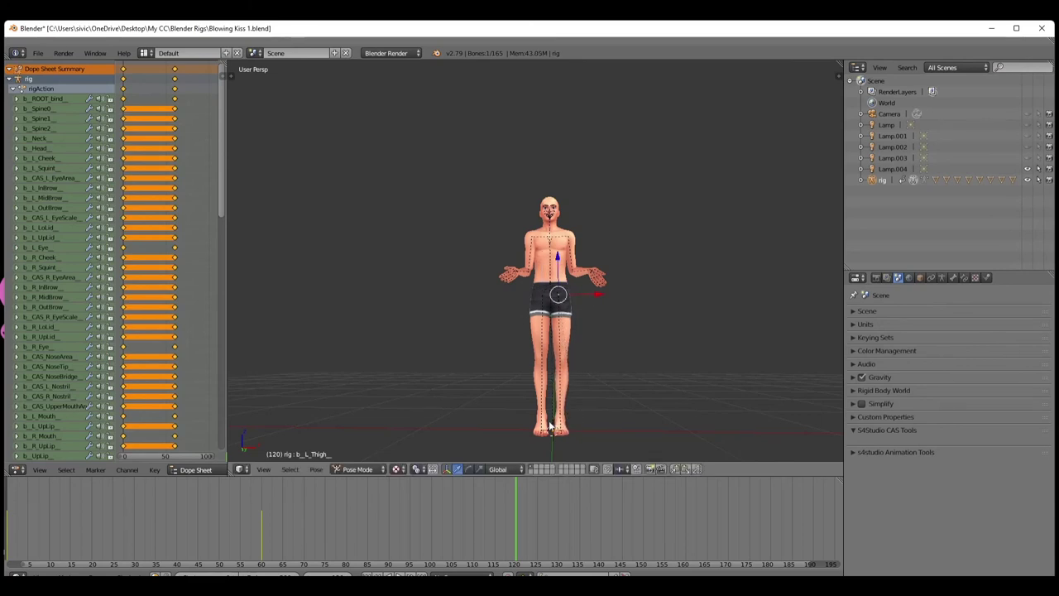
# Rotate the b__R_Toe__ bone slightly to adjust the front of the right foot
pyautogui.rightClick(544, 415)
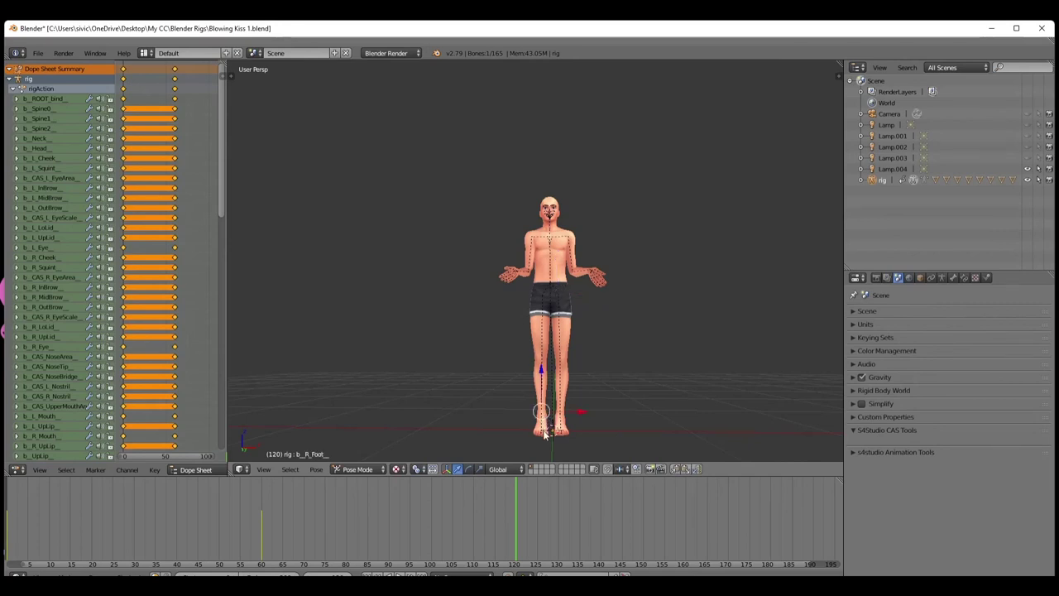
pyautogui.rightClick(544, 433)
pyautogui.press('r')
pyautogui.press('r')
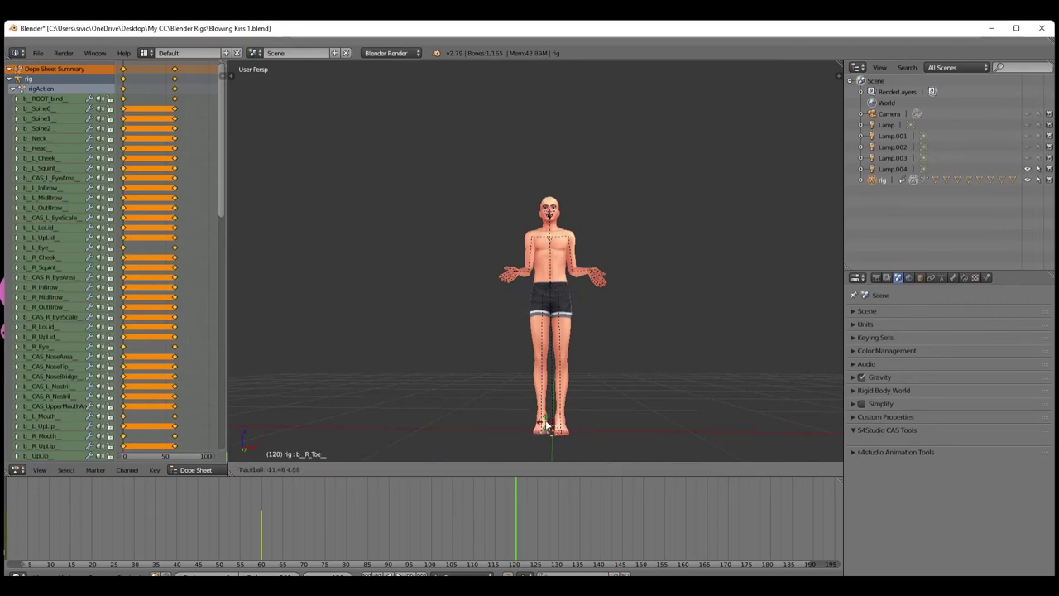
pyautogui.click(546, 420)
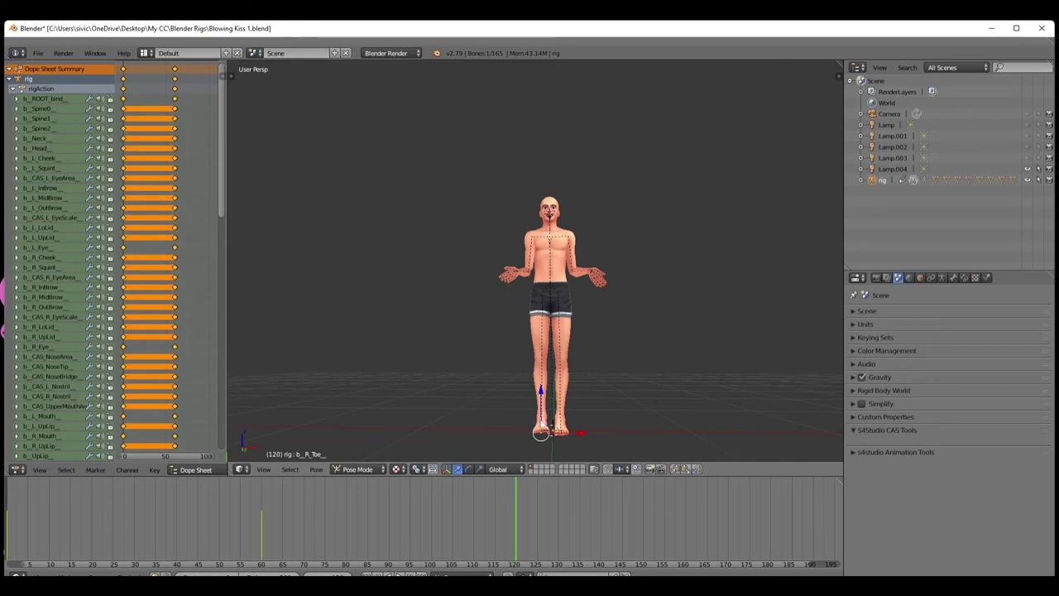
pyautogui.moveTo(527, 432); pyautogui.dragTo(621, 421, button='middle')
pyautogui.rightClick(576, 418)
pyautogui.press('r')
pyautogui.press('r')
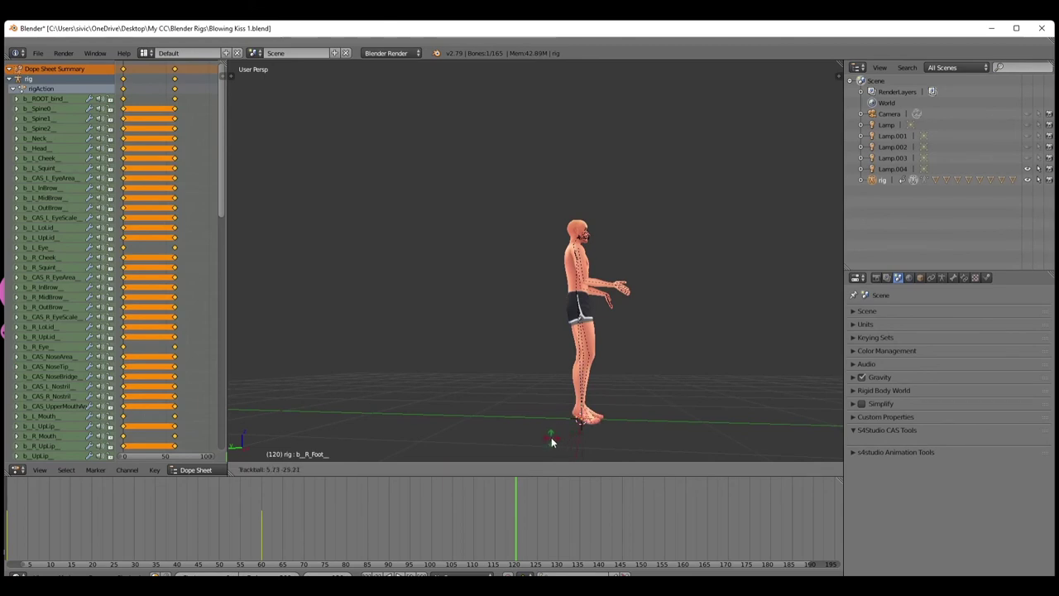
pyautogui.rightClick(550, 442)
# Move the b__CAS_LowerMouthArea__ bone slightly down to open the character's mouth a little more at frame 120
pyautogui.moveTo(571, 430); pyautogui.dragTo(469, 439, button='middle')
pyautogui.scroll(2, 516, 420)
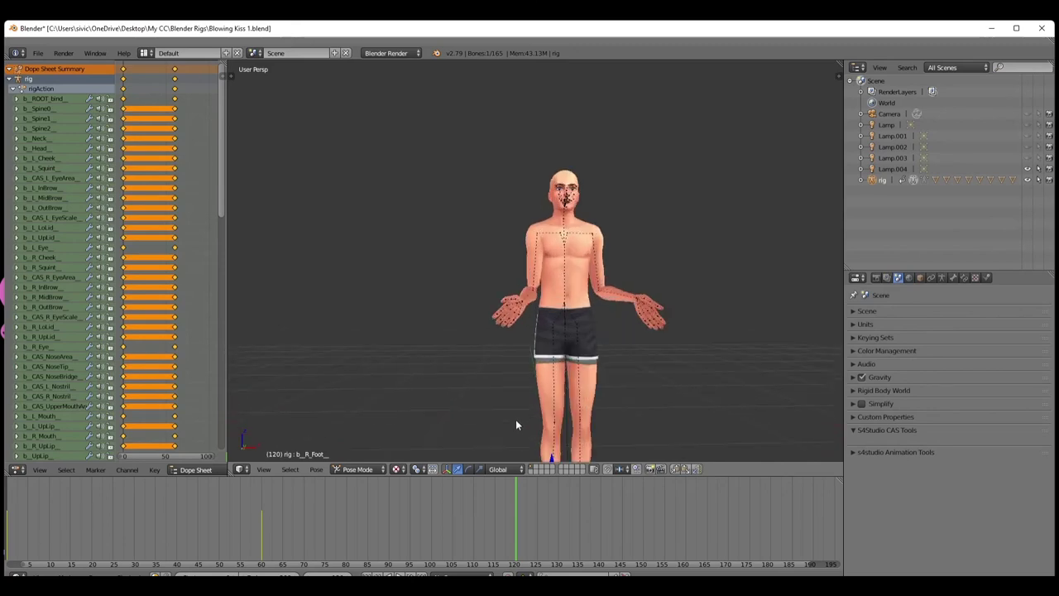
pyautogui.scroll(4, 524, 418)
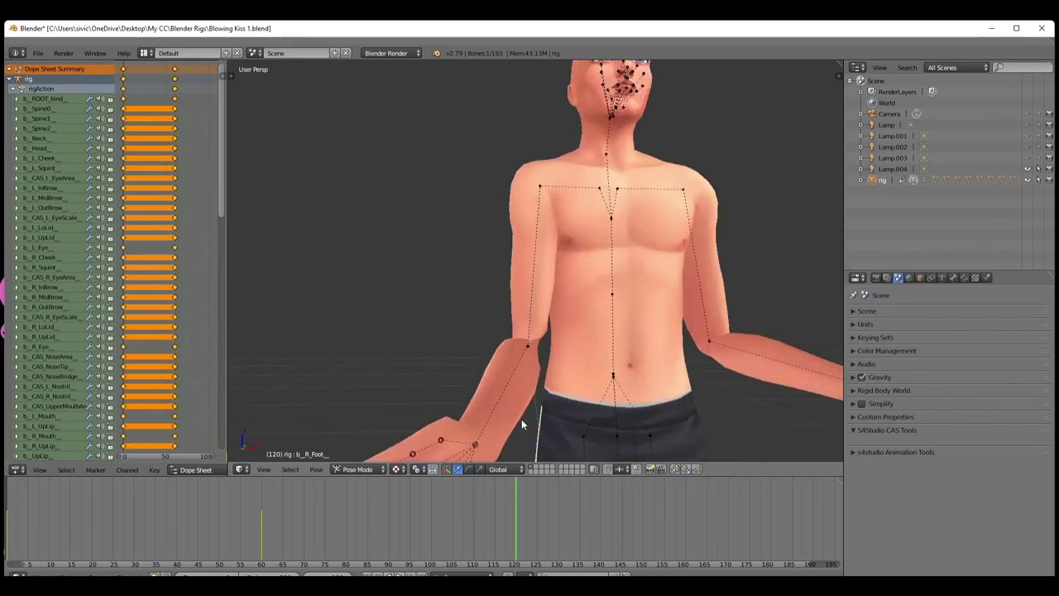
pyautogui.moveTo(522, 419)
pyautogui.mouseDown(button='middle')
pyautogui.moveTo(484, 434)
pyautogui.moveTo(494, 447)
pyautogui.moveTo(510, 409)
pyautogui.mouseUp(button='middle')
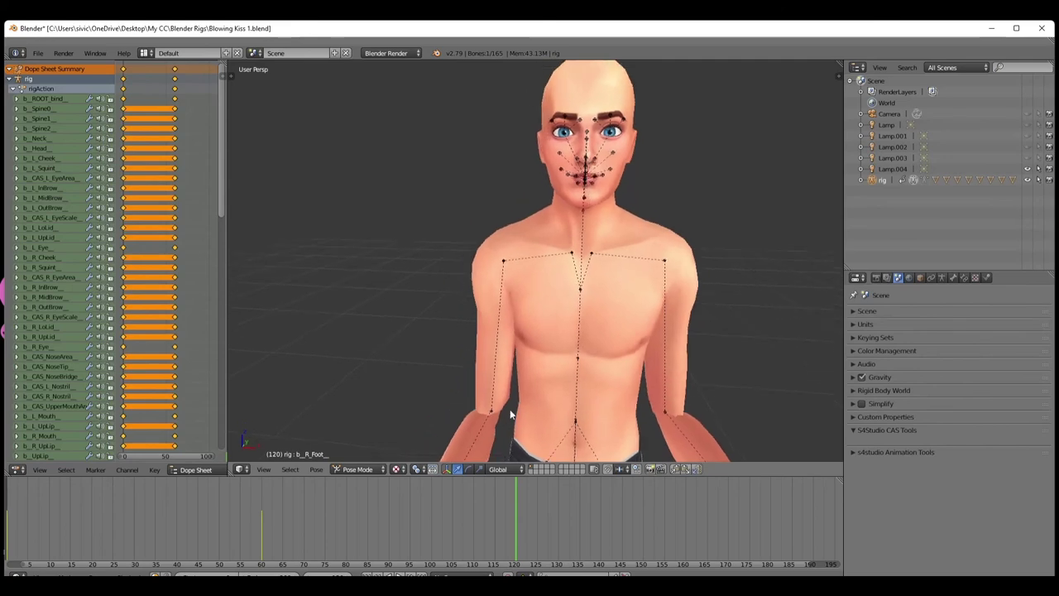
pyautogui.moveTo(562, 300); pyautogui.dragTo(406, 259, button='middle')
pyautogui.rightClick(382, 231)
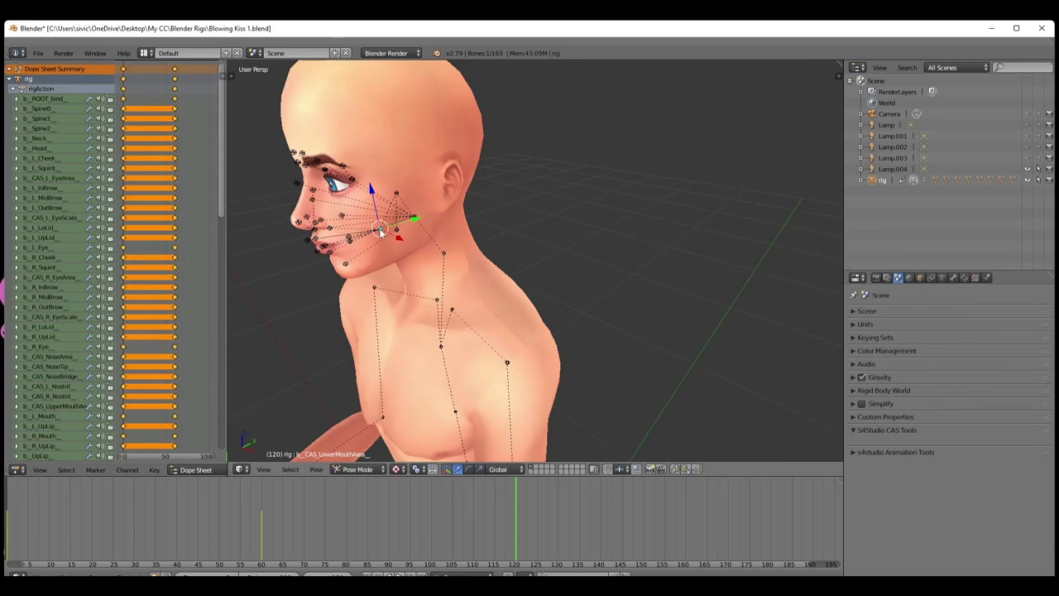
pyautogui.moveTo(391, 271); pyautogui.dragTo(433, 265, button='middle')
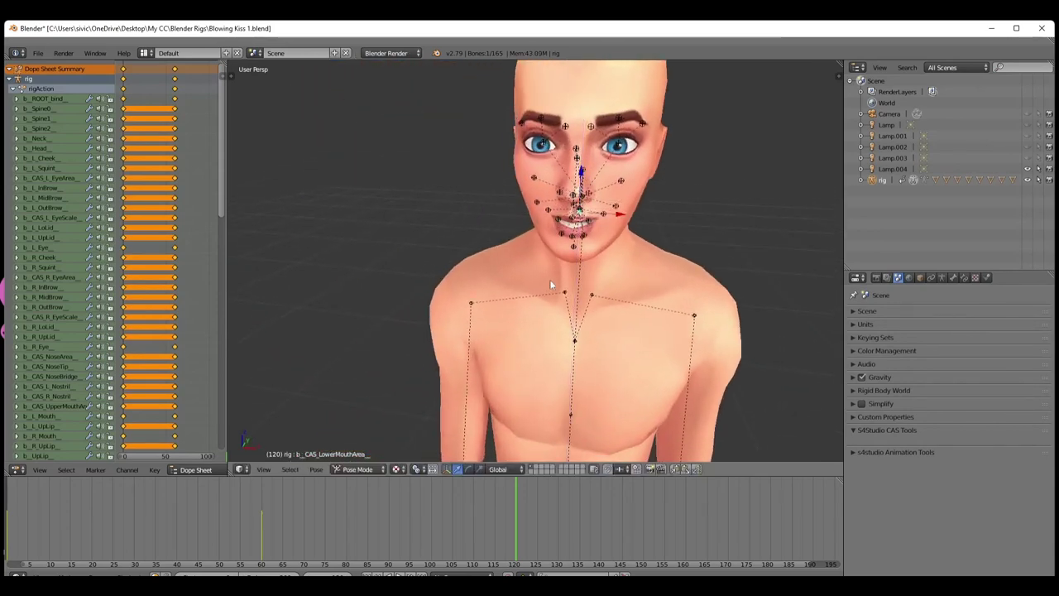
pyautogui.moveTo(550, 279); pyautogui.dragTo(549, 281, button='middle')
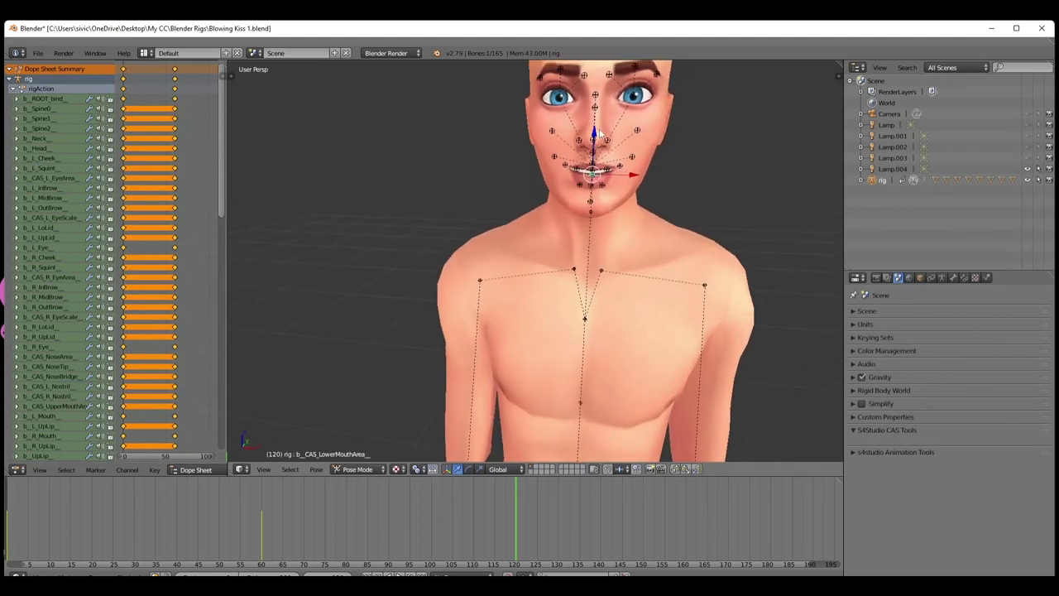
pyautogui.moveTo(594, 132); pyautogui.dragTo(595, 141)
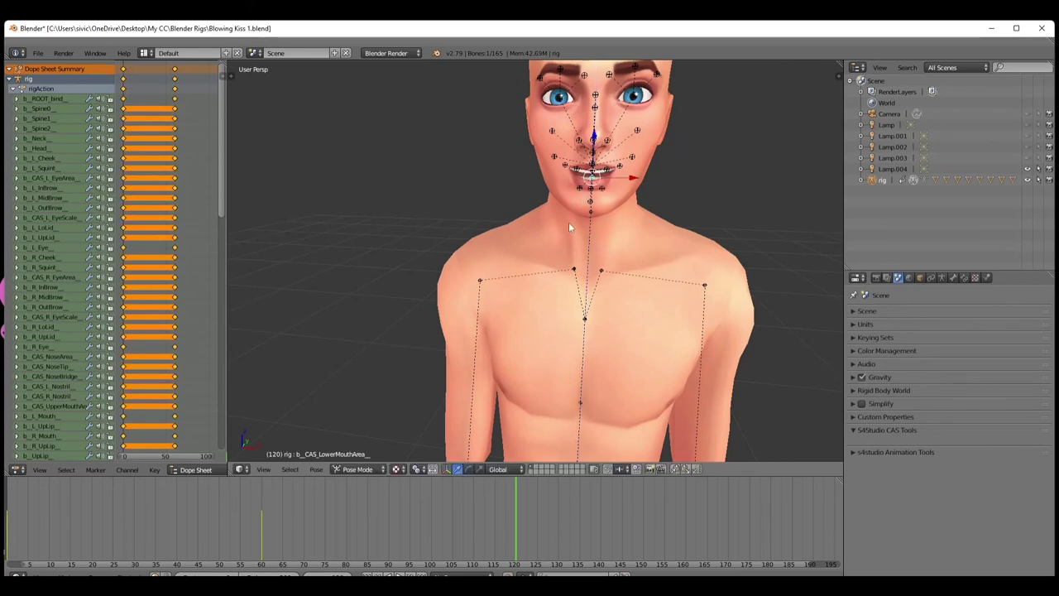
# Select all visible bones of the rig and insert a LocRot keyframe at frame 120
pyautogui.scroll(-5, 570, 248)
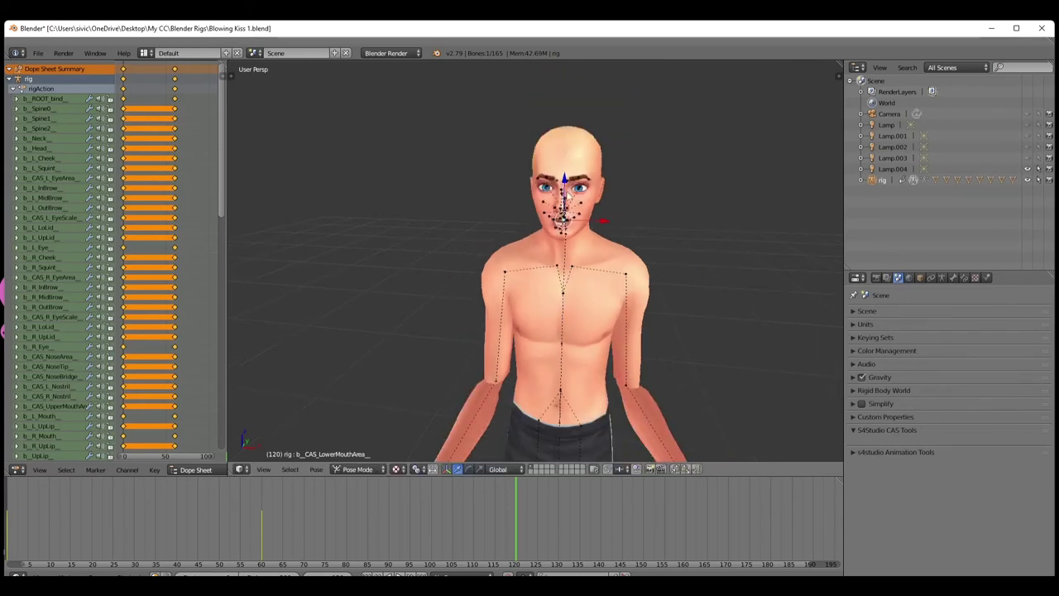
pyautogui.scroll(4, 568, 193)
pyautogui.rightClick(595, 95)
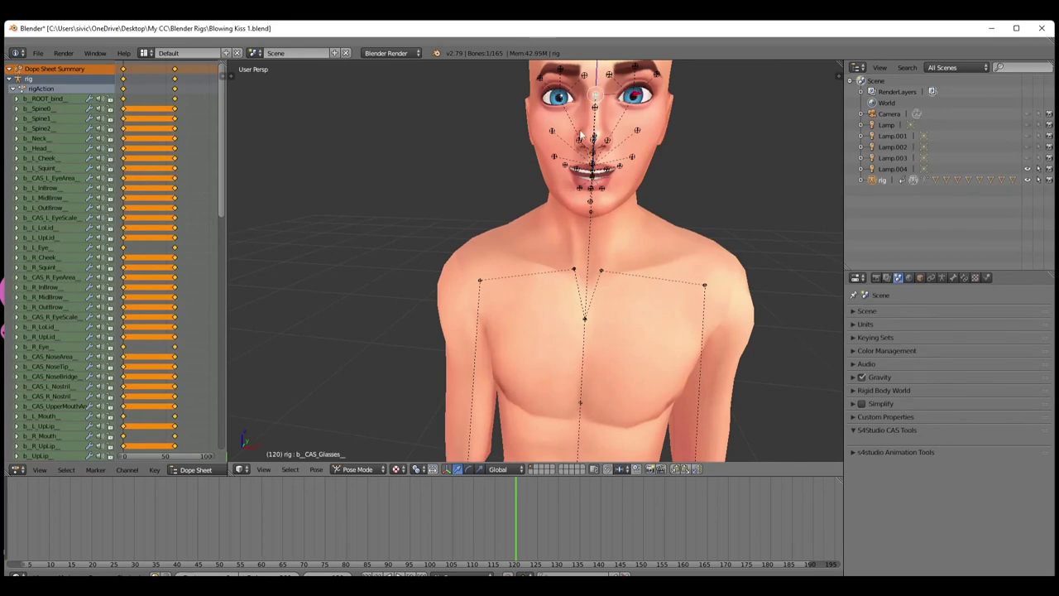
pyautogui.press('a')
pyautogui.press('i')
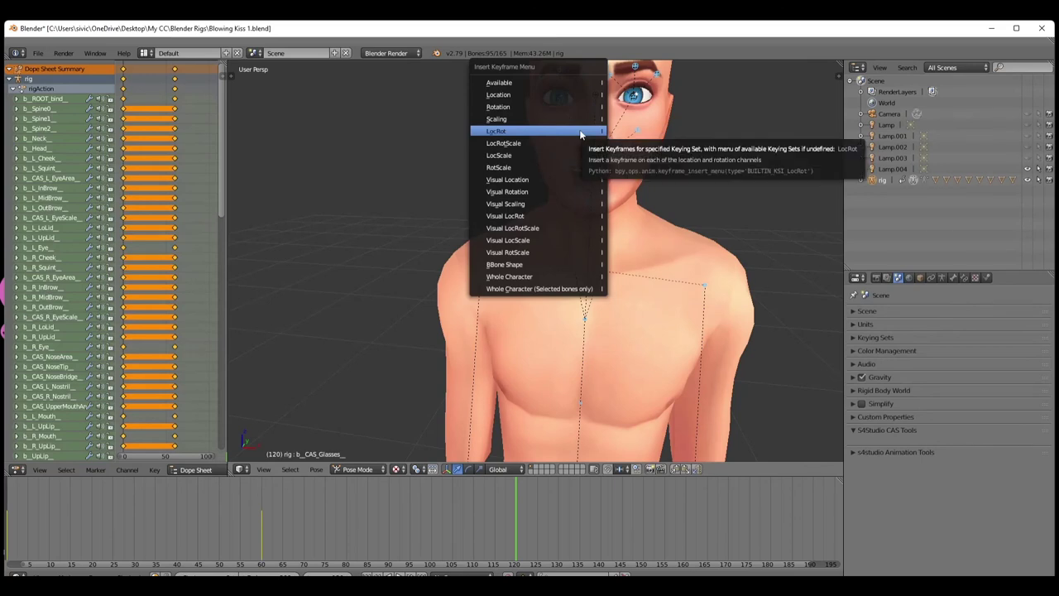
pyautogui.click(580, 134)
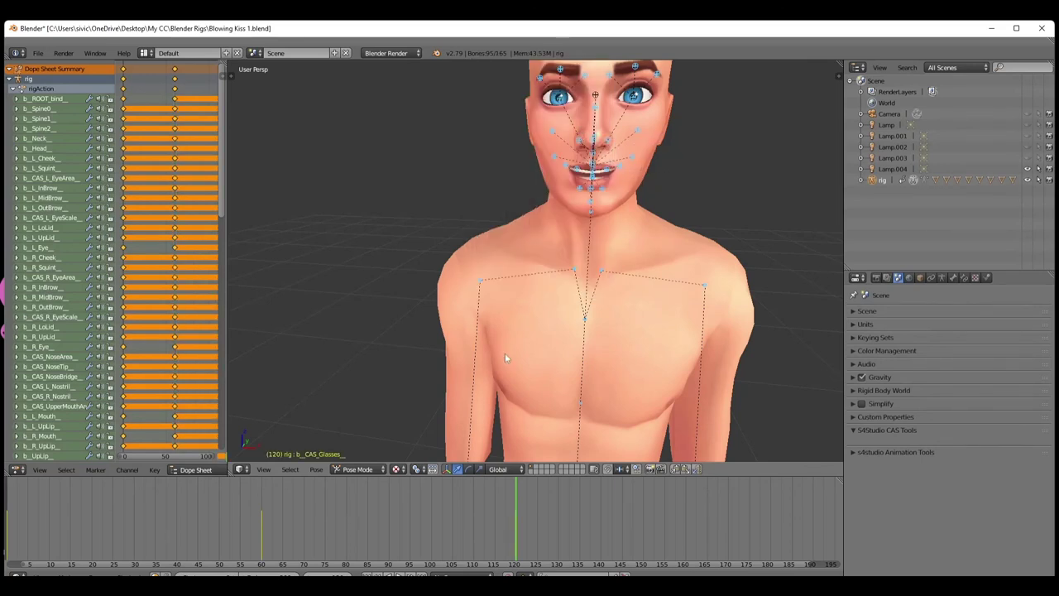
# Deselect the bones and play the animation, examining the arm, hand and face movement close up and at full body, then stop playback
pyautogui.scroll(-5, 421, 370)
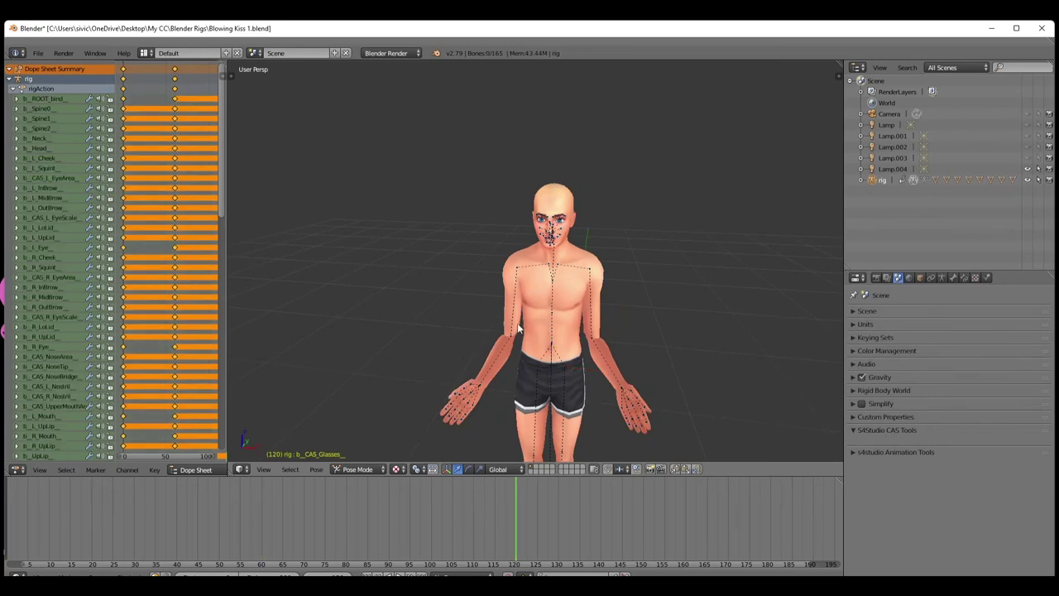
pyautogui.scroll(-3, 518, 323)
pyautogui.moveTo(517, 323); pyautogui.dragTo(501, 390, button='middle')
pyautogui.press('a')
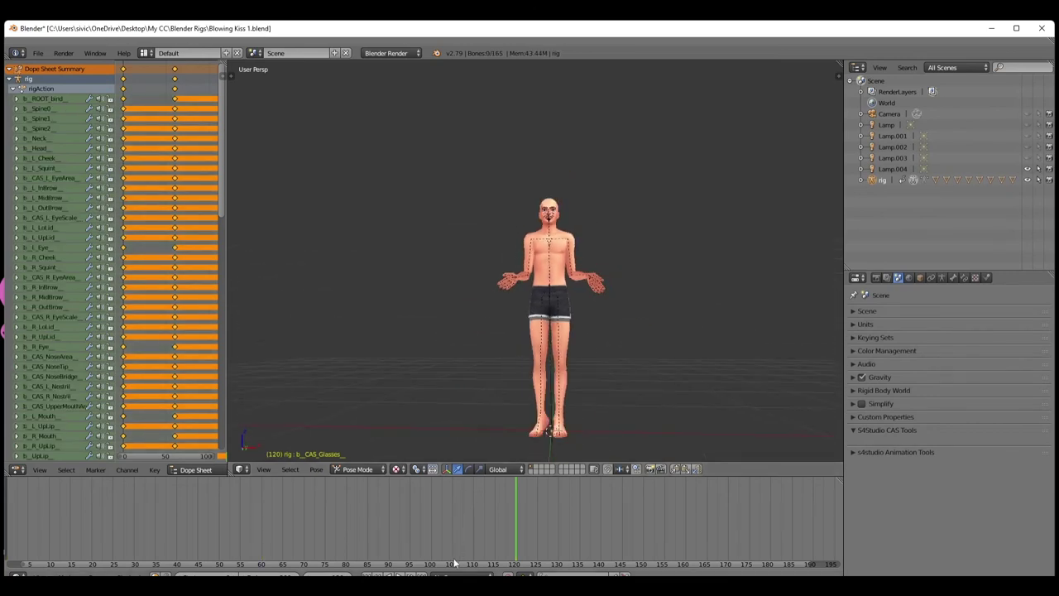
pyautogui.hotkey('alt', 'a')
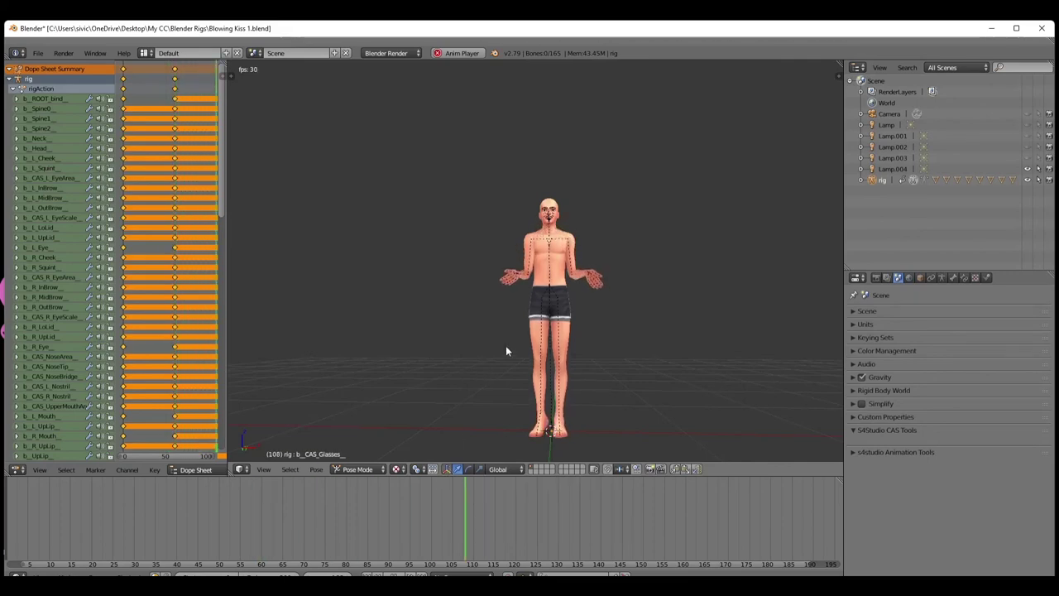
pyautogui.scroll(5, 505, 351)
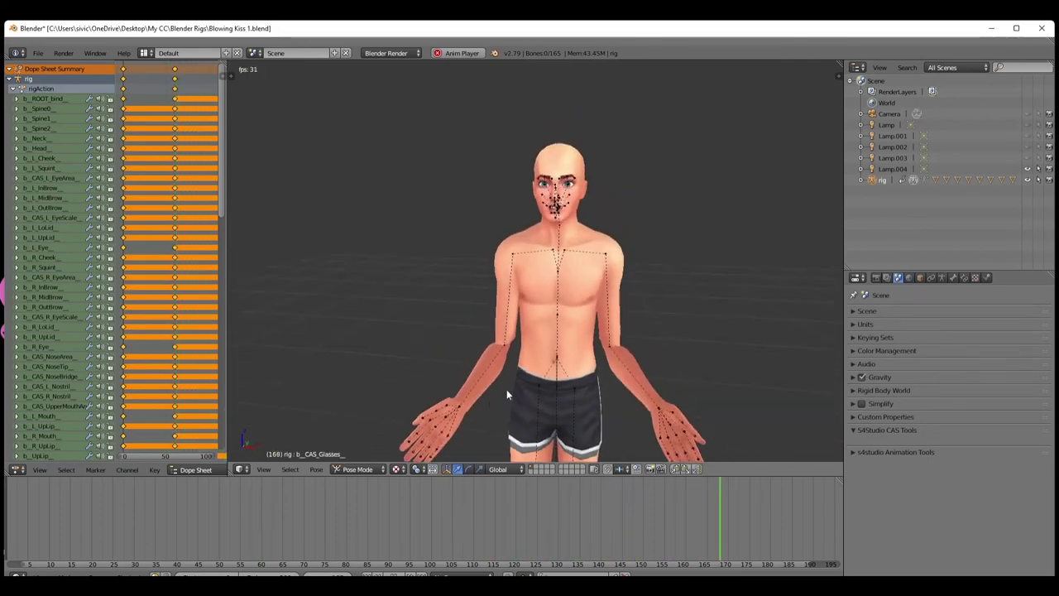
pyautogui.scroll(2, 507, 395)
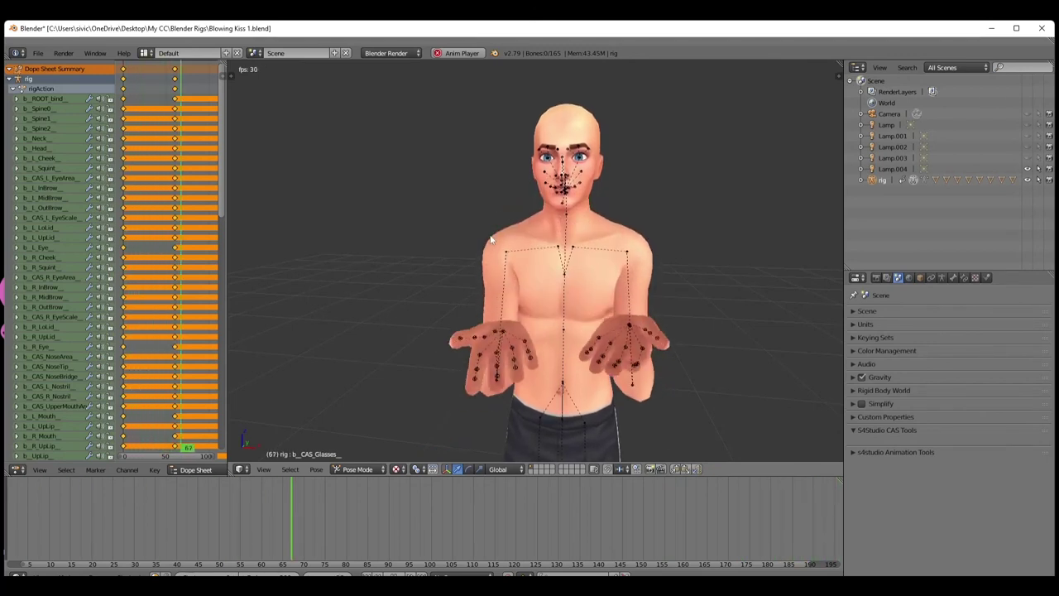
pyautogui.scroll(2, 560, 257)
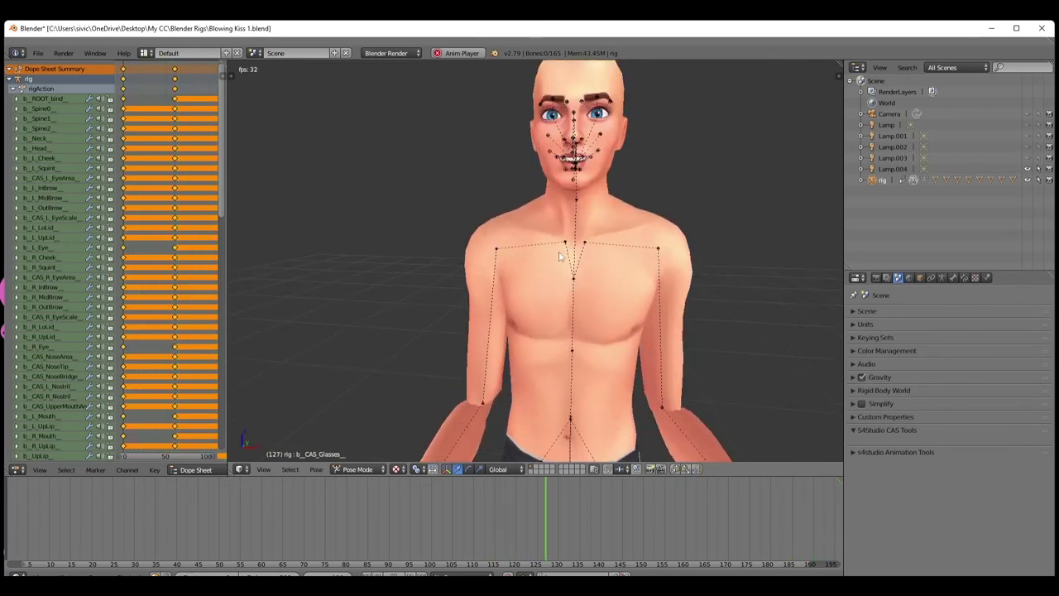
pyautogui.scroll(2, 560, 284)
pyautogui.moveTo(560, 284)
pyautogui.mouseDown(button='middle')
pyautogui.moveTo(523, 291)
pyautogui.moveTo(551, 274)
pyautogui.mouseUp(button='middle')
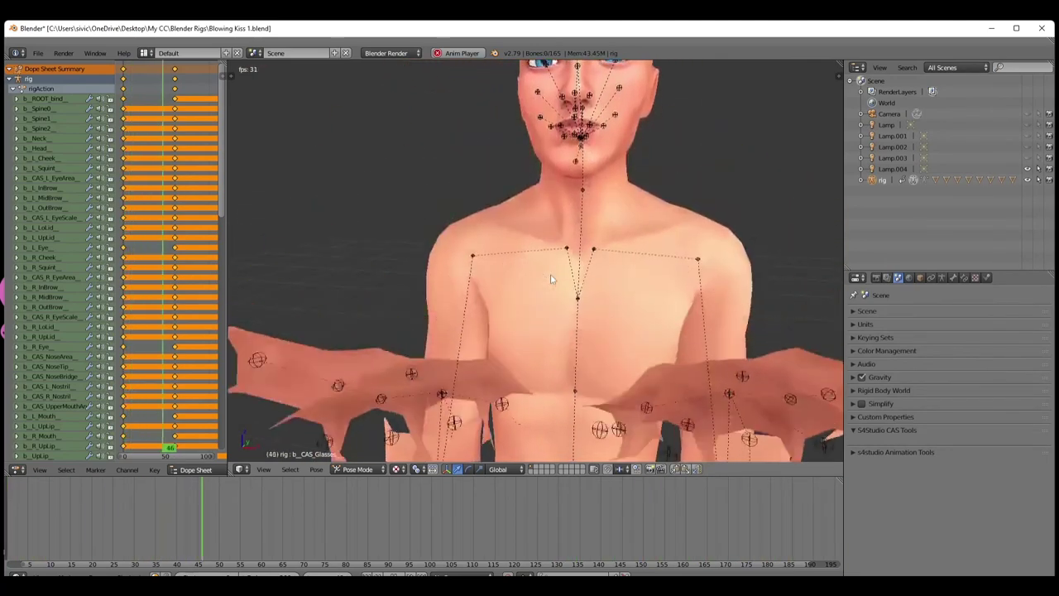
pyautogui.scroll(-2, 559, 279)
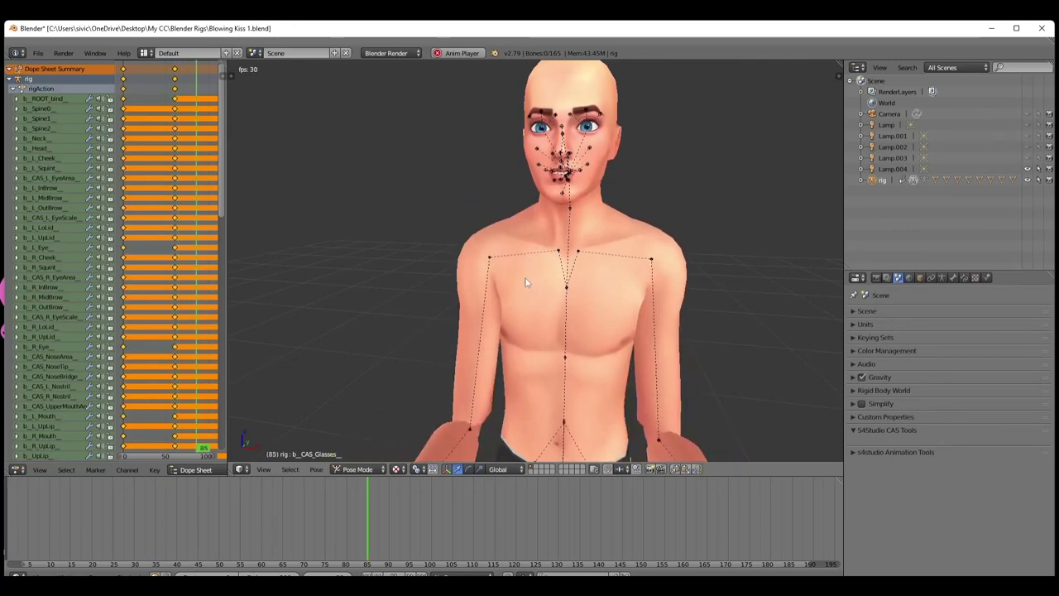
pyautogui.scroll(-5, 526, 266)
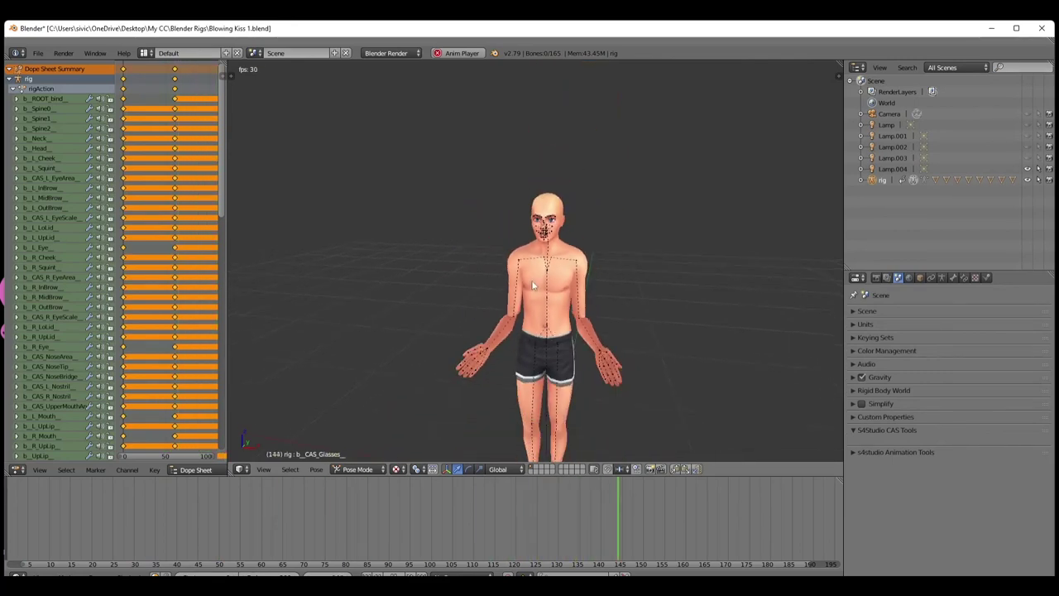
pyautogui.moveTo(546, 263); pyautogui.dragTo(511, 333, button='middle')
pyautogui.scroll(5, 568, 320)
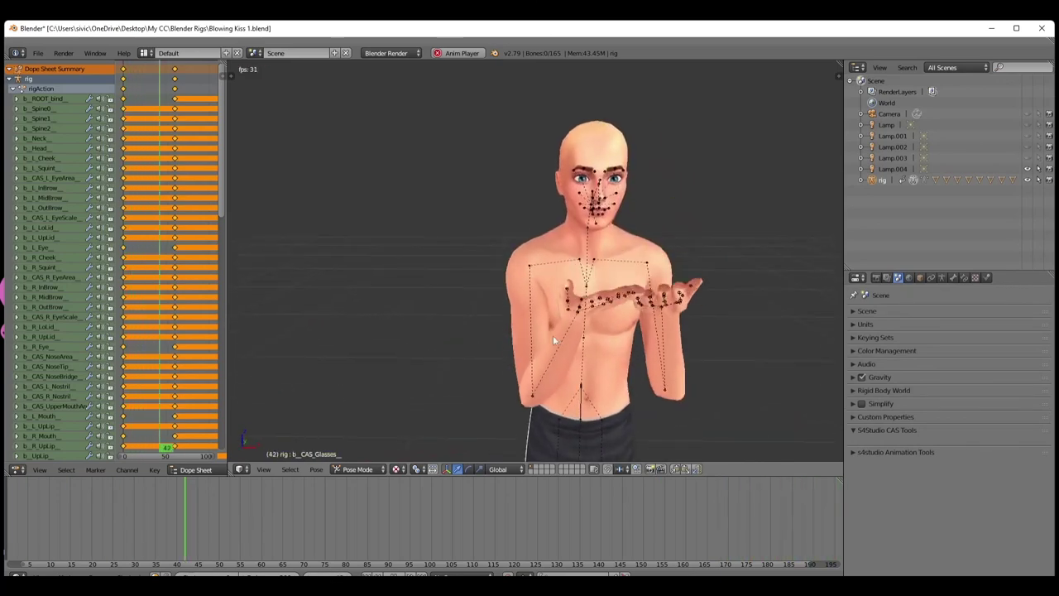
pyautogui.scroll(4, 553, 335)
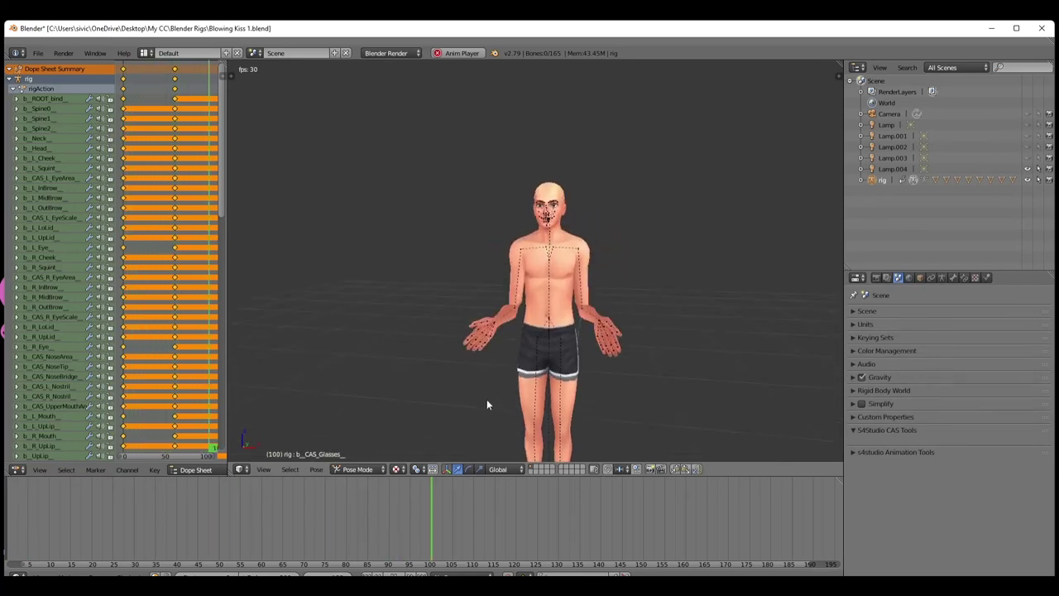
pyautogui.scroll(4, 489, 406)
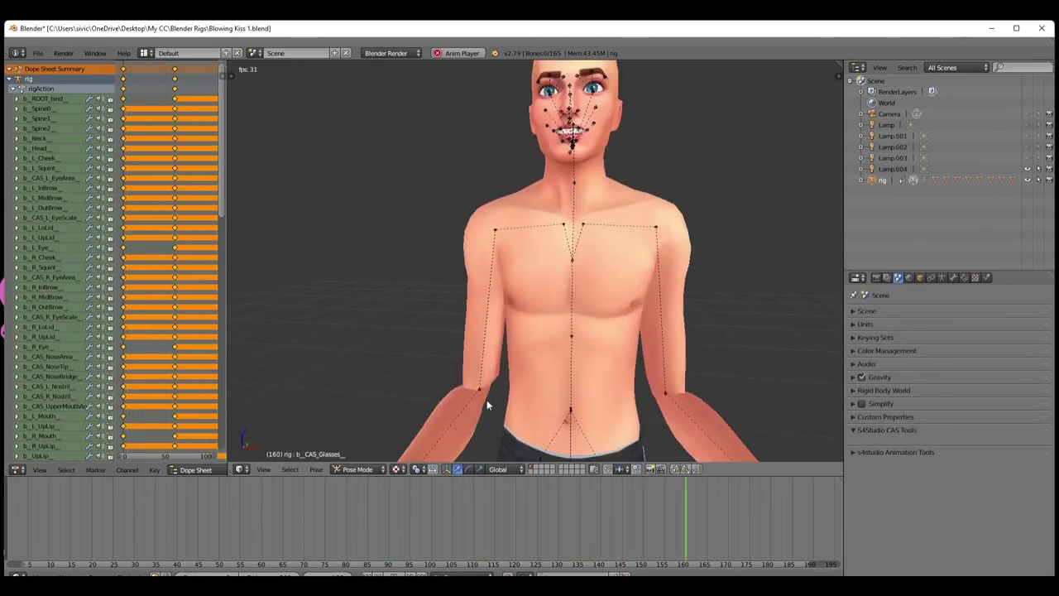
pyautogui.scroll(-1, 487, 404)
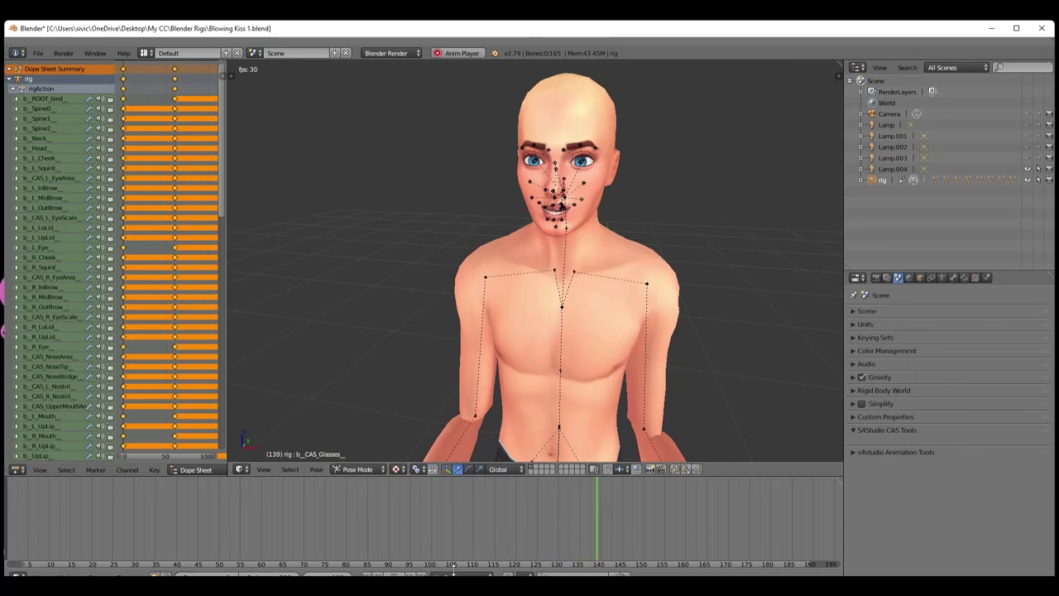
pyautogui.hotkey('alt', 'a')
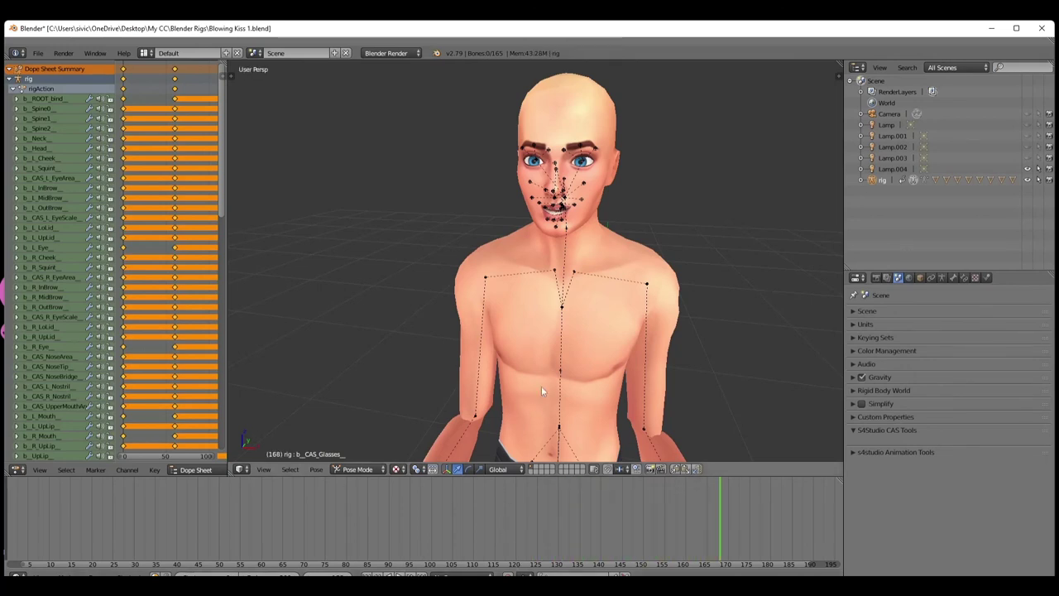
# Return the timeline to frame 120 and insert a LocRot keyframe again for all visible bones
pyautogui.rightClick(557, 165)
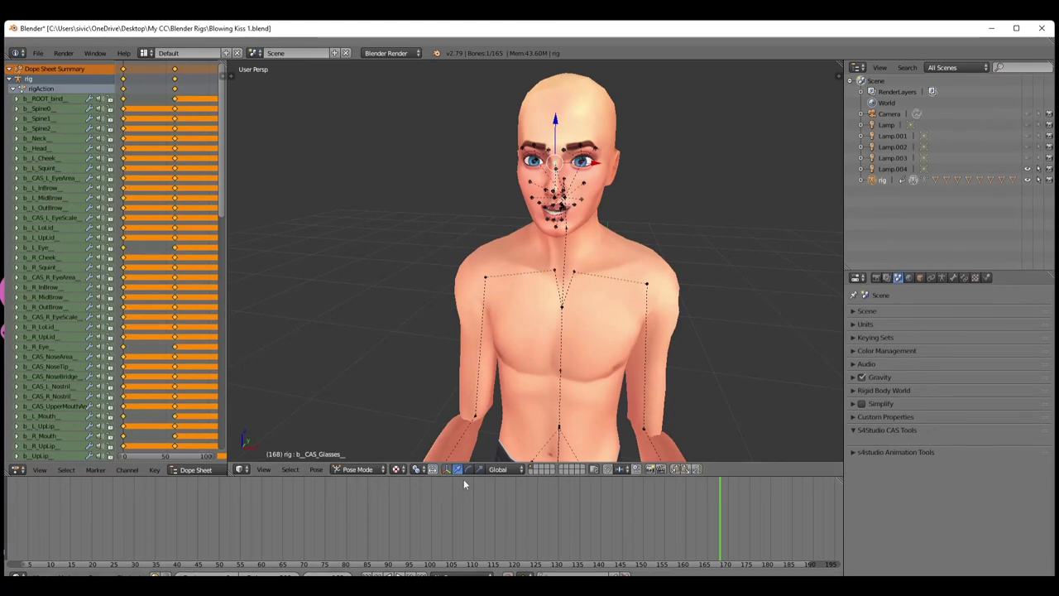
pyautogui.click(514, 544)
pyautogui.moveTo(535, 336); pyautogui.dragTo(551, 341, button='middle')
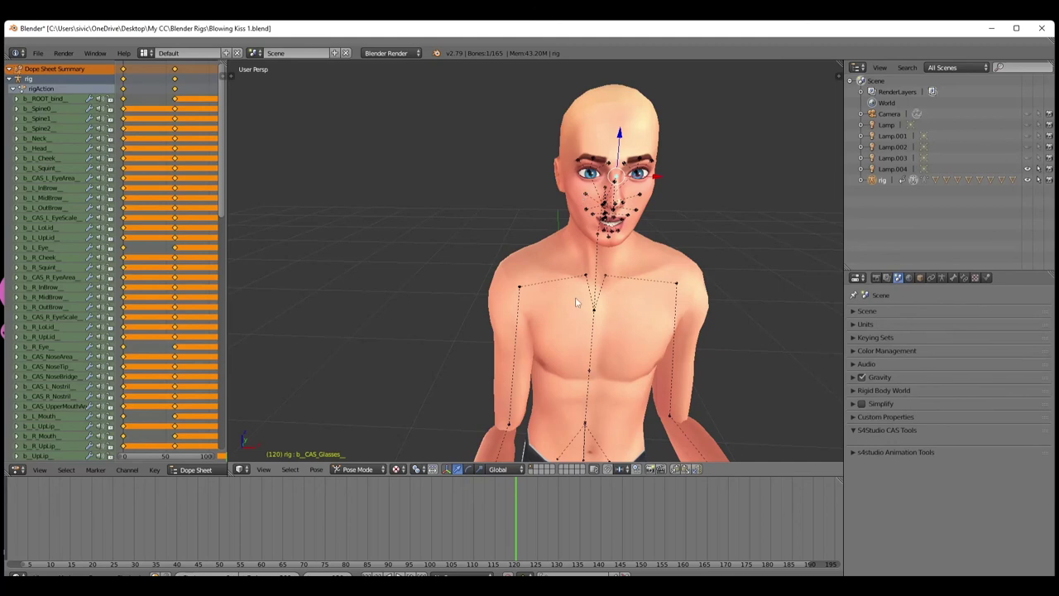
pyautogui.moveTo(573, 310); pyautogui.dragTo(569, 292, button='middle')
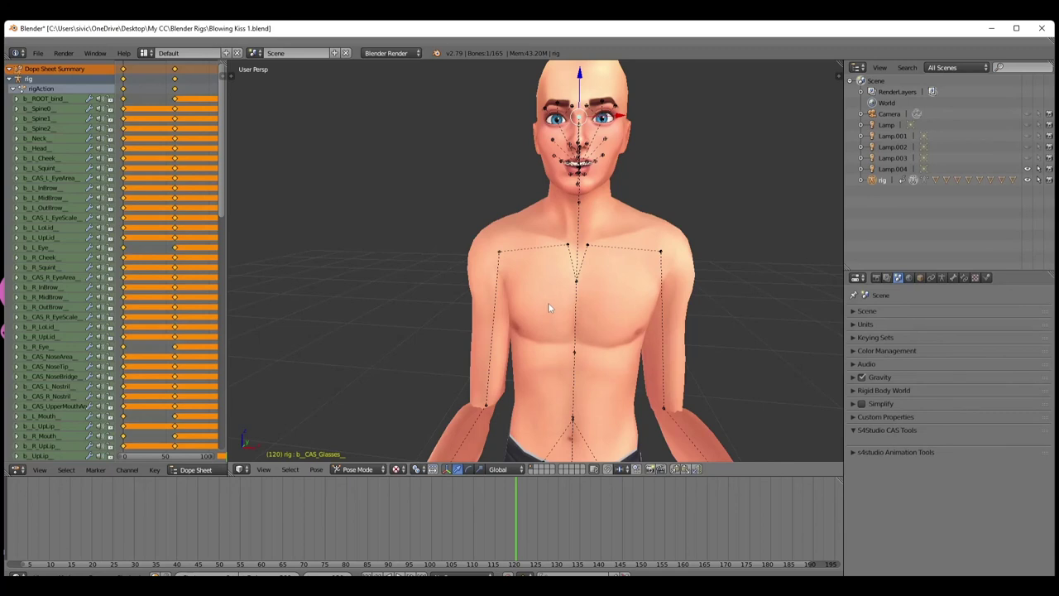
pyautogui.moveTo(548, 308); pyautogui.dragTo(549, 308, button='middle')
pyautogui.press('a')
pyautogui.press('a')
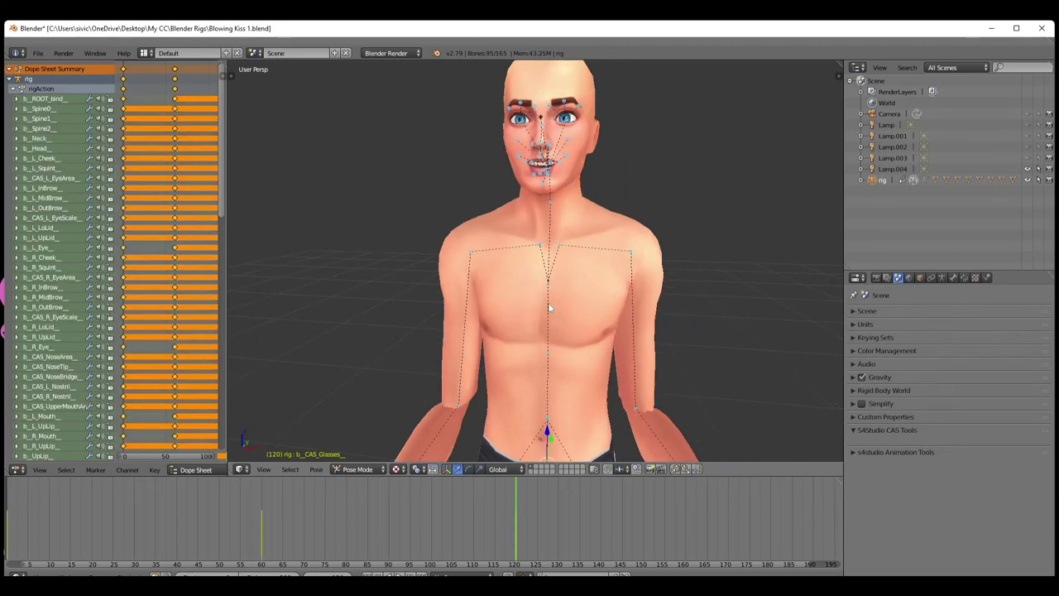
pyautogui.press('i')
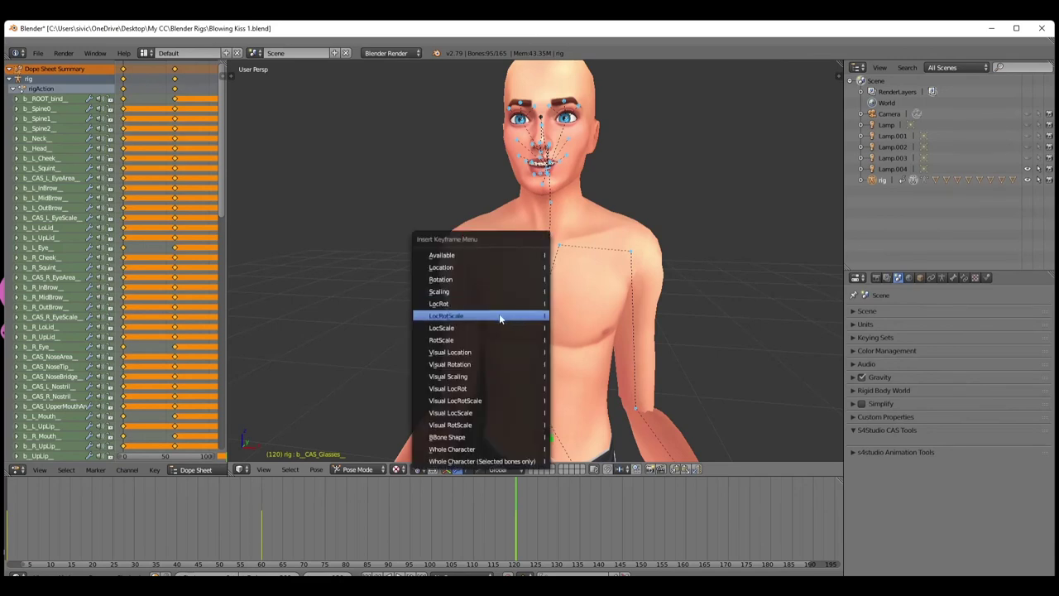
pyautogui.click(493, 306)
pyautogui.scroll(-2, 489, 313)
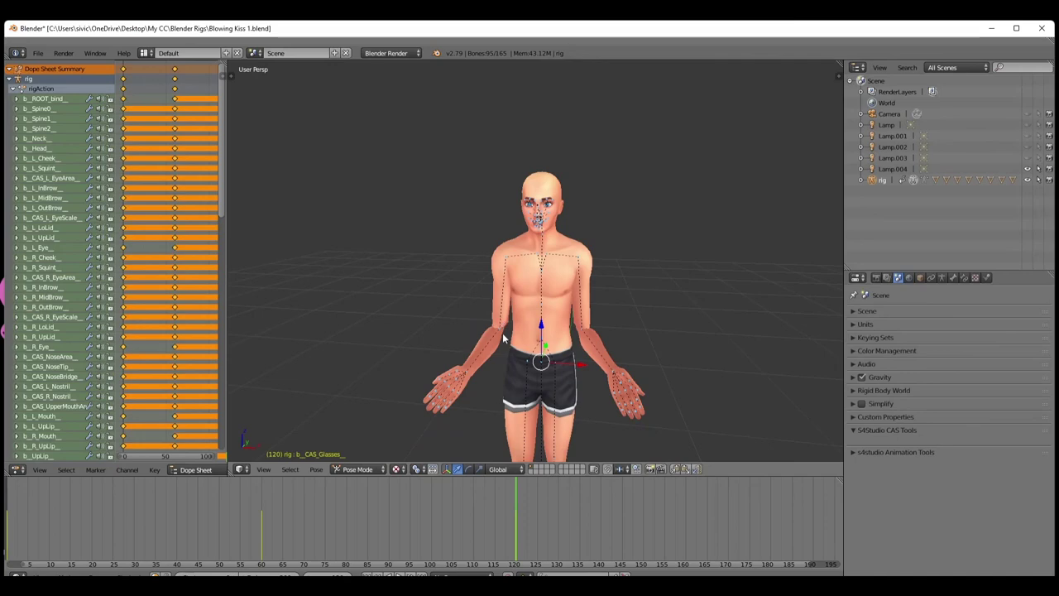
# Save the animated rig as a new file named Blowing Kiss Animation.blend in the Blender Rigs folder
pyautogui.click(40, 54)
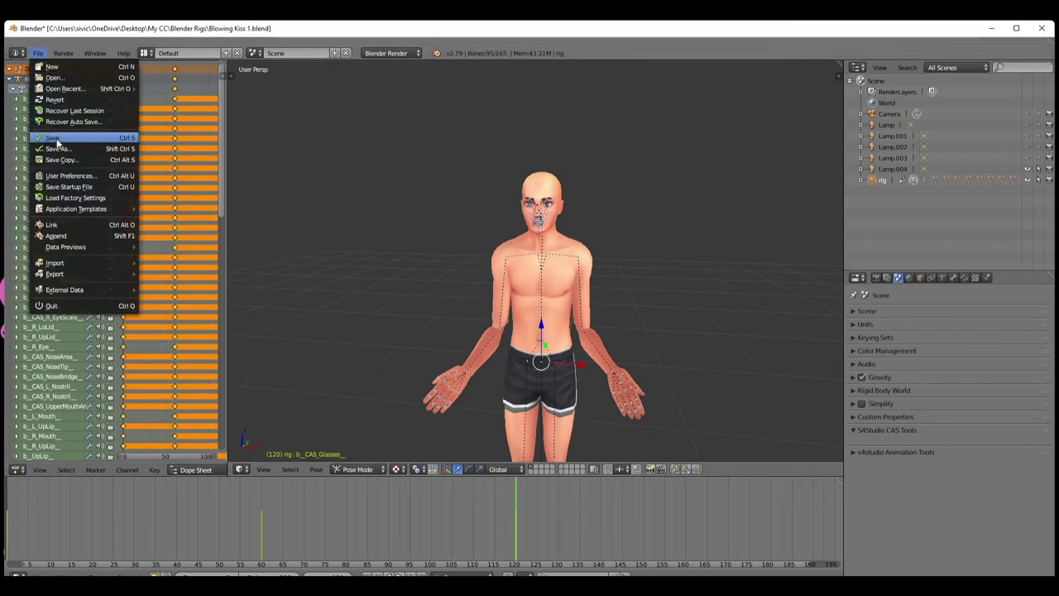
pyautogui.click(58, 148)
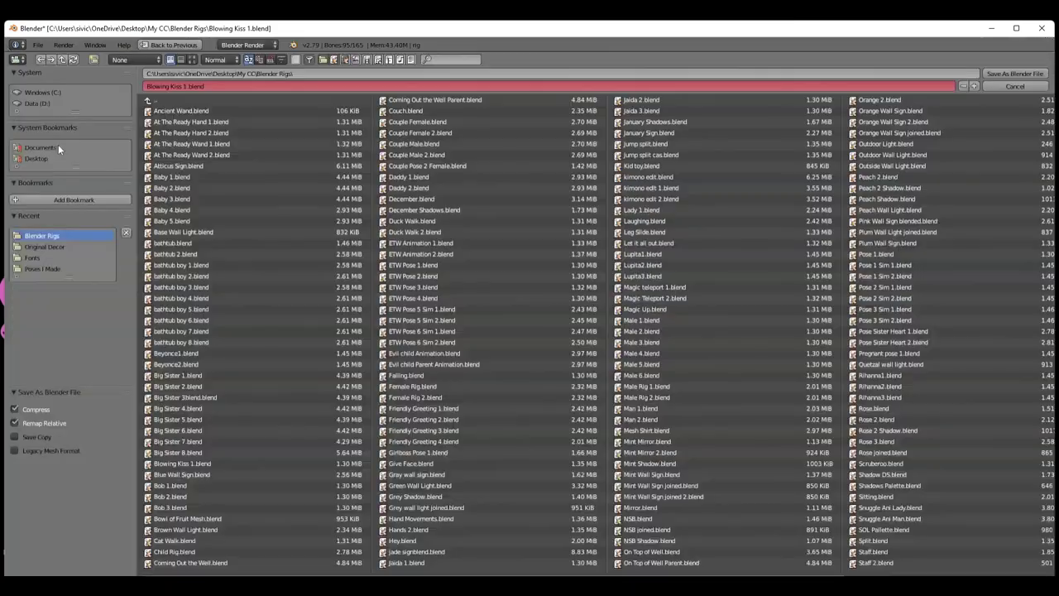
pyautogui.click(186, 86)
pyautogui.click(183, 86)
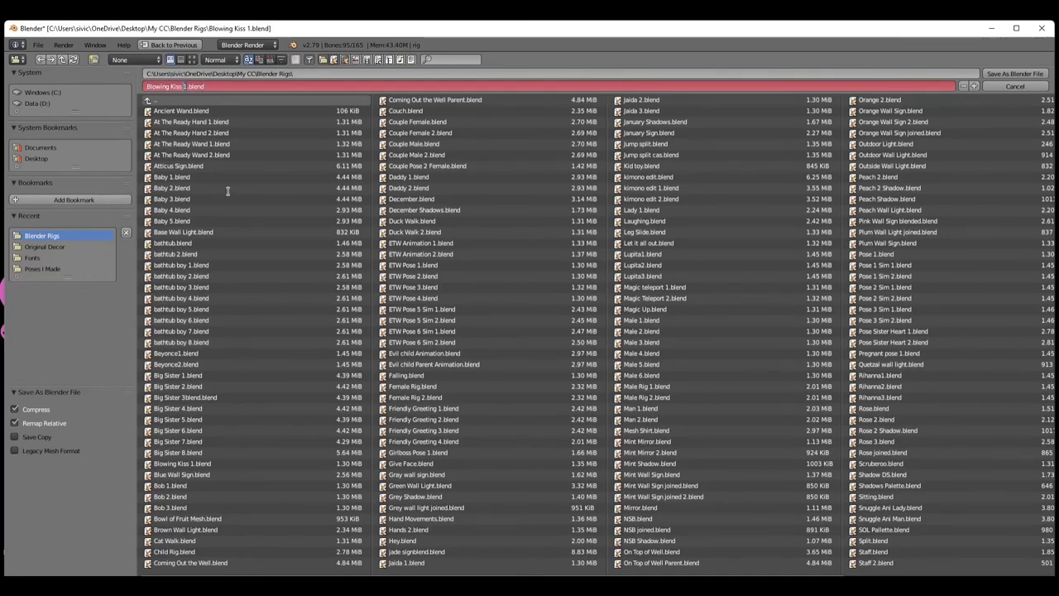
pyautogui.write('Animation')
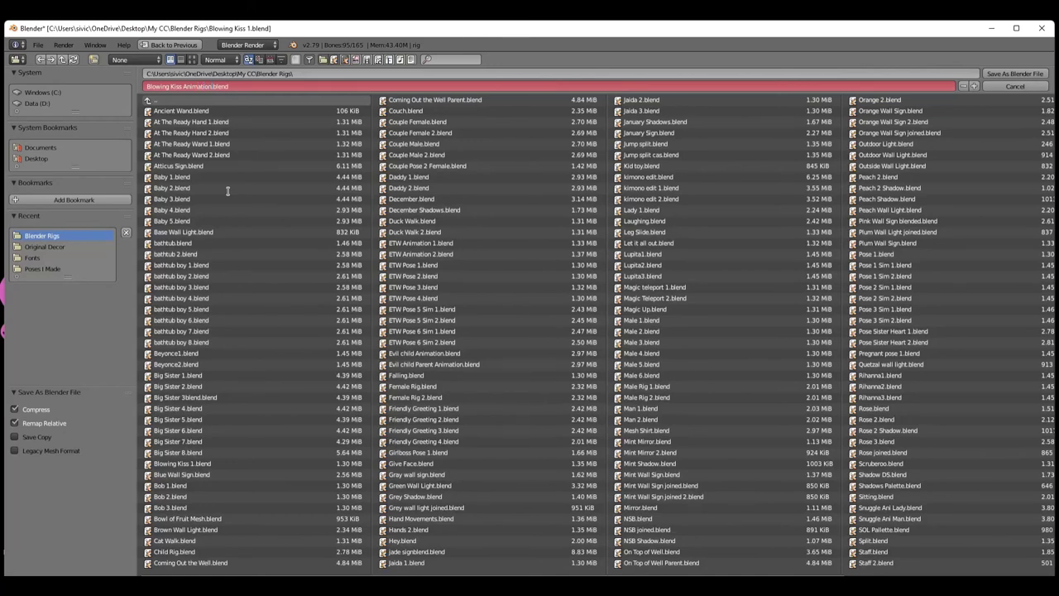
pyautogui.click(1024, 75)
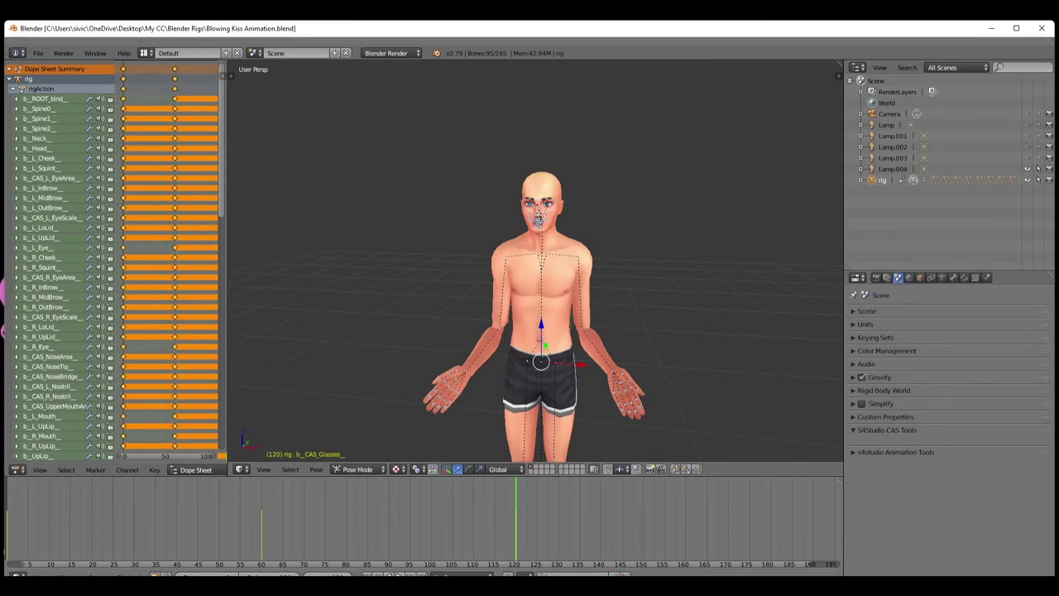
# Switch to Sims 4 Studio, import Blowing Kiss 1.blend into the Pose 1 clip and describe it as "Static pose of blowing a kiss"
pyautogui.hotkey('alt', 'Tab')
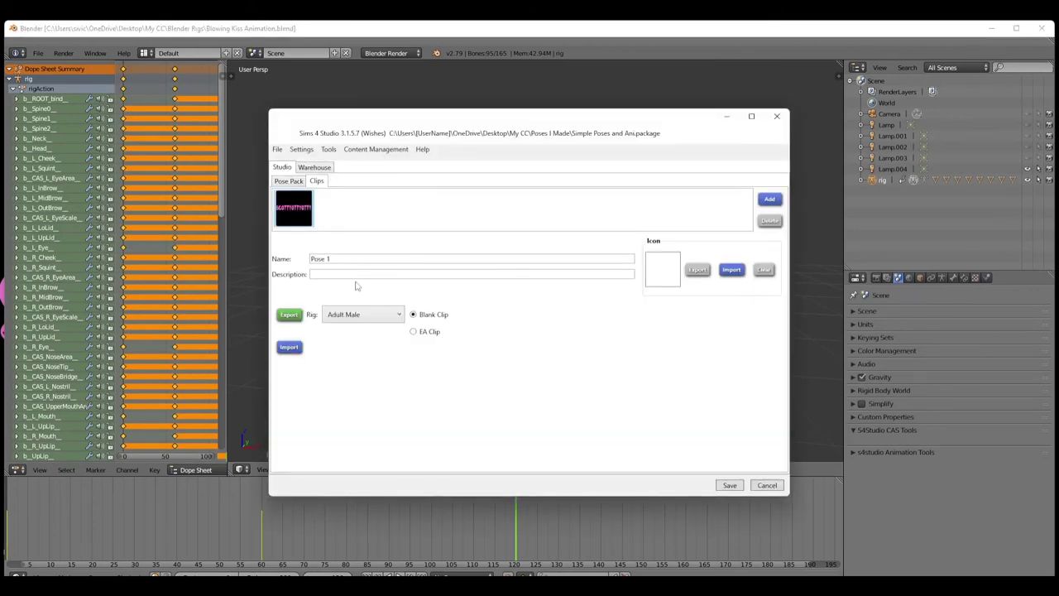
pyautogui.click(289, 349)
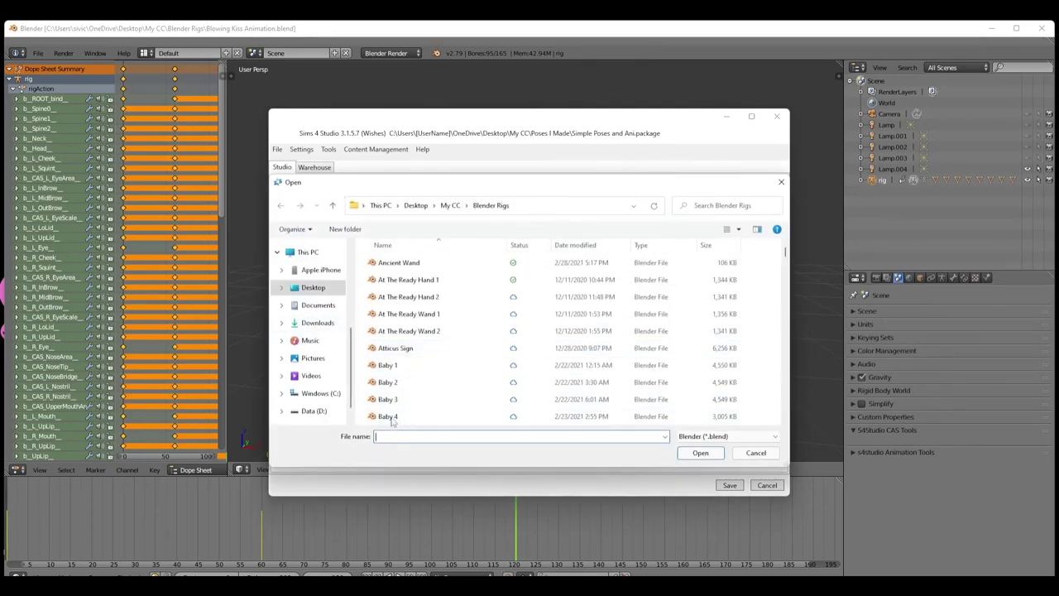
pyautogui.write('blo')
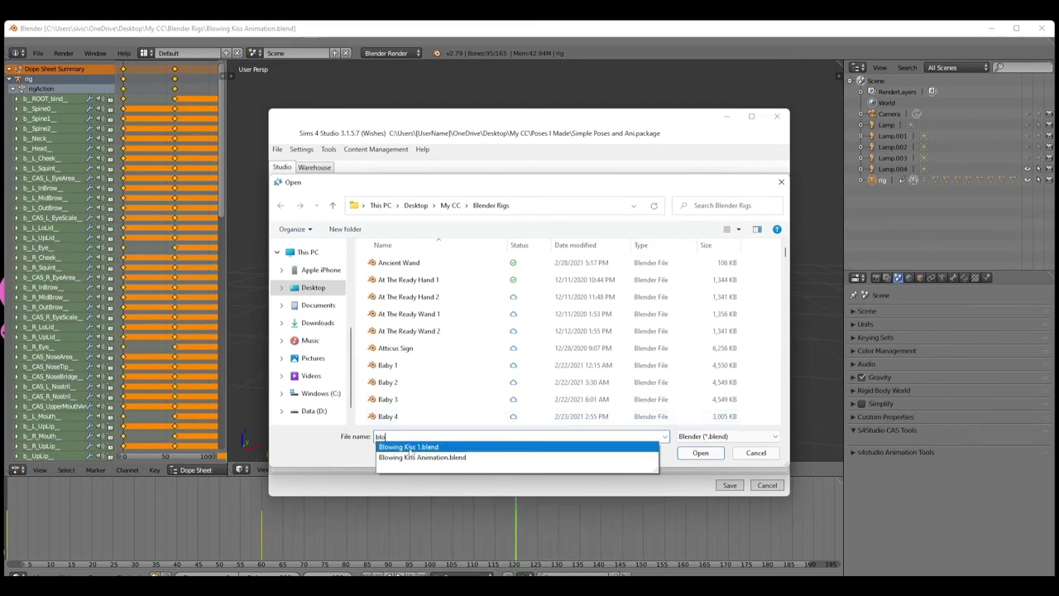
pyautogui.click(412, 448)
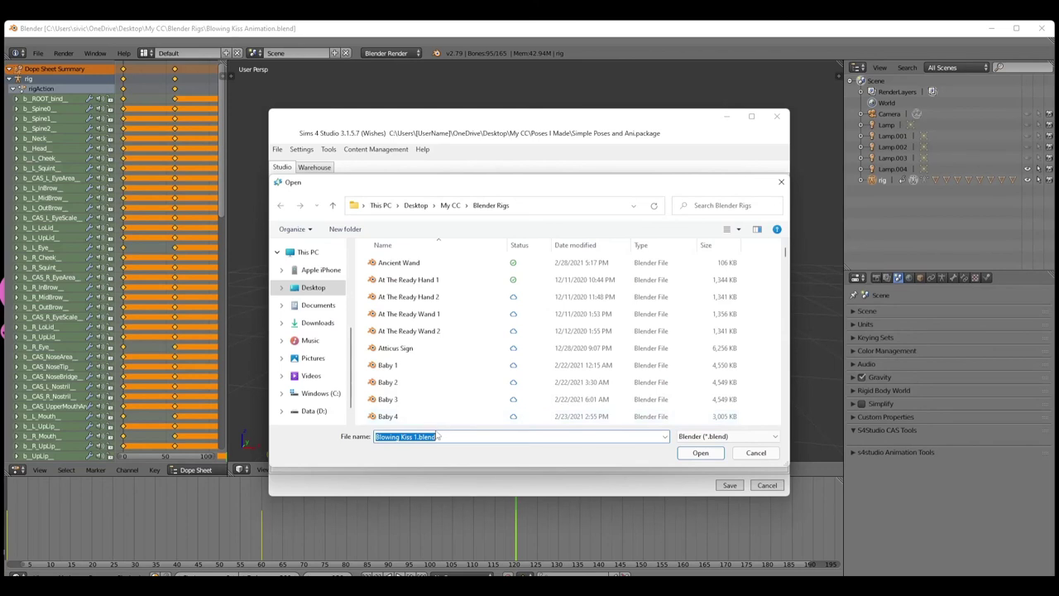
pyautogui.moveTo(444, 418)
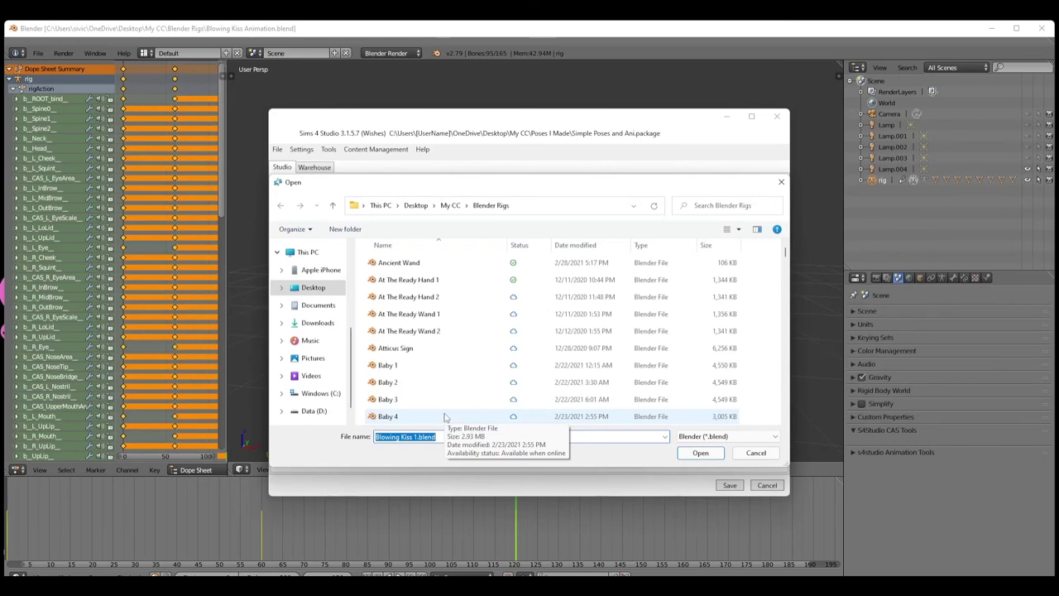
pyautogui.click(700, 453)
pyautogui.click(700, 454)
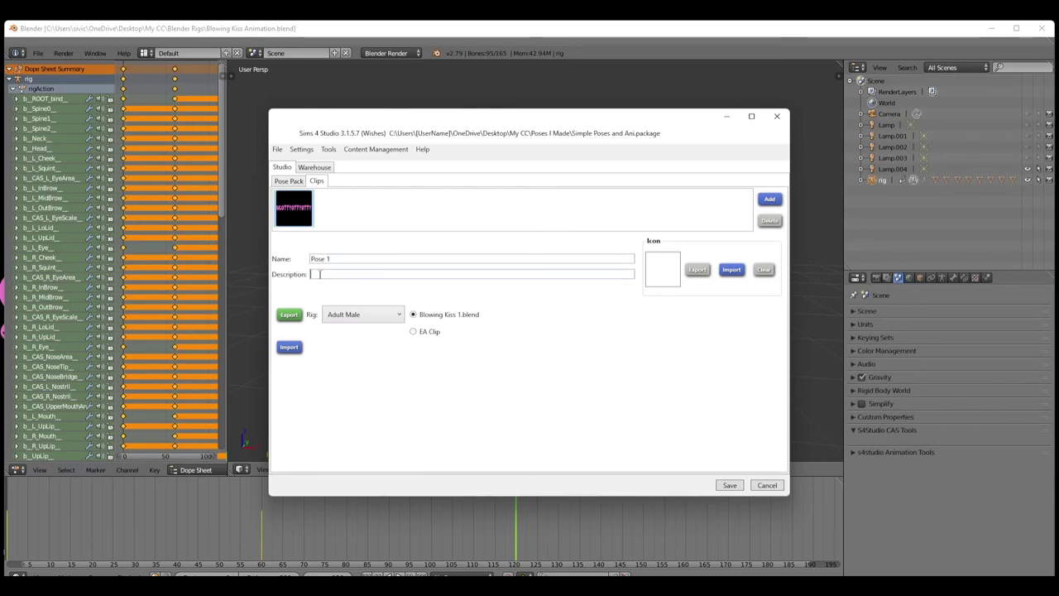
pyautogui.write('Sta')
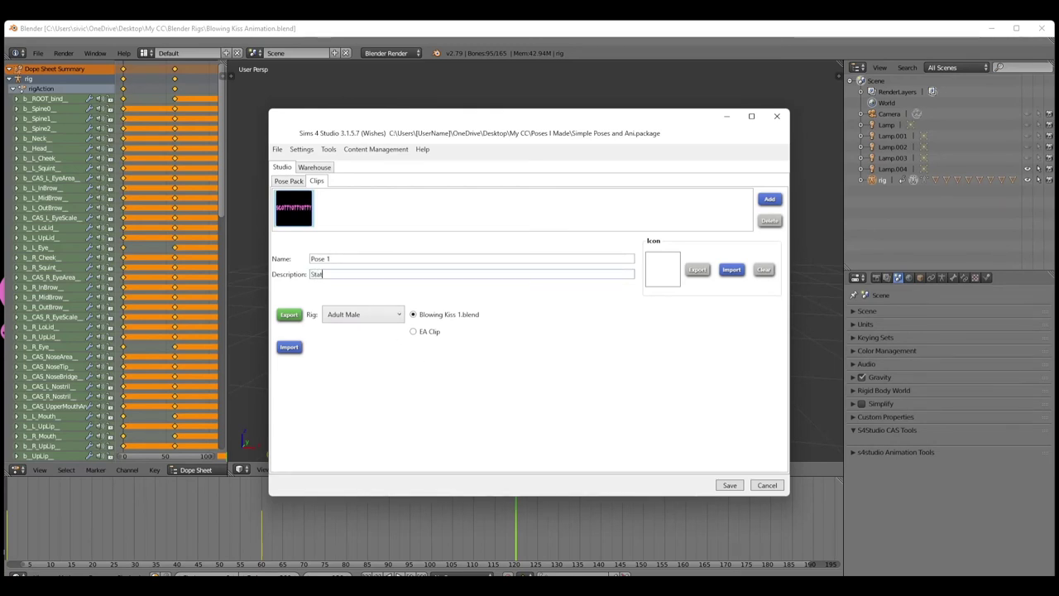
pyautogui.write('tic pose of blowing a kiss')
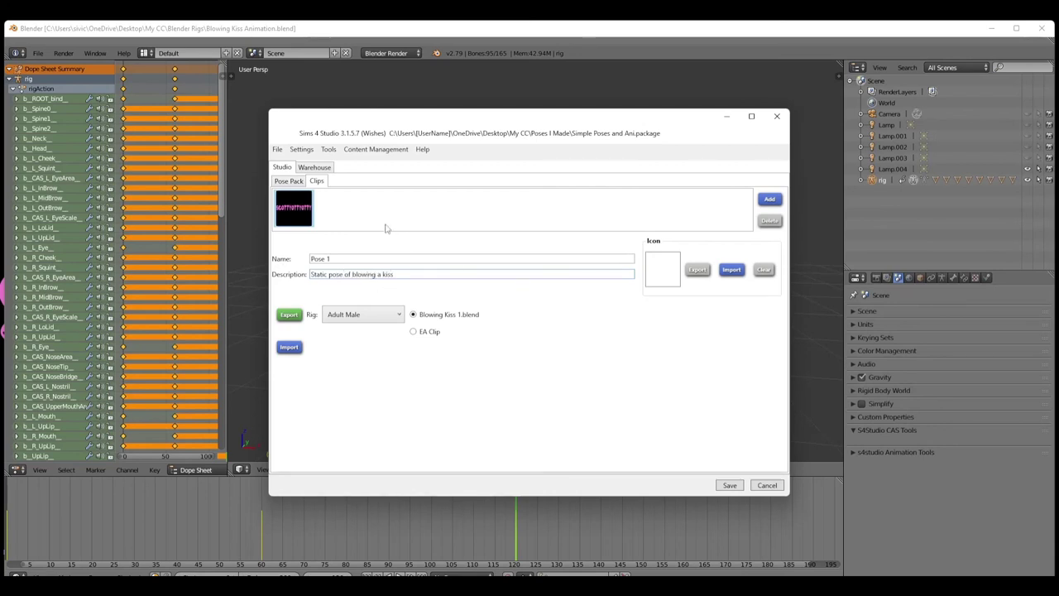
# Add a second clip to the pose pack and import Blowing Kiss Animation.blend into it
pyautogui.click(770, 200)
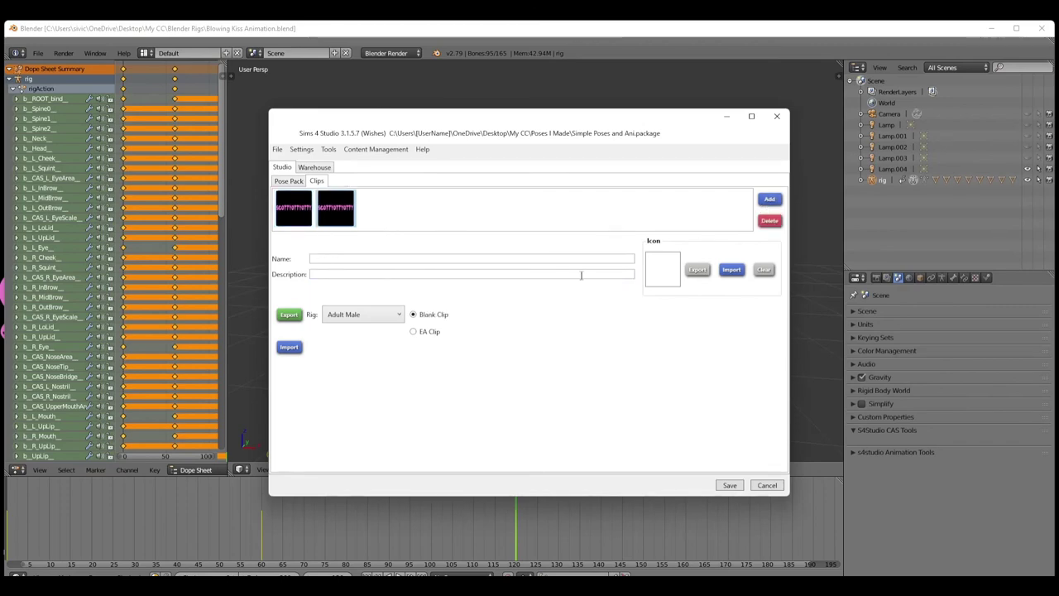
pyautogui.click(289, 348)
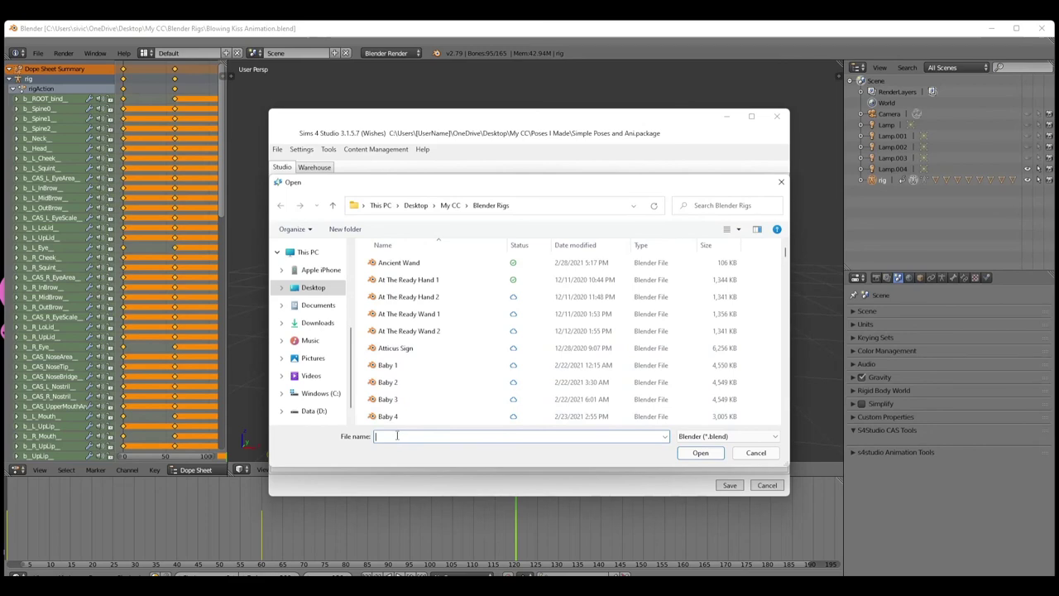
pyautogui.write('bl')
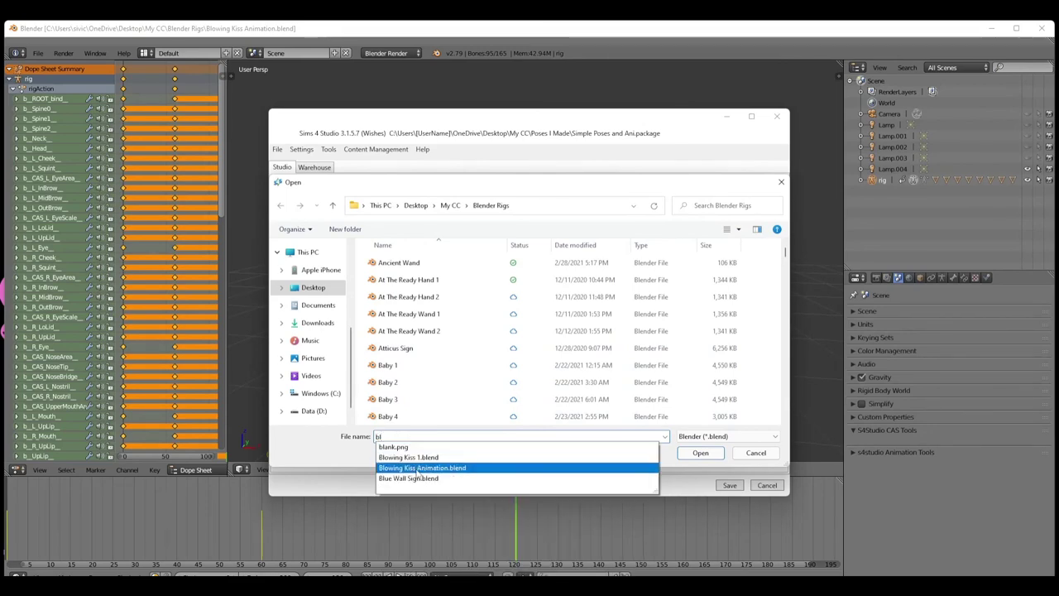
pyautogui.click(418, 469)
pyautogui.click(697, 455)
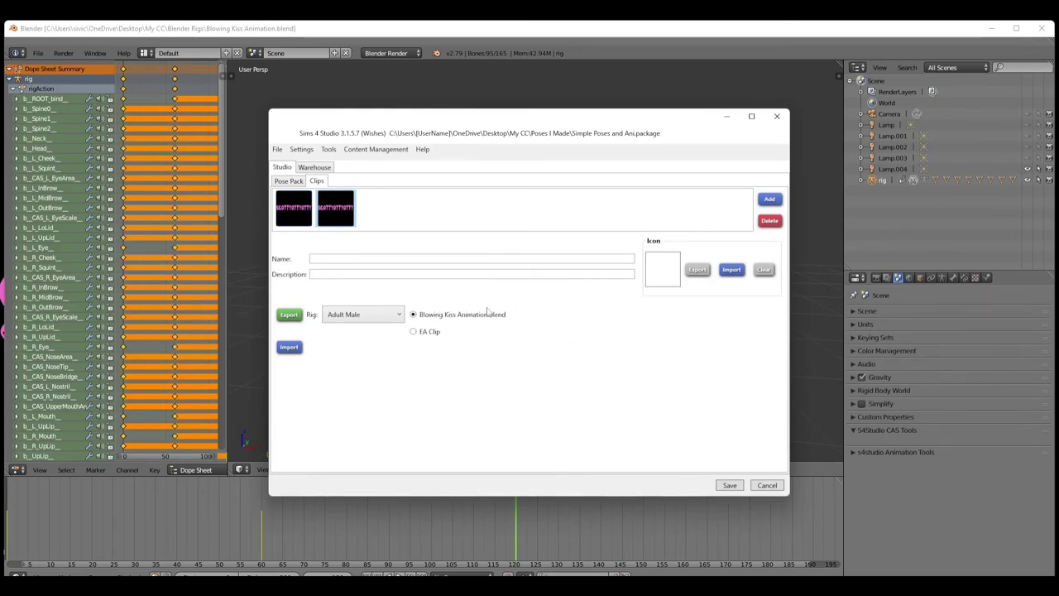
# Switch to Blender and examine the character's face and upper body close up at frame 120
pyautogui.click(727, 117)
pyautogui.scroll(5, 569, 243)
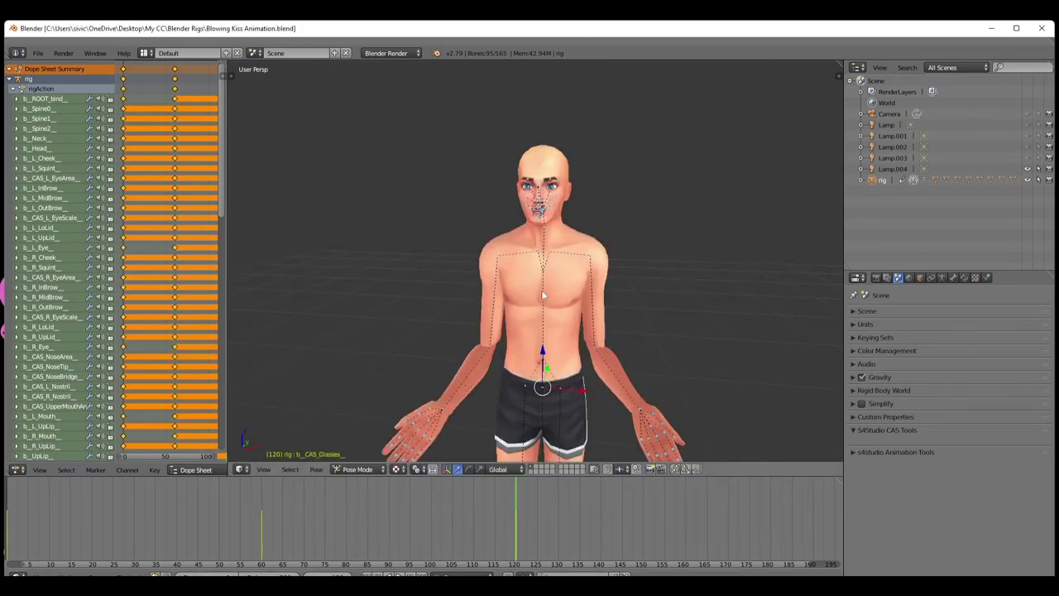
pyautogui.rightClick(540, 120)
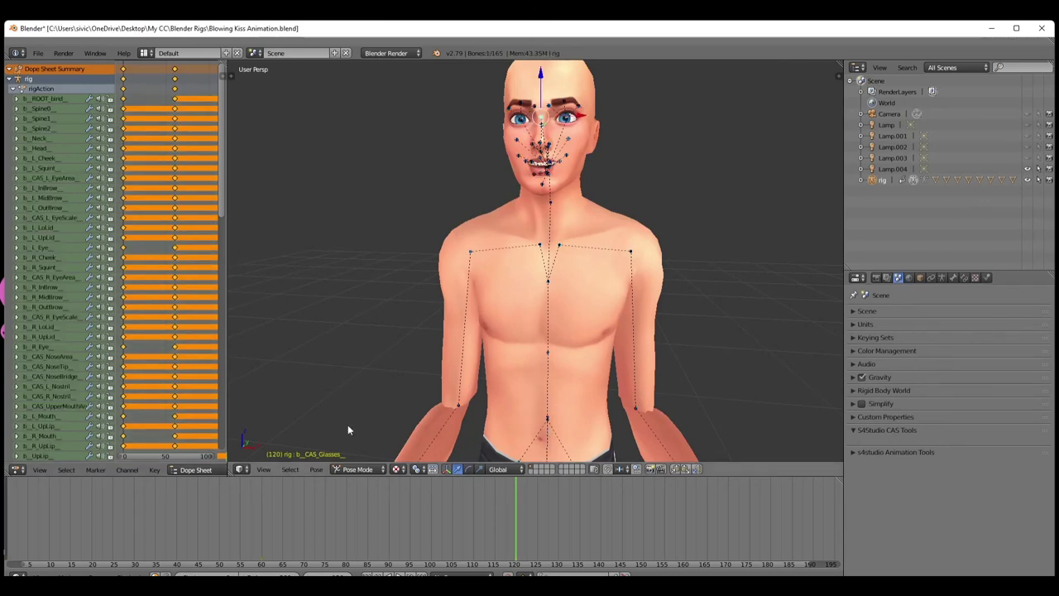
# Back in Sims 4 Studio, name the second clip "Blowing kiss animation" and describe it as "An animation of blowing a kiss"
pyautogui.hotkey('alt', 'Tab')
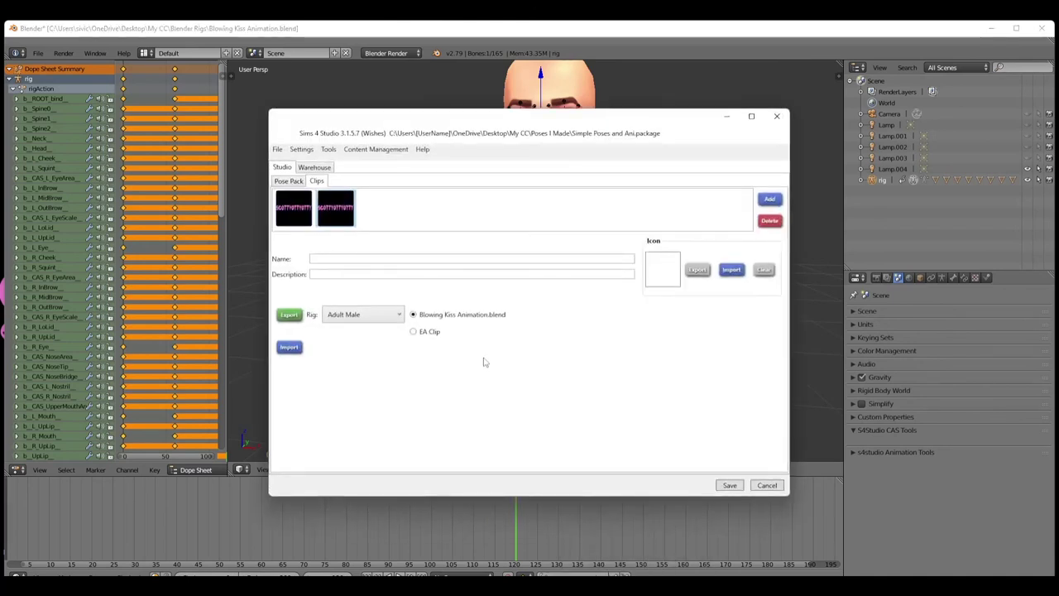
pyautogui.click(346, 262)
pyautogui.write('Blowing k')
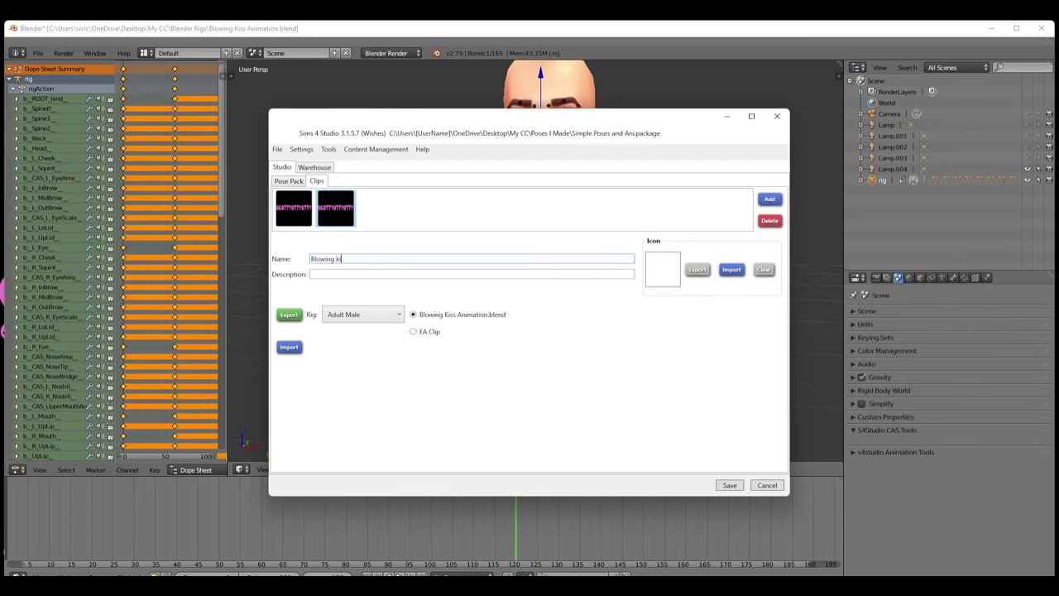
pyautogui.write('iss animation')
pyautogui.click(361, 273)
pyautogui.write('An animation of blowing a kiss')
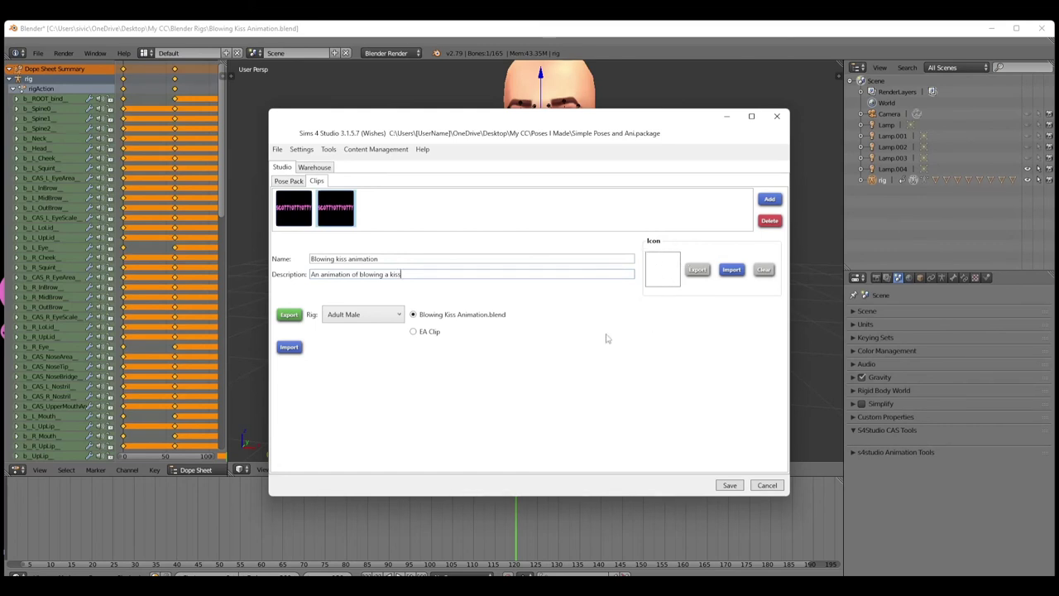
# Review the Pose 1 clip and the pose pack's clip list, and save the package
pyautogui.click(307, 217)
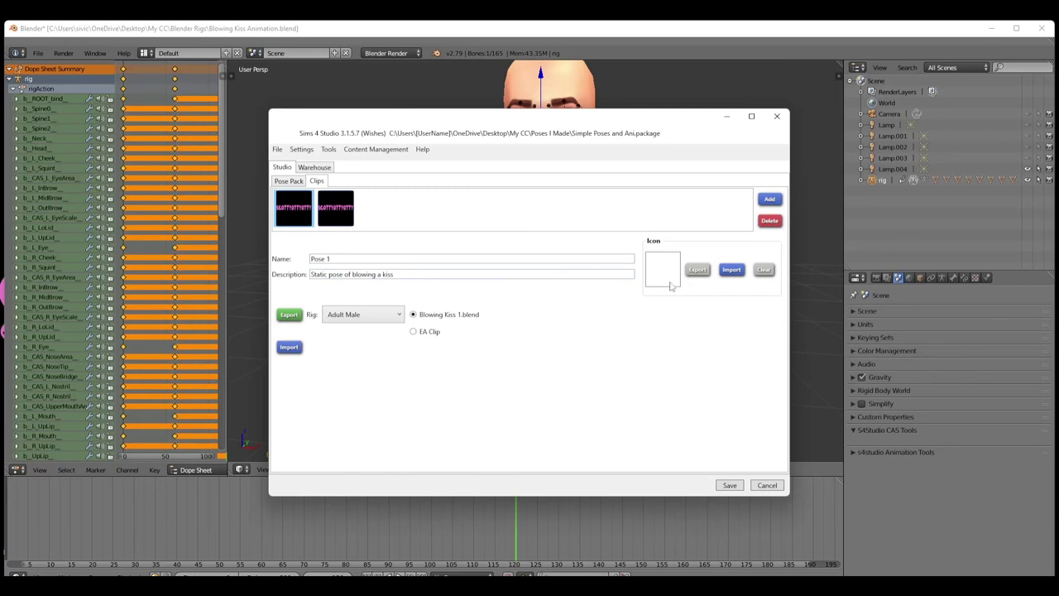
pyautogui.click(298, 182)
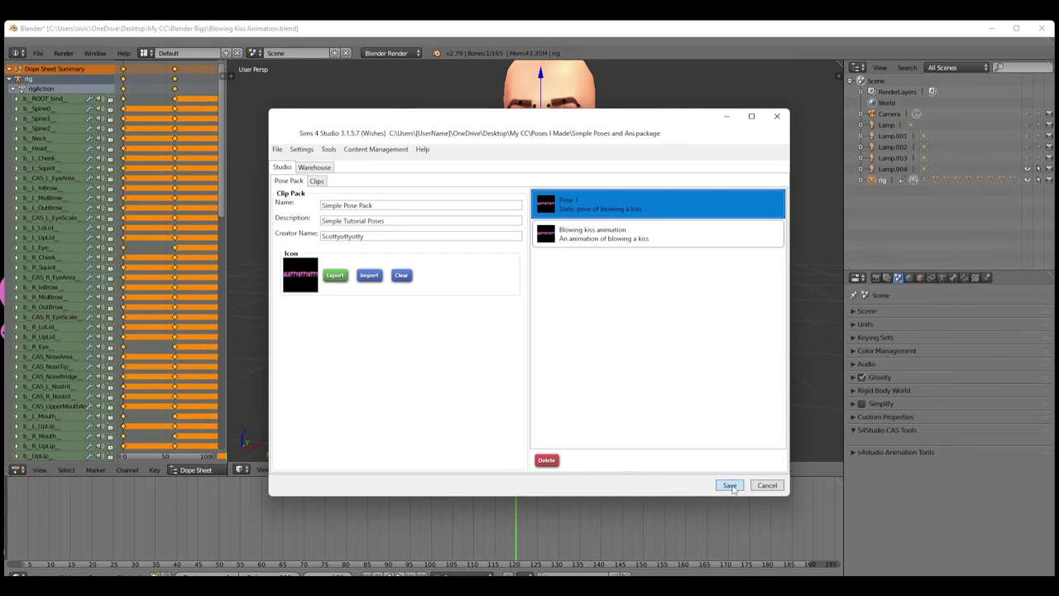
pyautogui.click(731, 488)
pyautogui.click(554, 341)
# Switch to the Blender Rigs folder window in File Explorer and open the Poses I Made folder inside My CC
pyautogui.moveTo(517, 588)
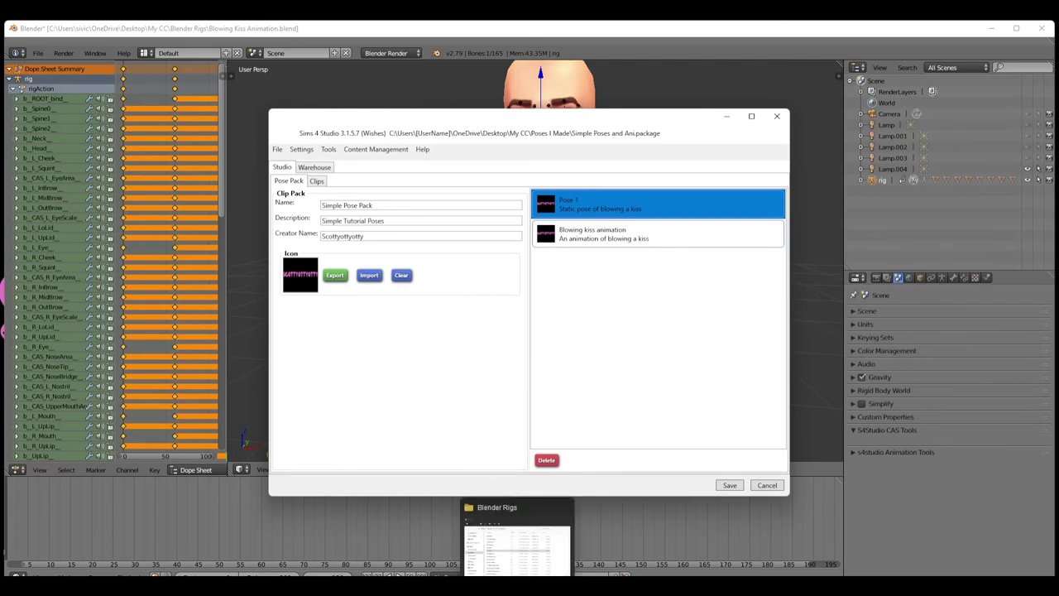
pyautogui.click(517, 542)
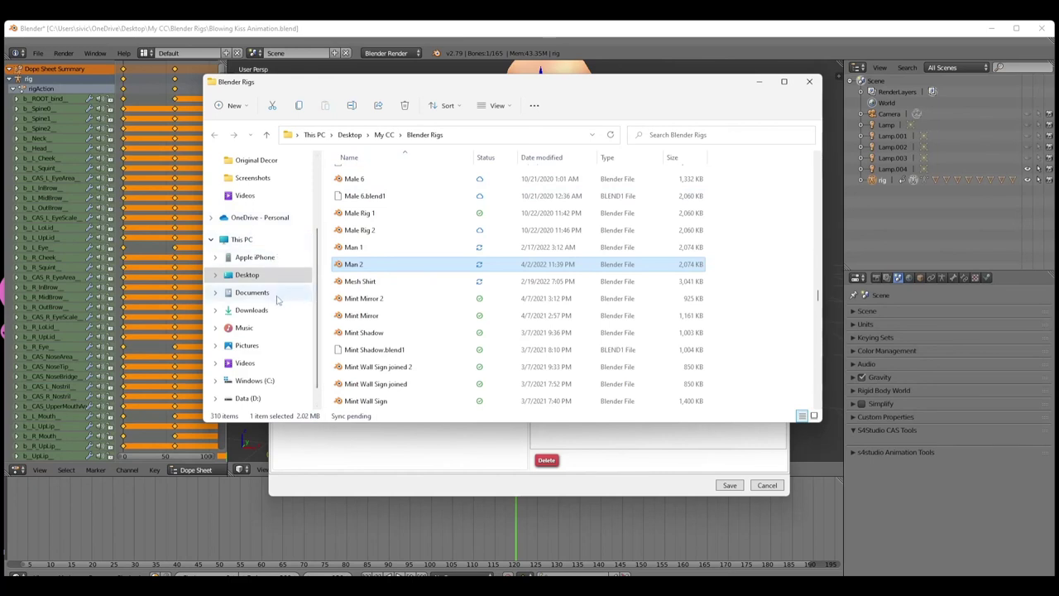
pyautogui.scroll(1, 264, 198)
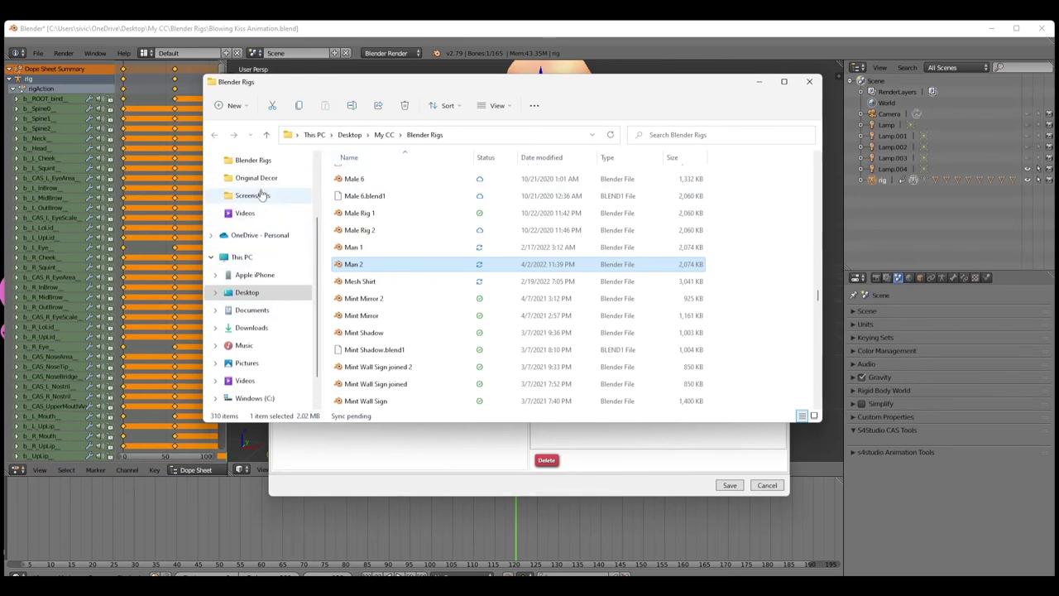
pyautogui.click(384, 135)
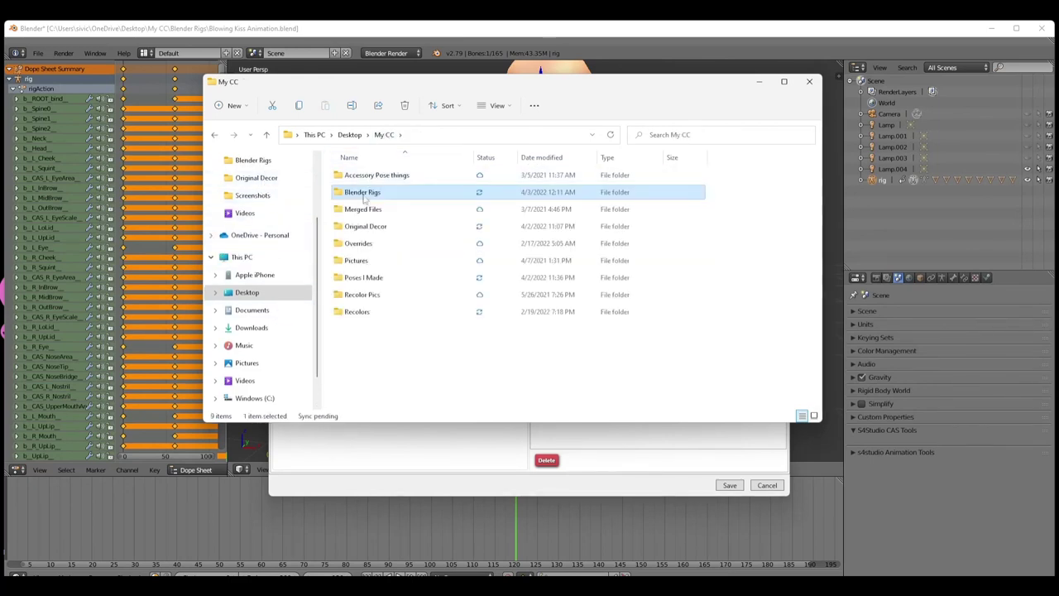
pyautogui.click(368, 279)
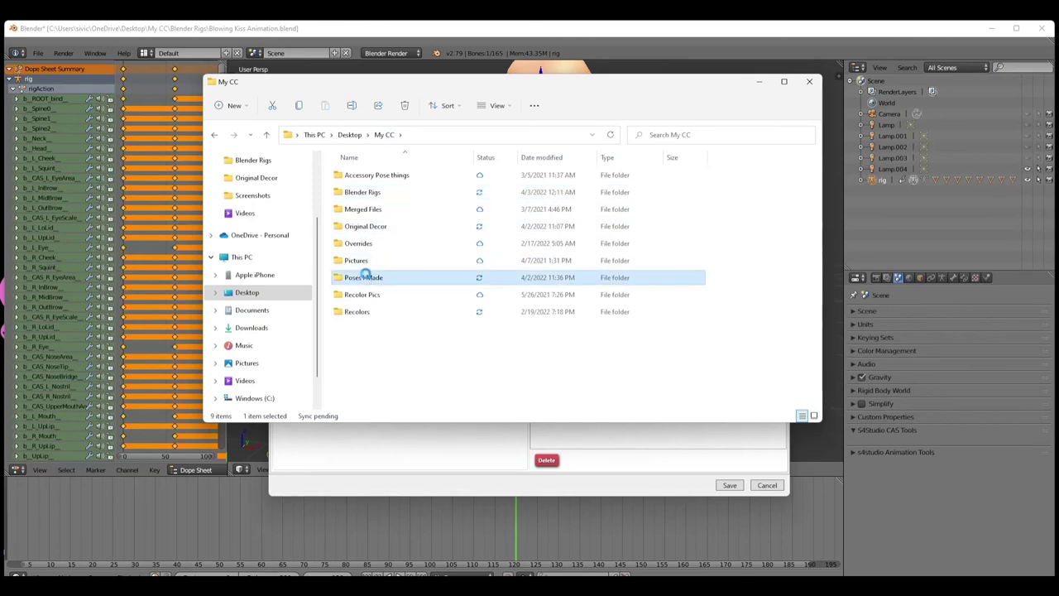
pyautogui.doubleClick(369, 279)
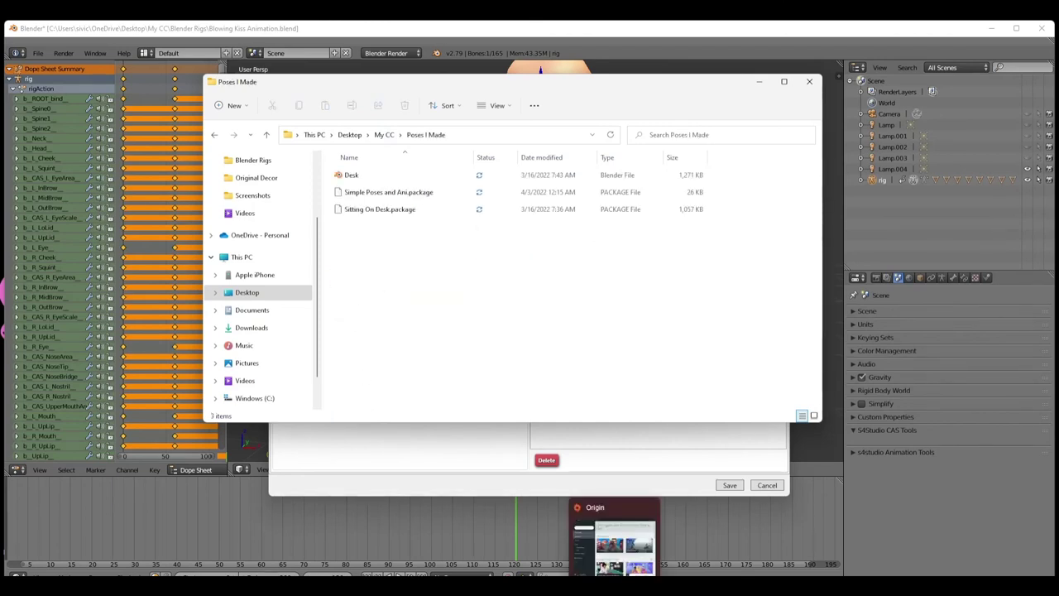
# Open the Sims 4 Mods folder in a second File Explorer window and look through its package files
pyautogui.moveTo(637, 586)
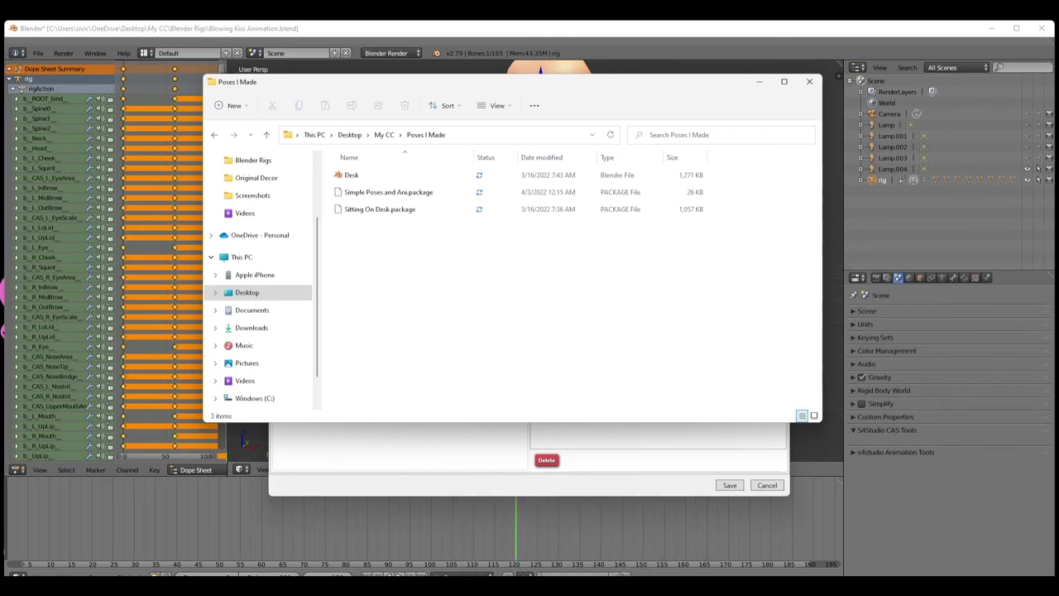
pyautogui.rightClick(511, 570)
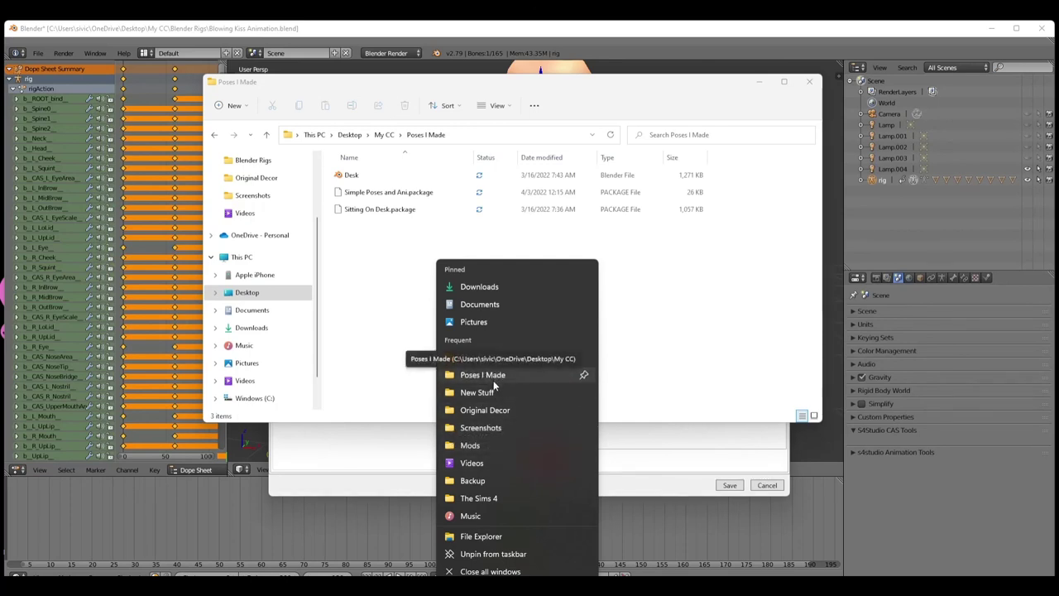
pyautogui.click(475, 452)
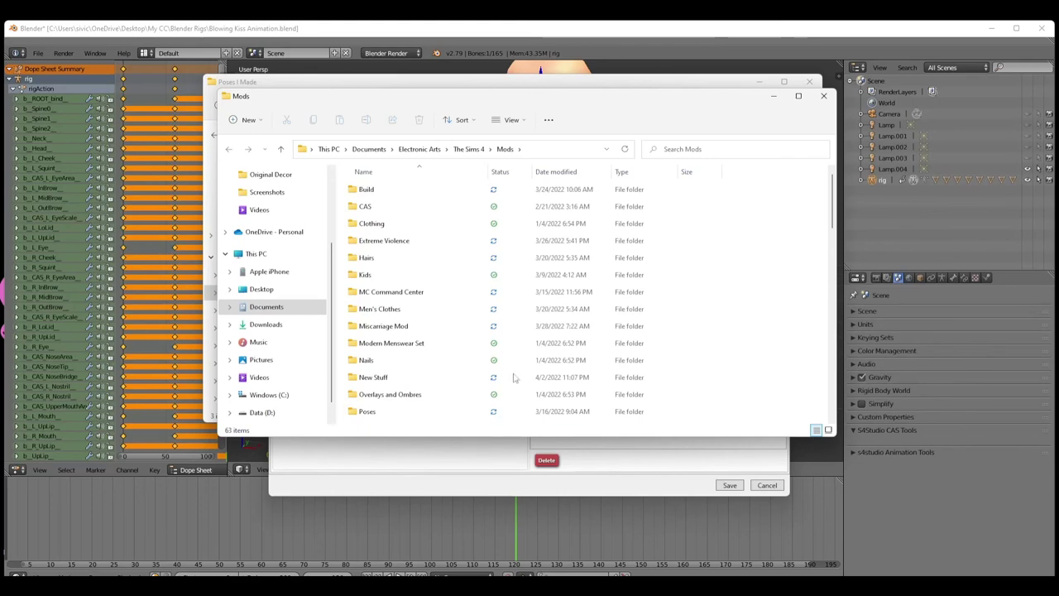
pyautogui.scroll(-10, 431, 282)
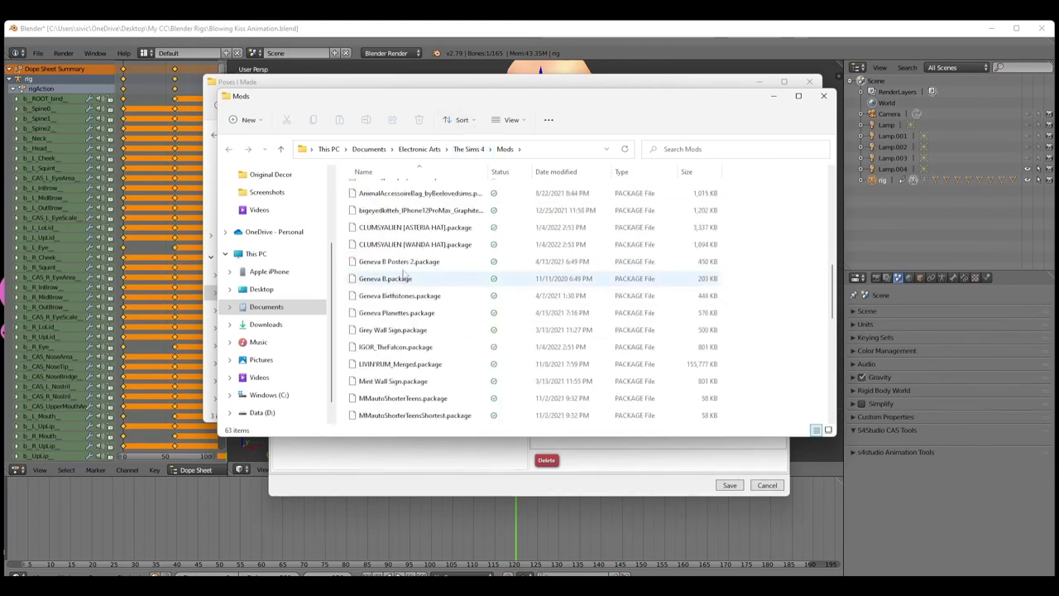
# Arrange the Poses I Made and Mods windows side by side and move Simple Poses and Ani.package into the Mods folder
pyautogui.click(508, 83)
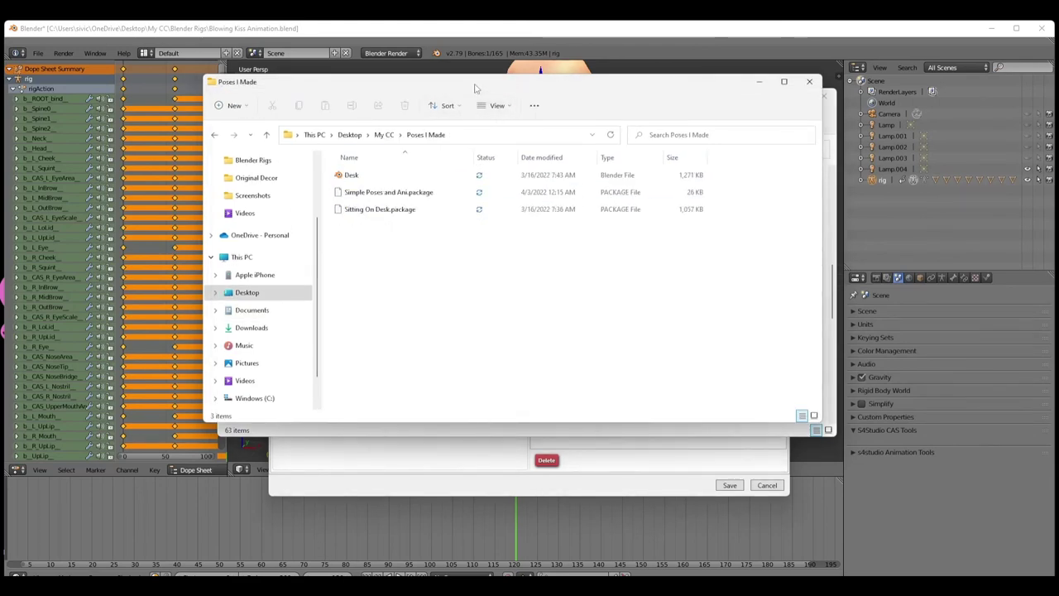
pyautogui.moveTo(477, 89); pyautogui.dragTo(588, 131)
pyautogui.moveTo(533, 102); pyautogui.dragTo(358, 130)
pyautogui.moveTo(774, 135); pyautogui.dragTo(840, 139)
pyautogui.moveTo(578, 244); pyautogui.dragTo(263, 329)
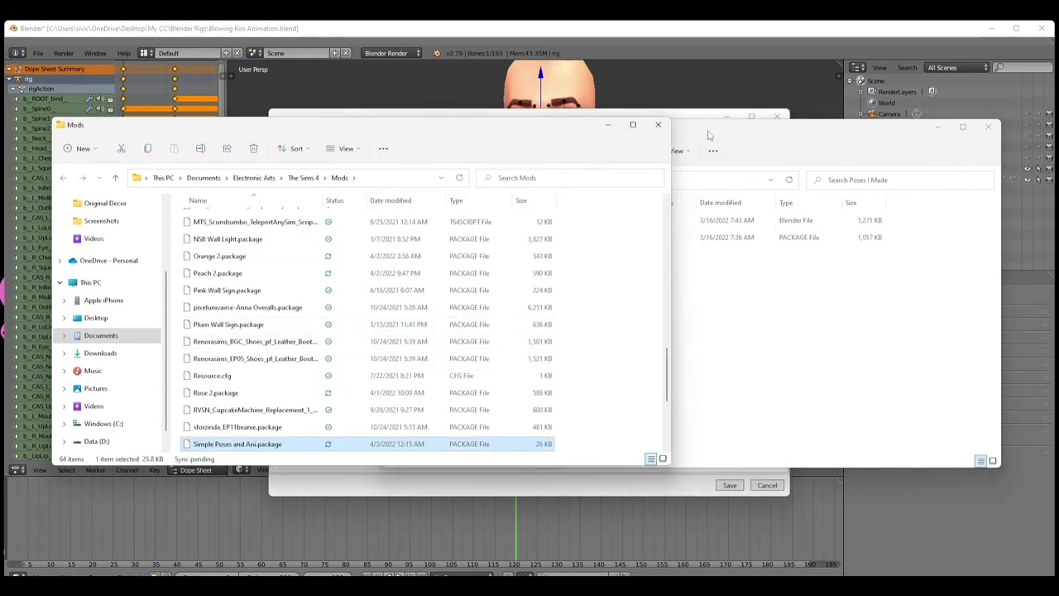
# Close the Mods and Poses I Made windows and save the Simple Pose Pack in Sims 4 Studio
pyautogui.click(660, 124)
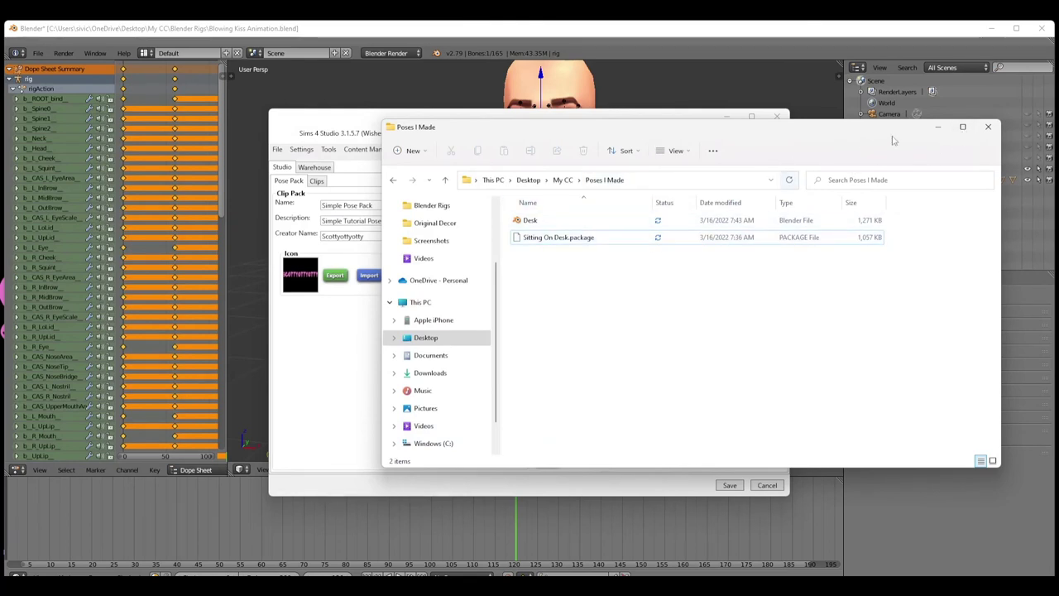
pyautogui.click(987, 129)
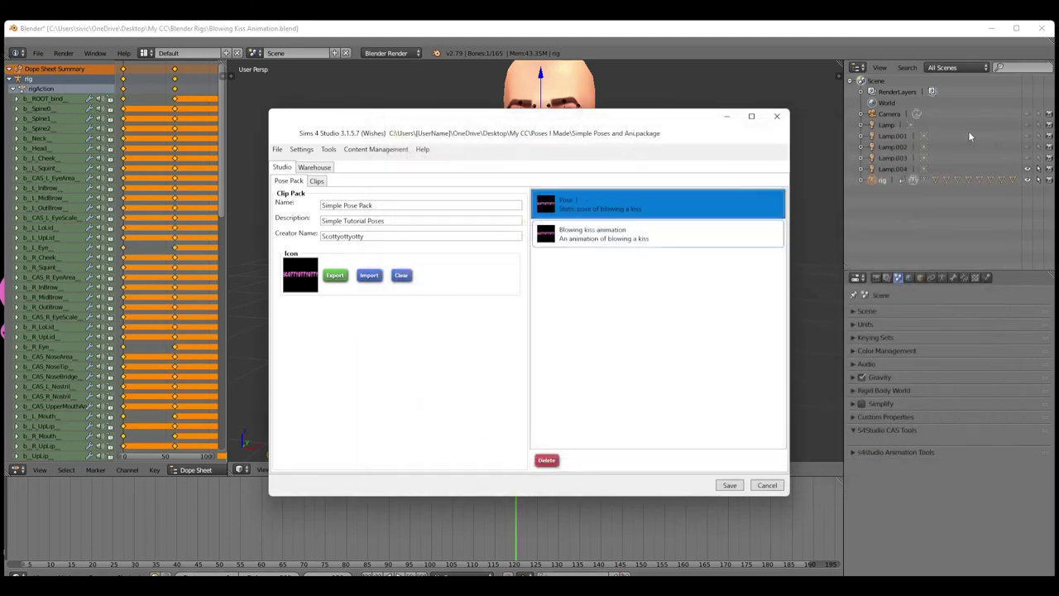
pyautogui.click(734, 485)
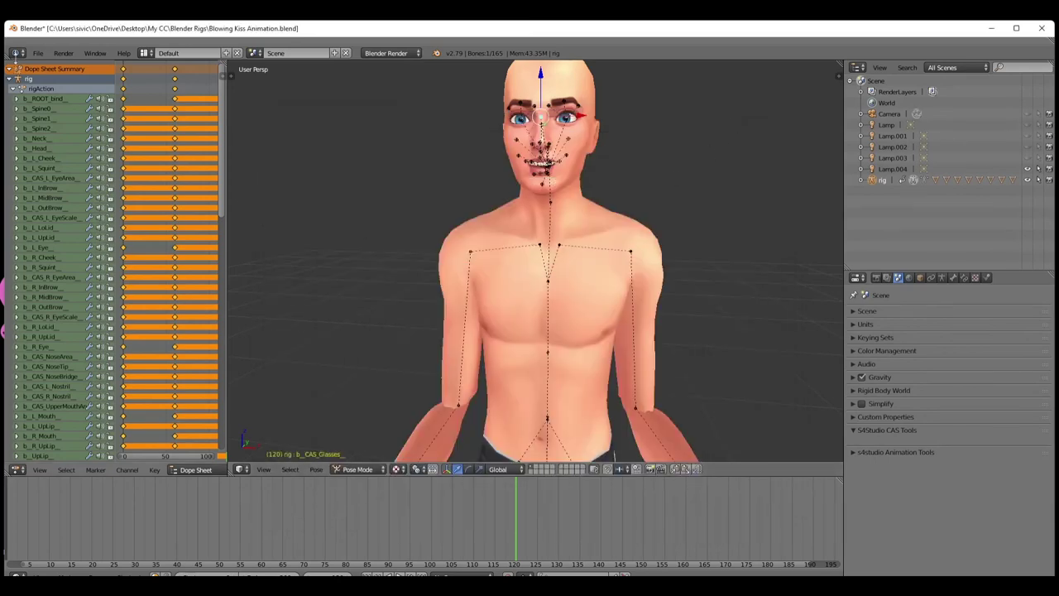
# In Blender, open Sitting.blend from the Blender Rigs folder
pyautogui.click(38, 53)
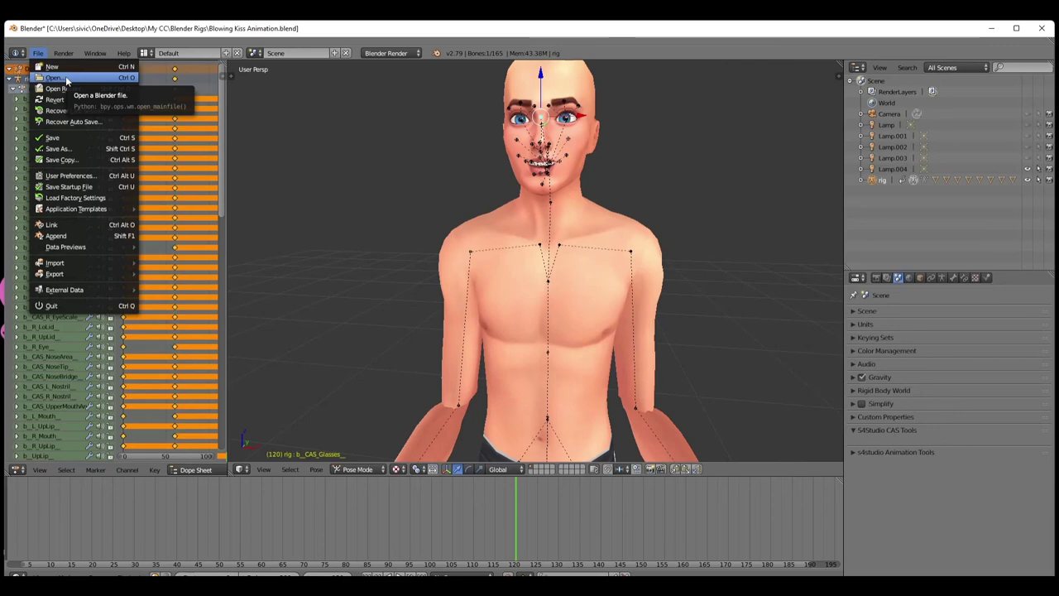
pyautogui.click(53, 78)
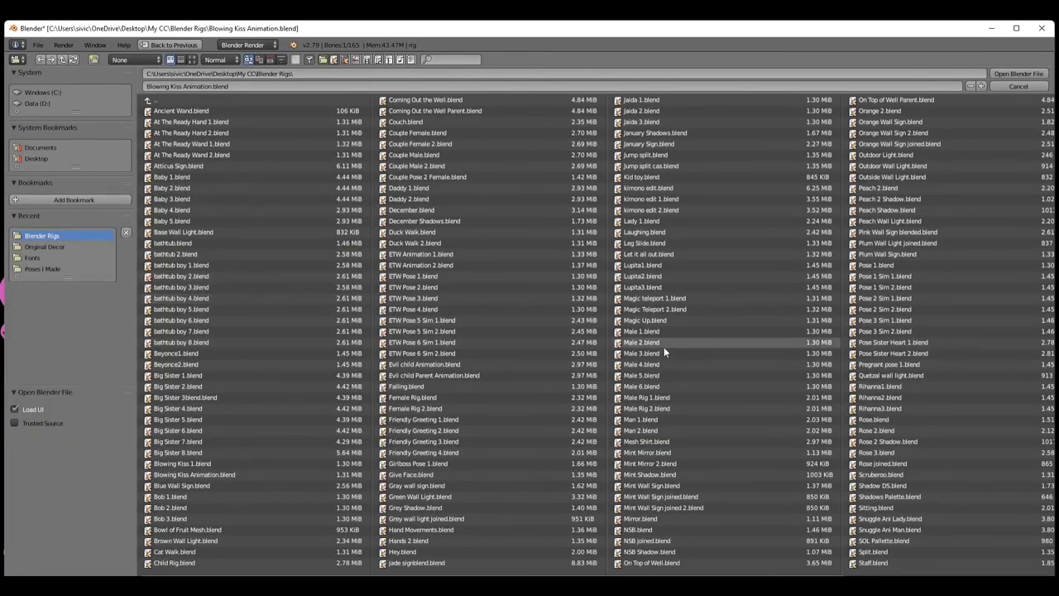
pyautogui.scroll(-3, 797, 534)
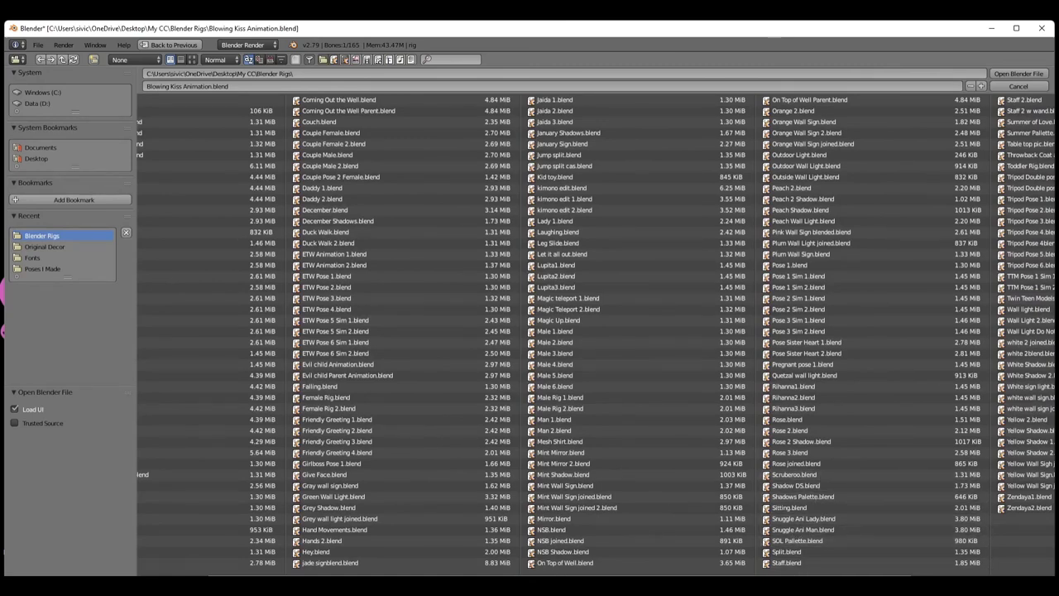
pyautogui.scroll(-3, 596, 336)
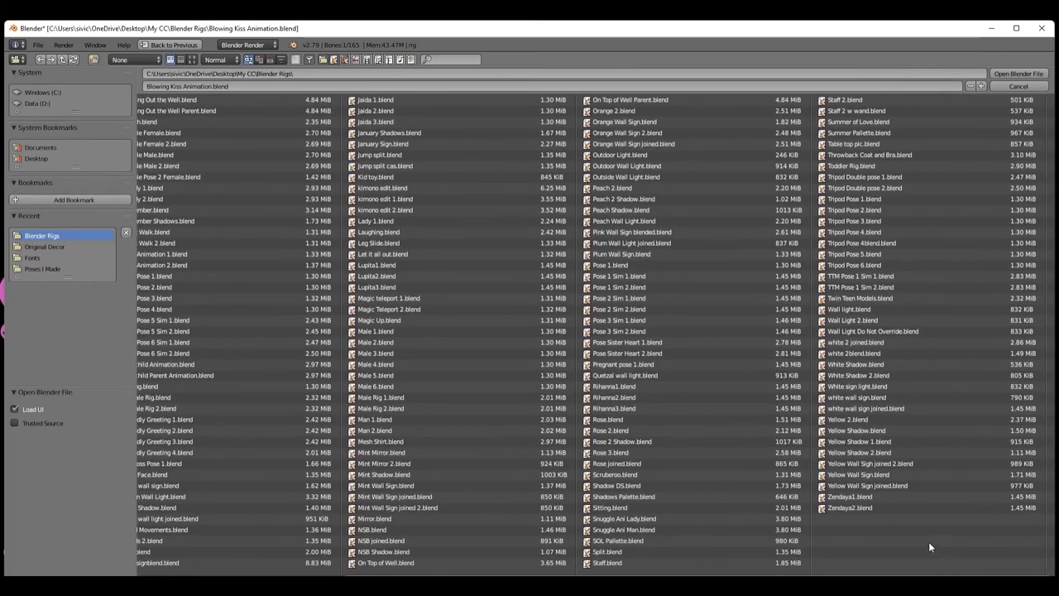
pyautogui.doubleClick(611, 508)
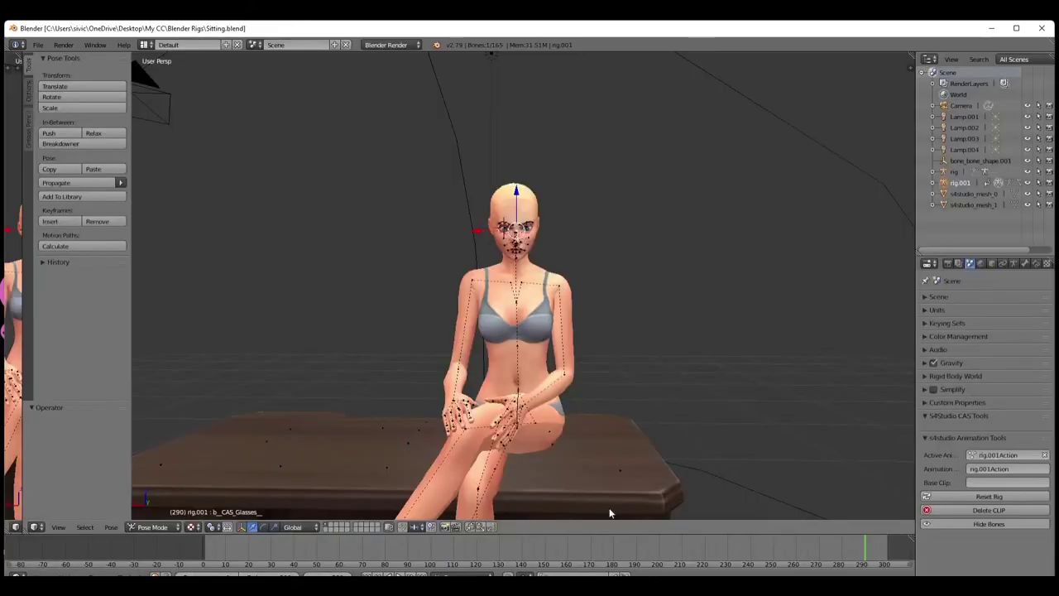
# Play the sitting animation and examine the woman's face, hands and body on the desk from near and far
pyautogui.moveTo(547, 459); pyautogui.dragTo(542, 443, button='middle')
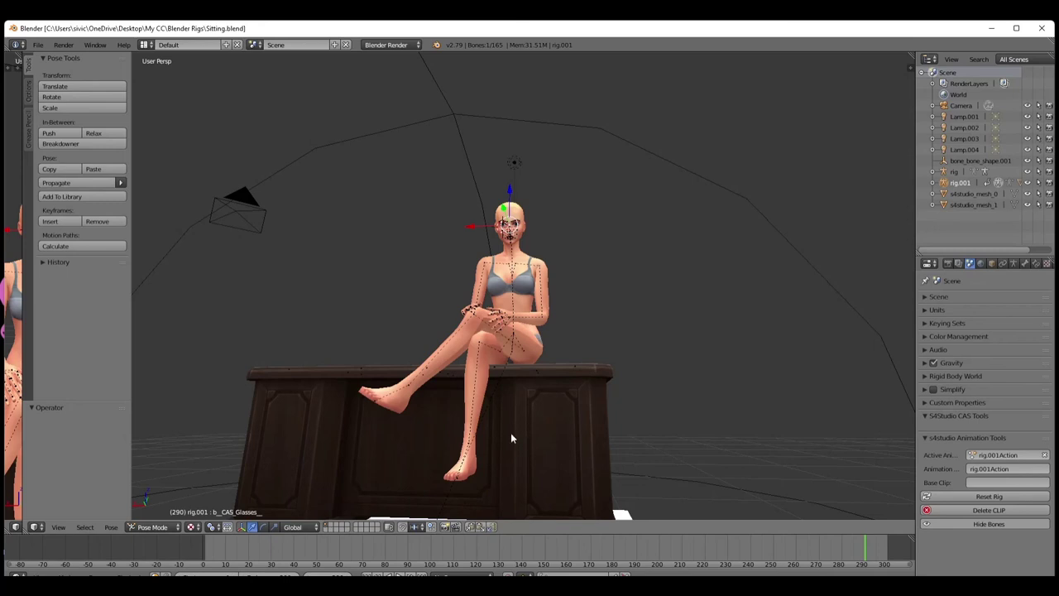
pyautogui.scroll(6, 518, 418)
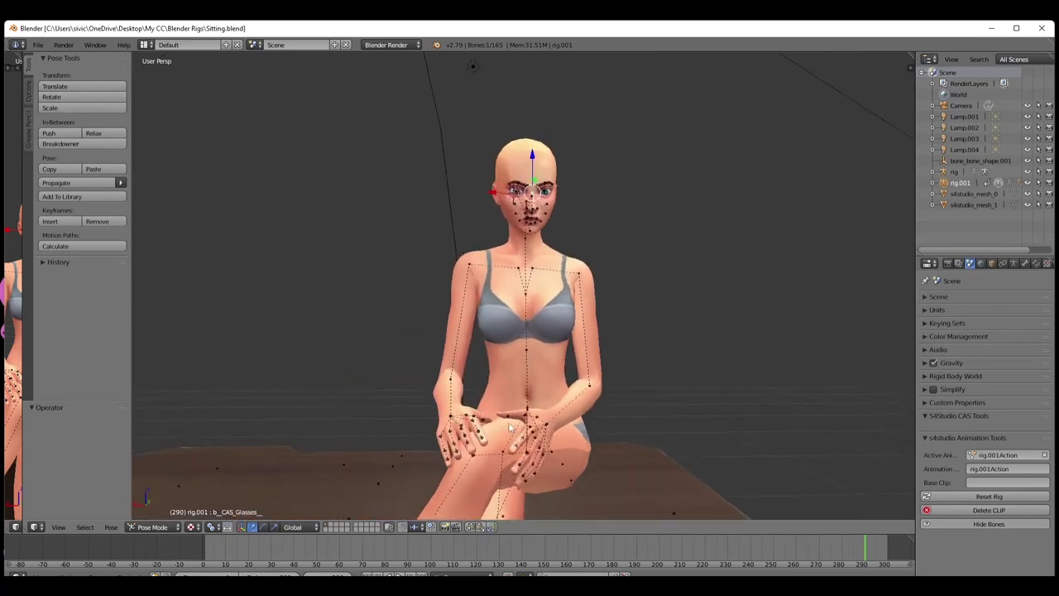
pyautogui.scroll(-6, 591, 414)
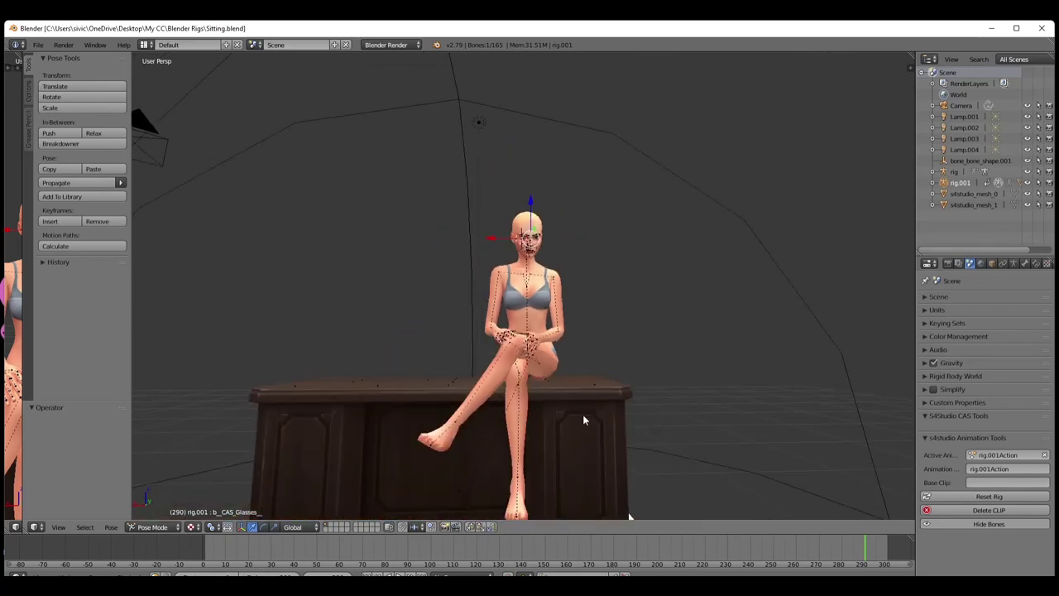
pyautogui.scroll(-3, 576, 429)
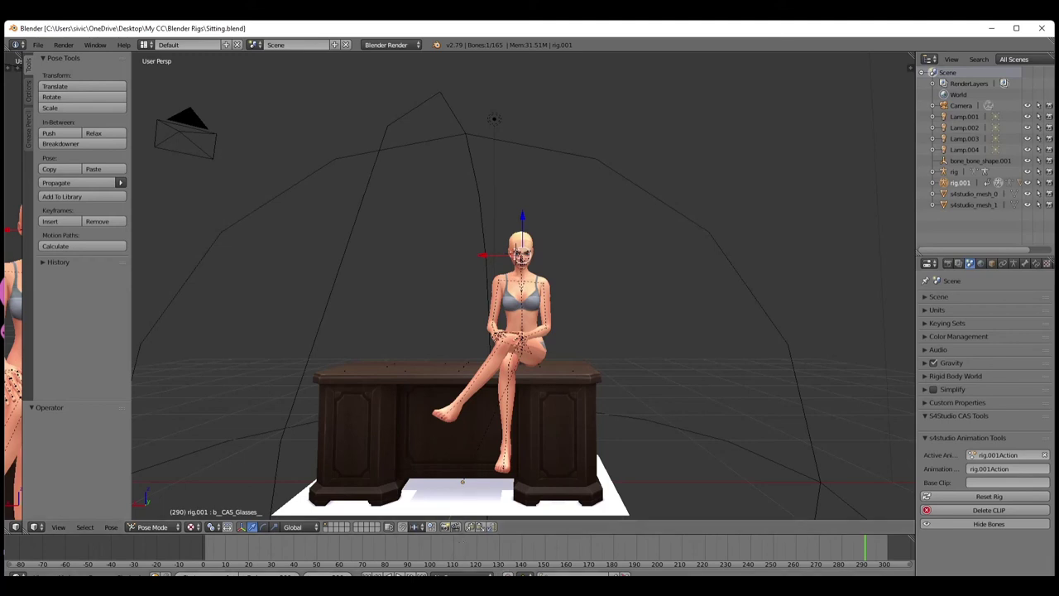
pyautogui.hotkey('alt', 'a')
pyautogui.scroll(4, 474, 470)
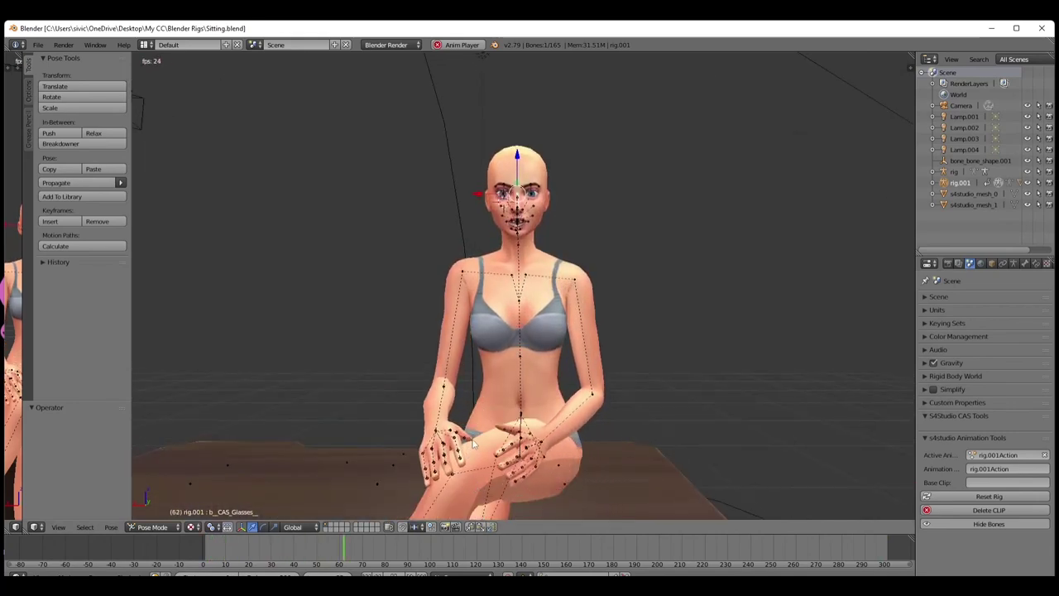
pyautogui.scroll(3, 496, 398)
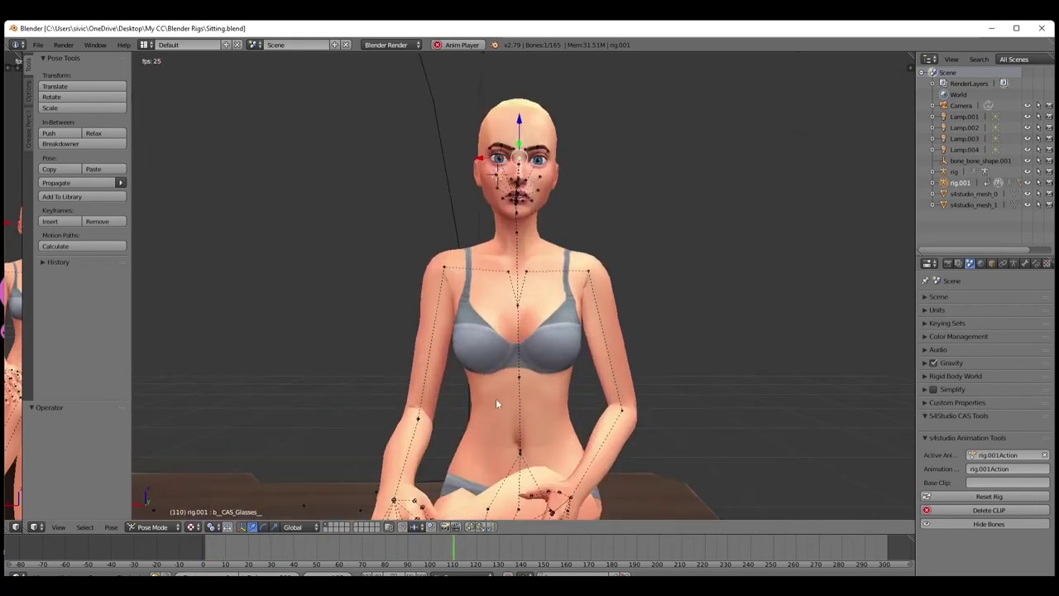
pyautogui.scroll(-2, 484, 406)
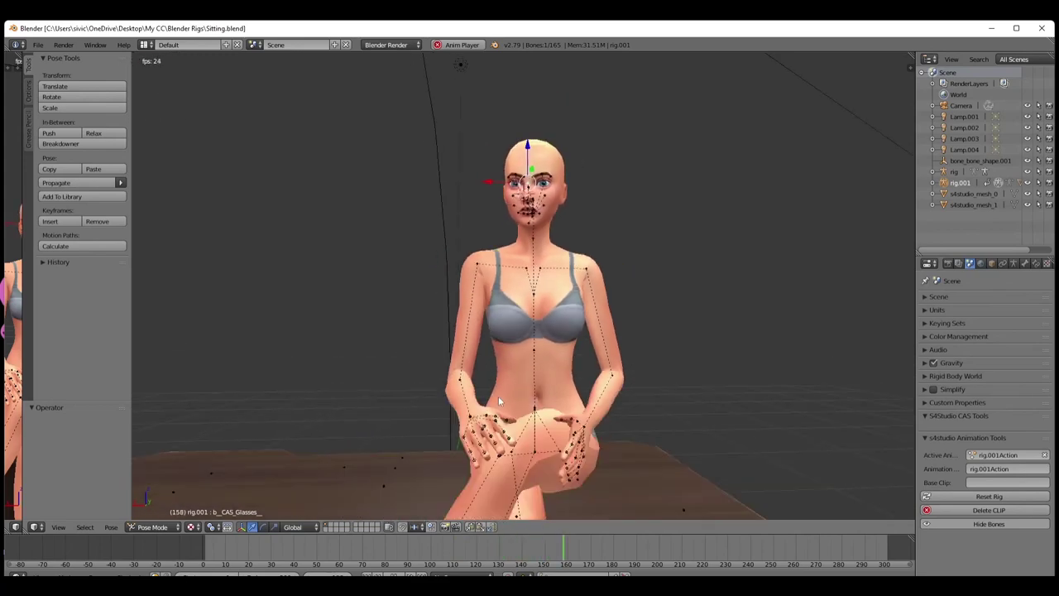
pyautogui.moveTo(498, 392)
pyautogui.mouseDown(button='middle')
pyautogui.moveTo(478, 391)
pyautogui.moveTo(499, 397)
pyautogui.mouseUp(button='middle')
pyautogui.scroll(3, 497, 395)
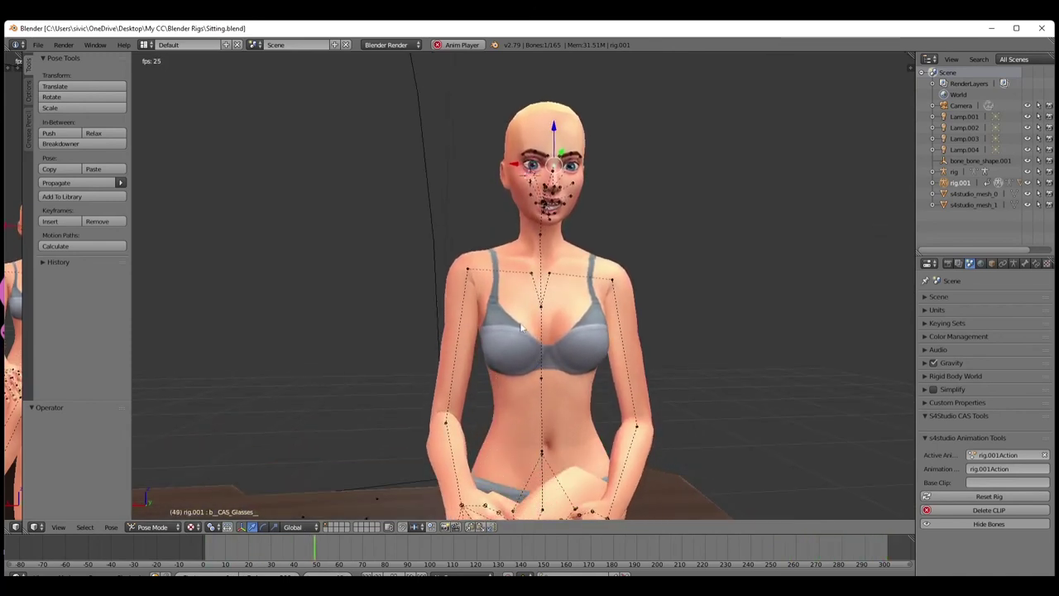
pyautogui.scroll(-2, 513, 336)
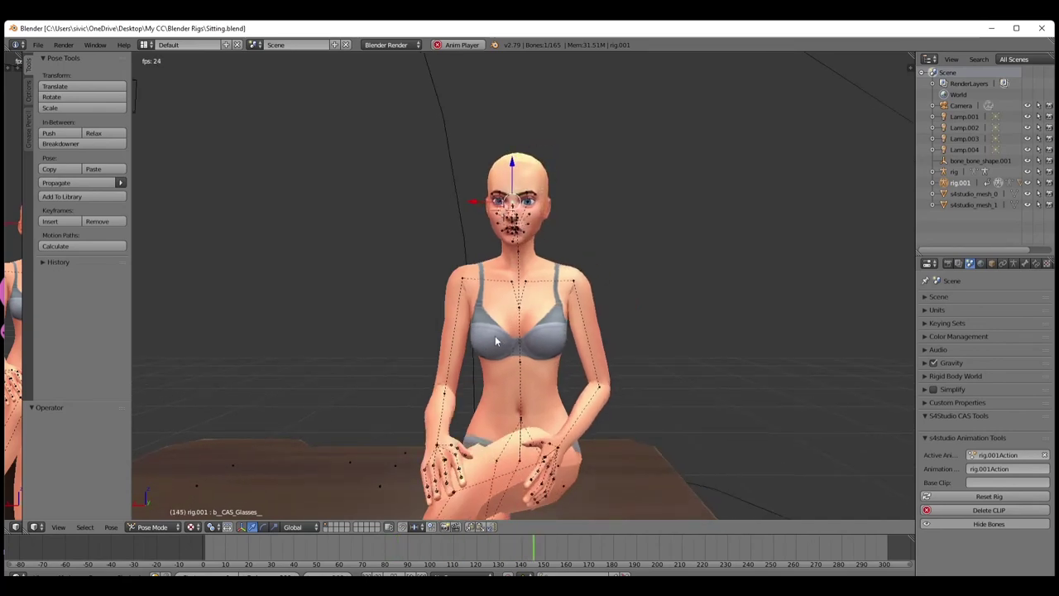
pyautogui.scroll(-3, 494, 341)
pyautogui.scroll(-1, 494, 341)
pyautogui.moveTo(494, 341); pyautogui.dragTo(633, 515, button='middle')
pyautogui.scroll(4, 492, 405)
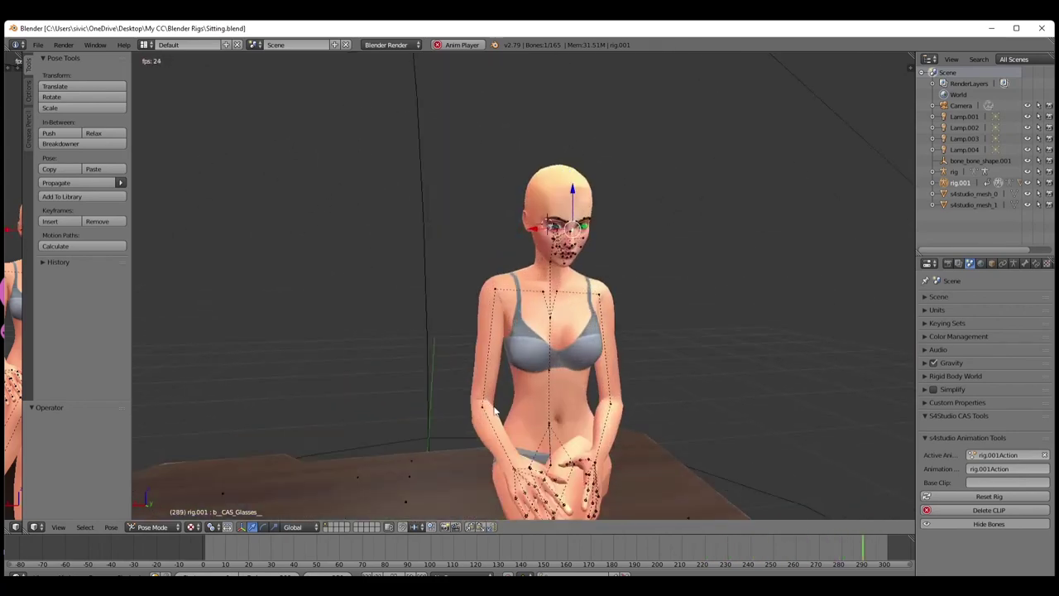
pyautogui.moveTo(477, 405); pyautogui.dragTo(496, 388, button='middle')
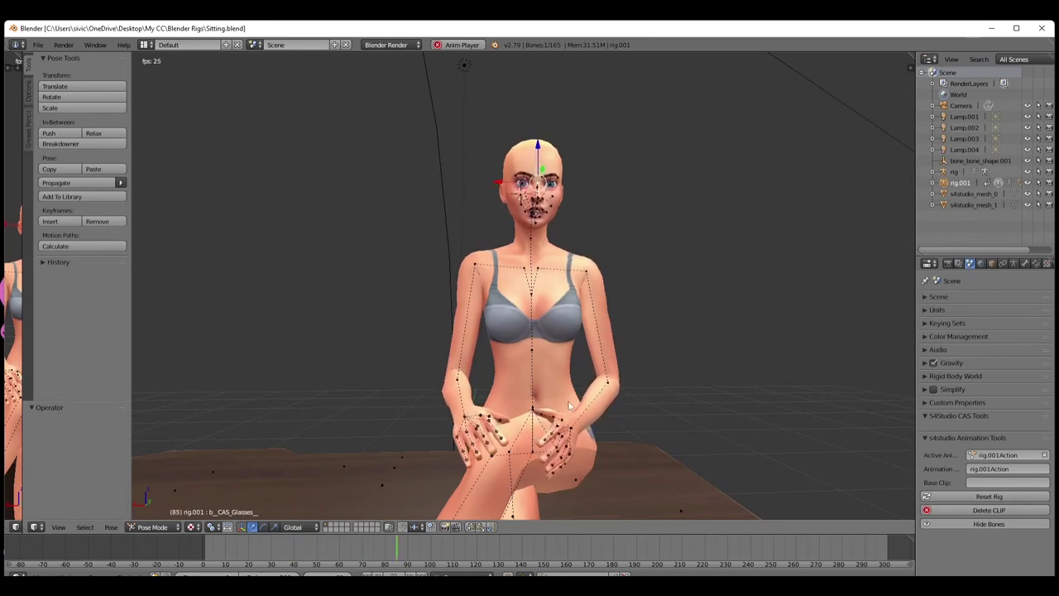
pyautogui.scroll(-3, 579, 398)
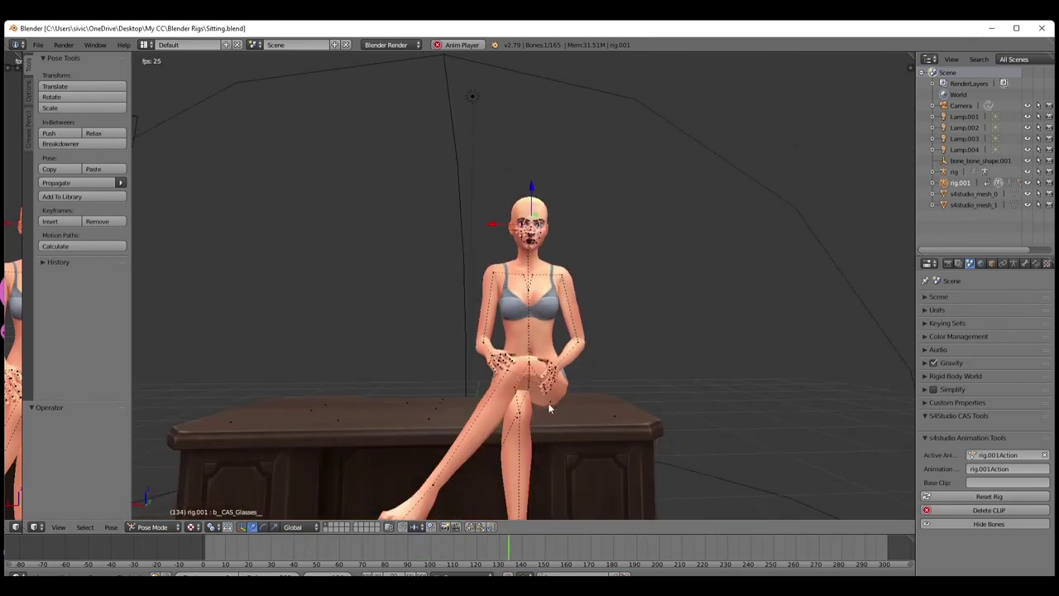
# Open Snuggle Ani Lady.blend from the Blender Rigs folder
pyautogui.click(38, 45)
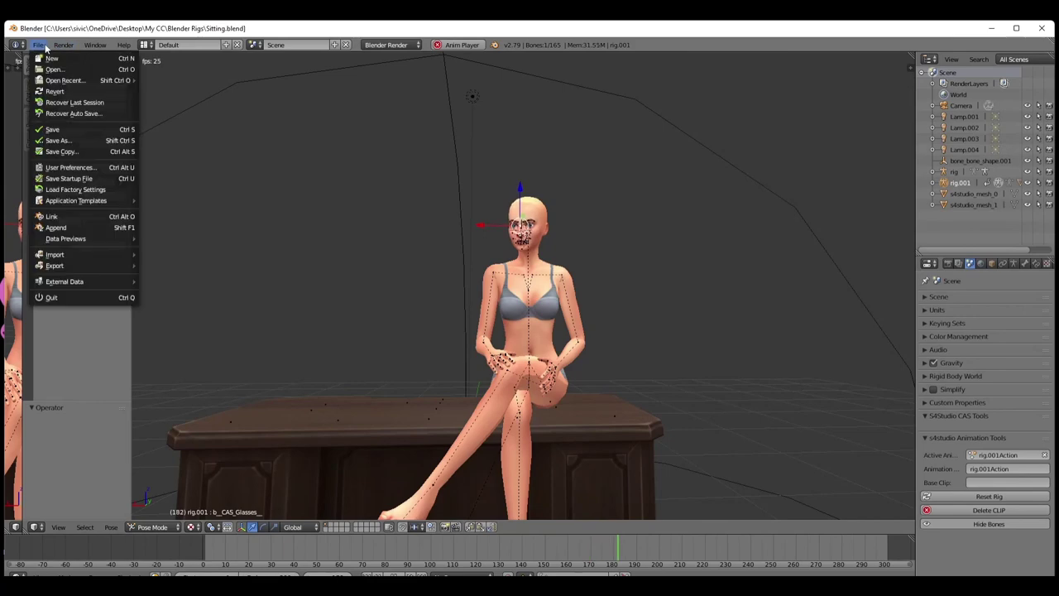
pyautogui.moveTo(63, 44)
pyautogui.click(42, 70)
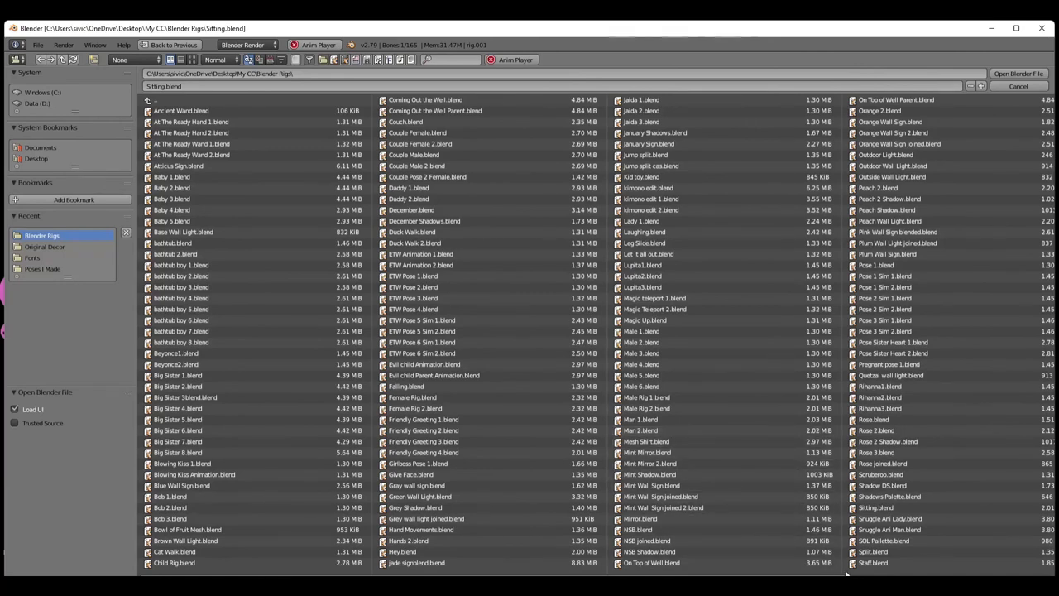
pyautogui.doubleClick(884, 519)
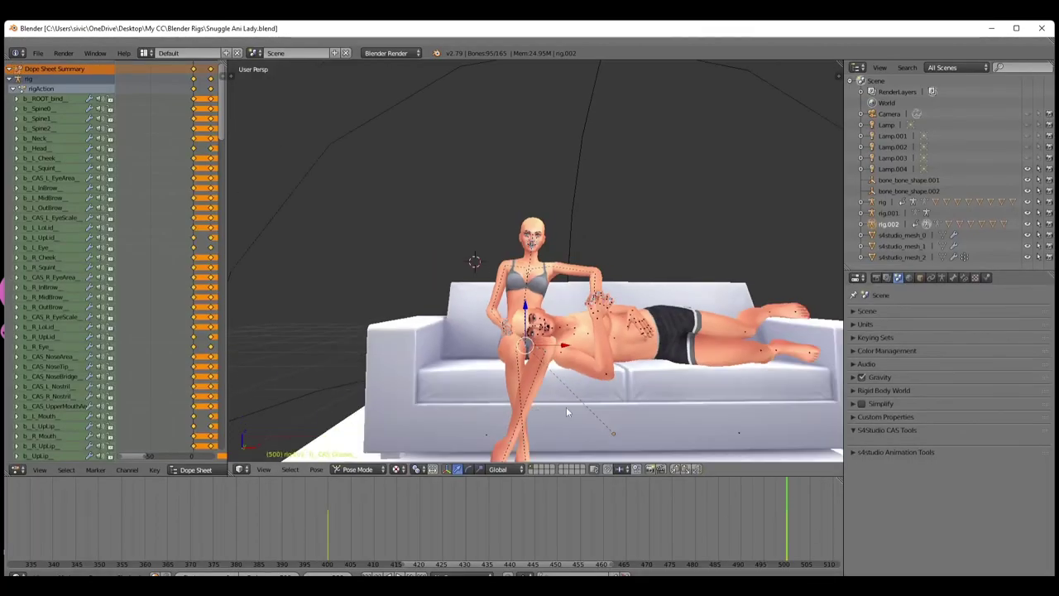
# Deselect all bones, play the couple's snuggle animation on the sofa, and examine how both characters move
pyautogui.moveTo(566, 411); pyautogui.dragTo(588, 419, button='middle')
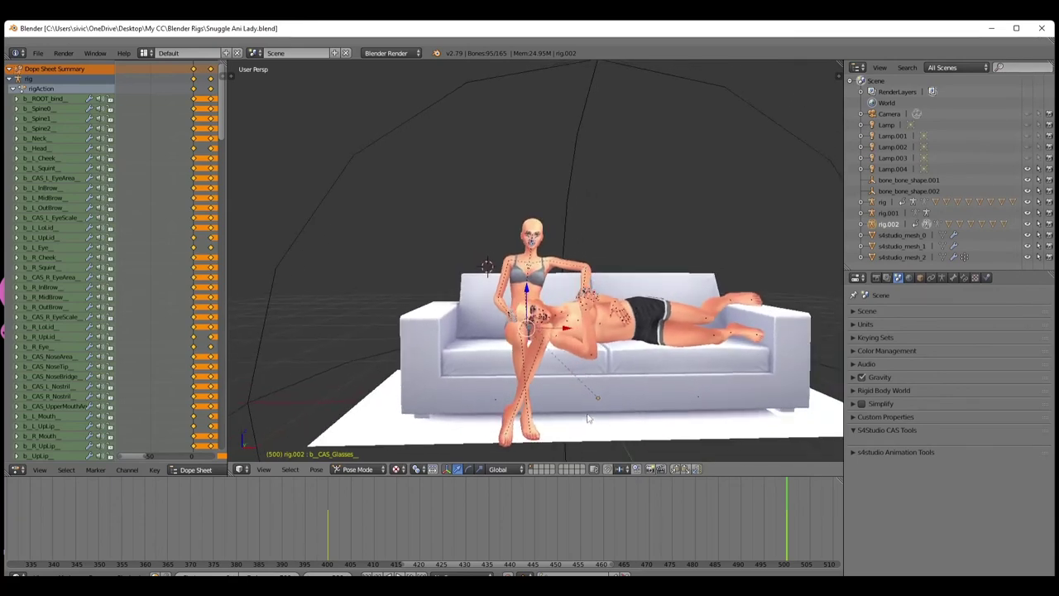
pyautogui.scroll(2, 583, 418)
pyautogui.scroll(-1, 576, 417)
pyautogui.scroll(1, 573, 418)
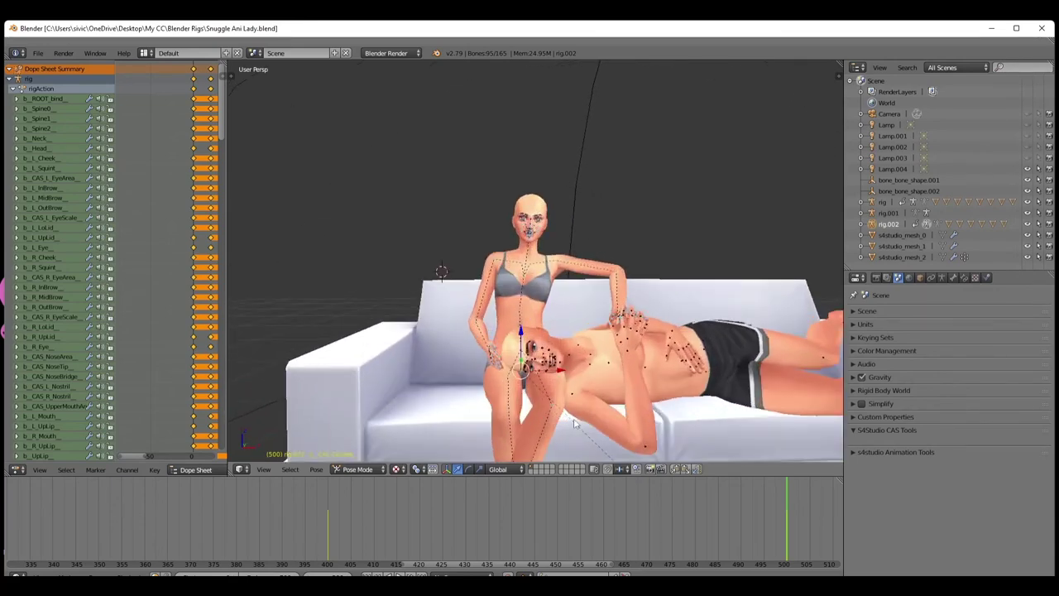
pyautogui.press('a')
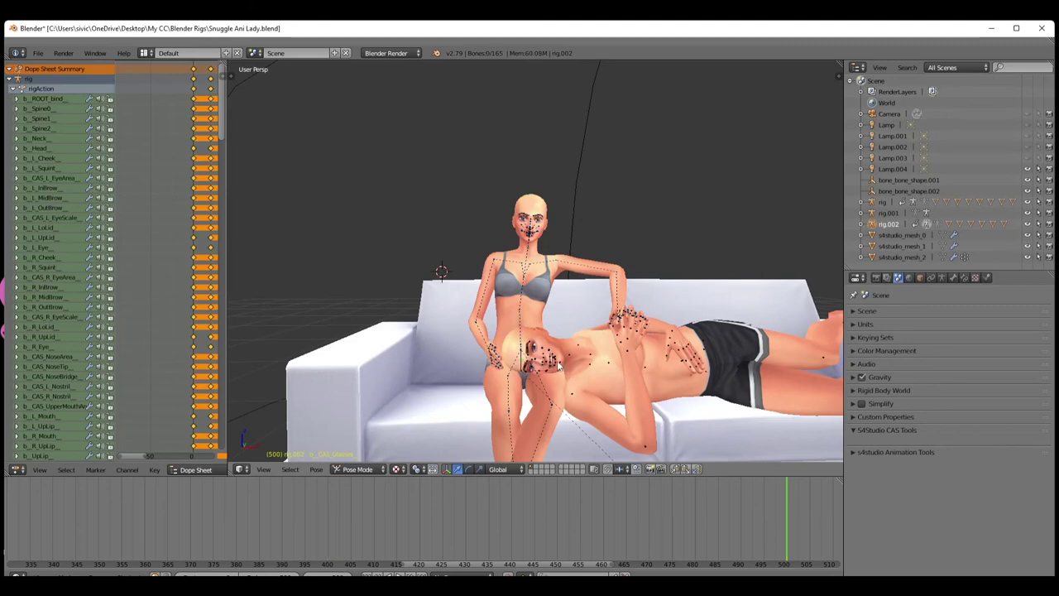
pyautogui.scroll(-2, 559, 365)
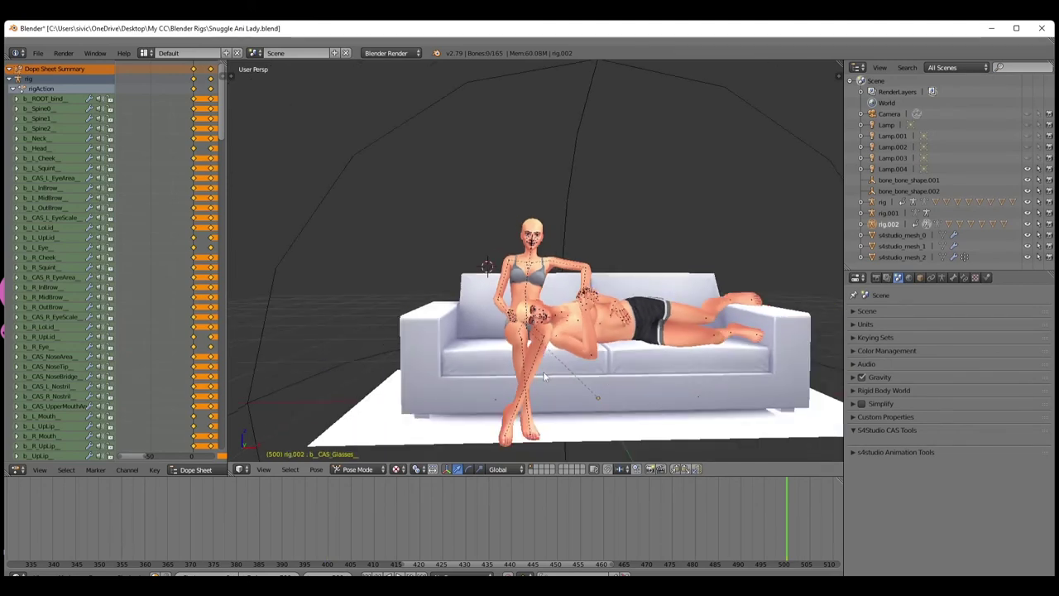
pyautogui.moveTo(544, 390)
pyautogui.mouseDown(button='middle')
pyautogui.moveTo(532, 397)
pyautogui.moveTo(543, 374)
pyautogui.mouseUp(button='middle')
pyautogui.hotkey('alt', 'a')
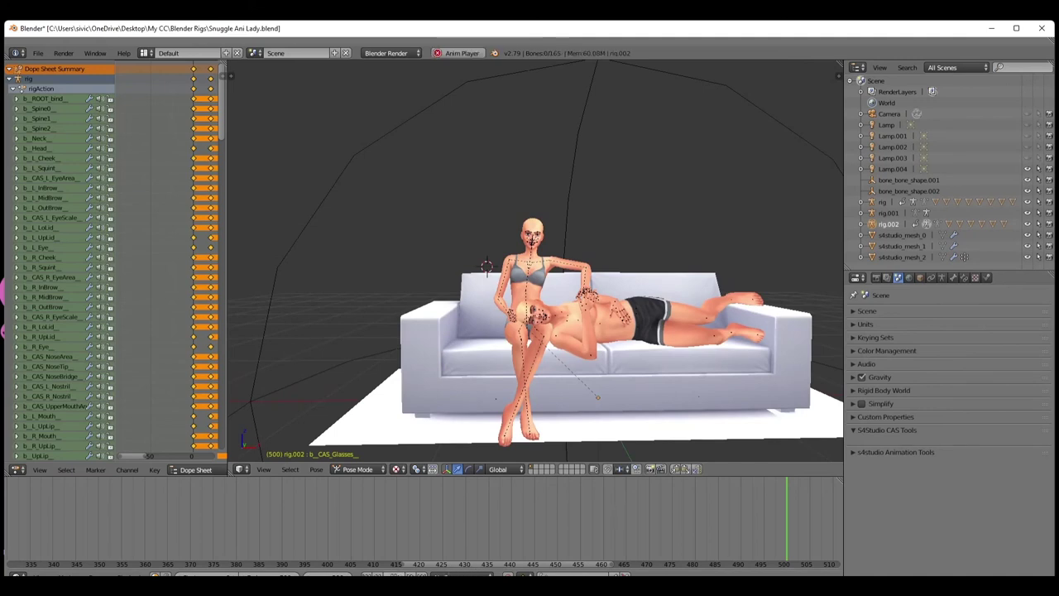
pyautogui.scroll(3, 478, 407)
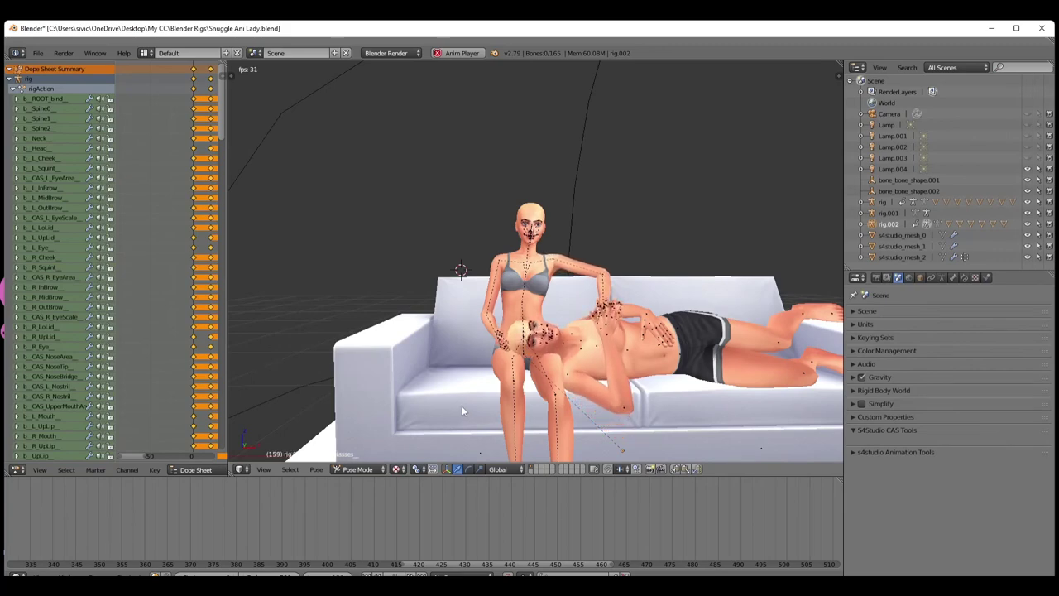
# Examine the running snuggle animation from near and far, checking the seated woman's face and legs and the reclining man's body
pyautogui.moveTo(462, 406)
pyautogui.mouseDown(button='middle')
pyautogui.moveTo(432, 431)
pyautogui.moveTo(452, 415)
pyautogui.mouseUp(button='middle')
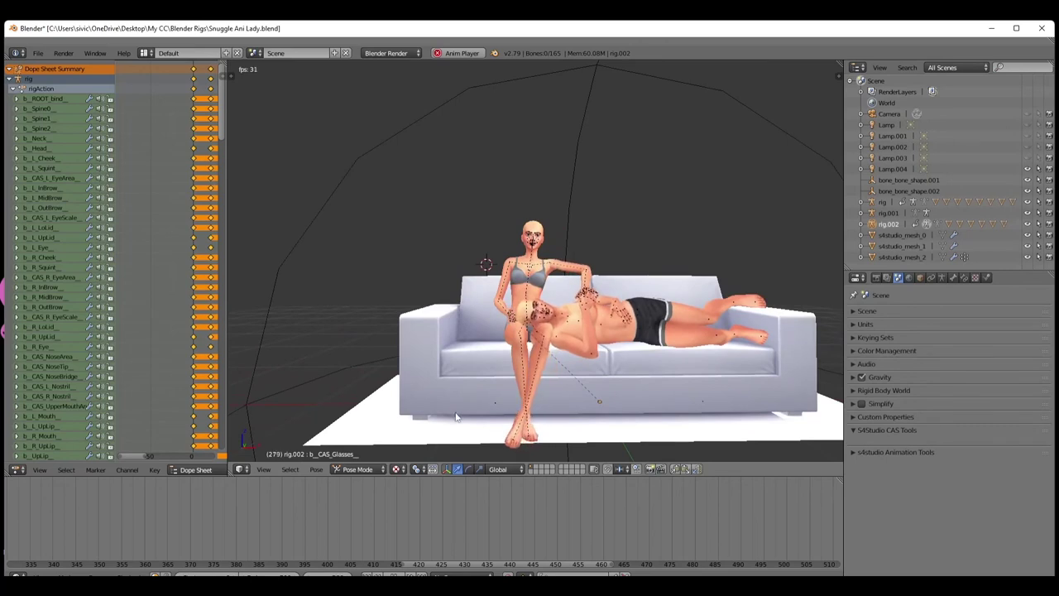
pyautogui.scroll(1, 455, 412)
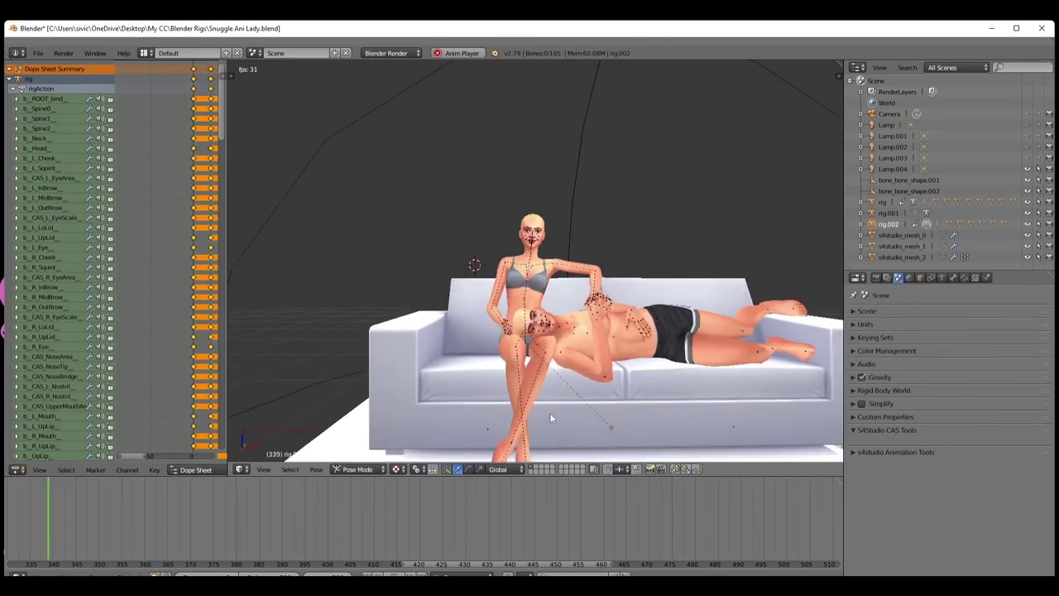
pyautogui.scroll(-1, 549, 412)
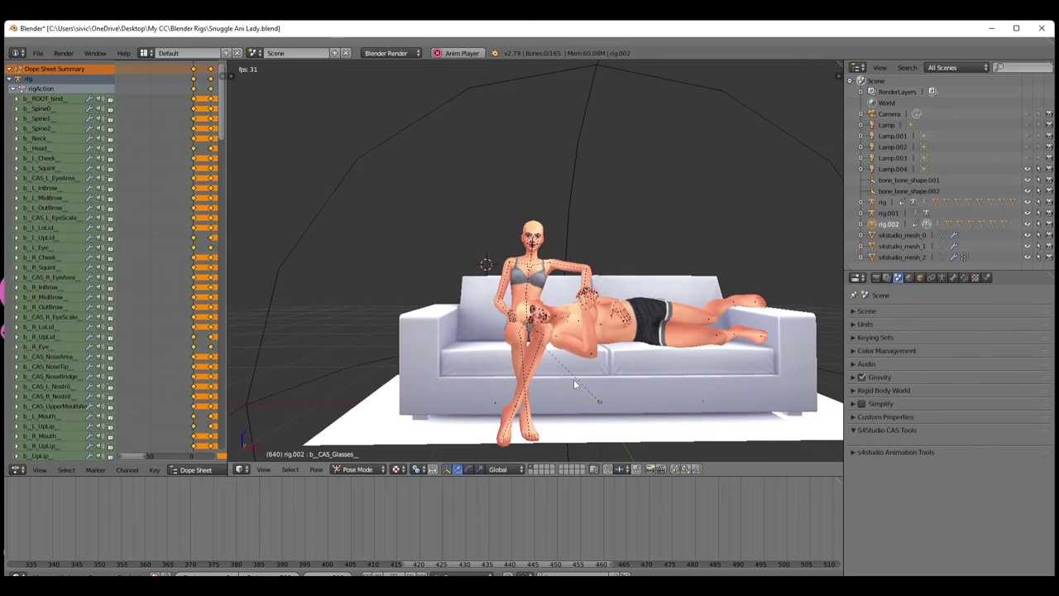
pyautogui.scroll(3, 570, 356)
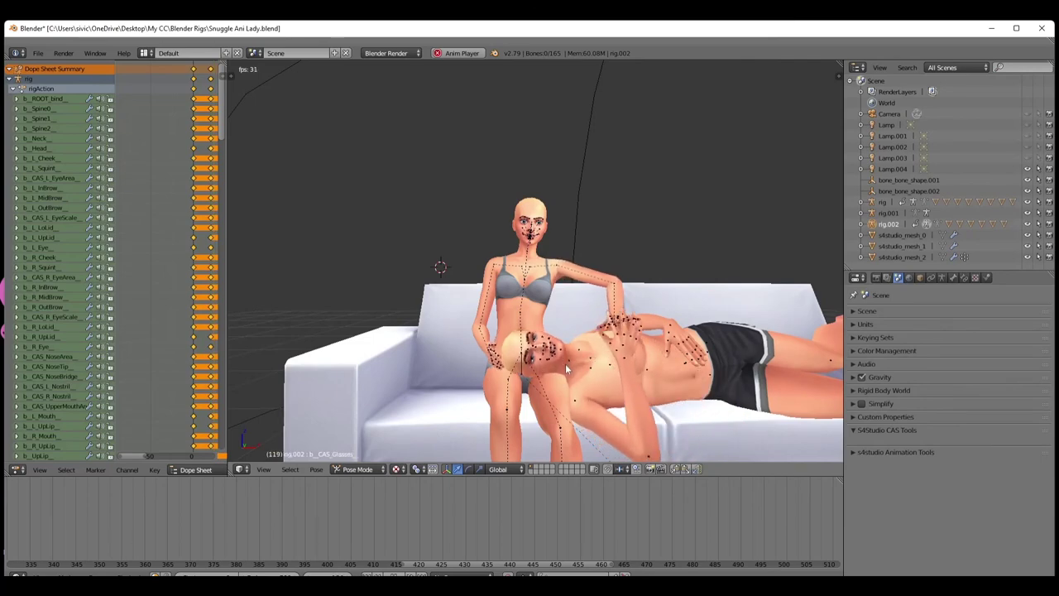
pyautogui.scroll(1, 568, 366)
pyautogui.scroll(2, 570, 361)
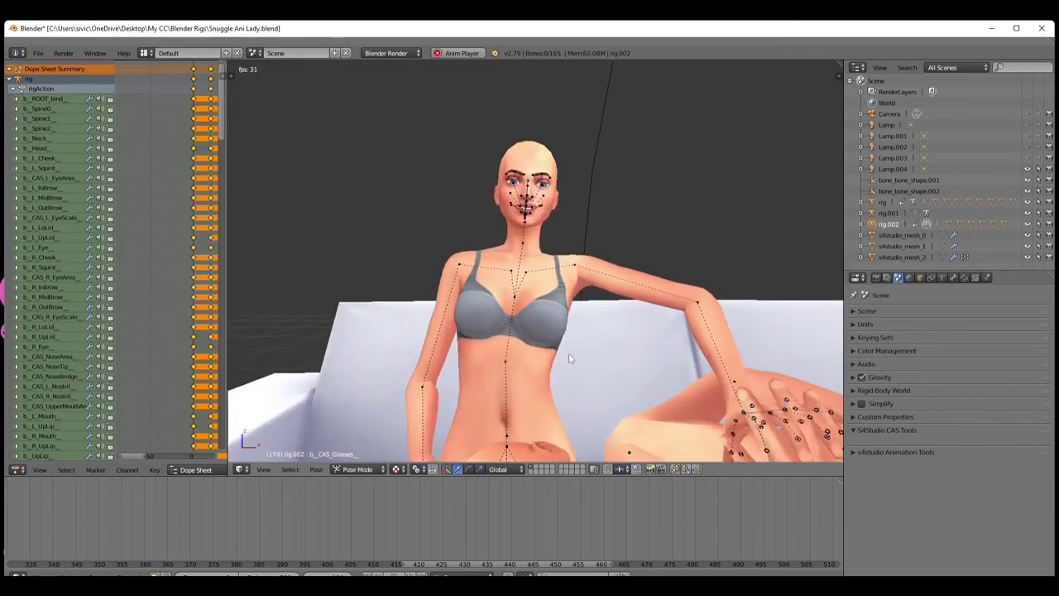
pyautogui.scroll(-3, 570, 359)
pyautogui.moveTo(569, 359); pyautogui.dragTo(534, 389, button='middle')
pyautogui.scroll(-3, 501, 359)
pyautogui.scroll(-2, 537, 362)
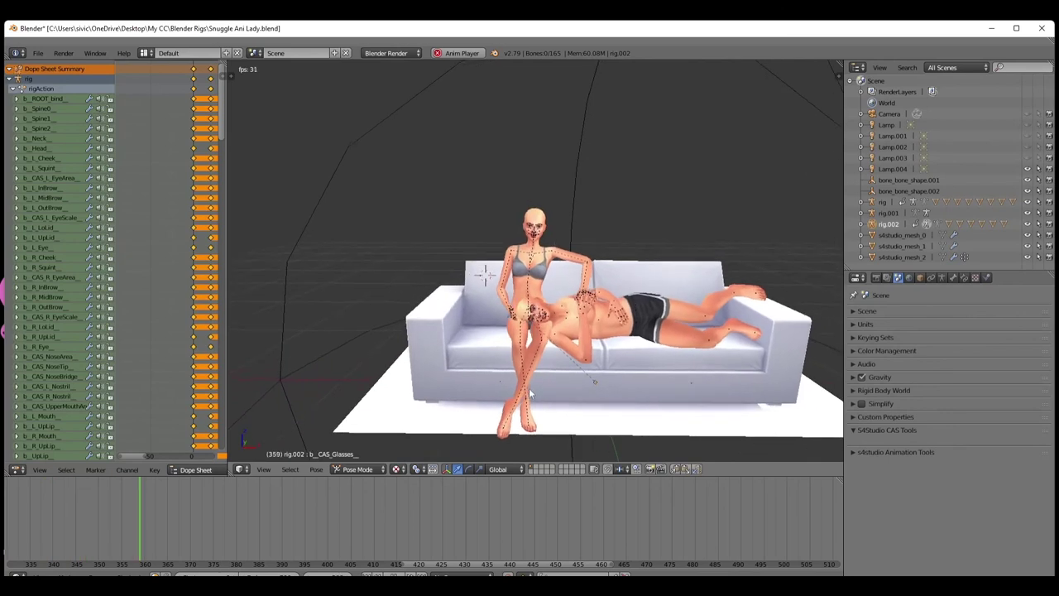
pyautogui.scroll(3, 534, 394)
pyautogui.scroll(2, 534, 394)
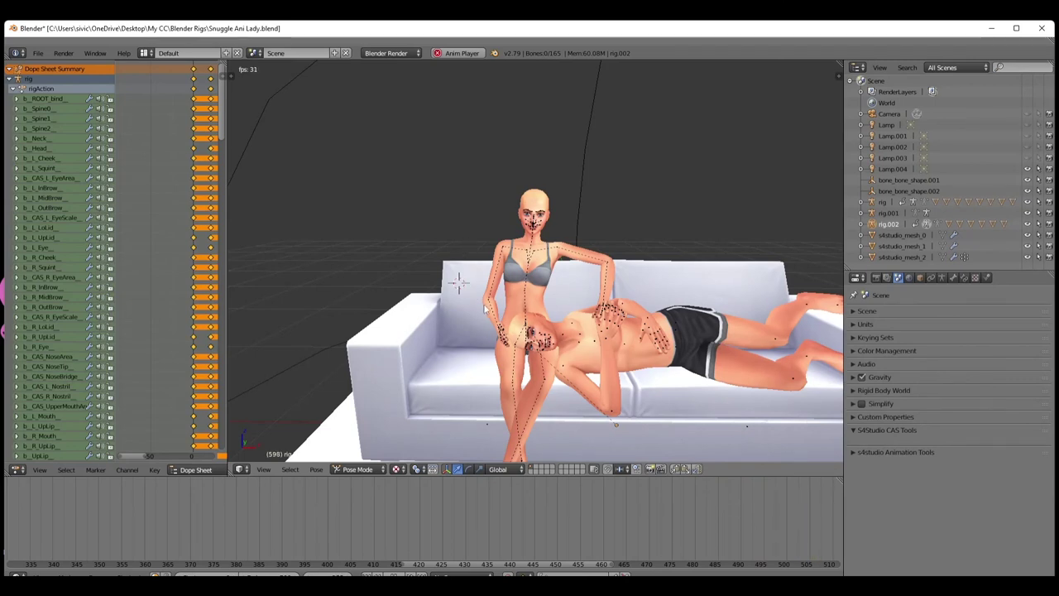
pyautogui.scroll(-3, 485, 317)
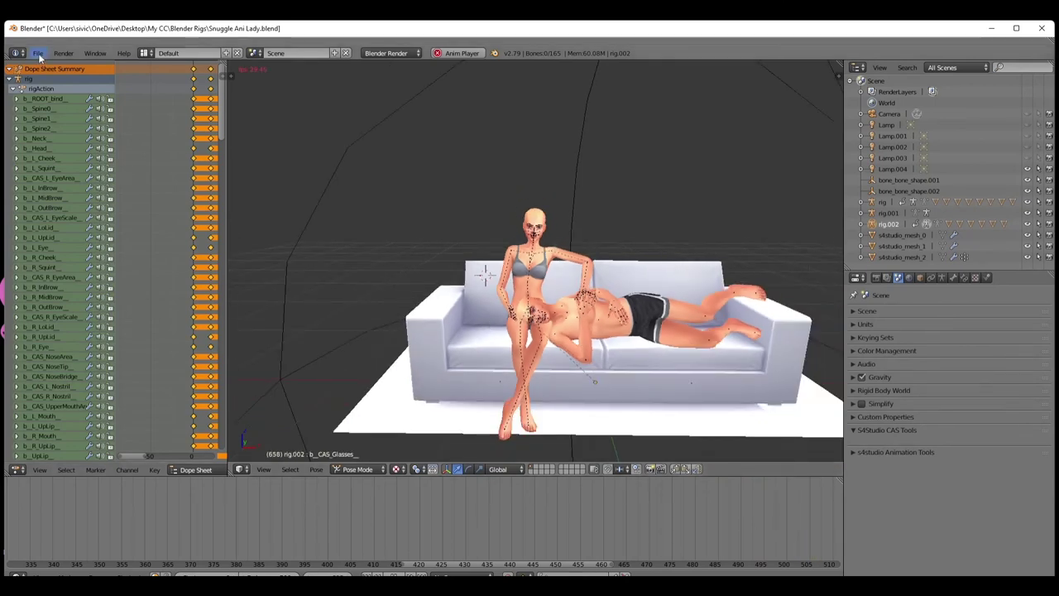
# Browse the saved .blend files in the Blender Rigs folder for another example to open
pyautogui.click(38, 54)
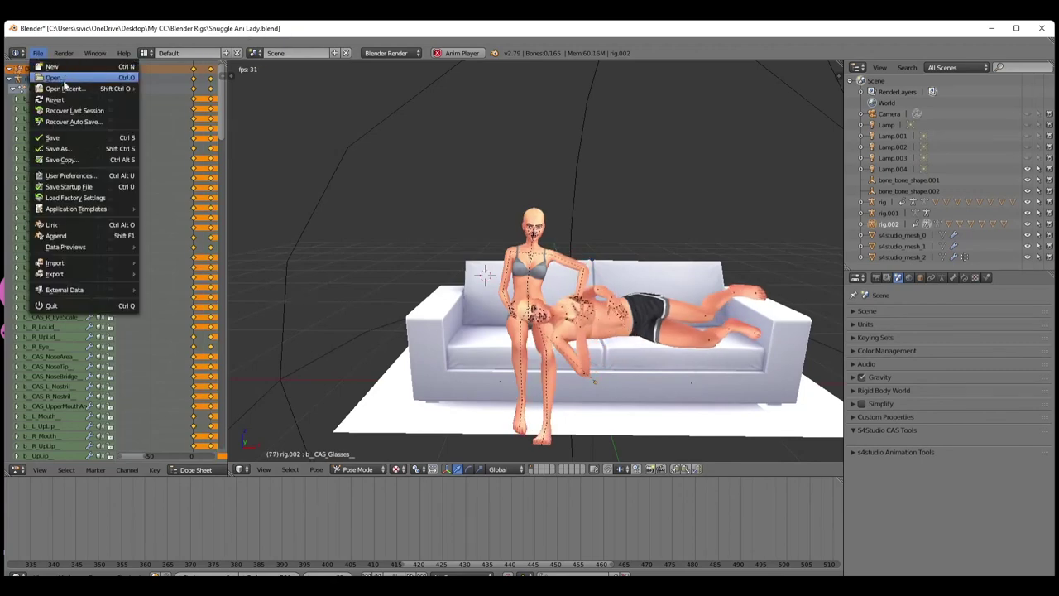
pyautogui.click(60, 77)
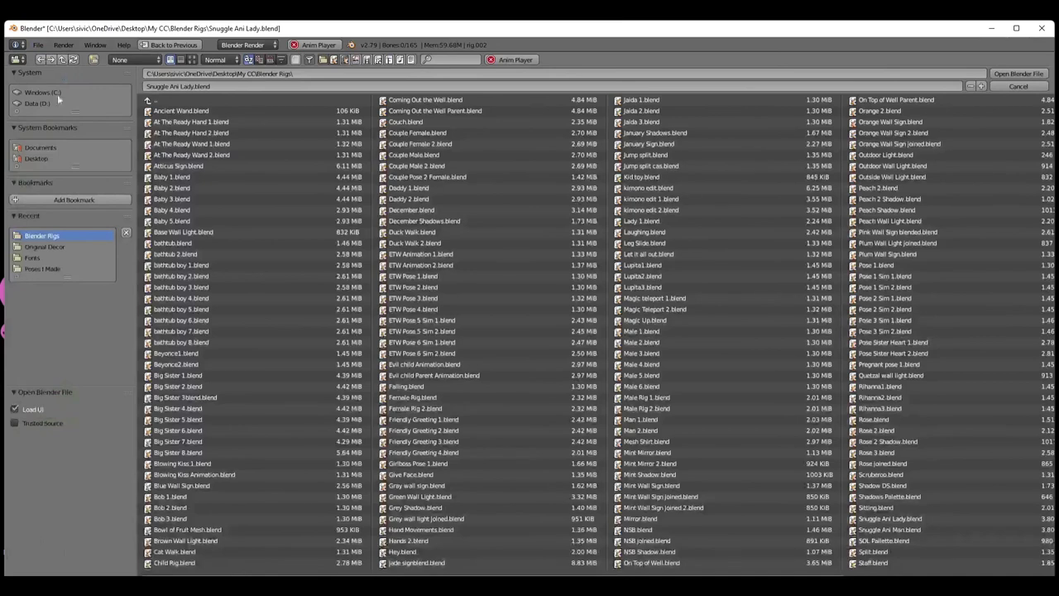
pyautogui.click(39, 50)
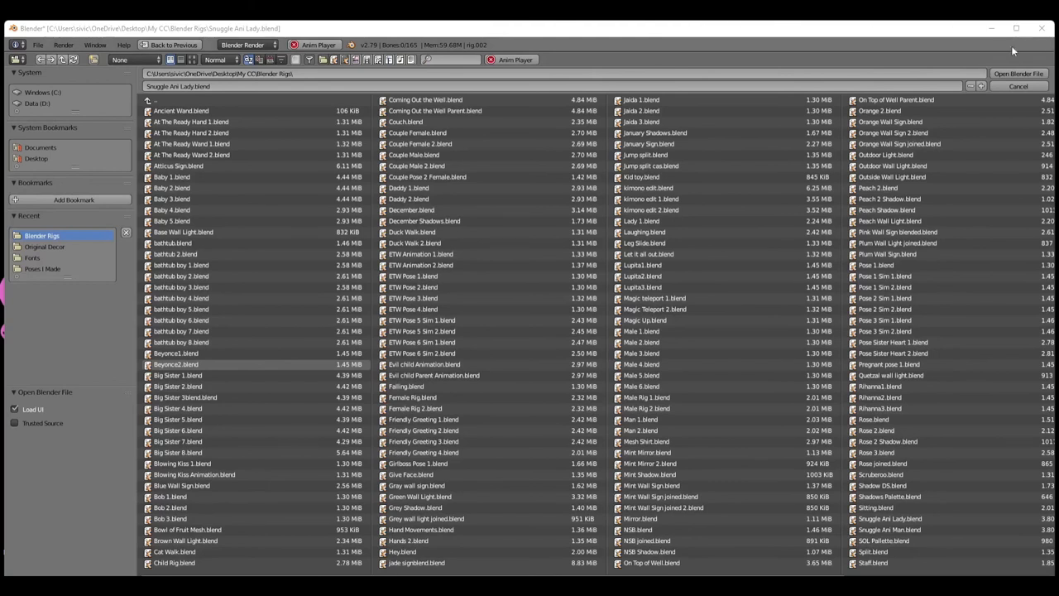
# Quit Blender without saving the changes and launch Google Chrome from the desktop
pyautogui.click(1041, 29)
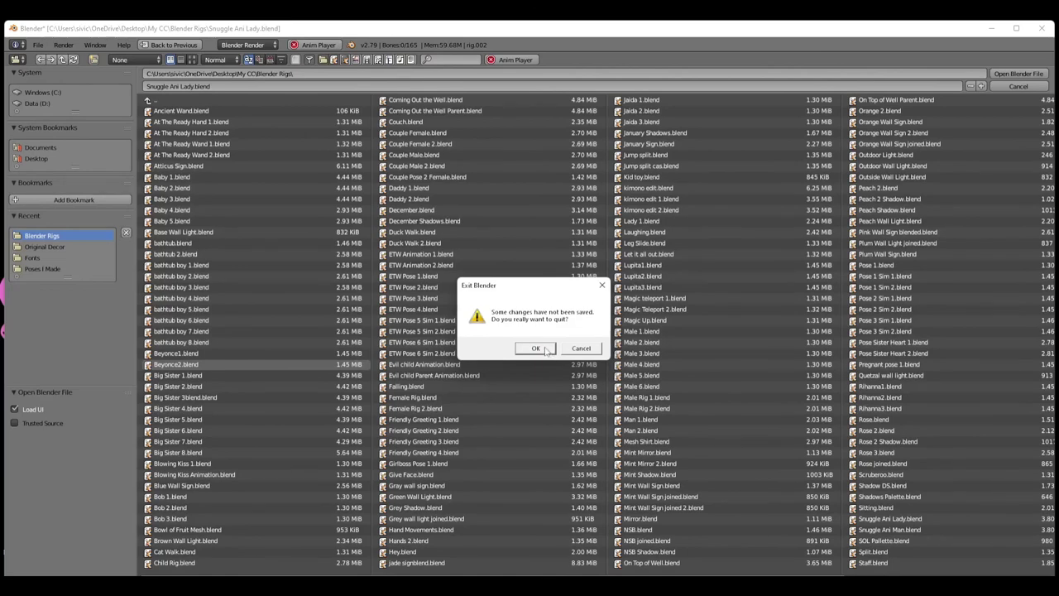
pyautogui.click(542, 349)
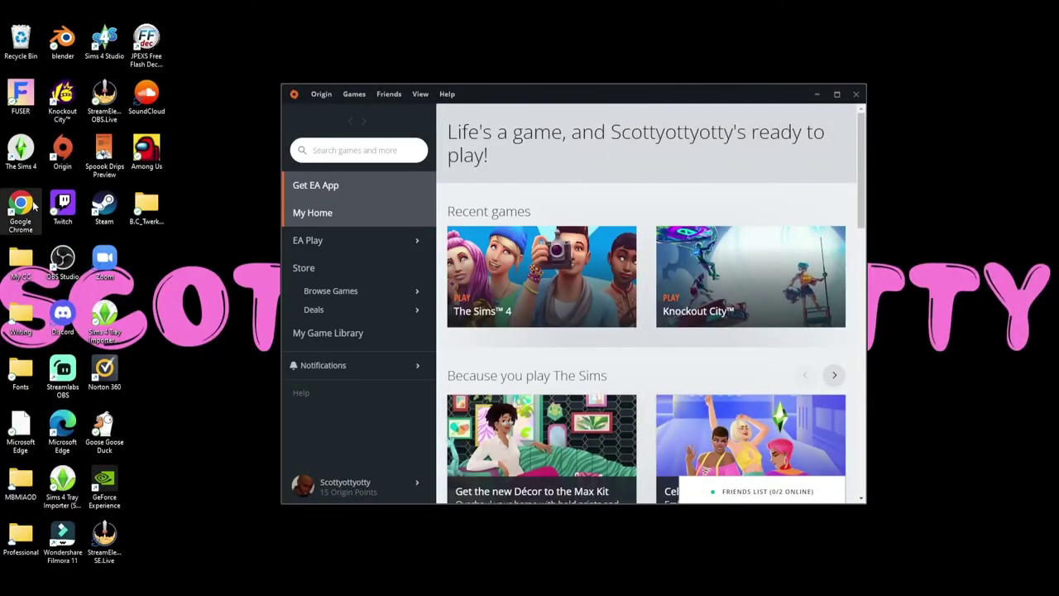
pyautogui.doubleClick(21, 203)
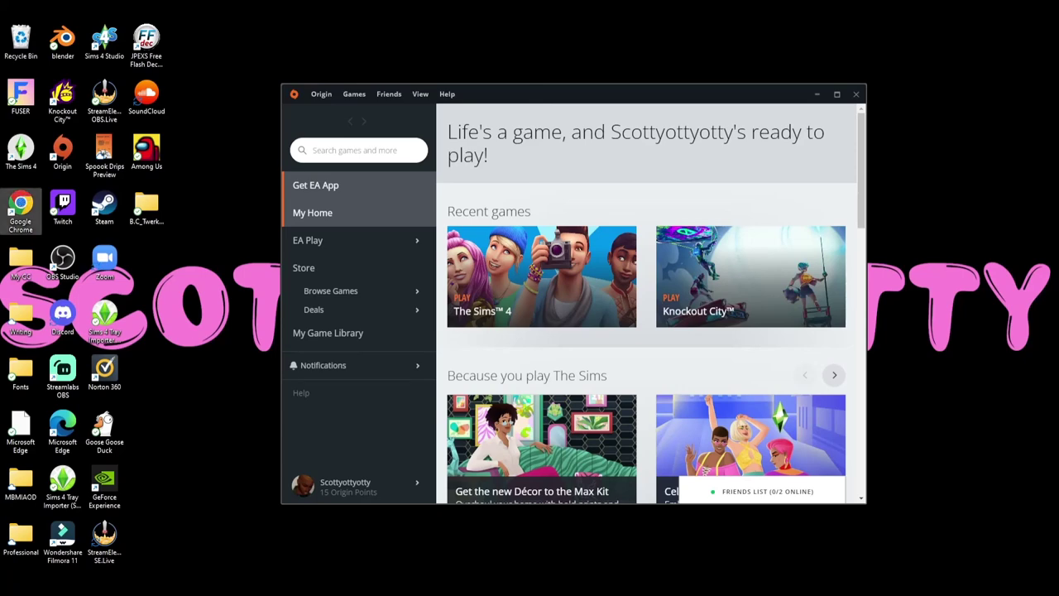